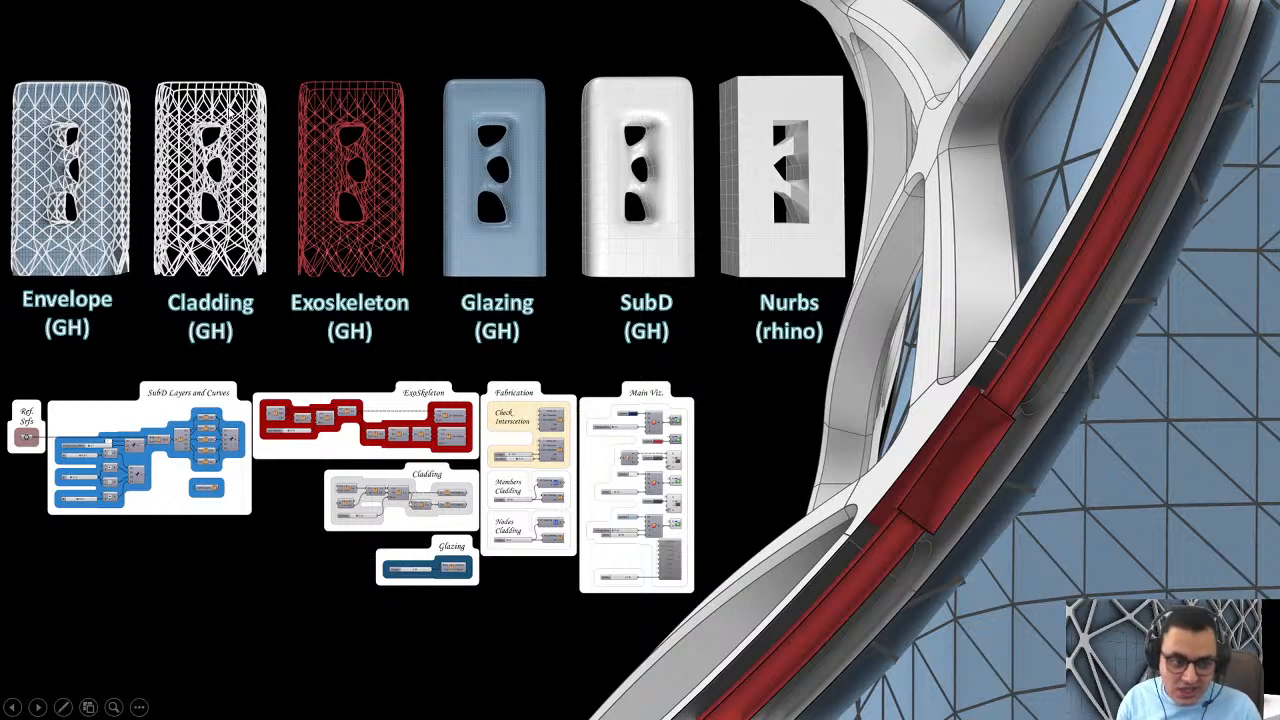
# Step: Present the exoskeleton and cladding slides and examine the red node-and-member structure in close-up
pyautogui.click(387, 276)
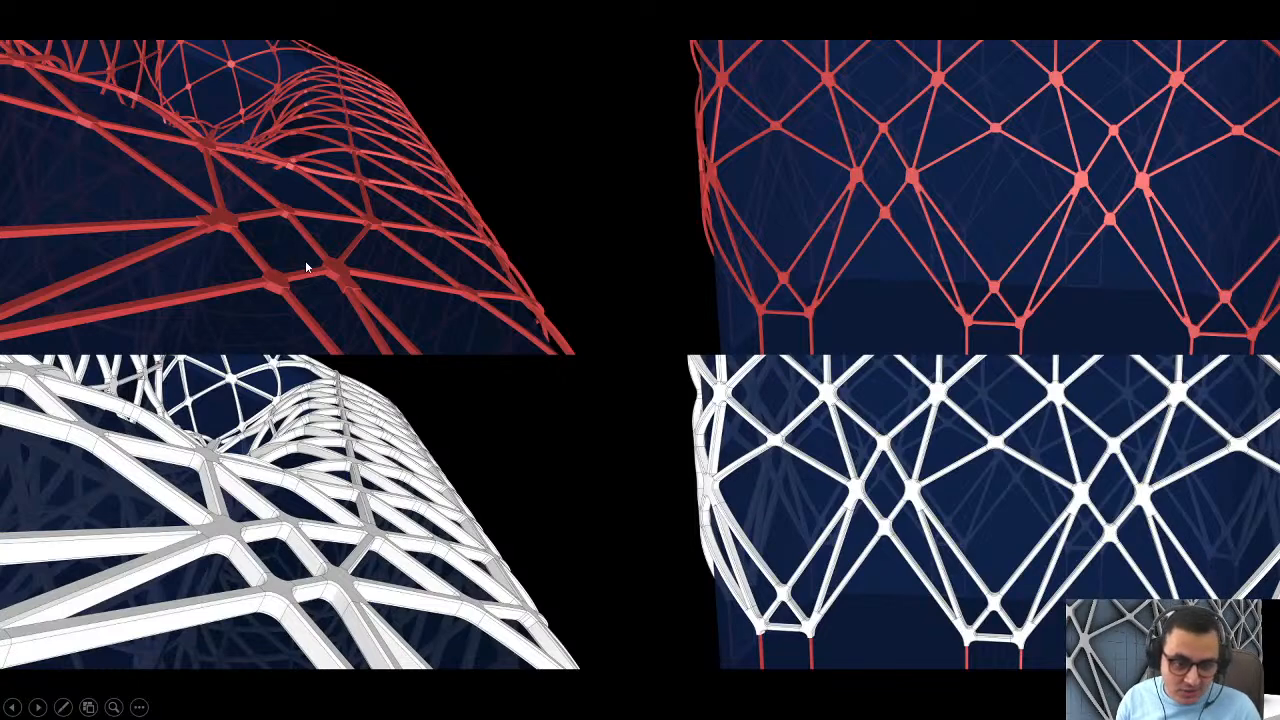
pyautogui.click(524, 322)
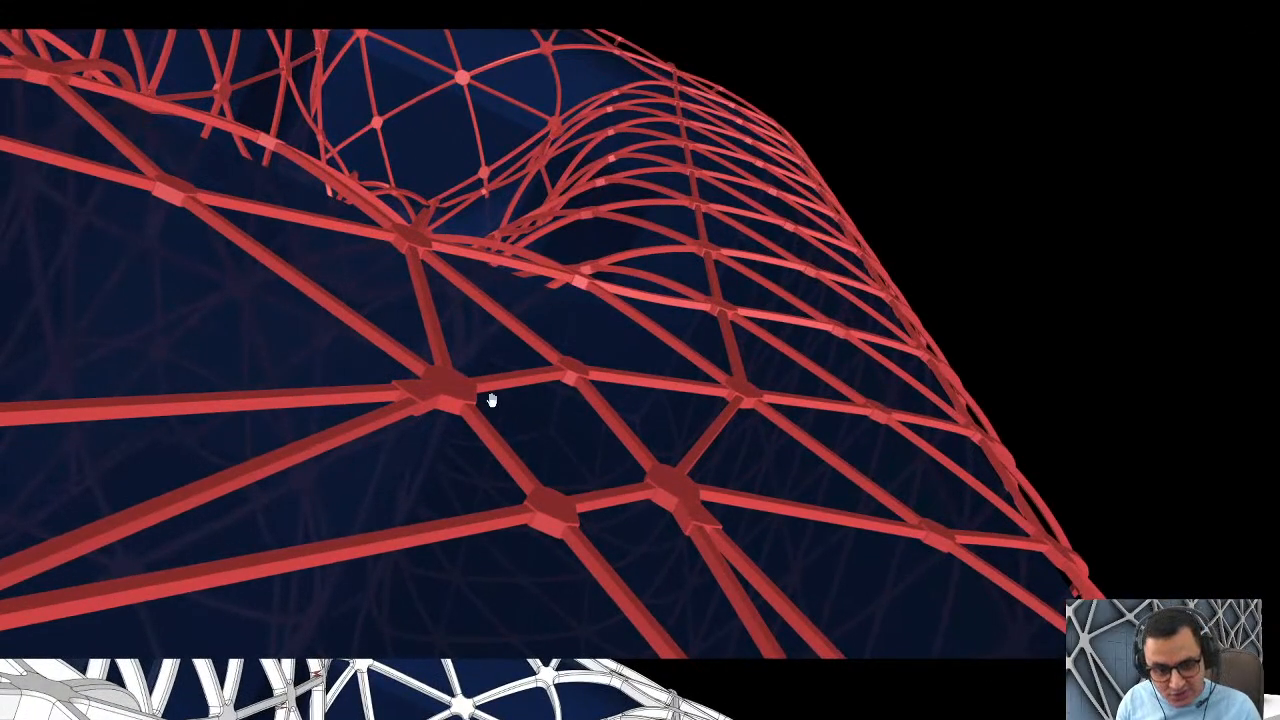
pyautogui.click(535, 400)
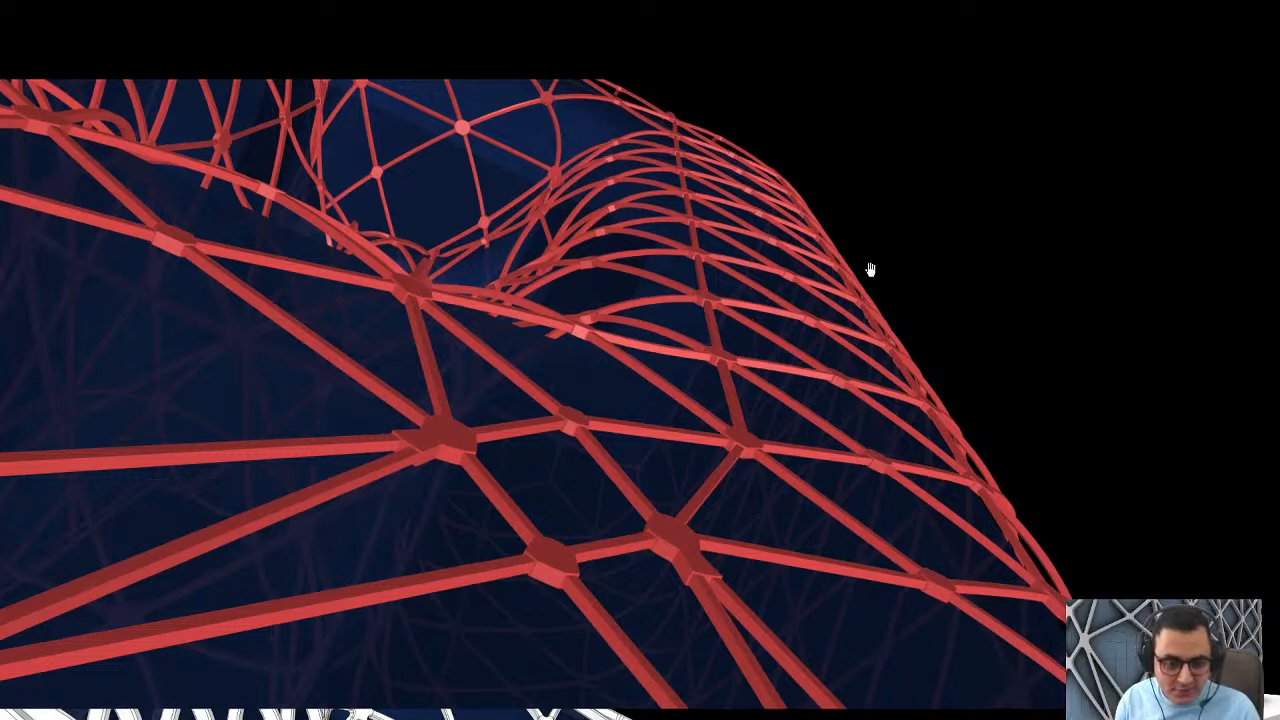
pyautogui.click(665, 399)
pyautogui.click(714, 323)
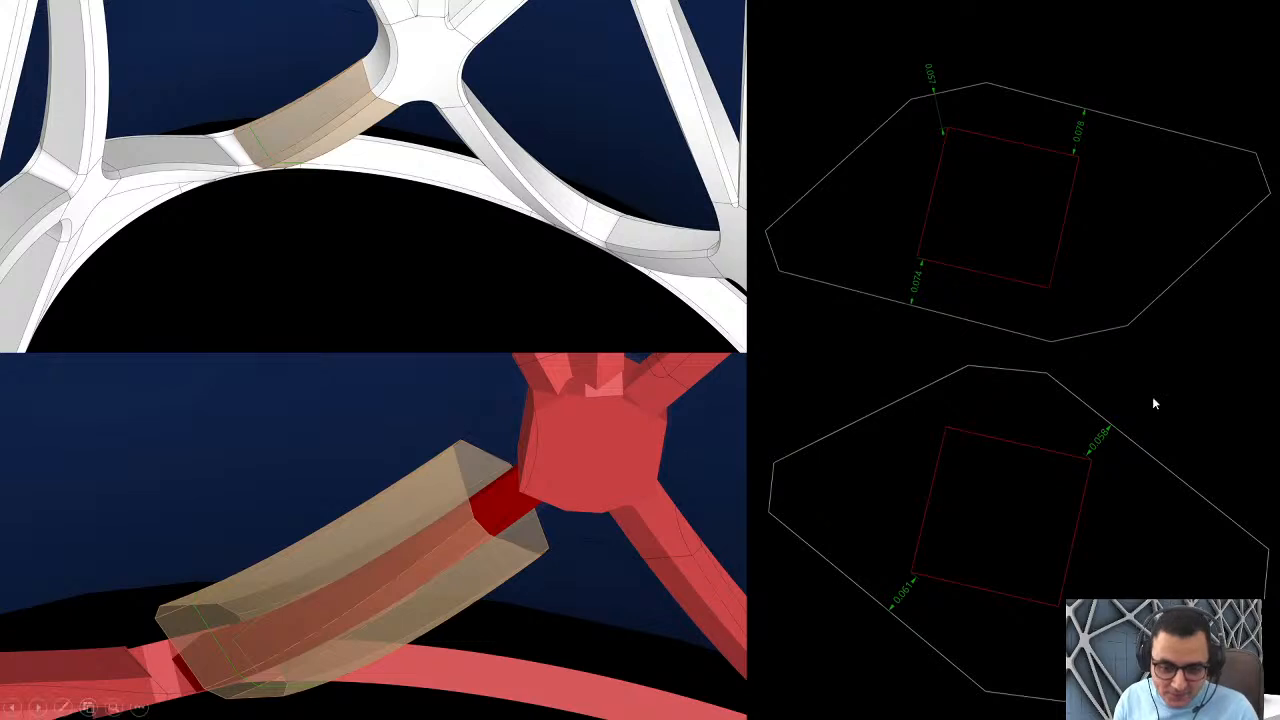
# Step: Go through the fabrication slides for members and nodes, up to the sheets of nested flat parts
pyautogui.click(858, 437)
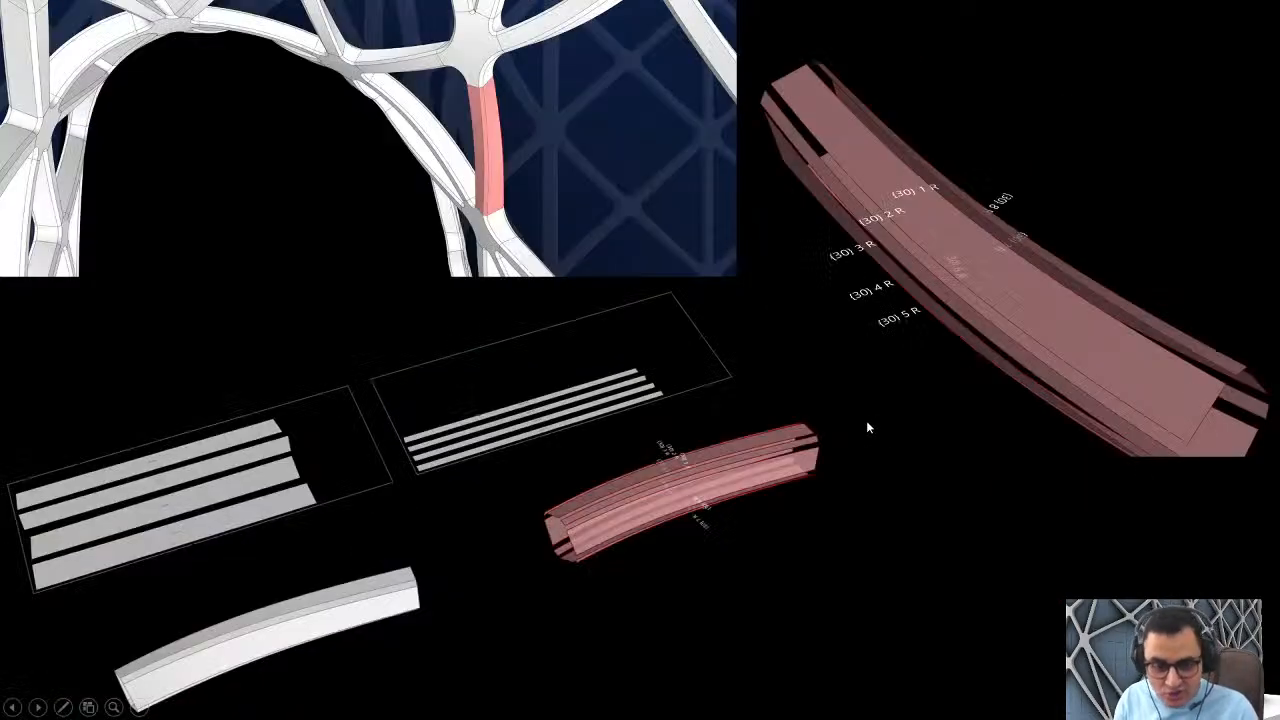
pyautogui.click(787, 416)
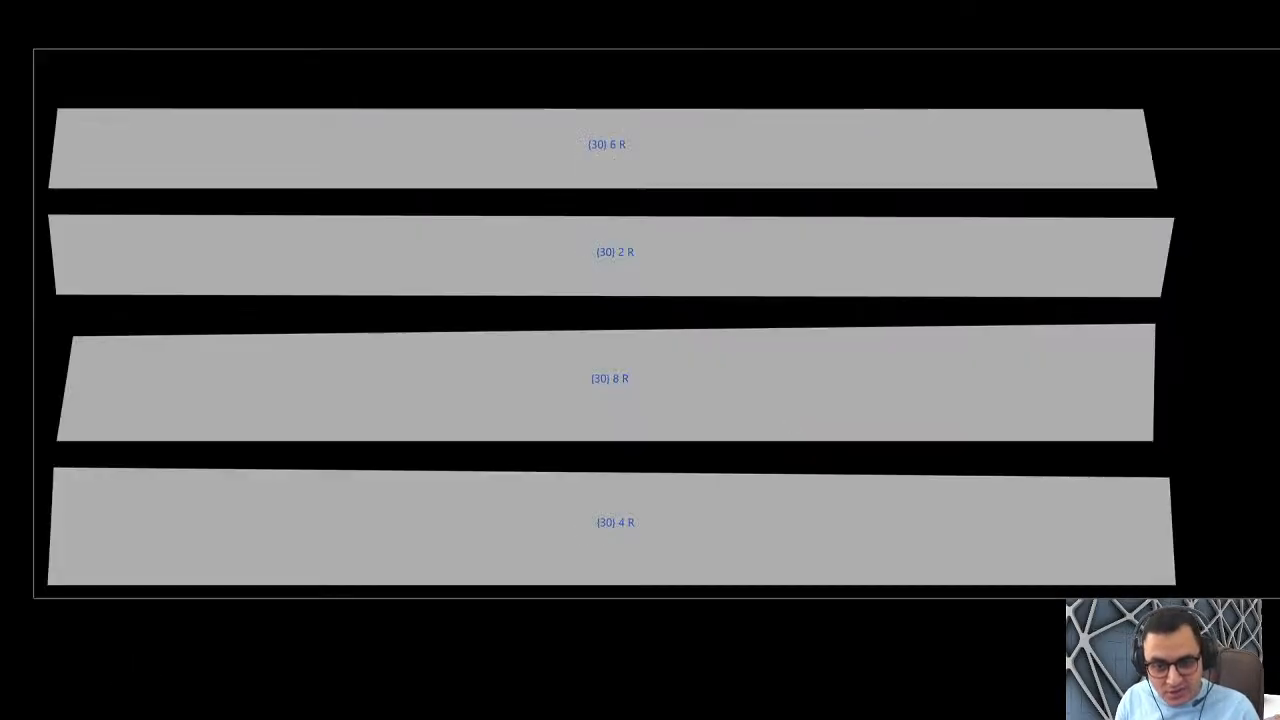
pyautogui.press('Right')
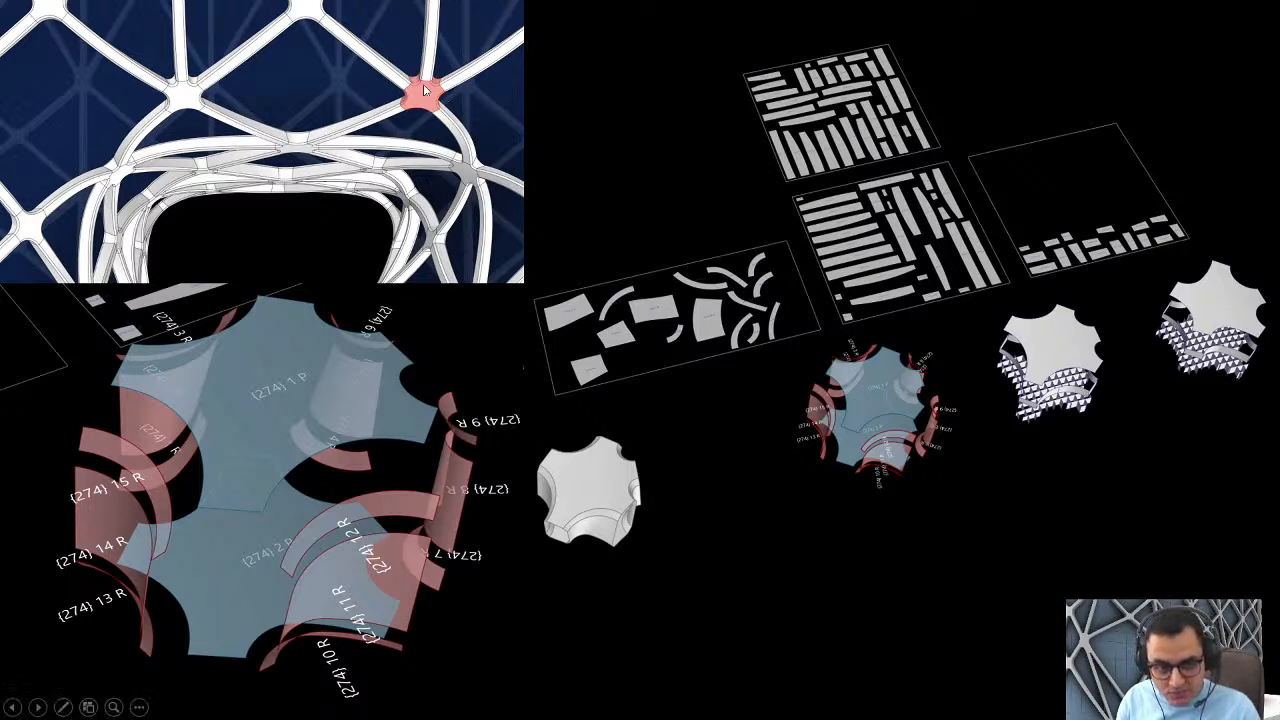
pyautogui.click(734, 283)
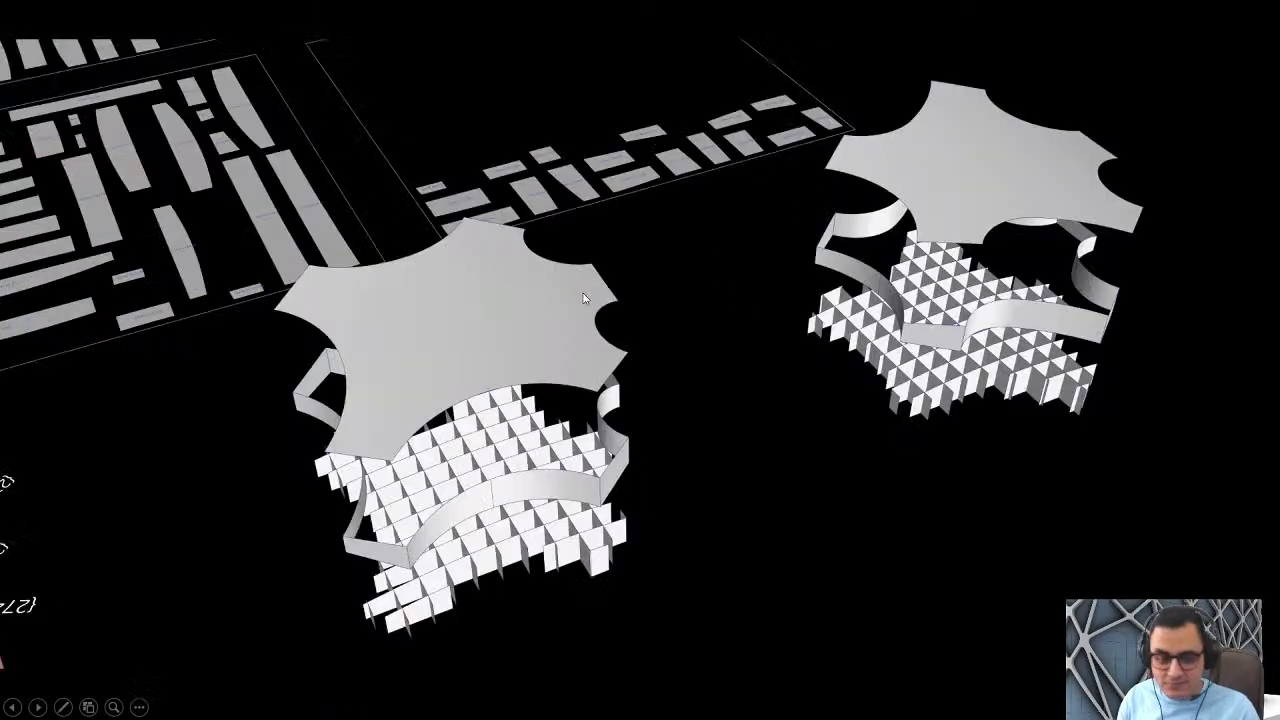
pyautogui.click(652, 310)
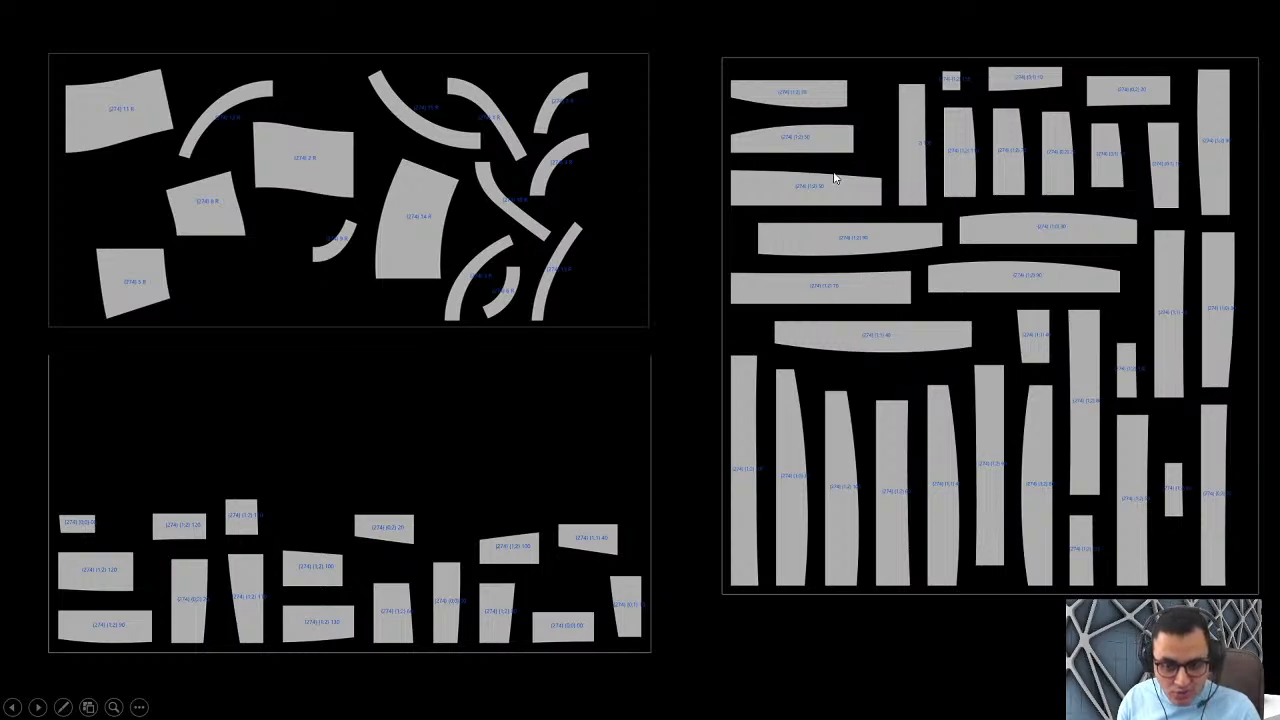
pyautogui.press('Left')
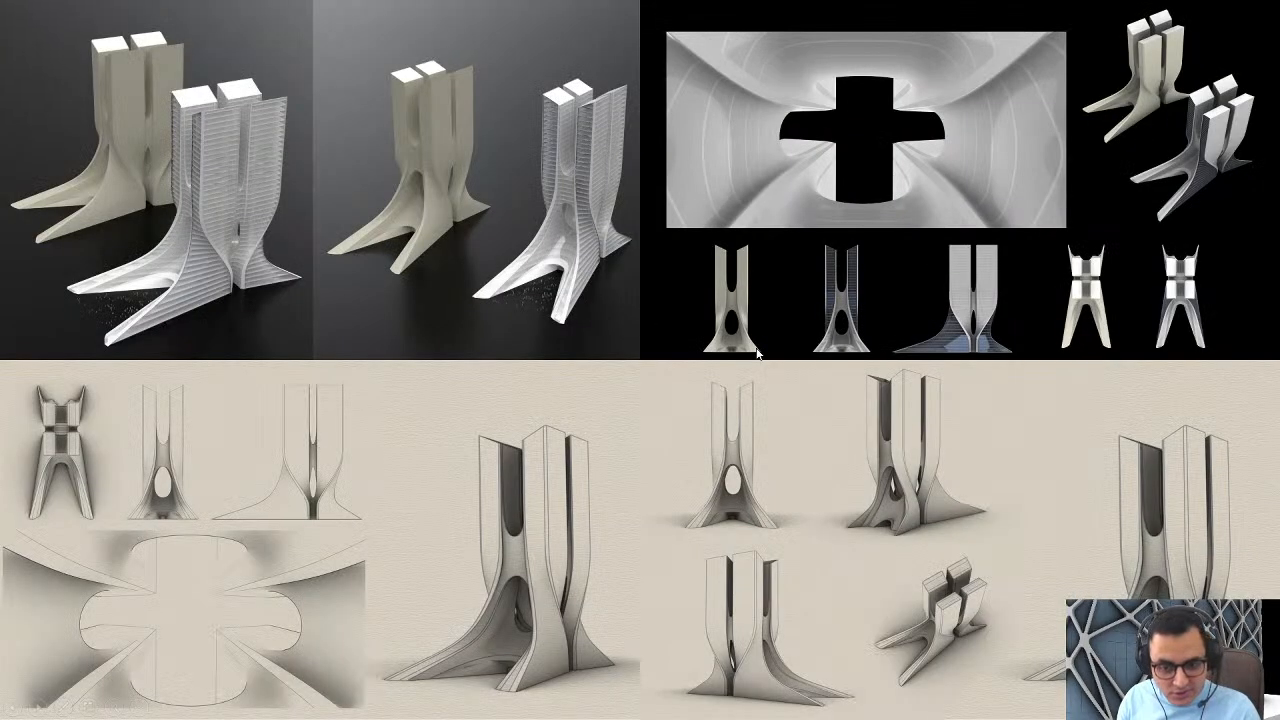
pyautogui.press('Right')
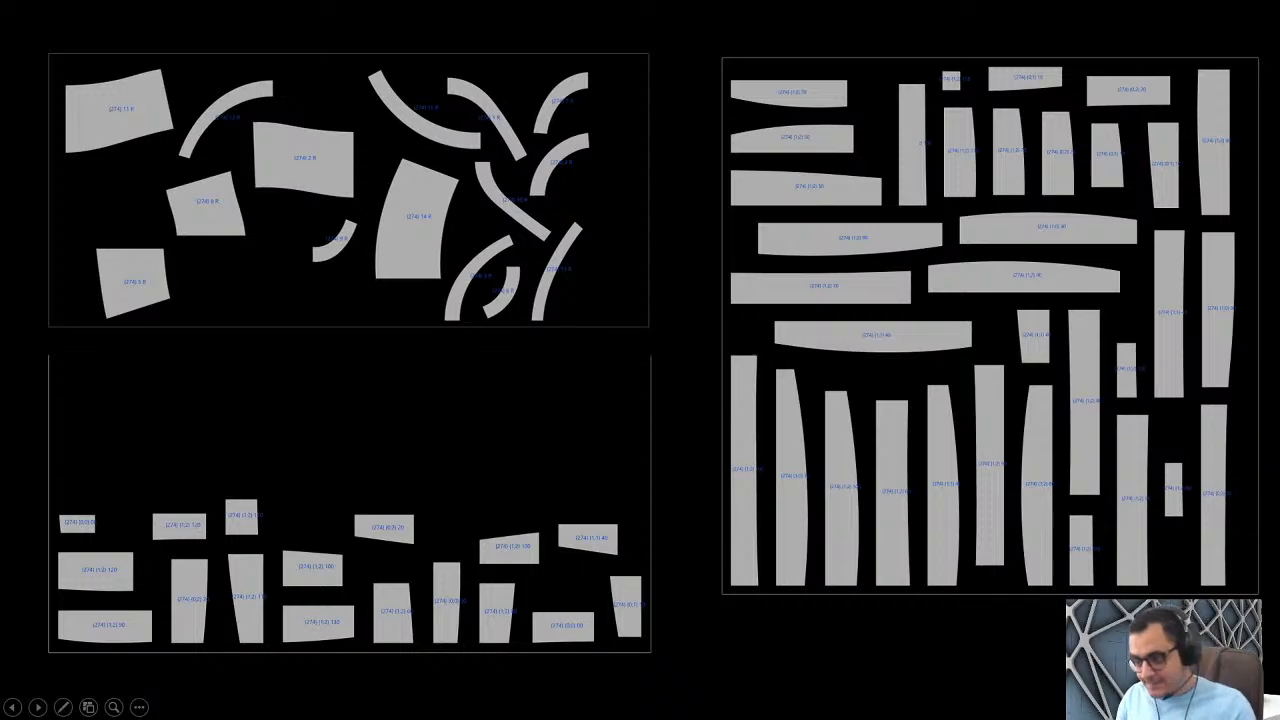
# Step: End the slideshow and switch to Rhino with the Morpheus Hotel envelope definition in Grasshopper
pyautogui.press('Escape')
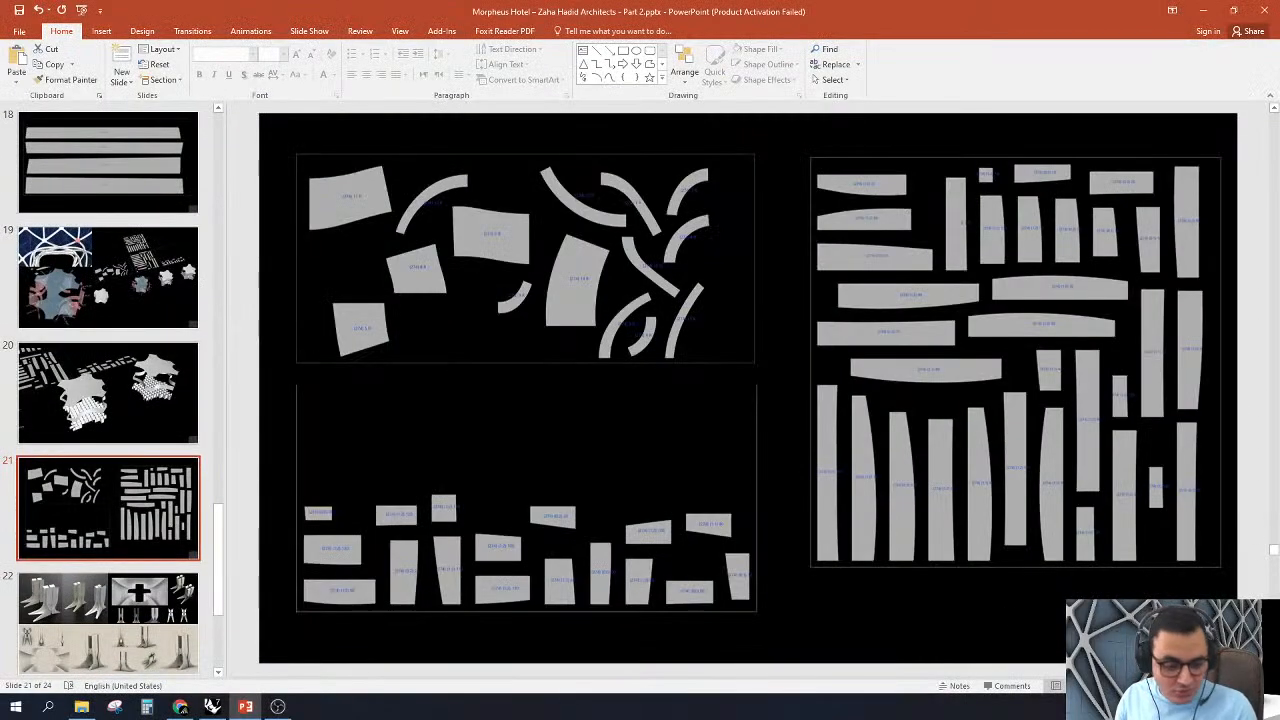
pyautogui.click(212, 706)
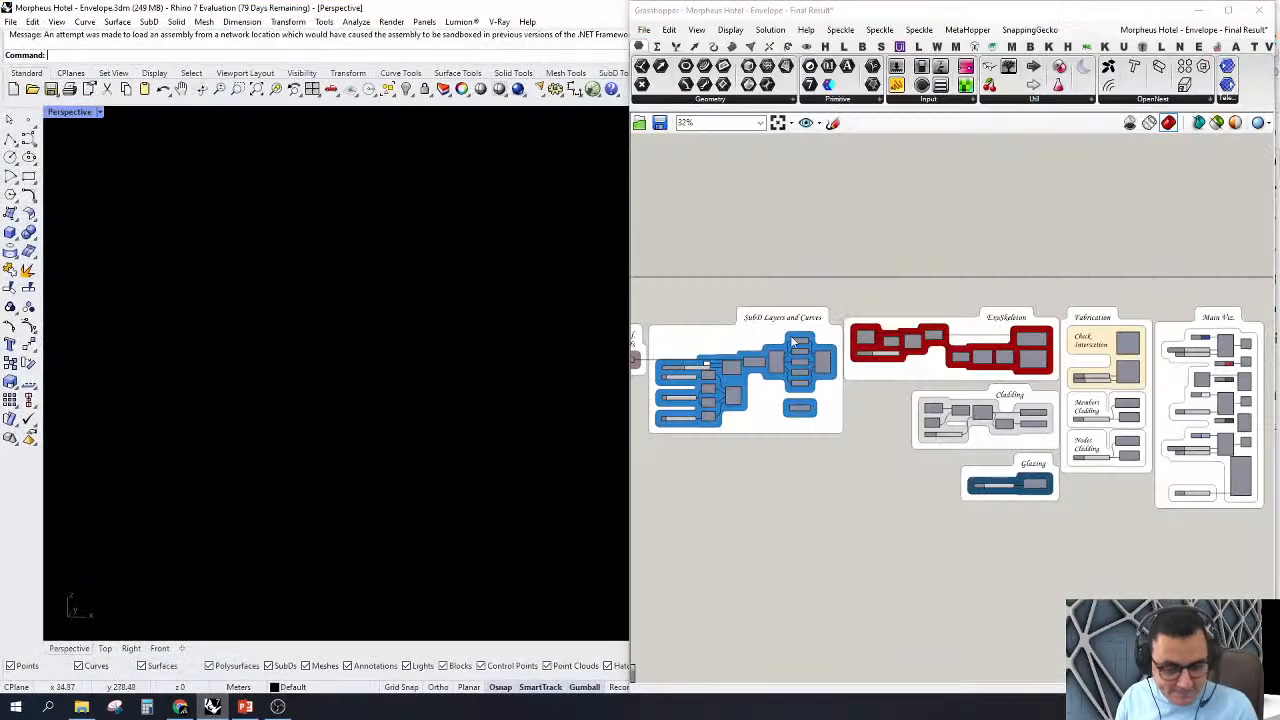
pyautogui.moveTo(988, 181); pyautogui.dragTo(1014, 160, button='right')
pyautogui.moveTo(706, 222); pyautogui.dragTo(763, 220, button='right')
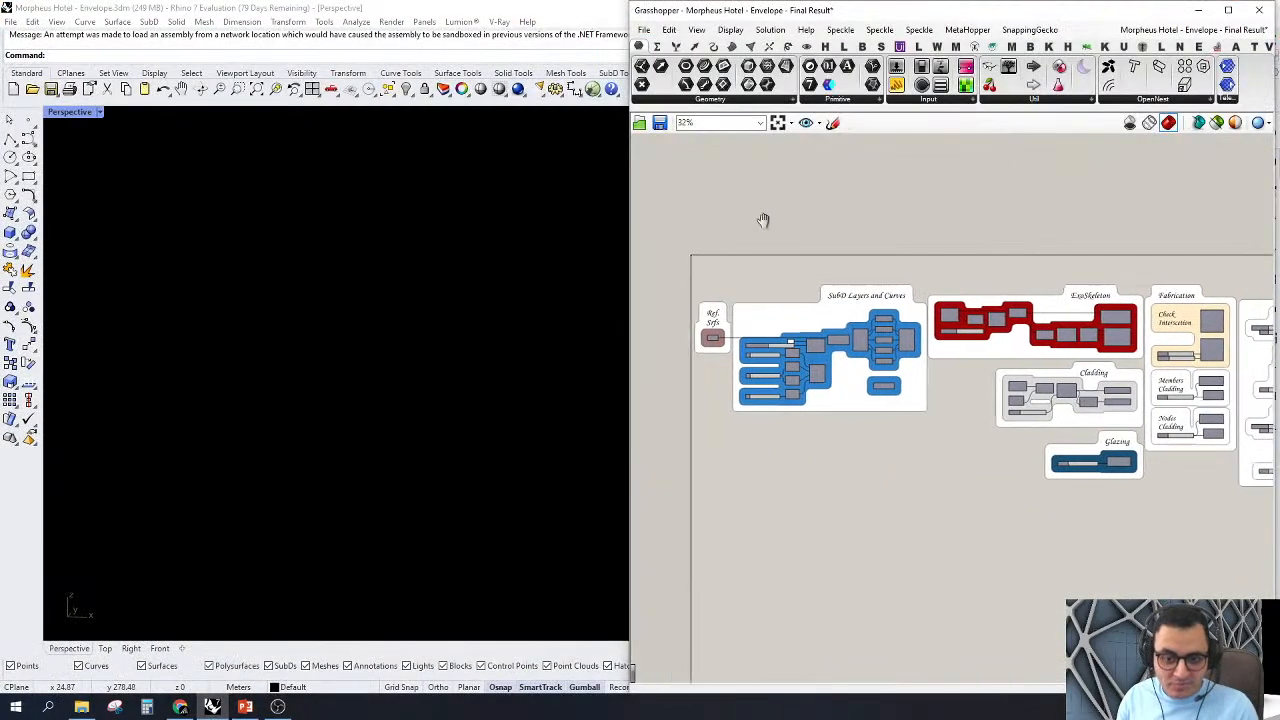
# Step: Turn on the preview of the Ref Srf parameter in the Ref. Srfs group
pyautogui.scroll(4, 722, 308)
pyautogui.scroll(3, 722, 308)
pyautogui.click(672, 397)
pyautogui.rightClick(672, 397)
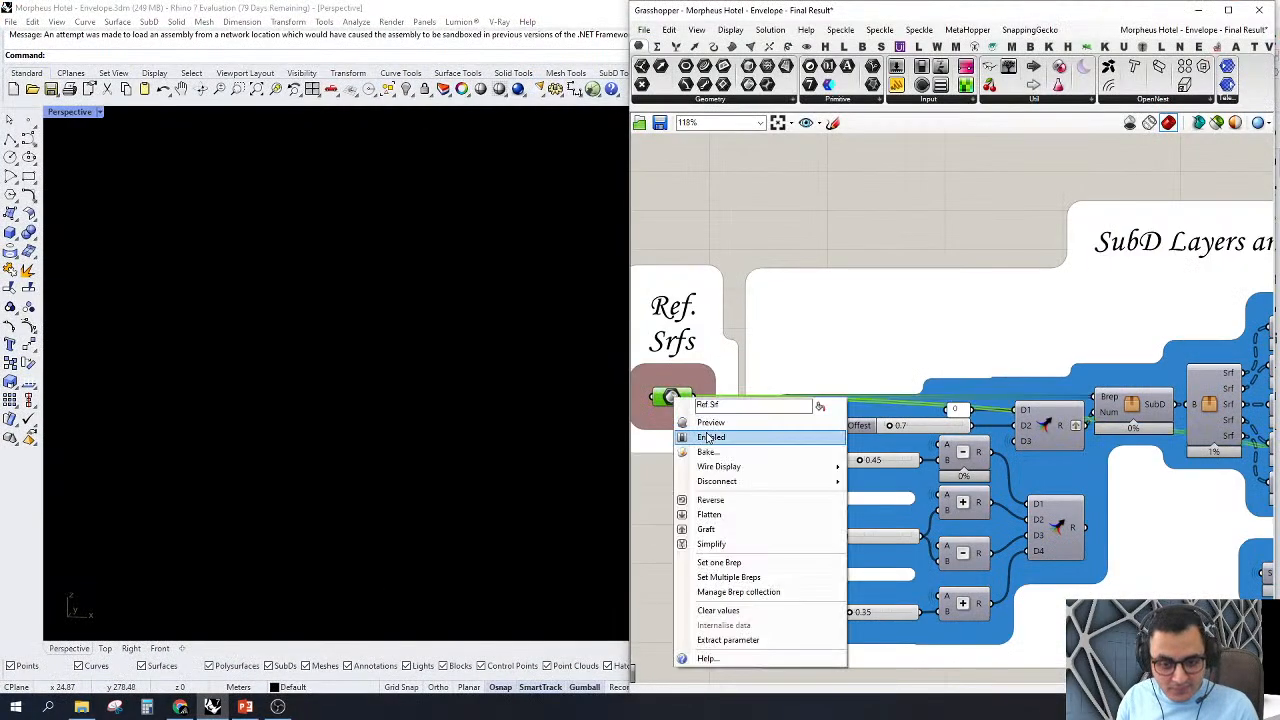
pyautogui.click(702, 434)
pyautogui.click(781, 215)
pyautogui.scroll(-3, 680, 211)
pyautogui.moveTo(437, 290); pyautogui.dragTo(380, 343, button='right')
# Step: Collapse the Grasshopper window, show the clipping plane layer and stop the plane from clipping the Perspective view
pyautogui.doubleClick(782, 12)
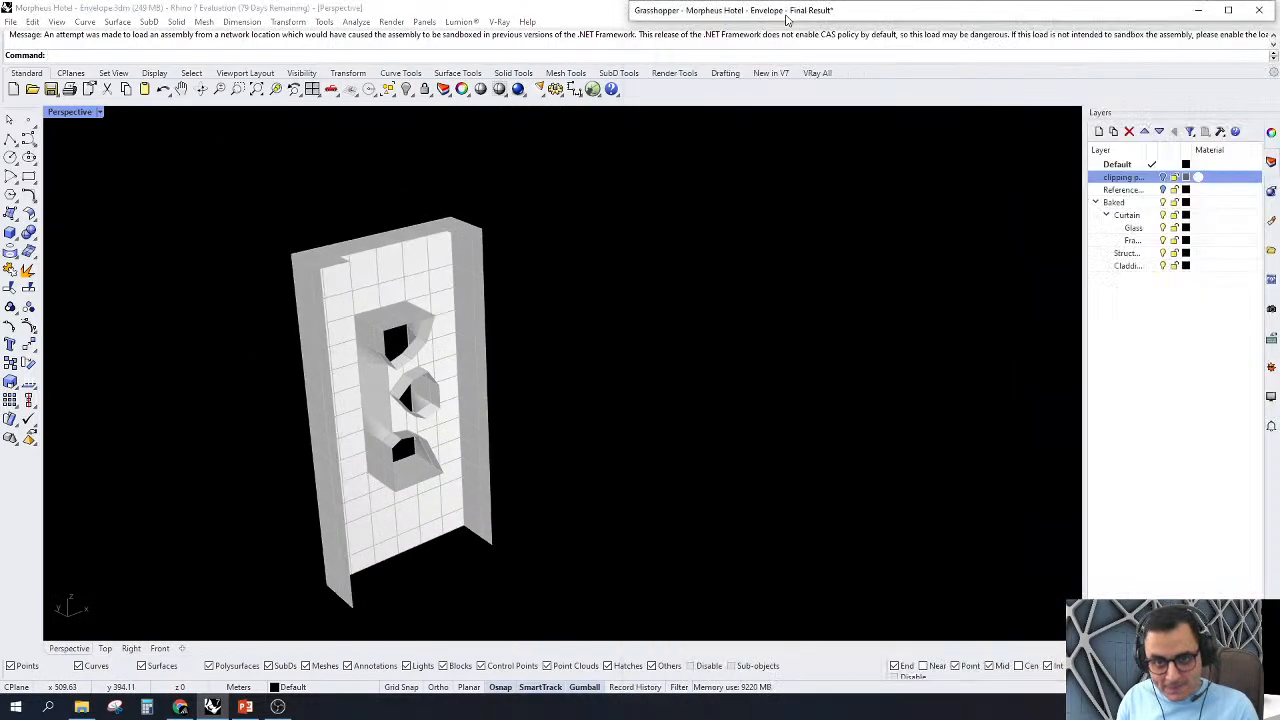
pyautogui.click(1162, 177)
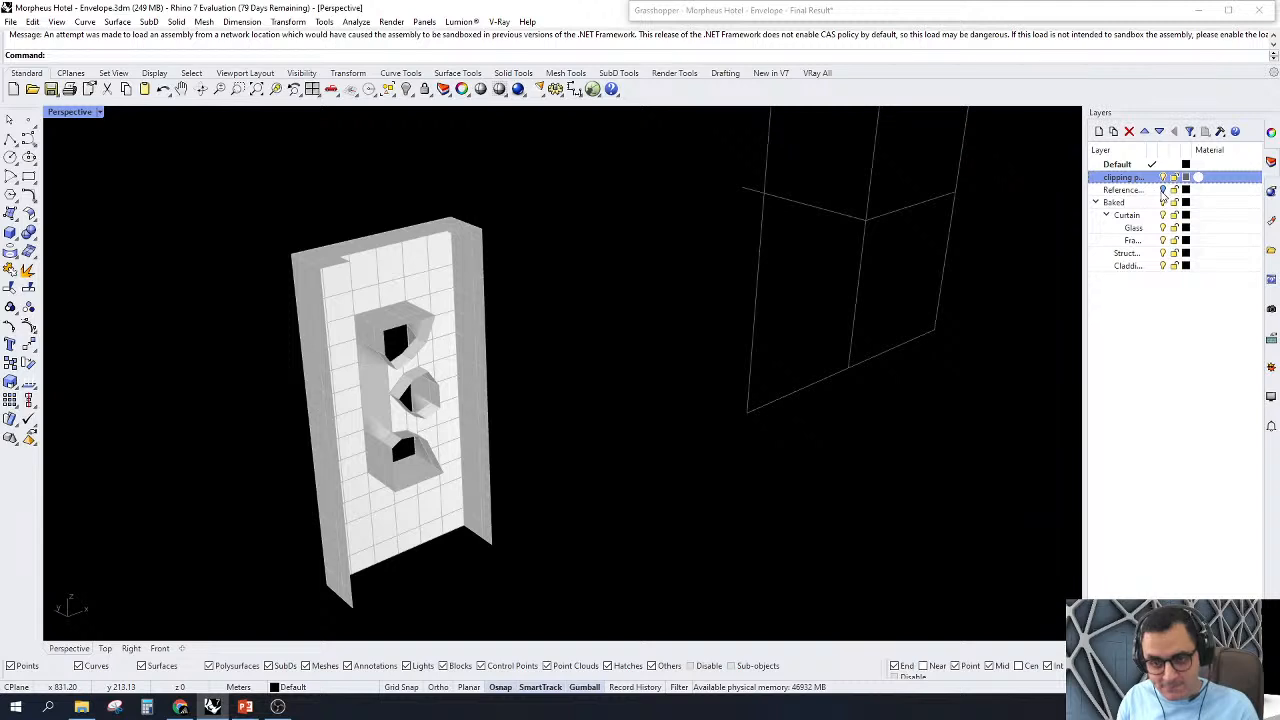
pyautogui.click(886, 179)
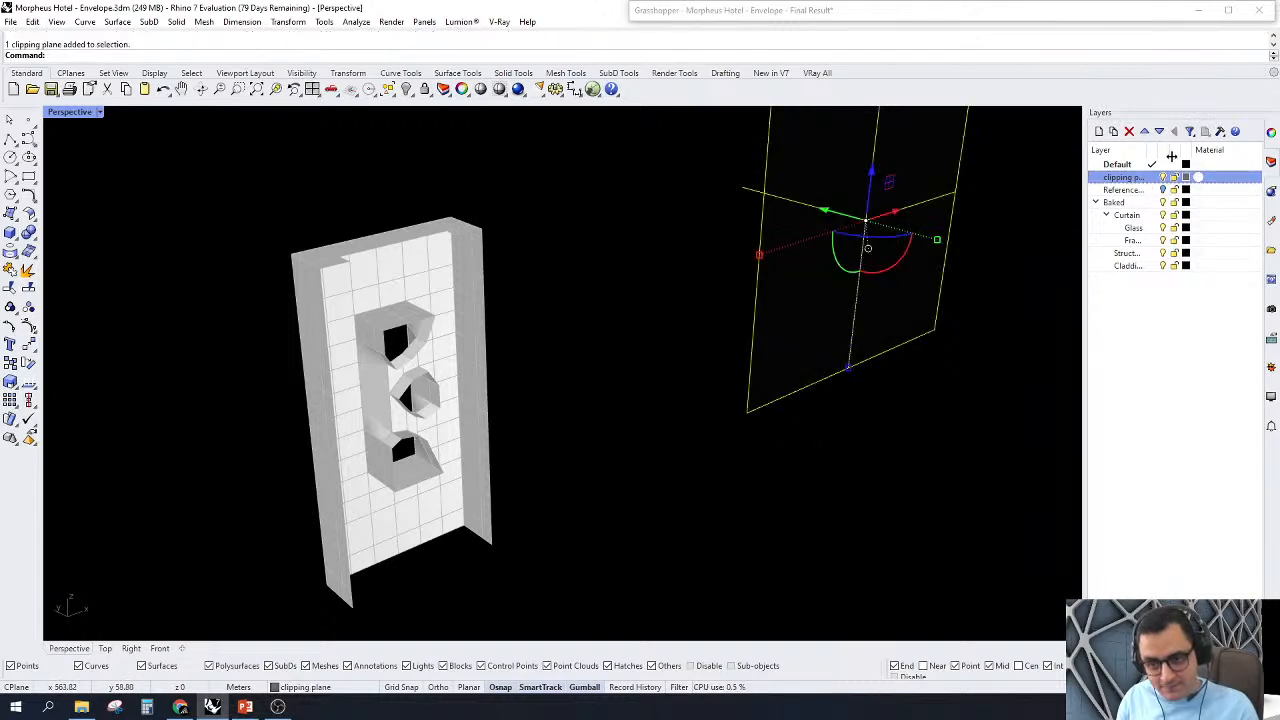
pyautogui.click(1271, 132)
pyautogui.click(1104, 234)
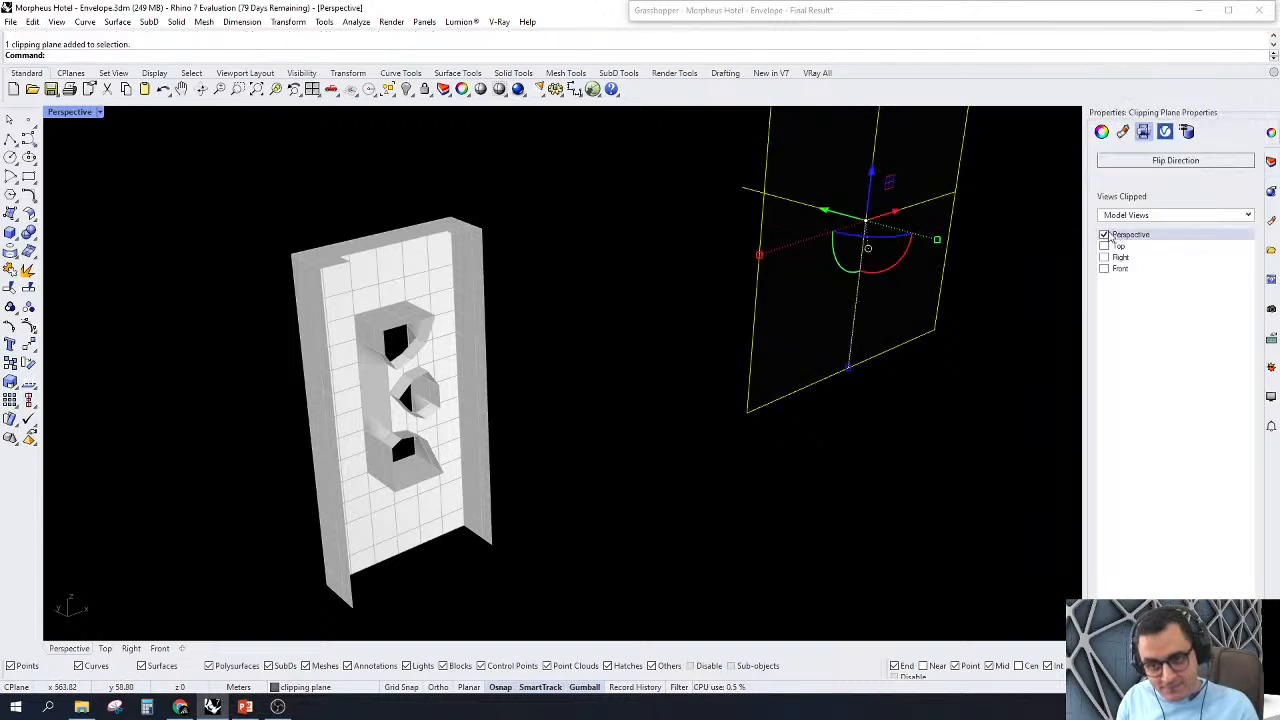
pyautogui.click(952, 371)
pyautogui.scroll(-3, 940, 355)
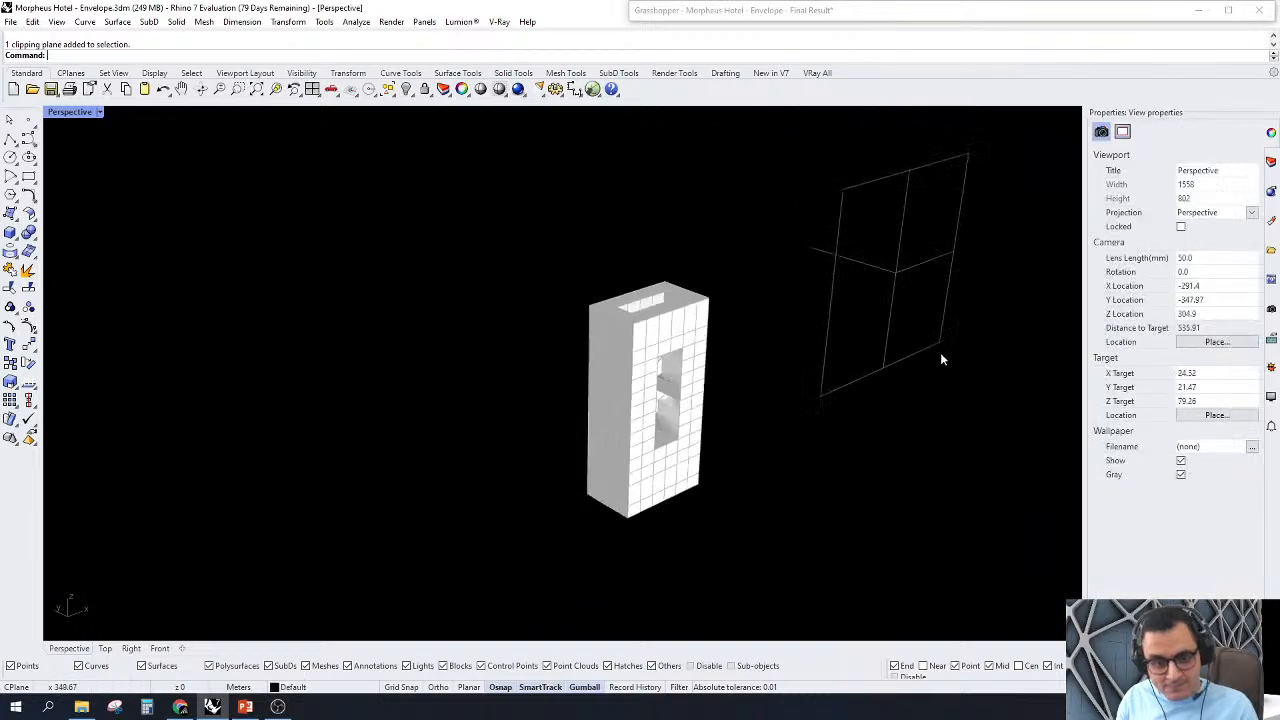
# Step: Hide the clipping plane layer and view the whole reference tower from its front corner
pyautogui.click(1269, 161)
pyautogui.click(1163, 177)
pyautogui.scroll(4, 643, 388)
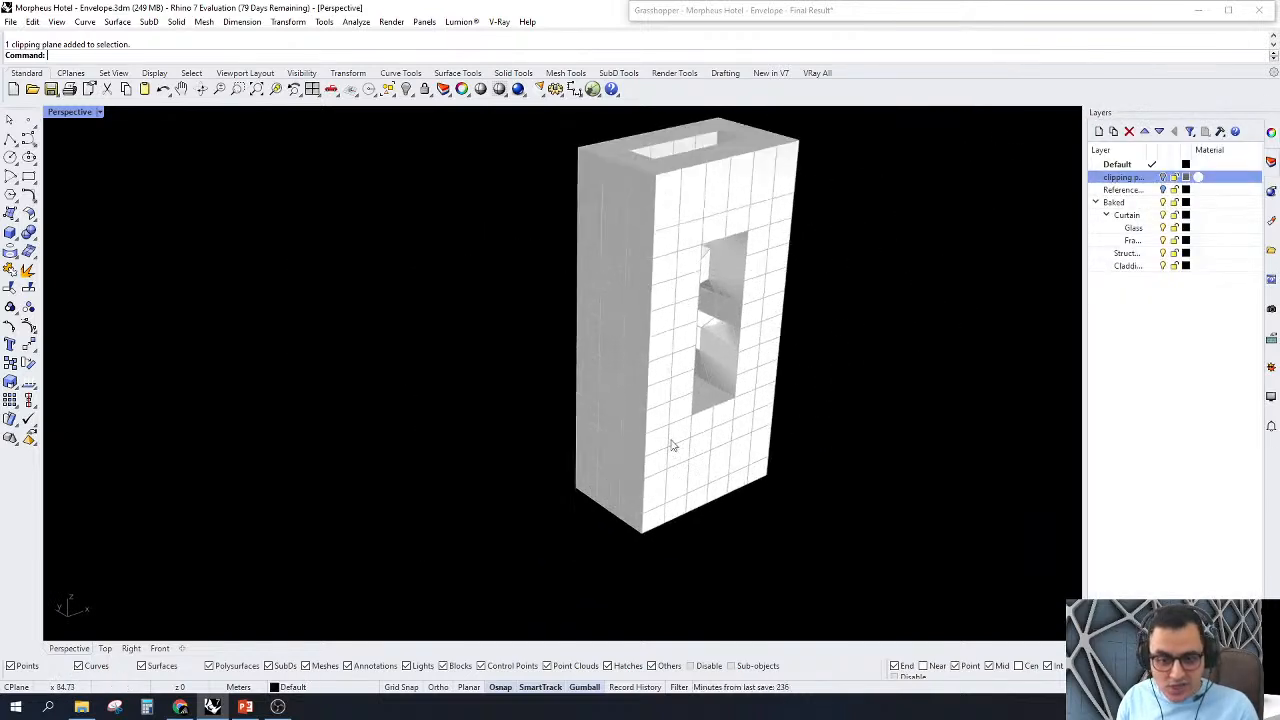
pyautogui.moveTo(643, 388); pyautogui.dragTo(612, 392, button='right')
pyautogui.scroll(-2, 546, 417)
pyautogui.scroll(2, 716, 418)
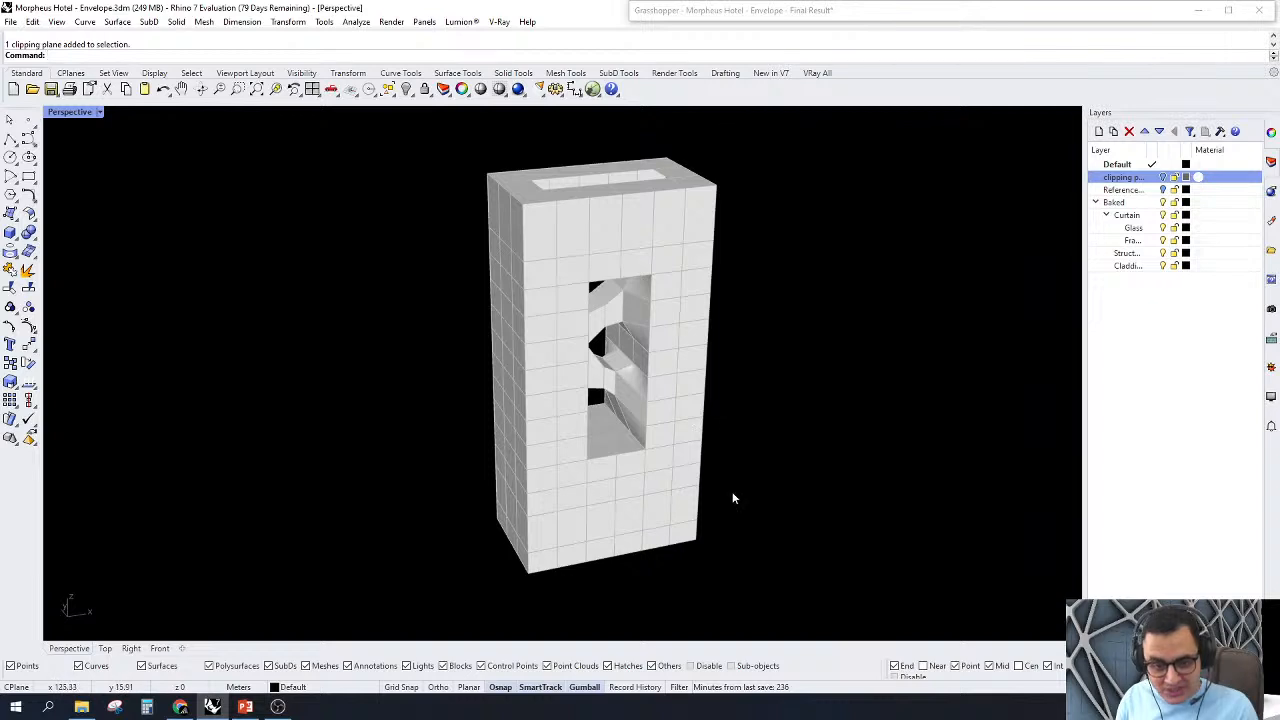
pyautogui.moveTo(732, 498); pyautogui.dragTo(690, 480, button='right')
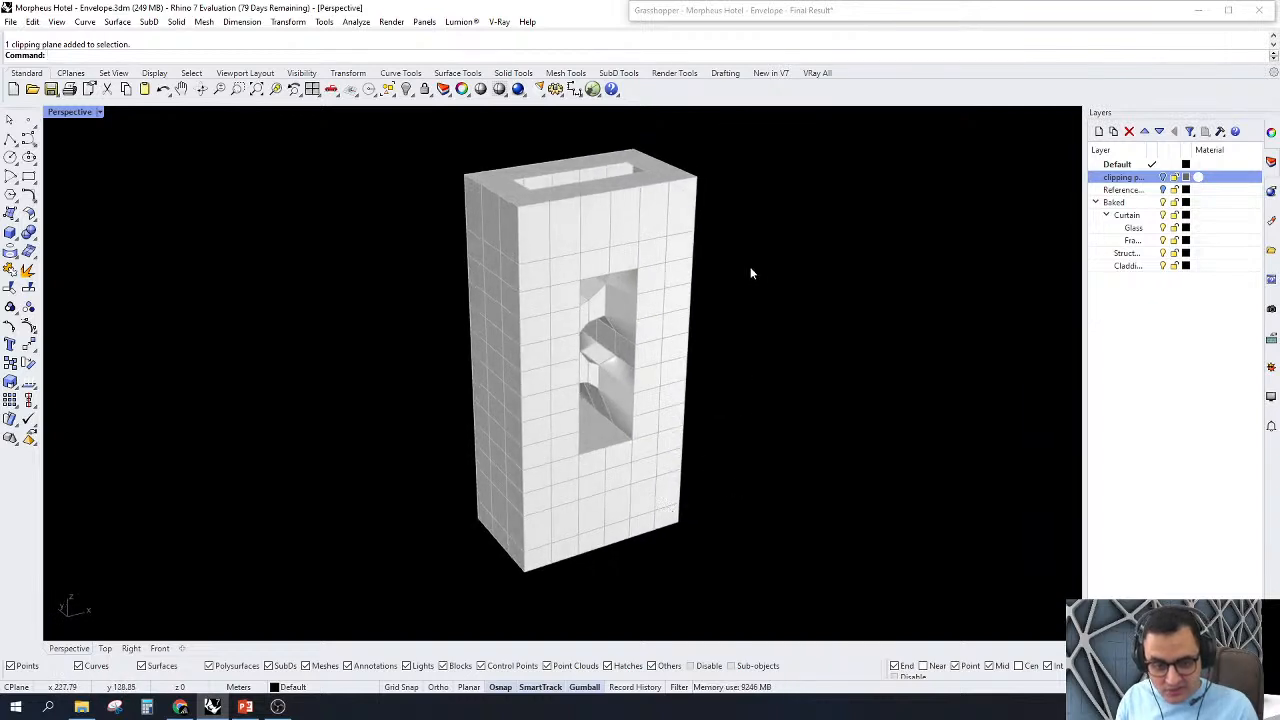
# Step: Restore the Grasshopper window and examine the reference tower's faces and openings beside the definition
pyautogui.doubleClick(842, 14)
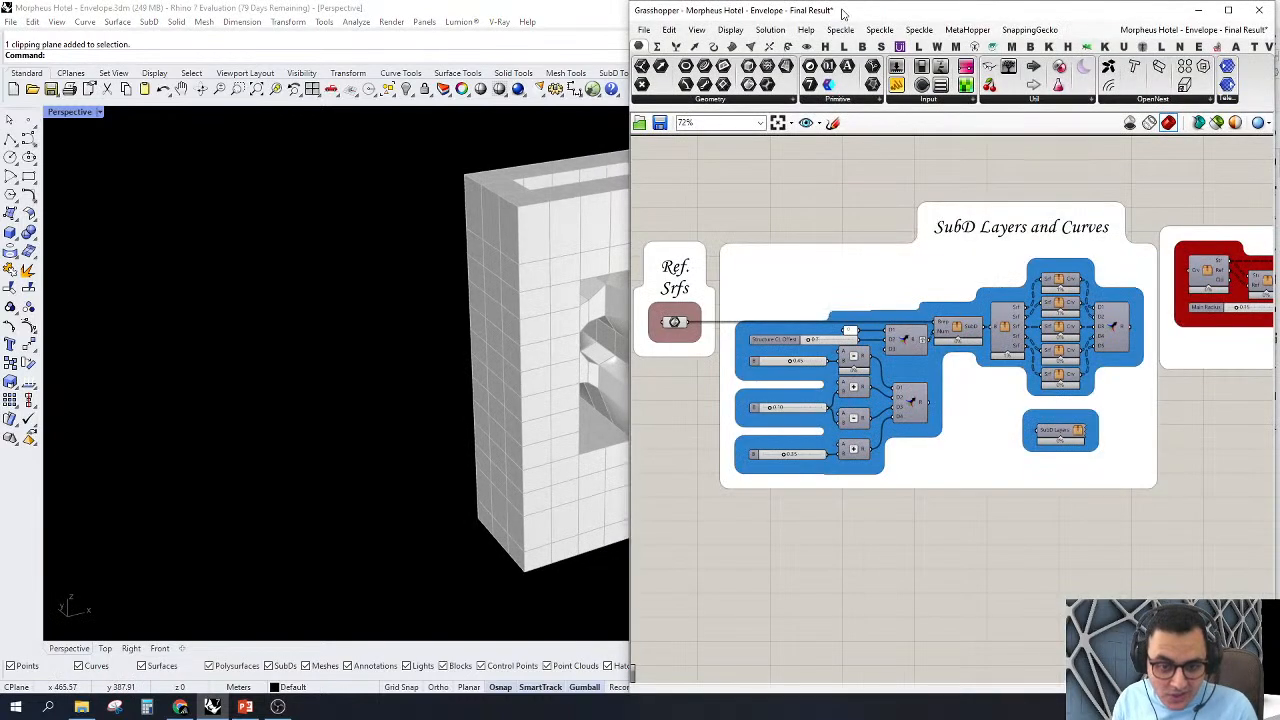
pyautogui.scroll(-3, 197, 377)
pyautogui.scroll(3, 317, 353)
pyautogui.moveTo(317, 353); pyautogui.dragTo(429, 389, button='right')
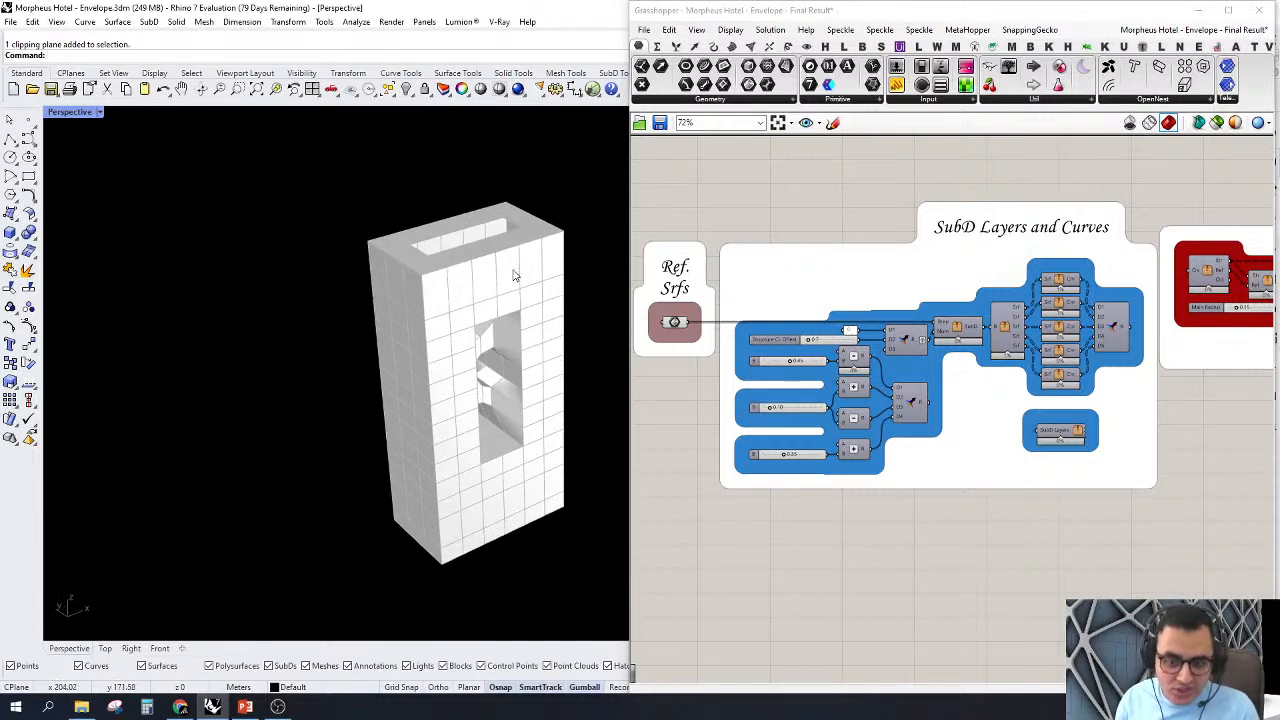
pyautogui.moveTo(311, 340); pyautogui.dragTo(411, 337, button='right')
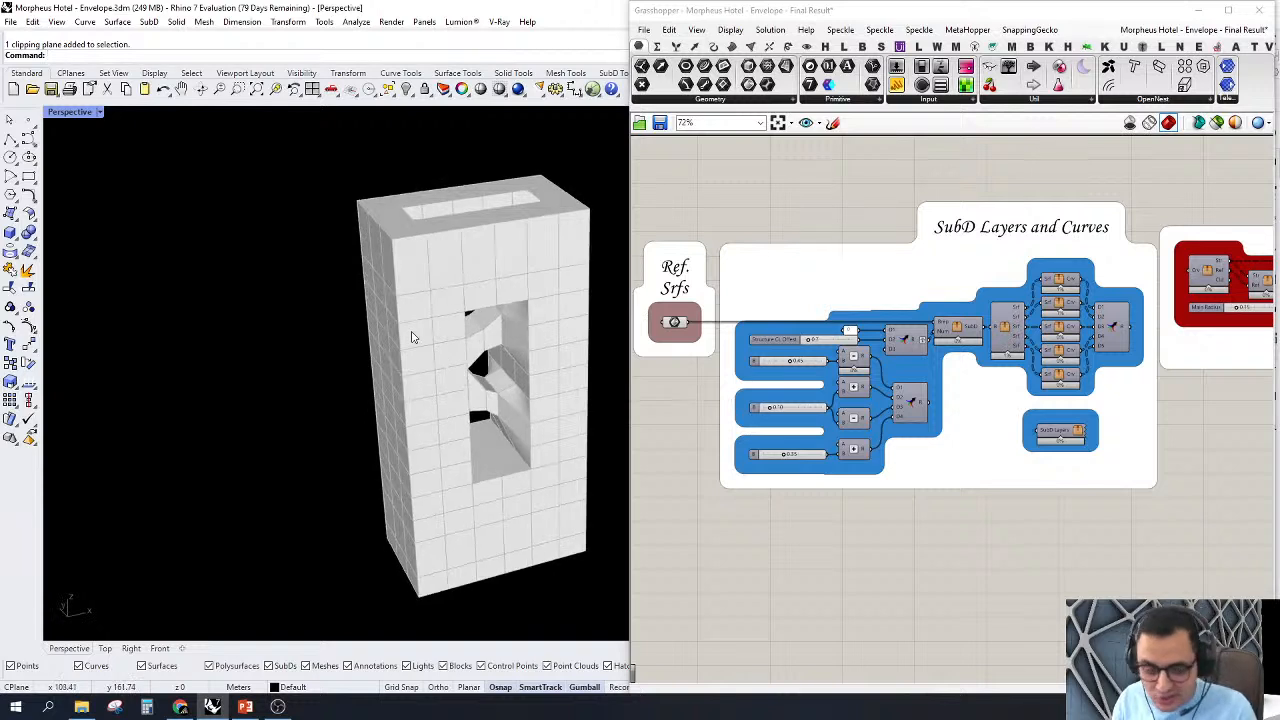
pyautogui.scroll(-6, 288, 387)
pyautogui.scroll(2, 430, 425)
pyautogui.moveTo(429, 426); pyautogui.dragTo(413, 427, button='right')
pyautogui.scroll(3, 411, 427)
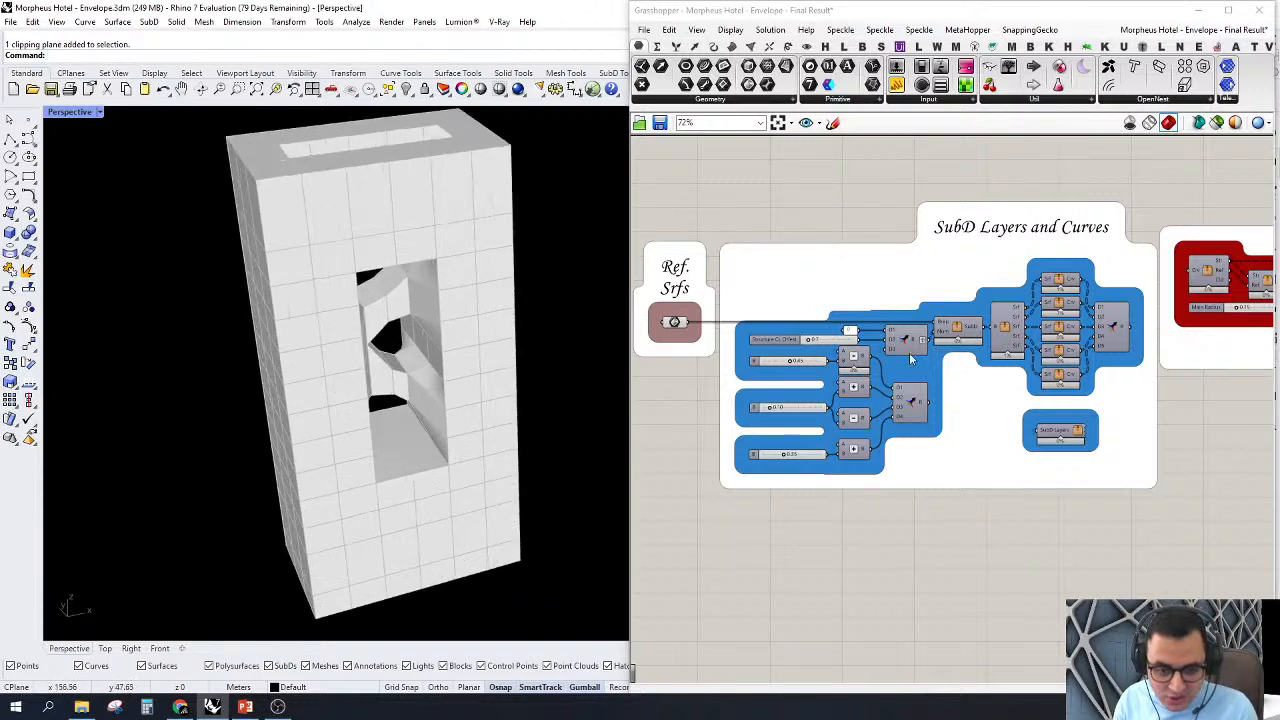
# Step: Turn on the preview of the SubD cluster in the SubD Layers and Curves group
pyautogui.scroll(2, 986, 366)
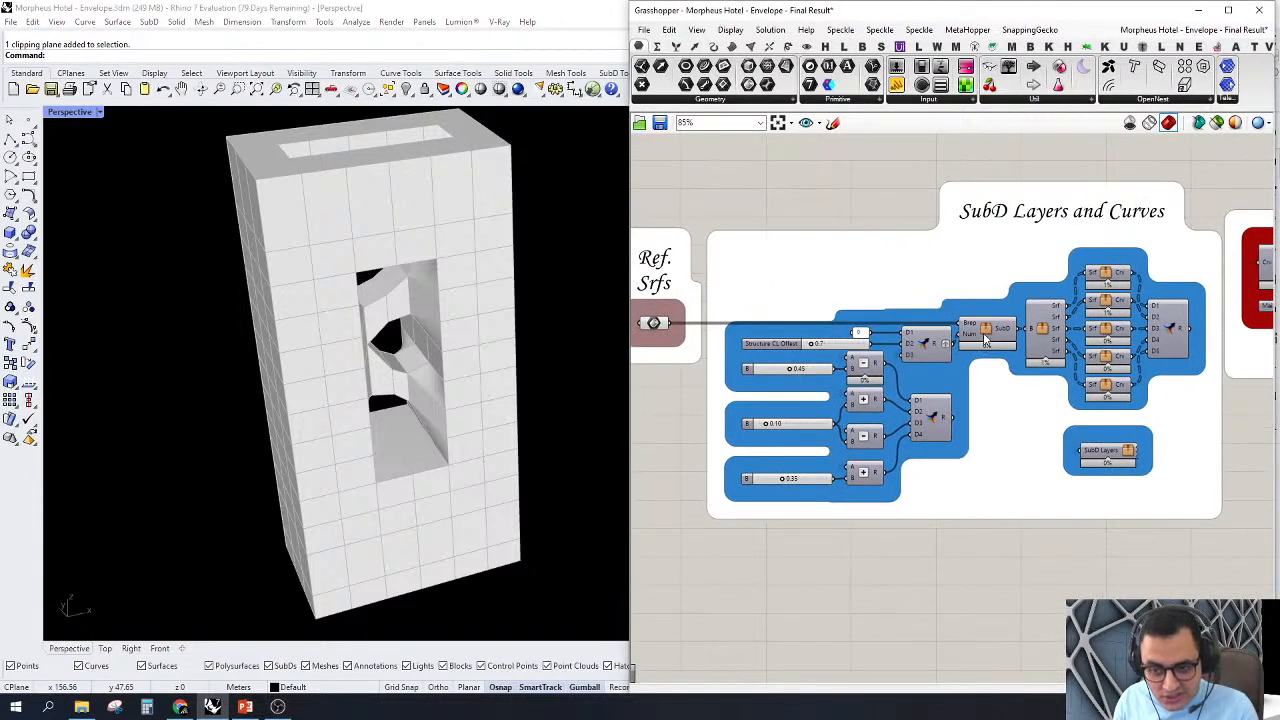
pyautogui.click(988, 330)
pyautogui.rightClick(990, 330)
pyautogui.click(1010, 347)
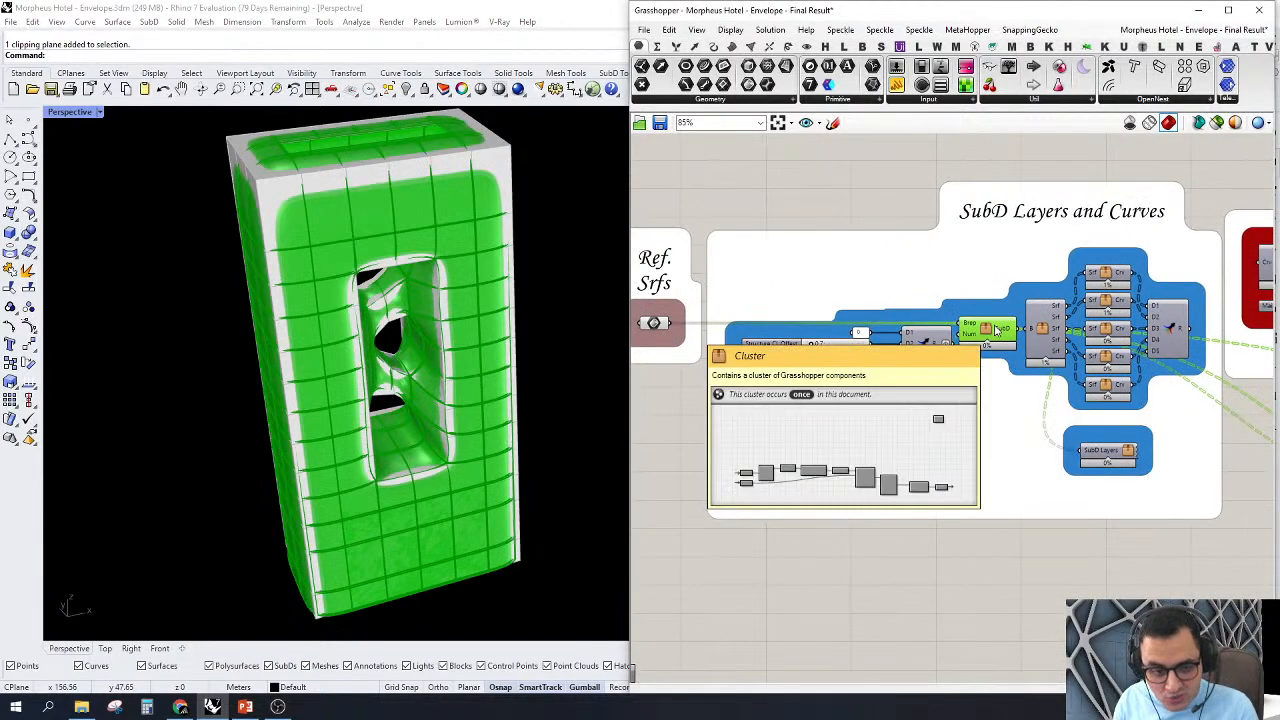
# Step: Turn off the preview of the Ref. Srfs parameter, leaving only the smooth SubD tower displayed
pyautogui.scroll(-4, 998, 335)
pyautogui.moveTo(789, 196); pyautogui.dragTo(931, 400)
pyautogui.rightClick(912, 230)
pyautogui.click(945, 248)
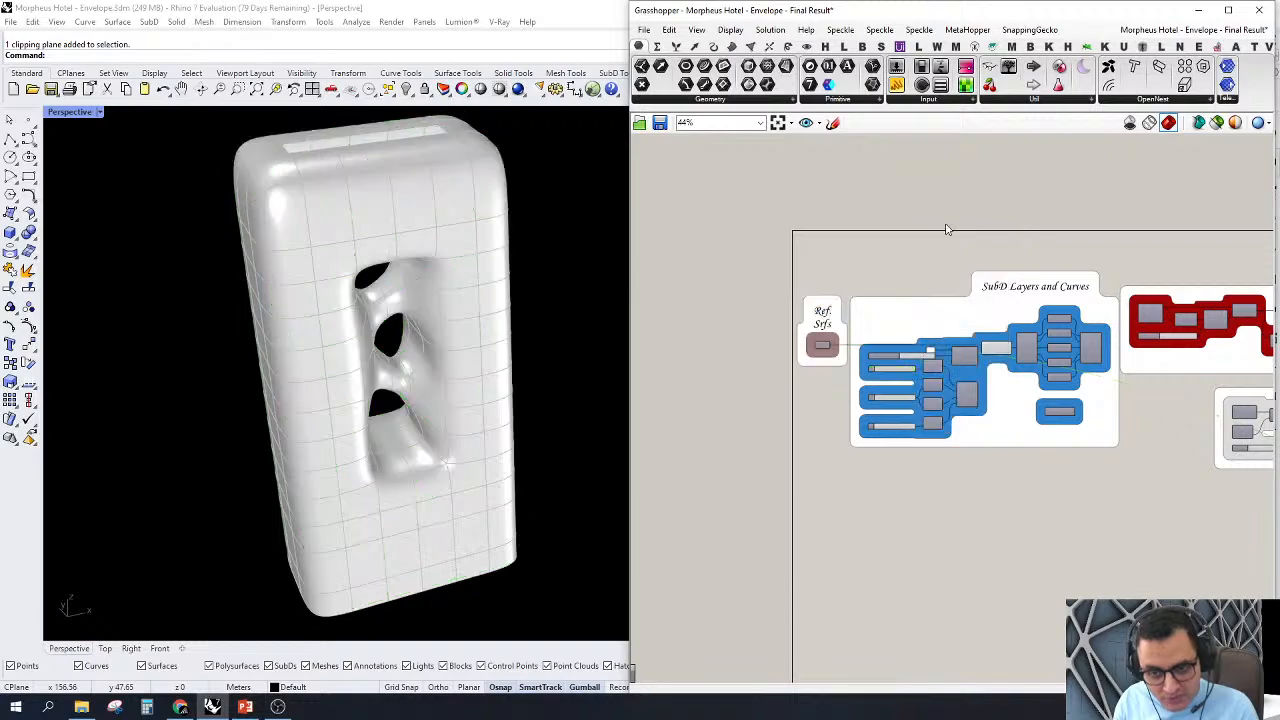
# Step: Look up the Tree Branch Check component among the custom components by searching for "tr br", without placing it
pyautogui.scroll(6, 893, 418)
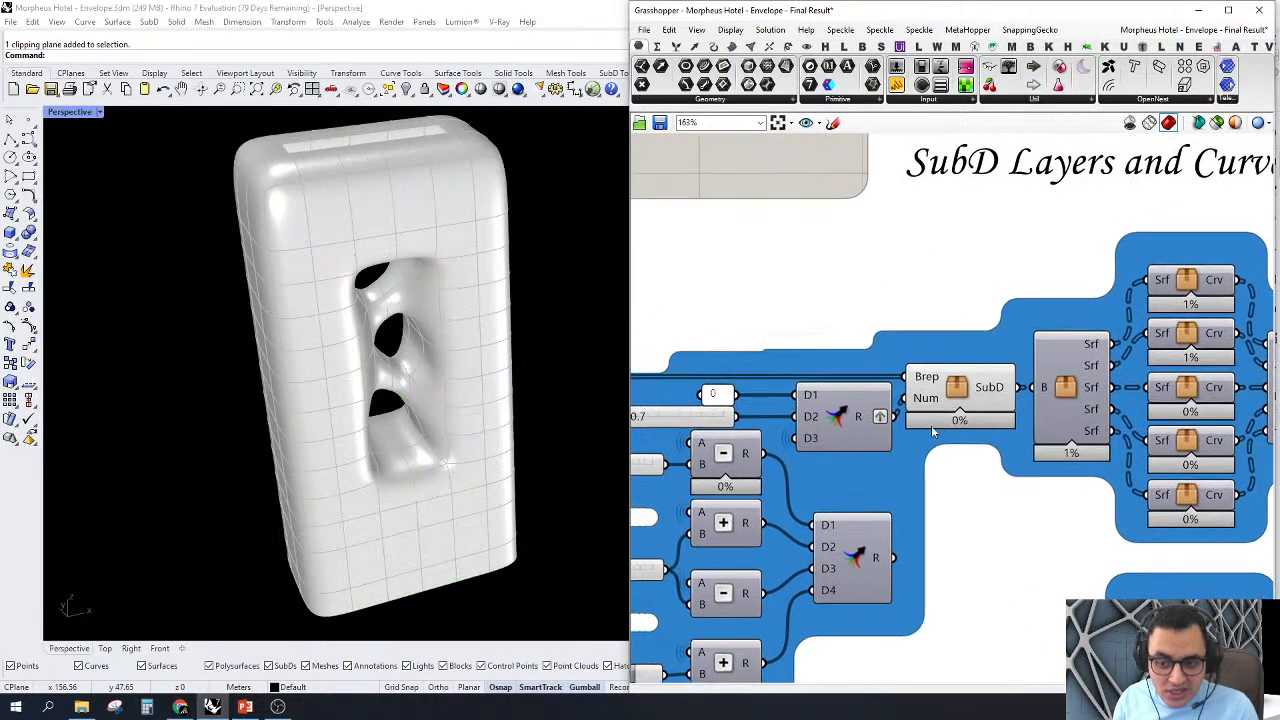
pyautogui.scroll(-4, 897, 317)
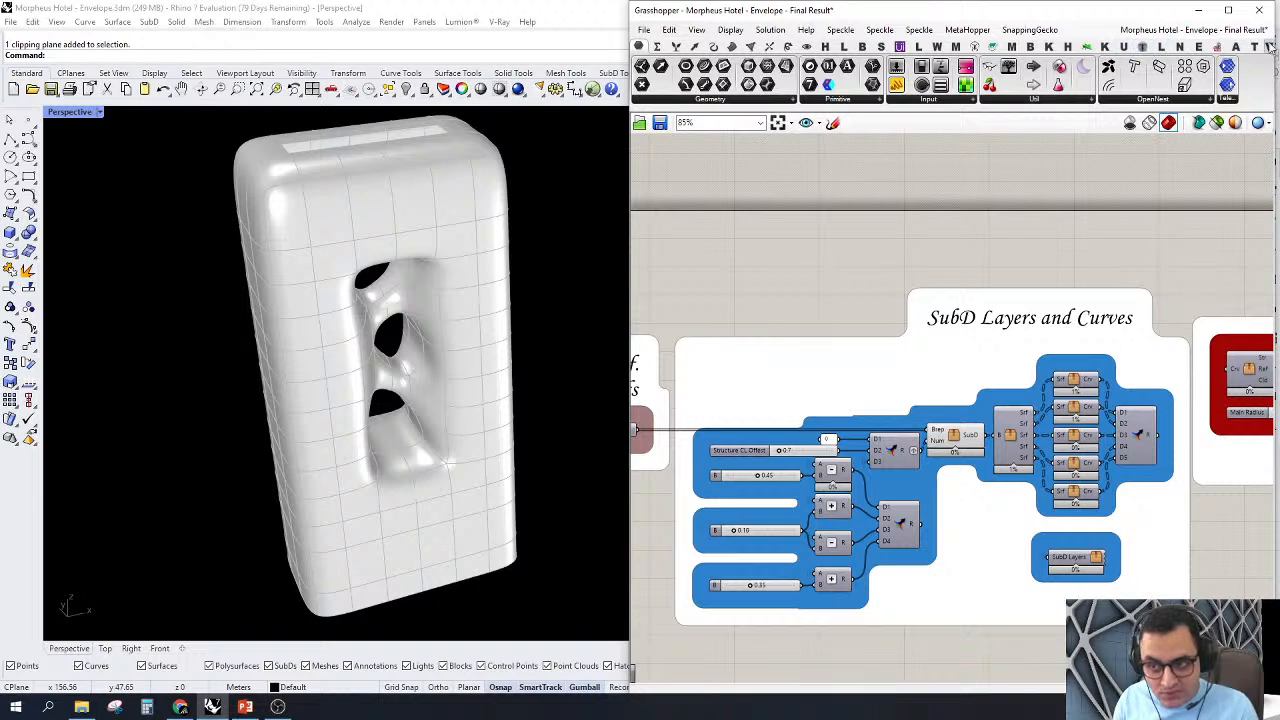
pyautogui.click(1123, 46)
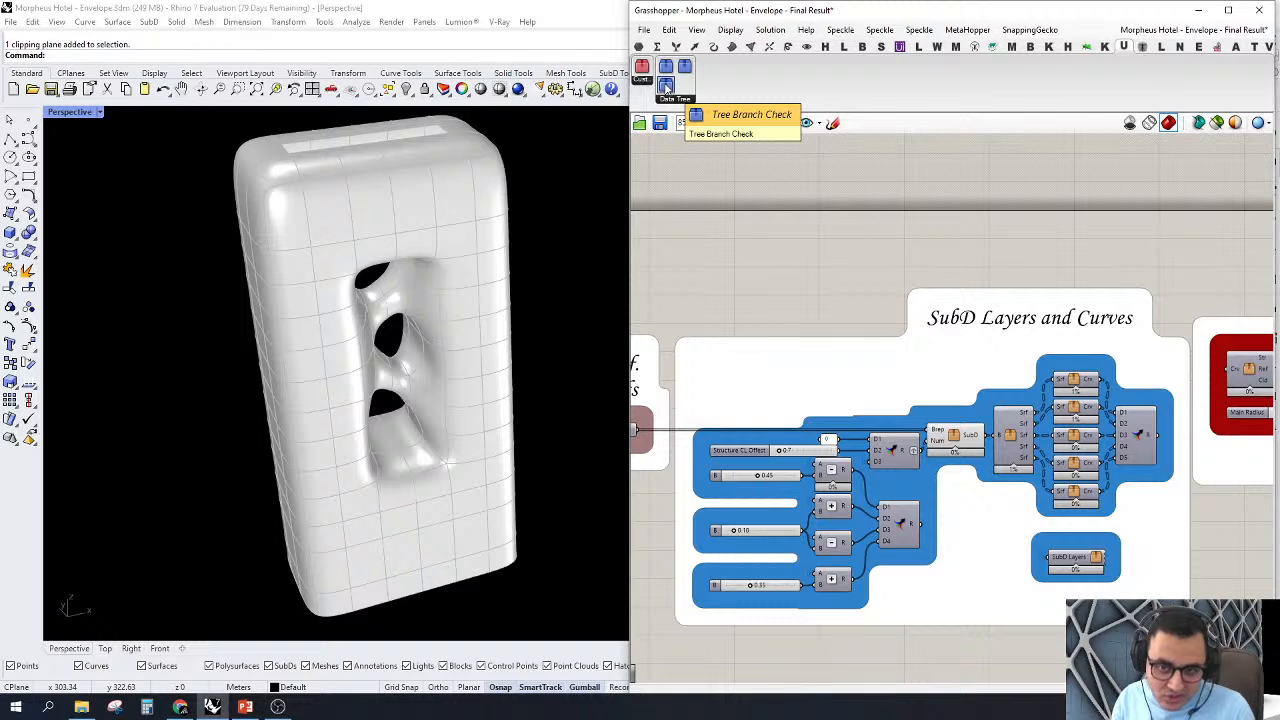
pyautogui.doubleClick(686, 232)
pyautogui.write('tr')
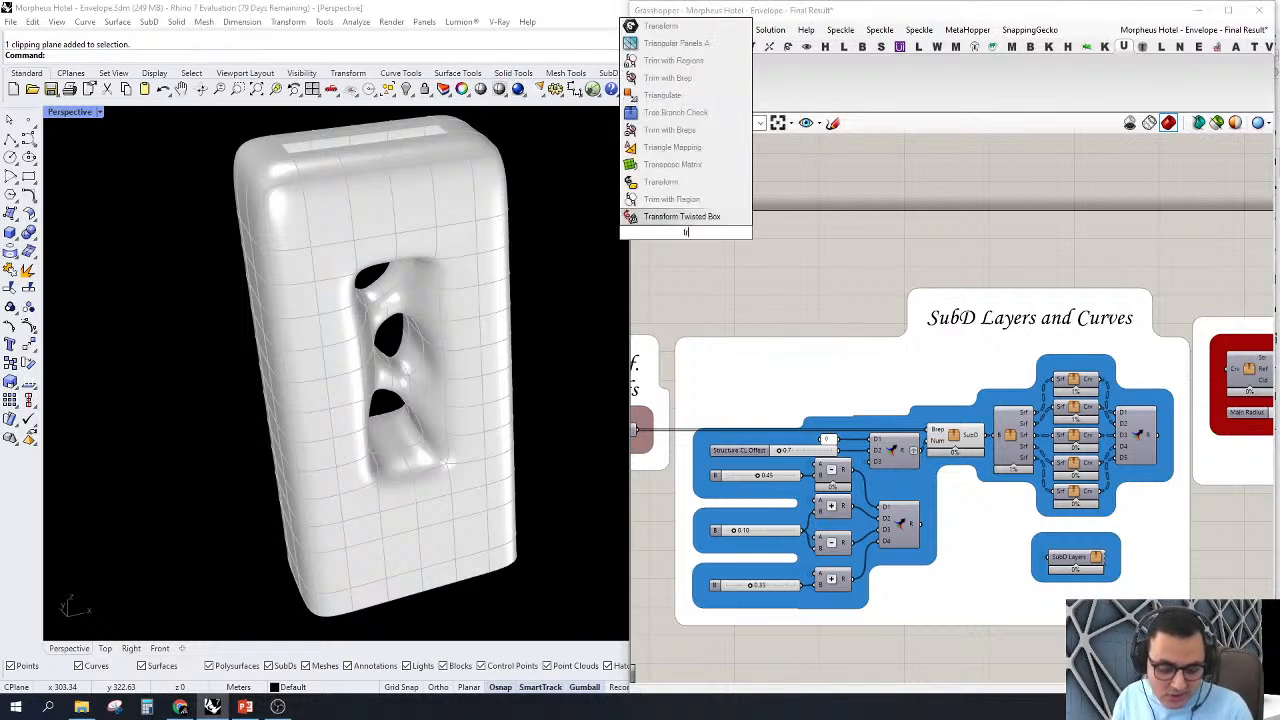
pyautogui.write(' br')
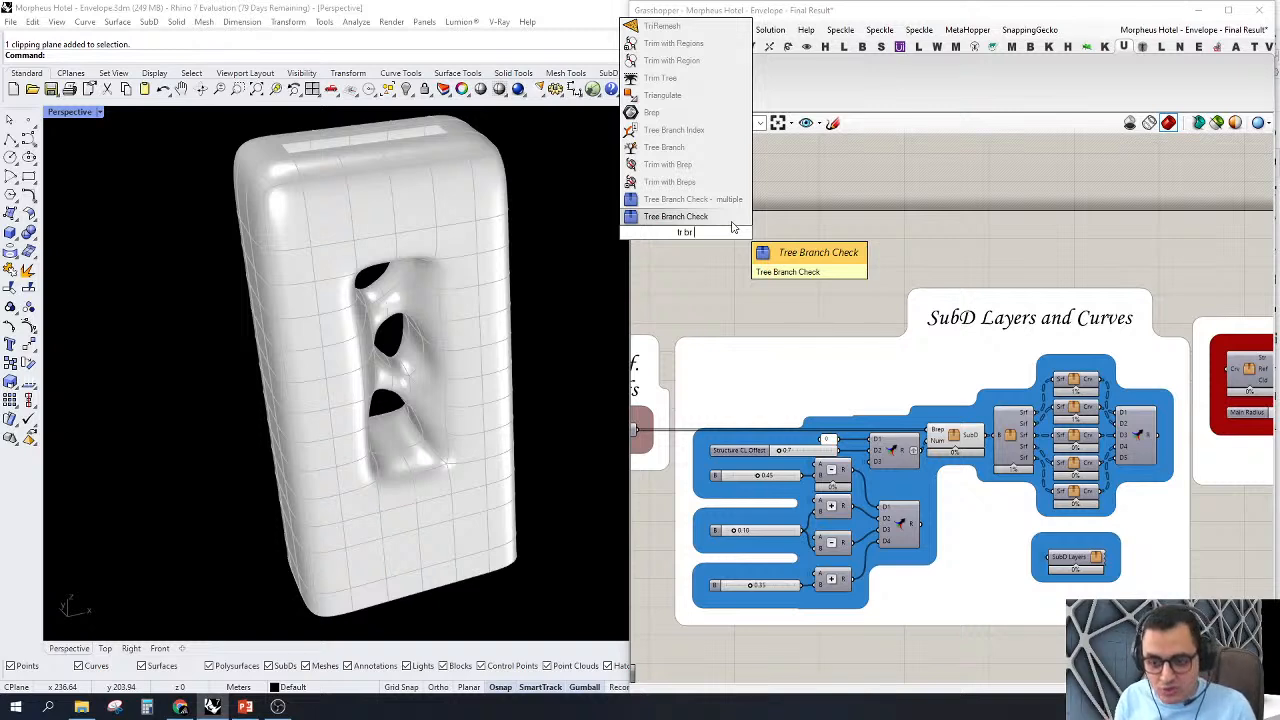
pyautogui.click(749, 299)
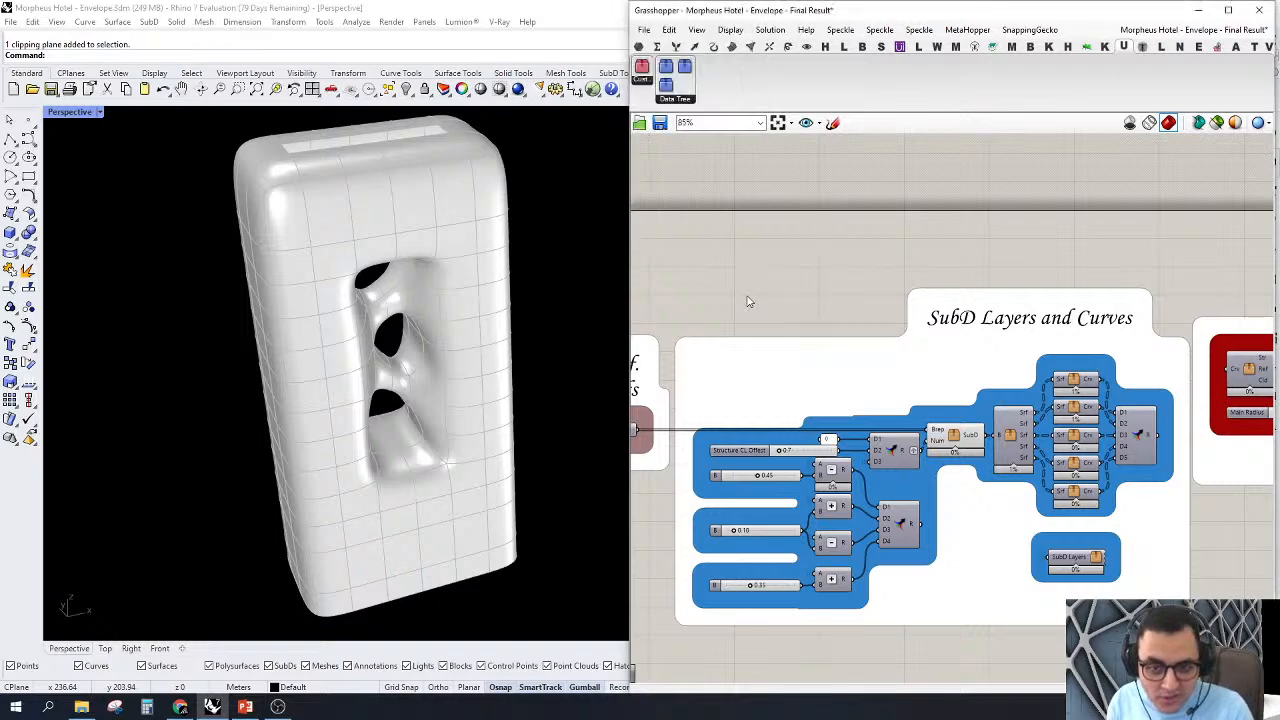
# Step: Turn off the preview of the SubD cluster in the SubD Layers and Curves group
pyautogui.scroll(-3, 780, 298)
pyautogui.moveTo(785, 298); pyautogui.dragTo(758, 263, button='right')
pyautogui.scroll(4, 792, 315)
pyautogui.moveTo(887, 384); pyautogui.dragTo(900, 398, button='right')
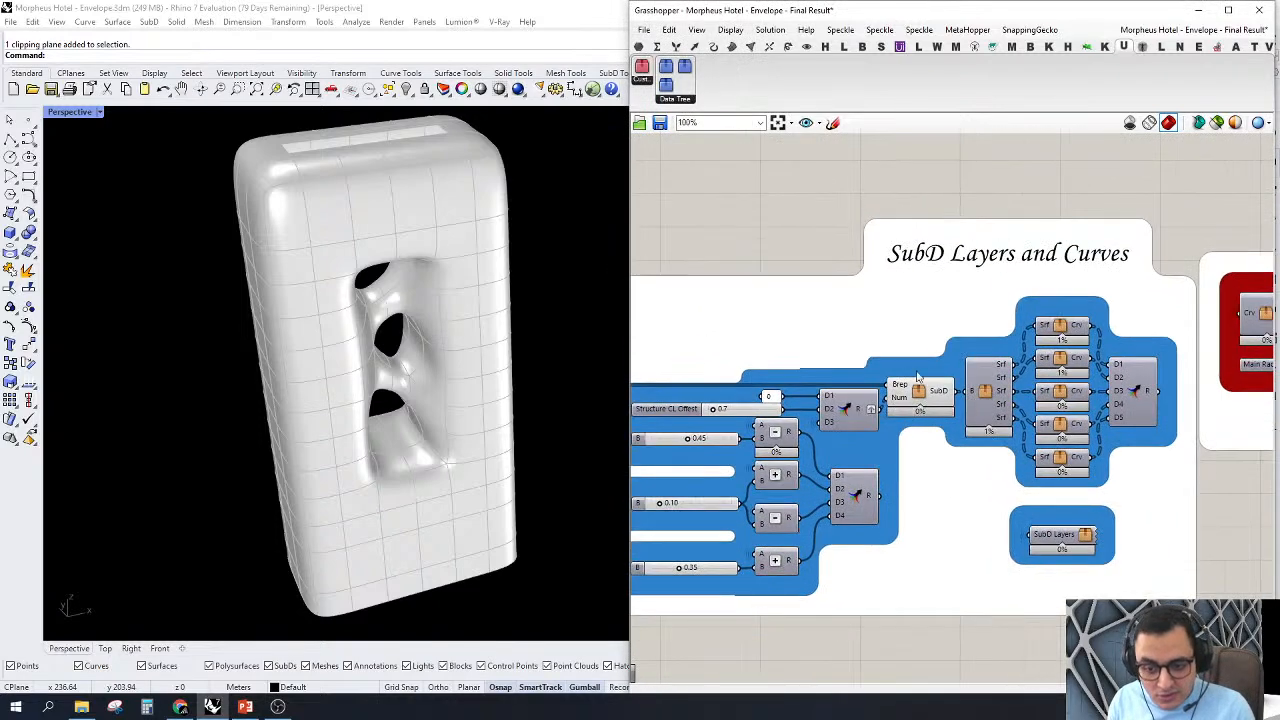
pyautogui.rightClick(916, 390)
pyautogui.click(950, 416)
# Step: Turn on the preview of the cluster with five Srf outputs and highlight its surfaces from the tower's front
pyautogui.scroll(-3, 882, 350)
pyautogui.moveTo(1030, 395); pyautogui.dragTo(956, 386, button='right')
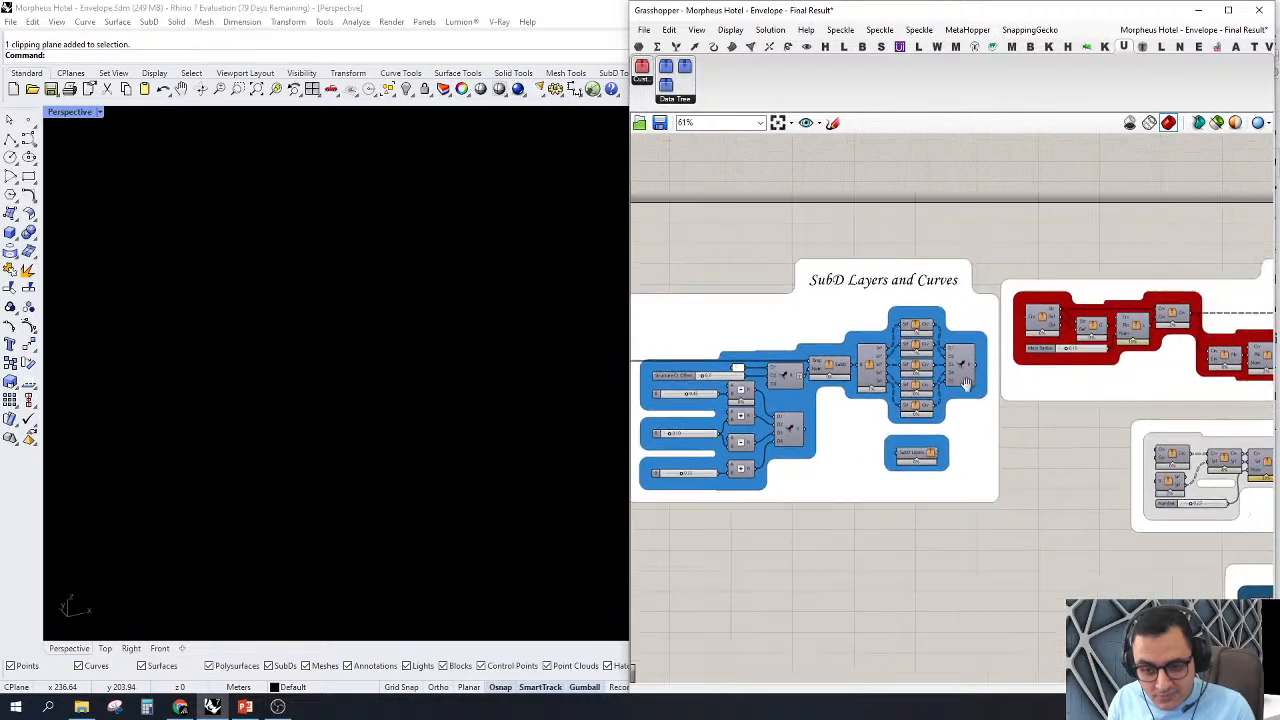
pyautogui.scroll(3, 938, 394)
pyautogui.scroll(2, 837, 396)
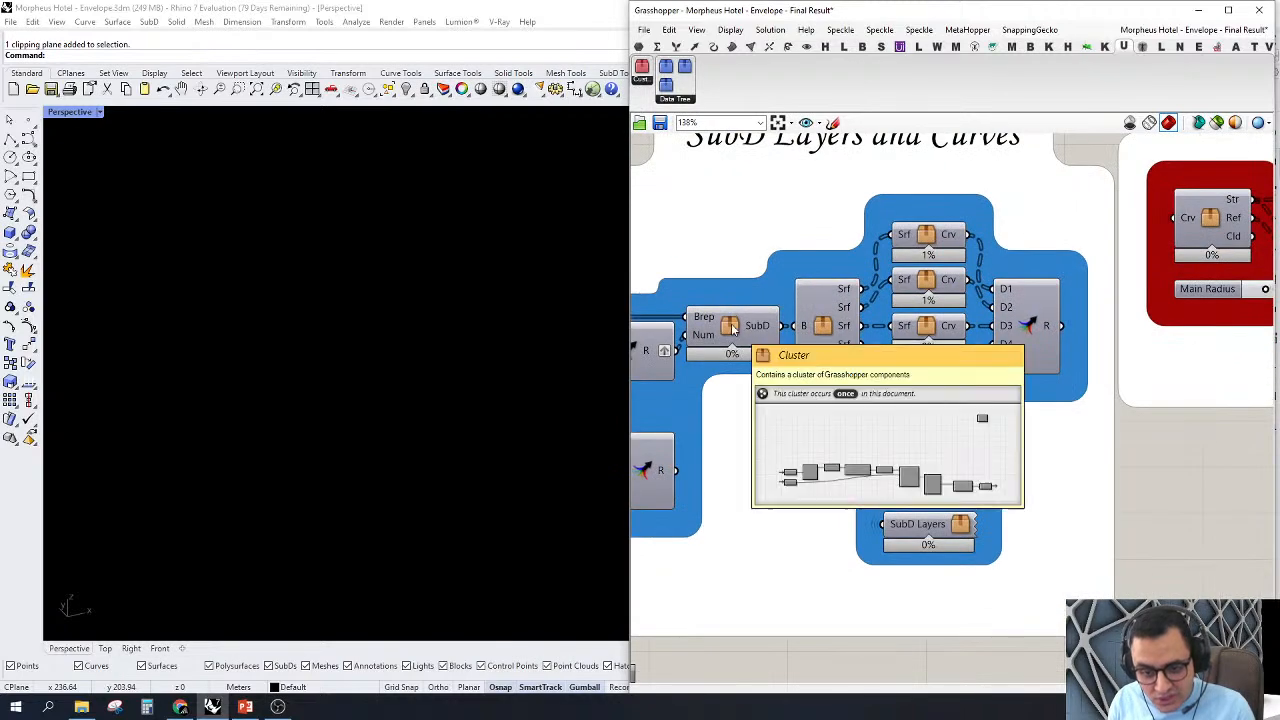
pyautogui.rightClick(826, 330)
pyautogui.click(832, 349)
pyautogui.click(832, 340)
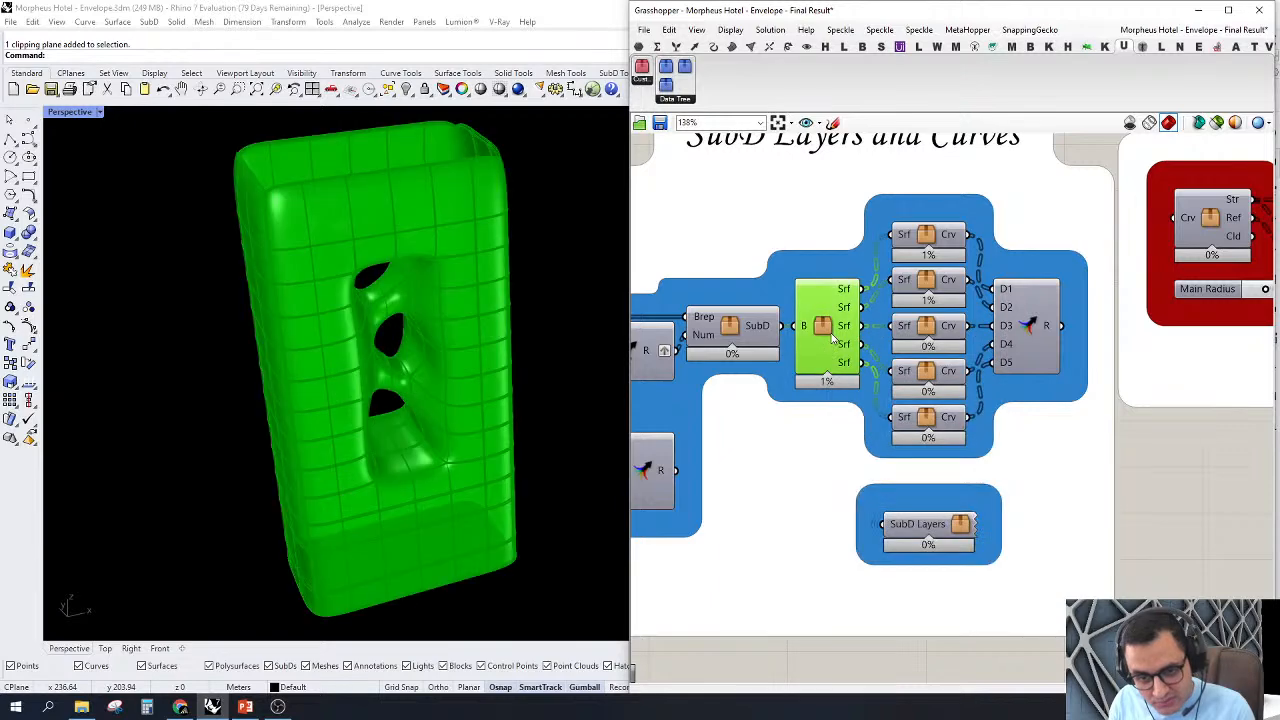
pyautogui.moveTo(538, 316); pyautogui.dragTo(498, 236, button='right')
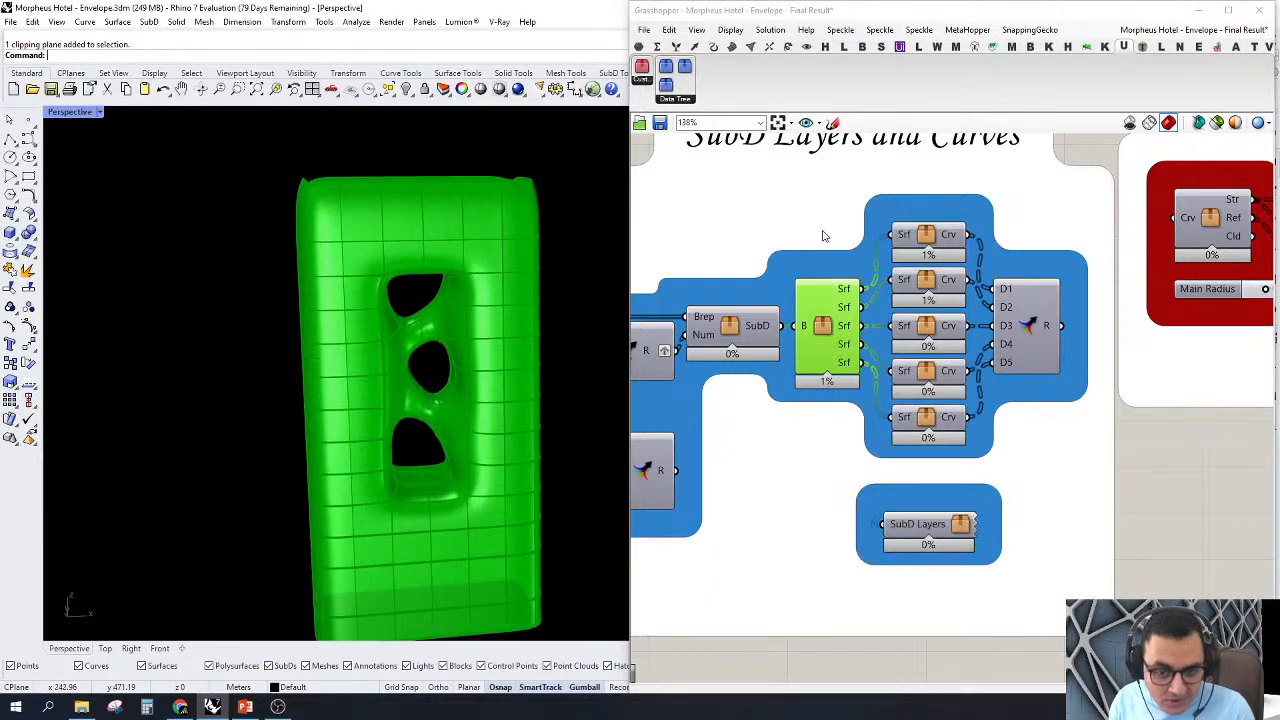
# Step: Wire a new geometry parameter to the surface cluster's first Srf output and highlight its surfaces on the tower
pyautogui.moveTo(824, 233); pyautogui.dragTo(796, 435, button='right')
pyautogui.click(775, 167)
pyautogui.click(639, 47)
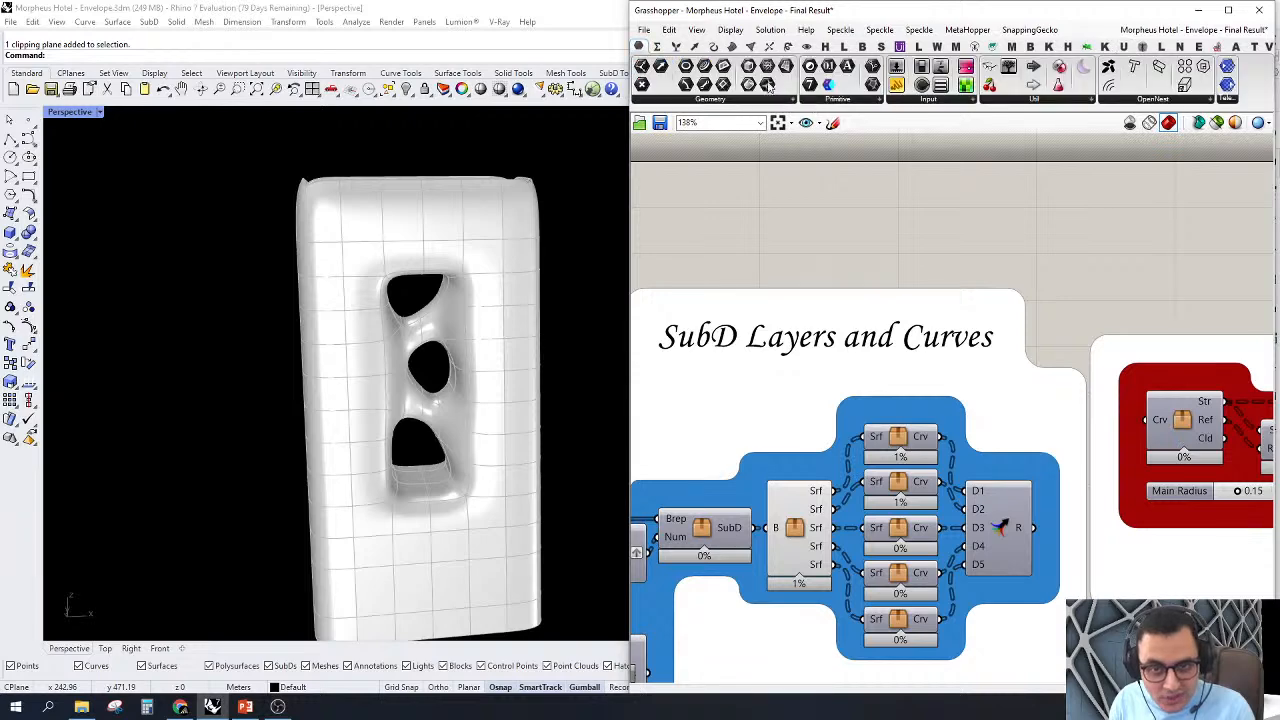
pyautogui.moveTo(750, 86); pyautogui.dragTo(833, 492)
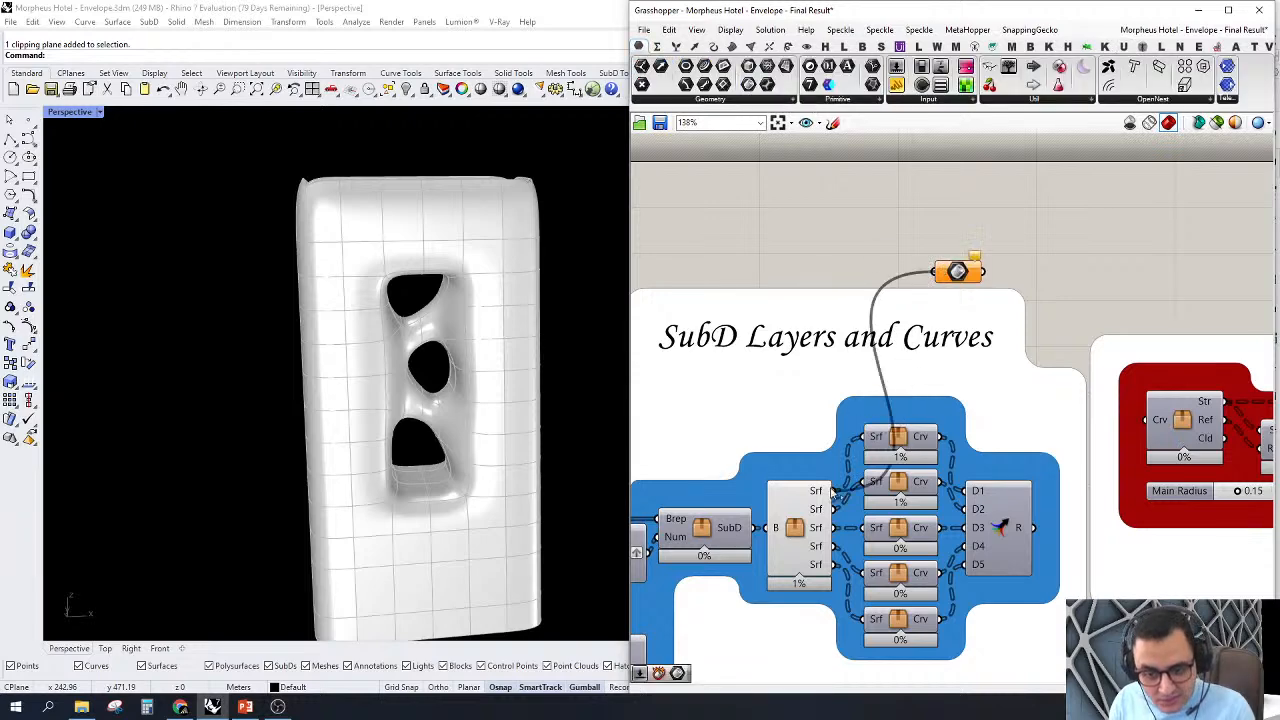
pyautogui.click(958, 277)
pyautogui.scroll(-2, 320, 214)
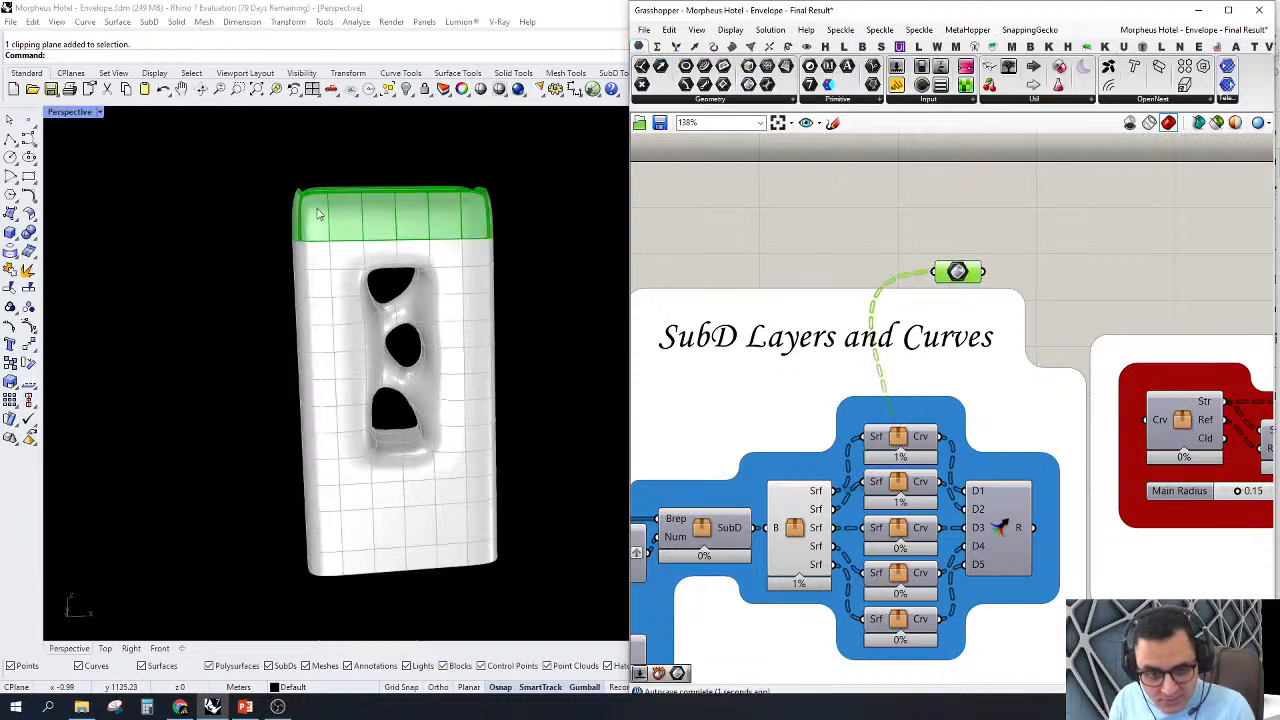
pyautogui.moveTo(320, 214); pyautogui.dragTo(362, 195, button='right')
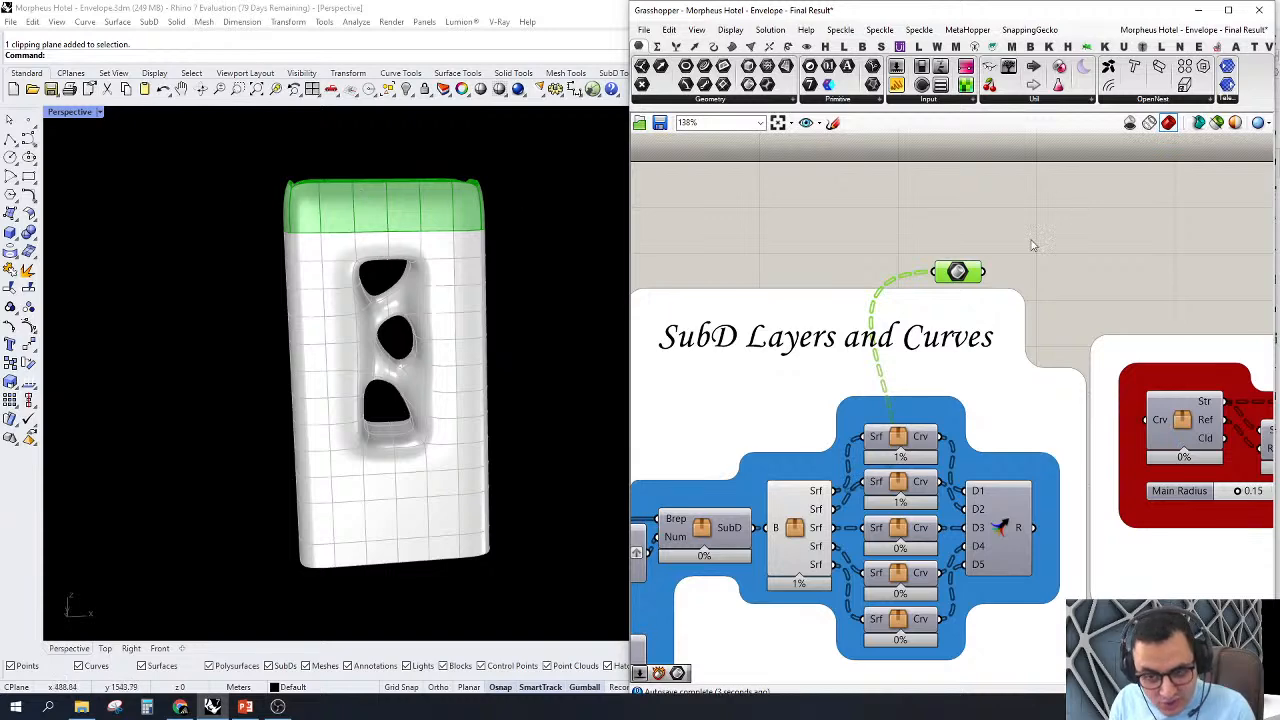
# Step: Delete the temporary geometry parameter above the SubD Layers and Curves group
pyautogui.moveTo(1005, 239); pyautogui.dragTo(999, 193, button='right')
pyautogui.moveTo(960, 318)
pyautogui.mouseDown(button='right')
pyautogui.moveTo(995, 268)
pyautogui.moveTo(975, 310)
pyautogui.mouseUp(button='right')
pyautogui.press('Delete')
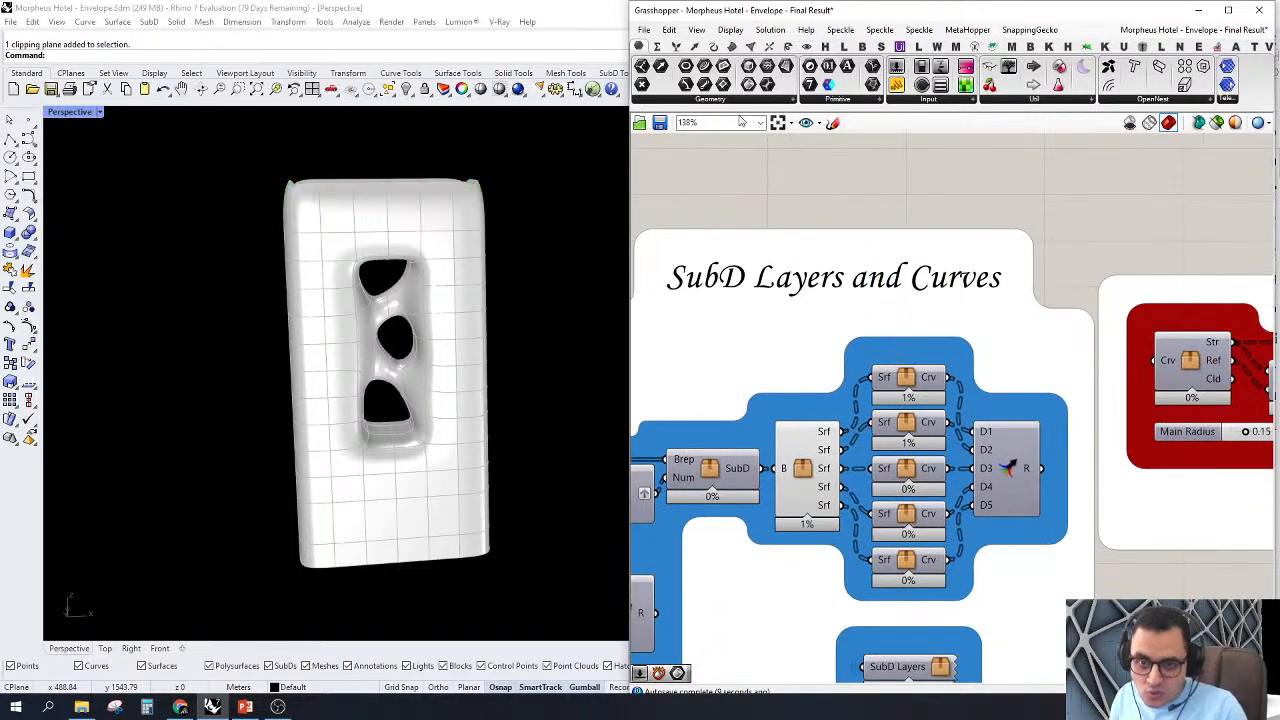
# Step: Wire a Curve parameter to the first curve cluster's Crv output and highlight its curves on the tower
pyautogui.moveTo(1059, 230)
pyautogui.mouseDown()
pyautogui.moveTo(1120, 200)
pyautogui.moveTo(950, 380)
pyautogui.mouseUp()
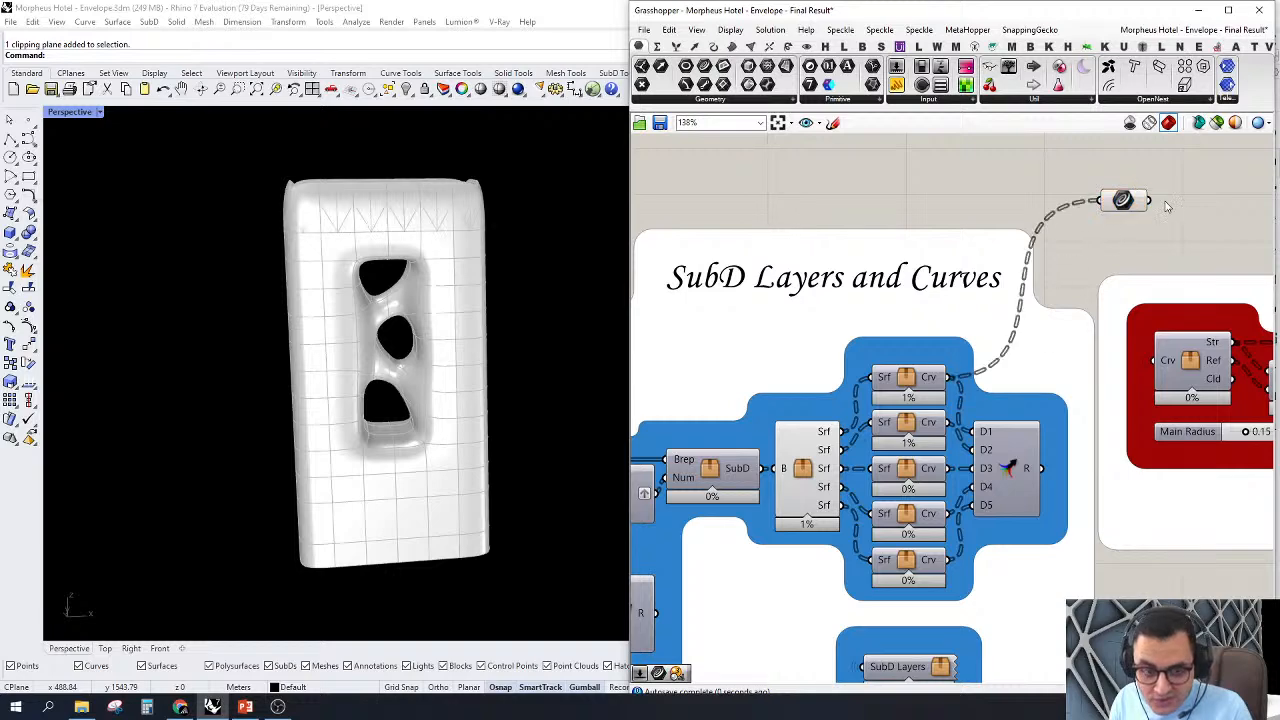
pyautogui.click(1122, 200)
pyautogui.scroll(1, 1095, 205)
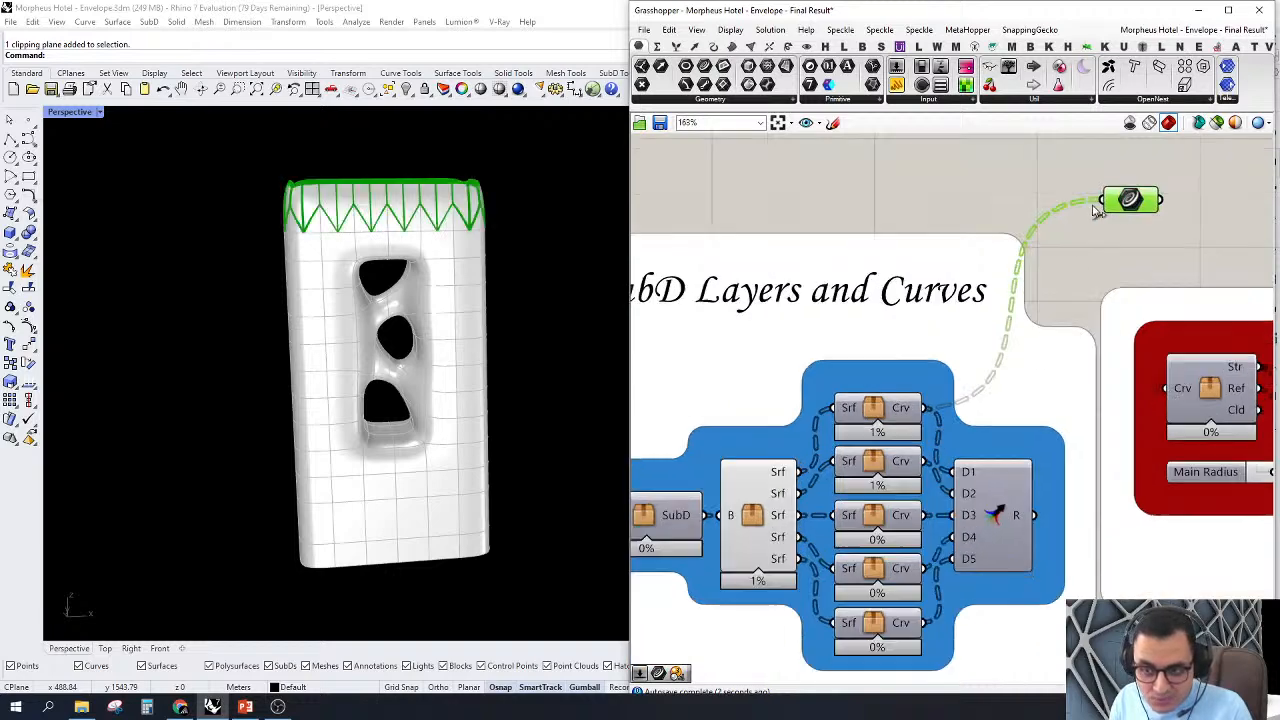
# Step: Rewire the Curve parameter to the lower curve clusters' Crv outputs in turn, ending with the fifth, and delete the parameter
pyautogui.moveTo(917, 476); pyautogui.dragTo(919, 473)
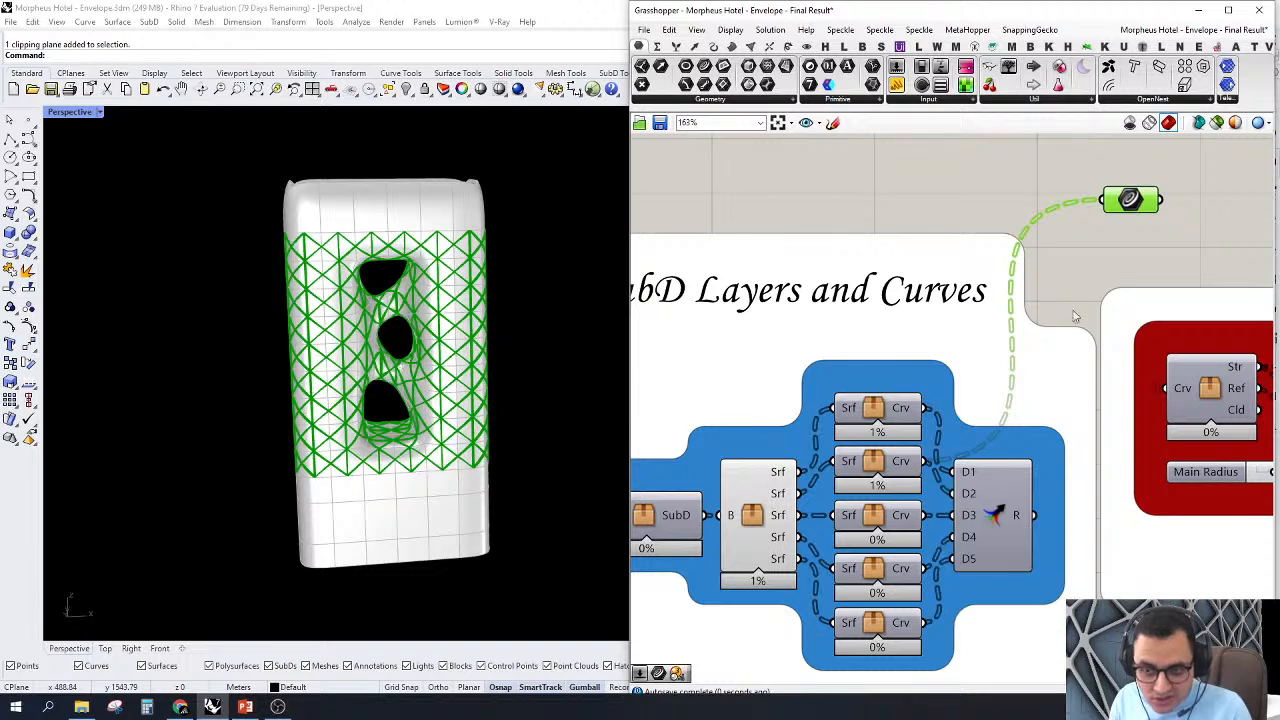
pyautogui.moveTo(1128, 205); pyautogui.dragTo(918, 540)
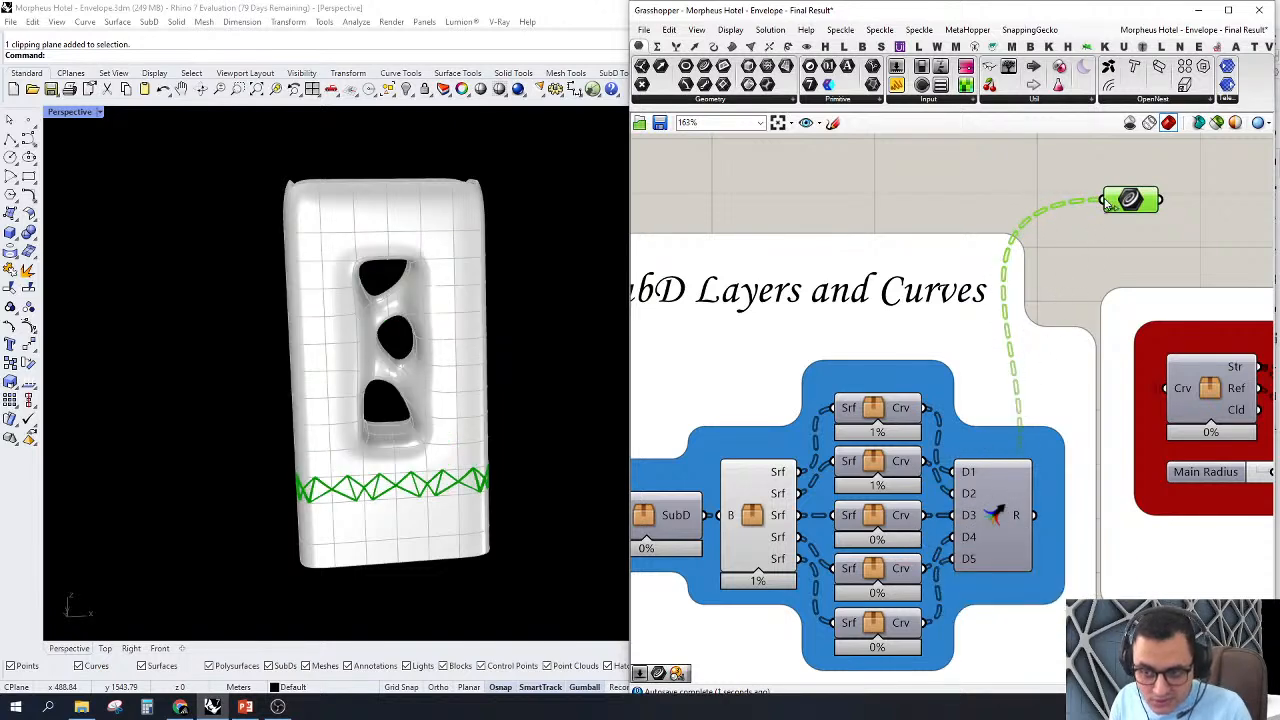
pyautogui.moveTo(927, 622); pyautogui.dragTo(1092, 204)
pyautogui.scroll(-3, 1145, 222)
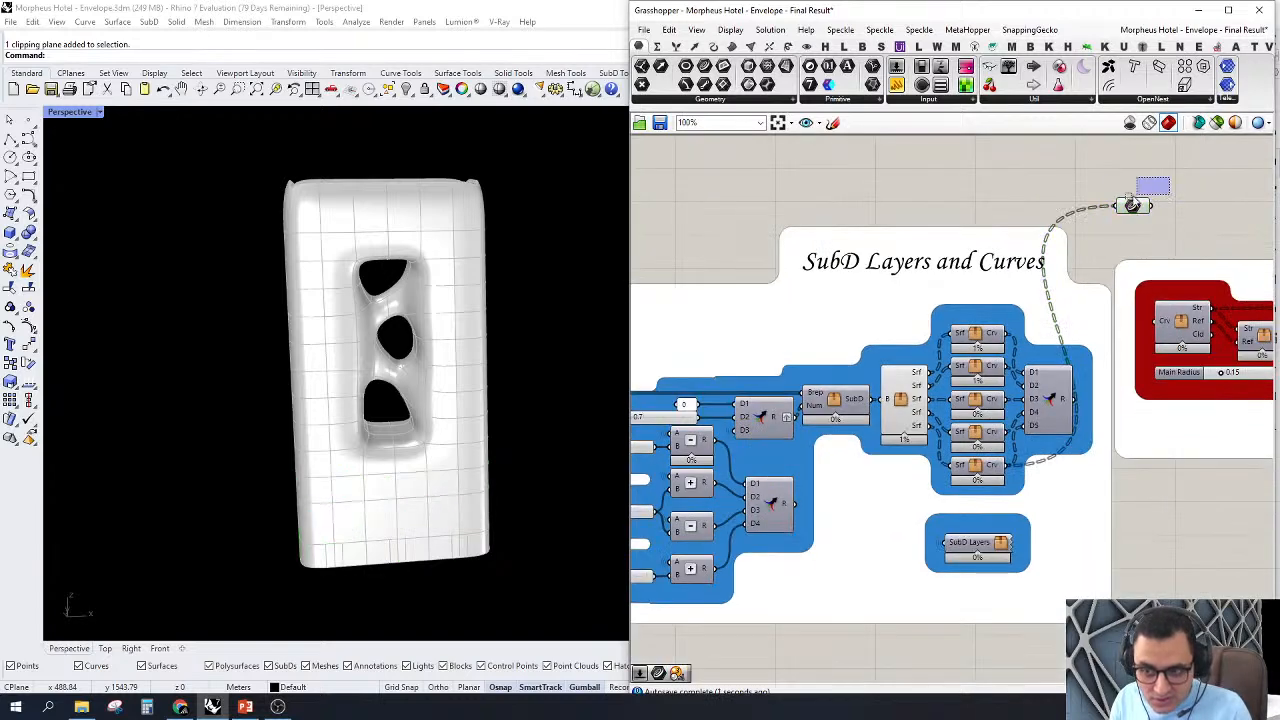
pyautogui.moveTo(1145, 222); pyautogui.dragTo(1040, 228, button='right')
pyautogui.press('Delete')
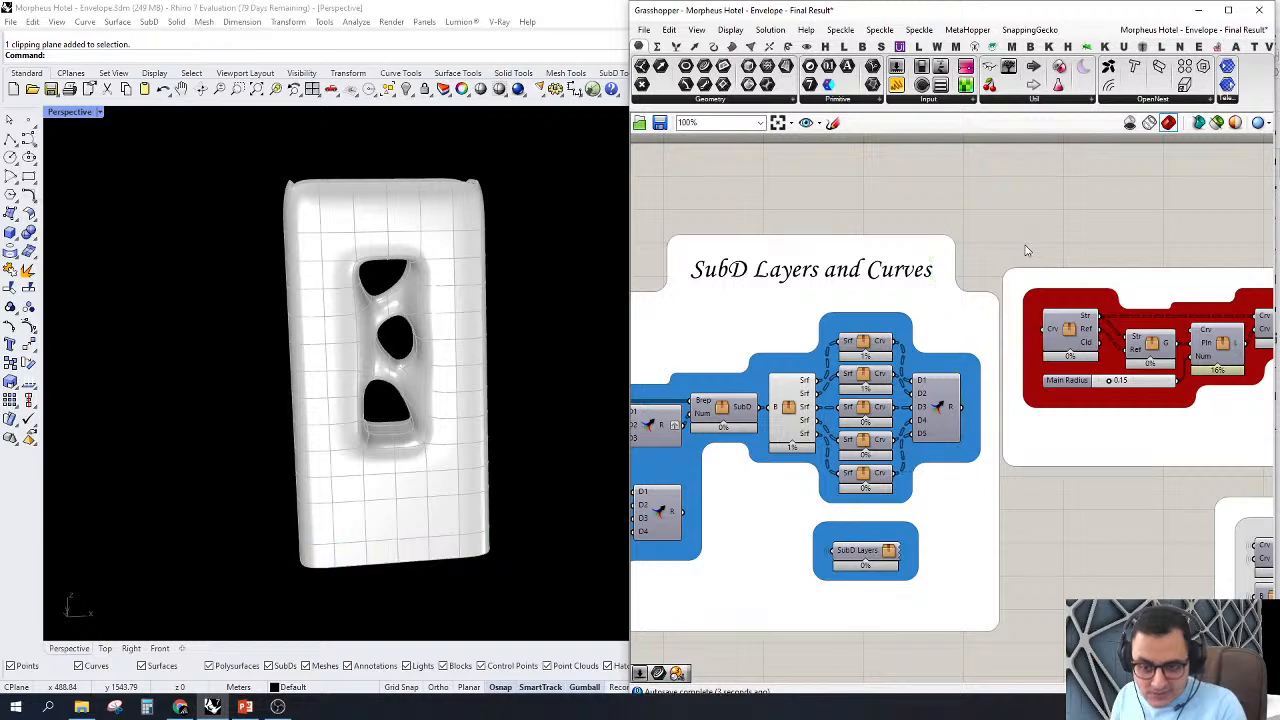
# Step: Turn on the preview of the separate SubD Layers cluster below the curve clusters
pyautogui.moveTo(976, 419); pyautogui.dragTo(745, 447, button='right')
pyautogui.scroll(-3, 922, 349)
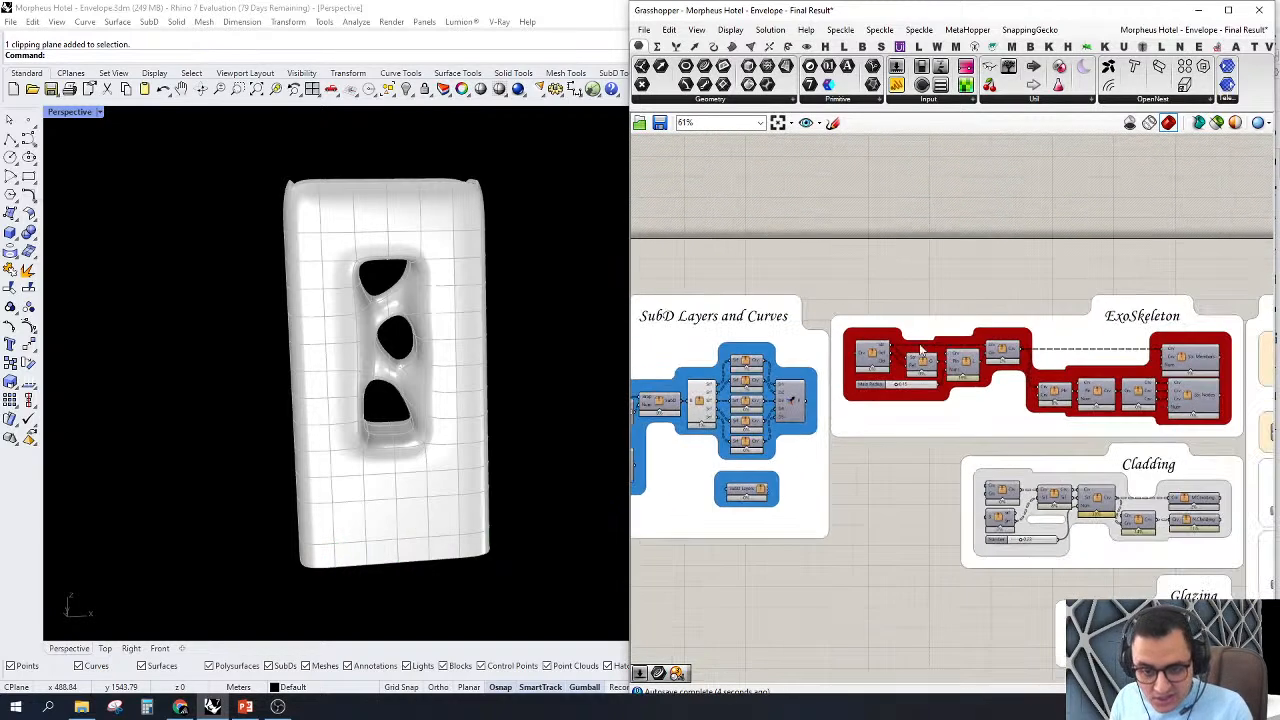
pyautogui.moveTo(842, 357); pyautogui.dragTo(1138, 353, button='right')
pyautogui.moveTo(1104, 238); pyautogui.dragTo(723, 605)
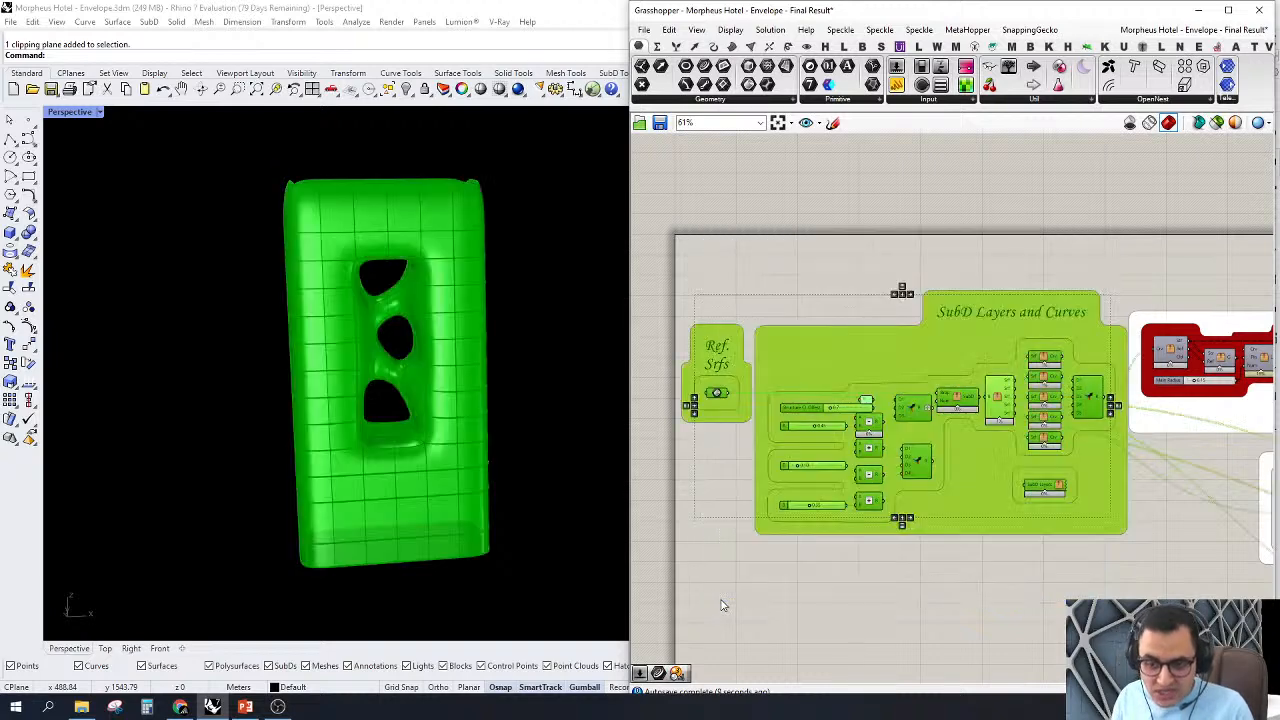
pyautogui.click(844, 622)
pyautogui.scroll(6, 1045, 487)
pyautogui.rightClick(998, 465)
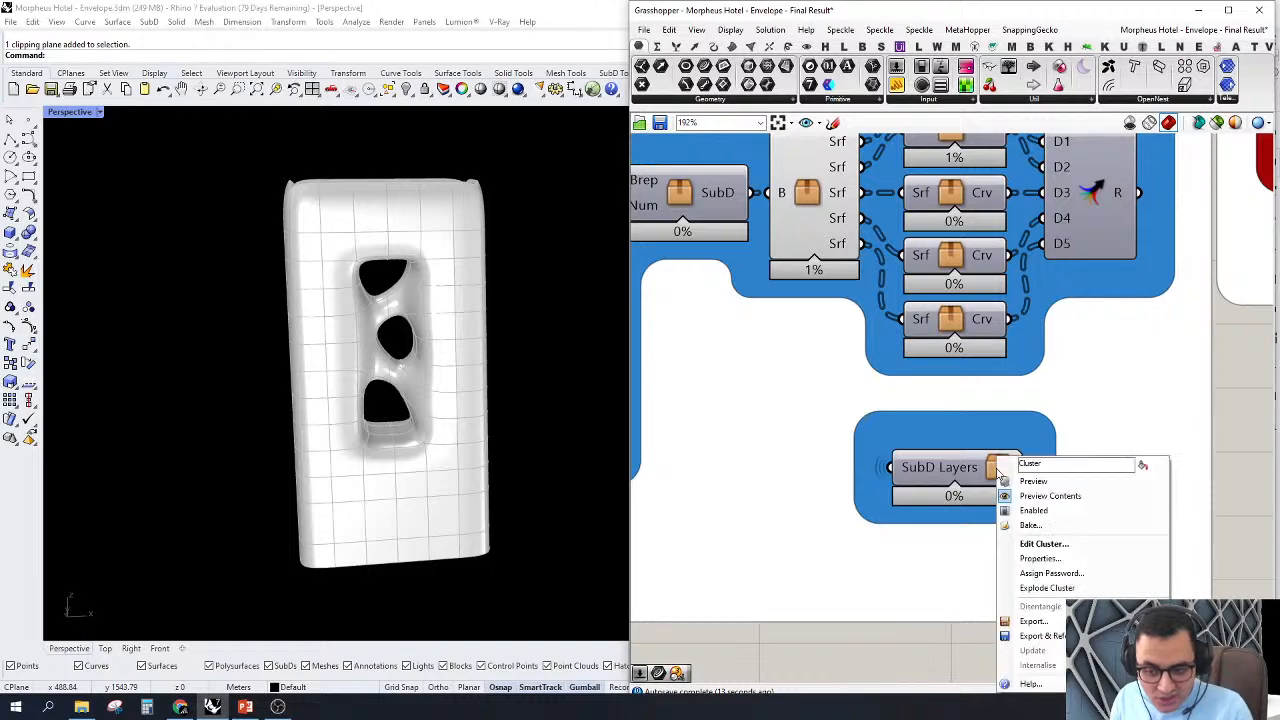
pyautogui.click(1008, 494)
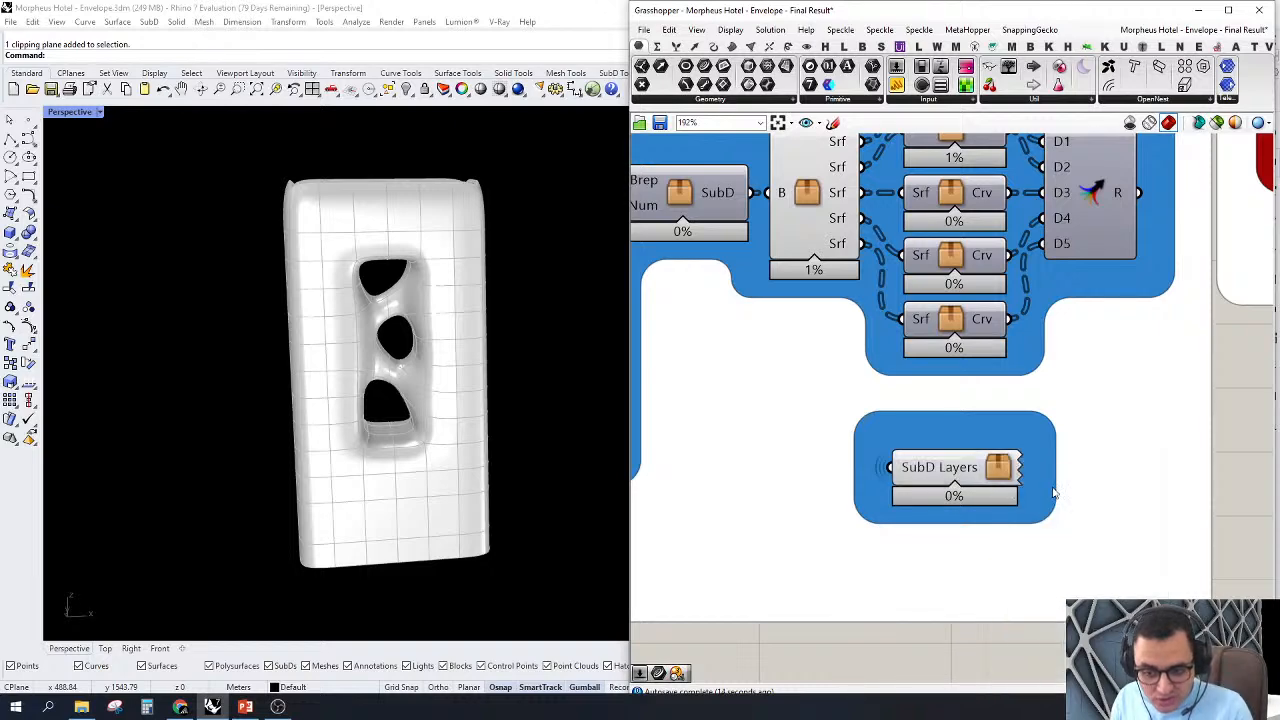
# Step: Turn off the preview of the components between the sliders and curve clusters, leaving only the SubD Layers cluster displayed
pyautogui.scroll(-6, 1053, 492)
pyautogui.moveTo(864, 252); pyautogui.dragTo(1044, 496)
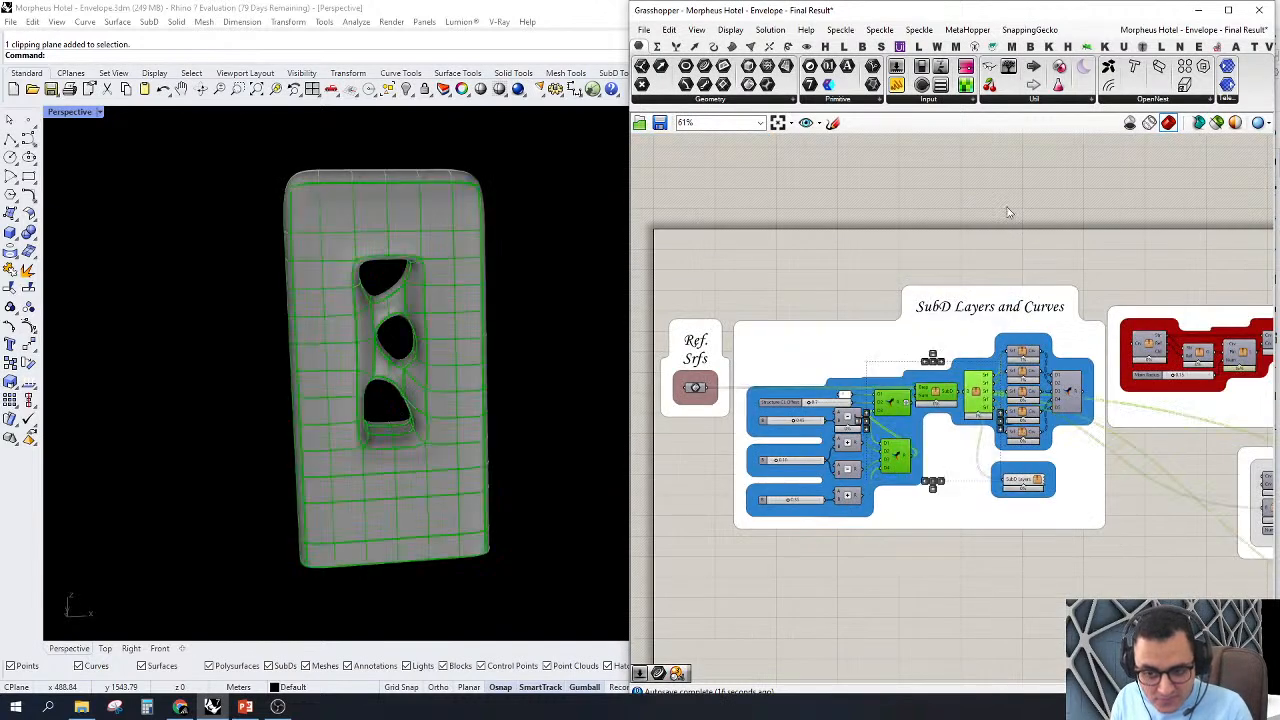
pyautogui.rightClick(999, 191)
pyautogui.click(1018, 218)
pyautogui.scroll(1, 985, 248)
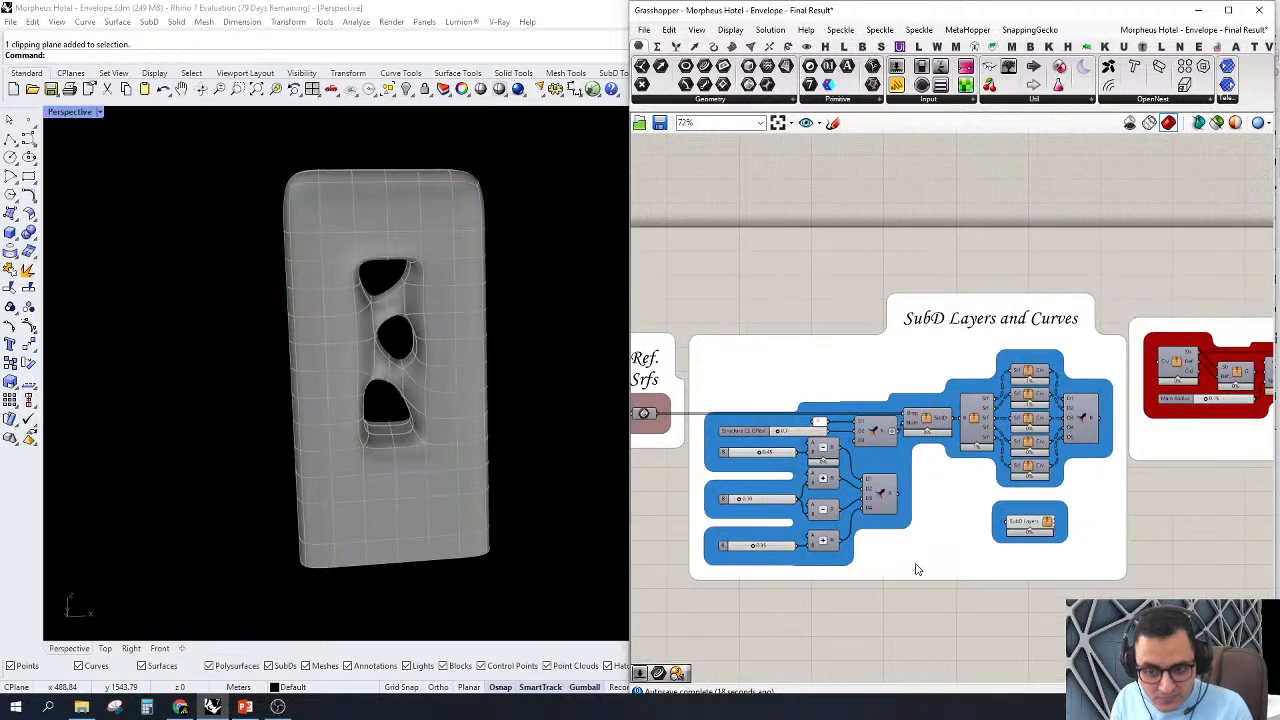
pyautogui.scroll(1, 917, 569)
# Step: Collapse the Grasshopper window, show the clipping plane layer and set the clipping plane to cut the Perspective view
pyautogui.moveTo(154, 309); pyautogui.dragTo(517, 286, button='right')
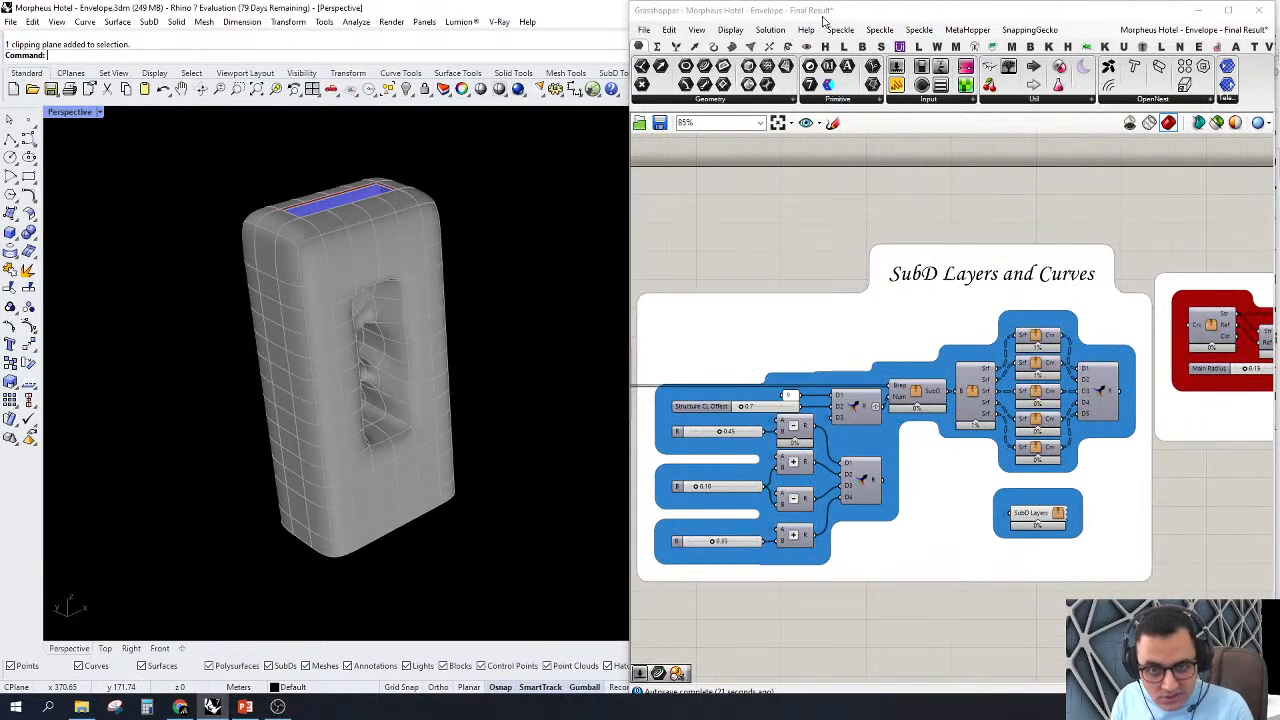
pyautogui.doubleClick(822, 12)
pyautogui.click(1164, 177)
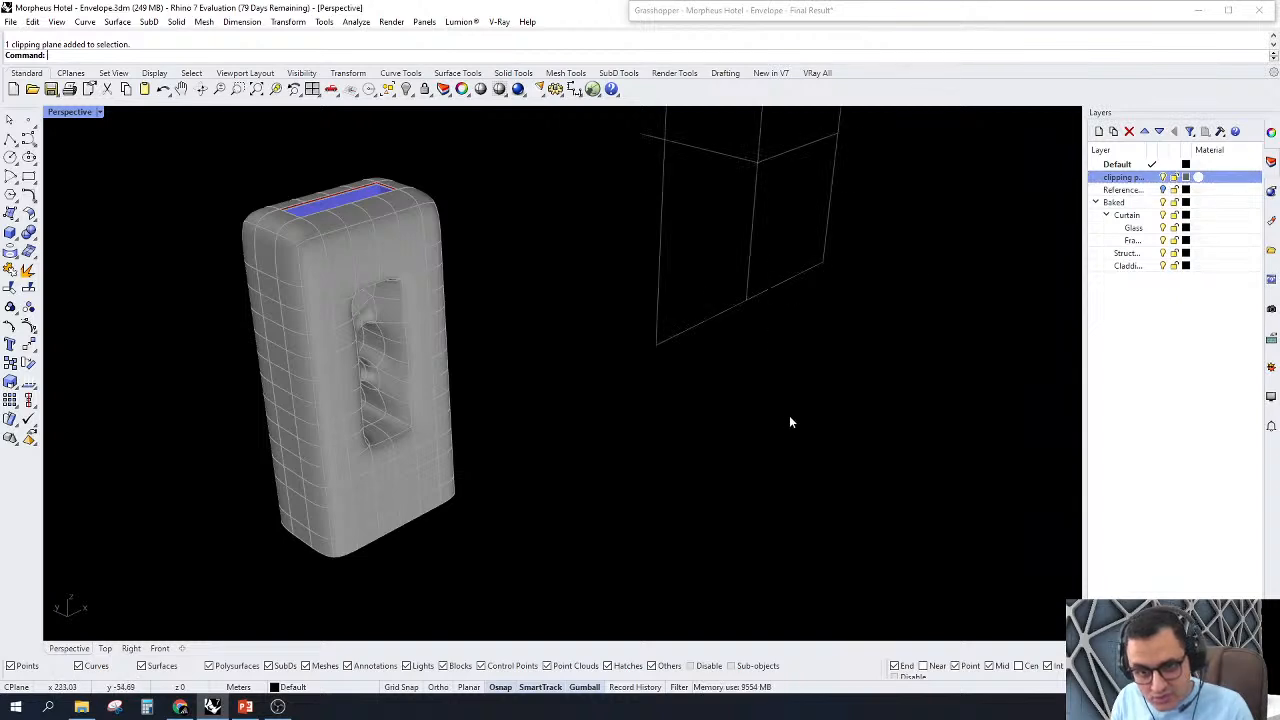
pyautogui.moveTo(789, 416); pyautogui.dragTo(653, 141)
pyautogui.click(1271, 132)
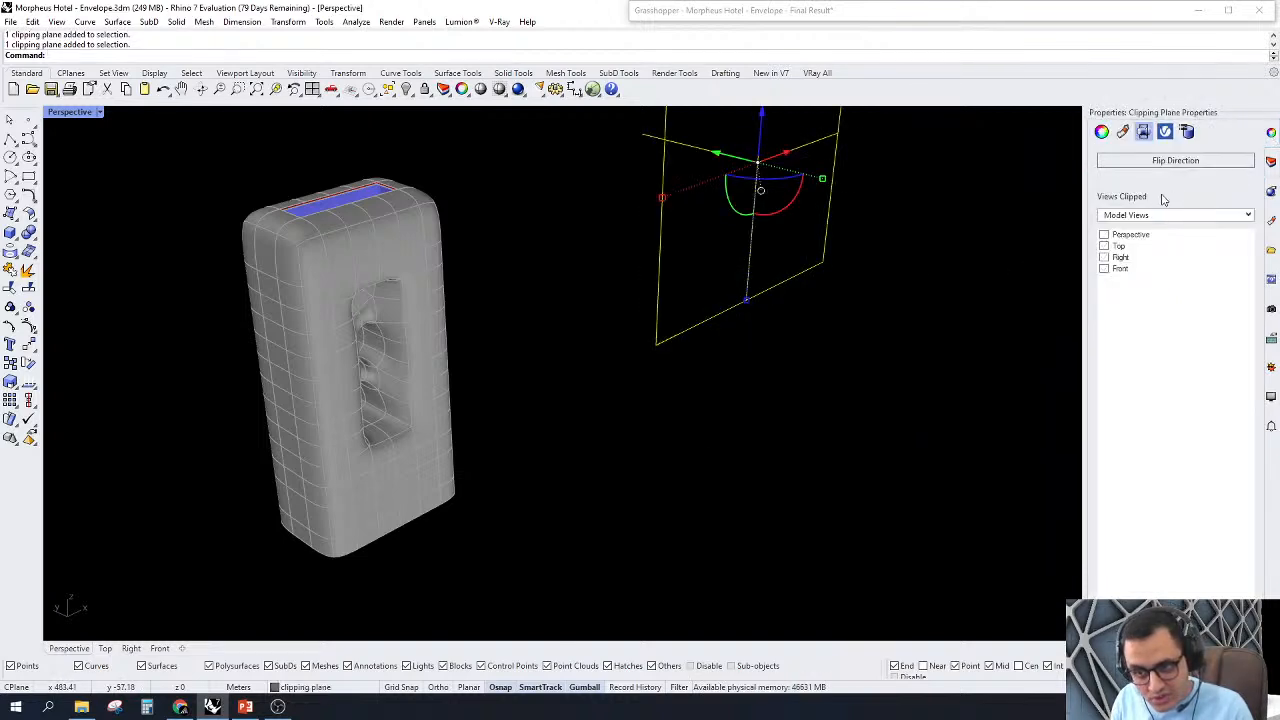
pyautogui.click(1104, 234)
pyautogui.click(774, 363)
# Step: Examine the offset SubD layers in the section cut along the tower's top edge
pyautogui.scroll(10, 329, 197)
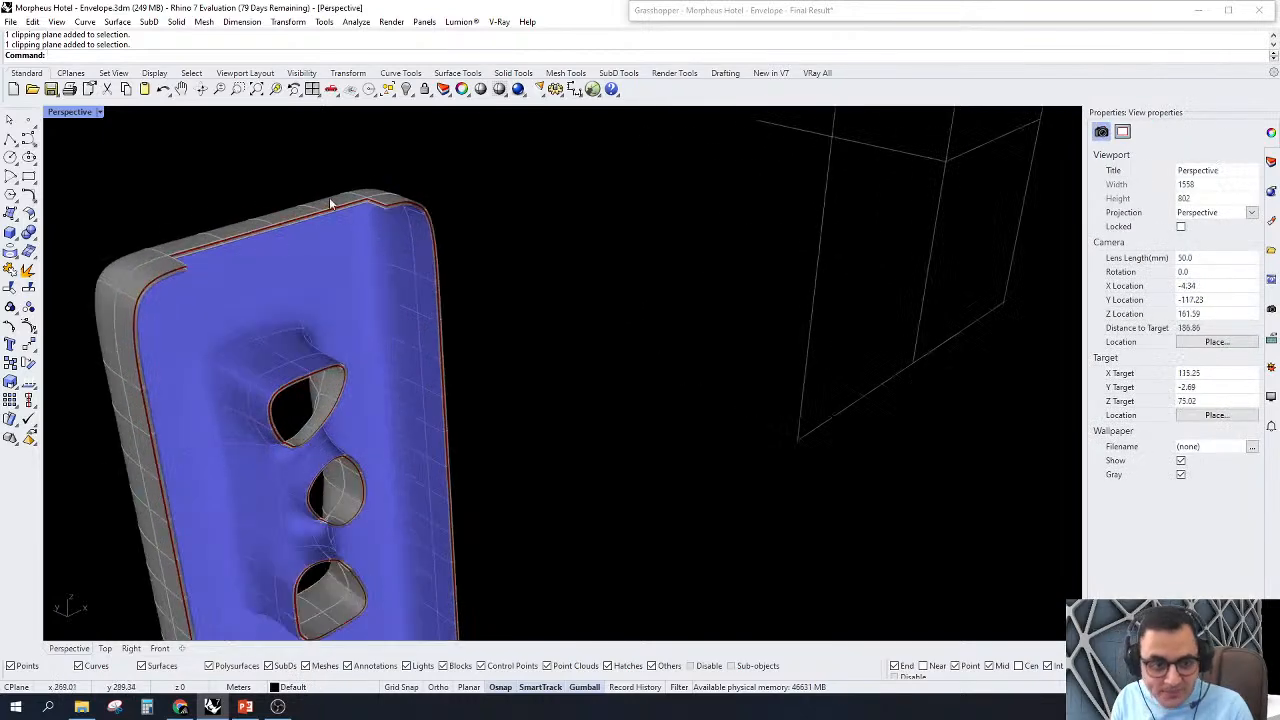
pyautogui.scroll(-6, 717, 346)
pyautogui.moveTo(717, 346); pyautogui.dragTo(752, 210, button='right')
pyautogui.scroll(4, 576, 227)
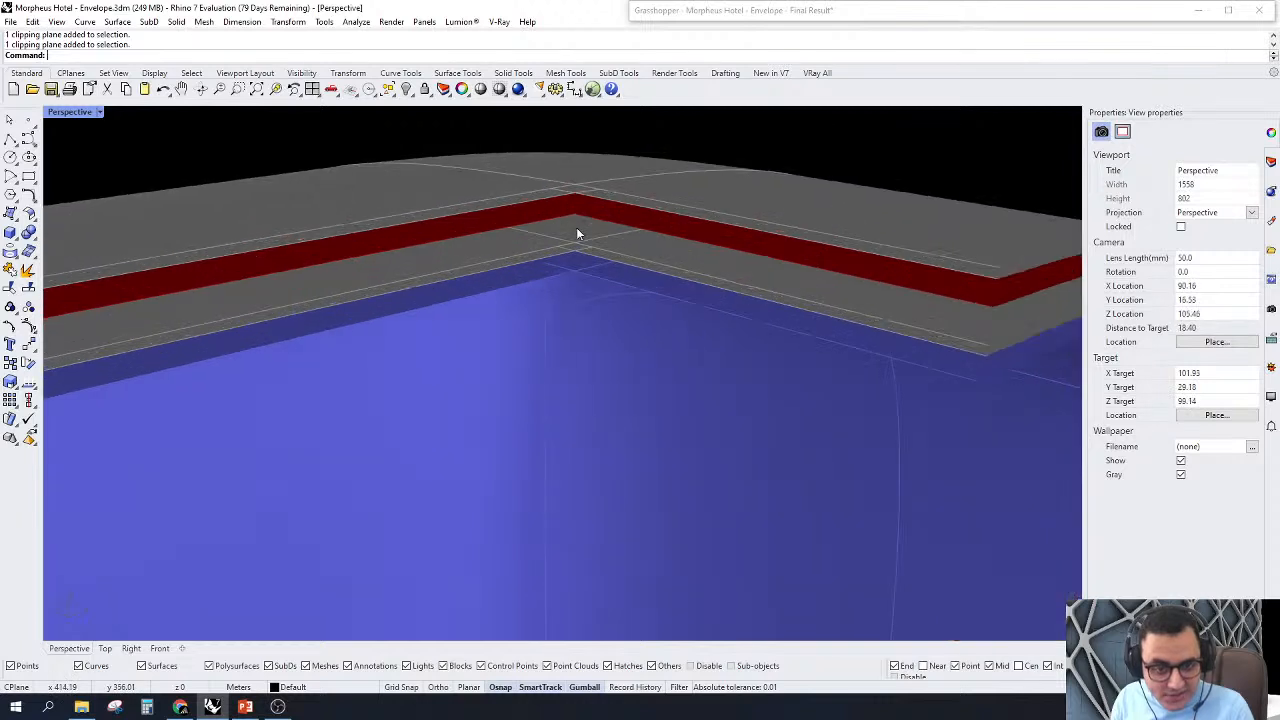
pyautogui.scroll(-2, 575, 241)
pyautogui.moveTo(575, 241)
pyautogui.mouseDown(button='right')
pyautogui.moveTo(657, 297)
pyautogui.moveTo(600, 244)
pyautogui.mouseUp(button='right')
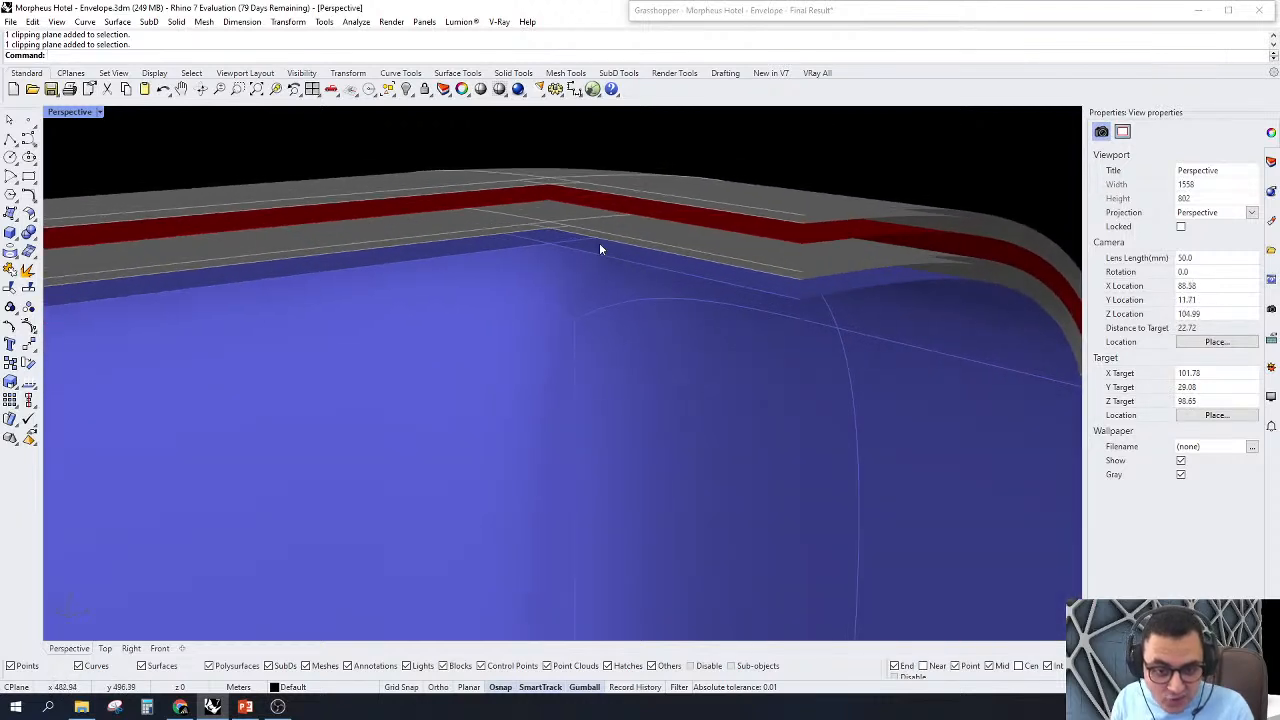
pyautogui.scroll(4, 599, 243)
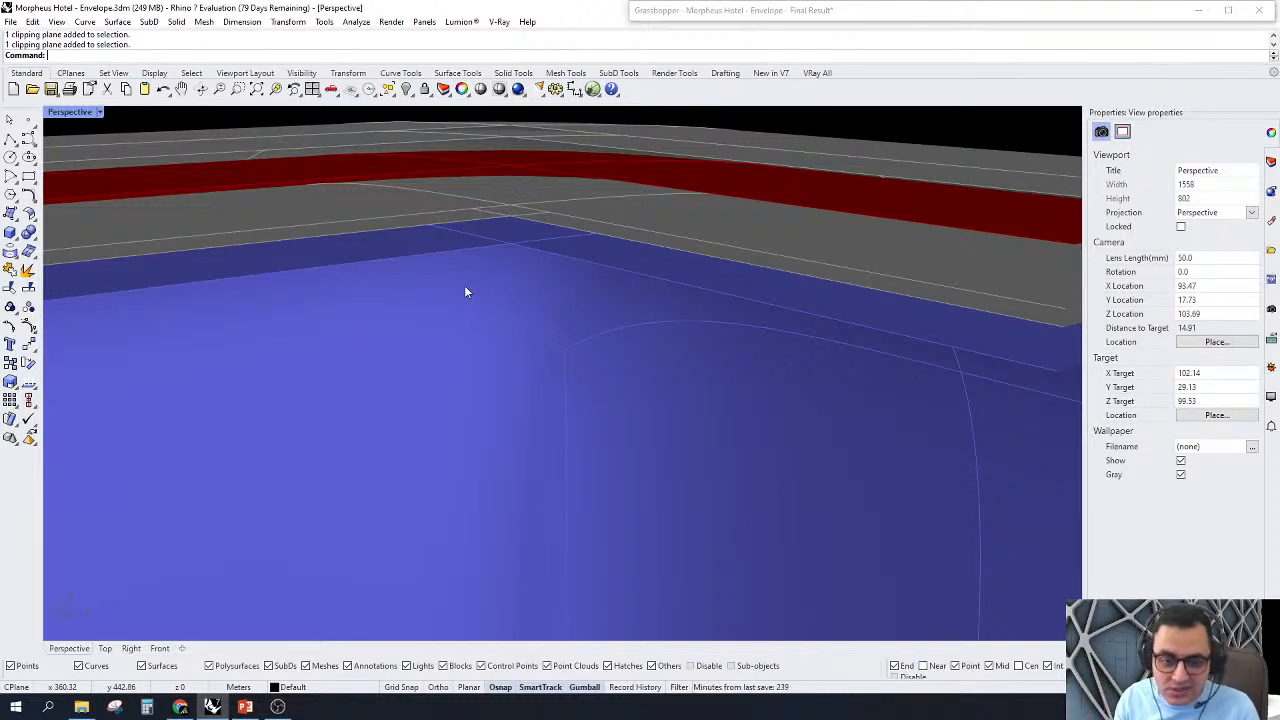
# Step: Bring back the expanded Grasshopper window and turn on the preview of the first cluster in the ExoSkeleton group
pyautogui.scroll(5, 464, 285)
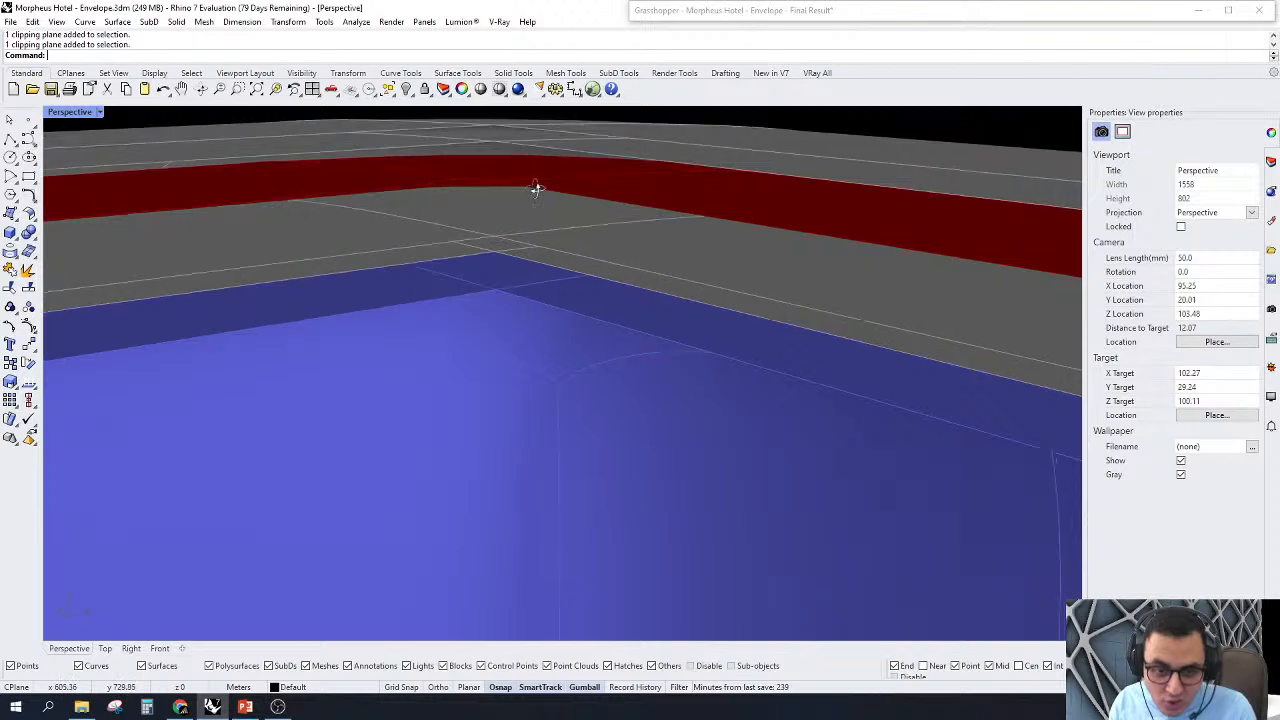
pyautogui.moveTo(537, 189); pyautogui.dragTo(538, 196, button='right')
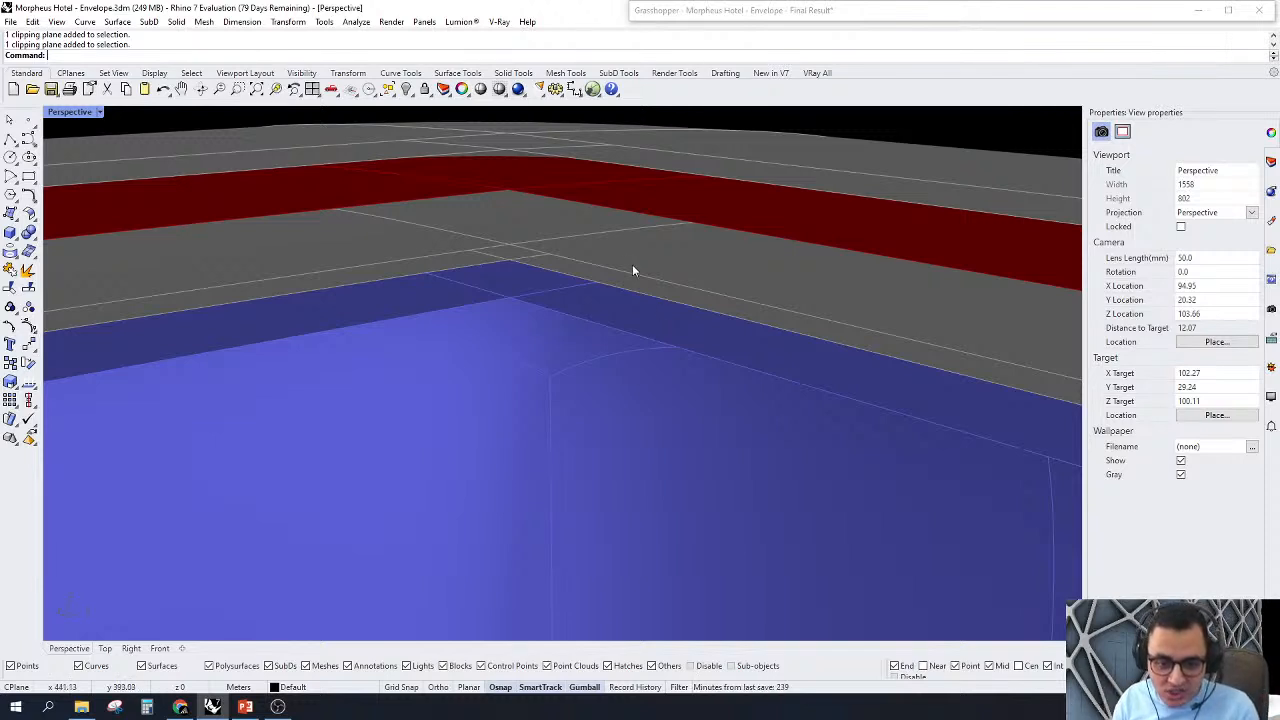
pyautogui.scroll(-3, 647, 203)
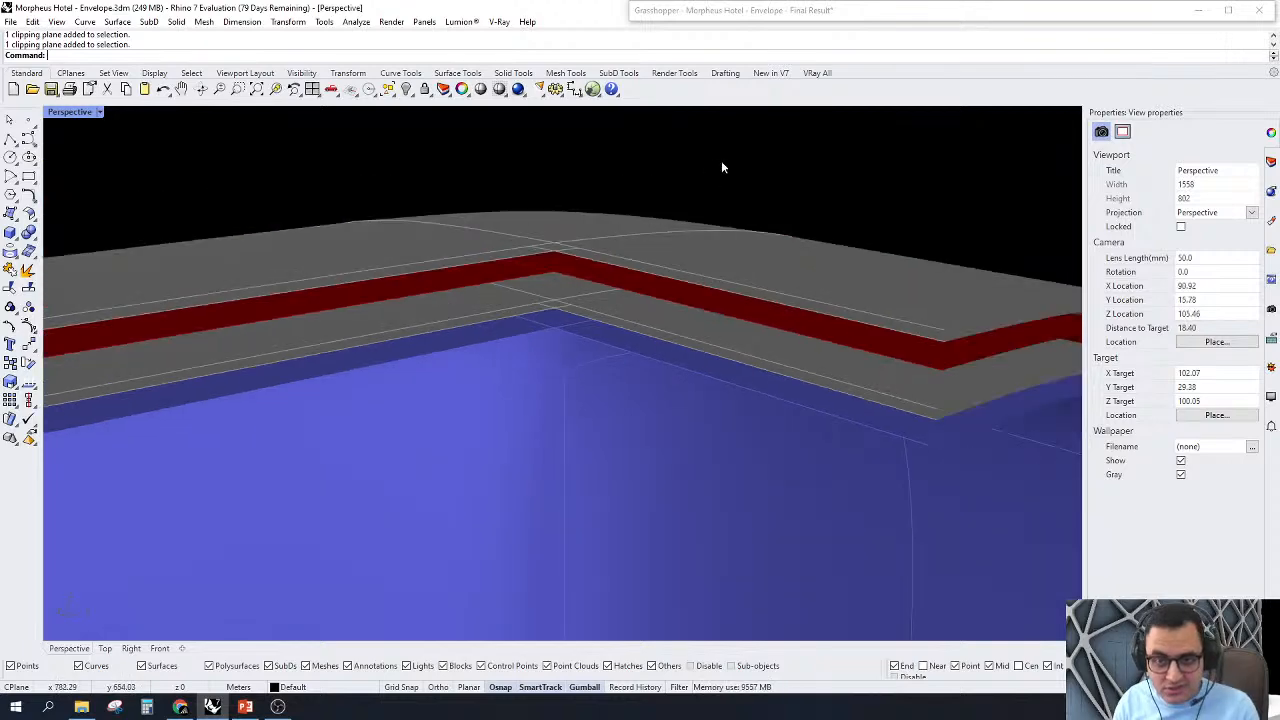
pyautogui.doubleClick(812, 12)
pyautogui.moveTo(1053, 395); pyautogui.dragTo(800, 360, button='right')
pyautogui.scroll(4, 892, 297)
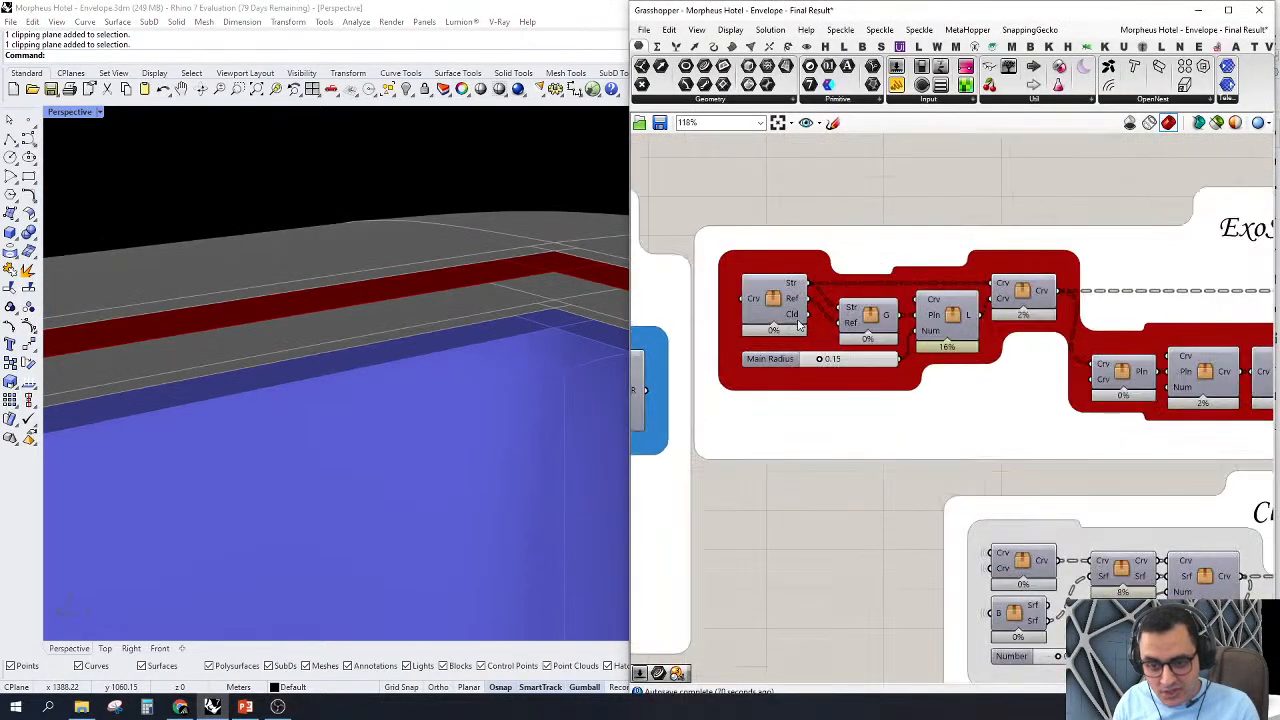
pyautogui.moveTo(765, 297); pyautogui.dragTo(785, 331, button='right')
pyautogui.scroll(2, 785, 331)
pyautogui.rightClick(785, 331)
pyautogui.click(805, 352)
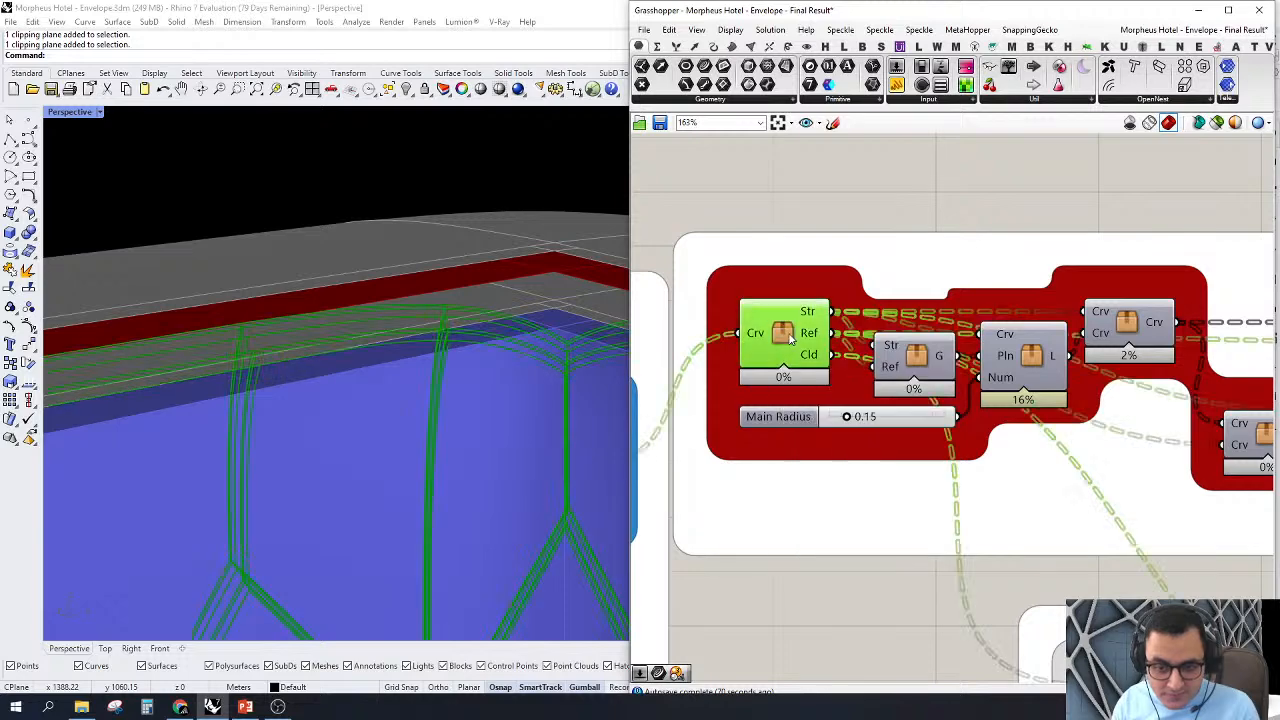
# Step: Turn off the preview of the SubD Layers cluster so only the exoskeleton cluster's curves are displayed
pyautogui.moveTo(464, 301); pyautogui.dragTo(451, 268, button='right')
pyautogui.scroll(-10, 460, 258)
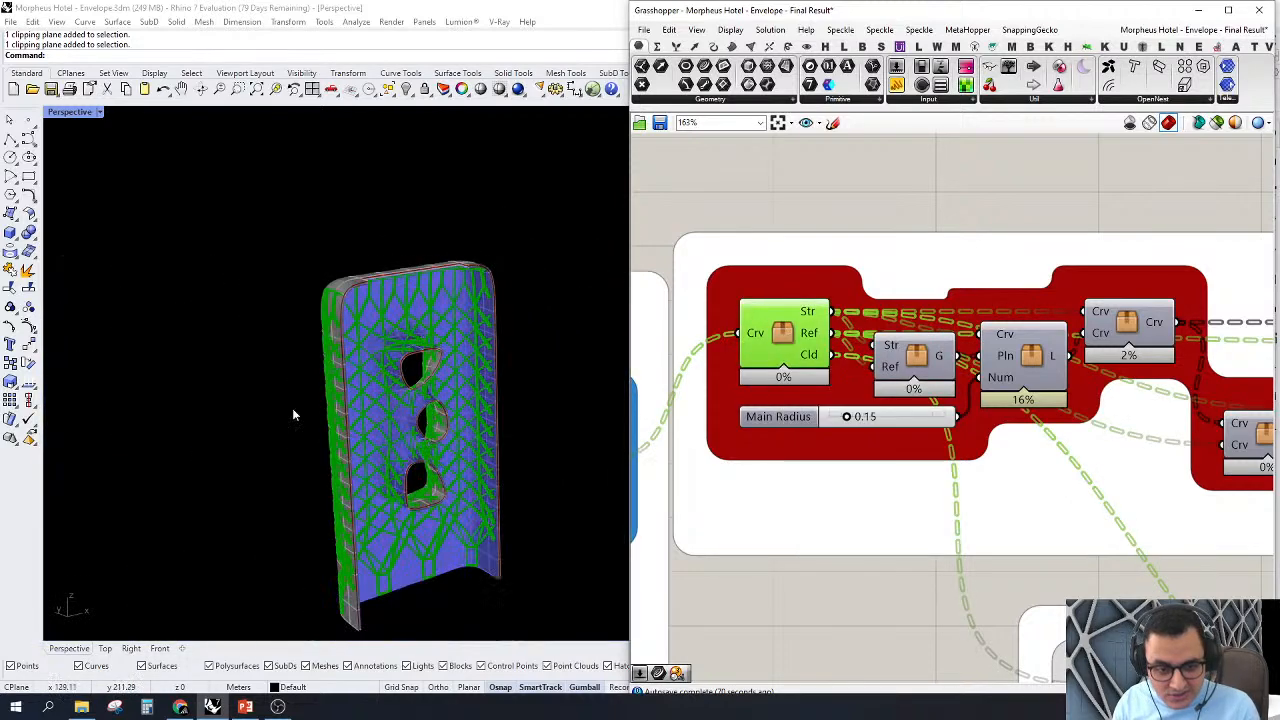
pyautogui.moveTo(294, 414); pyautogui.dragTo(498, 398, button='right')
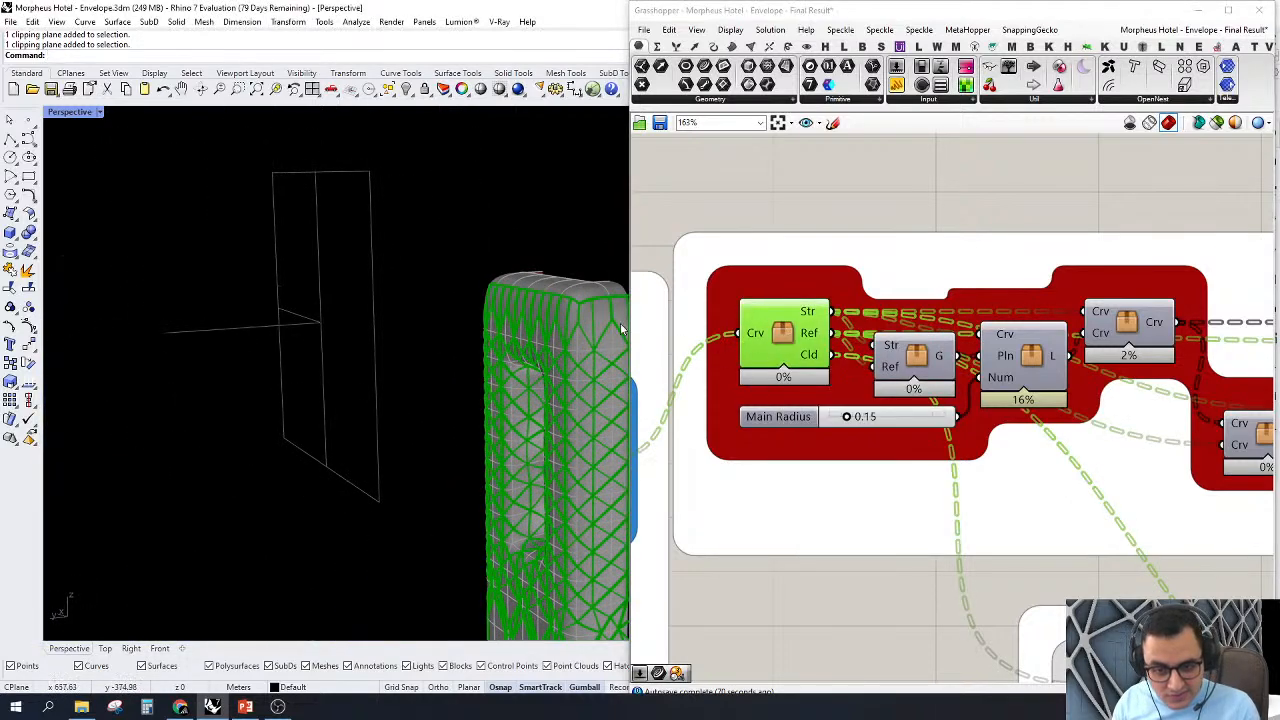
pyautogui.scroll(10, 605, 326)
pyautogui.moveTo(600, 327)
pyautogui.mouseDown(button='right')
pyautogui.moveTo(465, 329)
pyautogui.moveTo(377, 360)
pyautogui.moveTo(294, 354)
pyautogui.moveTo(240, 283)
pyautogui.moveTo(322, 301)
pyautogui.moveTo(370, 285)
pyautogui.mouseUp(button='right')
pyautogui.scroll(-9, 912, 390)
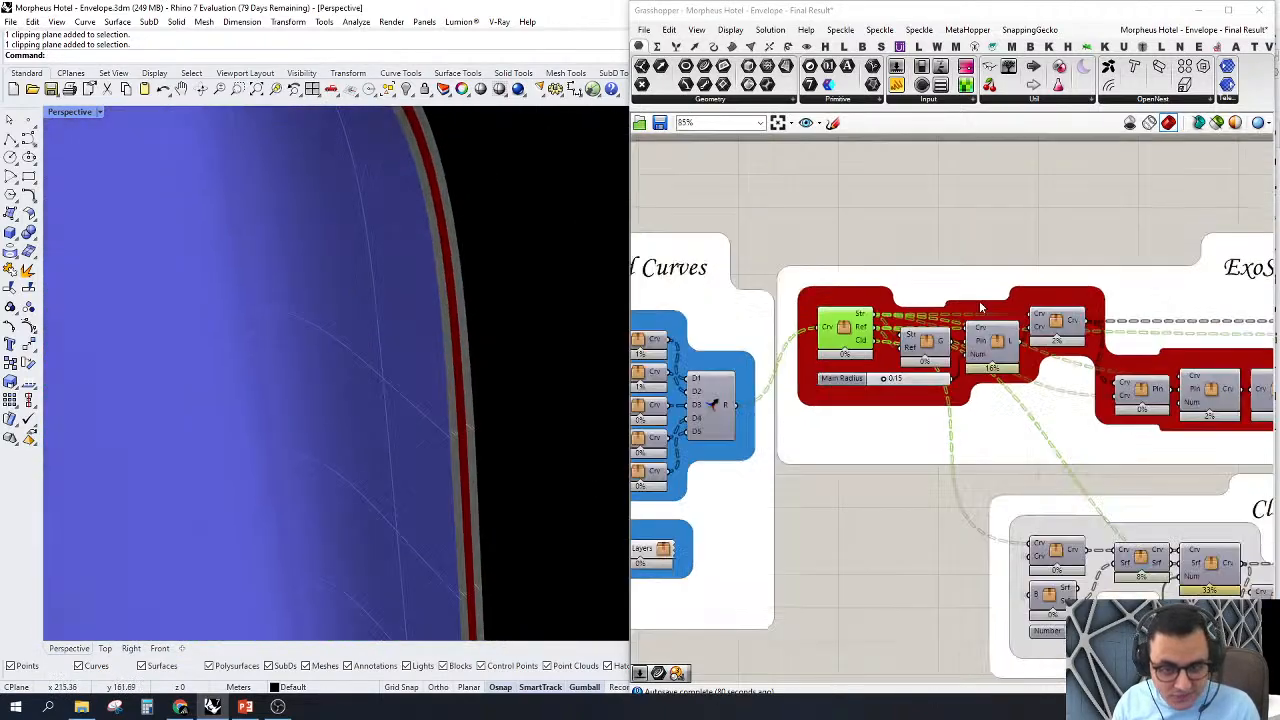
pyautogui.scroll(4, 760, 388)
pyautogui.moveTo(672, 418); pyautogui.dragTo(860, 462, button='right')
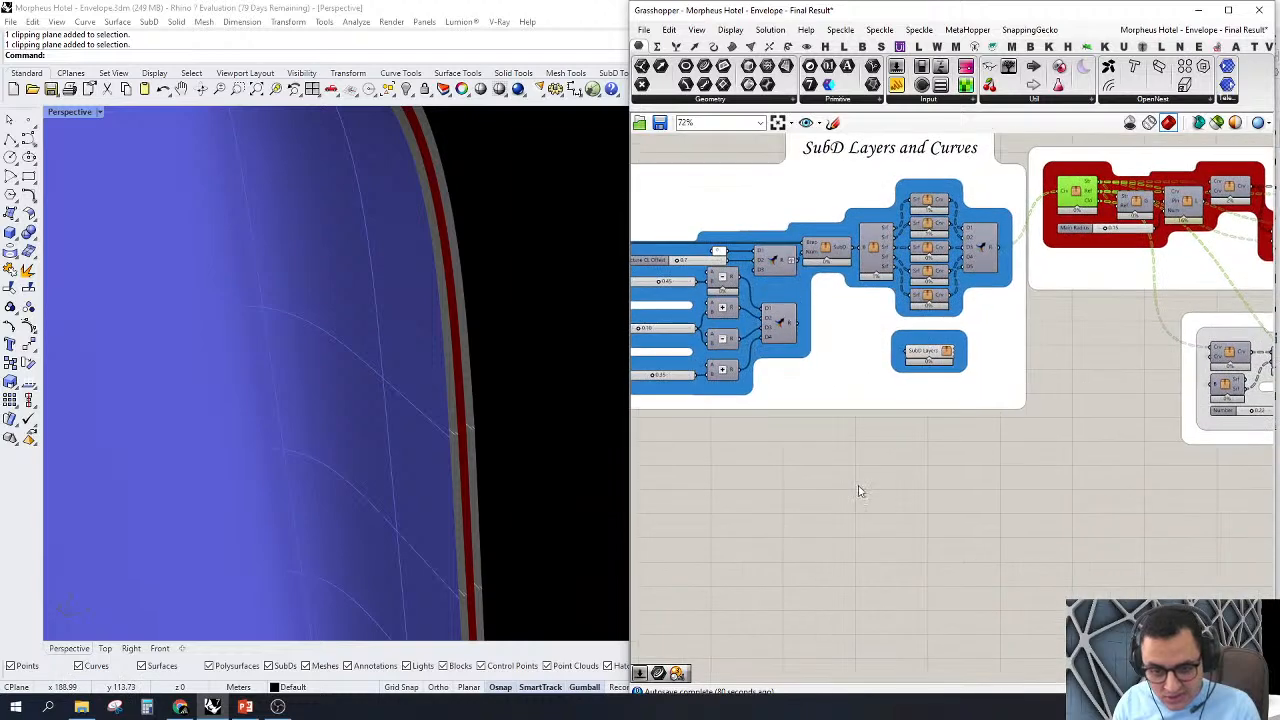
pyautogui.moveTo(857, 486); pyautogui.dragTo(1048, 291)
pyautogui.rightClick(1060, 334)
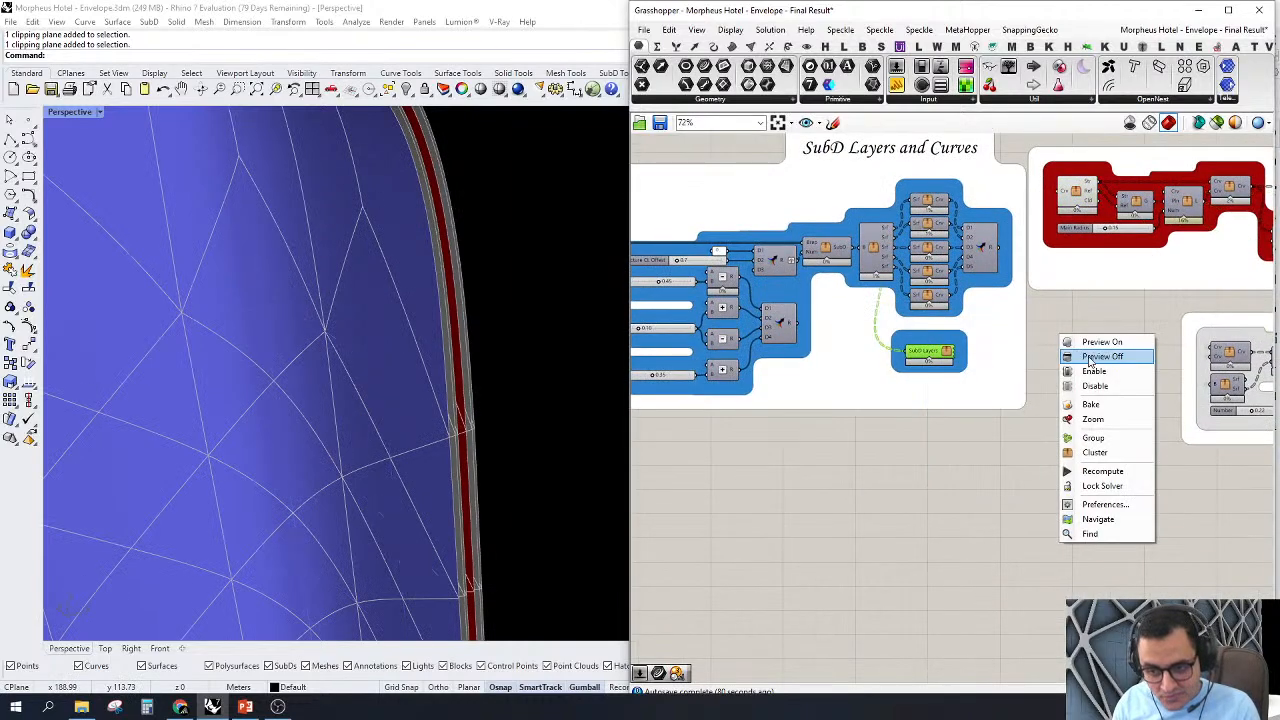
pyautogui.click(1100, 357)
# Step: Add a Curve parameter above the first ExoSkeleton cluster, connect it to the Str output and inspect the highlighted curves
pyautogui.scroll(4, 1014, 220)
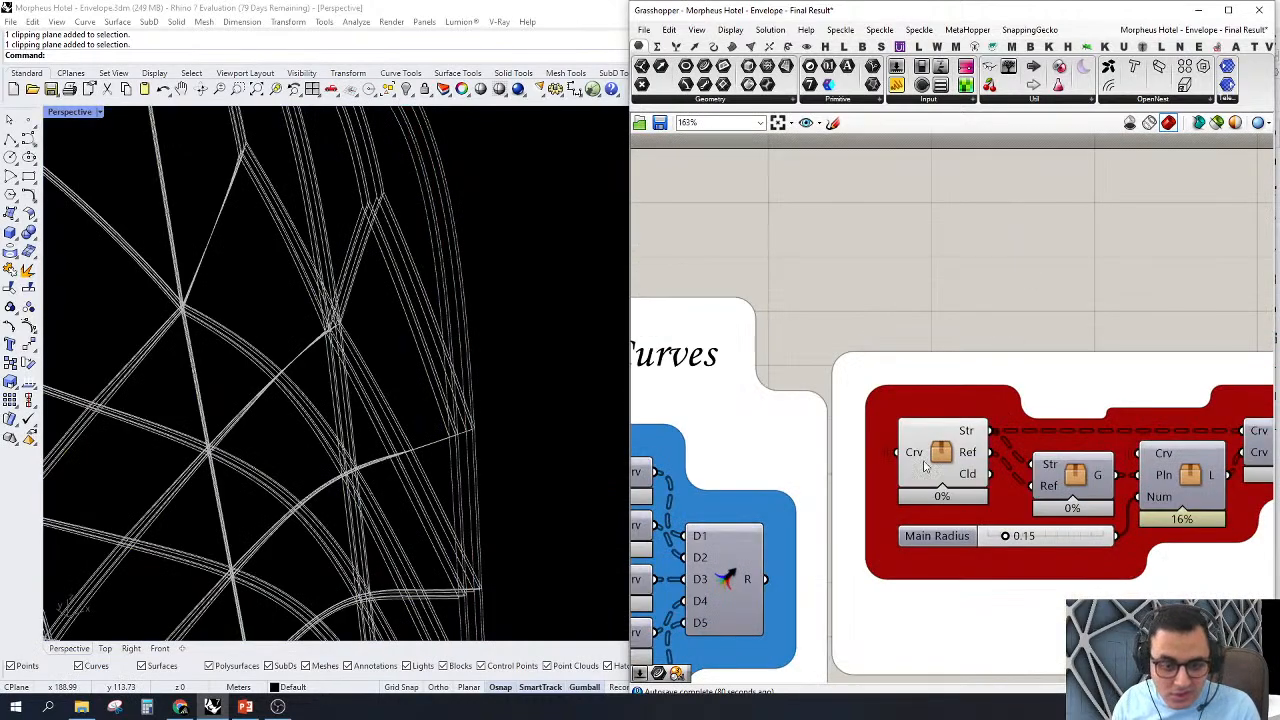
pyautogui.click(704, 66)
pyautogui.scroll(2, 1112, 310)
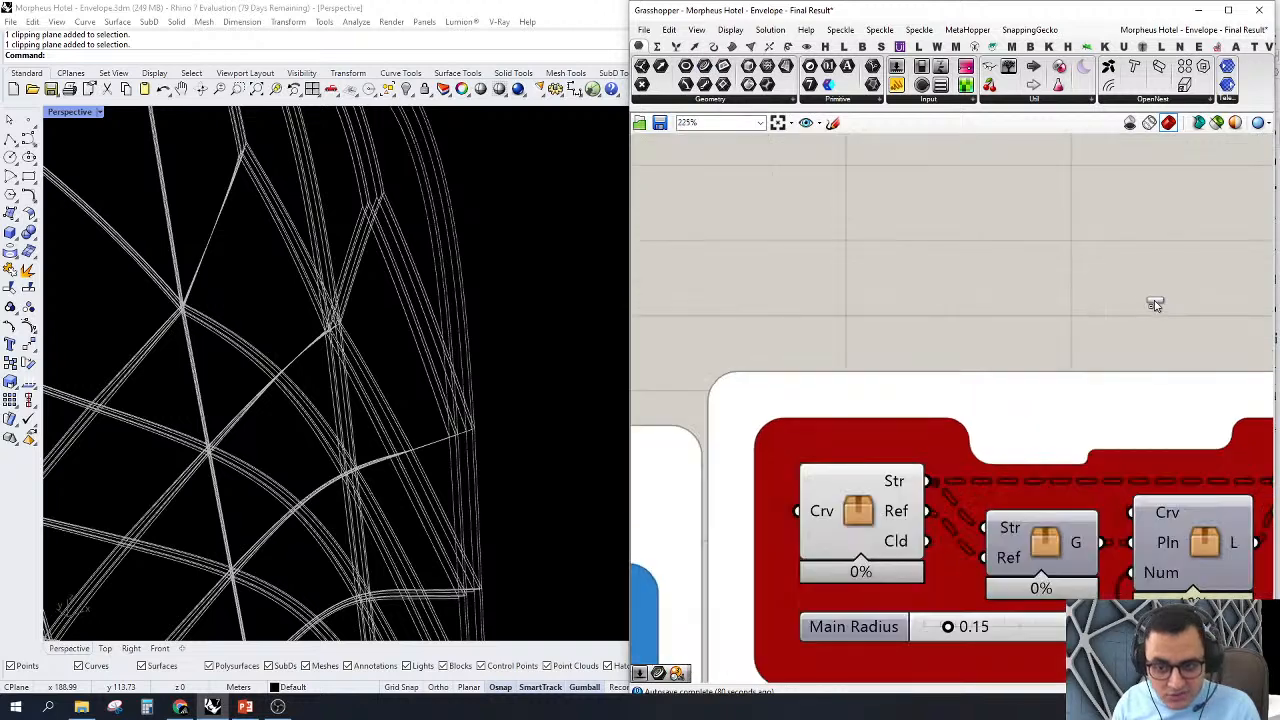
pyautogui.click(1070, 278)
pyautogui.moveTo(1032, 280); pyautogui.dragTo(926, 481)
pyautogui.click(1074, 286)
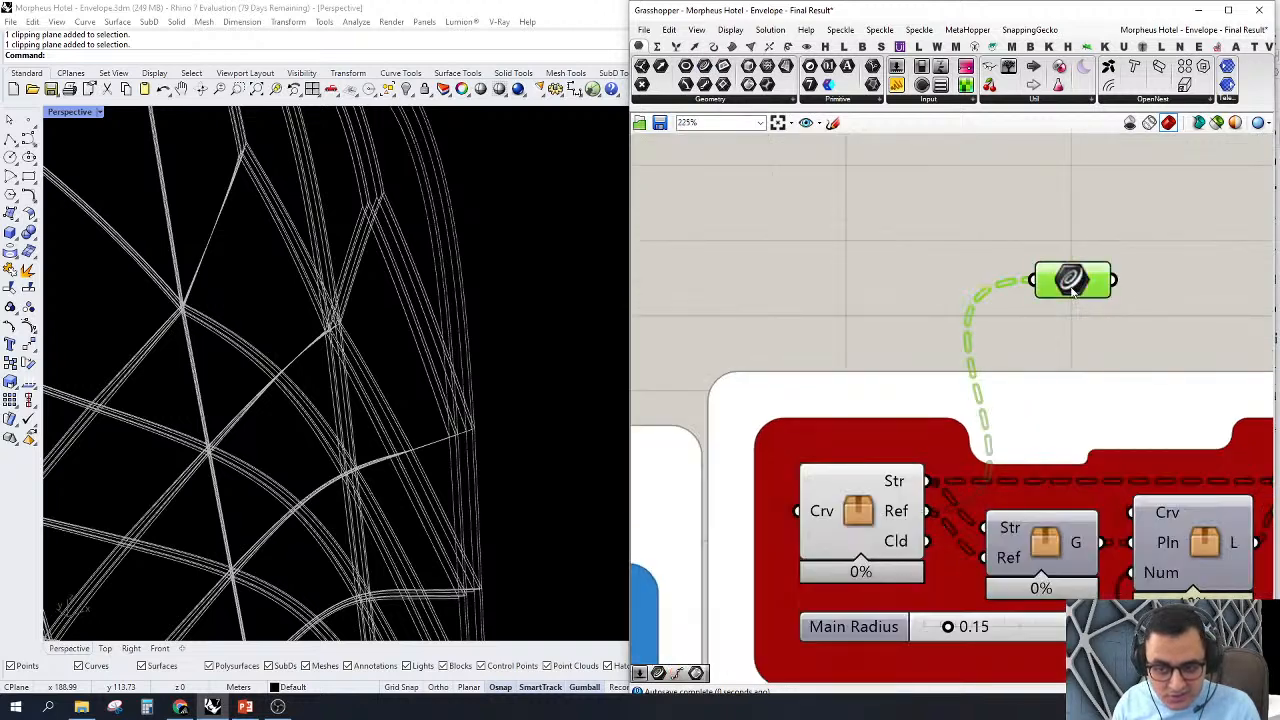
pyautogui.scroll(-5, 486, 383)
pyautogui.scroll(5, 345, 208)
pyautogui.moveTo(345, 208); pyautogui.dragTo(406, 246, button='right')
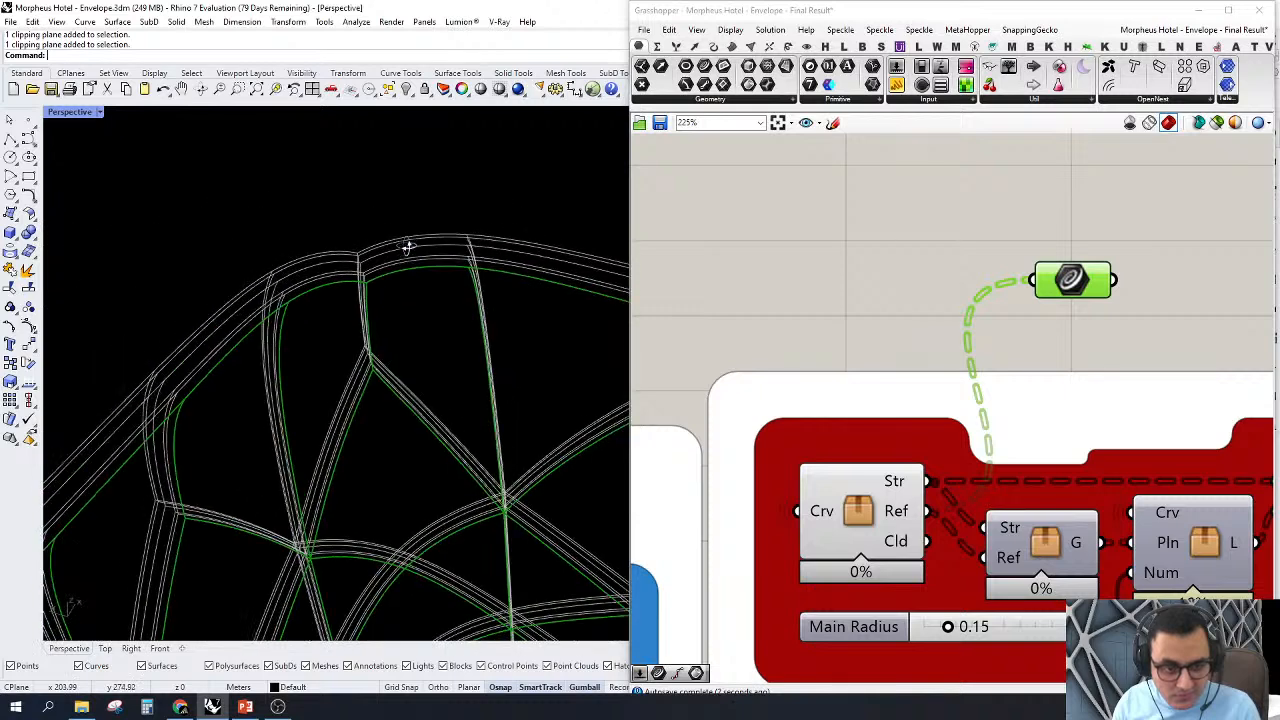
pyautogui.scroll(8, 354, 294)
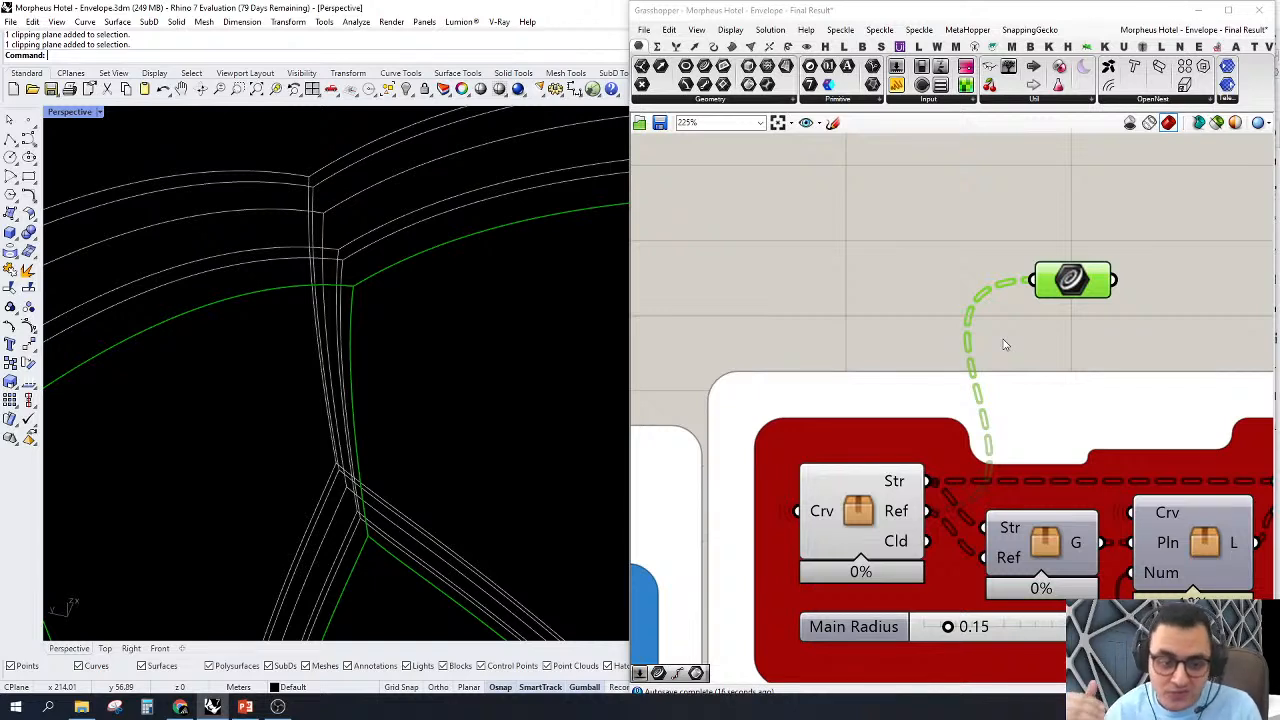
# Step: Reconnect the Curve parameter to the cluster's Ref output and inspect the highlighted reference curves
pyautogui.scroll(-2, 908, 406)
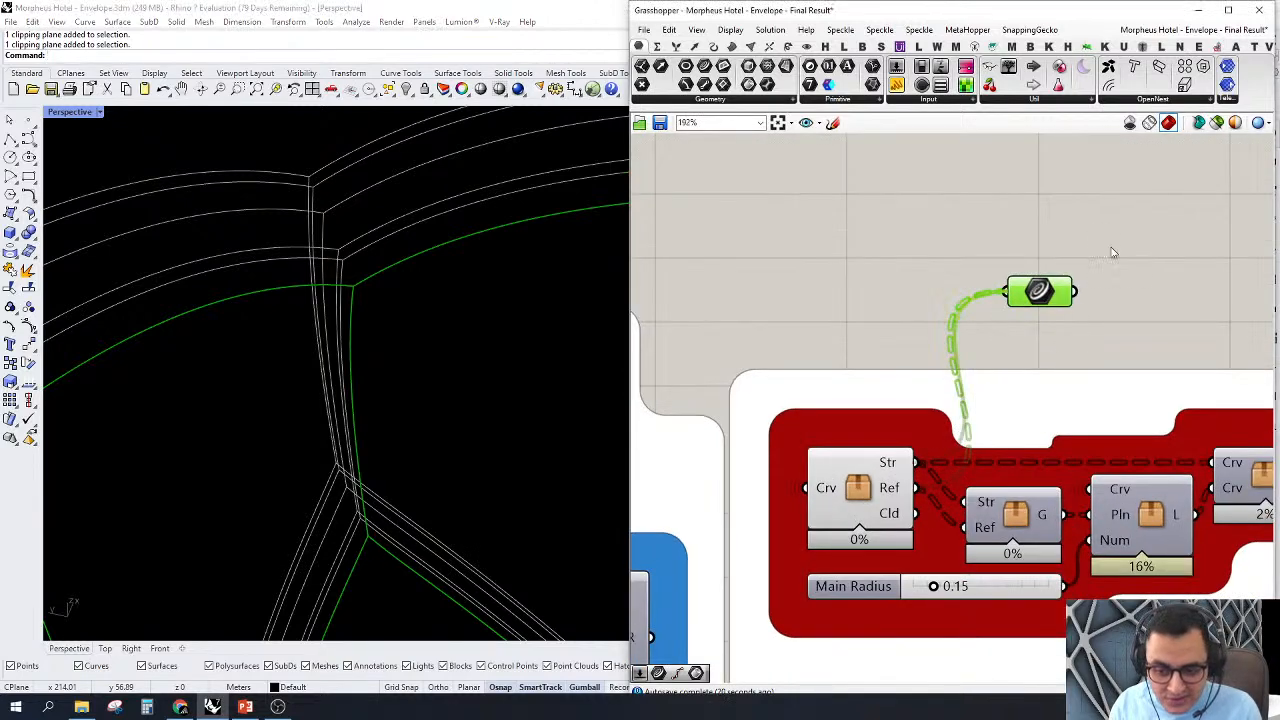
pyautogui.scroll(8, 348, 201)
pyautogui.scroll(-8, 348, 223)
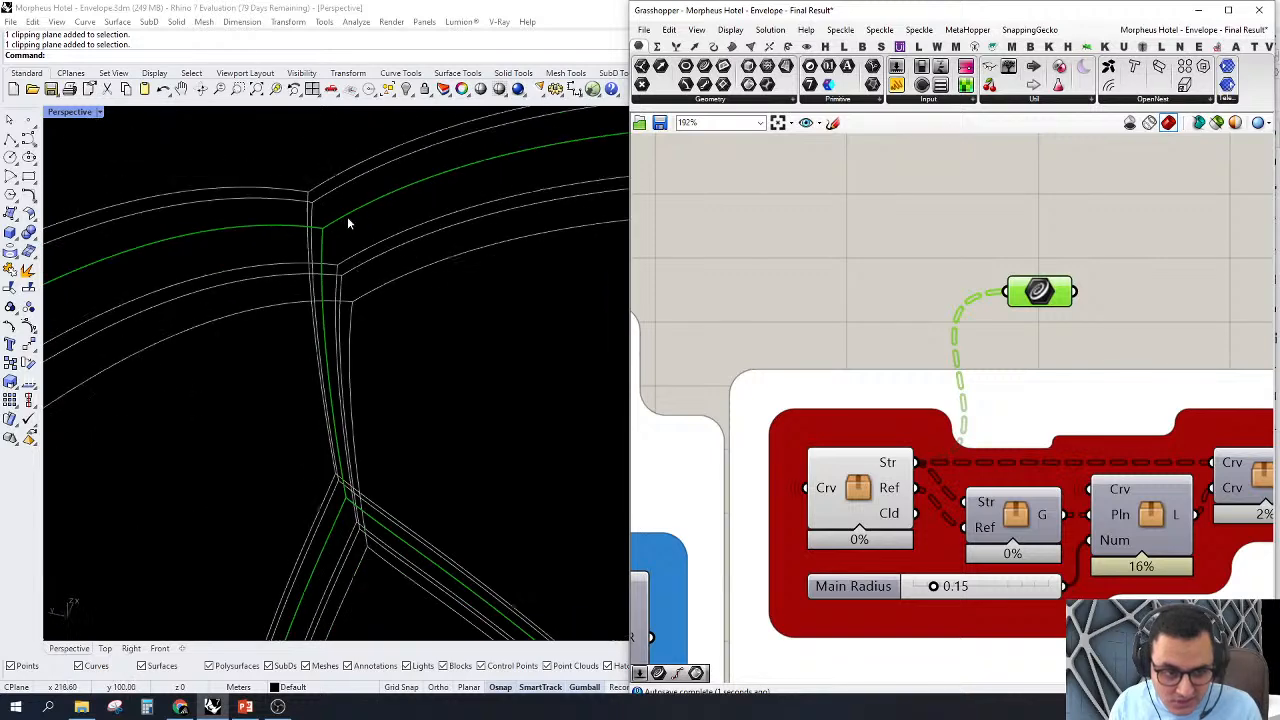
pyautogui.moveTo(348, 223); pyautogui.dragTo(335, 280, button='right')
pyautogui.scroll(-2, 675, 224)
pyautogui.scroll(4, 291, 213)
pyautogui.moveTo(291, 211); pyautogui.dragTo(435, 257, button='right')
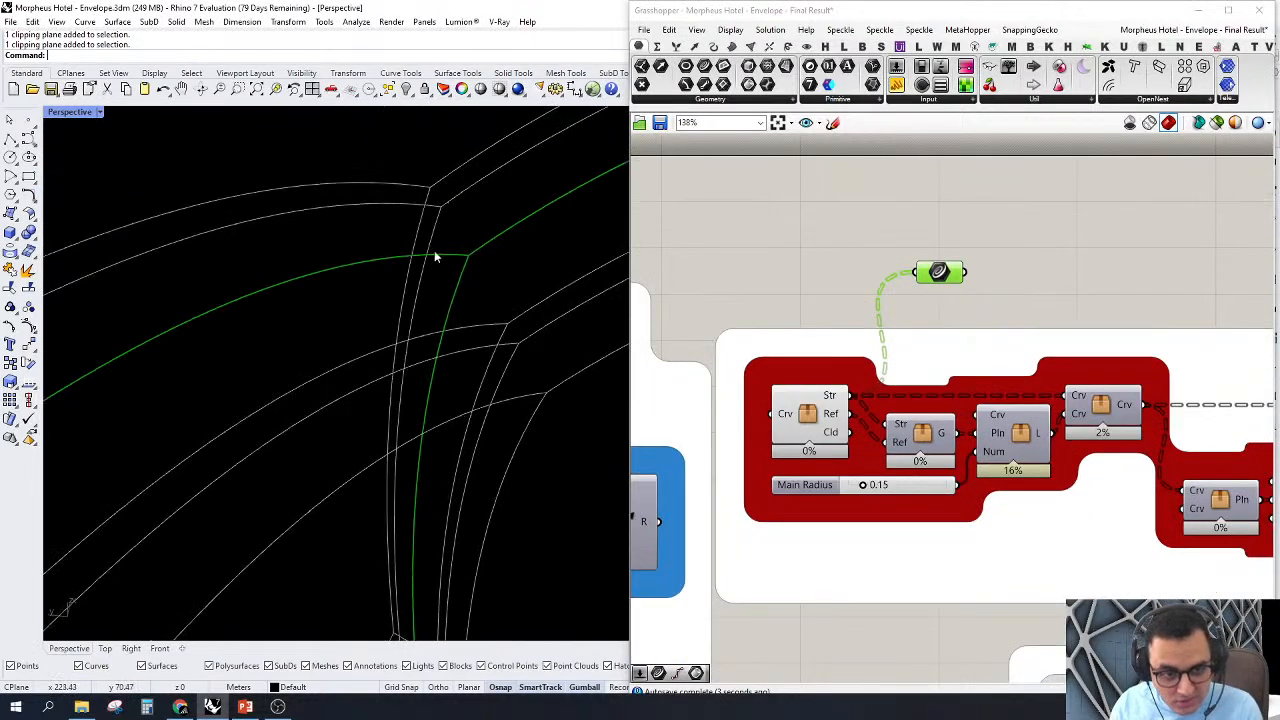
# Step: Reconnect the Curve parameter to the cluster's Cld output and inspect the highlighted cladding curves
pyautogui.click(941, 271)
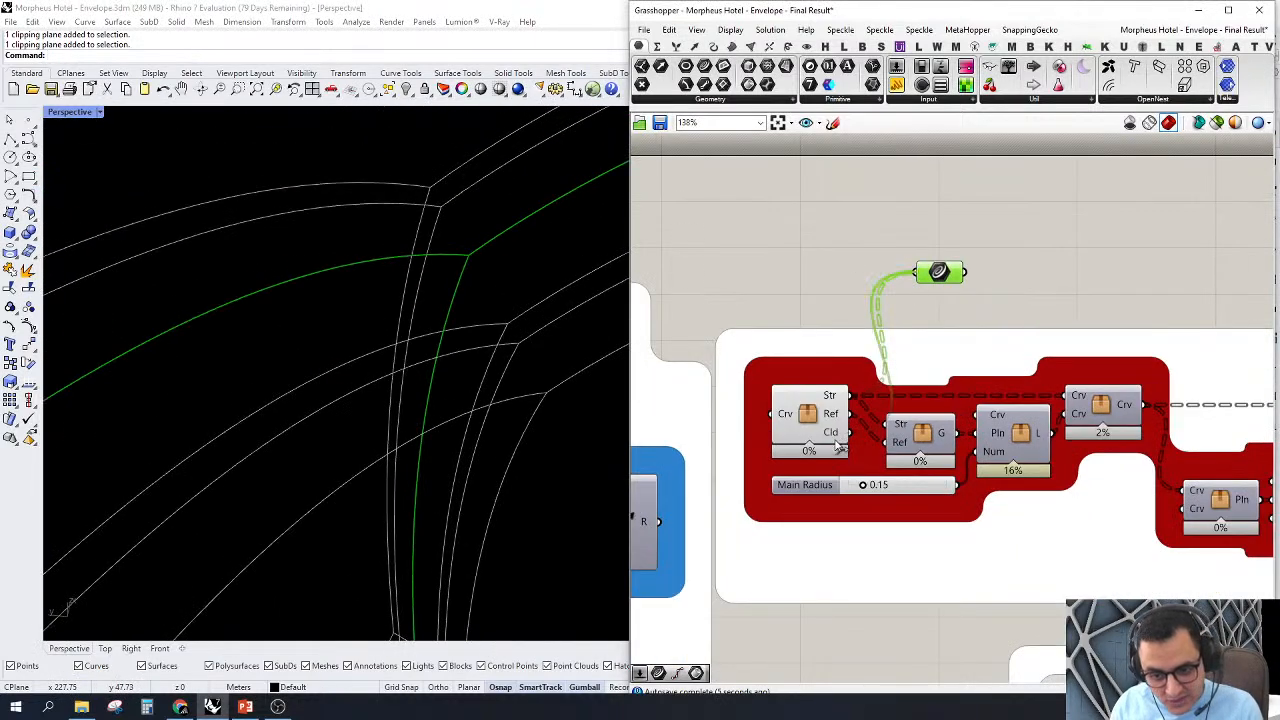
pyautogui.scroll(-6, 329, 238)
pyautogui.moveTo(329, 238); pyautogui.dragTo(414, 209, button='right')
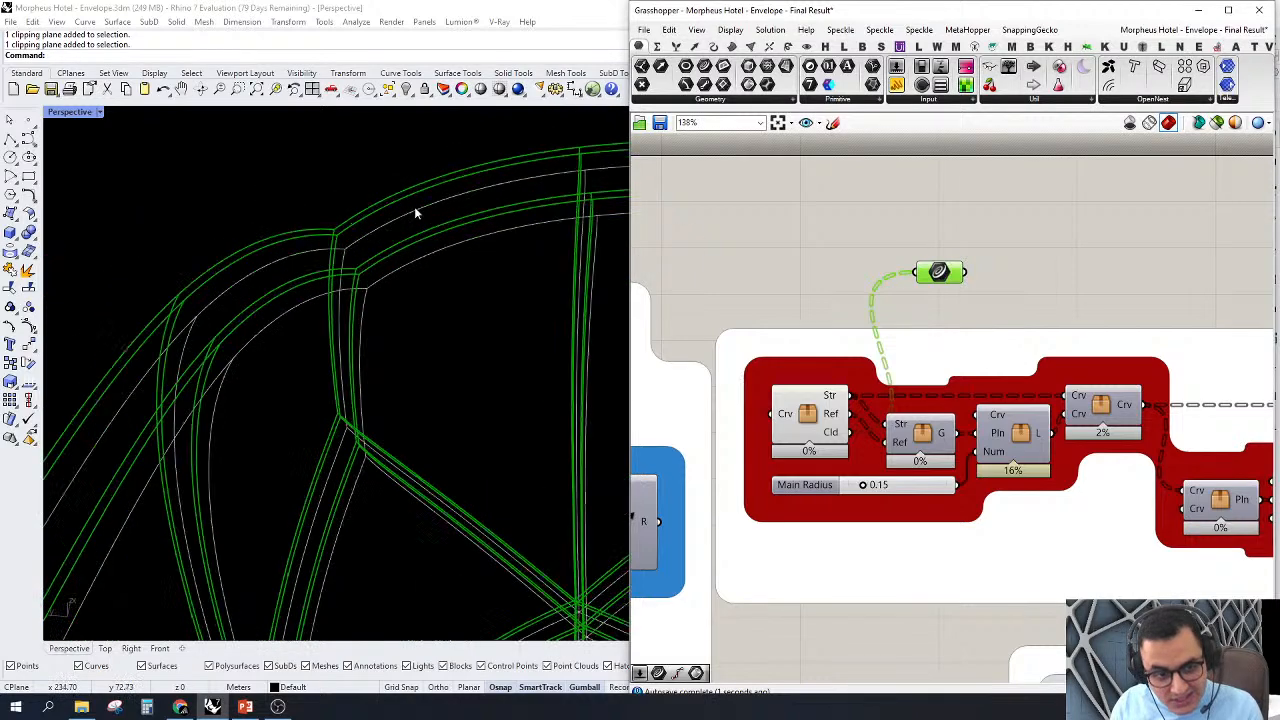
pyautogui.scroll(2, 414, 209)
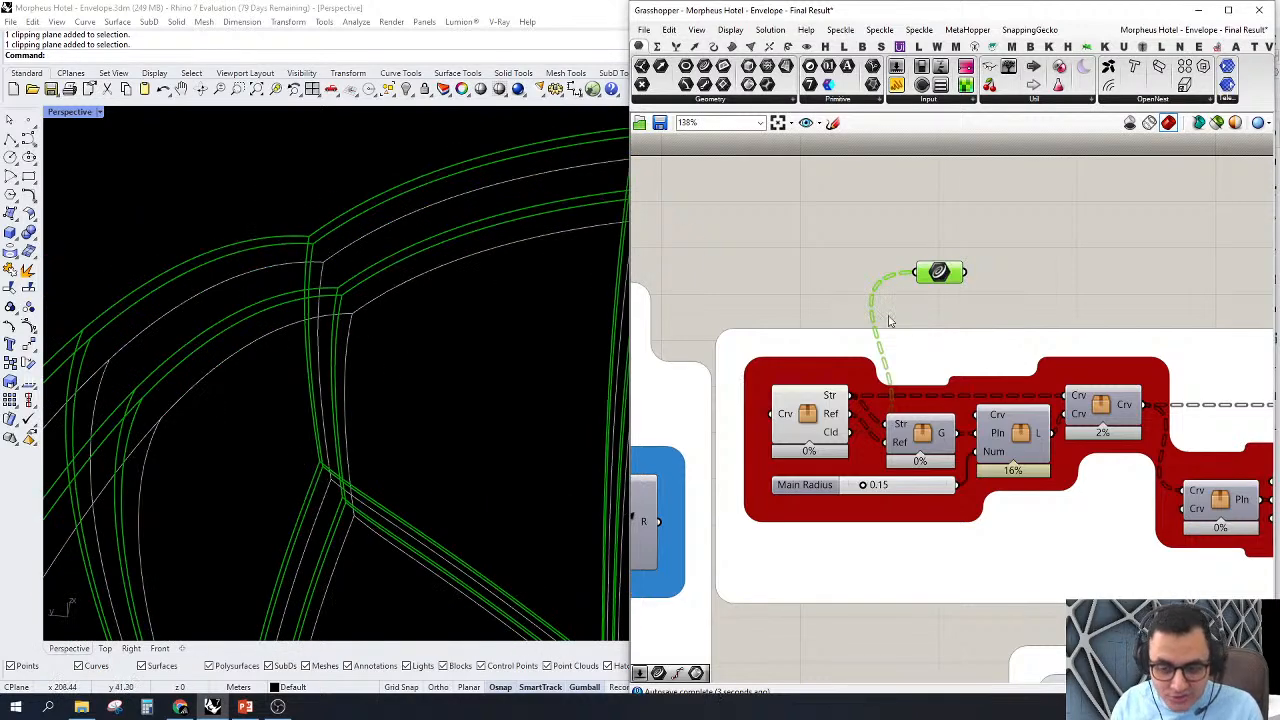
# Step: Move the Curve parameter aside and add a Plane parameter fed by the G output of the second ExoSkeleton cluster
pyautogui.scroll(-3, 888, 318)
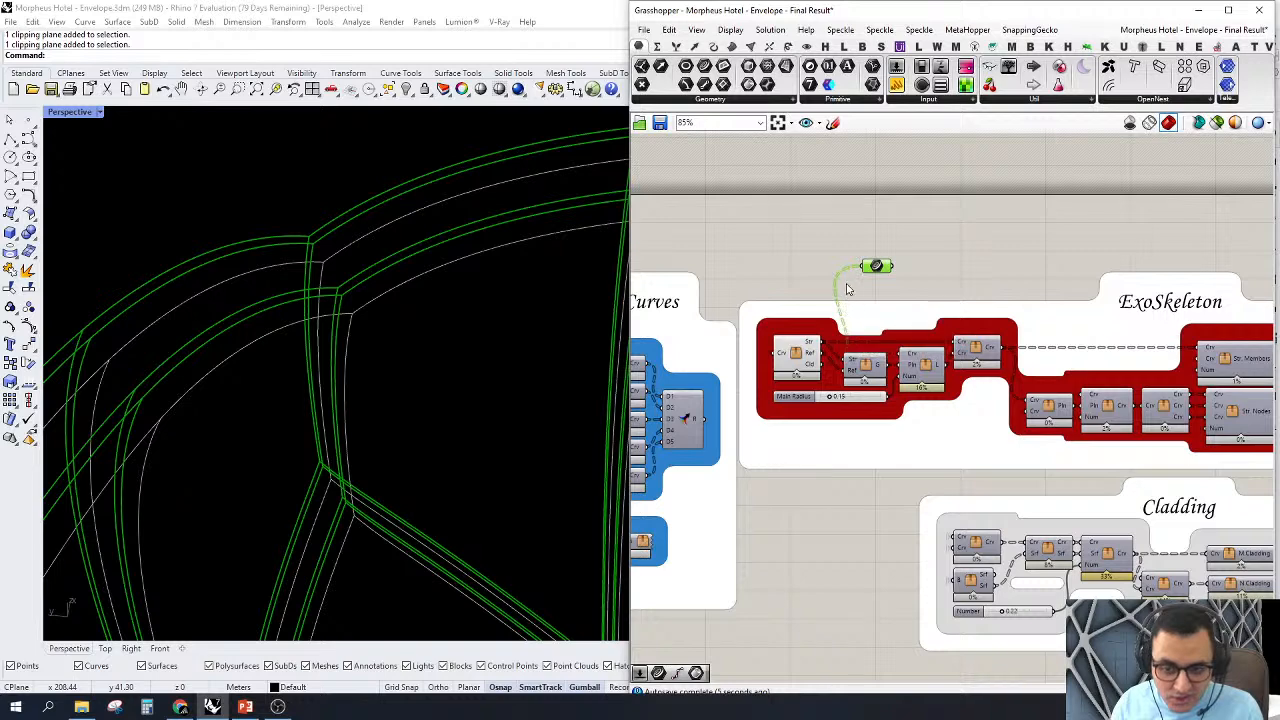
pyautogui.scroll(2, 922, 267)
pyautogui.moveTo(922, 267); pyautogui.dragTo(1033, 275, button='right')
pyautogui.scroll(3, 757, 313)
pyautogui.moveTo(918, 254); pyautogui.dragTo(1117, 265)
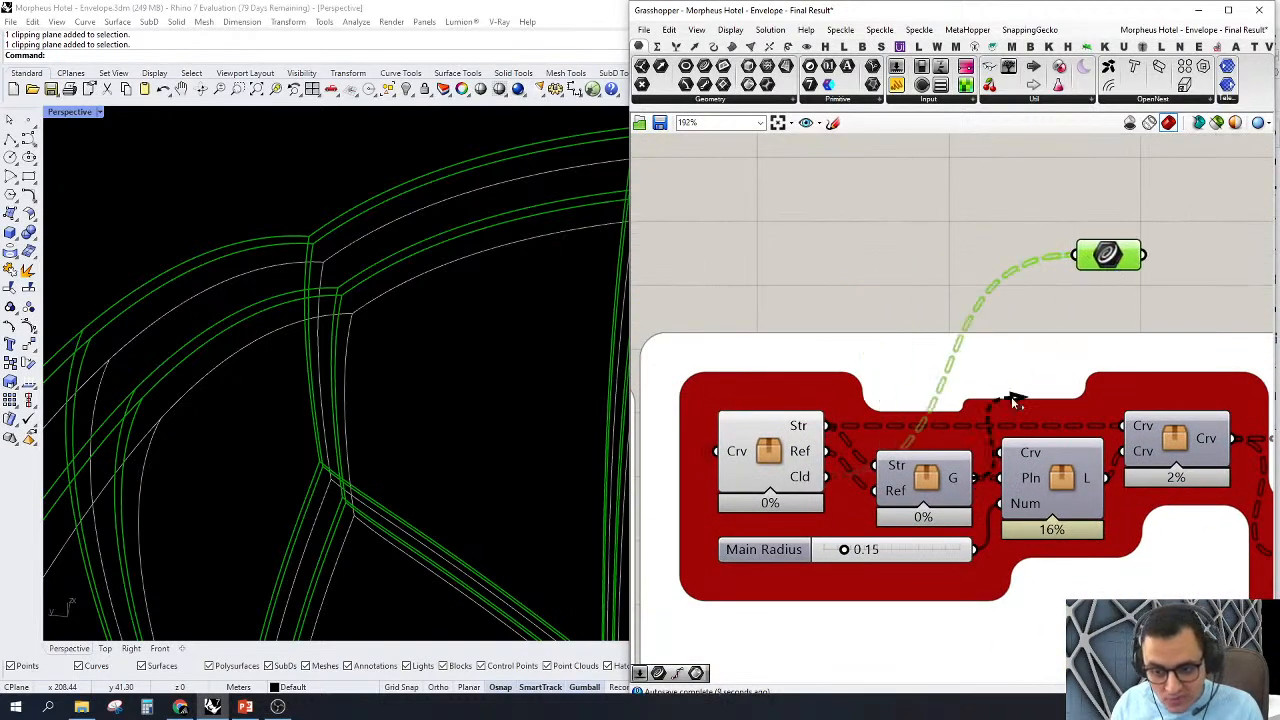
pyautogui.click(950, 487)
pyautogui.moveTo(886, 214)
pyautogui.mouseDown(button='right')
pyautogui.moveTo(871, 248)
pyautogui.moveTo(877, 220)
pyautogui.mouseUp(button='right')
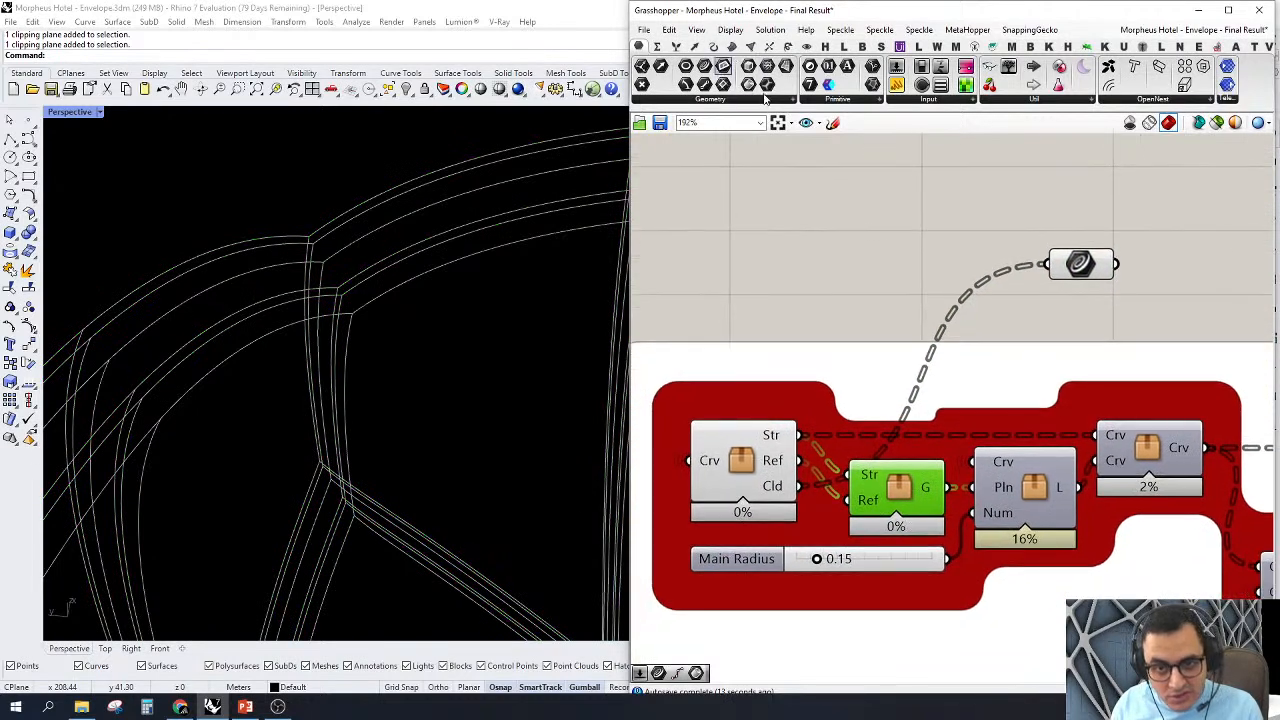
pyautogui.moveTo(765, 97); pyautogui.dragTo(945, 490)
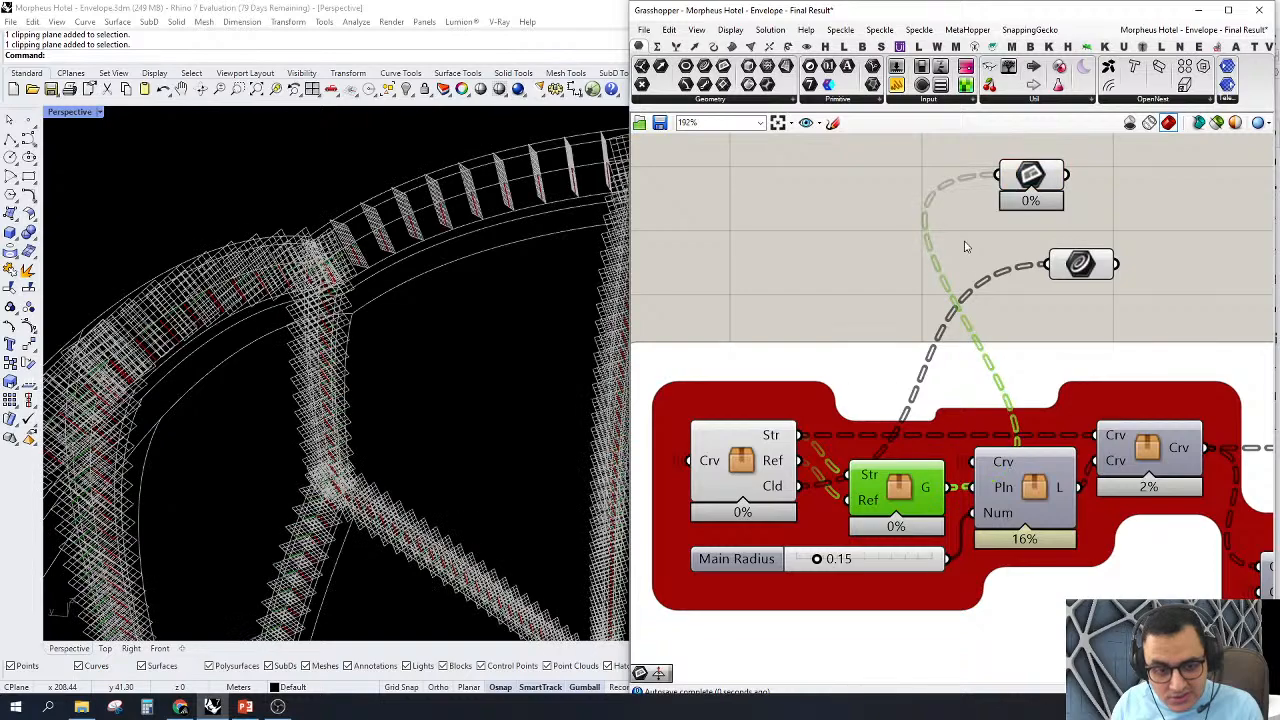
# Step: Reposition the Plane parameter and turn on the preview of the ExoSkeleton cluster with Crv, Pln and Num inputs
pyautogui.scroll(-5, 274, 251)
pyautogui.moveTo(376, 305); pyautogui.dragTo(455, 350, button='right')
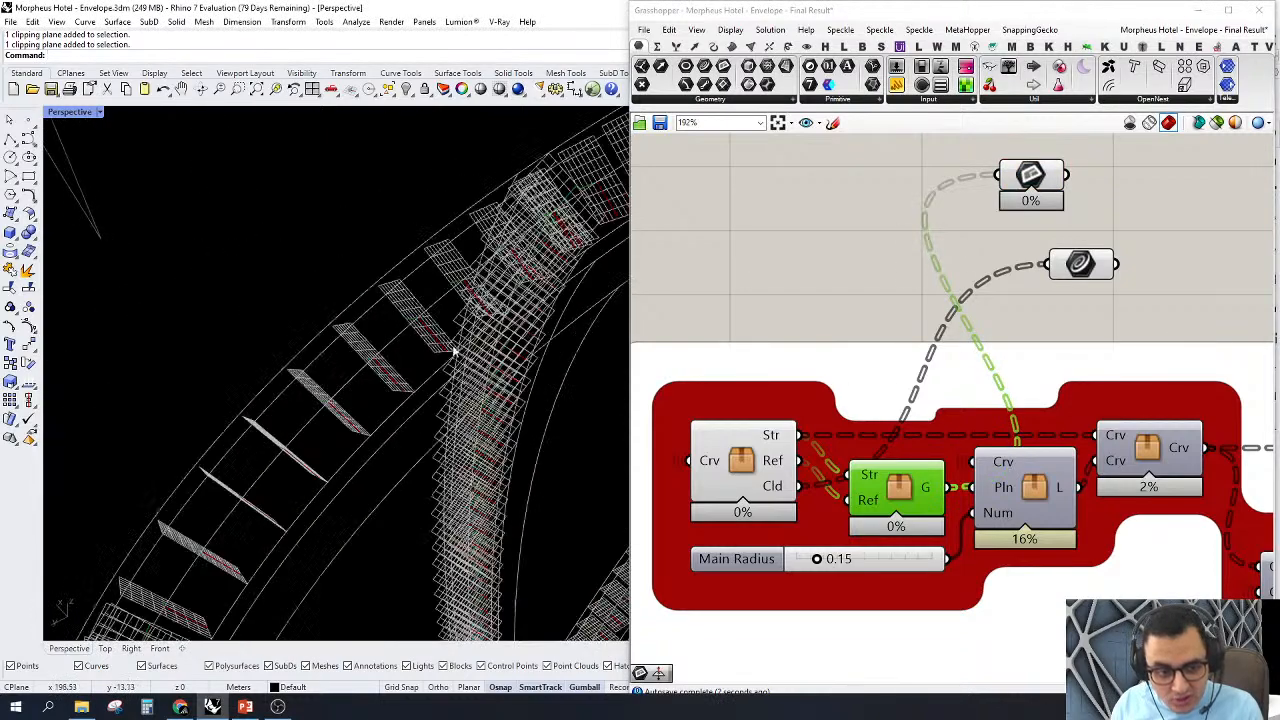
pyautogui.moveTo(1004, 372); pyautogui.dragTo(891, 400, button='right')
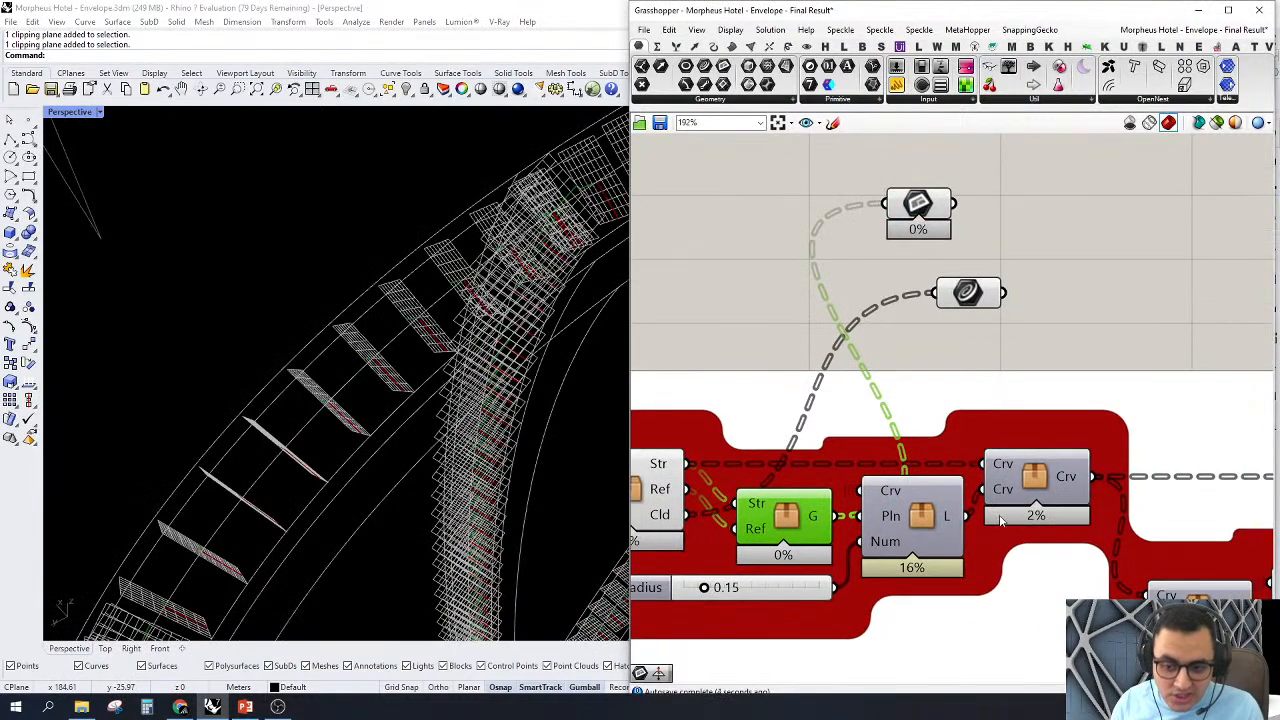
pyautogui.click(923, 520)
pyautogui.moveTo(882, 225); pyautogui.dragTo(915, 231)
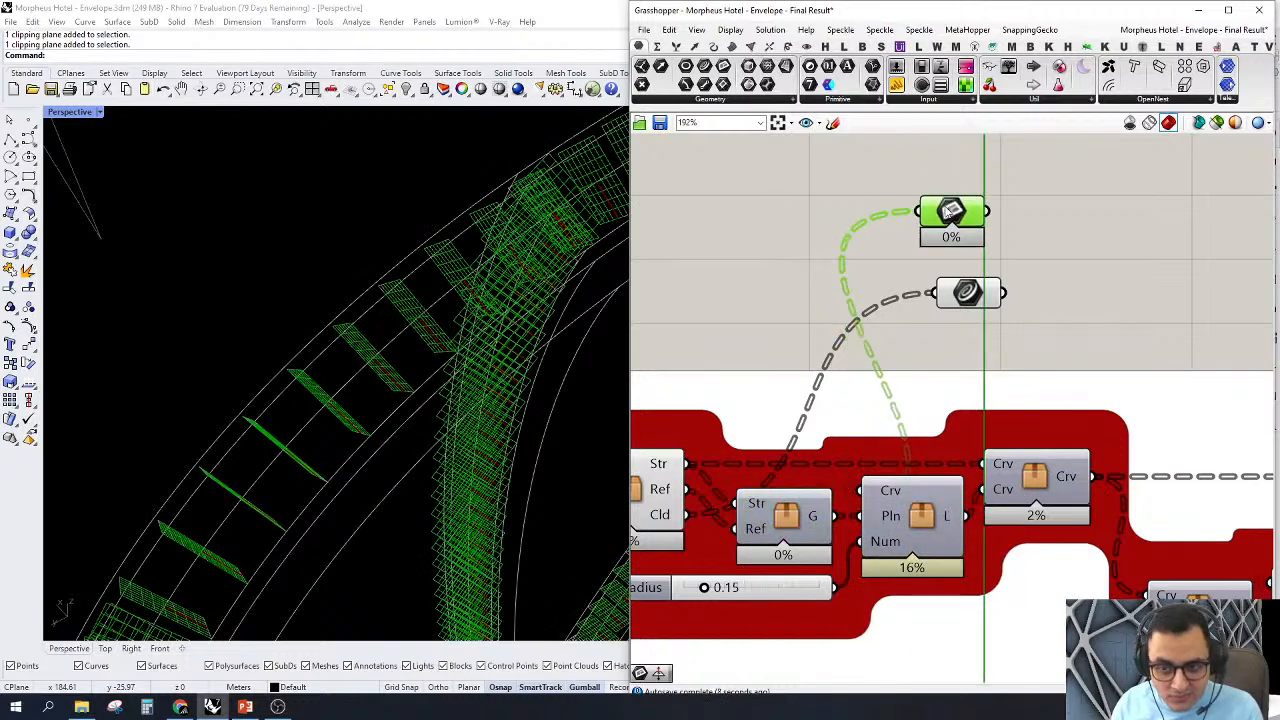
pyautogui.rightClick(923, 516)
pyautogui.click(941, 481)
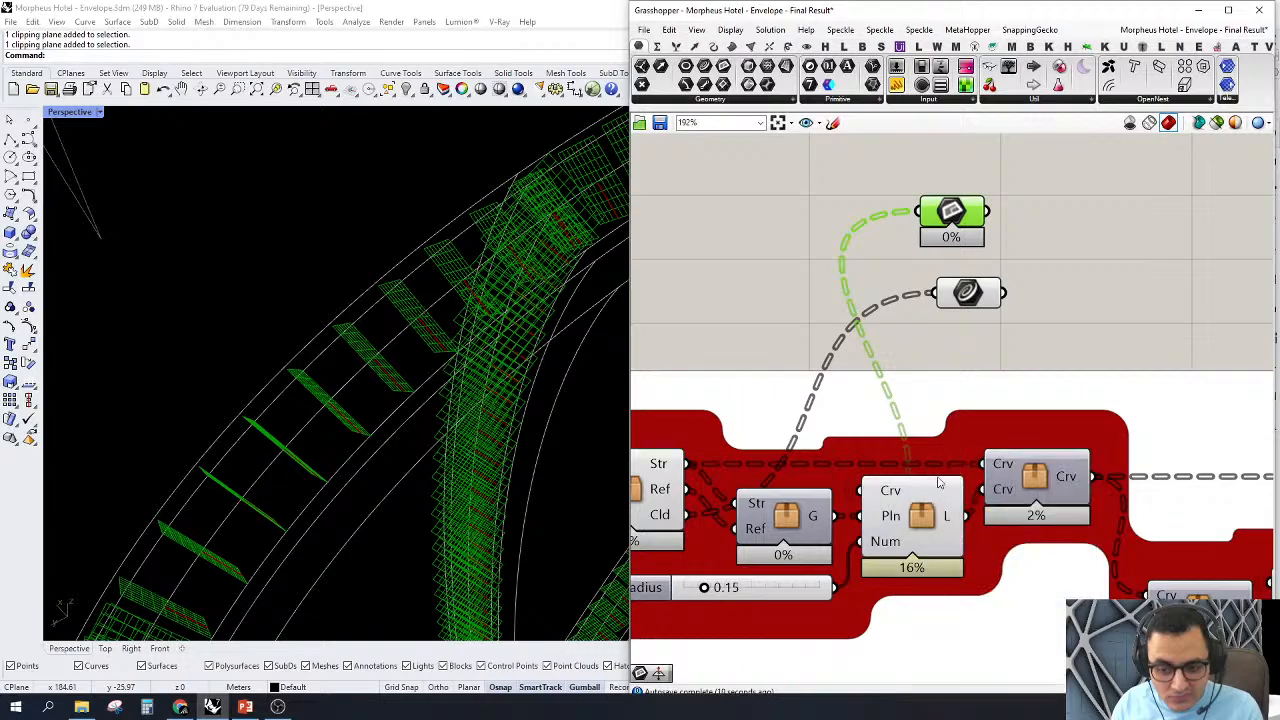
# Step: Examine the planes along the tower's curve network and switch to the Front view
pyautogui.moveTo(1060, 308); pyautogui.dragTo(1018, 307, button='right')
pyautogui.scroll(-5, 363, 434)
pyautogui.moveTo(363, 434); pyautogui.dragTo(291, 369, button='right')
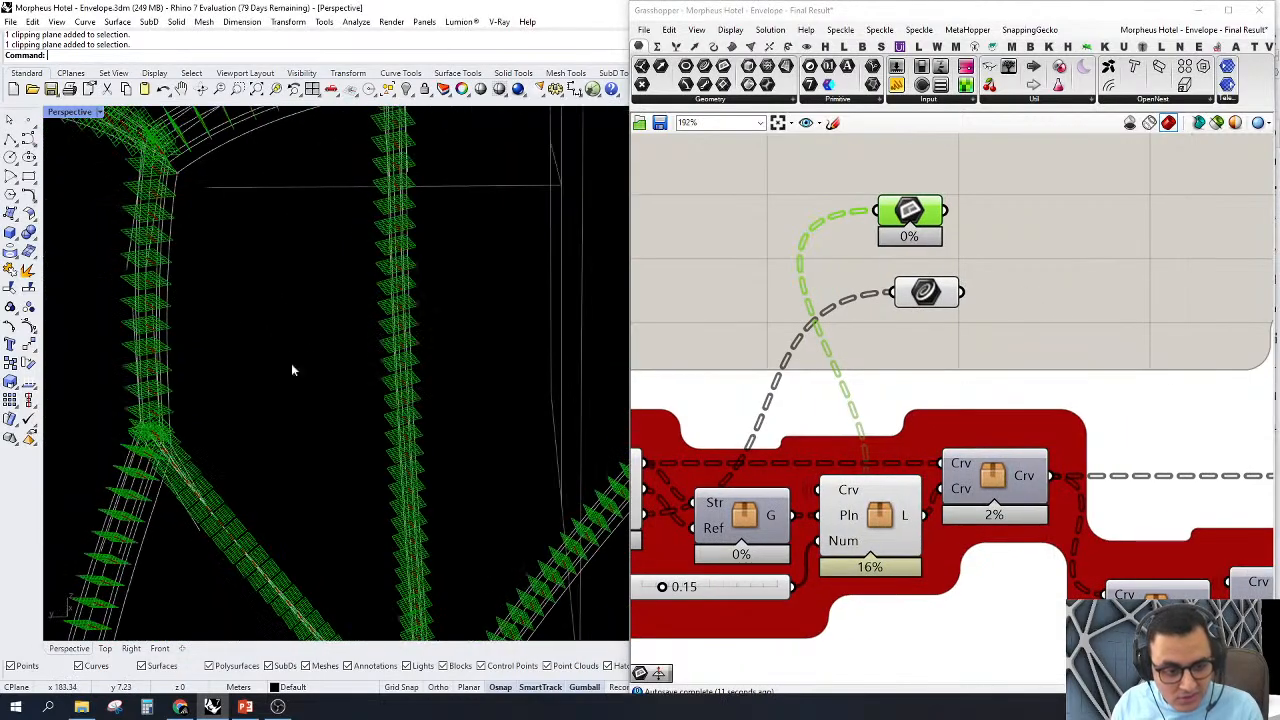
pyautogui.scroll(-7, 231, 320)
pyautogui.moveTo(202, 300)
pyautogui.mouseDown(button='right')
pyautogui.moveTo(291, 329)
pyautogui.moveTo(252, 315)
pyautogui.moveTo(215, 322)
pyautogui.mouseUp(button='right')
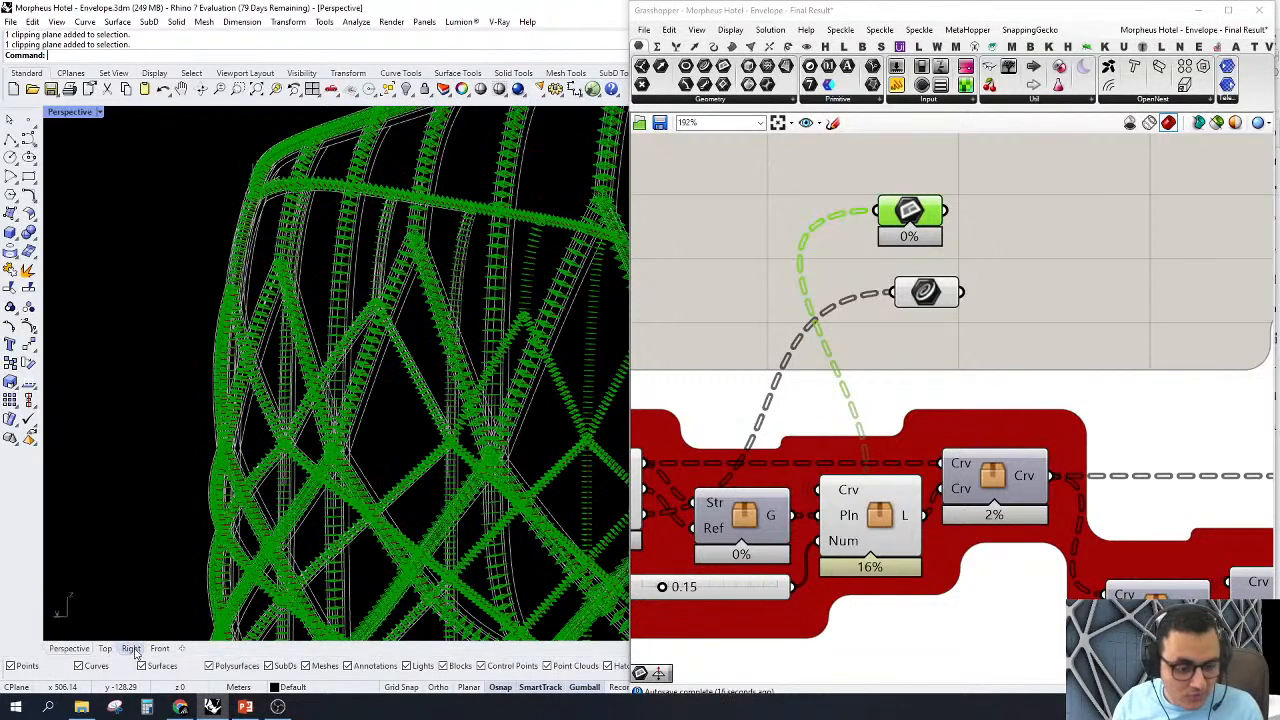
pyautogui.click(160, 648)
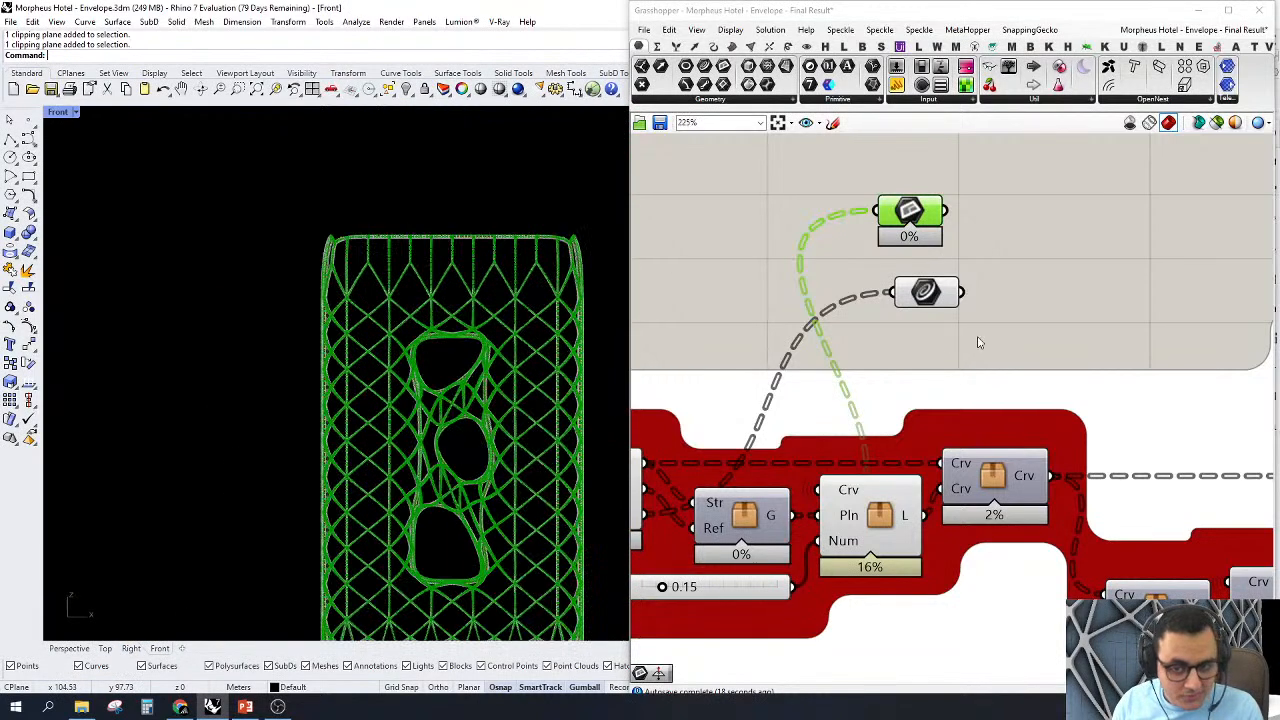
# Step: Highlight the output of the cluster with Crv, Pln and Num inputs and examine it closely at a structural node
pyautogui.scroll(3, 977, 340)
pyautogui.click(898, 262)
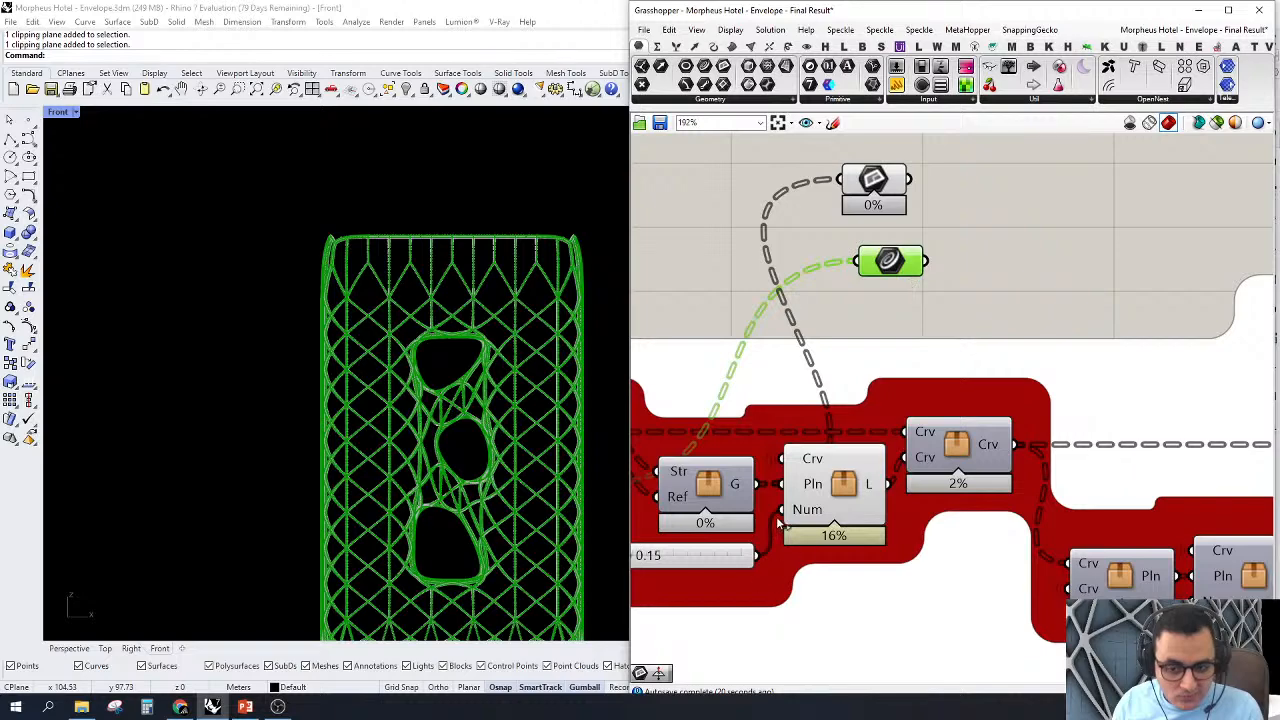
pyautogui.click(788, 520)
pyautogui.scroll(10, 546, 484)
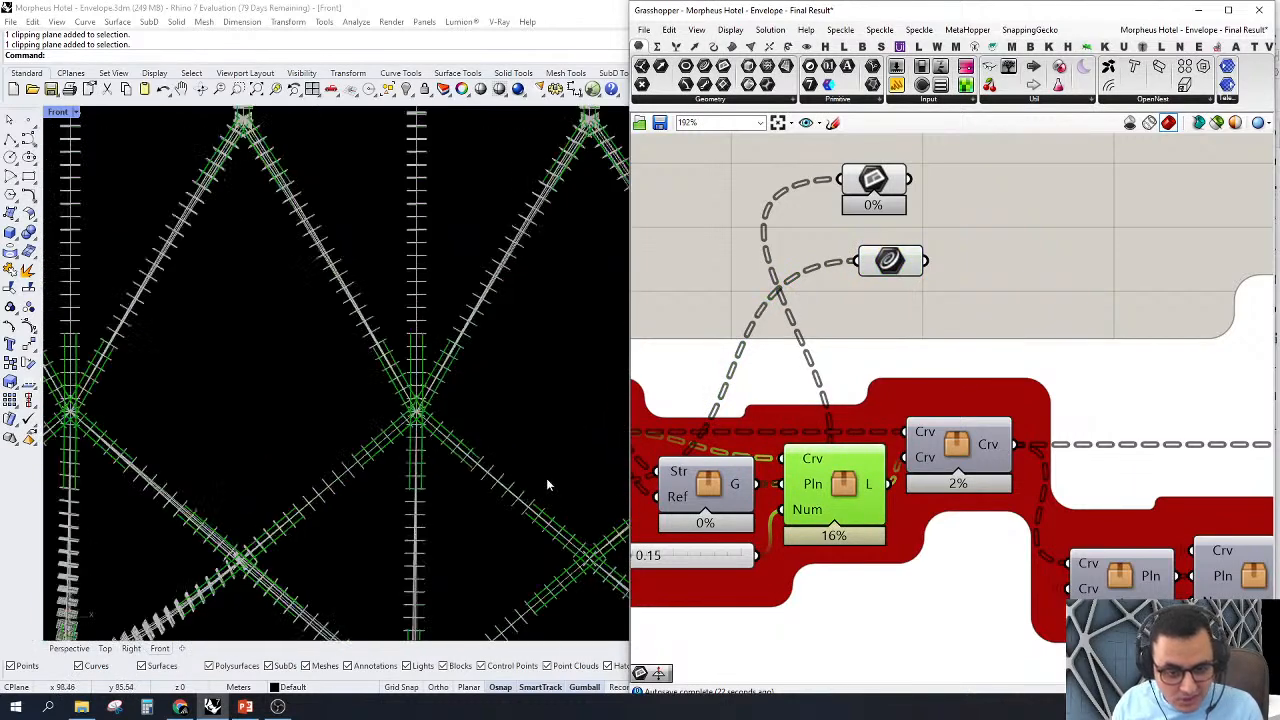
pyautogui.scroll(3, 546, 484)
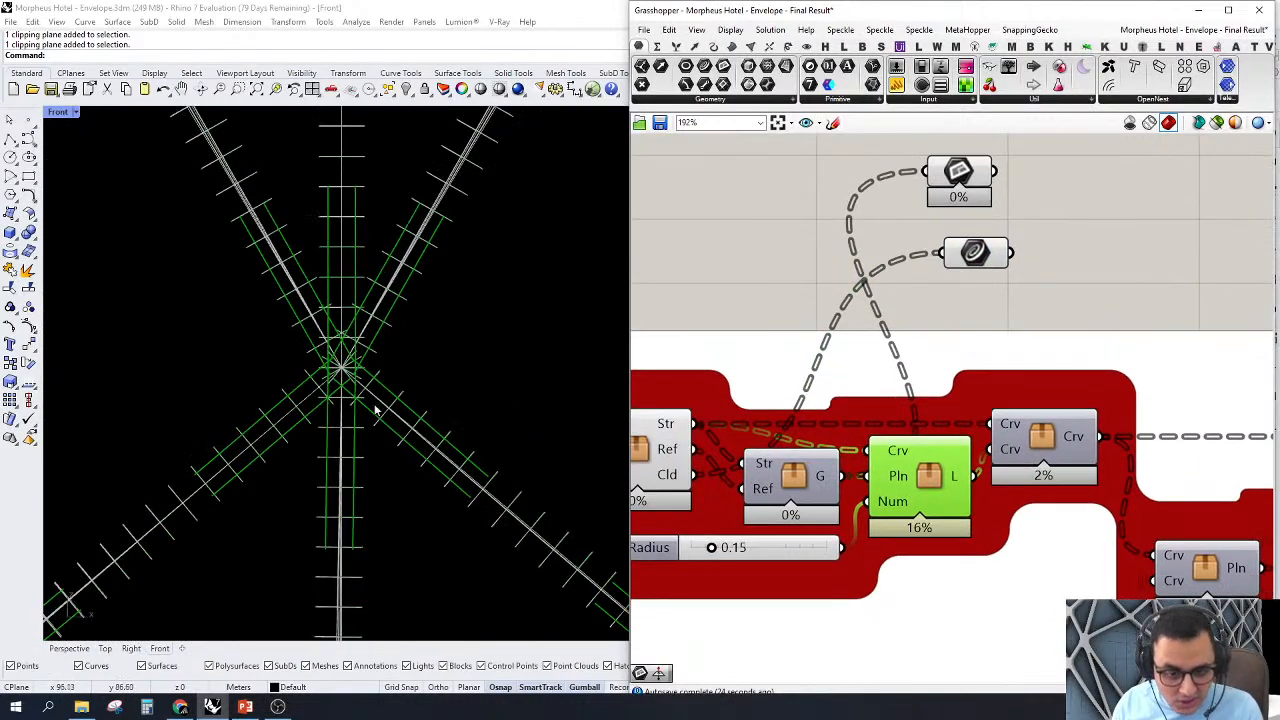
# Step: Examine the offset lines where they meet around the structural node and across the facade network in the Front view
pyautogui.scroll(2, 355, 370)
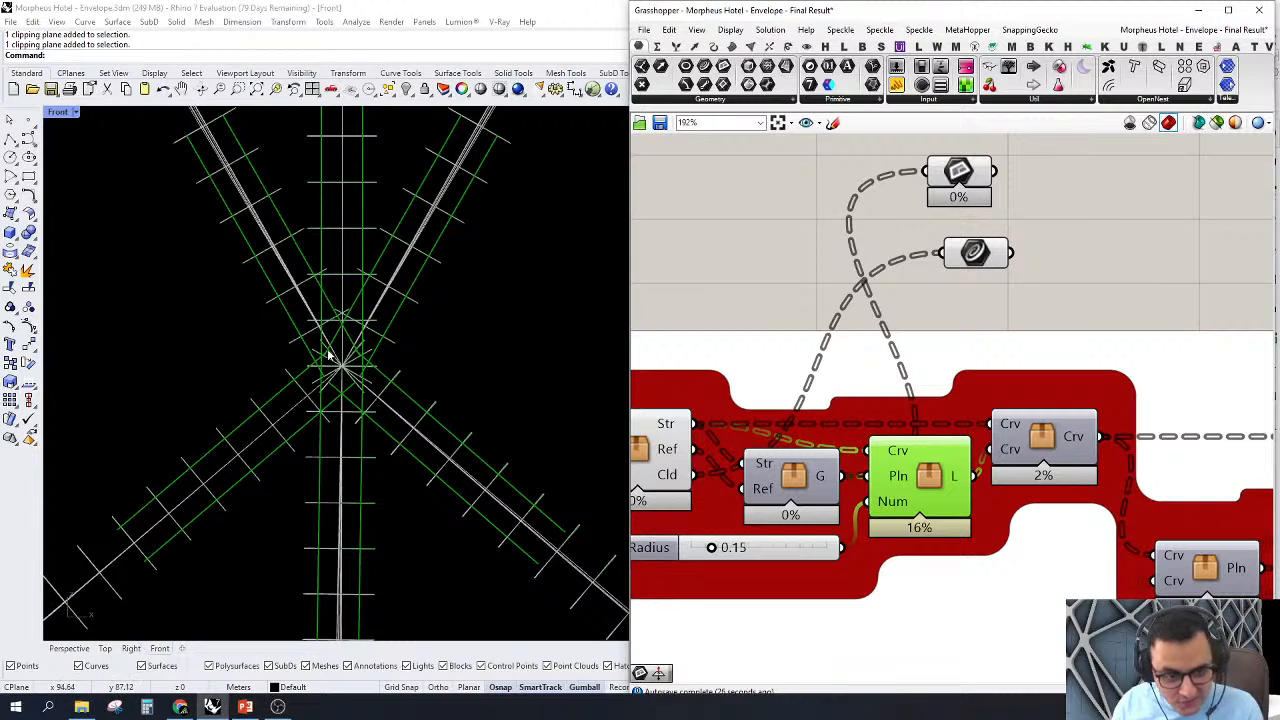
pyautogui.scroll(5, 386, 380)
pyautogui.moveTo(457, 300); pyautogui.dragTo(393, 340)
pyautogui.scroll(-6, 345, 393)
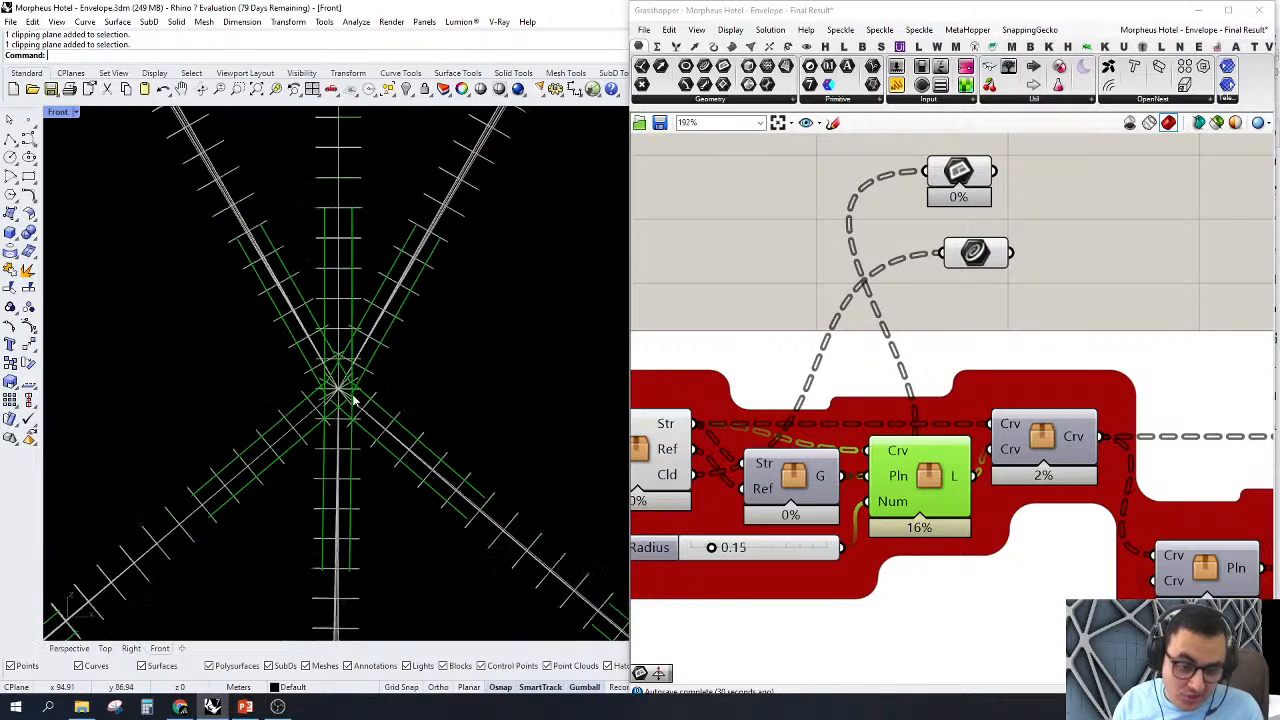
pyautogui.scroll(4, 390, 320)
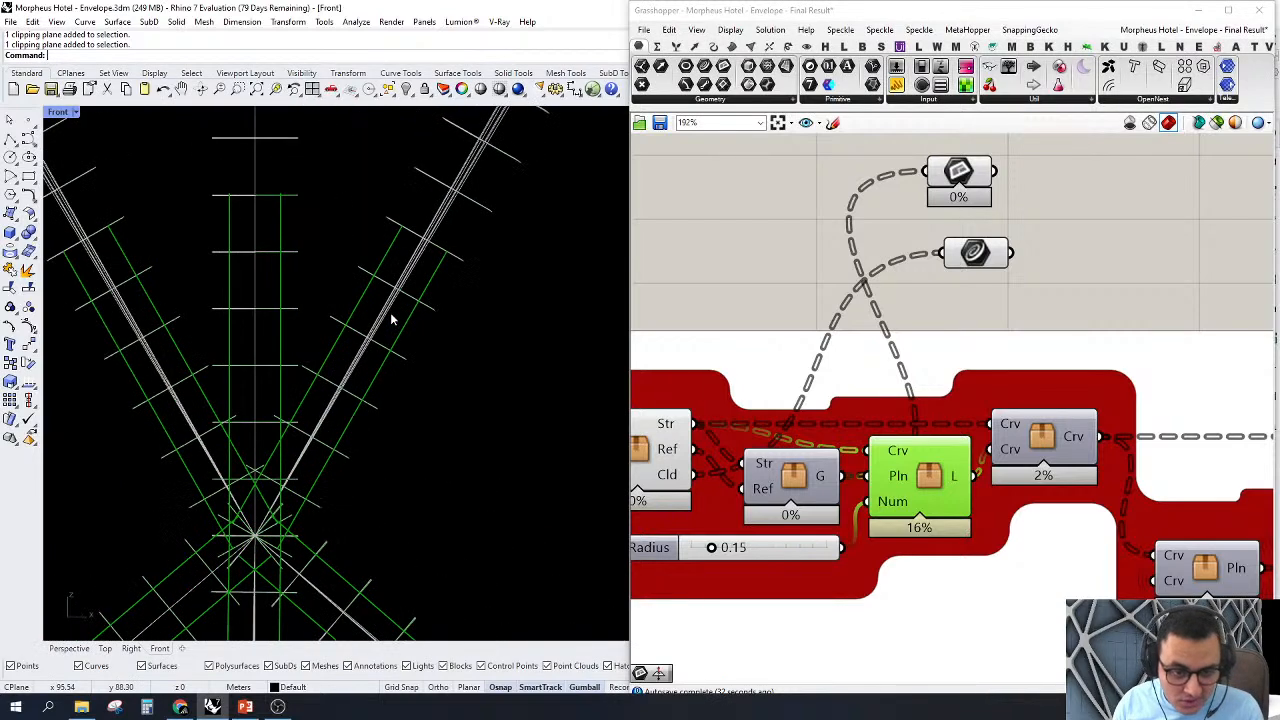
pyautogui.scroll(-4, 391, 320)
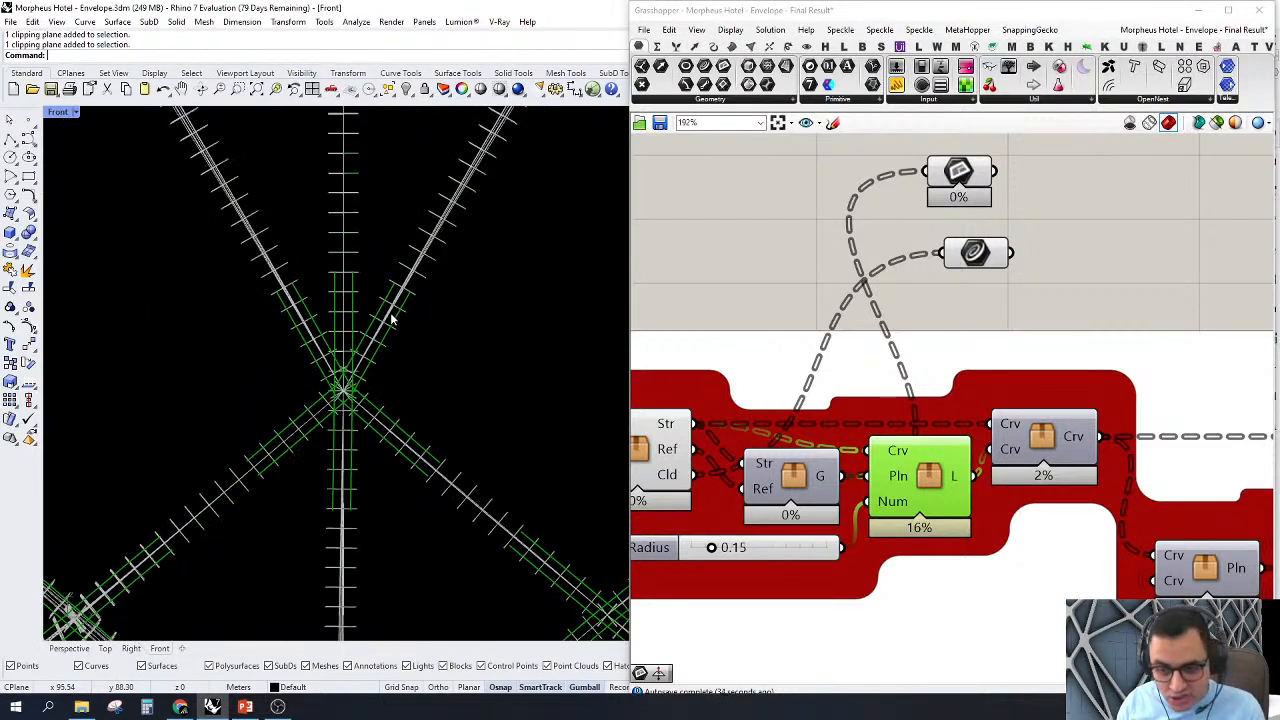
pyautogui.scroll(-8, 391, 320)
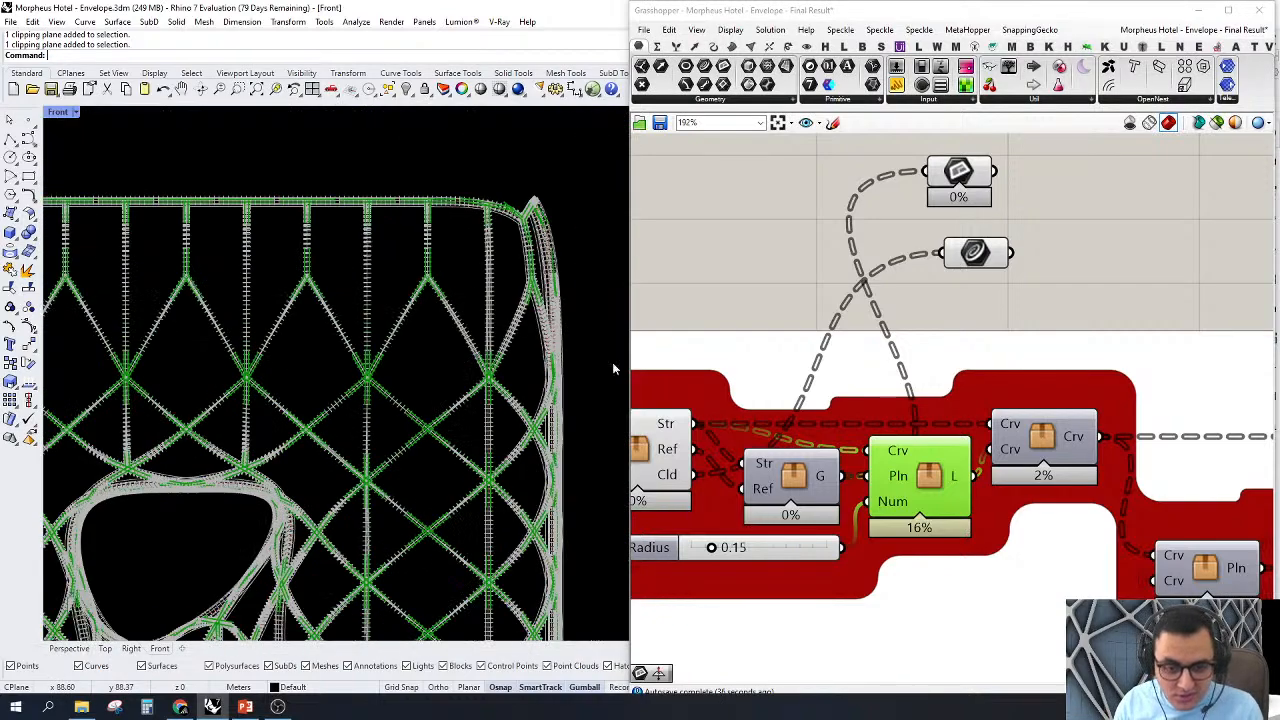
# Step: Turn on the preview of the ExoSkeleton cluster with two Crv inputs and a Crv output
pyautogui.moveTo(912, 402); pyautogui.dragTo(850, 402, button='right')
pyautogui.rightClick(980, 434)
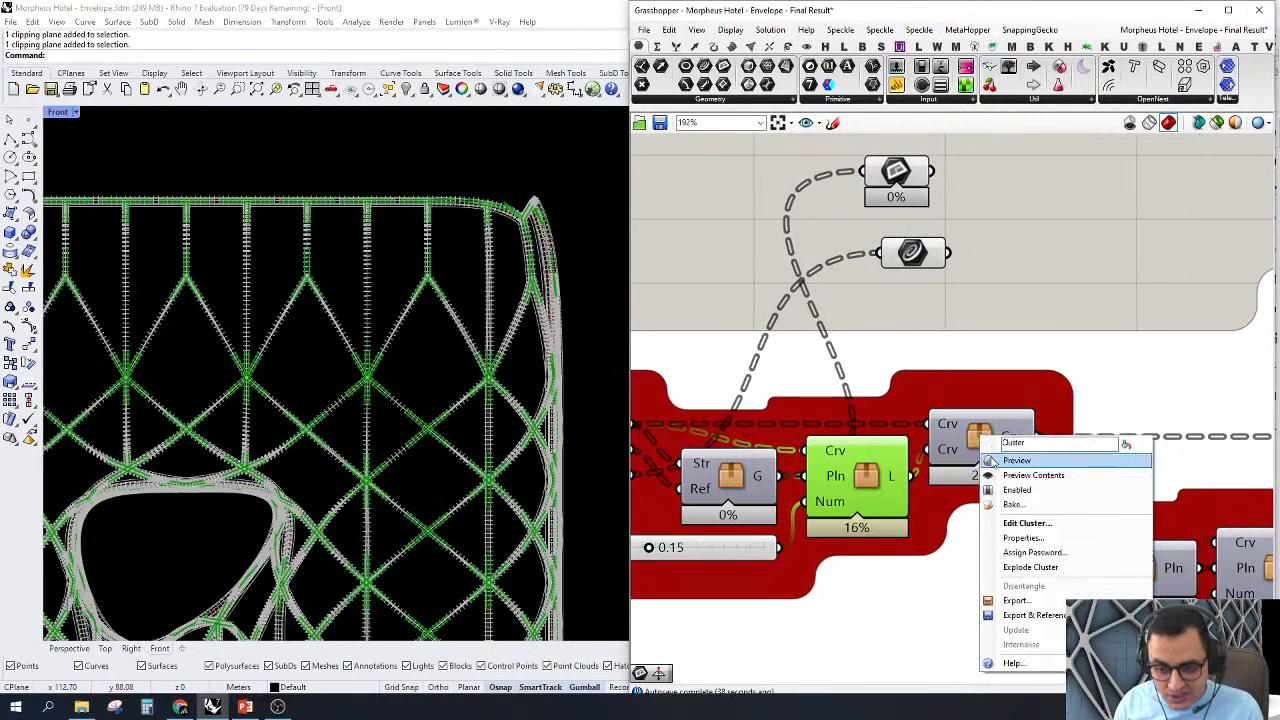
pyautogui.click(1000, 460)
# Step: Turn off the previews of the Curve and Plane parameters and the cluster with Crv, Pln and Num inputs and L output
pyautogui.scroll(-4, 1112, 410)
pyautogui.moveTo(1041, 385); pyautogui.dragTo(1067, 394, button='right')
pyautogui.moveTo(1064, 262); pyautogui.dragTo(874, 460)
pyautogui.rightClick(899, 311)
pyautogui.click(932, 334)
pyautogui.moveTo(914, 318); pyautogui.dragTo(862, 308, button='right')
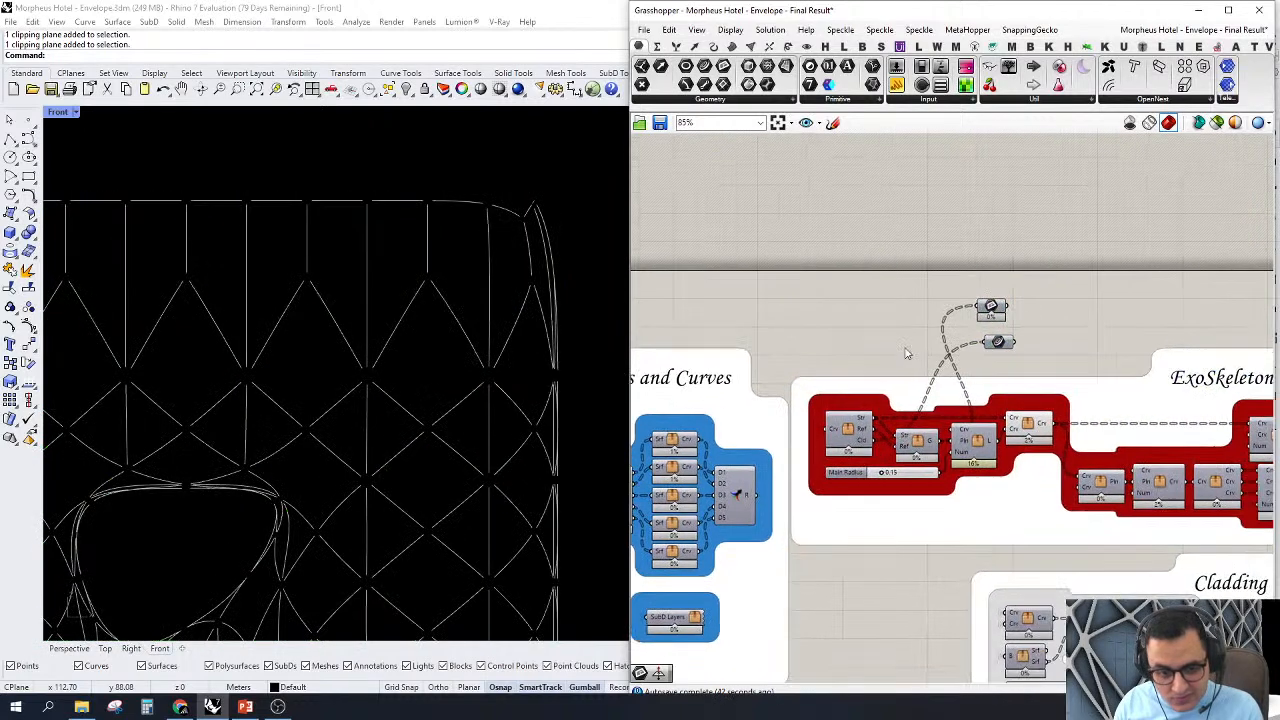
# Step: Check the trimmed curves on the facade, turn on the preview of the Str. Members cluster and highlight its output
pyautogui.scroll(5, 386, 346)
pyautogui.scroll(-10, 342, 428)
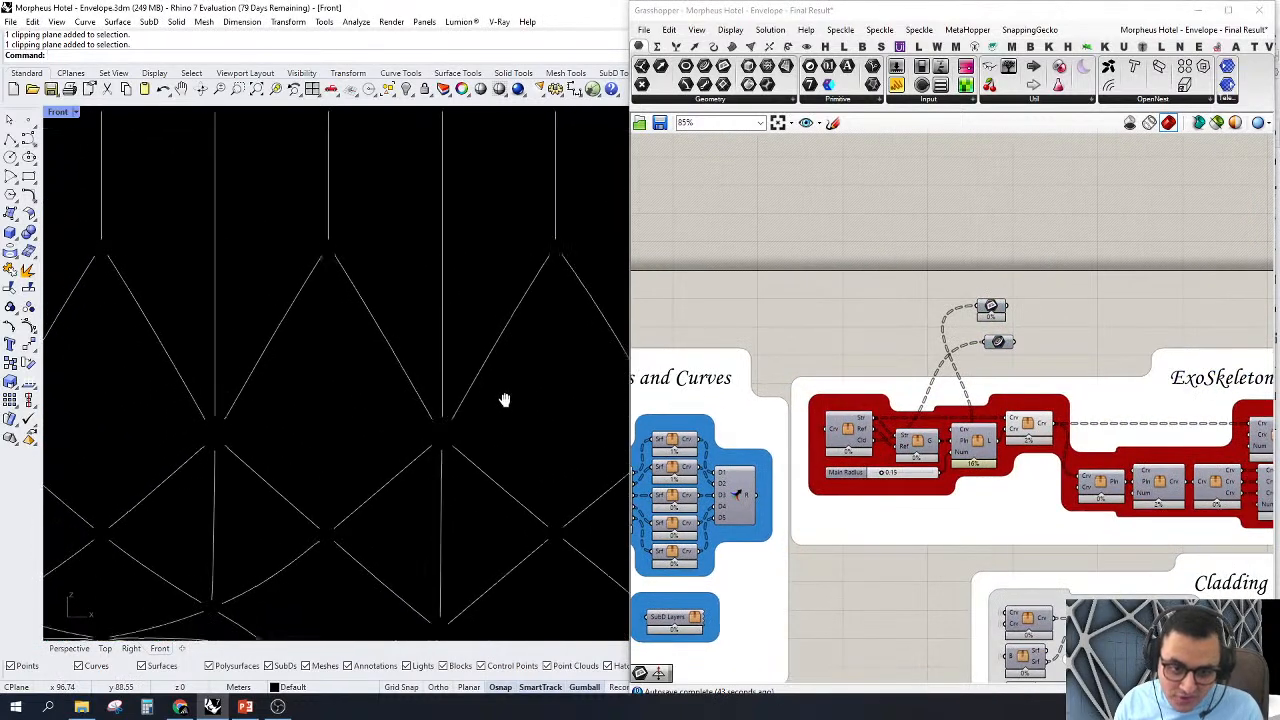
pyautogui.scroll(5, 430, 220)
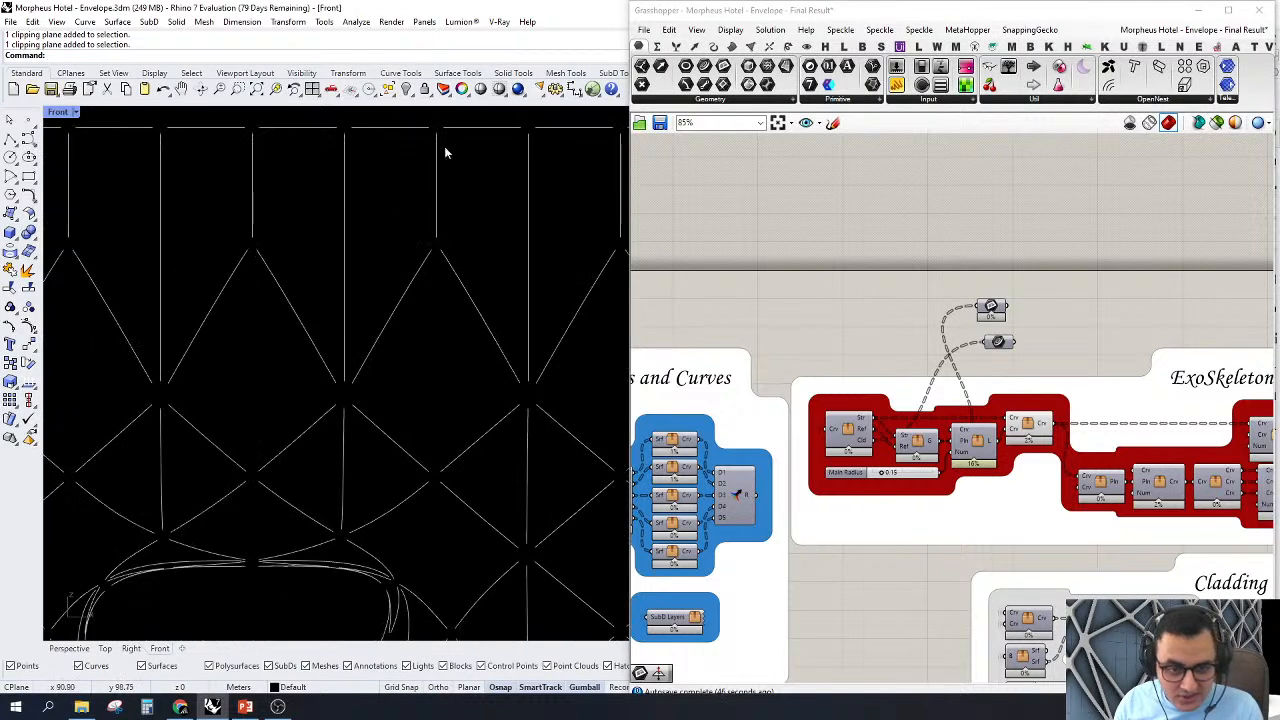
pyautogui.scroll(3, 1168, 403)
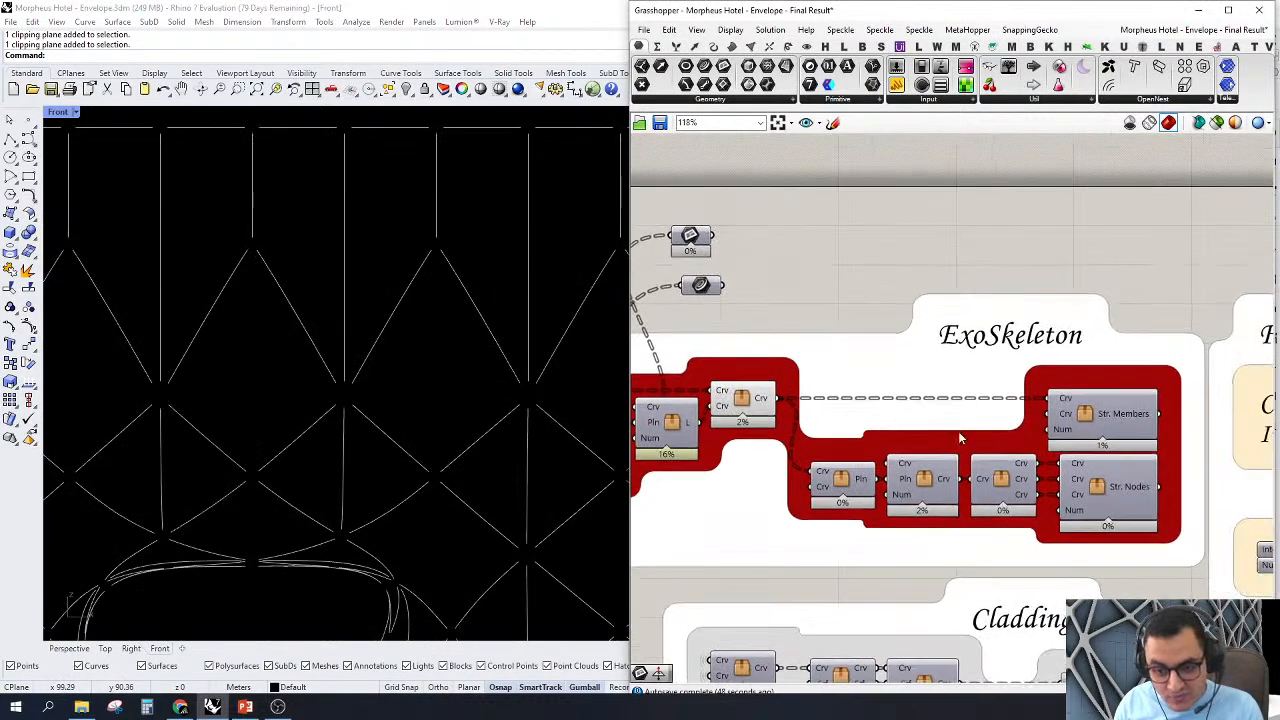
pyautogui.scroll(2, 1090, 415)
pyautogui.rightClick(1086, 416)
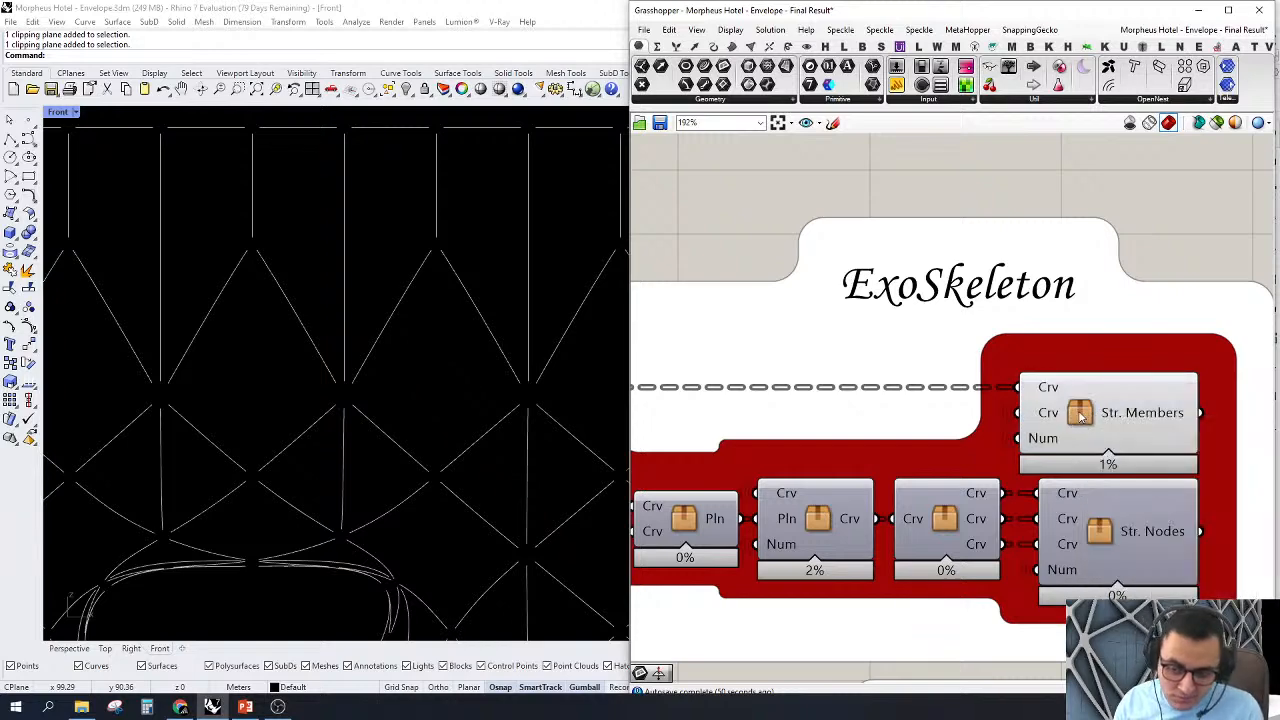
pyautogui.click(1080, 417)
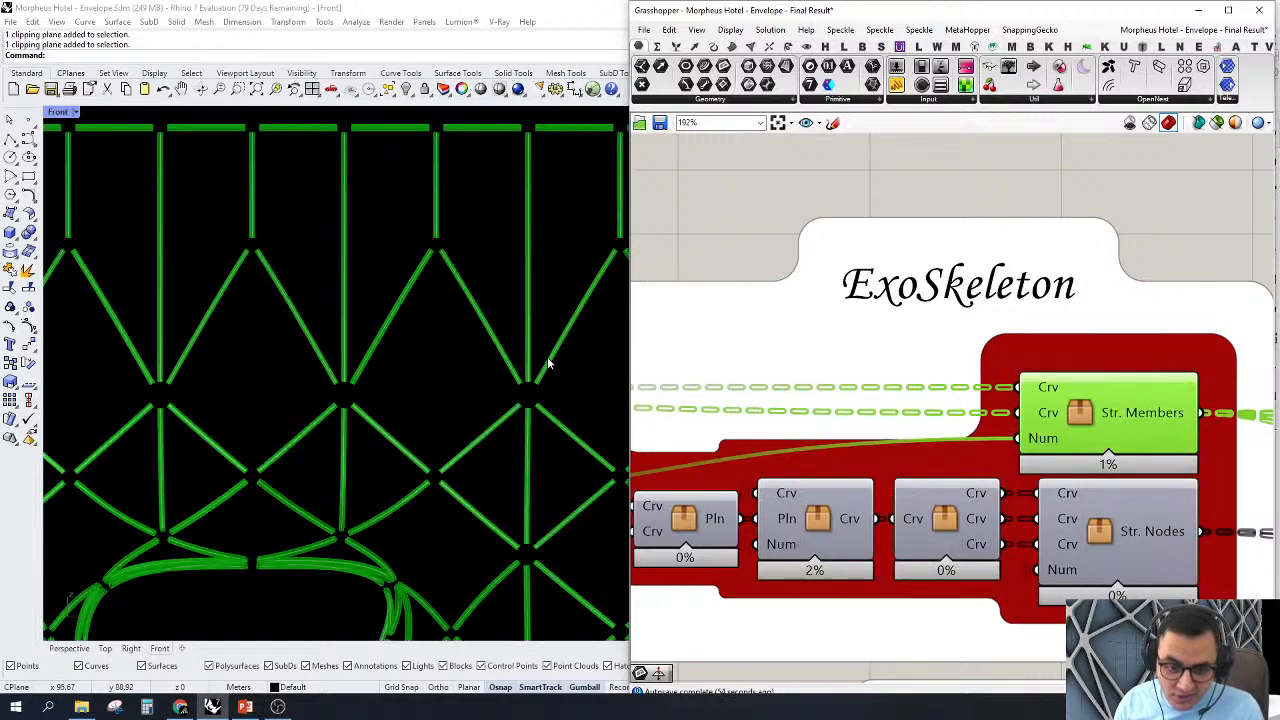
# Step: Switch to the Perspective view and deselect the Str. Members cluster to show the members shaded
pyautogui.scroll(-3, 531, 364)
pyautogui.click(76, 649)
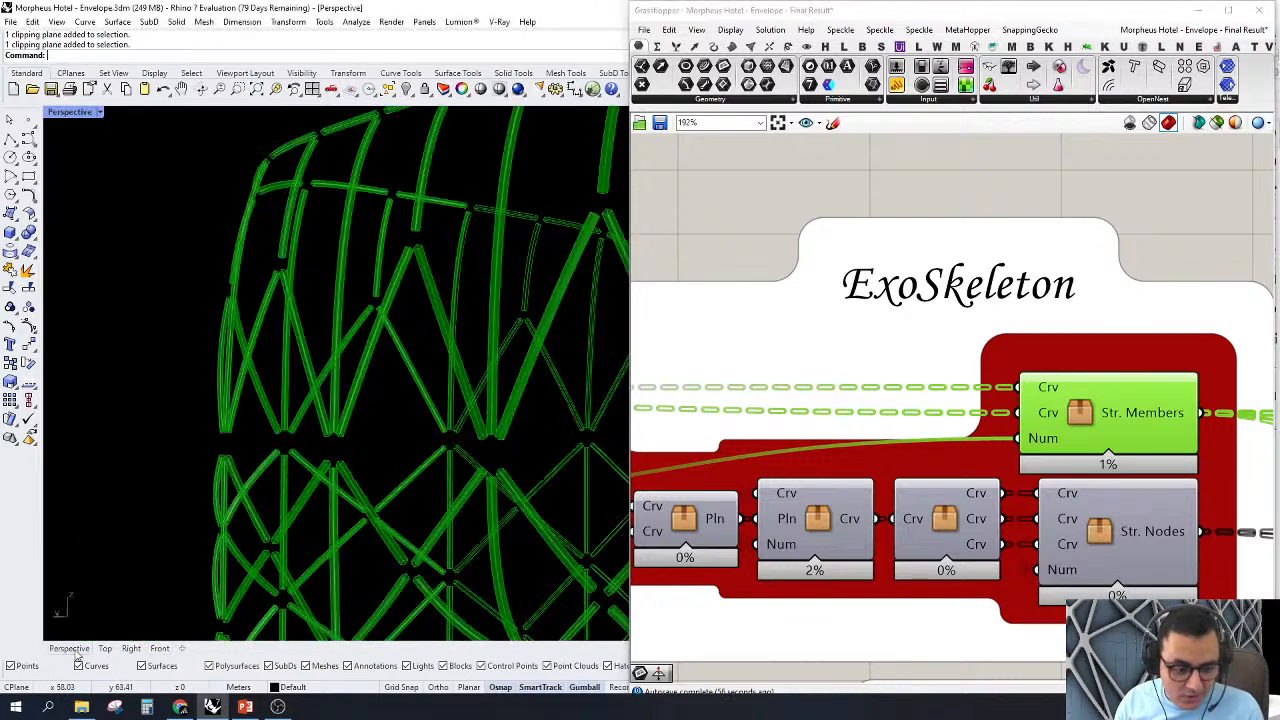
pyautogui.scroll(-3, 243, 415)
pyautogui.scroll(-3, 243, 415)
pyautogui.moveTo(277, 466); pyautogui.dragTo(109, 457, button='right')
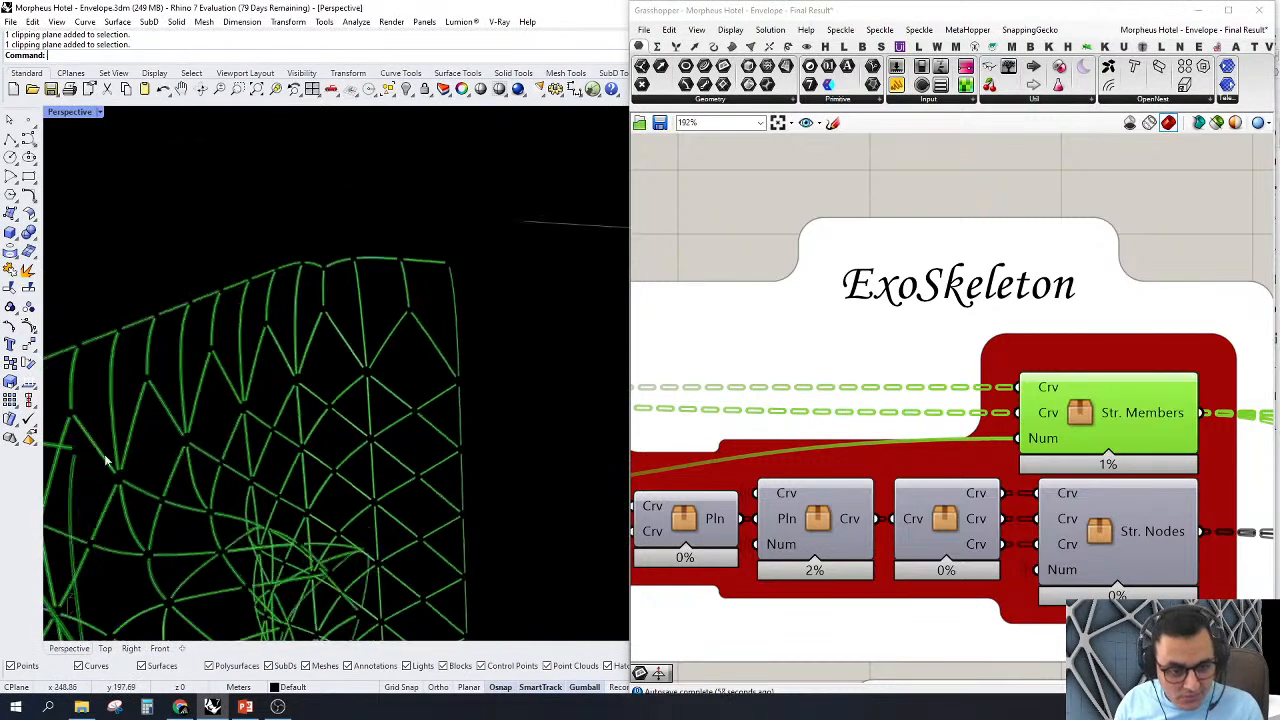
pyautogui.scroll(3, 312, 356)
pyautogui.scroll(2, 312, 356)
pyautogui.click(734, 200)
# Step: Examine the open ends of the box-shaped members and the gaps between them along the tower's upper edge
pyautogui.scroll(4, 360, 540)
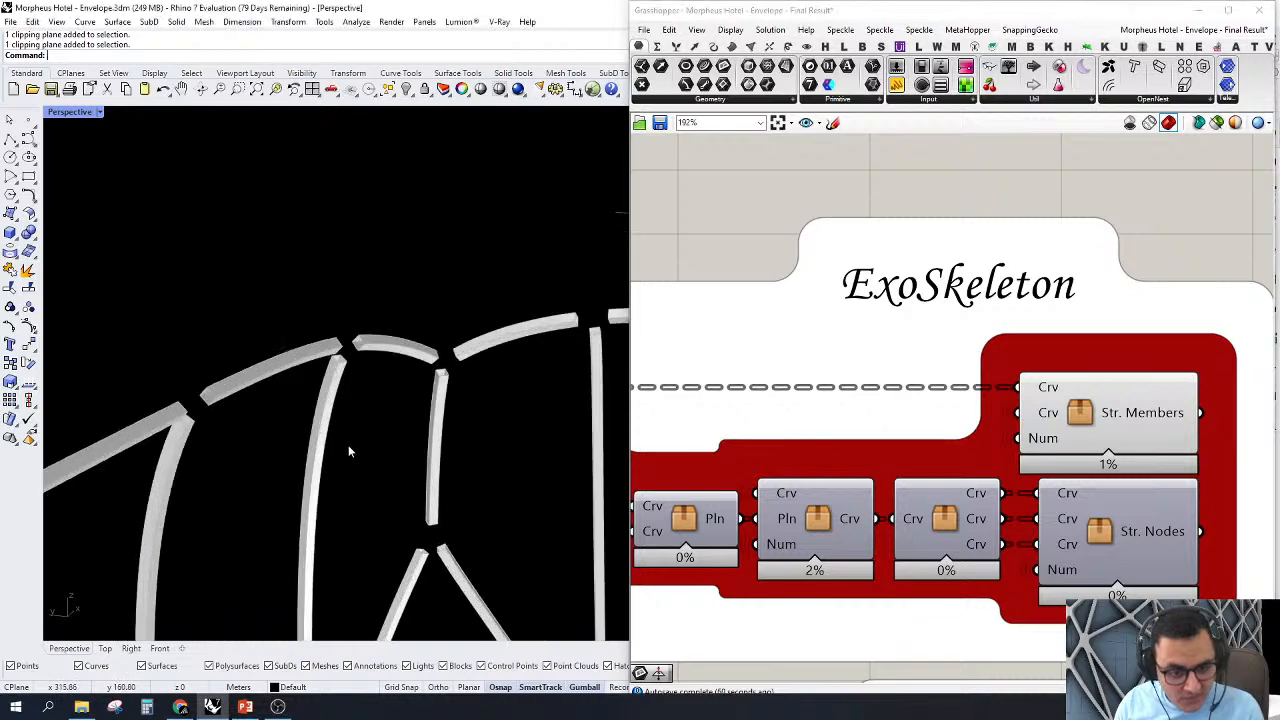
pyautogui.scroll(-4, 210, 338)
pyautogui.scroll(6, 281, 397)
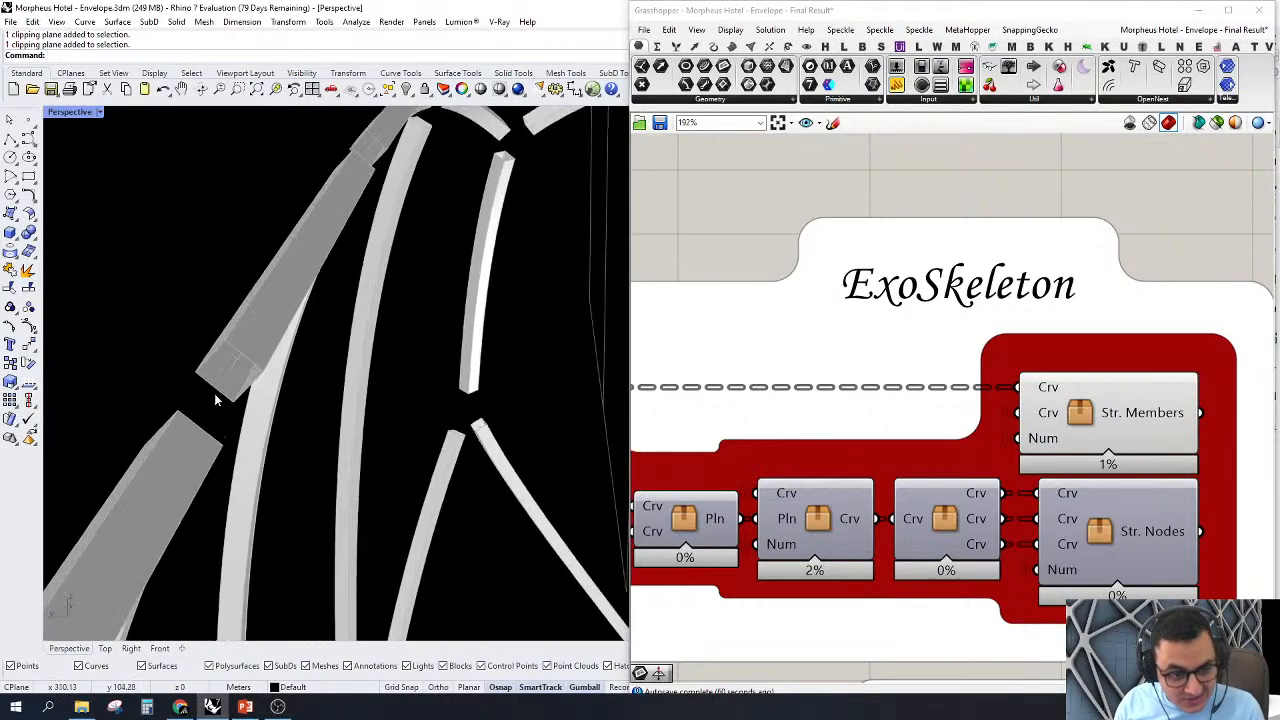
pyautogui.scroll(-3, 281, 397)
pyautogui.scroll(2, 291, 377)
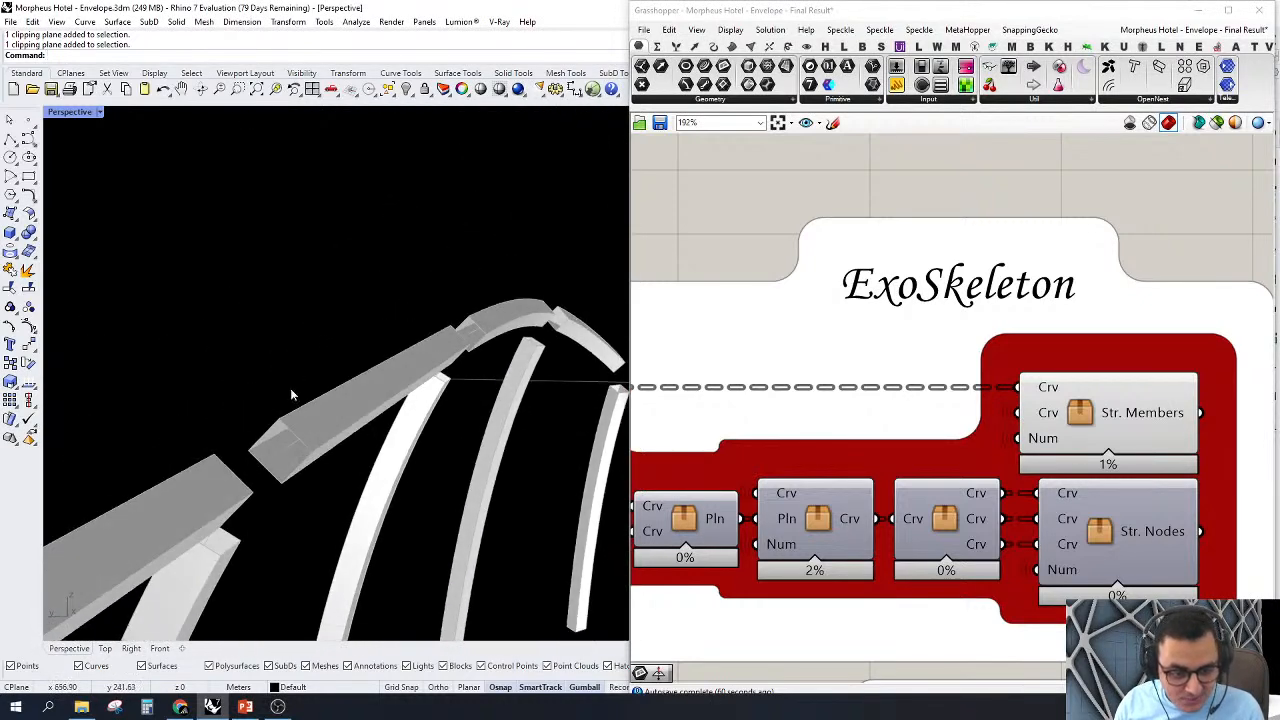
pyautogui.scroll(-4, 988, 333)
pyautogui.scroll(1, 752, 377)
# Step: Turn on the preview of the Curve parameter and compare its curves with the adjacent structural members
pyautogui.moveTo(743, 374); pyautogui.dragTo(977, 396, button='right')
pyautogui.scroll(1, 839, 367)
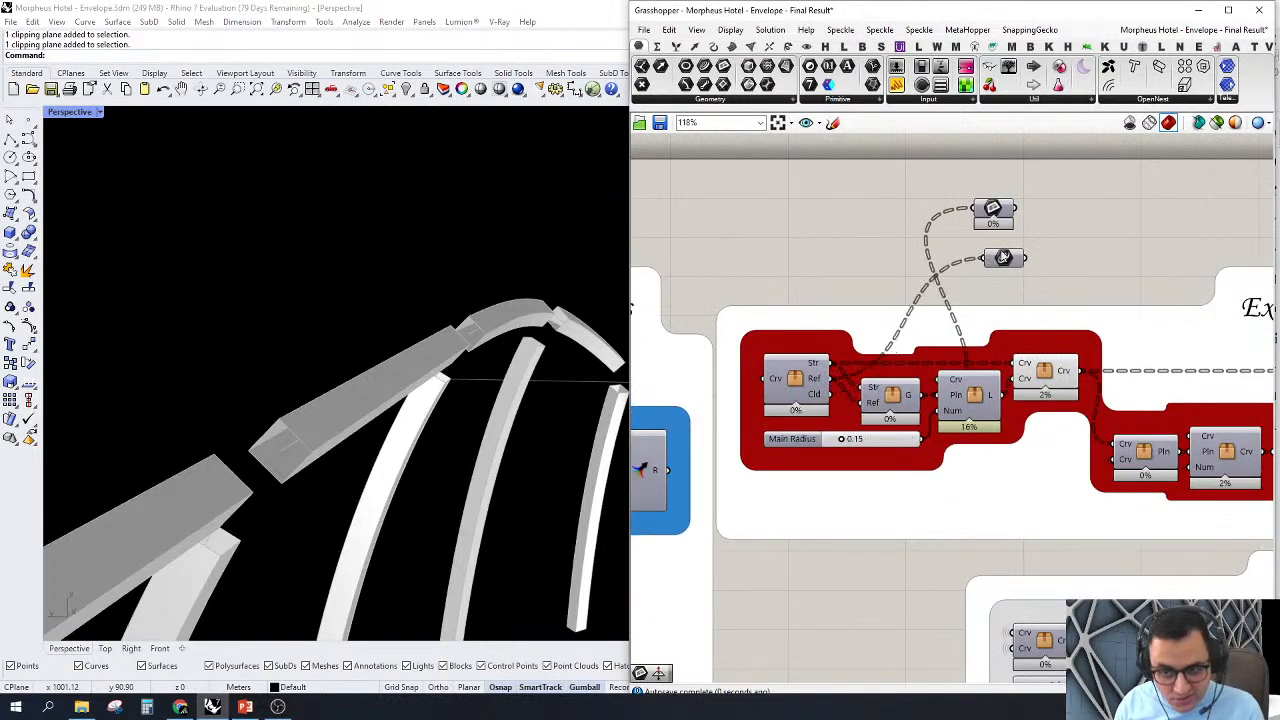
pyautogui.rightClick(1004, 258)
pyautogui.click(1037, 276)
pyautogui.scroll(5, 190, 322)
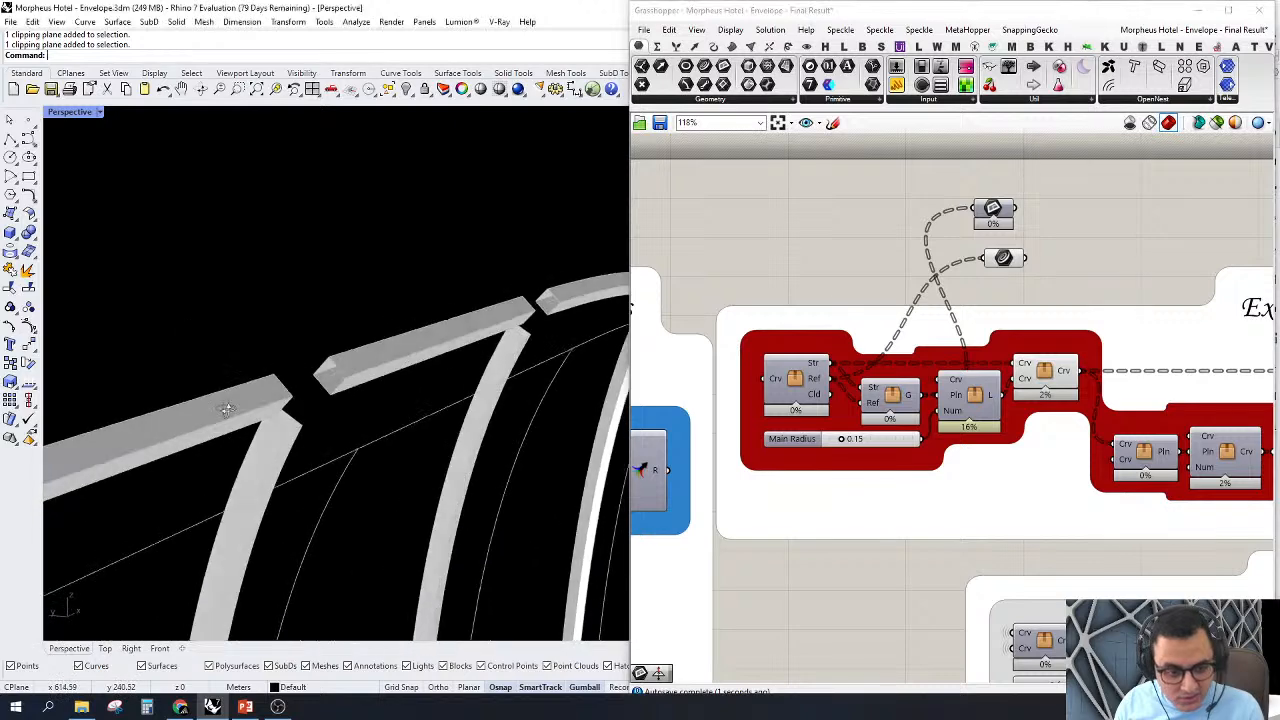
pyautogui.moveTo(176, 430); pyautogui.dragTo(212, 416, button='right')
pyautogui.scroll(-5, 289, 343)
pyautogui.scroll(5, 360, 384)
pyautogui.scroll(-7, 331, 262)
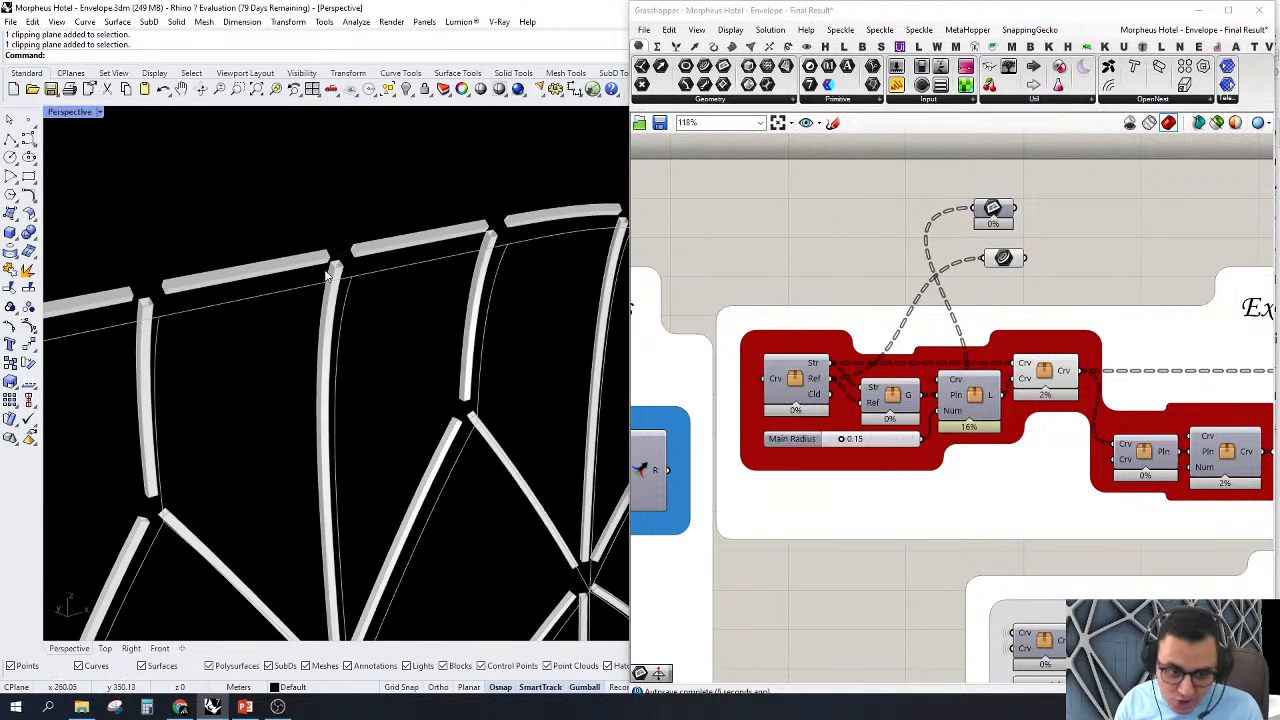
pyautogui.scroll(5, 330, 277)
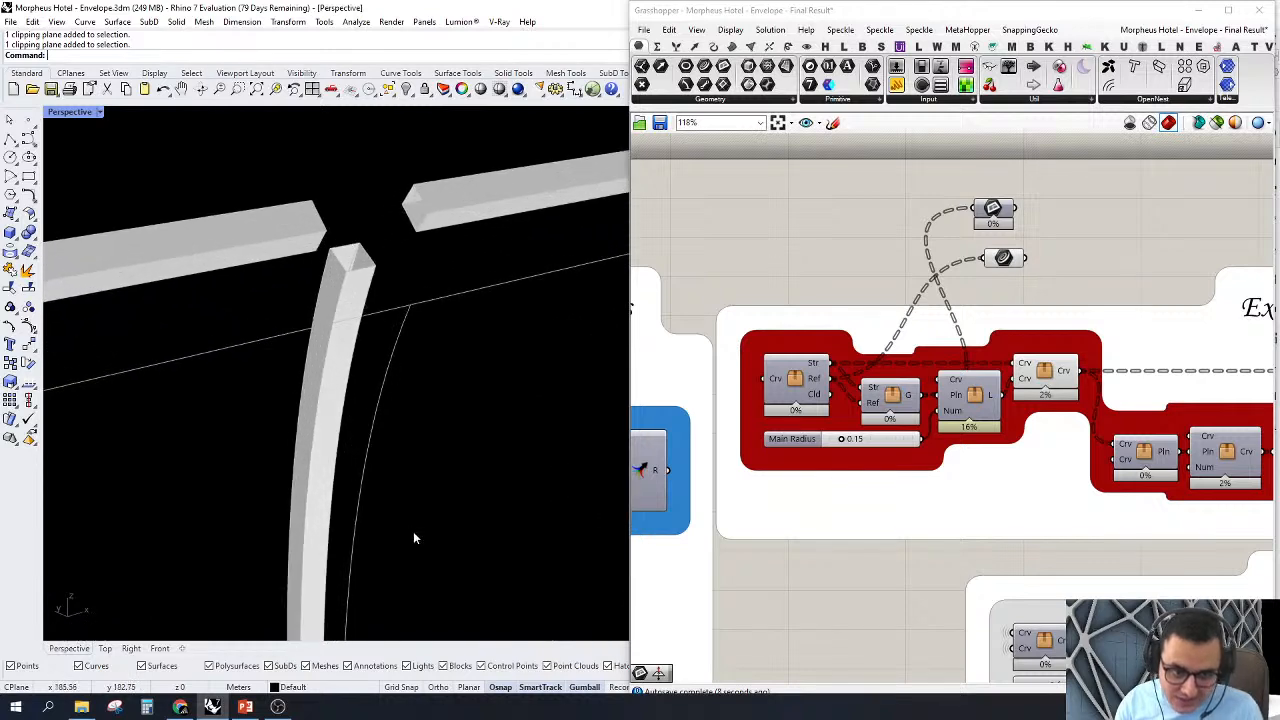
pyautogui.scroll(-4, 358, 434)
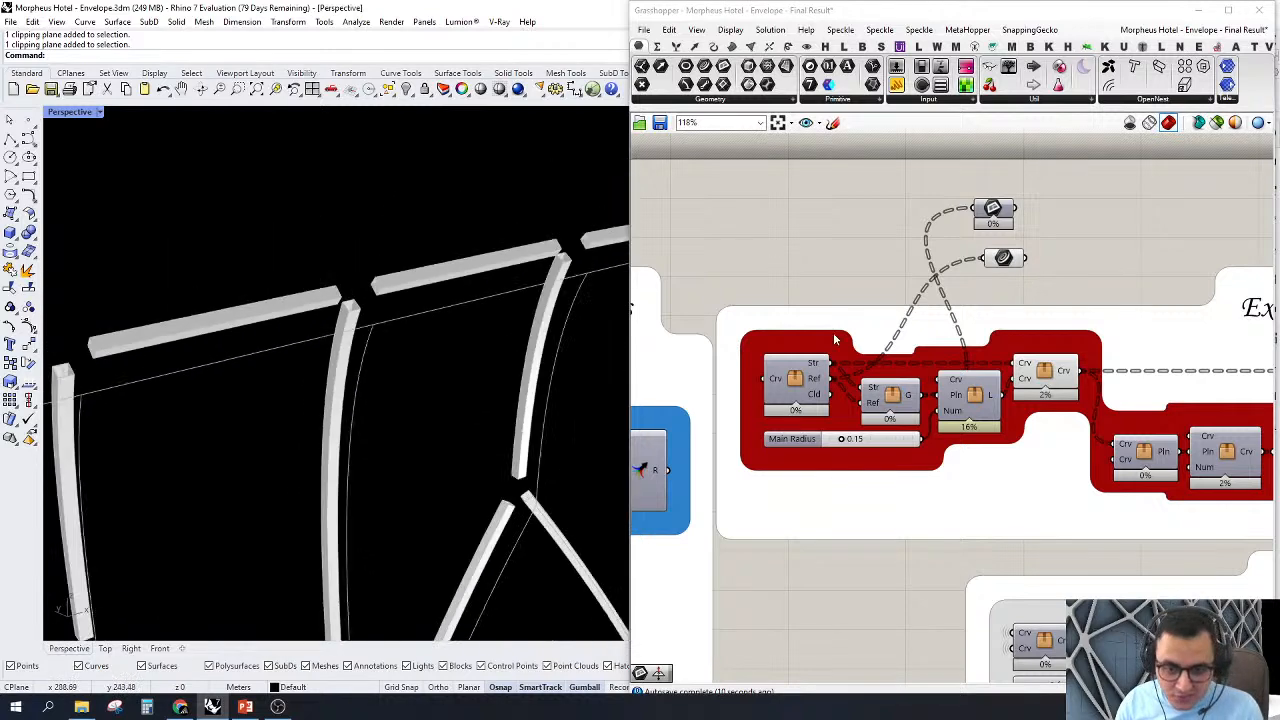
# Step: Delete the Curve and Plane parameters above the ExoSkeleton group
pyautogui.scroll(2, 1050, 200)
pyautogui.moveTo(1005, 285); pyautogui.dragTo(955, 302)
pyautogui.moveTo(1080, 246); pyautogui.dragTo(914, 246, button='right')
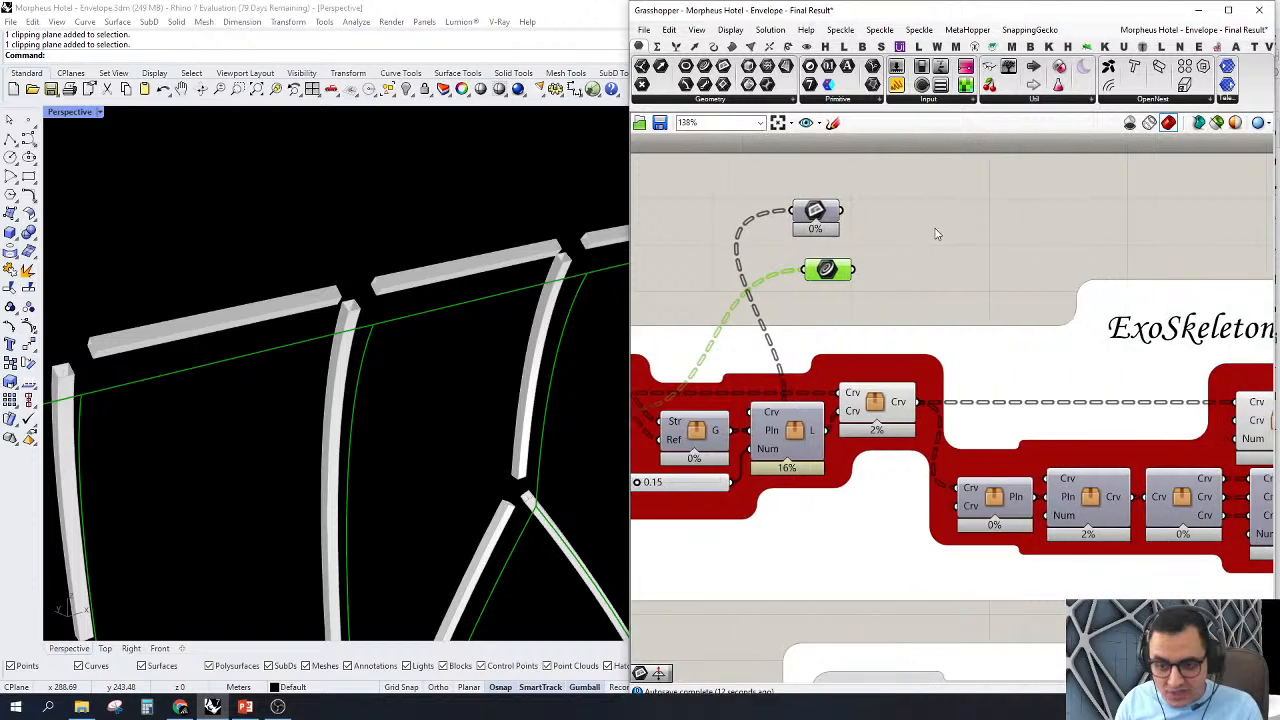
pyautogui.moveTo(941, 227); pyautogui.dragTo(773, 299)
pyautogui.moveTo(938, 152); pyautogui.dragTo(753, 280)
pyautogui.moveTo(897, 262); pyautogui.dragTo(817, 265, button='right')
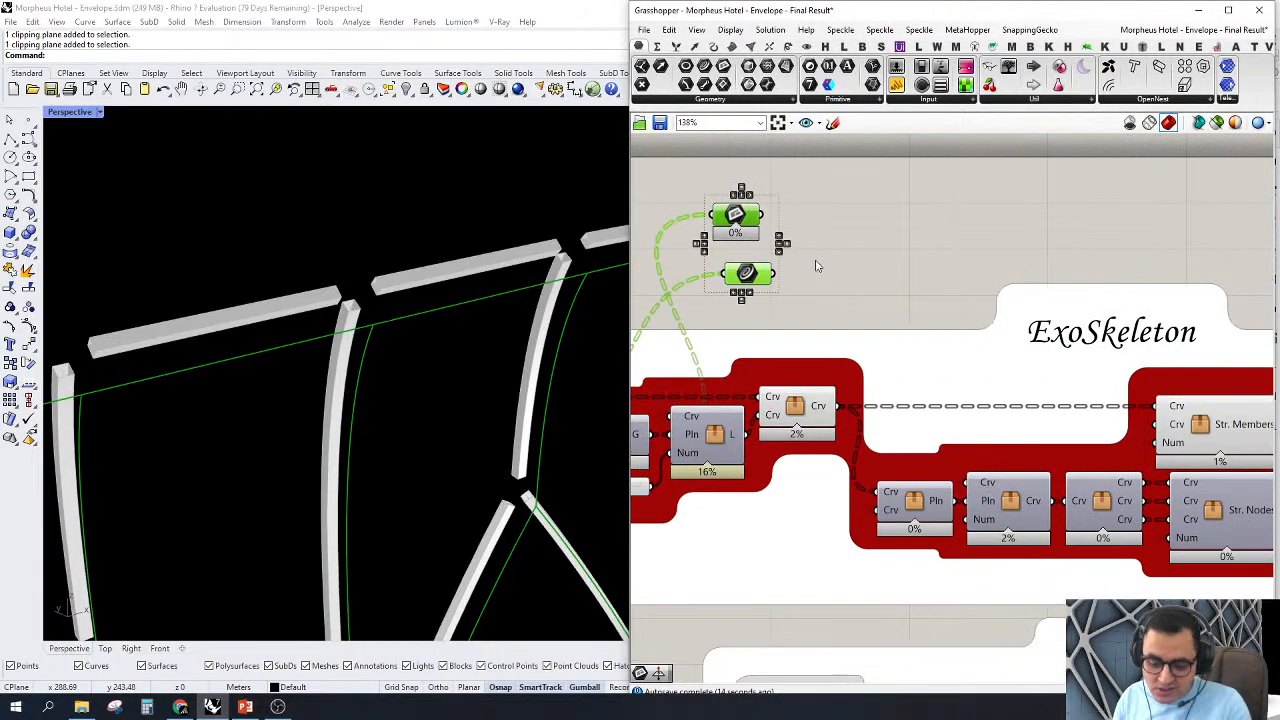
pyautogui.press('Delete')
# Step: Turn on the preview of the ExoSkeleton cluster with Pln output and inspect the planes at the member ends
pyautogui.scroll(-4, 858, 248)
pyautogui.scroll(5, 898, 392)
pyautogui.moveTo(896, 394); pyautogui.dragTo(845, 457, button='right')
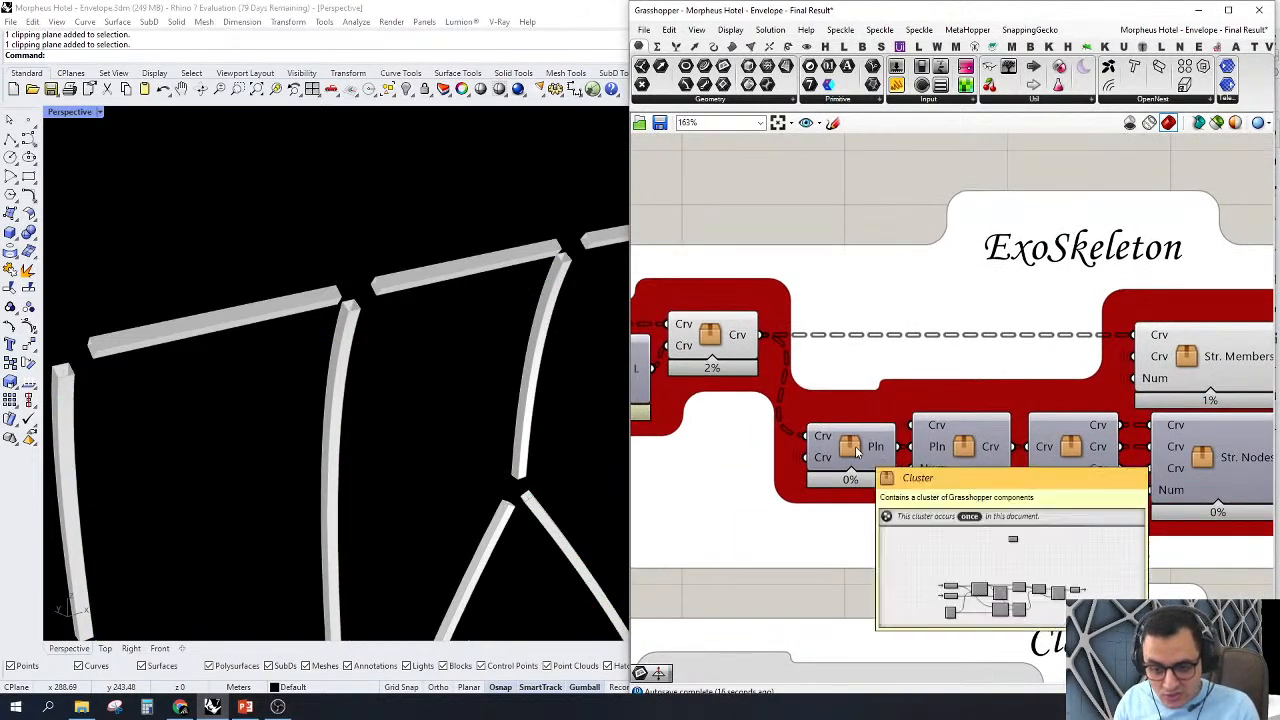
pyautogui.rightClick(855, 450)
pyautogui.click(870, 467)
pyautogui.scroll(2, 378, 288)
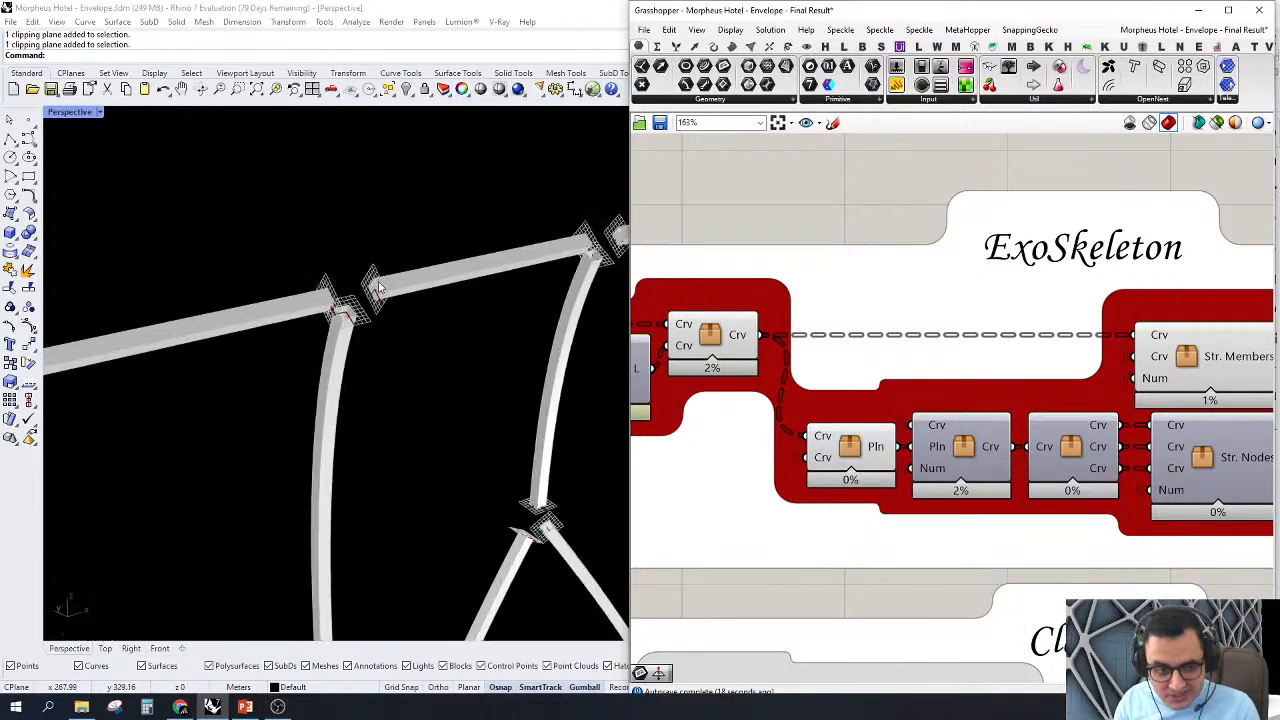
pyautogui.moveTo(450, 289); pyautogui.dragTo(384, 252, button='right')
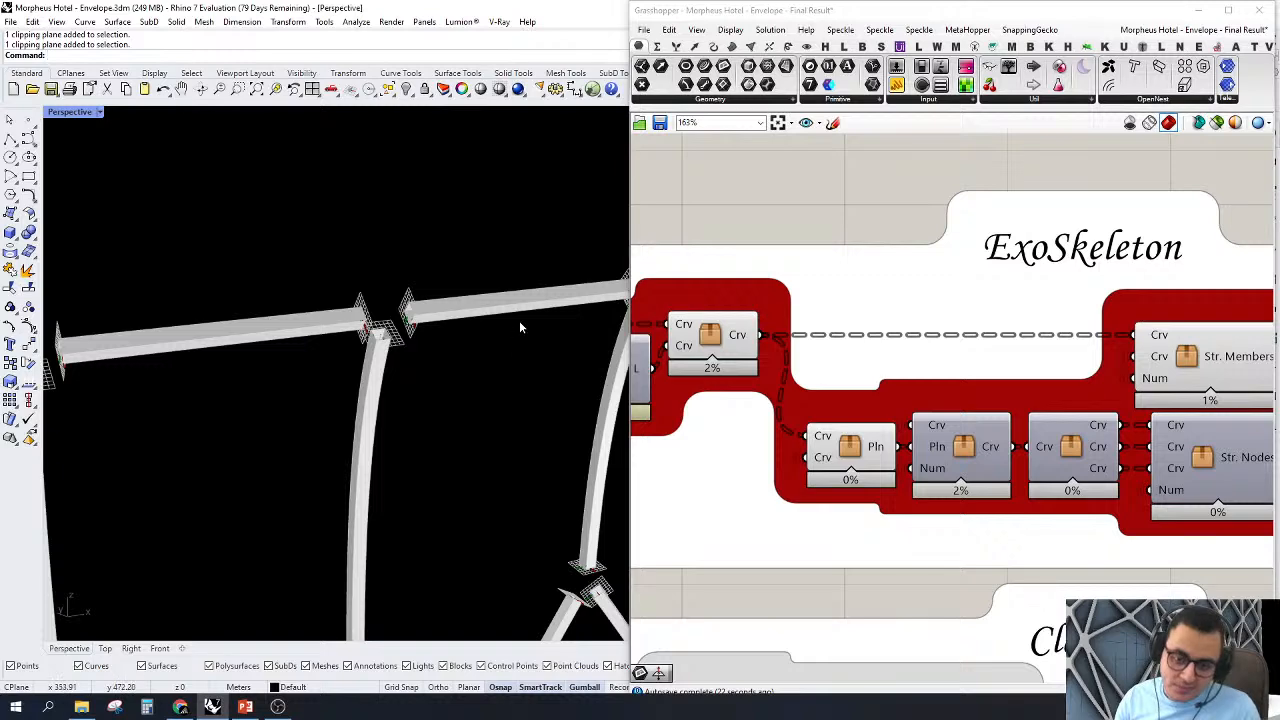
# Step: Turn on the preview of the cluster fed by the Pln output and highlight its curves at the node
pyautogui.rightClick(961, 448)
pyautogui.click(984, 467)
pyautogui.click(966, 450)
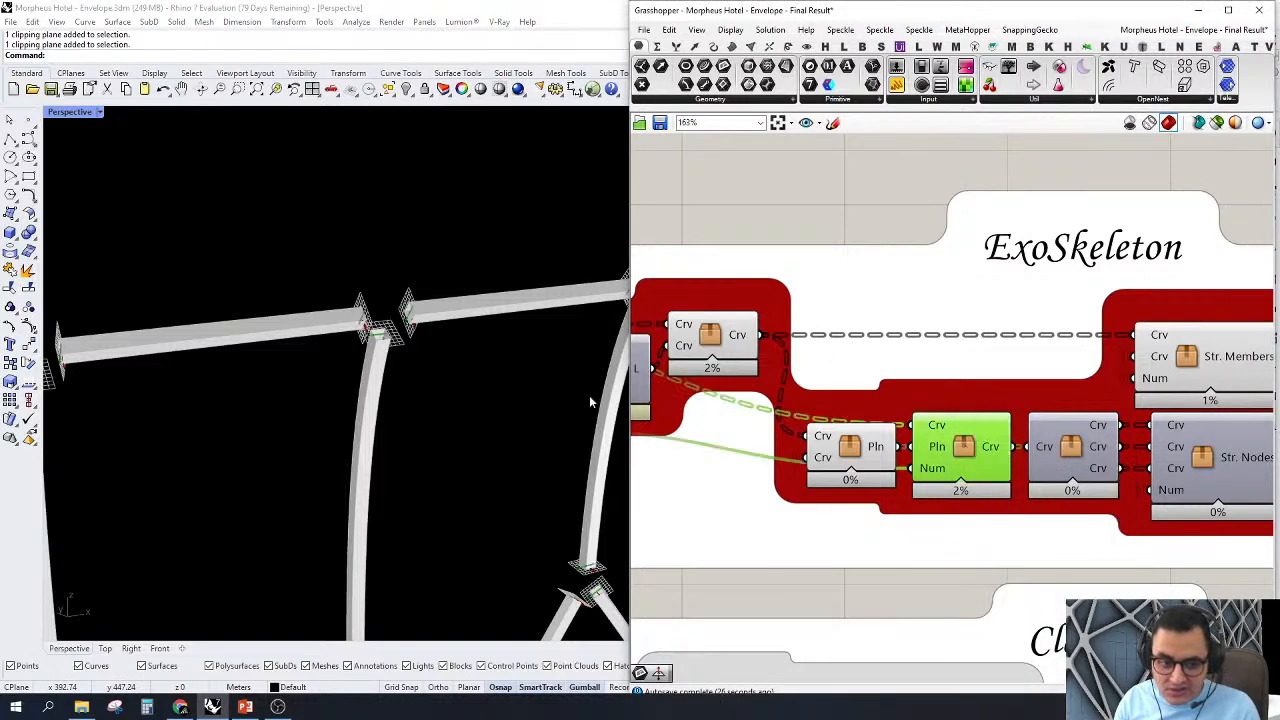
pyautogui.scroll(3, 346, 303)
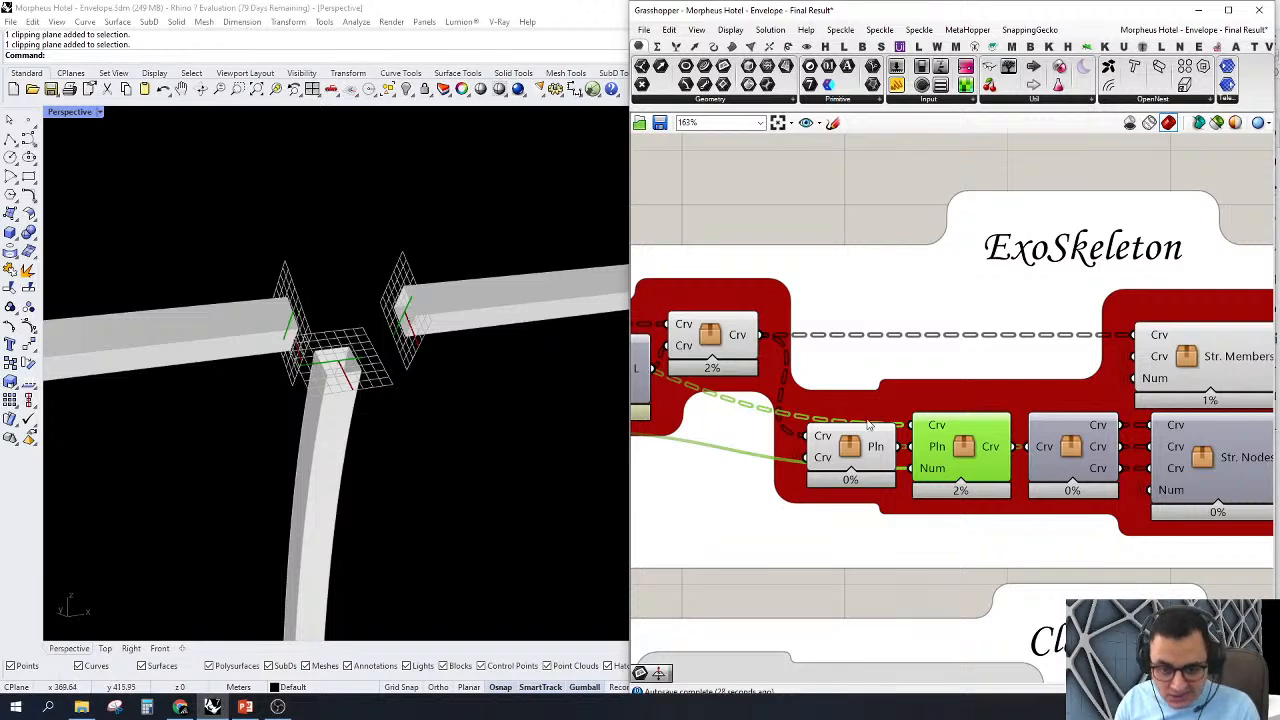
# Step: Turn on the preview of the cluster with three Crv outputs and highlight the node's outline curves
pyautogui.click(1077, 450)
pyautogui.rightClick(1077, 450)
pyautogui.click(1100, 470)
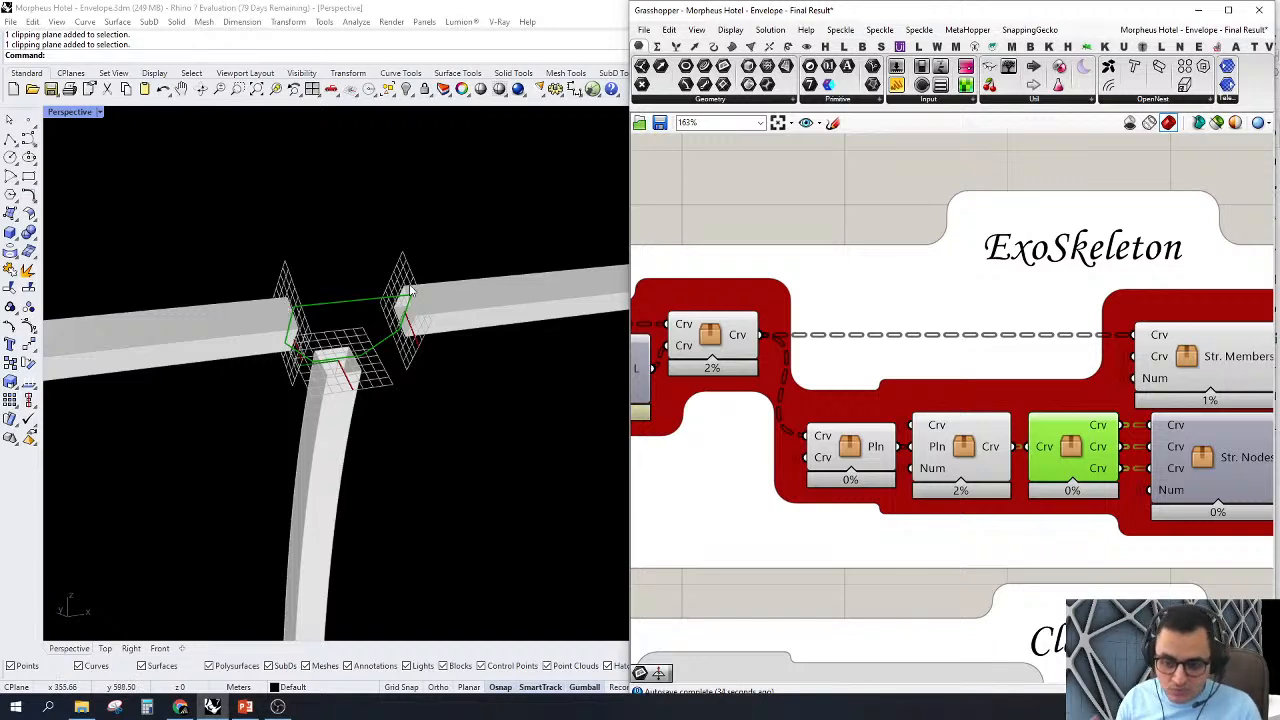
# Step: Turn on the preview of the Str. Nodes cluster
pyautogui.scroll(-3, 730, 307)
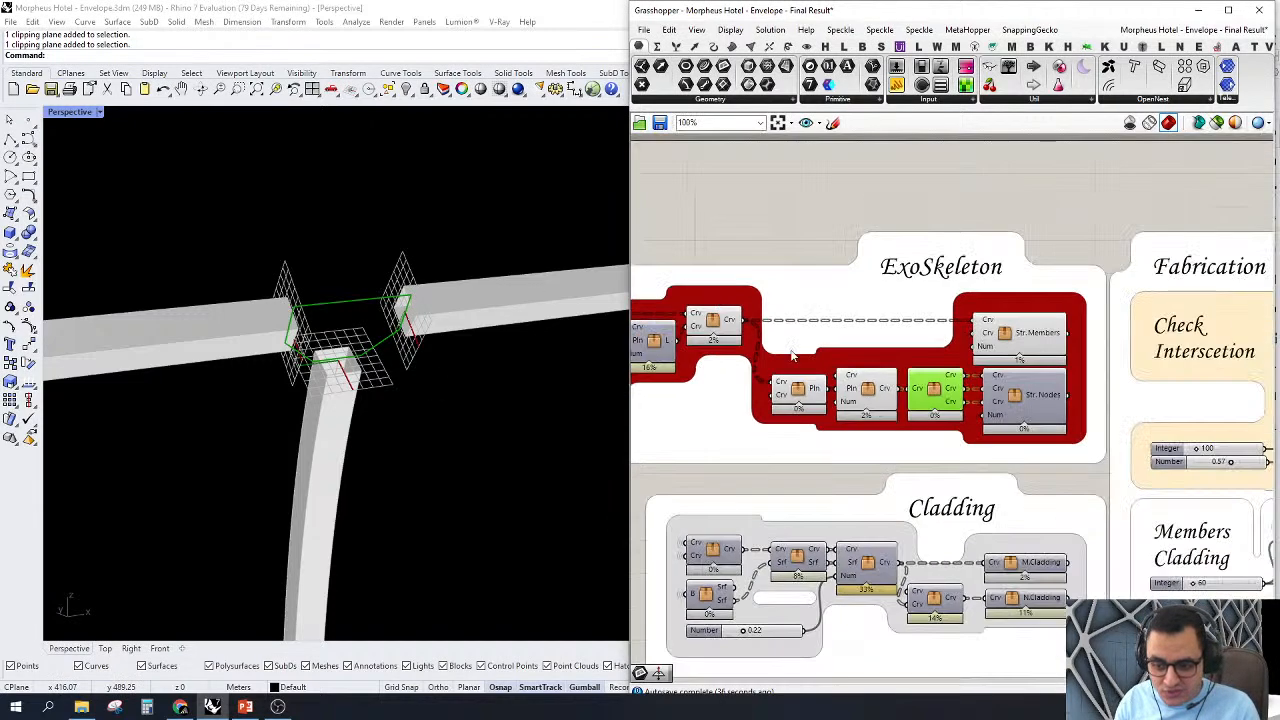
pyautogui.scroll(3, 925, 356)
pyautogui.rightClick(1065, 425)
pyautogui.click(1100, 445)
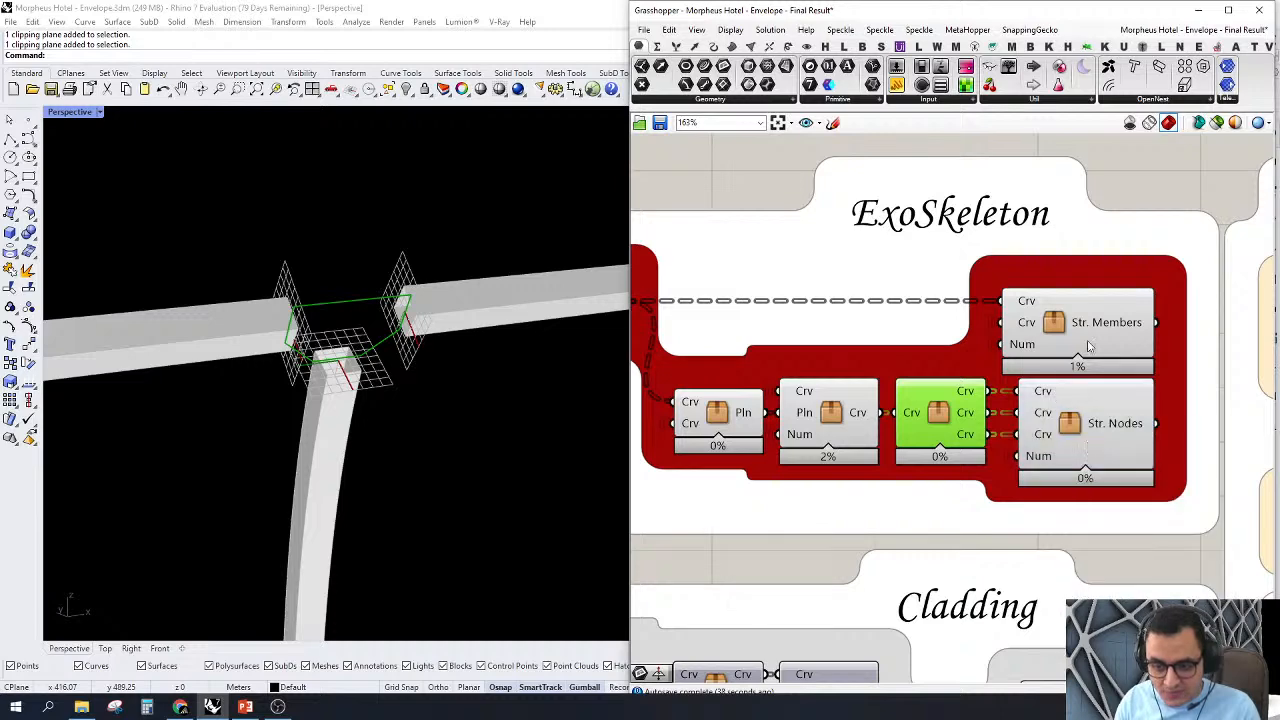
# Step: Turn off the previews of the intermediate ExoSkeleton clusters, leaving only Str. Members and Str. Nodes shown
pyautogui.scroll(-3, 763, 278)
pyautogui.scroll(2, 763, 278)
pyautogui.moveTo(749, 240); pyautogui.dragTo(1146, 480)
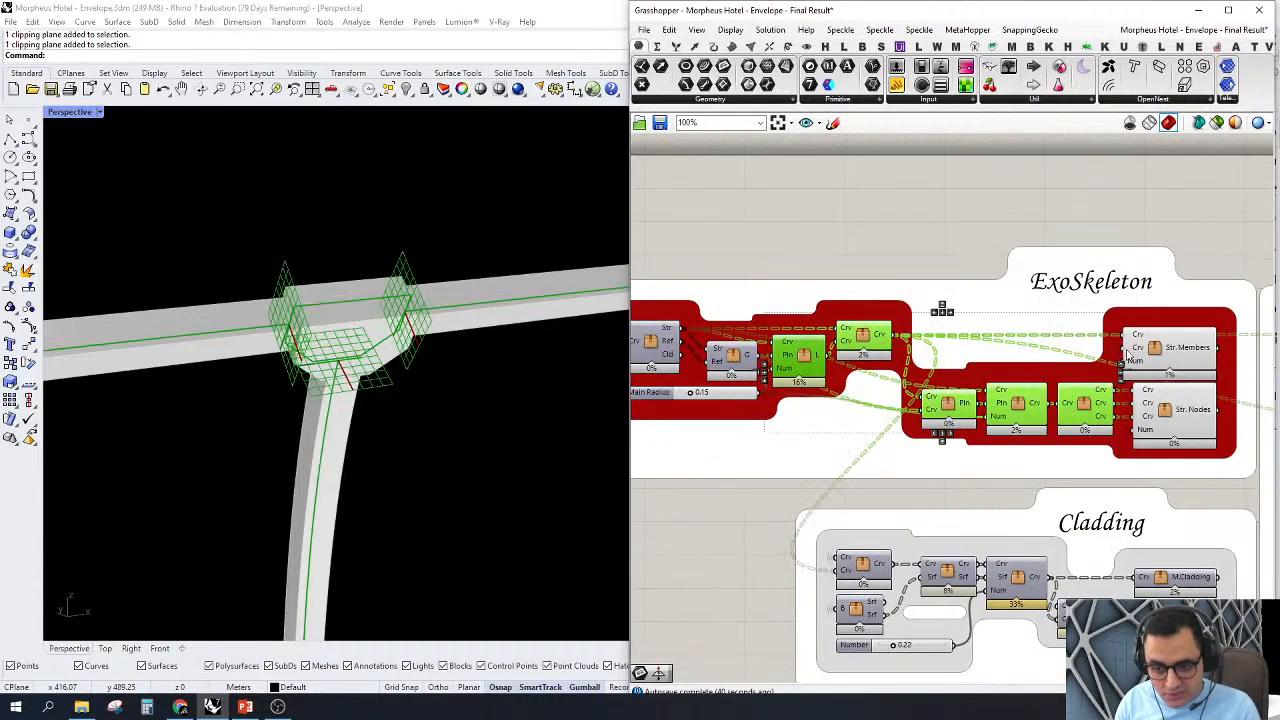
pyautogui.rightClick(1102, 162)
pyautogui.click(1150, 182)
pyautogui.click(1173, 187)
pyautogui.scroll(-3, 1002, 260)
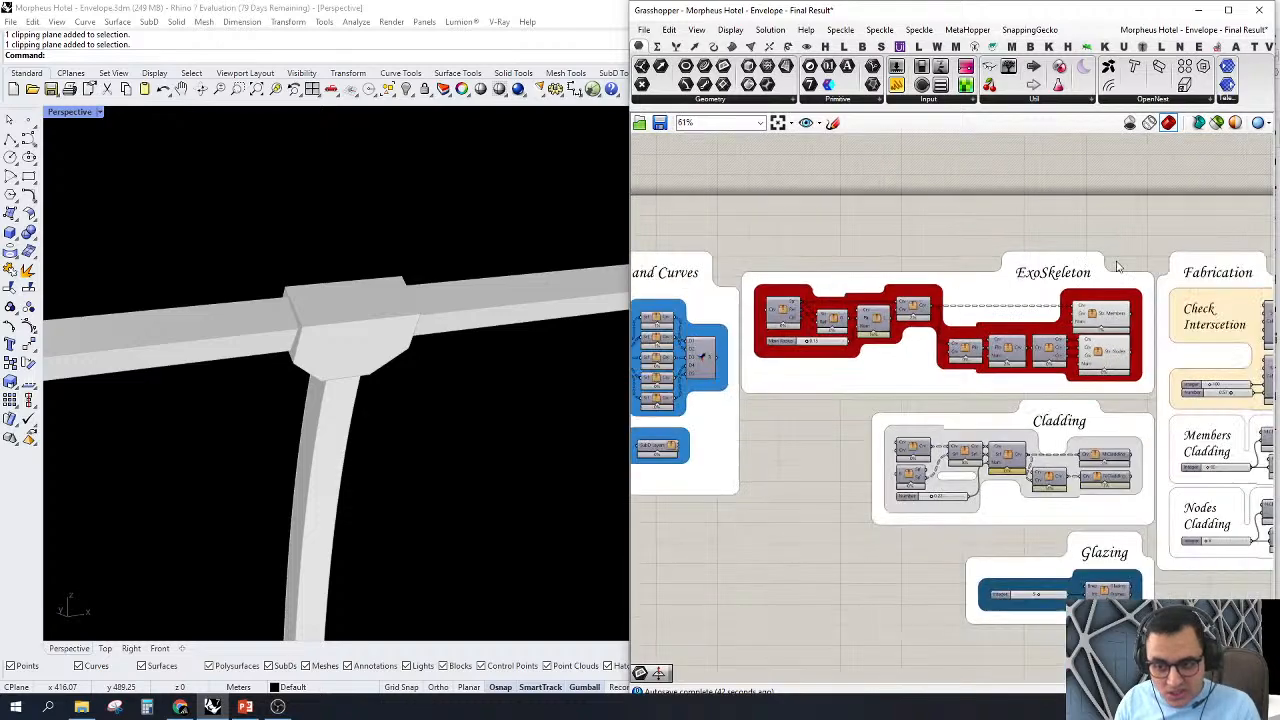
# Step: Turn off the previews of the Str. Members and Str. Nodes clusters in the ExoSkeleton group
pyautogui.moveTo(1206, 280); pyautogui.dragTo(976, 260, button='right')
pyautogui.scroll(3, 900, 281)
pyautogui.moveTo(716, 200); pyautogui.dragTo(952, 480)
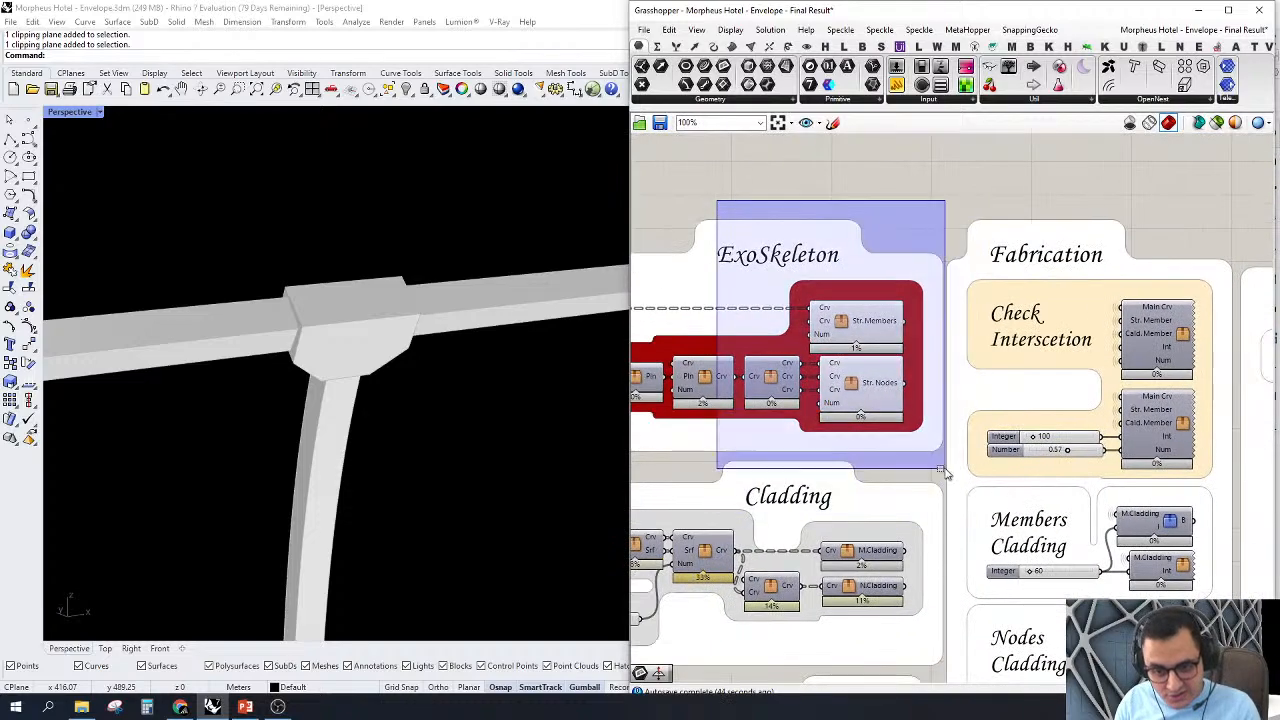
pyautogui.rightClick(830, 210)
pyautogui.click(856, 230)
pyautogui.click(829, 194)
# Step: Turn on the preview of the Main Viz. component that uses the red swatch to show the coloured exoskeleton
pyautogui.scroll(-3, 829, 194)
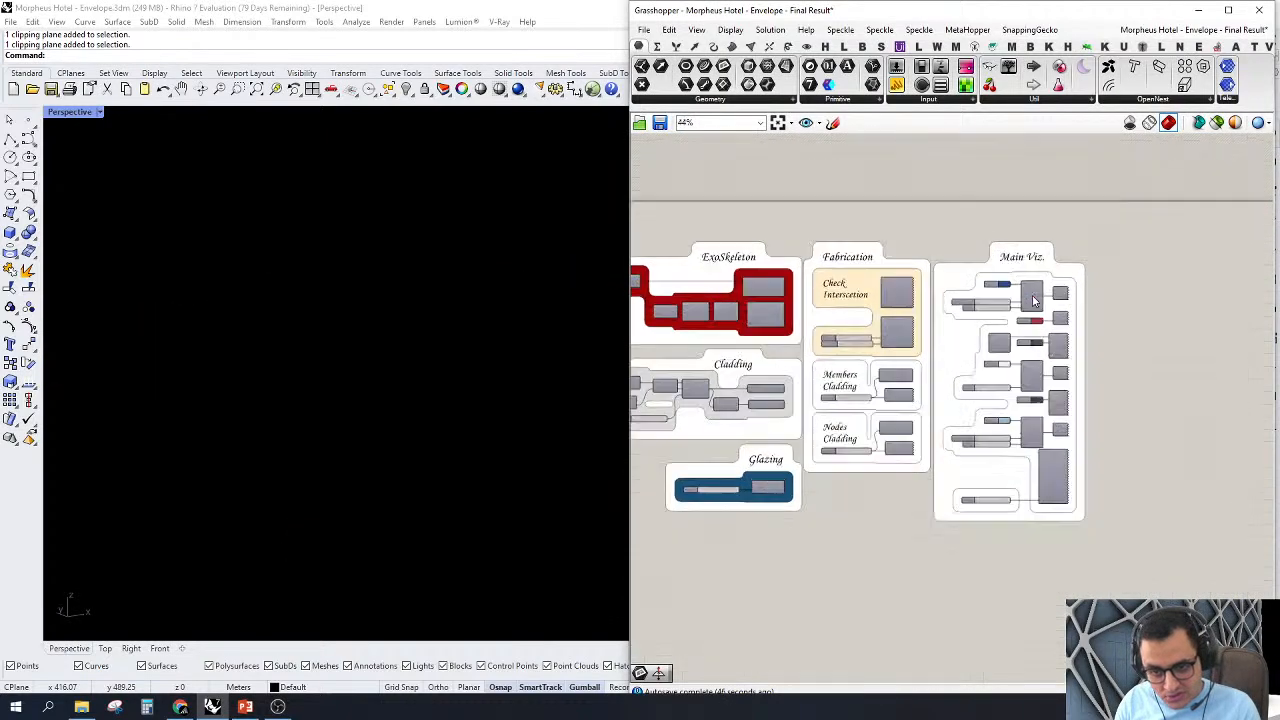
pyautogui.scroll(3, 1088, 334)
pyautogui.click(1088, 334)
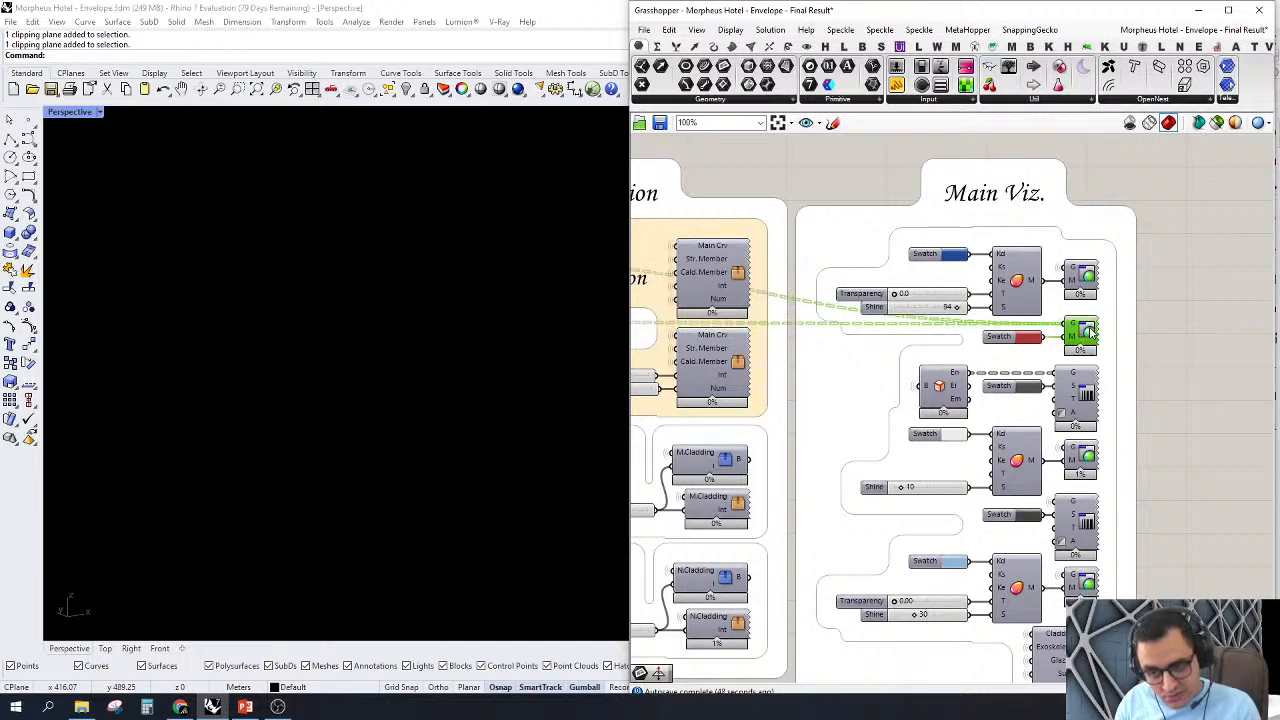
pyautogui.rightClick(1088, 334)
pyautogui.click(1110, 358)
pyautogui.click(1213, 271)
# Step: Examine the red exoskeleton members and how they meet at several nodes of the envelope
pyautogui.scroll(-15, 420, 300)
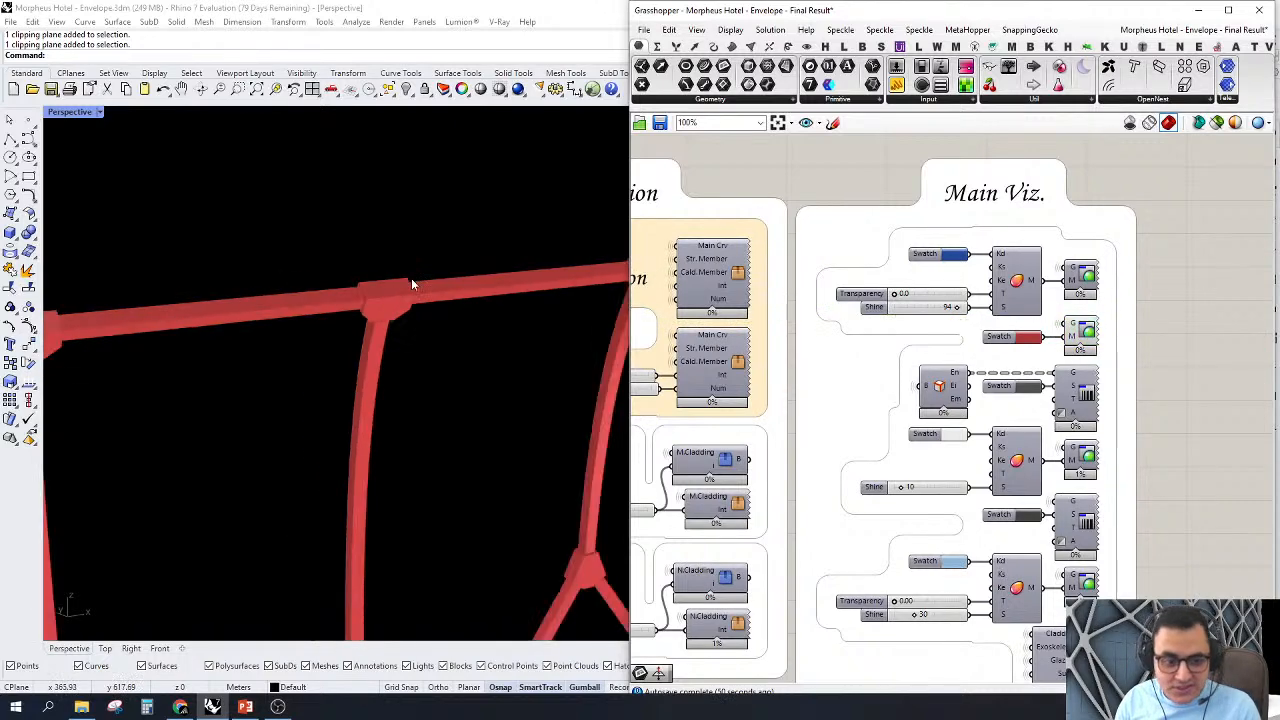
pyautogui.moveTo(368, 307); pyautogui.dragTo(430, 387, button='right')
pyautogui.scroll(10, 549, 330)
pyautogui.moveTo(549, 330); pyautogui.dragTo(568, 165, button='right')
pyautogui.scroll(-9, 568, 165)
pyautogui.scroll(12, 335, 276)
pyautogui.scroll(4, 293, 278)
pyautogui.scroll(4, 257, 318)
pyautogui.moveTo(257, 318); pyautogui.dragTo(354, 275, button='right')
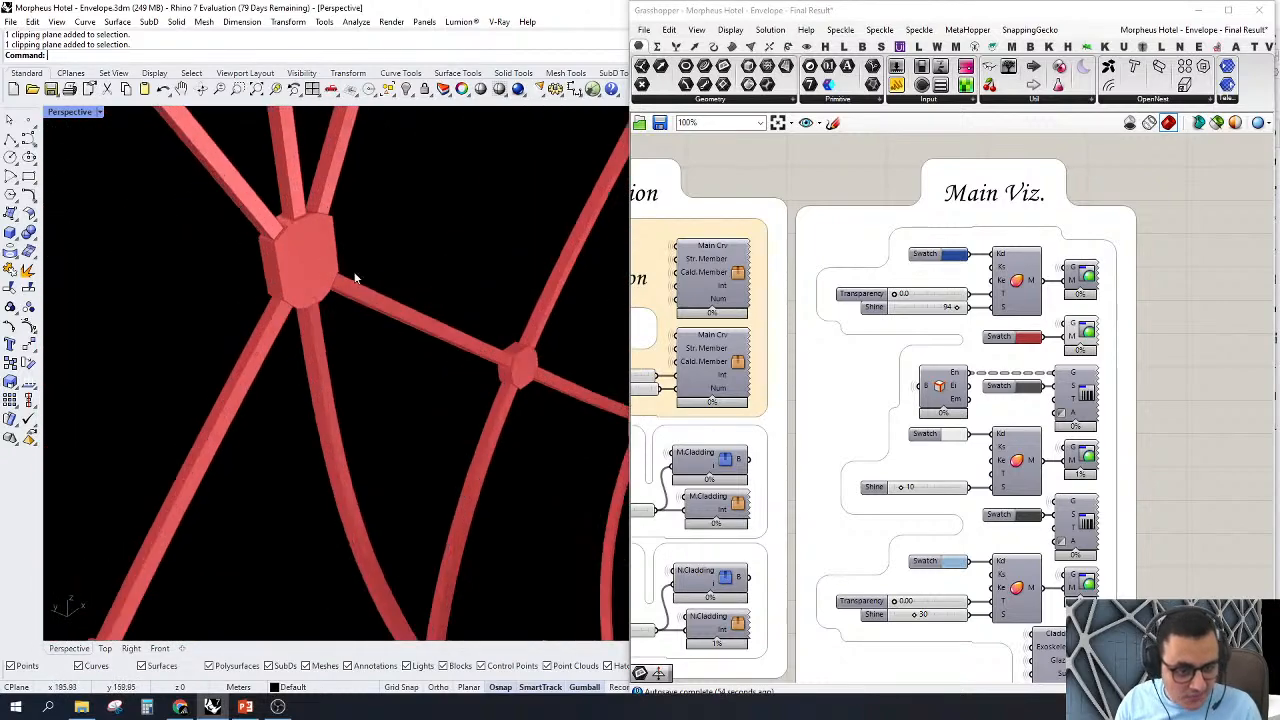
pyautogui.scroll(-5, 450, 300)
pyautogui.moveTo(467, 332); pyautogui.dragTo(396, 329, button='right')
pyautogui.scroll(-5, 396, 329)
pyautogui.scroll(7, 341, 195)
pyautogui.scroll(7, 374, 308)
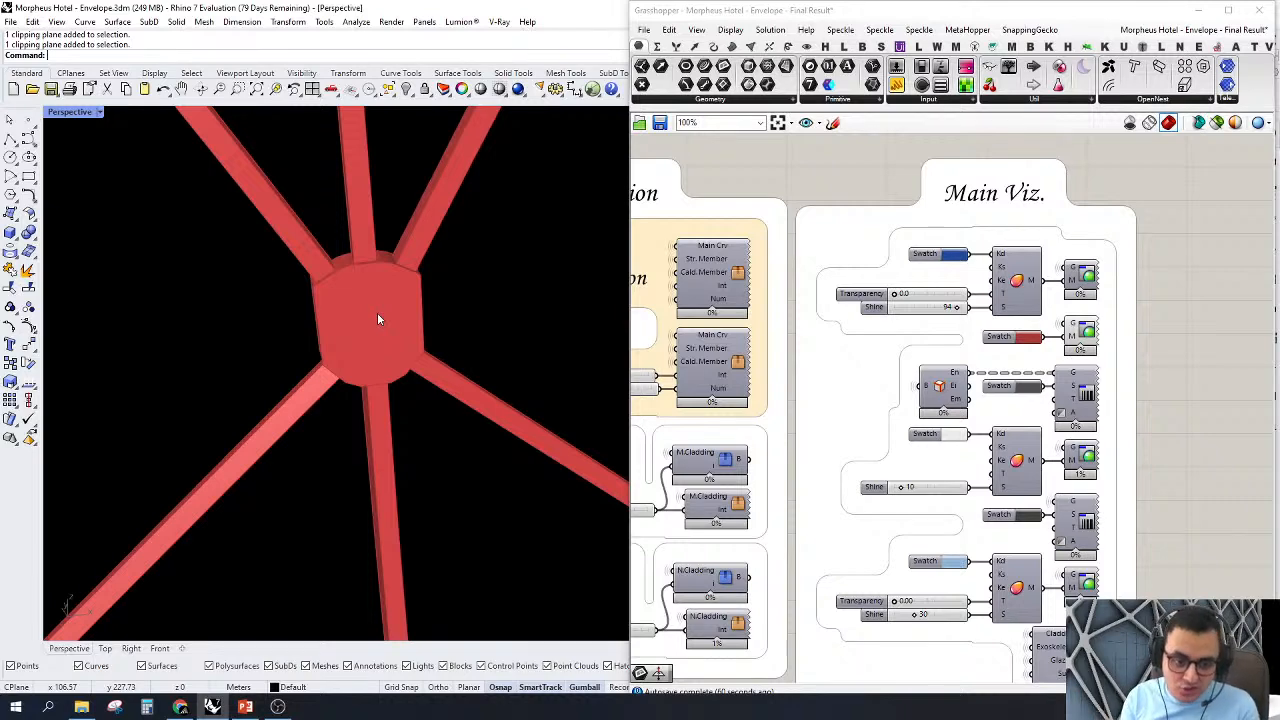
# Step: Select the first cluster in the Cladding group and trace its two curve inputs back to the ExoSkeleton group
pyautogui.scroll(-3, 1123, 325)
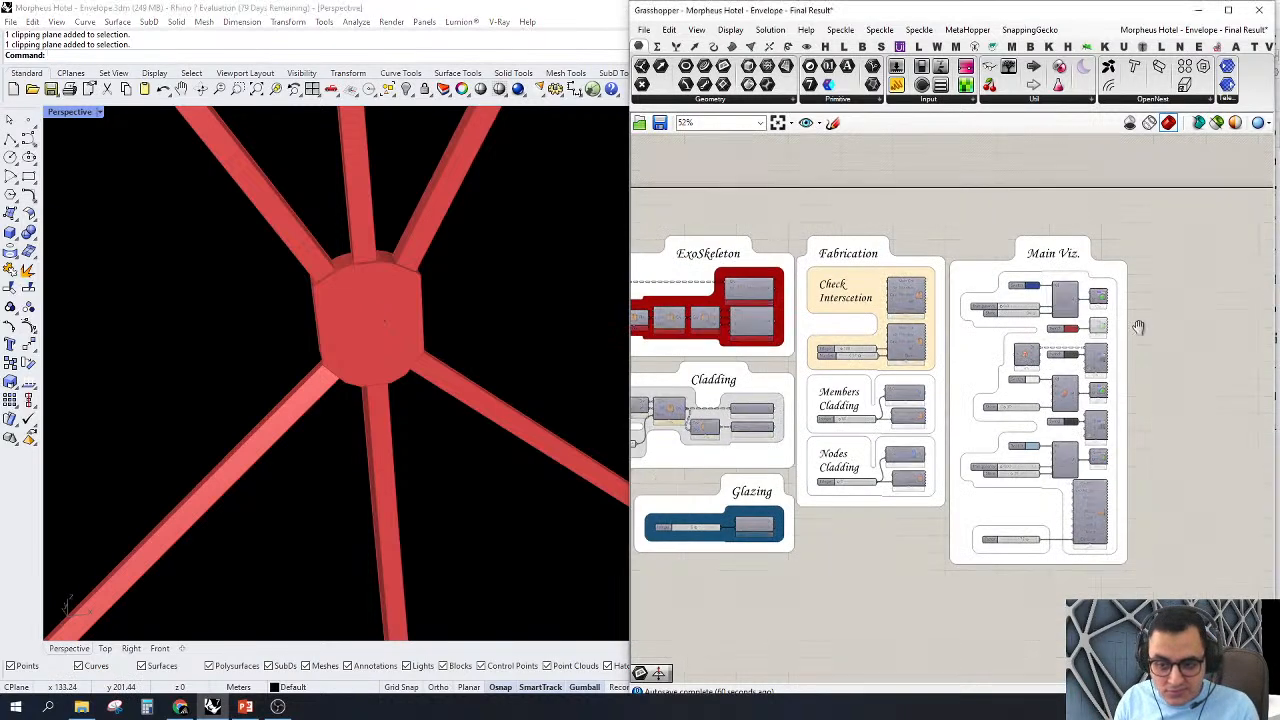
pyautogui.scroll(5, 1066, 303)
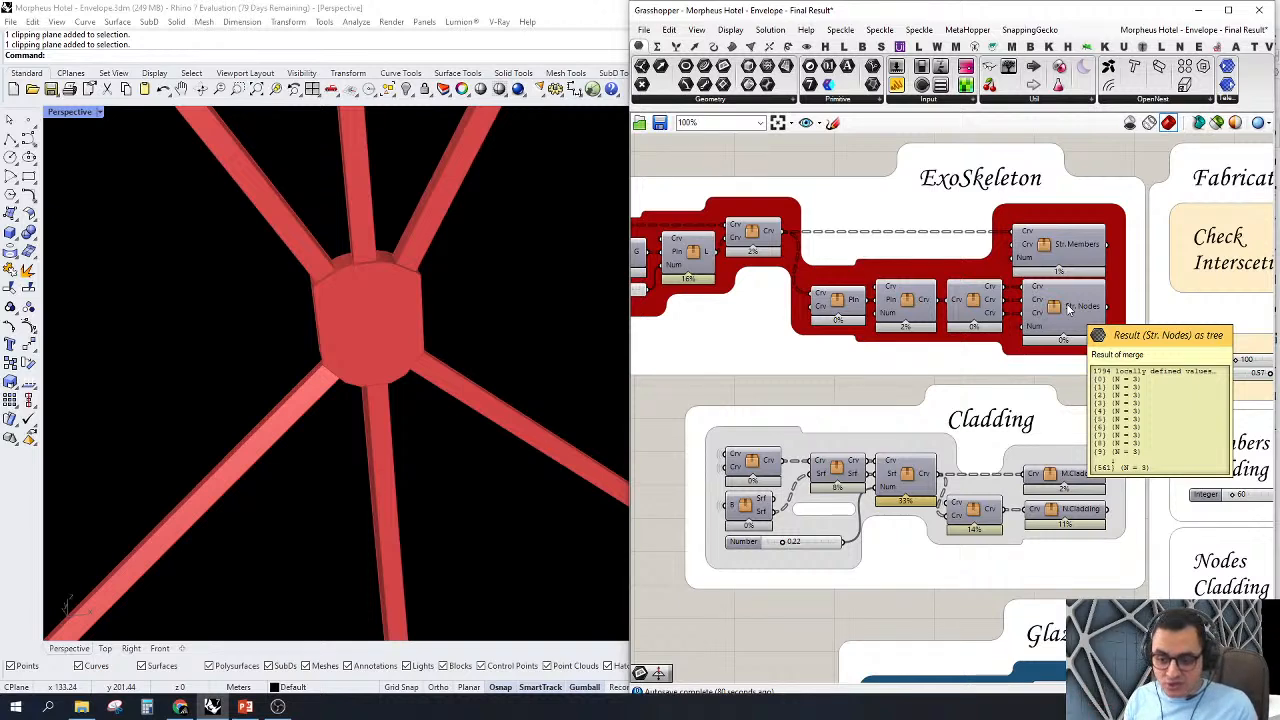
pyautogui.scroll(-3, 1060, 308)
pyautogui.scroll(3, 870, 358)
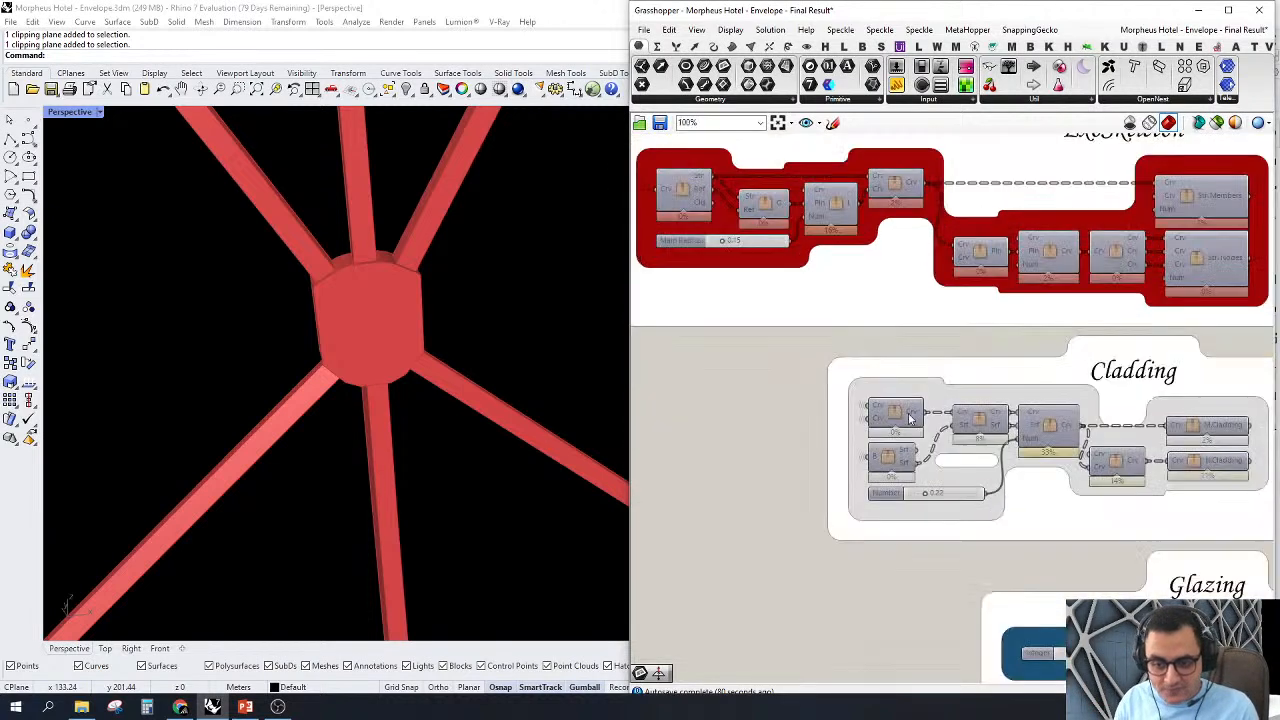
pyautogui.click(884, 410)
pyautogui.moveTo(851, 391); pyautogui.dragTo(941, 426, button='right')
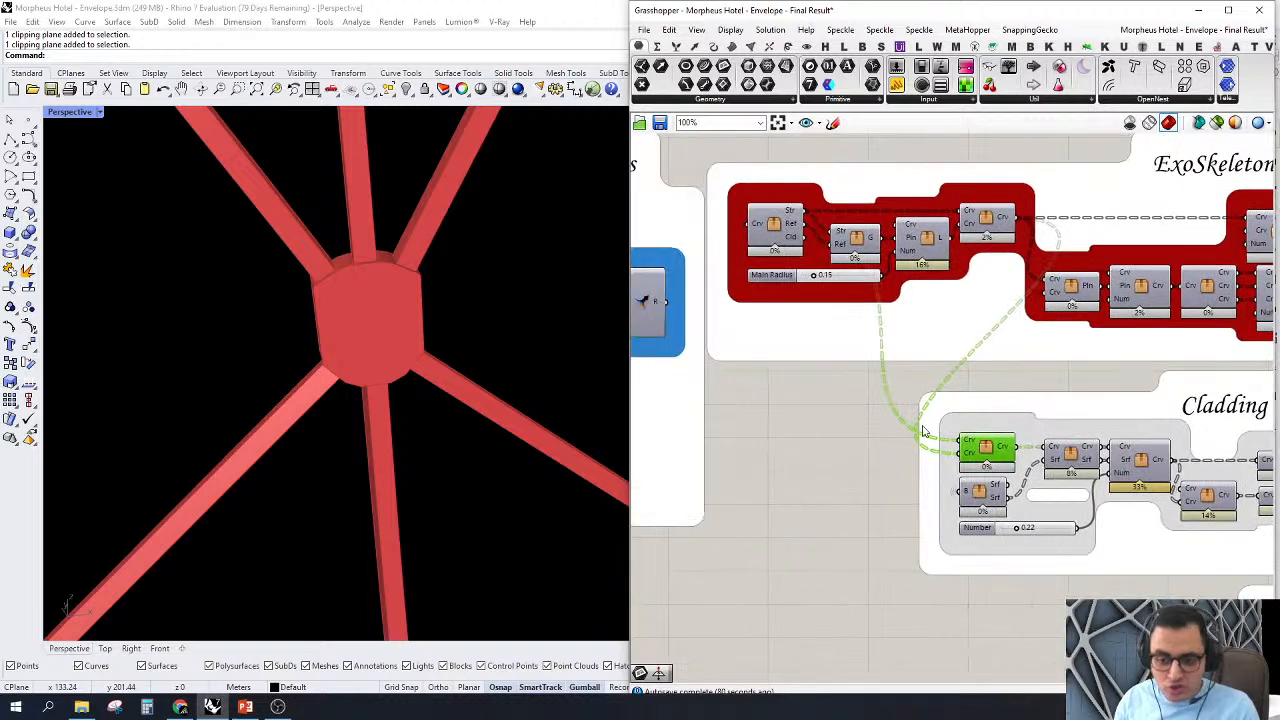
pyautogui.moveTo(956, 262); pyautogui.dragTo(962, 322, button='right')
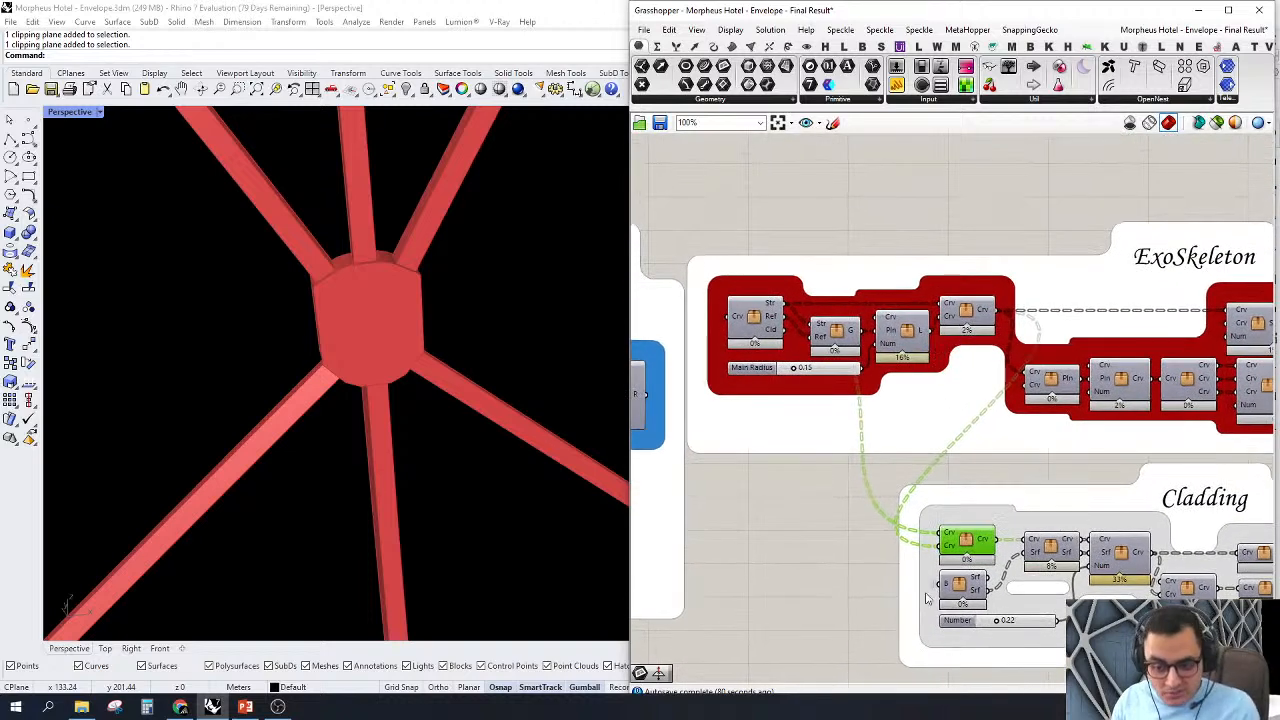
# Step: Open the first Cladding cluster for editing and turn on the preview of its upper Crv parameter, inspecting the curves around a node
pyautogui.scroll(2, 940, 565)
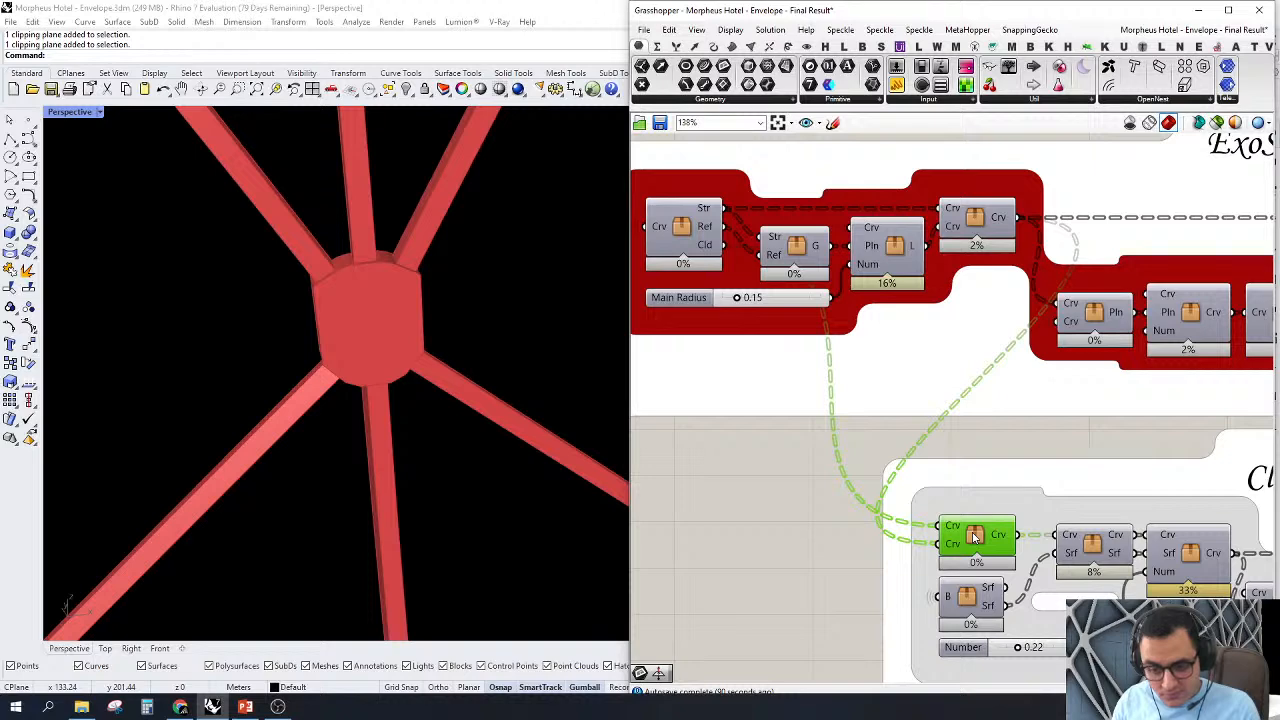
pyautogui.doubleClick(975, 537)
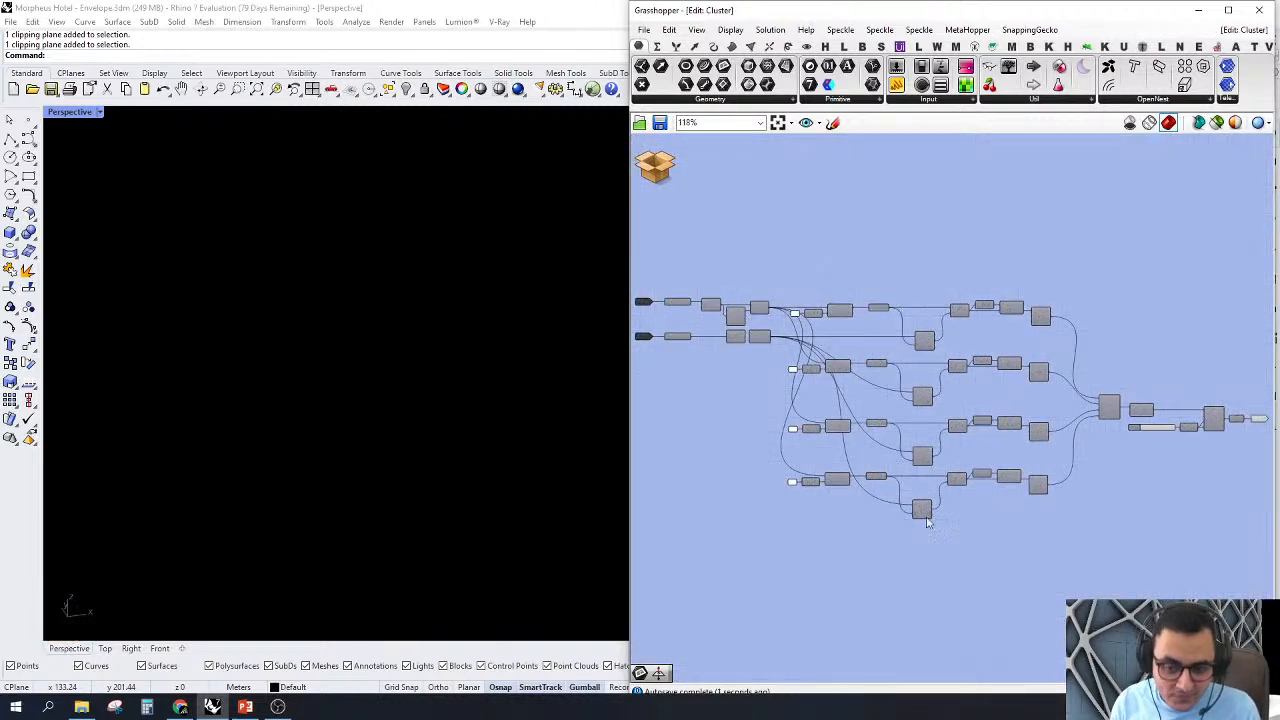
pyautogui.scroll(-1, 928, 522)
pyautogui.moveTo(897, 359); pyautogui.dragTo(1023, 346, button='right')
pyautogui.scroll(7, 738, 446)
pyautogui.click(824, 313)
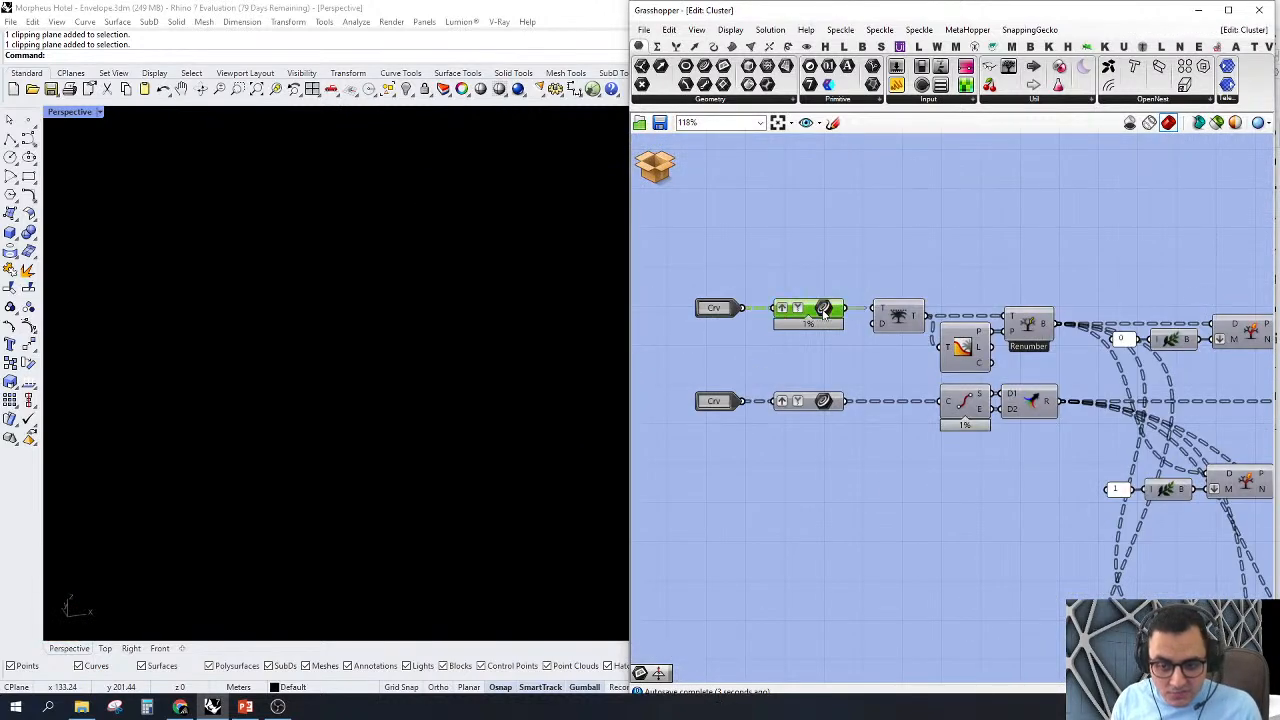
pyautogui.rightClick(824, 313)
pyautogui.click(858, 336)
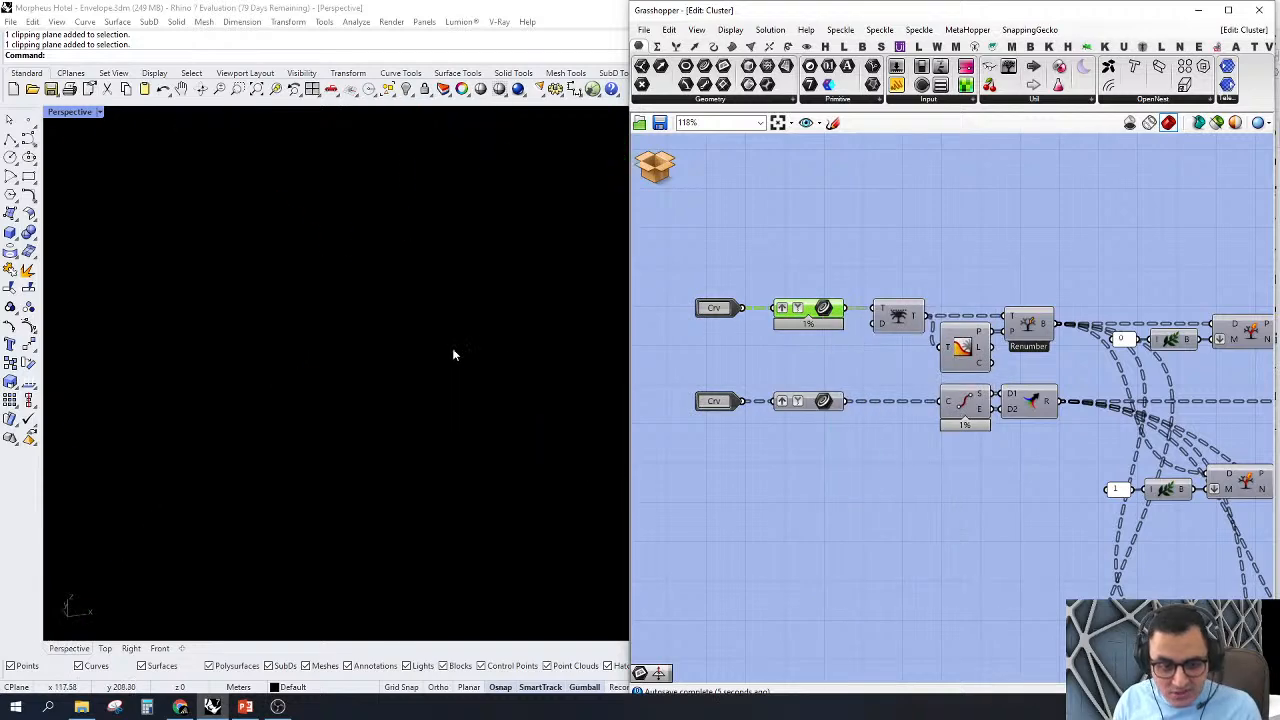
pyautogui.scroll(8, 418, 346)
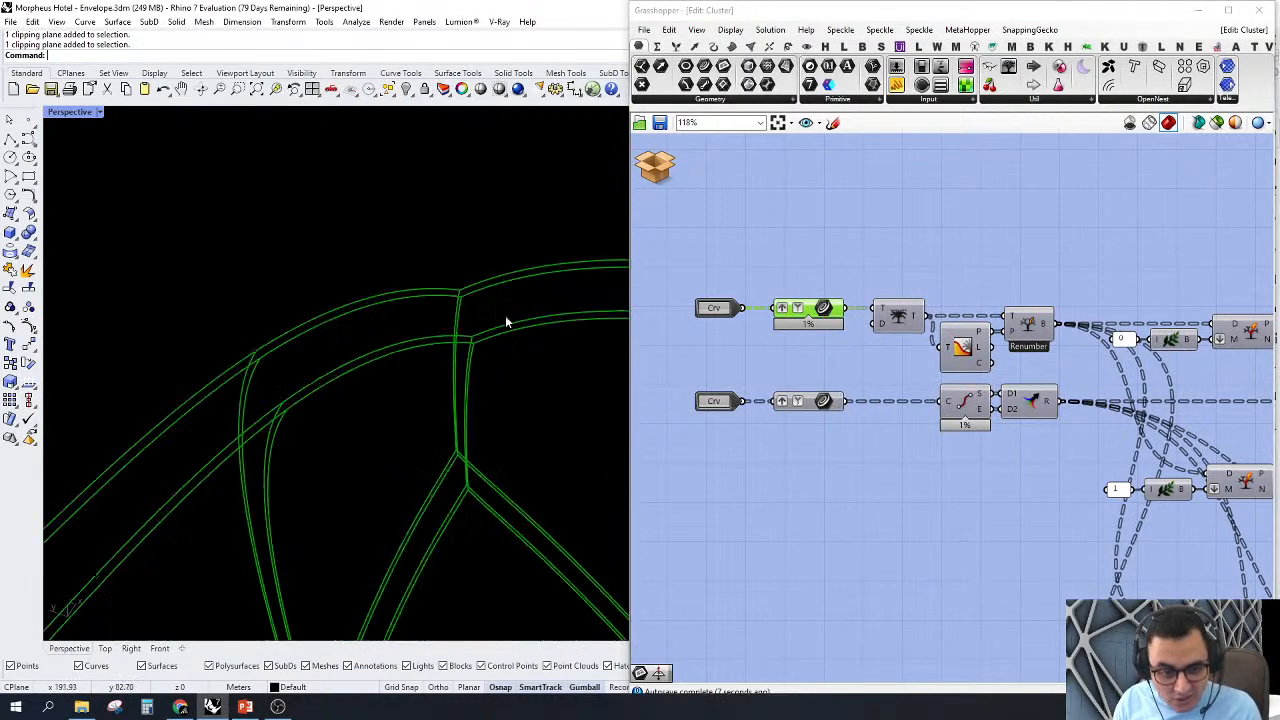
pyautogui.scroll(2, 505, 320)
pyautogui.moveTo(480, 381); pyautogui.dragTo(487, 376, button='right')
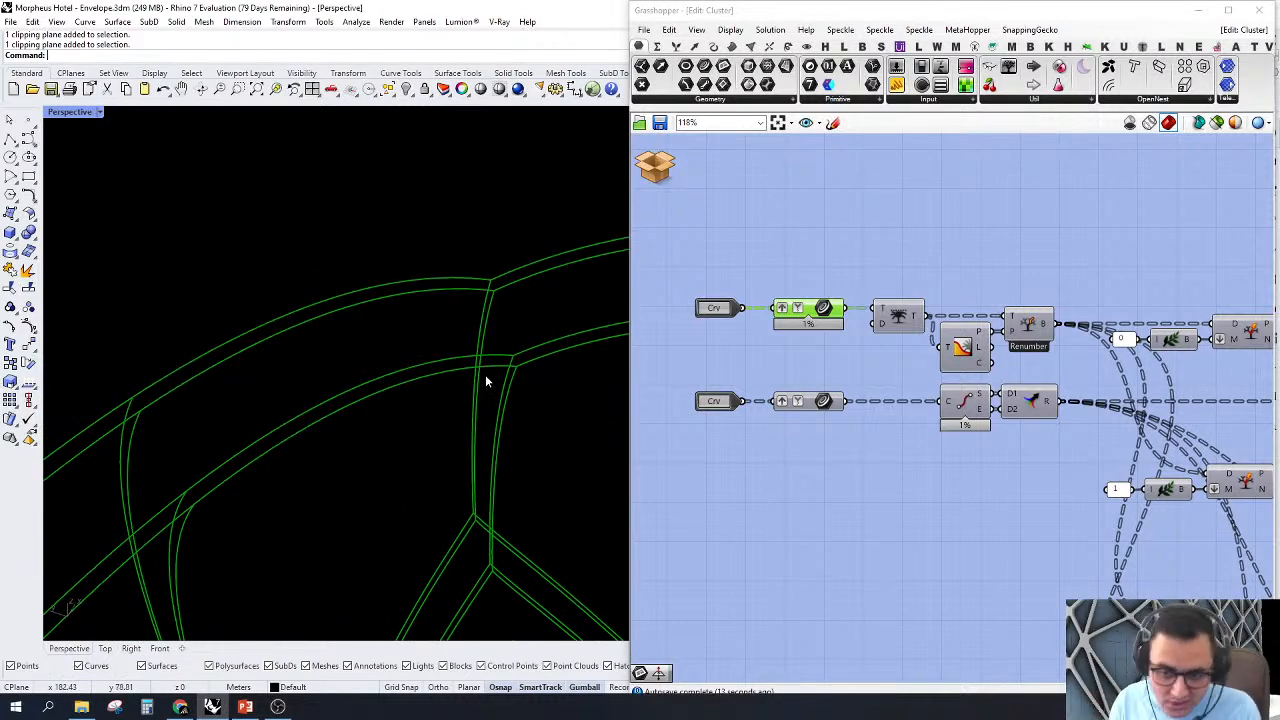
# Step: Turn on the preview of the lower Crv parameter and inspect its curves between the member edge curves
pyautogui.click(815, 403)
pyautogui.rightClick(816, 401)
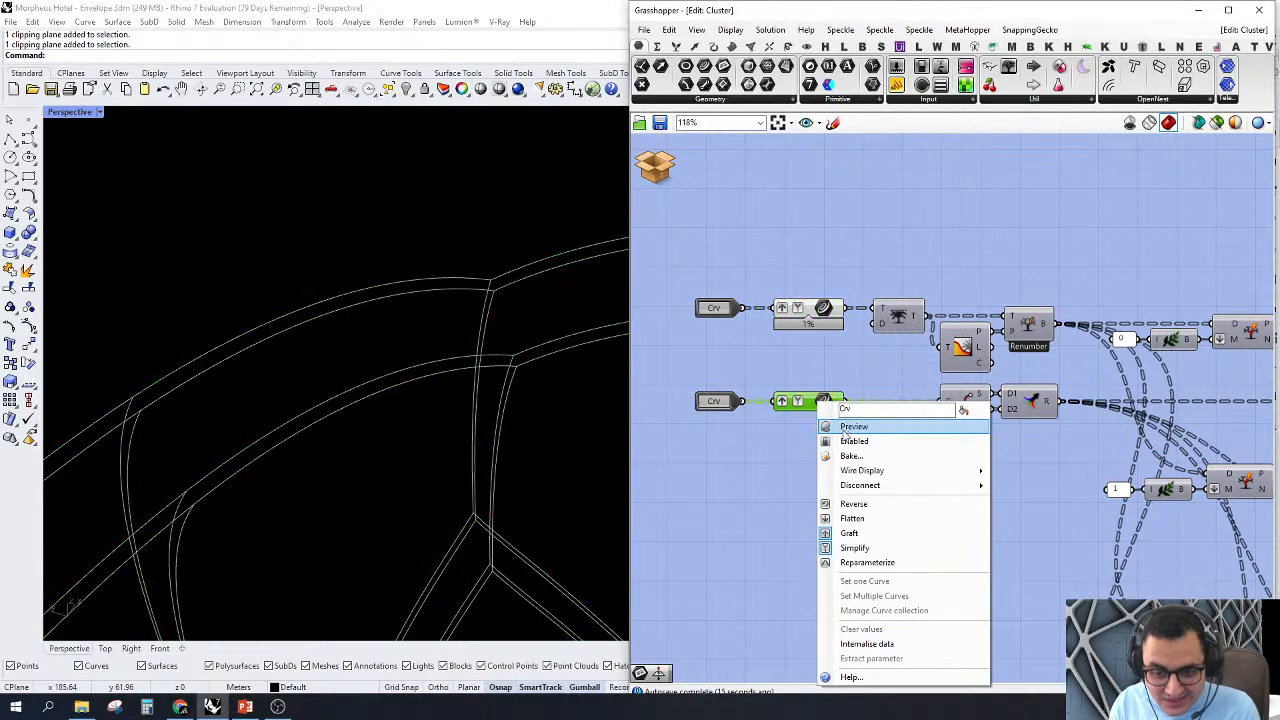
pyautogui.click(838, 427)
pyautogui.moveTo(500, 305); pyautogui.dragTo(447, 318, button='right')
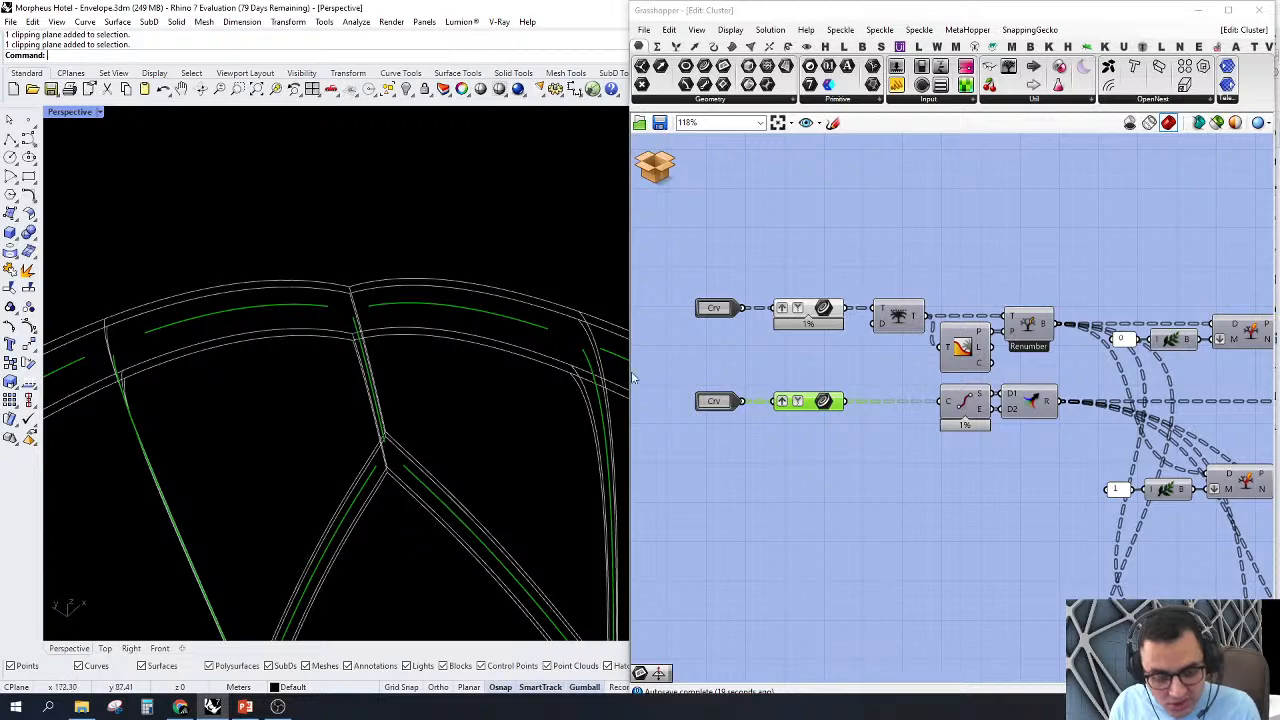
pyautogui.moveTo(274, 380); pyautogui.dragTo(329, 390, button='right')
pyautogui.scroll(5, 330, 358)
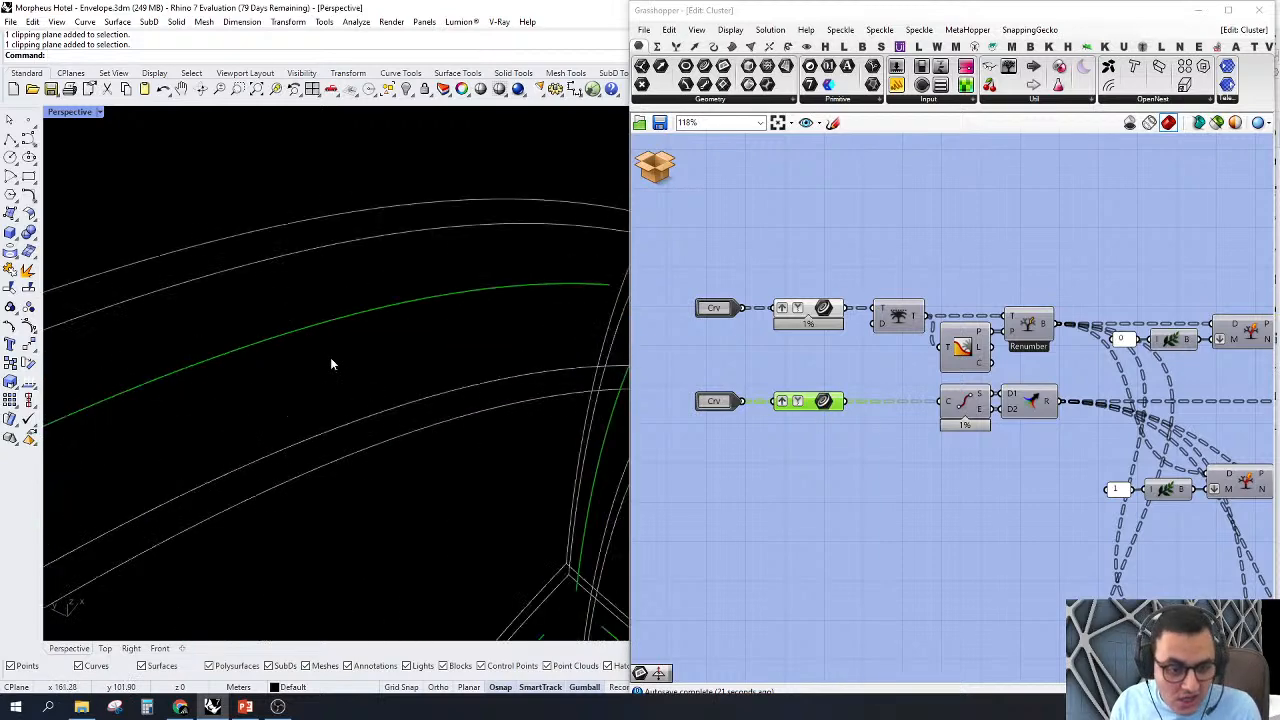
pyautogui.scroll(-5, 424, 316)
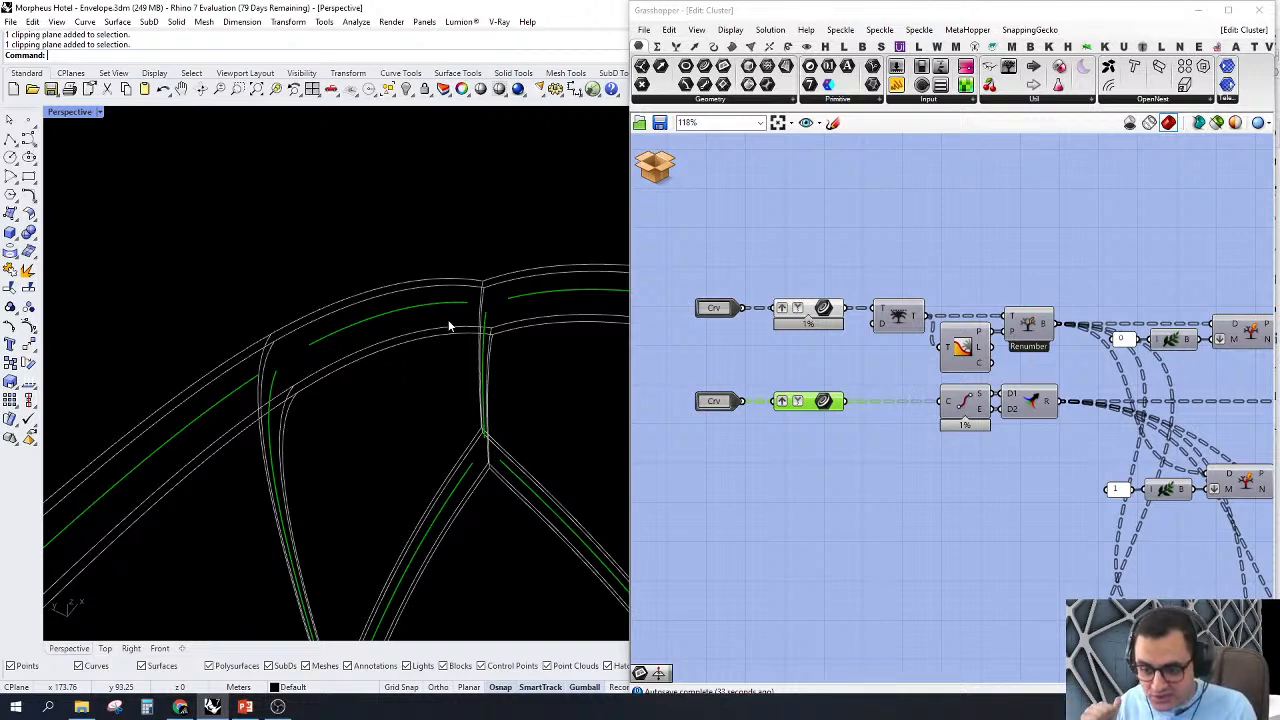
# Step: Highlight the upper Crv parameter's curves and compare them with the lower parameter's curves along the envelope edge
pyautogui.scroll(-3, 745, 360)
pyautogui.click(835, 304)
pyautogui.scroll(3, 800, 290)
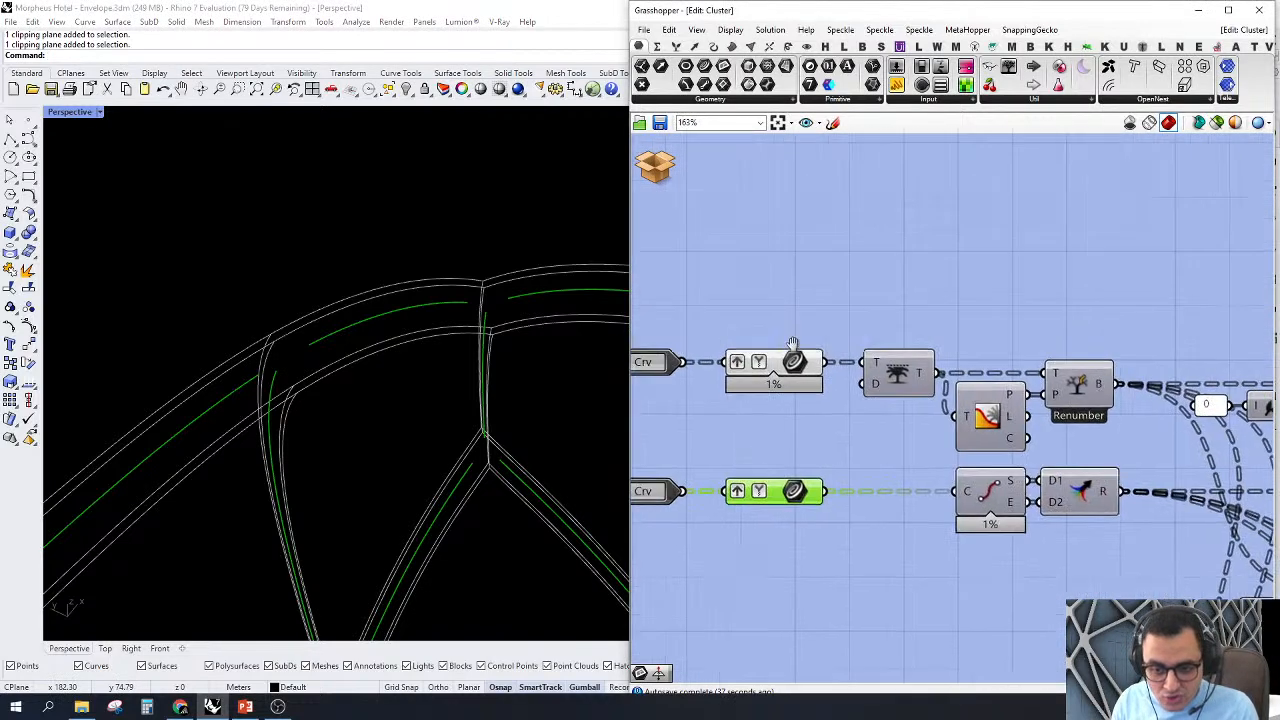
pyautogui.click(818, 370)
pyautogui.scroll(-6, 413, 334)
pyautogui.moveTo(409, 340); pyautogui.dragTo(454, 334, button='right')
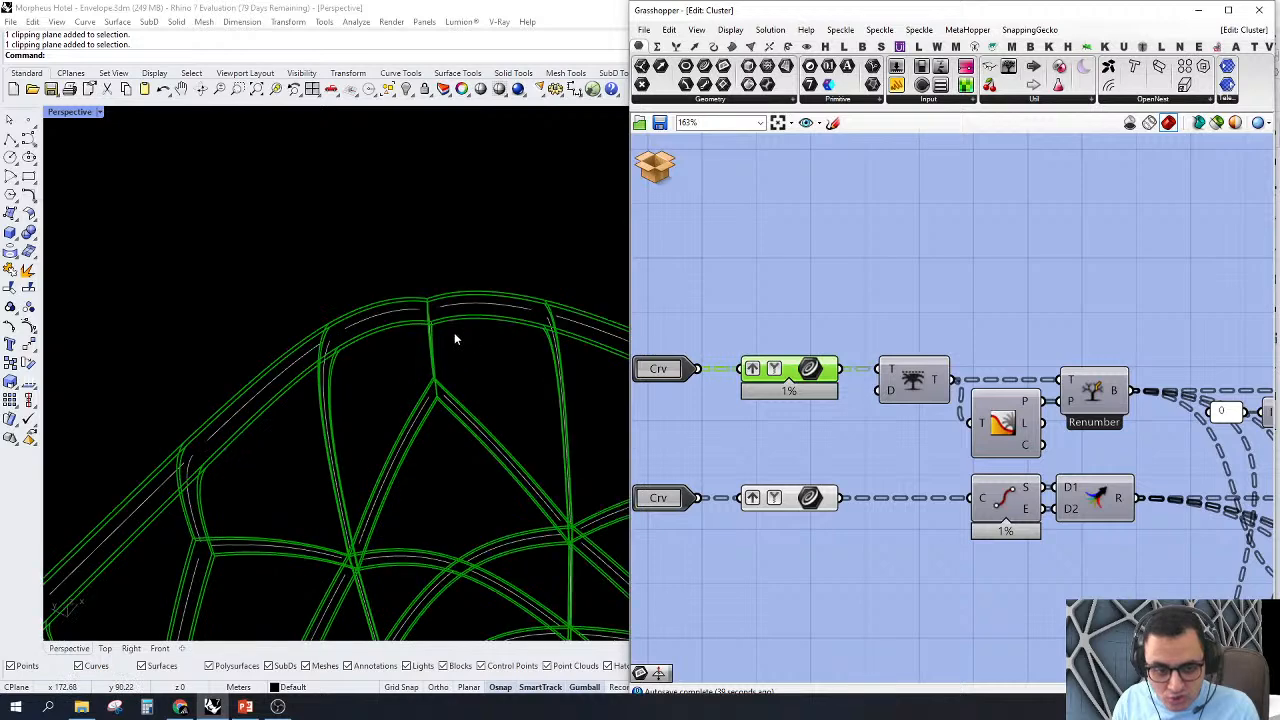
pyautogui.scroll(3, 456, 334)
pyautogui.scroll(-4, 843, 397)
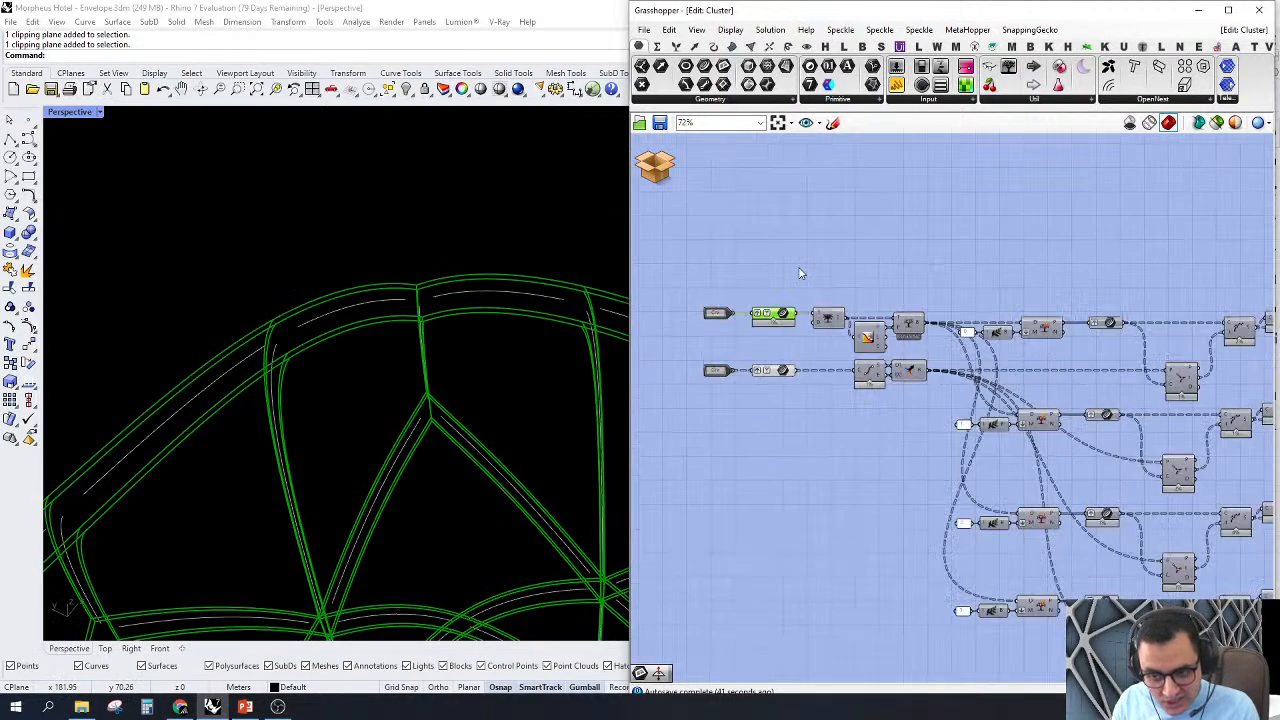
pyautogui.scroll(2, 751, 288)
pyautogui.scroll(3, 332, 315)
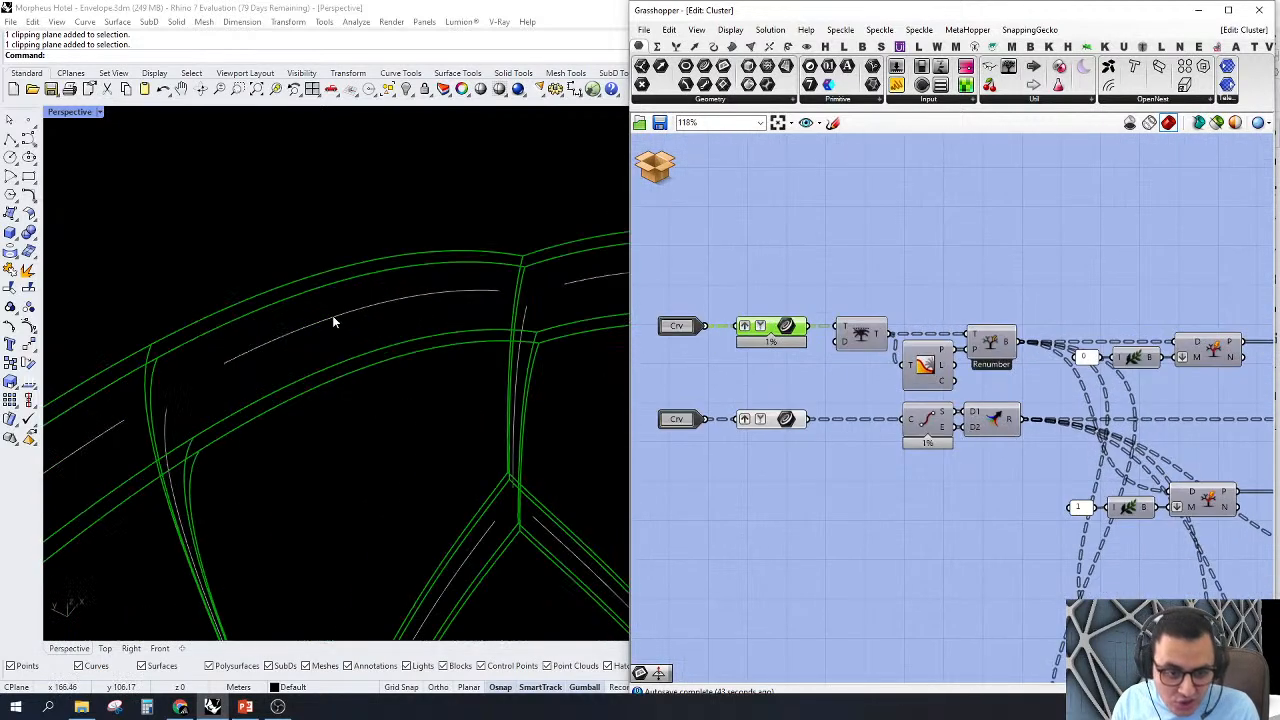
pyautogui.moveTo(501, 291); pyautogui.dragTo(486, 298, button='right')
pyautogui.scroll(-2, 963, 464)
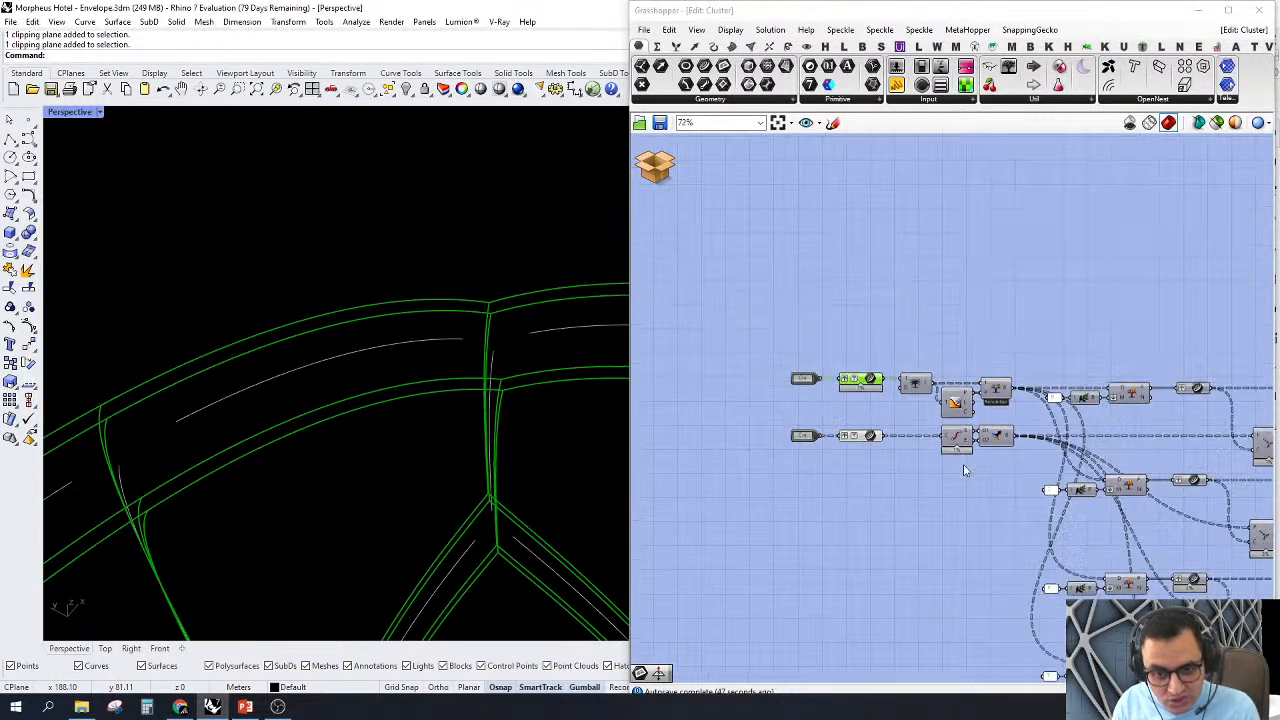
# Step: Sketch a curve on the canvas above the inputs, with two closely spaced parallel curves above it
pyautogui.scroll(3, 925, 160)
pyautogui.click(832, 122)
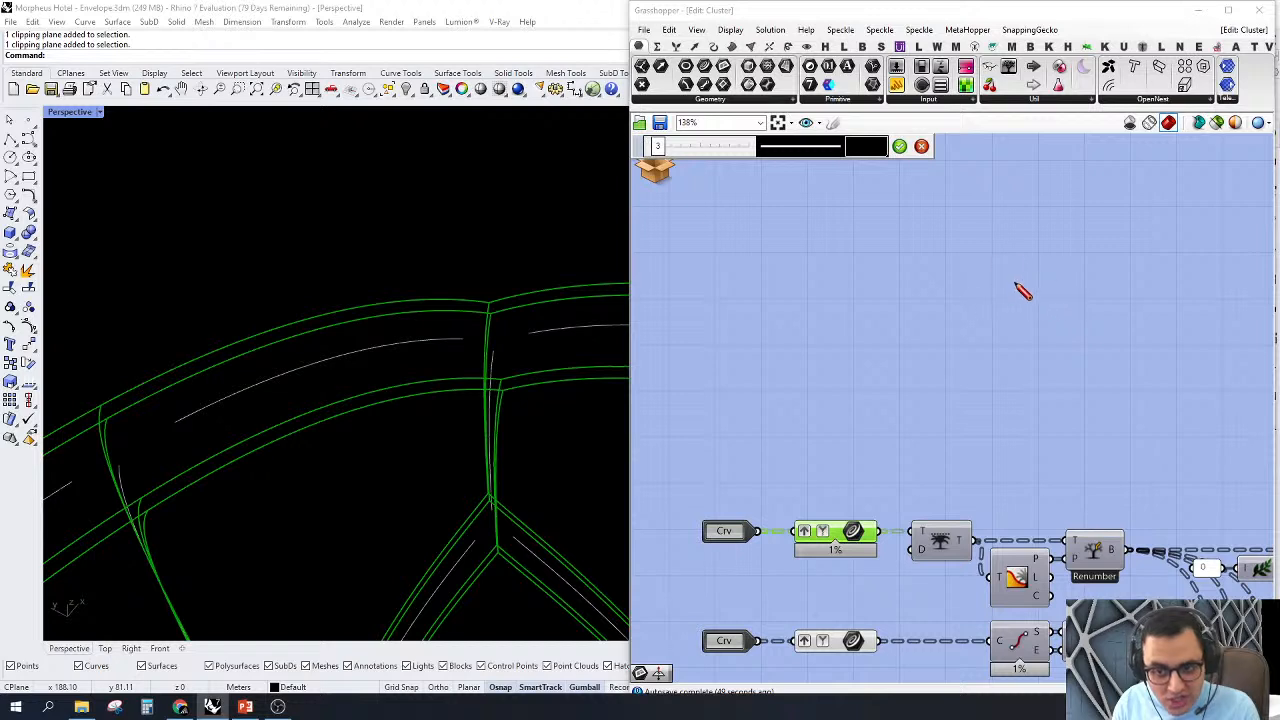
pyautogui.moveTo(1017, 279)
pyautogui.mouseDown()
pyautogui.moveTo(893, 298)
pyautogui.moveTo(803, 337)
pyautogui.mouseUp()
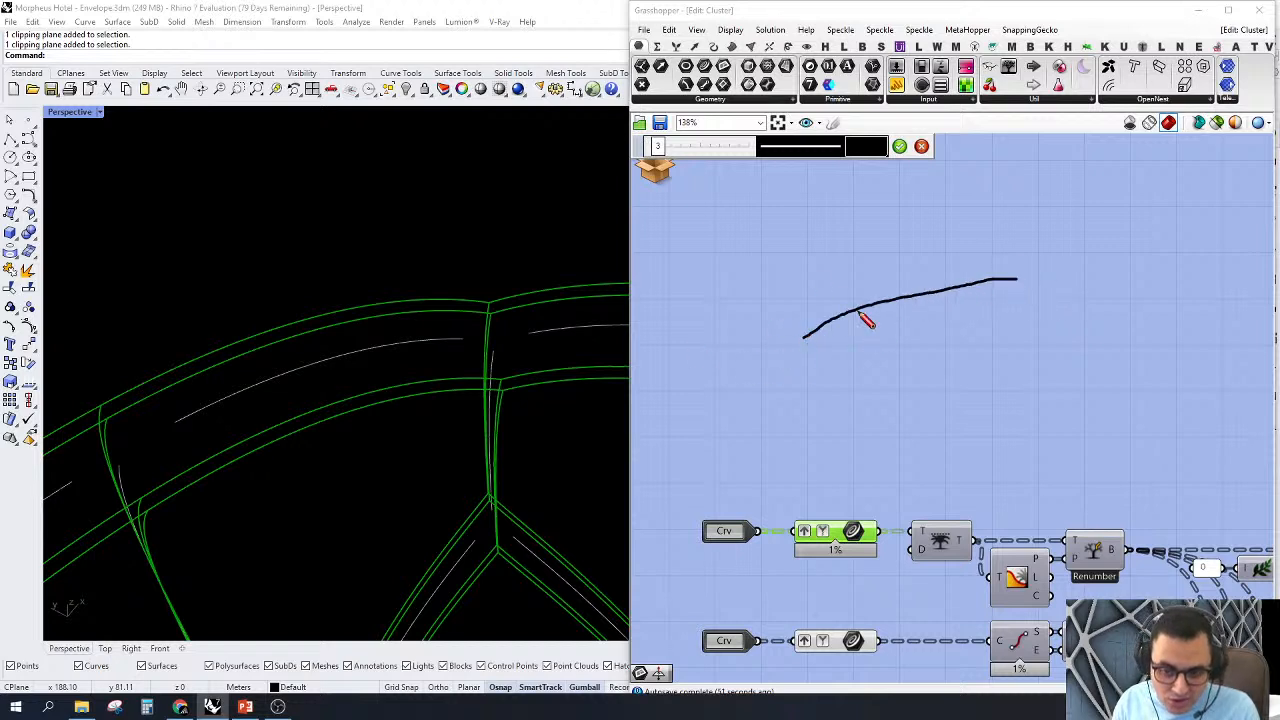
pyautogui.moveTo(1008, 229); pyautogui.dragTo(759, 296)
pyautogui.moveTo(1006, 217); pyautogui.dragTo(737, 283)
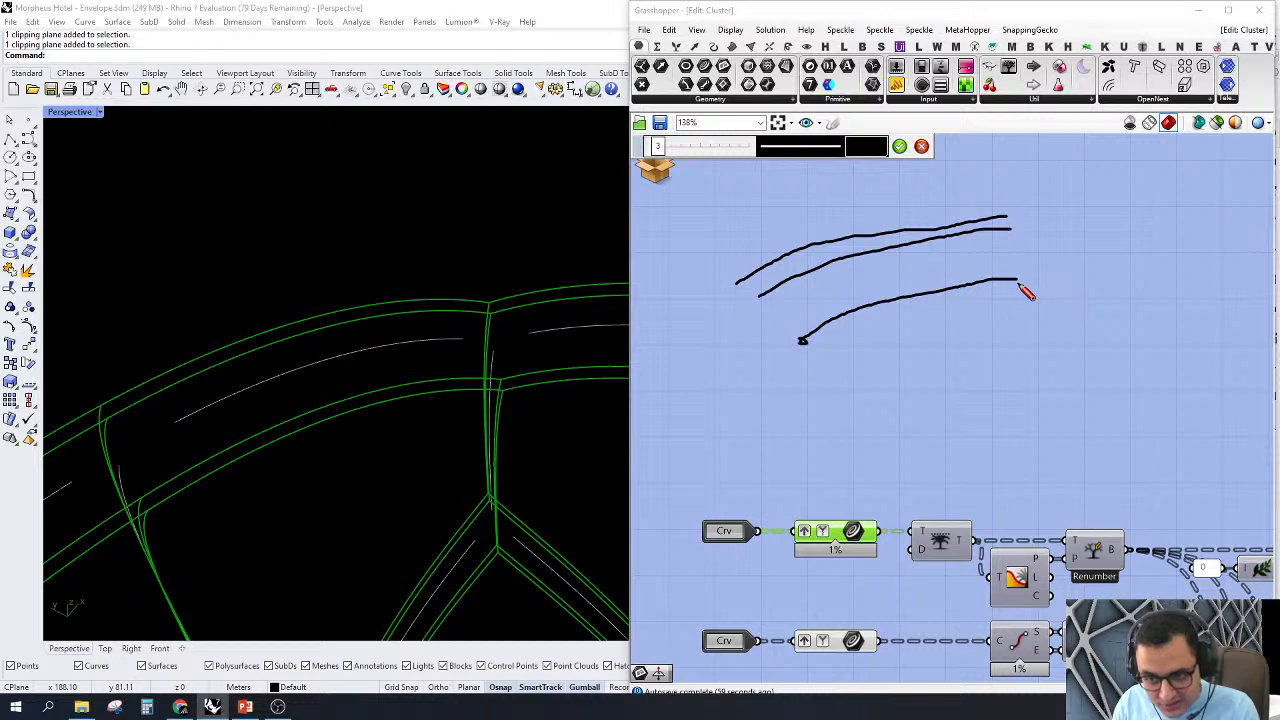
# Step: Connect both ends of the lowest sketched curve to the middle one and mark the end points on the curves
pyautogui.moveTo(1020, 283); pyautogui.dragTo(1002, 222)
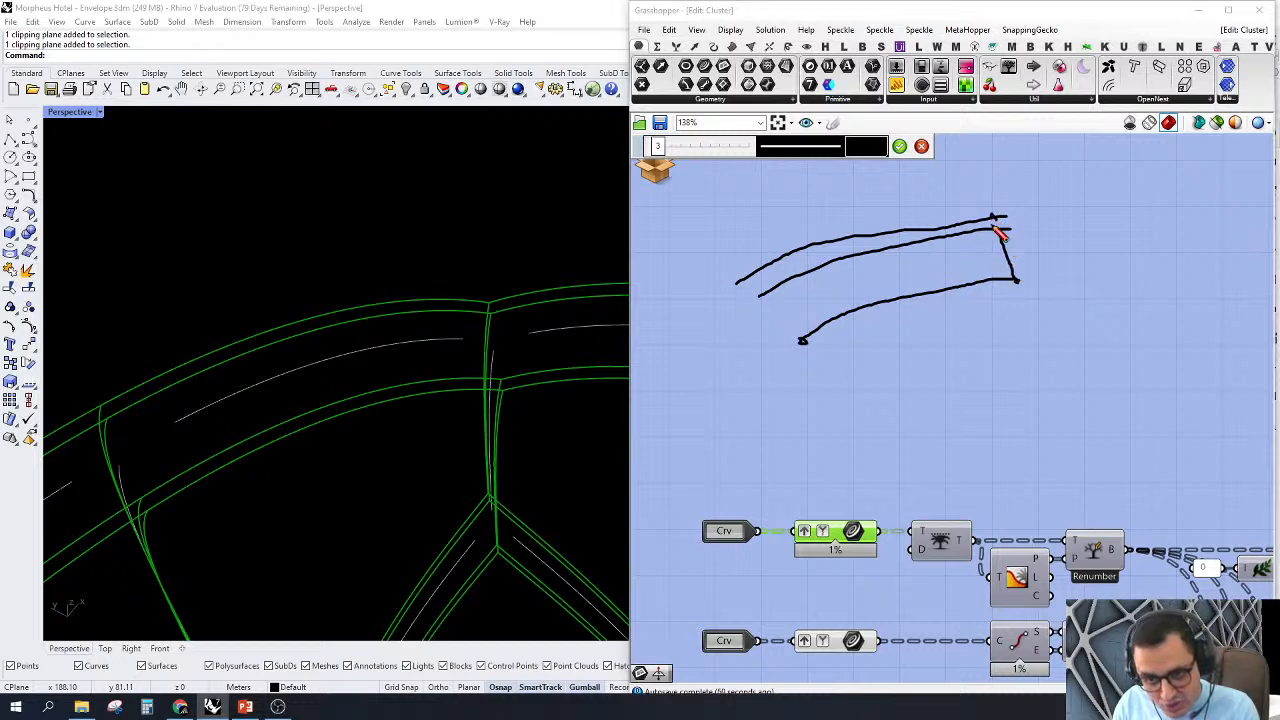
pyautogui.moveTo(763, 295); pyautogui.dragTo(805, 347)
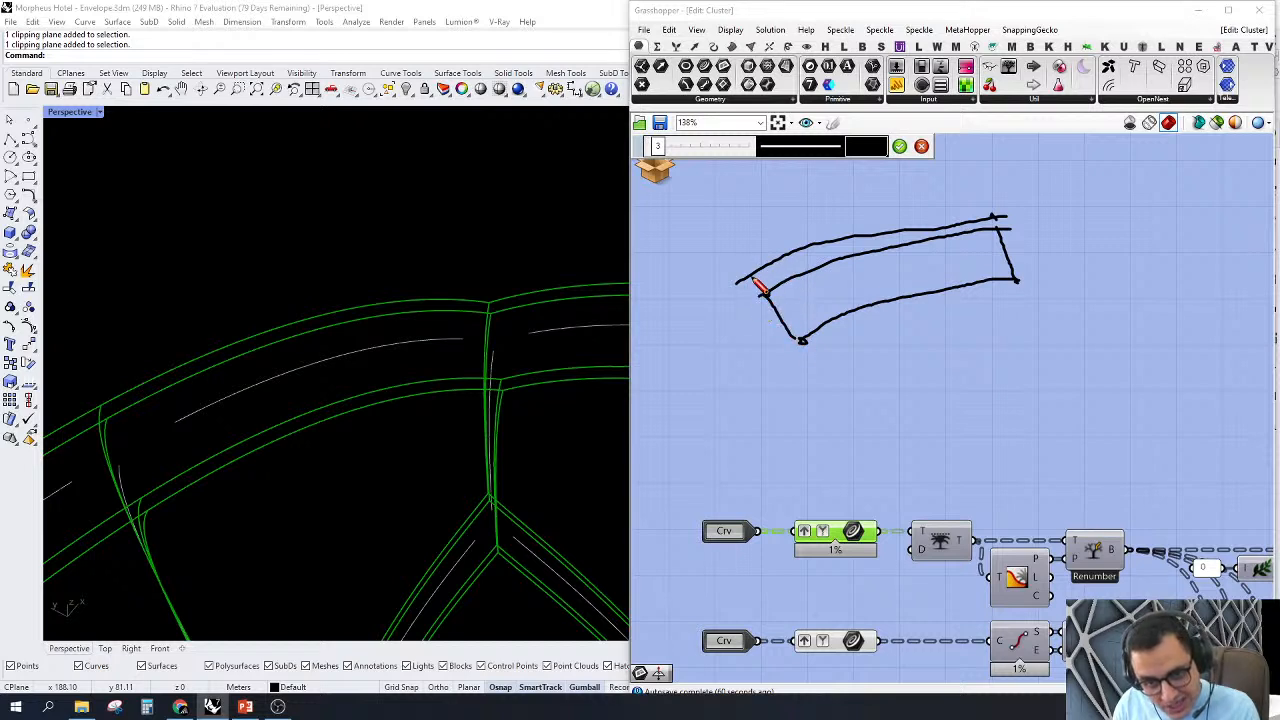
pyautogui.moveTo(752, 274); pyautogui.dragTo(749, 277)
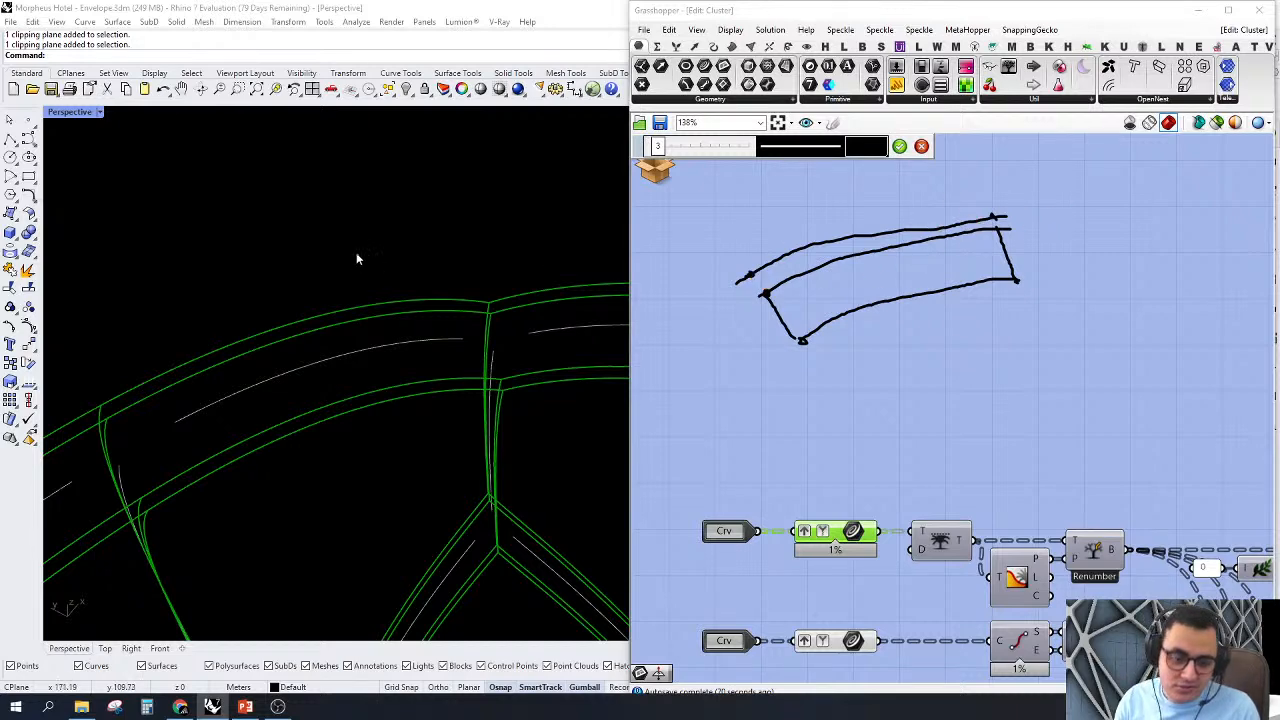
# Step: Clear the selection of the upper Crv parameter and examine the components that follow the two Crv inputs
pyautogui.moveTo(357, 257); pyautogui.dragTo(417, 323, button='right')
pyautogui.scroll(-3, 898, 263)
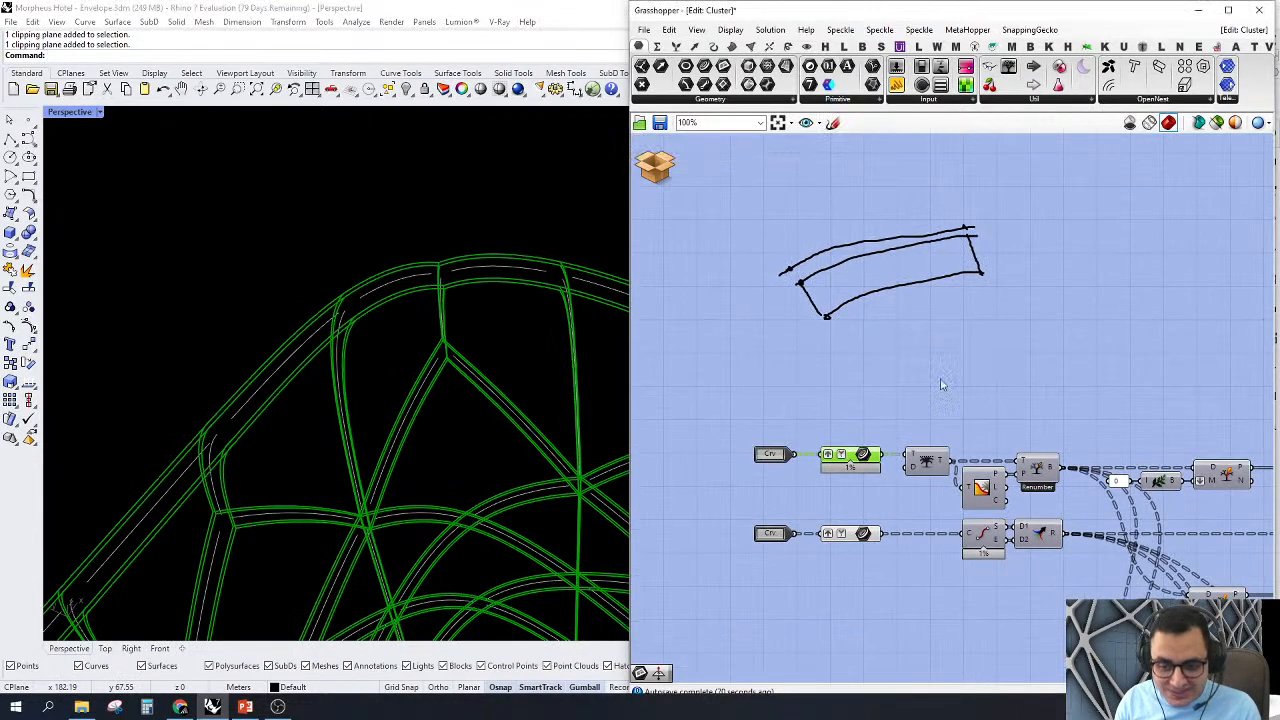
pyautogui.rightClick(943, 378)
pyautogui.click(978, 364)
pyautogui.scroll(-4, 796, 366)
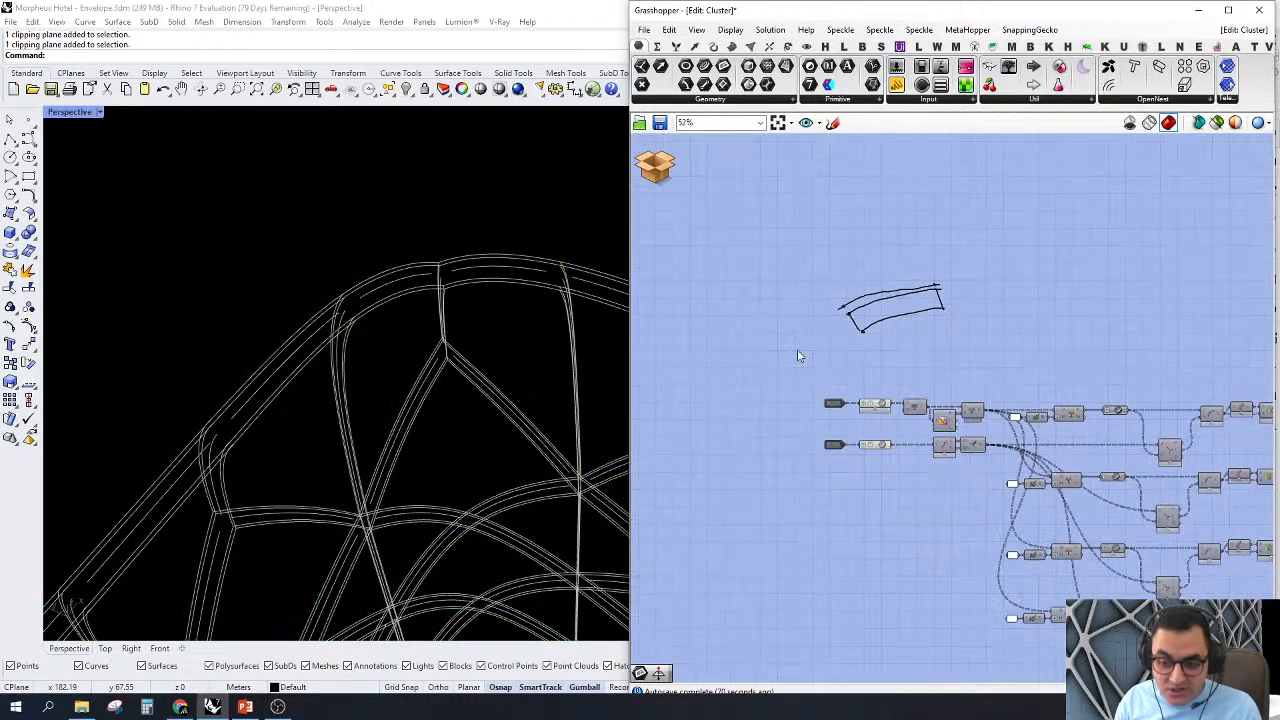
pyautogui.scroll(4, 915, 413)
pyautogui.moveTo(963, 390); pyautogui.dragTo(908, 359, button='right')
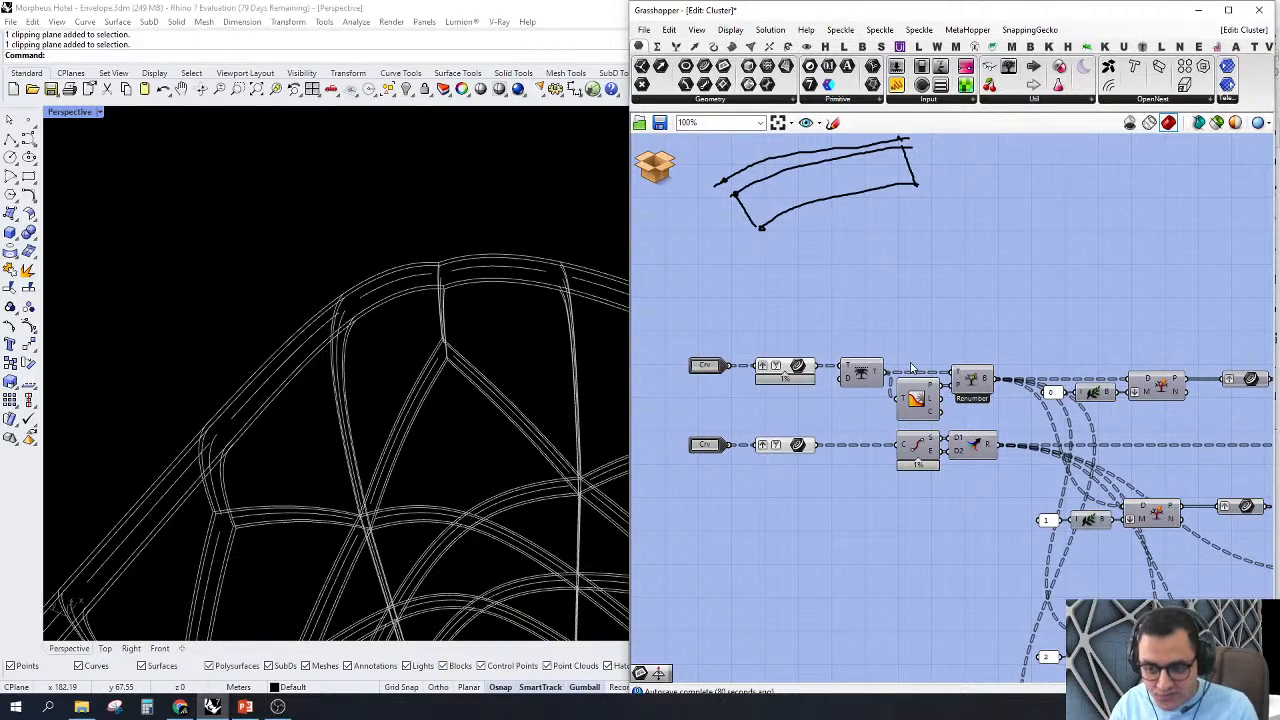
# Step: Turn on the preview of the path 0 Split Tree component and examine its curves along the envelope edge
pyautogui.moveTo(912, 368); pyautogui.dragTo(829, 359, button='right')
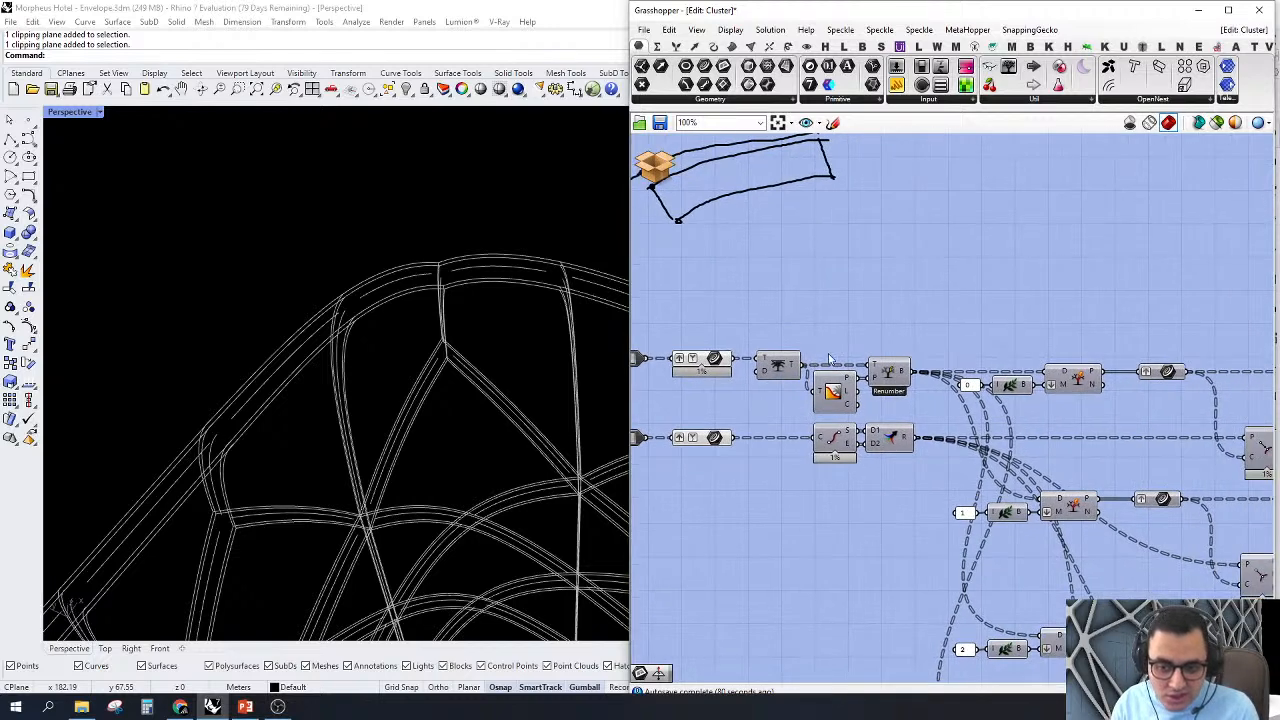
pyautogui.scroll(-2, 955, 344)
pyautogui.moveTo(1044, 434); pyautogui.dragTo(960, 391, button='right')
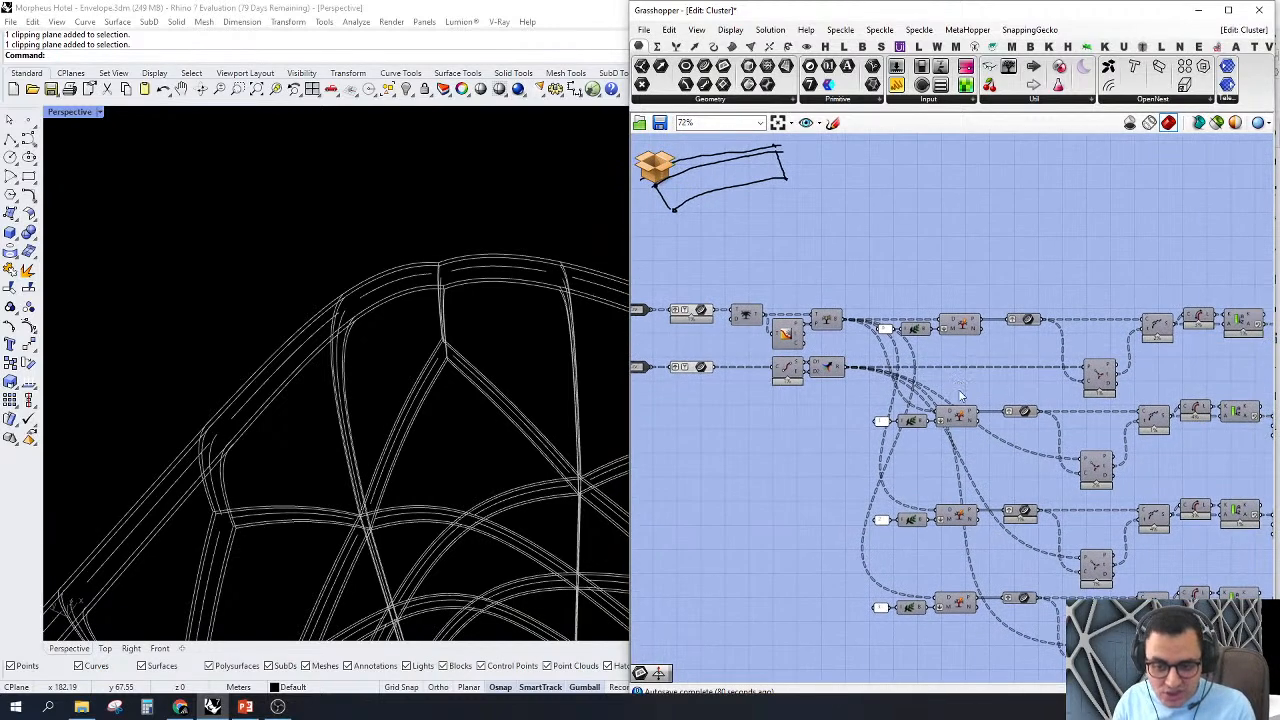
pyautogui.moveTo(954, 546); pyautogui.dragTo(926, 485, button='right')
pyautogui.scroll(2, 940, 331)
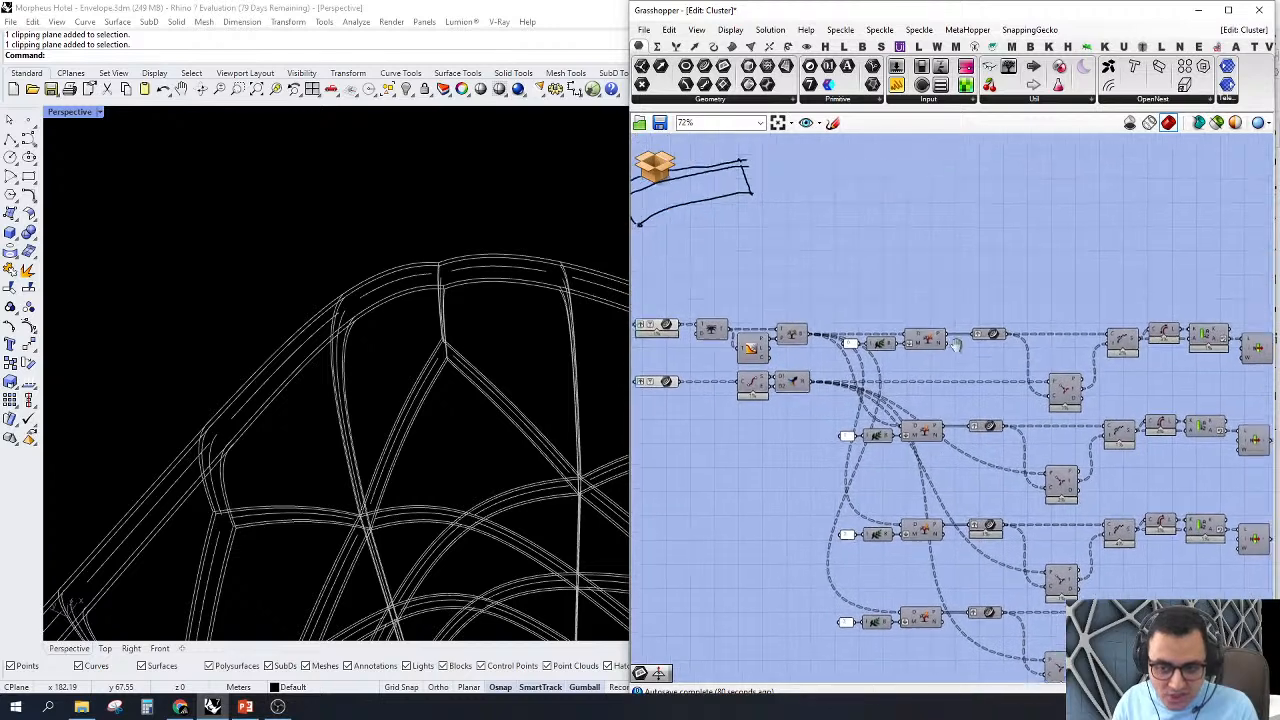
pyautogui.moveTo(911, 374); pyautogui.dragTo(984, 384, button='right')
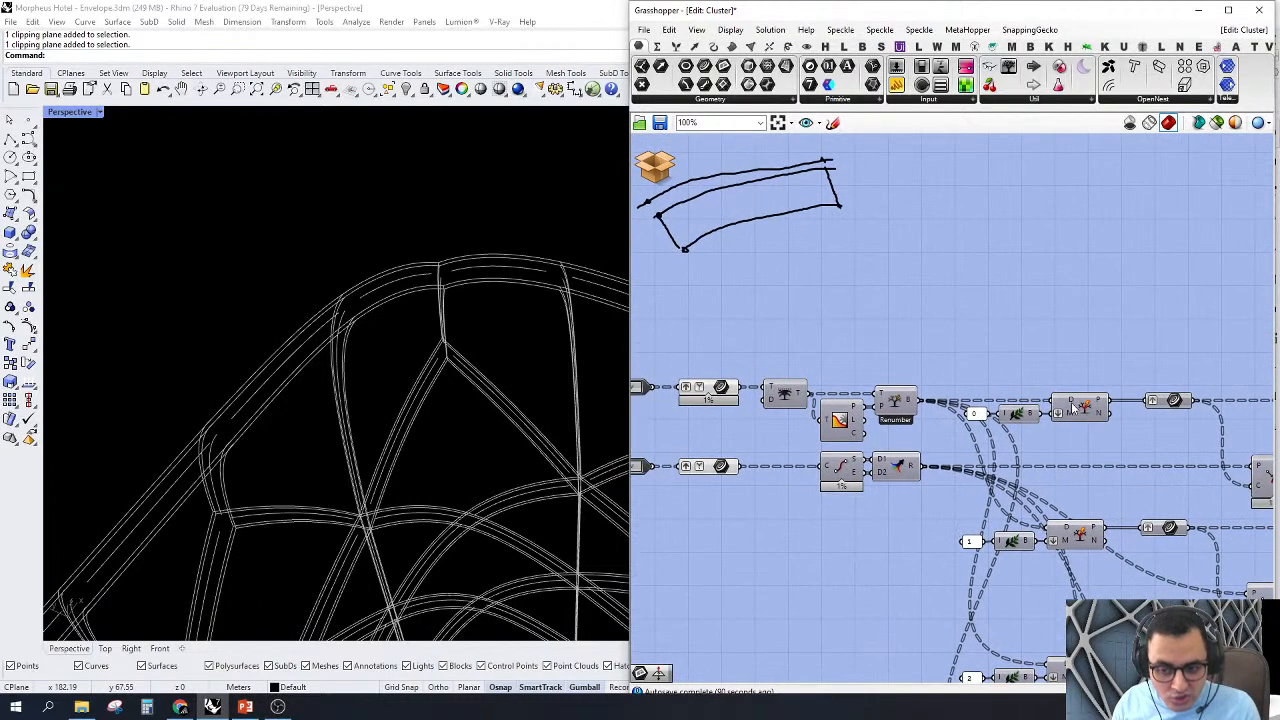
pyautogui.rightClick(1080, 405)
pyautogui.click(1118, 428)
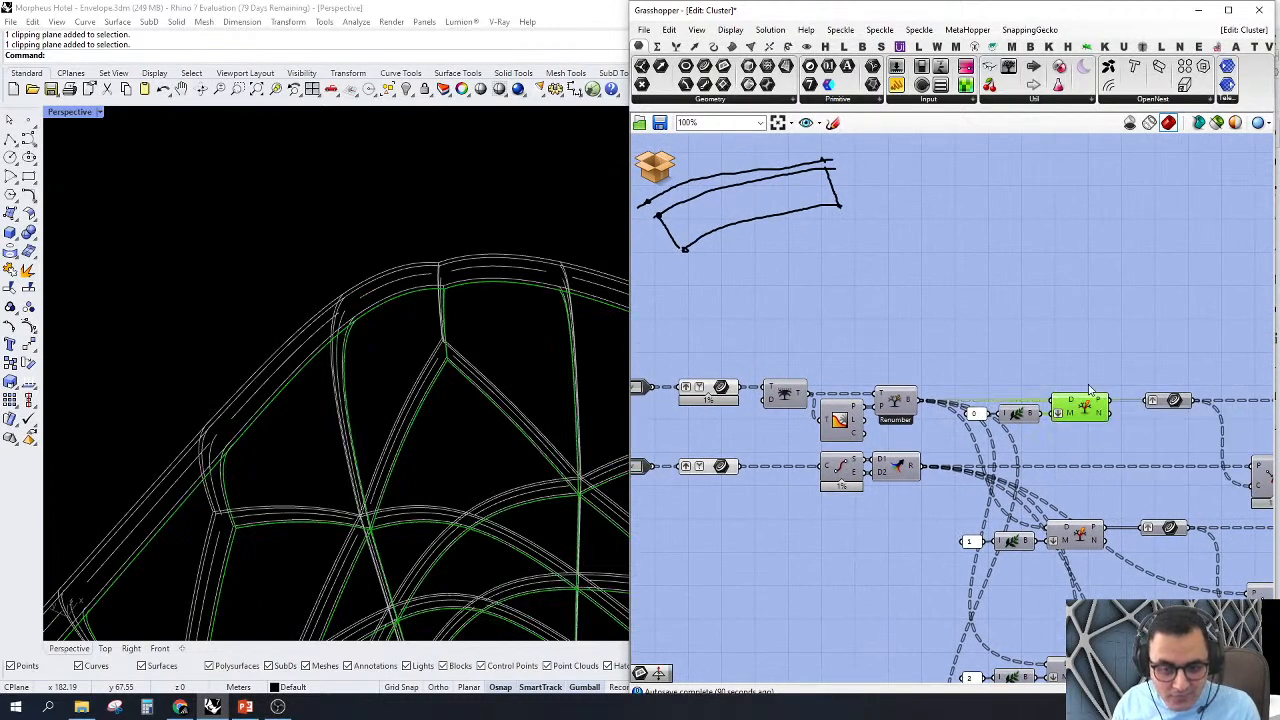
pyautogui.scroll(5, 494, 278)
pyautogui.moveTo(250, 413); pyautogui.dragTo(453, 340, button='right')
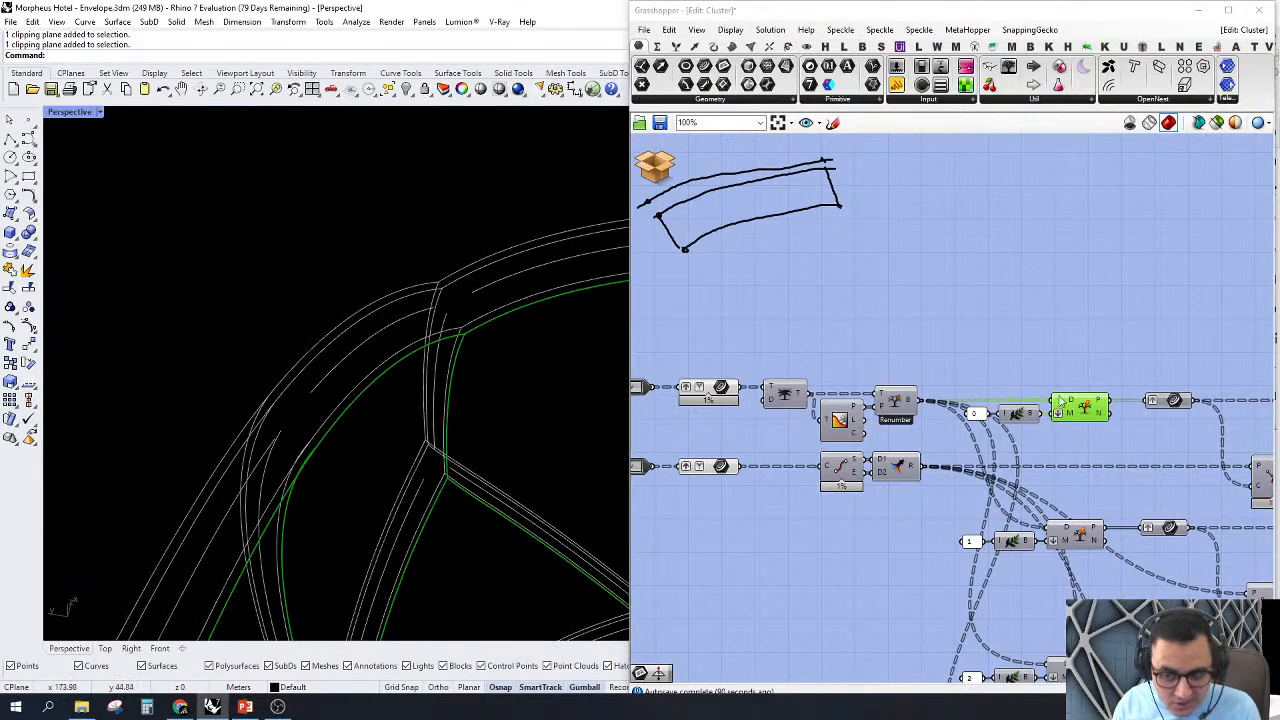
# Step: Turn on the preview of the Split Tree components for paths 1, 2 and 3
pyautogui.click(1072, 535)
pyautogui.rightClick(1072, 535)
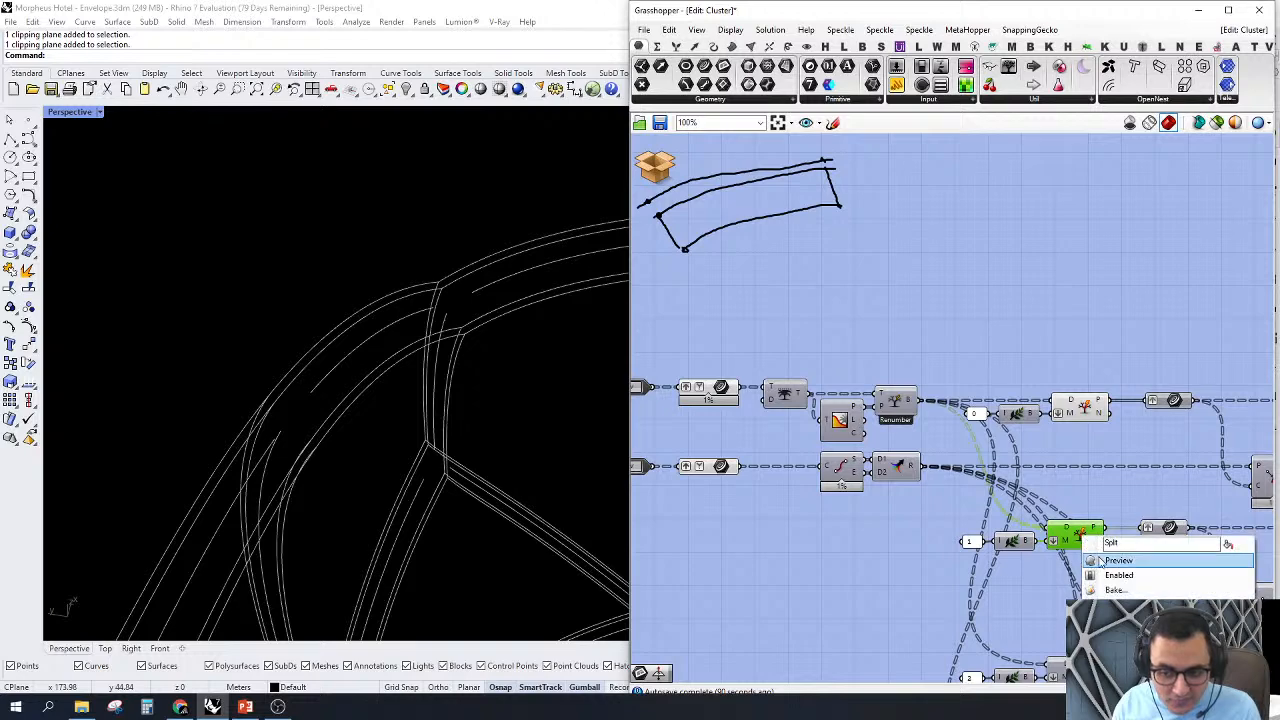
pyautogui.click(1115, 561)
pyautogui.moveTo(1040, 560); pyautogui.dragTo(1002, 387, button='right')
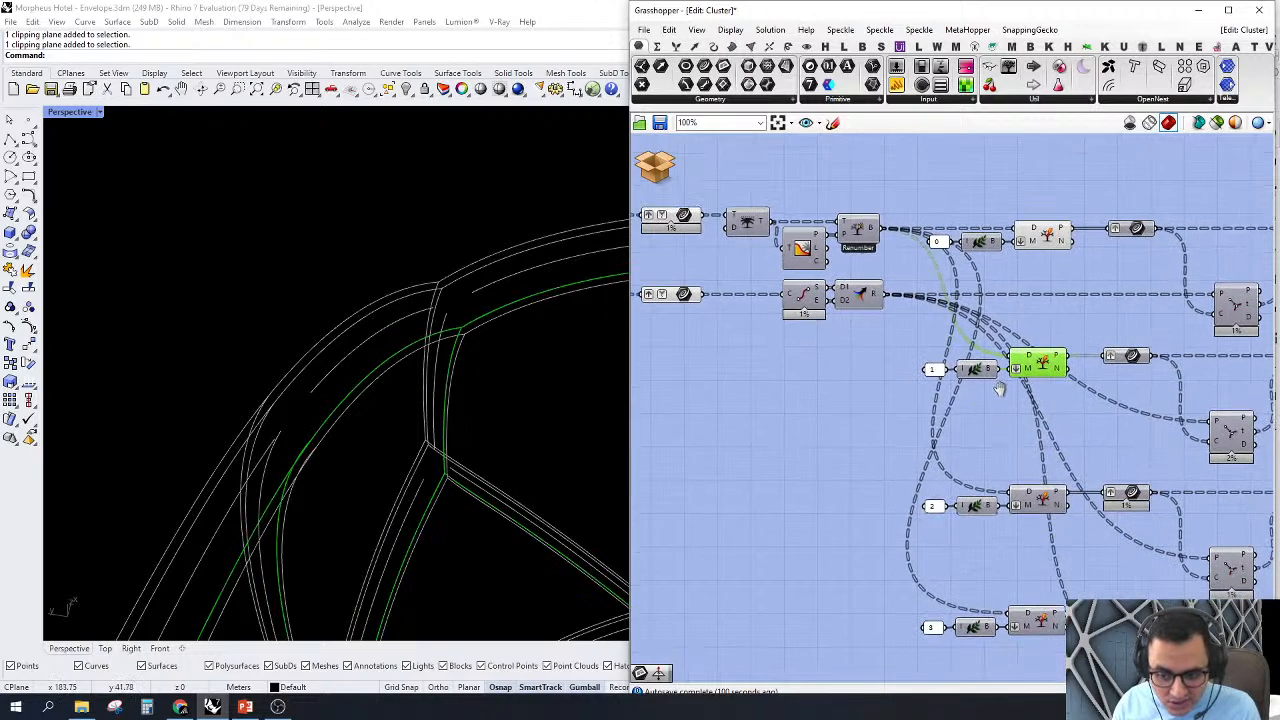
pyautogui.rightClick(1043, 500)
pyautogui.click(1068, 527)
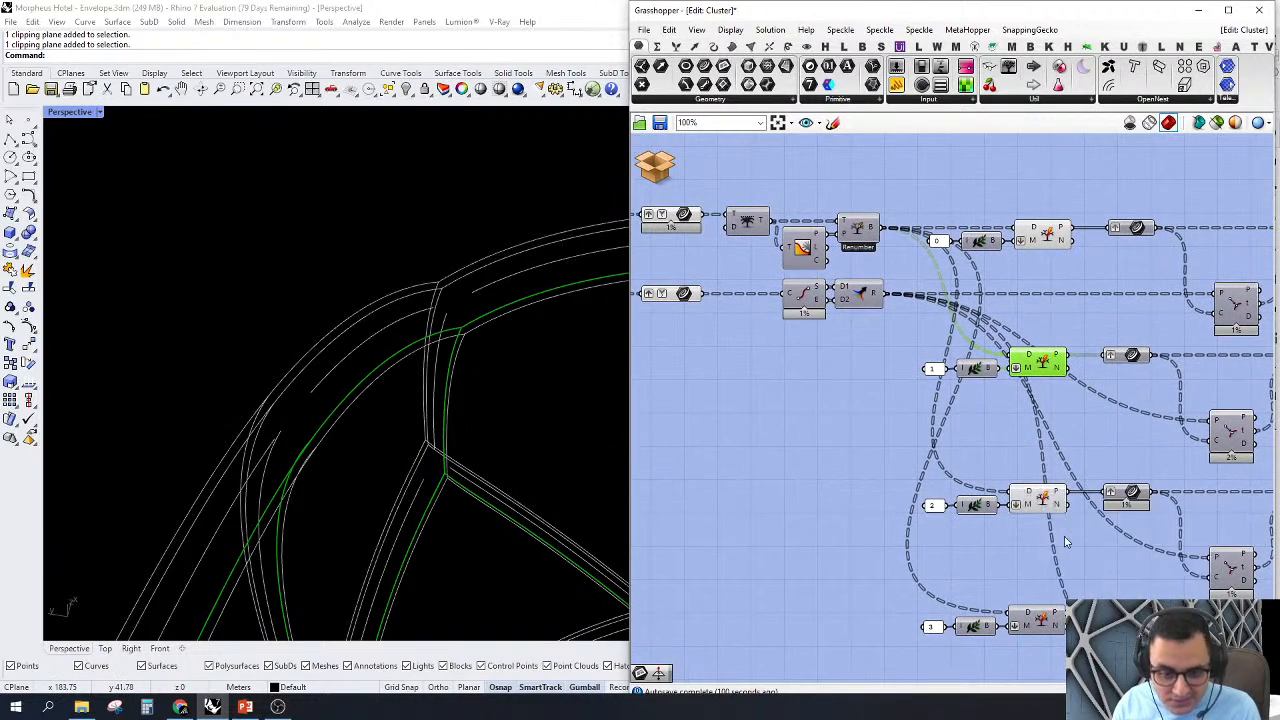
pyautogui.click(1045, 618)
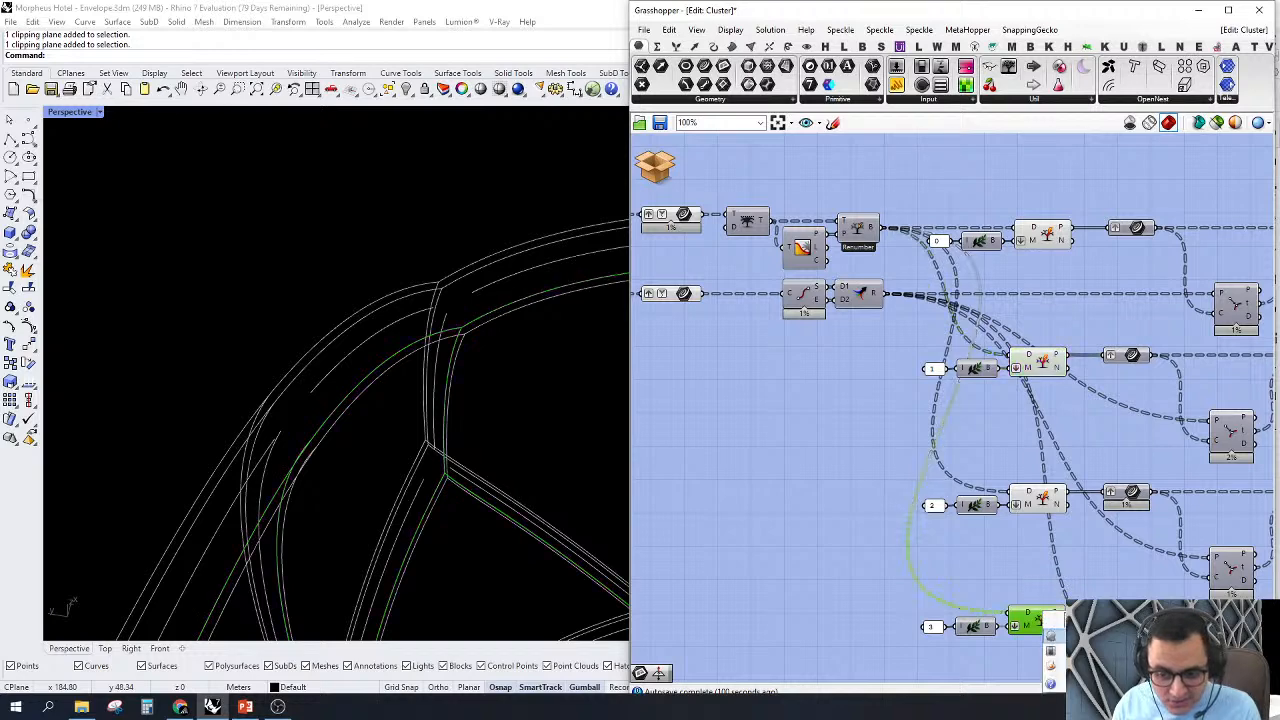
pyautogui.moveTo(551, 408); pyautogui.dragTo(532, 402, button='right')
# Step: Add a panel above the first Split Tree component and wire it to the 0 value
pyautogui.moveTo(949, 347); pyautogui.dragTo(962, 344, button='right')
pyautogui.scroll(4, 1036, 283)
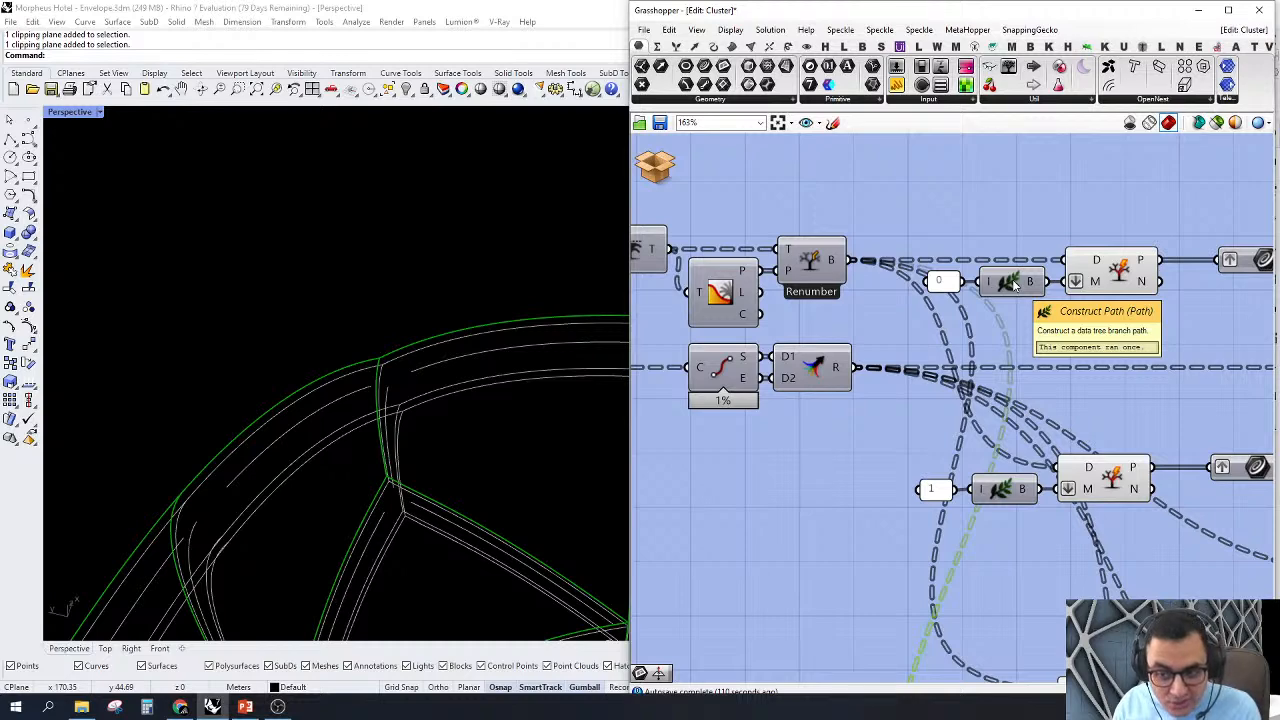
pyautogui.moveTo(1000, 209); pyautogui.dragTo(1013, 303, button='right')
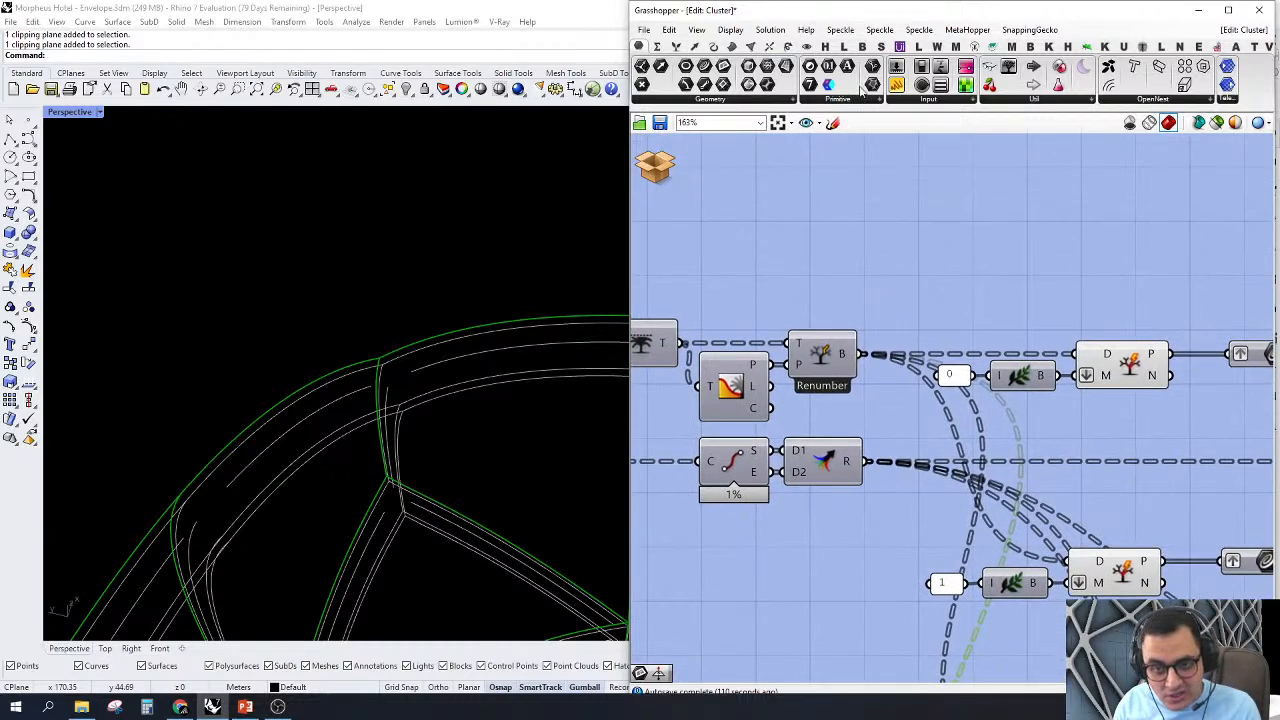
pyautogui.moveTo(896, 84); pyautogui.dragTo(1058, 228)
pyautogui.moveTo(972, 230); pyautogui.dragTo(972, 376)
pyautogui.scroll(2, 1040, 265)
pyautogui.click(1057, 243)
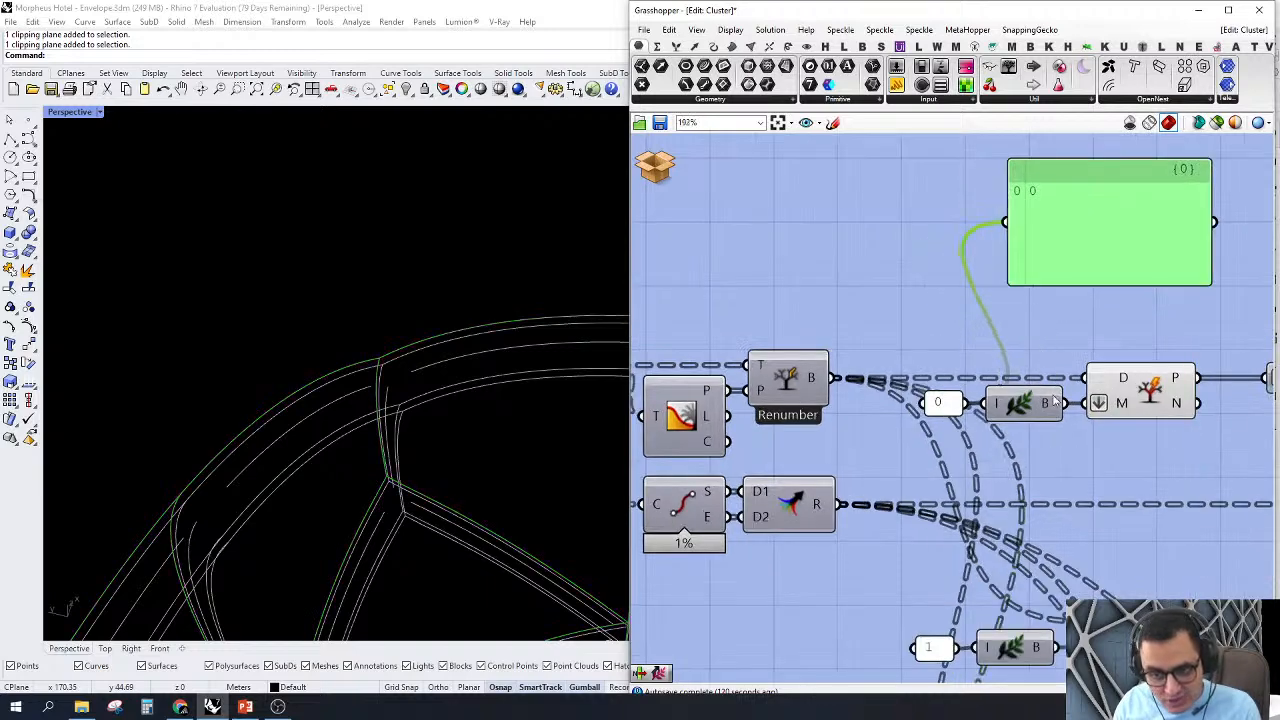
# Step: Wire the panel to the first Construct Path output instead and examine the path it passes to Split Tree
pyautogui.moveTo(1085, 378); pyautogui.dragTo(1010, 232)
pyautogui.scroll(5, 1053, 185)
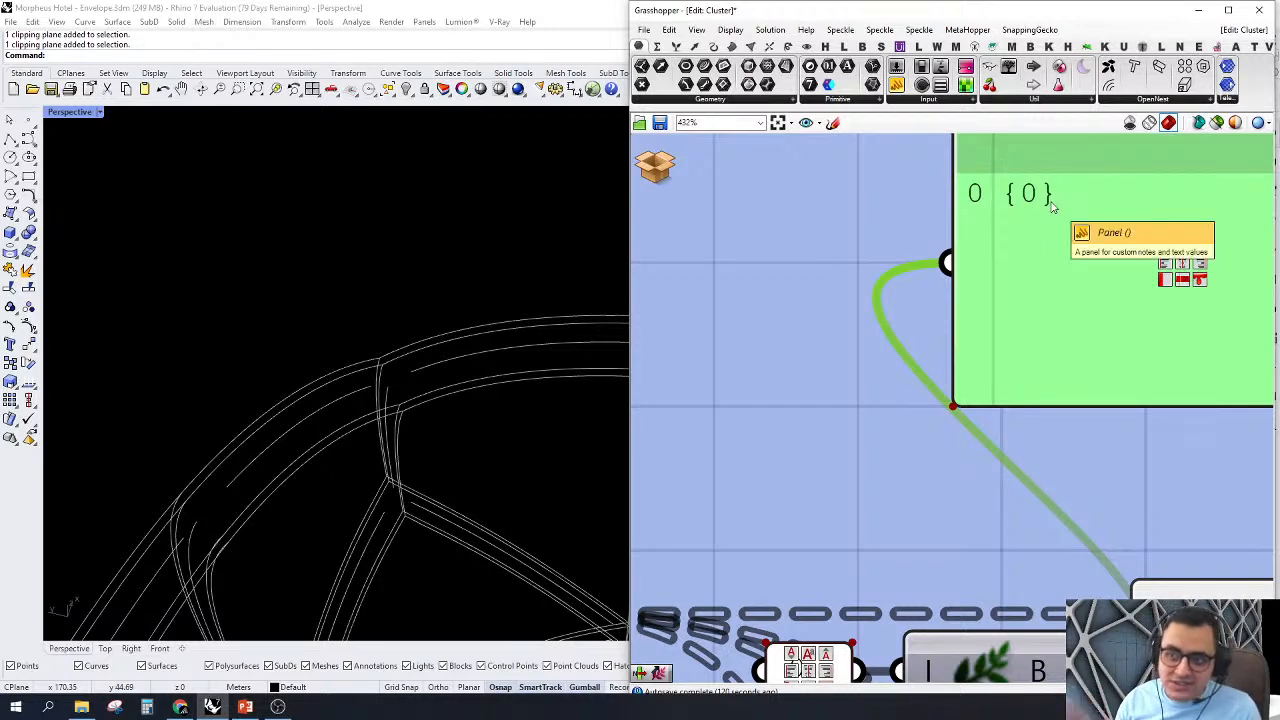
pyautogui.scroll(-4, 1052, 205)
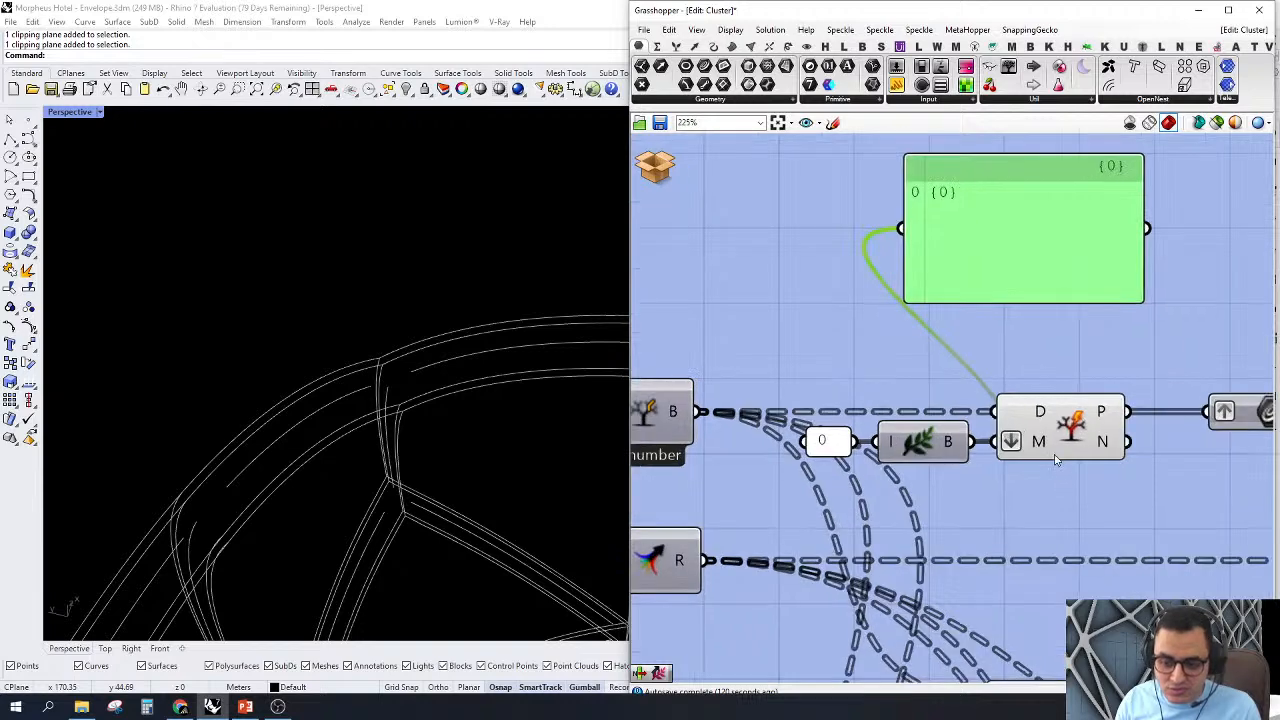
pyautogui.moveTo(1040, 450)
pyautogui.scroll(-5, 1003, 292)
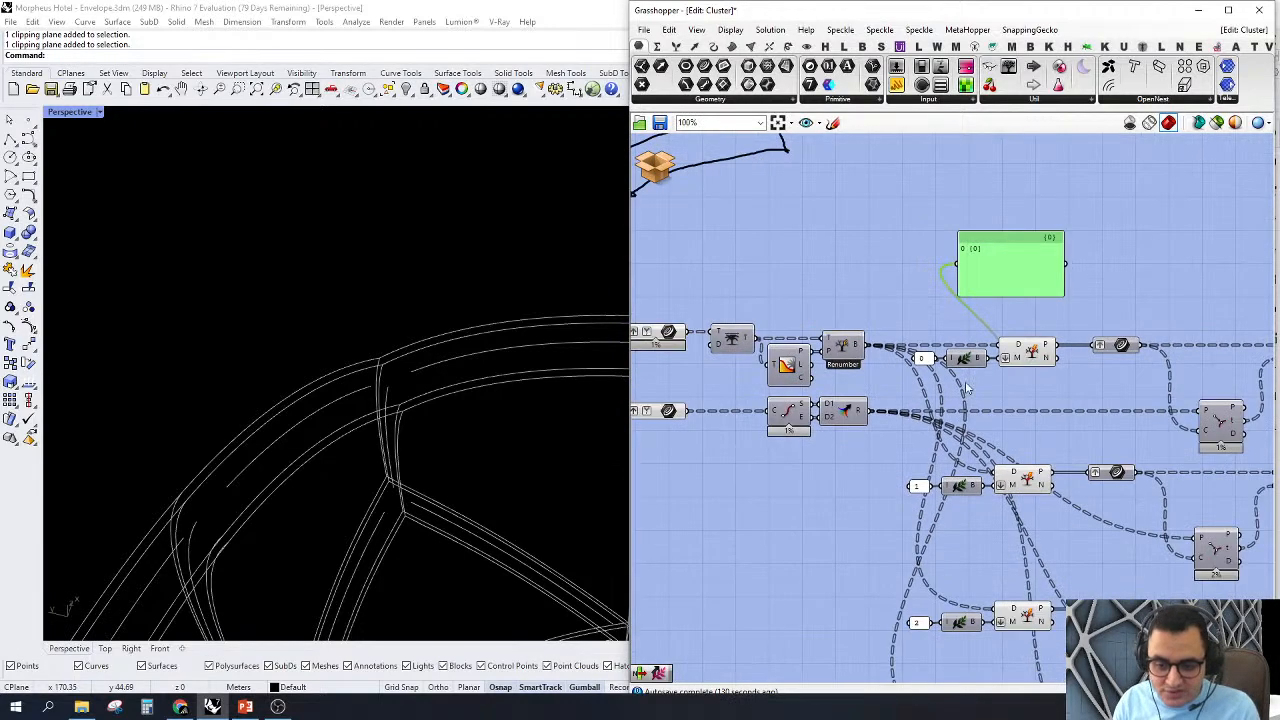
# Step: Delete the freehand curve sketch from the canvas and the panel above the first Split Tree component
pyautogui.moveTo(864, 301); pyautogui.dragTo(908, 323, button='right')
pyautogui.scroll(2, 881, 306)
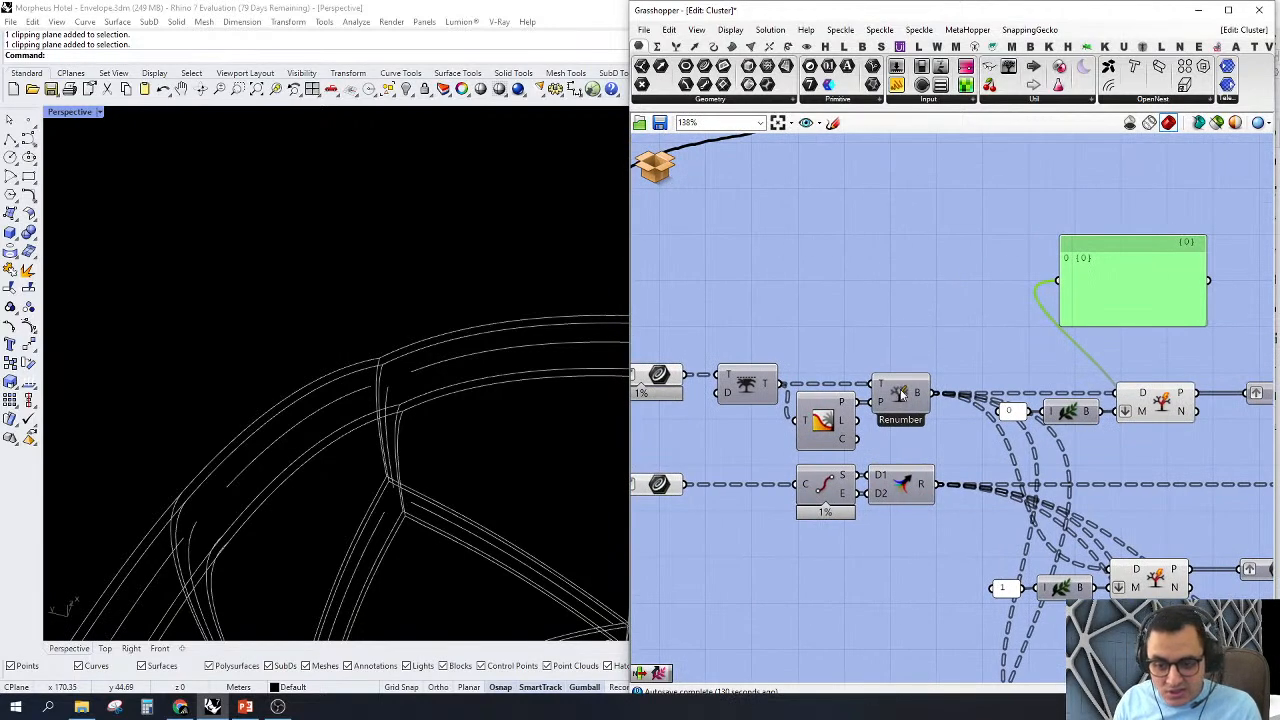
pyautogui.moveTo(900, 395); pyautogui.dragTo(962, 417, button='right')
pyautogui.scroll(-3, 960, 360)
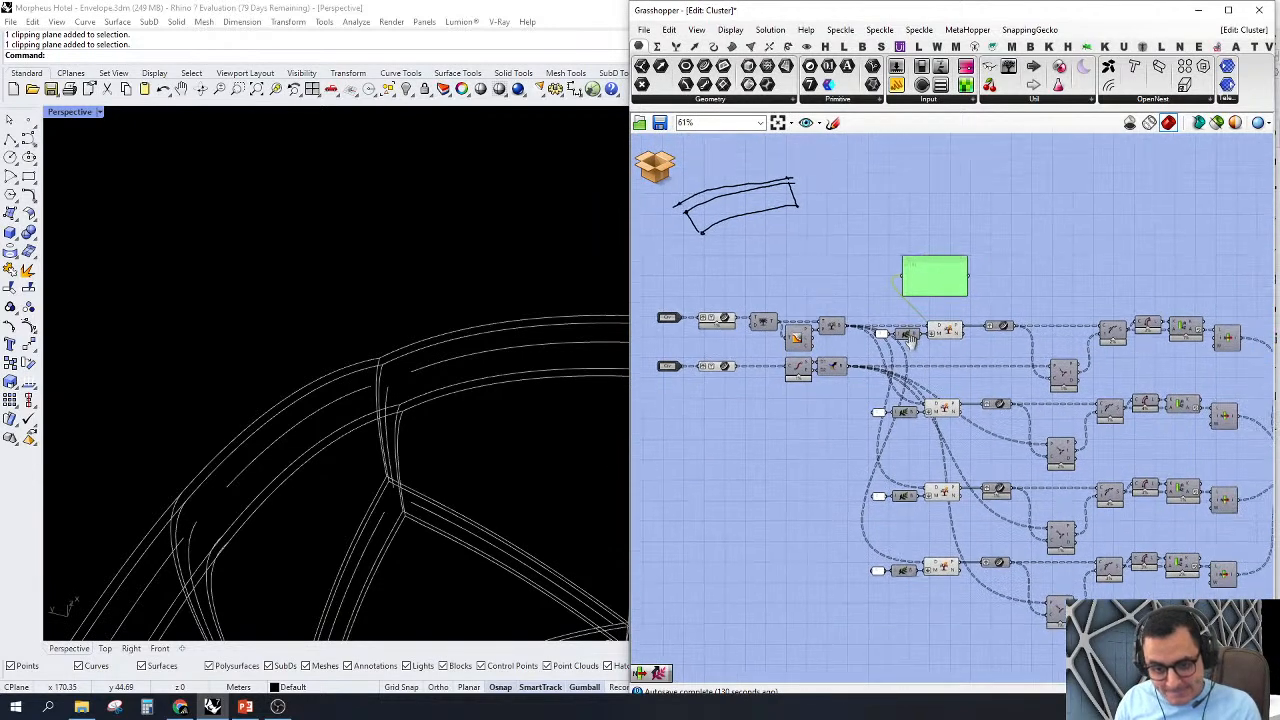
pyautogui.scroll(2, 1017, 223)
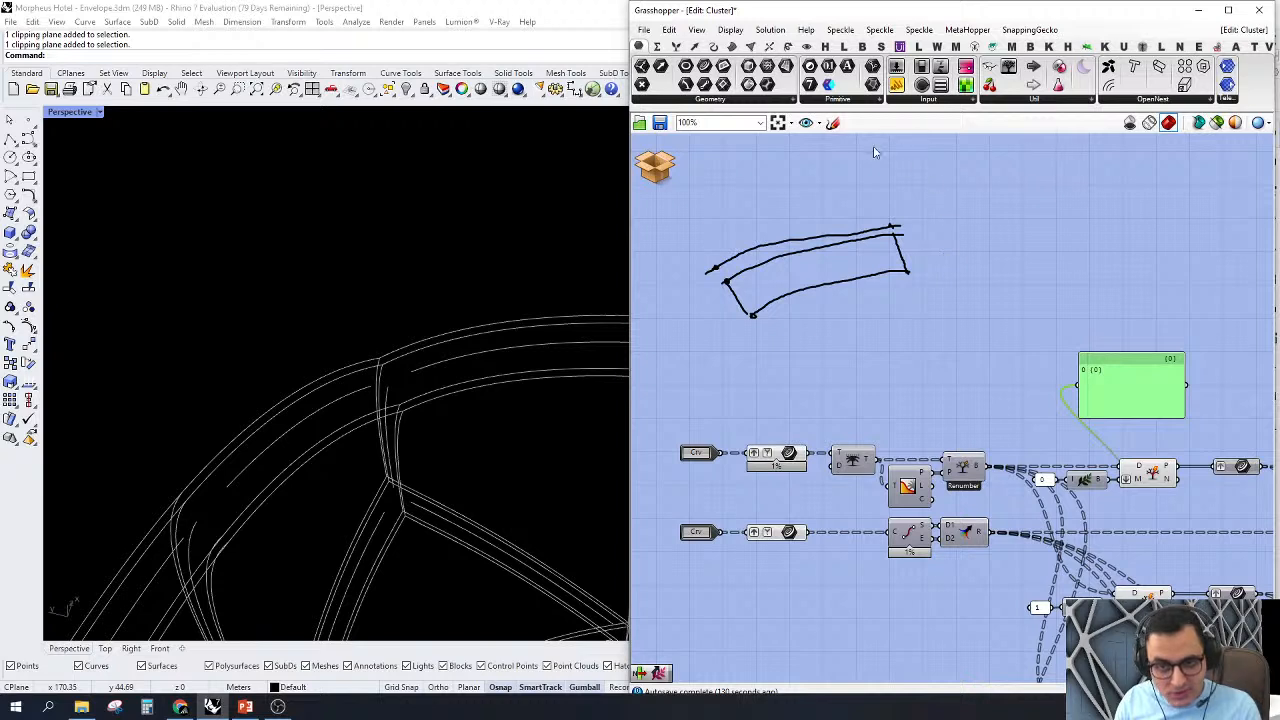
pyautogui.click(832, 122)
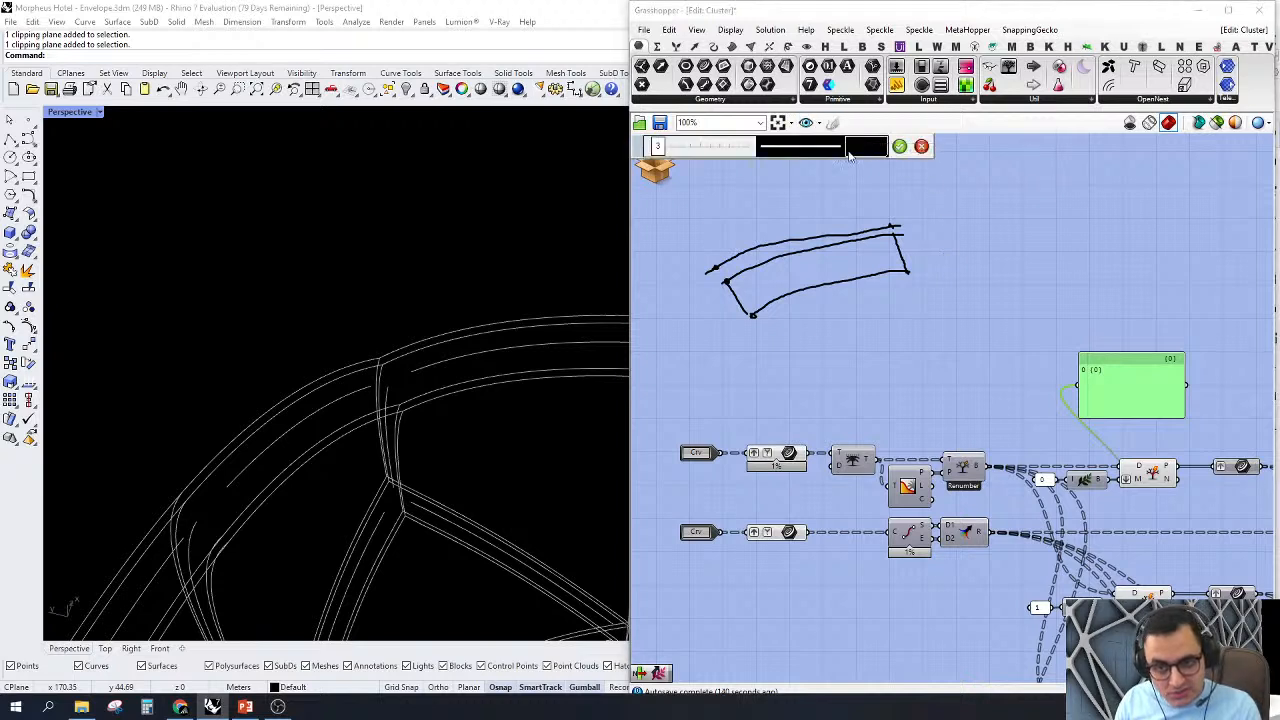
pyautogui.click(921, 147)
pyautogui.moveTo(923, 220); pyautogui.dragTo(694, 292)
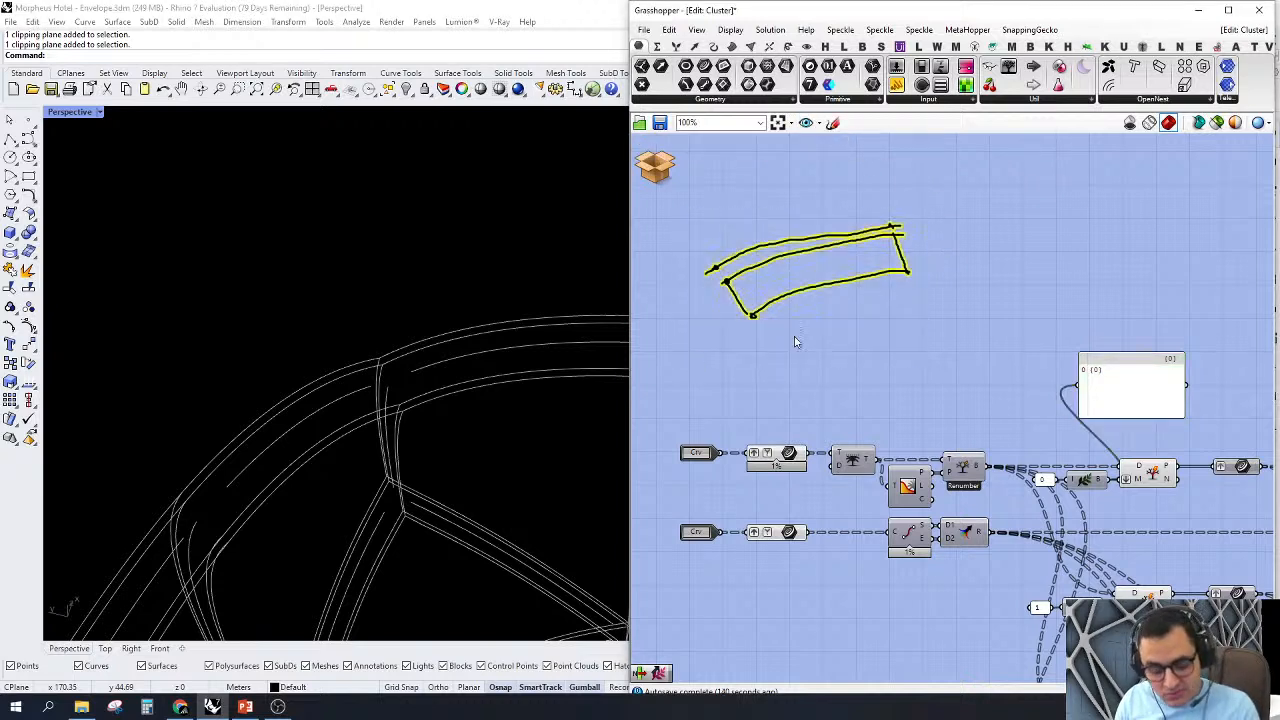
pyautogui.press('Delete')
pyautogui.moveTo(1132, 319); pyautogui.dragTo(1048, 280, button='right')
pyautogui.click(1010, 345)
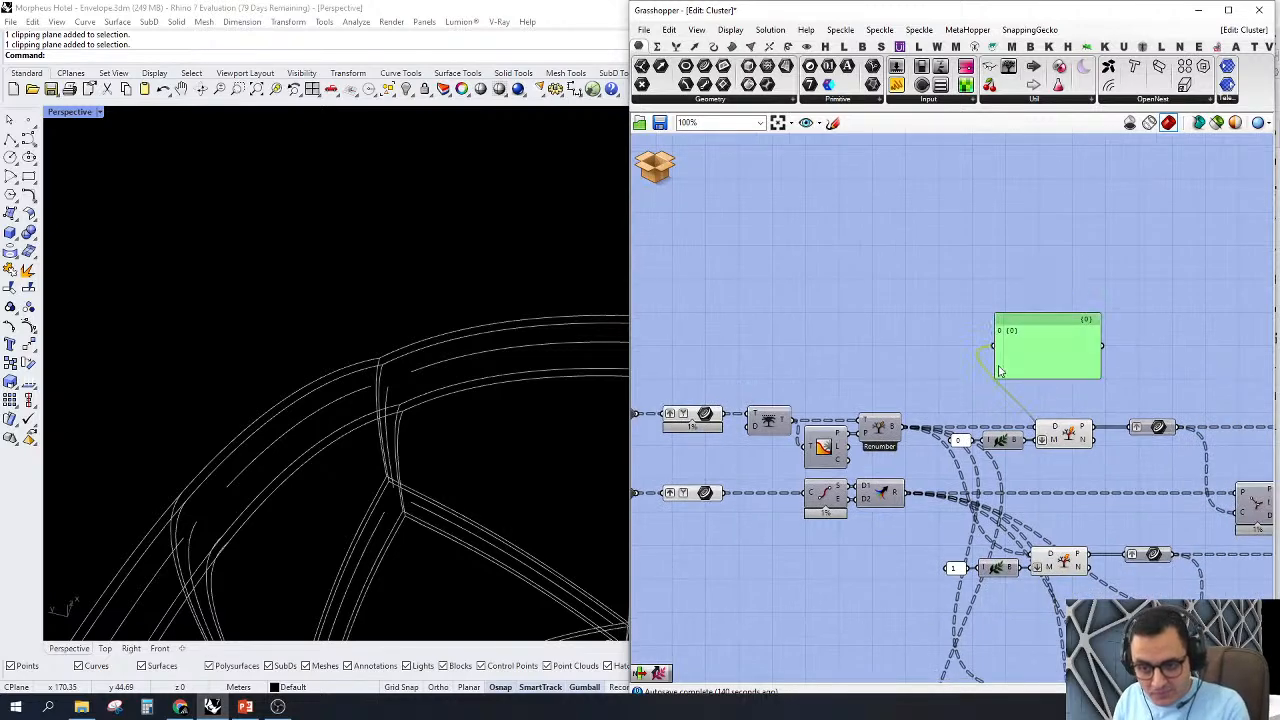
pyautogui.press('Delete')
# Step: Turn off the preview of both Crv inputs and the components that precede the Split Tree branches
pyautogui.scroll(-3, 1016, 327)
pyautogui.moveTo(969, 282); pyautogui.dragTo(964, 278, button='right')
pyautogui.moveTo(947, 296); pyautogui.dragTo(715, 451)
pyautogui.middleClick(900, 270)
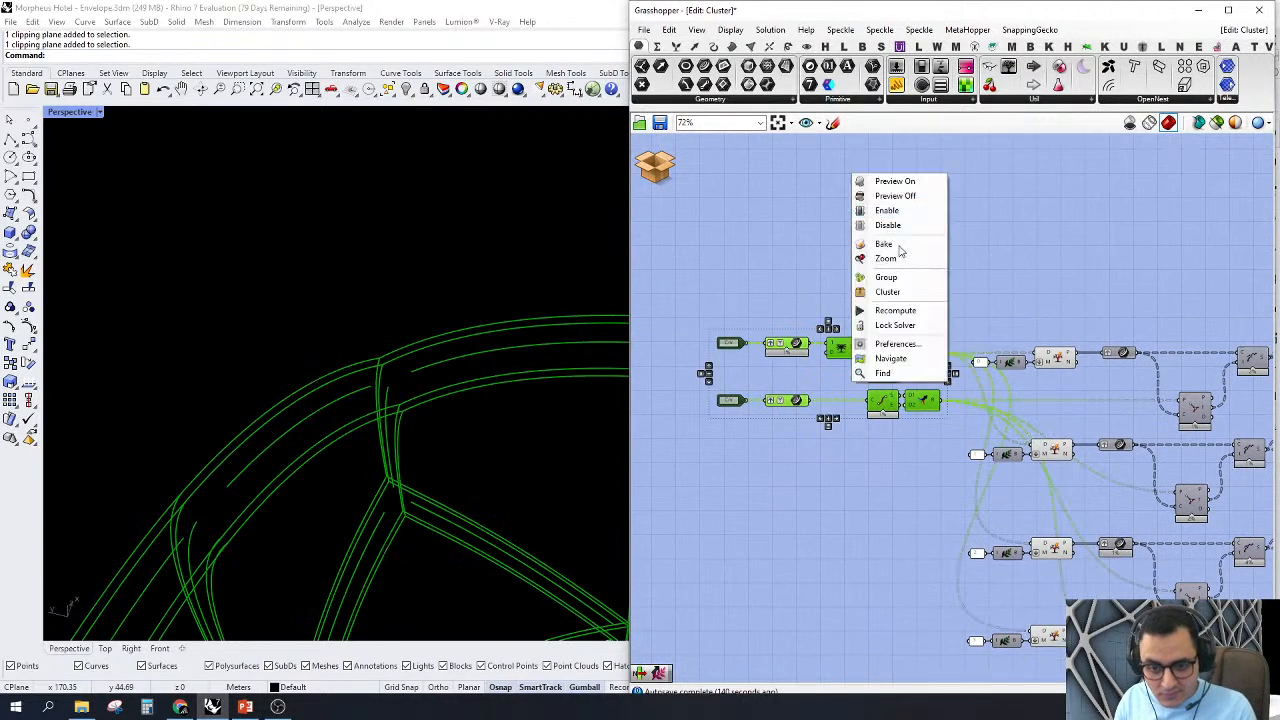
pyautogui.click(904, 200)
pyautogui.click(892, 202)
# Step: Inspect the mask input of the first Split Tree component and highlight the curves it separates
pyautogui.scroll(-2, 874, 192)
pyautogui.moveTo(1028, 330); pyautogui.dragTo(972, 302, button='right')
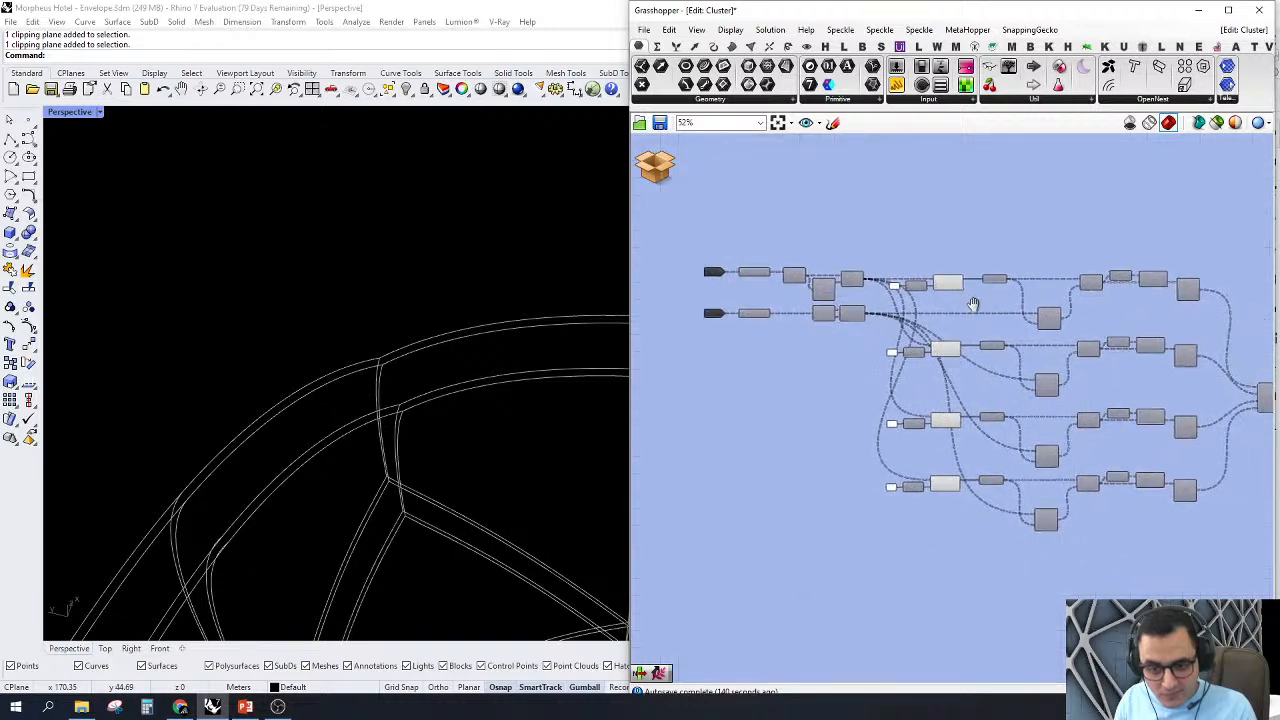
pyautogui.scroll(2, 1029, 267)
pyautogui.scroll(1, 859, 341)
pyautogui.moveTo(859, 345); pyautogui.dragTo(1022, 338, button='right')
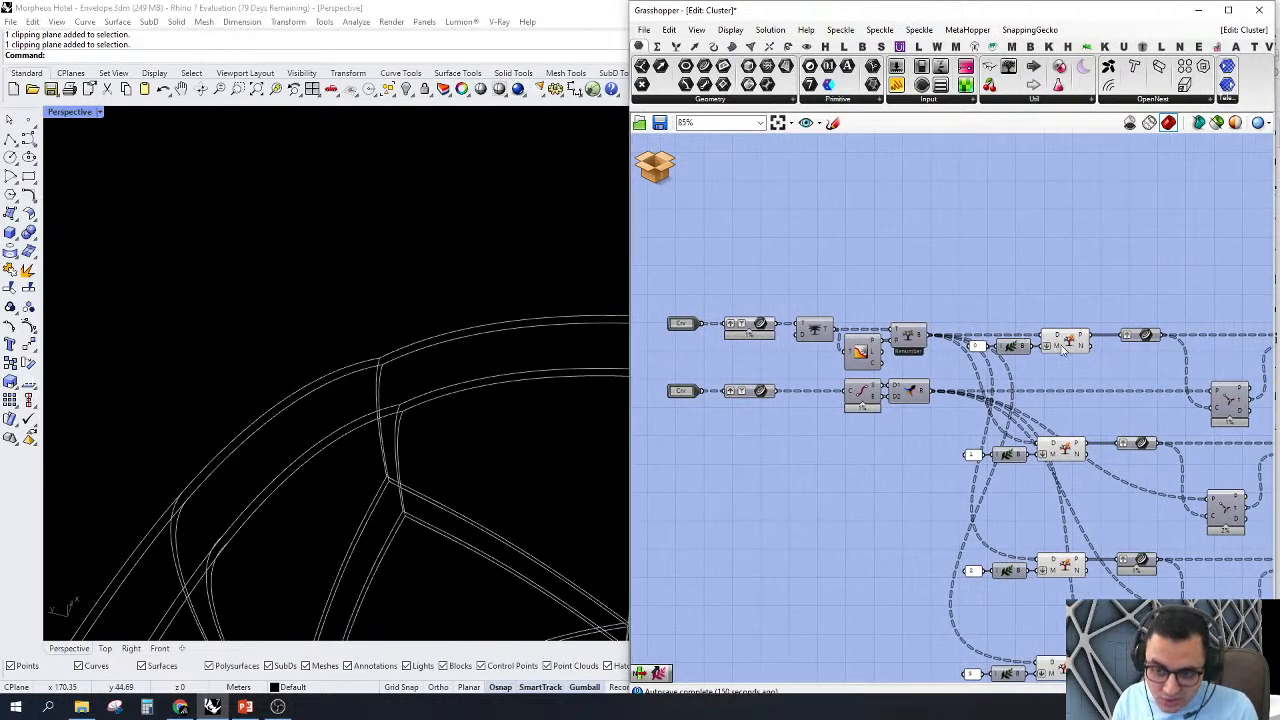
pyautogui.moveTo(1063, 350)
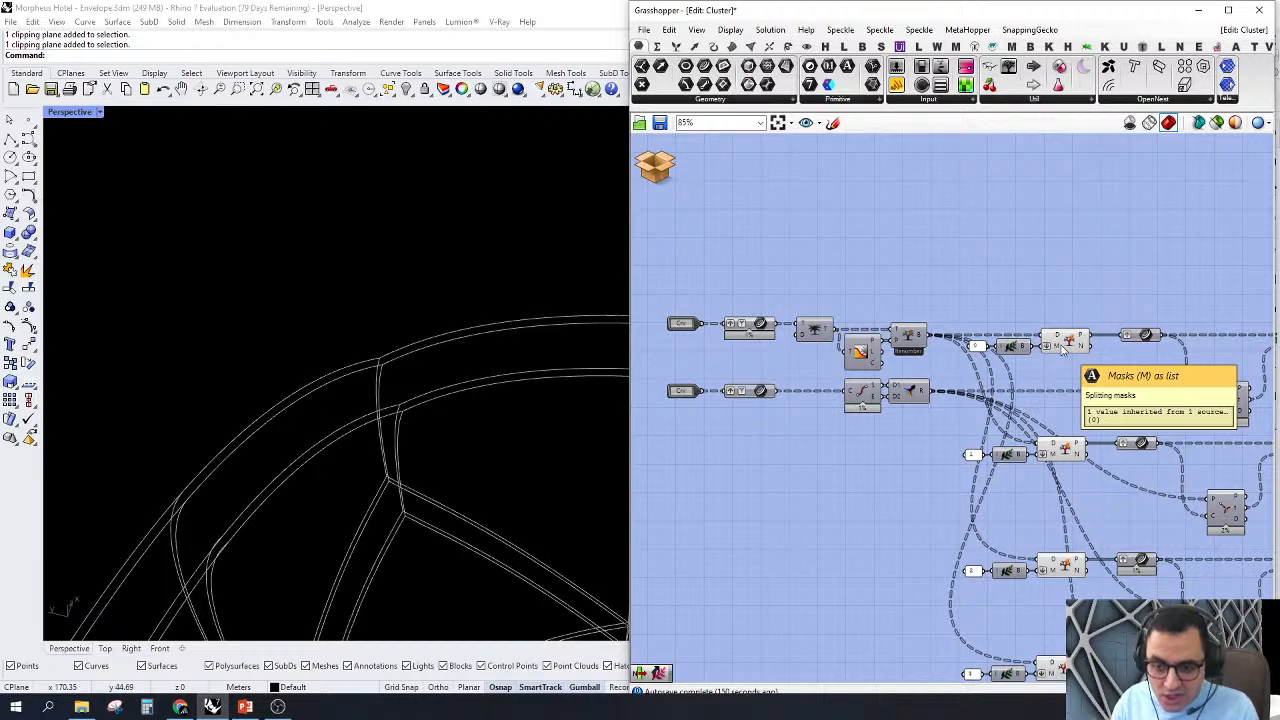
pyautogui.moveTo(1065, 348); pyautogui.dragTo(992, 320, button='right')
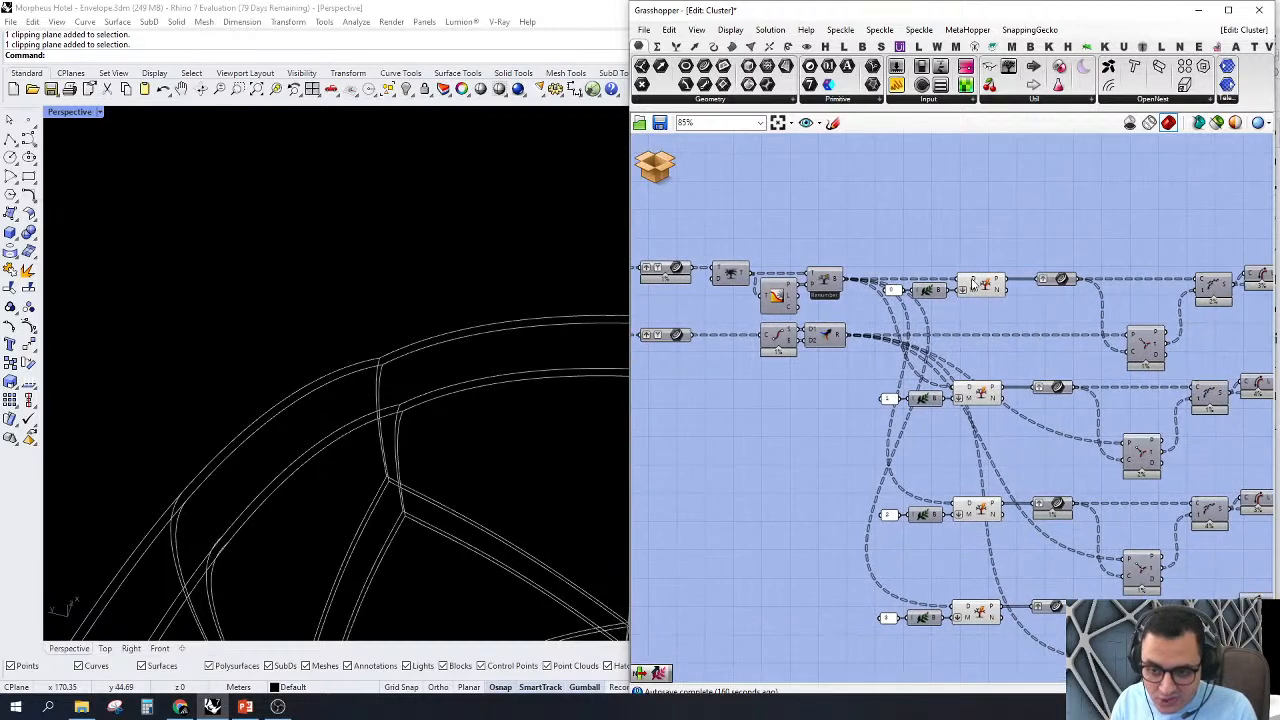
pyautogui.click(993, 288)
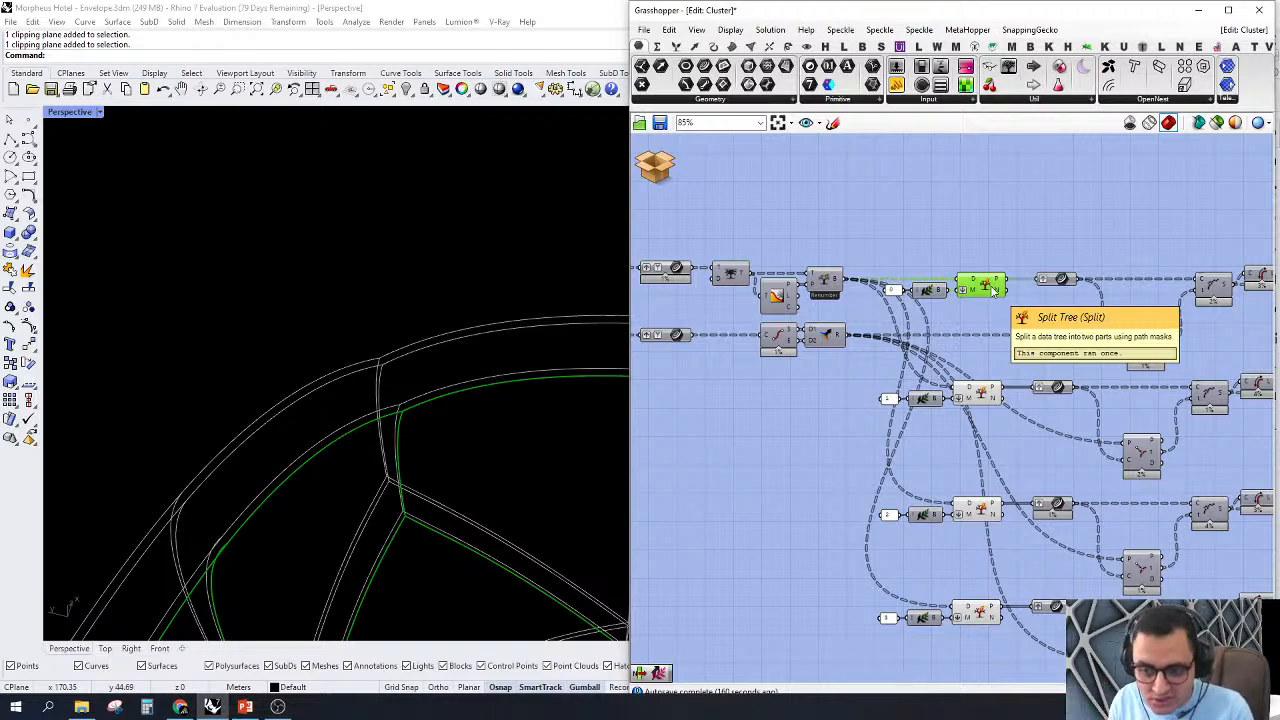
# Step: Turn the preview of the lower curve parameter back on and highlight its centre curves in the viewport
pyautogui.moveTo(1066, 318)
pyautogui.mouseDown(button='right')
pyautogui.moveTo(968, 306)
pyautogui.moveTo(1045, 330)
pyautogui.mouseUp(button='right')
pyautogui.moveTo(809, 385); pyautogui.dragTo(944, 400, button='right')
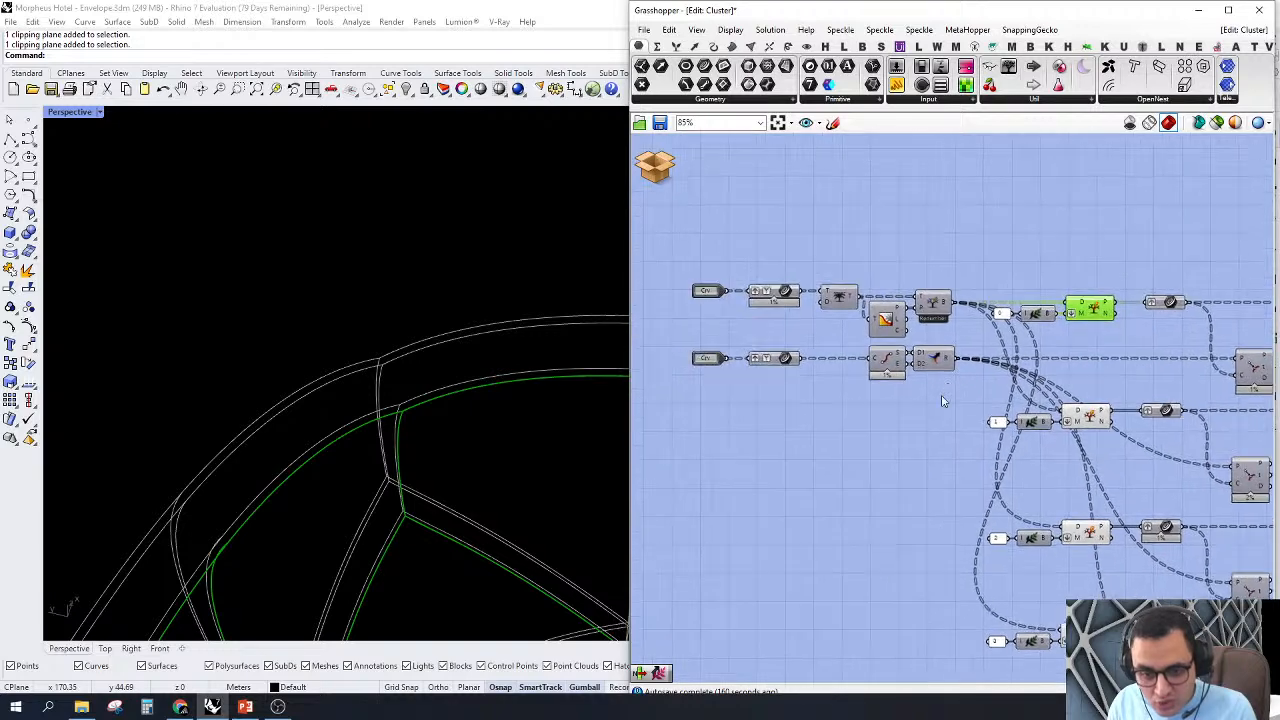
pyautogui.rightClick(777, 364)
pyautogui.click(797, 335)
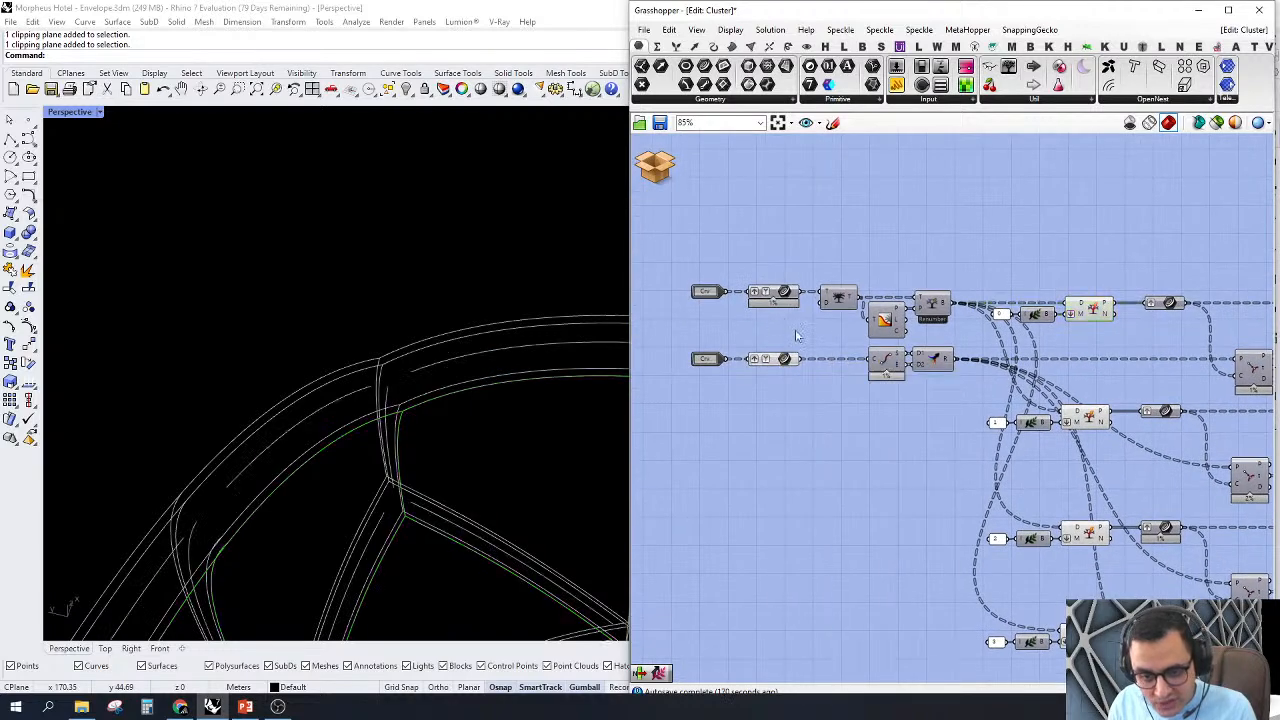
pyautogui.scroll(3, 840, 358)
pyautogui.click(740, 358)
pyautogui.scroll(2, 280, 432)
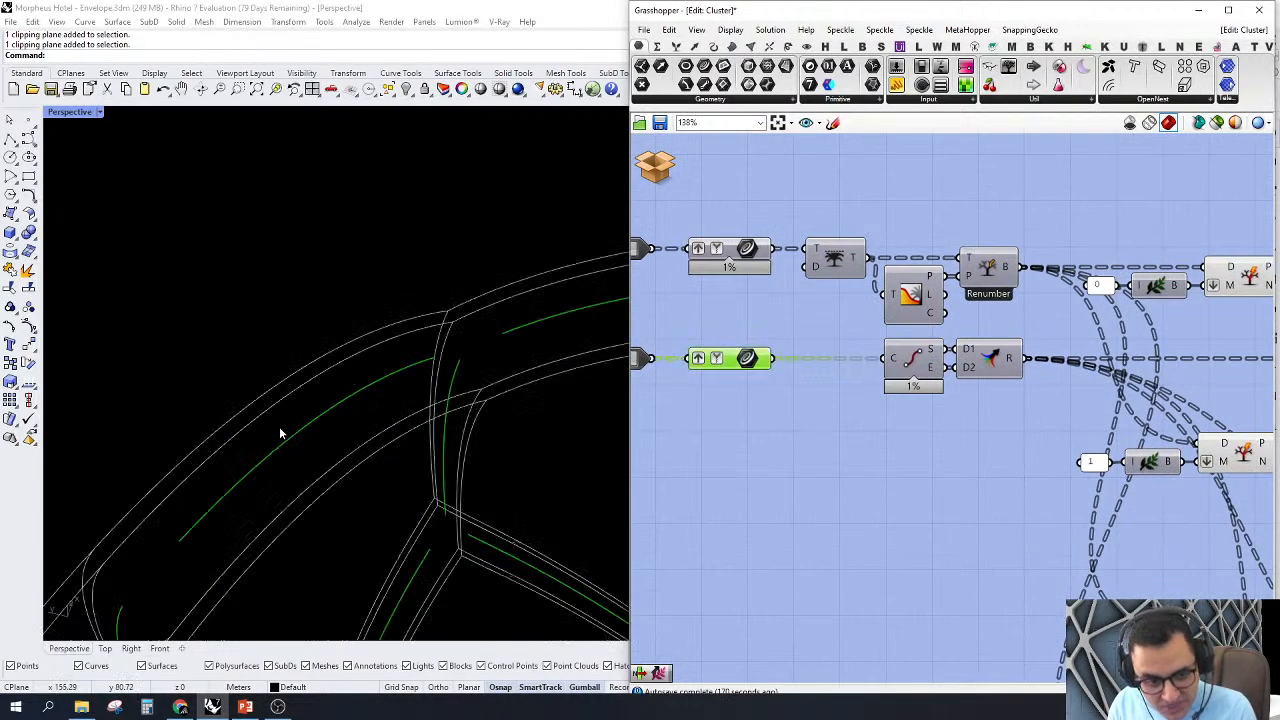
pyautogui.scroll(2, 280, 432)
# Step: Turn on the preview of the End Points component and examine its points on the lower parameter's curves
pyautogui.click(917, 359)
pyautogui.rightClick(915, 358)
pyautogui.click(930, 385)
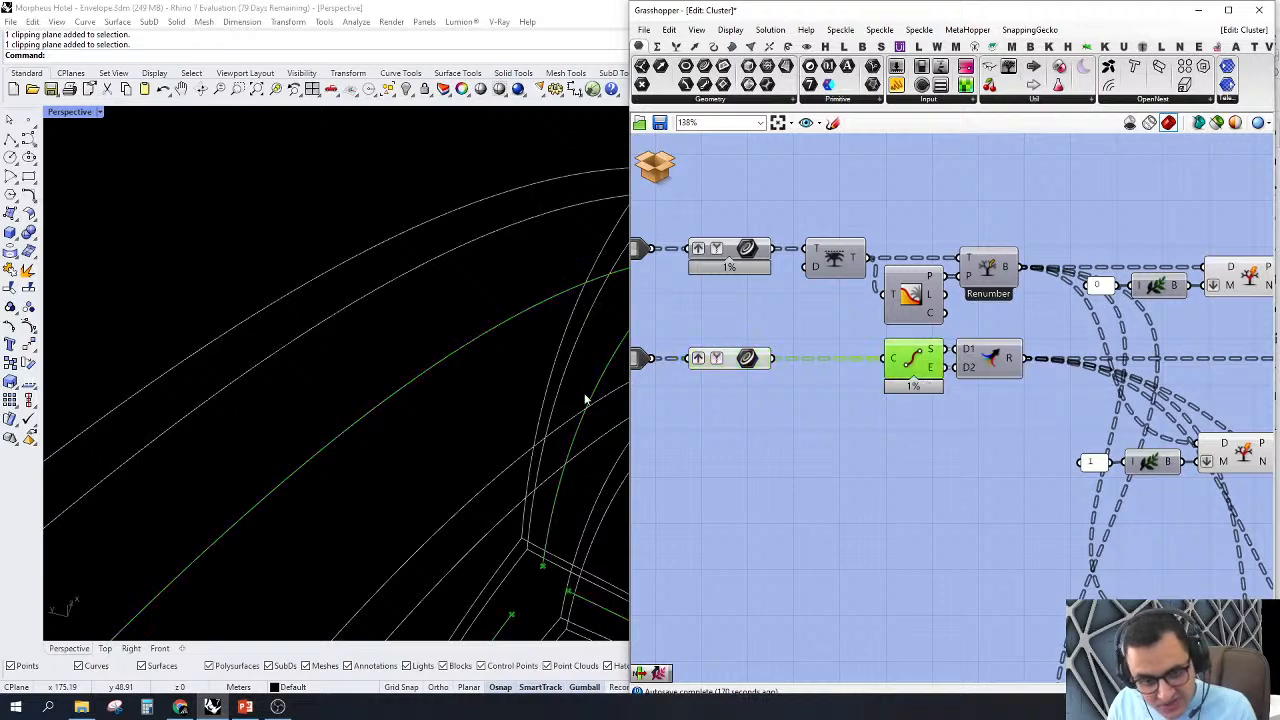
pyautogui.scroll(-4, 480, 388)
pyautogui.moveTo(410, 370); pyautogui.dragTo(313, 347, button='right')
pyautogui.scroll(-3, 312, 347)
pyautogui.scroll(4, 316, 380)
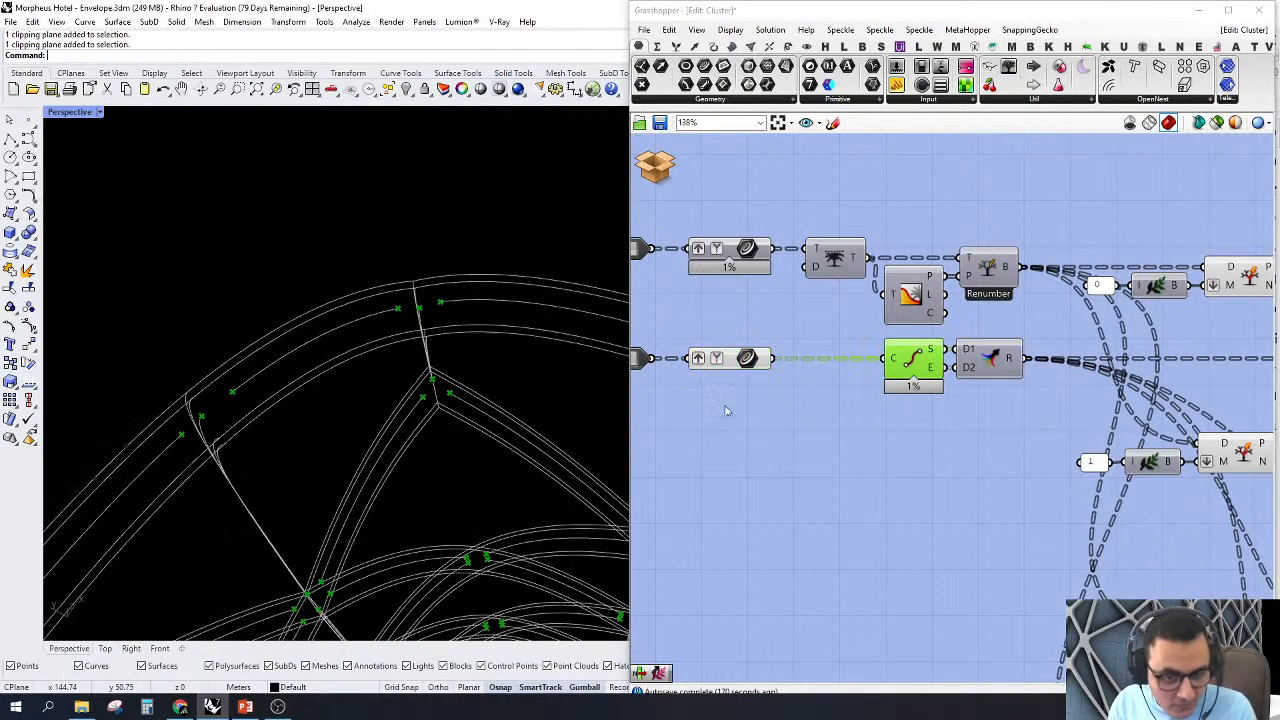
# Step: Turn on the preview of the first Curve Closest Point component and highlight the first branch's curve parameter that feeds it
pyautogui.scroll(2, 873, 355)
pyautogui.scroll(-3, 873, 355)
pyautogui.moveTo(1046, 389); pyautogui.dragTo(826, 392, button='right')
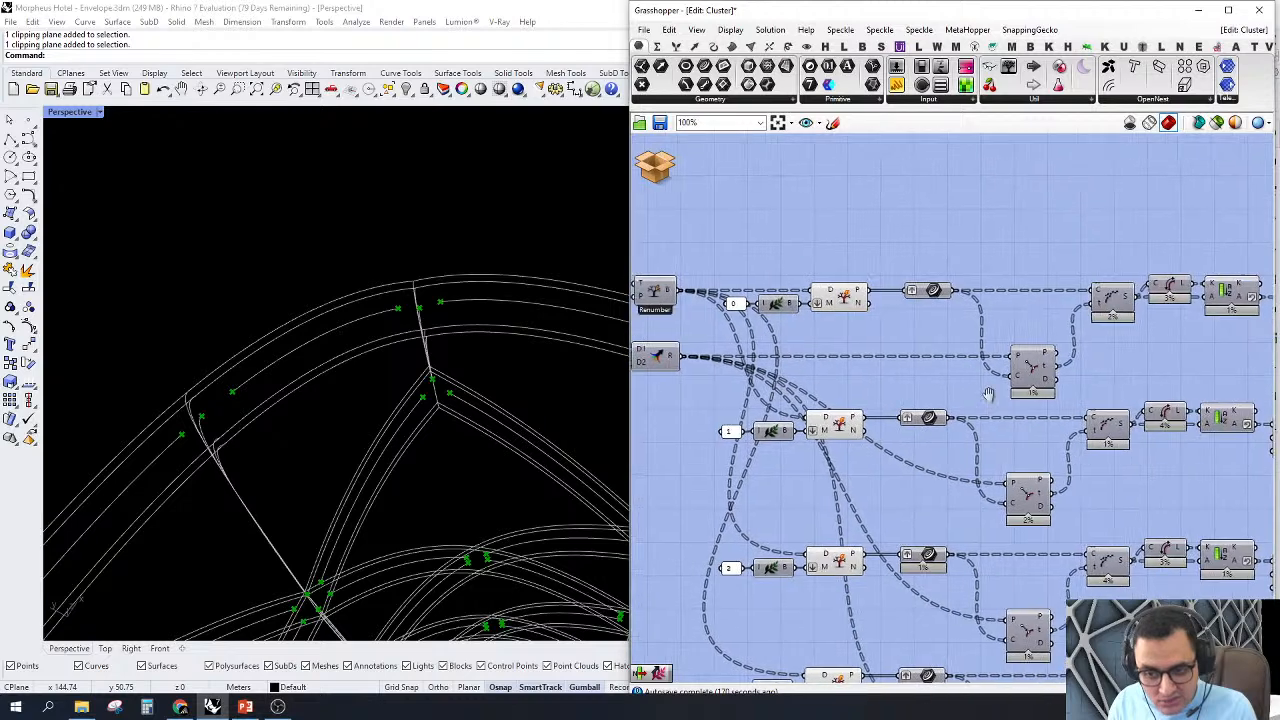
pyautogui.scroll(1, 1074, 381)
pyautogui.rightClick(1070, 383)
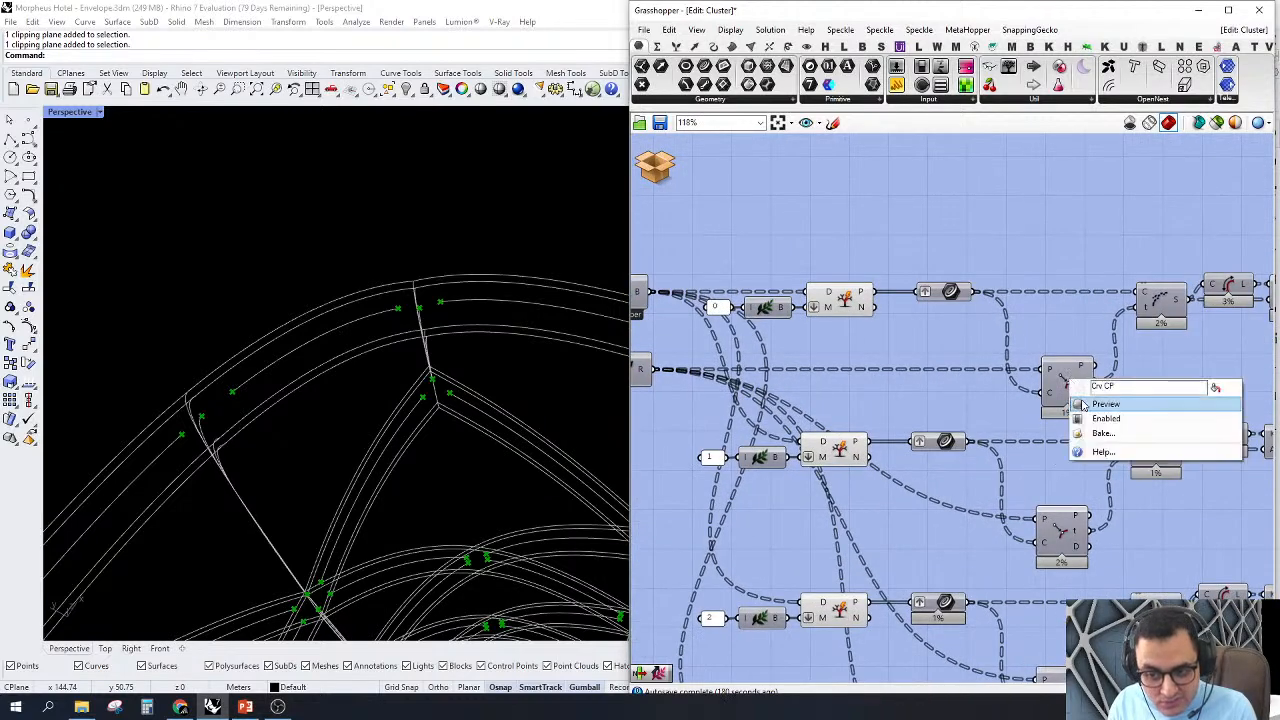
pyautogui.click(1084, 404)
pyautogui.doubleClick(1065, 382)
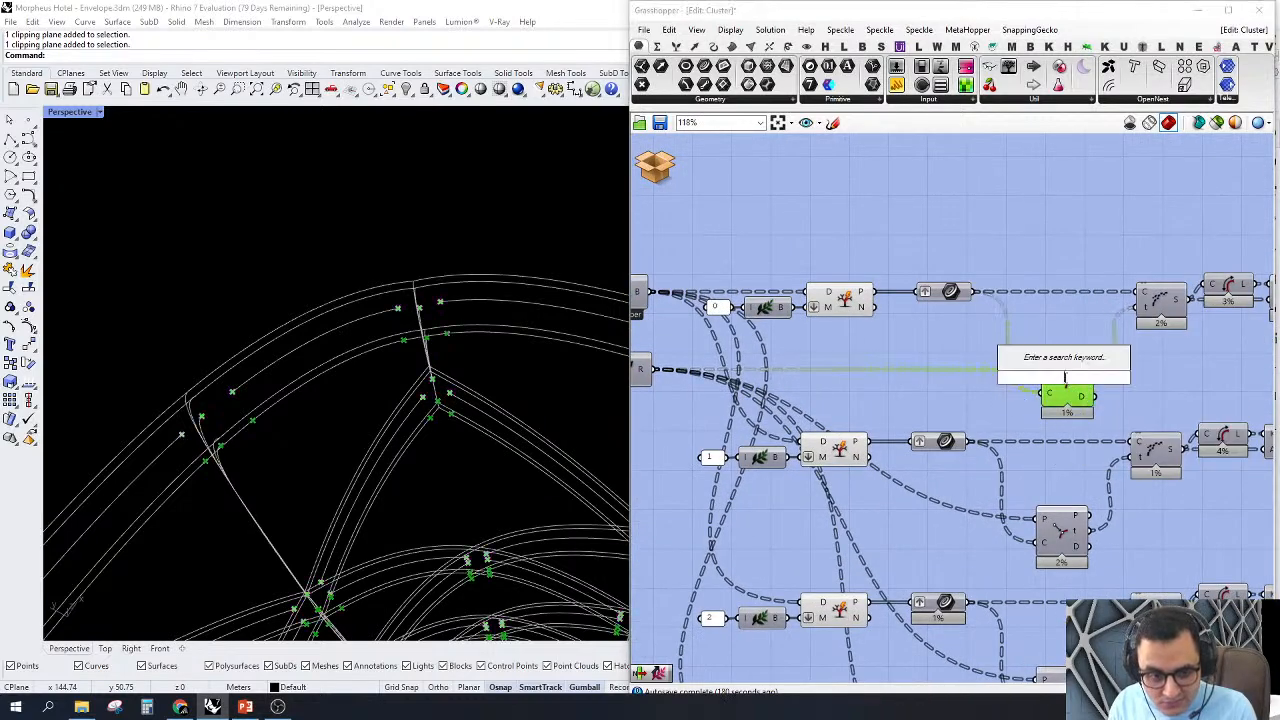
pyautogui.press('Escape')
pyautogui.click(994, 322)
pyautogui.click(951, 291)
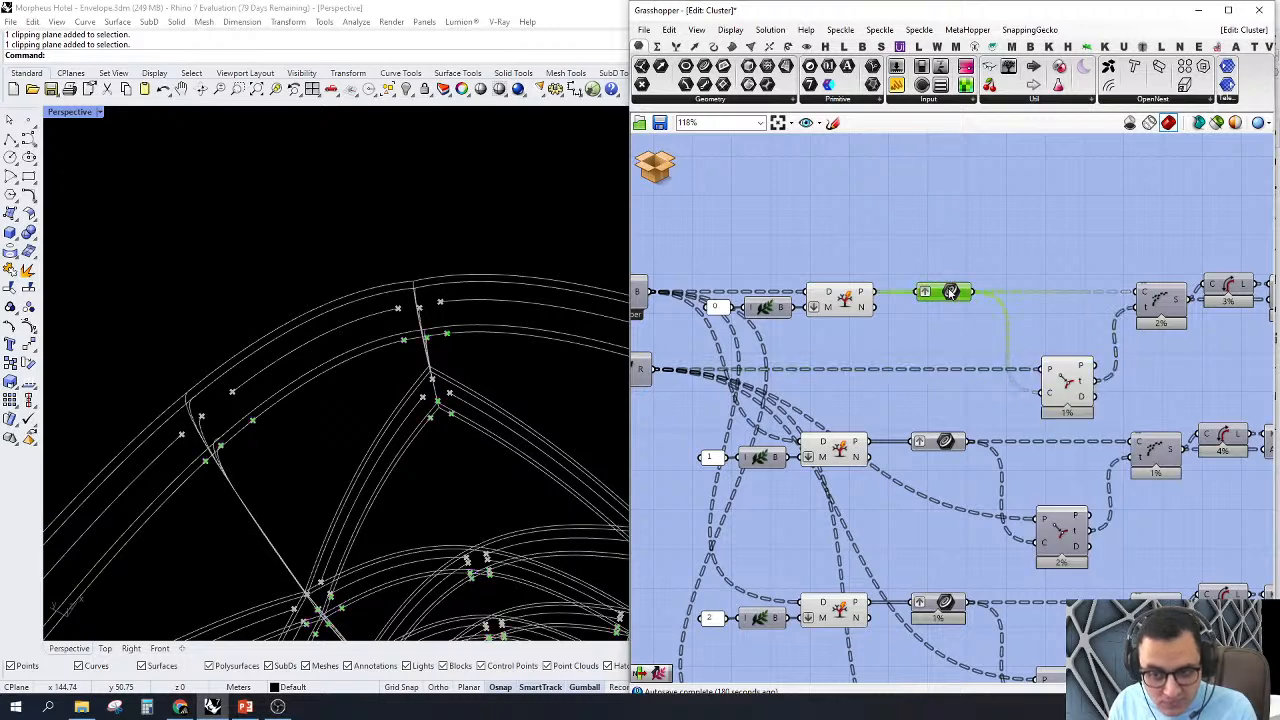
pyautogui.rightClick(949, 291)
pyautogui.click(983, 253)
# Step: Turn off the preview of the End Points component and the other components ahead of the first Split Tree
pyautogui.scroll(-4, 1100, 297)
pyautogui.moveTo(1101, 498); pyautogui.dragTo(1073, 441, button='right')
pyautogui.moveTo(1003, 547); pyautogui.dragTo(733, 271)
pyautogui.rightClick(777, 210)
pyautogui.click(794, 213)
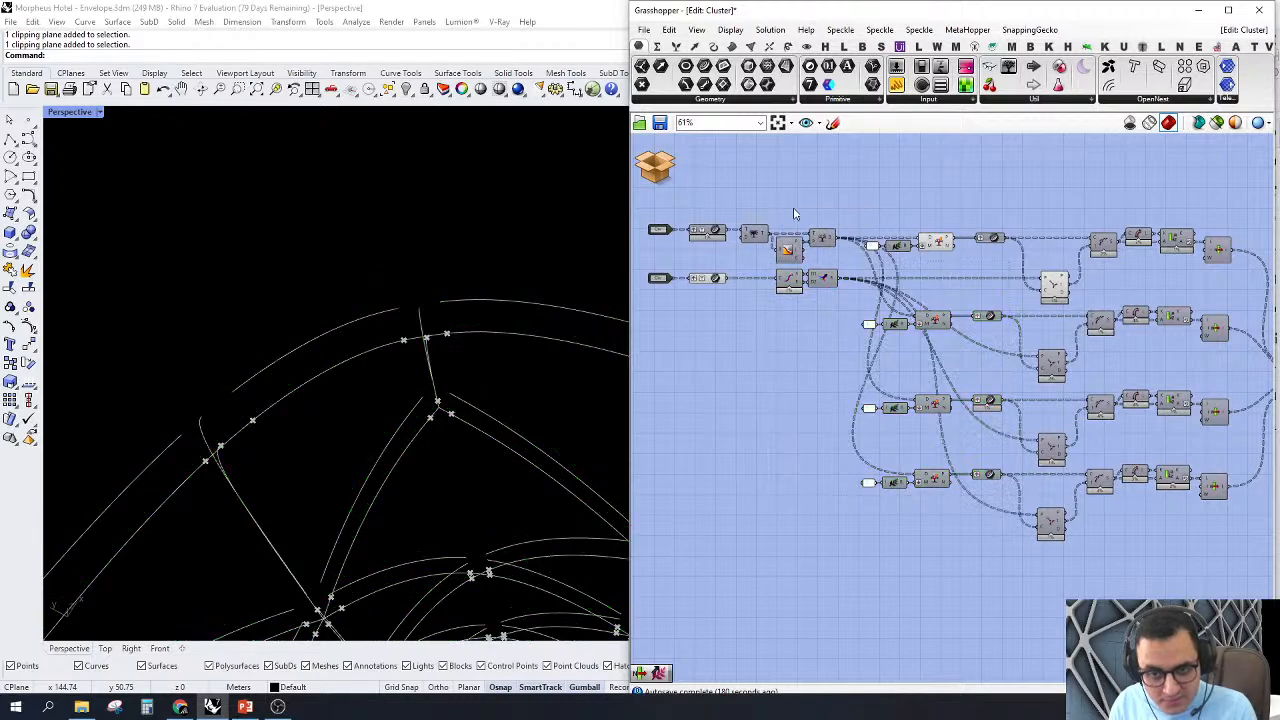
pyautogui.moveTo(825, 211); pyautogui.dragTo(856, 210, button='right')
# Step: Turn on the preview of the first branch's Shatter component and highlight the curve segments it produces
pyautogui.moveTo(552, 335); pyautogui.dragTo(654, 311, button='right')
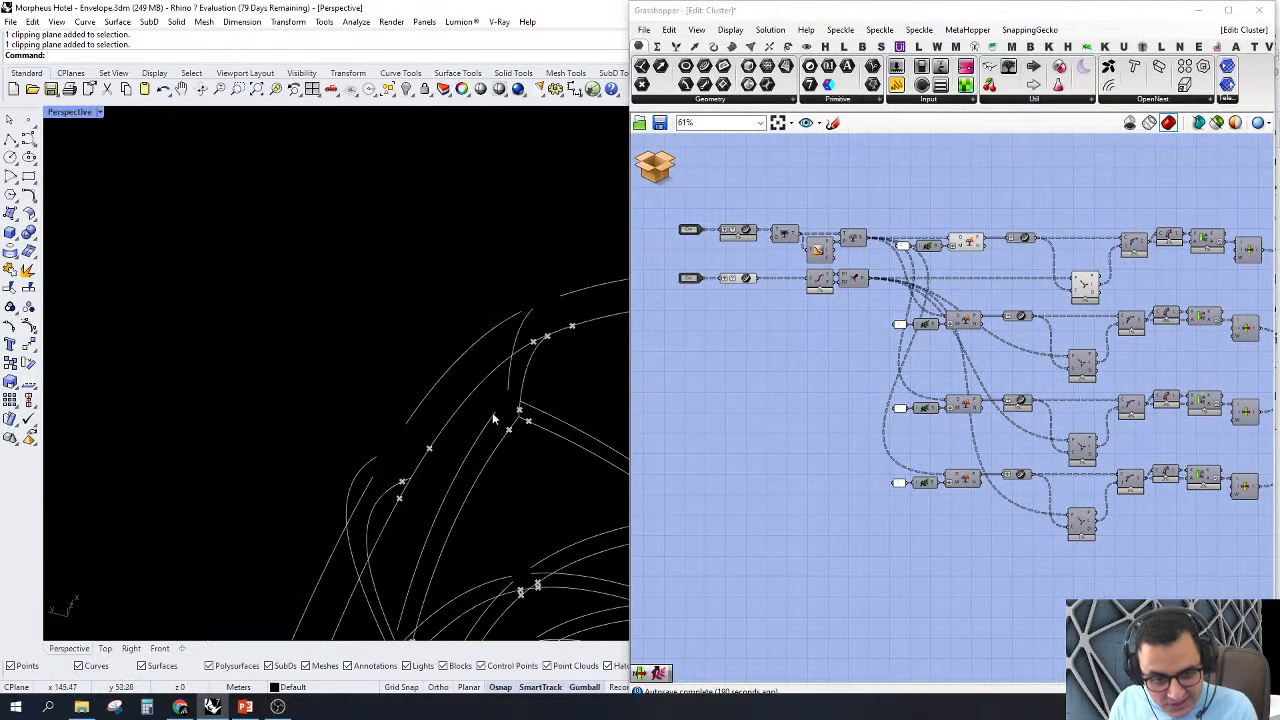
pyautogui.scroll(4, 493, 418)
pyautogui.moveTo(1123, 234); pyautogui.dragTo(1095, 243, button='right')
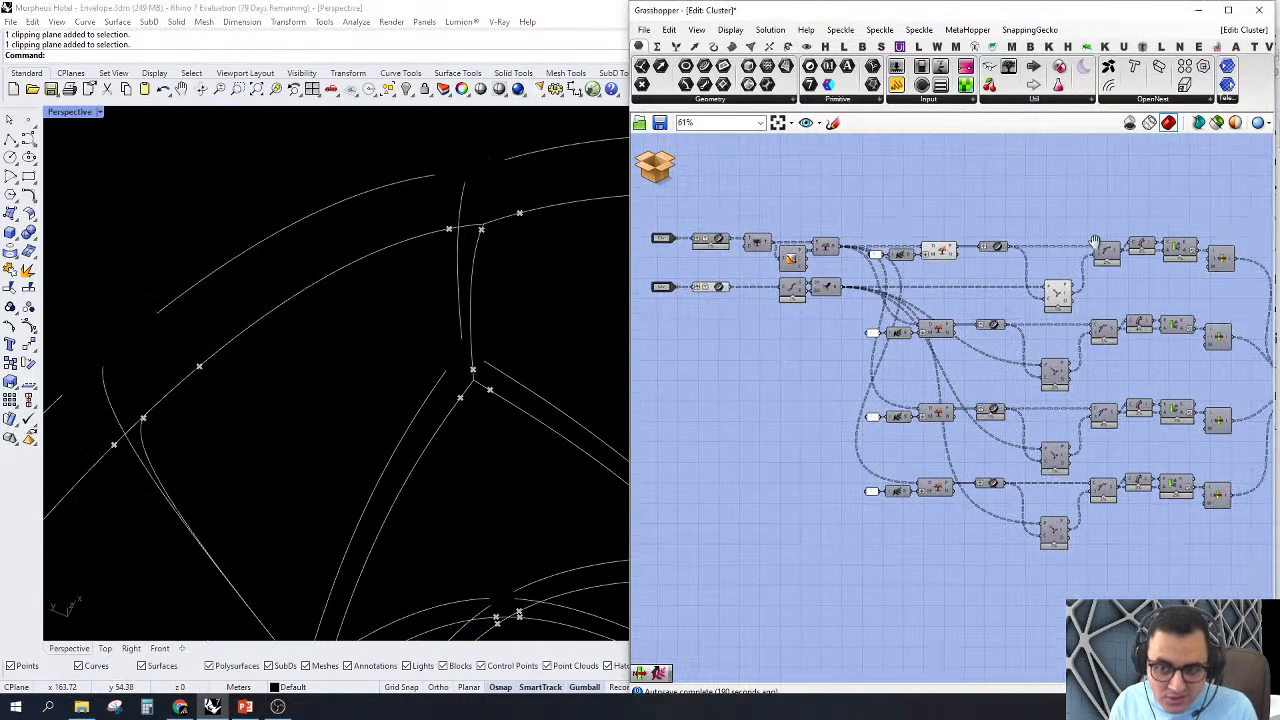
pyautogui.scroll(3, 1095, 243)
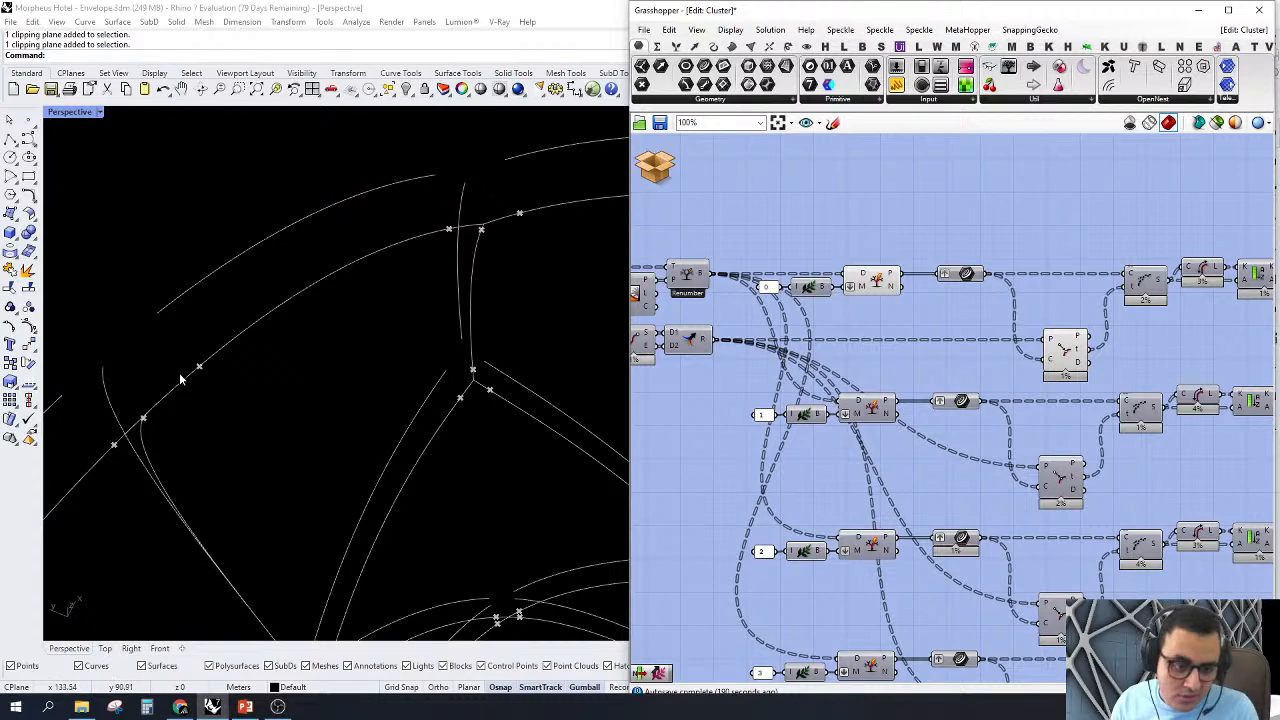
pyautogui.moveTo(1219, 269); pyautogui.dragTo(1090, 332, button='right')
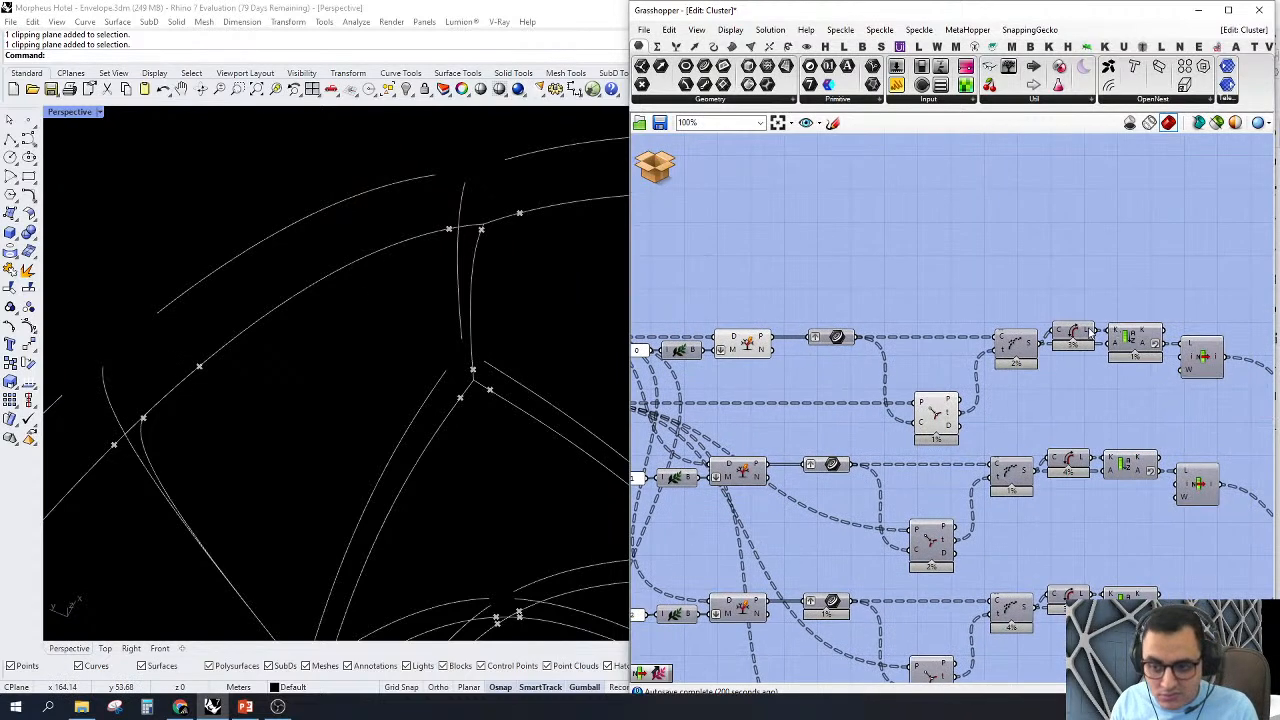
pyautogui.rightClick(1010, 344)
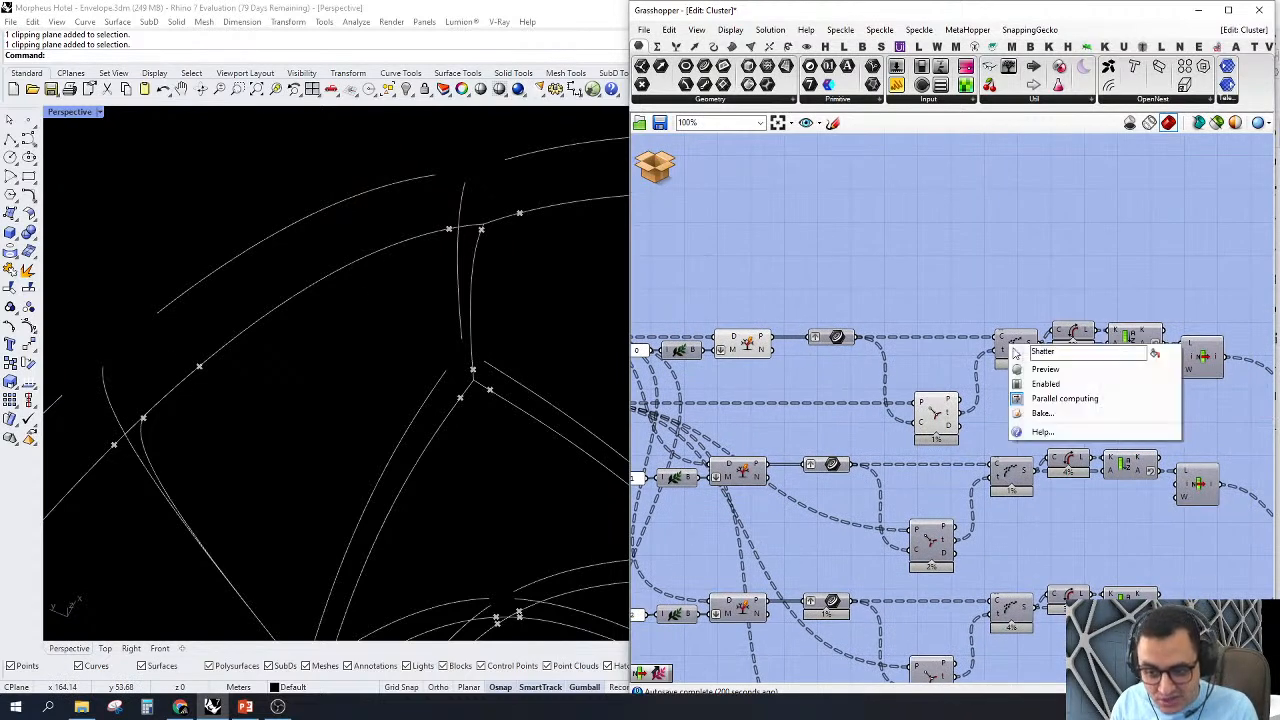
pyautogui.click(1026, 367)
pyautogui.click(1024, 342)
pyautogui.moveTo(1030, 347)
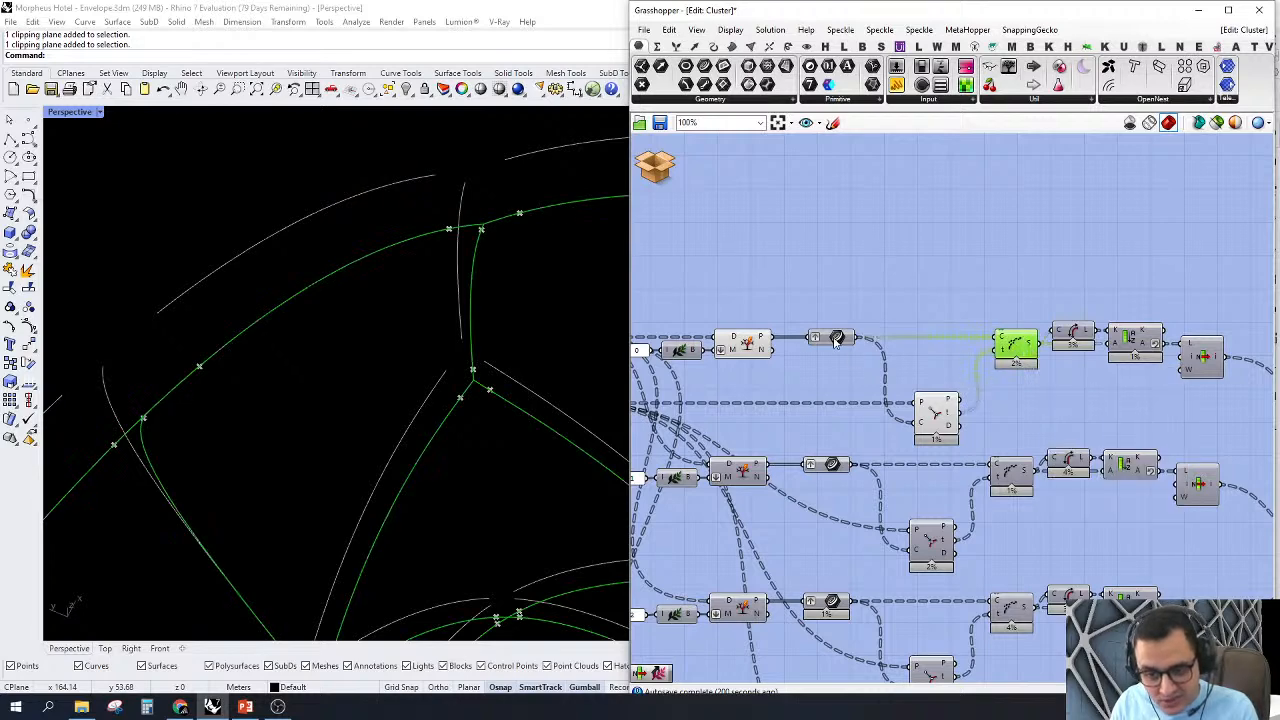
pyautogui.moveTo(837, 340)
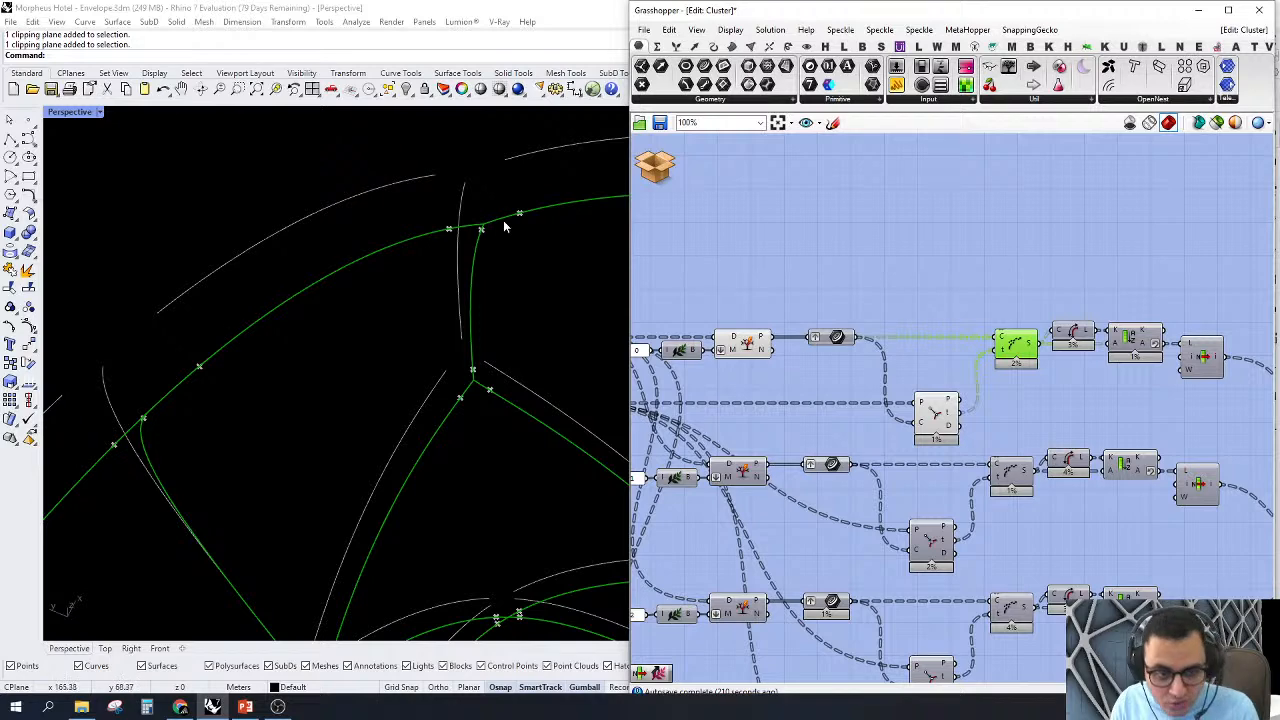
# Step: Follow the first branch through its Length and Sort List components and turn on the preview of its List Item
pyautogui.scroll(5, 1031, 378)
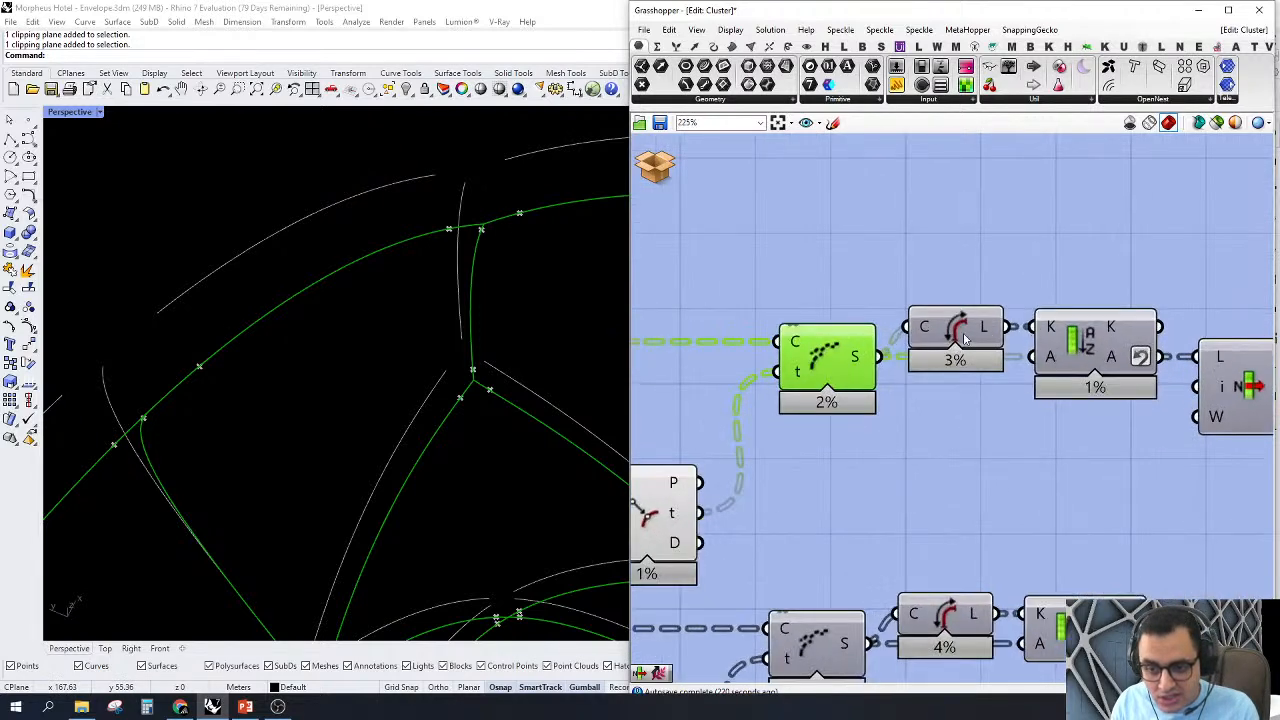
pyautogui.scroll(-3, 962, 340)
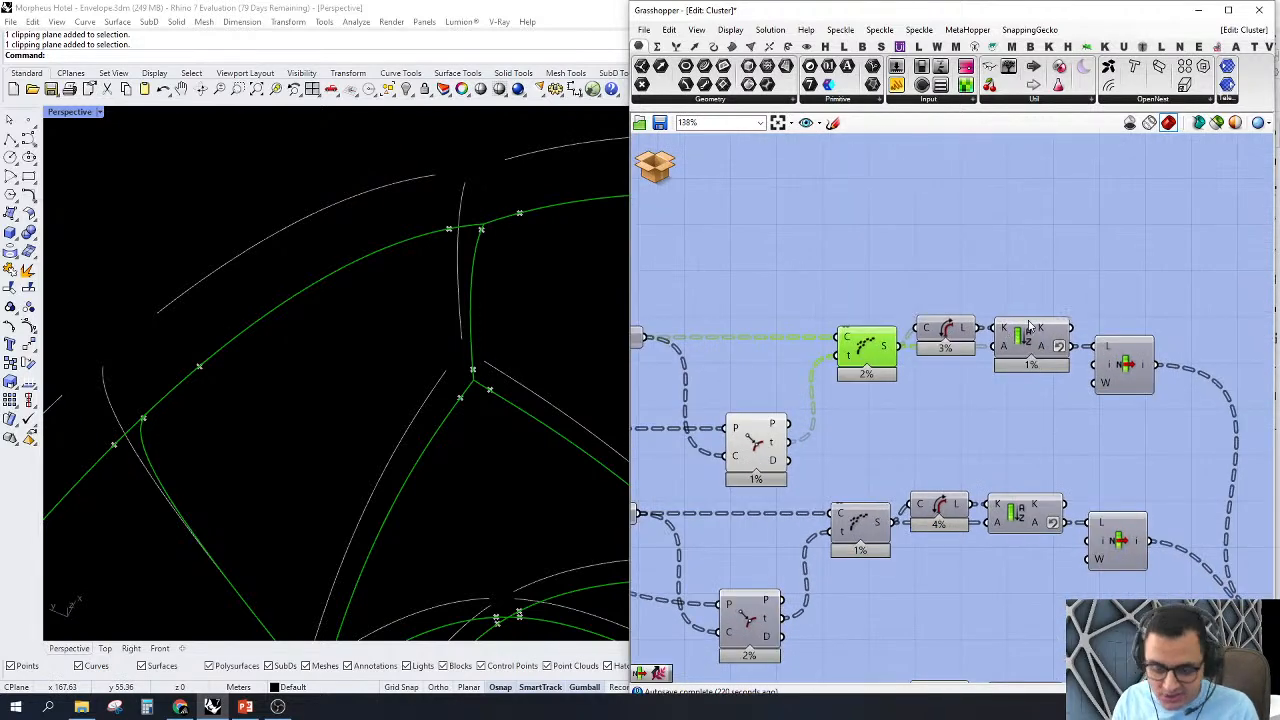
pyautogui.click(1131, 378)
pyautogui.rightClick(1112, 362)
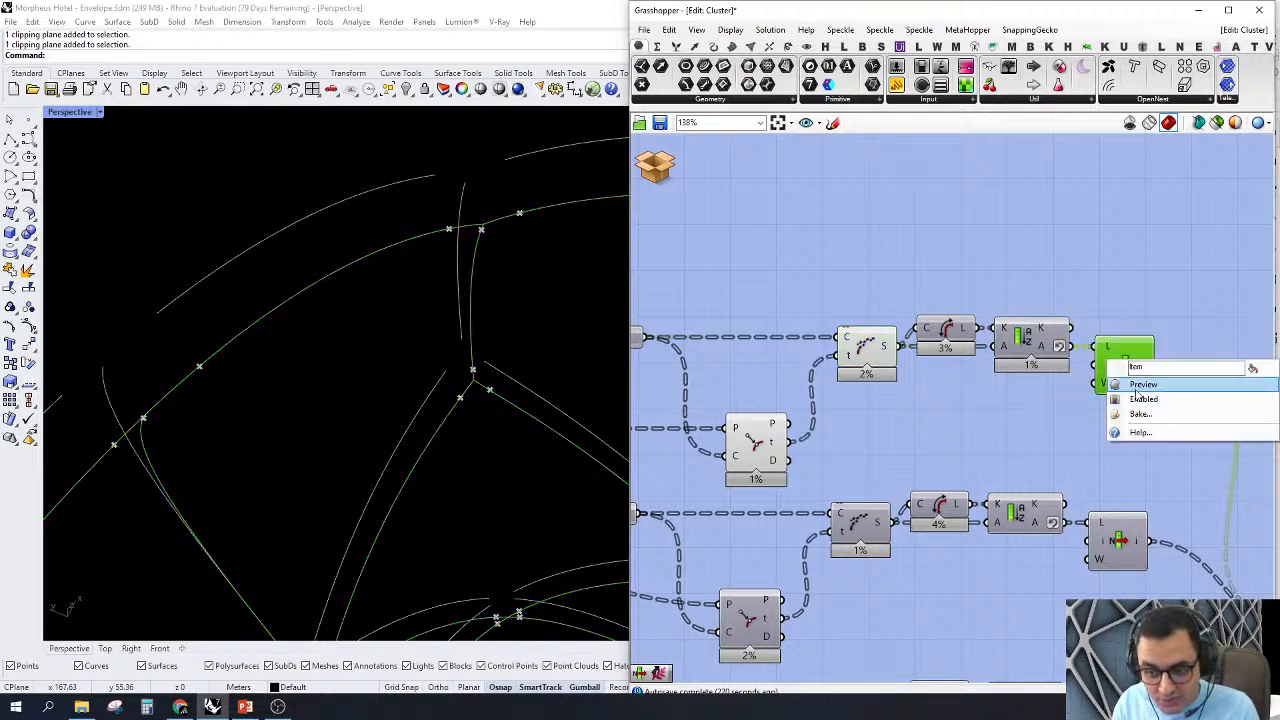
pyautogui.click(1136, 387)
# Step: Turn off the preview of the first branch's Split Tree, Curve Closest Point and Shatter components
pyautogui.moveTo(1029, 275); pyautogui.dragTo(1087, 301, button='right')
pyautogui.scroll(-2, 1085, 305)
pyautogui.moveTo(983, 295); pyautogui.dragTo(600, 455)
pyautogui.rightClick(965, 261)
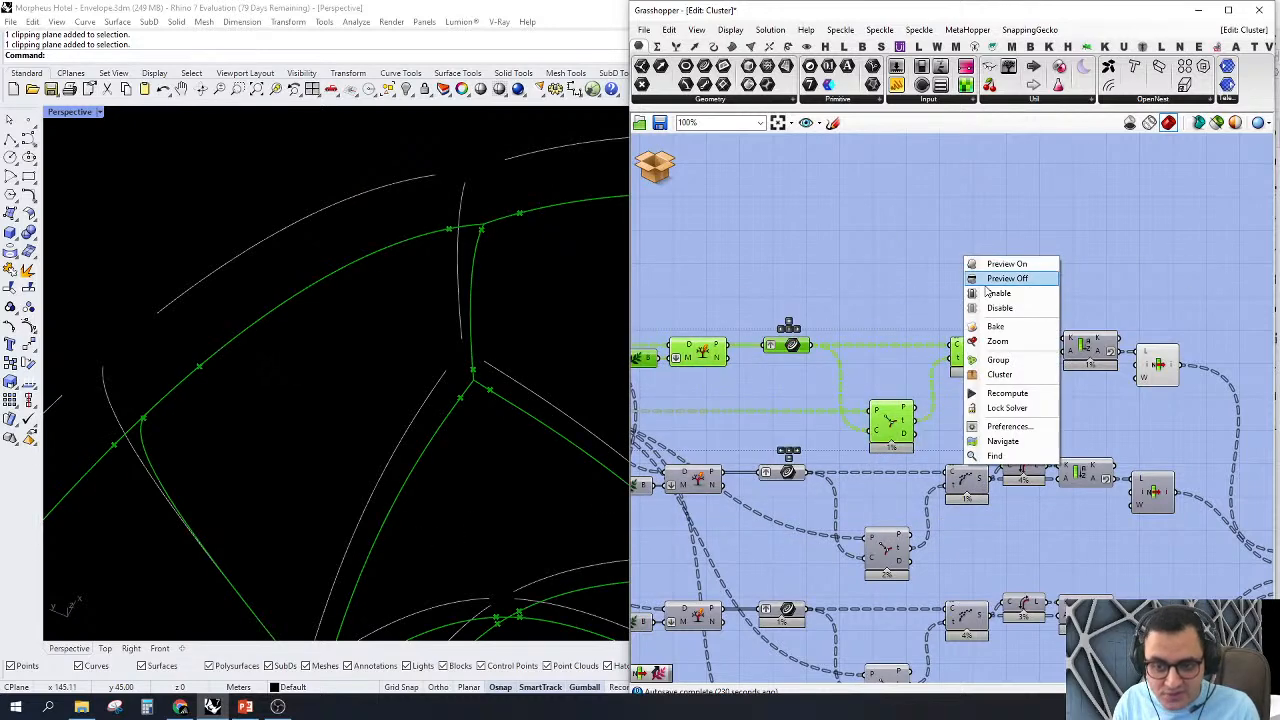
pyautogui.click(988, 280)
pyautogui.click(988, 248)
pyautogui.scroll(-3, 1025, 254)
pyautogui.moveTo(1028, 258); pyautogui.dragTo(965, 269, button='right')
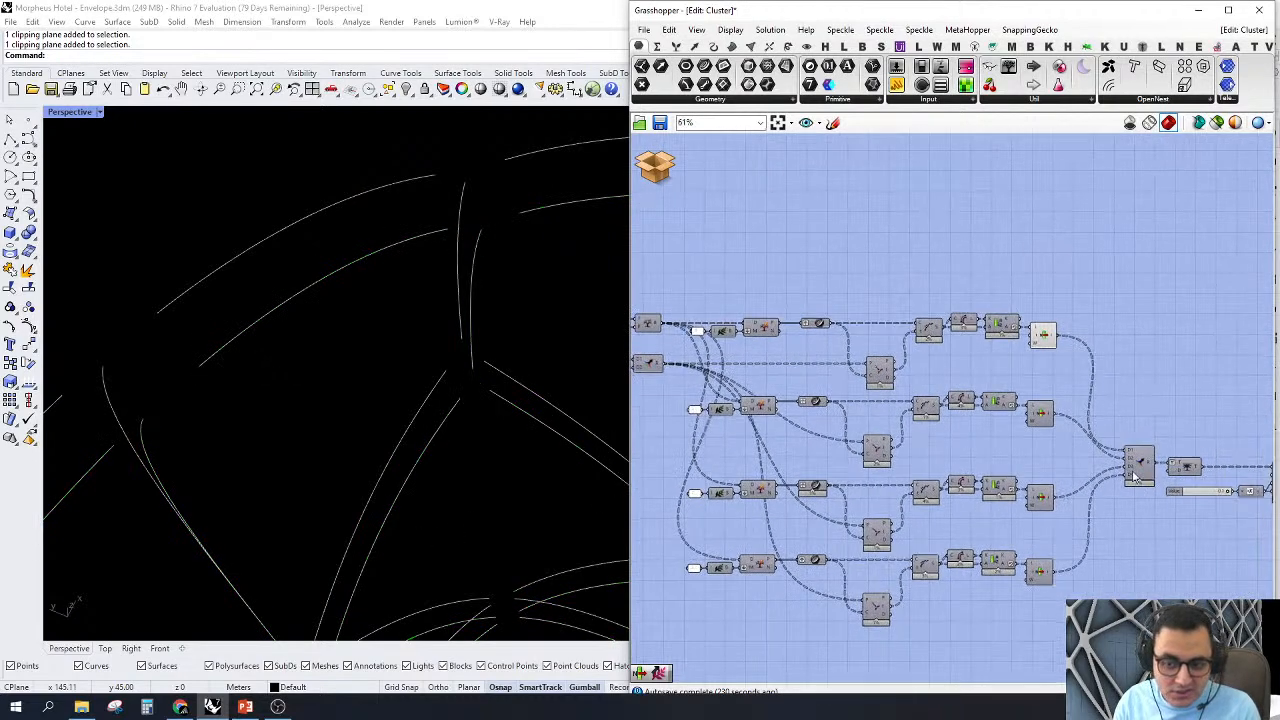
# Step: Turn on the preview of the second branch's List Item component
pyautogui.scroll(3, 1008, 455)
pyautogui.moveTo(1008, 455); pyautogui.dragTo(908, 382, button='right')
pyautogui.scroll(-4, 908, 382)
pyautogui.moveTo(1011, 408); pyautogui.dragTo(1058, 438, button='right')
pyautogui.scroll(-1, 1098, 422)
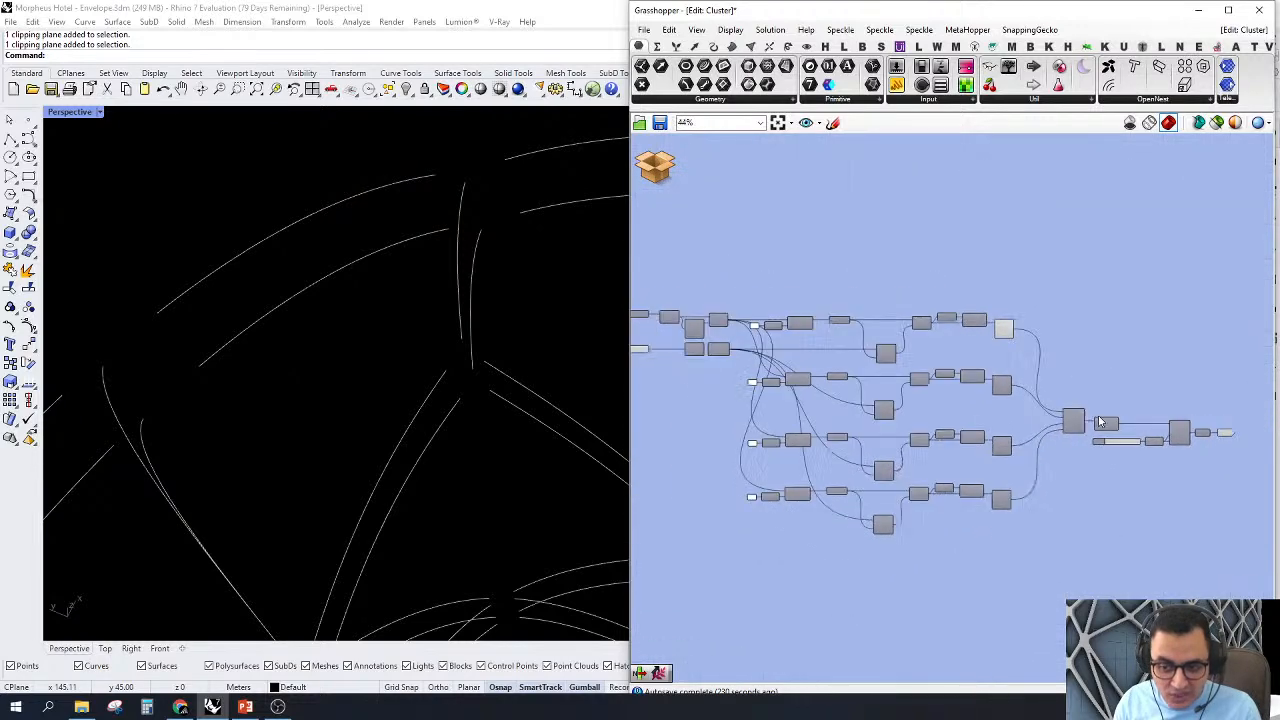
pyautogui.moveTo(985, 392); pyautogui.dragTo(1102, 377, button='right')
pyautogui.scroll(3, 1101, 376)
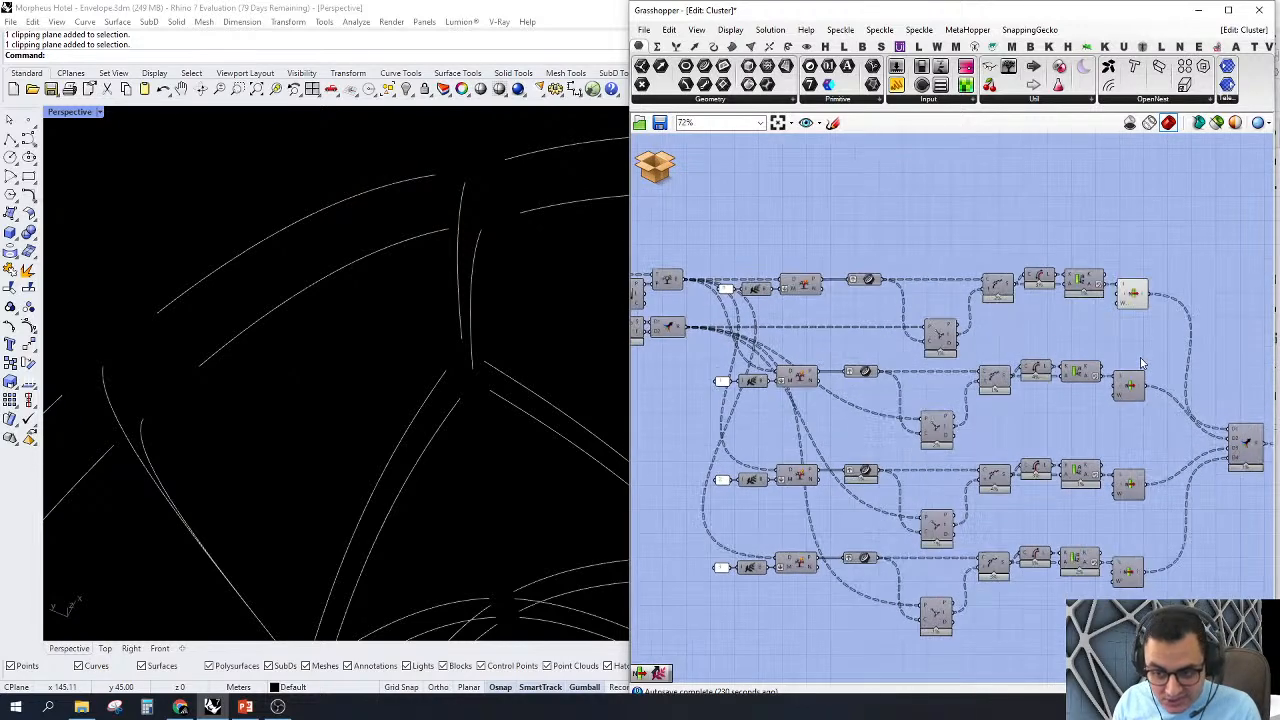
pyautogui.click(1128, 386)
pyautogui.rightClick(1130, 356)
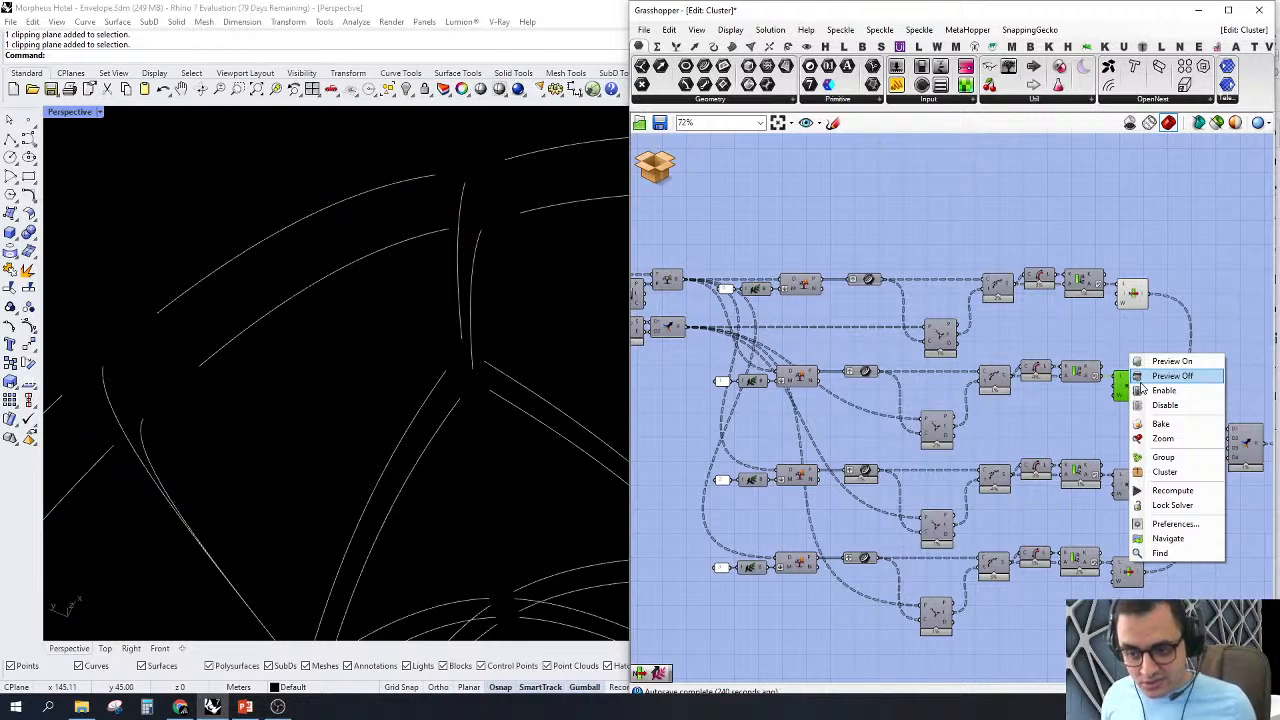
pyautogui.click(1172, 361)
# Step: Turn on the preview of the third and fourth branches' List Item components
pyautogui.moveTo(1170, 458); pyautogui.dragTo(1104, 576)
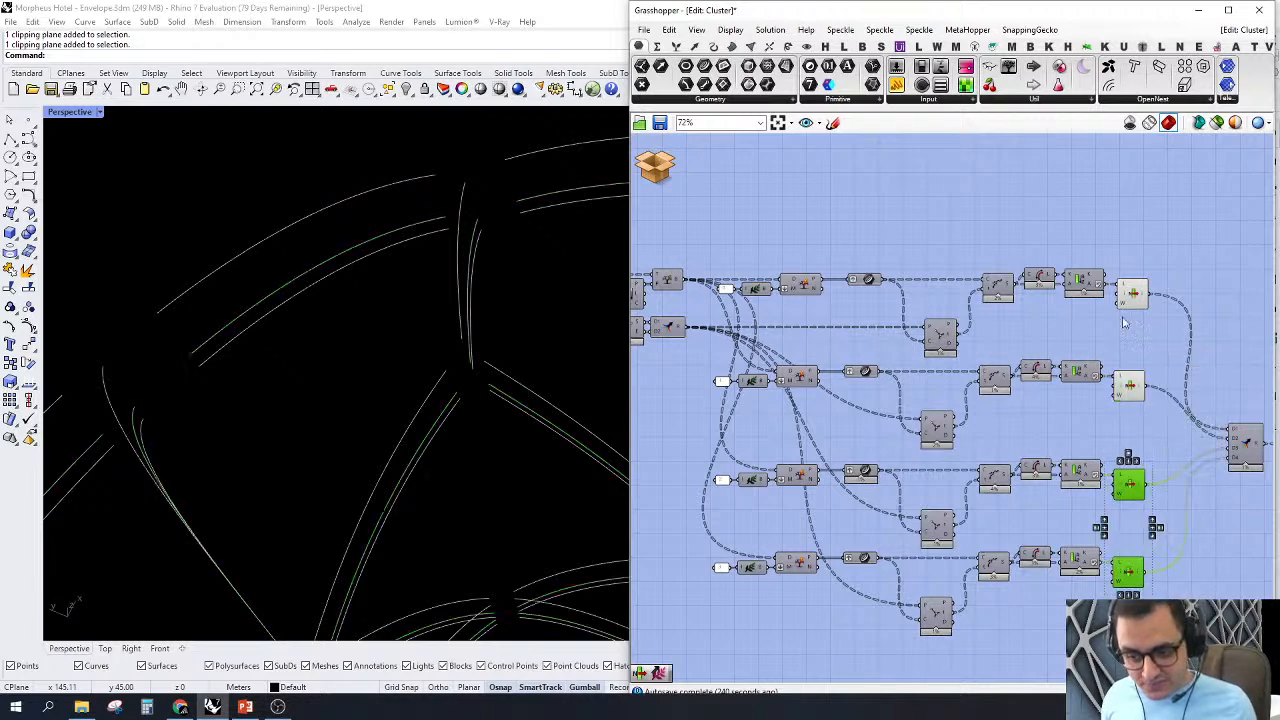
pyautogui.rightClick(1060, 434)
pyautogui.click(1084, 439)
pyautogui.click(1057, 418)
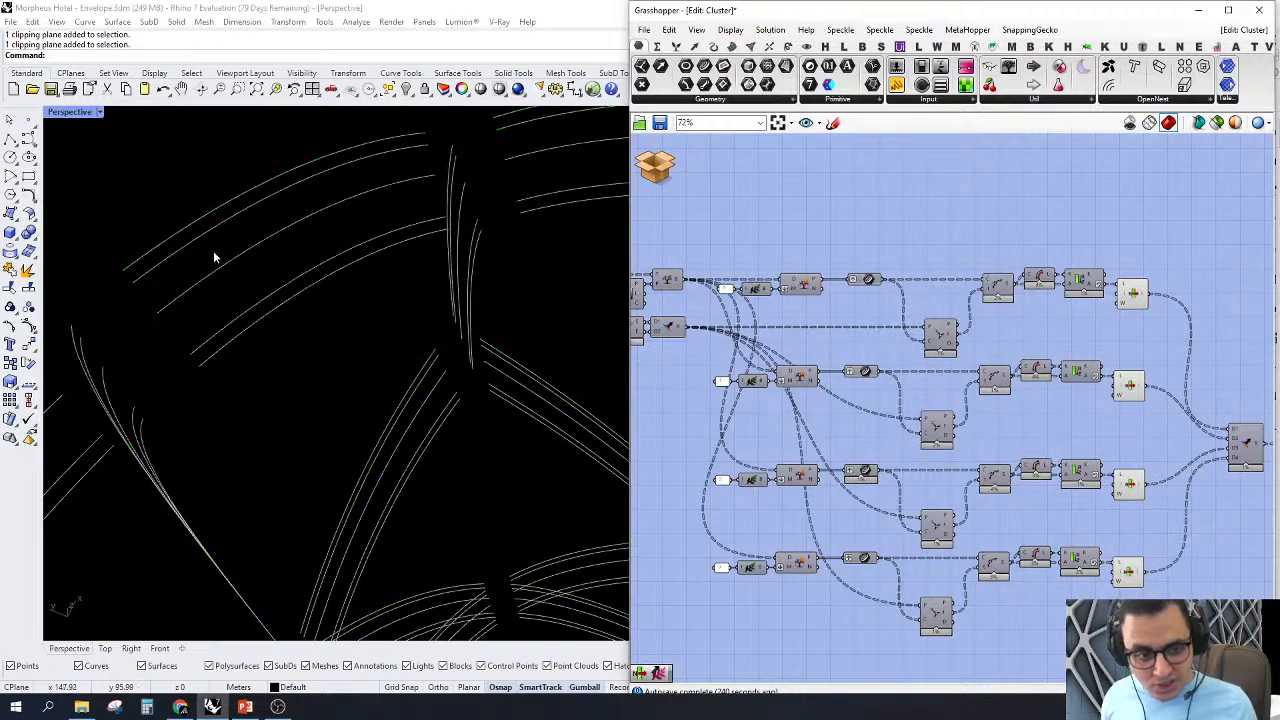
# Step: Examine the trimmed curves of all four branches in the viewport and highlight the centre curves of the lower curve parameter among them
pyautogui.moveTo(214, 257); pyautogui.dragTo(433, 398, button='right')
pyautogui.scroll(3, 586, 470)
pyautogui.moveTo(1029, 403); pyautogui.dragTo(915, 355, button='right')
pyautogui.scroll(-3, 1150, 354)
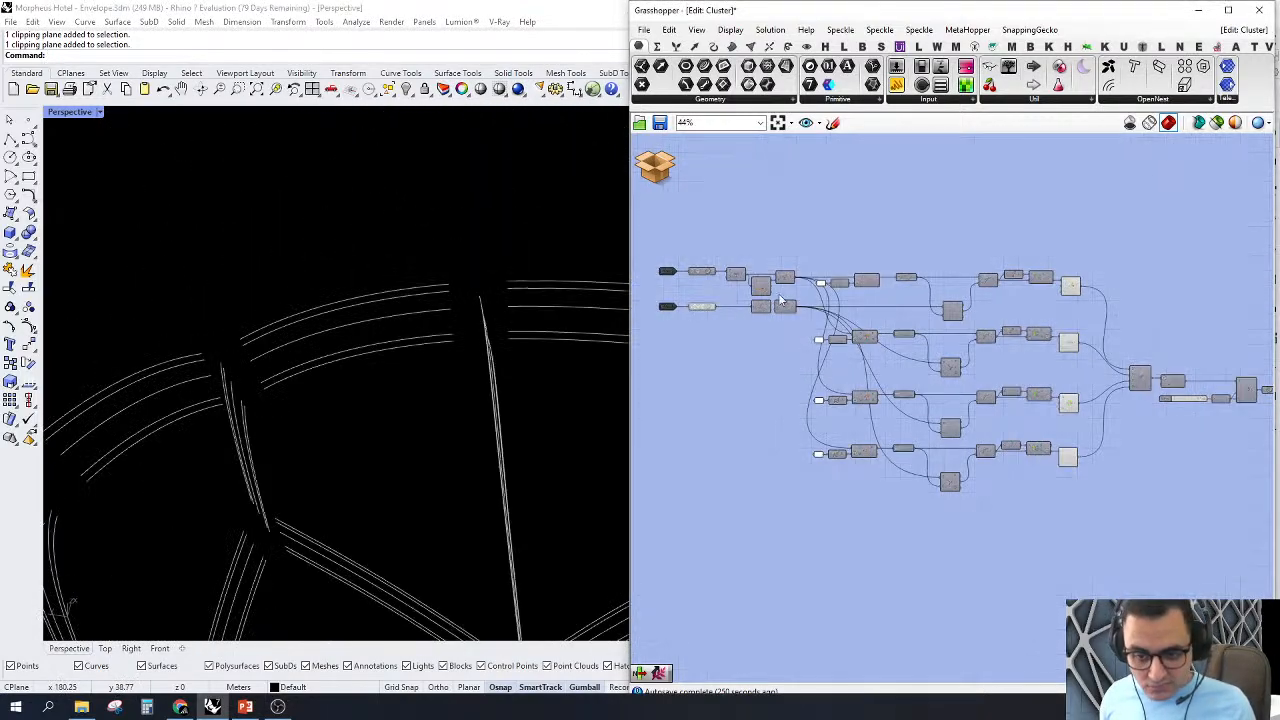
pyautogui.scroll(2, 702, 302)
pyautogui.moveTo(718, 370); pyautogui.dragTo(678, 296)
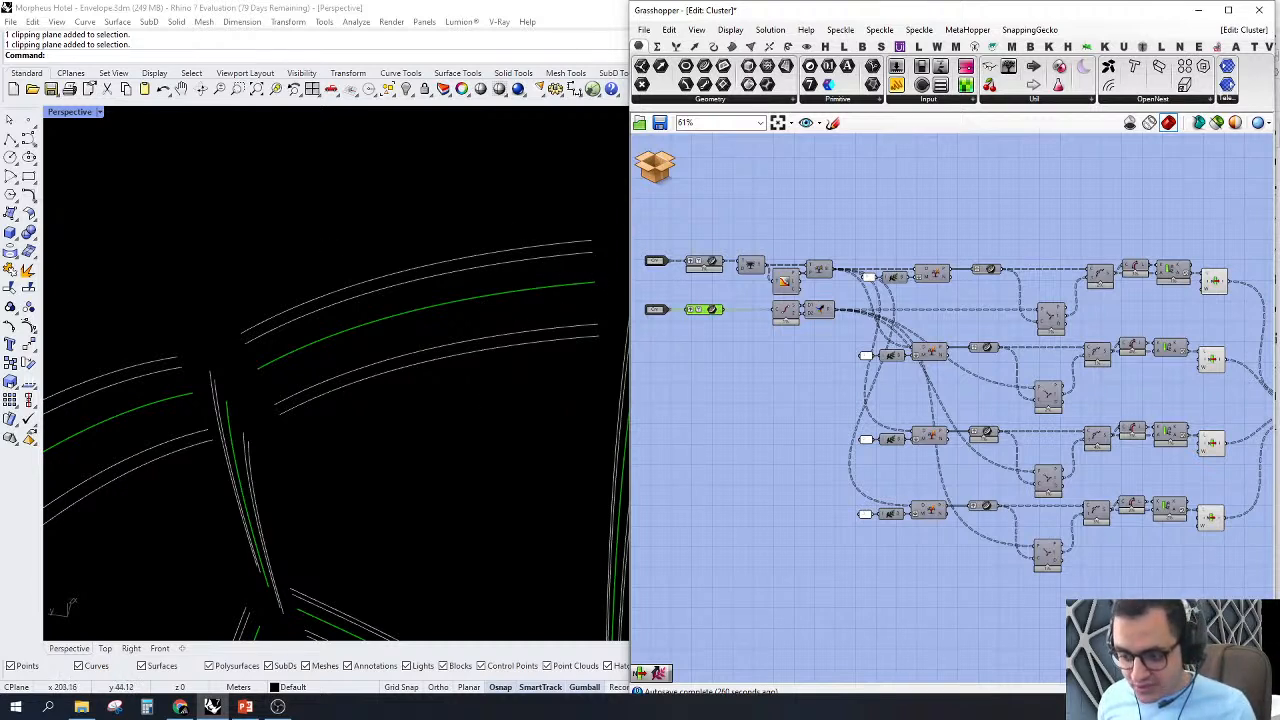
pyautogui.click(1031, 614)
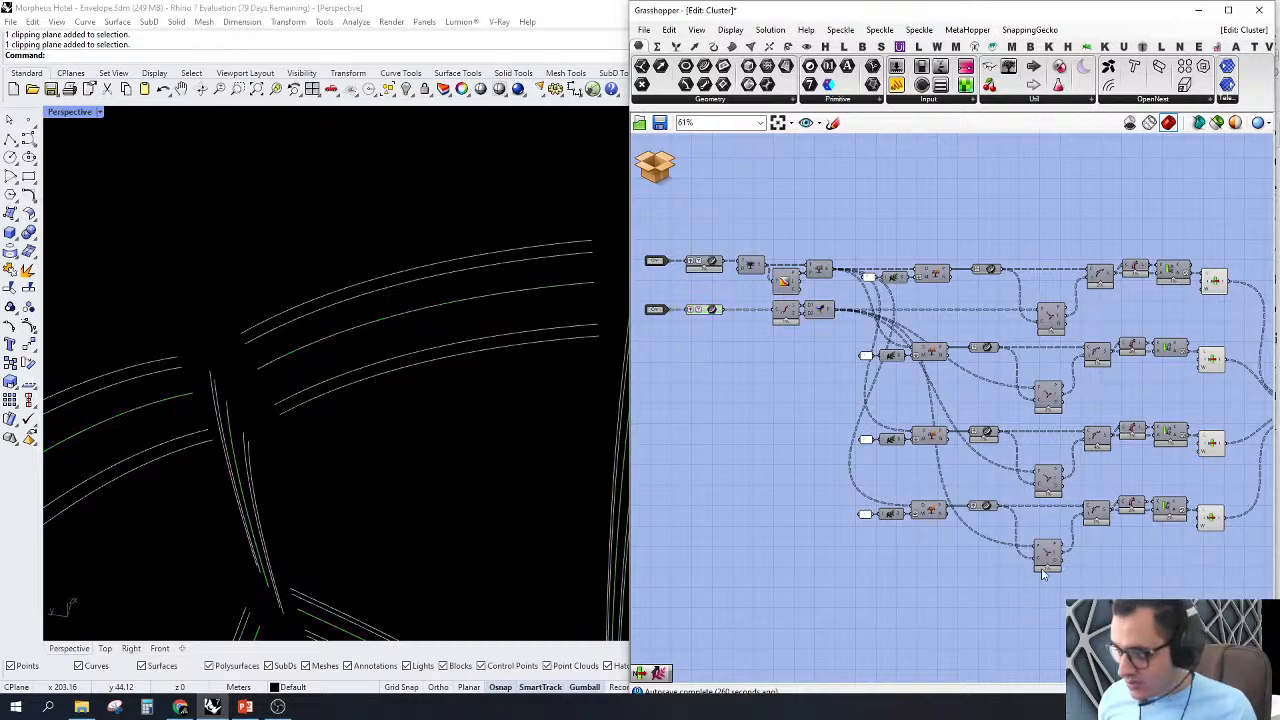
# Step: Turn off the preview of all four branches' components, from the curve parameters through to the List Items
pyautogui.scroll(-3, 1018, 513)
pyautogui.scroll(3, 1168, 392)
pyautogui.moveTo(1091, 216); pyautogui.dragTo(821, 562)
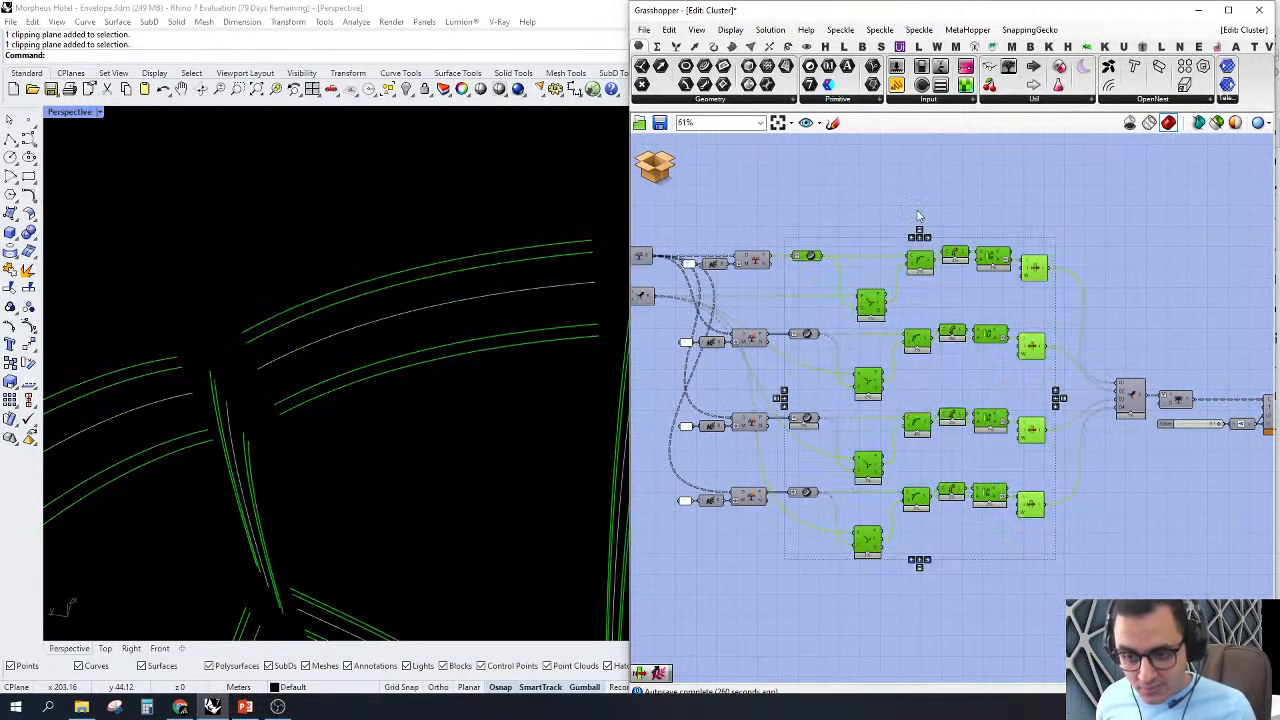
pyautogui.middleClick(919, 174)
pyautogui.click(949, 198)
# Step: Add a Param Viewer above the Merge component, connect it to the merged result and examine the listed branch paths
pyautogui.moveTo(1240, 424); pyautogui.dragTo(1140, 426, button='right')
pyautogui.scroll(3, 992, 384)
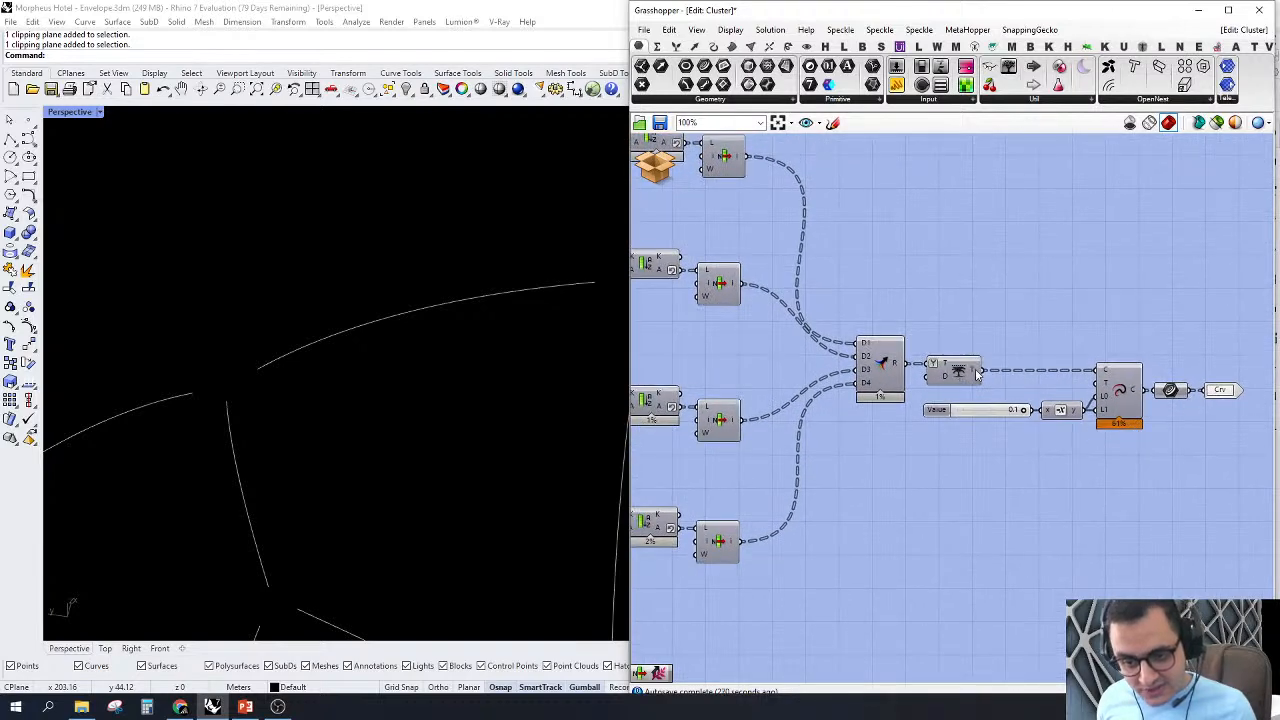
pyautogui.moveTo(978, 371)
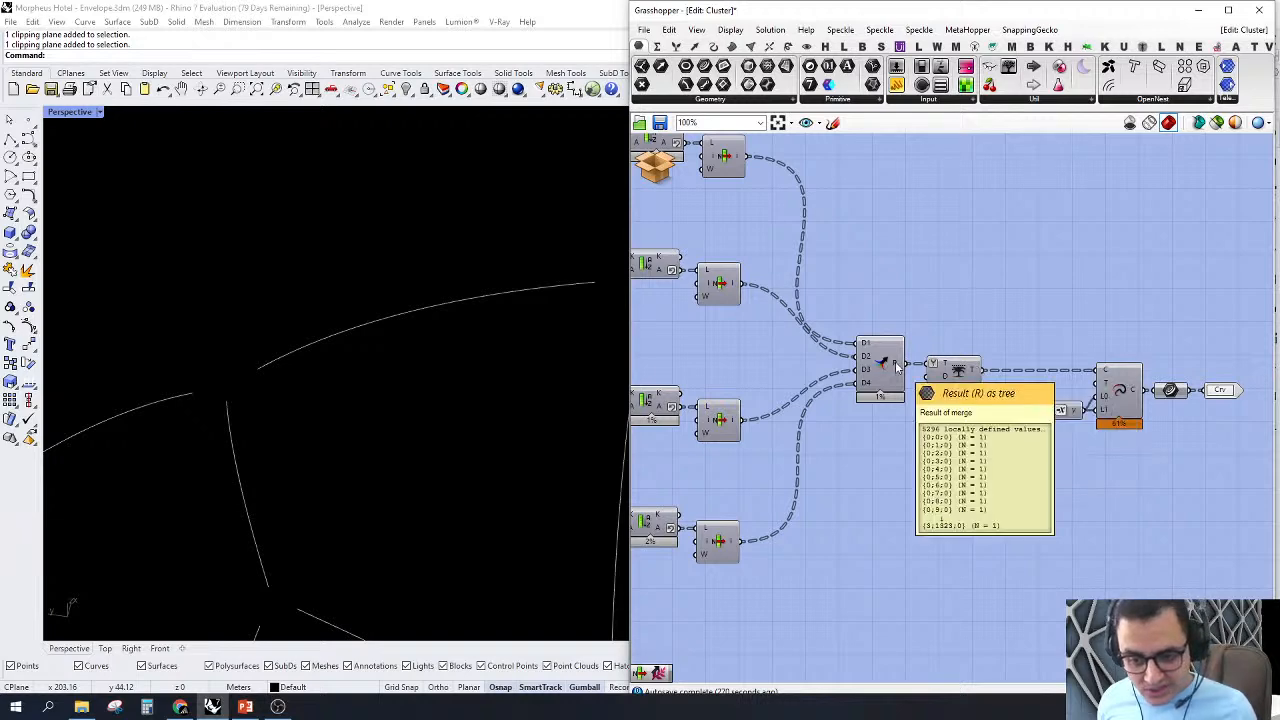
pyautogui.moveTo(951, 224); pyautogui.dragTo(977, 256, button='right')
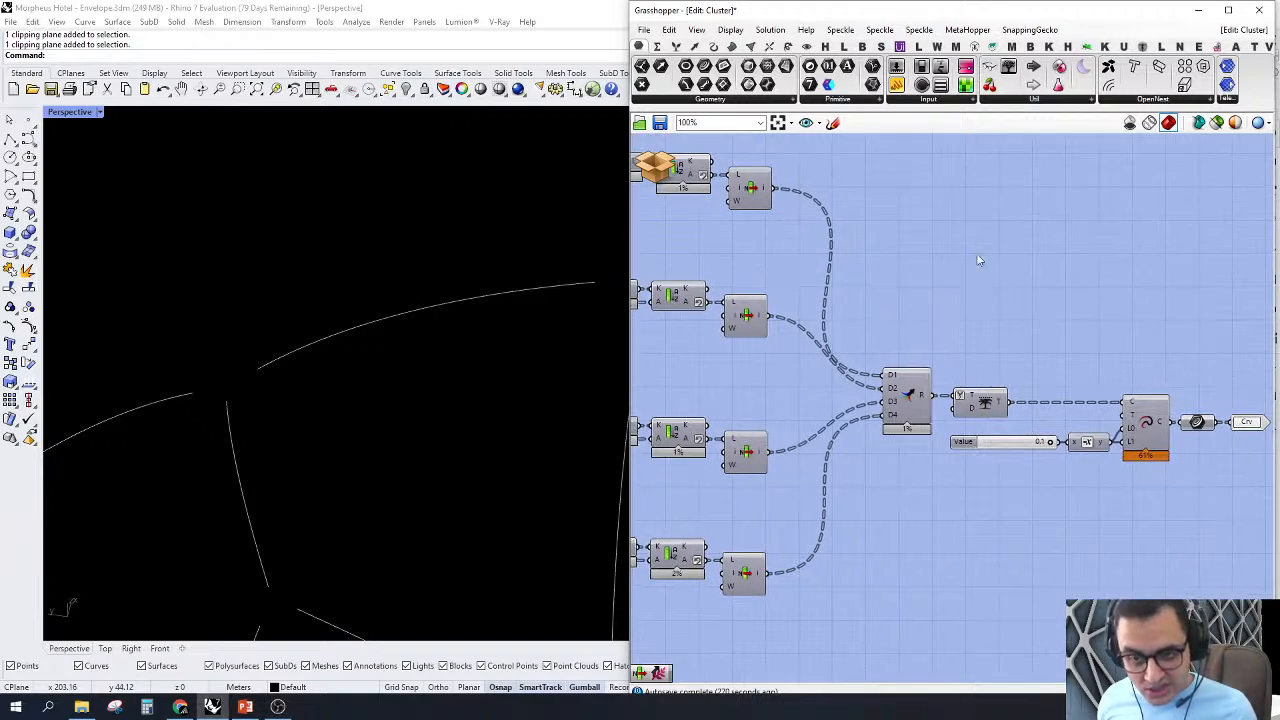
pyautogui.click(1009, 64)
pyautogui.click(1085, 324)
pyautogui.moveTo(1018, 325); pyautogui.dragTo(921, 398)
pyautogui.scroll(2, 1021, 374)
pyautogui.moveTo(1108, 313); pyautogui.dragTo(1043, 284)
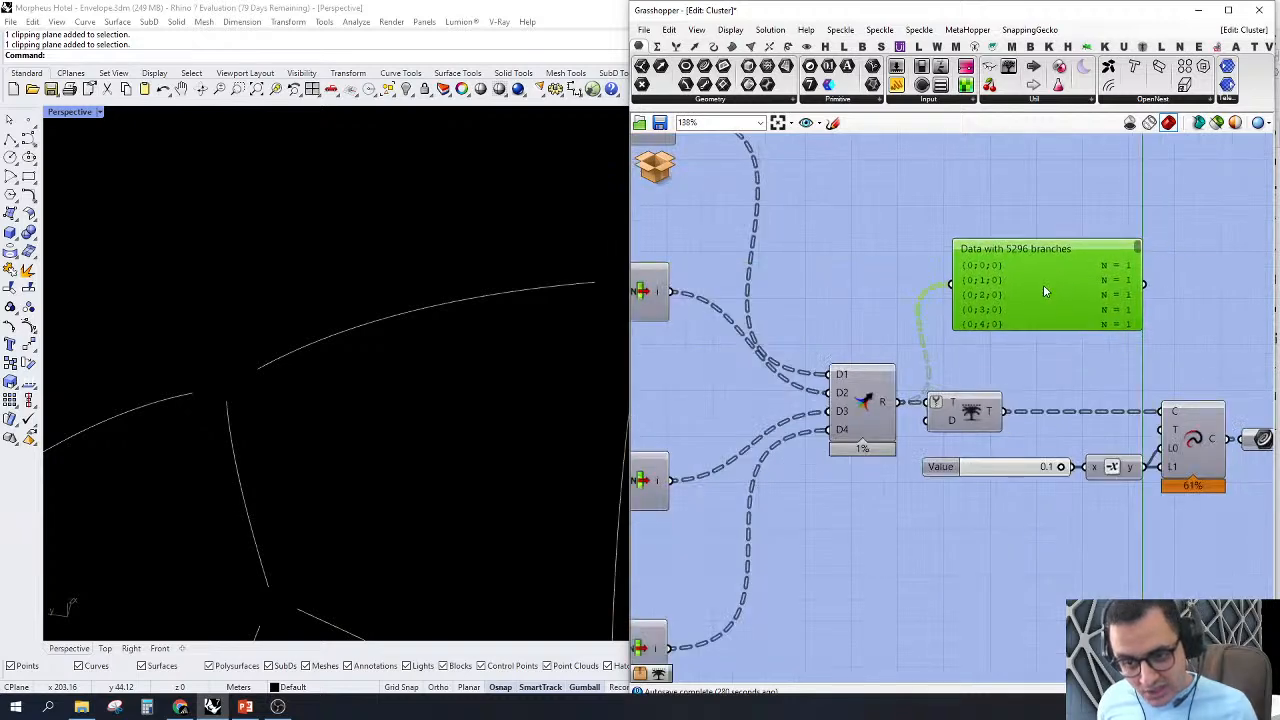
pyautogui.scroll(3, 1109, 271)
pyautogui.moveTo(1160, 228); pyautogui.dragTo(1163, 372)
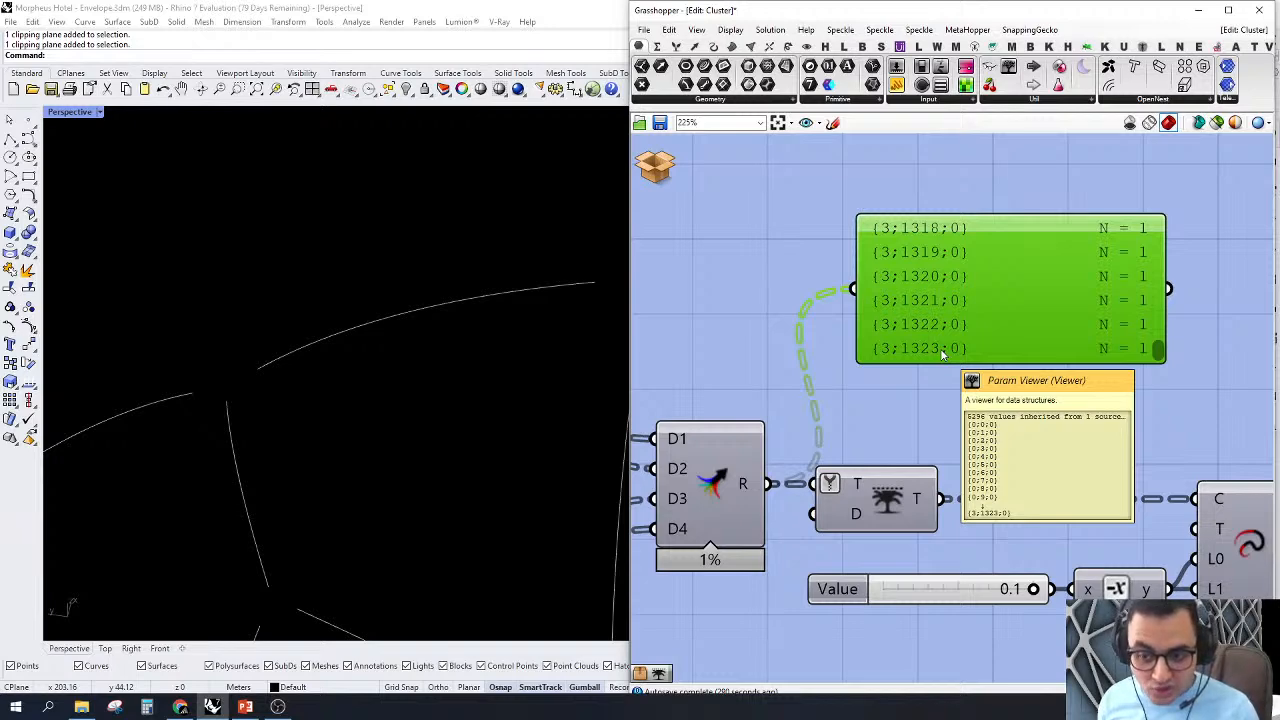
# Step: Reconnect the Param Viewer to the Trim Tree output and examine the trimmed branch structure
pyautogui.scroll(-3, 940, 348)
pyautogui.moveTo(929, 459); pyautogui.dragTo(872, 459, button='right')
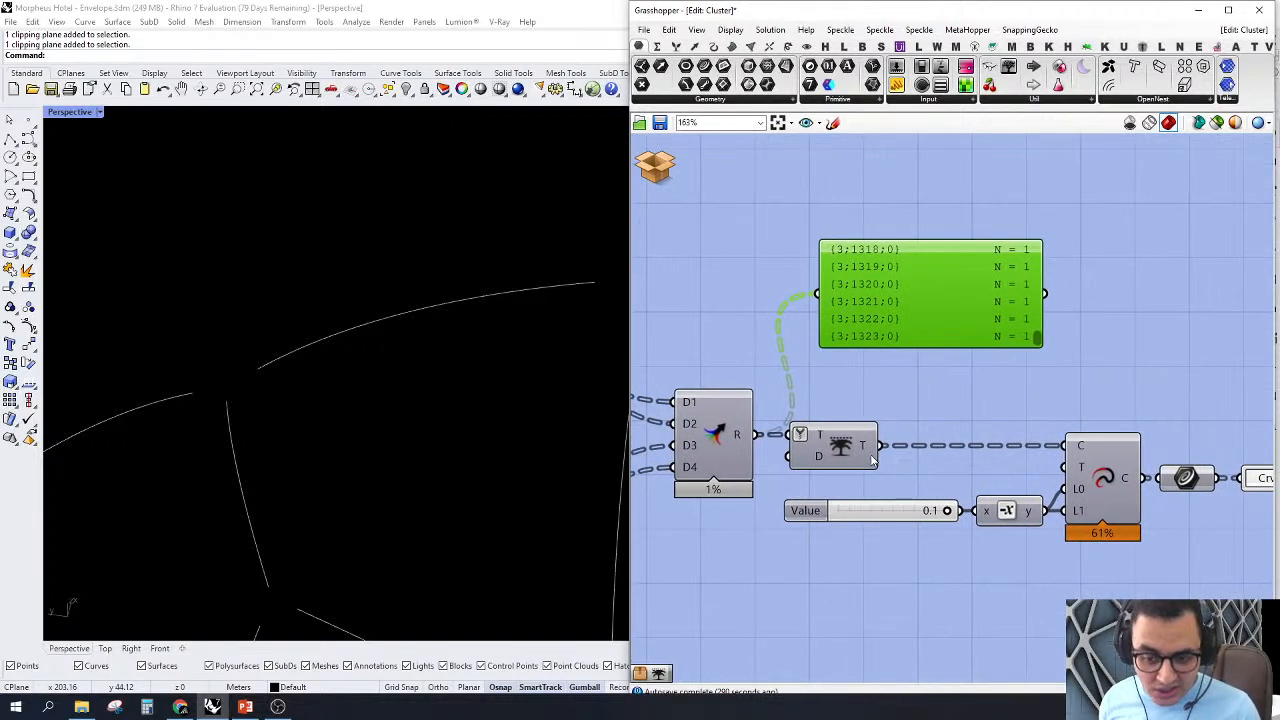
pyautogui.moveTo(877, 450); pyautogui.dragTo(818, 294)
pyautogui.scroll(2, 980, 292)
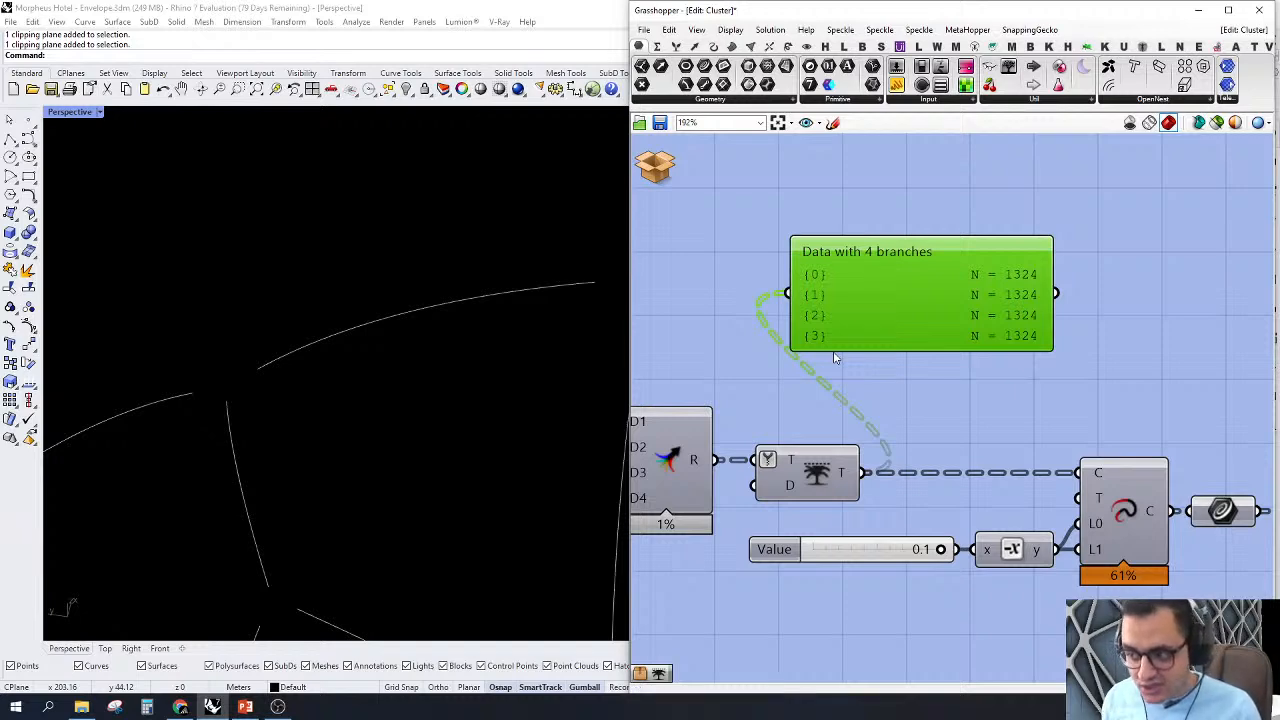
# Step: Remove the Param Viewer and select the curve parameter that feeds the cluster's Crv output
pyautogui.moveTo(1083, 423); pyautogui.dragTo(1042, 391, button='right')
pyautogui.moveTo(880, 281); pyautogui.dragTo(892, 289, button='right')
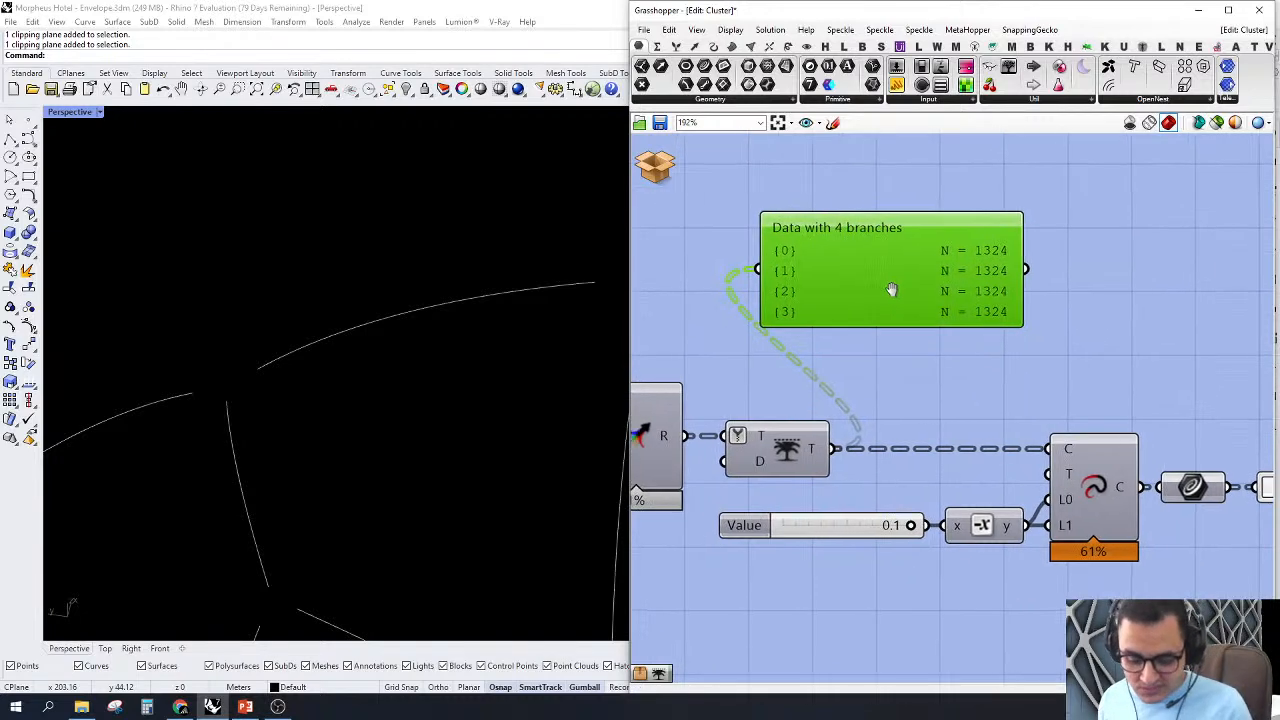
pyautogui.scroll(-4, 1148, 403)
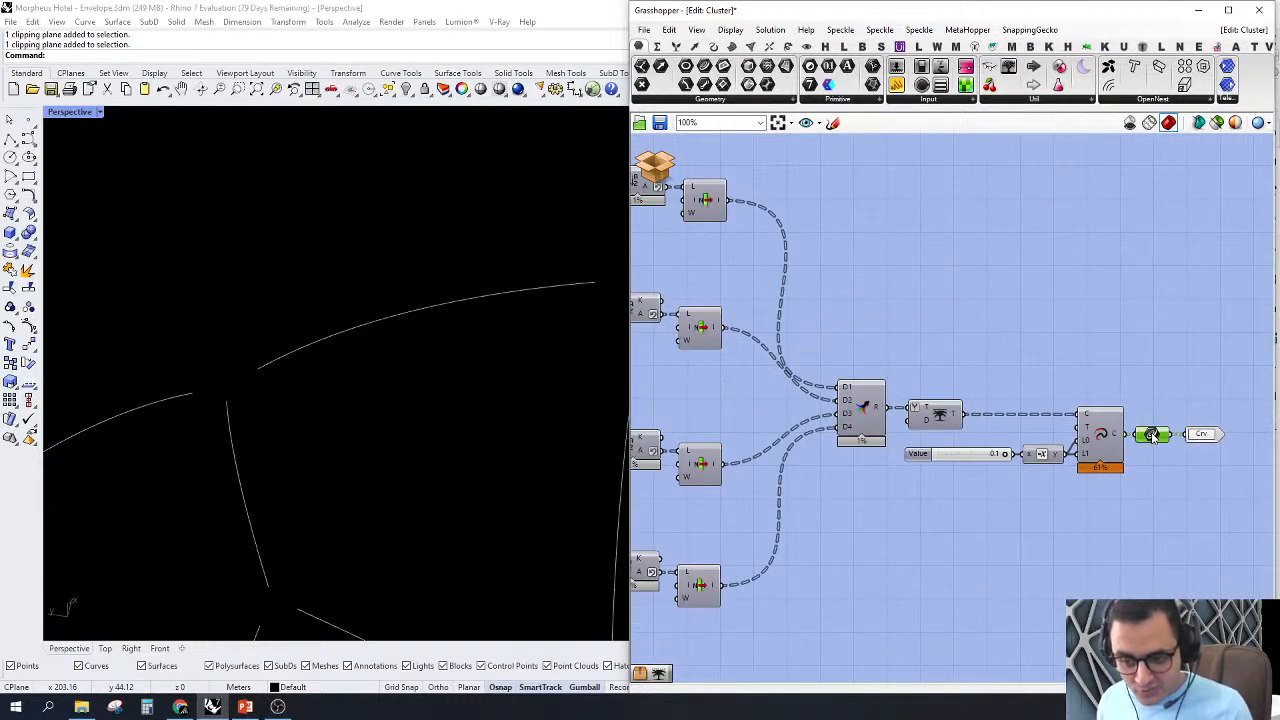
# Step: Turn on the preview of the curve parameter feeding the Crv output and examine the extended curves against the four branches
pyautogui.rightClick(1152, 436)
pyautogui.click(1143, 433)
pyautogui.scroll(3, 1112, 449)
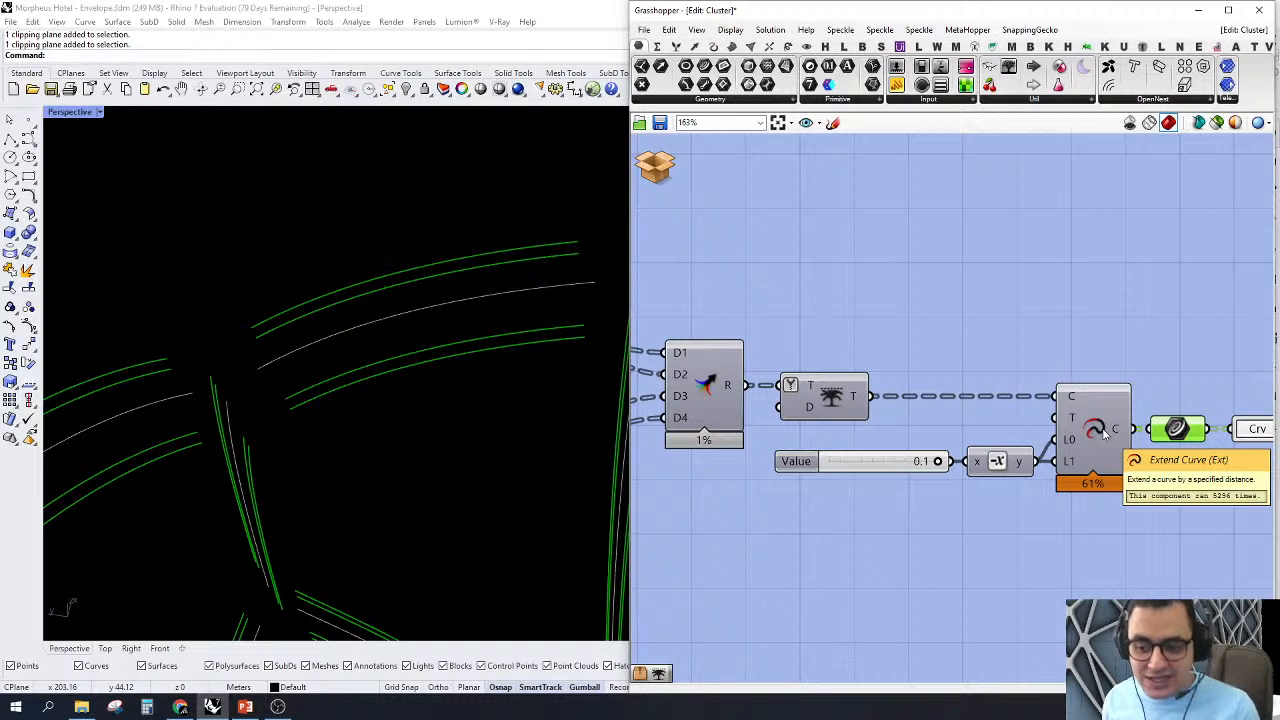
pyautogui.click(660, 165)
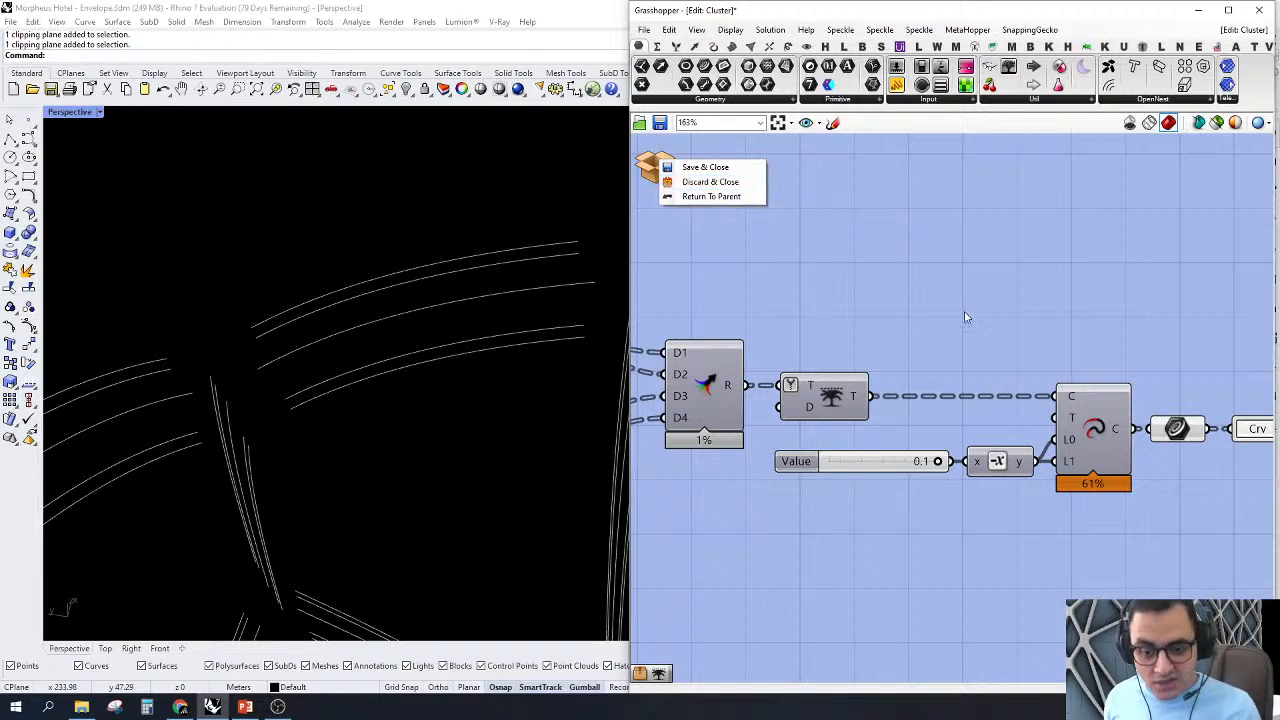
pyautogui.click(1008, 343)
pyautogui.scroll(-3, 1115, 418)
pyautogui.scroll(-5, 1122, 413)
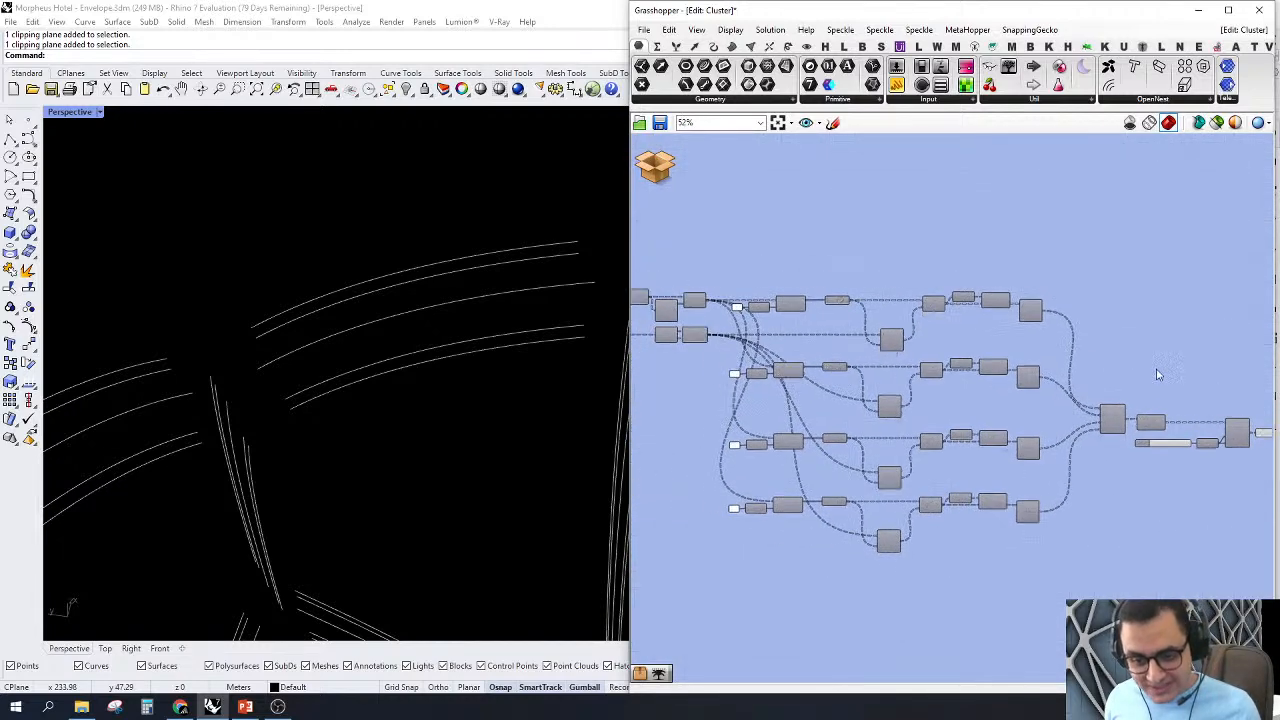
pyautogui.scroll(3, 1124, 388)
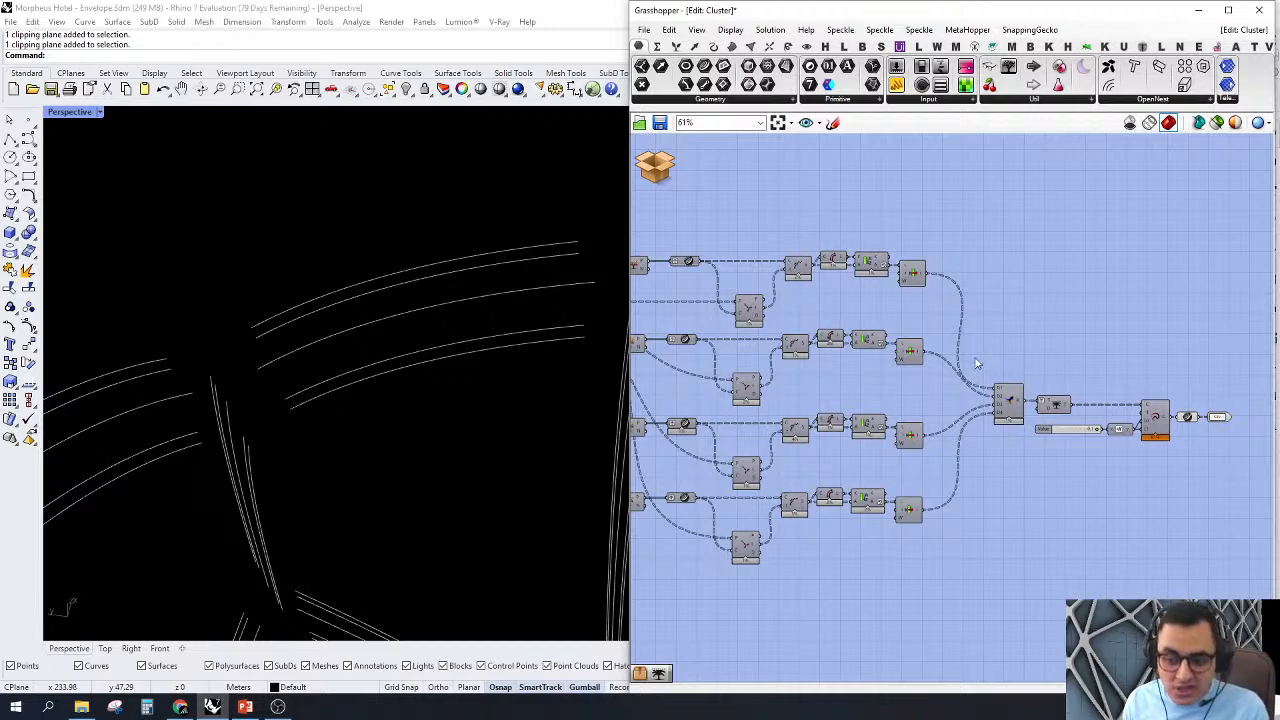
pyautogui.moveTo(1004, 344); pyautogui.dragTo(1086, 362, button='right')
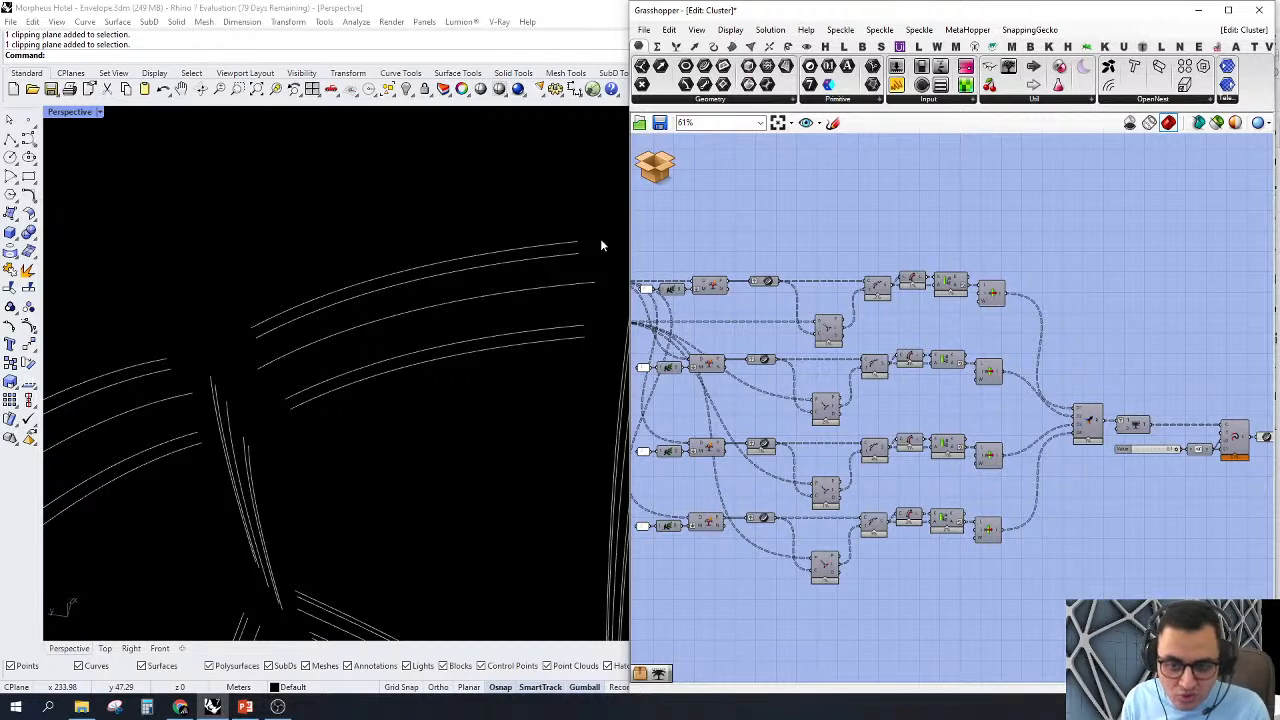
# Step: Discard the changes made in the cluster and close it to return to the main definition
pyautogui.click(665, 172)
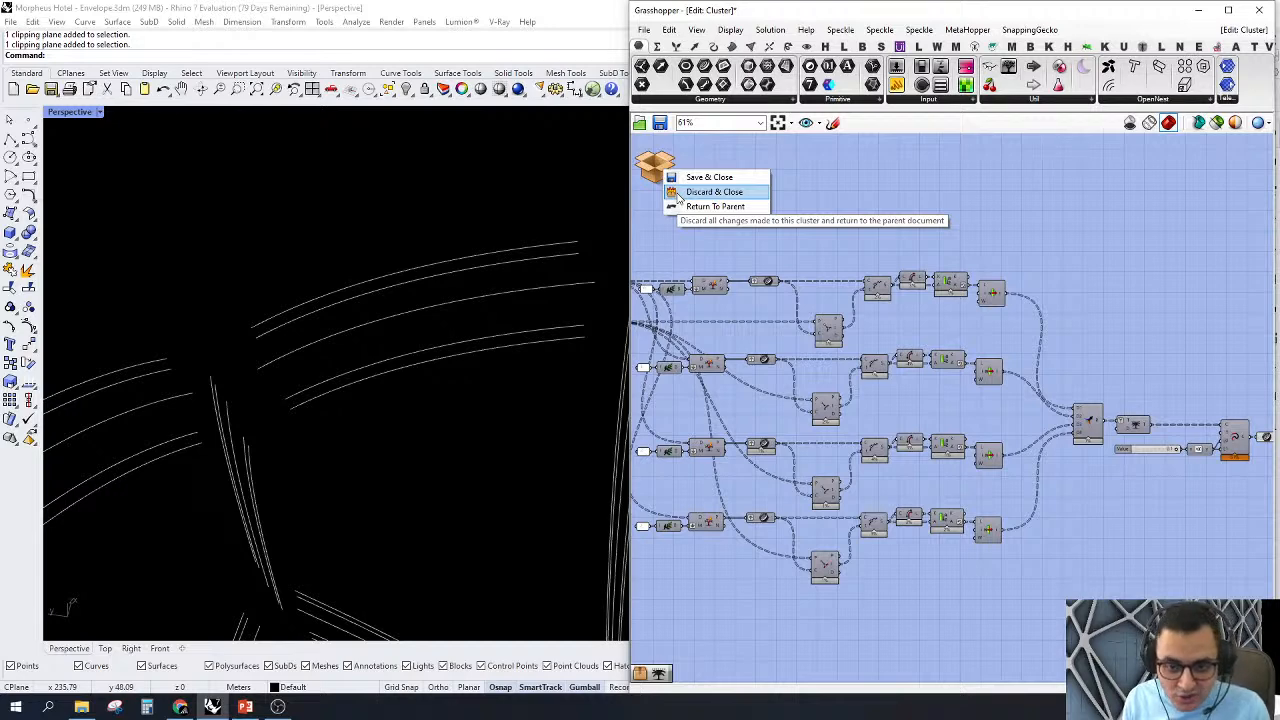
pyautogui.click(677, 194)
pyautogui.click(943, 392)
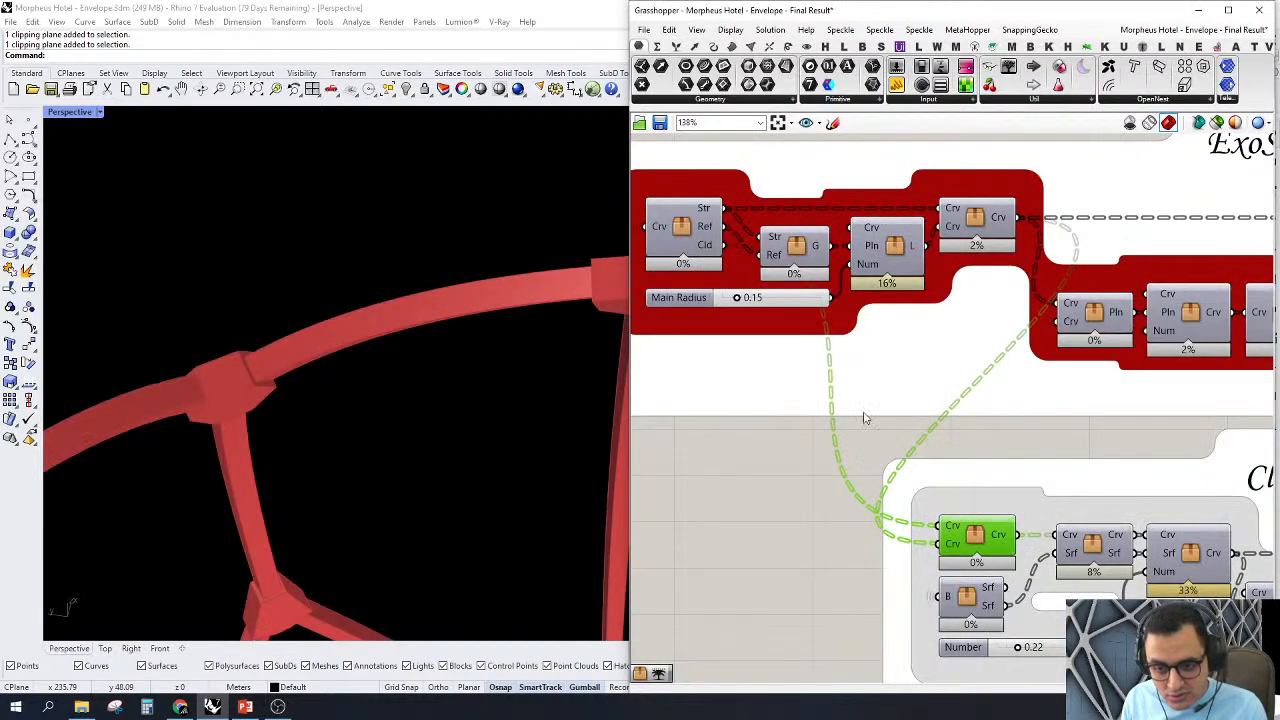
# Step: Turn off the preview of the components in the upper part of the Main Viz. group
pyautogui.scroll(-5, 866, 418)
pyautogui.scroll(6, 866, 500)
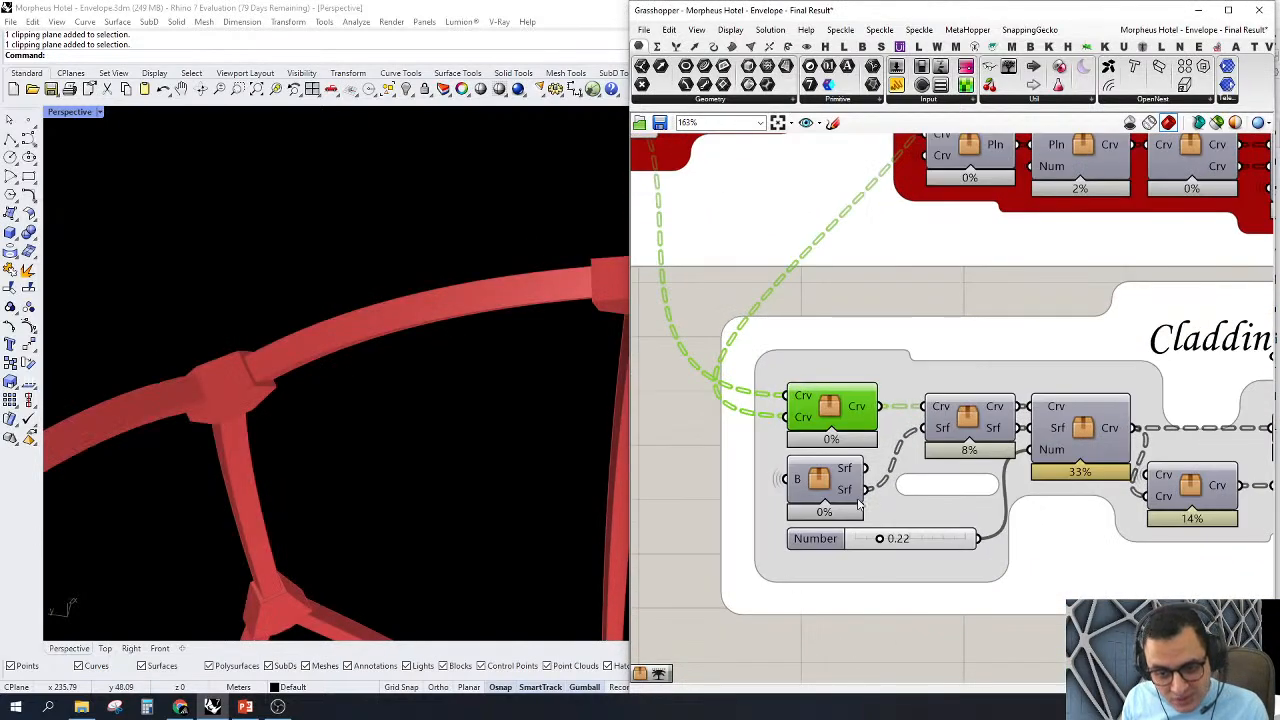
pyautogui.scroll(-9, 858, 503)
pyautogui.moveTo(1099, 420); pyautogui.dragTo(779, 402, button='right')
pyautogui.scroll(1, 949, 336)
pyautogui.moveTo(858, 276); pyautogui.dragTo(1021, 410)
pyautogui.middleClick(962, 269)
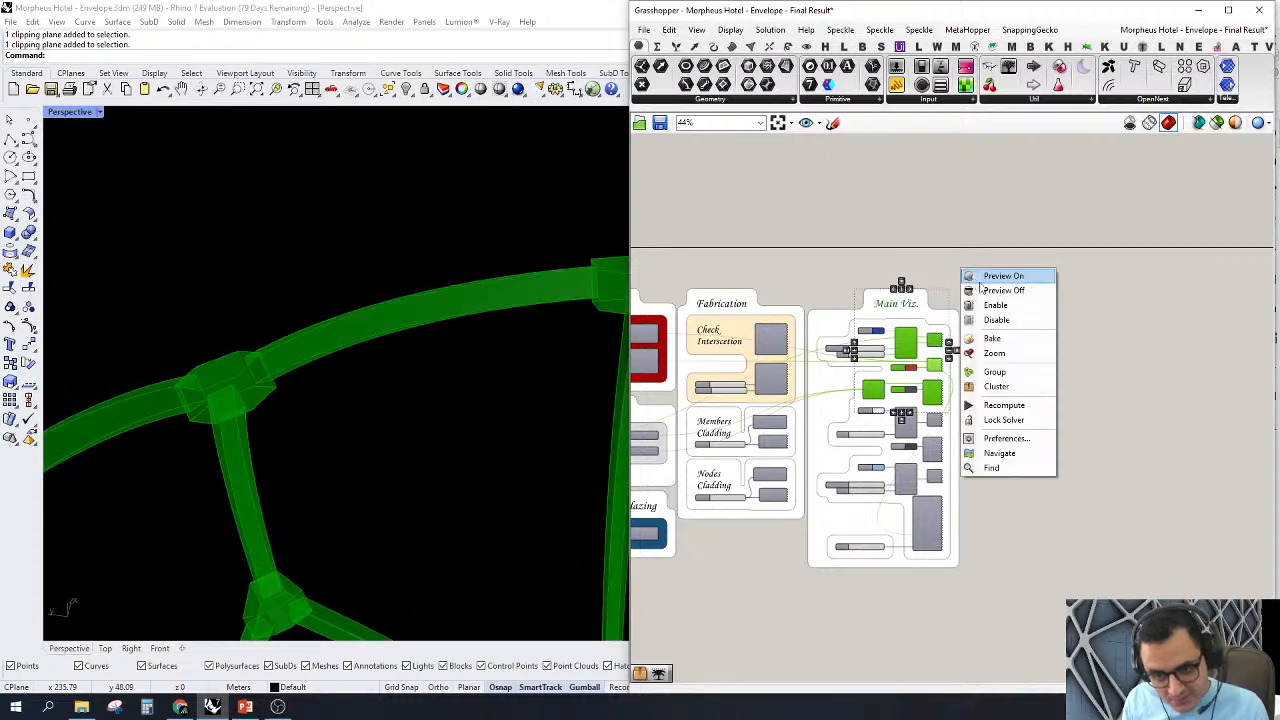
pyautogui.click(990, 290)
# Step: Turn on the preview of the first cluster in the Cladding group and examine its offset curves around the nodes
pyautogui.scroll(-3, 996, 330)
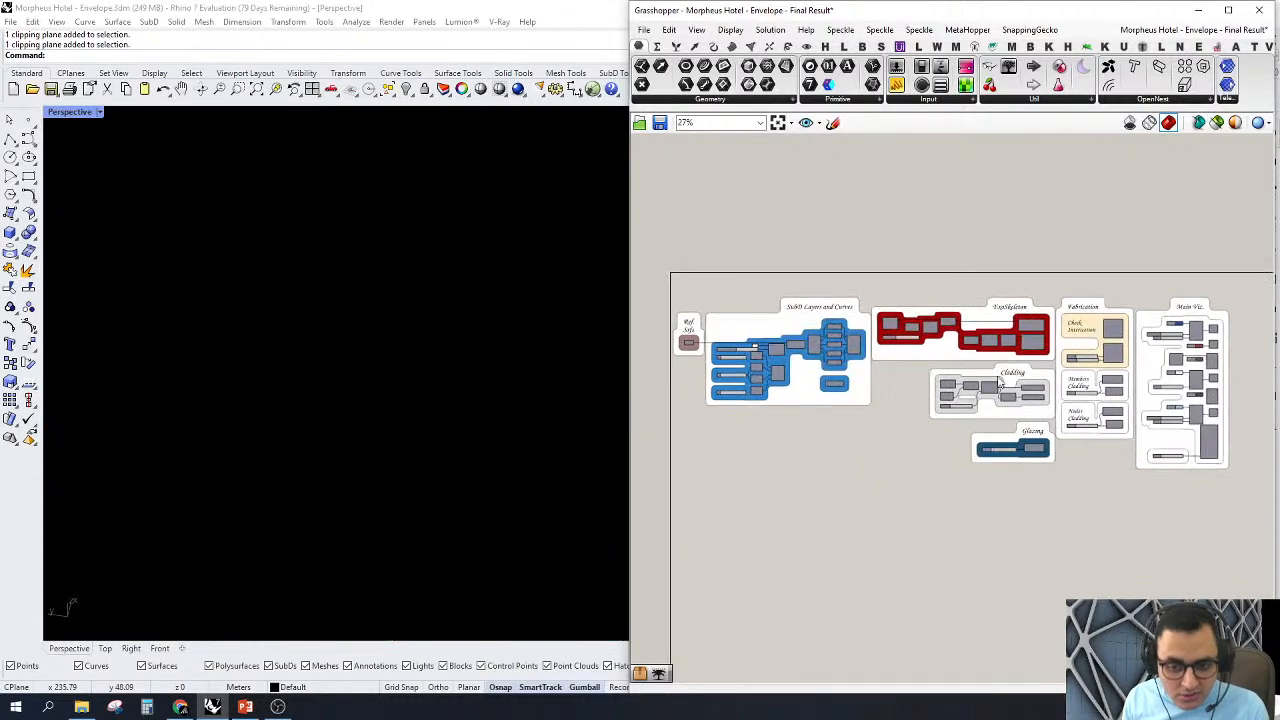
pyautogui.scroll(8, 972, 372)
pyautogui.rightClick(882, 416)
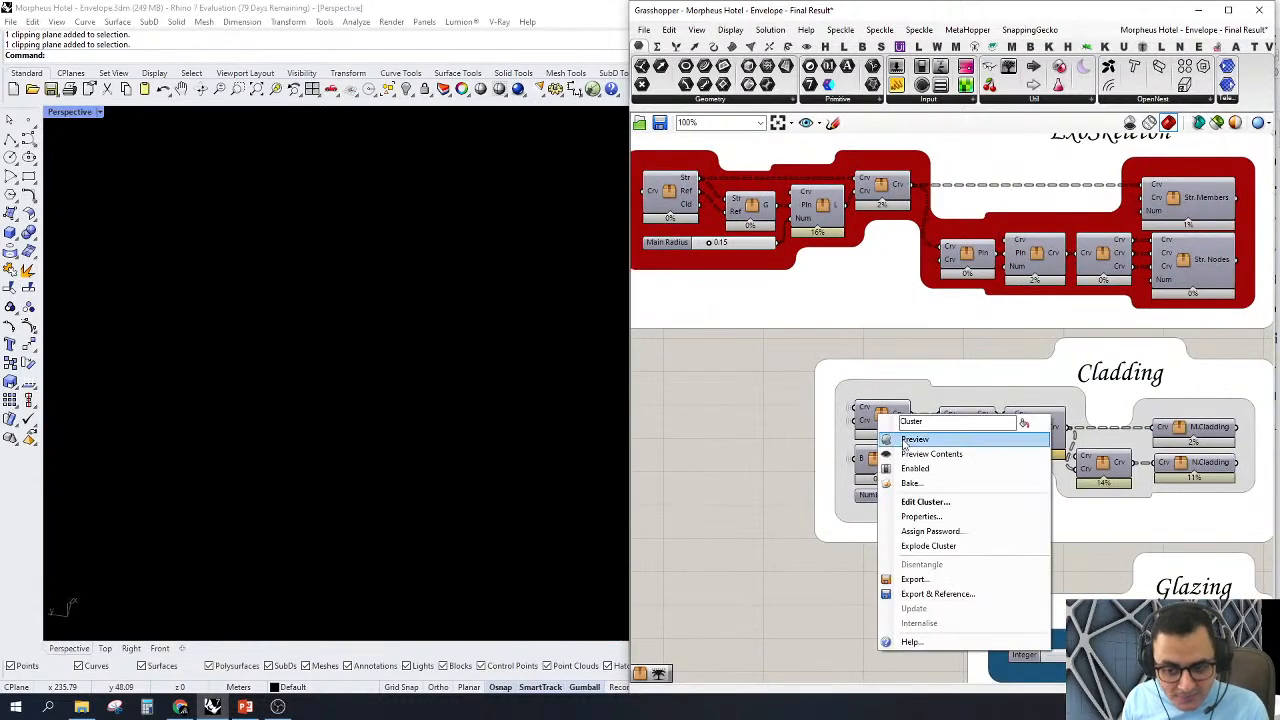
pyautogui.click(904, 443)
pyautogui.scroll(-6, 331, 322)
pyautogui.moveTo(331, 322); pyautogui.dragTo(398, 363, button='right')
pyautogui.scroll(5, 398, 363)
pyautogui.moveTo(457, 403); pyautogui.dragTo(350, 178)
pyautogui.moveTo(448, 396); pyautogui.dragTo(360, 240)
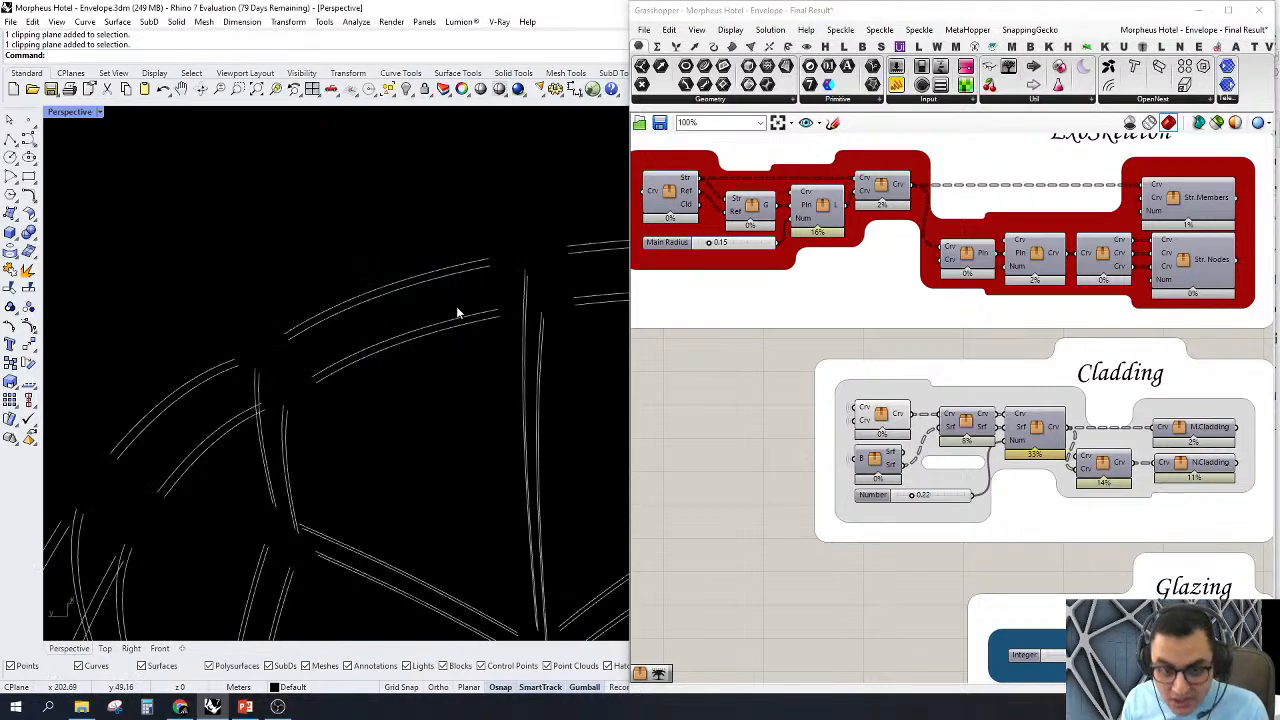
# Step: Temporarily preview the ExoSkeleton cluster that supplies the Cladding input to compare its centre curves with the cladding curves
pyautogui.click(884, 190)
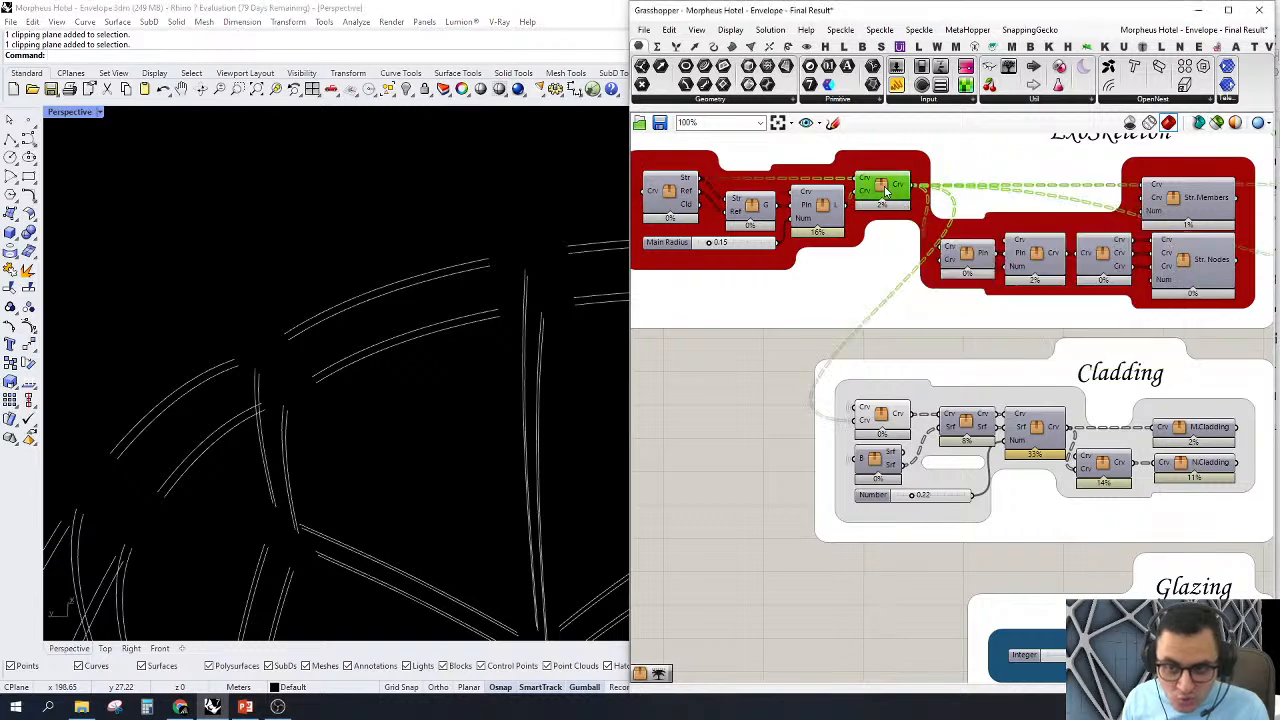
pyautogui.rightClick(884, 190)
pyautogui.click(903, 212)
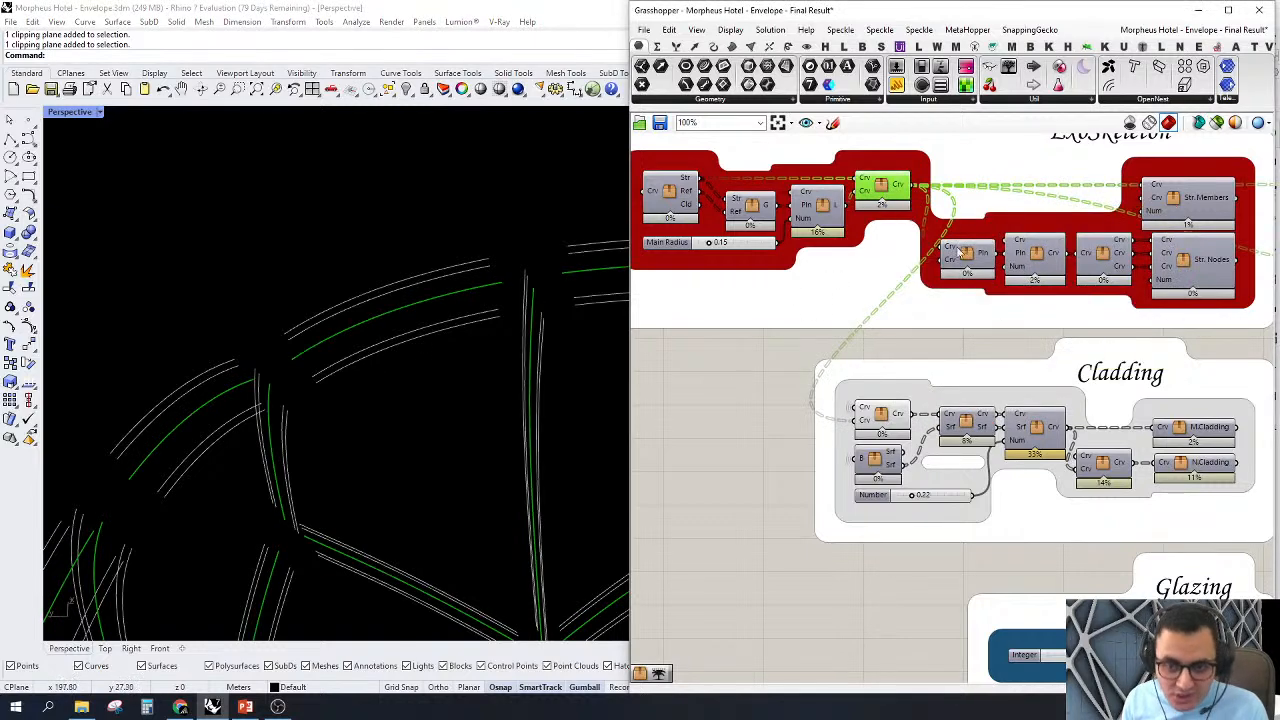
pyautogui.rightClick(884, 188)
pyautogui.click(900, 206)
pyautogui.click(820, 505)
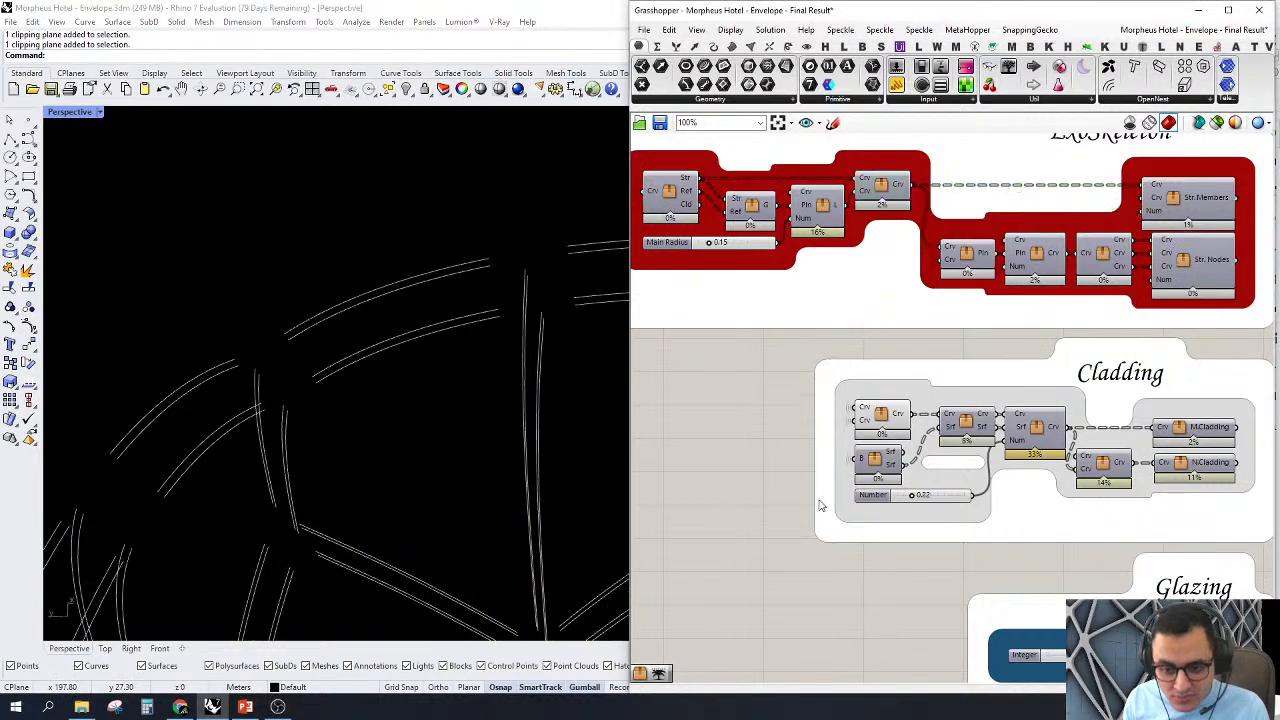
# Step: Open the Cladding cluster with the B input and two Srf outputs and examine its component chain
pyautogui.scroll(2, 820, 505)
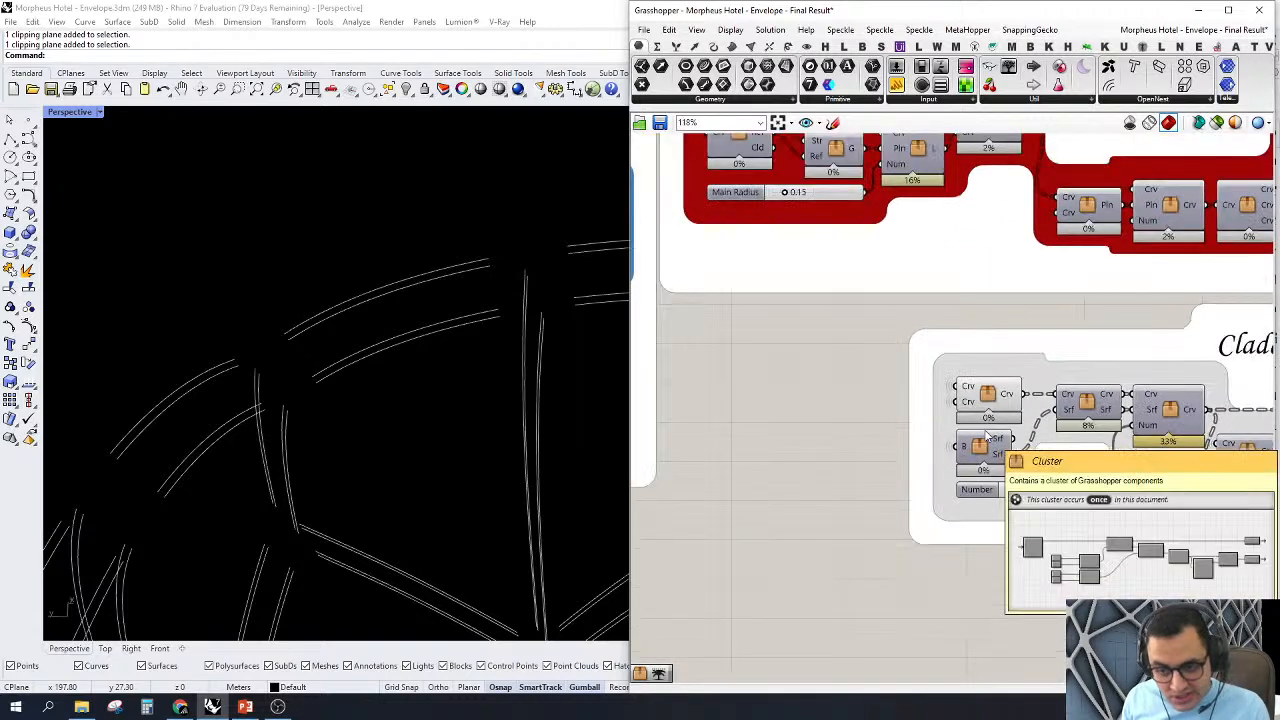
pyautogui.click(978, 447)
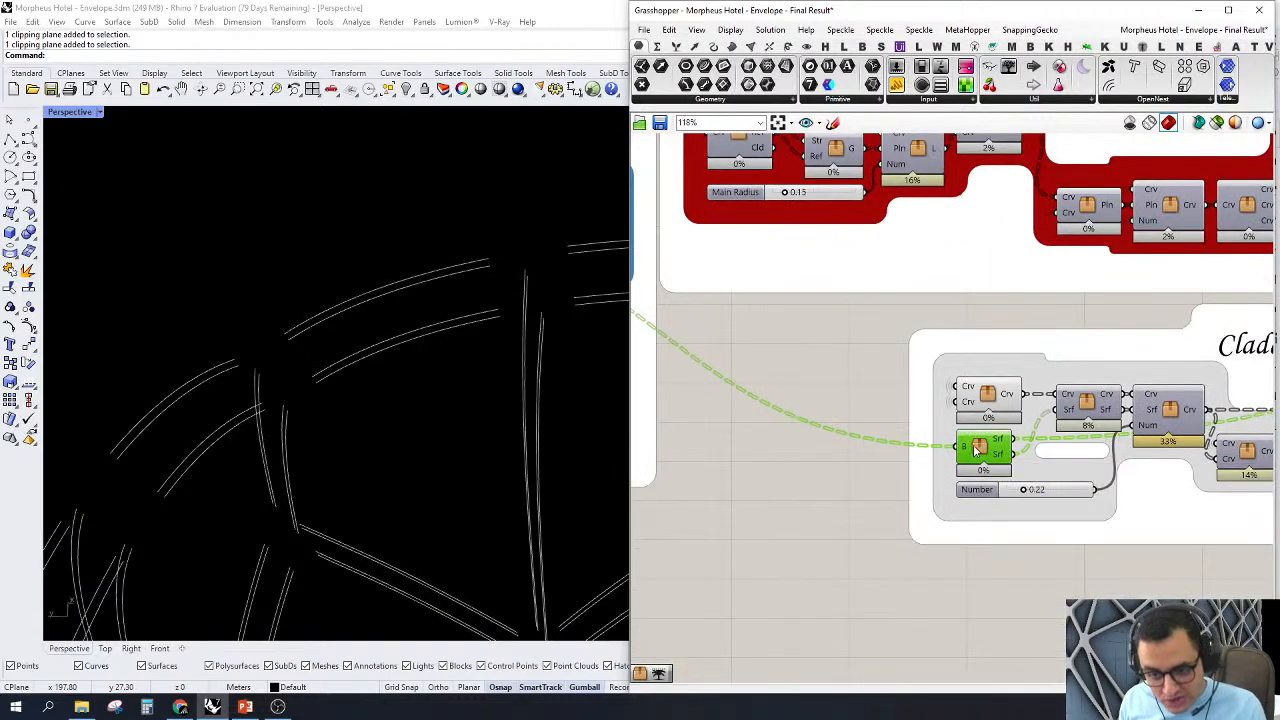
pyautogui.doubleClick(978, 447)
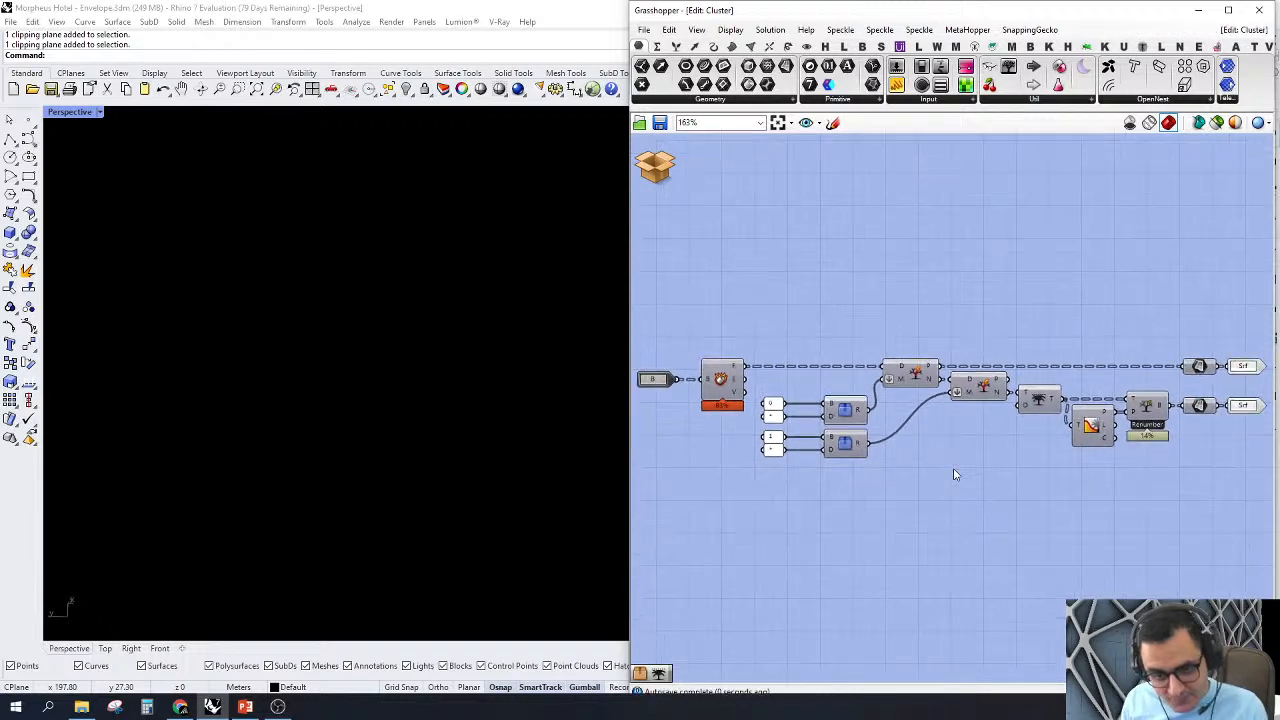
pyautogui.moveTo(906, 531); pyautogui.dragTo(878, 532, button='right')
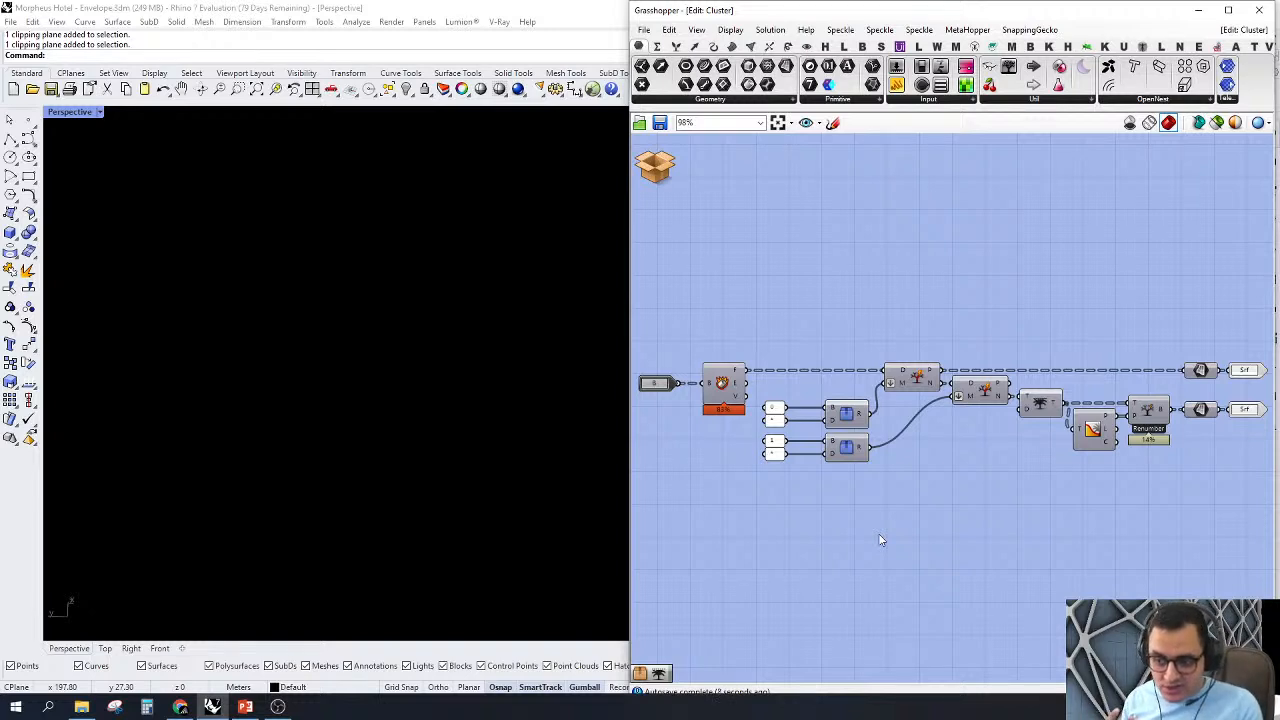
pyautogui.moveTo(862, 475); pyautogui.dragTo(884, 481, button='right')
pyautogui.moveTo(839, 314); pyautogui.dragTo(854, 328, button='right')
pyautogui.scroll(1, 788, 391)
pyautogui.scroll(3, 755, 405)
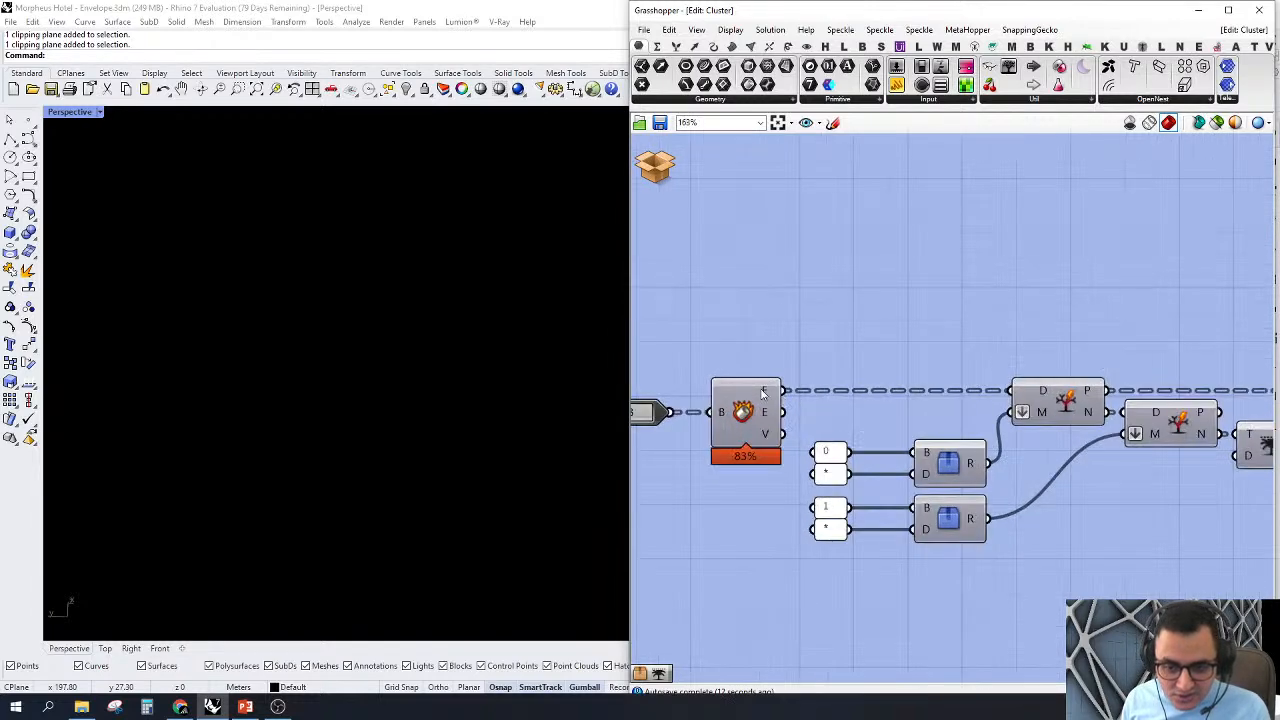
# Step: Turn on the preview of the Deconstruct Brep component and examine the building's surface layers
pyautogui.click(740, 410)
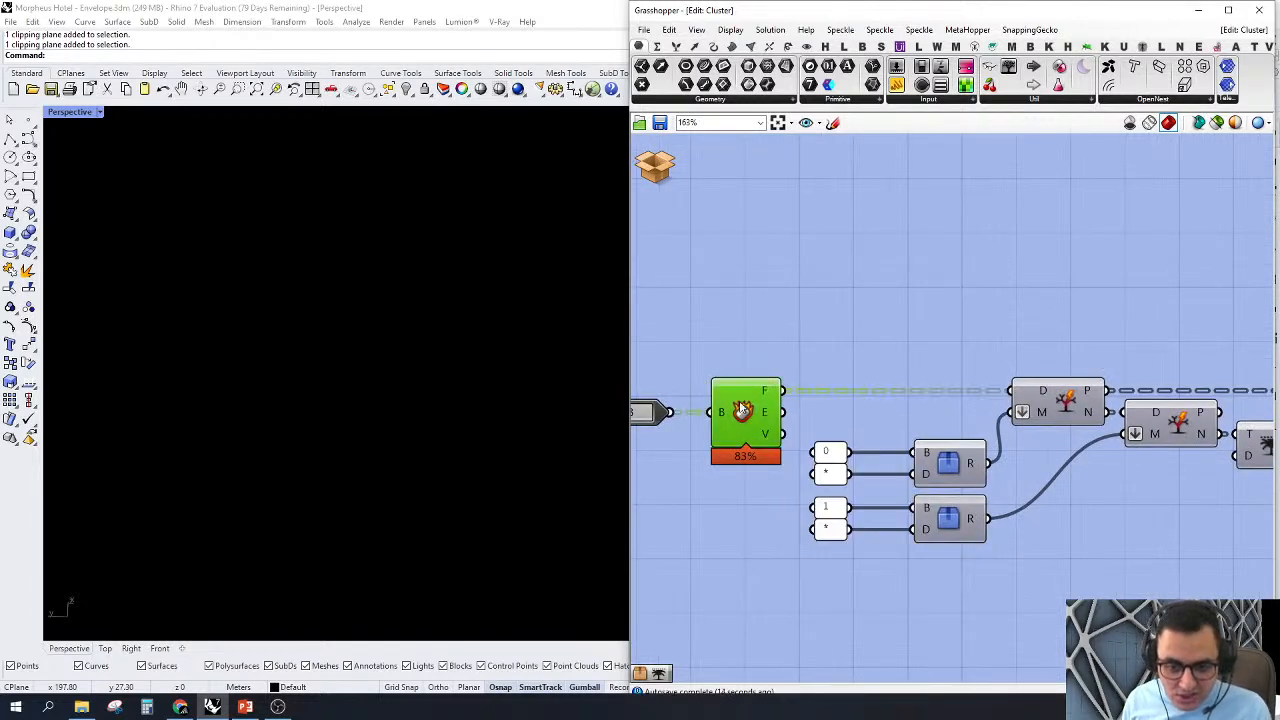
pyautogui.rightClick(740, 410)
pyautogui.click(675, 405)
pyautogui.scroll(-6, 446, 363)
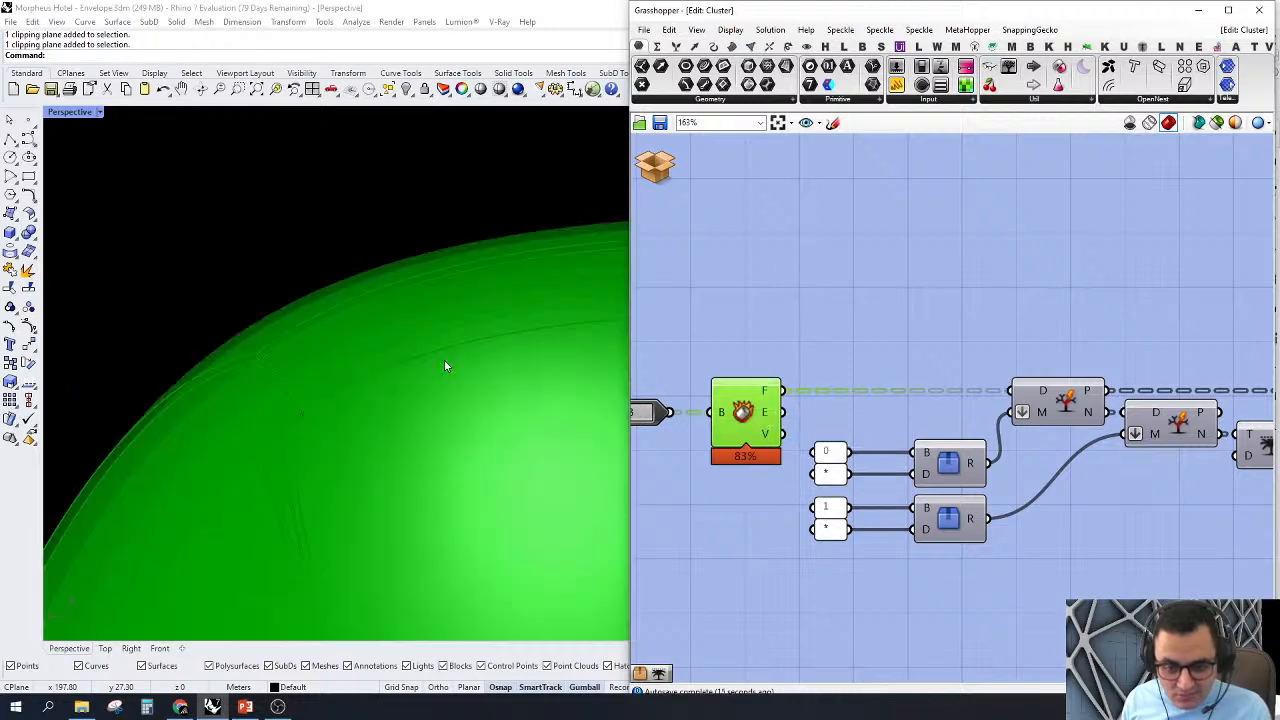
pyautogui.scroll(-4, 265, 335)
pyautogui.moveTo(368, 446); pyautogui.dragTo(306, 295, button='right')
pyautogui.scroll(8, 331, 204)
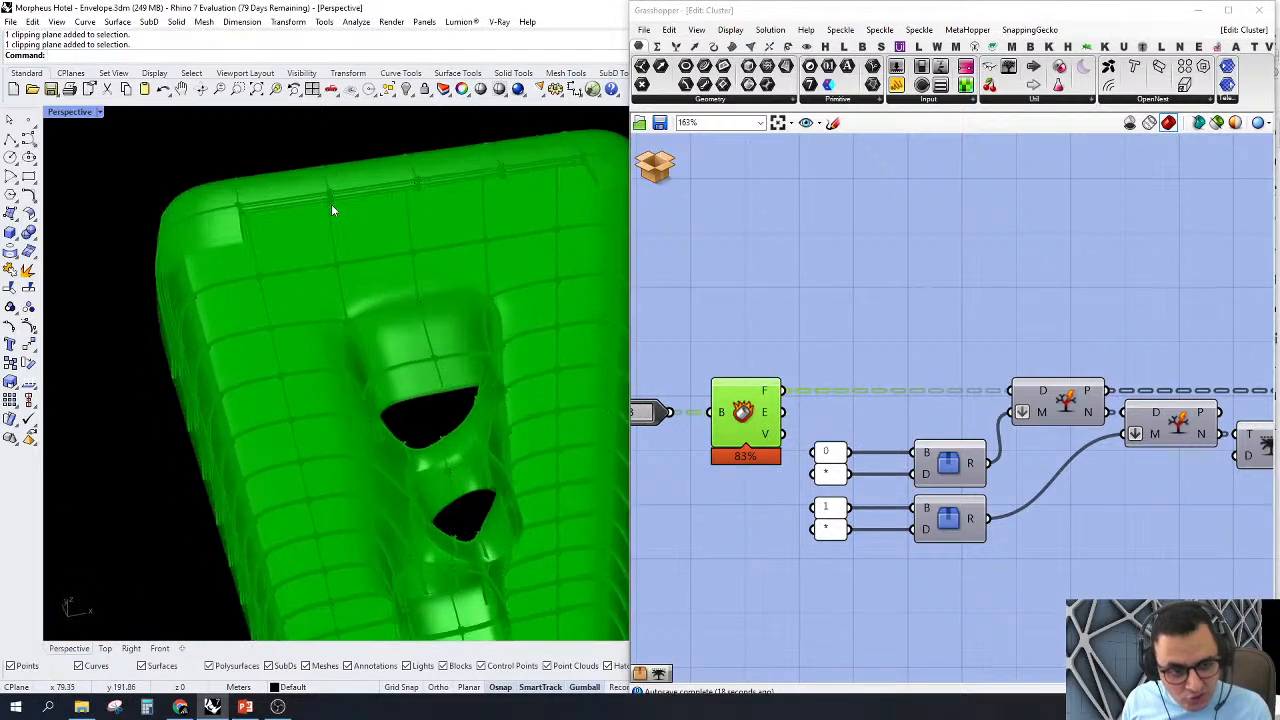
pyautogui.scroll(-4, 374, 200)
pyautogui.moveTo(780, 360); pyautogui.dragTo(733, 361, button='right')
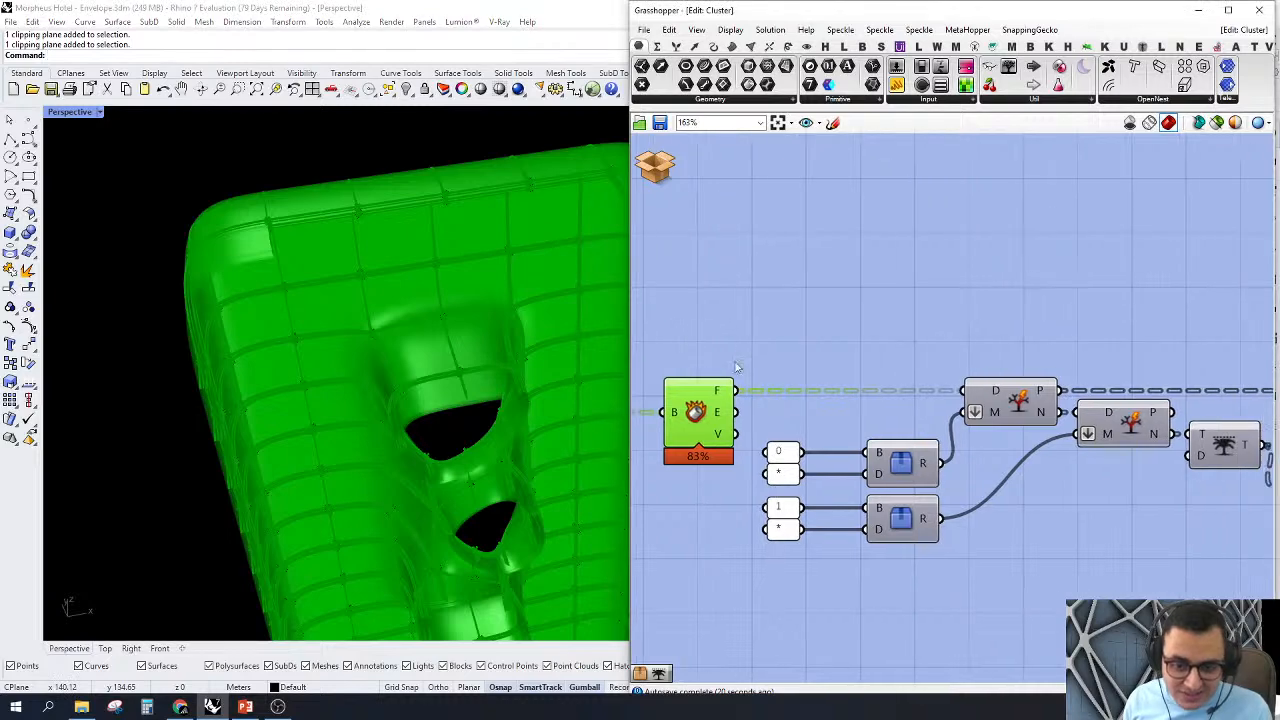
pyautogui.click(880, 350)
# Step: Add a Brep parameter above the first Split Tree, connect it to the P output and examine the filtered surfaces
pyautogui.moveTo(1021, 407); pyautogui.dragTo(980, 400, button='right')
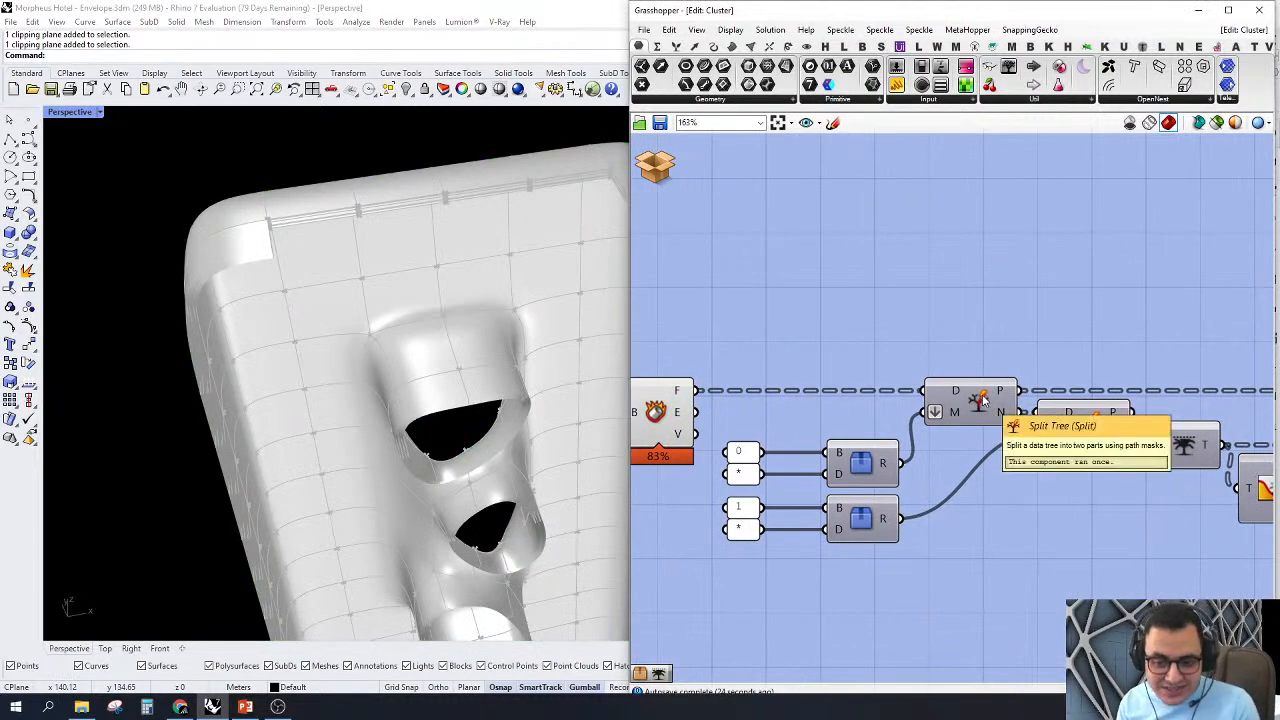
pyautogui.scroll(-6, 940, 402)
pyautogui.scroll(4, 944, 358)
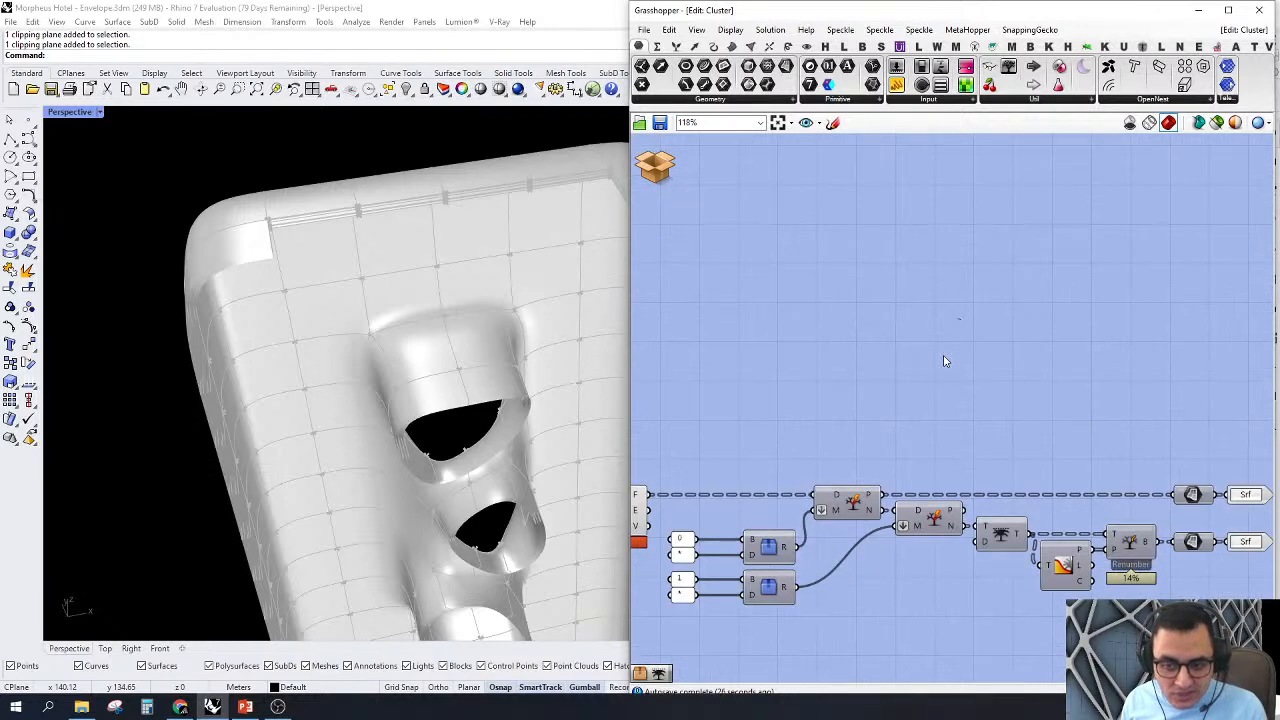
pyautogui.moveTo(946, 360); pyautogui.dragTo(937, 254, button='right')
pyautogui.click(748, 84)
pyautogui.click(993, 384)
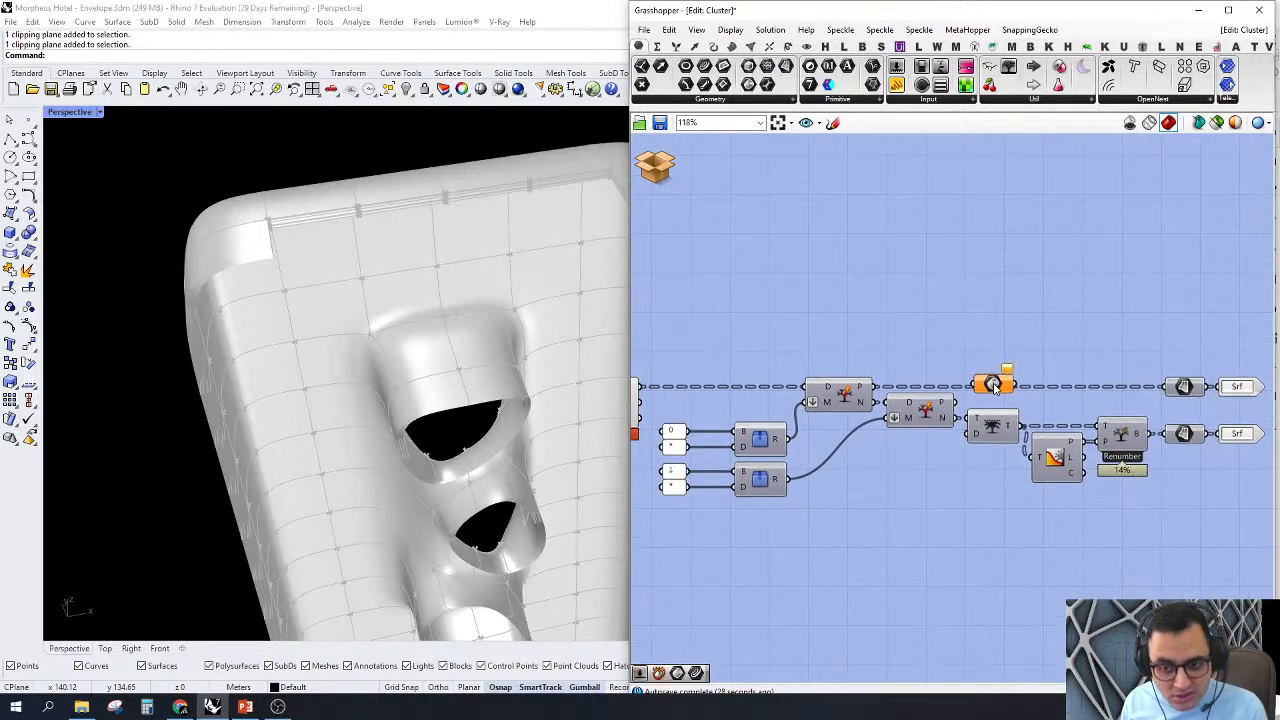
pyautogui.moveTo(977, 385); pyautogui.dragTo(875, 386)
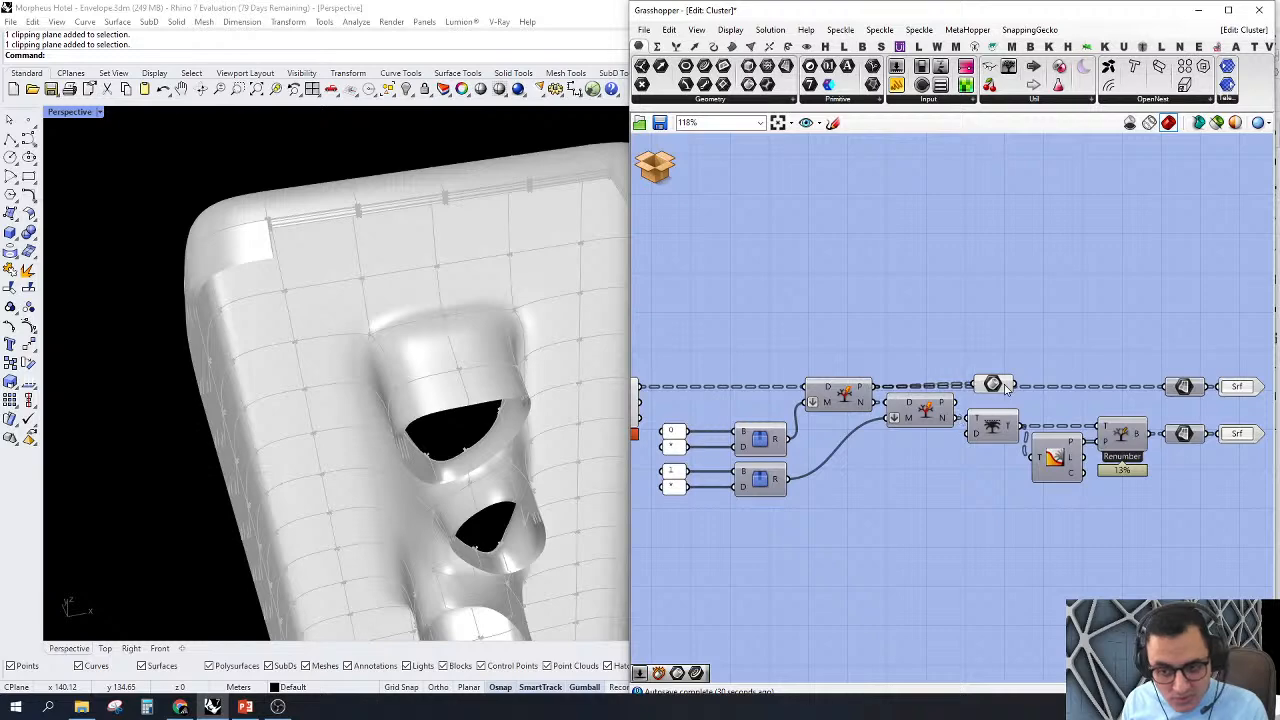
pyautogui.moveTo(993, 384); pyautogui.dragTo(957, 300)
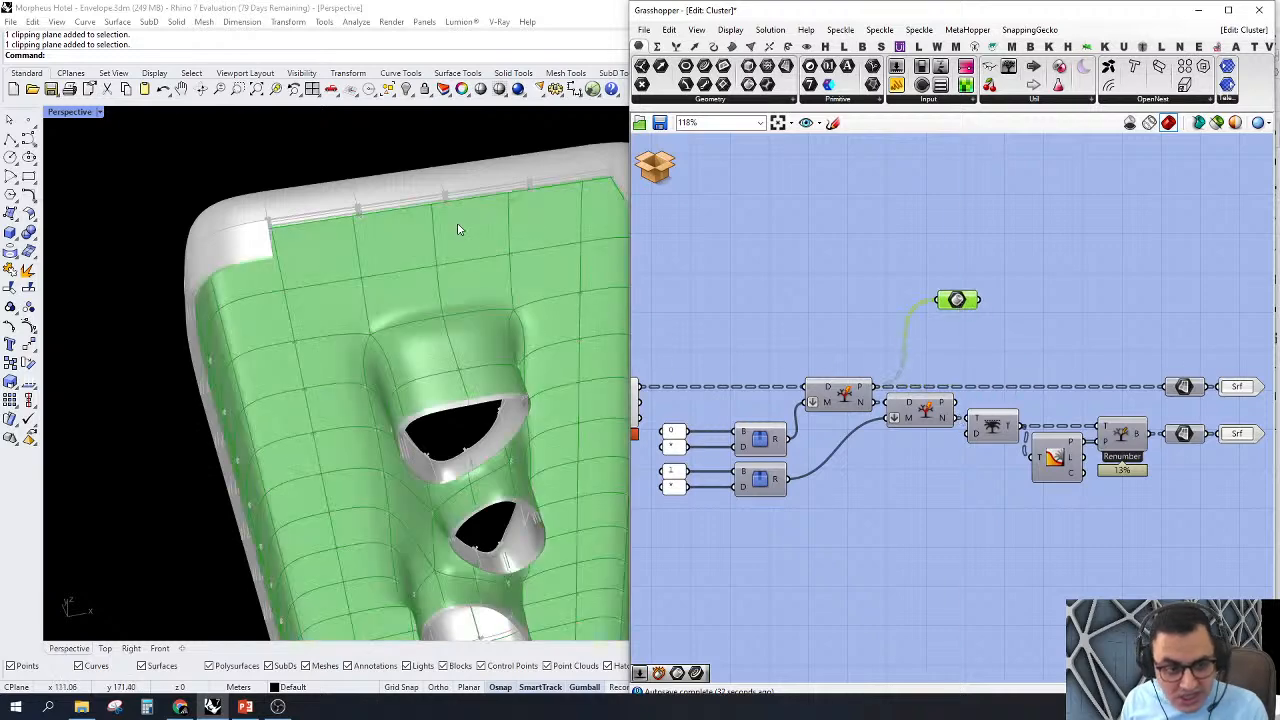
pyautogui.scroll(3, 340, 365)
pyautogui.moveTo(340, 365); pyautogui.dragTo(282, 296, button='right')
pyautogui.scroll(5, 300, 351)
# Step: Compare the Brep parameter on Deconstruct Brep's F output, reconnect it to the first Split Tree's P output and shift it slightly
pyautogui.moveTo(1026, 300); pyautogui.dragTo(1238, 275, button='right')
pyautogui.keyDown('shift'); pyautogui.moveTo(1155, 275); pyautogui.dragTo(840, 374); pyautogui.keyUp('shift')
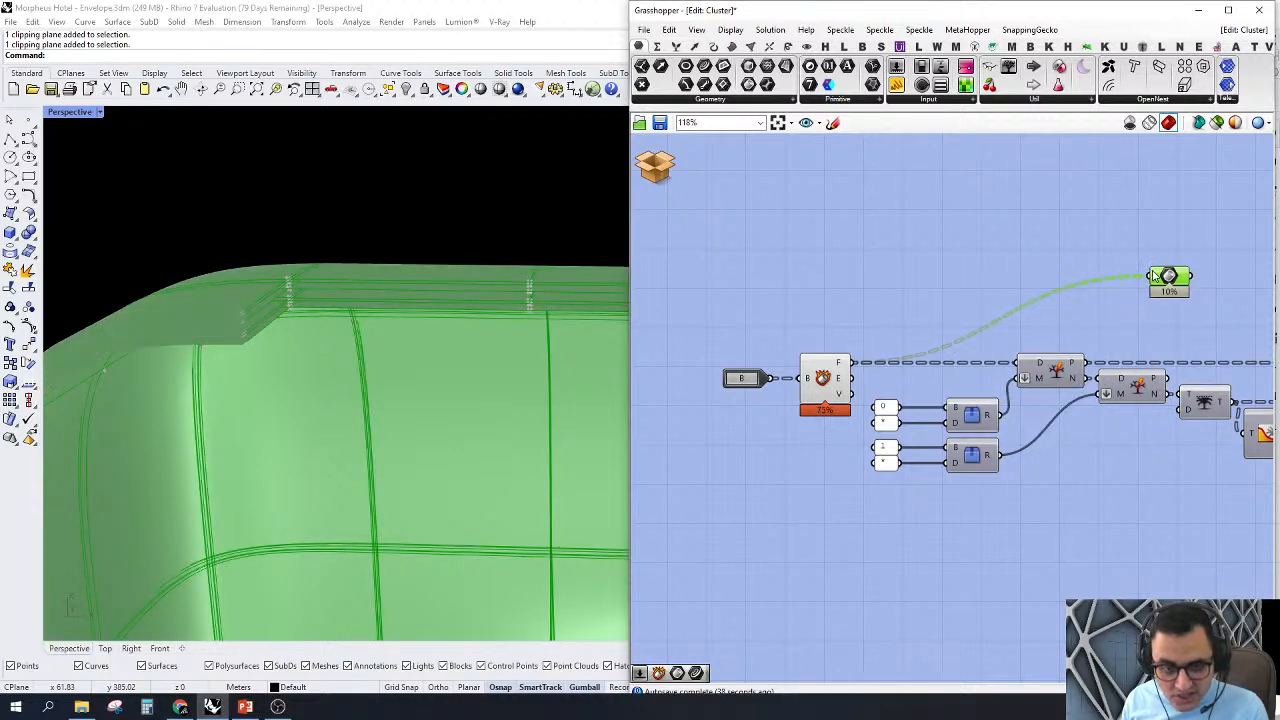
pyautogui.moveTo(1150, 277); pyautogui.dragTo(1053, 294, button='right')
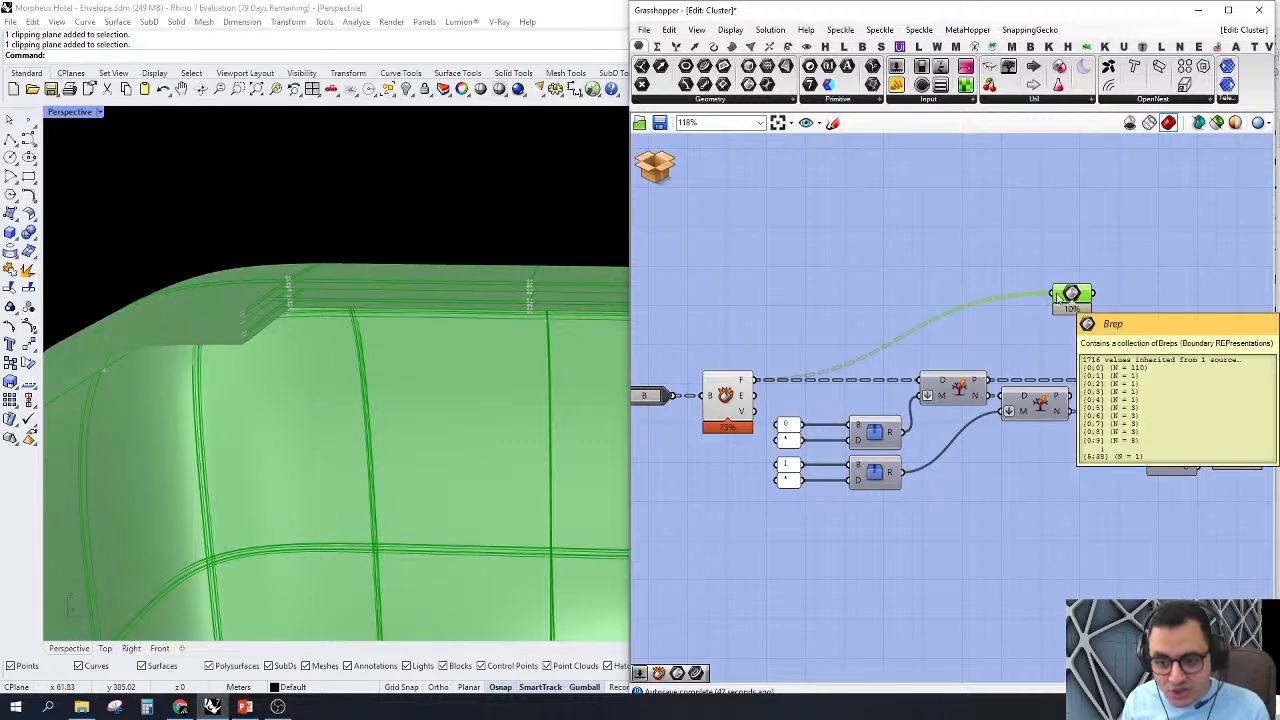
pyautogui.moveTo(1052, 294); pyautogui.dragTo(998, 385)
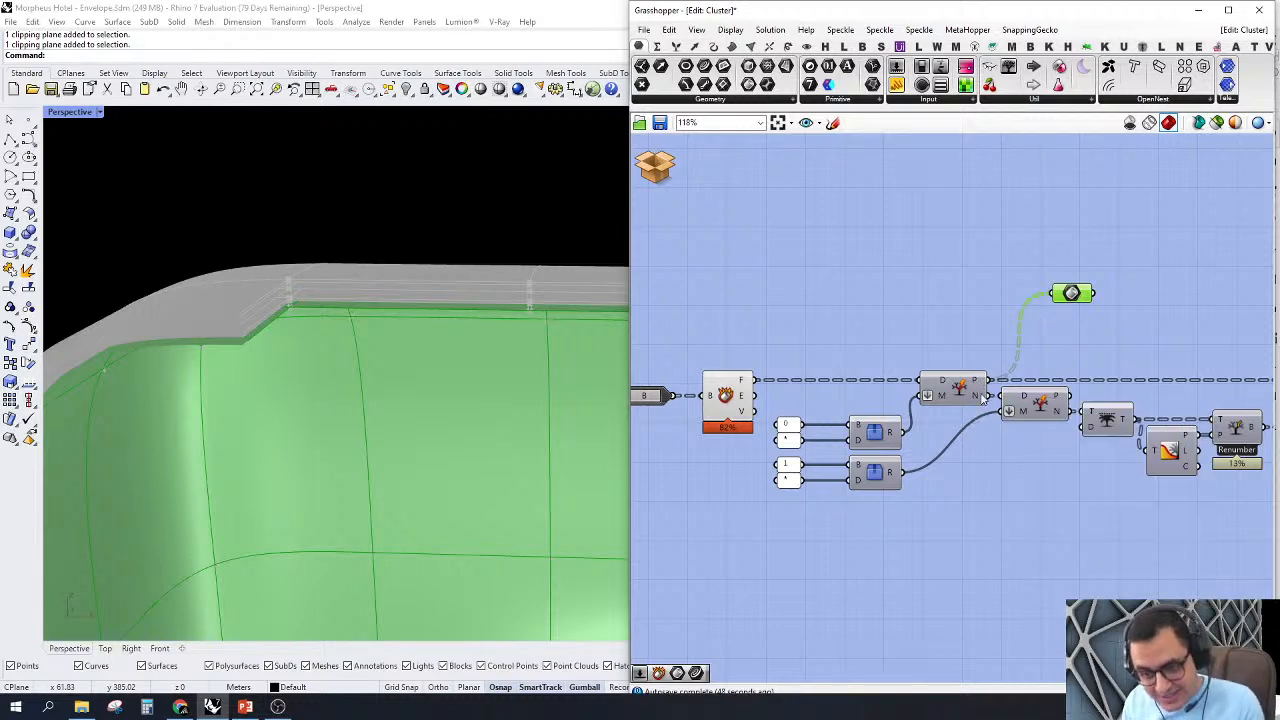
pyautogui.moveTo(1087, 300); pyautogui.dragTo(1050, 307)
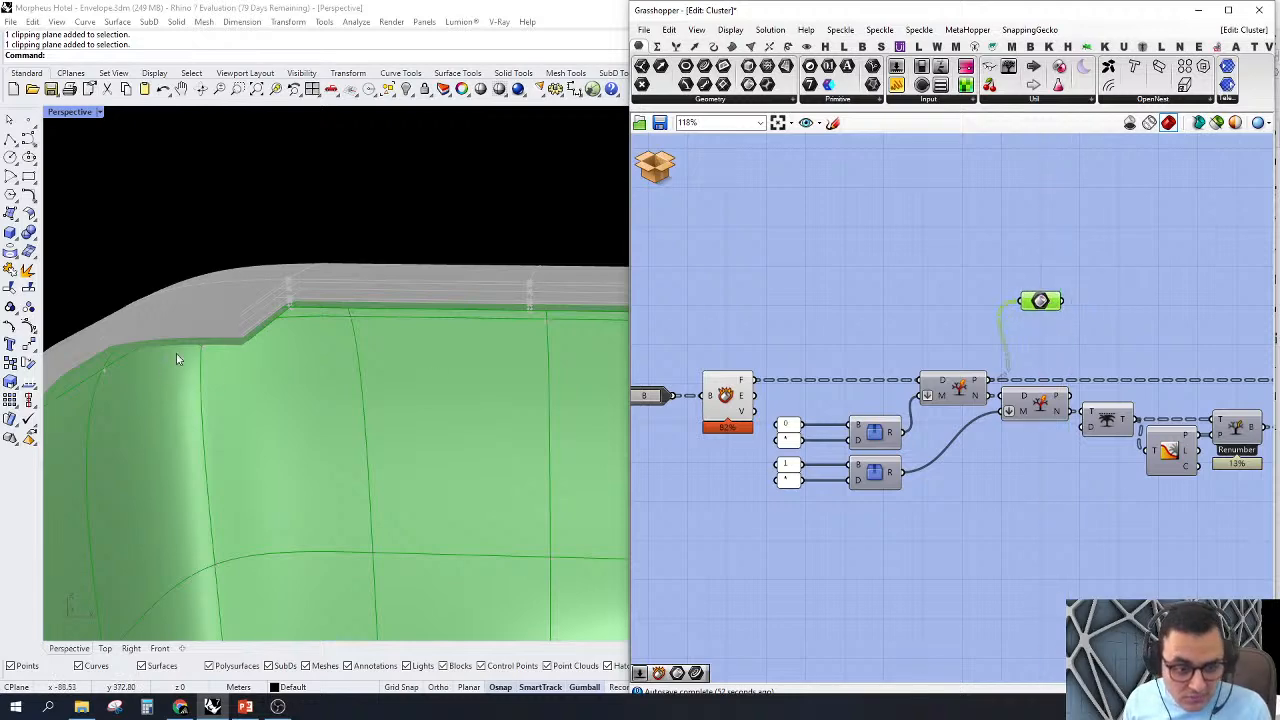
# Step: Open the Custom Path cluster fed by the 0 and * values and examine its Concatenate setup
pyautogui.scroll(2, 880, 435)
pyautogui.click(875, 430)
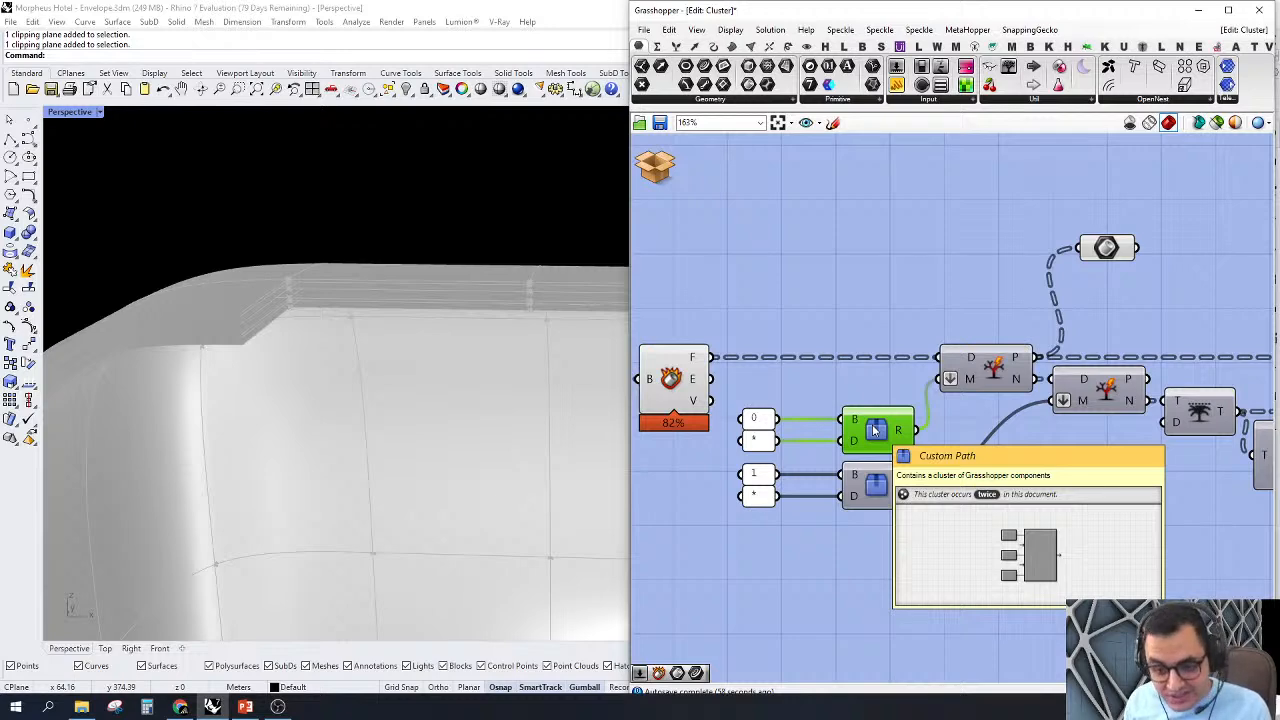
pyautogui.doubleClick(875, 430)
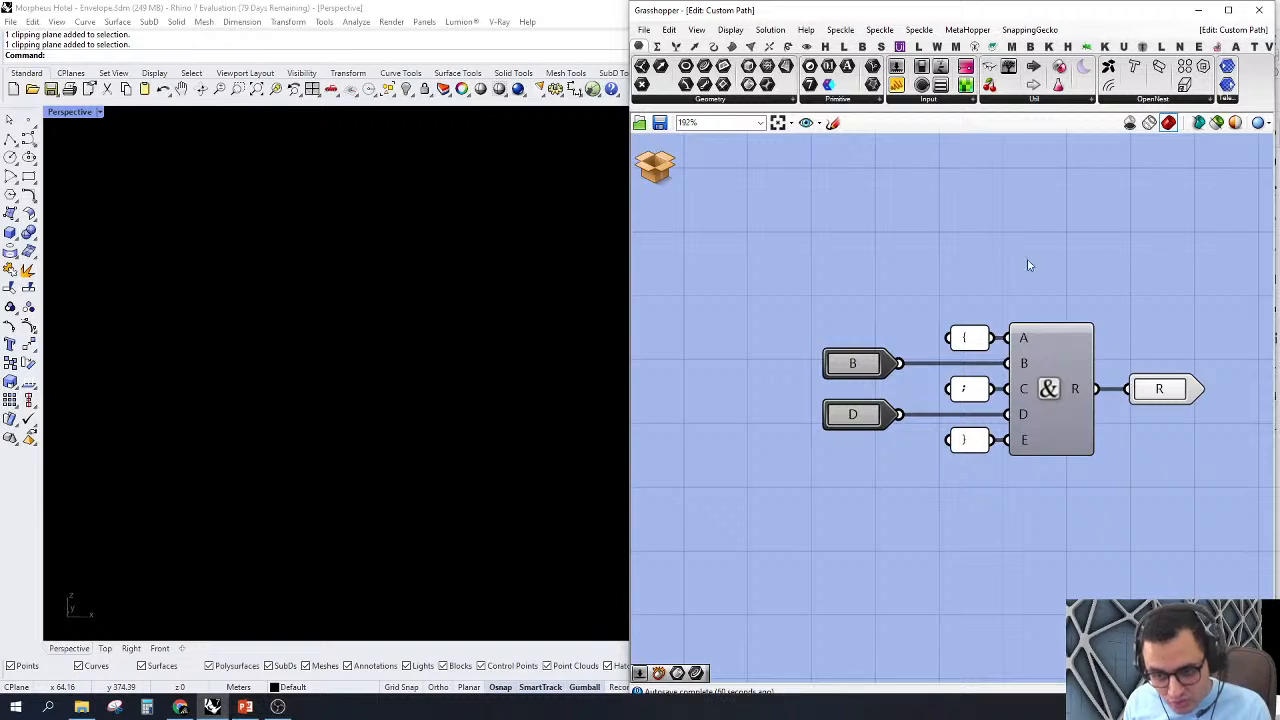
pyautogui.moveTo(1093, 376); pyautogui.dragTo(963, 452, button='right')
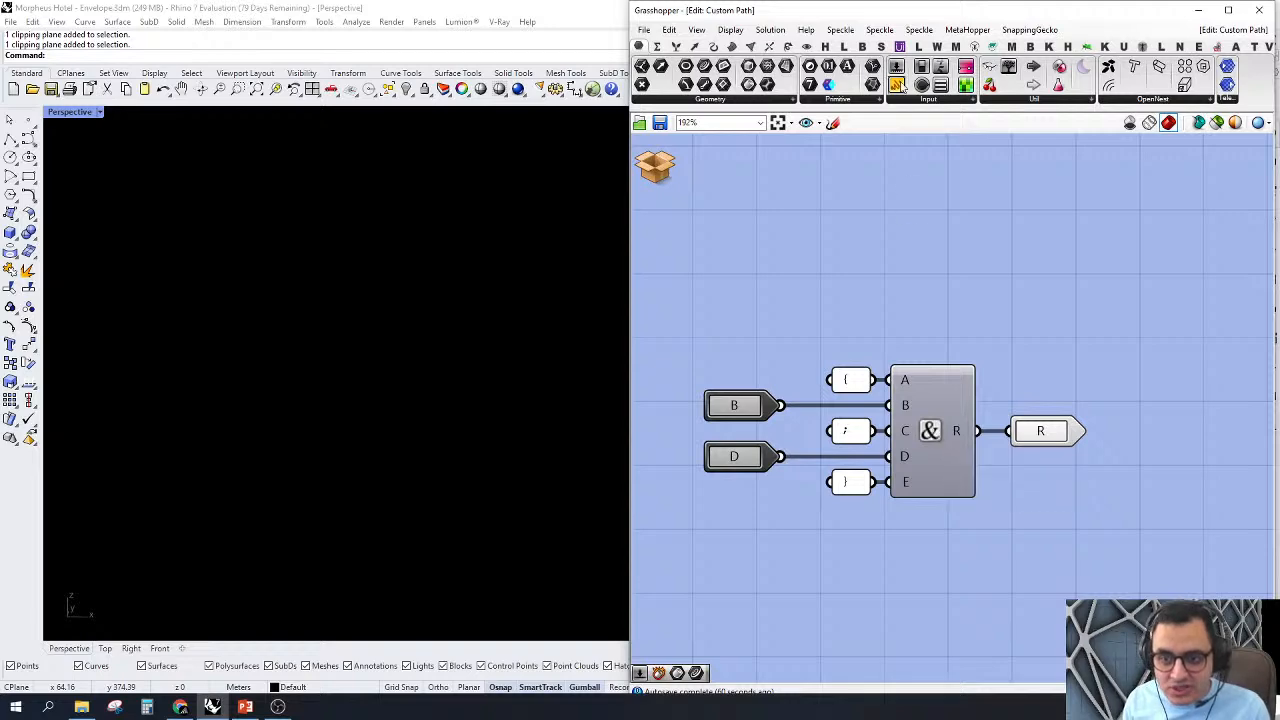
# Step: Add a Panel above the R output, connect it to the Concatenate result and examine the generated path mask
pyautogui.moveTo(897, 84); pyautogui.dragTo(1070, 343)
pyautogui.moveTo(997, 316); pyautogui.dragTo(977, 431)
pyautogui.scroll(3, 1050, 374)
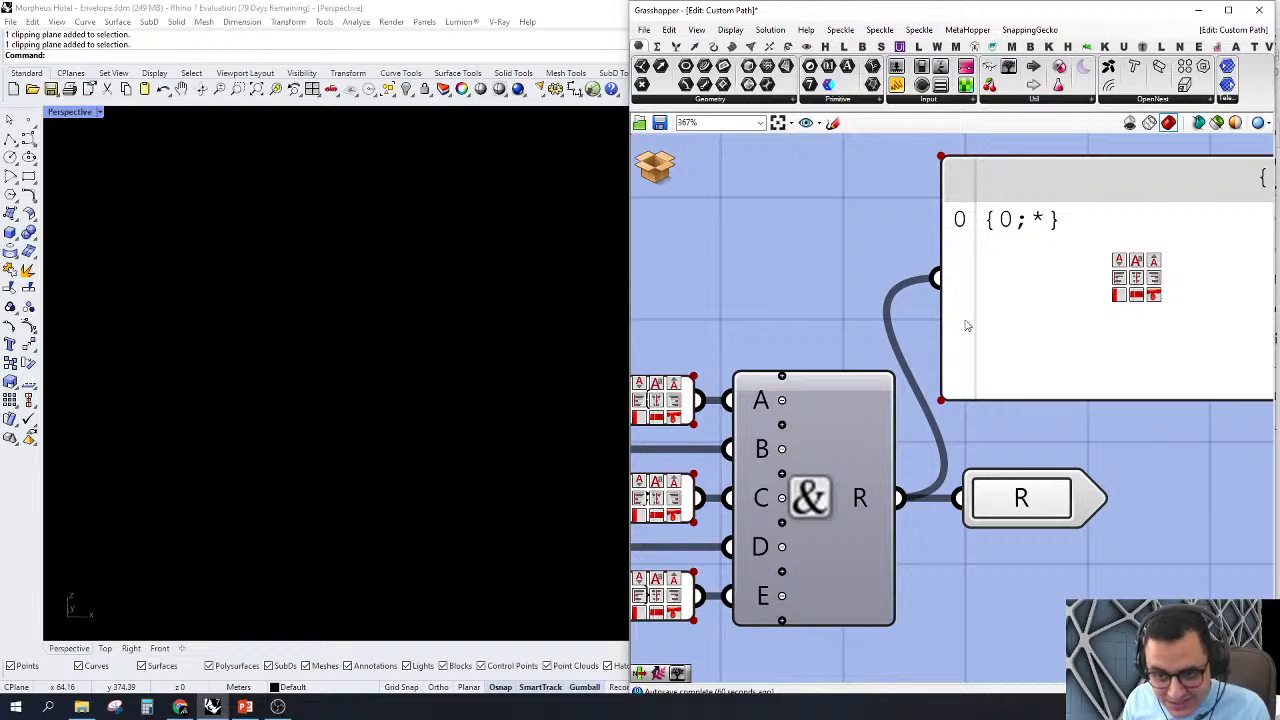
pyautogui.scroll(-2, 1031, 260)
pyautogui.moveTo(1031, 297); pyautogui.dragTo(989, 338, button='right')
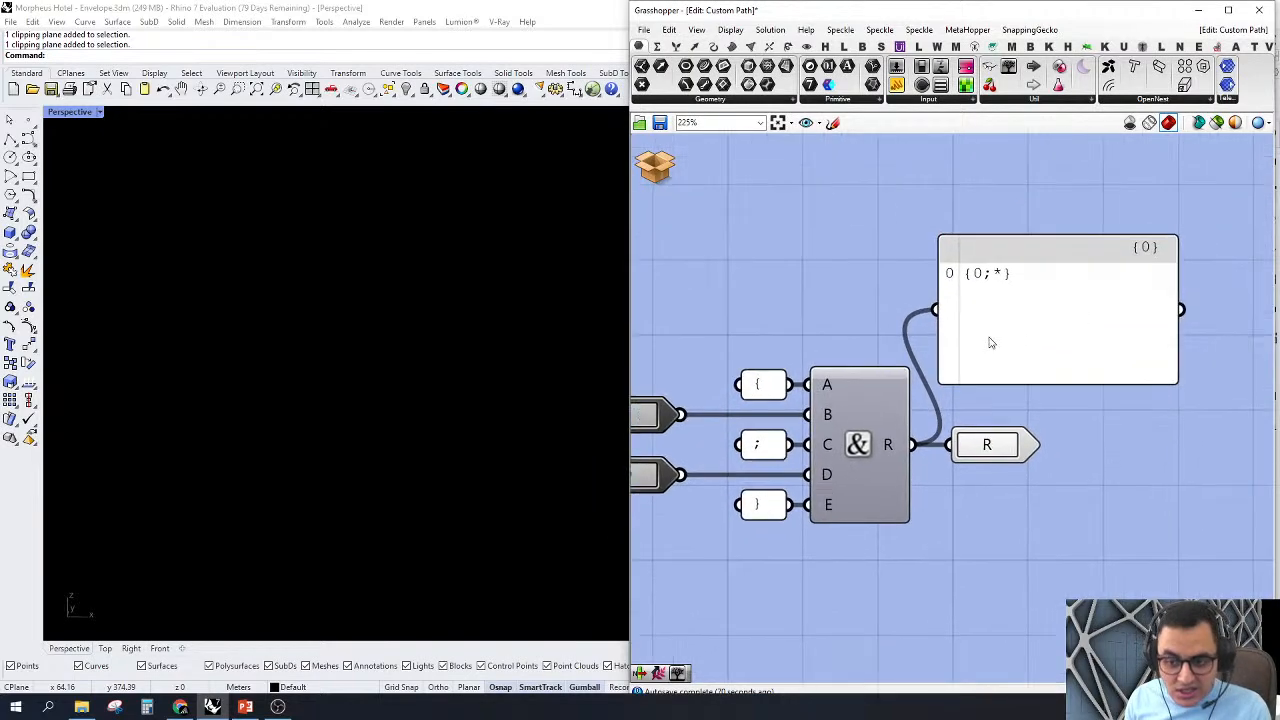
pyautogui.scroll(2, 985, 271)
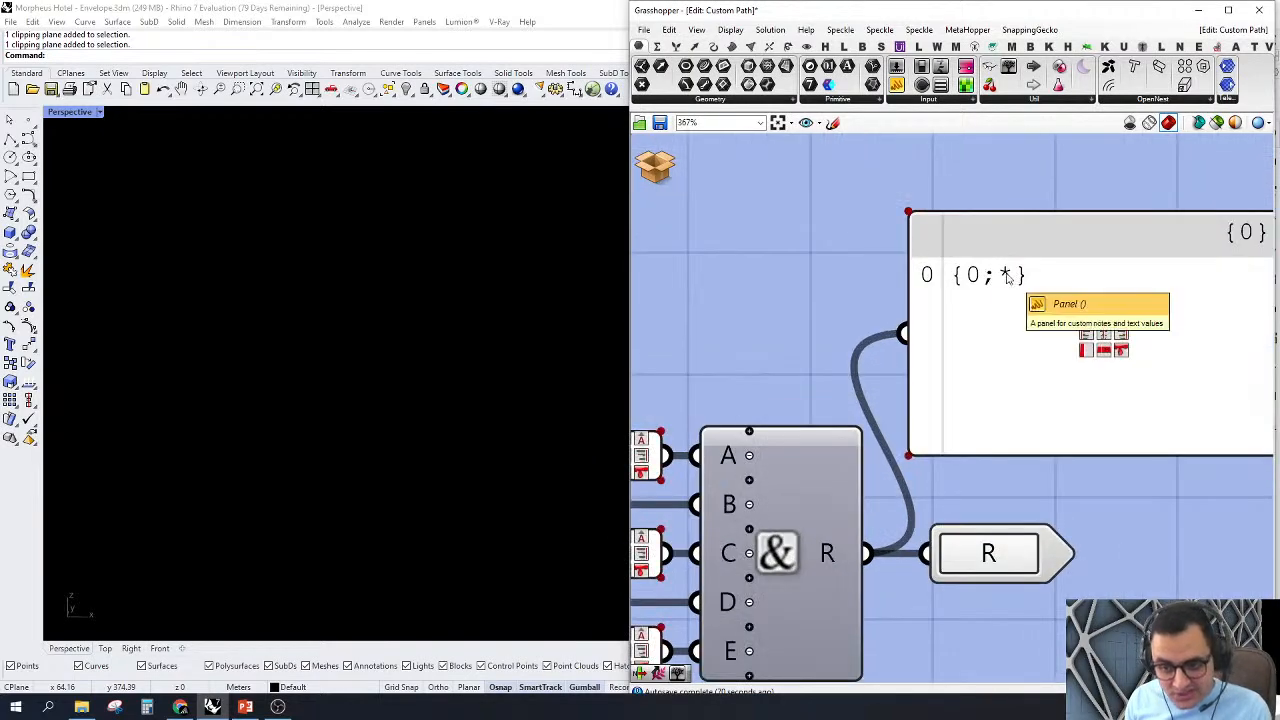
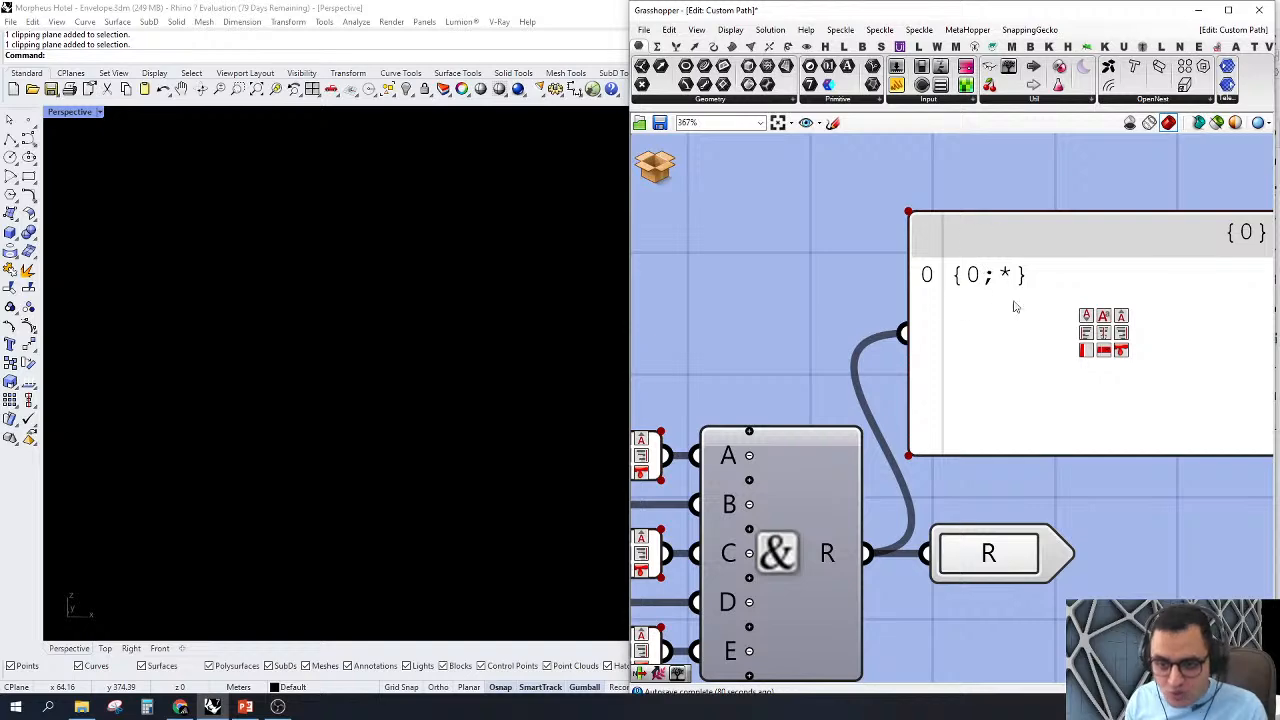
# Step: Delete the Panel showing the path mask and close the Custom Path cluster, discarding its changes
pyautogui.scroll(-3, 1016, 300)
pyautogui.moveTo(1182, 437); pyautogui.dragTo(1069, 252)
pyautogui.scroll(-2, 1110, 297)
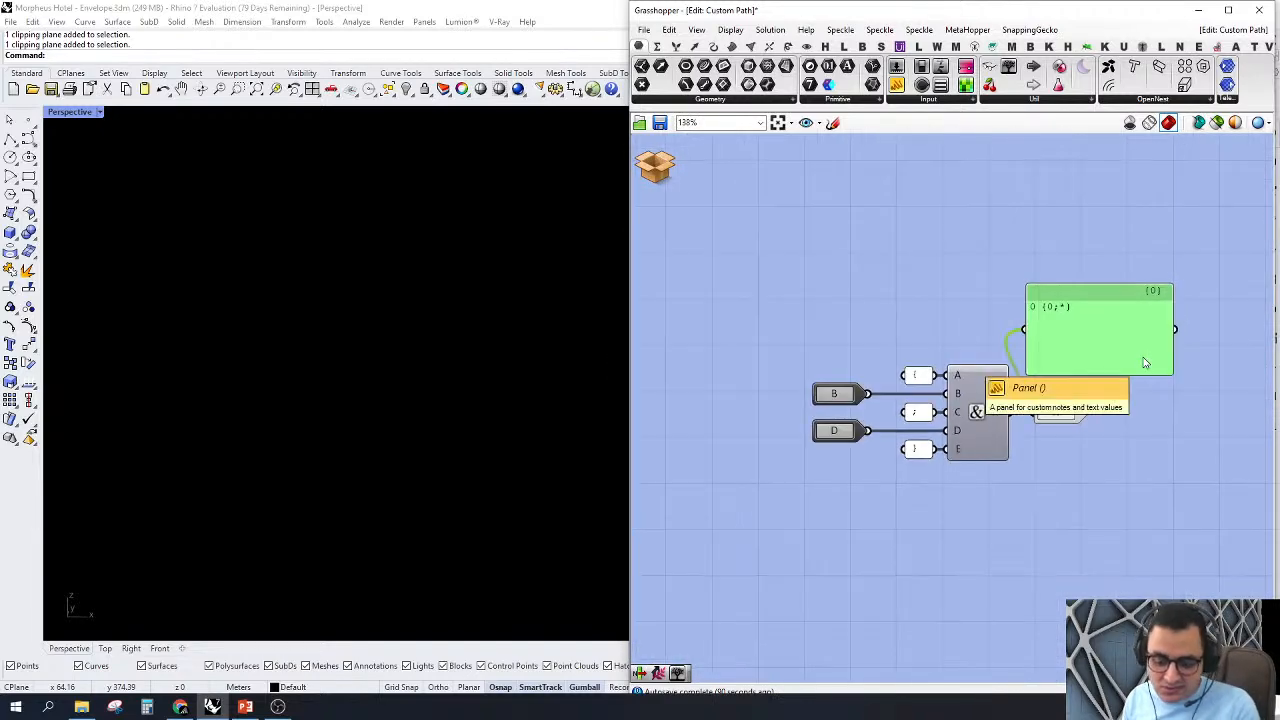
pyautogui.press('Delete')
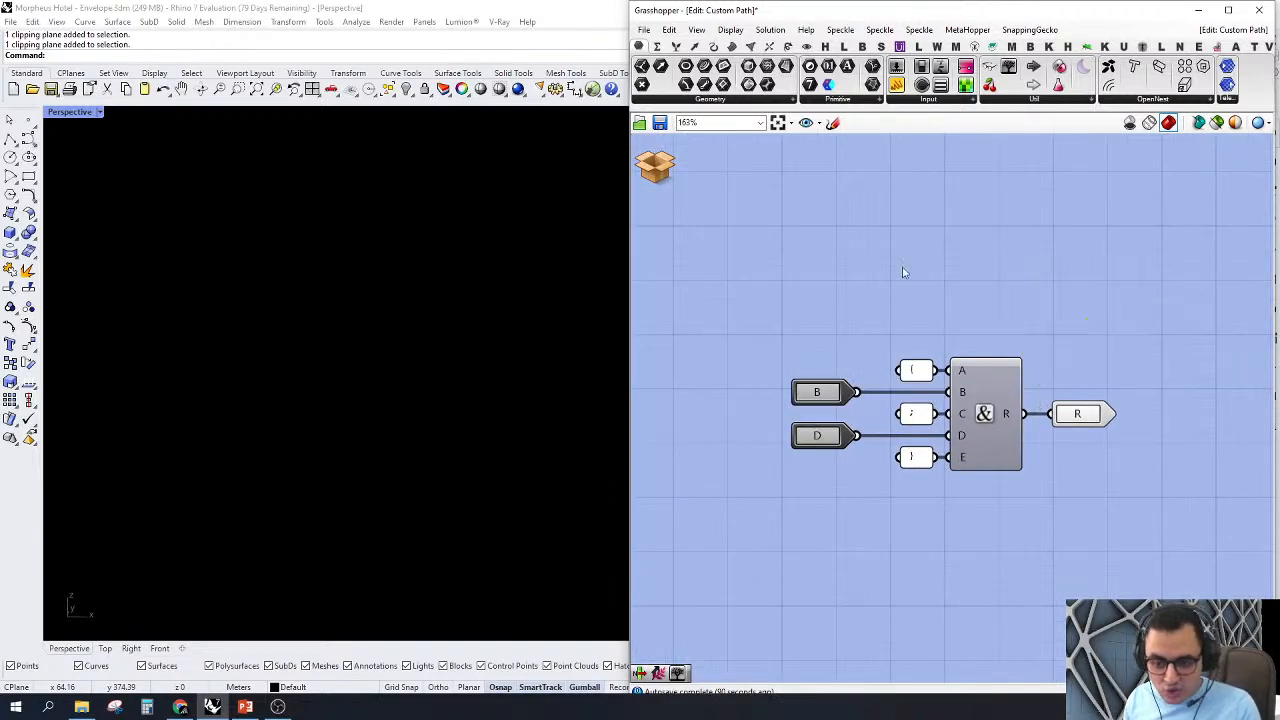
pyautogui.click(655, 166)
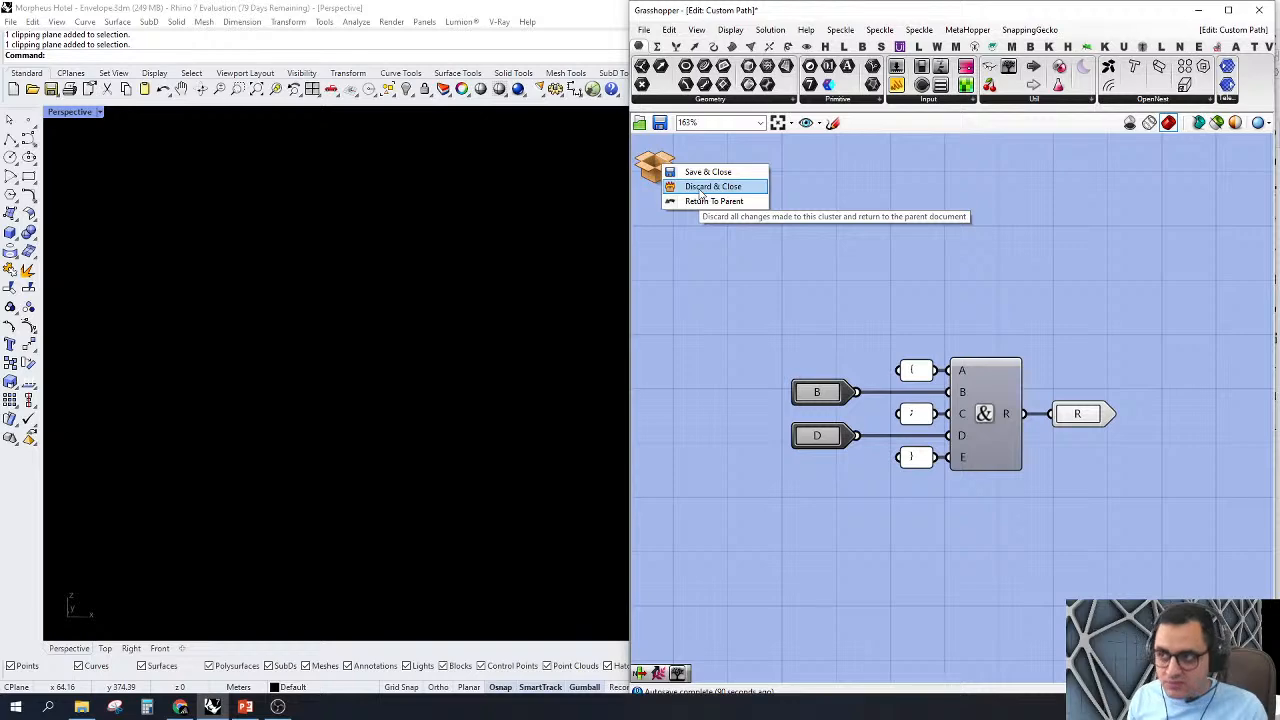
pyautogui.click(710, 187)
pyautogui.click(985, 391)
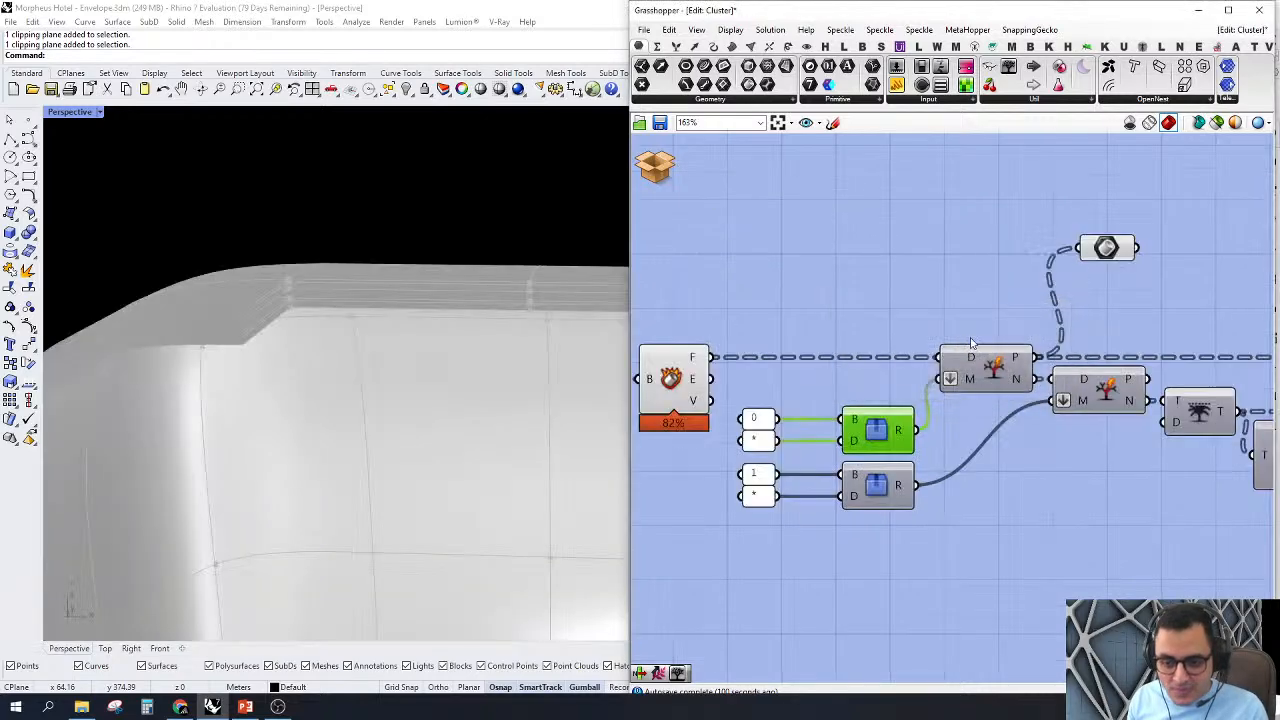
# Step: Connect the Brep parameter to the first Split Tree's N output and examine the remaining surfaces along the envelope edge
pyautogui.click(960, 306)
pyautogui.moveTo(960, 306); pyautogui.dragTo(859, 329, button='right')
pyautogui.moveTo(931, 402); pyautogui.dragTo(973, 270)
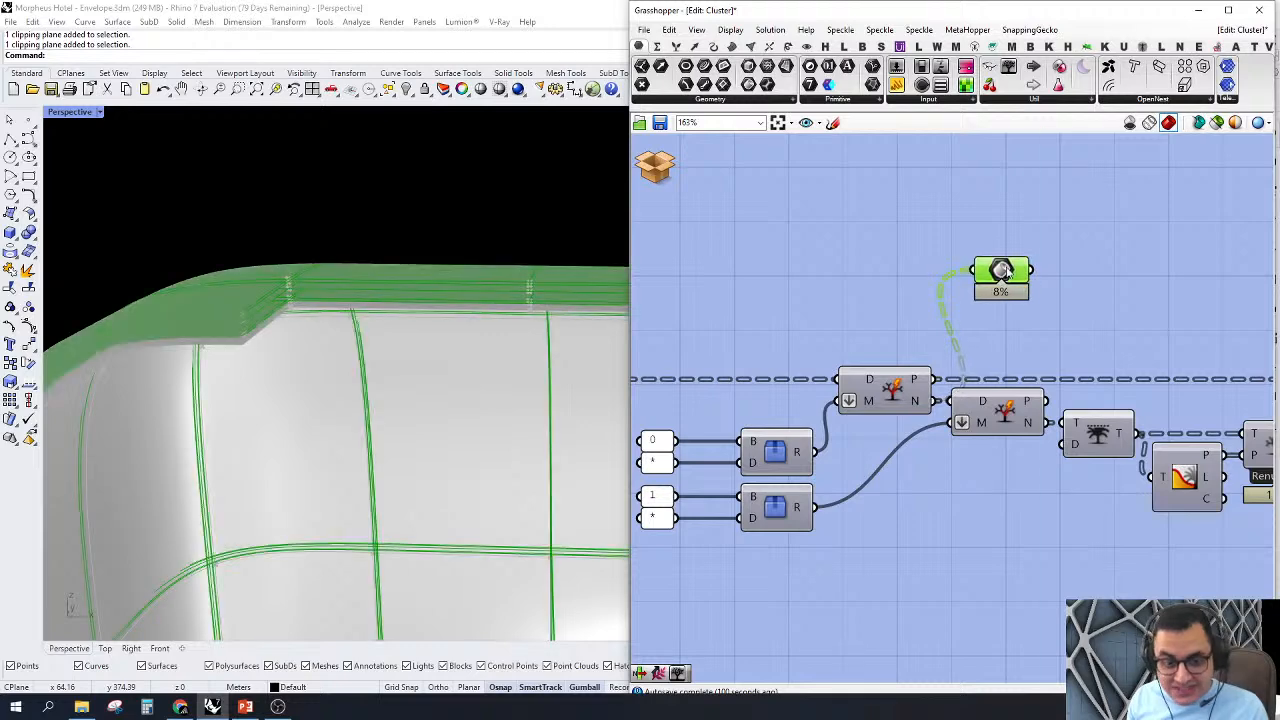
pyautogui.moveTo(190, 330); pyautogui.dragTo(249, 372, button='right')
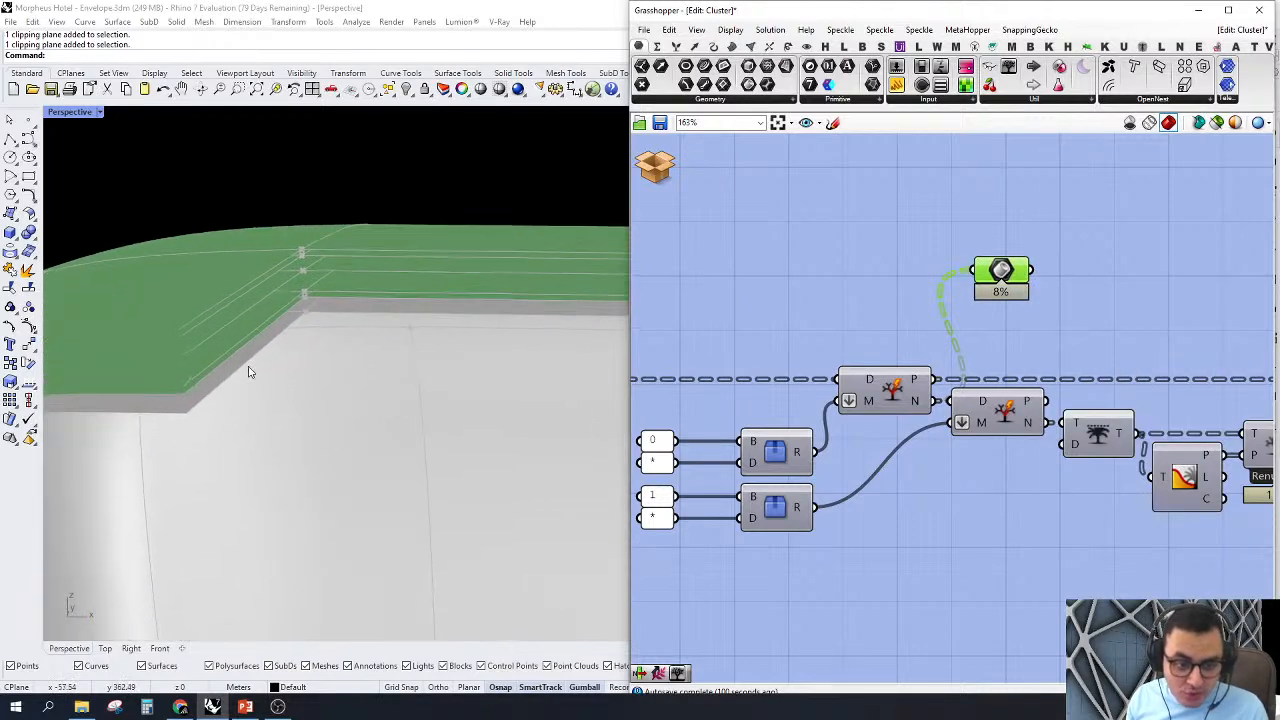
pyautogui.scroll(1, 295, 262)
pyautogui.scroll(-1, 295, 262)
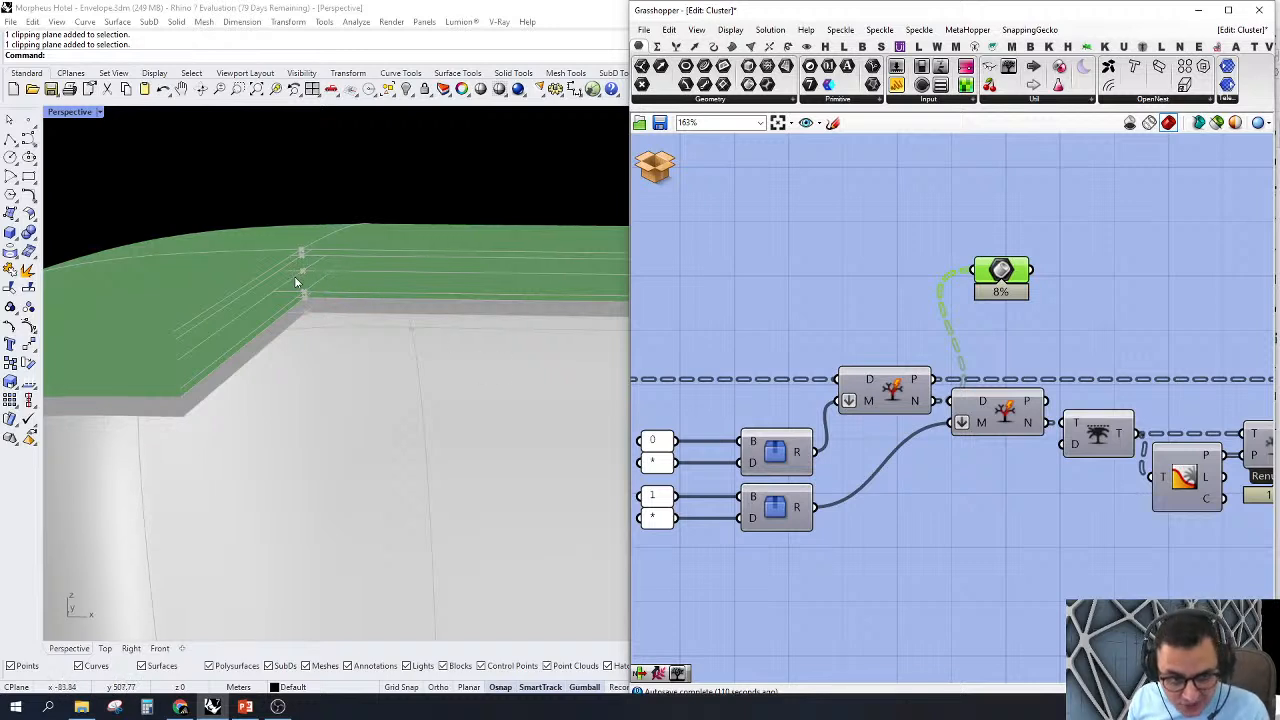
# Step: Connect the Brep parameter to the second Split Tree's P output and N output in turn to compare their surfaces
pyautogui.moveTo(1008, 324); pyautogui.dragTo(927, 302, button='right')
pyautogui.moveTo(916, 254); pyautogui.dragTo(965, 379)
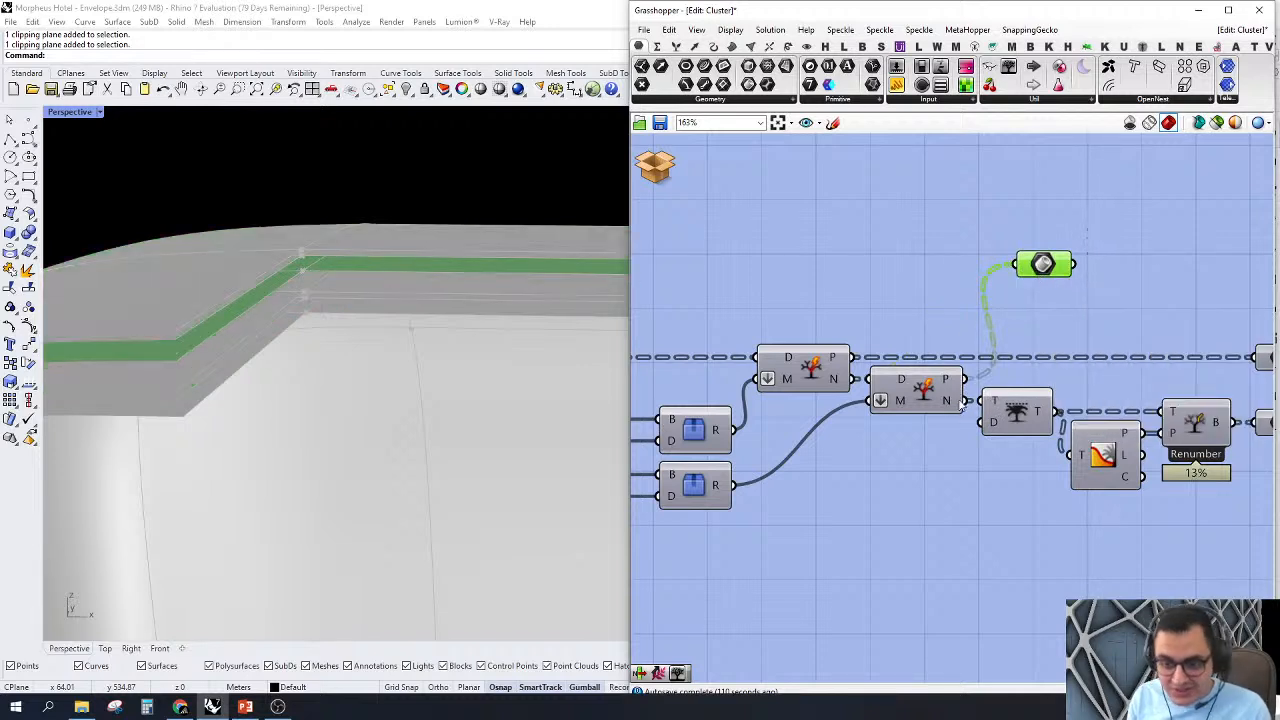
pyautogui.moveTo(965, 401); pyautogui.dragTo(1022, 262)
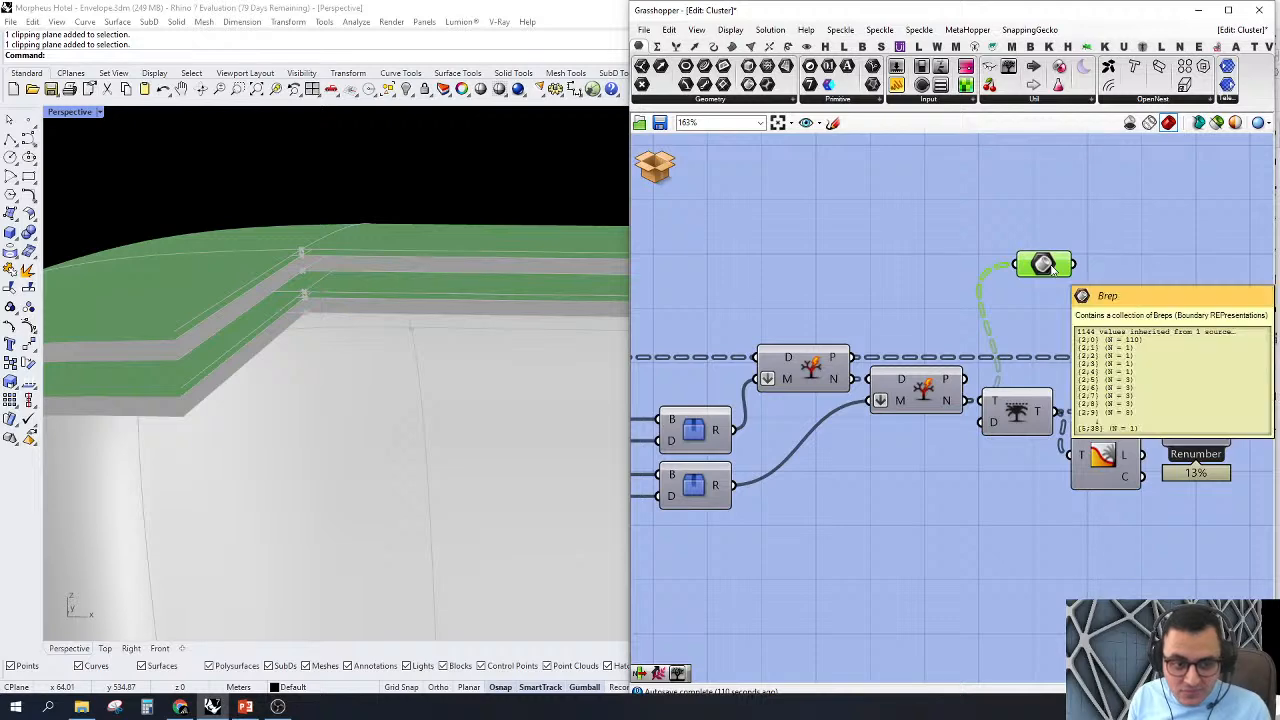
pyautogui.scroll(-3, 1050, 268)
pyautogui.moveTo(1140, 278); pyautogui.dragTo(1150, 328, button='right')
pyautogui.scroll(1, 1150, 329)
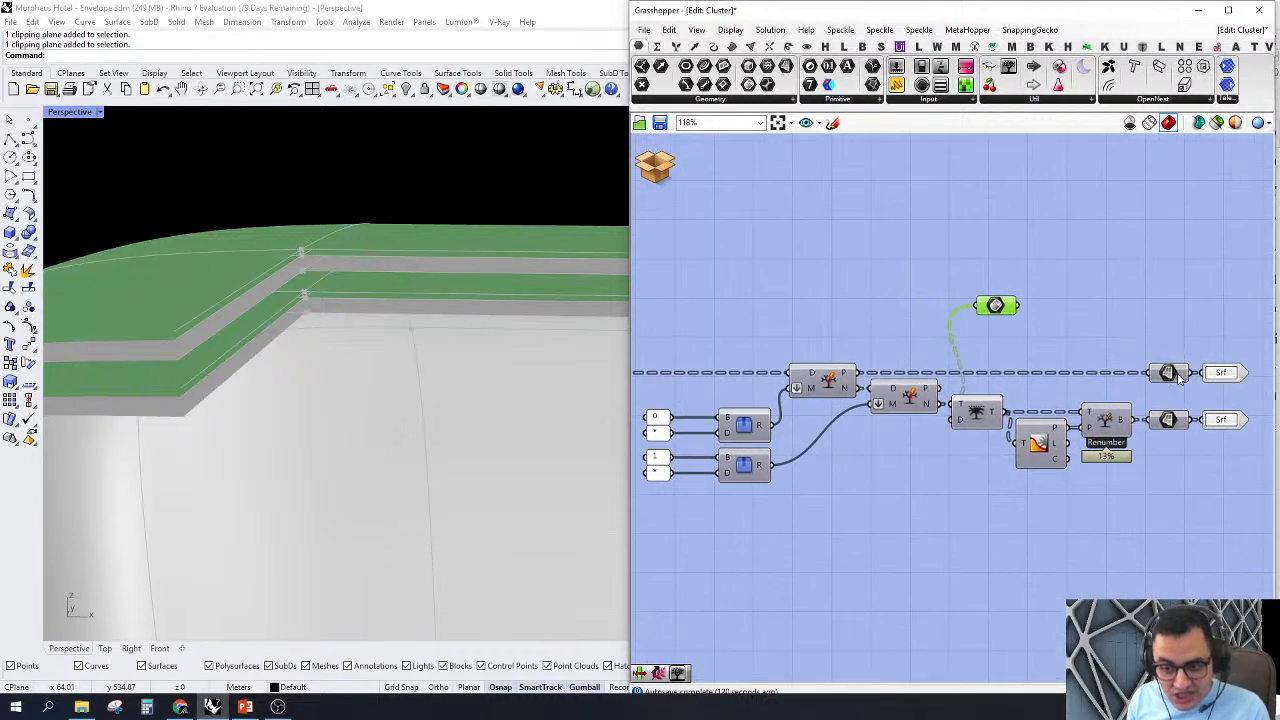
# Step: Shift the Brep parameter aside, add a Param Viewer above it and connect the viewer to the Trim Tree's T input
pyautogui.scroll(1, 1176, 372)
pyautogui.moveTo(953, 294); pyautogui.dragTo(1051, 258)
pyautogui.moveTo(1146, 307); pyautogui.dragTo(1136, 318, button='right')
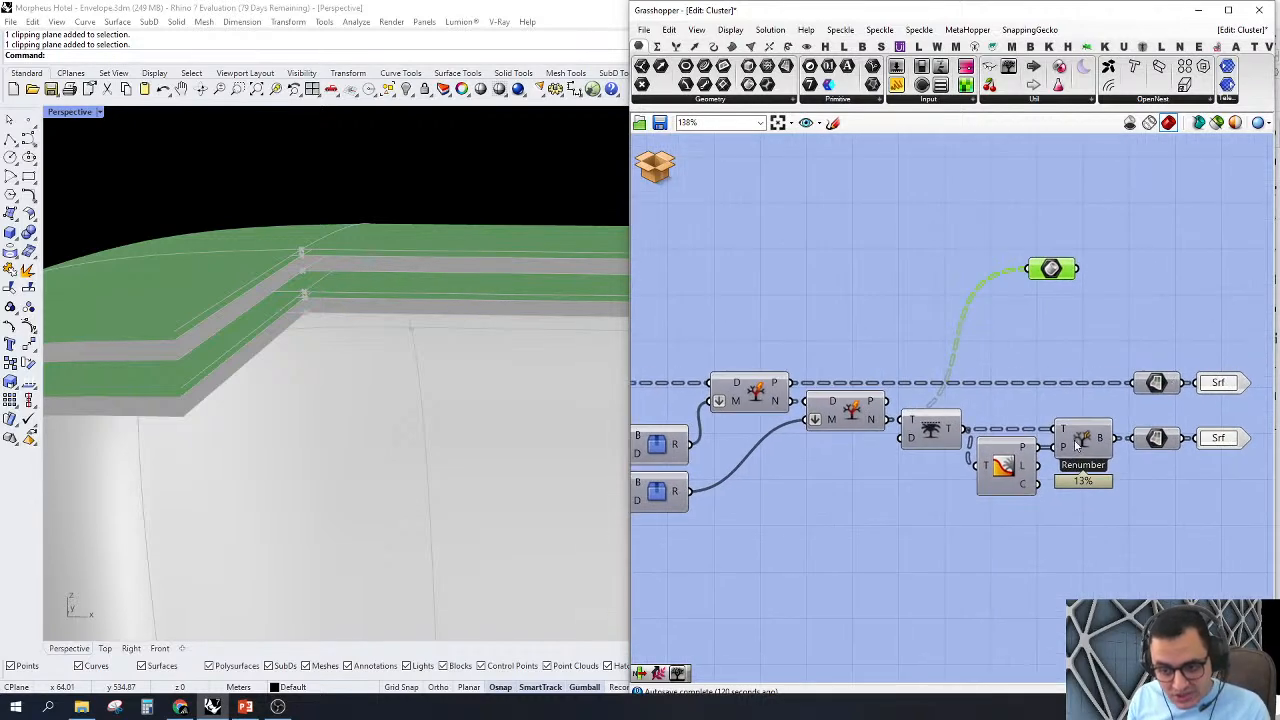
pyautogui.moveTo(1068, 445); pyautogui.dragTo(1021, 447, button='right')
pyautogui.moveTo(1028, 540); pyautogui.dragTo(862, 415)
pyautogui.click(912, 245)
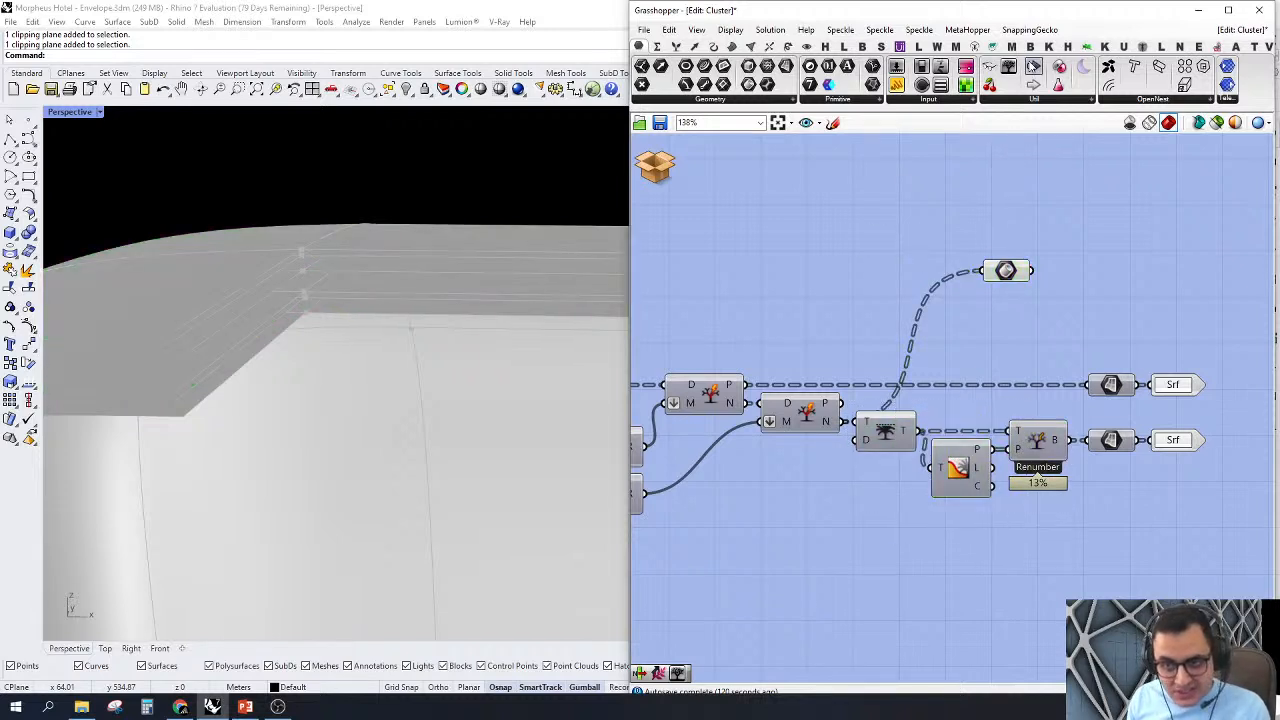
pyautogui.moveTo(1008, 67); pyautogui.dragTo(1100, 192)
pyautogui.moveTo(1007, 191); pyautogui.dragTo(842, 422)
pyautogui.moveTo(919, 343); pyautogui.dragTo(876, 368, button='right')
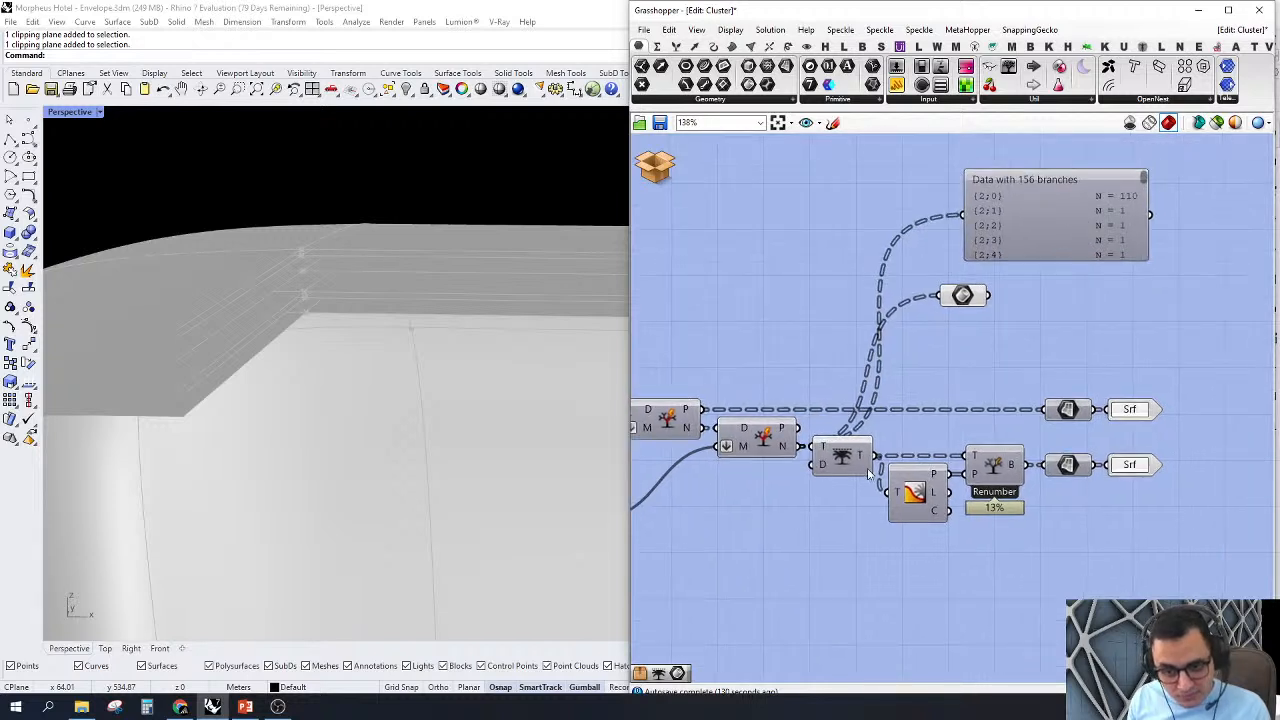
pyautogui.moveTo(842, 455); pyautogui.dragTo(857, 345)
pyautogui.hotkey('ctrl', 'z')
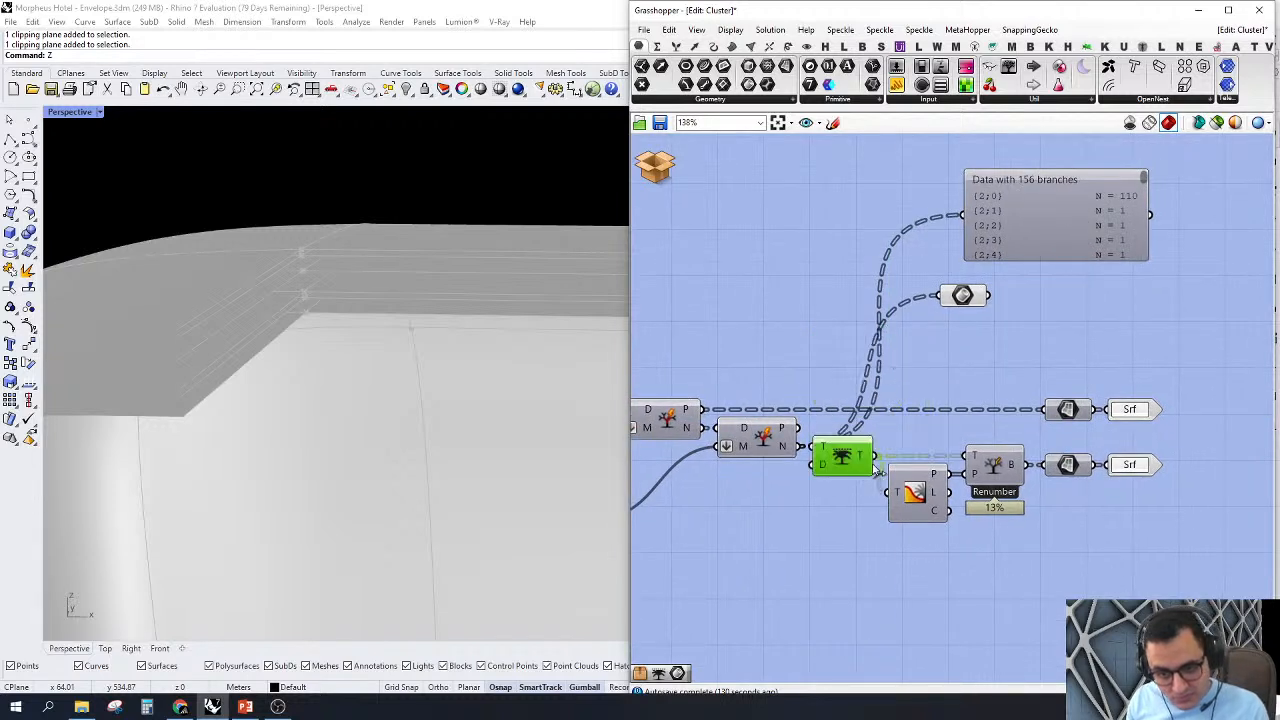
pyautogui.click(832, 363)
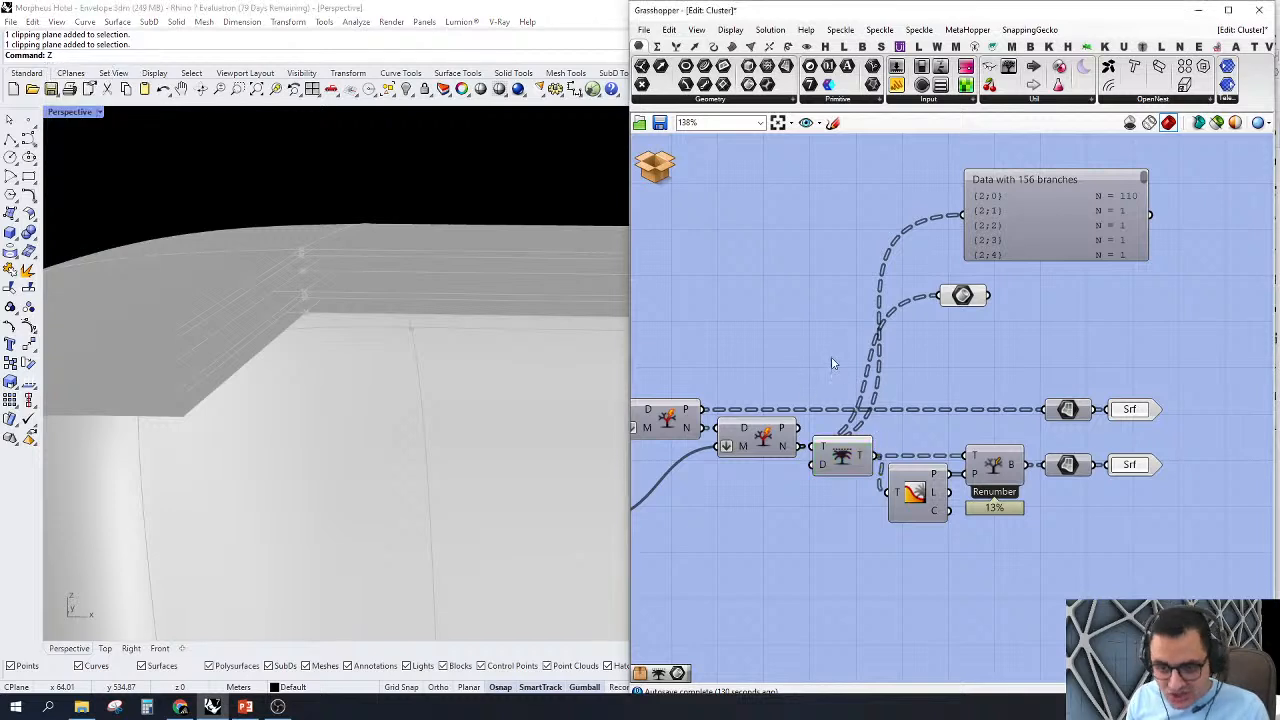
# Step: Scroll through the Param Viewer's branch list and reconnect the viewer to the Trim Tree's T output
pyautogui.moveTo(1144, 177); pyautogui.dragTo(1145, 358)
pyautogui.moveTo(873, 457); pyautogui.dragTo(962, 215)
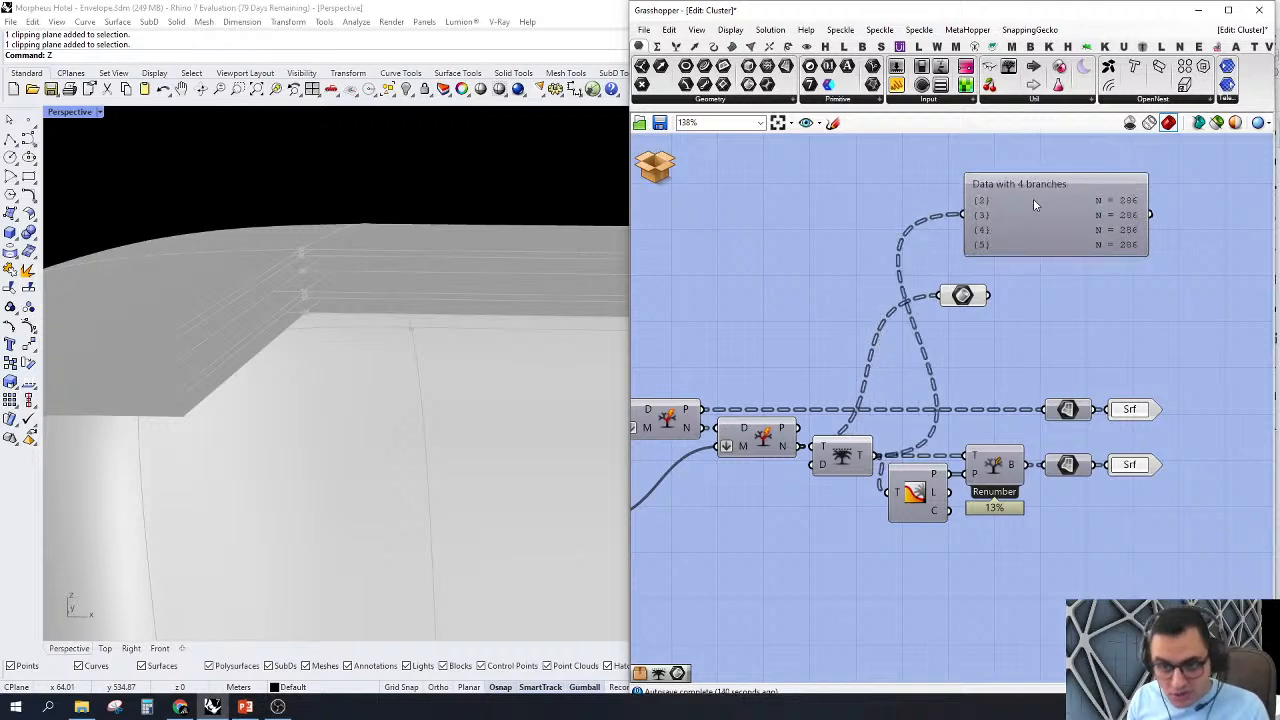
pyautogui.scroll(2, 910, 312)
# Step: Examine the Renumber setup on the Tree Branch component, its T and P inputs and the branch paths in the Param Viewer
pyautogui.click(1025, 530)
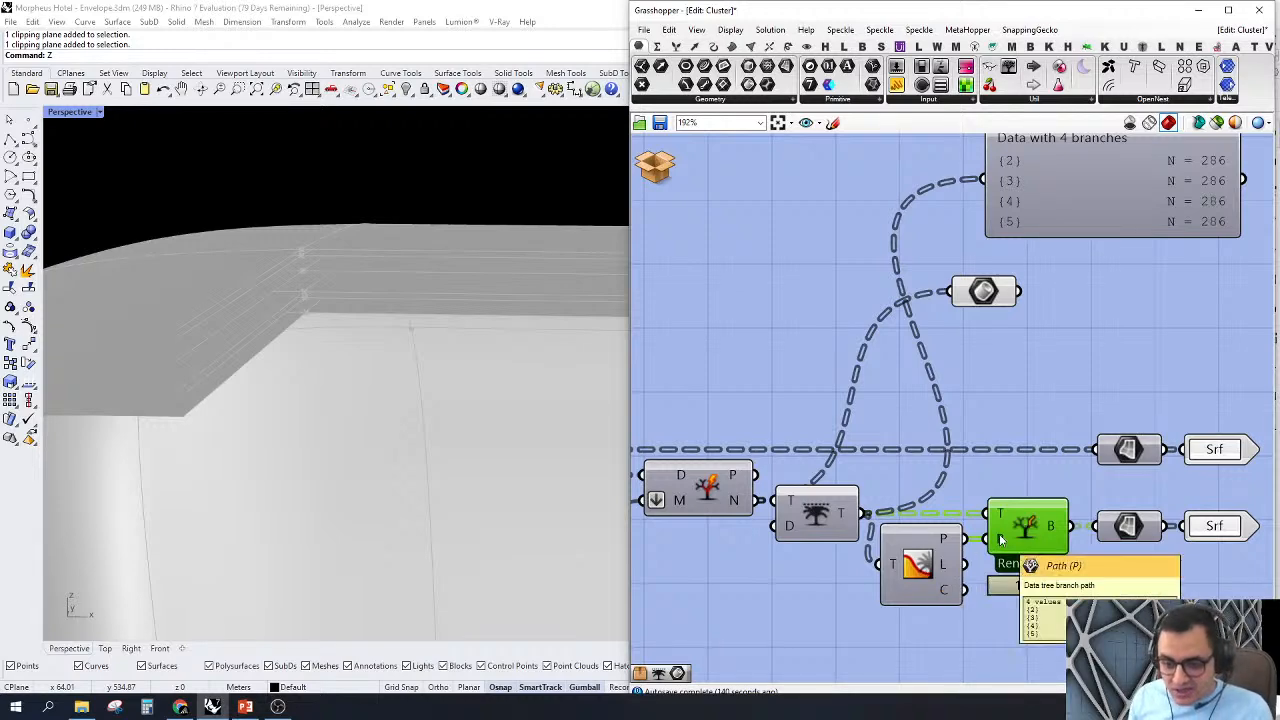
pyautogui.scroll(3, 960, 520)
pyautogui.scroll(-3, 950, 522)
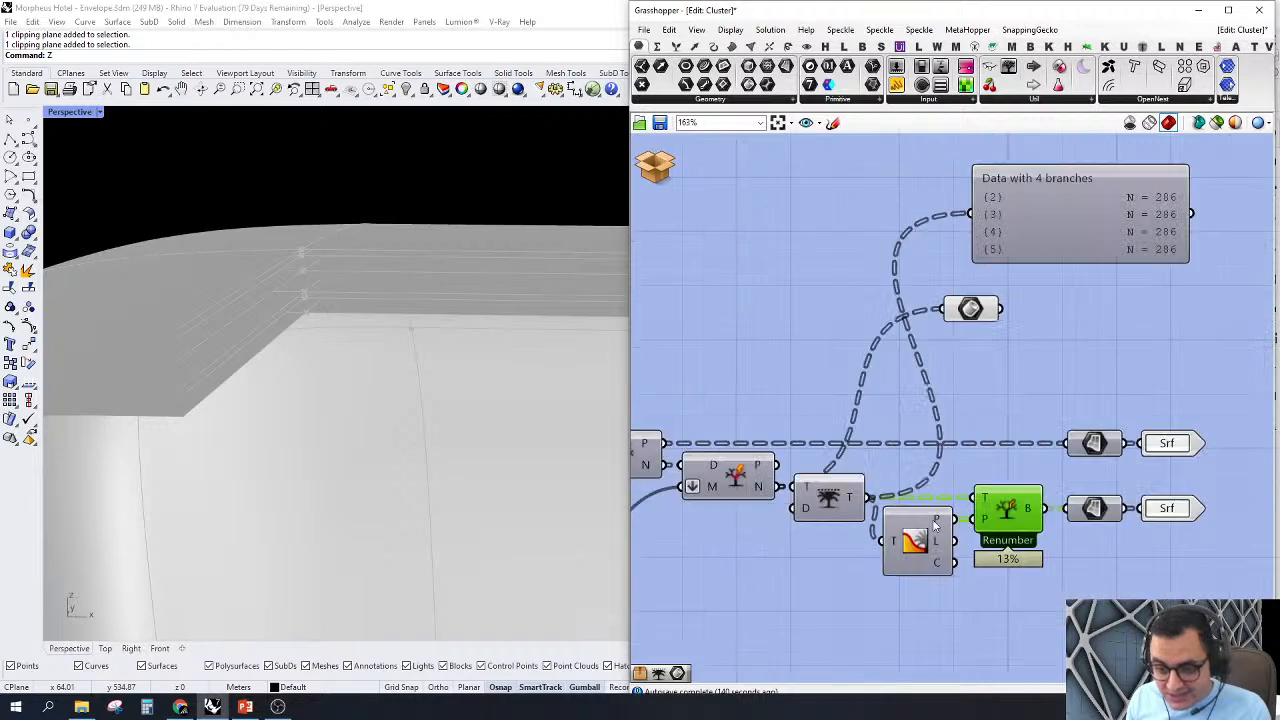
pyautogui.scroll(3, 1009, 523)
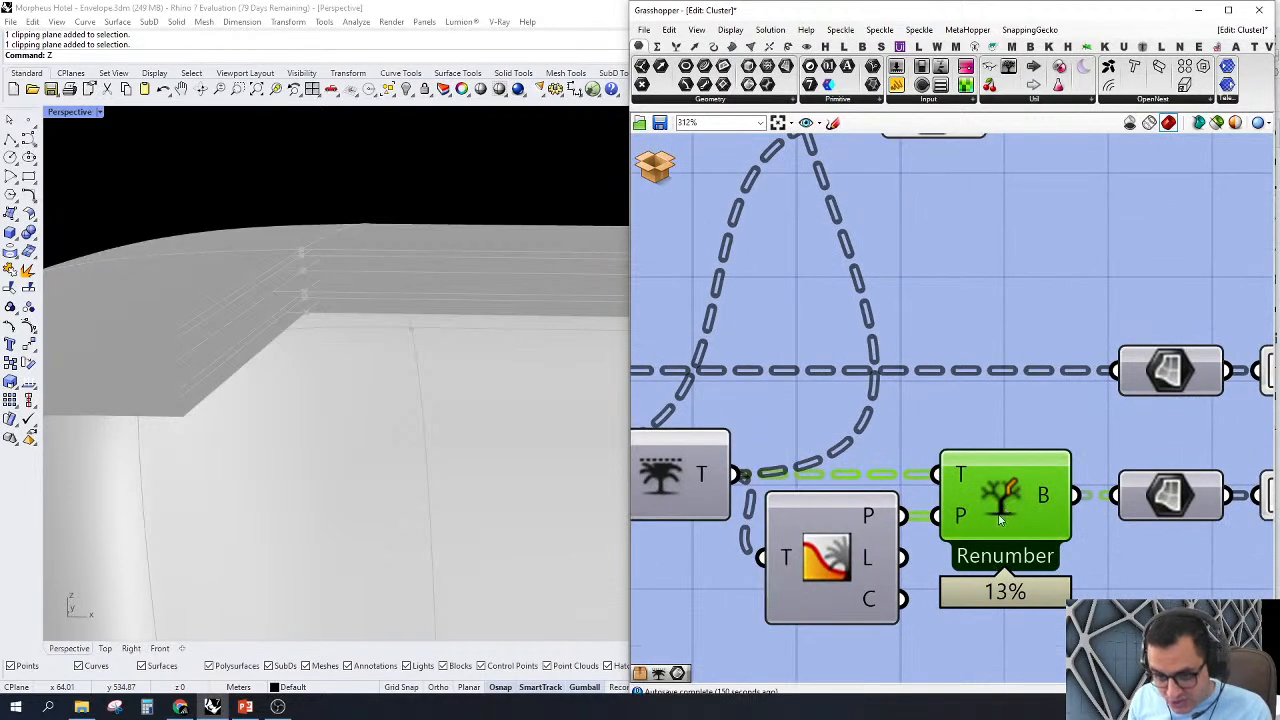
pyautogui.rightClick(1006, 488)
pyautogui.click(975, 409)
pyautogui.scroll(-4, 1024, 592)
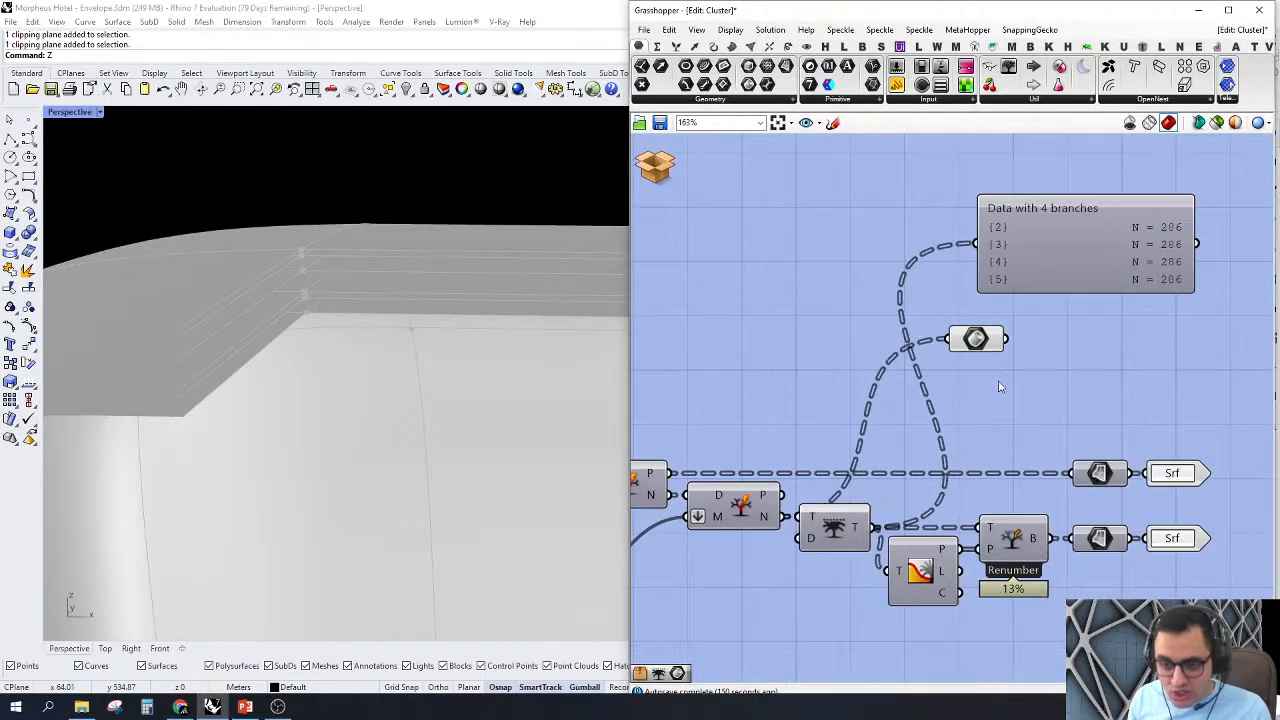
pyautogui.scroll(2, 988, 298)
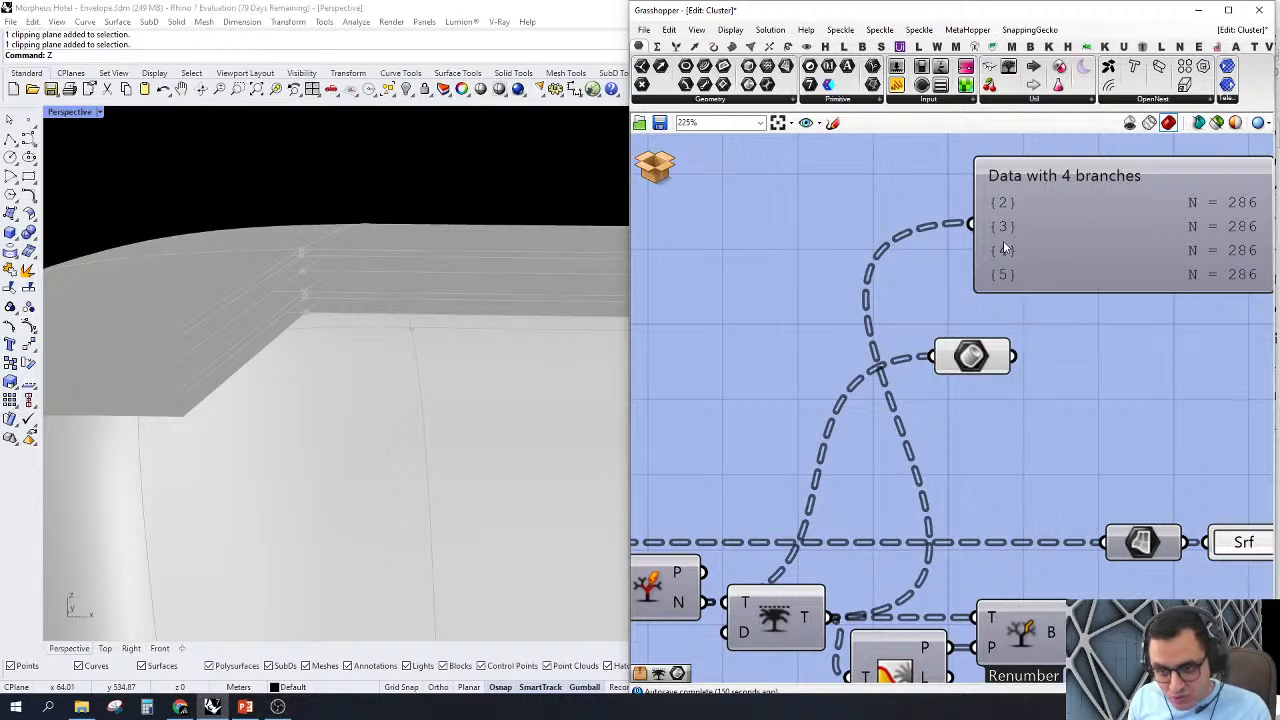
pyautogui.scroll(-2, 1008, 279)
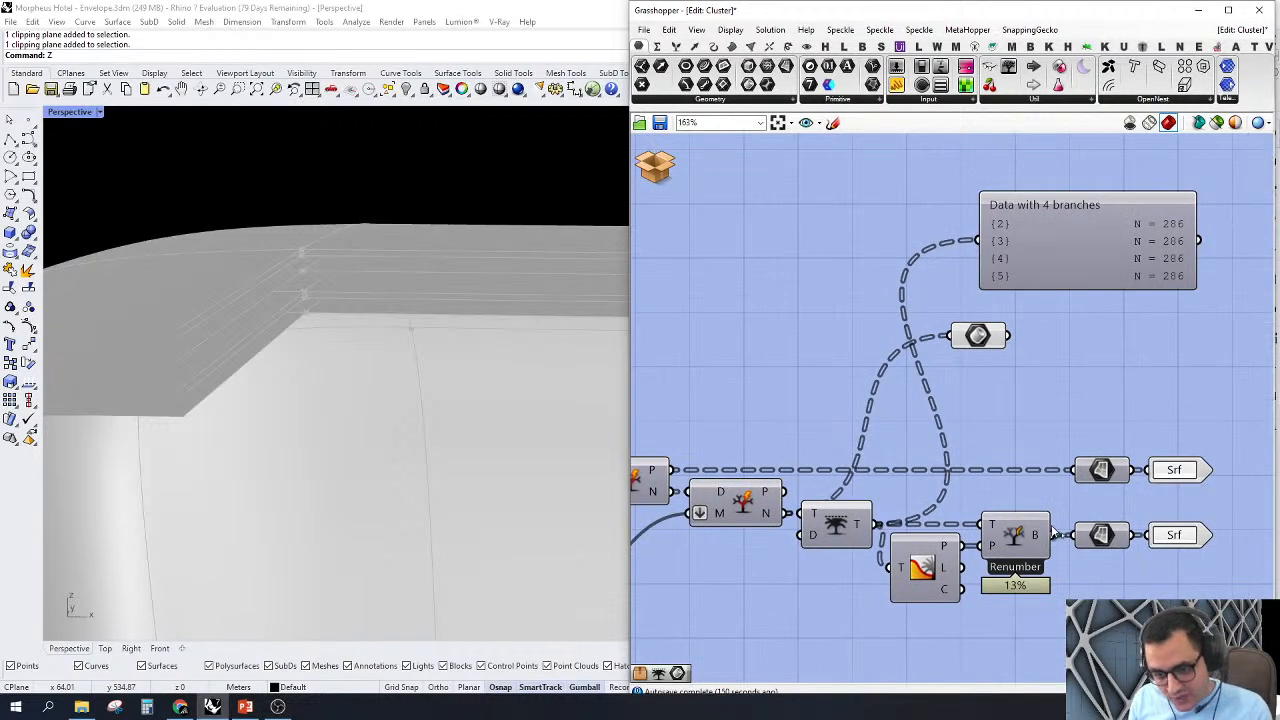
# Step: Compare the branch paths from the Tree Branch's B output with the Trim Tree's T output in the Param Viewer
pyautogui.moveTo(1050, 535); pyautogui.dragTo(981, 235)
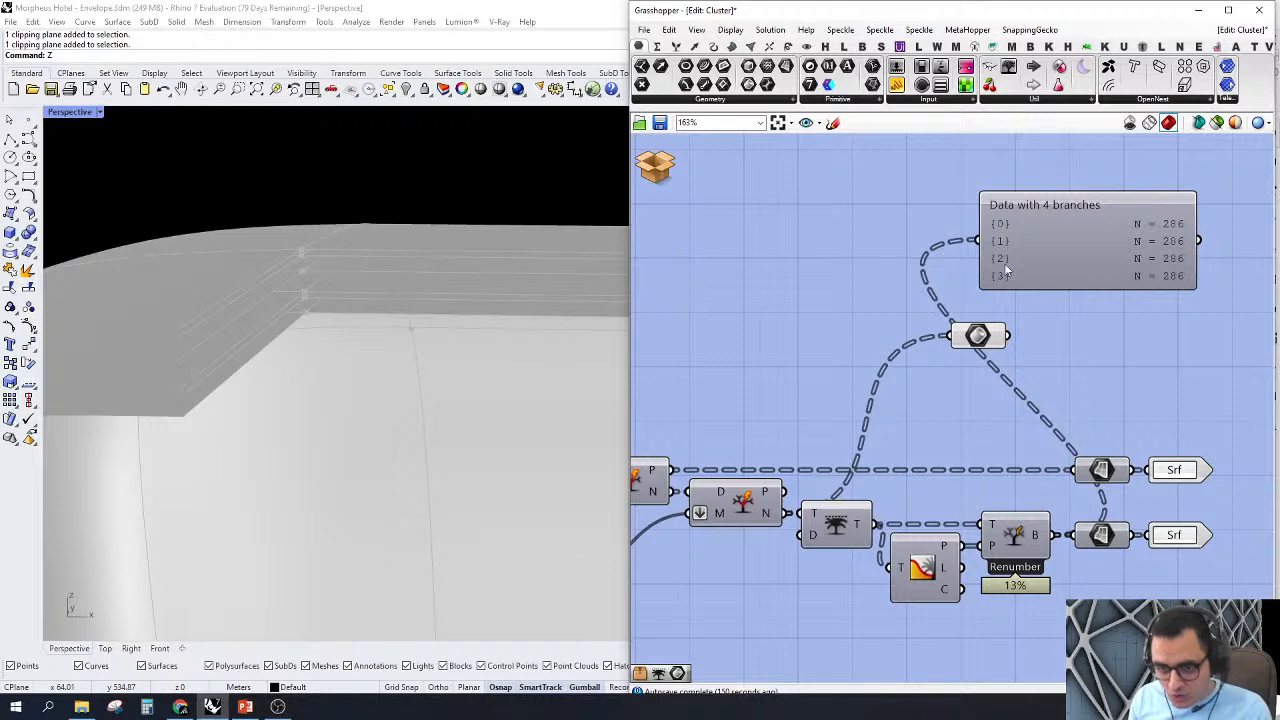
pyautogui.moveTo(1031, 306); pyautogui.dragTo(999, 309, button='right')
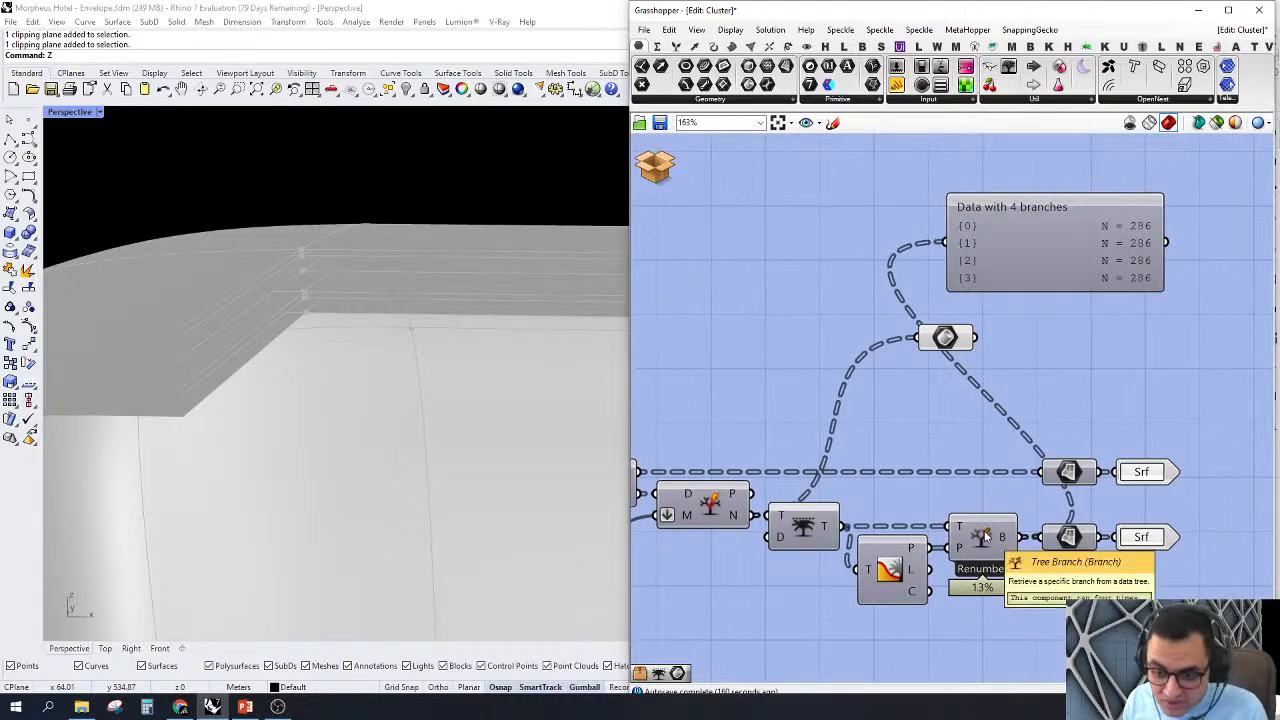
pyautogui.moveTo(843, 526); pyautogui.dragTo(944, 243)
# Step: Delete the Param Viewer and the Brep parameter above the data tree components
pyautogui.moveTo(1135, 410); pyautogui.dragTo(813, 236)
pyautogui.press('Delete')
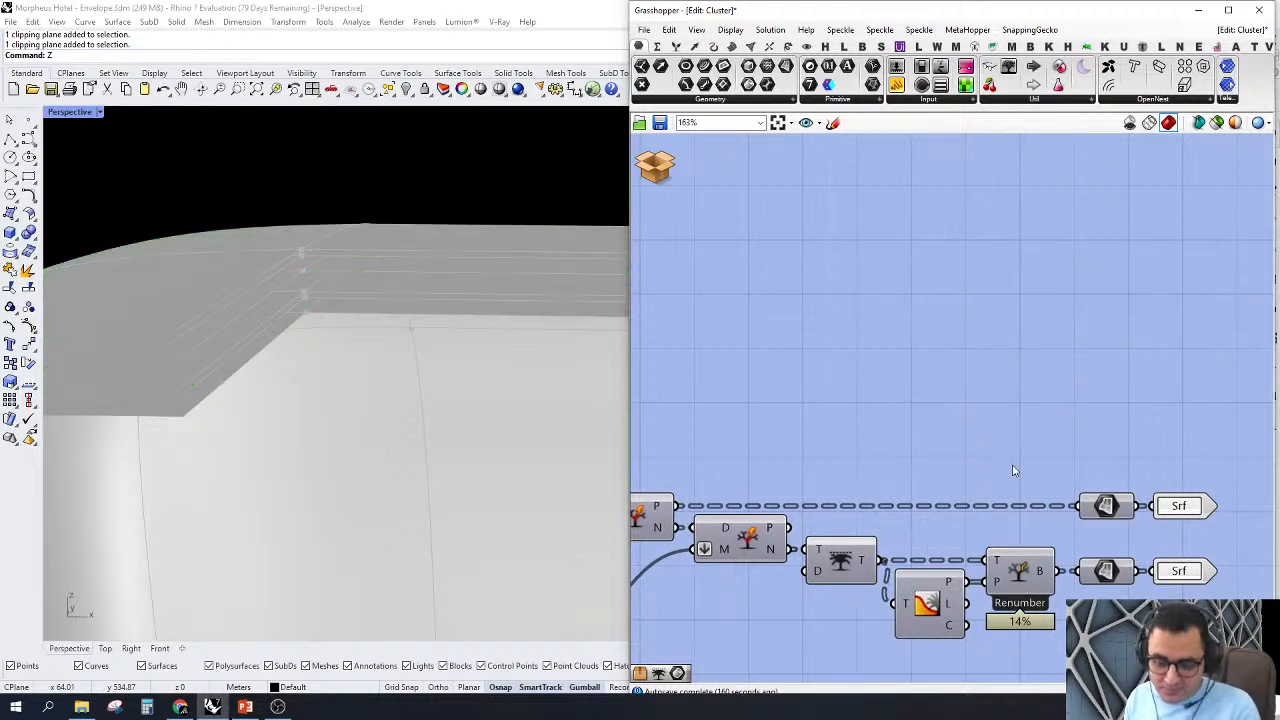
pyautogui.scroll(-3, 1037, 361)
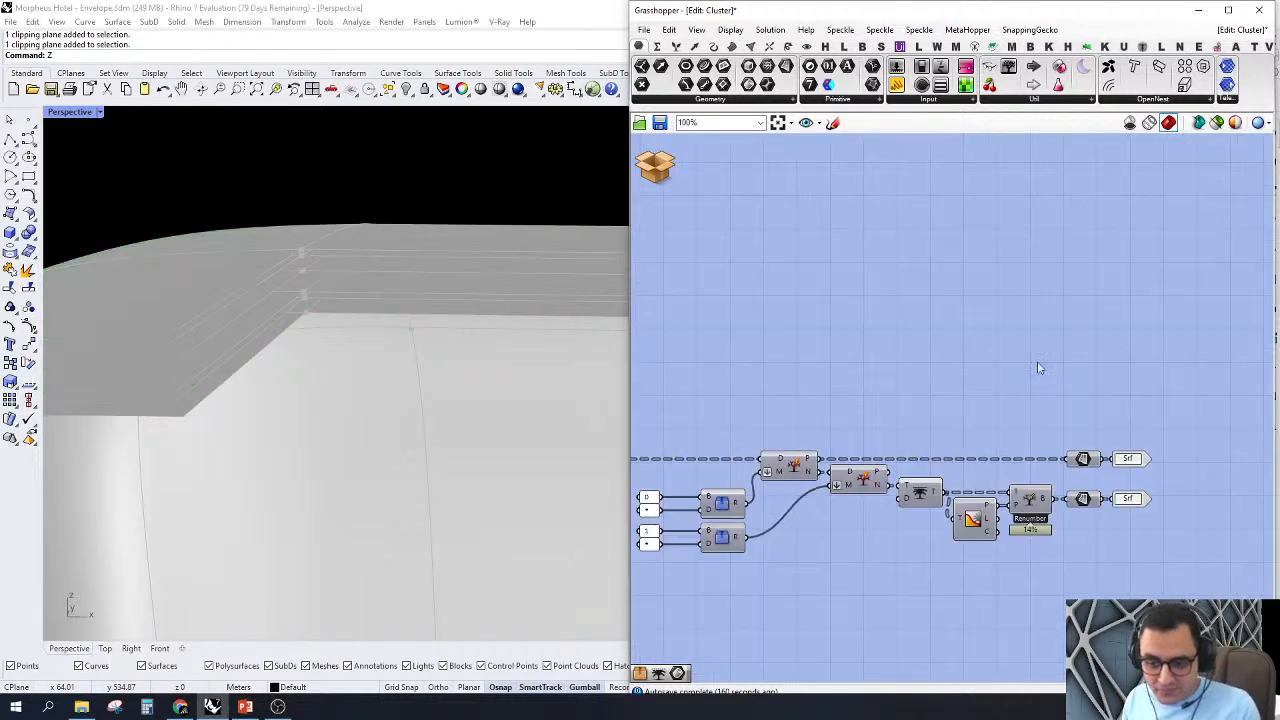
# Step: Preview the two Surface parameters feeding the Srf outputs in turn and examine each one's surfaces on the envelope edge
pyautogui.scroll(2, 1174, 491)
pyautogui.click(1148, 408)
pyautogui.rightClick(1112, 404)
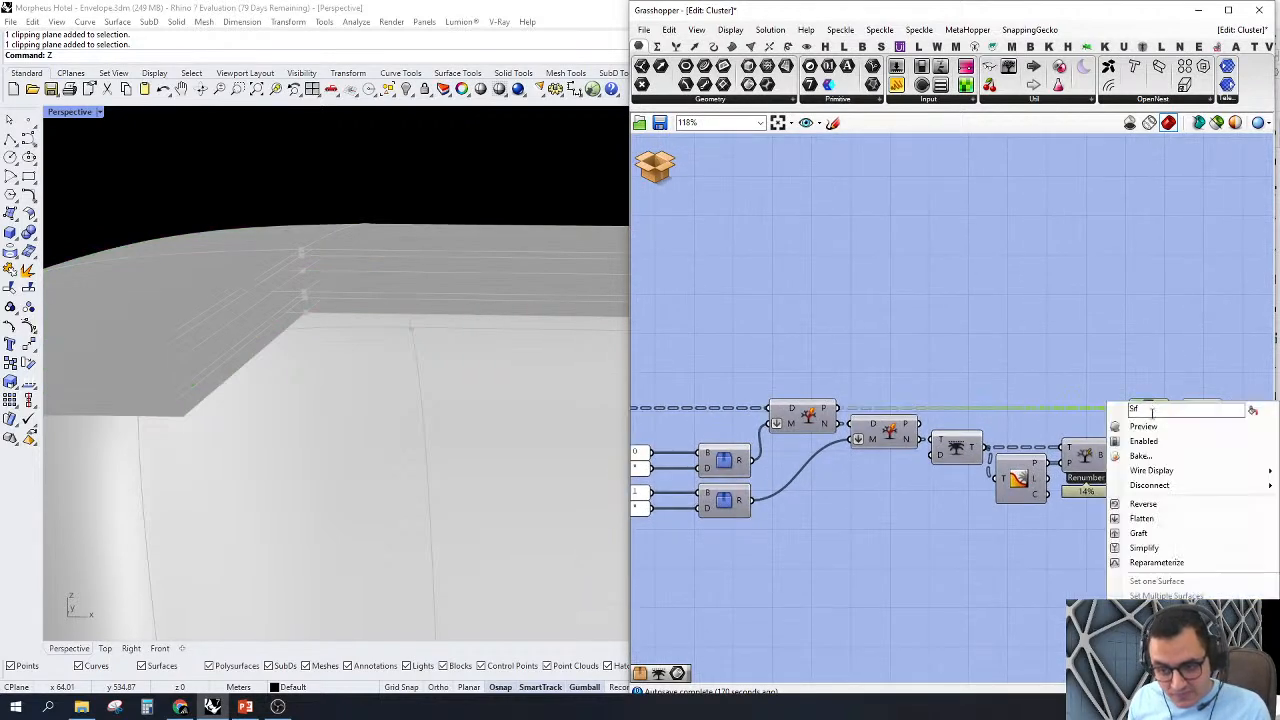
pyautogui.click(1140, 423)
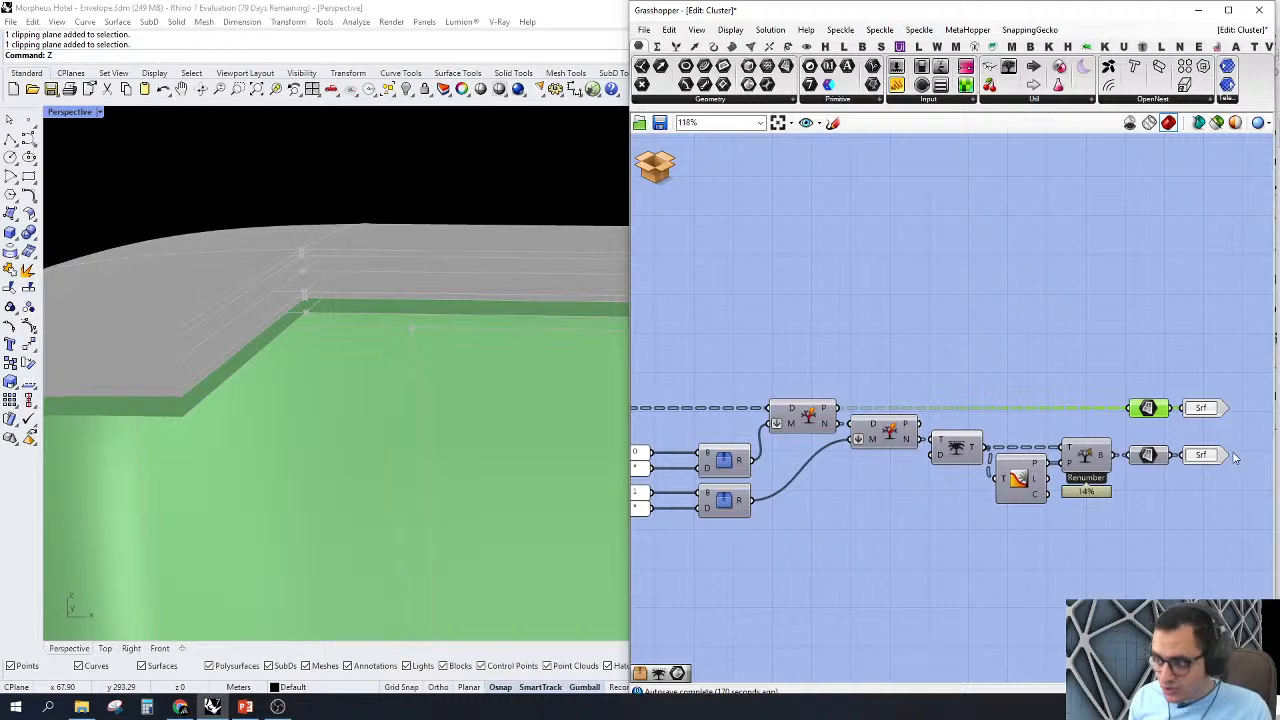
pyautogui.rightClick(1150, 408)
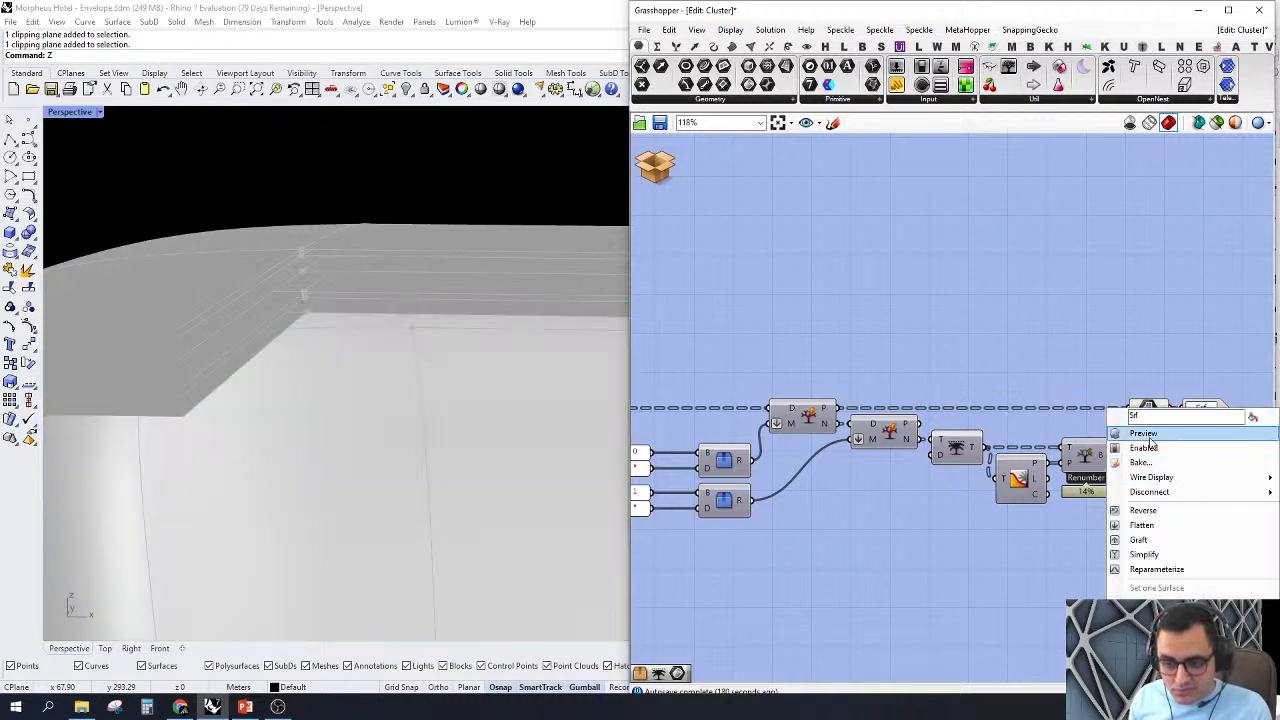
pyautogui.click(1149, 438)
pyautogui.moveTo(372, 273); pyautogui.dragTo(297, 283, button='right')
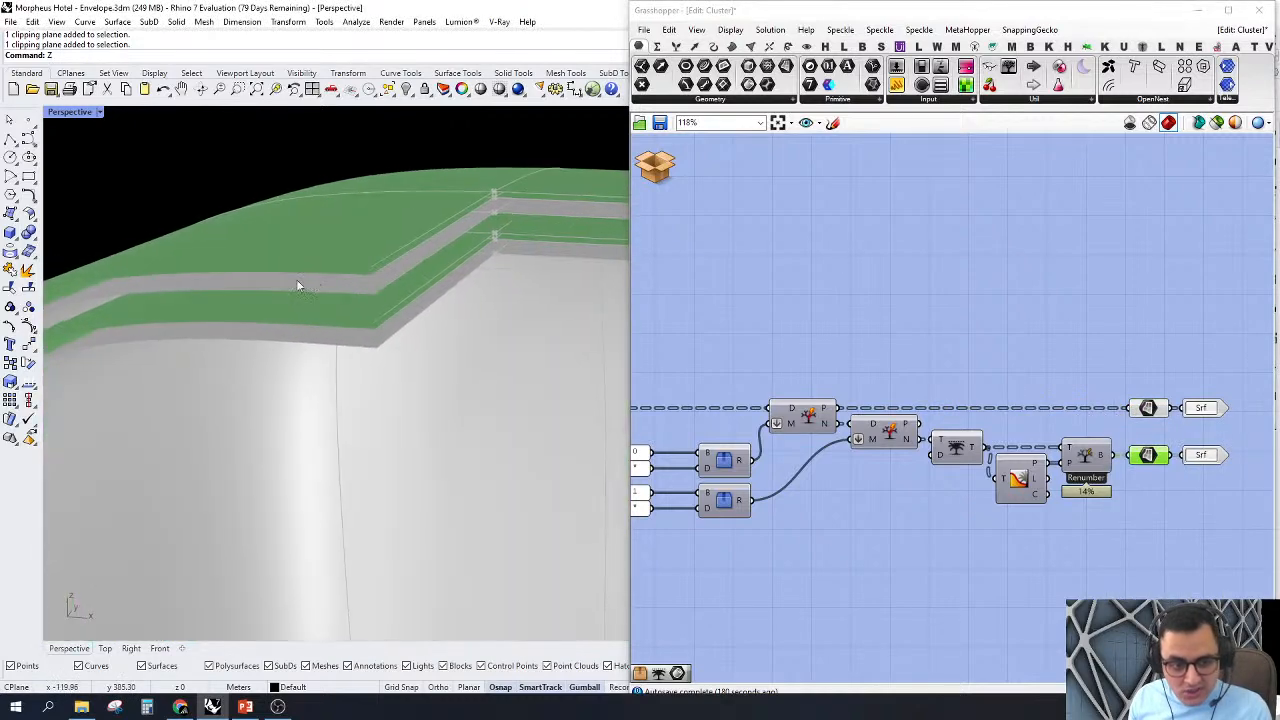
pyautogui.moveTo(441, 273); pyautogui.dragTo(448, 288, button='right')
# Step: Close the surface-splitting cluster without saving its changes and return to the main definition
pyautogui.click(654, 181)
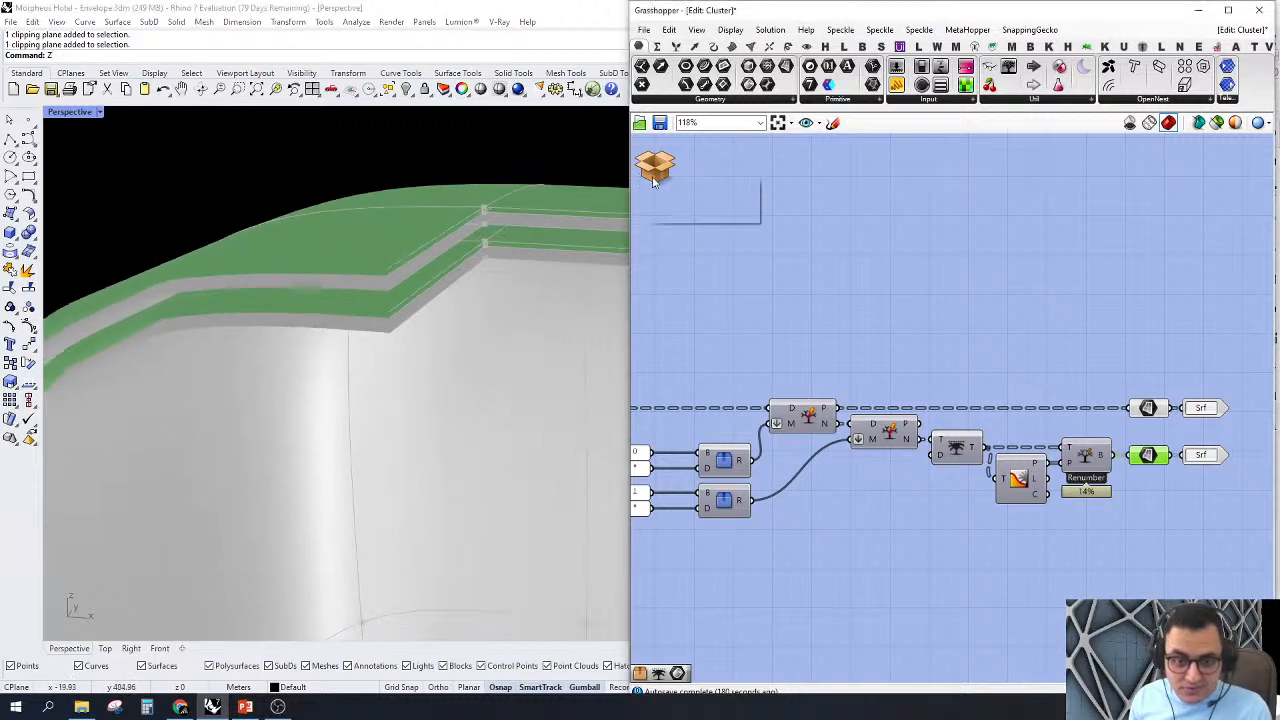
pyautogui.click(686, 210)
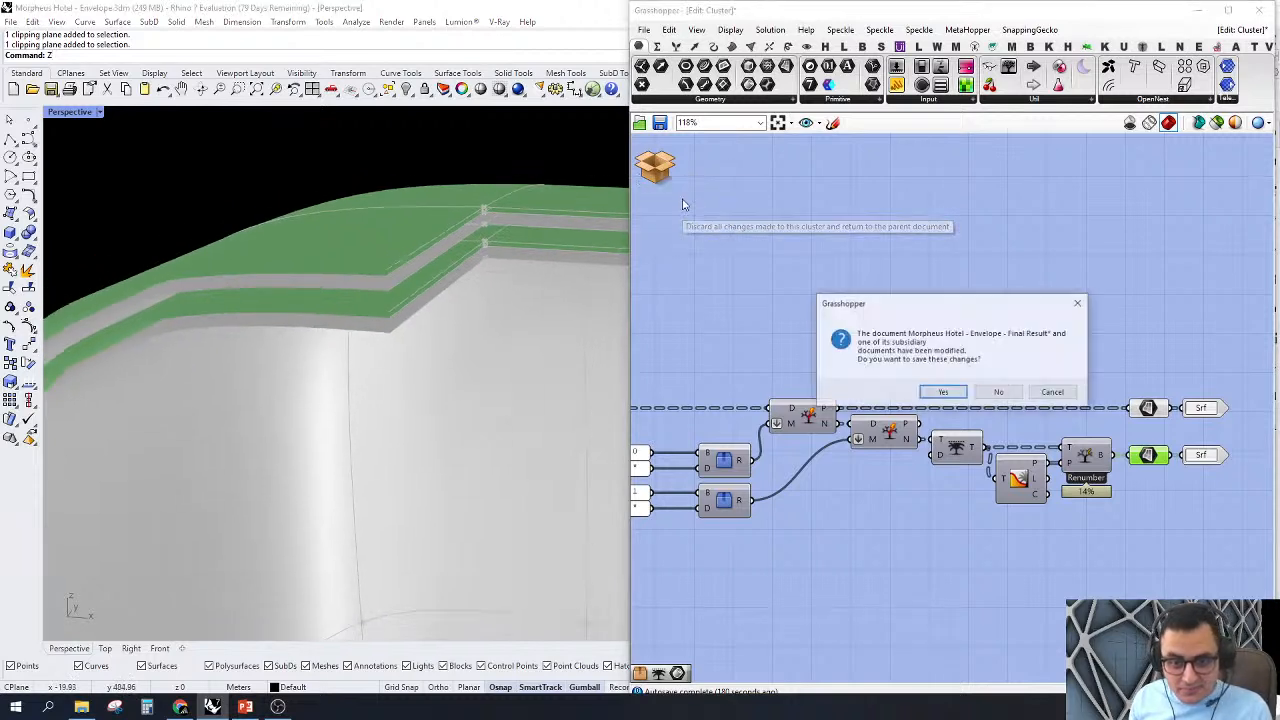
pyautogui.click(998, 392)
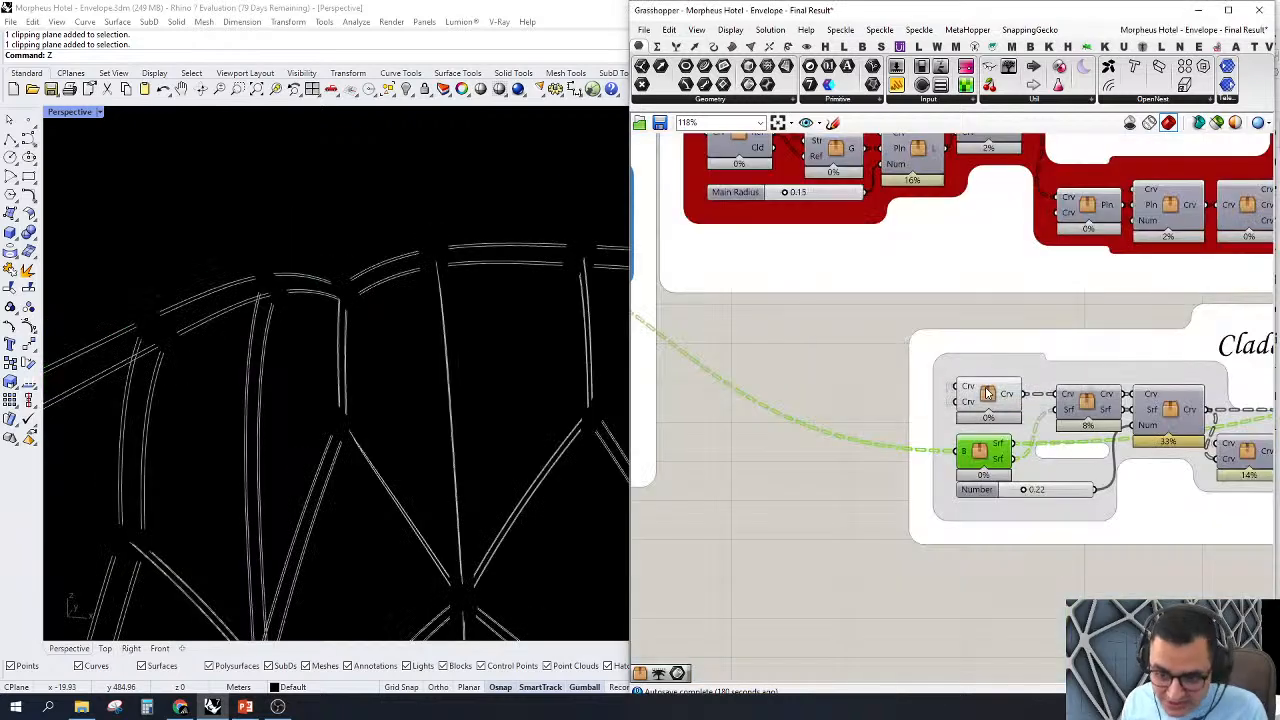
# Step: Select the cluster in the Cladding group that combines the Crv and Srf inputs
pyautogui.scroll(-2, 897, 390)
pyautogui.scroll(5, 897, 390)
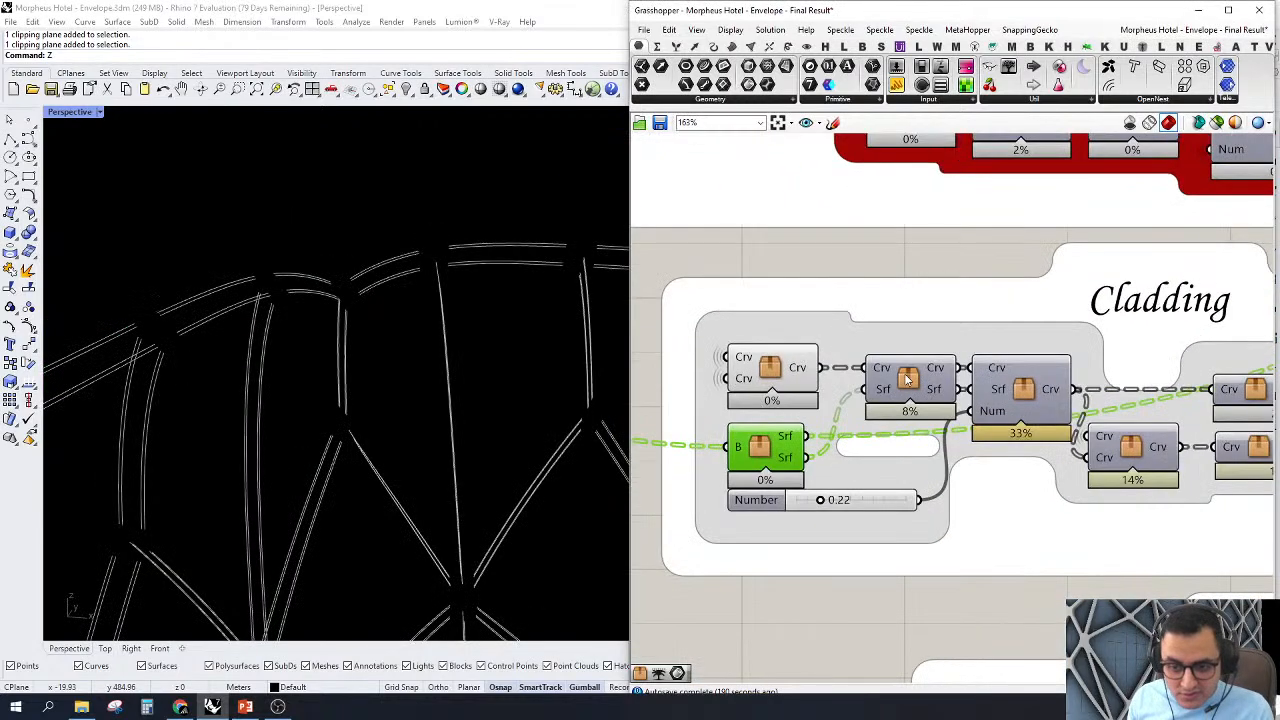
pyautogui.click(907, 378)
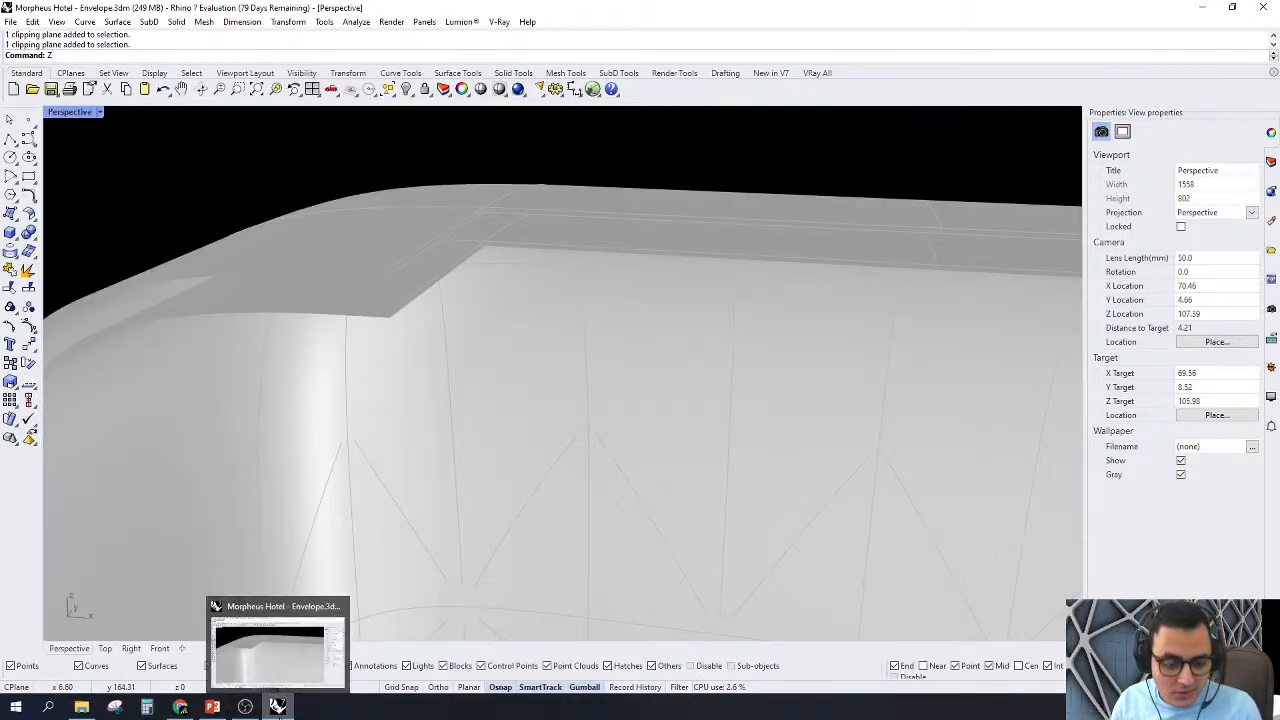
# Step: Bring up Grasshopper's open cluster and examine the component chain from its Crv and Srf inputs to the merged outputs
pyautogui.click(212, 707)
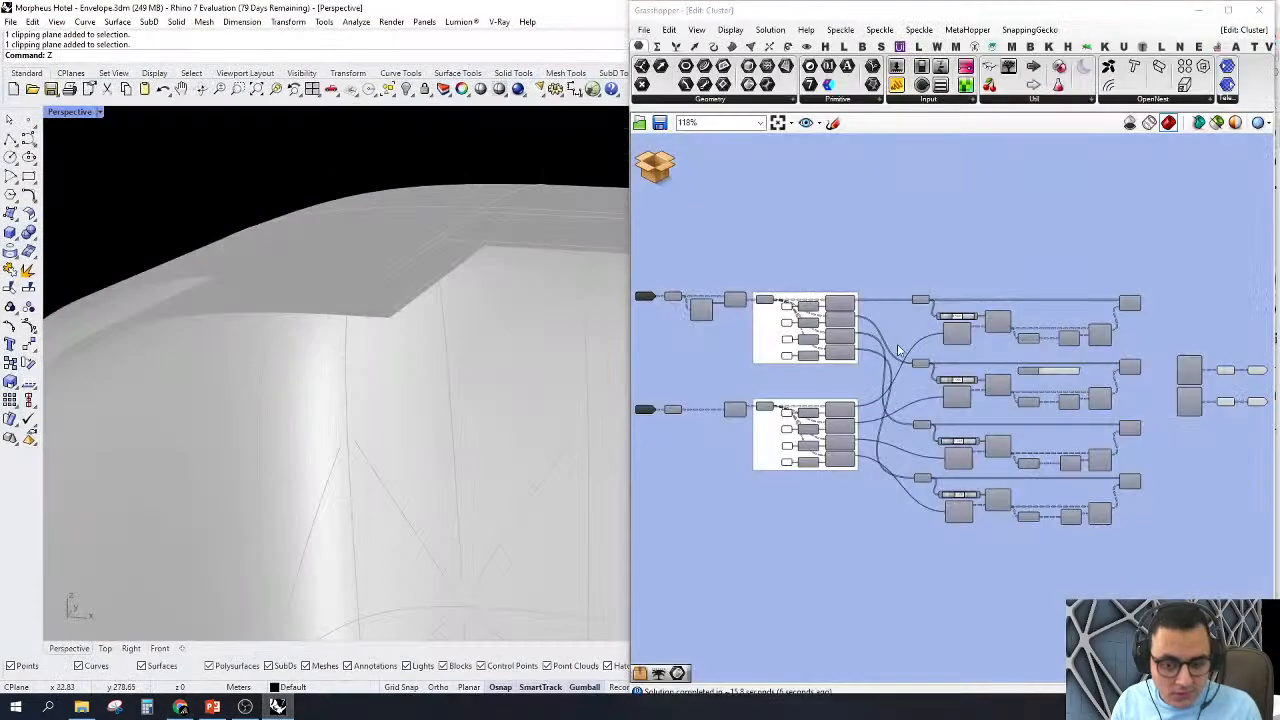
pyautogui.scroll(2, 865, 318)
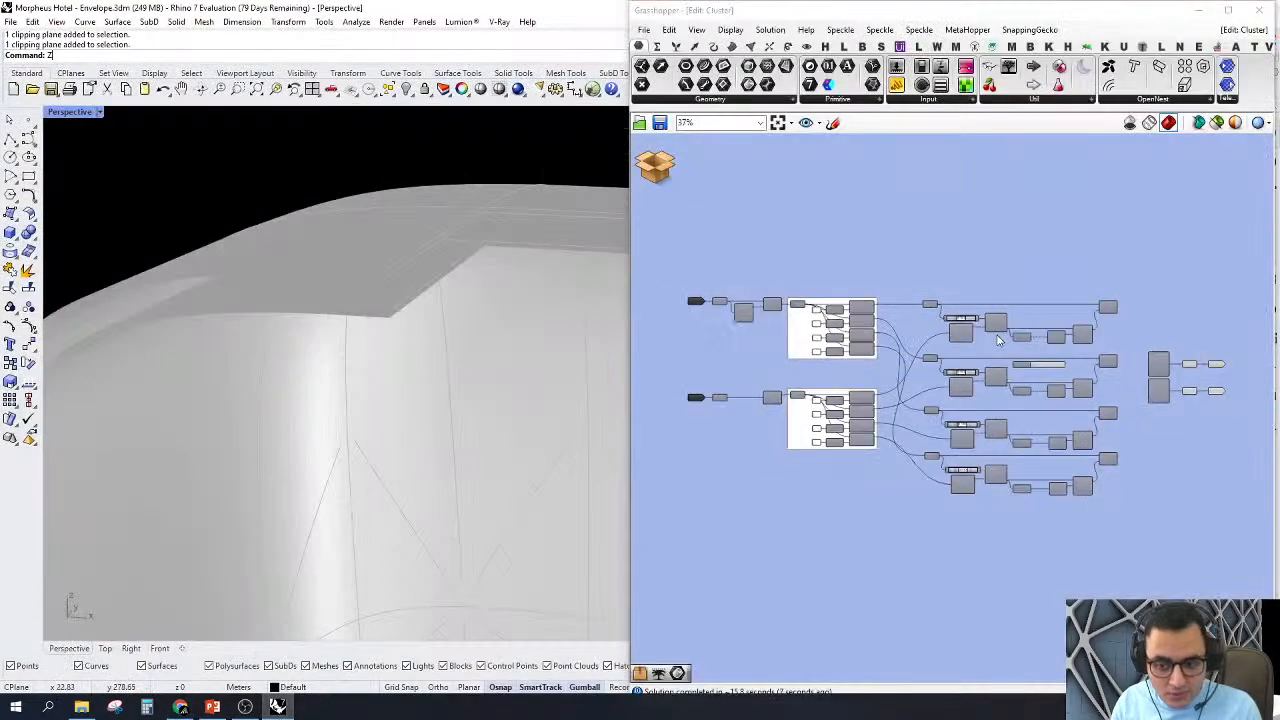
pyautogui.scroll(4, 866, 318)
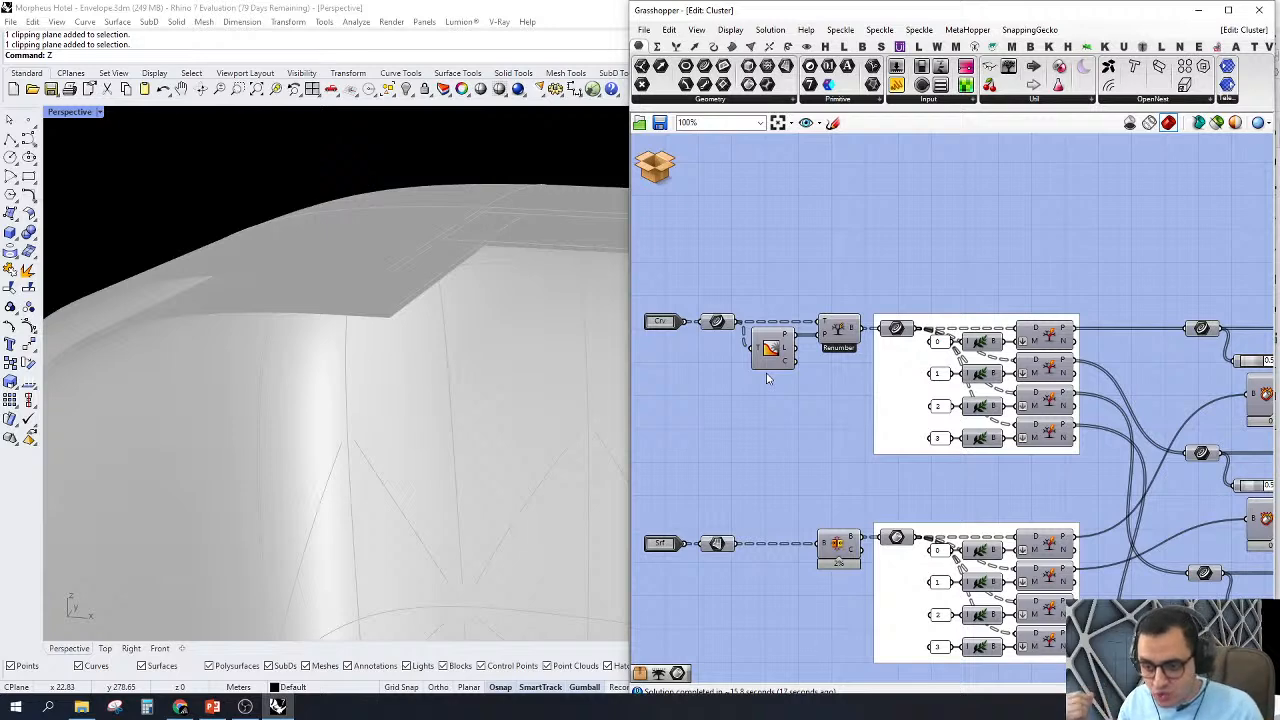
pyautogui.scroll(-5, 767, 378)
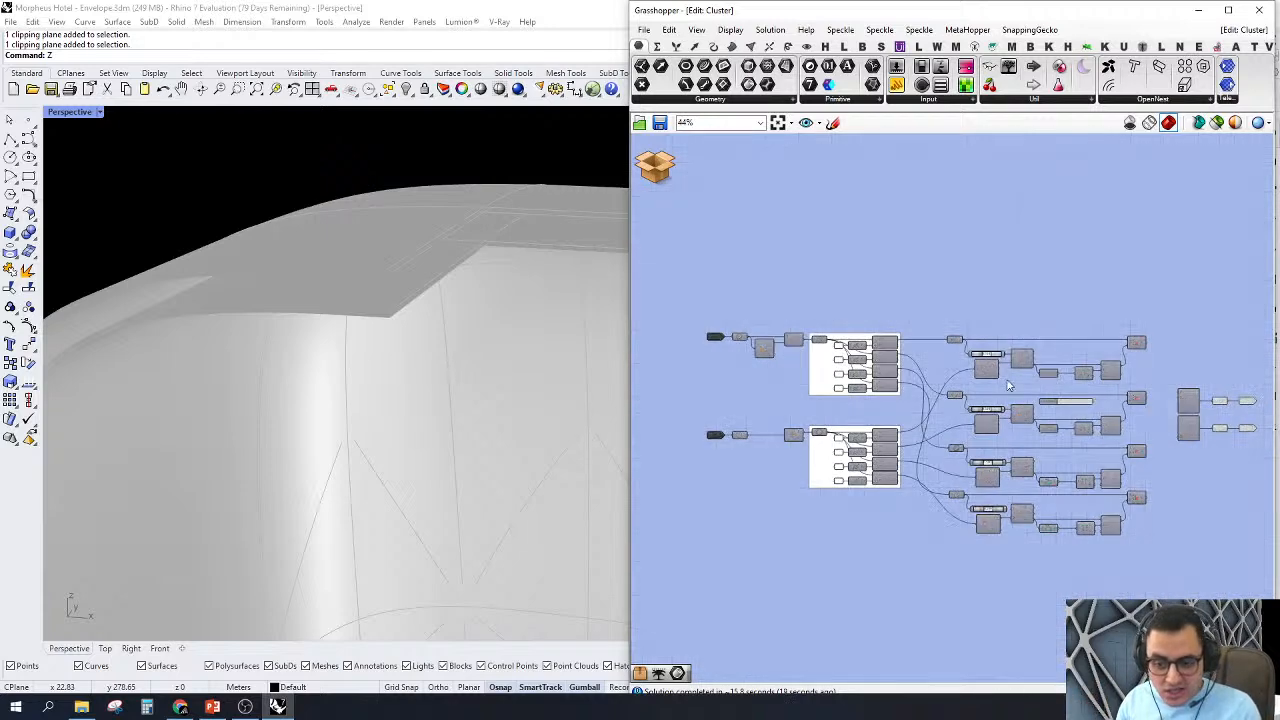
pyautogui.scroll(4, 1165, 390)
pyautogui.scroll(1, 1165, 390)
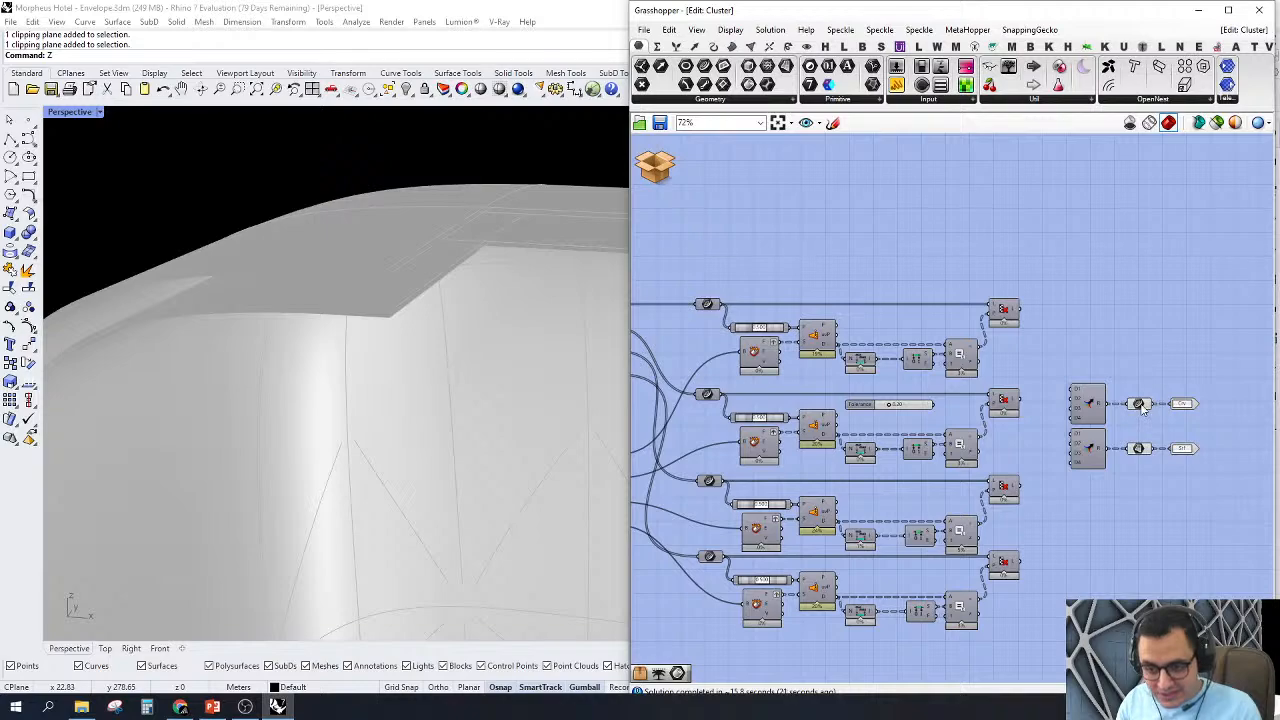
# Step: Highlight the Curve parameter feeding the Crv output and examine its curves on the envelope and the merged data tree
pyautogui.click(1140, 403)
pyautogui.moveTo(206, 387); pyautogui.dragTo(357, 406, button='right')
pyautogui.scroll(-5, 437, 288)
pyautogui.moveTo(437, 288); pyautogui.dragTo(491, 283, button='right')
pyautogui.scroll(7, 491, 283)
pyautogui.moveTo(1011, 373); pyautogui.dragTo(1029, 406, button='right')
pyautogui.scroll(3, 1124, 438)
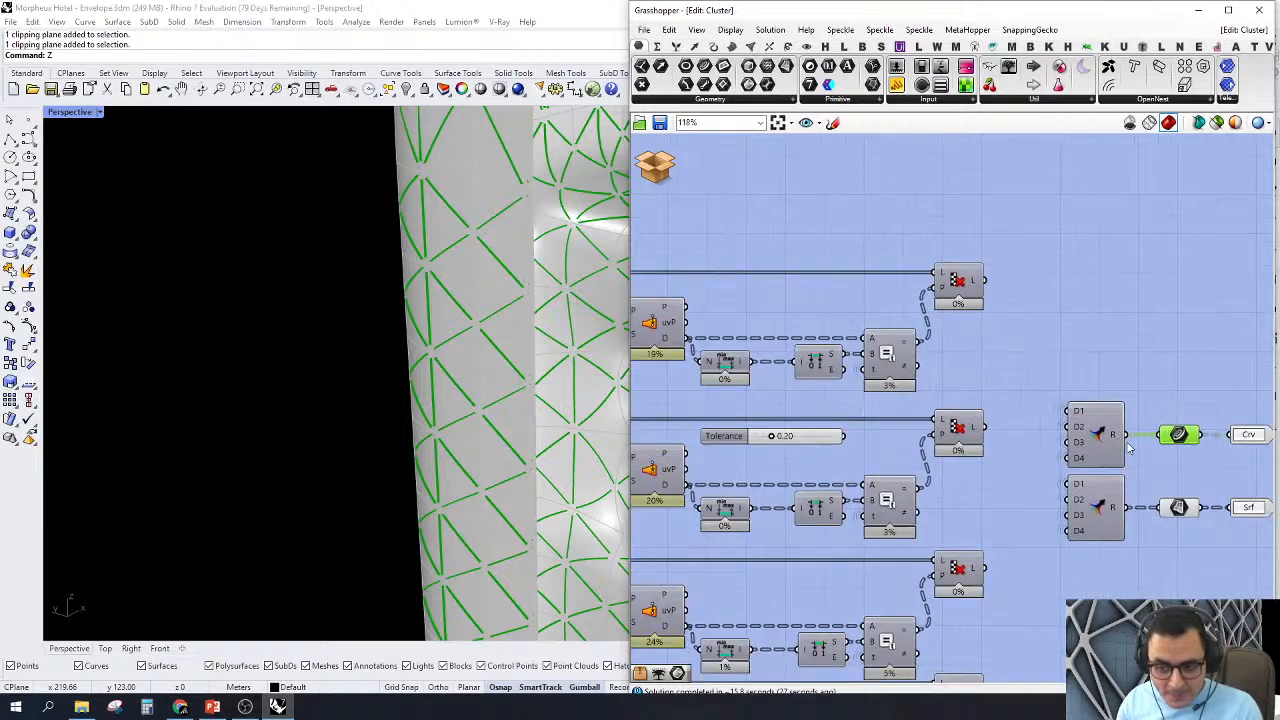
pyautogui.moveTo(1119, 430)
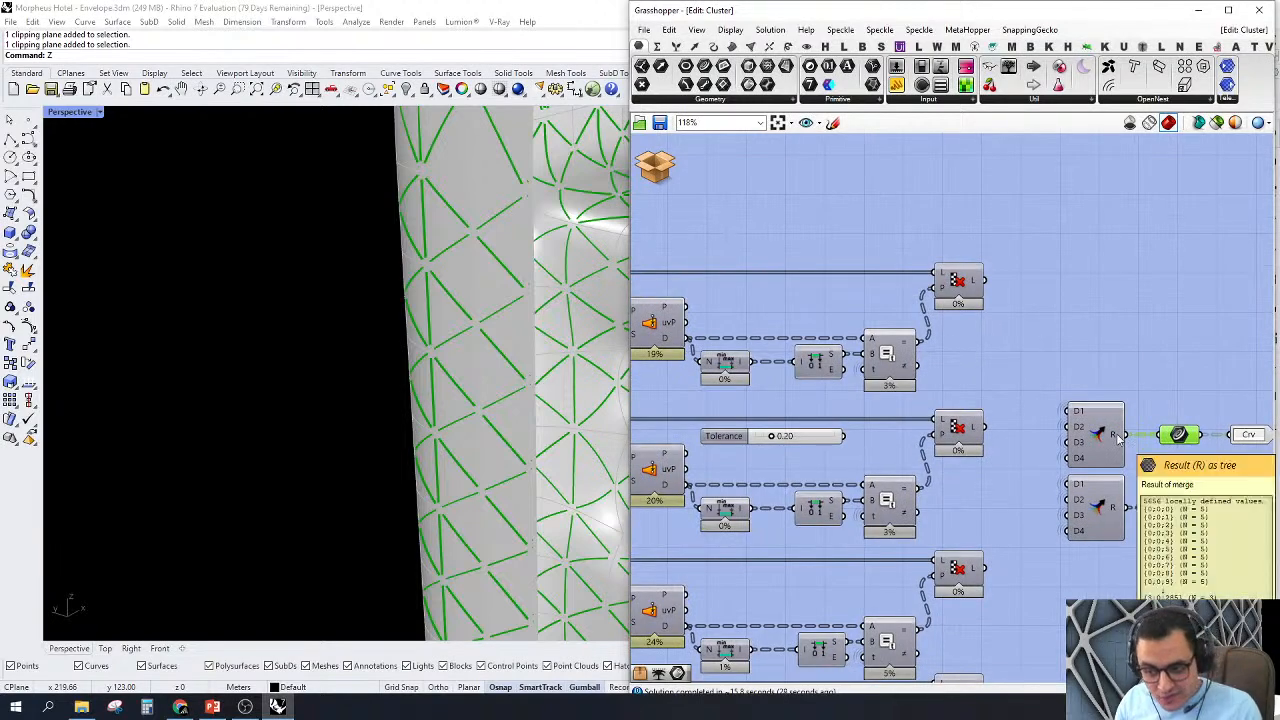
# Step: Add a Param Viewer to the Curve parameter feeding the Crv output and read its branch list
pyautogui.moveTo(1089, 165); pyautogui.dragTo(921, 142, button='right')
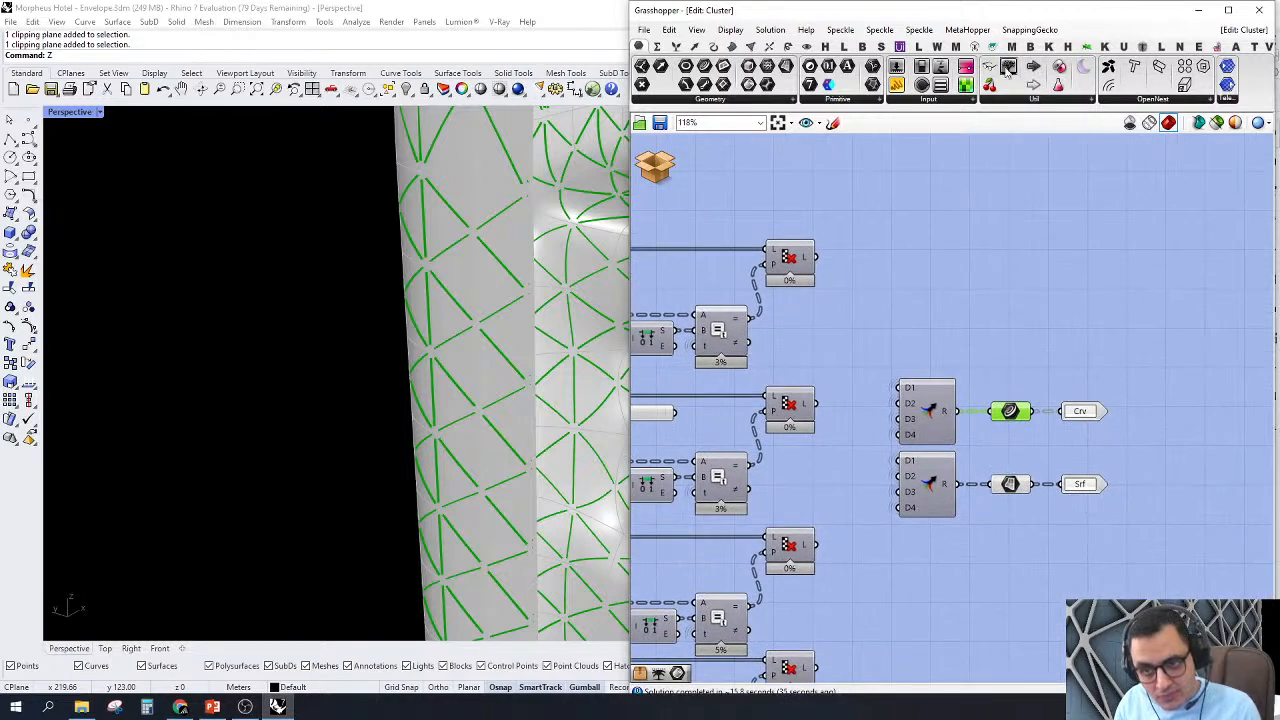
pyautogui.moveTo(1009, 67); pyautogui.dragTo(1032, 412)
pyautogui.scroll(4, 1186, 331)
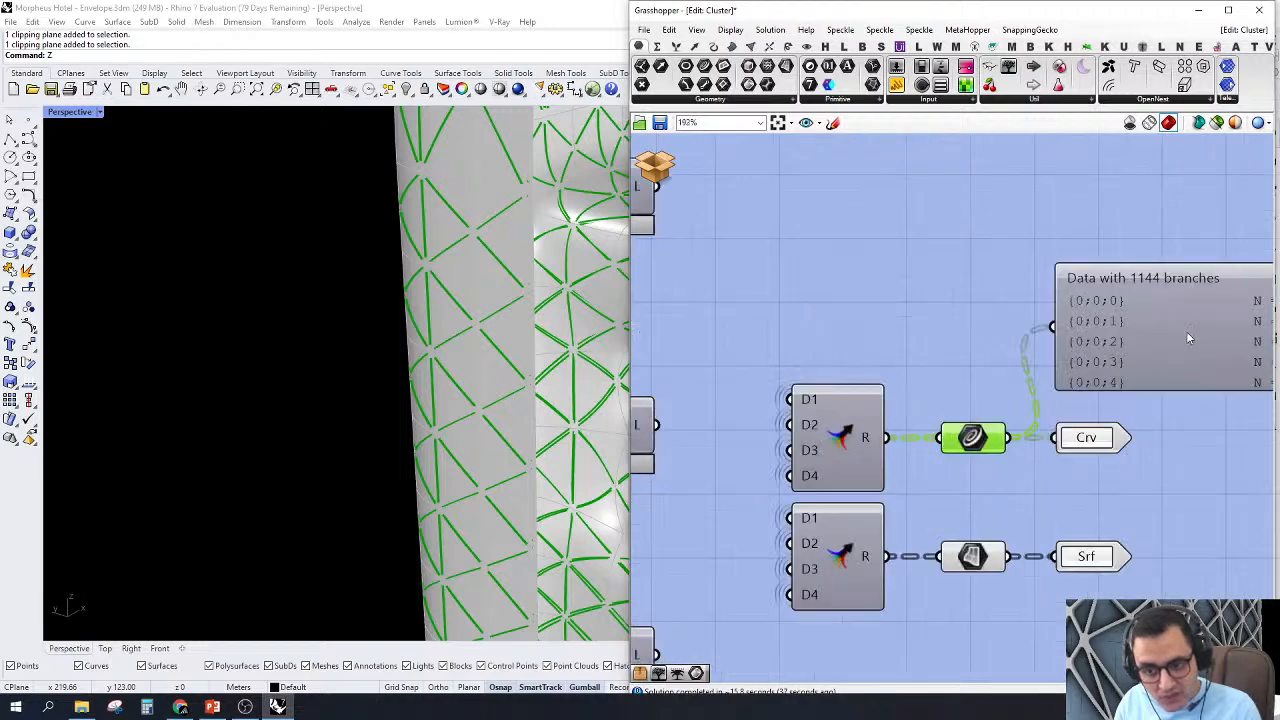
pyautogui.scroll(3, 1019, 293)
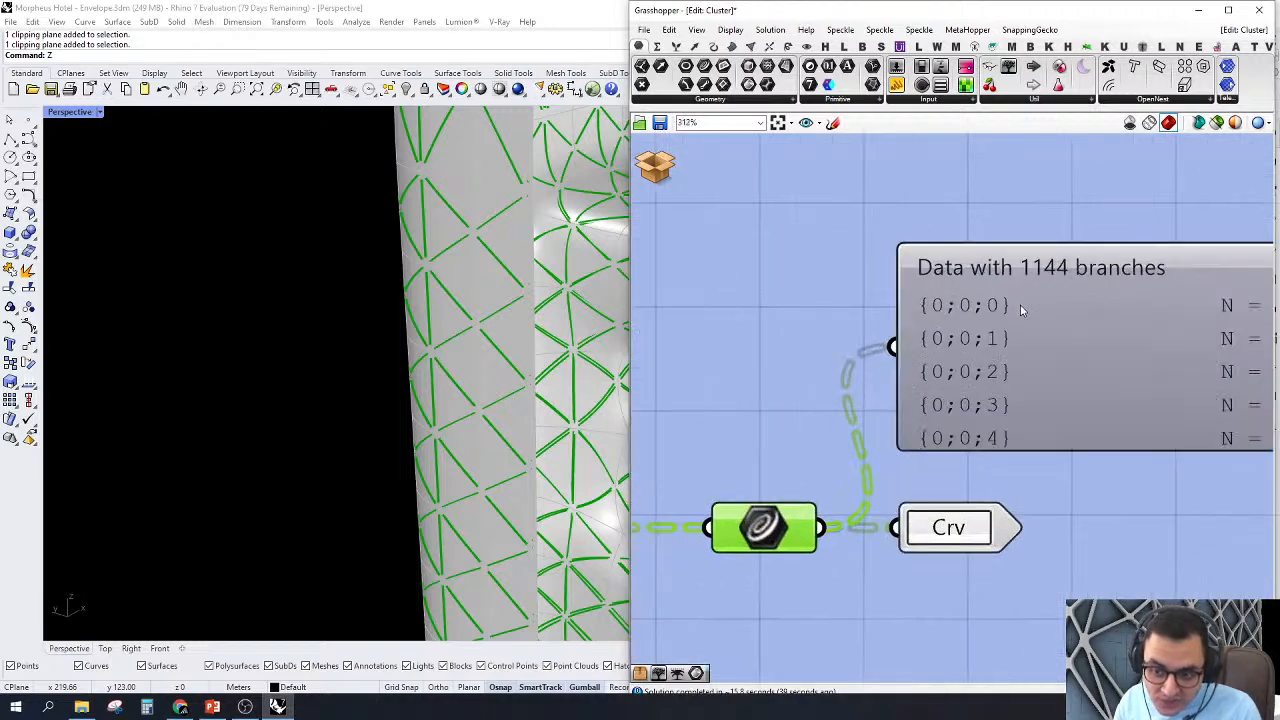
pyautogui.scroll(-3, 983, 332)
pyautogui.scroll(3, 1100, 335)
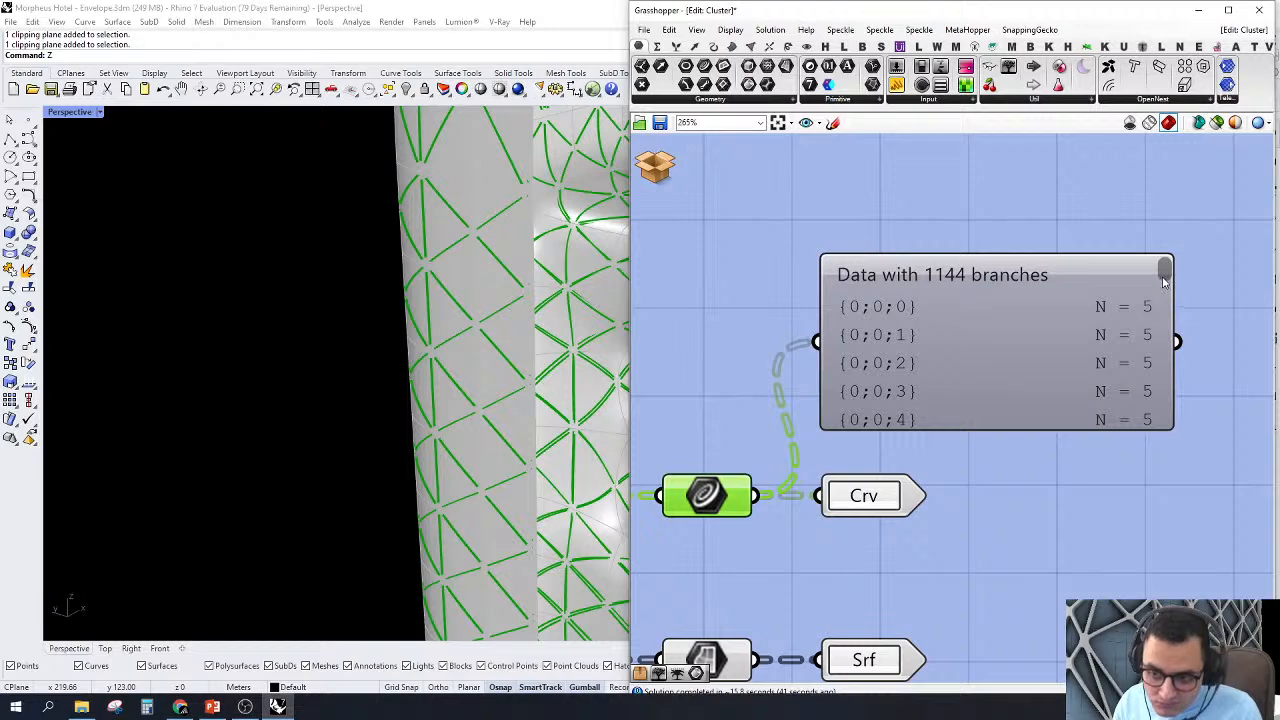
pyautogui.moveTo(1164, 280); pyautogui.dragTo(1133, 231)
pyautogui.scroll(-8, 1155, 375)
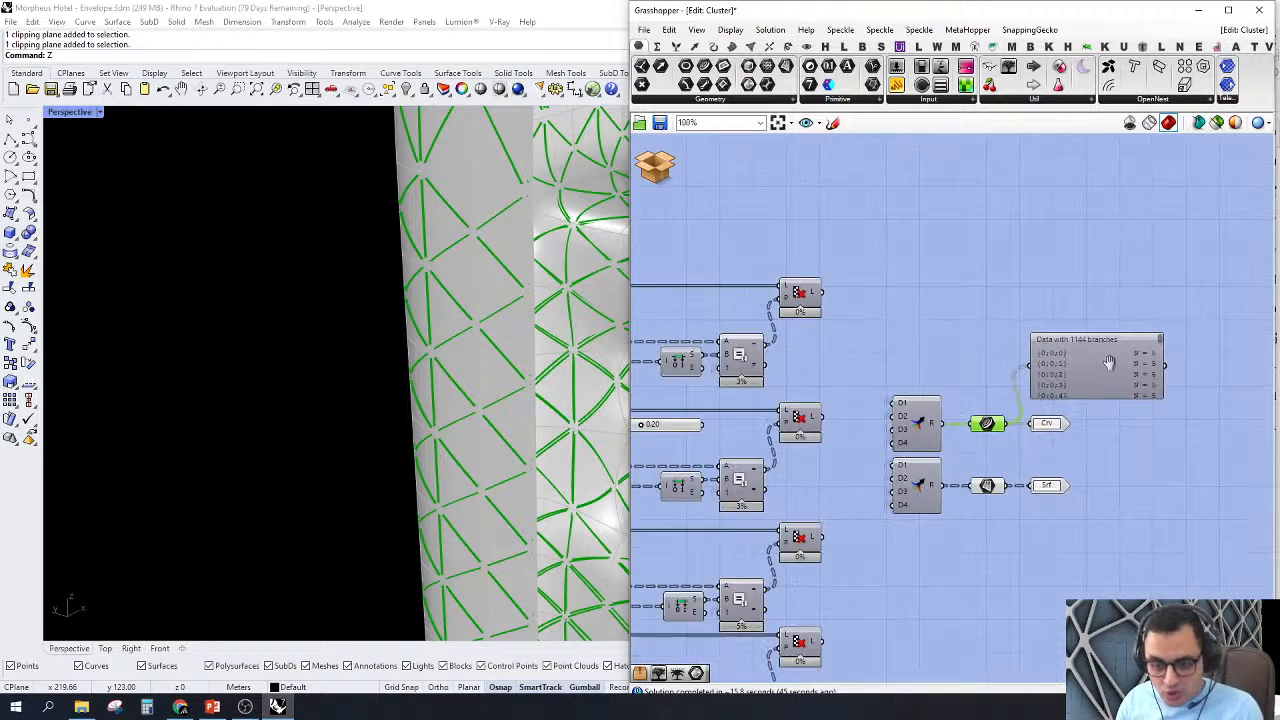
# Step: Delete the Param Viewer attached to the merged curves
pyautogui.scroll(-4, 1229, 356)
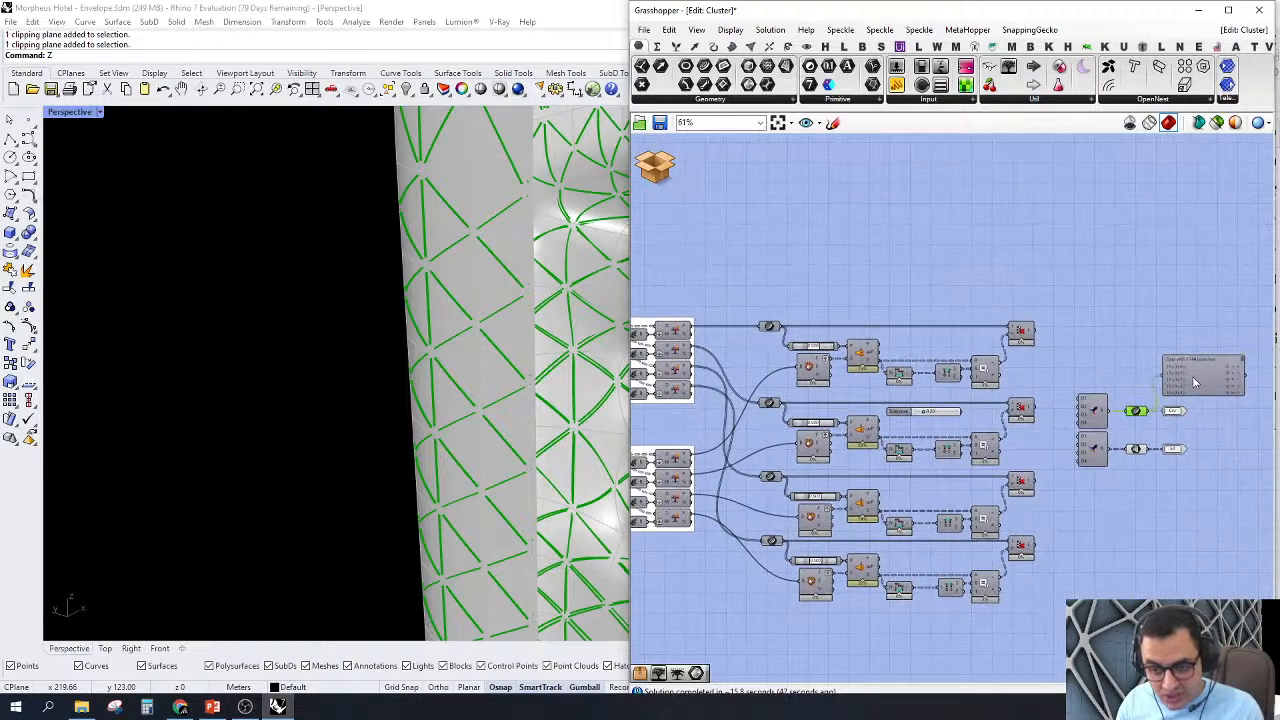
pyautogui.scroll(2, 1193, 378)
pyautogui.moveTo(1206, 376); pyautogui.dragTo(1174, 331)
pyautogui.moveTo(1174, 331); pyautogui.dragTo(1254, 382, button='right')
pyautogui.press('Delete')
pyautogui.moveTo(1064, 323); pyautogui.dragTo(1020, 330, button='right')
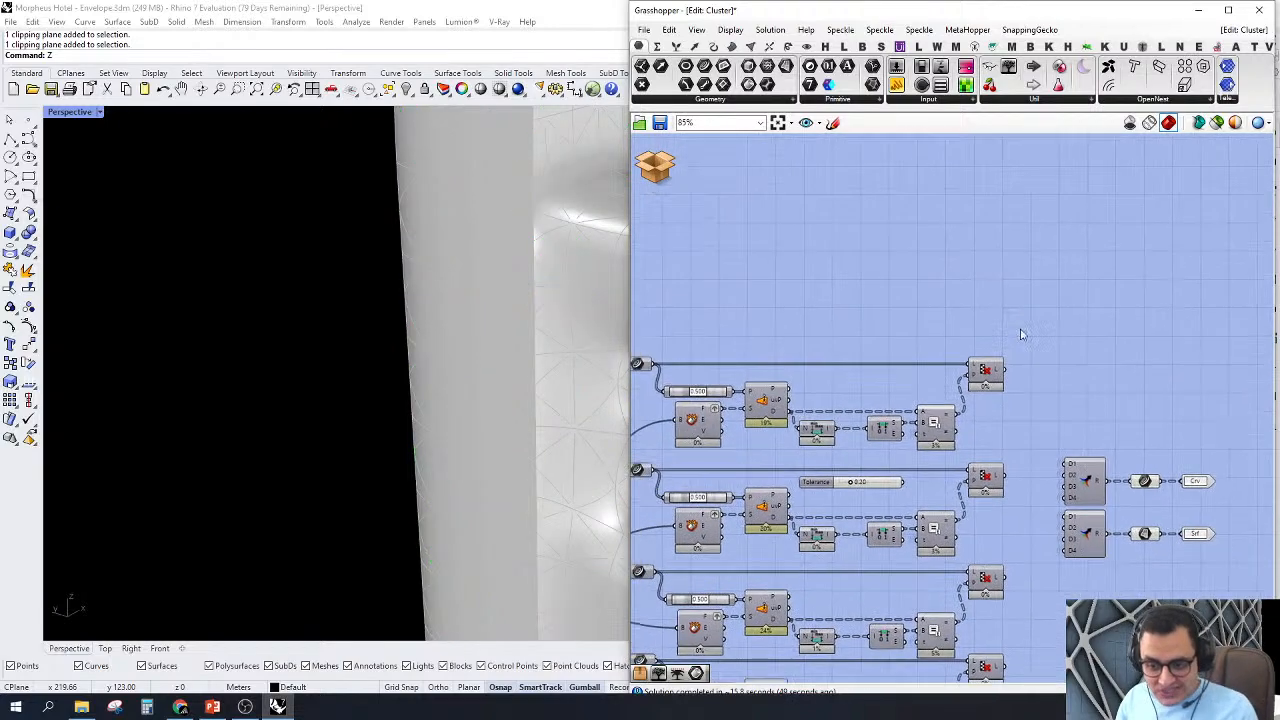
# Step: Add a Tree Branch Check - multiple component above the Crv and Srf outputs
pyautogui.scroll(-2, 1094, 366)
pyautogui.doubleClick(1162, 366)
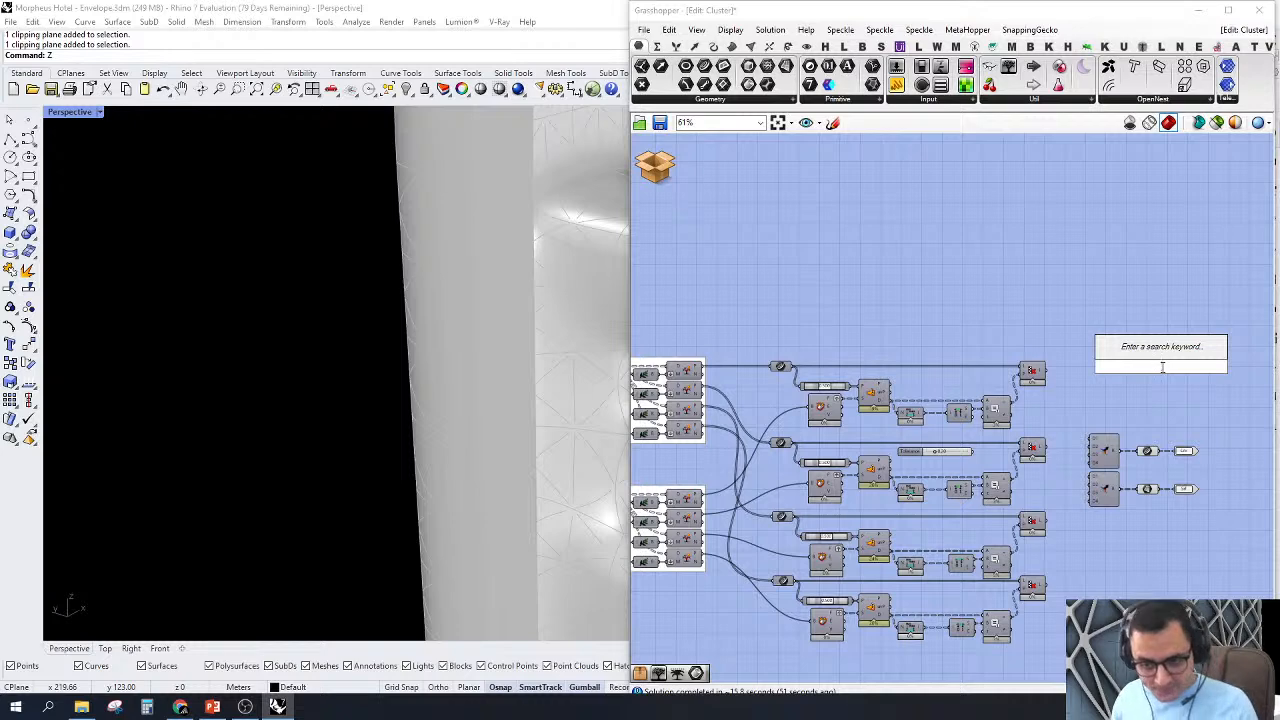
pyautogui.write('tr br mu')
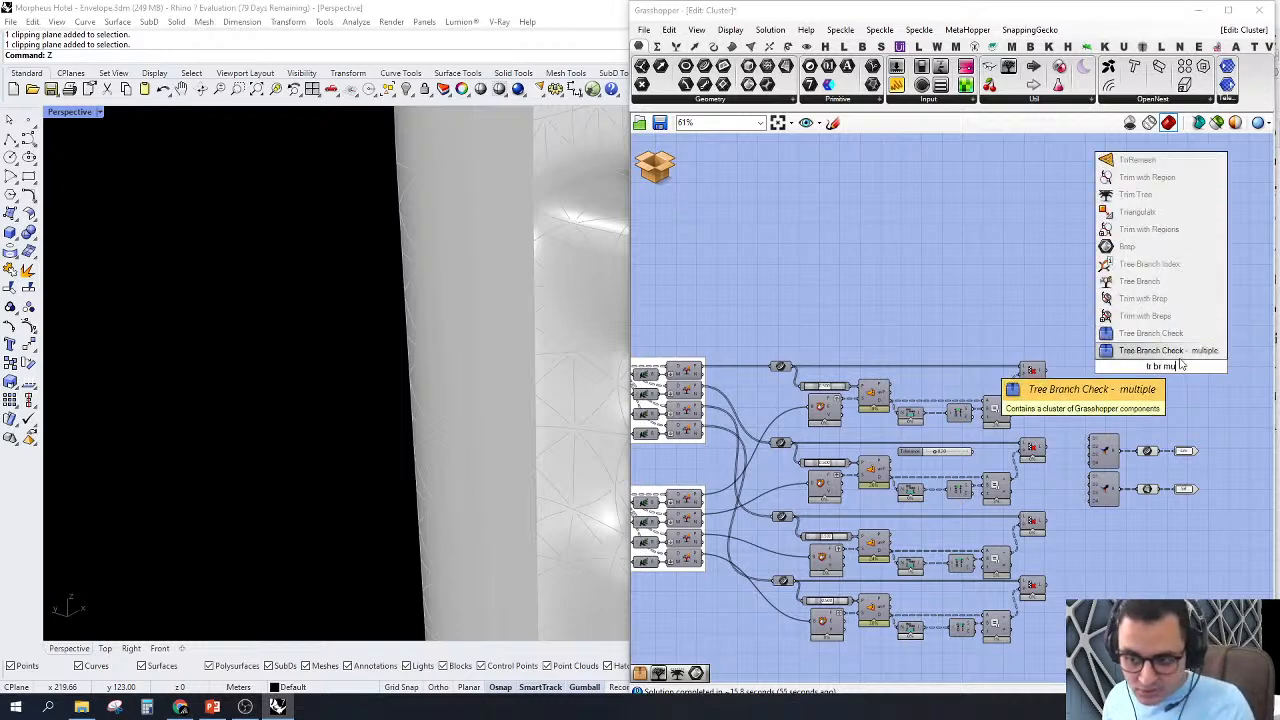
pyautogui.click(1160, 350)
pyautogui.scroll(2, 1158, 356)
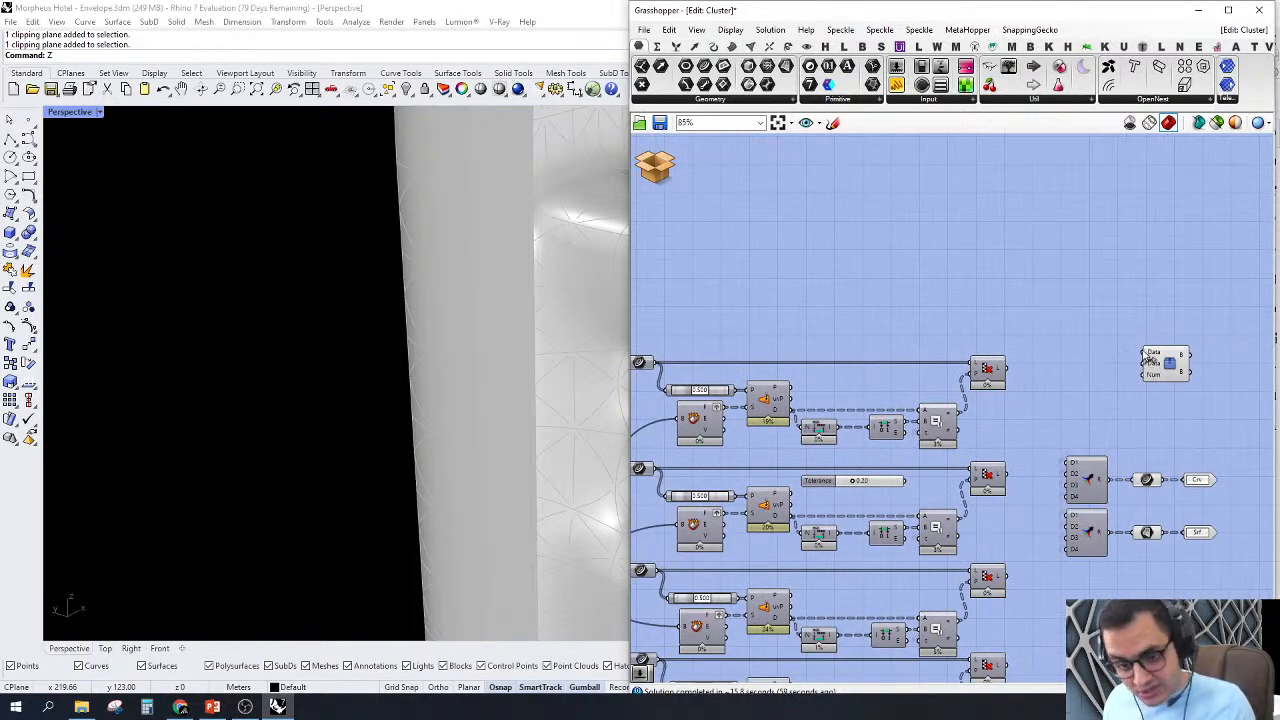
# Step: Connect the Curve and Surface parameters before the outputs to the two Data inputs of the Tree Branch Check component
pyautogui.moveTo(1145, 354); pyautogui.dragTo(766, 390)
pyautogui.moveTo(735, 415); pyautogui.dragTo(1148, 370)
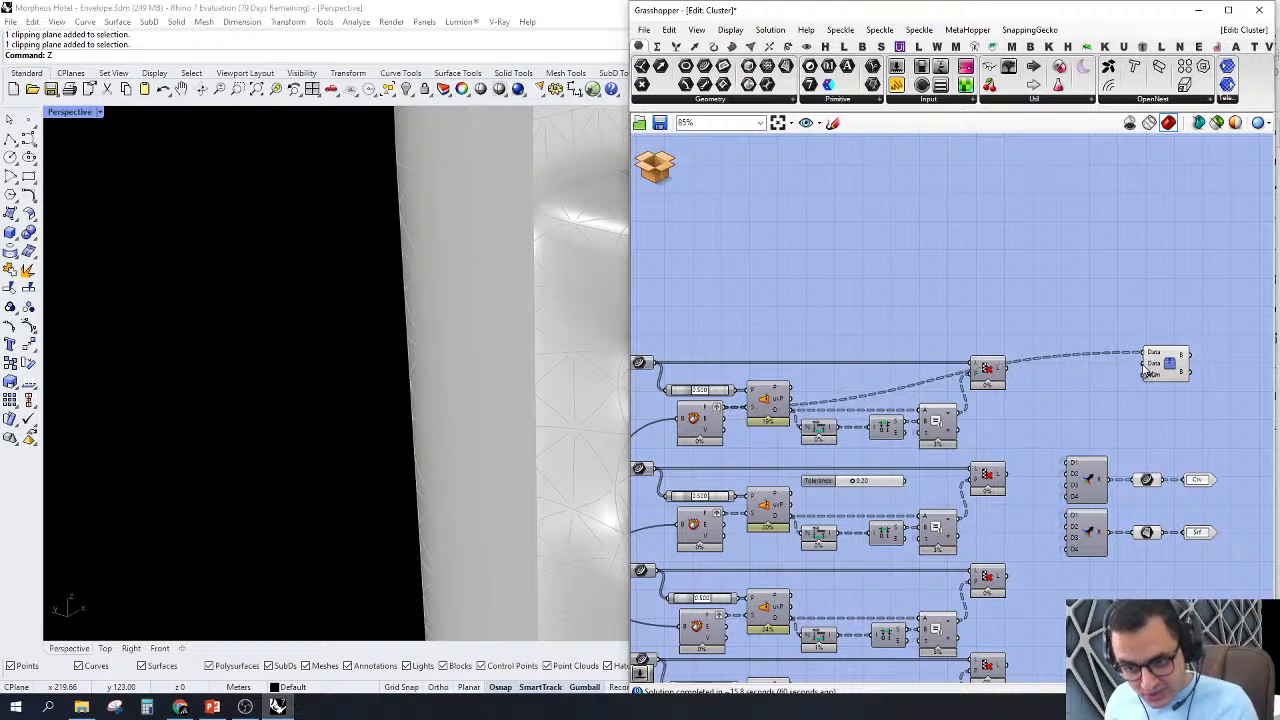
pyautogui.moveTo(1145, 536); pyautogui.dragTo(1076, 519, button='right')
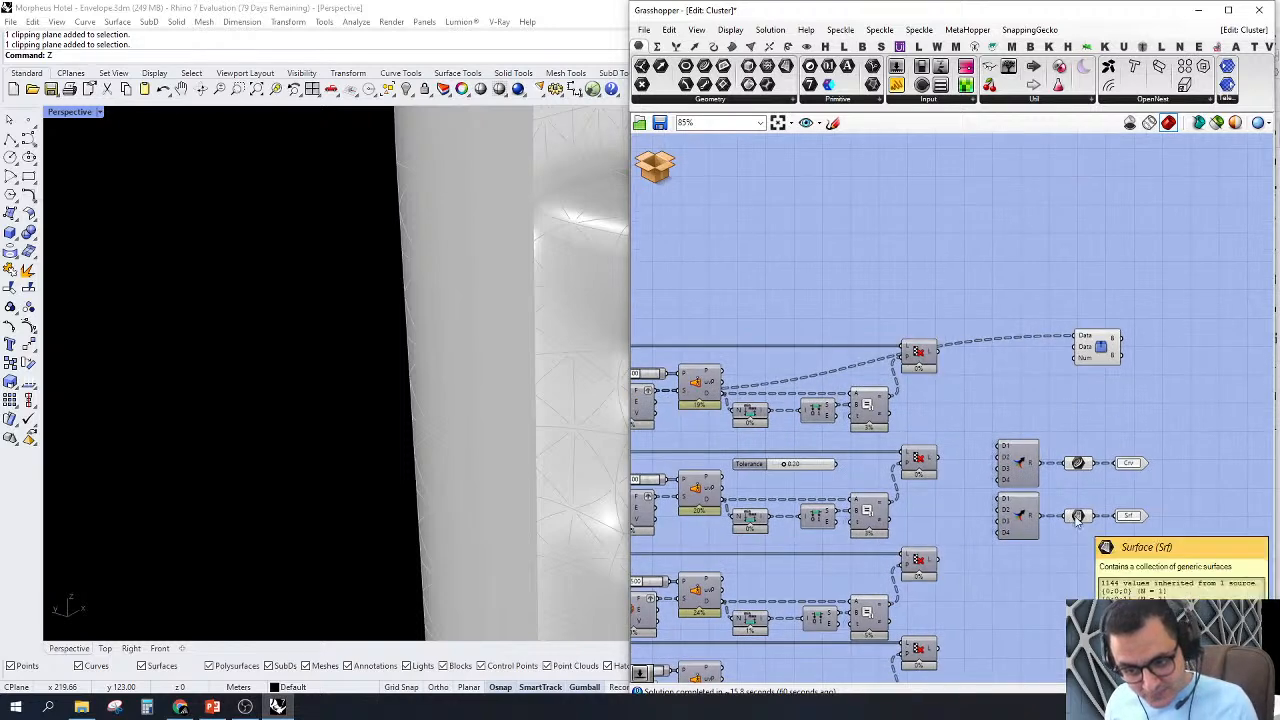
pyautogui.moveTo(1112, 463); pyautogui.dragTo(1075, 336)
pyautogui.moveTo(1074, 347); pyautogui.dragTo(1165, 371)
pyautogui.scroll(4, 1122, 346)
# Step: Add a number slider set to 80, connect it to the Num input of the branch check, and place it beside the component
pyautogui.click(985, 365)
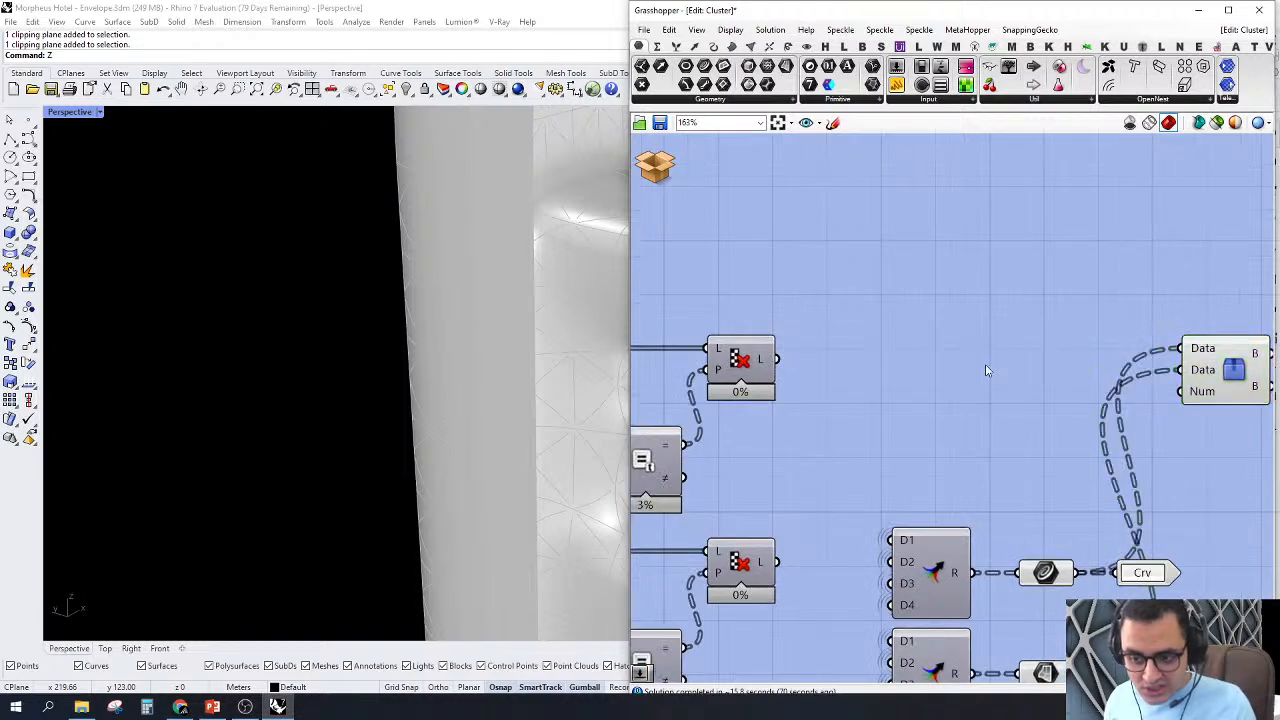
pyautogui.doubleClick(985, 368)
pyautogui.write('80')
pyautogui.press('Return')
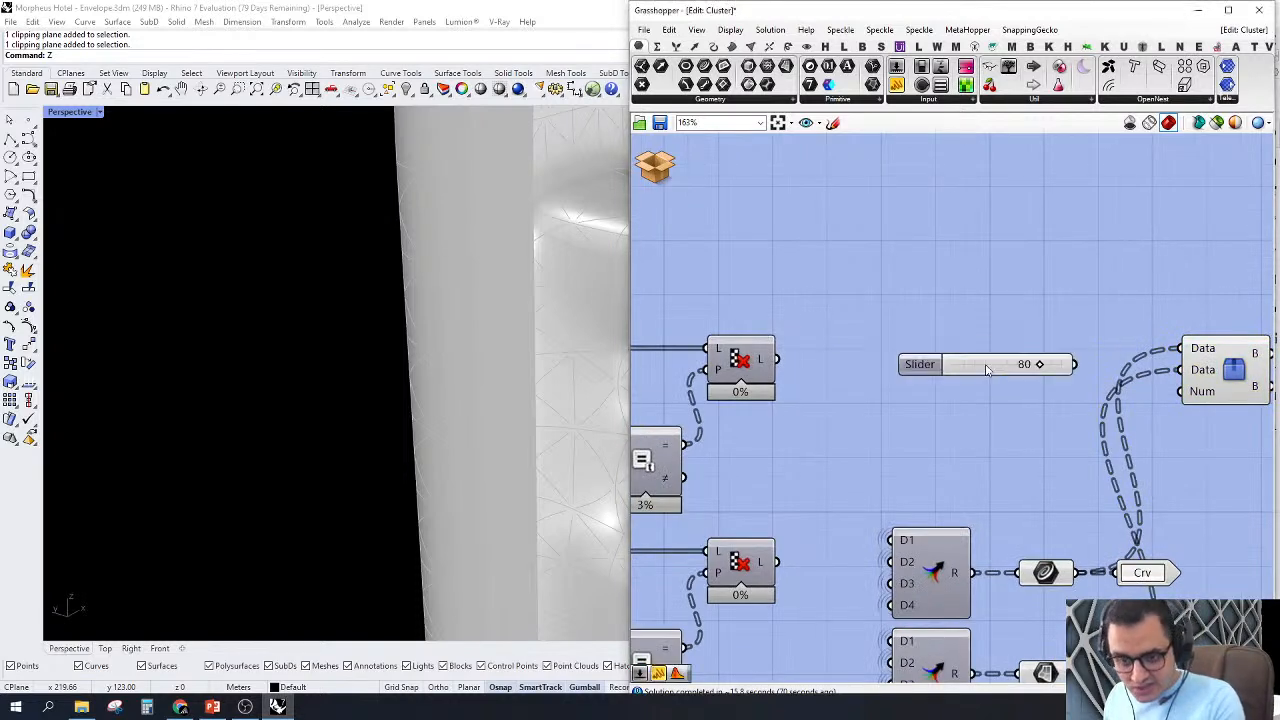
pyautogui.moveTo(1181, 392); pyautogui.dragTo(1070, 366)
pyautogui.moveTo(1010, 370); pyautogui.dragTo(1084, 399)
pyautogui.scroll(-6, 1137, 401)
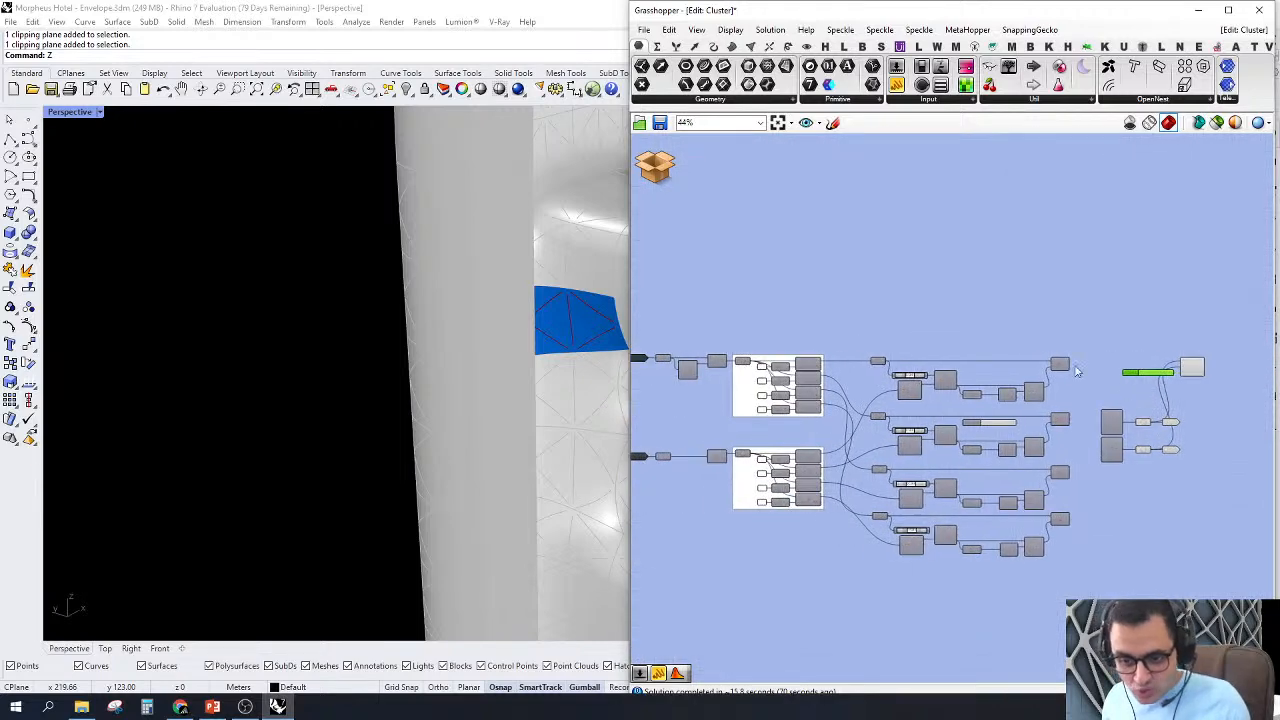
# Step: Turn off the preview of the cluster's other components so only the Tree Branch Check result is drawn
pyautogui.scroll(-2, 1074, 337)
pyautogui.moveTo(1078, 335); pyautogui.dragTo(826, 584)
pyautogui.scroll(3, 1149, 379)
pyautogui.moveTo(1138, 510); pyautogui.dragTo(1042, 387)
pyautogui.middleClick(979, 221)
pyautogui.click(1066, 243)
pyautogui.click(1117, 328)
# Step: Examine the isolated panel surface and its associated curves in the Rhino viewport
pyautogui.scroll(1, 1108, 322)
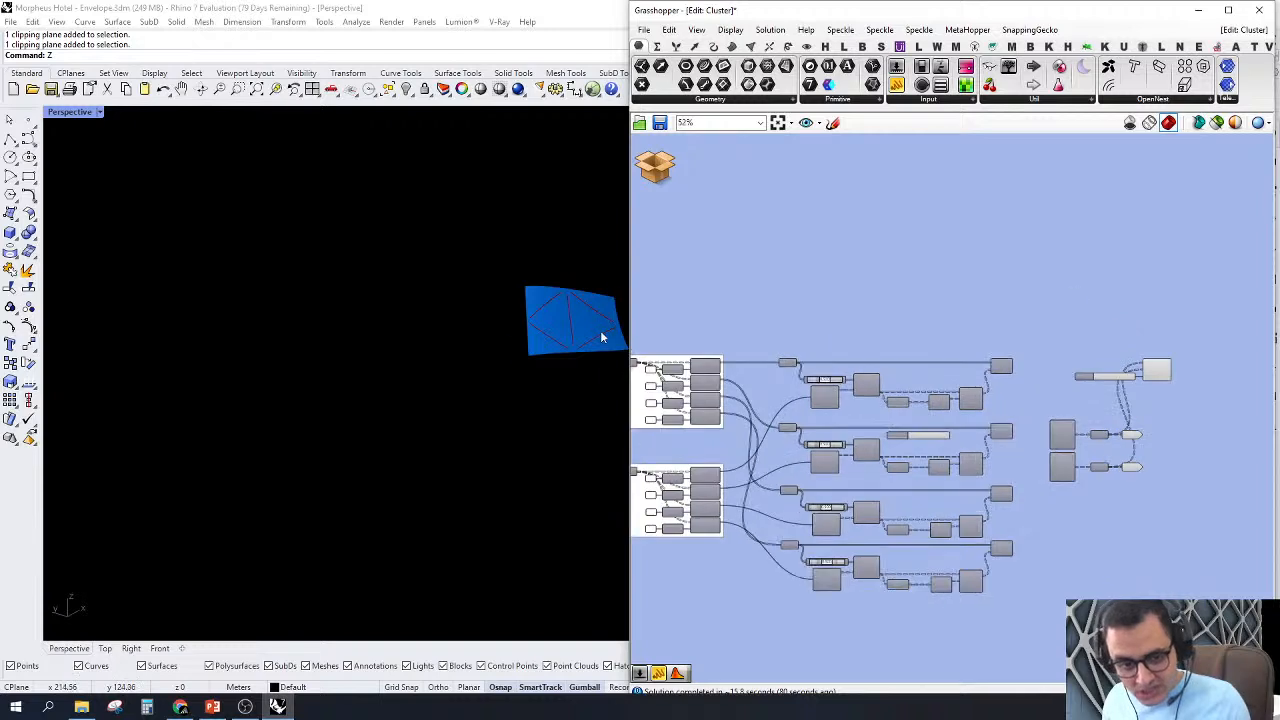
pyautogui.scroll(-4, 403, 358)
pyautogui.moveTo(403, 360); pyautogui.dragTo(373, 361, button='right')
pyautogui.scroll(5, 456, 374)
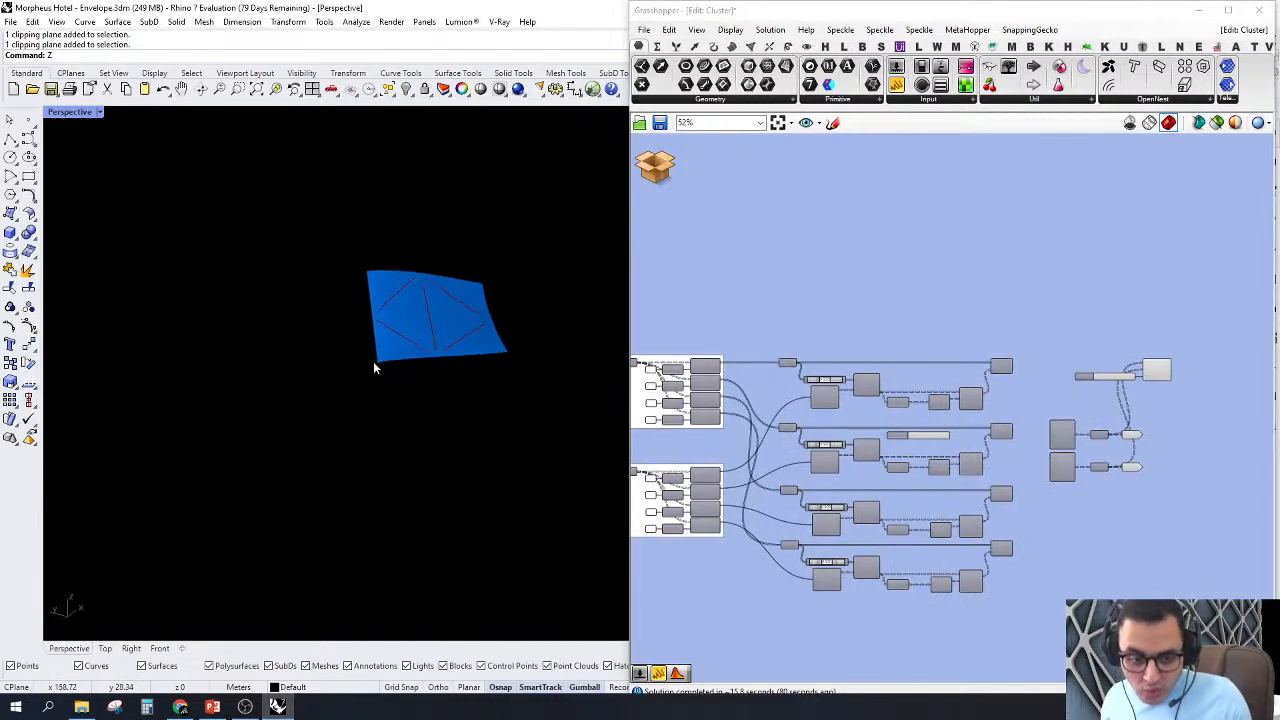
pyautogui.scroll(5, 403, 322)
pyautogui.moveTo(573, 295); pyautogui.dragTo(536, 277, button='right')
pyautogui.scroll(4, 529, 272)
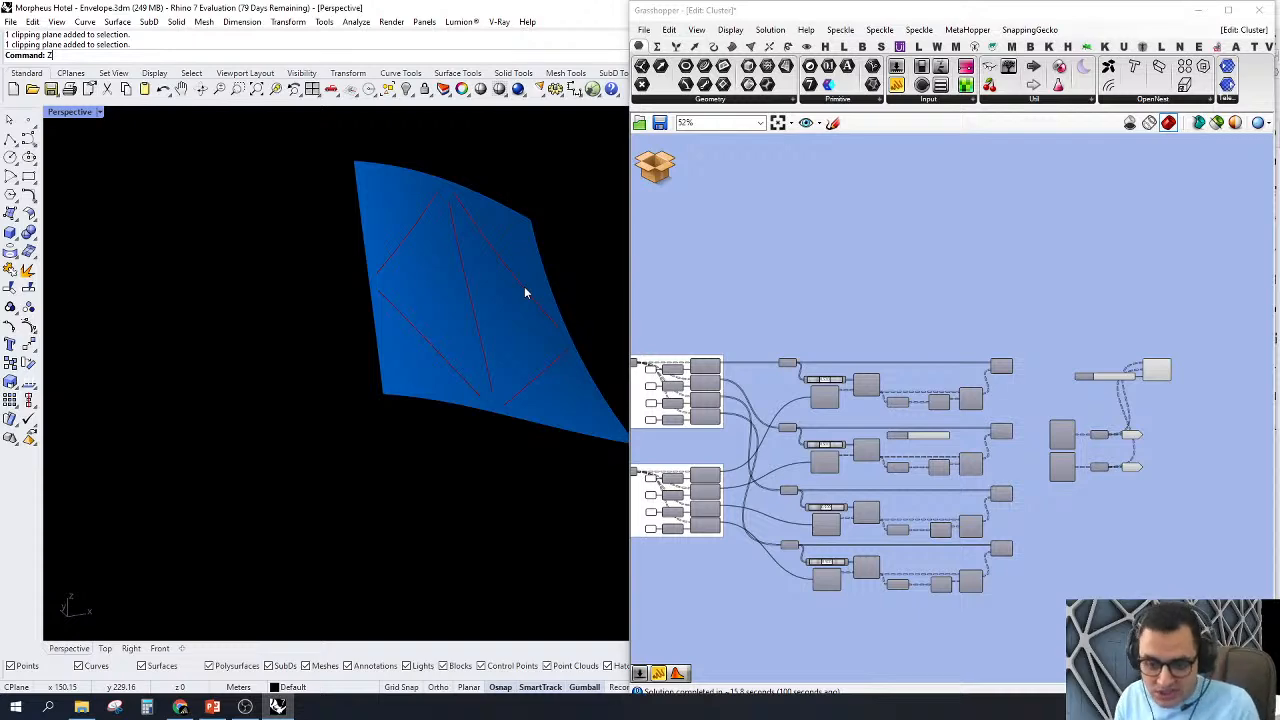
# Step: Preview the Curve parameter at the Crv input and examine its curves across the whole envelope
pyautogui.scroll(-1, 832, 418)
pyautogui.scroll(5, 832, 418)
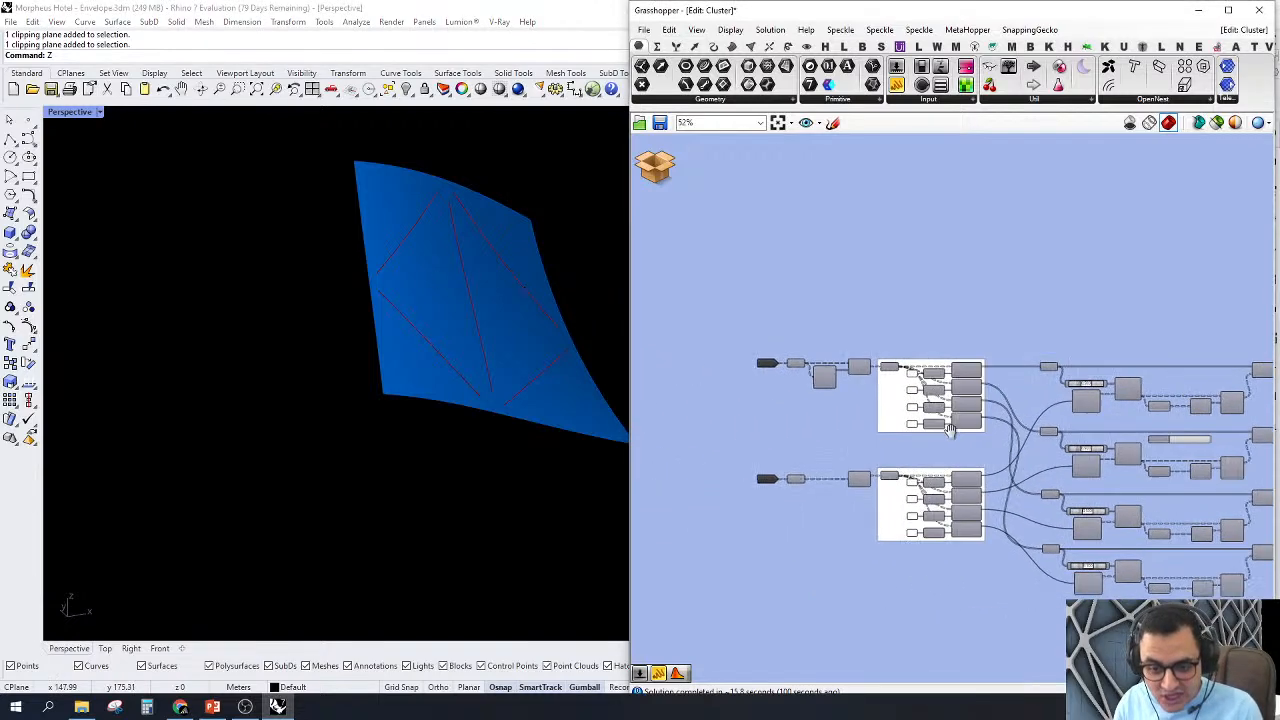
pyautogui.click(853, 375)
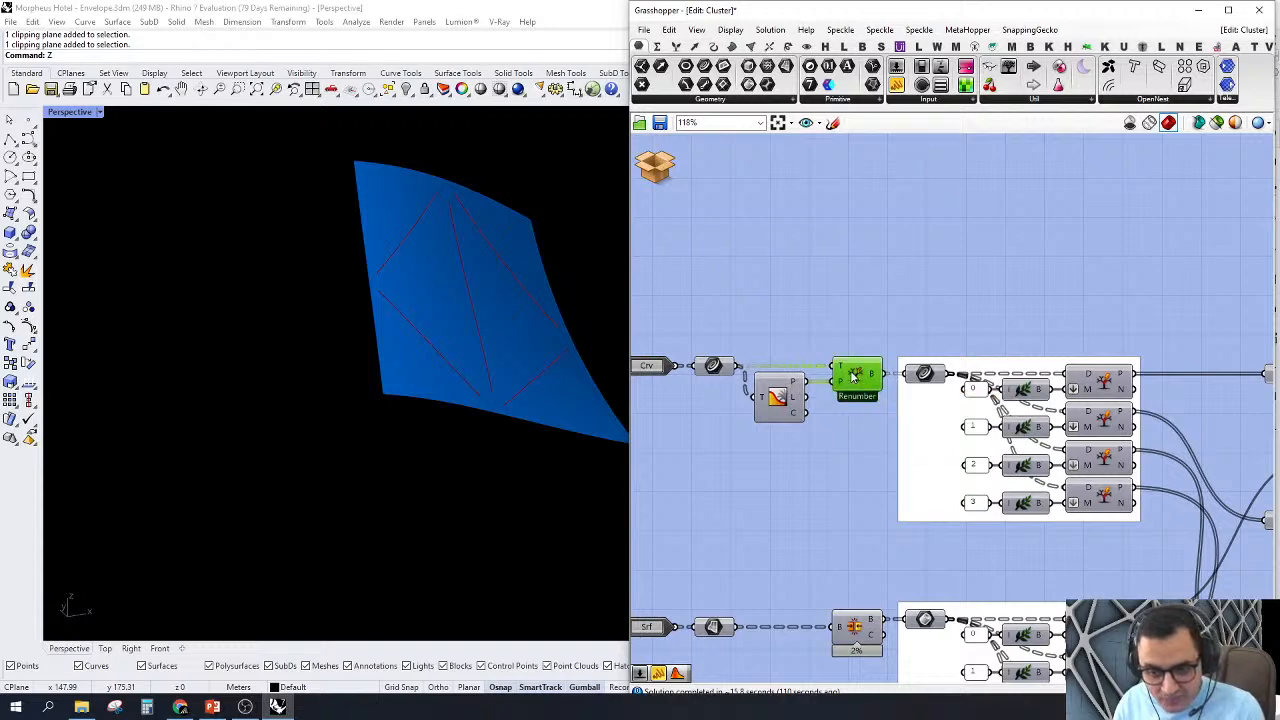
pyautogui.scroll(3, 732, 372)
pyautogui.rightClick(704, 361)
pyautogui.click(717, 388)
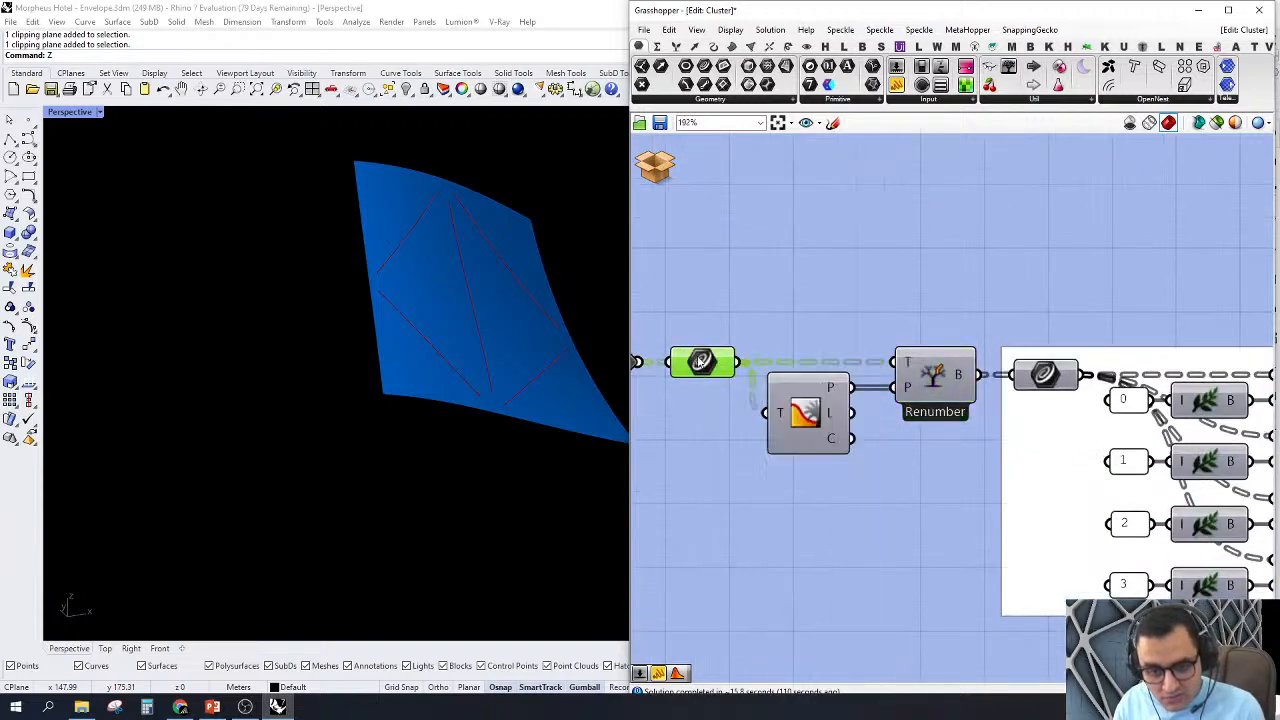
pyautogui.scroll(-6, 486, 371)
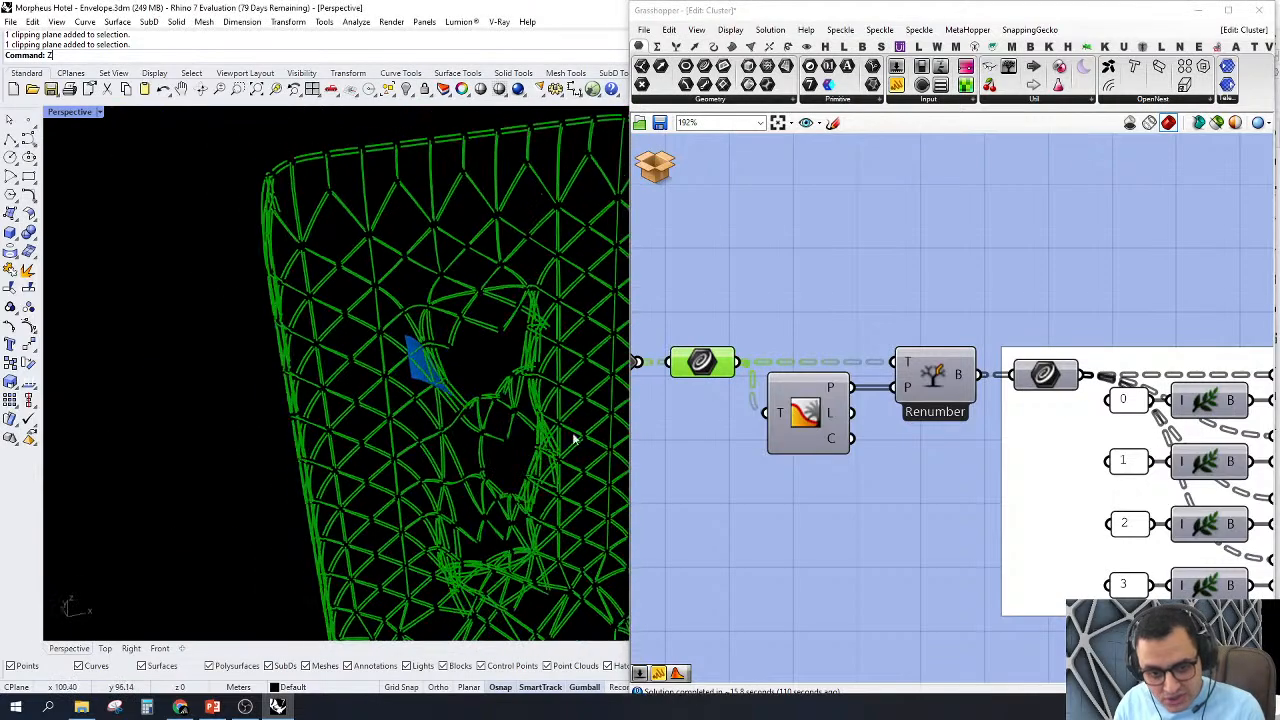
# Step: Examine the Renumber and Split Tree components that separate the curve tree by branch indices 0 to 3
pyautogui.moveTo(862, 317); pyautogui.dragTo(843, 369, button='right')
pyautogui.click(843, 370)
pyautogui.moveTo(940, 407); pyautogui.dragTo(967, 368, button='right')
pyautogui.scroll(-5, 822, 369)
pyautogui.scroll(2, 963, 391)
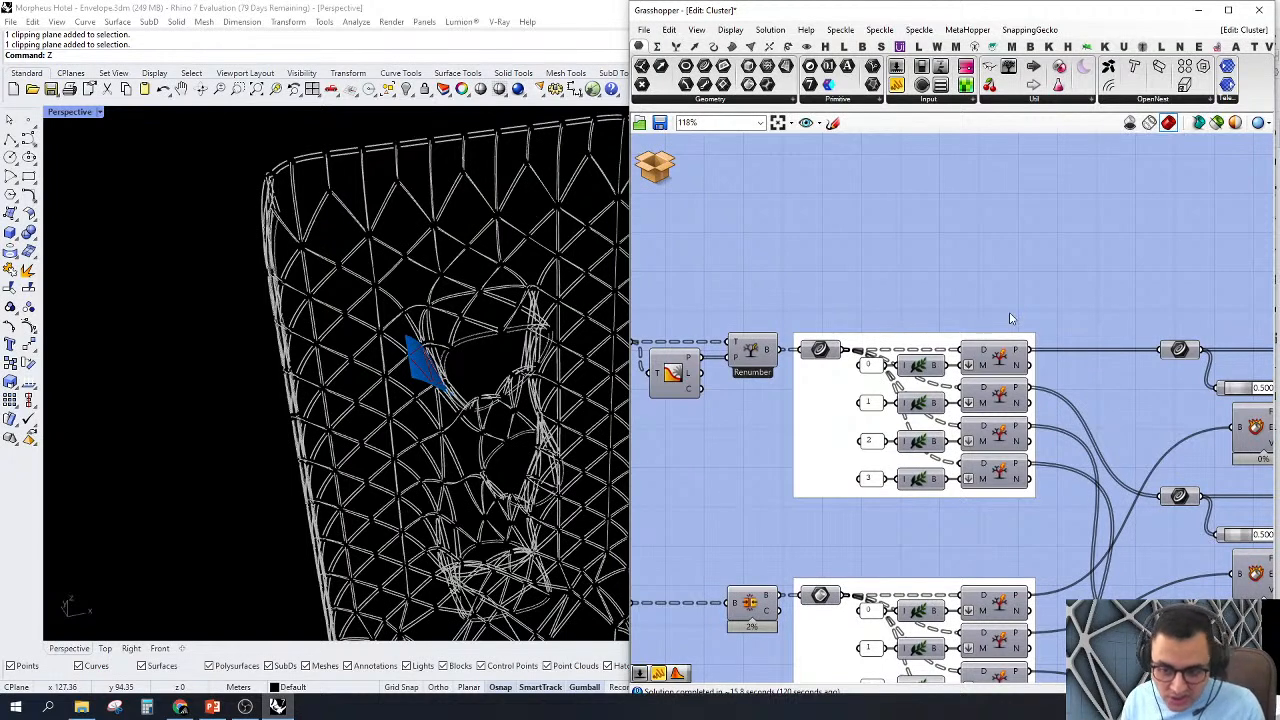
pyautogui.click(990, 362)
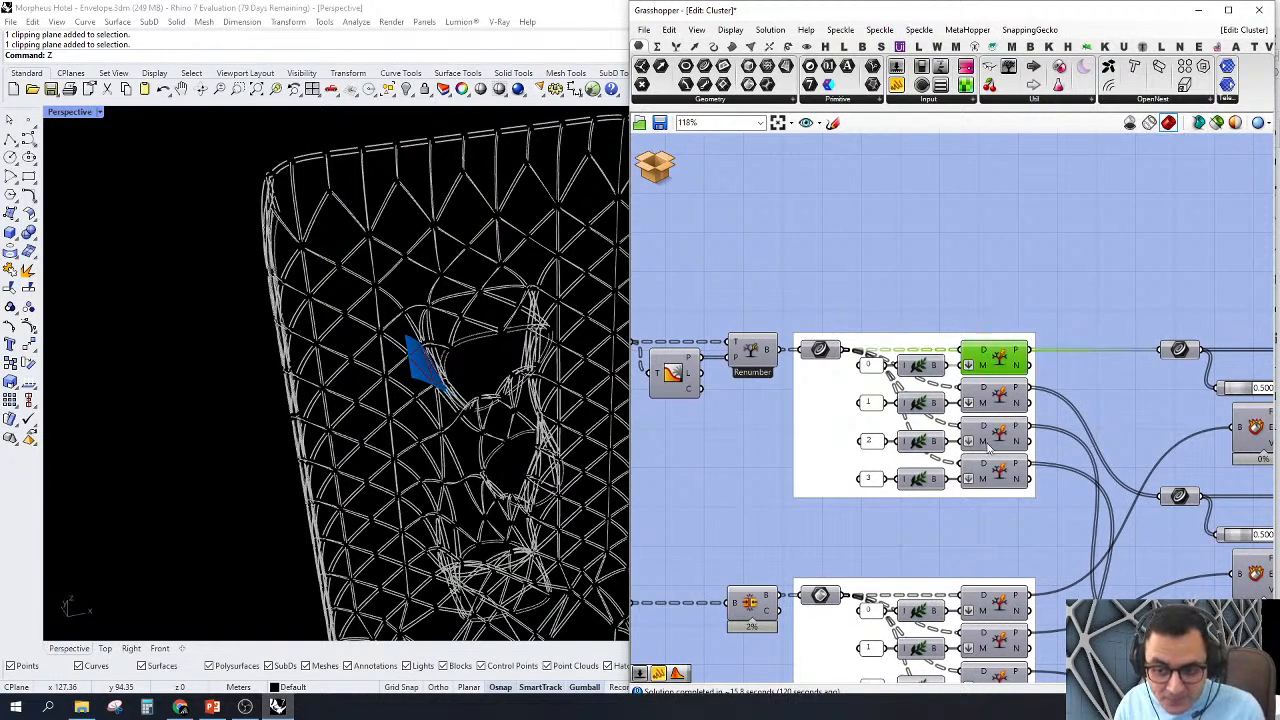
pyautogui.scroll(2, 988, 350)
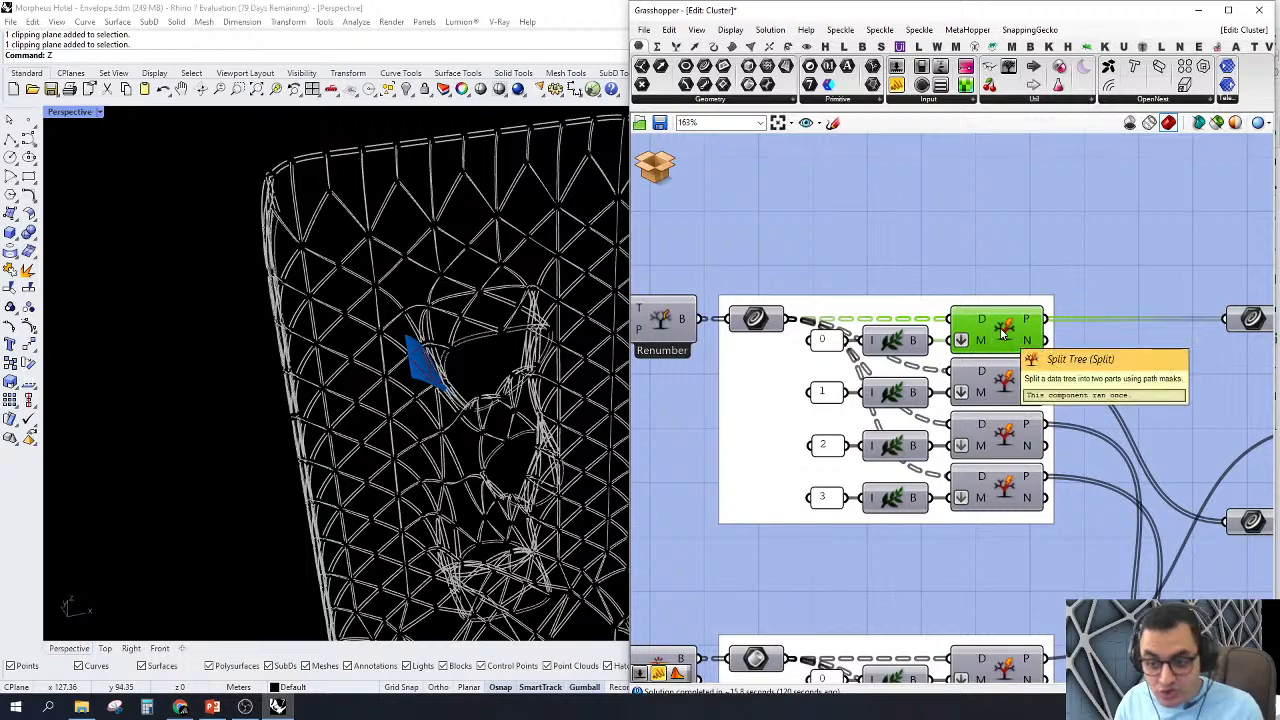
# Step: Preview the Curve parameter that receives the first Split Tree output
pyautogui.scroll(-4, 1003, 333)
pyautogui.moveTo(1107, 373); pyautogui.dragTo(797, 393, button='right')
pyautogui.scroll(2, 963, 360)
pyautogui.moveTo(960, 364); pyautogui.dragTo(1017, 395, button='right')
pyautogui.scroll(2, 1017, 396)
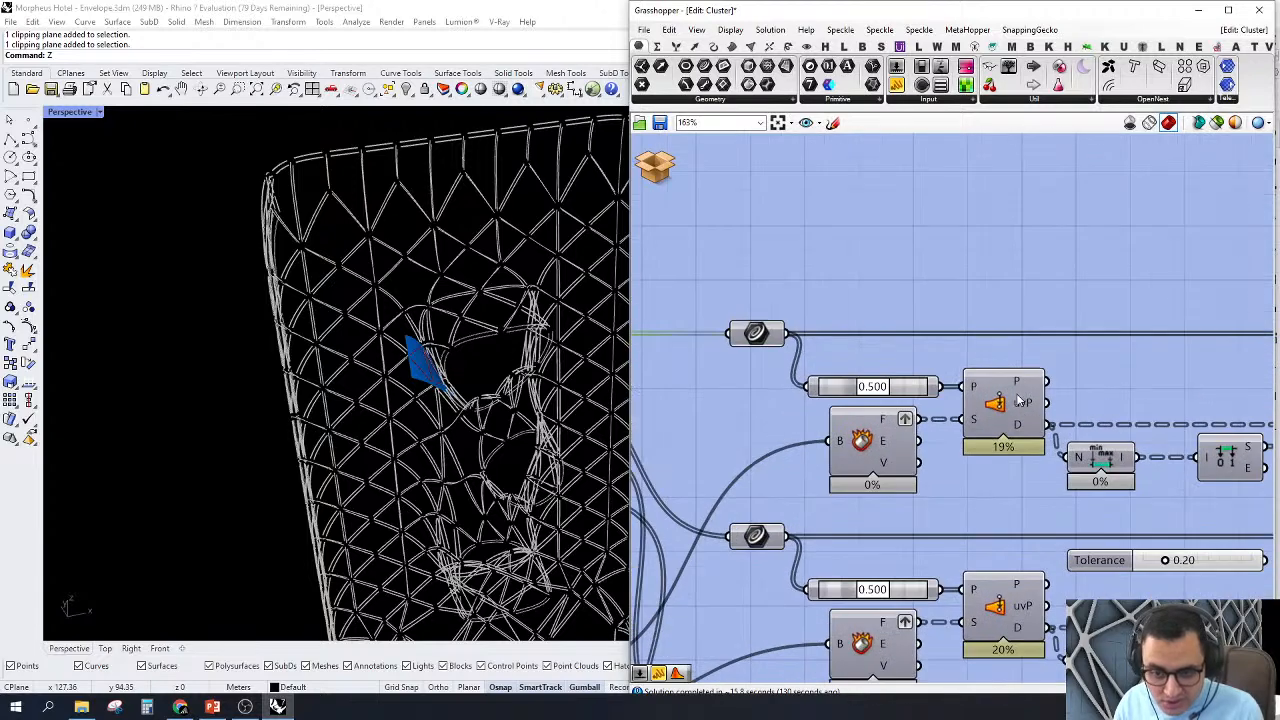
pyautogui.click(768, 337)
pyautogui.rightClick(757, 332)
pyautogui.click(780, 357)
pyautogui.scroll(-10, 1110, 328)
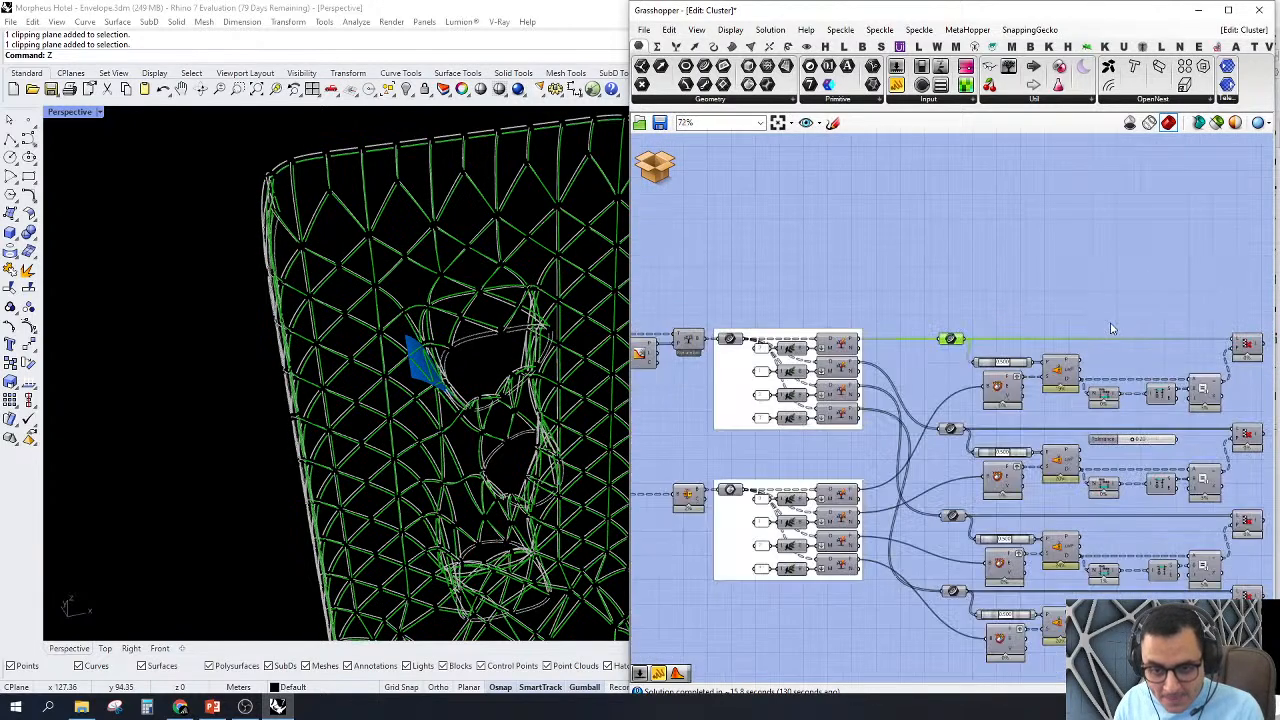
# Step: Turn off the preview of the input and Split Tree components, and examine the first split curves on the envelope
pyautogui.moveTo(989, 283); pyautogui.dragTo(818, 530)
pyautogui.rightClick(926, 247)
pyautogui.click(946, 268)
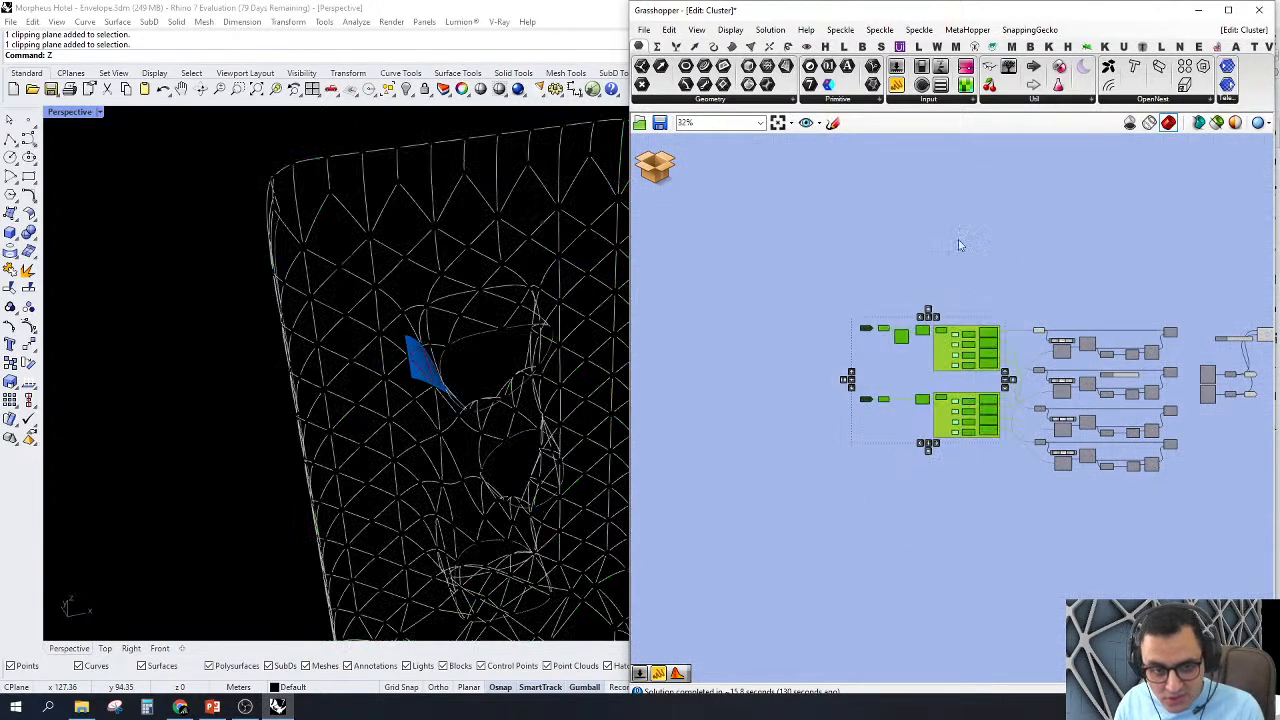
pyautogui.click(959, 241)
pyautogui.scroll(4, 402, 148)
pyautogui.scroll(4, 380, 165)
pyautogui.scroll(-5, 294, 334)
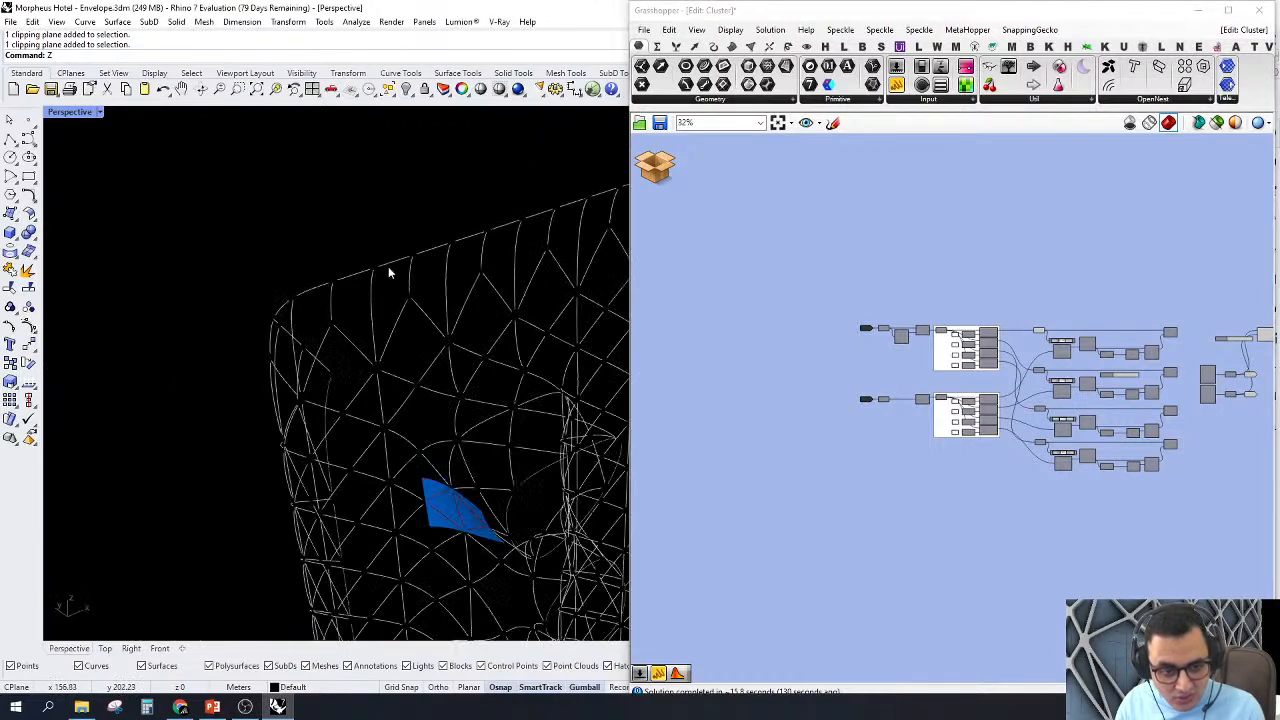
# Step: Preview the first Deconstruct Brep component and view its surfaces on the envelope
pyautogui.scroll(3, 342, 286)
pyautogui.scroll(6, 990, 393)
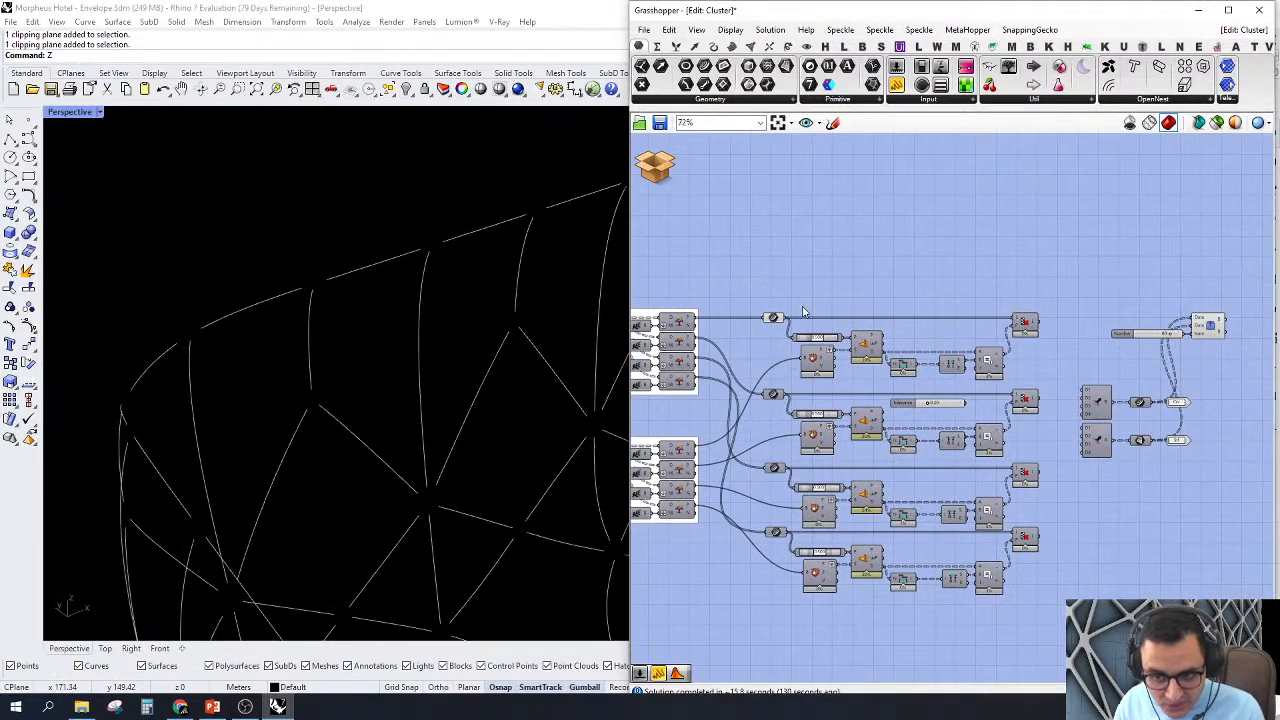
pyautogui.scroll(2, 990, 393)
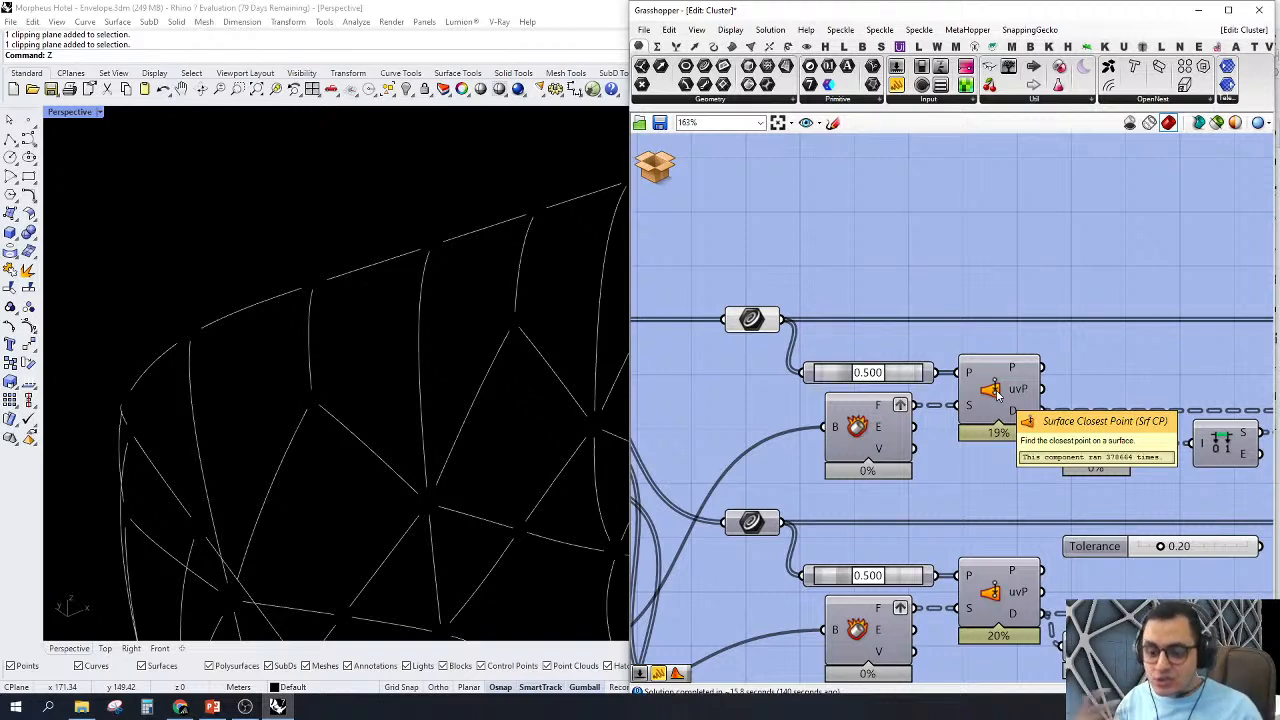
pyautogui.click(853, 431)
pyautogui.rightClick(870, 428)
pyautogui.click(856, 430)
pyautogui.rightClick(856, 430)
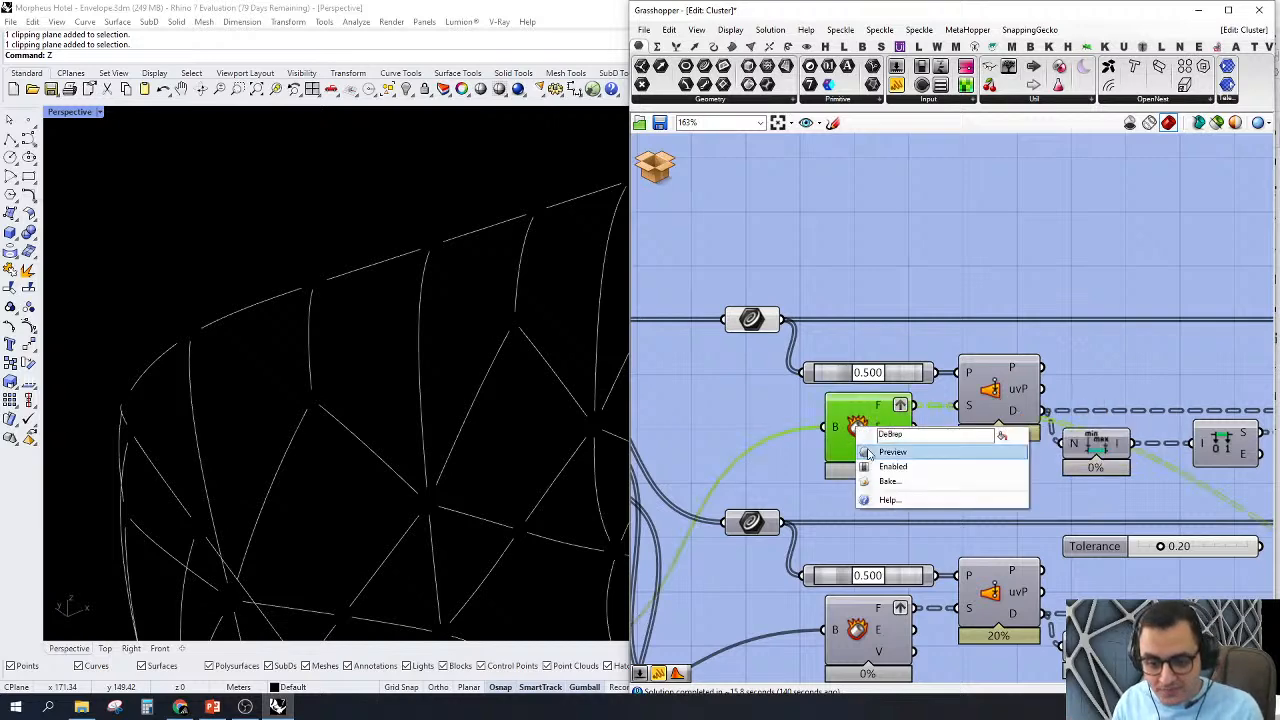
pyautogui.click(870, 450)
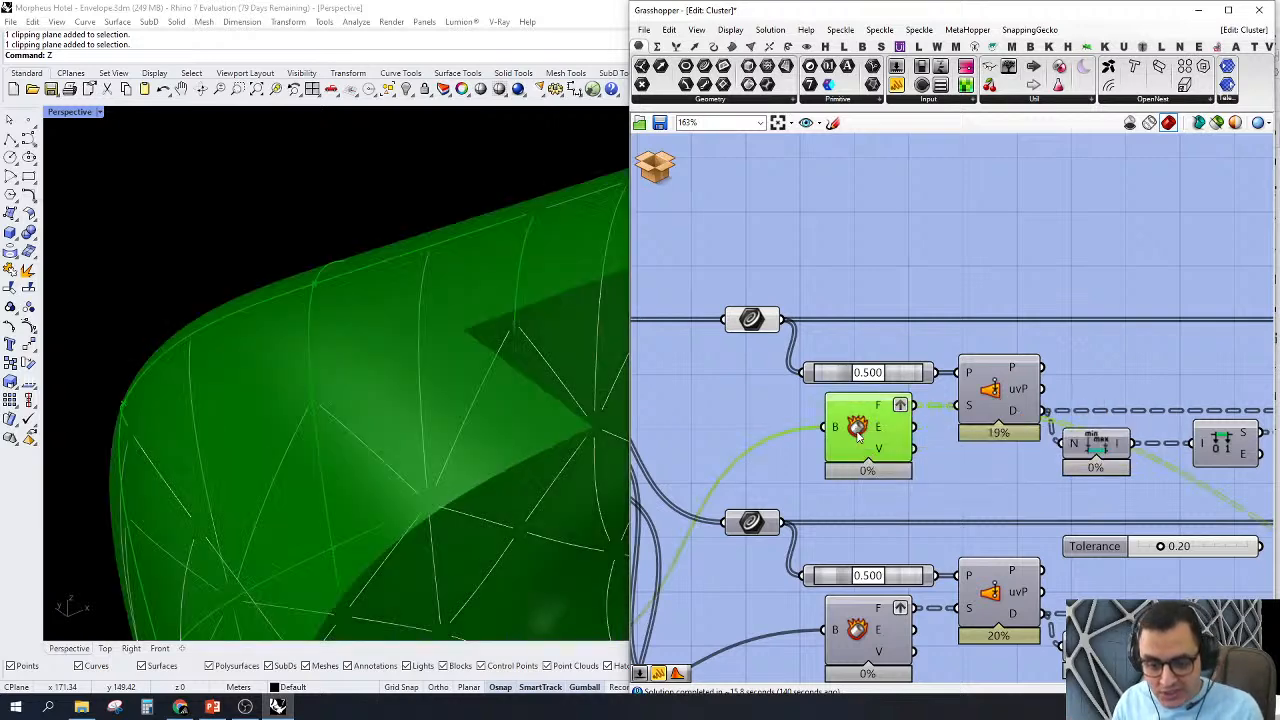
pyautogui.click(995, 246)
# Step: Examine the surface Split Tree components for branch indices 0 to 3 and their wires to the Deconstruct Brep components
pyautogui.scroll(-5, 1043, 280)
pyautogui.scroll(1, 728, 458)
pyautogui.moveTo(728, 458); pyautogui.dragTo(897, 446, button='right')
pyautogui.scroll(1, 896, 443)
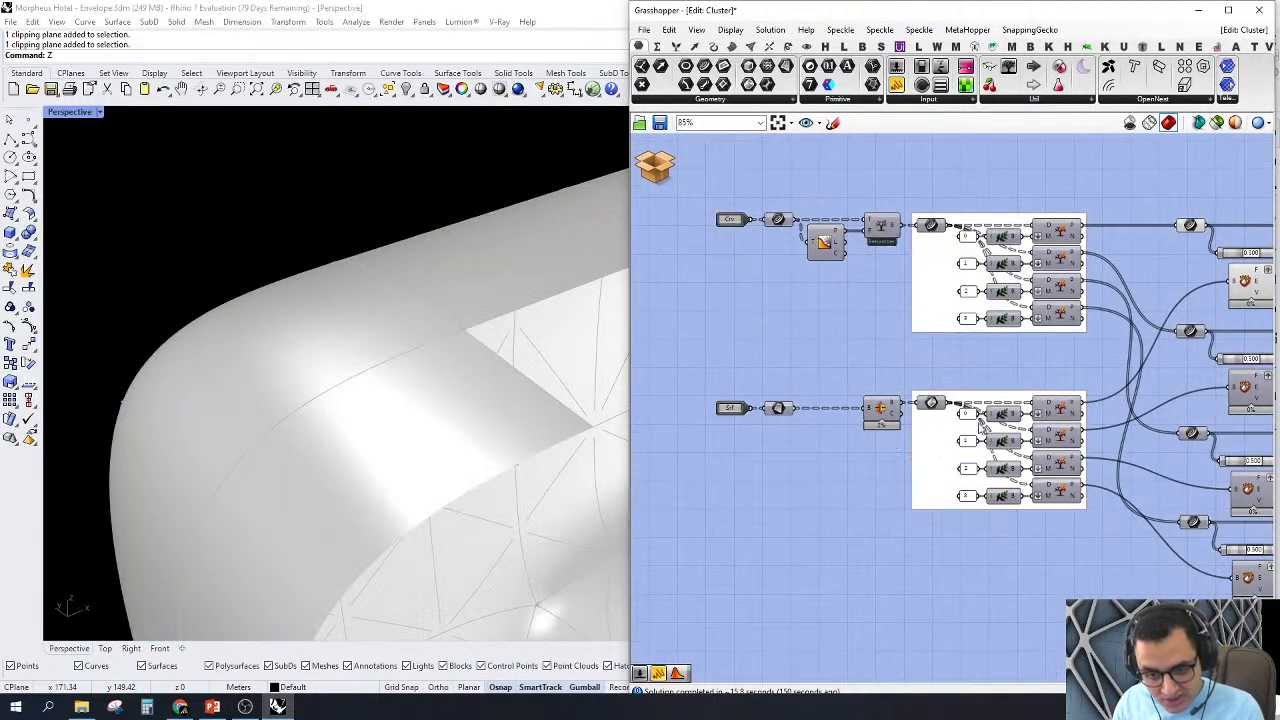
pyautogui.moveTo(1025, 395); pyautogui.dragTo(948, 406, button='right')
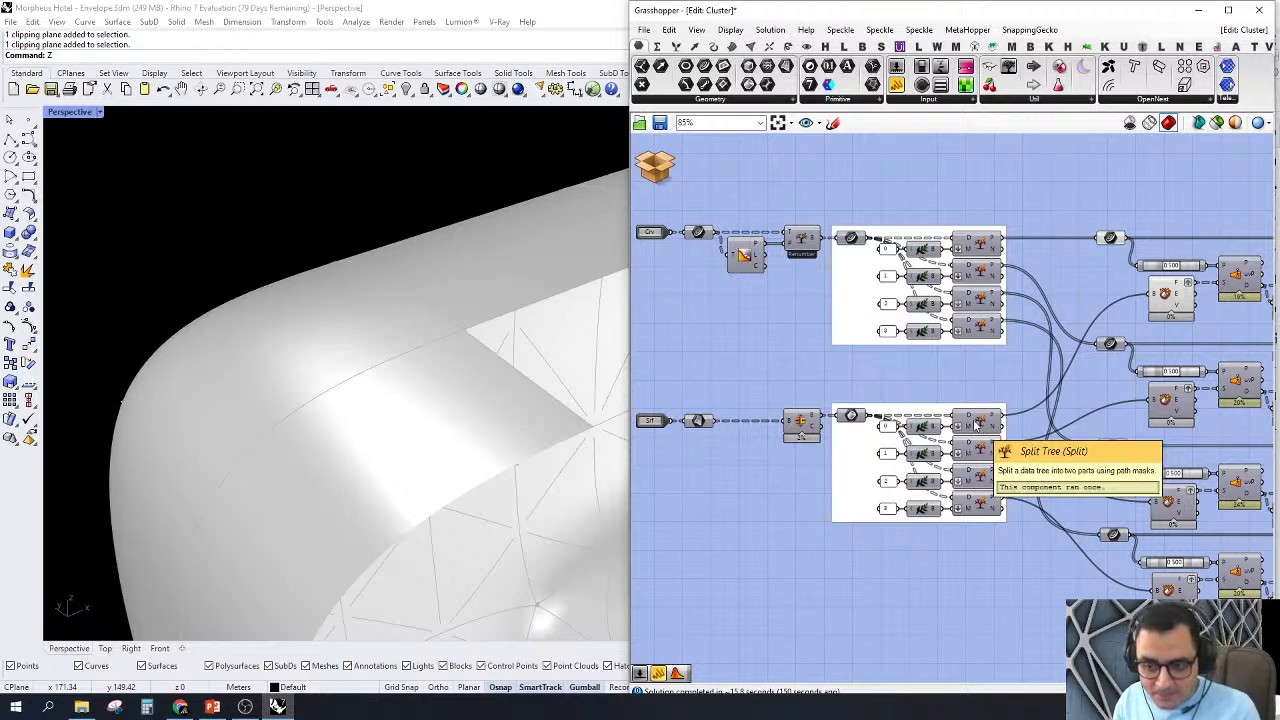
pyautogui.moveTo(1050, 427); pyautogui.dragTo(973, 452, button='right')
pyautogui.moveTo(997, 408); pyautogui.dragTo(979, 430, button='right')
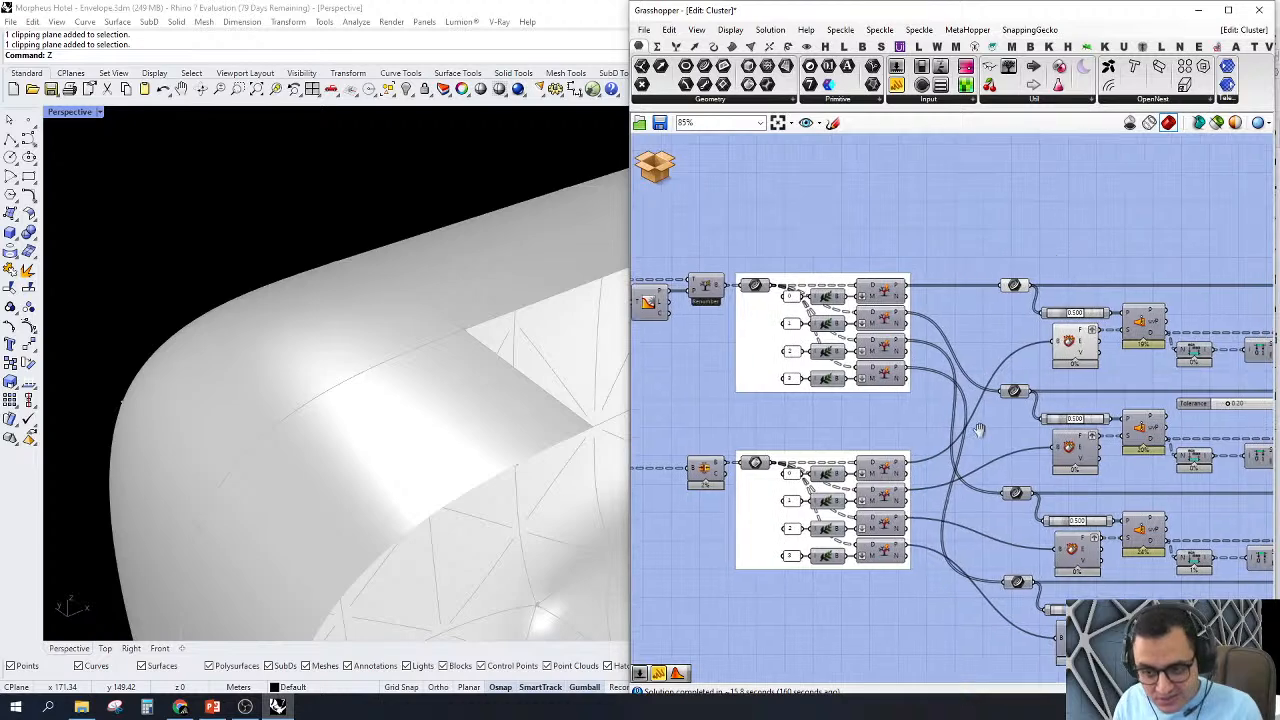
# Step: Inspect the branch structure of the Faces output on the first Deconstruct Brep component
pyautogui.scroll(1, 1114, 290)
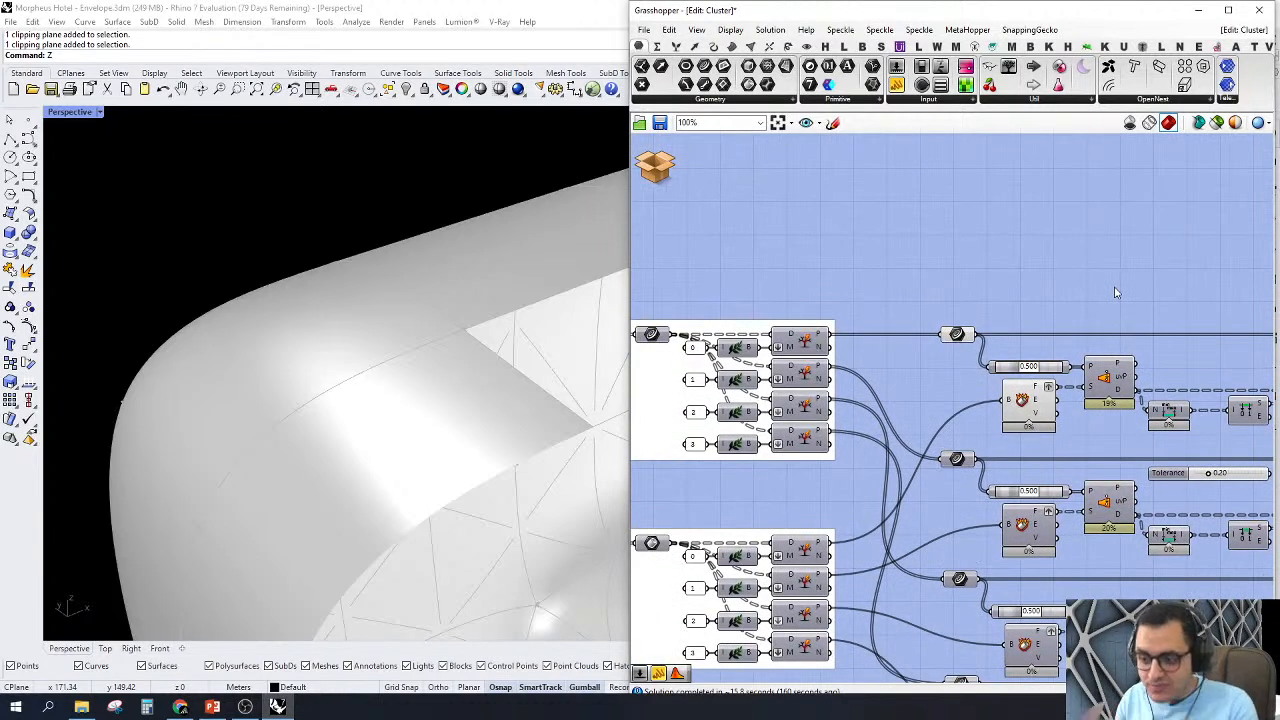
pyautogui.moveTo(1030, 450); pyautogui.dragTo(808, 320, button='right')
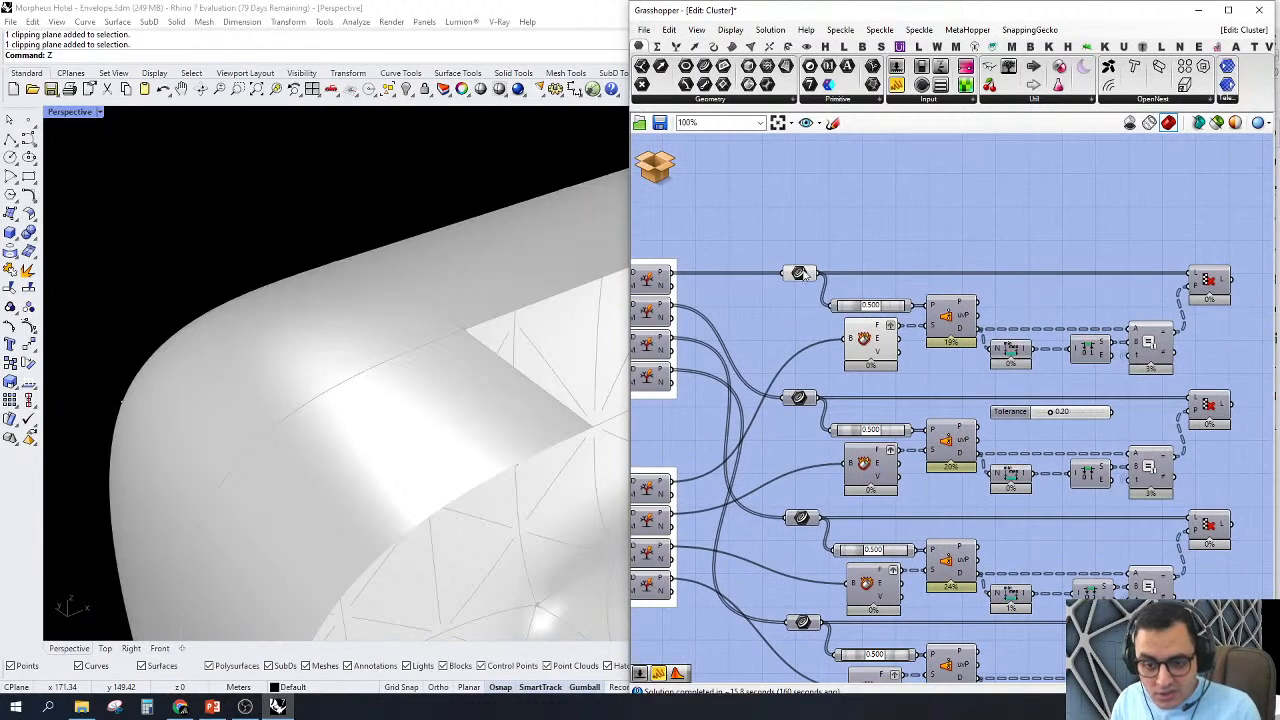
pyautogui.scroll(3, 860, 330)
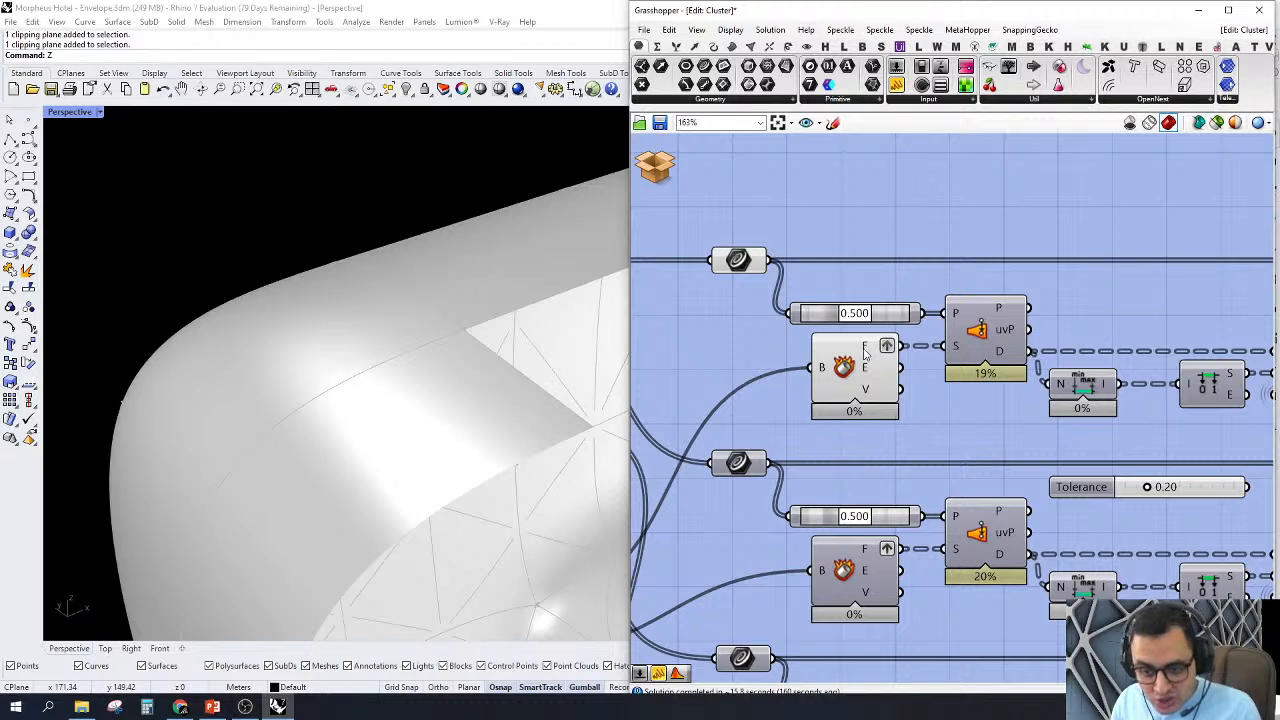
pyautogui.moveTo(873, 348)
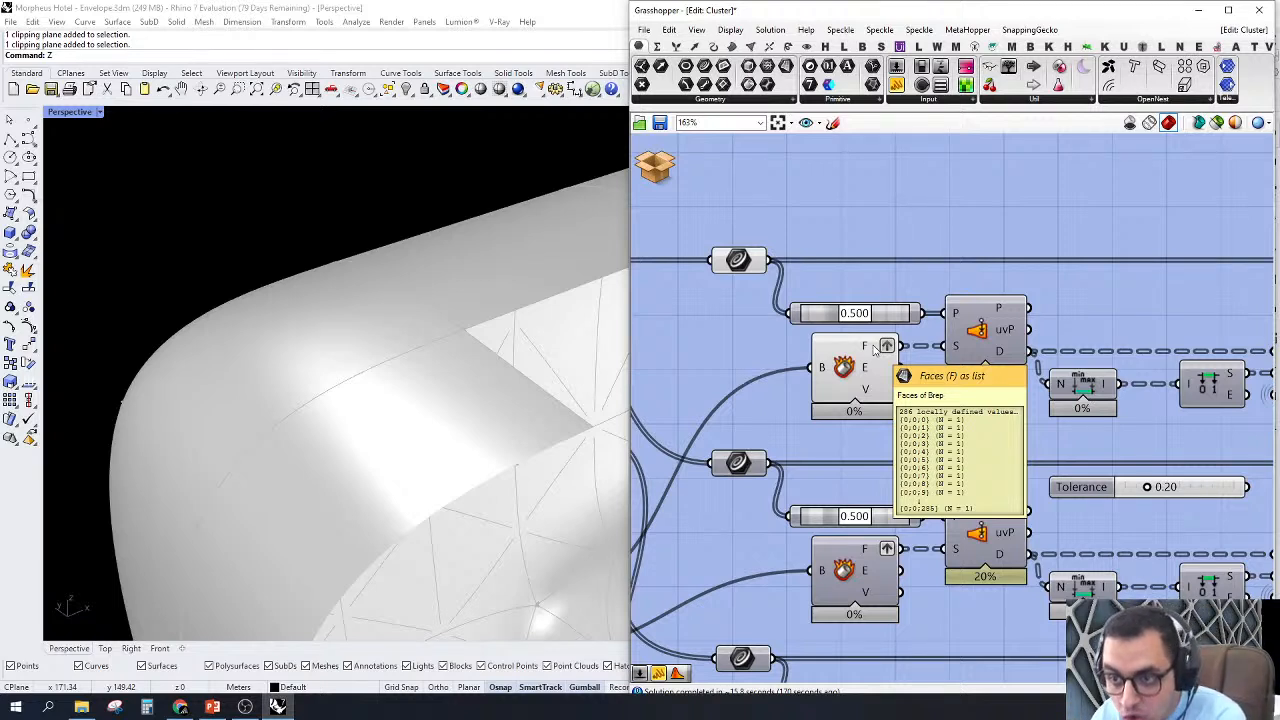
pyautogui.moveTo(987, 298); pyautogui.dragTo(952, 346, button='right')
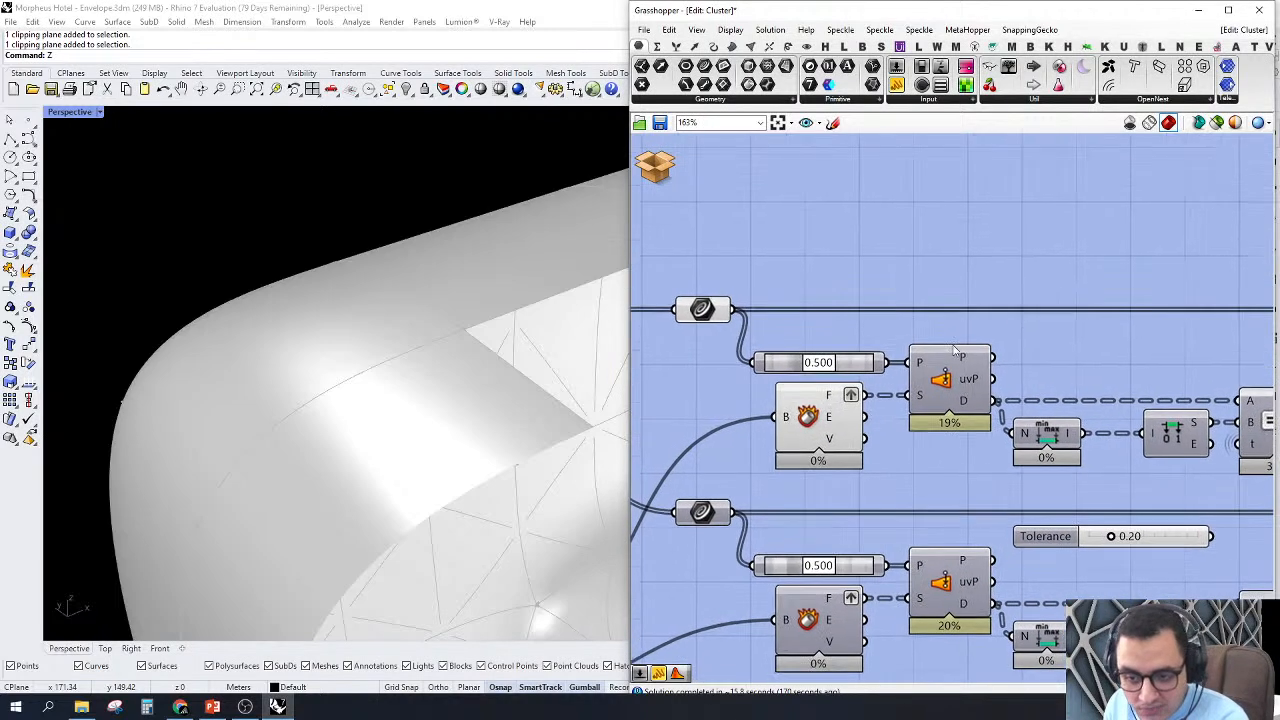
# Step: Select the first Curve Point component set to 0.500 and examine the curve midpoints across the envelope
pyautogui.moveTo(727, 354); pyautogui.dragTo(830, 357, button='right')
pyautogui.rightClick(899, 367)
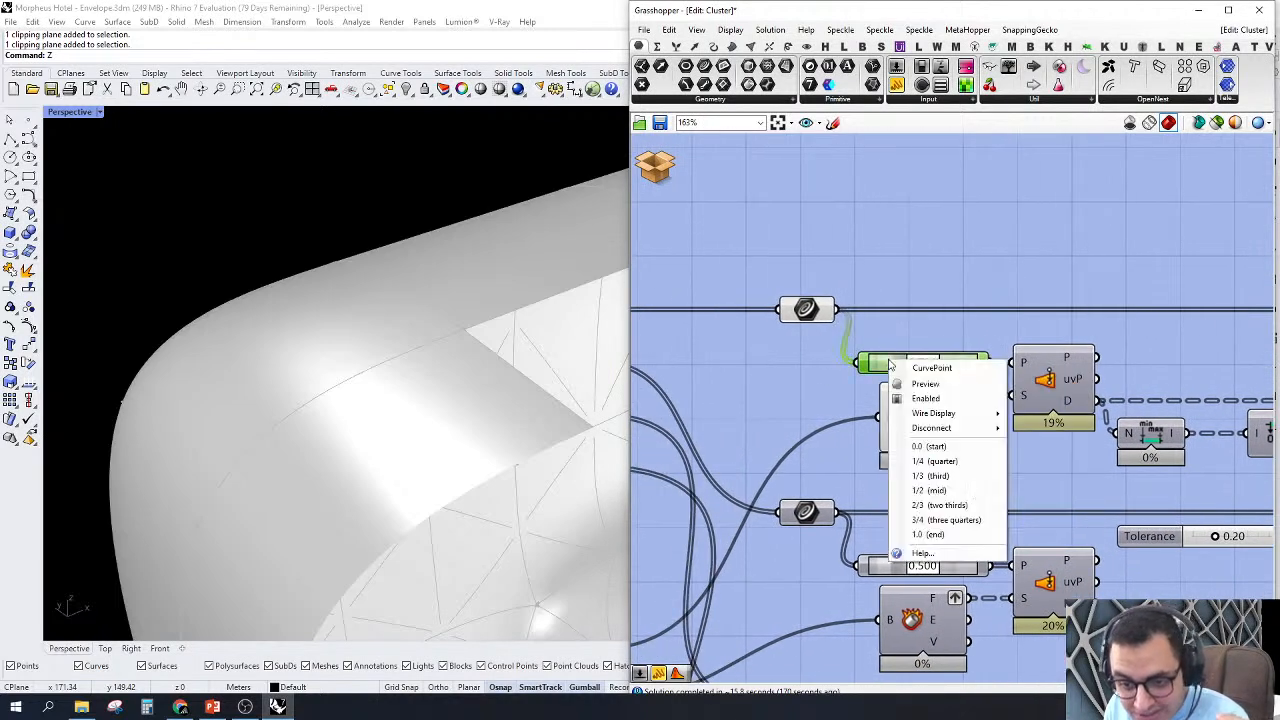
pyautogui.press('Escape')
pyautogui.moveTo(394, 296); pyautogui.dragTo(362, 351, button='right')
pyautogui.moveTo(1020, 345); pyautogui.dragTo(981, 343, button='right')
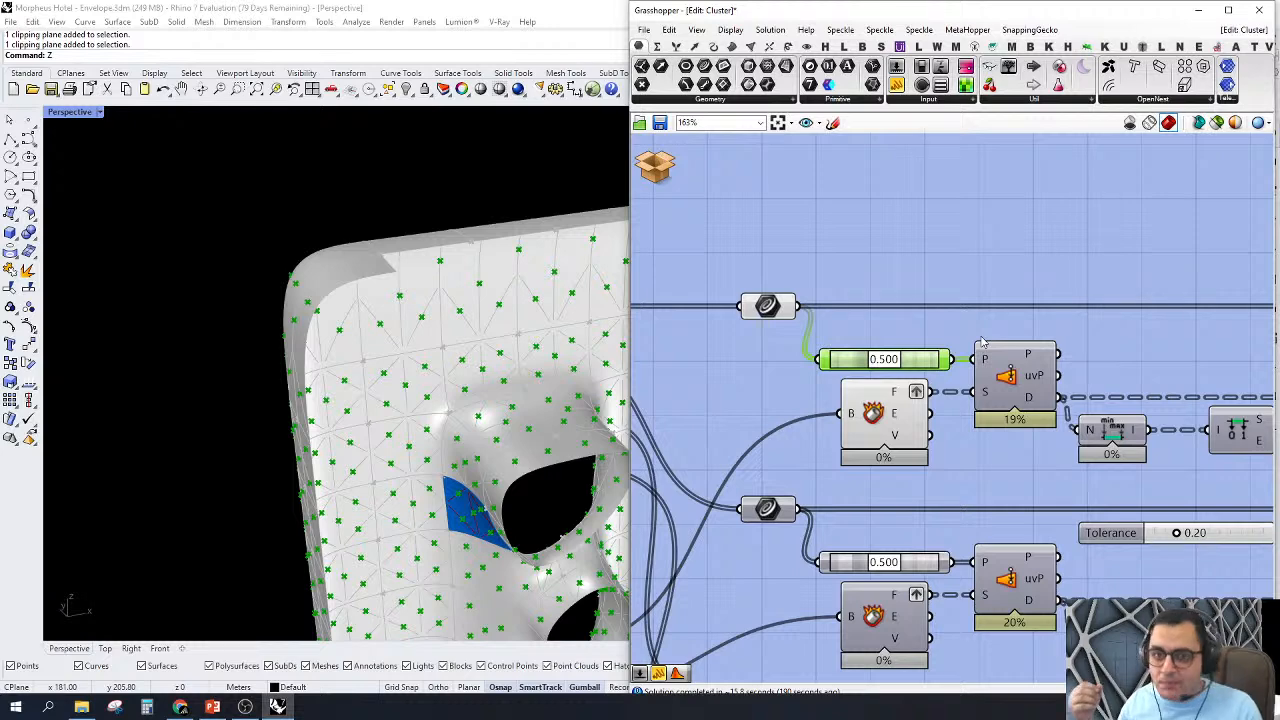
# Step: Trace the first matching row from Surface Closest Point through the bounds and equality components to Cull Pattern
pyautogui.scroll(-3, 810, 449)
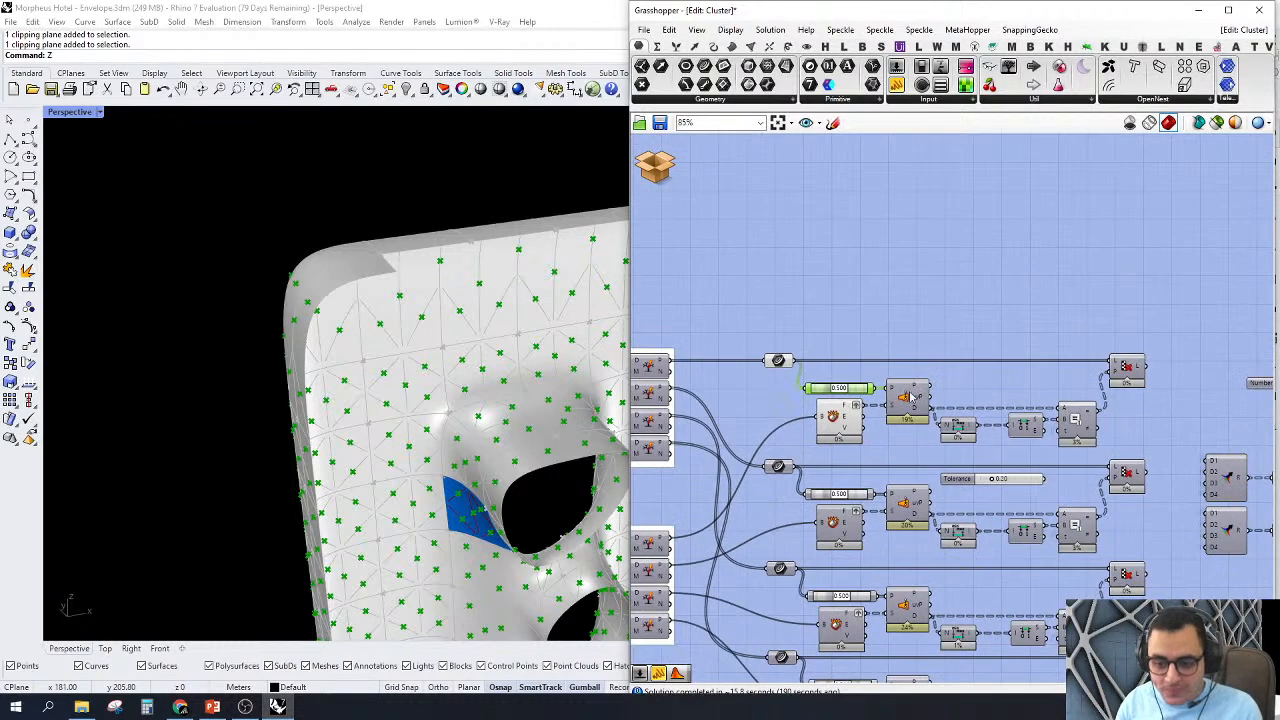
pyautogui.scroll(2, 913, 397)
pyautogui.moveTo(949, 390); pyautogui.dragTo(981, 381, button='right')
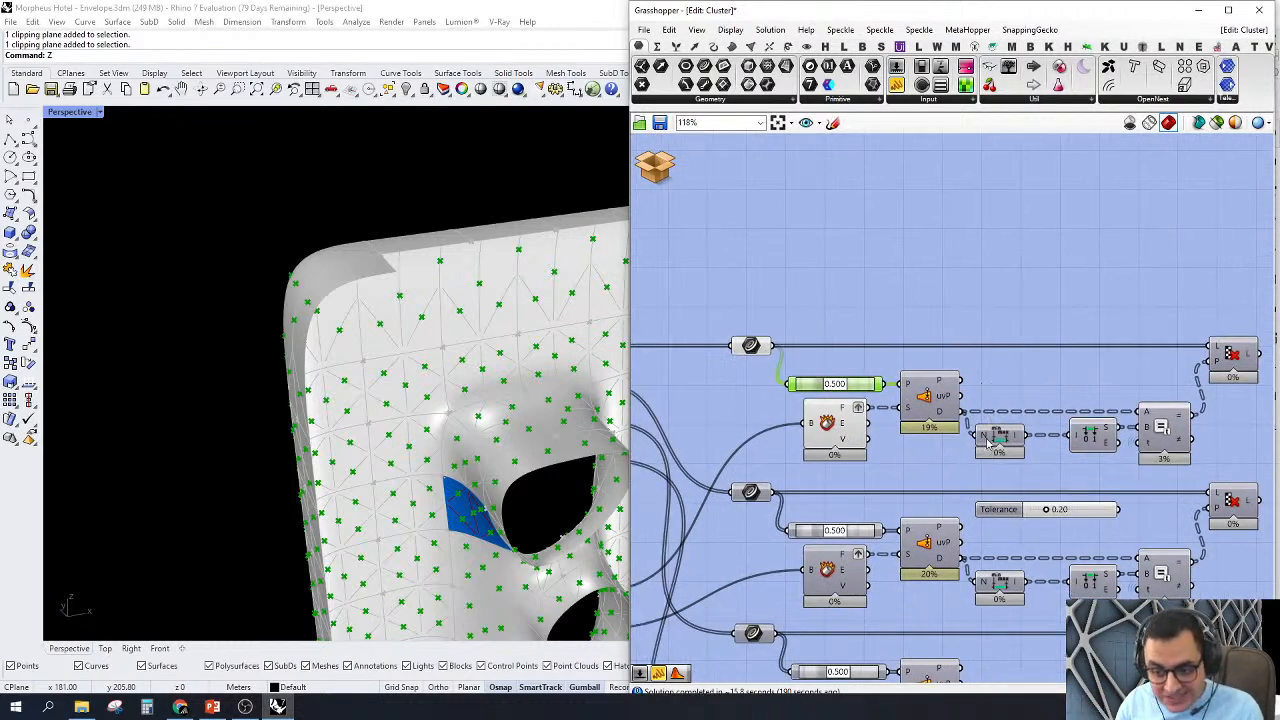
pyautogui.click(1231, 356)
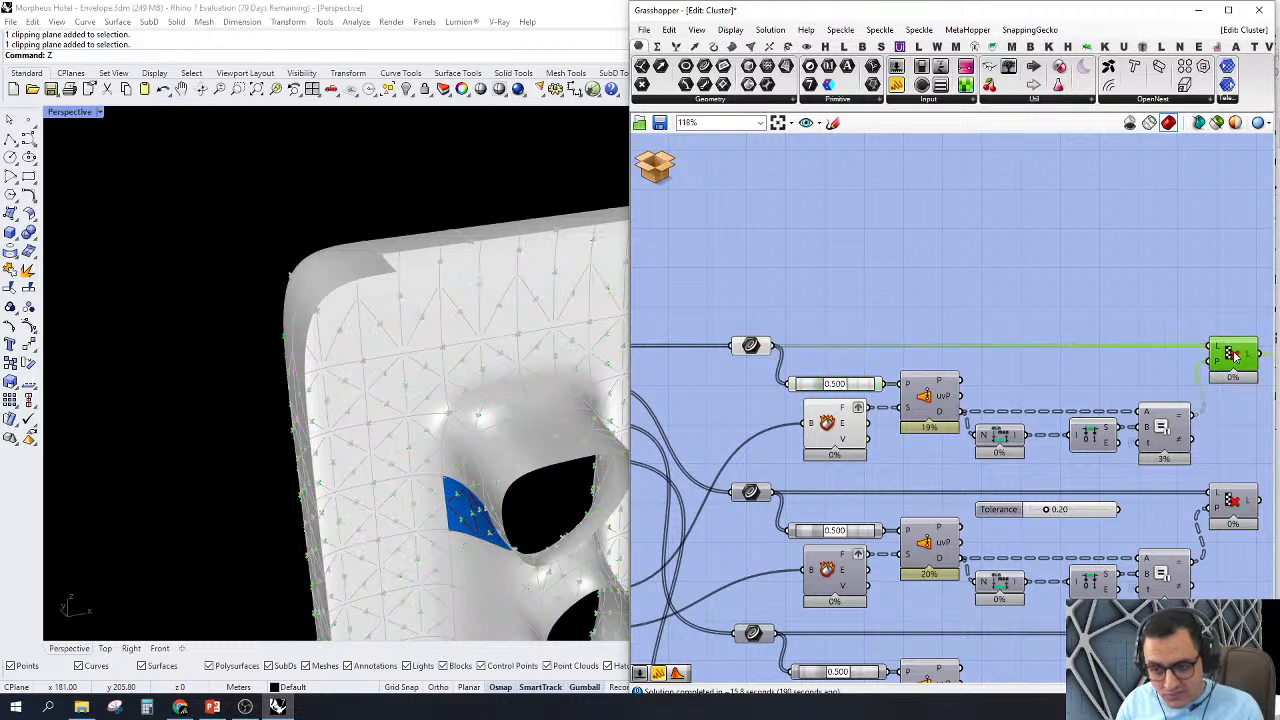
pyautogui.click(883, 286)
pyautogui.moveTo(883, 286); pyautogui.dragTo(781, 280, button='right')
pyautogui.scroll(-2, 883, 280)
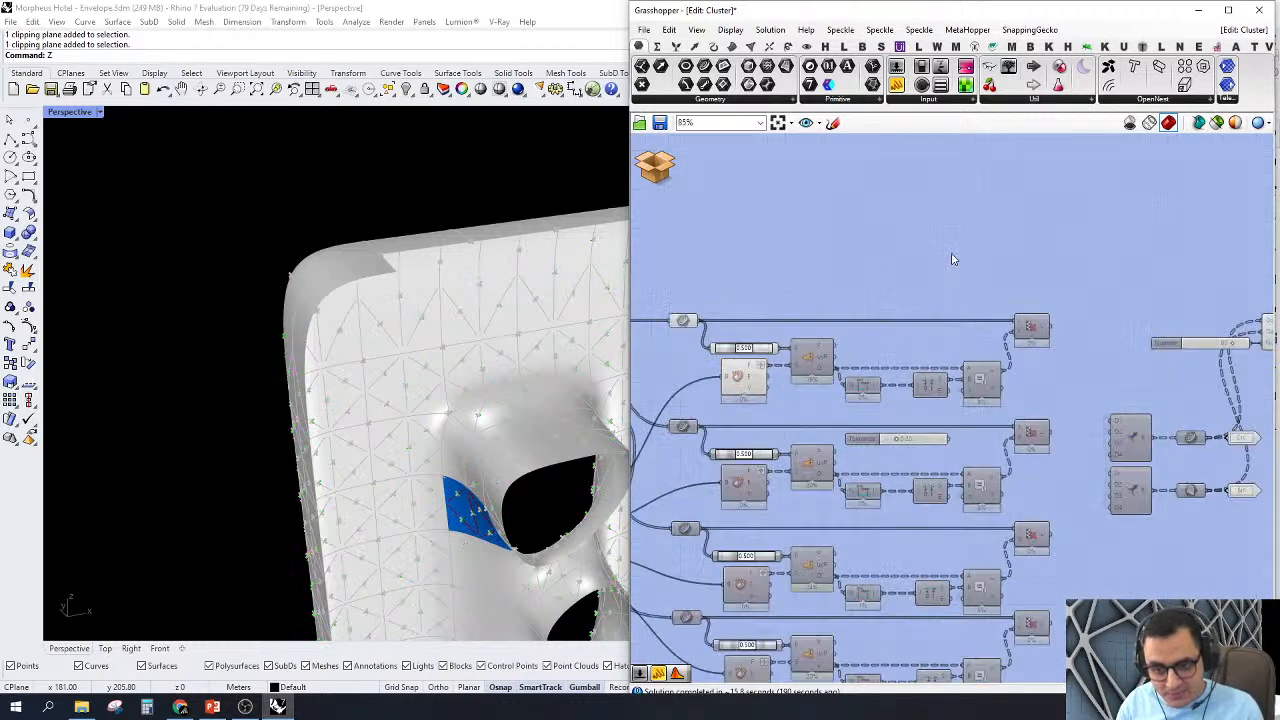
# Step: Preview the first Cull Pattern component, then examine its curves on the envelope and the branches of its List output
pyautogui.scroll(1, 951, 258)
pyautogui.rightClick(1041, 338)
pyautogui.click(1059, 364)
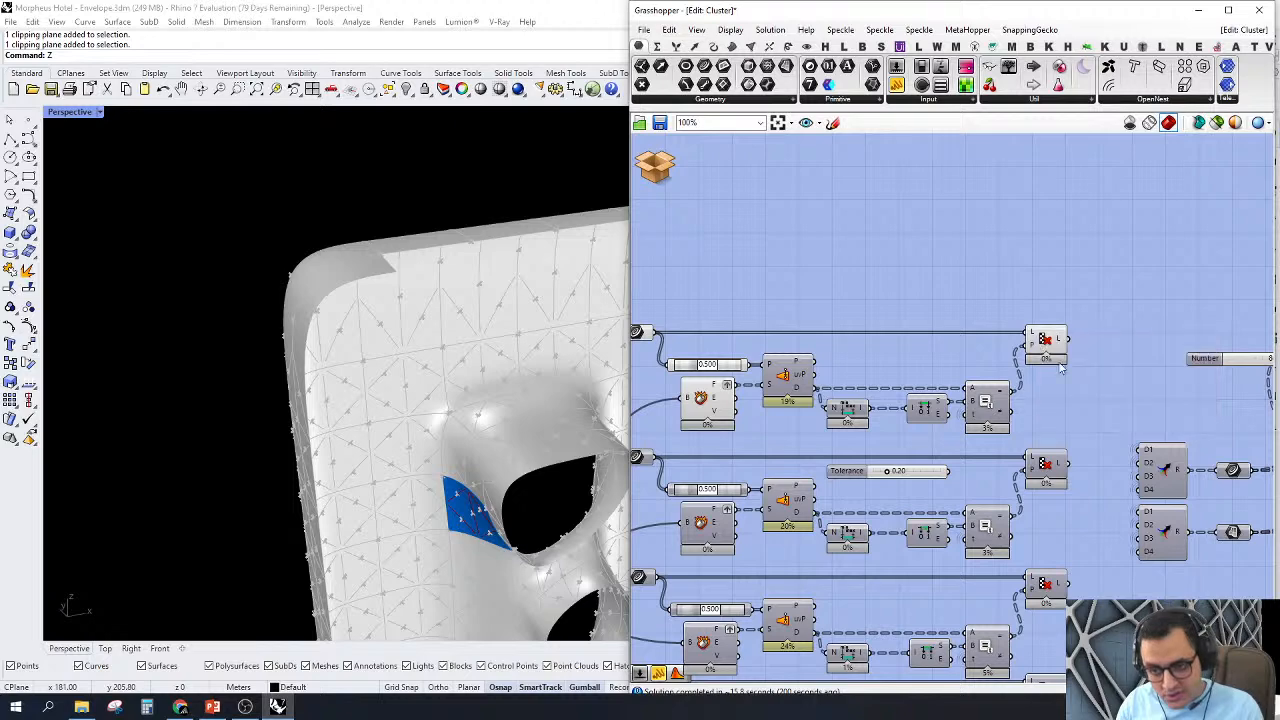
pyautogui.moveTo(1011, 311); pyautogui.dragTo(1082, 332, button='right')
pyautogui.click(1111, 361)
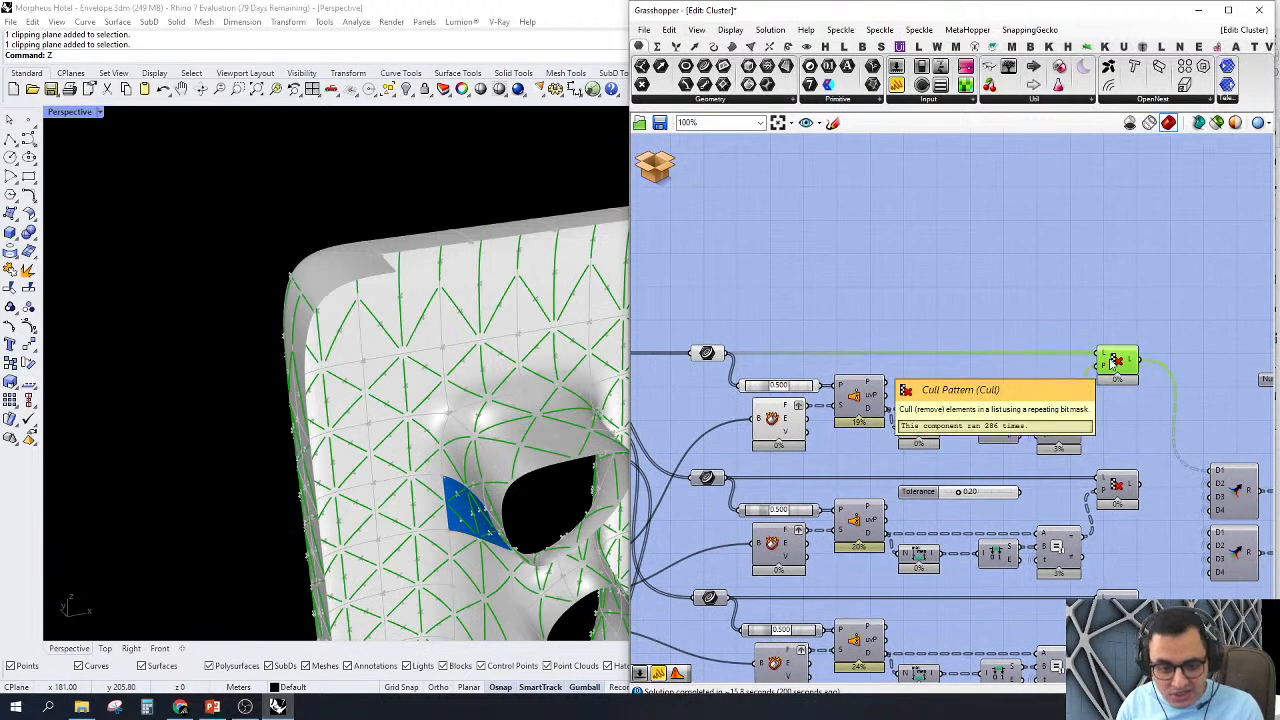
pyautogui.scroll(2, 1113, 362)
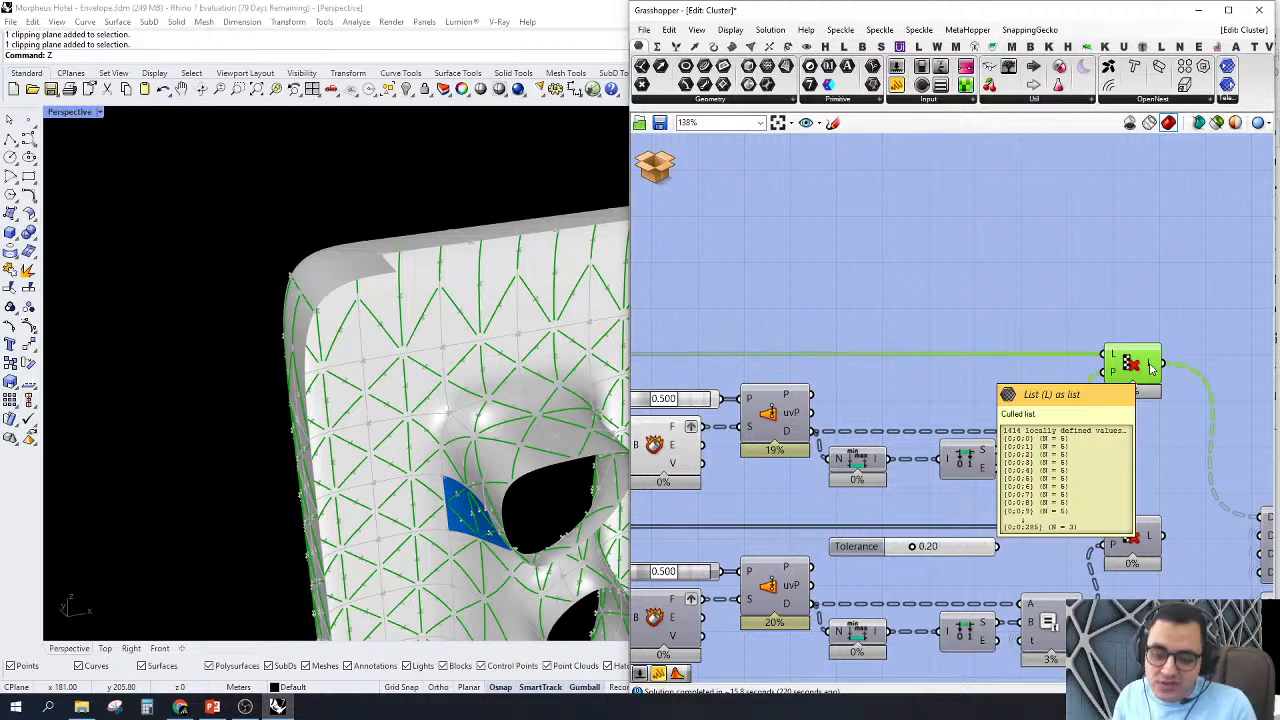
# Step: Turn off the preview of the Split Tree, closest point and Cull Pattern components together
pyautogui.scroll(-3, 1150, 368)
pyautogui.moveTo(1155, 300); pyautogui.dragTo(660, 680)
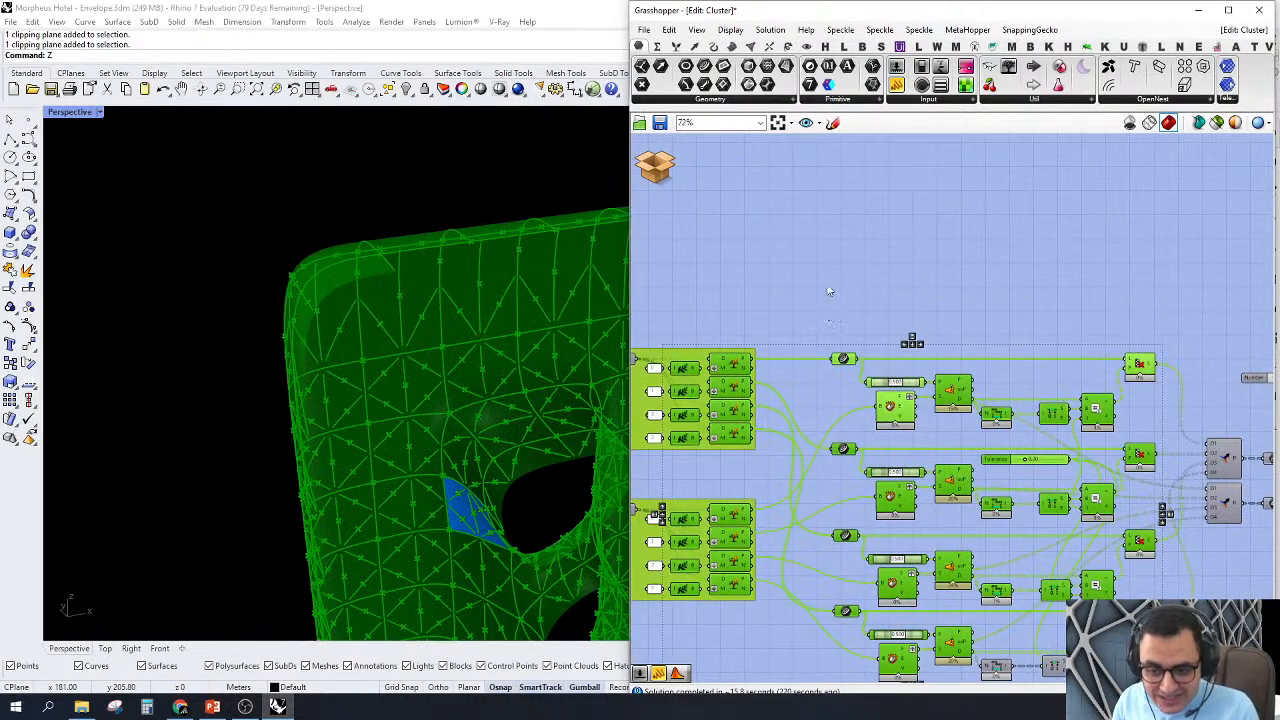
pyautogui.rightClick(829, 287)
pyautogui.click(863, 311)
pyautogui.click(840, 288)
pyautogui.scroll(-3, 918, 296)
pyautogui.scroll(2, 950, 428)
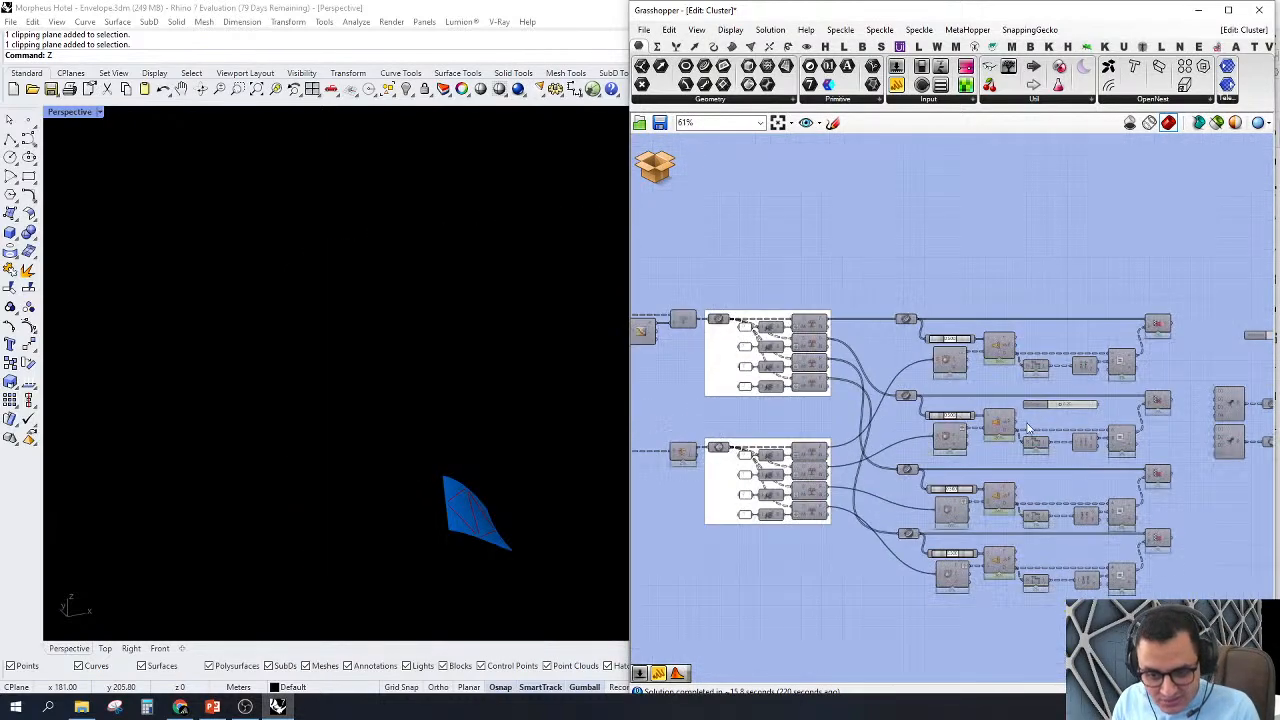
# Step: Choose a different branch with the Number slider on the two-data component and view that surface with its matched curves
pyautogui.moveTo(1091, 378); pyautogui.dragTo(991, 354, button='right')
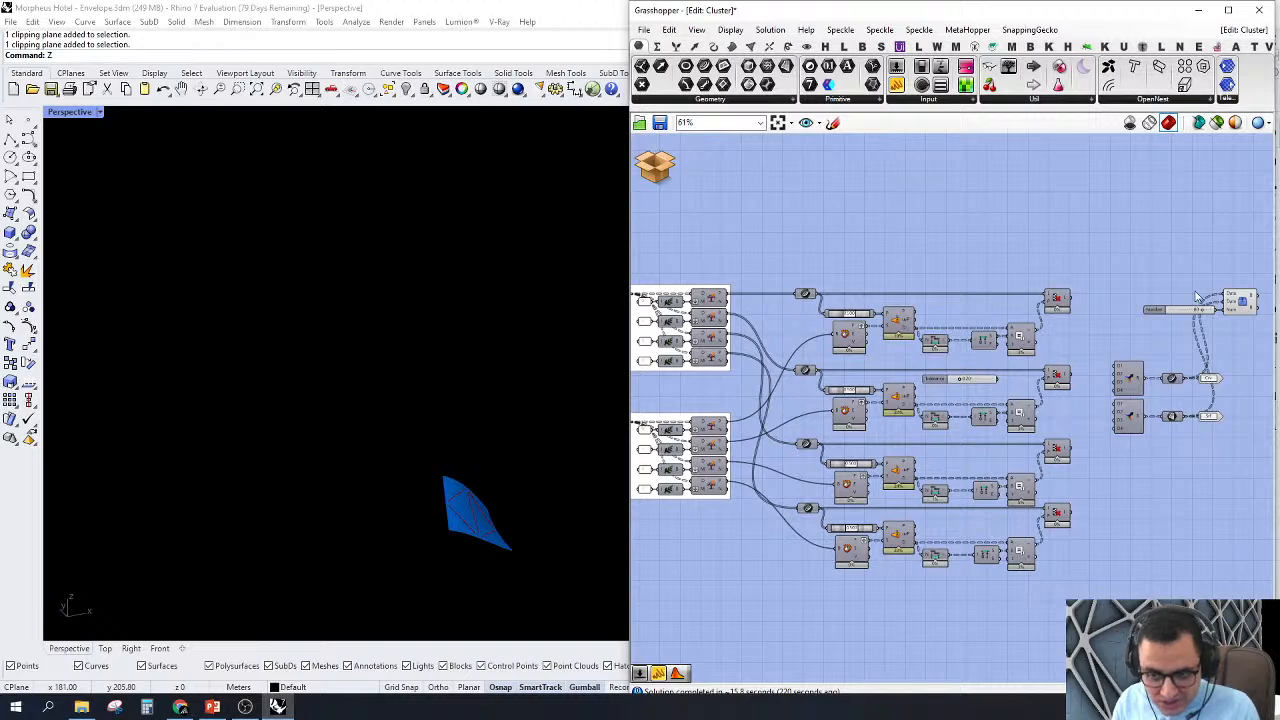
pyautogui.scroll(1, 1242, 306)
pyautogui.click(1250, 308)
pyautogui.moveTo(1163, 287); pyautogui.dragTo(985, 266, button='right')
pyautogui.scroll(3, 1018, 296)
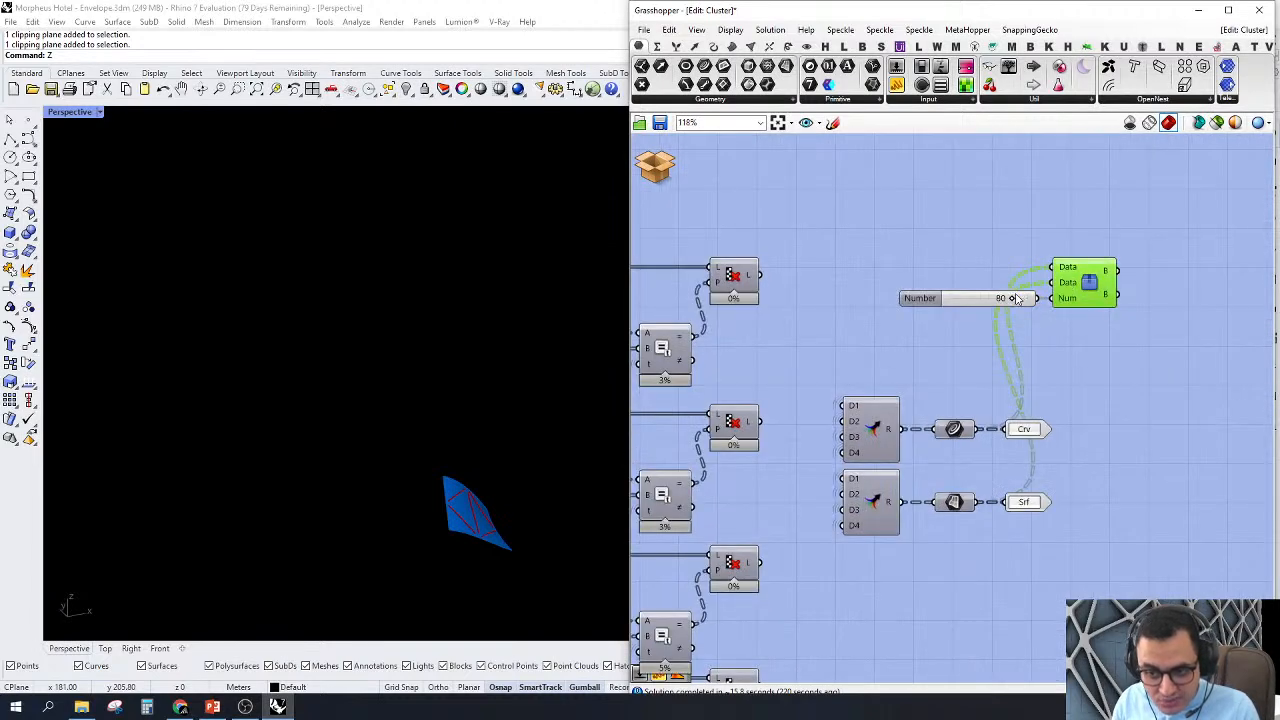
pyautogui.scroll(3, 1020, 298)
pyautogui.moveTo(1021, 296); pyautogui.dragTo(995, 302)
pyautogui.scroll(-5, 242, 358)
pyautogui.scroll(3, 262, 370)
pyautogui.scroll(-6, 1213, 350)
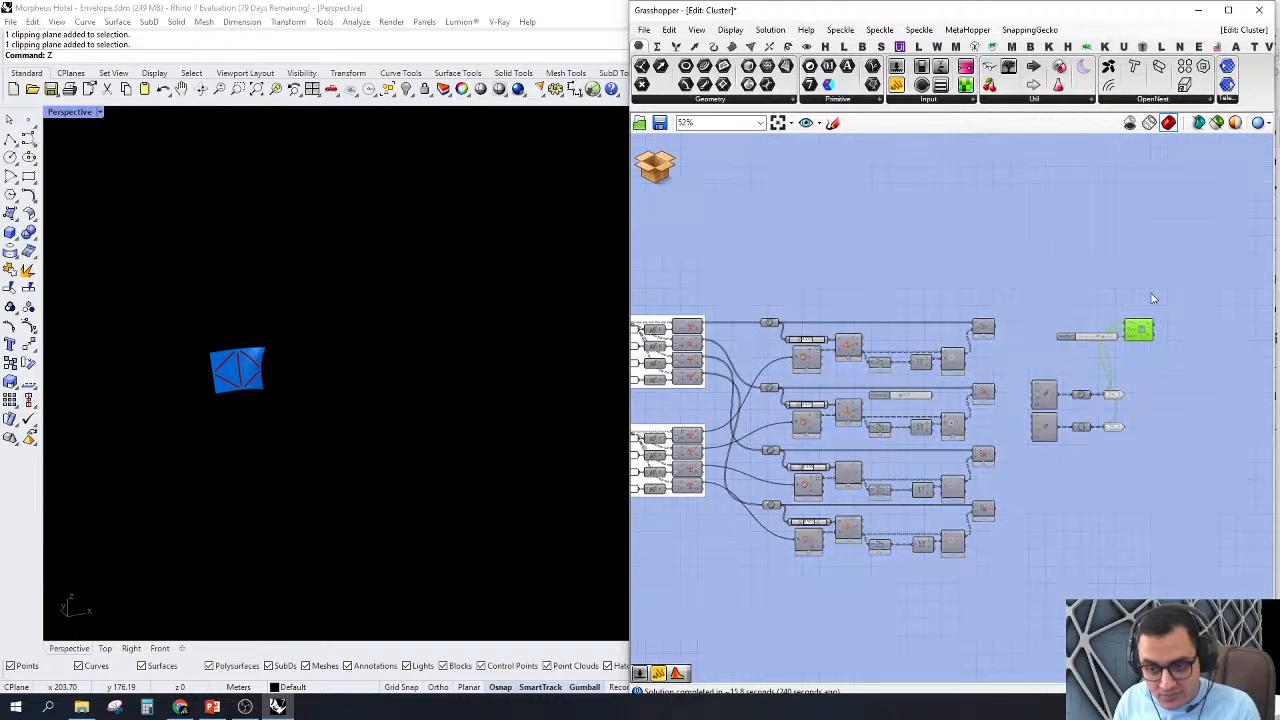
# Step: Review the first Surface Closest Point component, and delete the Number slider together with the two-data component it feeds
pyautogui.moveTo(1208, 274); pyautogui.dragTo(1110, 367)
pyautogui.scroll(2, 1041, 387)
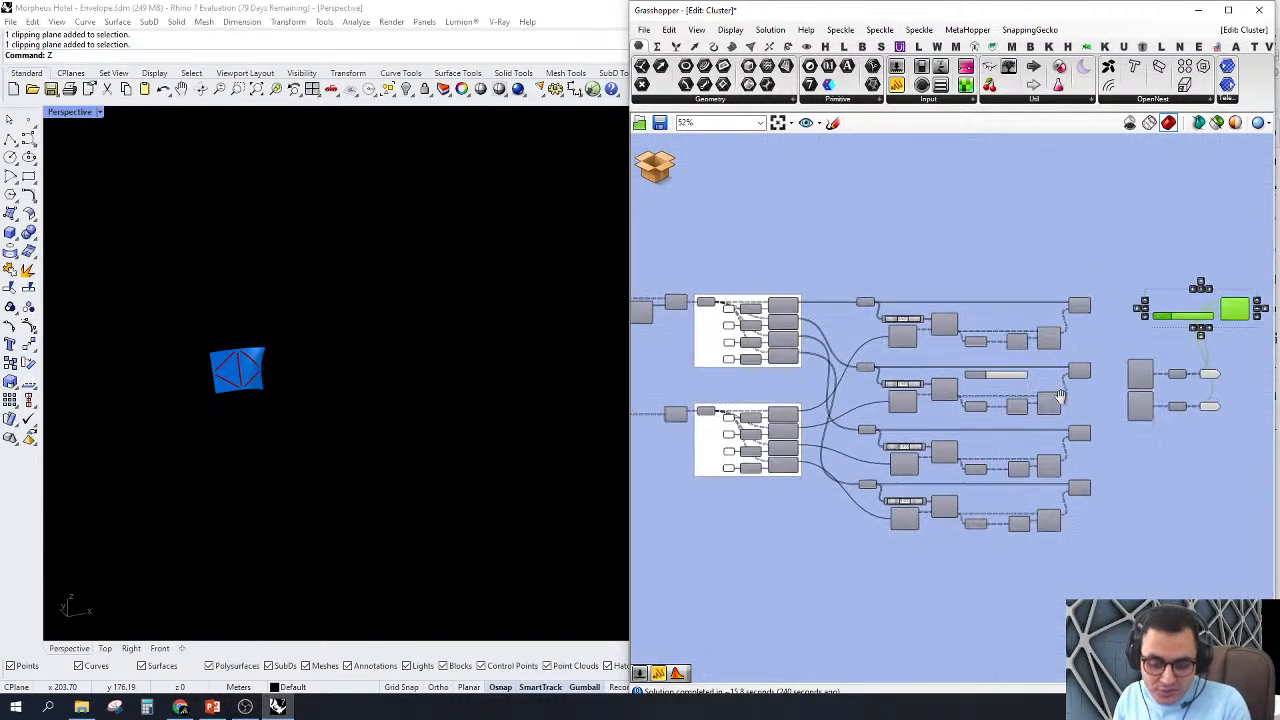
pyautogui.scroll(3, 1071, 305)
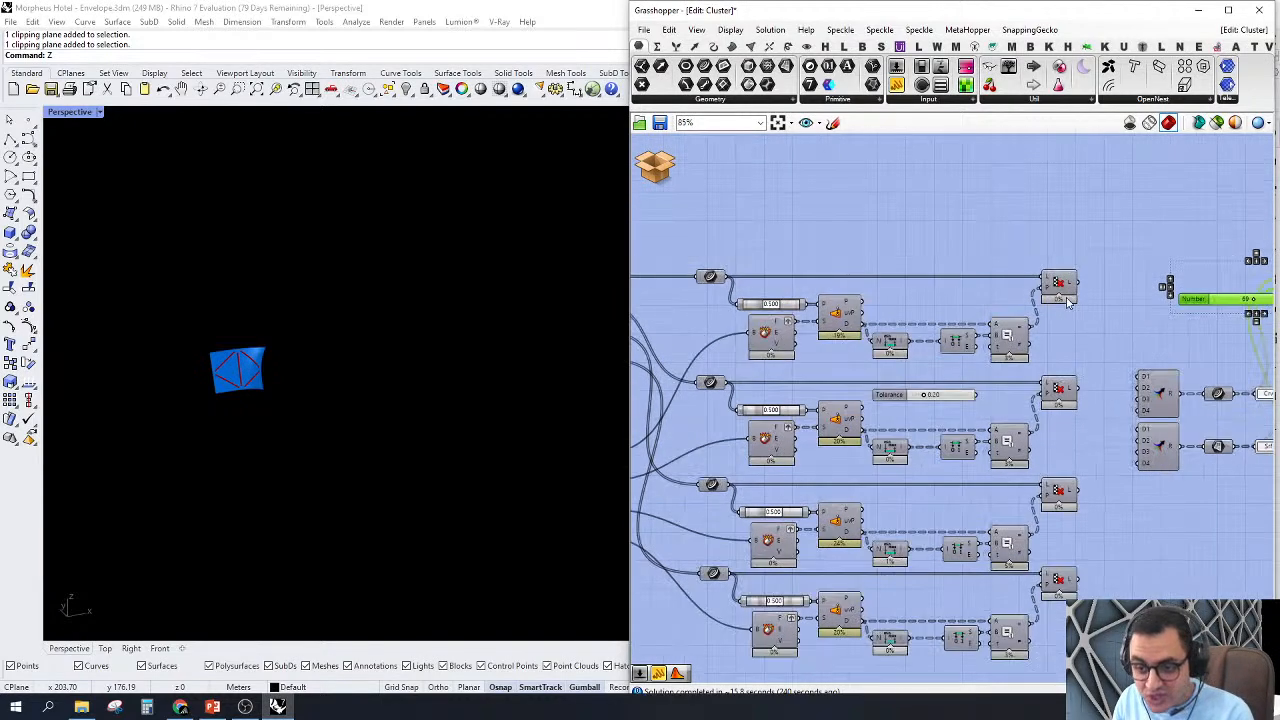
pyautogui.moveTo(897, 295); pyautogui.dragTo(935, 300, button='right')
pyautogui.scroll(2, 850, 330)
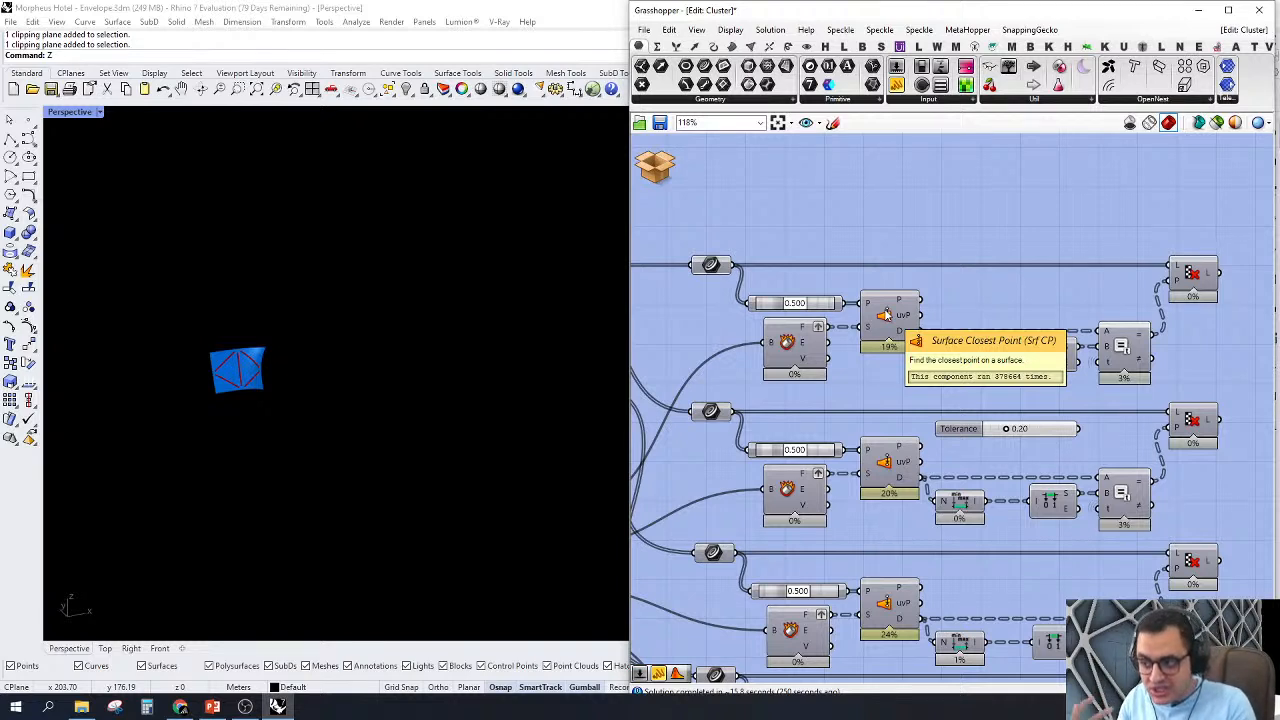
pyautogui.scroll(-5, 885, 315)
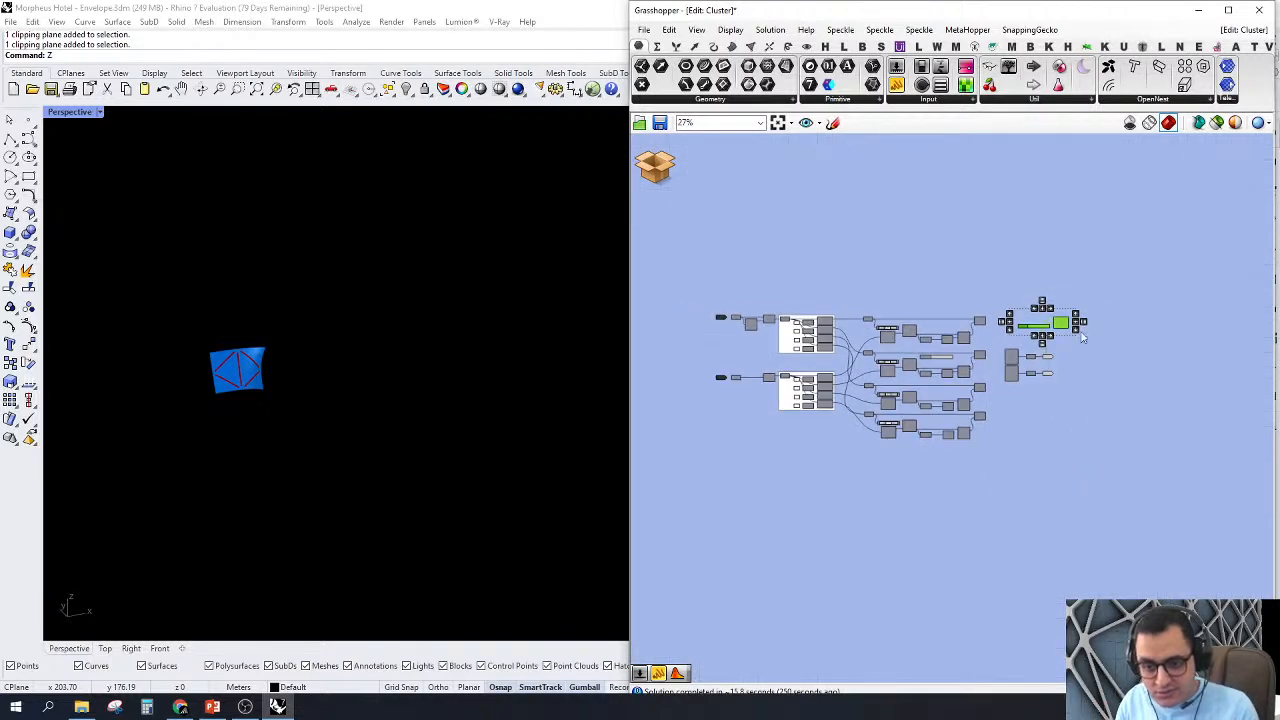
pyautogui.press('Delete')
pyautogui.moveTo(777, 275); pyautogui.dragTo(887, 267, button='right')
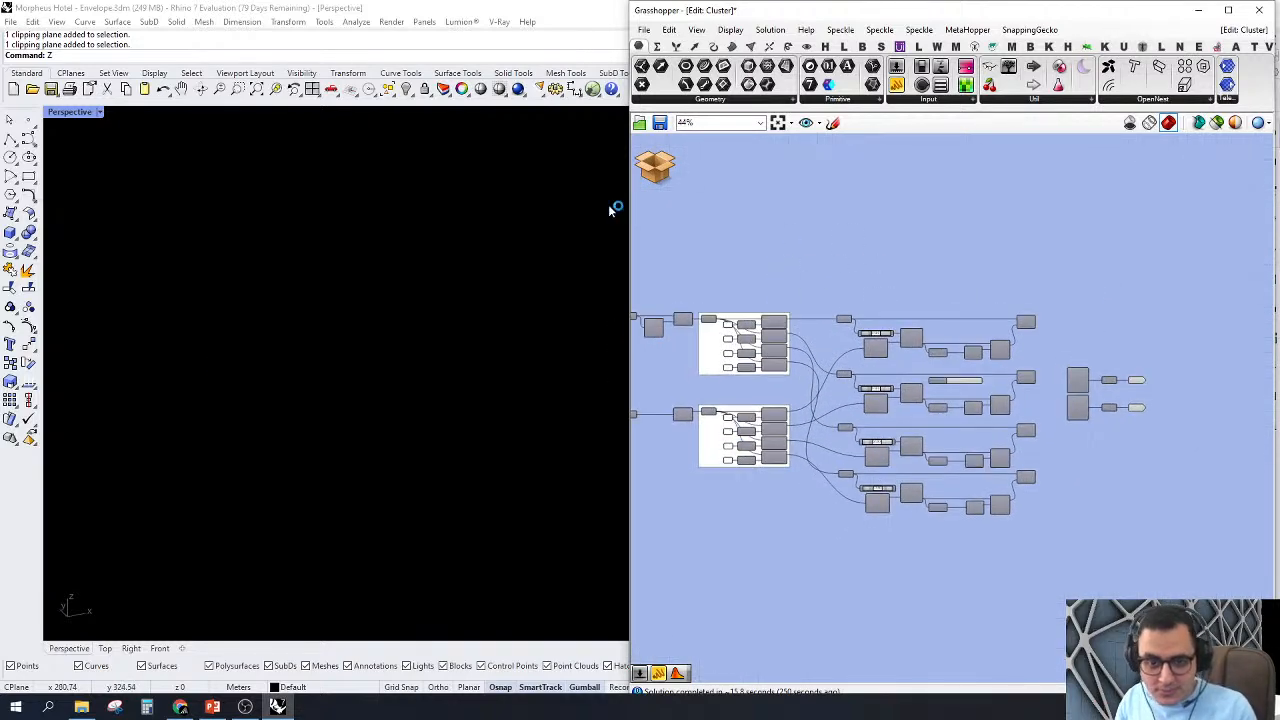
# Step: Close the cluster editor and return to the main definition without saving the changes
pyautogui.click(661, 173)
pyautogui.click(683, 194)
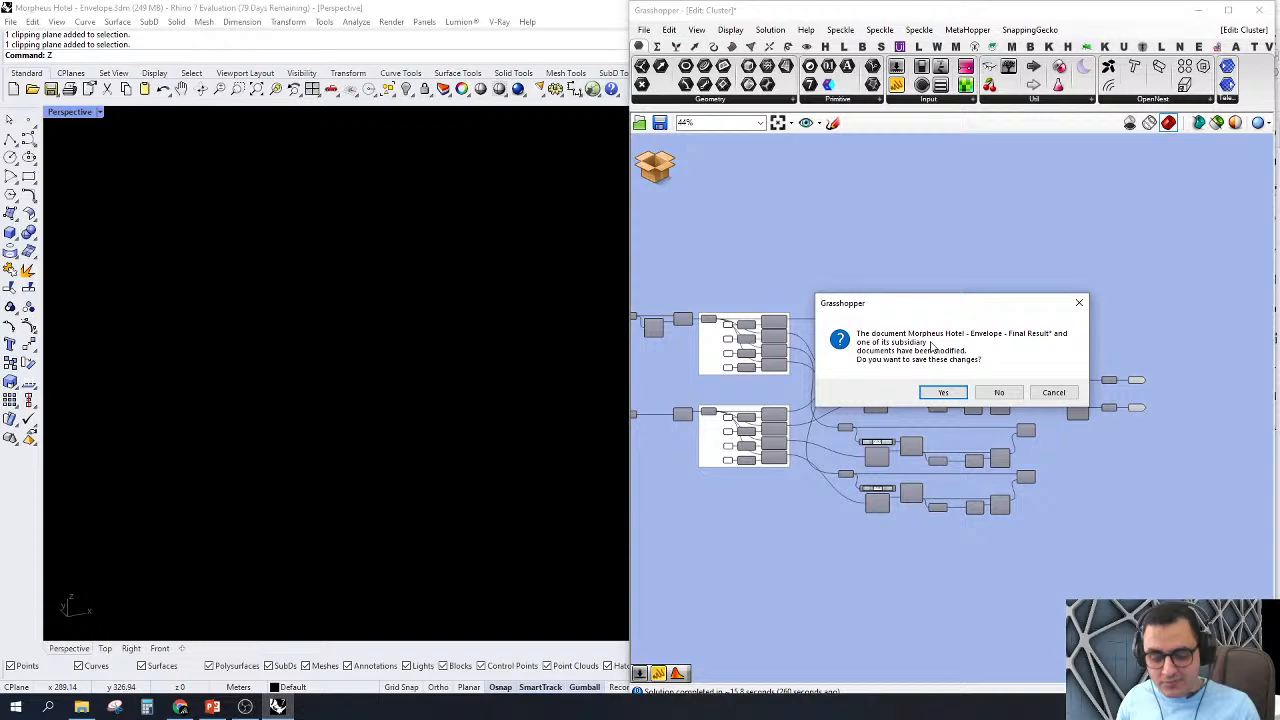
pyautogui.click(998, 392)
# Step: Turn off the preview of the first three clusters in the Cladding group, including the curve-to-surface matching cluster
pyautogui.scroll(-4, 898, 370)
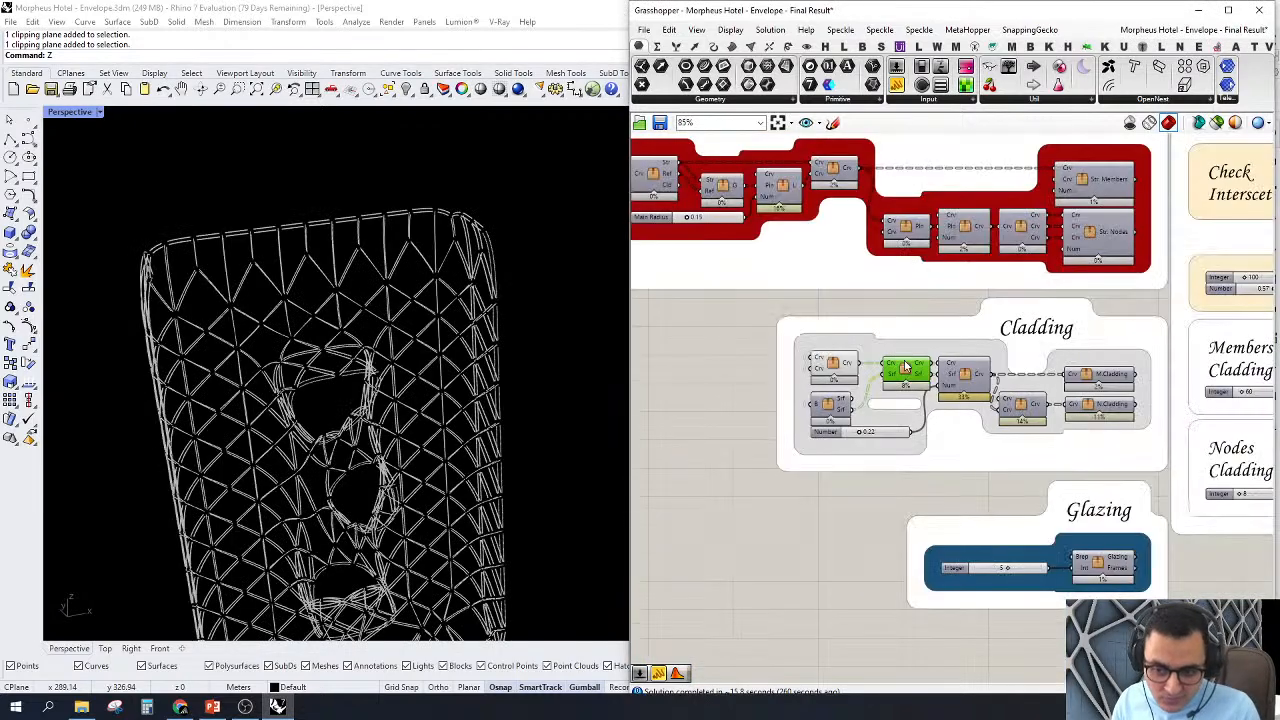
pyautogui.scroll(1, 852, 388)
pyautogui.moveTo(723, 507); pyautogui.dragTo(977, 320)
pyautogui.rightClick(838, 313)
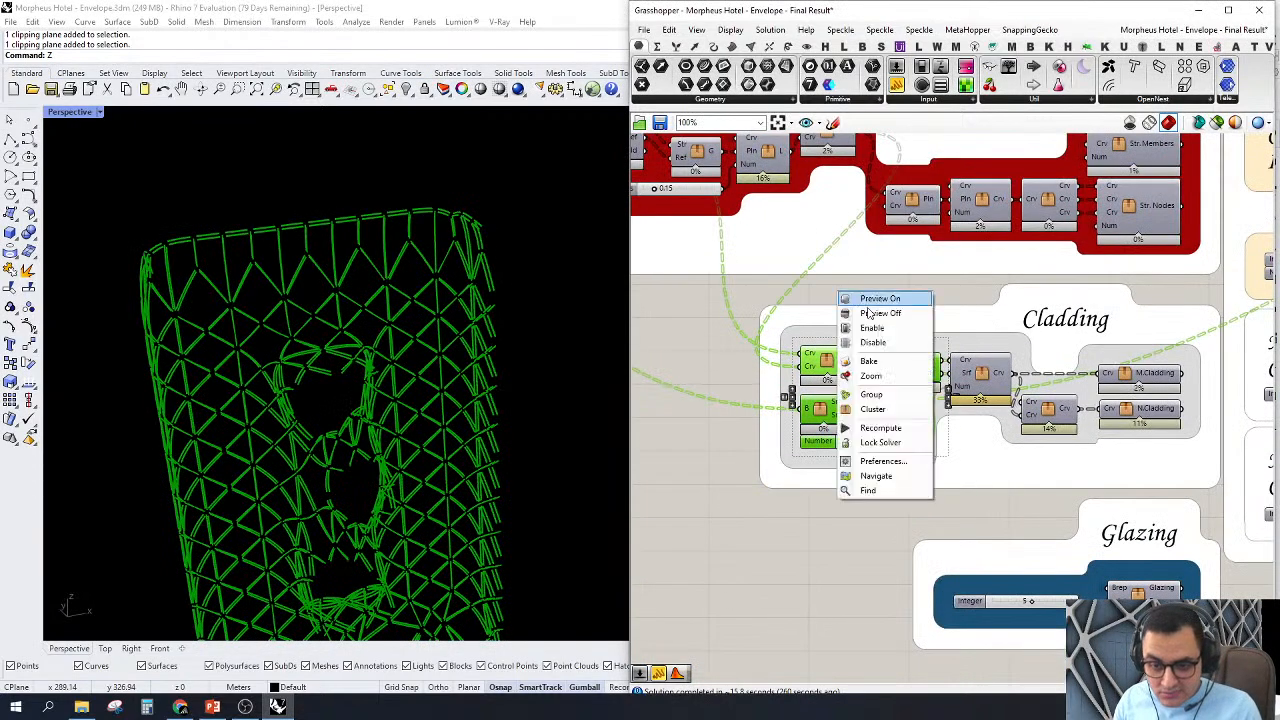
pyautogui.click(857, 298)
pyautogui.scroll(4, 880, 390)
pyautogui.scroll(2, 880, 390)
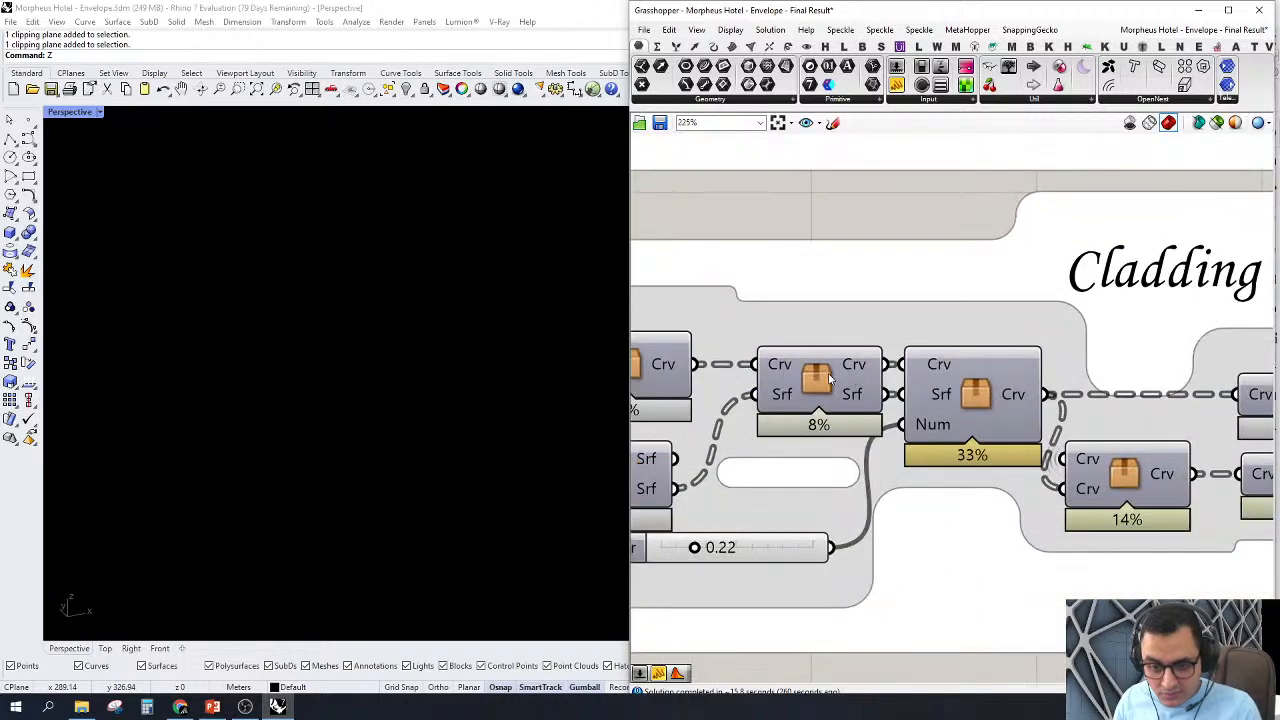
# Step: Open the cluster with Crv, Srf and Num inputs in the Cladding group for editing and bring its input side into view
pyautogui.click(978, 392)
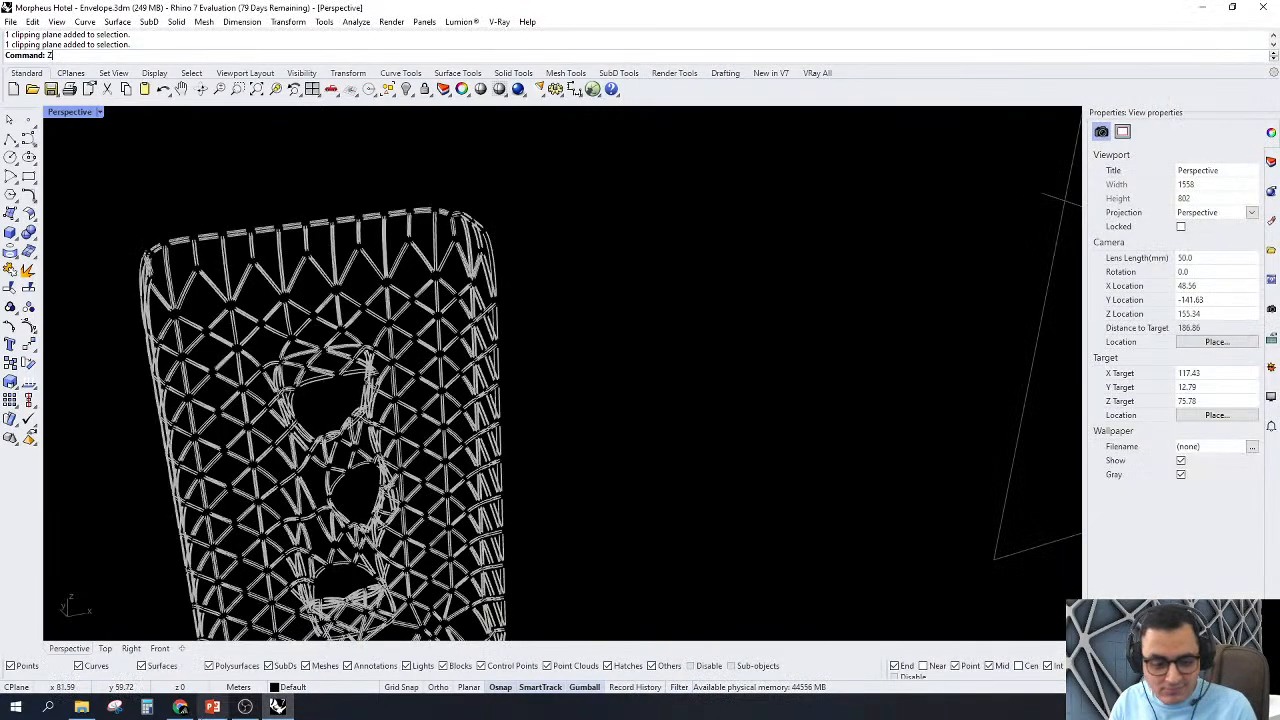
pyautogui.click(278, 706)
pyautogui.click(278, 706)
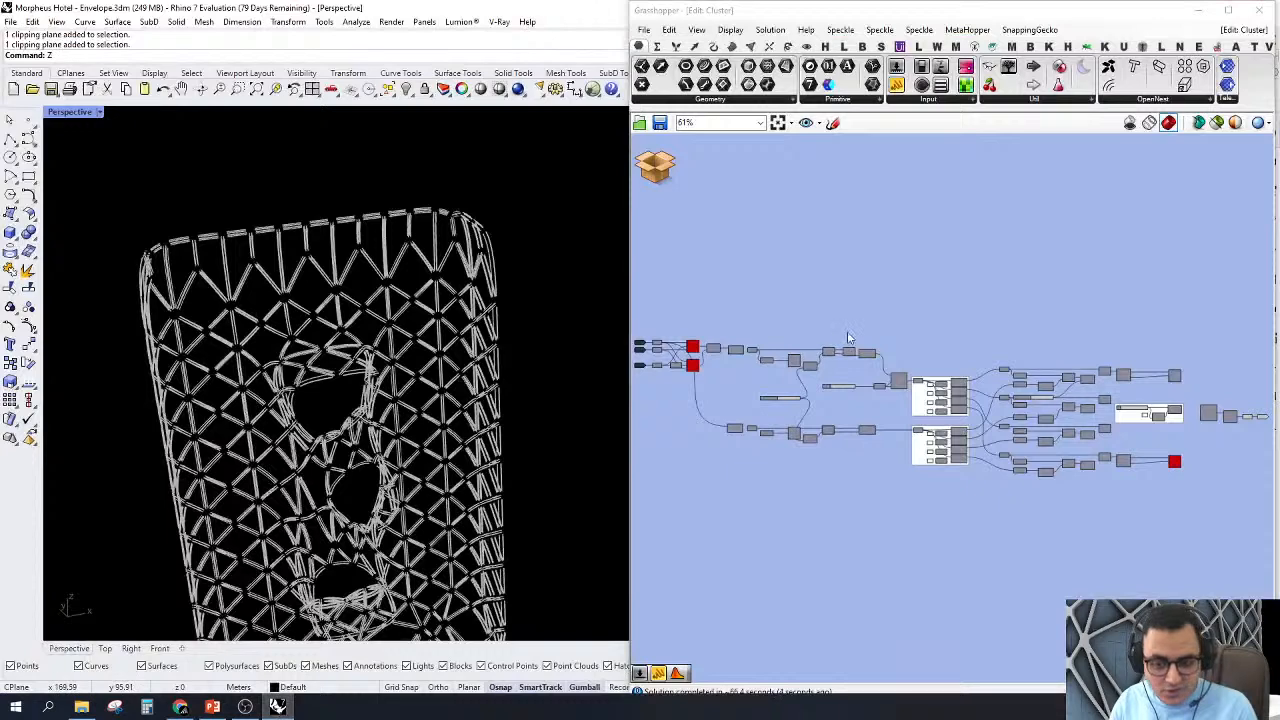
pyautogui.moveTo(880, 322); pyautogui.dragTo(1062, 318, button='right')
pyautogui.scroll(8, 835, 342)
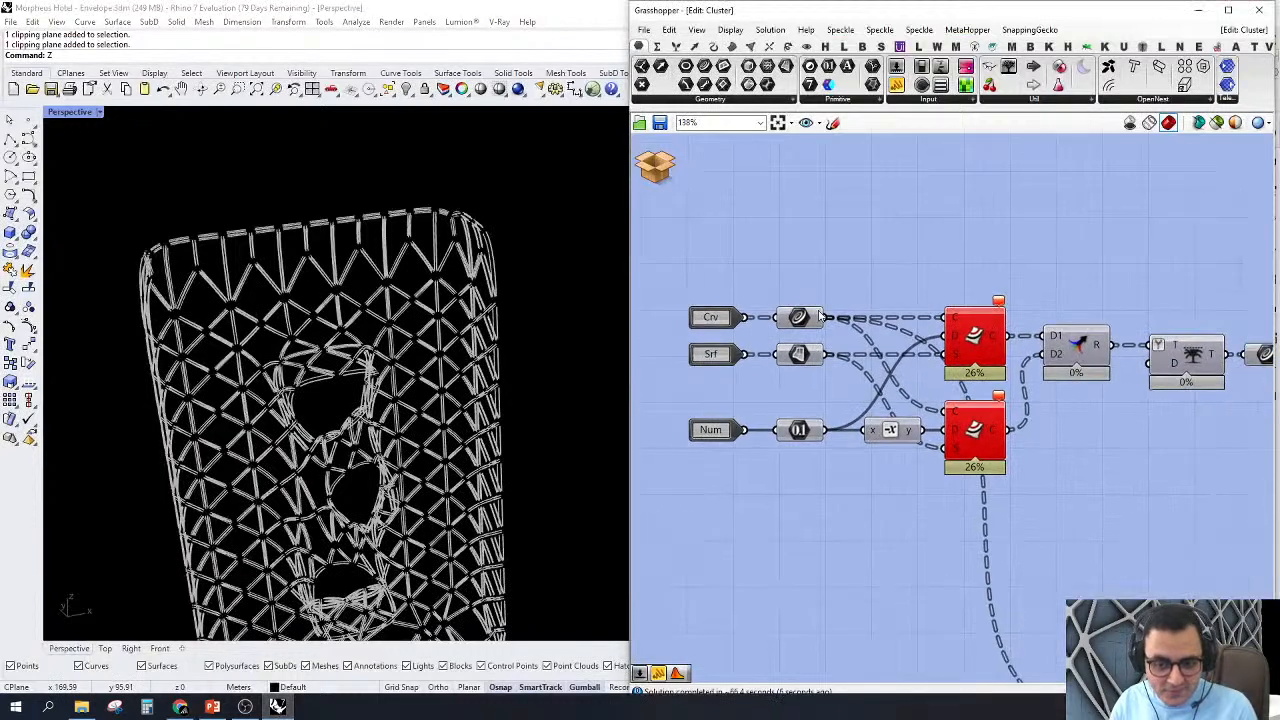
# Step: Turn on the preview of the Curve parameter fed by the Crv input
pyautogui.click(800, 320)
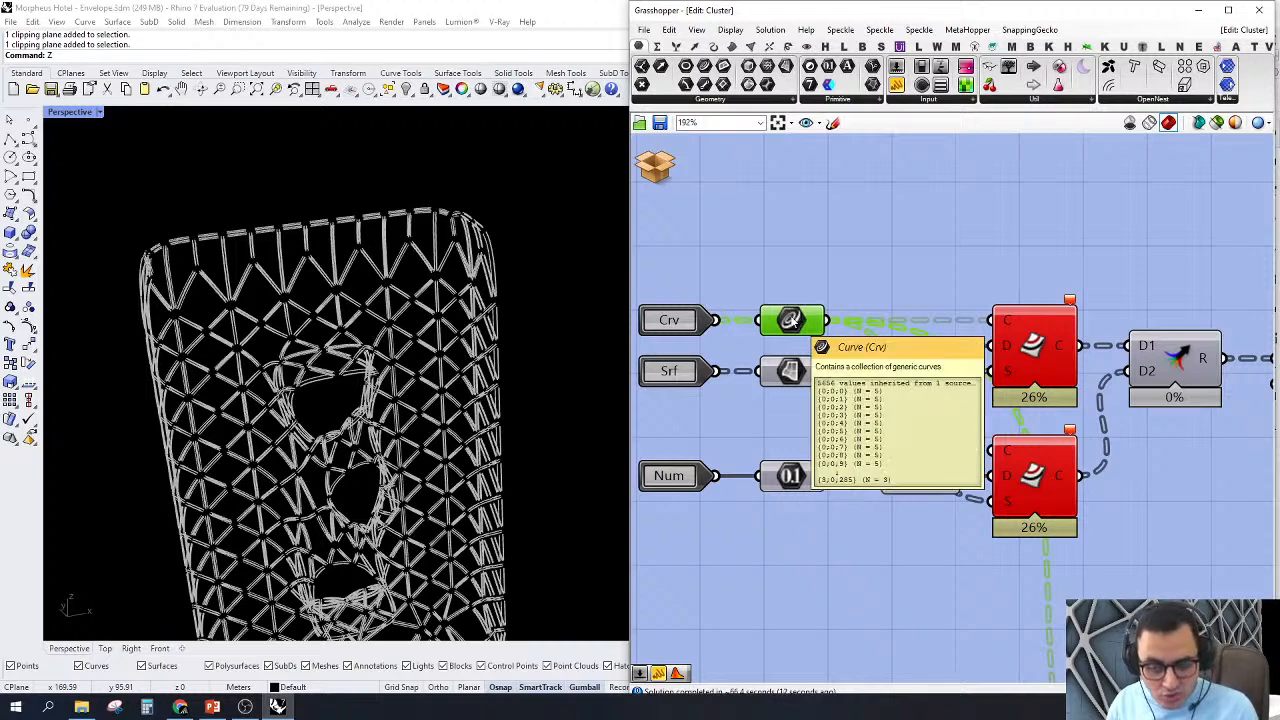
pyautogui.rightClick(790, 320)
pyautogui.click(815, 337)
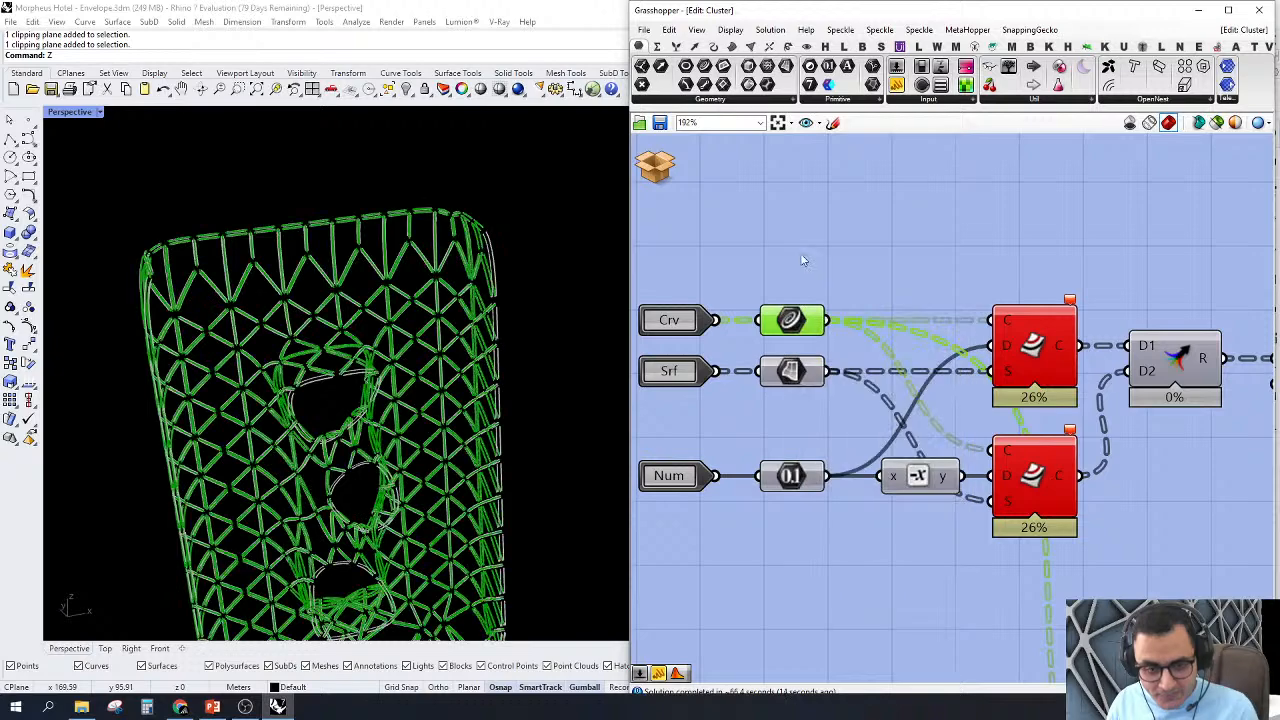
pyautogui.click(785, 270)
pyautogui.click(790, 320)
# Step: Turn off the preview of the downstream components at the output end of the cluster
pyautogui.scroll(-10, 790, 330)
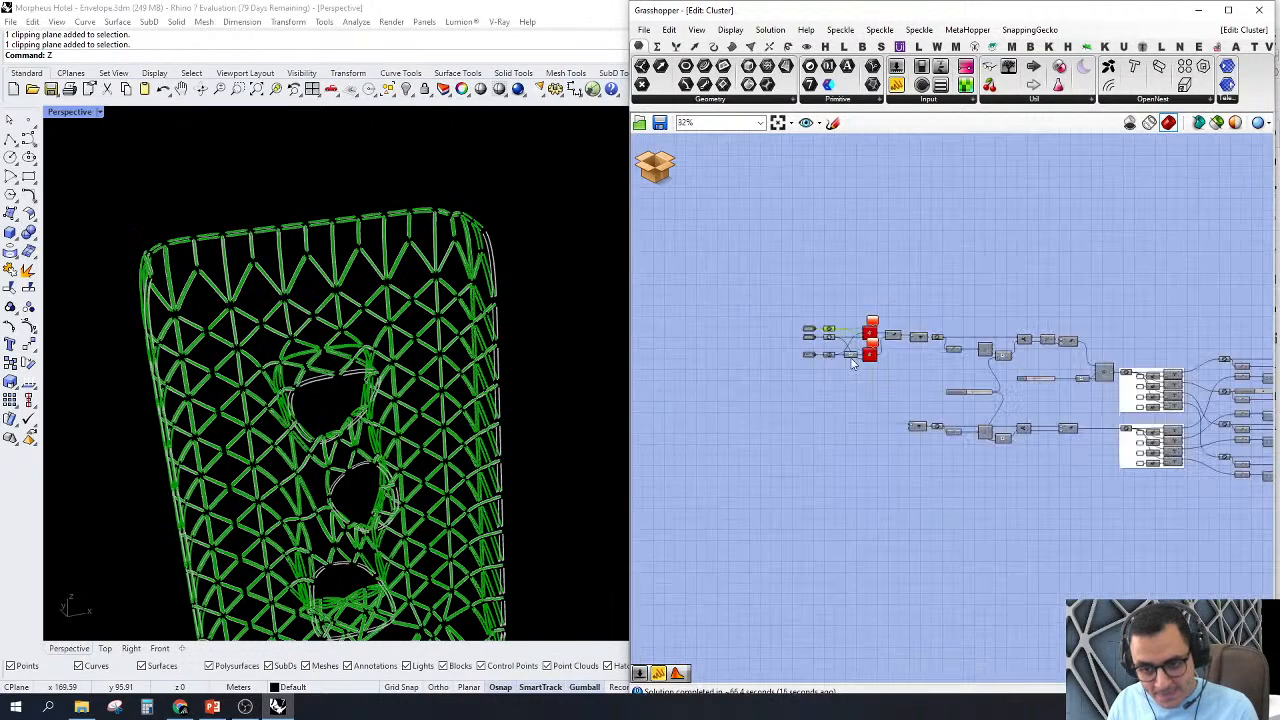
pyautogui.moveTo(930, 278); pyautogui.dragTo(1162, 556)
pyautogui.rightClick(950, 224)
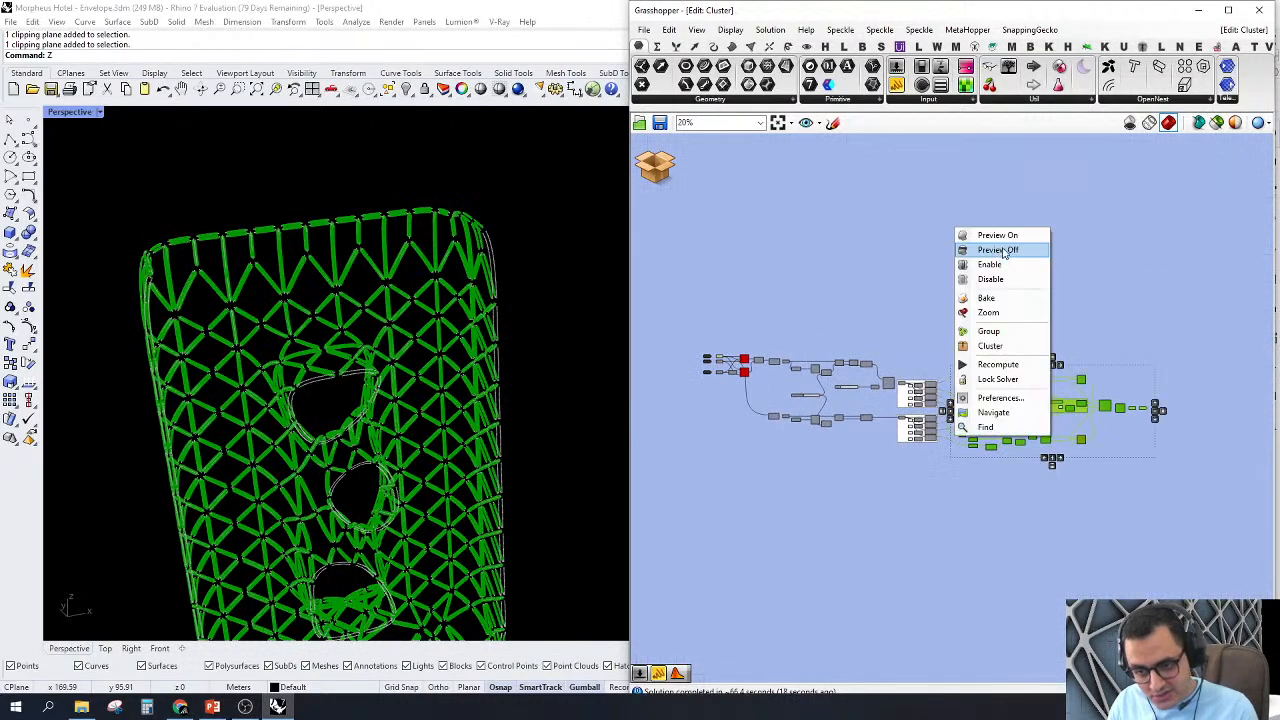
pyautogui.click(985, 251)
pyautogui.scroll(10, 918, 343)
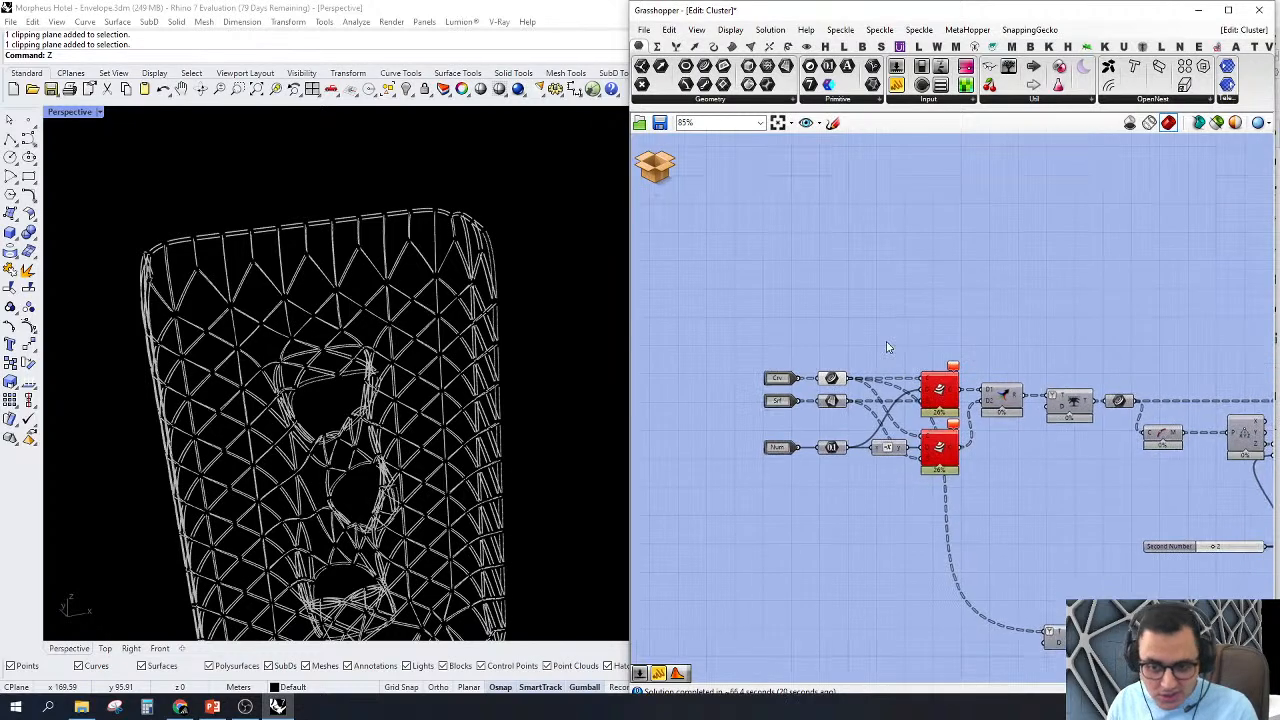
# Step: Search the components for Tree Branch Check - multiple using the abbreviated keywords "tr br mu", and clear the search
pyautogui.write('Z')
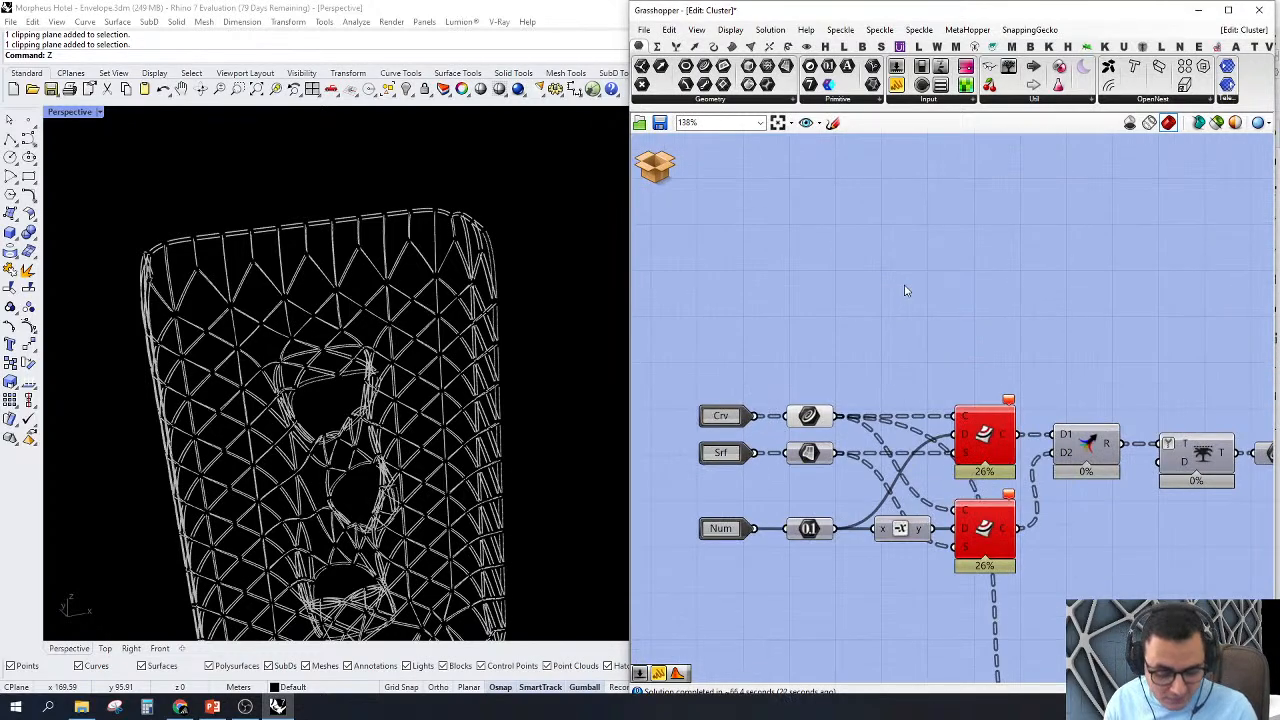
pyautogui.write('Tr')
pyautogui.press('Return')
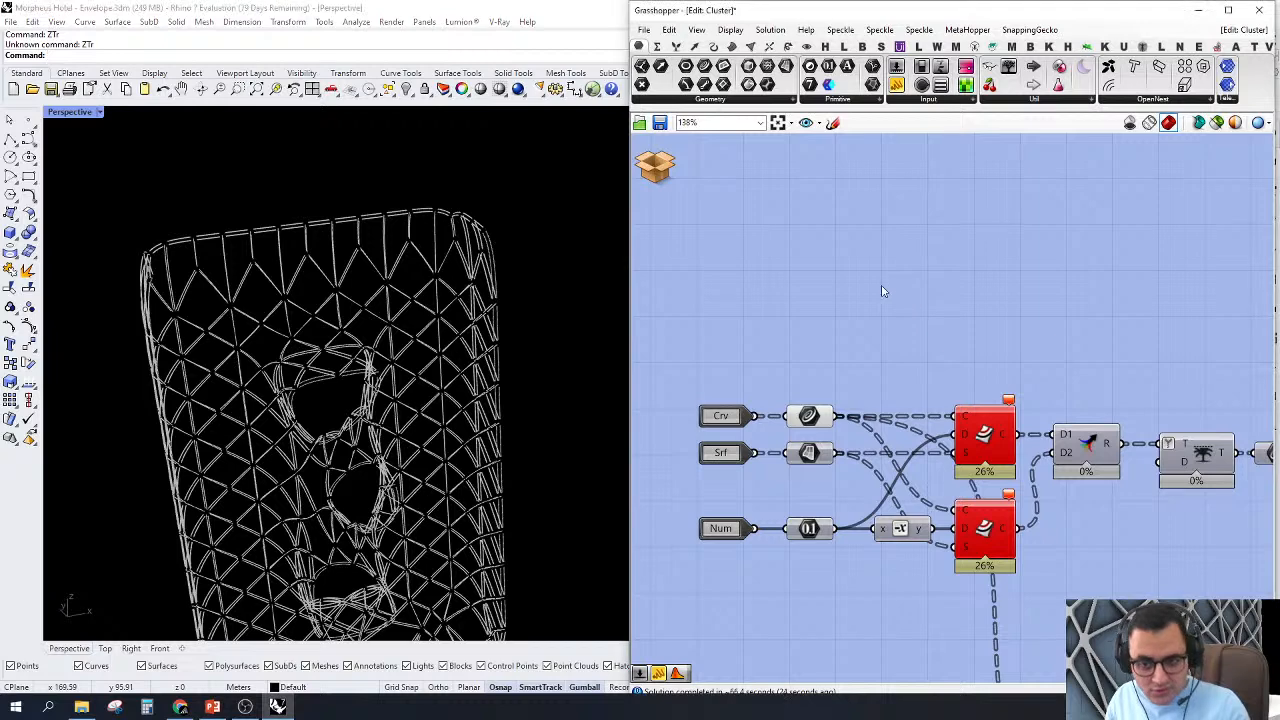
pyautogui.doubleClick(883, 288)
pyautogui.write('tr br')
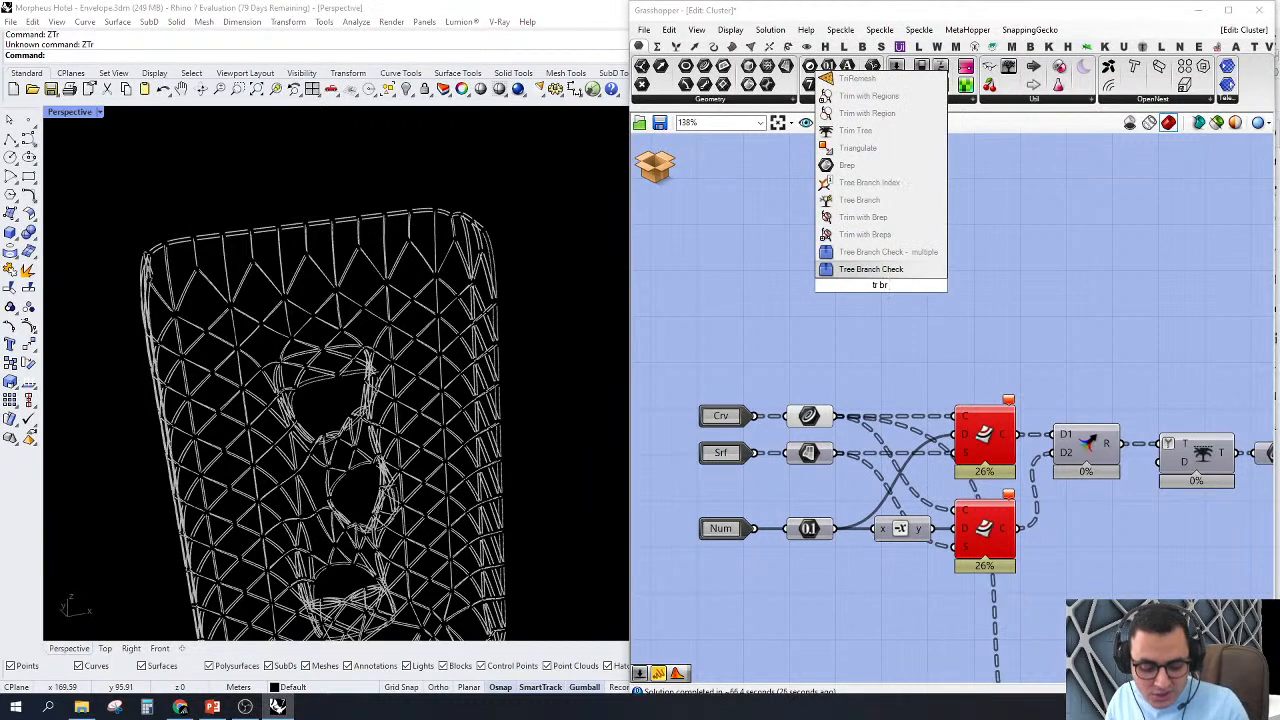
pyautogui.write(' mu')
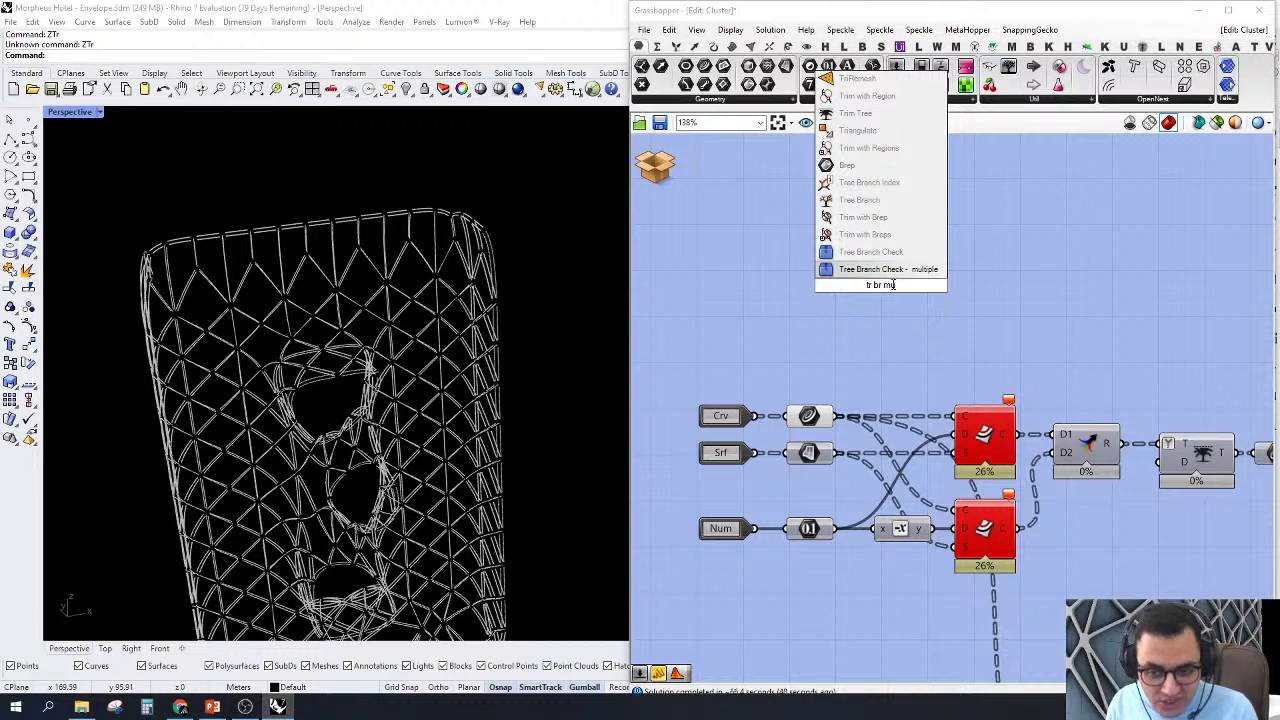
pyautogui.moveTo(893, 284); pyautogui.dragTo(856, 291)
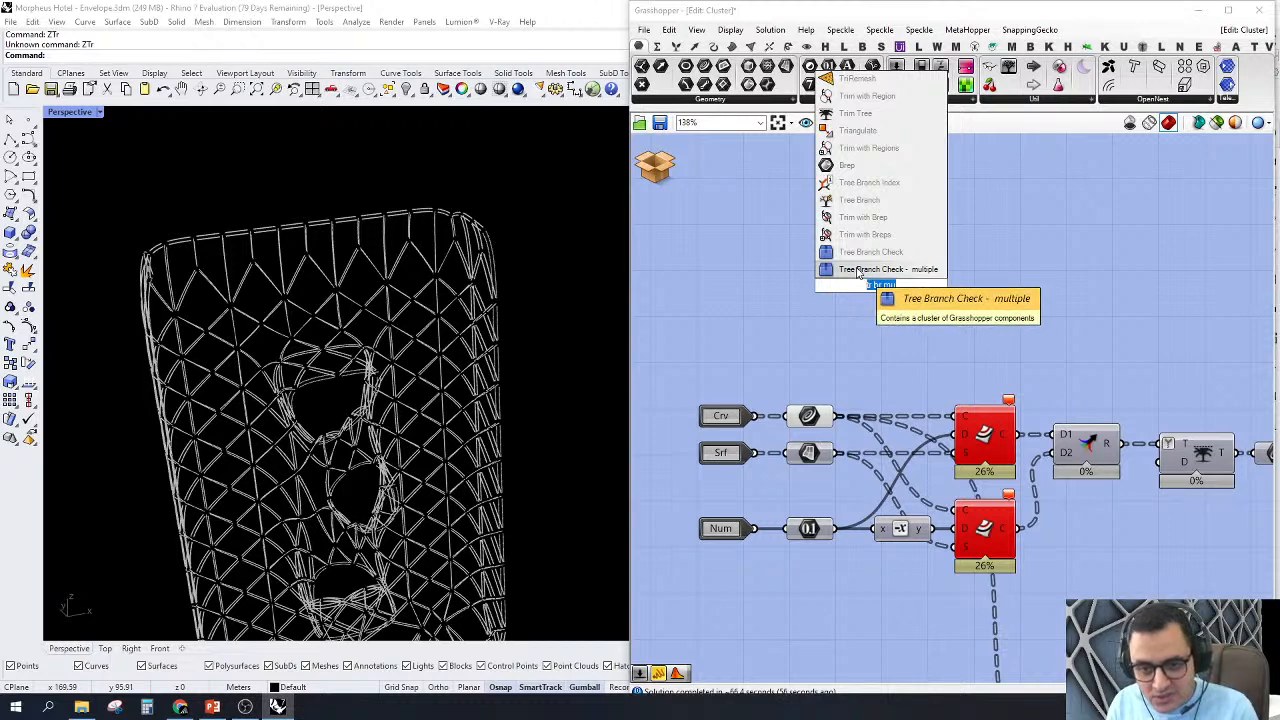
pyautogui.press('BackSpace')
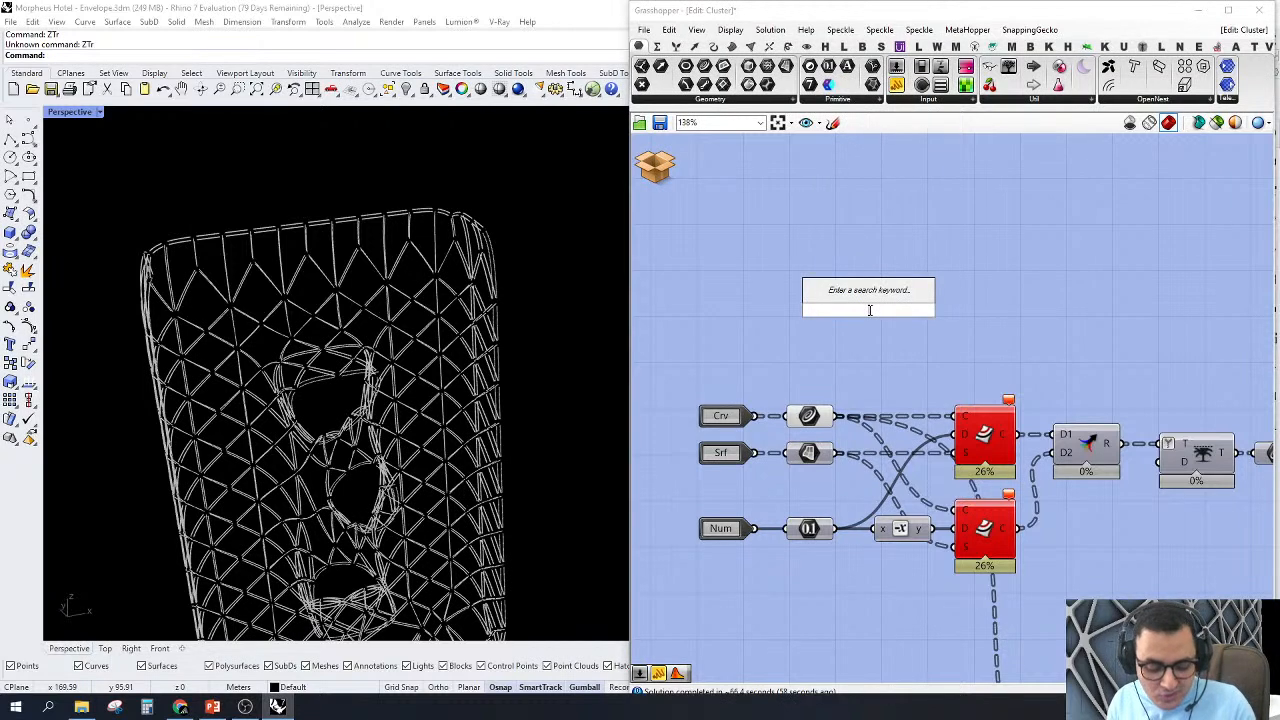
# Step: Place a Deconstruct Brep component found with the abbreviated keywords "de b", and delete it
pyautogui.write('d')
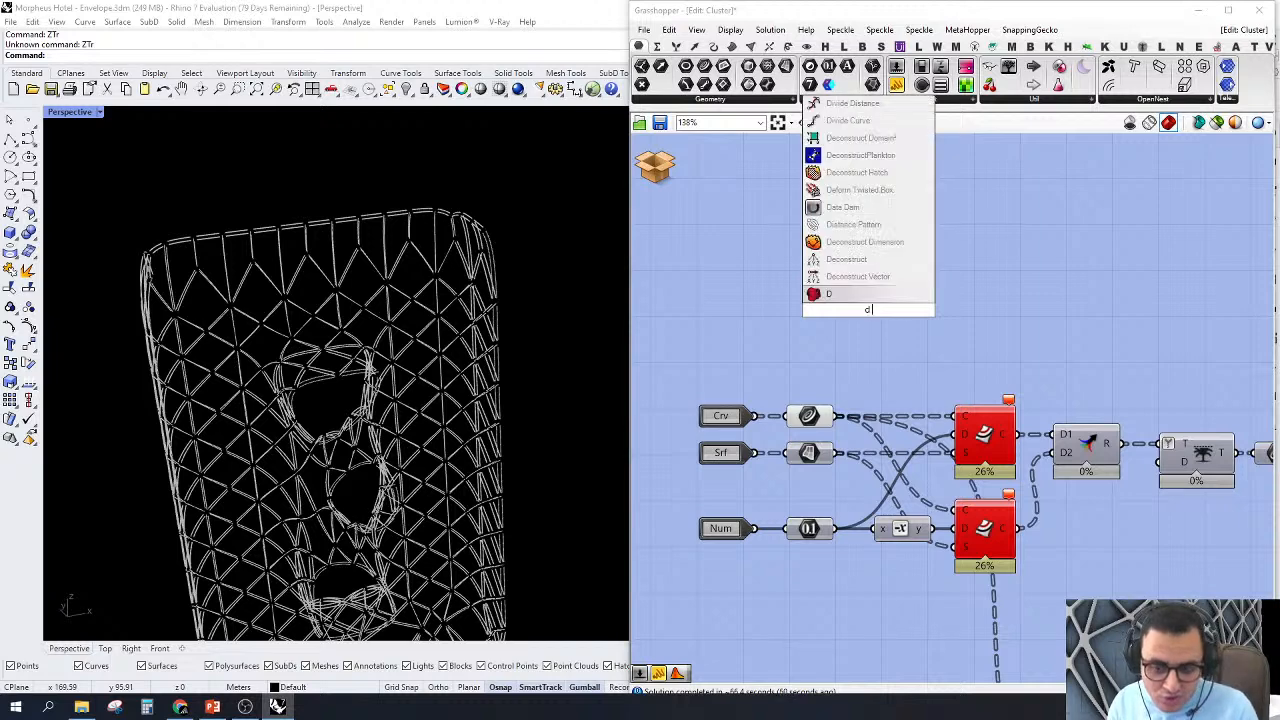
pyautogui.write('e')
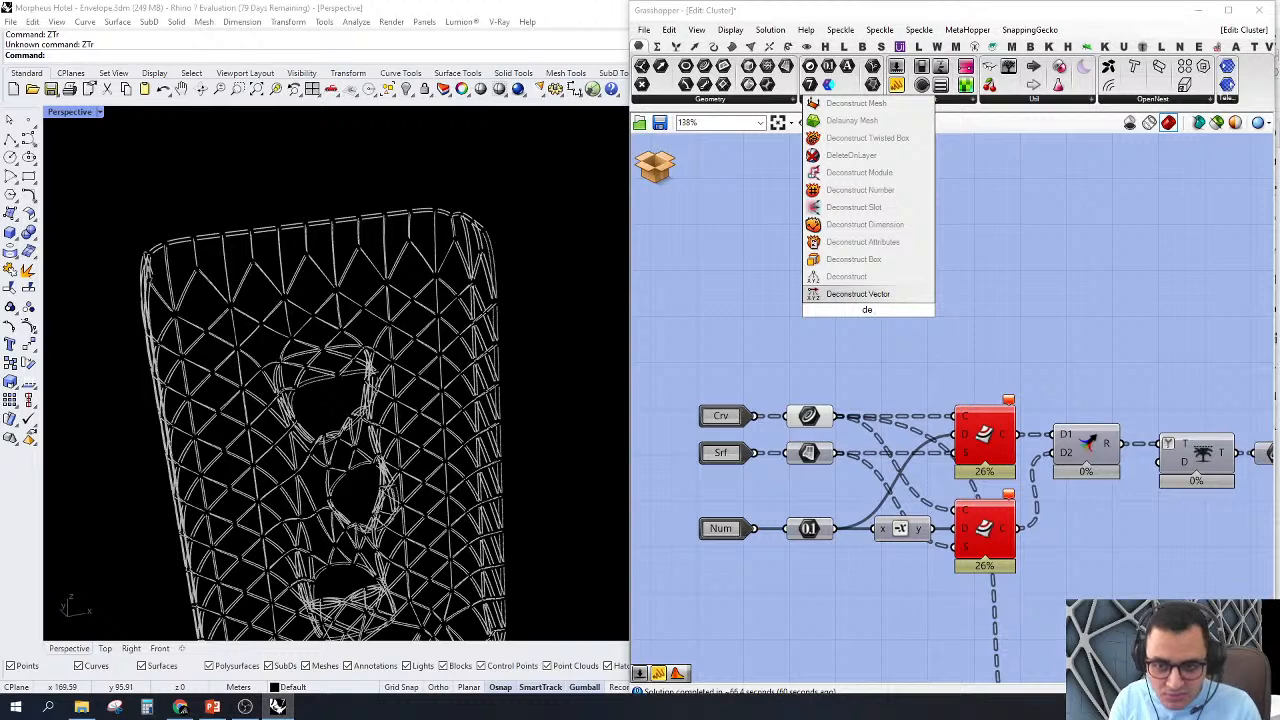
pyautogui.write(' b')
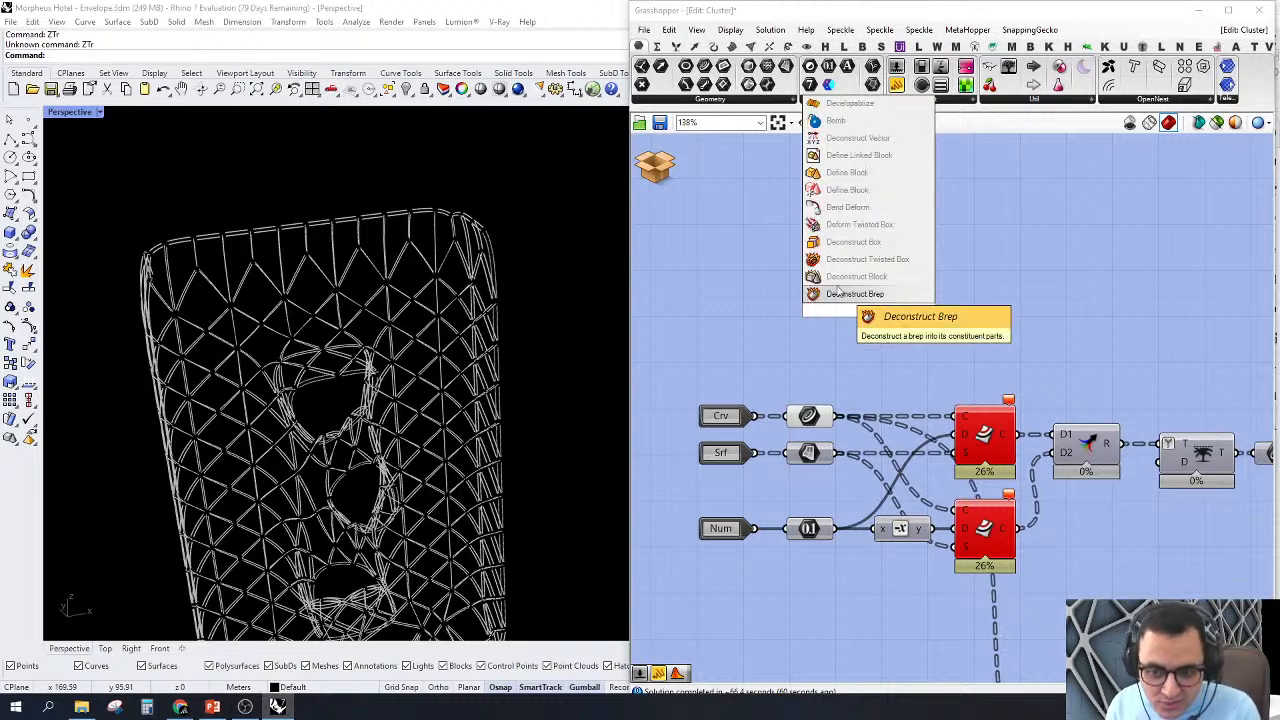
pyautogui.press('Return')
pyautogui.moveTo(878, 321); pyautogui.dragTo(913, 317)
pyautogui.press('Delete')
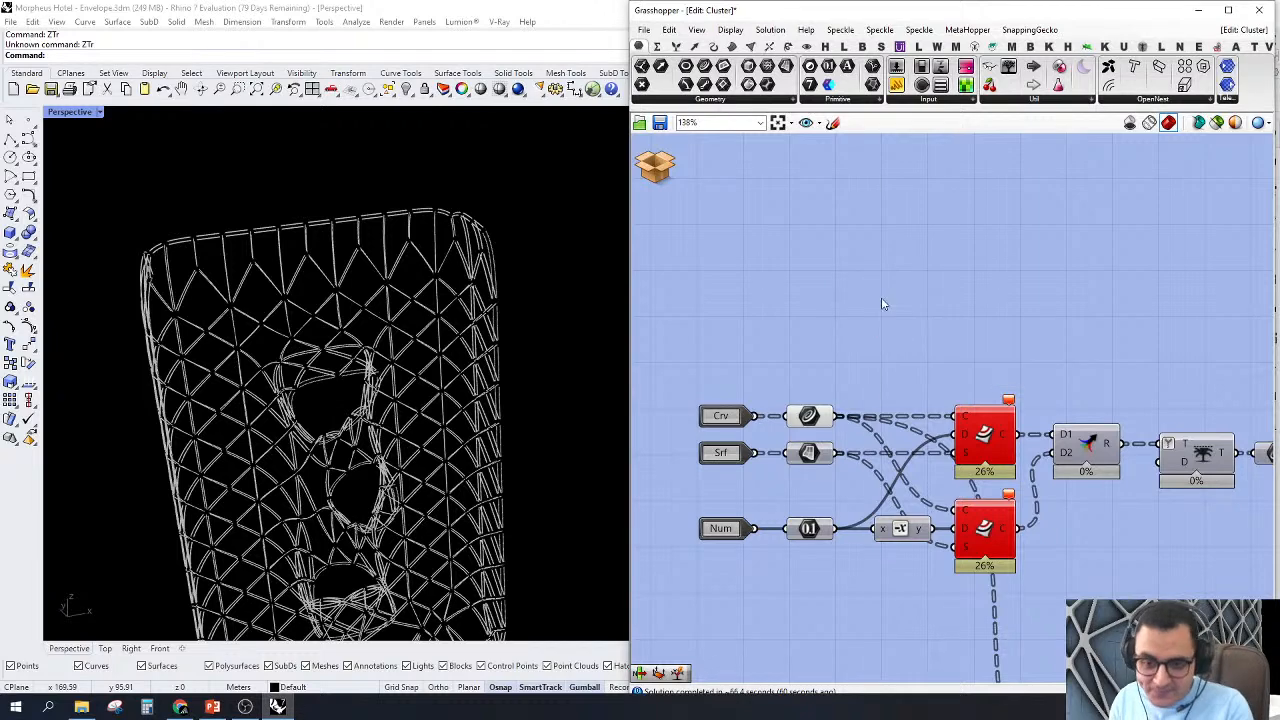
pyautogui.moveTo(881, 297); pyautogui.dragTo(851, 331, button='right')
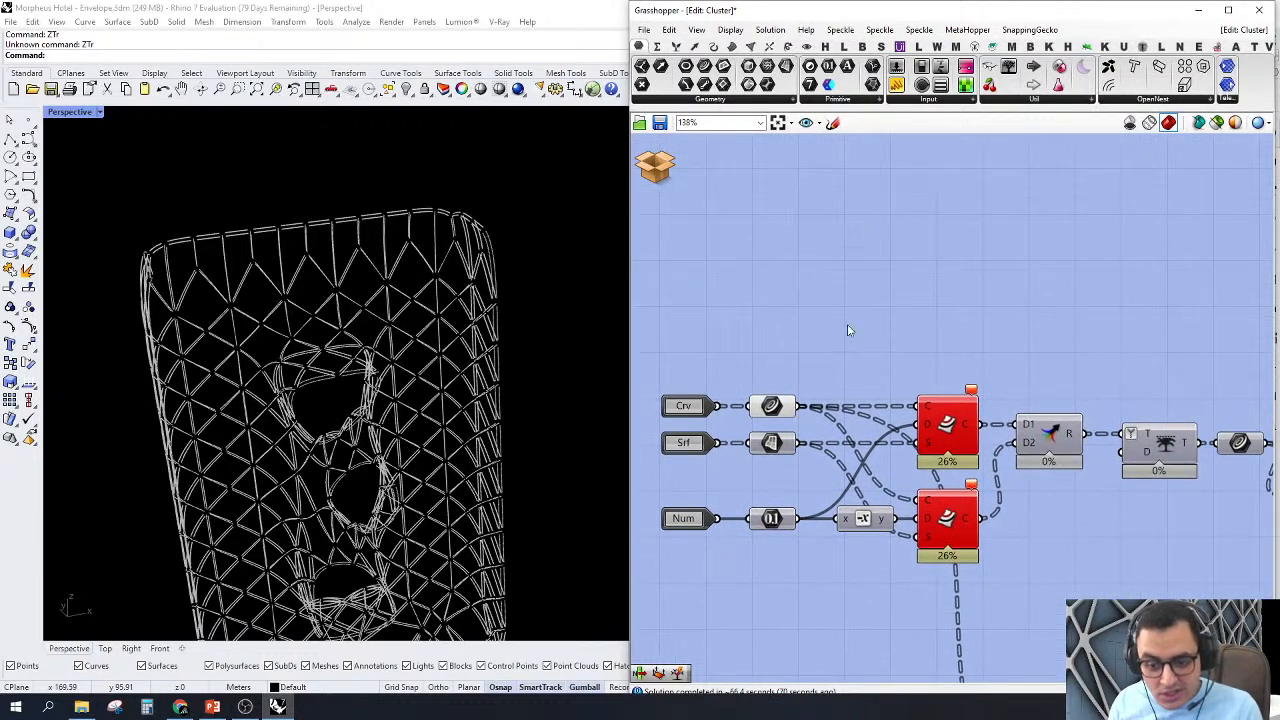
# Step: Add a Tree Branch Check - multiple component and feed its two Data inputs from the Curve and Surface parameters
pyautogui.doubleClick(878, 301)
pyautogui.write('tr br mu')
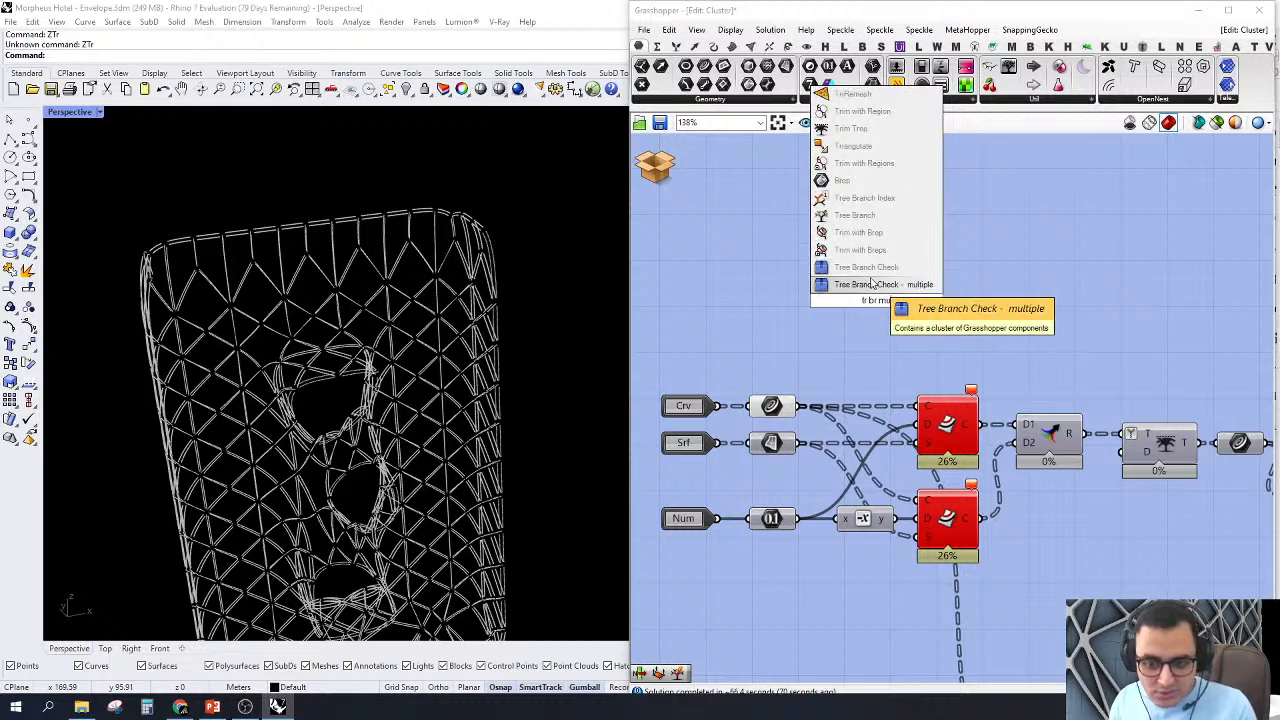
pyautogui.click(870, 284)
pyautogui.moveTo(838, 283); pyautogui.dragTo(993, 280)
pyautogui.moveTo(912, 303); pyautogui.dragTo(942, 319, button='right')
pyautogui.scroll(1, 942, 319)
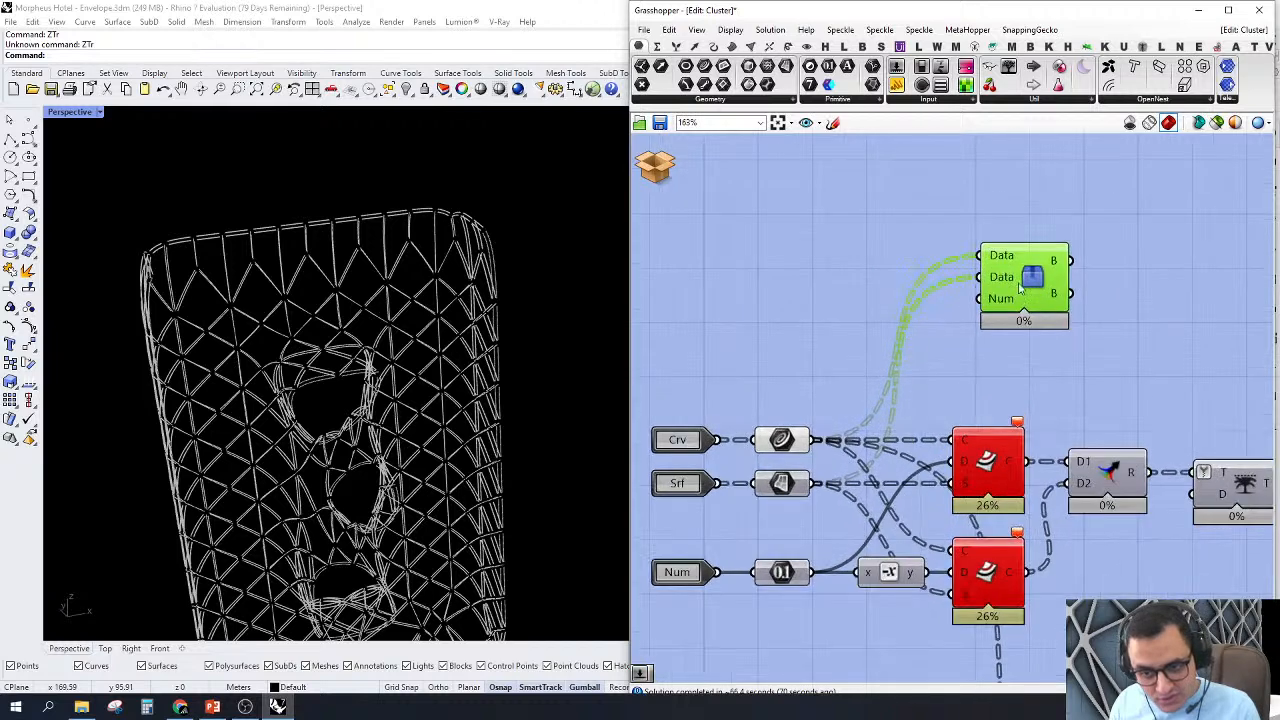
pyautogui.moveTo(1020, 302); pyautogui.dragTo(992, 308)
# Step: Add a Number slider set to 50 and connect it to the Num input of the Tree Branch Check component
pyautogui.moveTo(761, 302); pyautogui.dragTo(827, 318, button='right')
pyautogui.doubleClick(828, 318)
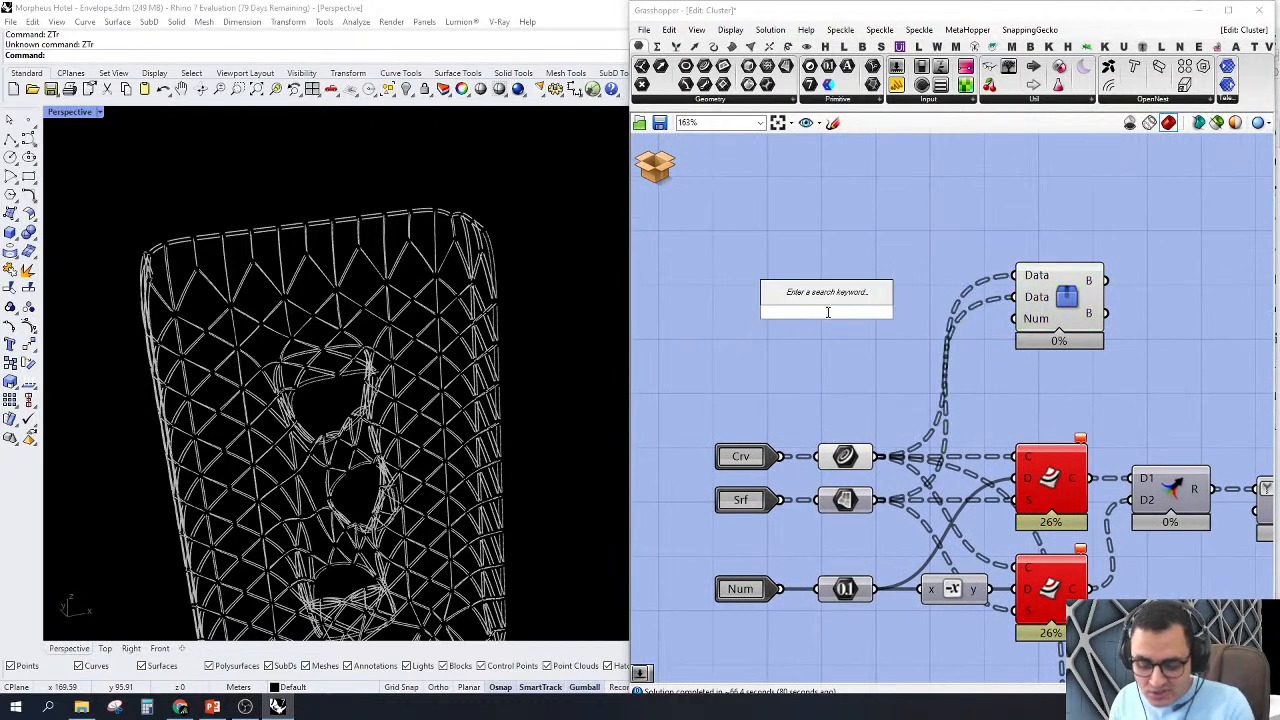
pyautogui.write('slider')
pyautogui.press('Return')
pyautogui.moveTo(1016, 318)
pyautogui.mouseDown()
pyautogui.moveTo(907, 319)
pyautogui.moveTo(926, 322)
pyautogui.mouseUp()
pyautogui.scroll(-4, 954, 319)
pyautogui.scroll(2, 957, 418)
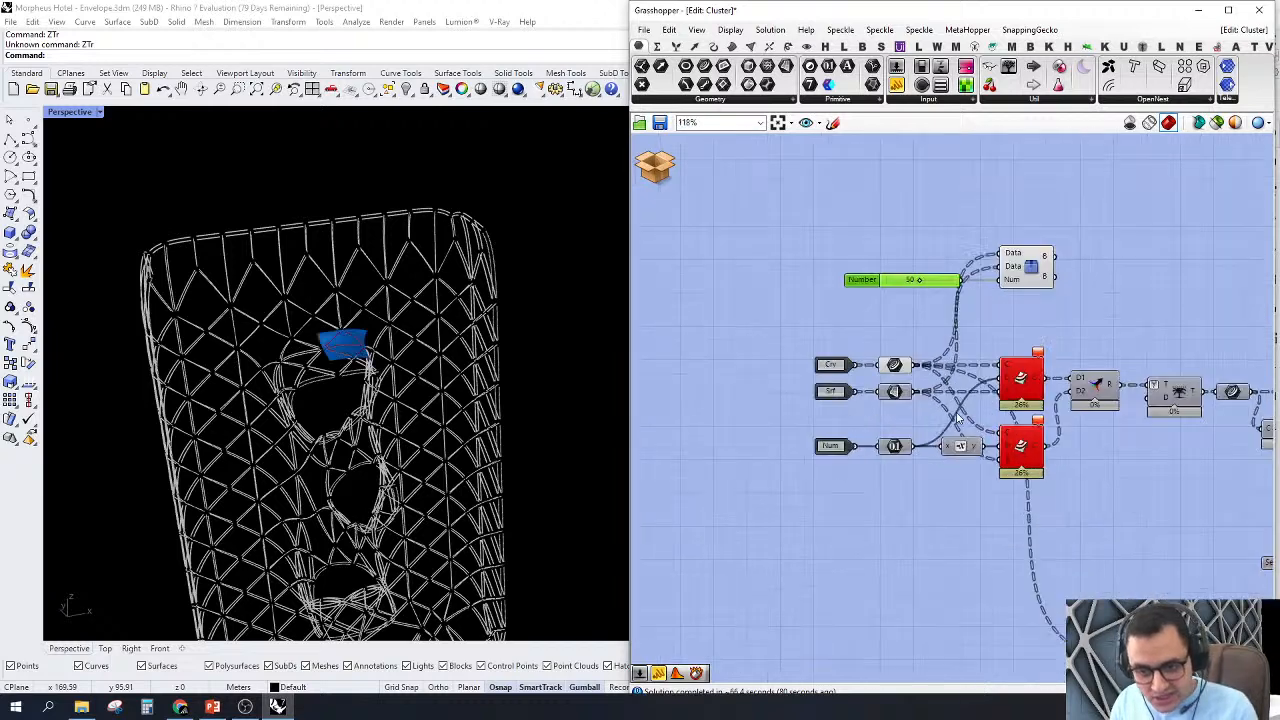
# Step: Turn off the preview of the cluster's input-side parameters and view the single surface with its matched curves up close
pyautogui.moveTo(963, 547); pyautogui.dragTo(791, 317)
pyautogui.middleClick(734, 296)
pyautogui.click(751, 321)
pyautogui.click(714, 273)
pyautogui.moveTo(958, 358); pyautogui.dragTo(925, 358, button='right')
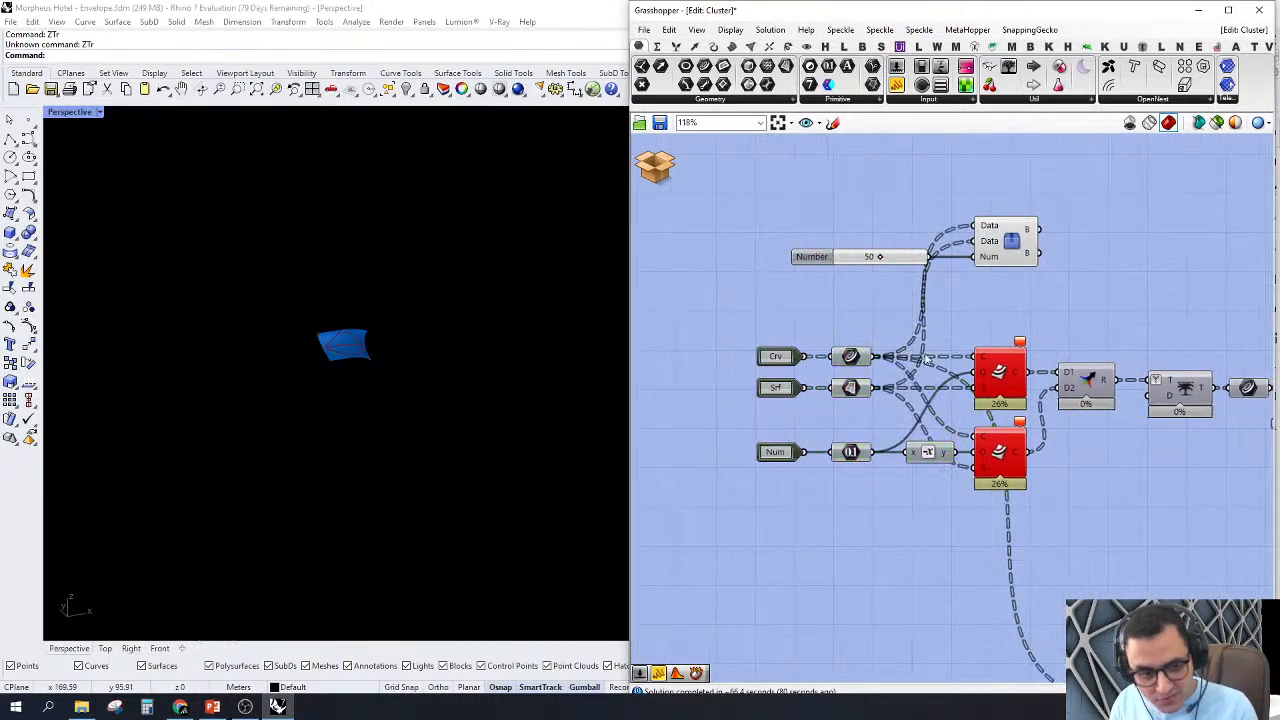
pyautogui.moveTo(222, 396)
pyautogui.mouseDown(button='right')
pyautogui.moveTo(351, 394)
pyautogui.moveTo(323, 366)
pyautogui.moveTo(205, 396)
pyautogui.mouseUp(button='right')
pyautogui.scroll(4, 343, 350)
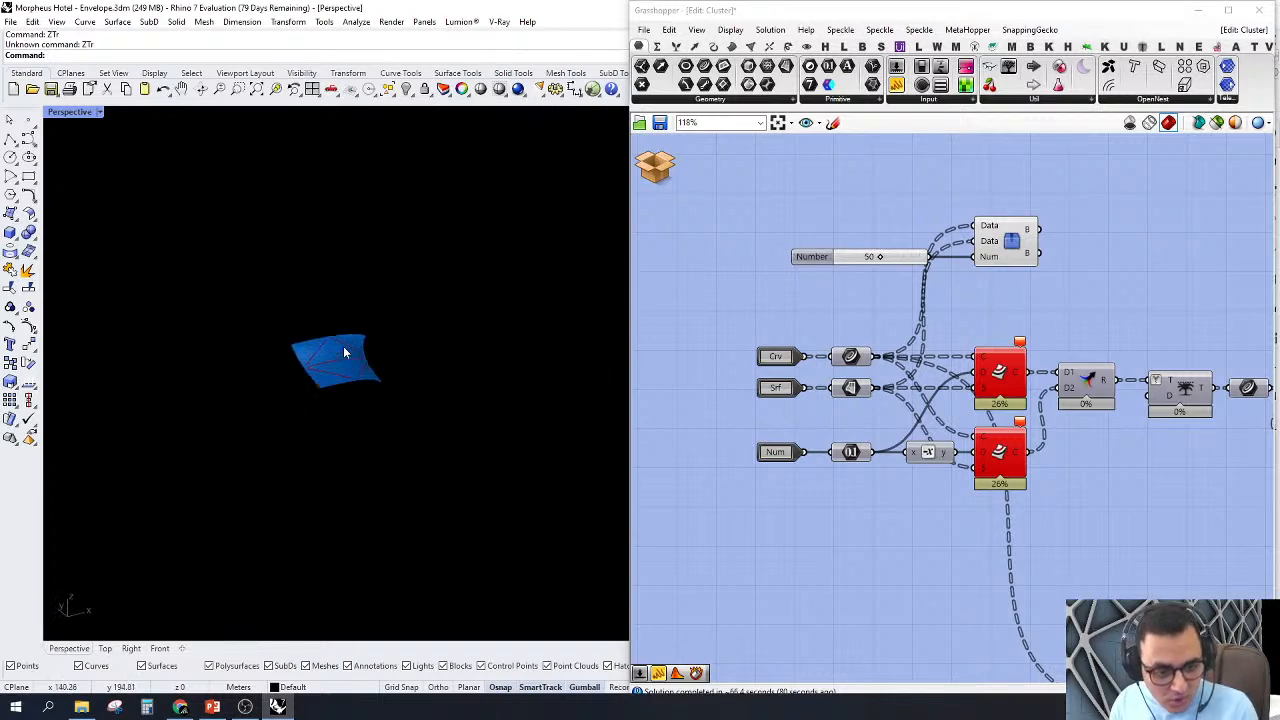
pyautogui.scroll(10, 343, 348)
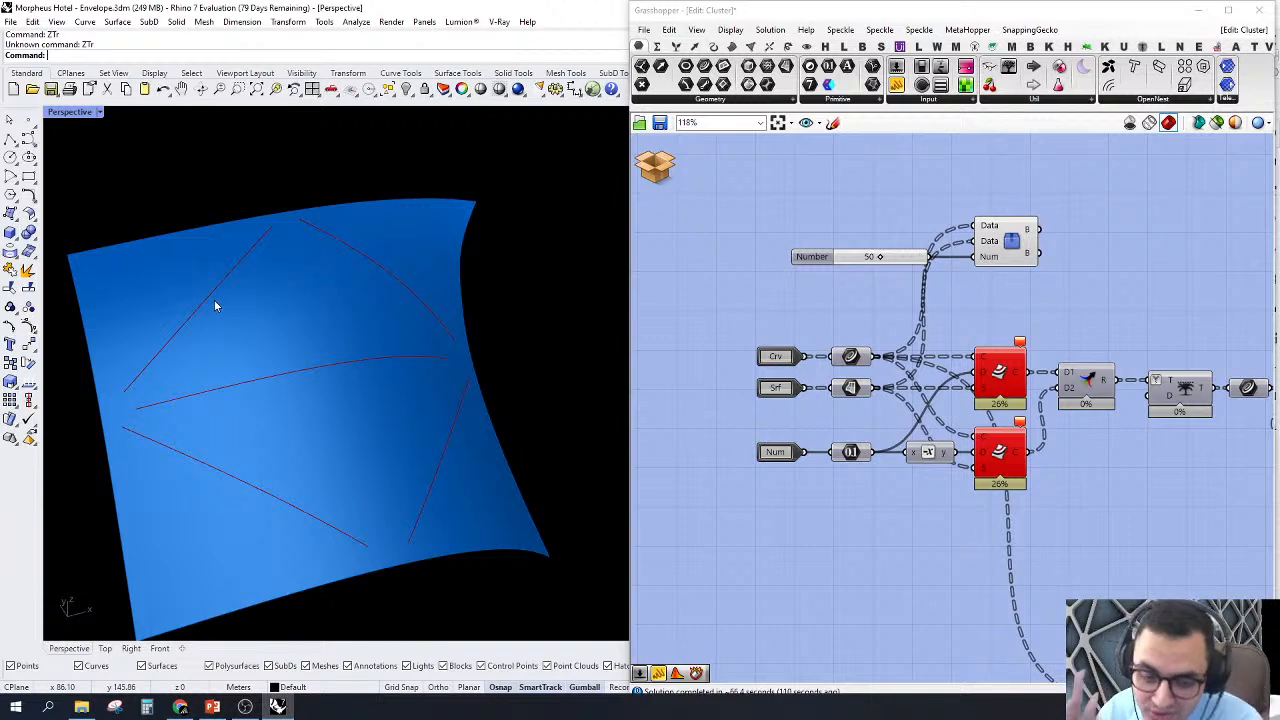
# Step: Turn on the preview of the first Offset on Srf component
pyautogui.click(1001, 379)
pyautogui.rightClick(1003, 379)
pyautogui.click(1040, 394)
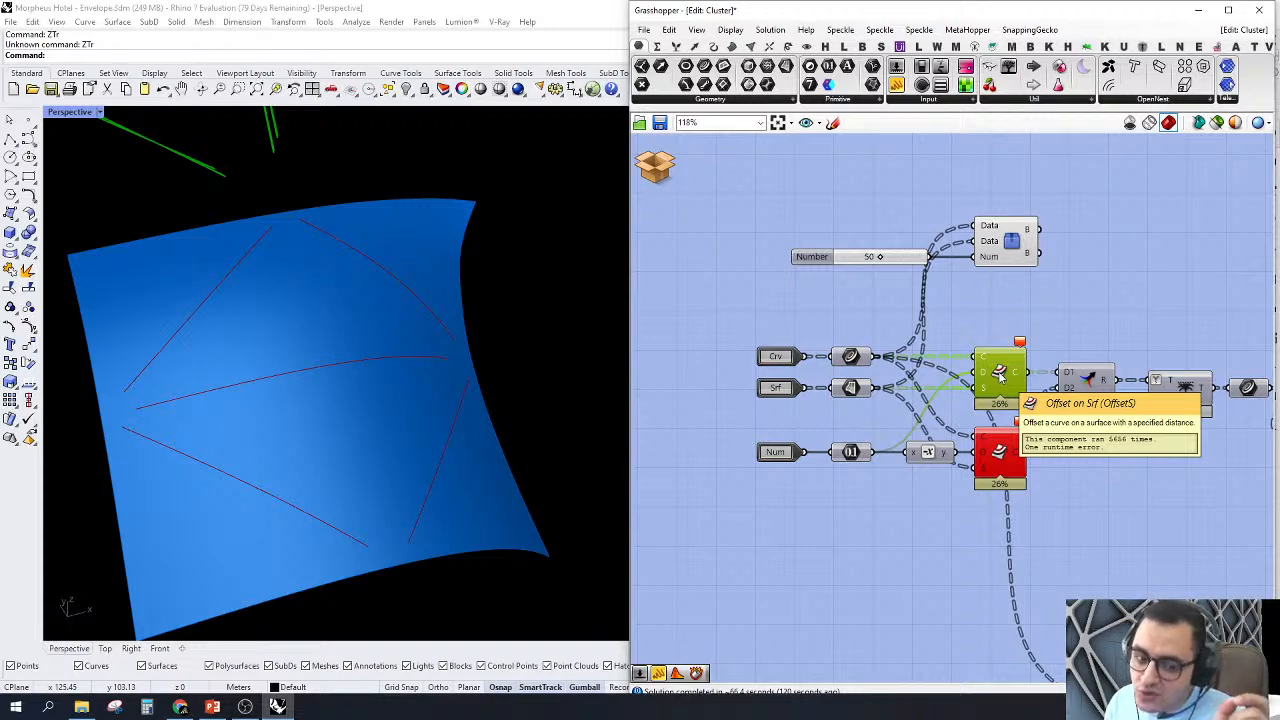
# Step: Examine the offset curves across the whole envelope and around the openings at its lower edge
pyautogui.scroll(-5, 1000, 372)
pyautogui.scroll(-4, 383, 240)
pyautogui.scroll(2, 390, 260)
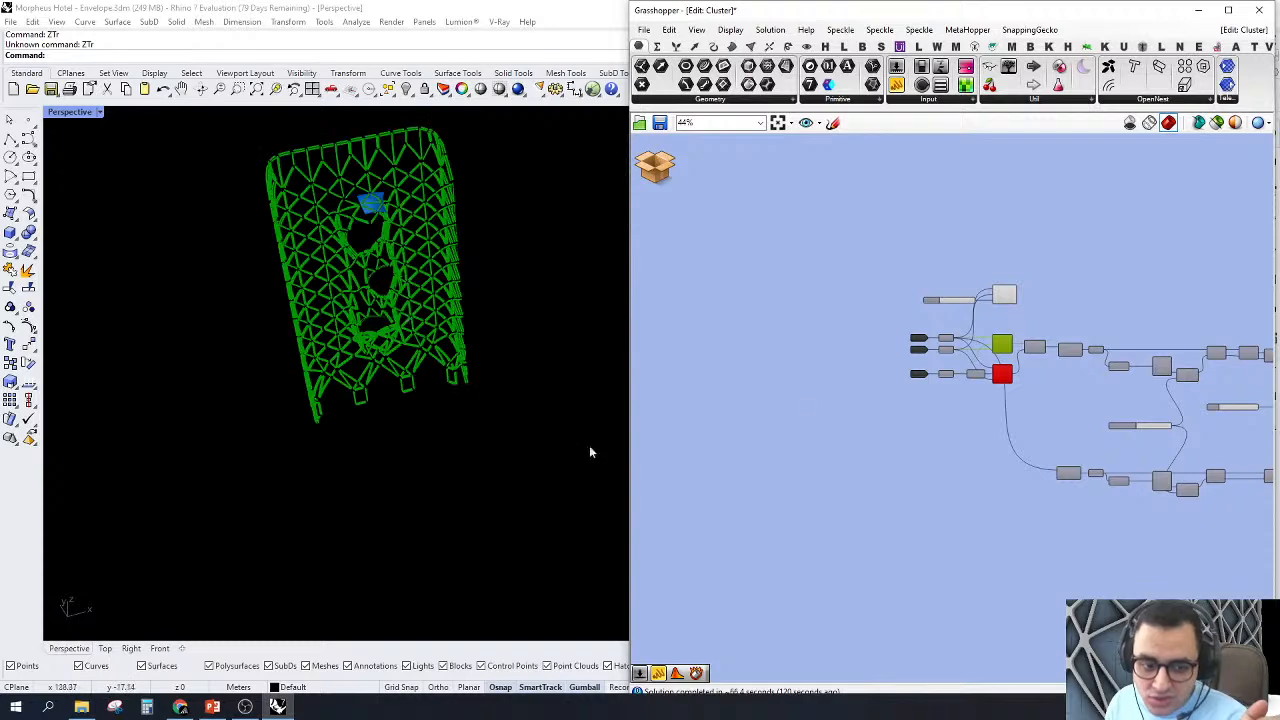
pyautogui.scroll(5, 958, 295)
pyautogui.moveTo(953, 281)
pyautogui.mouseDown()
pyautogui.moveTo(912, 284)
pyautogui.moveTo(971, 280)
pyautogui.moveTo(965, 290)
pyautogui.mouseUp()
pyautogui.scroll(8, 443, 443)
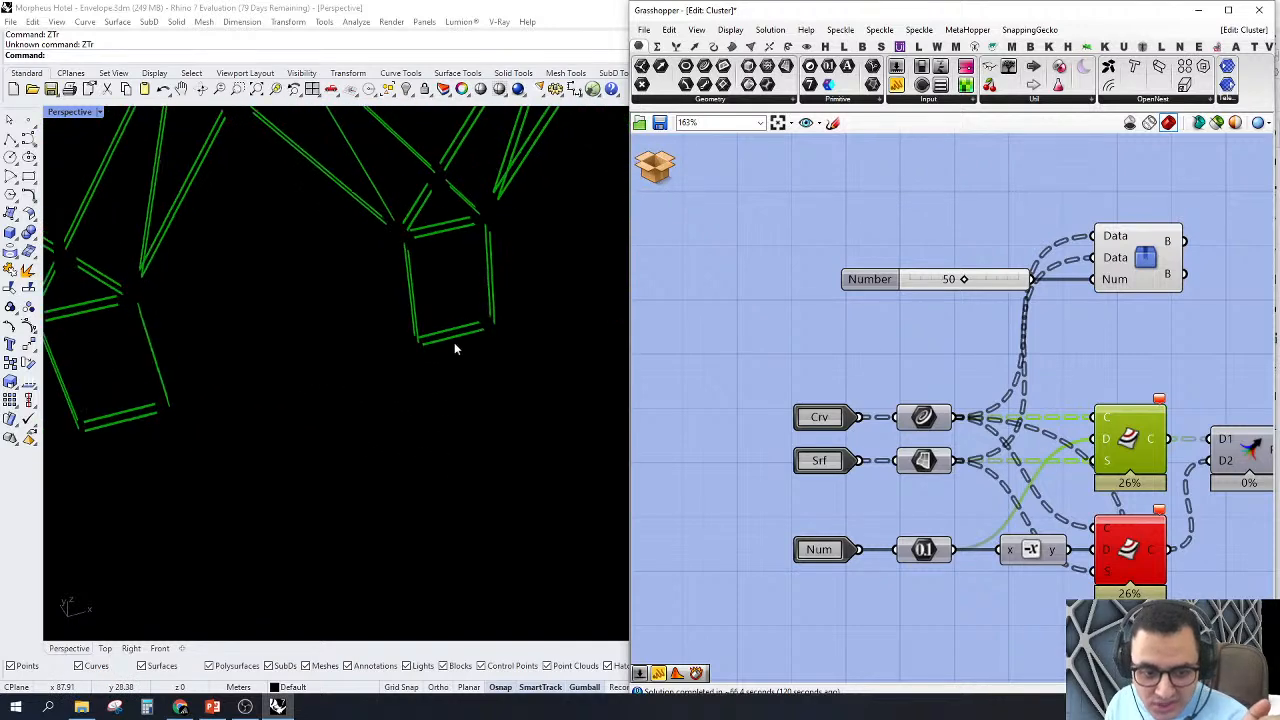
pyautogui.click(400, 381)
pyautogui.moveTo(400, 381); pyautogui.dragTo(600, 258)
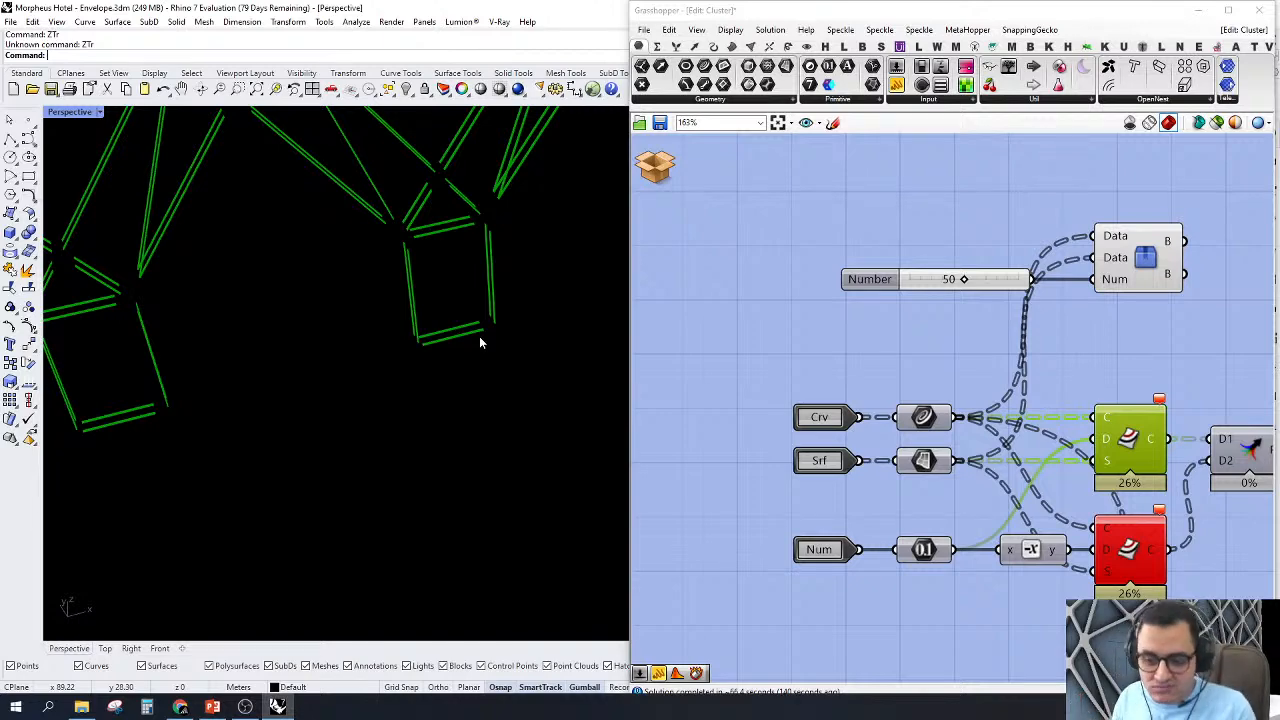
# Step: Delete the Number slider together with the Tree Branch Check component it feeds
pyautogui.scroll(-5, 992, 413)
pyautogui.moveTo(964, 382); pyautogui.dragTo(998, 442, button='right')
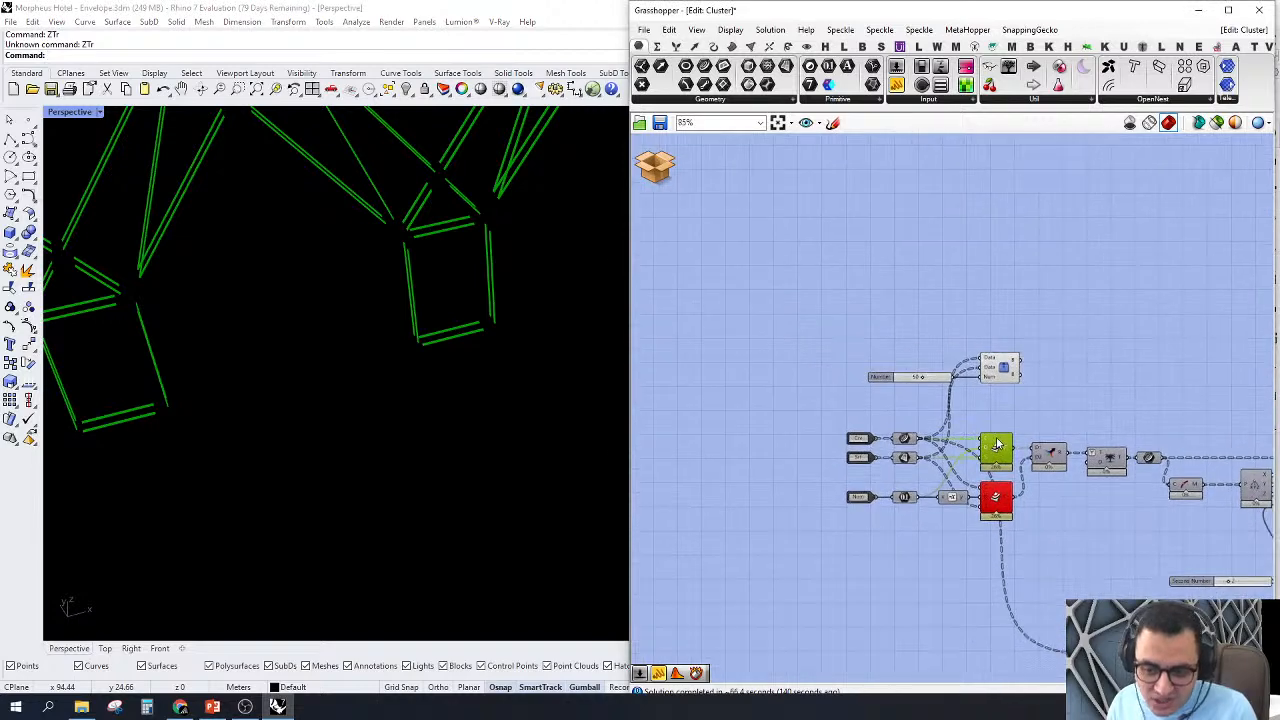
pyautogui.scroll(3, 998, 442)
pyautogui.moveTo(1117, 359); pyautogui.dragTo(778, 252)
pyautogui.moveTo(902, 320); pyautogui.dragTo(824, 294, button='right')
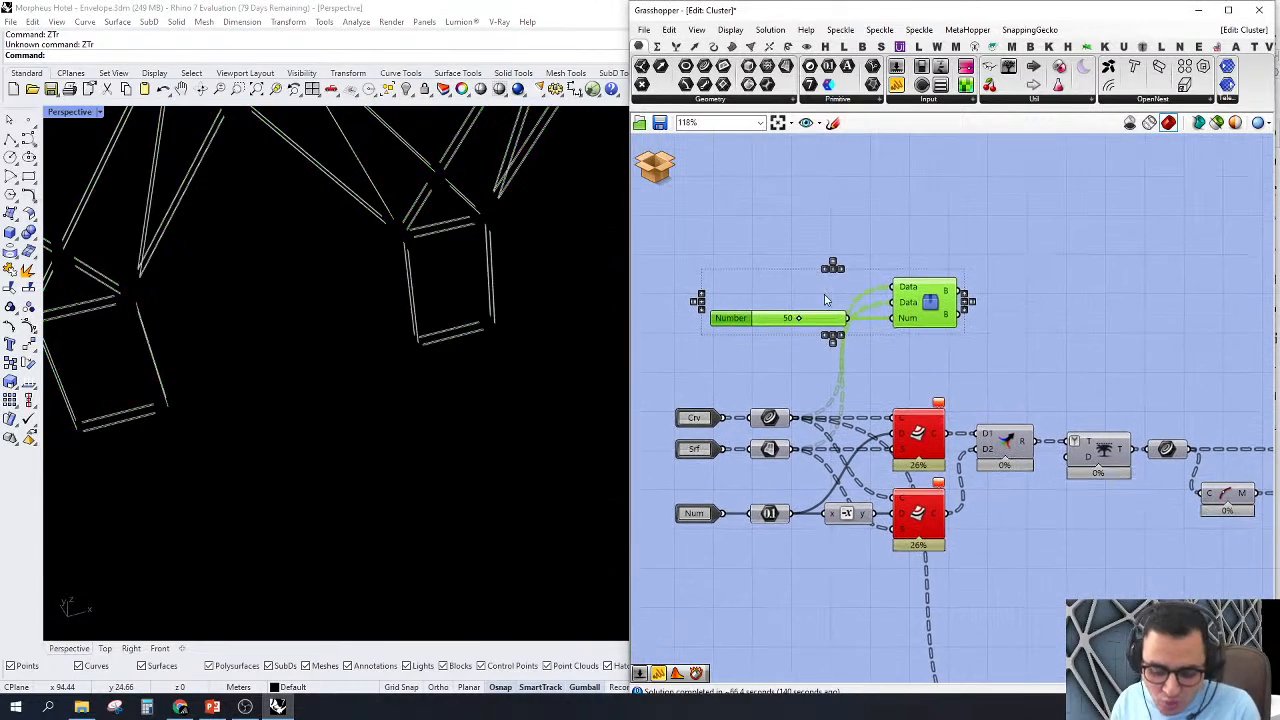
pyautogui.press('Delete')
# Step: Turn on the preview of the Curve parameter and compare the original curves with the offset curves
pyautogui.moveTo(867, 340); pyautogui.dragTo(961, 271, button='right')
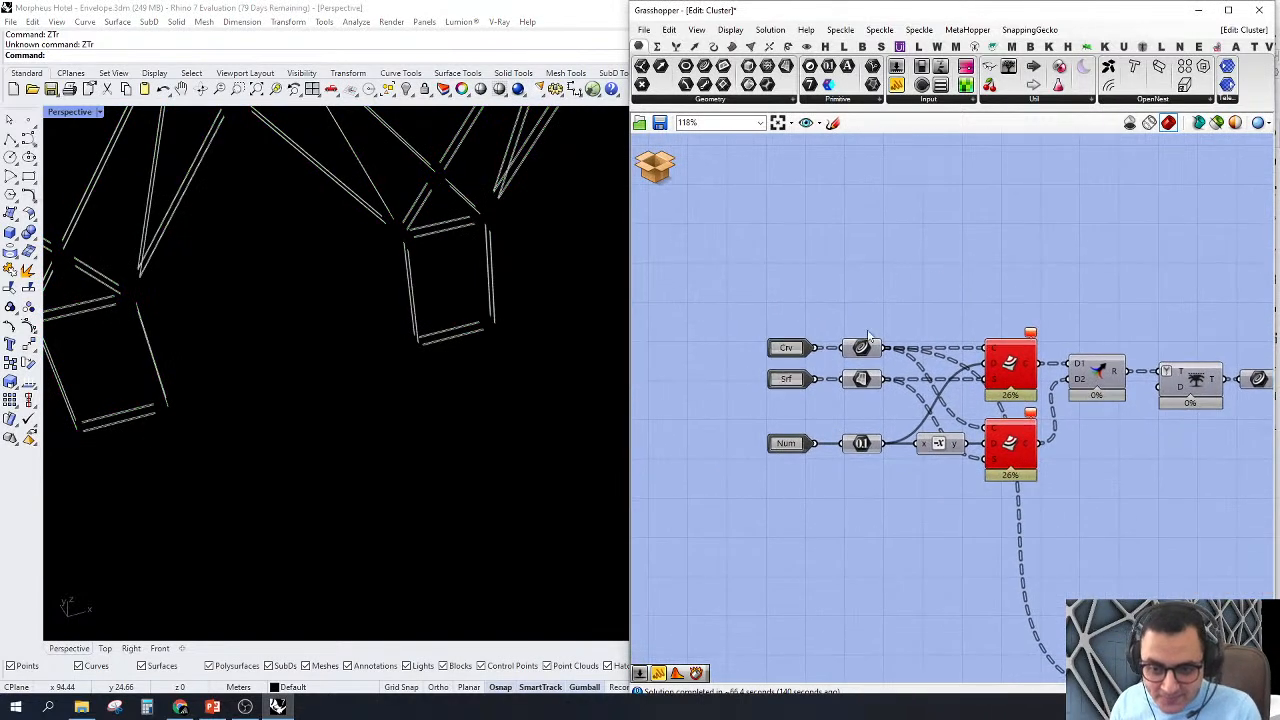
pyautogui.click(862, 352)
pyautogui.rightClick(862, 352)
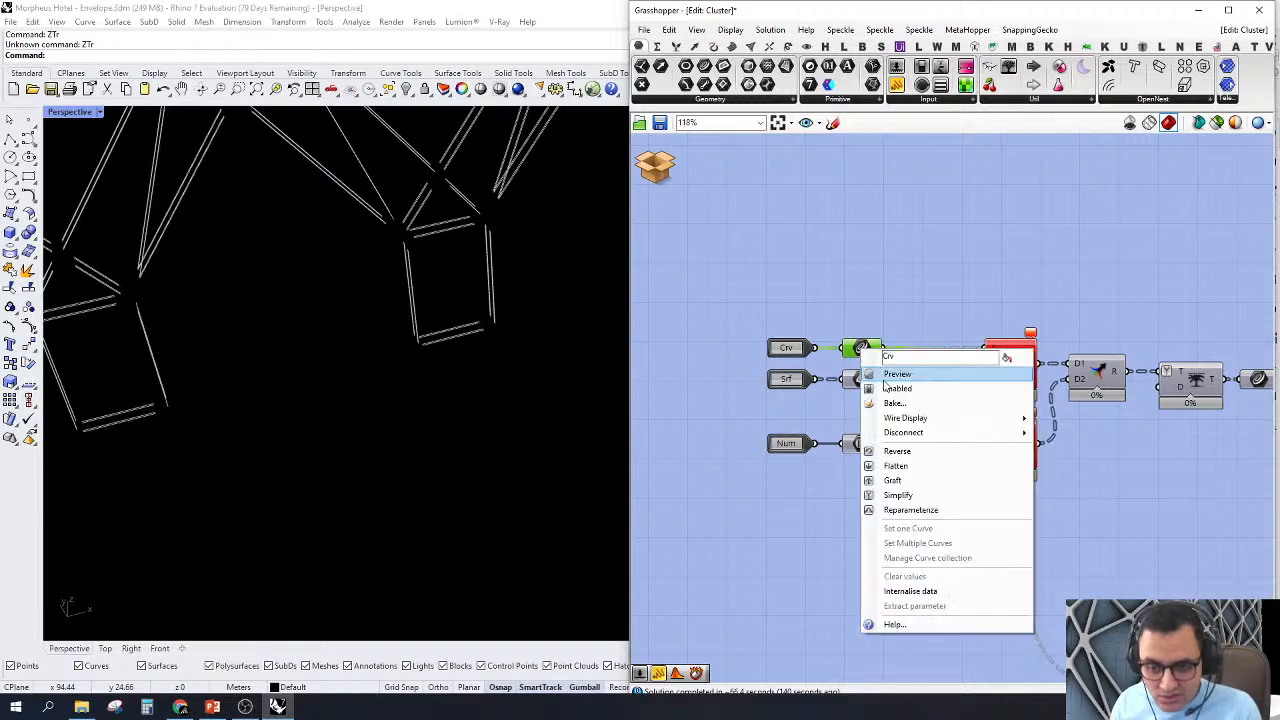
pyautogui.click(884, 385)
pyautogui.click(924, 267)
pyautogui.scroll(-4, 460, 371)
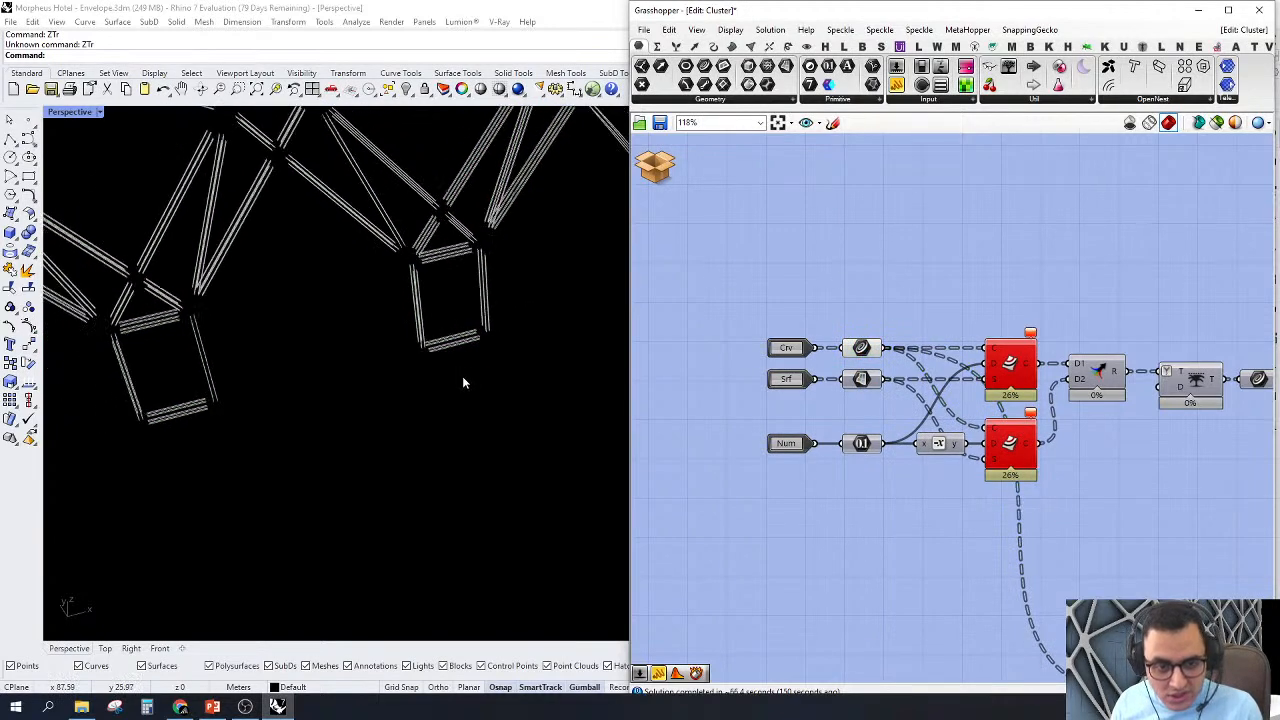
# Step: Turn off the preview of the cluster's Curve, Surface and Number parameters together with the Negative component
pyautogui.scroll(3, 943, 290)
pyautogui.moveTo(942, 295); pyautogui.dragTo(744, 648)
pyautogui.rightClick(822, 212)
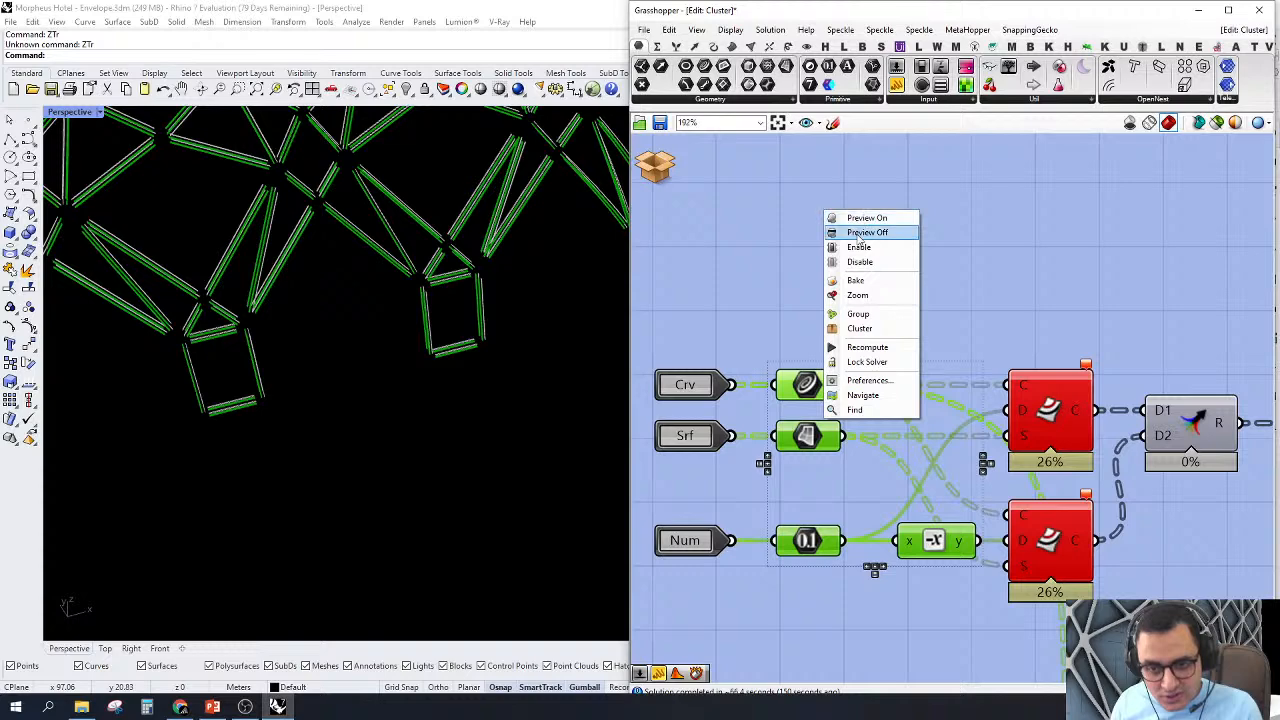
pyautogui.click(858, 237)
pyautogui.scroll(-4, 935, 345)
pyautogui.scroll(2, 935, 345)
pyautogui.click(895, 333)
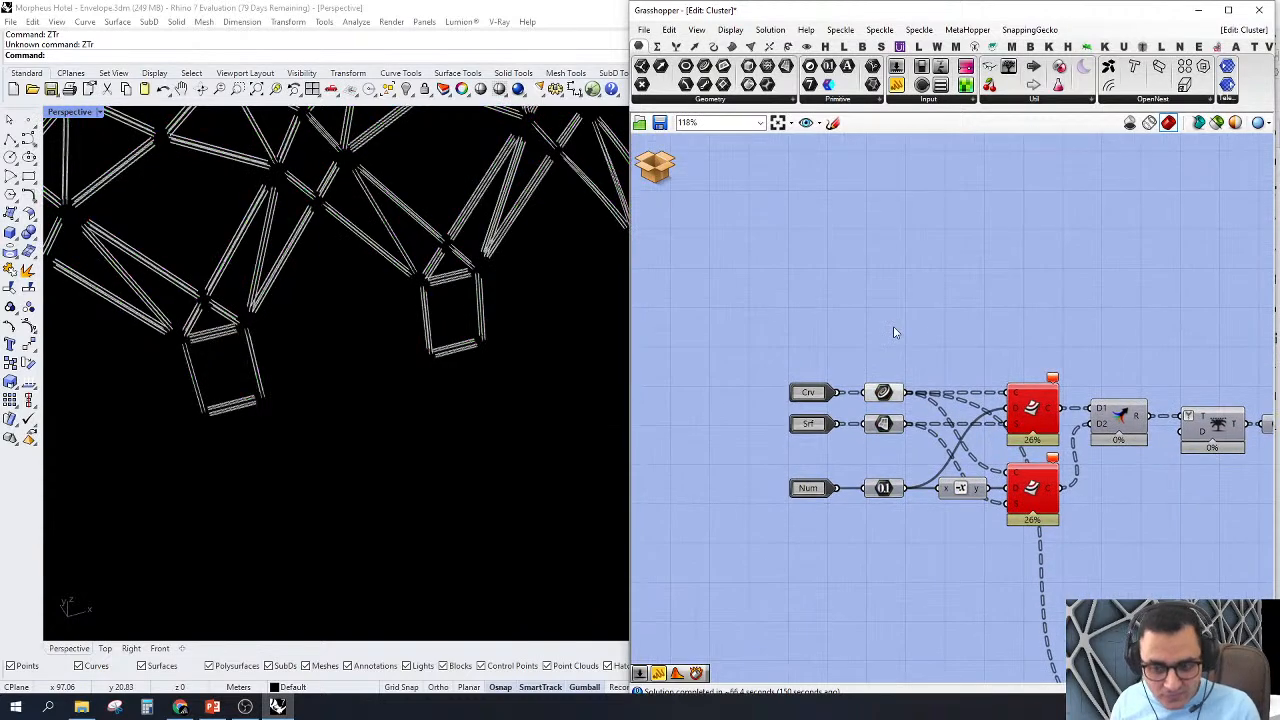
# Step: Undo the deletion of the Number slider and Tree Branch Check cluster, and zoom the viewport to the cluster's geometry
pyautogui.hotkey('ctrl', 'z')
pyautogui.click(1045, 285)
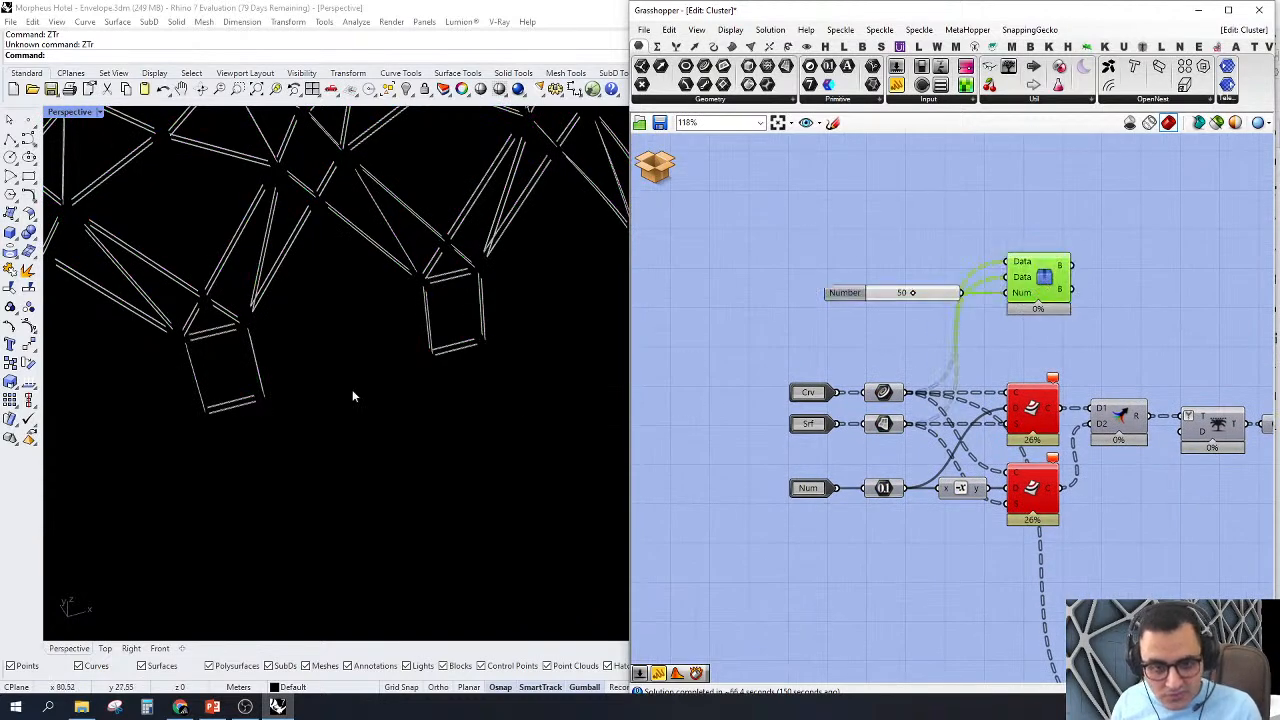
pyautogui.scroll(-5, 390, 430)
pyautogui.scroll(2, 920, 247)
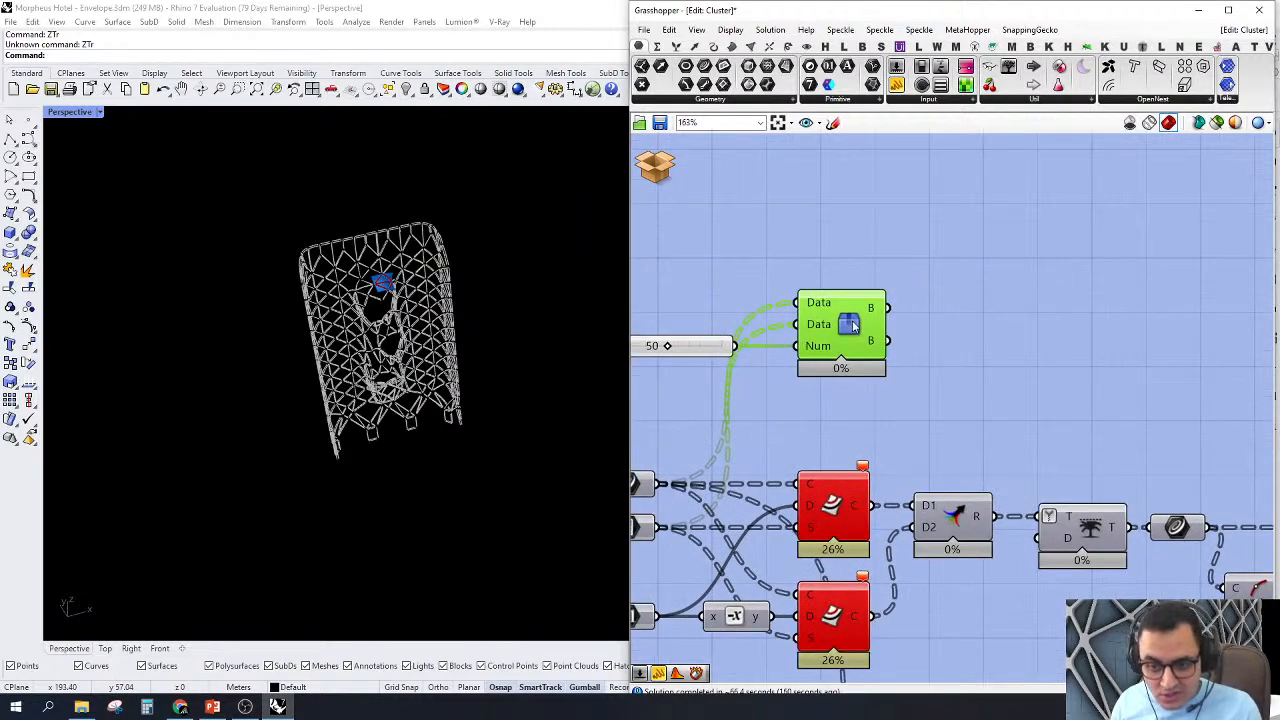
pyautogui.moveTo(852, 326)
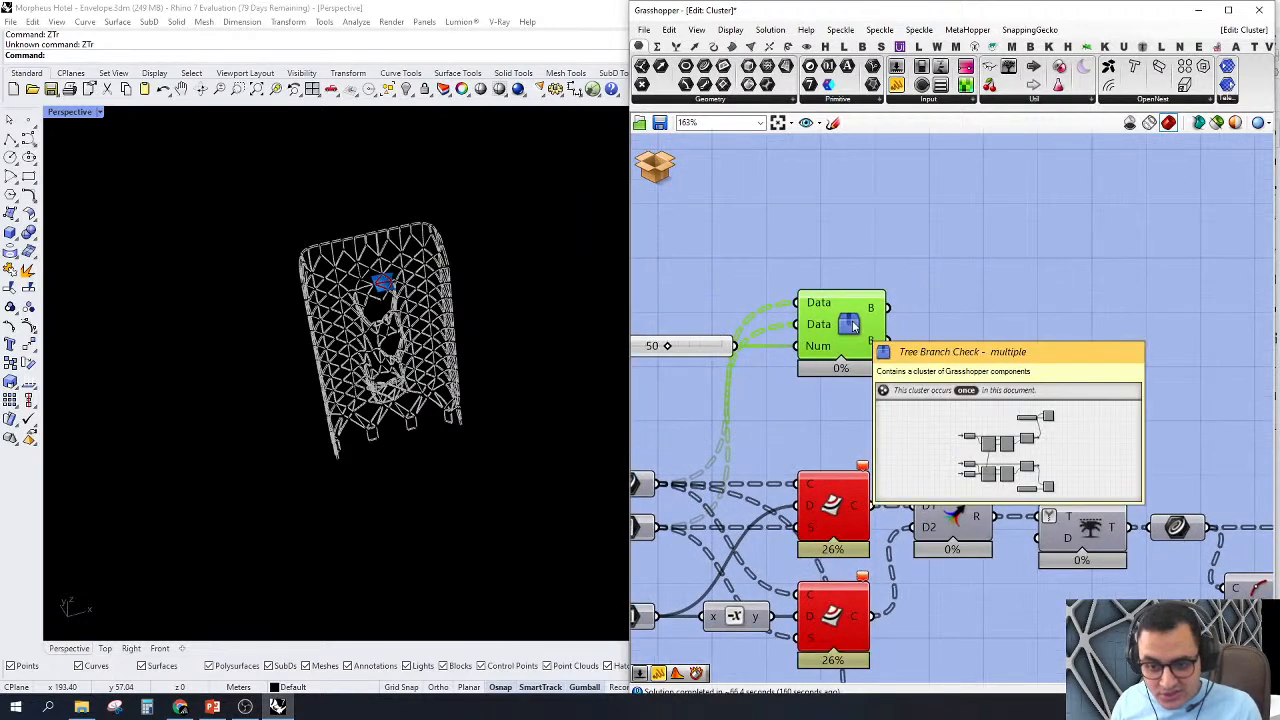
pyautogui.rightClick(944, 223)
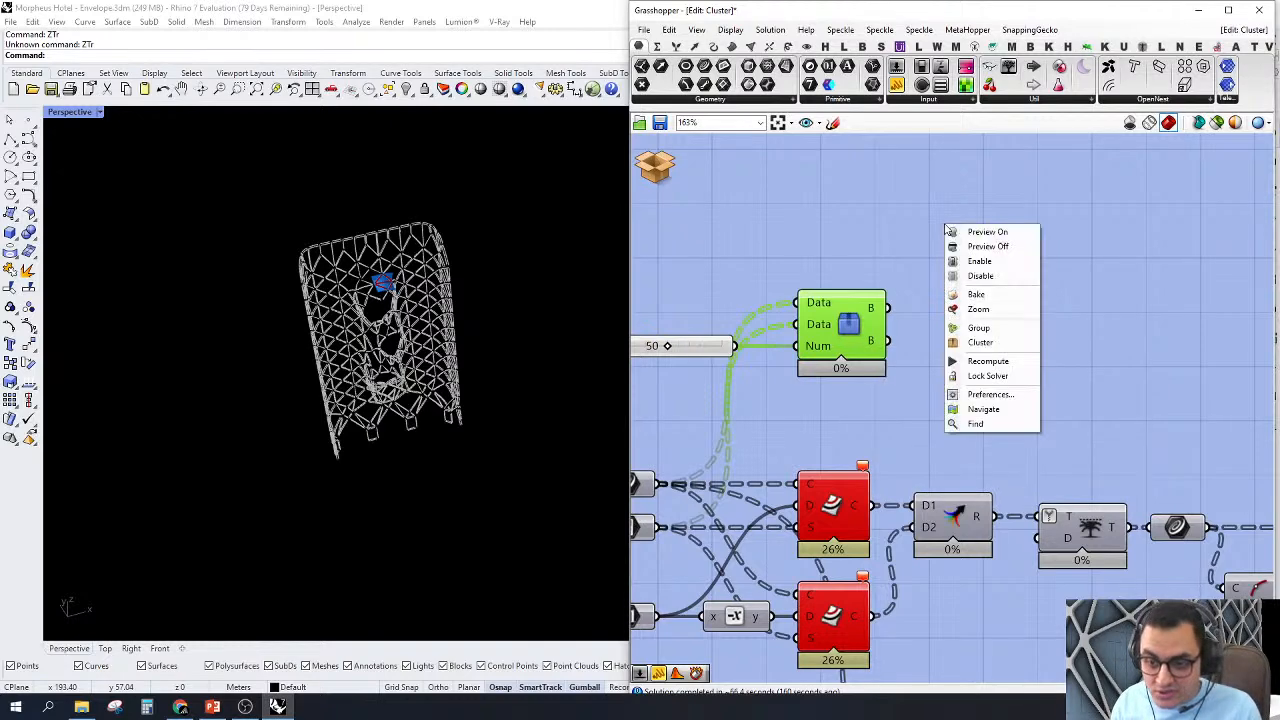
pyautogui.click(984, 316)
# Step: Examine the highlighted sample surface beside the envelope's opening and look over the downstream components of the definition
pyautogui.scroll(-4, 266, 369)
pyautogui.moveTo(266, 369); pyautogui.dragTo(429, 337, button='right')
pyautogui.scroll(-3, 922, 402)
pyautogui.scroll(1, 1010, 440)
pyautogui.moveTo(895, 482); pyautogui.dragTo(879, 383, button='right')
pyautogui.scroll(-5, 879, 383)
pyautogui.moveTo(1068, 443); pyautogui.dragTo(931, 443, button='right')
pyautogui.moveTo(1203, 477); pyautogui.dragTo(832, 418, button='right')
pyautogui.scroll(2, 1147, 377)
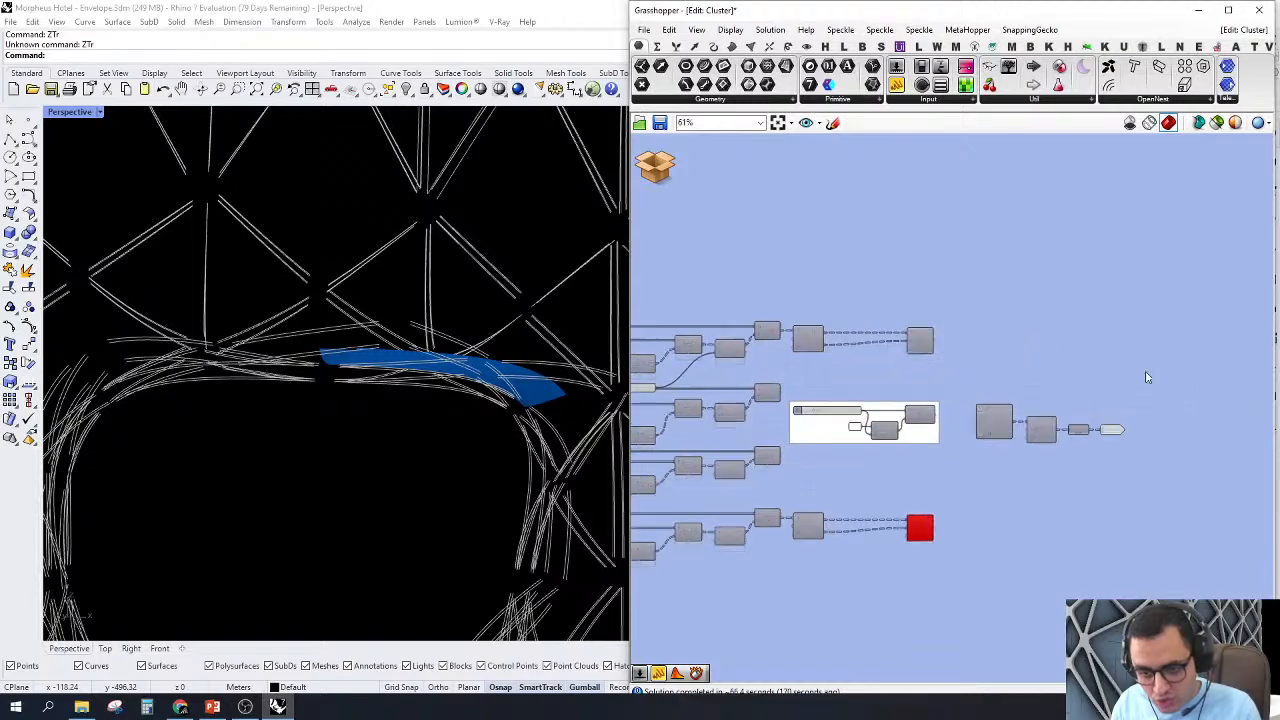
pyautogui.moveTo(949, 257); pyautogui.dragTo(1220, 297, button='right')
pyautogui.scroll(-1, 1220, 297)
pyautogui.scroll(-5, 463, 366)
pyautogui.moveTo(463, 366); pyautogui.dragTo(404, 350, button='right')
pyautogui.scroll(-5, 238, 290)
pyautogui.moveTo(786, 291); pyautogui.dragTo(1075, 348, button='right')
pyautogui.moveTo(650, 286); pyautogui.dragTo(1076, 351, button='right')
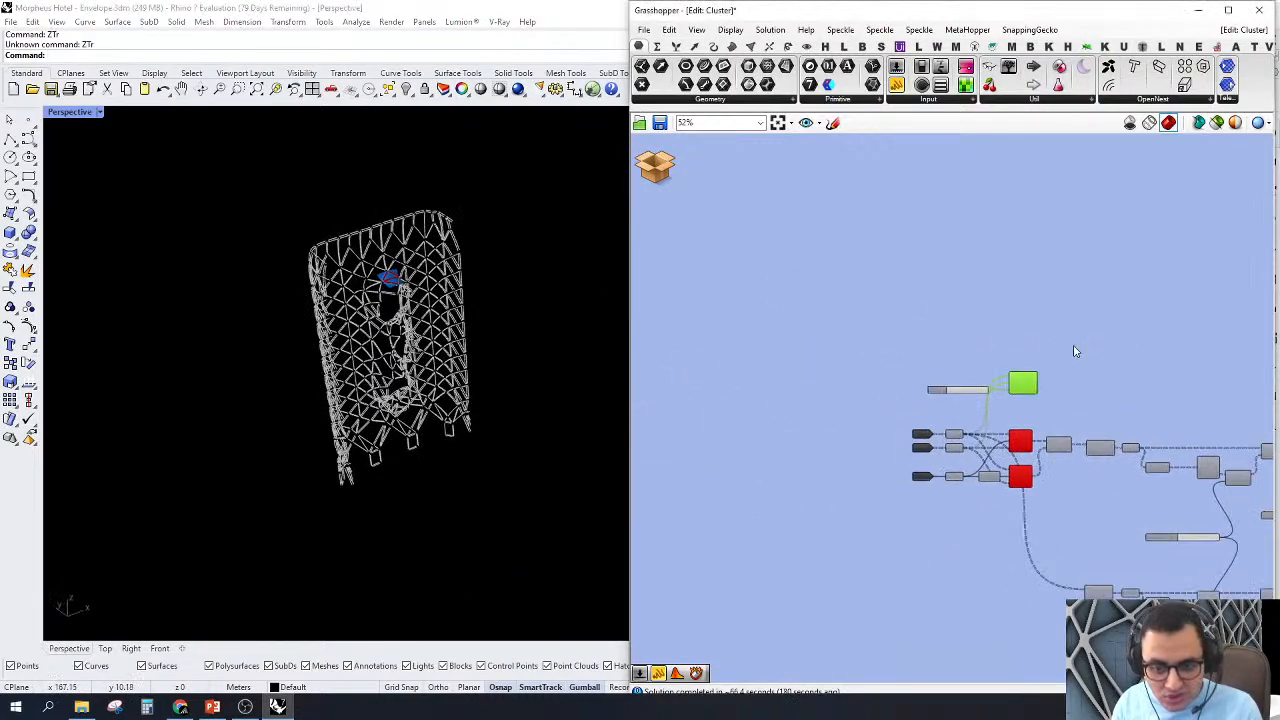
# Step: Zoom the viewport to the Tree Branch Check cluster's sample geometry and inspect its curves on the blue surface
pyautogui.scroll(5, 1075, 351)
pyautogui.moveTo(901, 333)
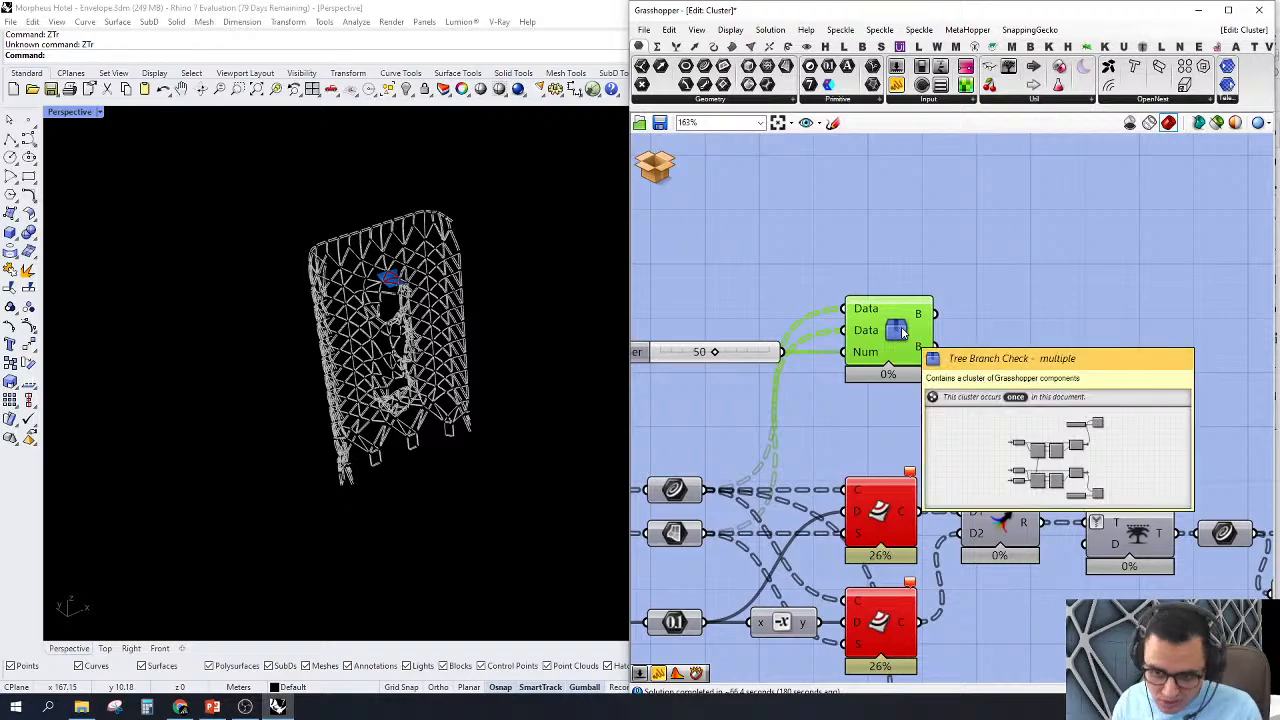
pyautogui.rightClick(1046, 342)
pyautogui.click(1100, 430)
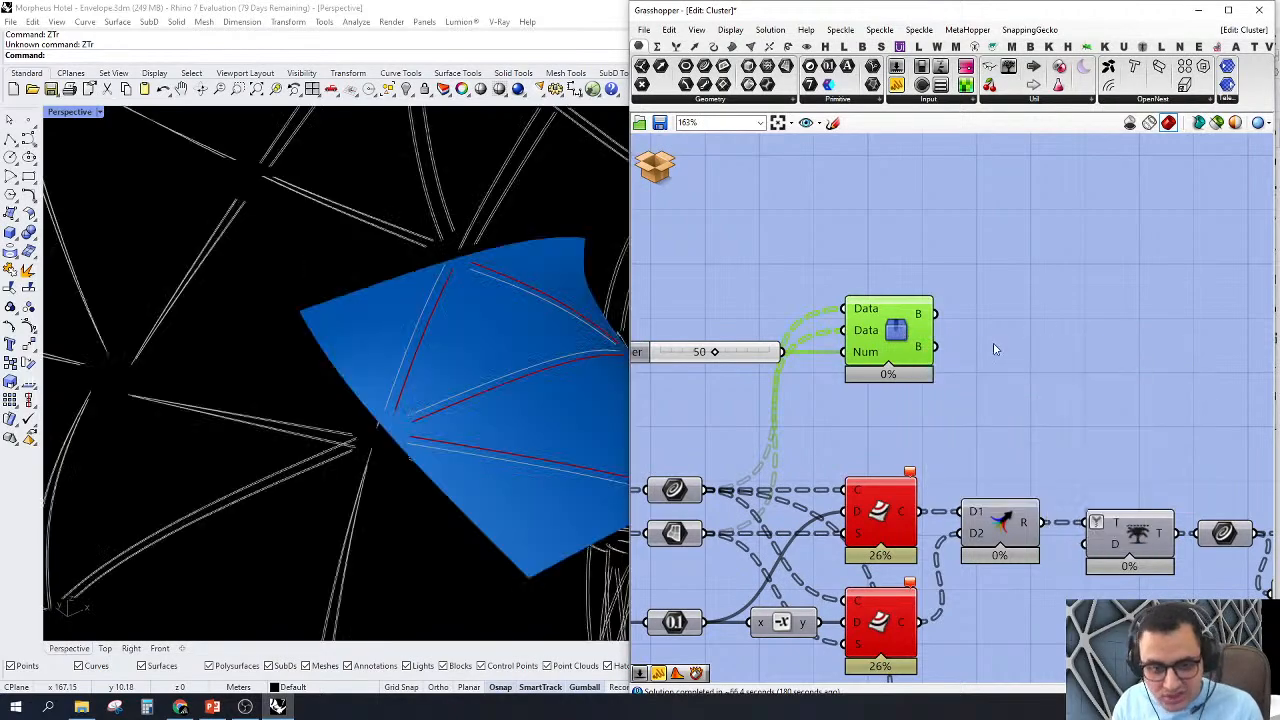
pyautogui.scroll(-3, 226, 326)
pyautogui.moveTo(335, 400); pyautogui.dragTo(480, 446, button='right')
pyautogui.scroll(-3, 919, 385)
pyautogui.moveTo(890, 507)
pyautogui.mouseDown(button='right')
pyautogui.moveTo(800, 494)
pyautogui.moveTo(888, 492)
pyautogui.mouseUp(button='right')
pyautogui.scroll(3, 888, 492)
# Step: Toggle the preview of the first Offset on Srf component off and back on to identify its curves
pyautogui.rightClick(950, 415)
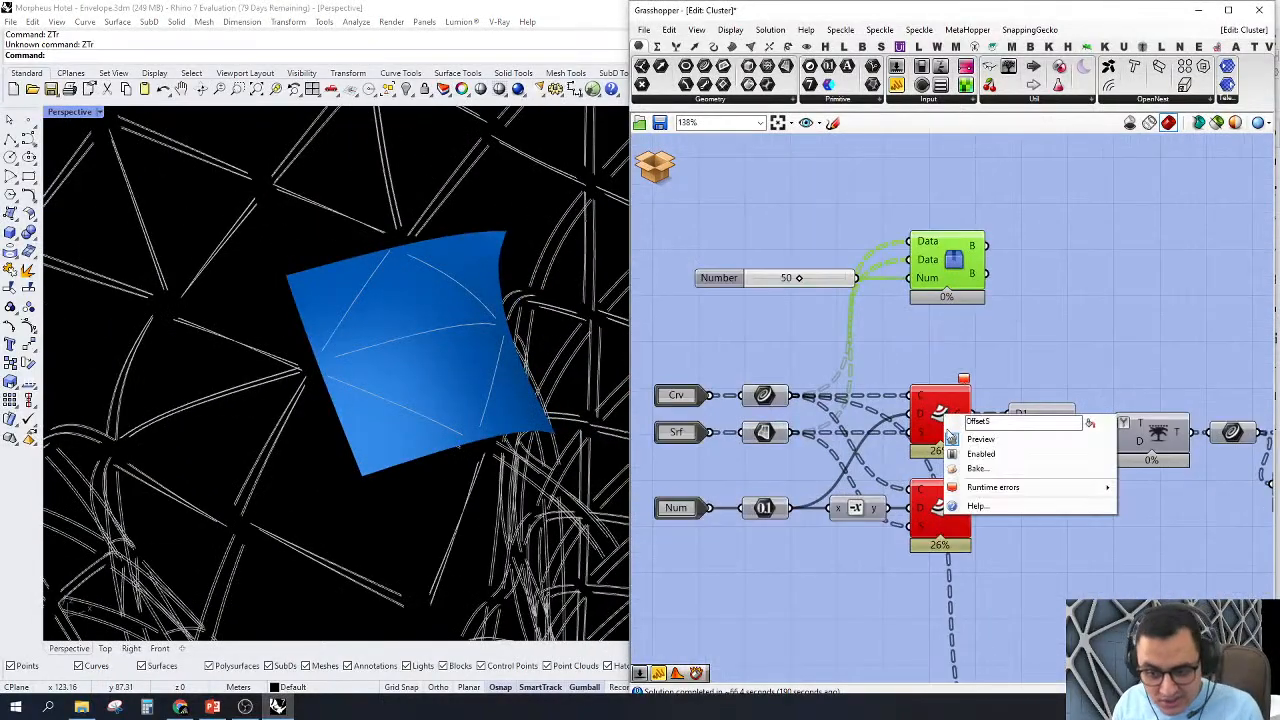
pyautogui.click(978, 438)
pyautogui.moveTo(941, 411); pyautogui.dragTo(955, 379, button='right')
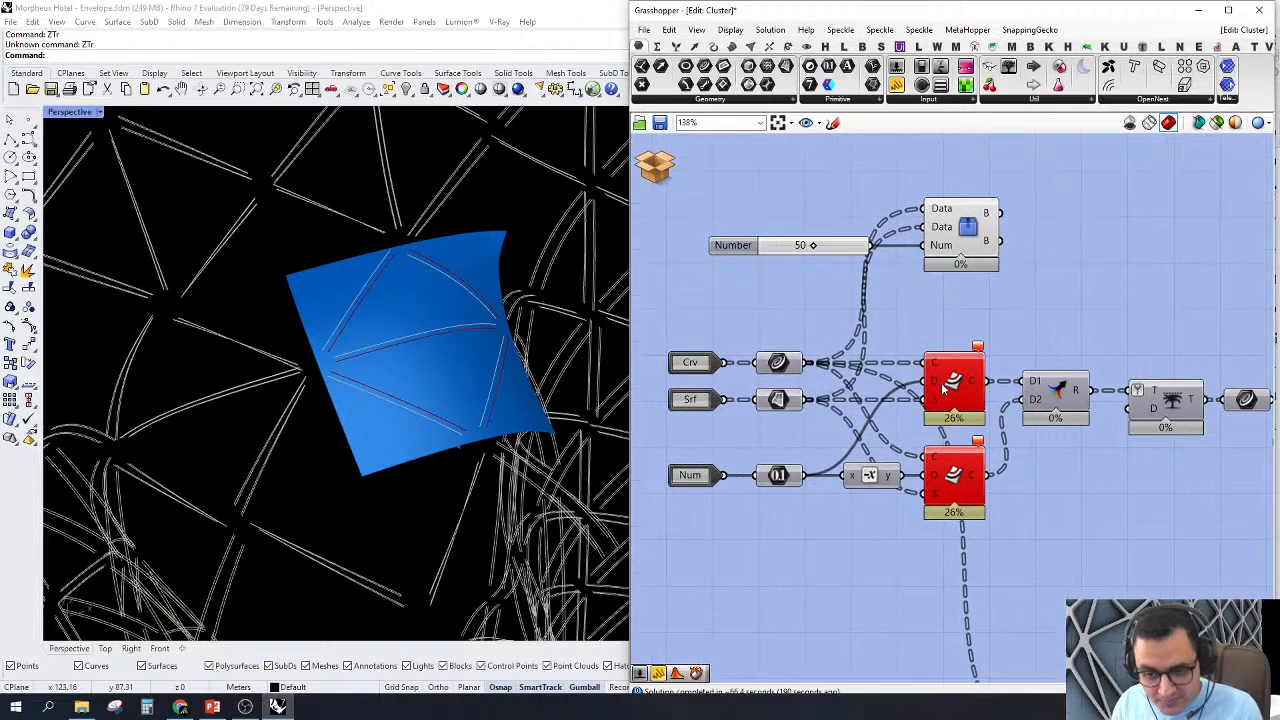
pyautogui.rightClick(941, 383)
pyautogui.click(963, 377)
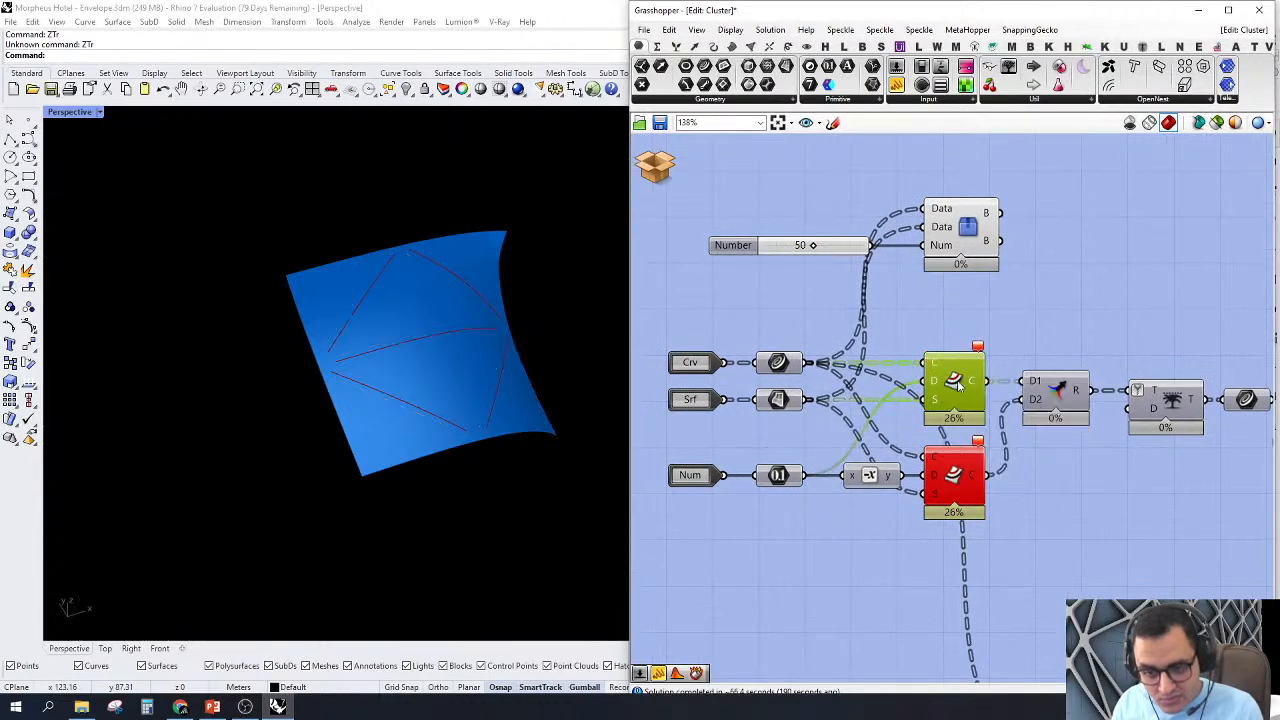
pyautogui.rightClick(969, 379)
pyautogui.click(985, 407)
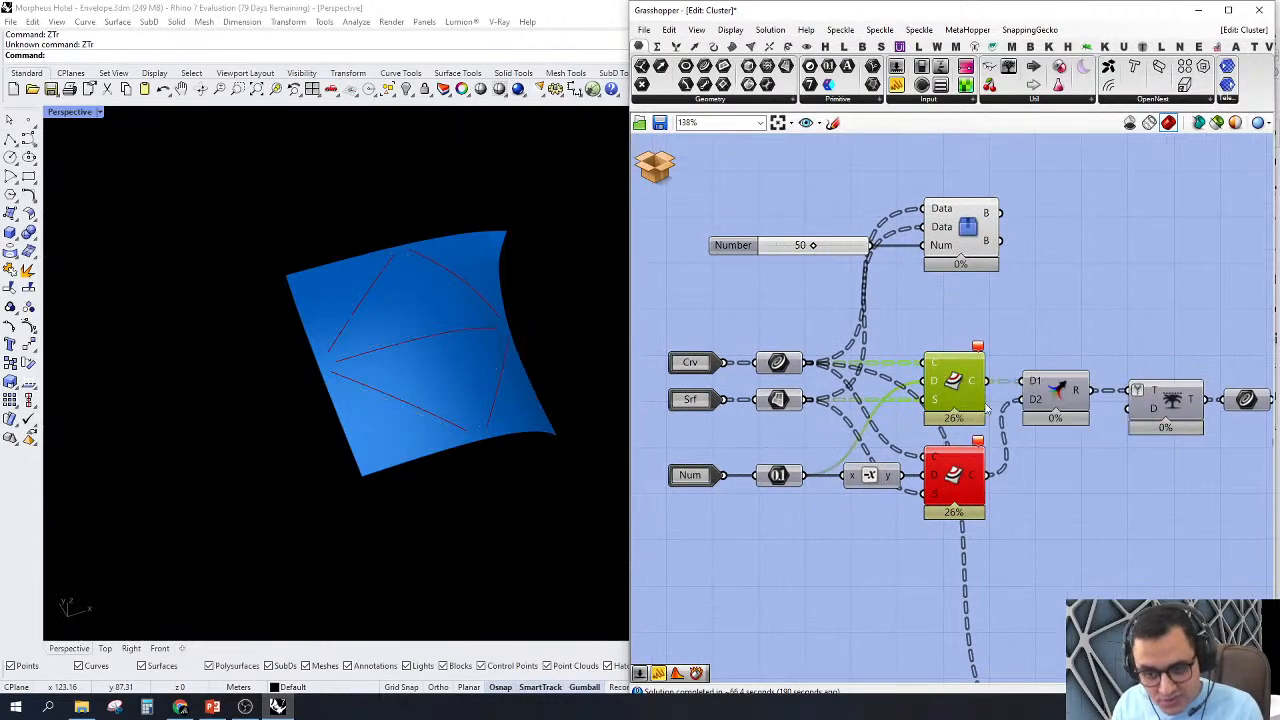
# Step: Turn on the preview of the second Offset on Srf component, which uses the negative distance
pyautogui.scroll(-4, 755, 440)
pyautogui.scroll(-5, 400, 412)
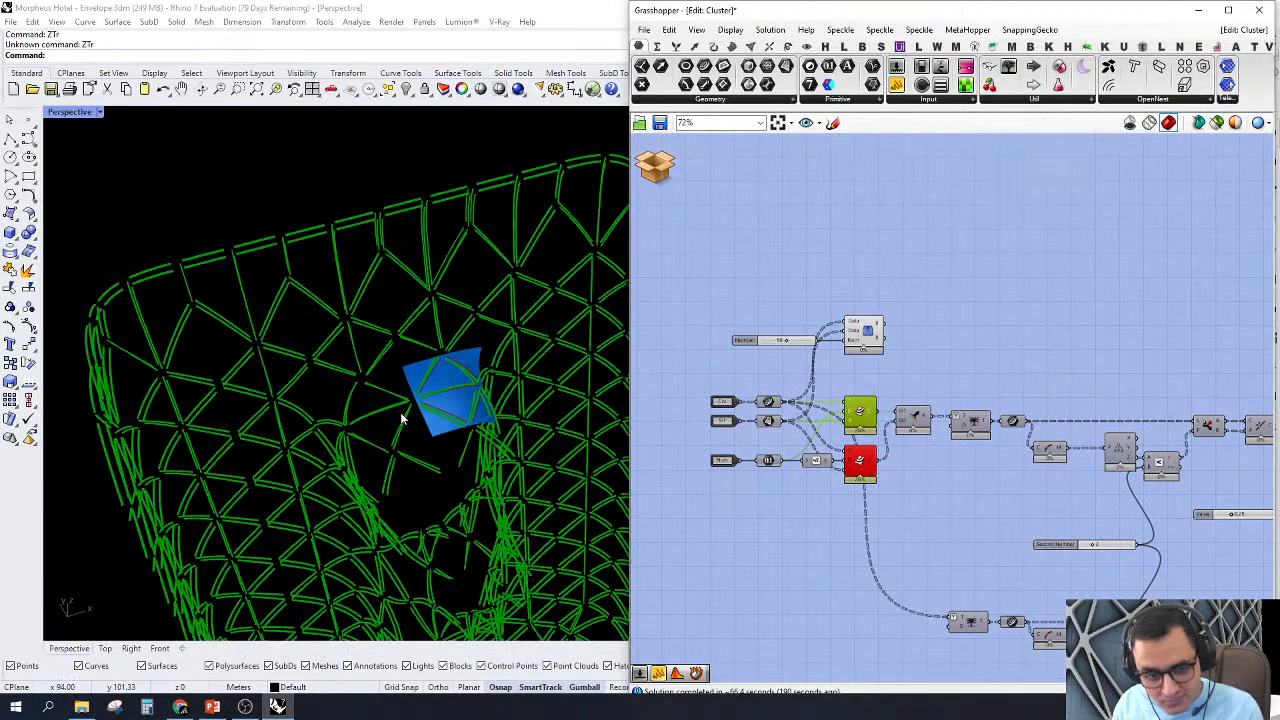
pyautogui.click(1025, 370)
pyautogui.scroll(4, 810, 490)
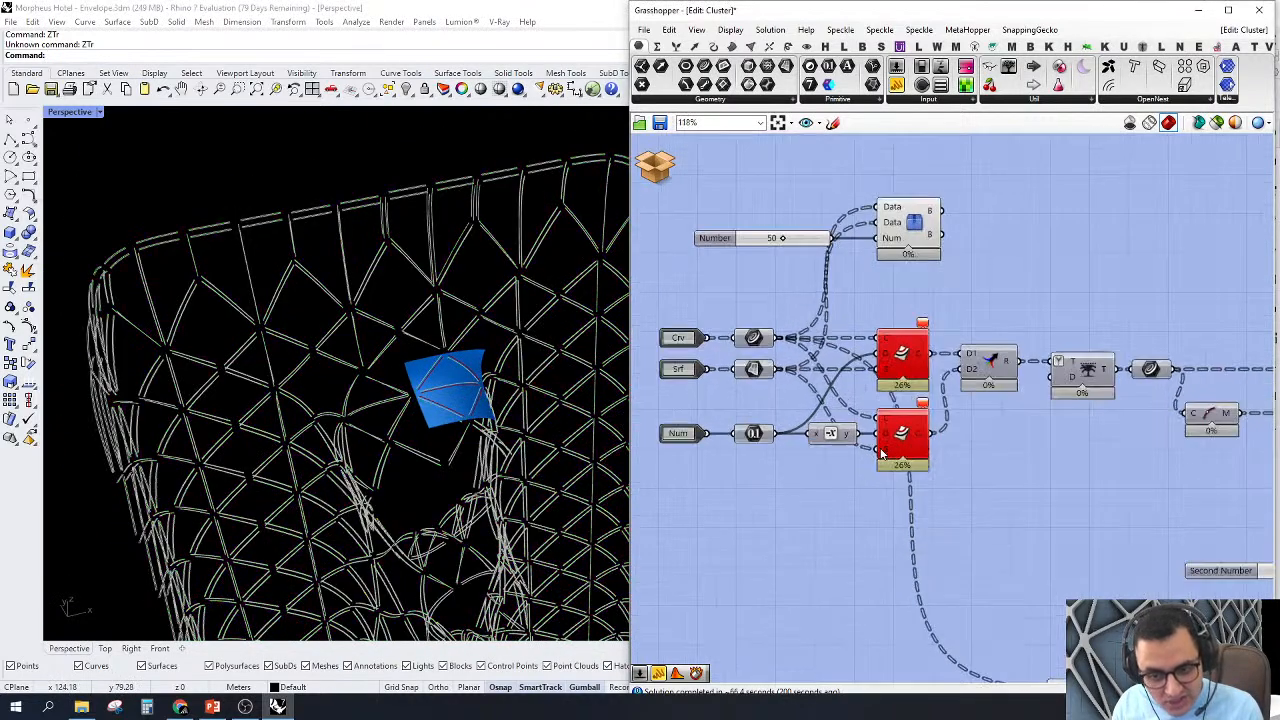
pyautogui.rightClick(908, 434)
pyautogui.click(948, 458)
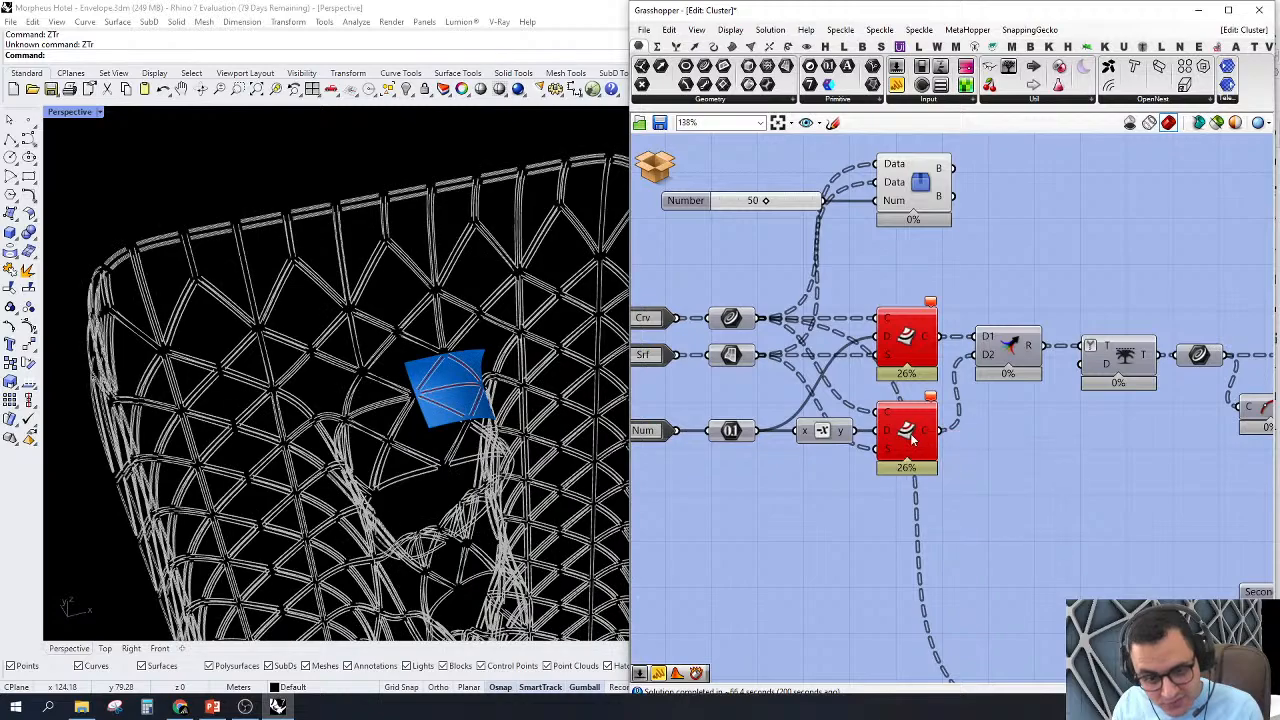
# Step: Turn on the preview of the Curve parameter and select it to highlight the original curves
pyautogui.scroll(8, 538, 242)
pyautogui.moveTo(497, 350); pyautogui.dragTo(455, 311, button='right')
pyautogui.scroll(8, 530, 330)
pyautogui.moveTo(562, 365); pyautogui.dragTo(469, 366, button='right')
pyautogui.scroll(3, 732, 333)
pyautogui.rightClick(732, 332)
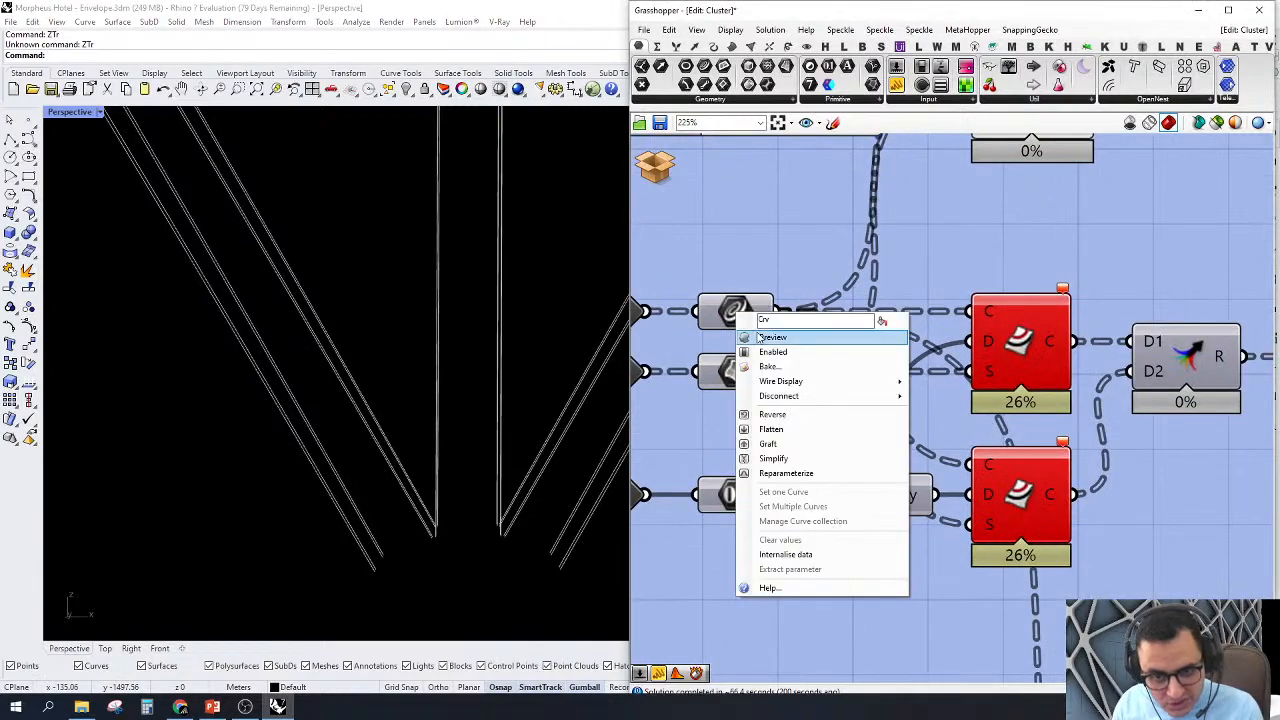
pyautogui.click(765, 337)
pyautogui.click(735, 314)
# Step: Examine the original curves against the offset curves on both sides near the envelope's upper edge
pyautogui.moveTo(425, 415); pyautogui.dragTo(437, 446, button='right')
pyautogui.scroll(-10, 428, 400)
pyautogui.moveTo(425, 387); pyautogui.dragTo(385, 430, button='right')
pyautogui.scroll(10, 189, 298)
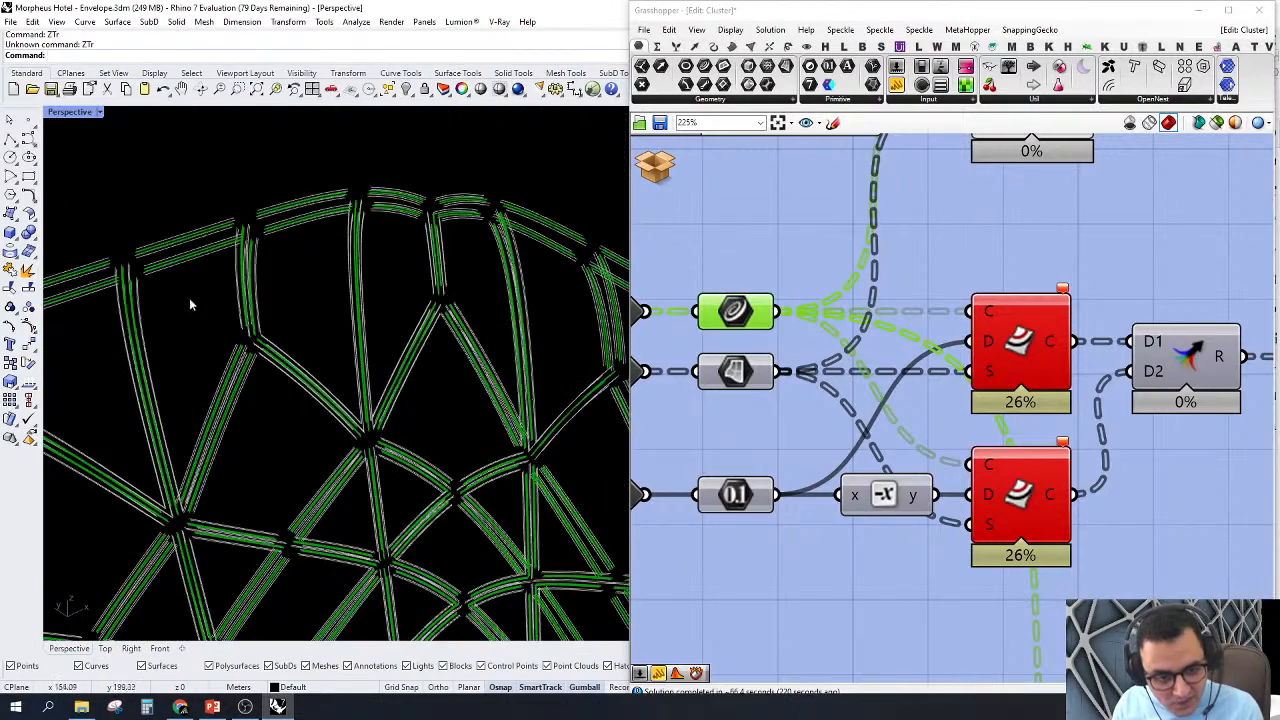
pyautogui.moveTo(189, 298); pyautogui.dragTo(277, 350, button='right')
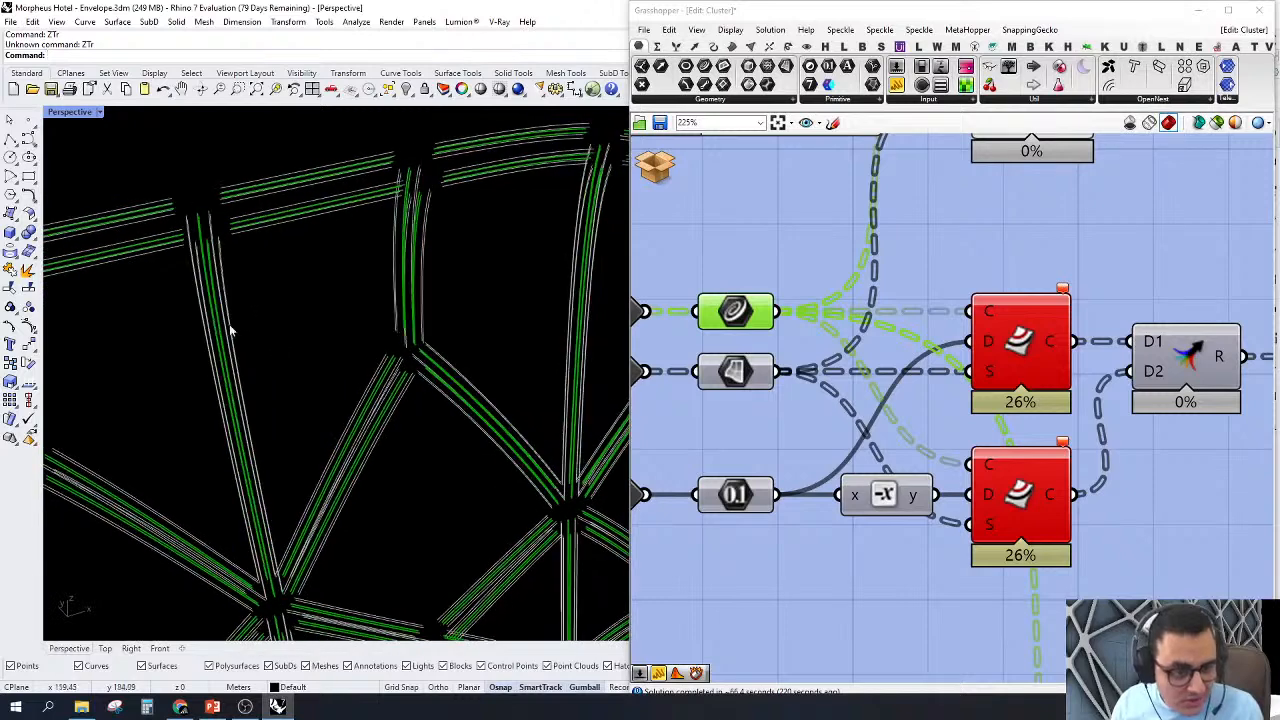
pyautogui.scroll(10, 232, 231)
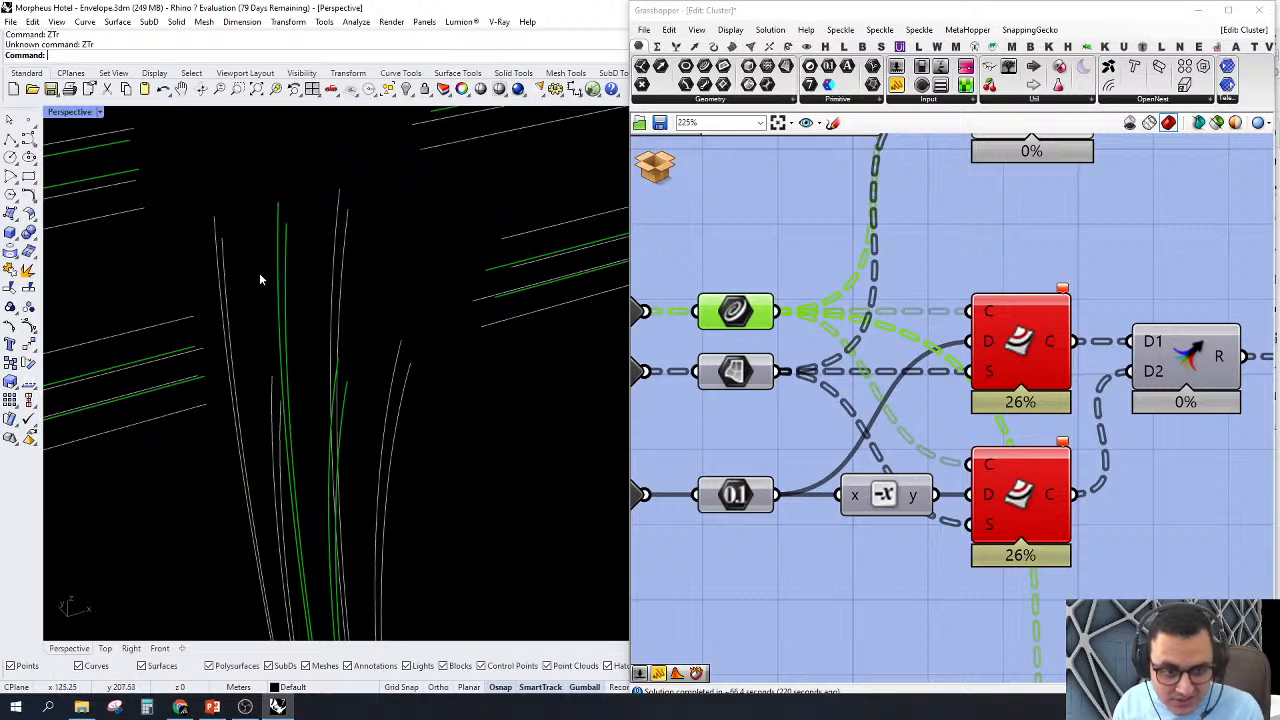
pyautogui.scroll(-5, 287, 280)
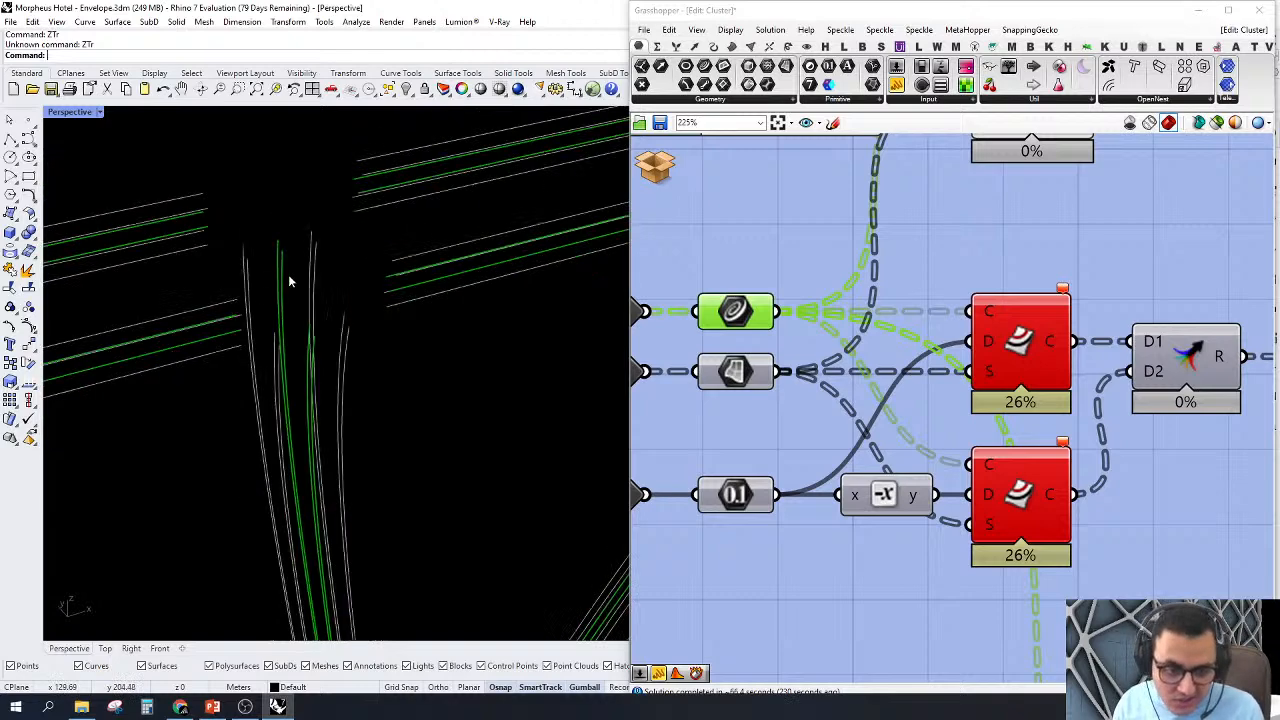
pyautogui.scroll(-6, 822, 377)
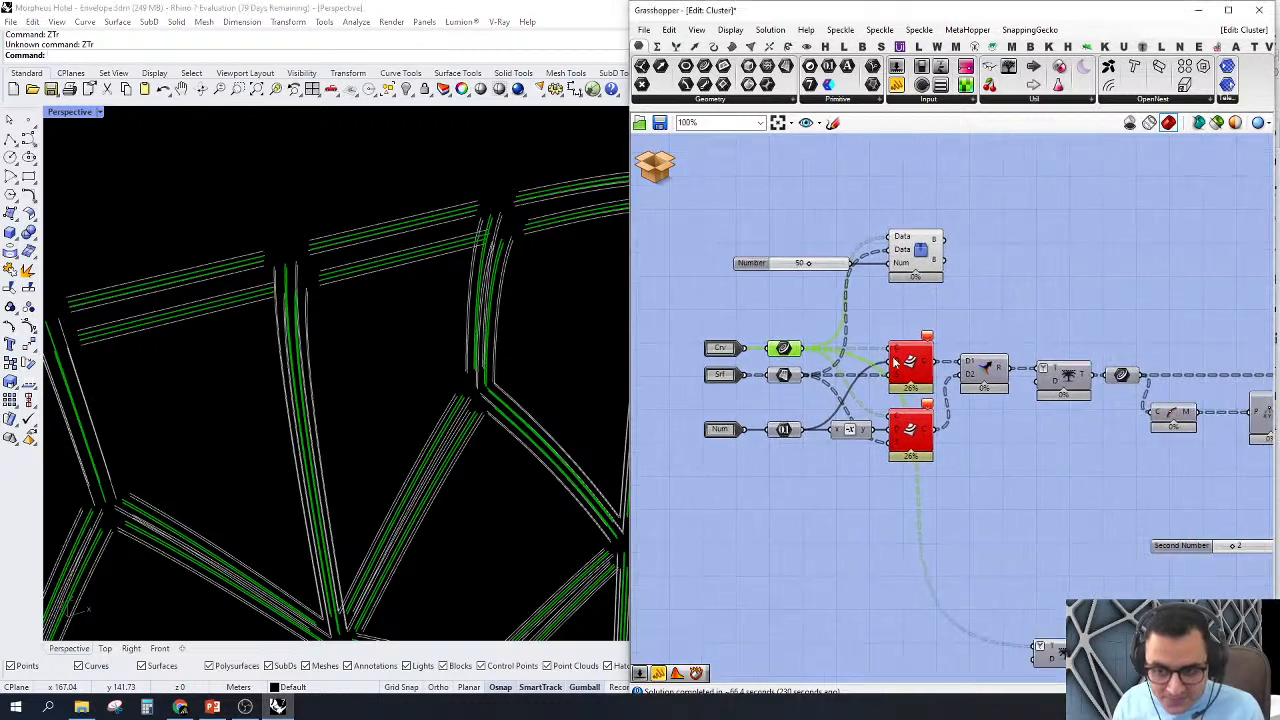
# Step: Turn off the preview of the cluster's input parameters so only the offset curves are displayed
pyautogui.moveTo(955, 179); pyautogui.dragTo(808, 248)
pyautogui.moveTo(806, 312); pyautogui.dragTo(715, 440)
pyautogui.middleClick(705, 327)
pyautogui.click(740, 350)
# Step: Read the data structure of the Merge result and of the Trim Tree output
pyautogui.moveTo(998, 382); pyautogui.dragTo(830, 362, button='right')
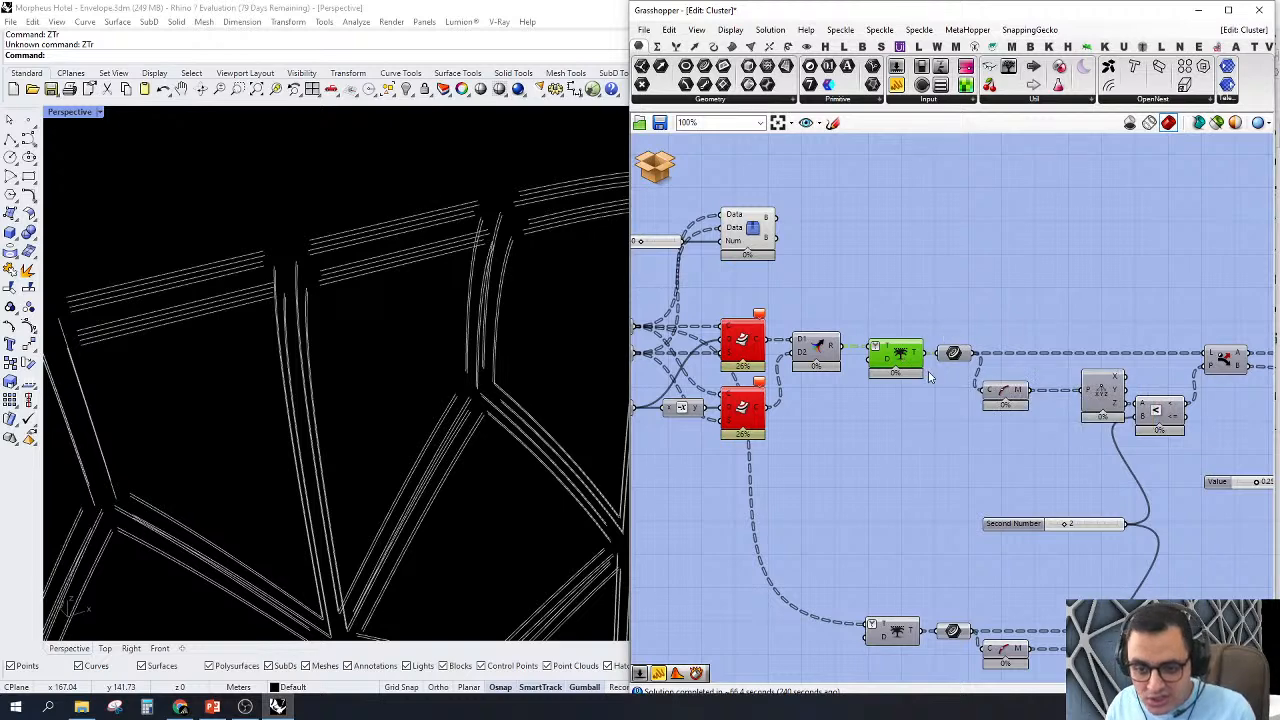
pyautogui.scroll(2, 900, 352)
pyautogui.moveTo(909, 349)
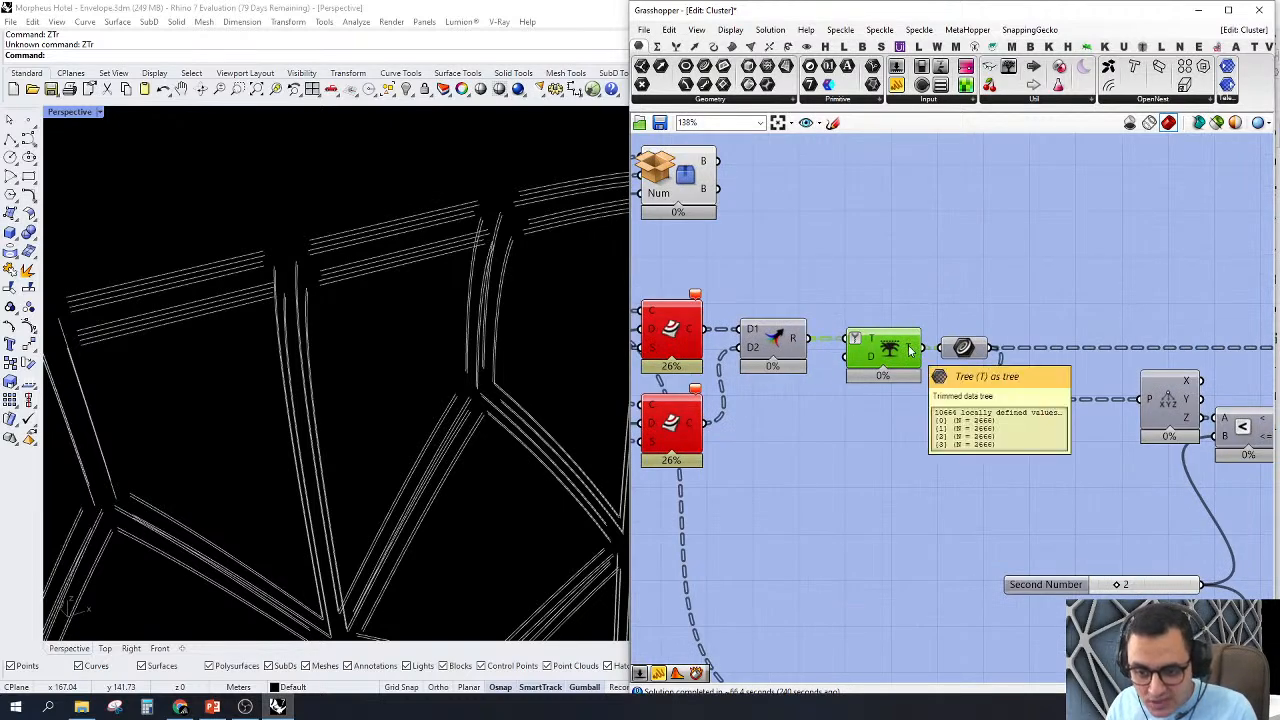
pyautogui.moveTo(797, 340)
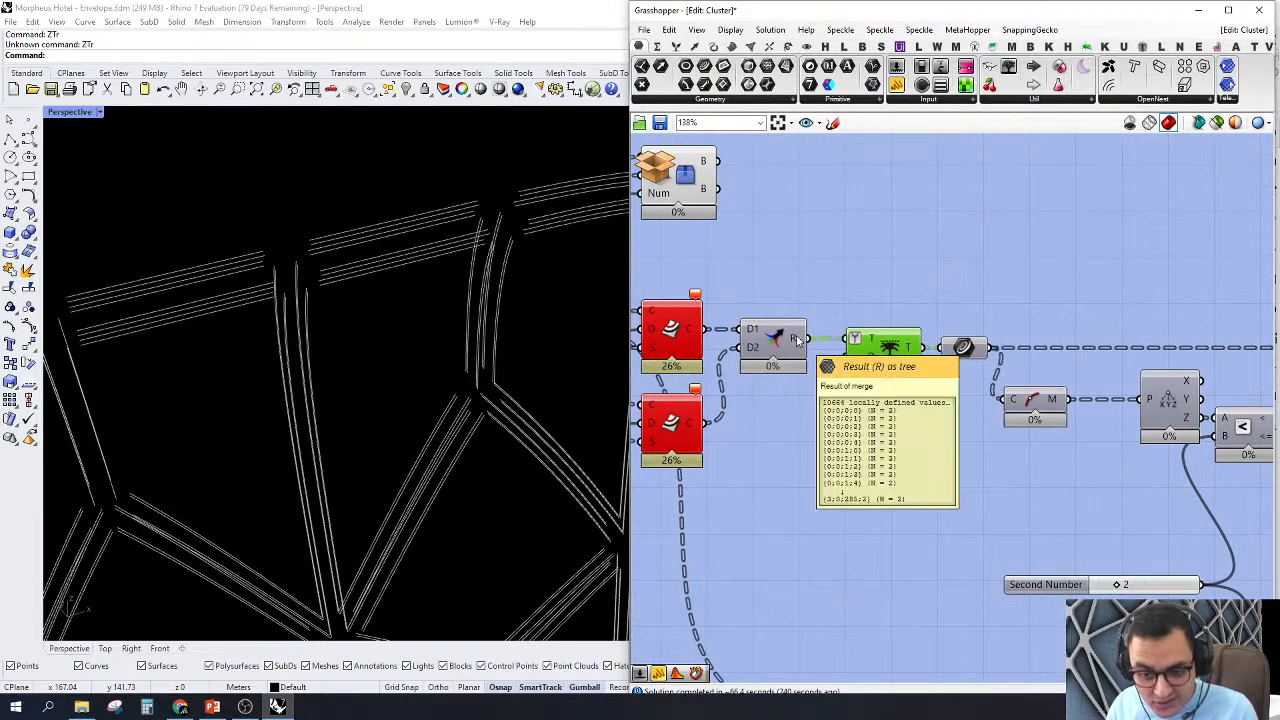
# Step: Add a Panel above the Trim Tree component and connect the Merge result to it
pyautogui.click(895, 84)
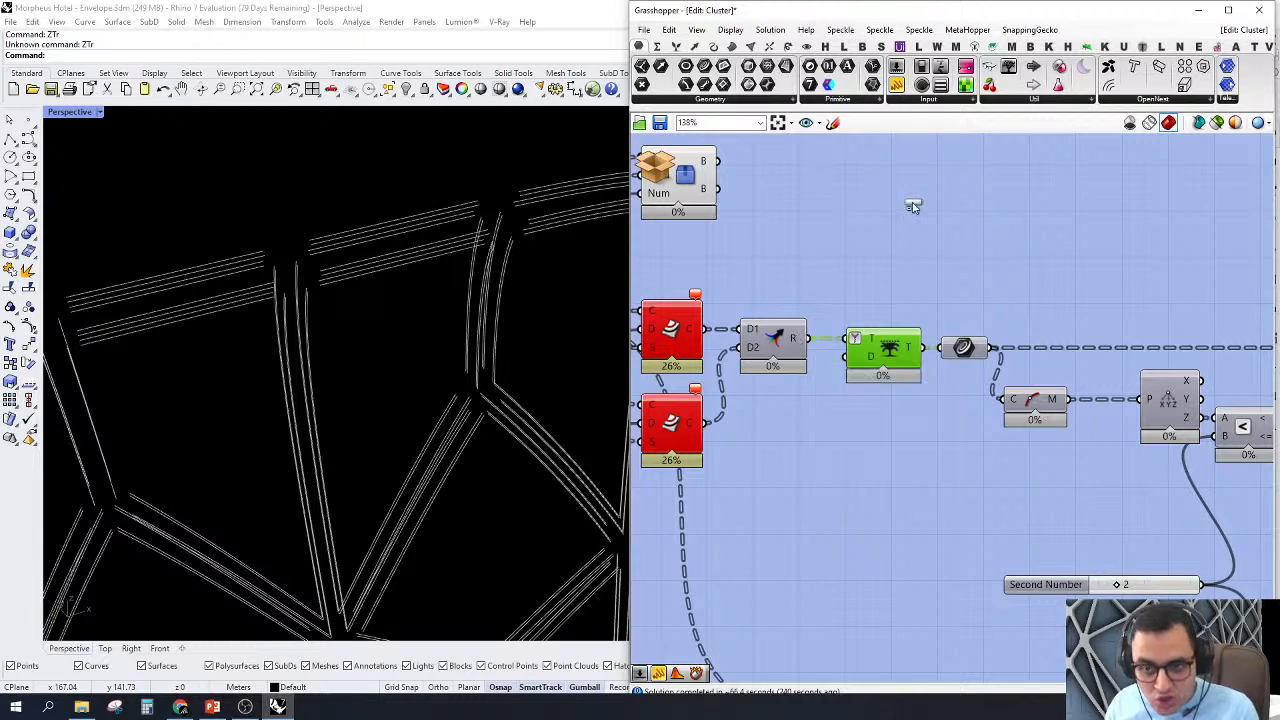
pyautogui.click(960, 209)
pyautogui.moveTo(882, 235); pyautogui.dragTo(1018, 307, button='right')
pyautogui.moveTo(1020, 304); pyautogui.dragTo(941, 431)
pyautogui.moveTo(1082, 270); pyautogui.dragTo(1048, 258, button='right')
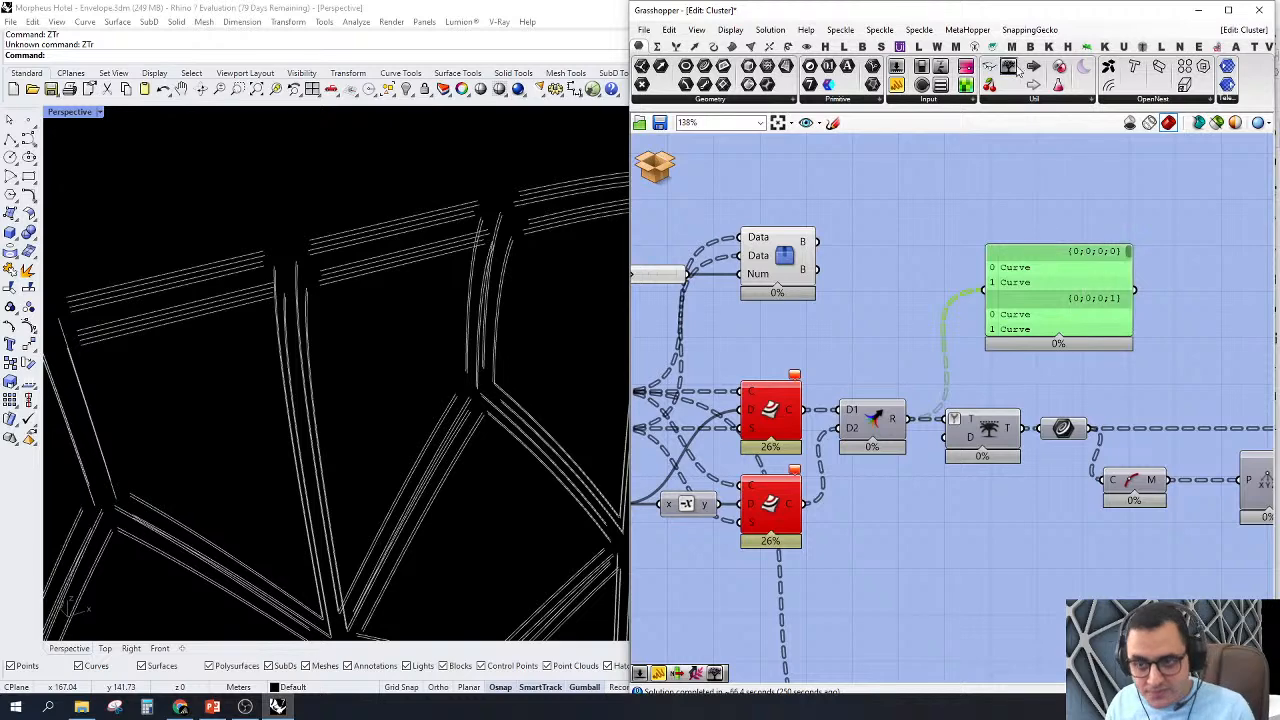
# Step: Add a Param Viewer above the Panel and connect the Merge result to it
pyautogui.click(1008, 67)
pyautogui.click(1008, 161)
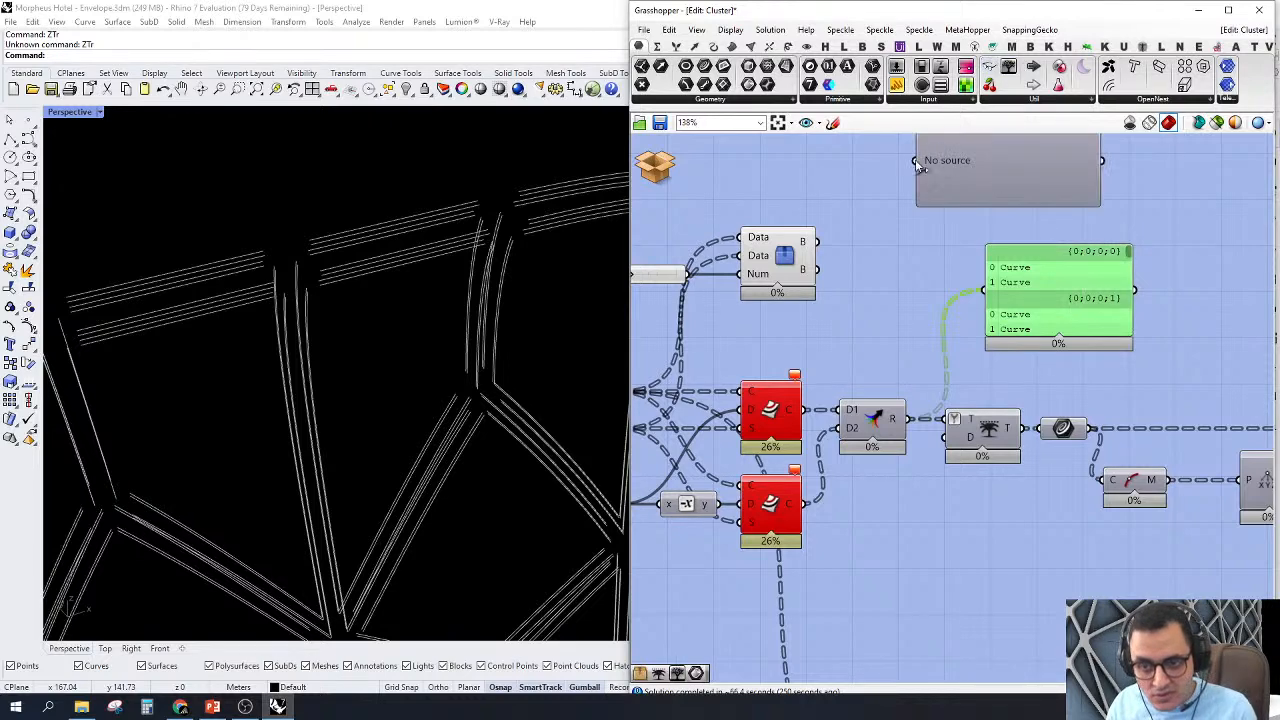
pyautogui.moveTo(915, 159); pyautogui.dragTo(905, 418)
# Step: Review the Merge result's branches in the Param Viewer and reconnect the viewer to the Trim Tree output
pyautogui.scroll(3, 977, 274)
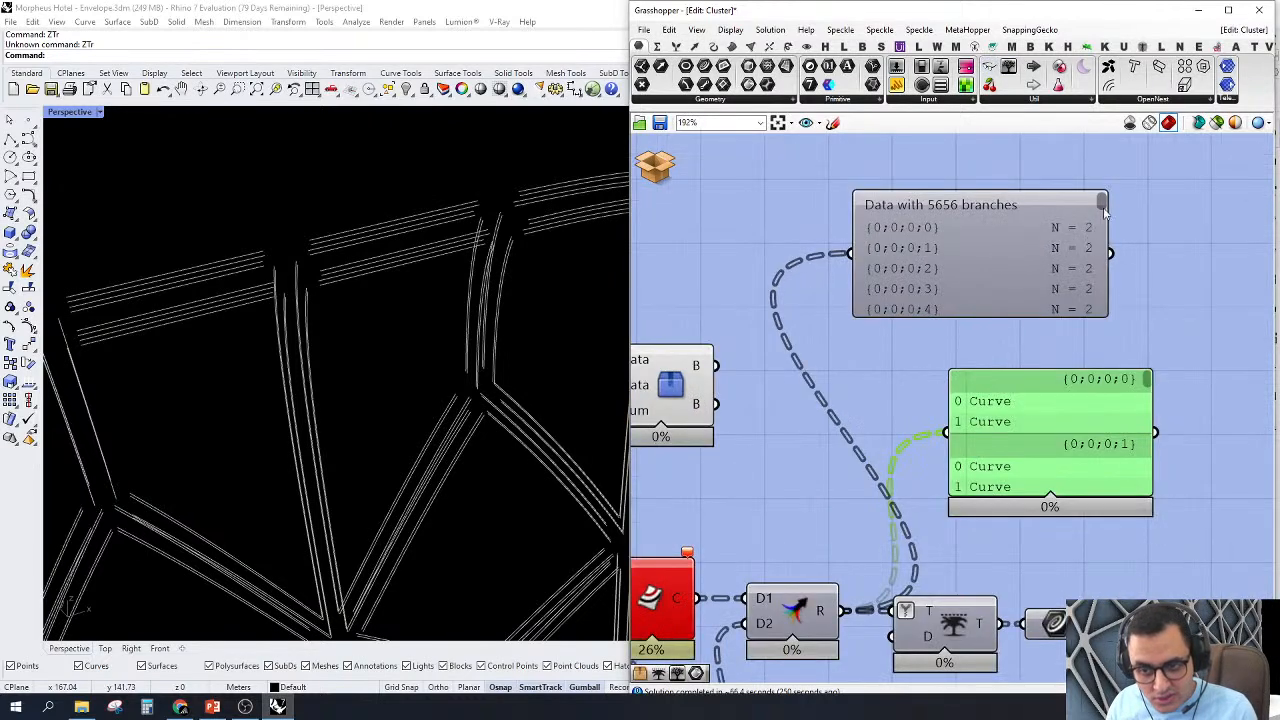
pyautogui.moveTo(1103, 205)
pyautogui.mouseDown()
pyautogui.moveTo(1104, 279)
pyautogui.moveTo(1104, 198)
pyautogui.mouseUp()
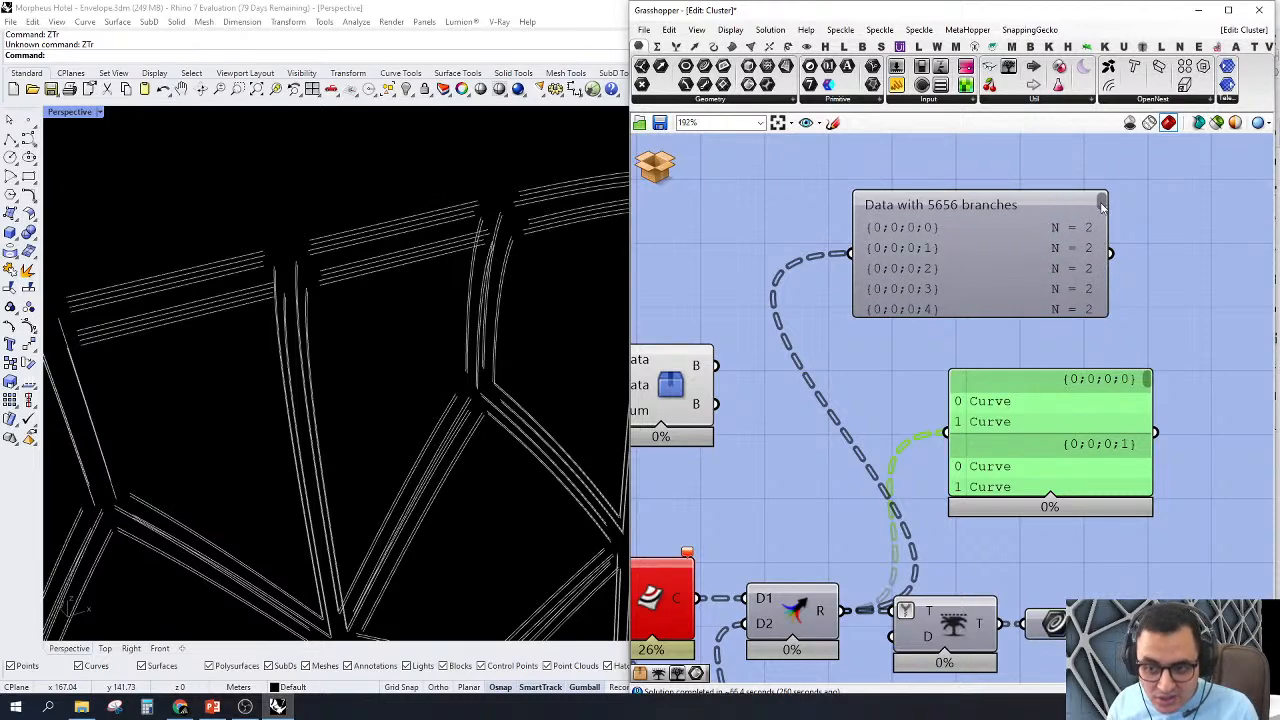
pyautogui.moveTo(1103, 205); pyautogui.dragTo(1118, 268)
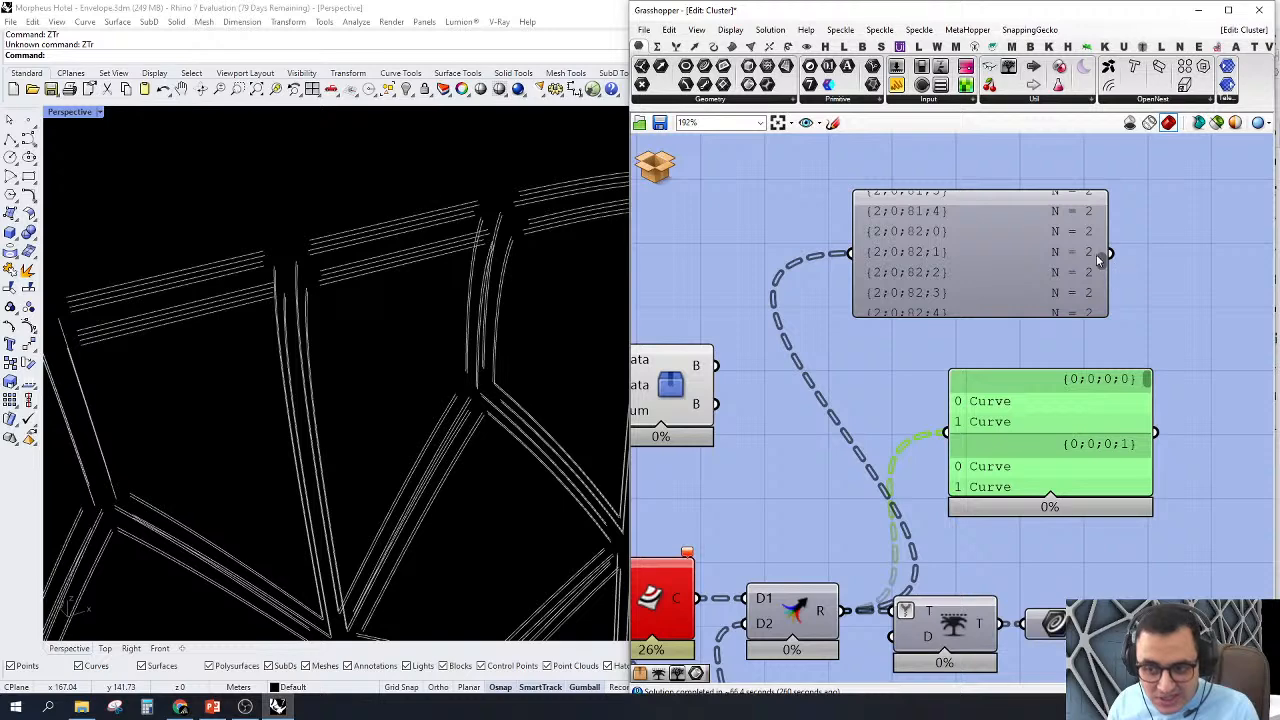
pyautogui.scroll(5, 1096, 254)
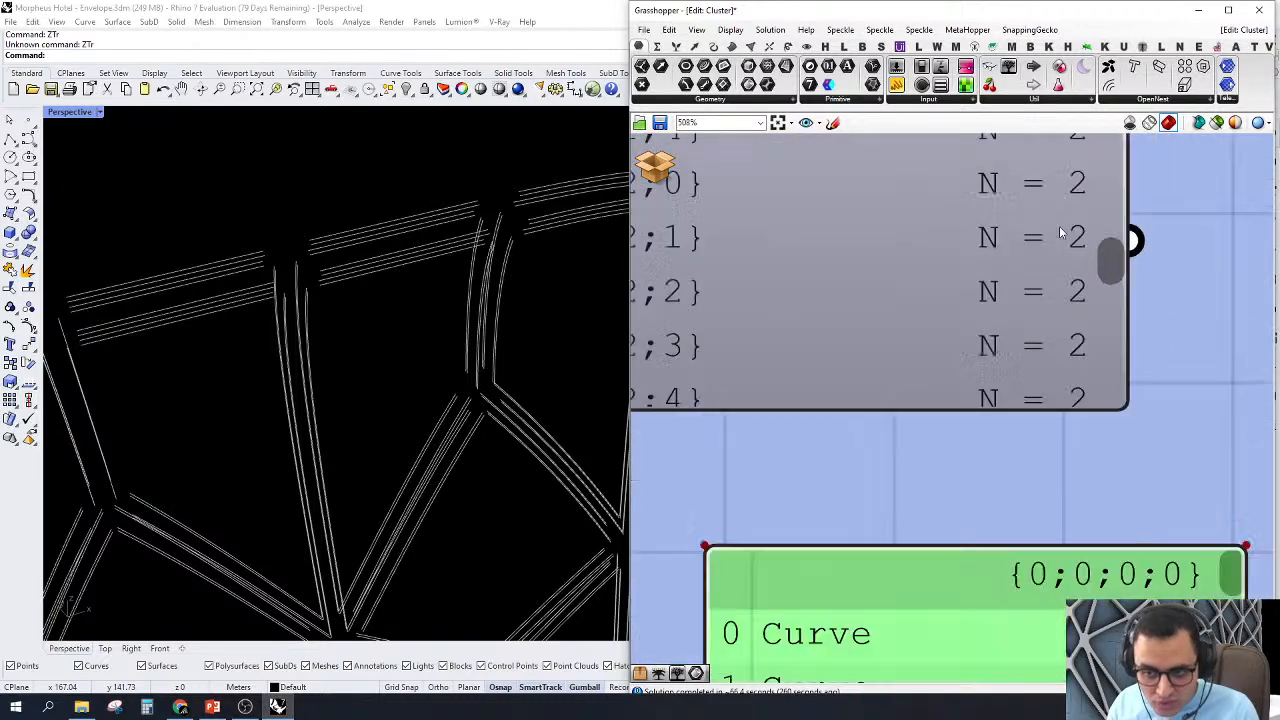
pyautogui.scroll(-5, 1062, 232)
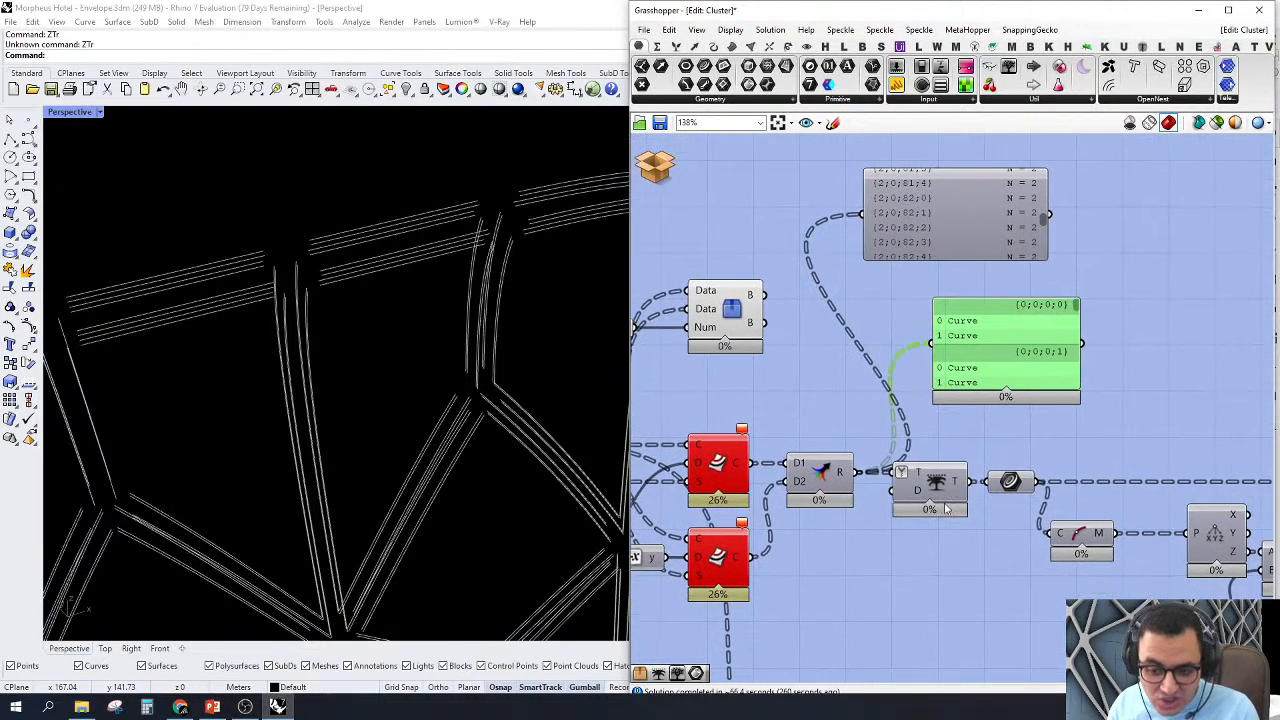
pyautogui.moveTo(971, 483); pyautogui.dragTo(864, 215)
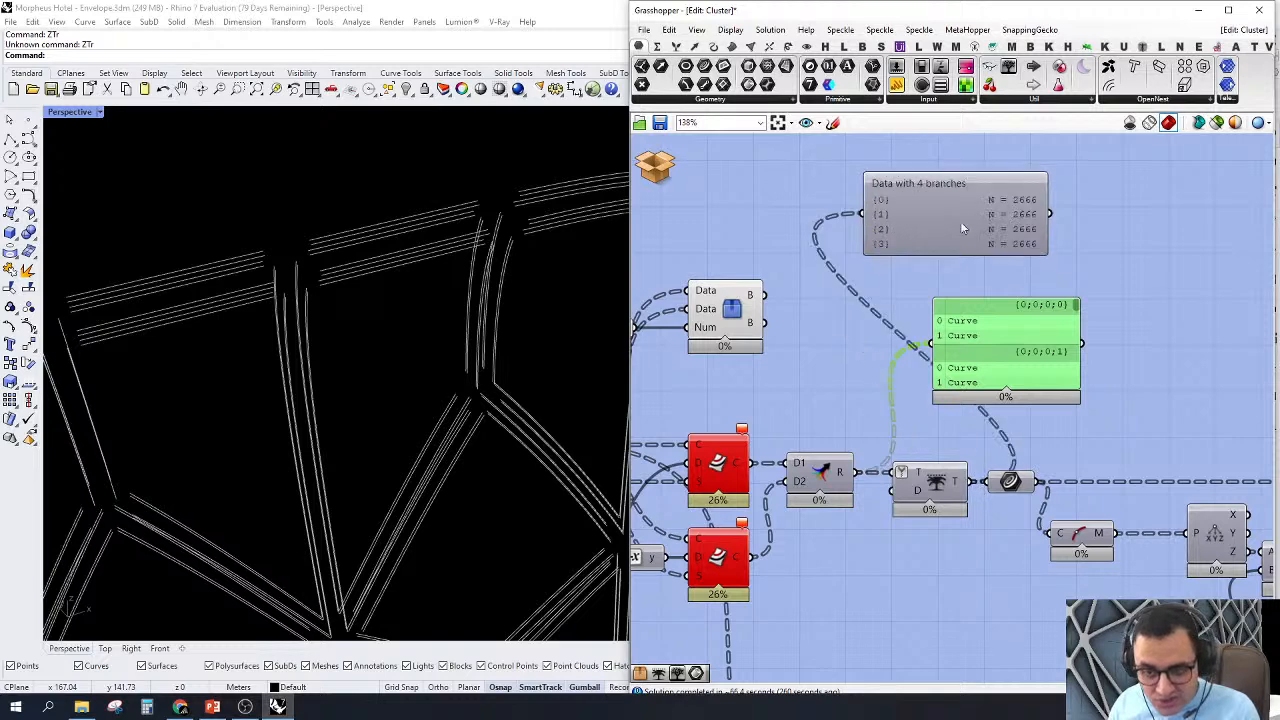
# Step: Delete the Param Viewer and the Panel above the Merge and Trim Tree components
pyautogui.scroll(2, 982, 213)
pyautogui.scroll(-3, 1039, 346)
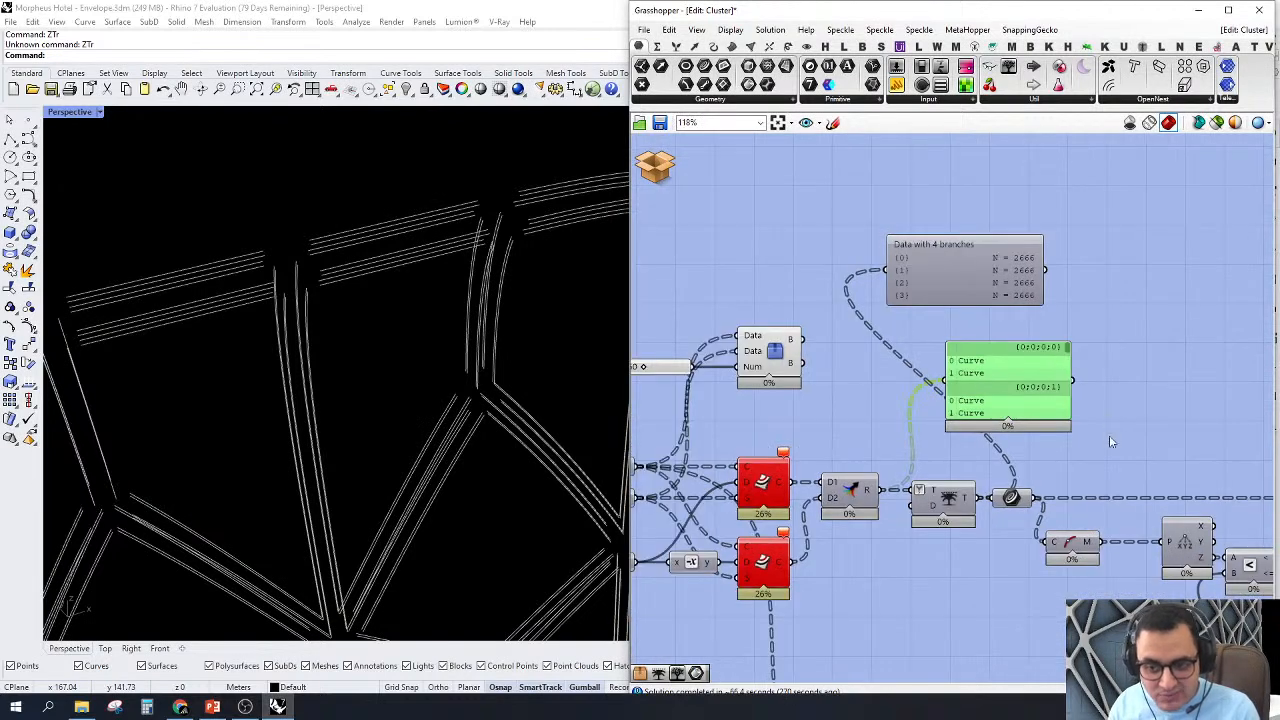
pyautogui.moveTo(1113, 437); pyautogui.dragTo(894, 243)
pyautogui.moveTo(974, 359); pyautogui.dragTo(882, 330, button='right')
pyautogui.press('Delete')
# Step: Examine the components after Trim Tree, from the curve midpoints through Smaller Than to Join Curves, and the frames at the facade's base
pyautogui.moveTo(1017, 418); pyautogui.dragTo(929, 393, button='right')
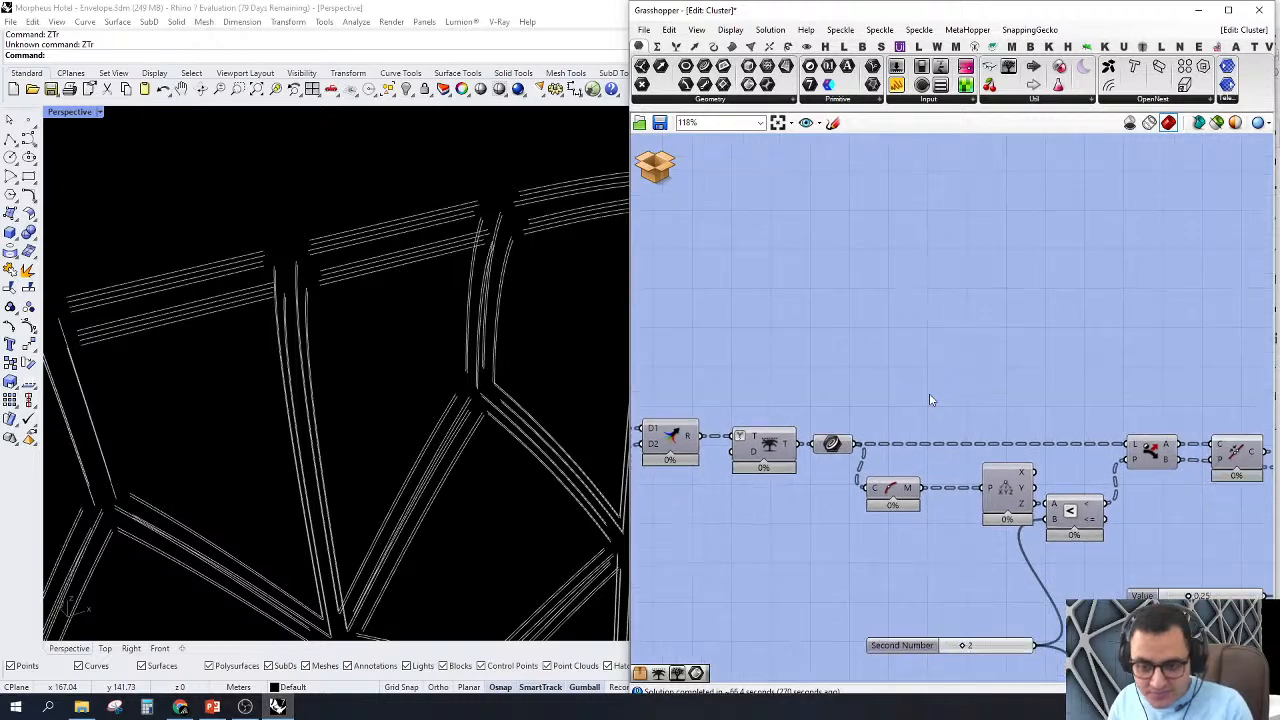
pyautogui.scroll(-2, 929, 393)
pyautogui.moveTo(1123, 474); pyautogui.dragTo(1151, 380, button='right')
pyautogui.scroll(2, 1069, 338)
pyautogui.moveTo(1069, 338)
pyautogui.mouseDown(button='right')
pyautogui.moveTo(1066, 355)
pyautogui.moveTo(1050, 355)
pyautogui.mouseUp(button='right')
pyautogui.scroll(1, 890, 445)
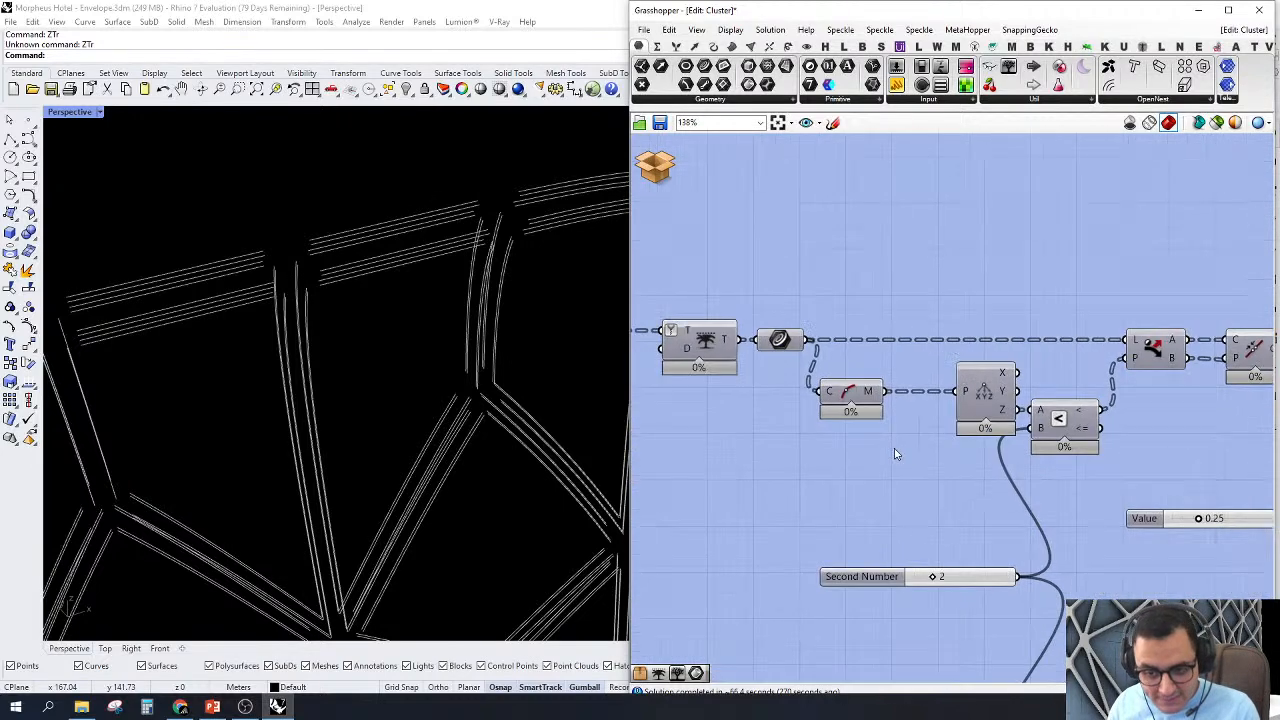
pyautogui.moveTo(1068, 417); pyautogui.dragTo(1020, 441, button='right')
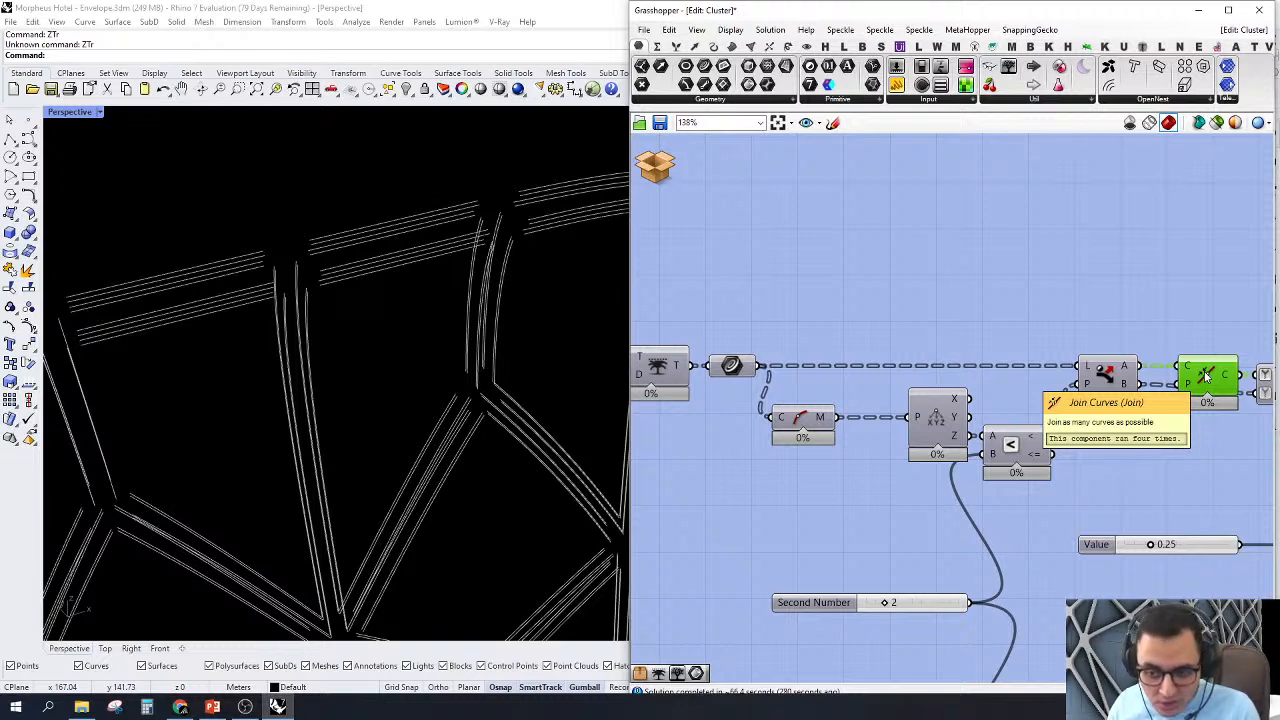
pyautogui.scroll(-10, 428, 366)
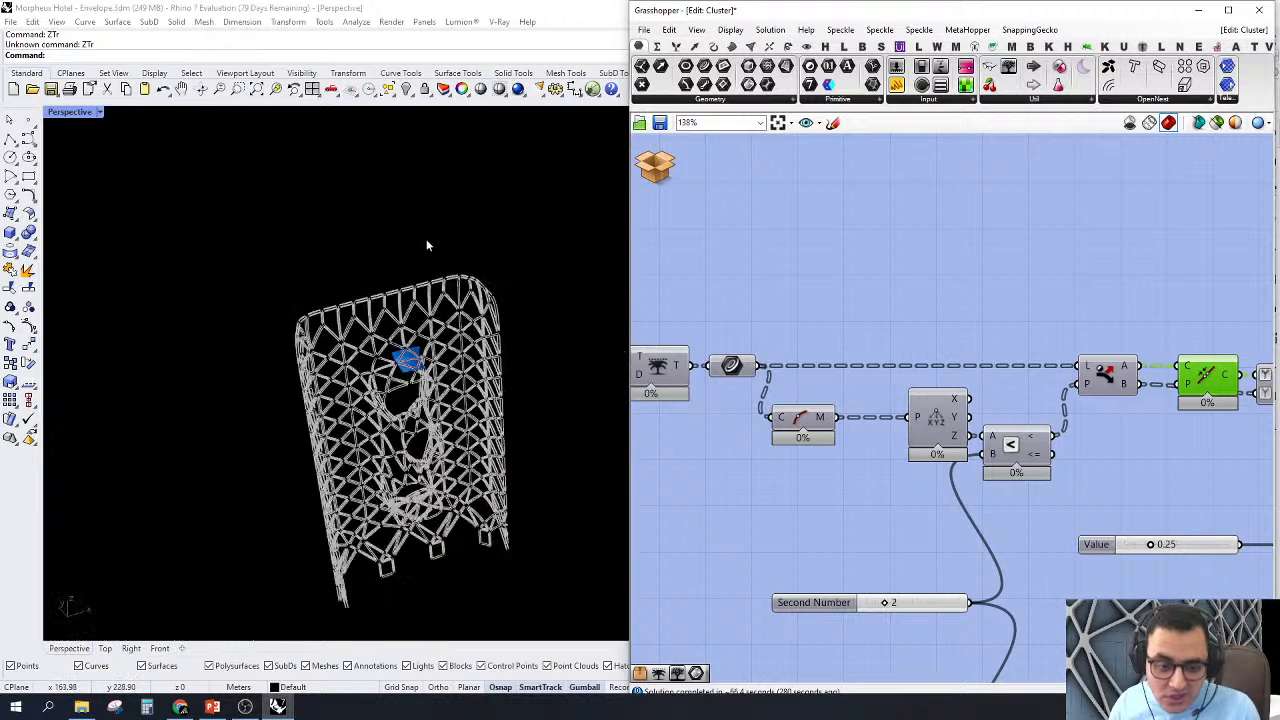
pyautogui.keyDown('shift'); pyautogui.moveTo(456, 550); pyautogui.dragTo(437, 334, button='right'); pyautogui.keyUp('shift')
pyautogui.scroll(7, 420, 338)
pyautogui.scroll(5, 414, 336)
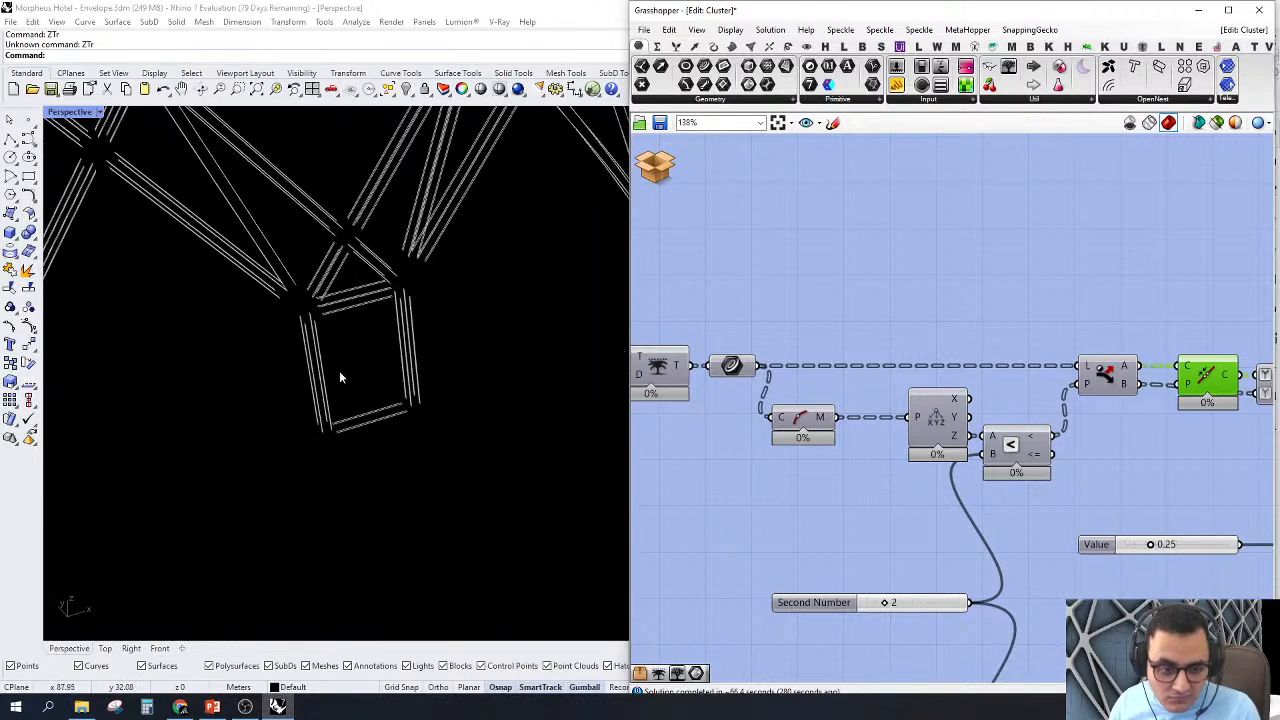
pyautogui.moveTo(370, 334); pyautogui.dragTo(342, 292)
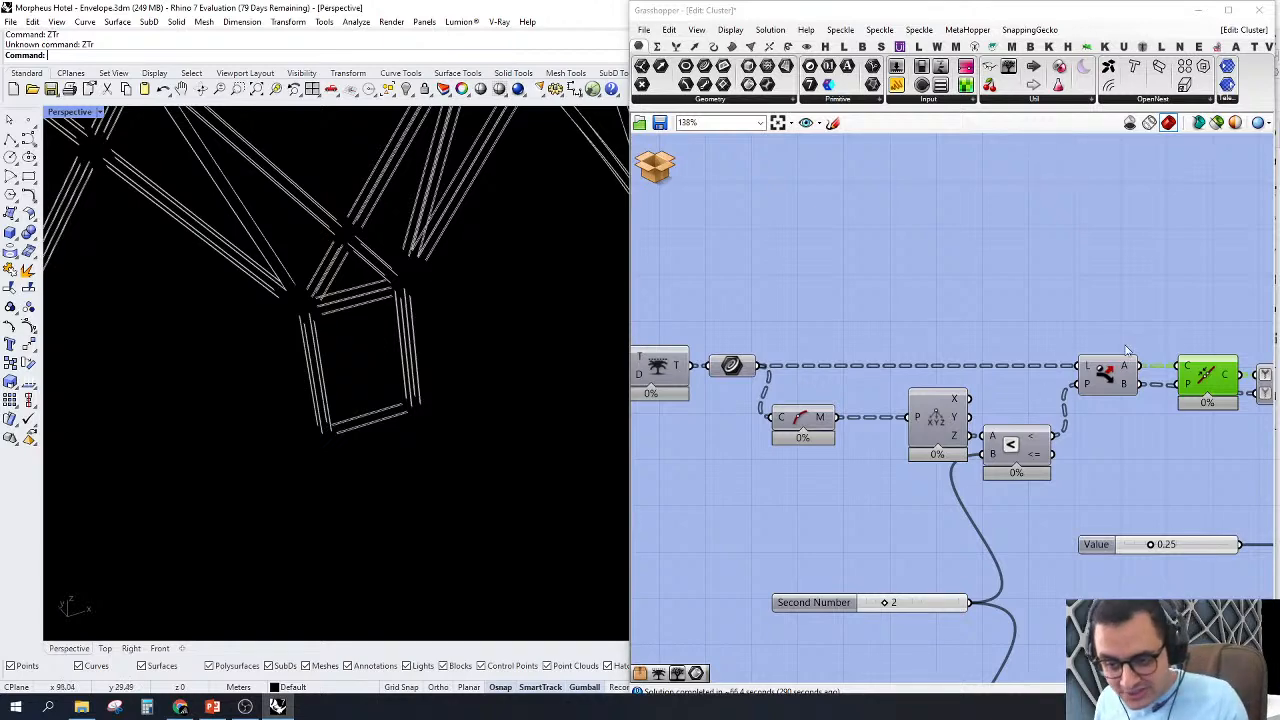
# Step: Add a Curve parameter above the upper Dispatch, connect output A to it, and inspect its curves at the facade's base
pyautogui.click(1103, 373)
pyautogui.moveTo(1040, 337); pyautogui.dragTo(1010, 362, button='right')
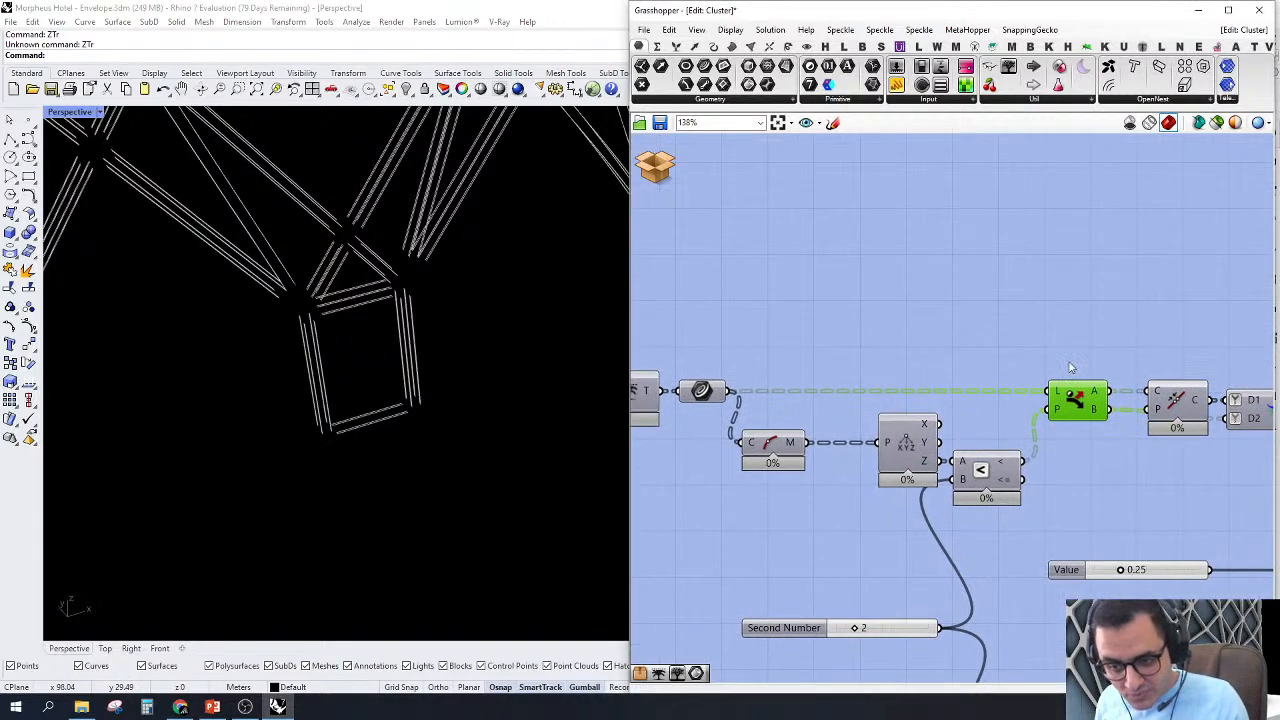
pyautogui.moveTo(704, 66); pyautogui.dragTo(1113, 405)
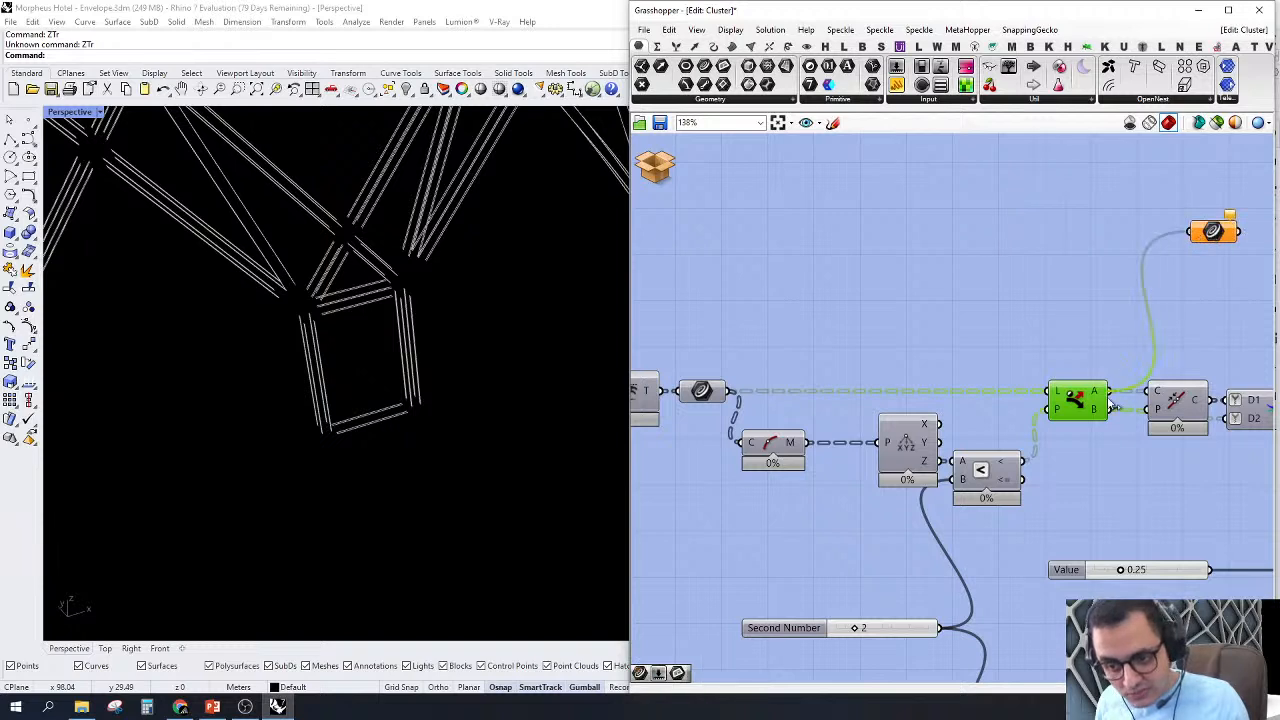
pyautogui.click(1183, 250)
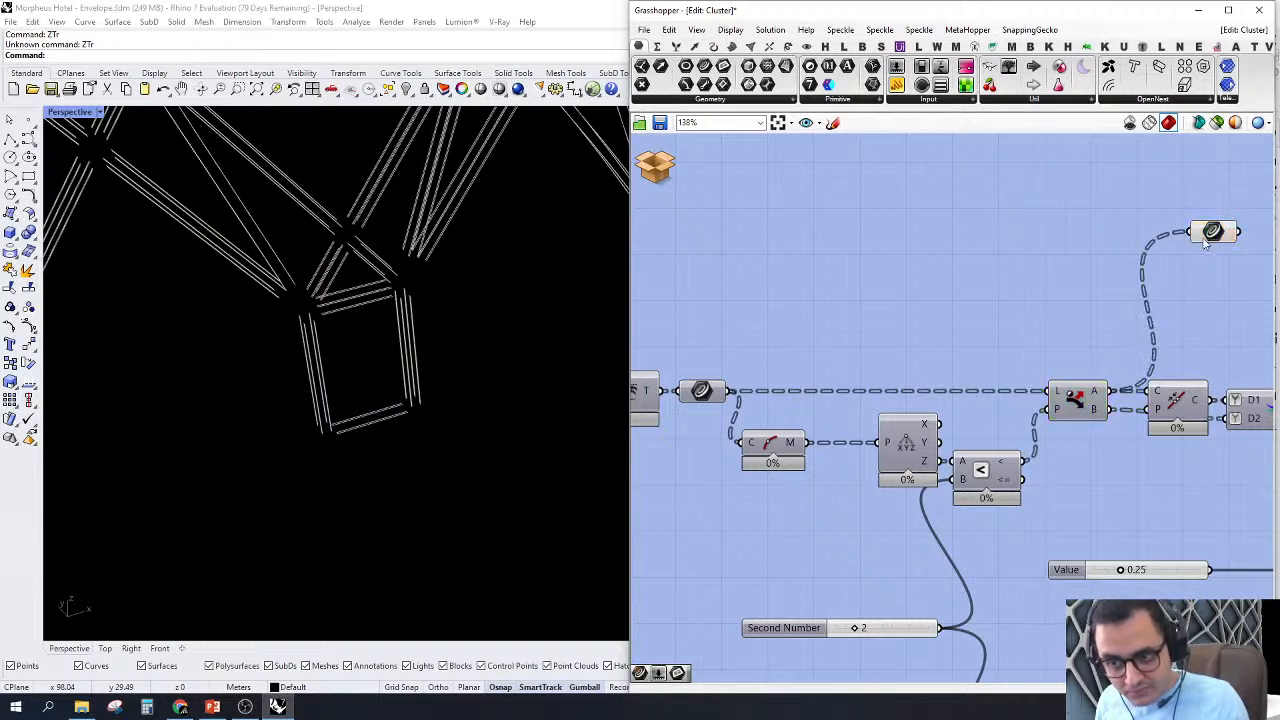
pyautogui.moveTo(1204, 241); pyautogui.dragTo(1162, 243)
pyautogui.scroll(-3, 340, 266)
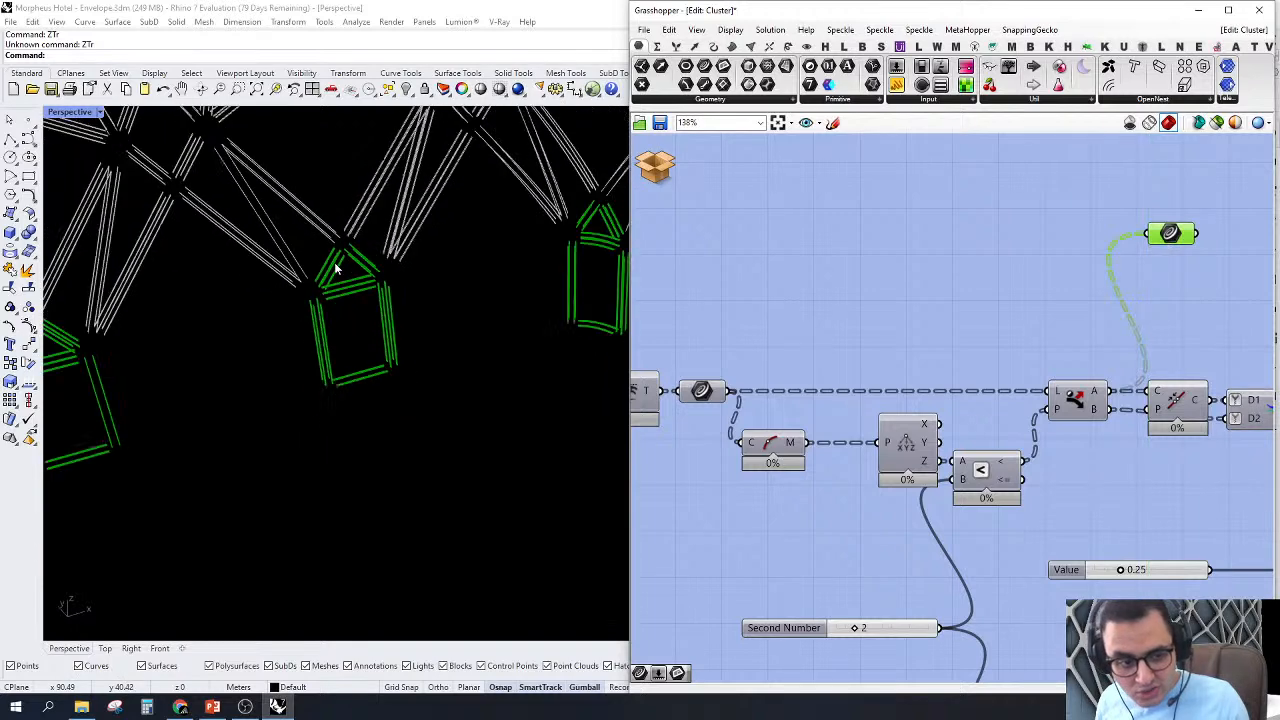
pyautogui.scroll(-4, 350, 285)
pyautogui.scroll(5, 400, 355)
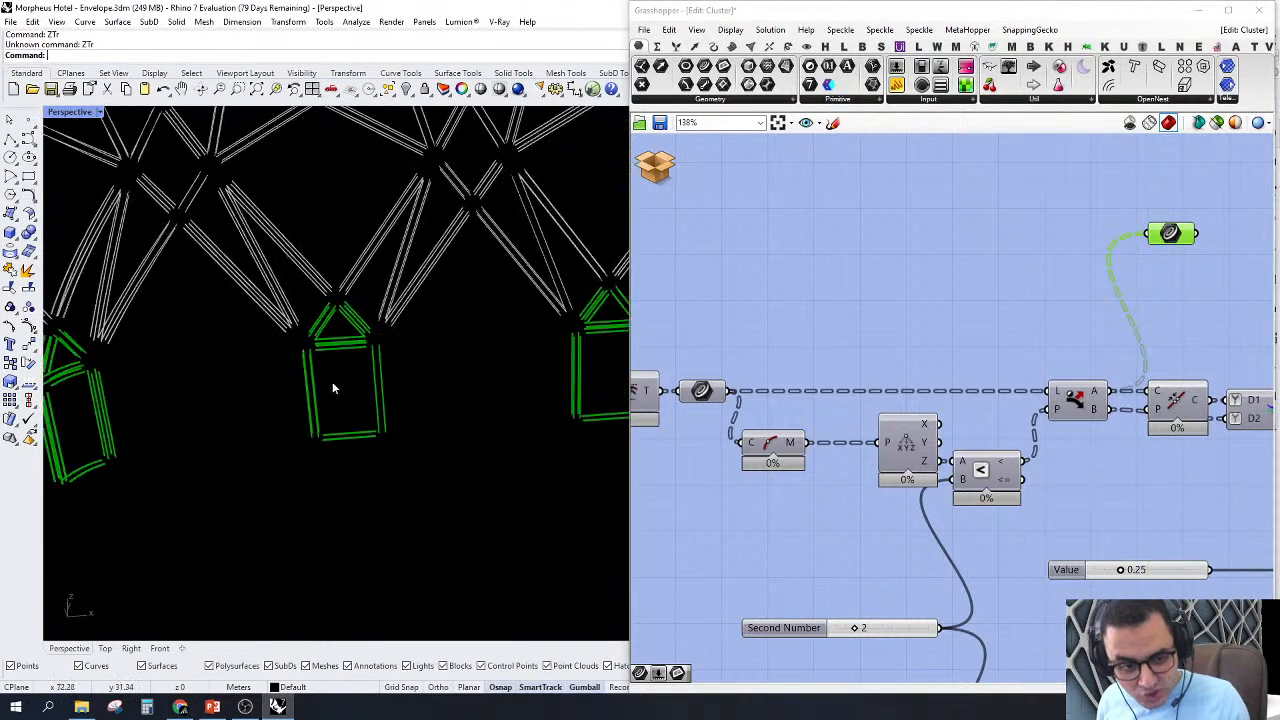
pyautogui.scroll(2, 334, 388)
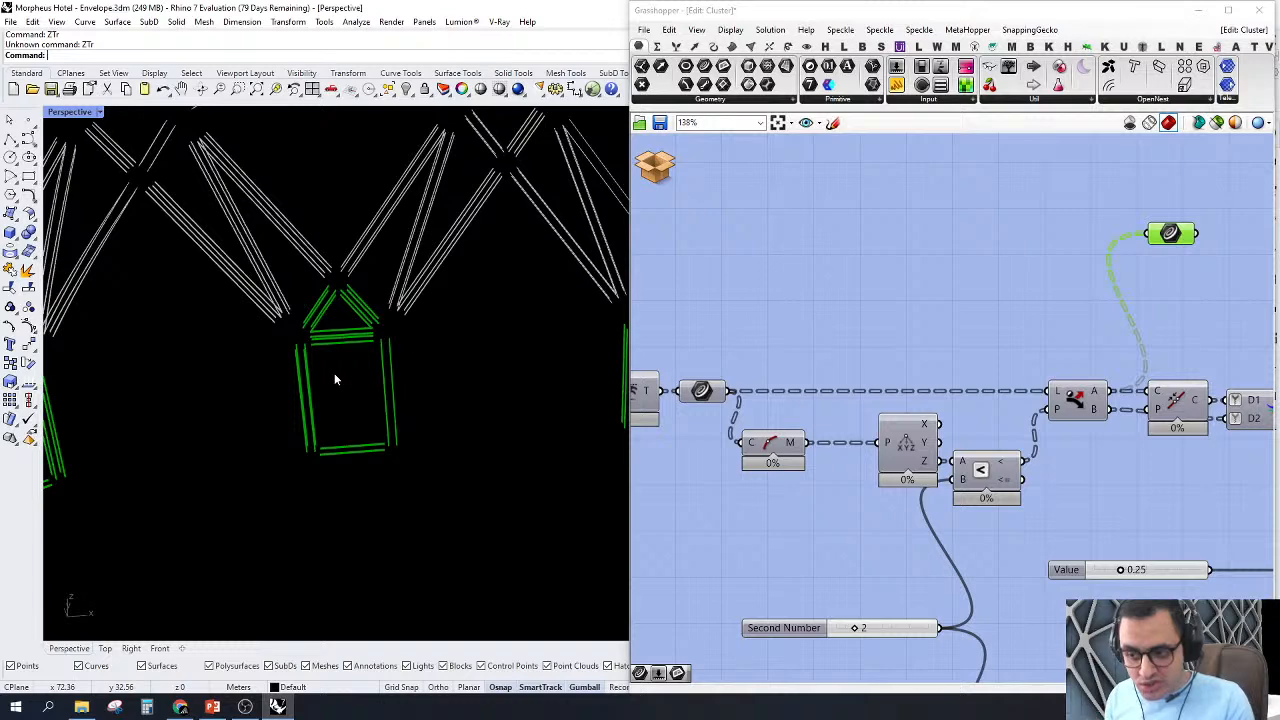
# Step: Delete the temporary Curve parameter connected to the upper Dispatch's A output
pyautogui.scroll(-4, 808, 363)
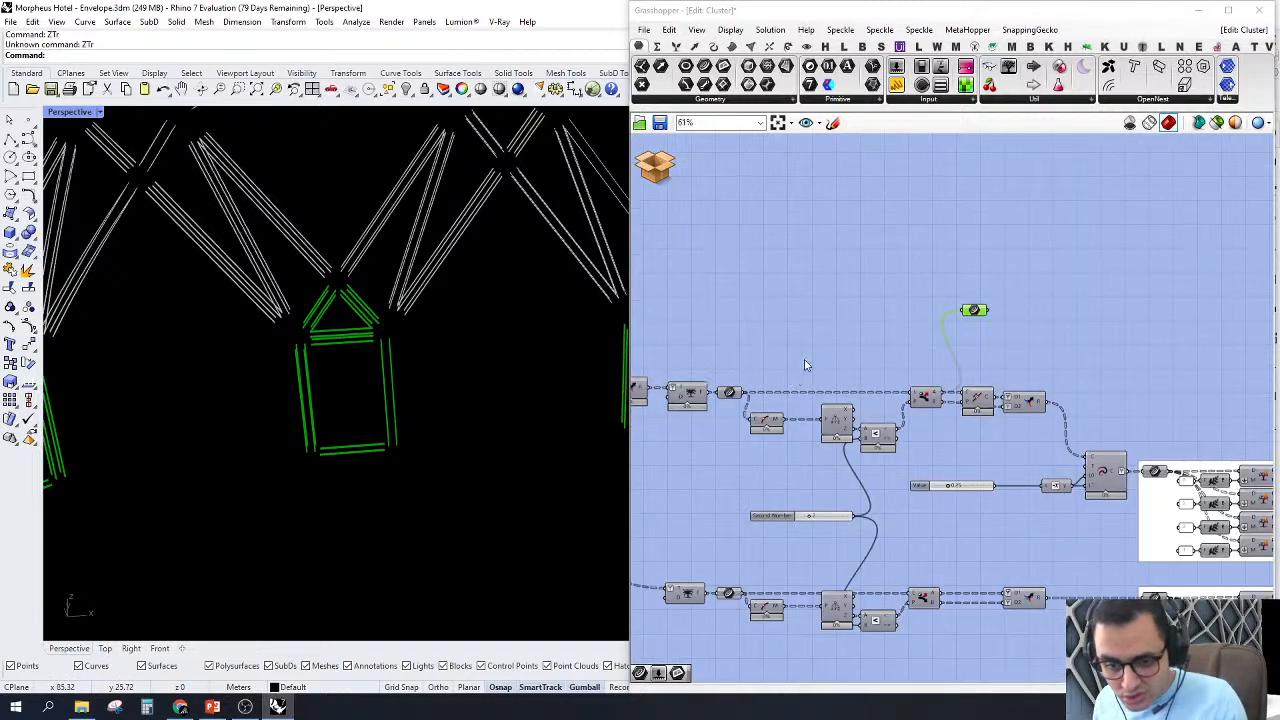
pyautogui.scroll(2, 958, 424)
pyautogui.moveTo(958, 424); pyautogui.dragTo(864, 395, button='right')
pyautogui.scroll(3, 760, 248)
pyautogui.moveTo(974, 249); pyautogui.dragTo(830, 215)
pyautogui.moveTo(1034, 344); pyautogui.dragTo(977, 324, button='right')
pyautogui.press('Delete')
# Step: Turn on the preview of the Extend Curve component driven by the negated 0.25 value
pyautogui.scroll(-2, 1150, 562)
pyautogui.moveTo(1155, 568); pyautogui.dragTo(1016, 413, button='right')
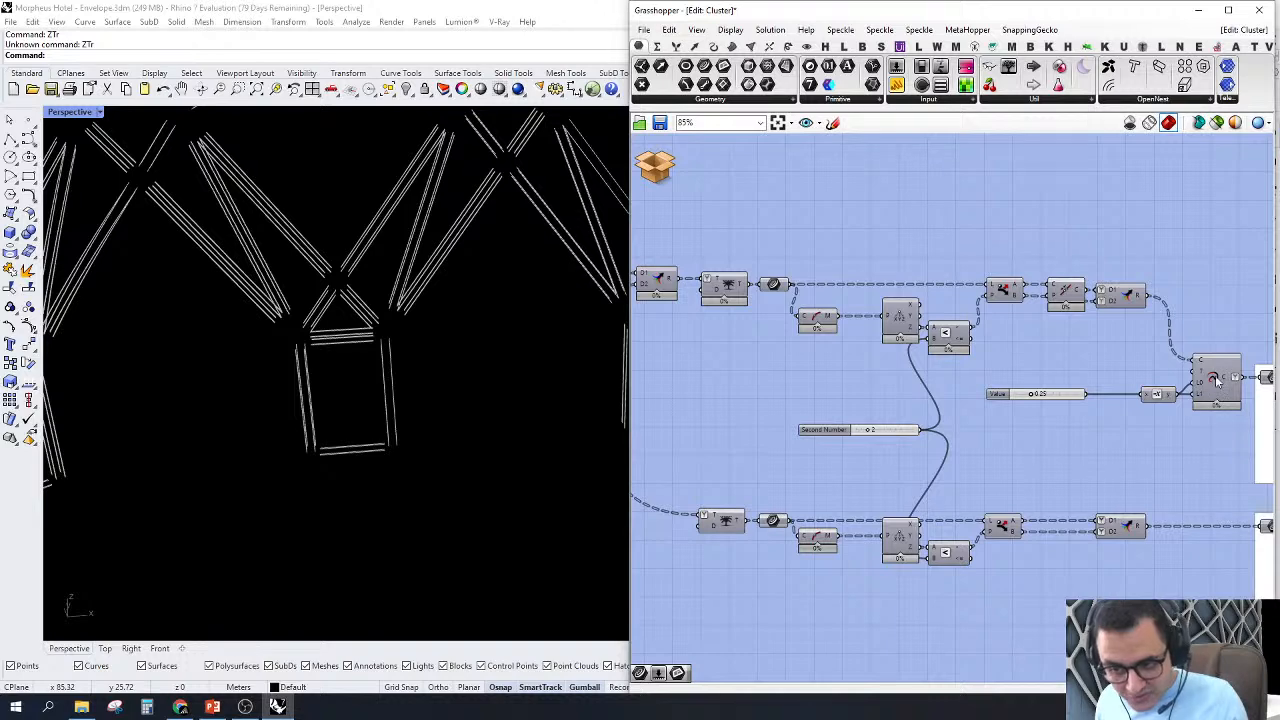
pyautogui.click(1218, 382)
pyautogui.moveTo(1220, 402); pyautogui.dragTo(1034, 452, button='right')
pyautogui.rightClick(1023, 433)
pyautogui.click(1045, 457)
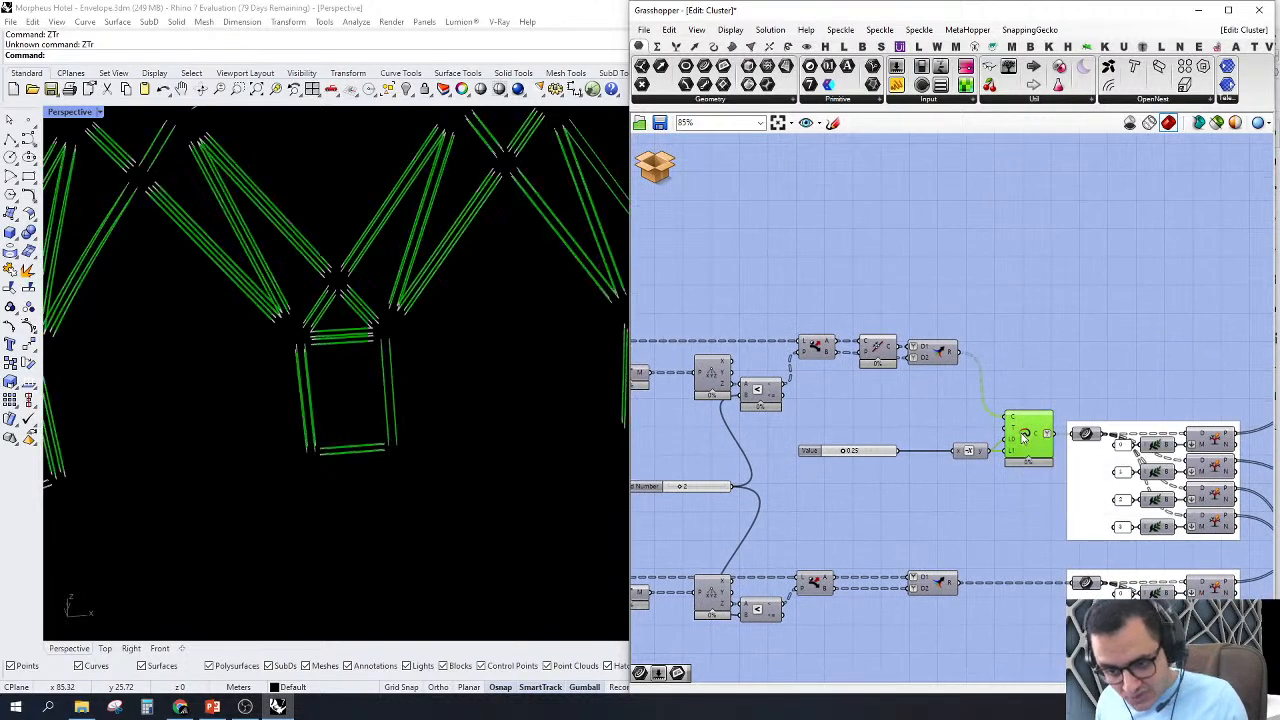
# Step: Examine the ends of the Extend Curve result near the facade's base in the Perspective view and the Front view
pyautogui.moveTo(1013, 386); pyautogui.dragTo(1005, 323, button='right')
pyautogui.scroll(1, 254, 441)
pyautogui.scroll(1, 368, 278)
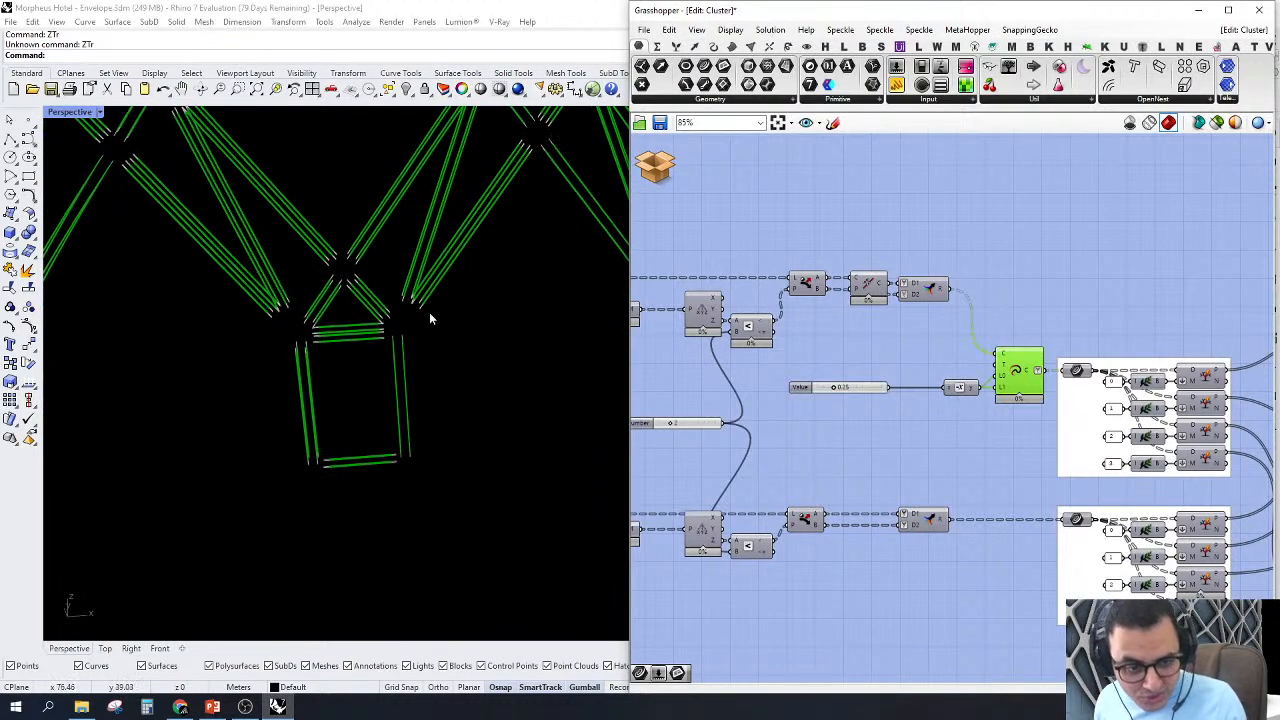
pyautogui.click(160, 649)
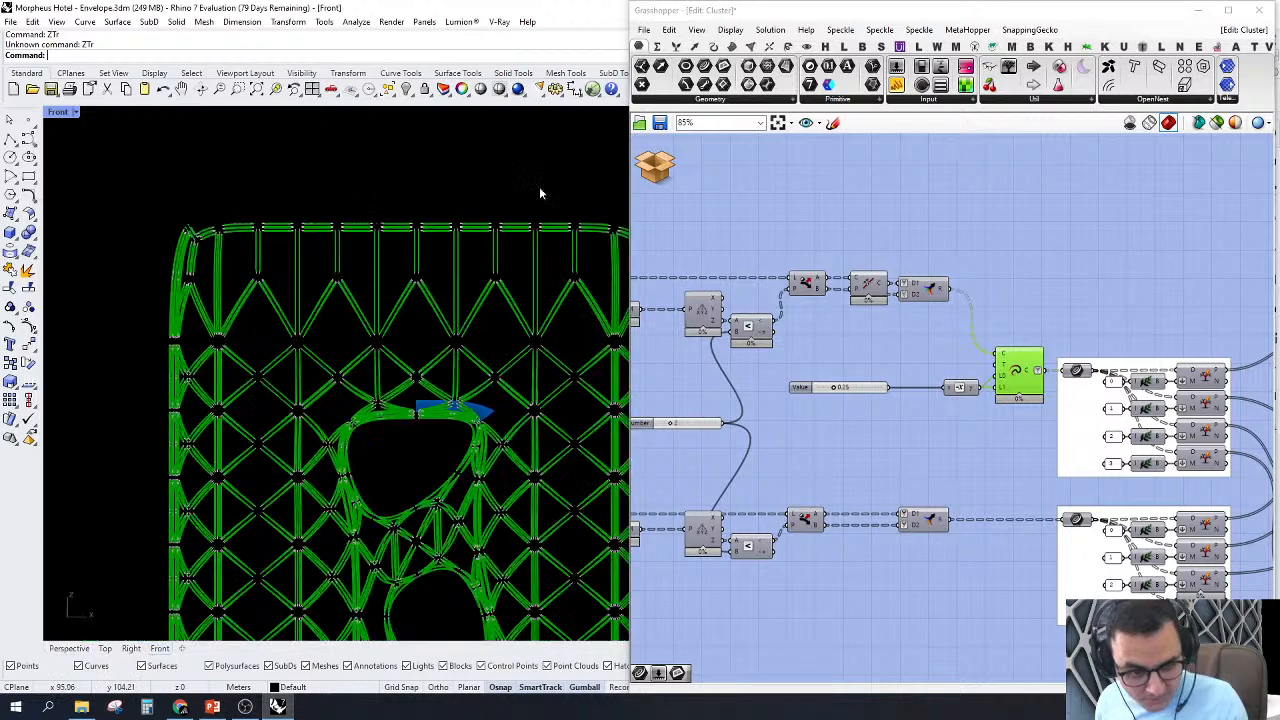
pyautogui.scroll(-10, 552, 280)
pyautogui.scroll(12, 554, 290)
pyautogui.scroll(4, 471, 318)
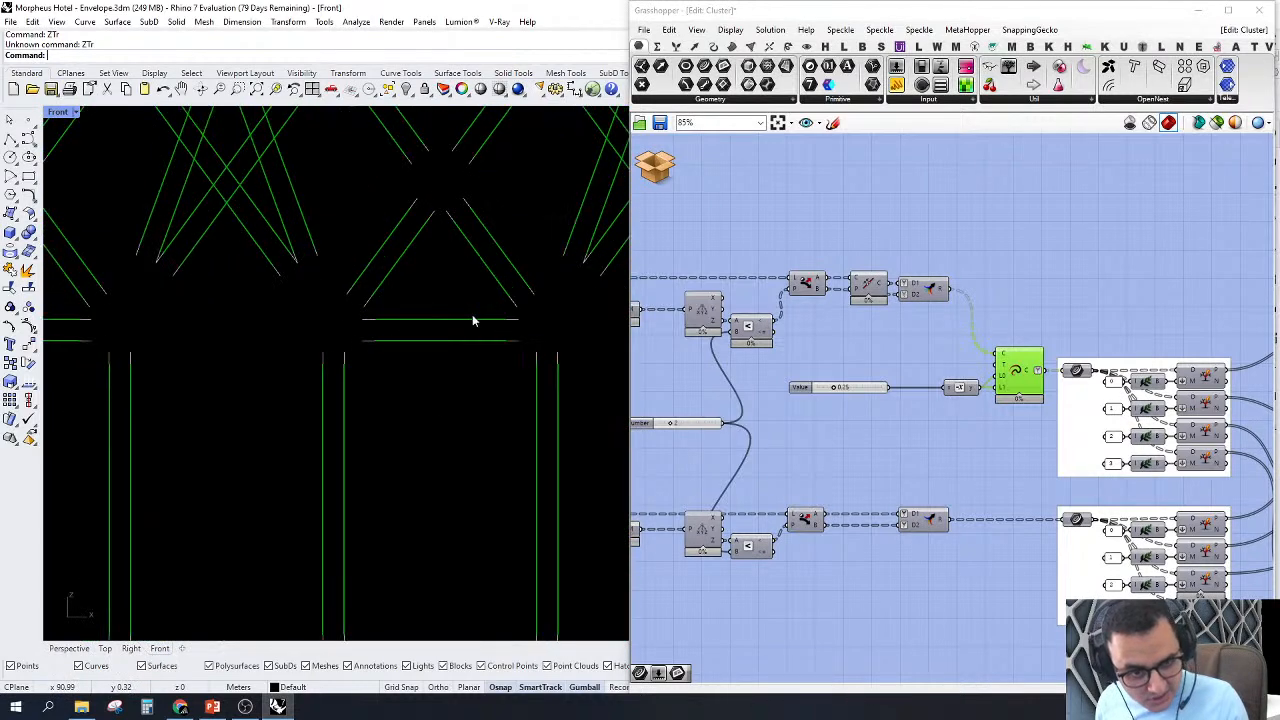
pyautogui.scroll(-2, 280, 288)
pyautogui.scroll(4, 408, 268)
pyautogui.scroll(5, 408, 268)
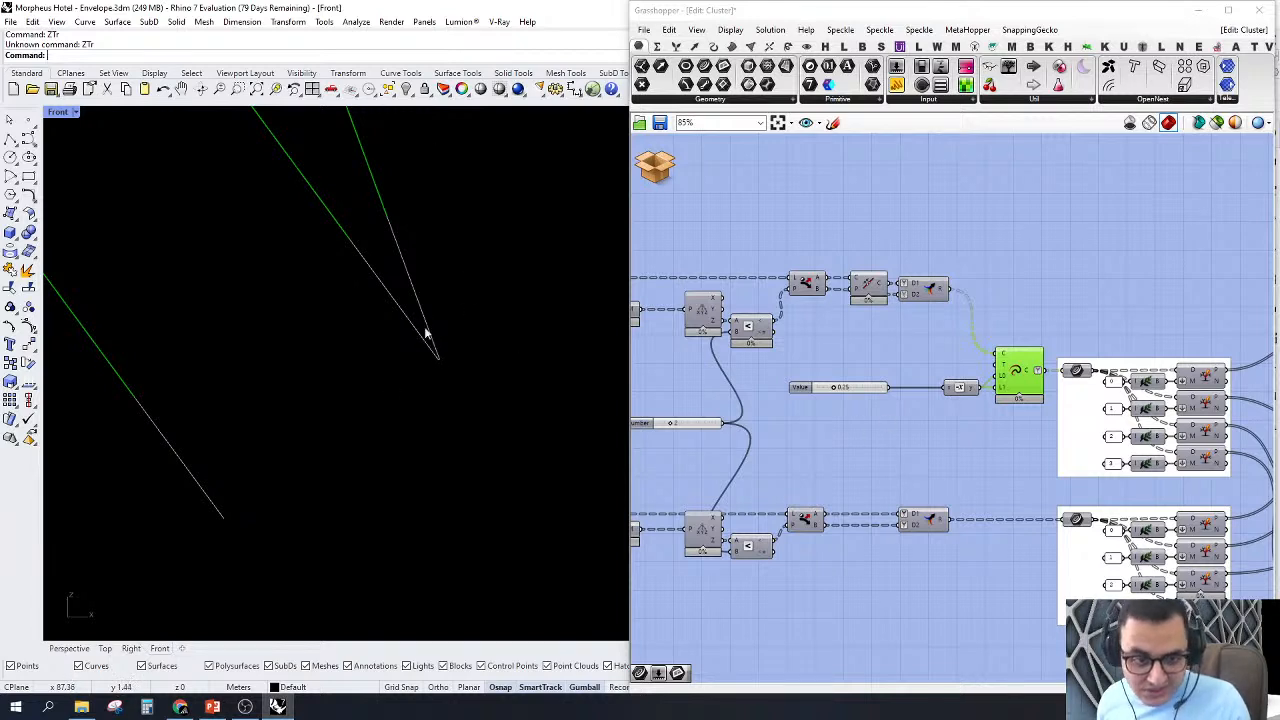
pyautogui.scroll(-3, 425, 275)
pyautogui.scroll(2, 425, 275)
pyautogui.moveTo(388, 412); pyautogui.dragTo(499, 308)
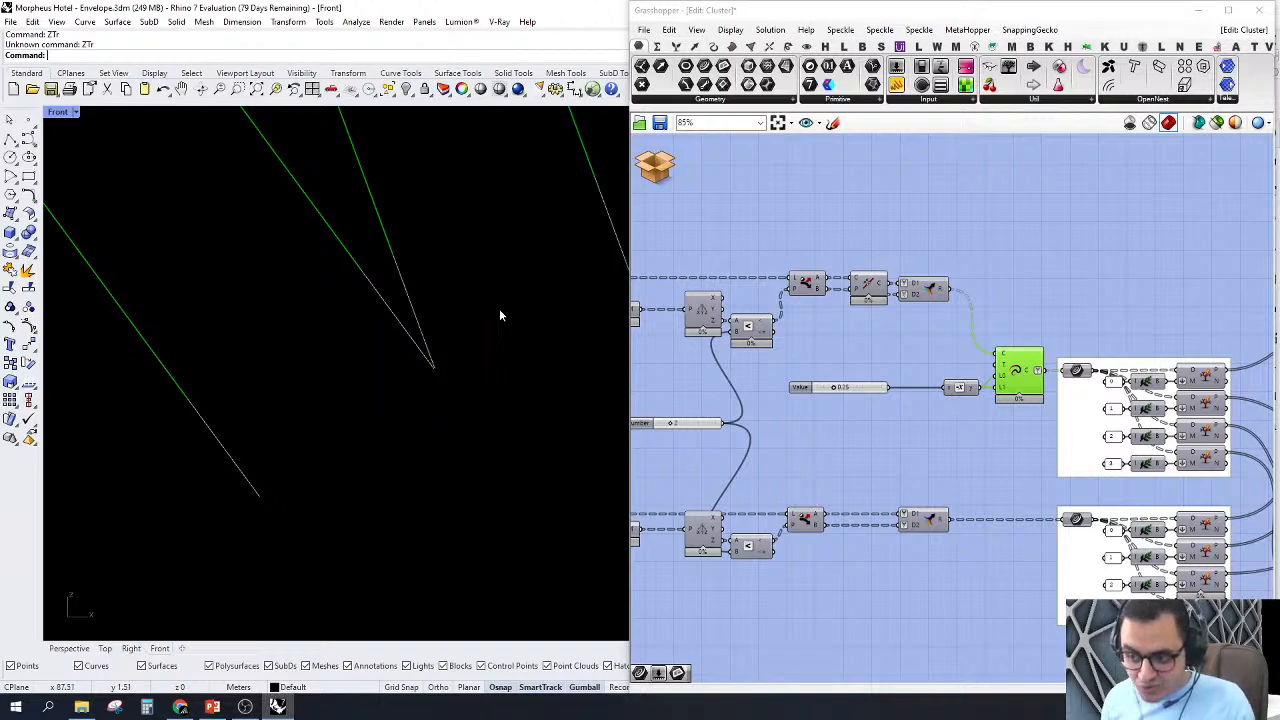
pyautogui.scroll(-3, 466, 346)
# Step: Turn off the preview of the Extend Curve component
pyautogui.scroll(-3, 1090, 350)
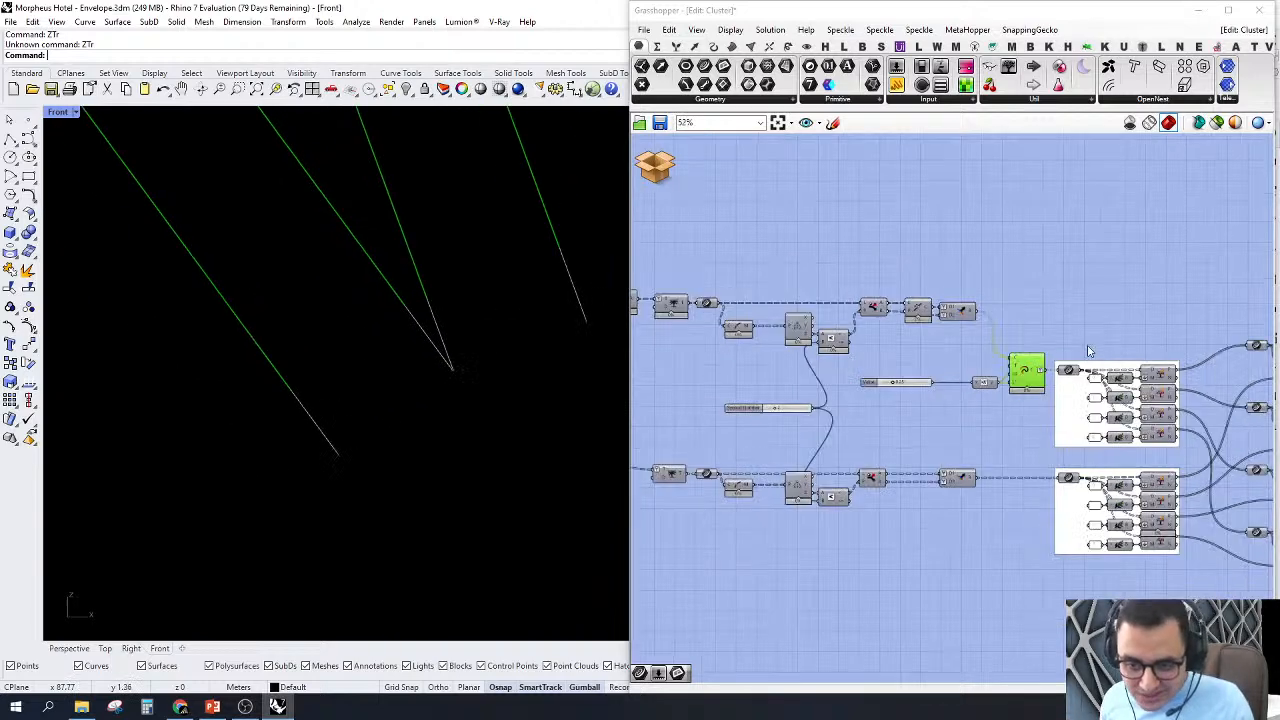
pyautogui.scroll(-1, 1090, 350)
pyautogui.moveTo(916, 387); pyautogui.dragTo(1048, 418, button='right')
pyautogui.scroll(3, 897, 330)
pyautogui.moveTo(900, 194); pyautogui.dragTo(902, 253)
pyautogui.scroll(-5, 911, 284)
pyautogui.moveTo(1105, 390); pyautogui.dragTo(764, 414, button='right')
pyautogui.scroll(3, 915, 389)
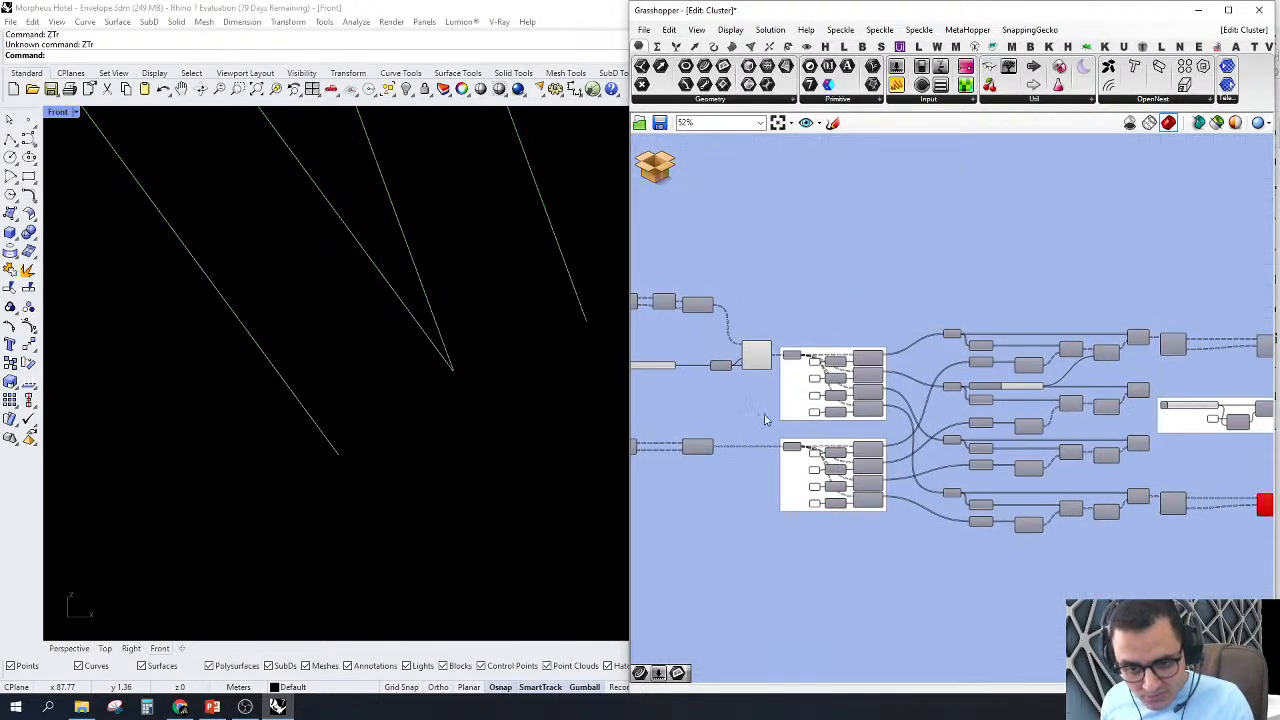
pyautogui.scroll(4, 1014, 359)
pyautogui.rightClick(986, 330)
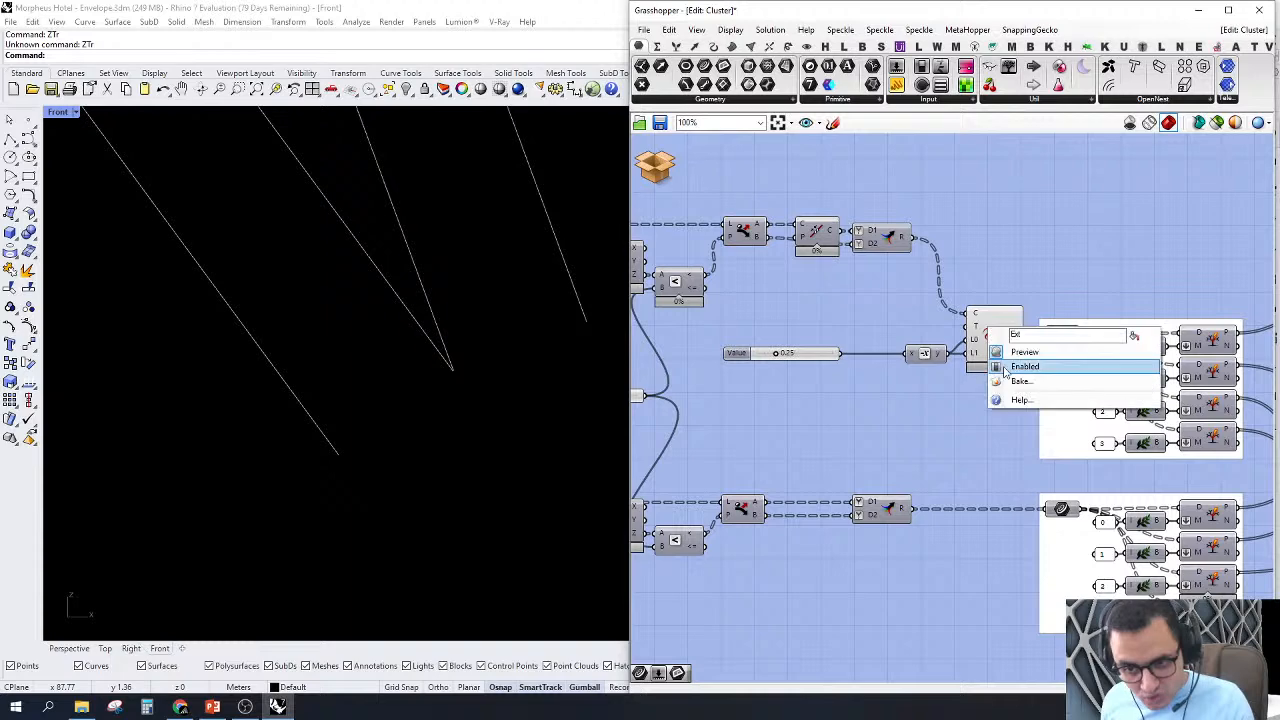
pyautogui.click(1005, 354)
# Step: Turn on the preview of the lower Trim Tree component and inspect its curves in the Front view
pyautogui.scroll(-9, 952, 413)
pyautogui.moveTo(1018, 420); pyautogui.dragTo(848, 426, button='right')
pyautogui.scroll(4, 724, 456)
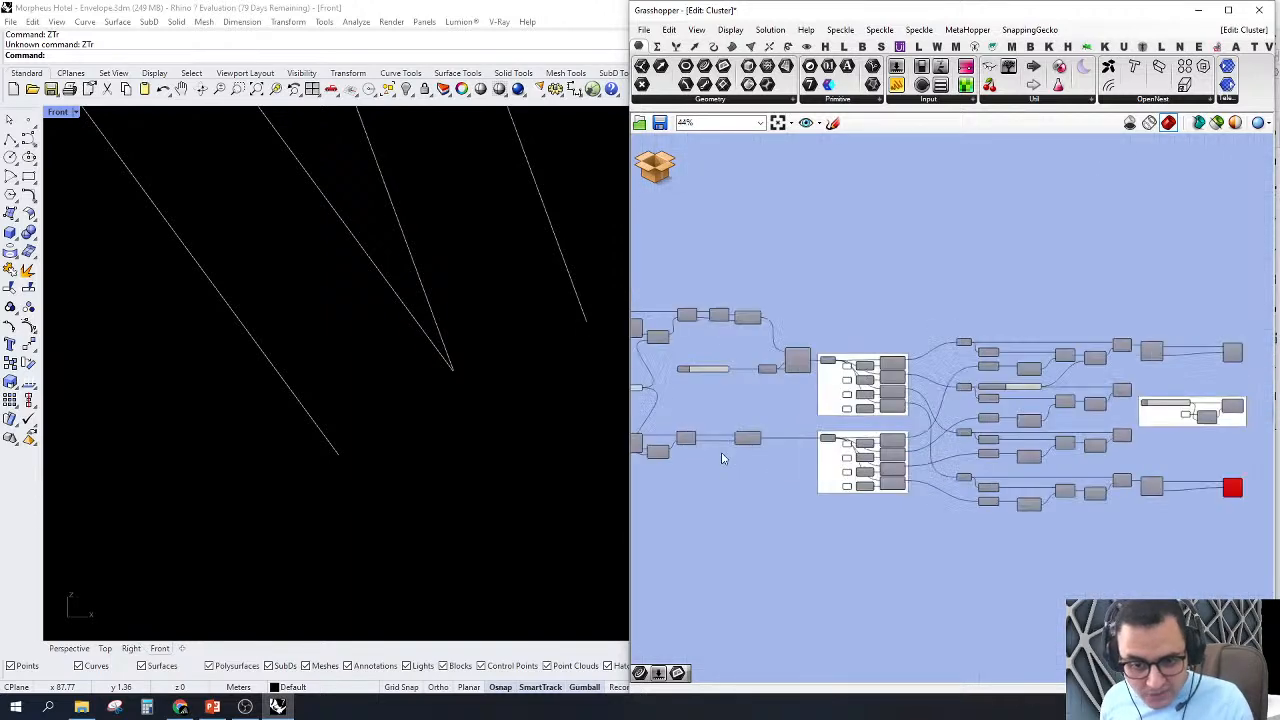
pyautogui.moveTo(724, 458); pyautogui.dragTo(1037, 434, button='right')
pyautogui.scroll(6, 900, 445)
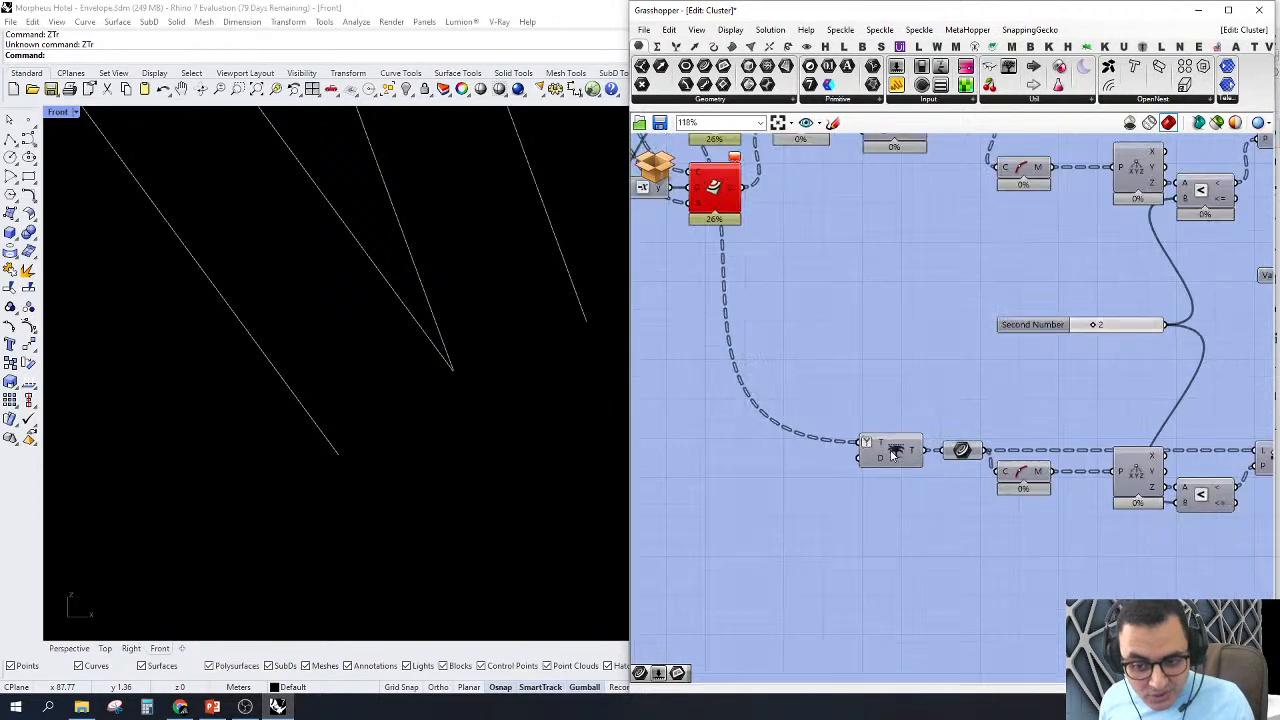
pyautogui.click(893, 454)
pyautogui.moveTo(901, 448); pyautogui.dragTo(896, 449)
pyautogui.moveTo(962, 400); pyautogui.dragTo(750, 416, button='right')
pyautogui.scroll(-2, 752, 418)
pyautogui.moveTo(994, 480); pyautogui.dragTo(1090, 487, button='right')
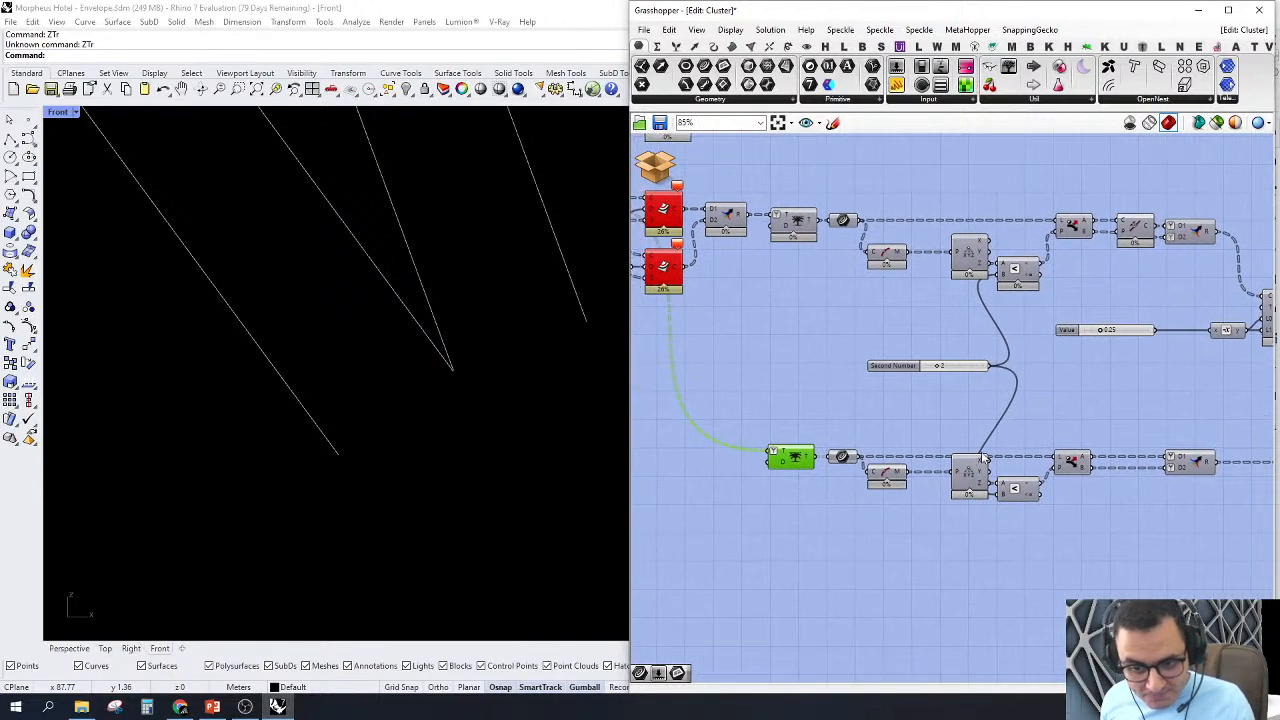
pyautogui.rightClick(801, 458)
pyautogui.click(815, 480)
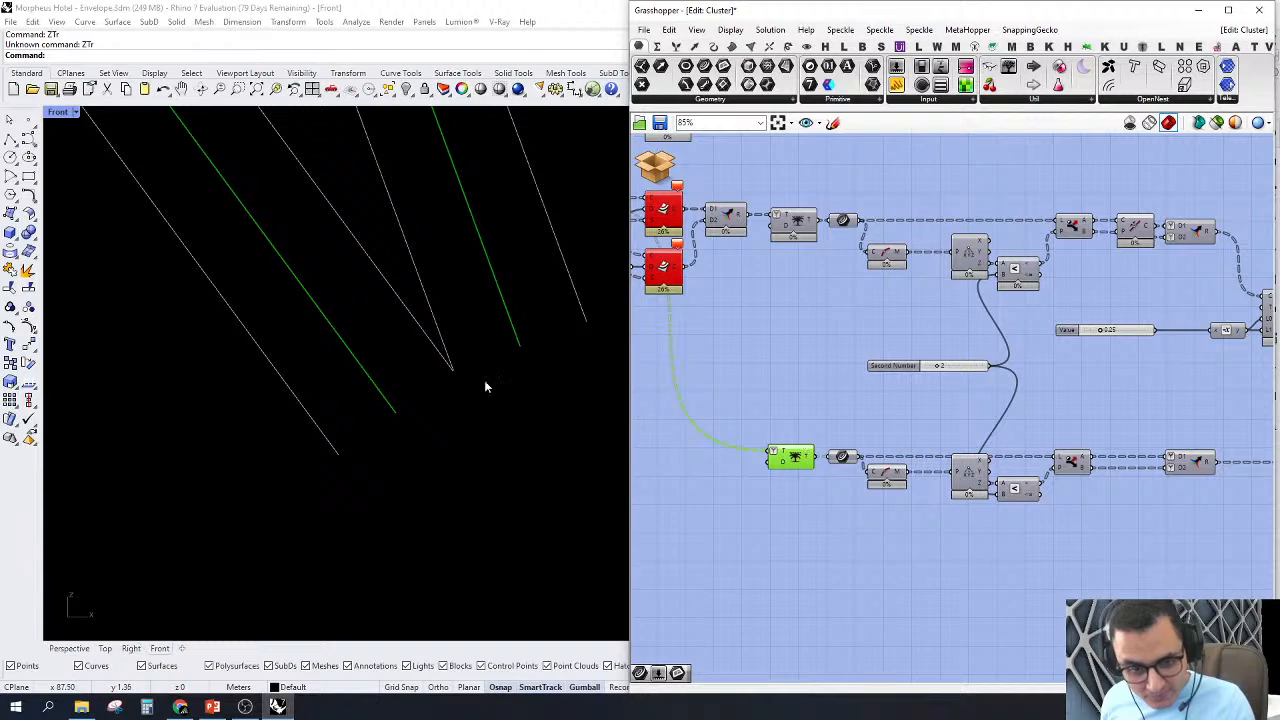
pyautogui.scroll(-12, 474, 406)
pyautogui.scroll(8, 520, 271)
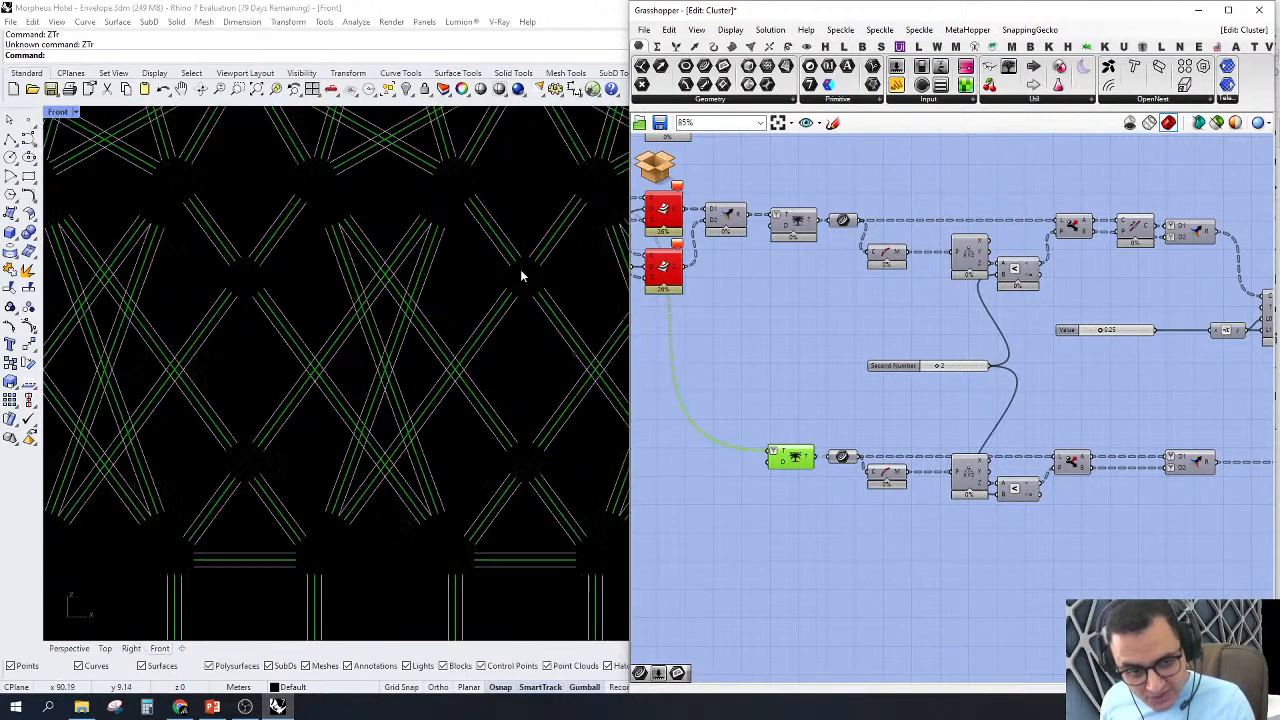
# Step: Examine the four parallel component chains after the Split Tree groups, from curve midpoints through distance comparison to culling
pyautogui.scroll(-3, 1012, 484)
pyautogui.moveTo(1012, 484); pyautogui.dragTo(892, 467, button='right')
pyautogui.scroll(-1, 1190, 487)
pyautogui.moveTo(1190, 487); pyautogui.dragTo(957, 466, button='right')
pyautogui.scroll(2, 1150, 471)
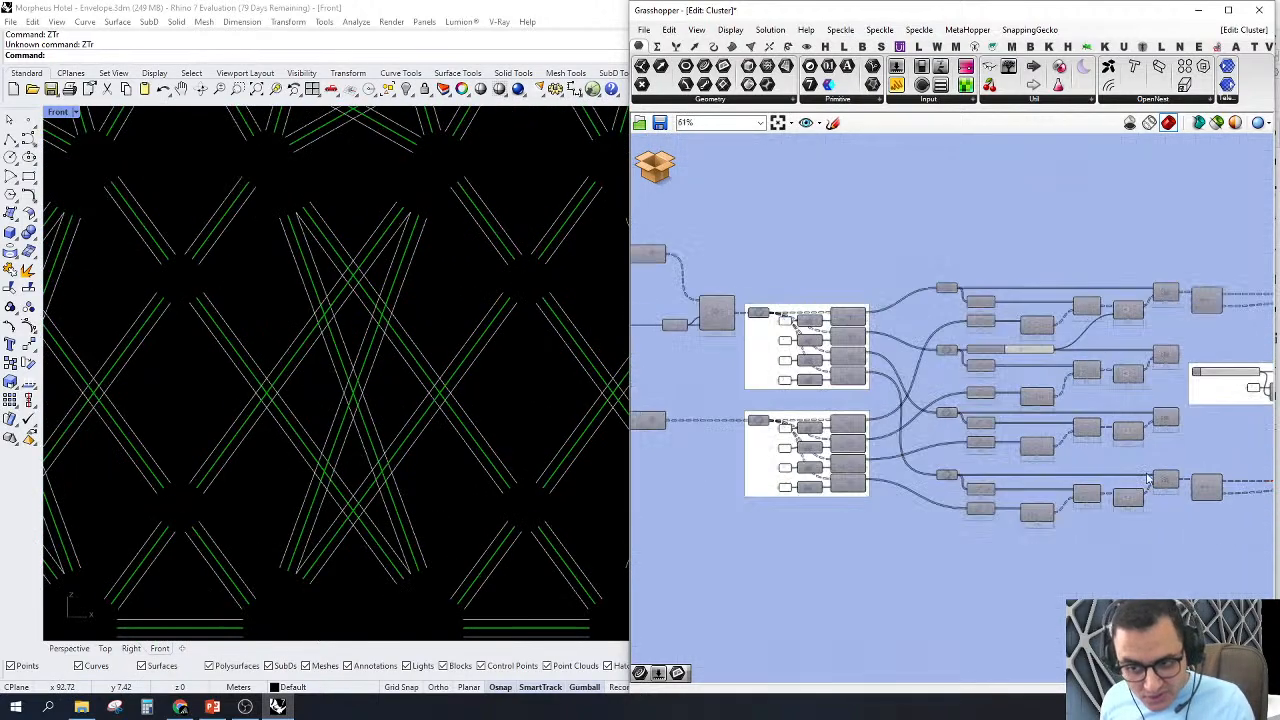
pyautogui.moveTo(1147, 471); pyautogui.dragTo(1018, 479, button='right')
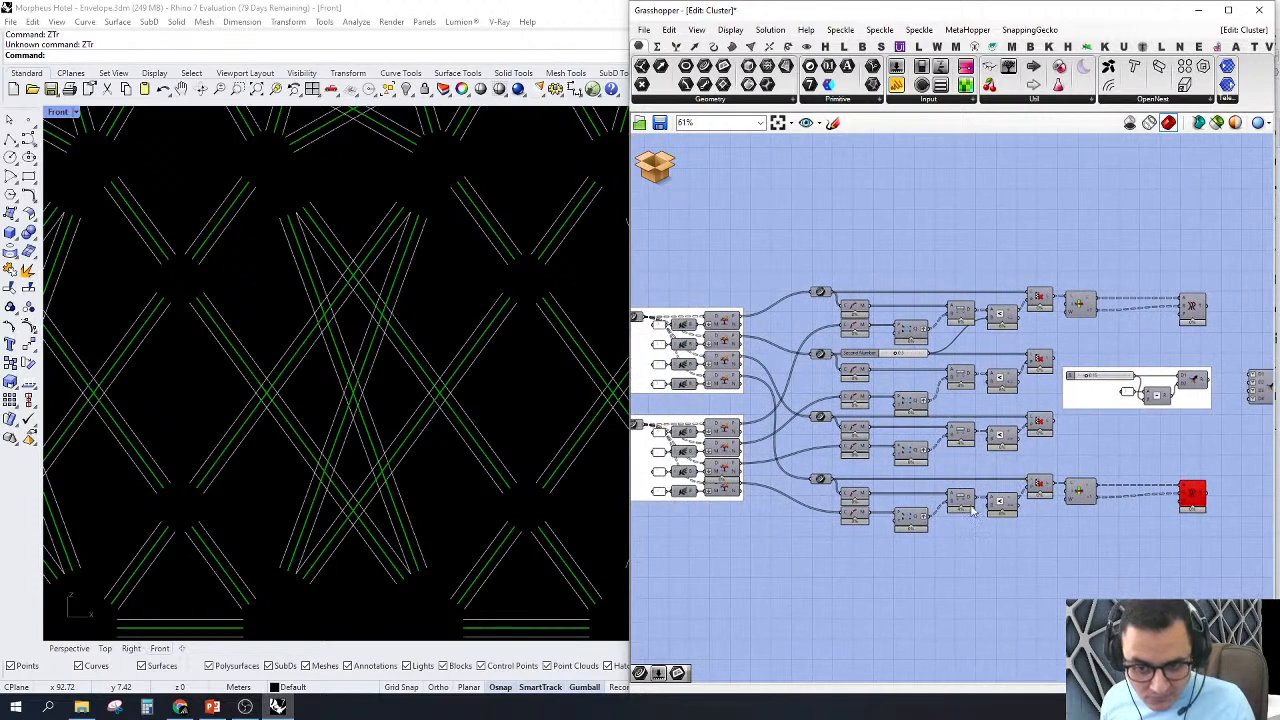
pyautogui.scroll(1, 929, 515)
pyautogui.moveTo(874, 525); pyautogui.dragTo(906, 495, button='right')
pyautogui.scroll(-2, 1088, 465)
pyautogui.scroll(3, 1130, 470)
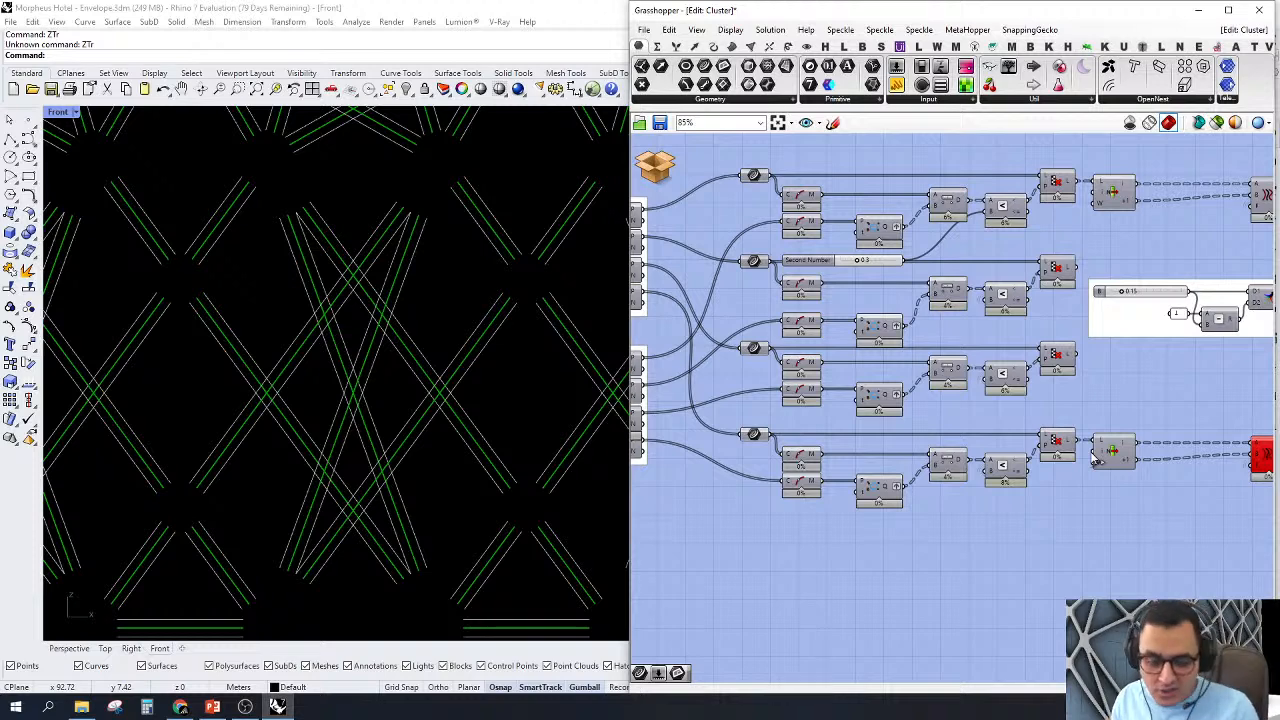
# Step: Review the two groups of Split Tree components with branch indices 0 to 3 and the chains feeding them
pyautogui.scroll(-4, 1040, 452)
pyautogui.moveTo(952, 492); pyautogui.dragTo(1034, 500, button='right')
pyautogui.scroll(3, 890, 459)
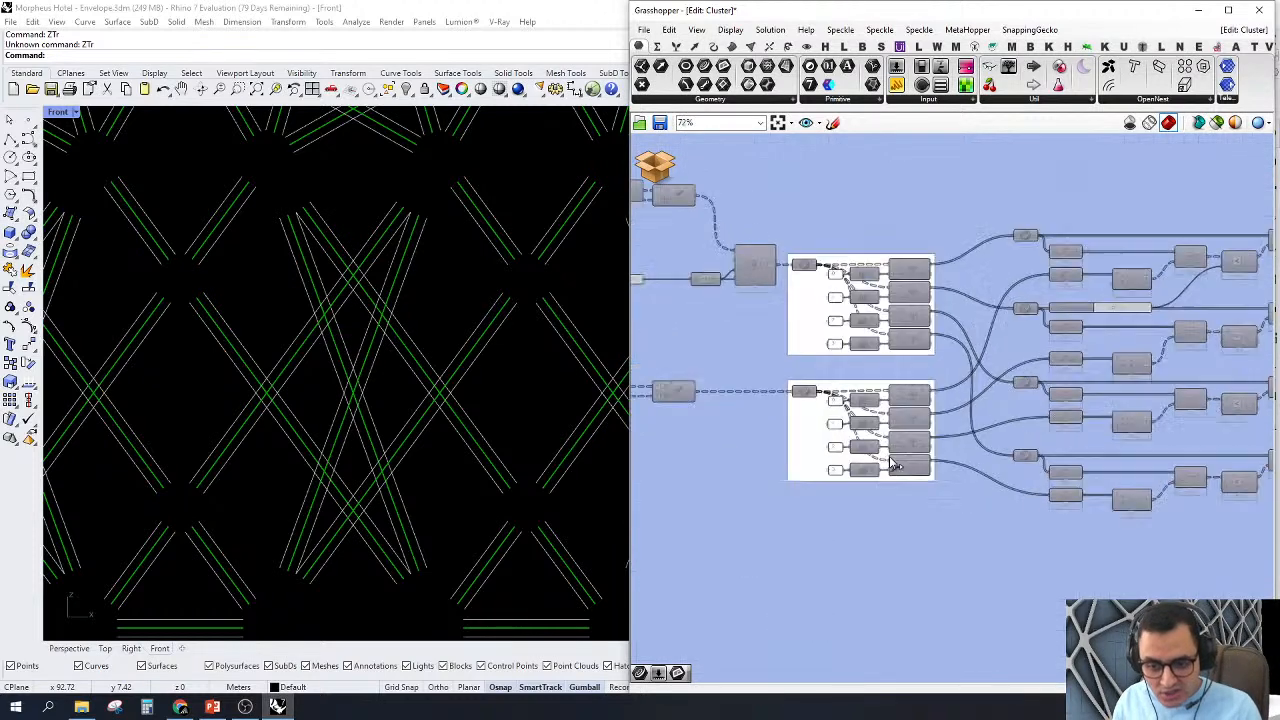
pyautogui.scroll(3, 893, 464)
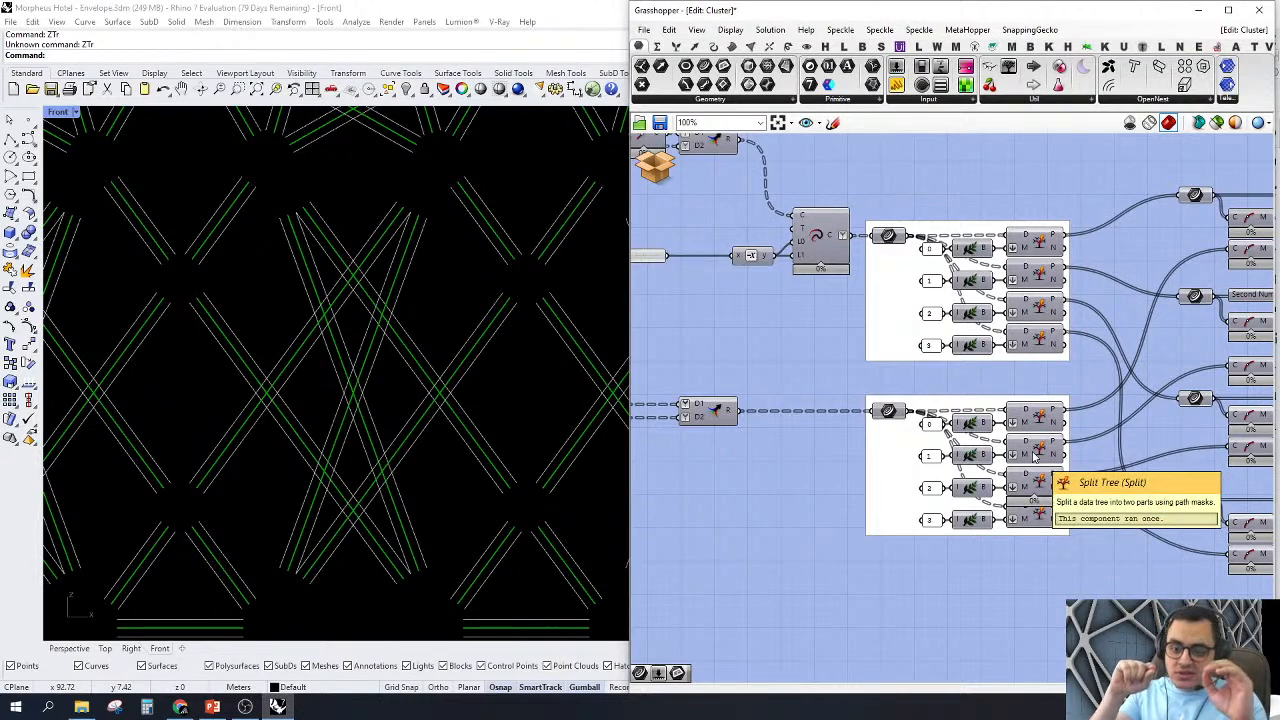
pyautogui.scroll(-4, 1036, 453)
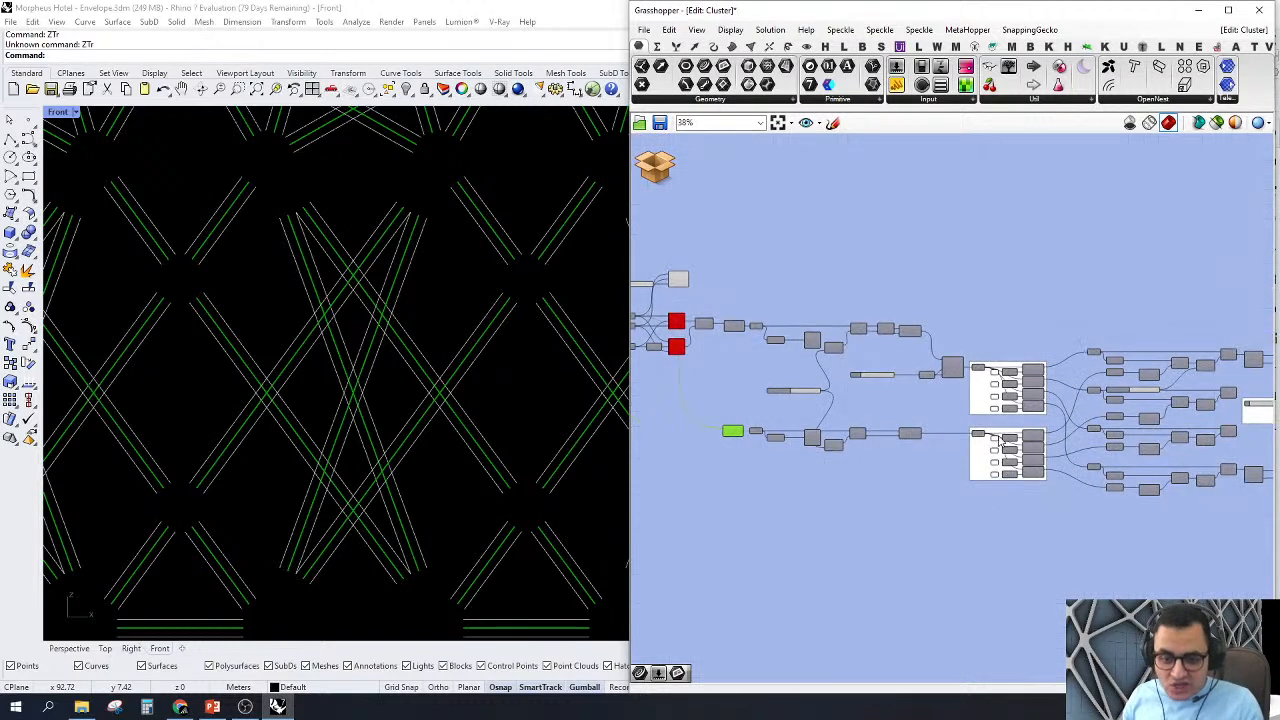
# Step: Turn on the preview of the lower chain's Curve Middle component, ahead of the Smaller Than comparison and Dispatch
pyautogui.scroll(3, 975, 470)
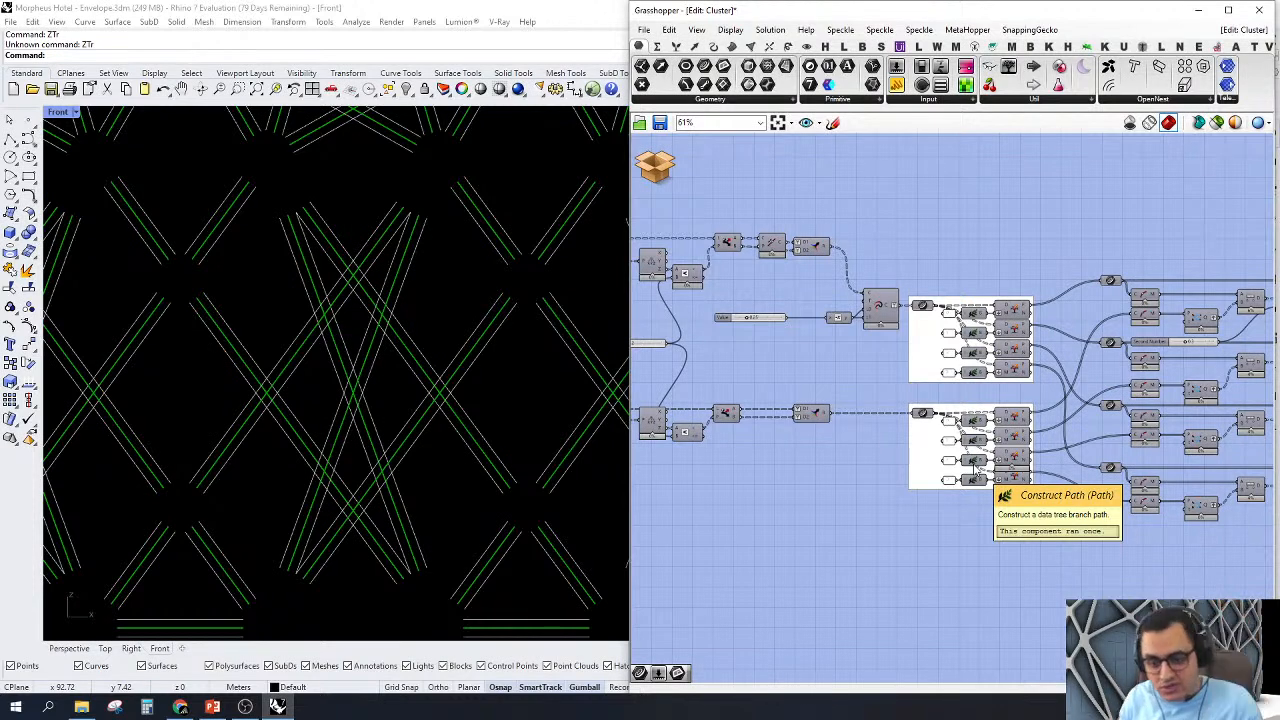
pyautogui.moveTo(693, 477); pyautogui.dragTo(838, 483, button='right')
pyautogui.scroll(2, 727, 421)
pyautogui.moveTo(738, 421); pyautogui.dragTo(804, 462, button='right')
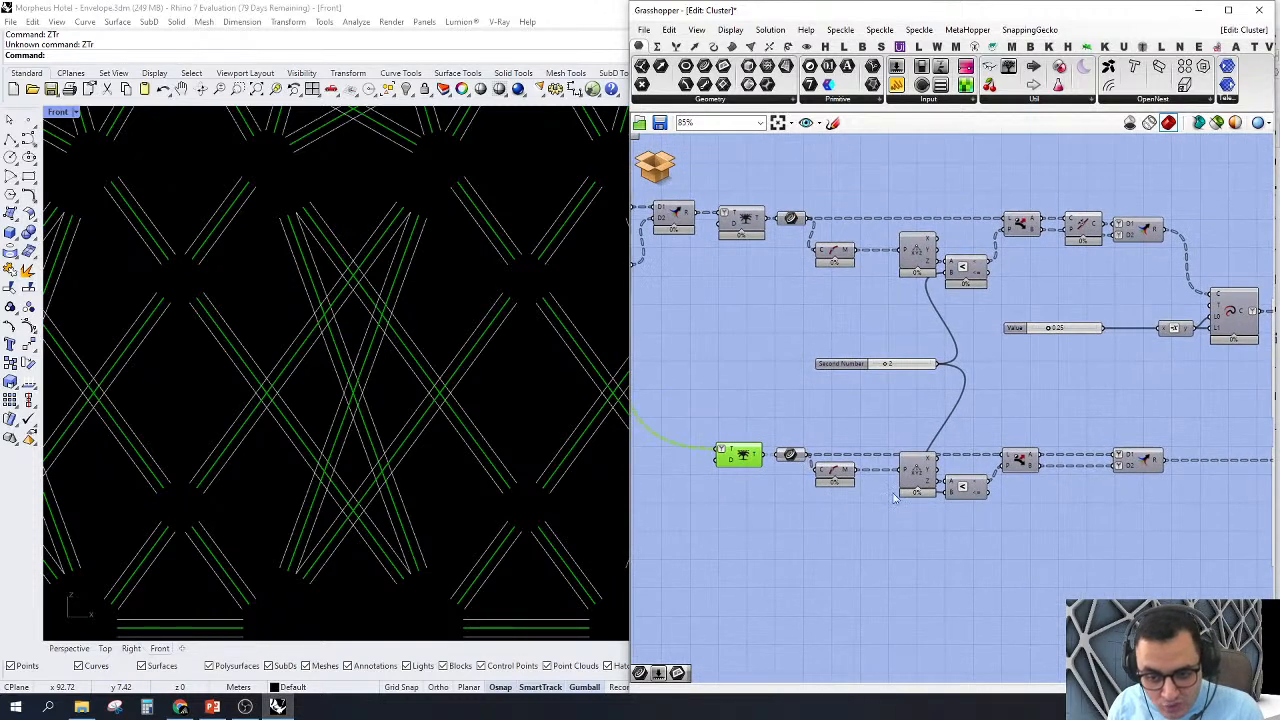
pyautogui.click(1022, 460)
pyautogui.scroll(3, 891, 492)
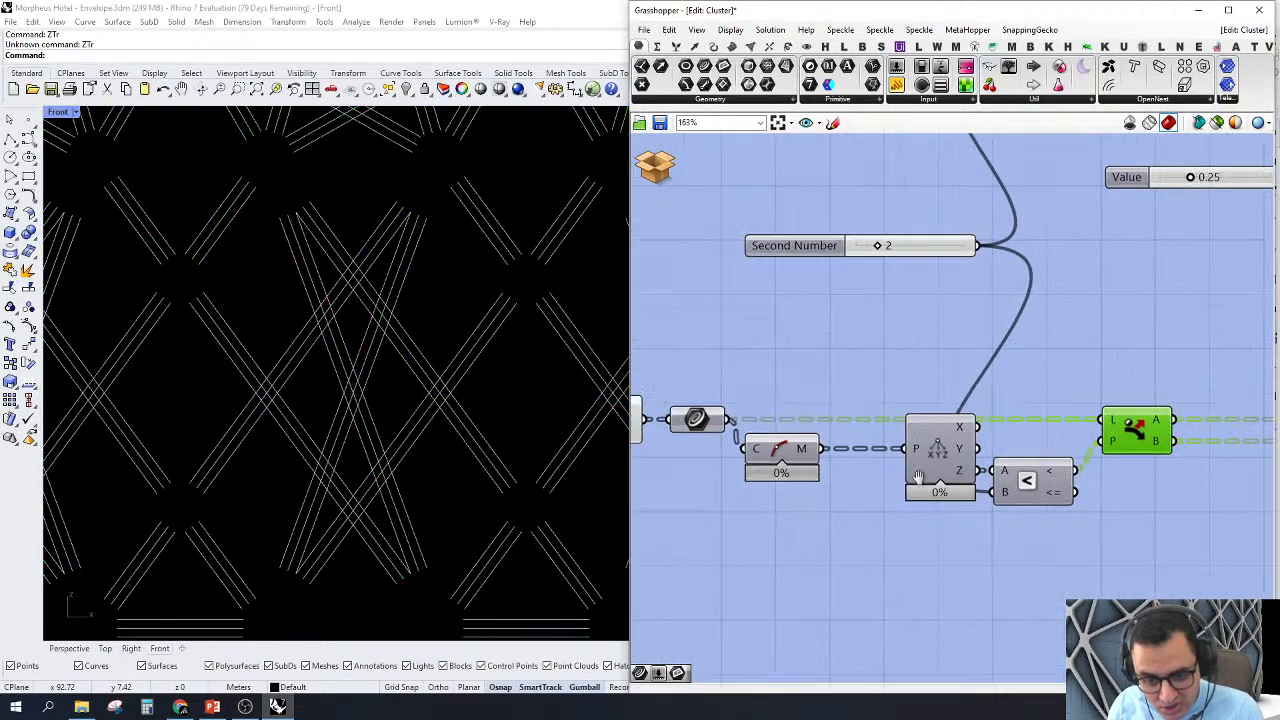
pyautogui.moveTo(918, 477); pyautogui.dragTo(926, 478, button='right')
pyautogui.rightClick(790, 457)
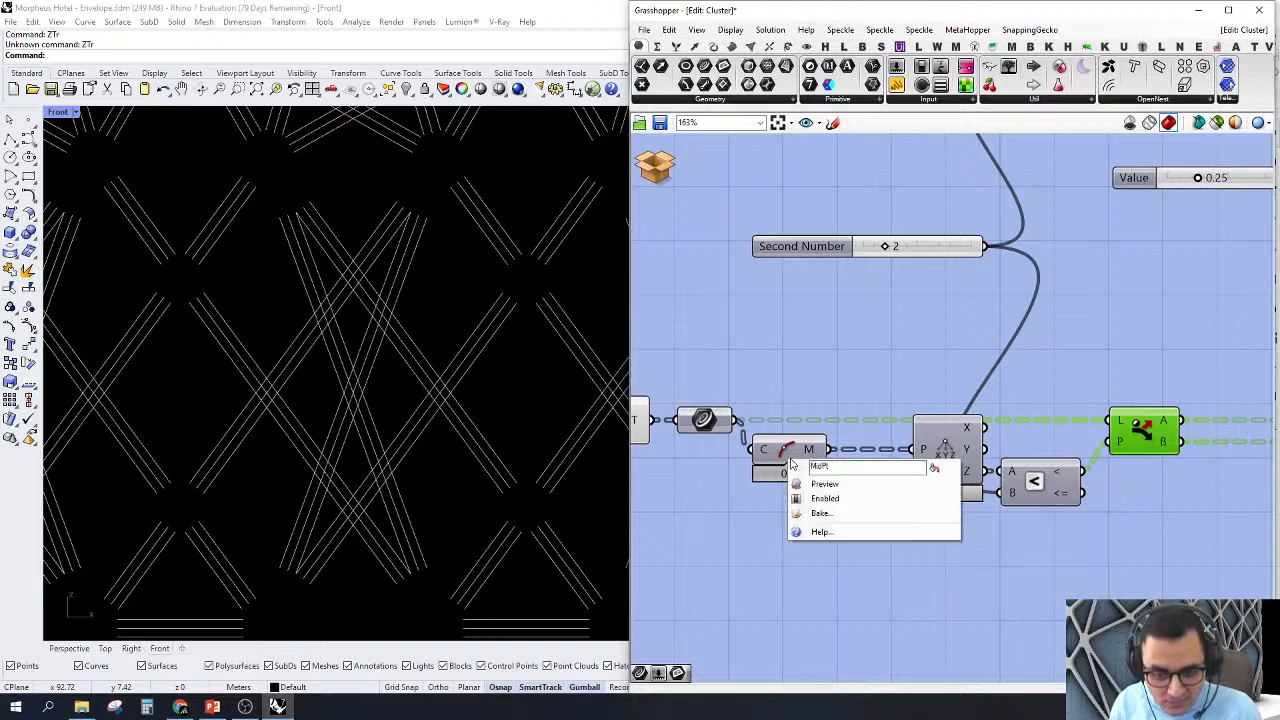
pyautogui.click(822, 483)
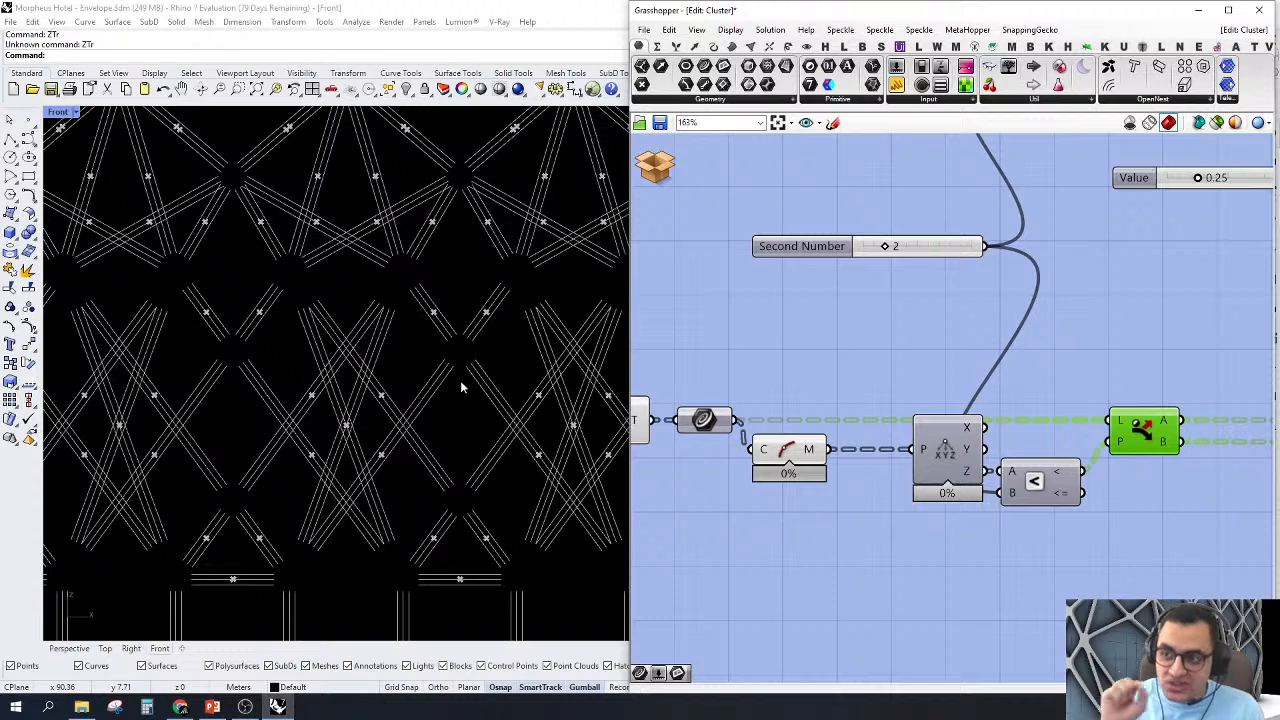
# Step: Inspect the curve midpoints in the Front view and the Smaller Than comparison that drives the lower Dispatch
pyautogui.scroll(-6, 462, 387)
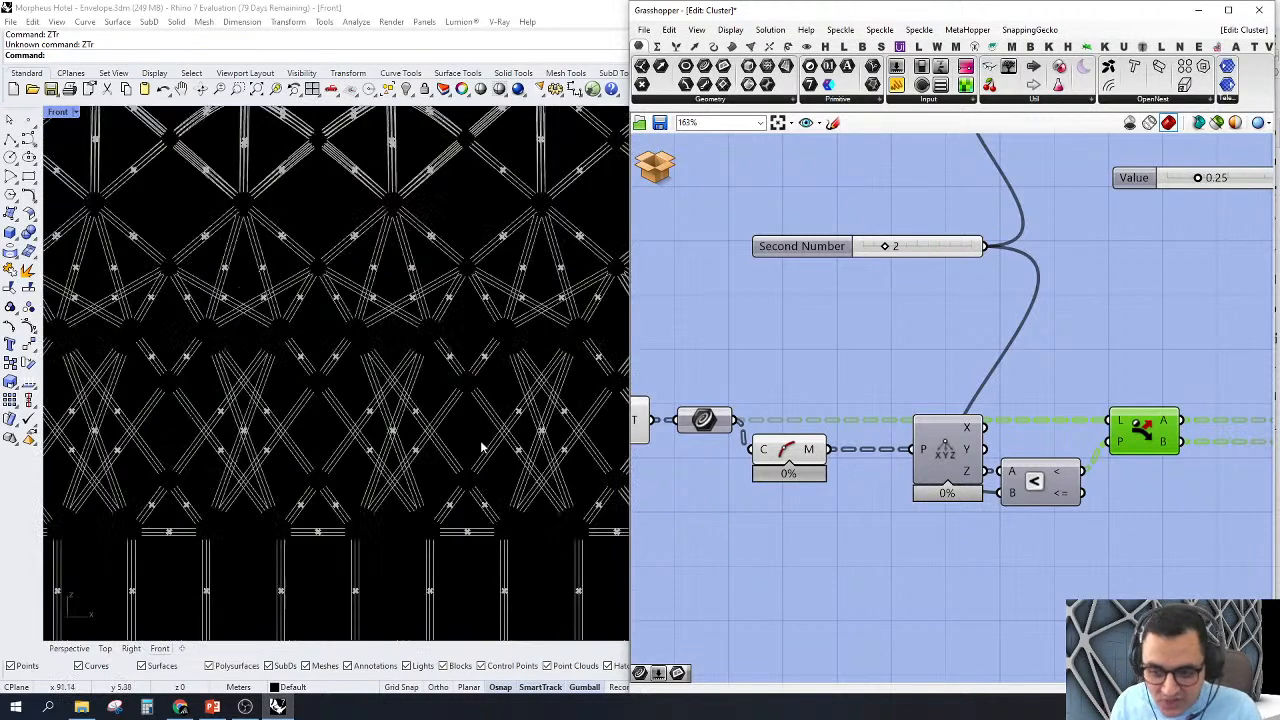
pyautogui.scroll(-4, 775, 392)
pyautogui.moveTo(1010, 452); pyautogui.dragTo(963, 497, button='right')
pyautogui.scroll(2, 960, 495)
pyautogui.moveTo(866, 491); pyautogui.dragTo(904, 496, button='right')
pyautogui.scroll(2, 904, 494)
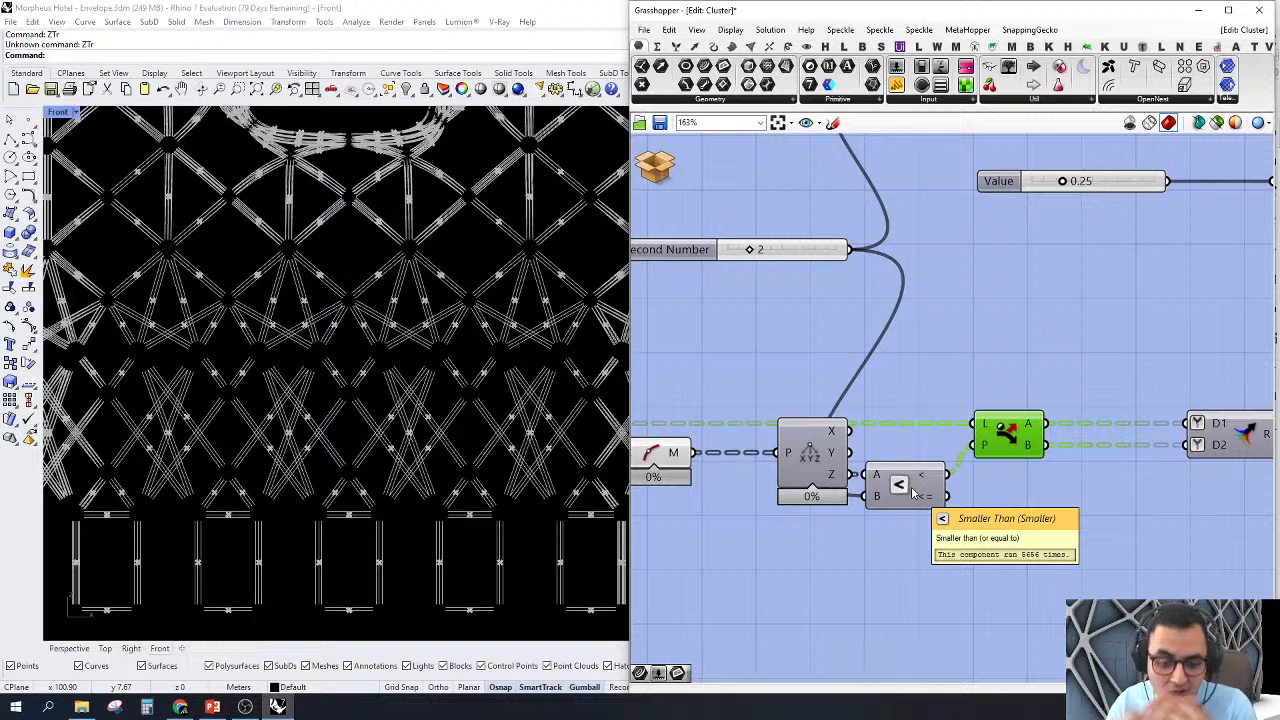
pyautogui.scroll(-3, 912, 491)
pyautogui.moveTo(1003, 431); pyautogui.dragTo(933, 429, button='right')
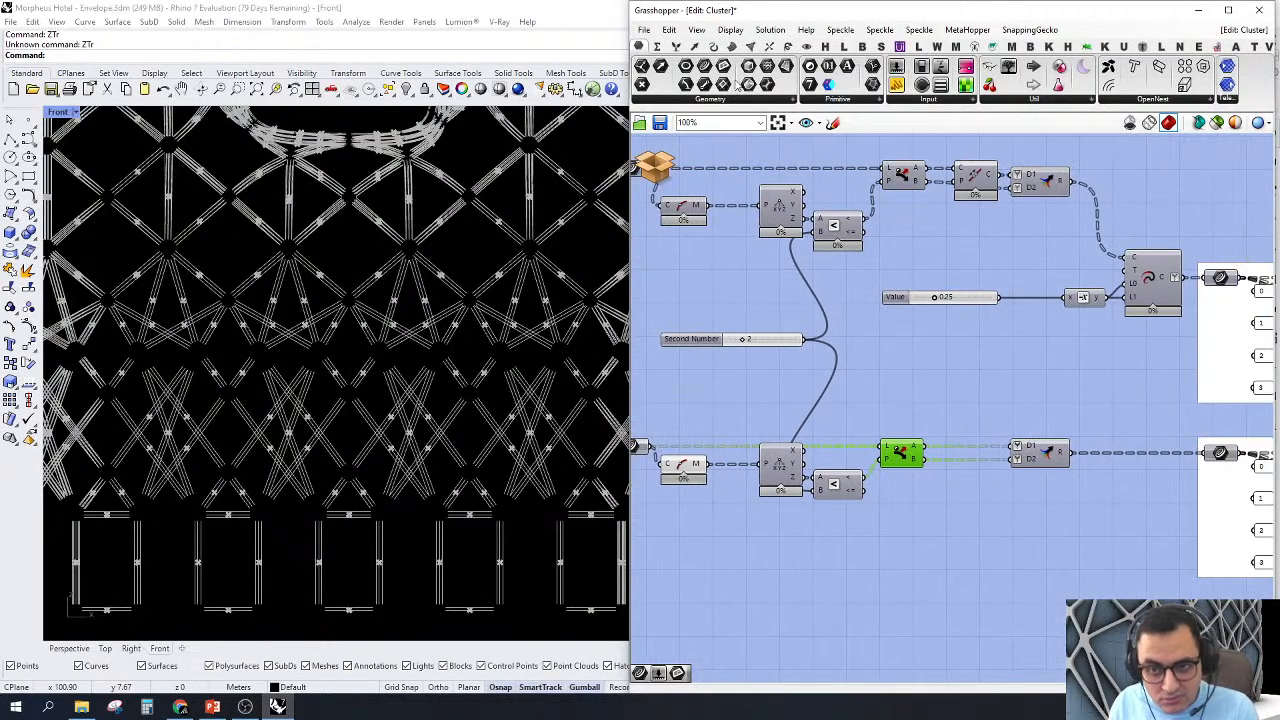
# Step: Add a Curve parameter fed by the lower Dispatch's A output and inspect its curves in the Front view
pyautogui.moveTo(722, 66); pyautogui.dragTo(926, 458)
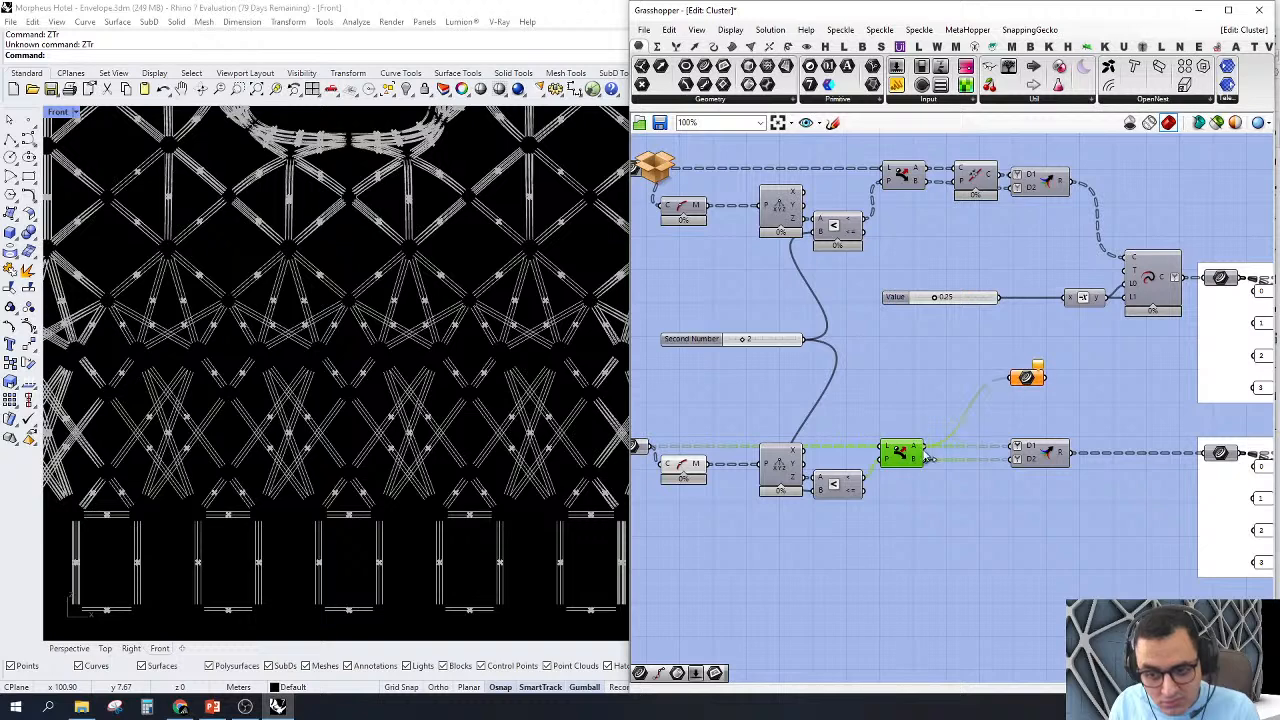
pyautogui.click(1024, 380)
pyautogui.moveTo(1030, 383); pyautogui.dragTo(998, 392)
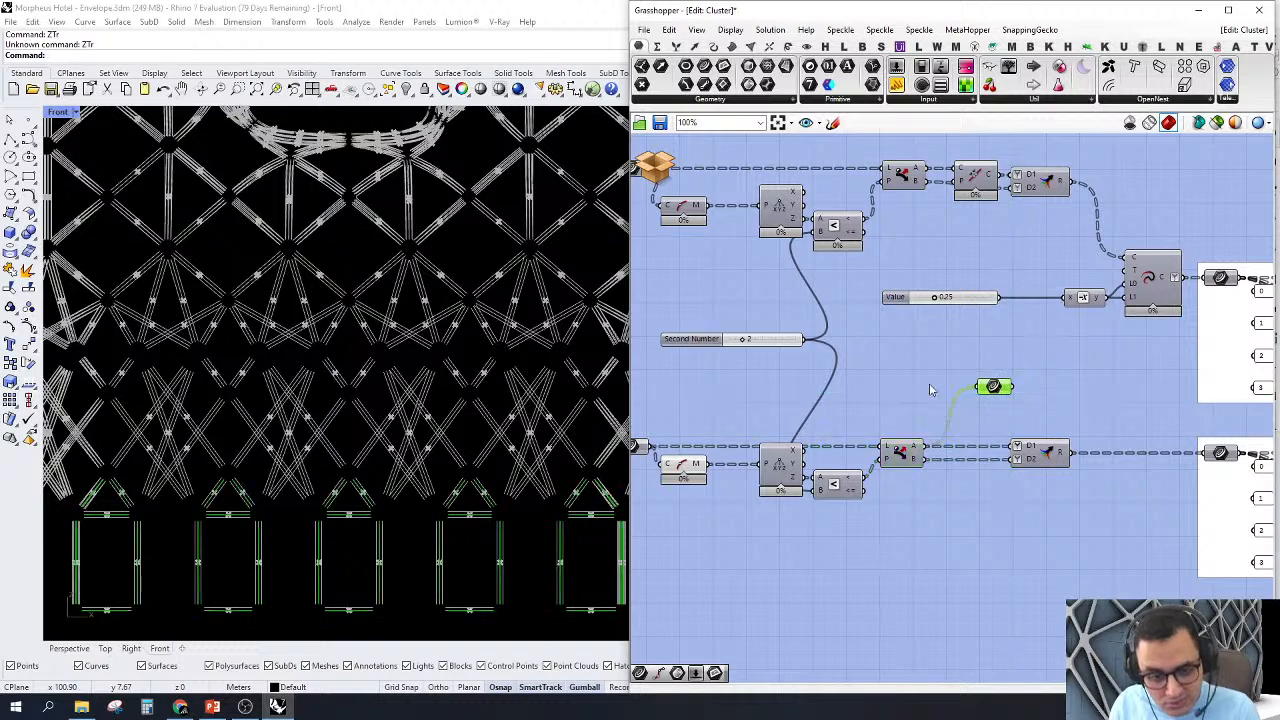
pyautogui.scroll(-8, 365, 385)
pyautogui.moveTo(426, 452); pyautogui.dragTo(535, 460, button='right')
pyautogui.scroll(4, 443, 475)
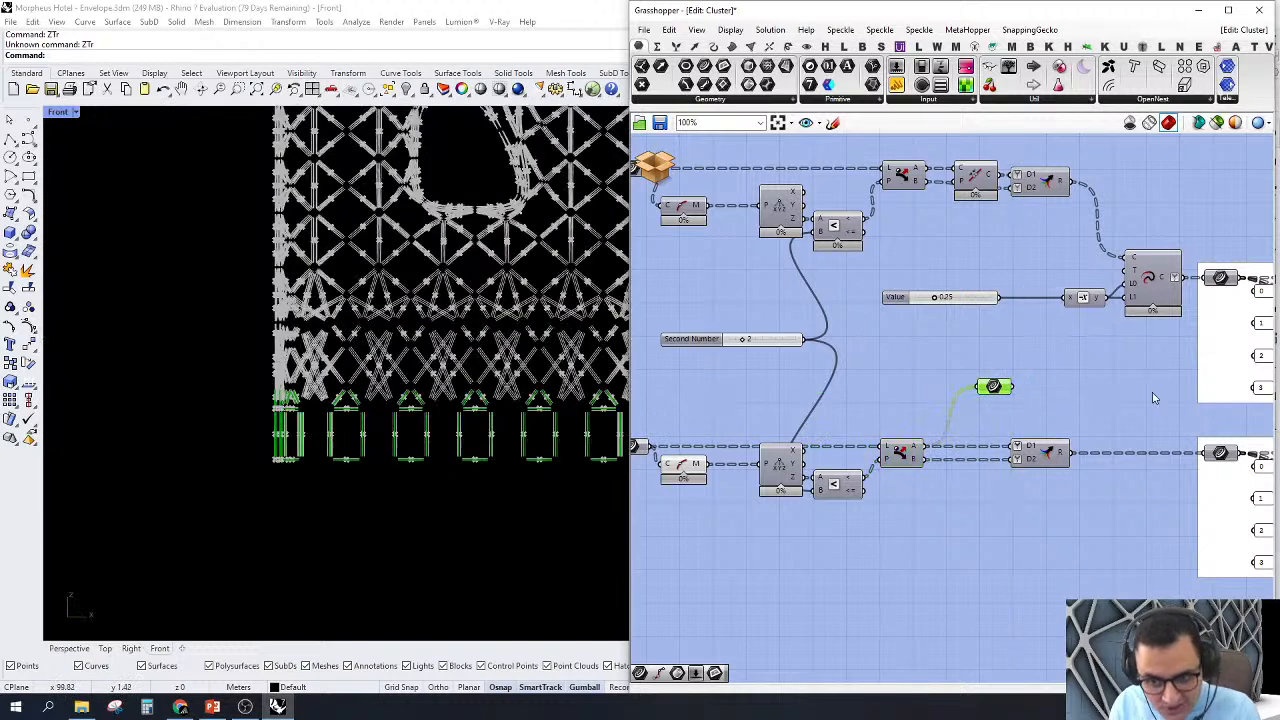
# Step: Rewire the Curve parameter to the lower Dispatch's B output and inspect its curves in the Front view
pyautogui.scroll(2, 1010, 430)
pyautogui.moveTo(965, 370); pyautogui.dragTo(893, 470)
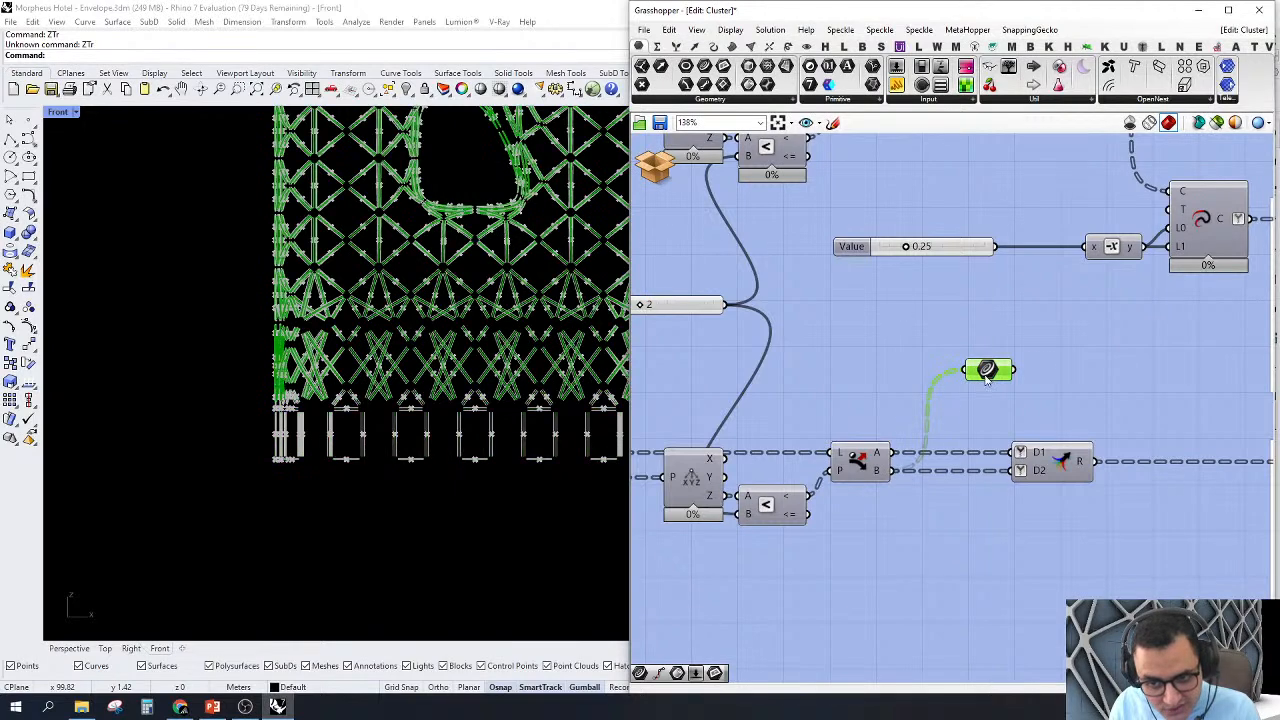
pyautogui.scroll(-3, 969, 397)
pyautogui.scroll(-2, 940, 378)
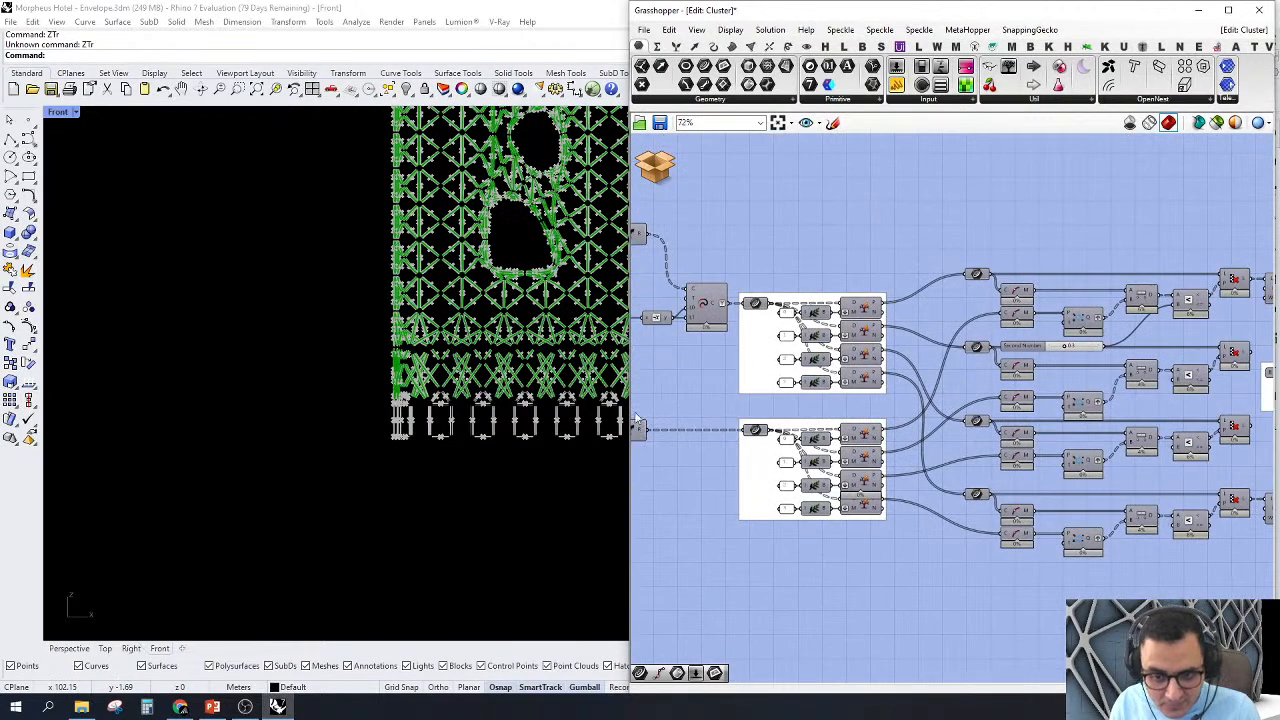
# Step: Move the Curve parameter above the lower Split Tree group and connect it to the group's input curves
pyautogui.scroll(5, 1014, 366)
pyautogui.moveTo(927, 352); pyautogui.dragTo(1103, 383)
pyautogui.moveTo(1103, 383); pyautogui.dragTo(918, 344, button='right')
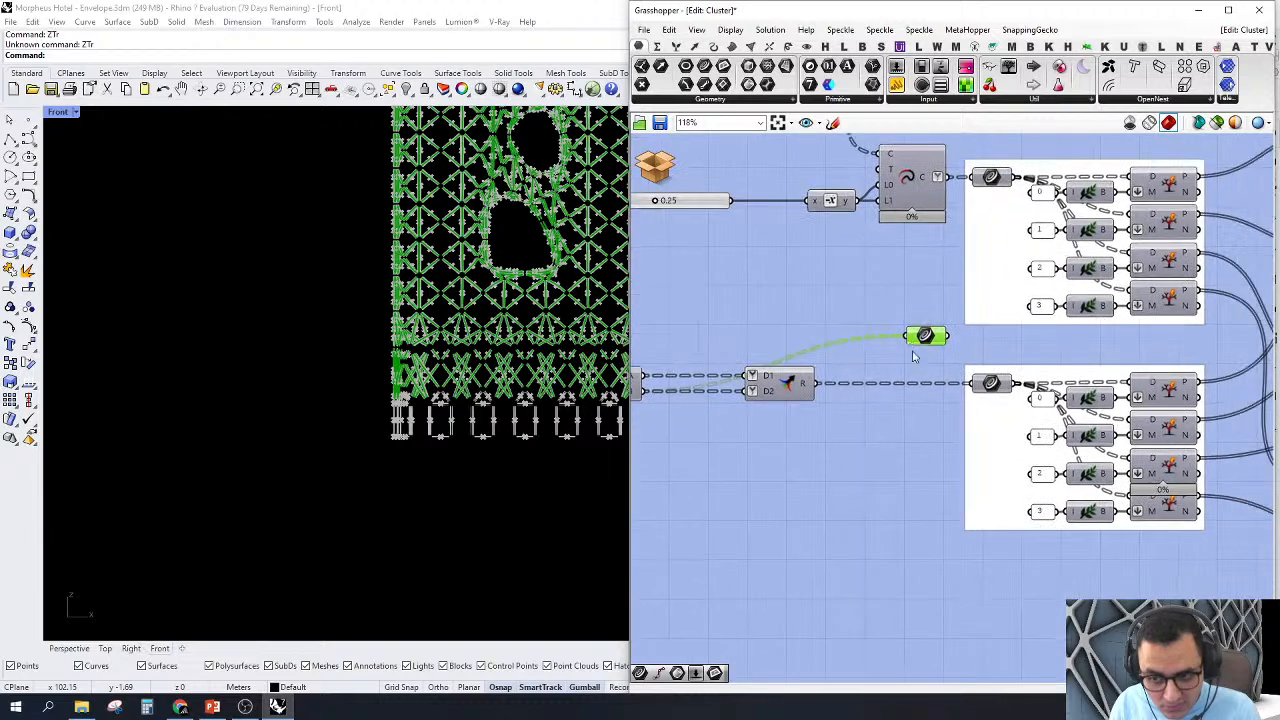
pyautogui.moveTo(922, 338); pyautogui.dragTo(1069, 352)
pyautogui.scroll(-1, 964, 344)
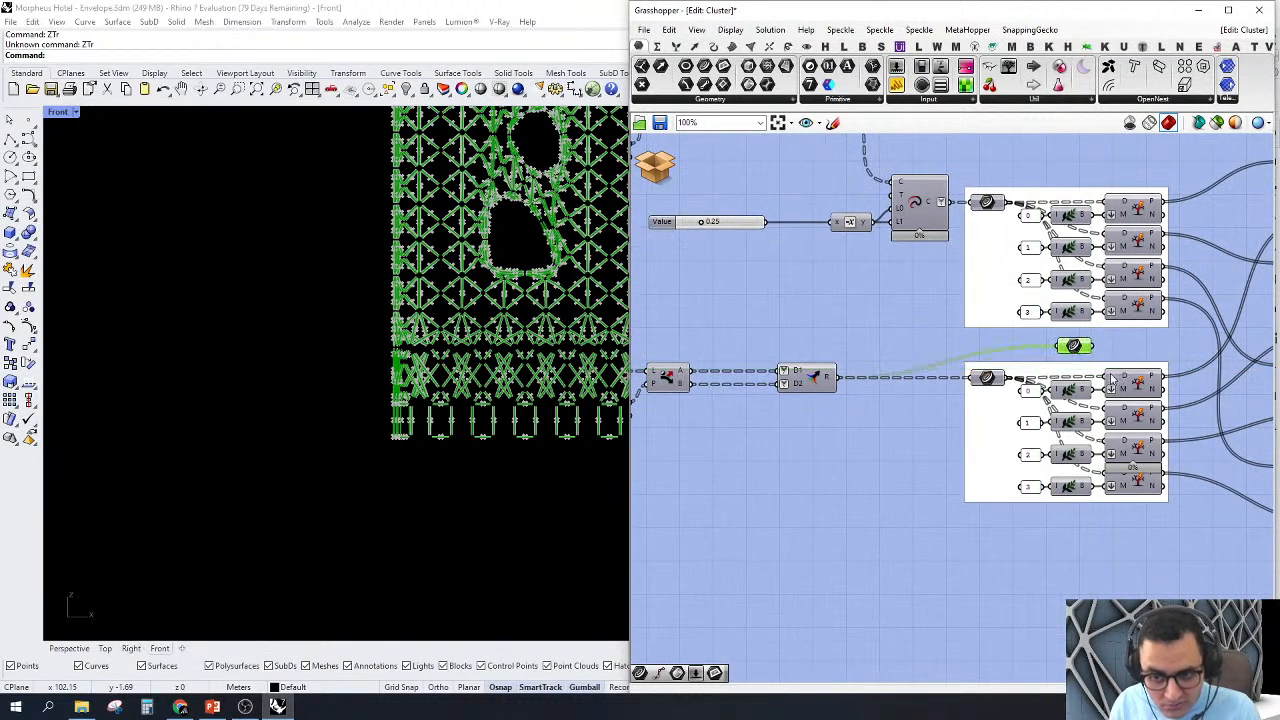
pyautogui.scroll(5, 1000, 385)
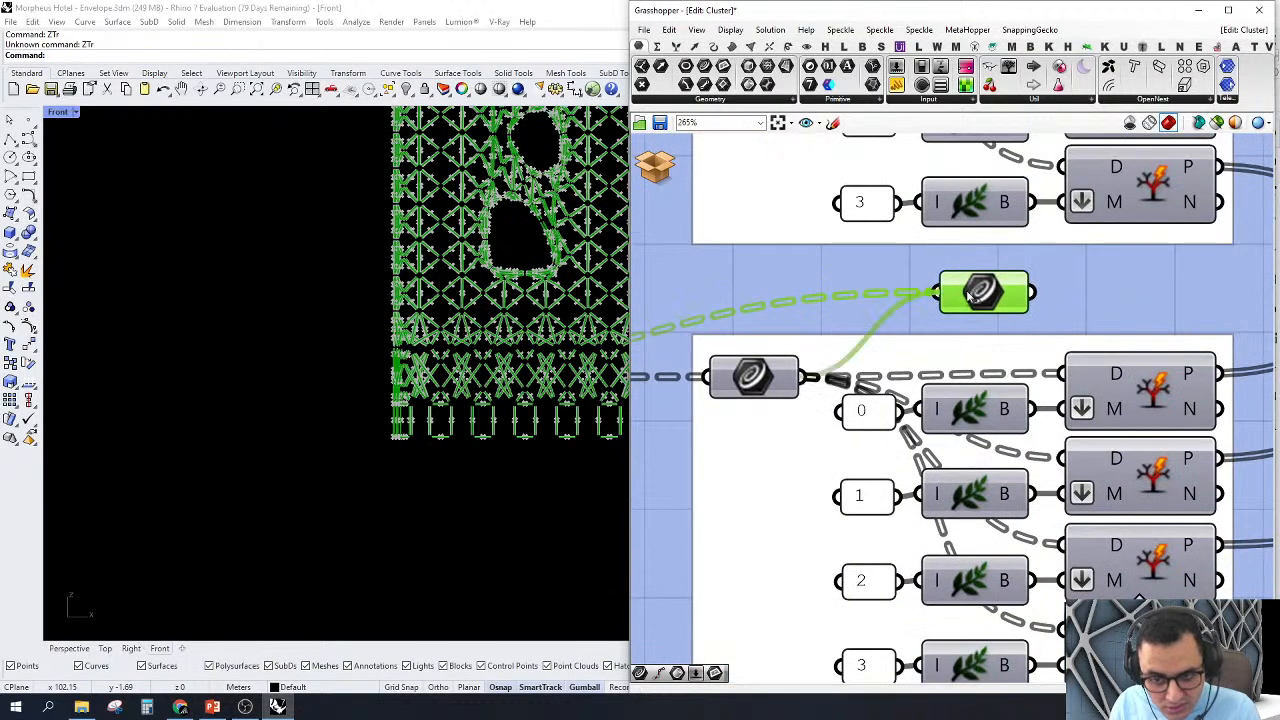
pyautogui.scroll(-4, 990, 410)
pyautogui.scroll(4, 999, 427)
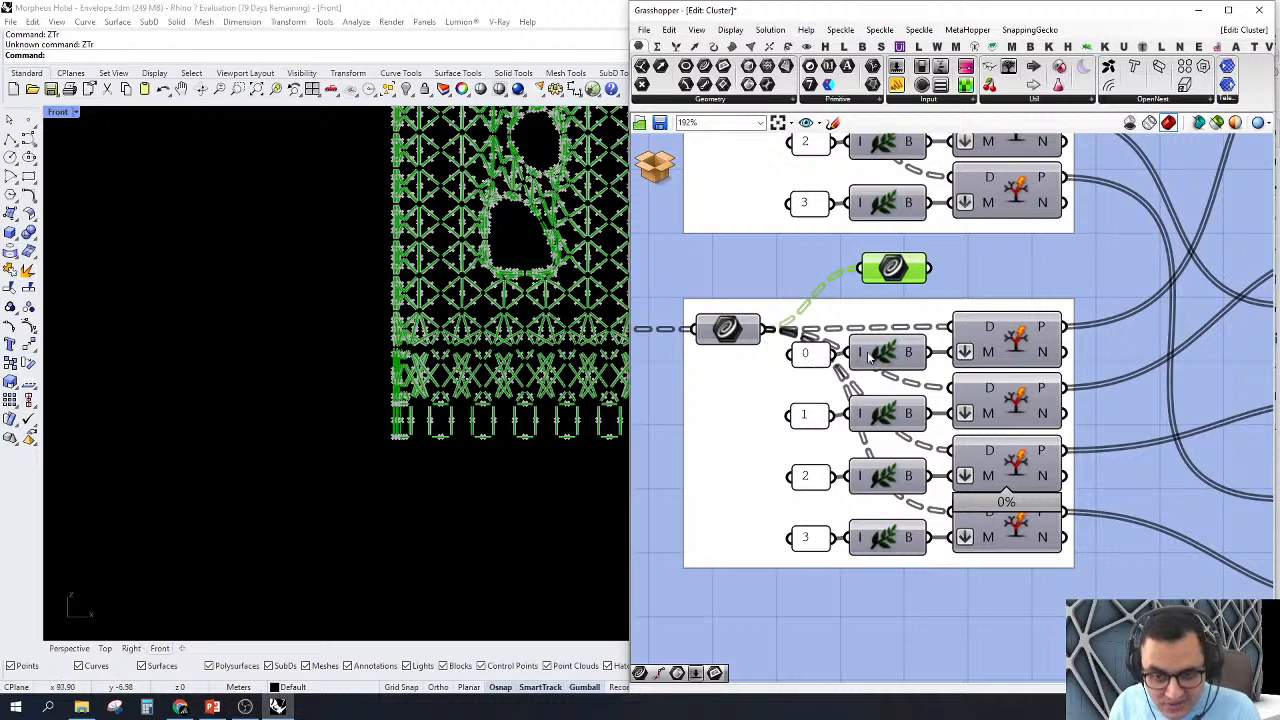
# Step: Review the lower group's branch index panels 0 to 3 and delete the temporary Curve parameter
pyautogui.scroll(3, 813, 365)
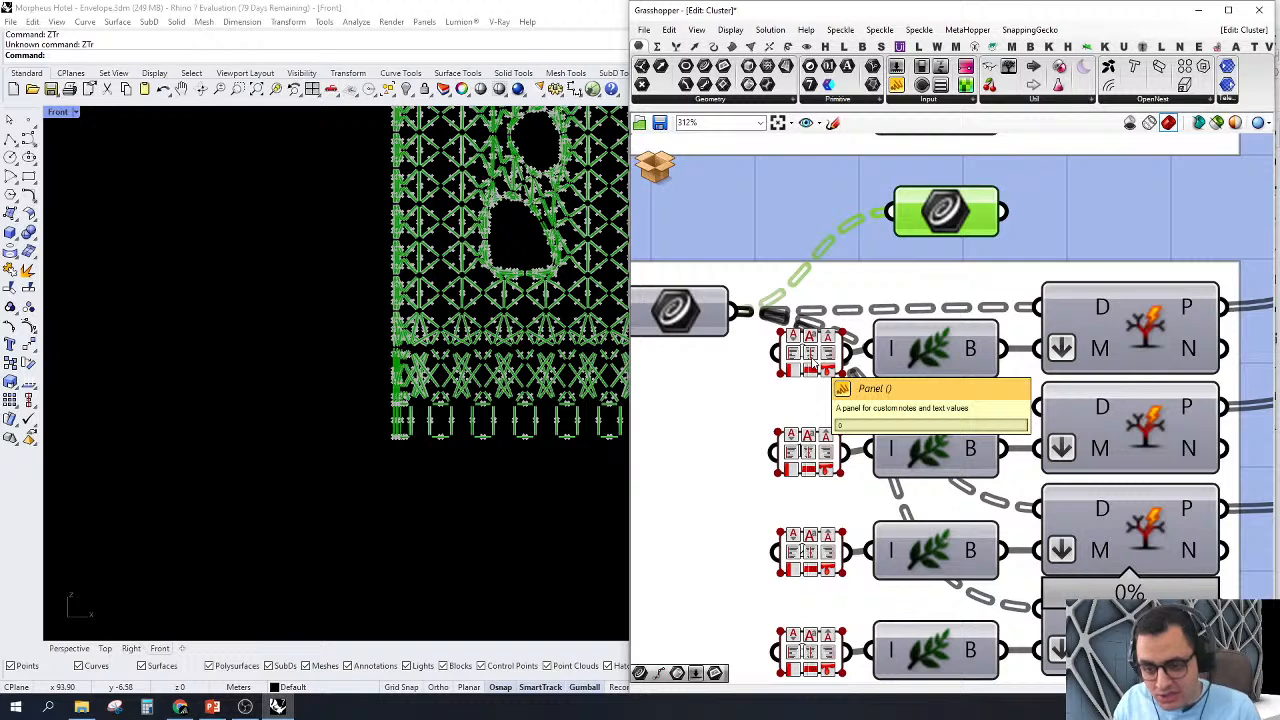
pyautogui.scroll(-3, 813, 365)
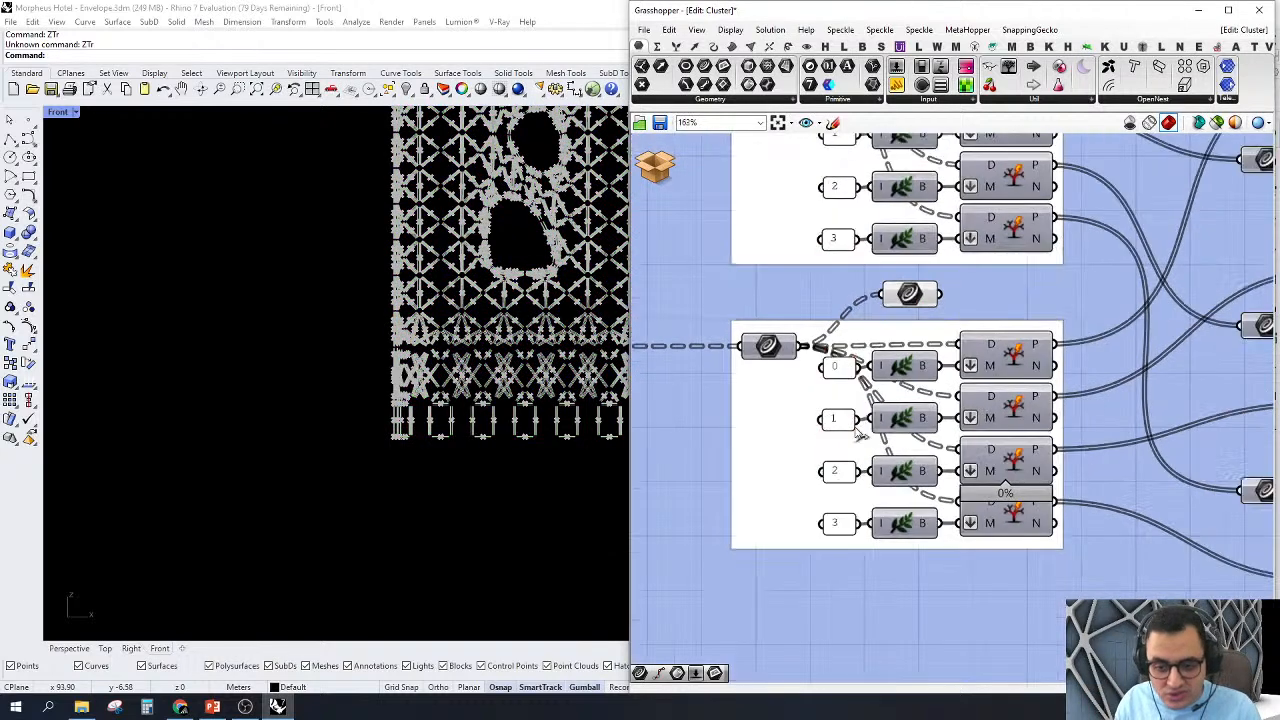
pyautogui.scroll(-3, 848, 423)
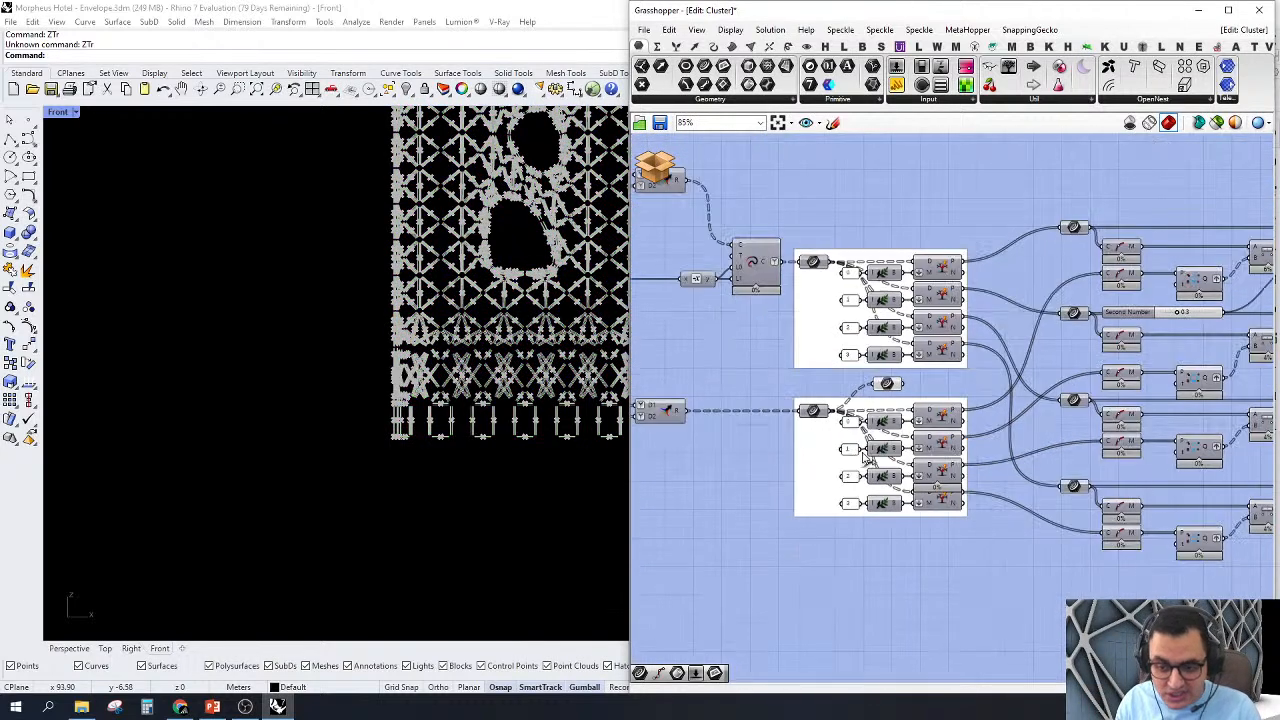
pyautogui.scroll(1, 870, 400)
pyautogui.click(886, 389)
pyautogui.press('Delete')
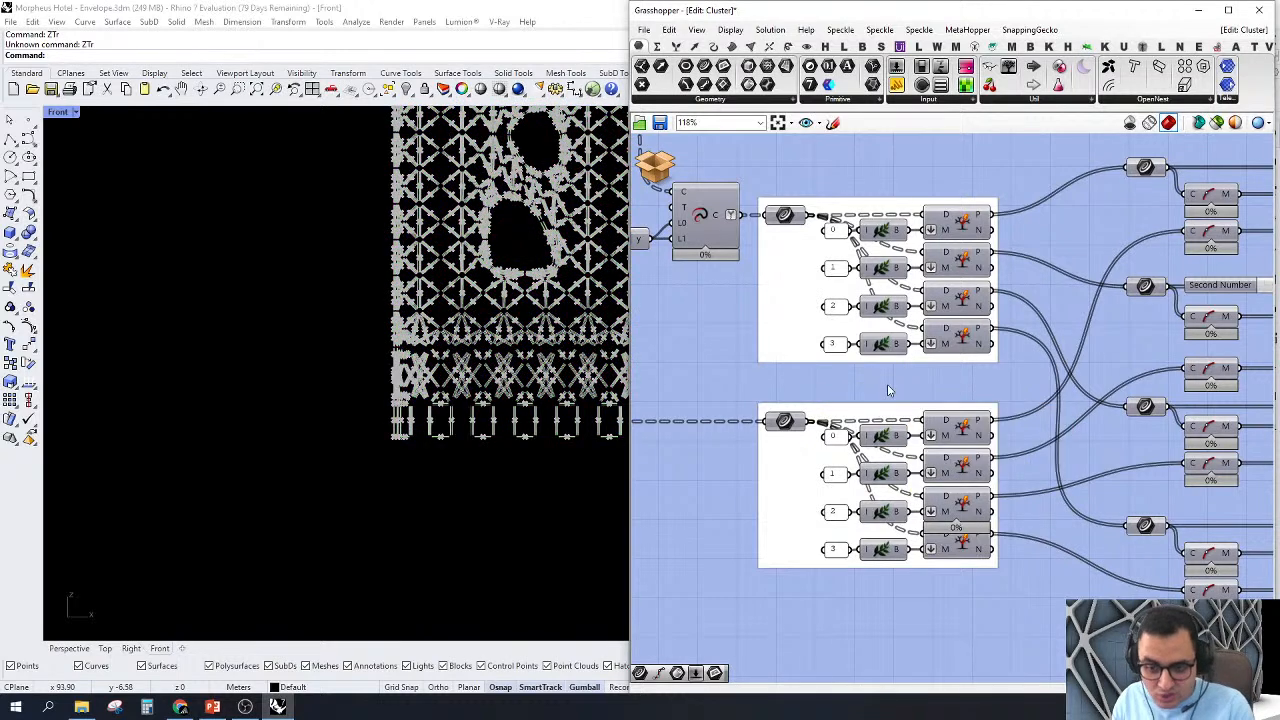
# Step: Turn on the preview of the topmost Cull Pattern component and examine the midpoint distance comparison feeding it
pyautogui.scroll(-3, 889, 391)
pyautogui.moveTo(891, 415); pyautogui.dragTo(709, 426, button='right')
pyautogui.moveTo(951, 316); pyautogui.dragTo(924, 310, button='right')
pyautogui.scroll(1, 896, 277)
pyautogui.moveTo(987, 276); pyautogui.dragTo(932, 272, button='right')
pyautogui.scroll(3, 960, 268)
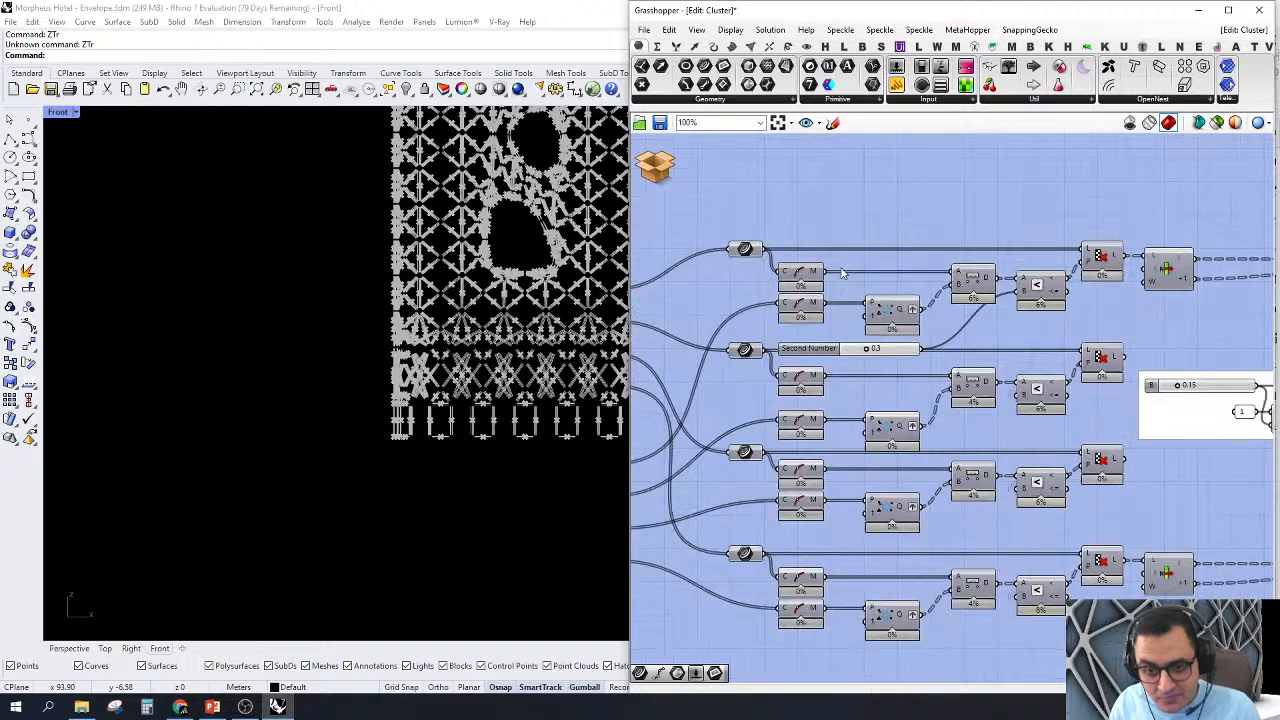
pyautogui.click(1080, 265)
pyautogui.rightClick(1080, 266)
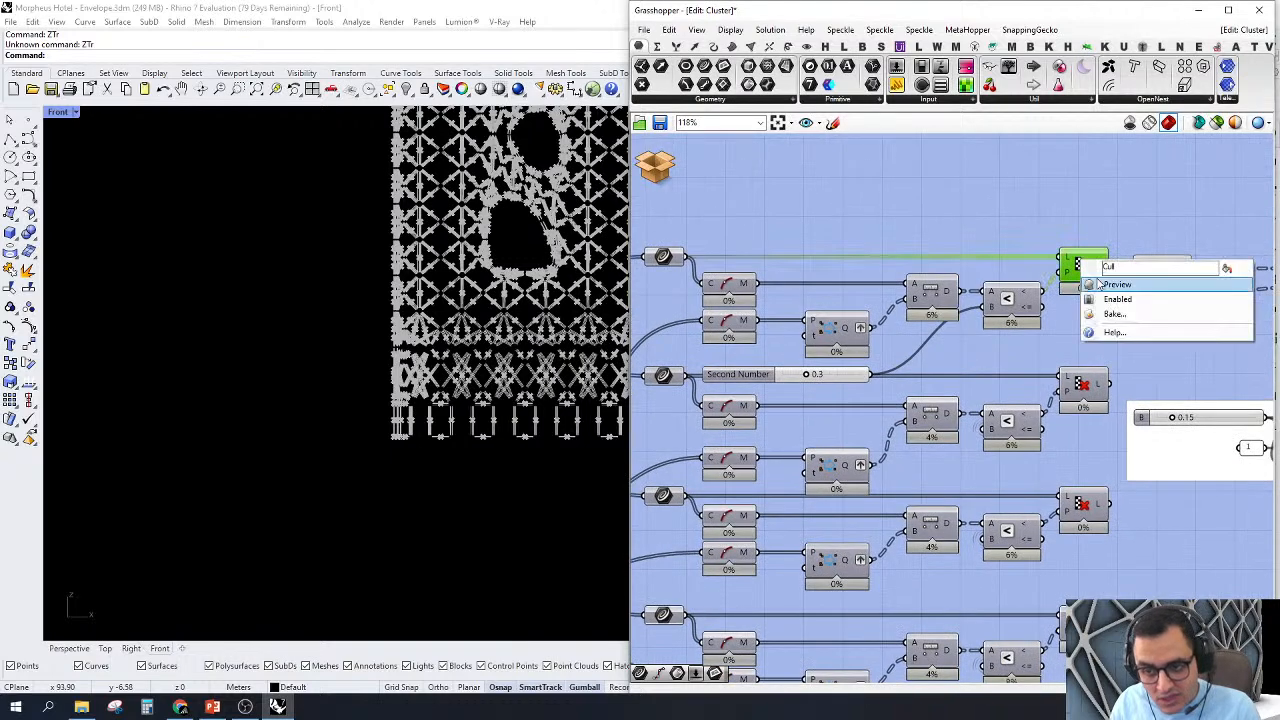
pyautogui.click(1106, 284)
pyautogui.moveTo(1088, 320); pyautogui.dragTo(1175, 348, button='right')
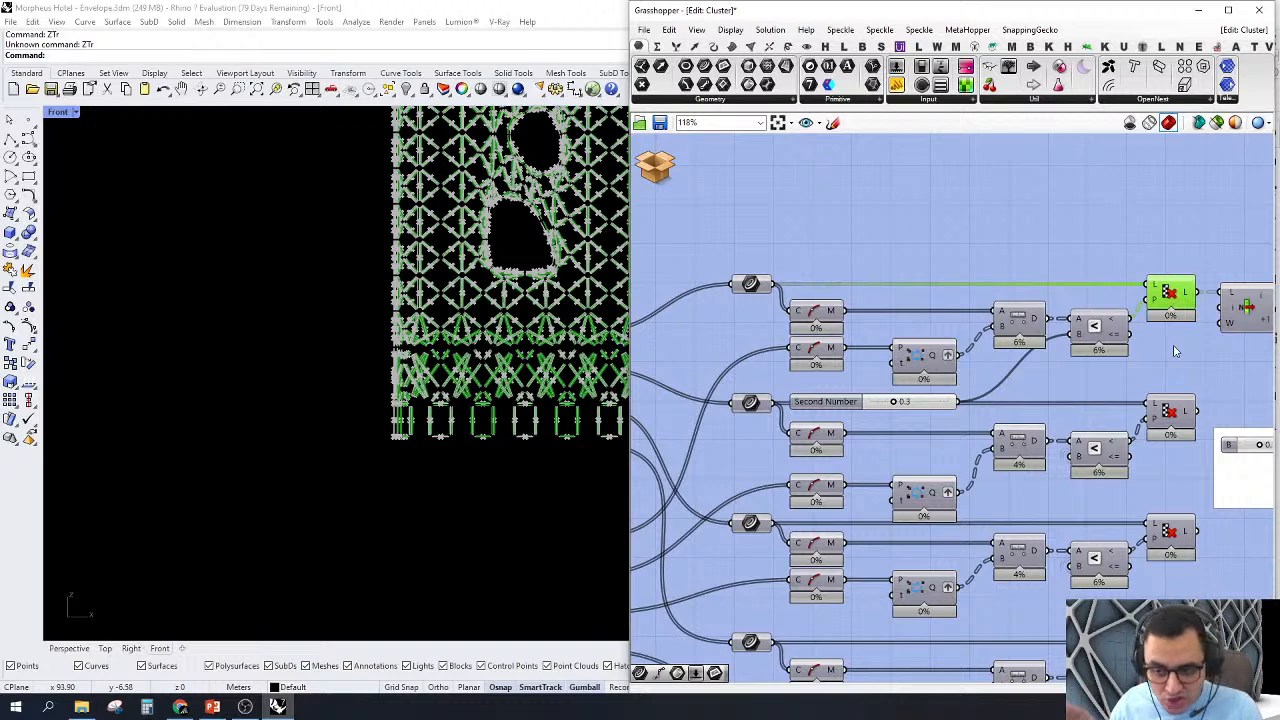
pyautogui.scroll(3, 790, 310)
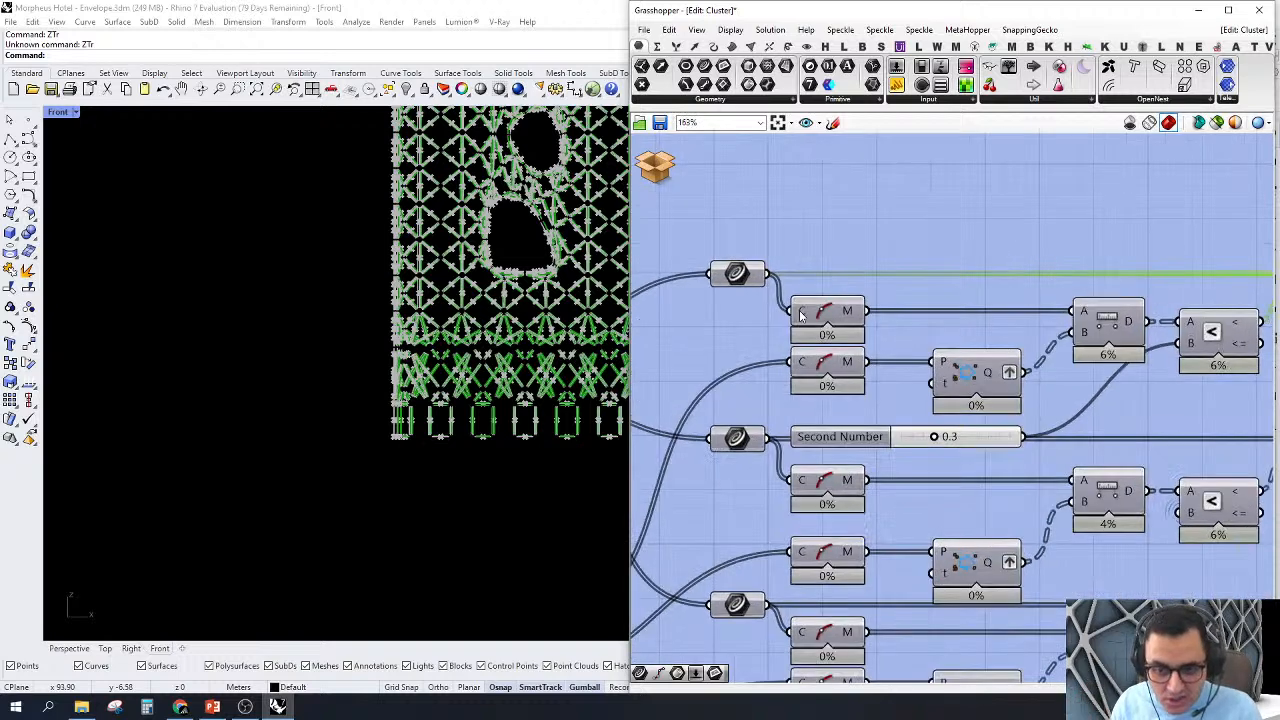
pyautogui.moveTo(897, 222)
pyautogui.mouseDown()
pyautogui.moveTo(757, 414)
pyautogui.moveTo(787, 418)
pyautogui.moveTo(900, 215)
pyautogui.mouseUp()
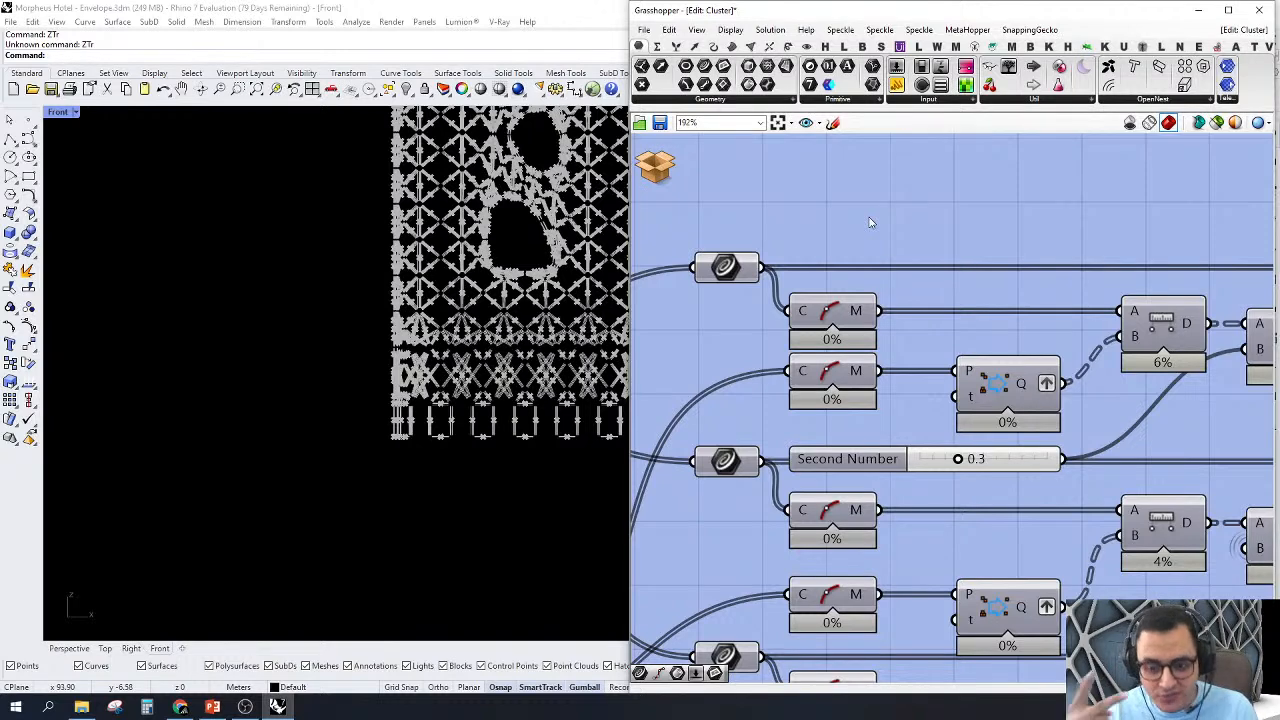
pyautogui.scroll(-4, 1035, 415)
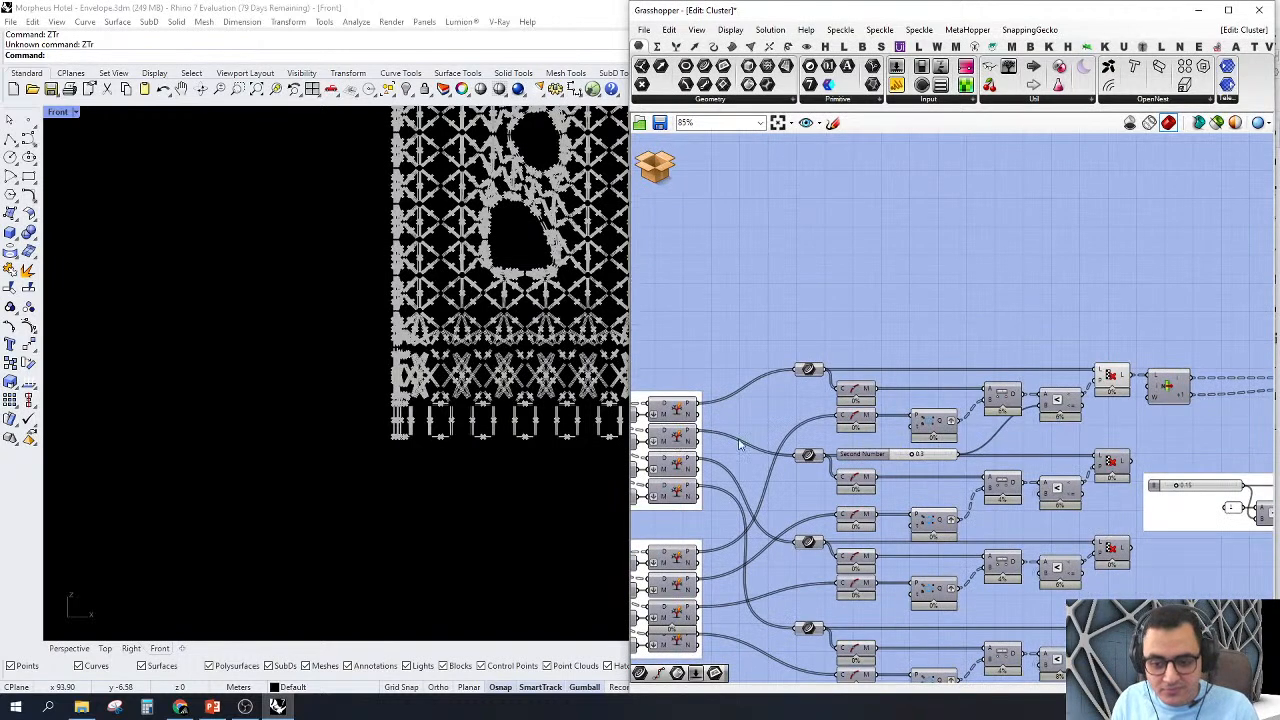
# Step: Add a Tree Branch Check - multiple cluster above the topmost chain and feed its Data input from the Cull Pattern output
pyautogui.moveTo(916, 303); pyautogui.dragTo(1041, 350, button='right')
pyautogui.doubleClick(977, 311)
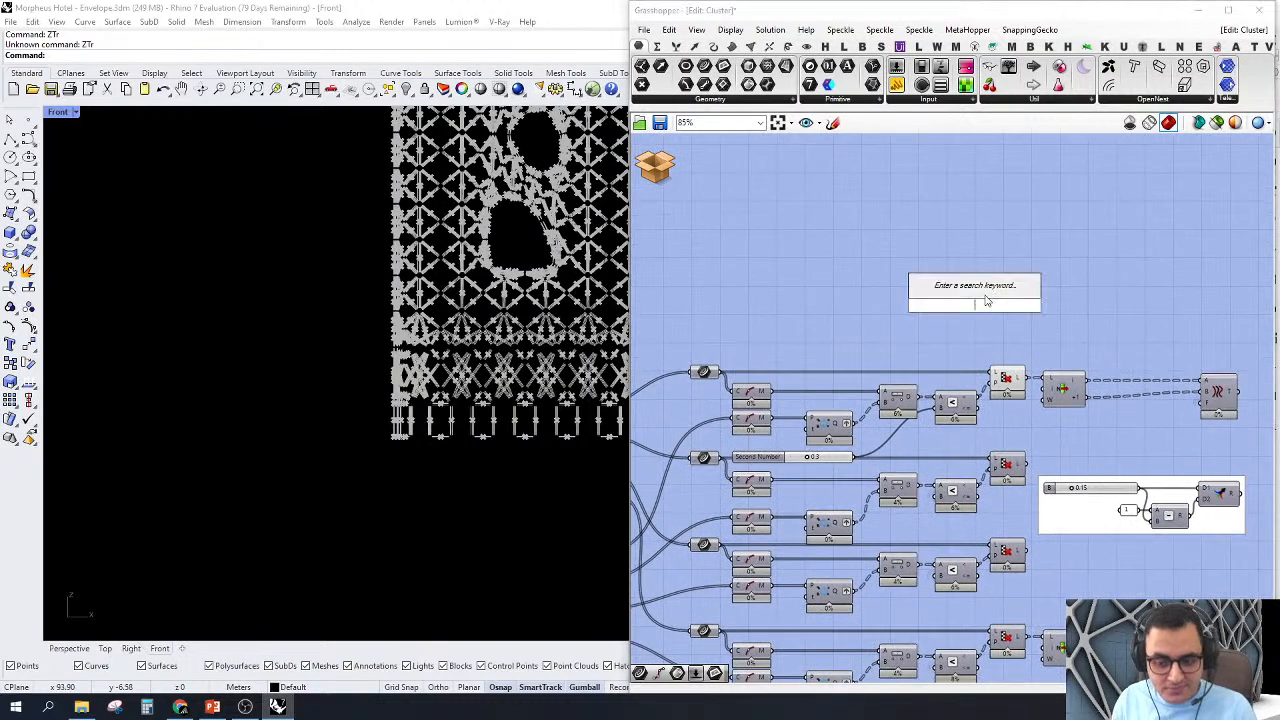
pyautogui.write('tr br')
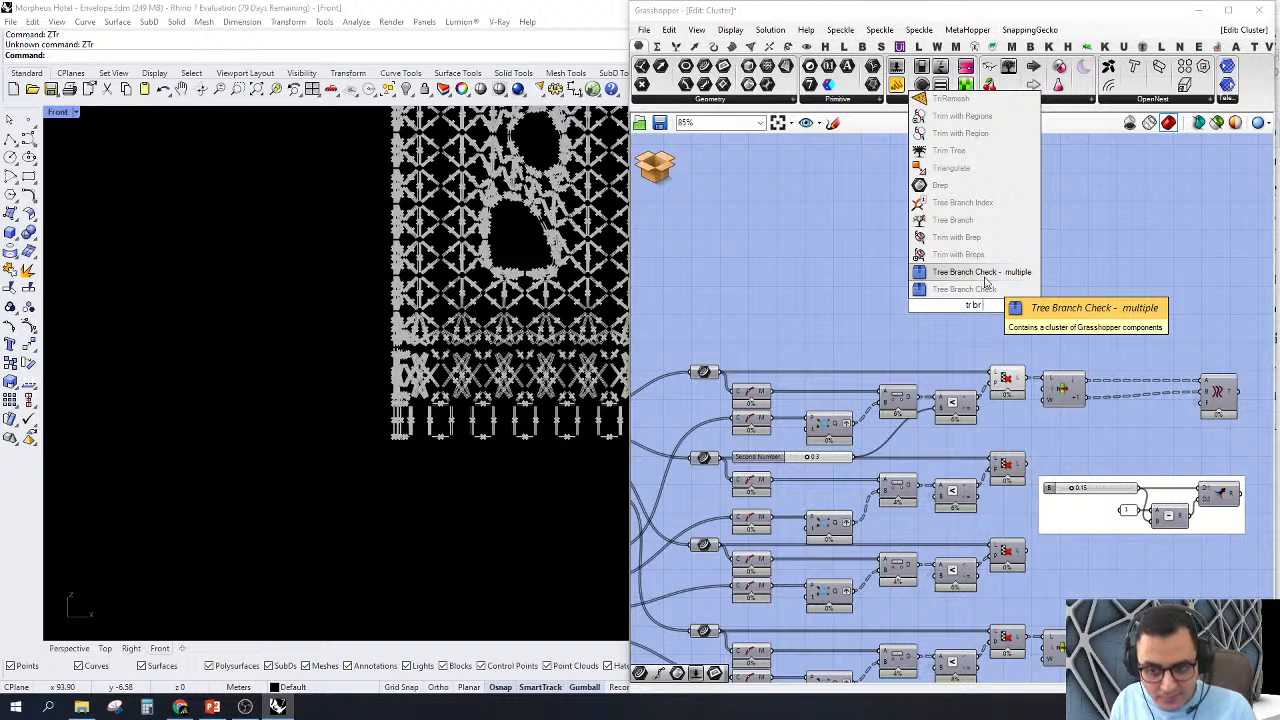
pyautogui.click(984, 276)
pyautogui.scroll(3, 983, 318)
pyautogui.moveTo(909, 258); pyautogui.dragTo(1032, 382)
pyautogui.moveTo(953, 264); pyautogui.dragTo(1103, 263)
# Step: Zoom to the branch check component's geometry and examine the cladding curves in the Perspective view
pyautogui.middleClick(1103, 200)
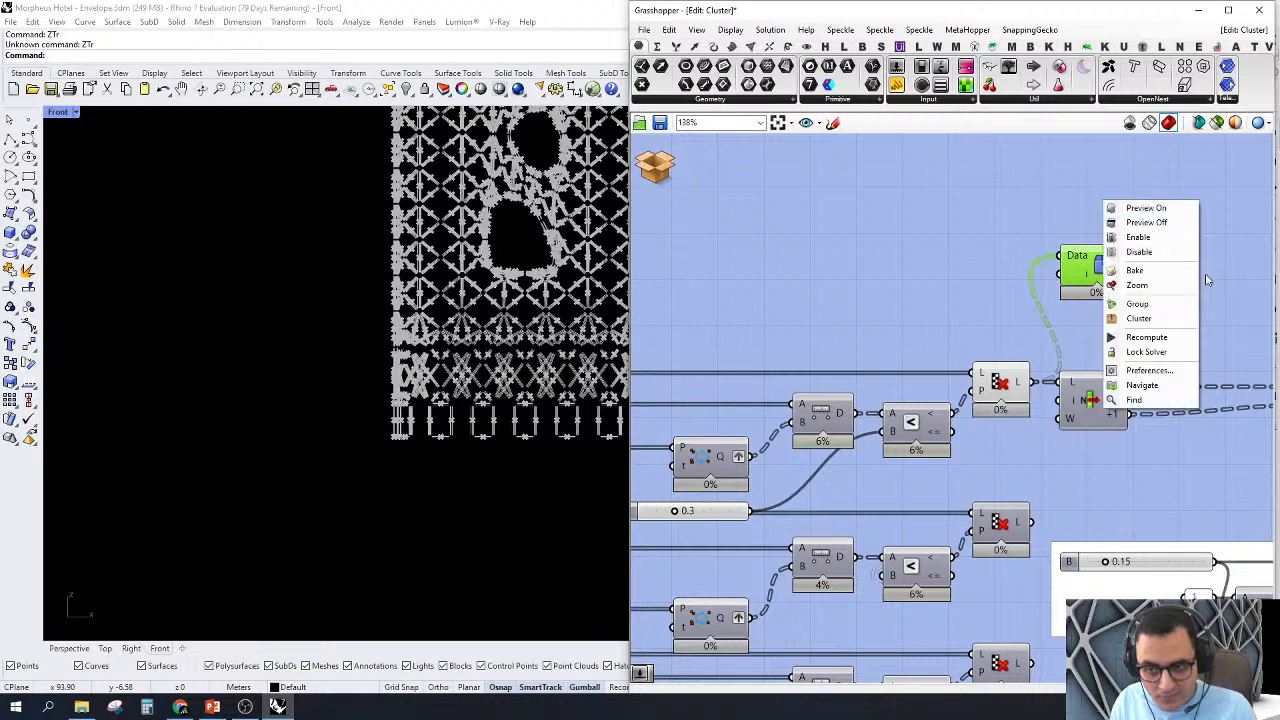
pyautogui.click(1137, 285)
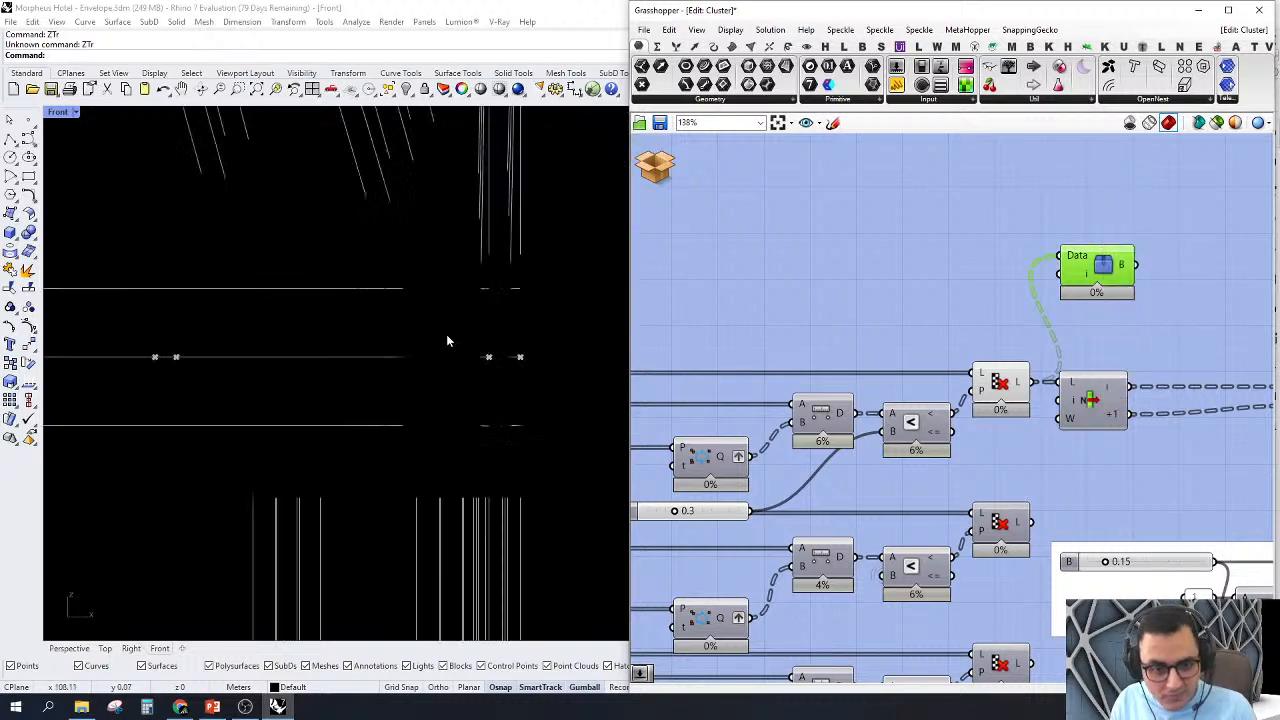
pyautogui.click(68, 648)
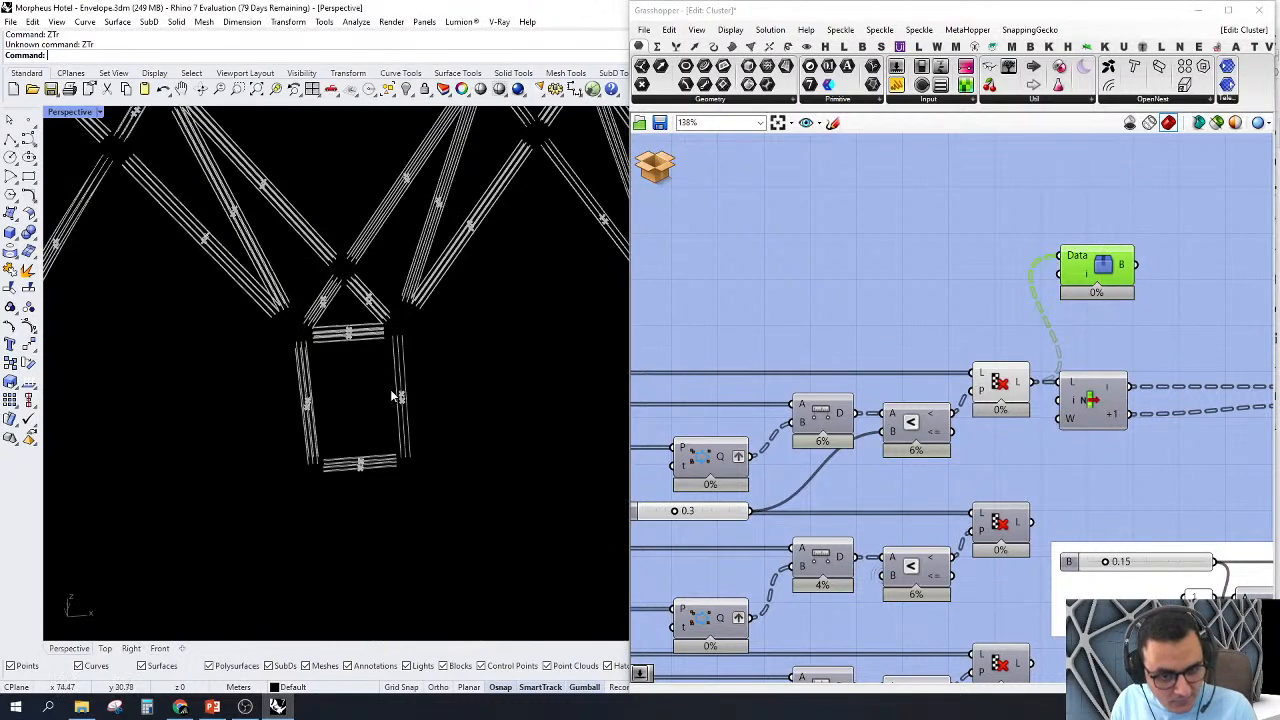
pyautogui.moveTo(451, 386)
pyautogui.mouseDown(button='right')
pyautogui.moveTo(395, 434)
pyautogui.moveTo(446, 392)
pyautogui.mouseUp(button='right')
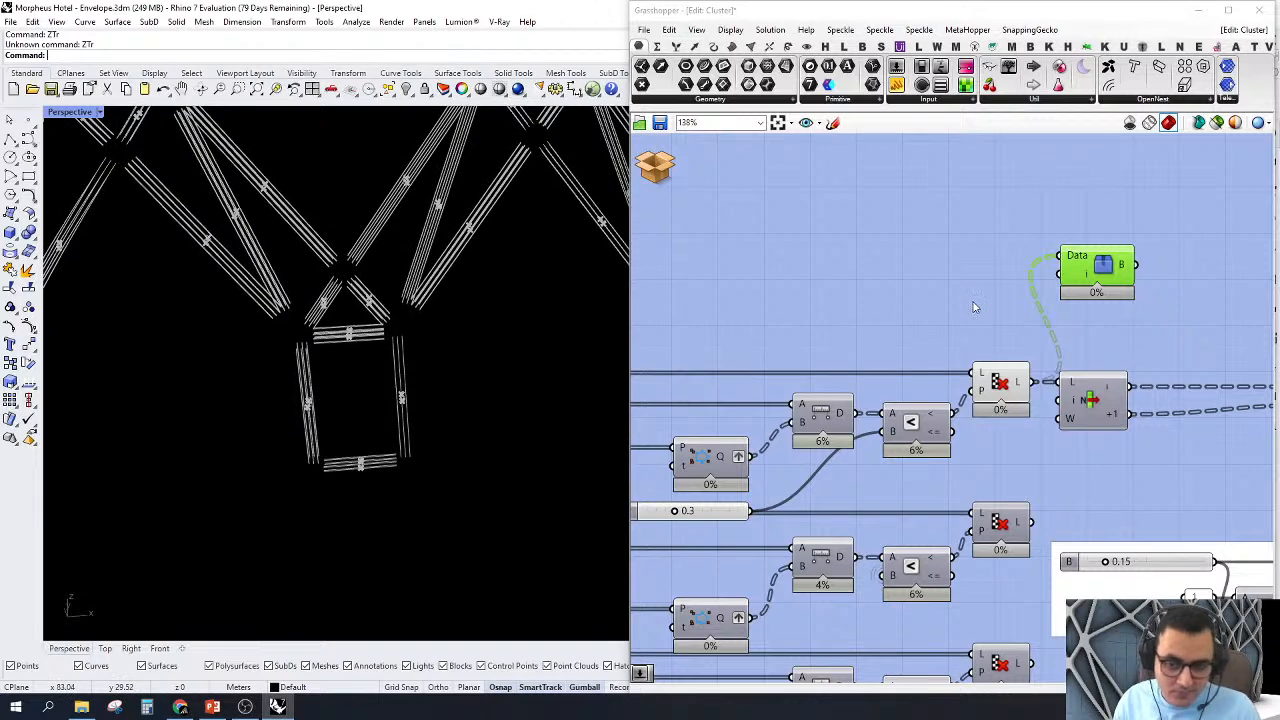
pyautogui.rightClick(975, 300)
pyautogui.click(1000, 371)
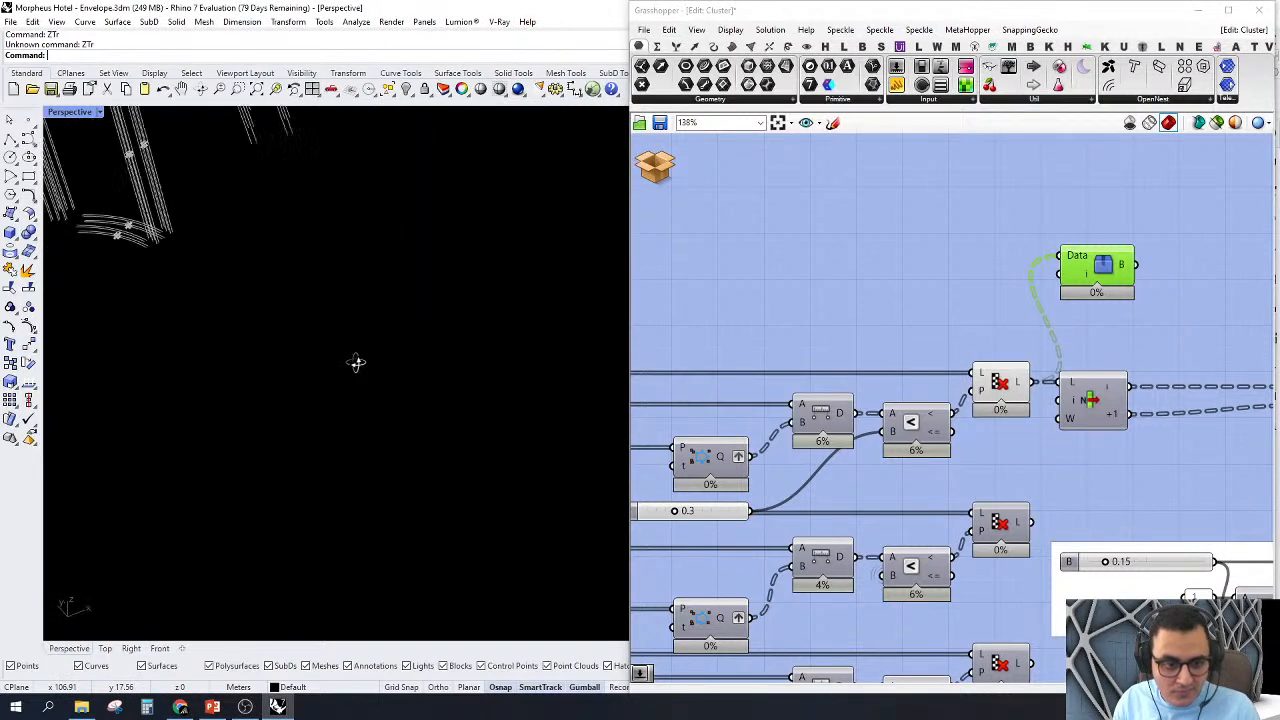
pyautogui.moveTo(356, 362); pyautogui.dragTo(449, 350, button='right')
pyautogui.scroll(-10, 449, 350)
pyautogui.moveTo(418, 325); pyautogui.dragTo(411, 325, button='right')
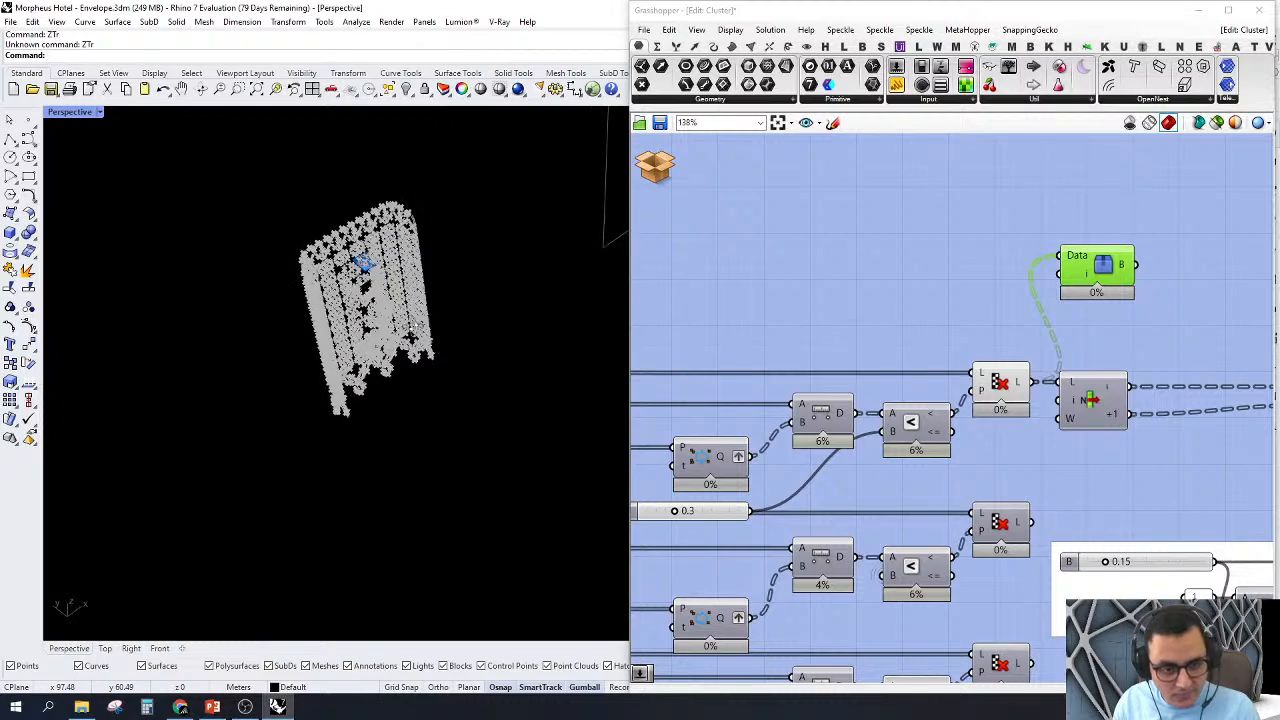
# Step: Select the clipping plane in the Perspective view and stop it from clipping the Perspective view
pyautogui.scroll(-5, 474, 406)
pyautogui.scroll(4, 569, 240)
pyautogui.moveTo(545, 243); pyautogui.dragTo(447, 333)
pyautogui.doubleClick(883, 10)
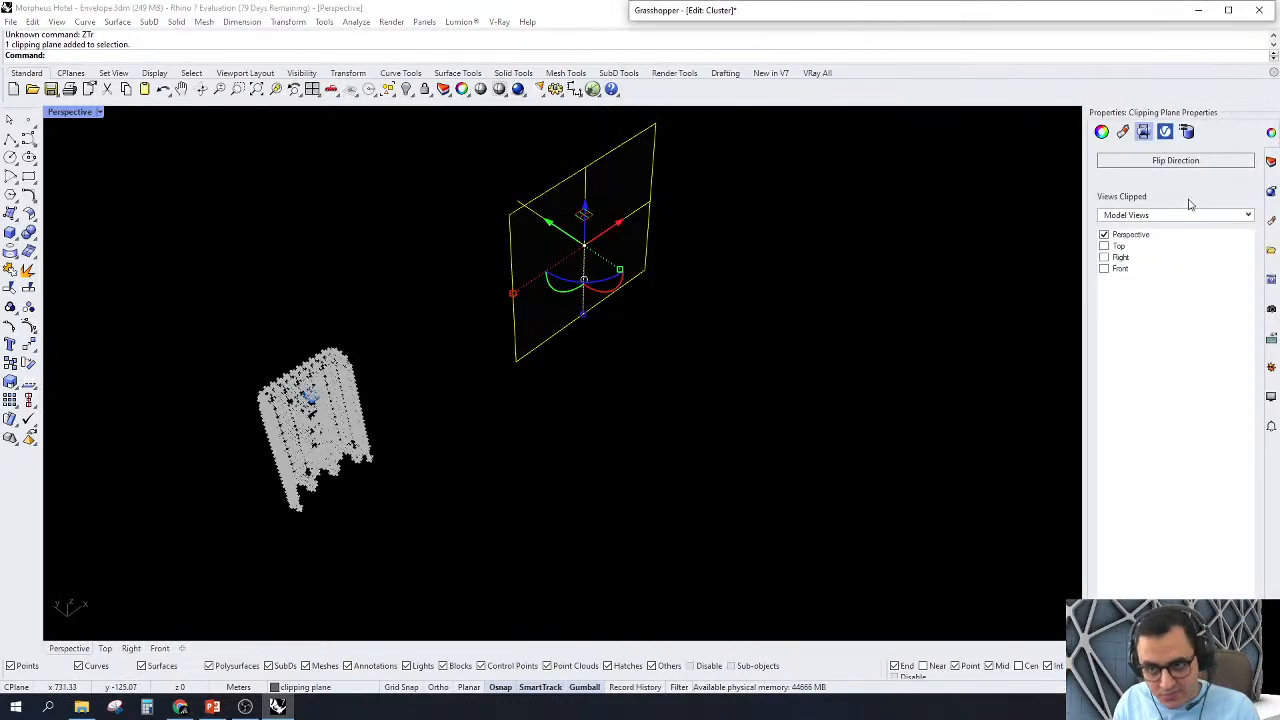
pyautogui.click(1103, 236)
pyautogui.click(1103, 236)
pyautogui.scroll(2, 418, 432)
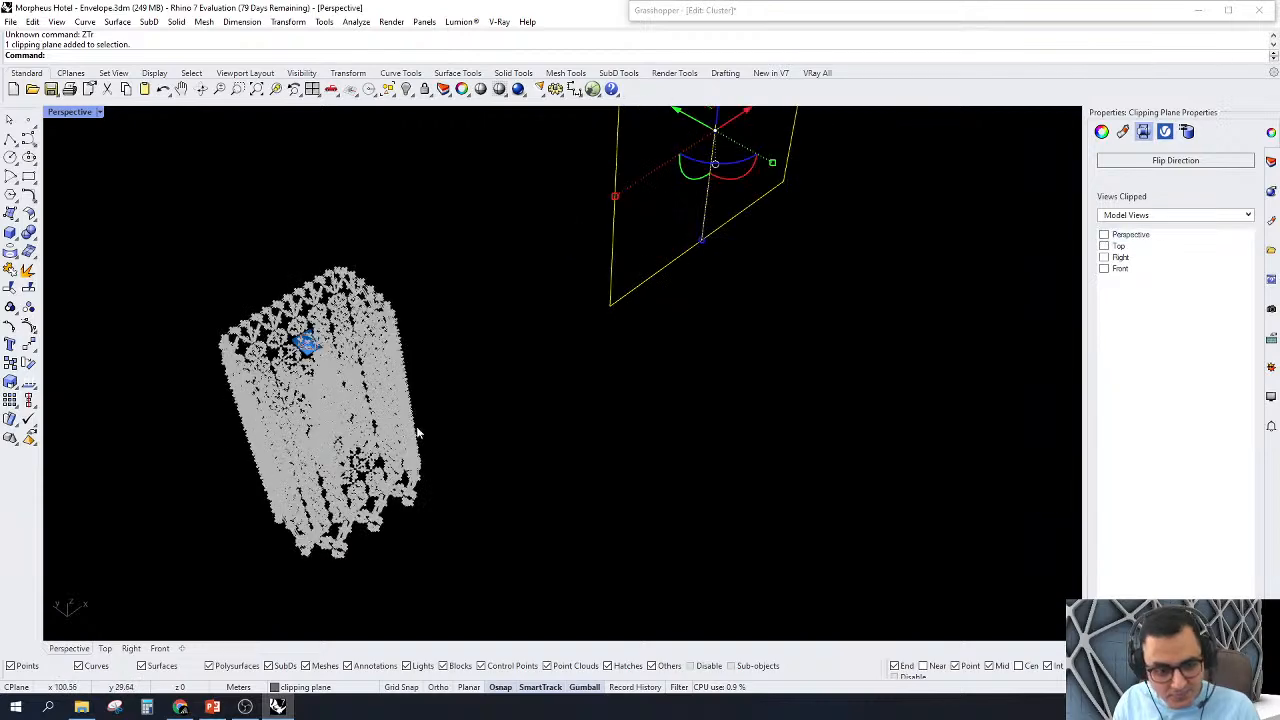
pyautogui.doubleClick(735, 11)
# Step: Zoom to the selected branch check's geometry and examine the unclipped cladding curves up close in the Perspective view
pyautogui.rightClick(1113, 393)
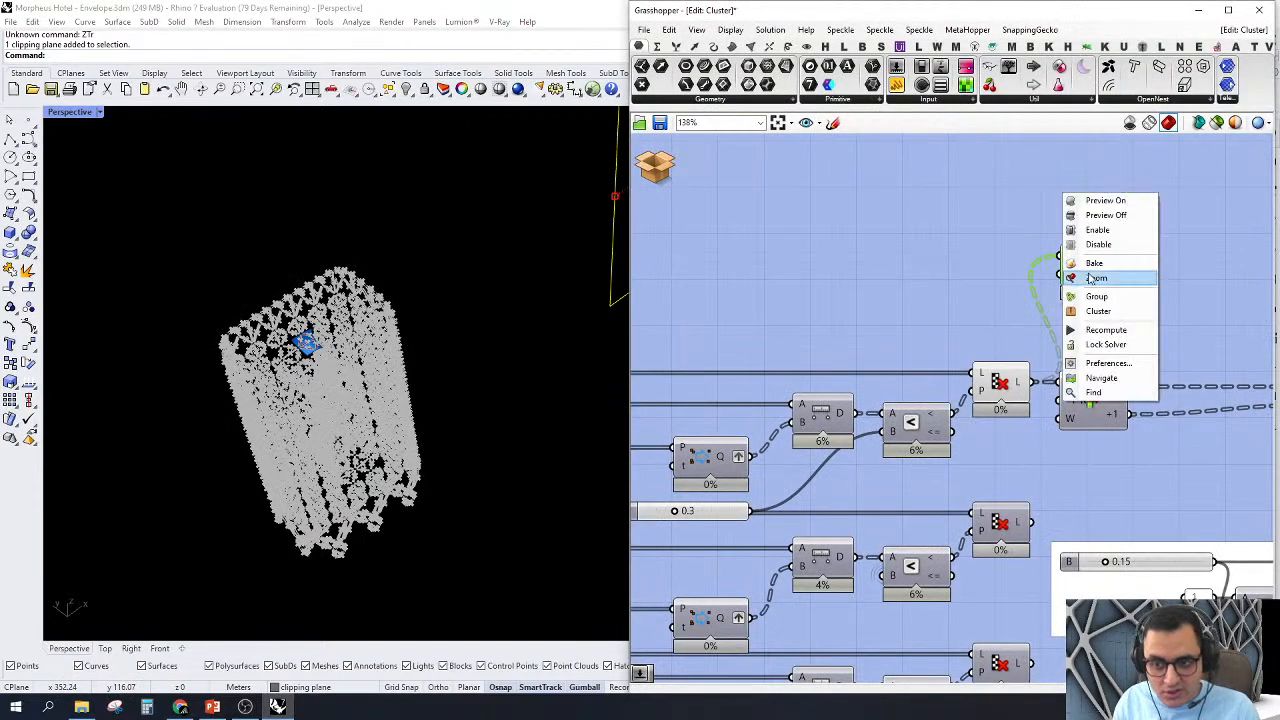
pyautogui.click(1095, 283)
pyautogui.scroll(-3, 430, 331)
pyautogui.moveTo(472, 379); pyautogui.dragTo(368, 278, button='right')
pyautogui.scroll(-4, 480, 268)
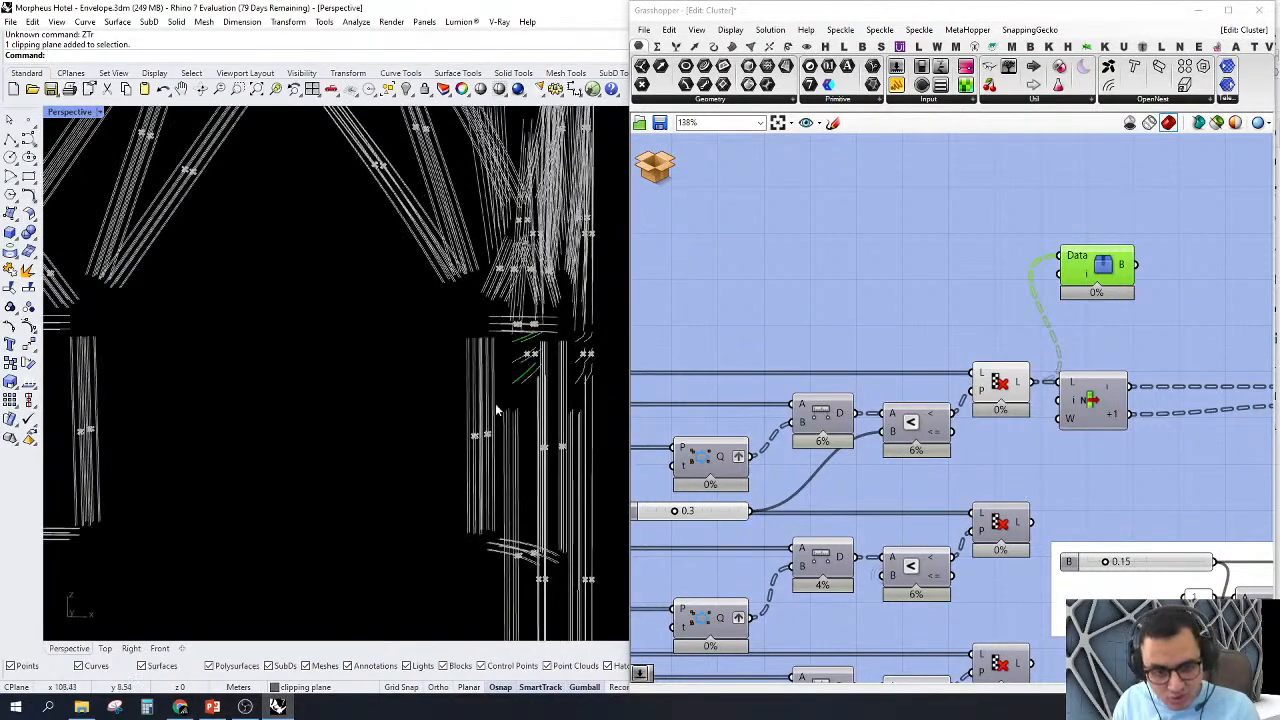
pyautogui.scroll(3, 499, 400)
pyautogui.moveTo(501, 312); pyautogui.dragTo(613, 337, button='right')
pyautogui.scroll(4, 555, 305)
pyautogui.moveTo(343, 264); pyautogui.dragTo(490, 324, button='right')
pyautogui.scroll(-3, 770, 335)
# Step: Move the branch check component above the cluster's output and reconnect its Data input to the final Crv output
pyautogui.moveTo(890, 345); pyautogui.dragTo(817, 310, button='right')
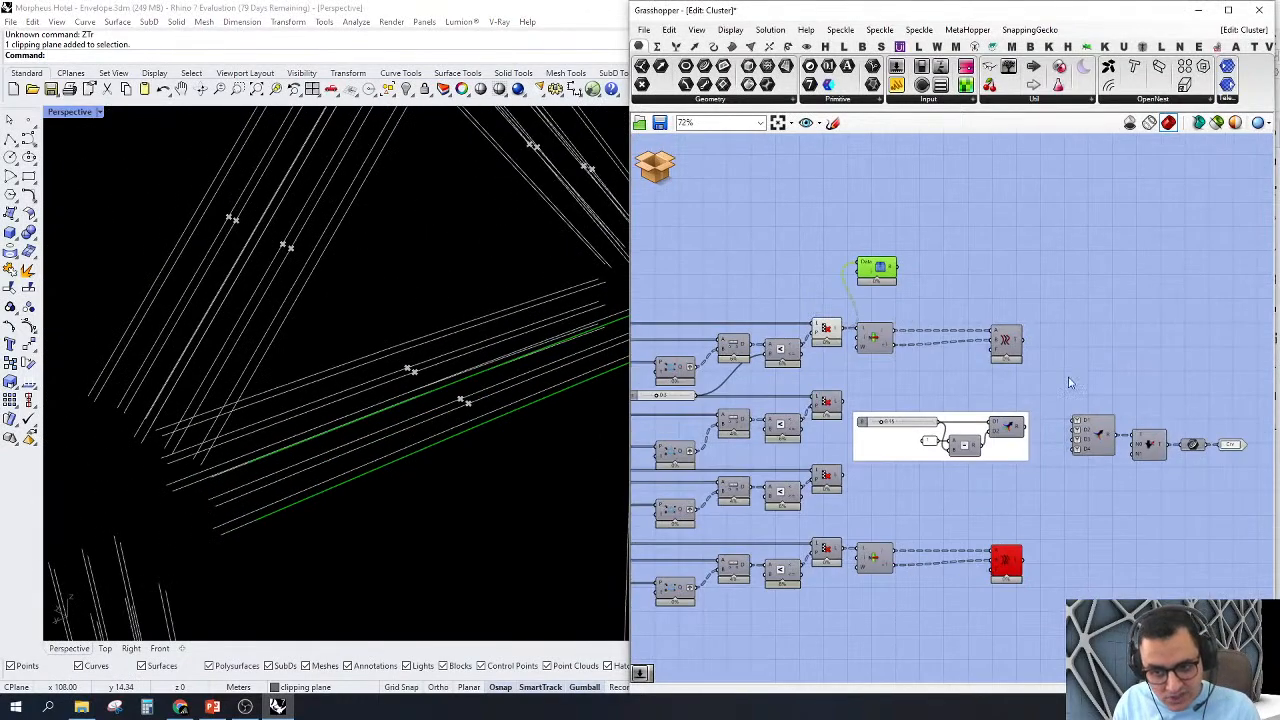
pyautogui.scroll(2, 1121, 421)
pyautogui.moveTo(1122, 426)
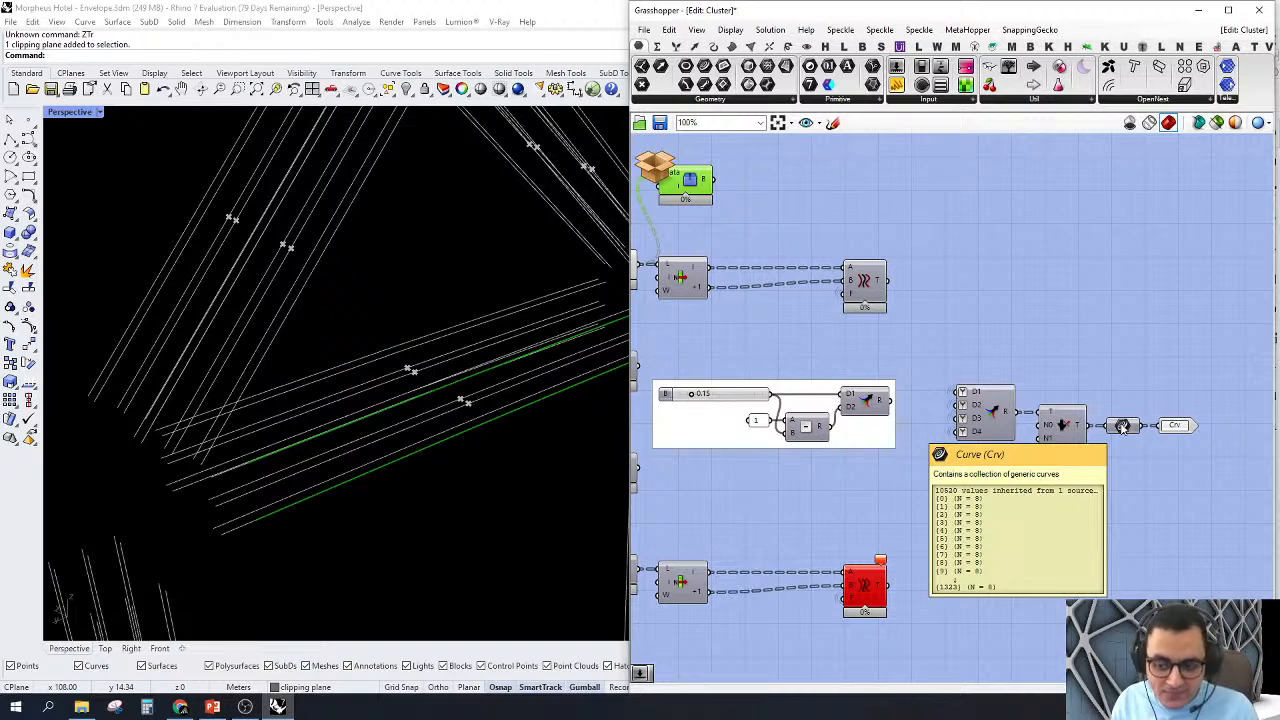
pyautogui.moveTo(687, 185); pyautogui.dragTo(1135, 428)
pyautogui.moveTo(1191, 290); pyautogui.dragTo(1178, 283)
pyautogui.scroll(-5, 510, 397)
pyautogui.moveTo(450, 397); pyautogui.dragTo(530, 372, button='right')
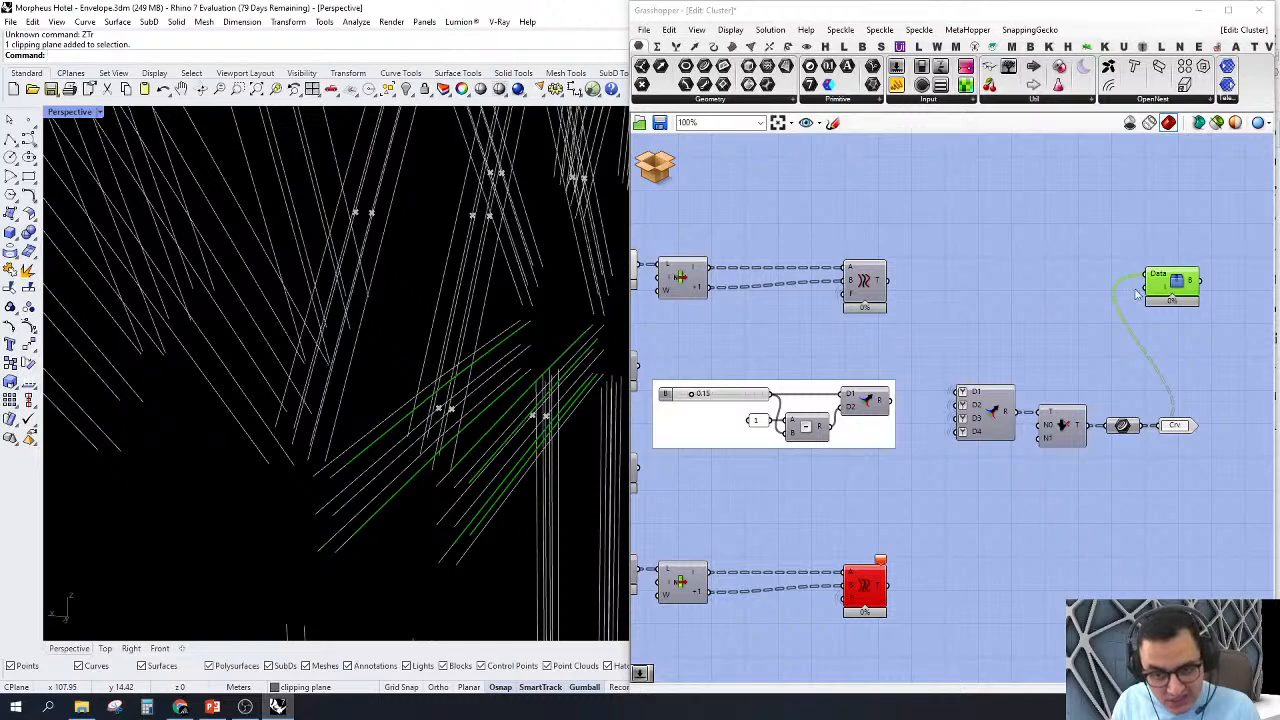
# Step: Turn off the preview of all components upstream of the branch check so only its curves can be examined
pyautogui.scroll(-6, 1164, 313)
pyautogui.moveTo(1126, 470); pyautogui.dragTo(683, 242)
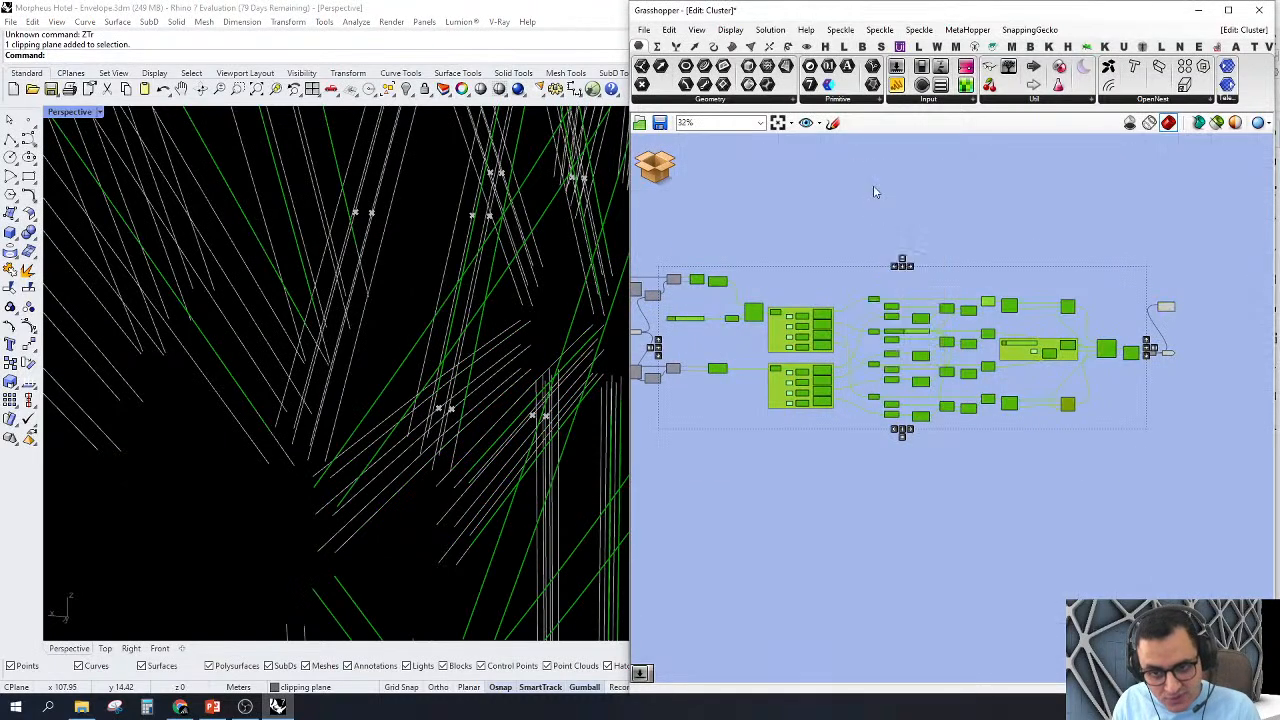
pyautogui.click(875, 191)
pyautogui.scroll(-2, 1123, 289)
pyautogui.moveTo(1024, 223); pyautogui.dragTo(705, 495)
pyautogui.rightClick(800, 263)
pyautogui.click(851, 274)
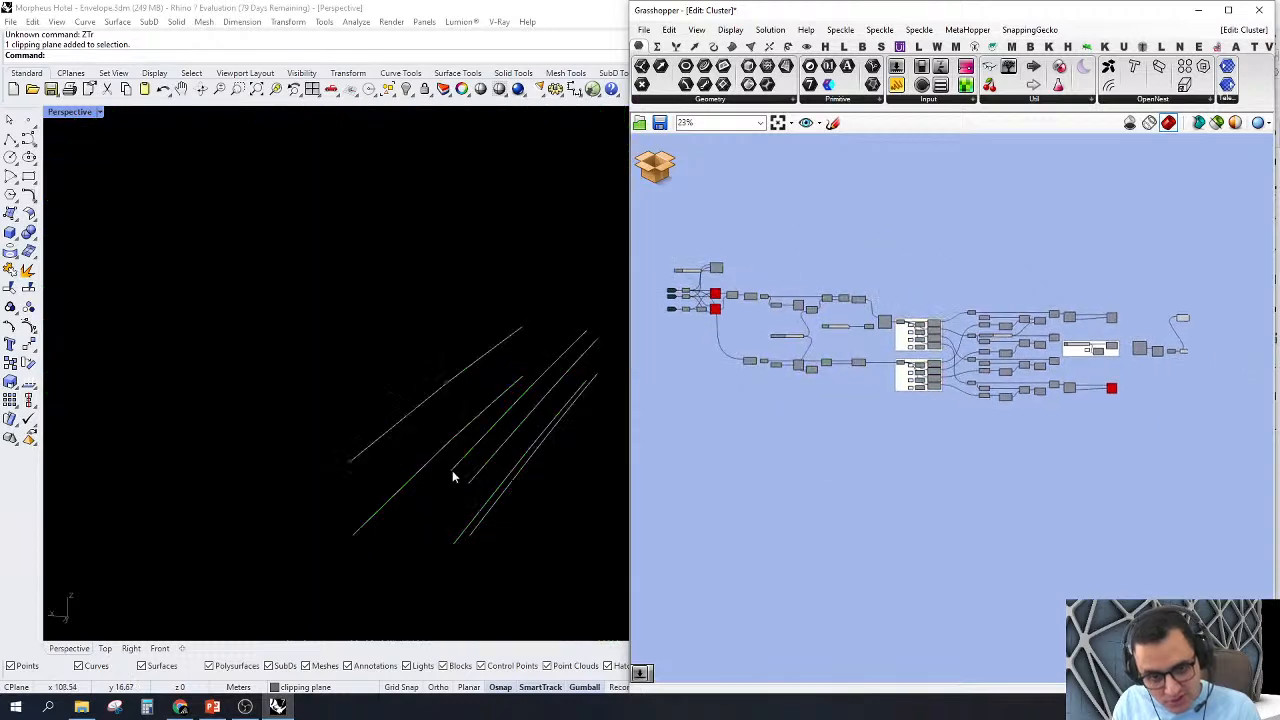
pyautogui.moveTo(452, 477); pyautogui.dragTo(418, 461, button='right')
# Step: Add a number slider with value 5 and connect it to the branch check's i input
pyautogui.scroll(6, 1091, 423)
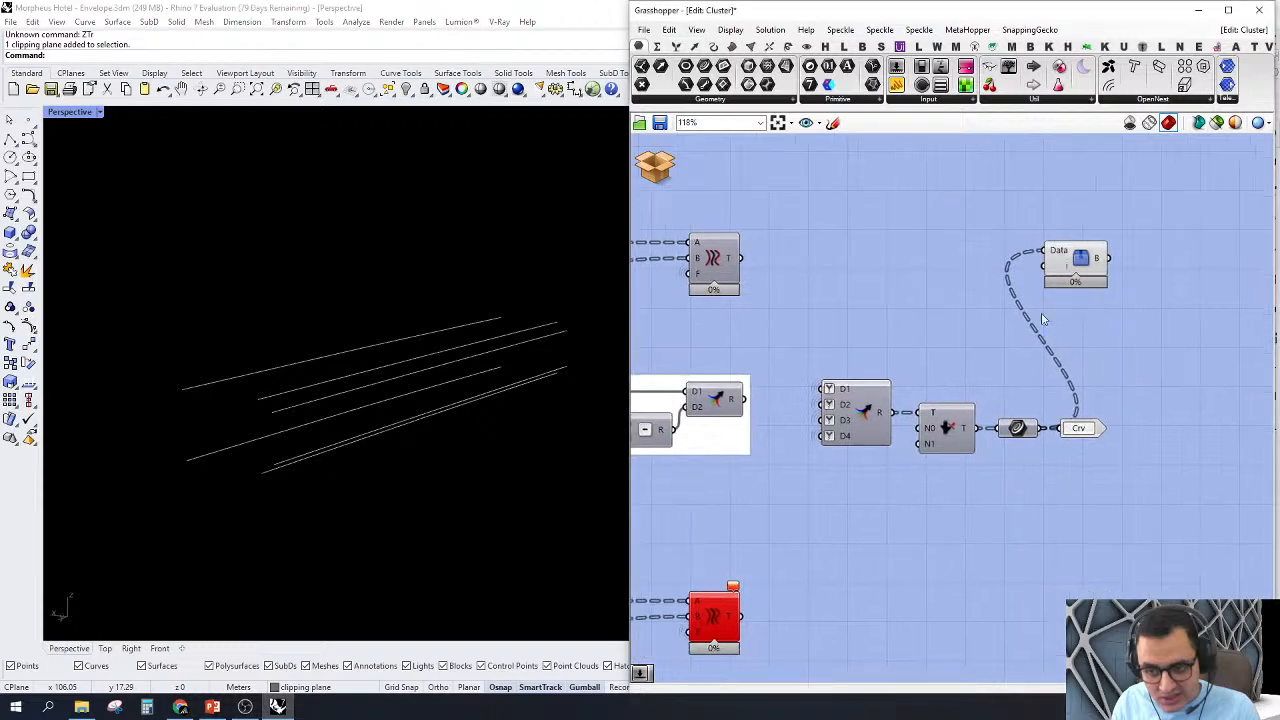
pyautogui.doubleClick(972, 307)
pyautogui.write('5')
pyautogui.press('Return')
pyautogui.scroll(2, 1050, 275)
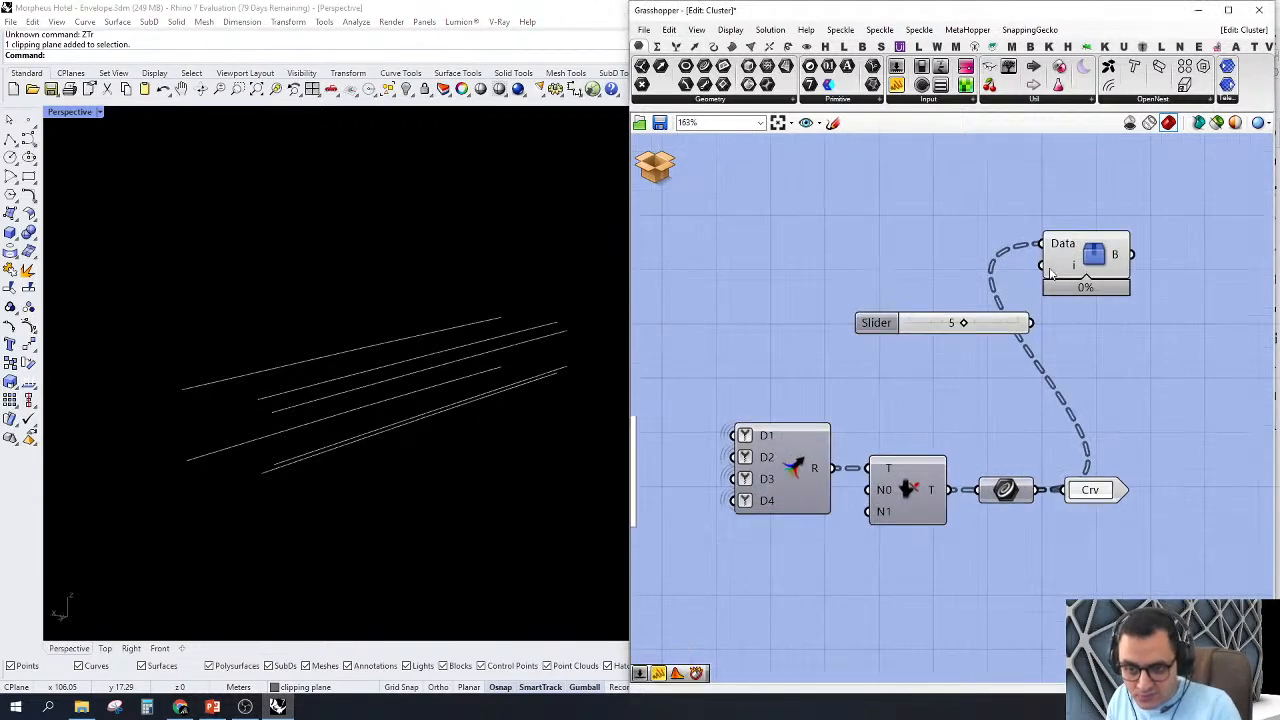
pyautogui.moveTo(1047, 317); pyautogui.dragTo(1032, 322)
# Step: Zoom to the branch check's curves at index 5 and examine them from several angles
pyautogui.moveTo(1087, 250); pyautogui.dragTo(1120, 284)
pyautogui.rightClick(955, 235)
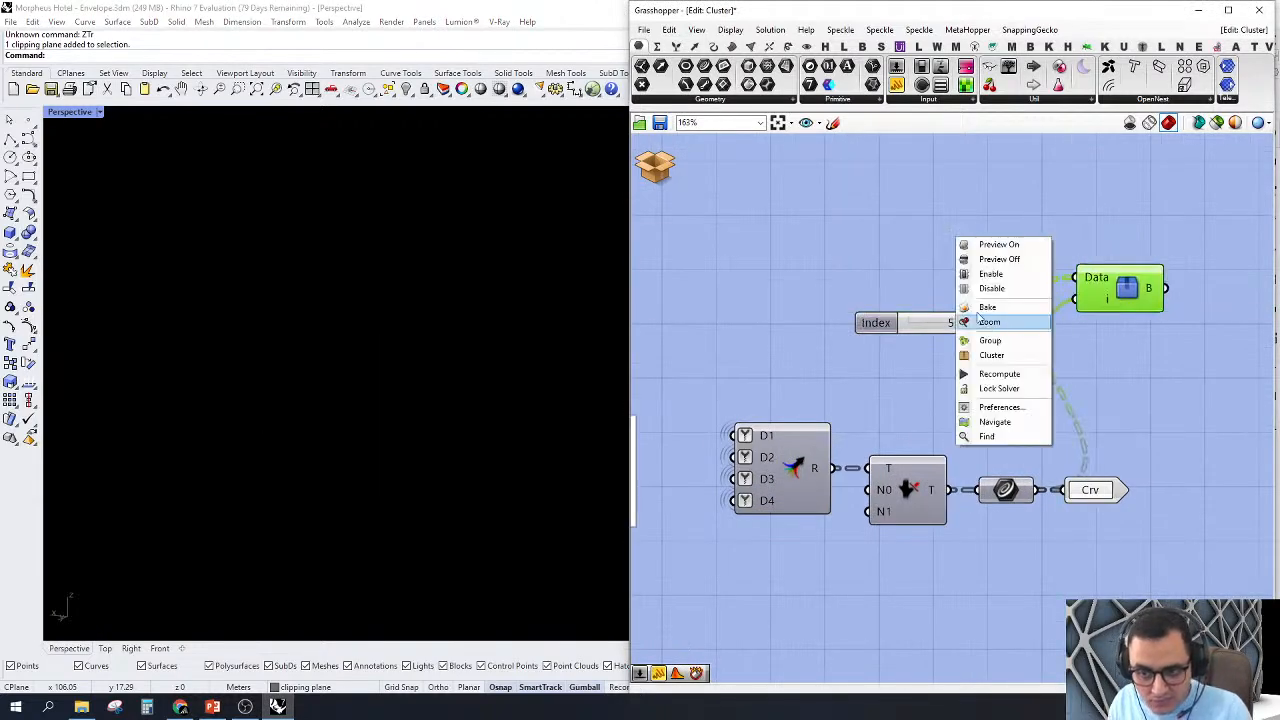
pyautogui.click(988, 321)
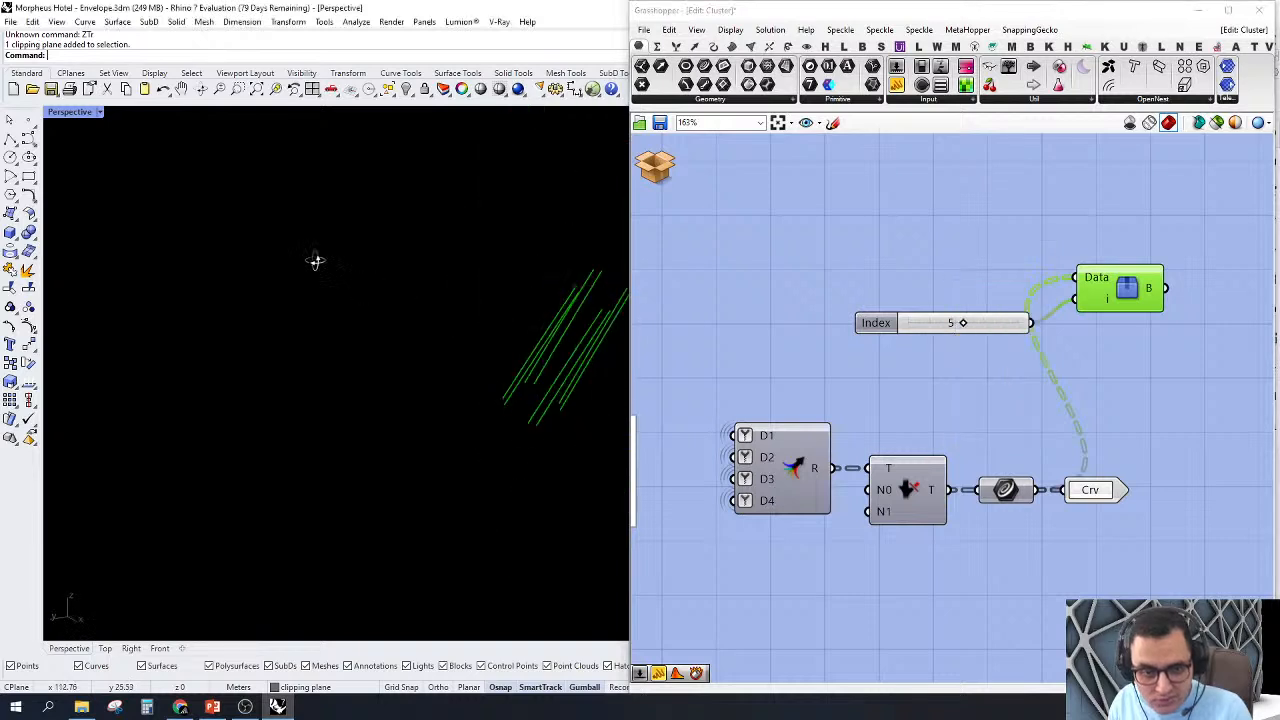
pyautogui.moveTo(244, 239); pyautogui.dragTo(93, 445, button='right')
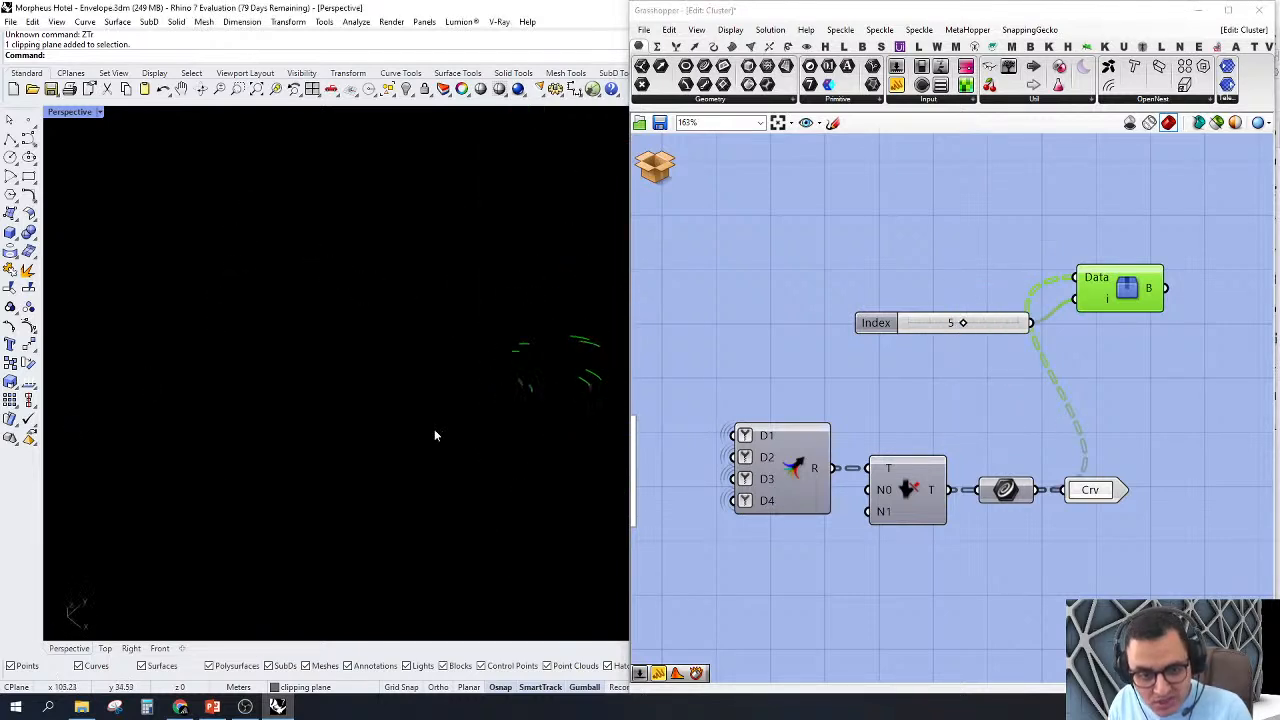
pyautogui.moveTo(538, 366); pyautogui.dragTo(400, 291, button='right')
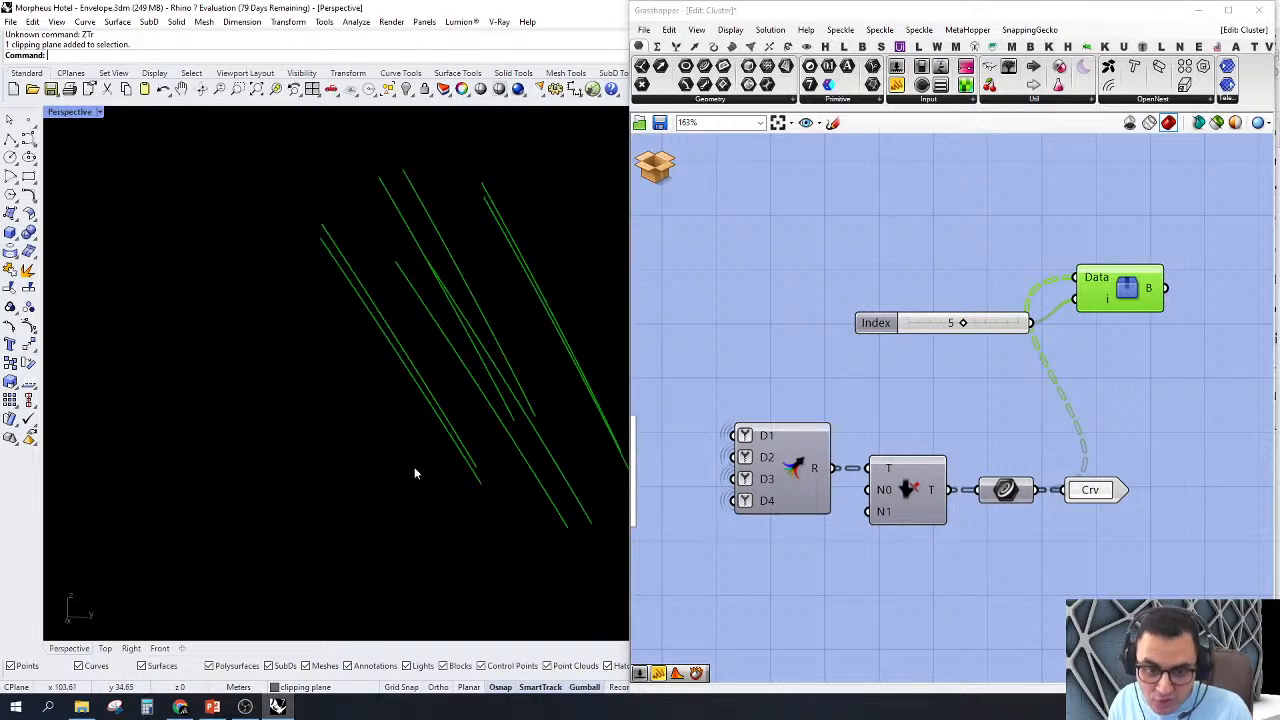
pyautogui.scroll(-3, 496, 380)
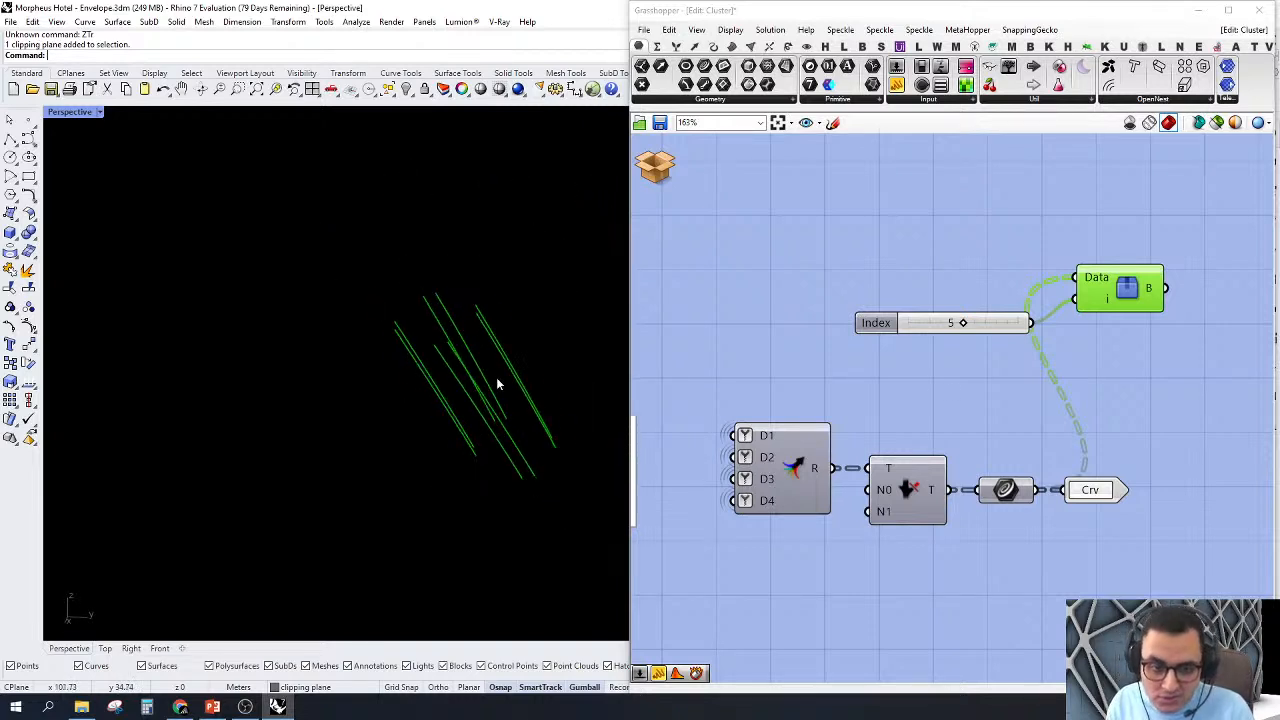
# Step: Delete the branch check component and its Index slider, and exit the cluster without saving the changes
pyautogui.moveTo(1133, 208); pyautogui.dragTo(1190, 219, button='right')
pyautogui.moveTo(1203, 216); pyautogui.dragTo(922, 415)
pyautogui.press('Delete')
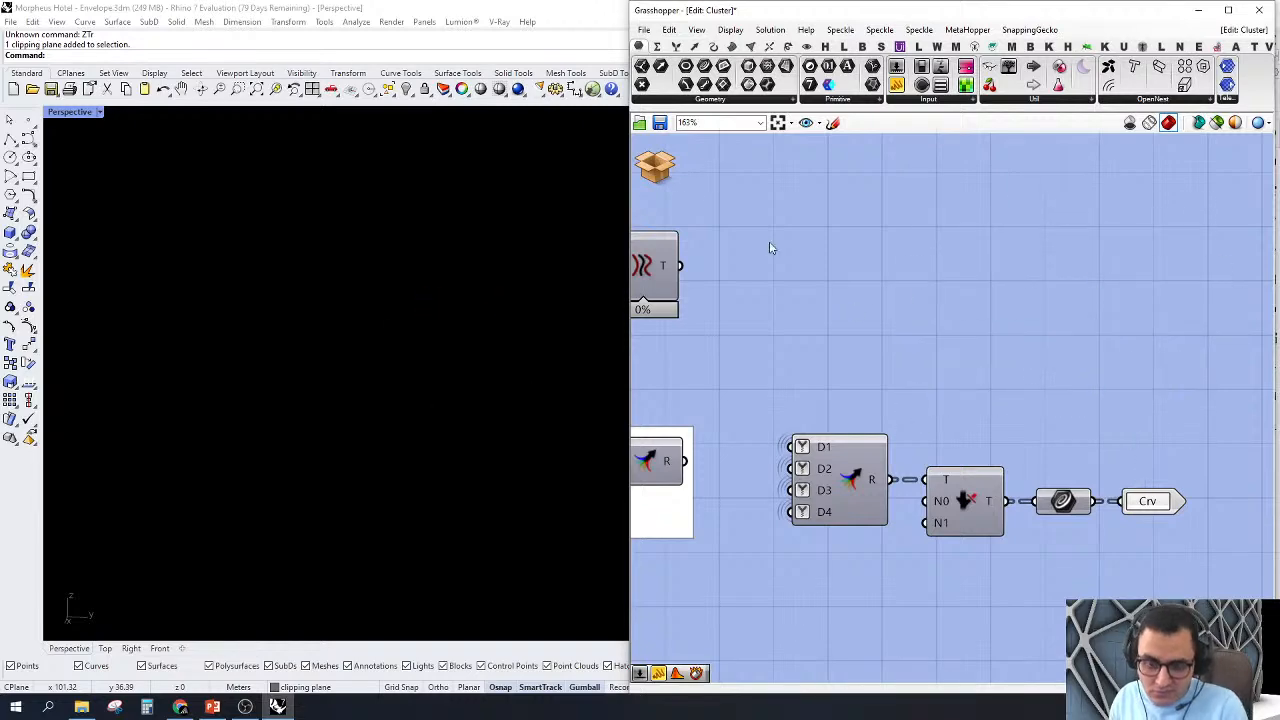
pyautogui.click(655, 165)
pyautogui.click(694, 192)
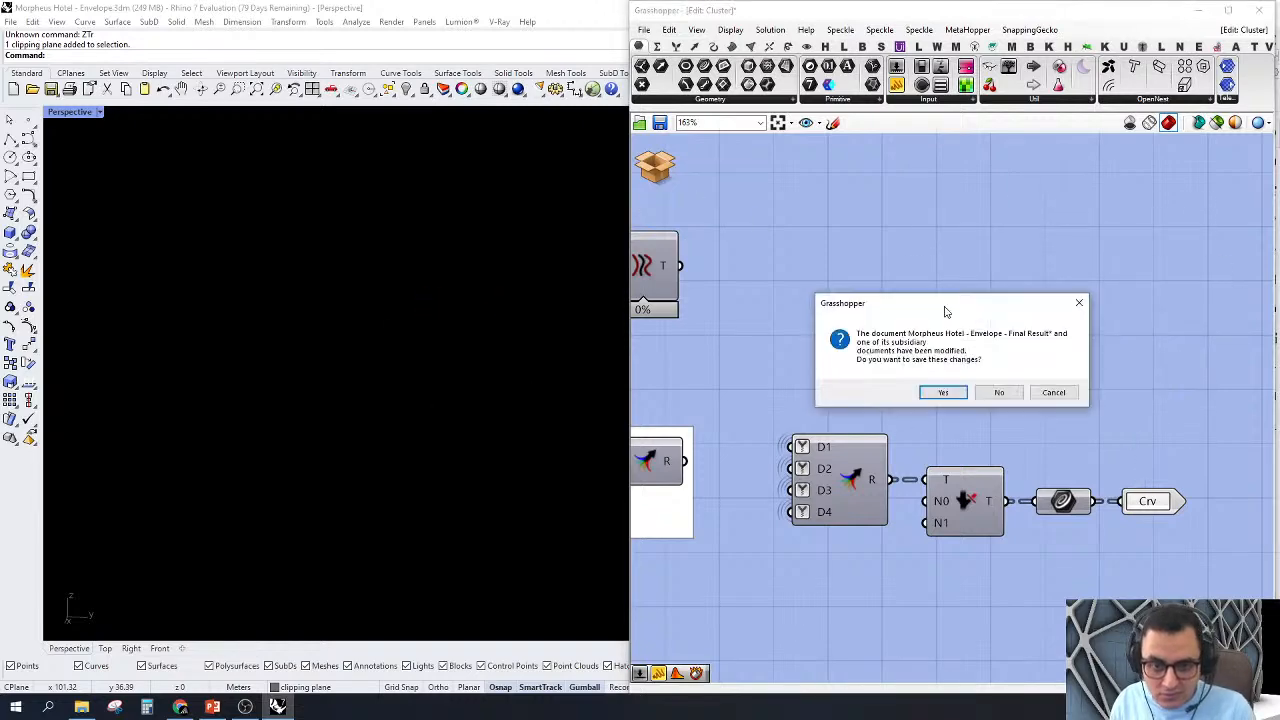
pyautogui.click(999, 392)
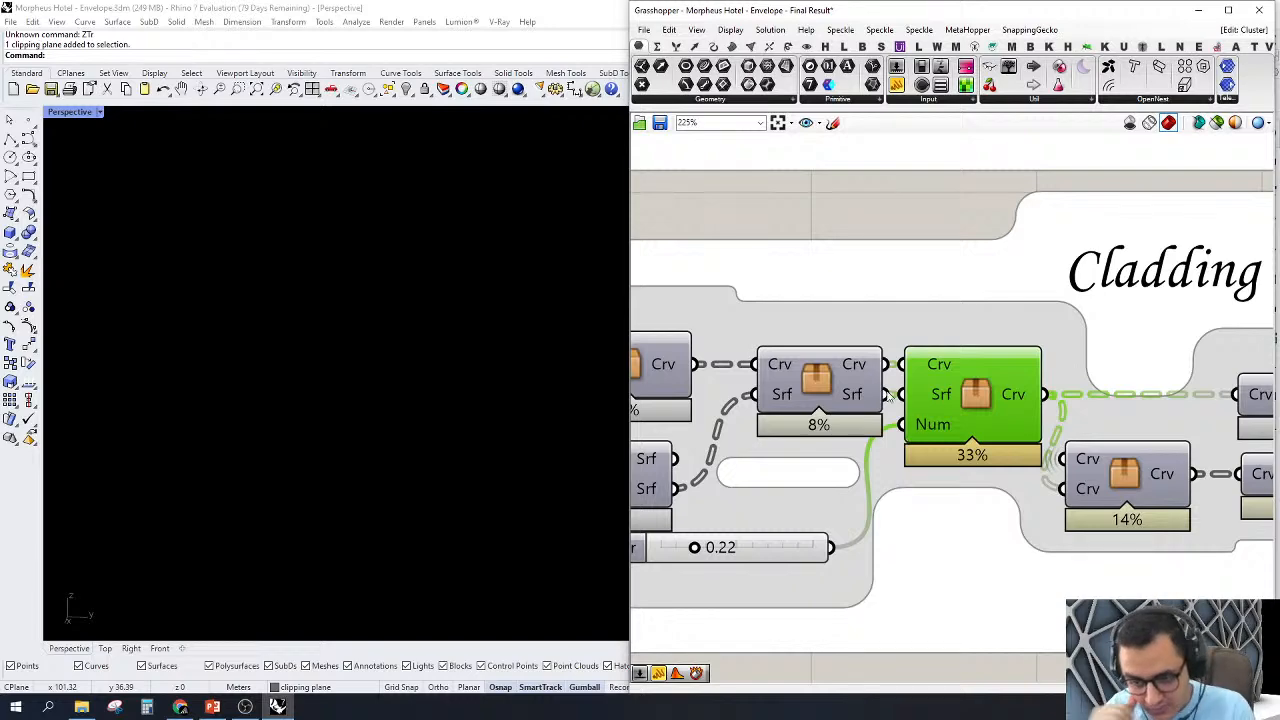
# Step: Open the M.Cladding cluster in the Cladding group for editing
pyautogui.scroll(-5, 887, 396)
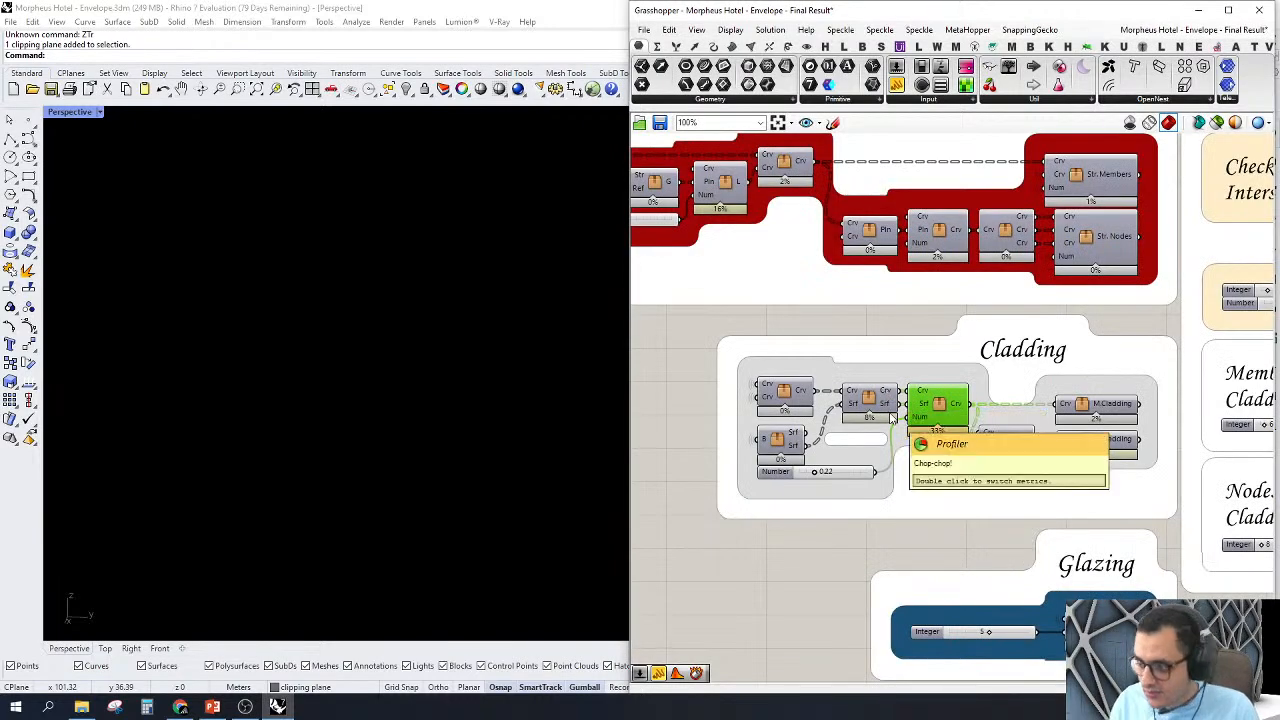
pyautogui.scroll(-4, 808, 412)
pyautogui.scroll(4, 1126, 434)
pyautogui.moveTo(766, 463); pyautogui.dragTo(970, 459, button='right')
pyautogui.scroll(3, 922, 423)
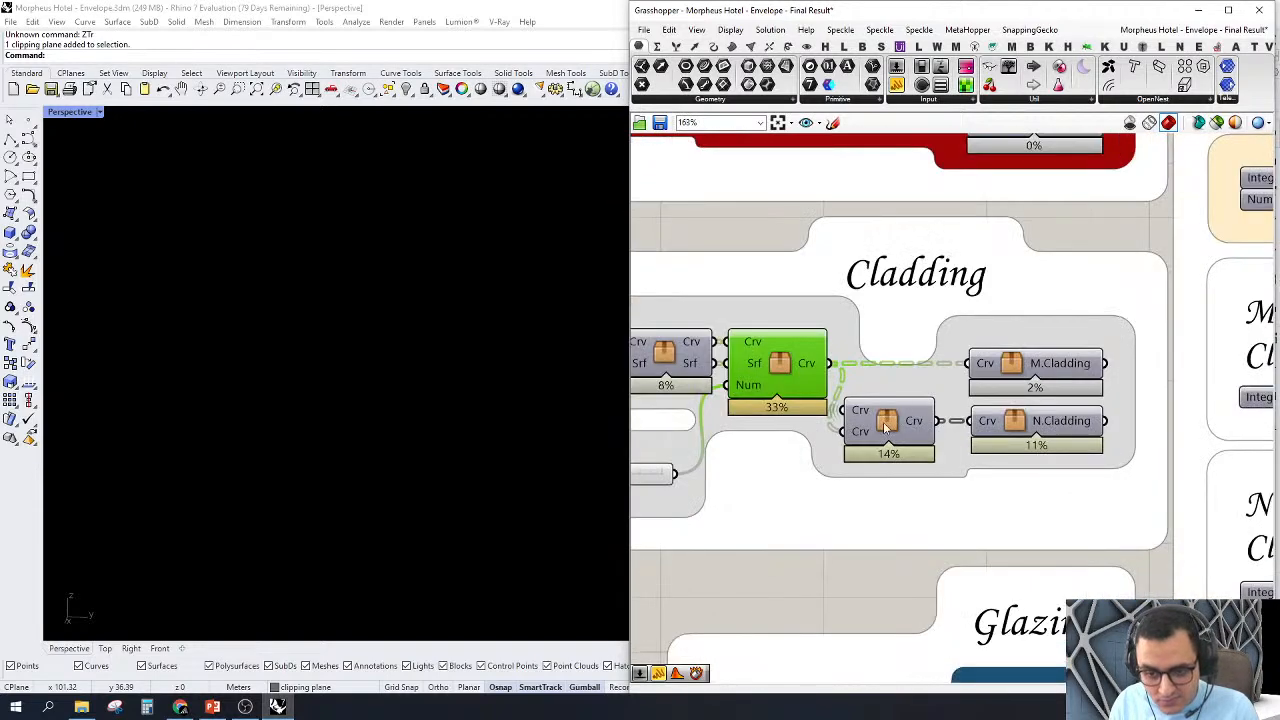
pyautogui.click(1019, 368)
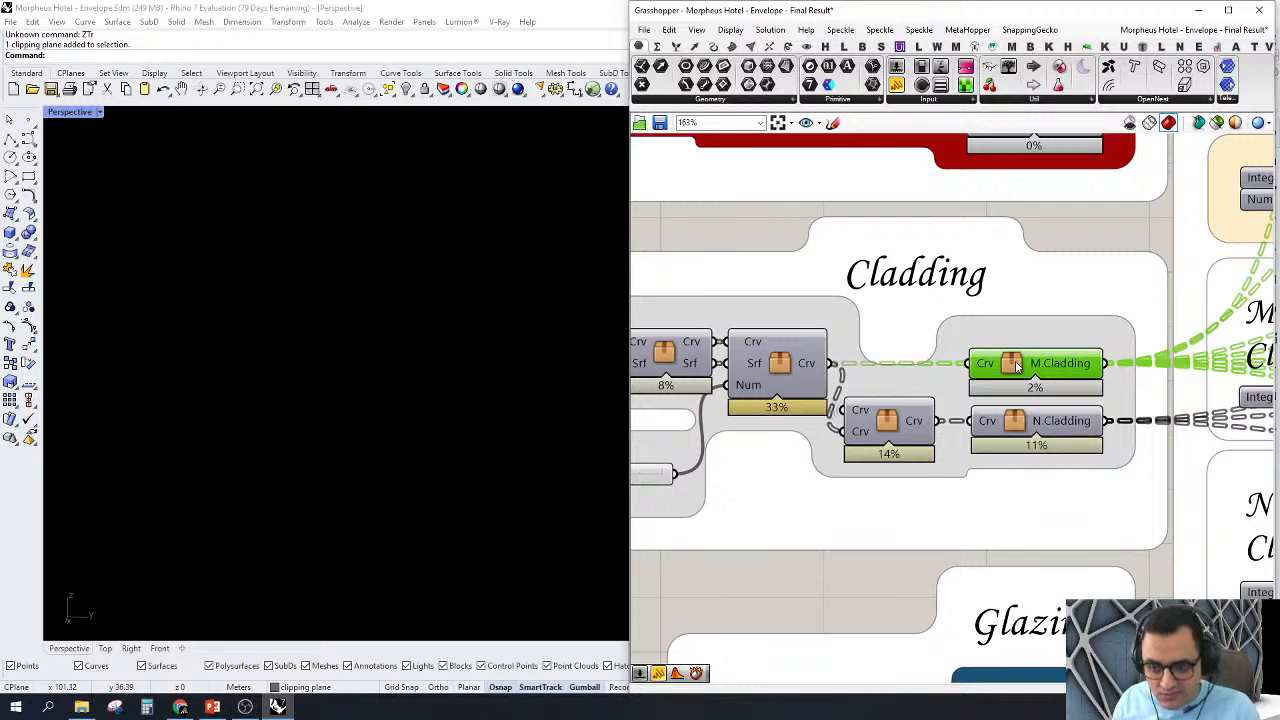
pyautogui.doubleClick(1017, 367)
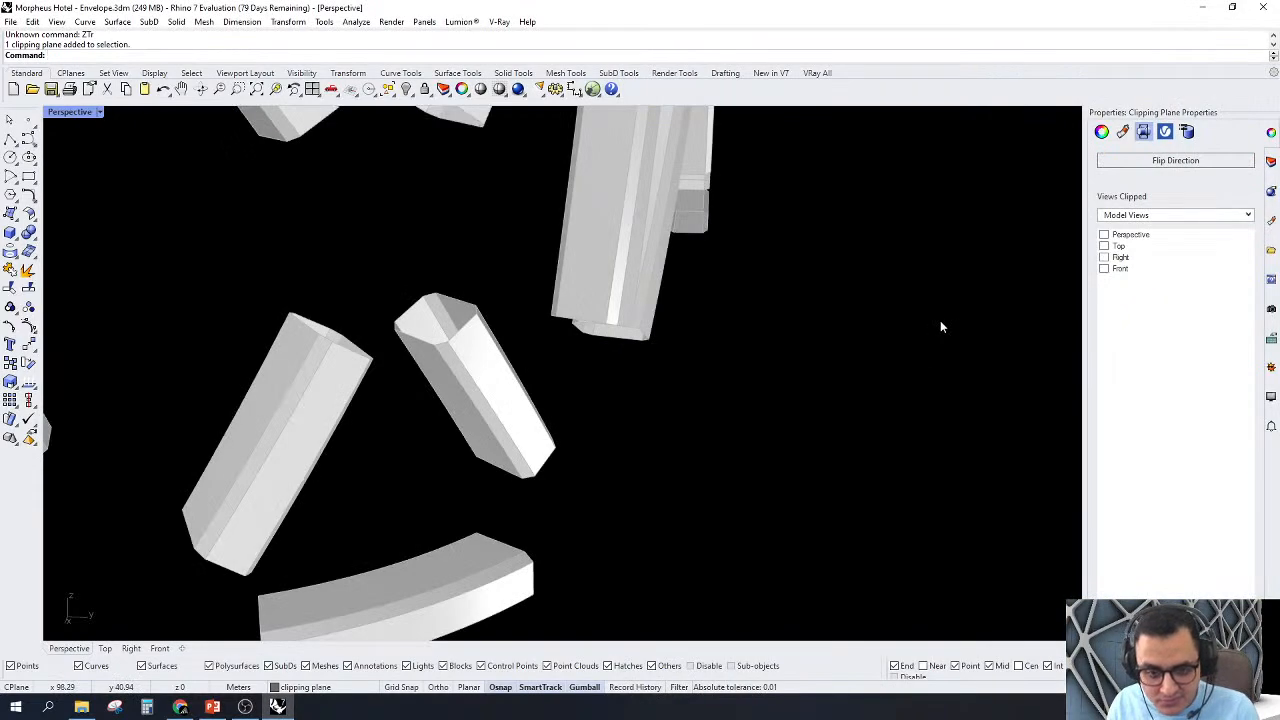
# Step: Turn on the preview of the Curve parameter after the cluster's Crv input and examine its curves in the Perspective view
pyautogui.scroll(-8, 940, 320)
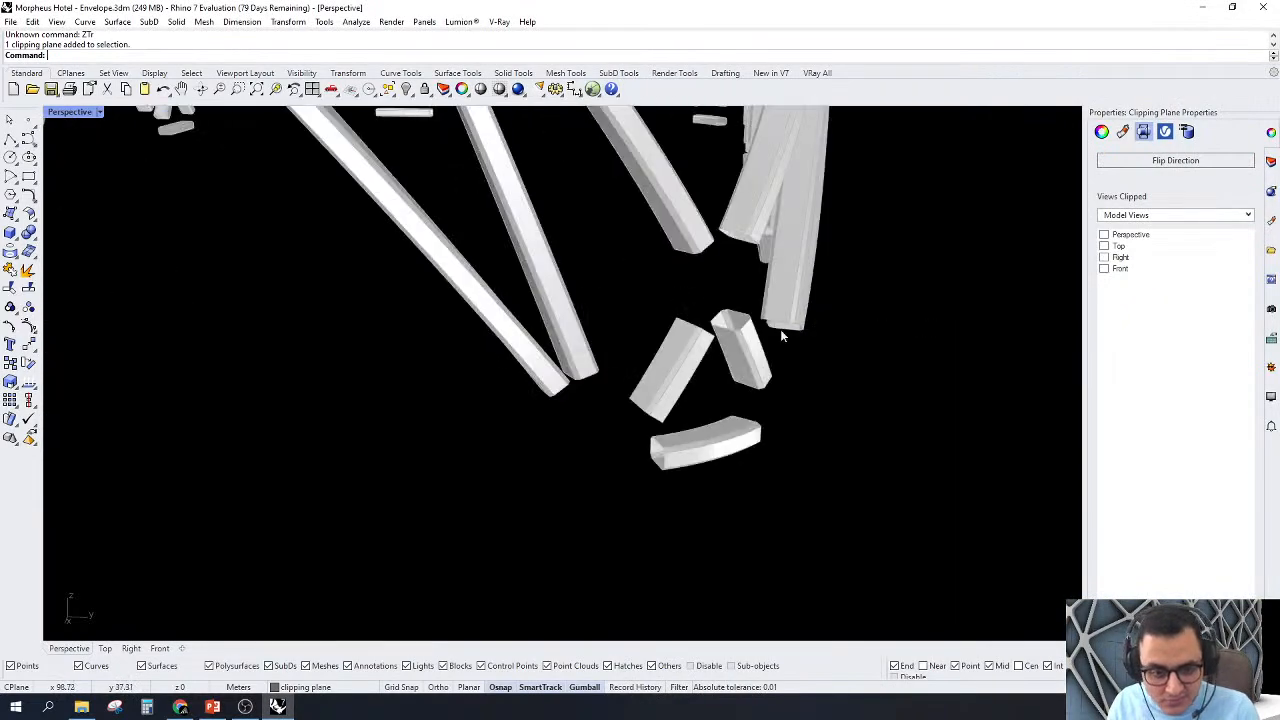
pyautogui.click(278, 708)
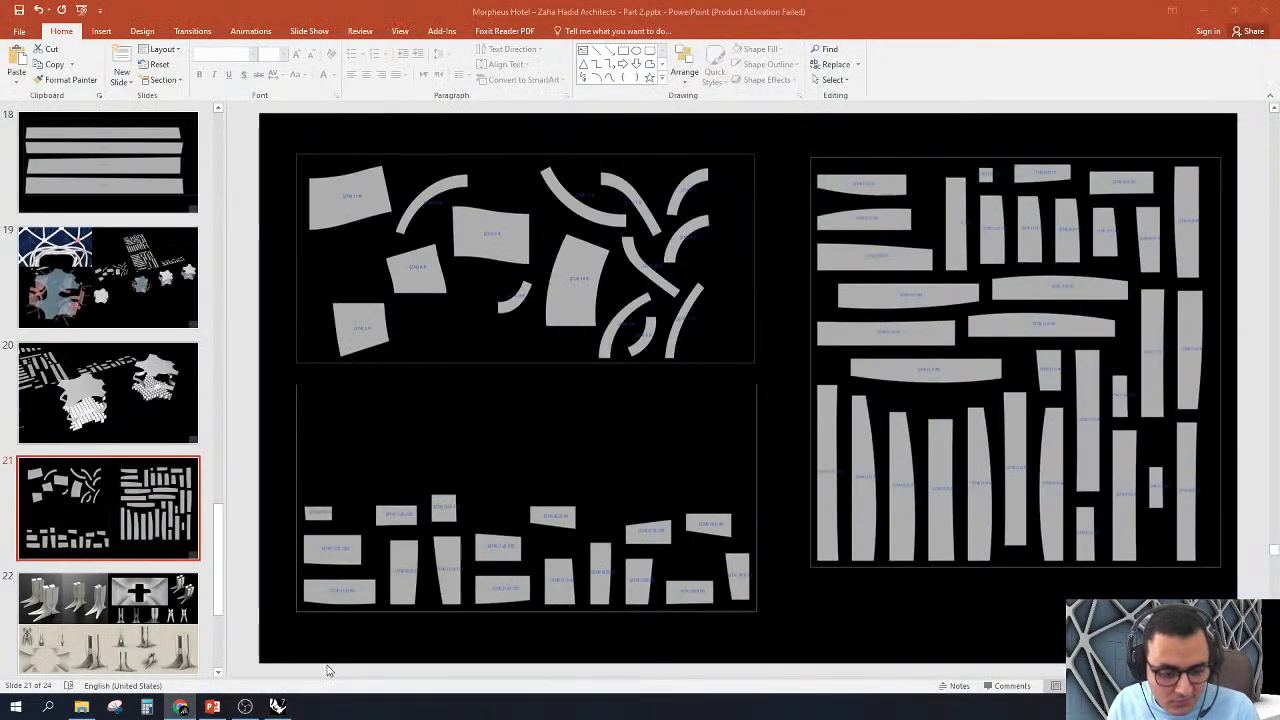
pyautogui.click(278, 708)
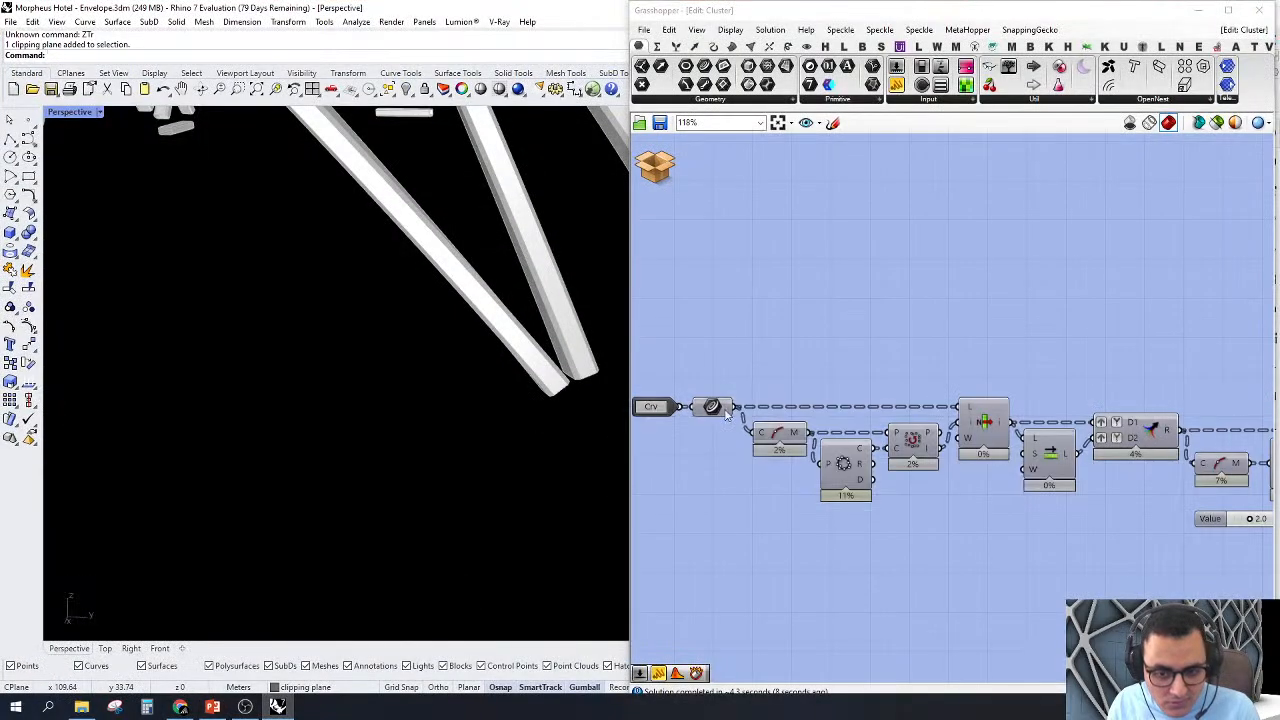
pyautogui.click(712, 408)
pyautogui.moveTo(716, 410); pyautogui.dragTo(718, 408, button='right')
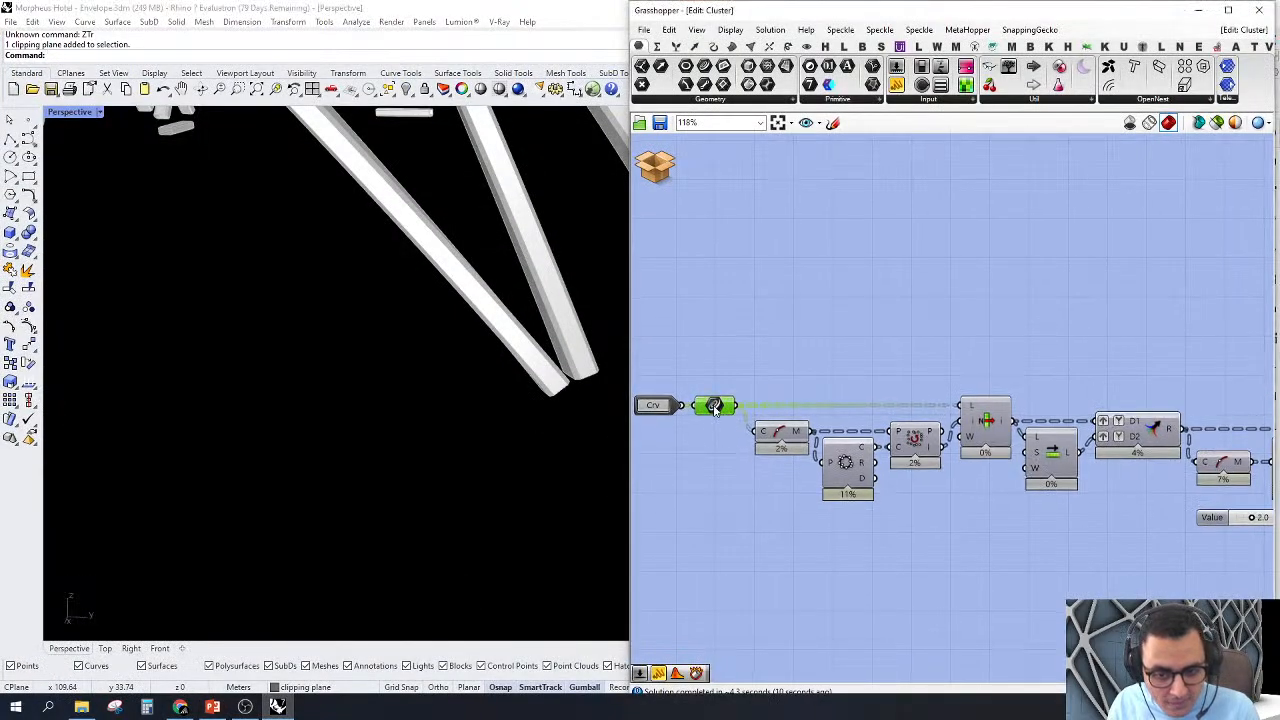
pyautogui.rightClick(714, 408)
pyautogui.click(757, 430)
pyautogui.scroll(-5, 428, 374)
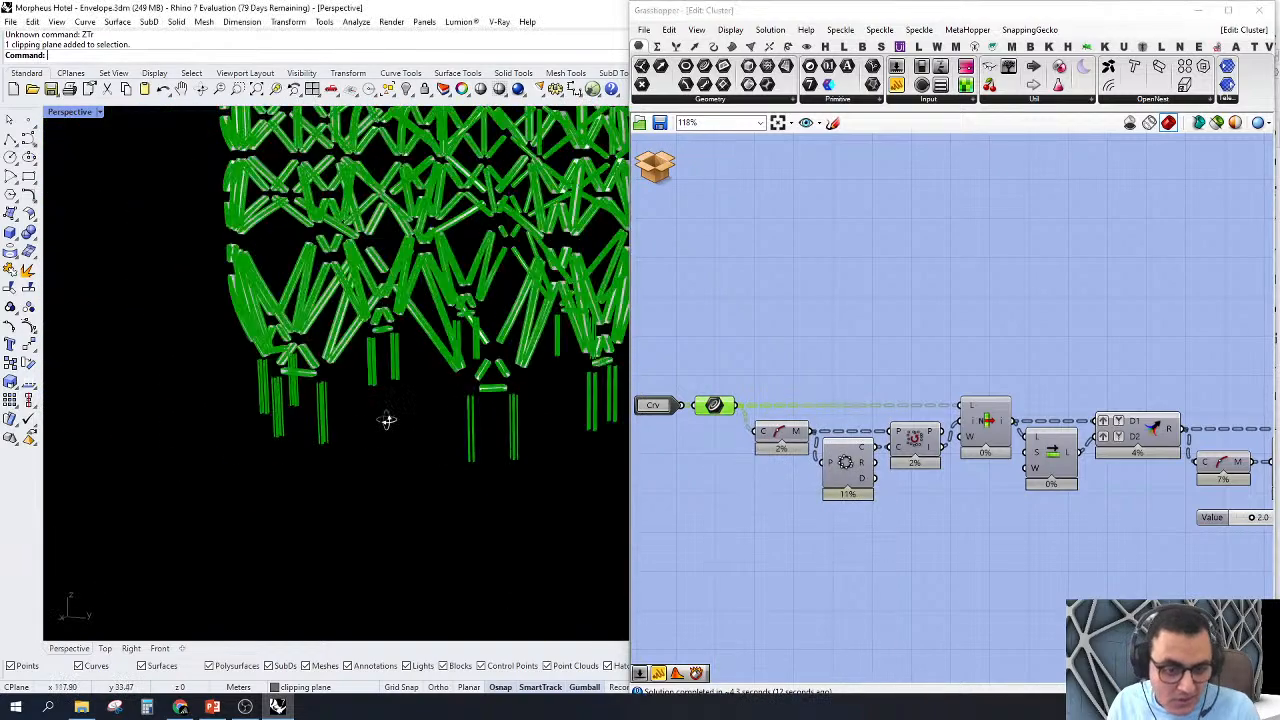
pyautogui.moveTo(388, 420); pyautogui.dragTo(508, 443, button='right')
pyautogui.scroll(3, 875, 468)
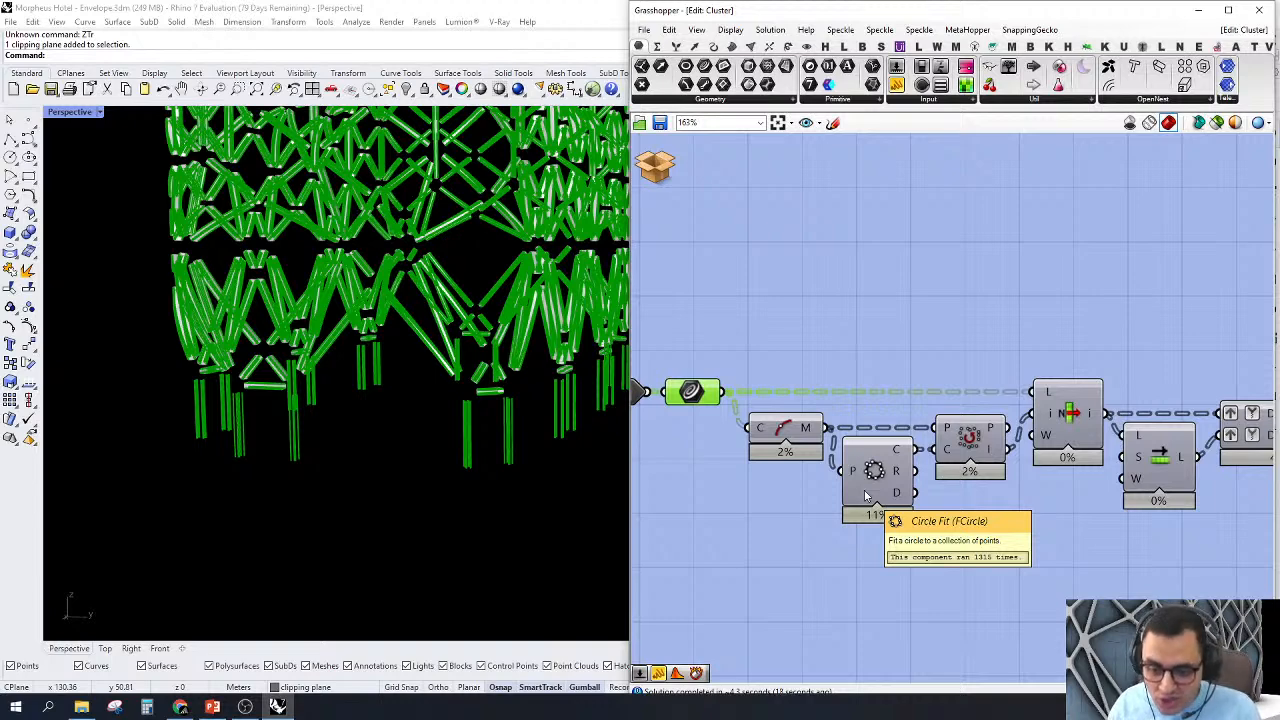
# Step: Turn on the preview of the Curve Middle component
pyautogui.click(917, 332)
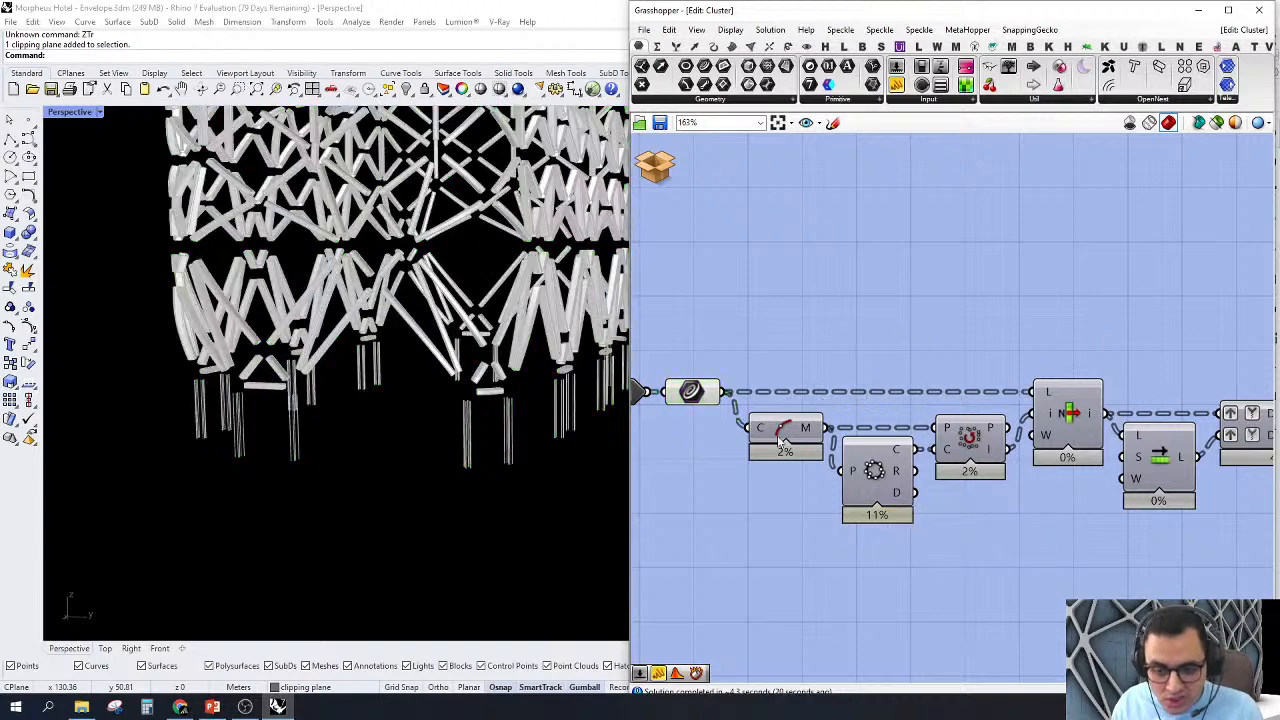
pyautogui.rightClick(778, 428)
pyautogui.click(803, 450)
# Step: Turn off the preview of the components at the output end of the M.Cladding chain
pyautogui.scroll(-6, 776, 353)
pyautogui.moveTo(1066, 433); pyautogui.dragTo(632, 442, button='right')
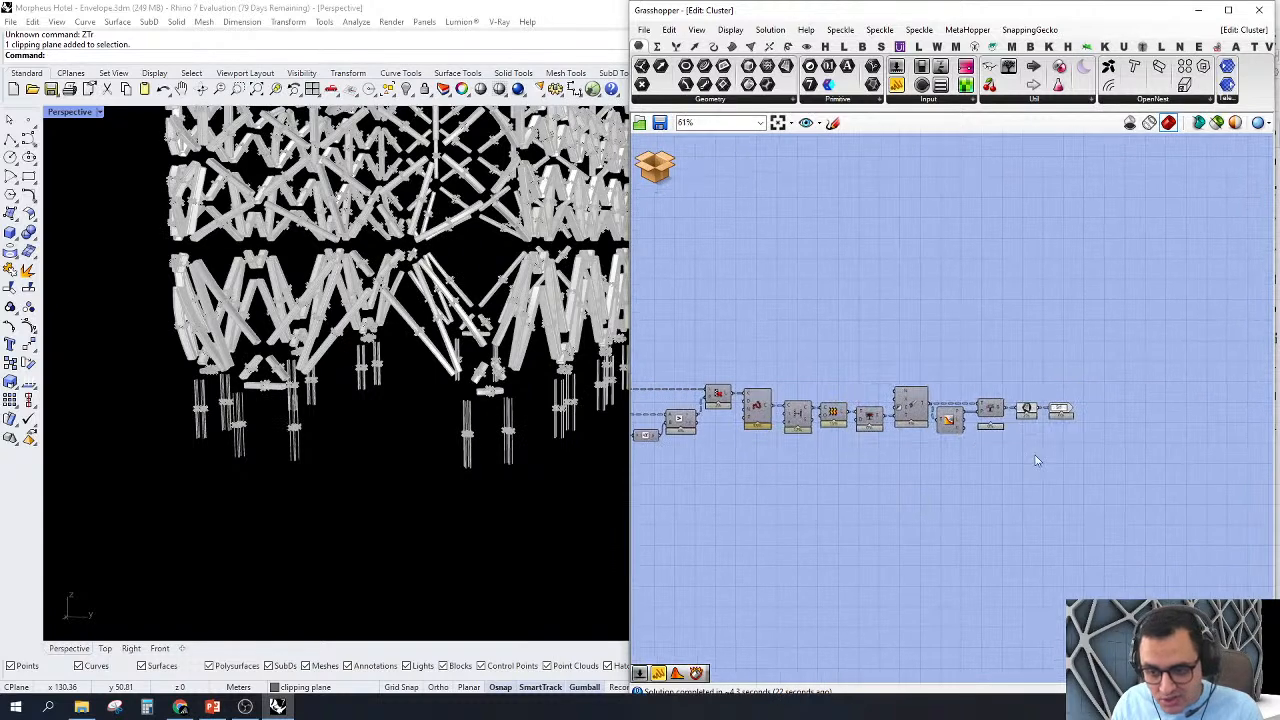
pyautogui.moveTo(858, 518); pyautogui.dragTo(1250, 282)
pyautogui.middleClick(1070, 242)
pyautogui.click(1090, 265)
pyautogui.click(994, 213)
pyautogui.moveTo(778, 356); pyautogui.dragTo(1099, 347, button='right')
# Step: Add a Tree Branch Check cluster above the Curve Middle and Circle Fit components
pyautogui.scroll(1, 925, 278)
pyautogui.scroll(3, 722, 325)
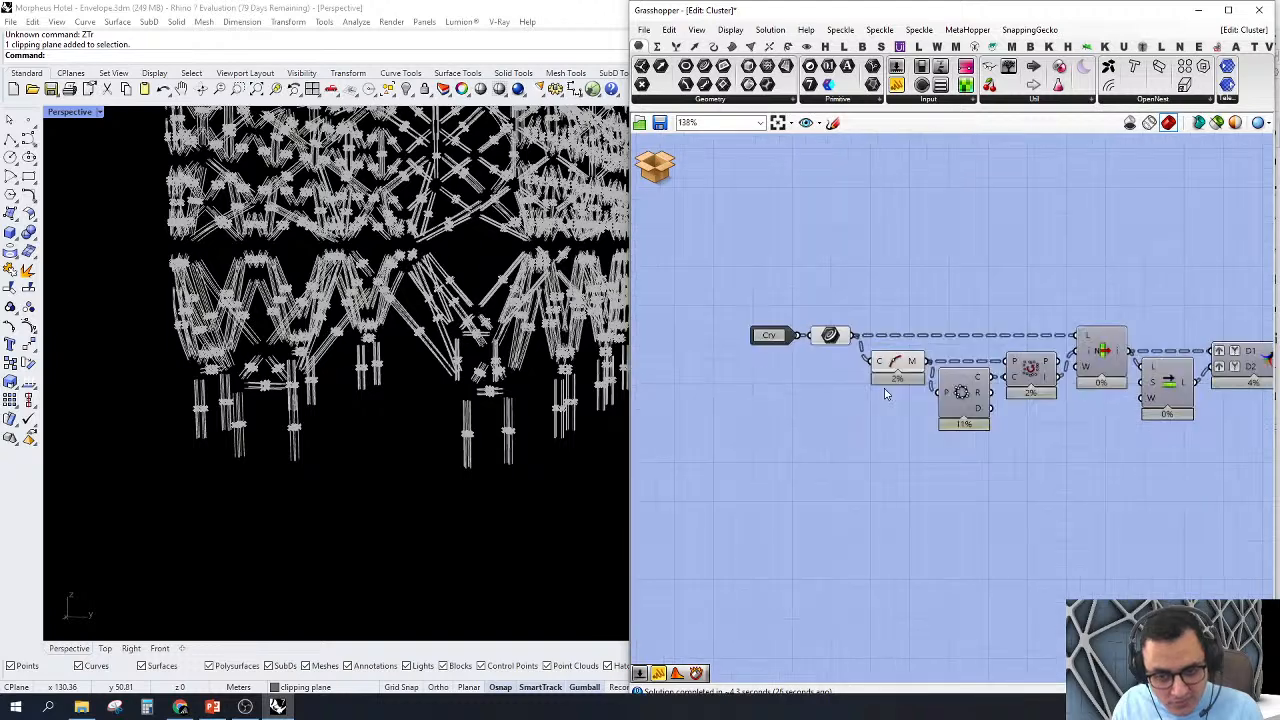
pyautogui.scroll(2, 965, 277)
pyautogui.doubleClick(958, 318)
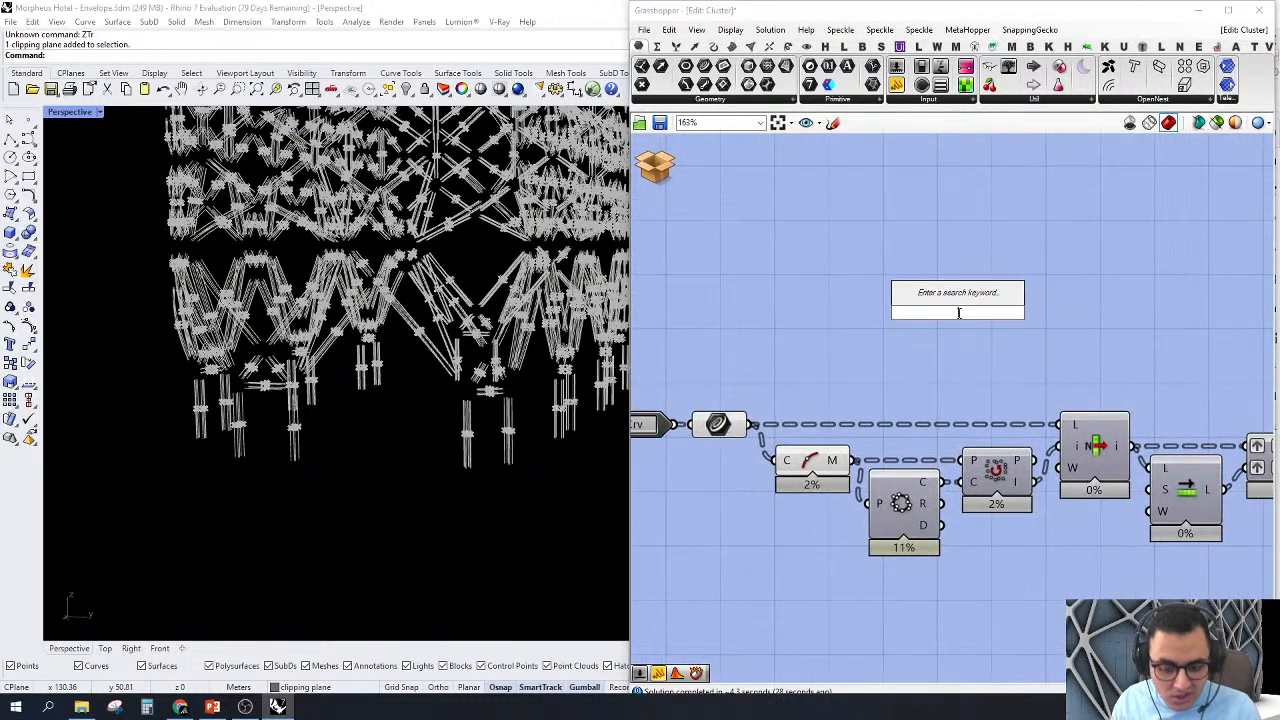
pyautogui.write('tr br mu')
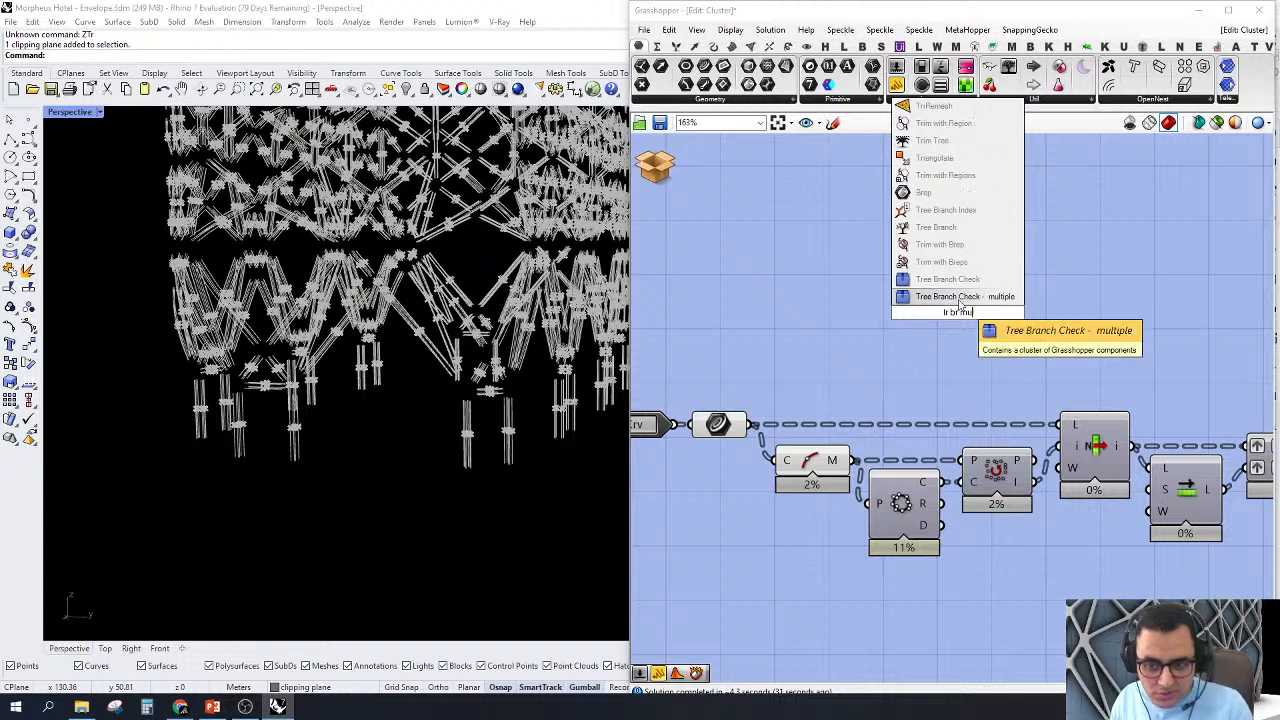
pyautogui.press('Return')
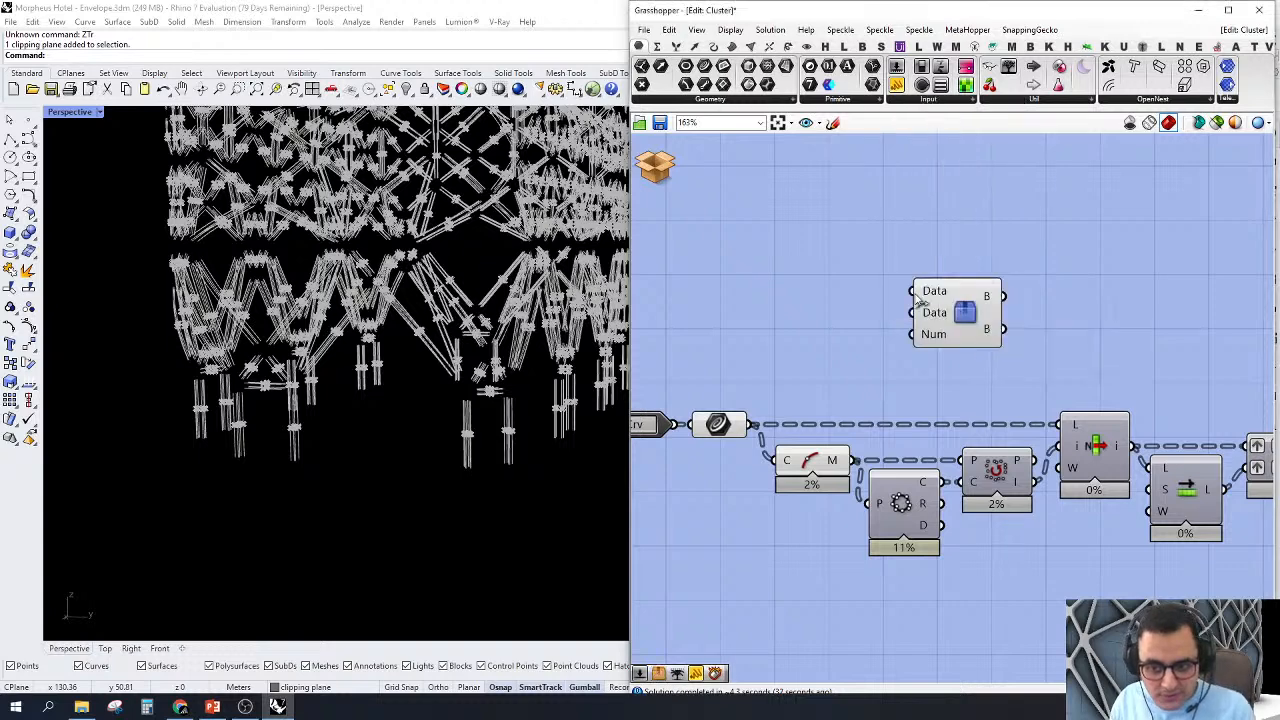
# Step: Feed the Curve parameter and Circle Fit's circles into the Tree Branch Check cluster's two Data inputs, and a number slider of 50 into Num
pyautogui.moveTo(911, 291); pyautogui.dragTo(752, 424)
pyautogui.moveTo(924, 317); pyautogui.dragTo(933, 482)
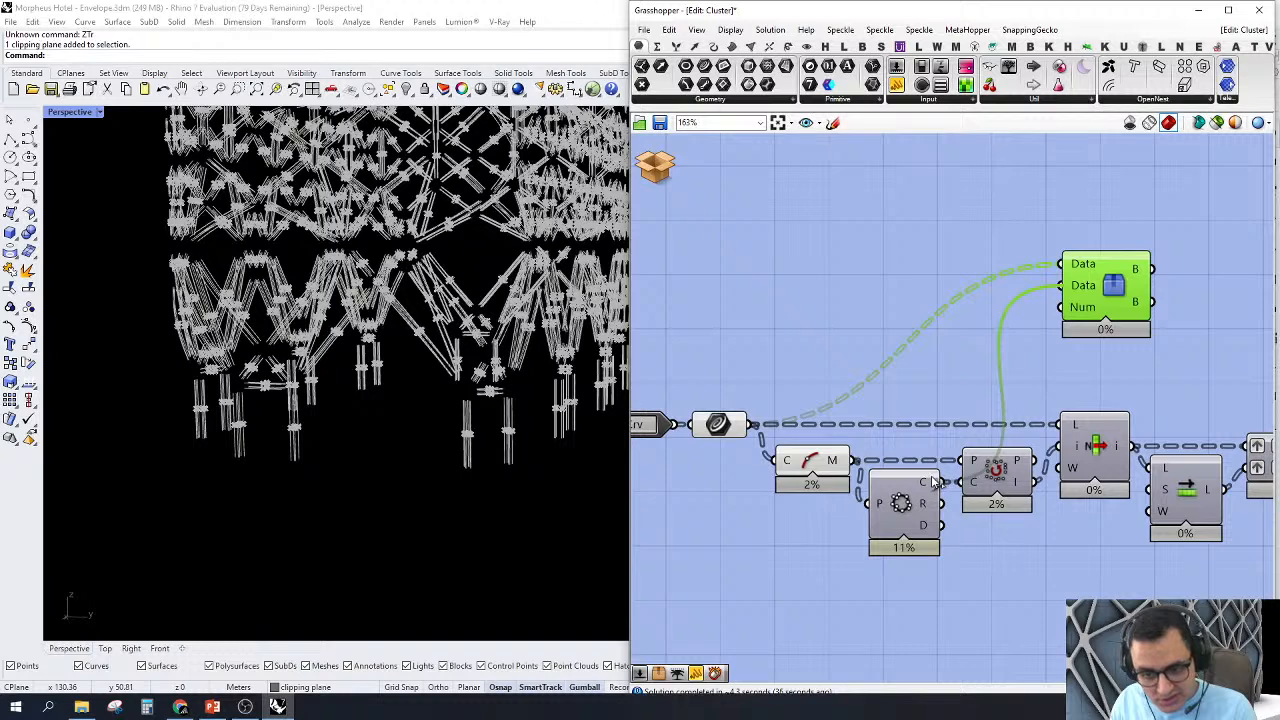
pyautogui.doubleClick(955, 268)
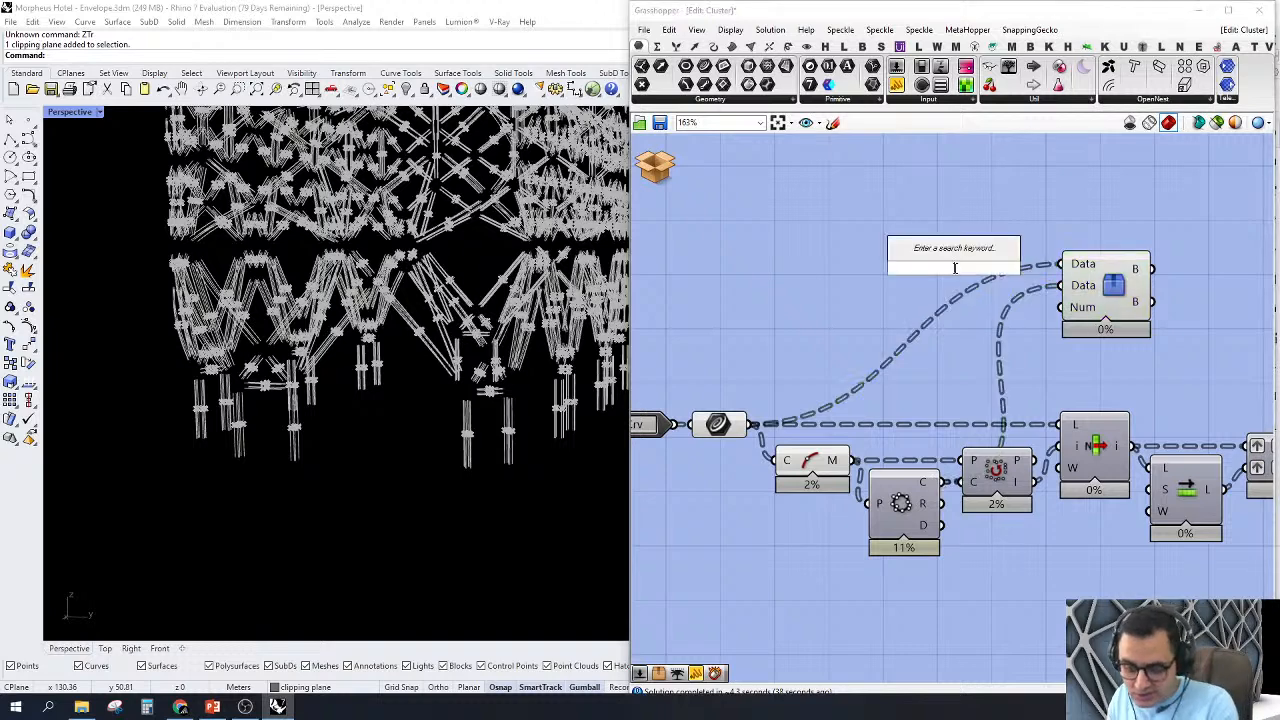
pyautogui.write('50')
pyautogui.press('Return')
pyautogui.moveTo(1043, 268); pyautogui.dragTo(1062, 307)
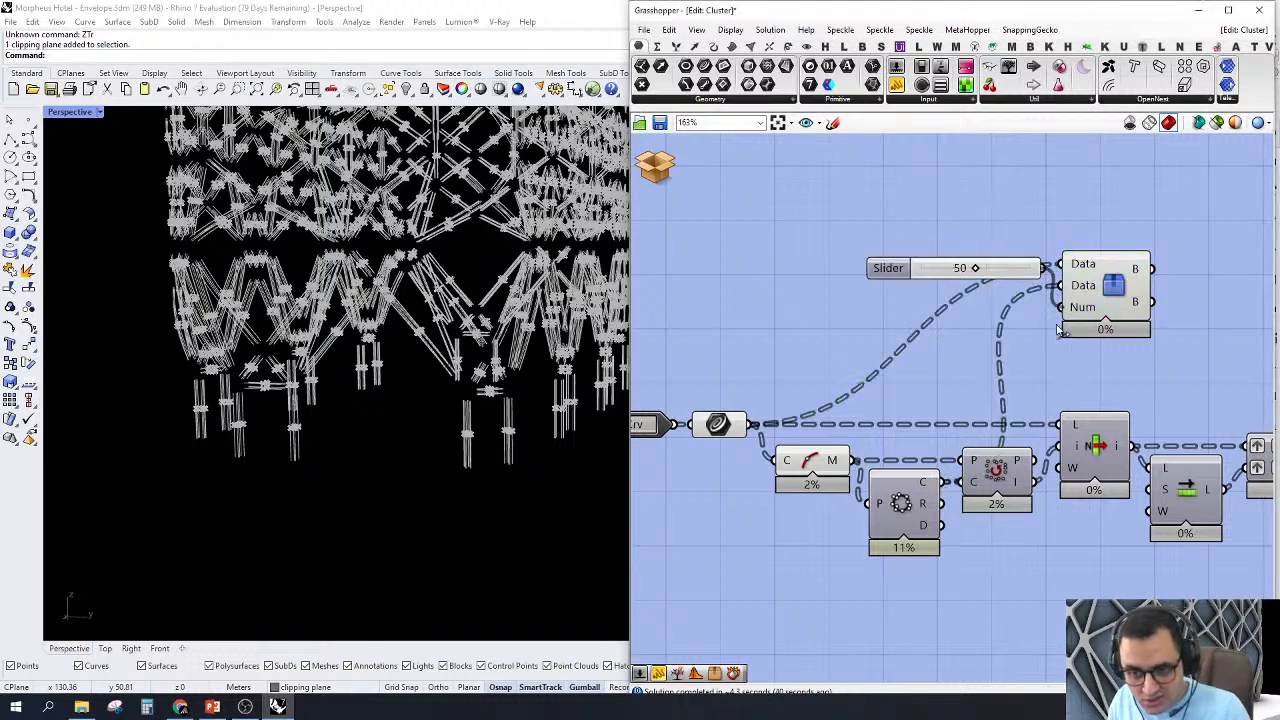
pyautogui.moveTo(885, 268); pyautogui.dragTo(853, 307)
# Step: Isolate the checked branch in the Perspective view by turning off the preview of the Curve parameter and Curve Middle
pyautogui.click(1135, 281)
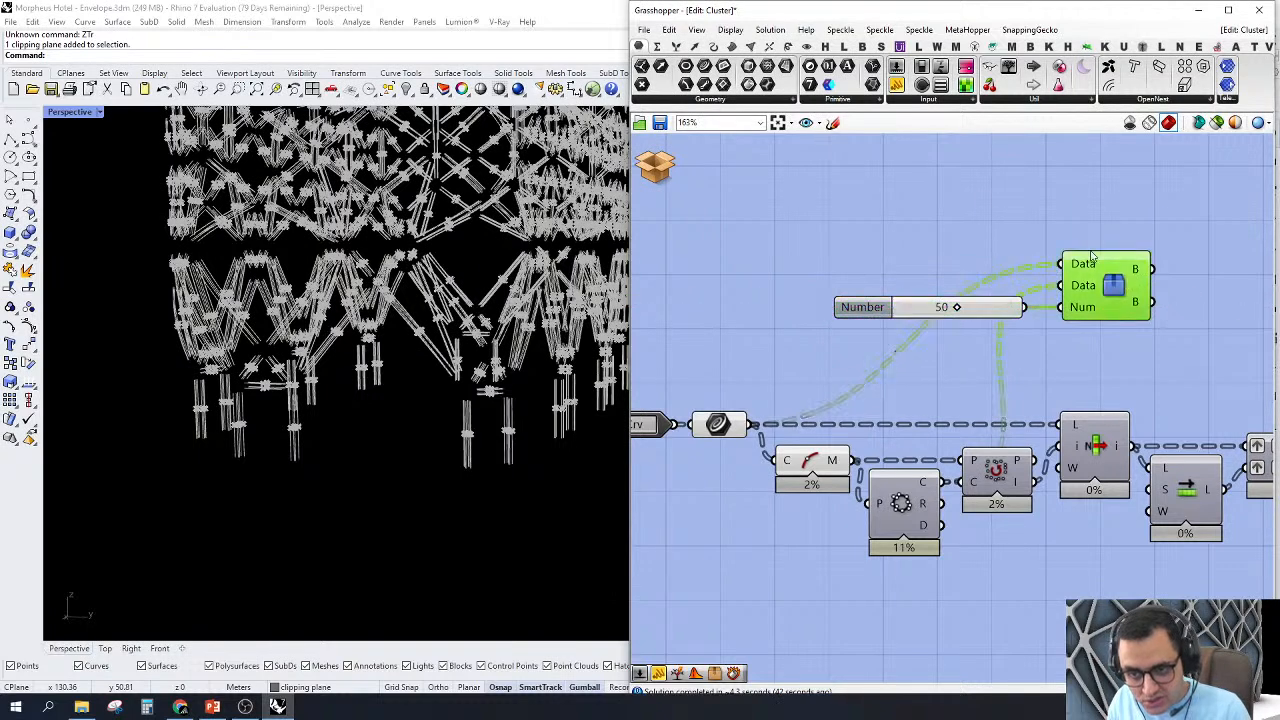
pyautogui.rightClick(980, 202)
pyautogui.click(1020, 286)
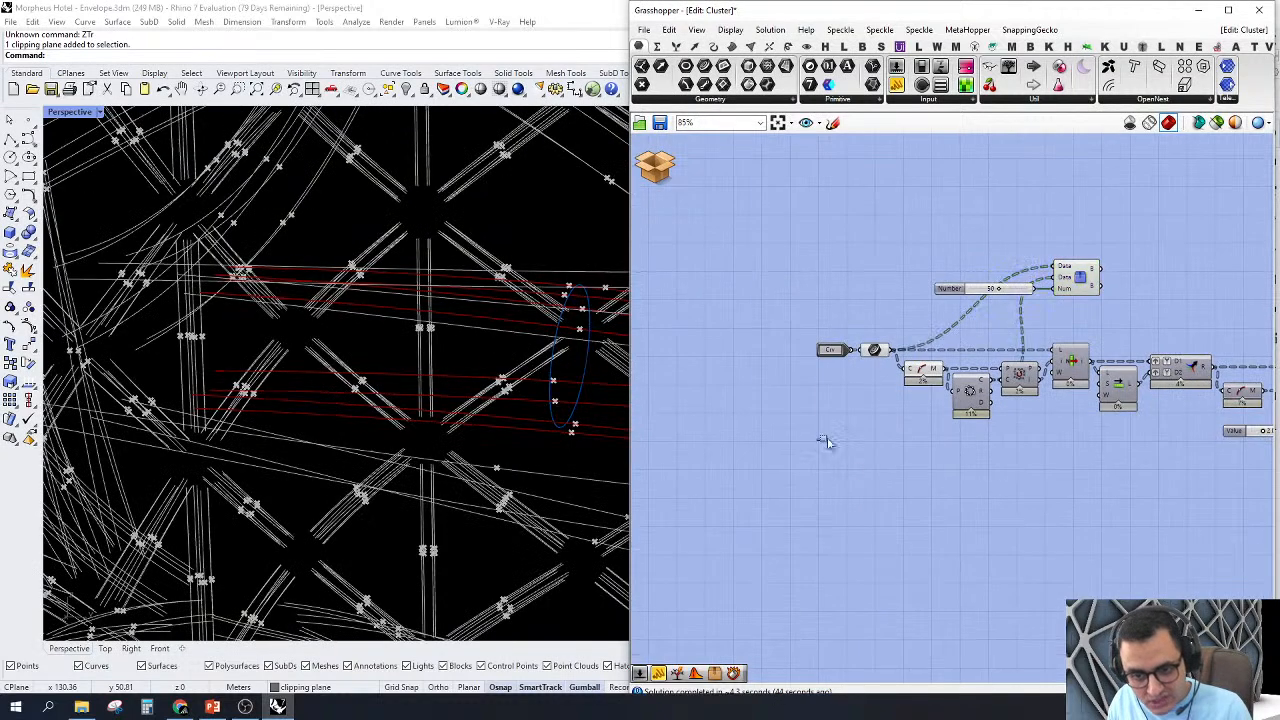
pyautogui.moveTo(822, 443); pyautogui.dragTo(955, 307)
pyautogui.rightClick(853, 266)
pyautogui.click(878, 288)
pyautogui.click(877, 270)
# Step: Turn on the preview of the Curve Middle component and examine its midpoints against the checked branch's curves and fitted circle
pyautogui.scroll(-6, 422, 232)
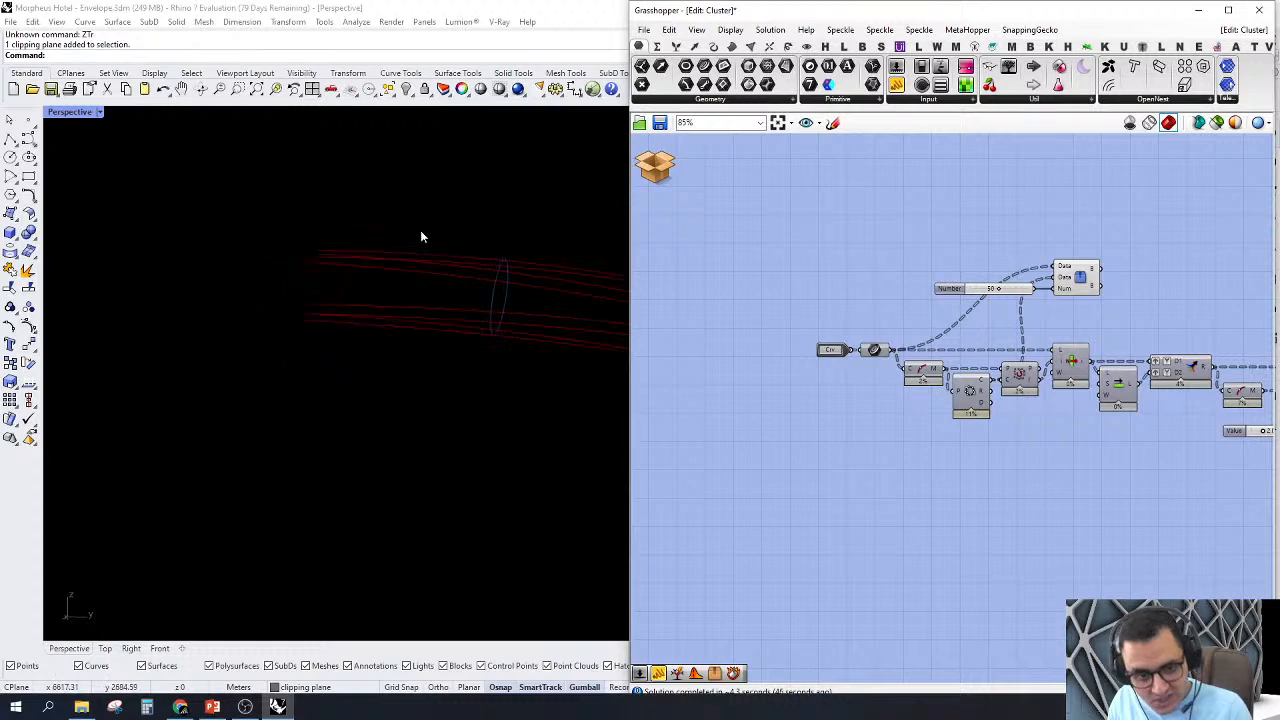
pyautogui.moveTo(422, 232); pyautogui.dragTo(541, 273, button='right')
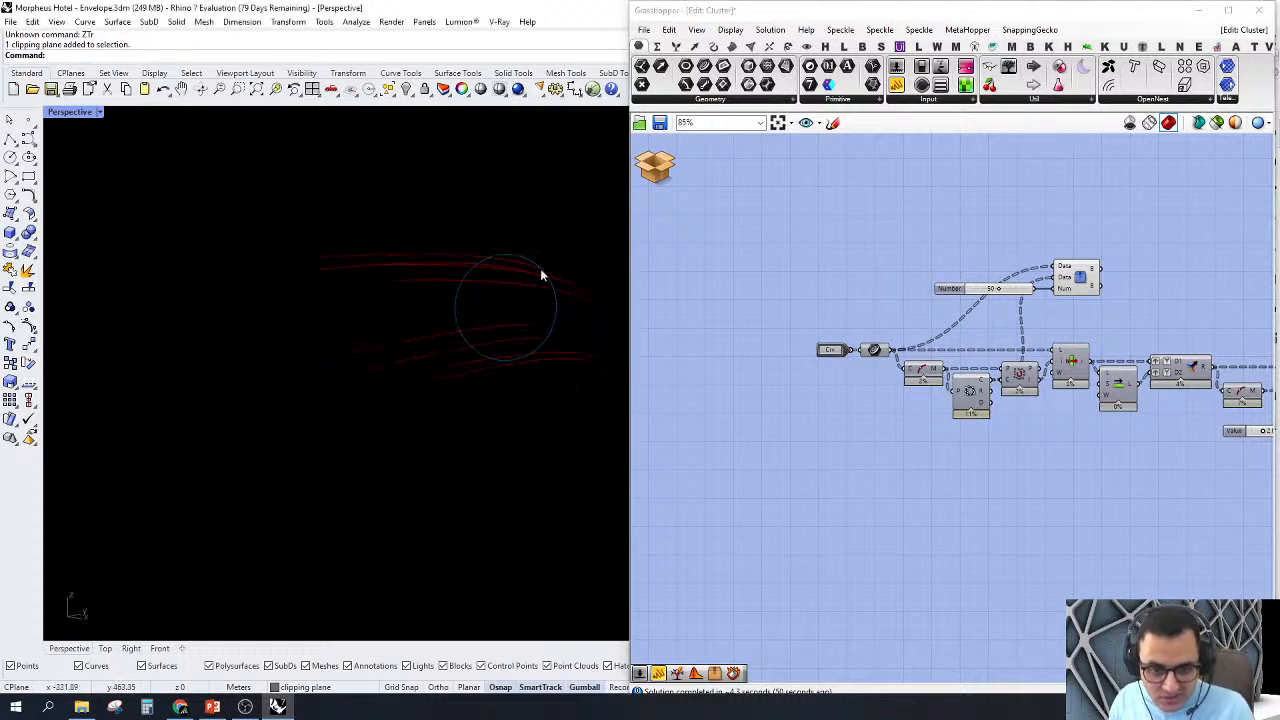
pyautogui.scroll(4, 541, 271)
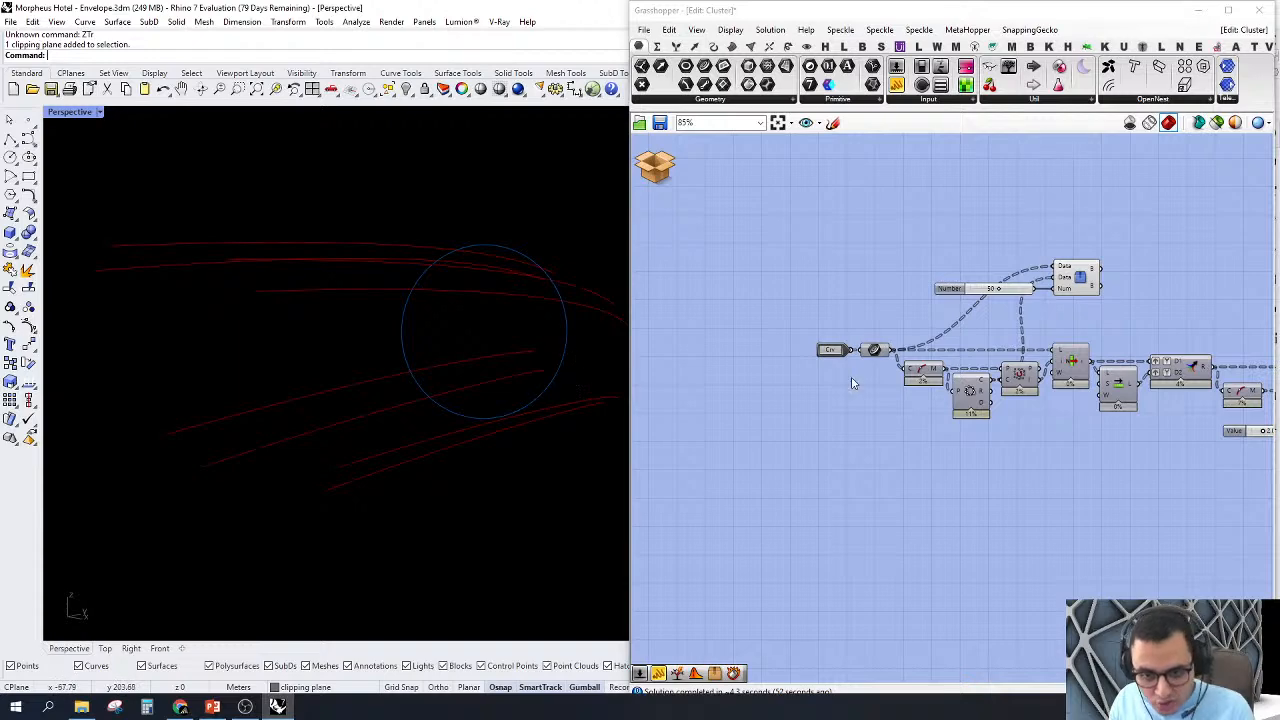
pyautogui.scroll(3, 853, 383)
pyautogui.rightClick(888, 370)
pyautogui.click(920, 401)
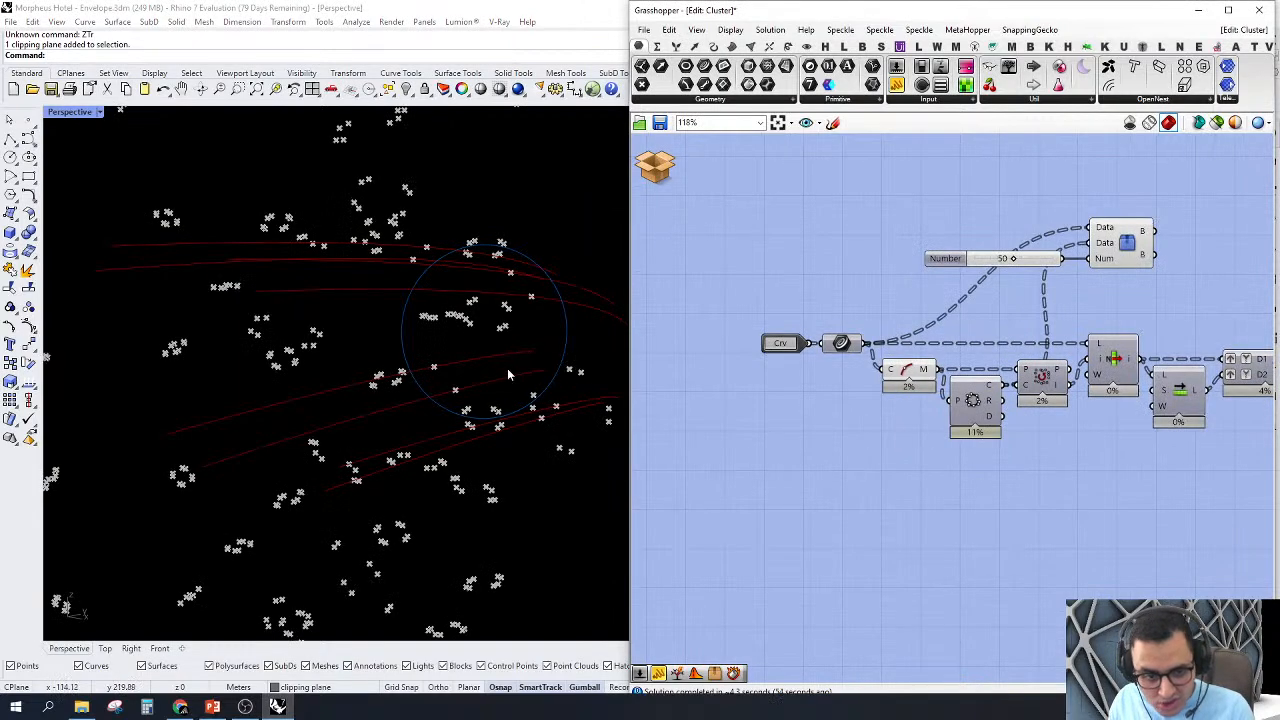
pyautogui.moveTo(507, 368); pyautogui.dragTo(456, 374, button='right')
pyautogui.scroll(3, 972, 398)
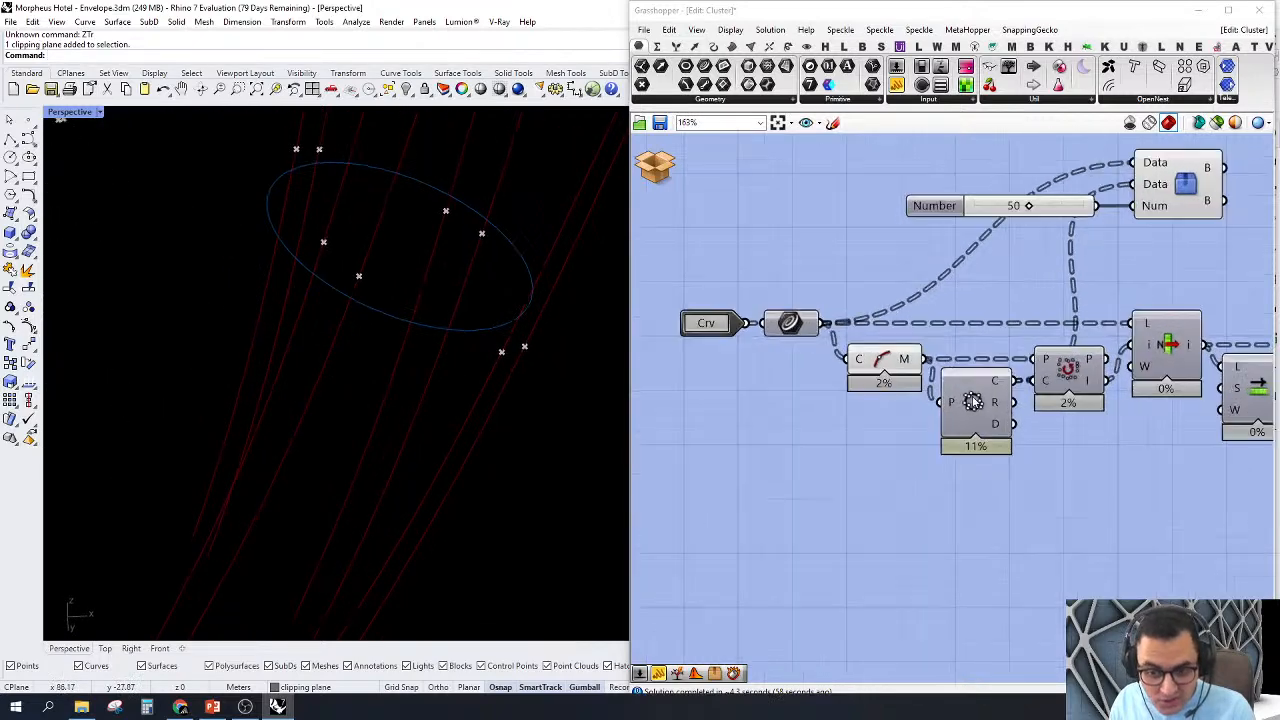
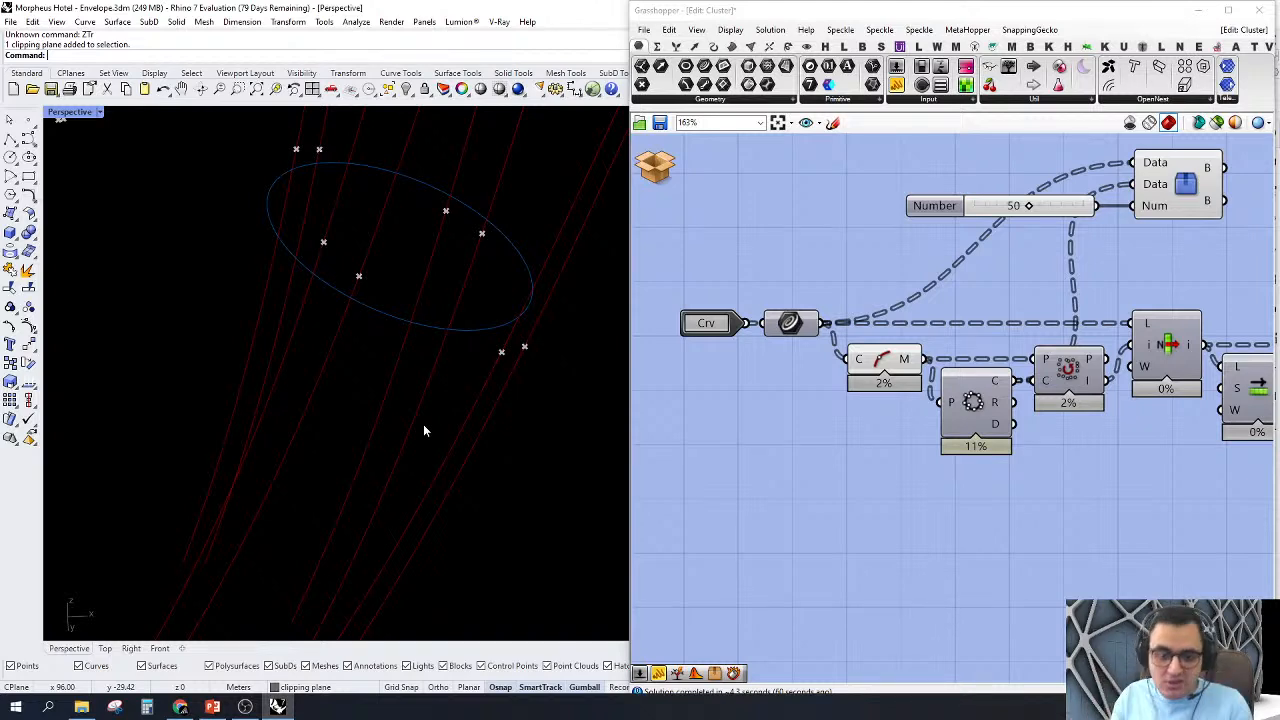
# Step: Move the Tree Branch Check cluster and its number slider farther above the component chain to free up canvas space
pyautogui.scroll(-2, 700, 375)
pyautogui.moveTo(852, 490); pyautogui.dragTo(817, 514, button='right')
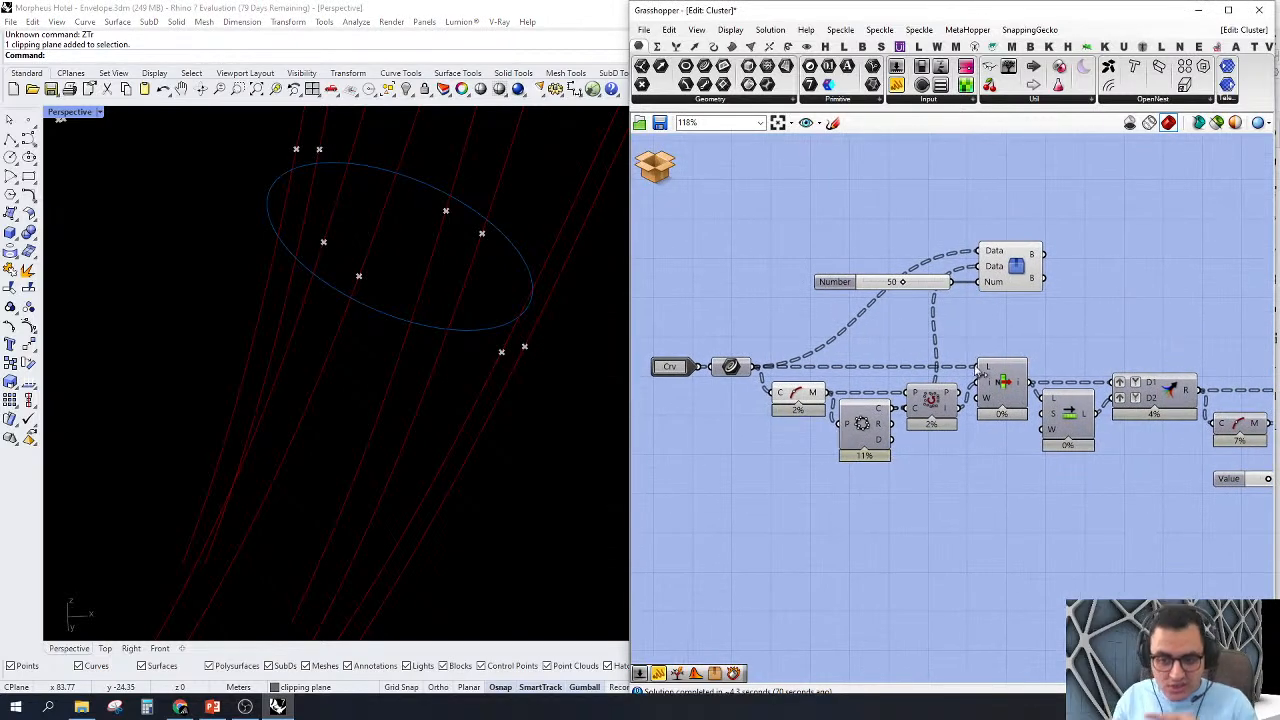
pyautogui.moveTo(1063, 215)
pyautogui.mouseDown(button='right')
pyautogui.moveTo(1033, 272)
pyautogui.moveTo(992, 285)
pyautogui.moveTo(1017, 293)
pyautogui.mouseUp(button='right')
pyautogui.moveTo(1053, 297)
pyautogui.mouseDown()
pyautogui.moveTo(850, 371)
pyautogui.moveTo(747, 427)
pyautogui.mouseUp()
pyautogui.moveTo(948, 345); pyautogui.dragTo(899, 281)
pyautogui.moveTo(964, 323); pyautogui.dragTo(998, 330, button='right')
pyautogui.moveTo(985, 389); pyautogui.dragTo(980, 299)
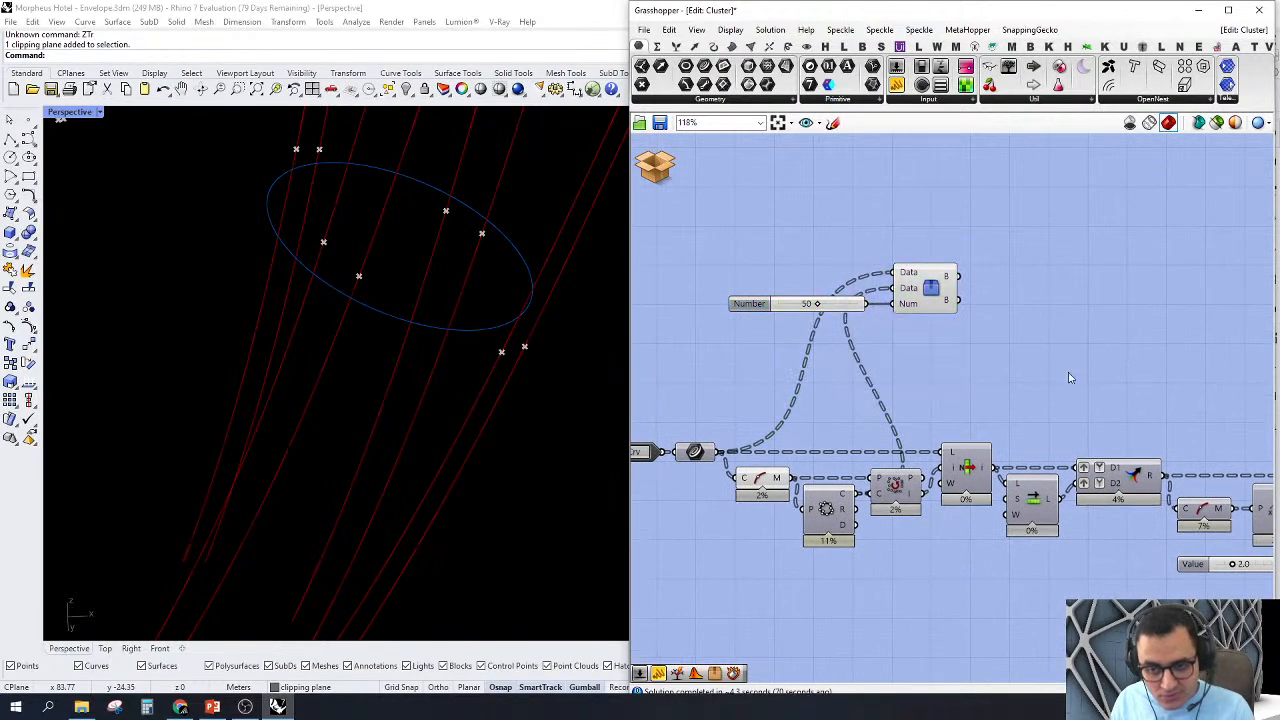
# Step: Add two List Item components beside the Tree Branch Check cluster, one fed by the chain's List Item output and one by the Curve parameter
pyautogui.doubleClick(1069, 372)
pyautogui.write('li it')
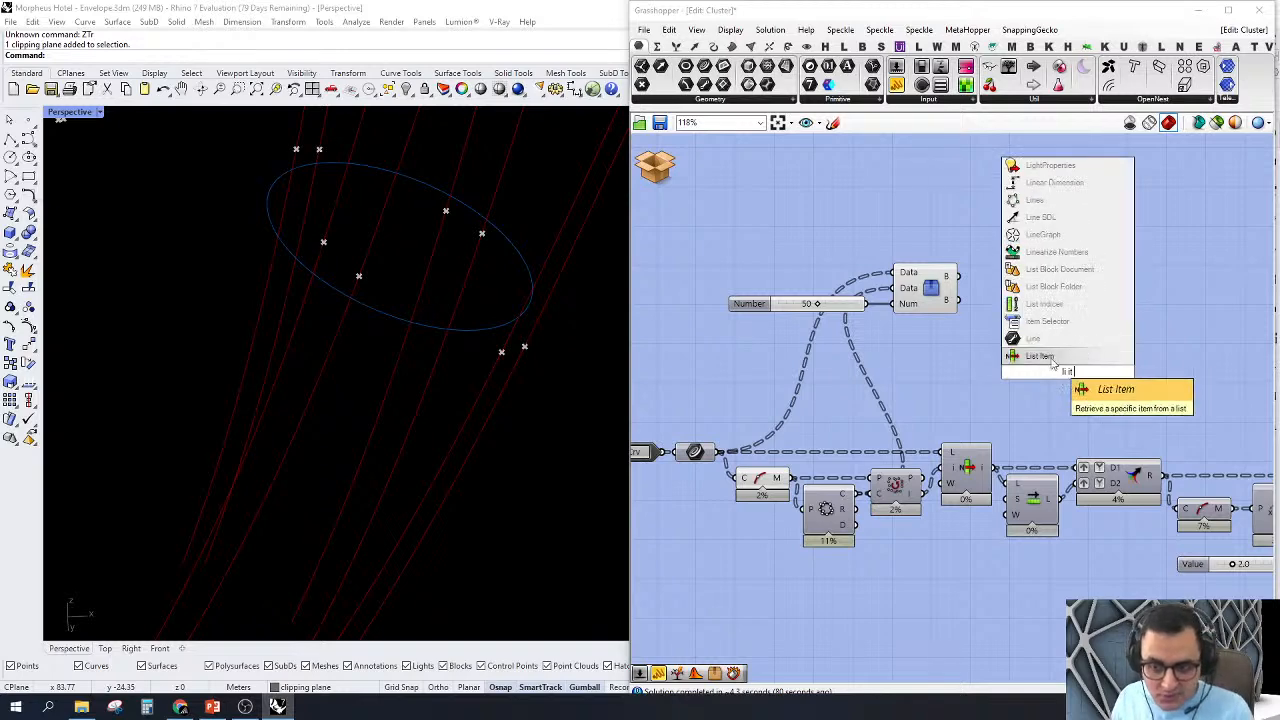
pyautogui.click(1039, 356)
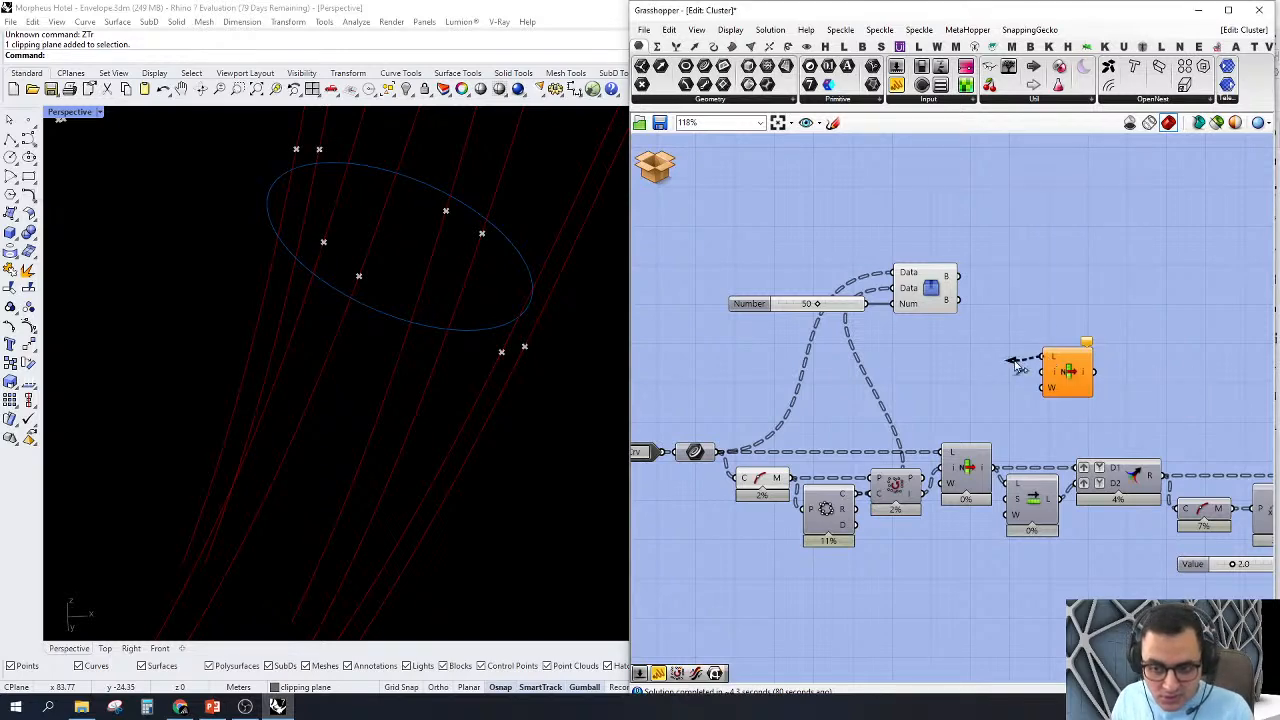
pyautogui.moveTo(1015, 366); pyautogui.dragTo(1000, 464)
pyautogui.moveTo(1066, 377); pyautogui.dragTo(1078, 349)
pyautogui.moveTo(922, 386); pyautogui.dragTo(718, 455)
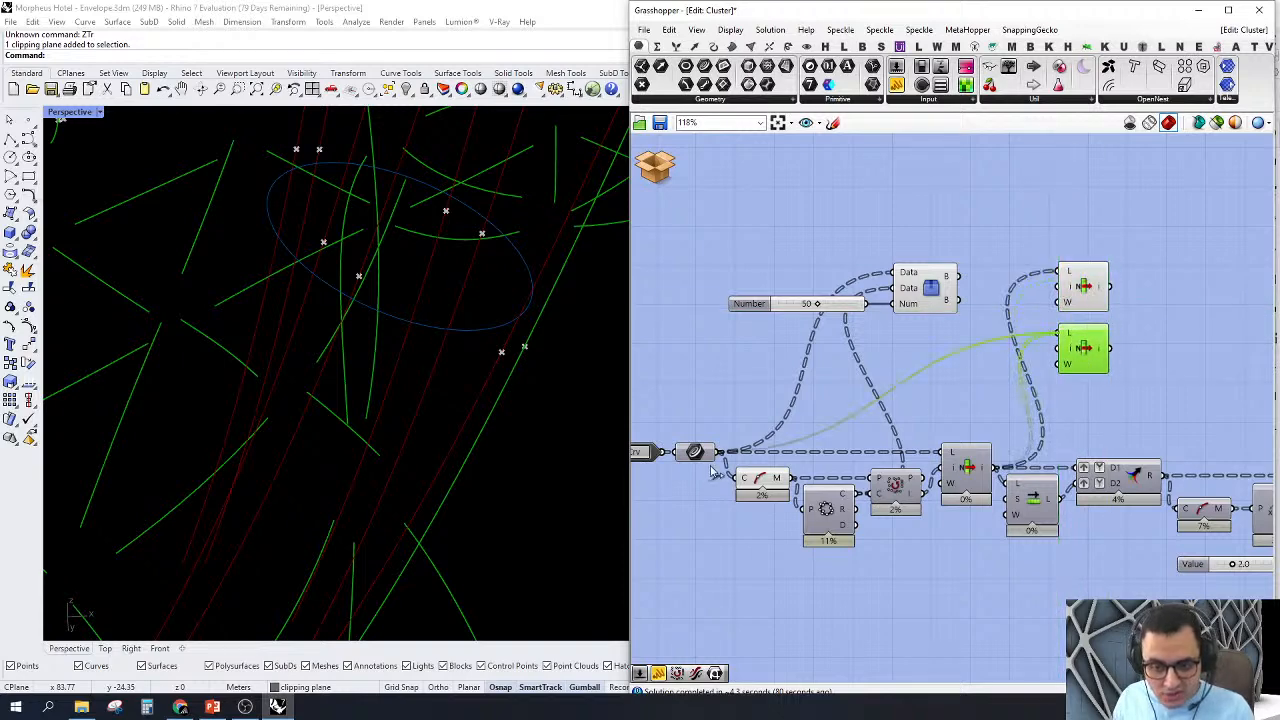
pyautogui.click(977, 397)
pyautogui.scroll(2, 1004, 313)
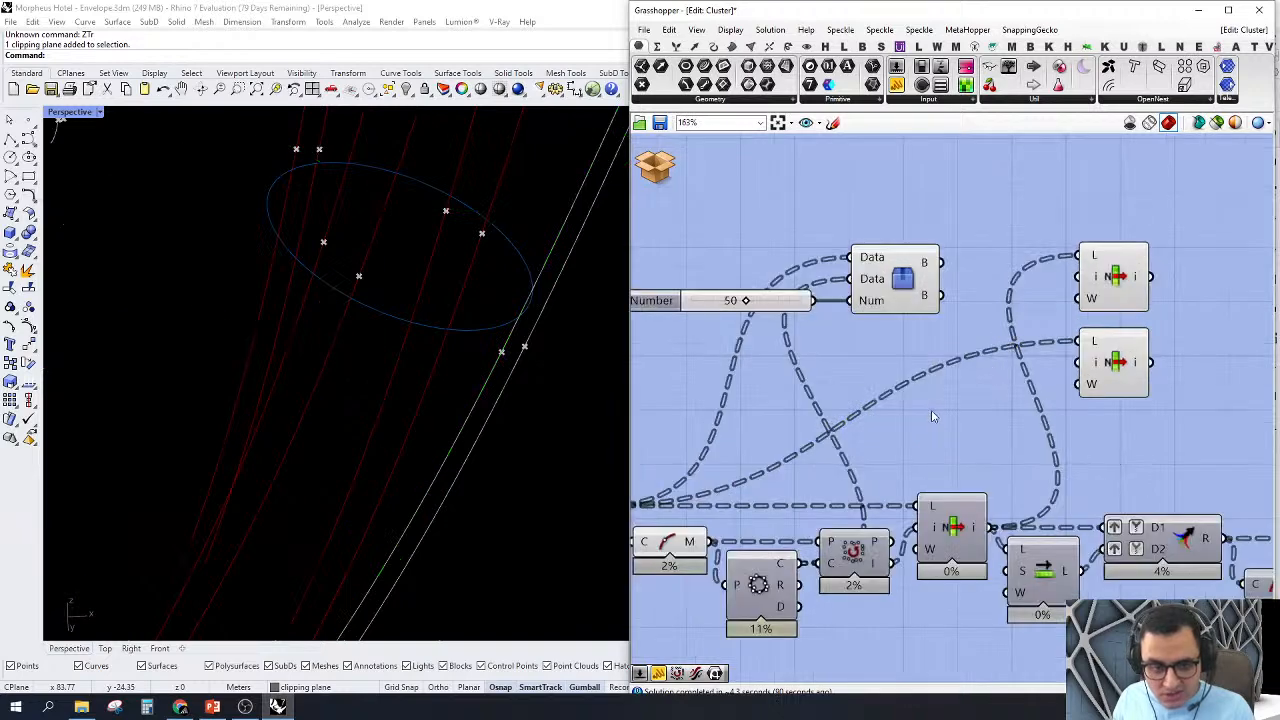
# Step: Add a slider of 5 as the upper List Item's index and feed its list from the Tree Branch Check cluster's first output
pyautogui.scroll(-6, 441, 422)
pyautogui.moveTo(441, 424); pyautogui.dragTo(425, 471, button='right')
pyautogui.scroll(-4, 1095, 318)
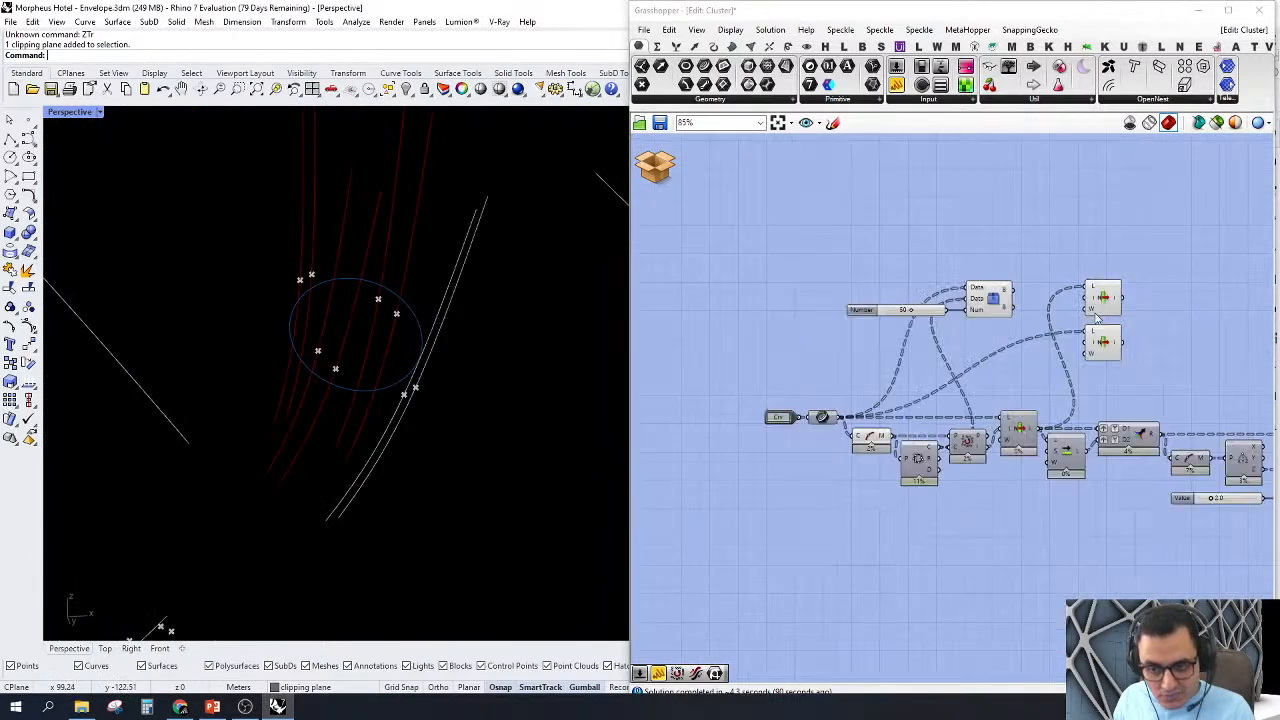
pyautogui.scroll(4, 1097, 316)
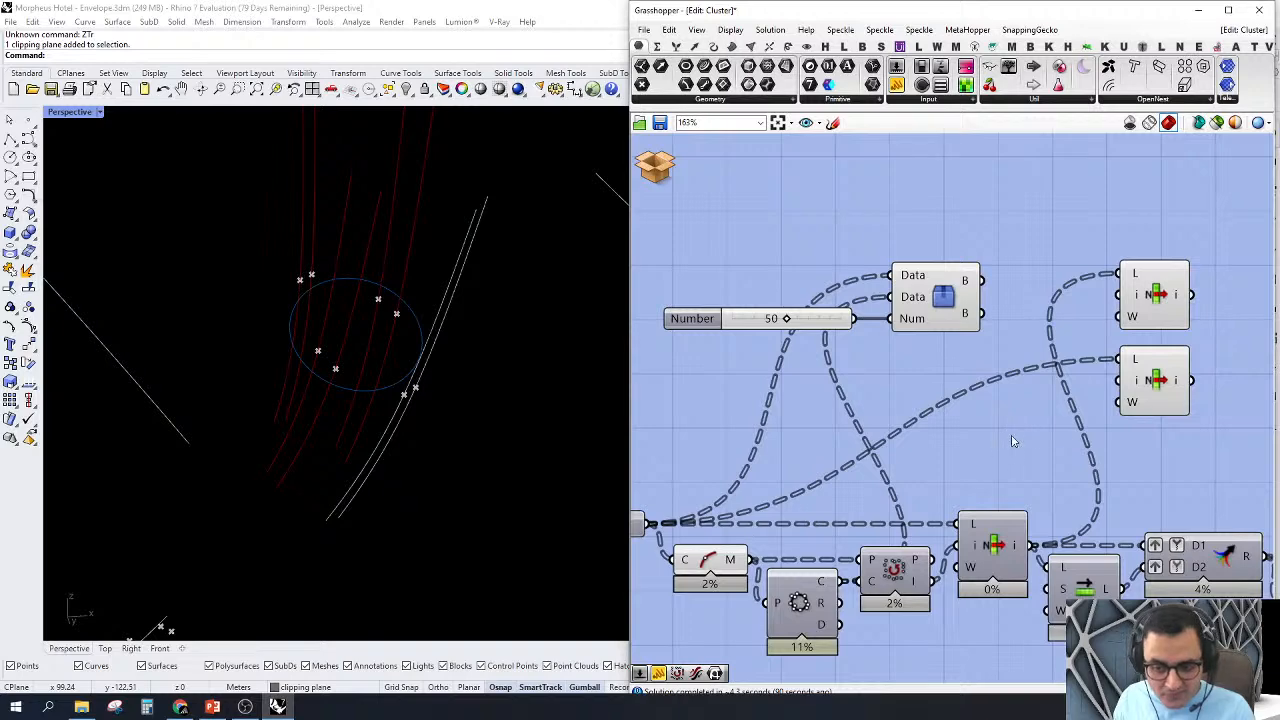
pyautogui.doubleClick(955, 448)
pyautogui.write('5')
pyautogui.press('Return')
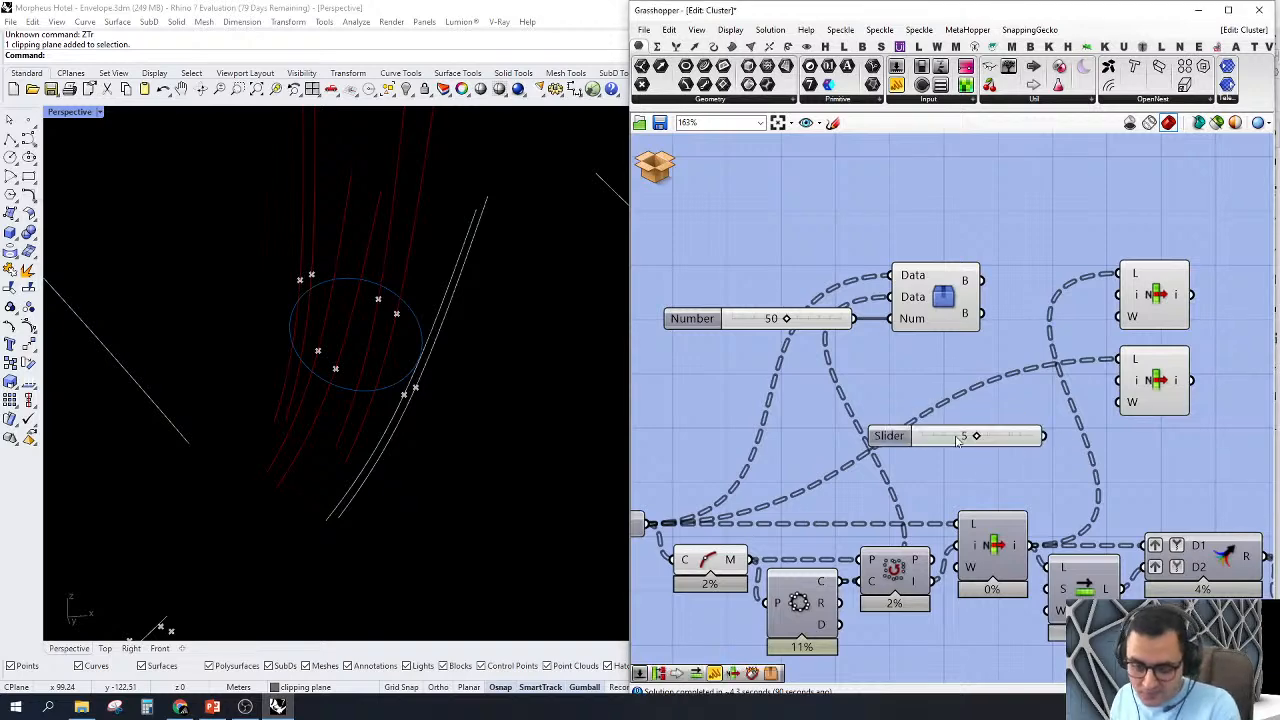
pyautogui.moveTo(1104, 333); pyautogui.dragTo(1120, 295)
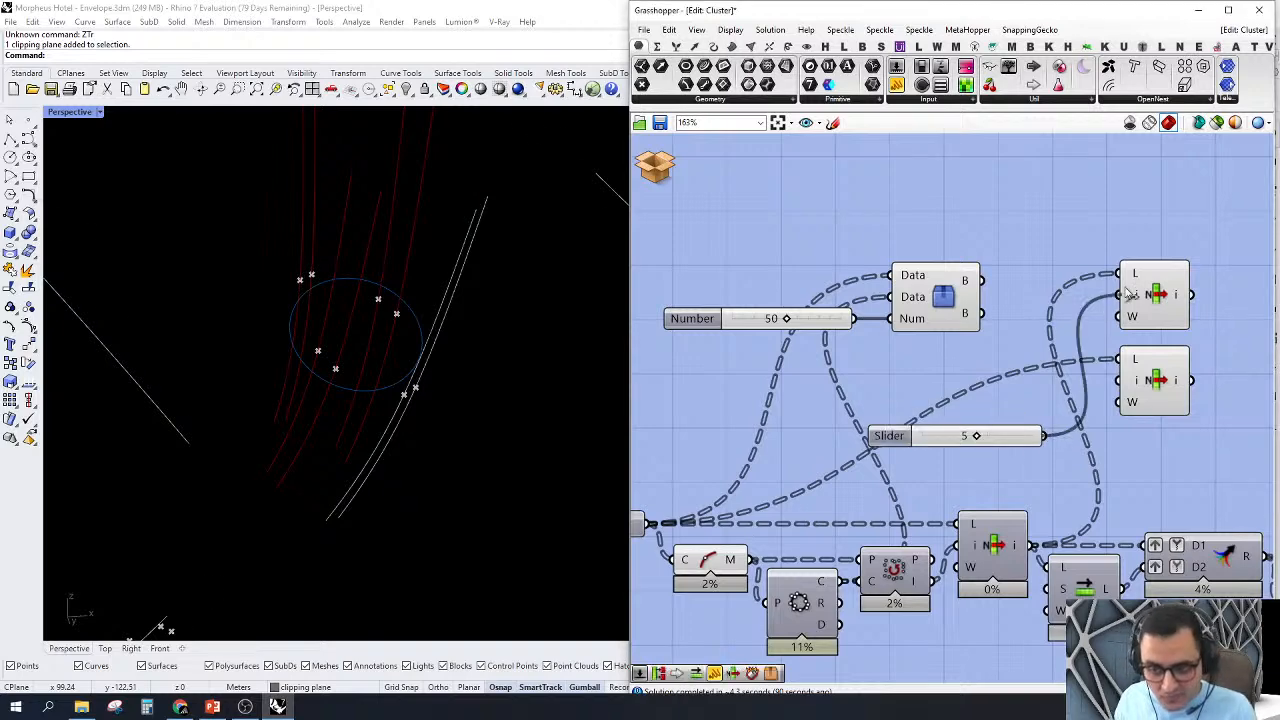
pyautogui.scroll(5, 316, 390)
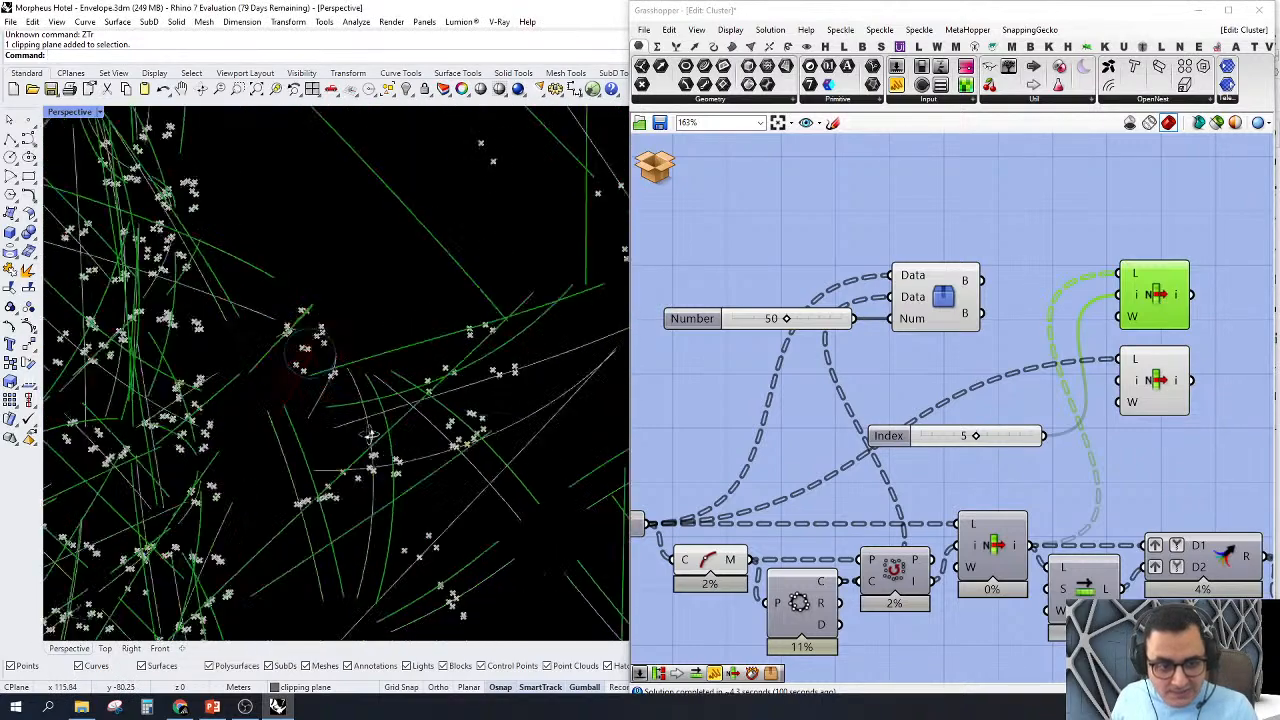
pyautogui.moveTo(981, 281); pyautogui.dragTo(1160, 313)
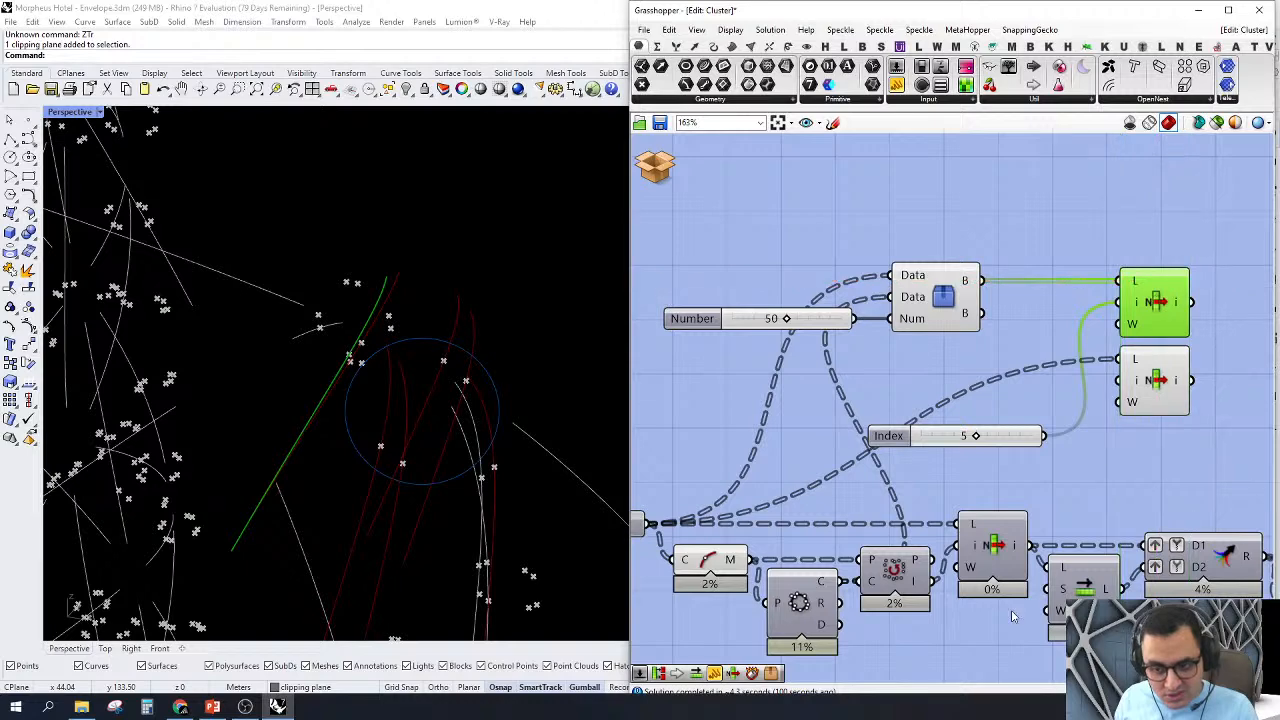
# Step: Feed the chain's List Item output into the Tree Branch Check cluster's second Data input and its second output into the lower List Item
pyautogui.moveTo(1069, 408); pyautogui.dragTo(1085, 383, button='right')
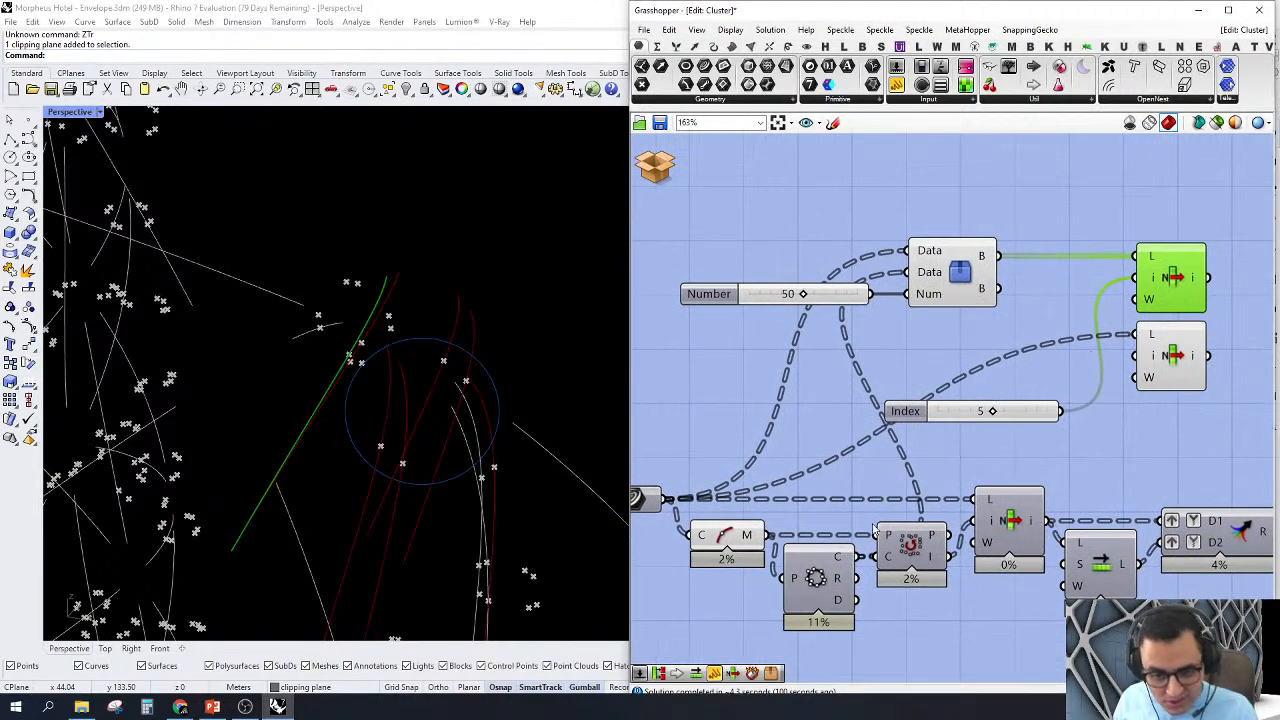
pyautogui.moveTo(873, 529); pyautogui.dragTo(925, 541, button='right')
pyautogui.moveTo(718, 514); pyautogui.dragTo(770, 488)
pyautogui.moveTo(1098, 437); pyautogui.dragTo(1003, 466, button='right')
pyautogui.moveTo(1091, 564); pyautogui.dragTo(958, 317)
pyautogui.moveTo(1252, 399); pyautogui.dragTo(1112, 380, button='right')
pyautogui.moveTo(1043, 359); pyautogui.dragTo(897, 313)
pyautogui.moveTo(918, 373); pyautogui.dragTo(1055, 370, button='right')
# Step: Hide the preview of the components from the Curve parameter through the chain's List Item, keeping only the Tree Branch Check cluster previewed among them
pyautogui.scroll(-3, 1065, 357)
pyautogui.moveTo(1067, 277); pyautogui.dragTo(980, 465)
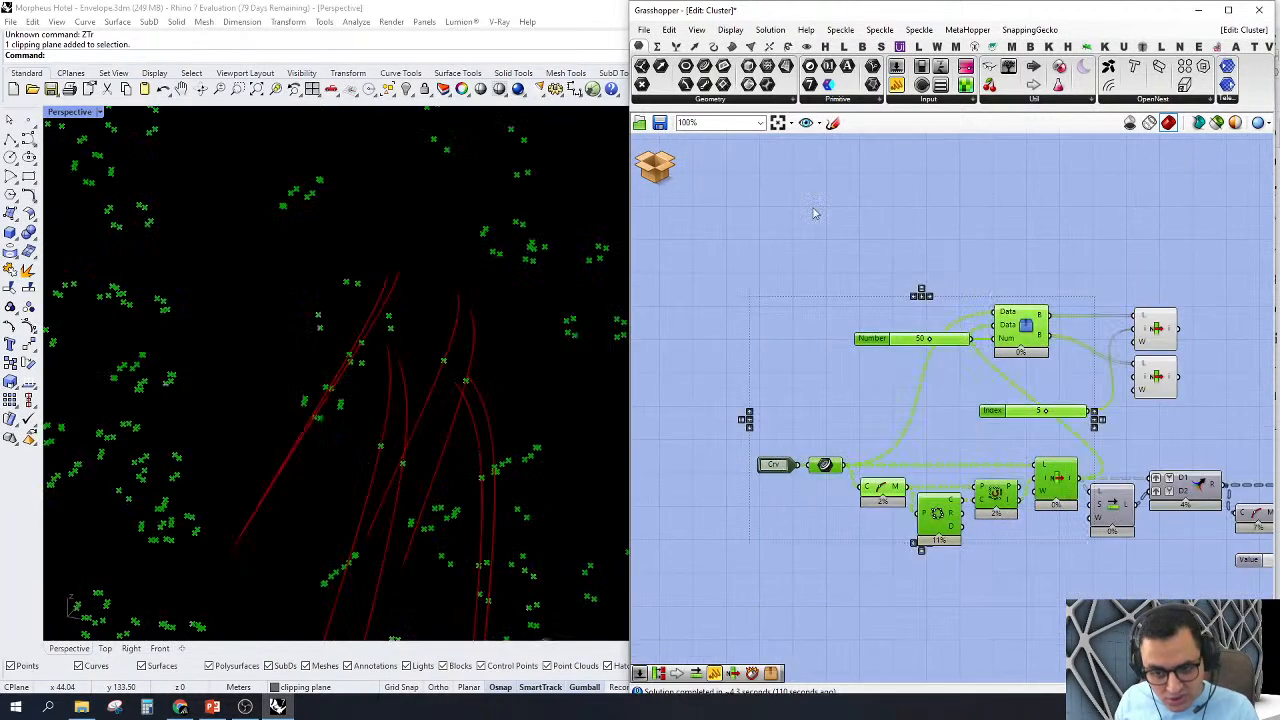
pyautogui.rightClick(816, 210)
pyautogui.click(845, 229)
pyautogui.click(816, 195)
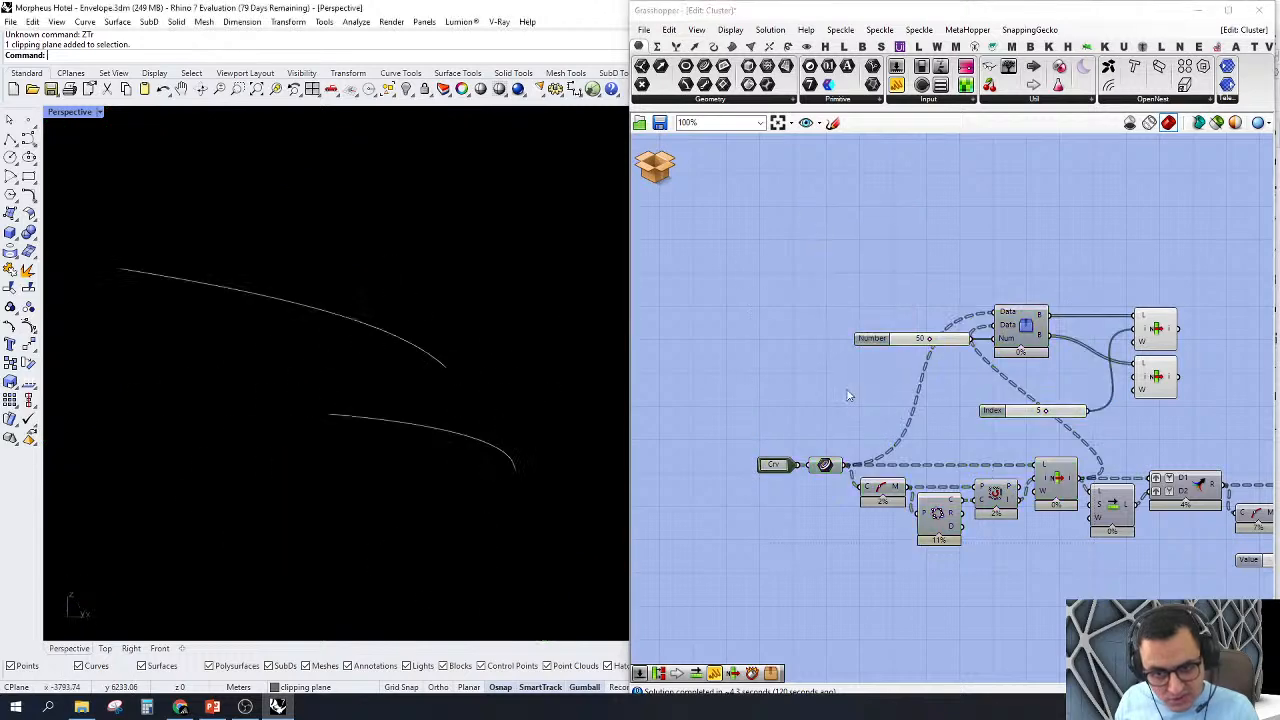
pyautogui.scroll(2, 1210, 300)
pyautogui.rightClick(963, 337)
pyautogui.click(972, 360)
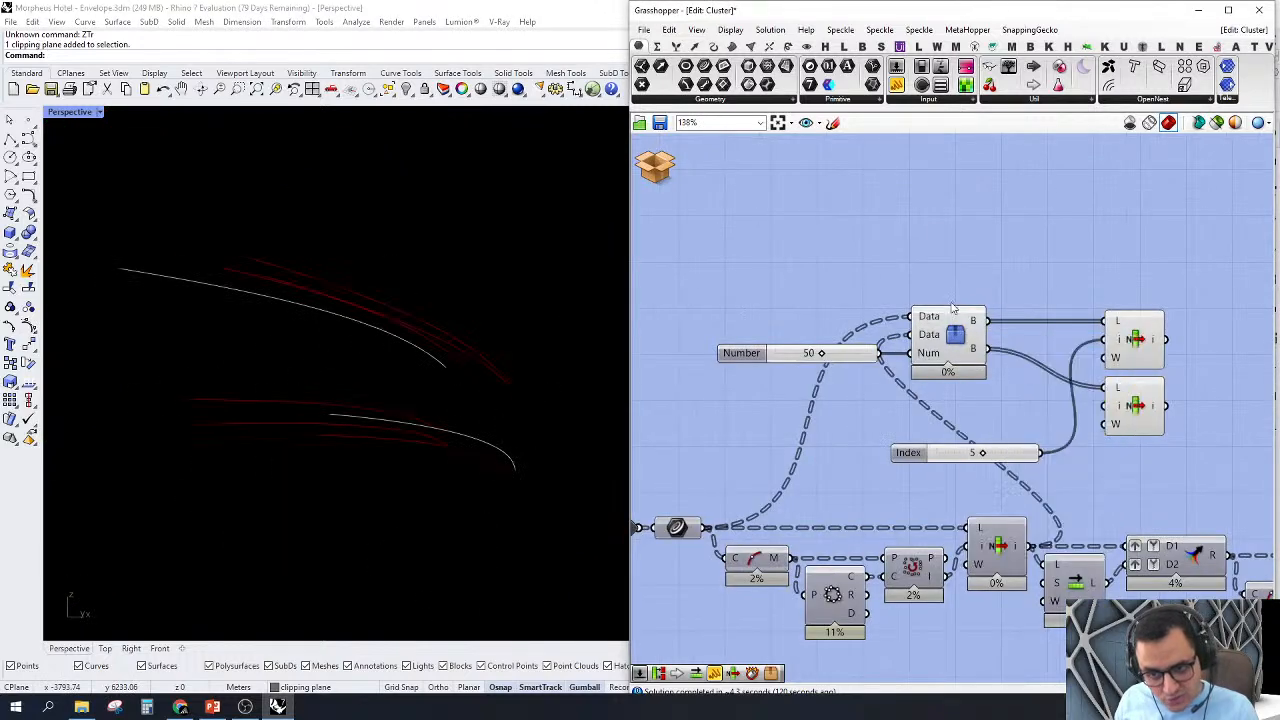
pyautogui.moveTo(228, 374); pyautogui.dragTo(358, 397, button='right')
pyautogui.scroll(3, 1106, 414)
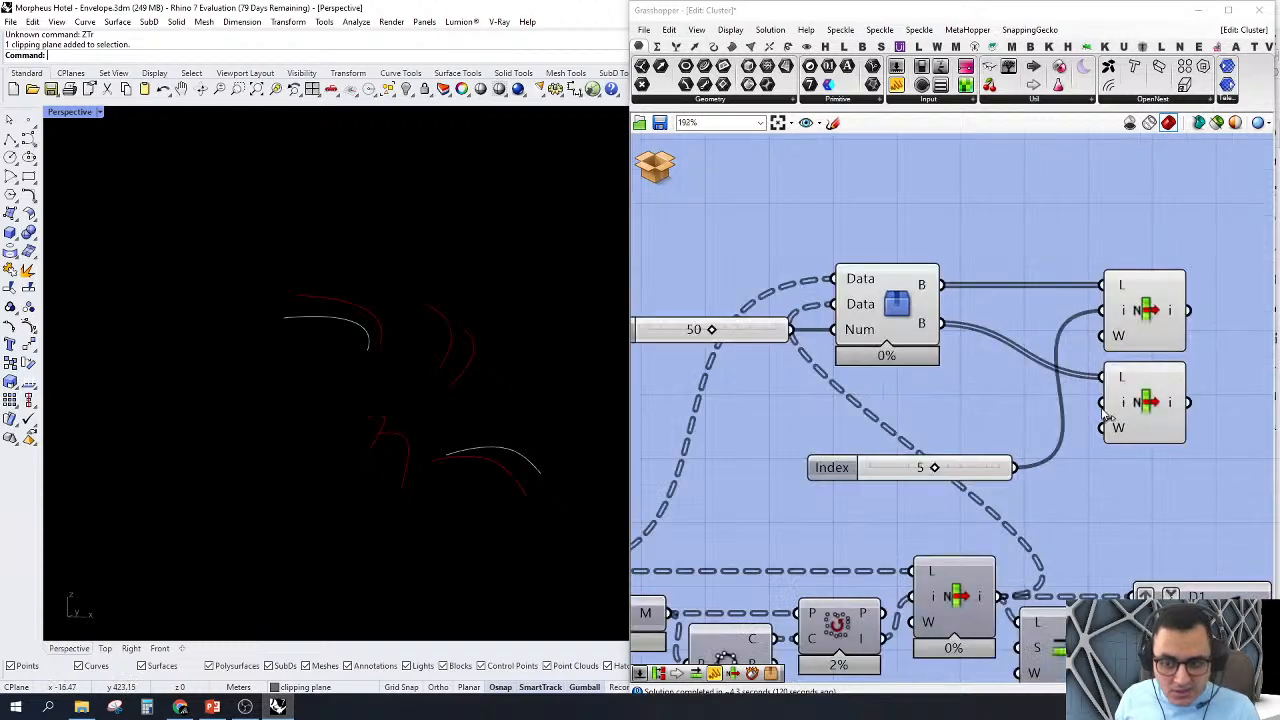
# Step: Feed the Index slider into the lower List Item, turn off that component's preview, and select the upper List Item
pyautogui.click(1138, 328)
pyautogui.click(1005, 432)
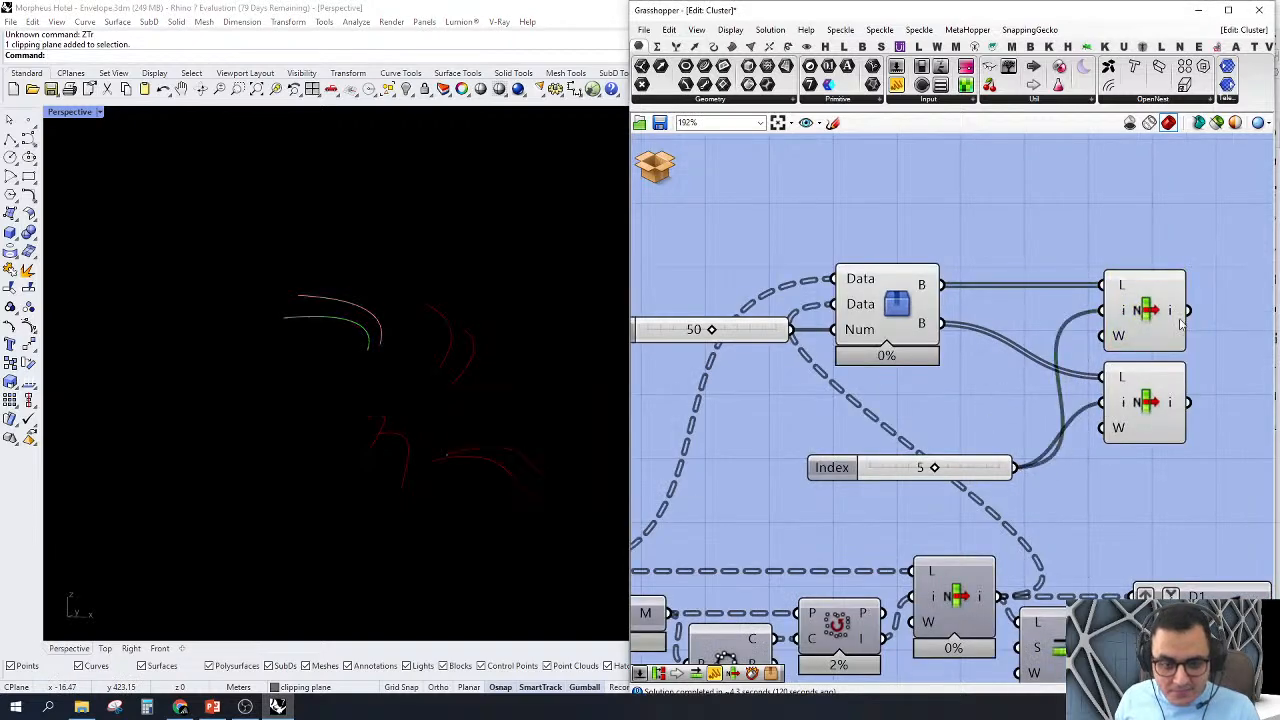
pyautogui.click(1162, 312)
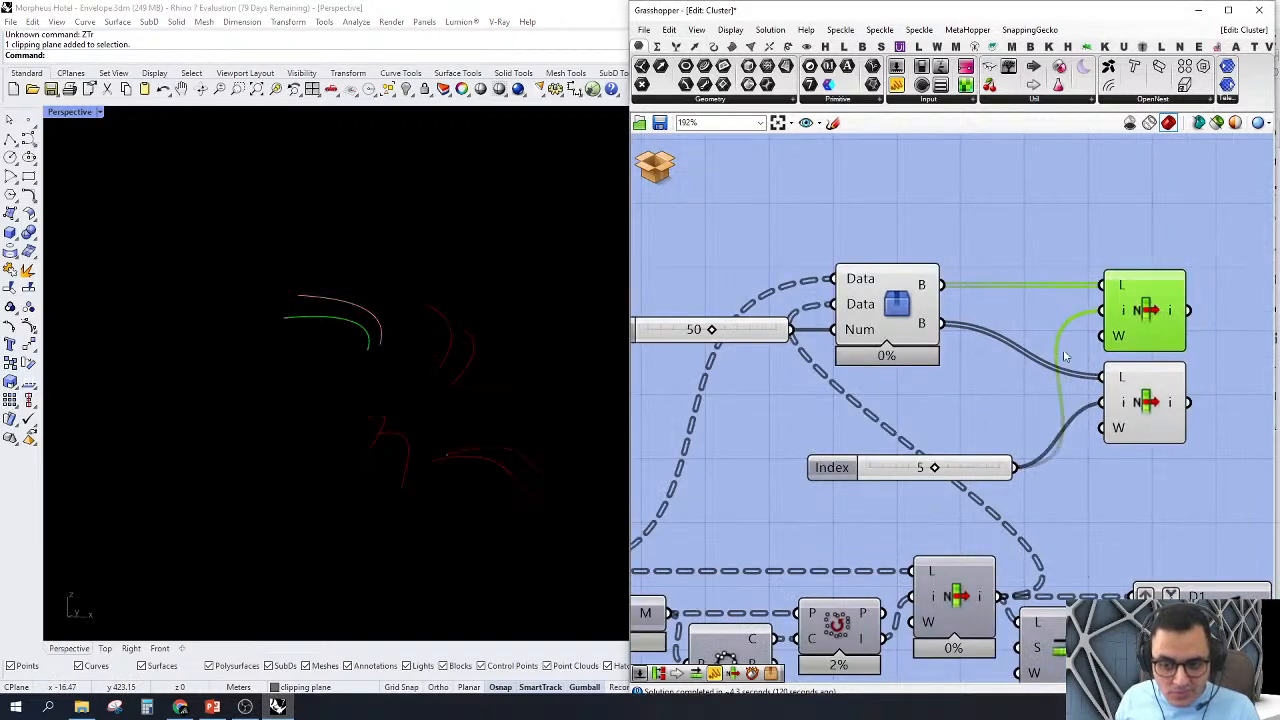
pyautogui.rightClick(1144, 404)
pyautogui.click(1147, 423)
pyautogui.click(1027, 229)
pyautogui.click(1131, 310)
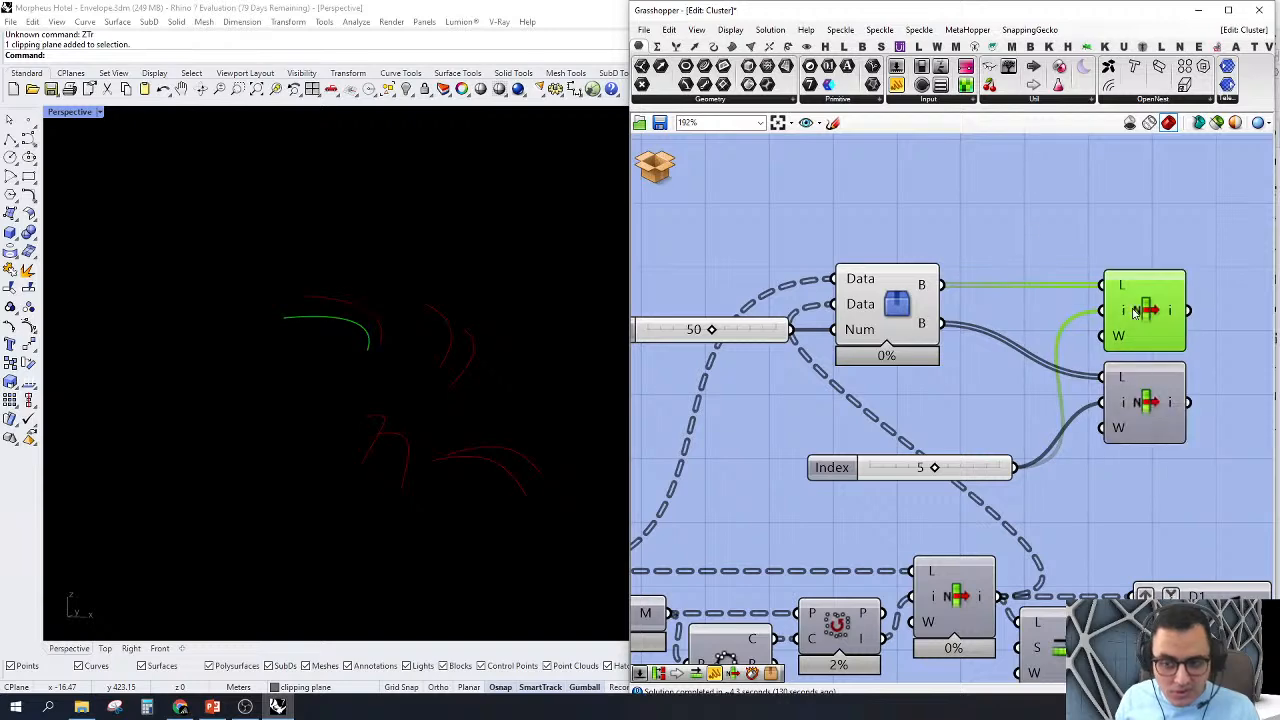
# Step: Move the Index slider to 0 and up to 2, examining which unsorted curve of the branch each index picks
pyautogui.moveTo(935, 470); pyautogui.dragTo(851, 476)
pyautogui.scroll(1, 868, 478)
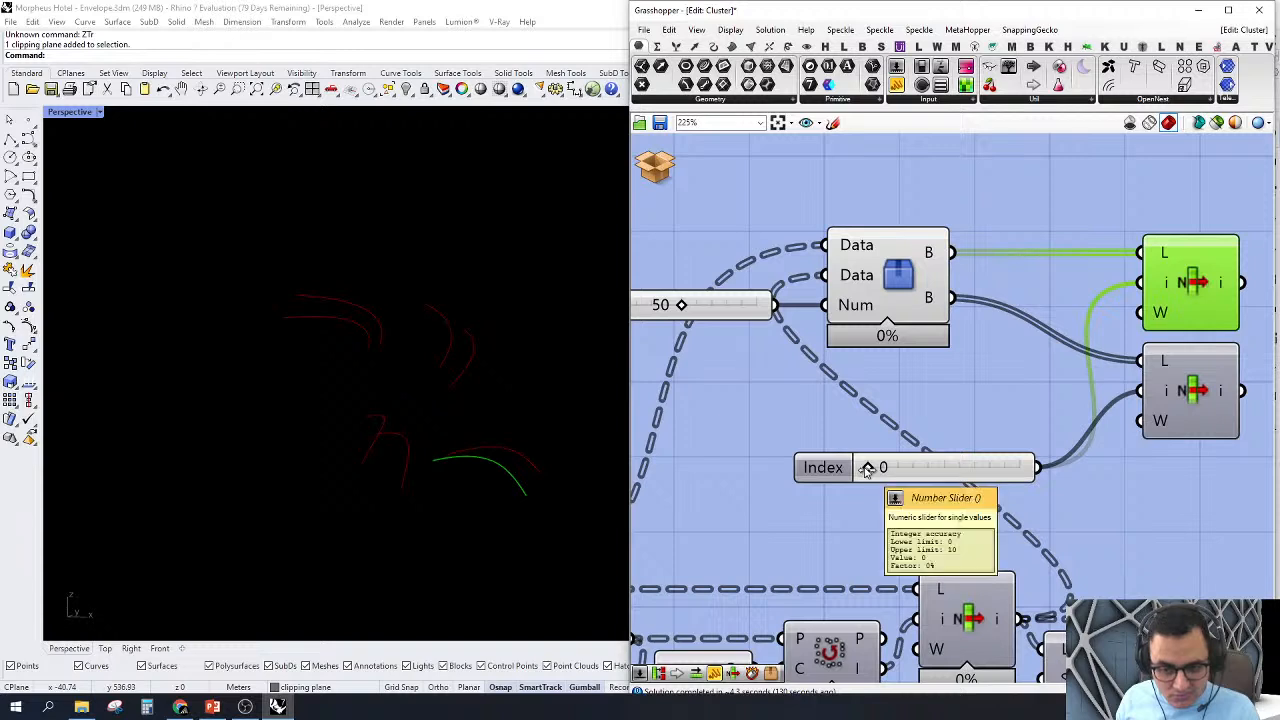
pyautogui.moveTo(867, 469); pyautogui.dragTo(897, 471)
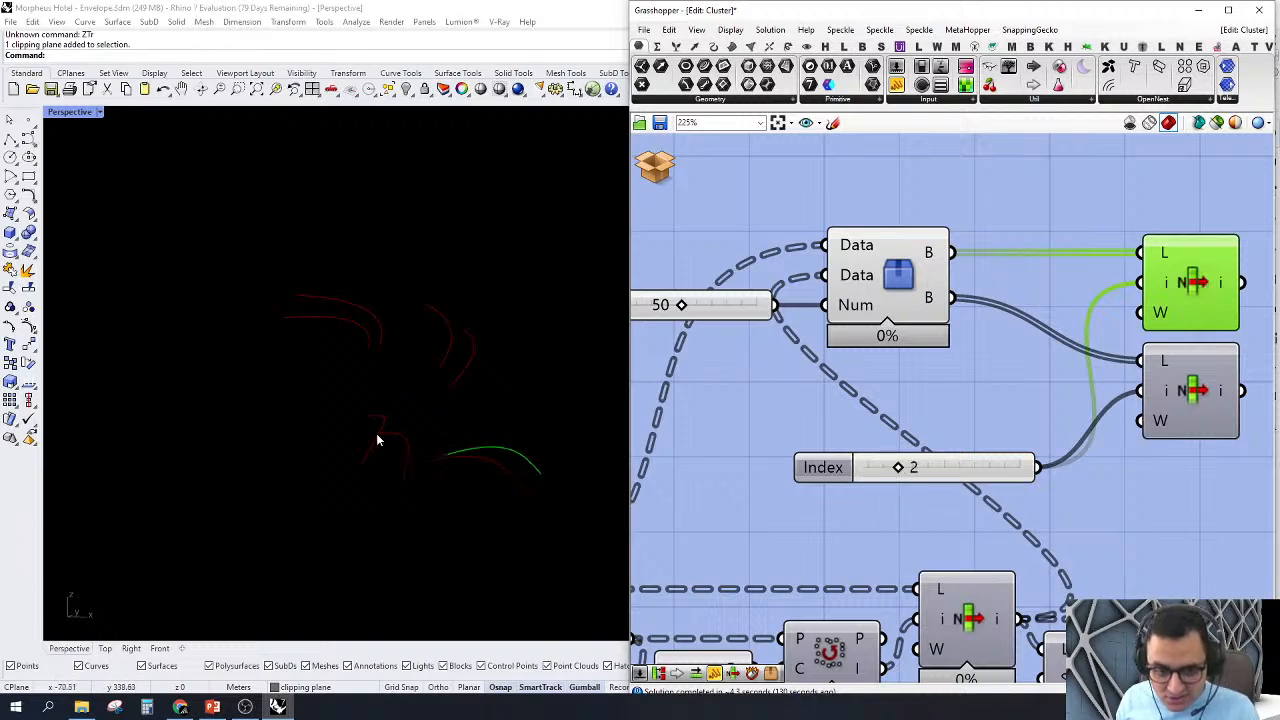
pyautogui.moveTo(899, 470)
pyautogui.mouseDown()
pyautogui.moveTo(960, 471)
pyautogui.moveTo(900, 471)
pyautogui.mouseUp()
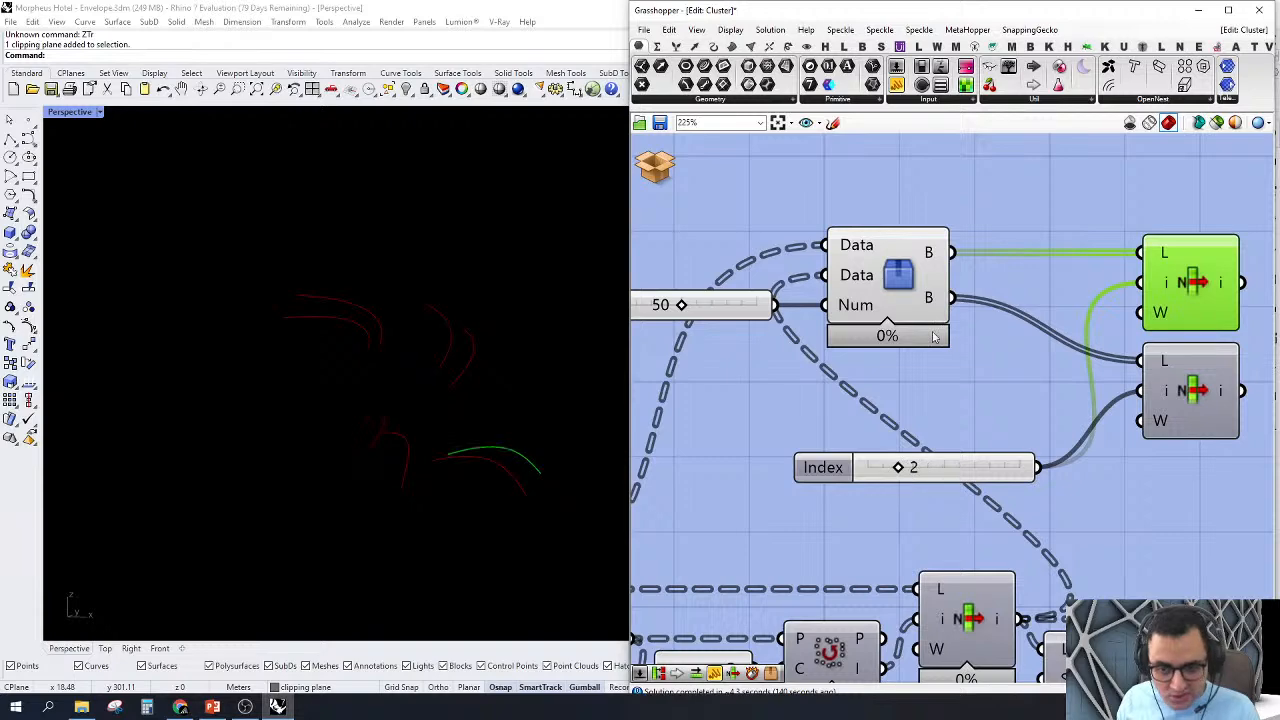
# Step: Swap the previews to the lower List Item and vary the Index slider to examine the order of the sorted curves
pyautogui.scroll(-2, 1036, 343)
pyautogui.rightClick(1125, 374)
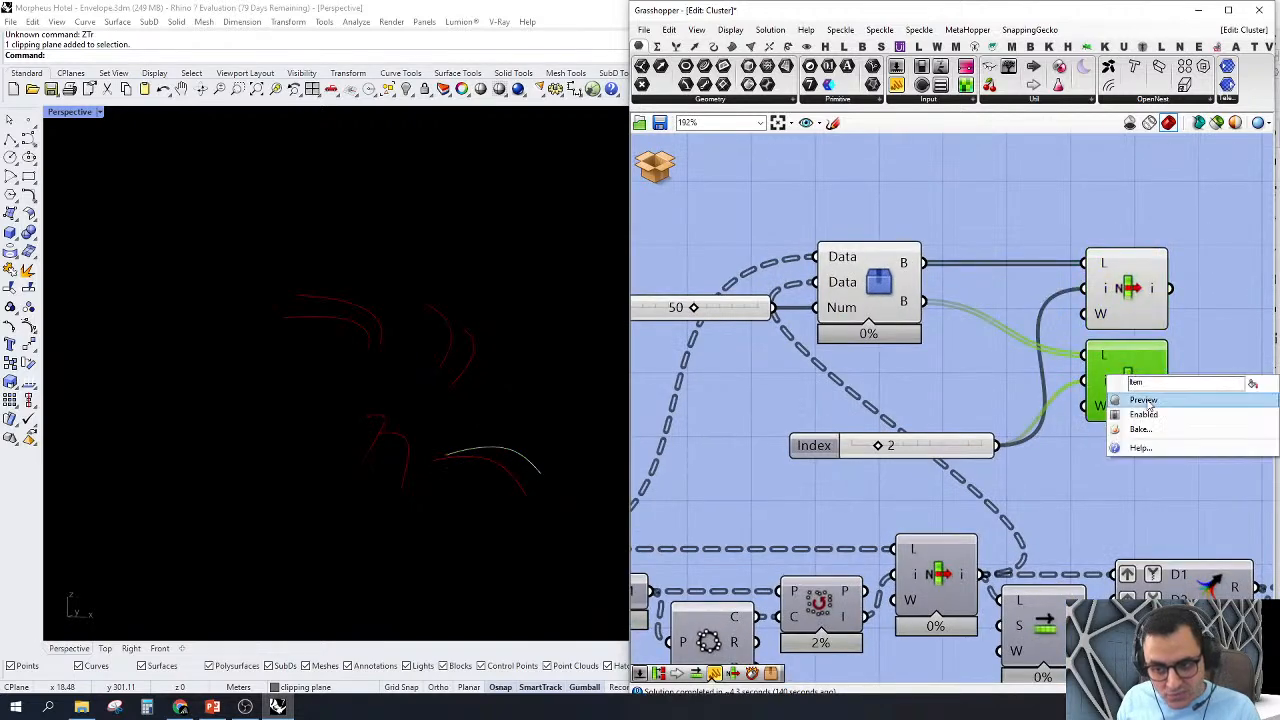
pyautogui.click(1140, 402)
pyautogui.rightClick(1117, 285)
pyautogui.click(1140, 309)
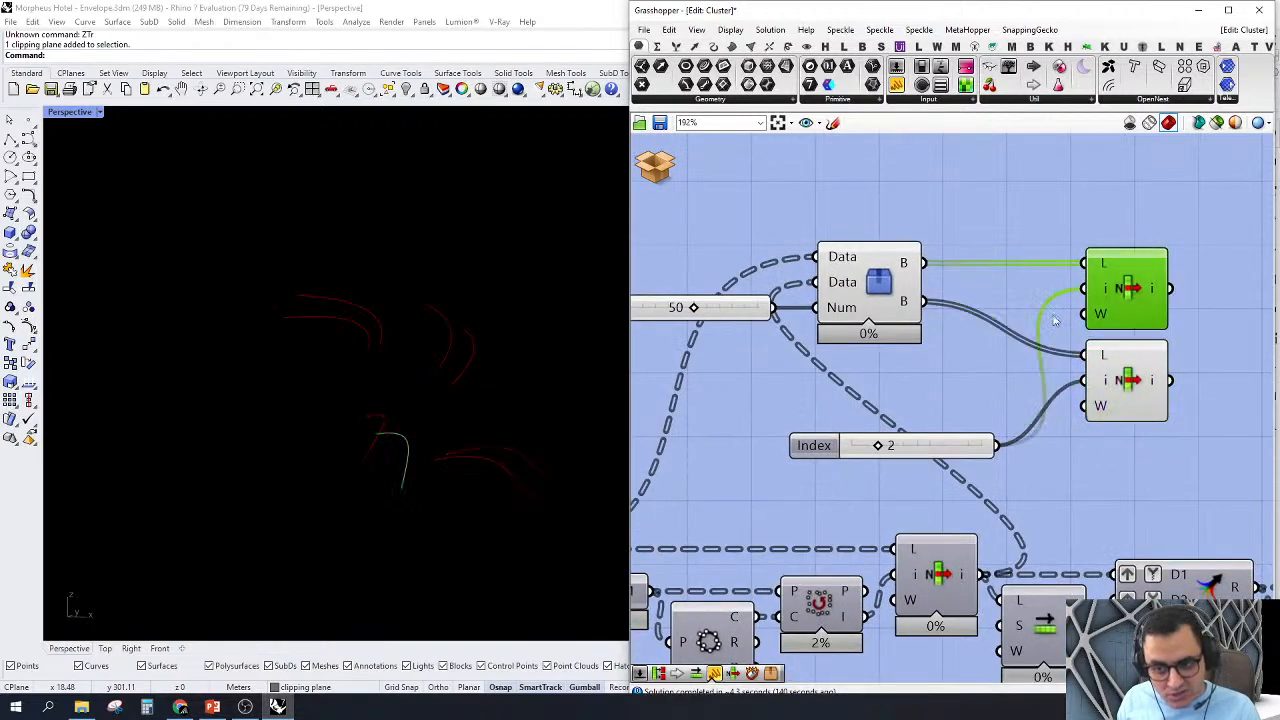
pyautogui.moveTo(879, 447); pyautogui.dragTo(822, 514)
# Step: Delete the two List Item components and the Index slider beside the Tree Branch Check cluster
pyautogui.scroll(-4, 910, 318)
pyautogui.moveTo(1084, 216); pyautogui.dragTo(925, 392)
pyautogui.press('Delete')
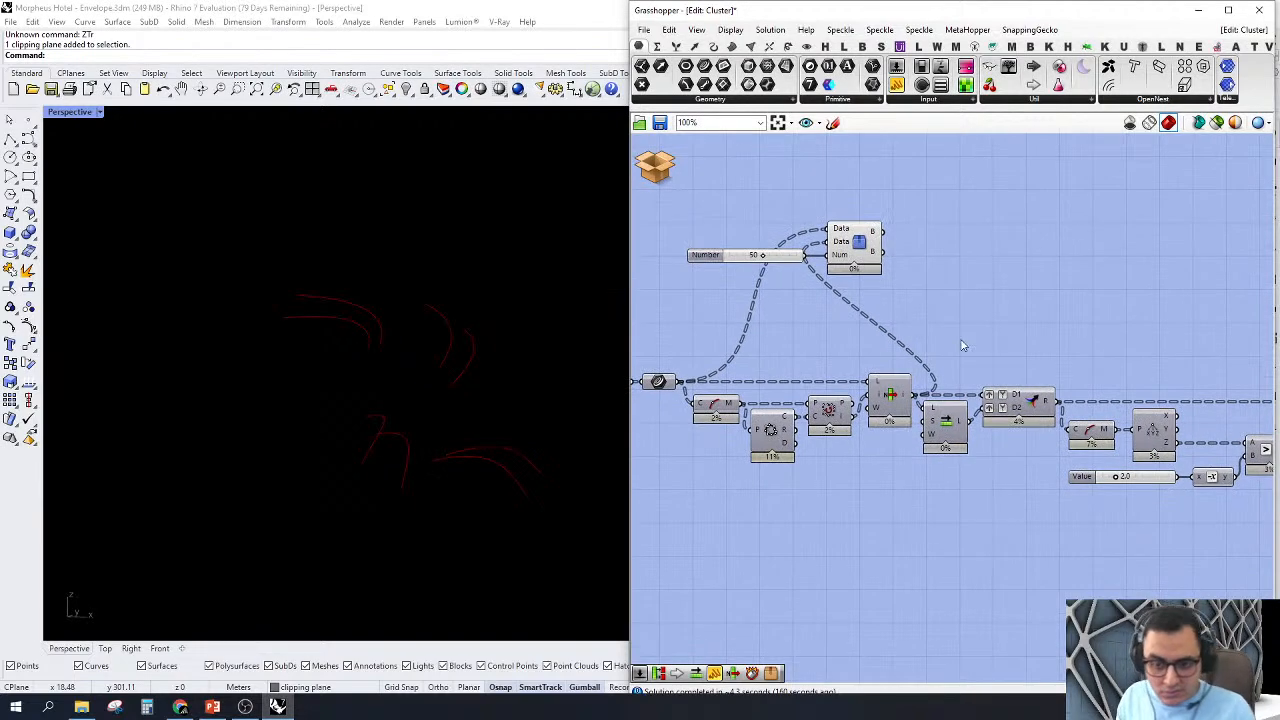
# Step: Move the Tree Branch Check cluster and its number slider higher, with the cluster above the chain's List Item
pyautogui.moveTo(954, 366); pyautogui.dragTo(886, 406, button='right')
pyautogui.scroll(2, 887, 410)
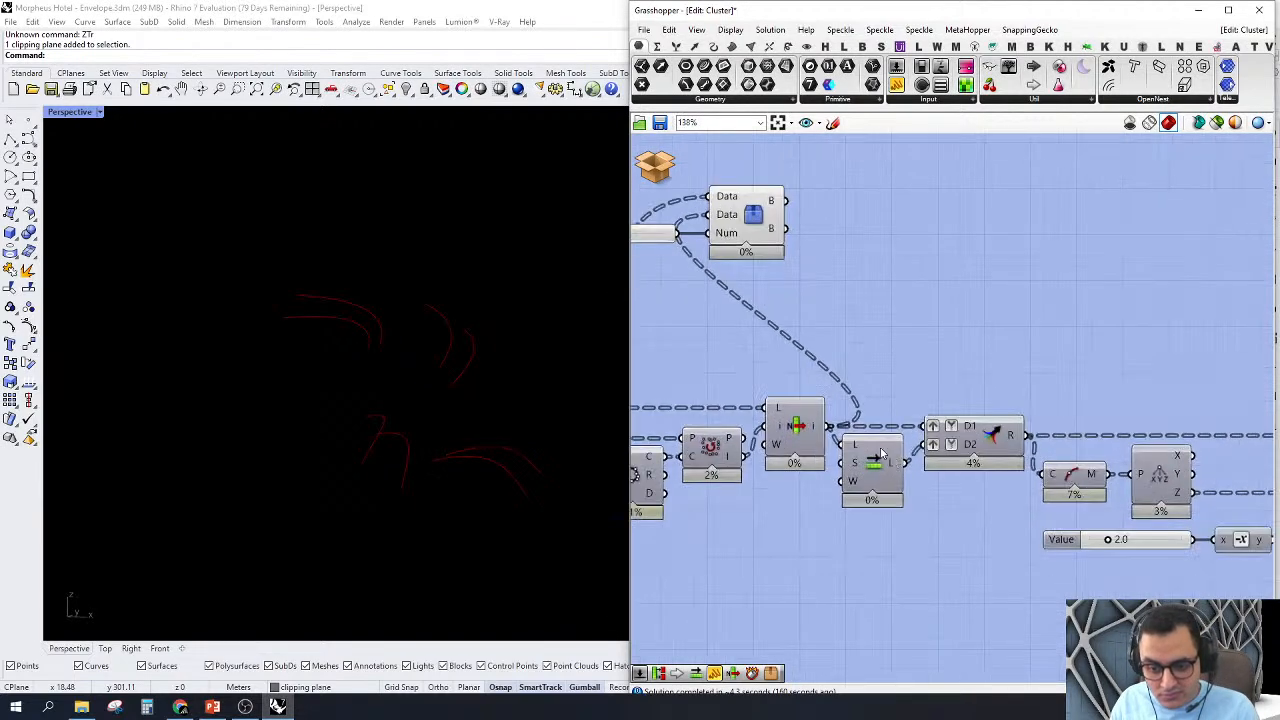
pyautogui.moveTo(786, 290); pyautogui.dragTo(822, 336, button='right')
pyautogui.moveTo(851, 191); pyautogui.dragTo(670, 312)
pyautogui.moveTo(780, 300); pyautogui.dragTo(858, 245)
pyautogui.moveTo(932, 387)
pyautogui.mouseDown(button='right')
pyautogui.moveTo(851, 457)
pyautogui.moveTo(980, 397)
pyautogui.moveTo(929, 390)
pyautogui.mouseUp(button='right')
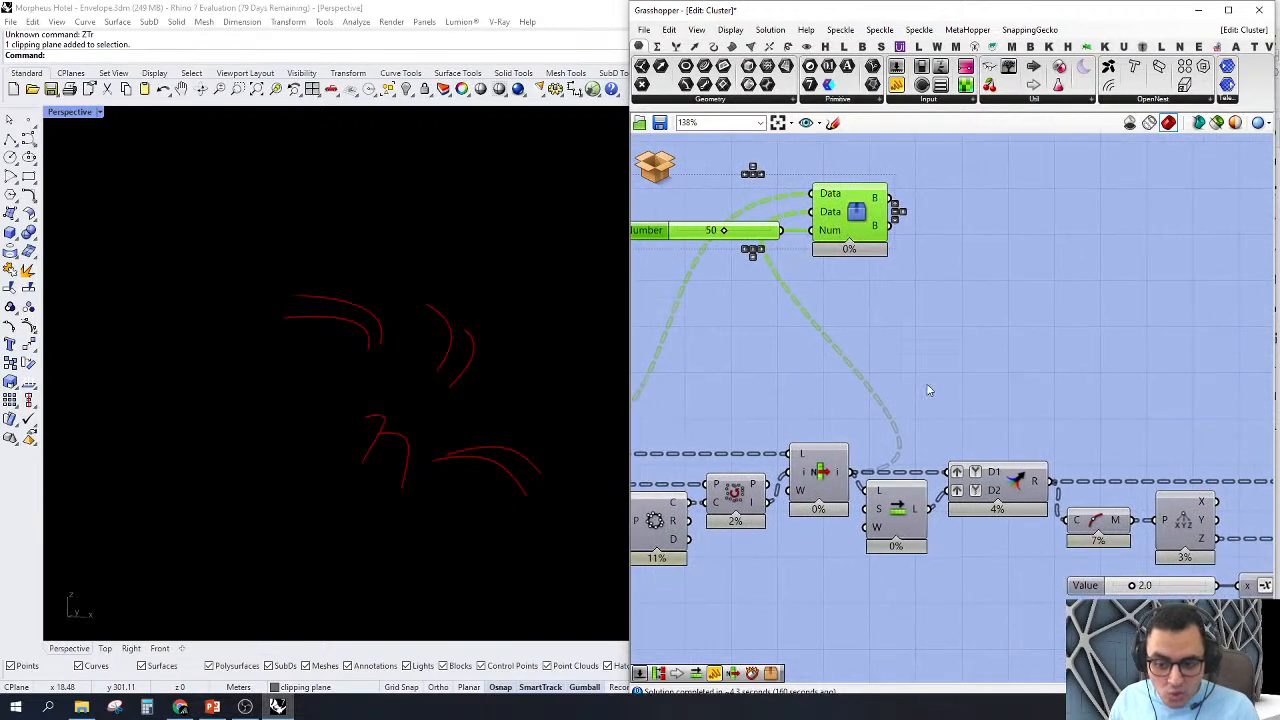
pyautogui.scroll(-3, 984, 430)
pyautogui.scroll(1, 986, 428)
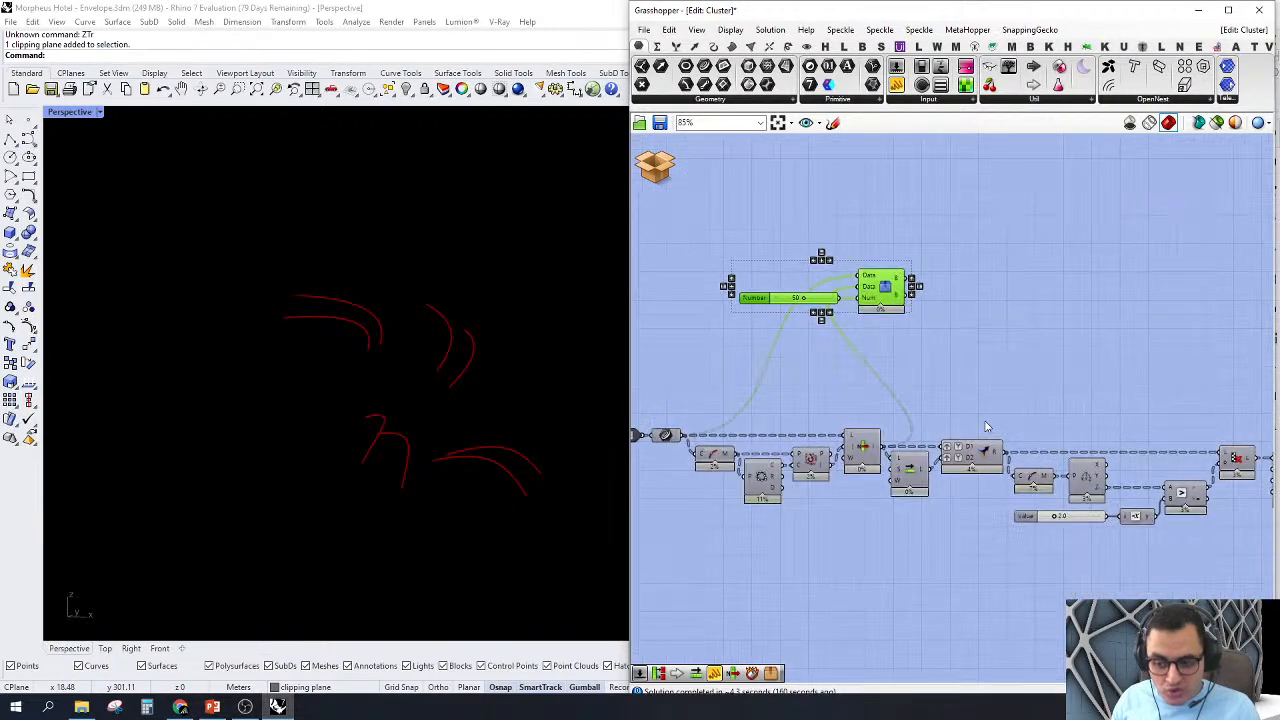
pyautogui.scroll(-1, 986, 428)
pyautogui.scroll(1, 960, 346)
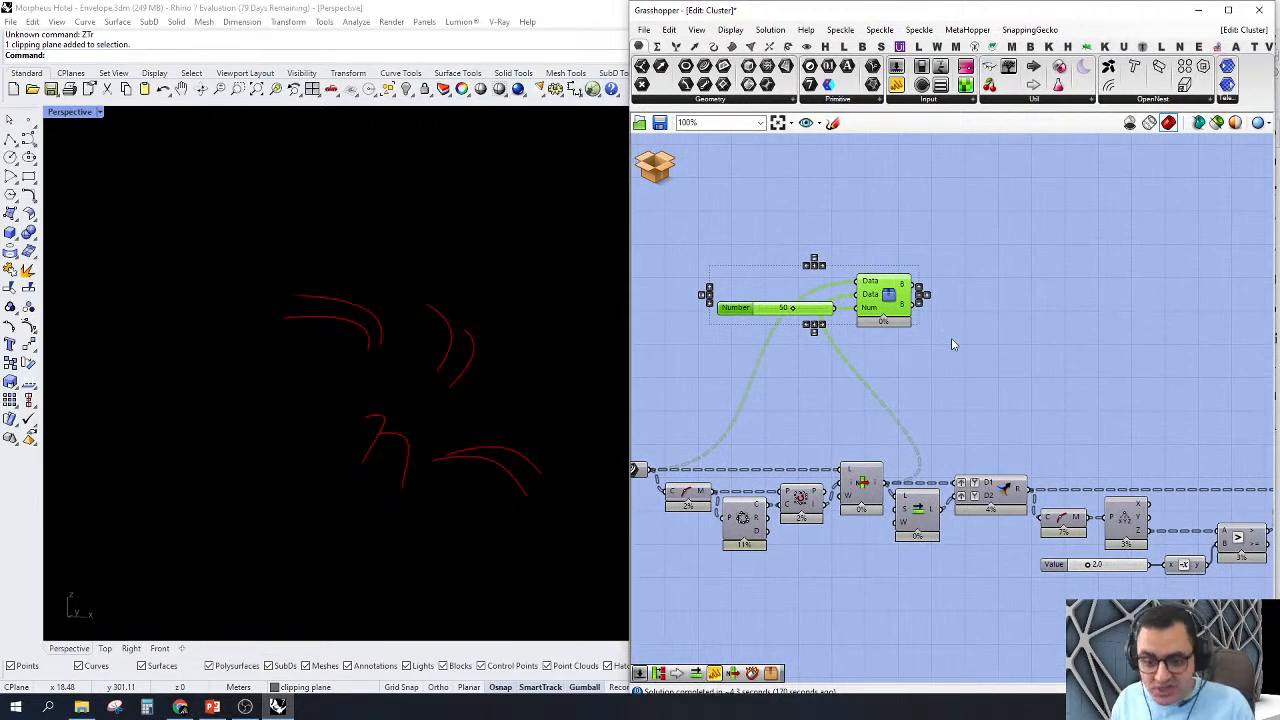
# Step: Shift the Tree Branch Check cluster and its slider along the chain so the cluster sits above the Merge component
pyautogui.click(952, 344)
pyautogui.scroll(2, 930, 360)
pyautogui.click(966, 101)
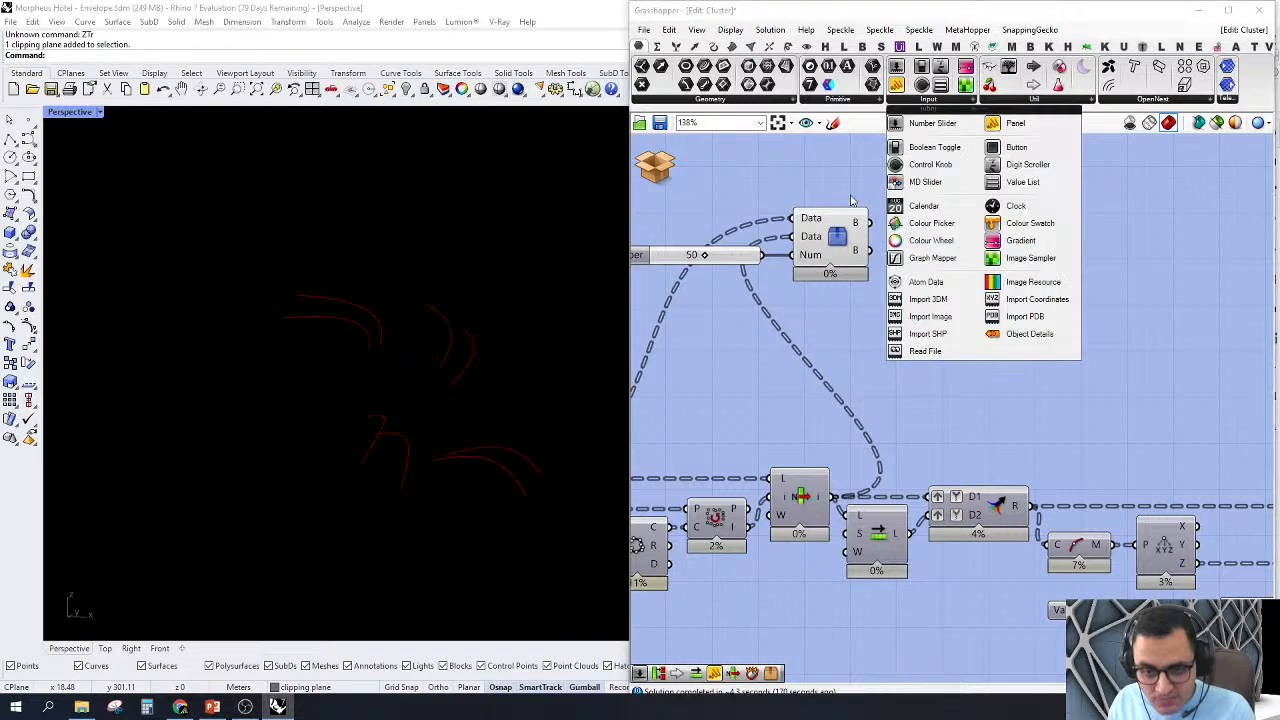
pyautogui.click(833, 187)
pyautogui.moveTo(895, 198); pyautogui.dragTo(756, 276)
pyautogui.moveTo(830, 251); pyautogui.dragTo(982, 235)
pyautogui.click(1030, 381)
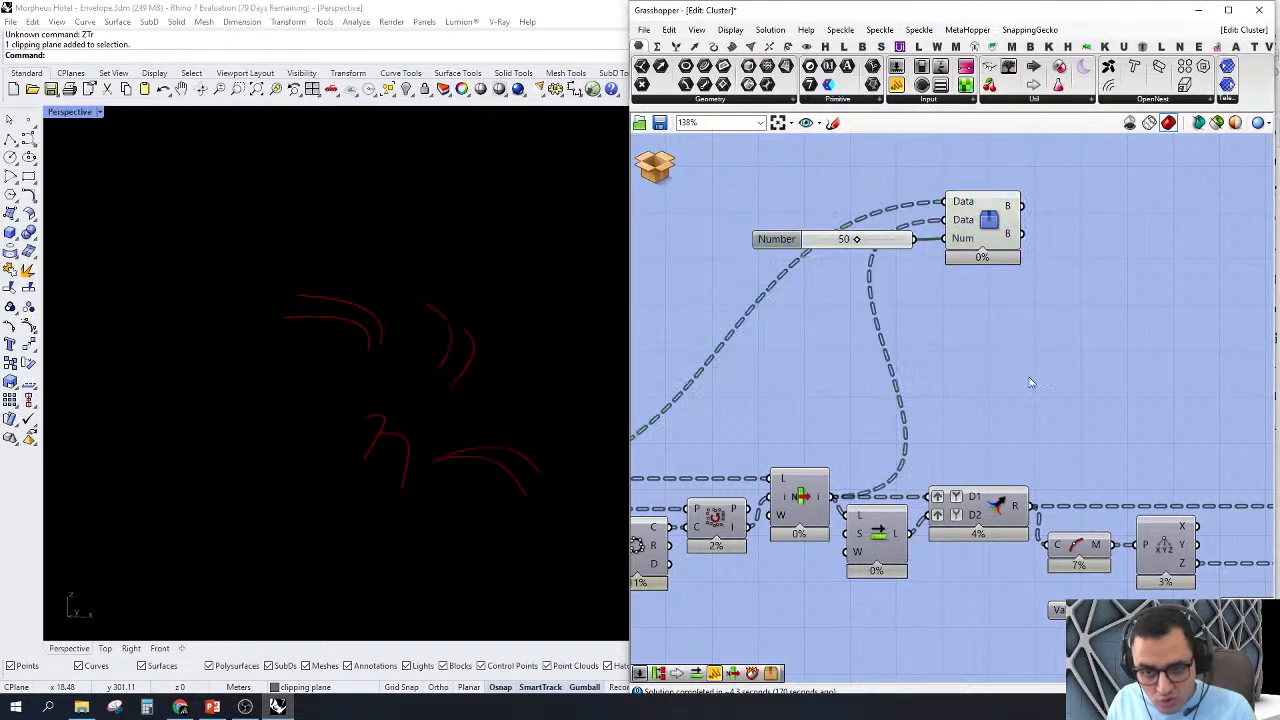
# Step: Turn on the preview of the chain's List Item and Shift List components
pyautogui.scroll(2, 900, 460)
pyautogui.click(857, 484)
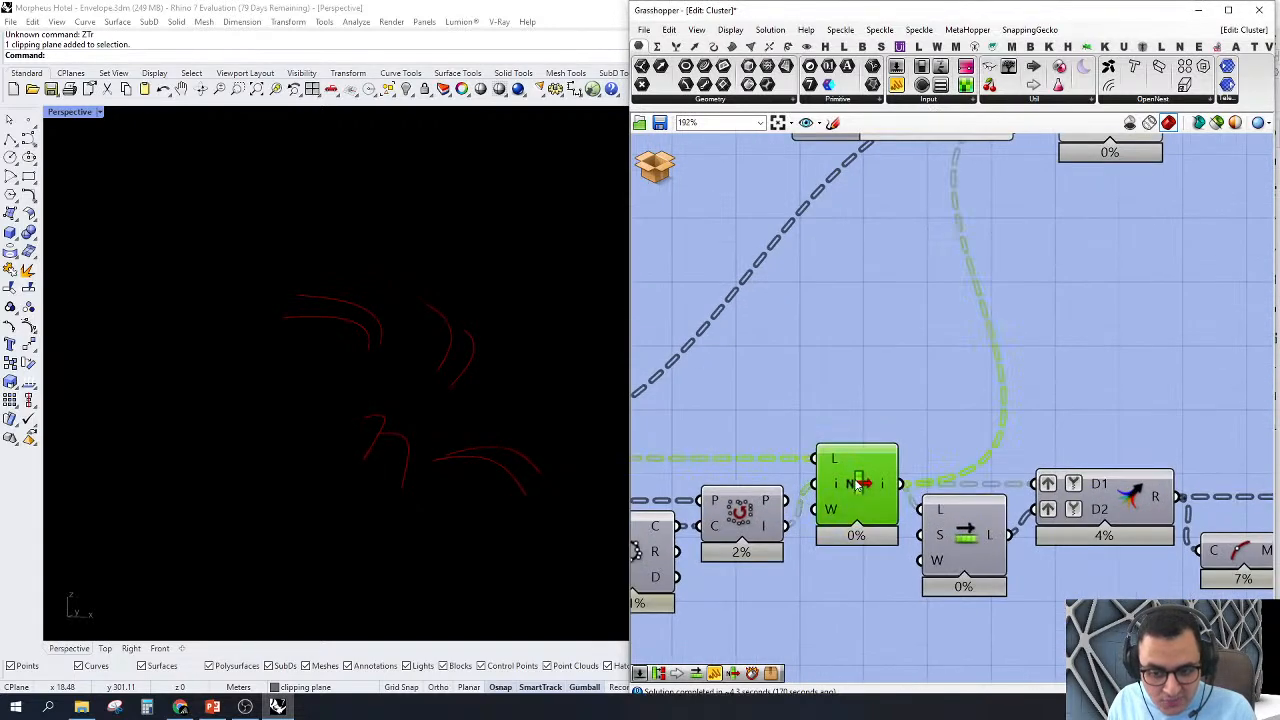
pyautogui.rightClick(857, 484)
pyautogui.click(927, 498)
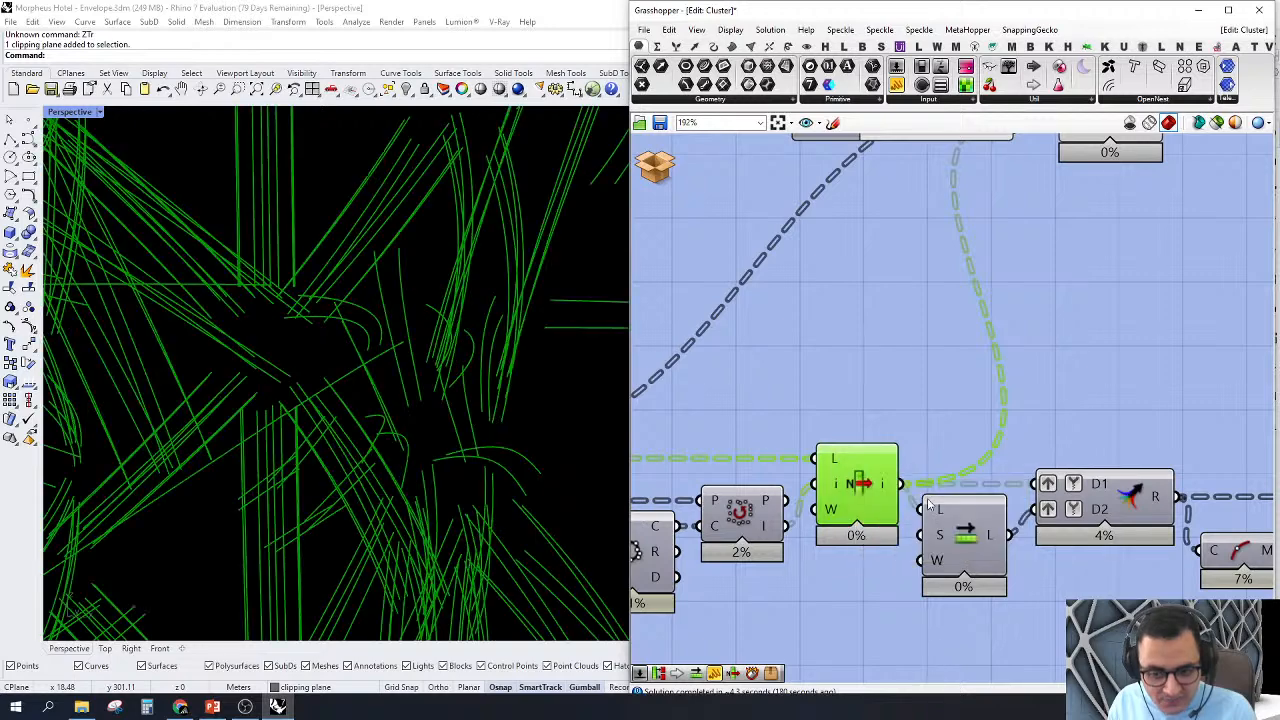
pyautogui.click(965, 541)
pyautogui.rightClick(968, 531)
pyautogui.click(994, 556)
pyautogui.click(1188, 414)
pyautogui.scroll(-3, 867, 461)
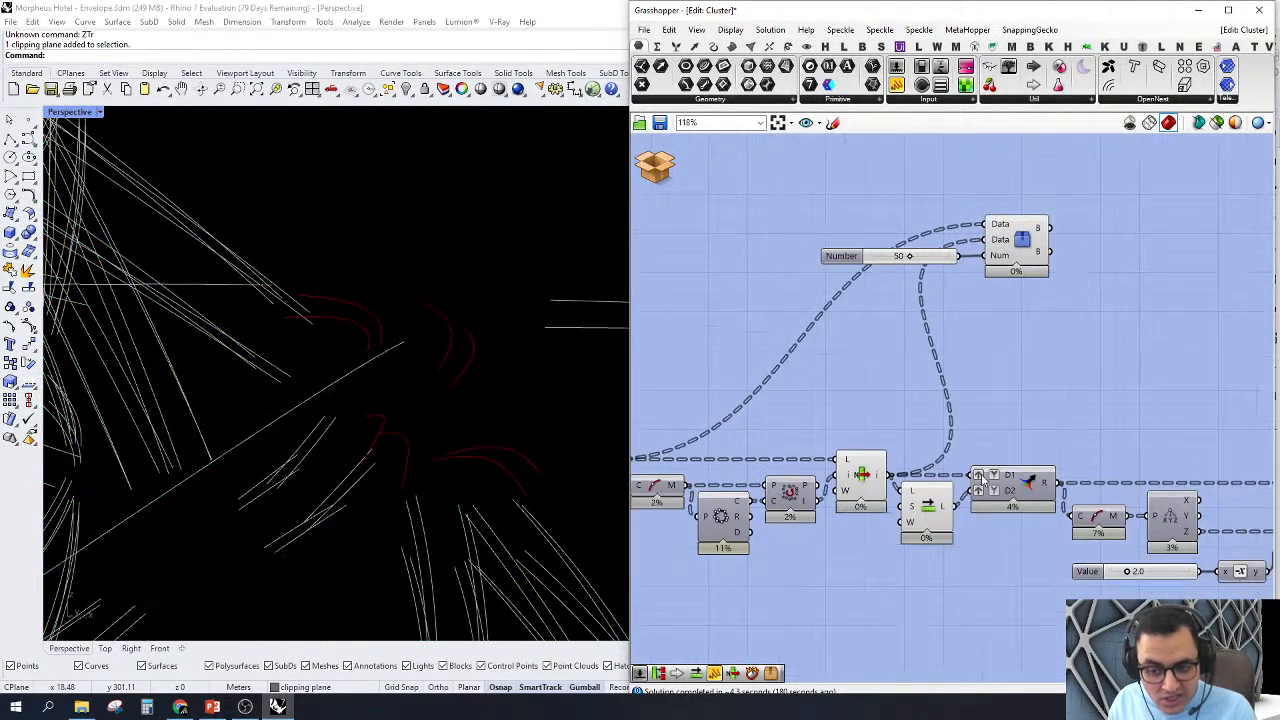
# Step: Delete the two-data Tree Branch Check cluster and its number slider above the Merge component
pyautogui.scroll(2, 982, 478)
pyautogui.moveTo(1012, 476); pyautogui.dragTo(948, 466, button='right')
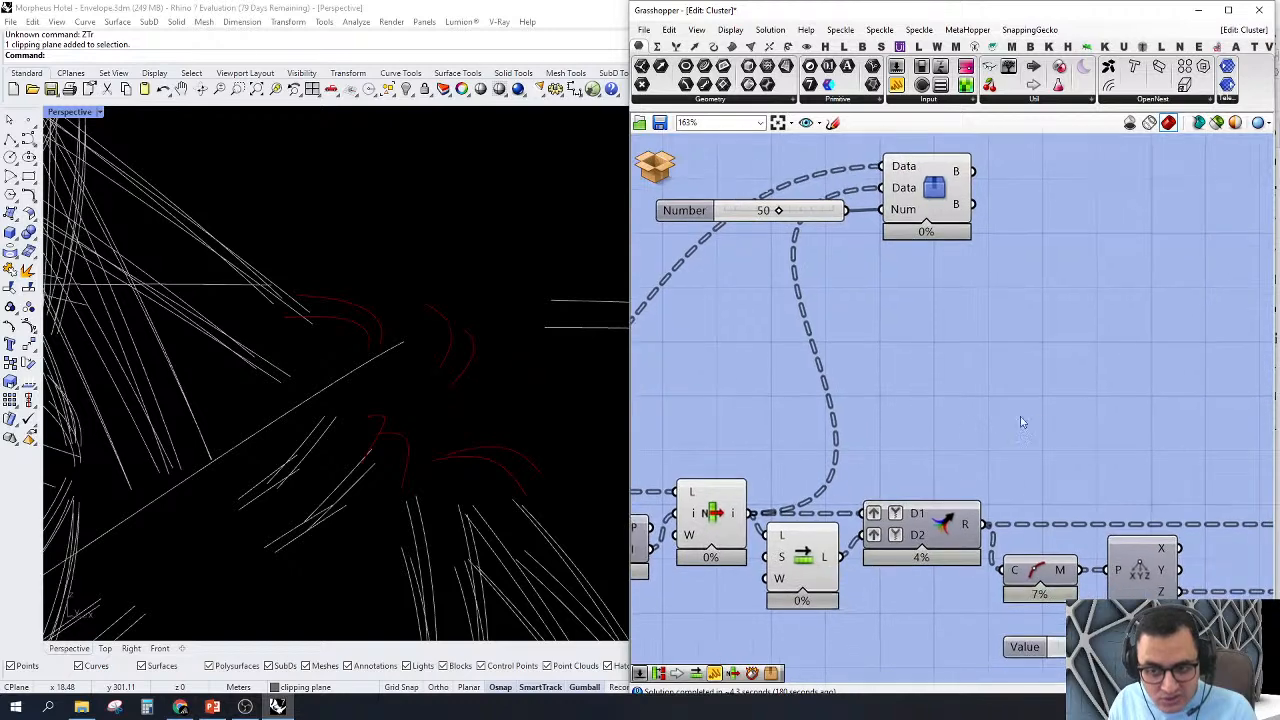
pyautogui.moveTo(1039, 407); pyautogui.dragTo(757, 180)
pyautogui.moveTo(947, 250); pyautogui.dragTo(903, 272, button='right')
pyautogui.press('Delete')
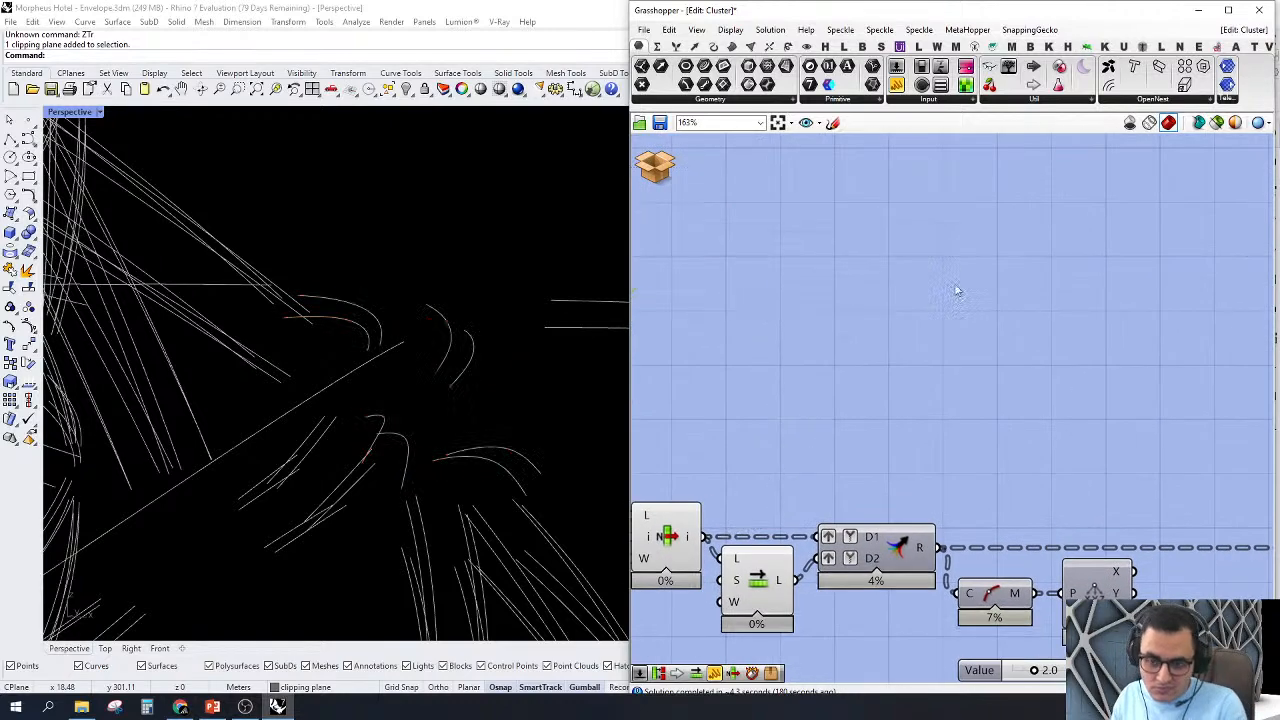
# Step: Add a single-data Tree Branch Check cluster above the chain and feed it the Merge component's result
pyautogui.doubleClick(957, 286)
pyautogui.write('trbr')
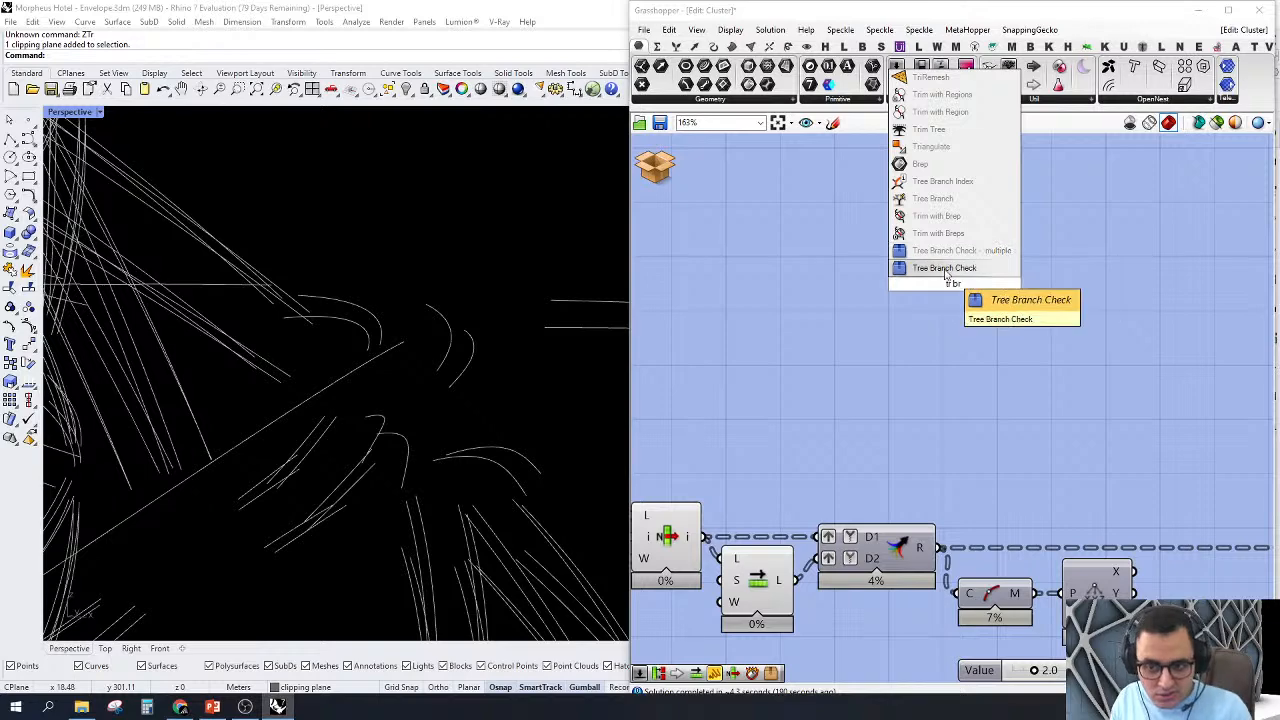
pyautogui.click(948, 272)
pyautogui.moveTo(910, 274); pyautogui.dragTo(940, 548)
pyautogui.moveTo(953, 284); pyautogui.dragTo(1095, 320)
pyautogui.rightClick(906, 228)
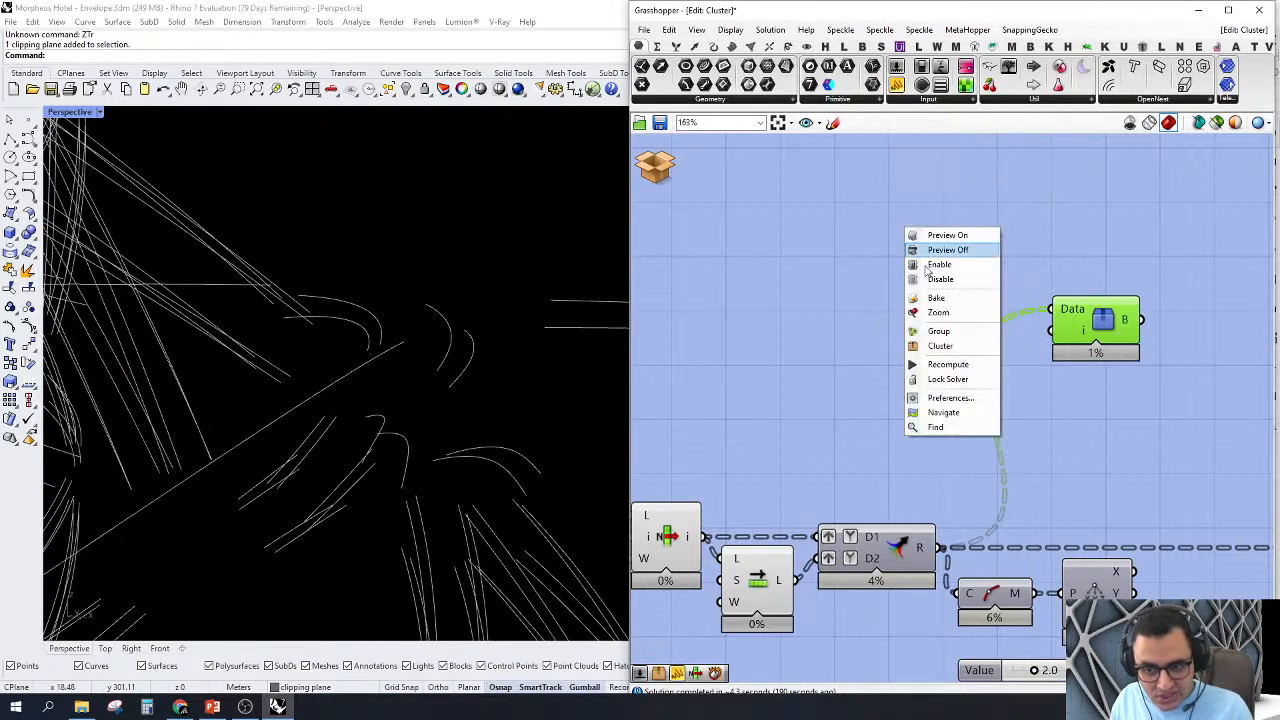
pyautogui.click(851, 322)
# Step: Add a slider set to 50 and connect it to the Tree Branch Check cluster's index input
pyautogui.doubleClick(854, 318)
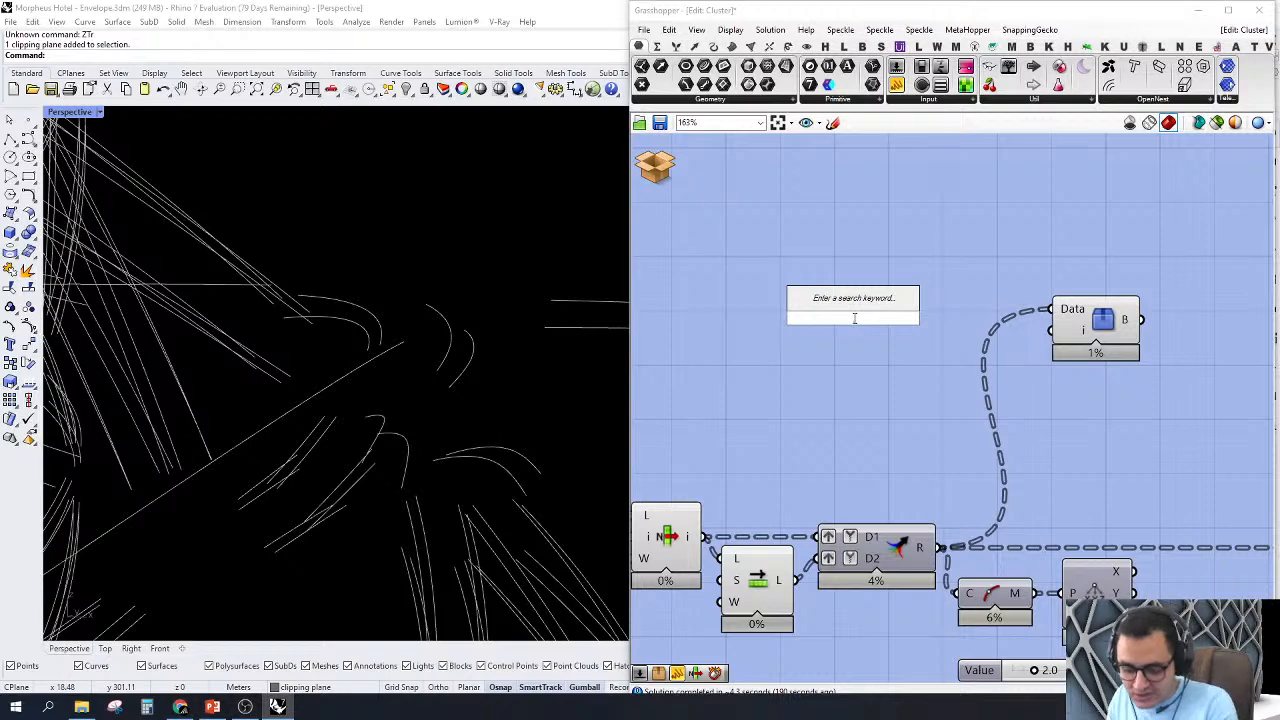
pyautogui.write('50')
pyautogui.press('Return')
pyautogui.moveTo(1052, 331); pyautogui.dragTo(968, 322)
# Step: Turn off the preview of the sorting component, List Item and Shift List ahead of Merge
pyautogui.scroll(-2, 901, 291)
pyautogui.moveTo(1133, 364); pyautogui.dragTo(1238, 351, button='right')
pyautogui.moveTo(930, 428); pyautogui.dragTo(770, 482)
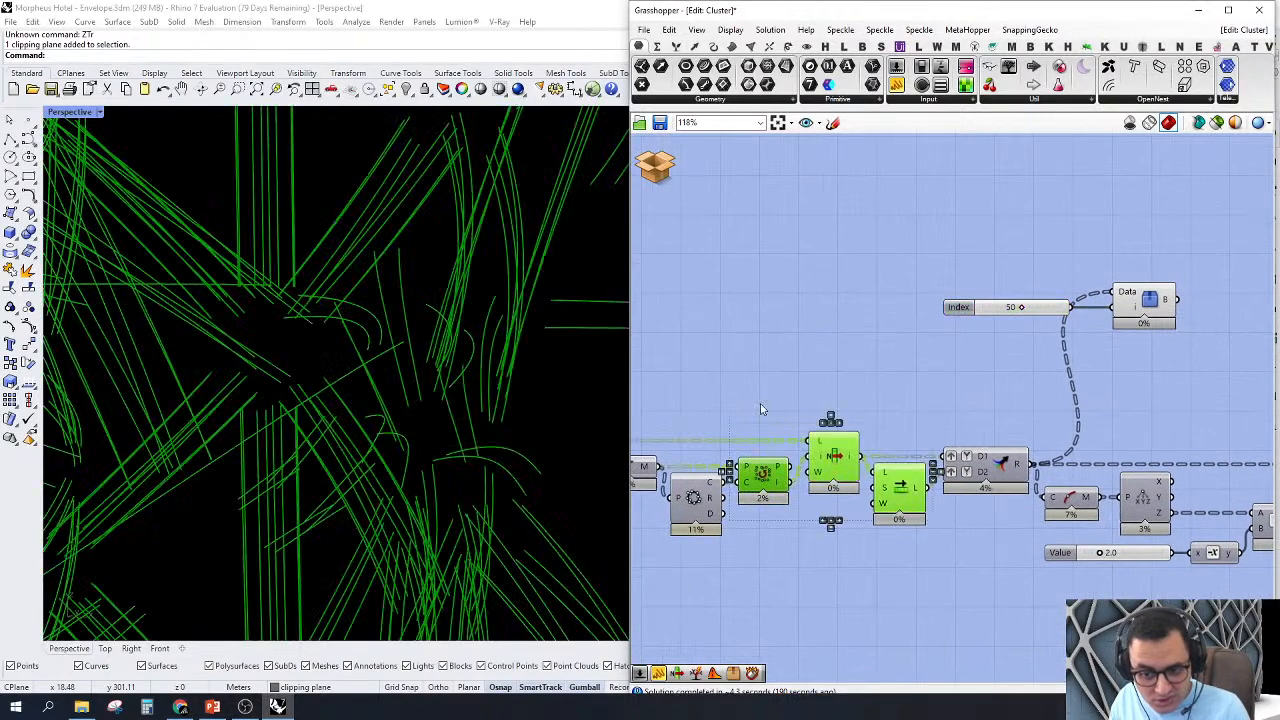
pyautogui.rightClick(762, 354)
pyautogui.click(778, 376)
pyautogui.click(761, 325)
# Step: Zoom the viewport to the Tree Branch Check output and check another curve pair with the Index slider at 44
pyautogui.moveTo(761, 325); pyautogui.dragTo(567, 314, button='right')
pyautogui.click(968, 287)
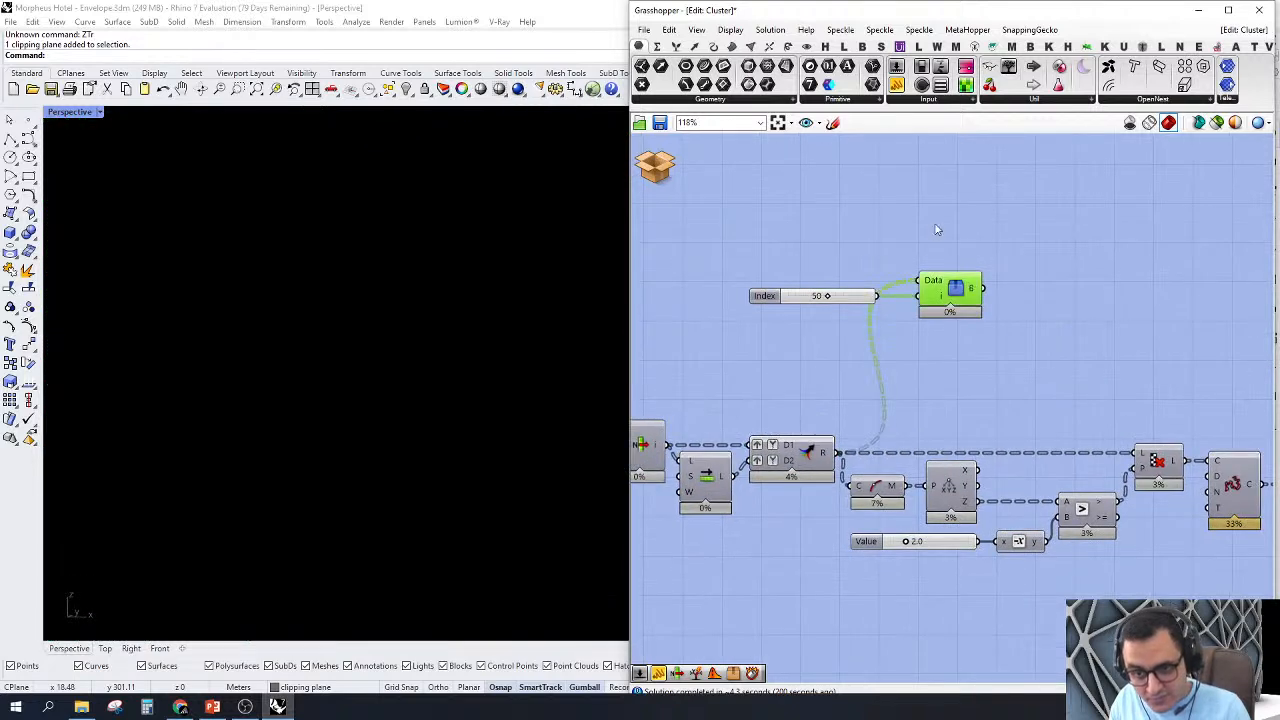
pyautogui.rightClick(936, 226)
pyautogui.click(968, 309)
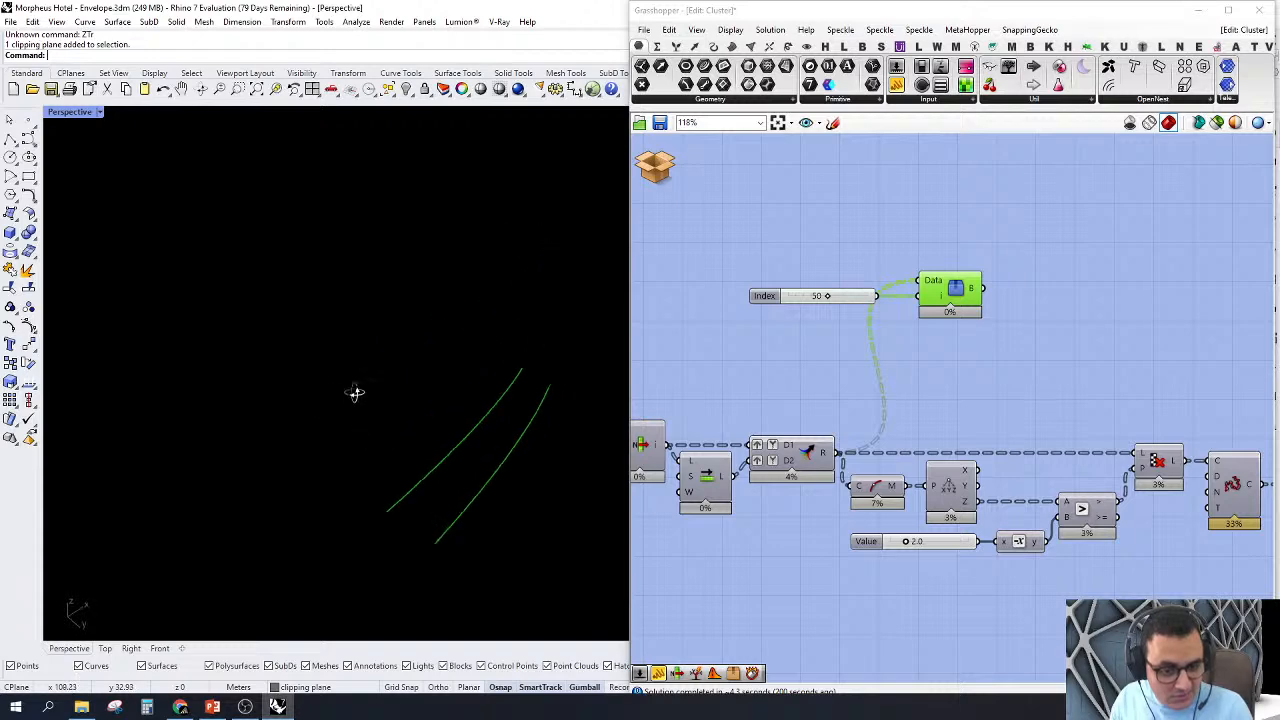
pyautogui.scroll(3, 826, 309)
pyautogui.scroll(1, 826, 309)
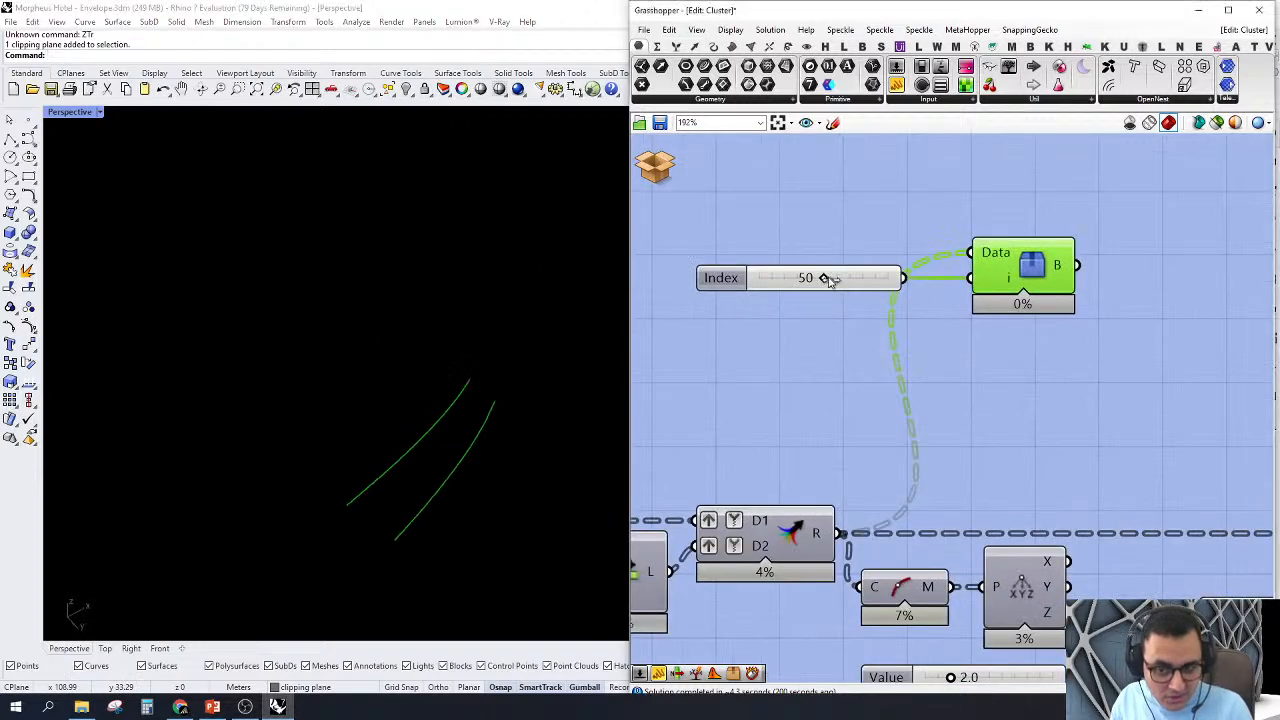
pyautogui.moveTo(825, 278)
pyautogui.mouseDown()
pyautogui.moveTo(842, 281)
pyautogui.moveTo(820, 281)
pyautogui.mouseUp()
pyautogui.scroll(-4, 820, 281)
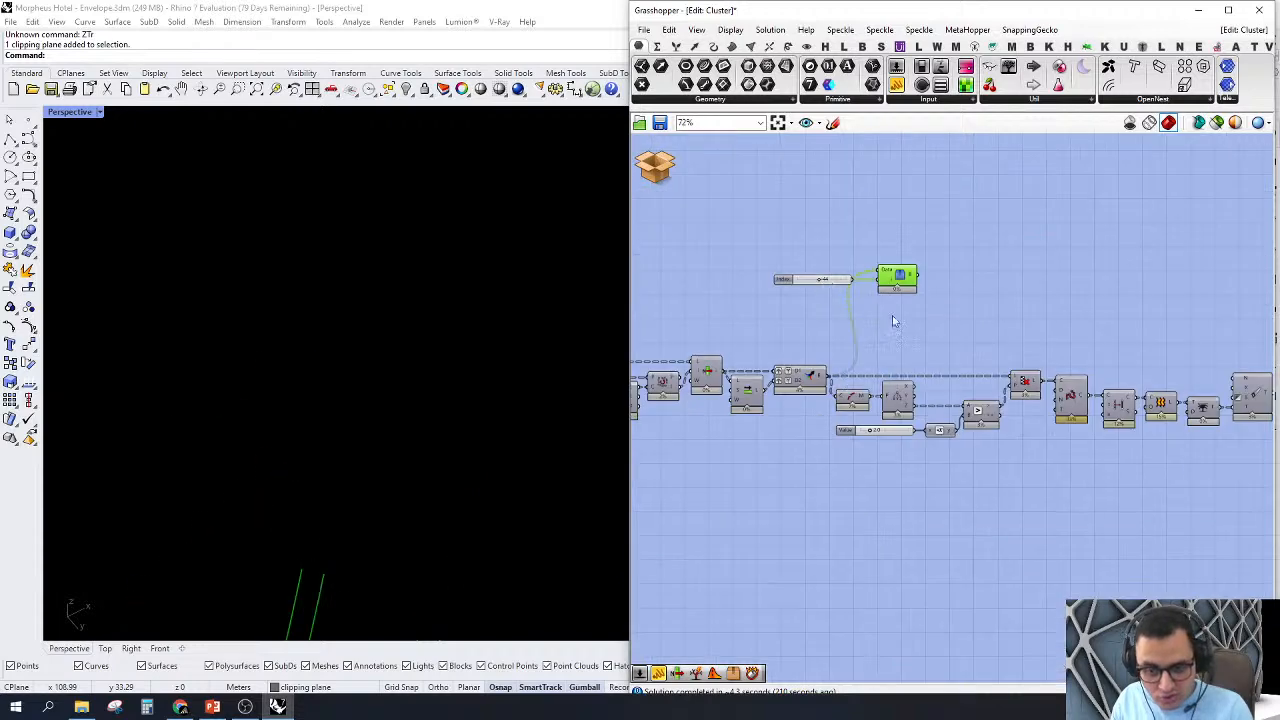
# Step: Delete the Tree Branch Check cluster together with its Index slider
pyautogui.moveTo(900, 319); pyautogui.dragTo(969, 364, button='right')
pyautogui.scroll(2, 984, 370)
pyautogui.moveTo(986, 371); pyautogui.dragTo(790, 214)
pyautogui.moveTo(971, 343); pyautogui.dragTo(903, 350, button='right')
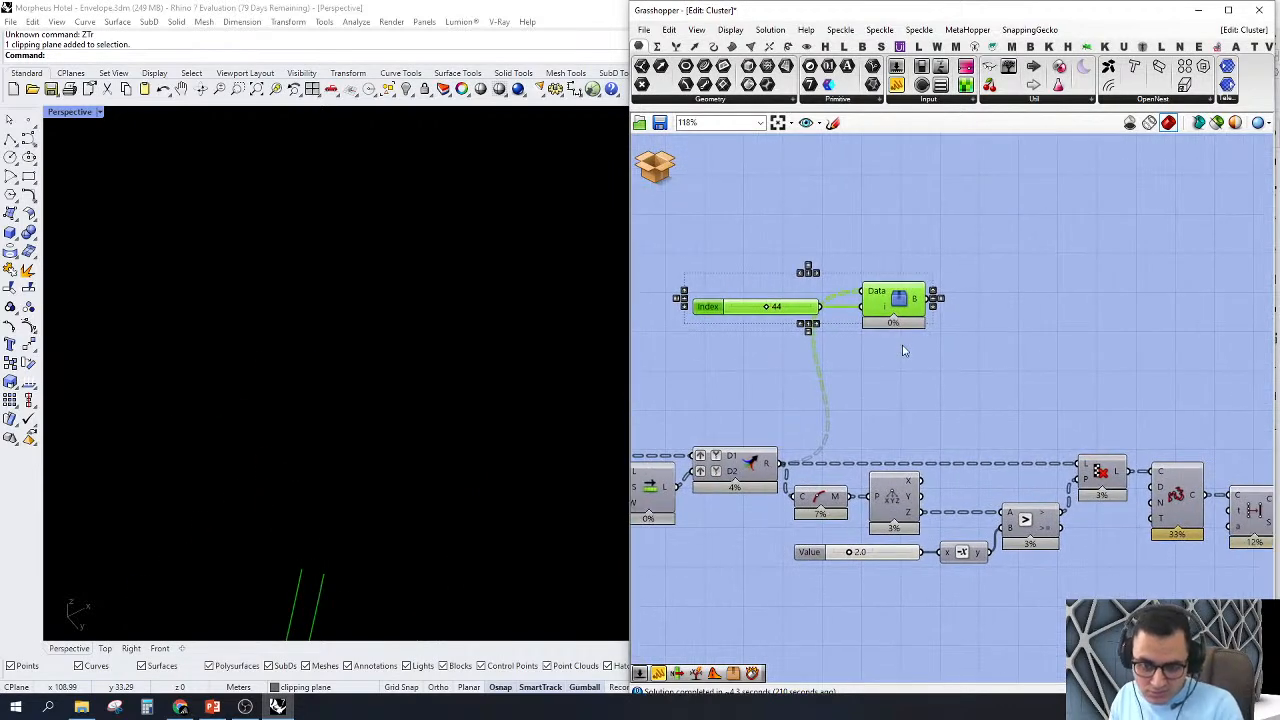
pyautogui.press('Delete')
pyautogui.scroll(-3, 897, 409)
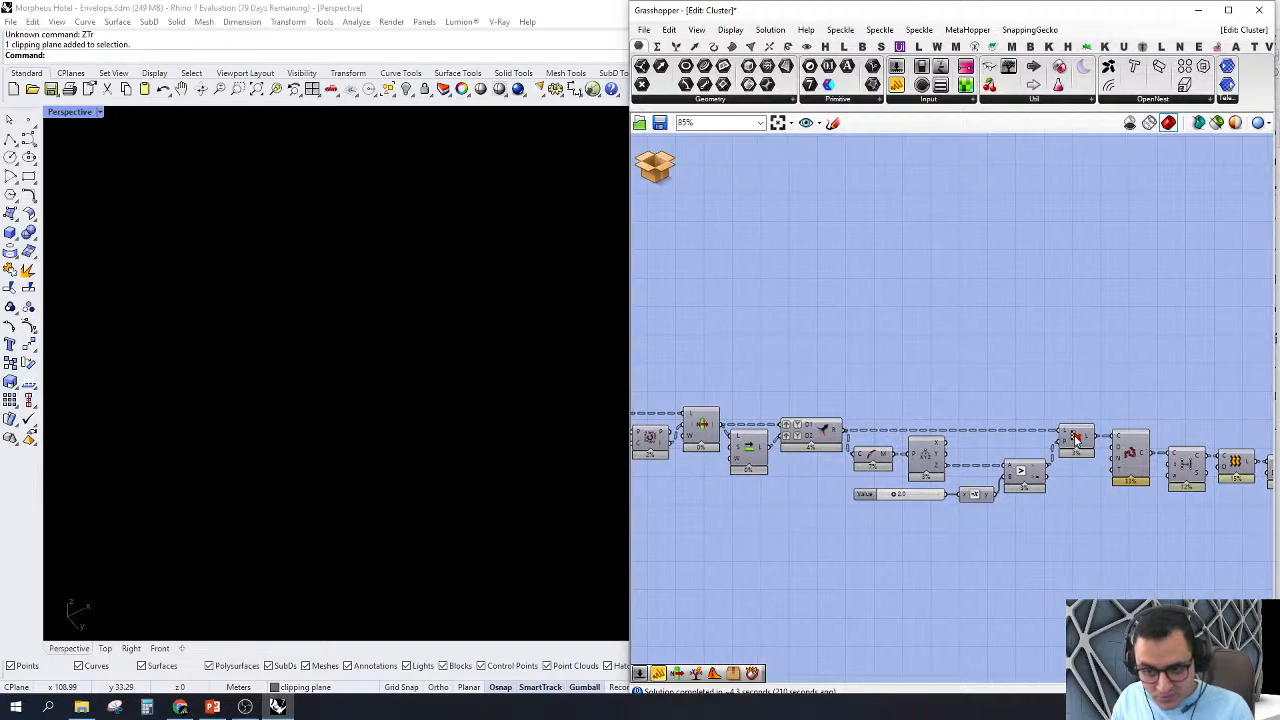
# Step: Turn on the preview of the Cull Pattern component
pyautogui.click(1075, 438)
pyautogui.rightClick(1075, 438)
pyautogui.click(1120, 460)
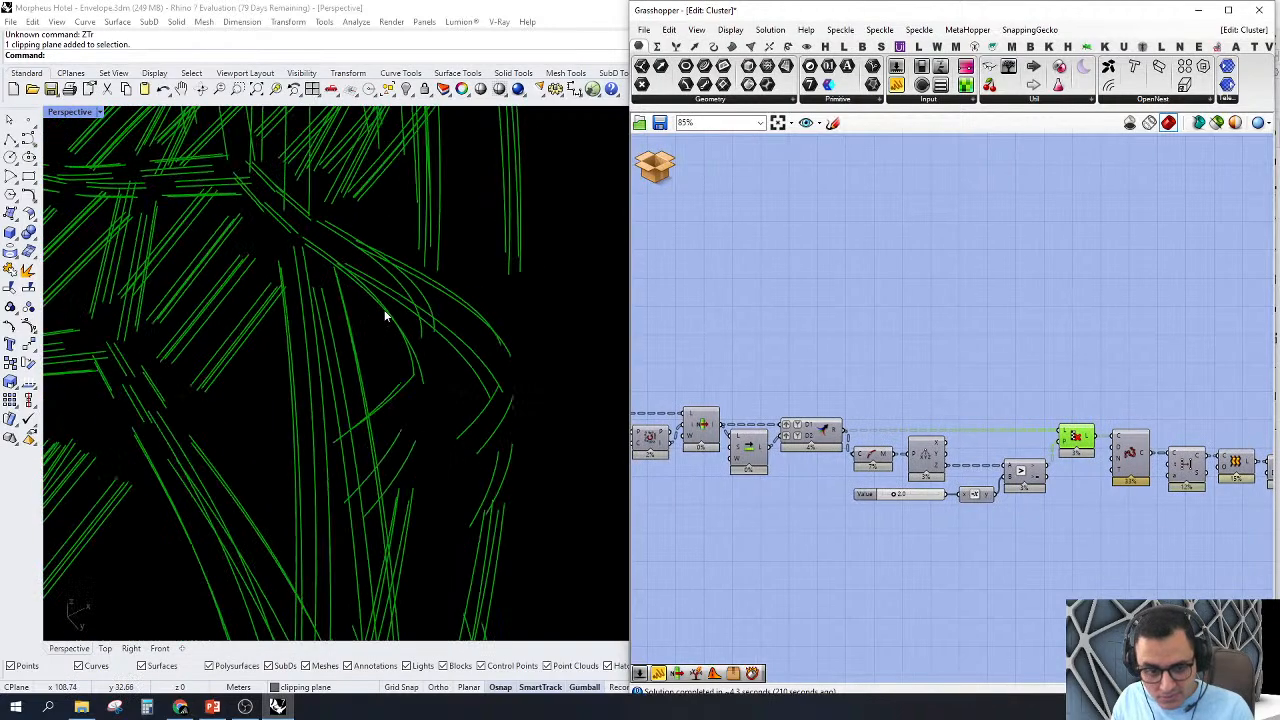
# Step: Examine the culled member curves across the whole hotel envelope from several angles
pyautogui.scroll(-10, 387, 314)
pyautogui.moveTo(389, 314); pyautogui.dragTo(297, 320, button='right')
pyautogui.scroll(-5, 389, 300)
pyautogui.moveTo(400, 346); pyautogui.dragTo(254, 526, button='right')
pyautogui.scroll(-8, 254, 526)
pyautogui.scroll(7, 383, 364)
pyautogui.scroll(6, 354, 358)
pyautogui.scroll(-9, 352, 358)
pyautogui.moveTo(352, 360); pyautogui.dragTo(347, 401, button='right')
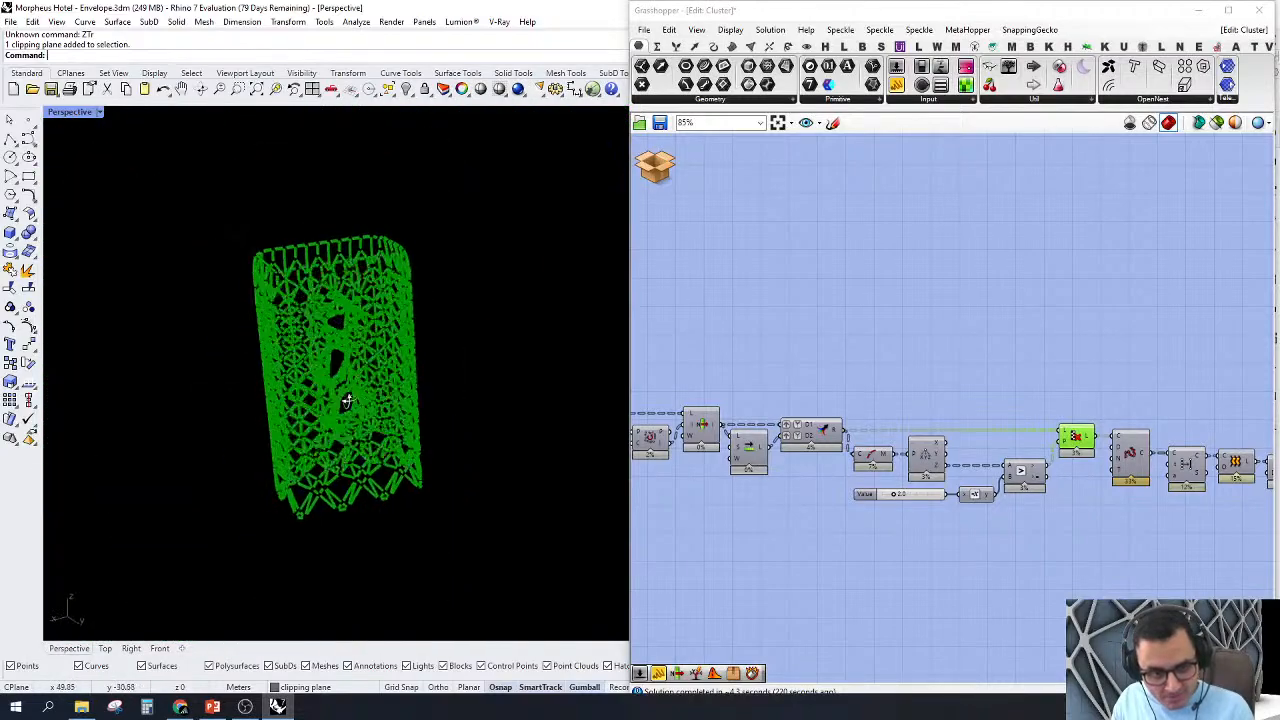
# Step: Add a Curve parameter above the height-filter components and connect the Merge result to it
pyautogui.click(842, 501)
pyautogui.scroll(4, 903, 503)
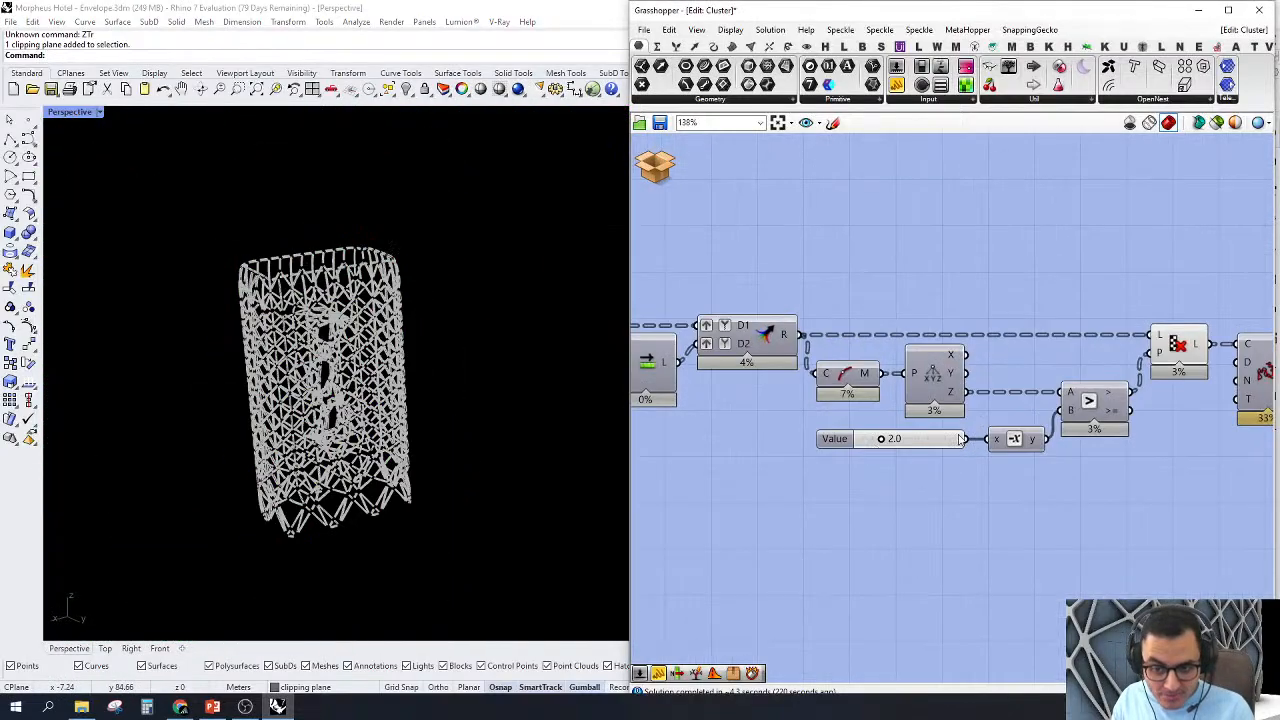
pyautogui.scroll(3, 1090, 430)
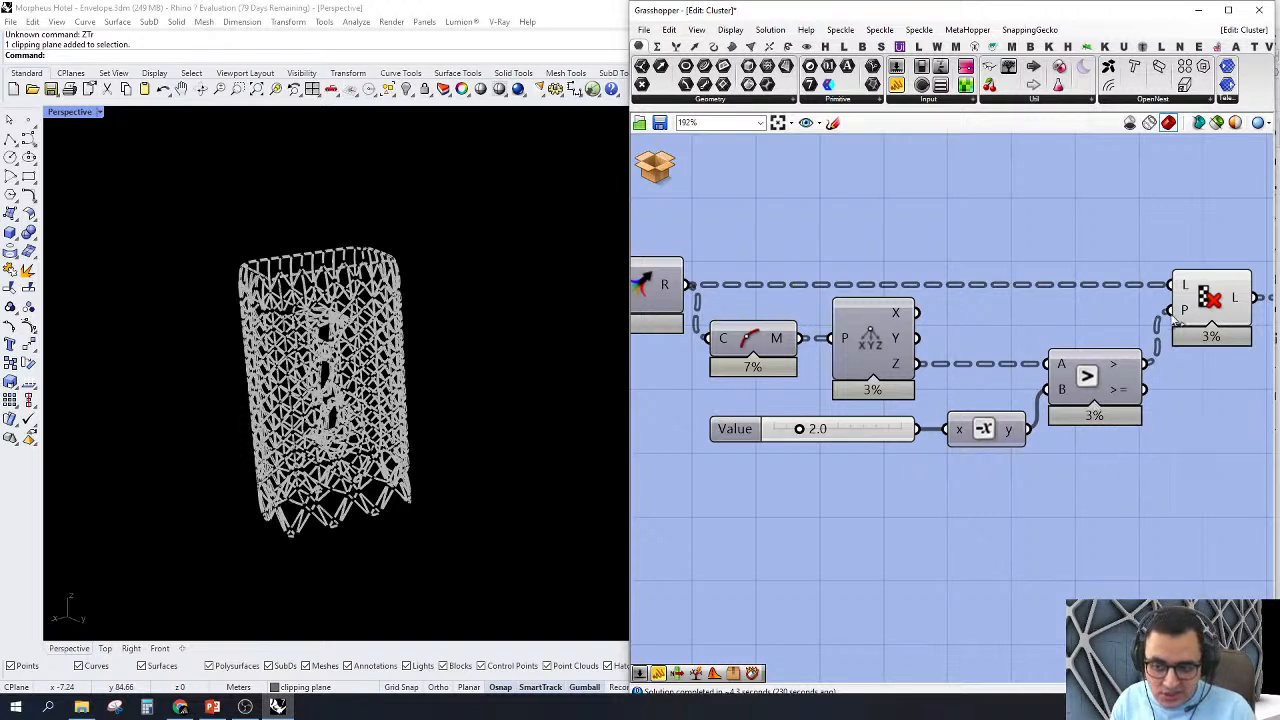
pyautogui.moveTo(735, 282); pyautogui.dragTo(822, 297, button='right')
pyautogui.click(717, 306)
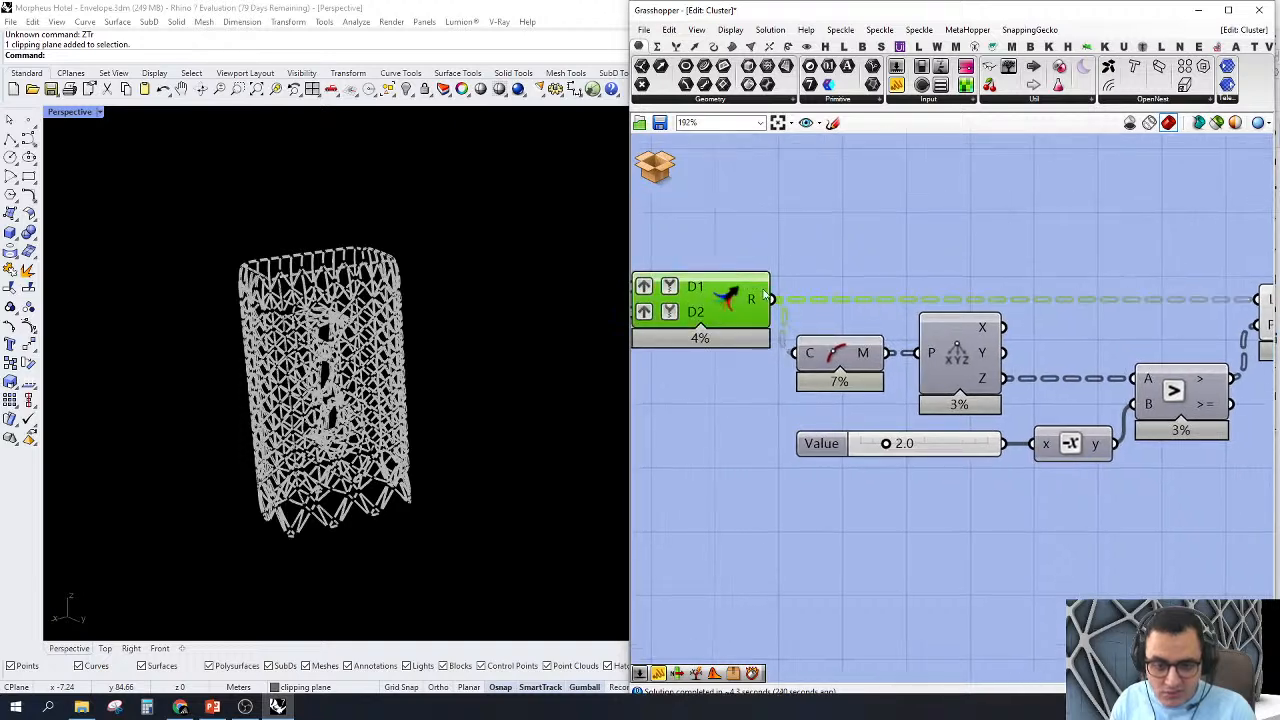
pyautogui.scroll(-3, 798, 278)
pyautogui.scroll(2, 878, 224)
pyautogui.moveTo(879, 222); pyautogui.dragTo(861, 300, button='right')
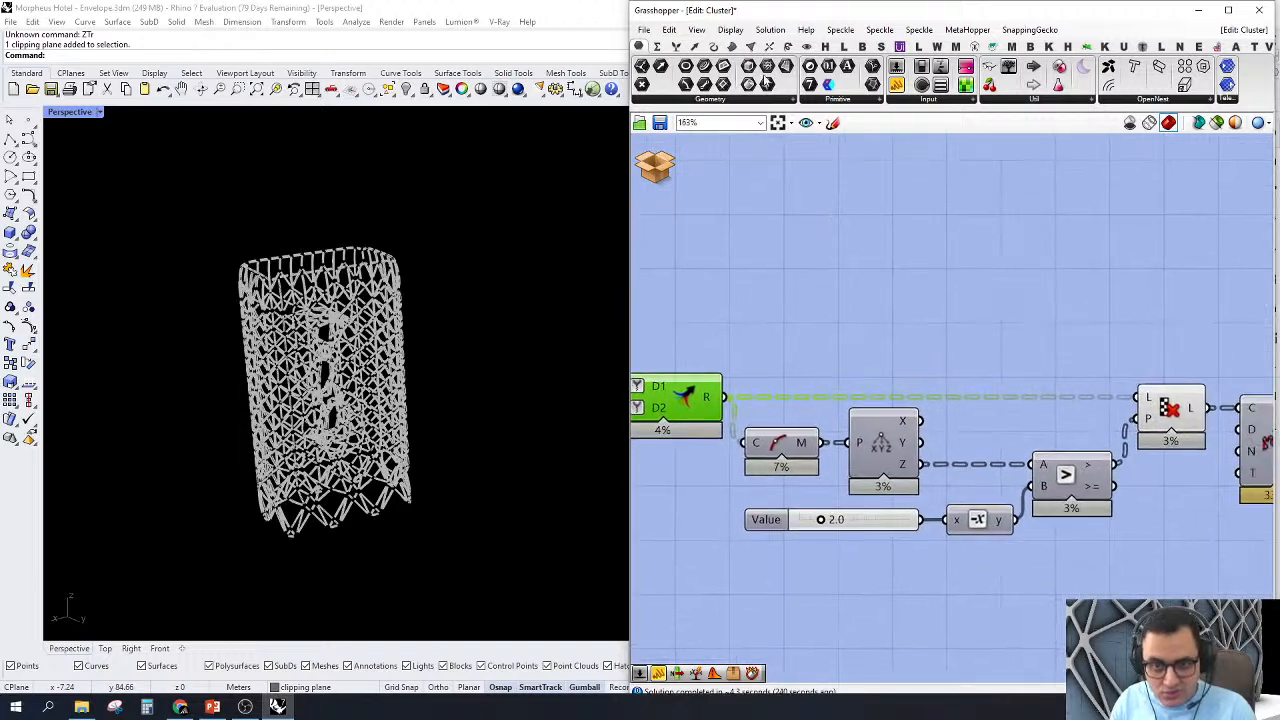
pyautogui.click(704, 67)
pyautogui.click(1064, 293)
pyautogui.moveTo(1036, 294); pyautogui.dragTo(727, 402)
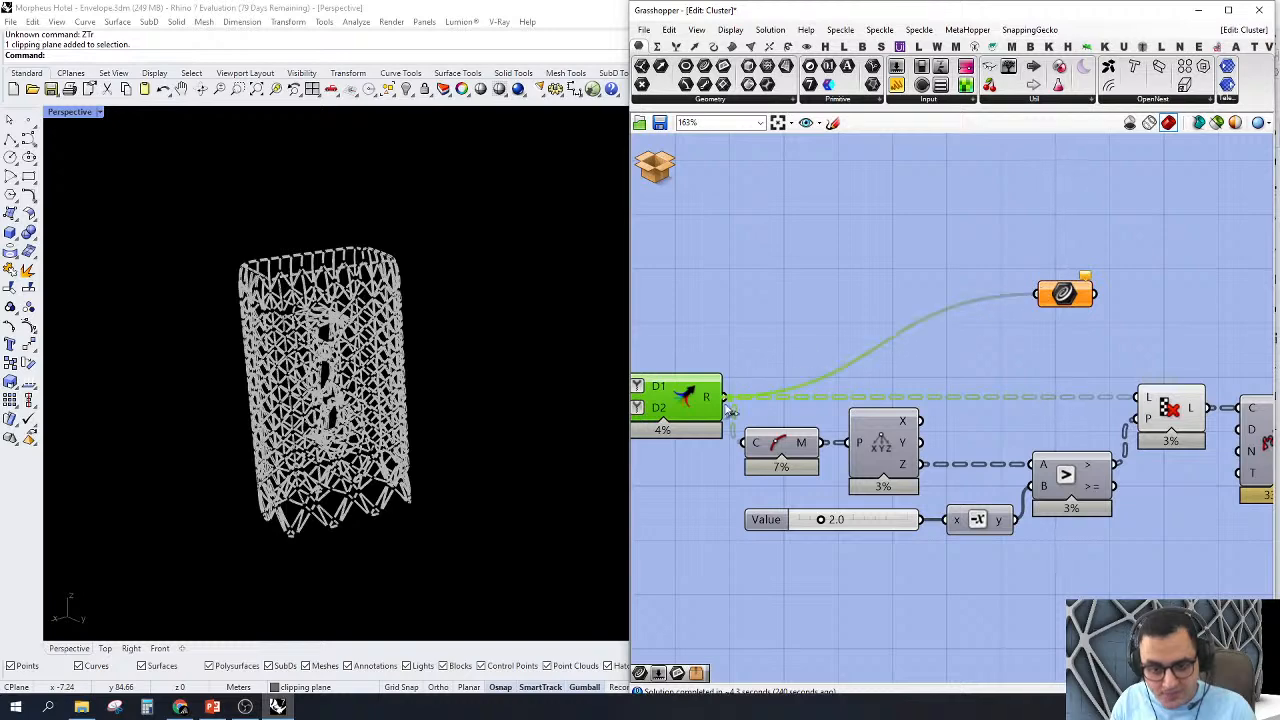
# Step: Rewire the Curve parameter to the Cull Pattern output and inspect the remaining curves at the envelope's base
pyautogui.moveTo(1064, 293); pyautogui.dragTo(1211, 408)
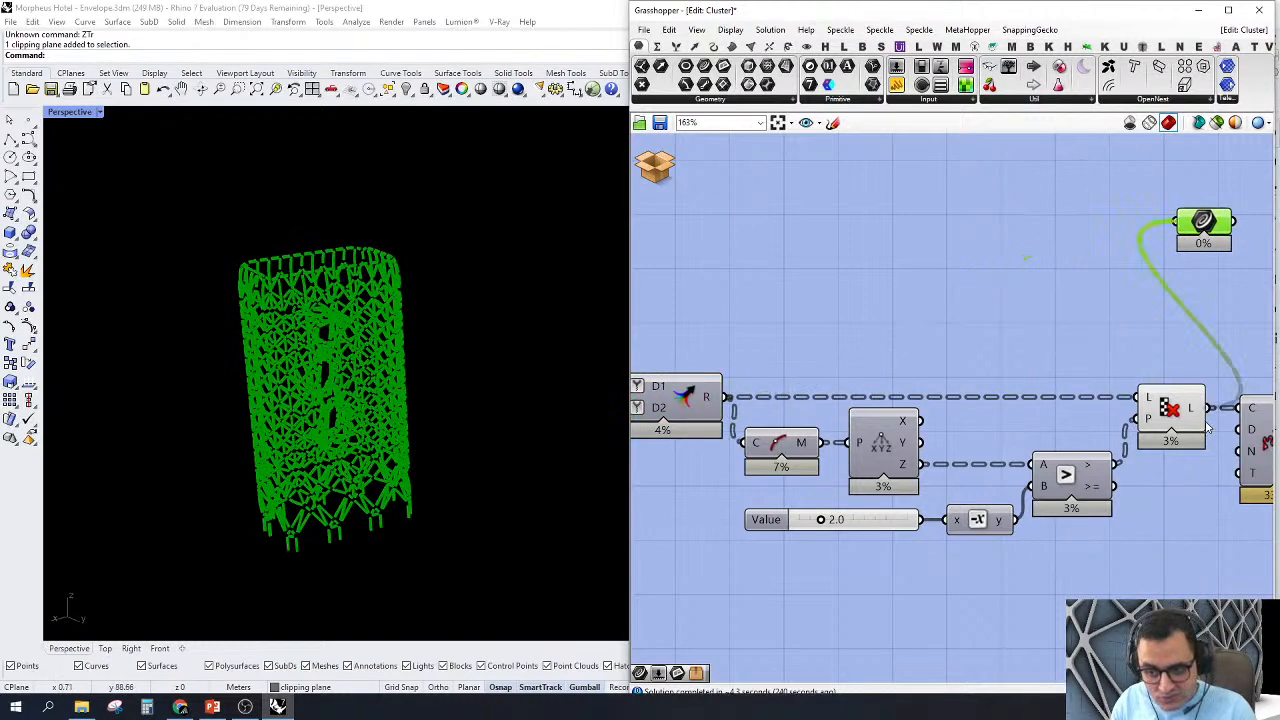
pyautogui.scroll(9, 286, 538)
pyautogui.moveTo(530, 490); pyautogui.dragTo(449, 449, button='right')
pyautogui.scroll(-6, 252, 440)
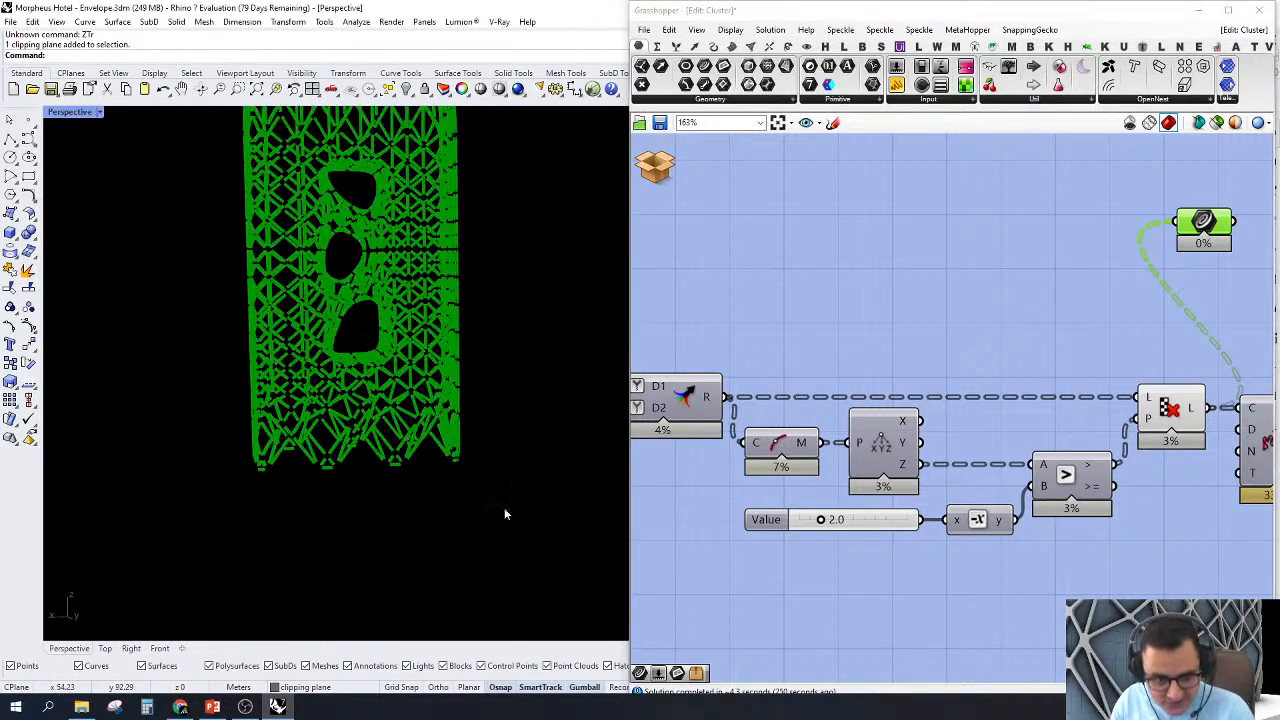
pyautogui.moveTo(1246, 261); pyautogui.dragTo(970, 271, button='right')
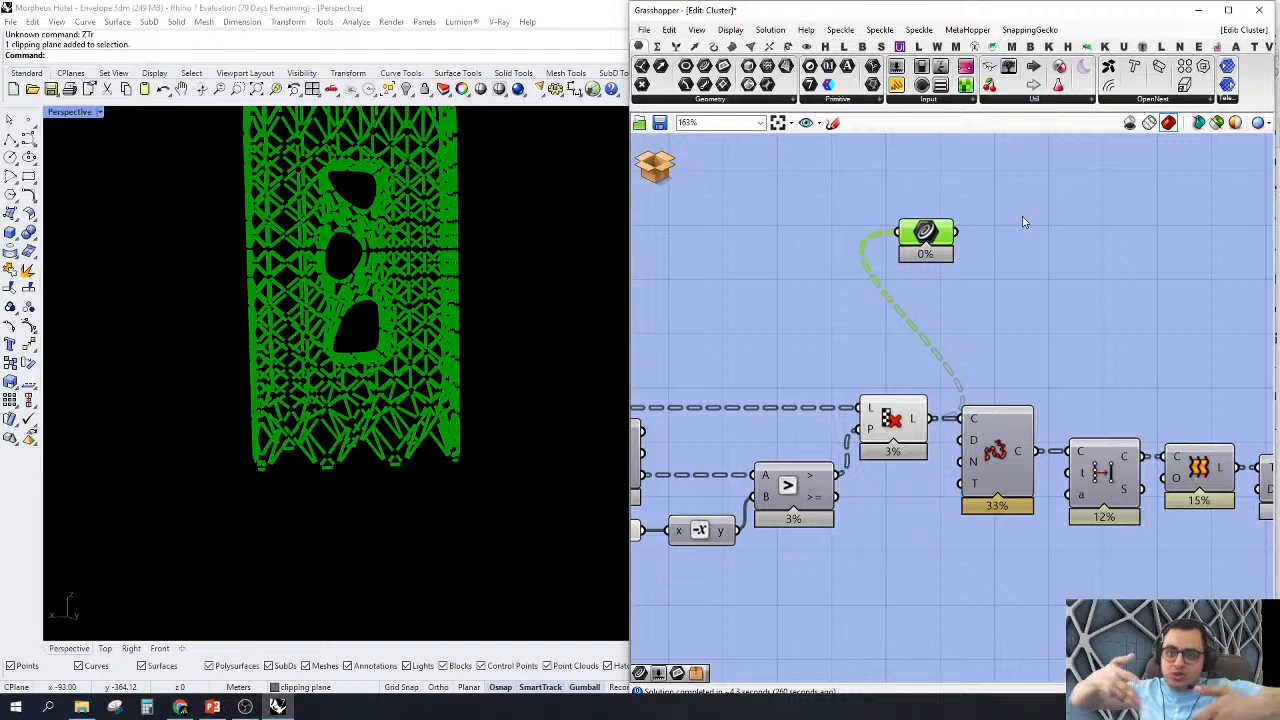
# Step: Delete the Curve parameter above the Cull Pattern component
pyautogui.moveTo(1026, 215); pyautogui.dragTo(792, 315)
pyautogui.moveTo(951, 320); pyautogui.dragTo(870, 320, button='right')
pyautogui.press('Delete')
# Step: Turn on the preview of the Rebuild Curve component and inspect the rebuilt curves at the envelope's base
pyautogui.moveTo(991, 380); pyautogui.dragTo(971, 370, button='right')
pyautogui.click(891, 452)
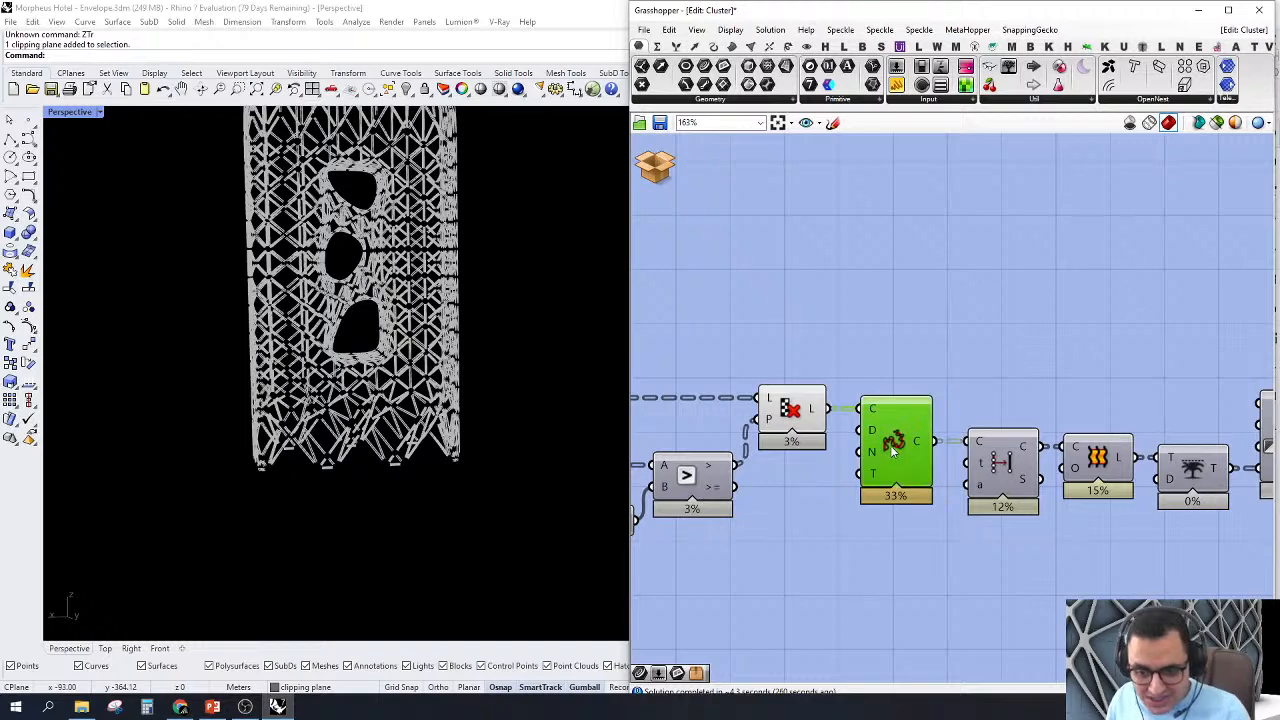
pyautogui.rightClick(893, 452)
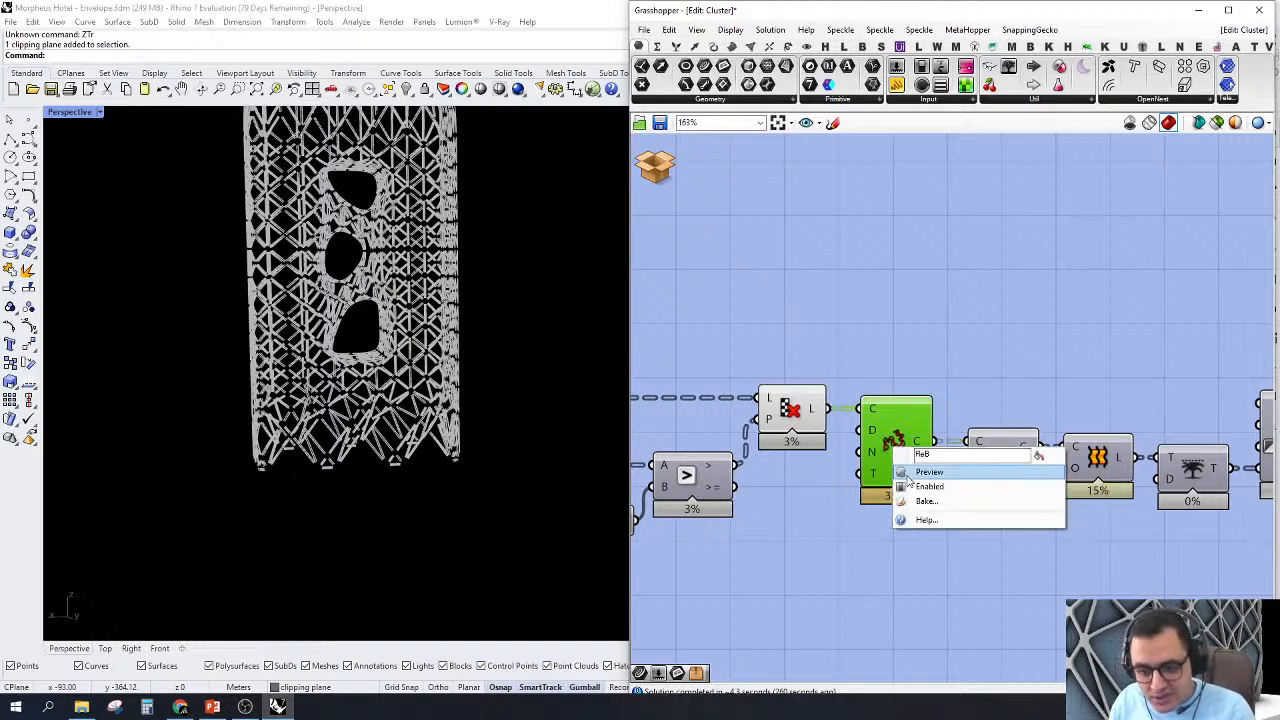
pyautogui.click(925, 469)
pyautogui.scroll(6, 418, 401)
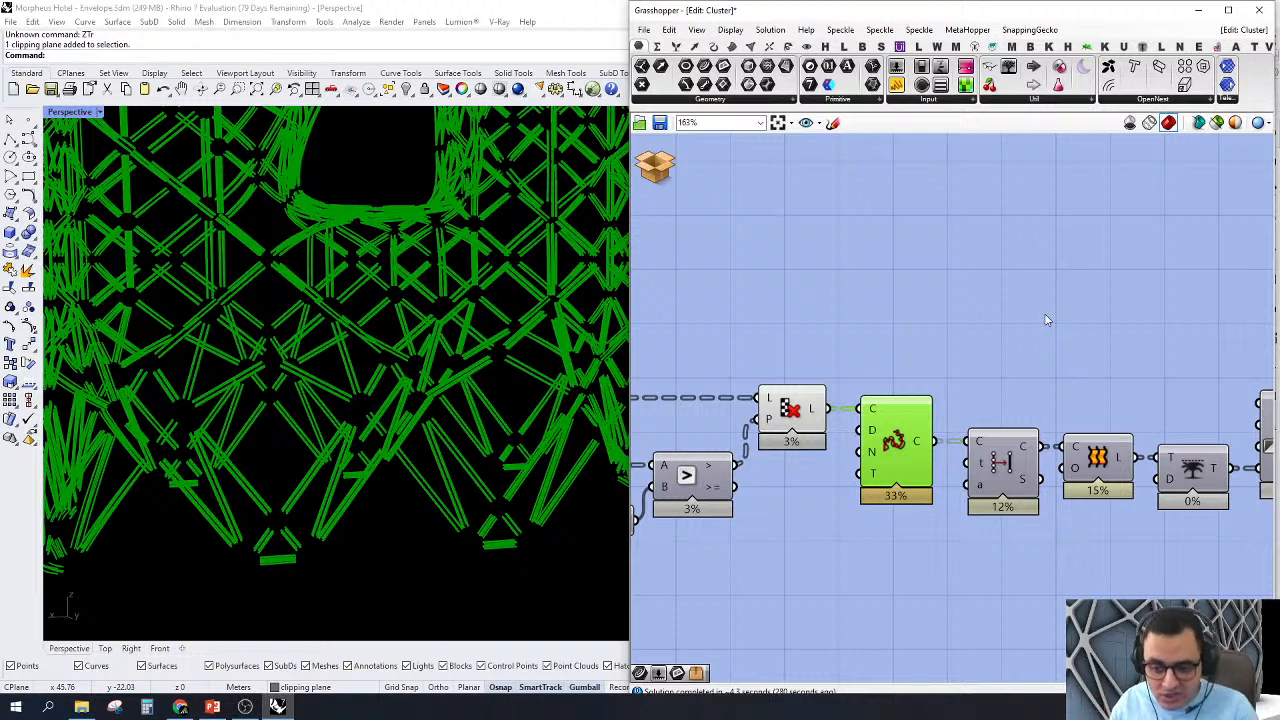
# Step: Turn off the preview of the Cull Pattern, Rebuild Curve and Simplify Curve components
pyautogui.moveTo(1046, 320); pyautogui.dragTo(744, 522)
pyautogui.rightClick(752, 358)
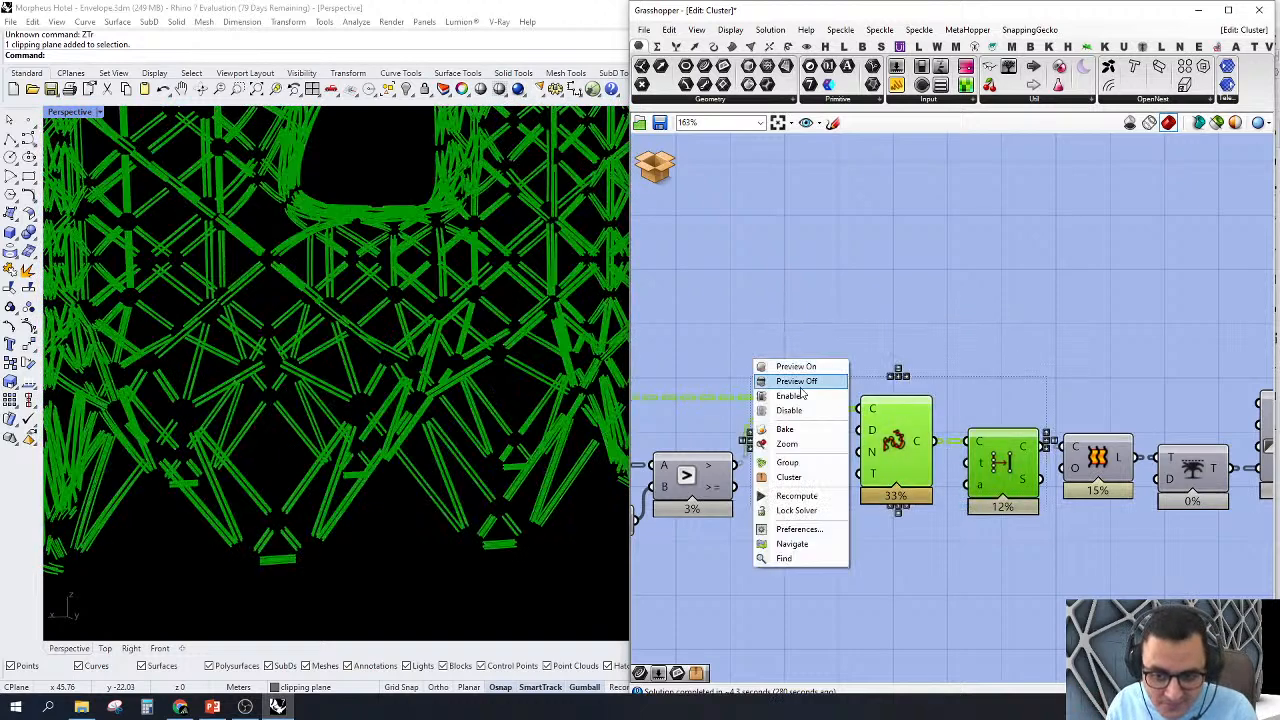
pyautogui.click(785, 380)
# Step: Turn on the Loft component's preview and examine the lofted cladding strips near the envelope's base
pyautogui.moveTo(1150, 412); pyautogui.dragTo(1045, 396, button='right')
pyautogui.click(995, 442)
pyautogui.rightClick(1002, 444)
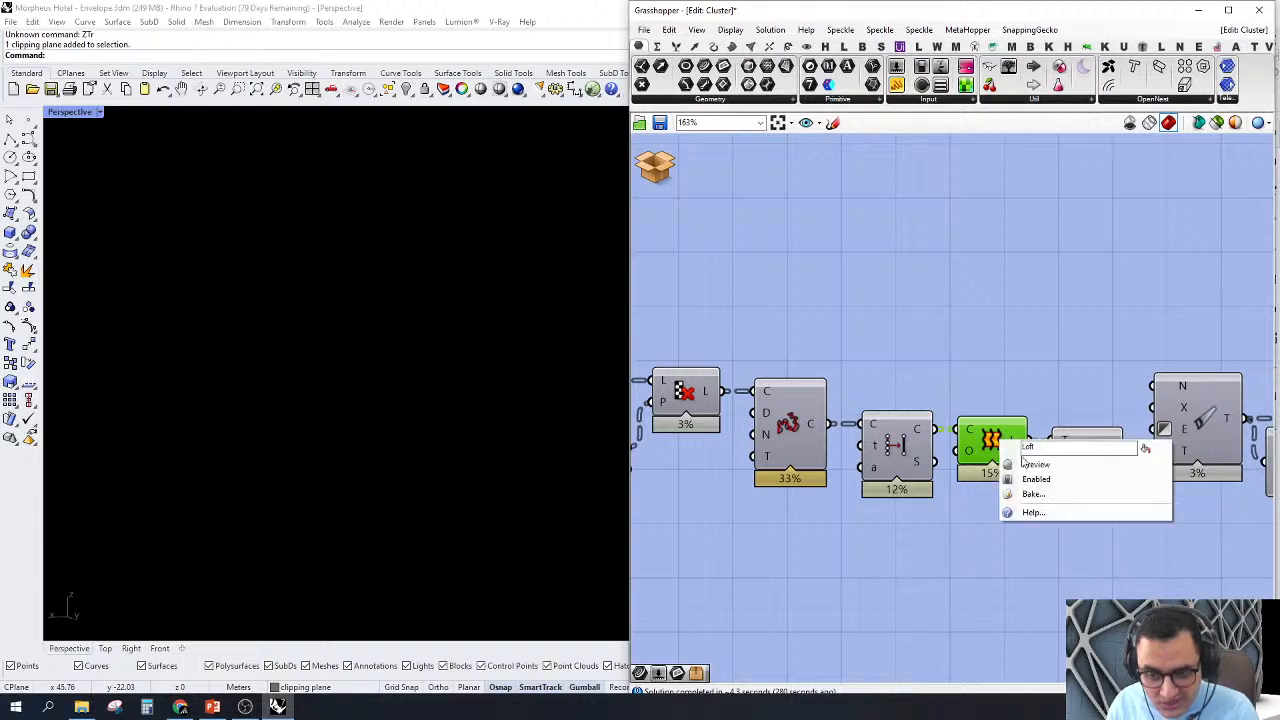
pyautogui.click(1027, 467)
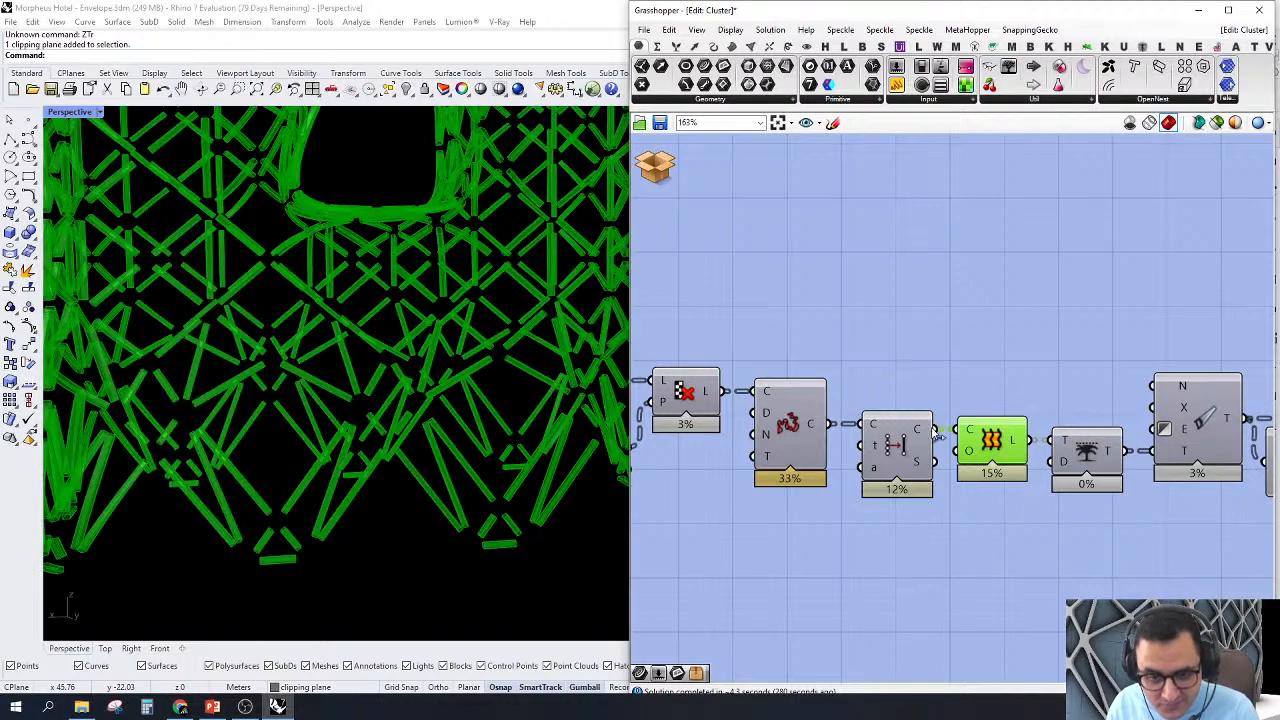
pyautogui.scroll(-7, 363, 474)
pyautogui.scroll(7, 335, 500)
pyautogui.scroll(8, 339, 508)
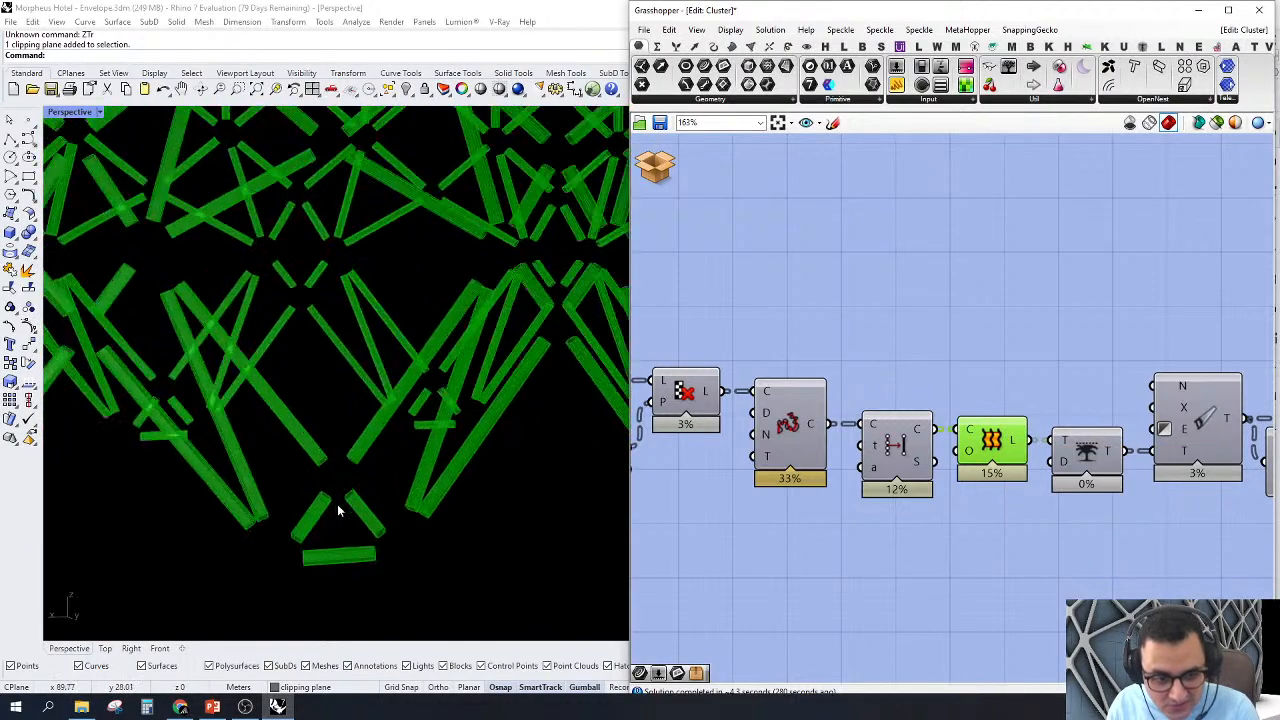
pyautogui.moveTo(307, 525); pyautogui.dragTo(517, 426, button='right')
pyautogui.scroll(-4, 516, 424)
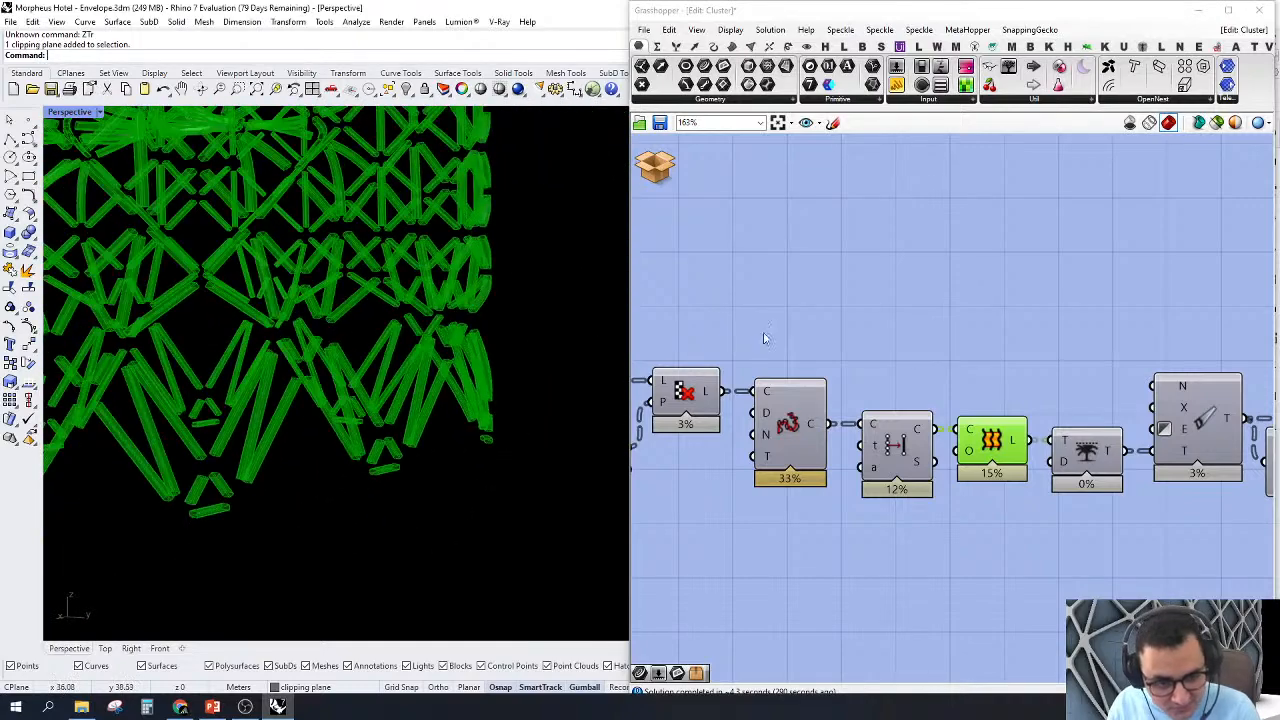
# Step: Examine the Trim Tree, Clean Tree, Tree Statistics and Renumber components between Loft and the Srf output
pyautogui.click(947, 385)
pyautogui.moveTo(948, 386); pyautogui.dragTo(857, 378, button='right')
pyautogui.scroll(-4, 1004, 402)
pyautogui.scroll(3, 1096, 432)
pyautogui.moveTo(1096, 432); pyautogui.dragTo(941, 442, button='right')
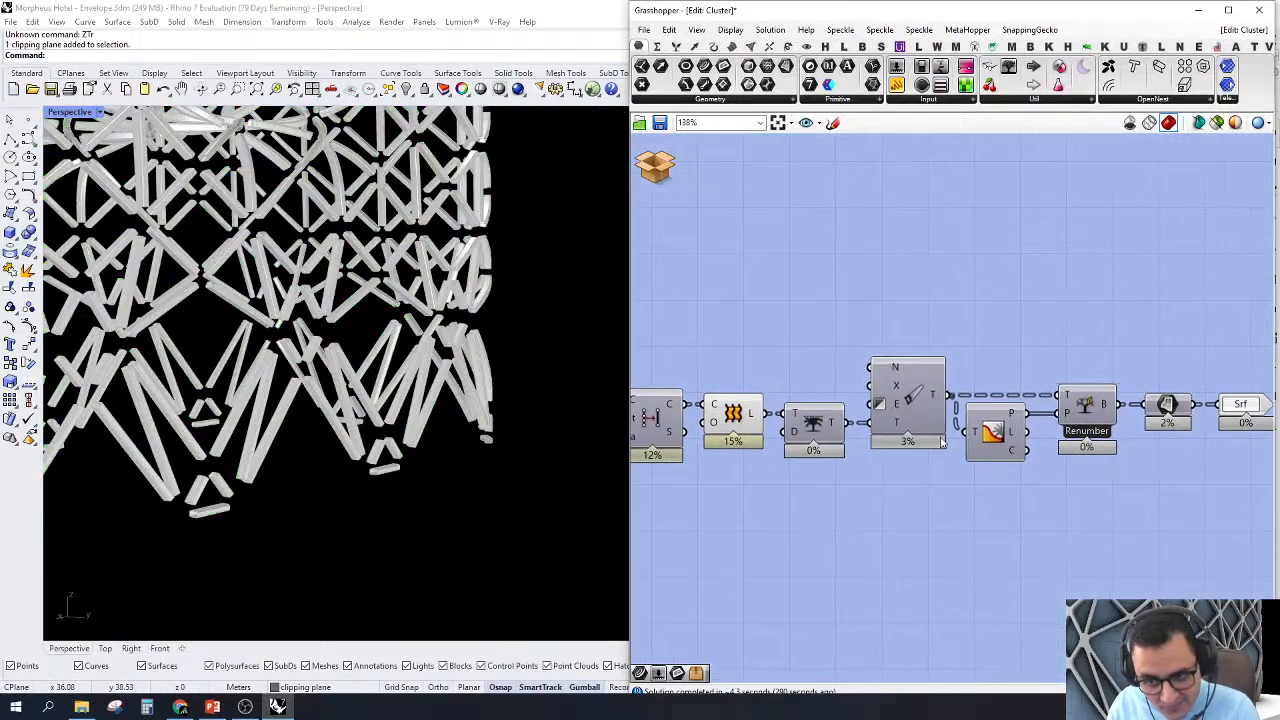
pyautogui.click(814, 428)
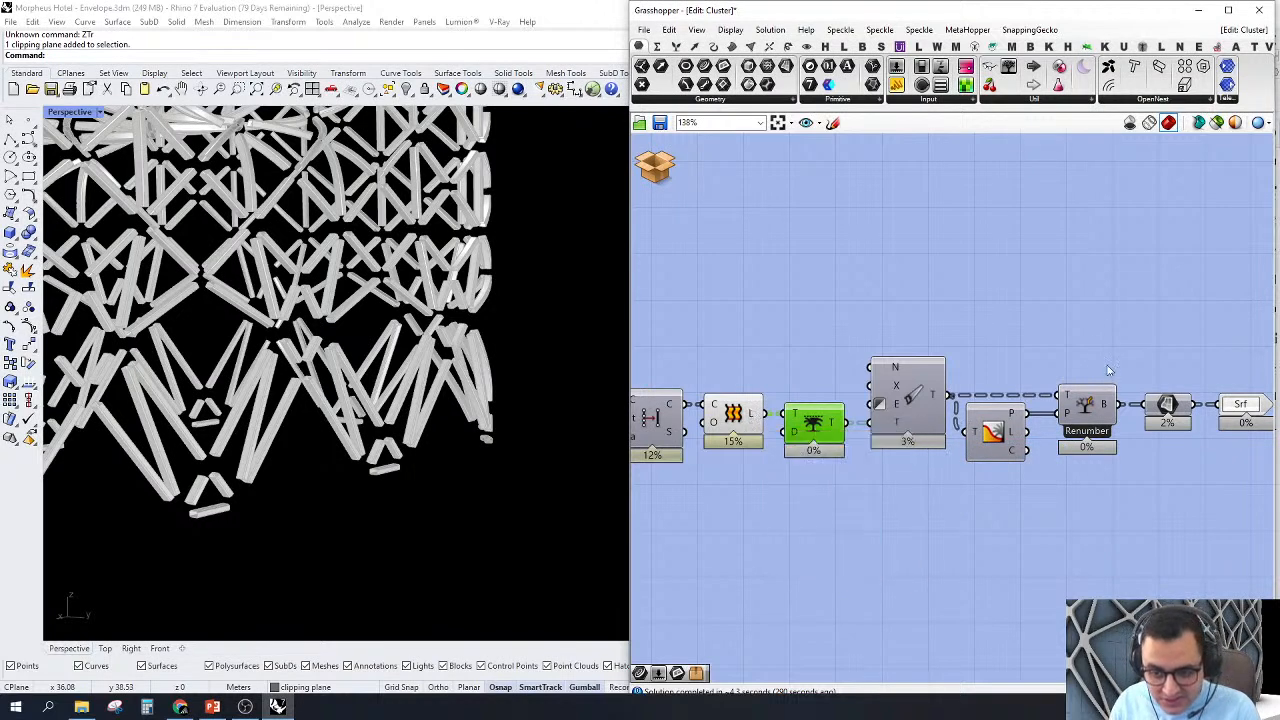
pyautogui.moveTo(1062, 334); pyautogui.dragTo(794, 506)
pyautogui.scroll(2, 889, 454)
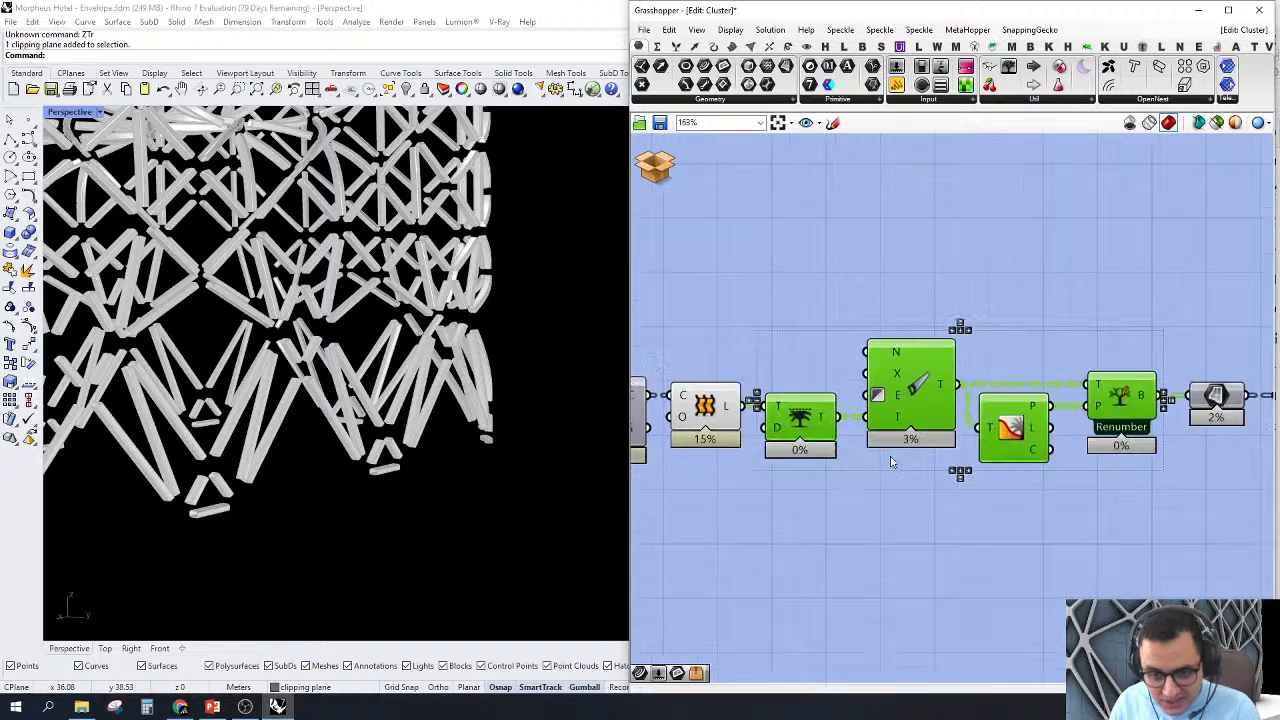
pyautogui.click(906, 532)
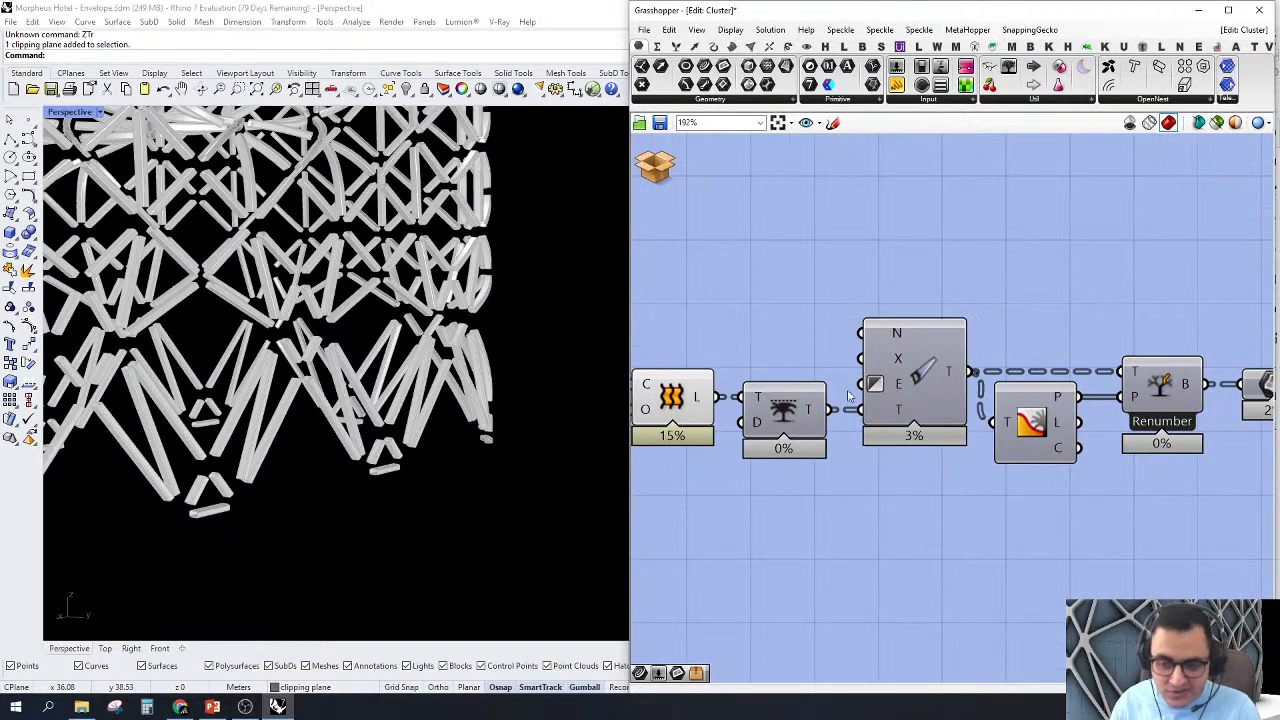
pyautogui.scroll(-3, 872, 387)
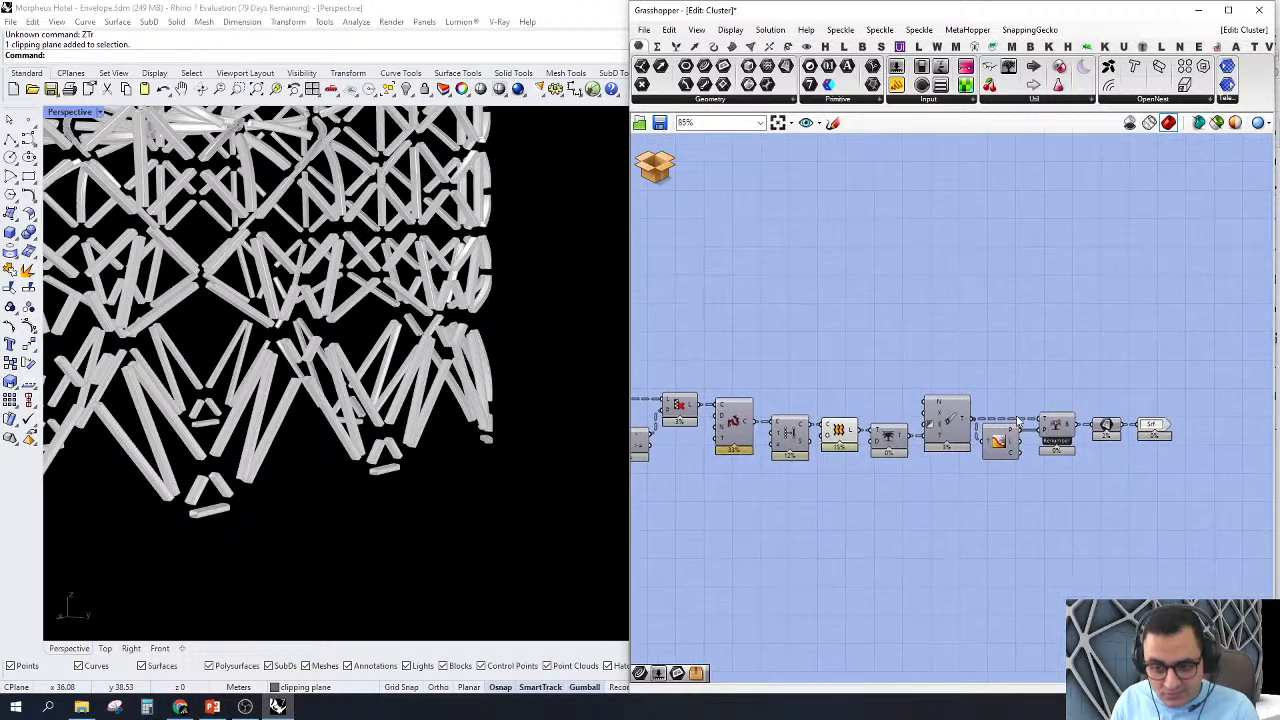
# Step: Add a Param Viewer above the Renumber component and connect it to the Tree Statistics' P output
pyautogui.moveTo(879, 441)
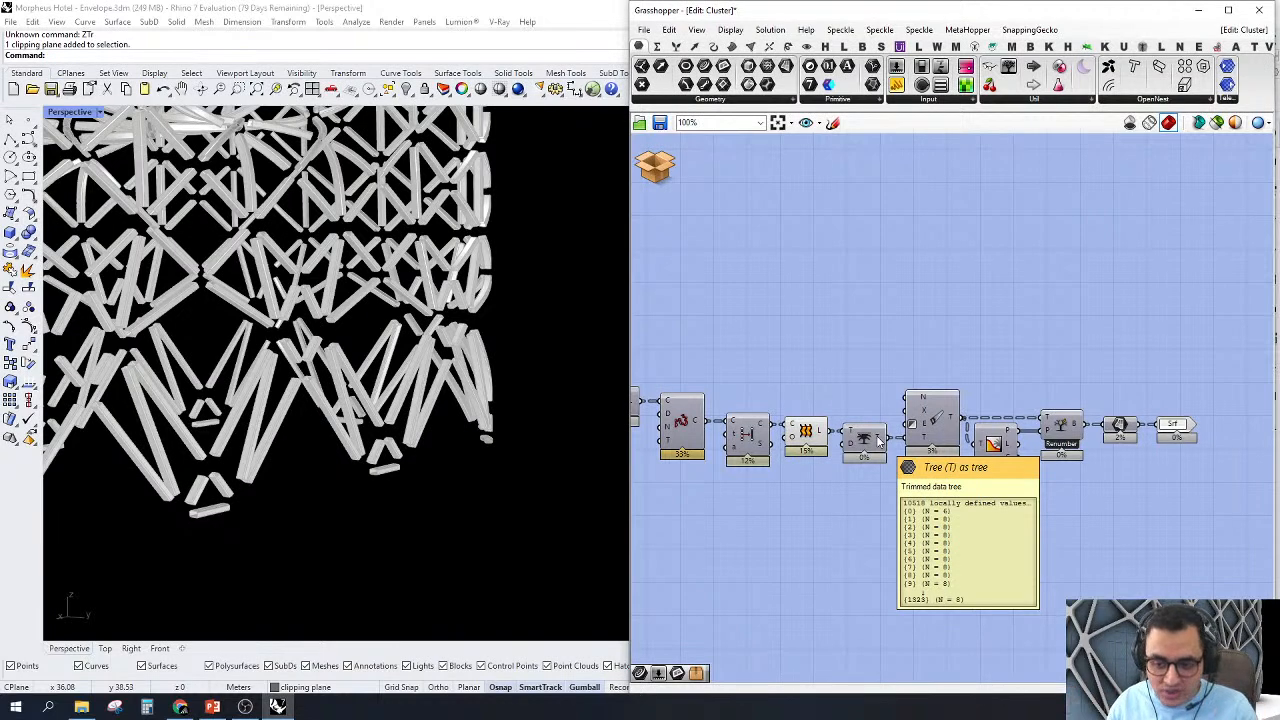
pyautogui.click(665, 178)
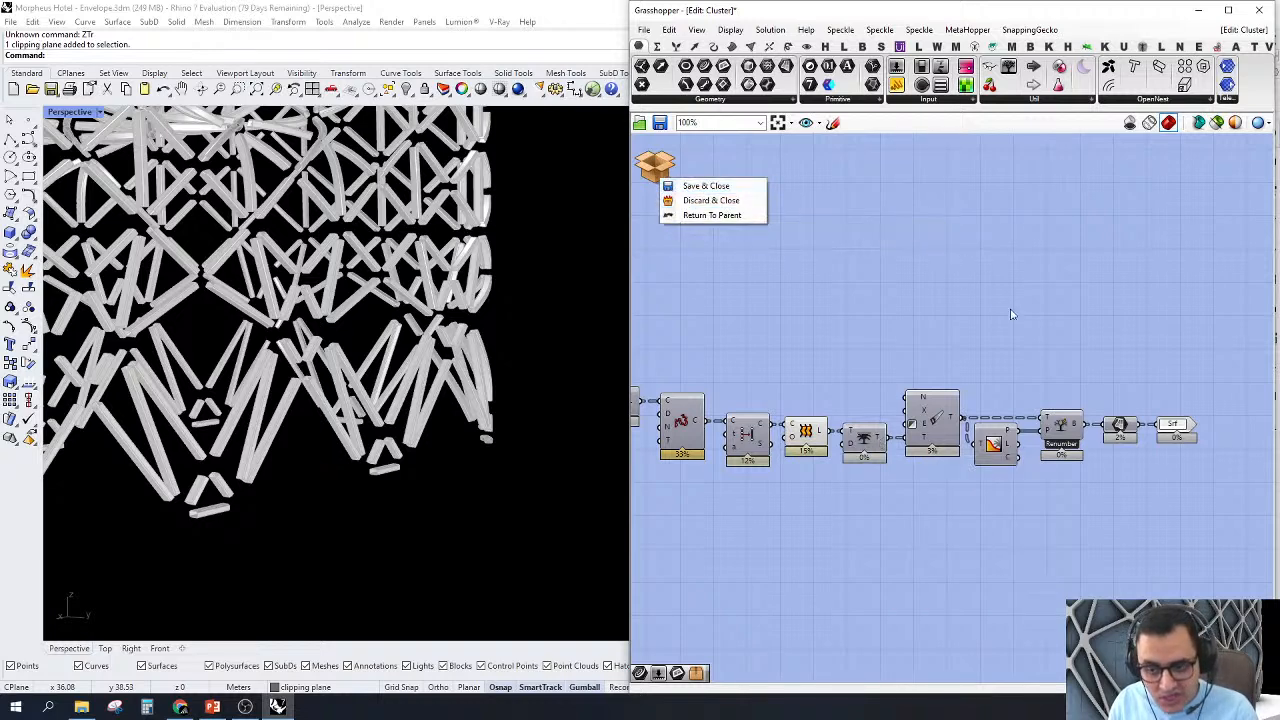
pyautogui.click(1092, 448)
pyautogui.scroll(3, 1093, 450)
pyautogui.scroll(1, 1095, 473)
pyautogui.moveTo(1065, 318); pyautogui.dragTo(884, 478)
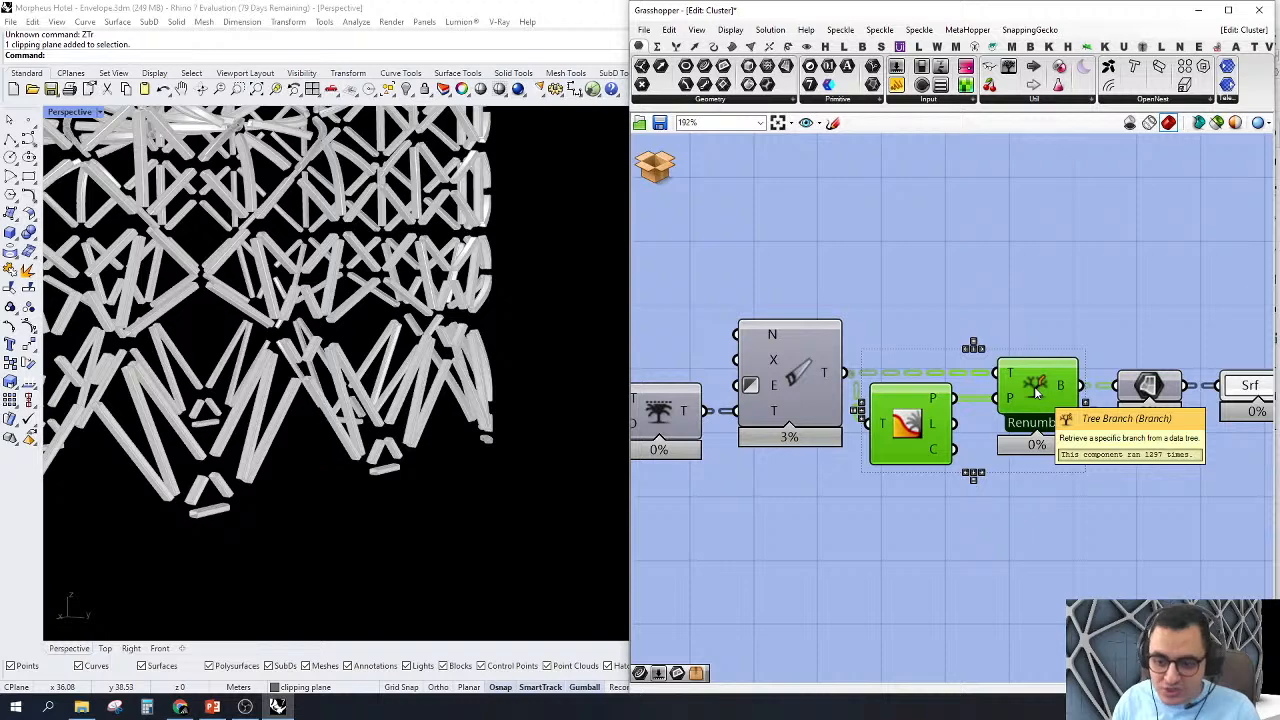
pyautogui.click(1008, 67)
pyautogui.click(1090, 217)
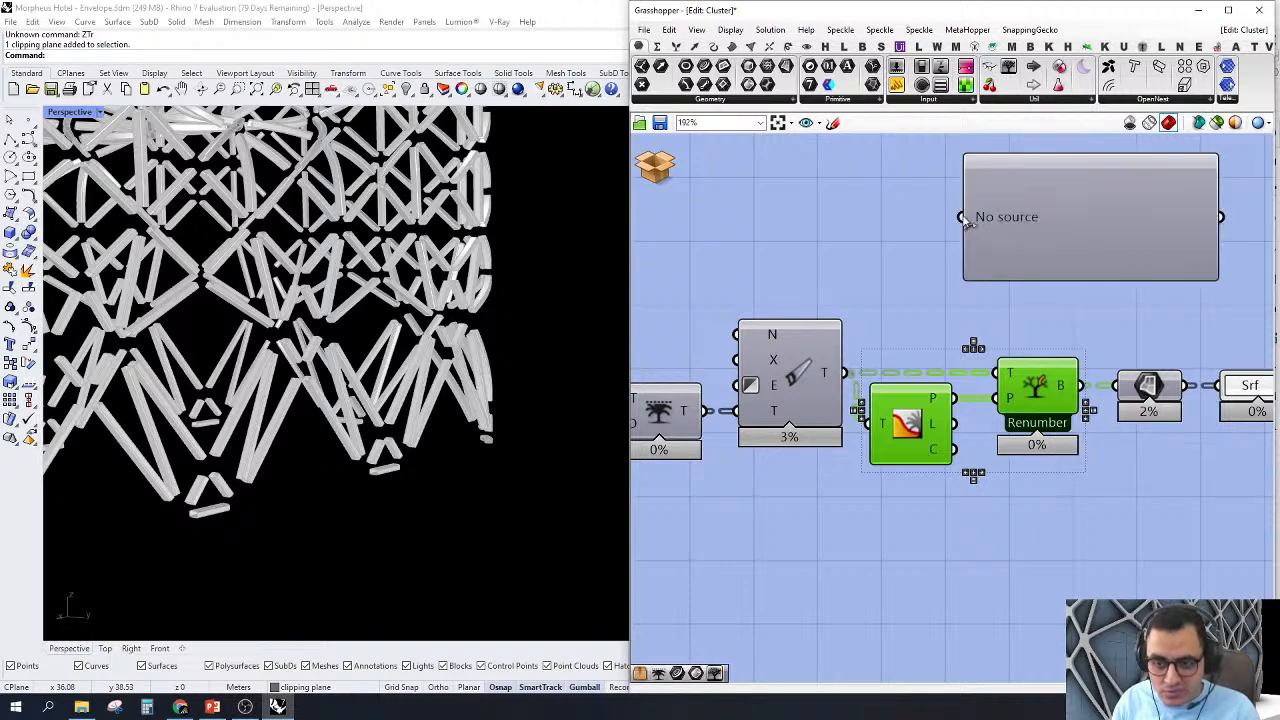
pyautogui.moveTo(966, 222); pyautogui.dragTo(955, 398)
pyautogui.moveTo(837, 402); pyautogui.dragTo(785, 432, button='right')
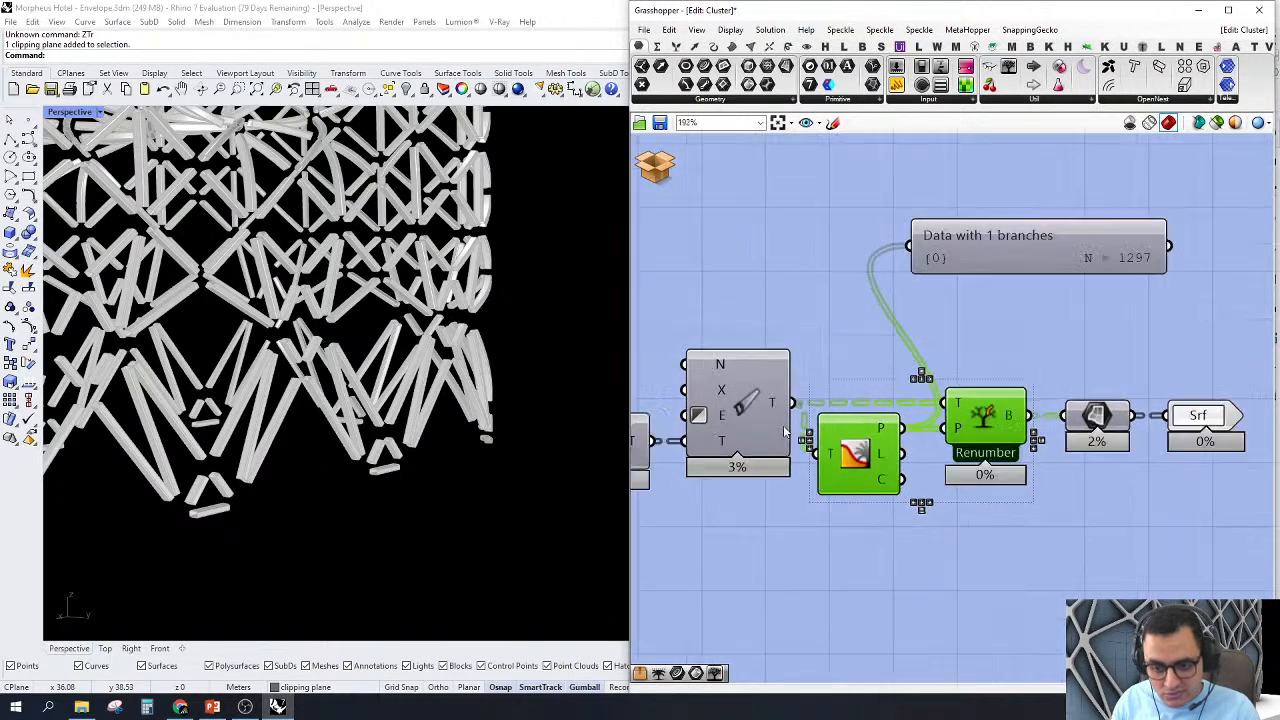
# Step: Connect the Param Viewer to the Clean Tree output, enlarge it and read through the branch list to its end
pyautogui.moveTo(792, 403); pyautogui.dragTo(908, 245)
pyautogui.scroll(1, 1143, 260)
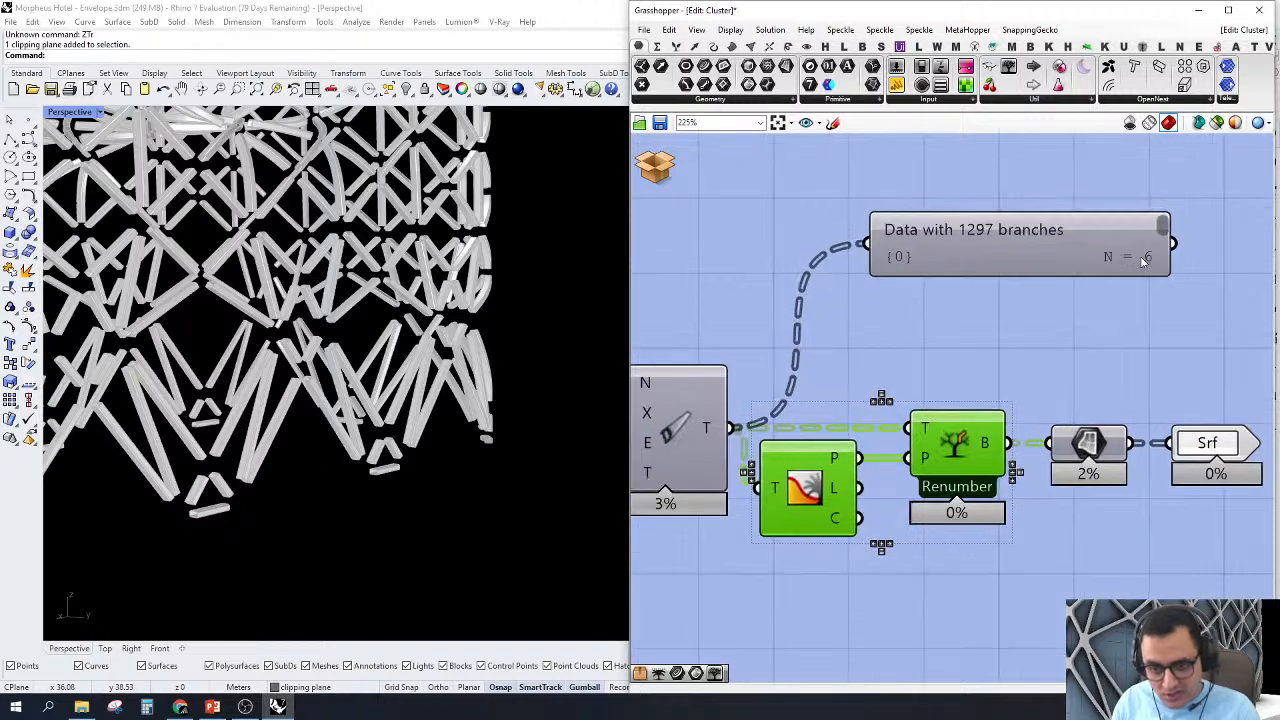
pyautogui.moveTo(1101, 274); pyautogui.dragTo(1103, 504)
pyautogui.moveTo(1043, 320); pyautogui.dragTo(1048, 210)
pyautogui.scroll(-2, 1056, 243)
pyautogui.moveTo(1056, 243); pyautogui.dragTo(1037, 287, button='right')
pyautogui.scroll(1, 1050, 282)
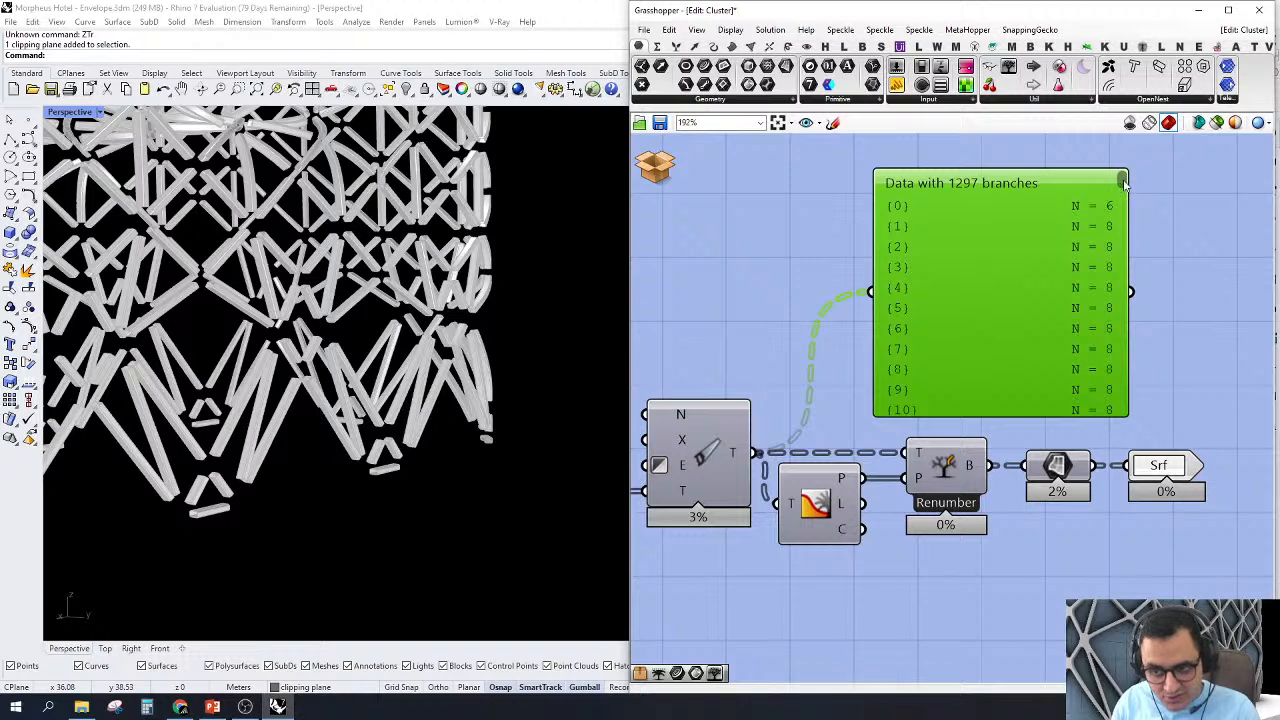
pyautogui.moveTo(1122, 184); pyautogui.dragTo(1158, 435)
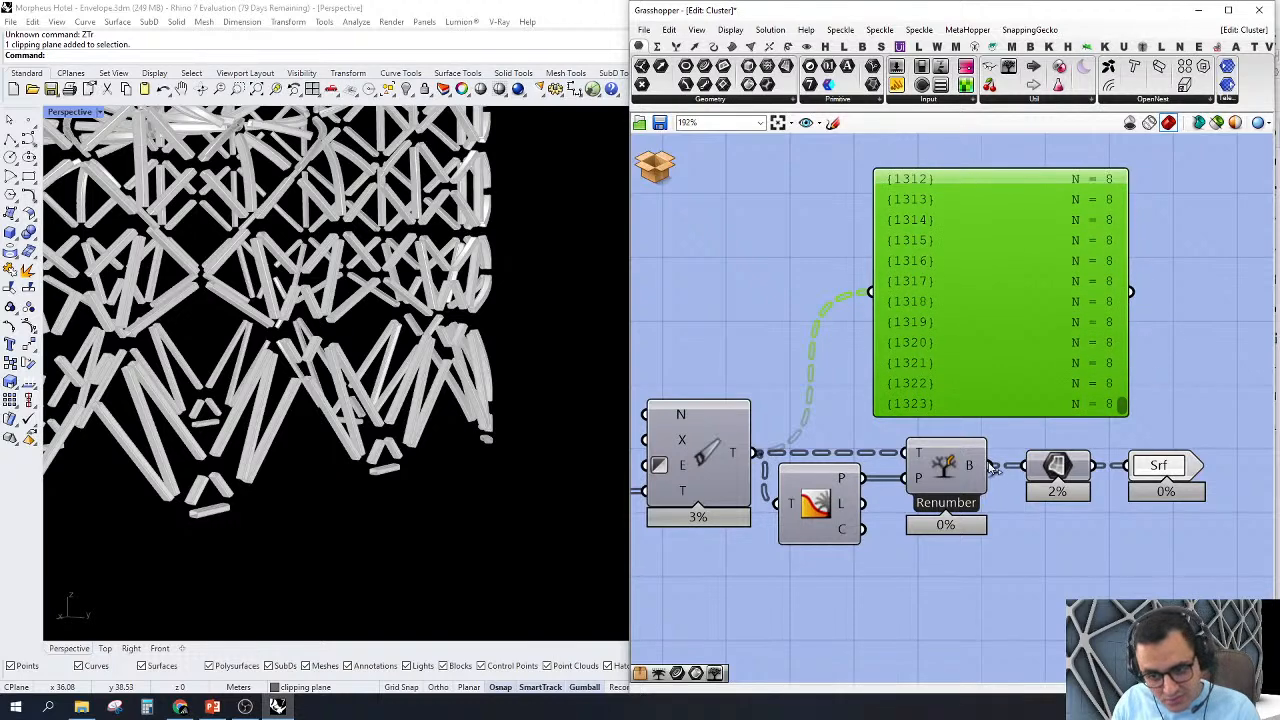
# Step: Check the renumbered branches by connecting the Param Viewer to the Renumber output, then delete the viewer
pyautogui.moveTo(988, 466); pyautogui.dragTo(871, 290)
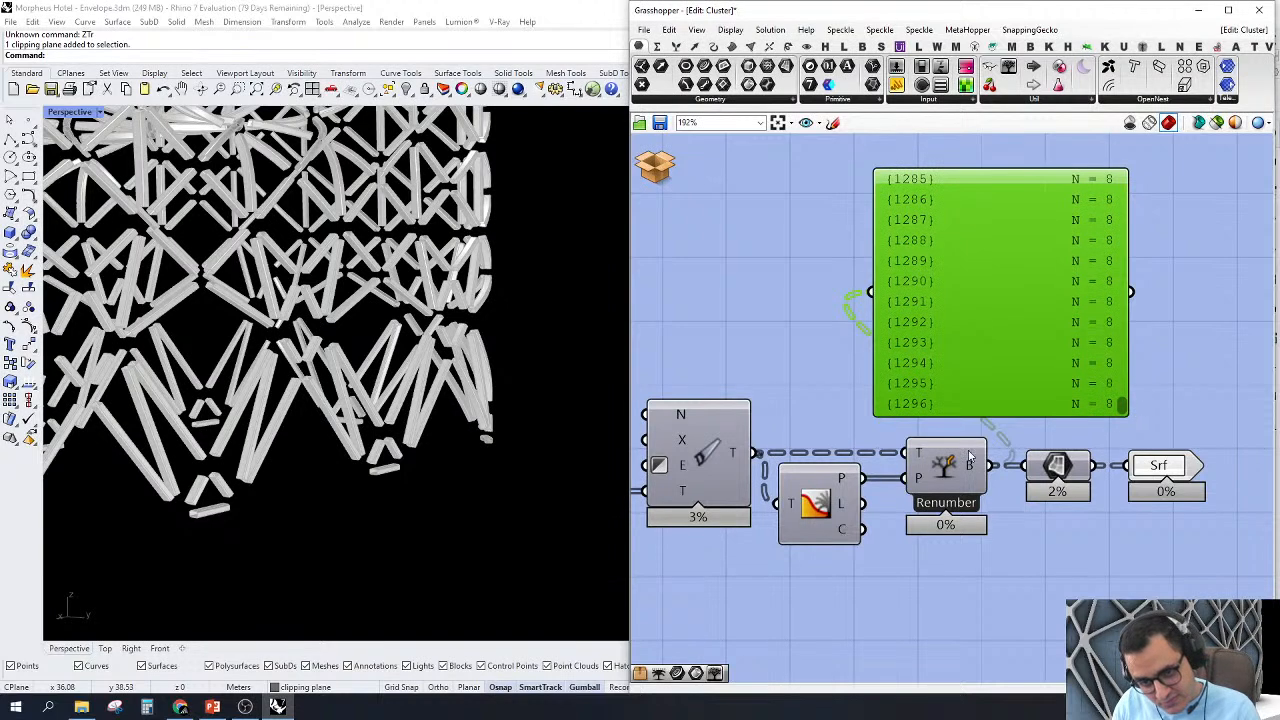
pyautogui.press('Delete')
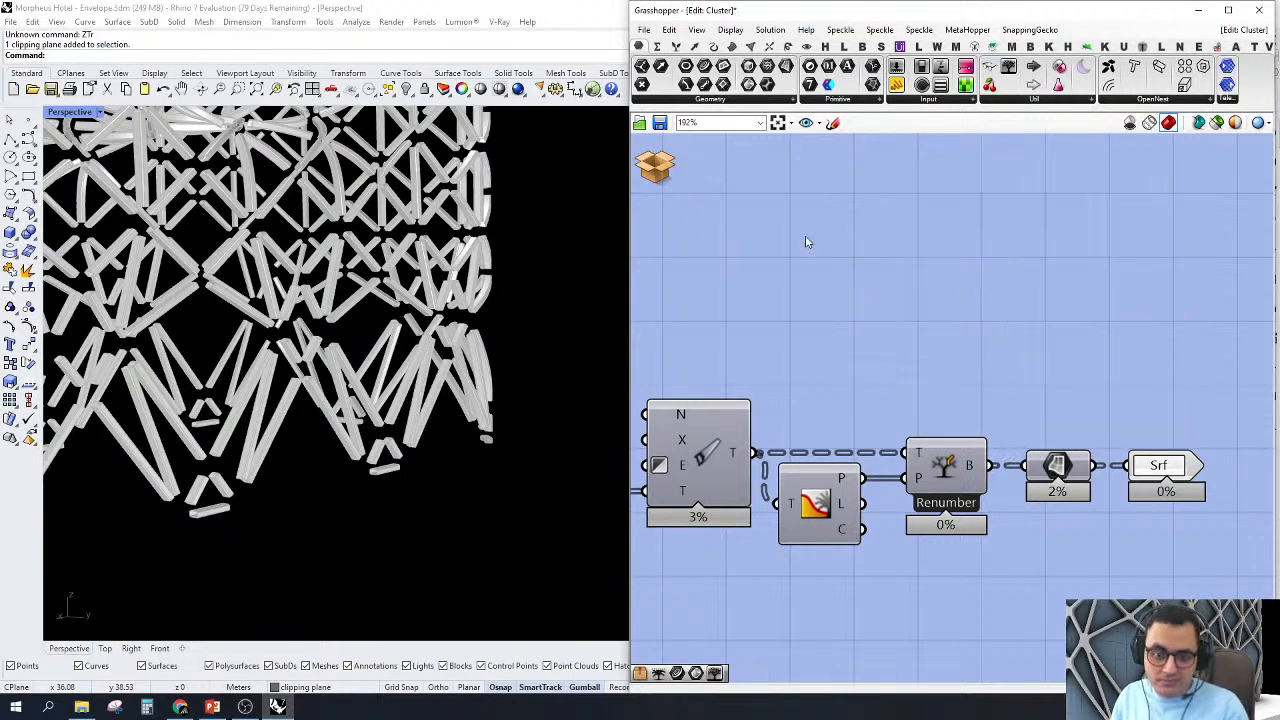
# Step: Discard and close the edited cluster without saving the changes, returning to the main definition
pyautogui.click(652, 168)
pyautogui.click(698, 196)
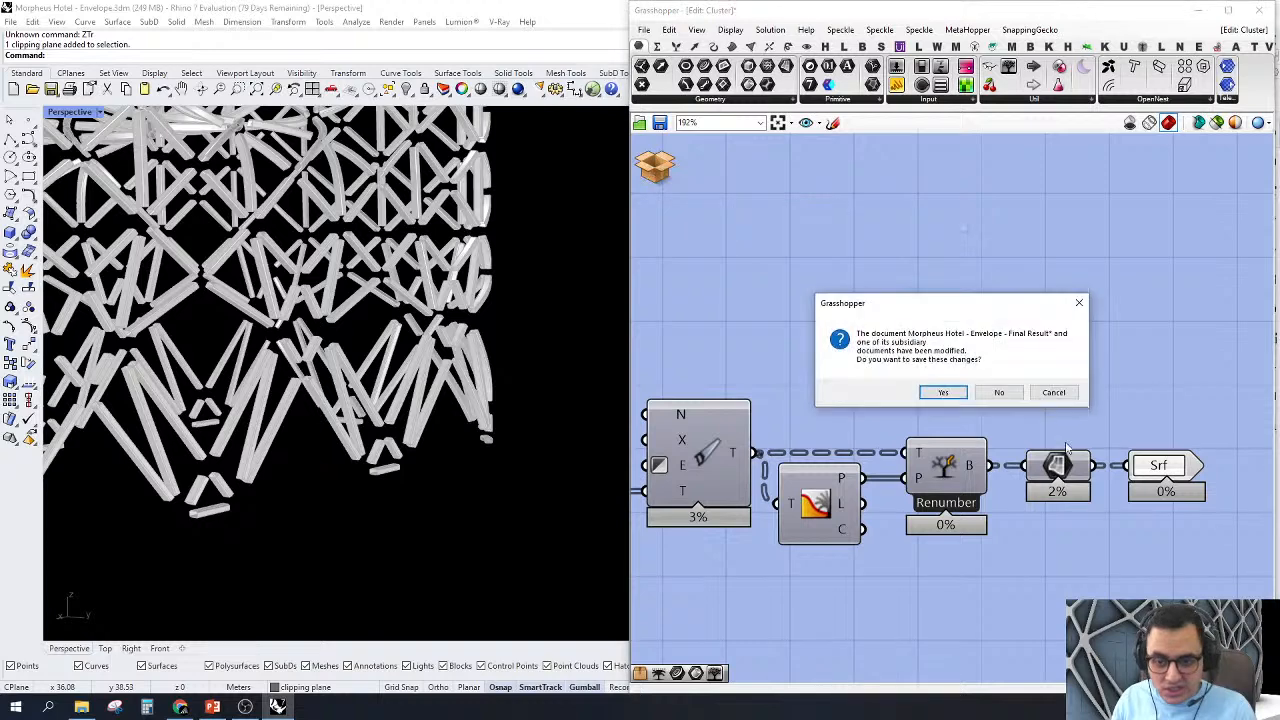
pyautogui.click(999, 392)
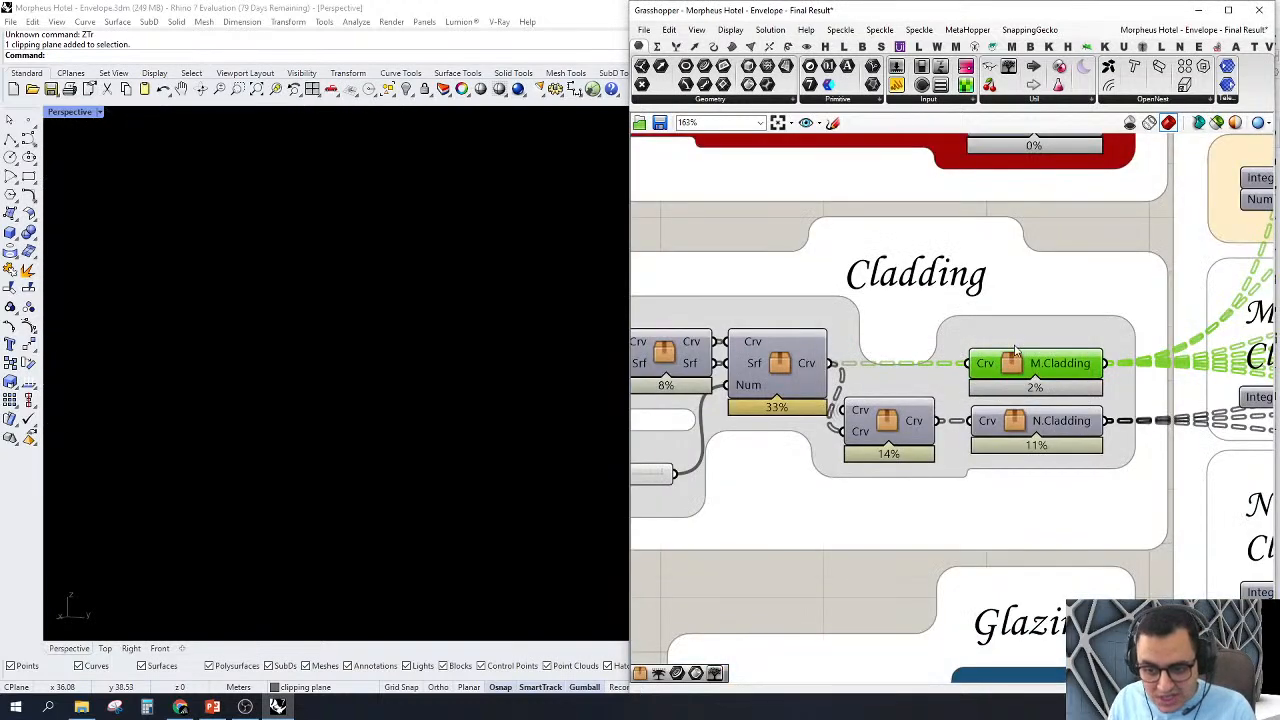
# Step: Turn on the preview of the M.Cladding cluster and inspect the cladding members near the envelope's base
pyautogui.scroll(-3, 1016, 350)
pyautogui.rightClick(1008, 378)
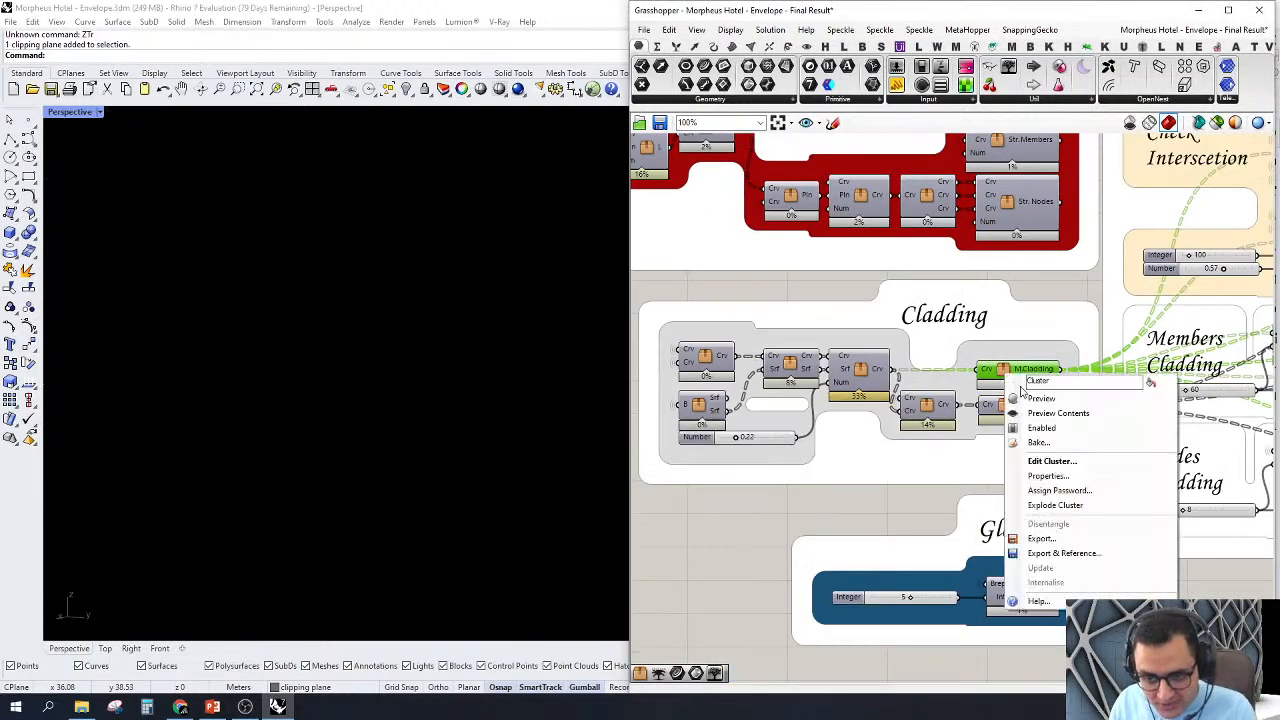
pyautogui.click(1027, 400)
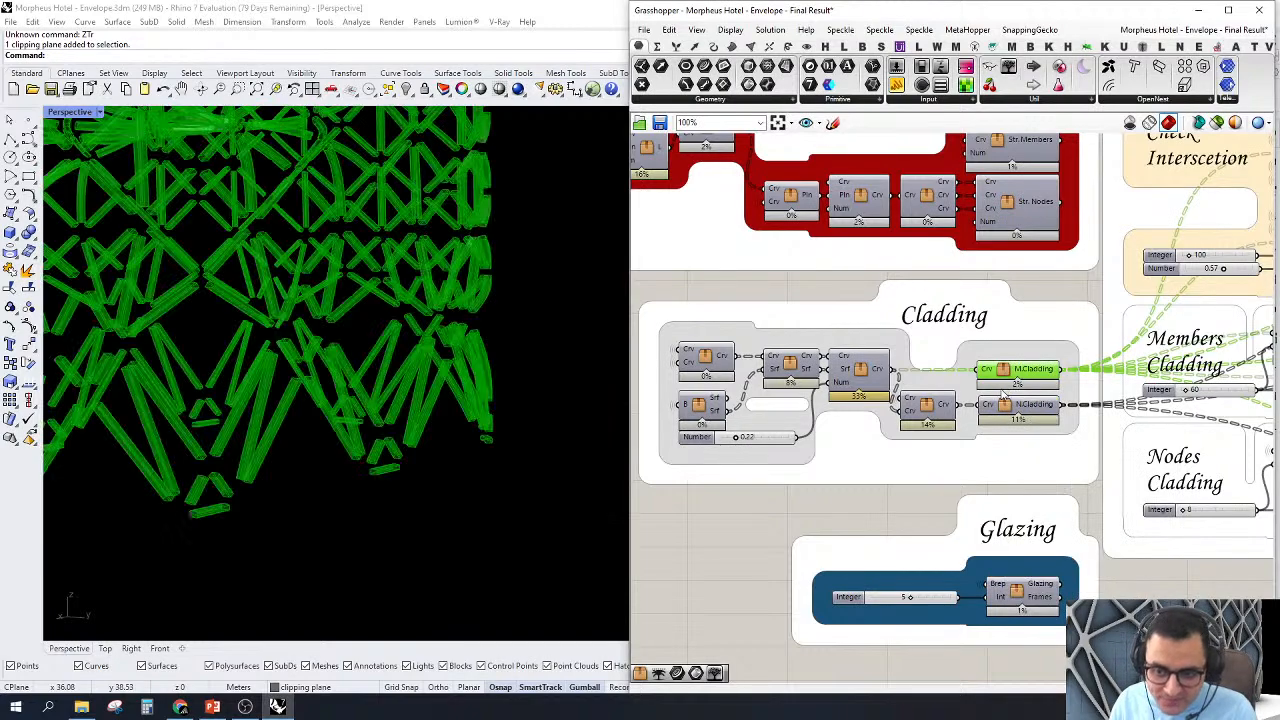
pyautogui.click(843, 520)
pyautogui.scroll(-2, 300, 383)
pyautogui.scroll(8, 300, 385)
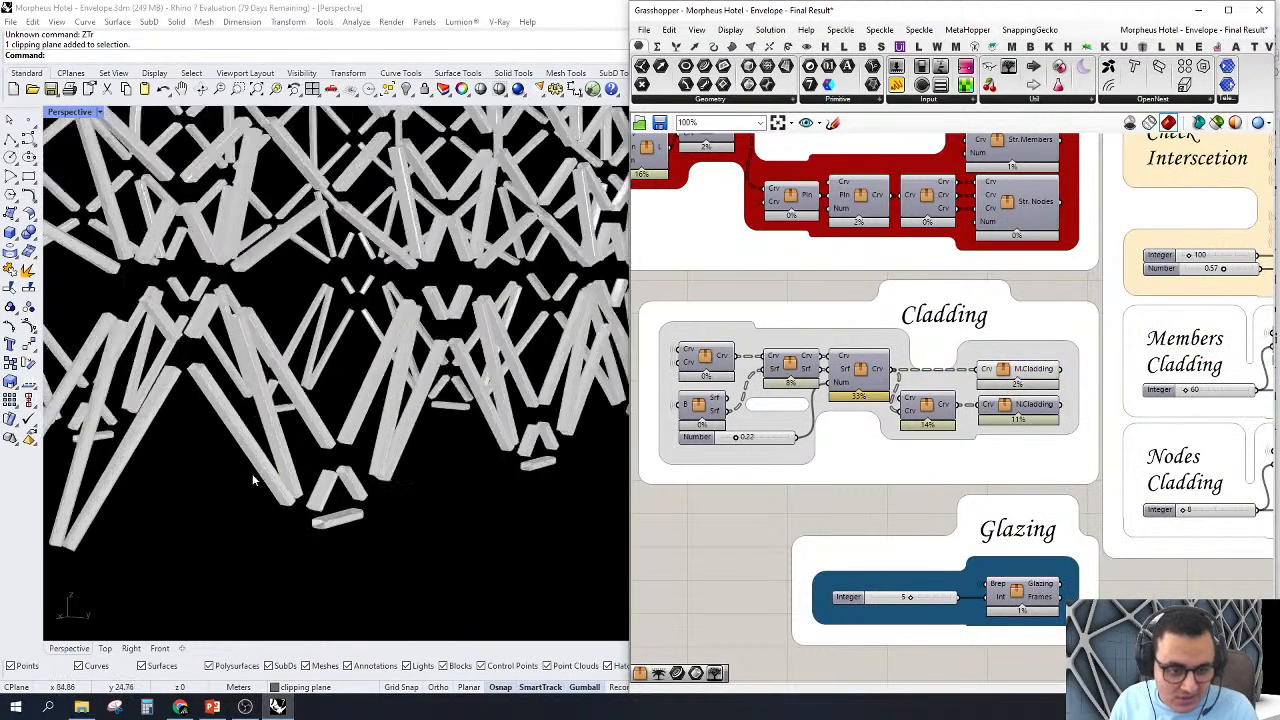
pyautogui.scroll(-10, 363, 487)
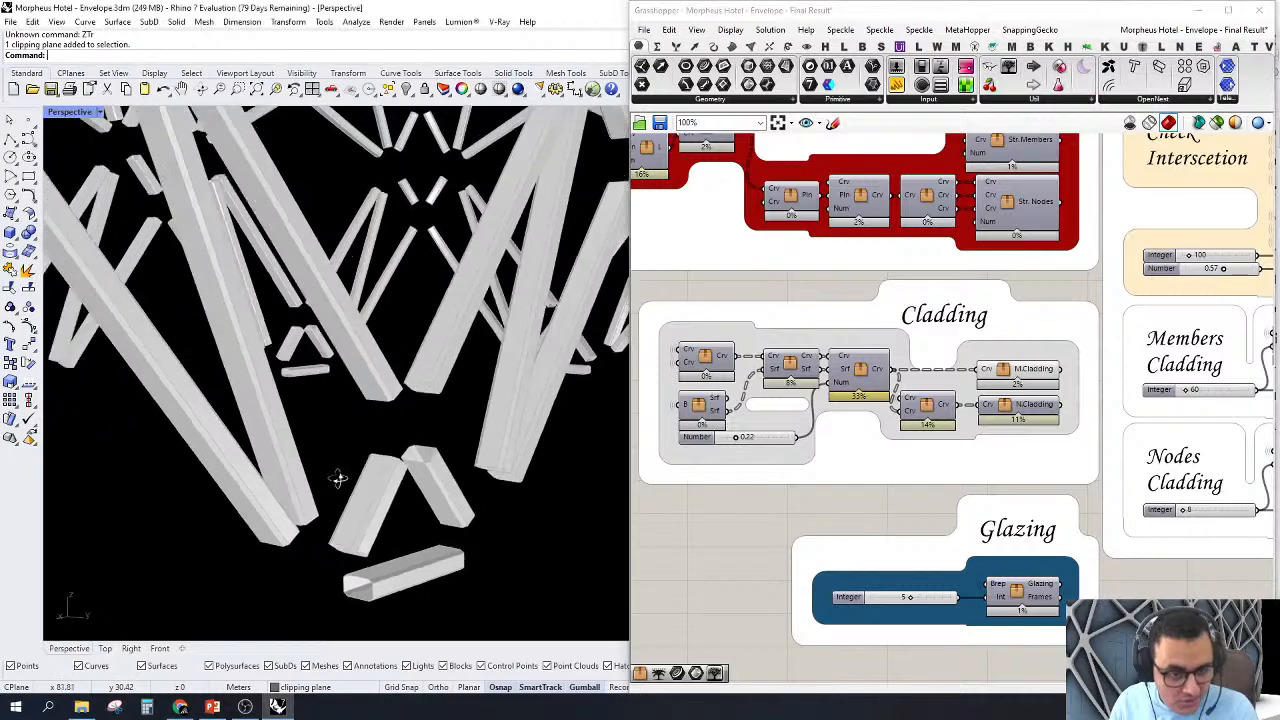
pyautogui.moveTo(353, 427); pyautogui.dragTo(383, 487, button='right')
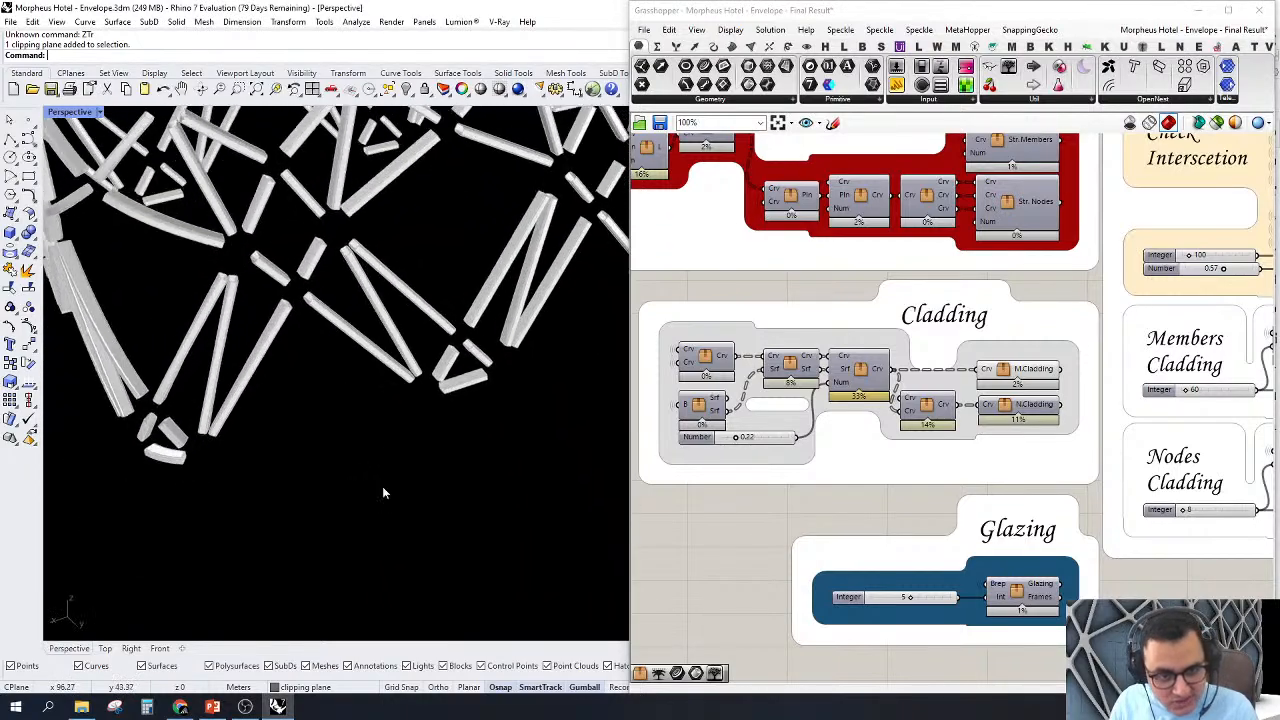
pyautogui.scroll(-4, 888, 406)
pyautogui.scroll(4, 1090, 392)
# Step: Preview the blue M.Cladding cluster in the Members Cladding group, zoom to its single member and locate it on the envelope
pyautogui.moveTo(892, 409); pyautogui.dragTo(954, 428, button='right')
pyautogui.scroll(5, 1120, 340)
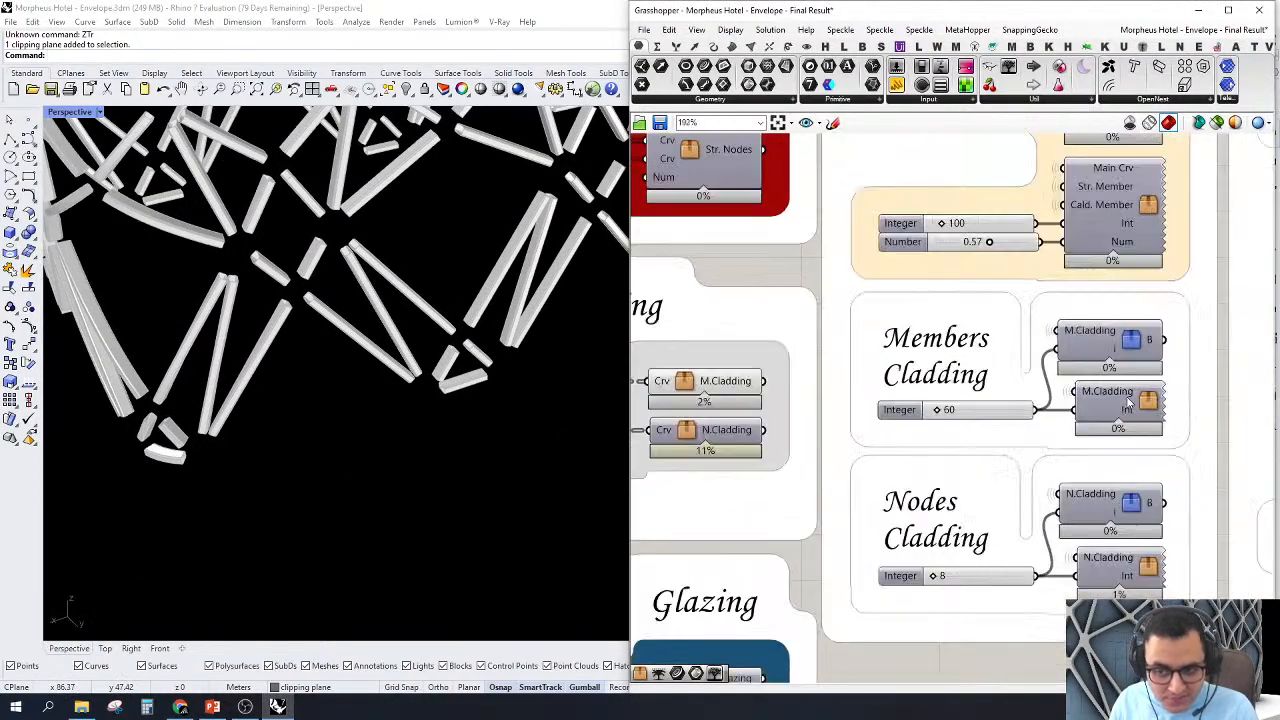
pyautogui.rightClick(1120, 322)
pyautogui.click(1145, 350)
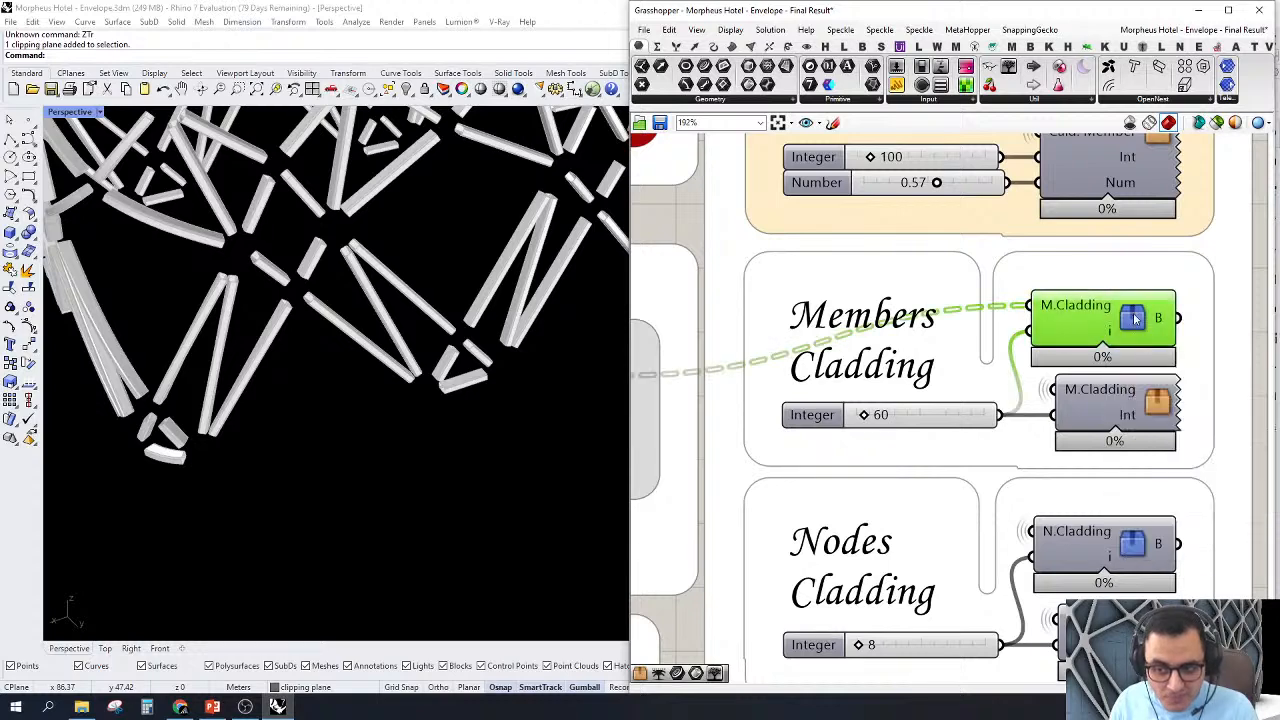
pyautogui.scroll(-5, 1077, 484)
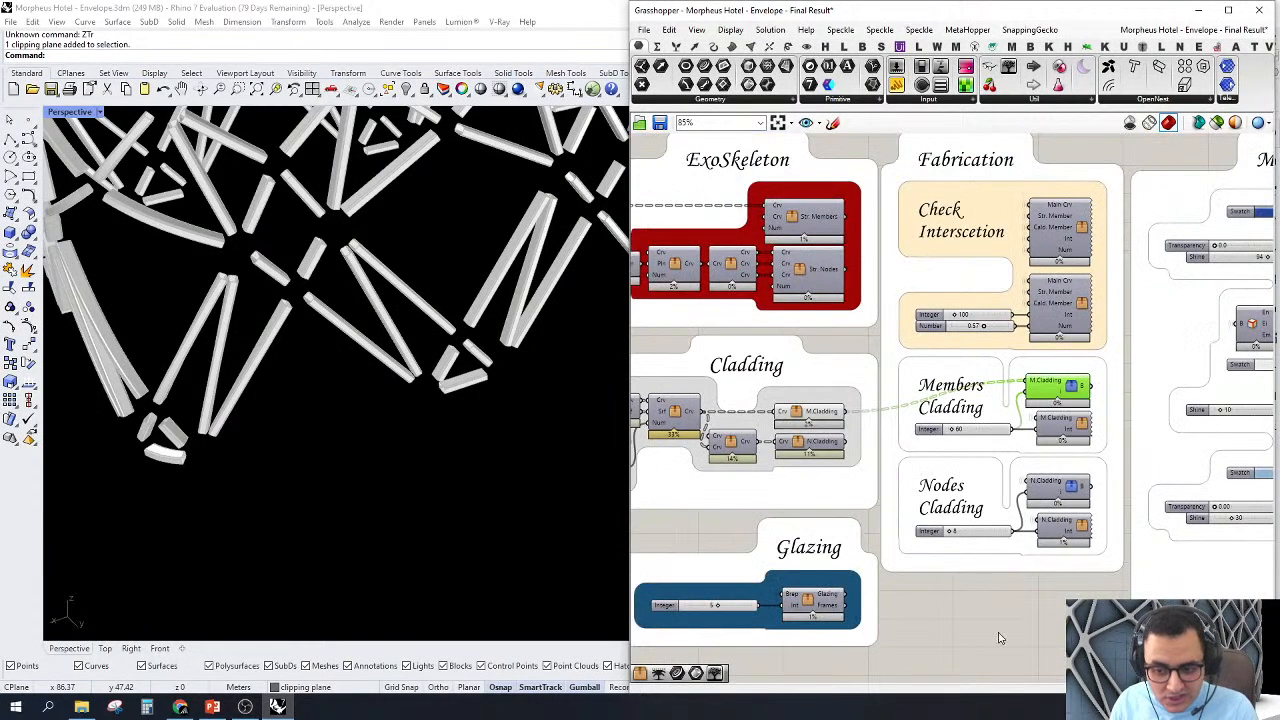
pyautogui.rightClick(1077, 484)
pyautogui.click(1035, 569)
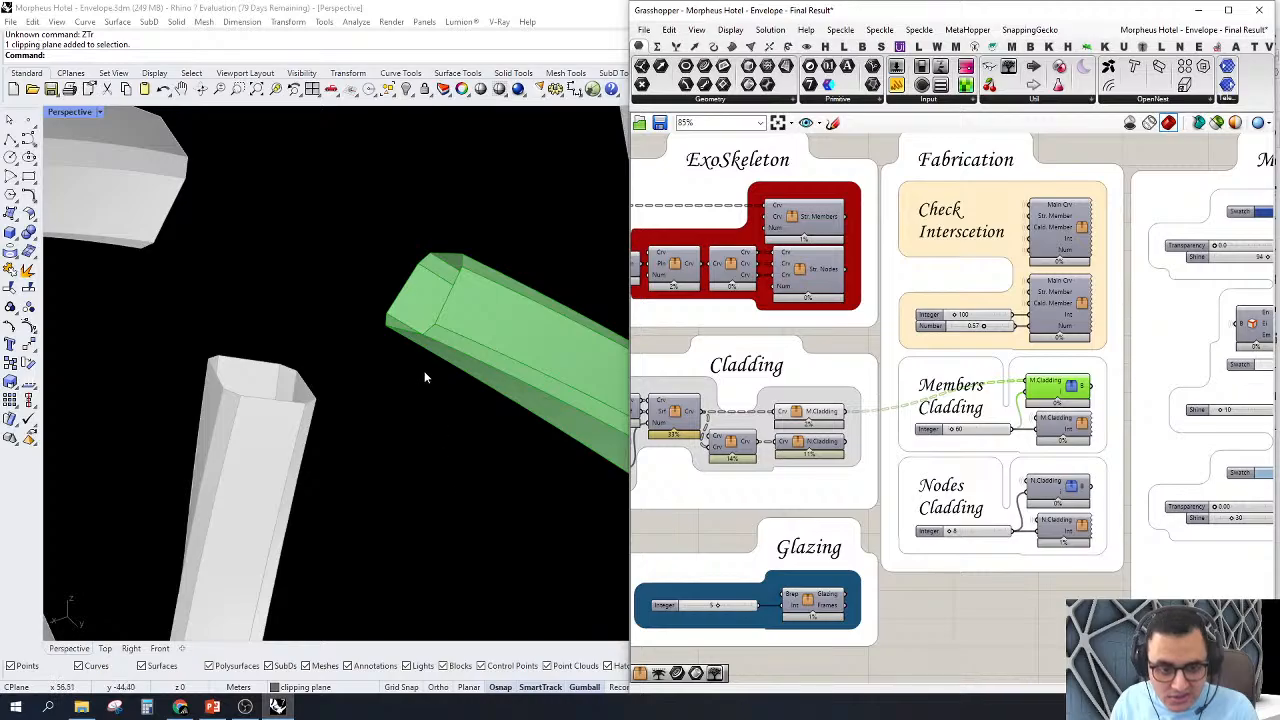
pyautogui.scroll(-10, 427, 348)
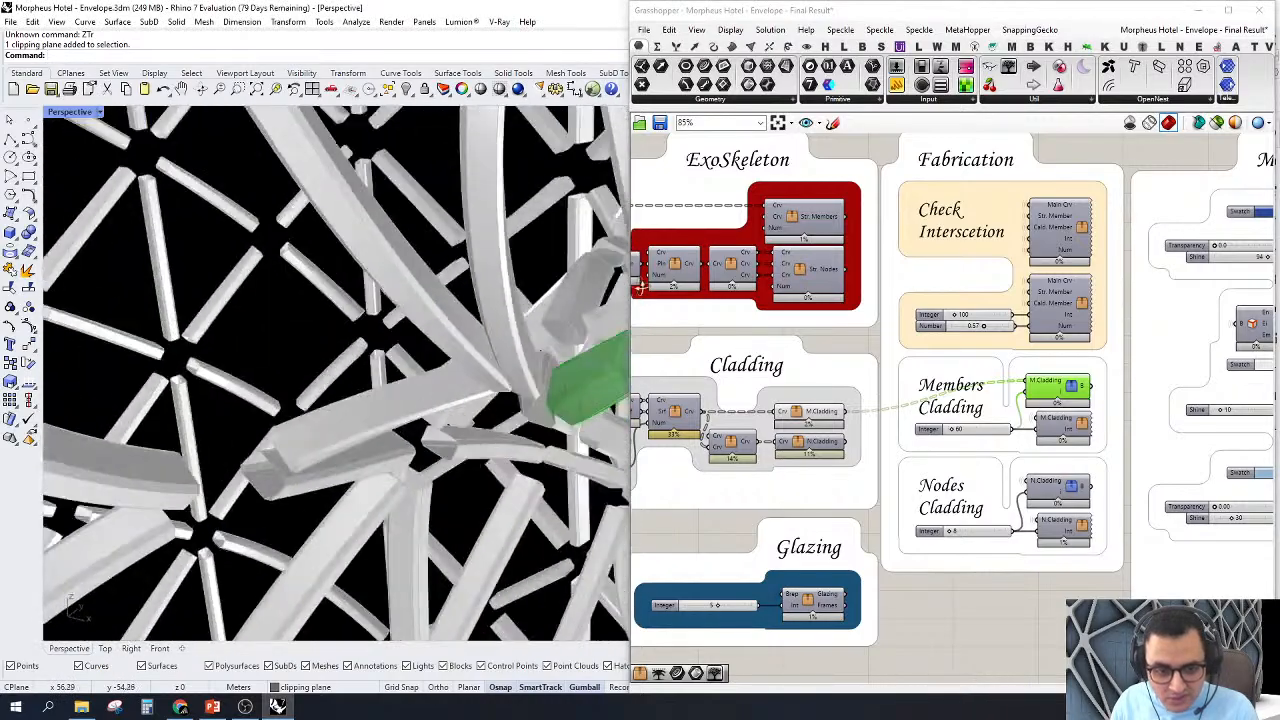
pyautogui.moveTo(478, 345); pyautogui.dragTo(523, 437, button='right')
pyautogui.scroll(5, 807, 436)
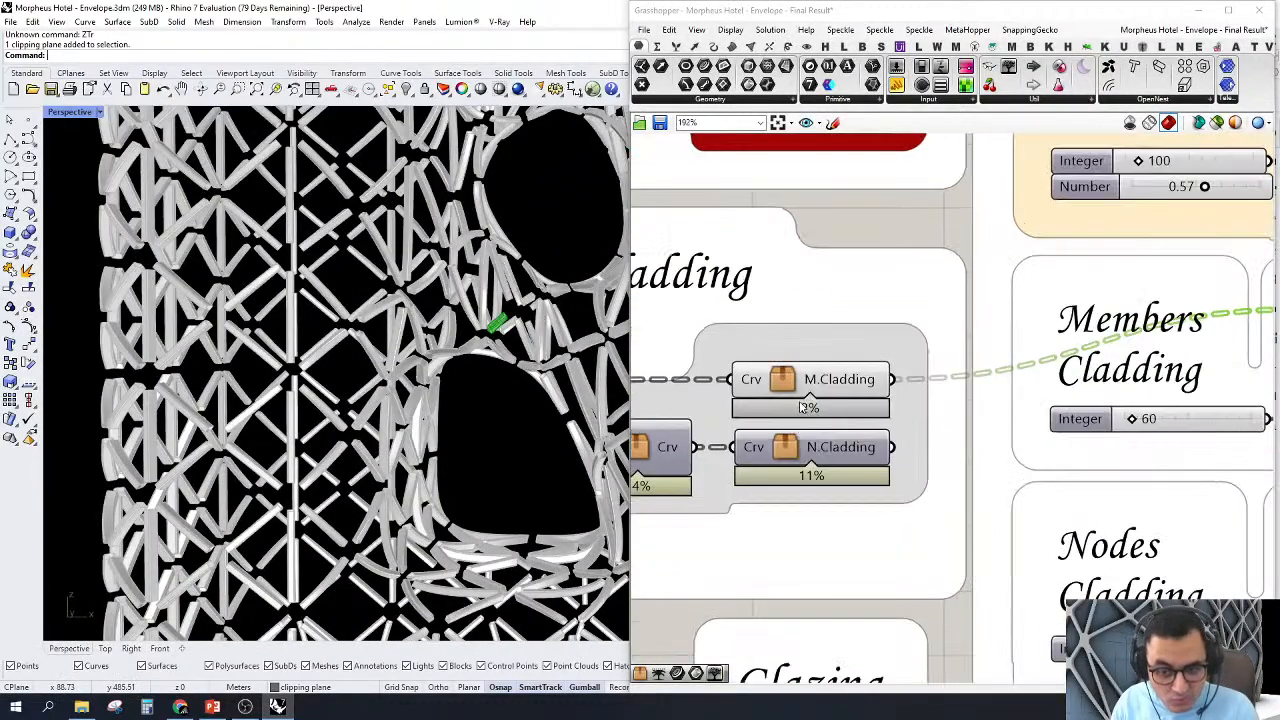
# Step: Turn off the M.Cladding cluster's preview in the Cladding group and open the cluster that feeds N.Cladding for editing
pyautogui.rightClick(788, 380)
pyautogui.click(815, 397)
pyautogui.moveTo(651, 449); pyautogui.dragTo(910, 390, button='right')
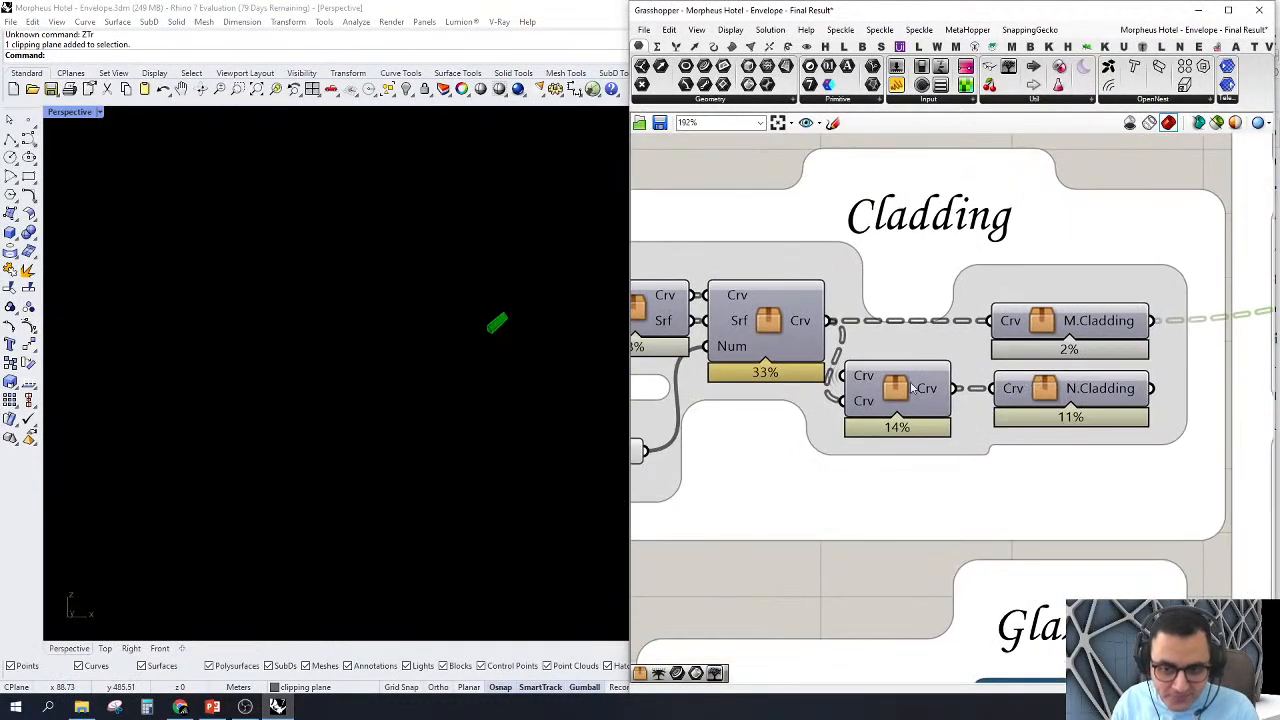
pyautogui.click(895, 390)
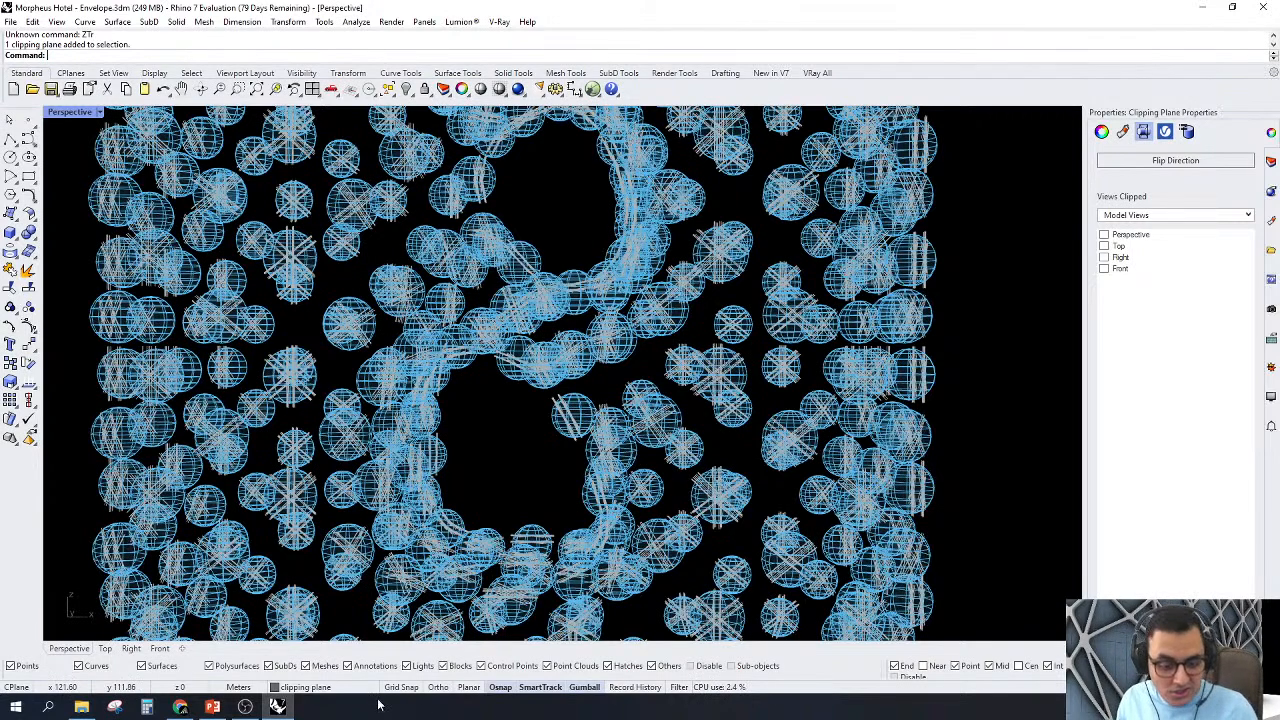
pyautogui.click(290, 707)
pyautogui.click(281, 707)
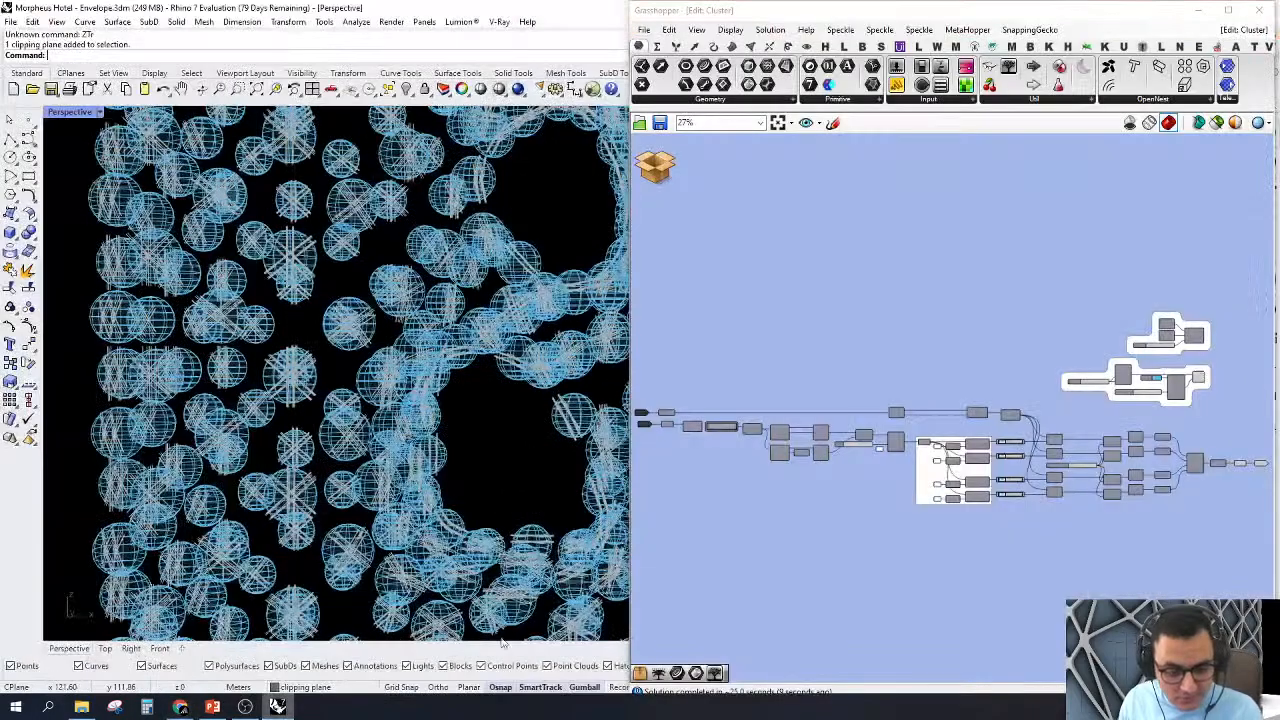
# Step: Examine the node spheres across the envelope and the overall component layout of the opened cluster
pyautogui.moveTo(867, 341); pyautogui.dragTo(933, 322, button='right')
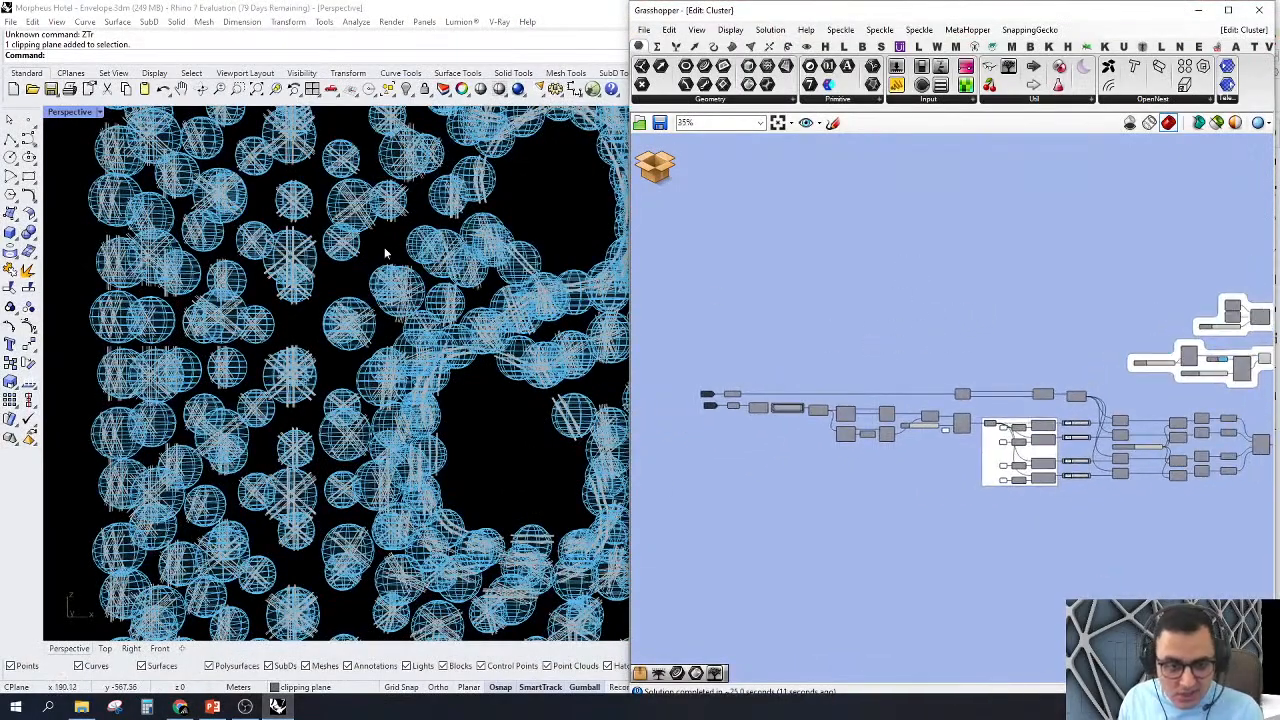
pyautogui.scroll(-12, 385, 283)
pyautogui.moveTo(385, 305); pyautogui.dragTo(458, 320, button='right')
pyautogui.scroll(10, 480, 340)
pyautogui.moveTo(822, 400); pyautogui.dragTo(780, 400, button='right')
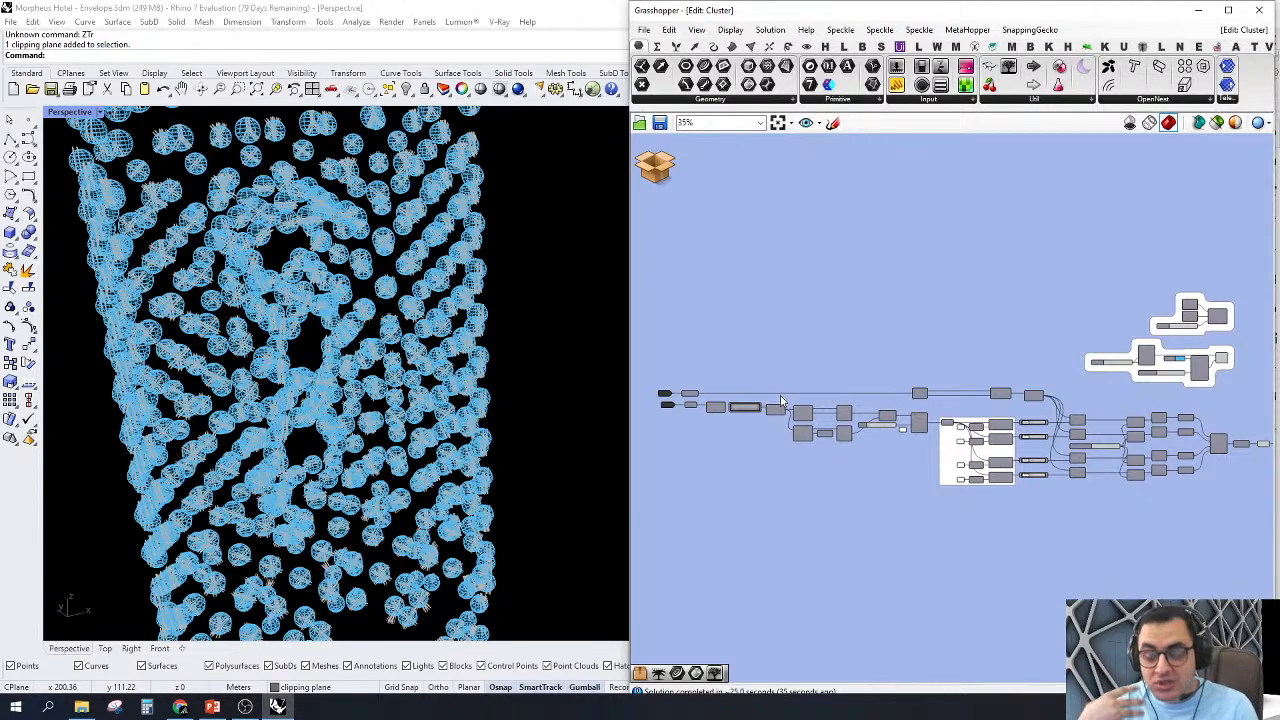
pyautogui.moveTo(910, 402)
pyautogui.mouseDown(button='right')
pyautogui.moveTo(832, 405)
pyautogui.moveTo(913, 399)
pyautogui.mouseUp(button='right')
# Step: Turn on the preview of the grafted Curve parameter at the cluster's first input
pyautogui.scroll(6, 680, 398)
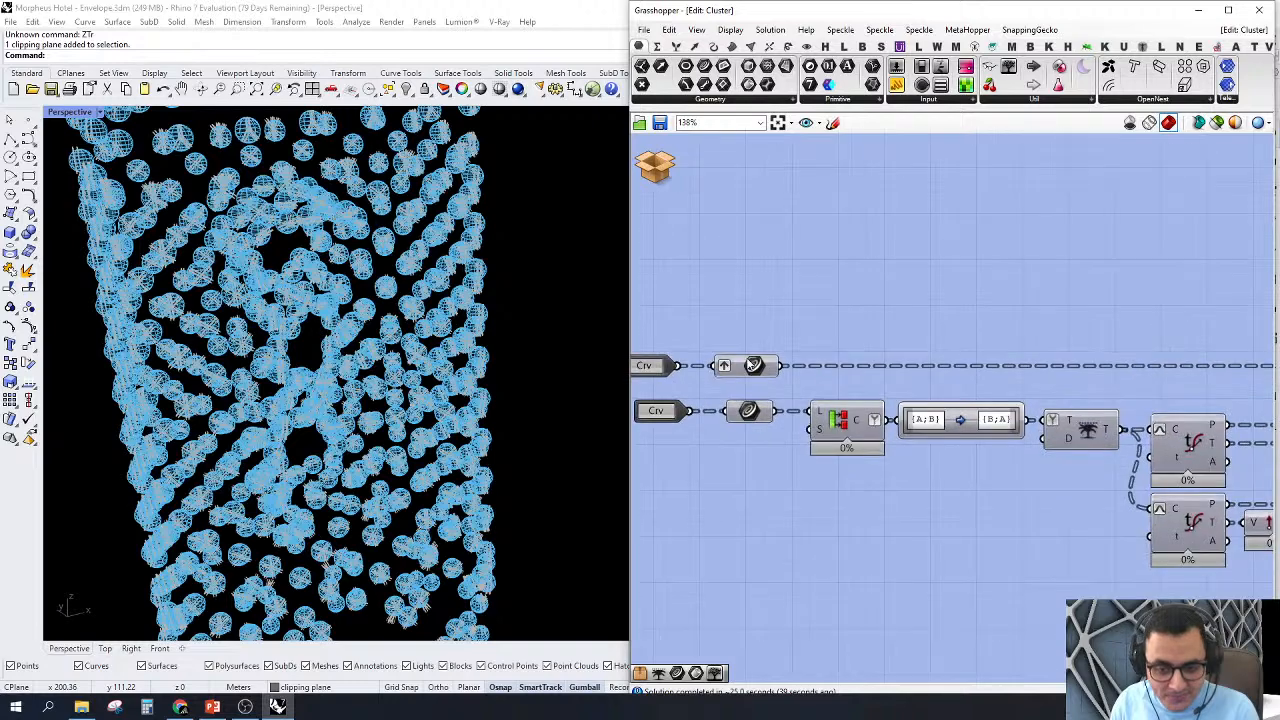
pyautogui.rightClick(755, 367)
pyautogui.click(790, 390)
# Step: Turn off the preview of the downstream components that draw the node spheres and intersection geometry
pyautogui.scroll(-8, 936, 453)
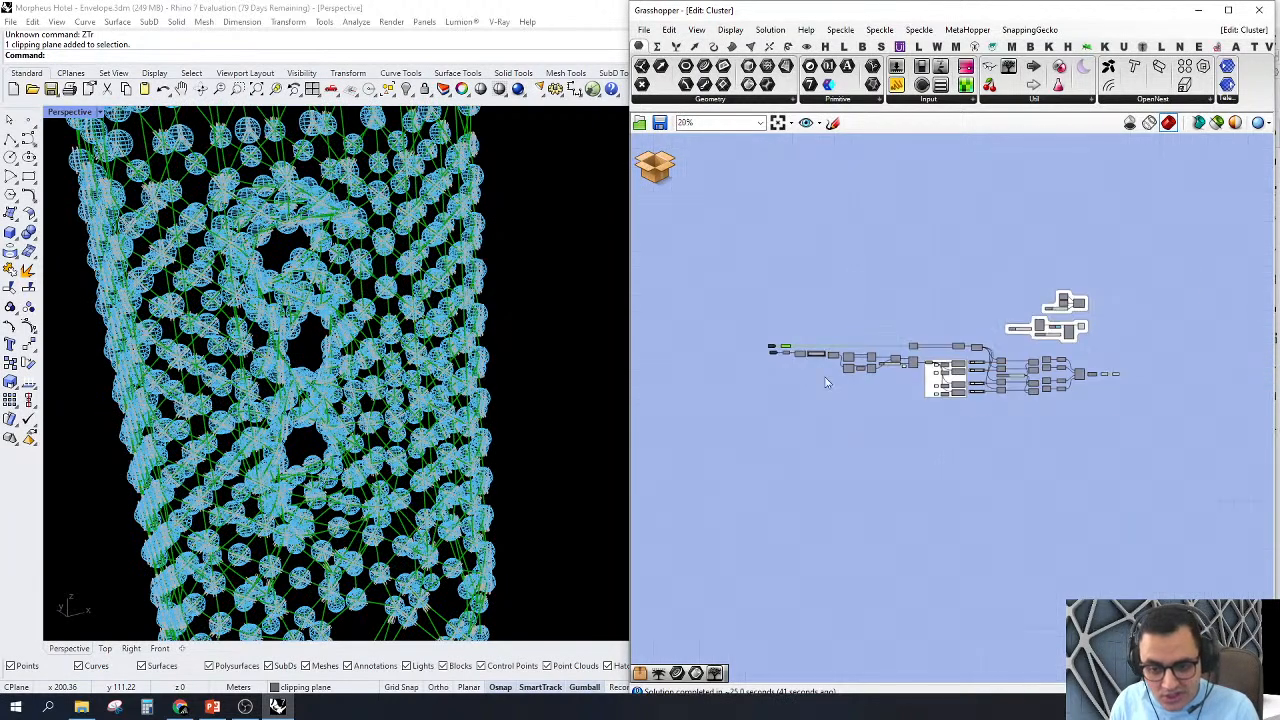
pyautogui.moveTo(936, 453); pyautogui.dragTo(1234, 200)
pyautogui.rightClick(1073, 226)
pyautogui.click(1098, 246)
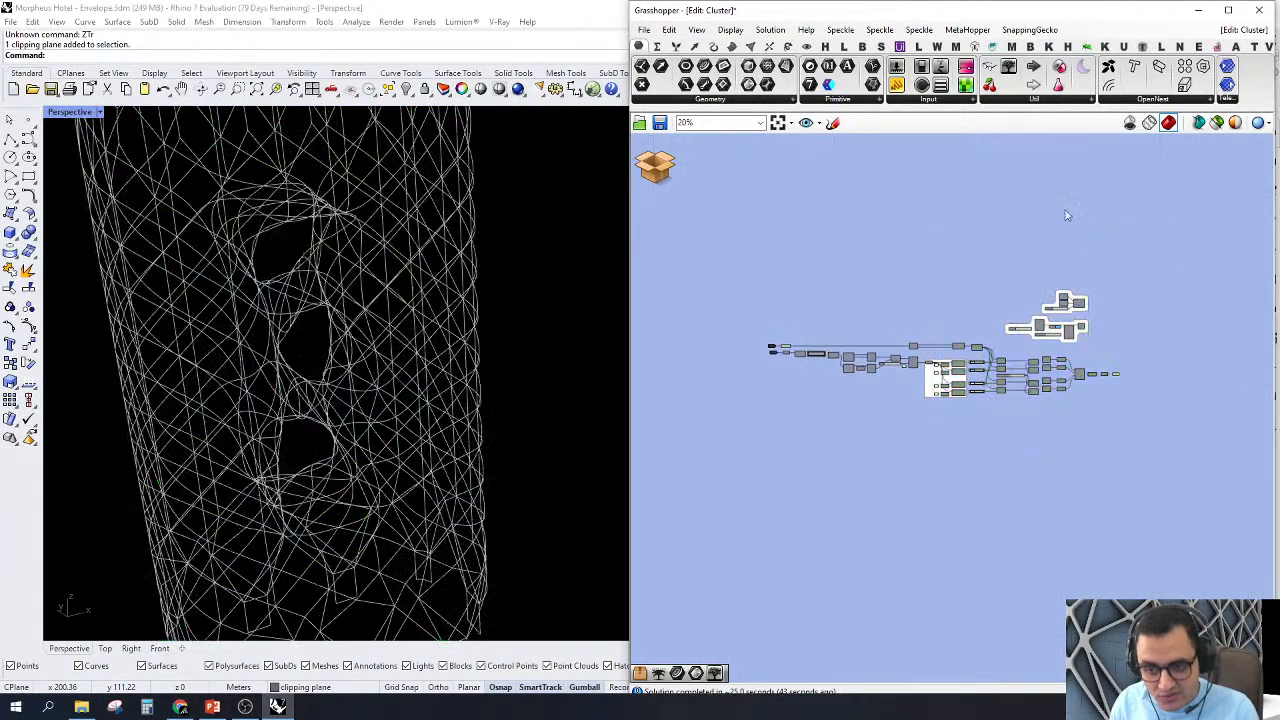
# Step: Select the grafted Curve parameter and examine its lattice curves near the top of the envelope
pyautogui.scroll(3, 656, 375)
pyautogui.scroll(6, 950, 320)
pyautogui.click(990, 348)
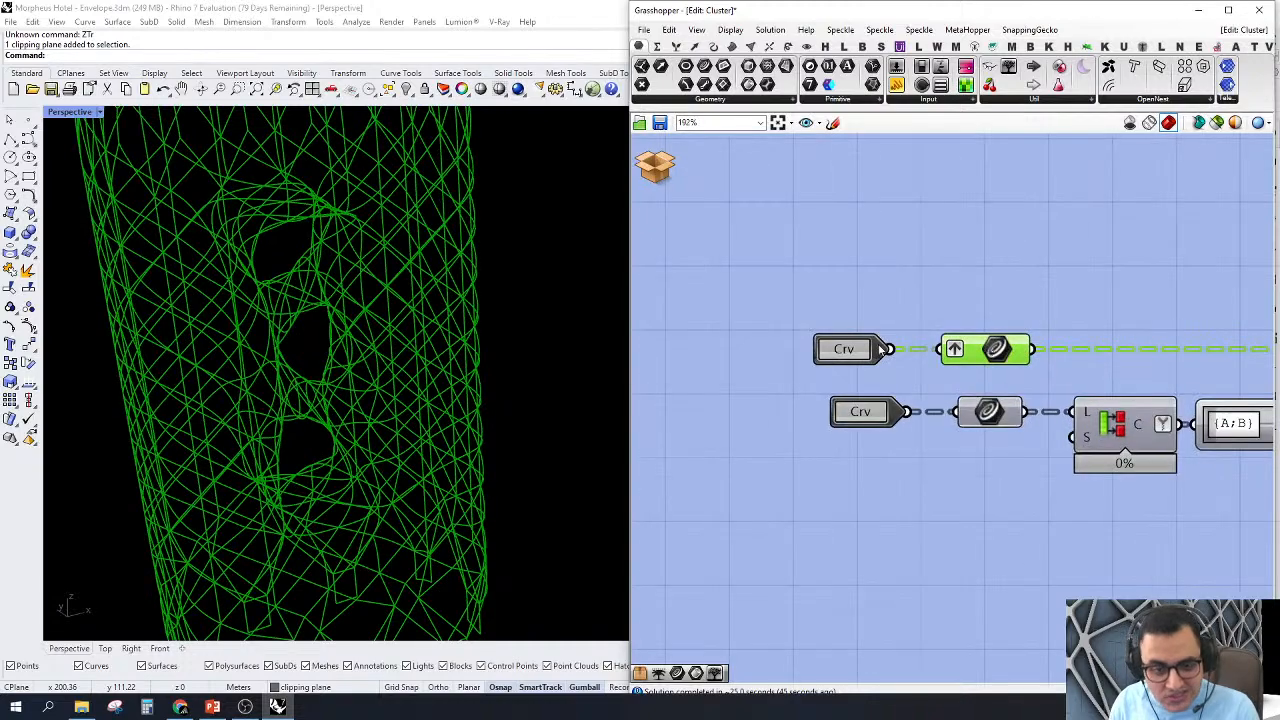
pyautogui.scroll(-3, 220, 390)
pyautogui.moveTo(220, 390); pyautogui.dragTo(266, 431, button='right')
pyautogui.scroll(10, 329, 420)
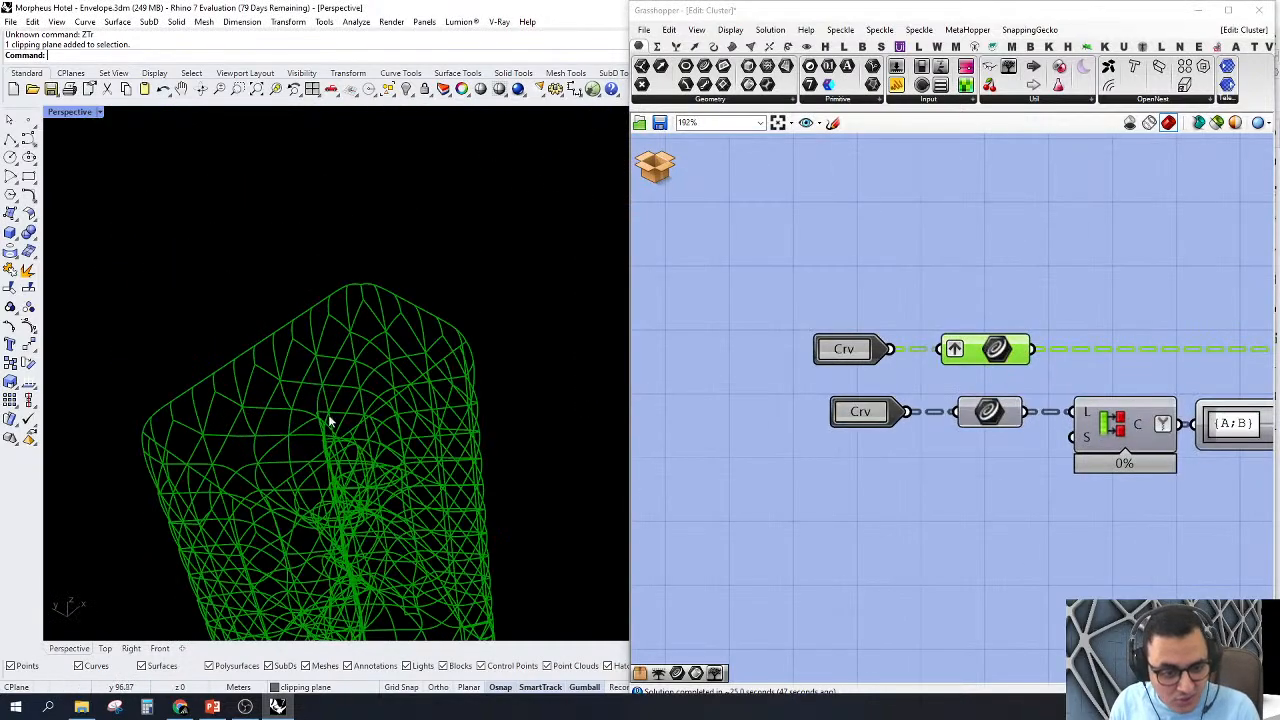
pyautogui.scroll(3, 307, 337)
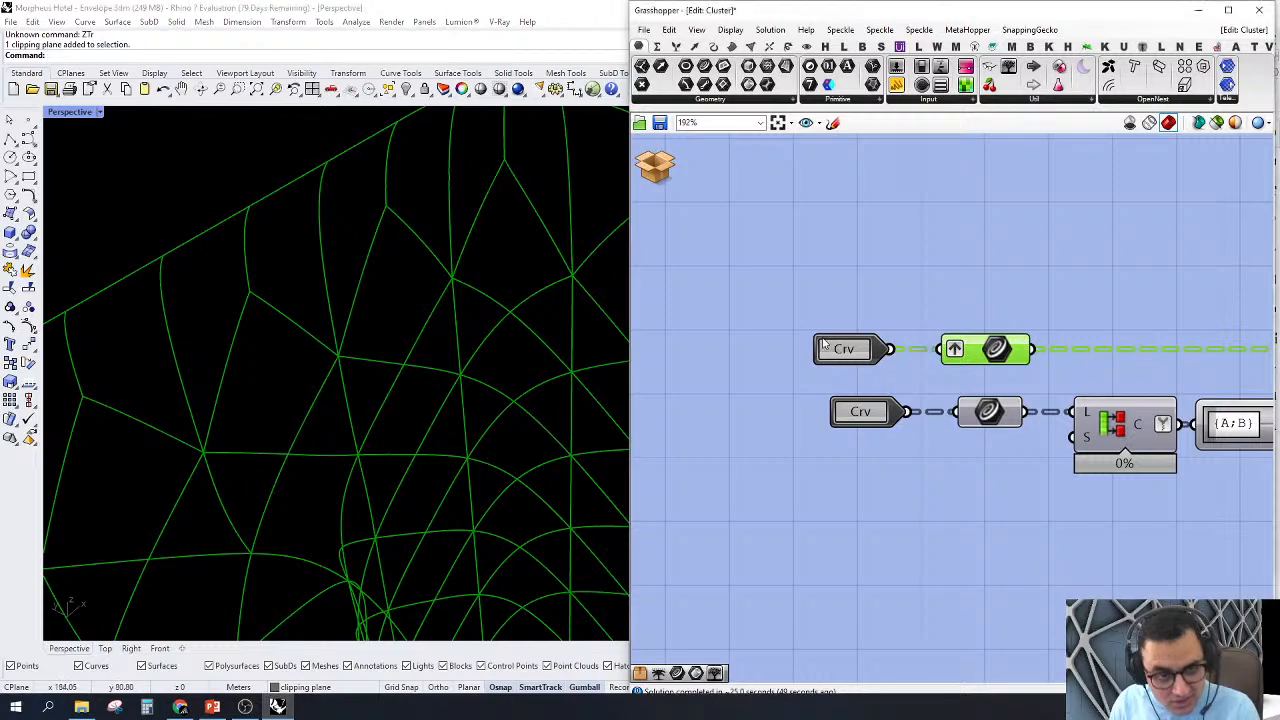
pyautogui.moveTo(740, 300); pyautogui.dragTo(696, 297, button='right')
pyautogui.moveTo(493, 280); pyautogui.dragTo(442, 291, button='right')
pyautogui.moveTo(945, 409); pyautogui.dragTo(883, 395, button='right')
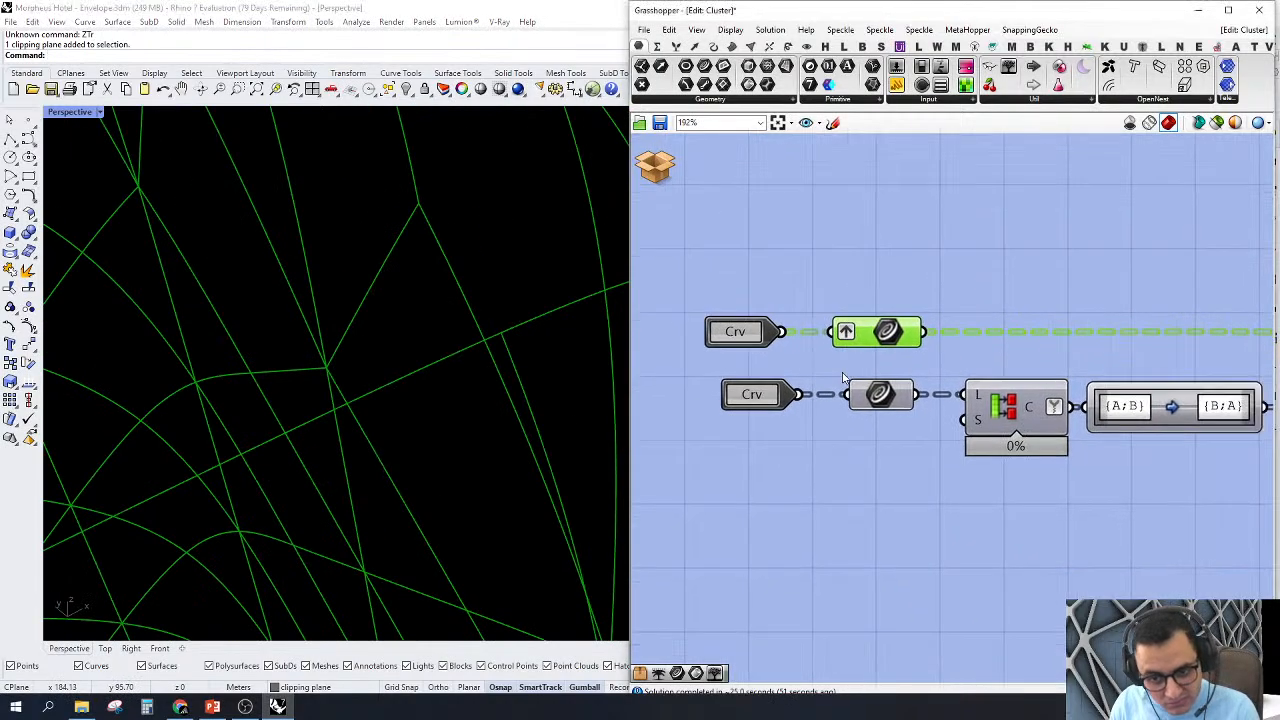
# Step: Turn on the preview of the second Curve parameter and inspect its offset member curves near the top of the envelope
pyautogui.click(880, 395)
pyautogui.rightClick(882, 397)
pyautogui.click(900, 428)
pyautogui.scroll(-10, 414, 354)
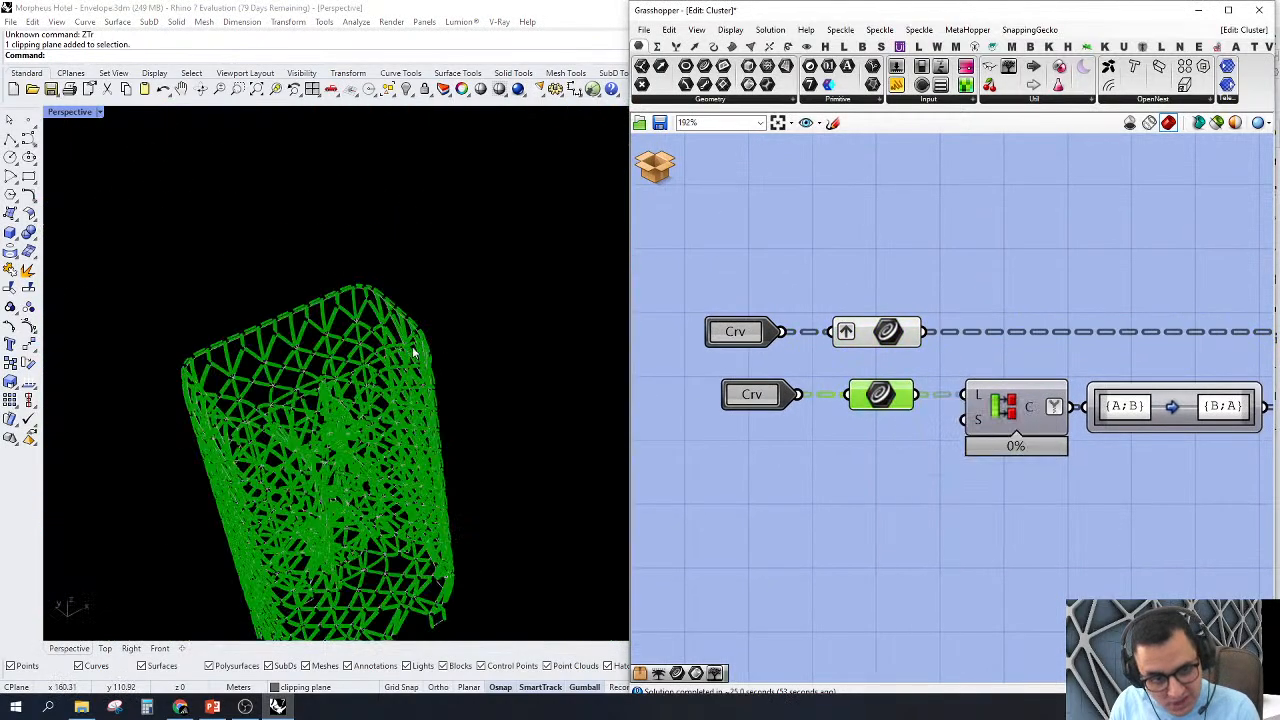
pyautogui.moveTo(414, 354)
pyautogui.mouseDown(button='right')
pyautogui.moveTo(457, 349)
pyautogui.moveTo(430, 335)
pyautogui.mouseUp(button='right')
pyautogui.scroll(9, 386, 289)
pyautogui.scroll(3, 411, 220)
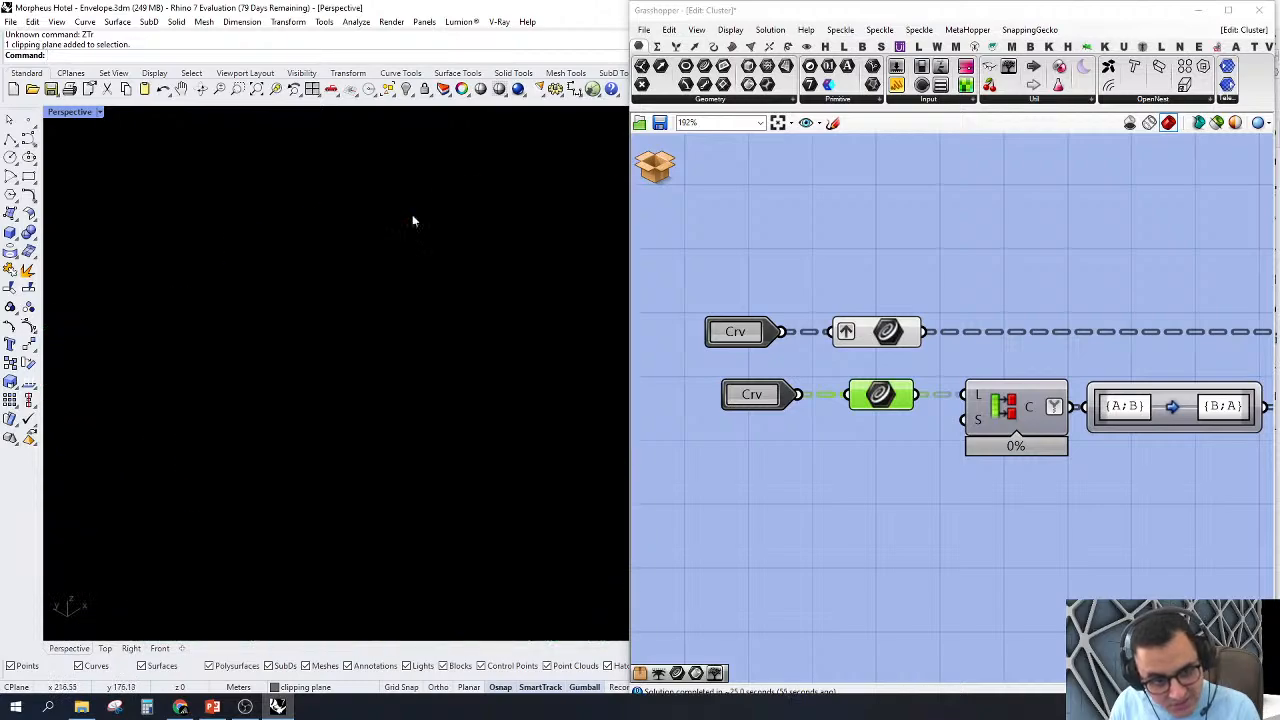
pyautogui.scroll(-4, 955, 390)
pyautogui.scroll(-3, 955, 391)
# Step: Select the Partition List component fed by the second Curve parameter and examine its place in the data flow
pyautogui.moveTo(1026, 408); pyautogui.dragTo(974, 403, button='right')
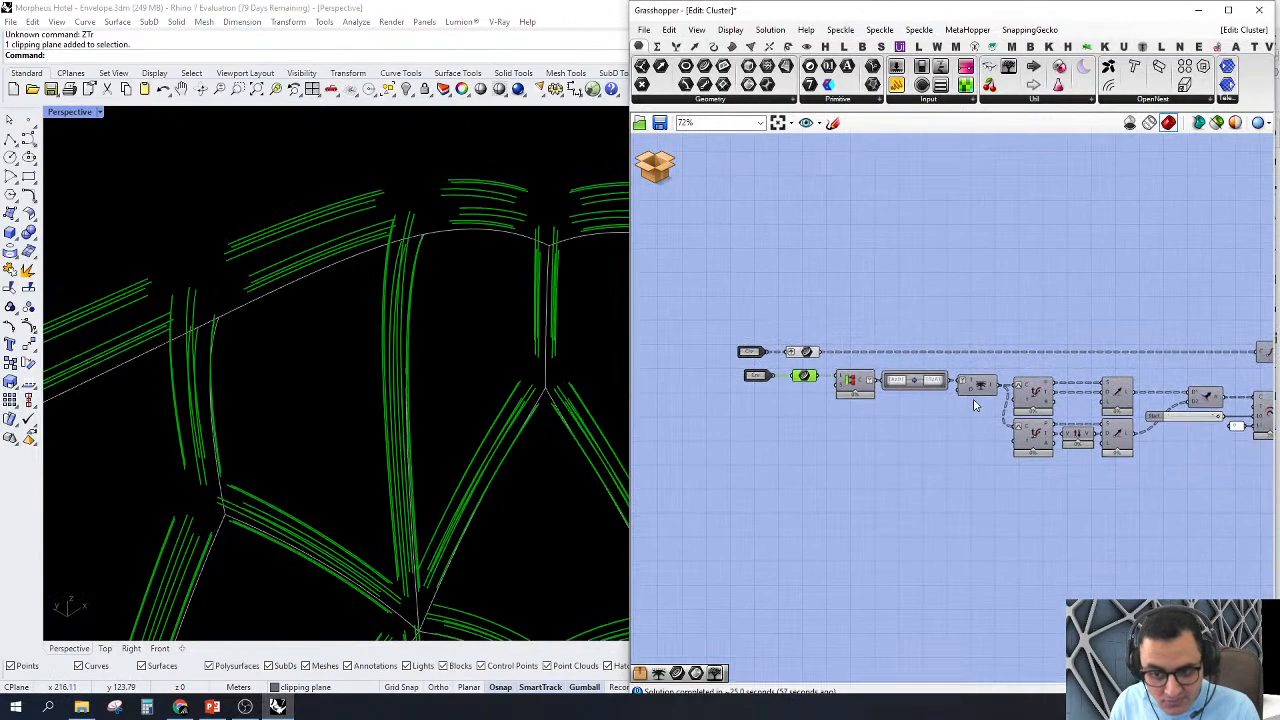
pyautogui.scroll(3, 869, 367)
pyautogui.click(844, 392)
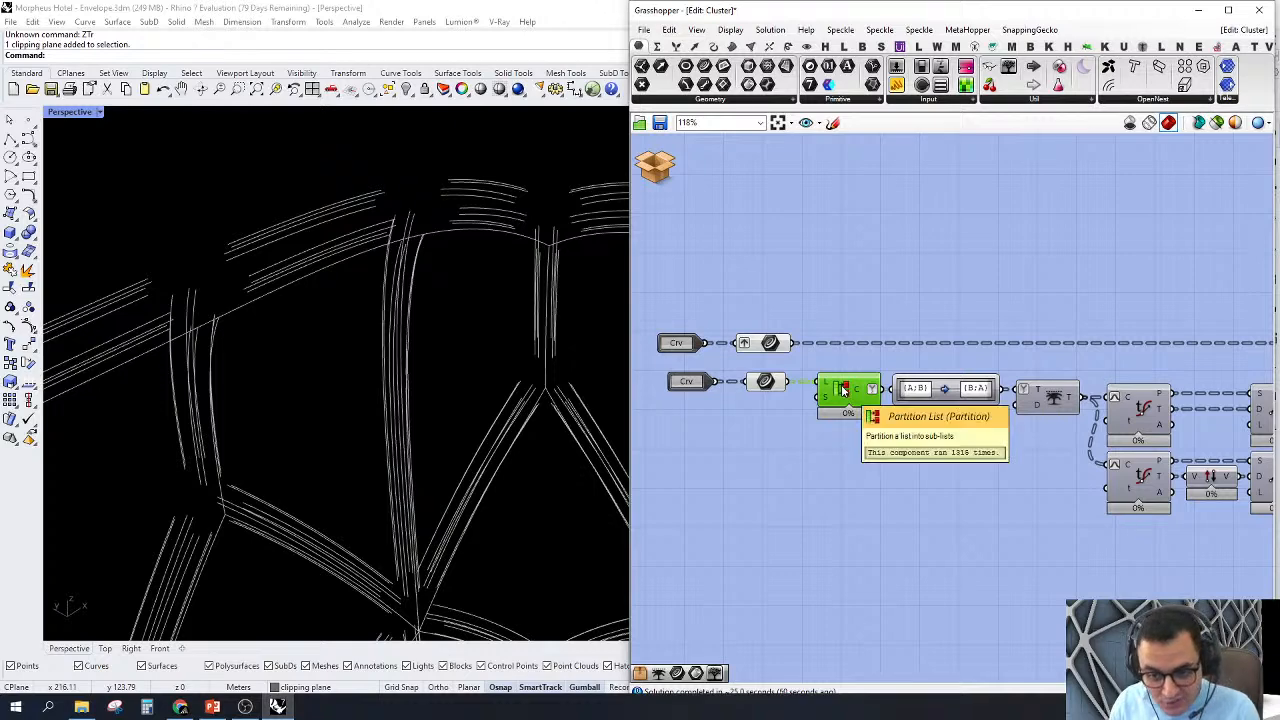
pyautogui.scroll(3, 843, 390)
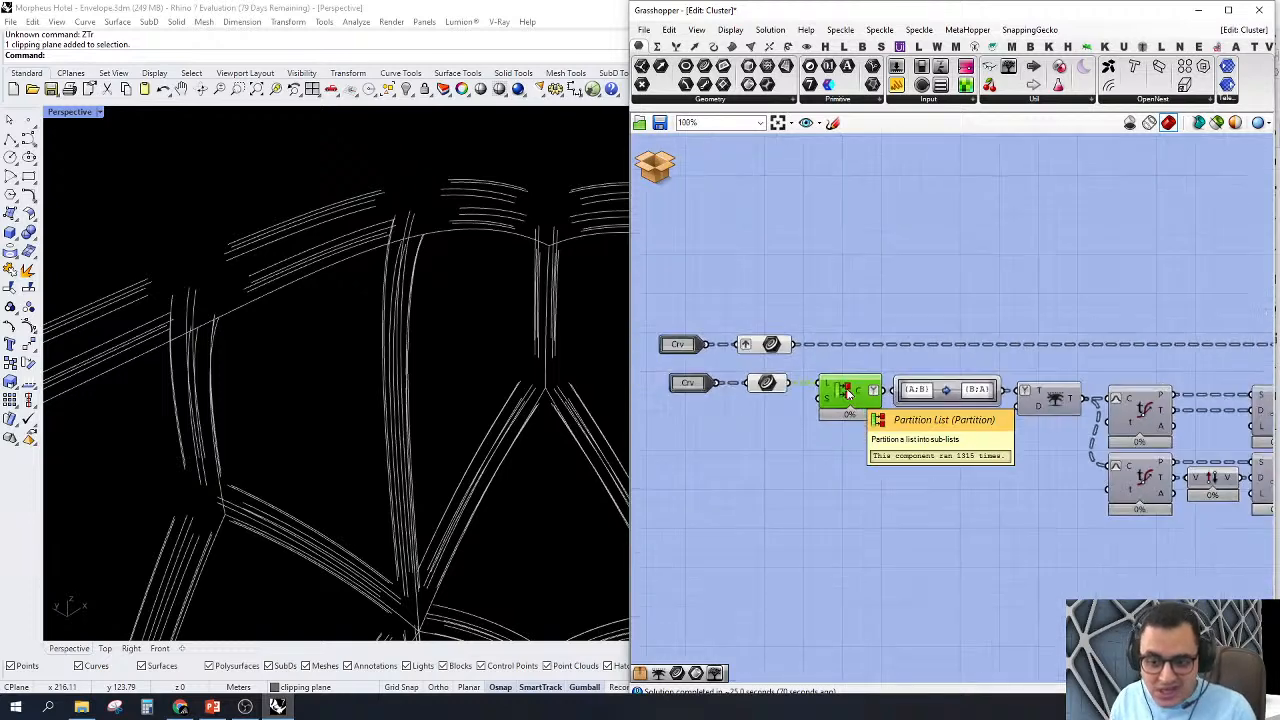
# Step: Add a Param Viewer on the Partition List output and inspect its branch paths from first to last
pyautogui.scroll(-2, 850, 390)
pyautogui.moveTo(930, 88); pyautogui.dragTo(991, 279)
pyautogui.moveTo(899, 281); pyautogui.dragTo(818, 423)
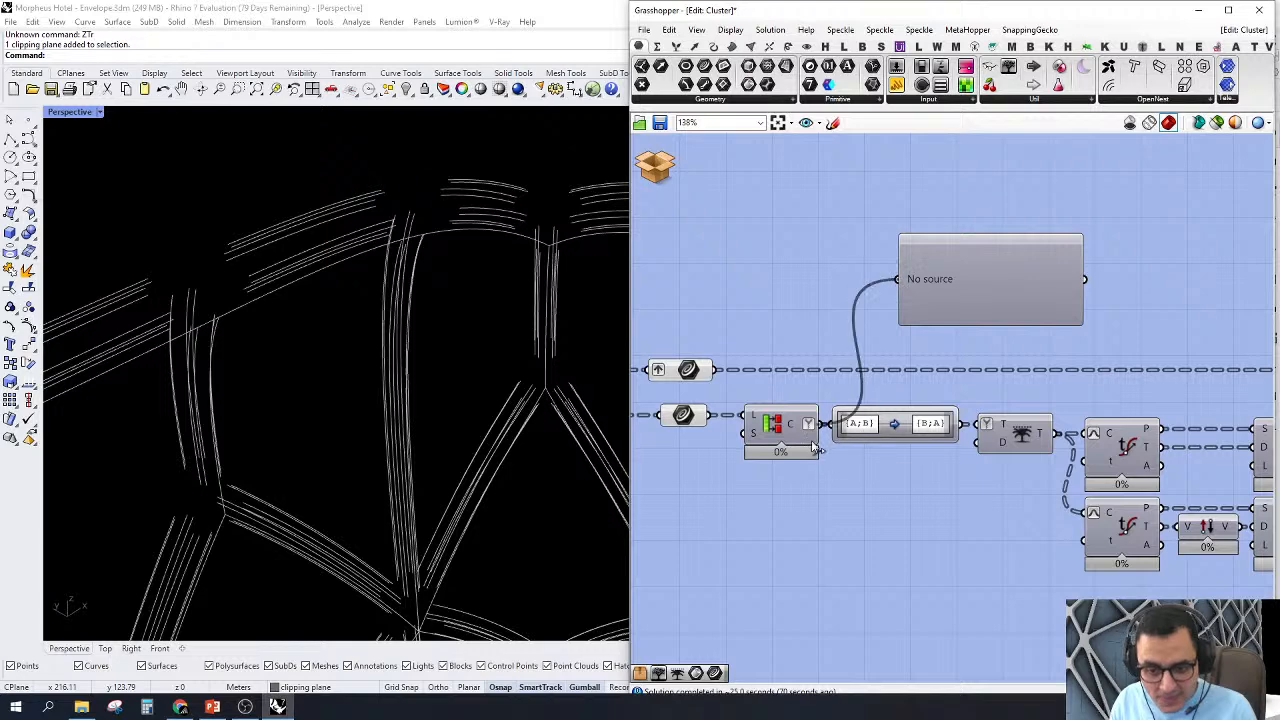
pyautogui.scroll(3, 858, 262)
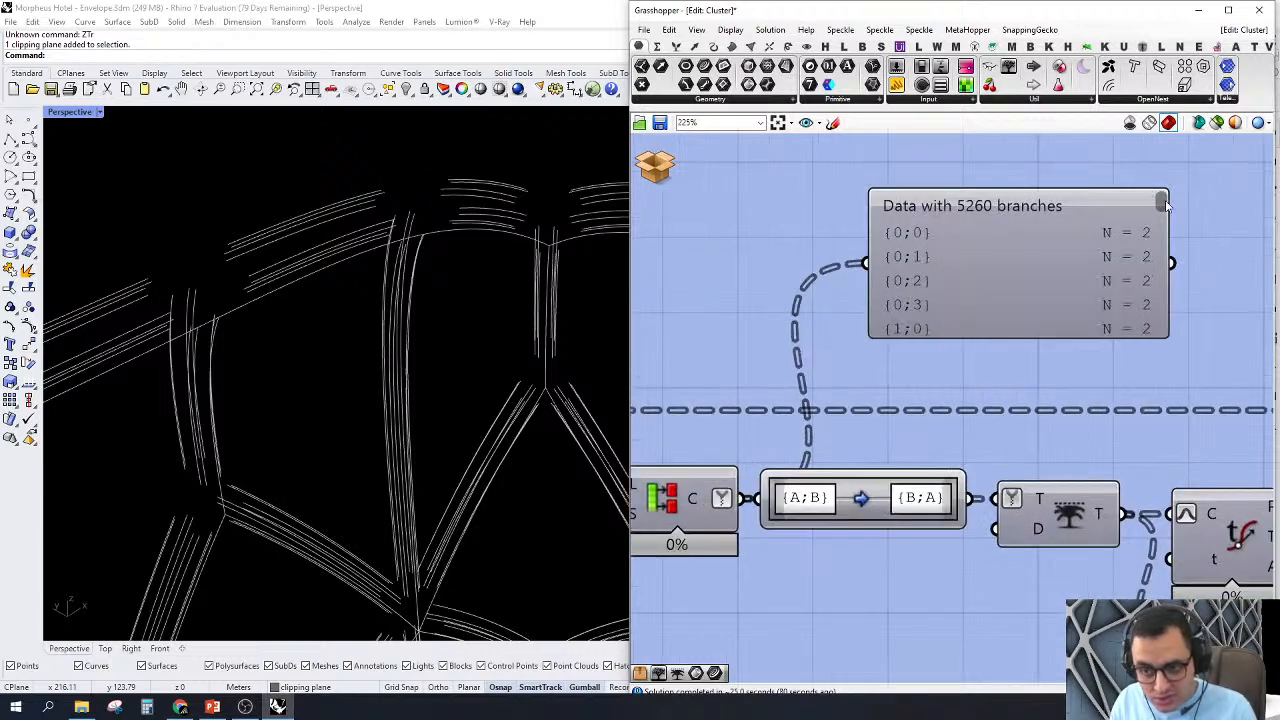
pyautogui.moveTo(1161, 203); pyautogui.dragTo(1205, 367)
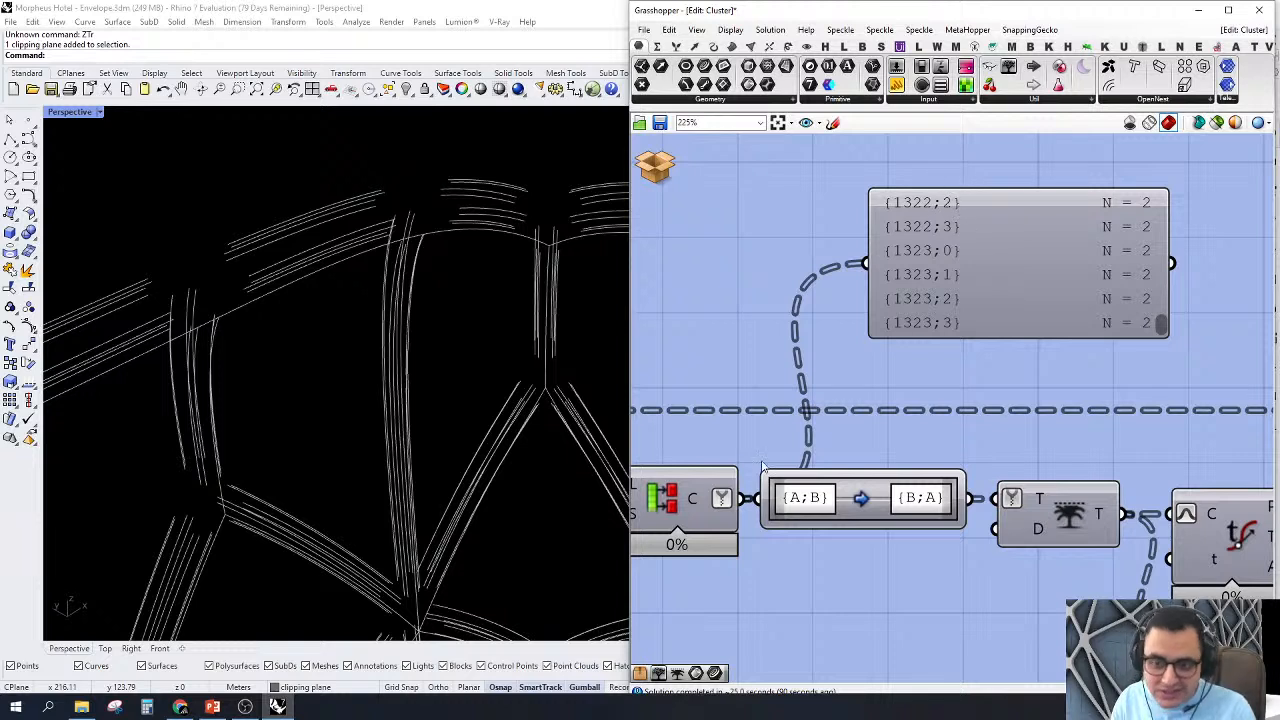
# Step: Connect the Param Viewer to the Path Mapper's {B;A} output and read the remapped branch paths
pyautogui.moveTo(970, 498); pyautogui.dragTo(865, 263)
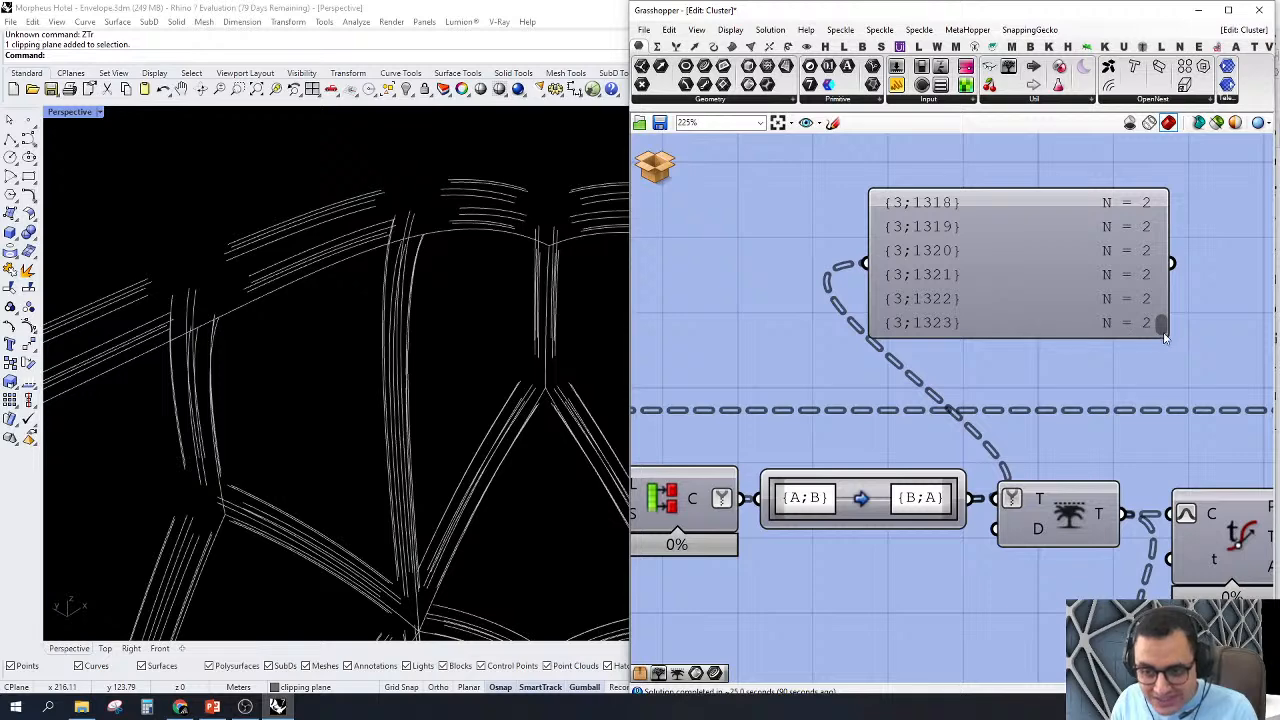
pyautogui.moveTo(1165, 332)
pyautogui.mouseDown()
pyautogui.moveTo(1160, 200)
pyautogui.moveTo(1165, 335)
pyautogui.mouseUp()
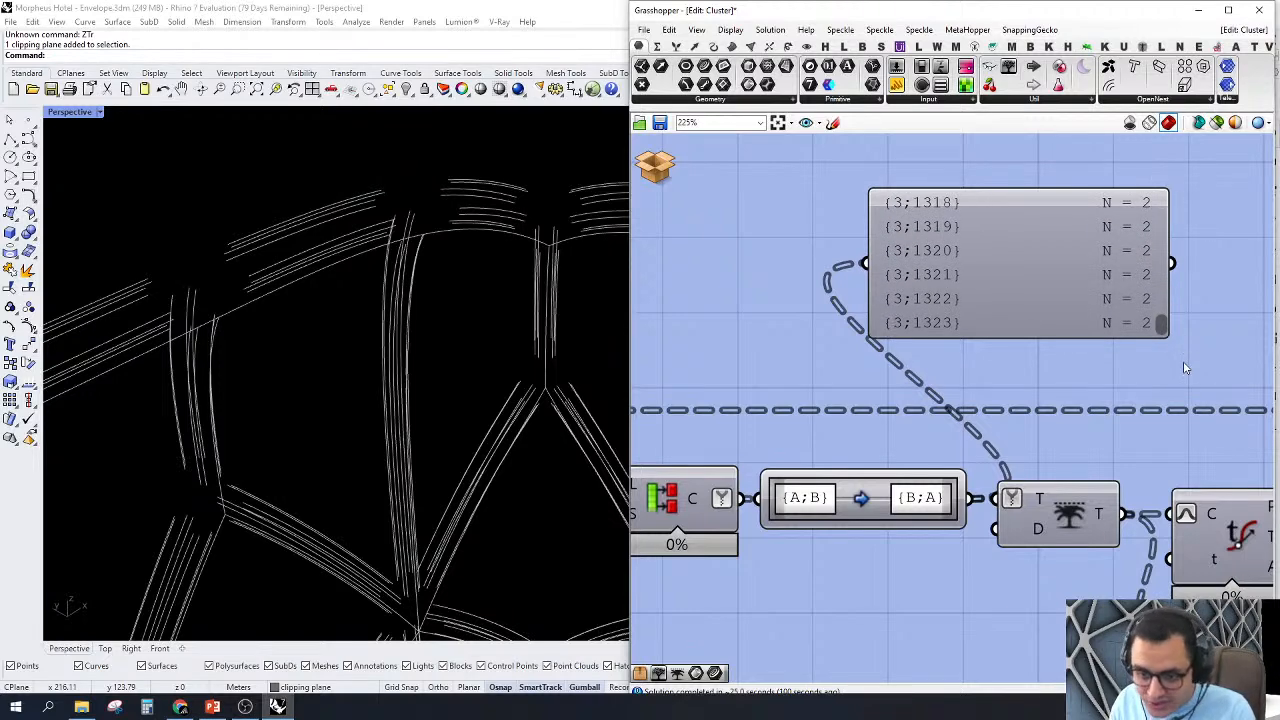
pyautogui.scroll(-4, 775, 318)
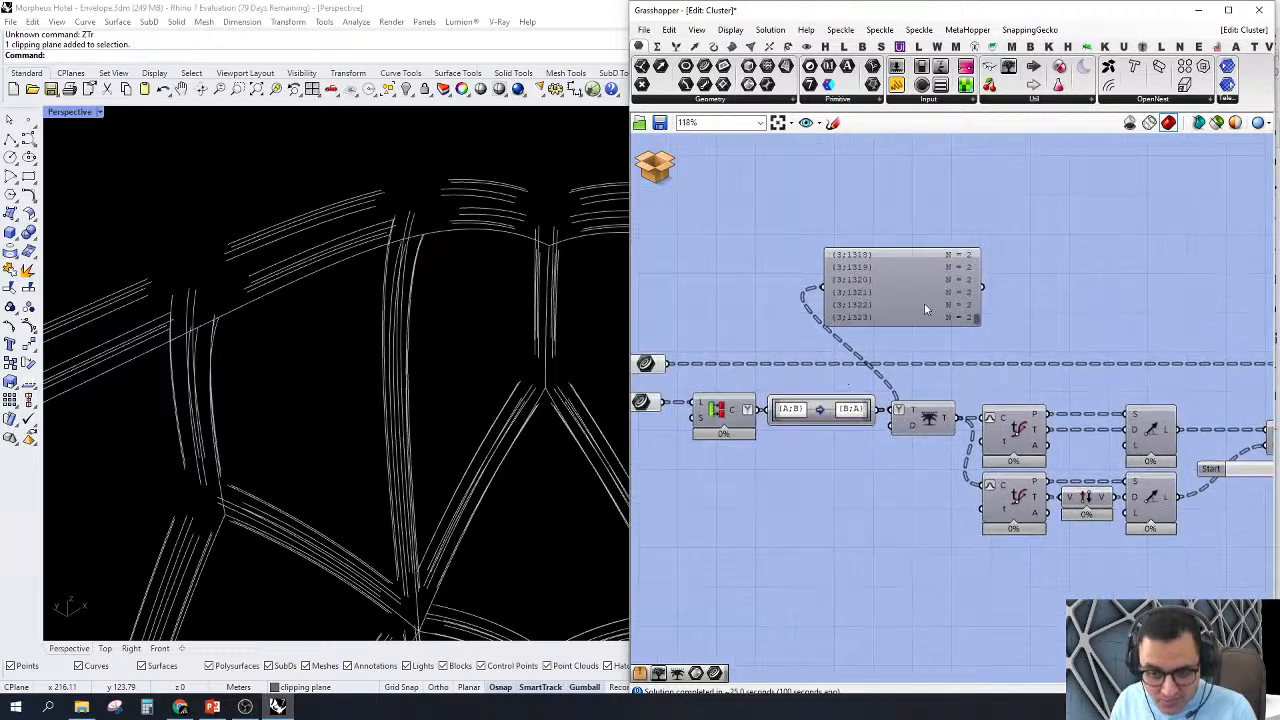
# Step: Connect the Param Viewer to the Trim Tree output and read its branches and item counts
pyautogui.moveTo(924, 304); pyautogui.dragTo(1004, 256)
pyautogui.moveTo(1021, 308); pyautogui.dragTo(888, 340, button='right')
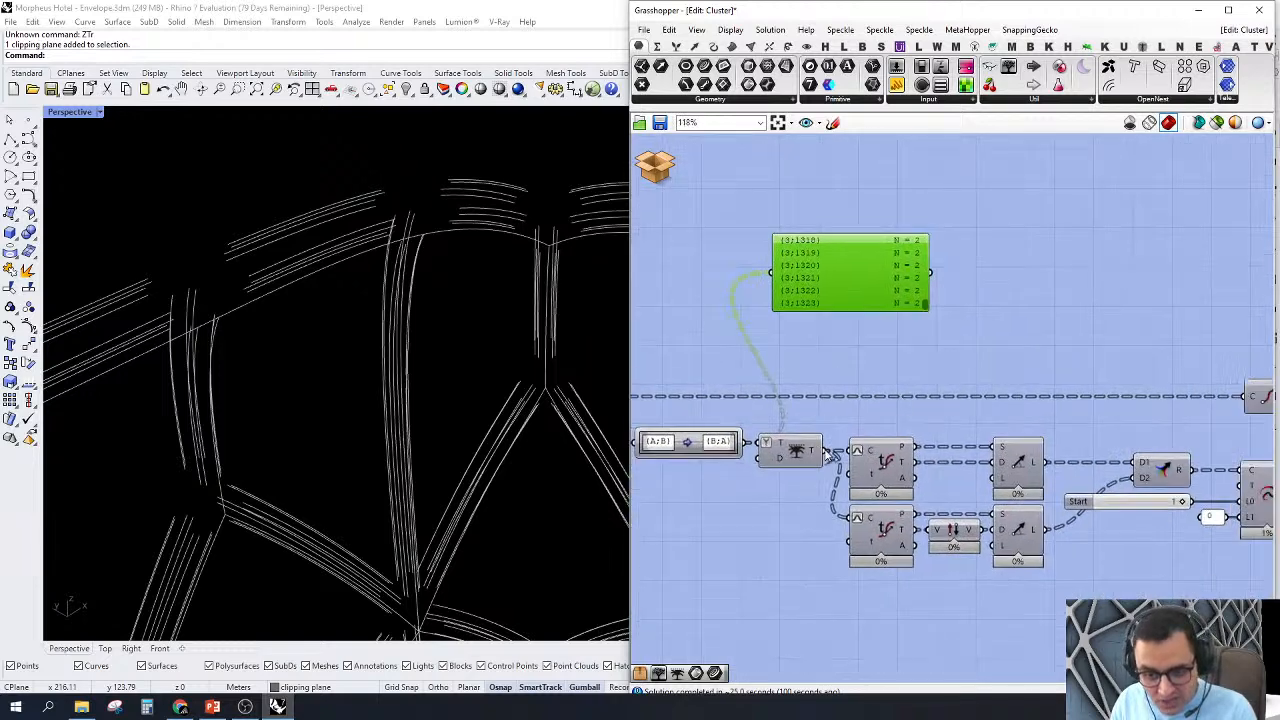
pyautogui.moveTo(829, 453); pyautogui.dragTo(773, 272)
pyautogui.scroll(4, 776, 270)
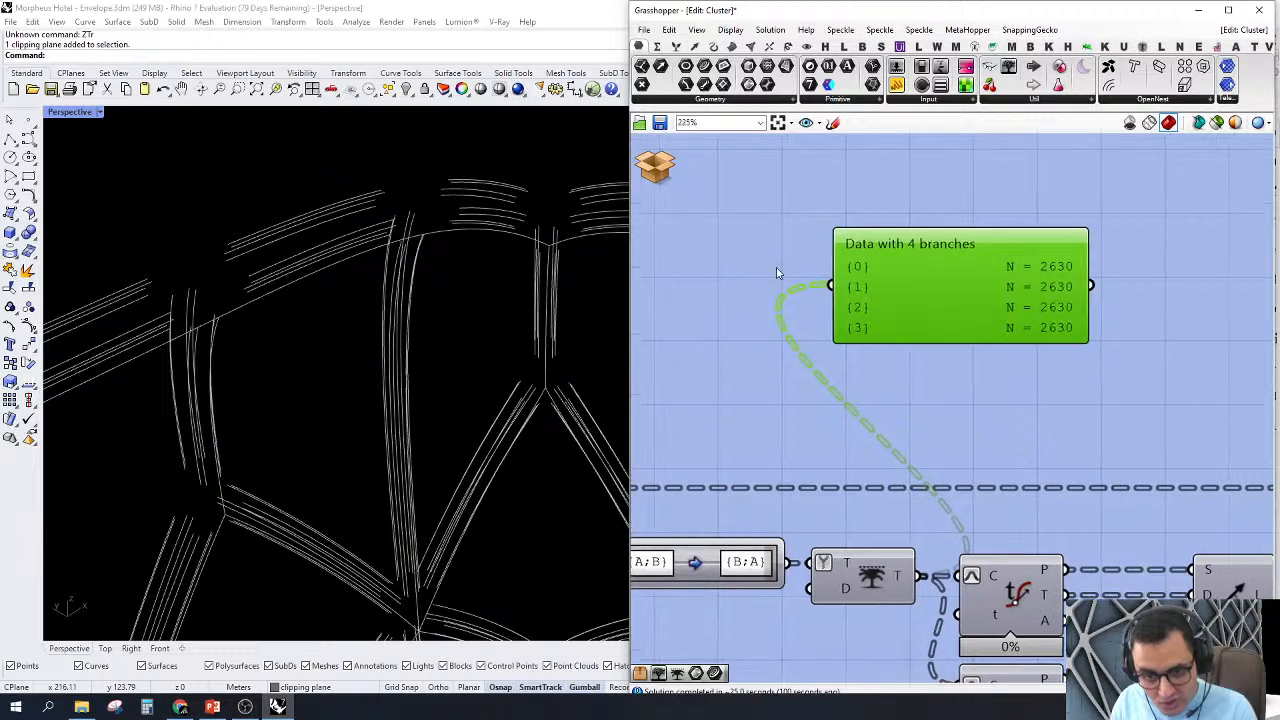
pyautogui.scroll(2, 776, 267)
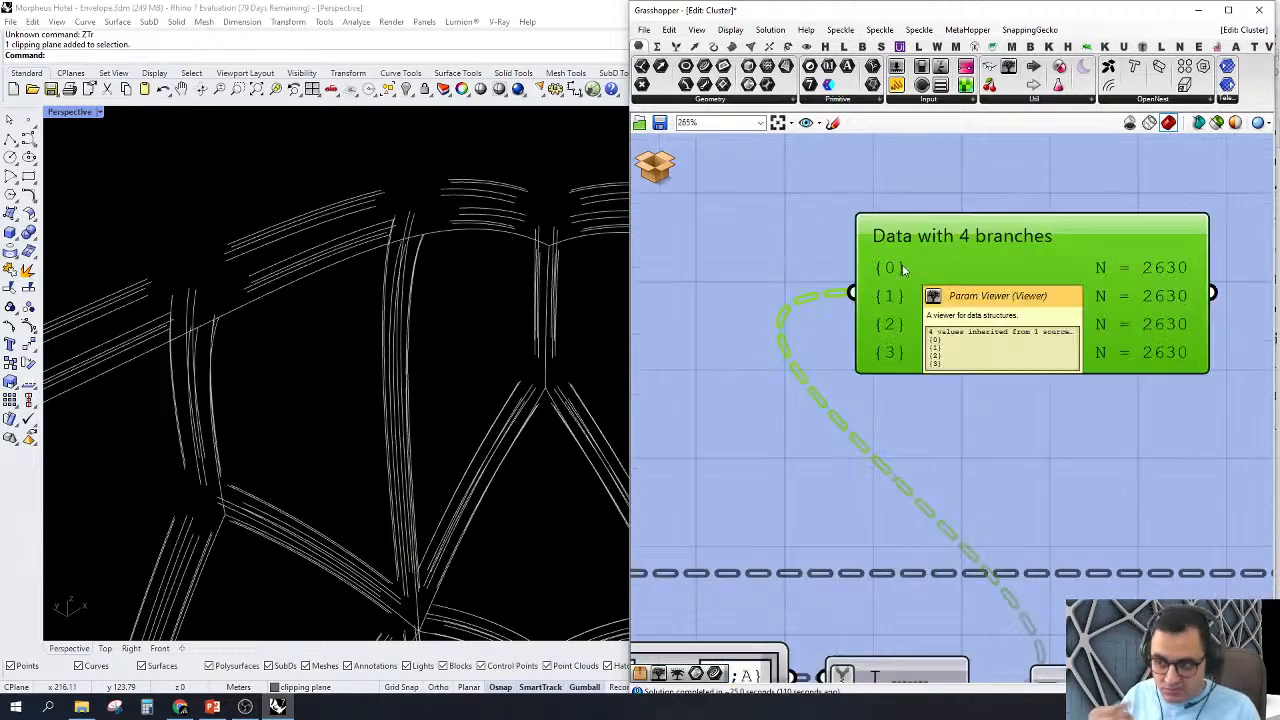
pyautogui.click(903, 270)
pyautogui.scroll(-2, 940, 224)
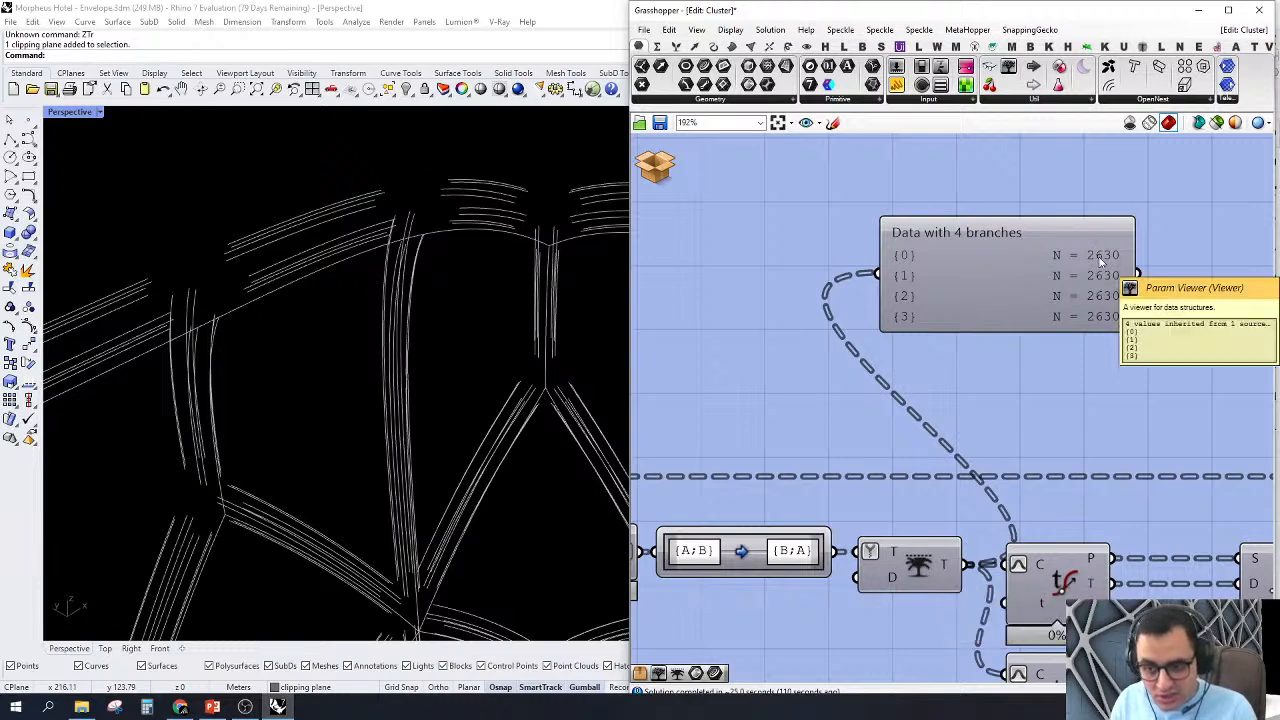
# Step: Add a Tree Branch Check fed by the second Curve parameter and zoom the viewport to its selected branch
pyautogui.moveTo(976, 346); pyautogui.dragTo(1057, 390, button='right')
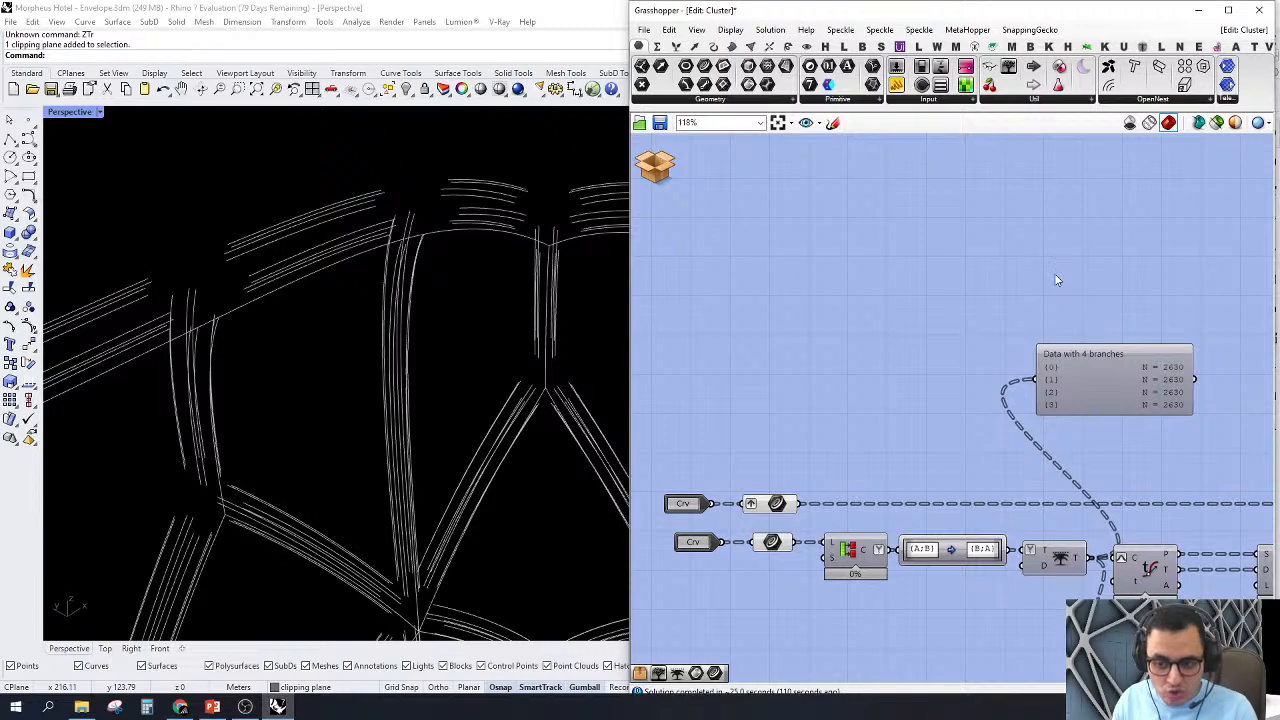
pyautogui.doubleClick(1055, 278)
pyautogui.write('tr br')
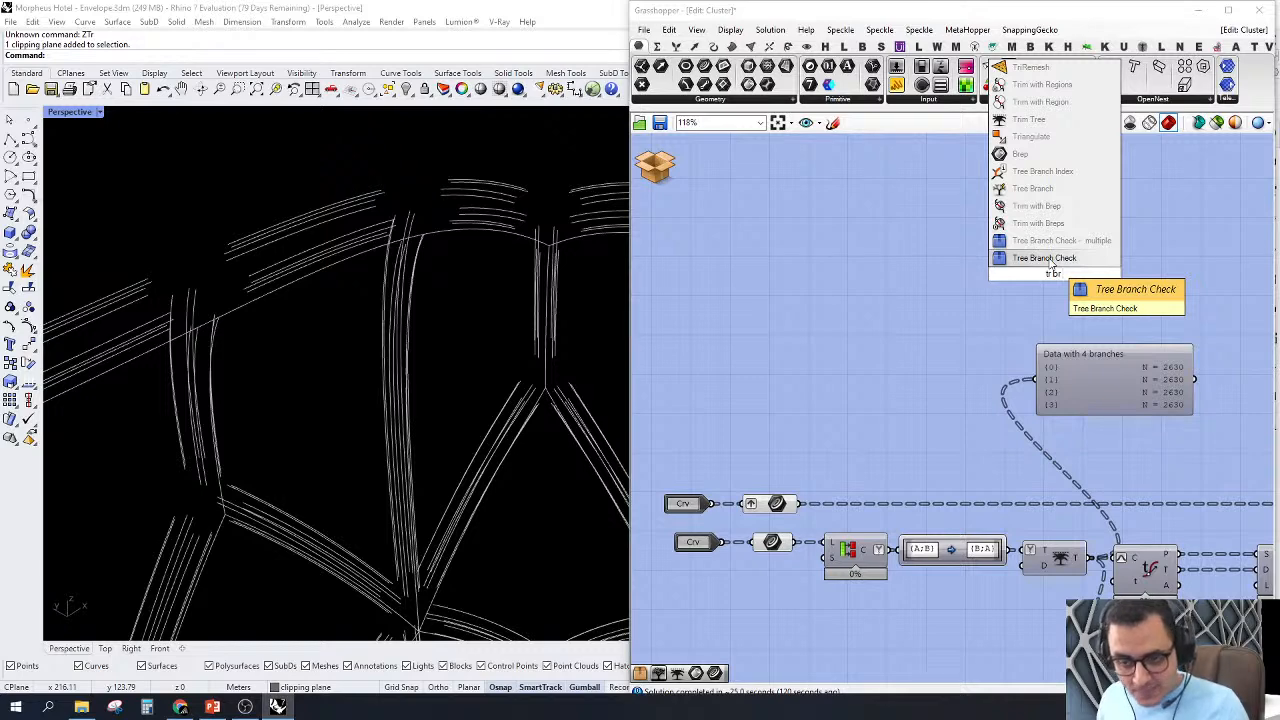
pyautogui.click(1045, 258)
pyautogui.moveTo(1022, 267); pyautogui.dragTo(798, 541)
pyautogui.moveTo(1068, 278); pyautogui.dragTo(1112, 261)
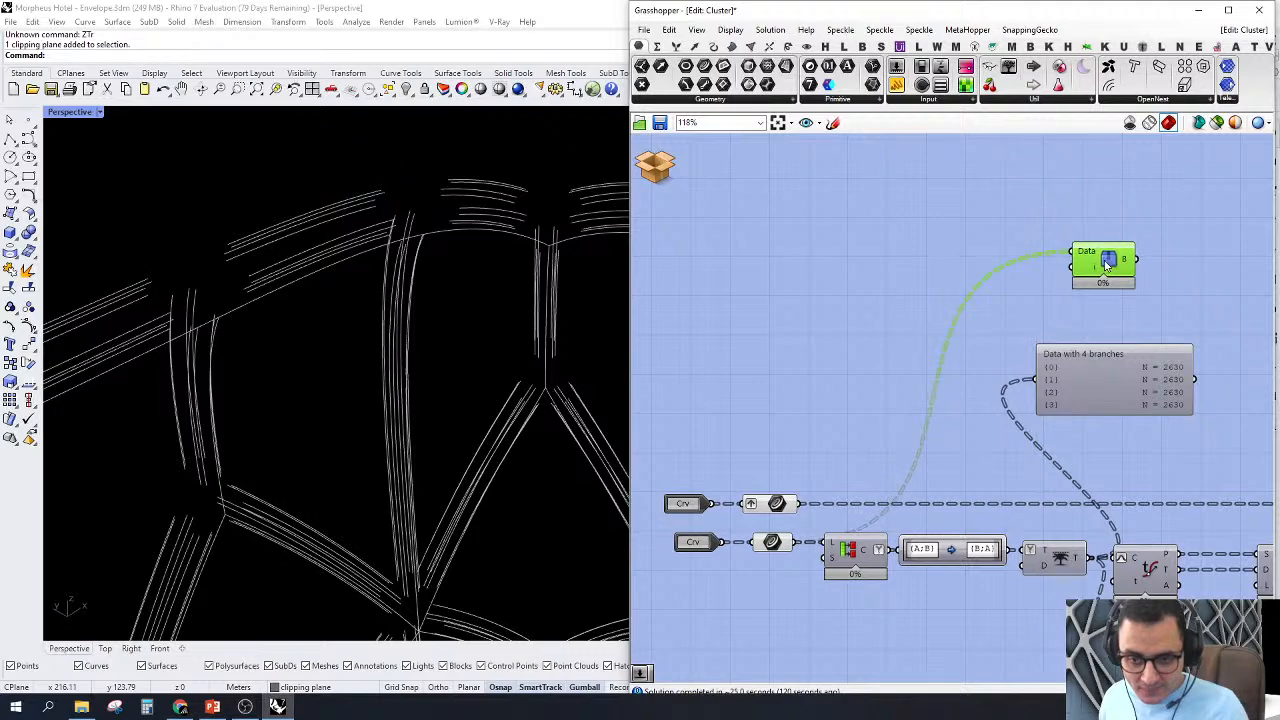
pyautogui.rightClick(1046, 213)
pyautogui.click(1080, 310)
pyautogui.moveTo(570, 333); pyautogui.dragTo(266, 351, button='right')
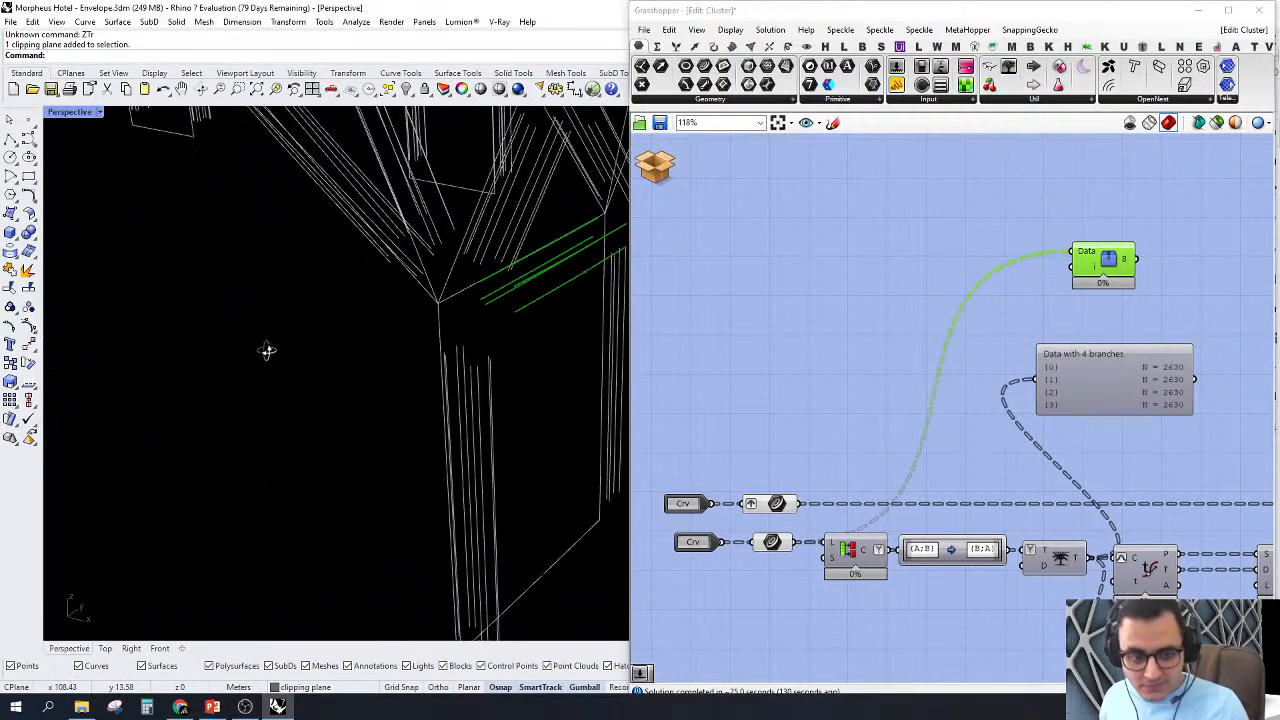
# Step: Delete the Tree Branch Check component and the Param Viewer
pyautogui.moveTo(1108, 317); pyautogui.dragTo(1048, 306, button='right')
pyautogui.press('Delete')
pyautogui.moveTo(1174, 184); pyautogui.dragTo(994, 442)
pyautogui.press('Delete')
# Step: Add a Tree Branch Check with an Index slider at 50 and feed its Data from the second Curve parameter
pyautogui.doubleClick(962, 344)
pyautogui.write('tr br')
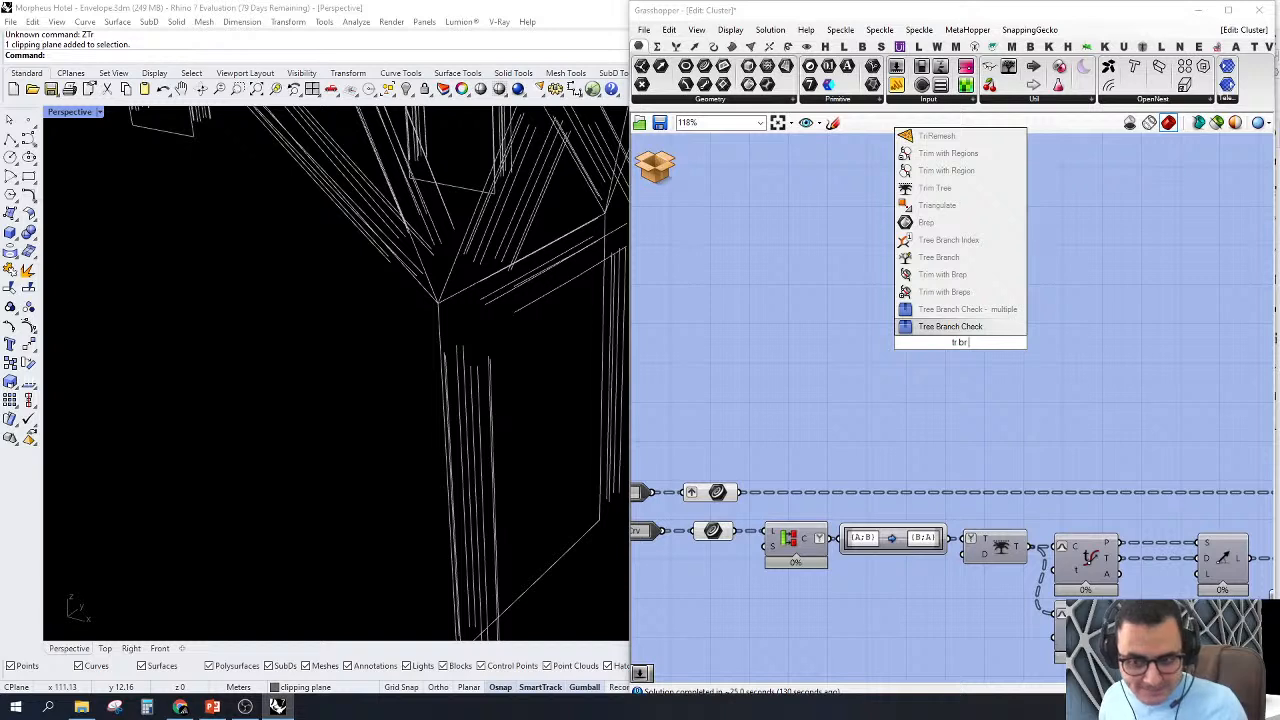
pyautogui.click(967, 326)
pyautogui.moveTo(955, 340); pyautogui.dragTo(1030, 292)
pyautogui.doubleClick(967, 293)
pyautogui.write('50')
pyautogui.press('Return')
pyautogui.moveTo(1090, 230); pyautogui.dragTo(776, 450)
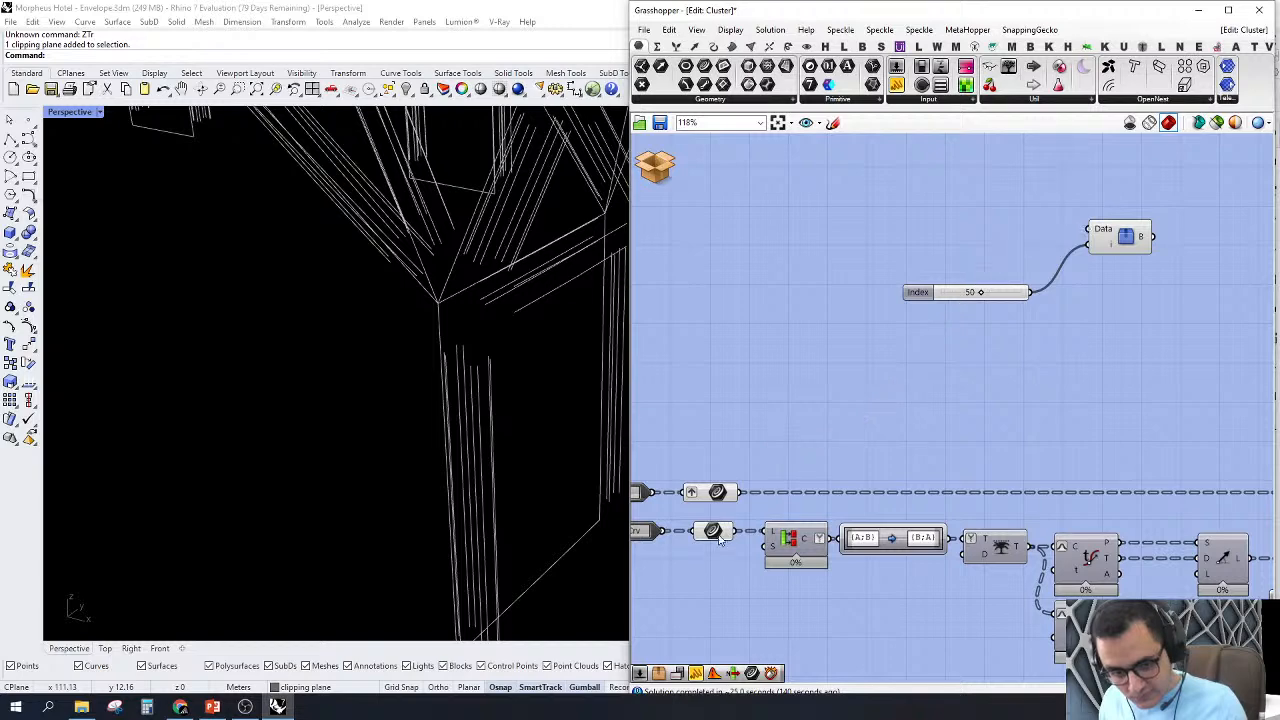
pyautogui.moveTo(722, 534)
pyautogui.moveTo(737, 531); pyautogui.dragTo(1106, 259)
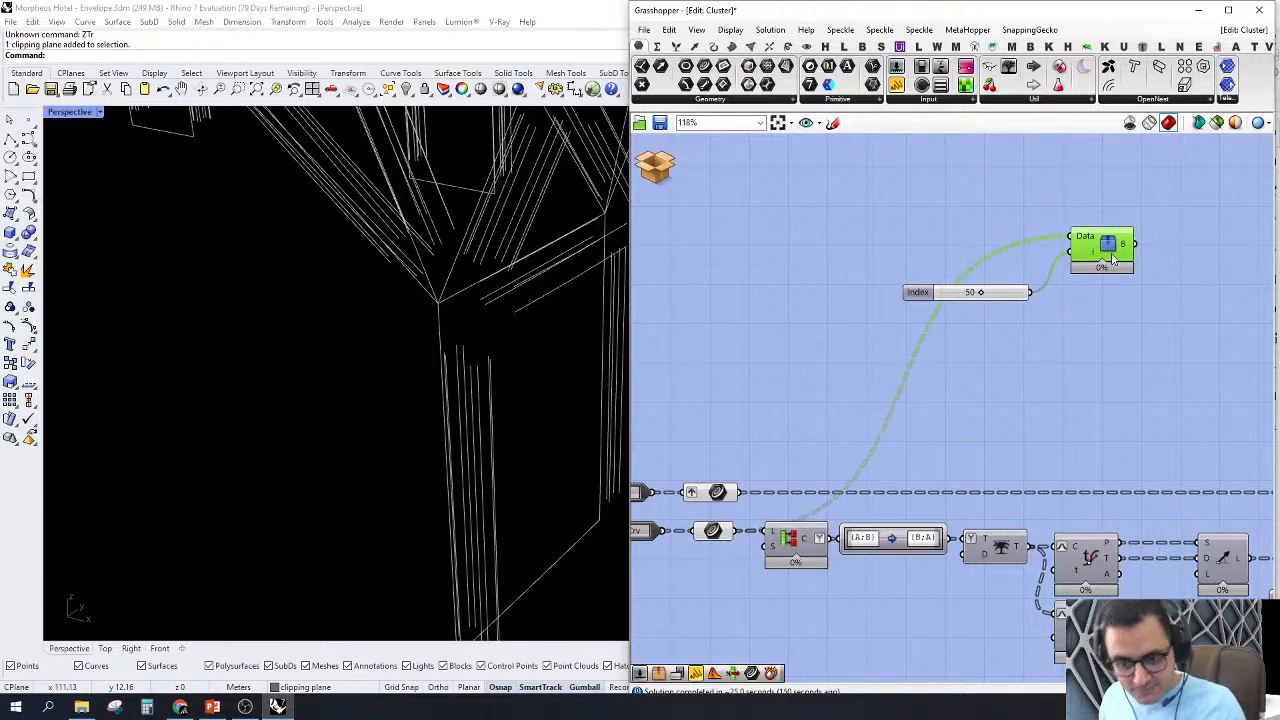
# Step: Duplicate the Tree Branch Check, feed the copy from the Path Mapper output, and align it under the first one
pyautogui.moveTo(1106, 259); pyautogui.dragTo(1082, 257, button='right')
pyautogui.hotkey('ctrl', 'c')
pyautogui.hotkey('ctrl', 'v')
pyautogui.moveTo(1095, 261); pyautogui.dragTo(997, 545)
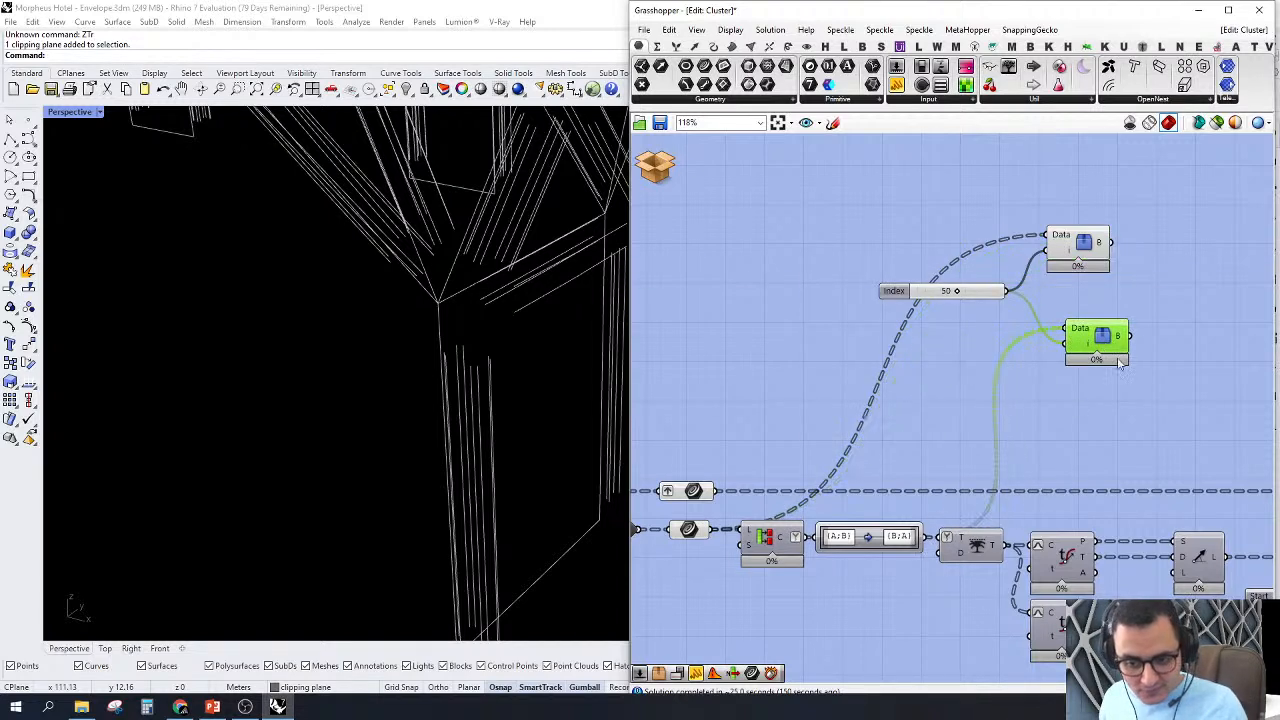
pyautogui.moveTo(1110, 335); pyautogui.dragTo(1091, 308)
pyautogui.moveTo(1087, 234); pyautogui.dragTo(1065, 240, button='right')
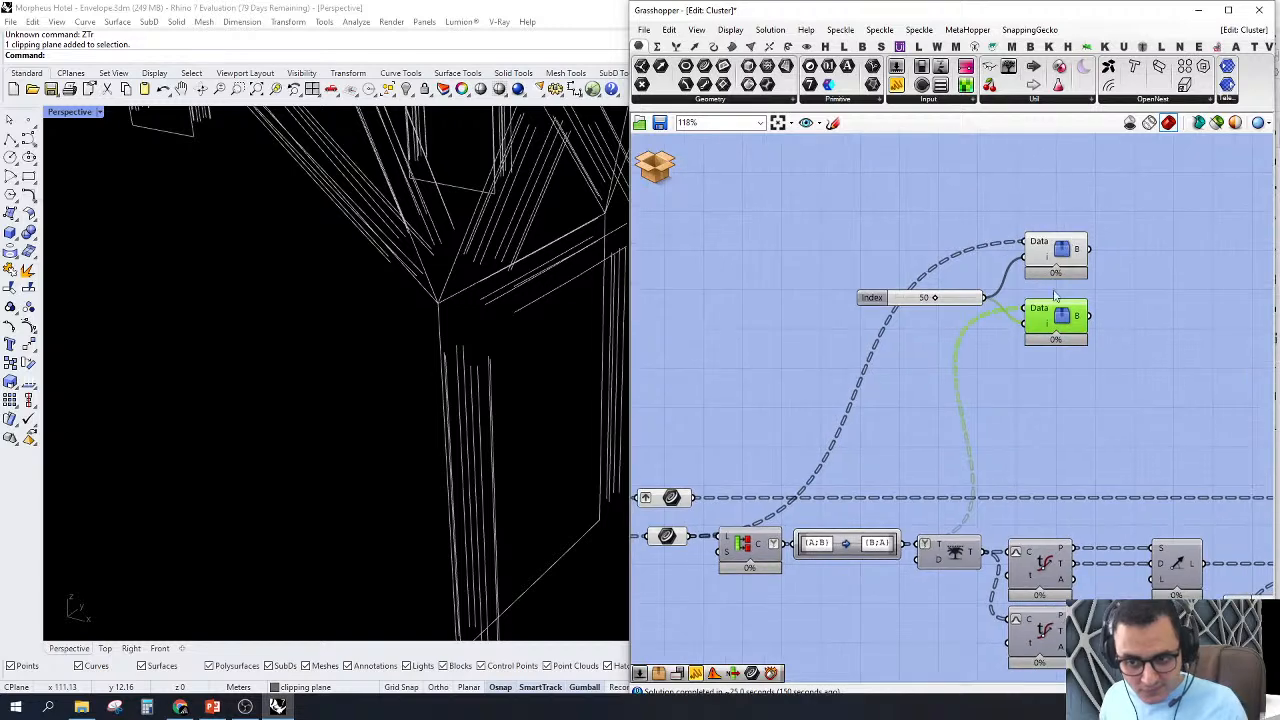
# Step: Zoom the viewport to the branch picked by the upper Tree Branch Check and examine its curves
pyautogui.click(1058, 249)
pyautogui.scroll(-15, 429, 326)
pyautogui.moveTo(437, 406); pyautogui.dragTo(398, 464, button='right')
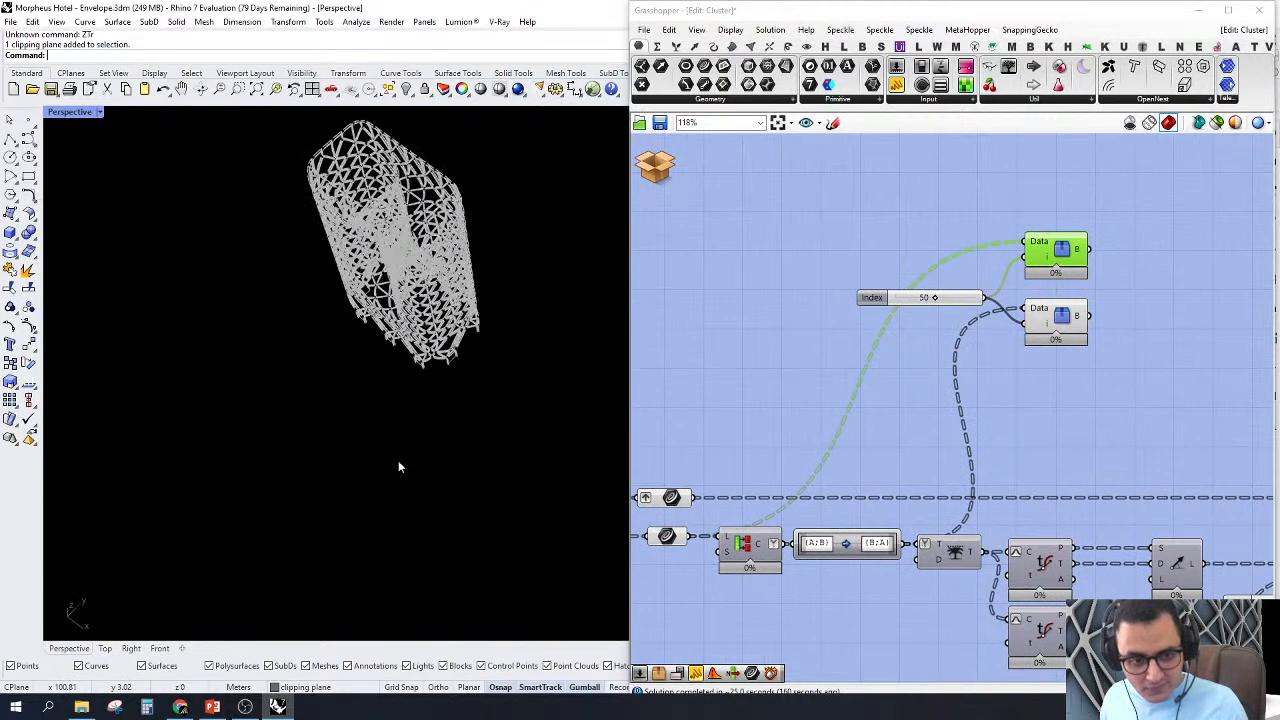
pyautogui.rightClick(1008, 192)
pyautogui.click(1038, 278)
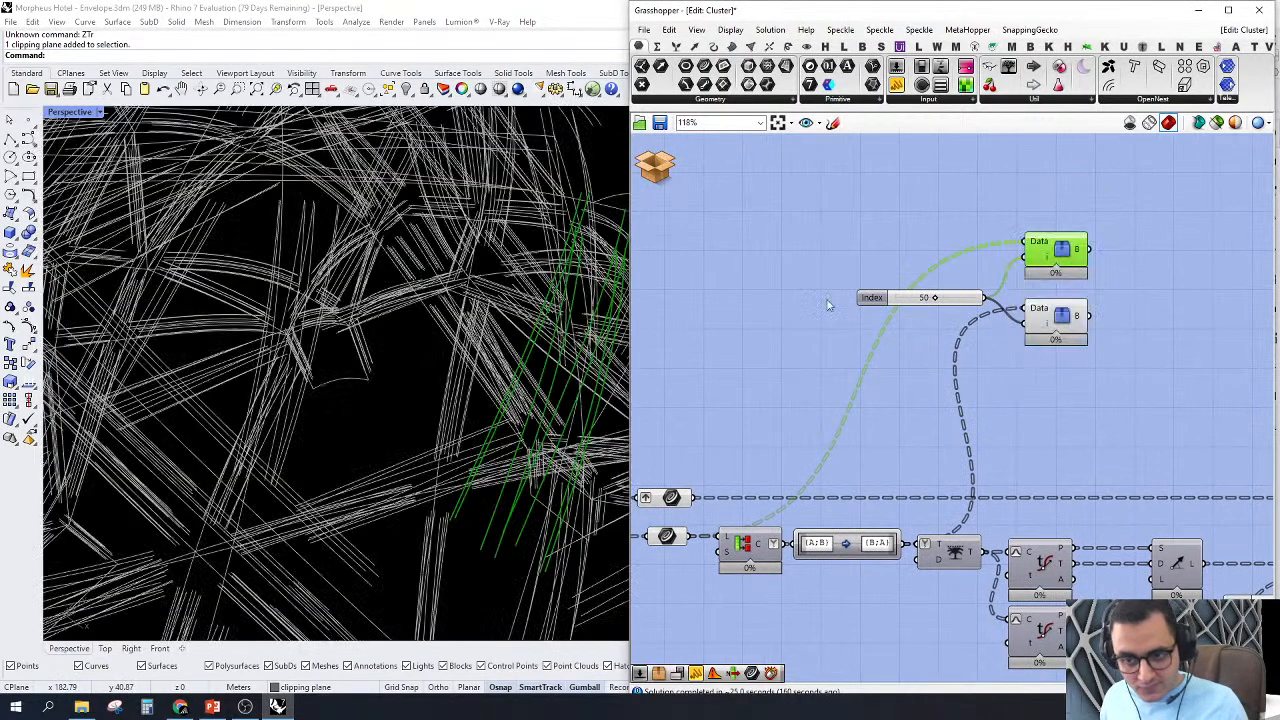
pyautogui.moveTo(512, 390); pyautogui.dragTo(528, 283, button='right')
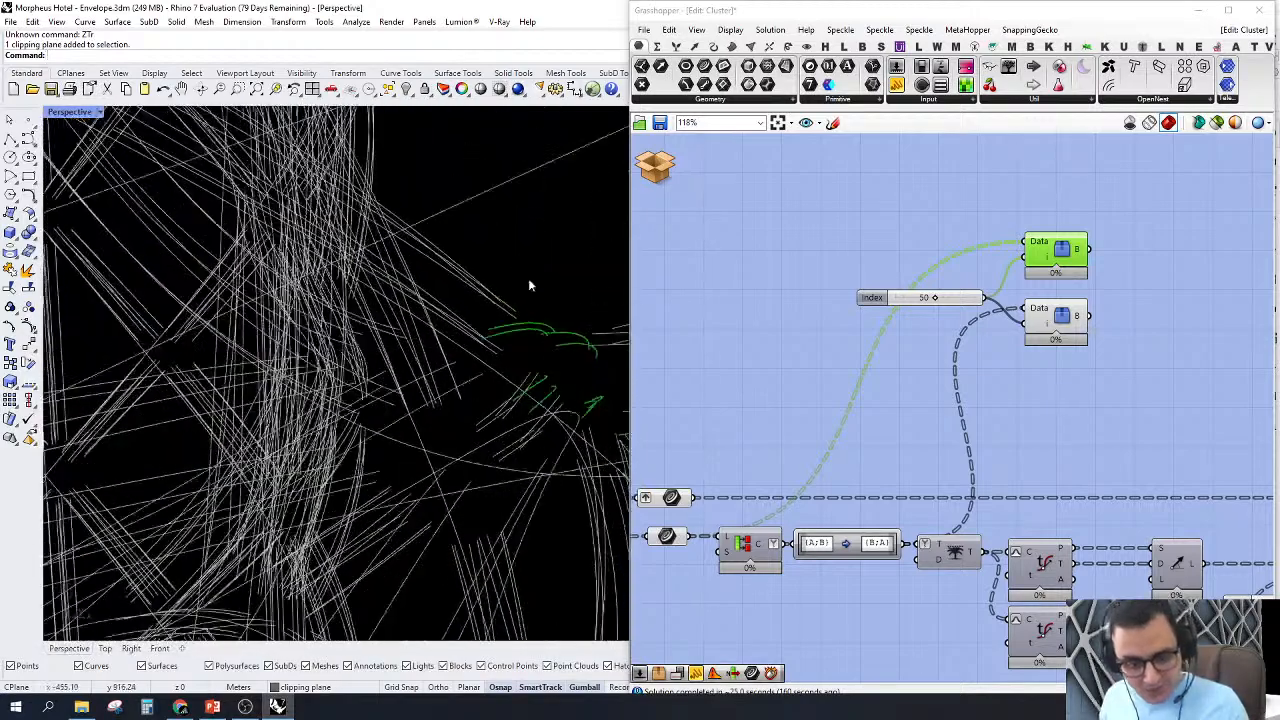
# Step: Zoom the viewport to the branch picked by the lower Tree Branch Check and examine its pairs of curves
pyautogui.click(1051, 325)
pyautogui.rightClick(848, 191)
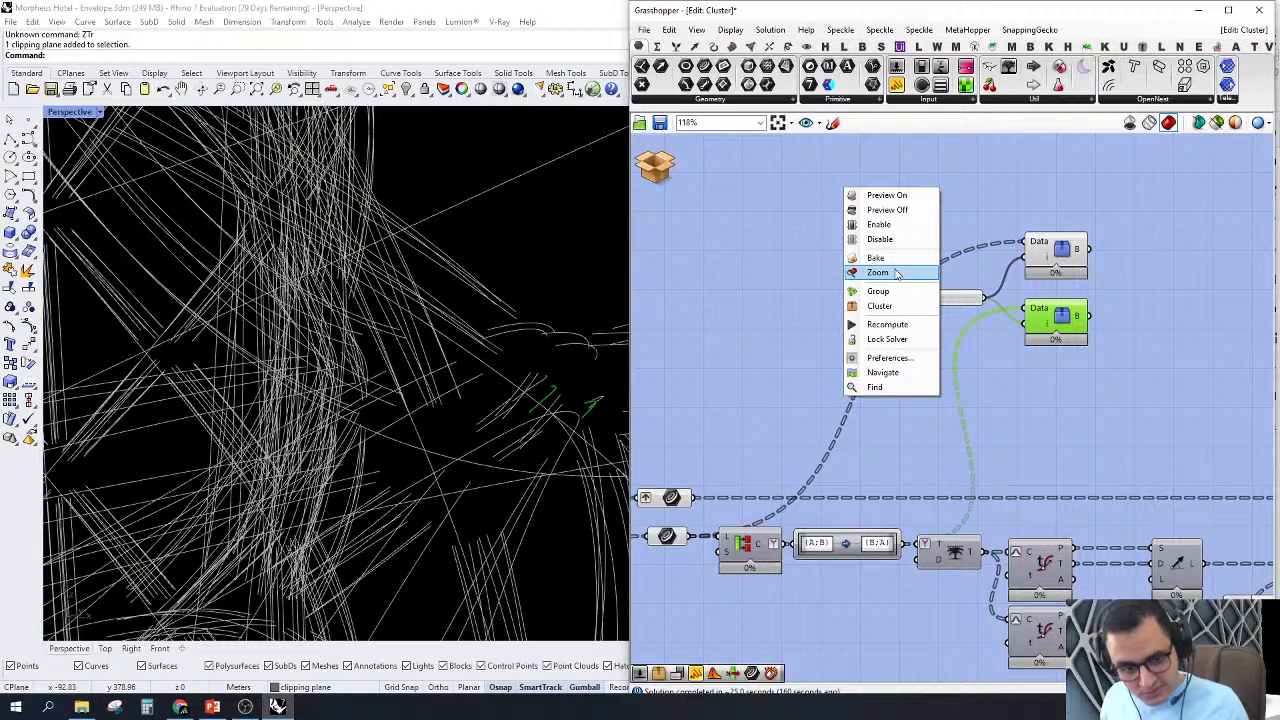
pyautogui.click(897, 274)
pyautogui.moveTo(338, 359); pyautogui.dragTo(397, 391, button='right')
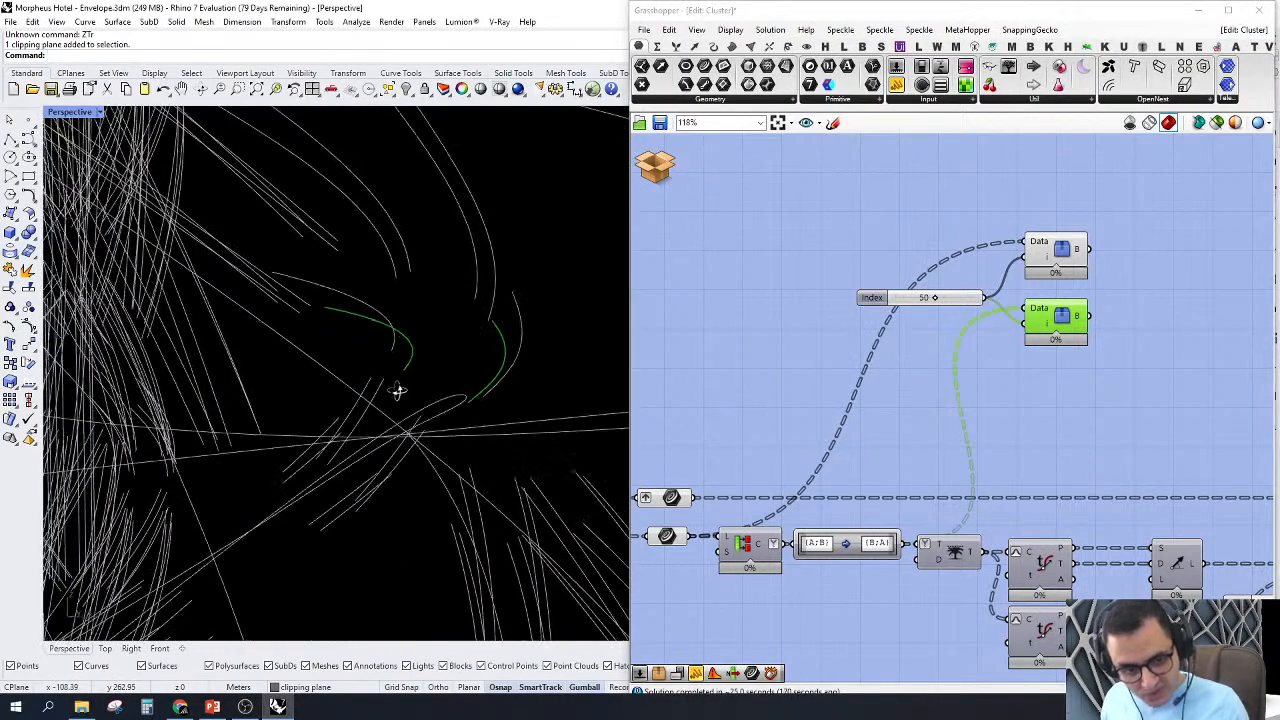
# Step: Feed the lower Tree Branch Check from the Trim Tree output and examine the curves it picks across the envelope
pyautogui.moveTo(895, 473); pyautogui.dragTo(867, 470, button='right')
pyautogui.moveTo(957, 550); pyautogui.dragTo(999, 312)
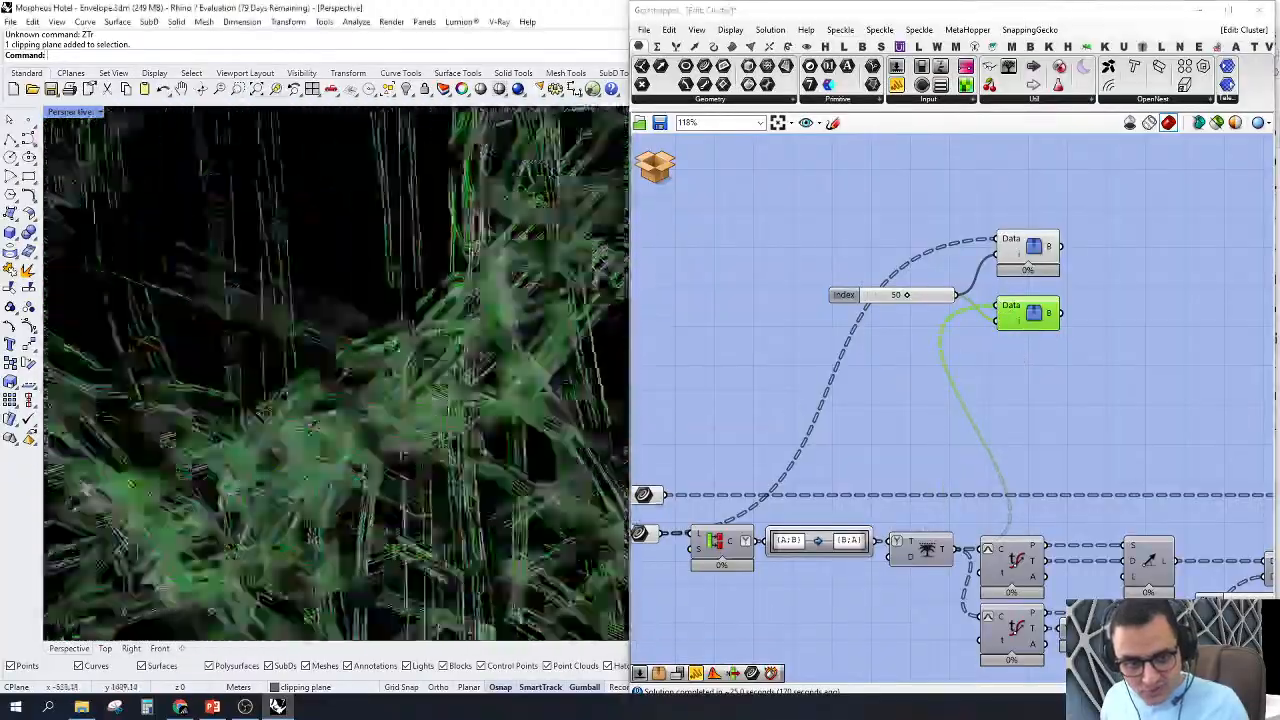
pyautogui.scroll(5, 446, 269)
pyautogui.moveTo(446, 269); pyautogui.dragTo(533, 637, button='right')
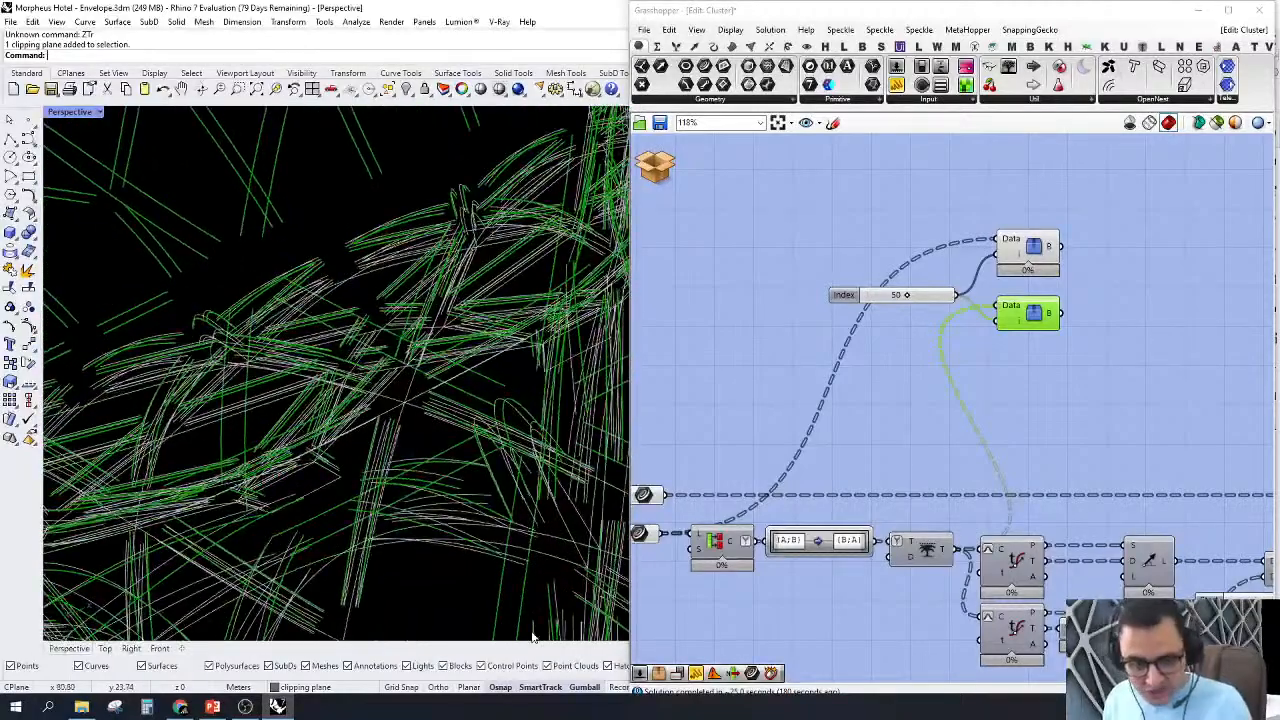
# Step: Delete both Tree Branch Check components together with their Index slider
pyautogui.click(574, 618)
pyautogui.moveTo(1082, 393); pyautogui.dragTo(855, 218)
pyautogui.moveTo(973, 306); pyautogui.dragTo(906, 291, button='right')
pyautogui.scroll(-6, 906, 295)
pyautogui.moveTo(932, 362); pyautogui.dragTo(933, 477, button='right')
pyautogui.scroll(3, 888, 384)
pyautogui.press('Delete')
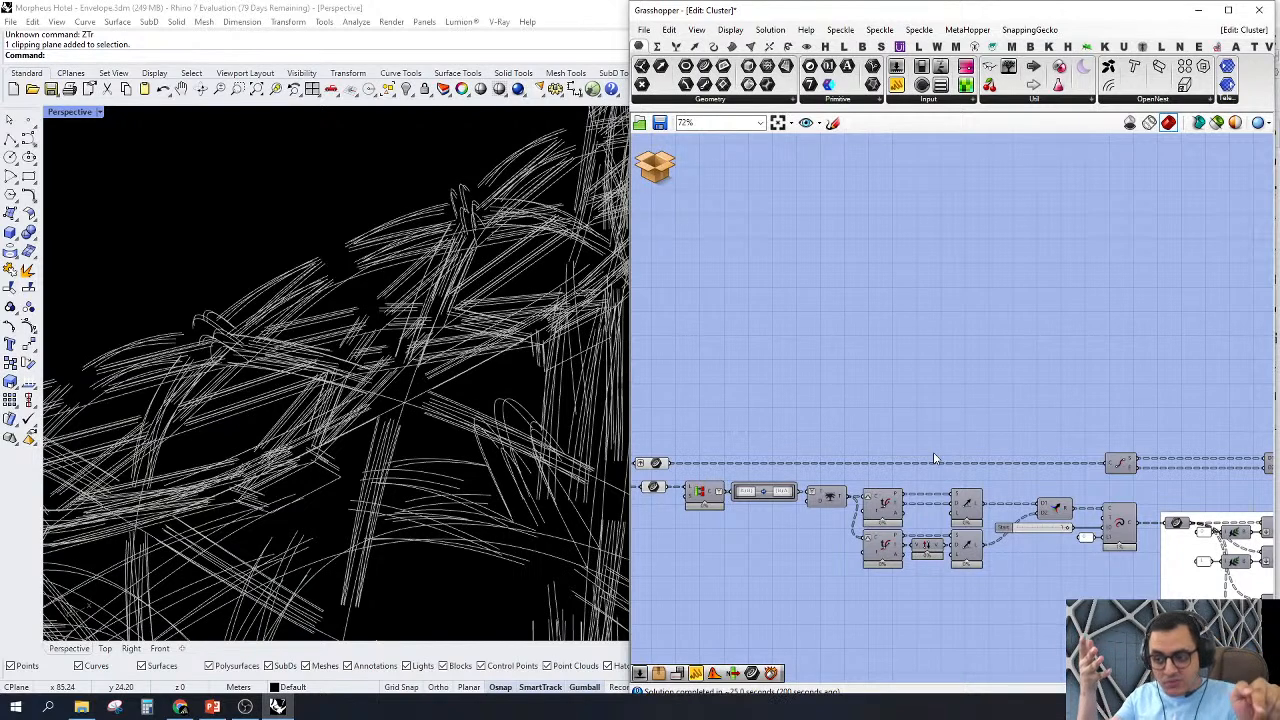
# Step: Turn on the preview of the Curve parameter feeding the cluster's Crv output and view its curves across the envelope
pyautogui.scroll(-5, 941, 424)
pyautogui.moveTo(941, 426); pyautogui.dragTo(520, 473, button='right')
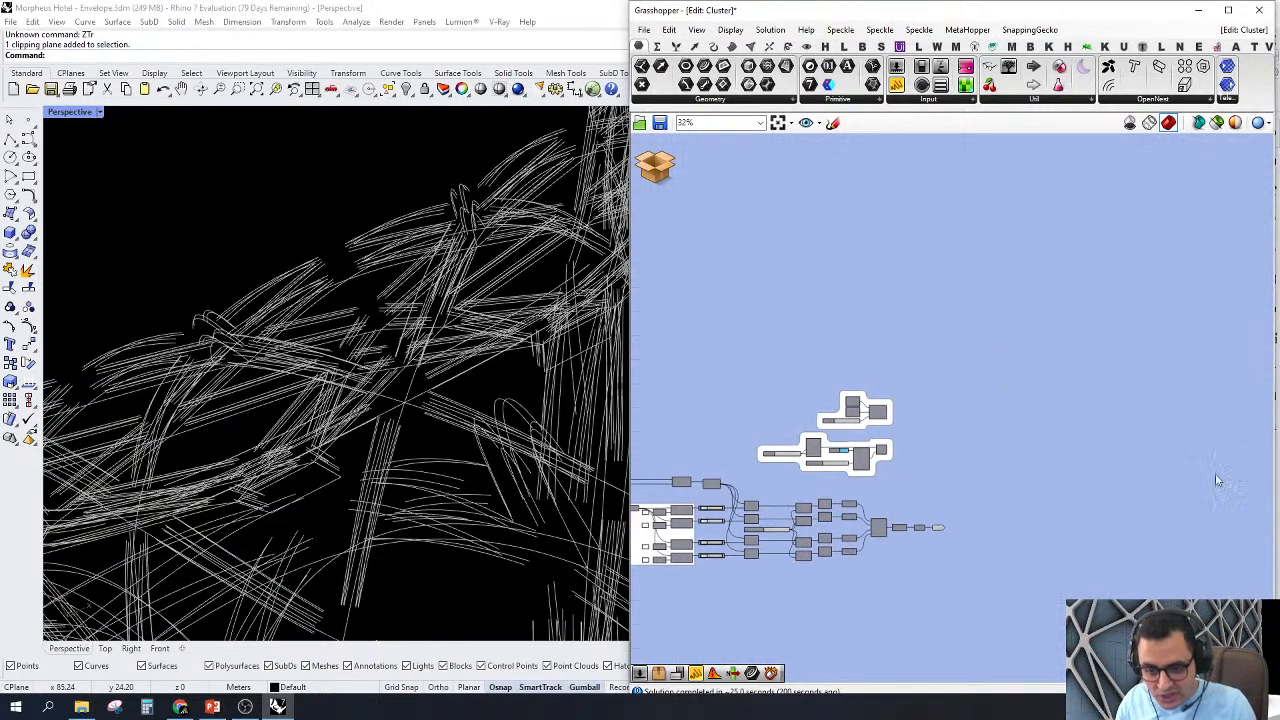
pyautogui.scroll(2, 1054, 500)
pyautogui.moveTo(882, 539); pyautogui.dragTo(1038, 392, button='right')
pyautogui.scroll(4, 1027, 403)
pyautogui.rightClick(984, 375)
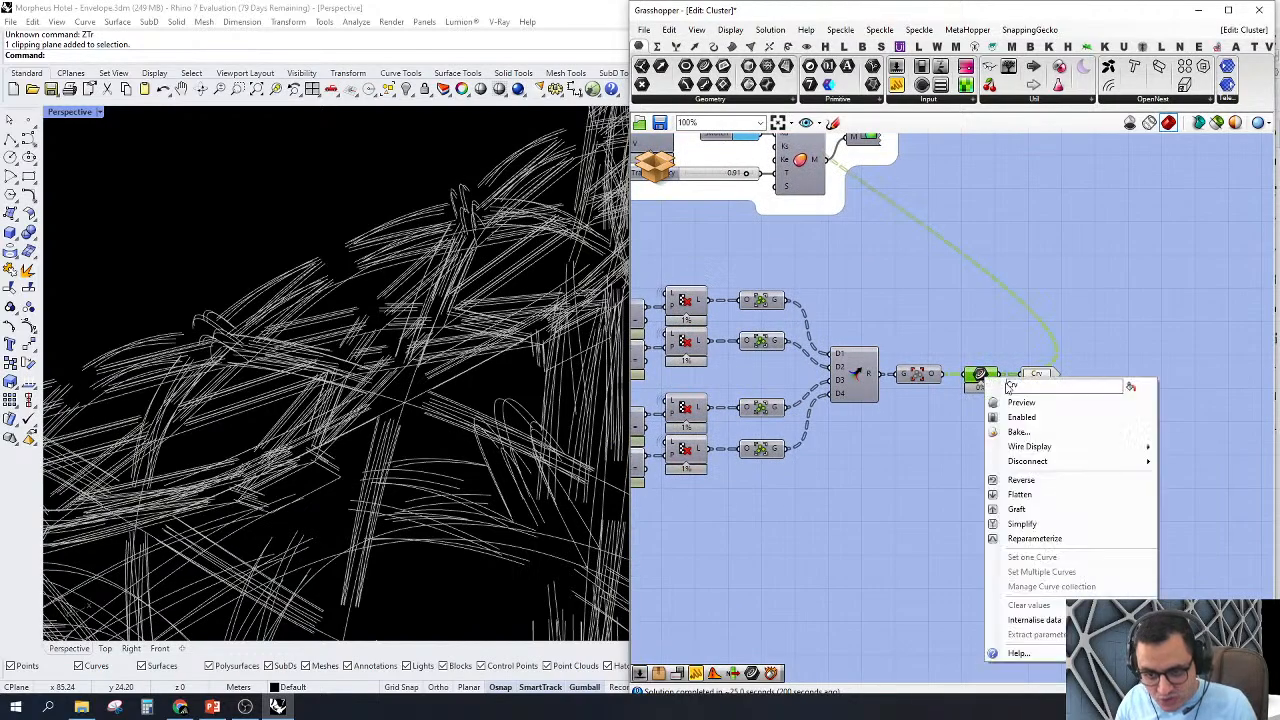
pyautogui.click(1012, 405)
pyautogui.scroll(-15, 384, 322)
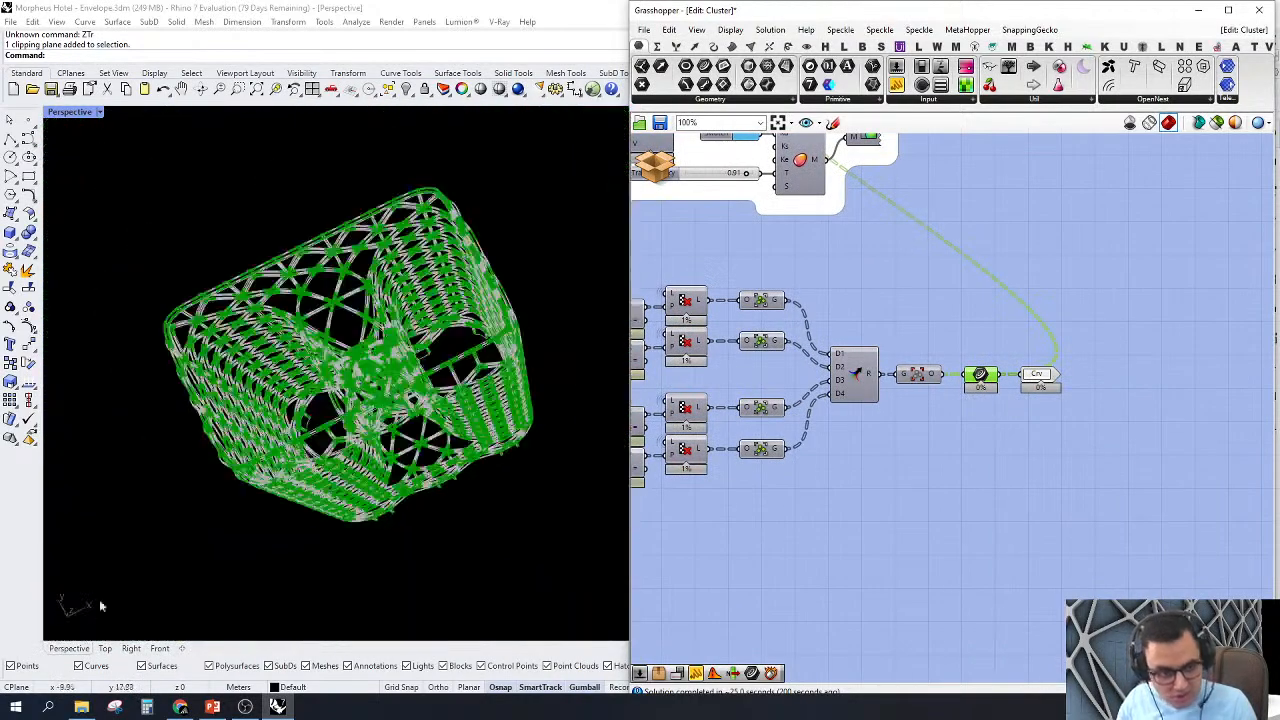
# Step: Switch to the Front view and zoom in on a structural node to examine the previewed cladding curves around it
pyautogui.click(160, 649)
pyautogui.scroll(-4, 525, 440)
pyautogui.scroll(-5, 520, 463)
pyautogui.scroll(16, 402, 296)
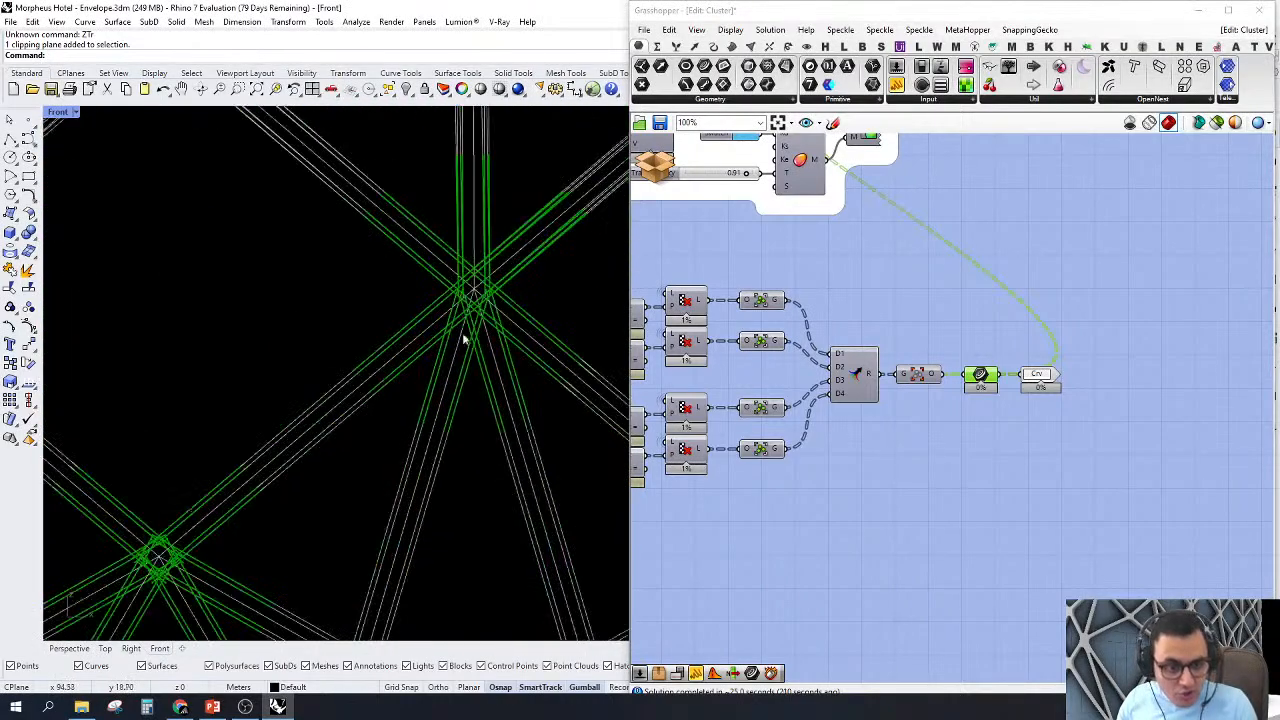
pyautogui.scroll(-8, 342, 500)
pyautogui.scroll(6, 406, 414)
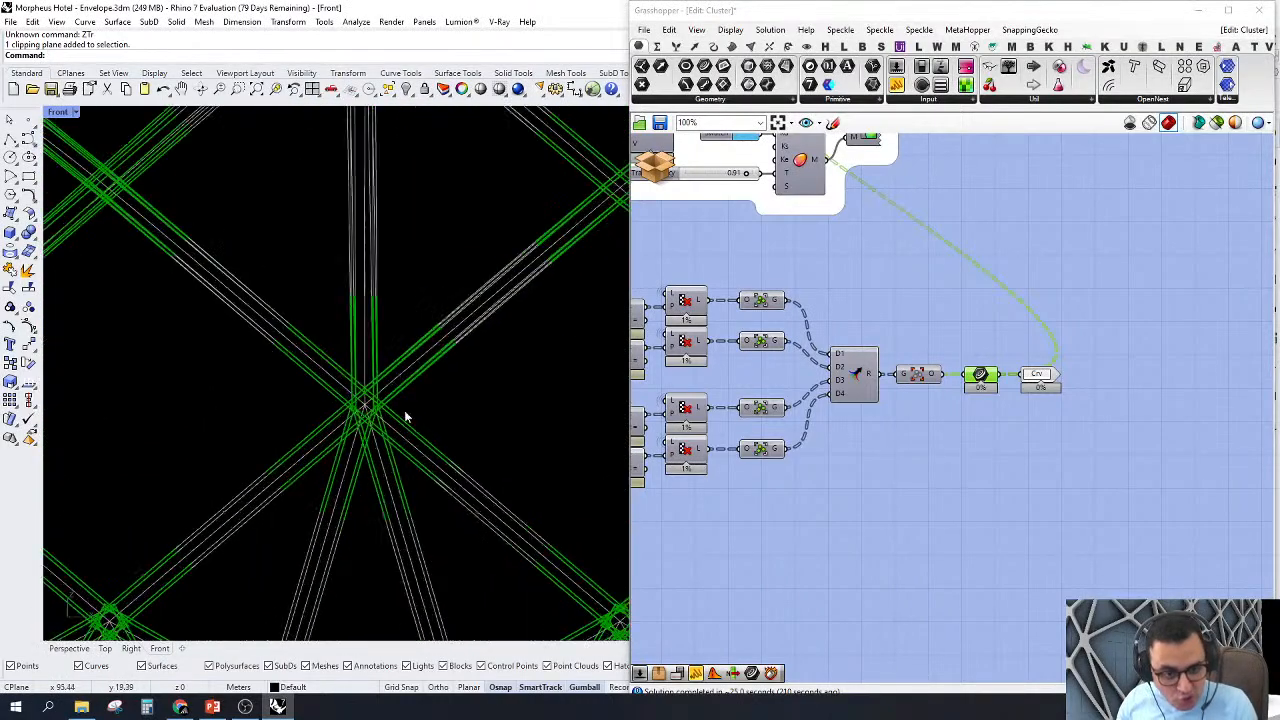
pyautogui.scroll(-1, 445, 397)
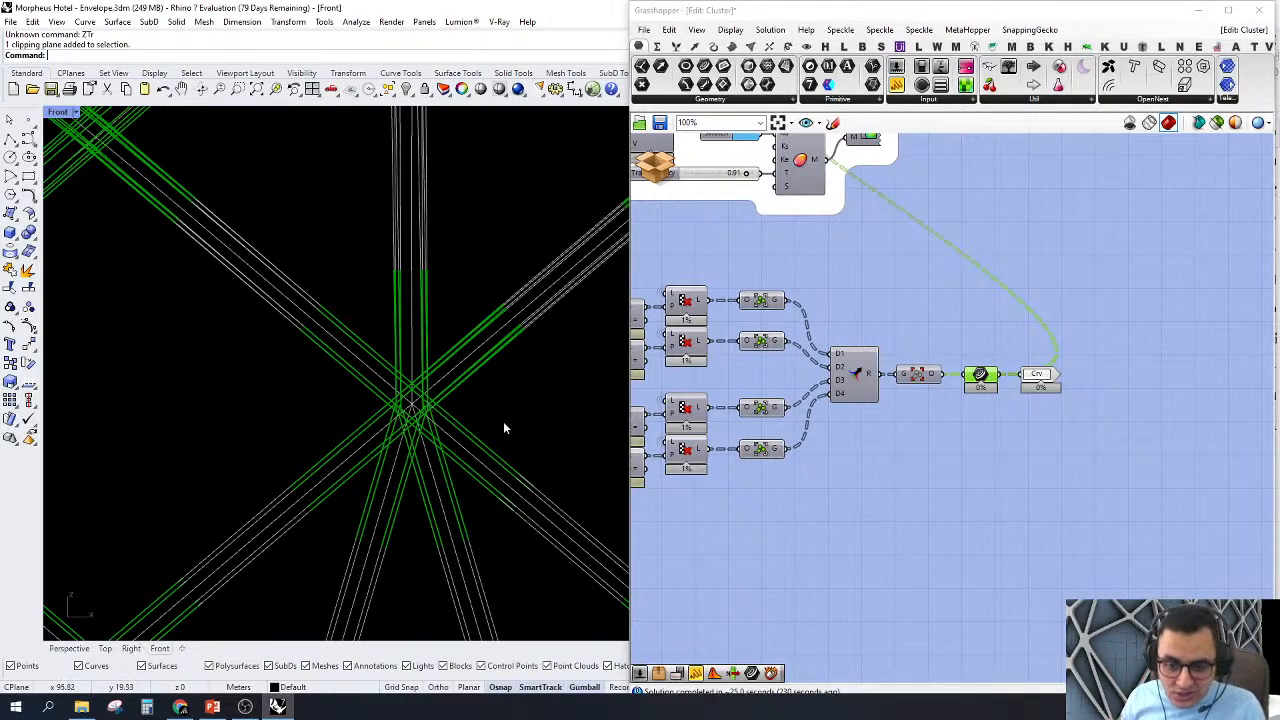
# Step: Turn off the preview of the Curve parameter feeding the cluster's Crv output
pyautogui.scroll(-5, 1112, 440)
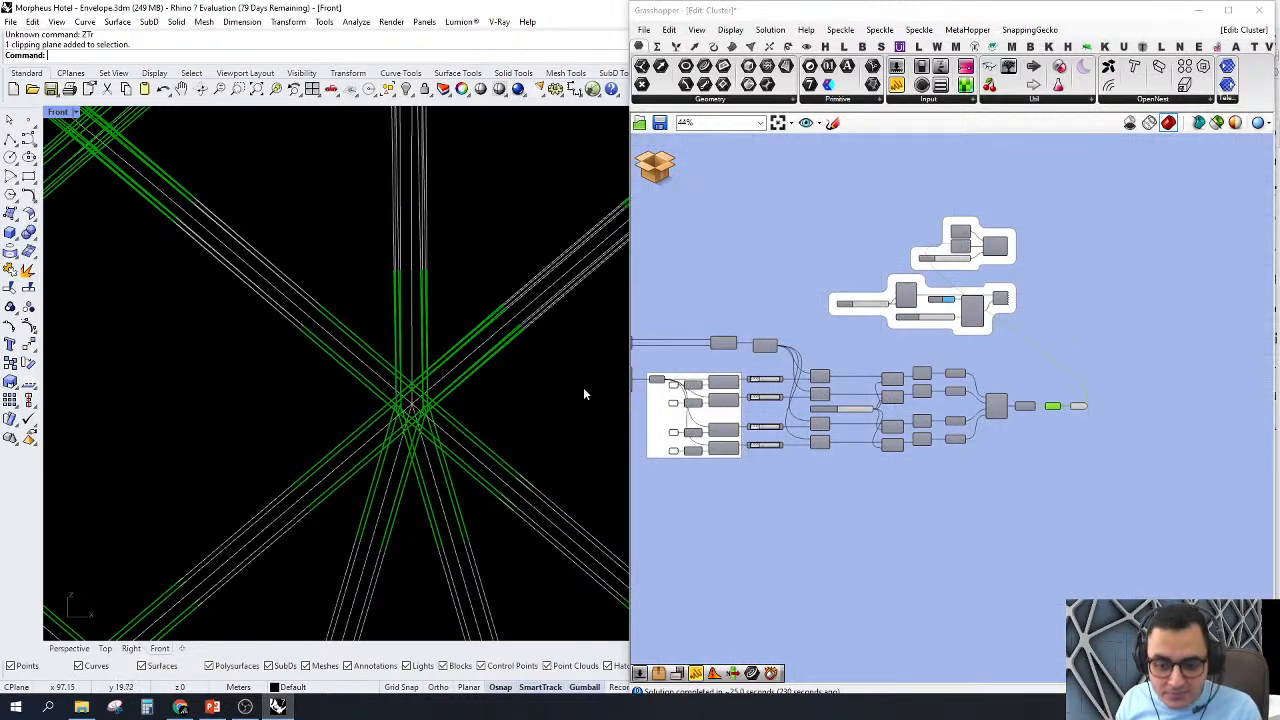
pyautogui.moveTo(640, 400); pyautogui.dragTo(783, 443, button='right')
pyautogui.scroll(2, 895, 422)
pyautogui.scroll(-4, 887, 451)
pyautogui.scroll(5, 1157, 464)
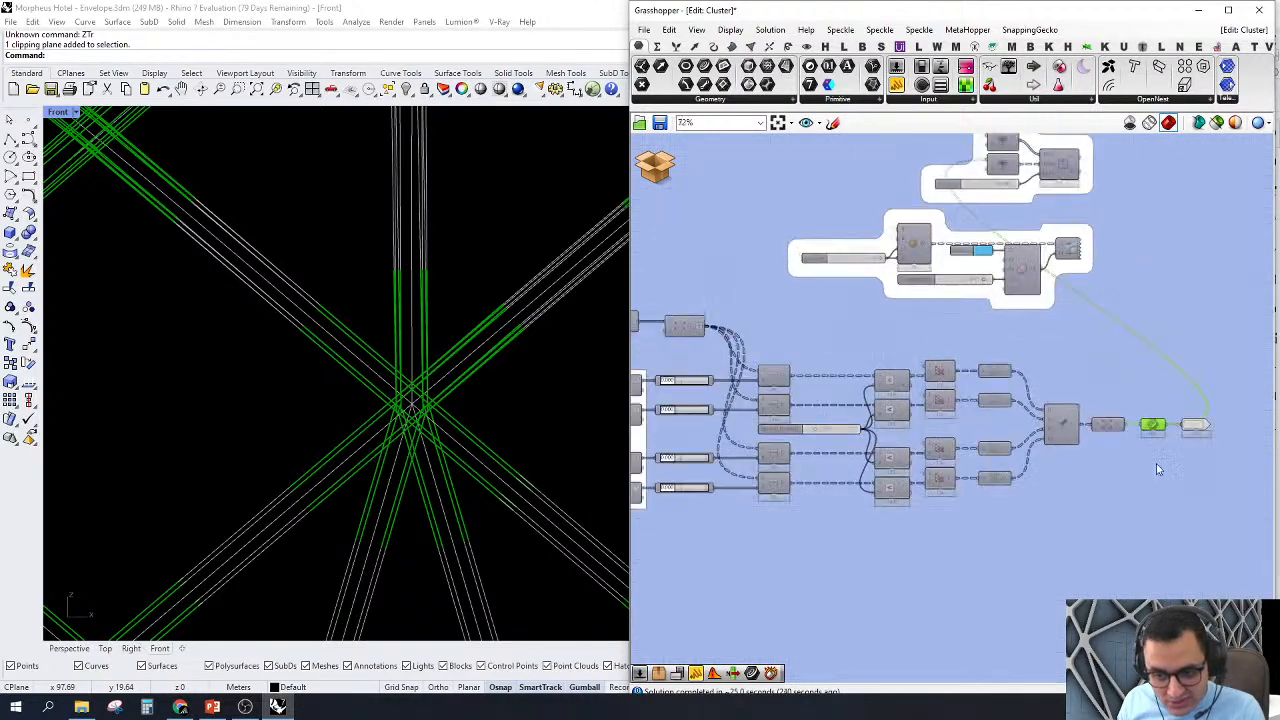
pyautogui.scroll(3, 1156, 463)
pyautogui.moveTo(1156, 463); pyautogui.dragTo(1182, 443, button='right')
pyautogui.moveTo(1200, 437); pyautogui.dragTo(1106, 287)
pyautogui.rightClick(1112, 273)
pyautogui.click(1133, 299)
pyautogui.click(1177, 409)
pyautogui.scroll(-4, 1177, 408)
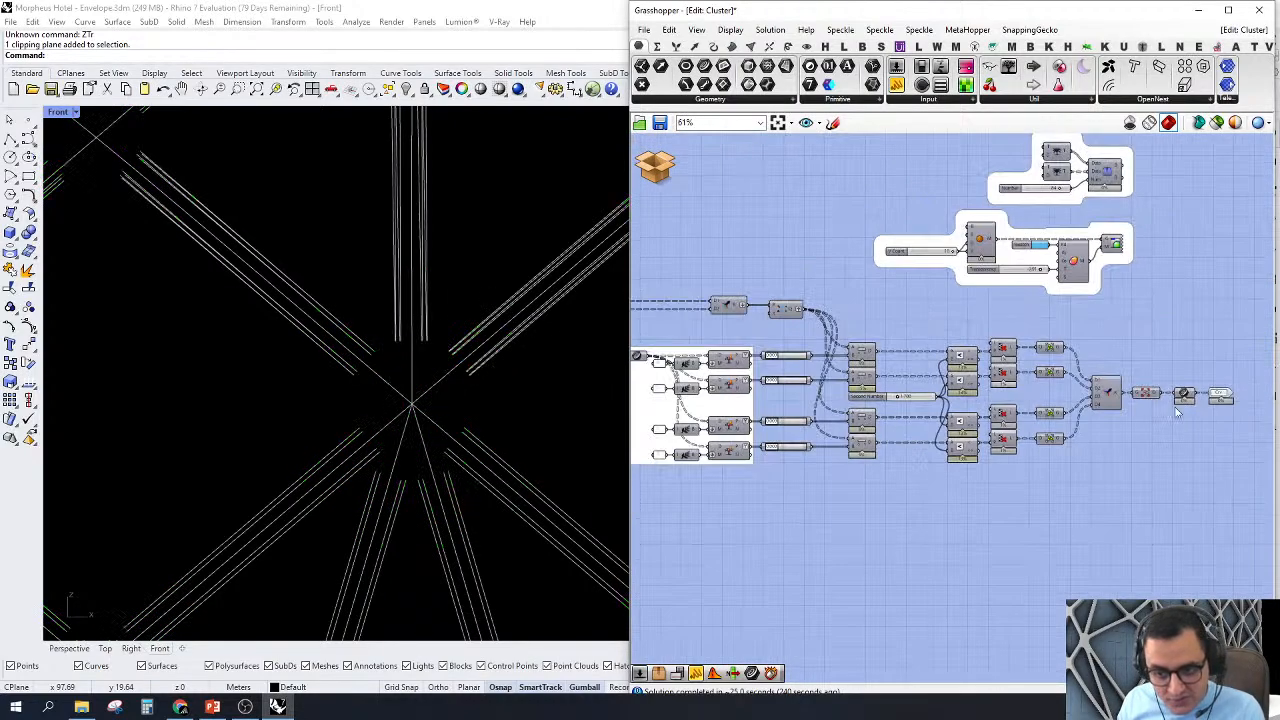
# Step: Turn on the preview of the upper Evaluate Curve component and view its points at the curve ends around the node
pyautogui.moveTo(724, 465); pyautogui.dragTo(929, 451, button='right')
pyautogui.moveTo(654, 435); pyautogui.dragTo(981, 469, button='right')
pyautogui.scroll(3, 825, 342)
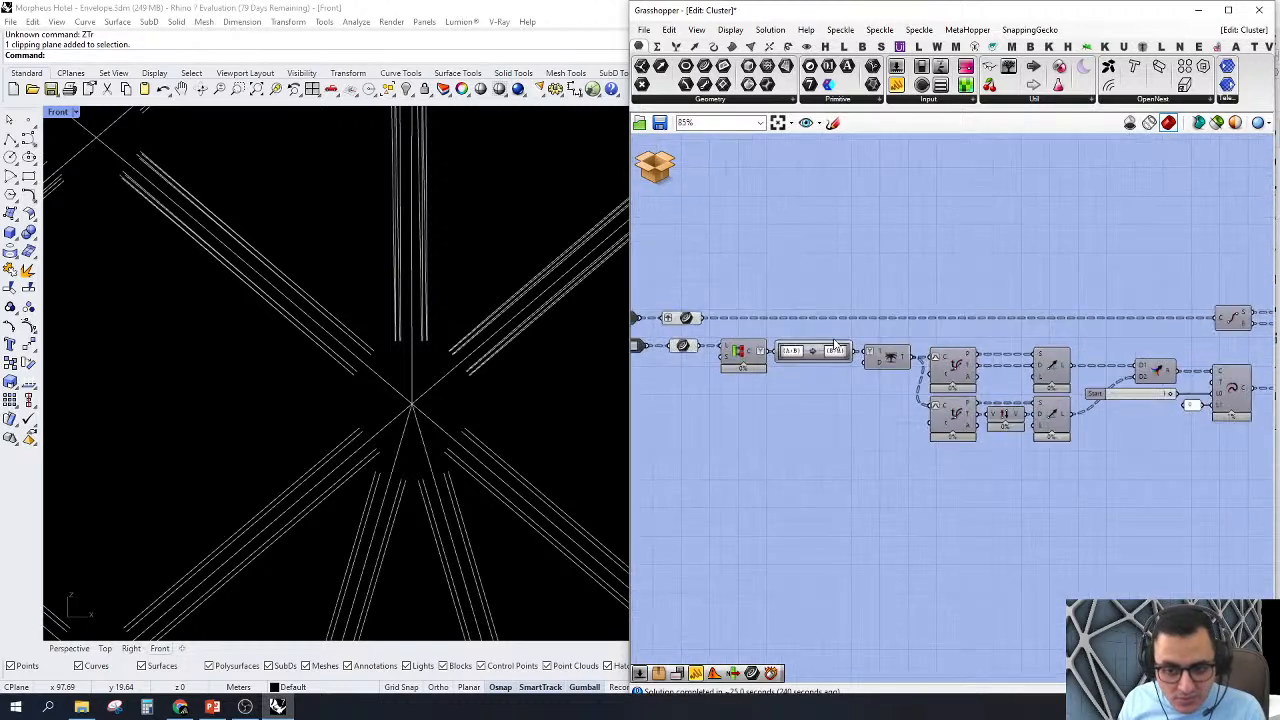
pyautogui.scroll(2, 1023, 405)
pyautogui.click(1045, 393)
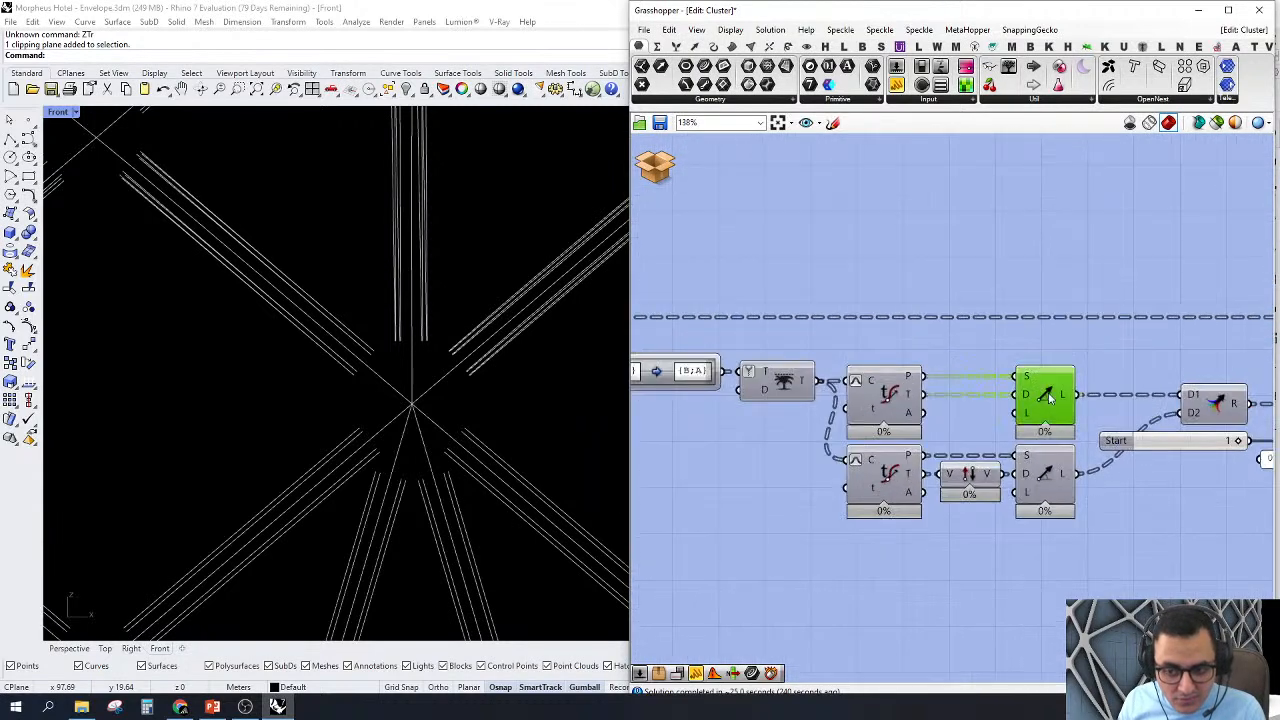
pyautogui.click(883, 392)
pyautogui.rightClick(888, 400)
pyautogui.click(895, 419)
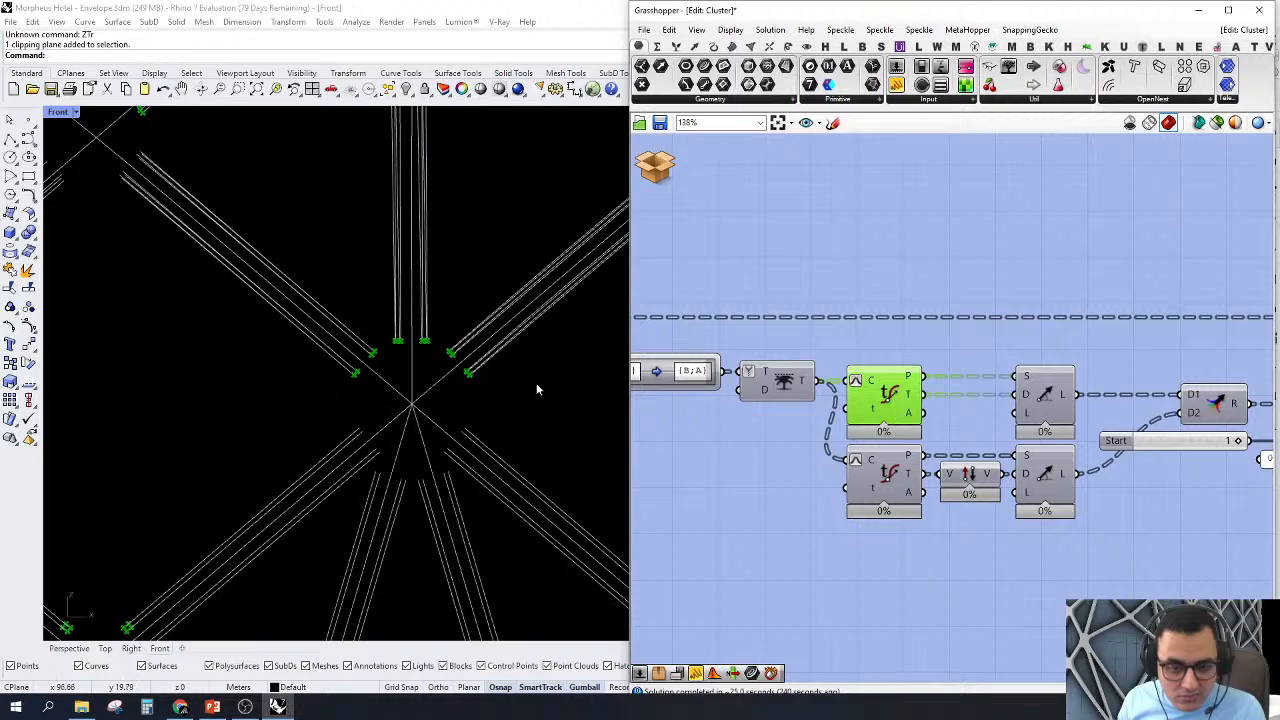
pyautogui.scroll(-5, 536, 388)
pyautogui.scroll(6, 493, 358)
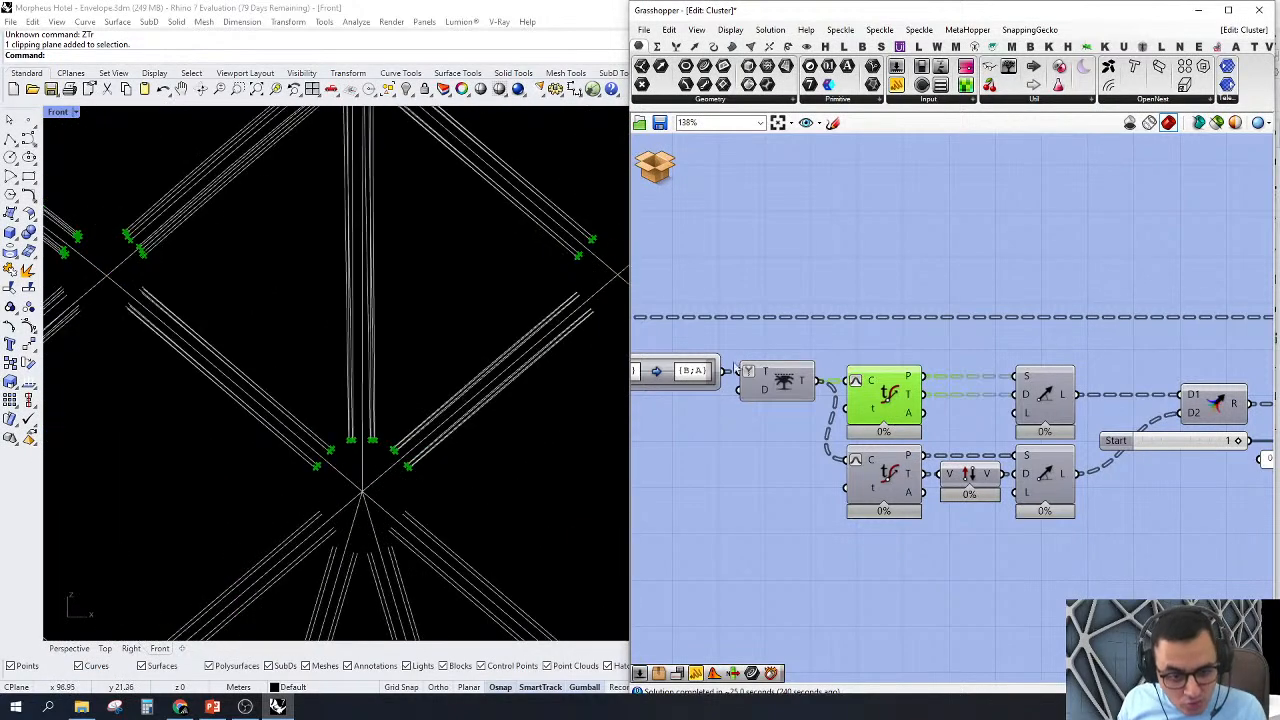
# Step: Turn on the preview of the lower Evaluate Curve component and examine the points at both ends of one curve group
pyautogui.scroll(1, 897, 465)
pyautogui.rightClick(883, 481)
pyautogui.click(905, 500)
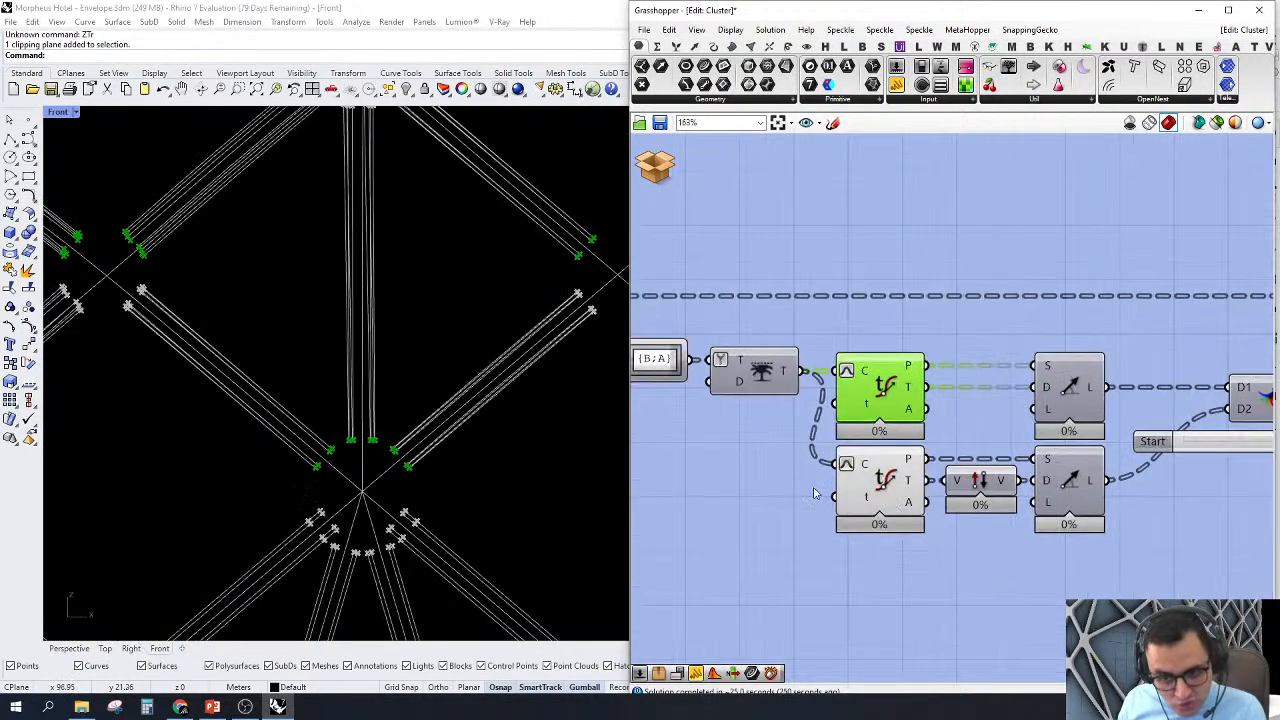
pyautogui.scroll(-3, 340, 356)
pyautogui.scroll(7, 352, 361)
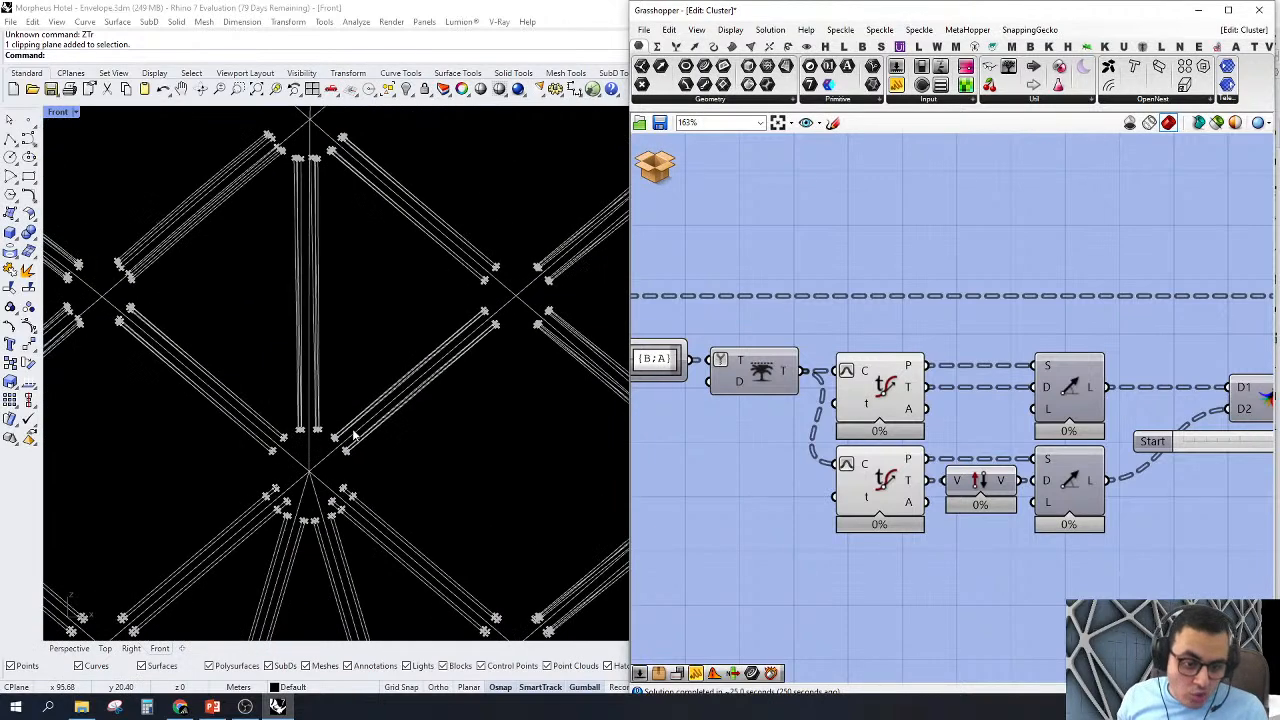
pyautogui.moveTo(513, 433); pyautogui.dragTo(254, 304)
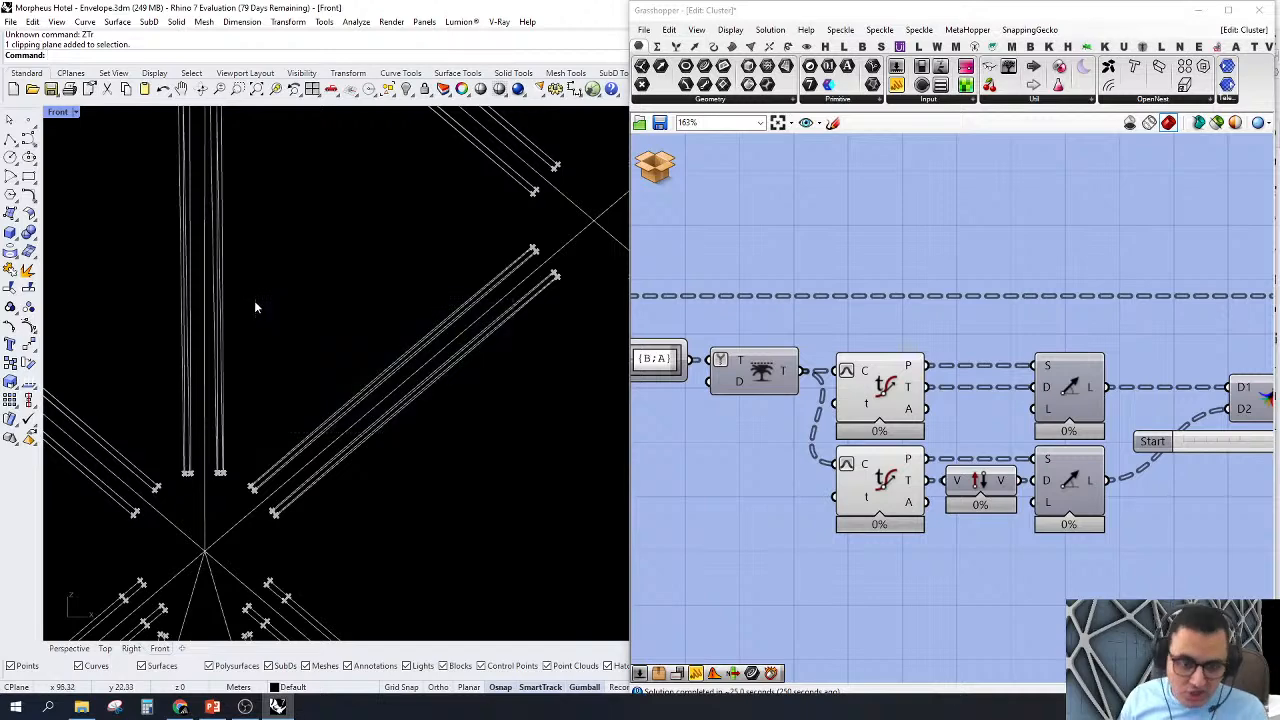
pyautogui.scroll(4, 539, 264)
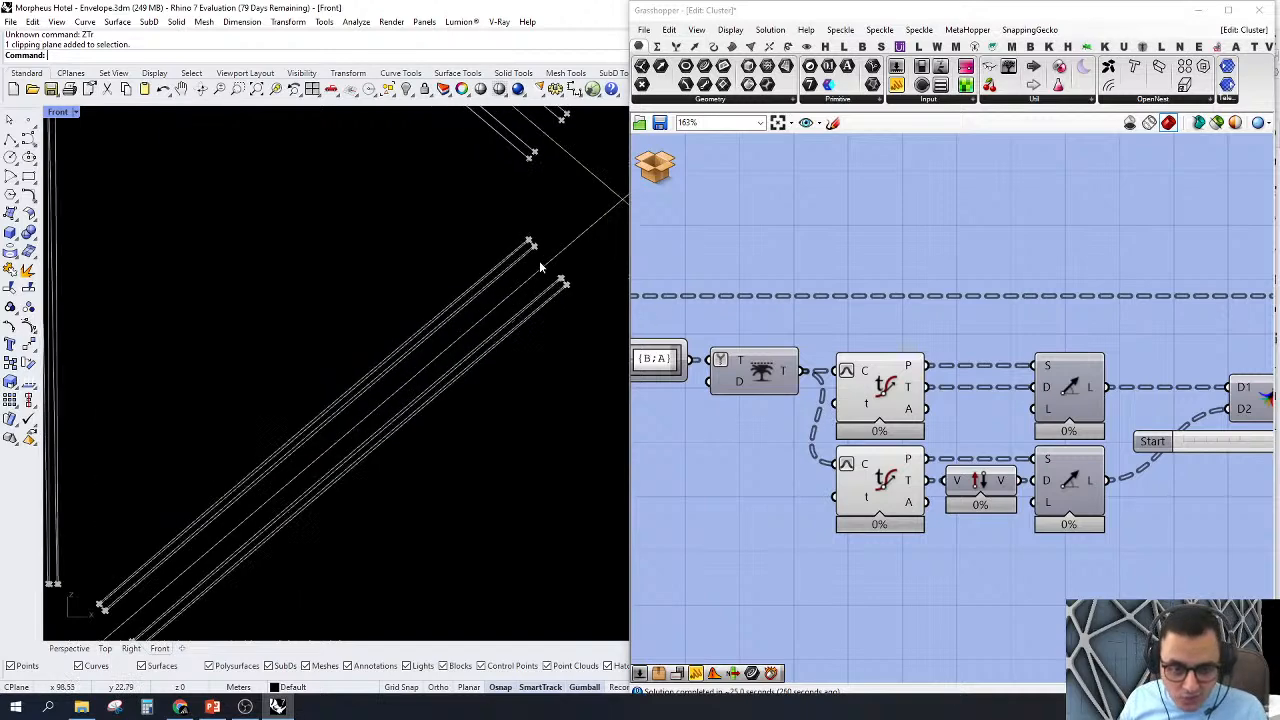
pyautogui.scroll(-4, 340, 302)
pyautogui.scroll(6, 516, 295)
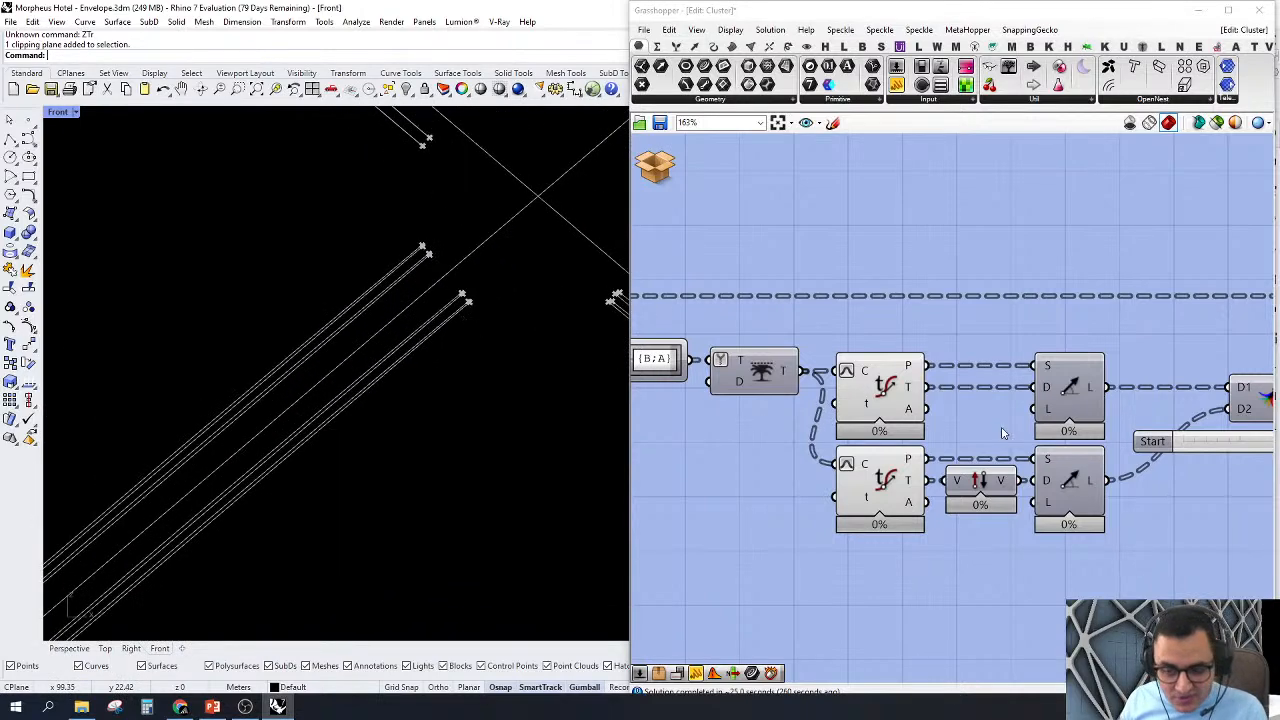
# Step: Turn on the preview of both Line SDL components and highlight the lines of the lower one
pyautogui.scroll(-1, 1004, 432)
pyautogui.rightClick(1060, 395)
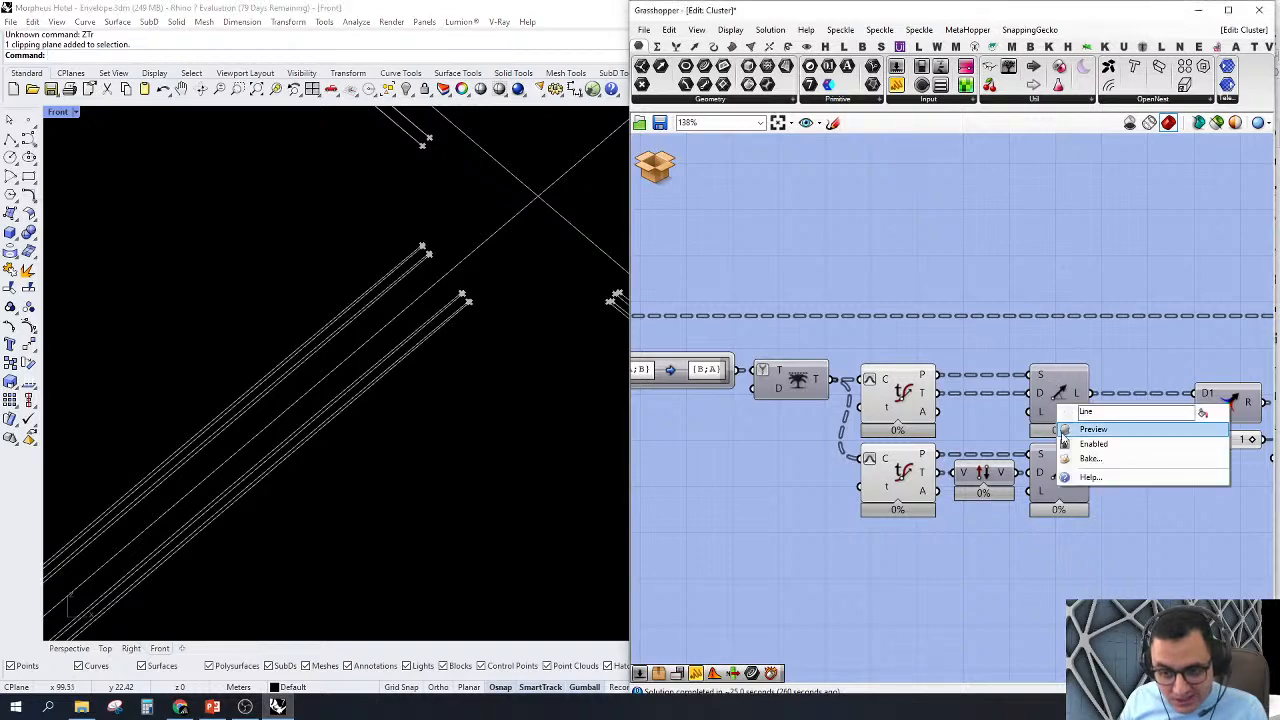
pyautogui.scroll(2, 995, 422)
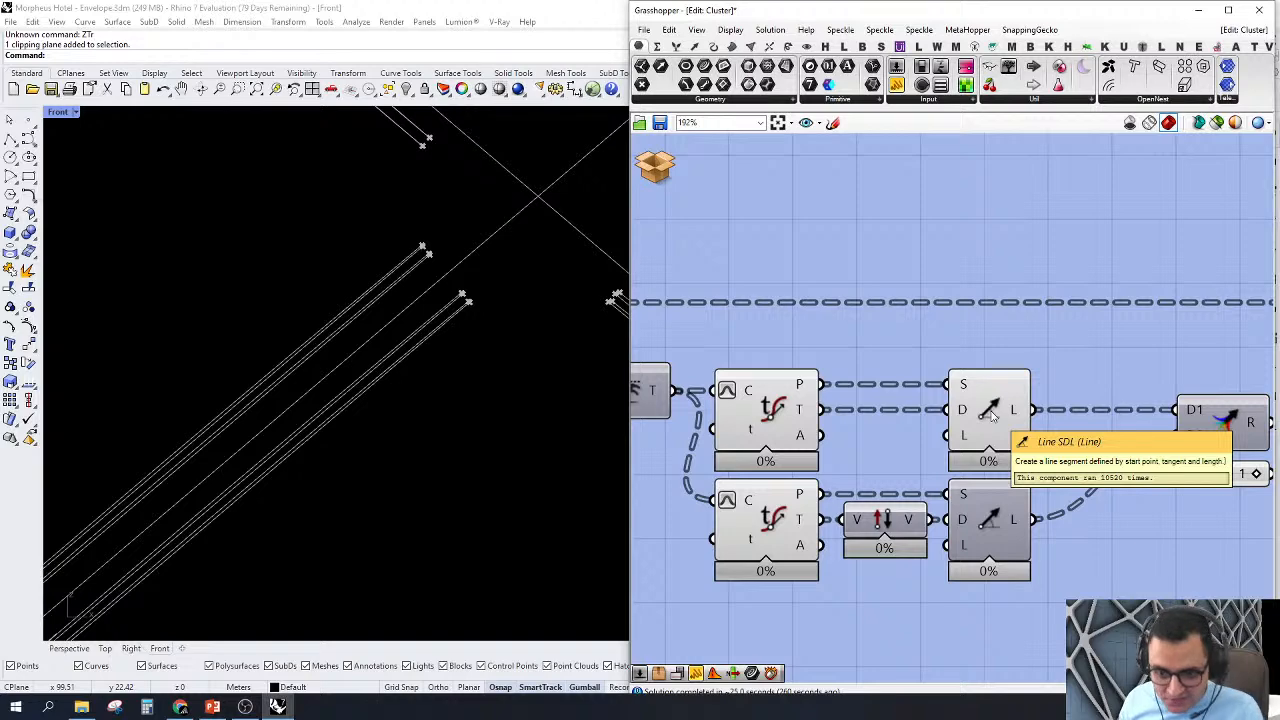
pyautogui.scroll(-2, 880, 430)
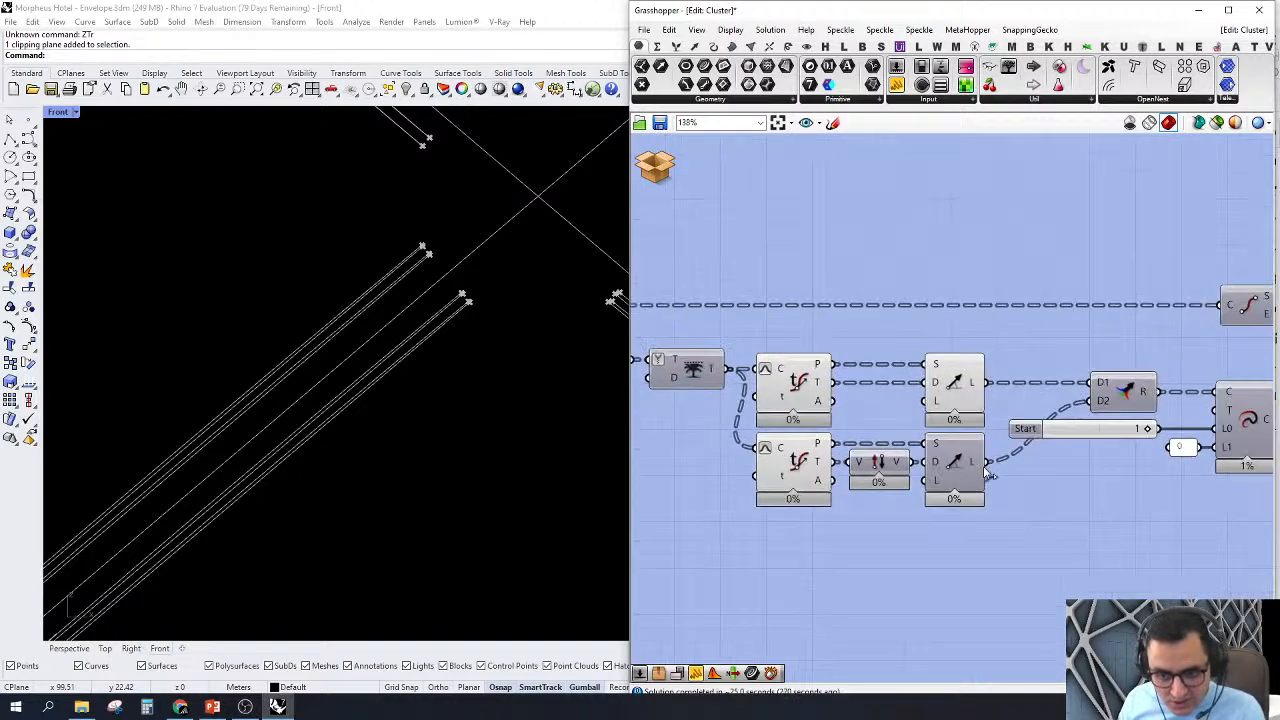
pyautogui.scroll(1, 900, 440)
pyautogui.rightClick(948, 465)
pyautogui.click(953, 489)
pyautogui.click(963, 460)
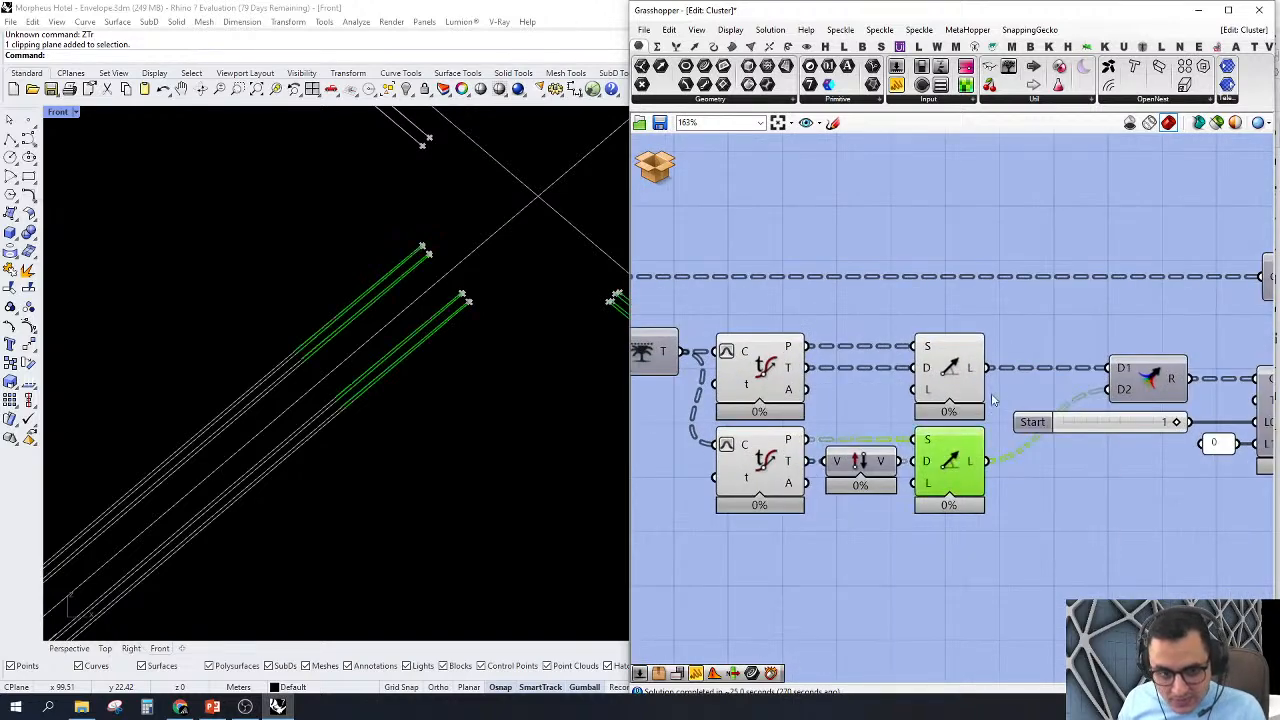
# Step: Examine the lines from both Line SDL components along the curves and the Point and Tangent outputs that define them
pyautogui.scroll(-1, 991, 397)
pyautogui.scroll(-6, 419, 414)
pyautogui.scroll(2, 280, 413)
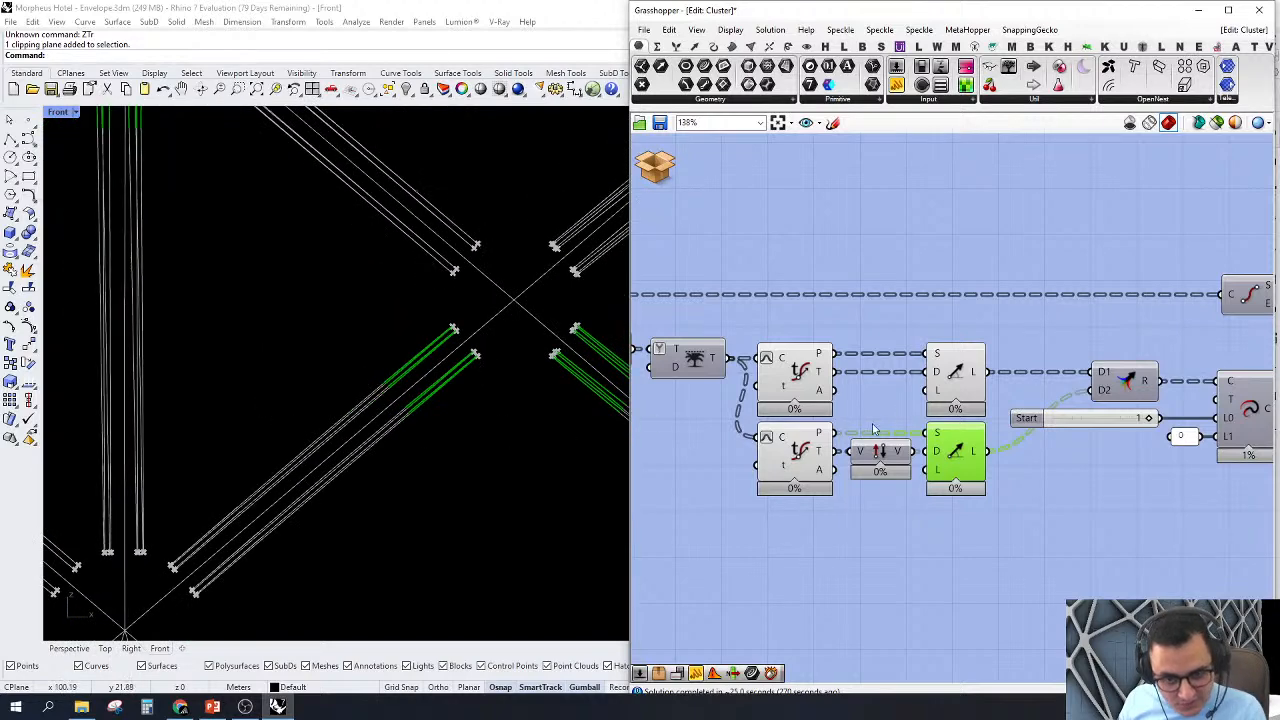
pyautogui.keyDown('shift'); pyautogui.click(970, 375); pyautogui.keyUp('shift')
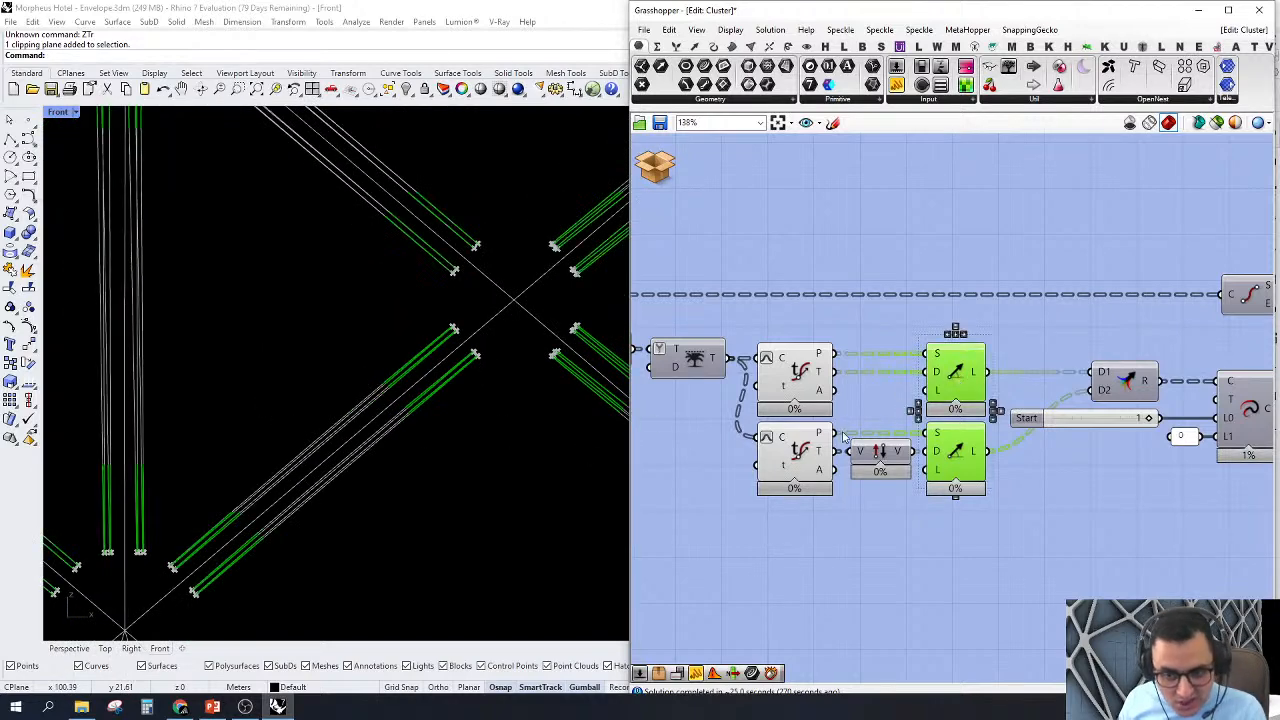
pyautogui.scroll(3, 822, 373)
pyautogui.moveTo(822, 357)
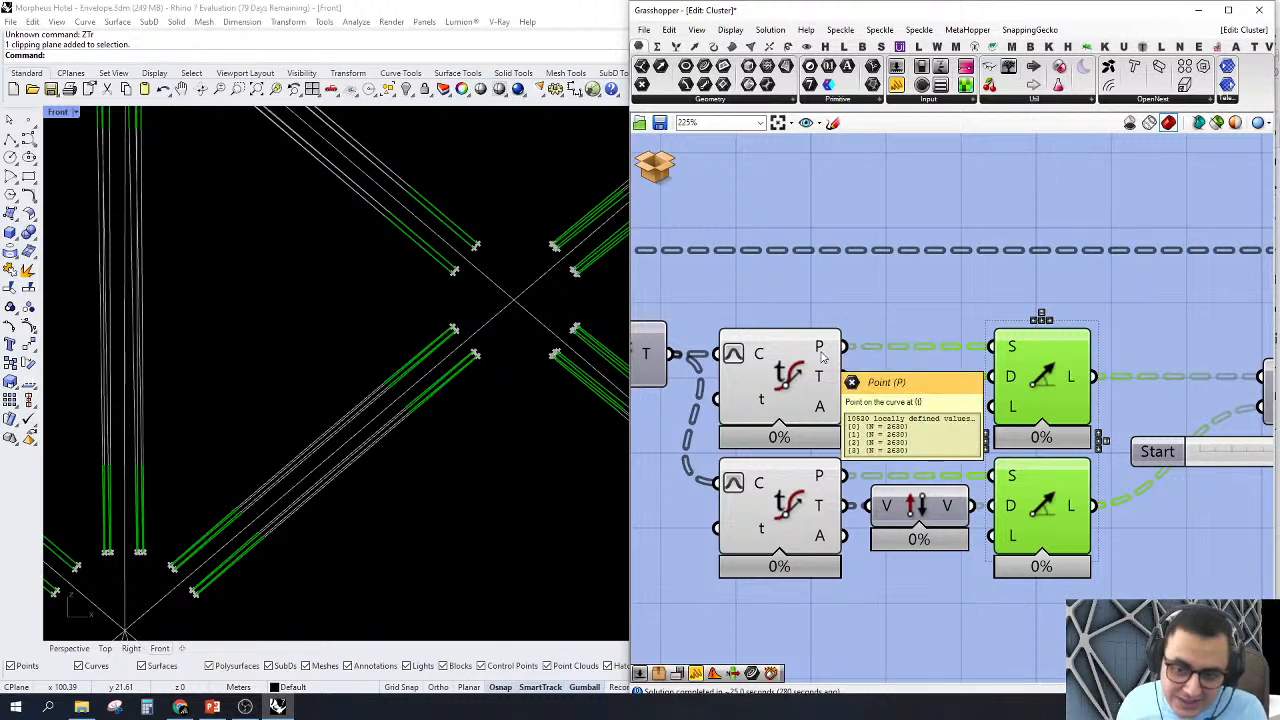
pyautogui.moveTo(815, 330); pyautogui.dragTo(885, 299, button='right')
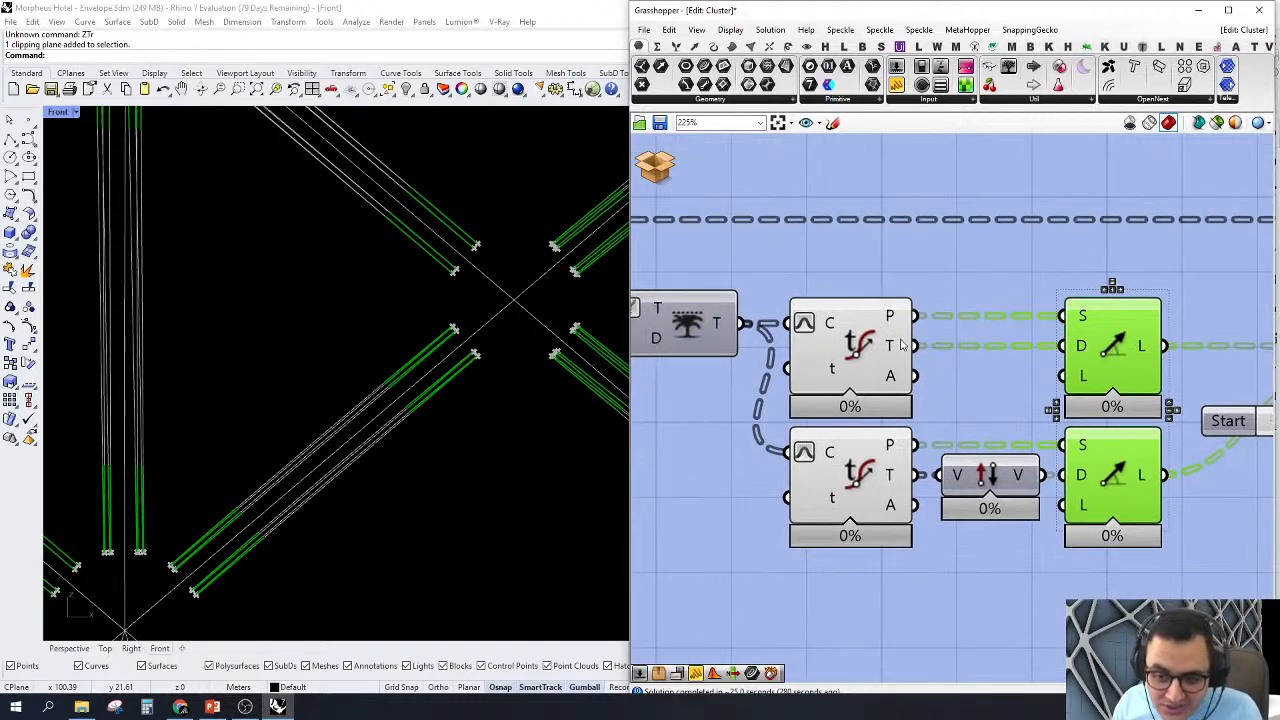
pyautogui.moveTo(902, 344)
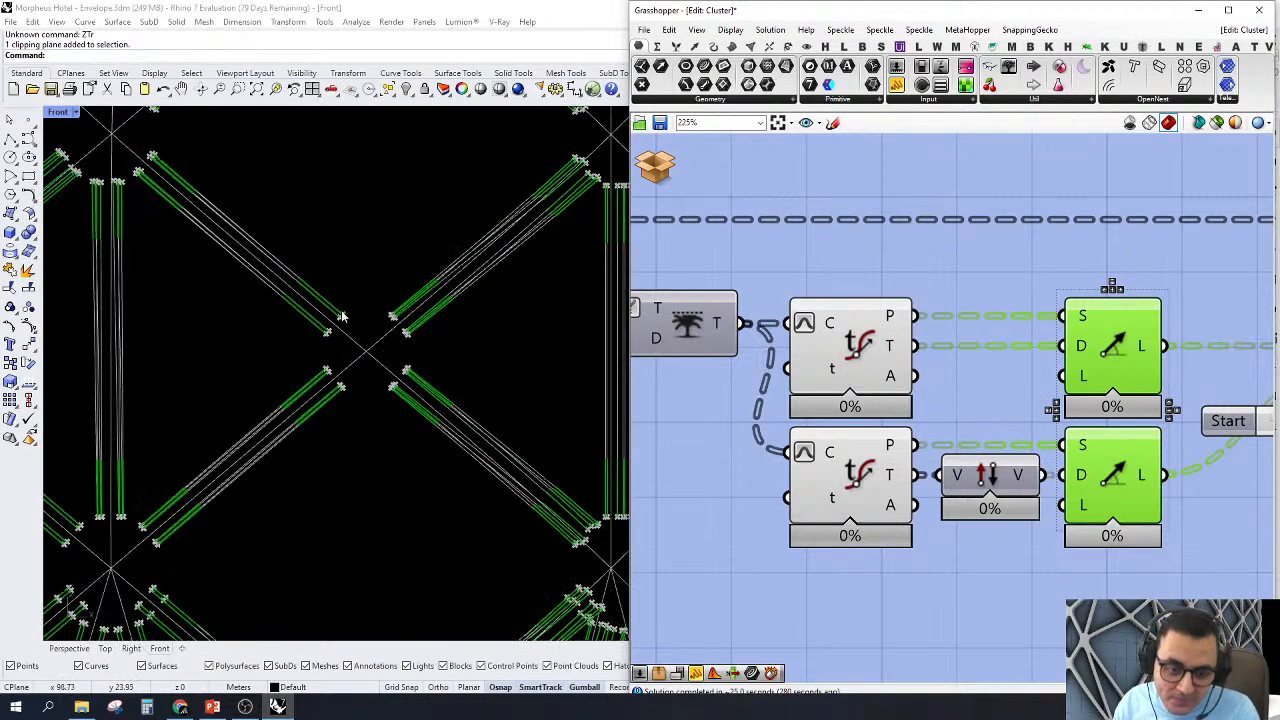
# Step: Sketch two sloping freehand strokes on the empty canvas and bridge their gap with a curve, then discard the sketch
pyautogui.moveTo(889, 156); pyautogui.dragTo(880, 534, button='right')
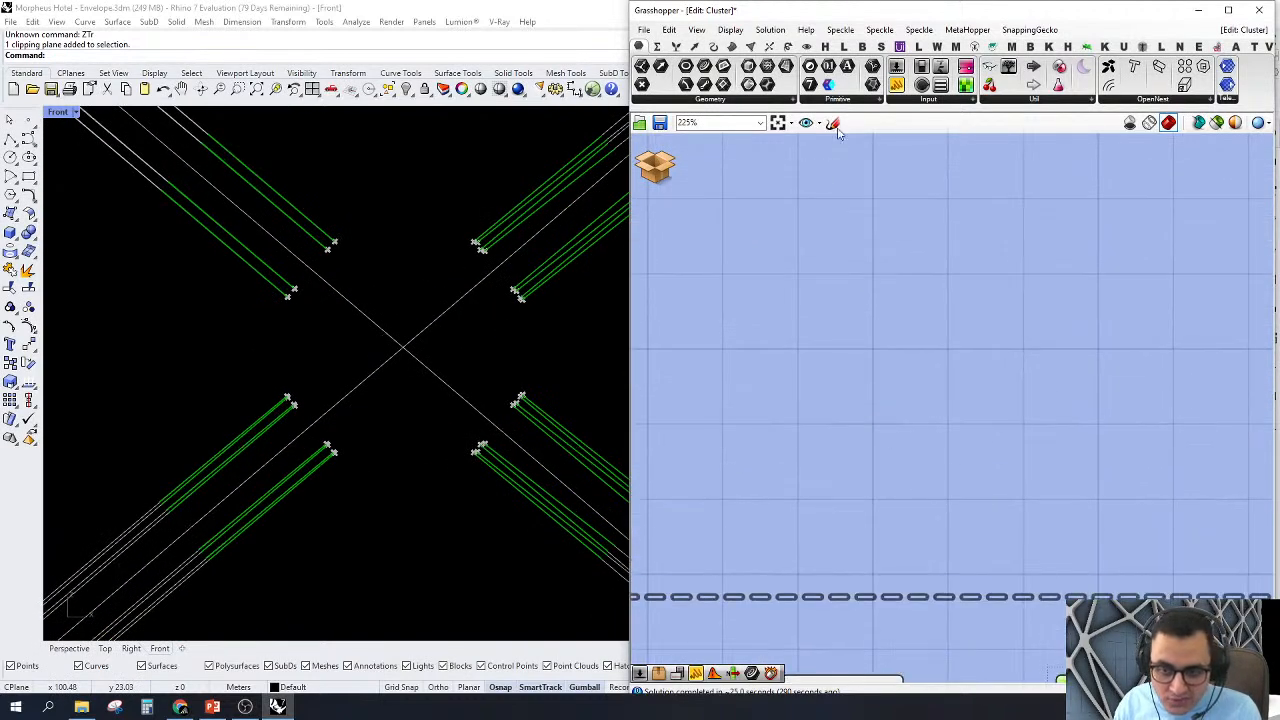
pyautogui.click(832, 122)
pyautogui.moveTo(783, 465); pyautogui.dragTo(965, 378)
pyautogui.moveTo(1206, 478); pyautogui.dragTo(1067, 395)
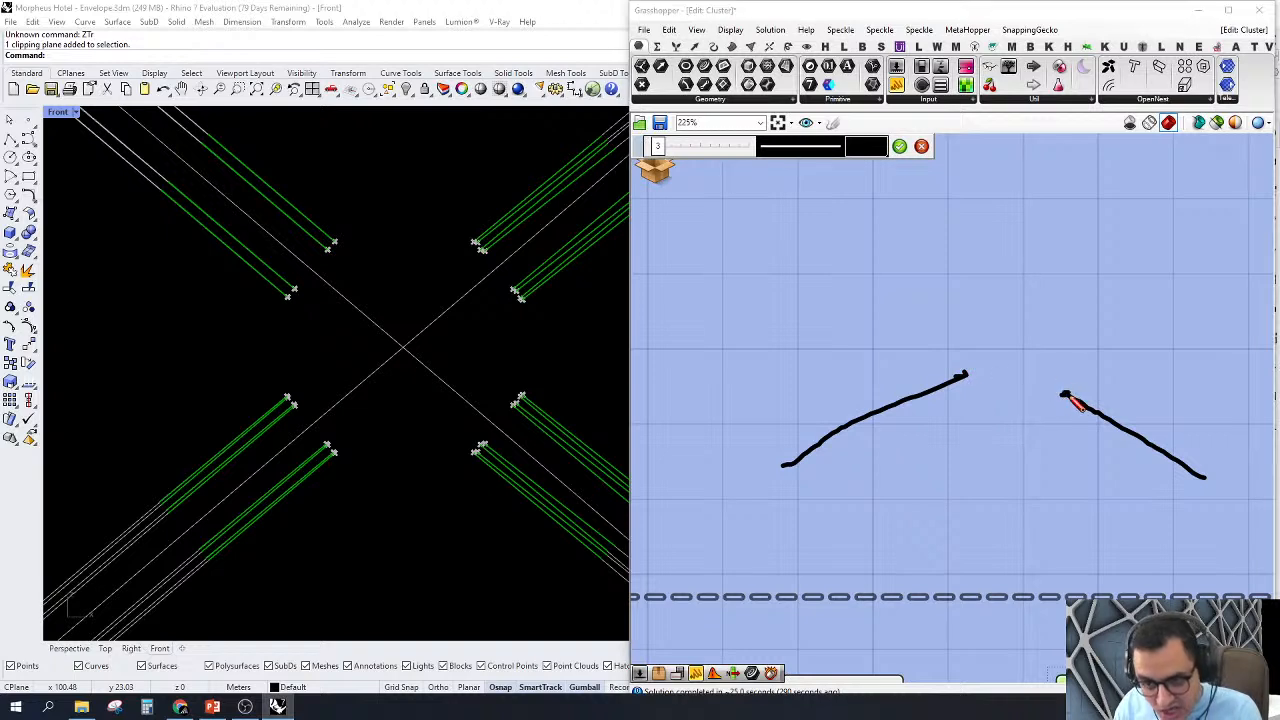
pyautogui.moveTo(1061, 390)
pyautogui.mouseDown()
pyautogui.moveTo(1020, 368)
pyautogui.moveTo(978, 373)
pyautogui.moveTo(1044, 377)
pyautogui.moveTo(1068, 398)
pyautogui.moveTo(966, 373)
pyautogui.mouseUp()
pyautogui.scroll(-5, 934, 258)
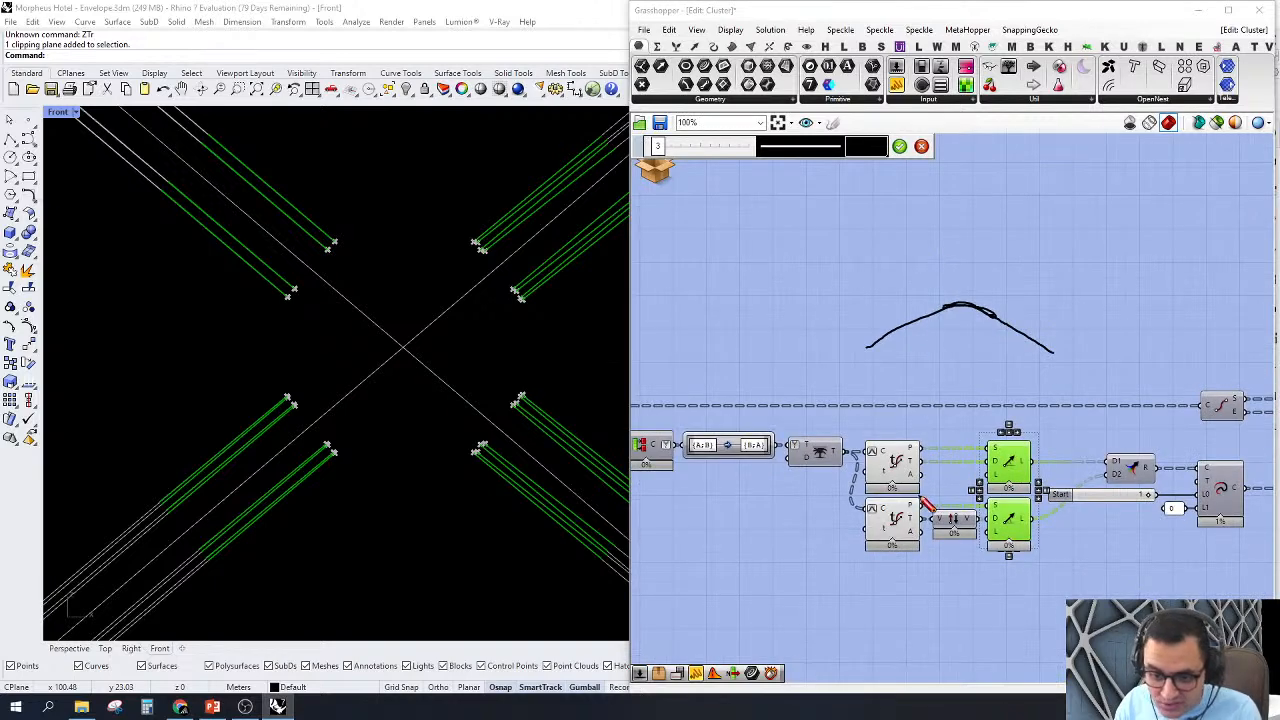
pyautogui.scroll(6, 919, 491)
pyautogui.scroll(-5, 940, 460)
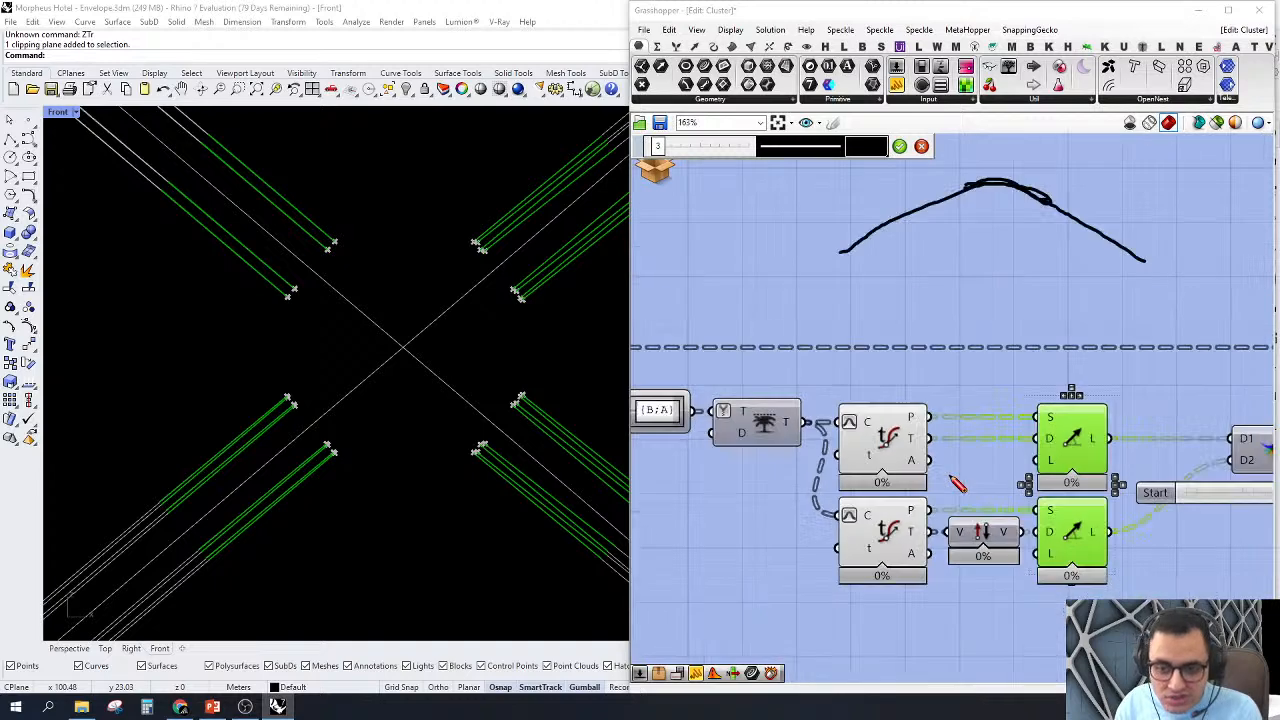
# Step: Inspect the upper Evaluate Curve's Tangent output feeding Line SDL and the points of the lower Evaluate Curve in the viewport
pyautogui.scroll(5, 969, 433)
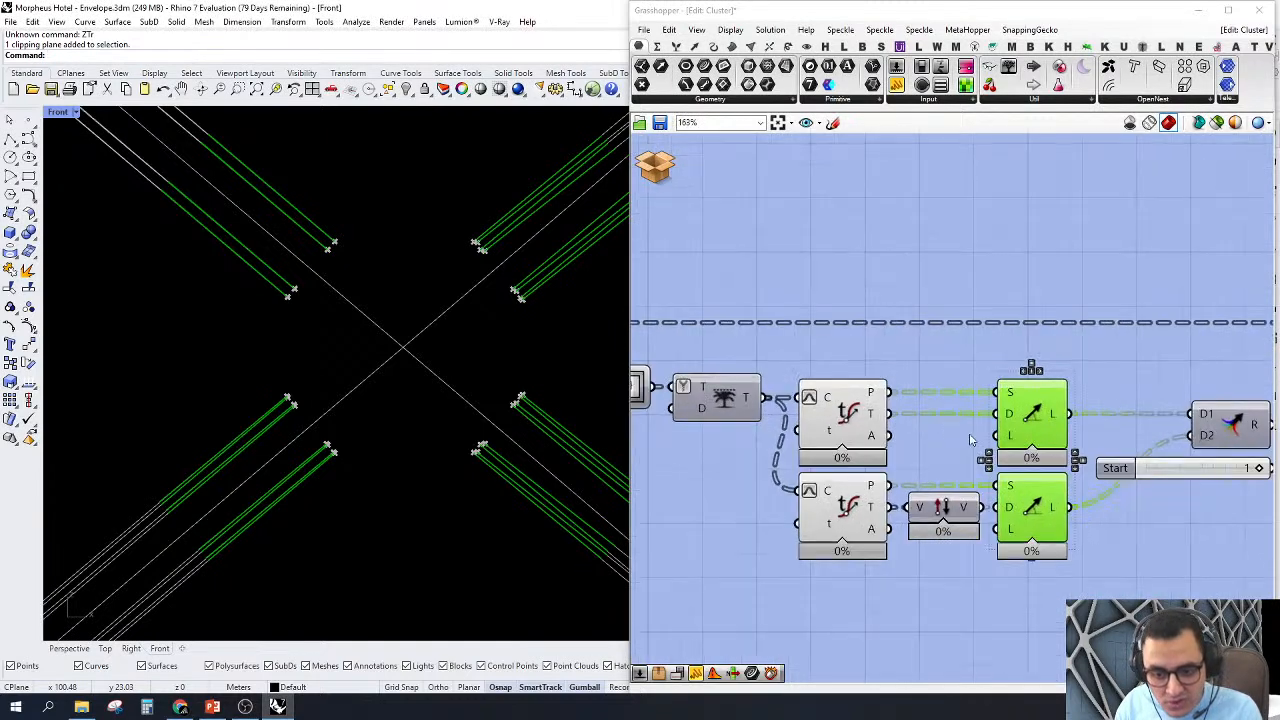
pyautogui.moveTo(876, 428)
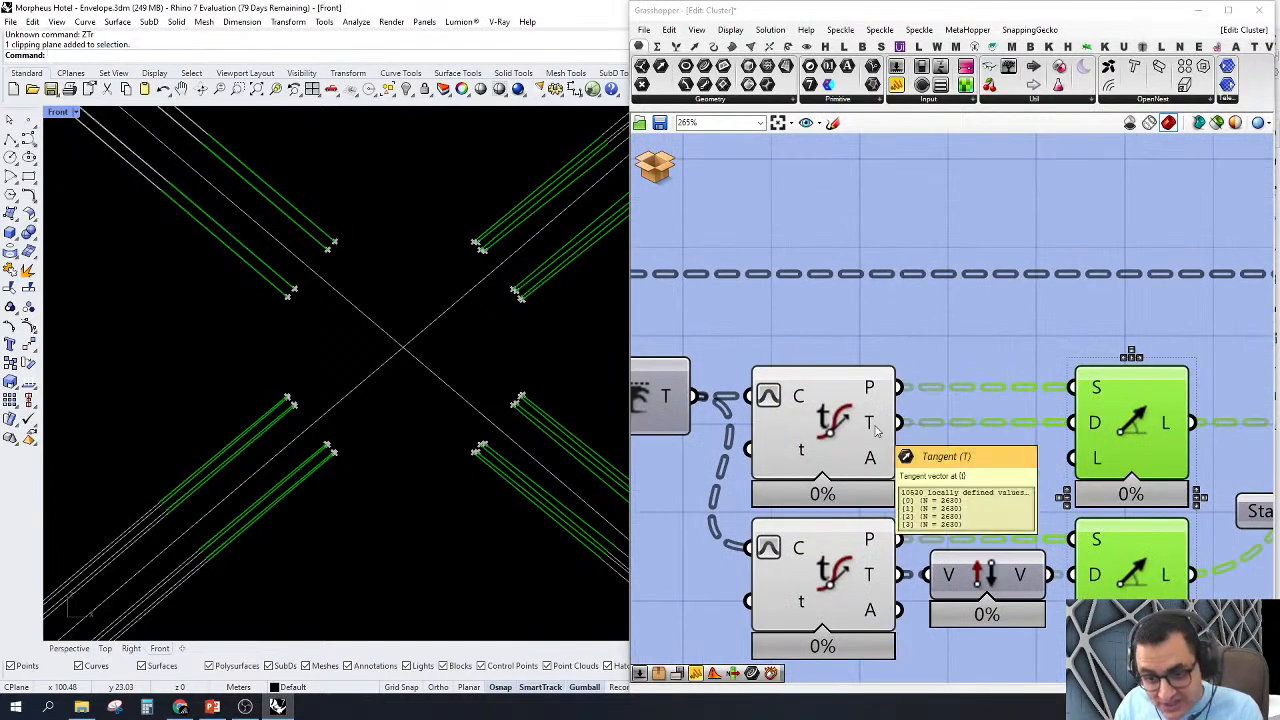
pyautogui.scroll(-5, 990, 410)
pyautogui.scroll(3, 1000, 400)
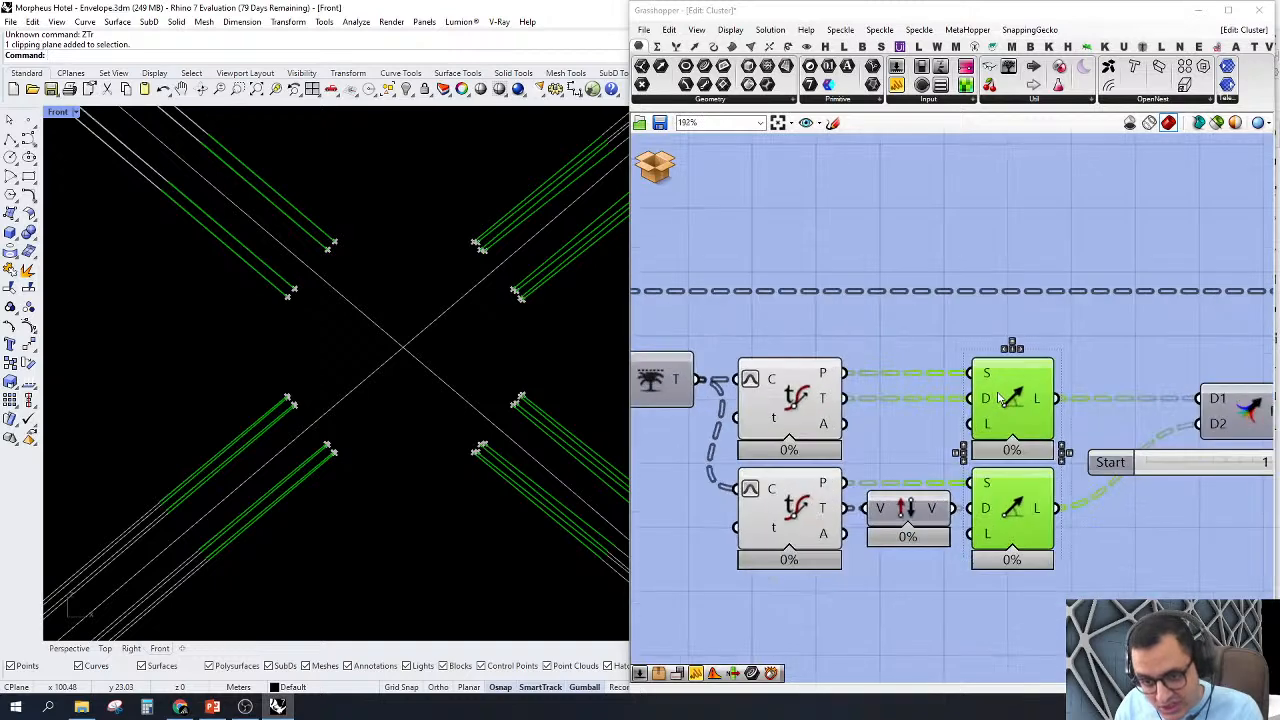
pyautogui.click(954, 314)
pyautogui.scroll(-3, 900, 400)
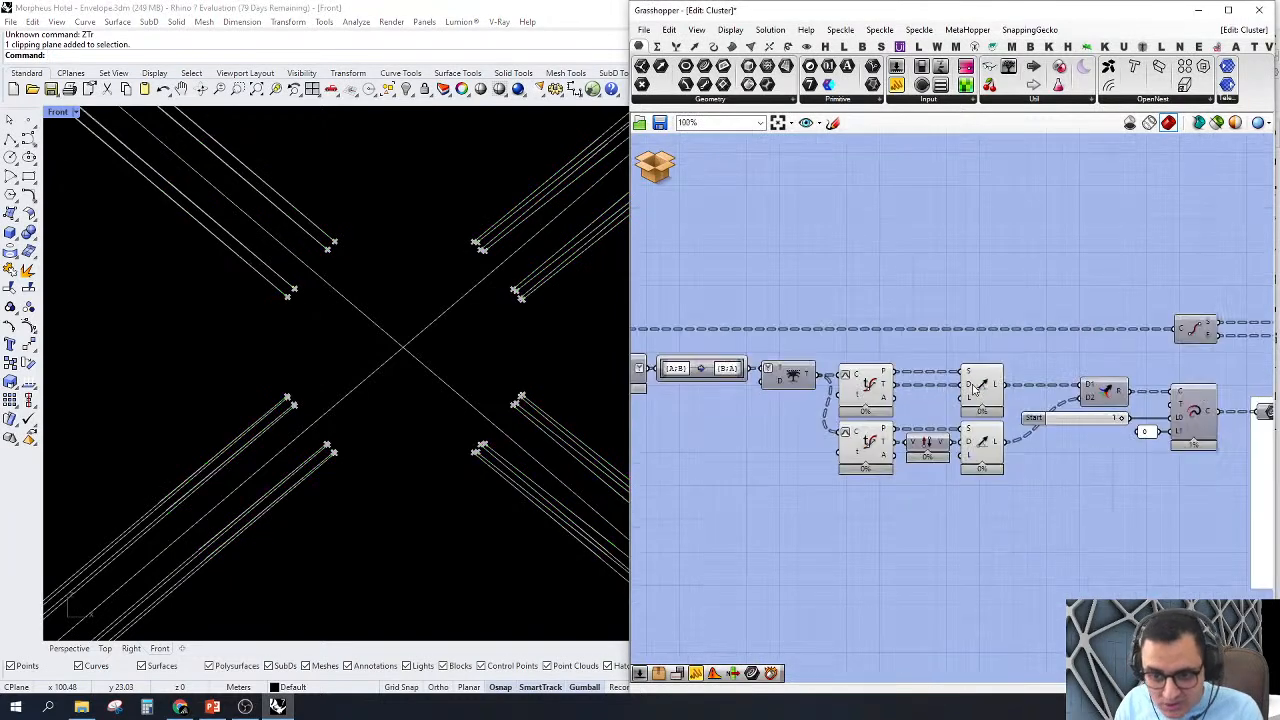
pyautogui.scroll(2, 828, 478)
pyautogui.scroll(-4, 505, 328)
pyautogui.scroll(4, 466, 458)
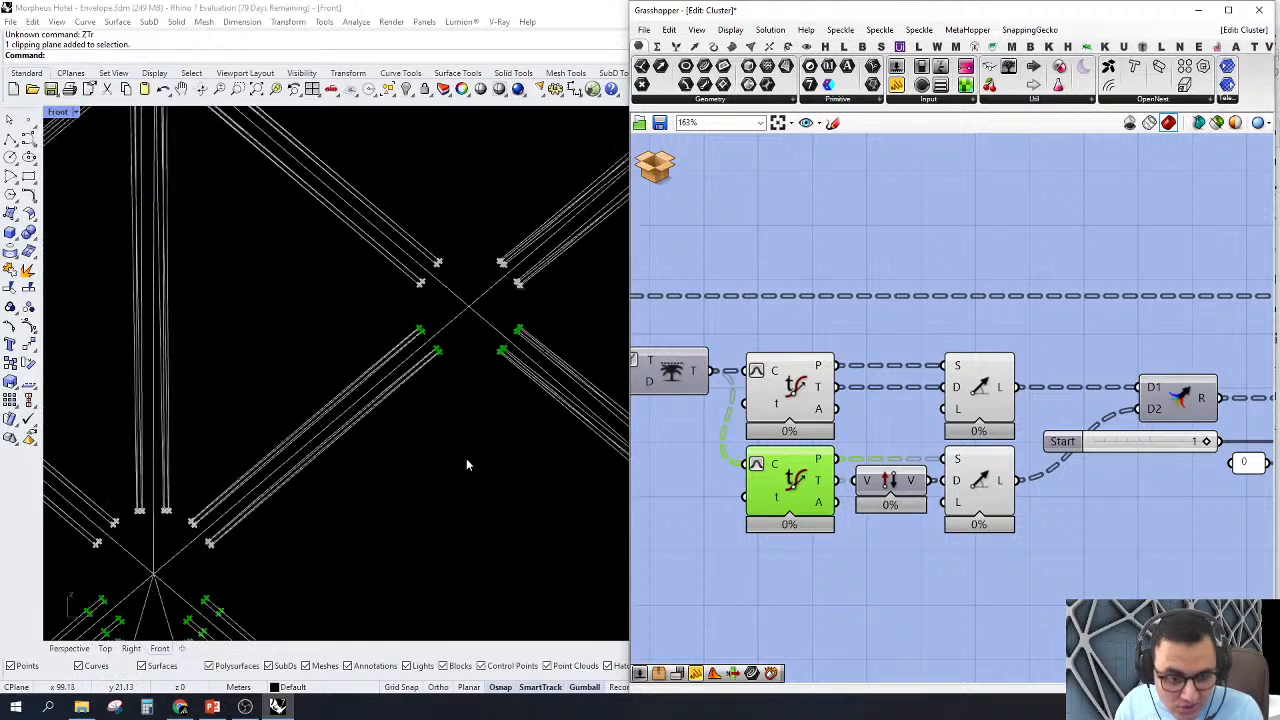
# Step: Move the Reverse component aside and wire the lower Evaluate Curve's Tangent output directly into the lower Line SDL's Direction input
pyautogui.click(978, 486)
pyautogui.scroll(3, 897, 502)
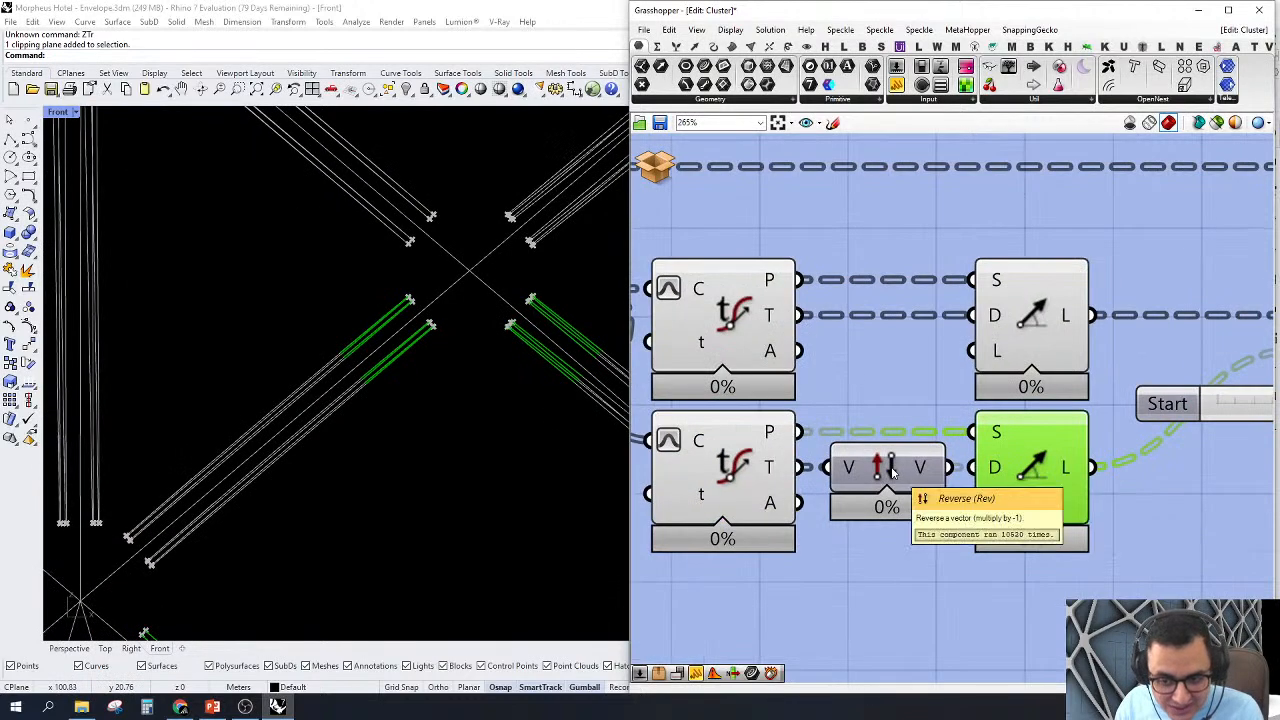
pyautogui.moveTo(893, 472); pyautogui.dragTo(895, 554)
pyautogui.moveTo(797, 467); pyautogui.dragTo(972, 467)
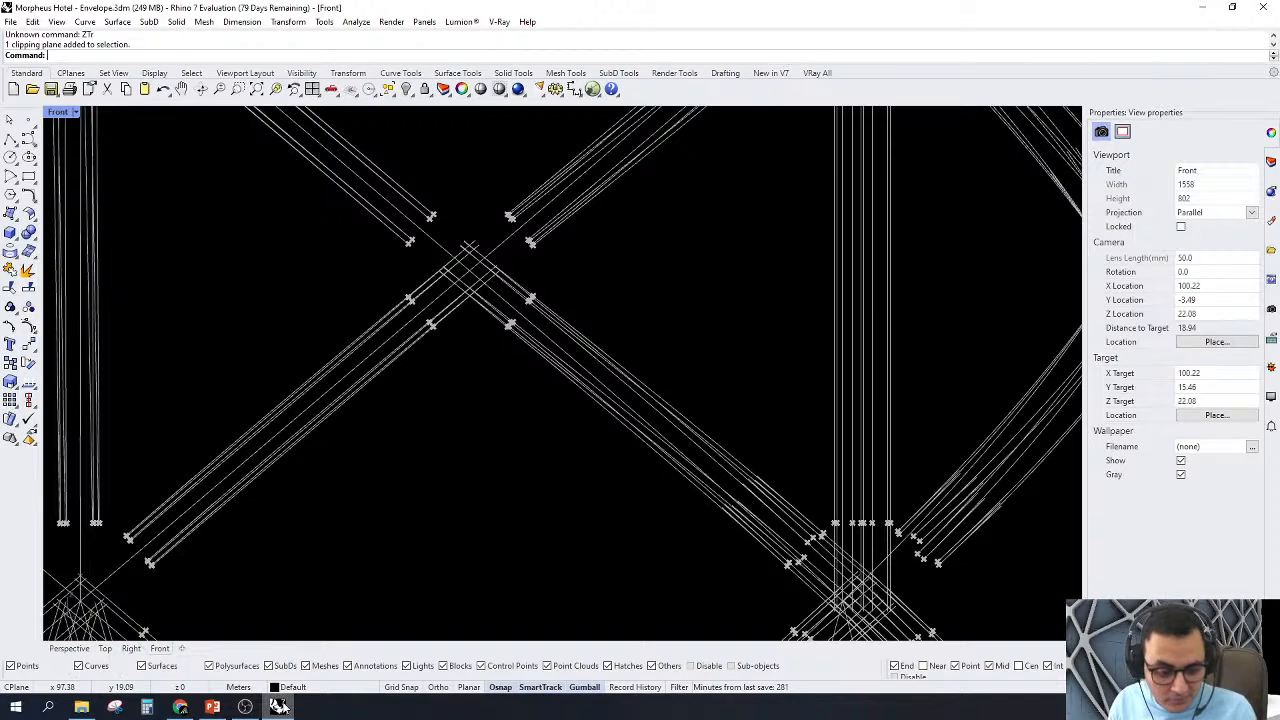
# Step: Check the lower Line SDL's lines at the node, then wire the Reverse component's output into its Direction input
pyautogui.click(278, 707)
pyautogui.click(278, 707)
pyautogui.scroll(-2, 1075, 425)
pyautogui.scroll(3, 1075, 425)
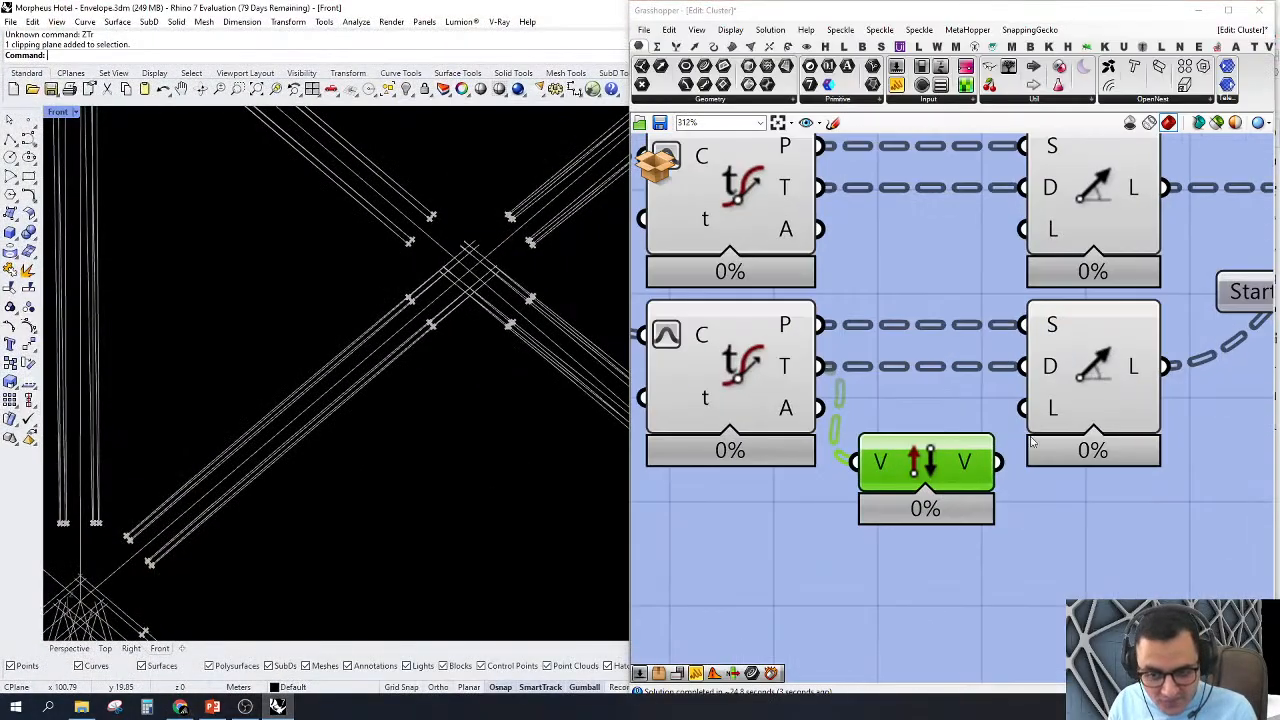
pyautogui.click(1075, 425)
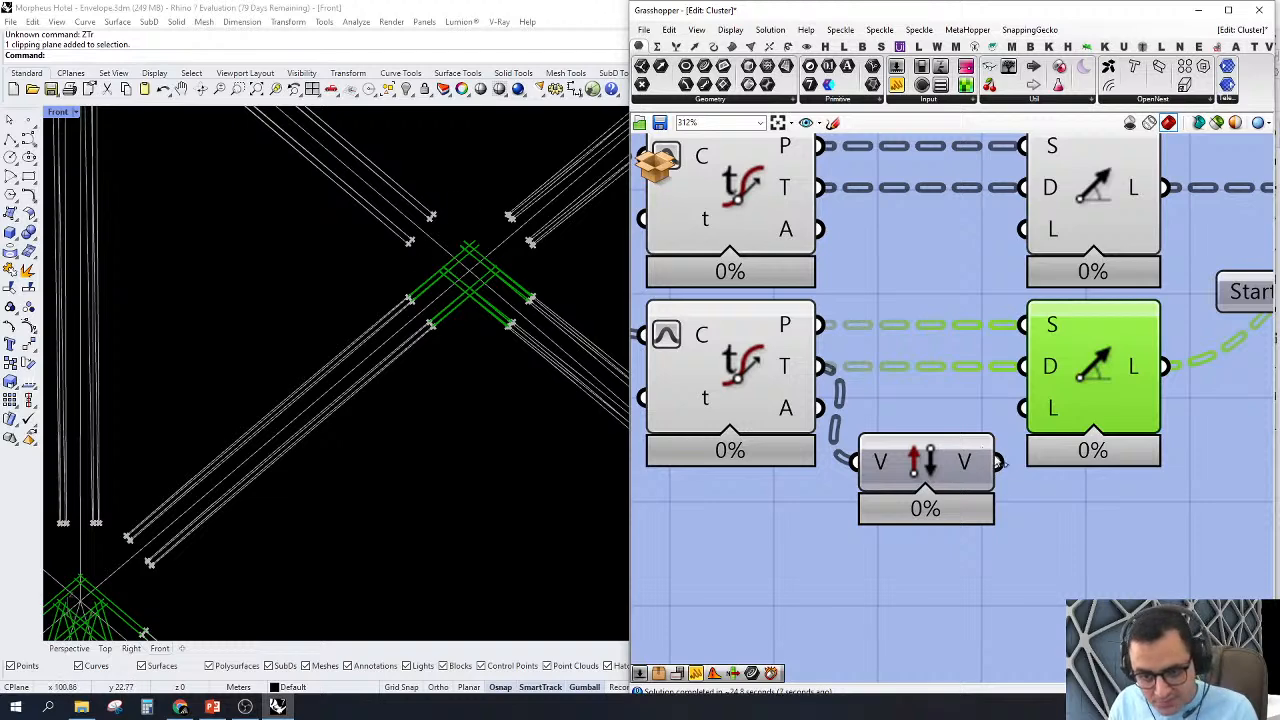
pyautogui.click(1025, 540)
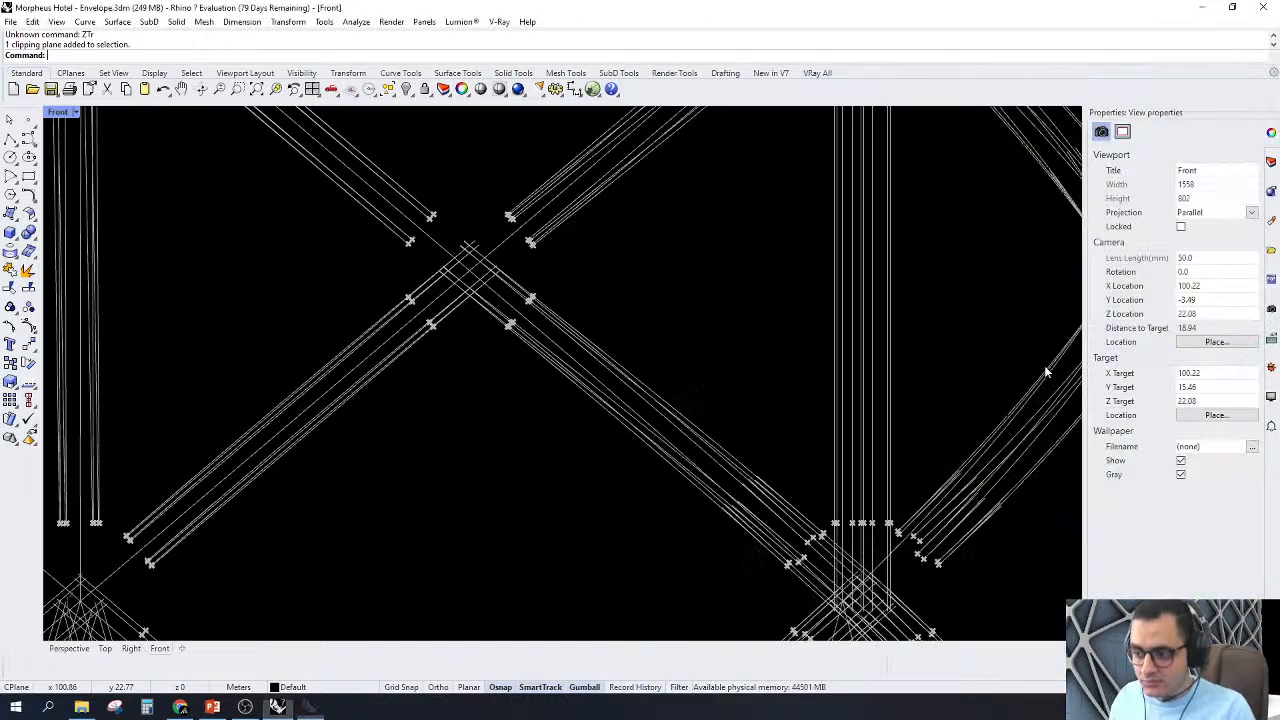
# Step: Move the Reverse component back in line between the lower Evaluate Curve and the lower Line SDL
pyautogui.scroll(2, 1044, 365)
pyautogui.click(276, 709)
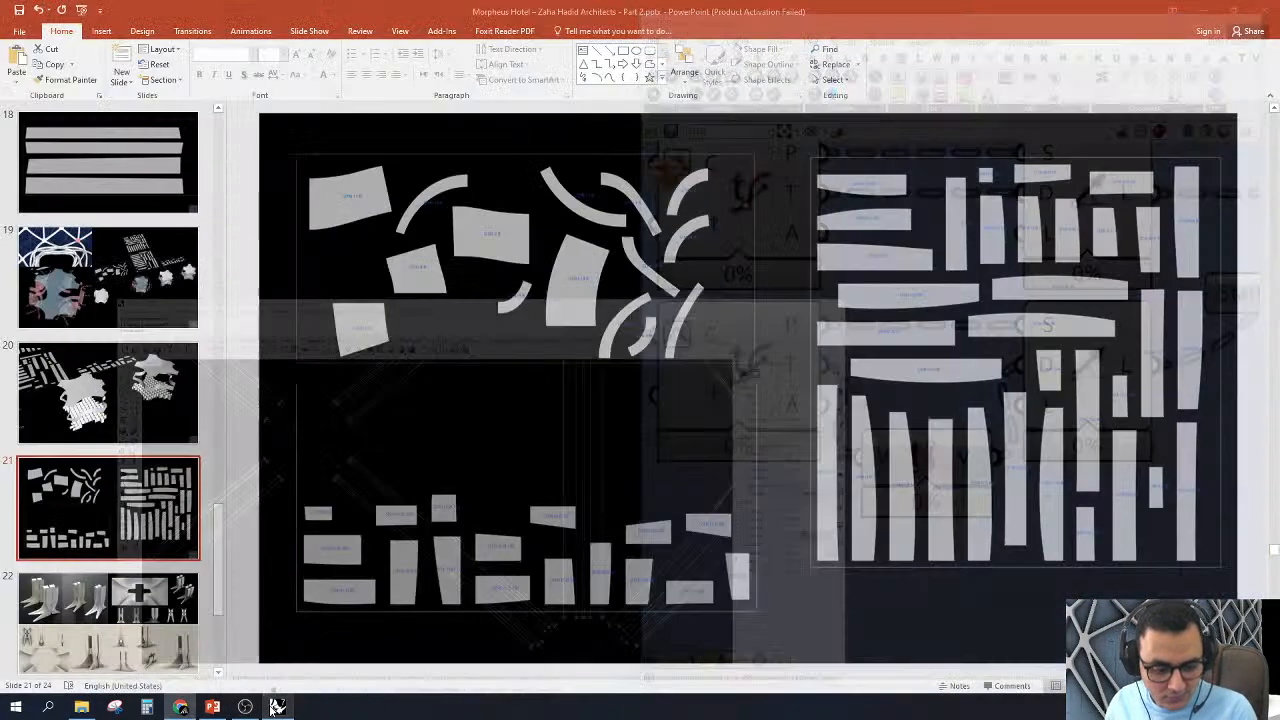
pyautogui.click(276, 709)
pyautogui.scroll(-4, 818, 426)
pyautogui.scroll(4, 858, 422)
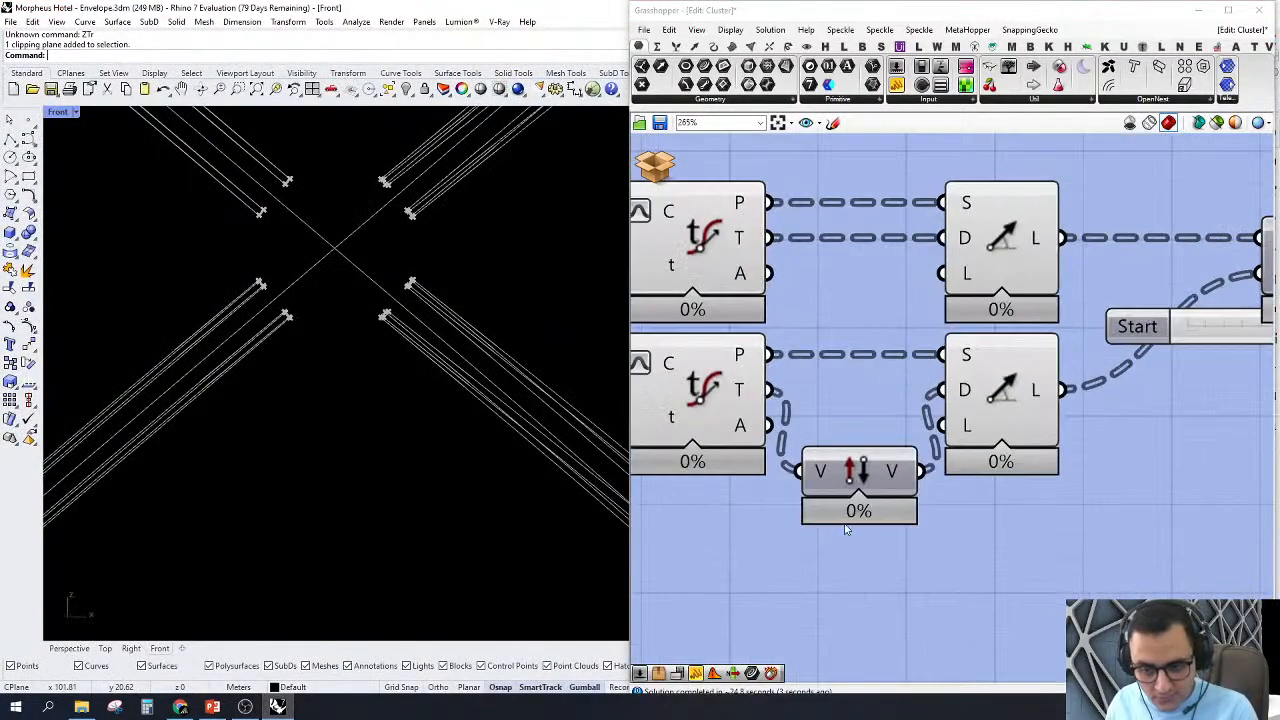
pyautogui.moveTo(855, 466); pyautogui.dragTo(853, 390)
pyautogui.click(896, 570)
# Step: Move the Start slider slightly down so it sits clear below the Merge component feeding Extend Curve
pyautogui.scroll(-5, 897, 380)
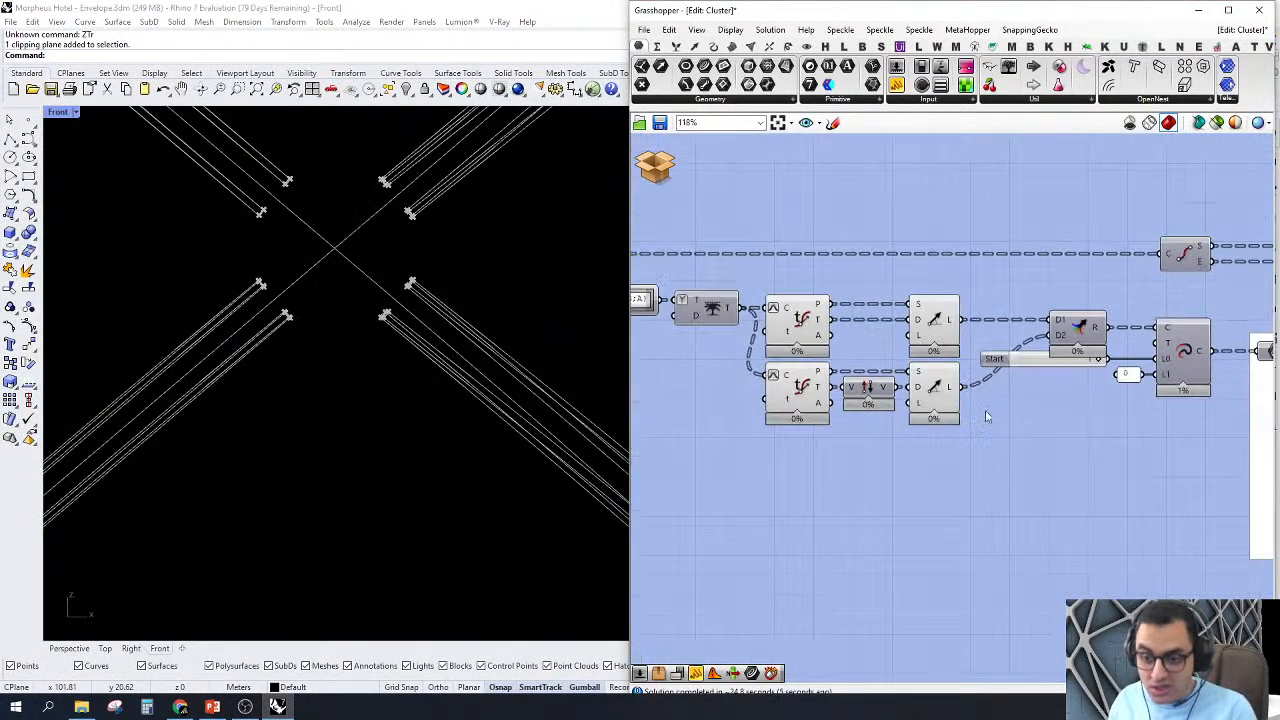
pyautogui.moveTo(1012, 414); pyautogui.dragTo(938, 478, button='right')
pyautogui.scroll(3, 980, 424)
pyautogui.moveTo(962, 428); pyautogui.dragTo(961, 444)
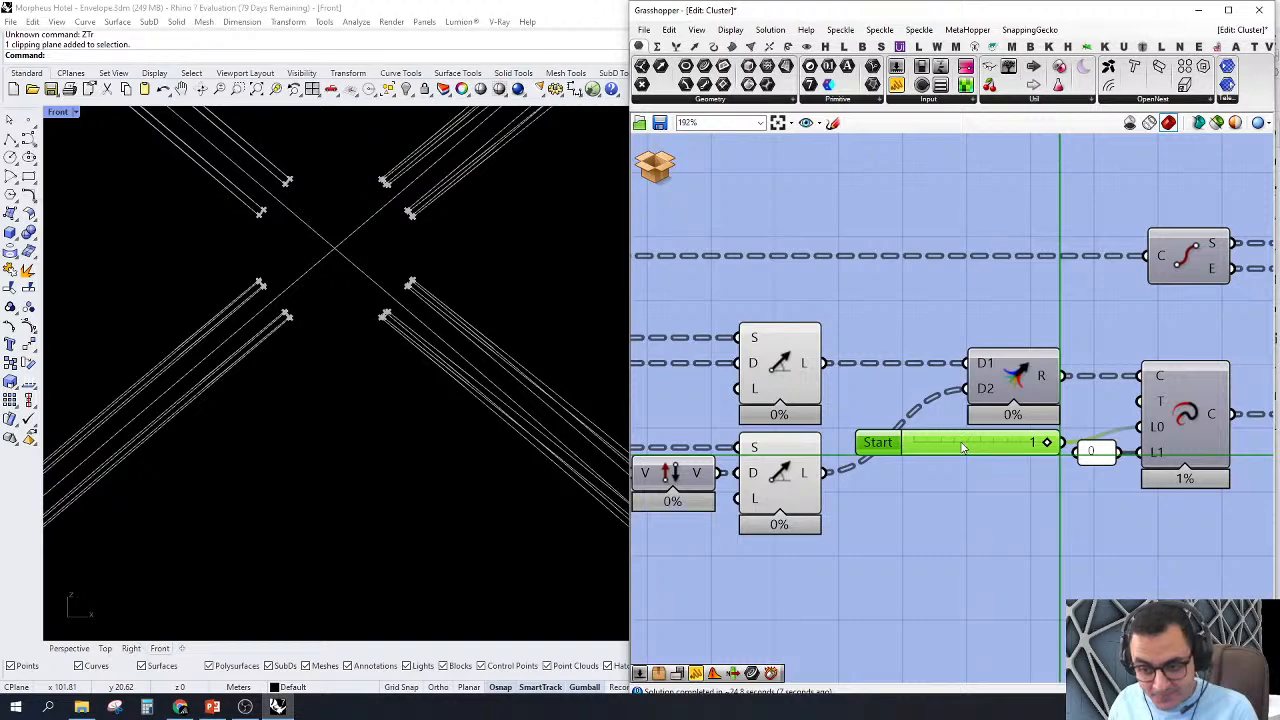
pyautogui.click(881, 291)
pyautogui.scroll(-4, 881, 291)
pyautogui.moveTo(993, 440); pyautogui.dragTo(931, 470, button='right')
pyautogui.scroll(3, 836, 321)
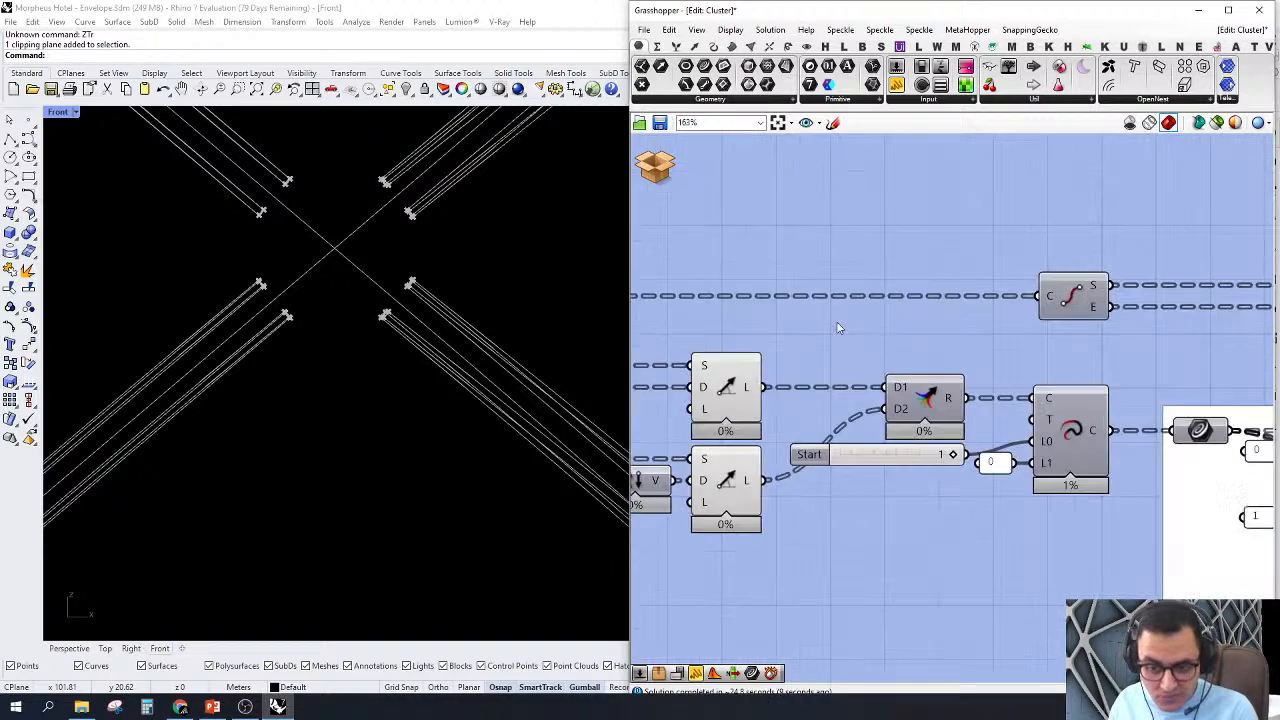
# Step: Turn on the Extend Curve component's preview and examine how its lines cross at the node
pyautogui.click(1078, 432)
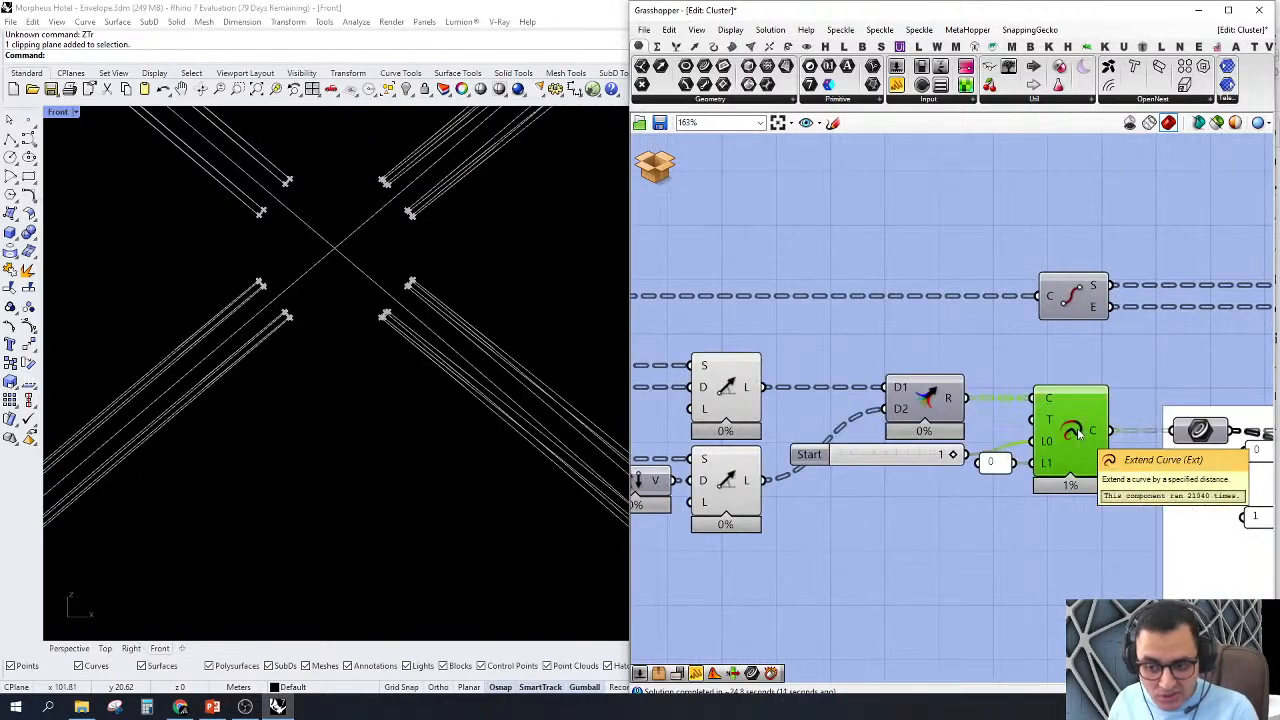
pyautogui.rightClick(1082, 448)
pyautogui.click(1105, 459)
pyautogui.scroll(-8, 488, 343)
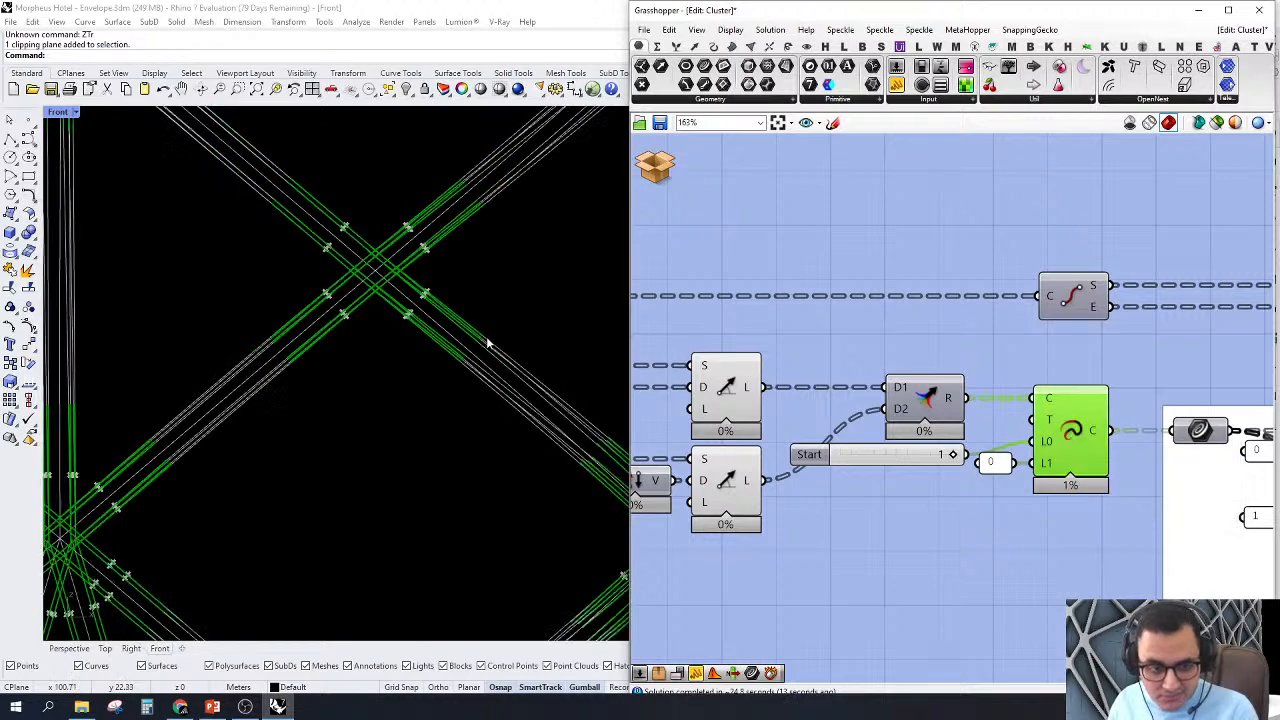
pyautogui.scroll(9, 431, 294)
pyautogui.moveTo(433, 410); pyautogui.dragTo(422, 348, button='right')
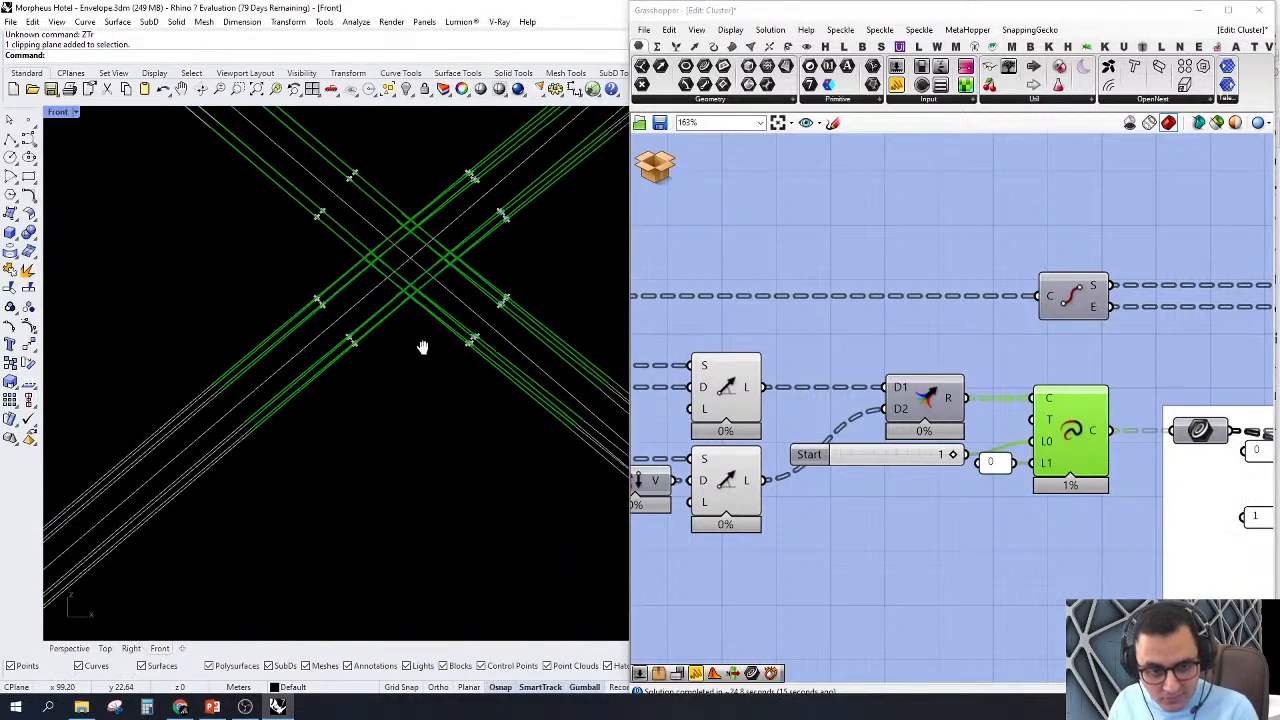
pyautogui.scroll(-3, 1131, 394)
pyautogui.scroll(3, 1084, 432)
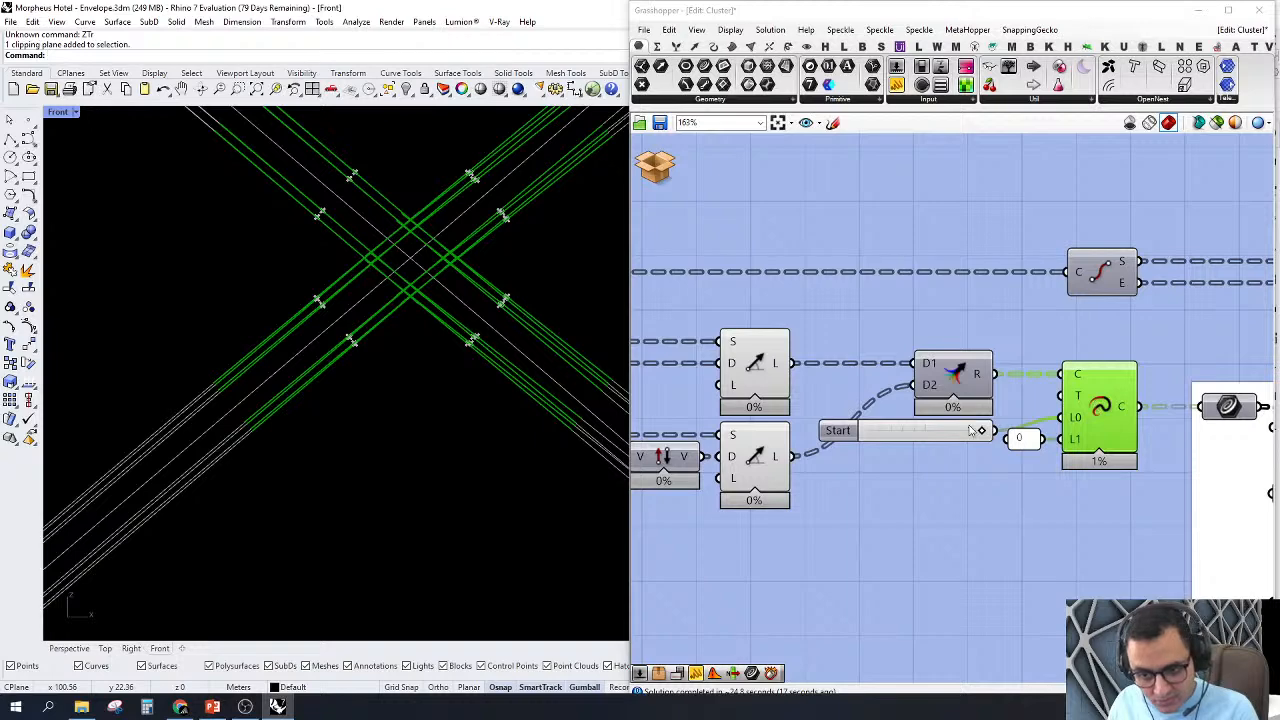
# Step: Turn off the preview of all components upstream of Extend Curve, including the two input curve parameters
pyautogui.click(878, 502)
pyautogui.scroll(-4, 980, 440)
pyautogui.moveTo(943, 294); pyautogui.dragTo(736, 558)
pyautogui.rightClick(790, 184)
pyautogui.click(808, 211)
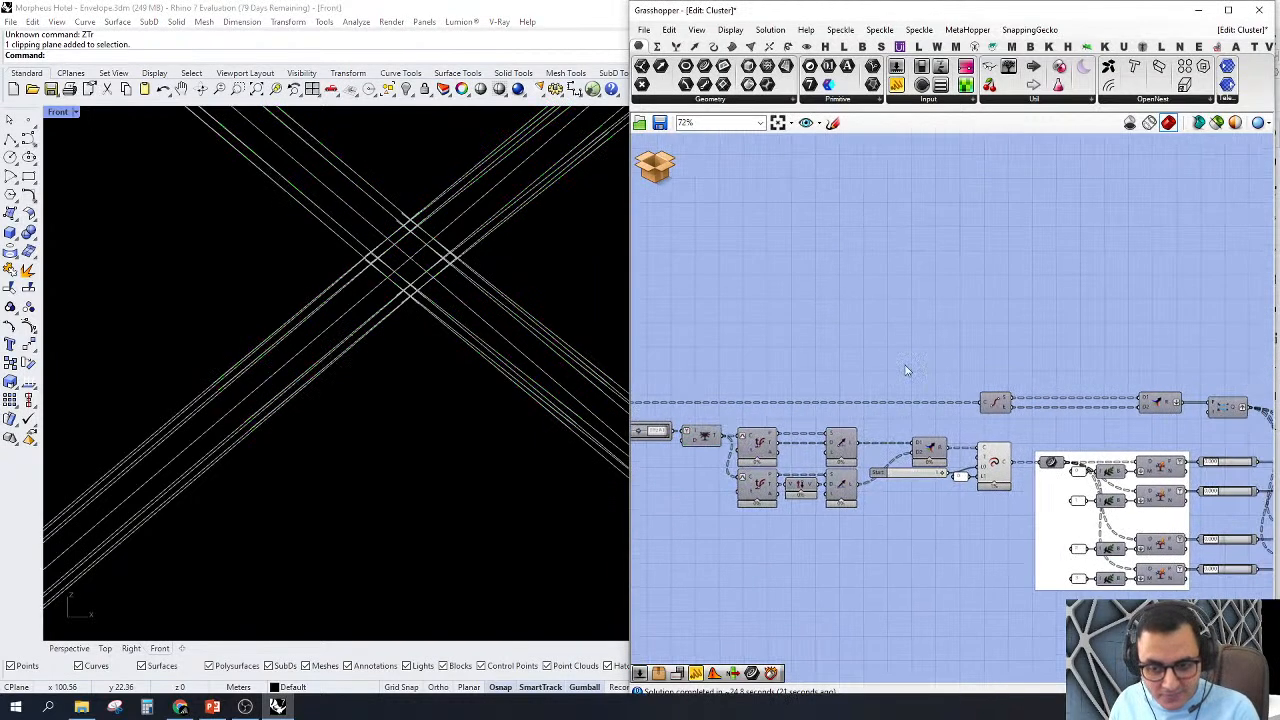
pyautogui.scroll(-3, 830, 320)
pyautogui.scroll(2, 831, 329)
pyautogui.moveTo(834, 328); pyautogui.dragTo(737, 514)
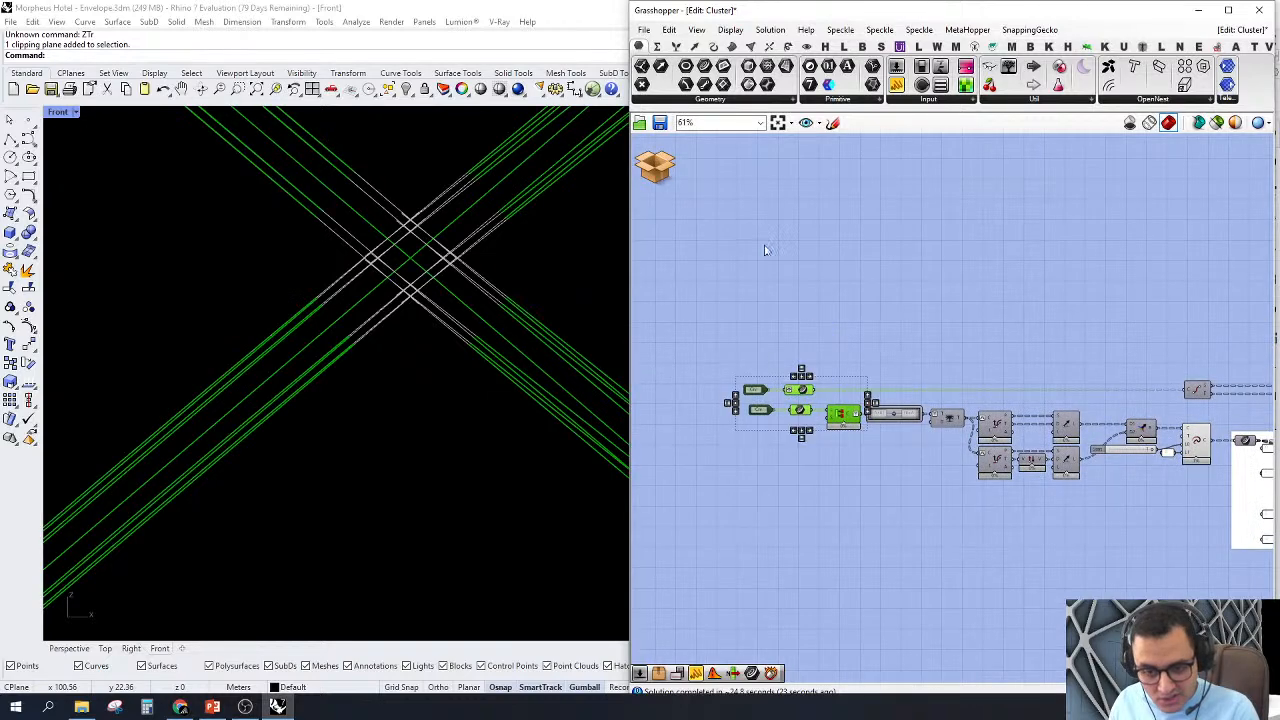
pyautogui.rightClick(763, 247)
pyautogui.click(806, 268)
# Step: Examine the Extend Curve lines across the envelope's nodes and close up at a single node
pyautogui.scroll(-8, 398, 347)
pyautogui.scroll(-4, 397, 346)
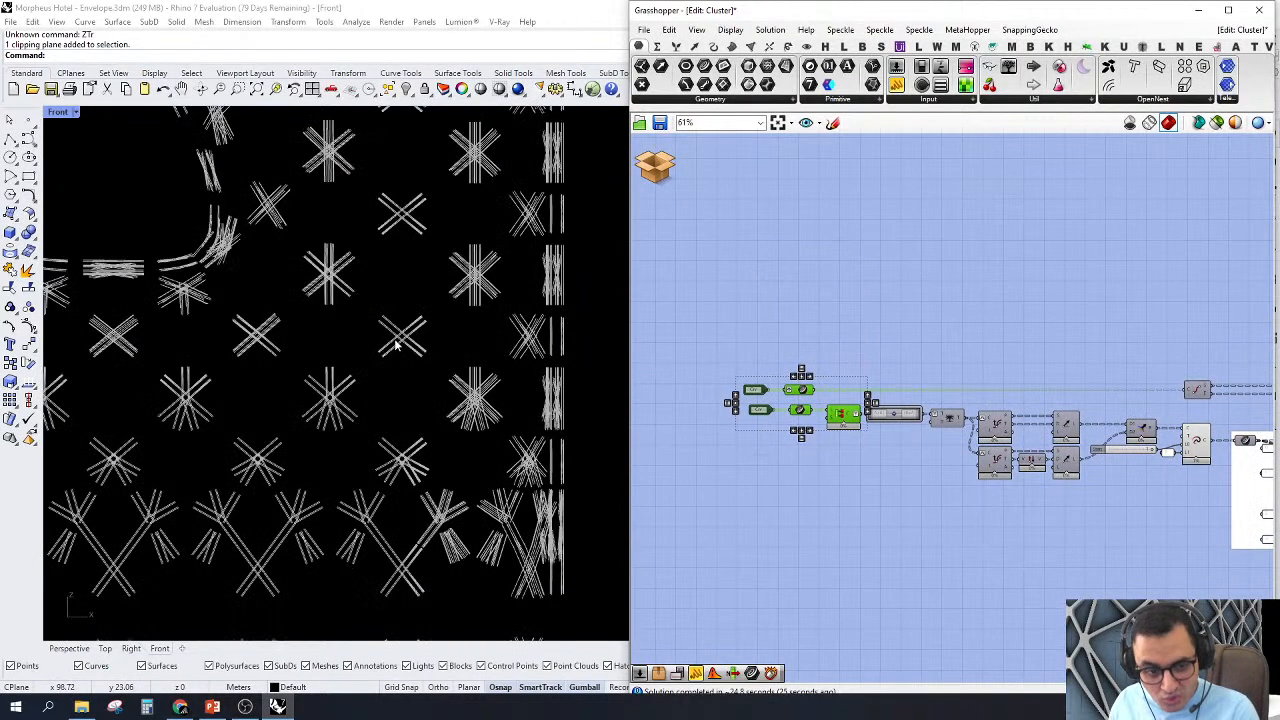
pyautogui.scroll(1, 369, 417)
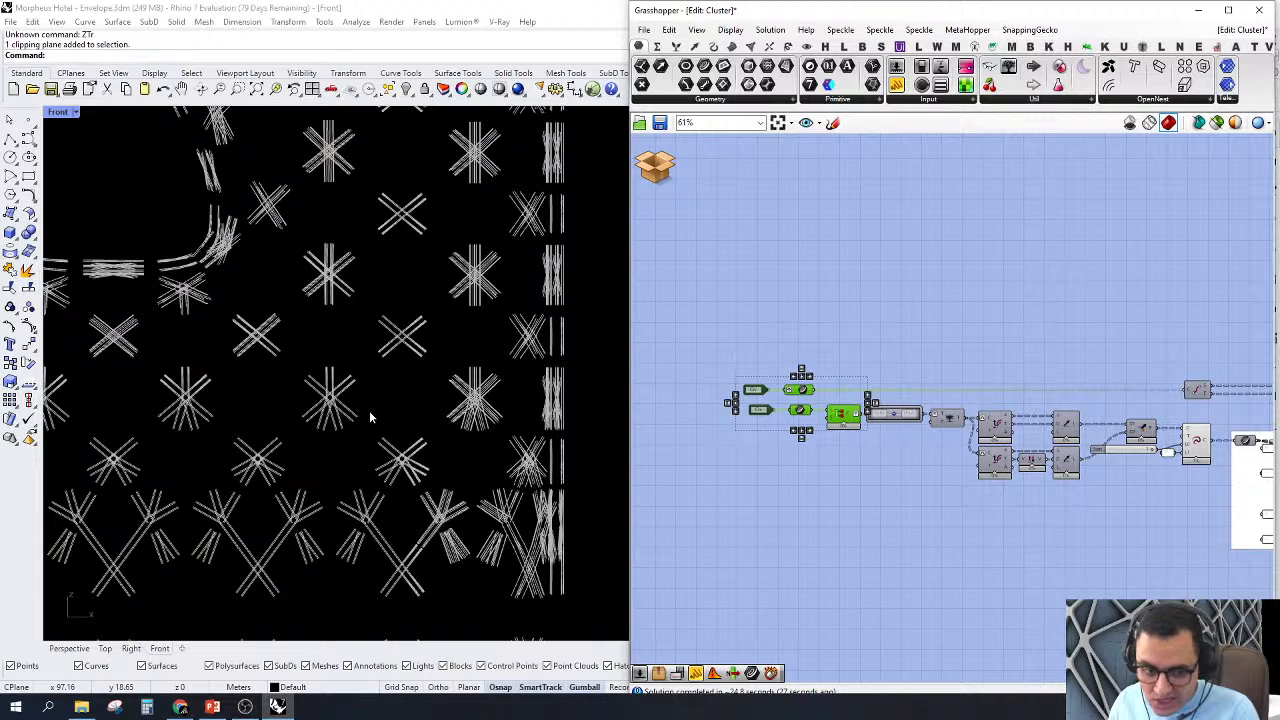
pyautogui.scroll(4, 913, 331)
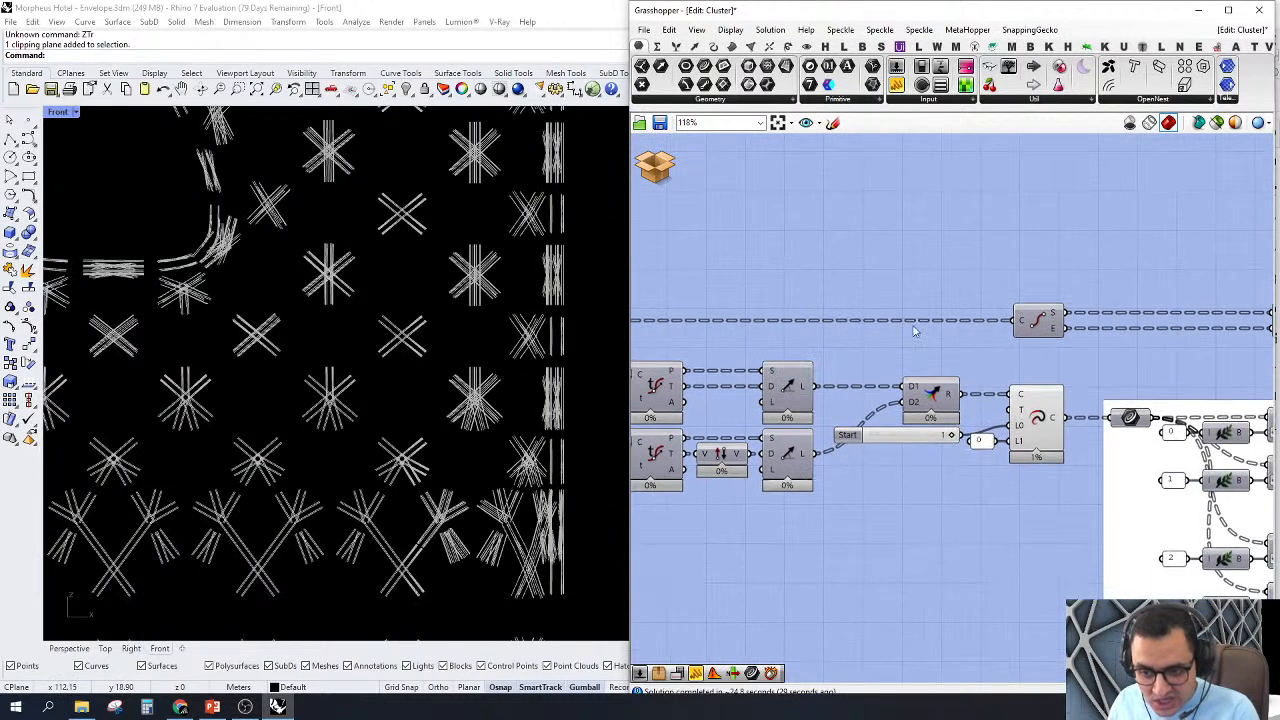
pyautogui.scroll(2, 1022, 442)
pyautogui.click(1022, 440)
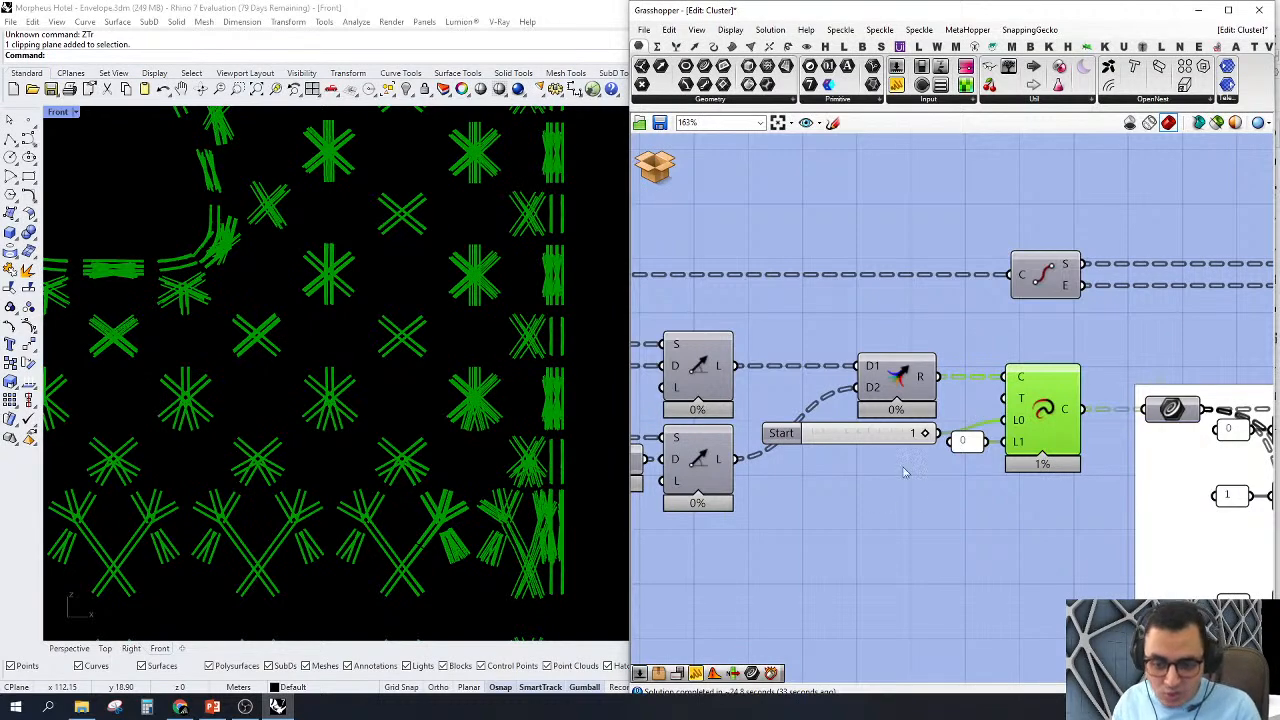
pyautogui.click(928, 548)
pyautogui.scroll(2, 475, 287)
pyautogui.scroll(3, 475, 287)
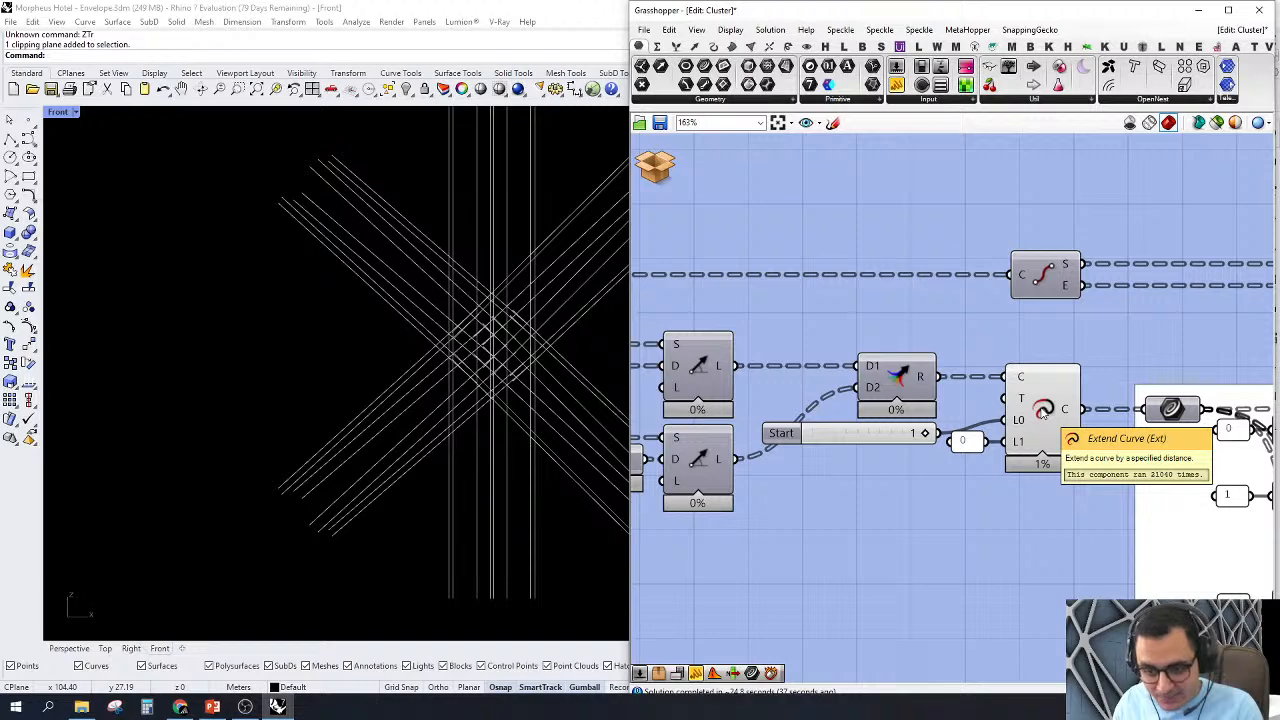
pyautogui.scroll(-3, 451, 394)
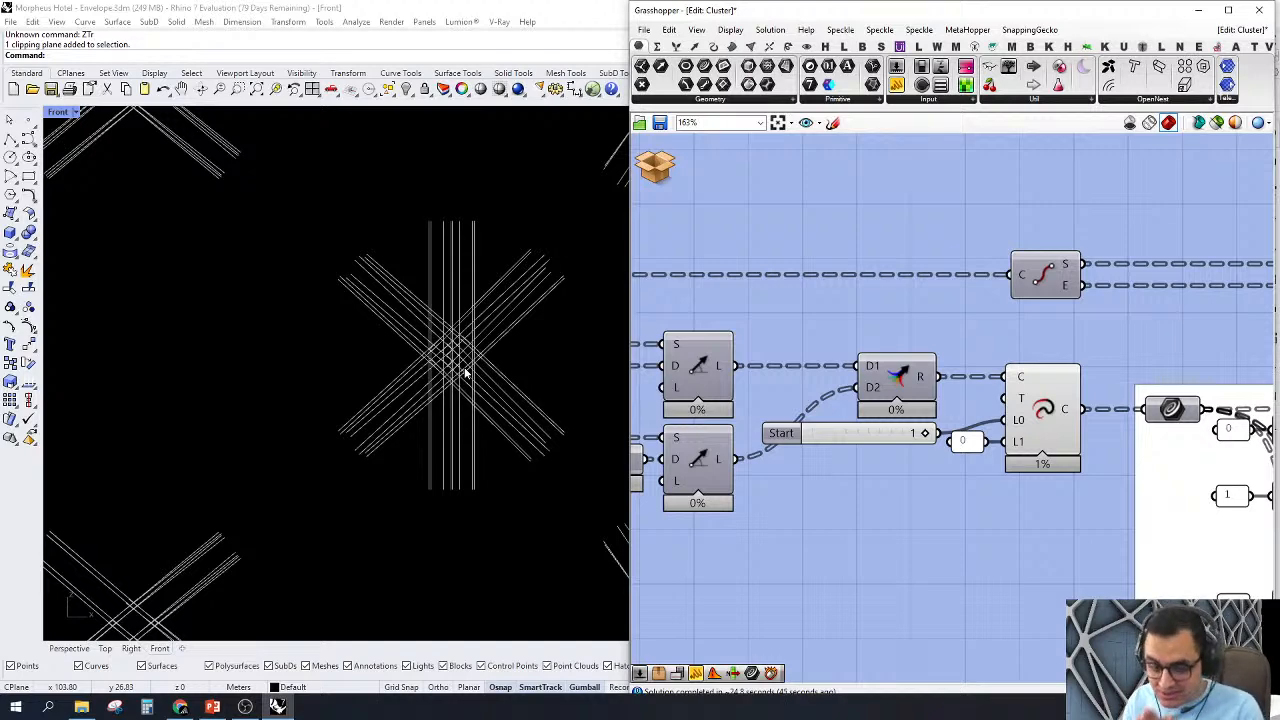
pyautogui.scroll(-3, 465, 373)
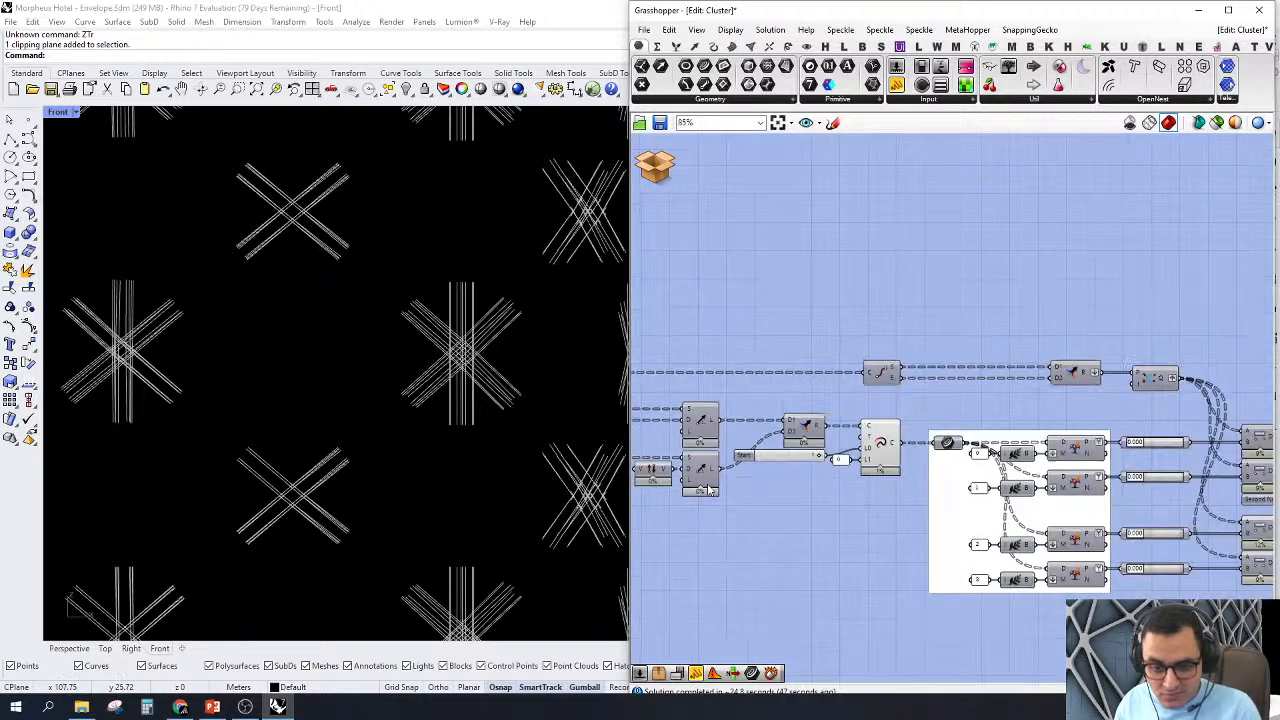
# Step: Turn on the End Points component's preview and examine its points at the centres of the nodes
pyautogui.scroll(-4, 935, 425)
pyautogui.moveTo(935, 424); pyautogui.dragTo(940, 395, button='right')
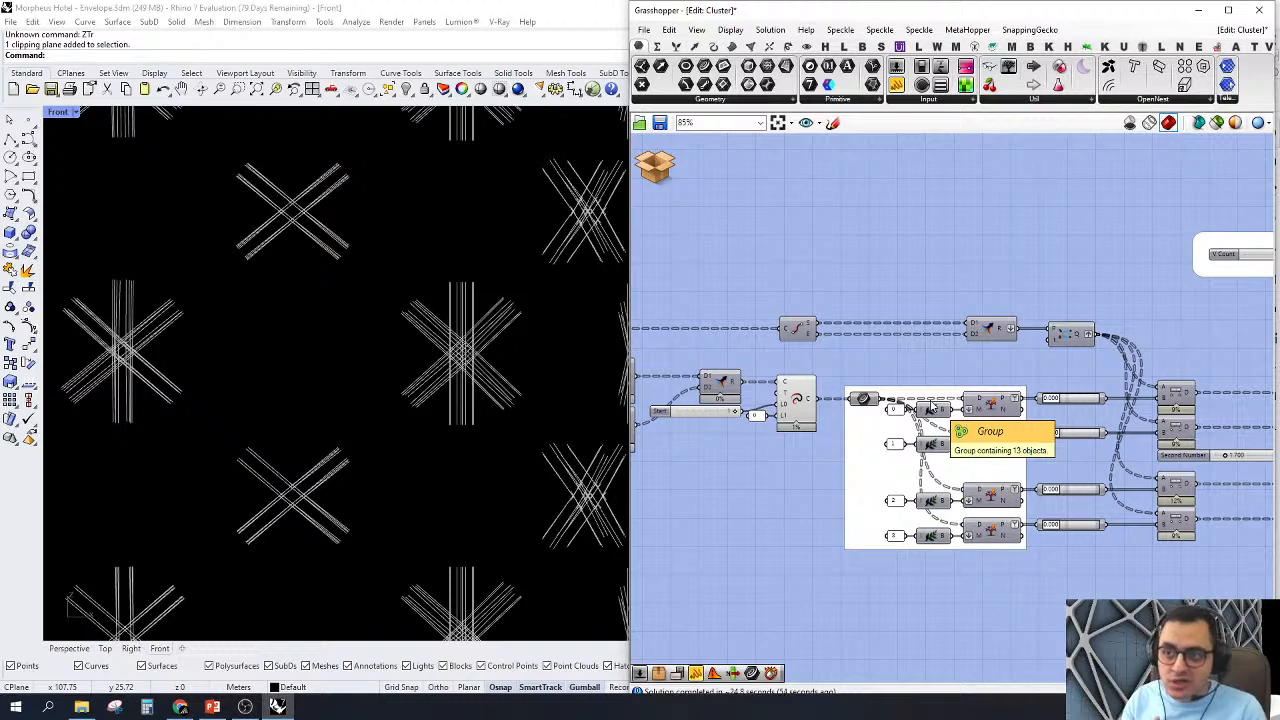
pyautogui.scroll(-2, 932, 406)
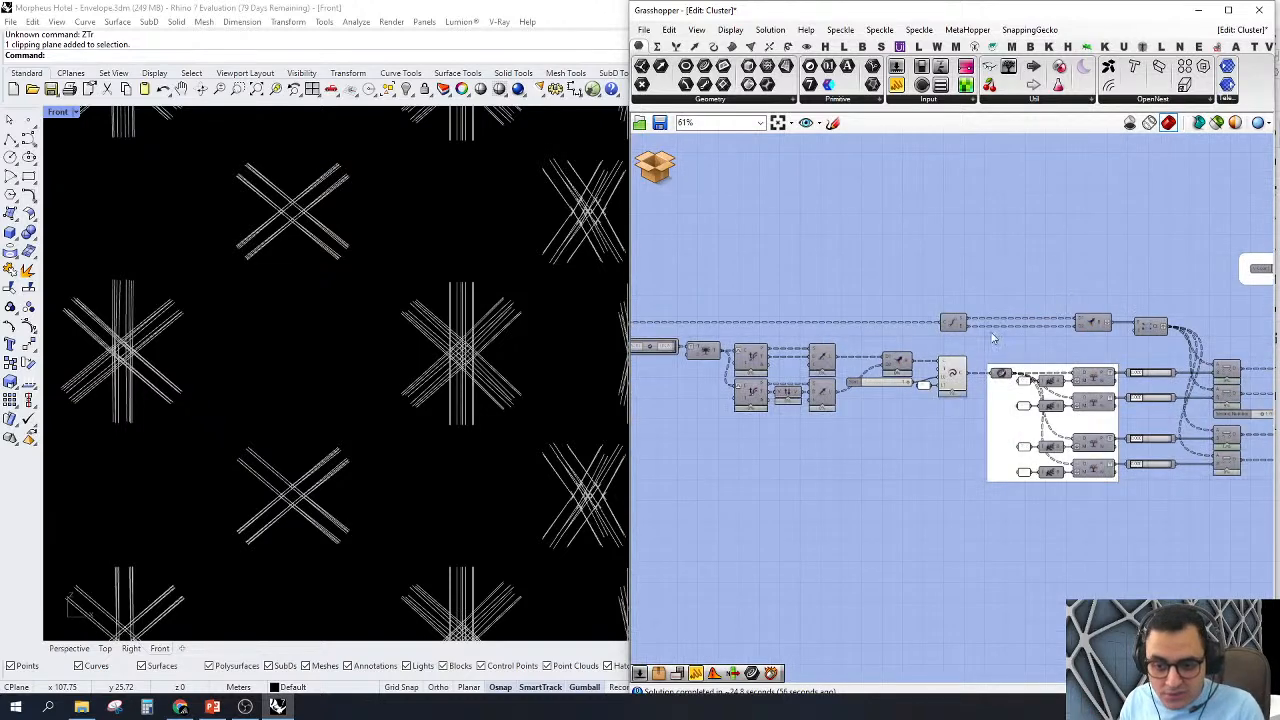
pyautogui.scroll(4, 898, 376)
pyautogui.click(921, 342)
pyautogui.rightClick(924, 340)
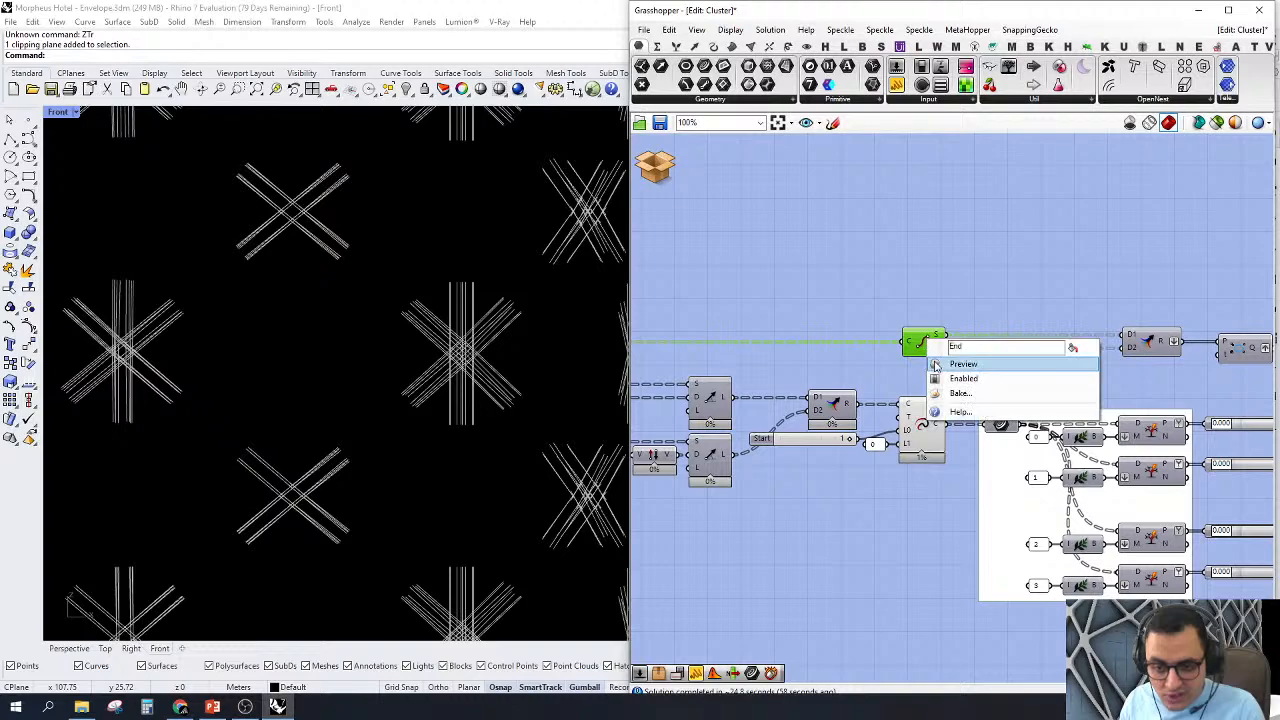
pyautogui.click(934, 365)
pyautogui.scroll(-4, 400, 361)
pyautogui.scroll(5, 405, 345)
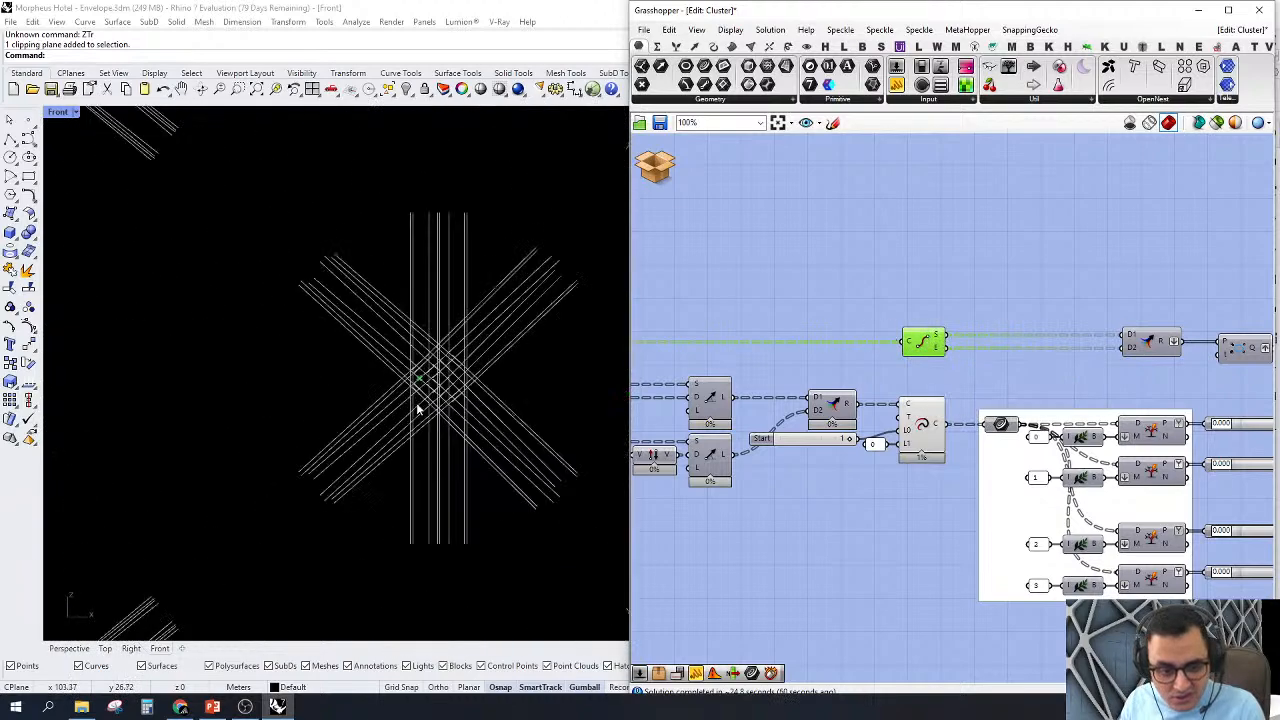
pyautogui.scroll(-4, 380, 425)
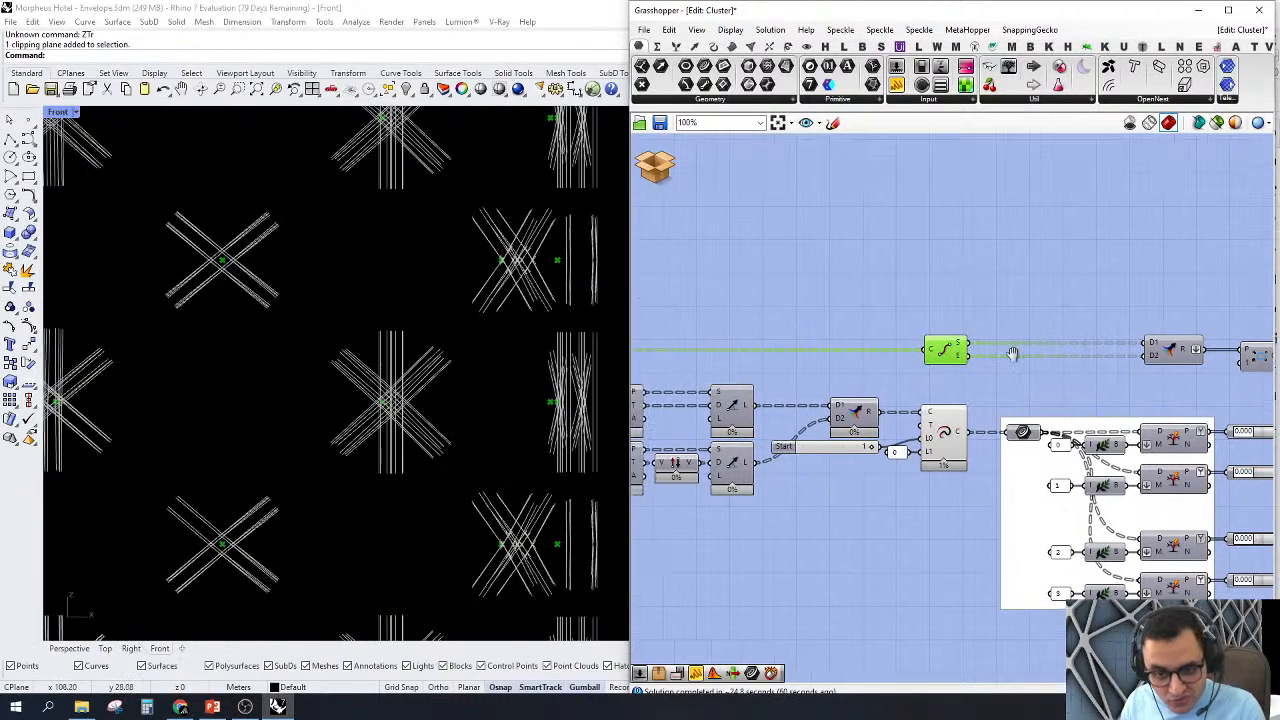
# Step: Turn on the preview of the upper input Curve parameter that feeds End Points
pyautogui.scroll(-3, 808, 348)
pyautogui.scroll(3, 810, 366)
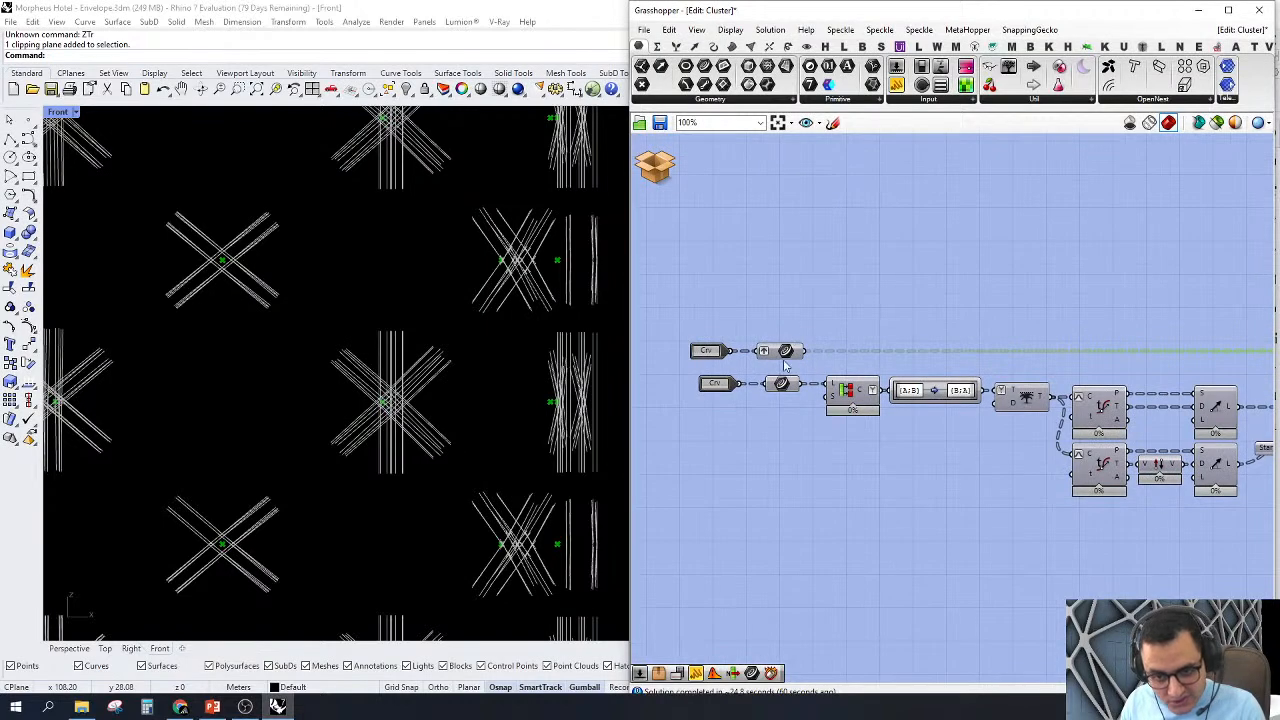
pyautogui.click(785, 352)
pyautogui.rightClick(785, 352)
pyautogui.click(815, 388)
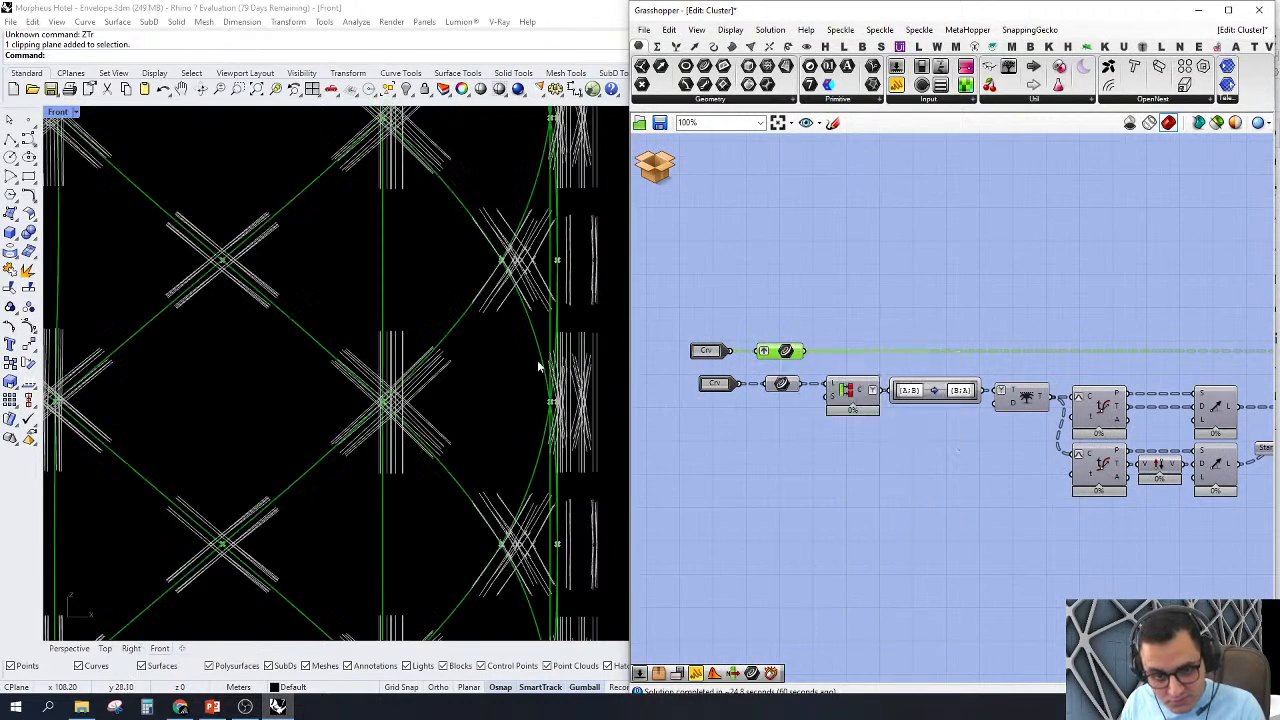
# Step: Examine the input curves against the extended lines across the envelope and at the nodes along its top edge
pyautogui.scroll(-5, 537, 363)
pyautogui.scroll(-3, 517, 386)
pyautogui.scroll(4, 494, 208)
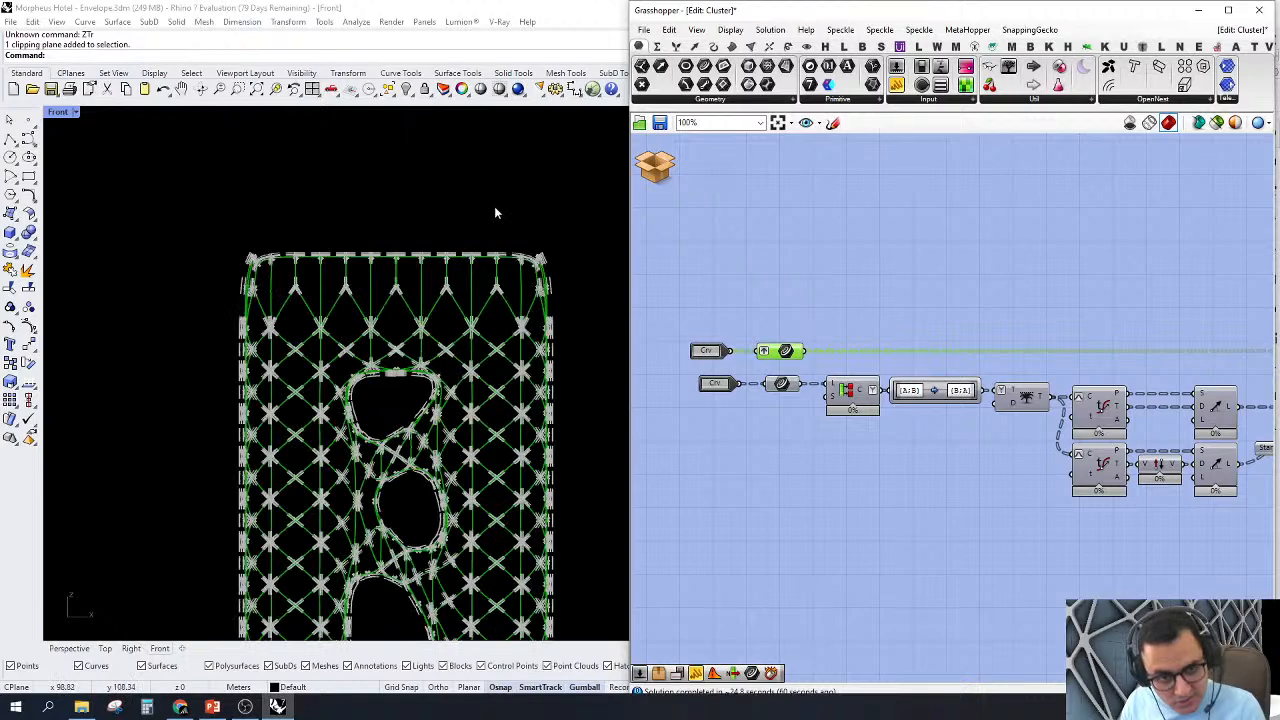
pyautogui.scroll(8, 430, 345)
pyautogui.scroll(-5, 470, 330)
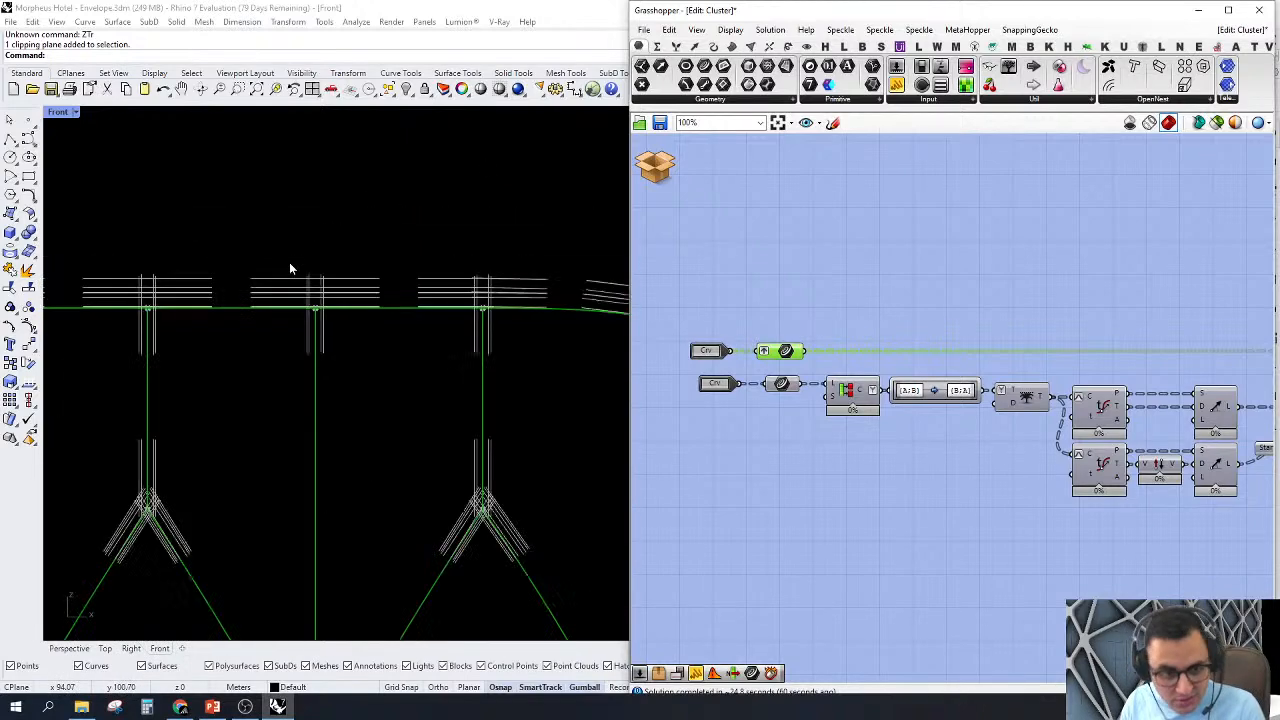
pyautogui.scroll(6, 367, 319)
pyautogui.scroll(8, 374, 411)
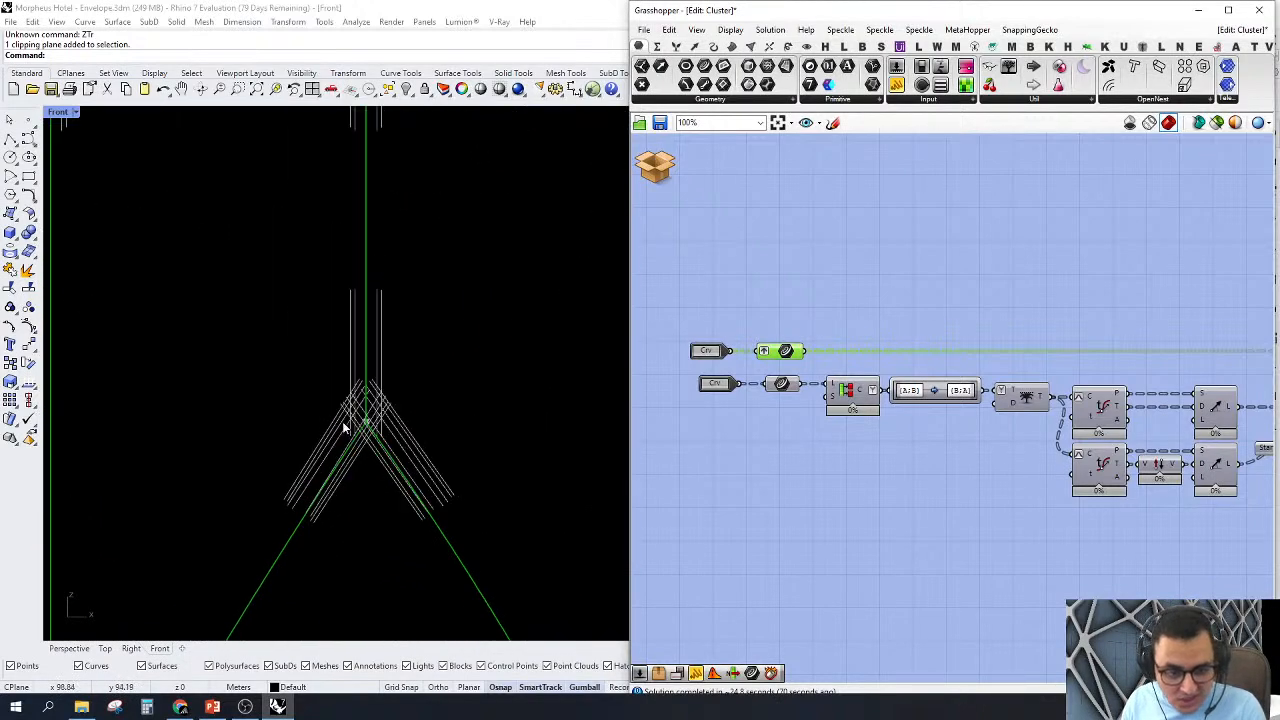
pyautogui.scroll(-5, 400, 435)
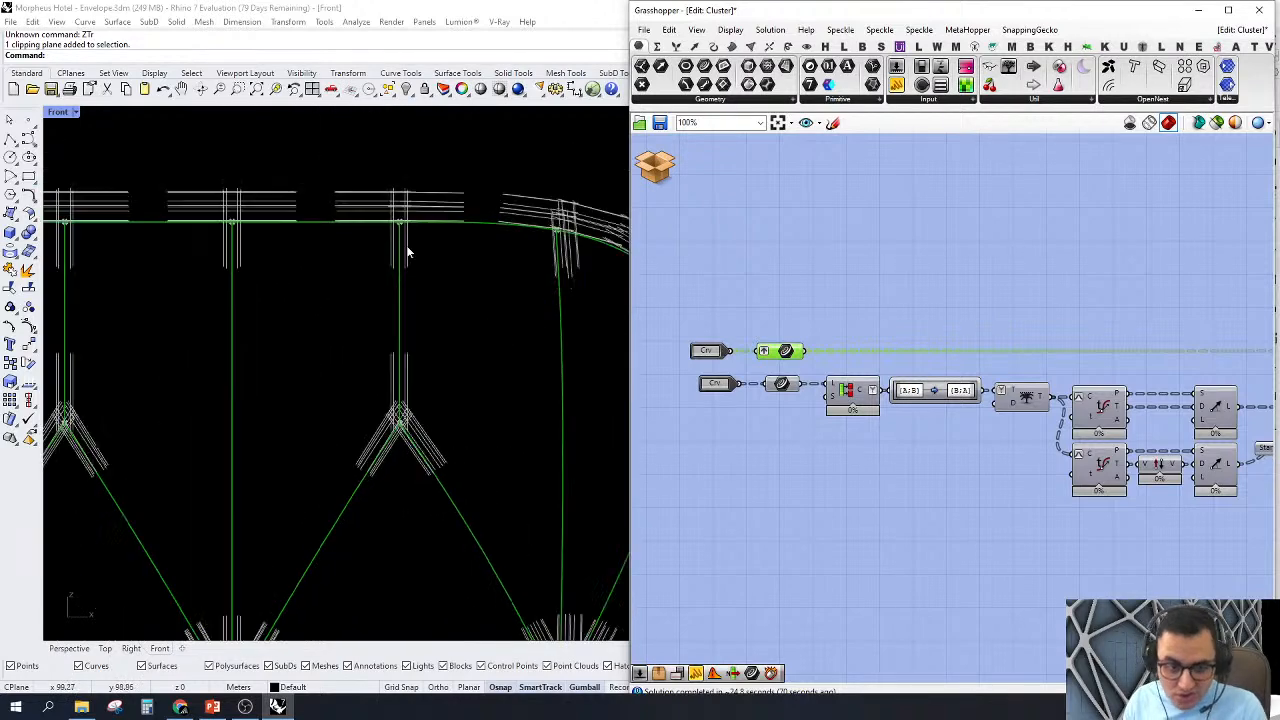
pyautogui.scroll(3, 406, 230)
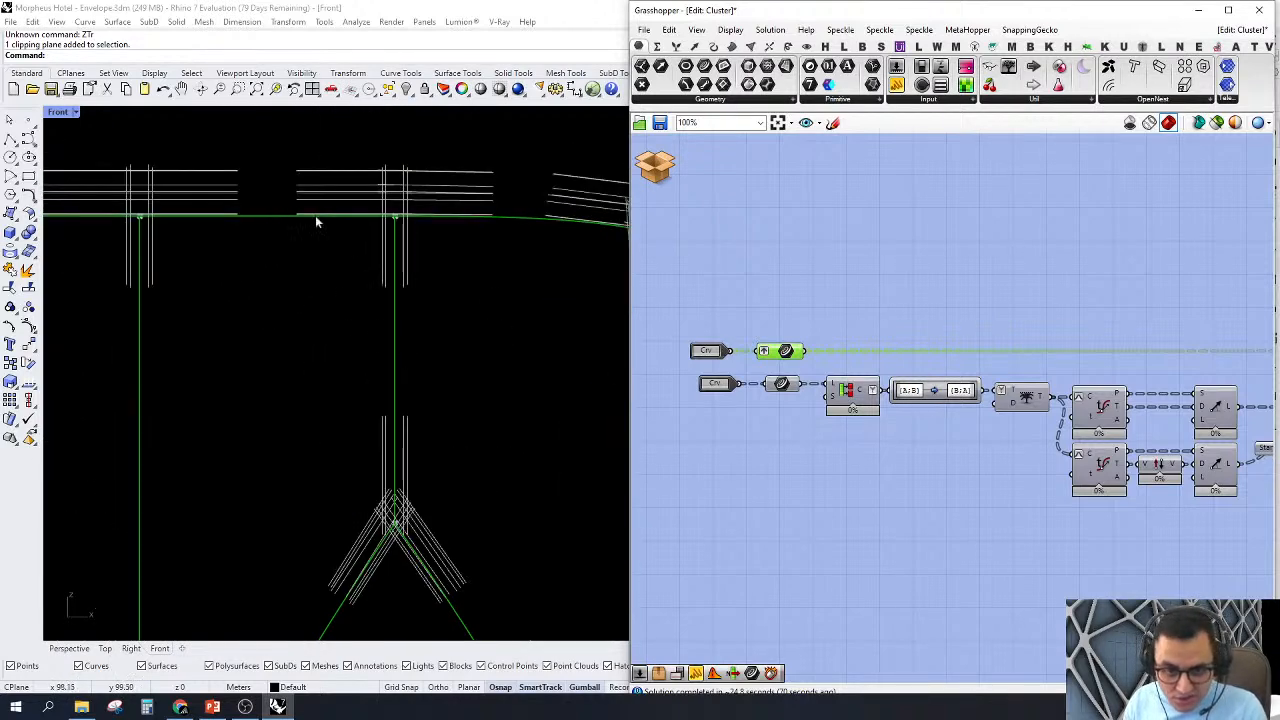
# Step: Follow the start and end points through Merge and inspect the unique points output of the duplicate-removal component
pyautogui.moveTo(1182, 367); pyautogui.dragTo(862, 350, button='right')
pyautogui.moveTo(1214, 334); pyautogui.dragTo(940, 323, button='right')
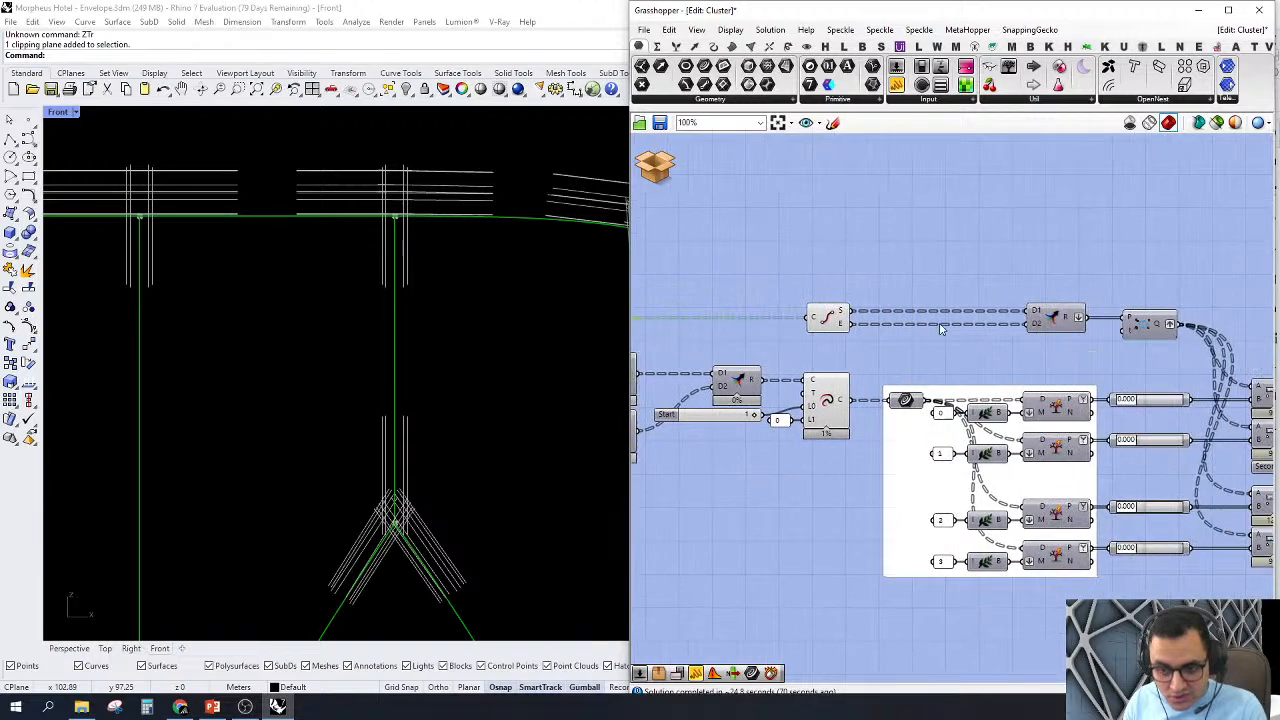
pyautogui.moveTo(1139, 321); pyautogui.dragTo(977, 294, button='right')
pyautogui.moveTo(998, 302)
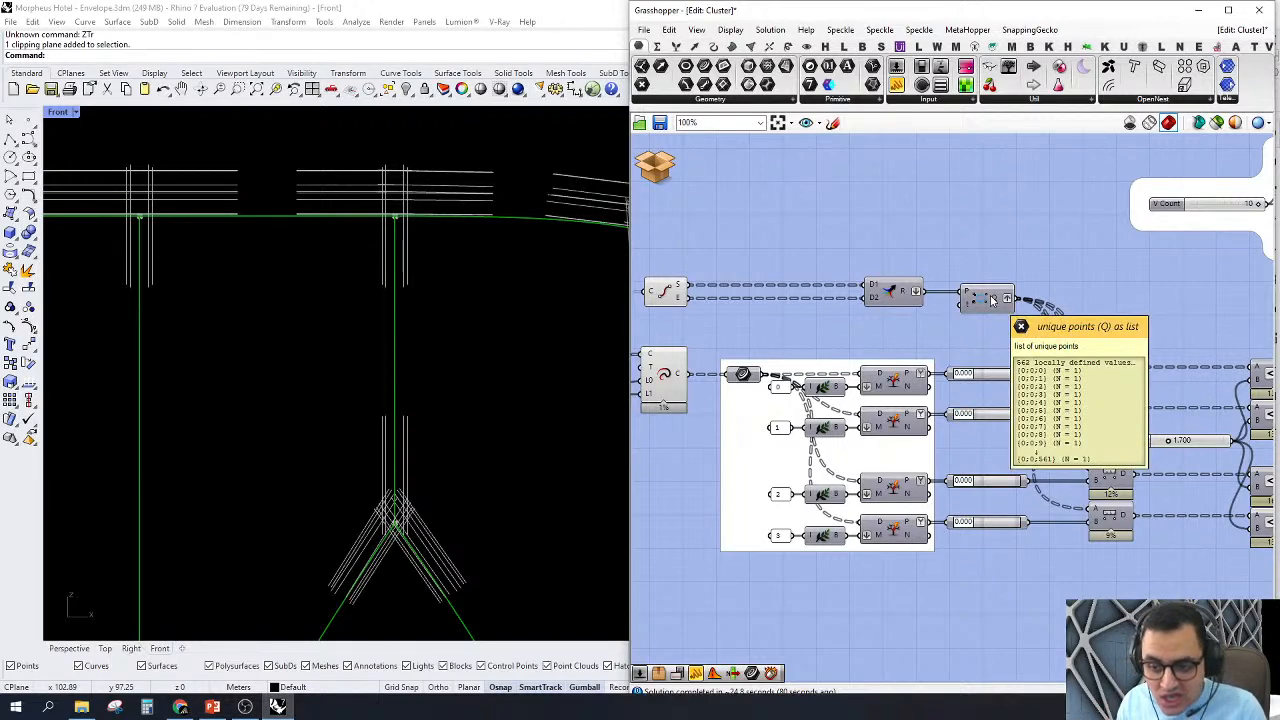
# Step: Inspect the unique points output of the duplicate-removal component and its connections to the four Distance components
pyautogui.scroll(-4, 992, 300)
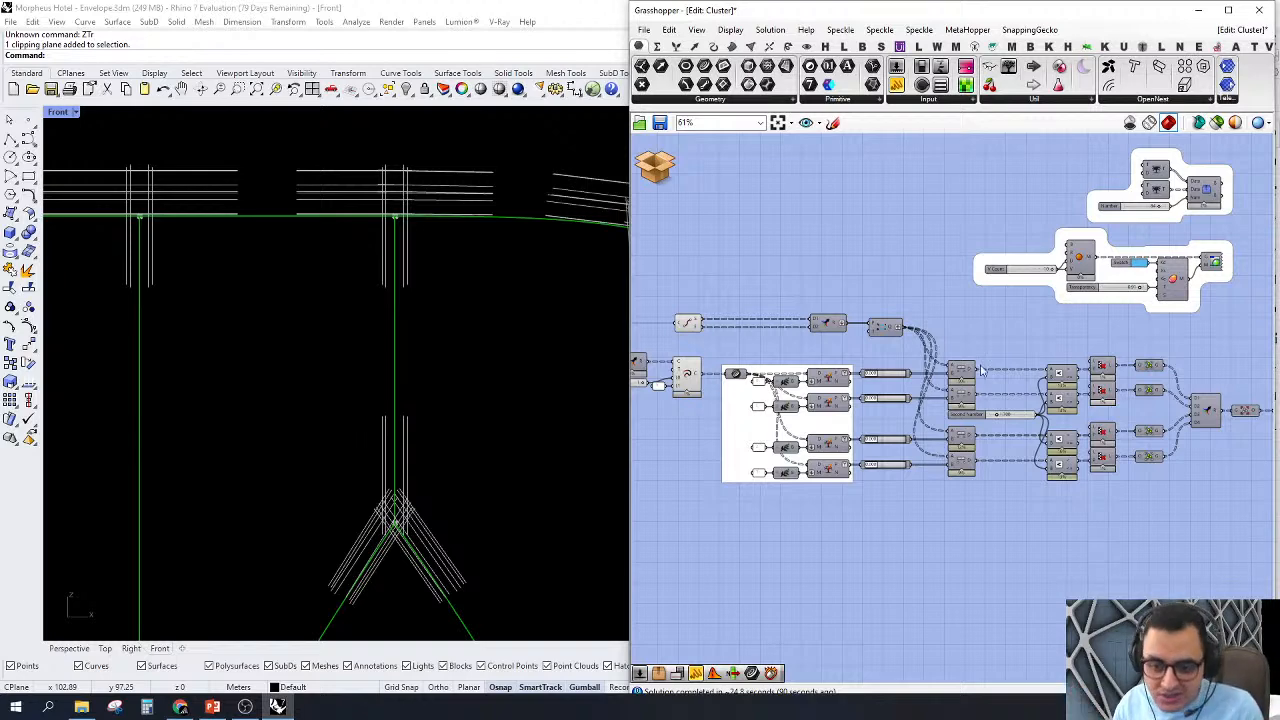
pyautogui.scroll(5, 875, 330)
pyautogui.moveTo(869, 310)
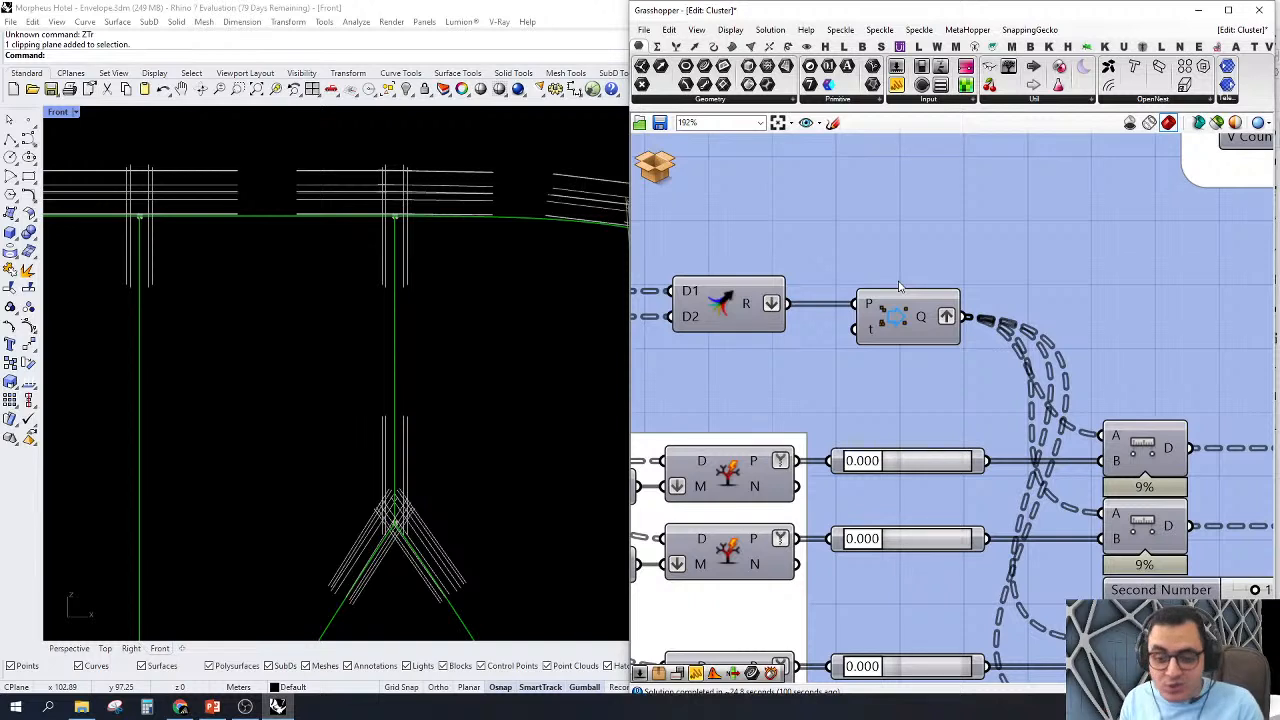
pyautogui.moveTo(921, 321)
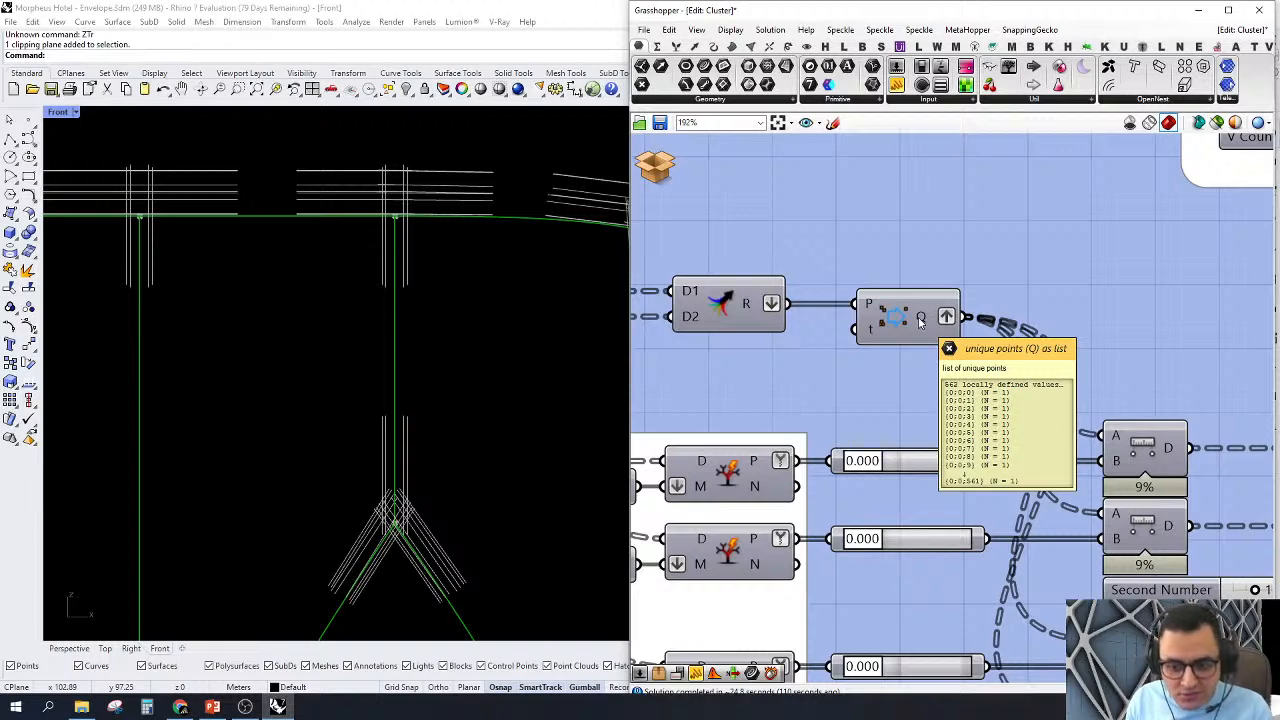
pyautogui.scroll(-3, 921, 321)
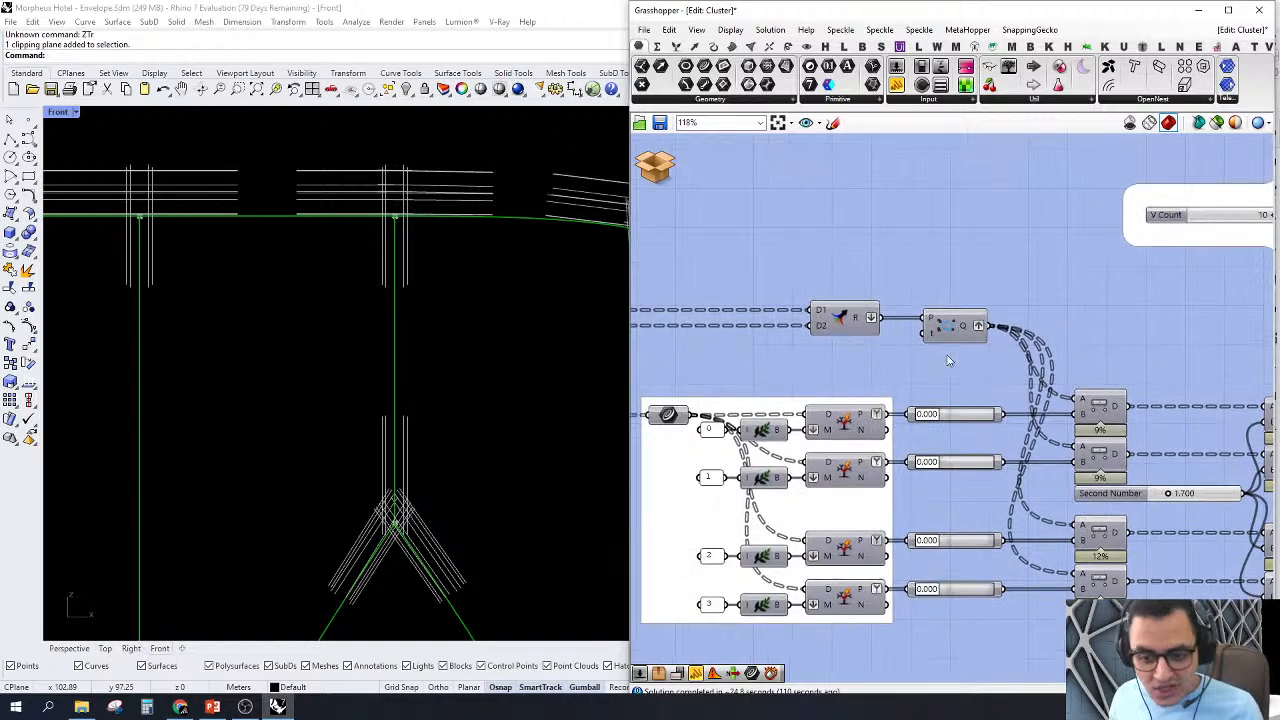
# Step: Examine the extended lines meeting around a Y-shaped node near the envelope's top edge, relative to the node's centre point
pyautogui.moveTo(926, 379); pyautogui.dragTo(1071, 352, button='right')
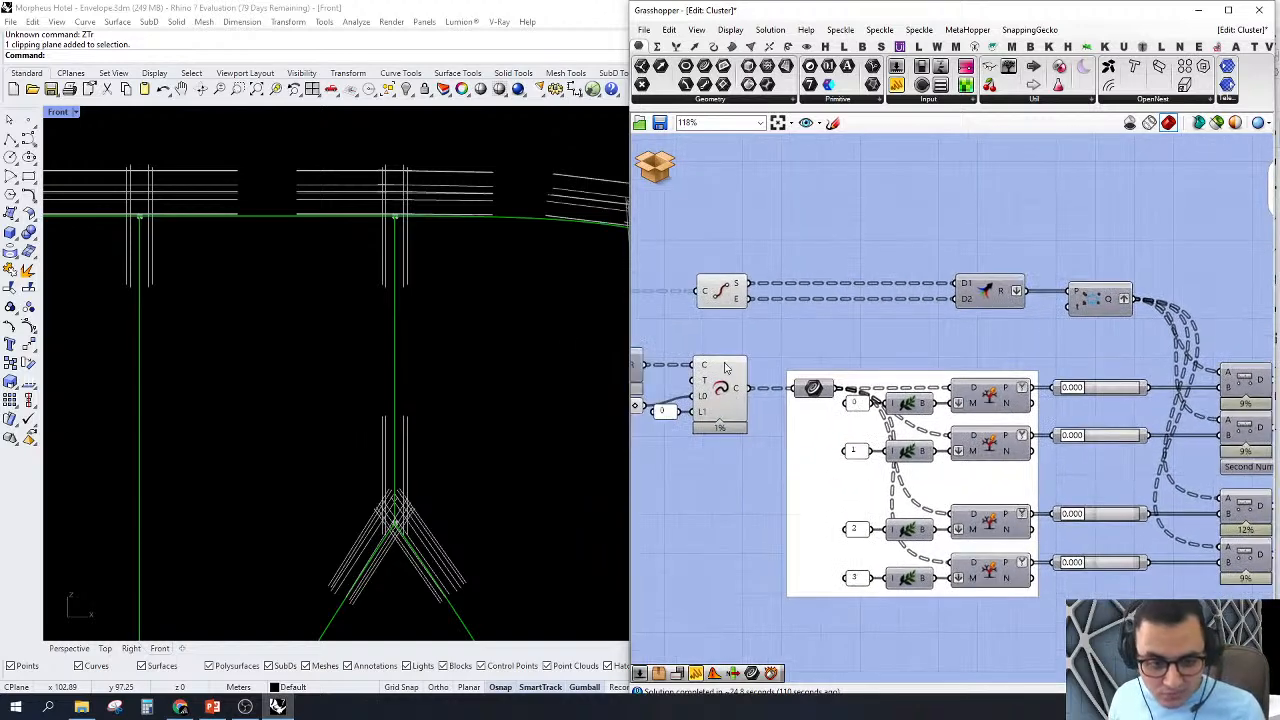
pyautogui.scroll(-3, 427, 218)
pyautogui.scroll(6, 420, 350)
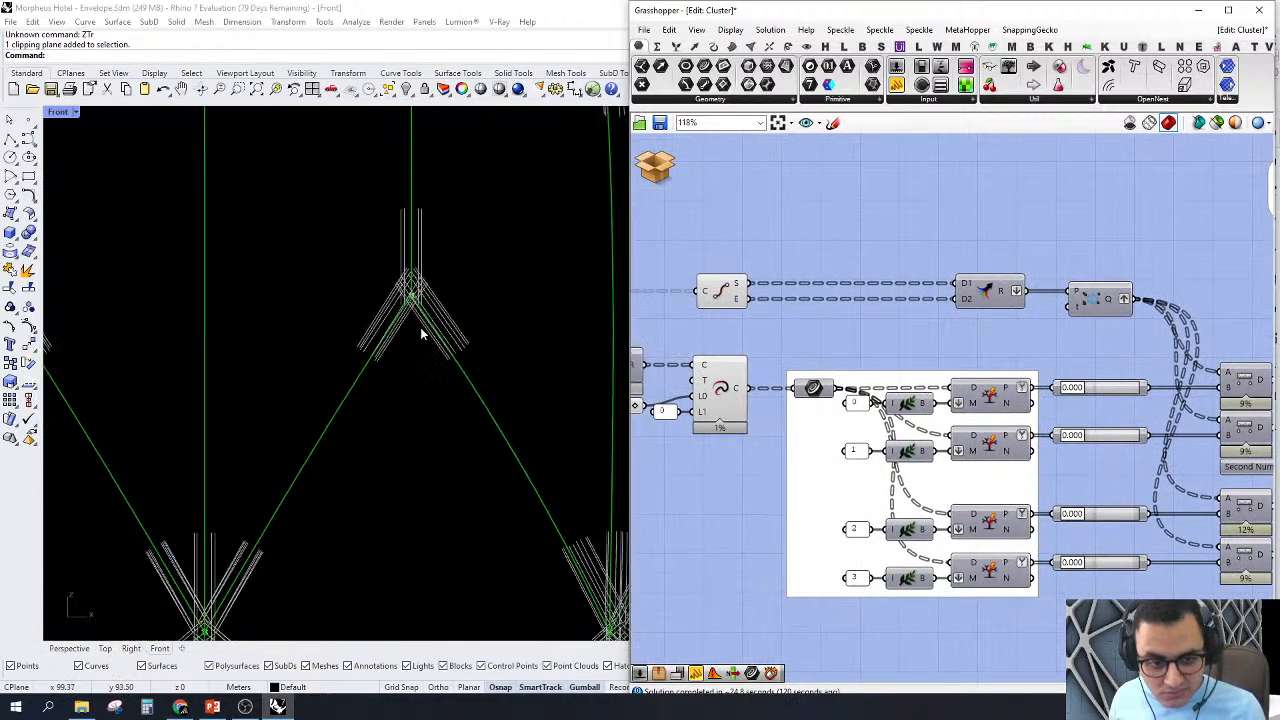
pyautogui.scroll(2, 476, 328)
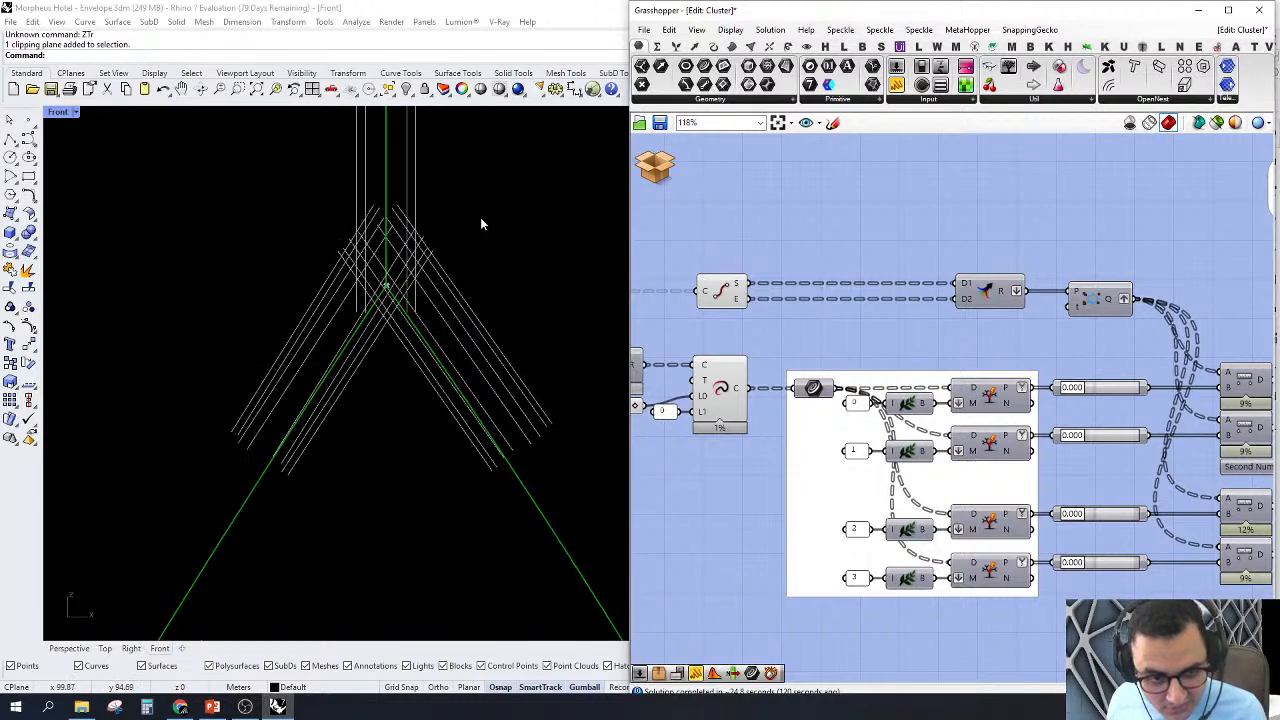
pyautogui.moveTo(480, 218); pyautogui.dragTo(231, 430)
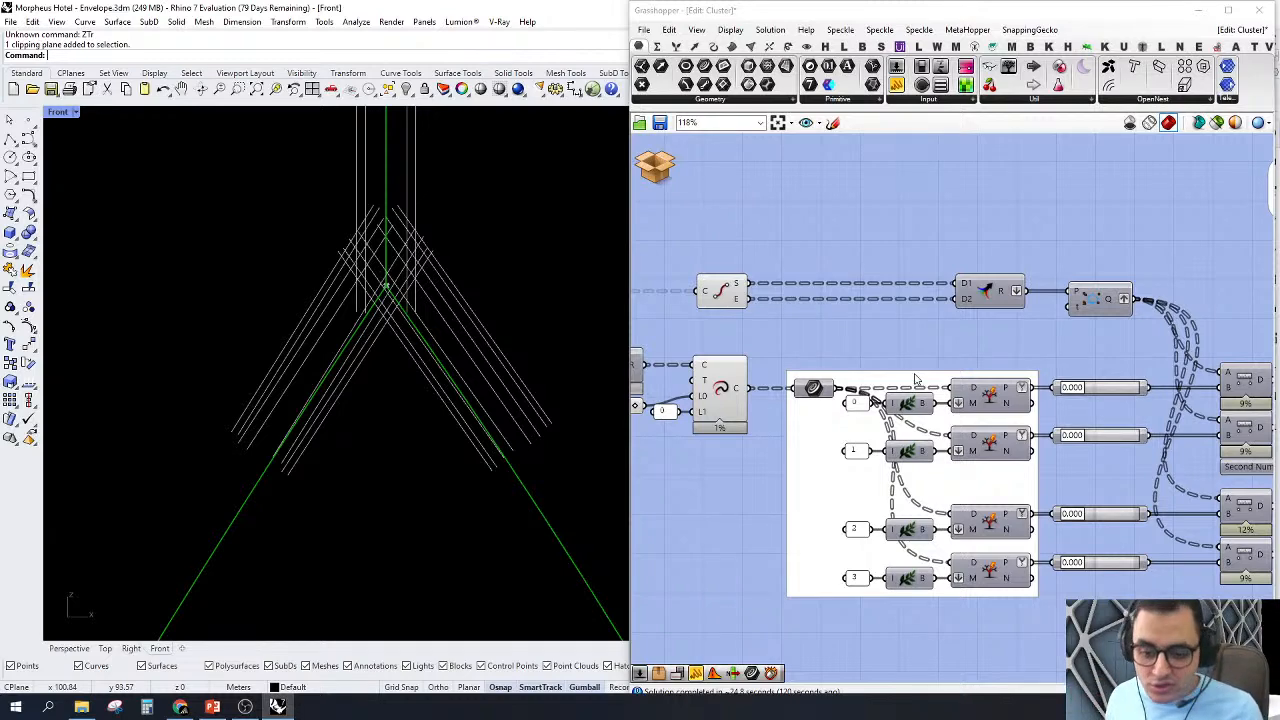
pyautogui.scroll(-2, 1033, 377)
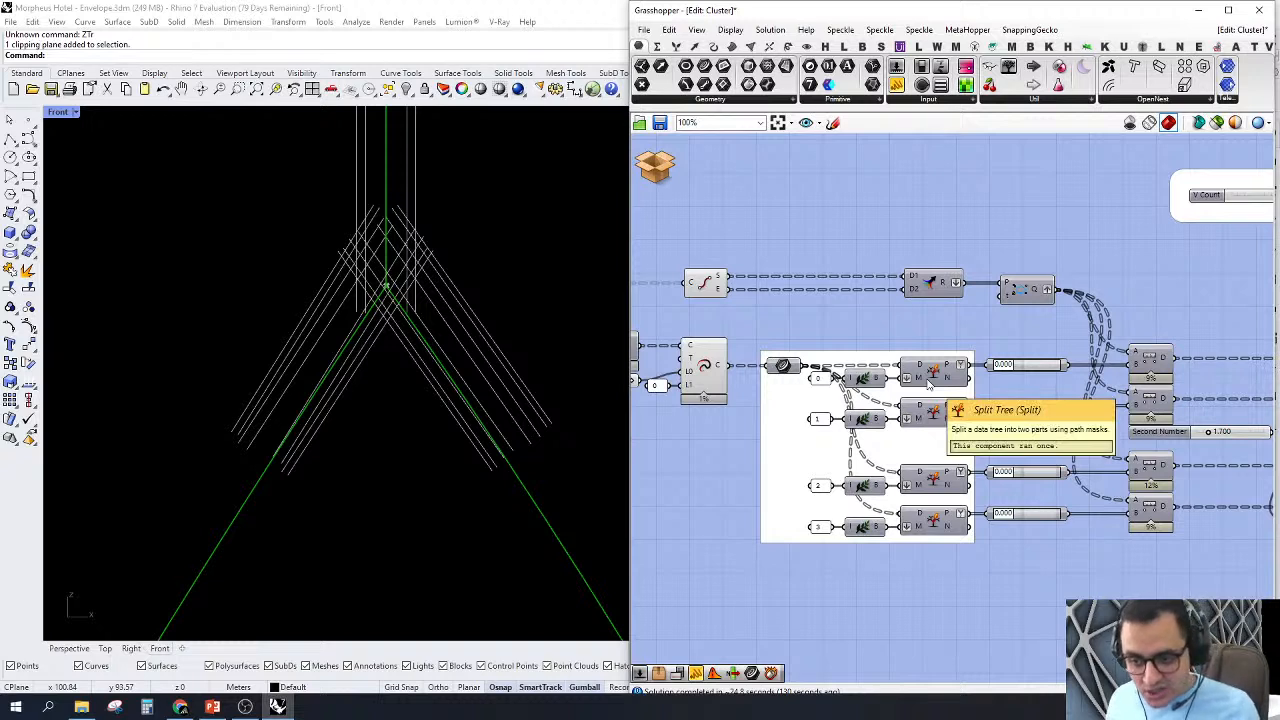
# Step: Turn on the preview of the first Split Tree component, fed by mask 0, and examine its lines at the node
pyautogui.click(1148, 360)
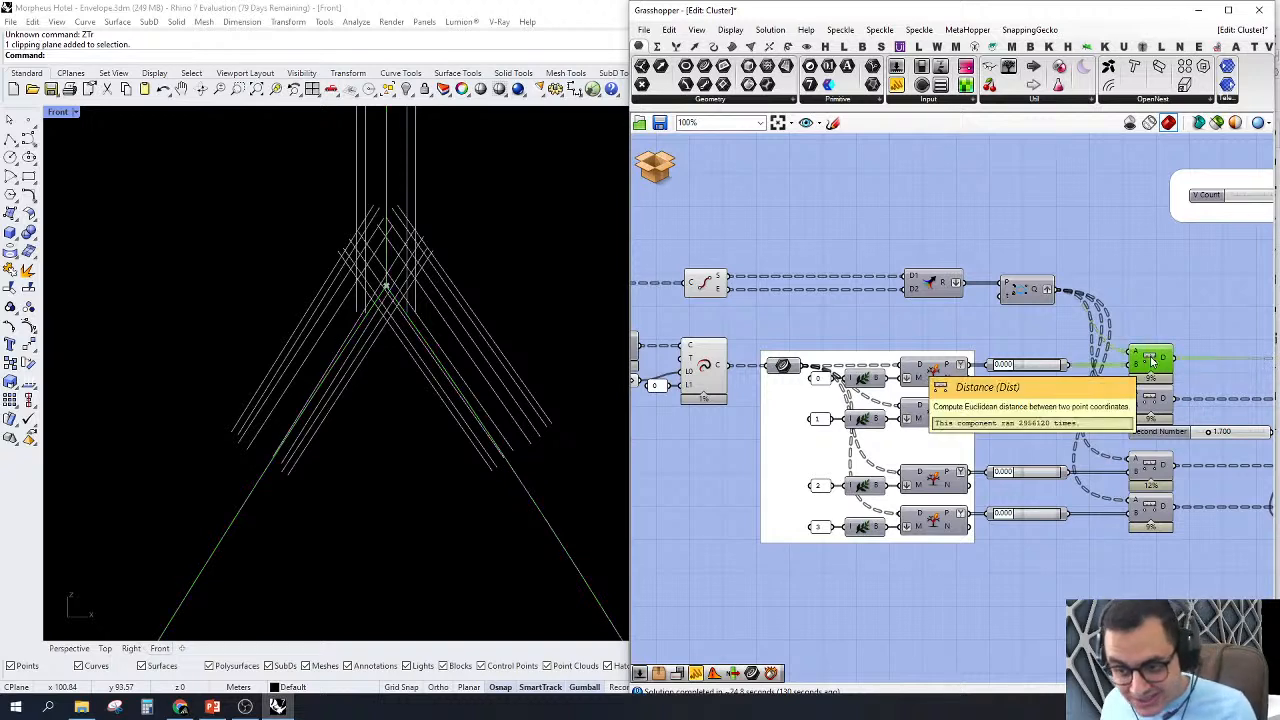
pyautogui.scroll(3, 1040, 368)
pyautogui.rightClick(1040, 366)
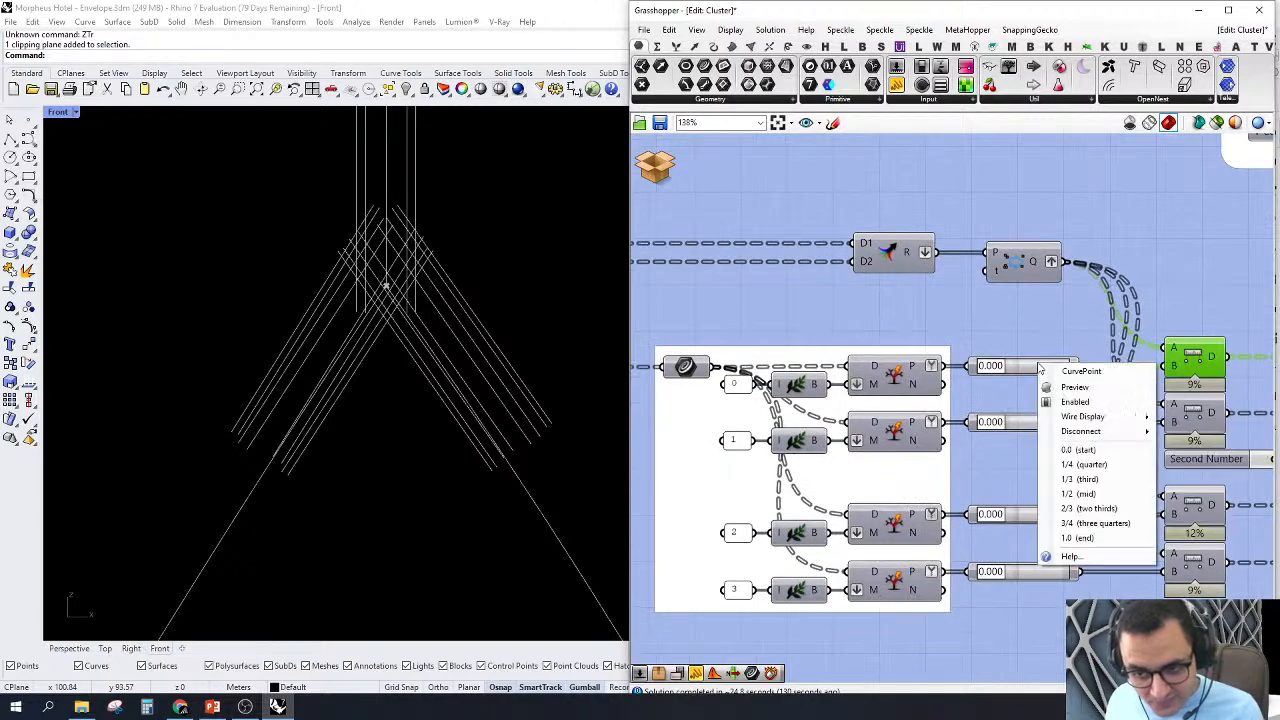
pyautogui.click(900, 378)
pyautogui.rightClick(900, 378)
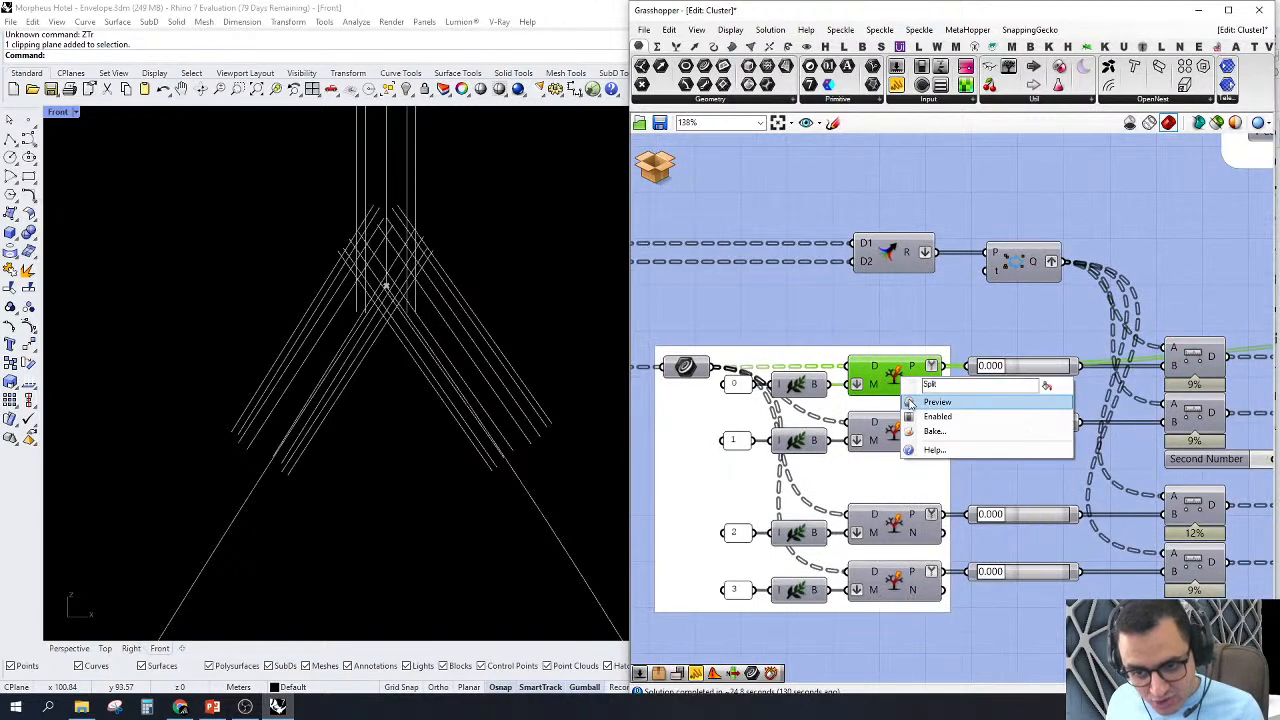
pyautogui.click(912, 404)
pyautogui.scroll(1, 425, 437)
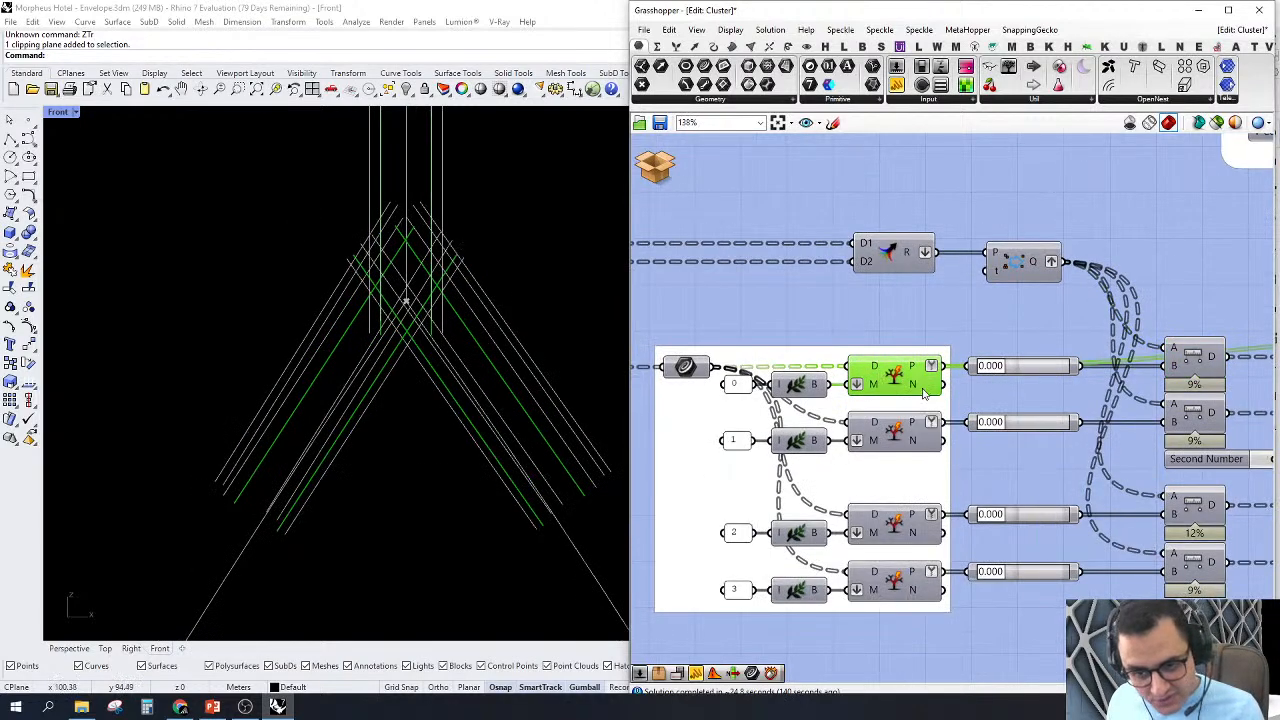
# Step: Turn on the preview of the first Point On Curve component and inspect its start points on the split lines
pyautogui.scroll(-1, 1000, 362)
pyautogui.rightClick(1018, 368)
pyautogui.click(1040, 394)
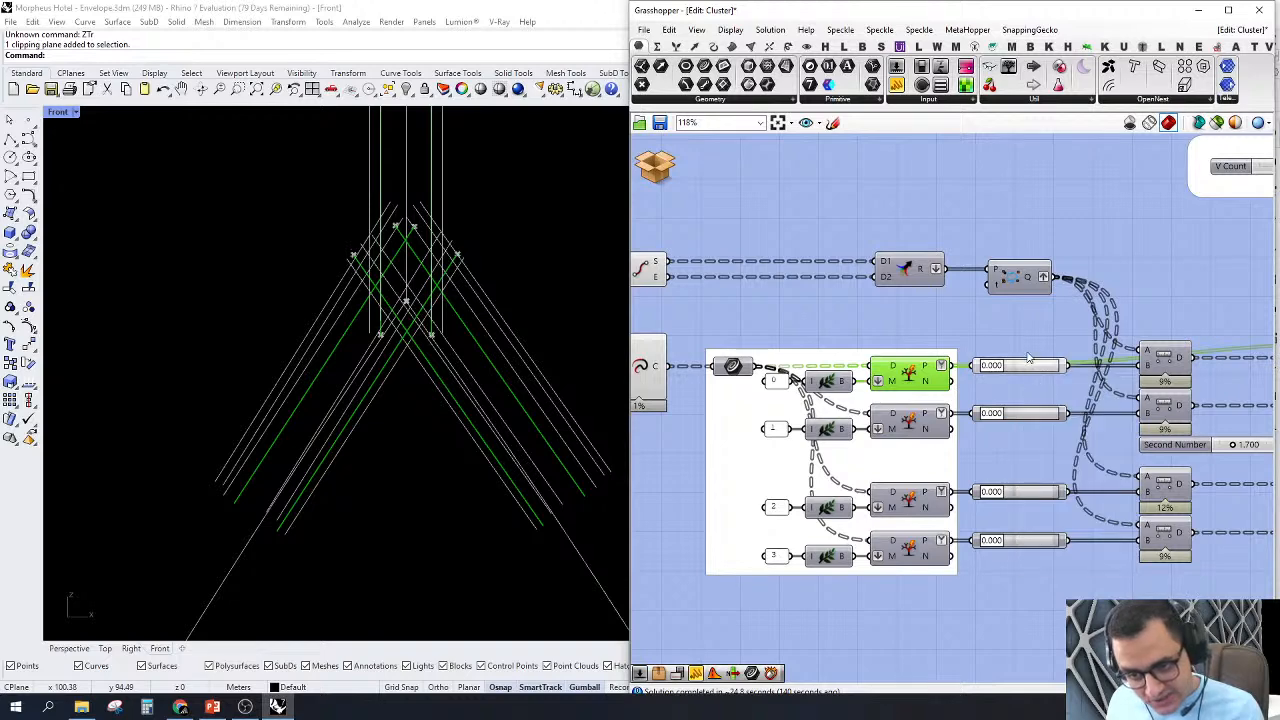
pyautogui.moveTo(972, 364); pyautogui.dragTo(872, 343, button='right')
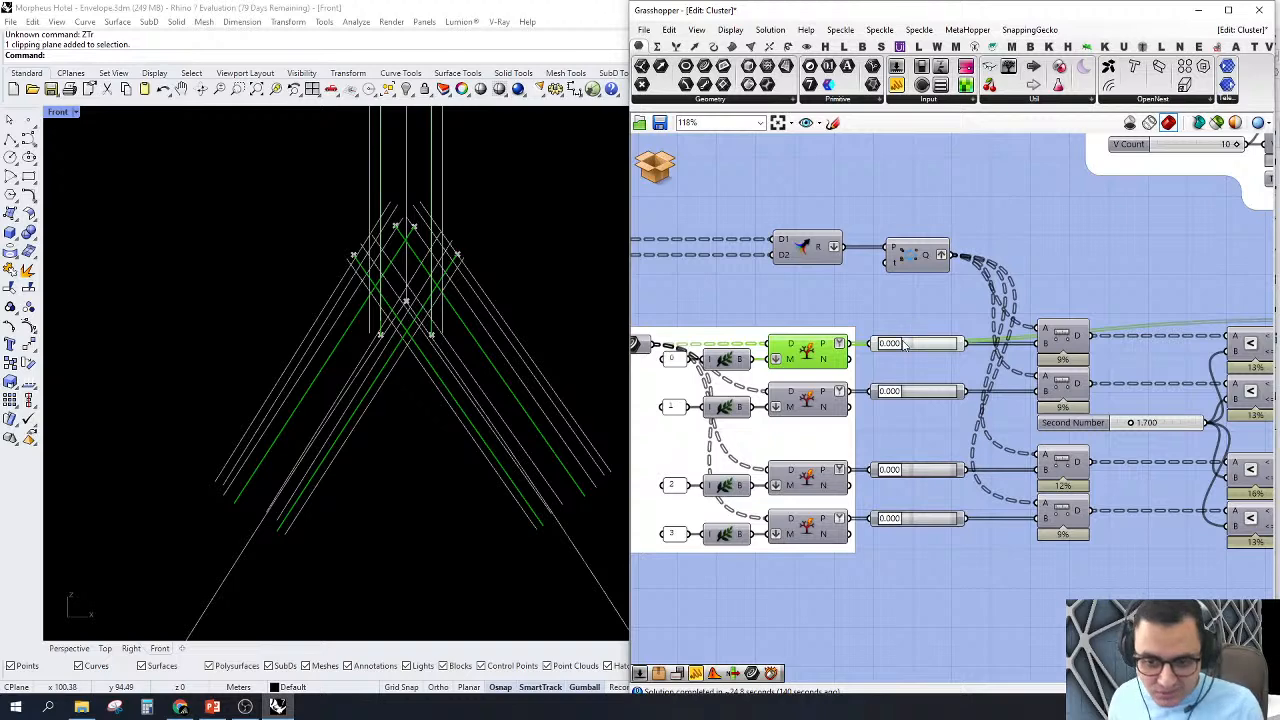
pyautogui.scroll(2, 914, 330)
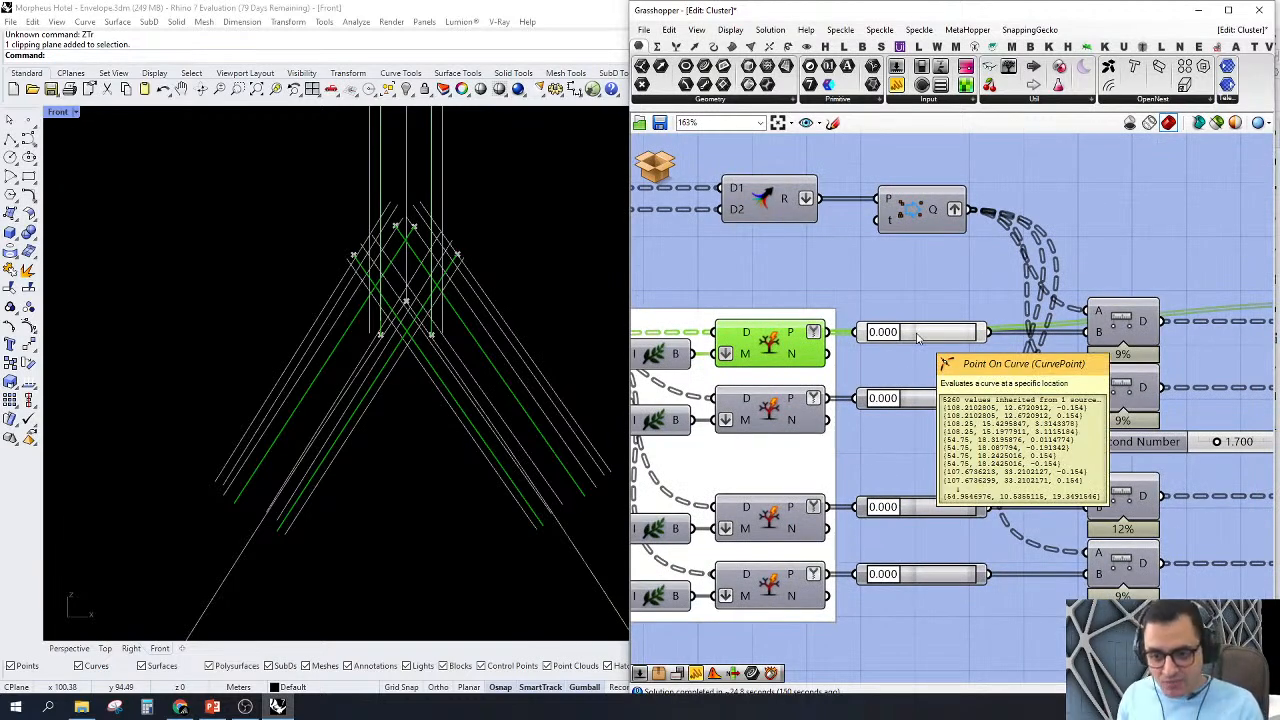
# Step: Trace the first Split Tree branch through Distance into Smaller Than and inspect the 1.700 Second Number slider used as threshold
pyautogui.scroll(-3, 918, 338)
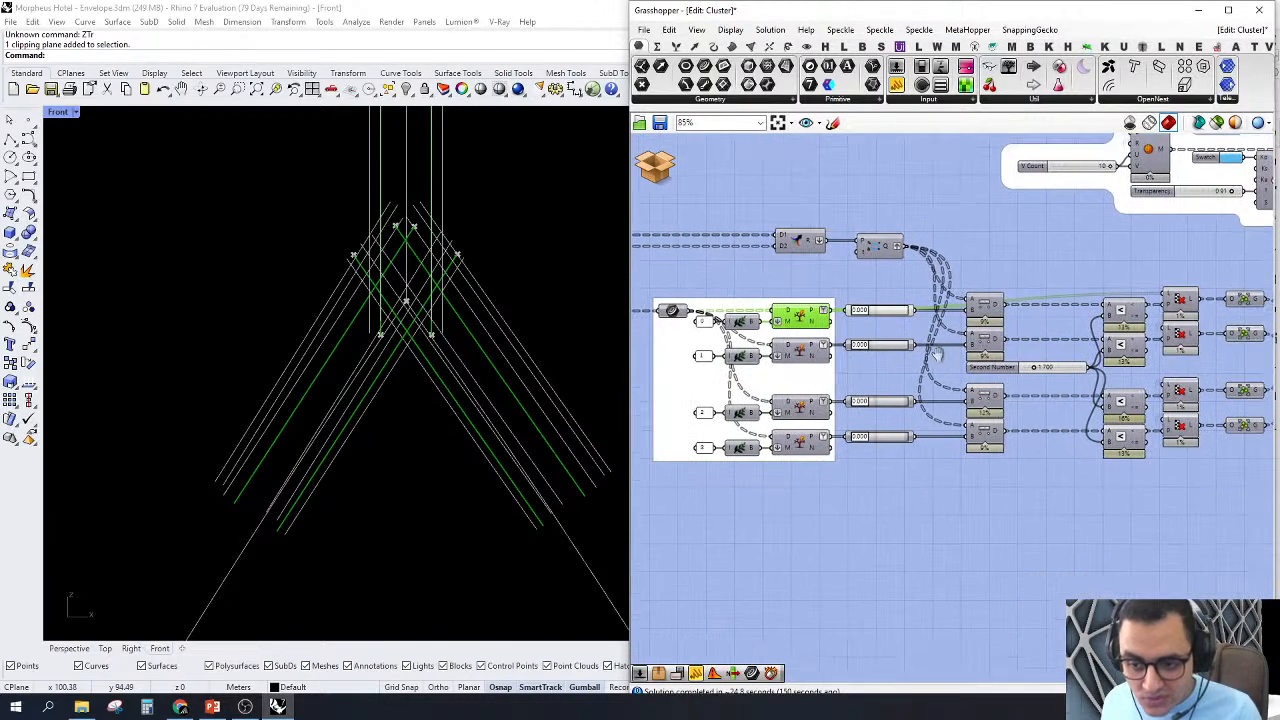
pyautogui.scroll(2, 983, 315)
pyautogui.scroll(-3, 983, 315)
pyautogui.scroll(2, 880, 250)
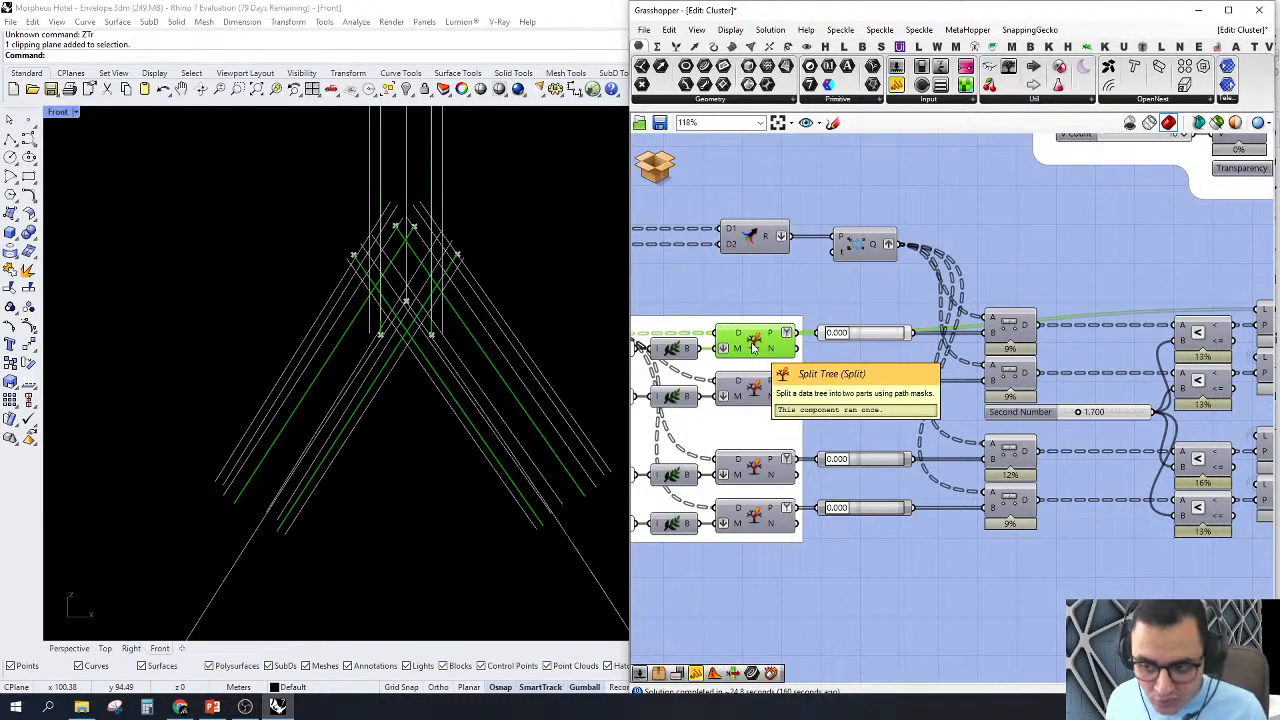
pyautogui.scroll(-4, 753, 345)
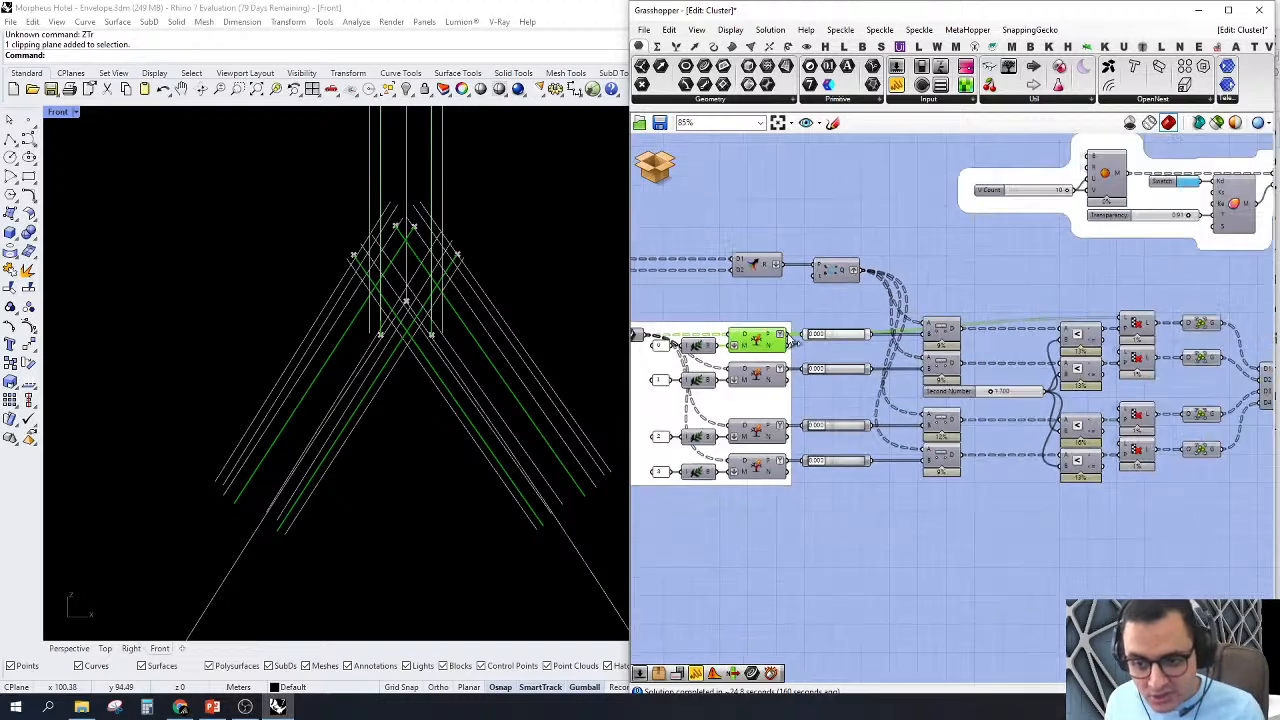
pyautogui.scroll(3, 1027, 418)
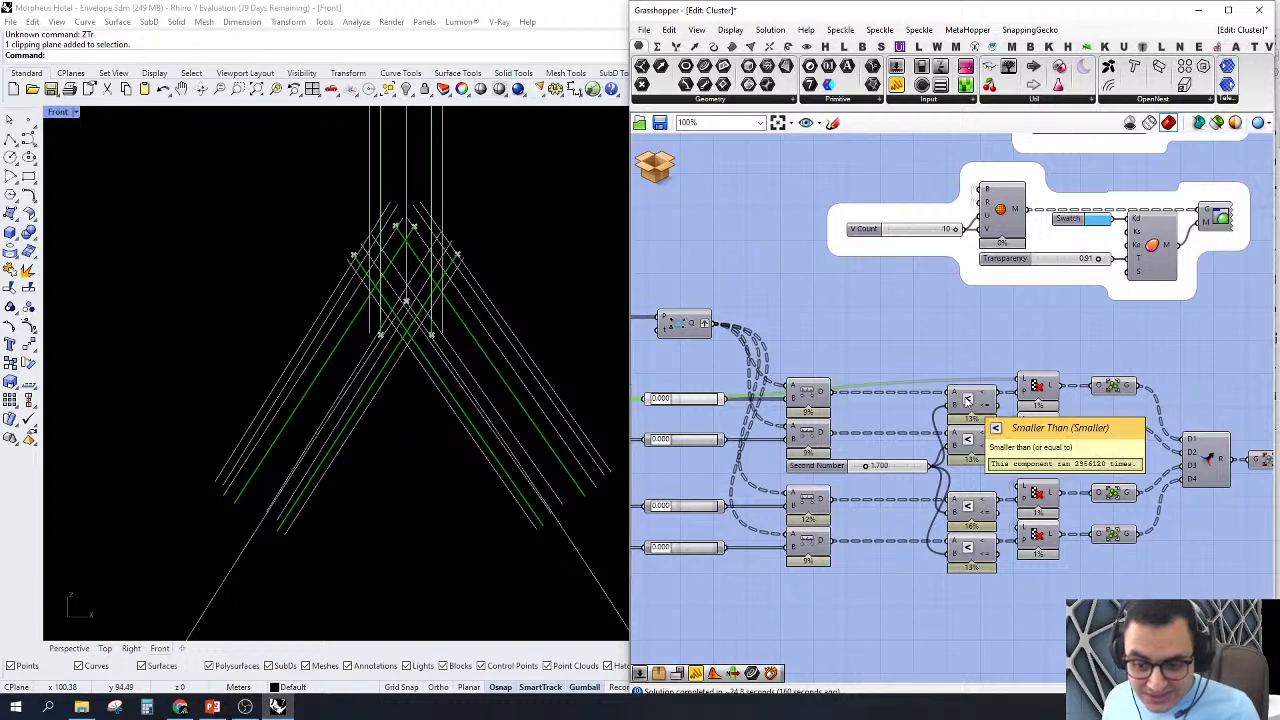
pyautogui.click(967, 400)
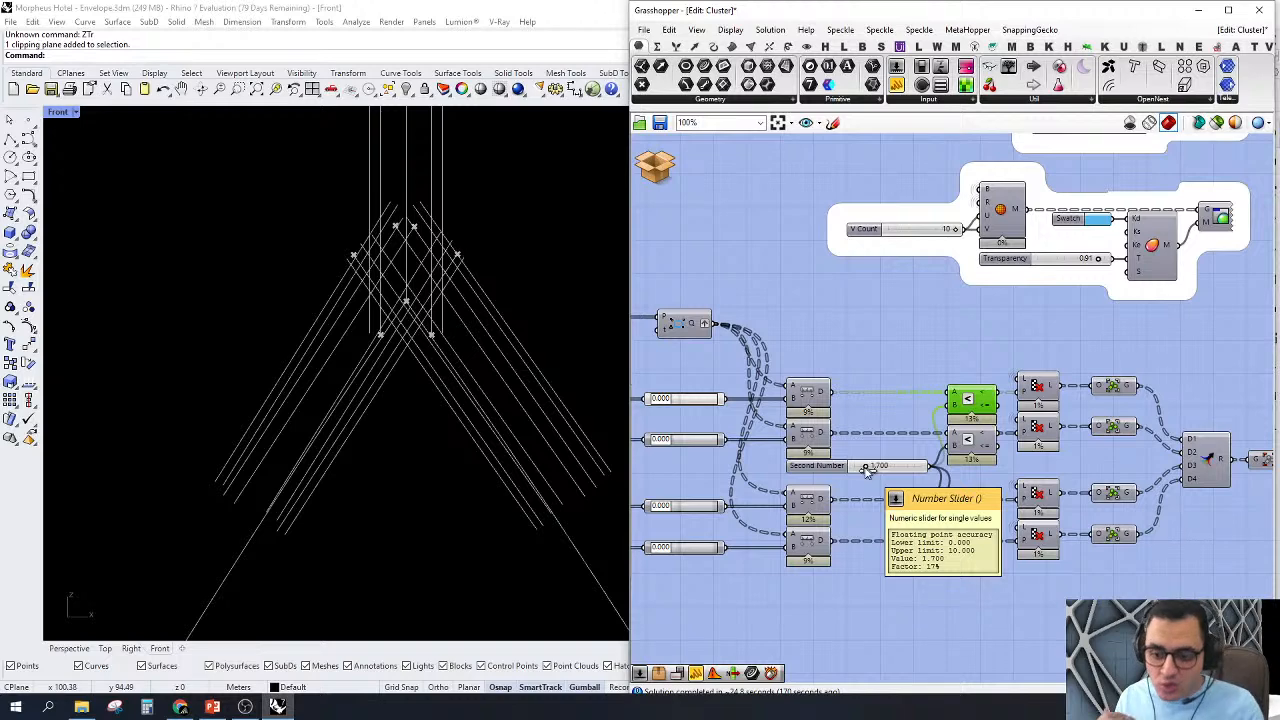
pyautogui.scroll(-1, 931, 402)
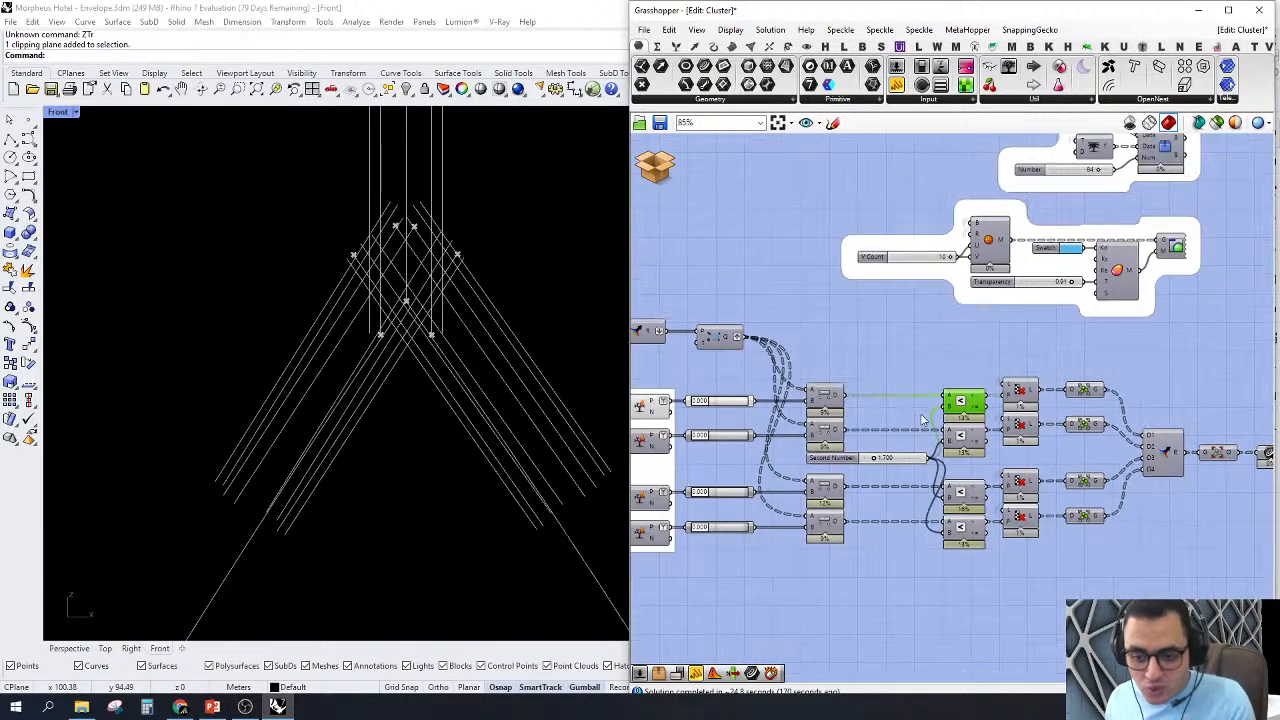
# Step: Try the Mesh Sphere component's preview over the nodes of the whole envelope, and hide it again
pyautogui.moveTo(931, 373); pyautogui.dragTo(971, 448, button='right')
pyautogui.scroll(-5, 543, 329)
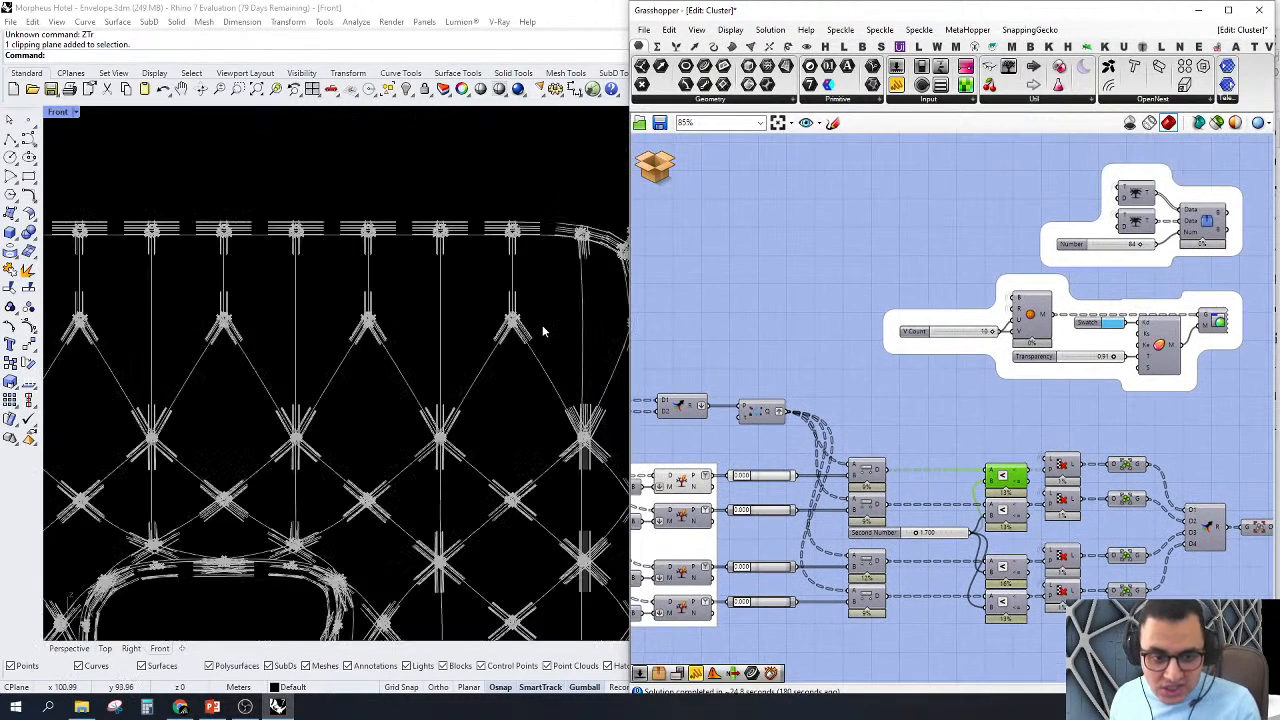
pyautogui.scroll(1, 496, 368)
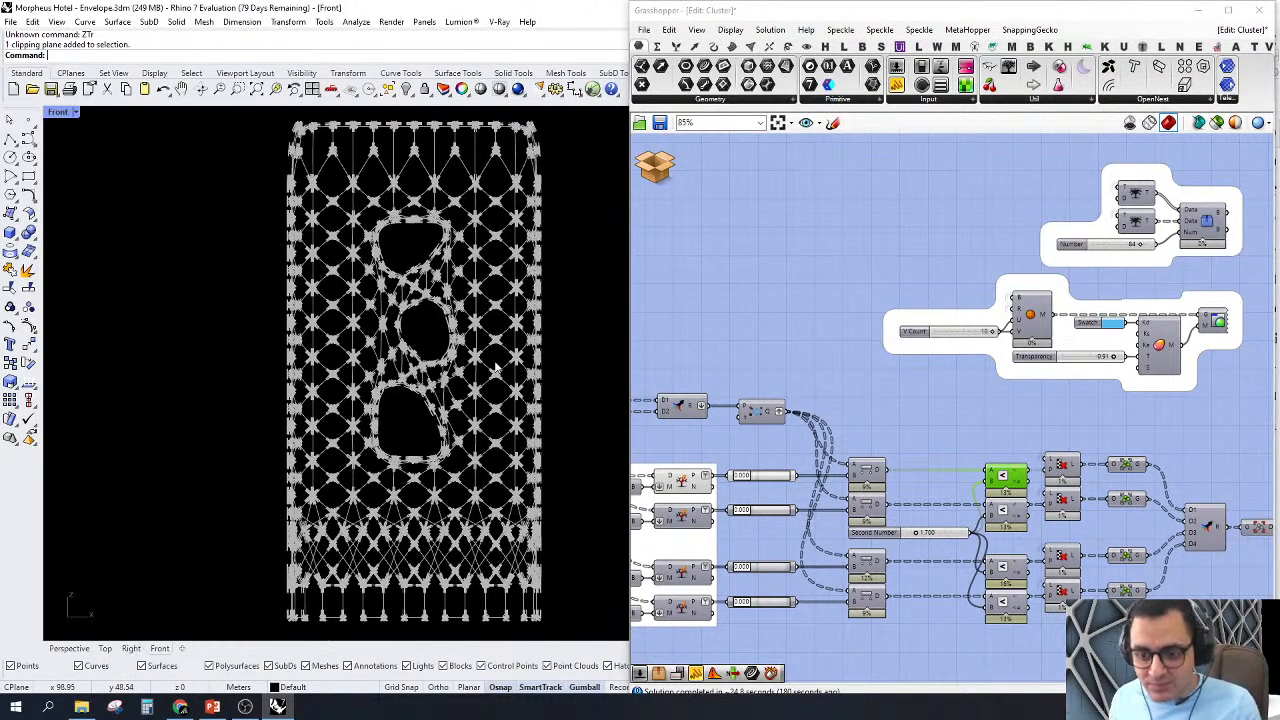
pyautogui.moveTo(826, 372); pyautogui.dragTo(766, 370, button='right')
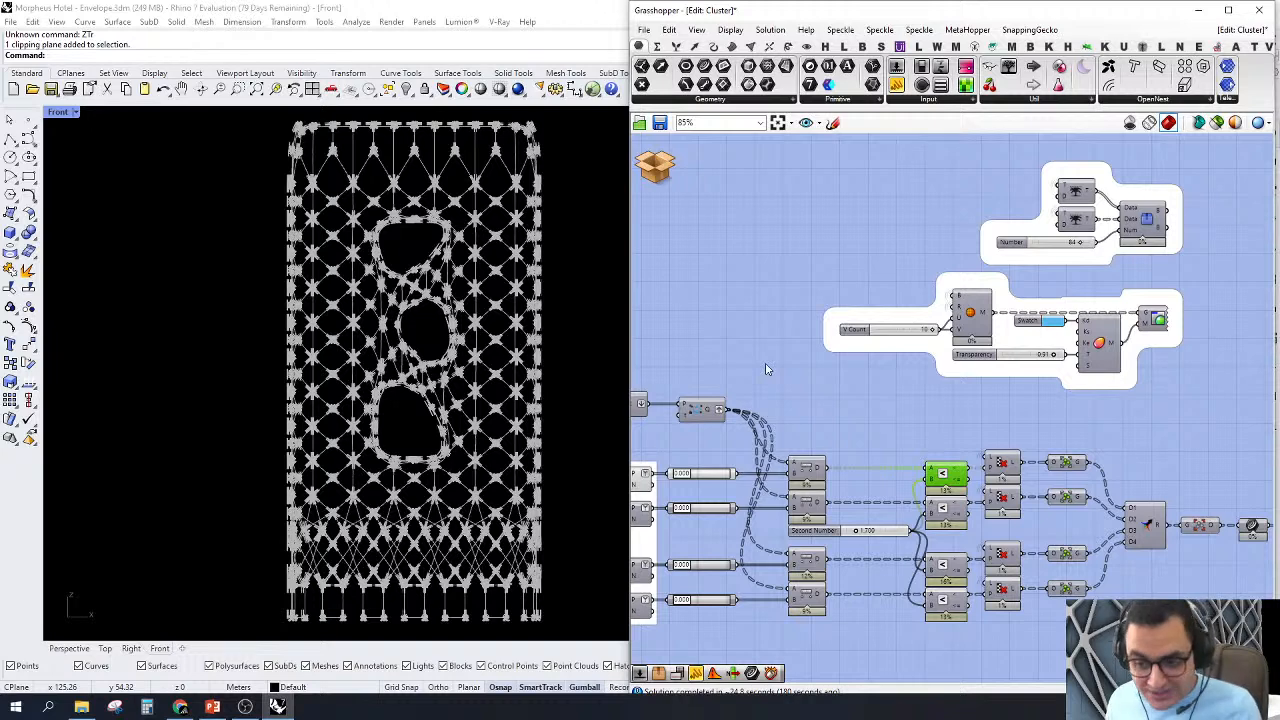
pyautogui.scroll(5, 1060, 323)
pyautogui.rightClick(893, 308)
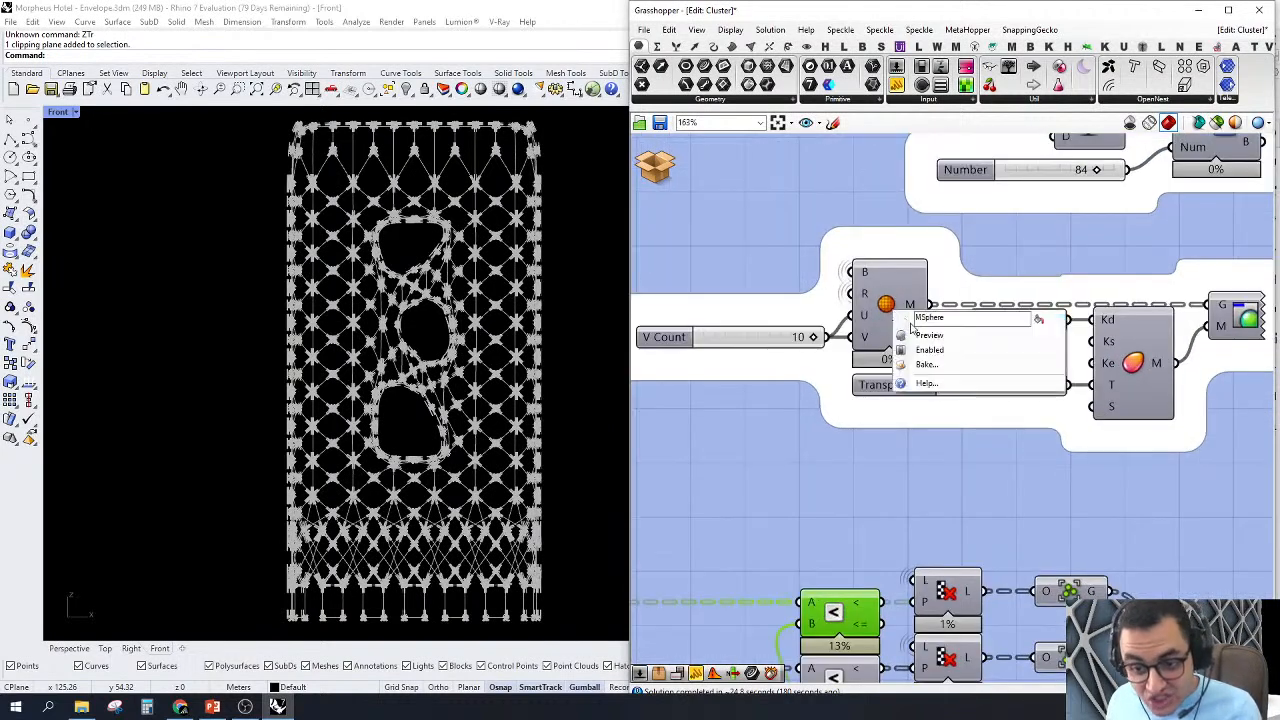
pyautogui.click(918, 338)
pyautogui.click(893, 311)
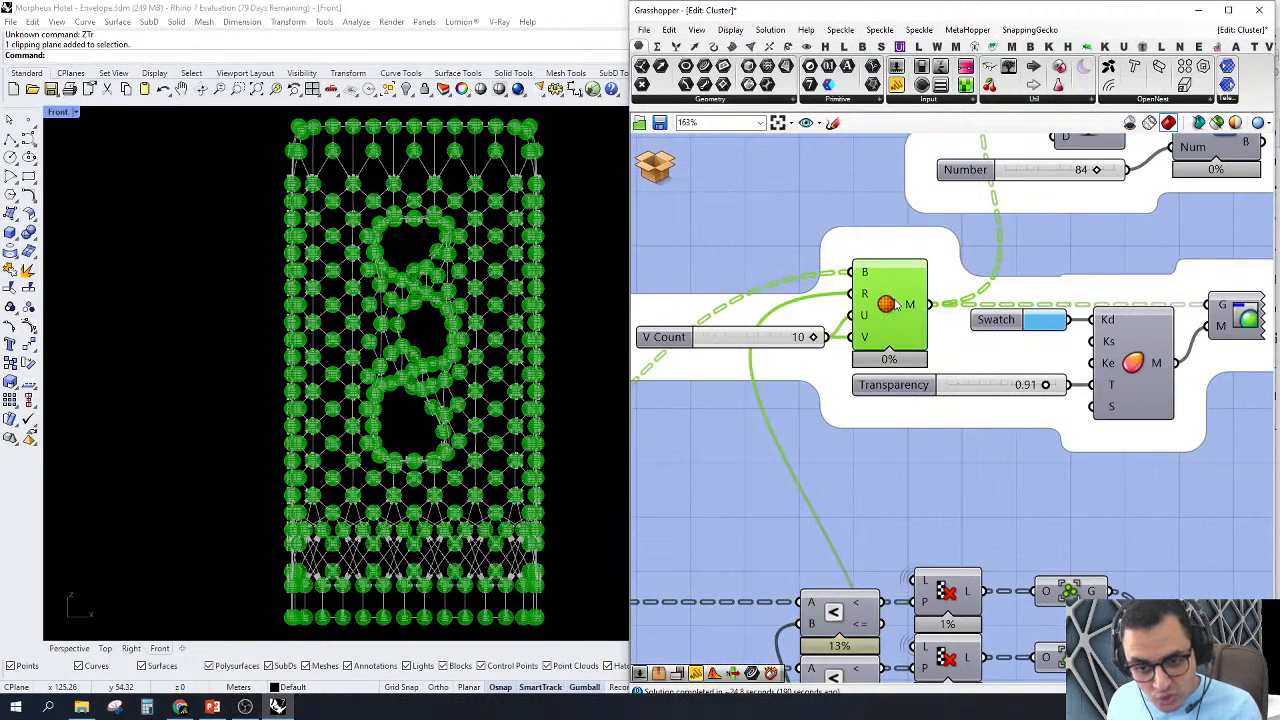
pyautogui.rightClick(904, 320)
pyautogui.click(927, 330)
# Step: Turn on the Custom Preview component to display the node spheres with the transparent blue material
pyautogui.moveTo(1225, 318); pyautogui.dragTo(1055, 289, button='right')
pyautogui.click(1050, 286)
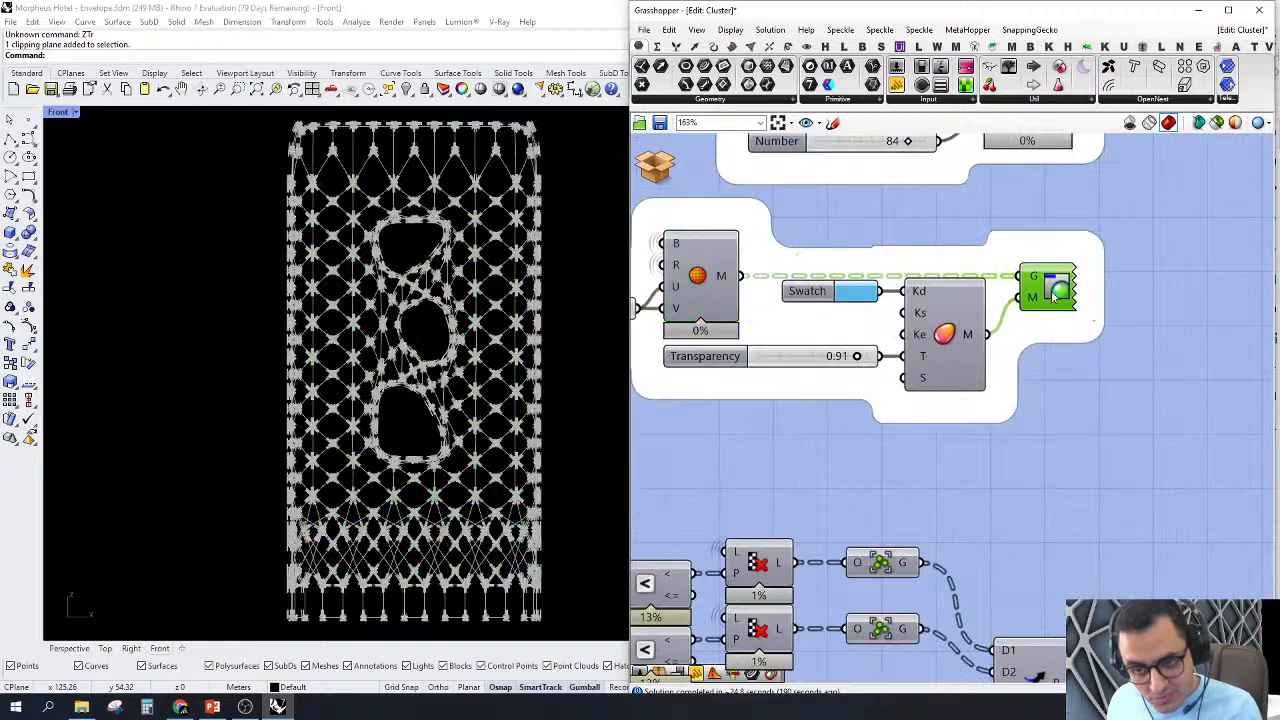
pyautogui.rightClick(1055, 289)
pyautogui.click(1071, 312)
pyautogui.scroll(3, 455, 185)
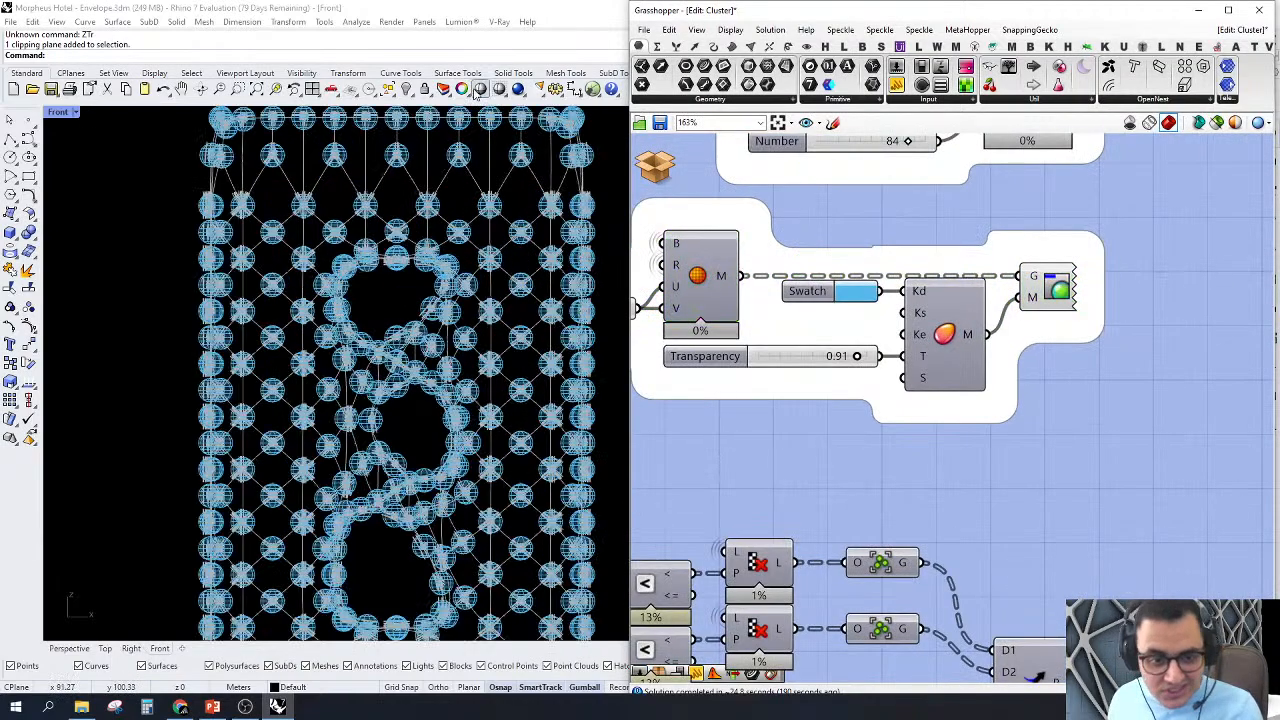
# Step: Examine one node's transparent sphere against the cladding lines and their start points gathered around its centre
pyautogui.scroll(3, 515, 188)
pyautogui.scroll(-2, 409, 300)
pyautogui.scroll(5, 548, 338)
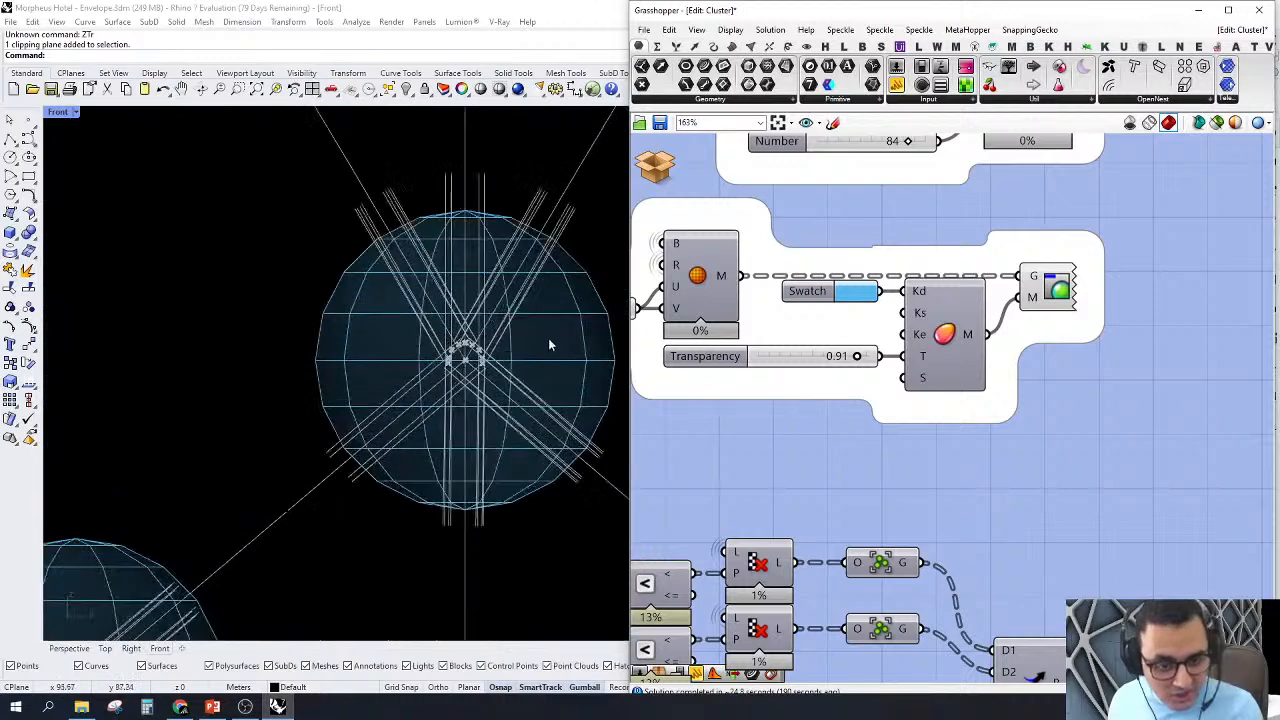
pyautogui.scroll(3, 470, 360)
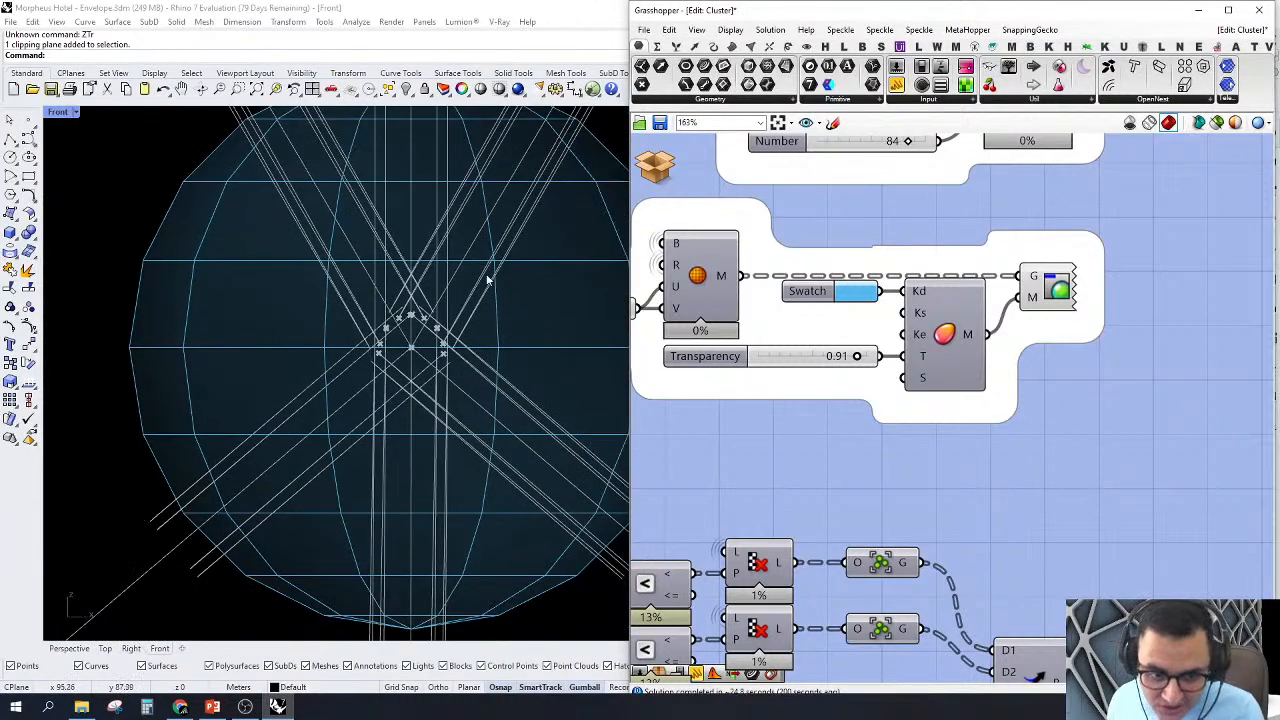
pyautogui.scroll(-2, 505, 255)
pyautogui.scroll(-3, 453, 386)
pyautogui.scroll(1, 486, 330)
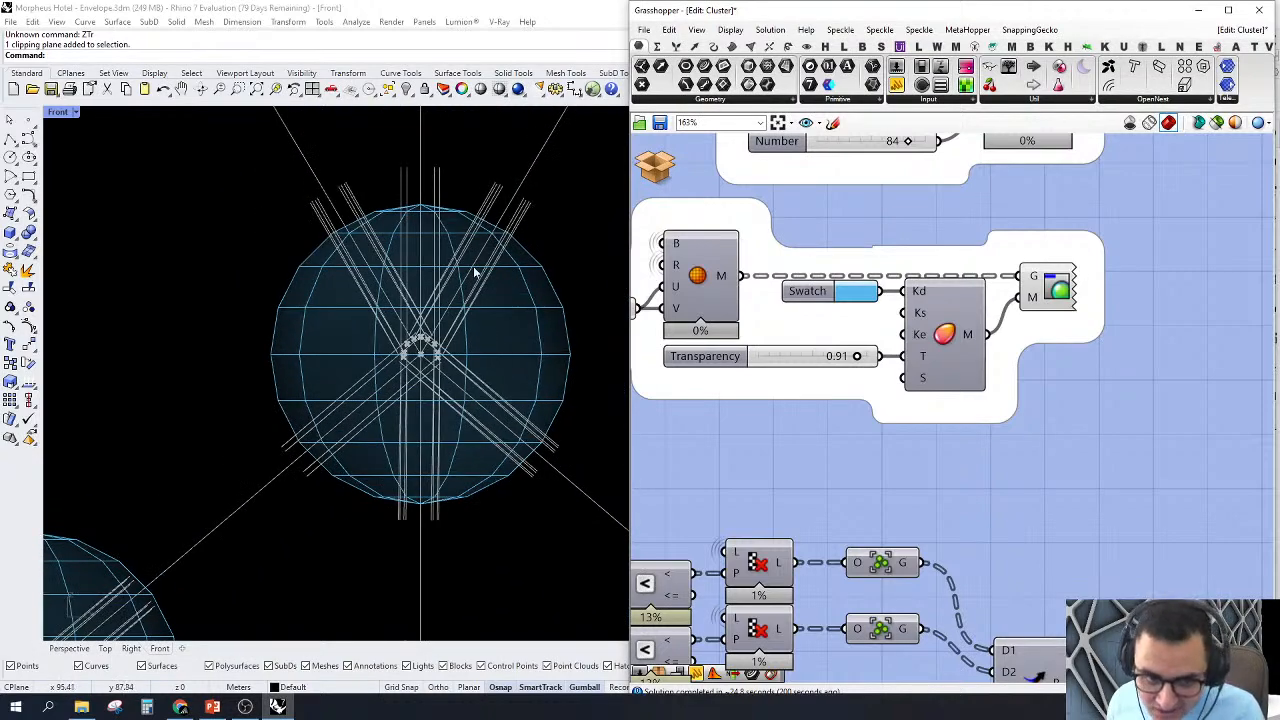
# Step: Examine the node spheres around the envelope's openings and across the crossing members at its base
pyautogui.scroll(-5, 463, 241)
pyautogui.scroll(5, 500, 504)
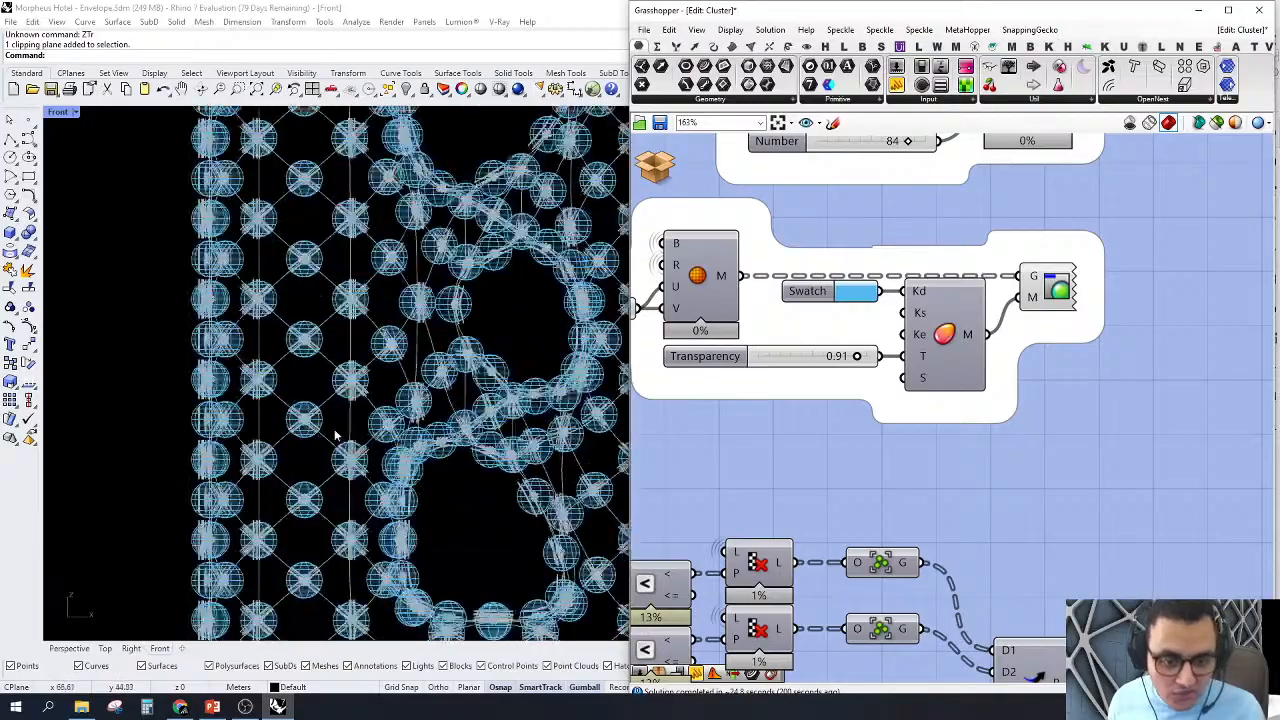
pyautogui.scroll(2, 500, 504)
pyautogui.scroll(-6, 414, 380)
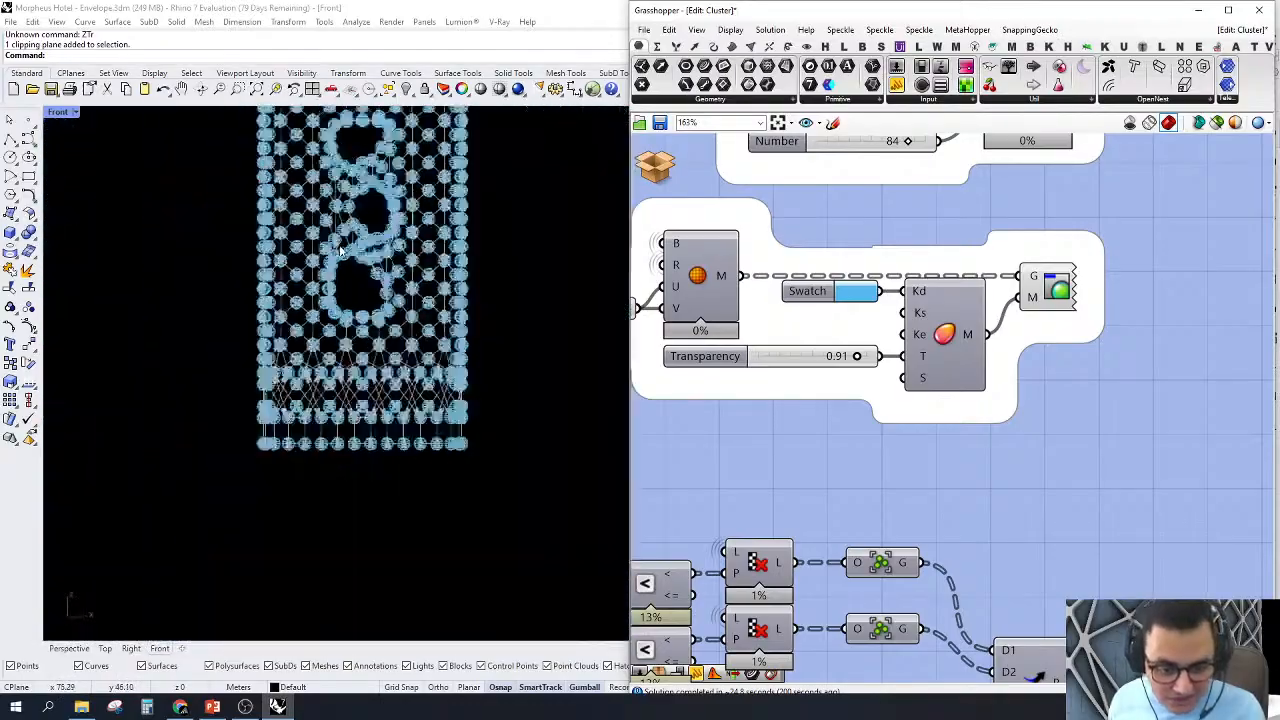
pyautogui.scroll(3, 405, 468)
pyautogui.scroll(3, 405, 468)
pyautogui.scroll(-2, 481, 433)
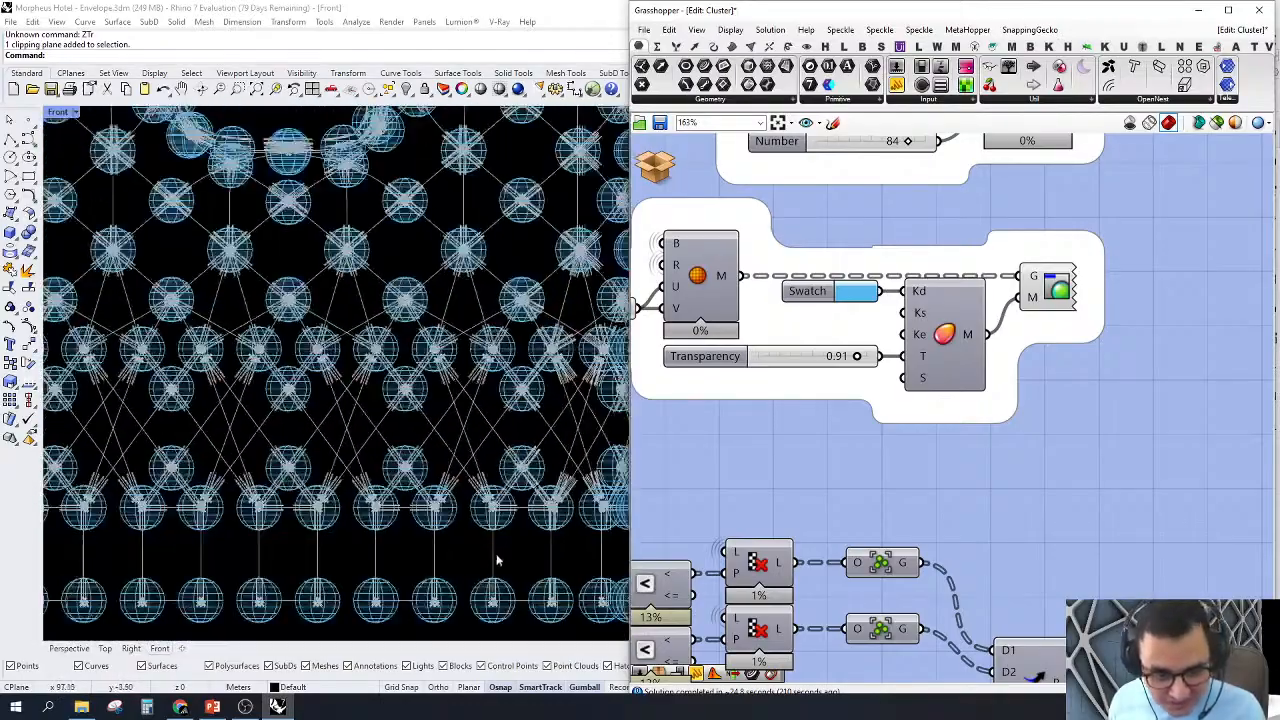
# Step: Review the node spheres along the envelope's base, and select the third Cull Pattern component that filters the curves by distance
pyautogui.scroll(3, 510, 540)
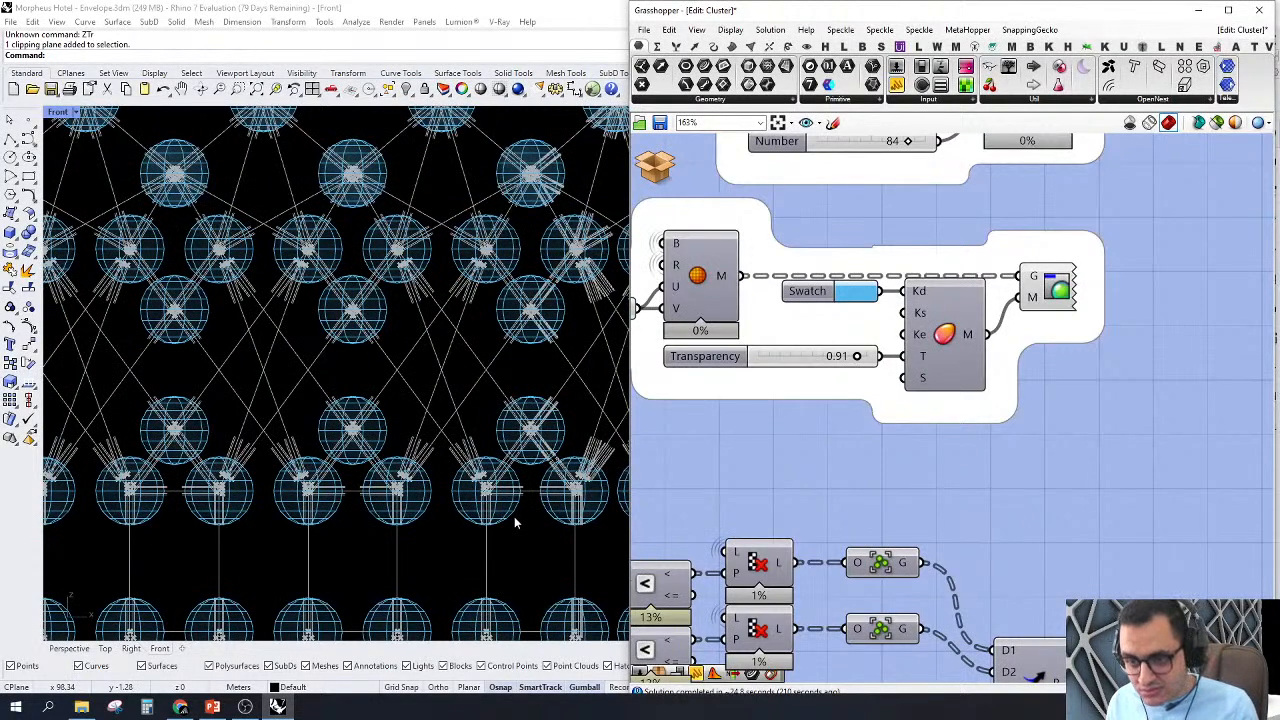
pyautogui.scroll(-6, 358, 375)
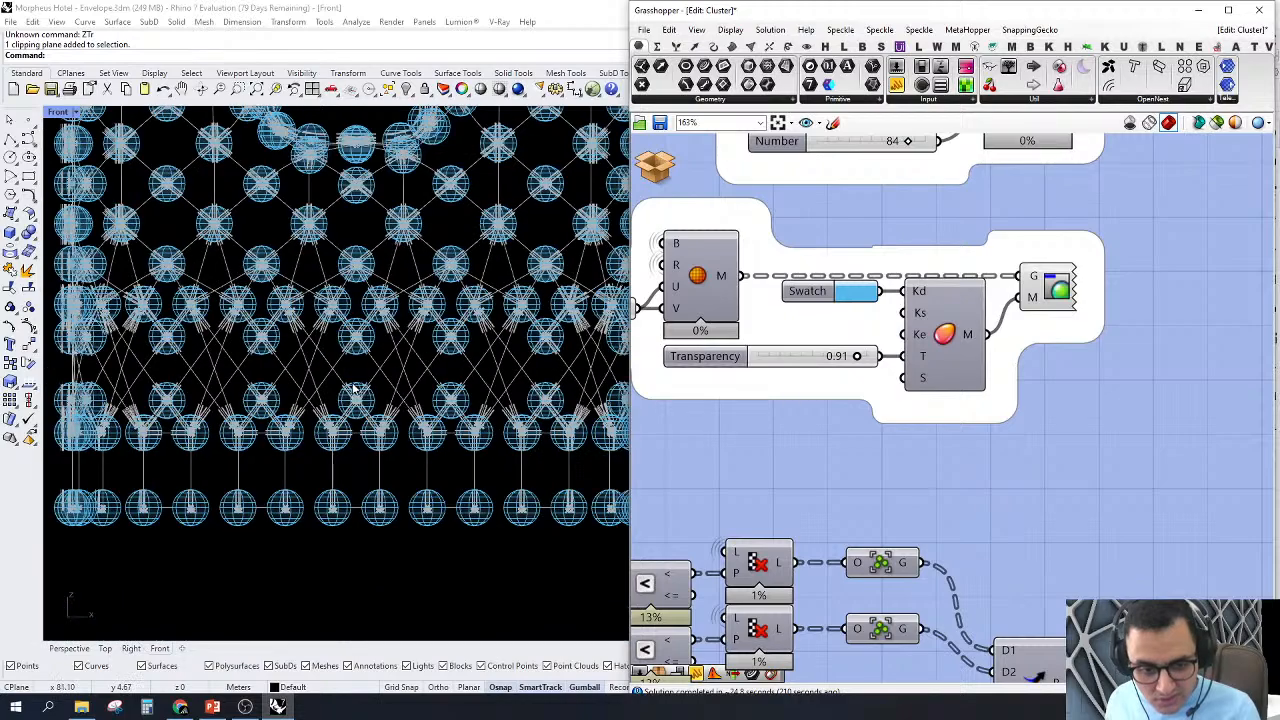
pyautogui.scroll(-3, 906, 379)
pyautogui.scroll(-3, 927, 352)
pyautogui.moveTo(931, 417); pyautogui.dragTo(1097, 428, button='right')
pyautogui.scroll(2, 858, 545)
pyautogui.moveTo(858, 545); pyautogui.dragTo(979, 485, button='right')
pyautogui.scroll(2, 979, 485)
pyautogui.click(1001, 442)
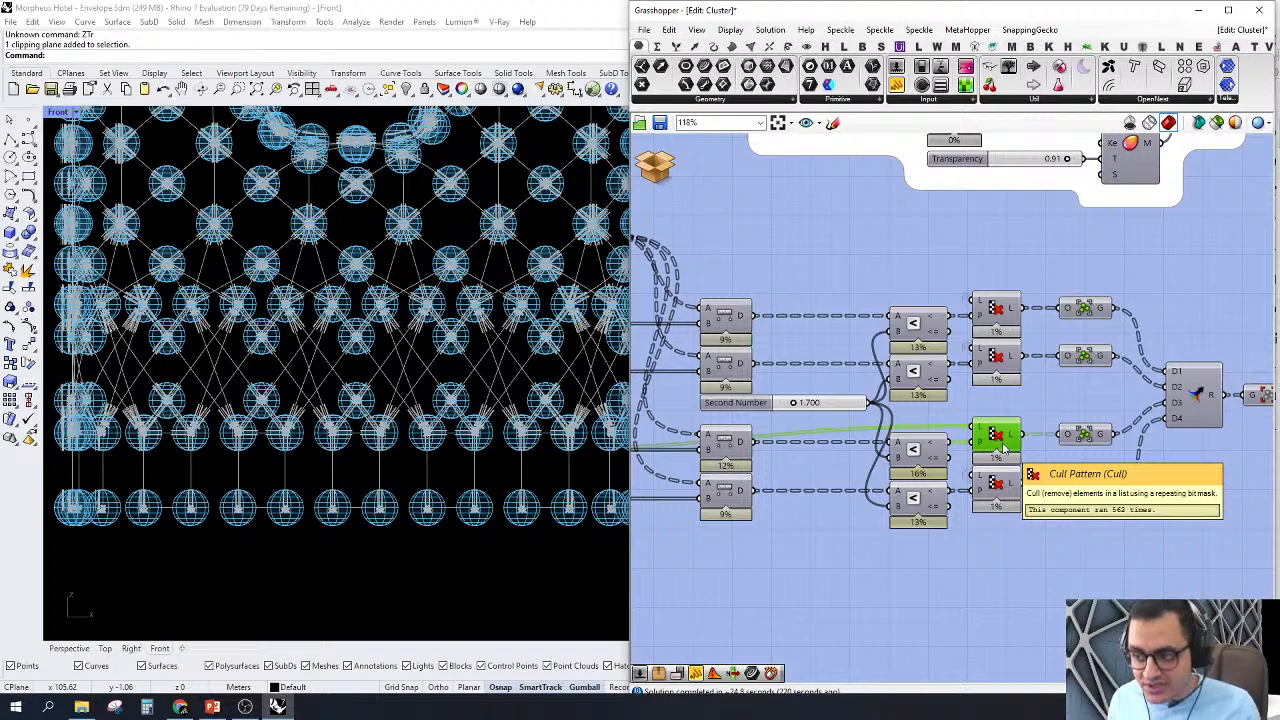
# Step: Inspect the data tree of curves entering the Group component fed by the third Cull Pattern
pyautogui.scroll(-3, 1028, 397)
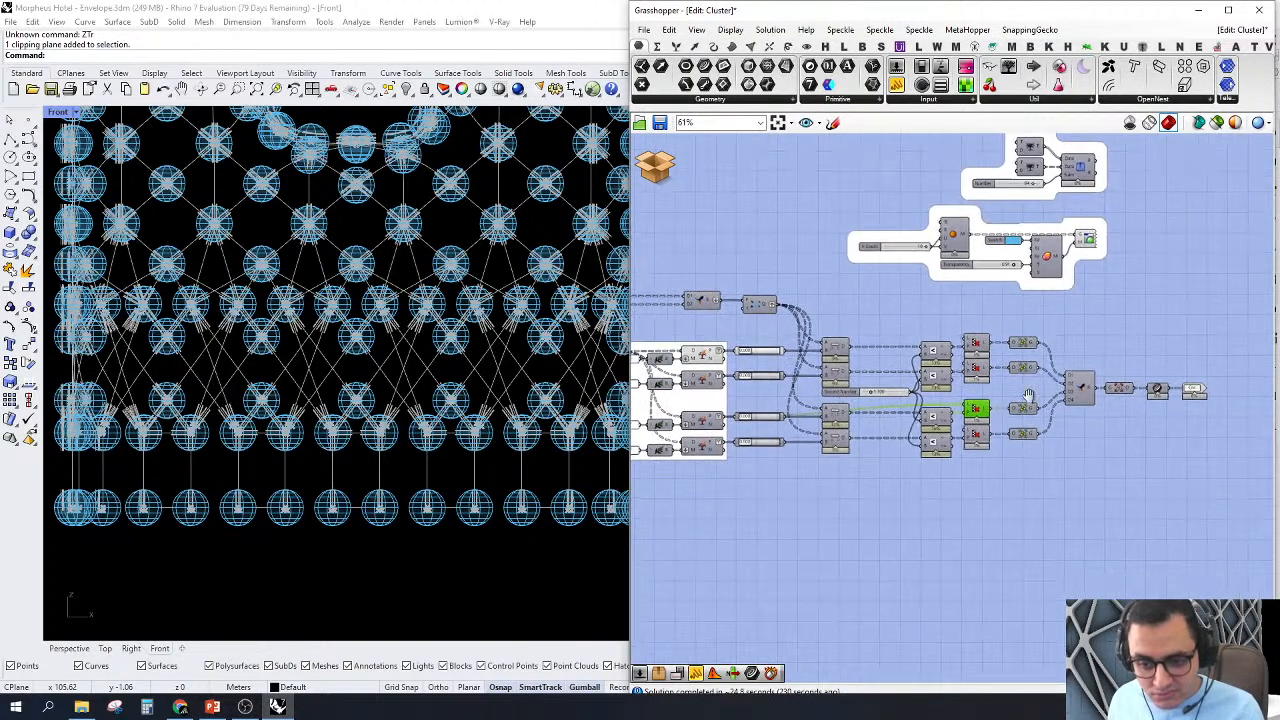
pyautogui.scroll(3, 1025, 404)
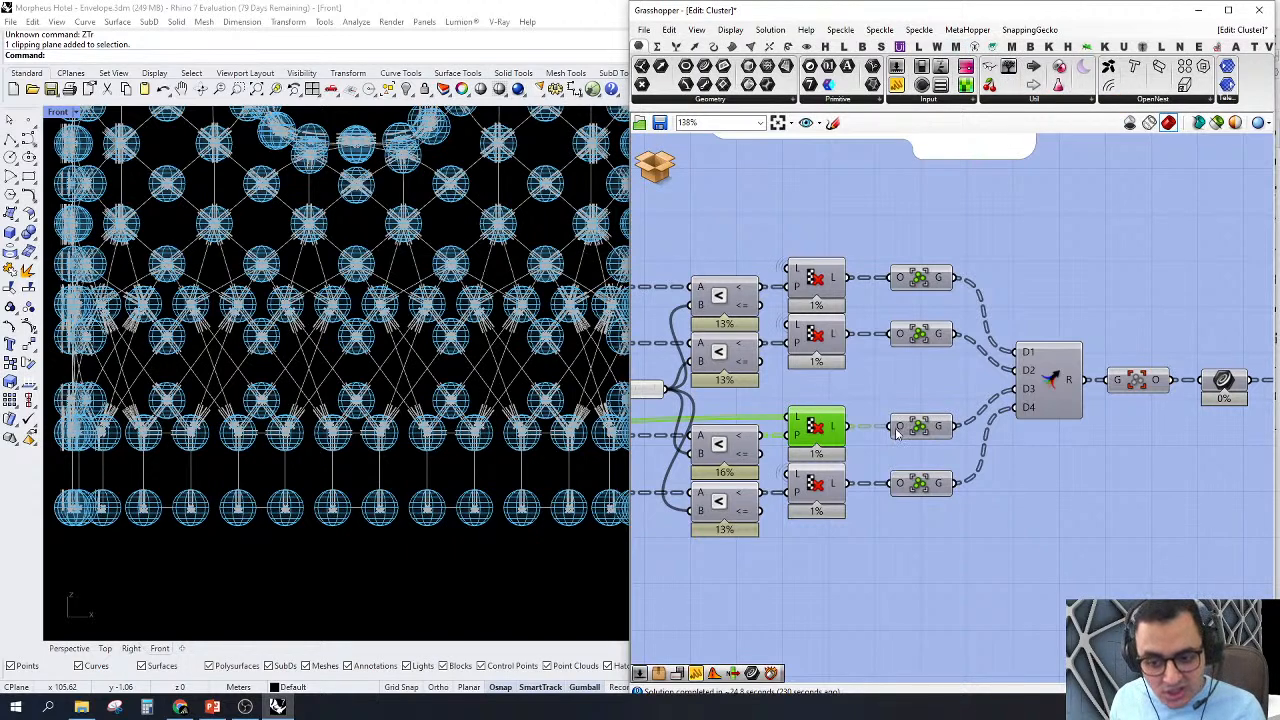
pyautogui.moveTo(898, 430)
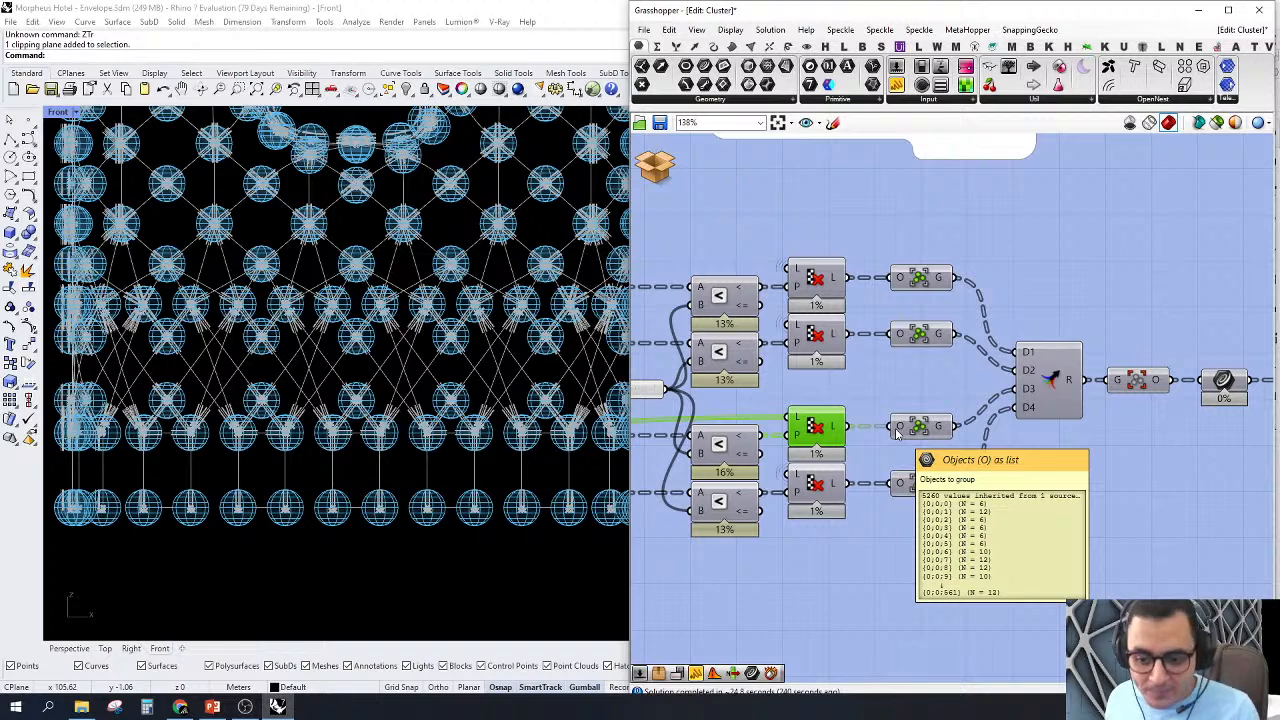
# Step: Follow the grouped curves through the Merge component to the cluster's curve output, and select the Ungroup component
pyautogui.scroll(-2, 890, 352)
pyautogui.scroll(1, 986, 352)
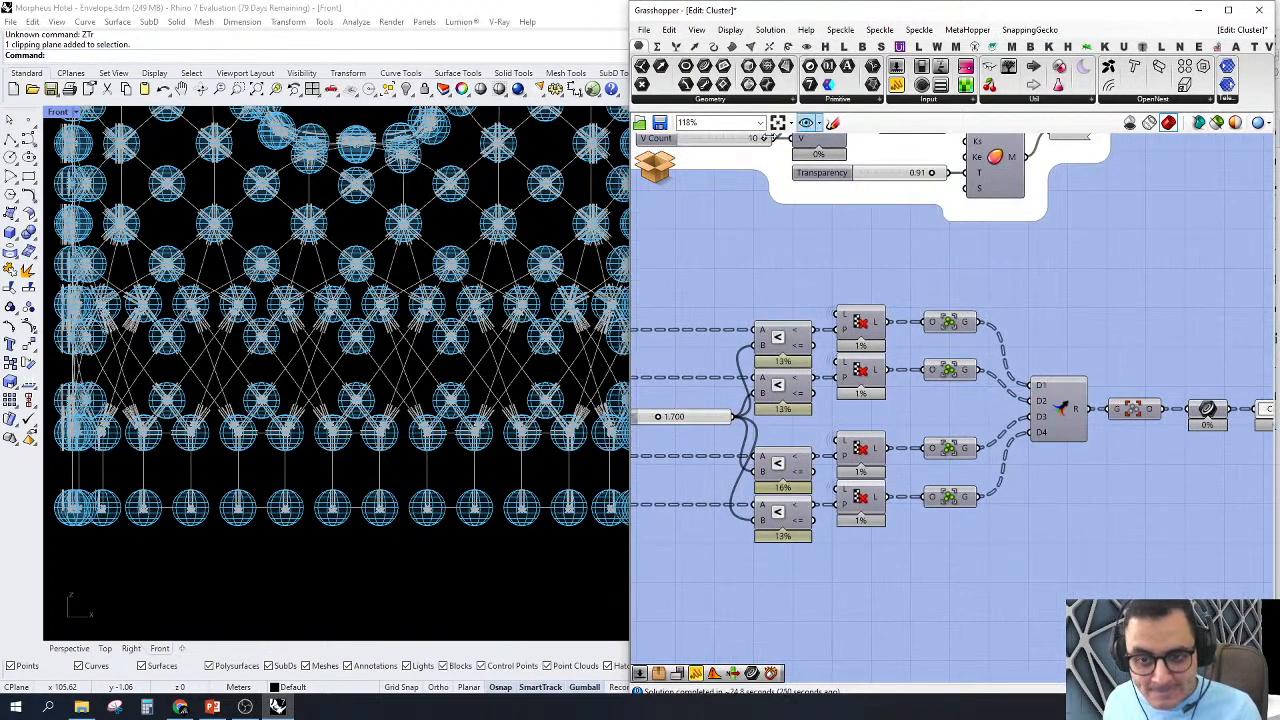
pyautogui.moveTo(1210, 415); pyautogui.dragTo(1068, 425, button='right')
pyautogui.click(1181, 412)
pyautogui.scroll(3, 1082, 415)
pyautogui.click(1068, 421)
pyautogui.scroll(-5, 1069, 423)
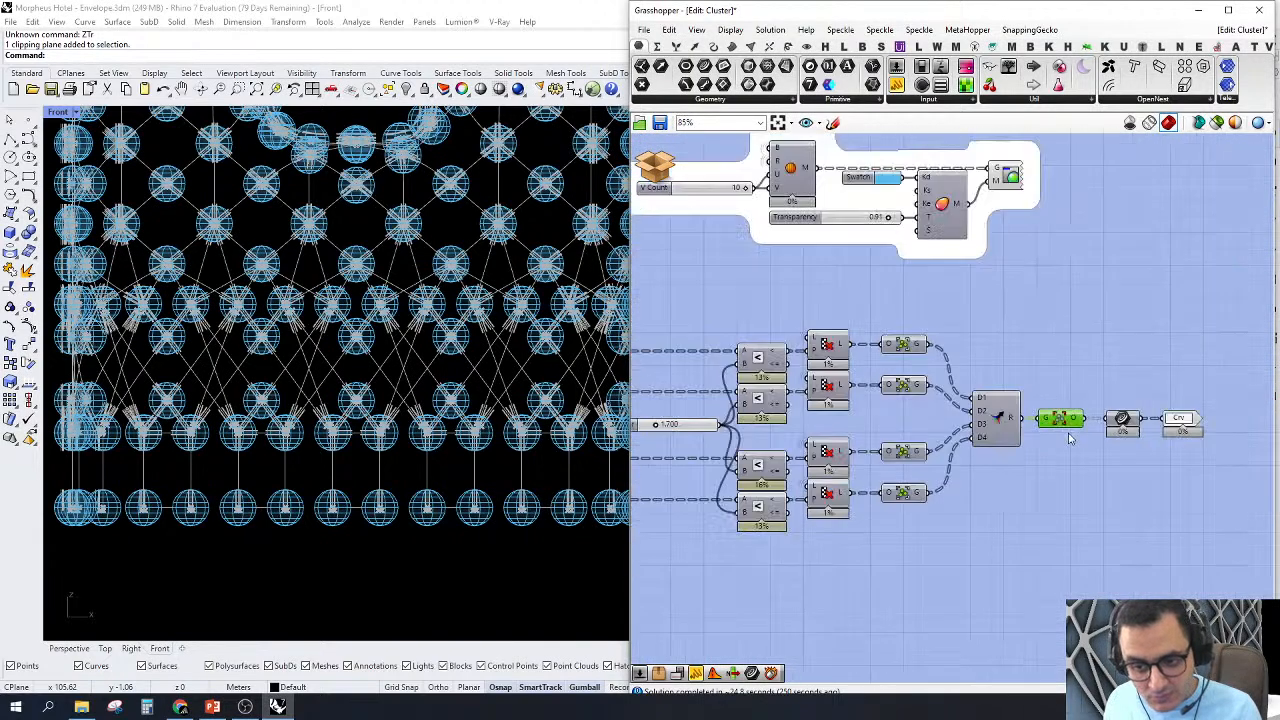
# Step: Inspect the data tree of grouped curves entering the Merge component's D1 input
pyautogui.scroll(-3, 1070, 440)
pyautogui.scroll(2, 1080, 450)
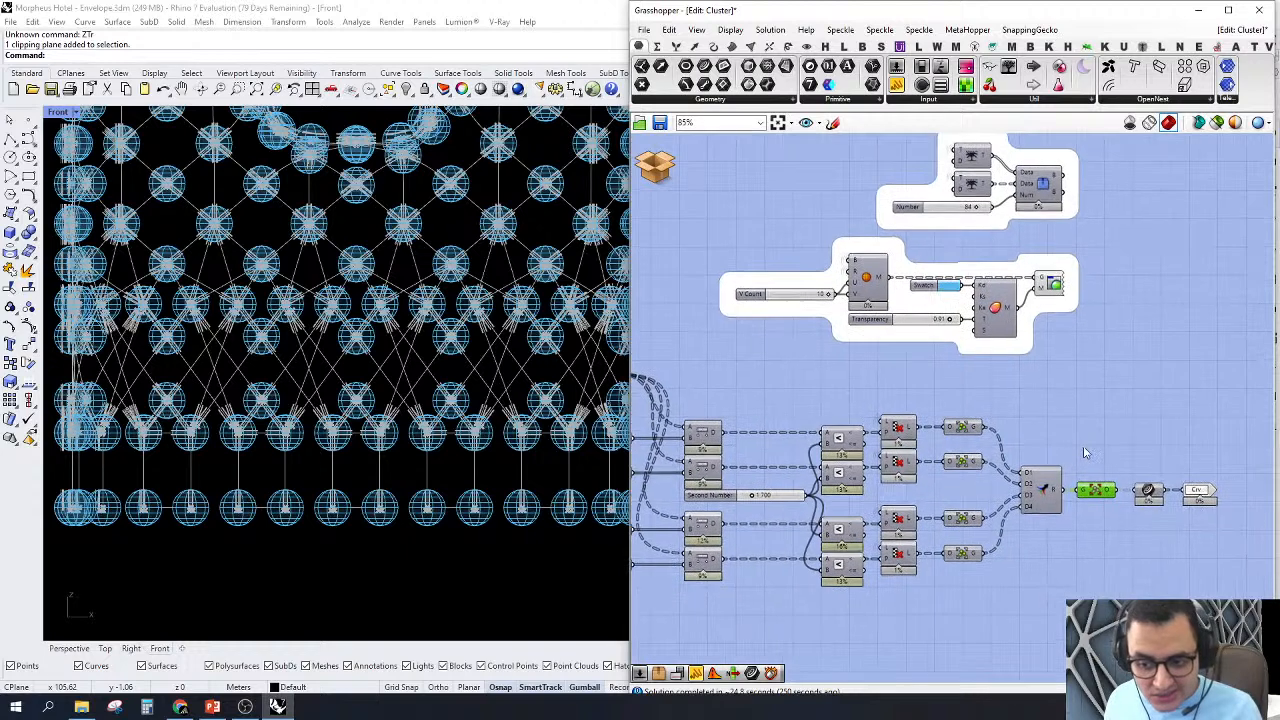
pyautogui.scroll(4, 1050, 488)
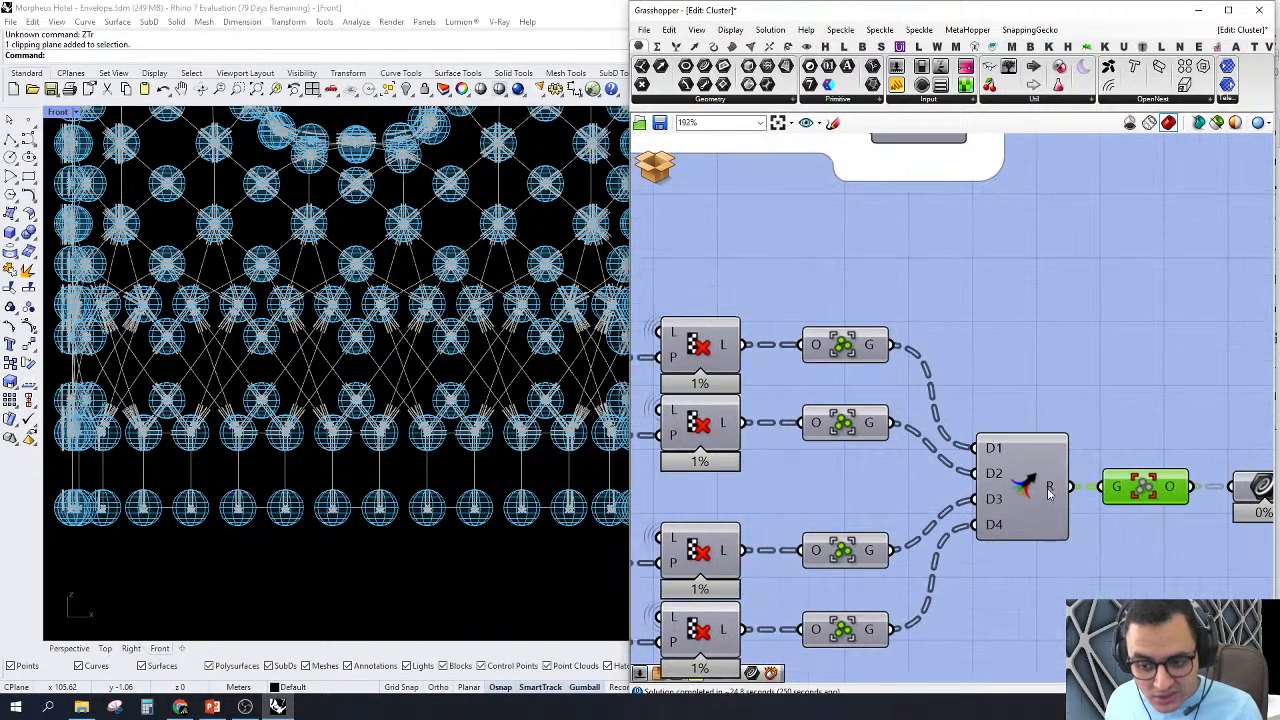
pyautogui.moveTo(1107, 460); pyautogui.dragTo(1048, 400, button='right')
pyautogui.scroll(-2, 1048, 400)
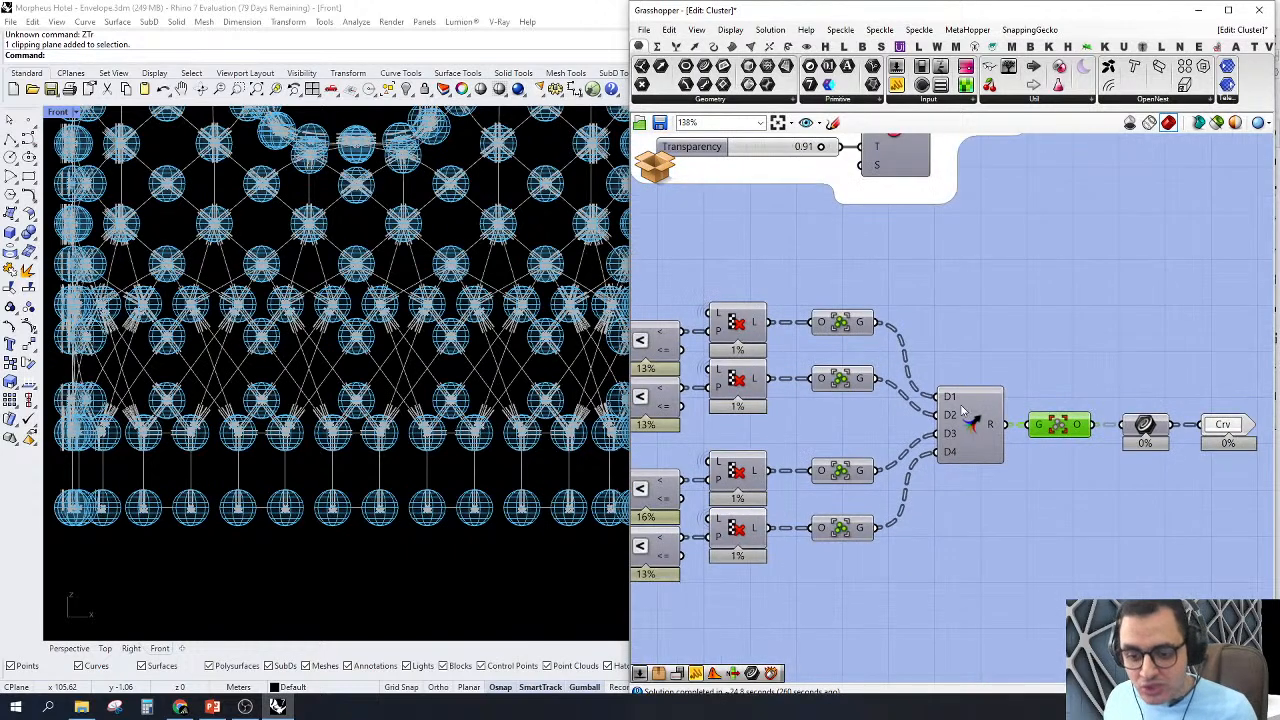
pyautogui.moveTo(951, 401)
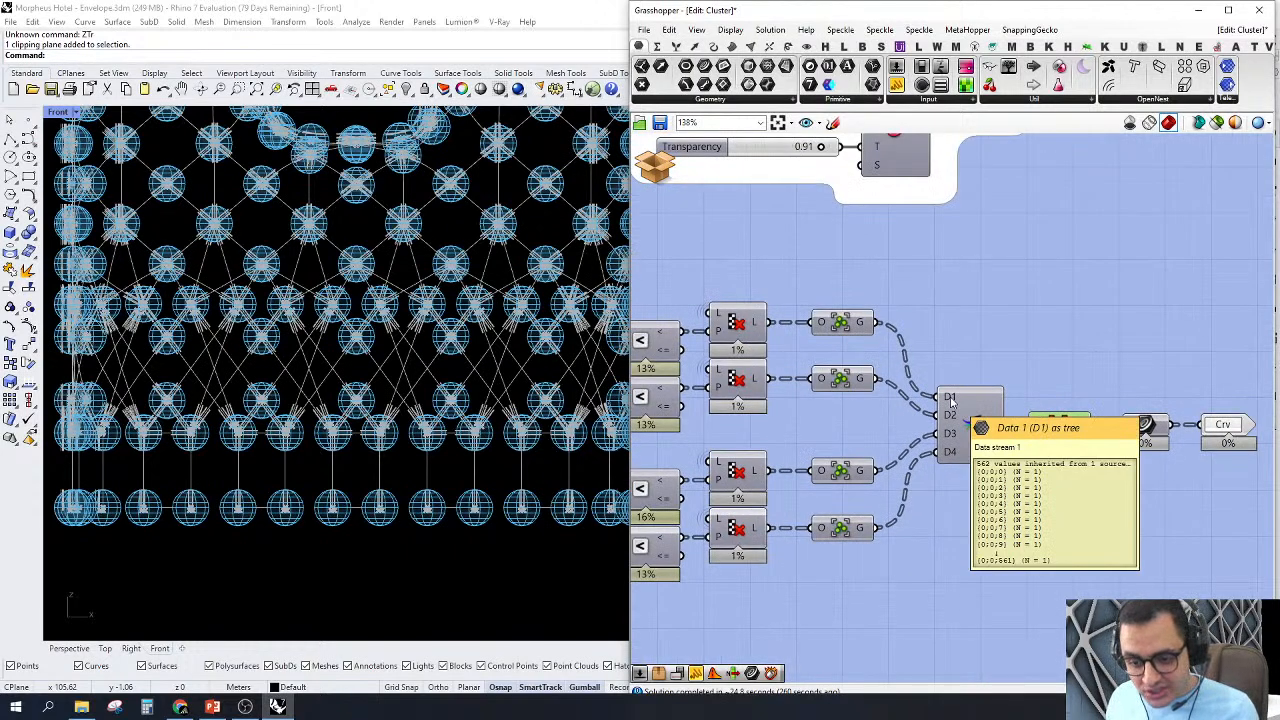
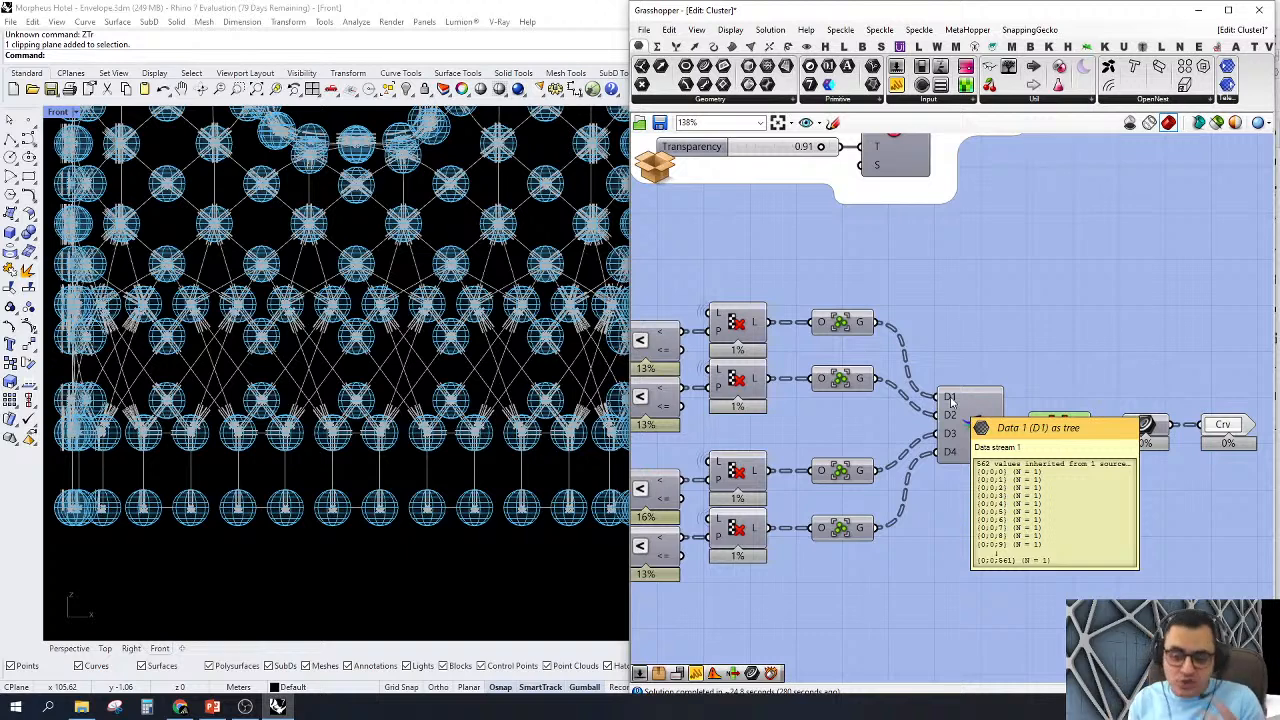
# Step: Leave the cluster being edited and discard the unsaved changes
pyautogui.click(655, 178)
pyautogui.click(680, 209)
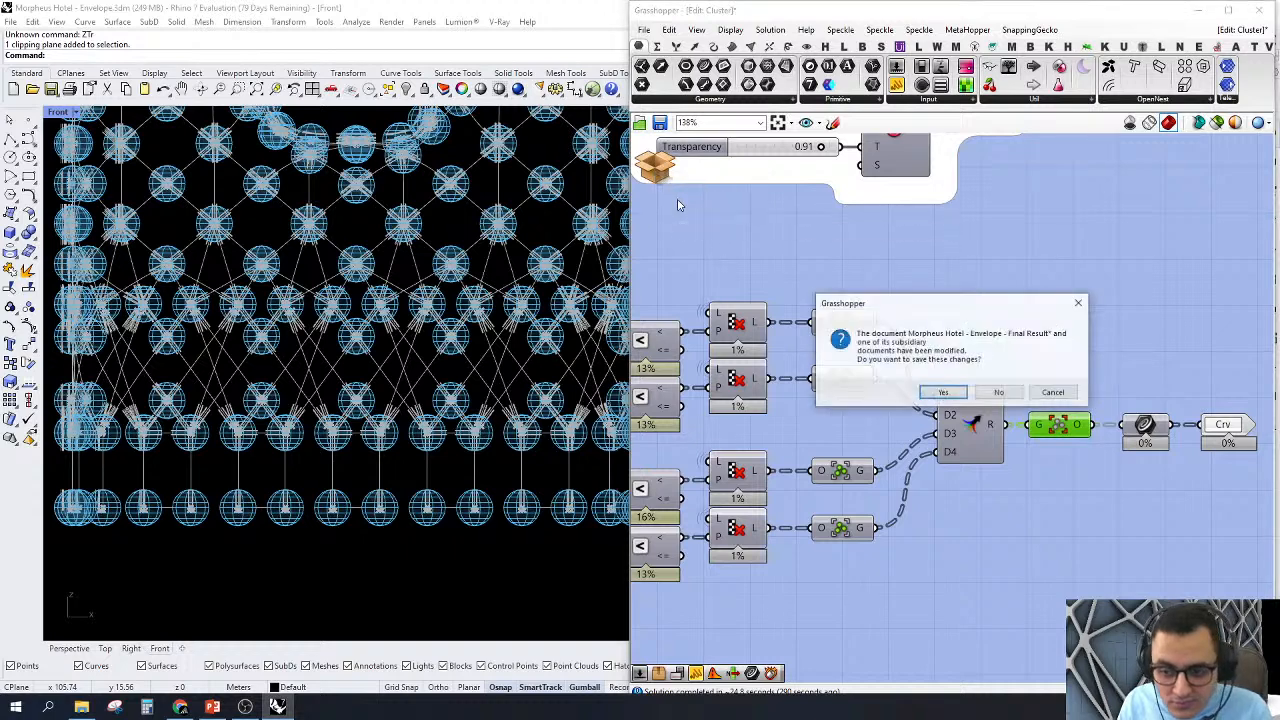
pyautogui.click(999, 392)
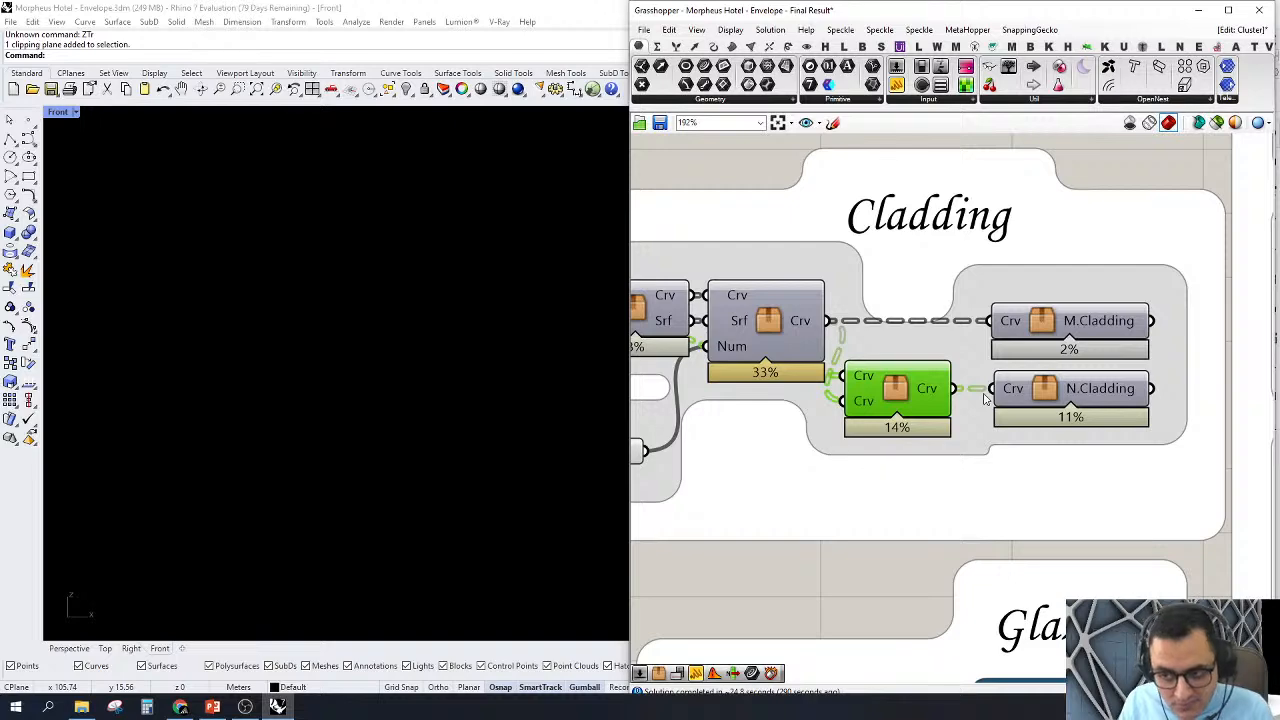
# Step: Open the N.Cladding cluster in the Cladding group for editing and bring its definition back on screen
pyautogui.scroll(-3, 985, 398)
pyautogui.scroll(4, 985, 398)
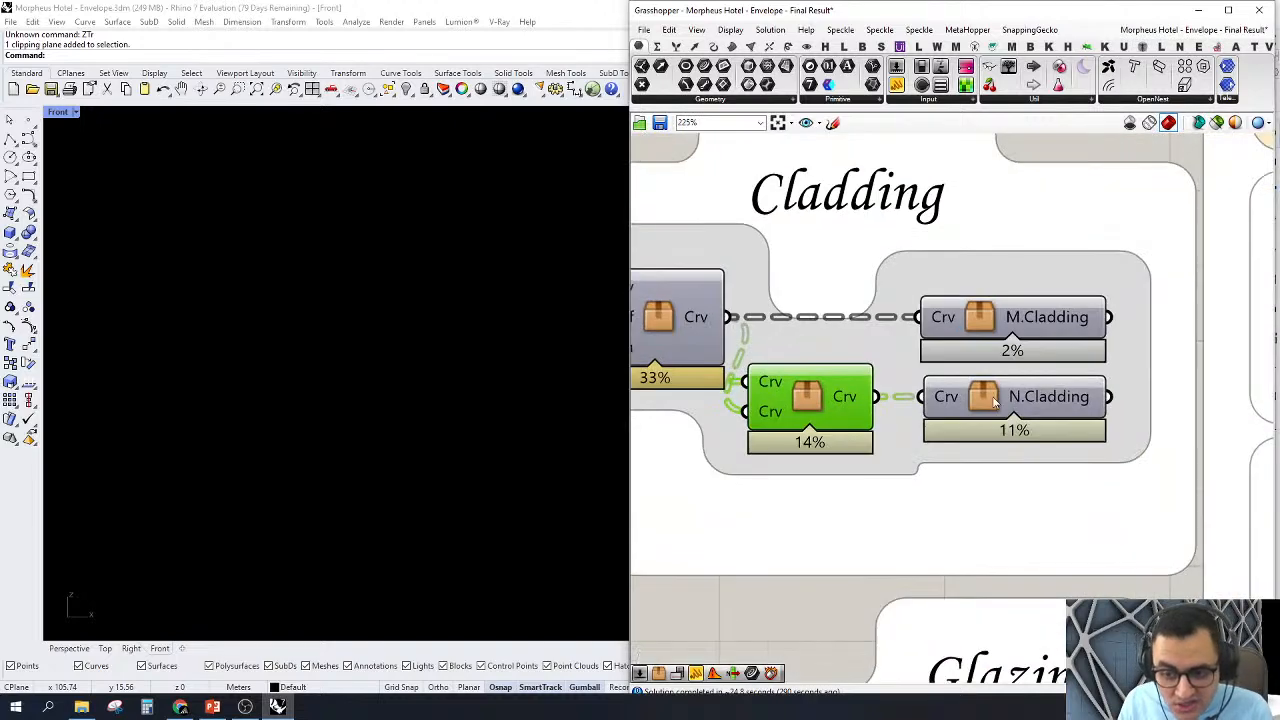
pyautogui.click(993, 400)
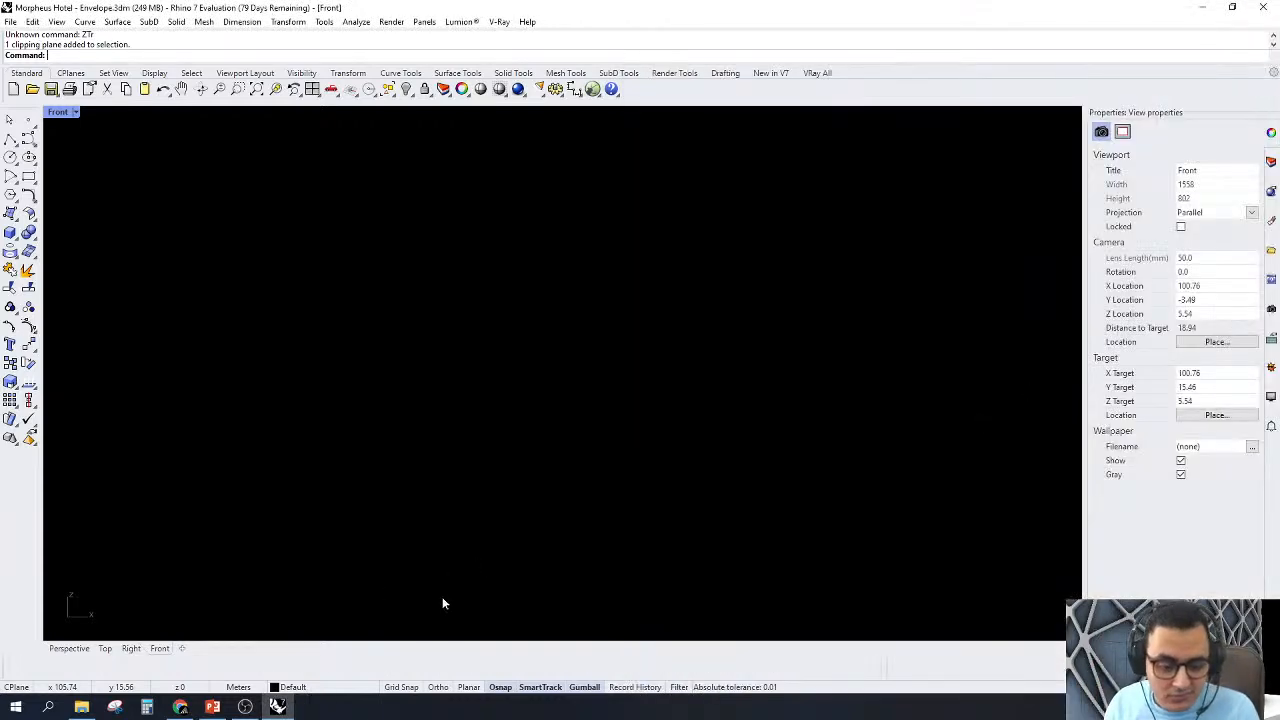
pyautogui.moveTo(278, 707)
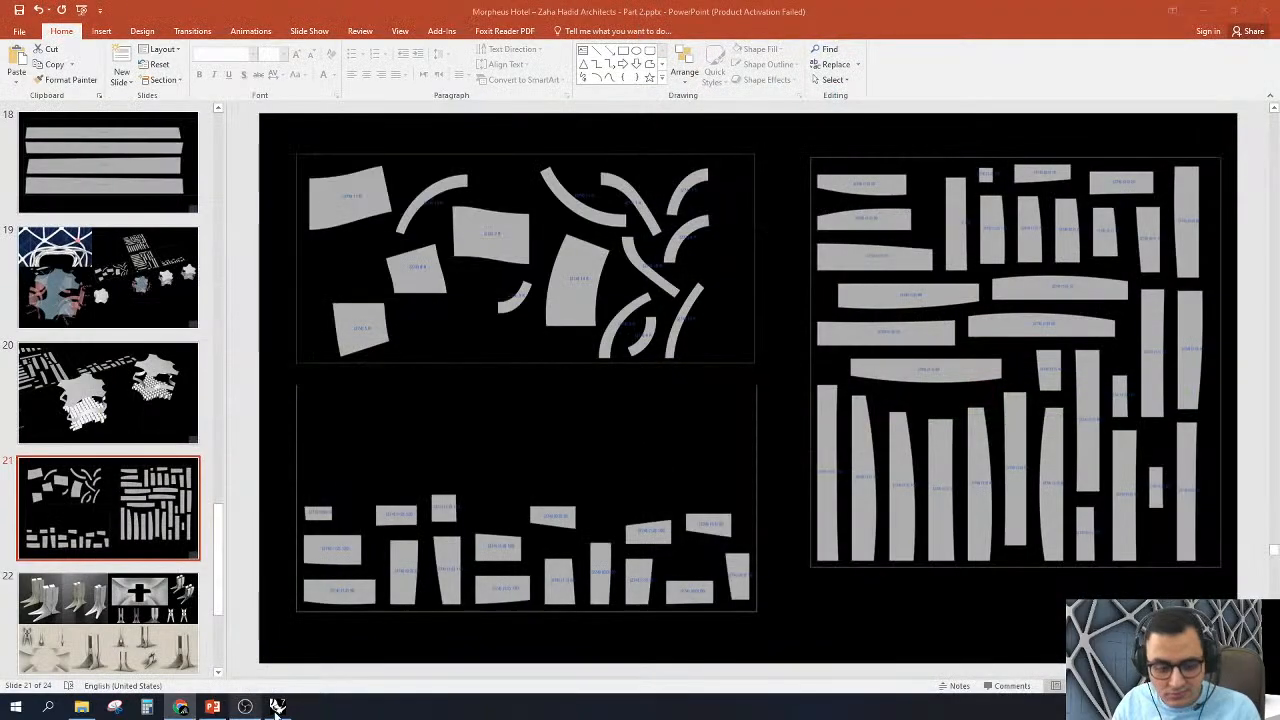
pyautogui.click(277, 707)
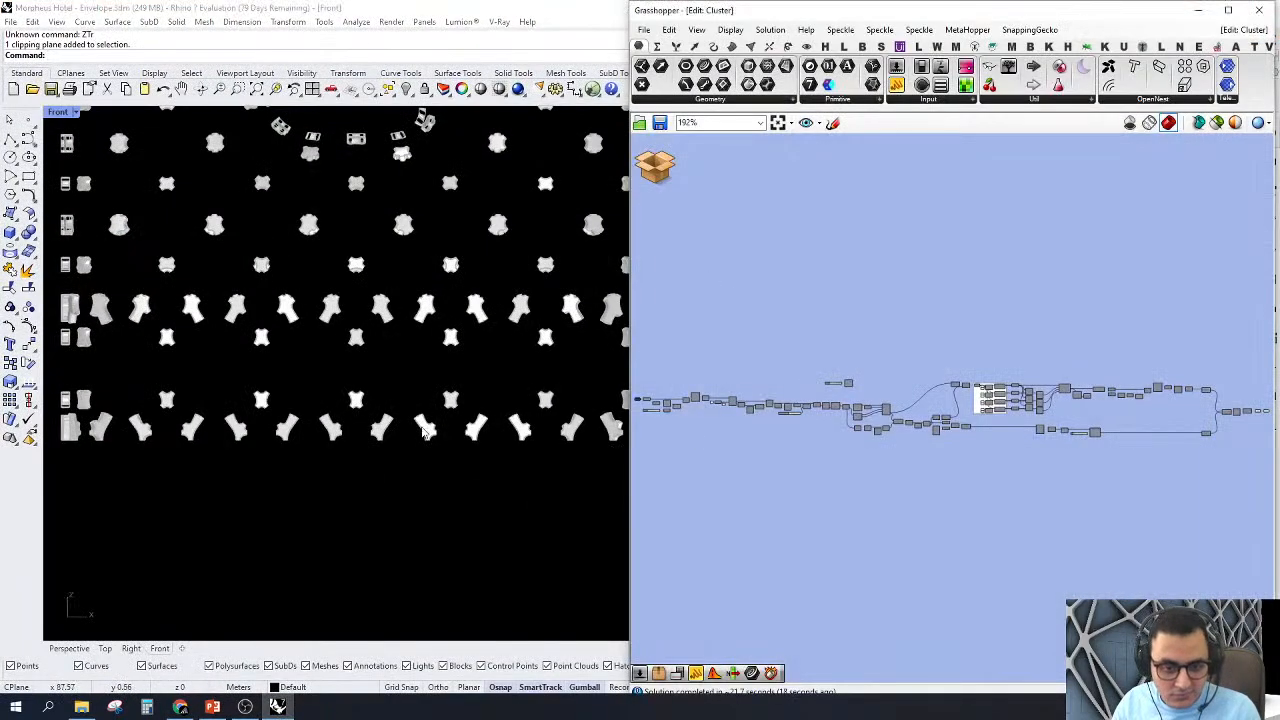
# Step: Turn off the preview of the last four components before the N.Cladding cluster's output
pyautogui.scroll(-3, 382, 487)
pyautogui.scroll(10, 382, 481)
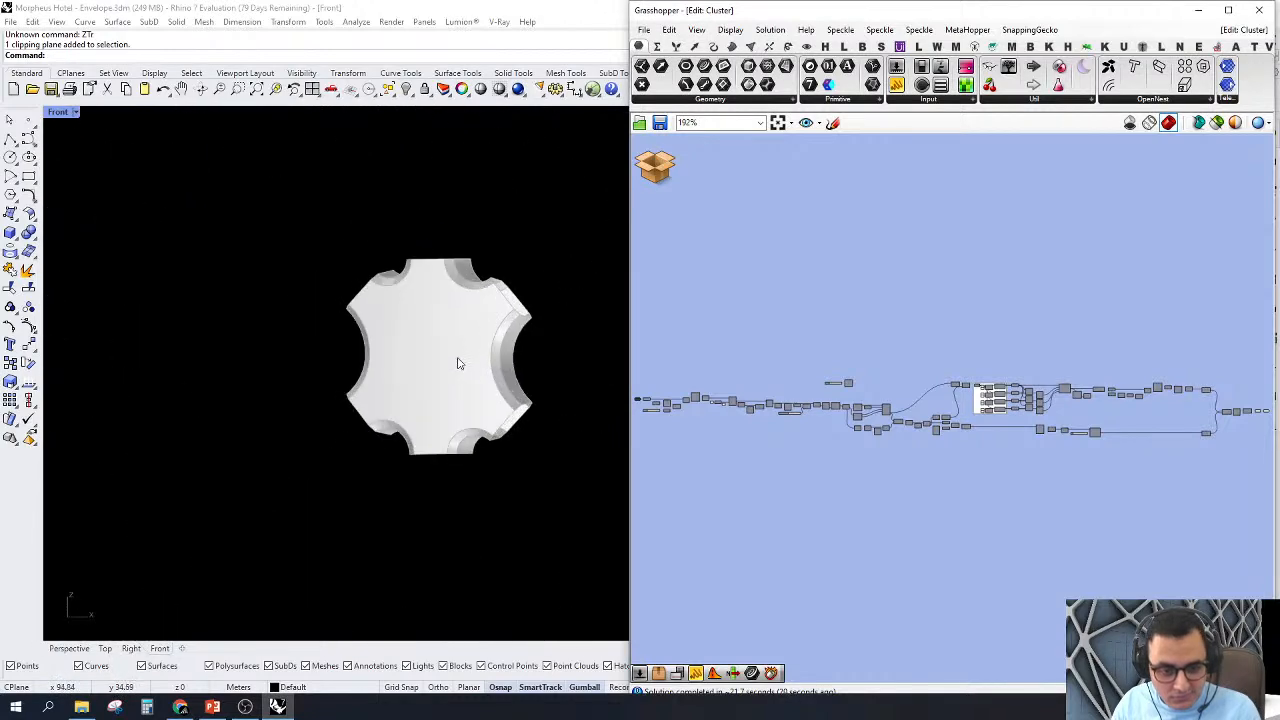
pyautogui.scroll(-10, 458, 363)
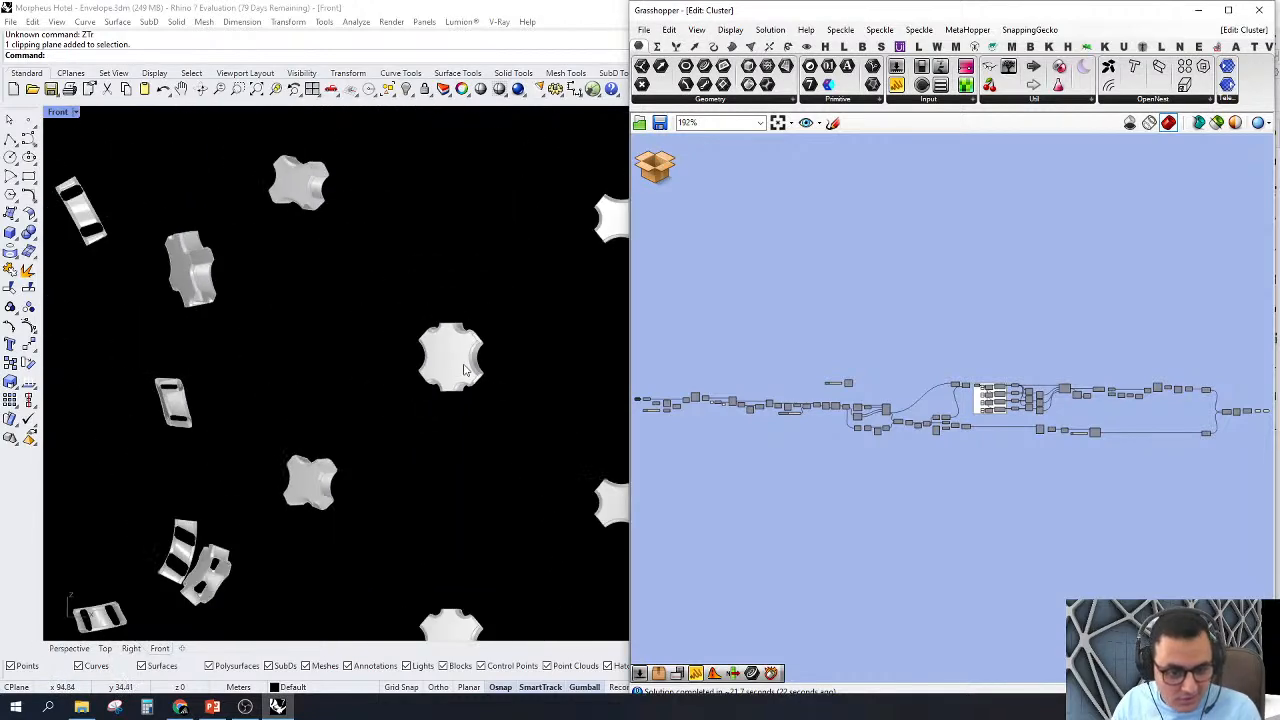
pyautogui.scroll(5, 470, 200)
pyautogui.scroll(-2, 1109, 443)
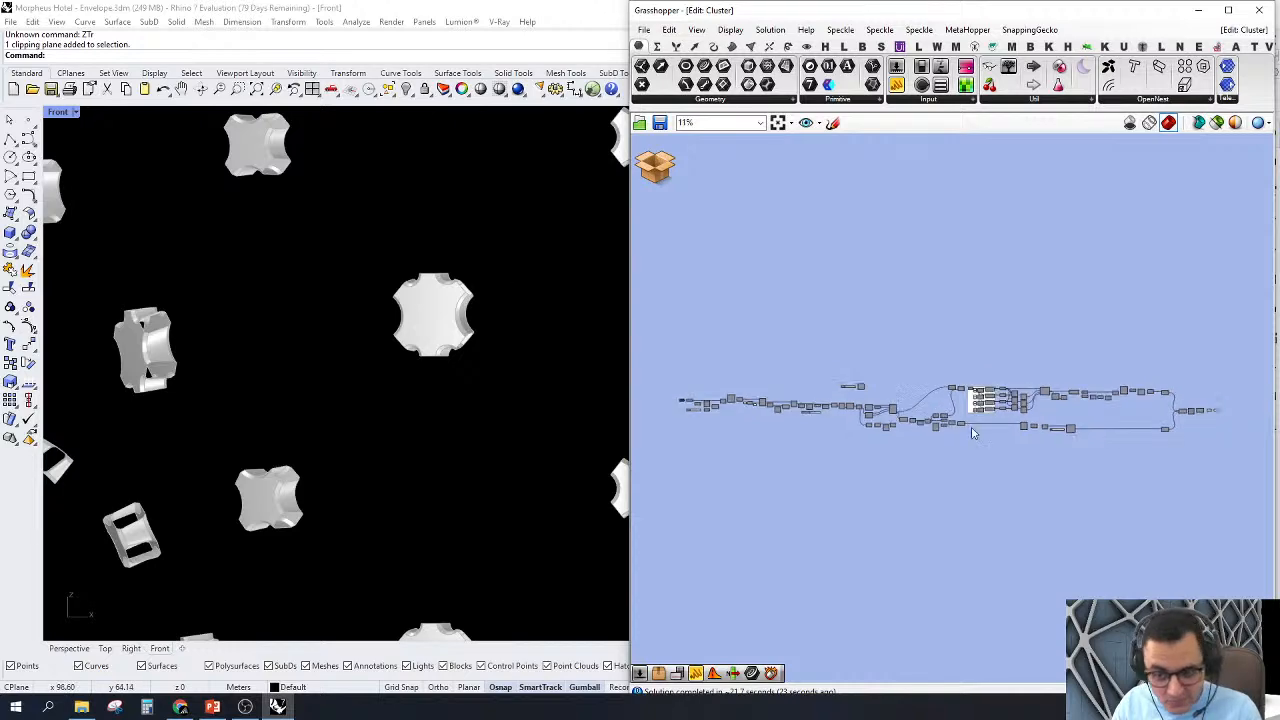
pyautogui.scroll(5, 1138, 378)
pyautogui.scroll(3, 1138, 378)
pyautogui.moveTo(1128, 294); pyautogui.dragTo(940, 510)
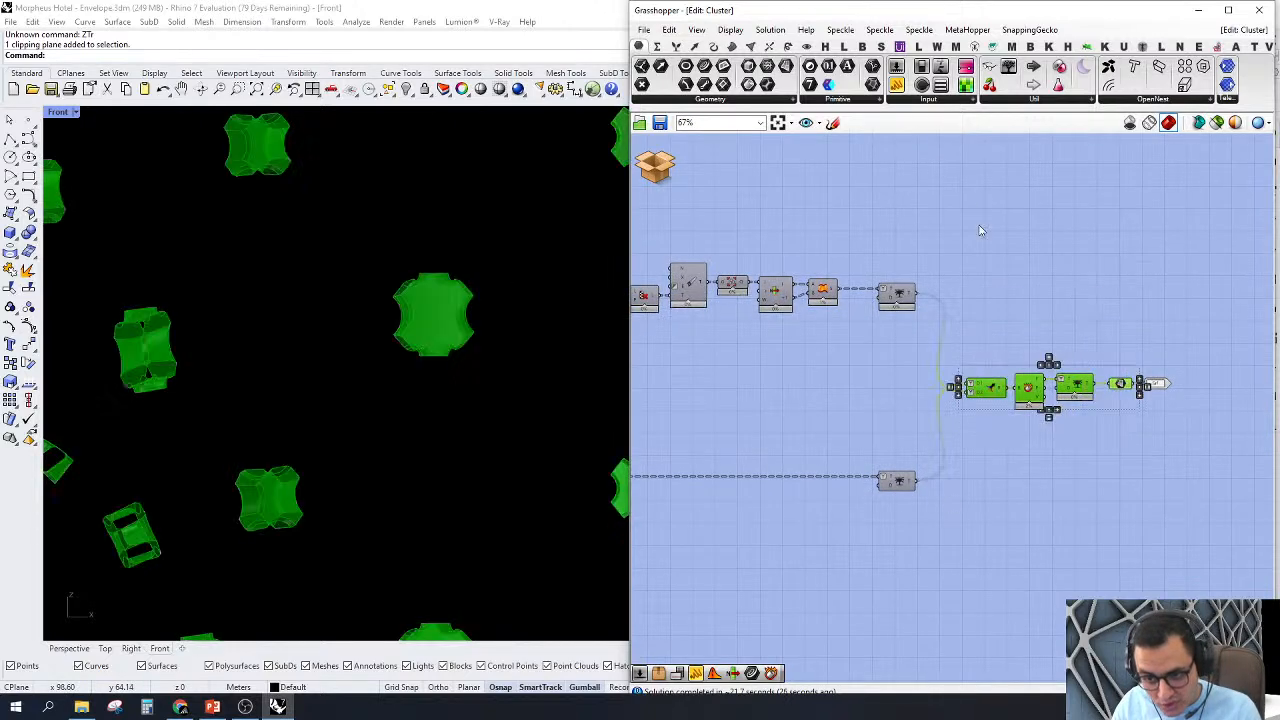
pyautogui.rightClick(984, 206)
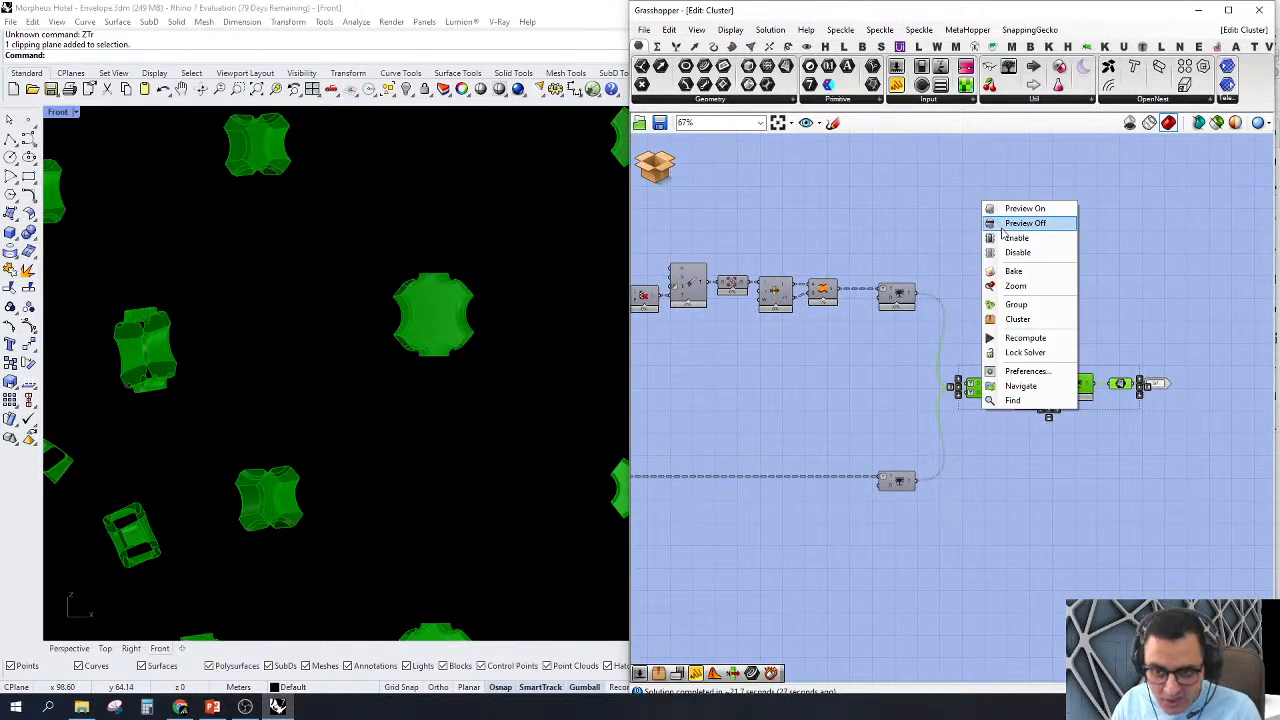
pyautogui.click(1015, 223)
# Step: Turn on the preview of the curve parameter fed by the cluster's Crv input
pyautogui.scroll(-4, 1111, 425)
pyautogui.scroll(3, 697, 421)
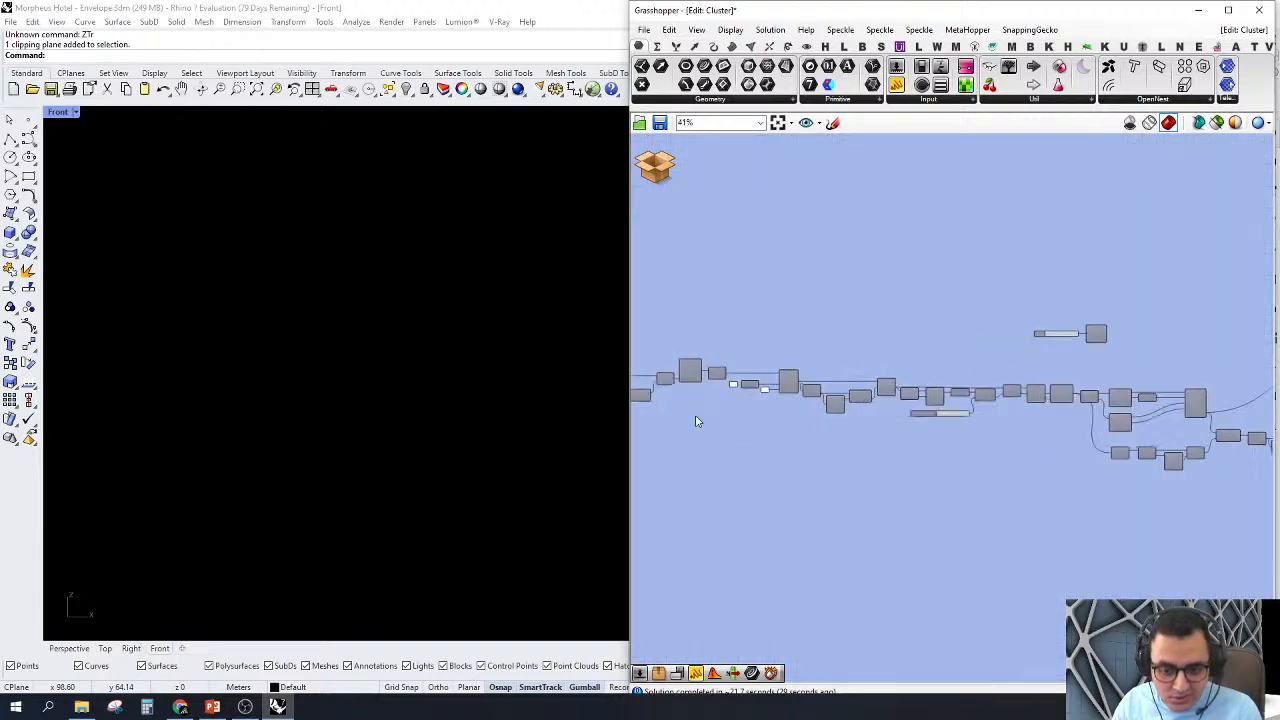
pyautogui.scroll(-2, 697, 421)
pyautogui.scroll(7, 876, 381)
pyautogui.rightClick(866, 334)
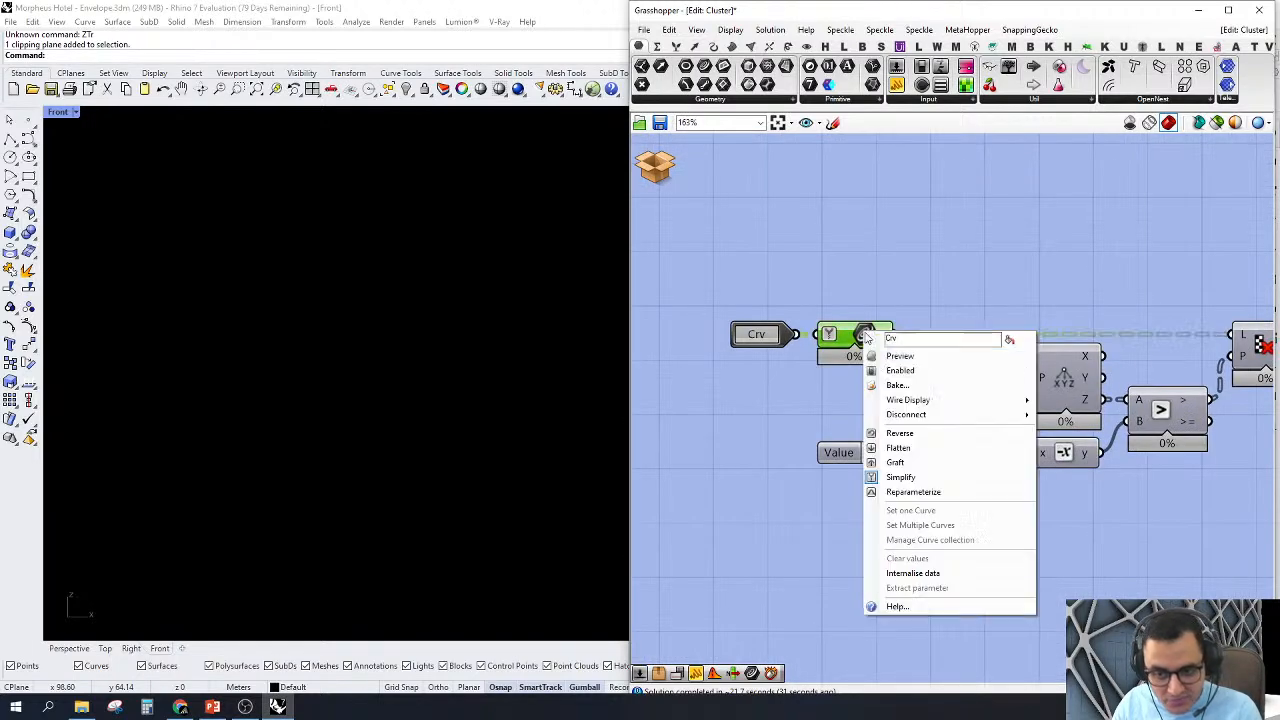
pyautogui.click(900, 354)
# Step: Examine the input curves at the facade nodes, from the whole pattern down to single crossings
pyautogui.scroll(-3, 444, 484)
pyautogui.scroll(2, 350, 394)
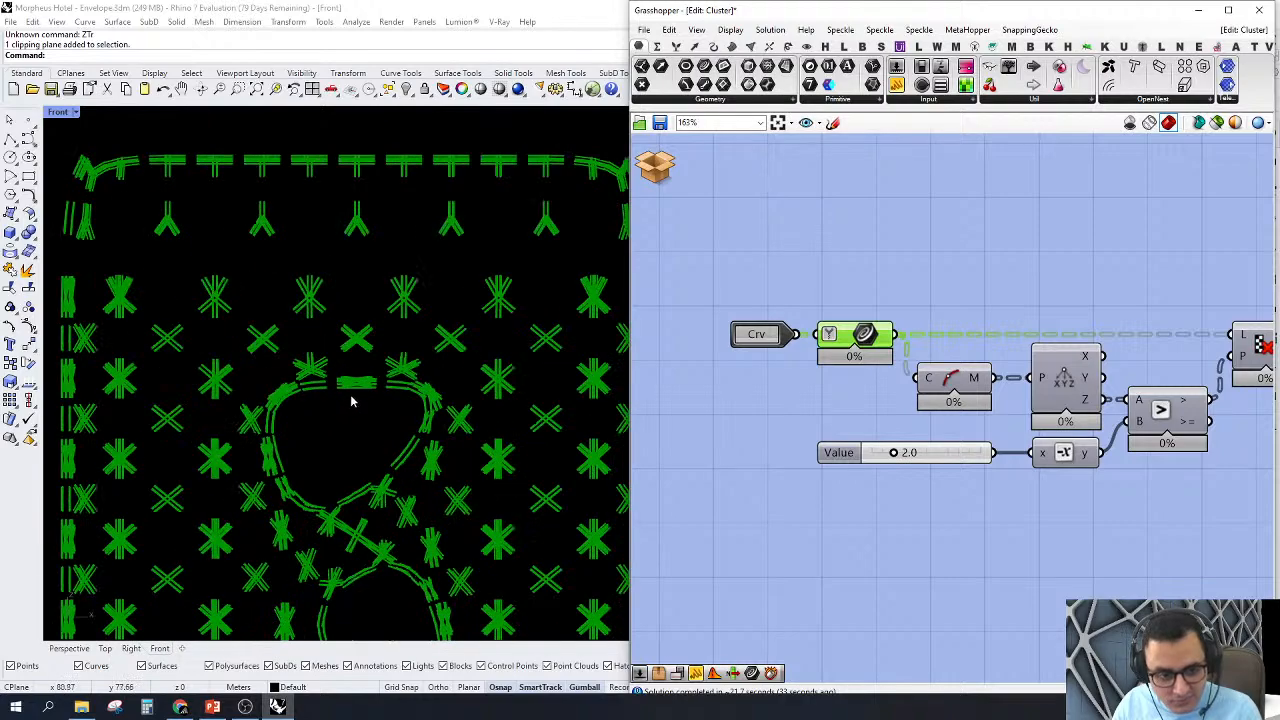
pyautogui.scroll(2, 497, 232)
pyautogui.scroll(2, 355, 172)
pyautogui.scroll(2, 543, 216)
pyautogui.scroll(-6, 449, 329)
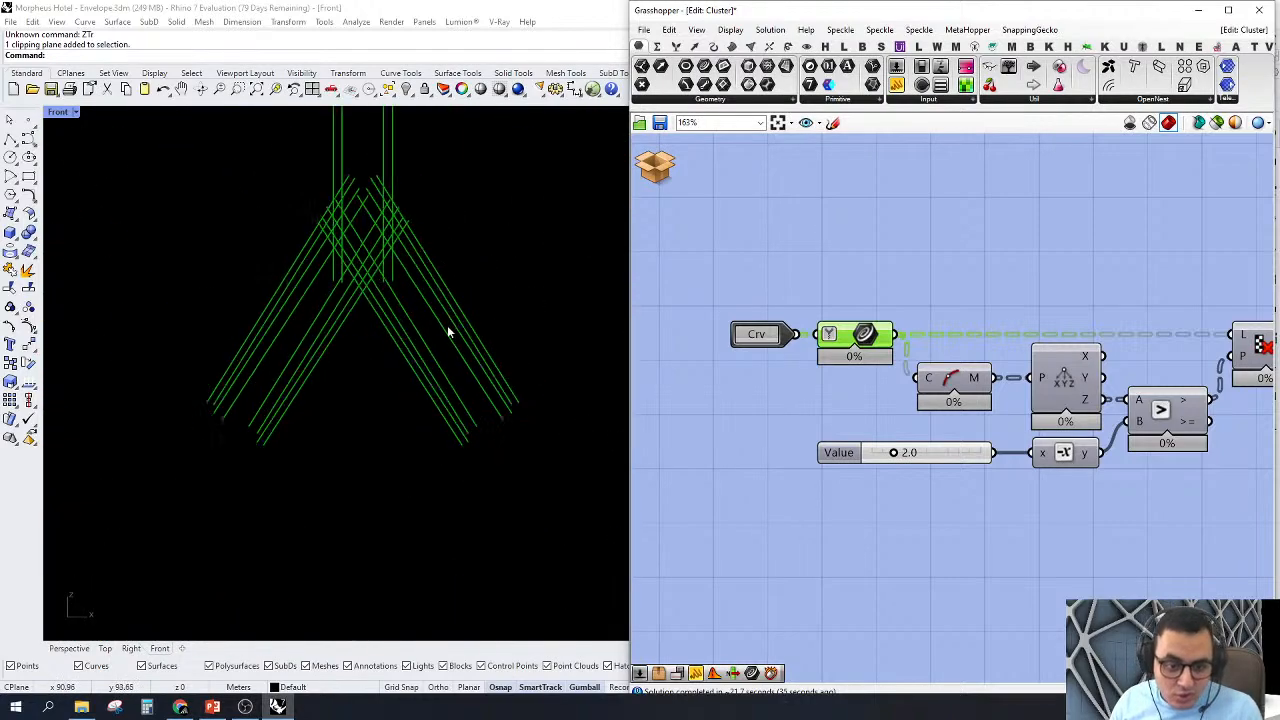
pyautogui.scroll(2, 520, 400)
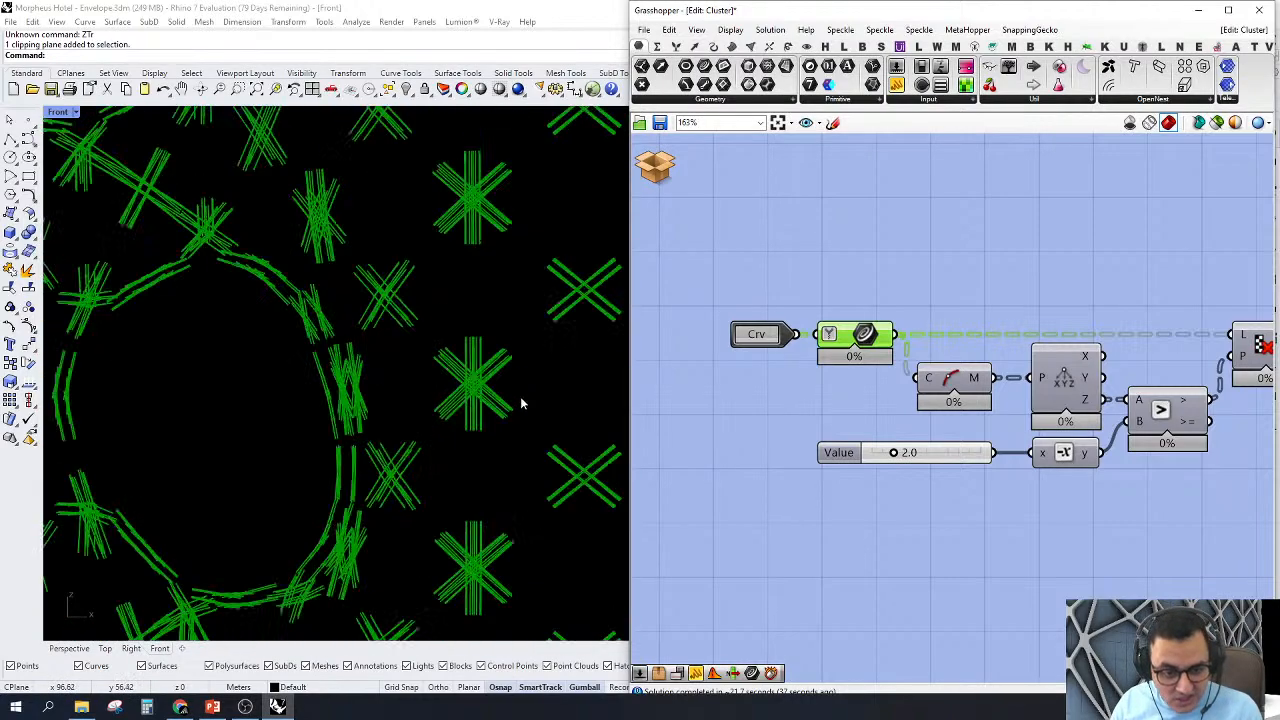
pyautogui.scroll(2, 520, 371)
pyautogui.scroll(2, 486, 334)
pyautogui.scroll(2, 322, 390)
pyautogui.scroll(-2, 322, 390)
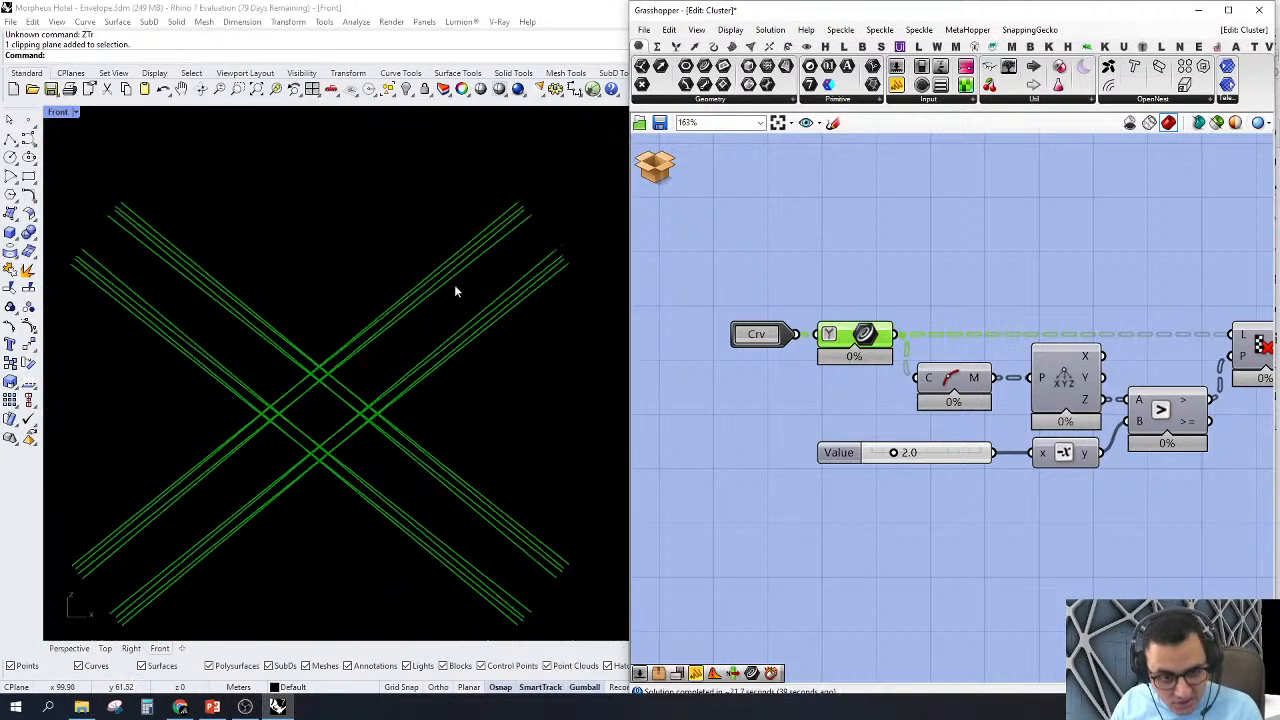
# Step: Turn on the preview of the Cull Pattern component that filters the input curves by midpoint height
pyautogui.moveTo(1066, 356); pyautogui.dragTo(932, 404, button='right')
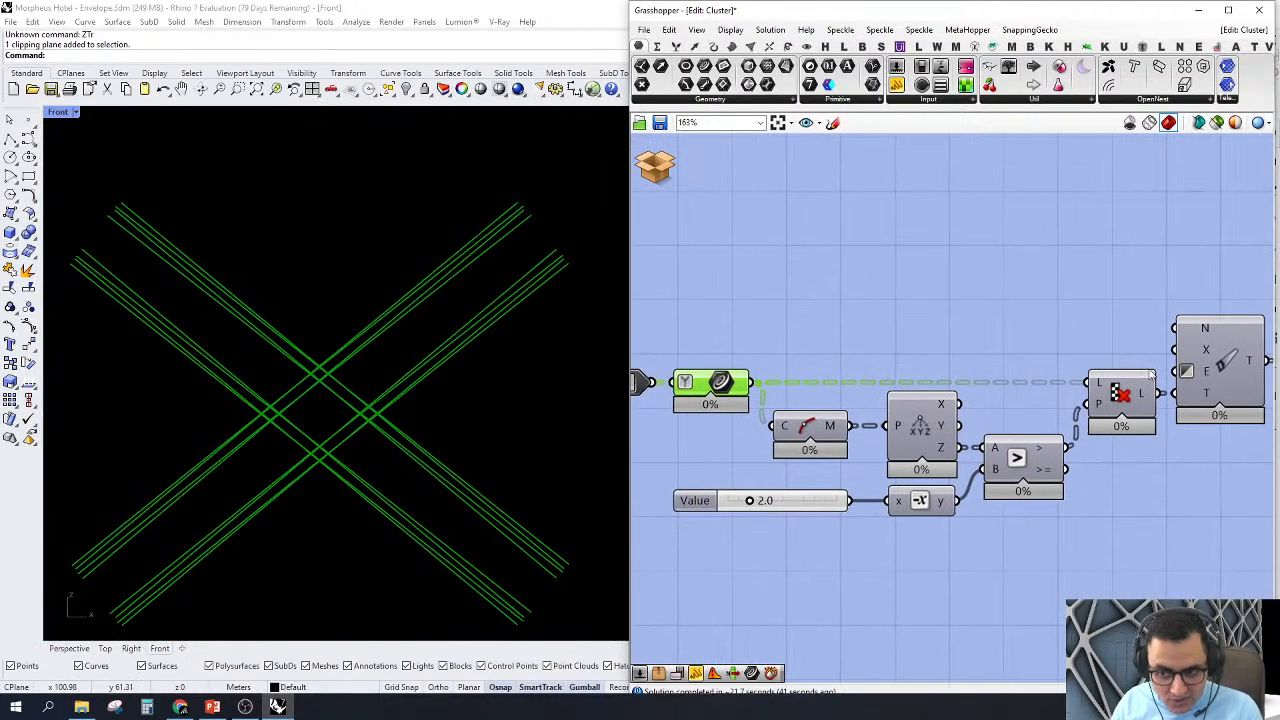
pyautogui.moveTo(1143, 391)
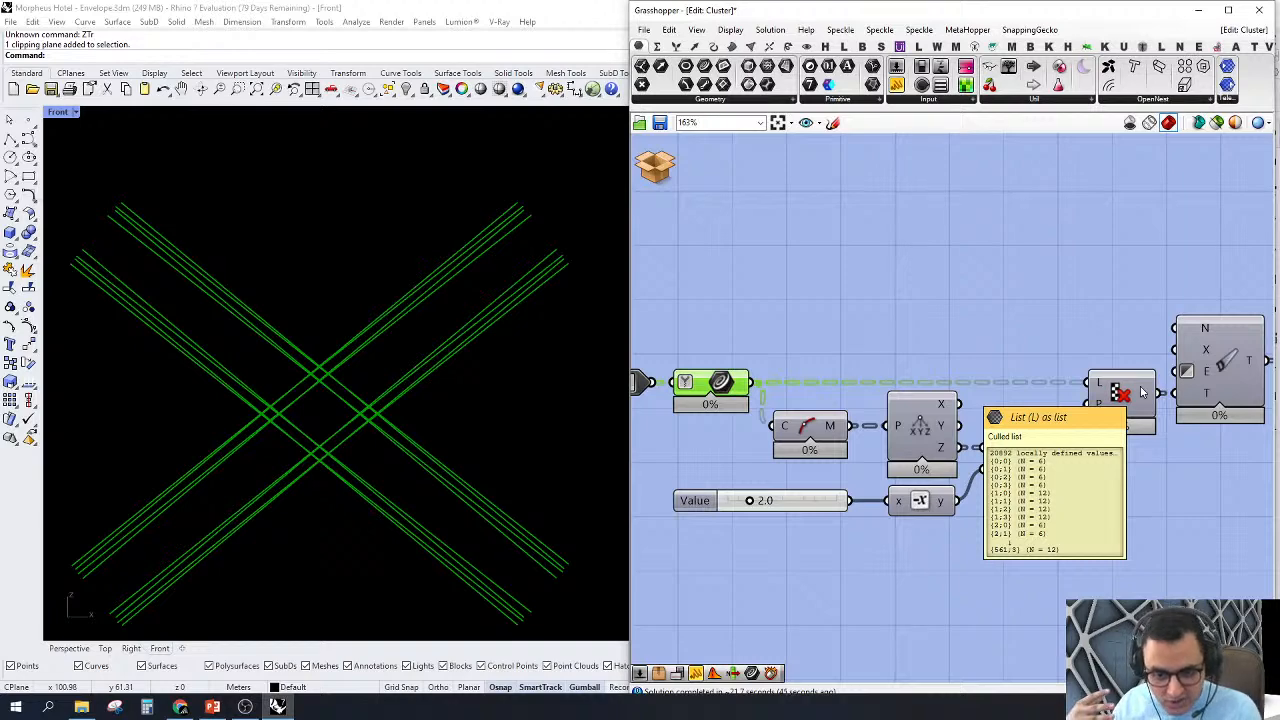
pyautogui.scroll(-3, 1050, 352)
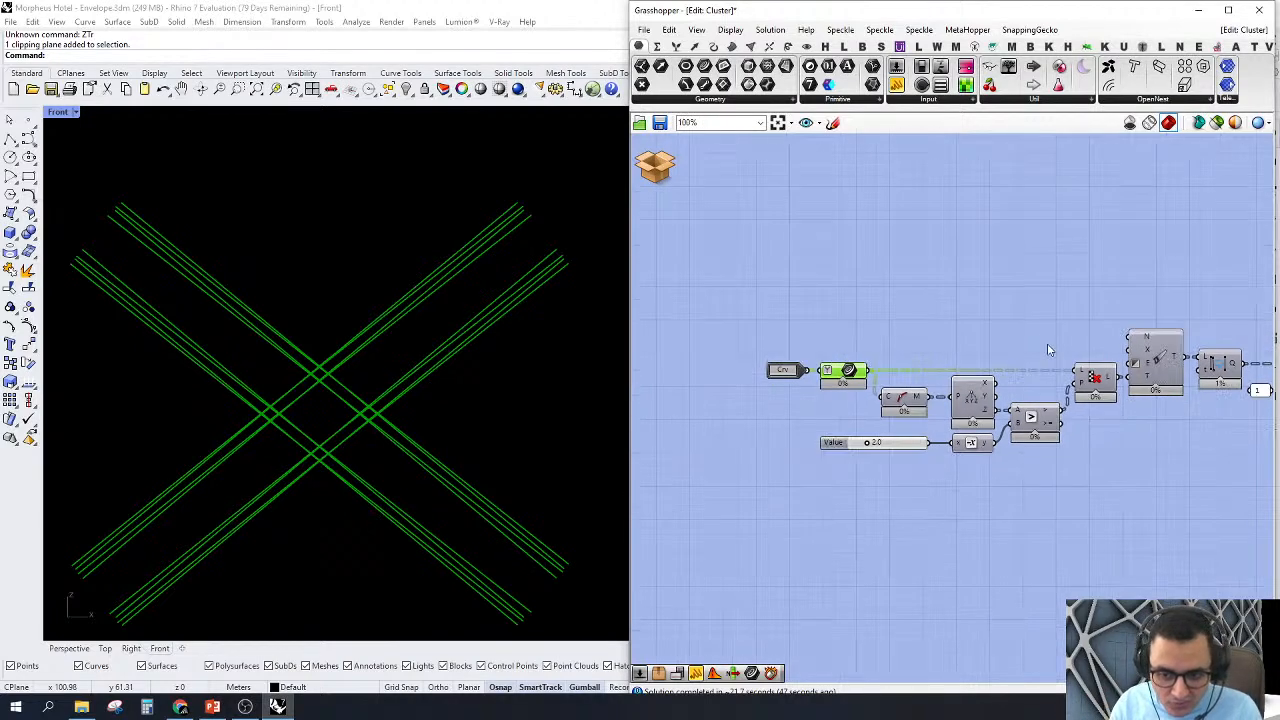
pyautogui.scroll(3, 1055, 405)
pyautogui.click(1122, 334)
pyautogui.rightClick(1134, 341)
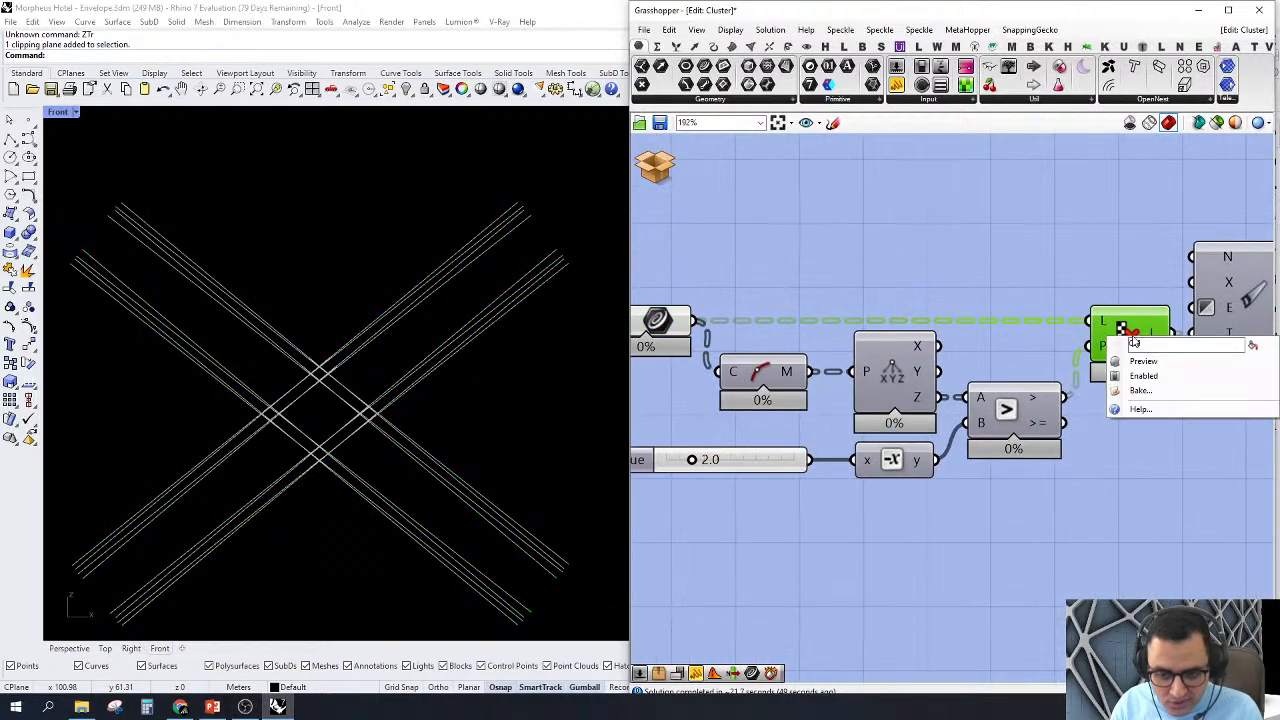
pyautogui.click(1150, 362)
pyautogui.click(1024, 261)
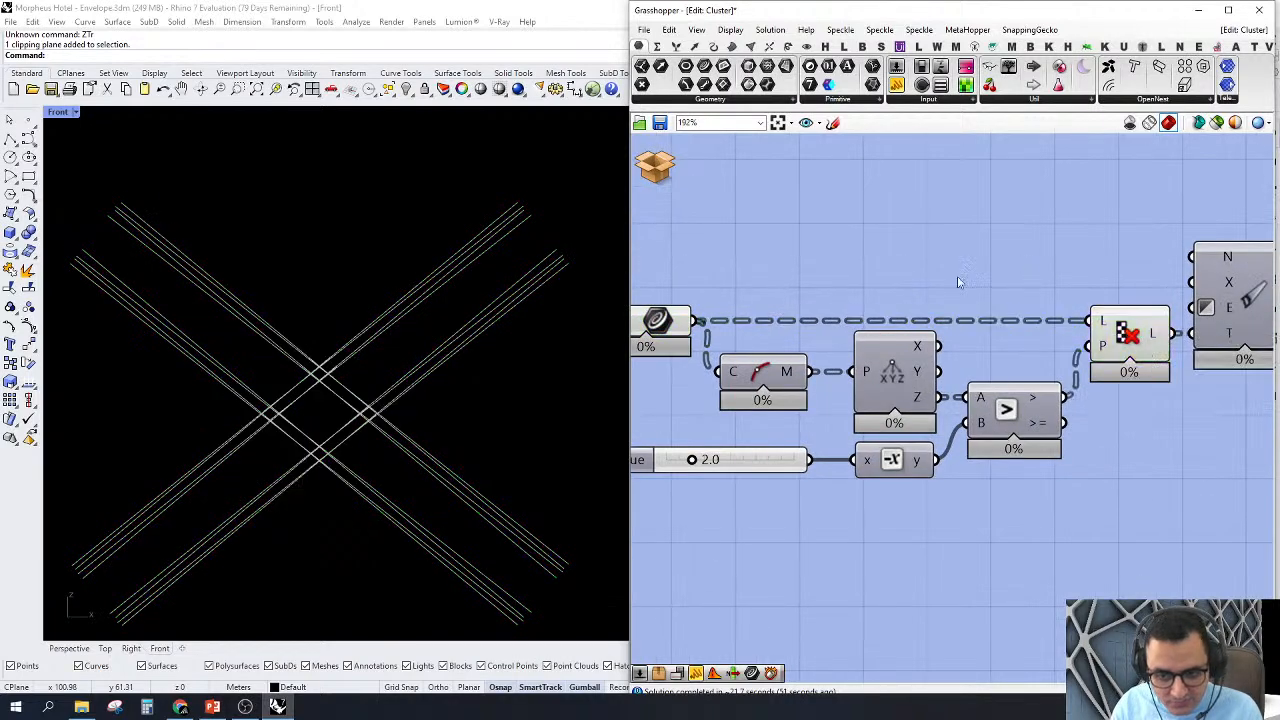
pyautogui.moveTo(910, 276); pyautogui.dragTo(1005, 294, button='right')
# Step: Turn on the preview of the Curve Middle component that extracts the input curves' midpoints
pyautogui.click(855, 390)
pyautogui.scroll(-3, 858, 388)
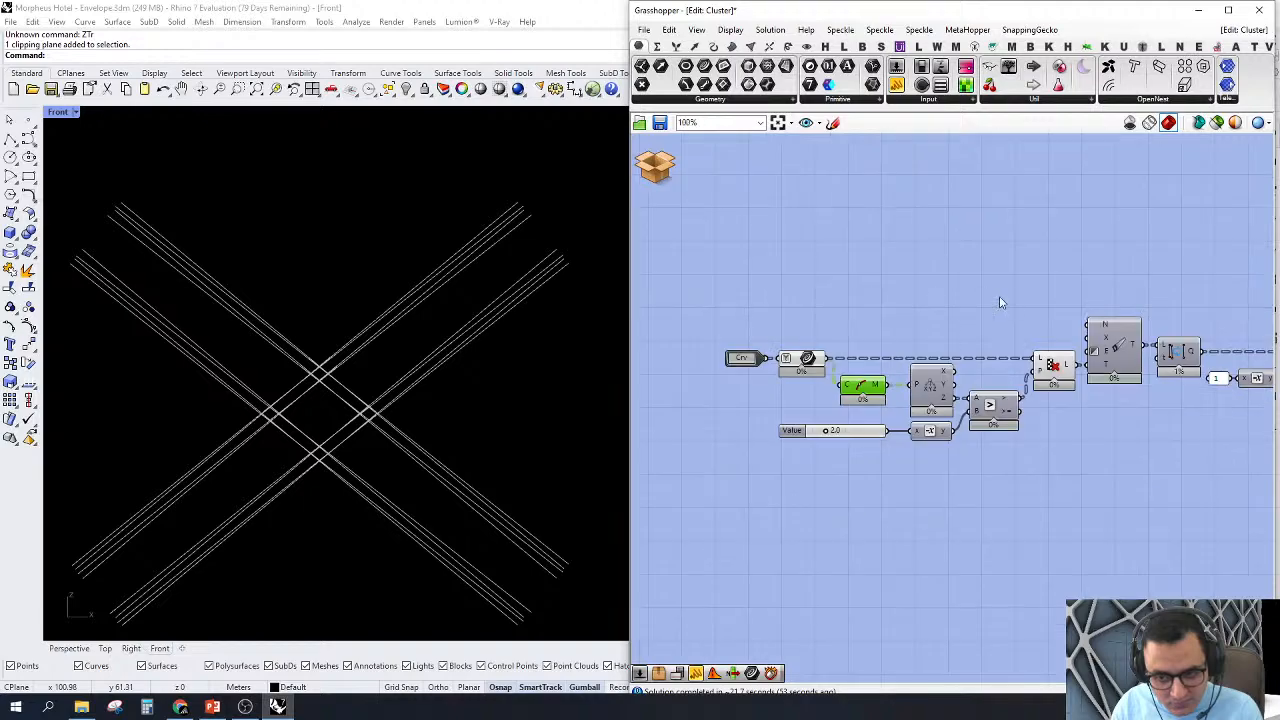
pyautogui.moveTo(942, 471); pyautogui.dragTo(987, 399, button='right')
pyautogui.scroll(-6, 425, 320)
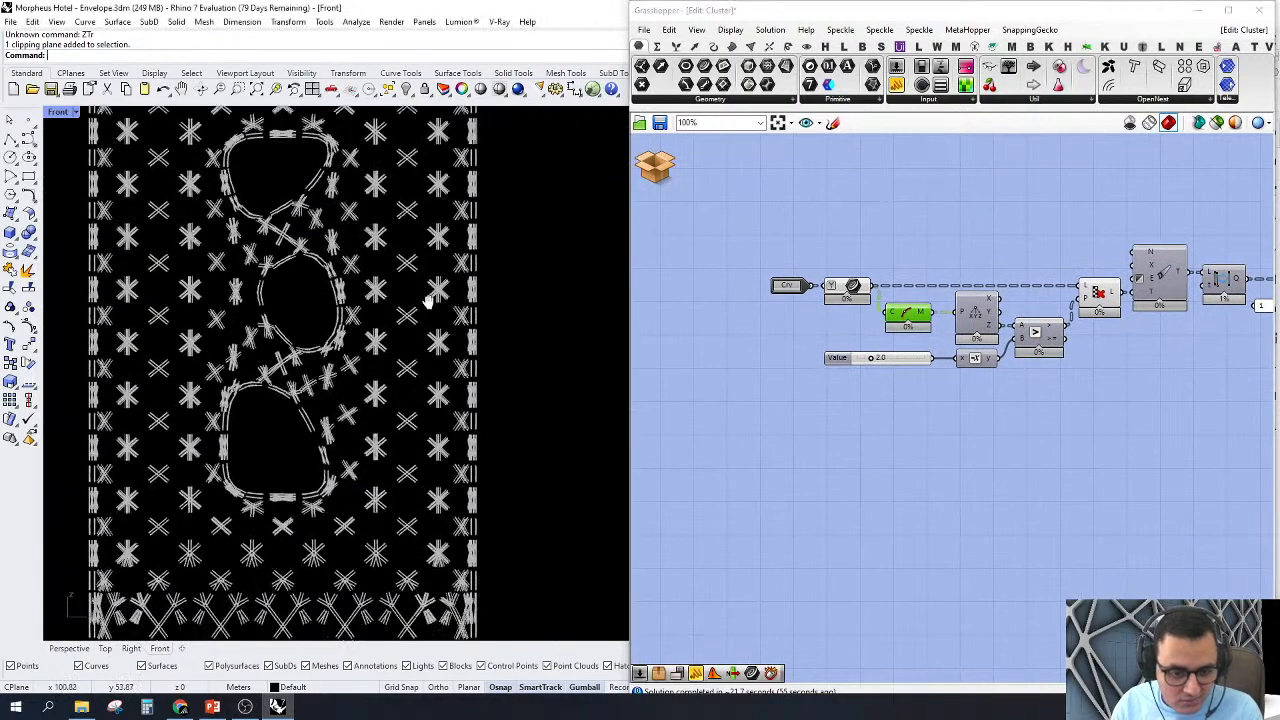
pyautogui.rightClick(905, 316)
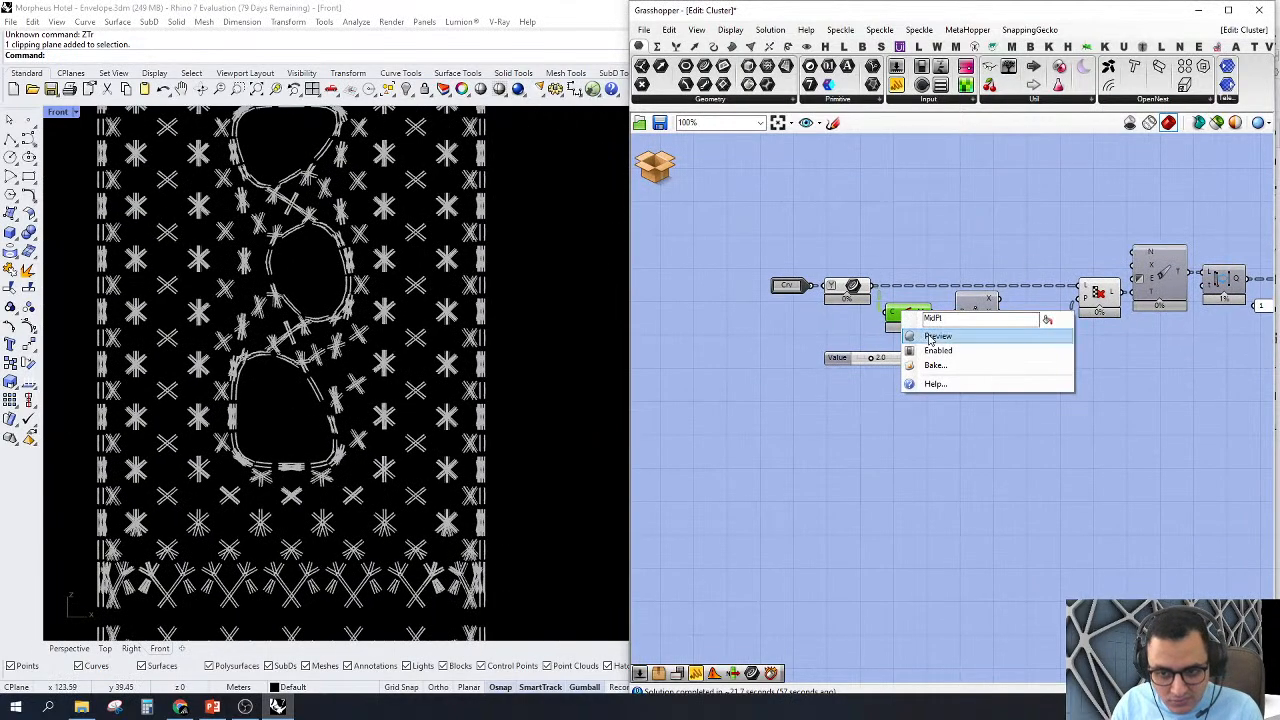
pyautogui.click(915, 336)
# Step: Examine the curve midpoints and compare the Cull Pattern result with the lowest row of facade nodes
pyautogui.scroll(-2, 337, 531)
pyautogui.scroll(8, 477, 531)
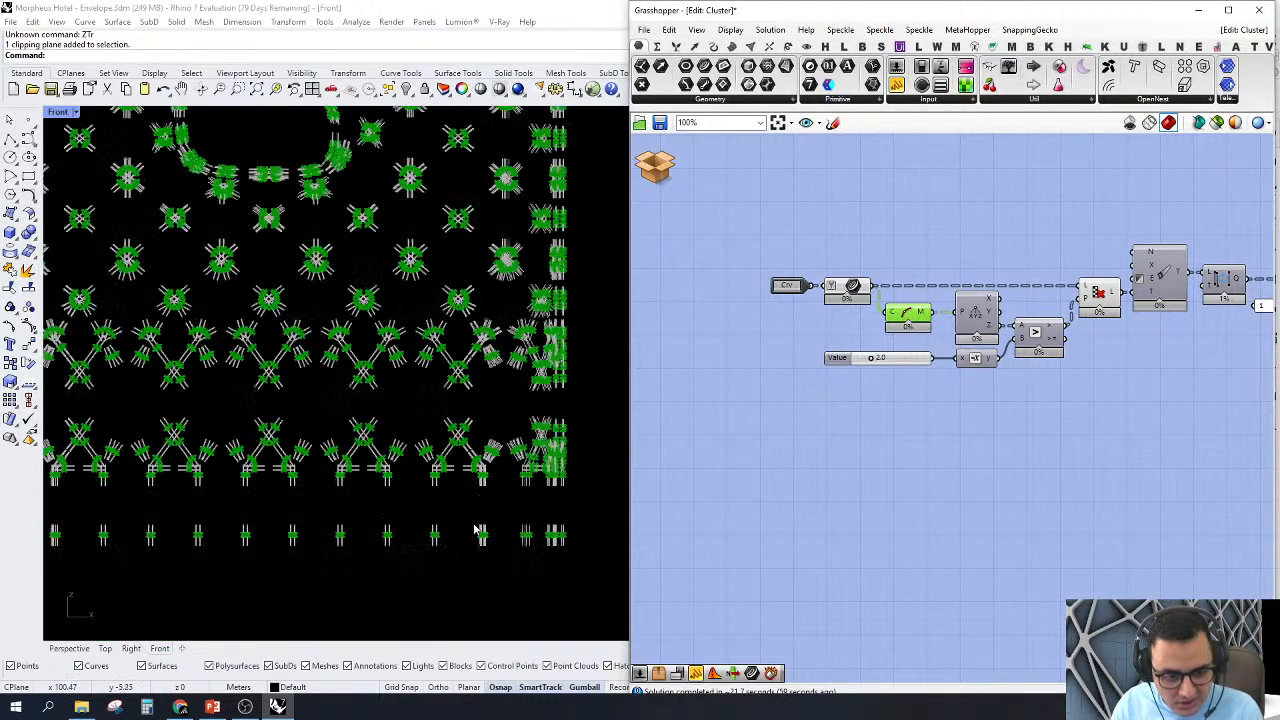
pyautogui.scroll(-10, 530, 550)
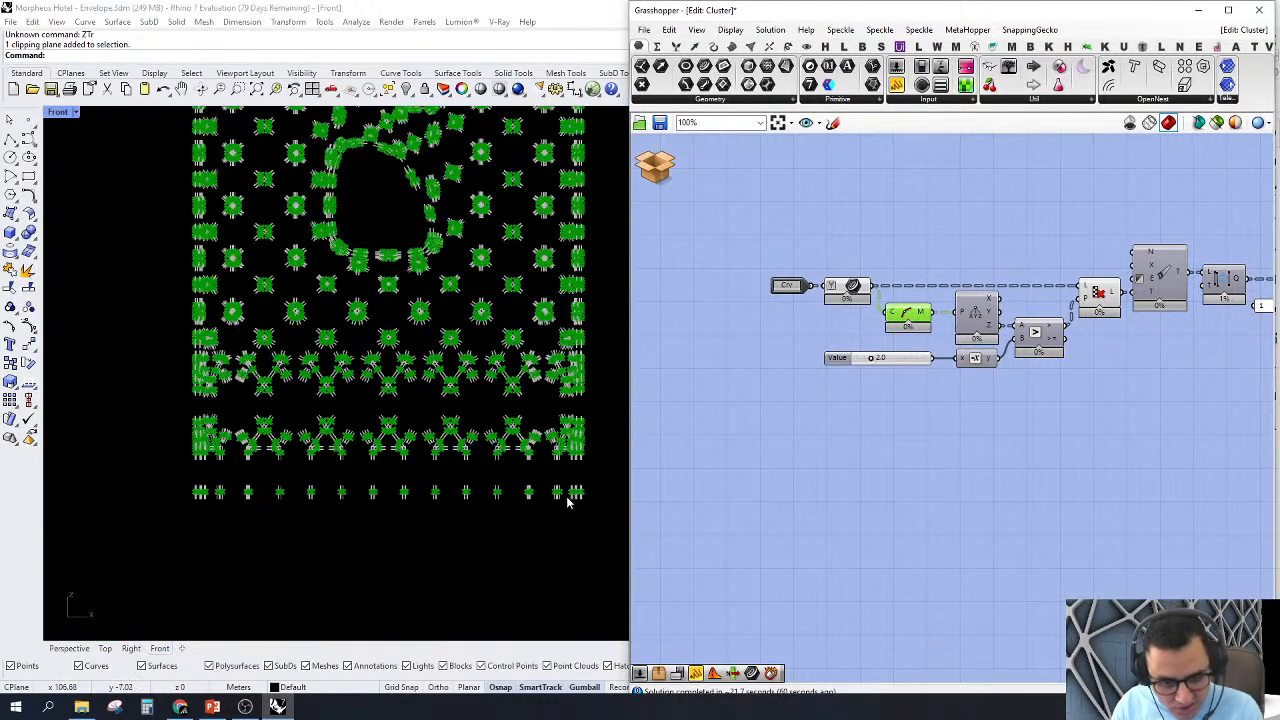
pyautogui.scroll(3, 928, 342)
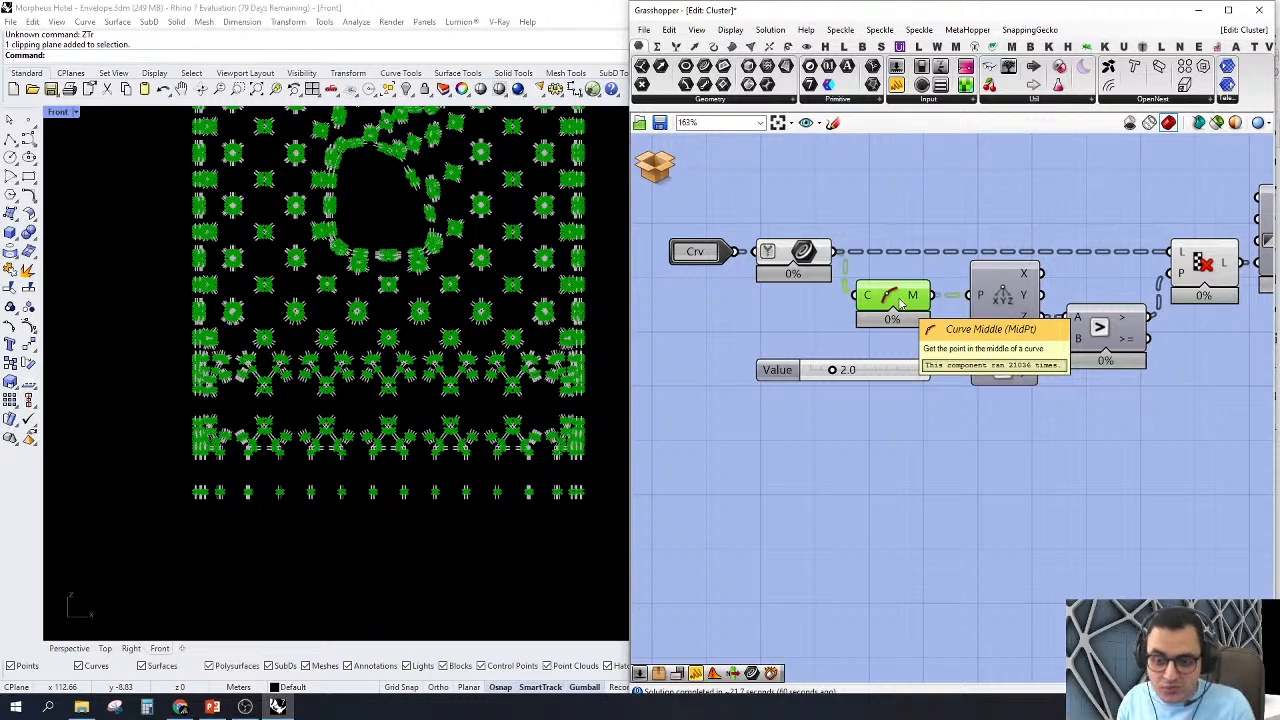
pyautogui.scroll(-1, 939, 307)
pyautogui.scroll(1, 1151, 281)
pyautogui.click(1167, 274)
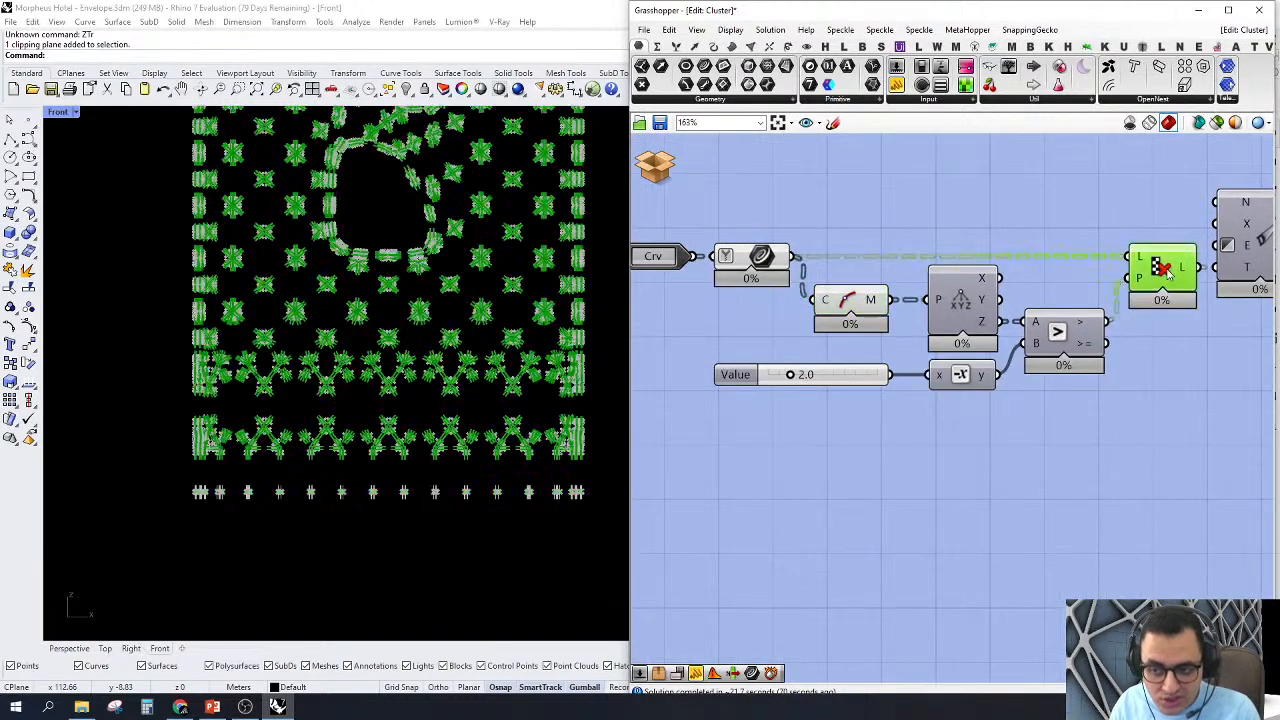
pyautogui.scroll(3, 595, 514)
pyautogui.scroll(-4, 595, 514)
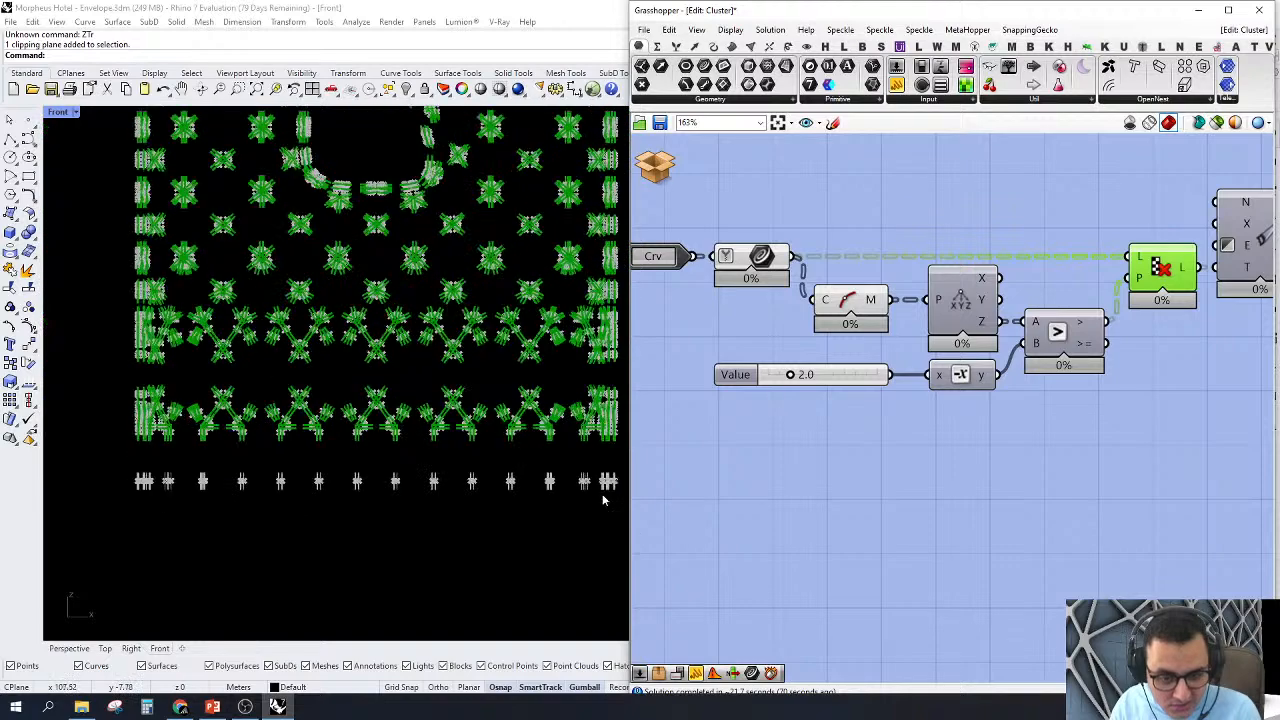
pyautogui.scroll(3, 595, 514)
pyautogui.scroll(-6, 381, 482)
pyautogui.moveTo(975, 281); pyautogui.dragTo(1018, 389, button='right')
pyautogui.scroll(-3, 1018, 389)
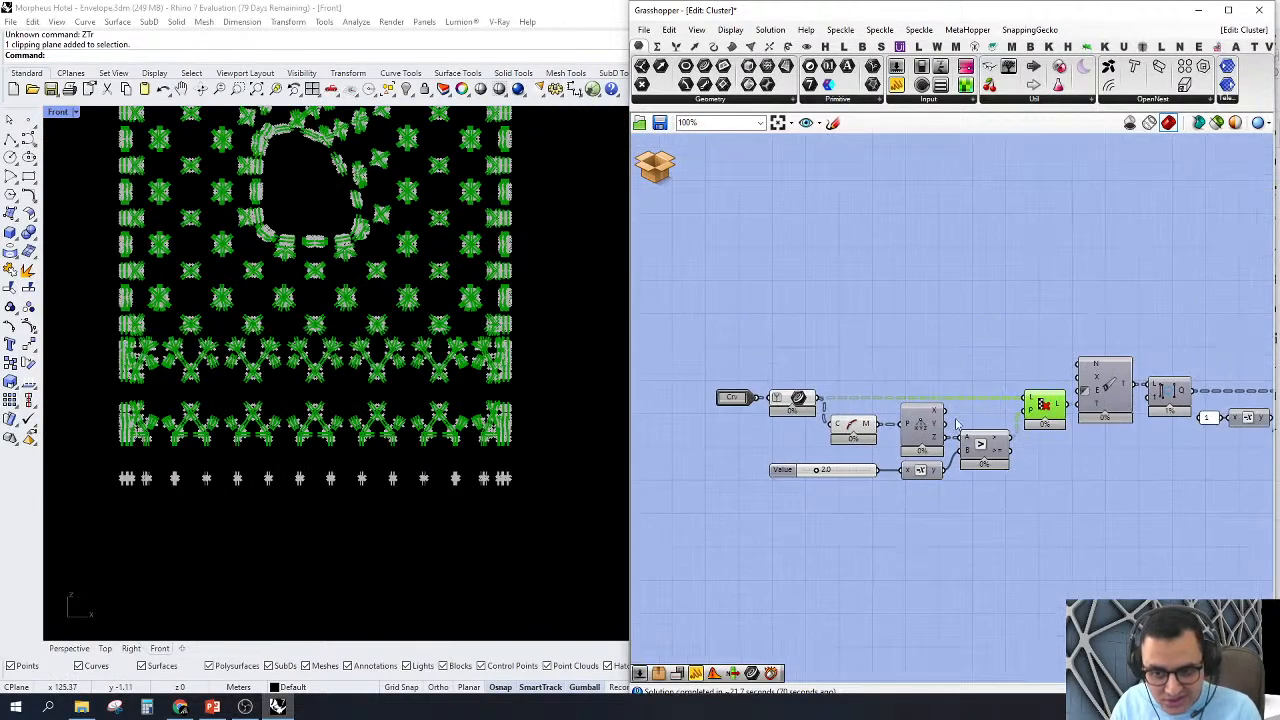
pyautogui.scroll(2, 1018, 389)
# Step: Turn off the preview of all components from the curve parameter through Cull Pattern
pyautogui.moveTo(1144, 364); pyautogui.dragTo(922, 439)
pyautogui.hotkey('ctrl', 'z')
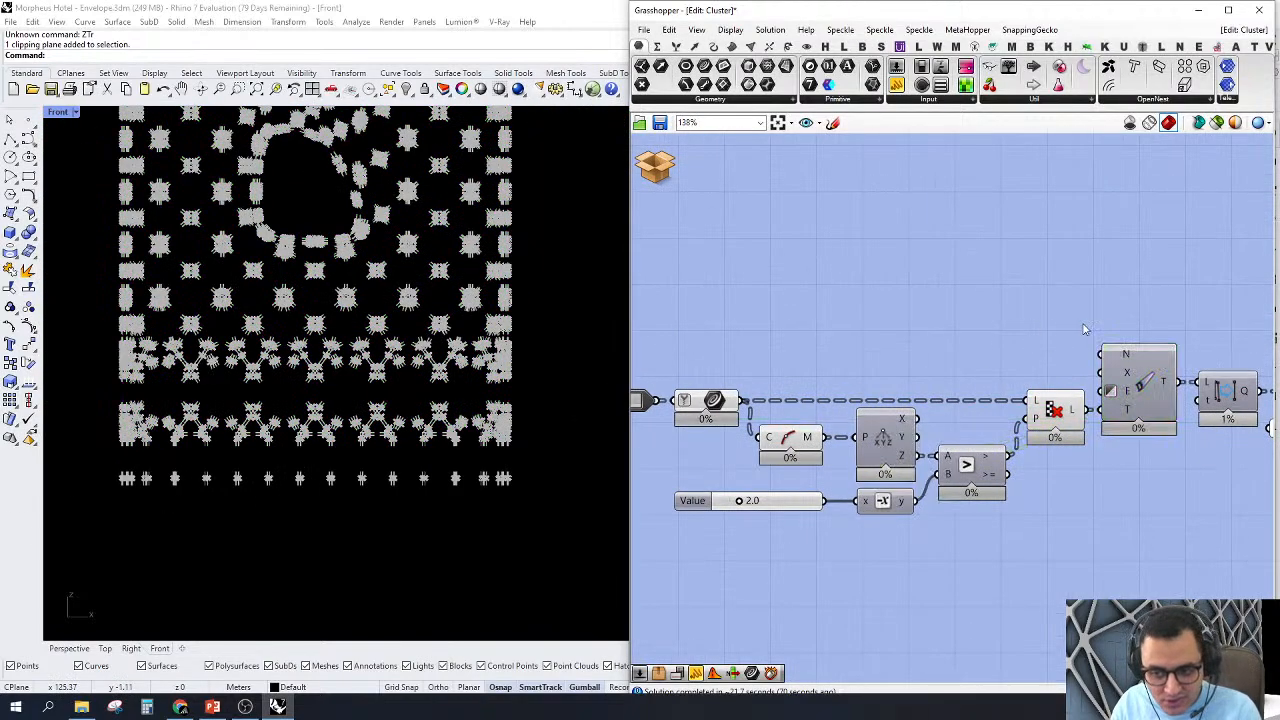
pyautogui.moveTo(1082, 325); pyautogui.dragTo(691, 533)
pyautogui.middleClick(777, 281)
pyautogui.click(790, 304)
pyautogui.click(826, 286)
# Step: Place a Param Viewer above the Clean Tree component and connect it to Cull Pattern's list output
pyautogui.moveTo(1055, 435); pyautogui.dragTo(977, 425, button='right')
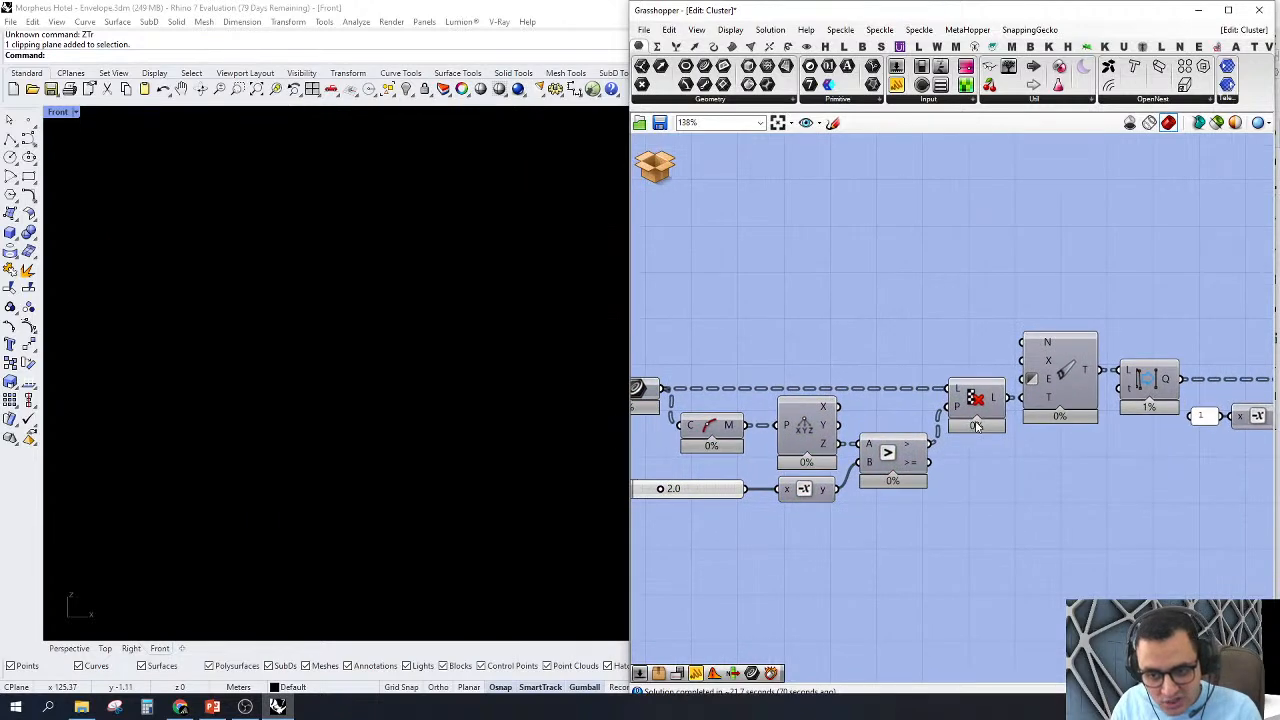
pyautogui.scroll(3, 977, 425)
pyautogui.moveTo(1005, 393)
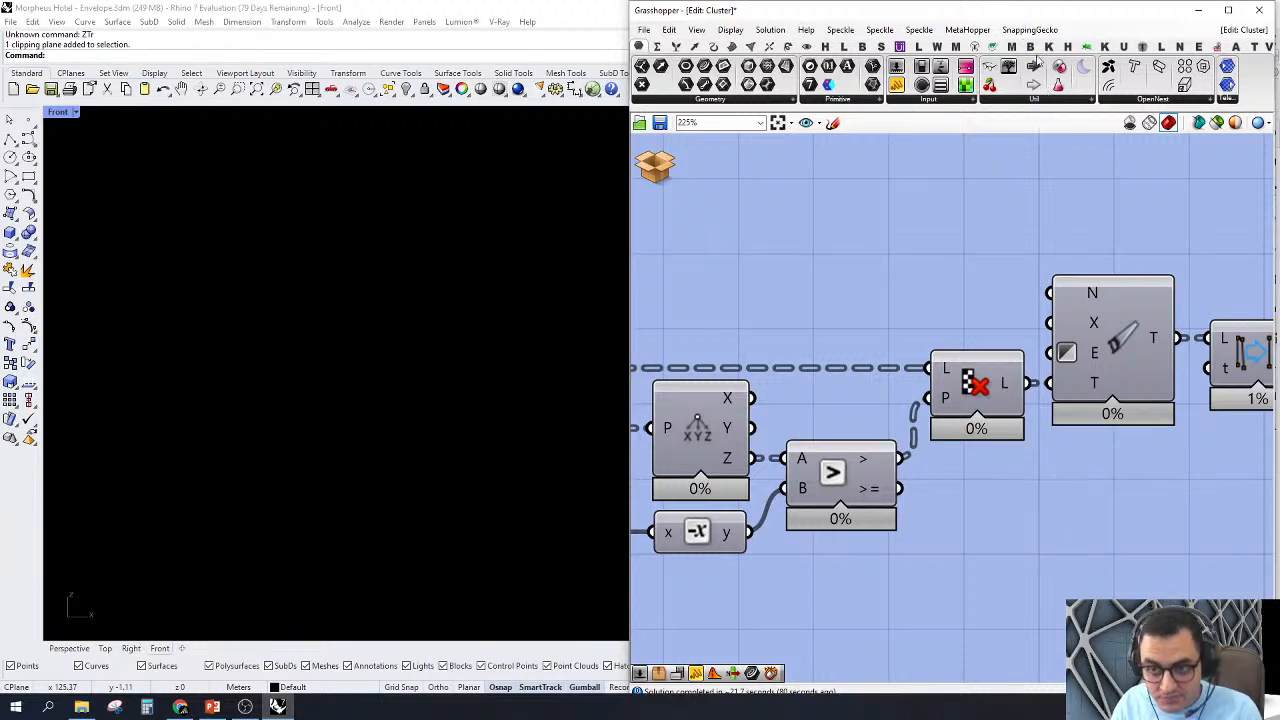
pyautogui.moveTo(1009, 67); pyautogui.dragTo(1127, 206)
pyautogui.moveTo(974, 204); pyautogui.dragTo(1030, 383)
pyautogui.moveTo(1034, 235); pyautogui.dragTo(910, 289, button='right')
pyautogui.moveTo(1056, 250); pyautogui.dragTo(1077, 214)
pyautogui.moveTo(1137, 259); pyautogui.dragTo(1085, 285, button='right')
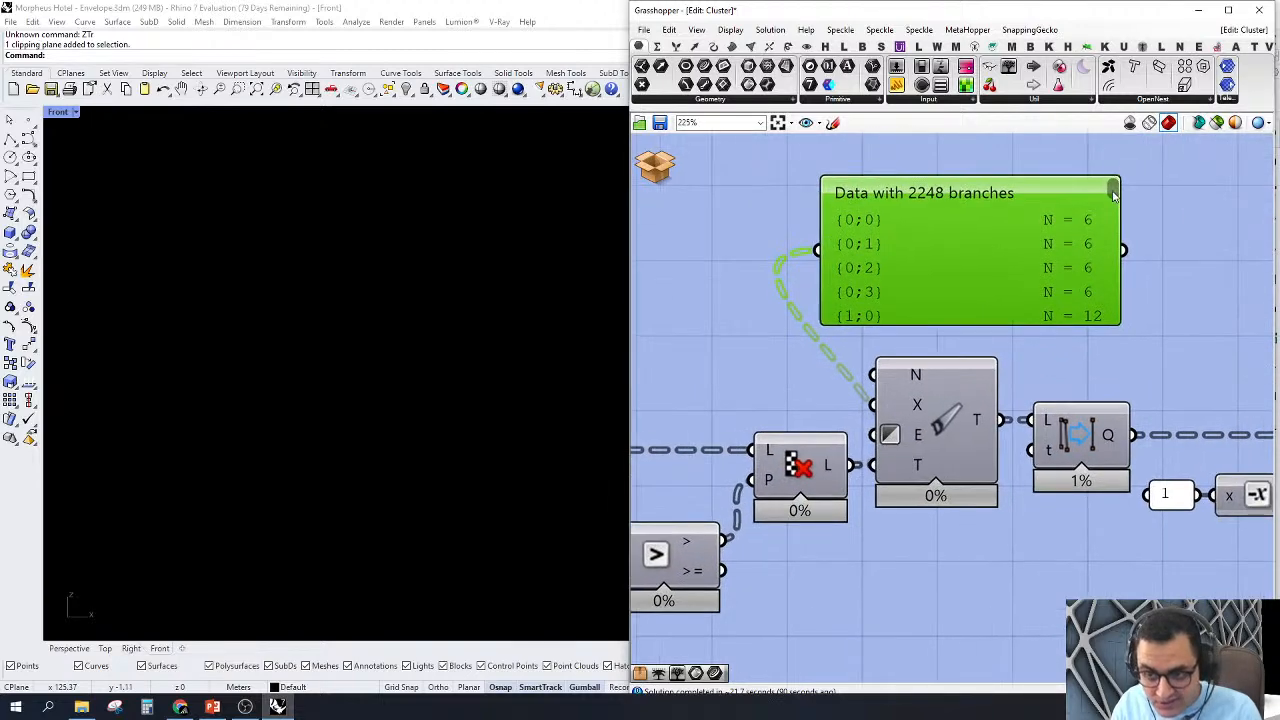
# Step: Examine the item counts per branch in the Param Viewer and delete the viewer
pyautogui.moveTo(1113, 196); pyautogui.dragTo(1113, 318)
pyautogui.moveTo(1138, 217); pyautogui.dragTo(1057, 217, button='right')
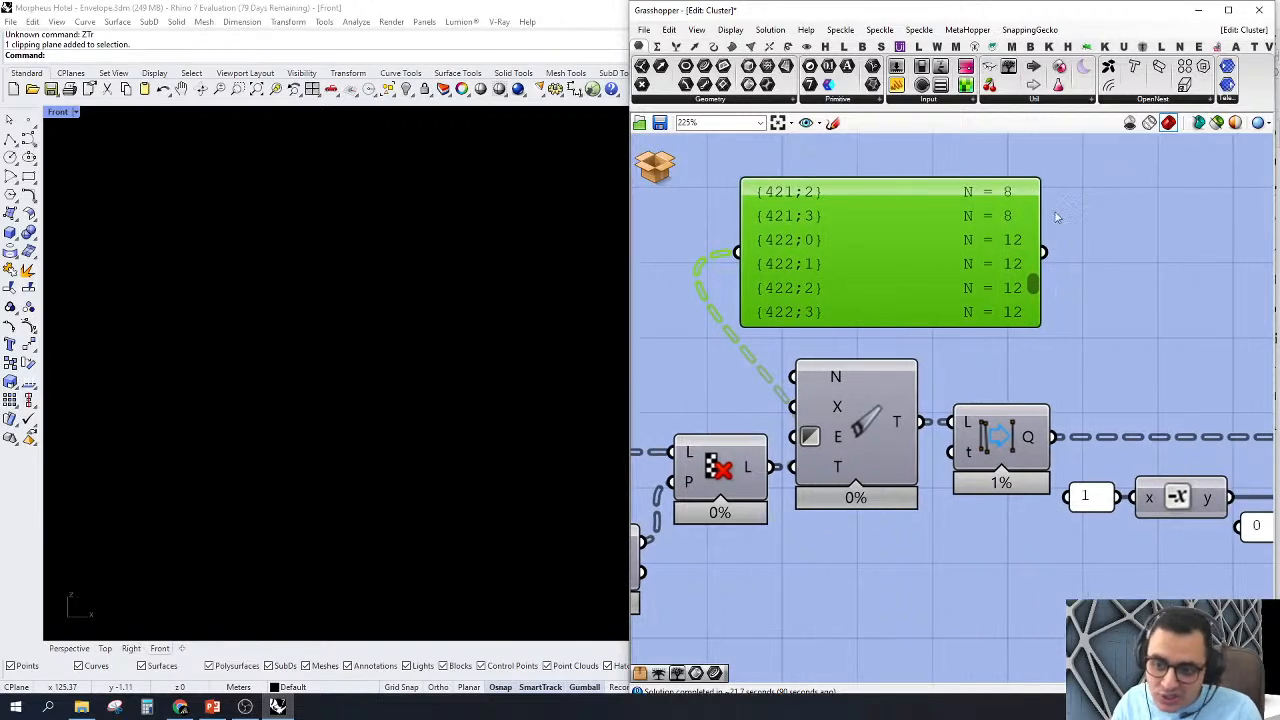
pyautogui.scroll(2, 1006, 204)
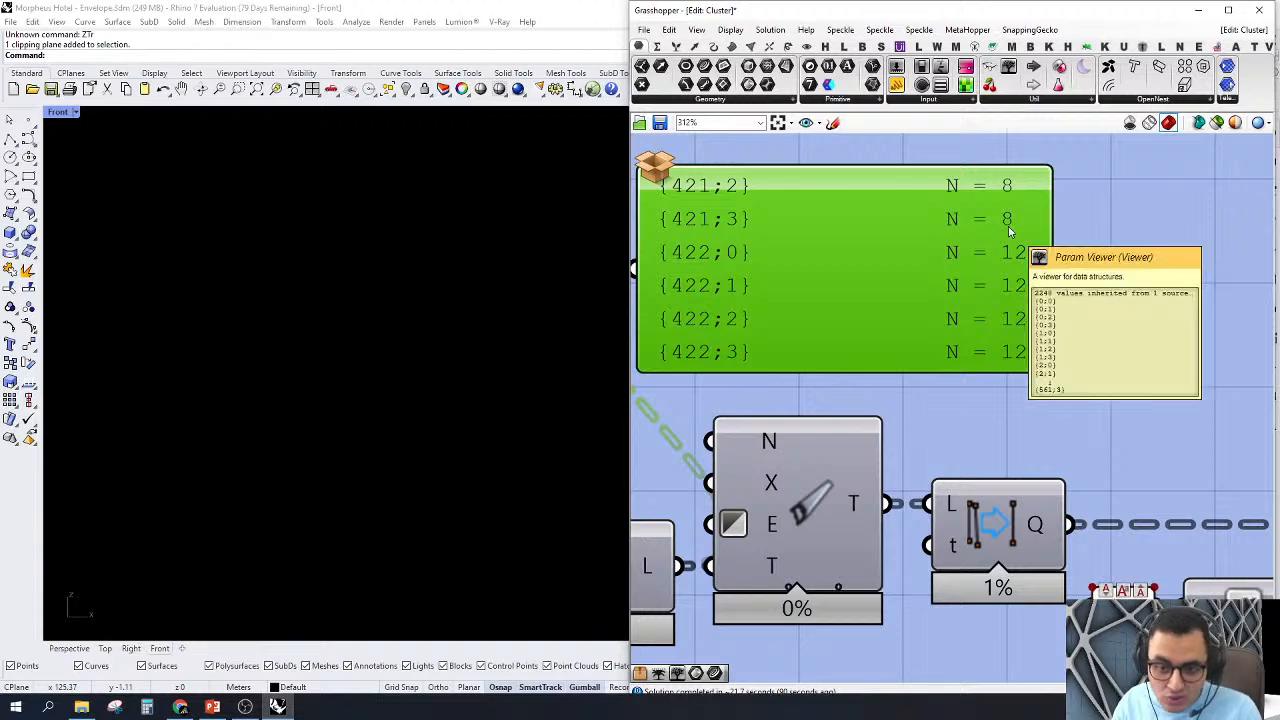
pyautogui.scroll(-3, 1042, 287)
pyautogui.moveTo(933, 385); pyautogui.dragTo(1008, 416, button='right')
pyautogui.moveTo(1111, 399); pyautogui.dragTo(1045, 290)
pyautogui.moveTo(1094, 325); pyautogui.dragTo(1066, 319, button='right')
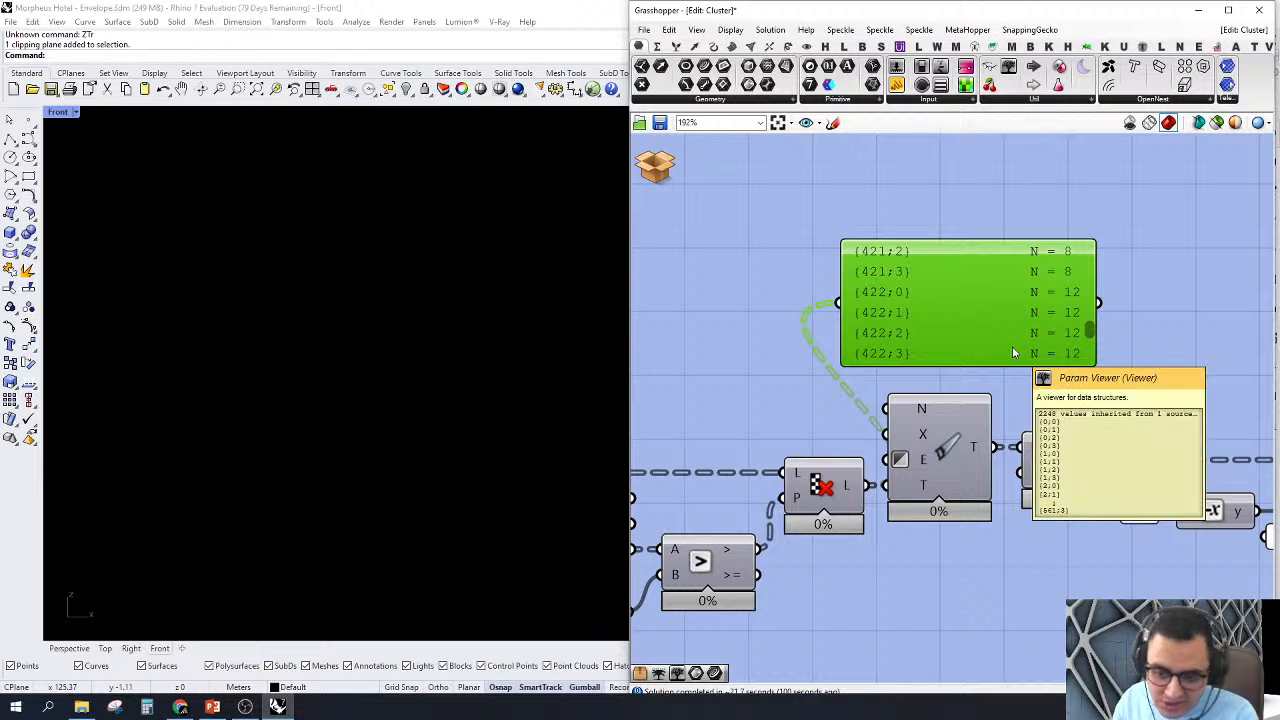
pyautogui.press('Delete')
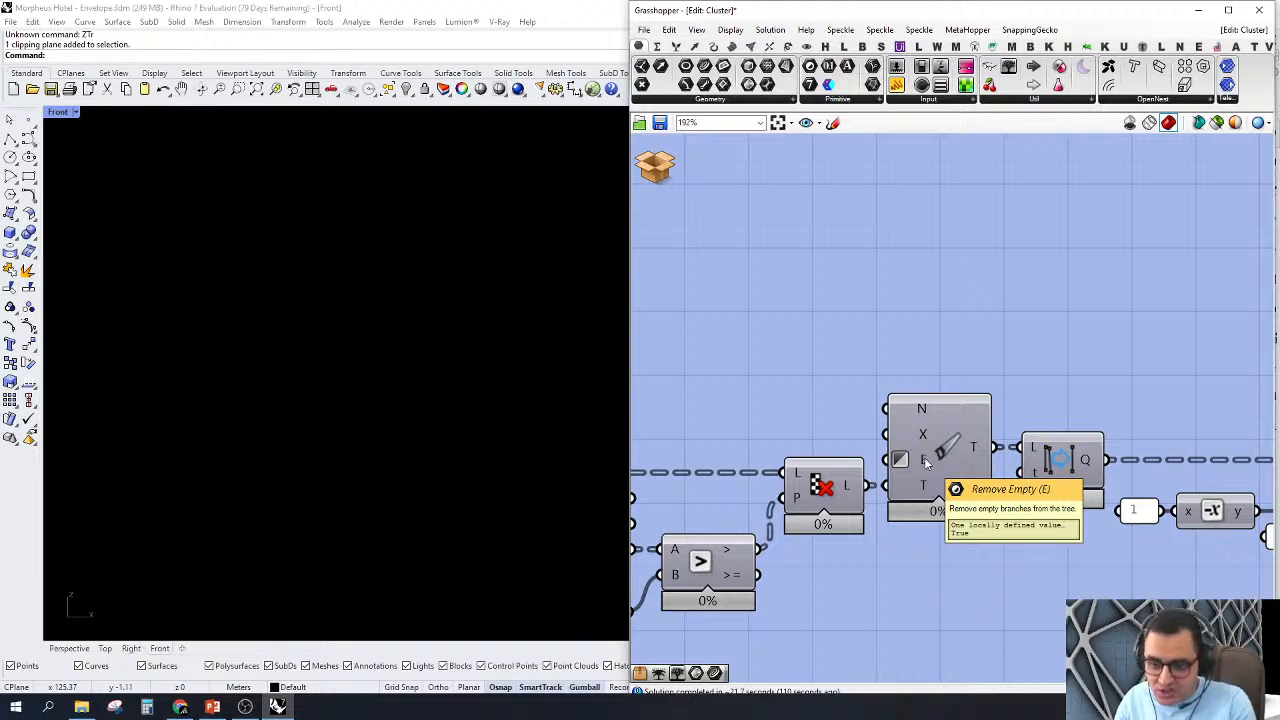
# Step: Turn on the preview of the removeDuplicateLines component and examine its lines at a facade node
pyautogui.scroll(-4, 925, 462)
pyautogui.moveTo(1054, 492); pyautogui.dragTo(872, 427, button='right')
pyautogui.scroll(2, 966, 458)
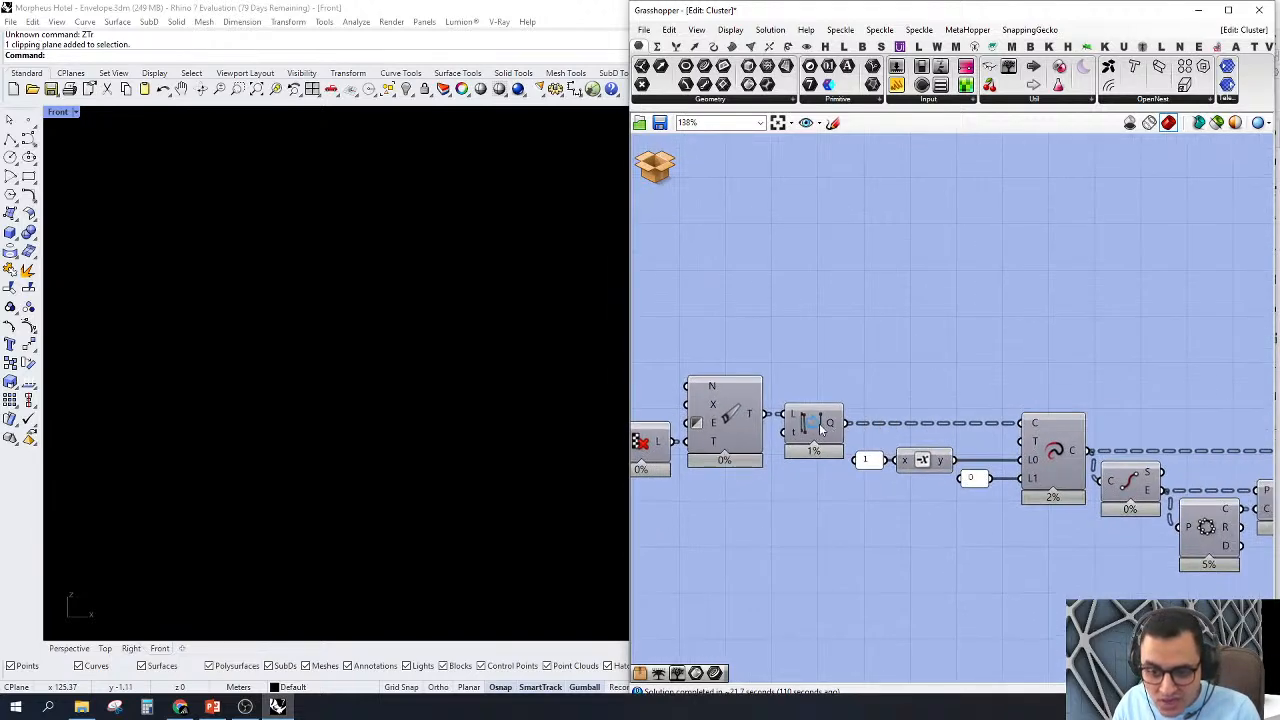
pyautogui.click(821, 429)
pyautogui.rightClick(822, 424)
pyautogui.click(840, 449)
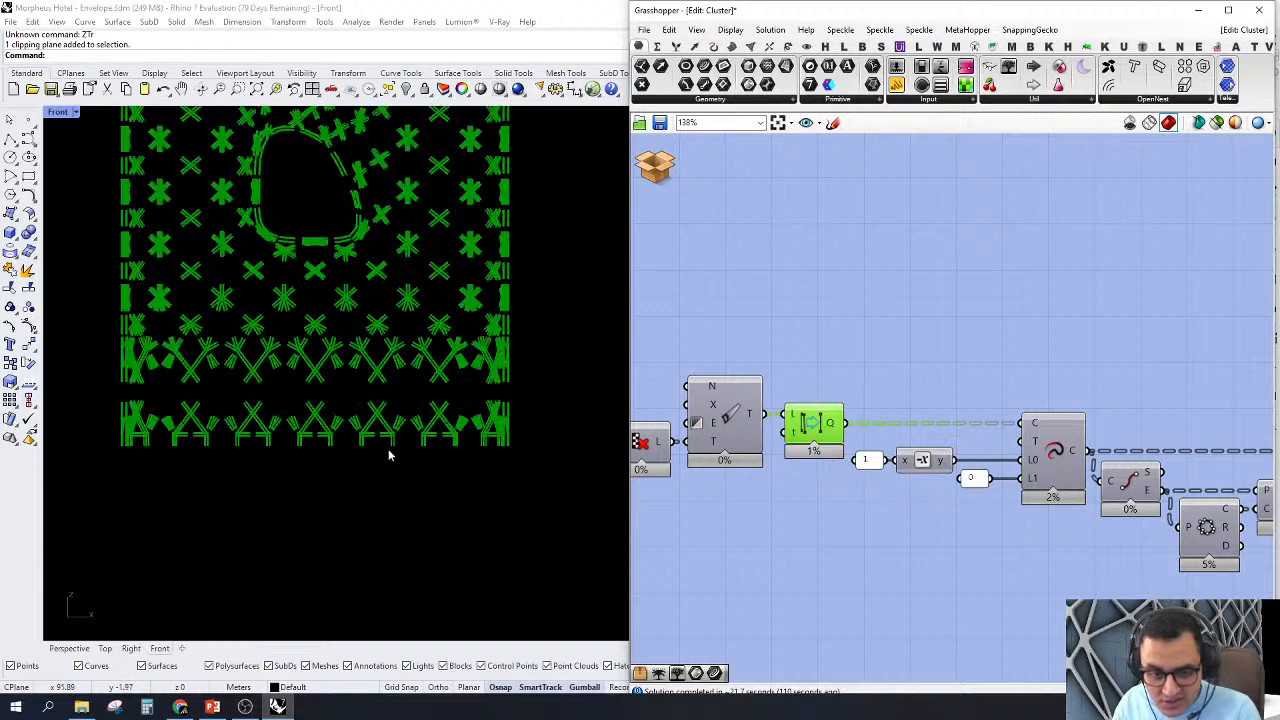
pyautogui.scroll(10, 400, 440)
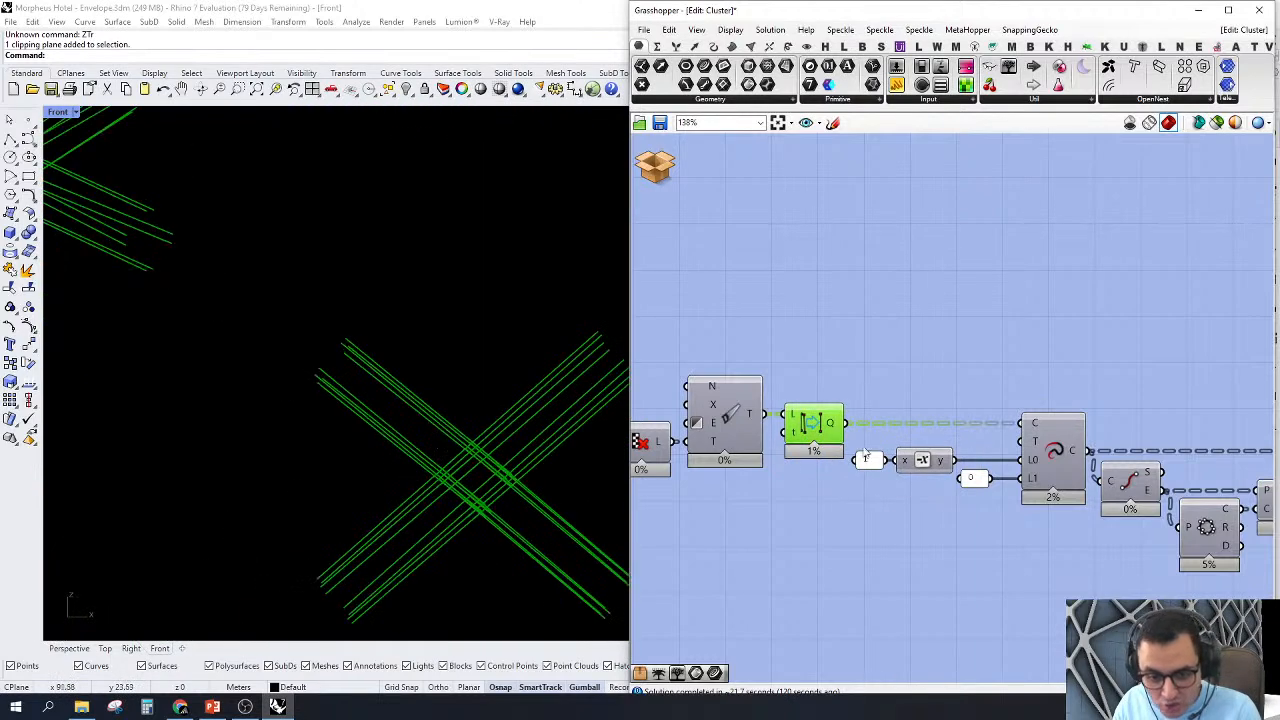
pyautogui.scroll(1, 813, 428)
pyautogui.moveTo(838, 427)
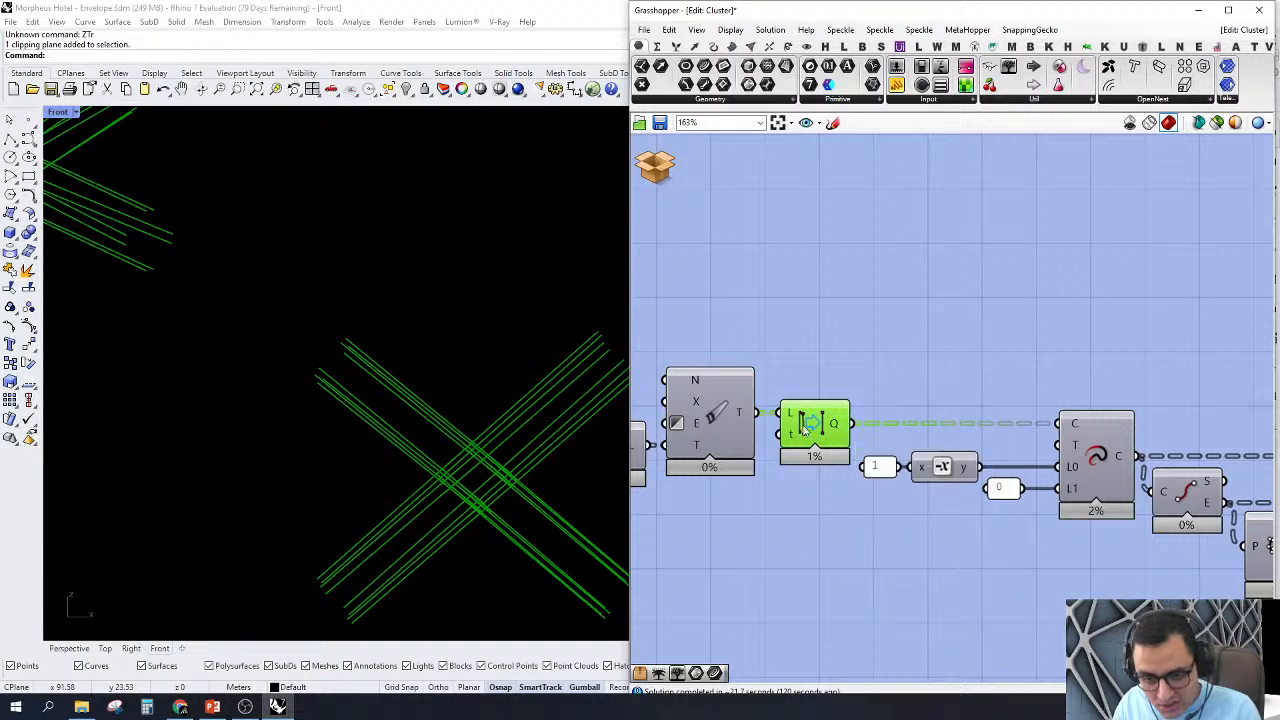
pyautogui.moveTo(797, 415)
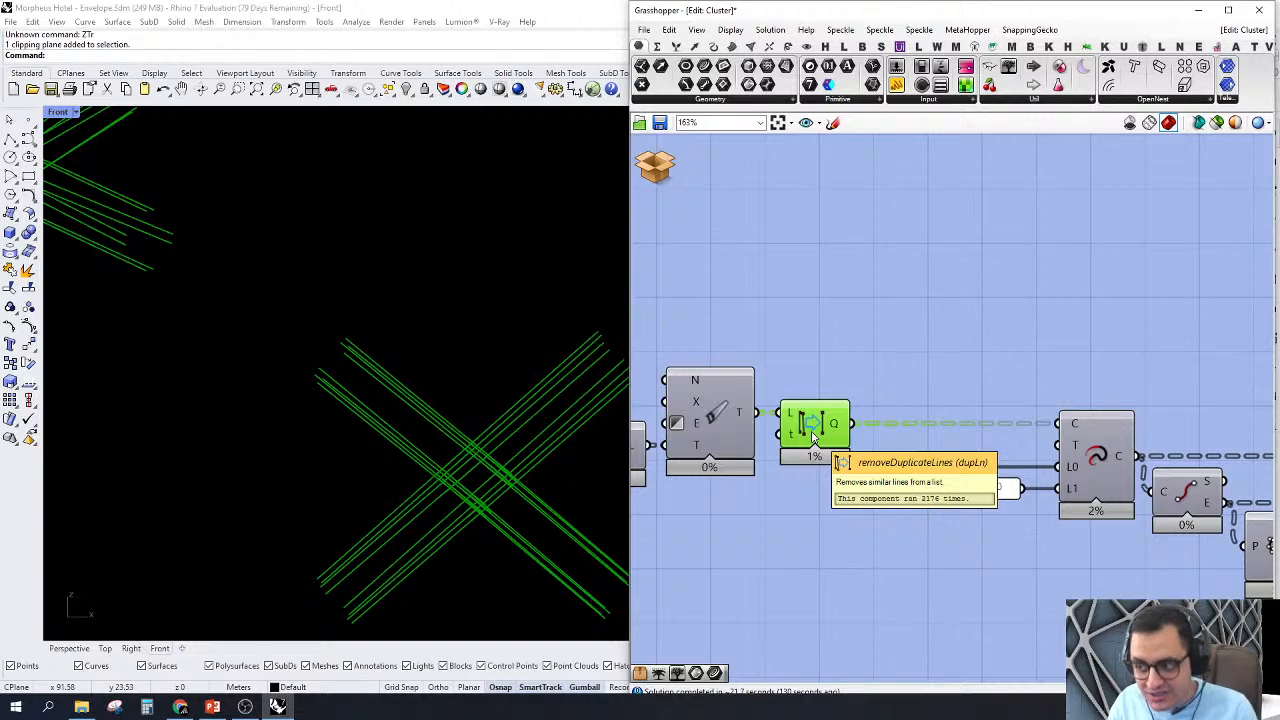
# Step: Turn on the preview of the Extend Curve component and compare its shortened lines with the deduplicated ones
pyautogui.scroll(-4, 813, 437)
pyautogui.scroll(3, 955, 405)
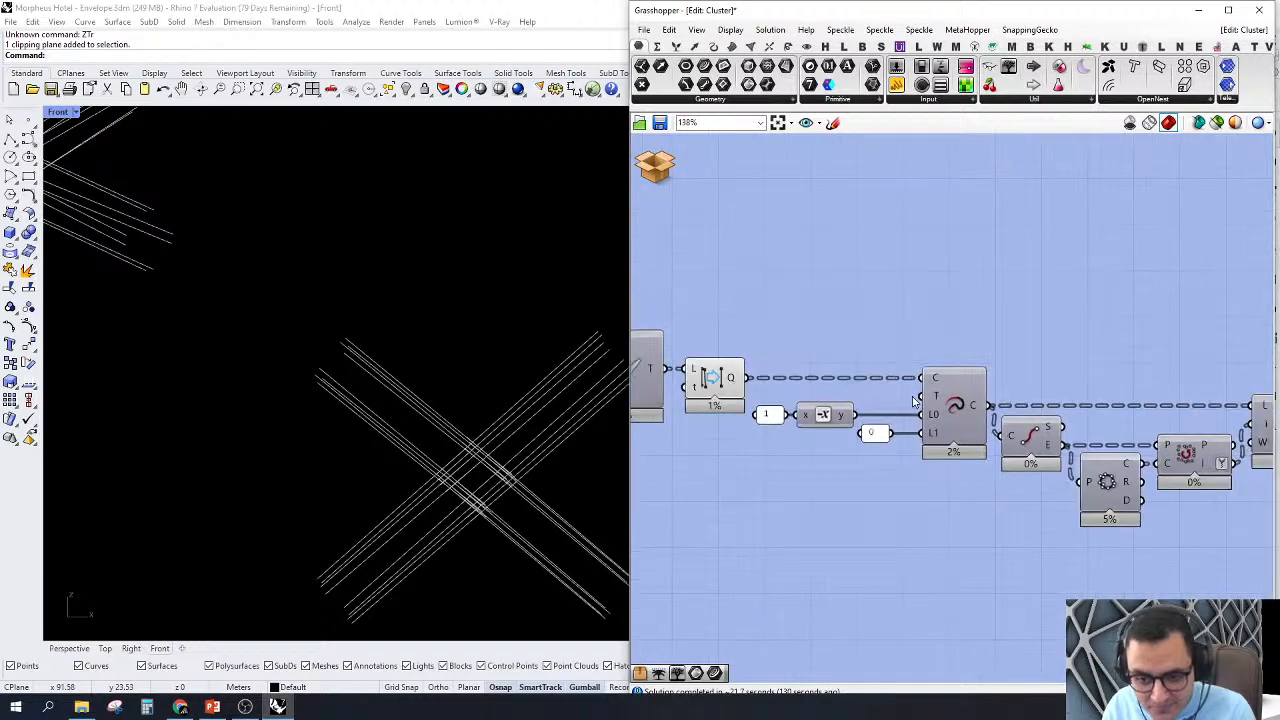
pyautogui.click(955, 405)
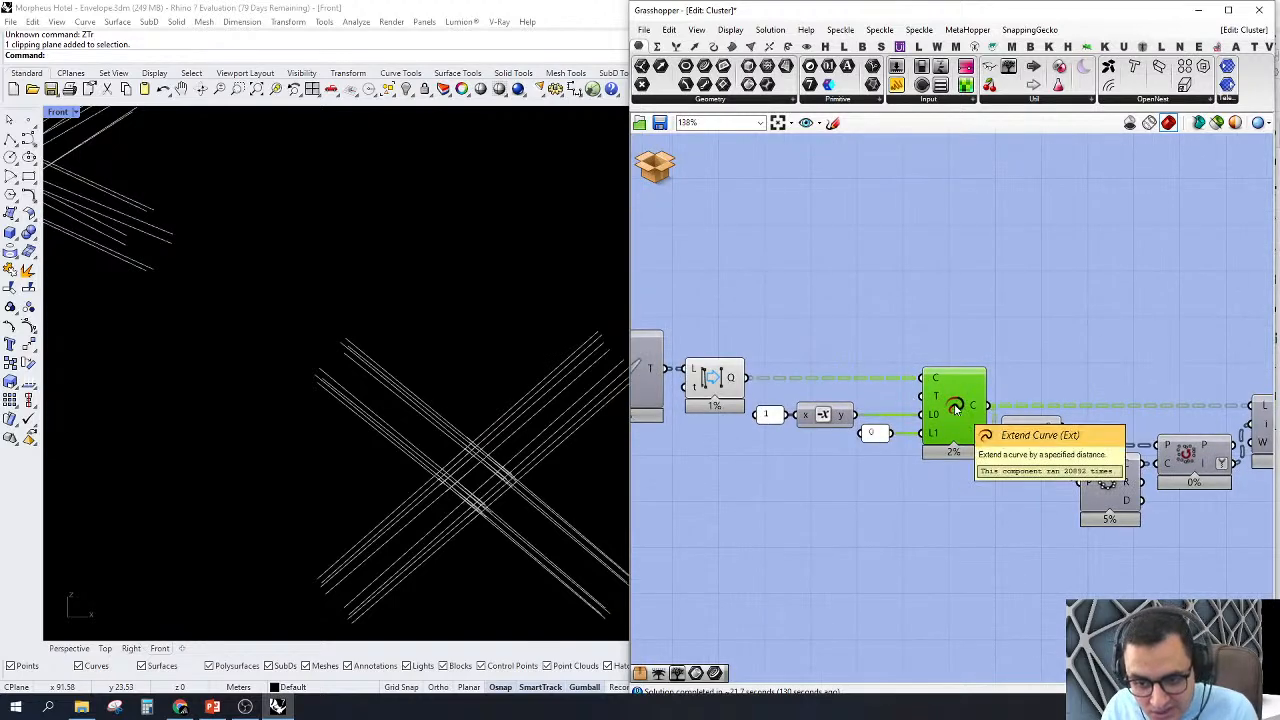
pyautogui.rightClick(955, 408)
pyautogui.press('Escape')
pyautogui.rightClick(957, 408)
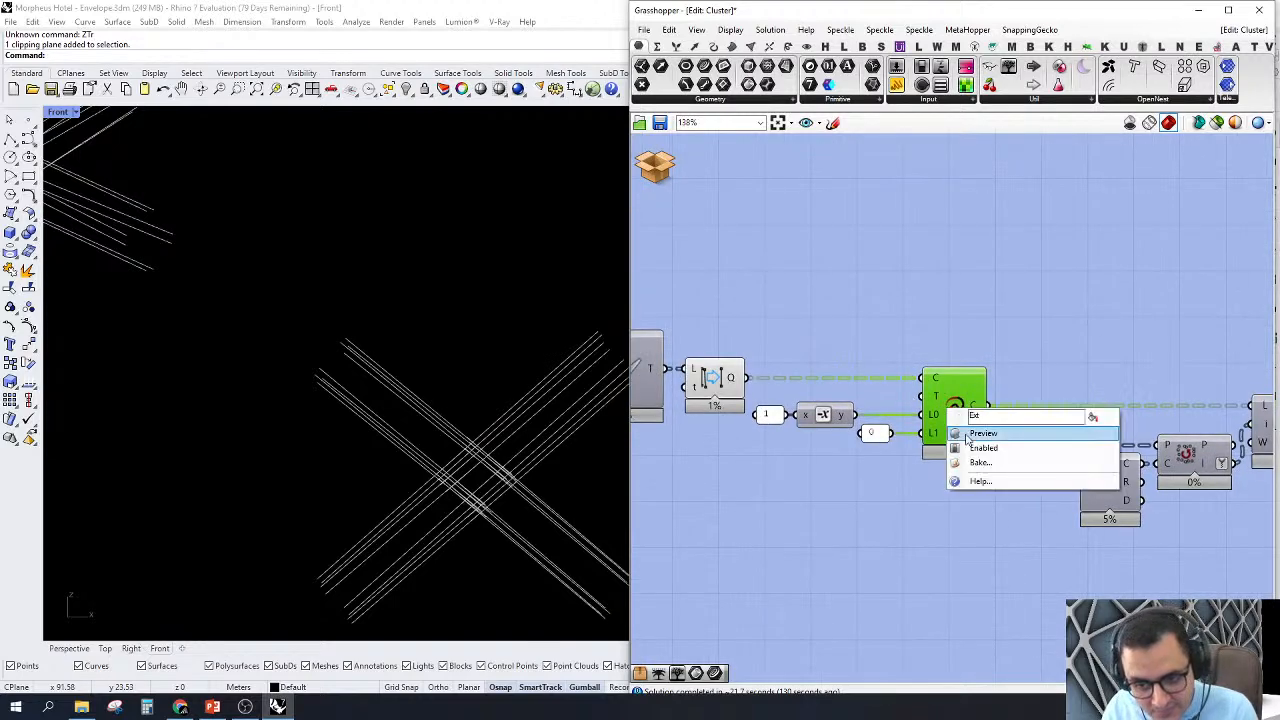
pyautogui.click(975, 431)
pyautogui.scroll(-4, 400, 386)
pyautogui.scroll(3, 434, 430)
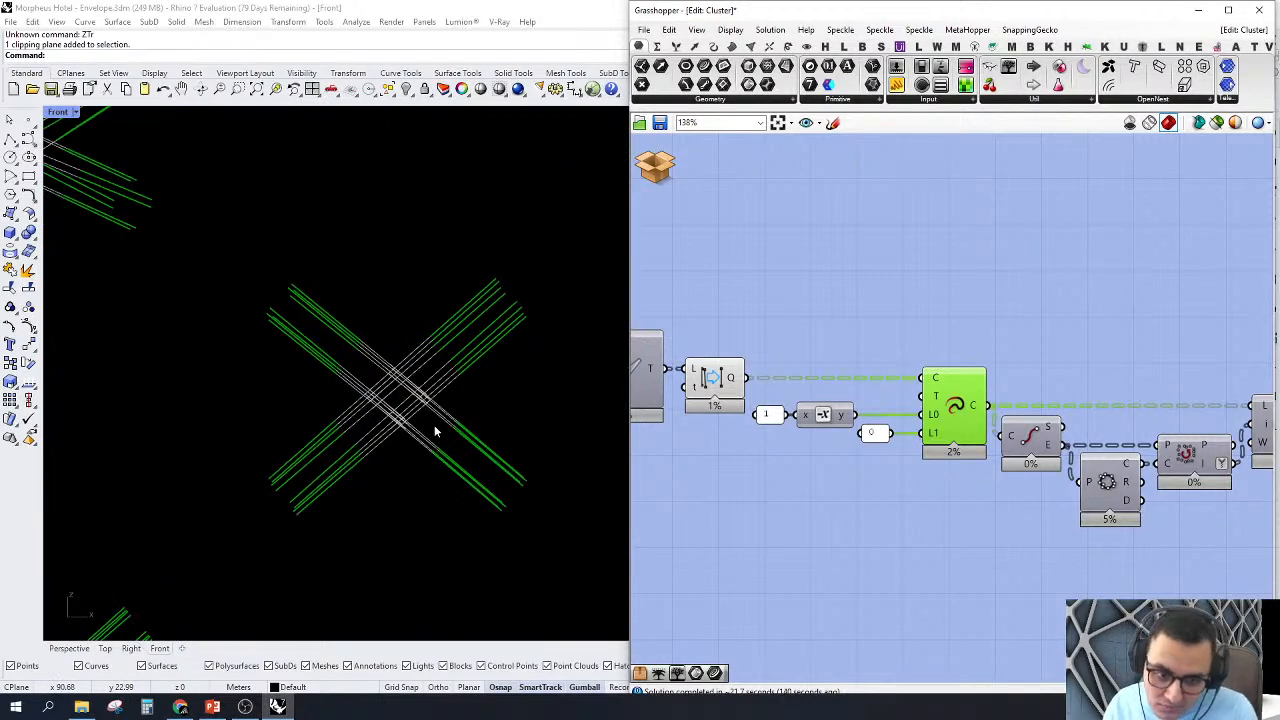
# Step: Turn off the preview of the removeDuplicateLines and Extend Curve components
pyautogui.moveTo(780, 464); pyautogui.dragTo(819, 450, button='right')
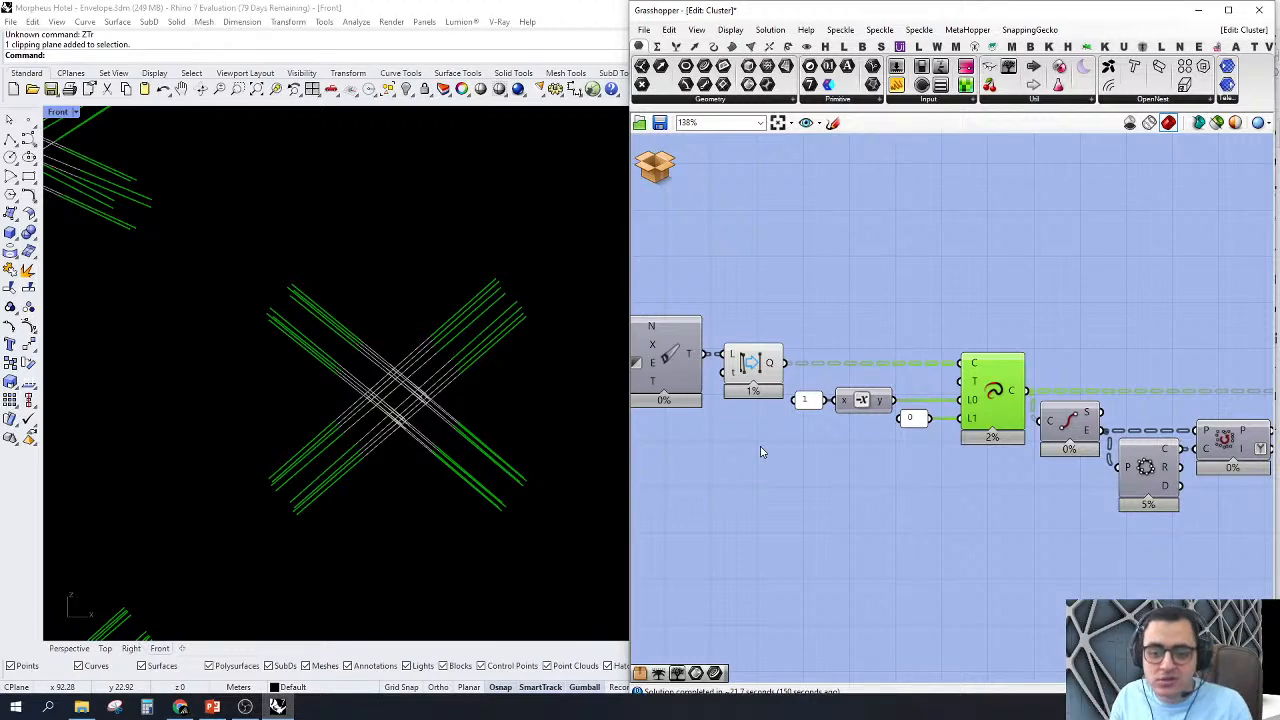
pyautogui.click(678, 463)
pyautogui.scroll(-3, 868, 390)
pyautogui.scroll(1, 968, 398)
pyautogui.moveTo(966, 324); pyautogui.dragTo(735, 457)
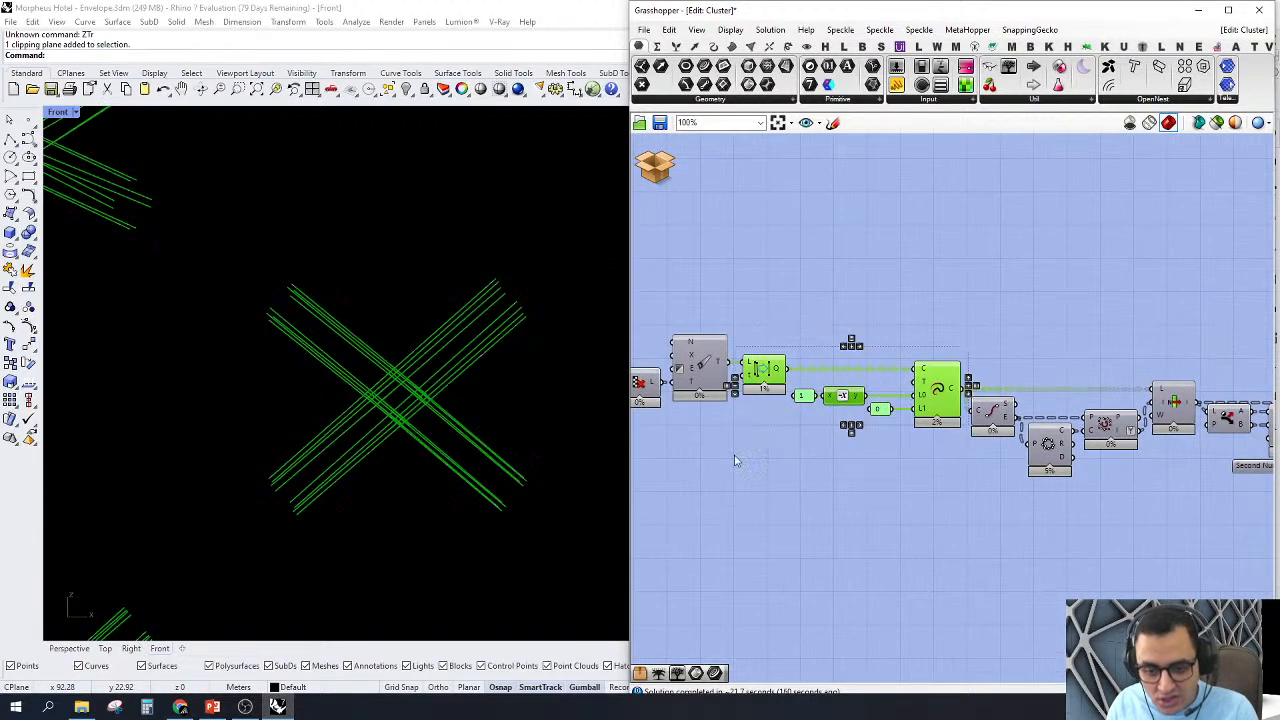
pyautogui.rightClick(784, 290)
pyautogui.click(812, 310)
pyautogui.click(959, 323)
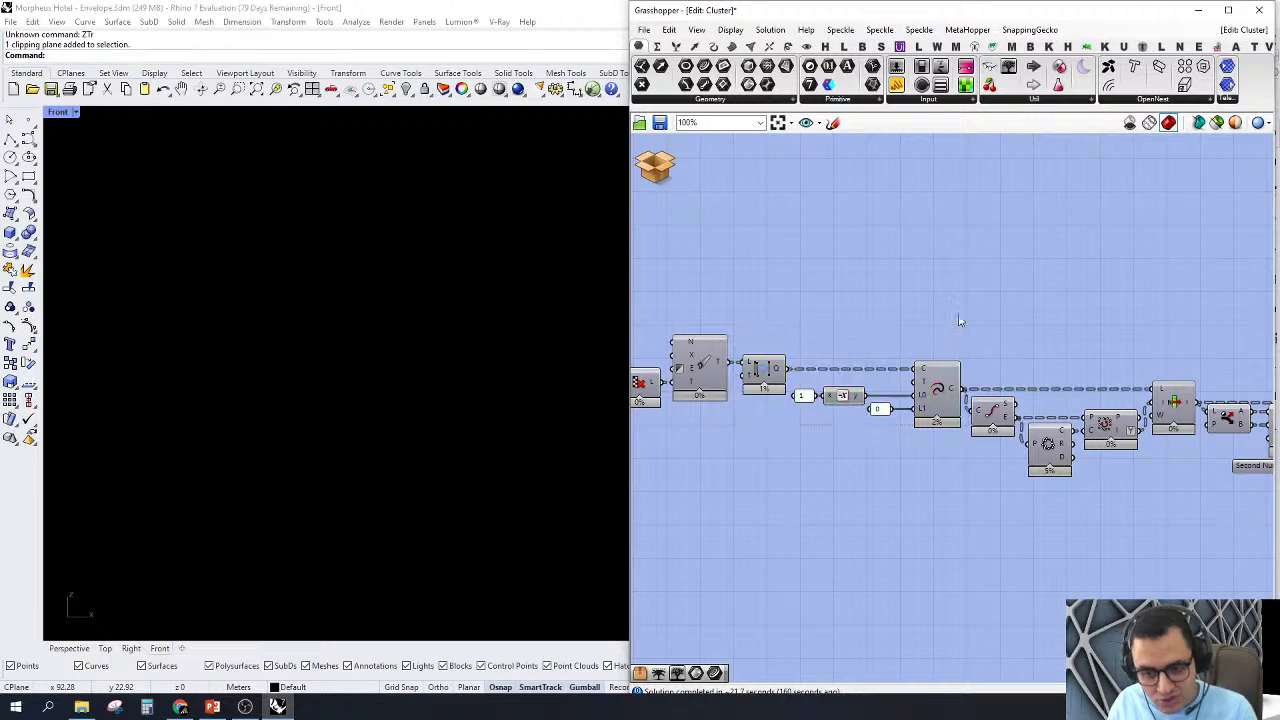
# Step: Turn on the preview of the List Item component that follows Extend Curve
pyautogui.moveTo(1067, 358); pyautogui.dragTo(967, 358, button='right')
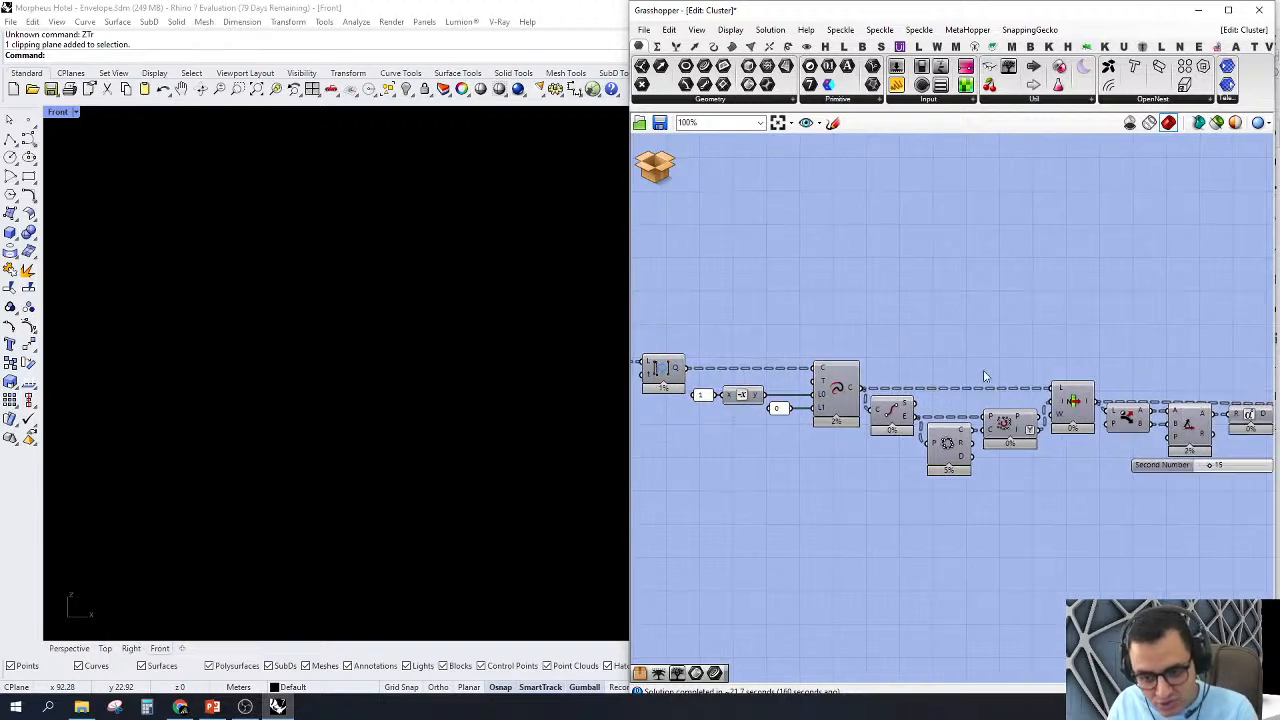
pyautogui.rightClick(1073, 401)
pyautogui.click(1097, 426)
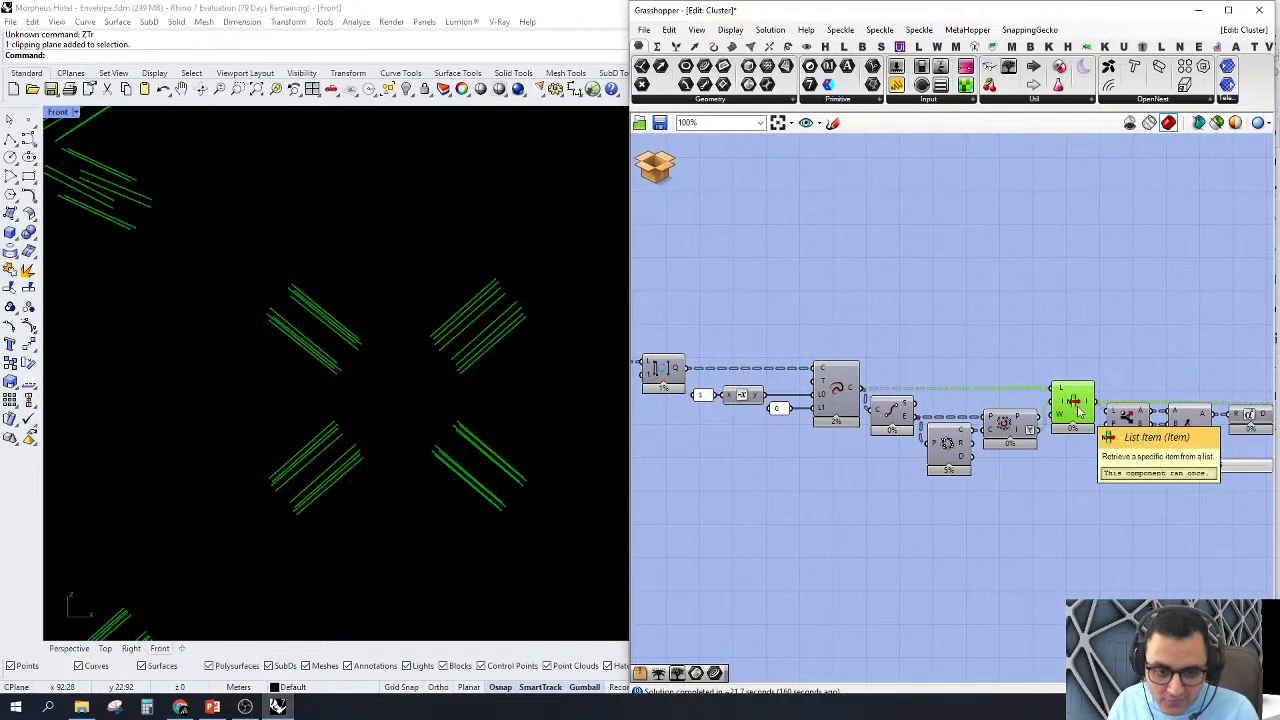
# Step: Turn on the preview of the circle-fitting component and examine how its circles relate to the lines at each node
pyautogui.scroll(2, 1066, 494)
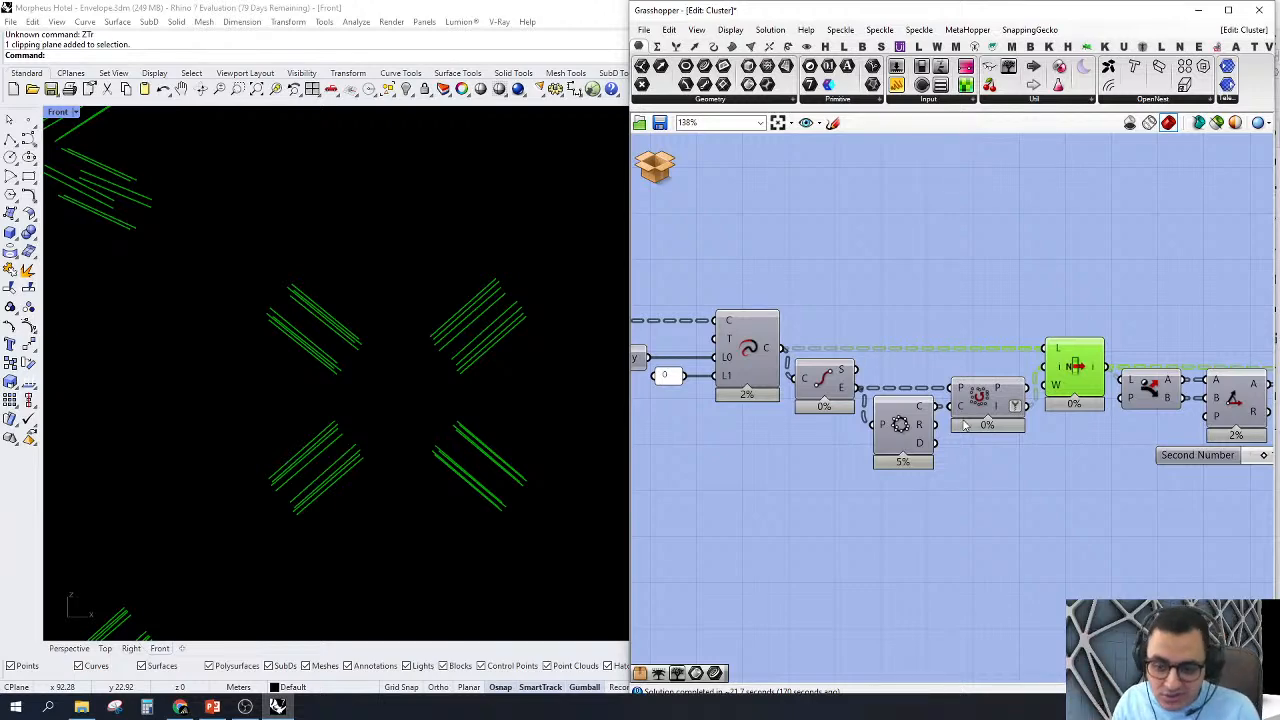
pyautogui.scroll(-5, 407, 330)
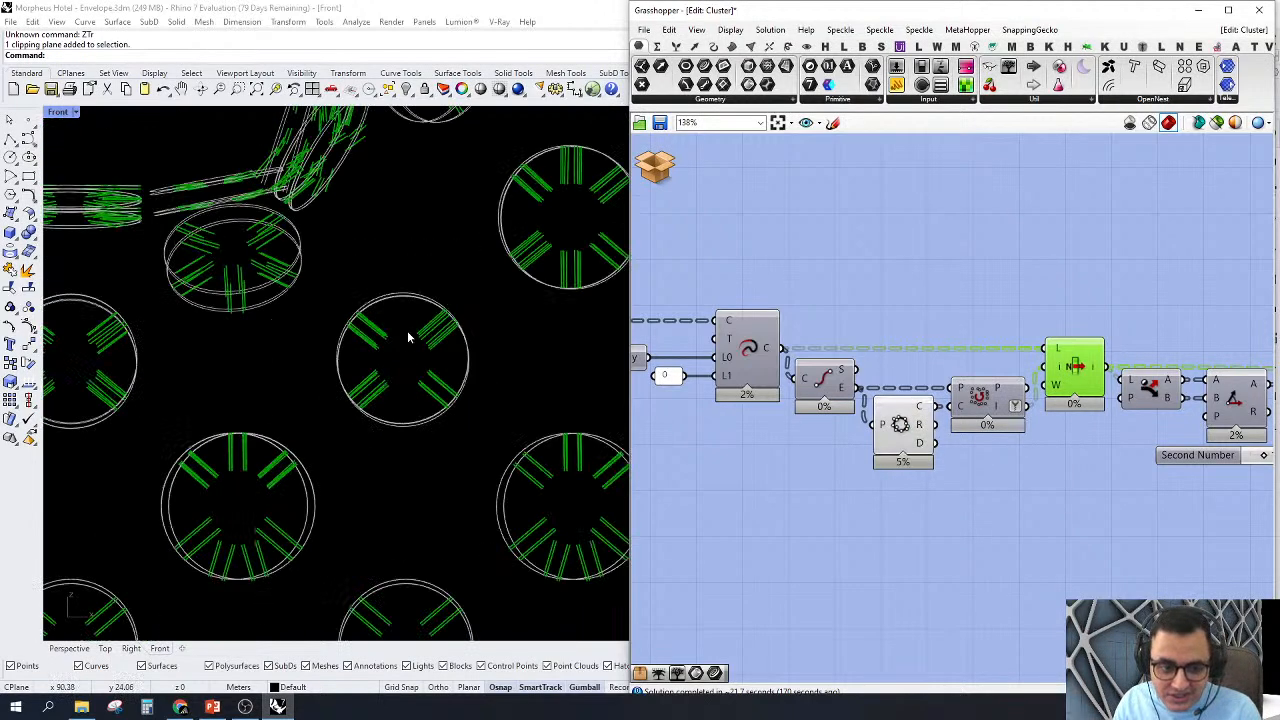
pyautogui.moveTo(953, 427); pyautogui.dragTo(990, 434, button='right')
pyautogui.scroll(-5, 437, 338)
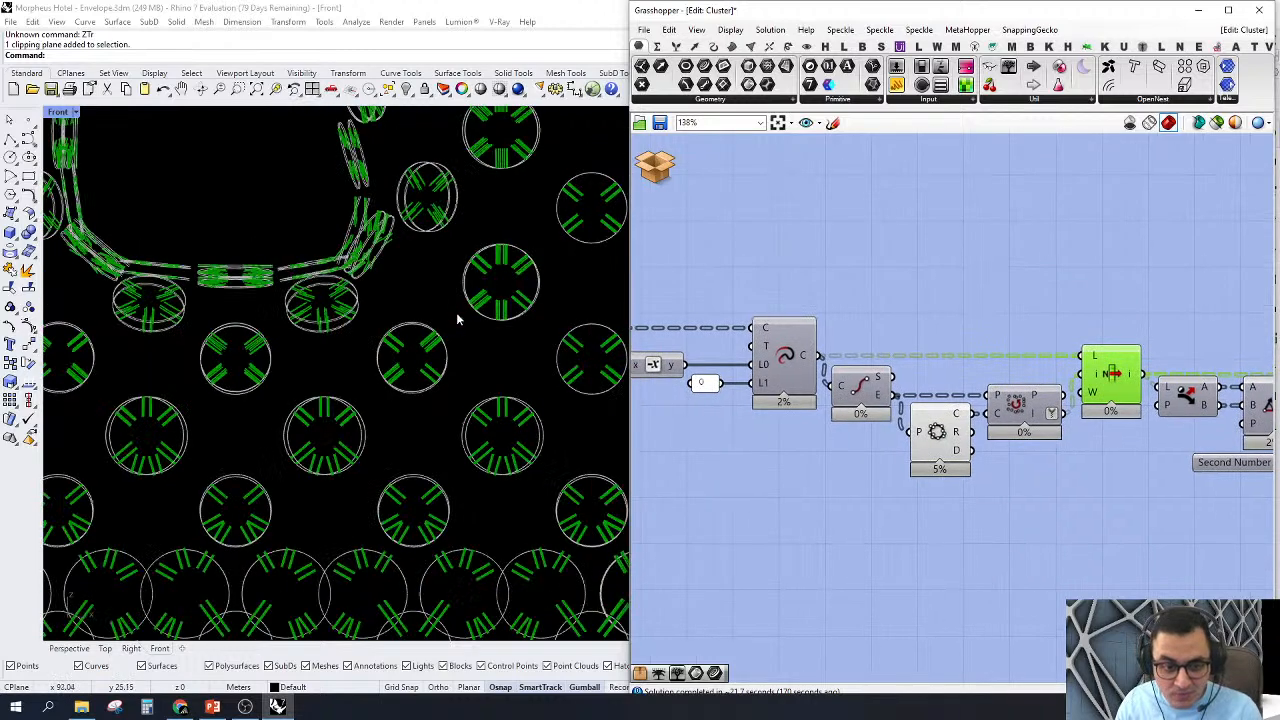
pyautogui.scroll(7, 532, 265)
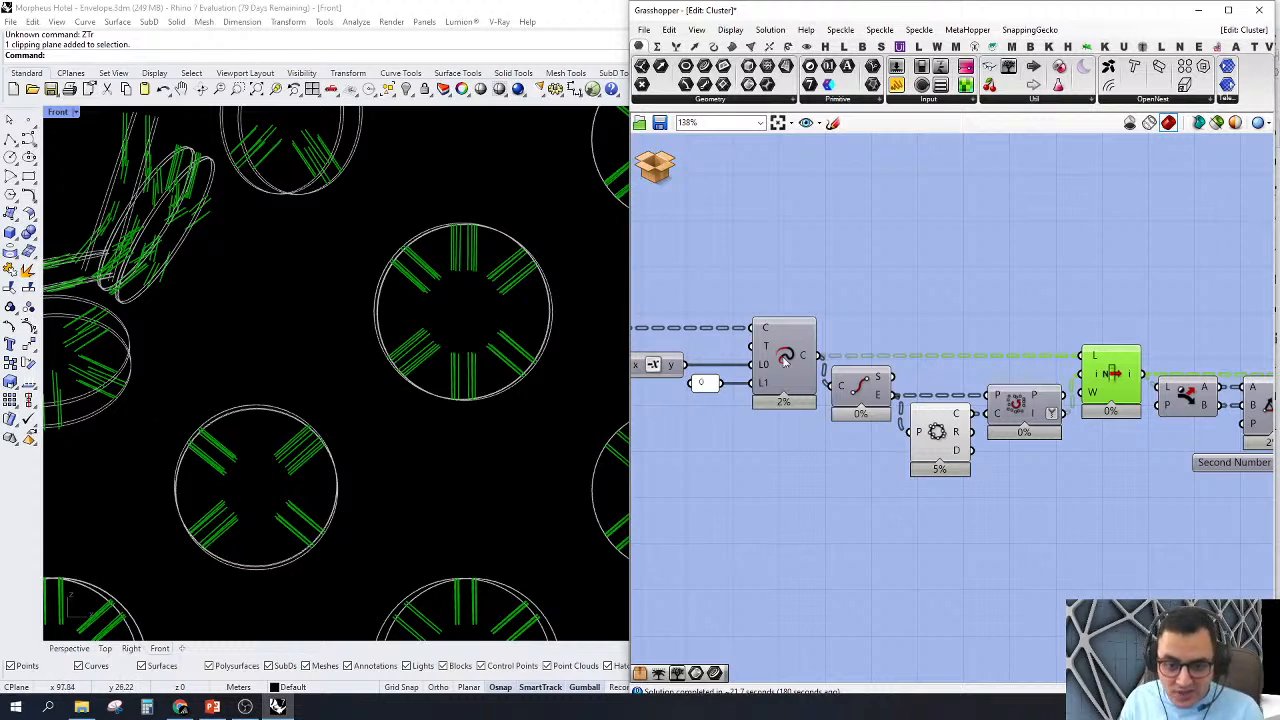
pyautogui.scroll(3, 460, 266)
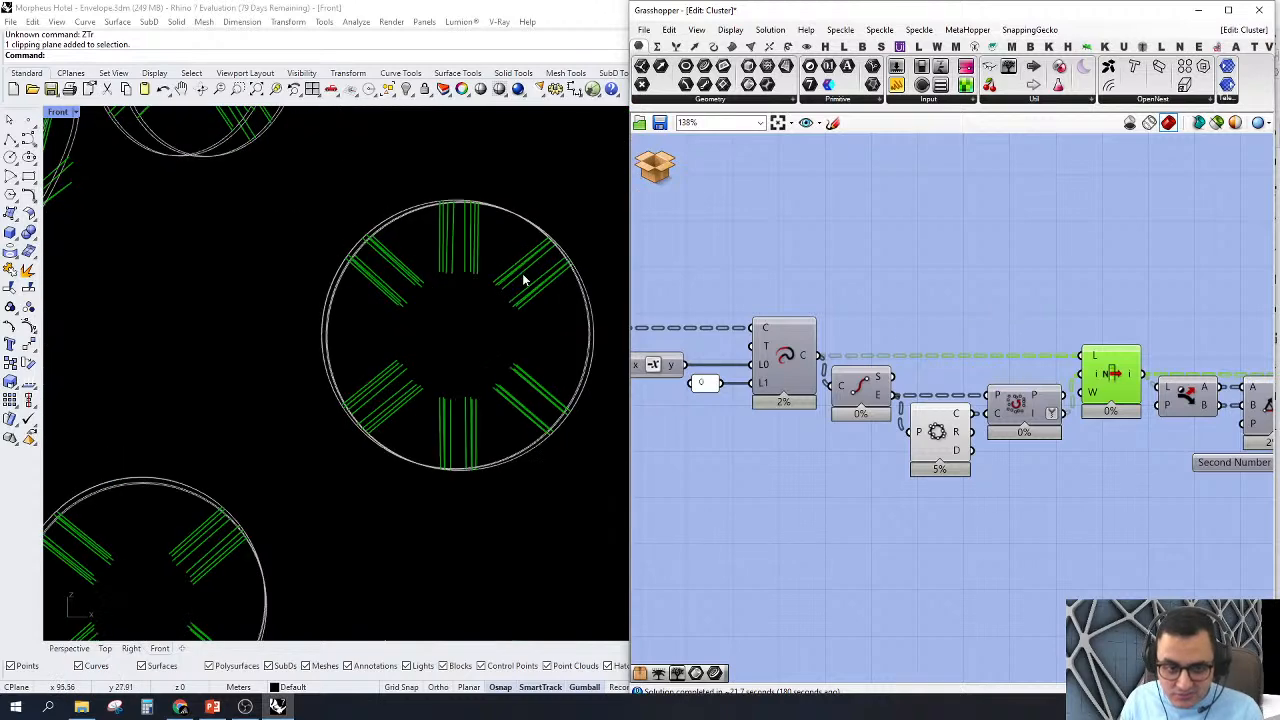
pyautogui.moveTo(531, 292); pyautogui.dragTo(460, 363, button='right')
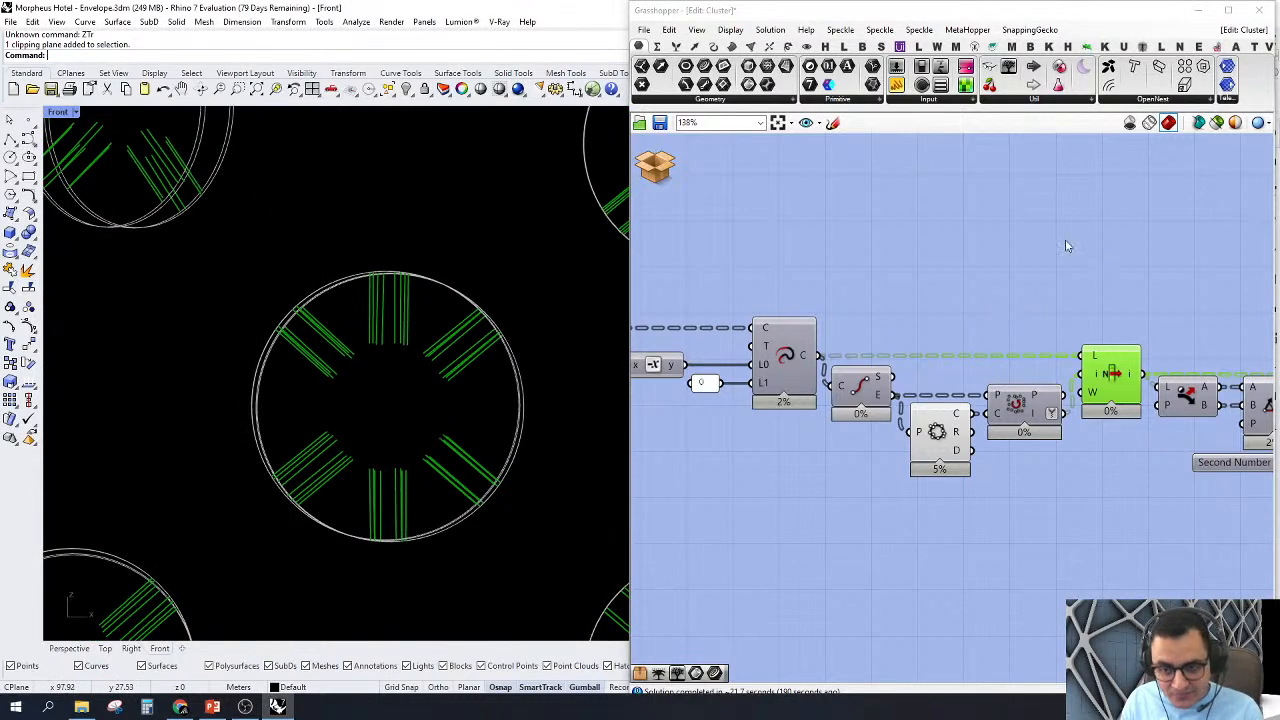
pyautogui.moveTo(1022, 213); pyautogui.dragTo(1006, 311, button='right')
pyautogui.doubleClick(1006, 311)
pyautogui.scroll(-1, 915, 340)
pyautogui.click(886, 369)
# Step: Copy the existing Index slider with its List Item component and place the copy above the Extend Curve component
pyautogui.scroll(-4, 886, 371)
pyautogui.scroll(1, 906, 371)
pyautogui.moveTo(860, 326); pyautogui.dragTo(792, 318, button='right')
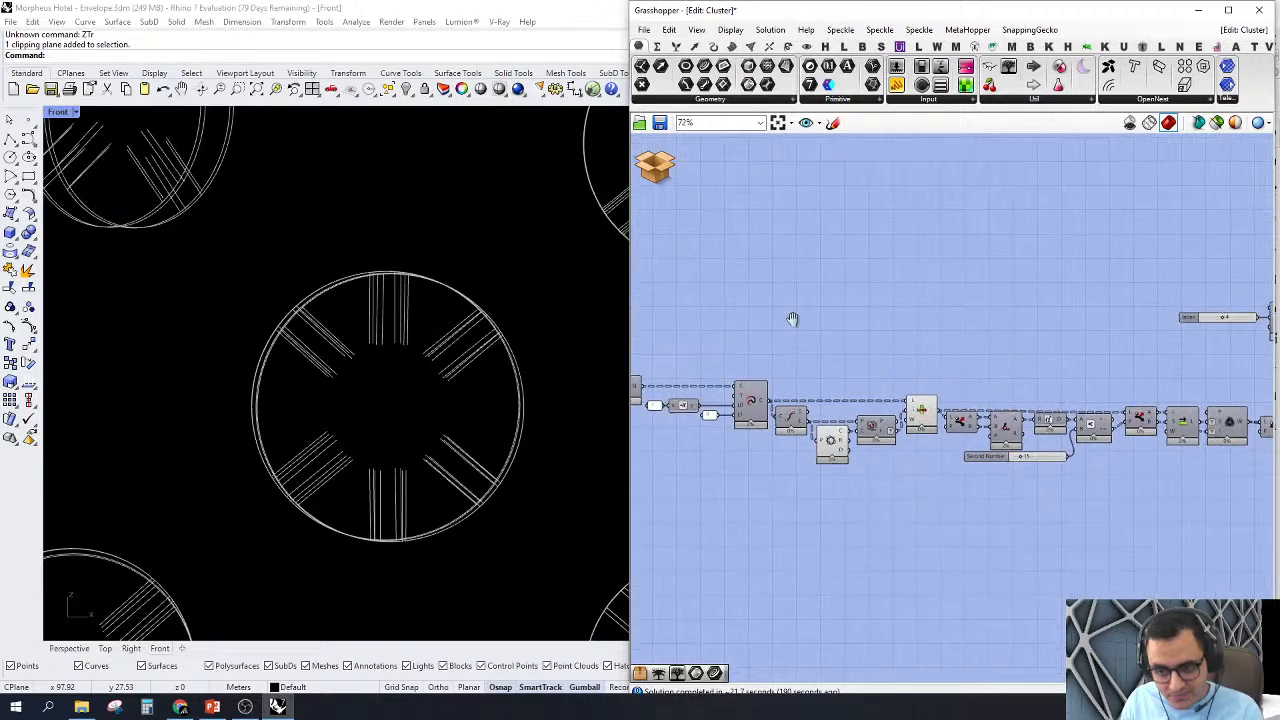
pyautogui.scroll(-1, 792, 318)
pyautogui.moveTo(1228, 277); pyautogui.dragTo(1130, 340)
pyautogui.hotkey('ctrl', 'c')
pyautogui.hotkey('ctrl', 'v')
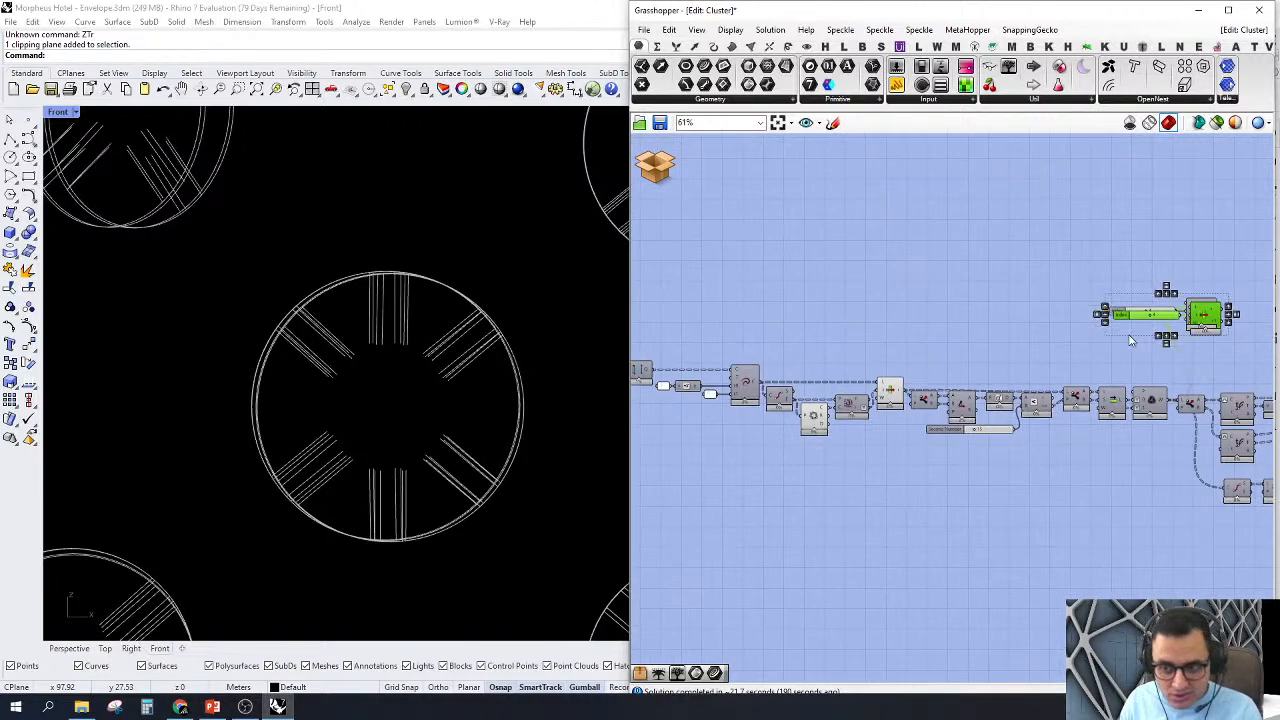
pyautogui.moveTo(1203, 340); pyautogui.dragTo(810, 282)
pyautogui.scroll(4, 810, 285)
pyautogui.click(962, 298)
pyautogui.moveTo(961, 187); pyautogui.dragTo(920, 226, button='right')
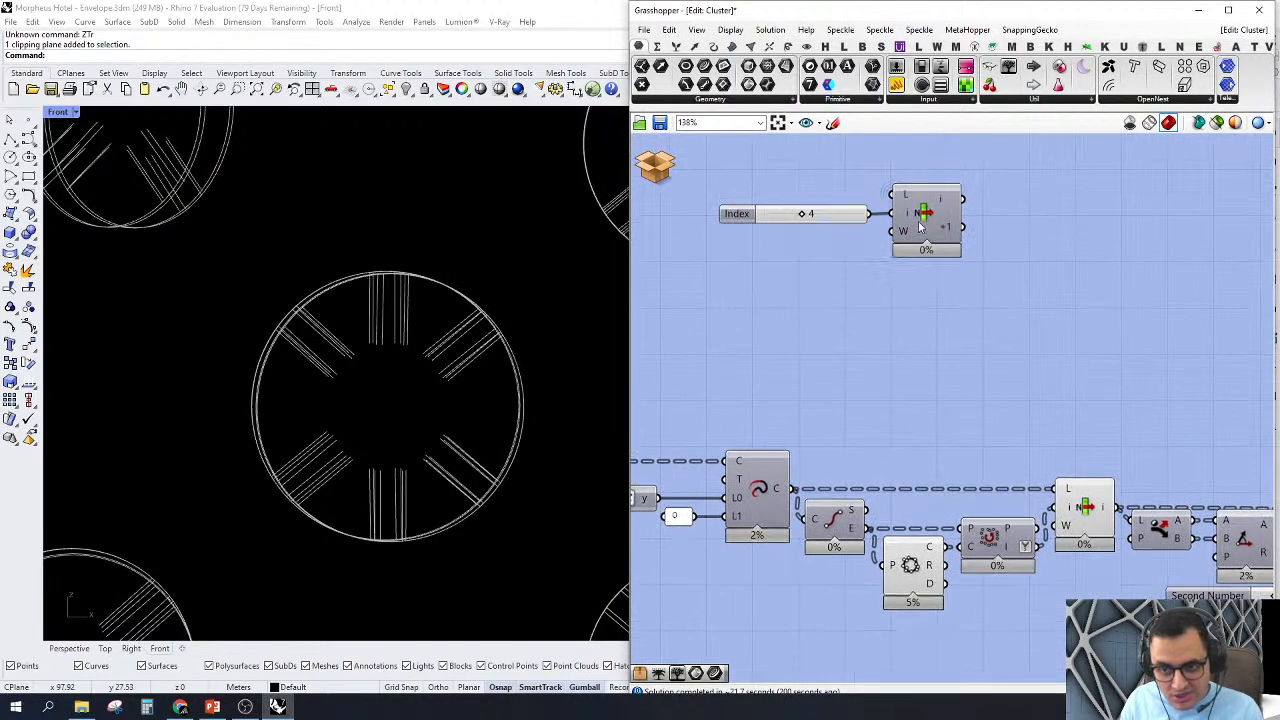
# Step: Connect the copied List Item's list input to the item output of the List Item in the main chain
pyautogui.click(926, 215)
pyautogui.scroll(3, 780, 222)
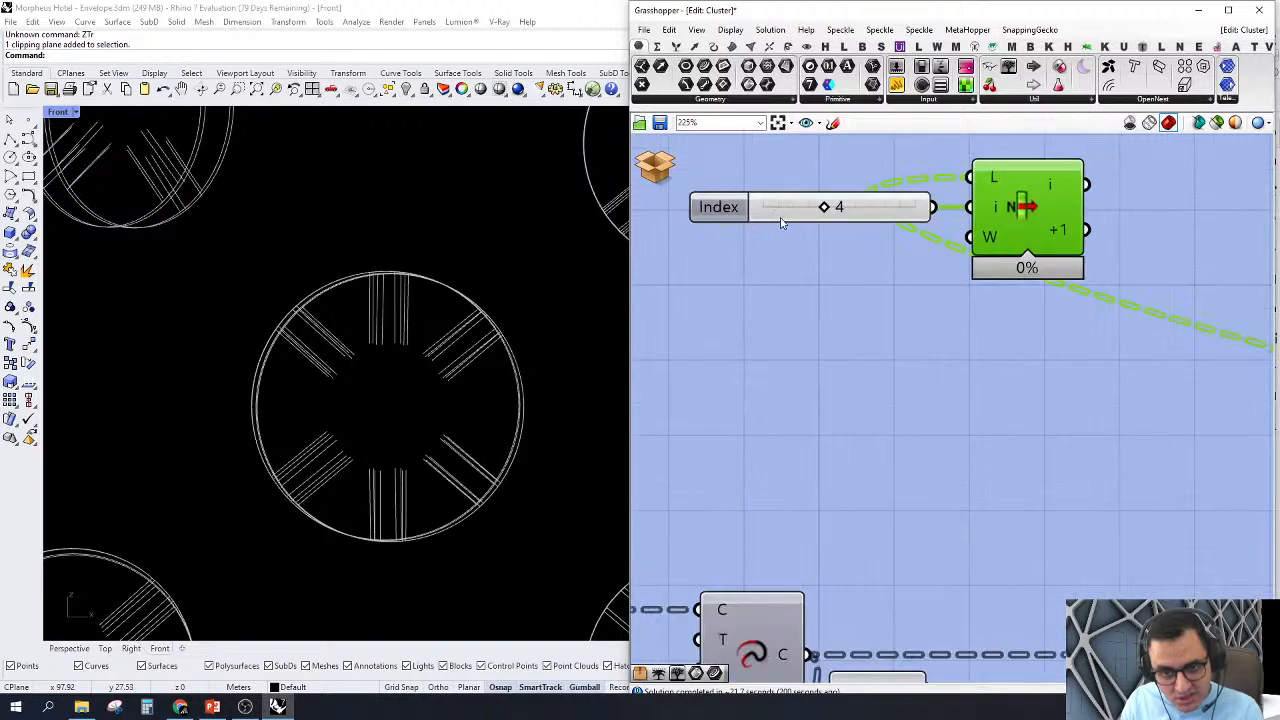
pyautogui.click(783, 222)
pyautogui.click(808, 230)
pyautogui.scroll(-3, 838, 310)
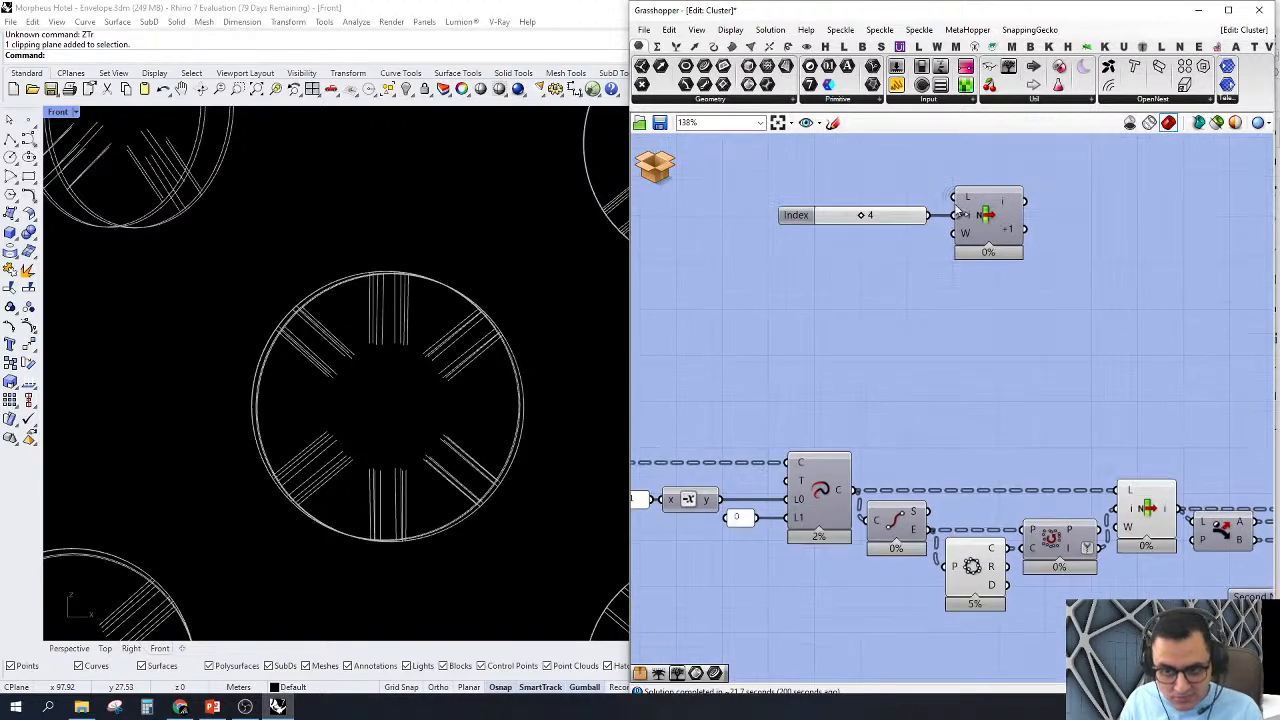
pyautogui.moveTo(955, 197); pyautogui.dragTo(1181, 510)
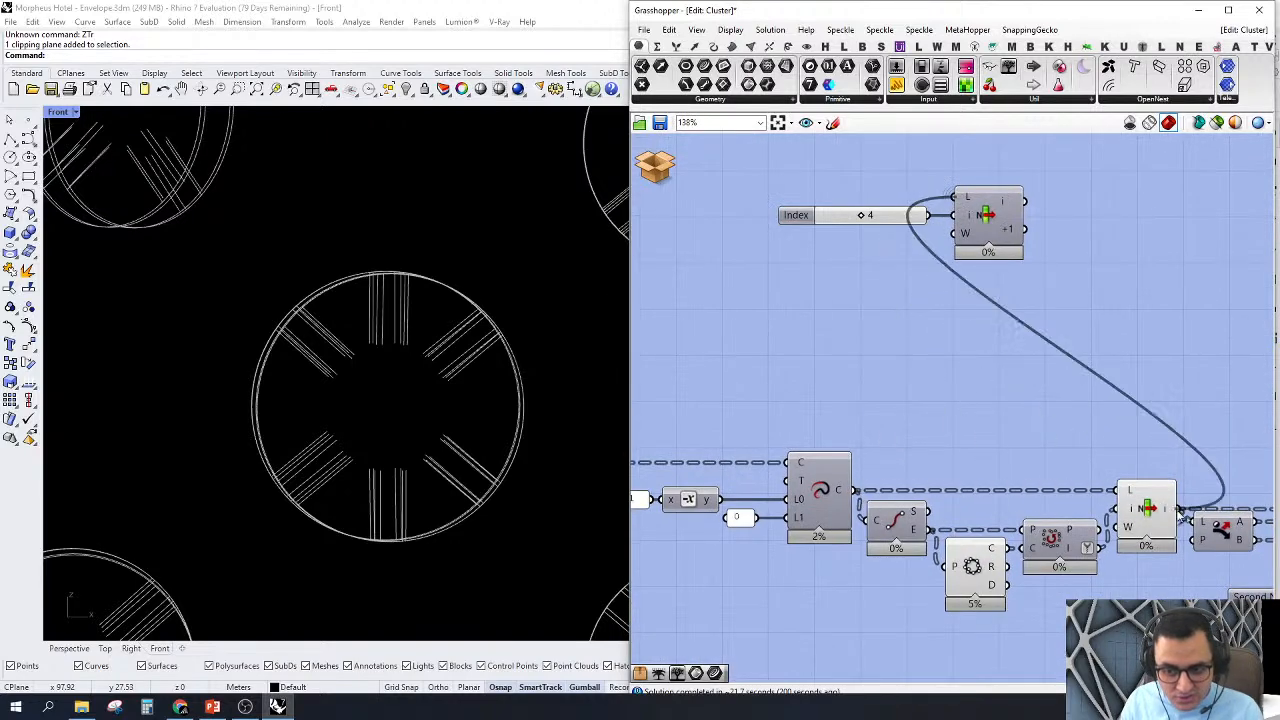
# Step: Turn on the preview of the copied List Item and examine which lines index 4 picks at the nodes
pyautogui.click(980, 215)
pyautogui.rightClick(978, 212)
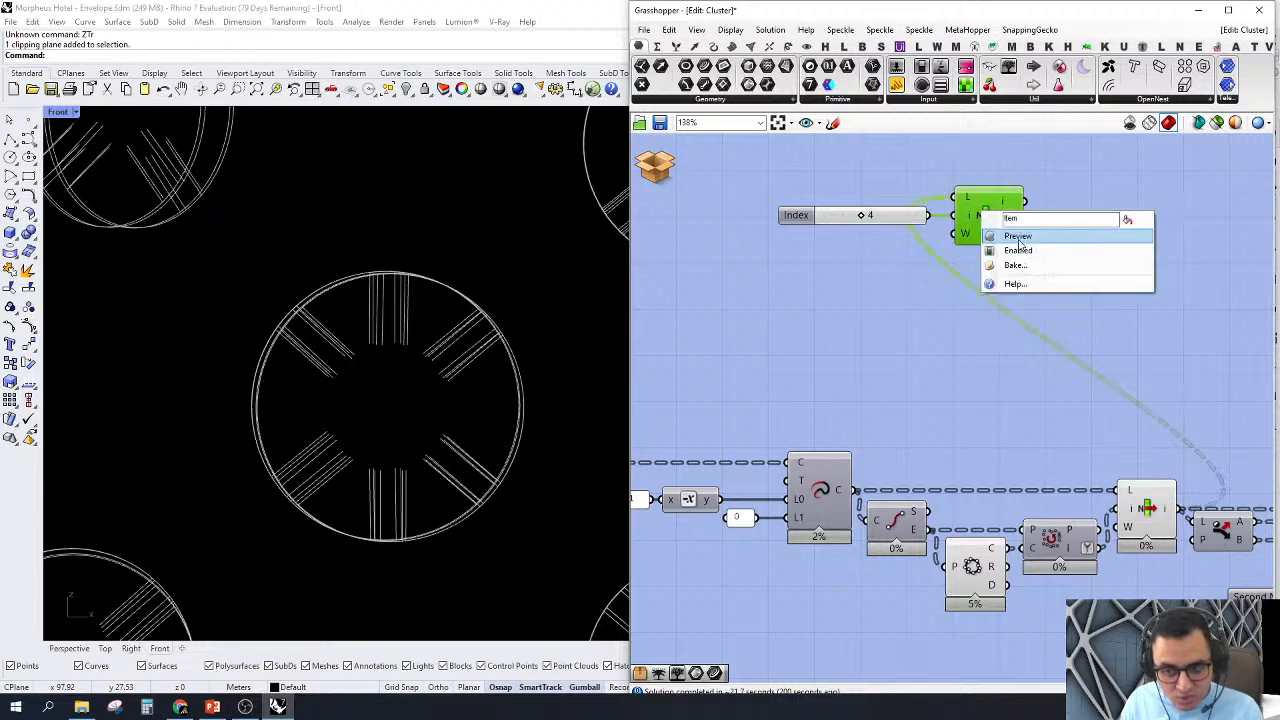
pyautogui.click(993, 228)
pyautogui.scroll(1, 385, 482)
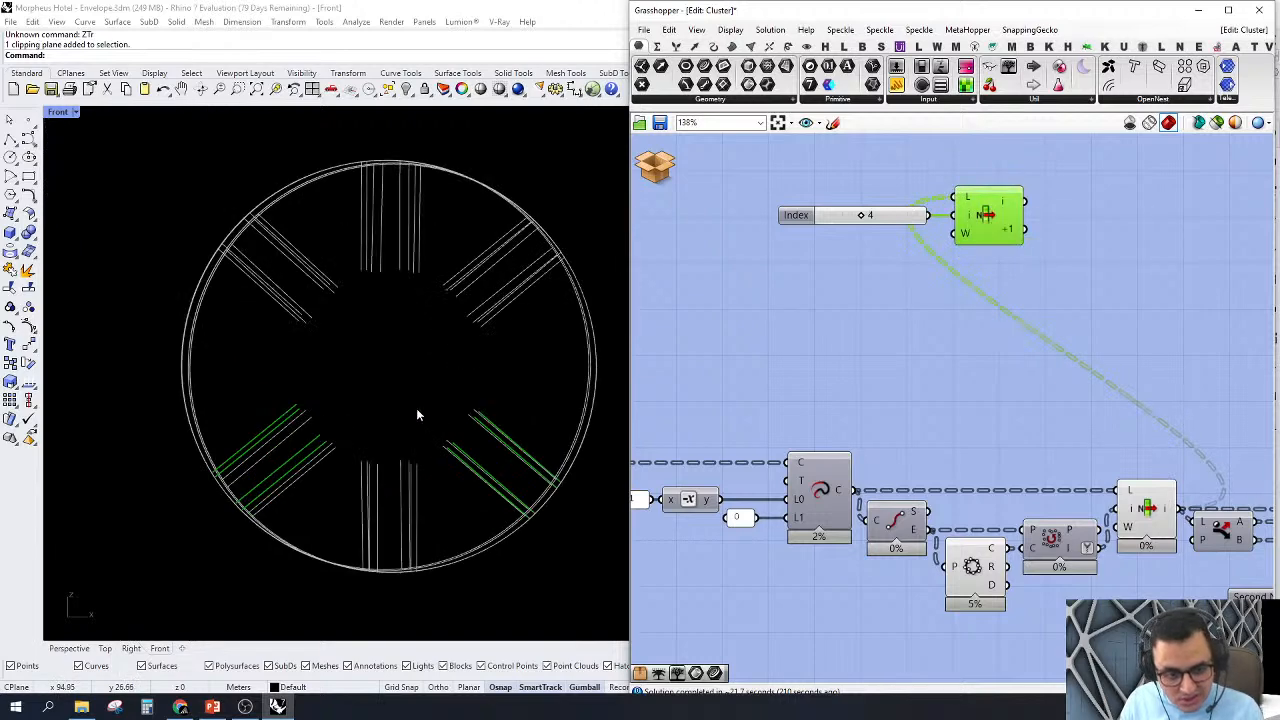
pyautogui.scroll(-3, 416, 408)
pyautogui.scroll(-2, 416, 408)
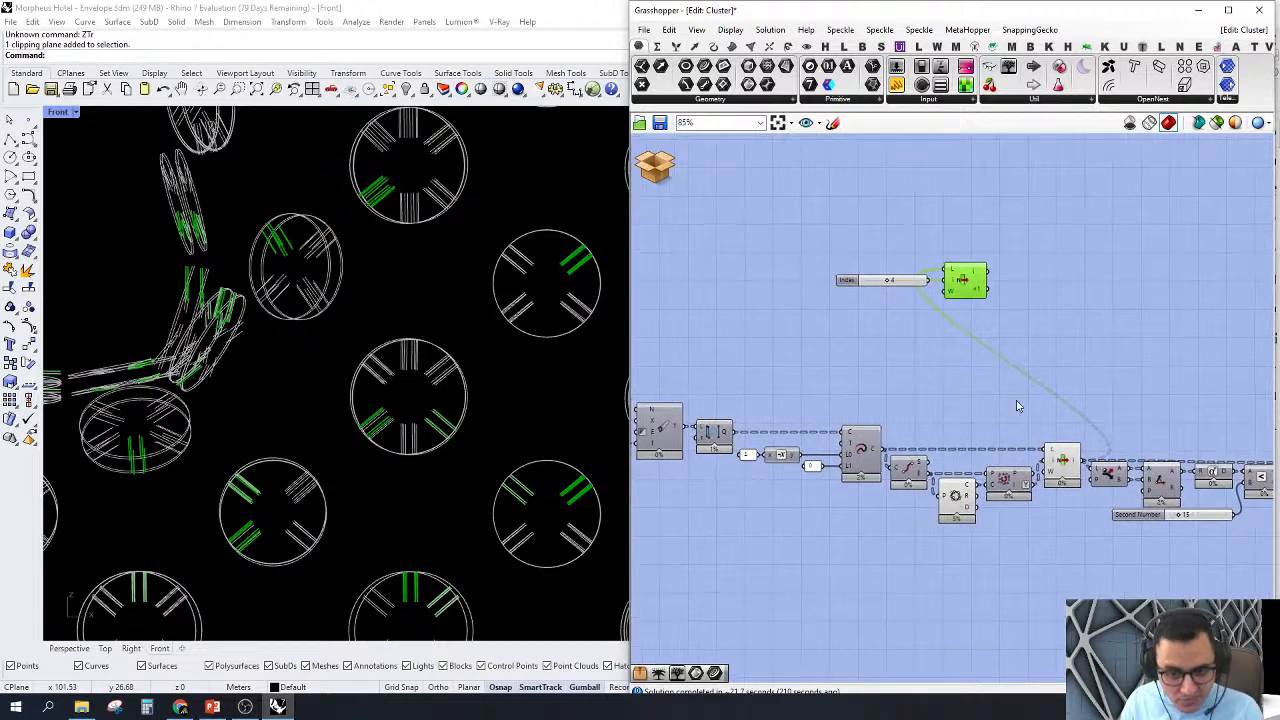
# Step: Place a Tree Branch Check - multiple component above the main chain's List Item
pyautogui.scroll(3, 914, 455)
pyautogui.doubleClick(890, 462)
pyautogui.moveTo(875, 426); pyautogui.dragTo(973, 395, button='right')
pyautogui.doubleClick(969, 379)
pyautogui.write('tr br')
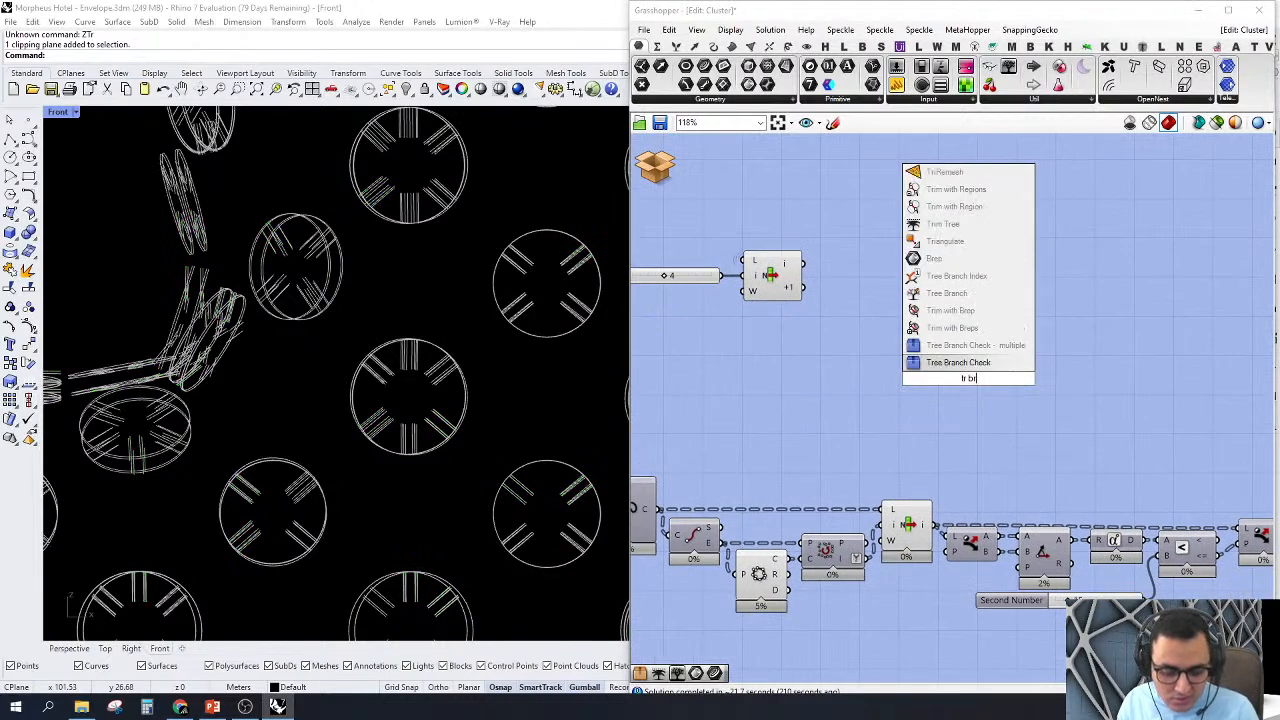
pyautogui.click(935, 345)
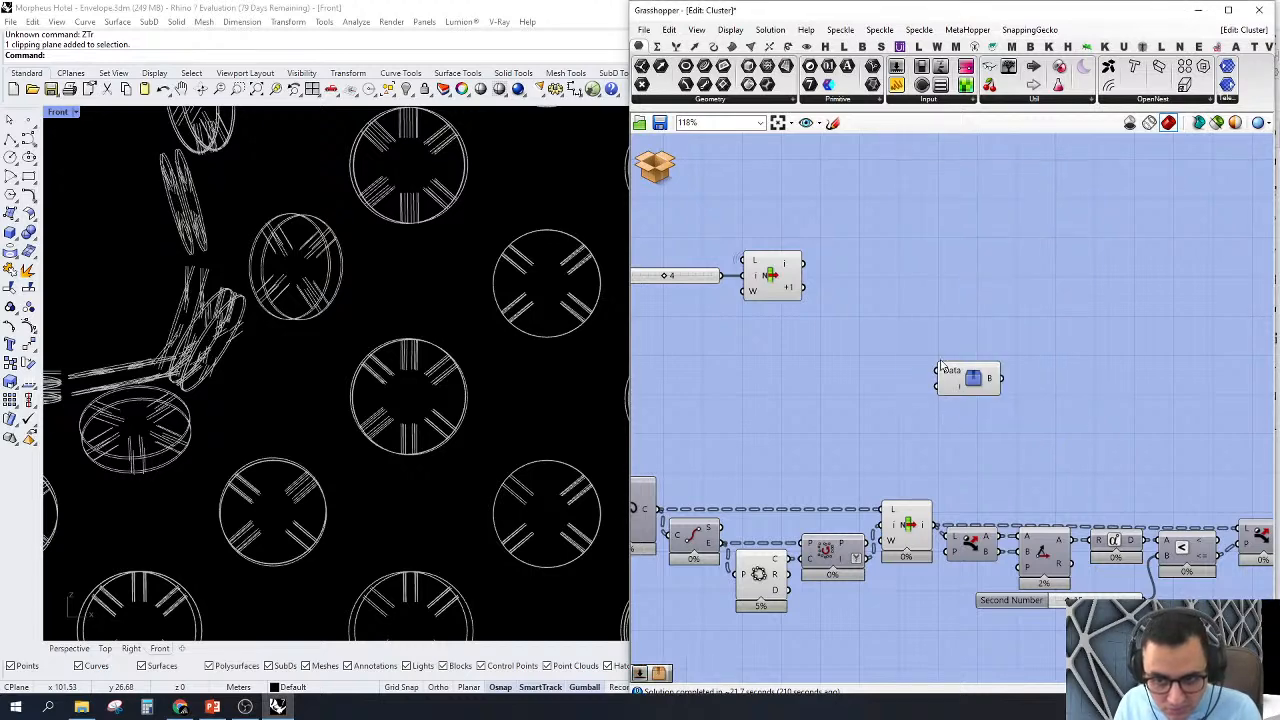
# Step: Wire the Tree Branch Check between the main chain's List Item and the copied List Item, with an index slider set to 40
pyautogui.moveTo(940, 375); pyautogui.dragTo(931, 522)
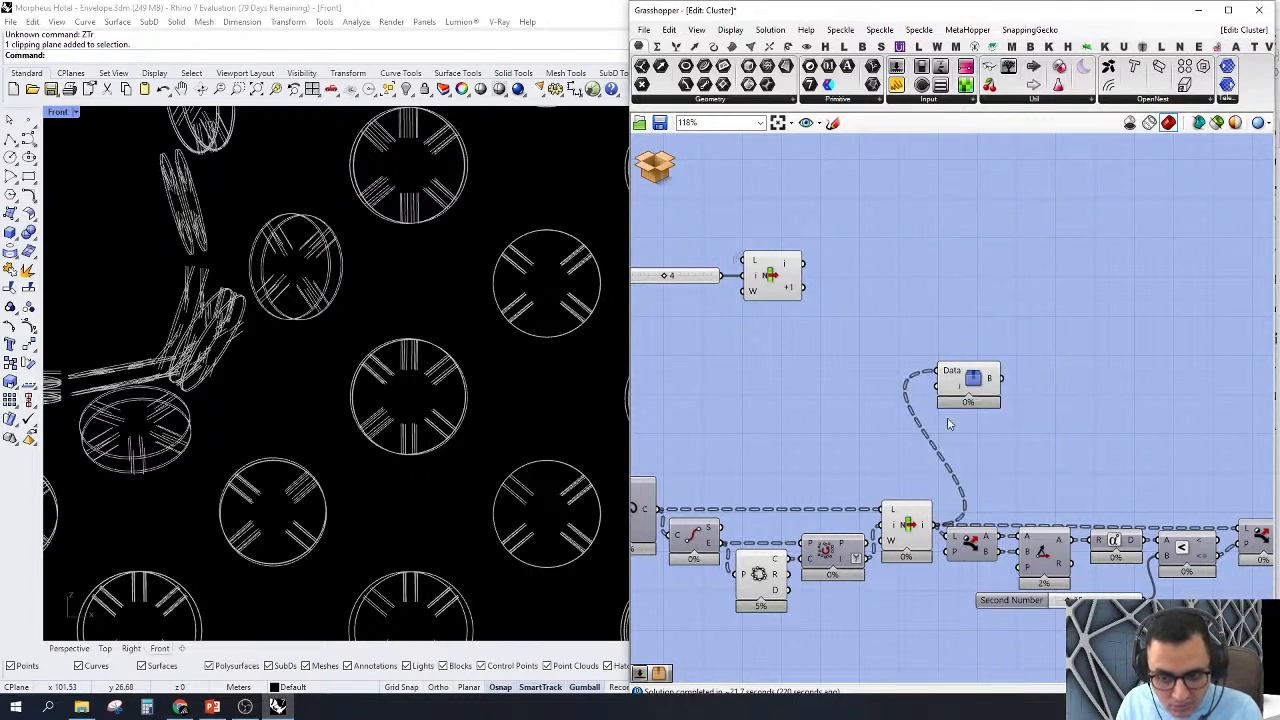
pyautogui.doubleClick(810, 406)
pyautogui.write('40')
pyautogui.press('Return')
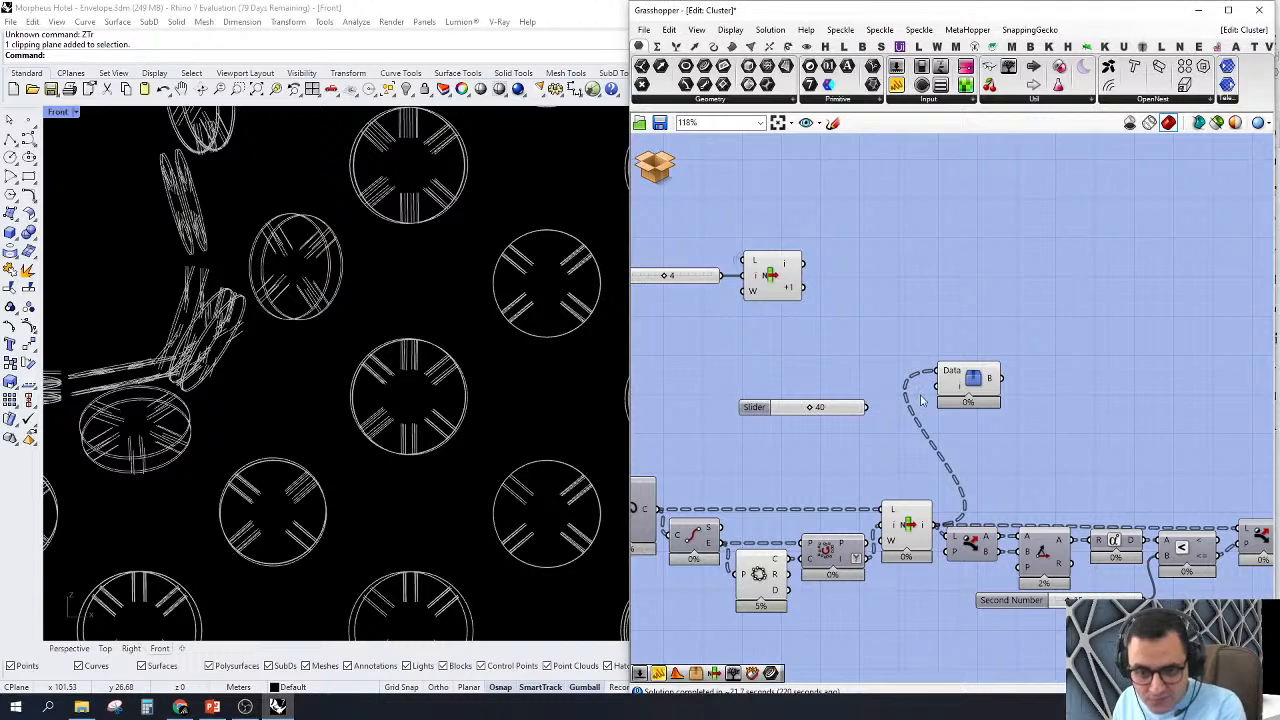
pyautogui.moveTo(937, 387); pyautogui.dragTo(770, 276)
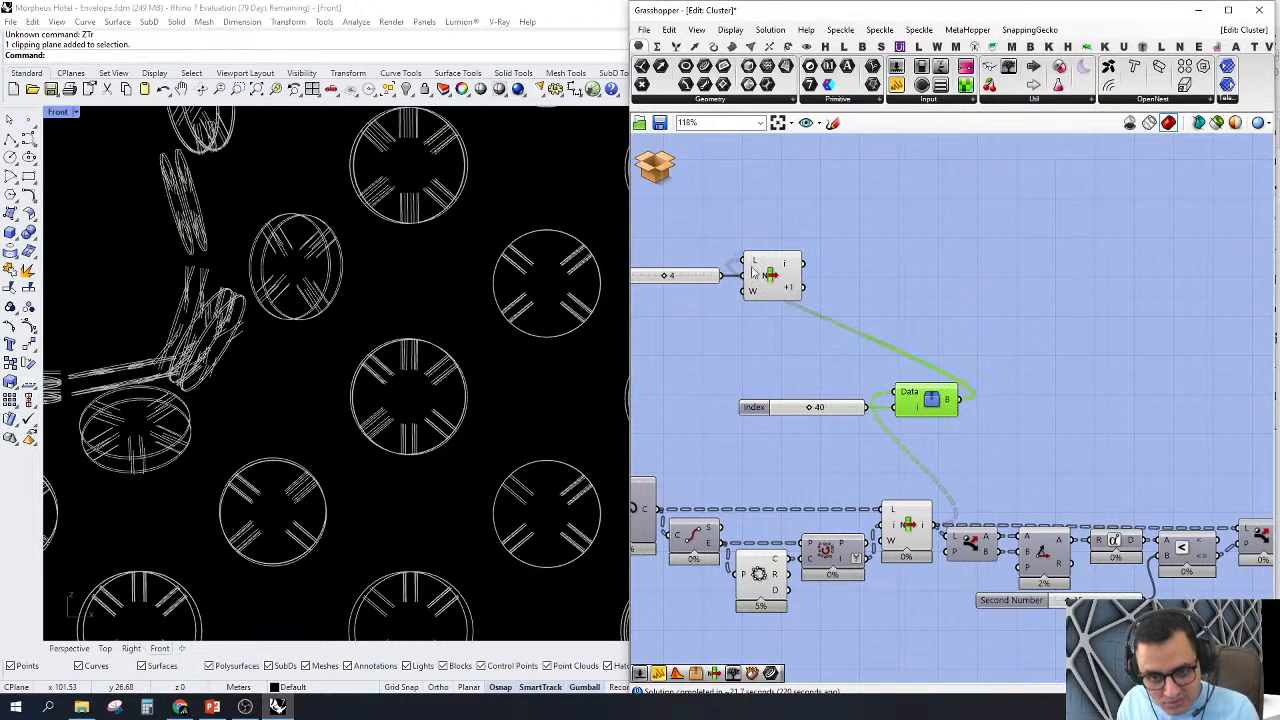
# Step: Turn off the preview of the main chain's components around the List Item, including the circle and first Dispatch components
pyautogui.scroll(-3, 1014, 369)
pyautogui.moveTo(986, 583); pyautogui.dragTo(748, 396)
pyautogui.middleClick(742, 363)
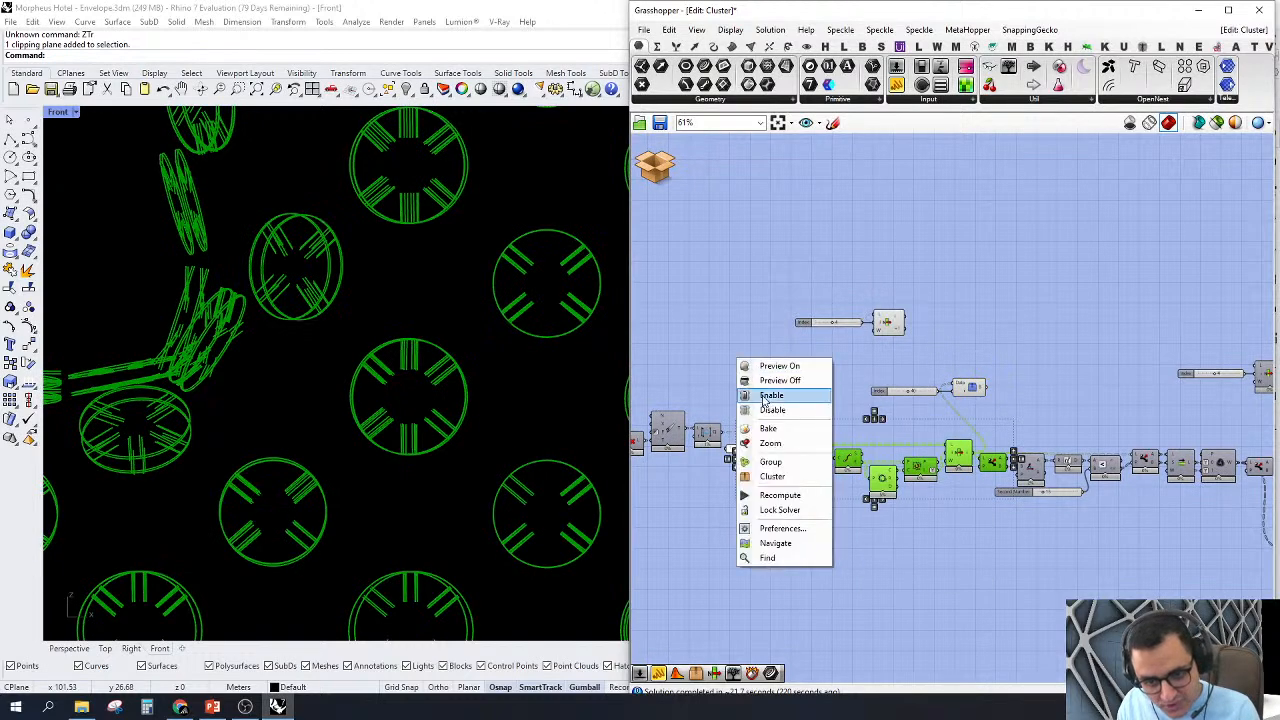
pyautogui.click(758, 381)
pyautogui.click(724, 316)
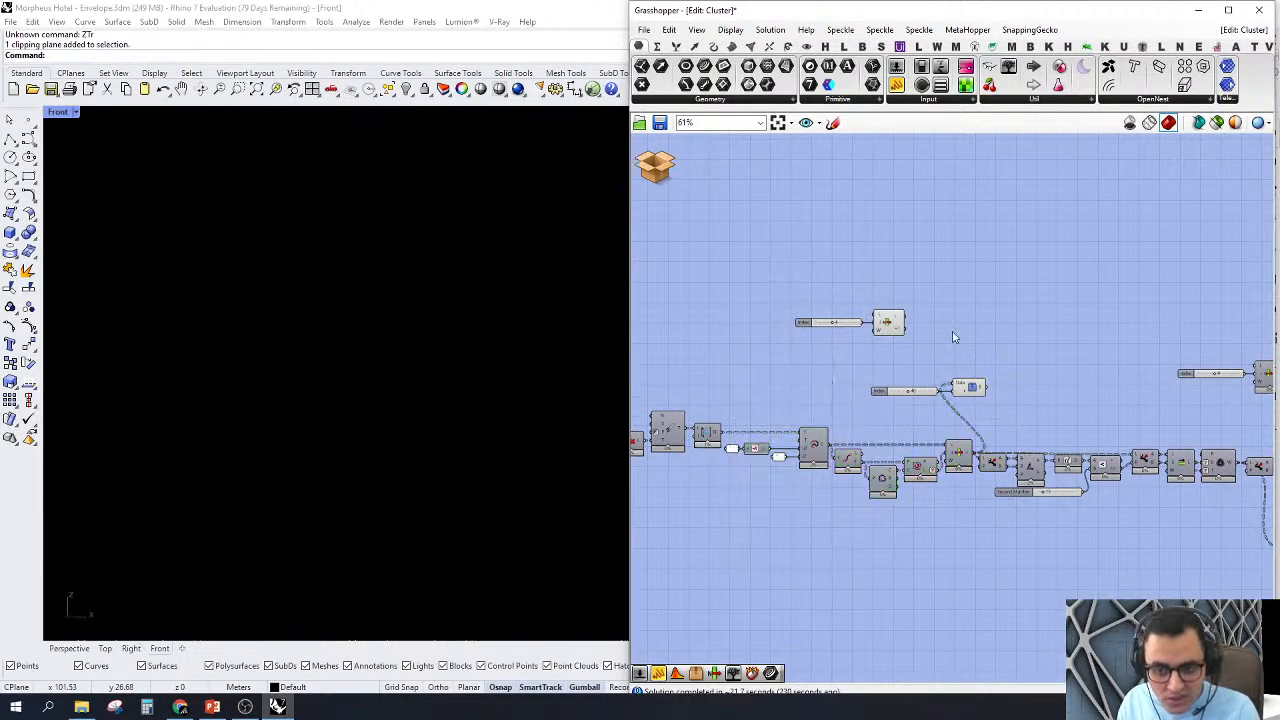
# Step: Zoom to the Tree Branch Check's output curves in the Perspective view and orbit around that single node
pyautogui.click(963, 380)
pyautogui.rightClick(966, 301)
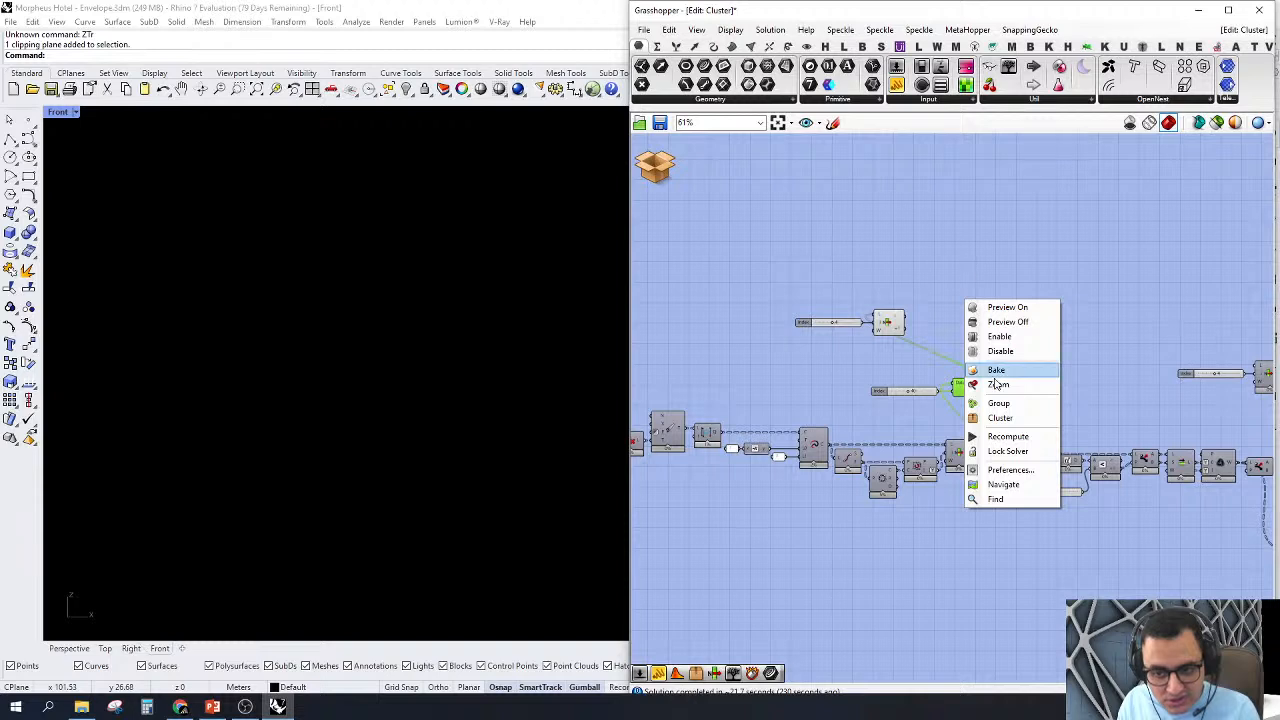
pyautogui.click(997, 385)
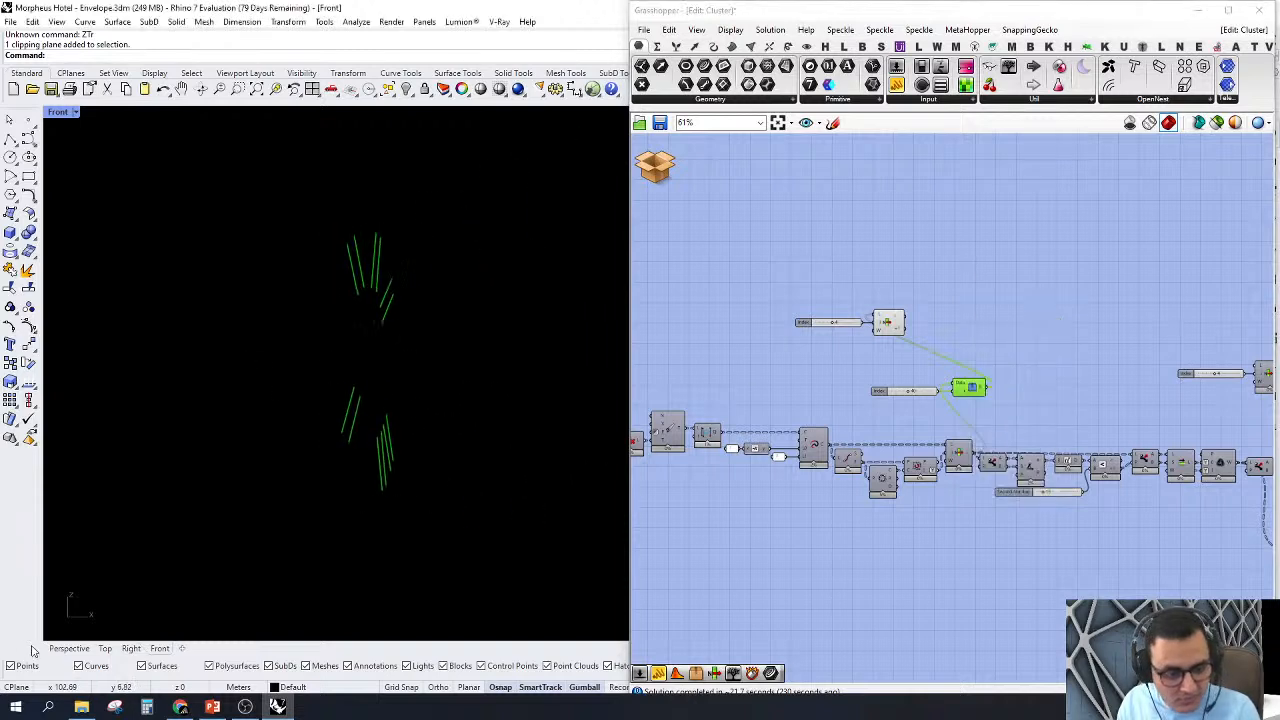
pyautogui.click(69, 648)
pyautogui.rightClick(755, 302)
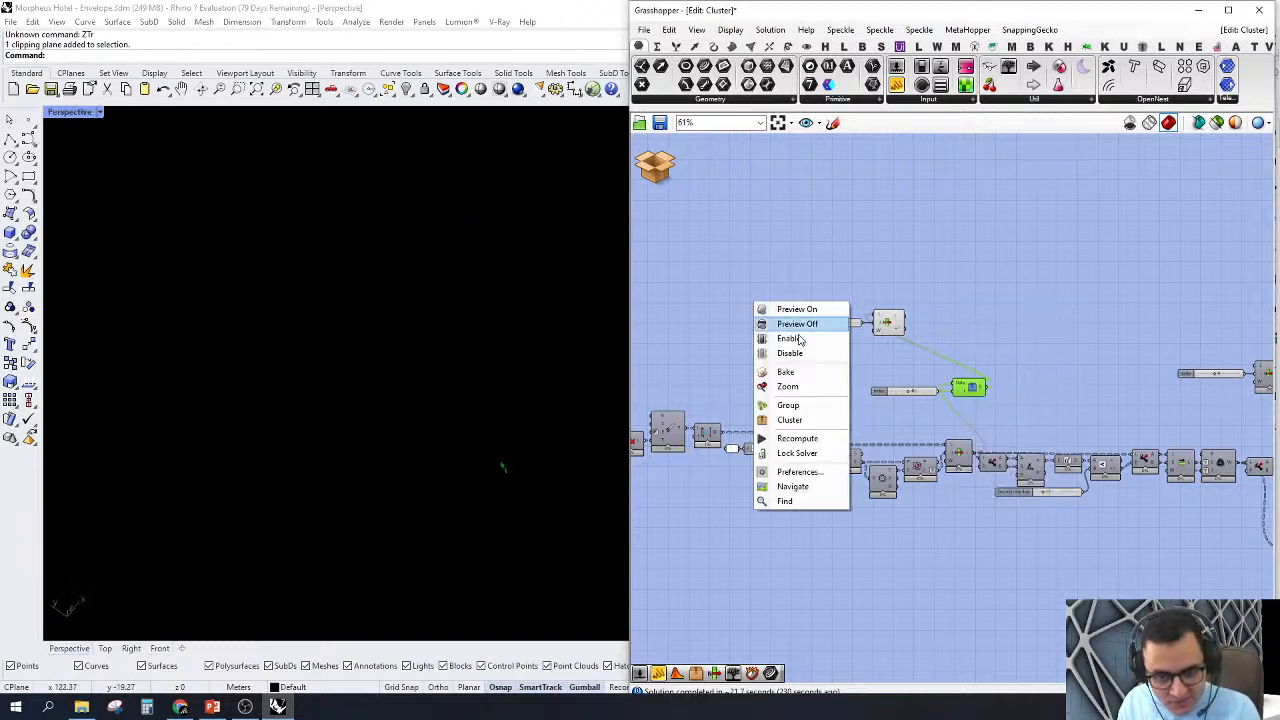
pyautogui.click(806, 386)
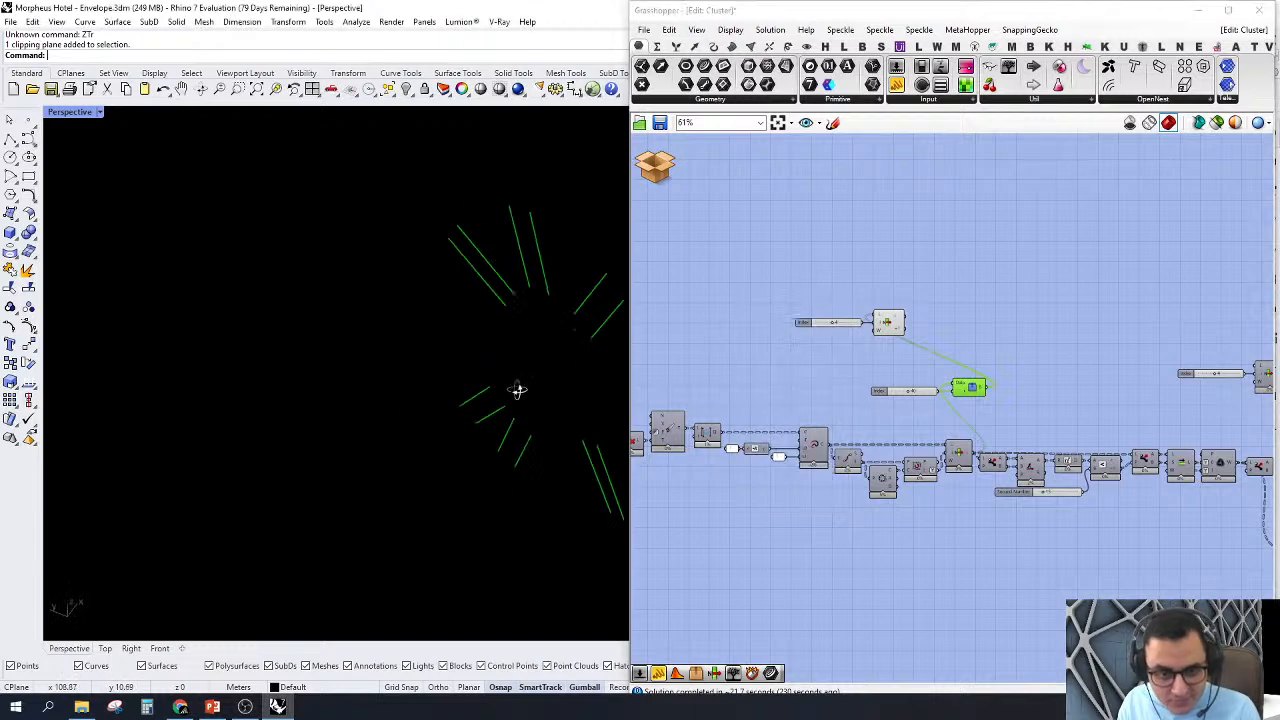
pyautogui.moveTo(517, 390); pyautogui.dragTo(561, 628, button='right')
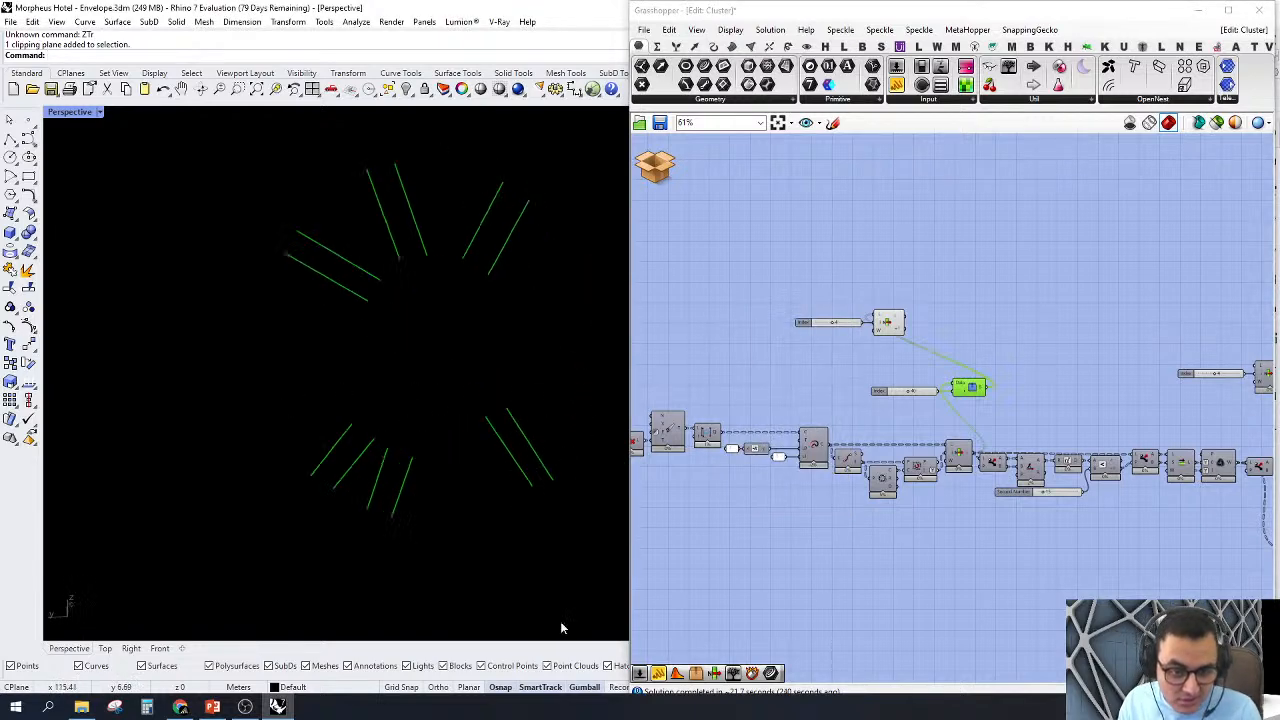
# Step: Set the copied List Item's index to 0 and examine the line pair it picks within the isolated node
pyautogui.scroll(5, 888, 322)
pyautogui.click(833, 426)
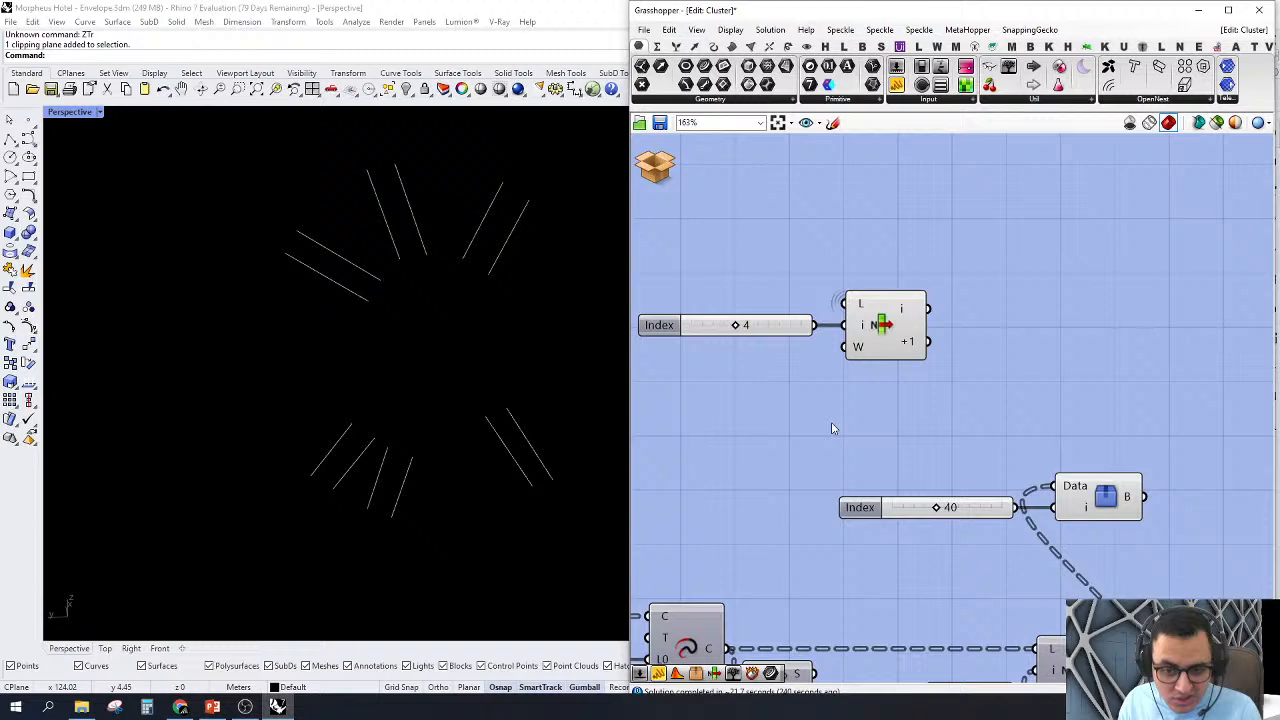
pyautogui.click(914, 321)
pyautogui.scroll(3, 714, 340)
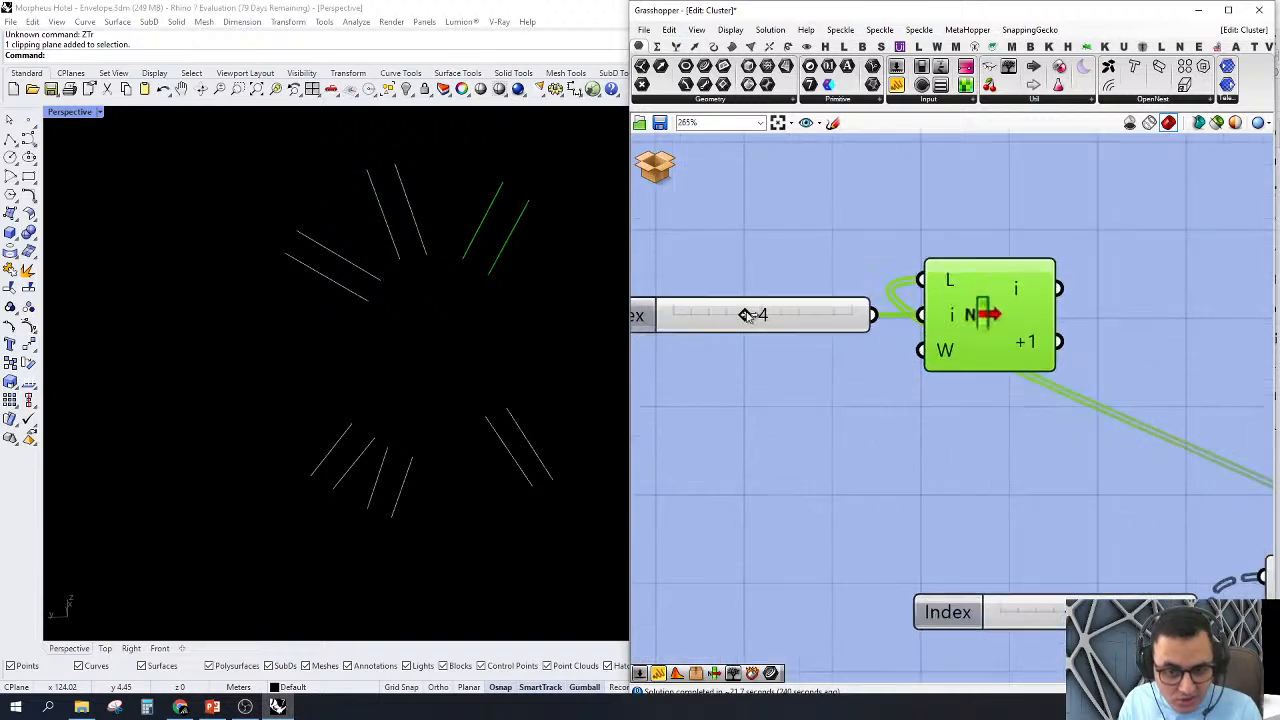
pyautogui.moveTo(747, 315); pyautogui.dragTo(677, 331)
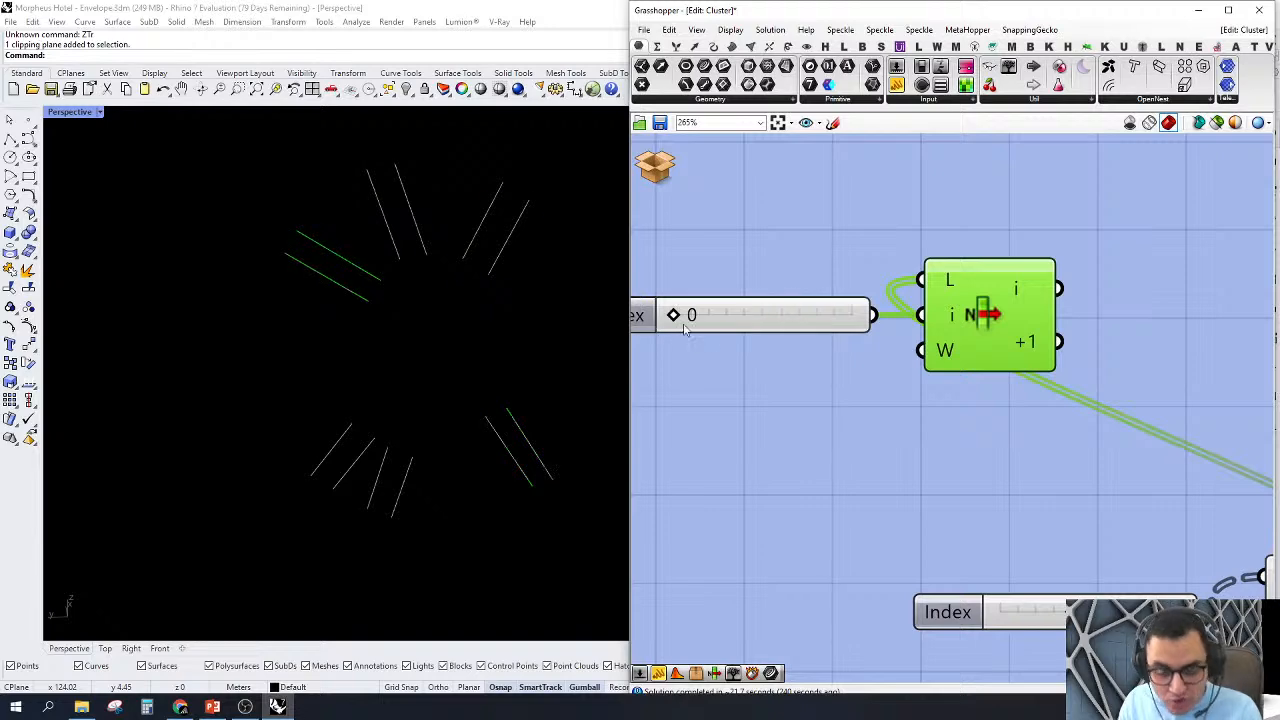
pyautogui.scroll(-4, 685, 331)
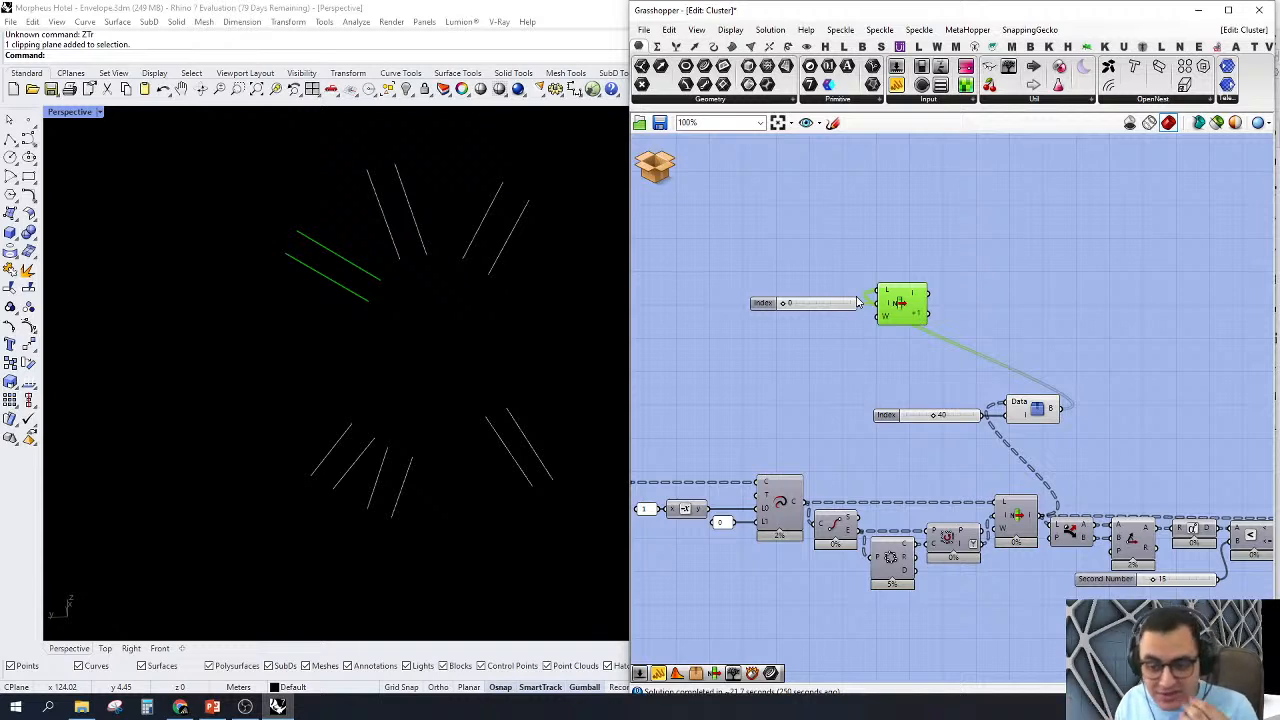
pyautogui.moveTo(1099, 429); pyautogui.dragTo(1014, 383, button='right')
pyautogui.moveTo(851, 403); pyautogui.dragTo(893, 410, button='right')
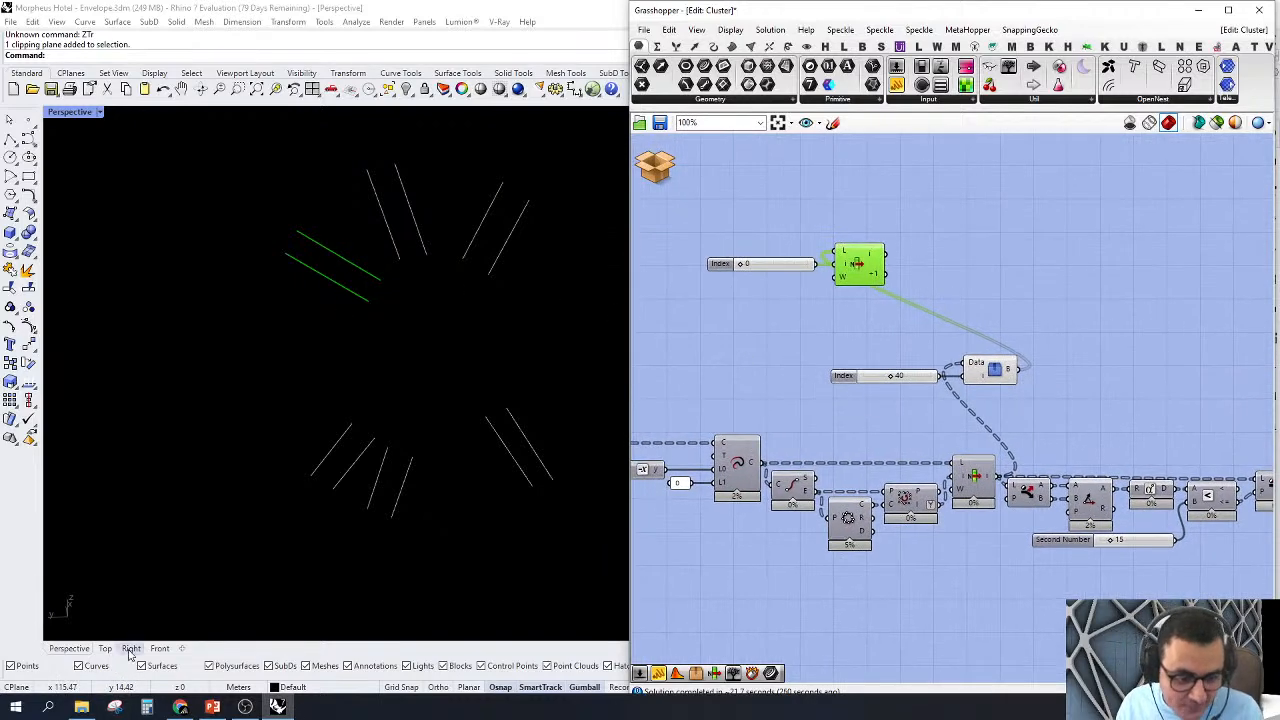
pyautogui.scroll(2, 386, 291)
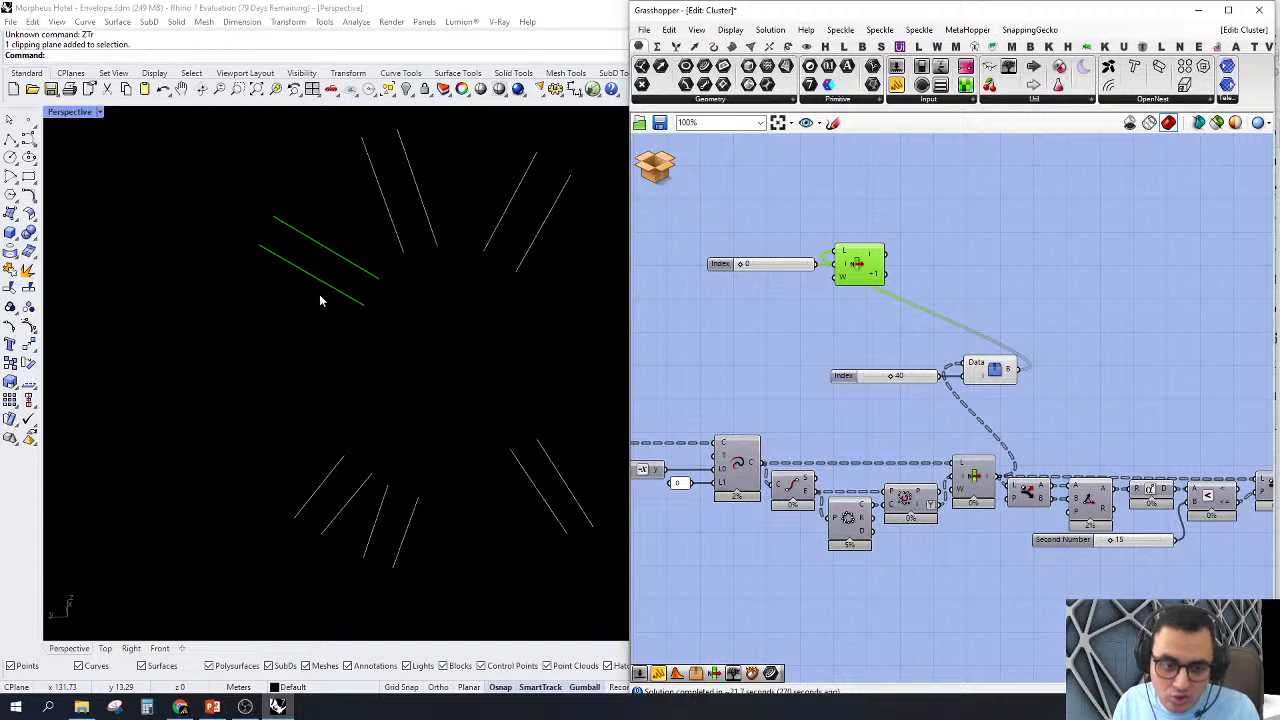
pyautogui.scroll(4, 415, 222)
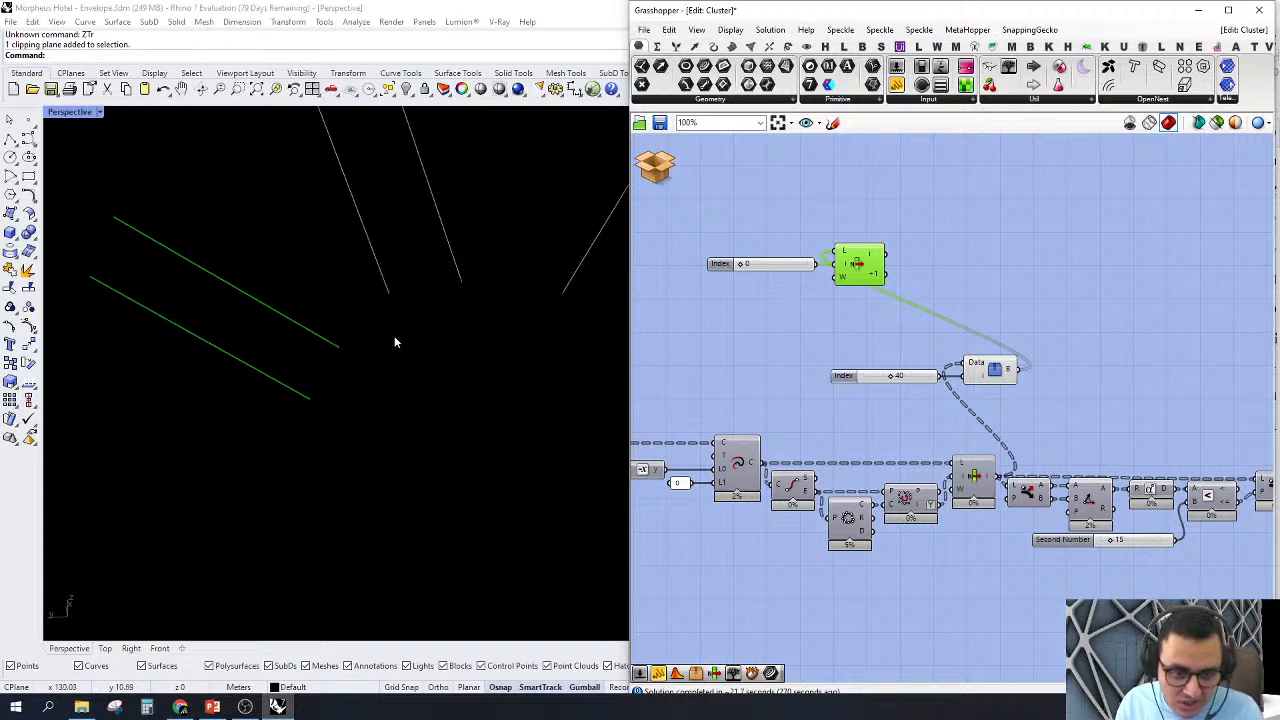
pyautogui.scroll(-4, 319, 289)
pyautogui.scroll(2, 312, 331)
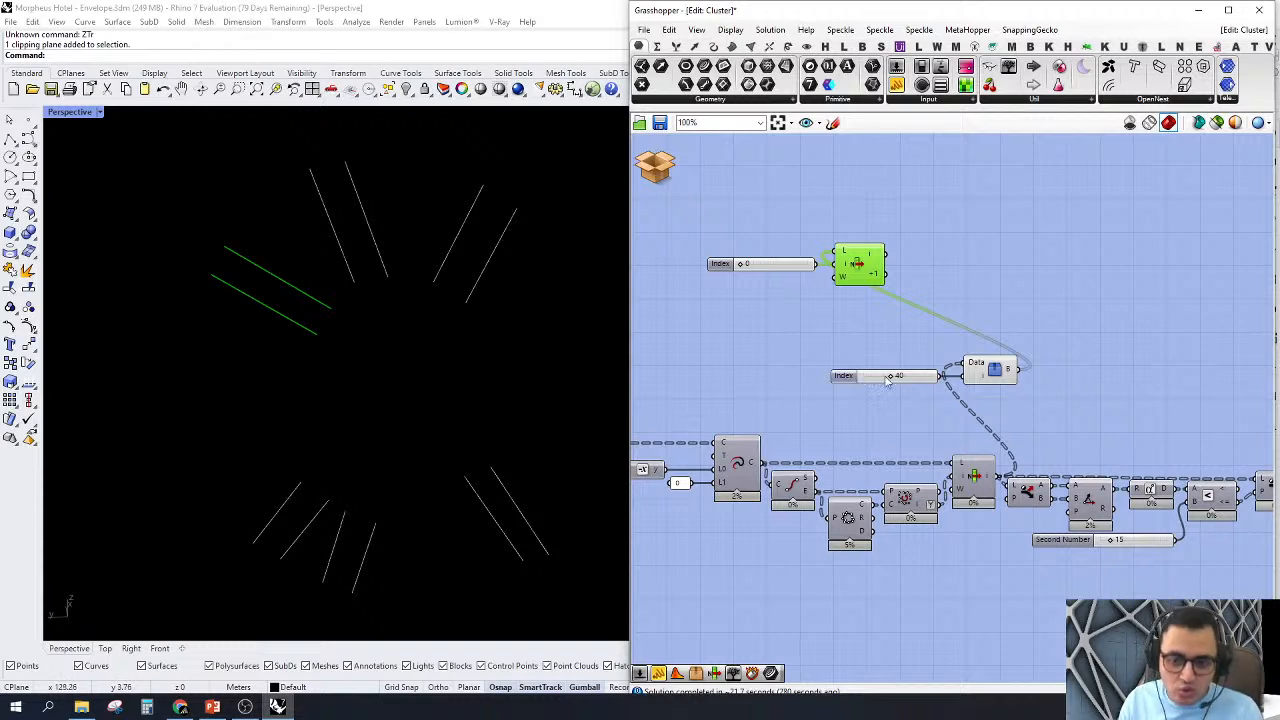
# Step: Delete the temporary Tree Branch Check and the copied List Item together with their Index sliders
pyautogui.moveTo(1074, 222); pyautogui.dragTo(688, 401)
pyautogui.moveTo(1014, 383); pyautogui.dragTo(935, 364, button='right')
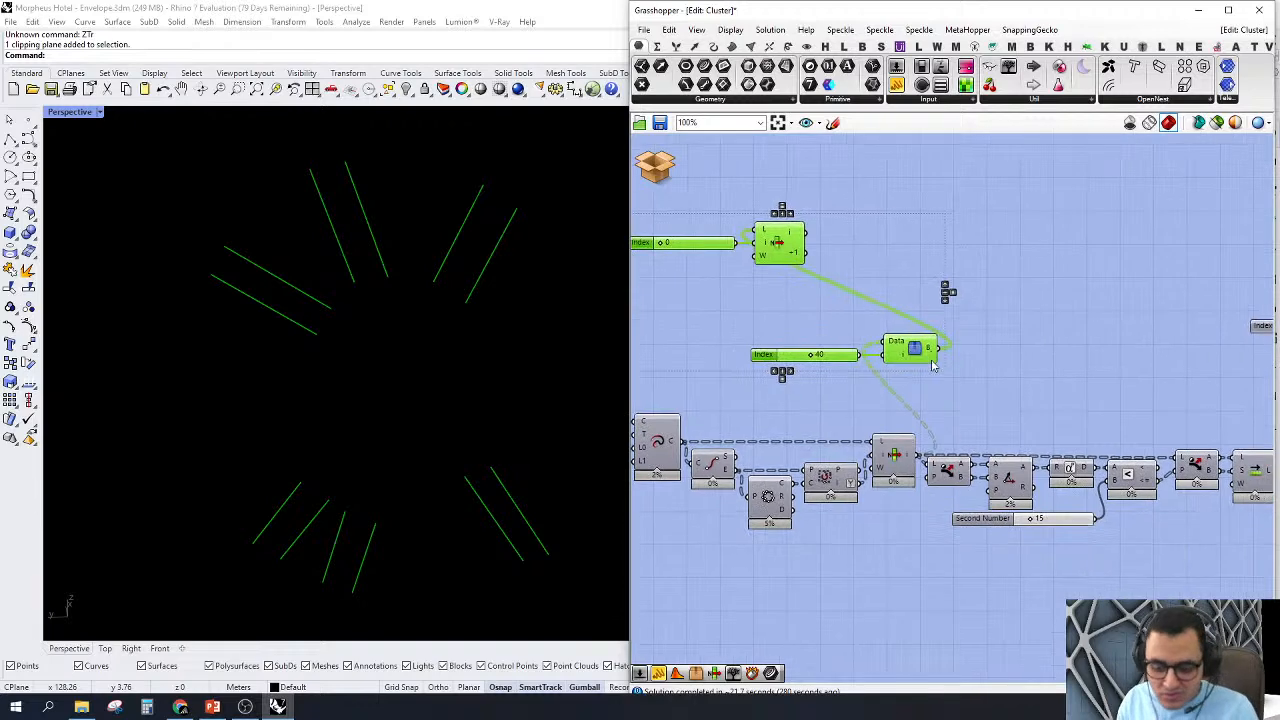
pyautogui.press('Delete')
# Step: Turn on the preview of the remaining List Item fed by the index 4 slider above the main chain
pyautogui.scroll(-1, 915, 358)
pyautogui.moveTo(1052, 404); pyautogui.dragTo(925, 429, button='right')
pyautogui.scroll(2, 924, 429)
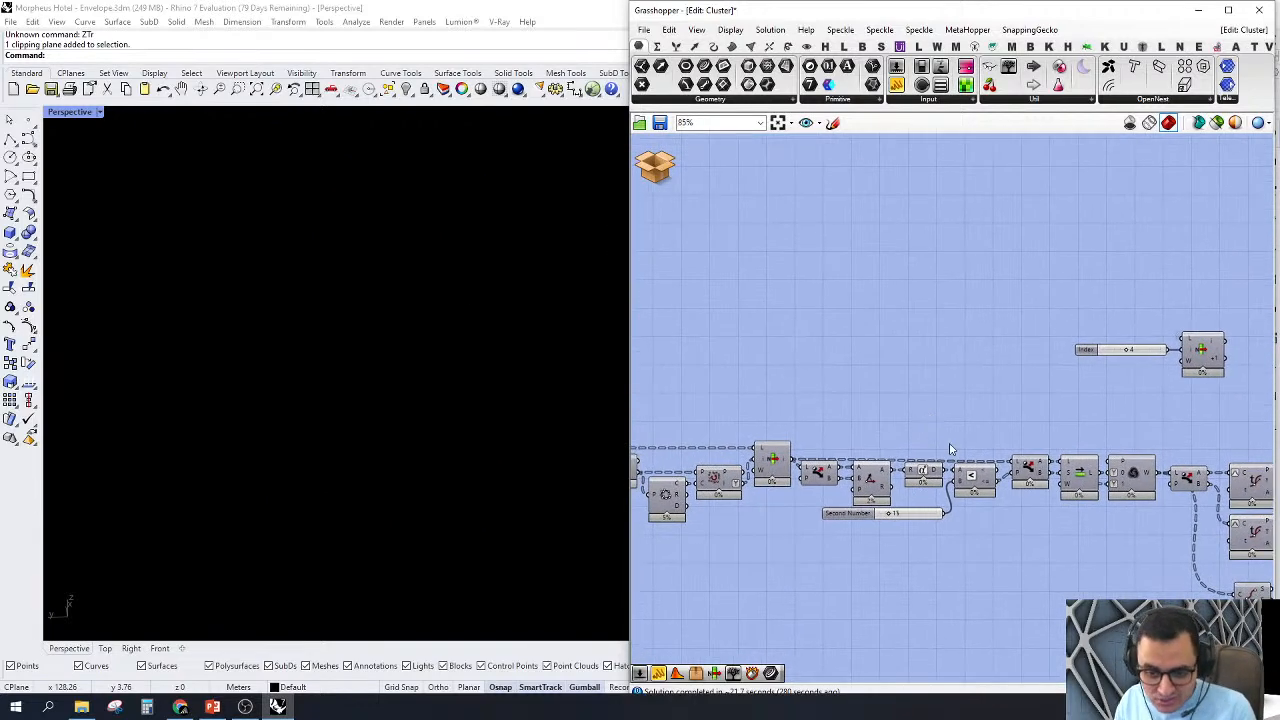
pyautogui.moveTo(1011, 359); pyautogui.dragTo(966, 340, button='right')
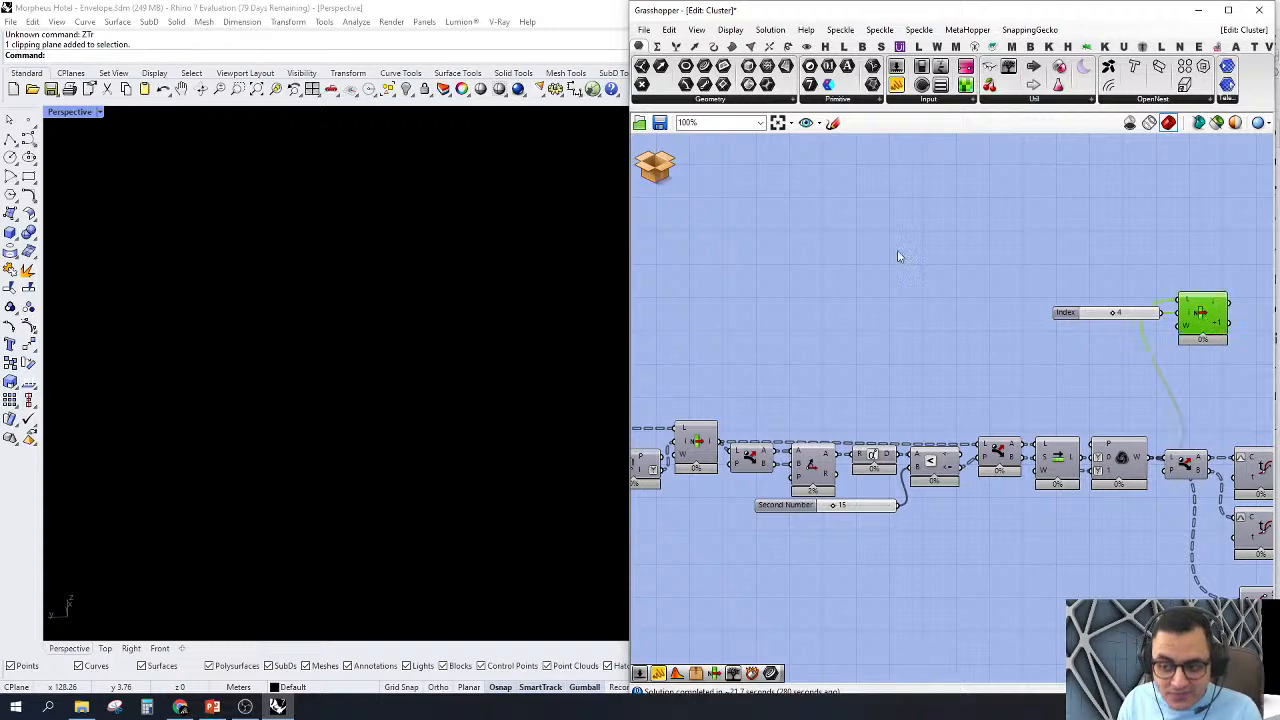
pyautogui.click(756, 269)
pyautogui.moveTo(754, 270); pyautogui.dragTo(640, 268, button='right')
pyautogui.rightClick(1090, 307)
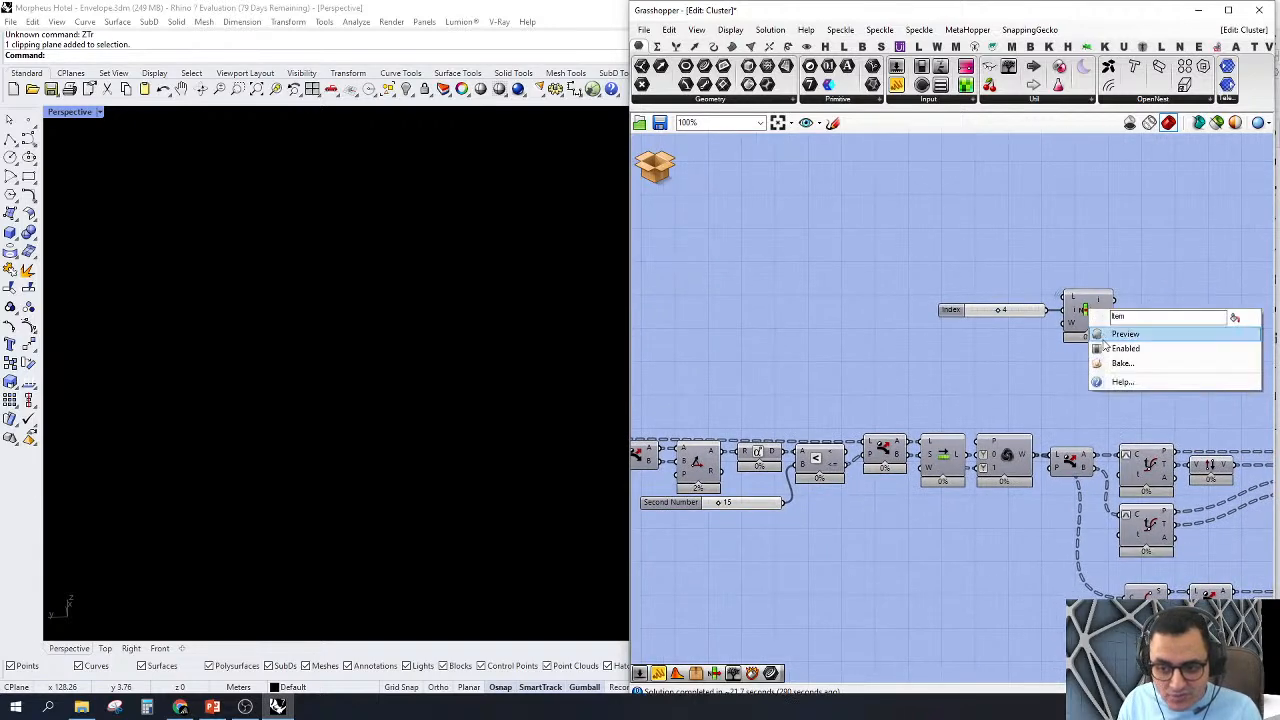
pyautogui.click(1115, 334)
pyautogui.moveTo(989, 401); pyautogui.dragTo(1147, 368, button='right')
pyautogui.moveTo(1047, 338); pyautogui.dragTo(1044, 352, button='right')
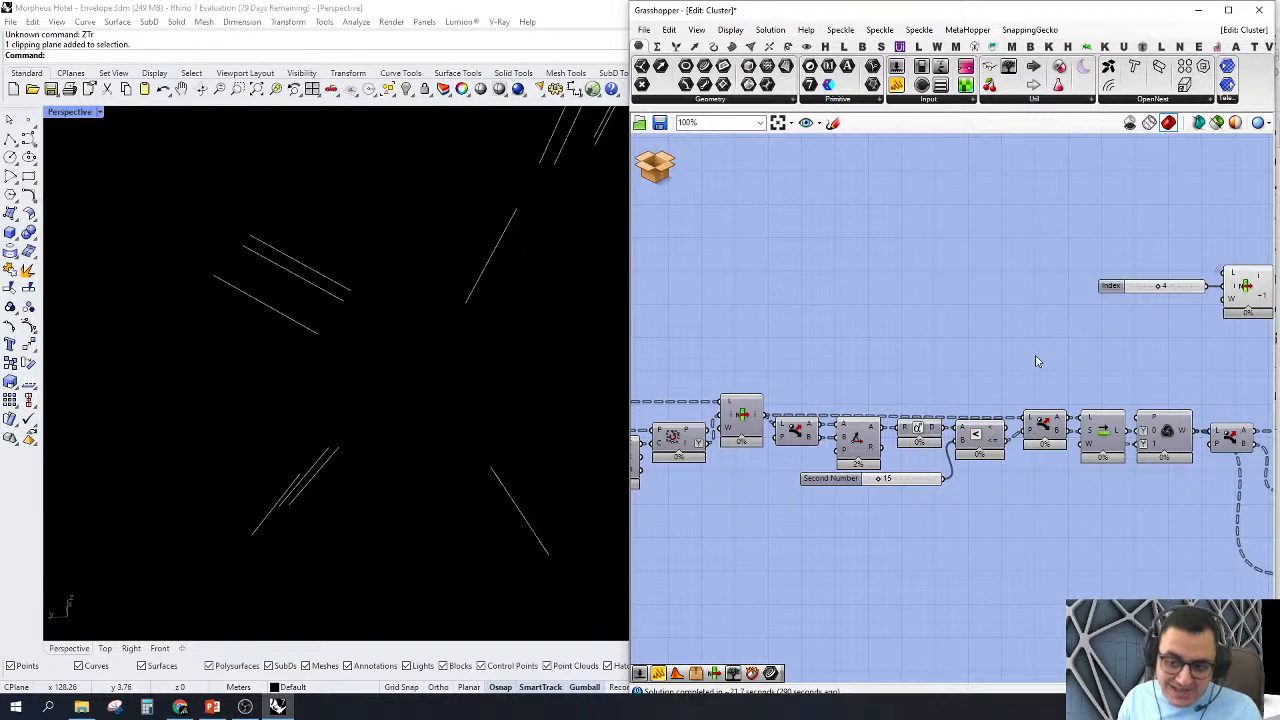
# Step: Examine how the first Dispatch output passes through the Angle, Degrees and Smaller Than components with the threshold slider
pyautogui.click(855, 440)
pyautogui.click(800, 430)
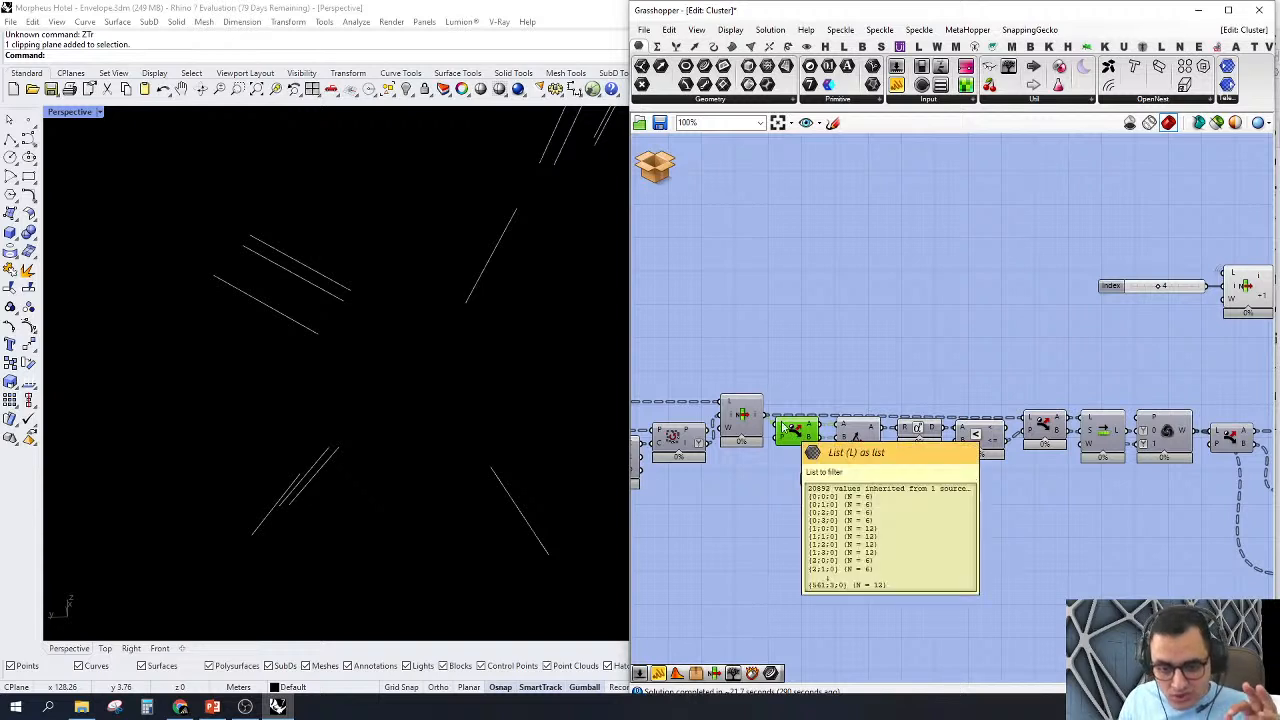
pyautogui.moveTo(810, 428)
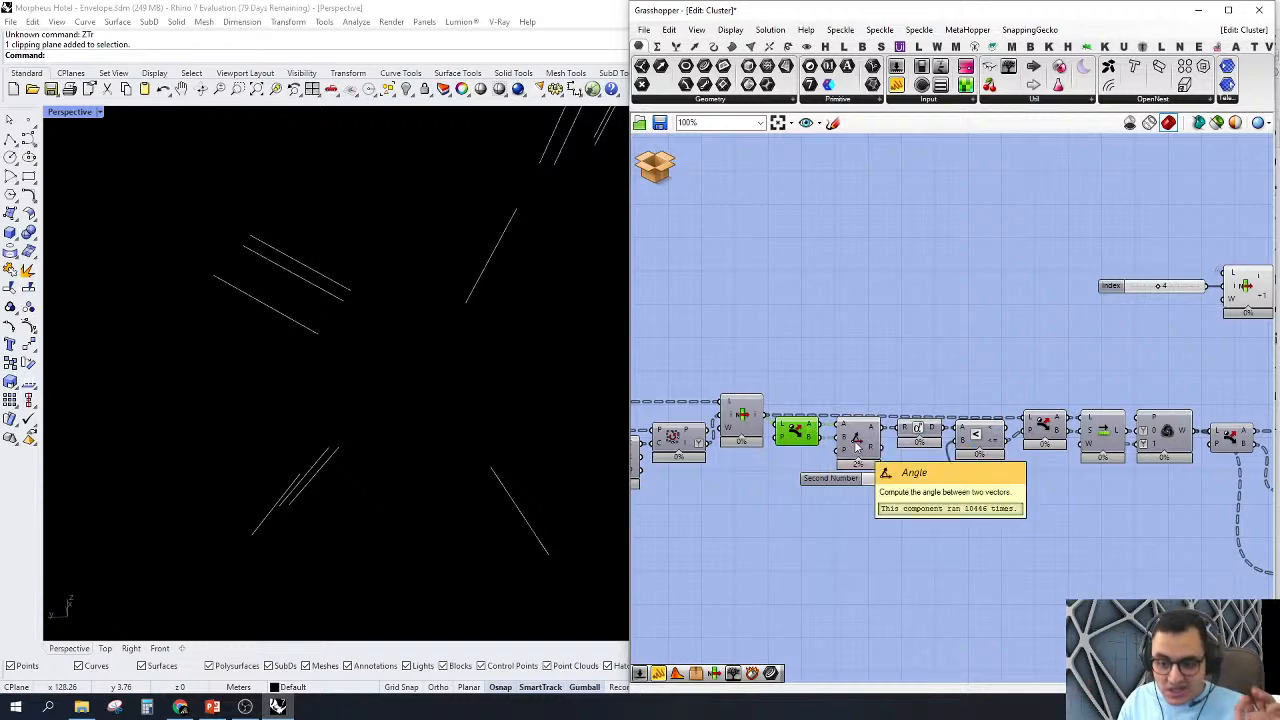
pyautogui.scroll(4, 903, 440)
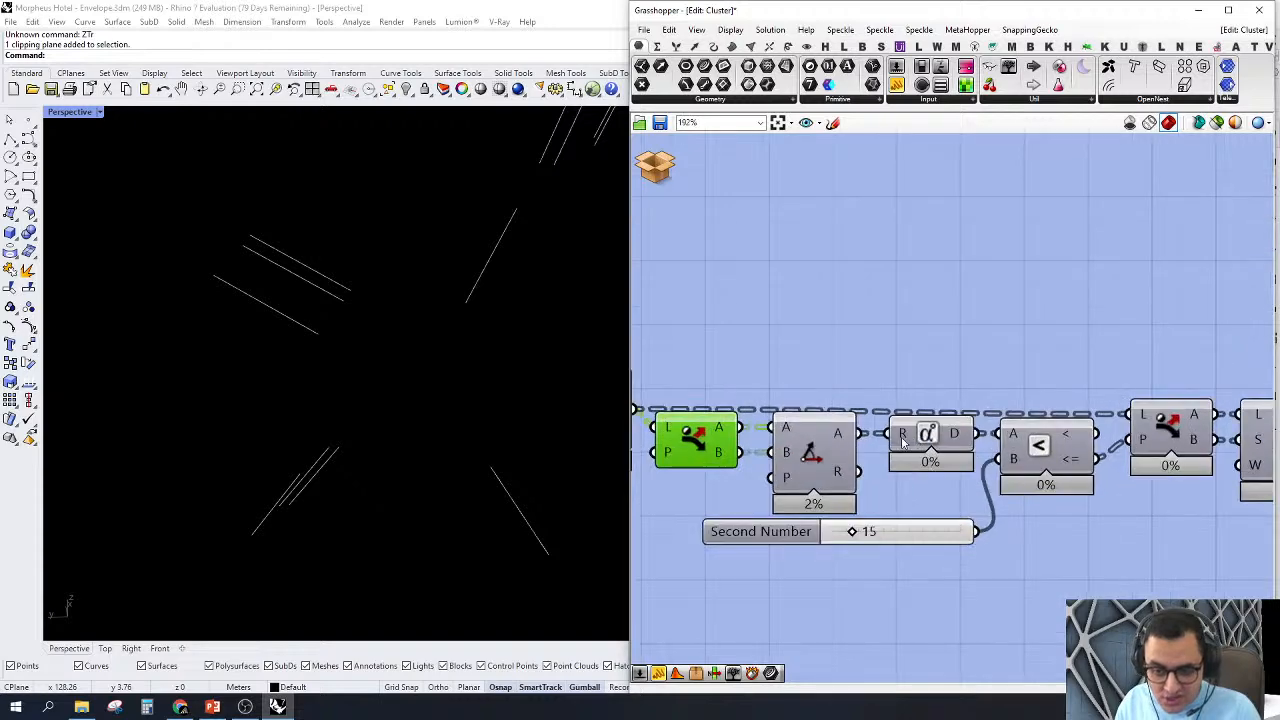
pyautogui.moveTo(962, 440)
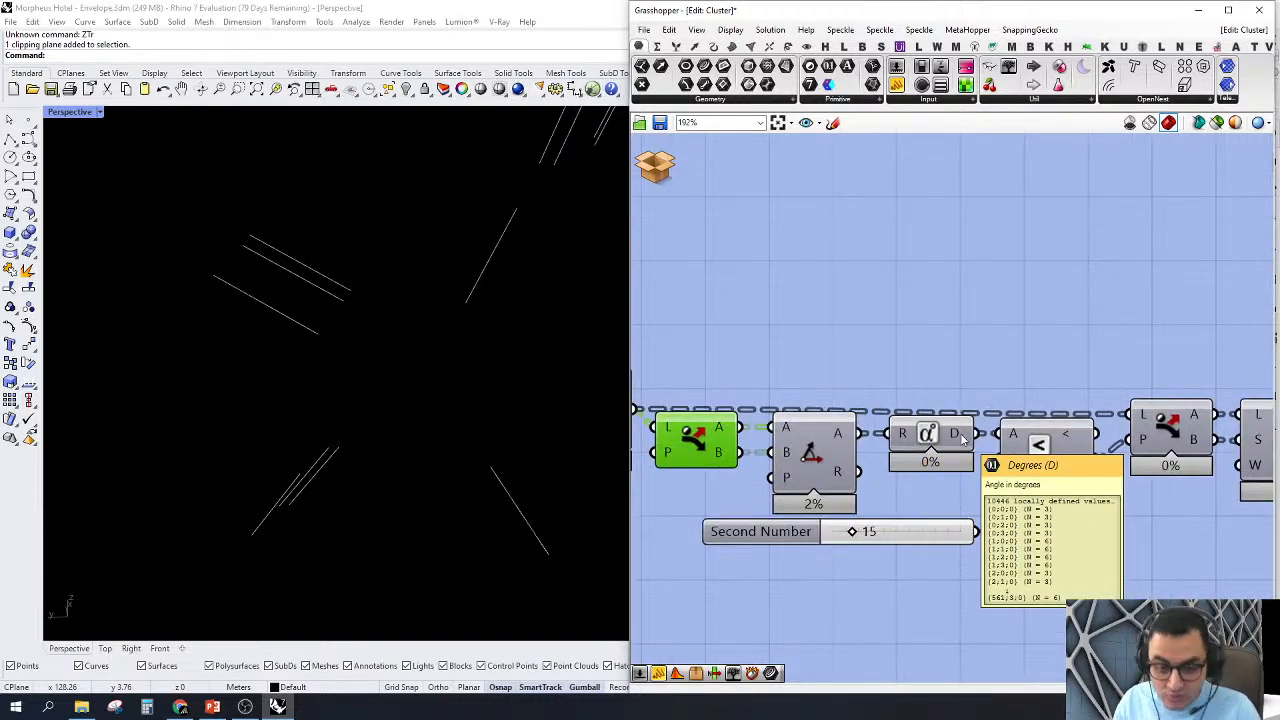
pyautogui.scroll(-3, 968, 460)
pyautogui.scroll(1, 970, 482)
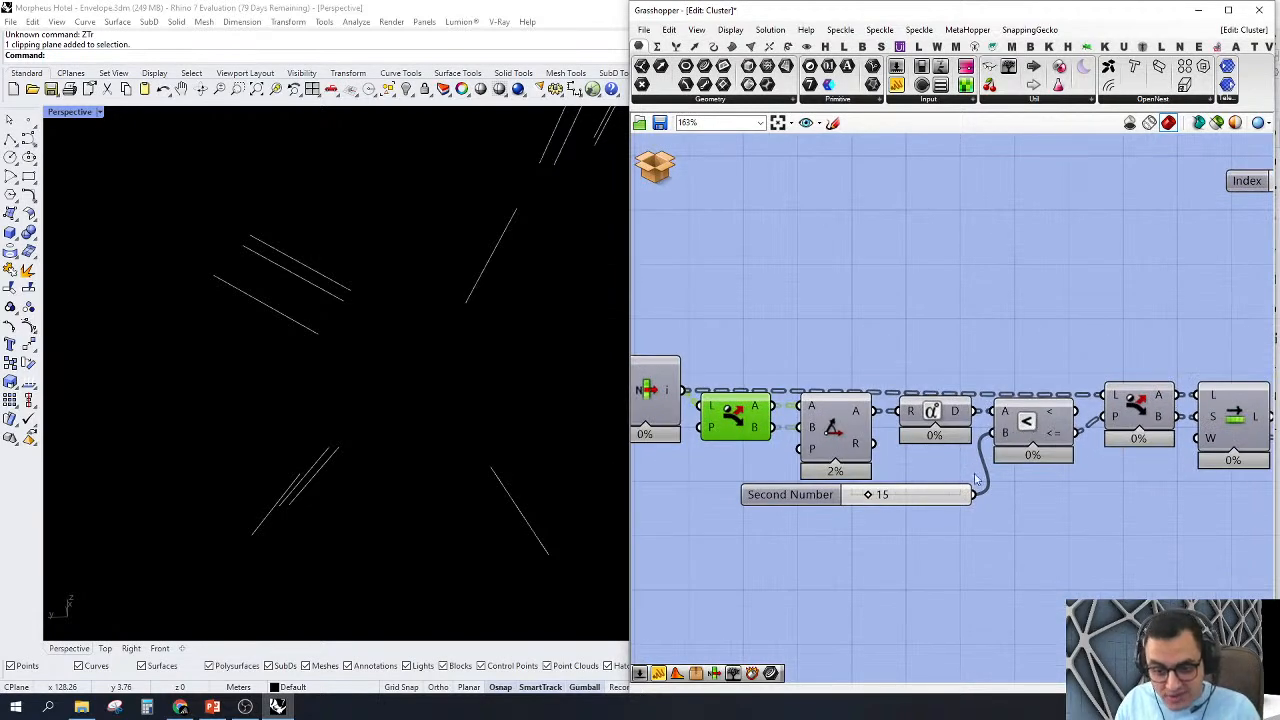
pyautogui.moveTo(901, 494)
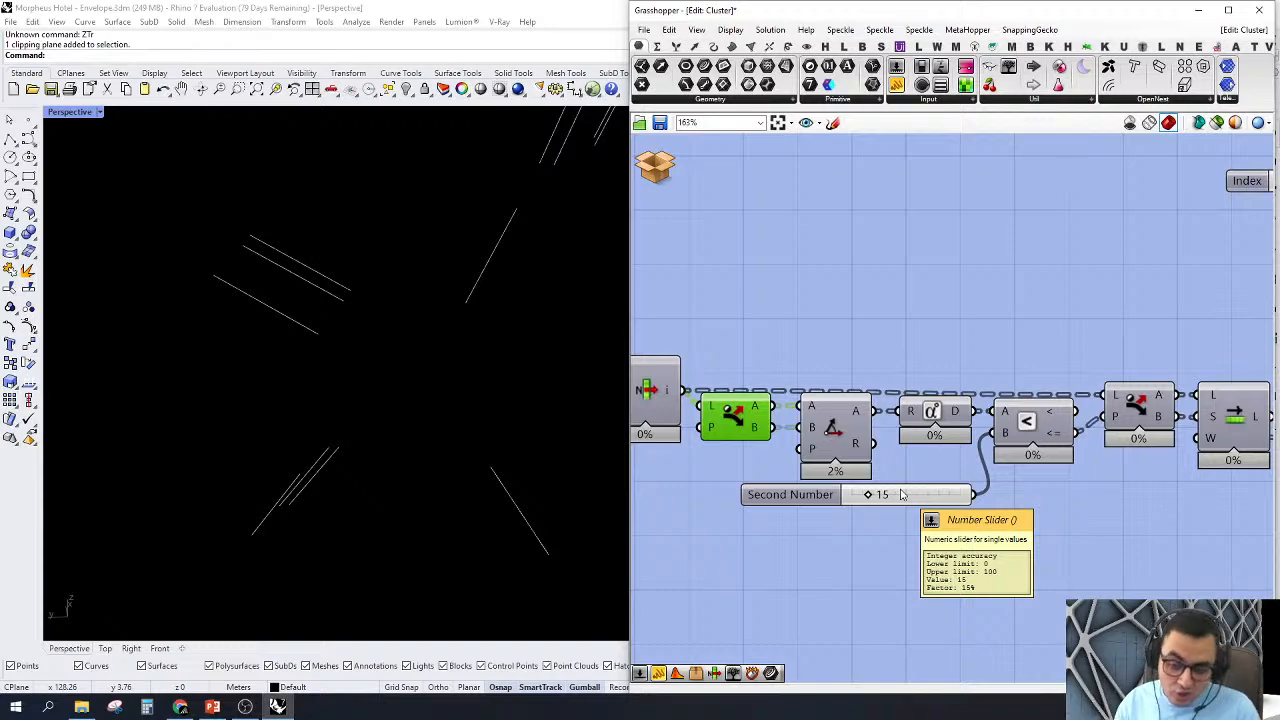
# Step: Inspect the picked line pairs across the facade, plus the Angle component and the Dispatch that follows the Smaller Than test
pyautogui.scroll(-8, 489, 304)
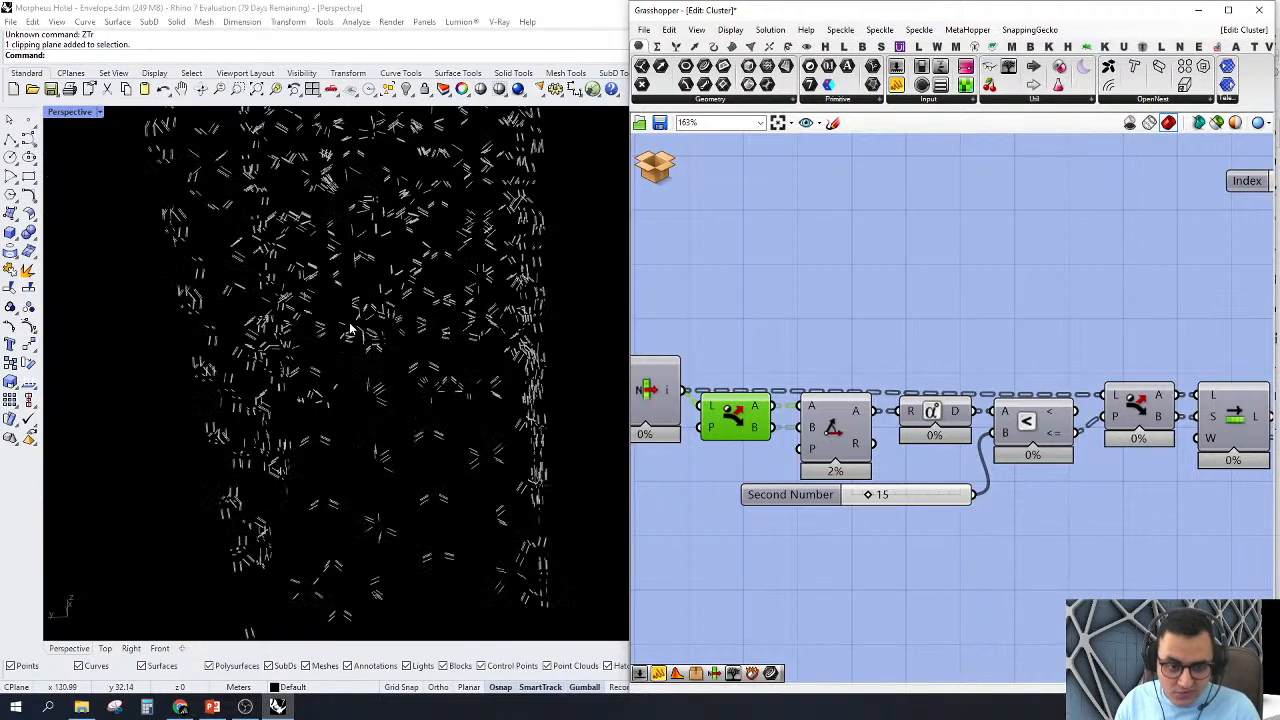
pyautogui.scroll(10, 350, 330)
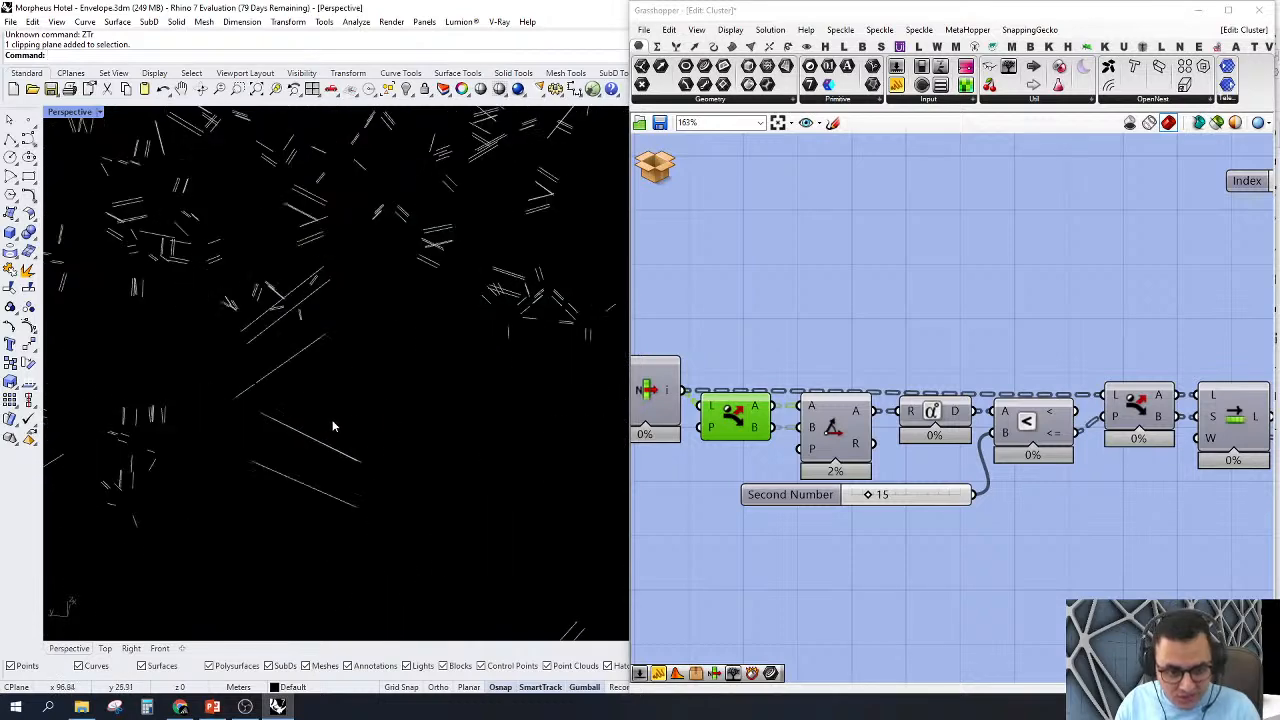
pyautogui.scroll(-5, 349, 423)
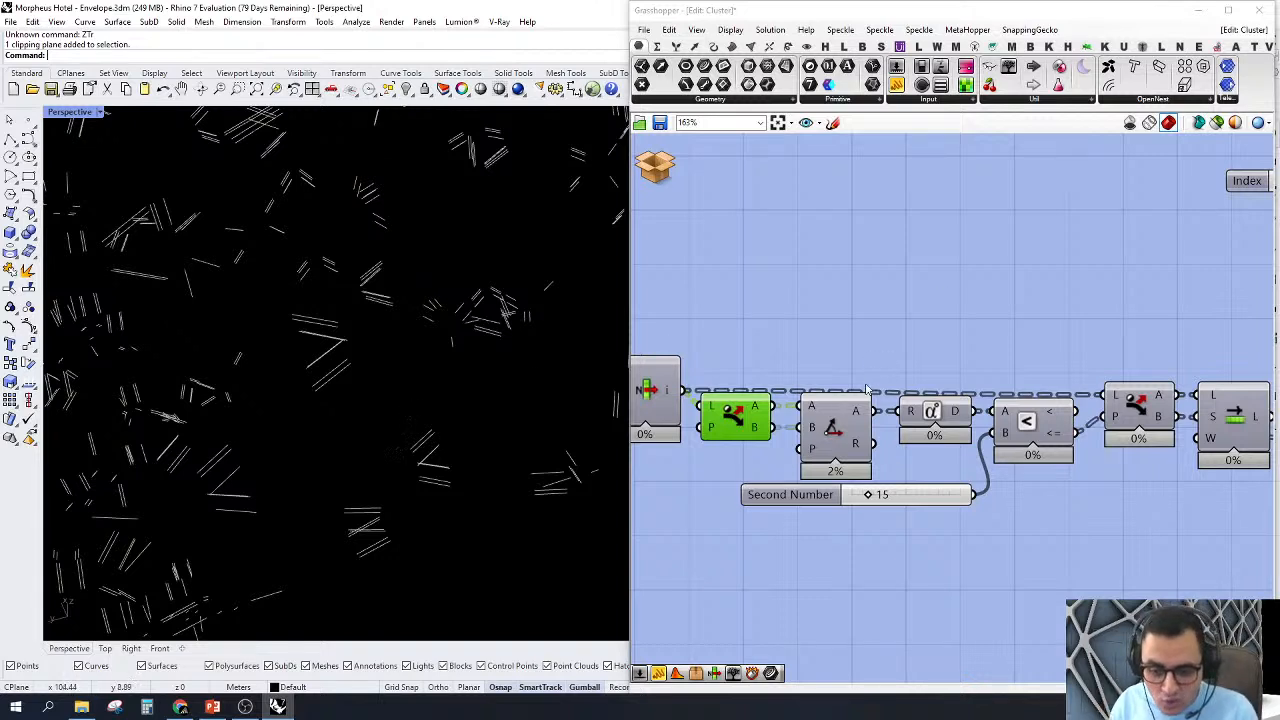
pyautogui.click(835, 437)
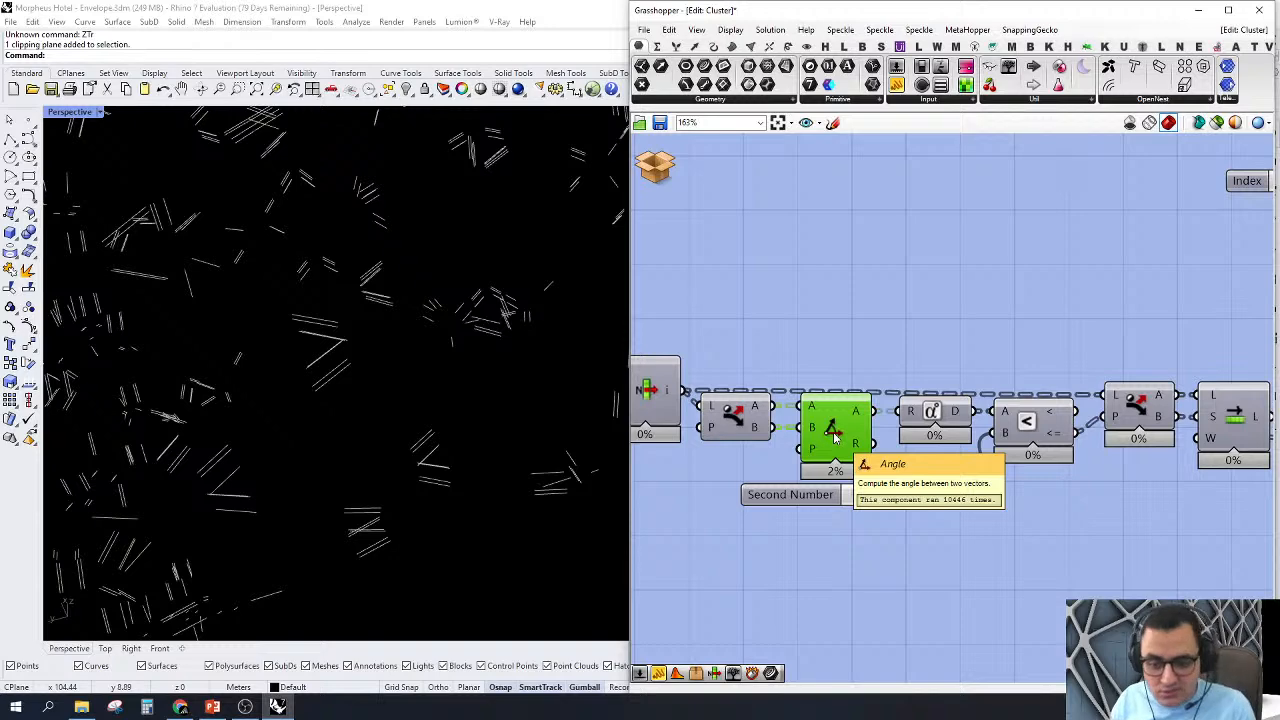
pyautogui.scroll(-2, 835, 437)
pyautogui.click(994, 406)
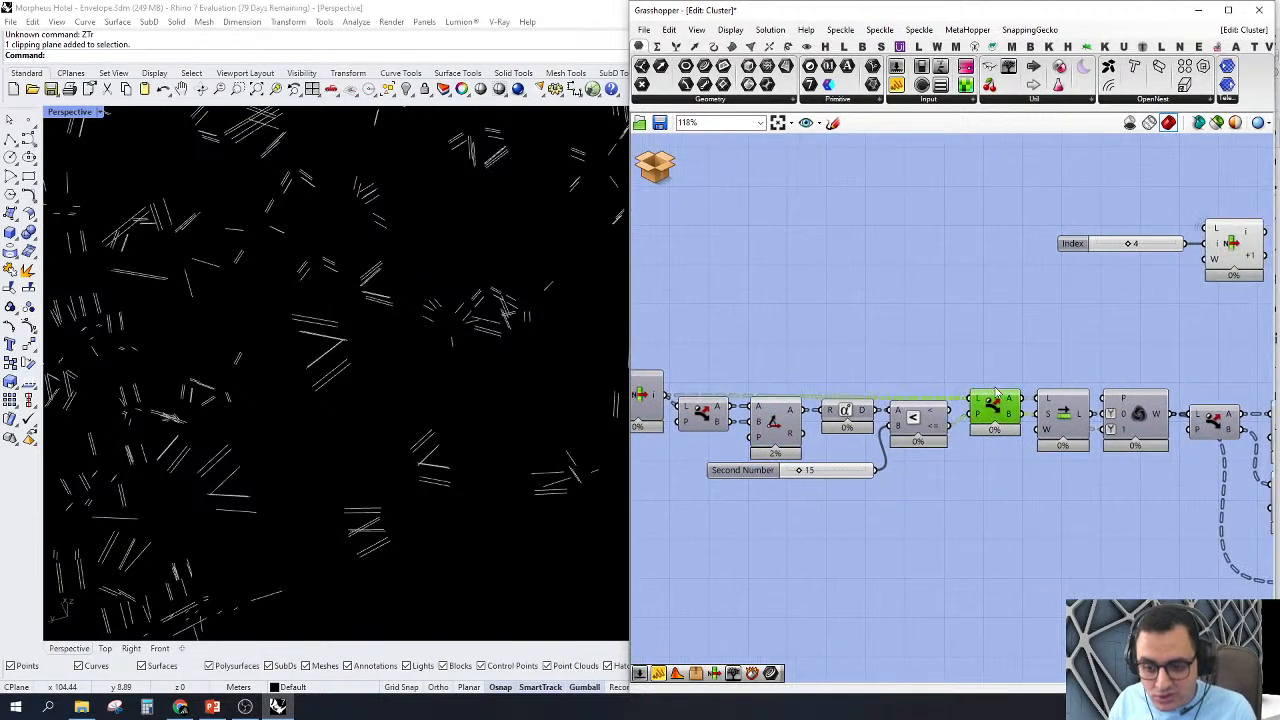
pyautogui.moveTo(1043, 327); pyautogui.dragTo(979, 327, button='right')
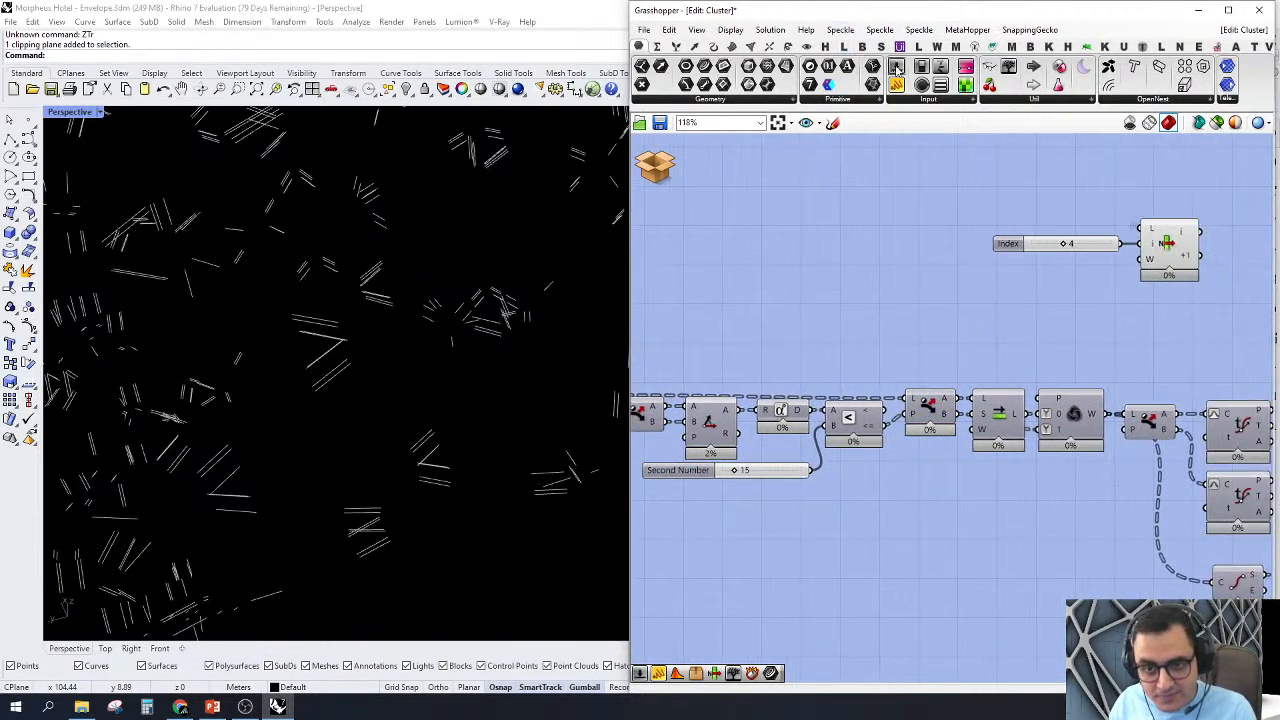
# Step: Feed the upper List Item from the main chain's List Item and examine its picked lines in the Front view
pyautogui.moveTo(944, 206); pyautogui.dragTo(902, 208, button='right')
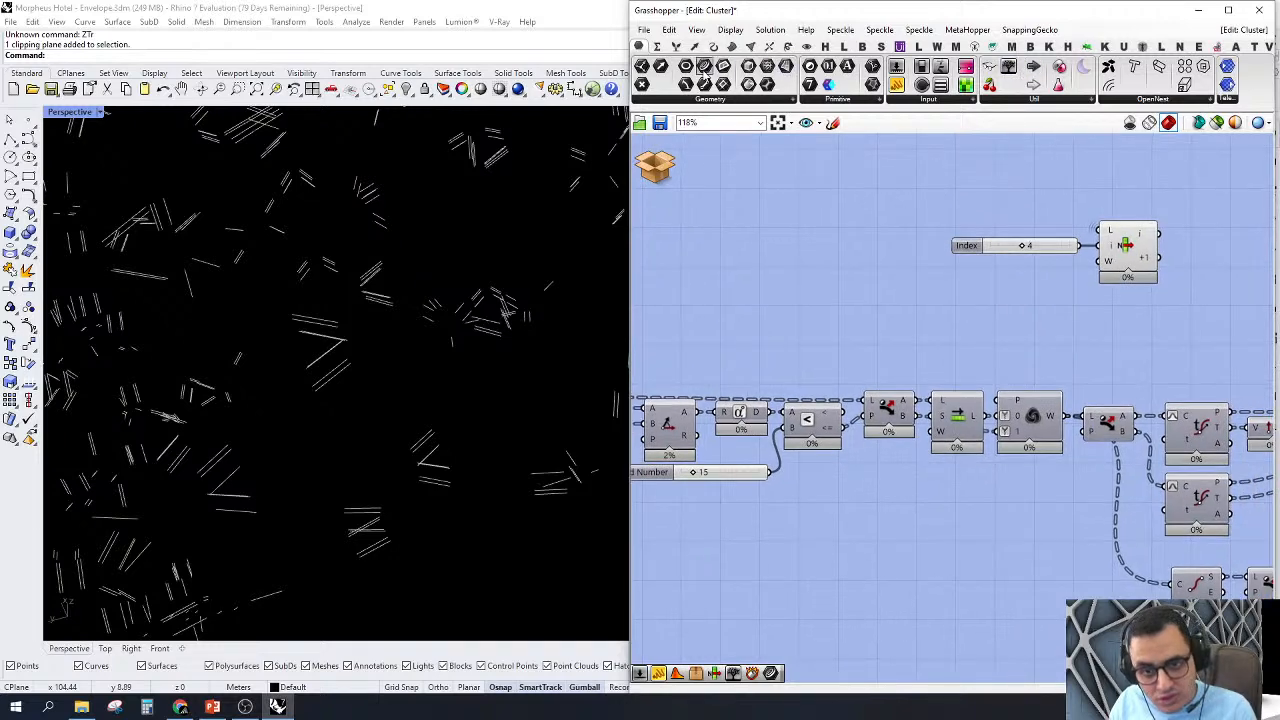
pyautogui.scroll(-3, 963, 334)
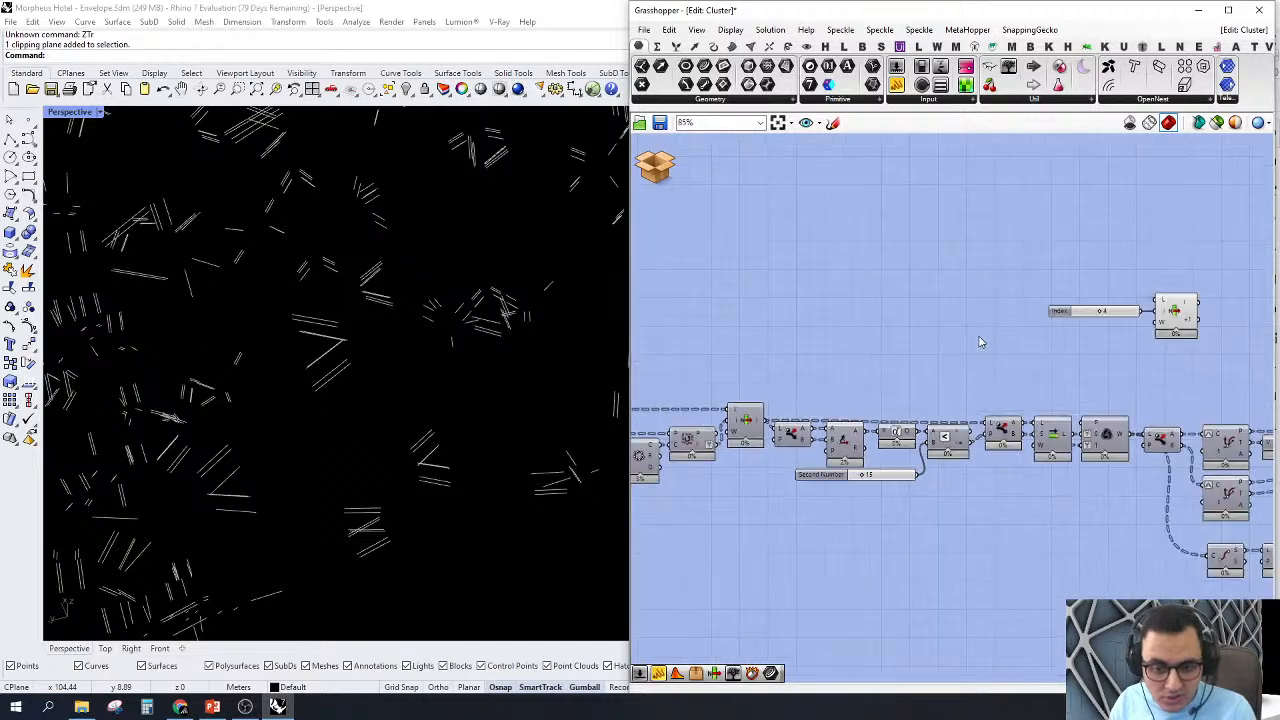
pyautogui.scroll(2, 980, 342)
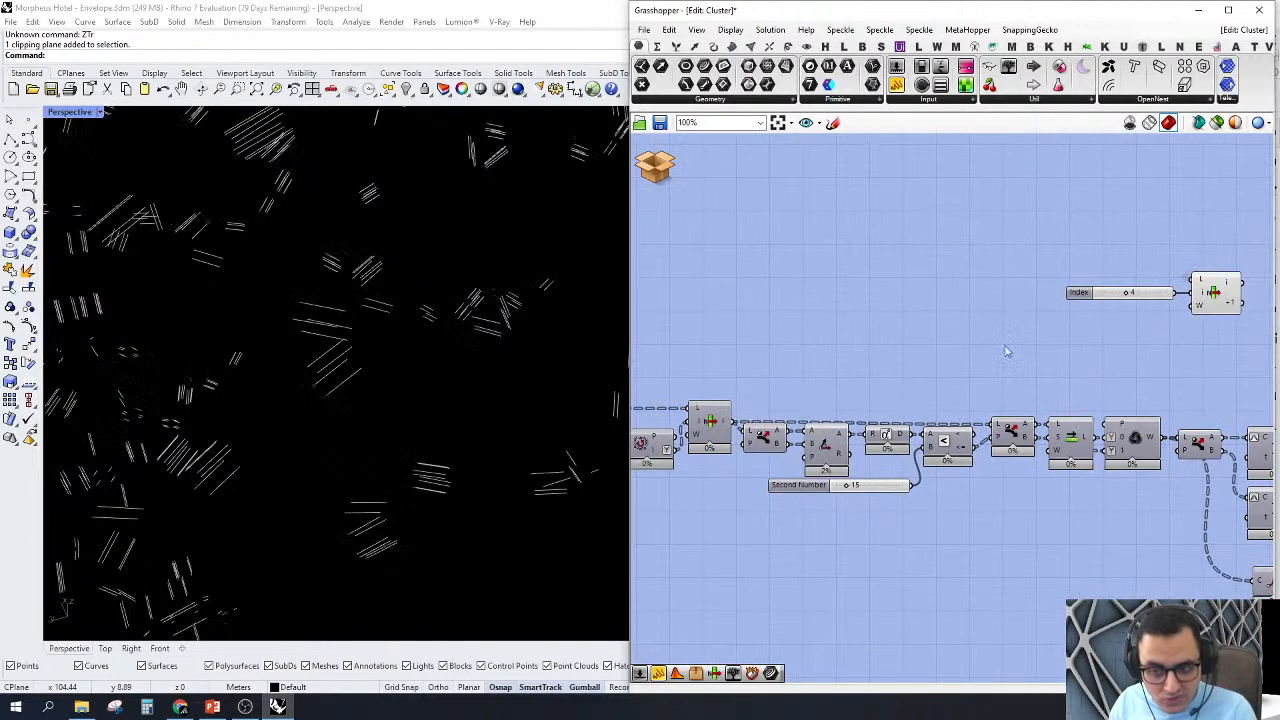
pyautogui.click(1215, 298)
pyautogui.rightClick(1103, 215)
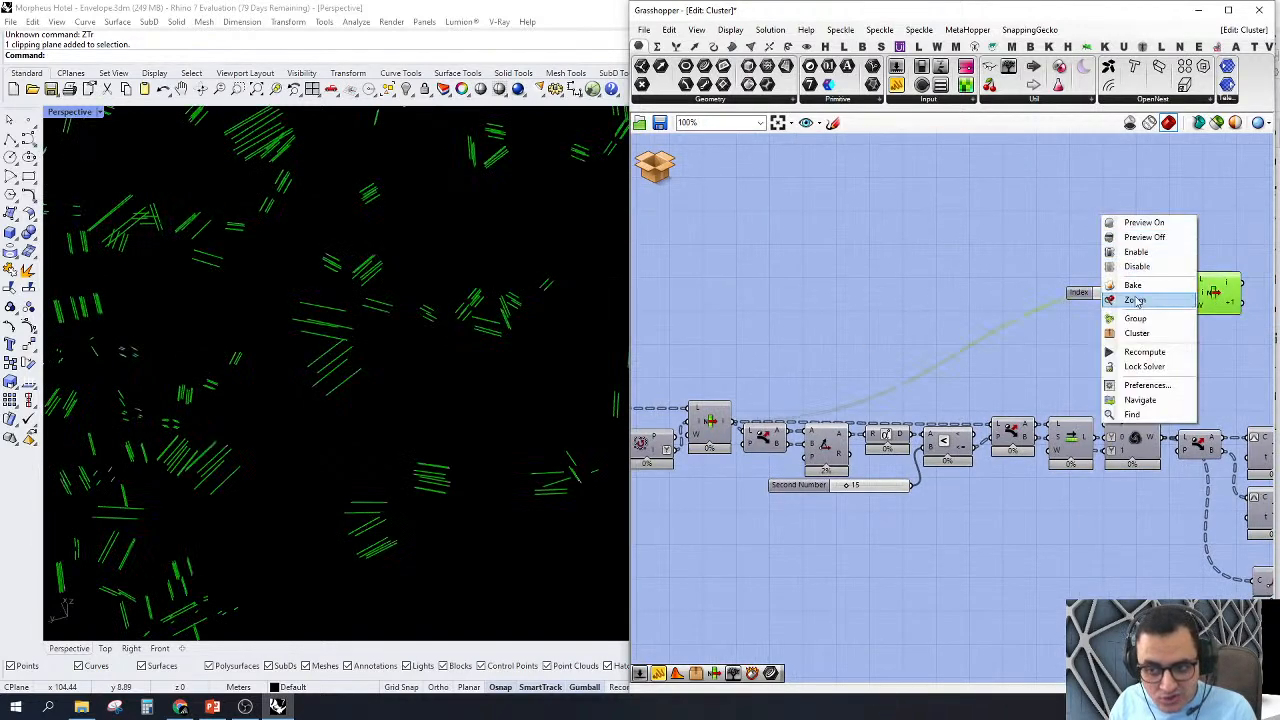
pyautogui.click(159, 648)
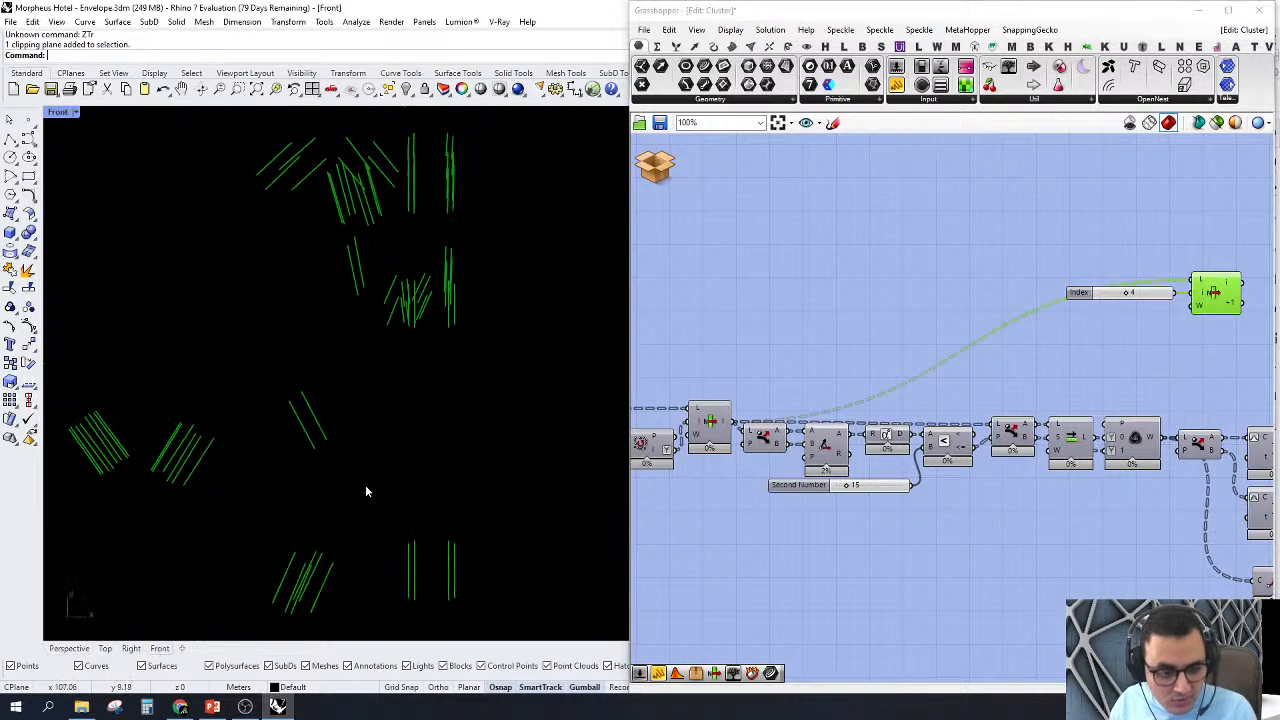
pyautogui.scroll(-8, 489, 485)
pyautogui.scroll(6, 406, 372)
# Step: Turn on the preview of the main chain's List Item and highlight the upper List Item's picks against it
pyautogui.moveTo(788, 335); pyautogui.dragTo(1048, 304, button='right')
pyautogui.click(966, 394)
pyautogui.rightClick(978, 402)
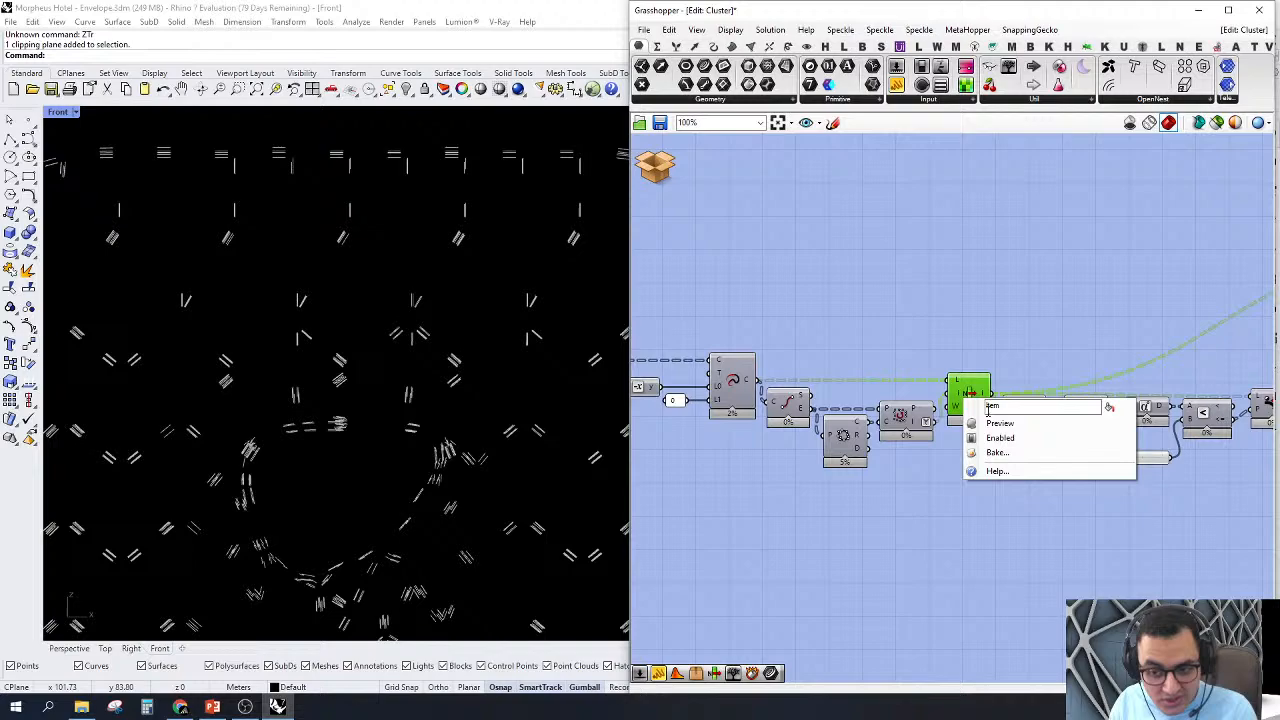
pyautogui.click(987, 338)
pyautogui.scroll(-3, 928, 248)
pyautogui.moveTo(1185, 270); pyautogui.dragTo(1043, 273, button='right')
pyautogui.scroll(4, 1047, 272)
pyautogui.click(1204, 256)
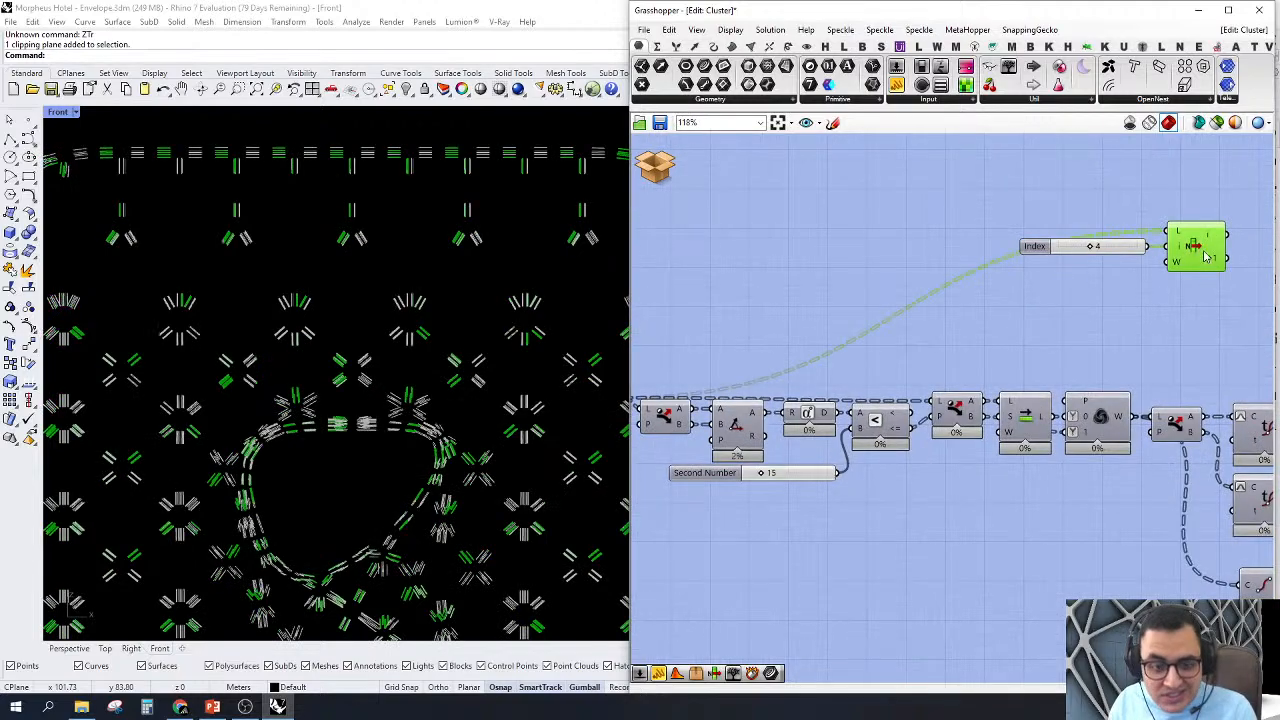
# Step: Compare the highlighted index 4 lines with the full set of lines around the facade nodes in the Front view
pyautogui.scroll(5, 500, 366)
pyautogui.scroll(-5, 457, 309)
pyautogui.scroll(2, 434, 437)
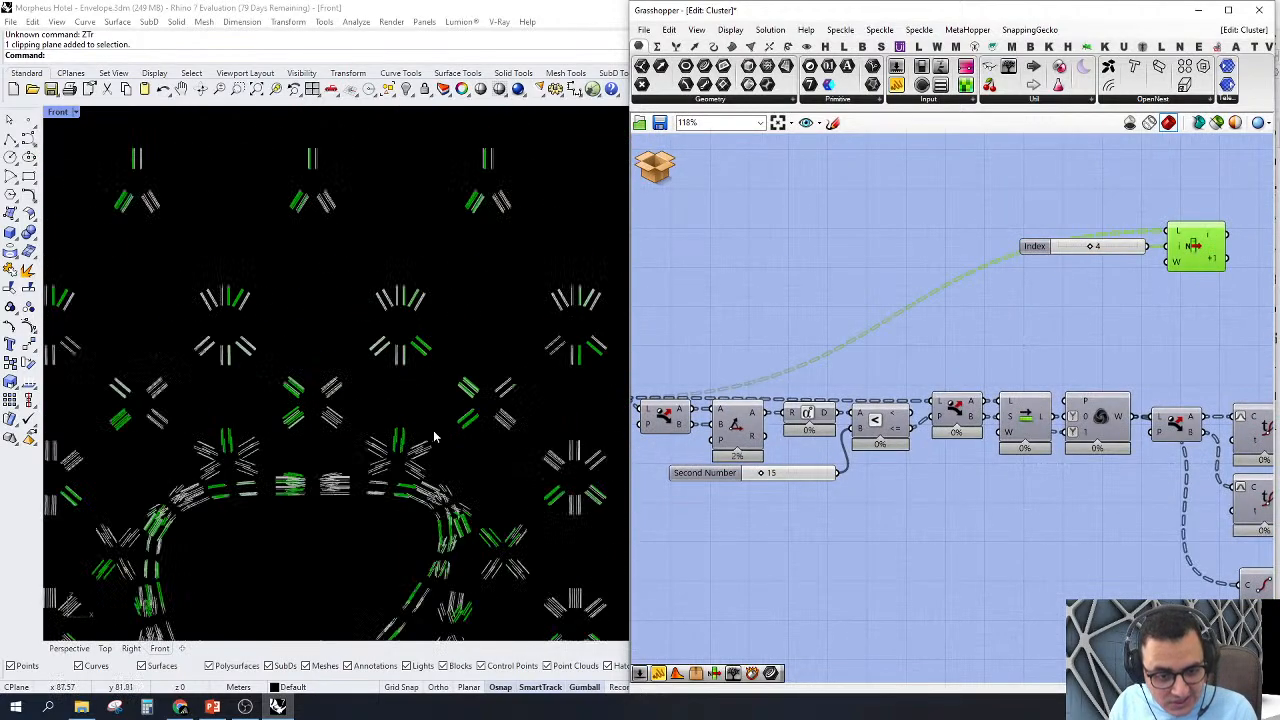
pyautogui.scroll(4, 434, 437)
pyautogui.scroll(-3, 457, 343)
pyautogui.scroll(3, 549, 259)
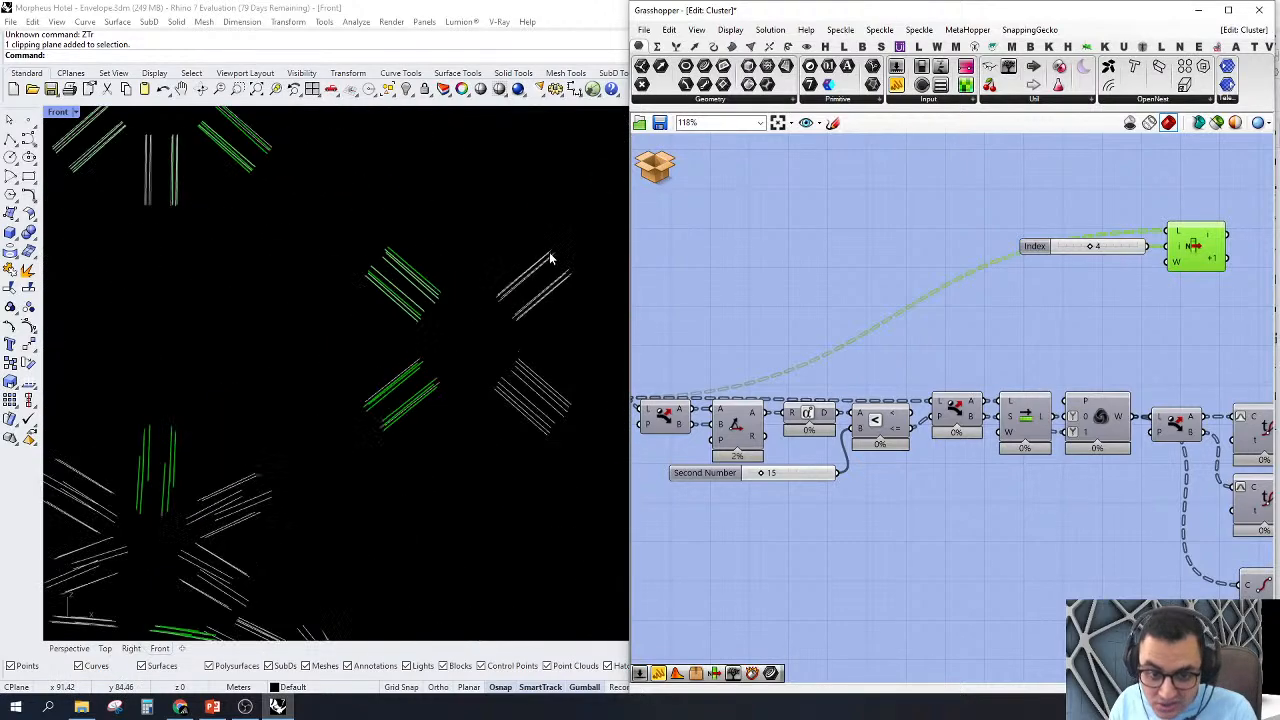
pyautogui.scroll(-5, 449, 297)
pyautogui.scroll(5, 464, 381)
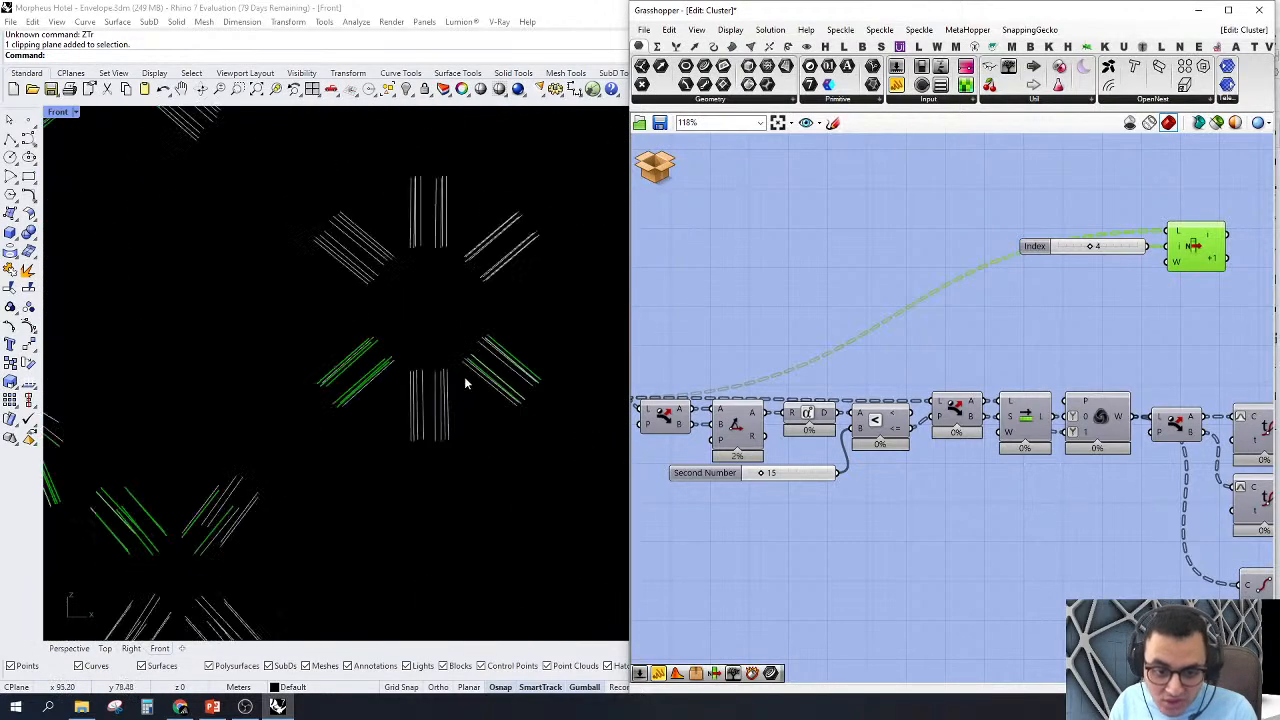
pyautogui.scroll(-5, 412, 428)
pyautogui.scroll(2, 409, 437)
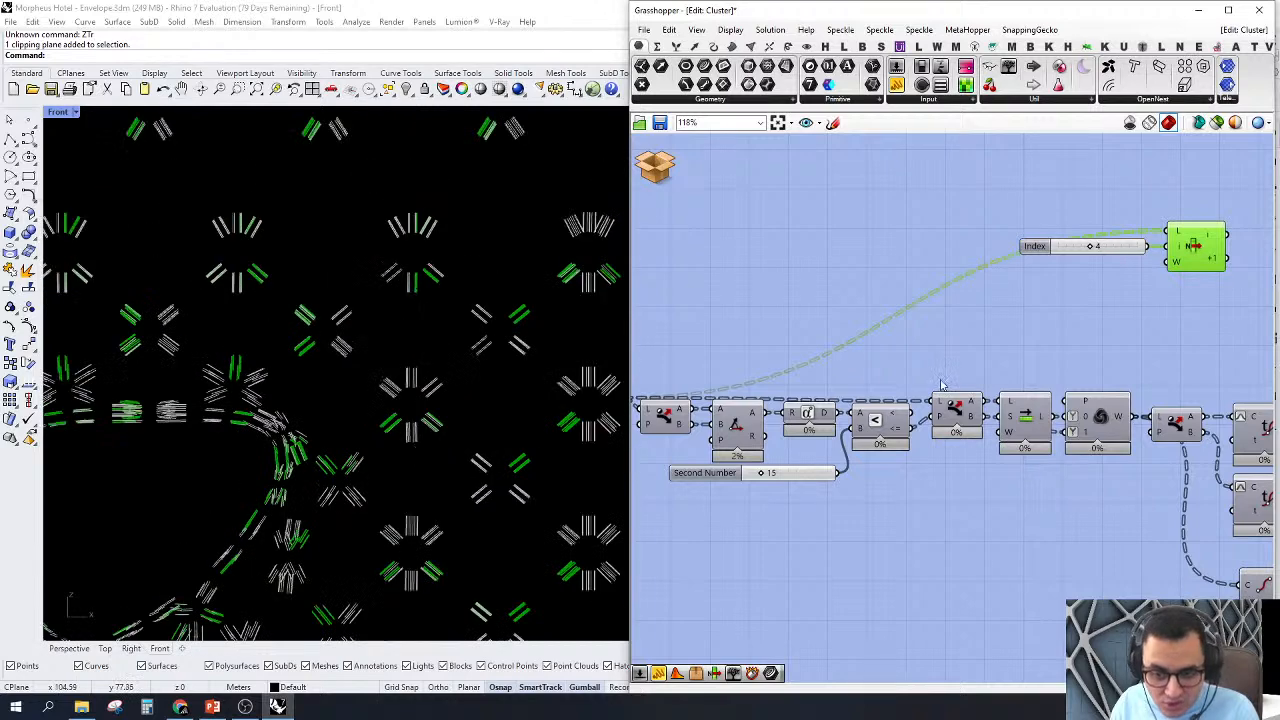
# Step: Connect the Weave output to the upper List Item's list input and compare the picked lines around the nodes
pyautogui.moveTo(941, 384); pyautogui.dragTo(965, 415, button='right')
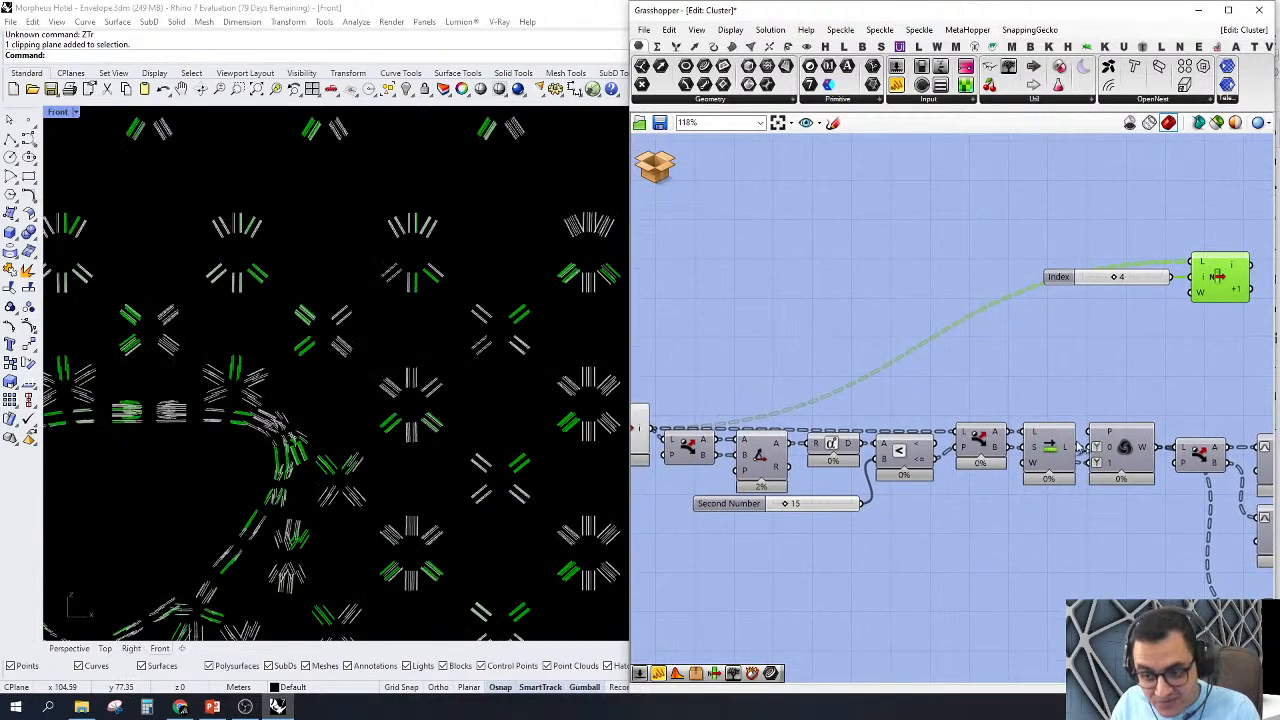
pyautogui.moveTo(1158, 449); pyautogui.dragTo(1191, 264)
pyautogui.scroll(8, 477, 320)
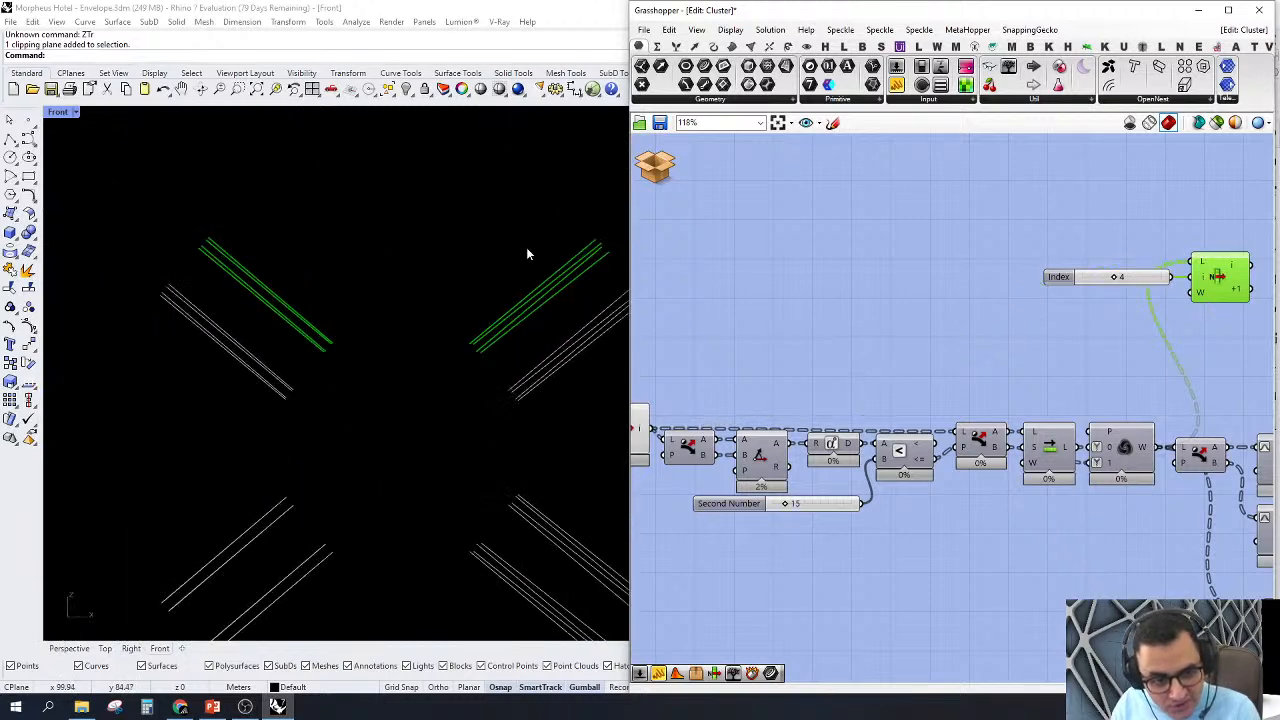
pyautogui.scroll(-10, 408, 283)
pyautogui.scroll(10, 542, 264)
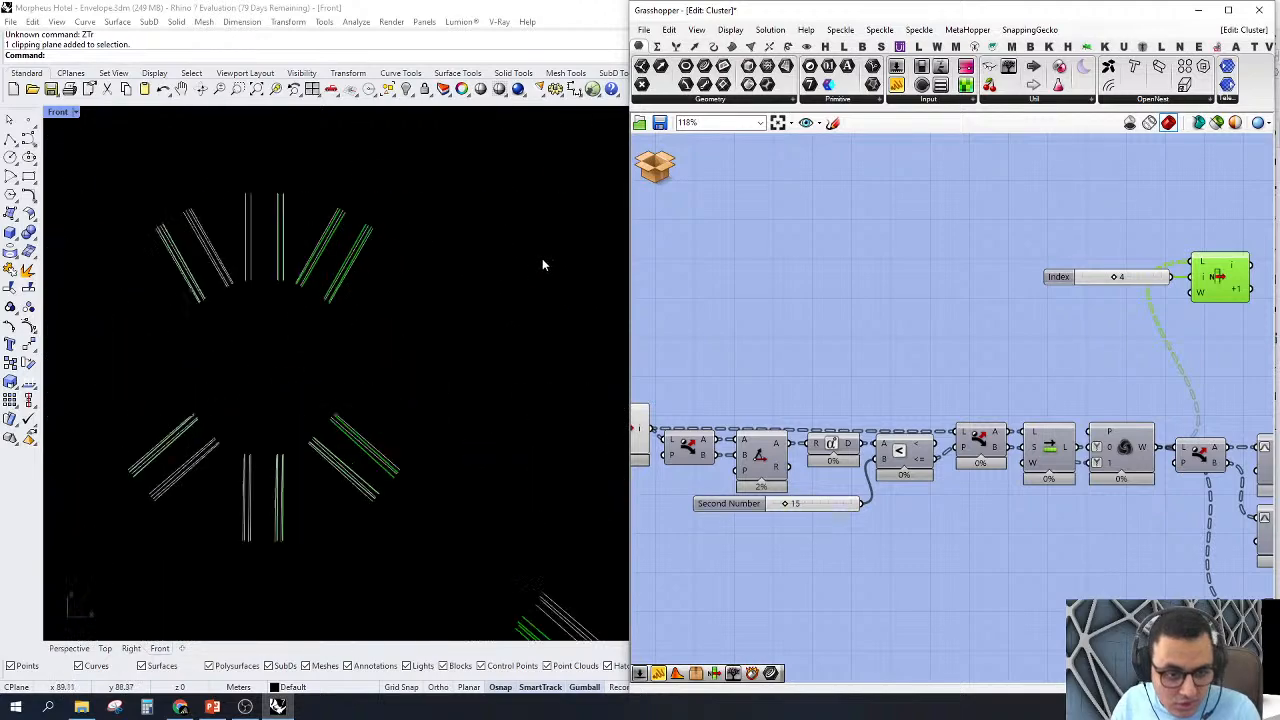
pyautogui.scroll(2, 266, 294)
pyautogui.scroll(-10, 394, 277)
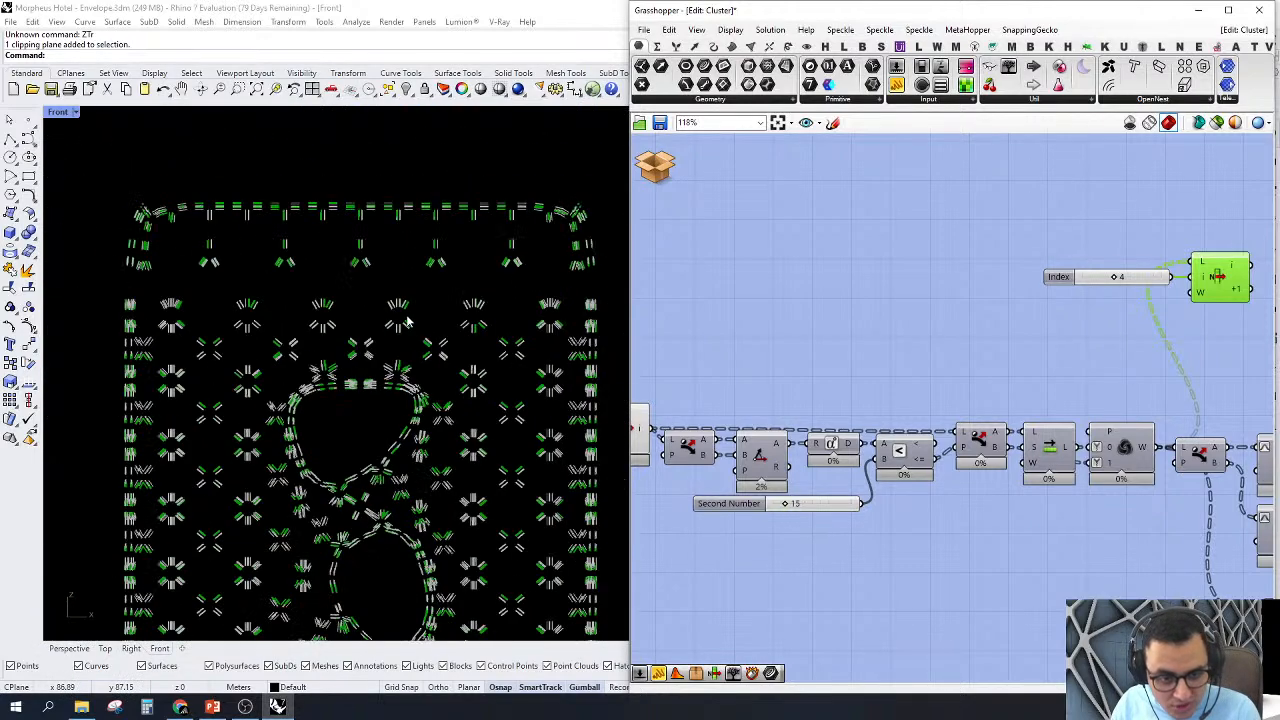
pyautogui.scroll(6, 406, 320)
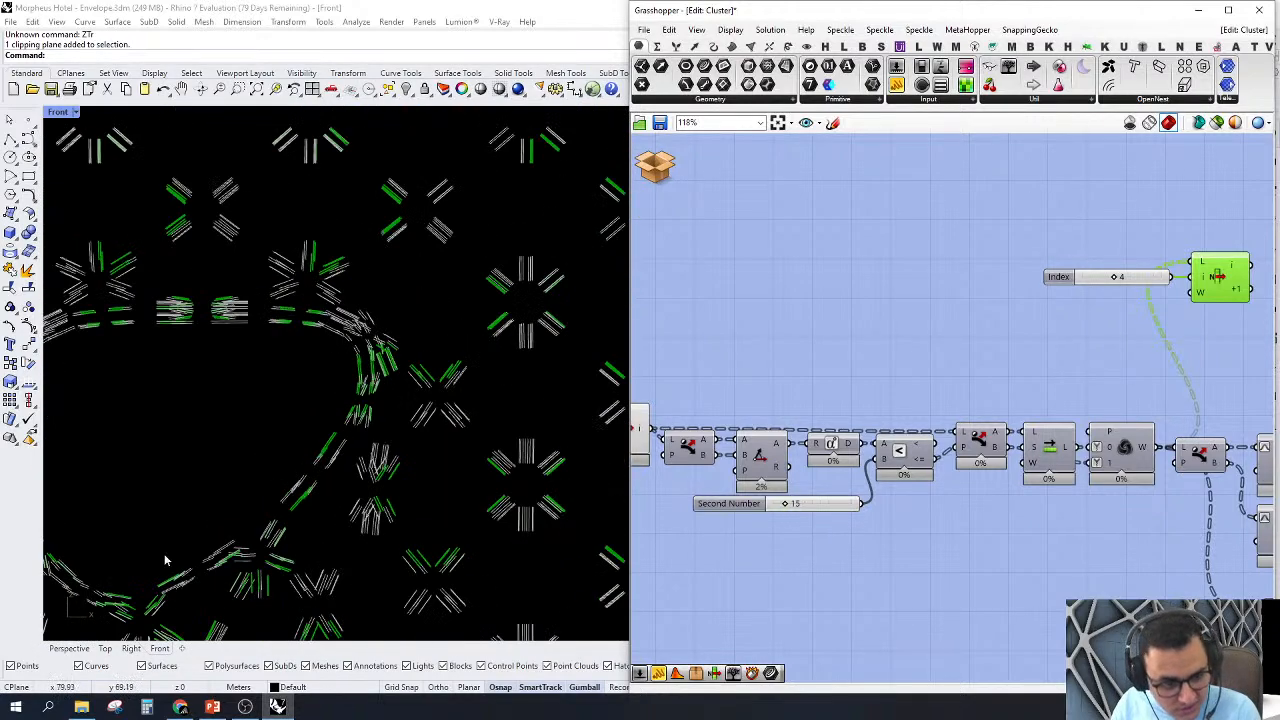
# Step: In the enlarged Perspective view, select the clipping plane beside the tower and enable its clipping for Perspective
pyautogui.click(70, 648)
pyautogui.doubleClick(748, 12)
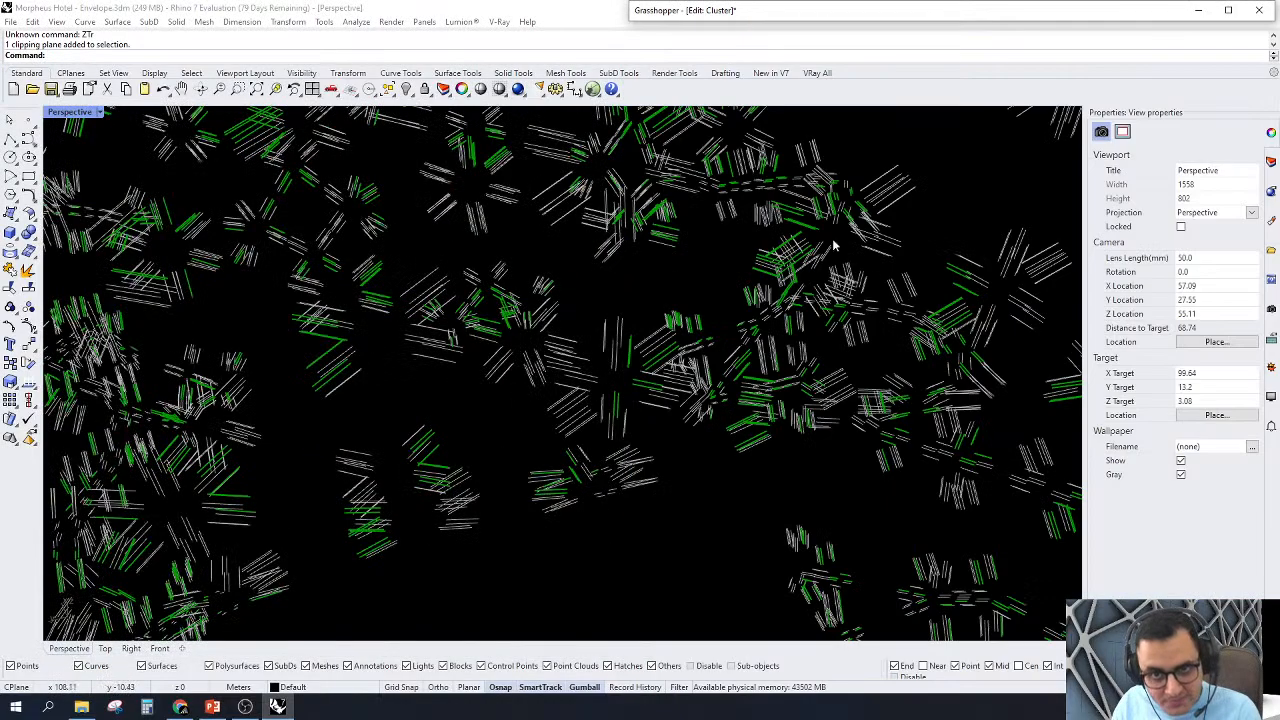
pyautogui.scroll(-6, 412, 438)
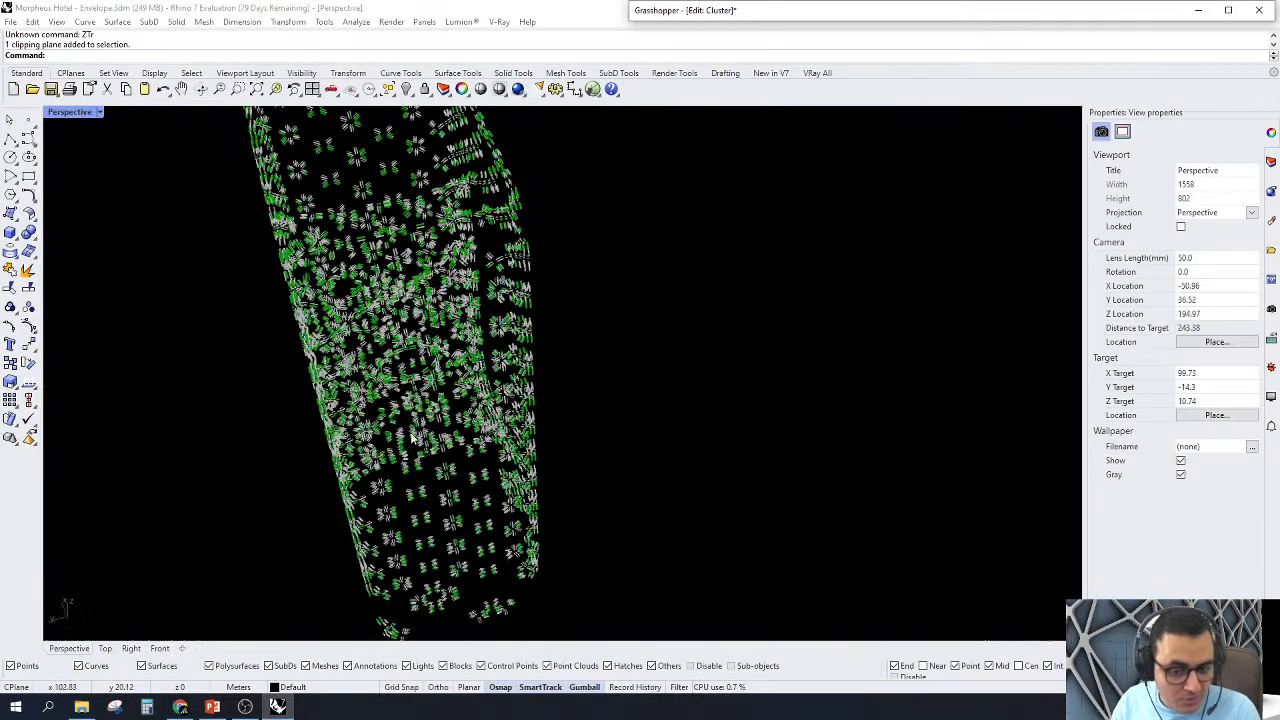
pyautogui.moveTo(412, 438); pyautogui.dragTo(326, 426, button='right')
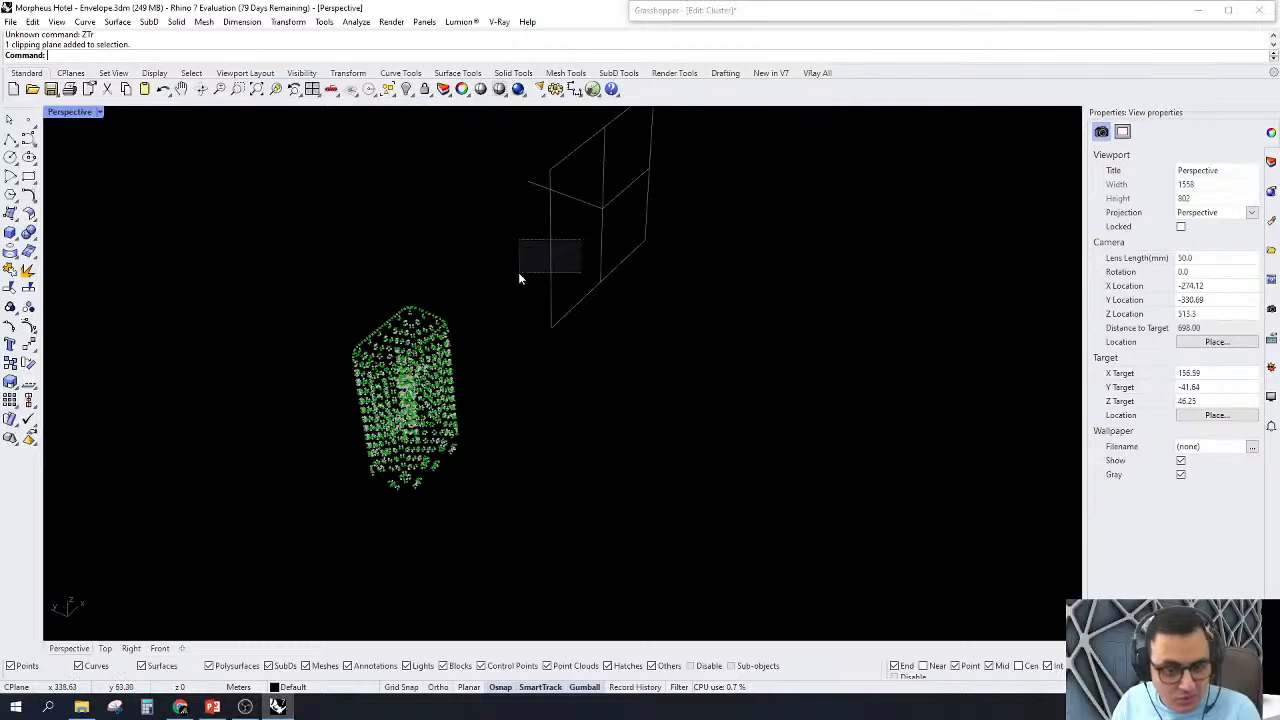
pyautogui.click(550, 255)
pyautogui.click(1105, 234)
pyautogui.click(340, 597)
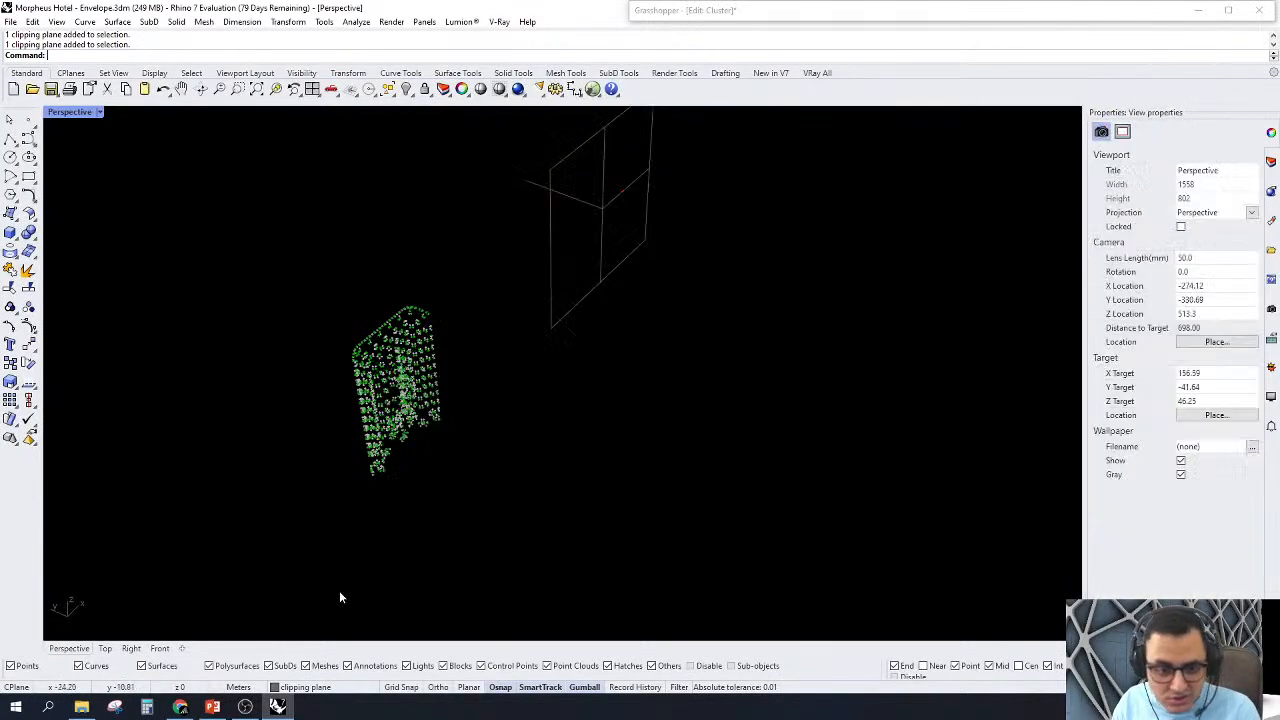
# Step: Reselect the clipping plane, extend its clipping to the Right view, and switch to the Front view
pyautogui.moveTo(734, 258); pyautogui.dragTo(456, 336)
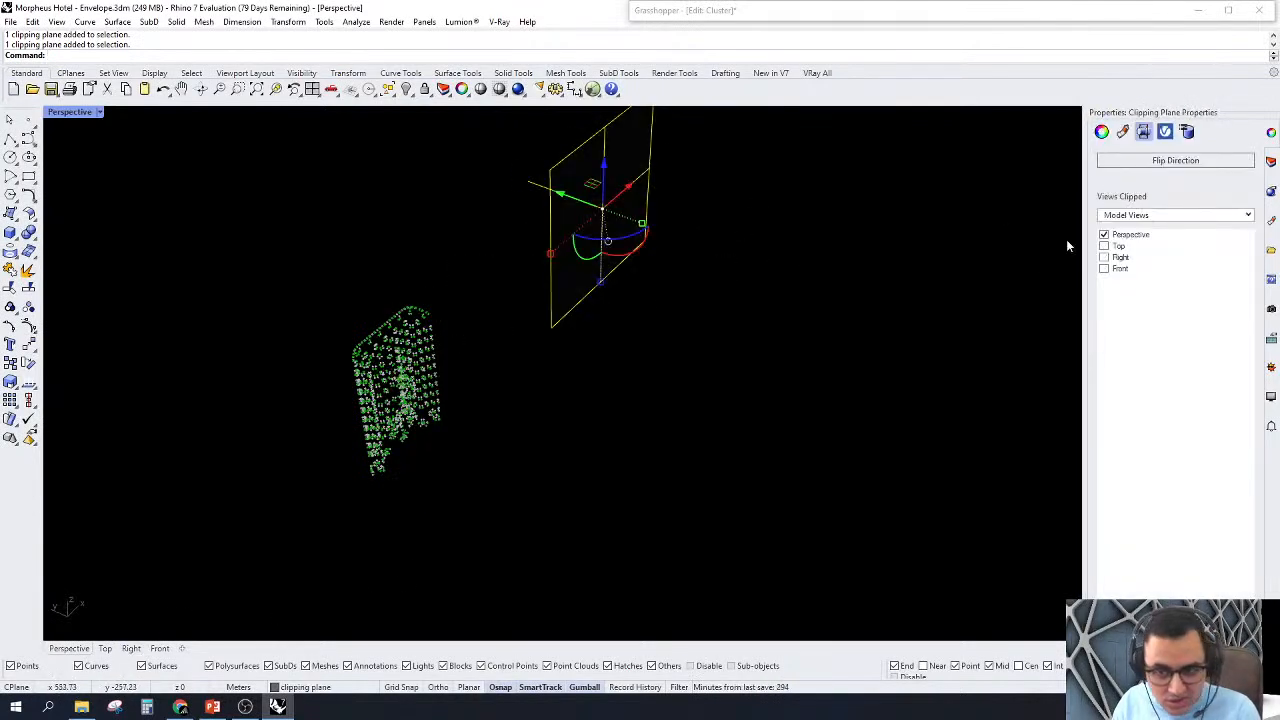
pyautogui.click(1104, 257)
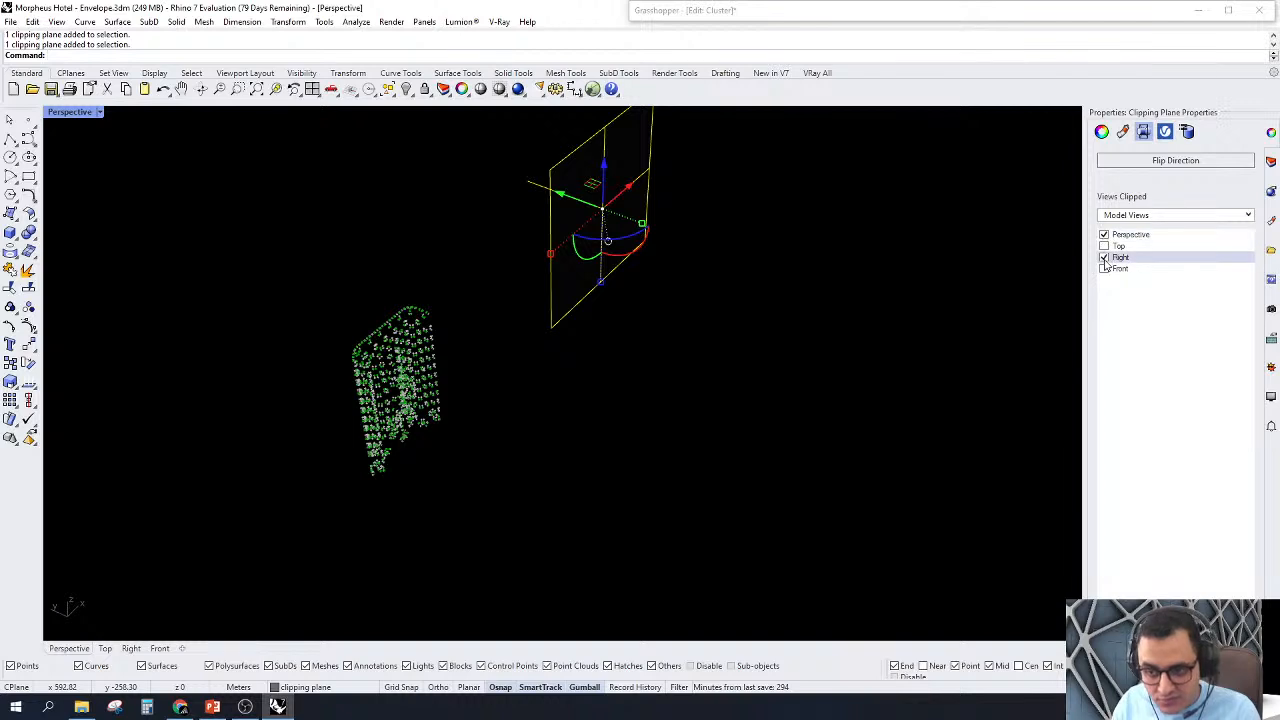
pyautogui.click(401, 495)
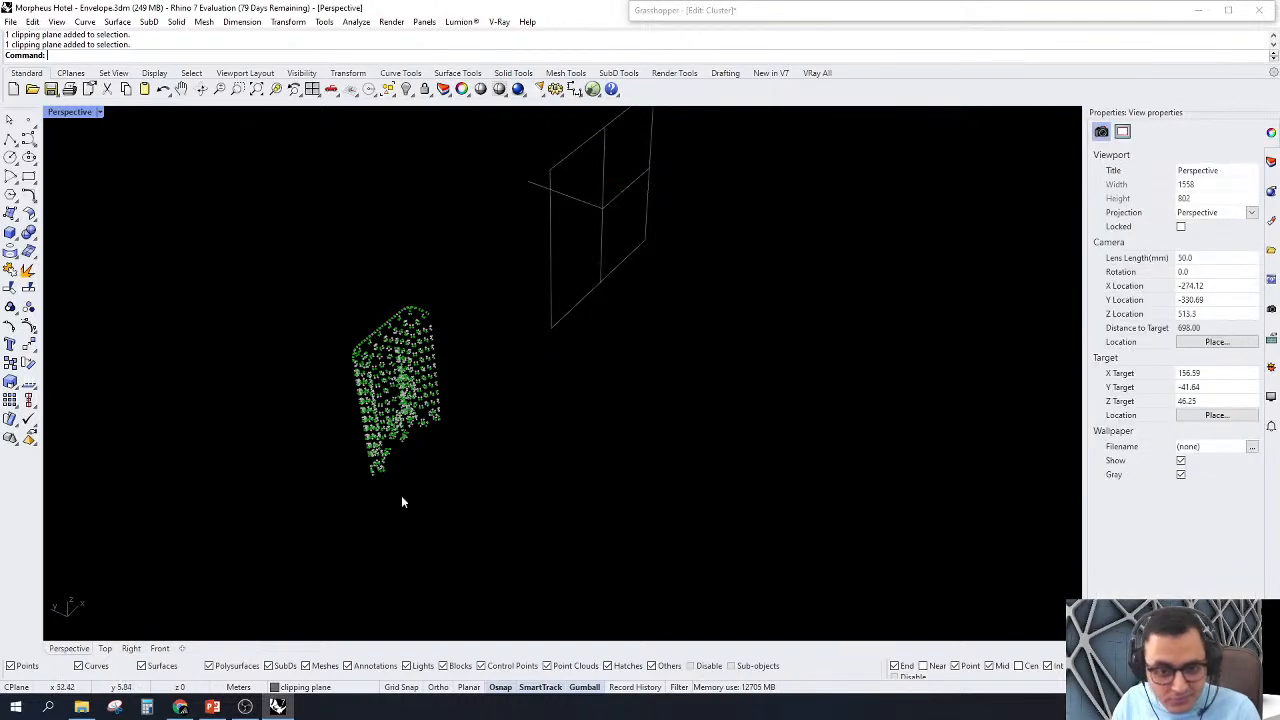
pyautogui.click(158, 648)
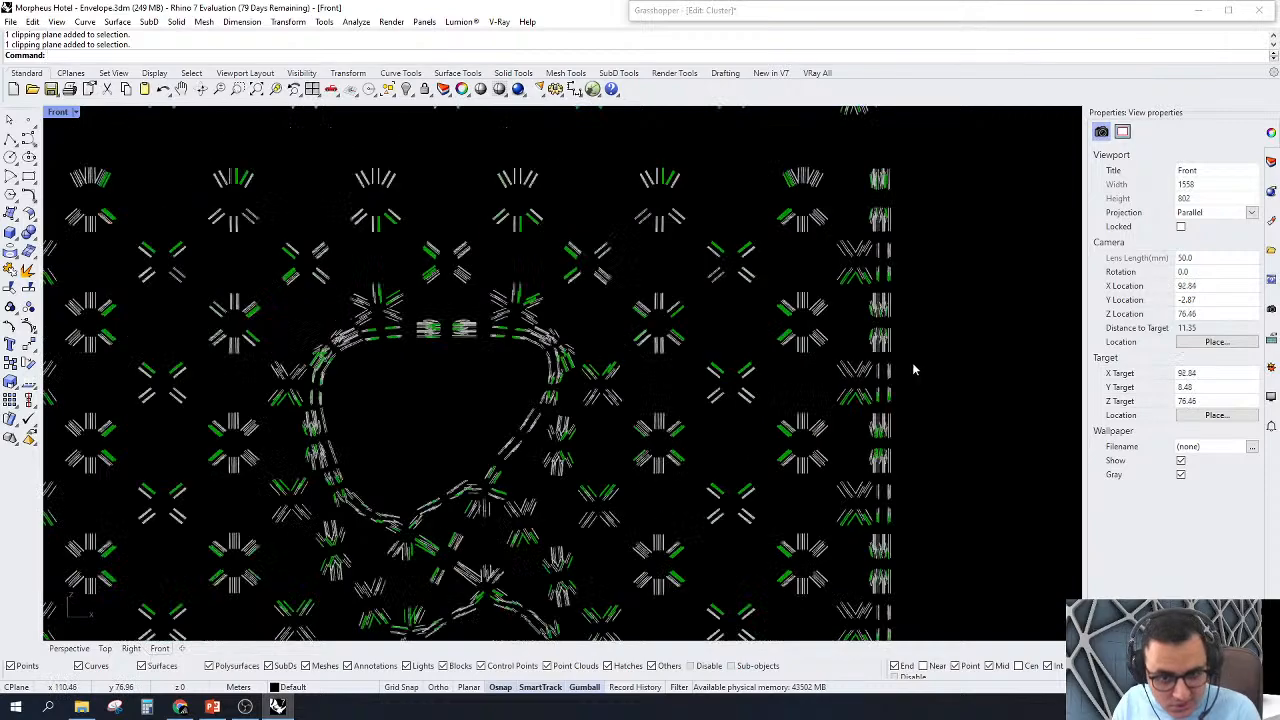
# Step: Examine which line pairs are highlighted around the individual nodes of the clipped facade in the Front view
pyautogui.scroll(10, 760, 250)
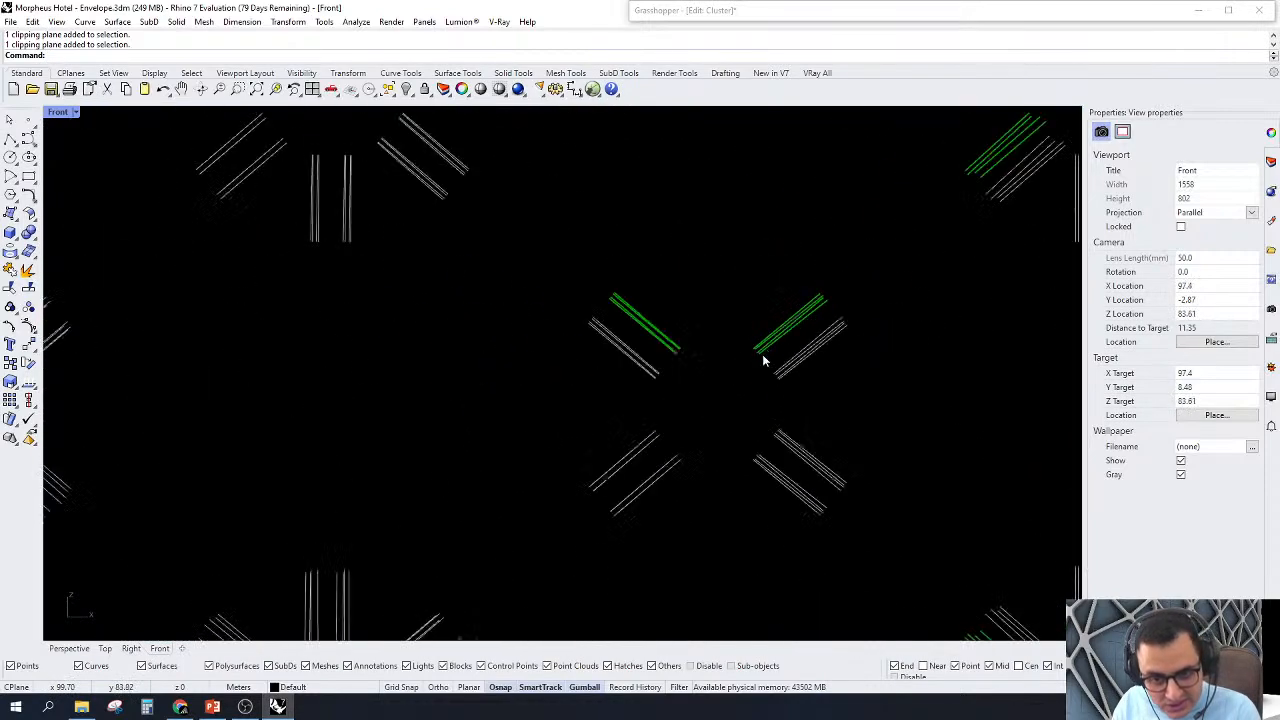
pyautogui.scroll(-5, 763, 360)
pyautogui.scroll(5, 629, 216)
pyautogui.scroll(-3, 629, 216)
pyautogui.scroll(3, 666, 266)
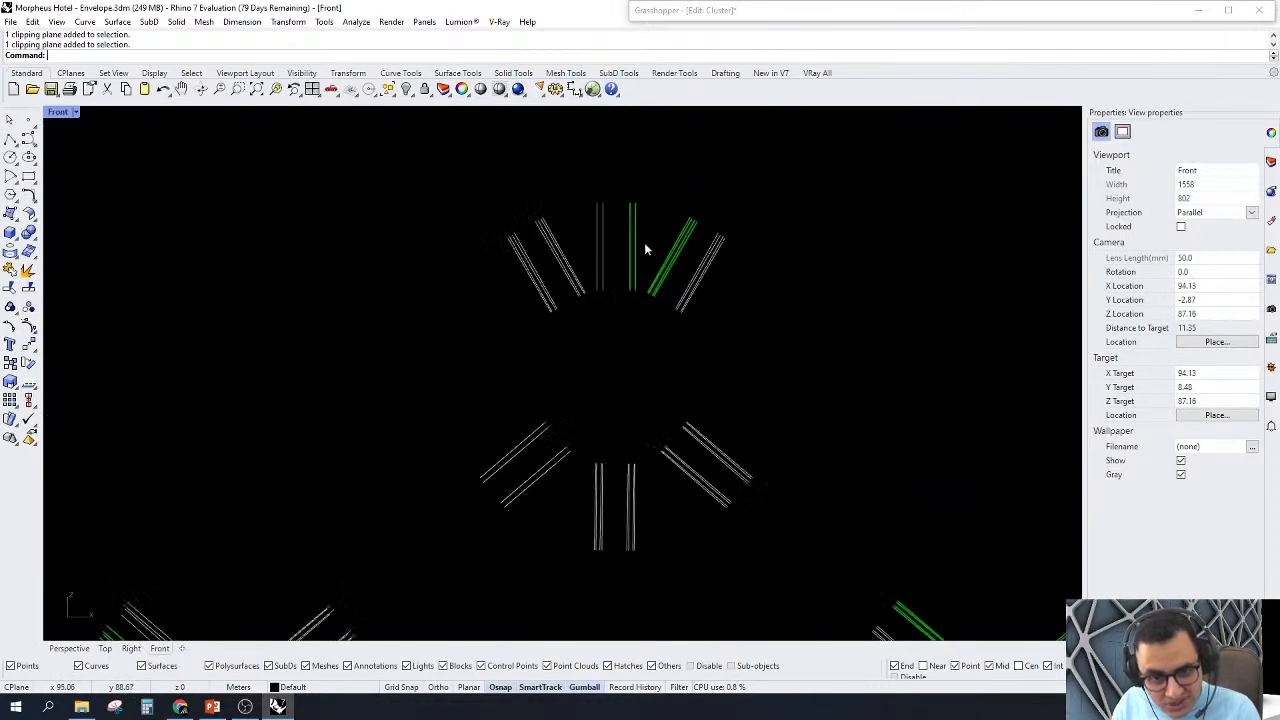
pyautogui.scroll(-5, 700, 330)
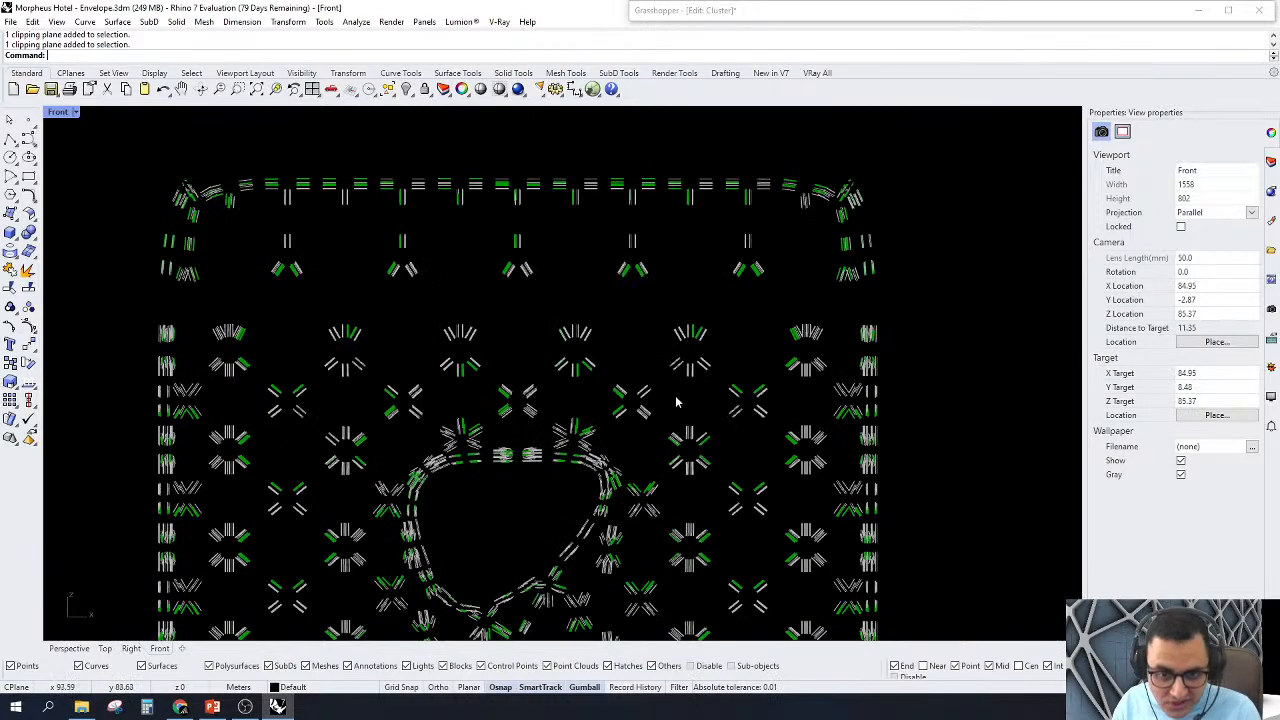
pyautogui.scroll(4, 570, 245)
# Step: Back in Grasshopper, step the upper List Item's Index slider to 0, 2 and again 0, comparing the picked lines
pyautogui.click(710, 12)
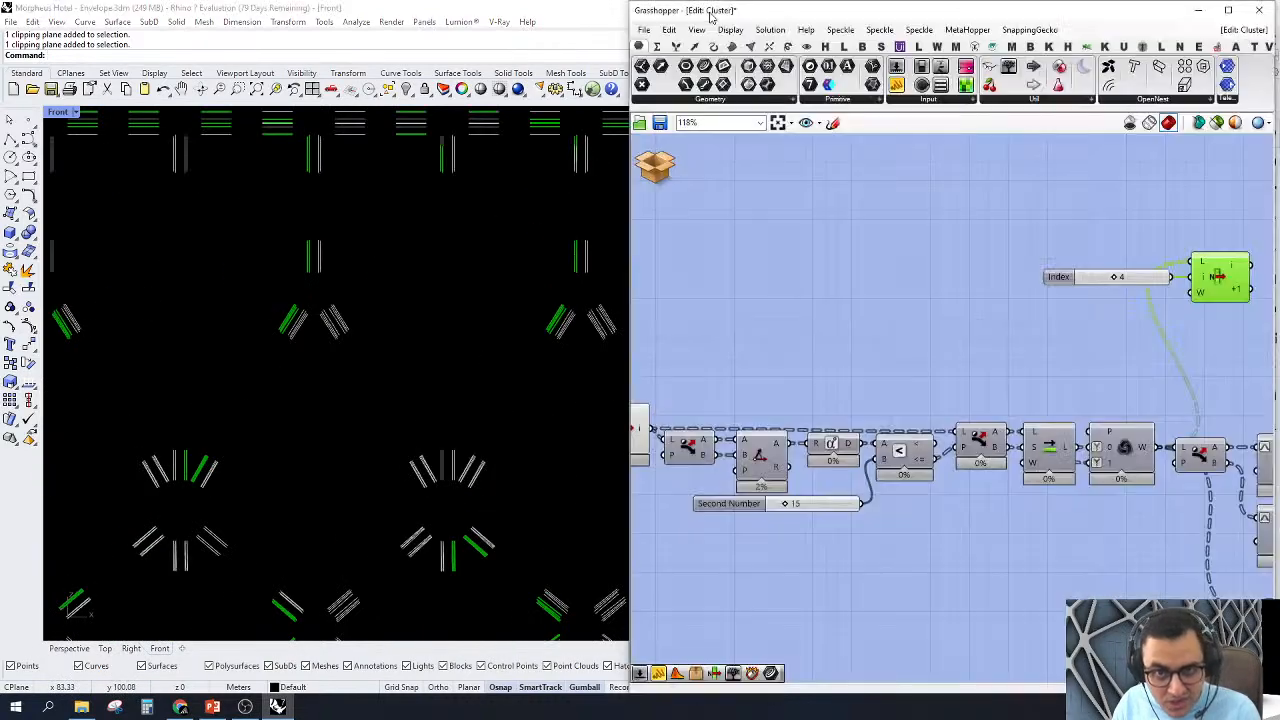
pyautogui.scroll(-1, 826, 411)
pyautogui.moveTo(1182, 373); pyautogui.dragTo(1034, 337, button='right')
pyautogui.scroll(-1, 1071, 352)
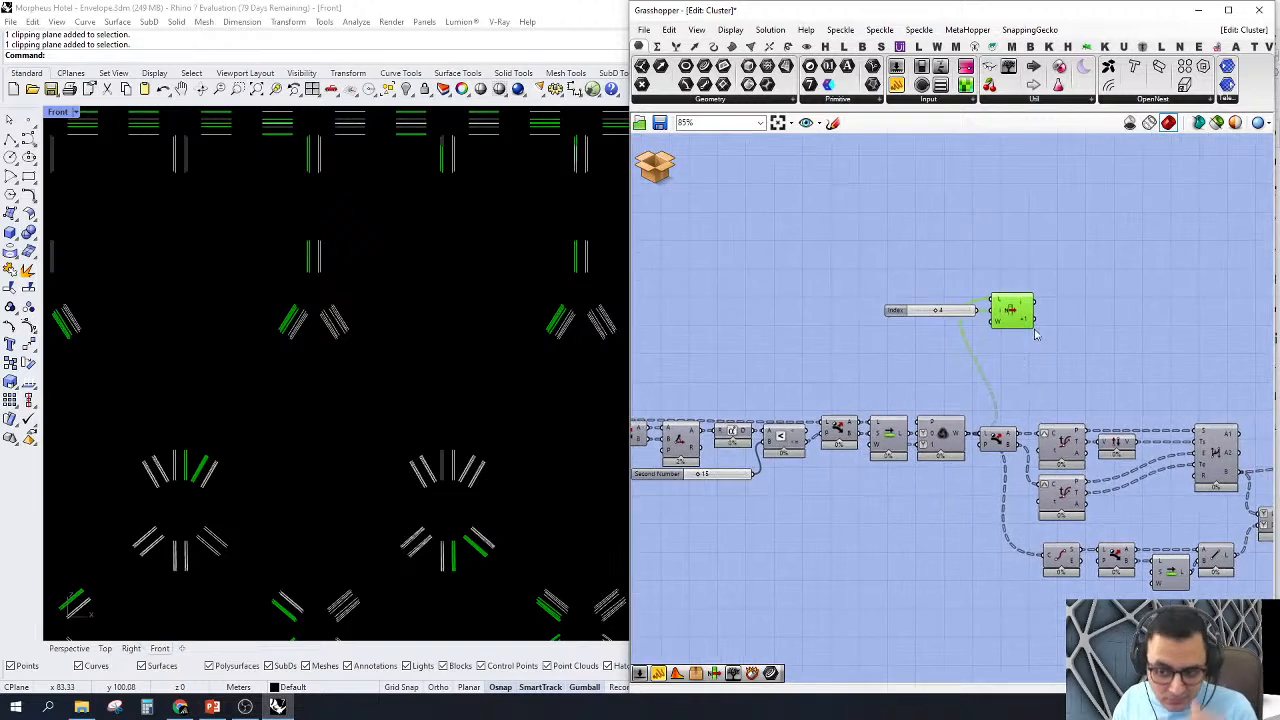
pyautogui.scroll(1, 1034, 337)
pyautogui.scroll(2, 944, 310)
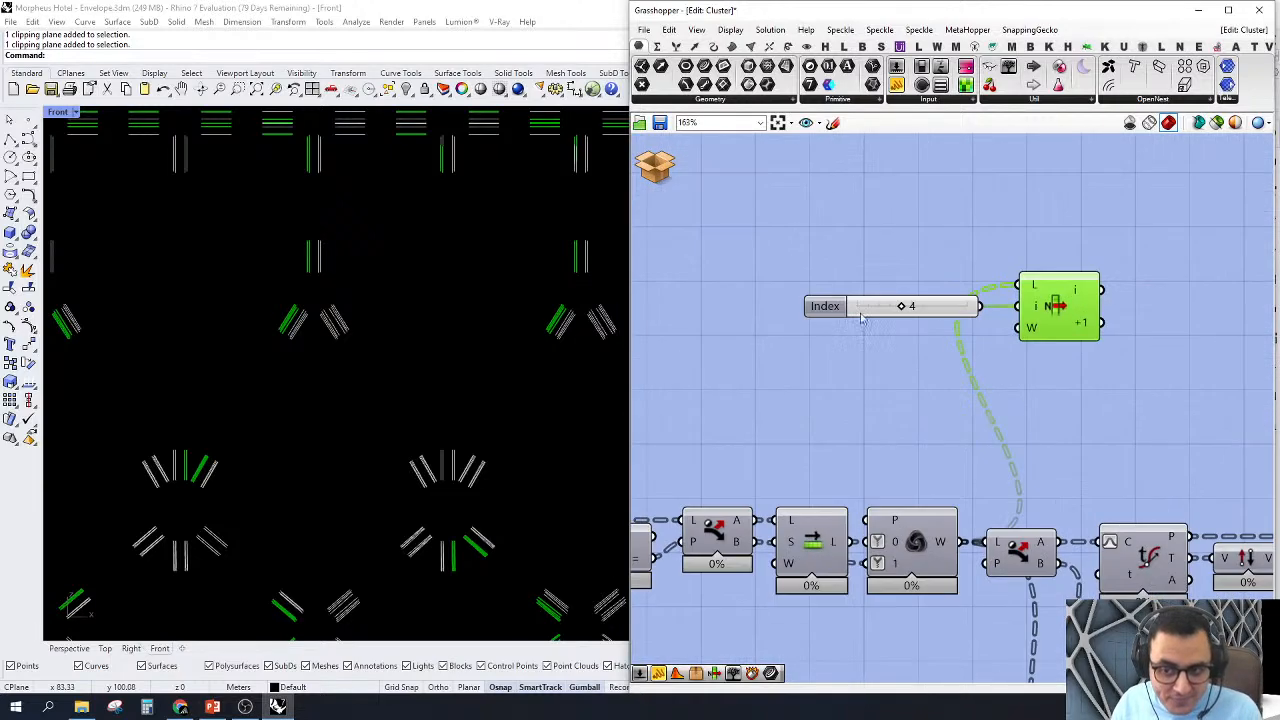
pyautogui.moveTo(904, 307); pyautogui.dragTo(866, 309)
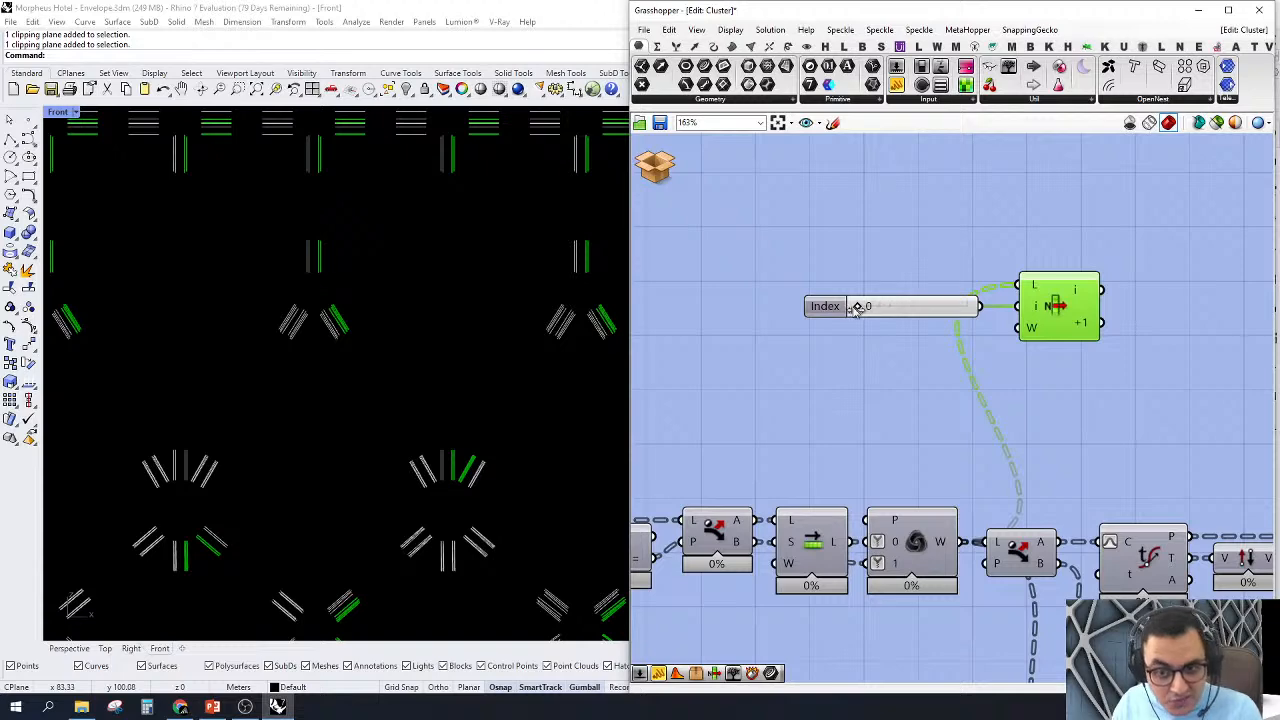
pyautogui.moveTo(875, 310); pyautogui.dragTo(884, 308)
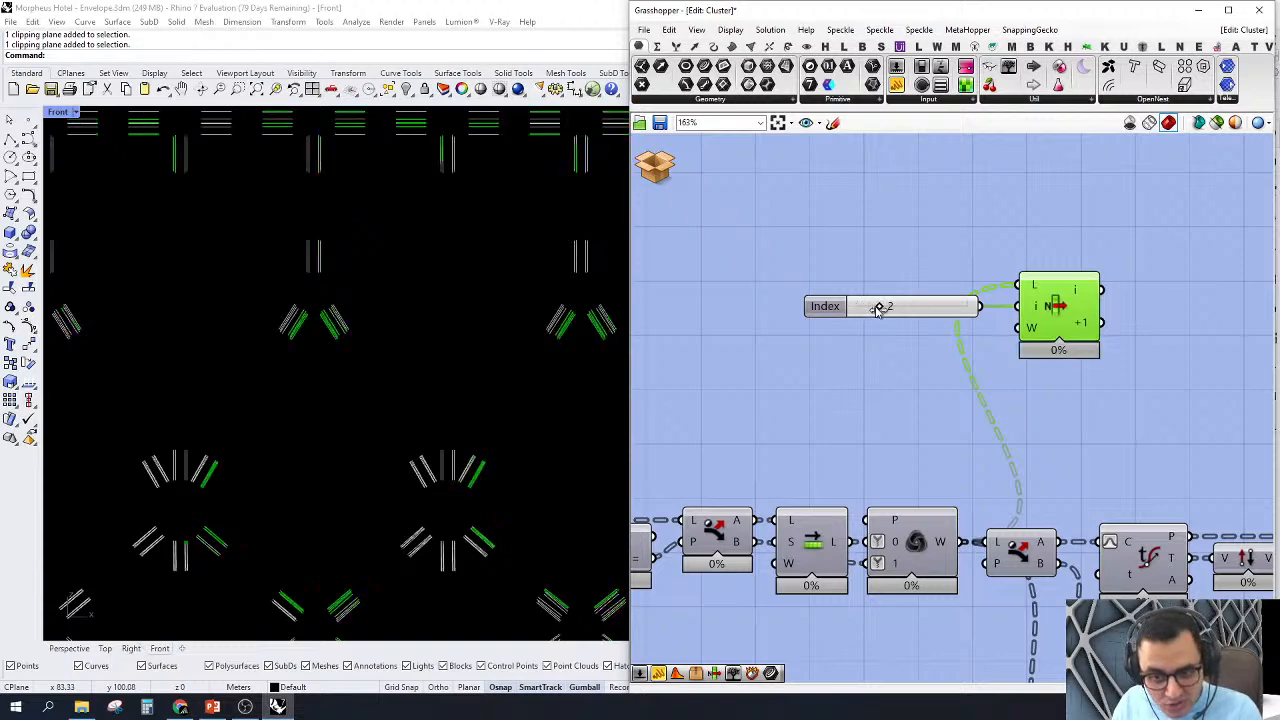
pyautogui.scroll(3, 900, 307)
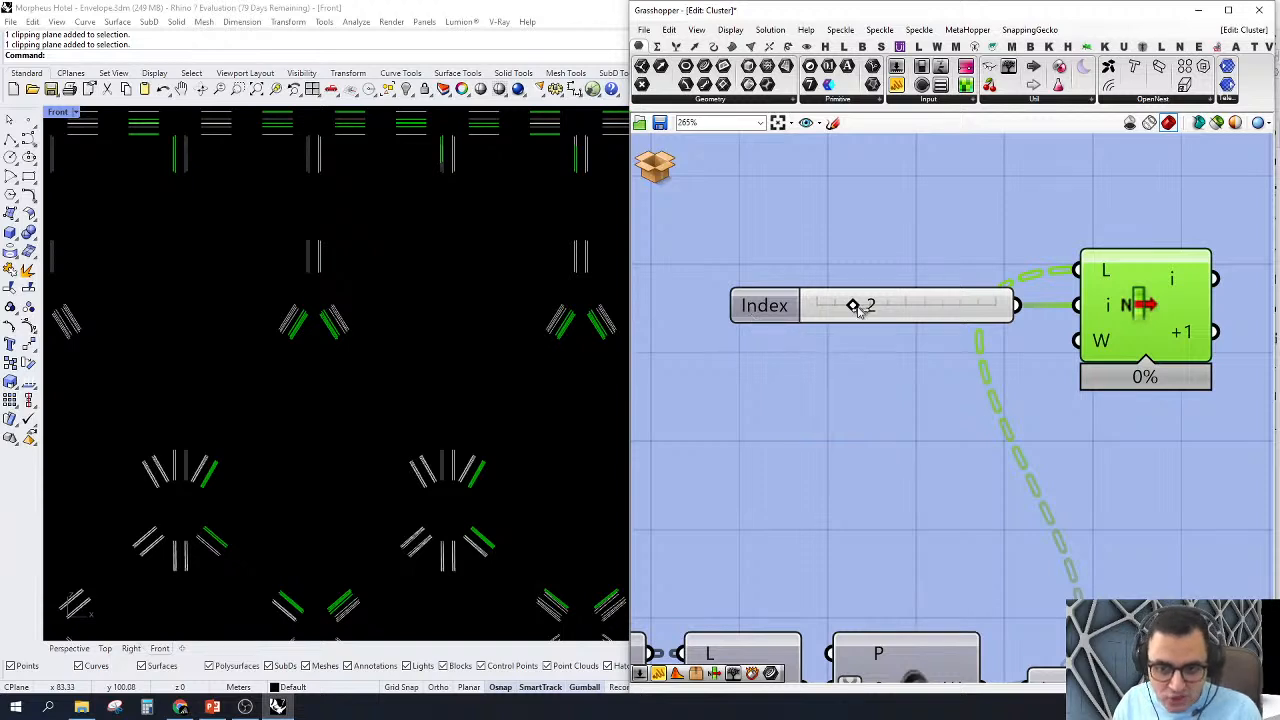
pyautogui.moveTo(853, 305); pyautogui.dragTo(795, 360)
# Step: Turn off the preview of the upper List Item and its Index slider
pyautogui.scroll(-5, 795, 360)
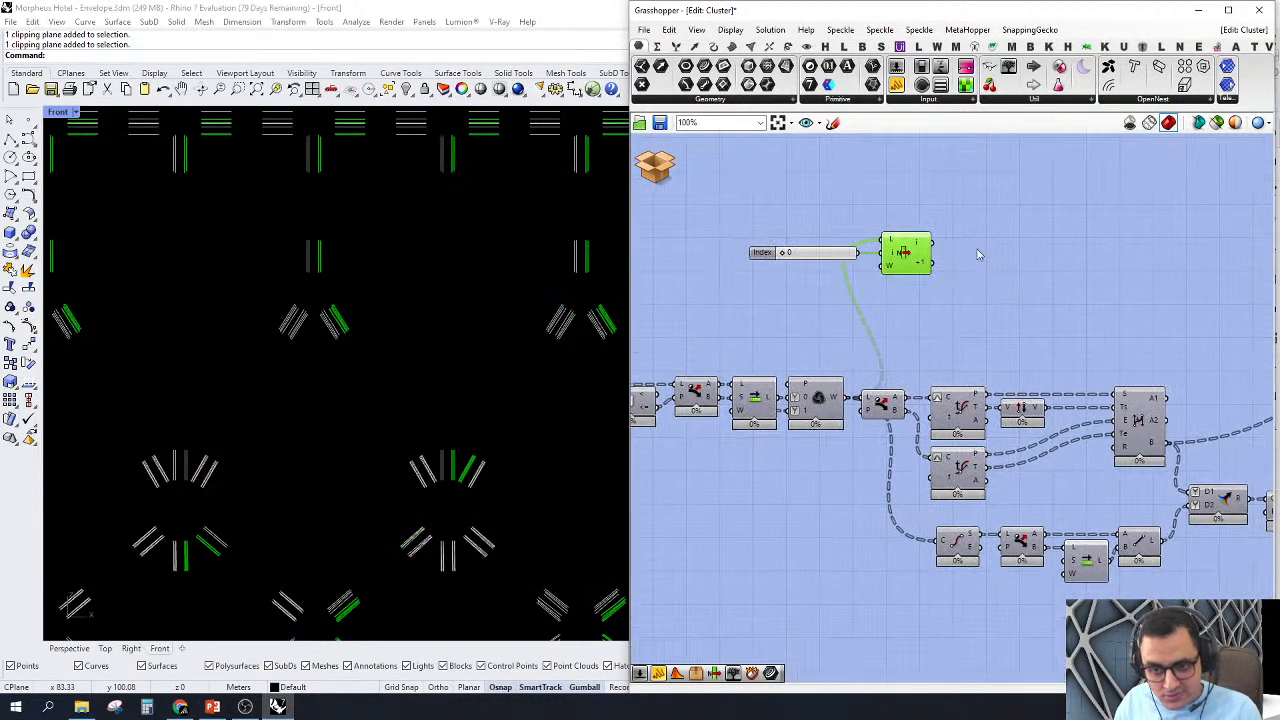
pyautogui.moveTo(970, 233); pyautogui.dragTo(701, 328)
pyautogui.middleClick(771, 218)
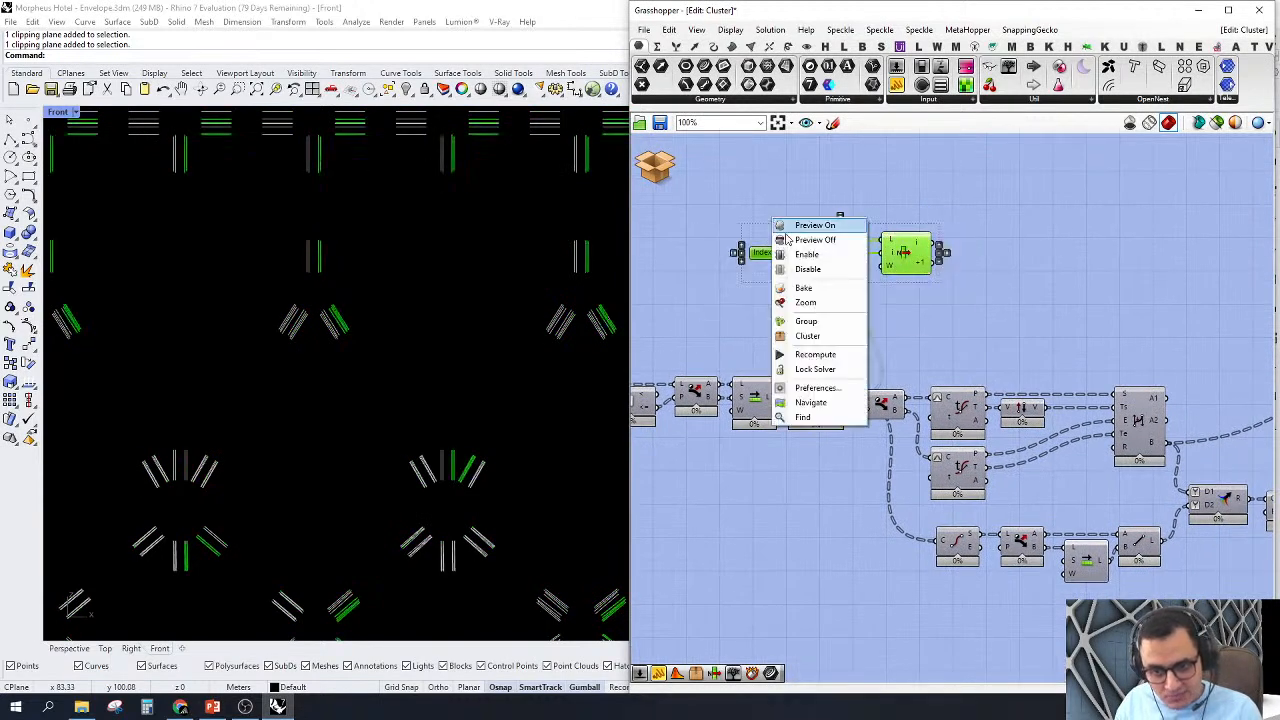
pyautogui.click(784, 239)
pyautogui.click(744, 159)
pyautogui.scroll(2, 1077, 342)
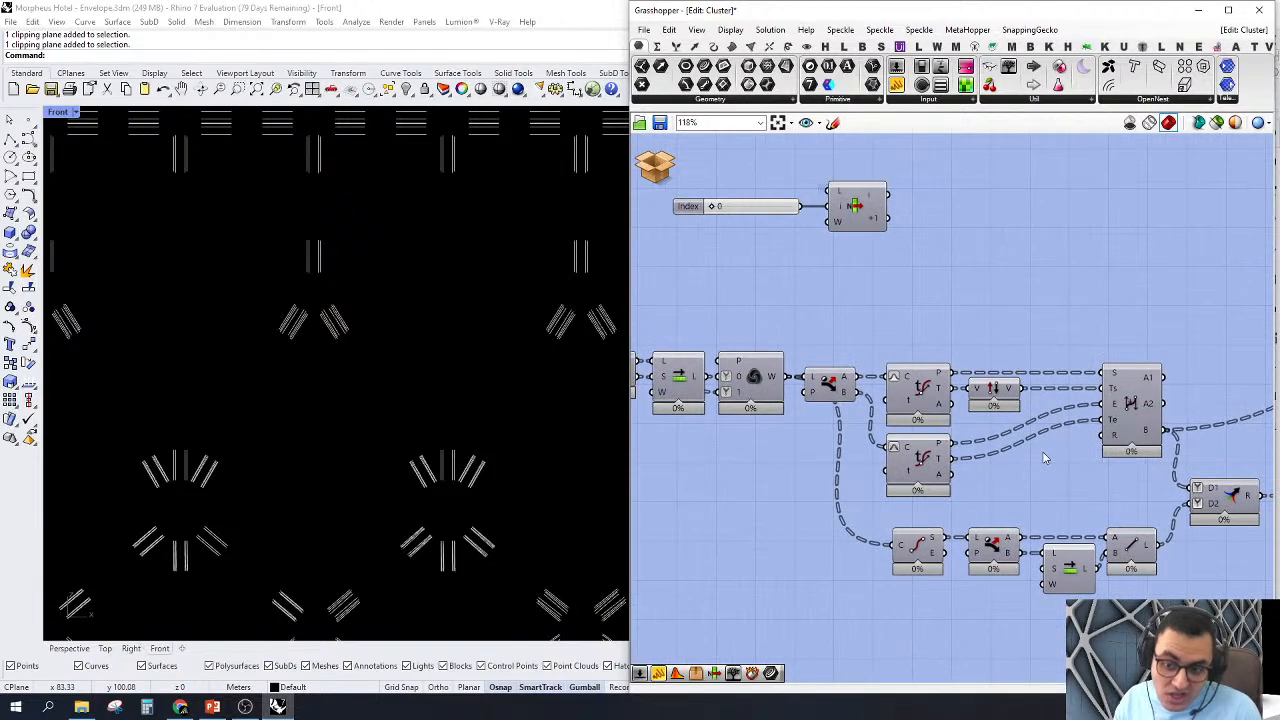
# Step: Duplicate the BiArc component with its two Evaluate Curve components and vector Reverse into the free space above the main chain
pyautogui.click(1141, 403)
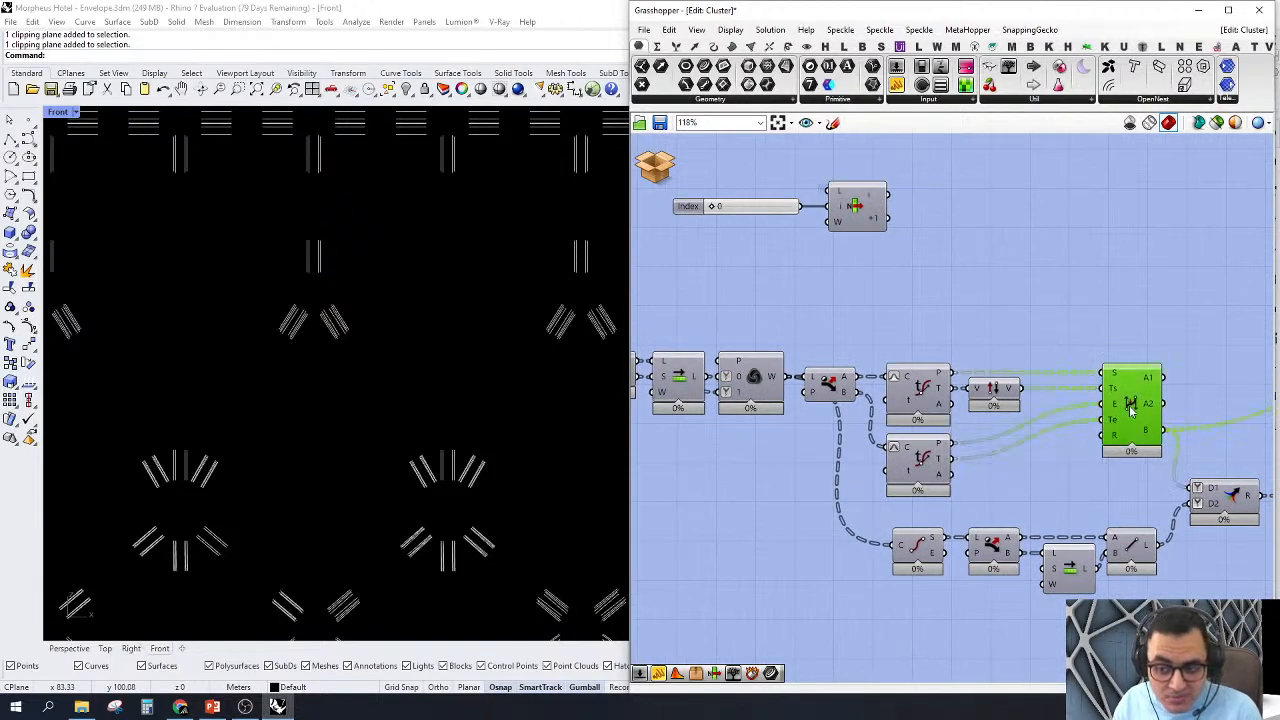
pyautogui.doubleClick(1020, 299)
pyautogui.click(887, 287)
pyautogui.moveTo(965, 312); pyautogui.dragTo(952, 327, button='right')
pyautogui.moveTo(1136, 319); pyautogui.dragTo(1041, 233)
pyautogui.moveTo(1033, 257); pyautogui.dragTo(1215, 380, button='right')
pyautogui.moveTo(1081, 271); pyautogui.dragTo(911, 257, button='right')
# Step: Add a Tree Branch Check component above the Index slider and feed its Data input from the Weave output
pyautogui.doubleClick(908, 251)
pyautogui.write('tr br')
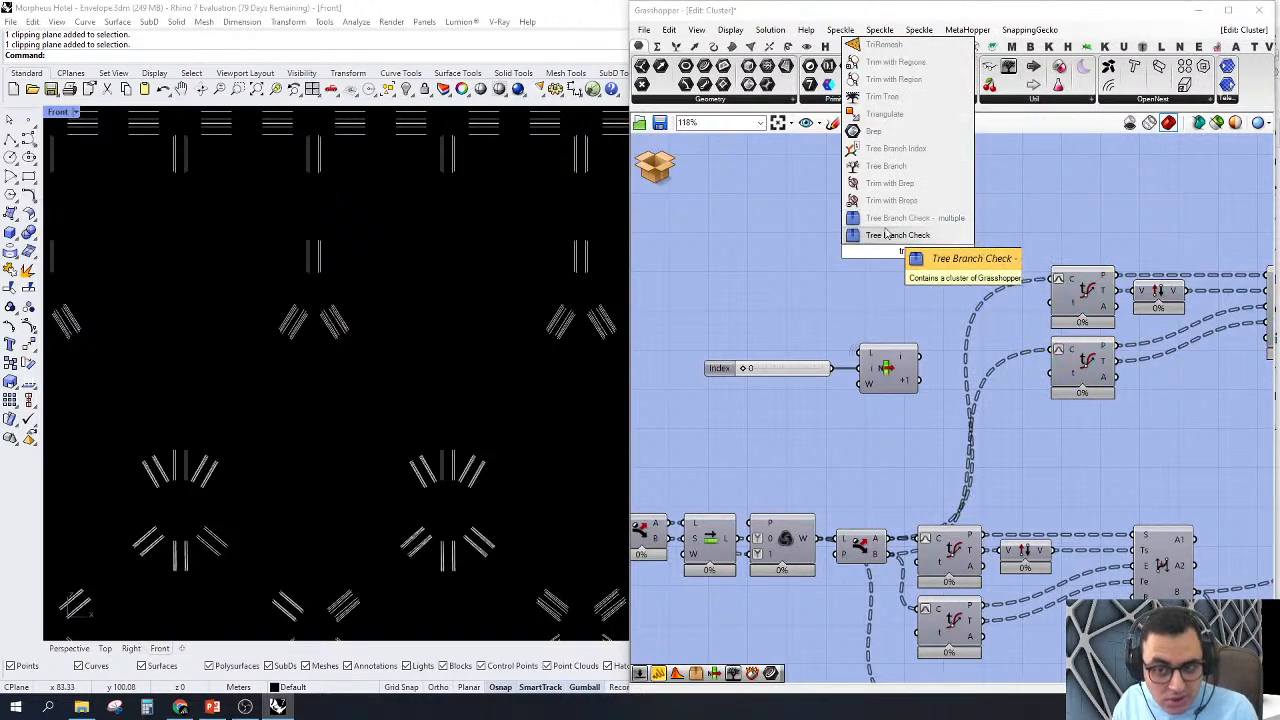
pyautogui.click(882, 219)
pyautogui.moveTo(876, 255); pyautogui.dragTo(815, 540)
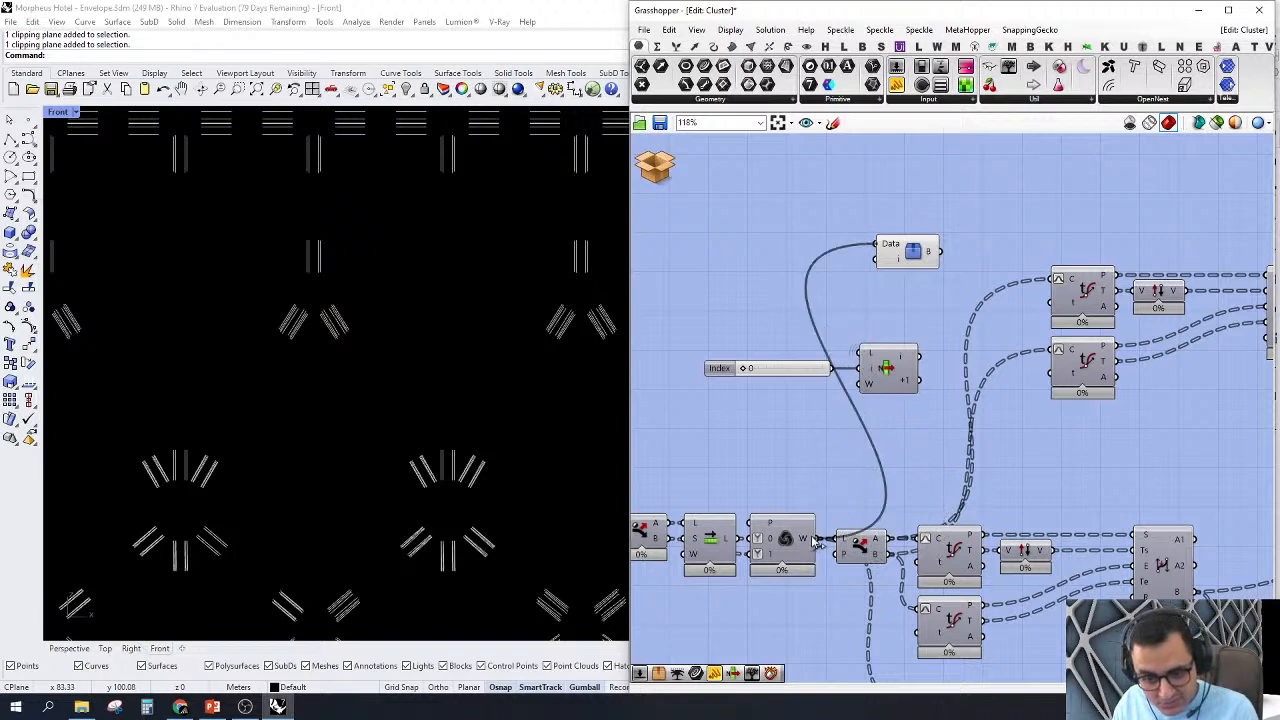
pyautogui.moveTo(907, 258); pyautogui.dragTo(843, 187)
pyautogui.moveTo(900, 251); pyautogui.dragTo(886, 289, button='right')
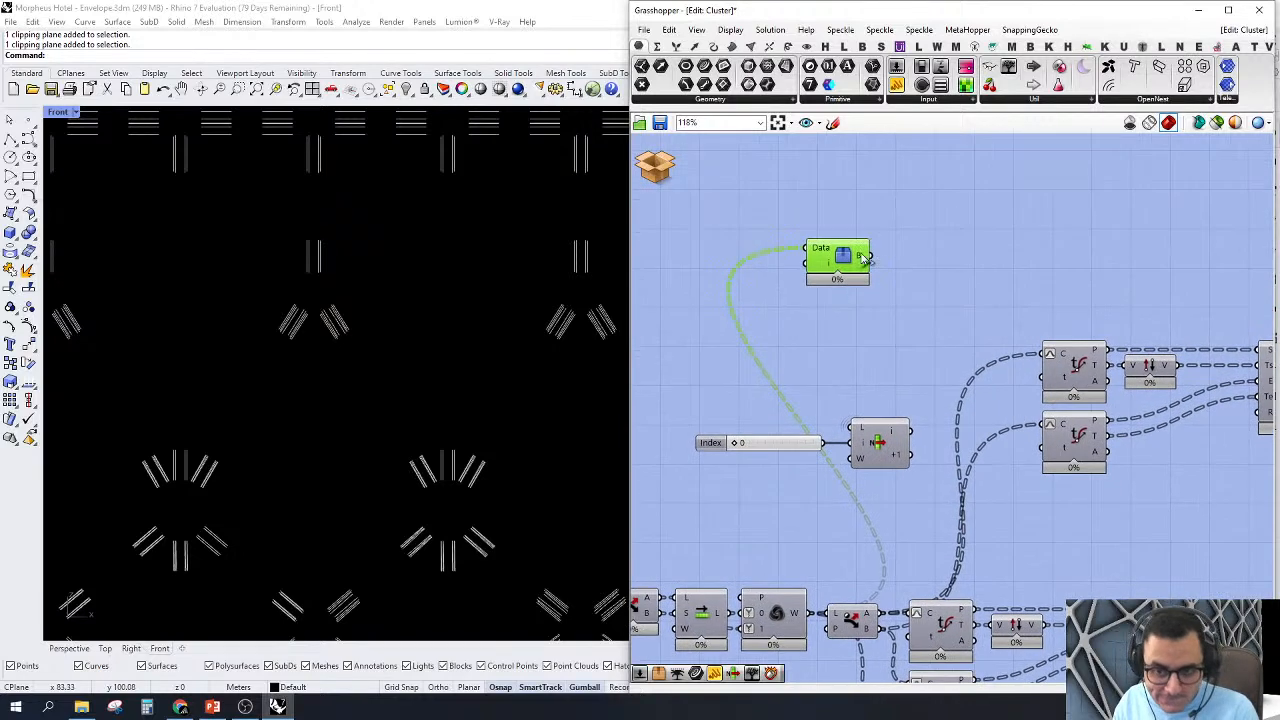
# Step: Add a List Item component beside Tree Branch Check and connect the B output to its L input
pyautogui.moveTo(852, 263); pyautogui.dragTo(810, 261)
pyautogui.doubleClick(864, 257)
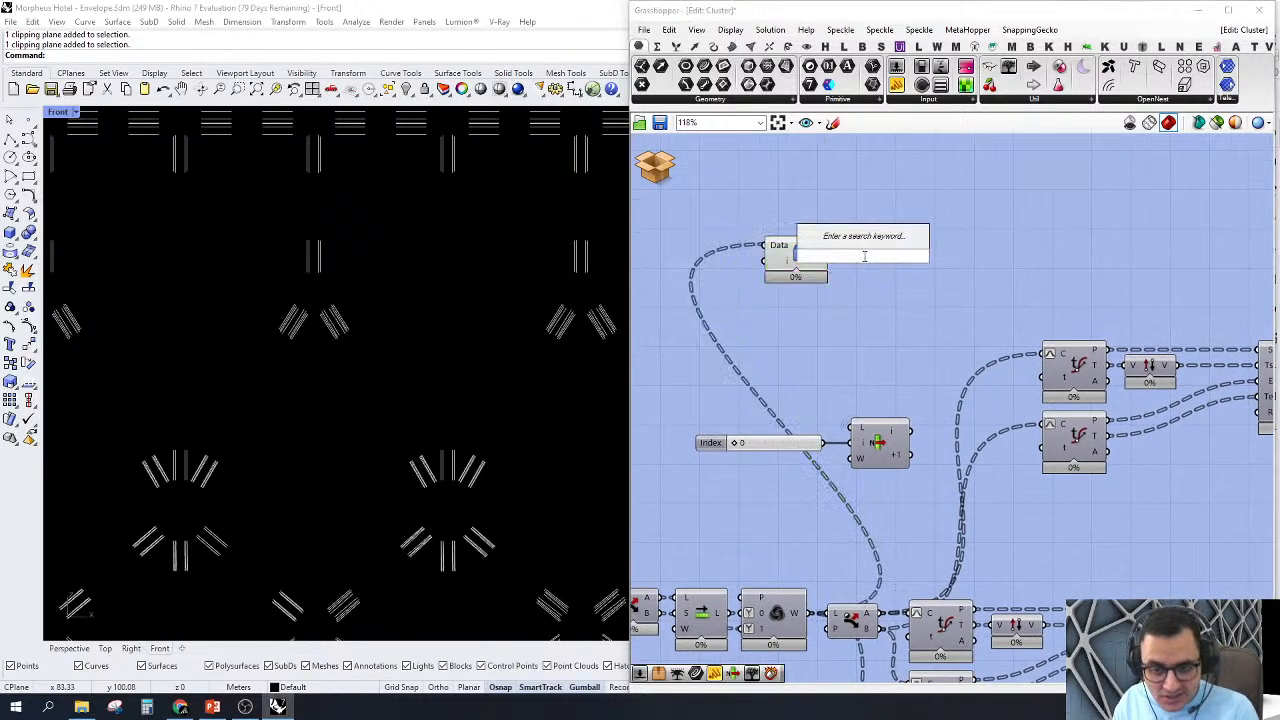
pyautogui.write('list it')
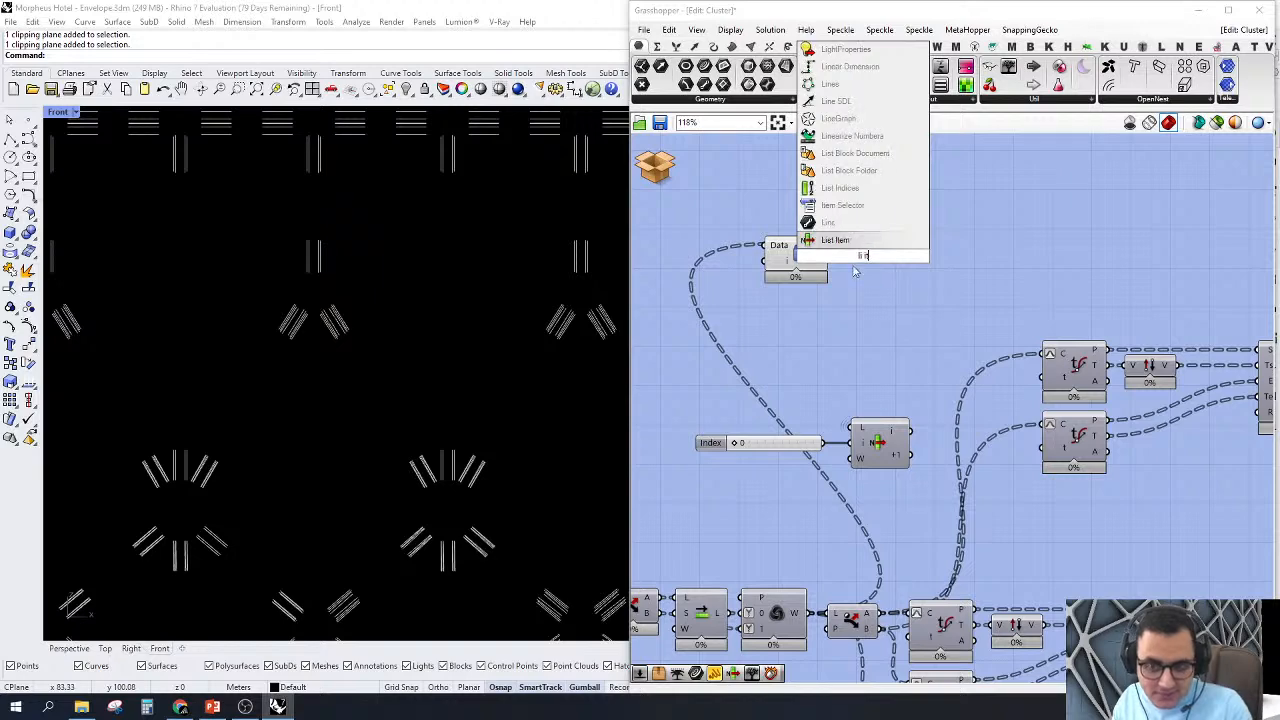
pyautogui.press('Return')
pyautogui.scroll(3, 832, 250)
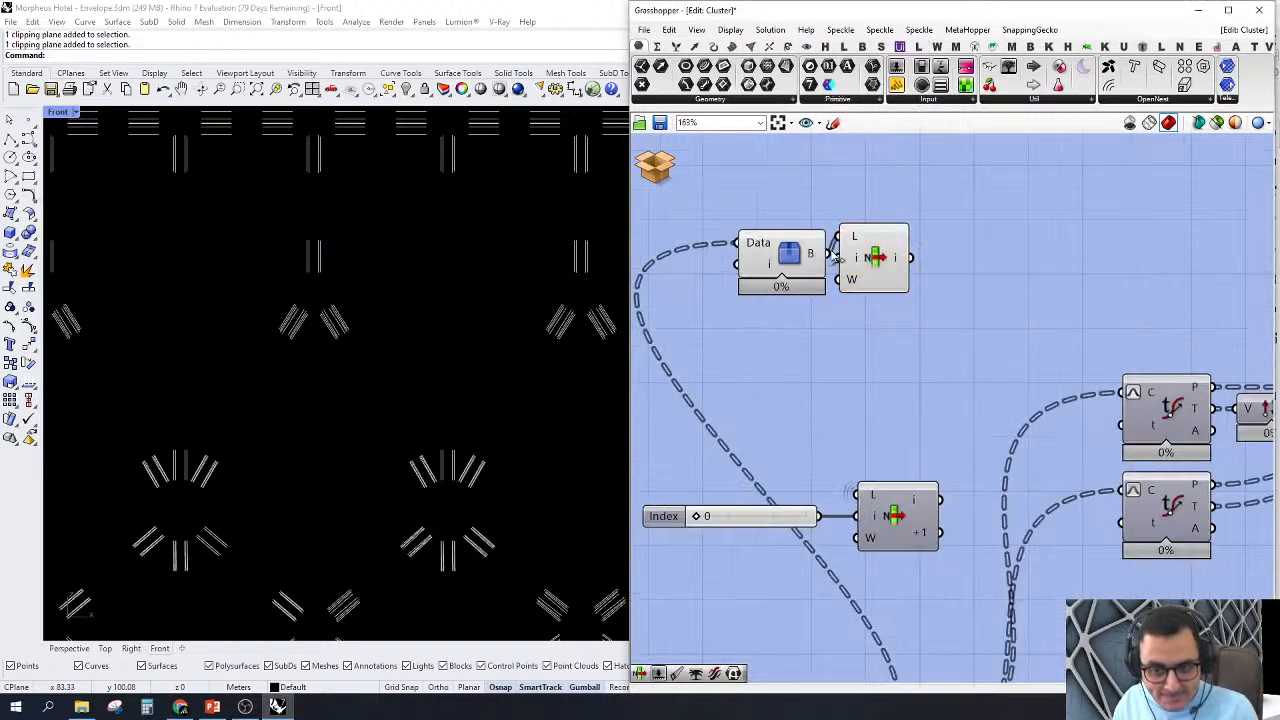
pyautogui.moveTo(894, 268); pyautogui.dragTo(922, 290)
# Step: Add a second Index slider set to 0 and connect it to the new List Item's i input
pyautogui.moveTo(866, 356); pyautogui.dragTo(1105, 335, button='right')
pyautogui.doubleClick(1039, 345)
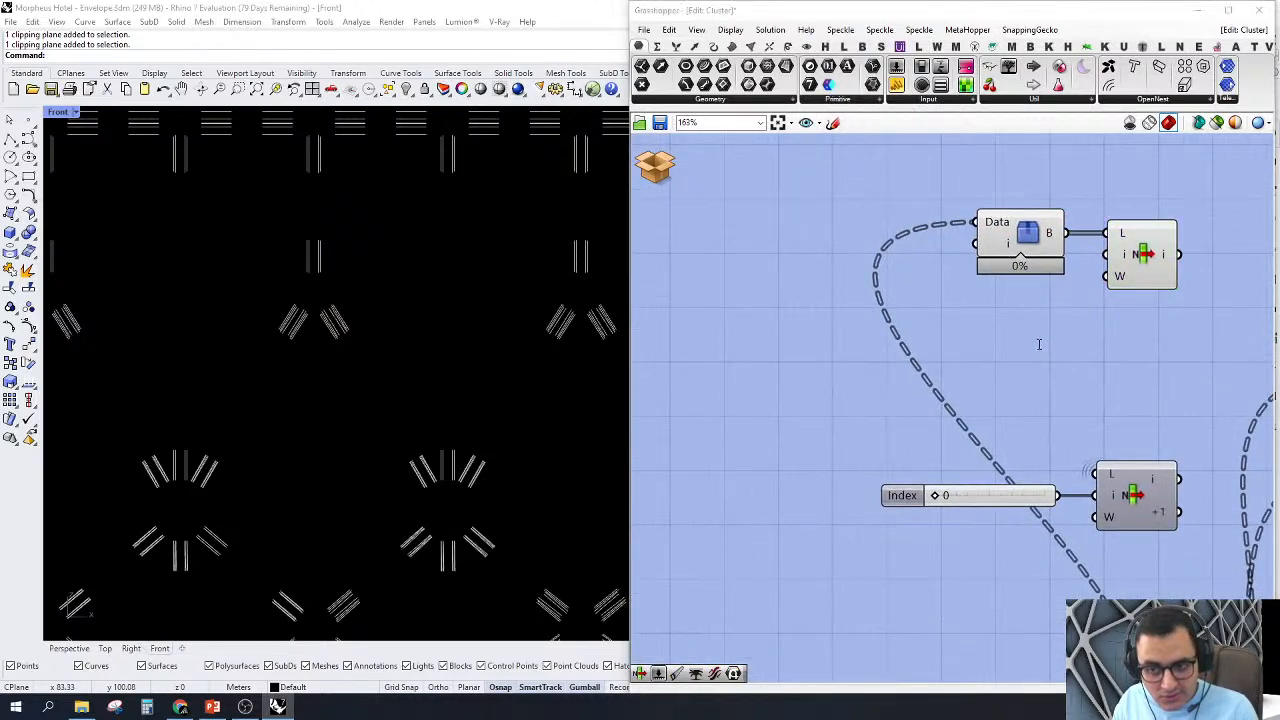
pyautogui.click(1005, 498)
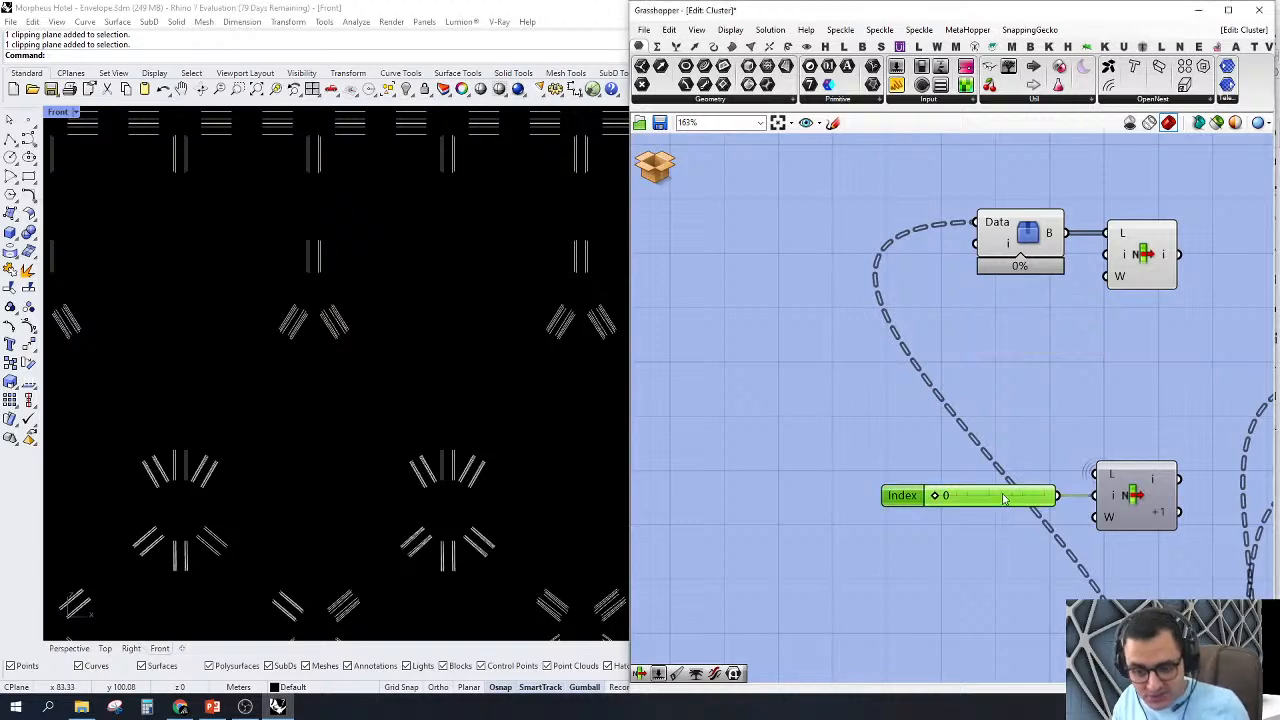
pyautogui.keyDown('alt'); pyautogui.moveTo(1005, 498); pyautogui.dragTo(996, 334); pyautogui.keyUp('alt')
pyautogui.scroll(4, 1086, 252)
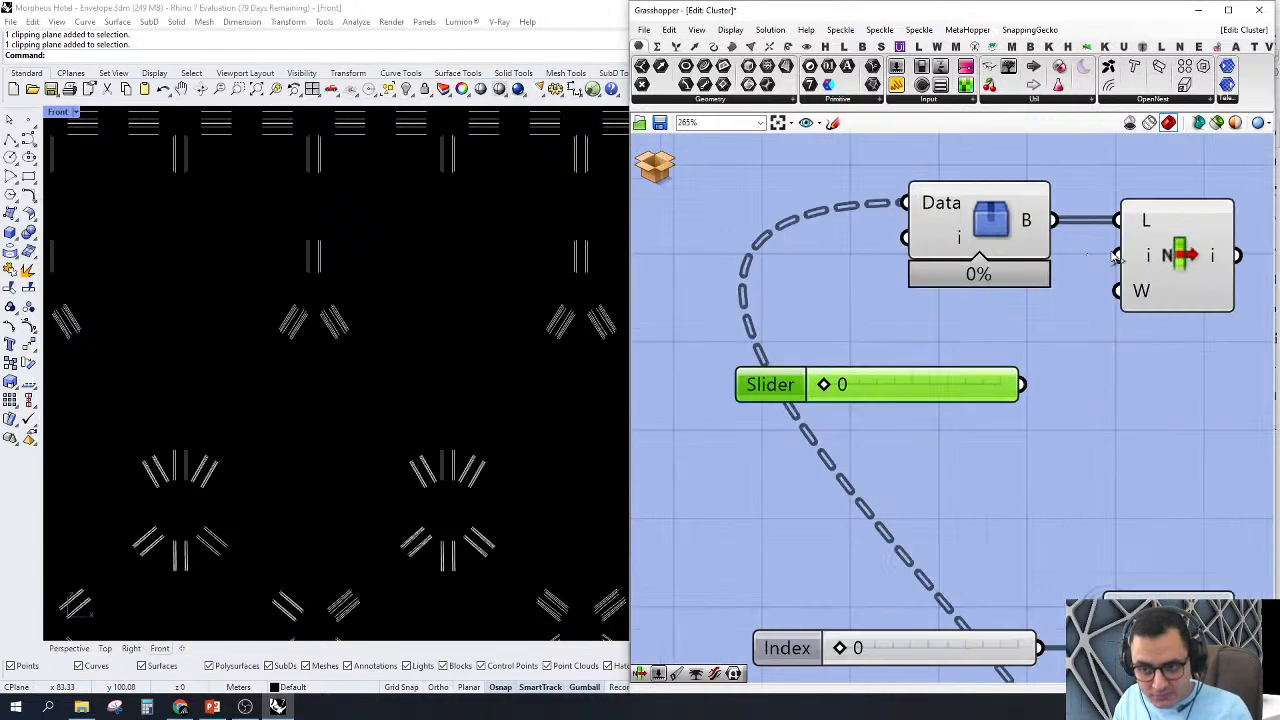
pyautogui.moveTo(1118, 256); pyautogui.dragTo(1020, 337)
pyautogui.moveTo(1241, 259); pyautogui.dragTo(1131, 273, button='right')
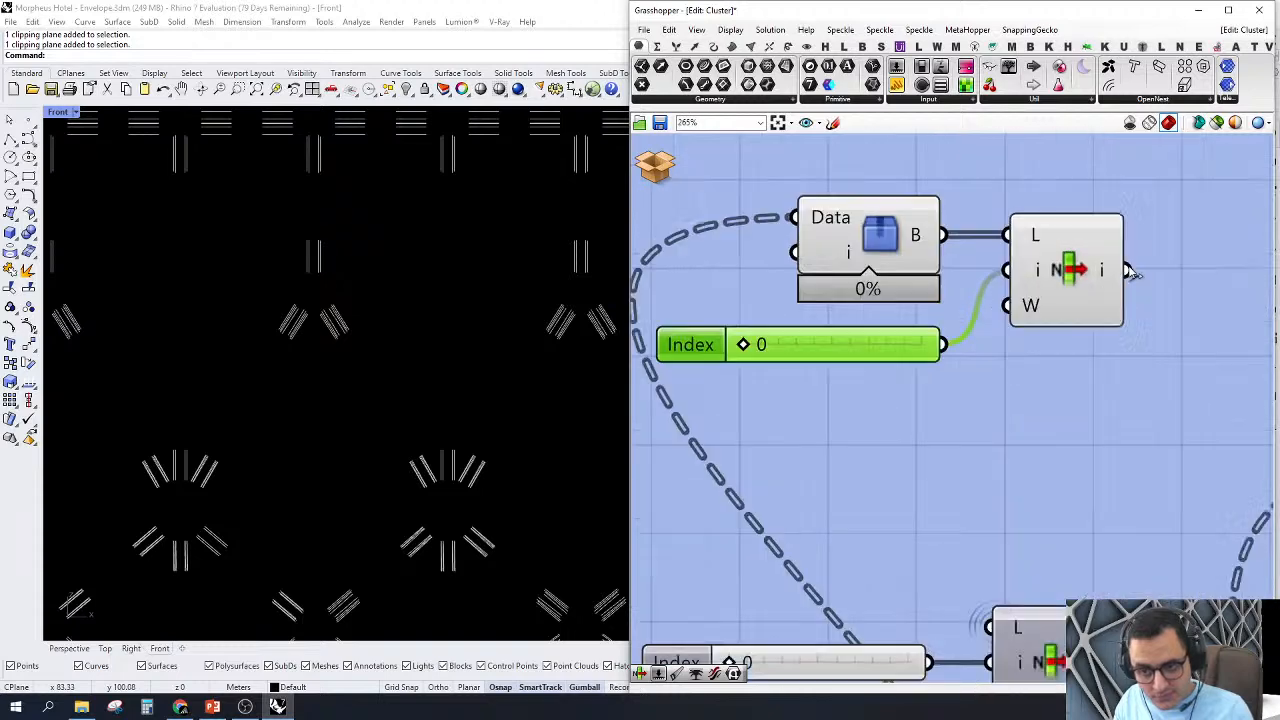
# Step: Add a +1 output to the new List Item, then wire i and +1 to the two copied Evaluate Curve components
pyautogui.scroll(3, 1131, 272)
pyautogui.scroll(-6, 1012, 367)
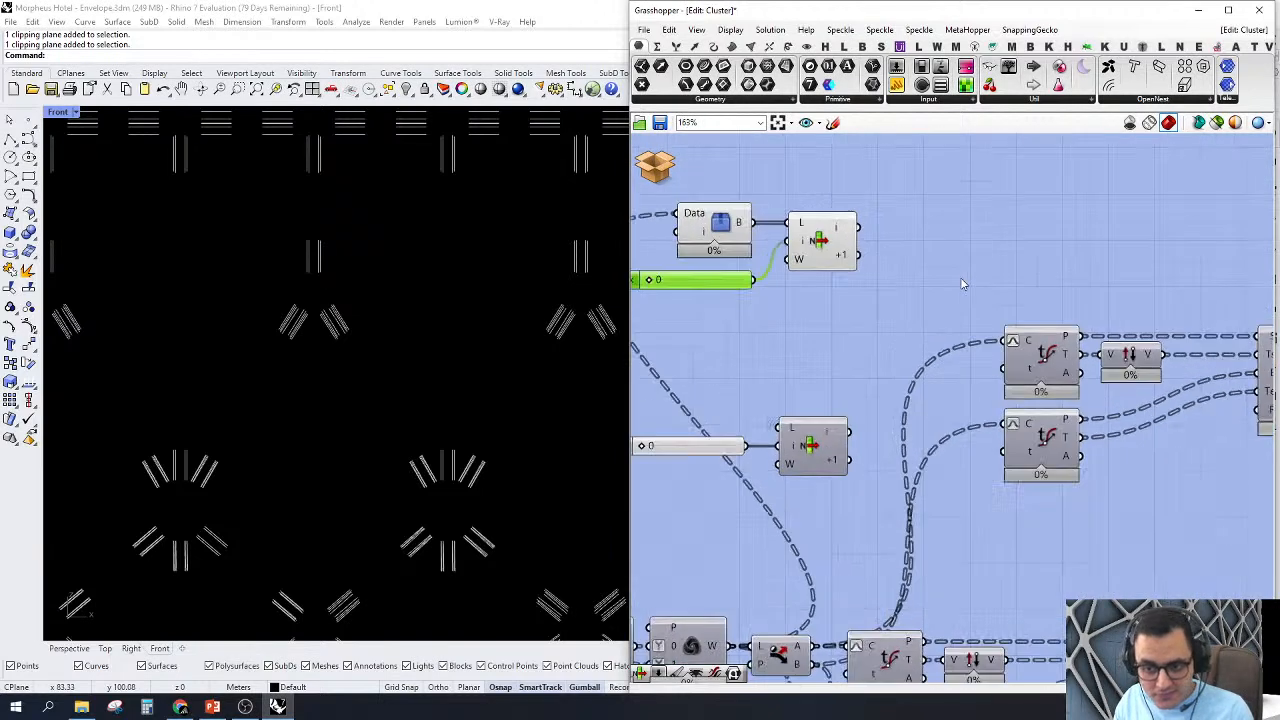
pyautogui.moveTo(1011, 364); pyautogui.dragTo(840, 217)
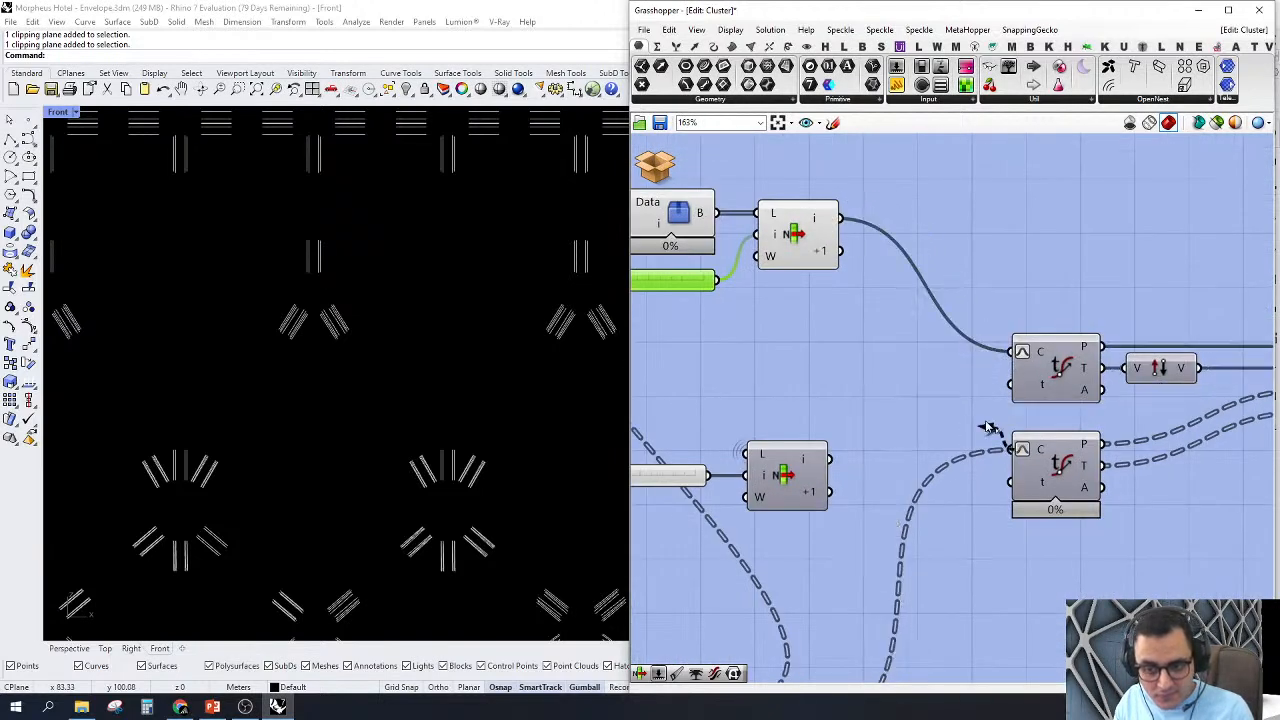
pyautogui.moveTo(1011, 449); pyautogui.dragTo(838, 248)
pyautogui.scroll(-2, 755, 370)
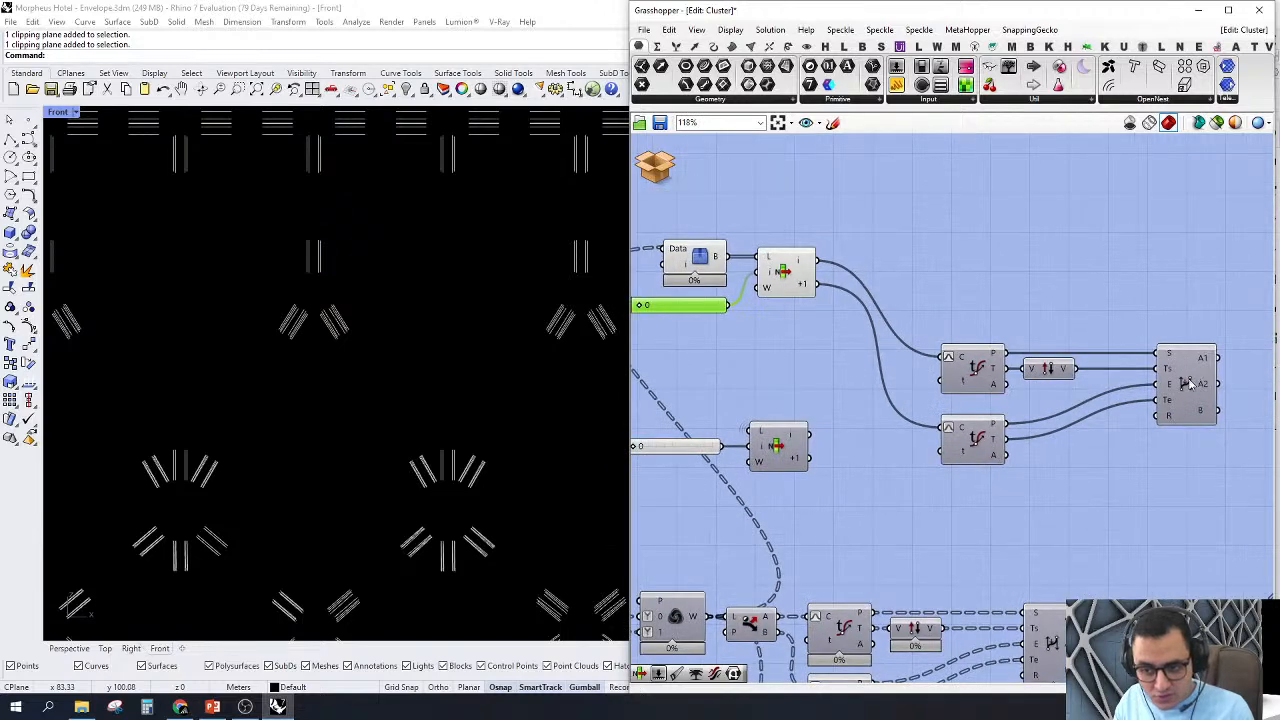
# Step: Turn on the preview of the copied BiArc component
pyautogui.rightClick(1186, 384)
pyautogui.click(1197, 405)
pyautogui.click(1146, 284)
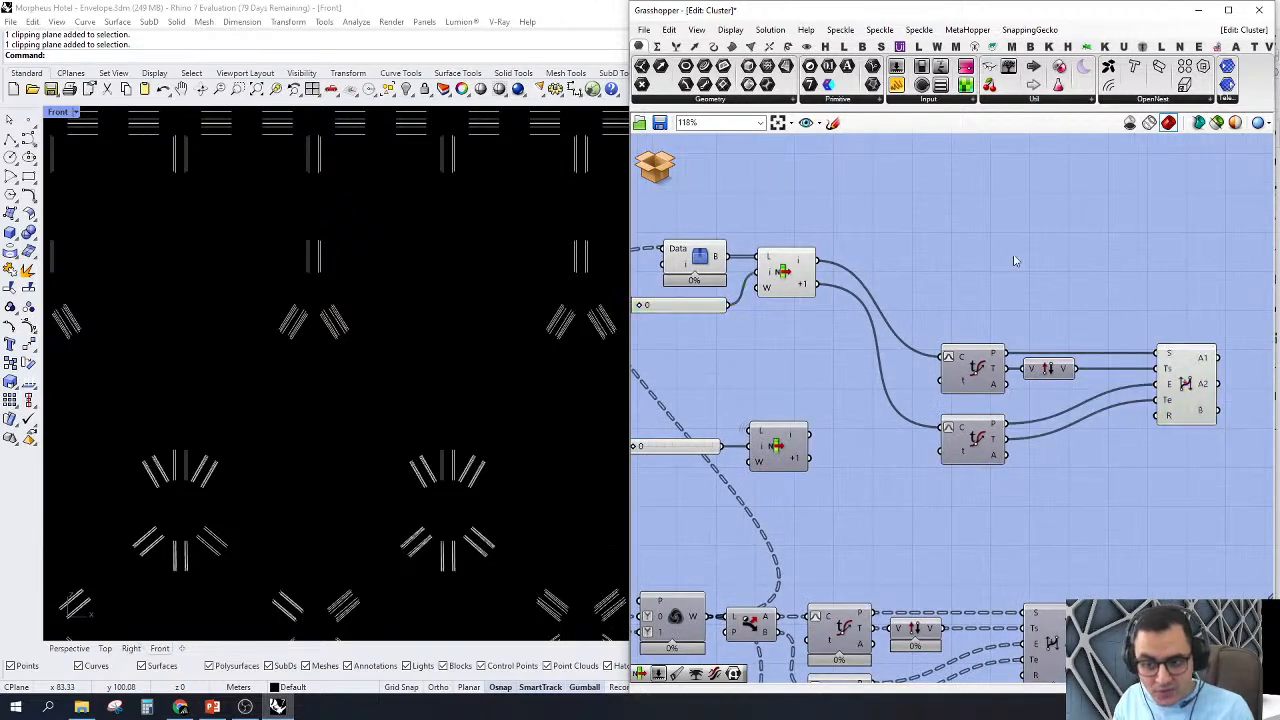
# Step: Turn off the preview of all components in the main chain below the copied group
pyautogui.moveTo(788, 257); pyautogui.dragTo(879, 266, button='right')
pyautogui.scroll(-5, 879, 266)
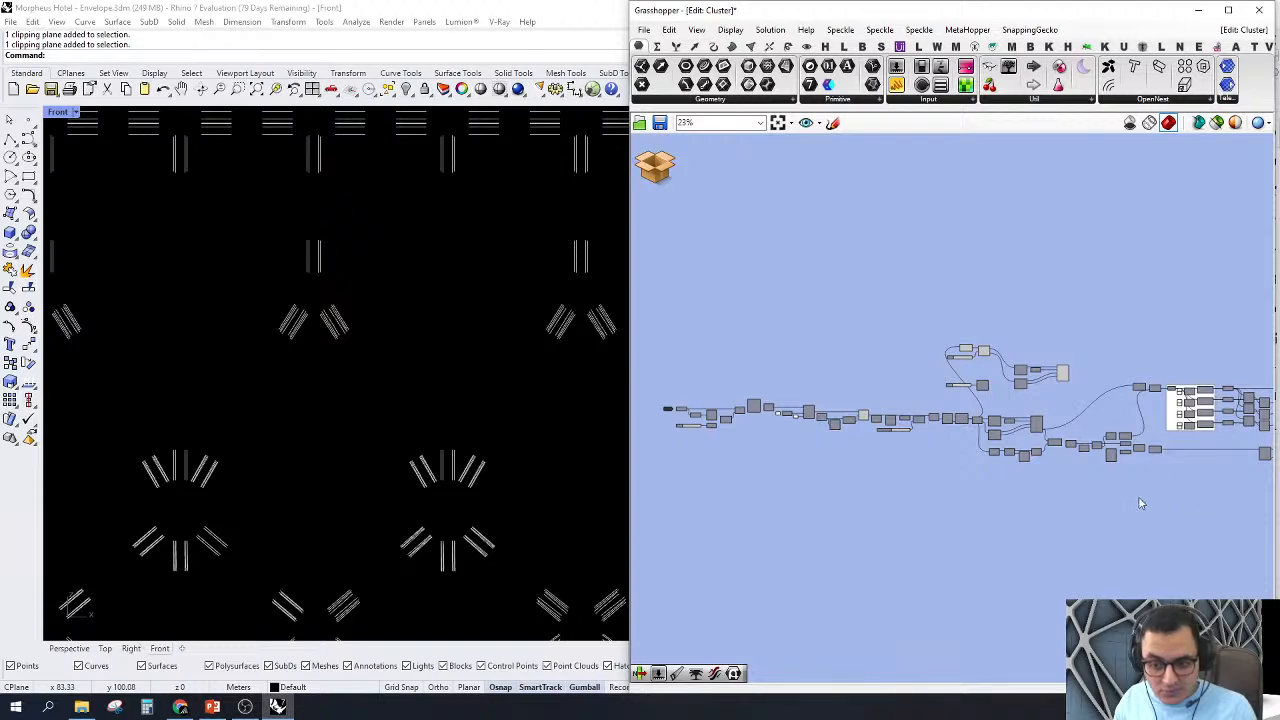
pyautogui.moveTo(1127, 538); pyautogui.dragTo(772, 407)
pyautogui.rightClick(797, 307)
pyautogui.click(848, 332)
pyautogui.click(840, 300)
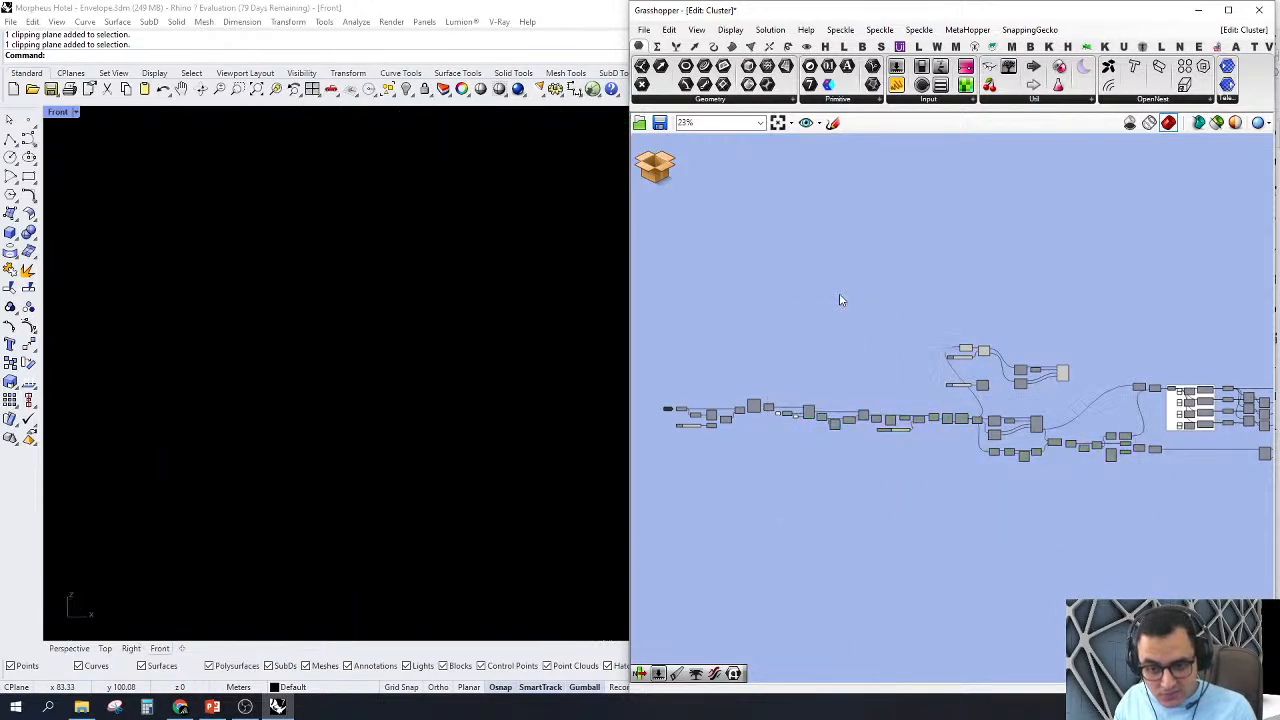
# Step: Select the Tree Branch Check component and try to zoom the Front view to its geometry
pyautogui.scroll(6, 840, 300)
pyautogui.click(884, 298)
pyautogui.rightClick(858, 196)
pyautogui.click(910, 279)
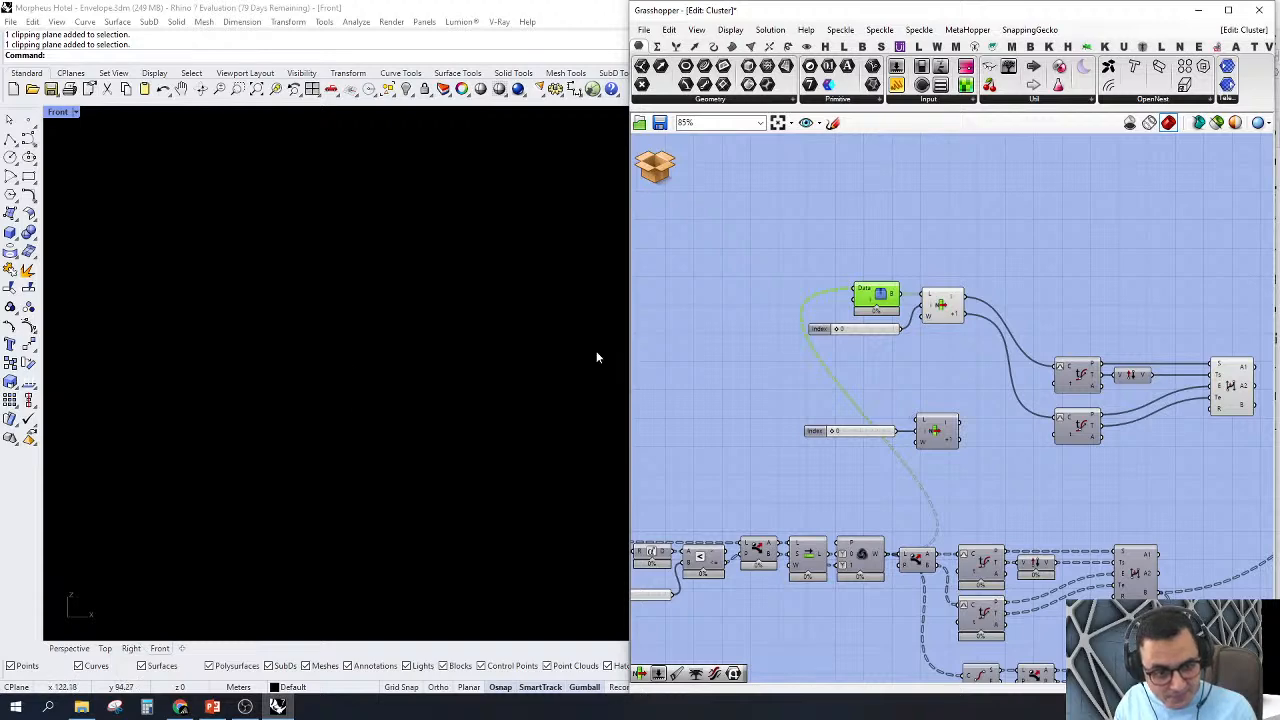
pyautogui.scroll(1, 660, 356)
pyautogui.rightClick(895, 217)
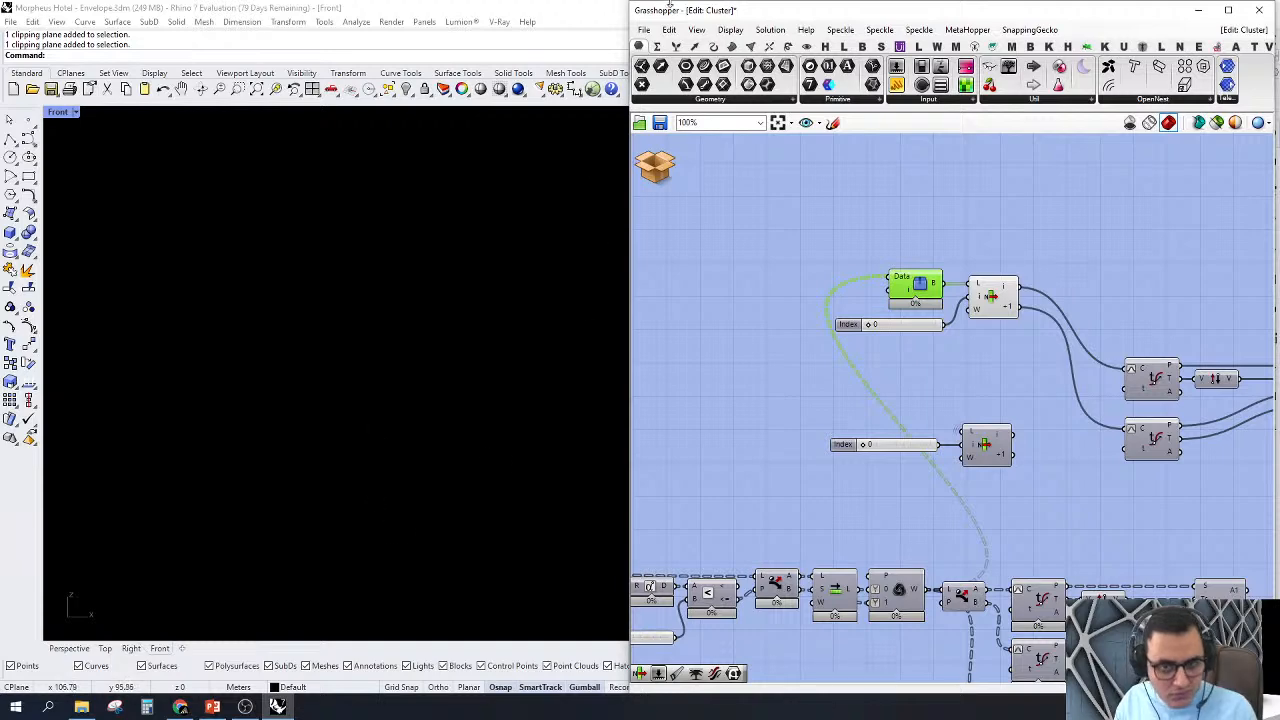
pyautogui.doubleClick(720, 12)
pyautogui.doubleClick(720, 12)
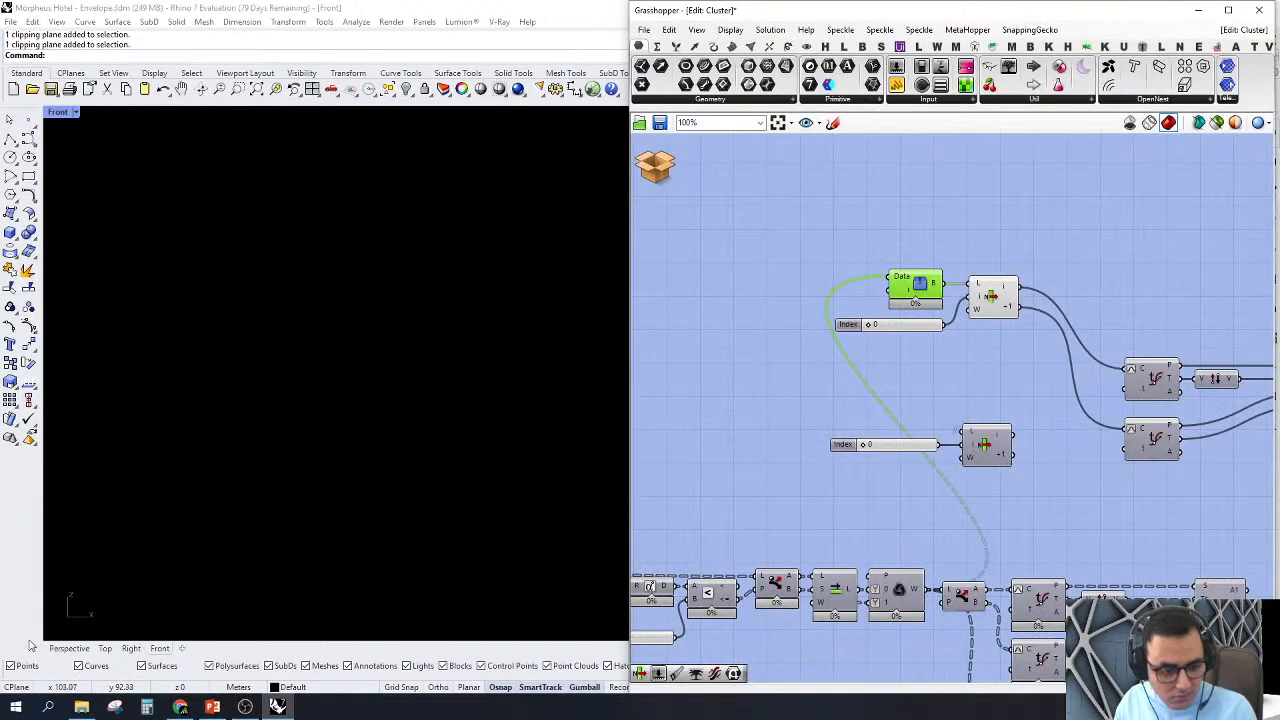
# Step: Switch to the Perspective view and zoom to the Tree Branch Check geometry
pyautogui.click(69, 648)
pyautogui.rightClick(790, 247)
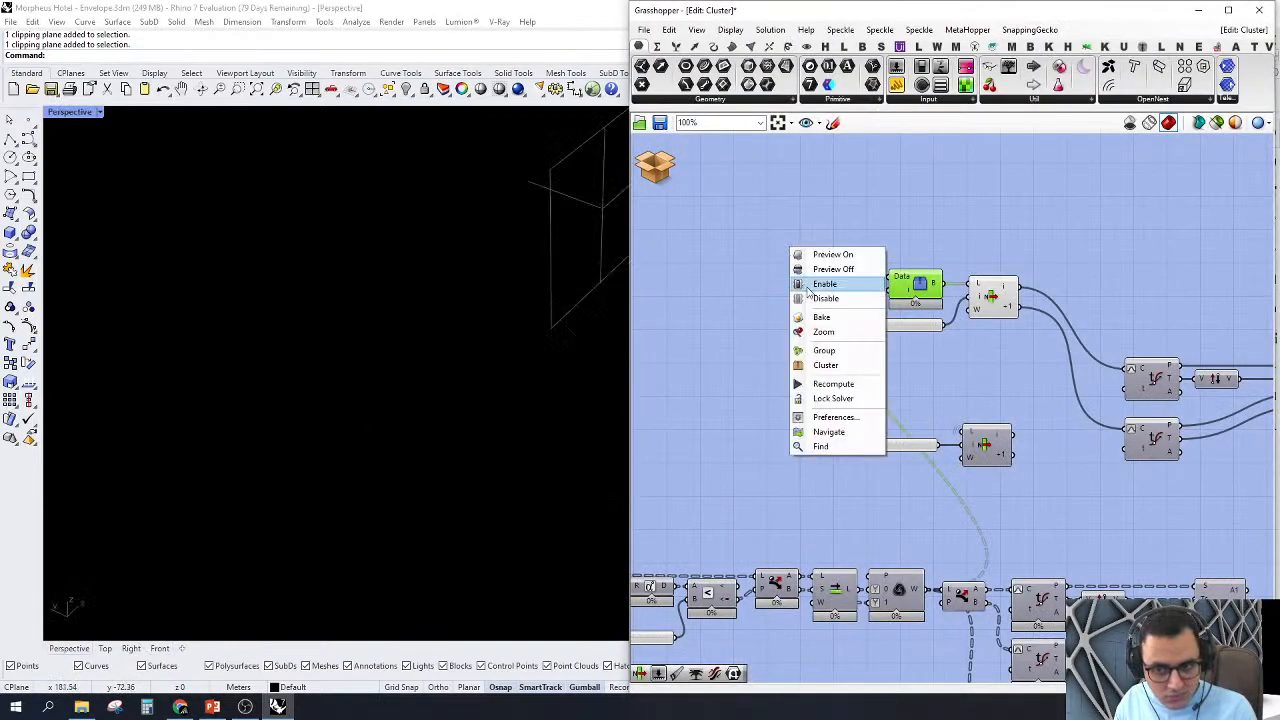
pyautogui.click(813, 336)
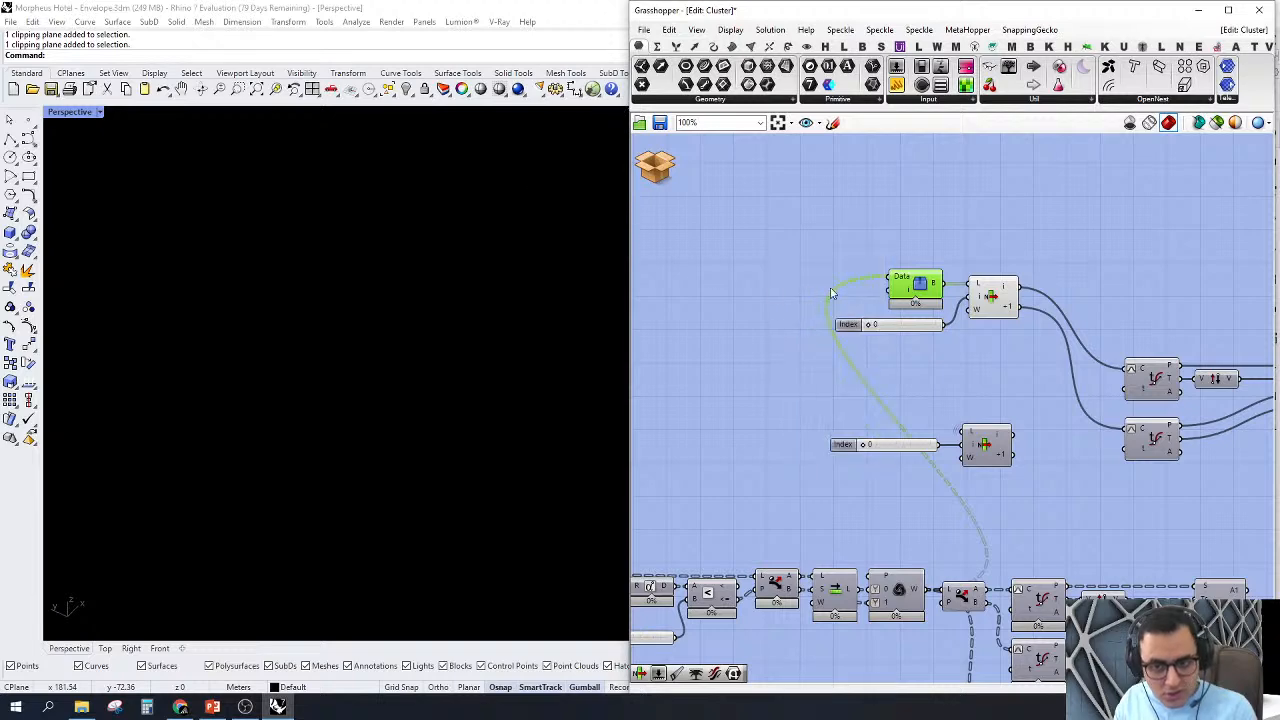
# Step: Collapse the Grasshopper window, select the clipping plane and disable its clipping for the Front and Perspective views
pyautogui.doubleClick(827, 10)
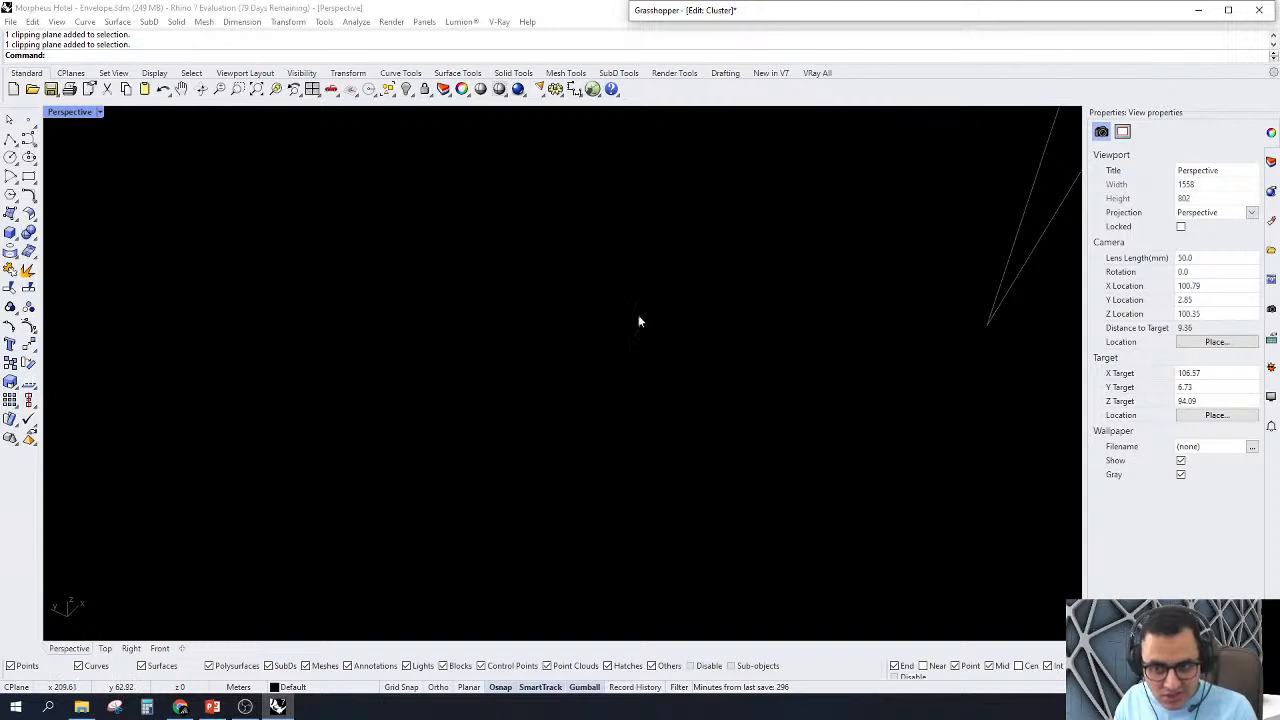
pyautogui.click(998, 300)
pyautogui.click(1103, 269)
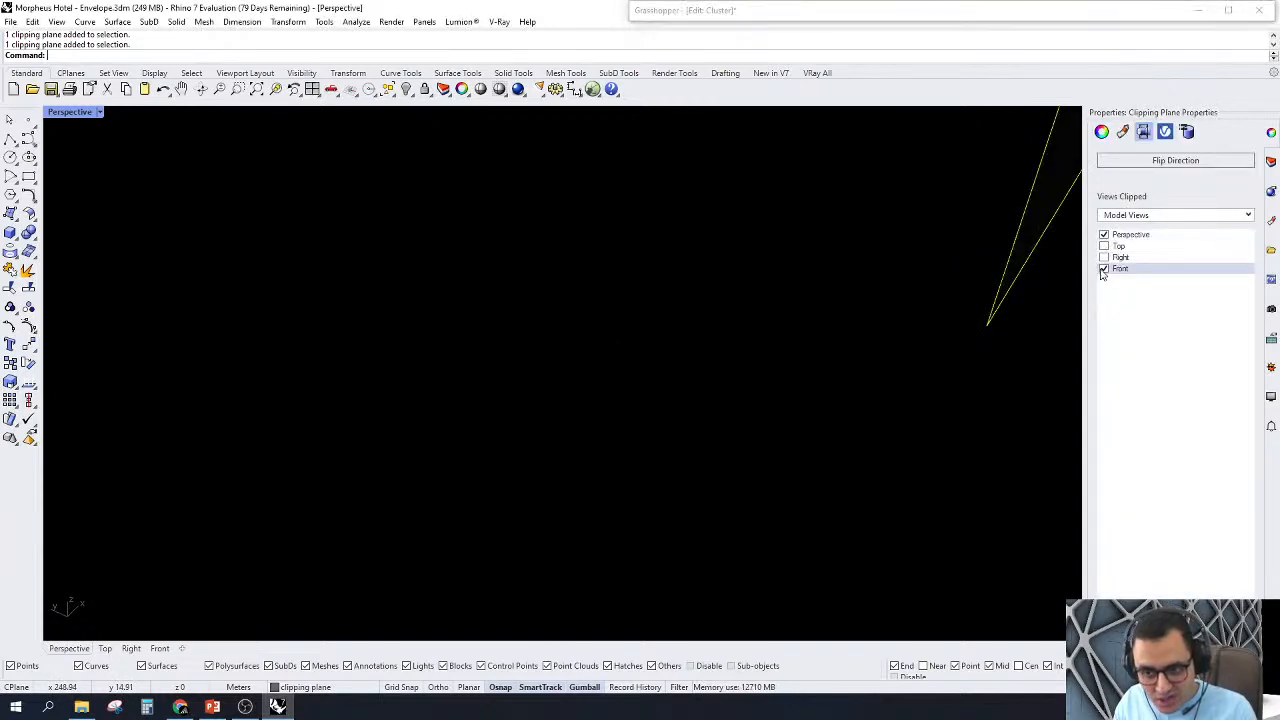
pyautogui.click(1103, 269)
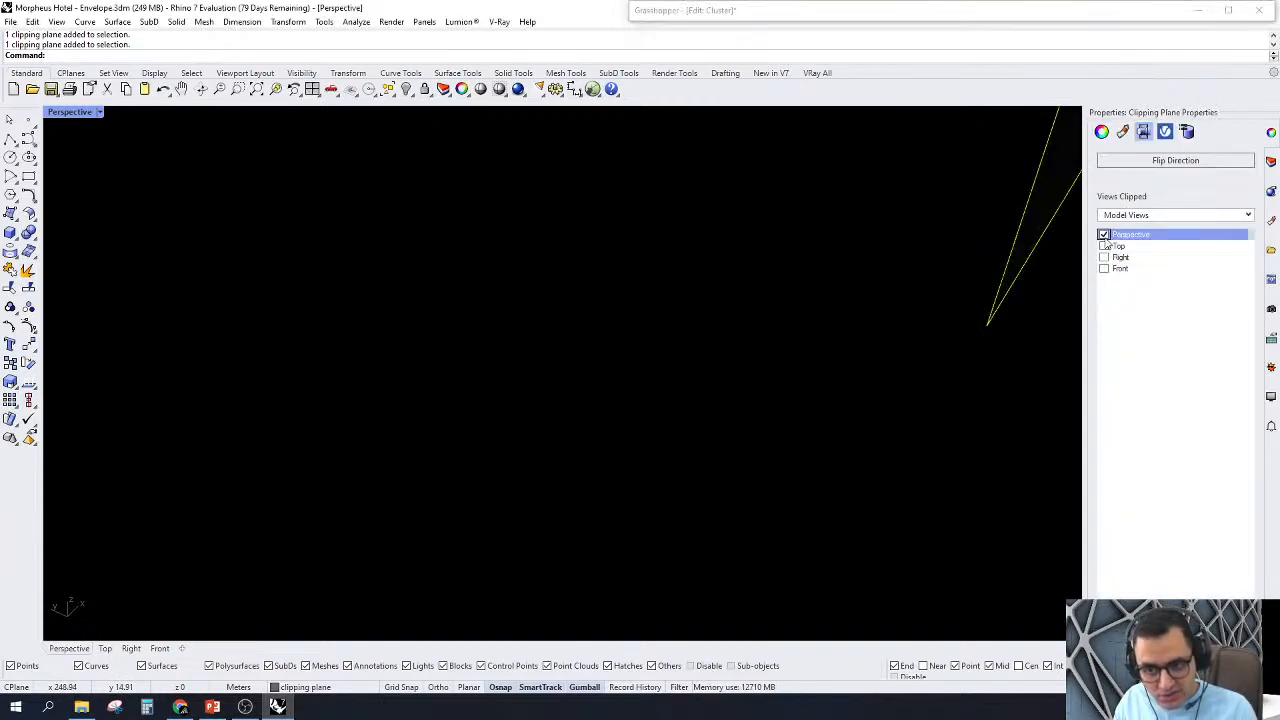
pyautogui.click(1103, 234)
# Step: Bring Grasshopper back, zoom Perspective to the Tree Branch Check geometry and examine the arc joining the node's lines
pyautogui.moveTo(690, 320); pyautogui.dragTo(427, 348, button='right')
pyautogui.rightClick(781, 197)
pyautogui.click(812, 281)
pyautogui.scroll(-4, 309, 330)
pyautogui.scroll(8, 579, 370)
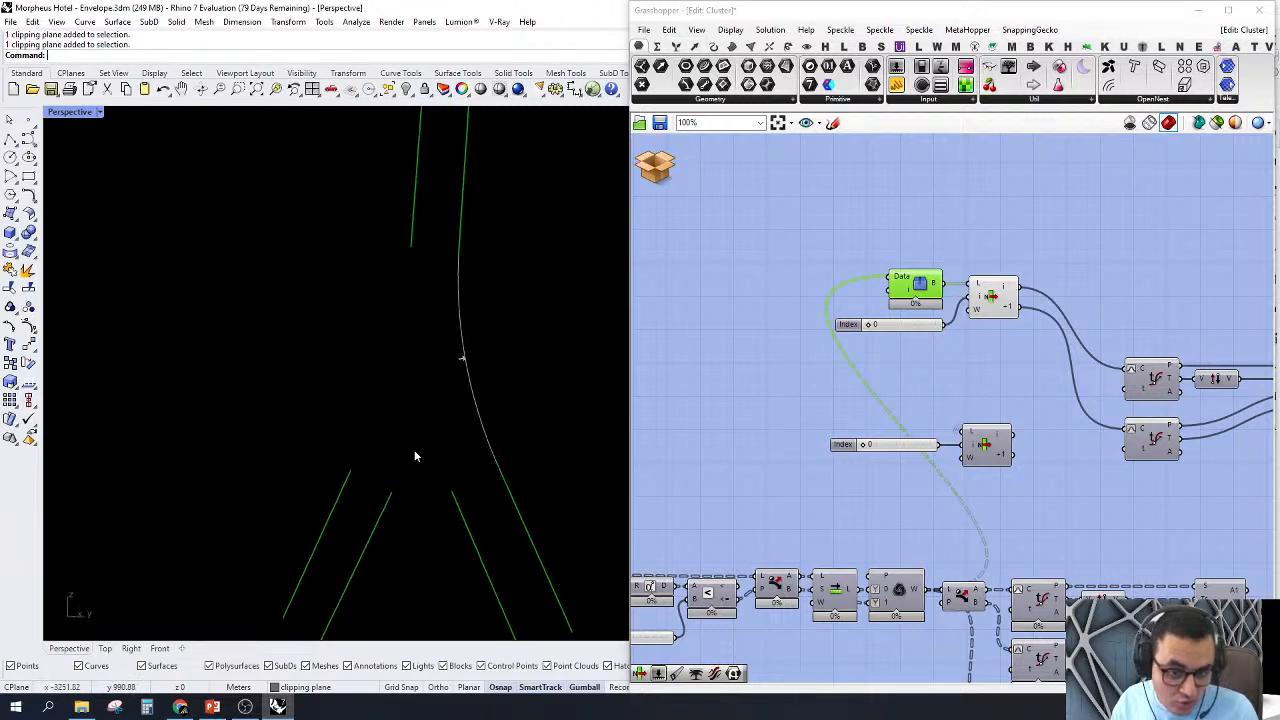
# Step: Add a number slider set to 40 and connect it to the i input of Tree Branch Check
pyautogui.scroll(3, 930, 330)
pyautogui.doubleClick(703, 242)
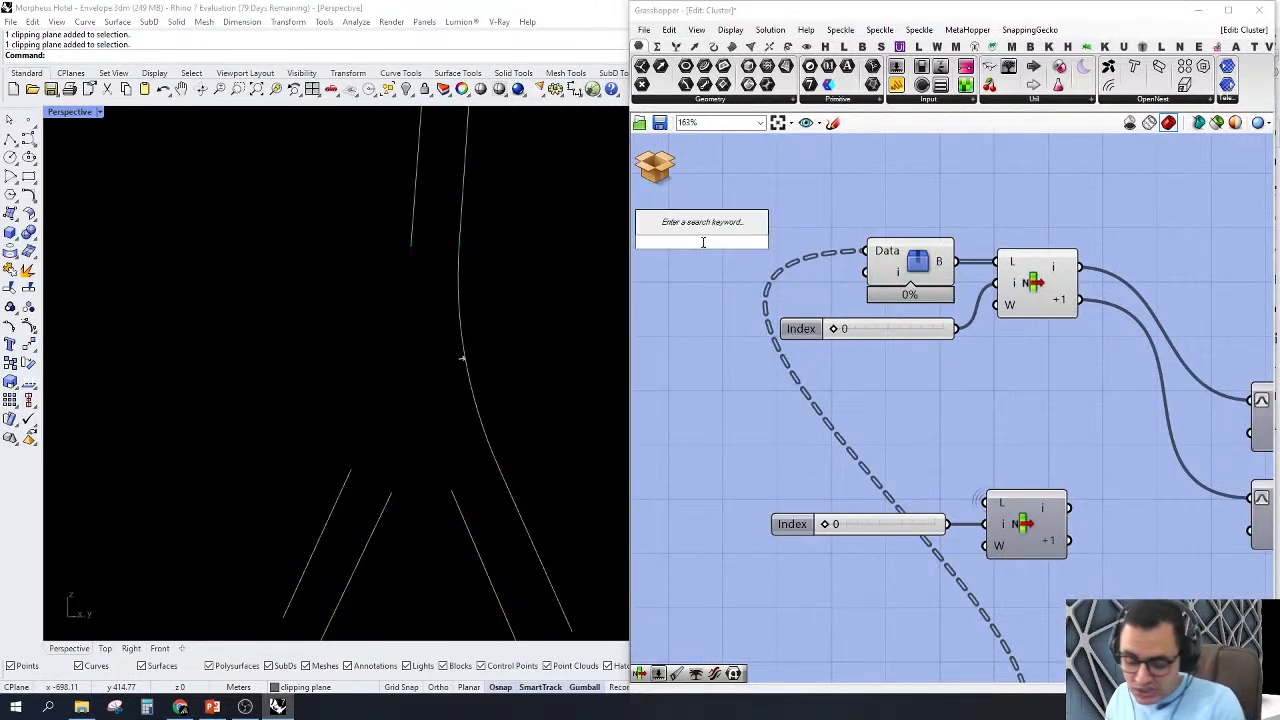
pyautogui.write('40')
pyautogui.press('Return')
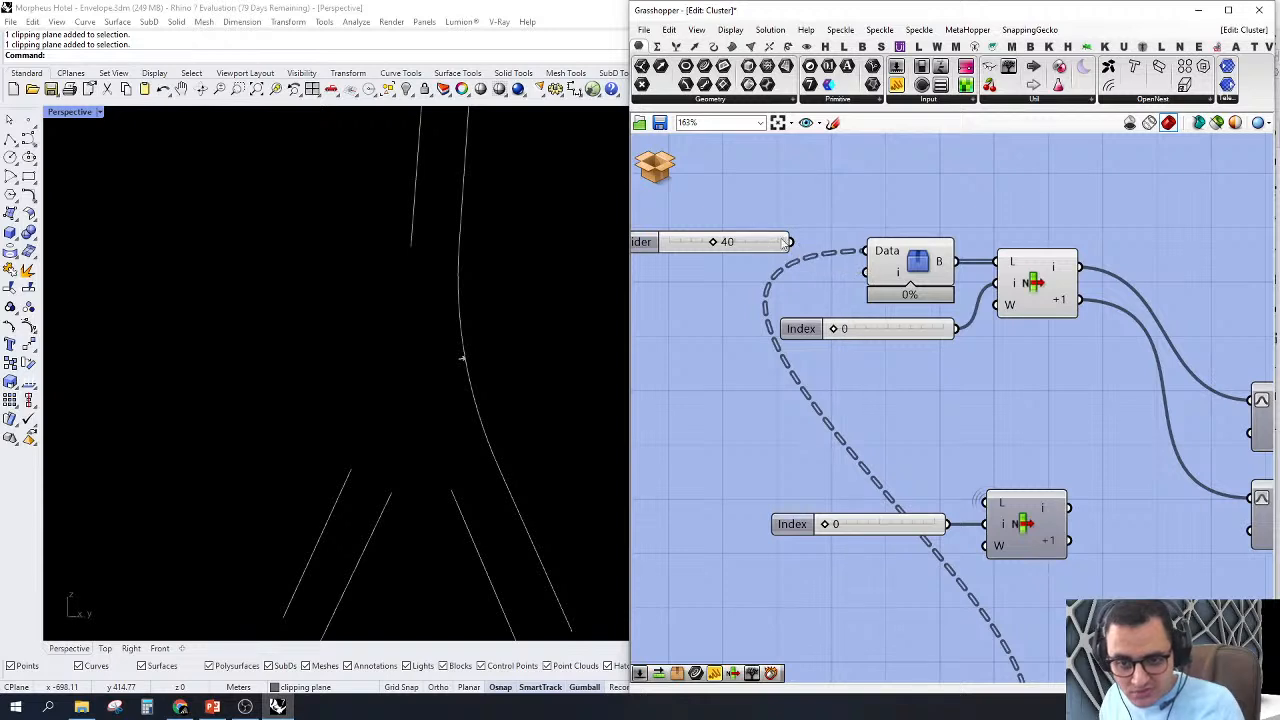
pyautogui.moveTo(788, 242); pyautogui.dragTo(865, 272)
pyautogui.moveTo(765, 248); pyautogui.dragTo(800, 279)
pyautogui.click(835, 168)
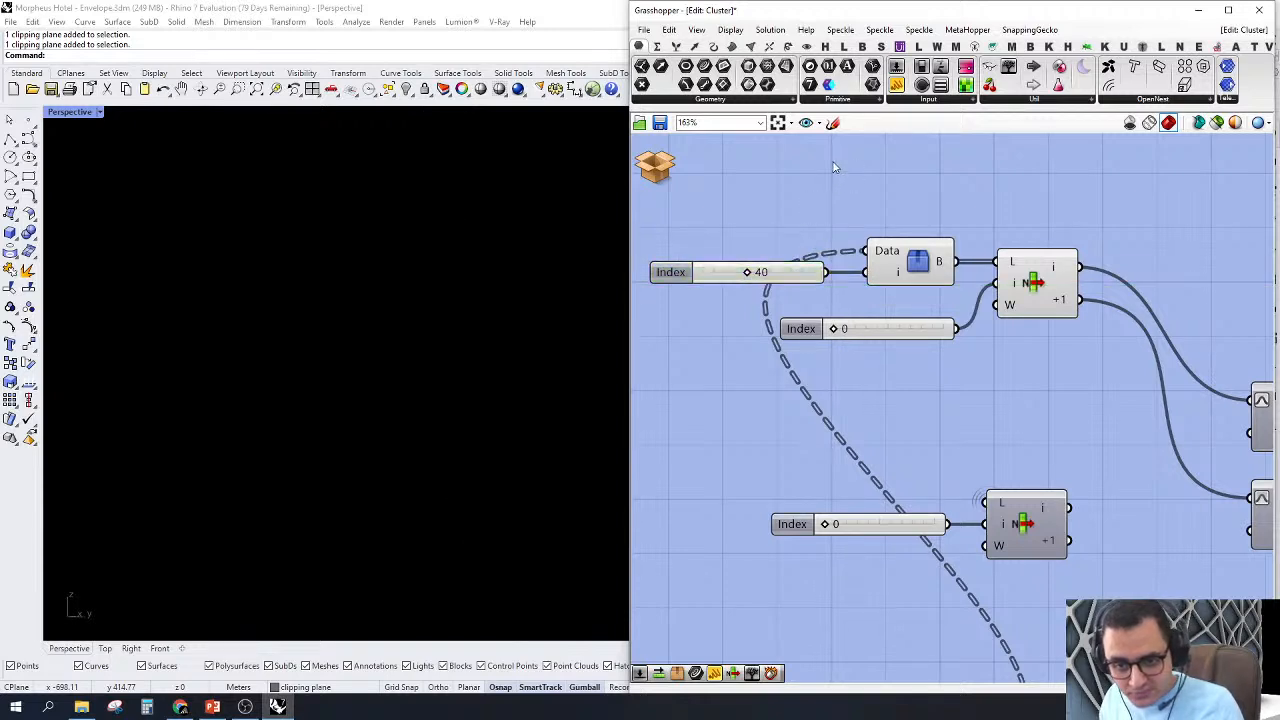
# Step: Select Tree Branch Check, zoom Perspective to the chosen branch and examine its line pairs and connecting arc
pyautogui.click(890, 255)
pyautogui.rightClick(858, 168)
pyautogui.click(880, 173)
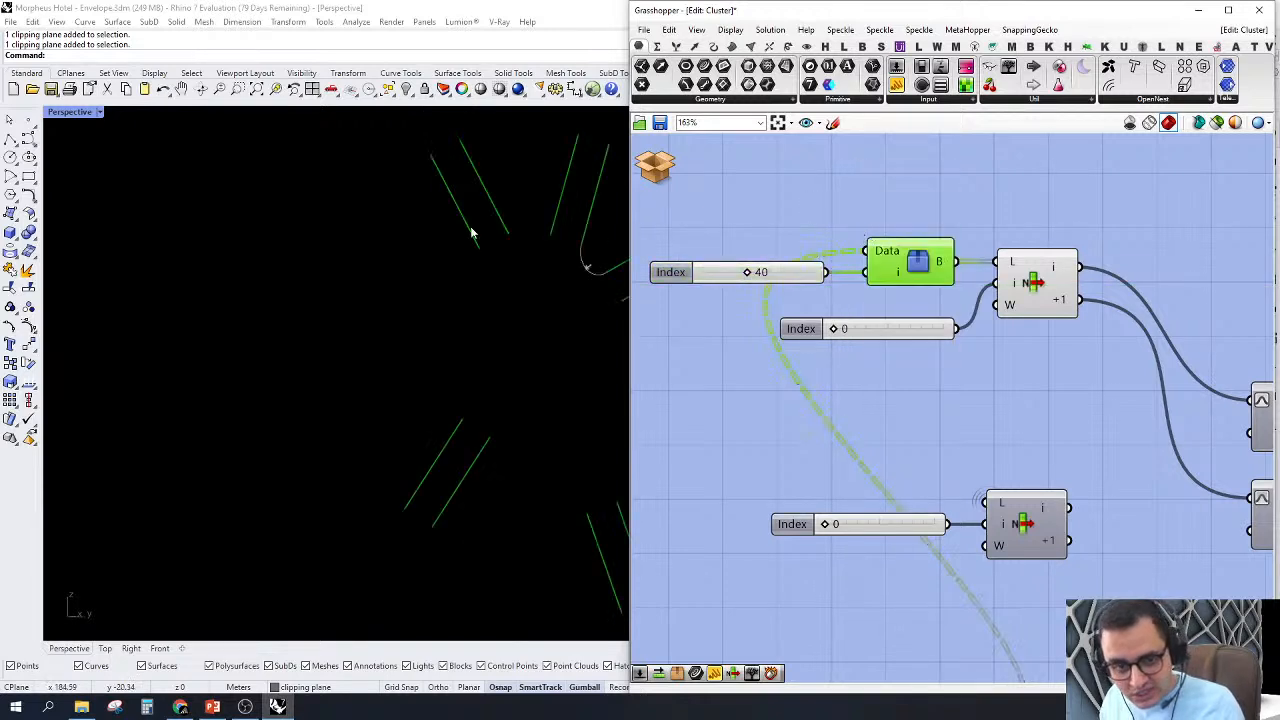
pyautogui.scroll(-5, 473, 233)
pyautogui.scroll(4, 443, 300)
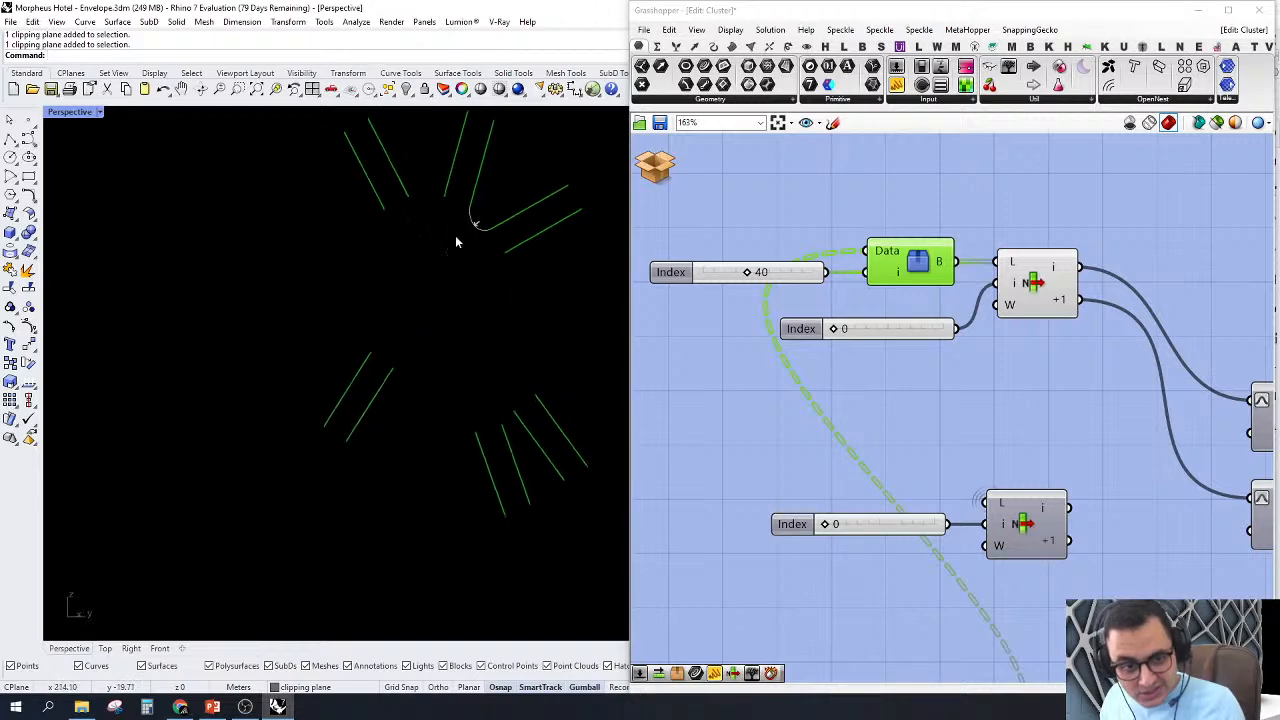
pyautogui.scroll(-2, 812, 328)
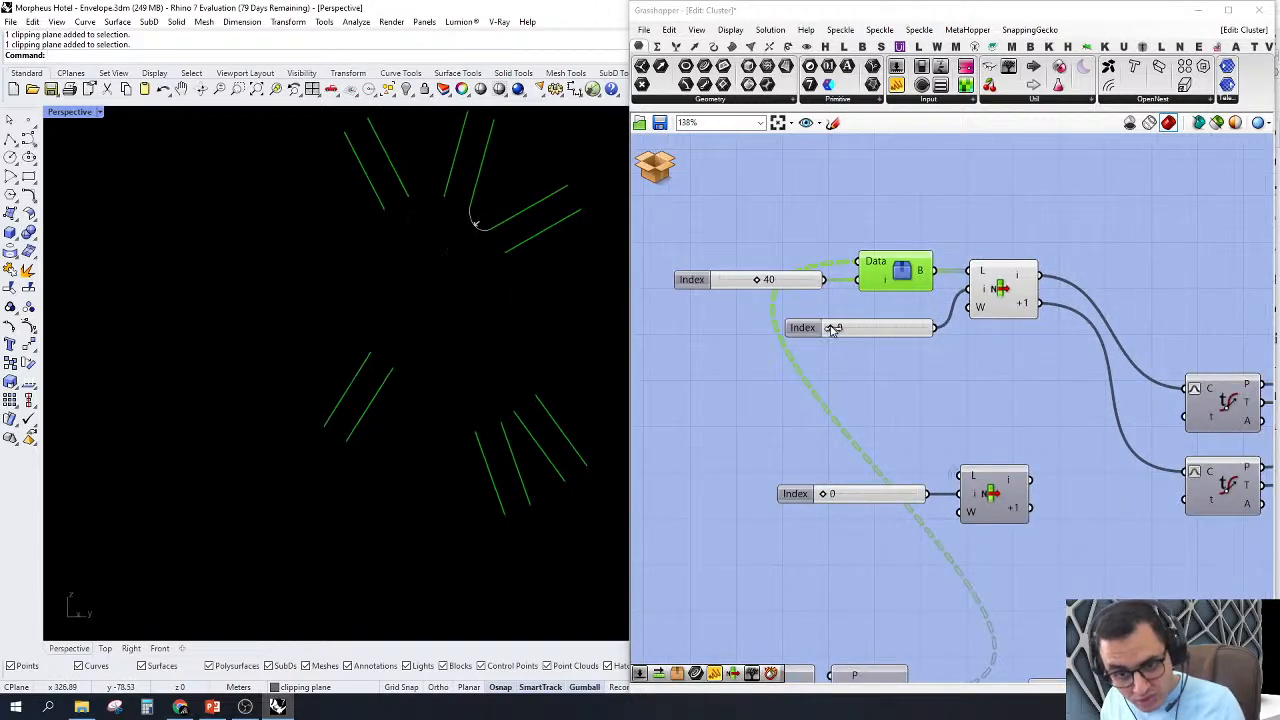
# Step: Examine the Evaluate Curve point and tangent outputs that feed the BiArc component
pyautogui.scroll(-4, 834, 331)
pyautogui.scroll(5, 1075, 316)
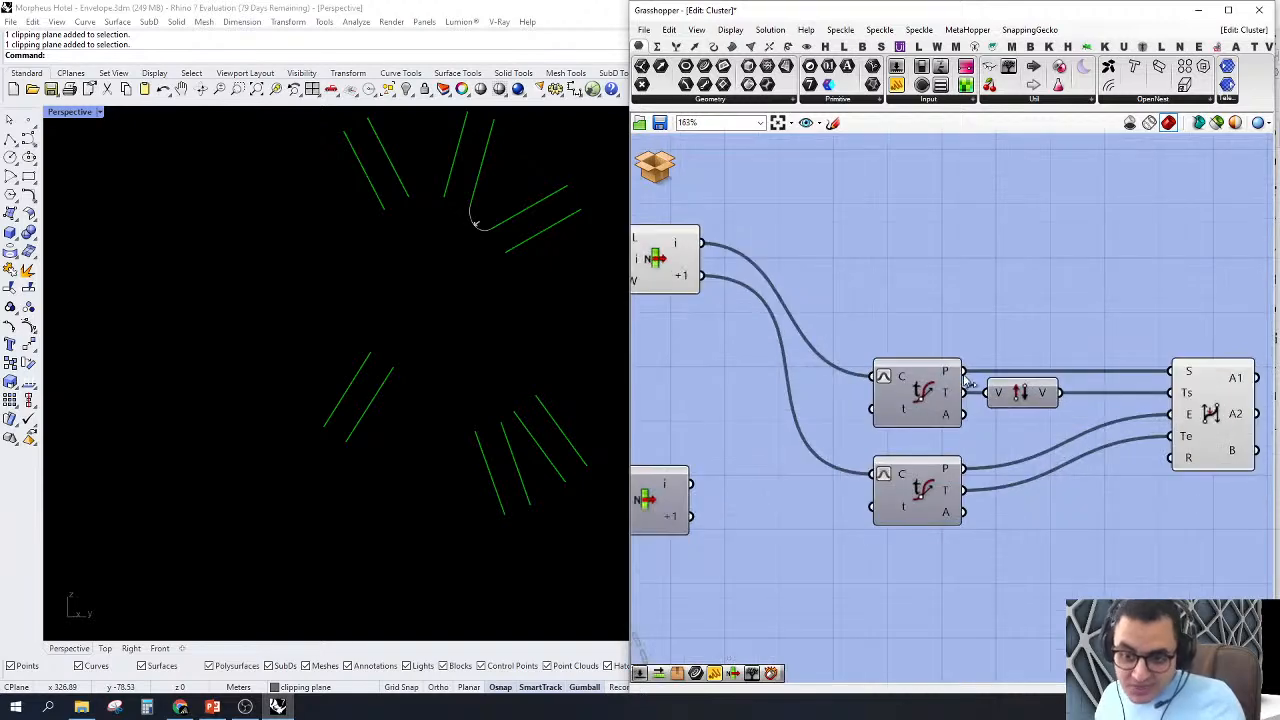
pyautogui.scroll(2, 1134, 329)
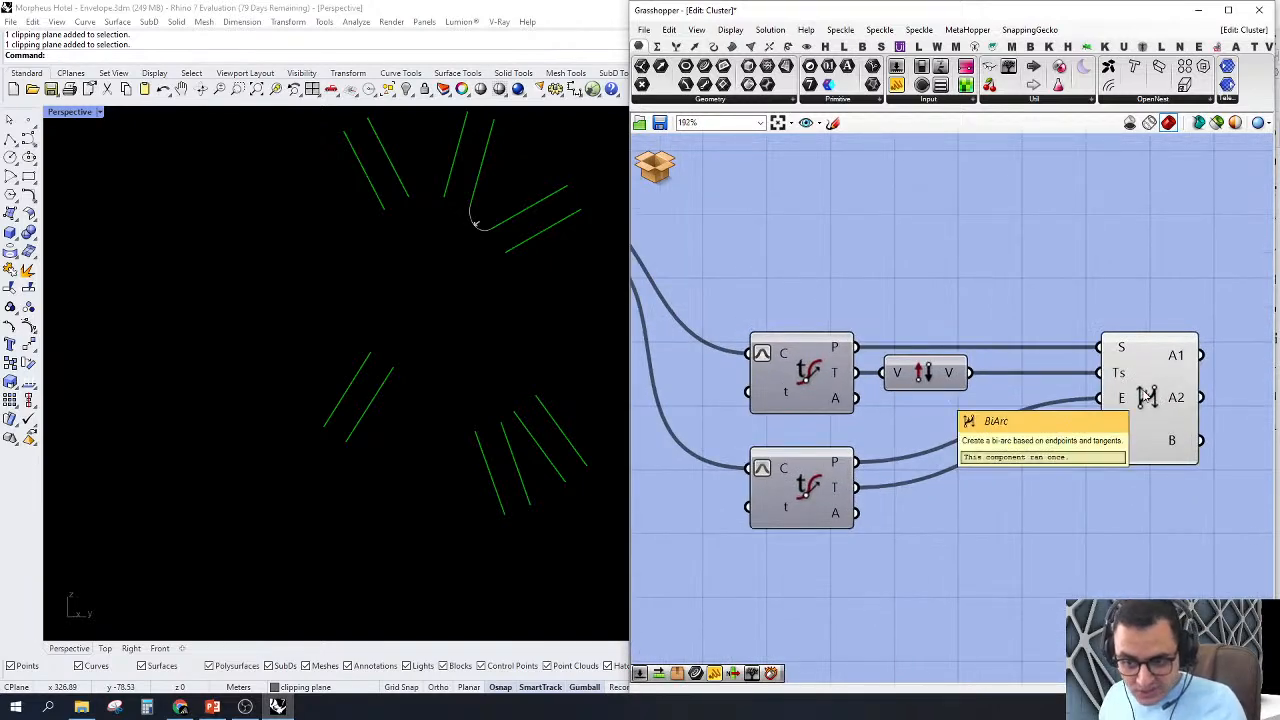
pyautogui.moveTo(840, 348)
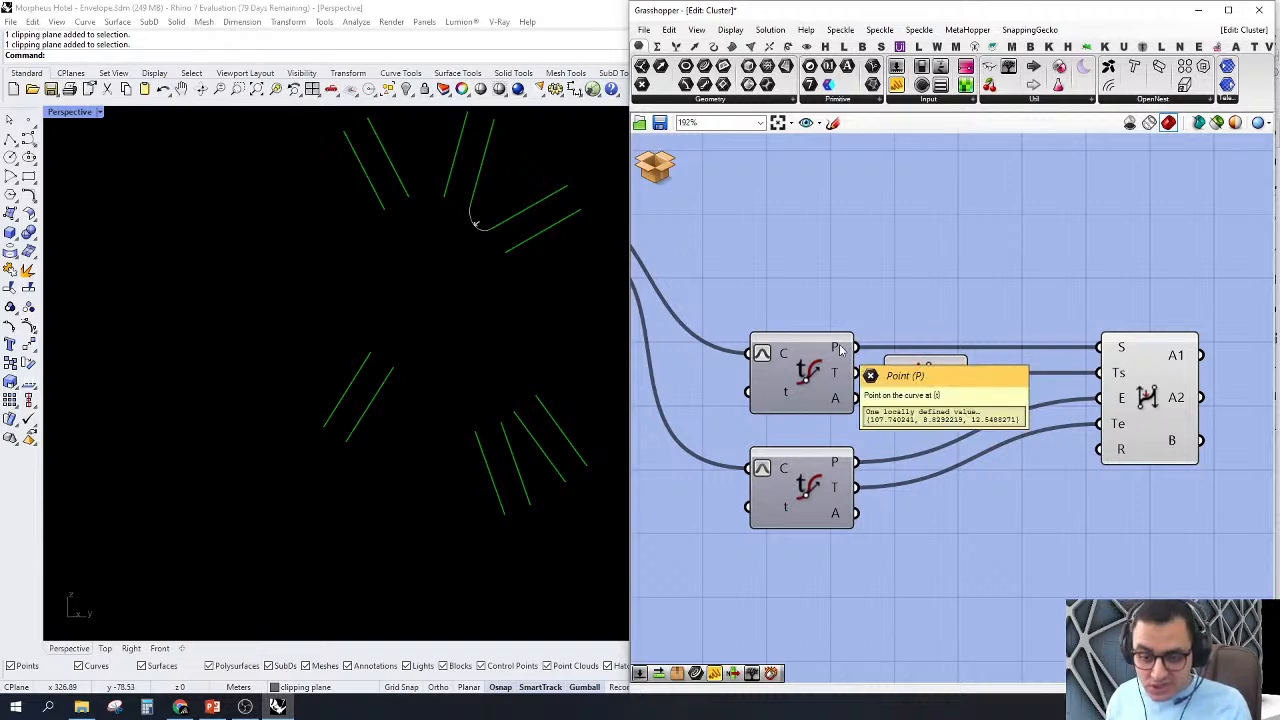
pyautogui.moveTo(845, 374)
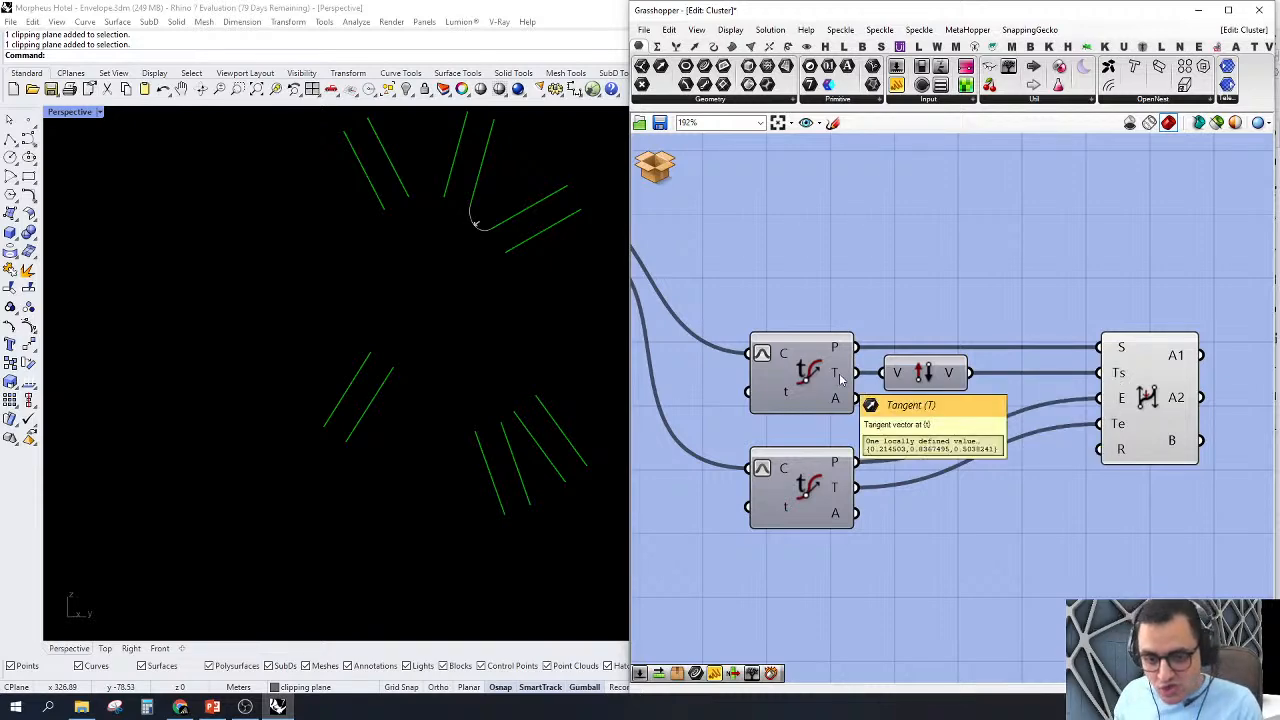
# Step: Select the List Item component feeding the Evaluate Curves and examine its two neighbouring lines and their connecting arc in Perspective
pyautogui.scroll(-3, 841, 380)
pyautogui.moveTo(783, 349); pyautogui.dragTo(917, 351, button='right')
pyautogui.click(761, 290)
pyautogui.scroll(4, 523, 193)
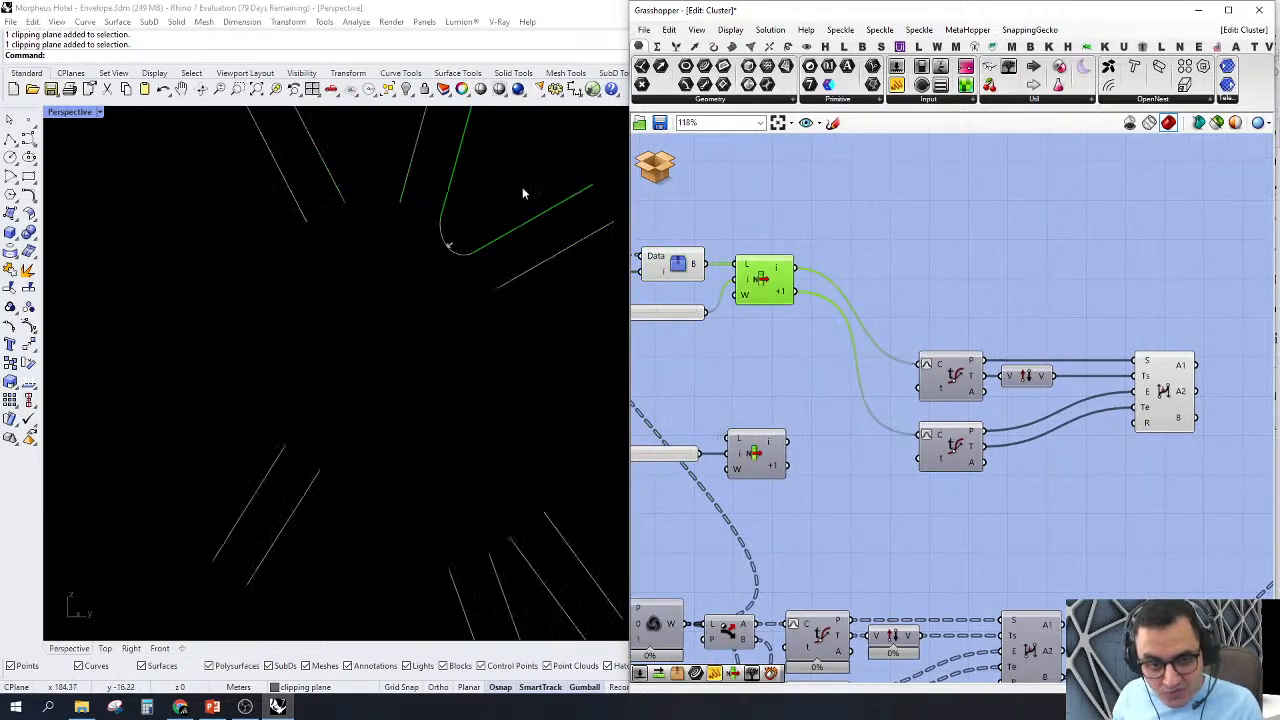
pyautogui.scroll(2, 523, 193)
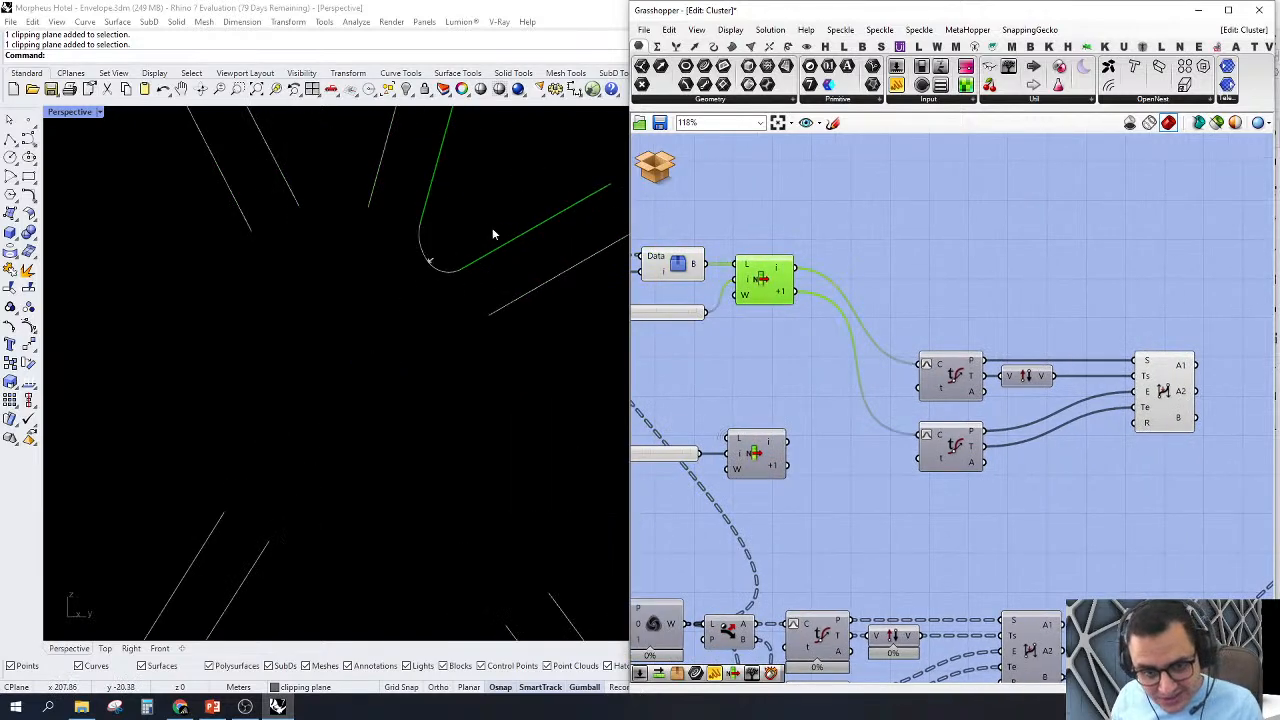
pyautogui.scroll(-3, 470, 320)
pyautogui.scroll(3, 416, 320)
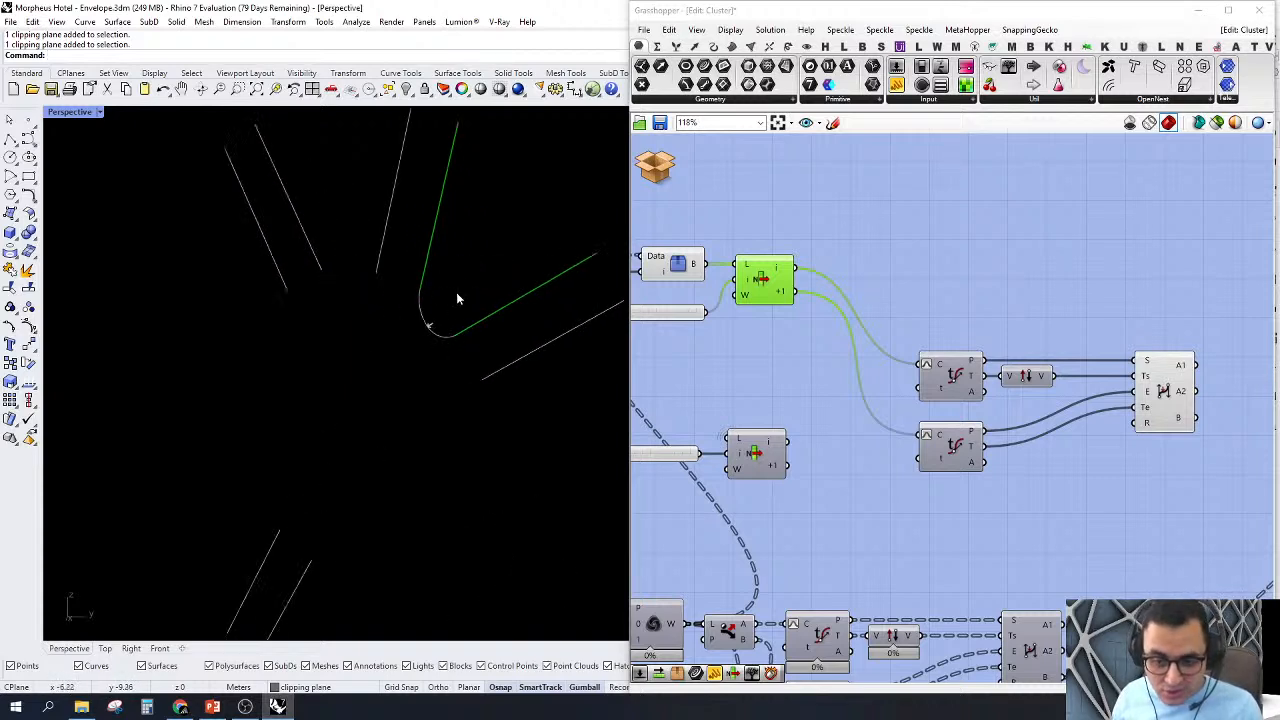
pyautogui.scroll(-2, 455, 292)
pyautogui.scroll(4, 451, 306)
pyautogui.scroll(2, 1077, 427)
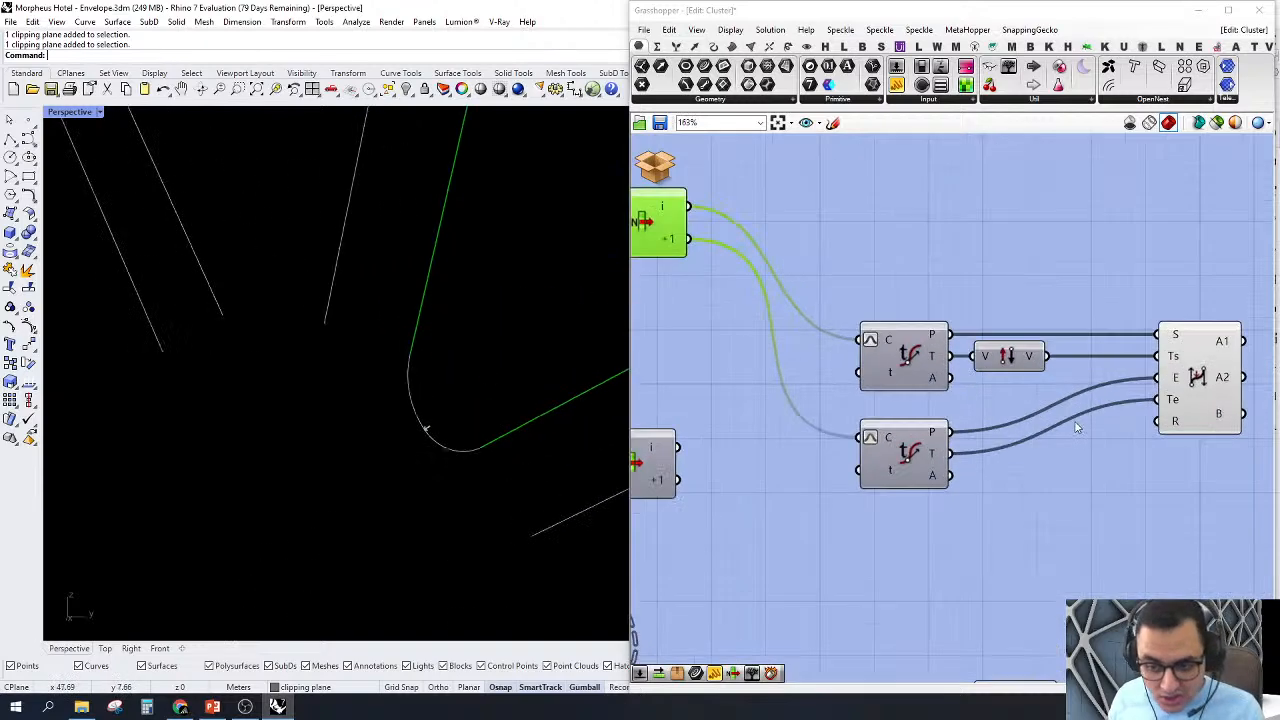
# Step: Bypass the Reverse component by connecting the first Evaluate Curve's T output directly to BiArc's Ts input, and inspect the arc
pyautogui.moveTo(1010, 357)
pyautogui.mouseDown()
pyautogui.moveTo(1034, 357)
pyautogui.moveTo(1008, 357)
pyautogui.mouseUp()
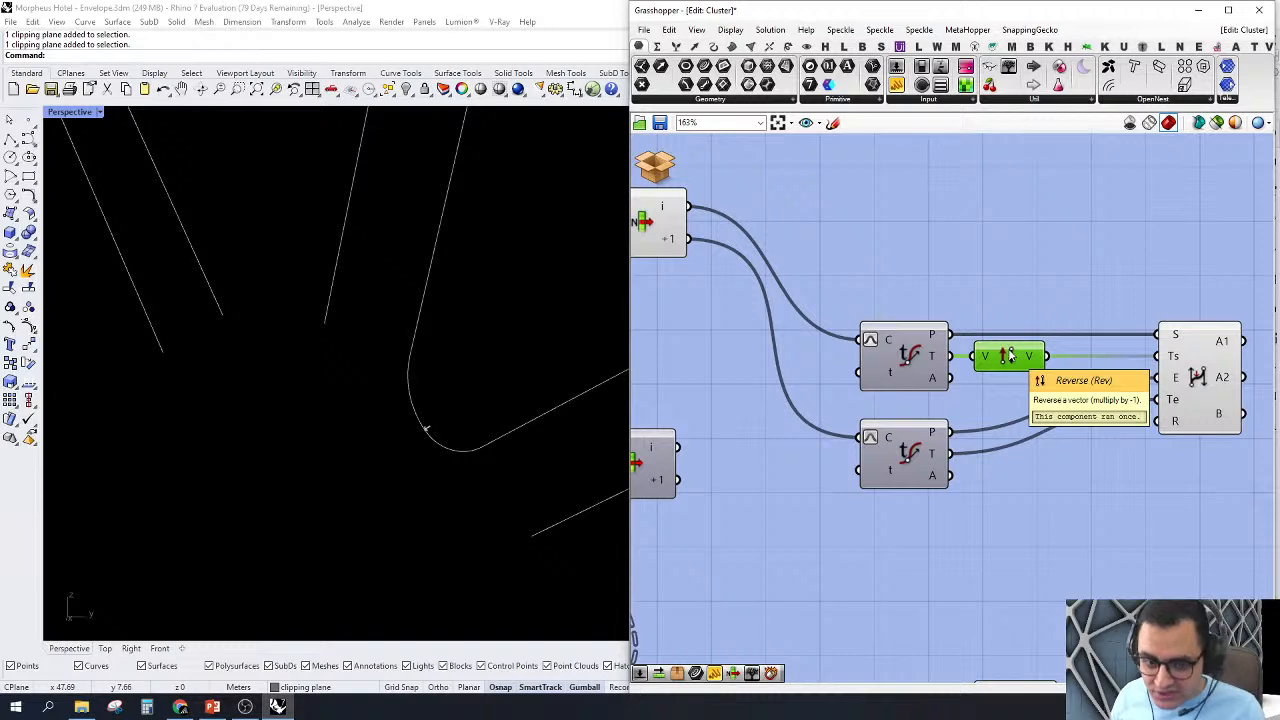
pyautogui.scroll(-1, 1008, 358)
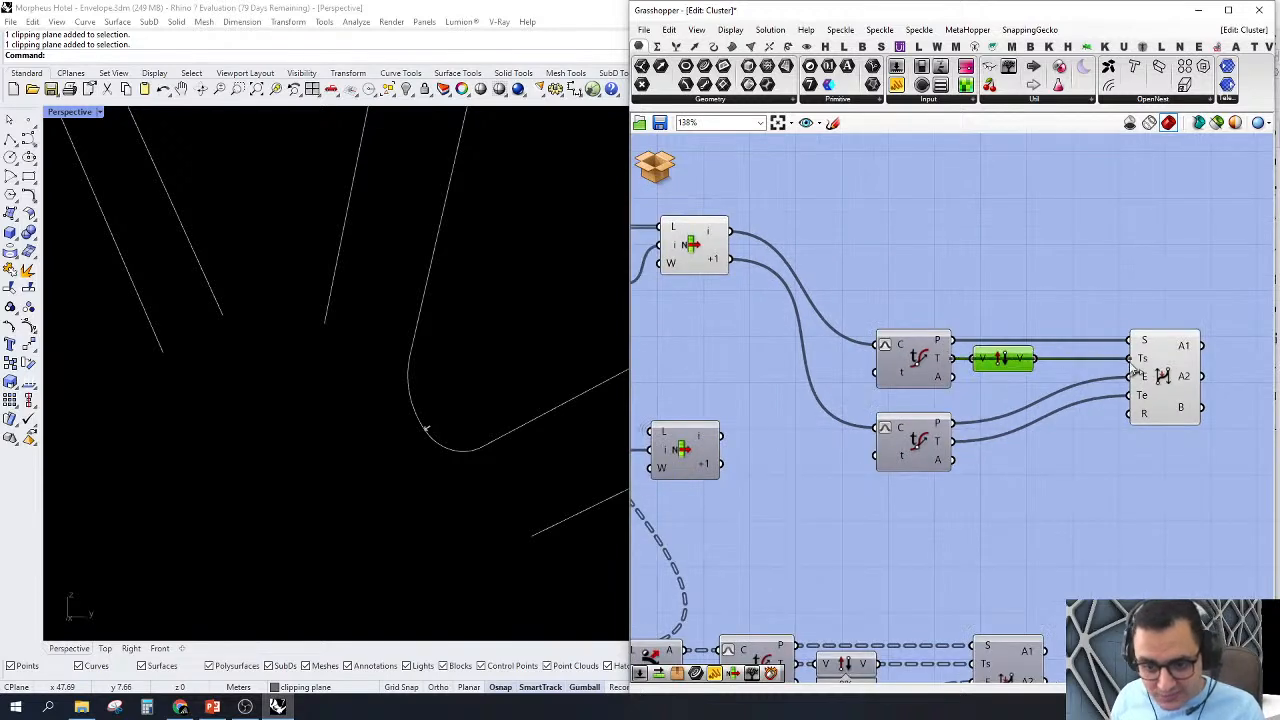
pyautogui.scroll(2, 460, 447)
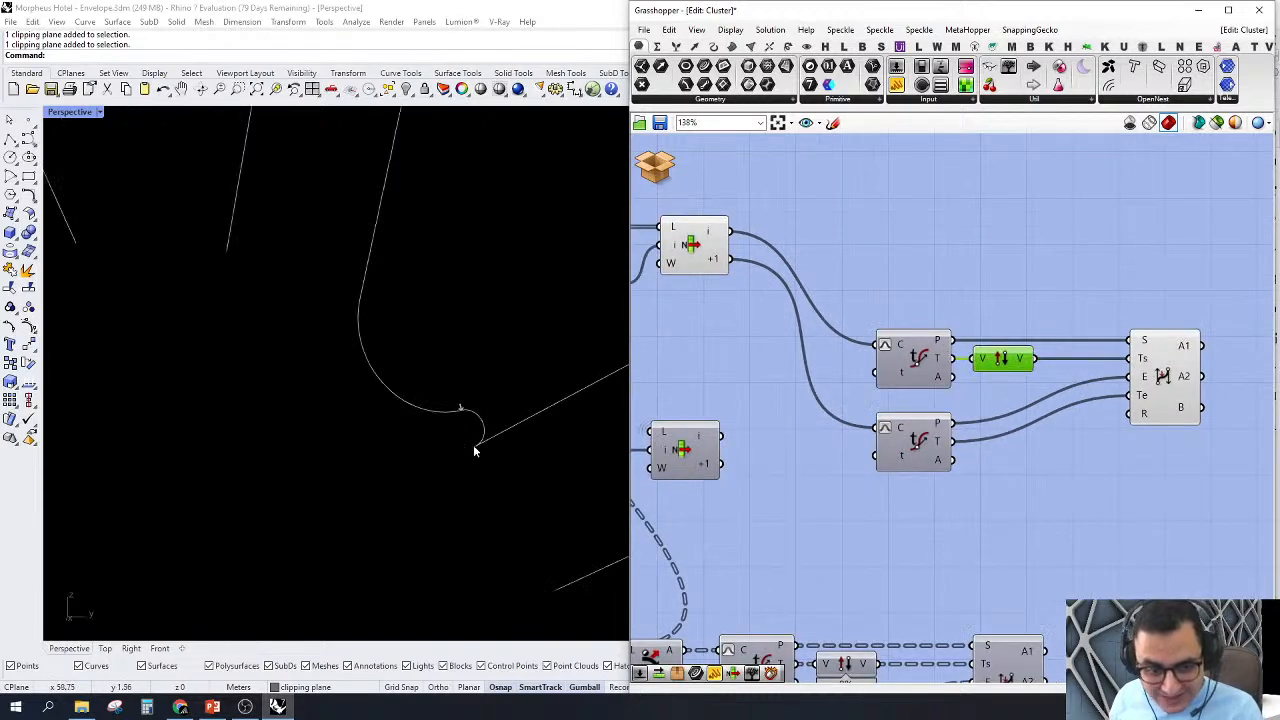
pyautogui.scroll(5, 1160, 505)
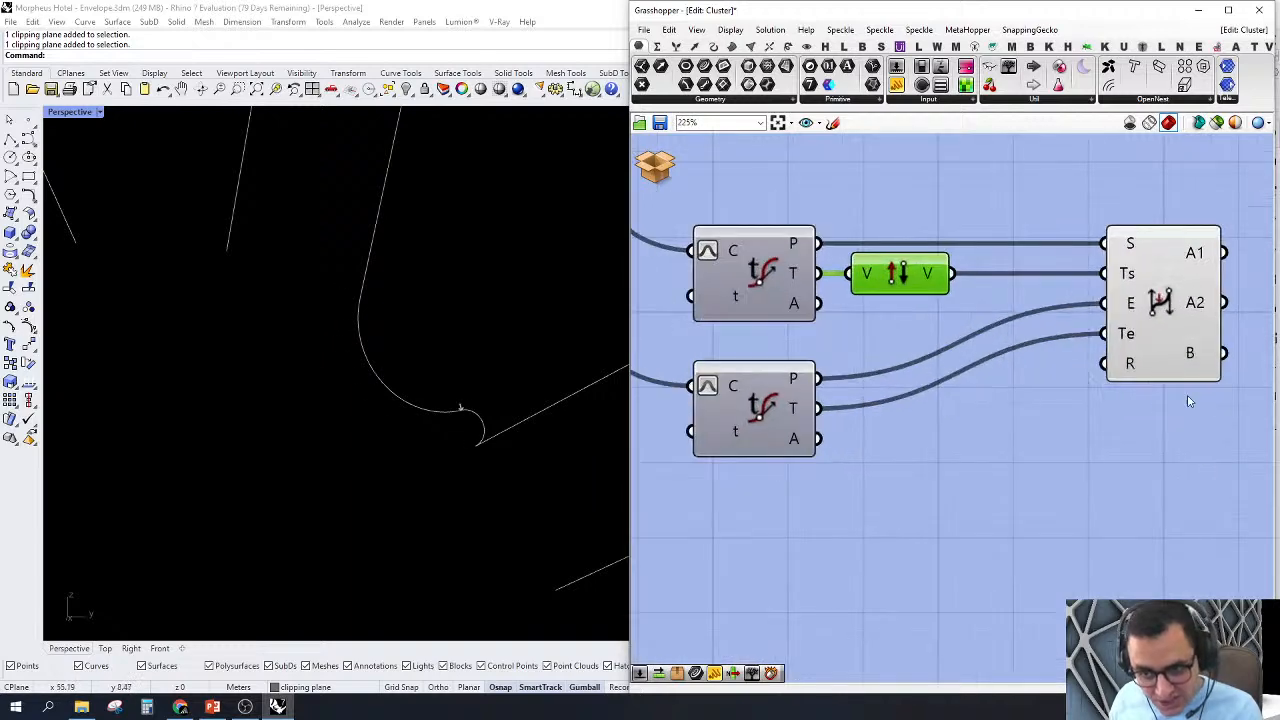
# Step: Add a Ratio slider of 0.25, connect it to BiArc's R input and raise it to 0.61
pyautogui.moveTo(1128, 366)
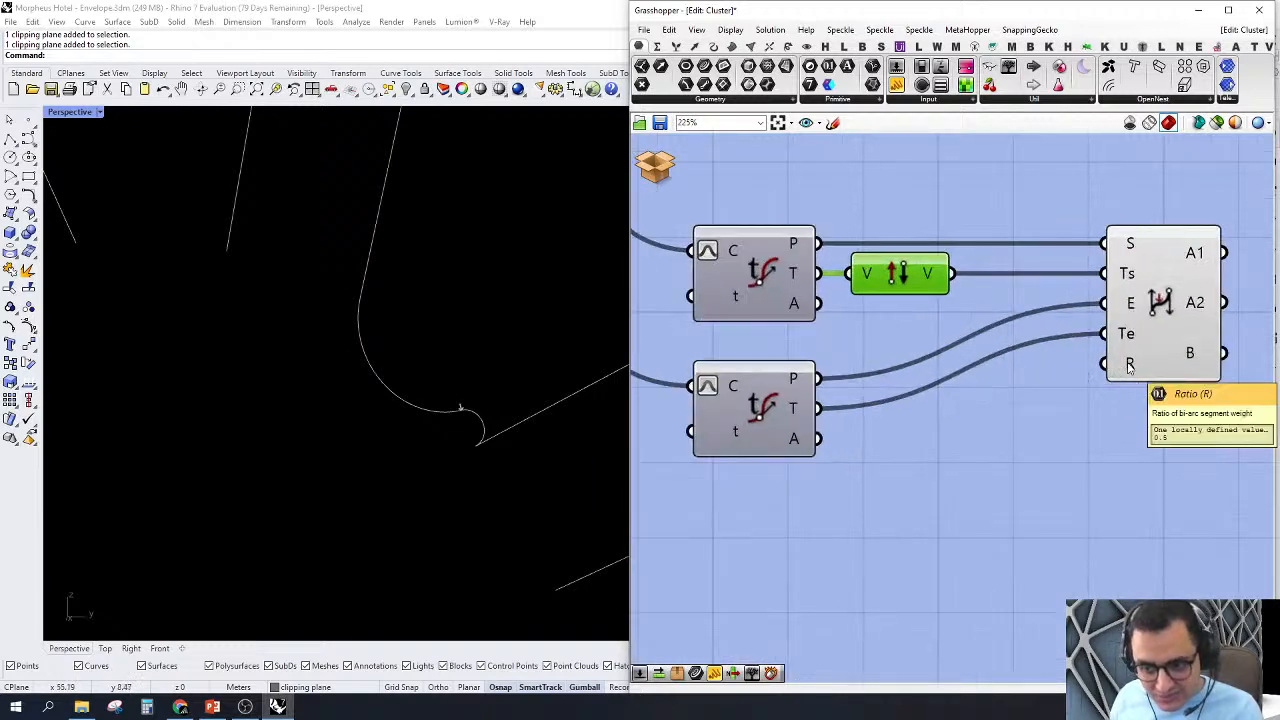
pyautogui.doubleClick(977, 496)
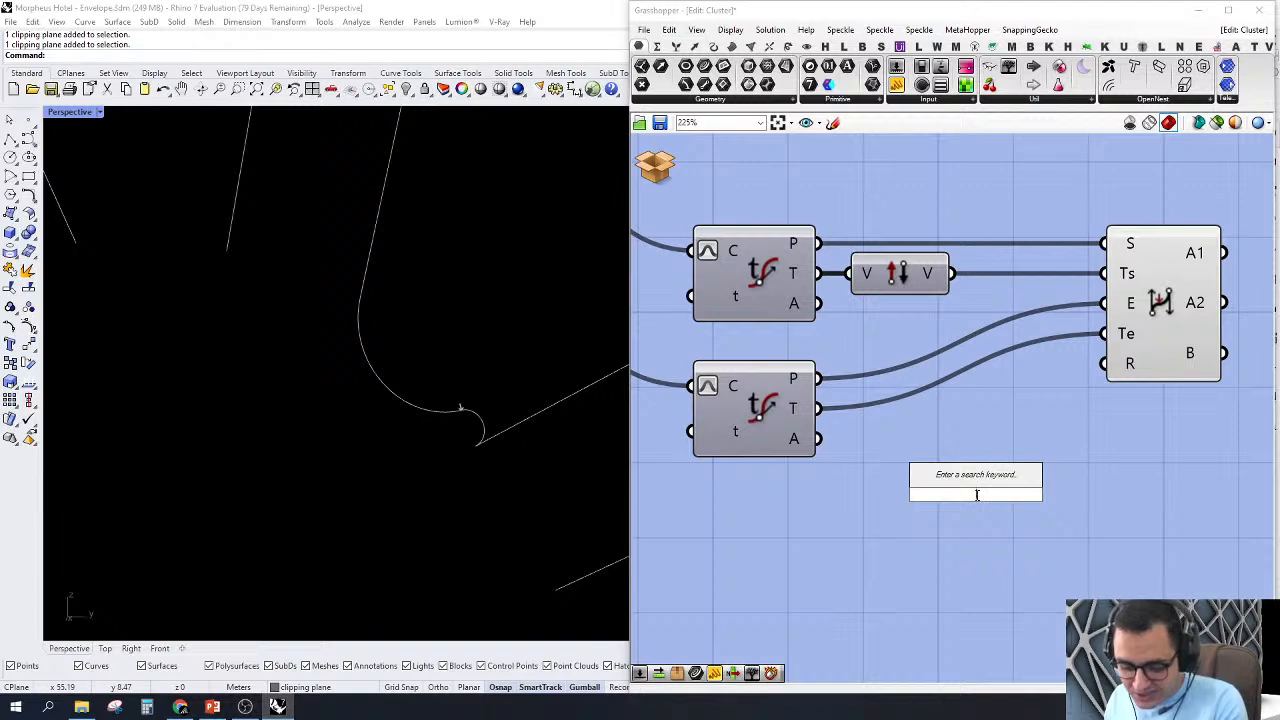
pyautogui.write('25')
pyautogui.press('Return')
pyautogui.moveTo(1106, 363); pyautogui.dragTo(1099, 494)
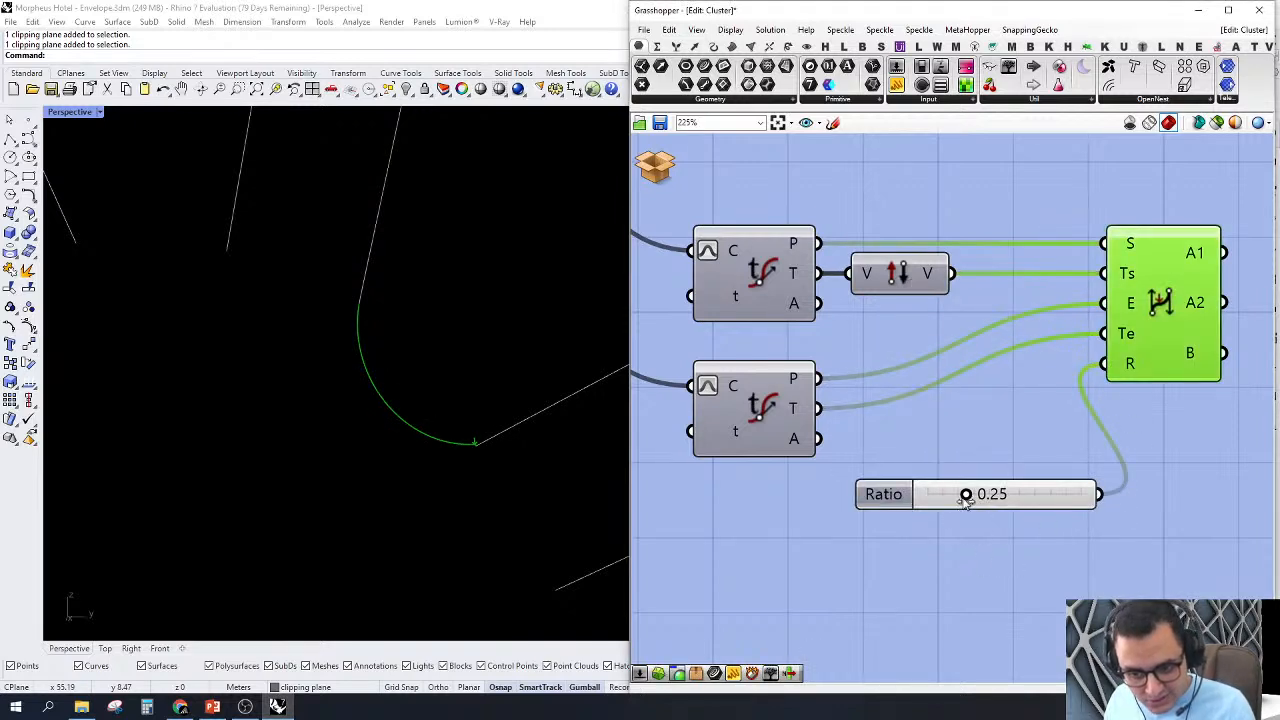
pyautogui.moveTo(966, 500); pyautogui.dragTo(1020, 519)
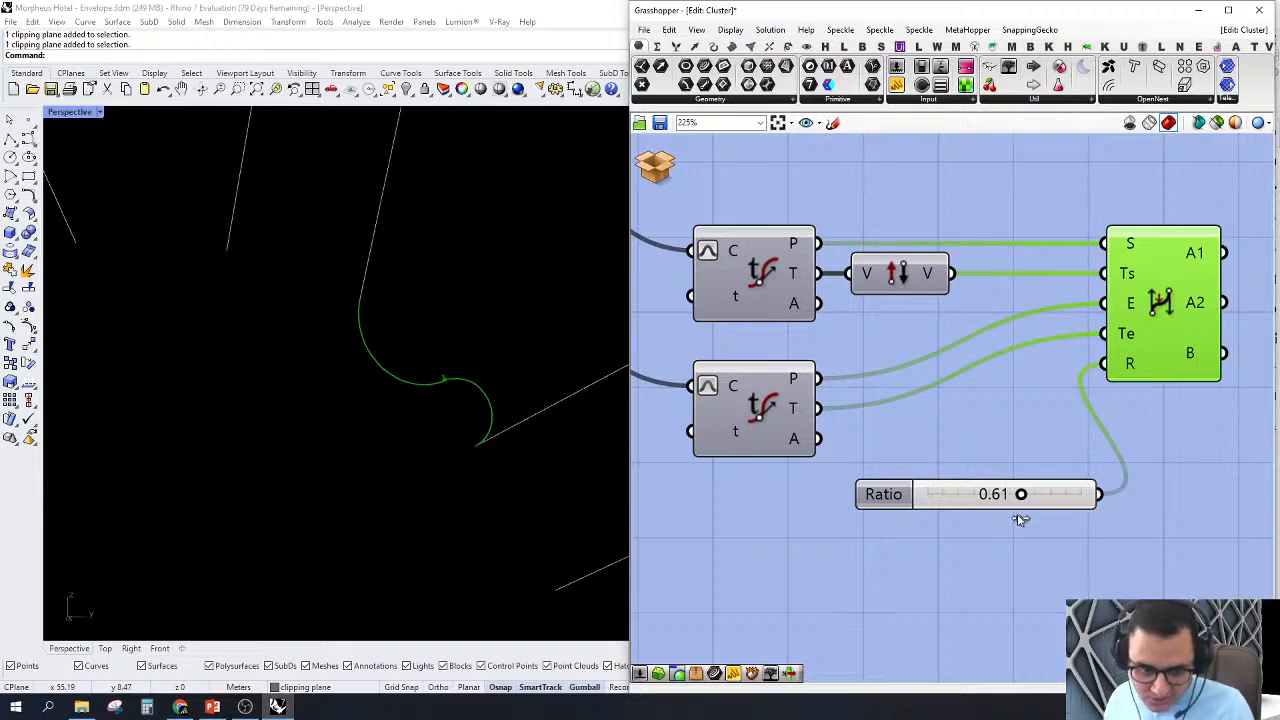
# Step: Delete the Ratio slider and reconnect the Reverse component's output to BiArc's Ts input
pyautogui.scroll(-3, 1050, 530)
pyautogui.moveTo(953, 423); pyautogui.dragTo(957, 421)
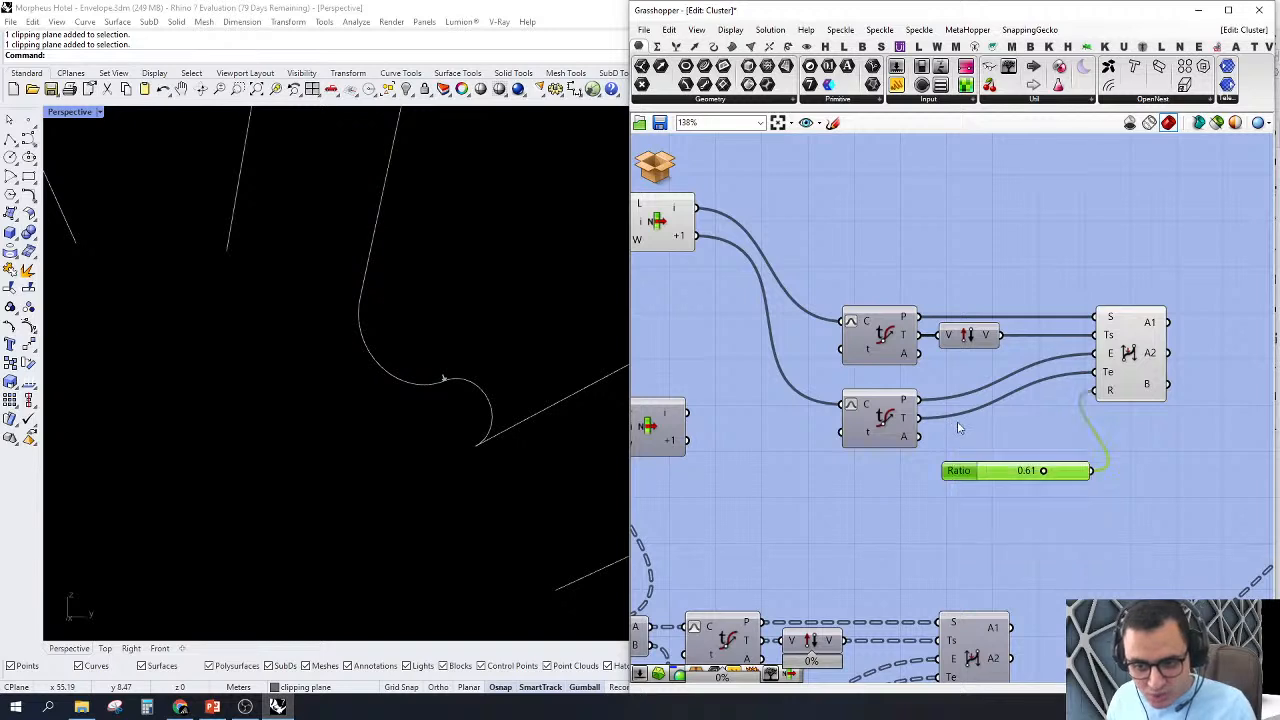
pyautogui.press('Delete')
pyautogui.moveTo(1001, 335); pyautogui.dragTo(1106, 334)
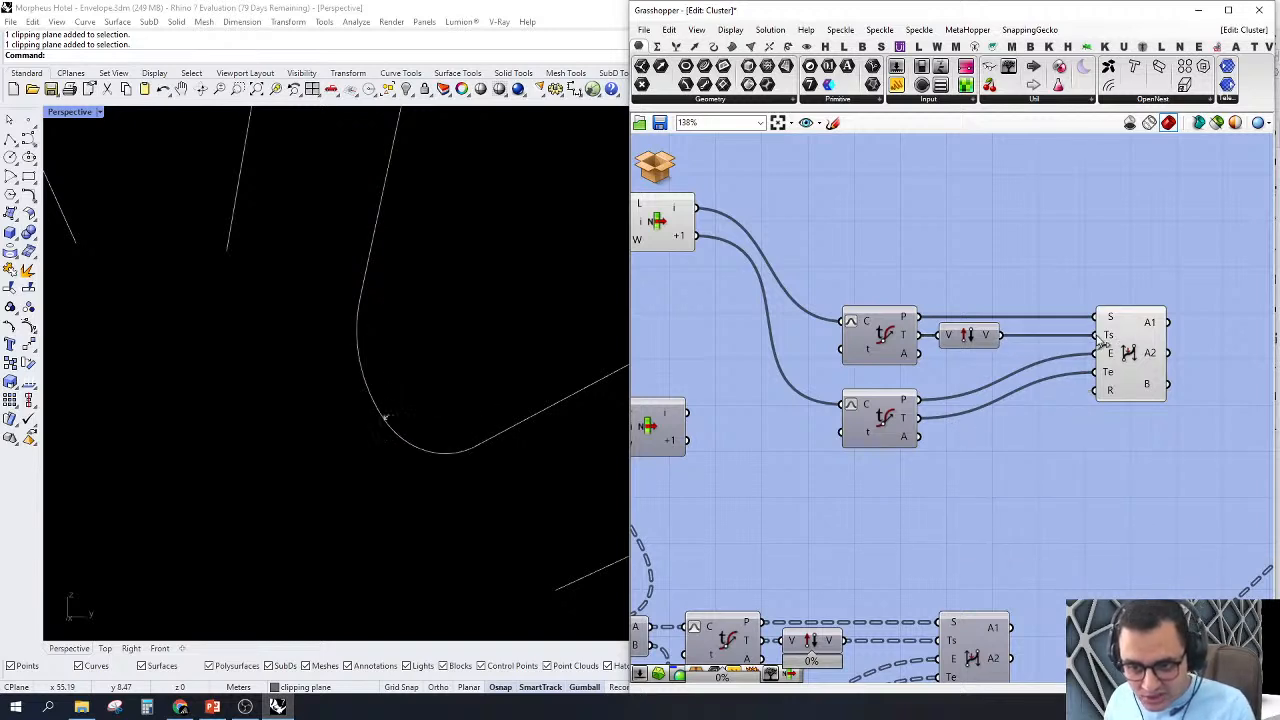
# Step: Set the Index slider feeding the List Item to 10 to move the connecting arc around the node
pyautogui.scroll(-3, 460, 365)
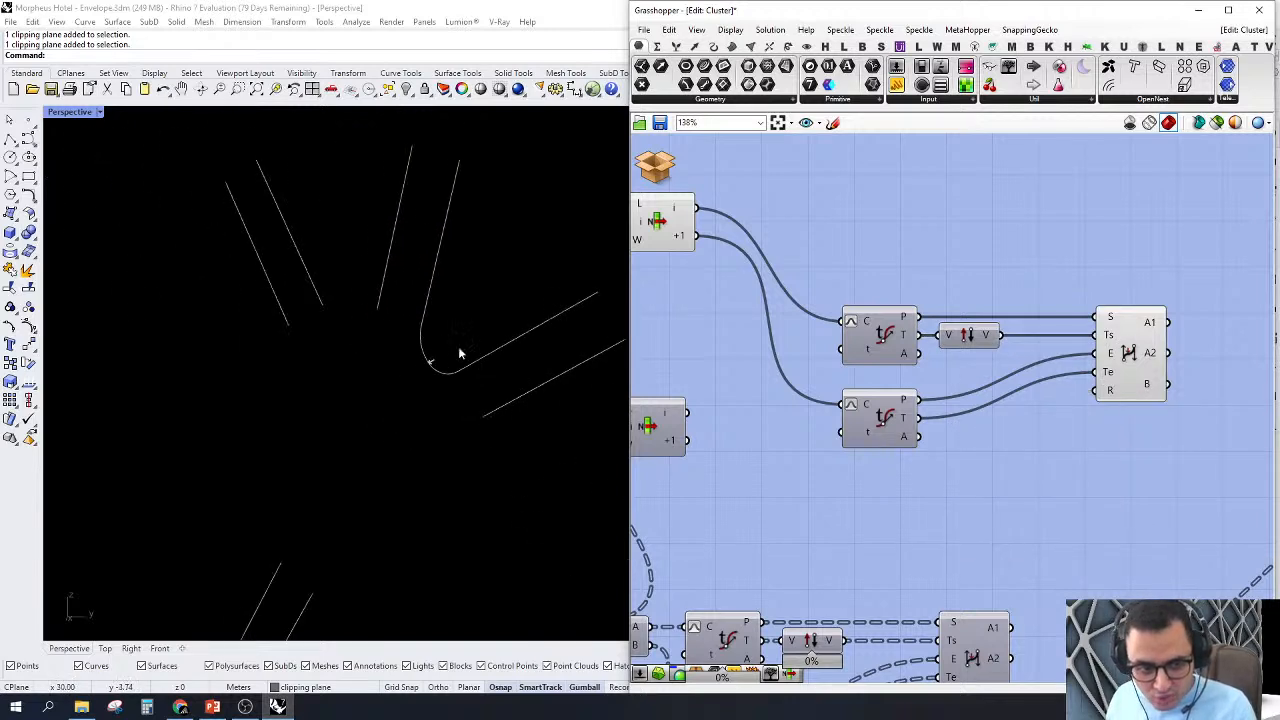
pyautogui.scroll(-4, 458, 346)
pyautogui.moveTo(930, 296); pyautogui.dragTo(1137, 311, button='right')
pyautogui.scroll(1, 655, 268)
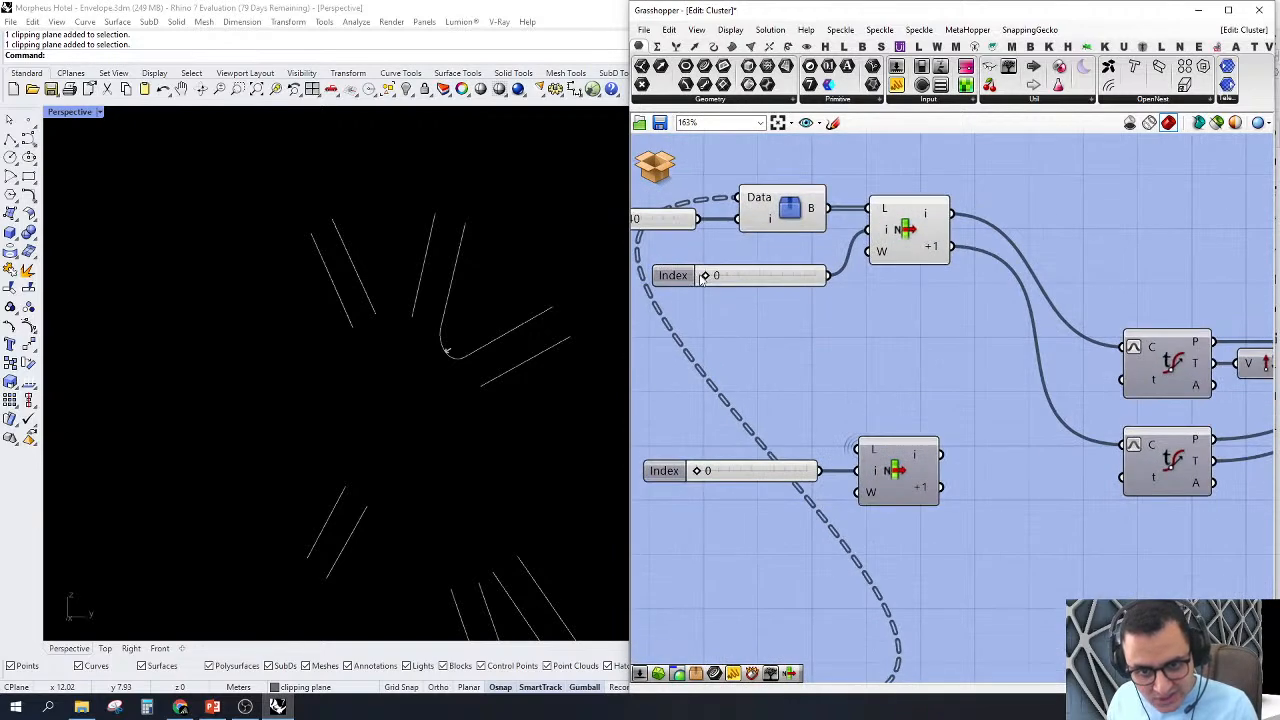
pyautogui.moveTo(713, 277); pyautogui.dragTo(817, 278)
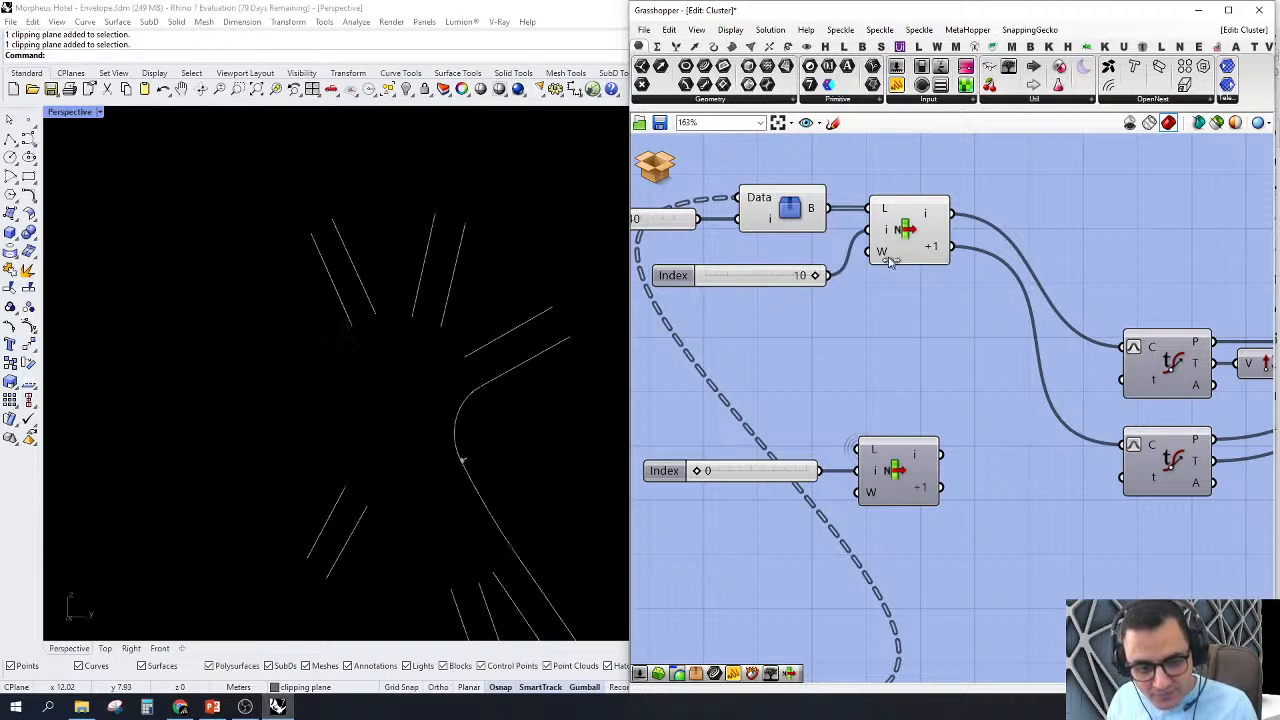
# Step: Delete the temporary single-node test components, including Tree Branch Check, its Index sliders, List Item, Evaluate Curves, Reverse and BiArc
pyautogui.scroll(-5, 890, 260)
pyautogui.moveTo(1061, 160); pyautogui.dragTo(731, 349)
pyautogui.press('Delete')
# Step: Turn on the preview of the definition's main BiArc component and view the arcs of all nodes in Perspective
pyautogui.scroll(4, 1028, 376)
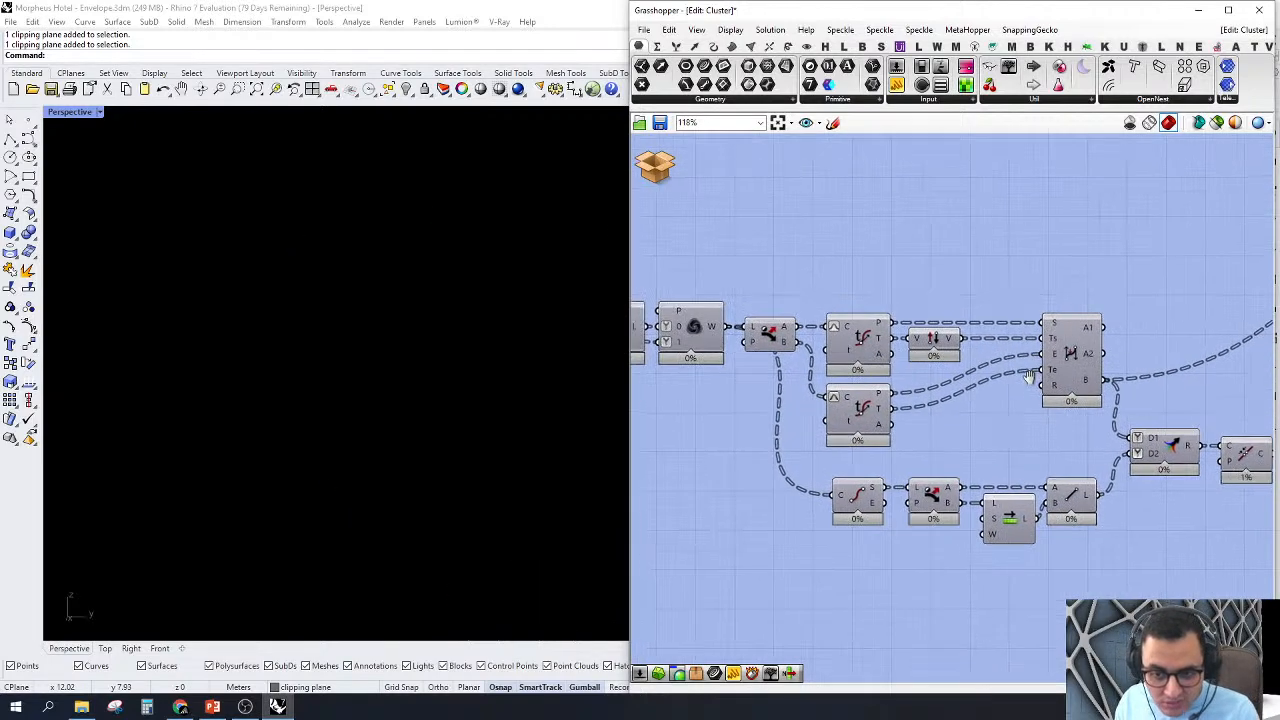
pyautogui.moveTo(1028, 376); pyautogui.dragTo(1058, 394, button='right')
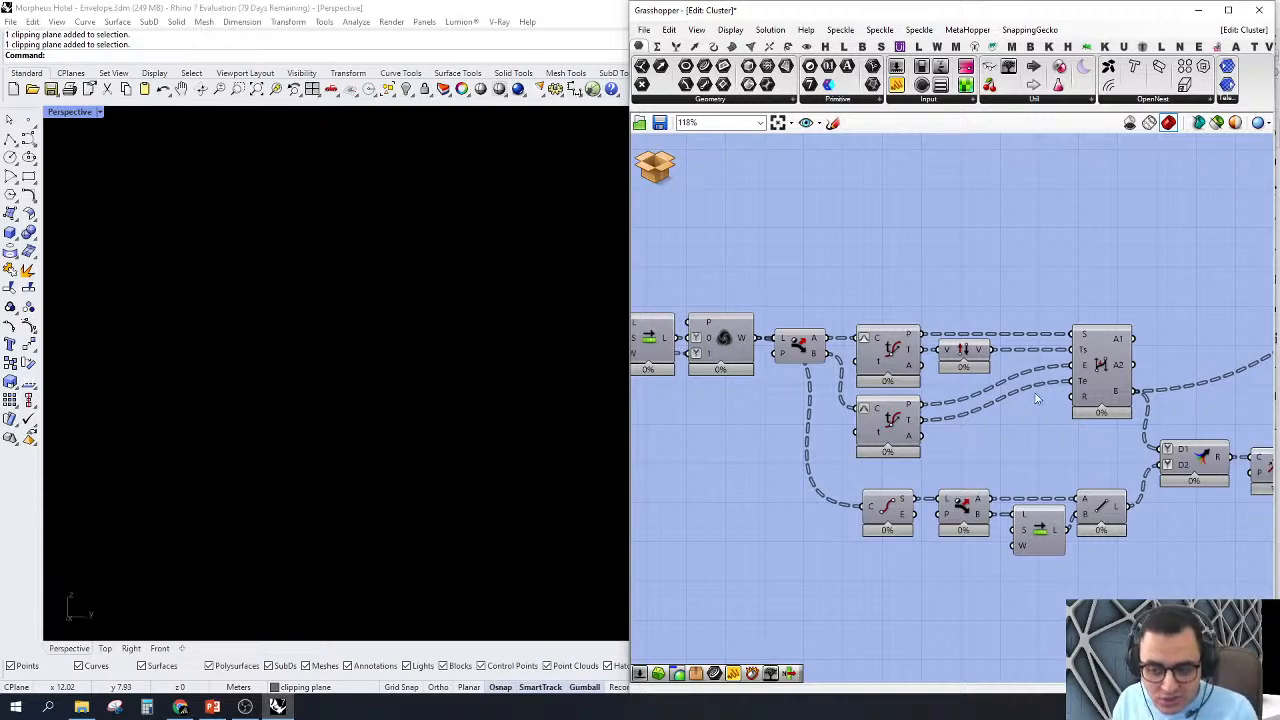
pyautogui.rightClick(1100, 366)
pyautogui.click(1125, 383)
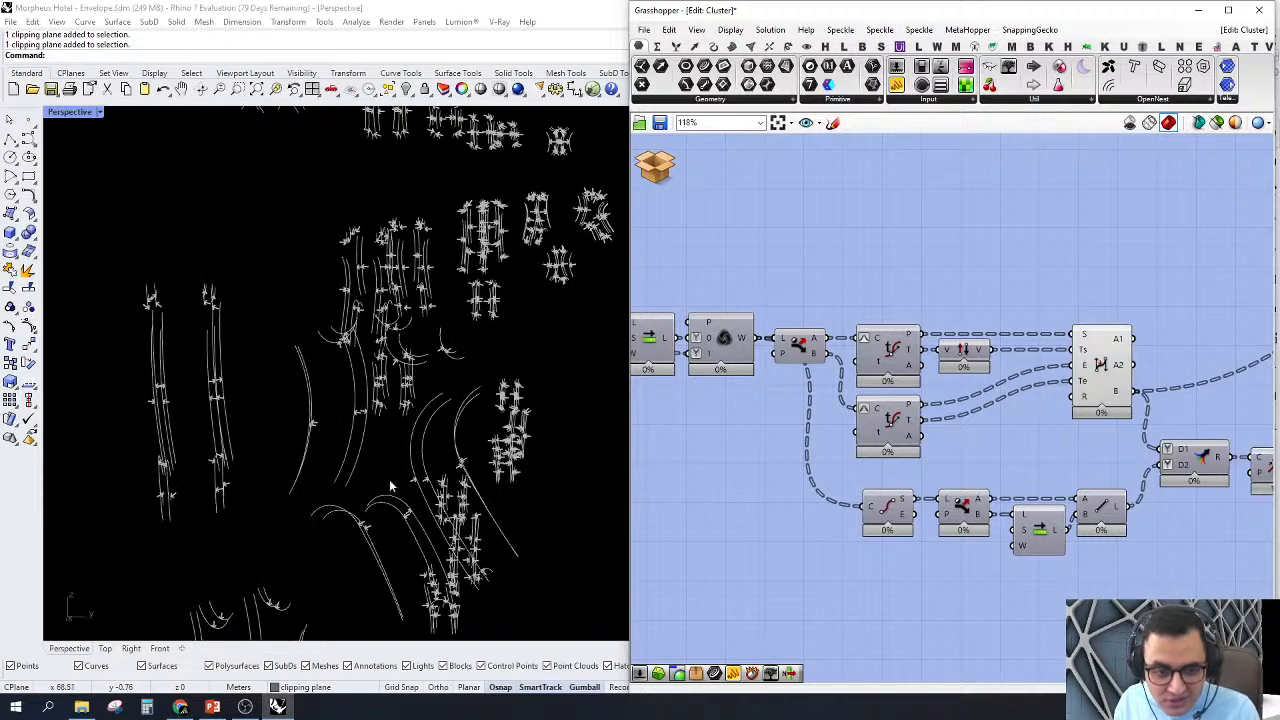
pyautogui.moveTo(389, 479); pyautogui.dragTo(415, 482, button='right')
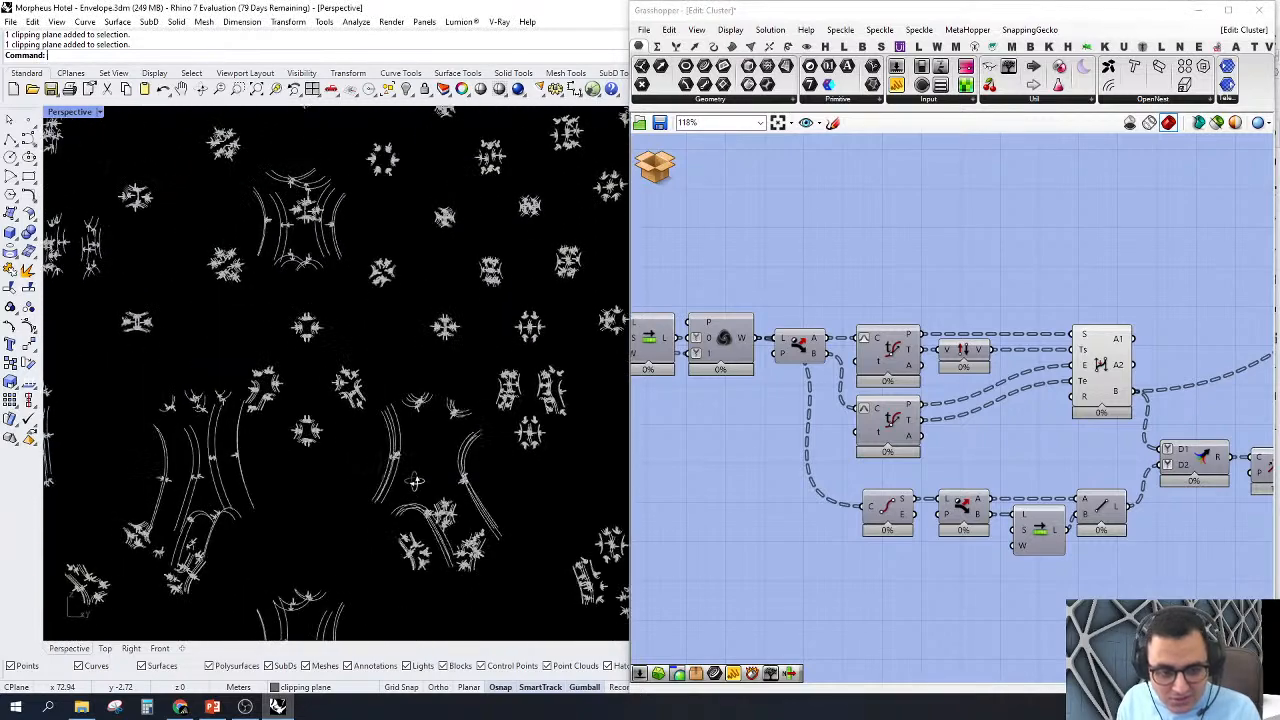
# Step: Turn on the preview of the Line component below BiArc and orbit Perspective around the node outlines
pyautogui.scroll(1, 1028, 293)
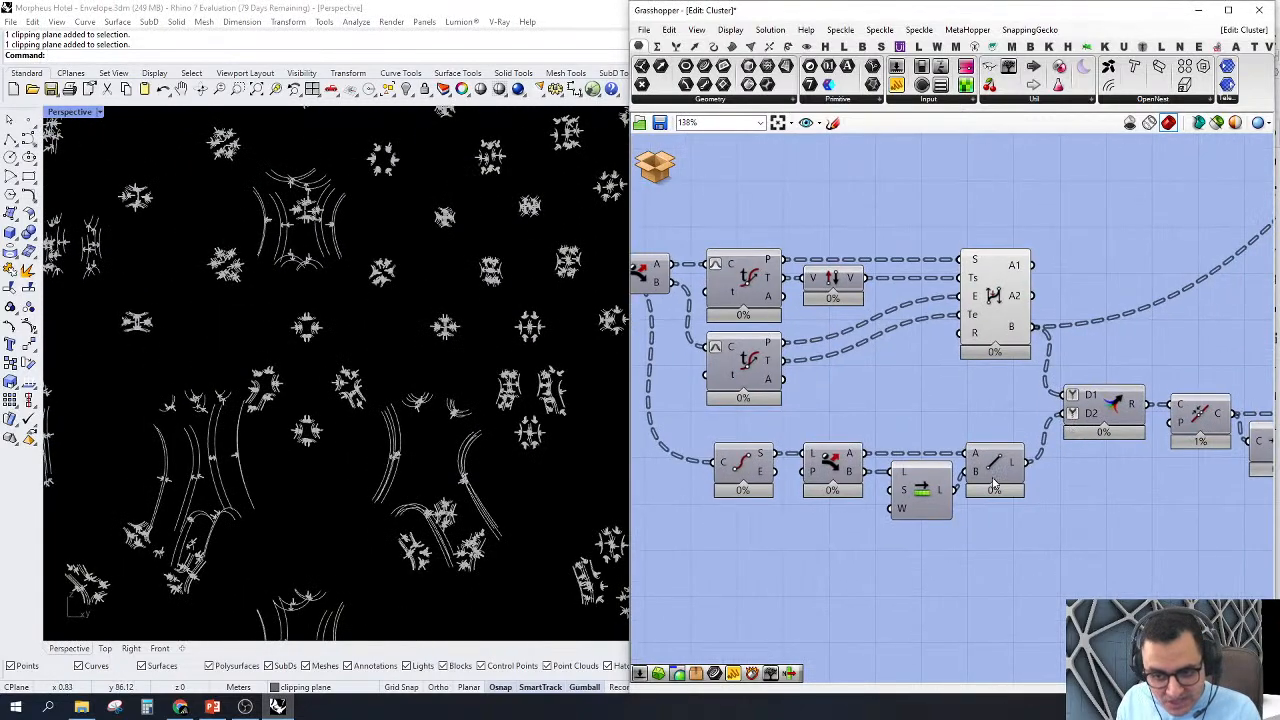
pyautogui.rightClick(993, 484)
pyautogui.click(1000, 489)
pyautogui.moveTo(445, 411); pyautogui.dragTo(430, 475, button='right')
pyautogui.moveTo(934, 466); pyautogui.dragTo(1022, 485, button='right')
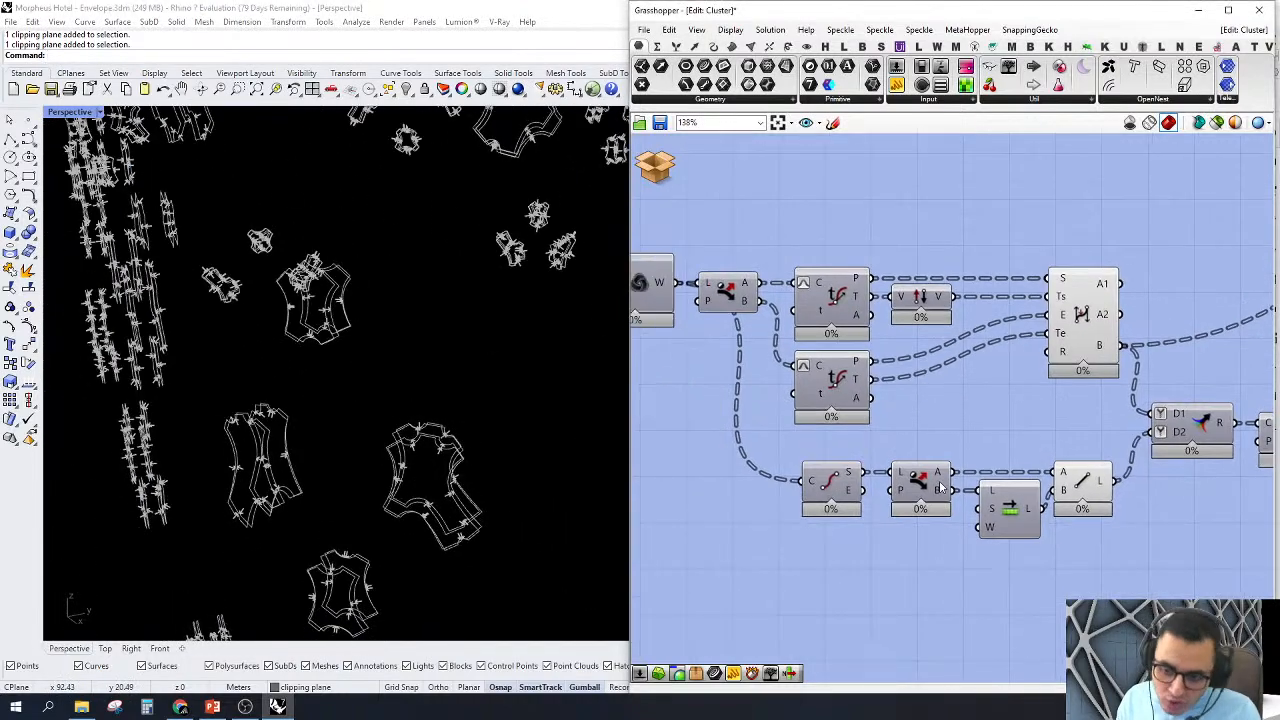
# Step: Select the Line component, check the curve start points feeding it and examine its segments around the nodes in Perspective
pyautogui.click(1092, 489)
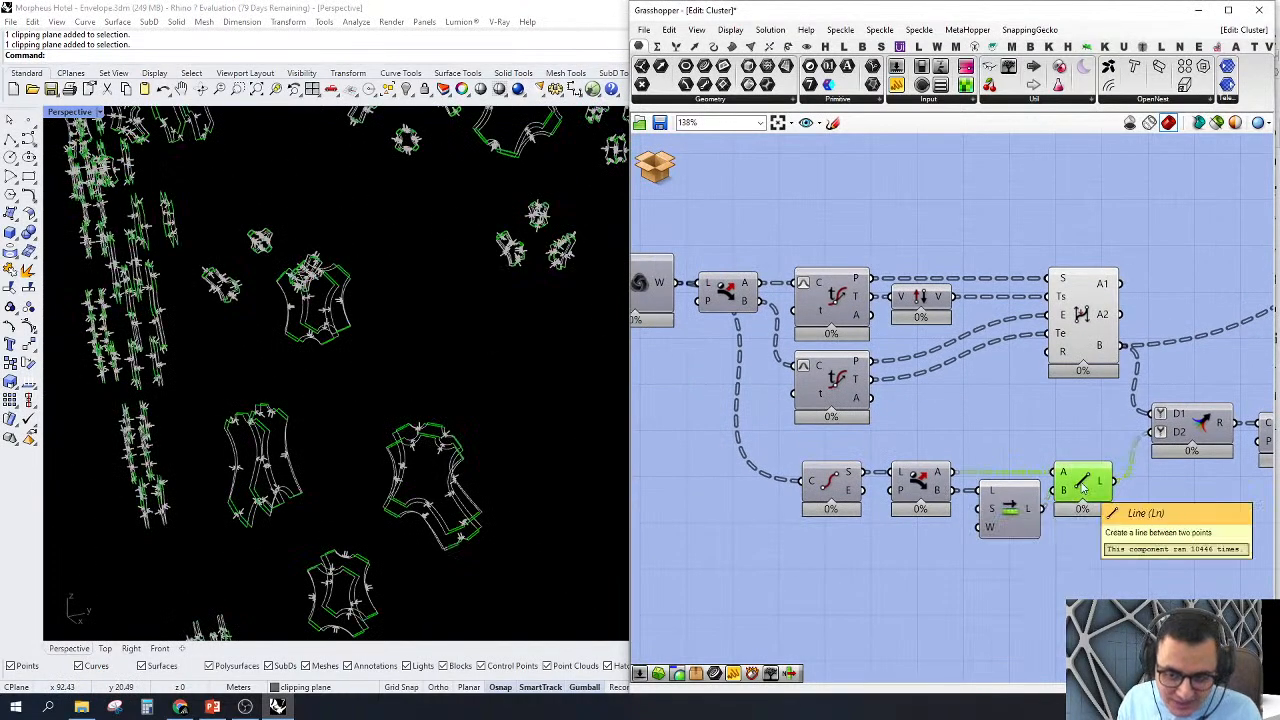
pyautogui.moveTo(846, 482)
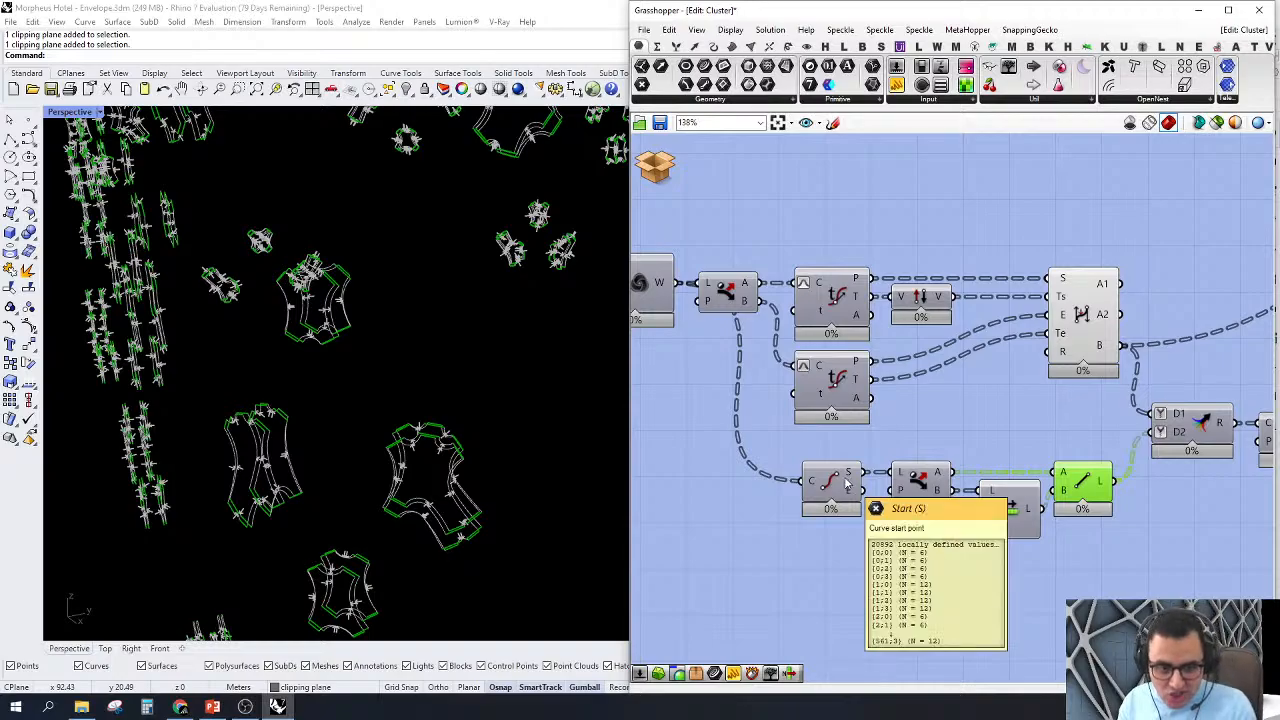
pyautogui.scroll(10, 440, 456)
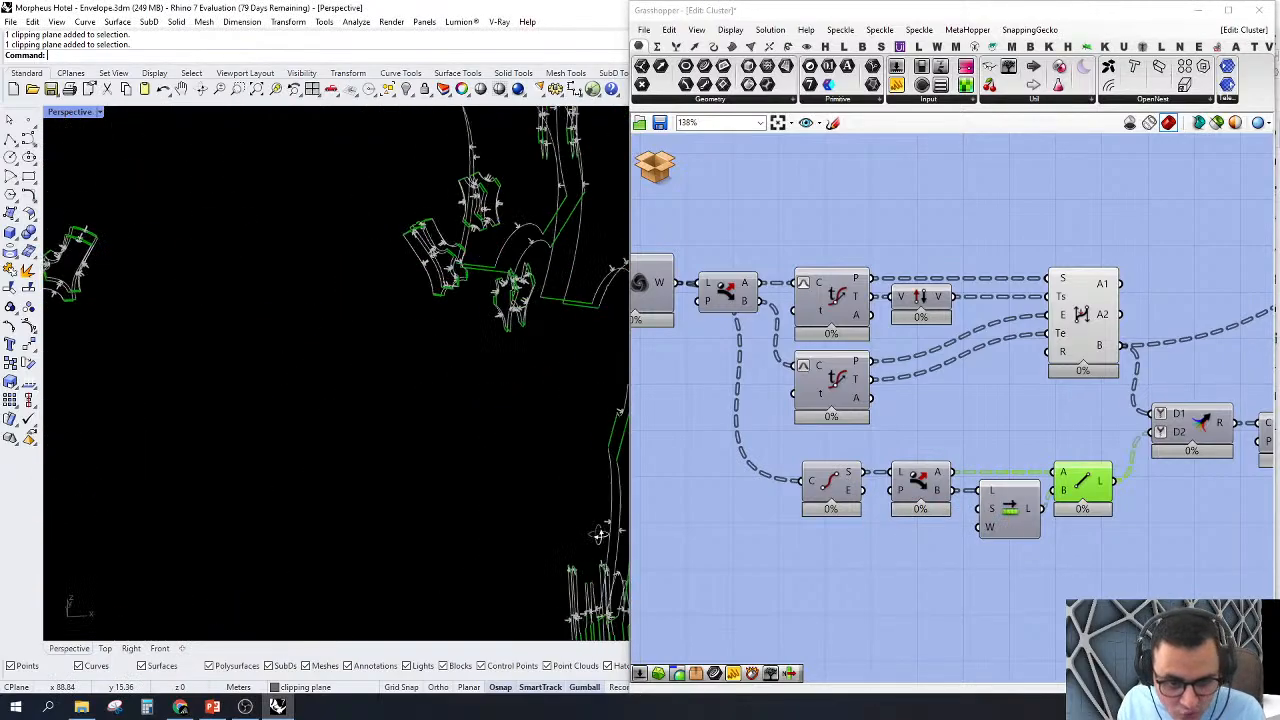
pyautogui.scroll(-5, 440, 456)
pyautogui.scroll(5, 450, 452)
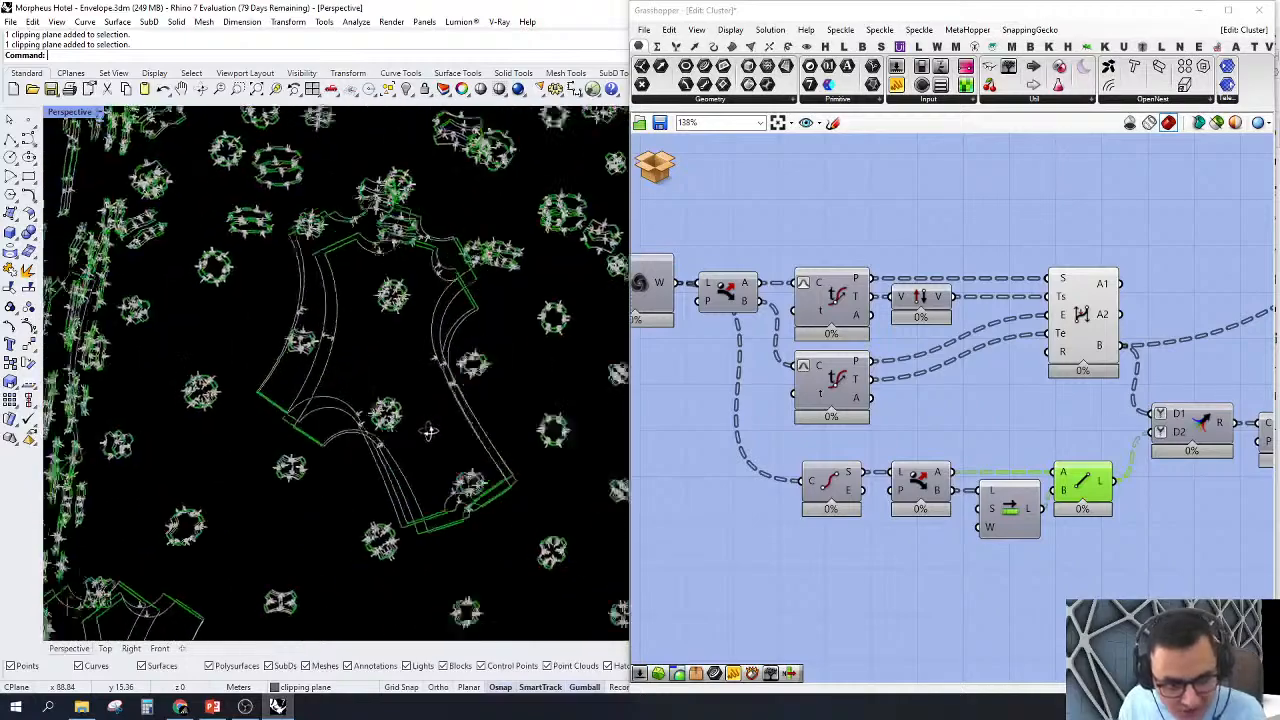
pyautogui.scroll(5, 454, 451)
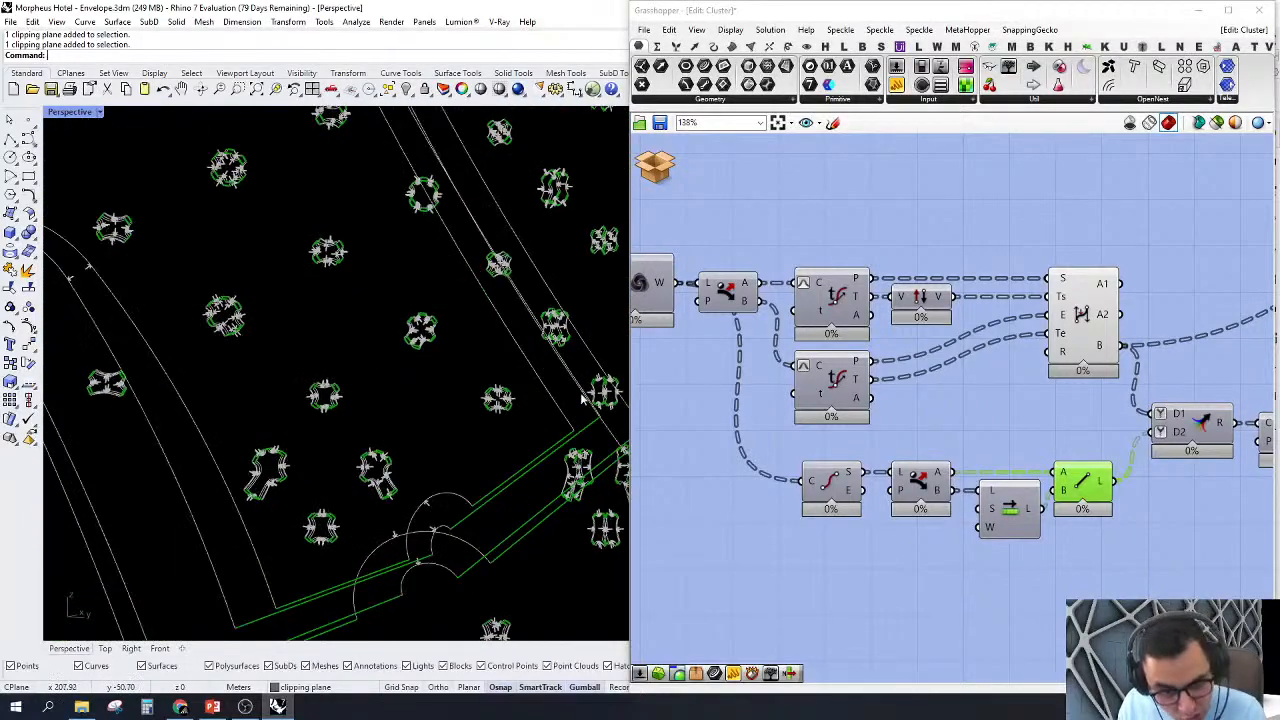
pyautogui.scroll(-8, 582, 398)
pyautogui.scroll(-7, 395, 305)
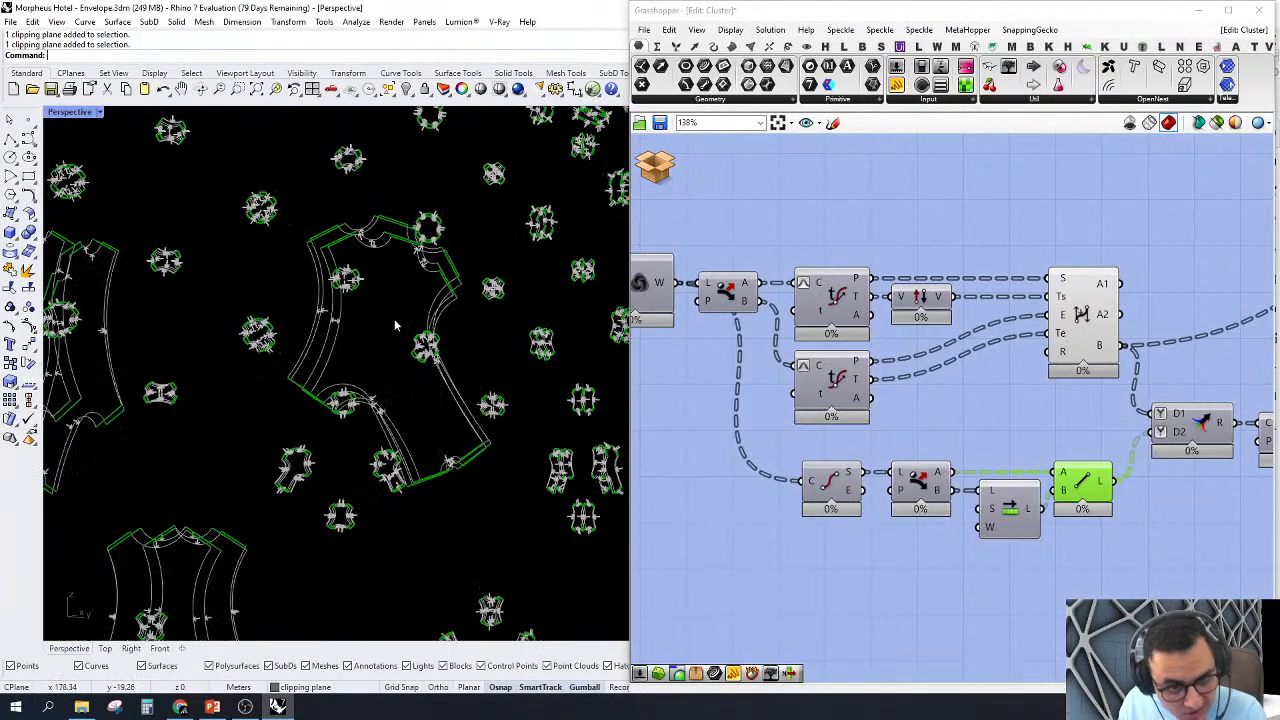
# Step: Turn off the preview of all components from the Dispatch and Evaluate Curves through BiArc, Line and their Merge
pyautogui.moveTo(1104, 398); pyautogui.dragTo(985, 474, button='right')
pyautogui.scroll(-2, 946, 360)
pyautogui.scroll(1, 1106, 416)
pyautogui.scroll(1, 972, 458)
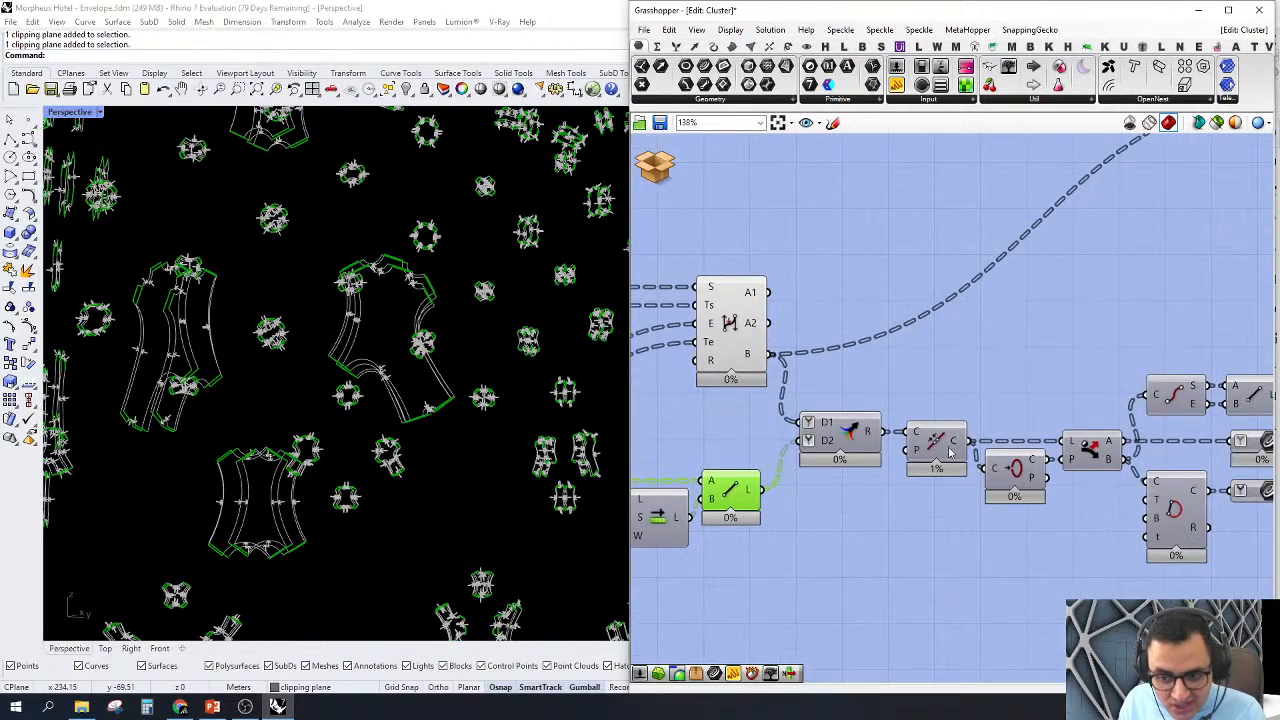
pyautogui.scroll(-1, 968, 458)
pyautogui.scroll(-3, 962, 364)
pyautogui.moveTo(903, 249); pyautogui.dragTo(637, 661)
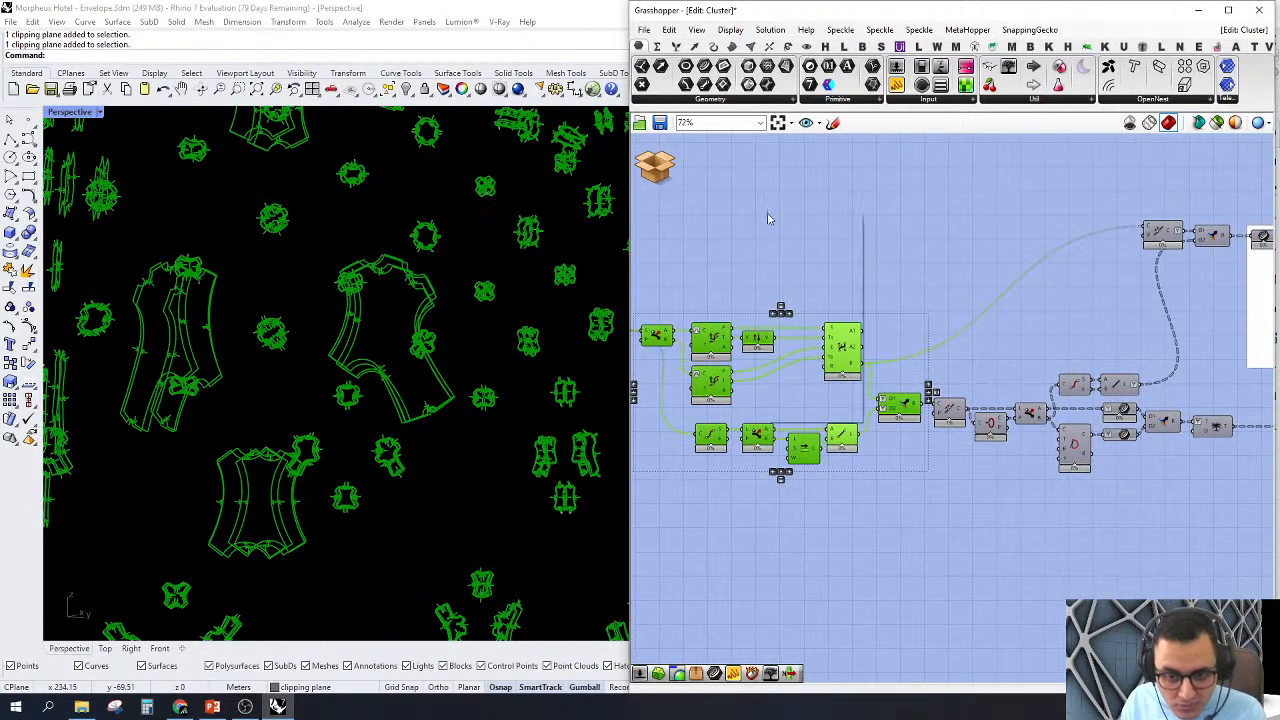
pyautogui.rightClick(768, 216)
pyautogui.click(800, 262)
# Step: Select the Join component after the Merge and check the Closed output of the component testing its curves
pyautogui.scroll(3, 965, 449)
pyautogui.scroll(3, 962, 446)
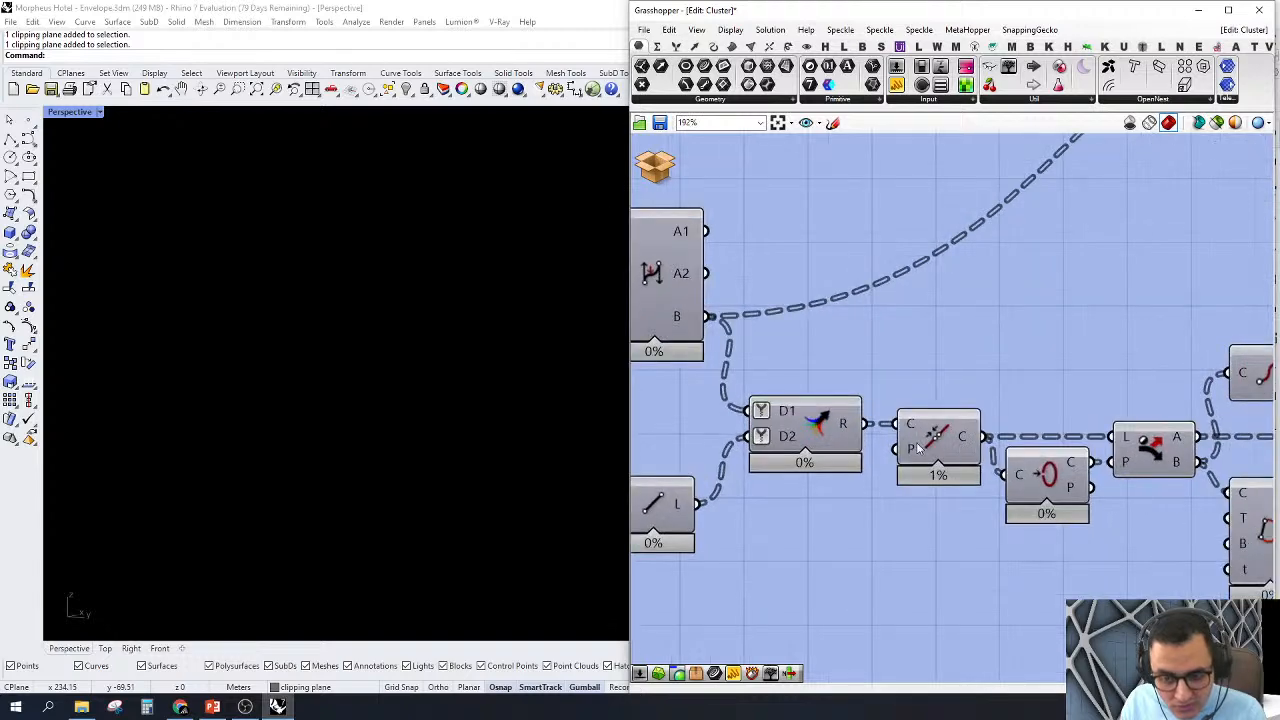
pyautogui.click(929, 455)
pyautogui.scroll(-1, 1064, 374)
pyautogui.moveTo(1064, 374); pyautogui.dragTo(998, 361, button='right')
pyautogui.moveTo(948, 394); pyautogui.dragTo(953, 435, button='right')
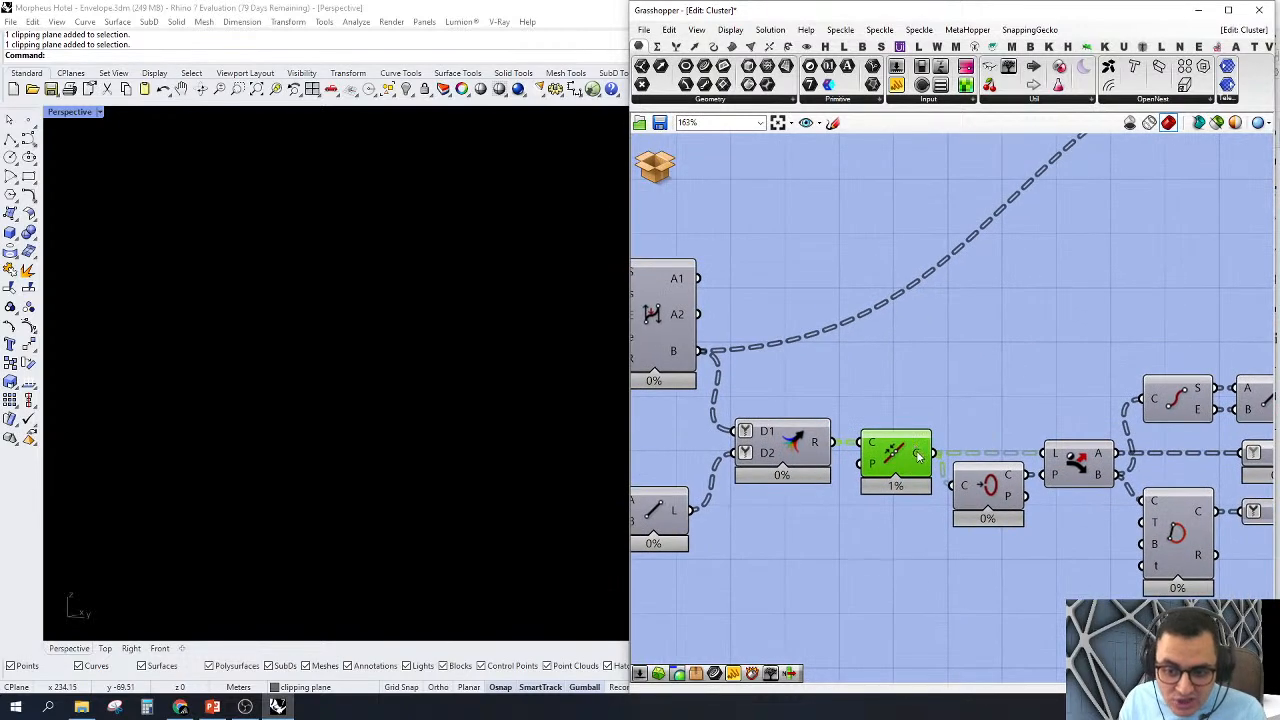
pyautogui.moveTo(919, 455)
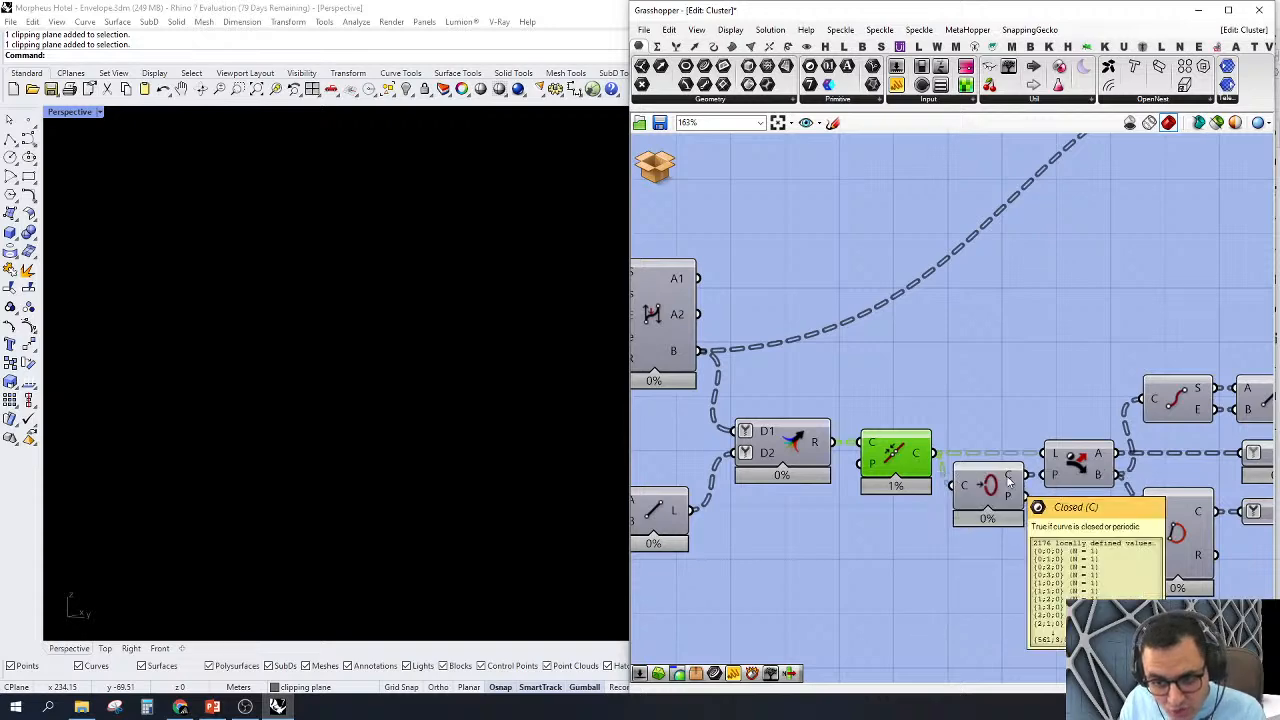
# Step: Turn on the preview of the Close Curve component fed by Dispatch and zoom Perspective to its curves
pyautogui.moveTo(996, 375); pyautogui.dragTo(898, 375, button='right')
pyautogui.scroll(-1, 1036, 360)
pyautogui.moveTo(1036, 360); pyautogui.dragTo(938, 404, button='right')
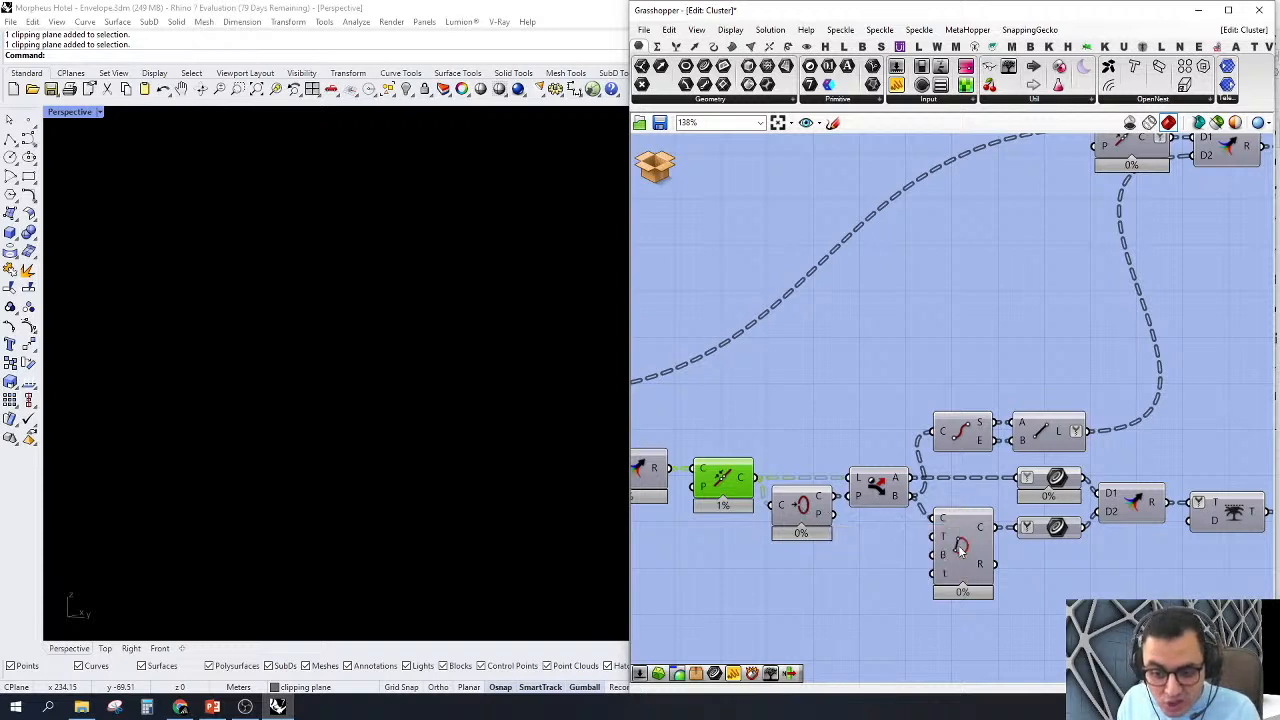
pyautogui.click(960, 551)
pyautogui.rightClick(960, 550)
pyautogui.click(969, 577)
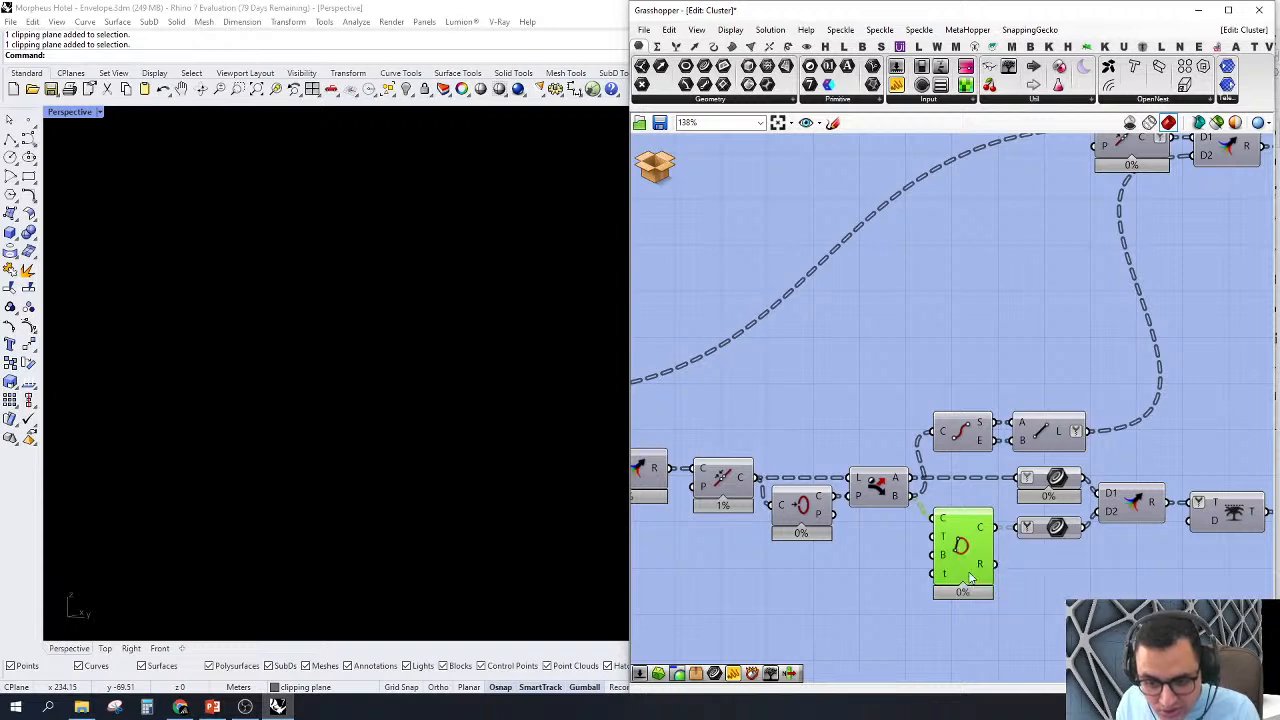
pyautogui.middleClick(877, 327)
pyautogui.click(921, 408)
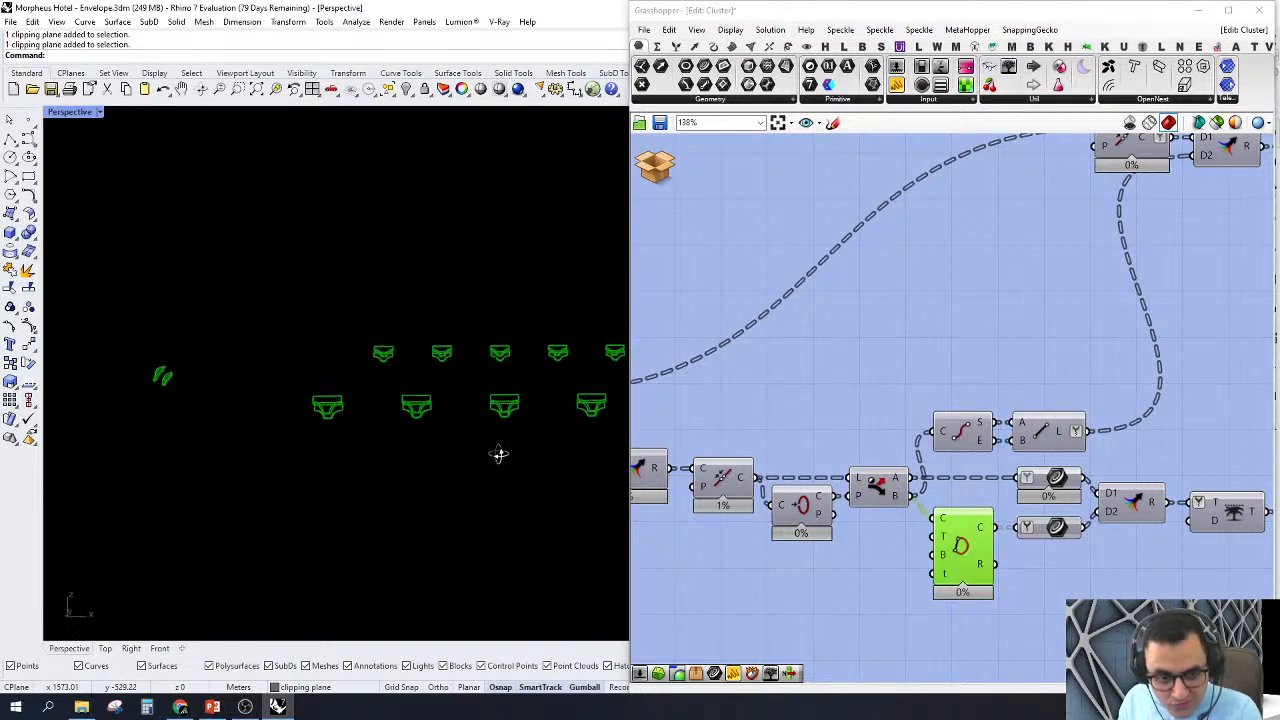
pyautogui.scroll(5, 489, 418)
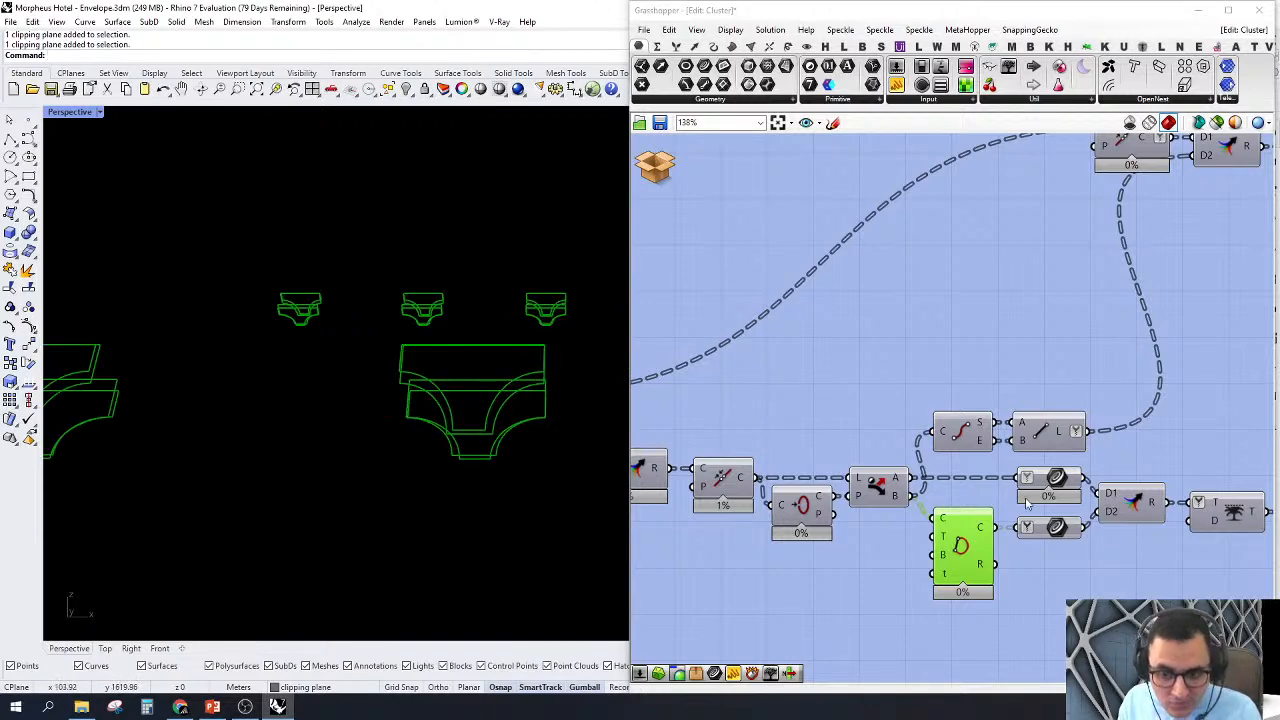
# Step: Preview Dispatch with Close Curve's preview switched off and back on, comparing the open node curves with the closed ones in Perspective
pyautogui.scroll(-3, 1027, 503)
pyautogui.rightClick(1000, 536)
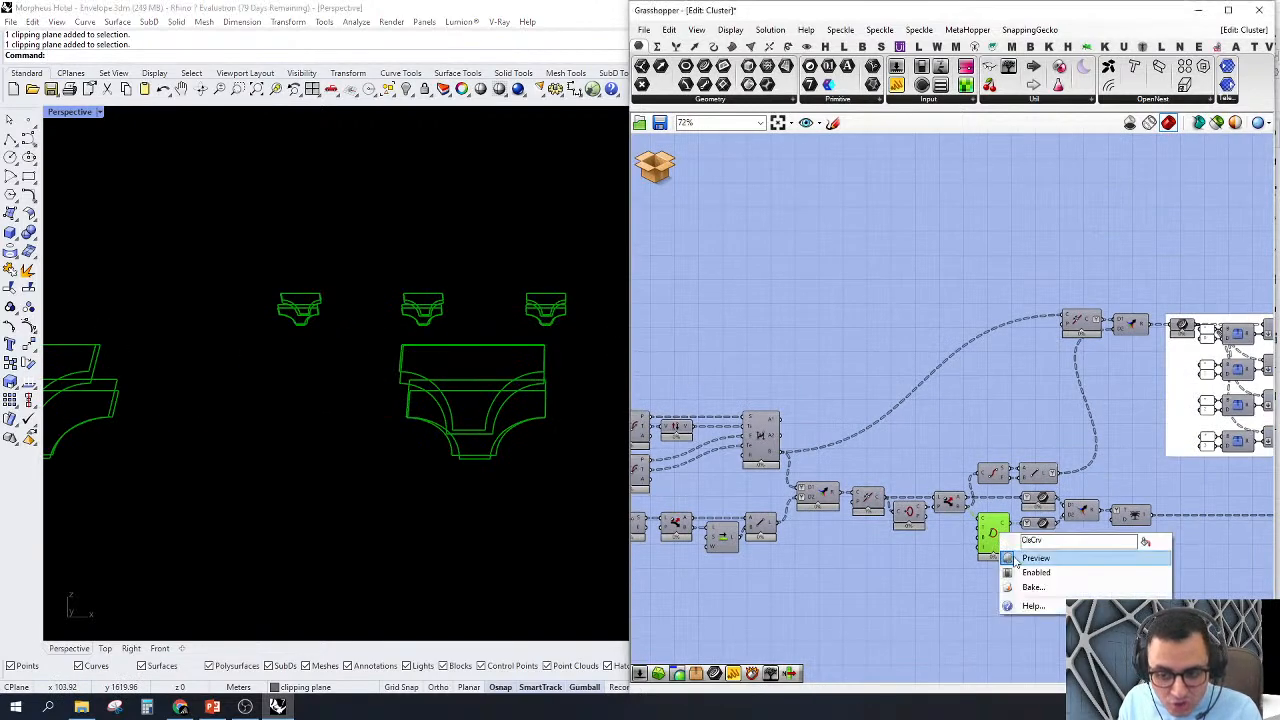
pyautogui.click(1016, 560)
pyautogui.scroll(3, 945, 527)
pyautogui.click(954, 481)
pyautogui.rightClick(954, 479)
pyautogui.click(964, 507)
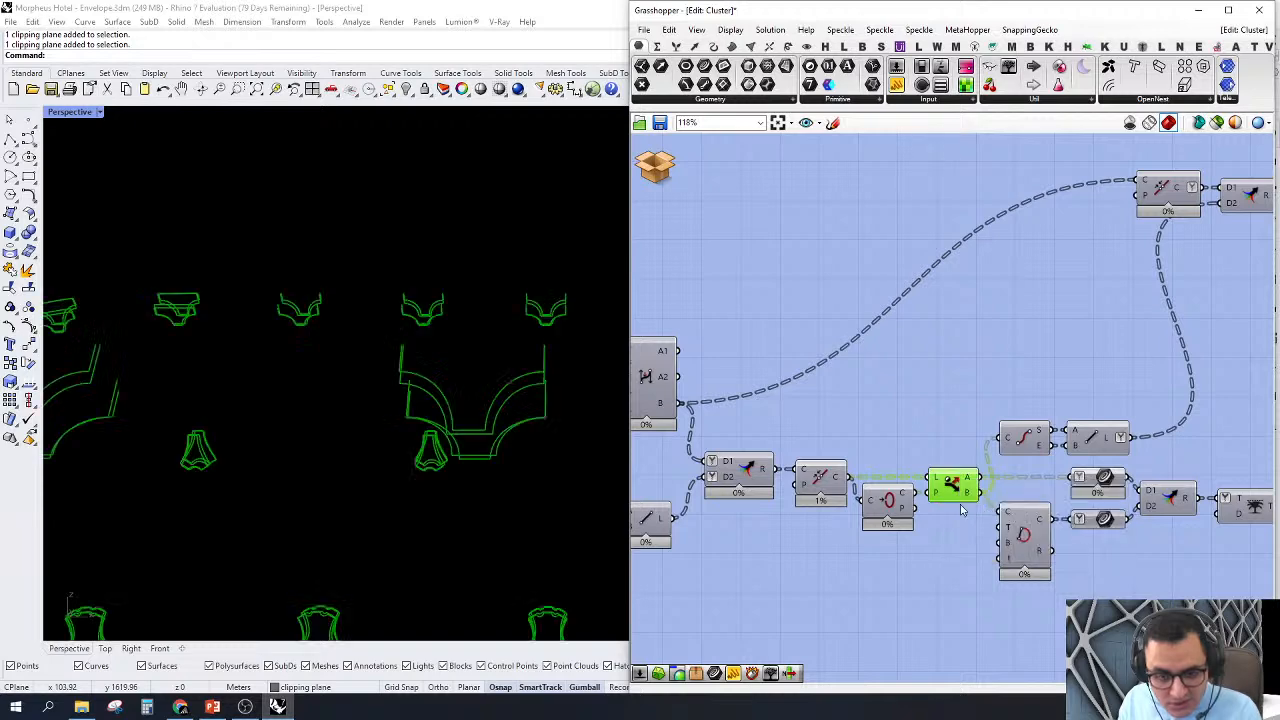
pyautogui.scroll(-3, 452, 342)
pyautogui.moveTo(454, 342); pyautogui.dragTo(540, 422, button='right')
pyautogui.scroll(5, 446, 250)
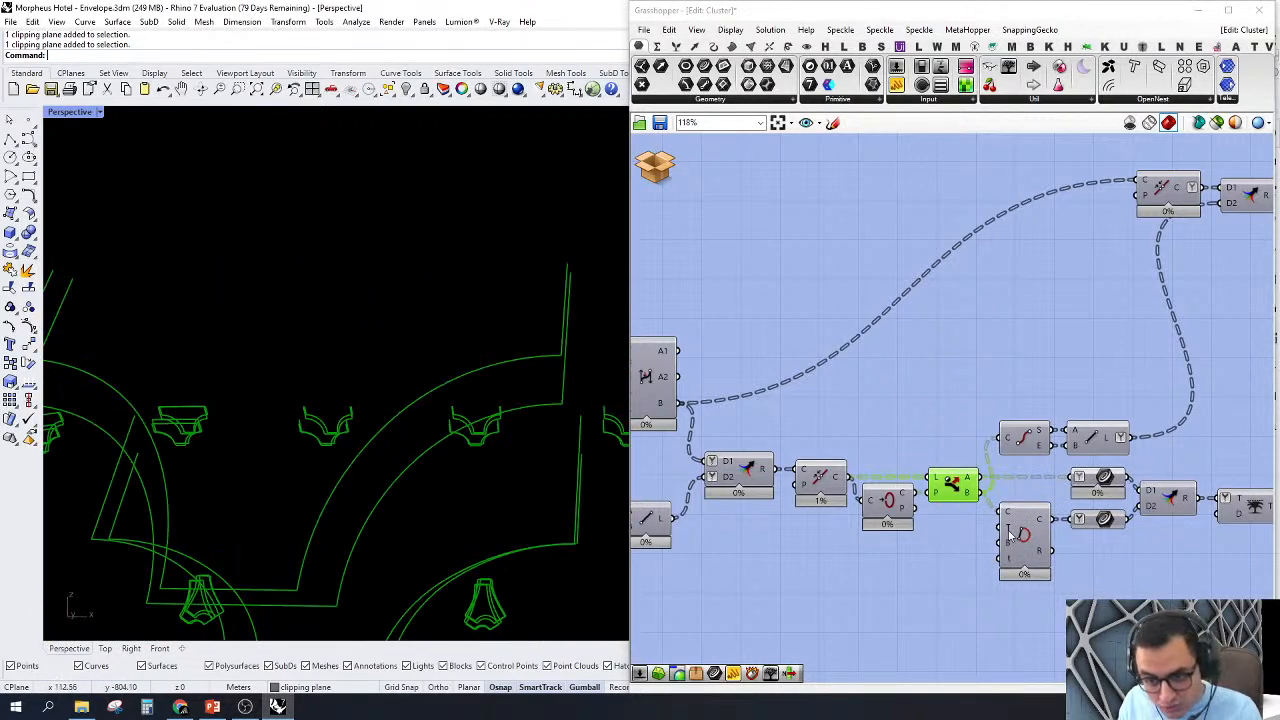
pyautogui.rightClick(1026, 533)
pyautogui.click(1037, 558)
# Step: Turn off the previews of Merge, Join, Closed and Dispatch, and view the Close Curve outlines alone in Perspective
pyautogui.moveTo(983, 435); pyautogui.dragTo(697, 632)
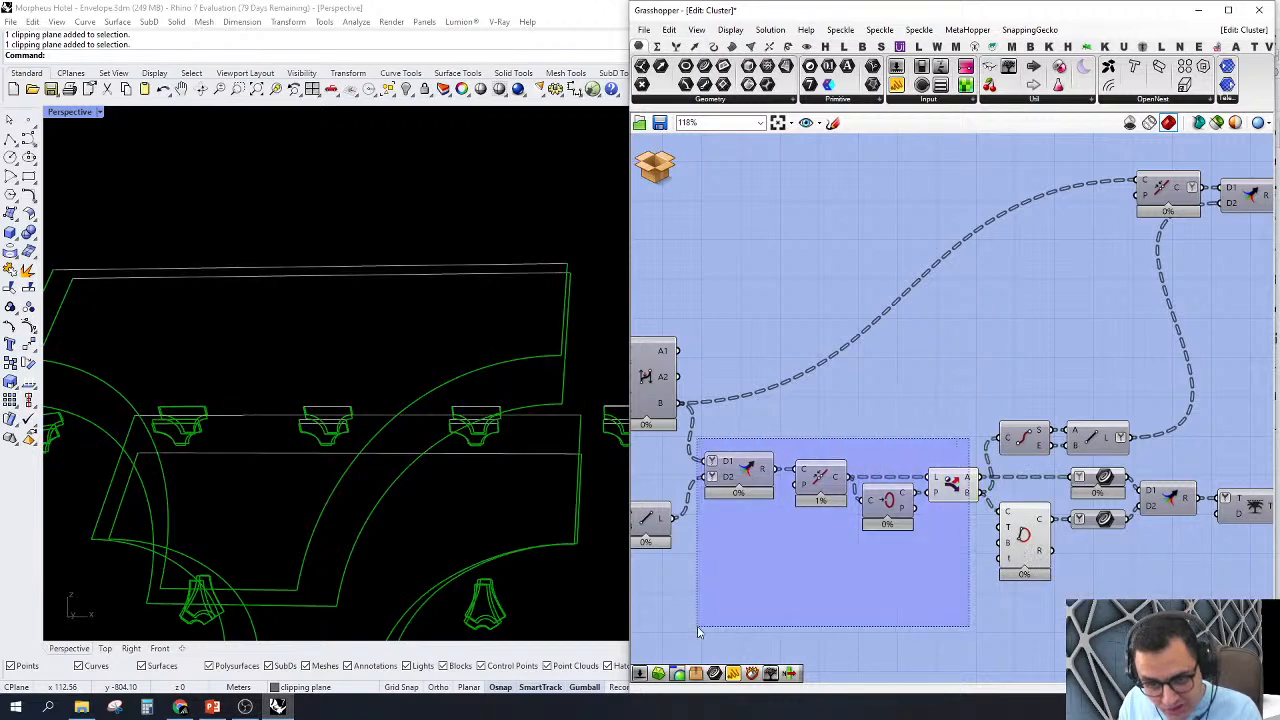
pyautogui.rightClick(771, 372)
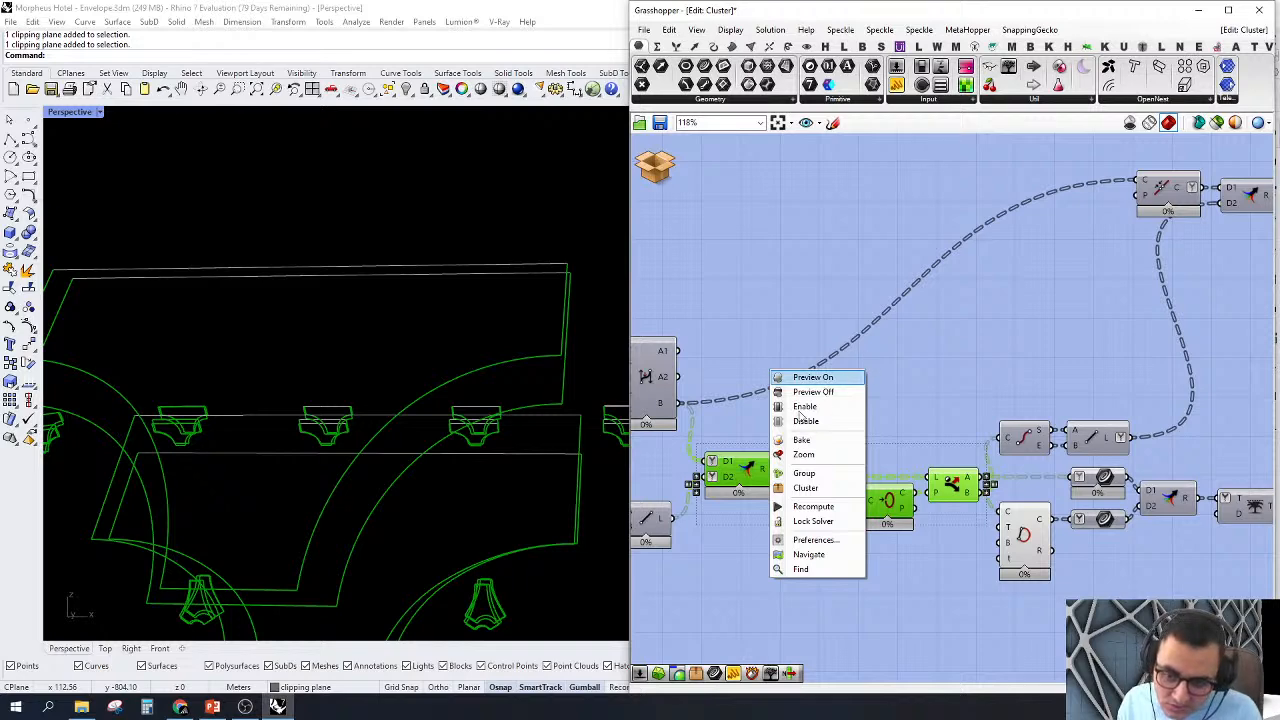
pyautogui.click(824, 391)
pyautogui.scroll(5, 830, 380)
pyautogui.scroll(-6, 915, 382)
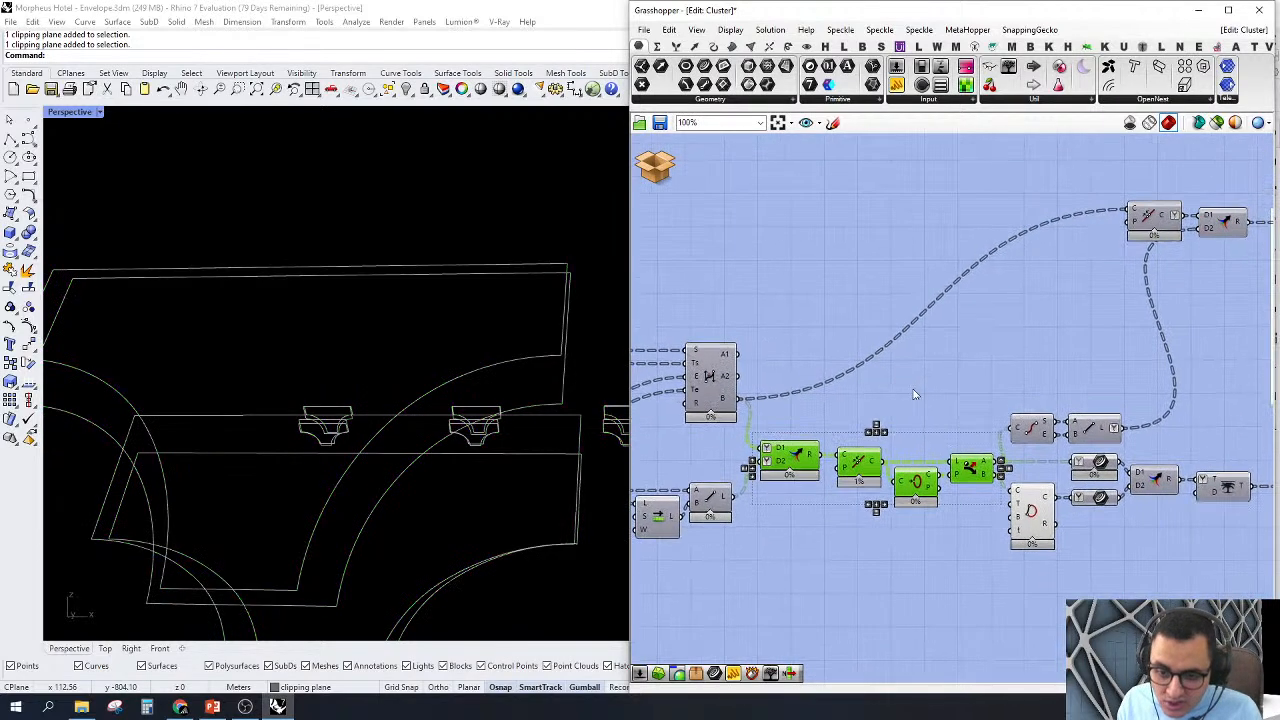
pyautogui.middleClick(918, 384)
pyautogui.click(961, 406)
pyautogui.click(1072, 368)
pyautogui.moveTo(1074, 369); pyautogui.dragTo(1000, 371, button='right')
pyautogui.scroll(-5, 394, 340)
pyautogui.moveTo(394, 340); pyautogui.dragTo(563, 486, button='right')
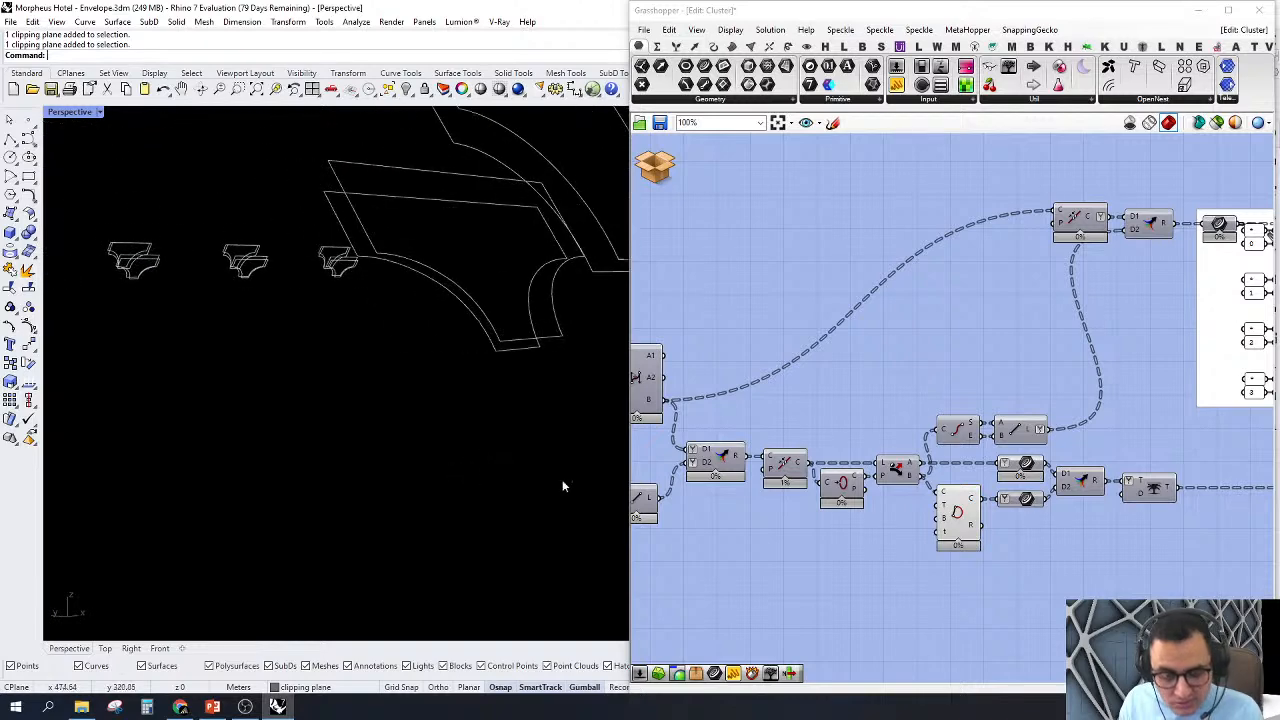
# Step: Turn off the preview of the Close Curve branch components, clearing the closed outlines from Perspective
pyautogui.scroll(-2, 1015, 394)
pyautogui.moveTo(1015, 394); pyautogui.dragTo(952, 401, button='right')
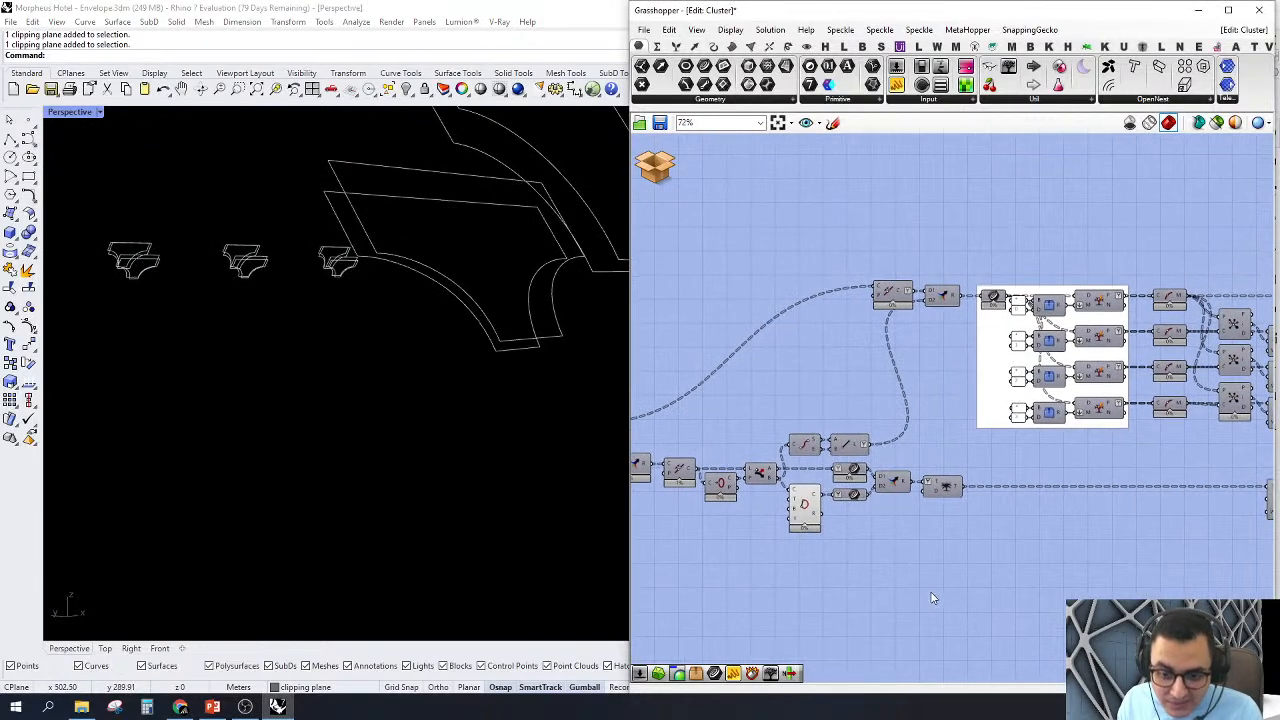
pyautogui.moveTo(934, 598); pyautogui.dragTo(692, 383)
pyautogui.middleClick(692, 380)
pyautogui.click(749, 338)
pyautogui.click(750, 255)
# Step: Turn on the preview of the Merge before the white Split Tree group and examine its curves in Perspective
pyautogui.moveTo(941, 291); pyautogui.dragTo(827, 350, button='right')
pyautogui.scroll(4, 827, 350)
pyautogui.click(827, 350)
pyautogui.rightClick(827, 350)
pyautogui.click(832, 365)
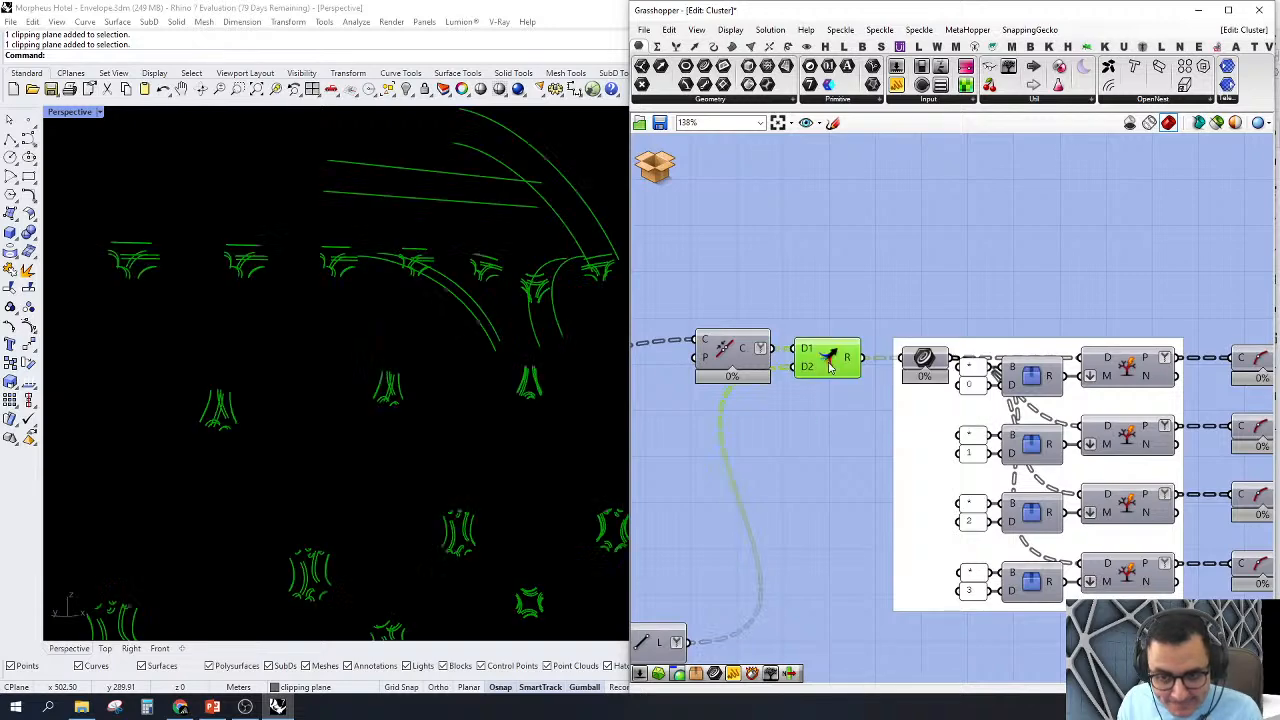
pyautogui.moveTo(615, 338); pyautogui.dragTo(465, 366, button='right')
pyautogui.scroll(-3, 906, 400)
pyautogui.scroll(3, 940, 420)
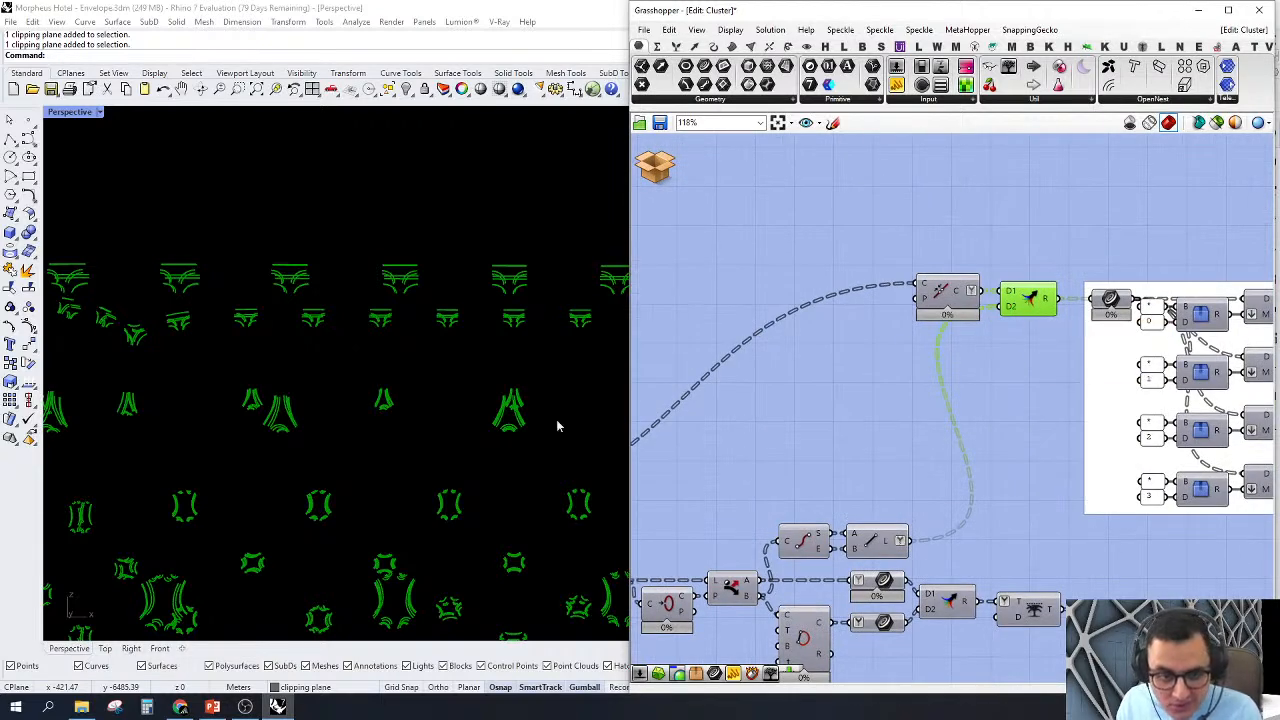
pyautogui.scroll(6, 443, 506)
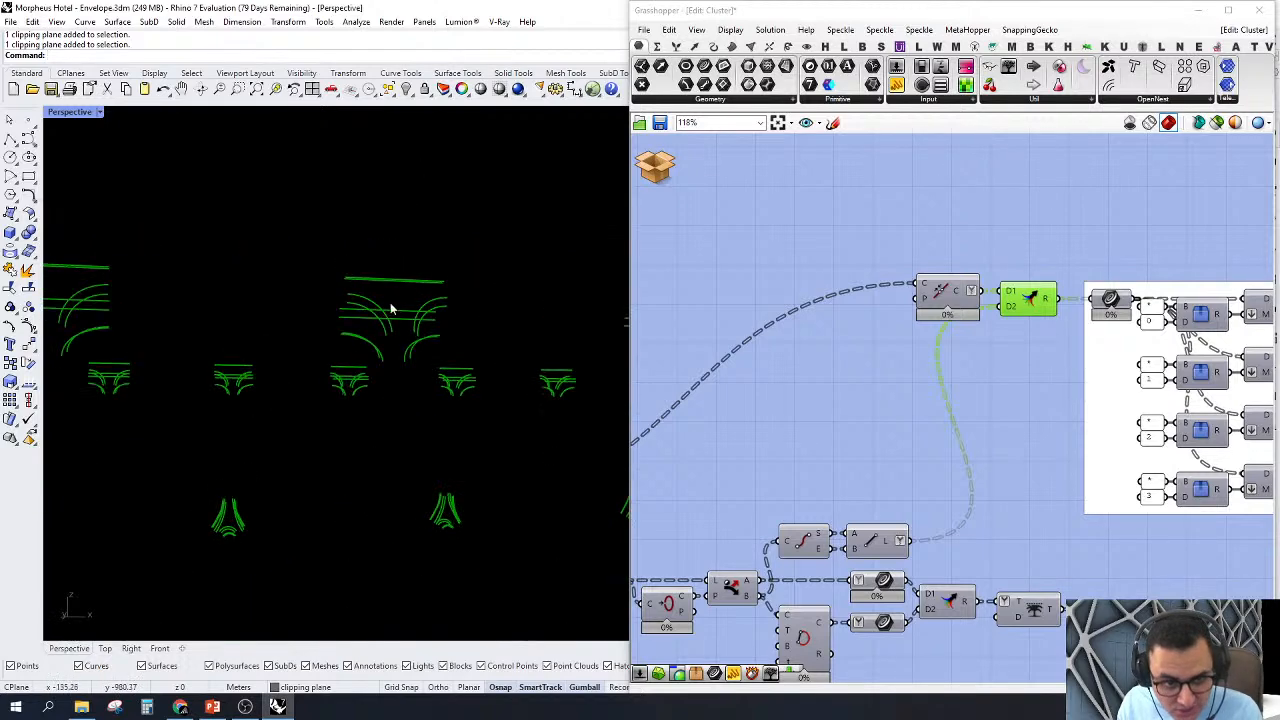
# Step: Turn on the preview of the Join component feeding that Merge and compare both components' curves in Perspective
pyautogui.moveTo(994, 335); pyautogui.dragTo(1043, 320, button='right')
pyautogui.rightClick(998, 302)
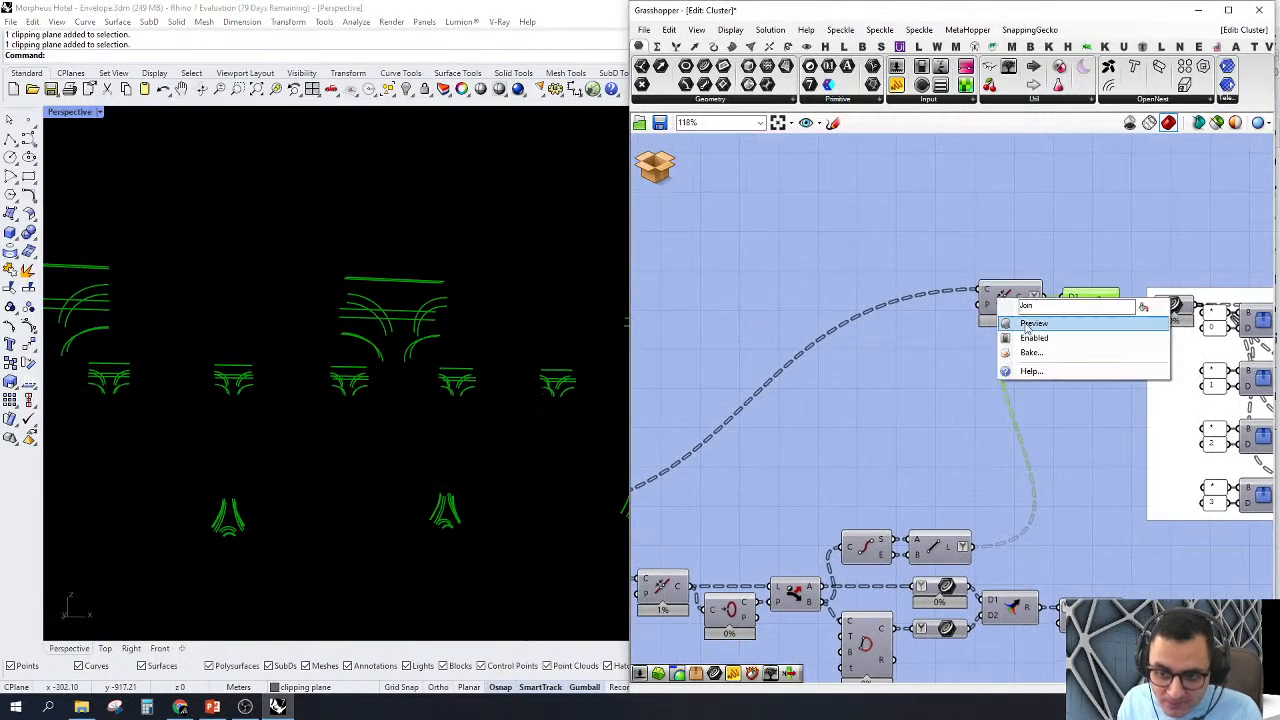
pyautogui.click(1020, 323)
pyautogui.click(1006, 301)
pyautogui.moveTo(436, 334)
pyautogui.mouseDown(button='right')
pyautogui.moveTo(391, 346)
pyautogui.moveTo(437, 340)
pyautogui.mouseUp(button='right')
pyautogui.click(1093, 306)
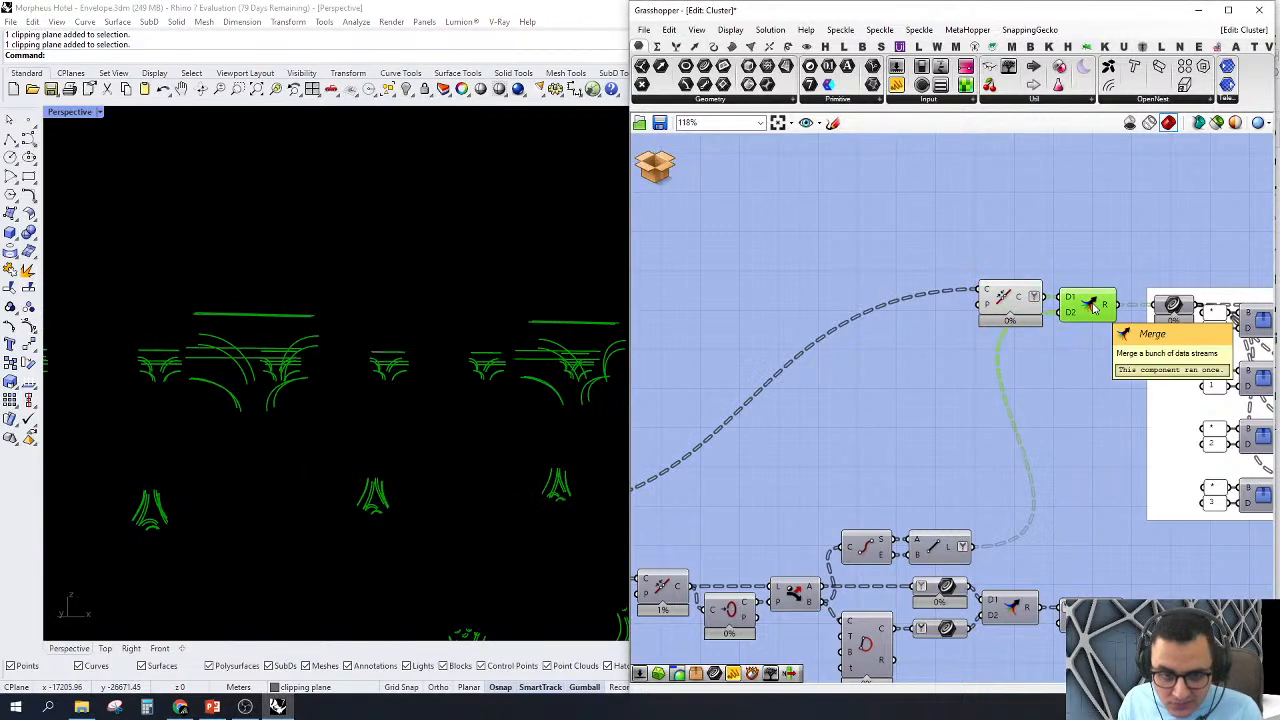
# Step: Turn on the preview of the Line component feeding the Merge and check the Dispatch's List B output
pyautogui.click(936, 545)
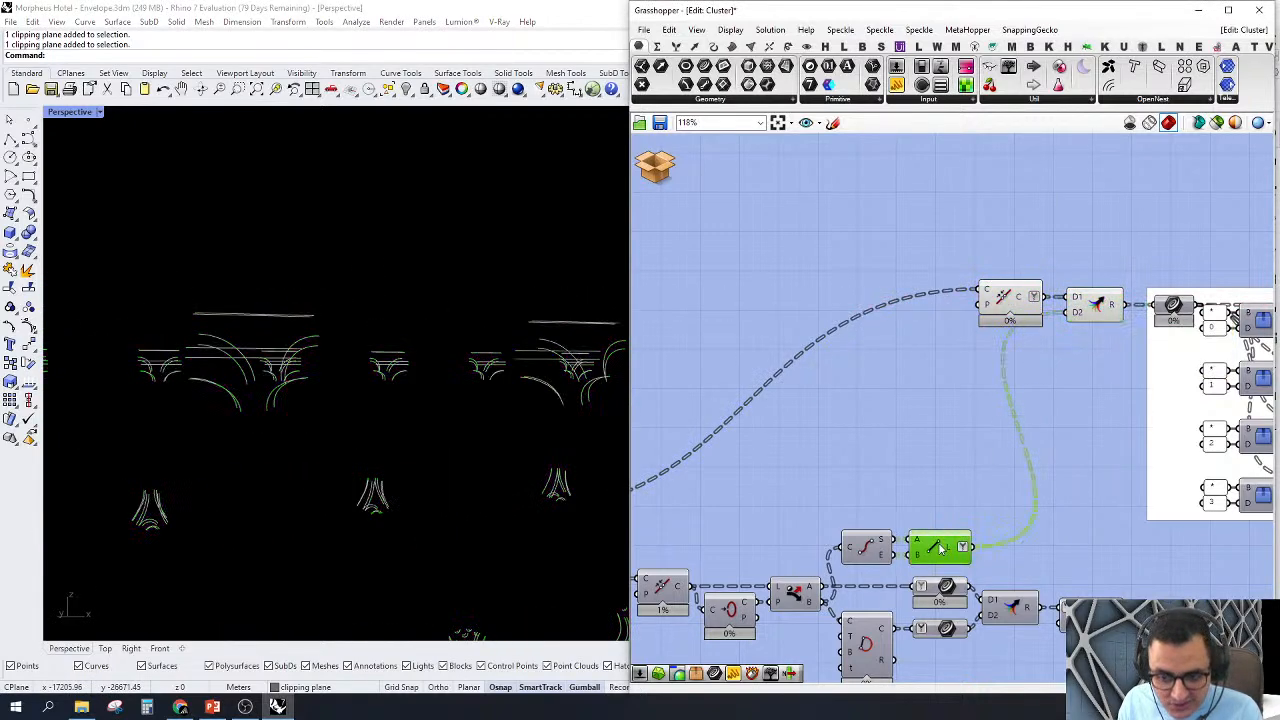
pyautogui.rightClick(940, 548)
pyautogui.click(952, 572)
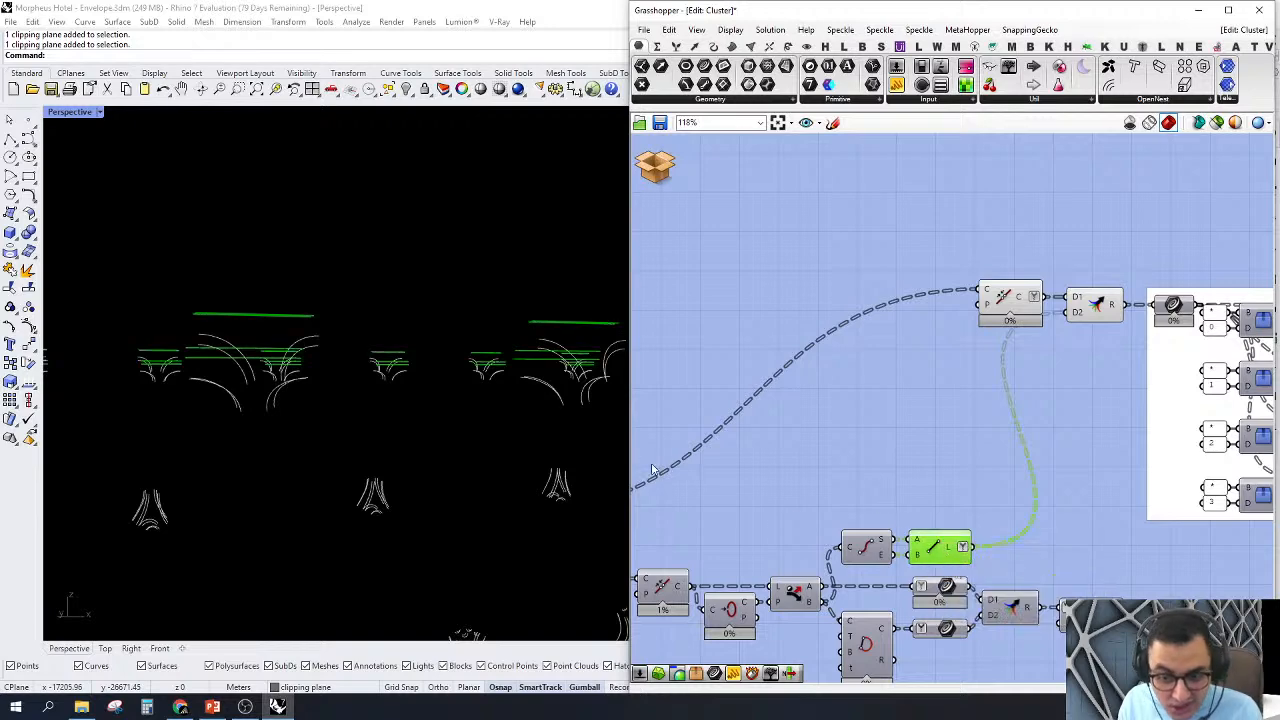
pyautogui.moveTo(795, 512); pyautogui.dragTo(832, 486, button='right')
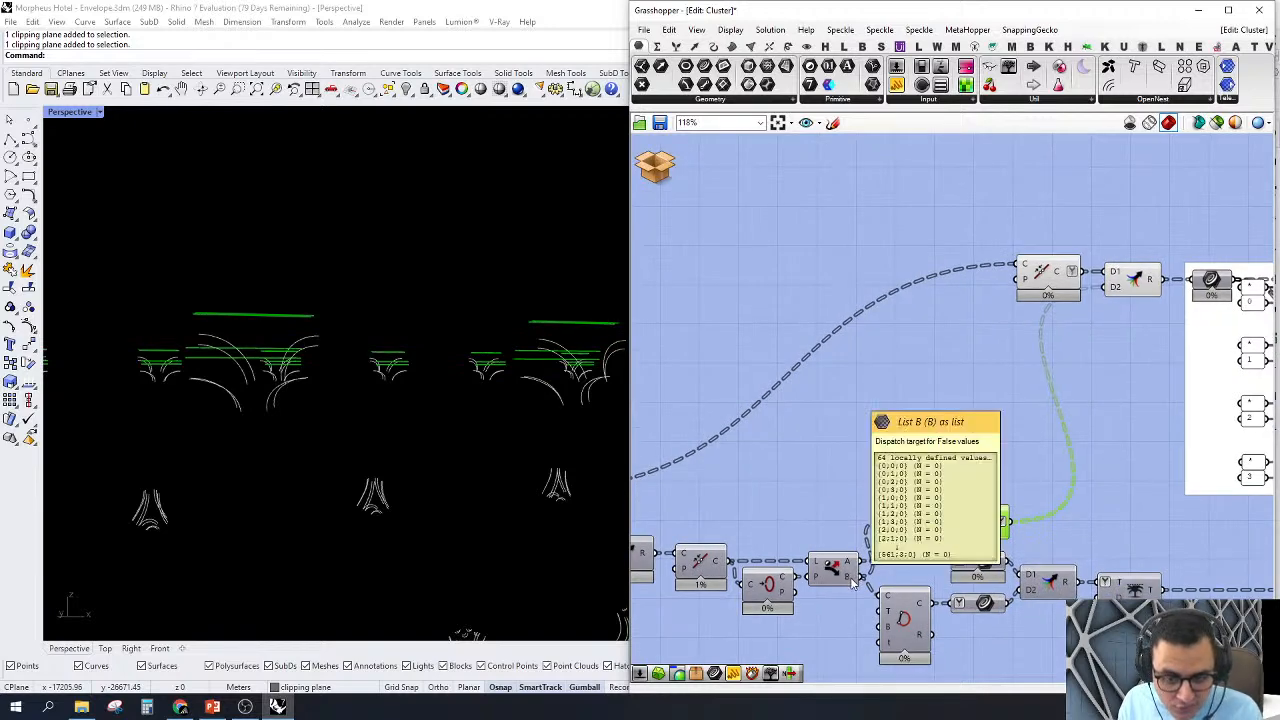
# Step: Select the Join component and examine its arcs alongside the closing lines around the nodes in Perspective
pyautogui.click(1042, 273)
pyautogui.rightClick(1042, 276)
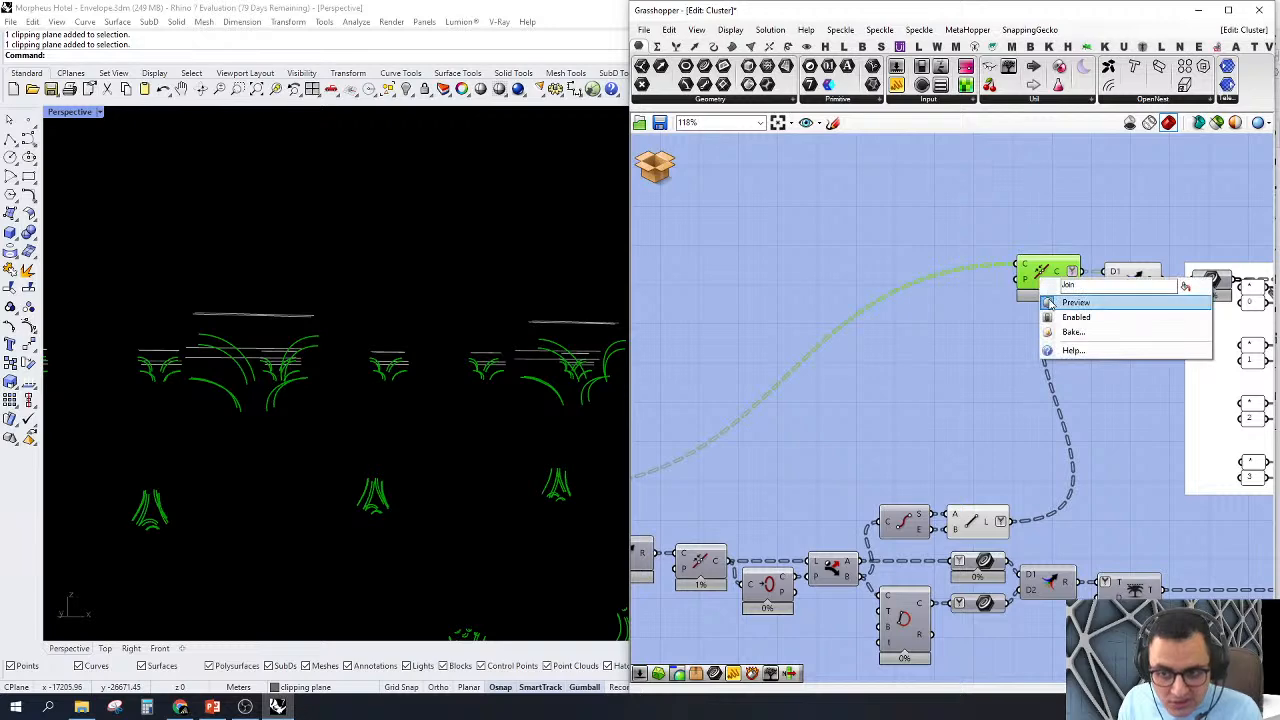
pyautogui.click(977, 310)
pyautogui.scroll(-5, 525, 402)
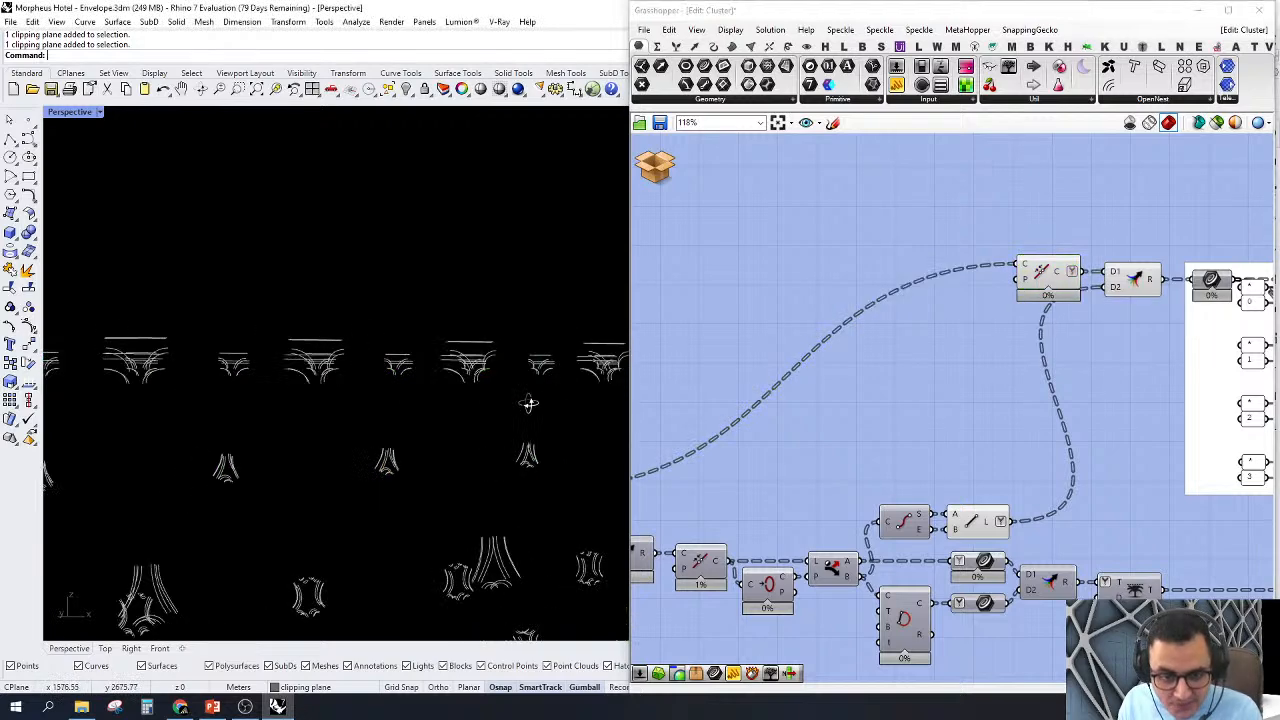
pyautogui.moveTo(517, 406); pyautogui.dragTo(543, 388, button='right')
# Step: Turn on the preview of the first Split Tree component, the one with path index 0
pyautogui.moveTo(984, 367); pyautogui.dragTo(642, 403, button='right')
pyautogui.click(1040, 333)
pyautogui.rightClick(1040, 333)
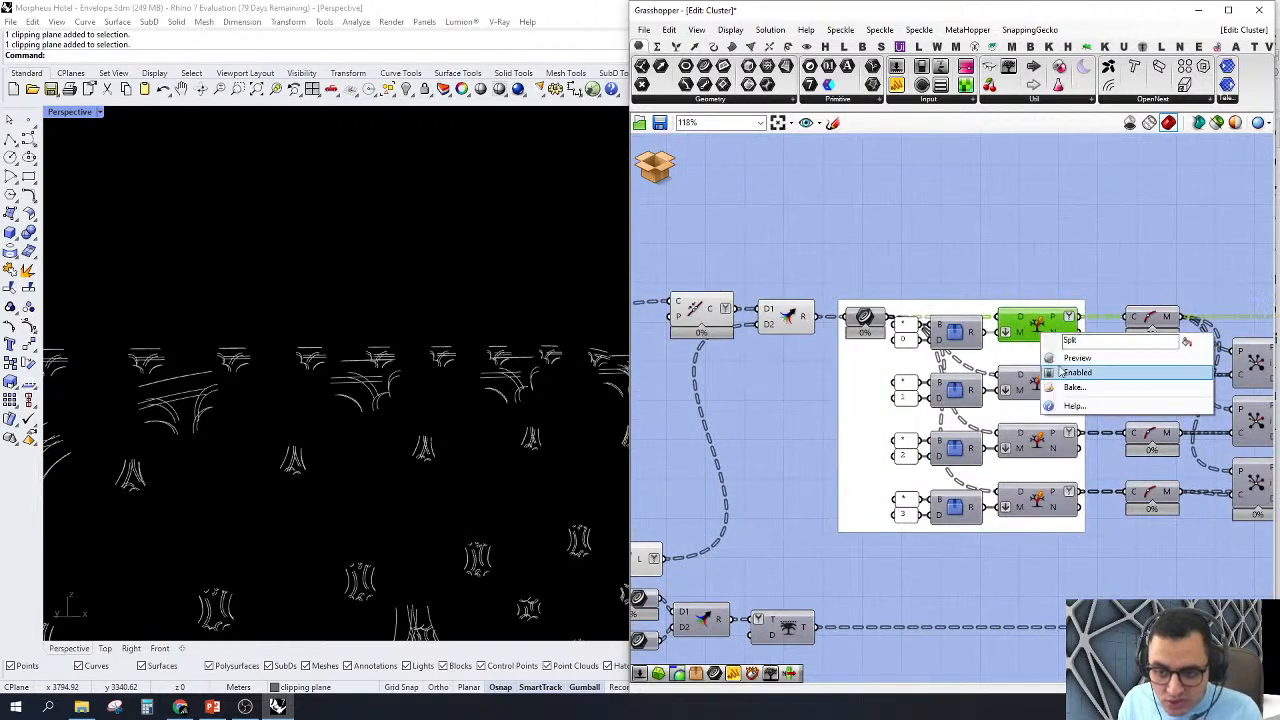
pyautogui.click(1080, 357)
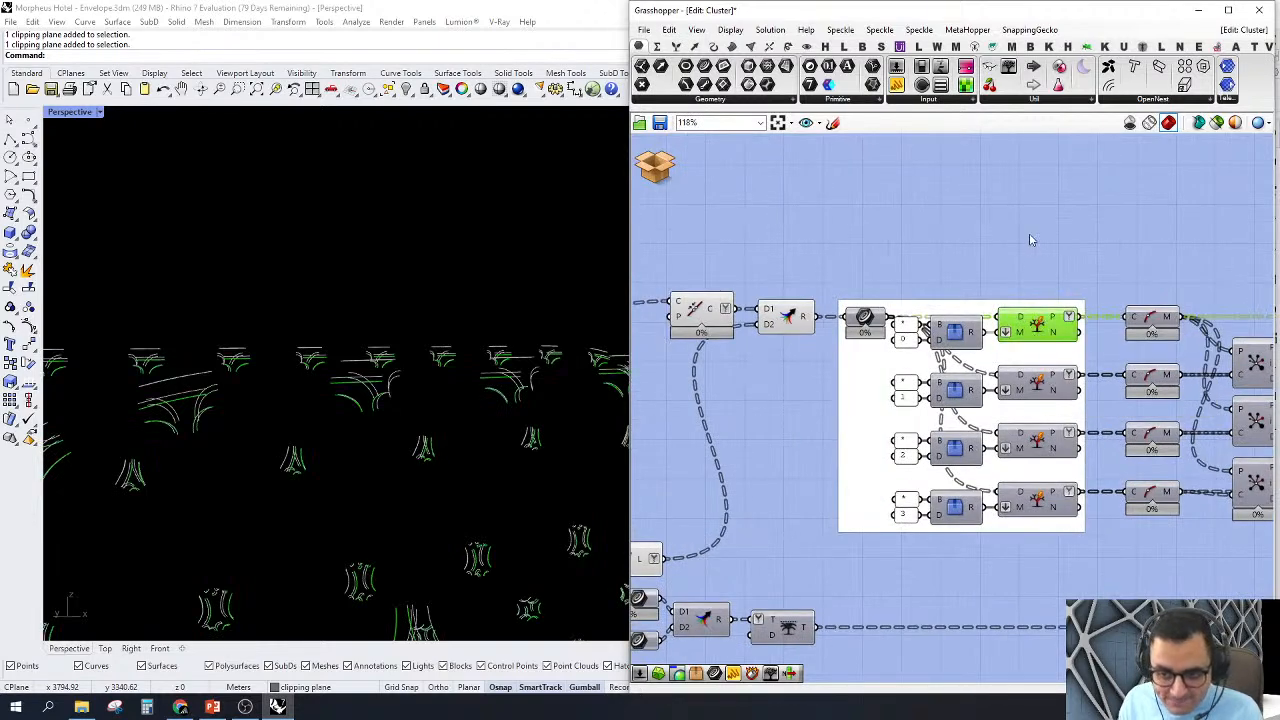
pyautogui.moveTo(1031, 240); pyautogui.dragTo(1015, 212, button='right')
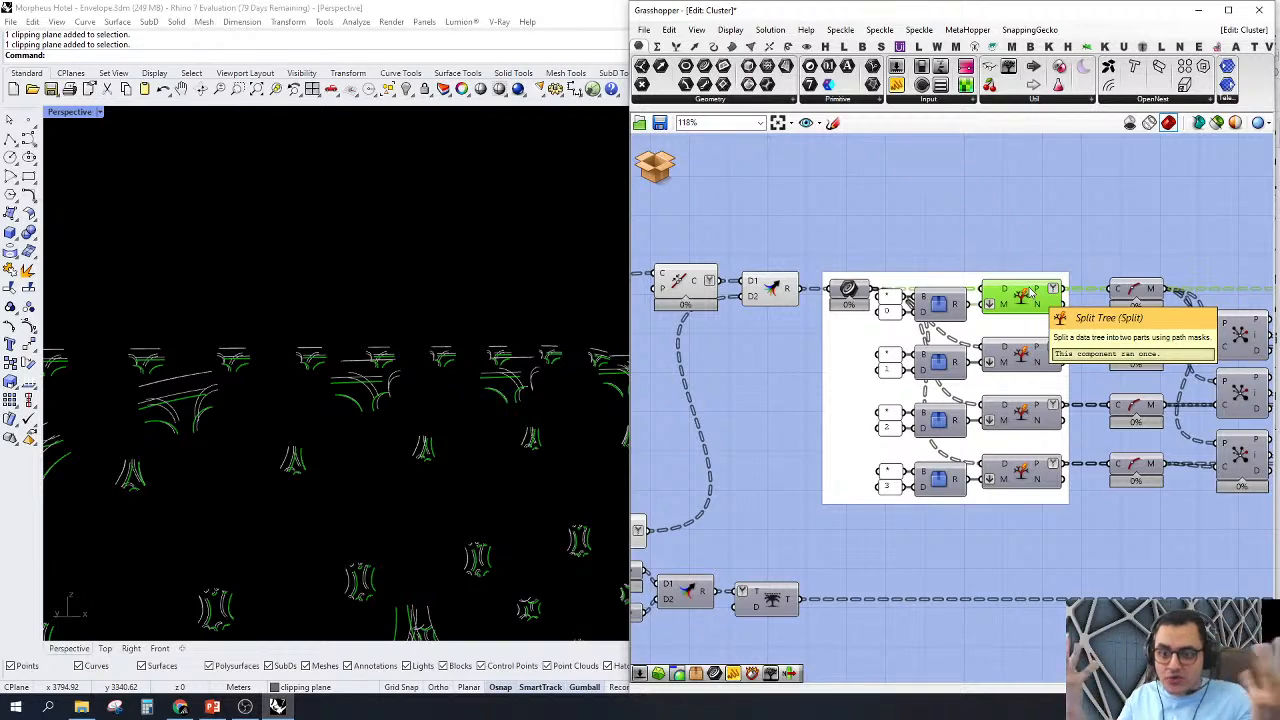
# Step: Turn on the preview of the Curve Middle component connected to the first Split Tree
pyautogui.scroll(-3, 1010, 293)
pyautogui.moveTo(1048, 296); pyautogui.dragTo(945, 296, button='right')
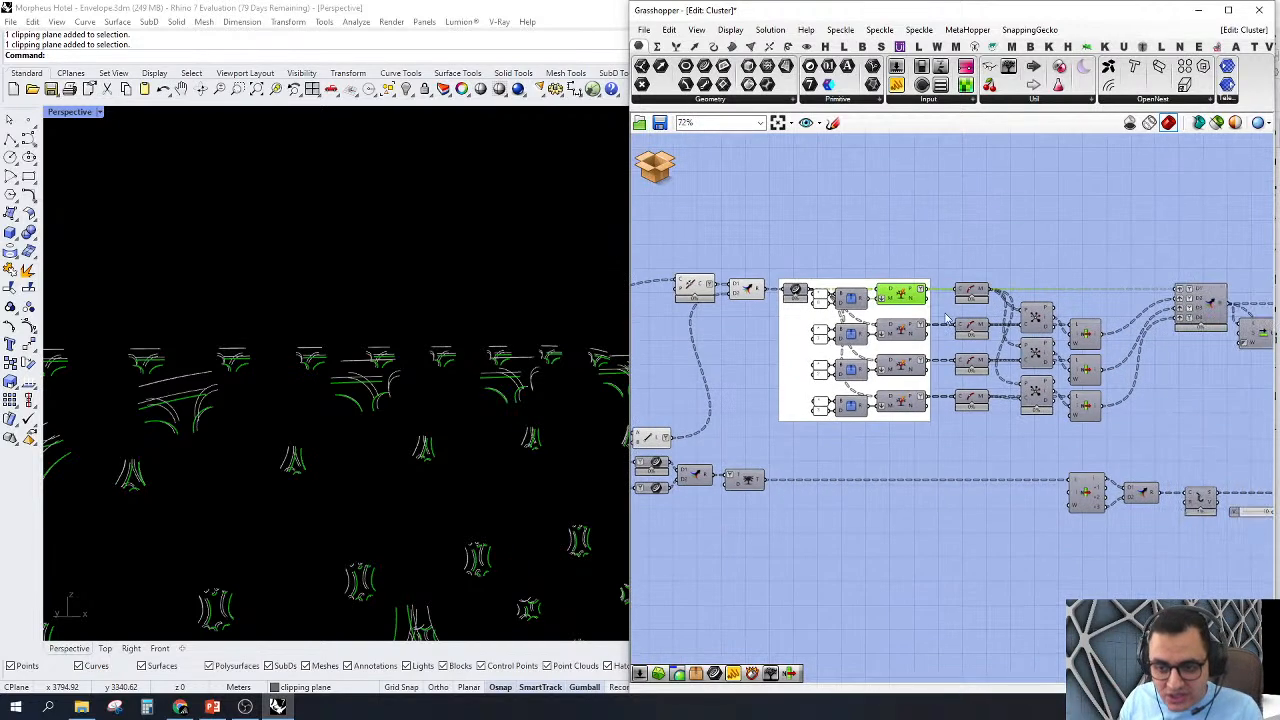
pyautogui.scroll(2, 950, 295)
pyautogui.moveTo(1139, 286)
pyautogui.mouseDown(button='right')
pyautogui.moveTo(911, 334)
pyautogui.moveTo(1115, 290)
pyautogui.mouseUp(button='right')
pyautogui.scroll(1, 1115, 290)
pyautogui.moveTo(881, 316); pyautogui.dragTo(960, 330, button='right')
pyautogui.click(954, 320)
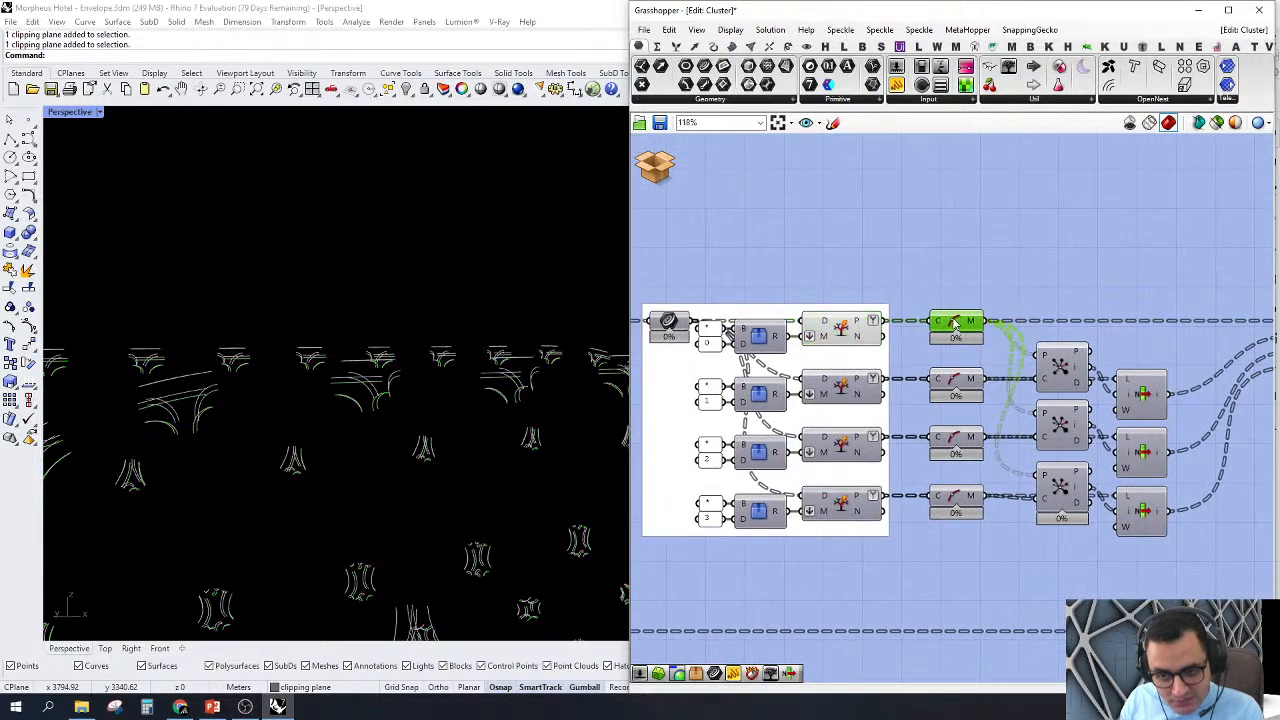
pyautogui.rightClick(953, 318)
pyautogui.click(984, 344)
# Step: Orbit Perspective around the nodes and examine the midpoints on the first set of split curves
pyautogui.scroll(-6, 400, 283)
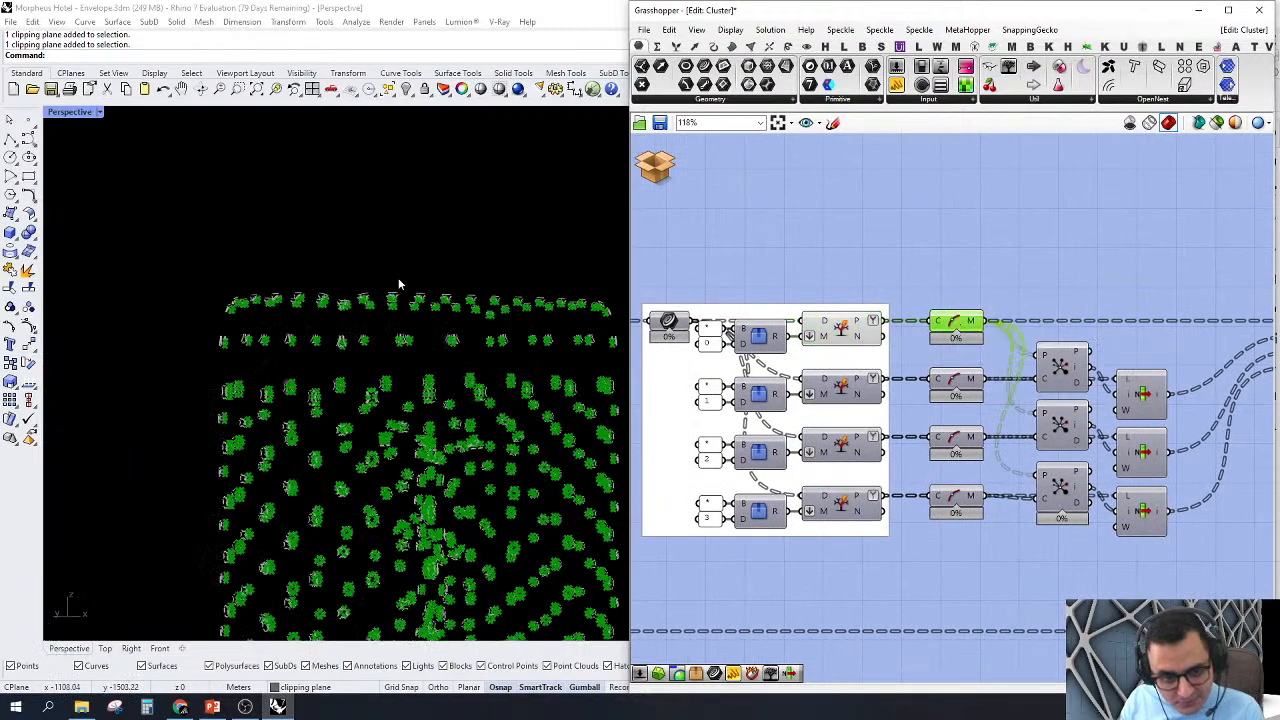
pyautogui.moveTo(400, 283); pyautogui.dragTo(483, 403, button='right')
pyautogui.scroll(6, 483, 403)
pyautogui.scroll(3, 500, 260)
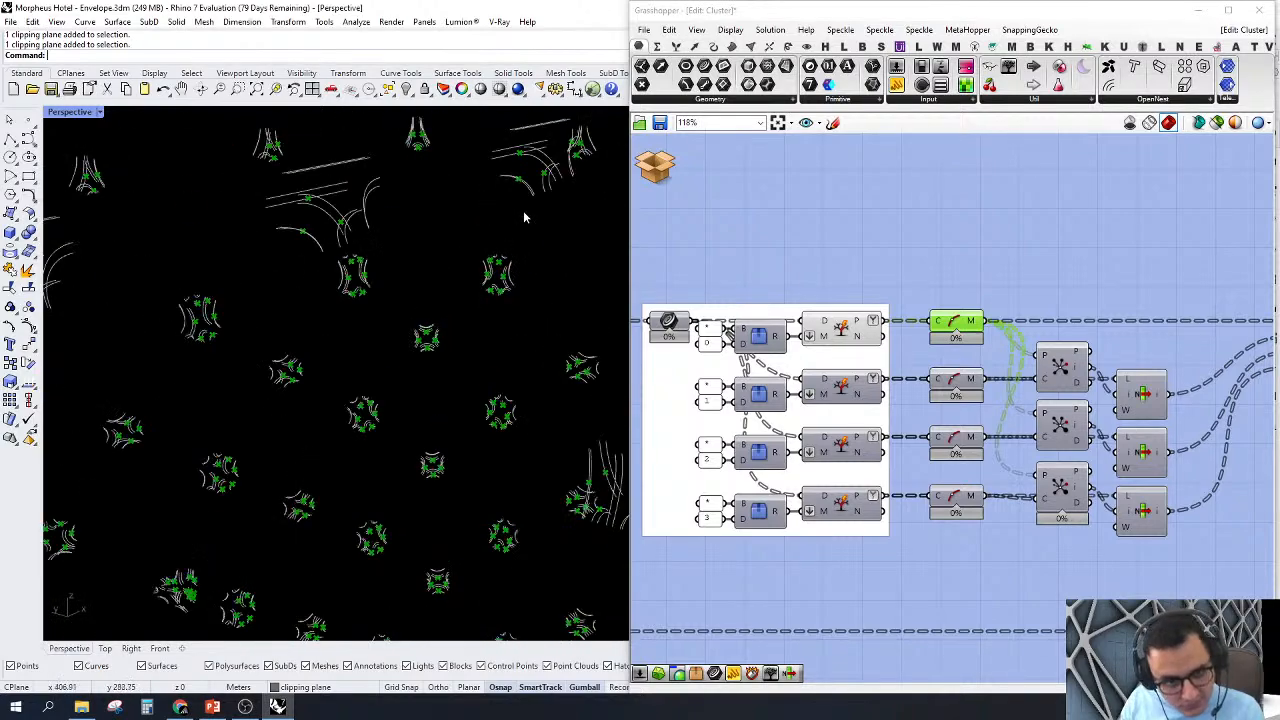
pyautogui.moveTo(526, 214); pyautogui.dragTo(506, 291, button='right')
pyautogui.scroll(-3, 963, 290)
pyautogui.scroll(2, 1068, 340)
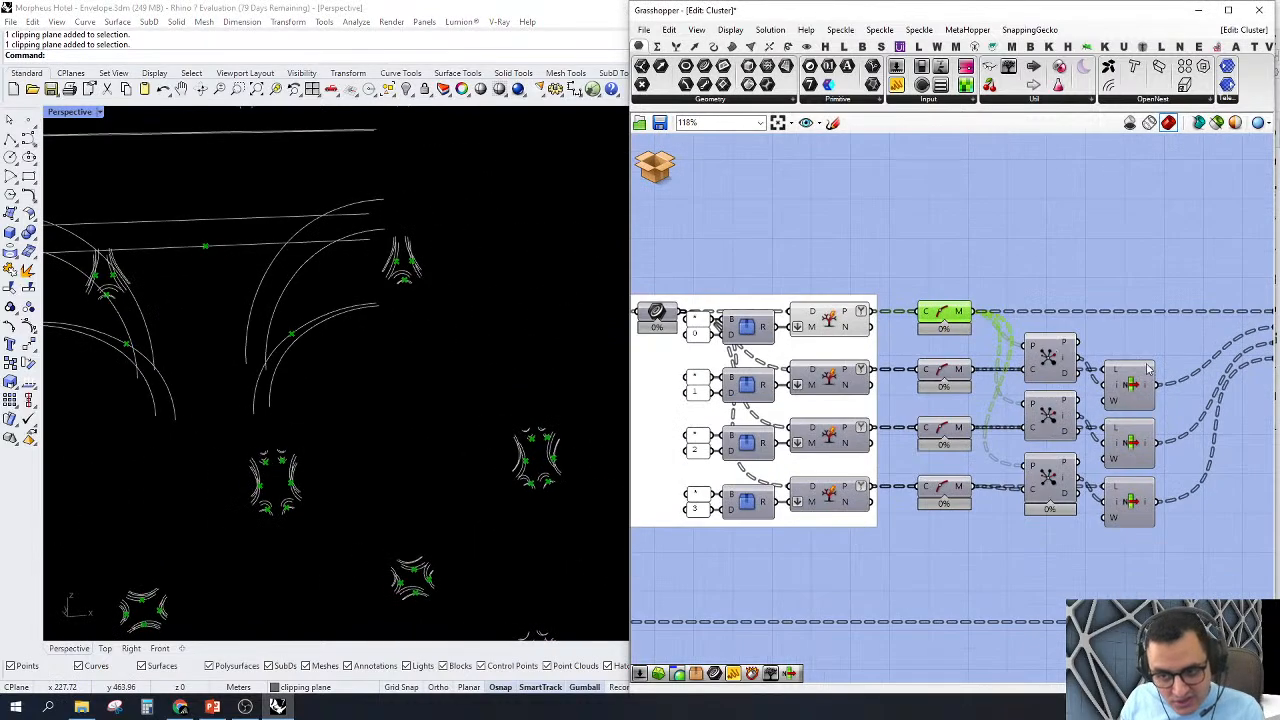
# Step: Select the first List Item and Closest Point components and examine how they match the midpoints of the split curve sets
pyautogui.click(1133, 388)
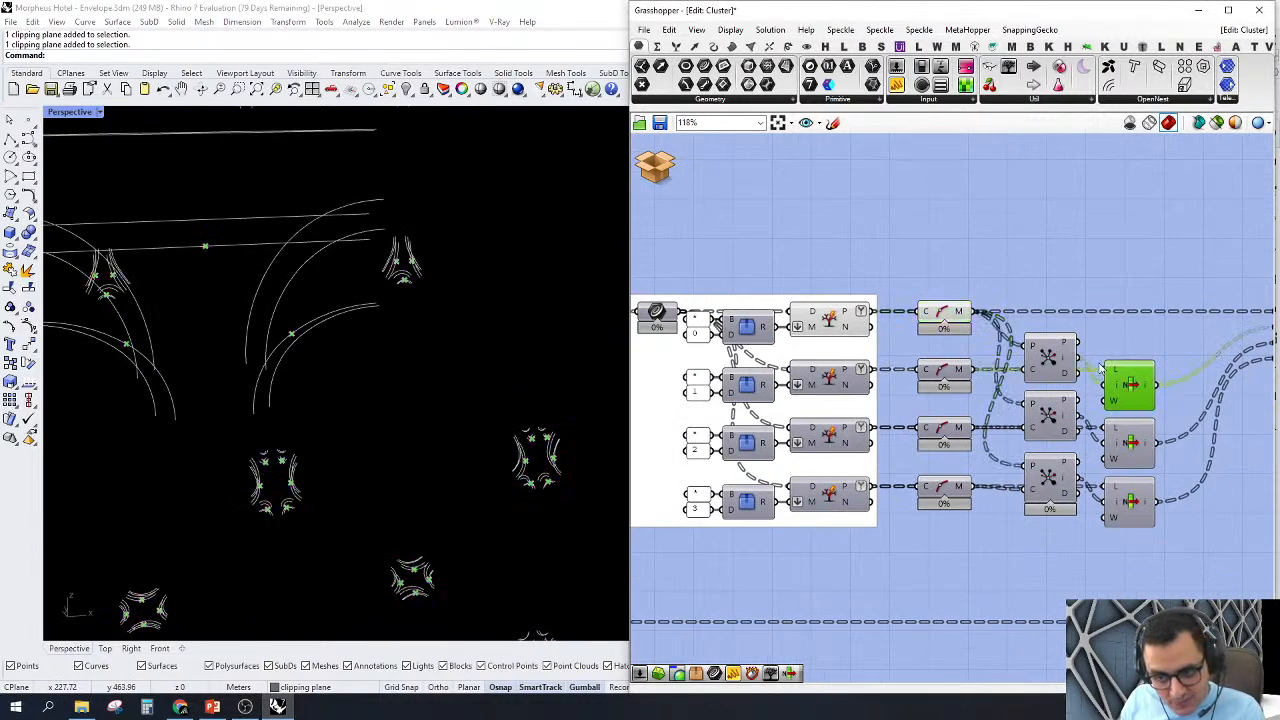
pyautogui.moveTo(965, 335); pyautogui.dragTo(1020, 365, button='right')
pyautogui.scroll(-2, 1000, 347)
pyautogui.scroll(2, 1020, 365)
pyautogui.click(1140, 365)
pyautogui.scroll(1, 1138, 365)
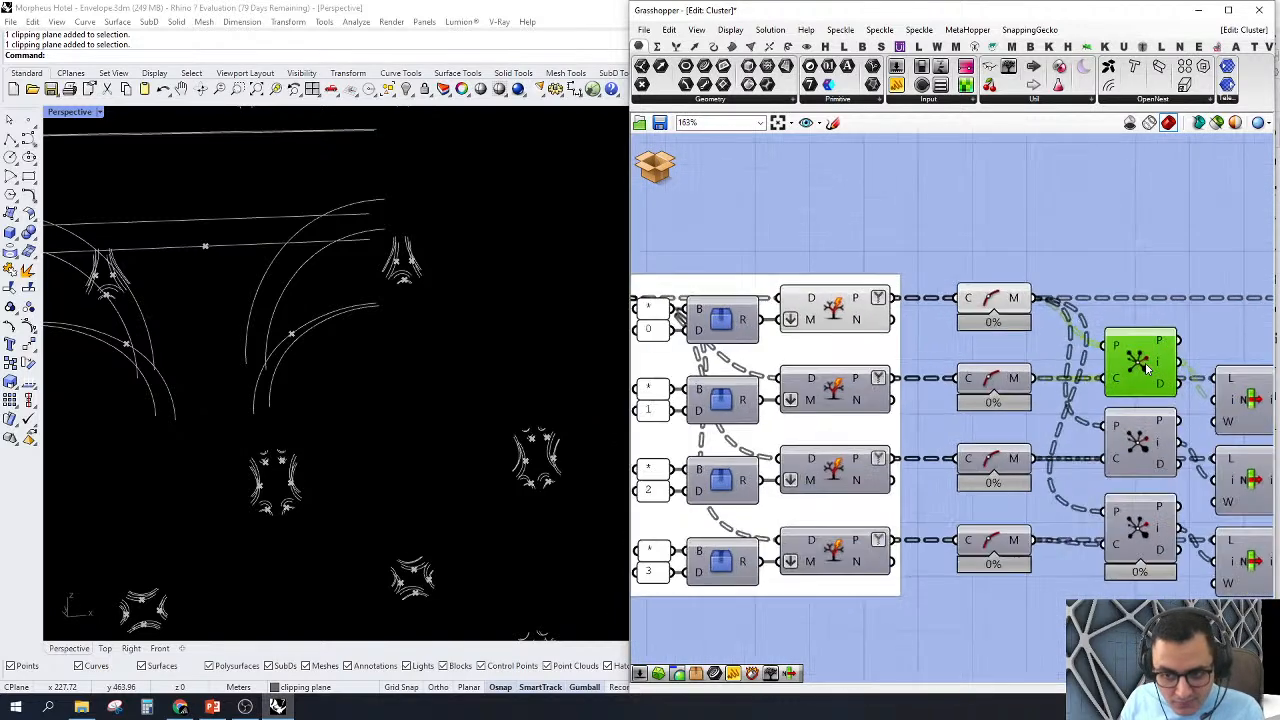
# Step: Select the second and first Curve Middle components in turn and examine the first set's midpoints around the nodes in Perspective
pyautogui.scroll(-1, 1138, 365)
pyautogui.click(1035, 378)
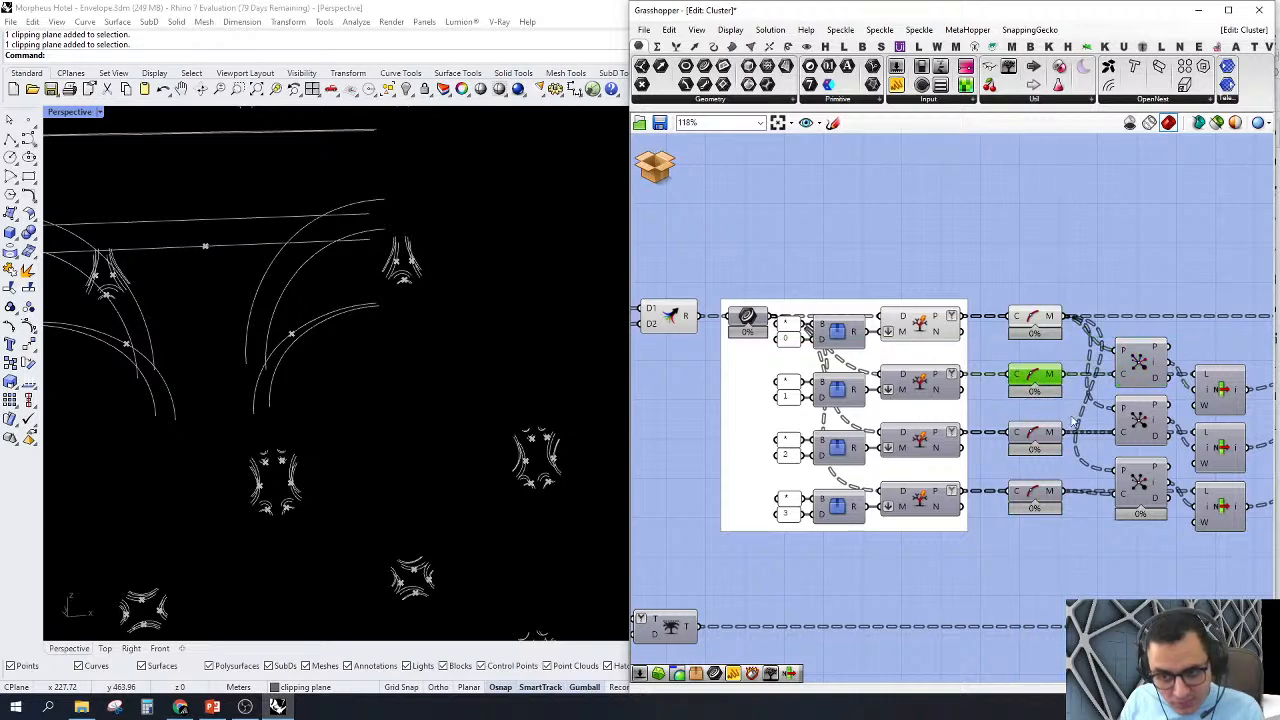
pyautogui.click(1139, 360)
pyautogui.click(1035, 320)
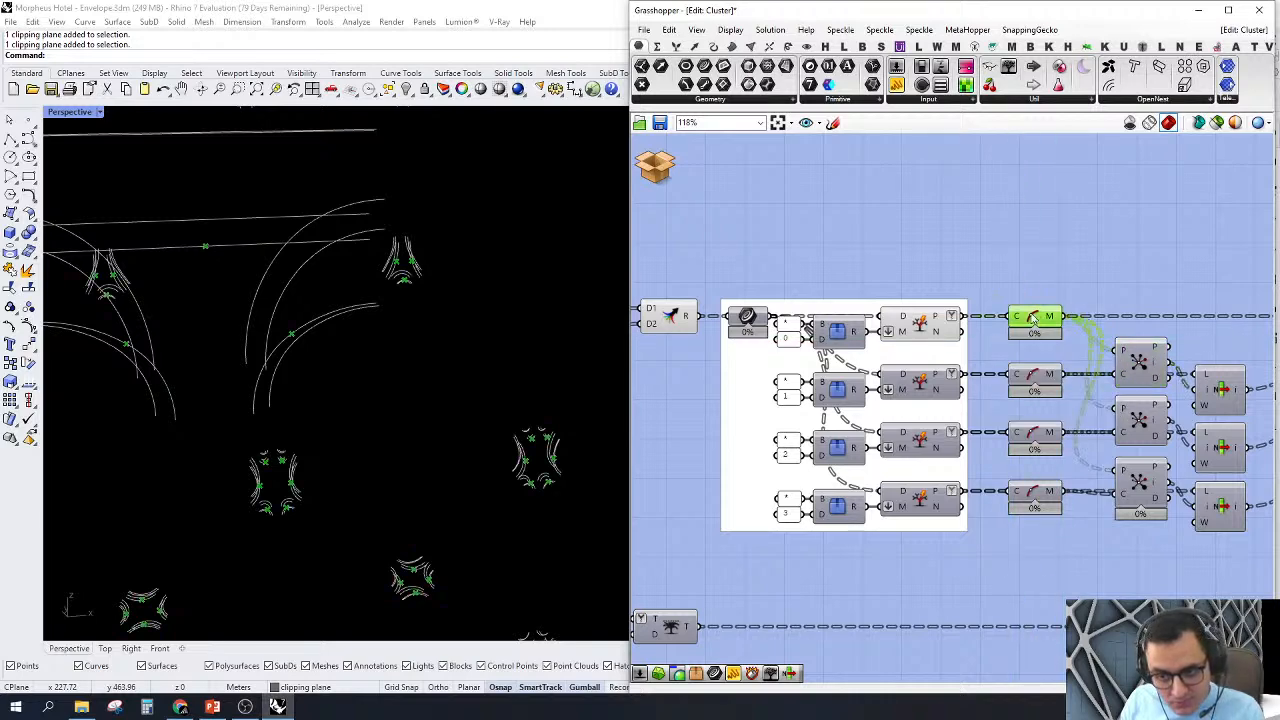
pyautogui.scroll(-4, 1035, 322)
pyautogui.moveTo(365, 407); pyautogui.dragTo(492, 244, button='right')
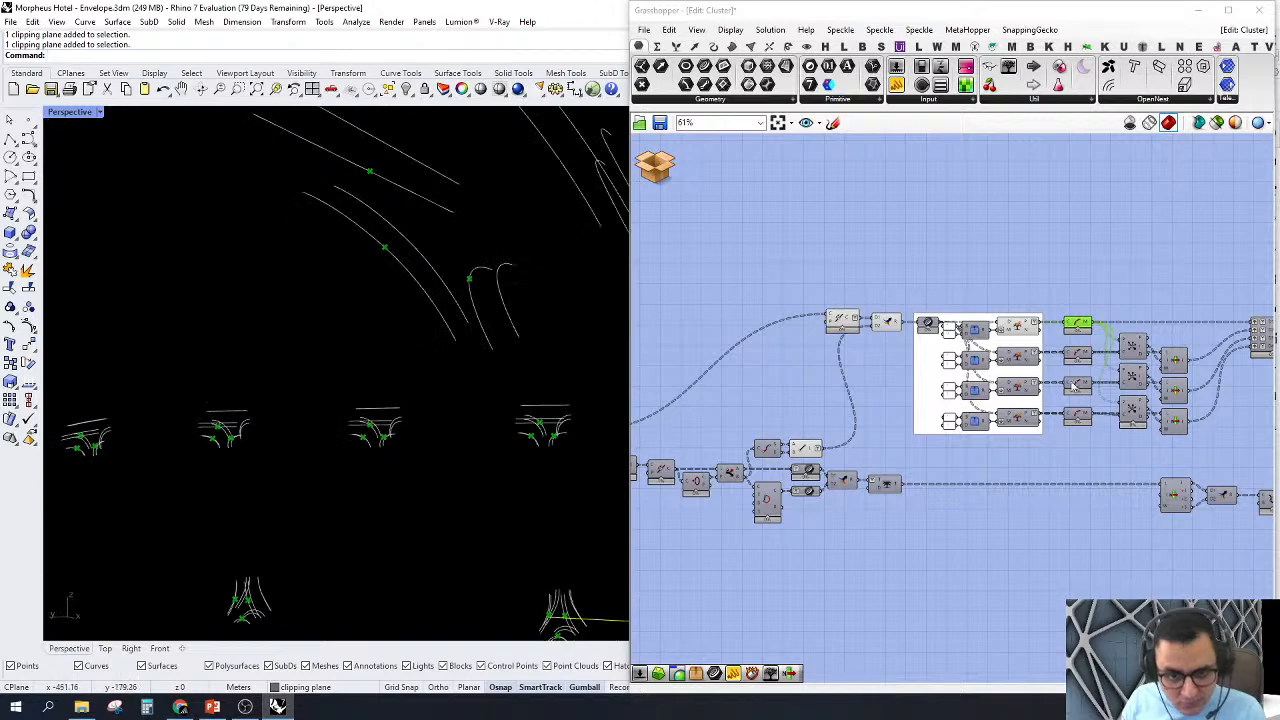
# Step: Turn off the preview of the Join component and the Merge beside it, ahead of the split-tree group
pyautogui.scroll(5, 970, 345)
pyautogui.scroll(-2, 874, 370)
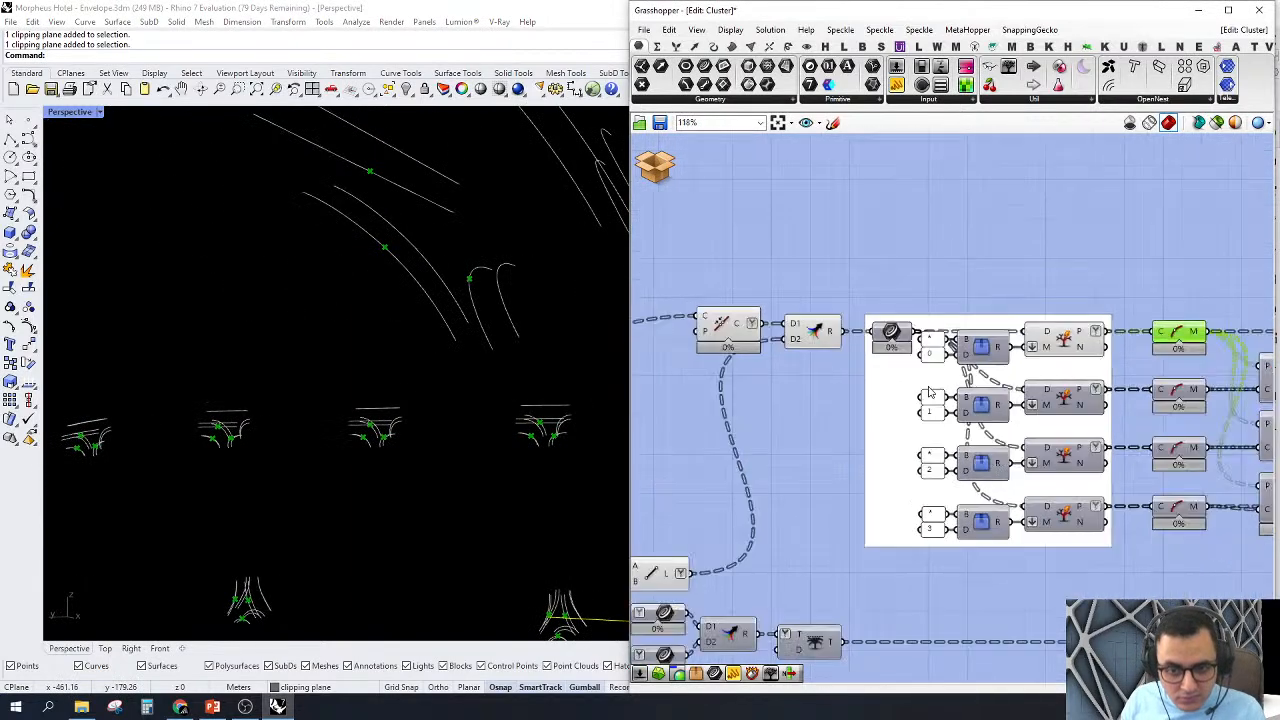
pyautogui.moveTo(866, 254); pyautogui.dragTo(670, 476)
pyautogui.rightClick(727, 219)
pyautogui.click(763, 245)
pyautogui.click(936, 261)
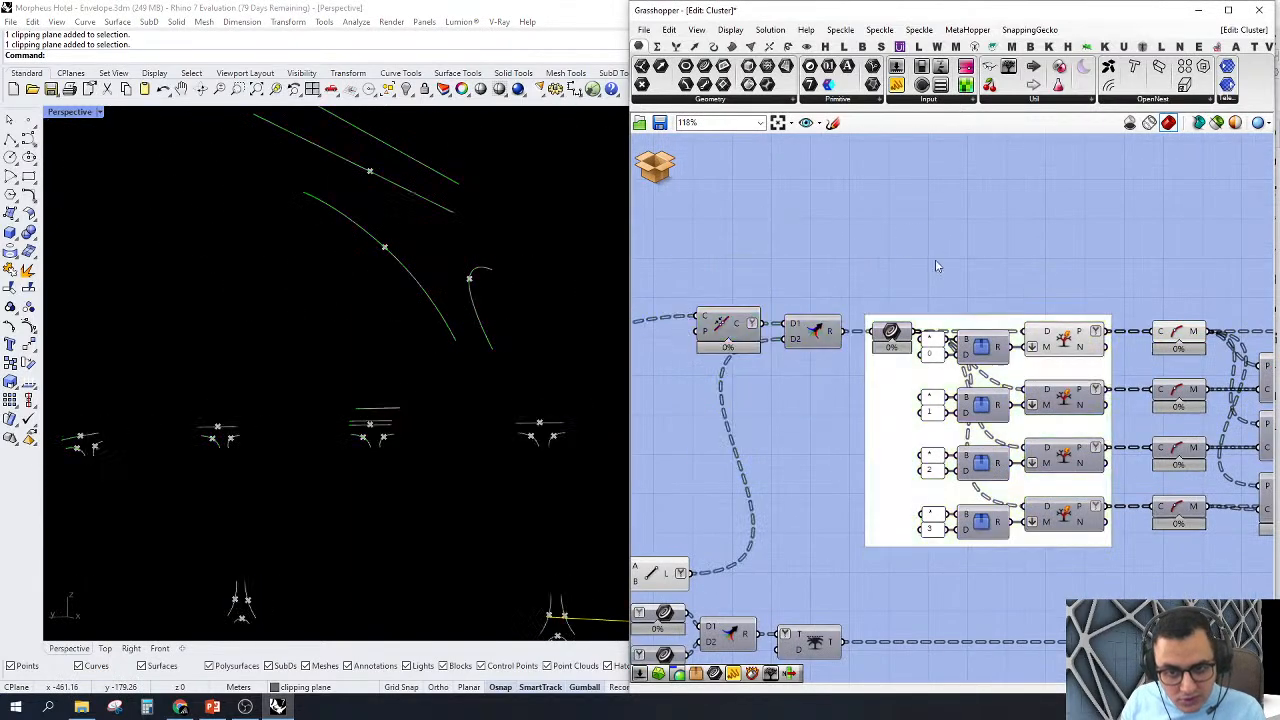
# Step: Turn off the preview of all components just upstream of the split-tree group and examine the remaining curves and midpoints in Perspective
pyautogui.scroll(-3, 938, 266)
pyautogui.moveTo(888, 245); pyautogui.dragTo(698, 568)
pyautogui.rightClick(734, 196)
pyautogui.click(762, 218)
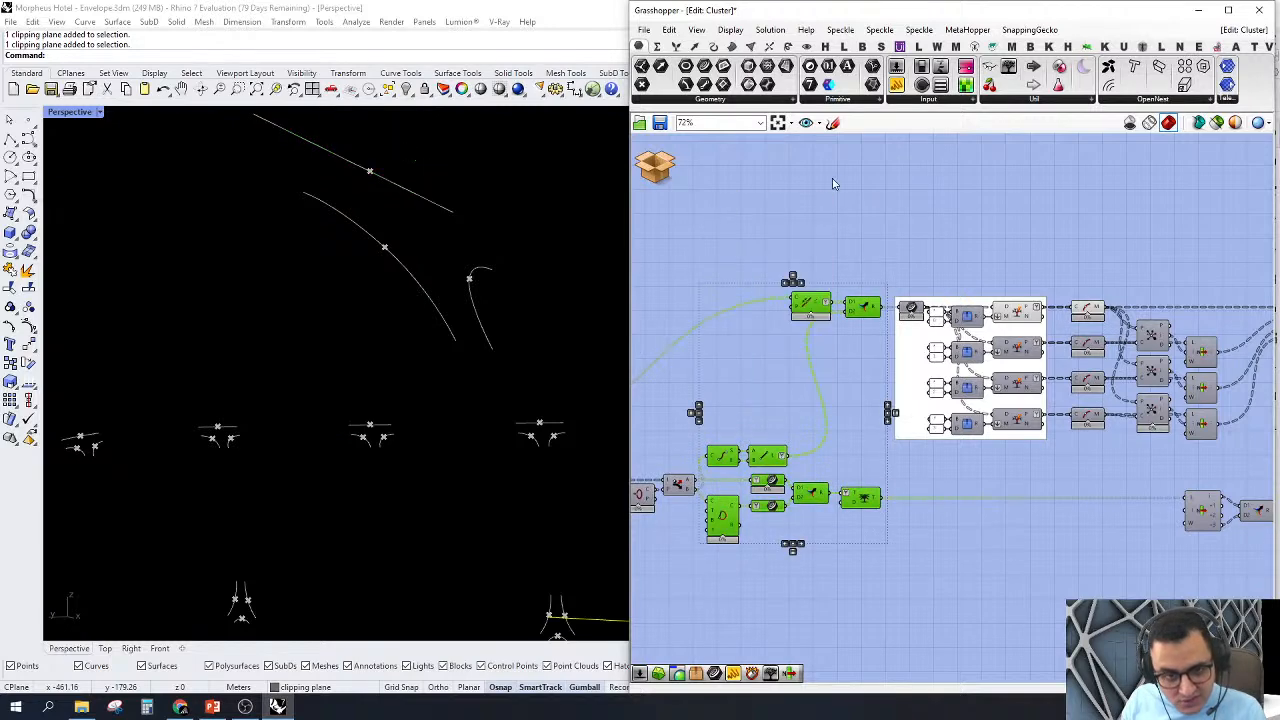
pyautogui.moveTo(380, 306); pyautogui.dragTo(348, 318, button='right')
pyautogui.moveTo(468, 406); pyautogui.dragTo(485, 451, button='right')
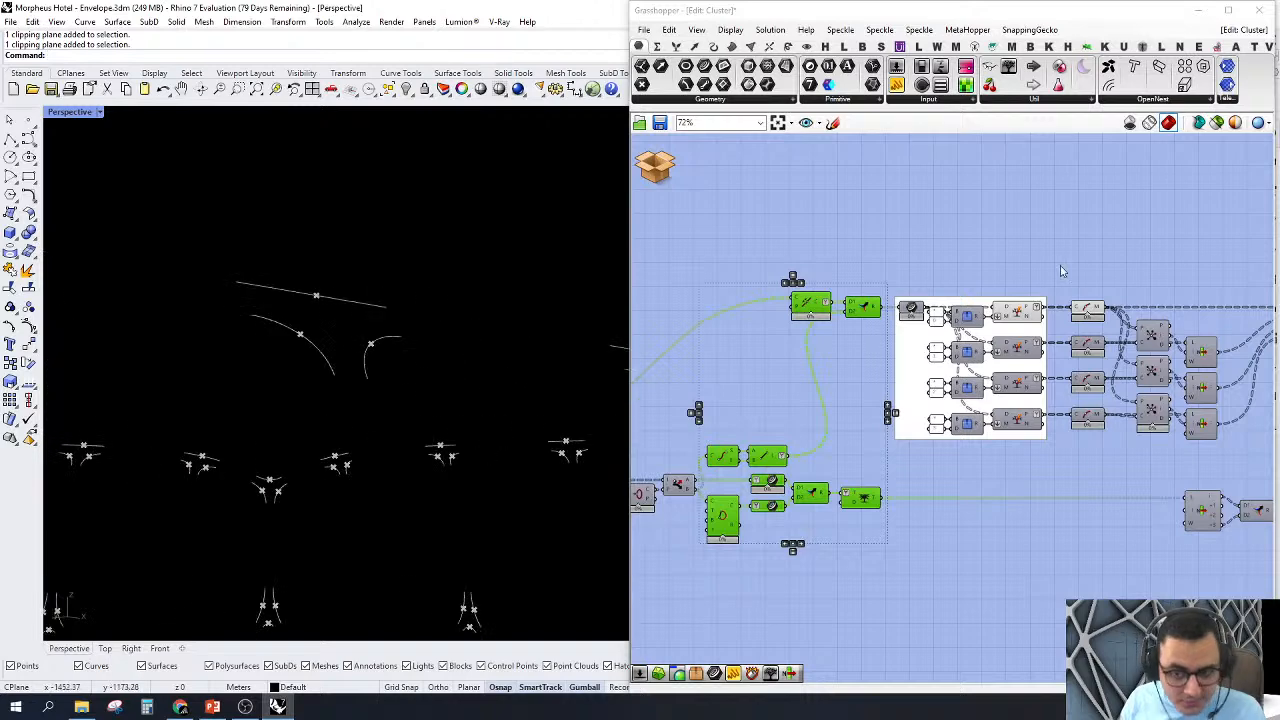
pyautogui.scroll(3, 1168, 241)
pyautogui.click(1166, 242)
pyautogui.moveTo(1036, 266); pyautogui.dragTo(975, 251, button='right')
pyautogui.doubleClick(975, 251)
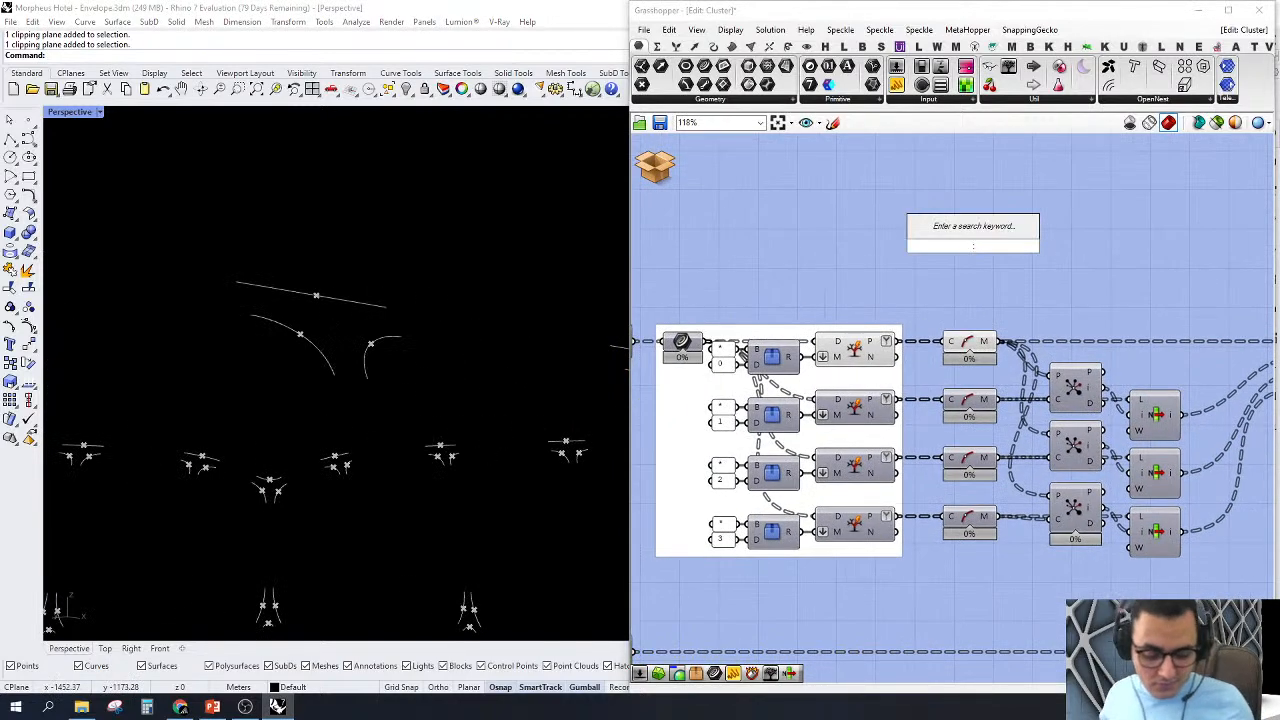
pyautogui.write('cur')
pyautogui.click(1055, 269)
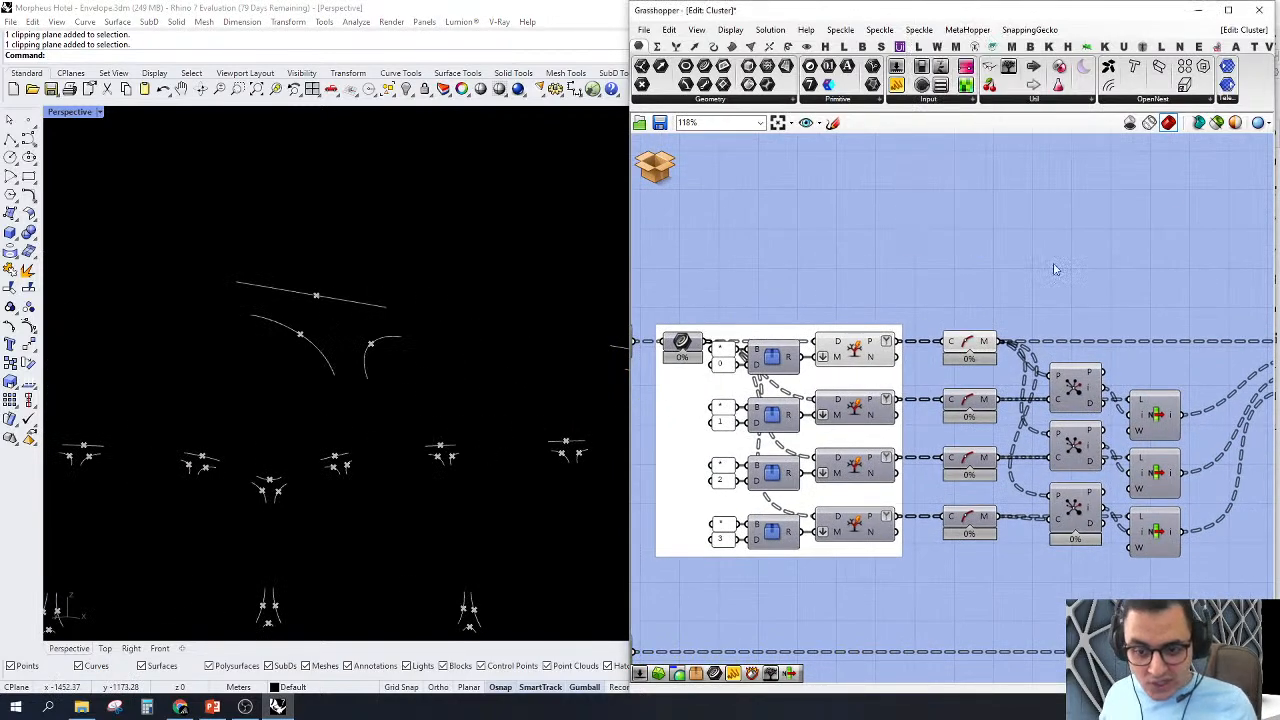
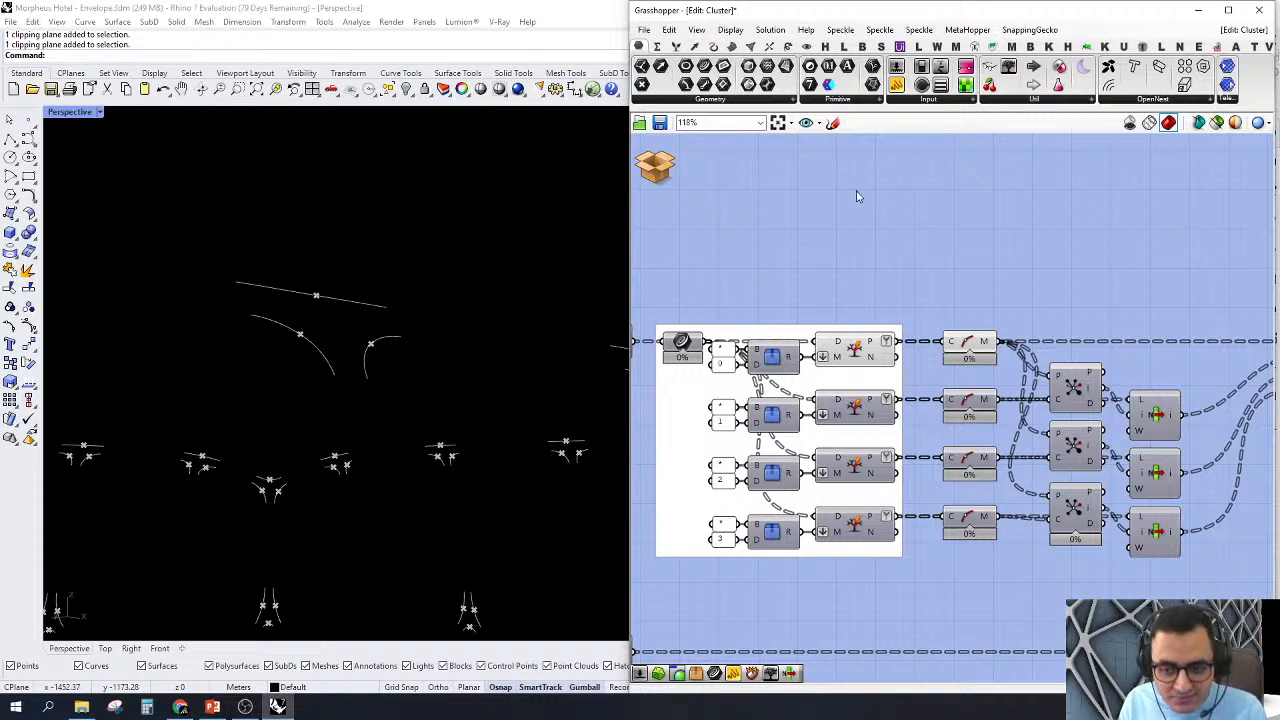
# Step: Turn off the preview of the first Split Tree component and its Curve Middle component
pyautogui.scroll(-3, 872, 340)
pyautogui.scroll(3, 872, 340)
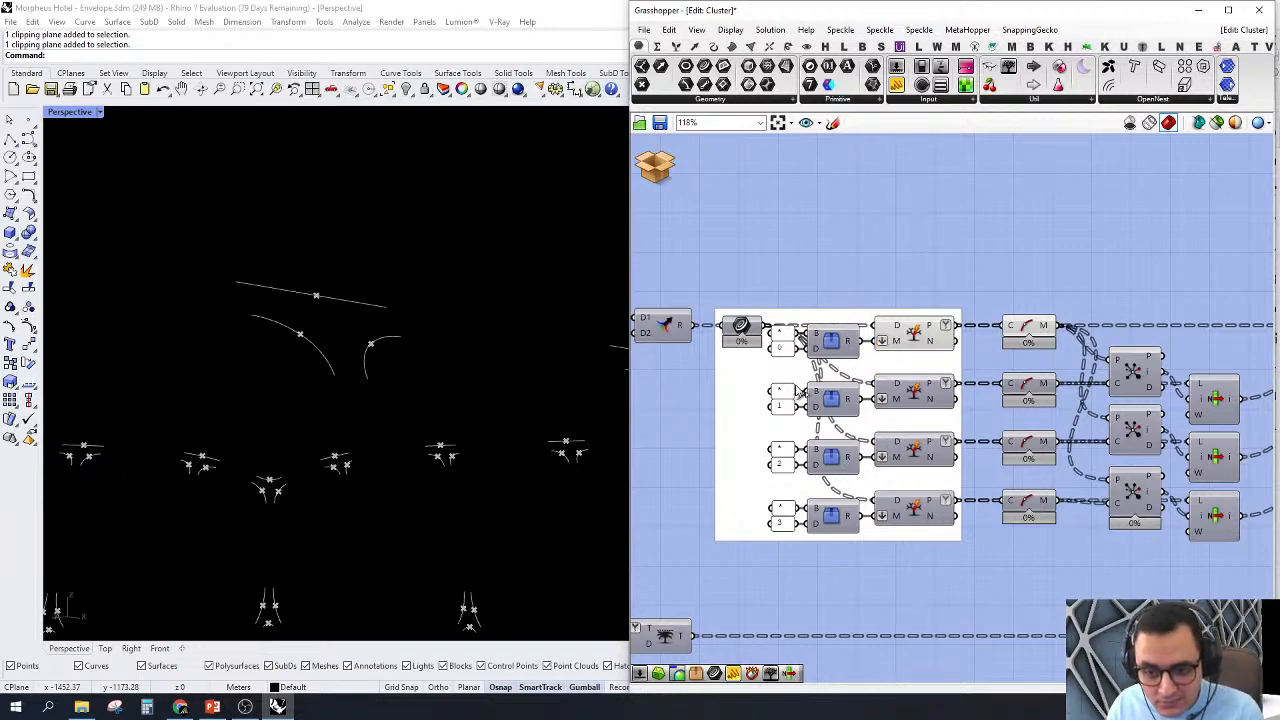
pyautogui.scroll(-3, 677, 270)
pyautogui.scroll(3, 799, 269)
pyautogui.moveTo(766, 224); pyautogui.dragTo(1038, 258)
pyautogui.moveTo(800, 252); pyautogui.dragTo(1022, 392)
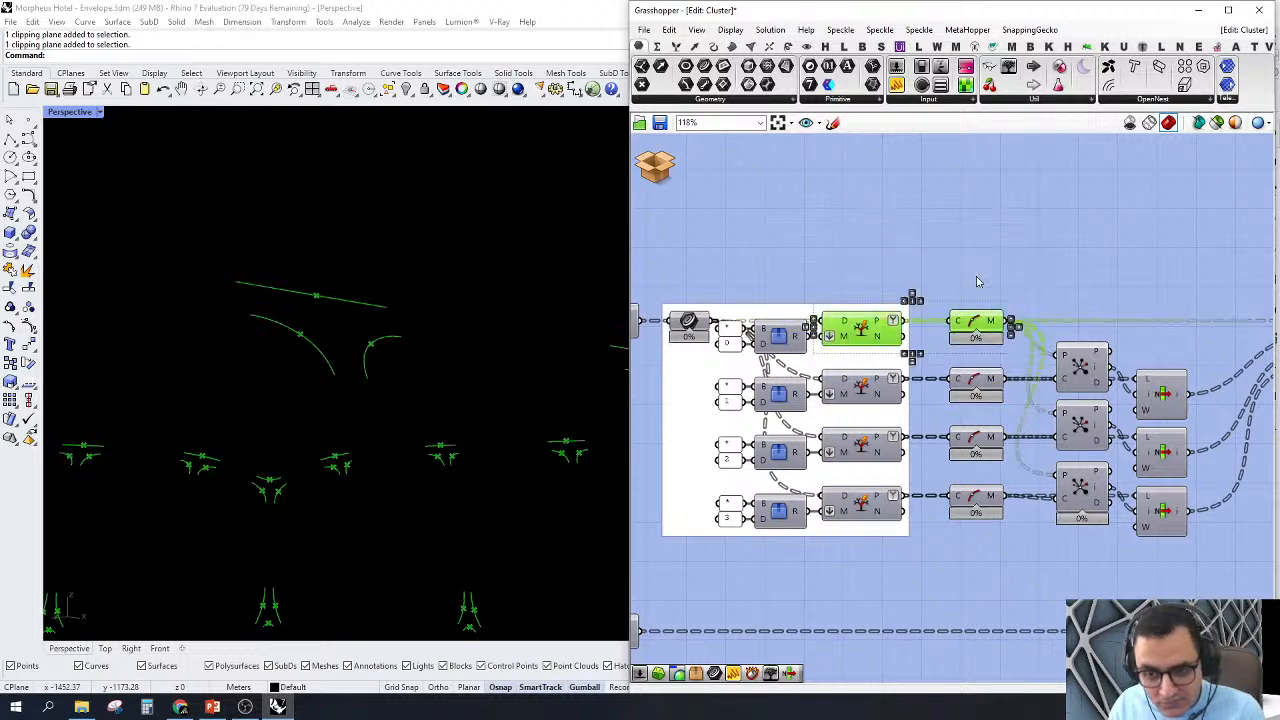
pyautogui.rightClick(967, 262)
pyautogui.click(1005, 284)
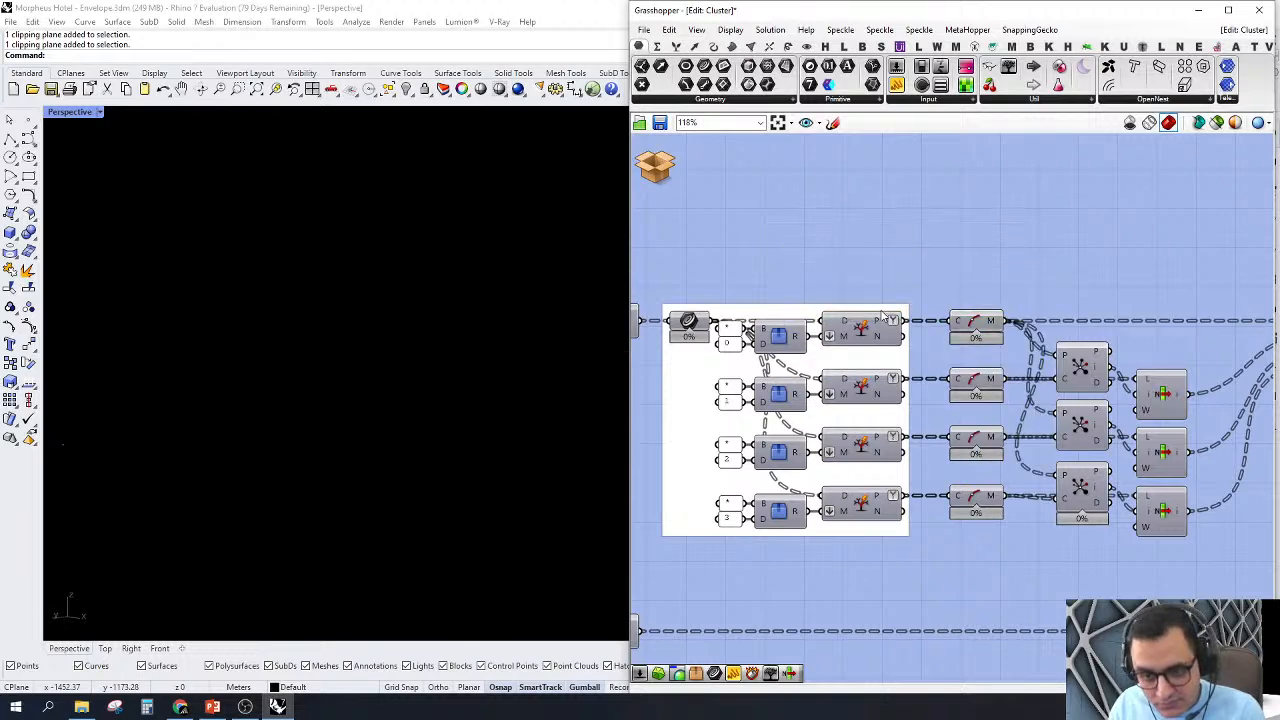
# Step: Turn on the preview of all four Split Tree components in the white group
pyautogui.scroll(-4, 925, 308)
pyautogui.scroll(4, 925, 310)
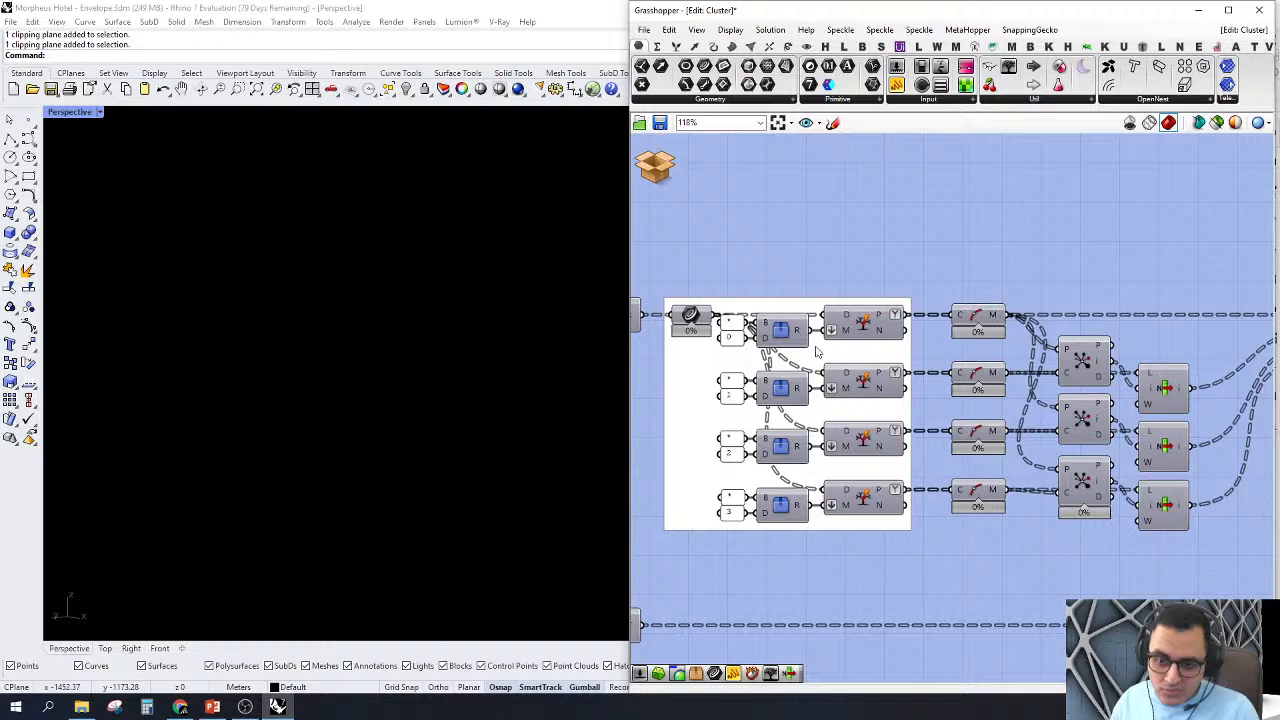
pyautogui.rightClick(868, 322)
pyautogui.click(885, 350)
pyautogui.rightClick(860, 380)
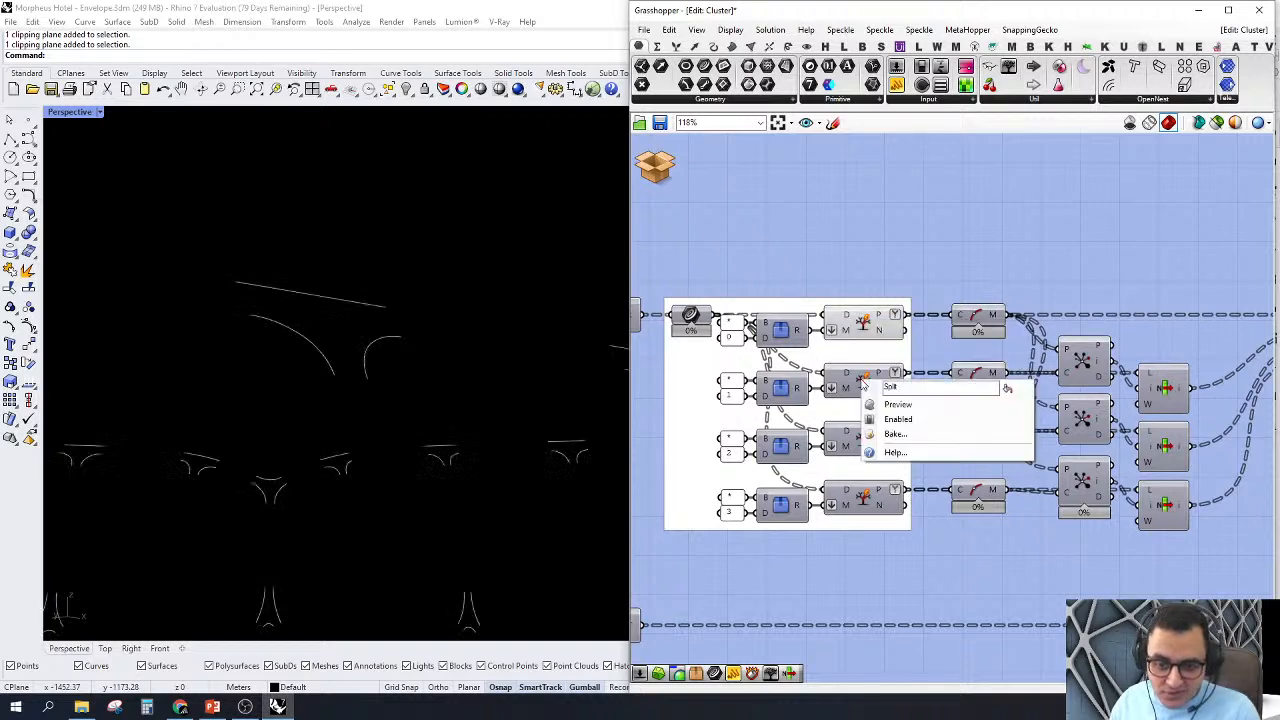
pyautogui.click(880, 406)
pyautogui.rightClick(864, 440)
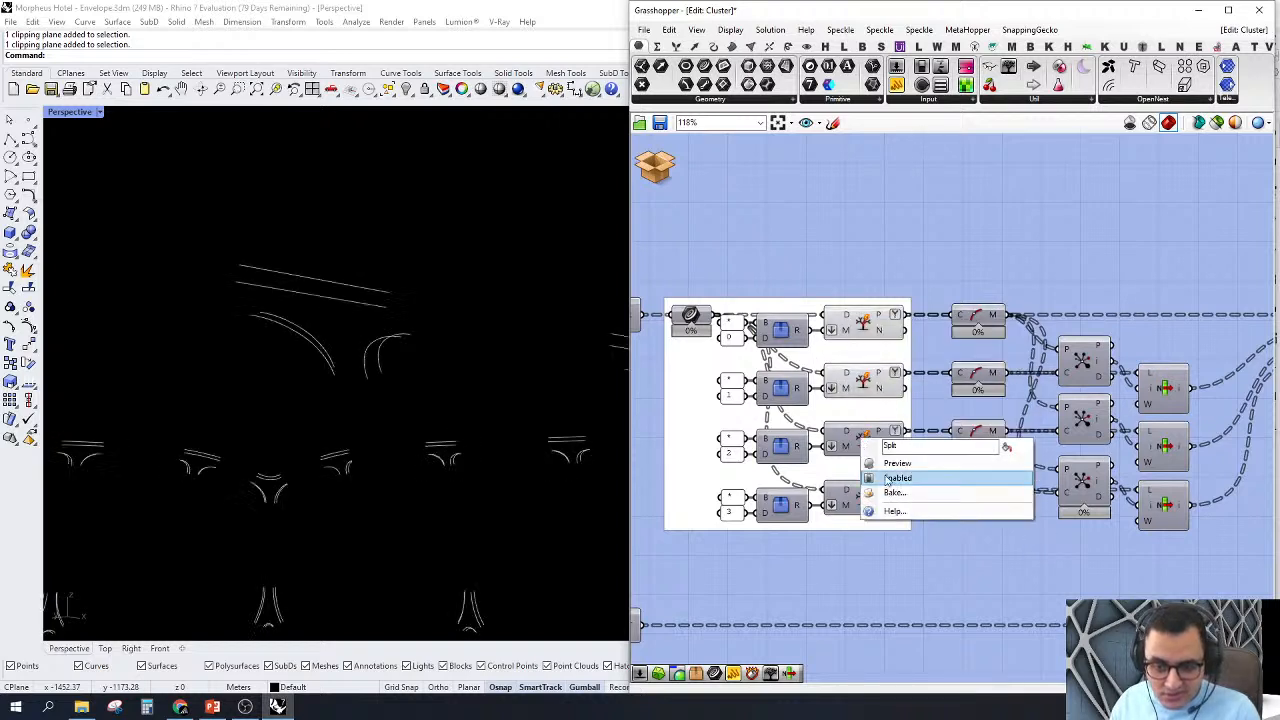
pyautogui.click(885, 461)
pyautogui.rightClick(868, 498)
pyautogui.click(885, 518)
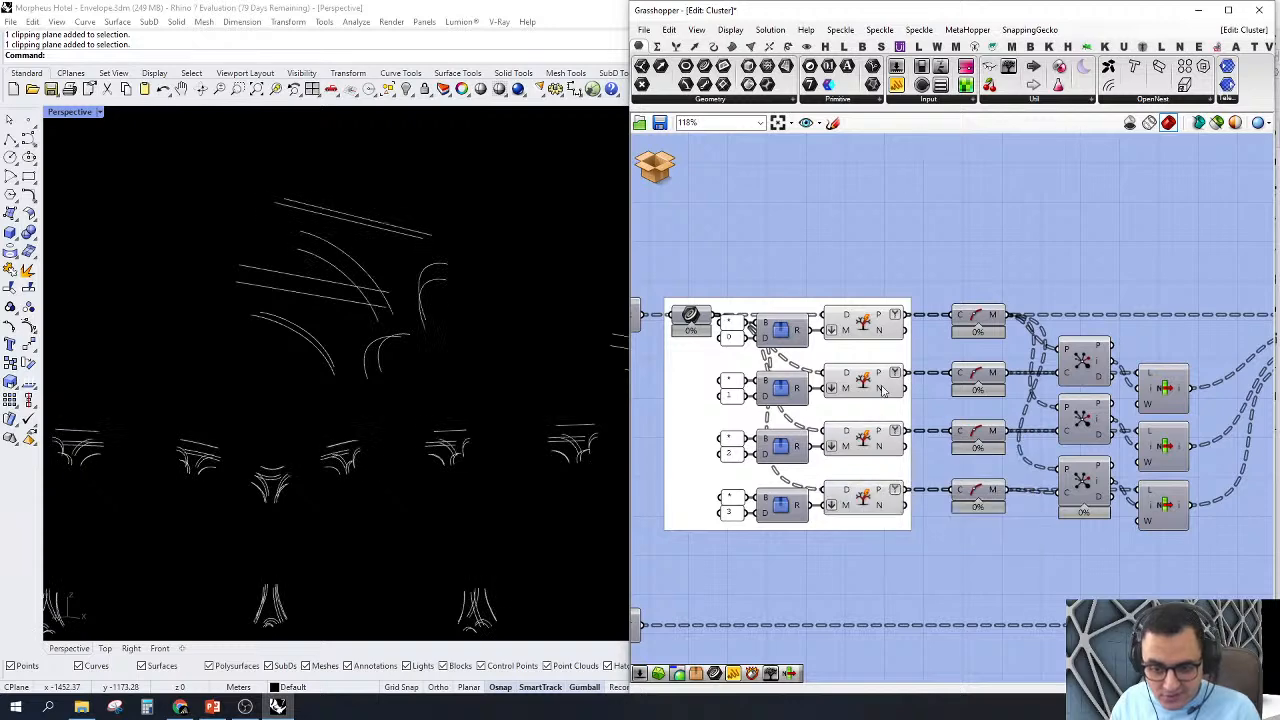
# Step: Select the first Curve Middle and first Closest Point components in turn and examine the split curves around a node in Perspective
pyautogui.moveTo(974, 324); pyautogui.dragTo(931, 305, button='right')
pyautogui.click(930, 303)
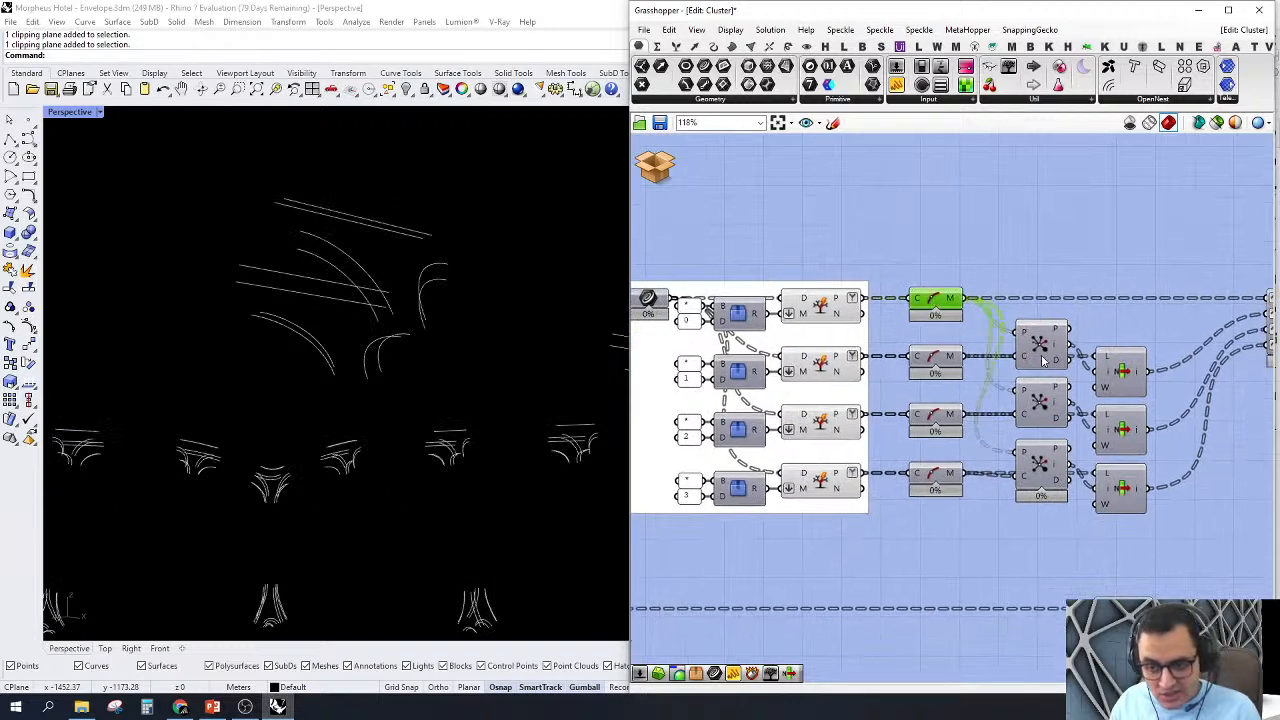
pyautogui.click(1042, 345)
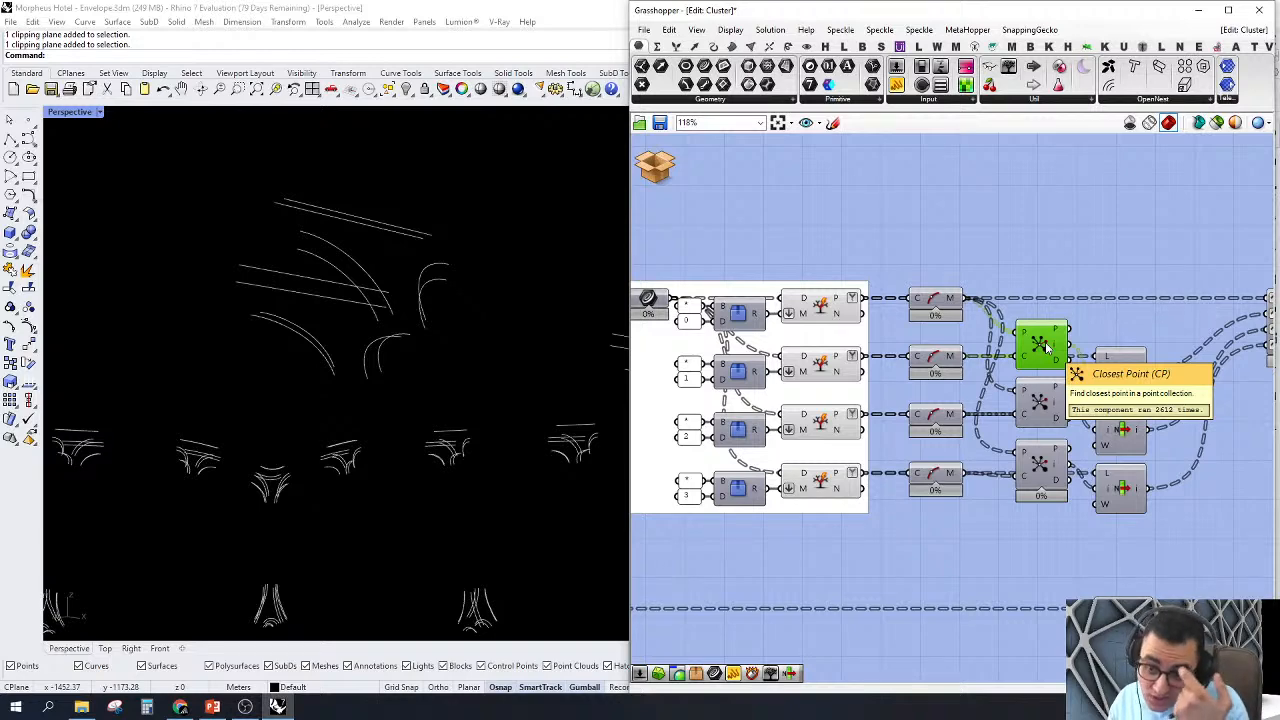
pyautogui.moveTo(294, 330); pyautogui.dragTo(474, 278, button='right')
pyautogui.scroll(4, 479, 324)
pyautogui.moveTo(479, 324); pyautogui.dragTo(484, 322, button='right')
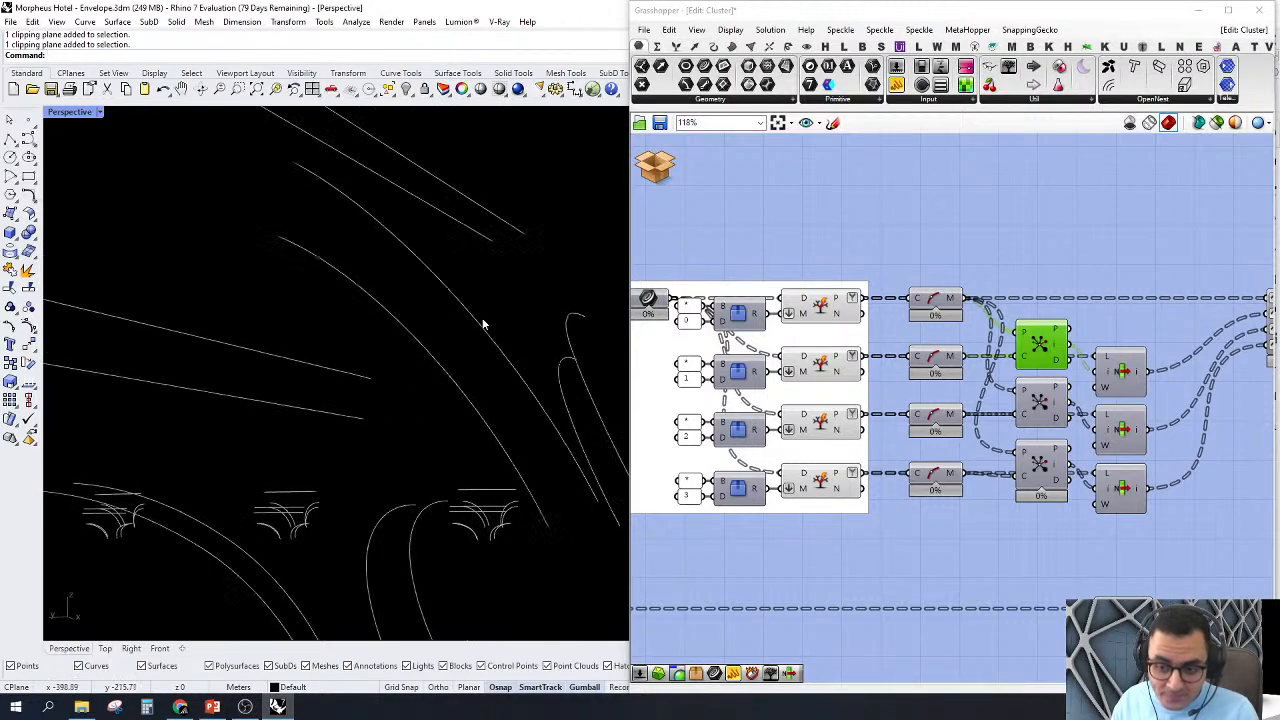
pyautogui.scroll(-4, 463, 357)
pyautogui.scroll(3, 463, 357)
pyautogui.moveTo(464, 278); pyautogui.dragTo(288, 352)
pyautogui.moveTo(432, 181); pyautogui.dragTo(299, 354)
pyautogui.scroll(-5, 390, 252)
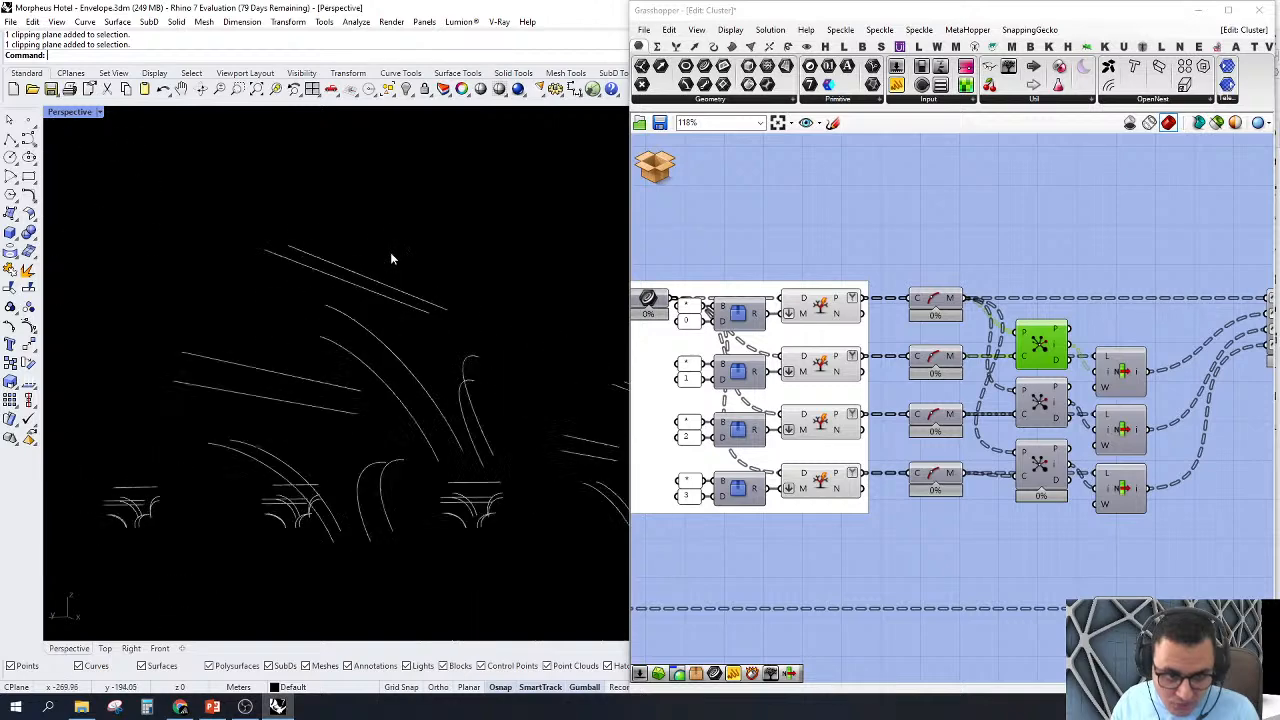
pyautogui.moveTo(395, 253); pyautogui.dragTo(312, 296)
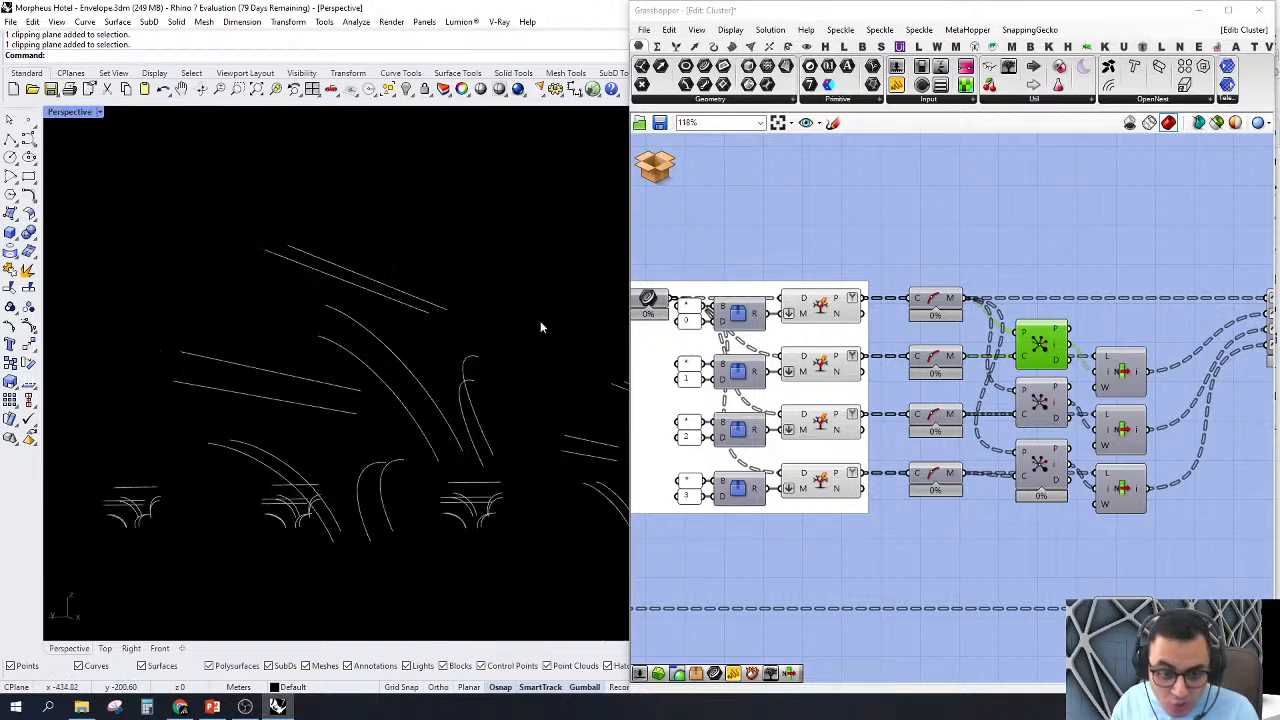
# Step: Examine the first Closest Point component's connections and select the List Item it feeds
pyautogui.scroll(-2, 1082, 327)
pyautogui.scroll(2, 1216, 317)
pyautogui.moveTo(1218, 317); pyautogui.dragTo(1156, 323, button='right')
pyautogui.moveTo(948, 322); pyautogui.dragTo(1125, 341, button='right')
pyautogui.scroll(2, 930, 349)
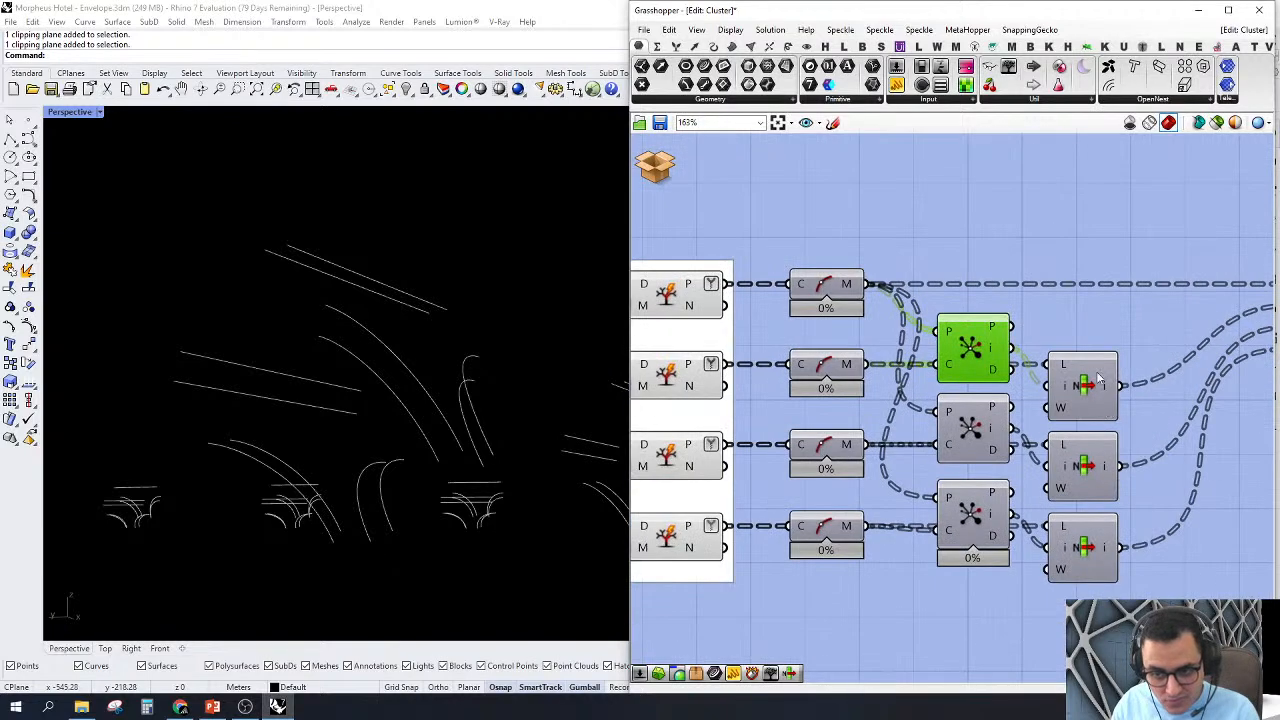
pyautogui.click(1092, 378)
# Step: Add a Tree Branch Check component above the four-input Merge and feed the Merge result into its Data input
pyautogui.moveTo(1018, 283); pyautogui.dragTo(935, 406, button='right')
pyautogui.click(983, 295)
pyautogui.doubleClick(983, 295)
pyautogui.write('tr br')
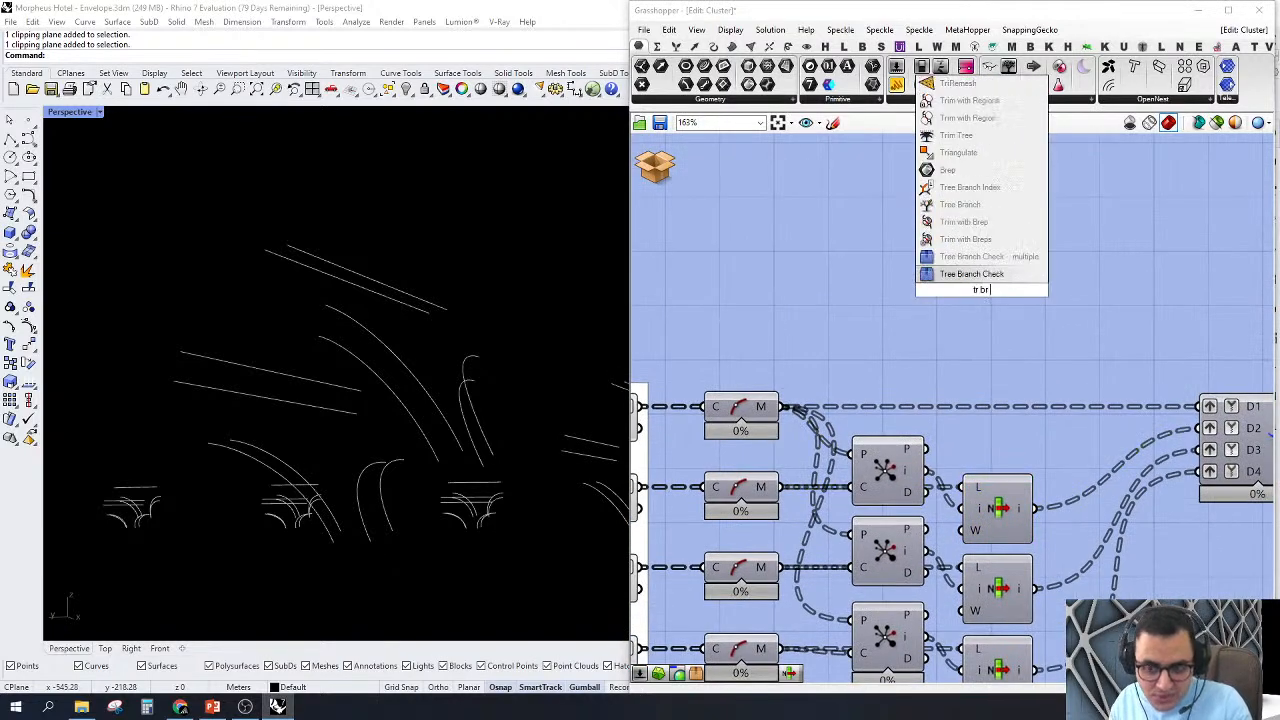
pyautogui.click(995, 274)
pyautogui.moveTo(938, 299); pyautogui.dragTo(1033, 508)
pyautogui.moveTo(985, 303); pyautogui.dragTo(1172, 287)
pyautogui.moveTo(1172, 287); pyautogui.dragTo(820, 273, button='right')
pyautogui.moveTo(827, 262); pyautogui.dragTo(969, 425)
pyautogui.scroll(-2, 966, 314)
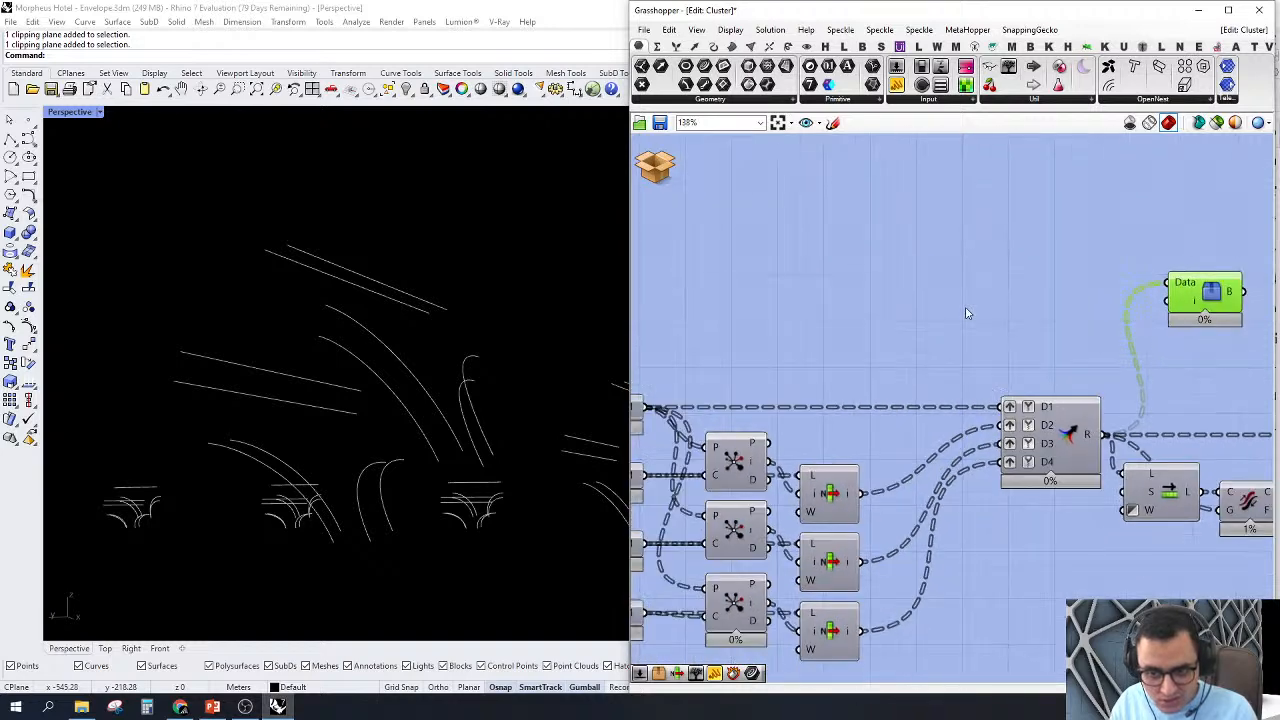
pyautogui.moveTo(1174, 300); pyautogui.dragTo(1148, 305)
pyautogui.moveTo(984, 287); pyautogui.dragTo(907, 278, button='right')
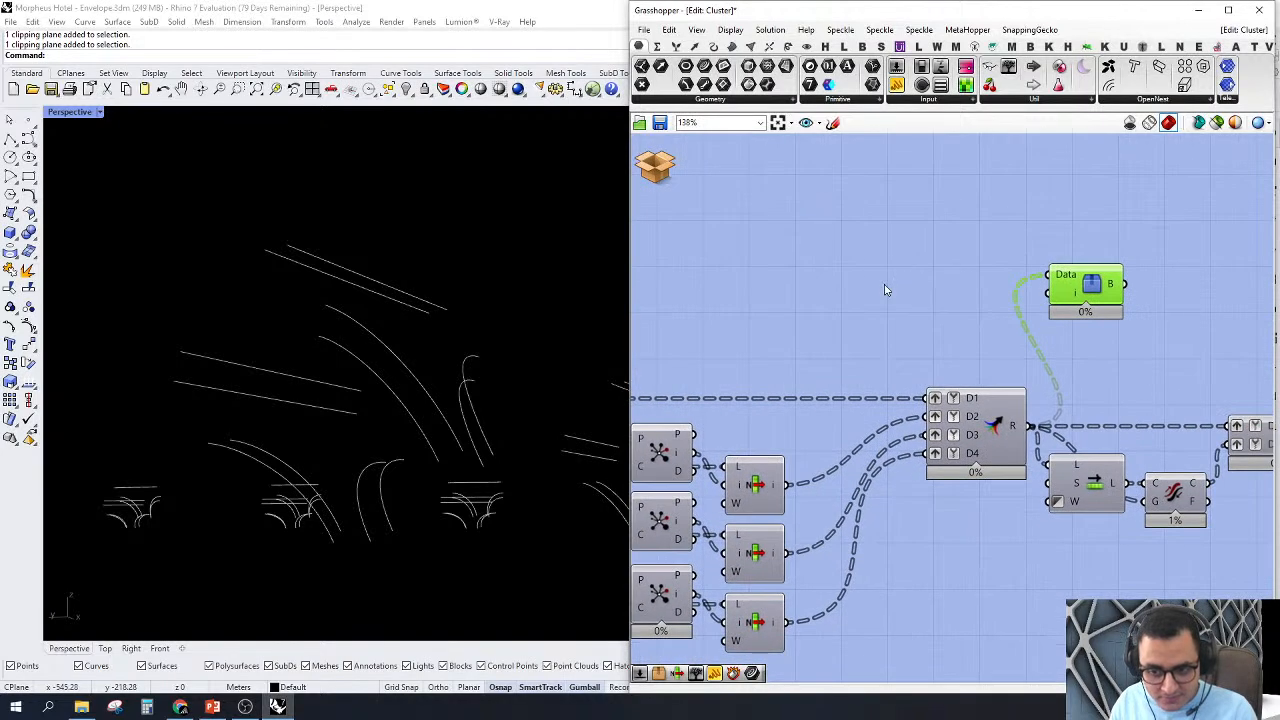
# Step: Add a number slider set to 80 and connect it to the Tree Branch Check's index input
pyautogui.doubleClick(885, 285)
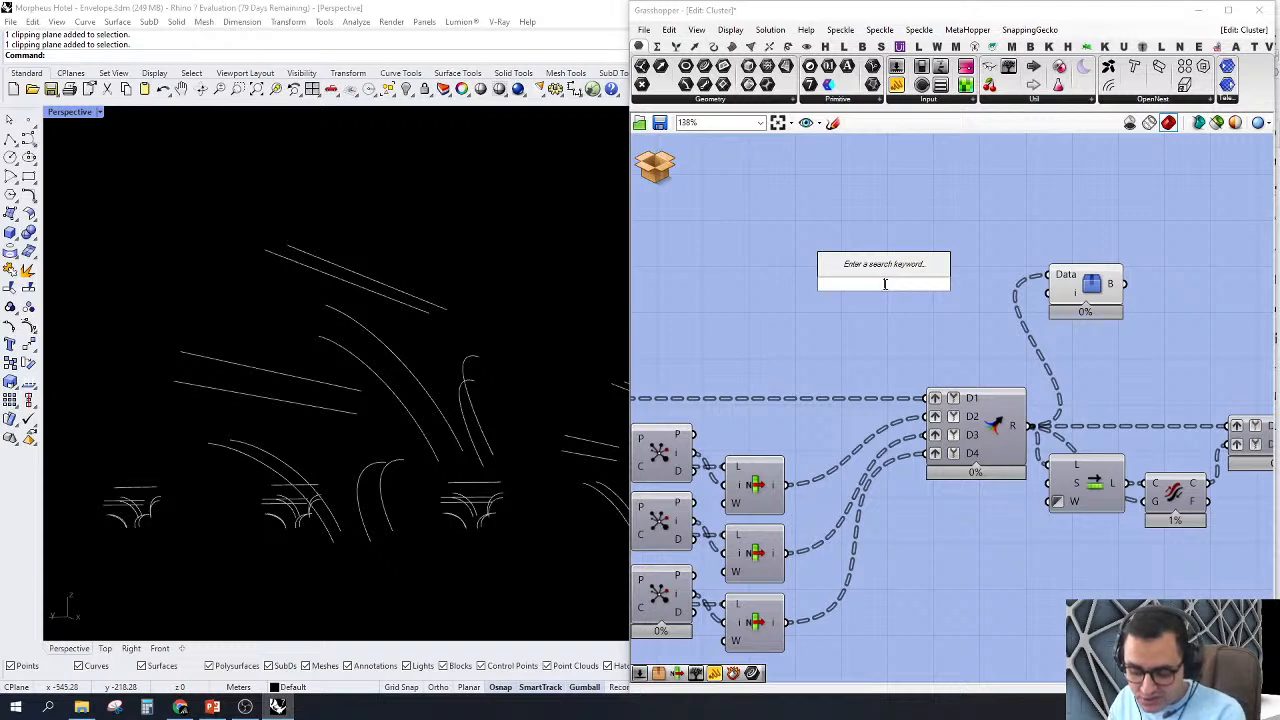
pyautogui.write('80')
pyautogui.press('Return')
pyautogui.moveTo(958, 284); pyautogui.dragTo(1048, 292)
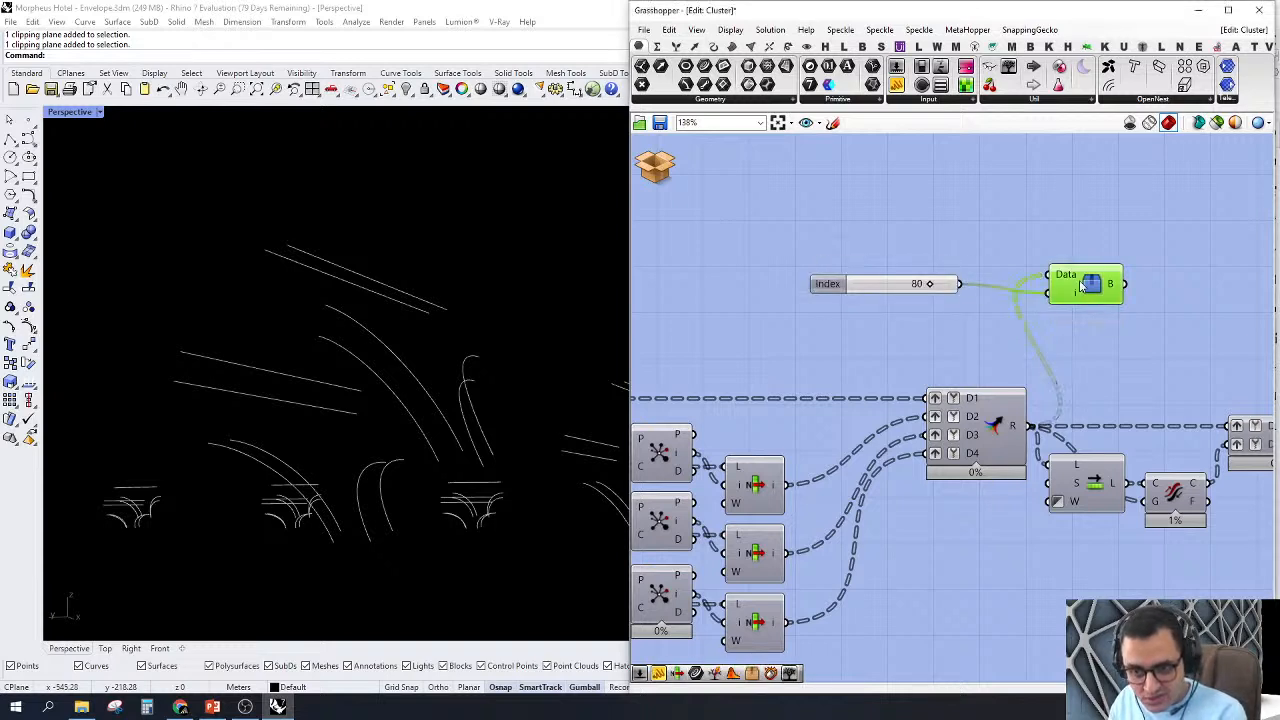
# Step: Zoom Perspective to the checked branch's curves and examine them from several angles
pyautogui.rightClick(1080, 287)
pyautogui.click(1045, 264)
pyautogui.scroll(-2, 348, 393)
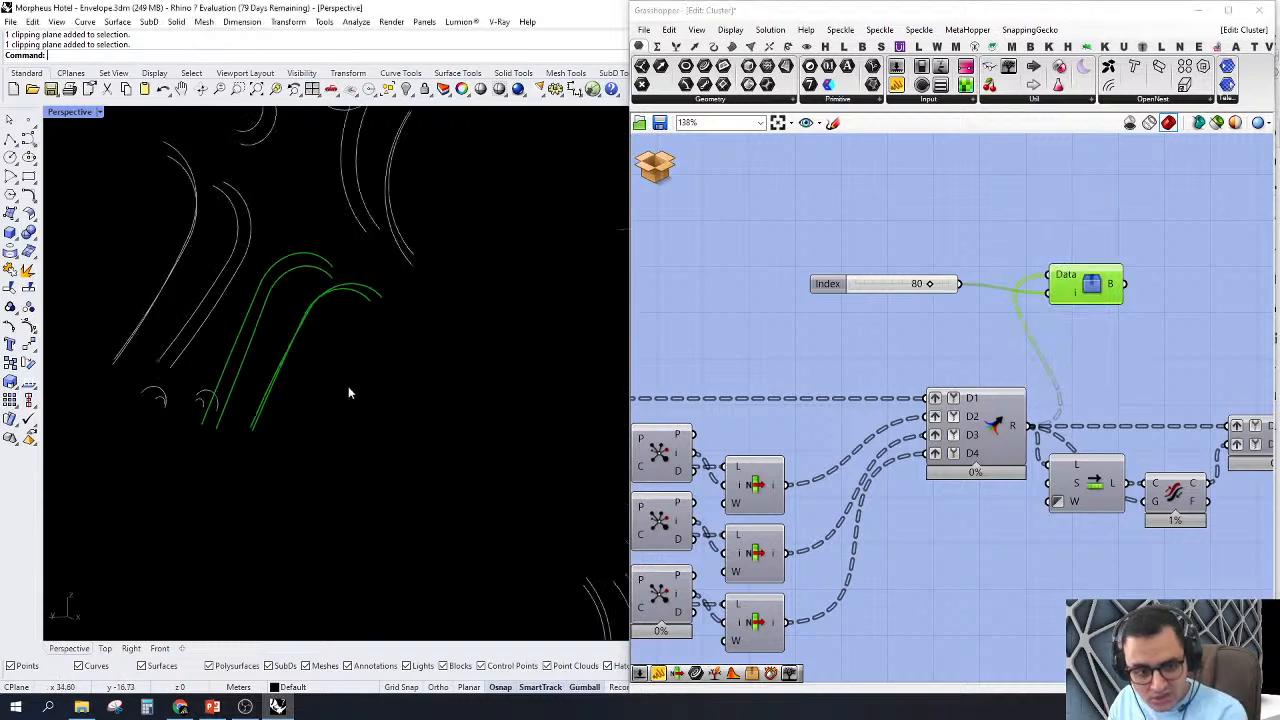
pyautogui.moveTo(348, 392); pyautogui.dragTo(471, 434, button='right')
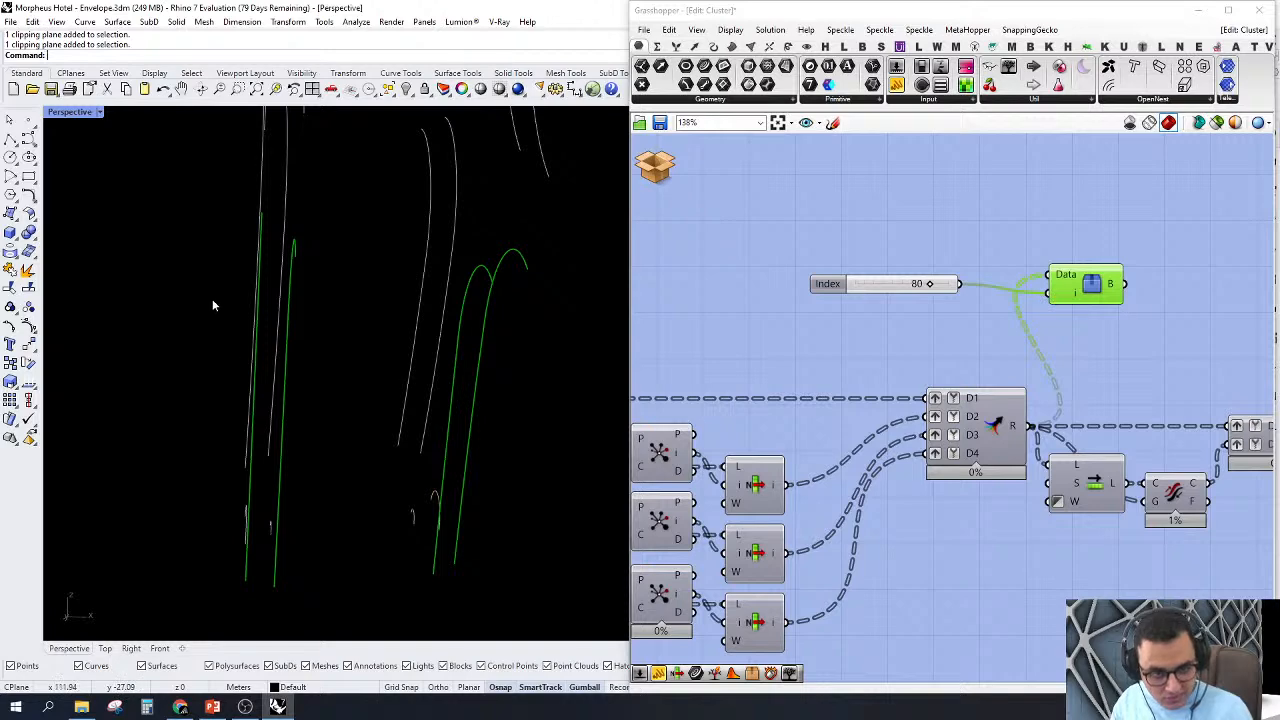
pyautogui.moveTo(493, 278); pyautogui.dragTo(575, 342, button='right')
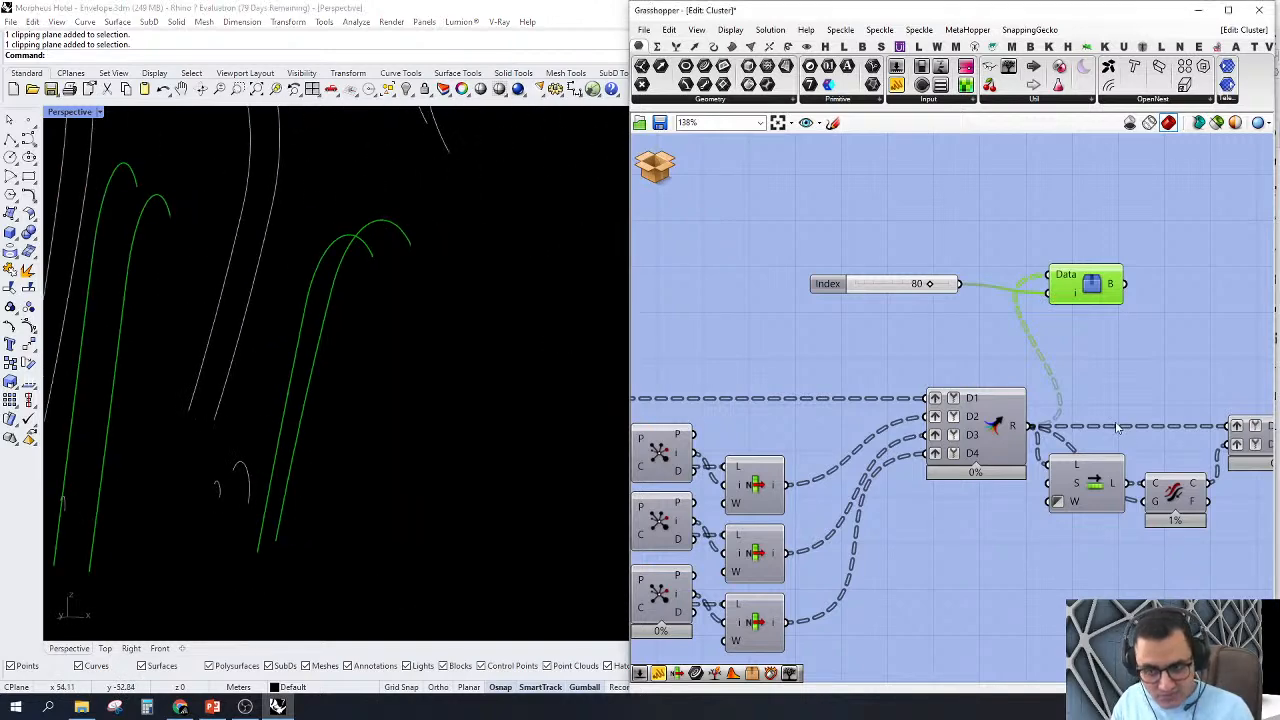
# Step: Select the Flip Curve component after the four-input Merge and examine how Shift List and the two-input Merge connect to it
pyautogui.moveTo(1118, 427); pyautogui.dragTo(852, 422, button='right')
pyautogui.scroll(-2, 975, 405)
pyautogui.scroll(1, 852, 422)
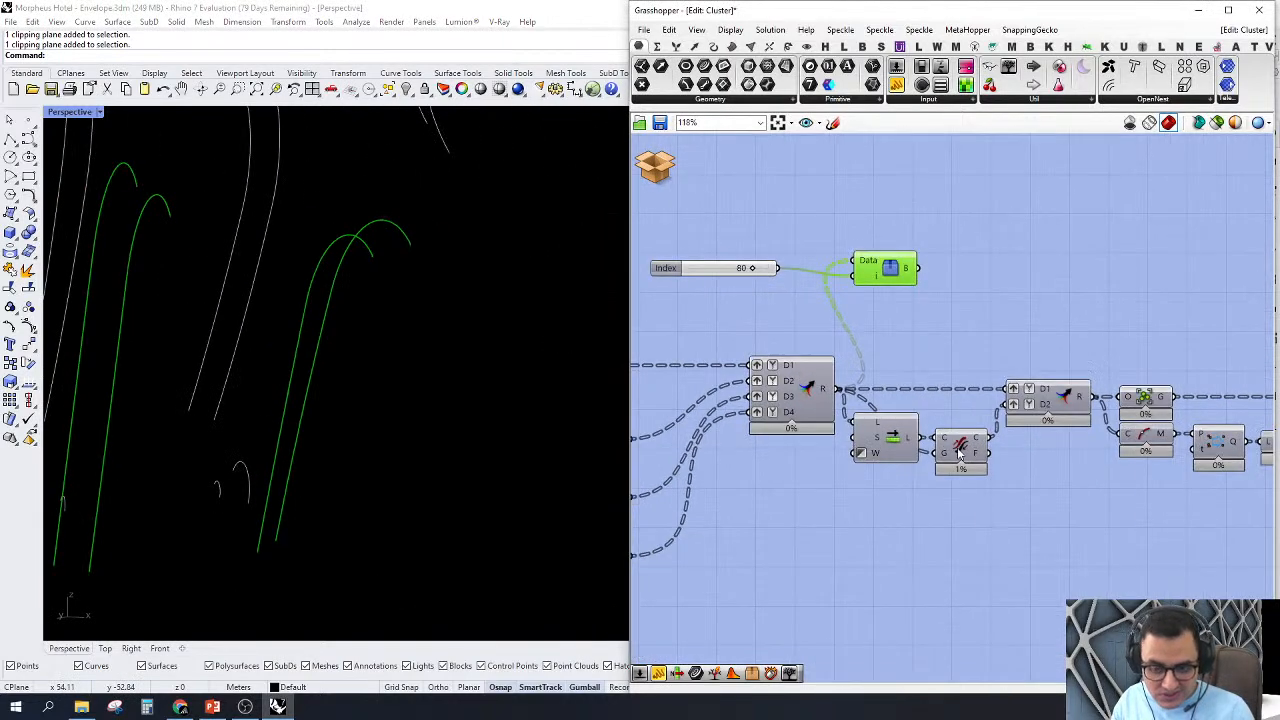
pyautogui.scroll(-3, 958, 452)
pyautogui.scroll(1, 1000, 472)
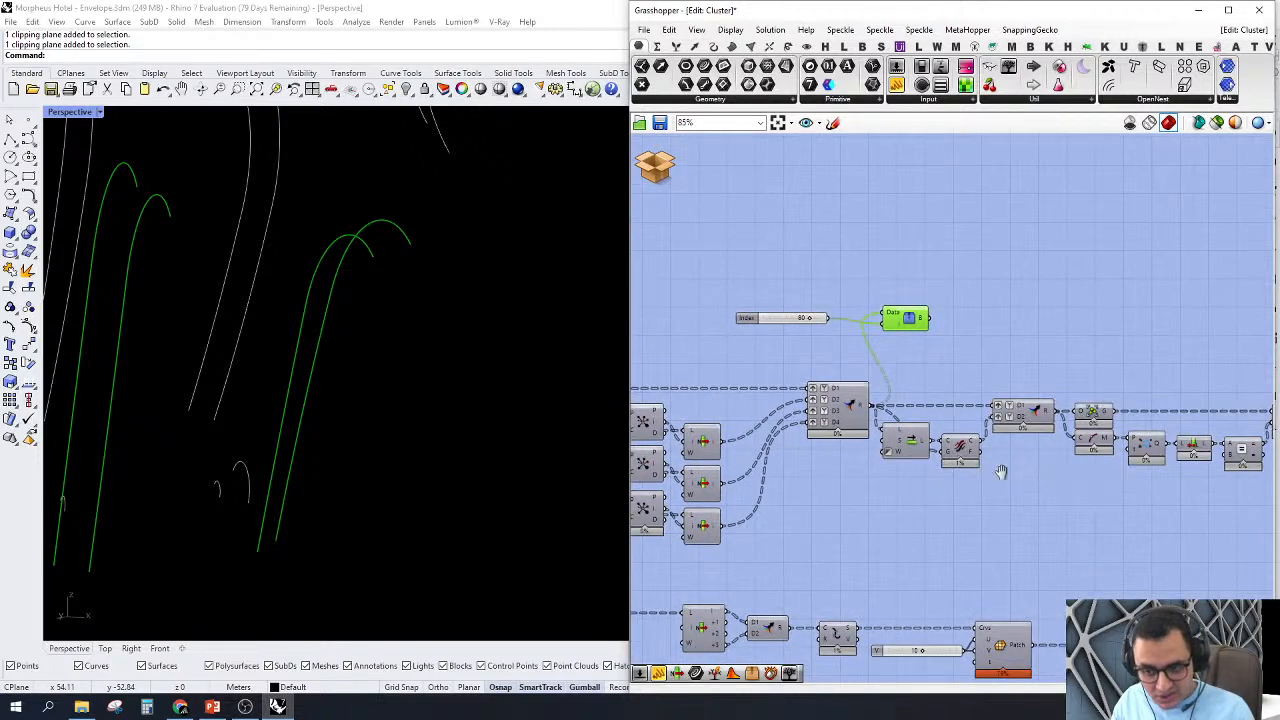
pyautogui.moveTo(1001, 472); pyautogui.dragTo(884, 474, button='right')
pyautogui.moveTo(1048, 462); pyautogui.dragTo(1080, 466, button='right')
pyautogui.scroll(2, 858, 446)
pyautogui.moveTo(926, 412); pyautogui.dragTo(948, 419, button='right')
pyautogui.moveTo(845, 298); pyautogui.dragTo(1013, 290)
pyautogui.moveTo(920, 556); pyautogui.dragTo(864, 452)
pyautogui.scroll(3, 920, 482)
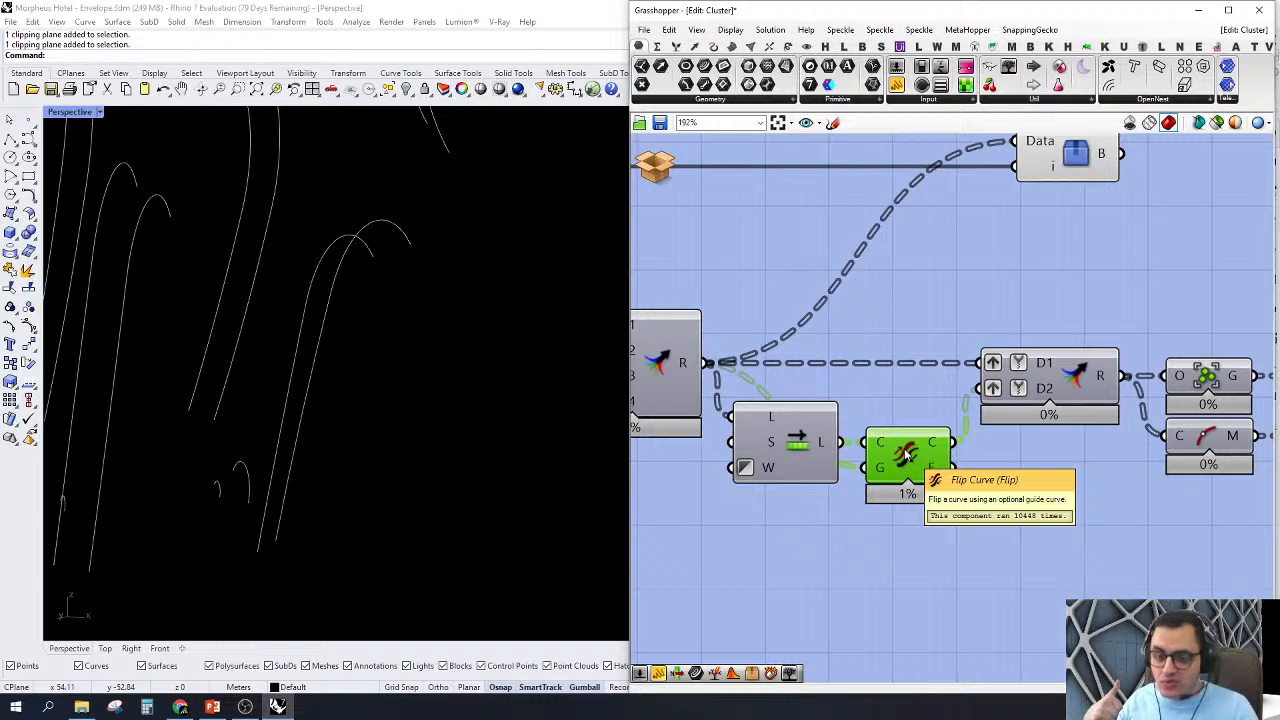
pyautogui.scroll(-2, 800, 490)
pyautogui.scroll(1, 870, 303)
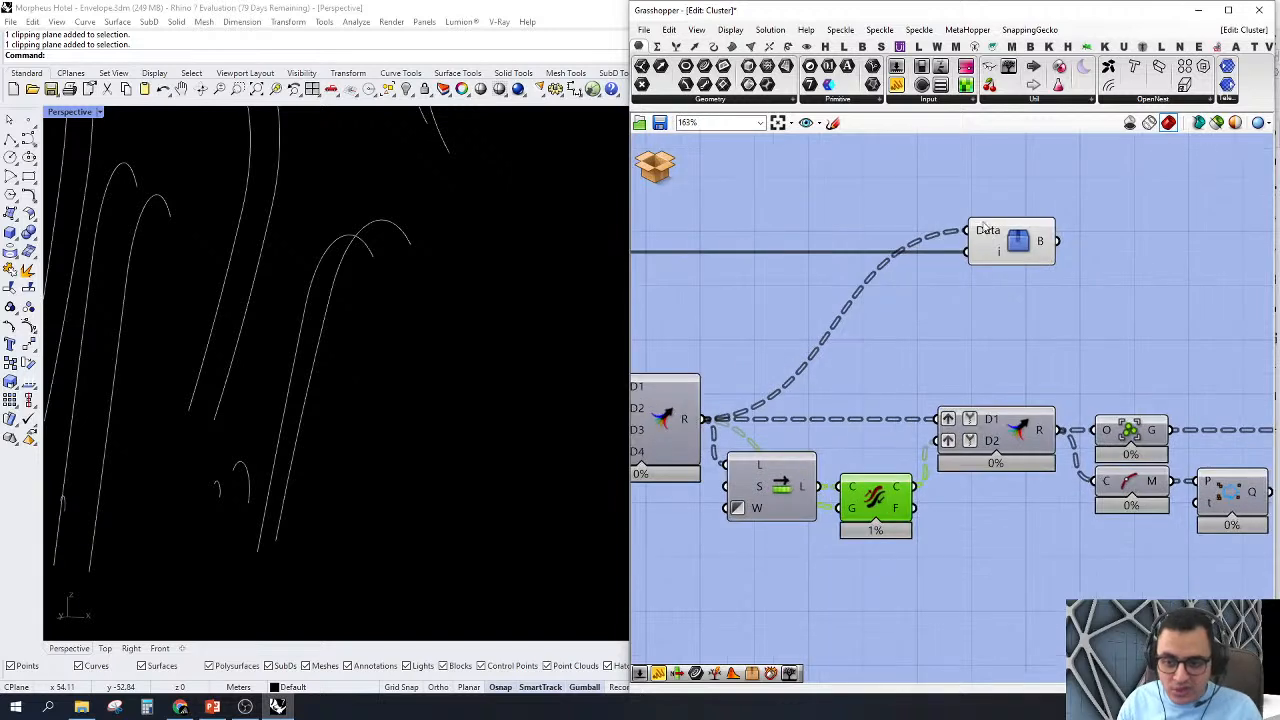
pyautogui.moveTo(967, 231); pyautogui.dragTo(875, 347)
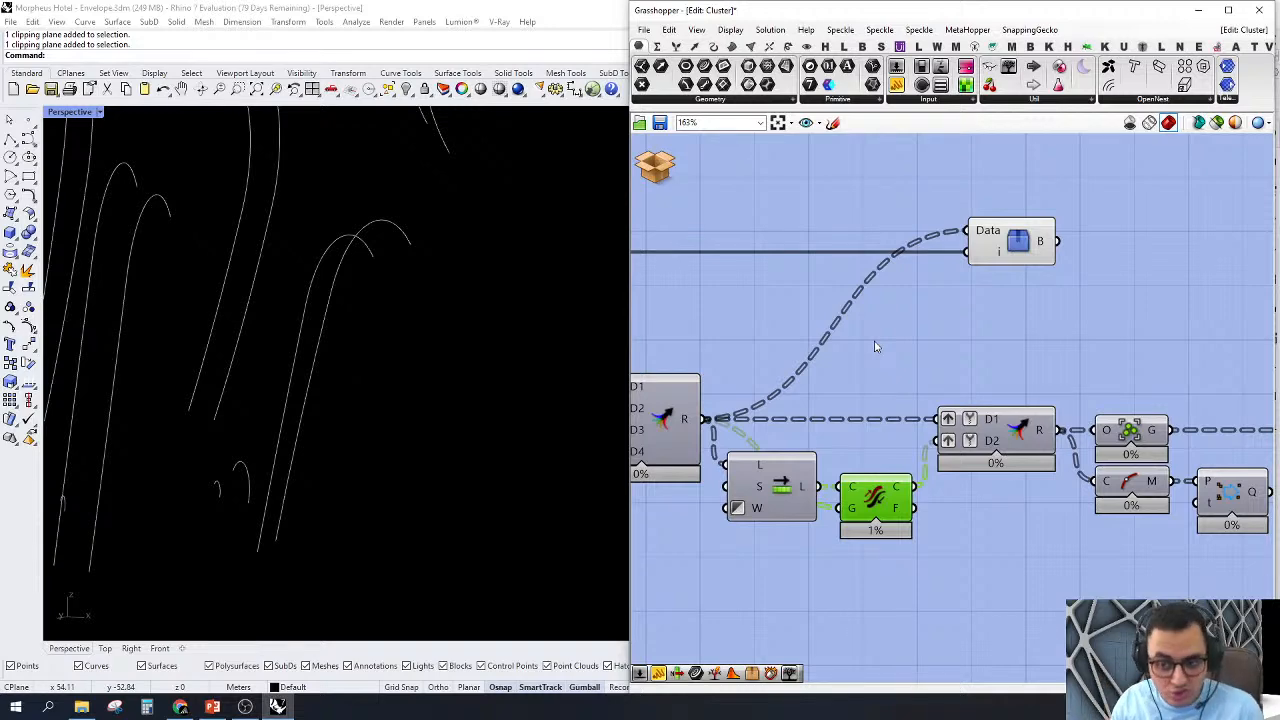
# Step: Select the Tree Branch Check and Shift List components in turn and examine how the shifted curves feed Flip Curve
pyautogui.scroll(-3, 875, 347)
pyautogui.moveTo(907, 305); pyautogui.dragTo(1050, 305)
pyautogui.scroll(3, 905, 435)
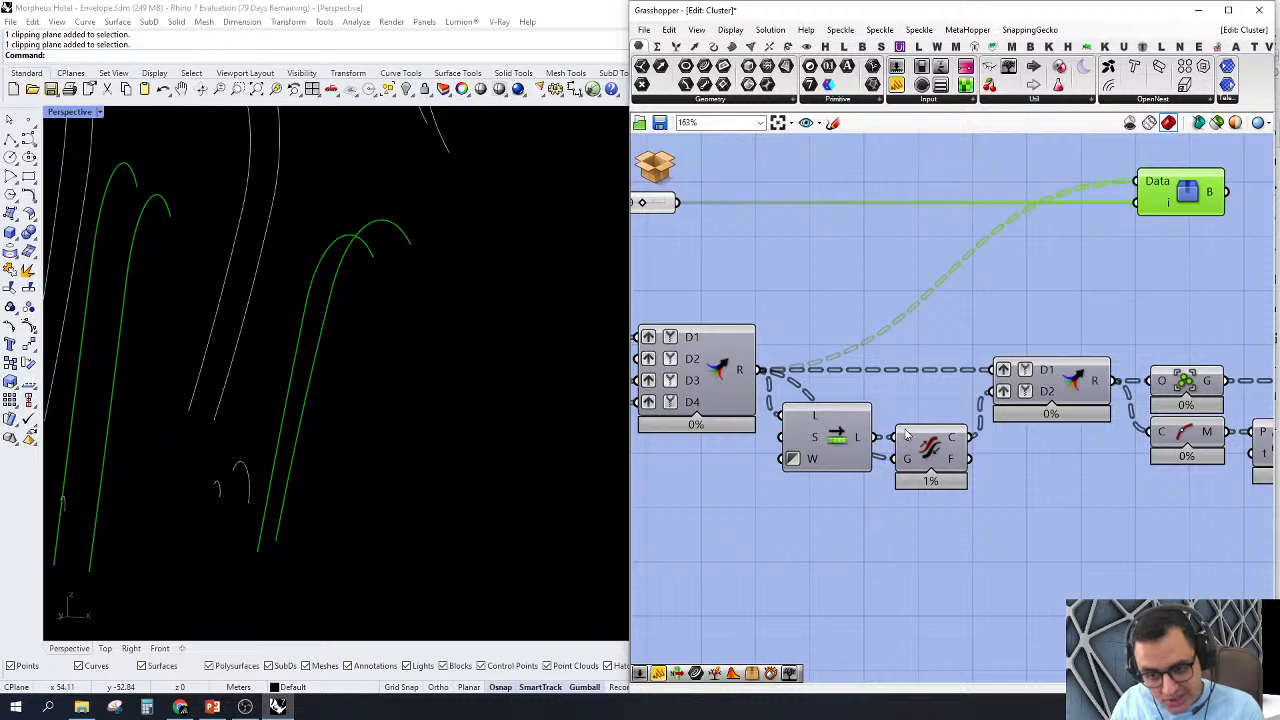
pyautogui.click(850, 444)
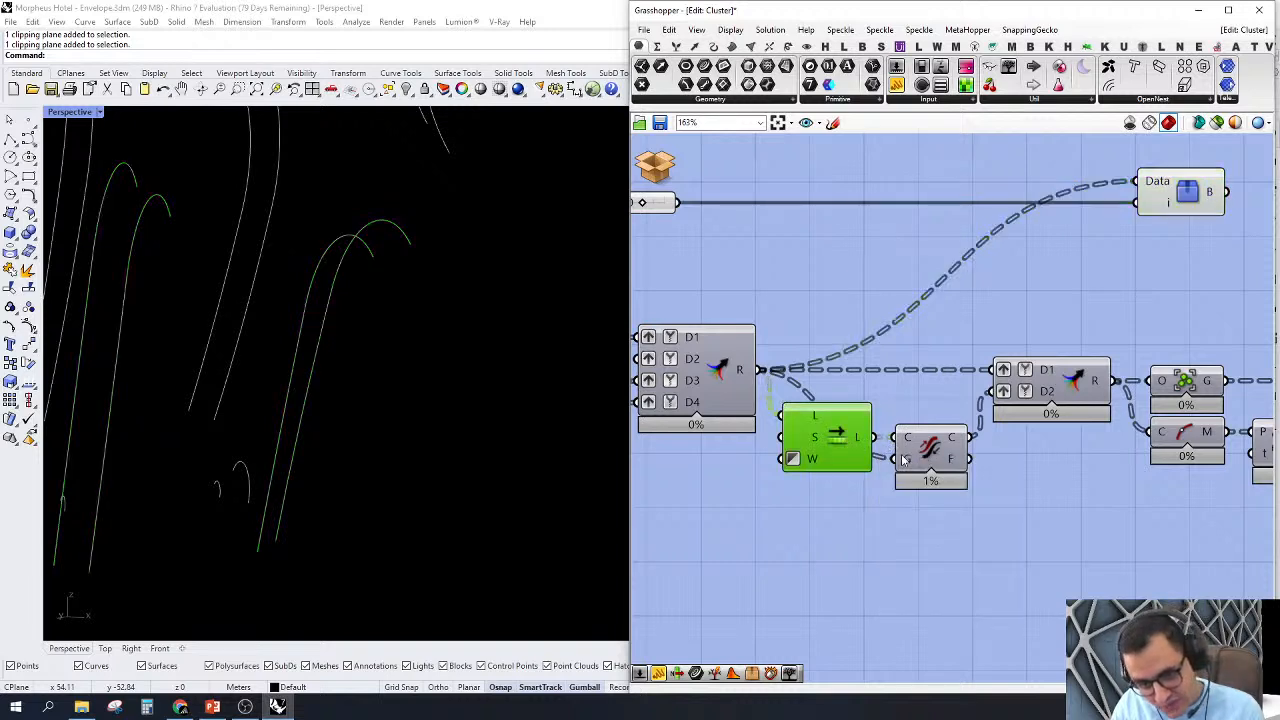
pyautogui.moveTo(903, 459)
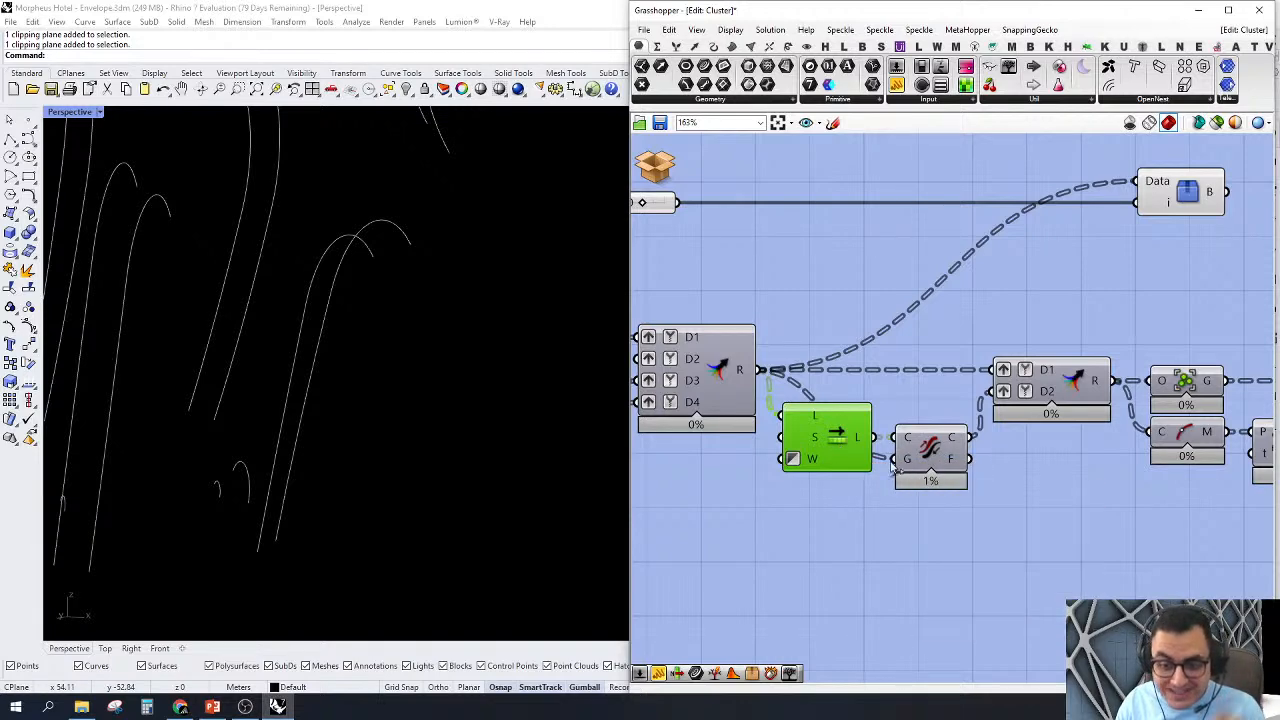
pyautogui.scroll(-3, 798, 438)
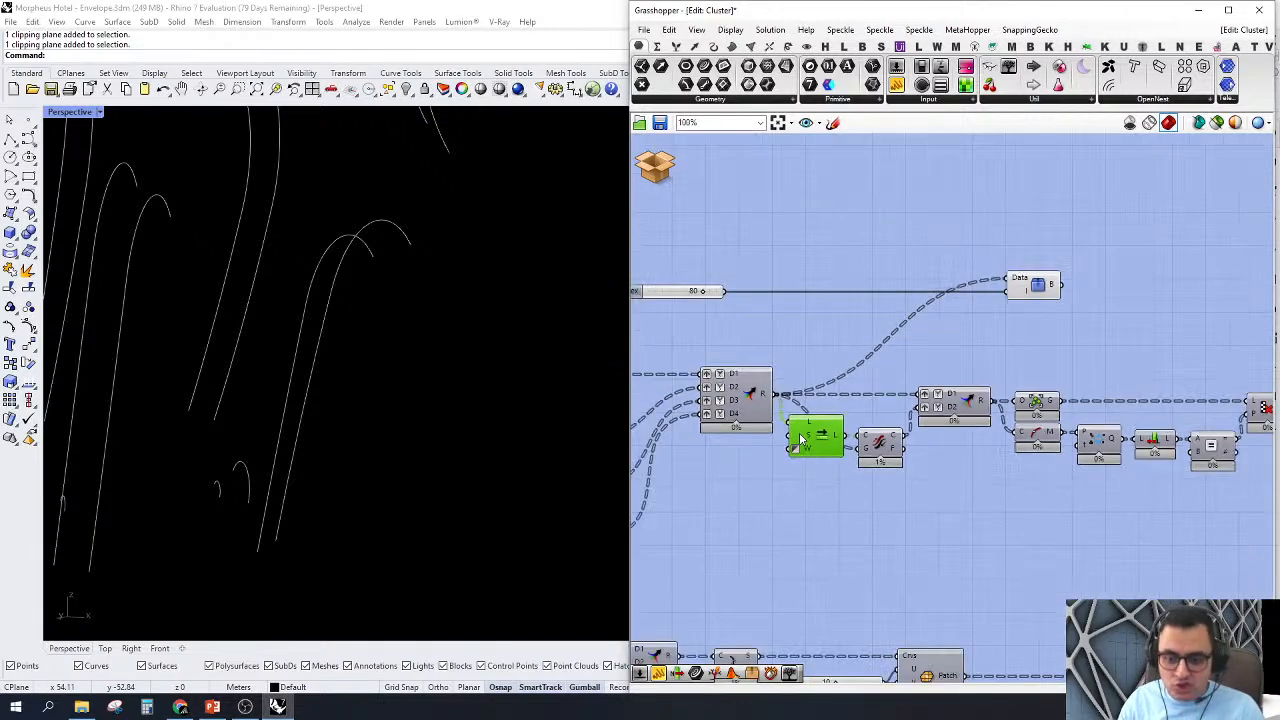
pyautogui.moveTo(800, 438)
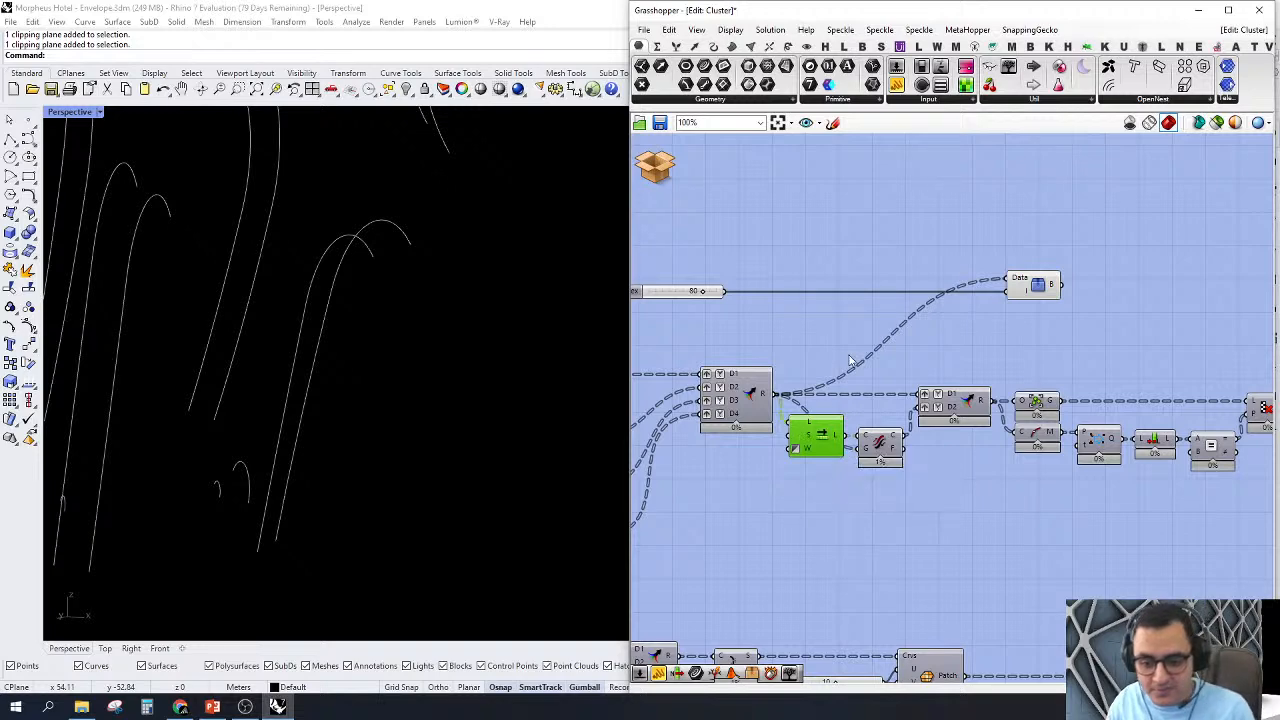
# Step: Rewire the Tree Branch Check's Data input to the result of the two-input Merge after Flip Curve
pyautogui.scroll(-1, 880, 362)
pyautogui.moveTo(970, 372); pyautogui.dragTo(908, 377, button='right')
pyautogui.scroll(2, 910, 378)
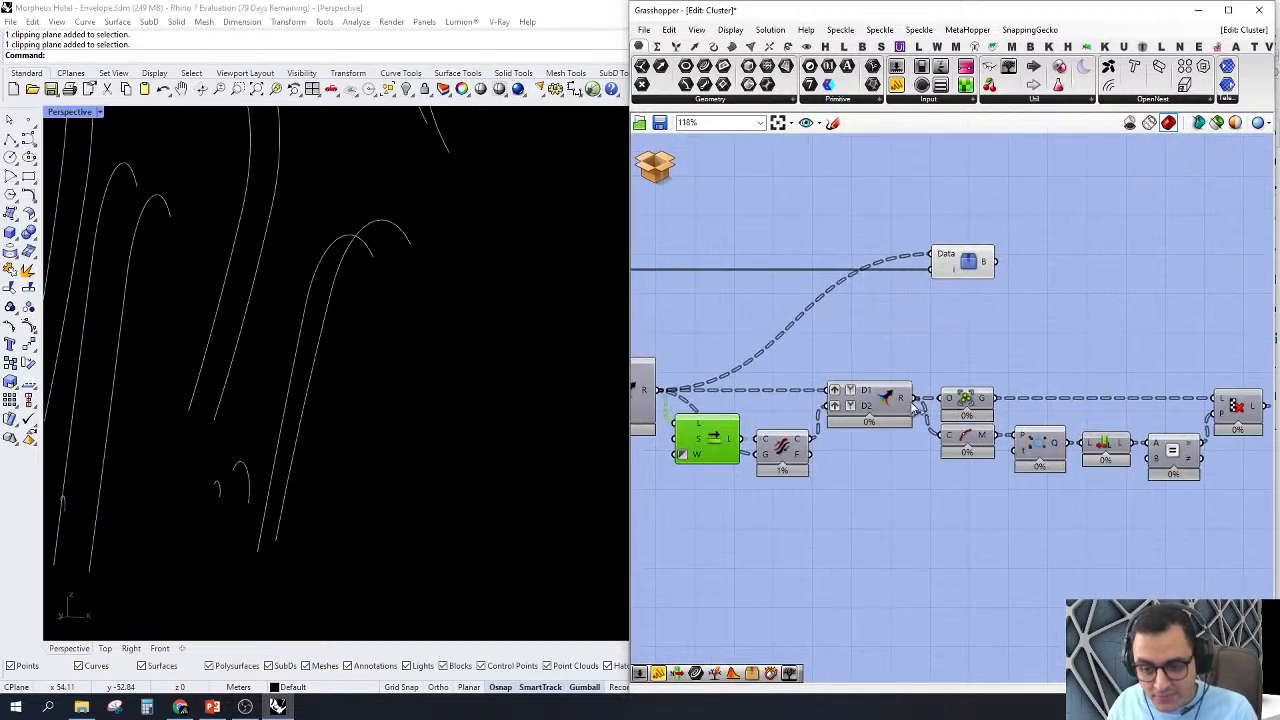
pyautogui.moveTo(917, 399); pyautogui.dragTo(935, 275)
# Step: Zoom Perspective to the branch taken from the two-input Merge and examine its curves
pyautogui.scroll(-12, 472, 379)
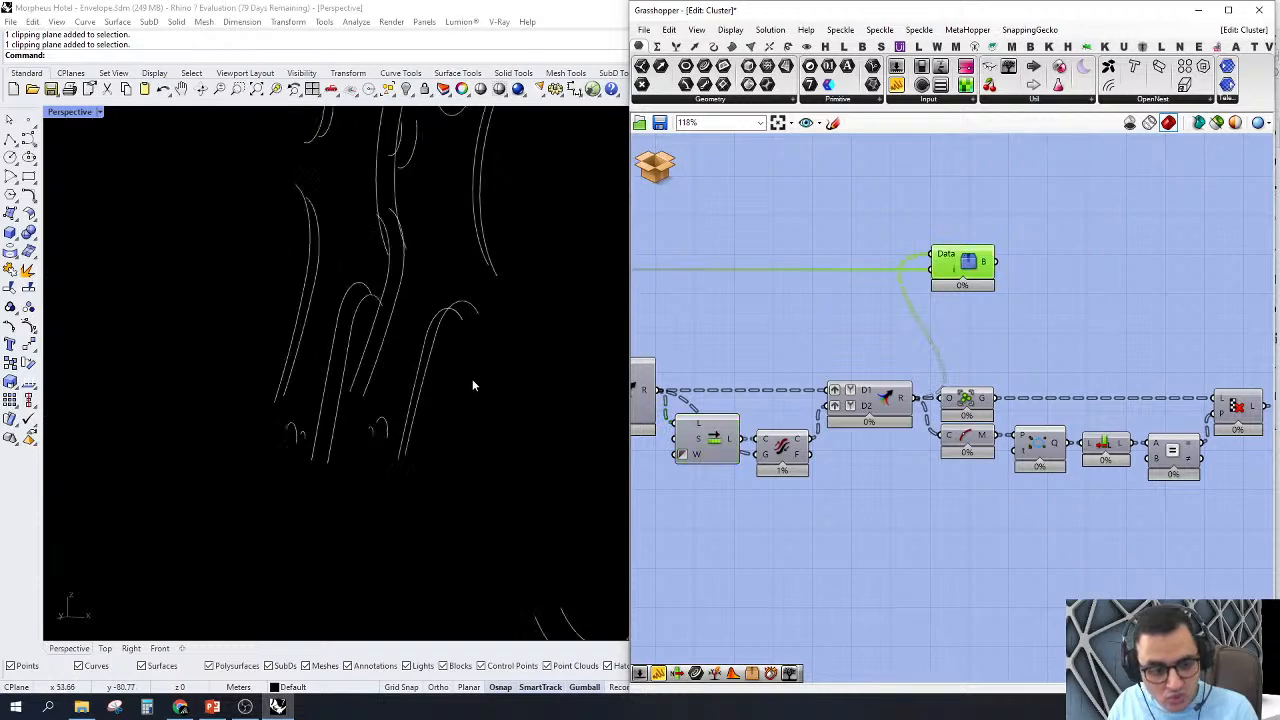
pyautogui.moveTo(452, 391); pyautogui.dragTo(480, 389, button='right')
pyautogui.rightClick(1060, 267)
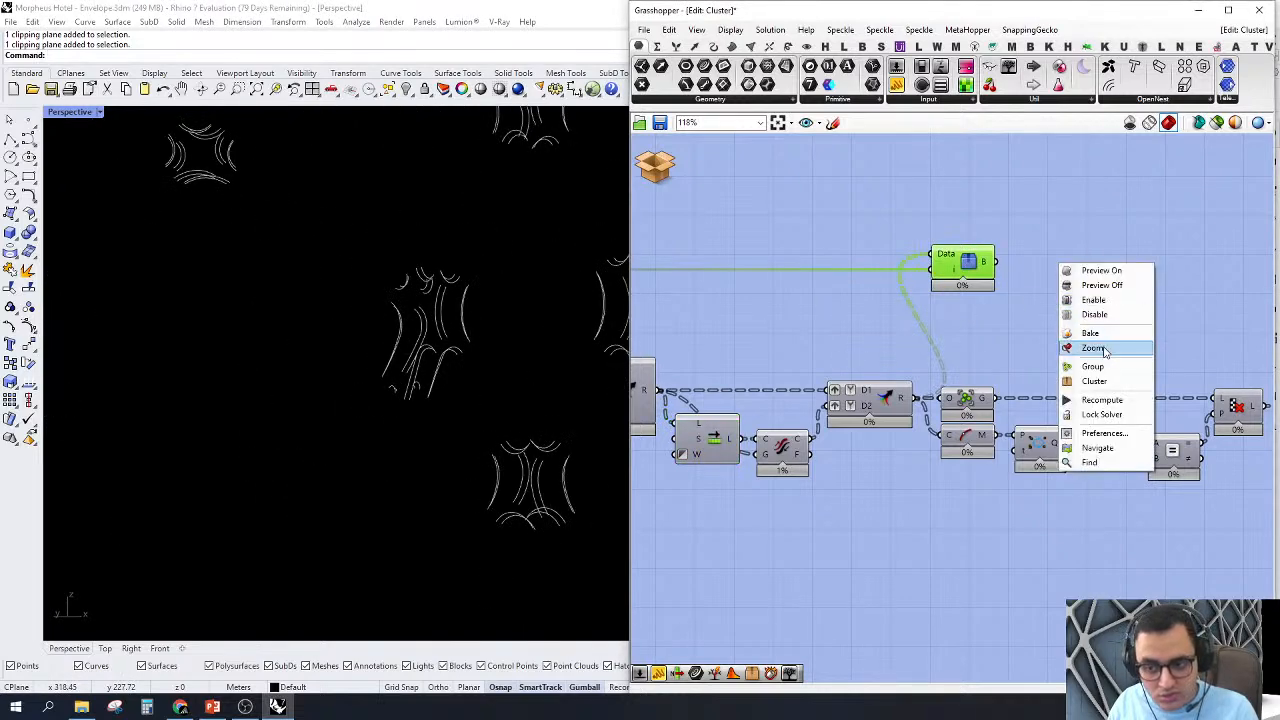
pyautogui.click(1100, 346)
pyautogui.moveTo(405, 400); pyautogui.dragTo(401, 331, button='right')
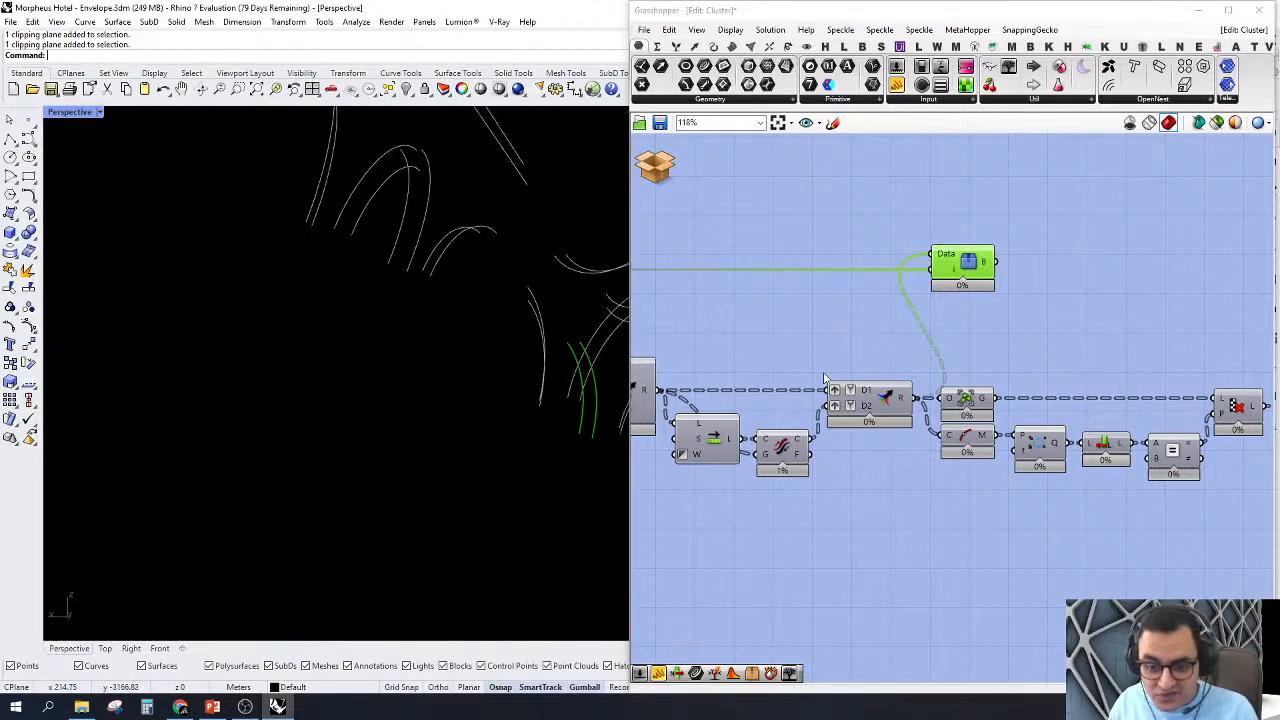
# Step: Examine how the two-input Merge pairs the original and flipped shifted curves in the checked branch, and clear the selection
pyautogui.moveTo(854, 362); pyautogui.dragTo(917, 382, button='right')
pyautogui.moveTo(420, 388)
pyautogui.mouseDown(button='right')
pyautogui.moveTo(487, 359)
pyautogui.moveTo(403, 408)
pyautogui.moveTo(440, 400)
pyautogui.mouseUp(button='right')
pyautogui.moveTo(922, 428); pyautogui.dragTo(950, 448, button='right')
pyautogui.scroll(3, 950, 448)
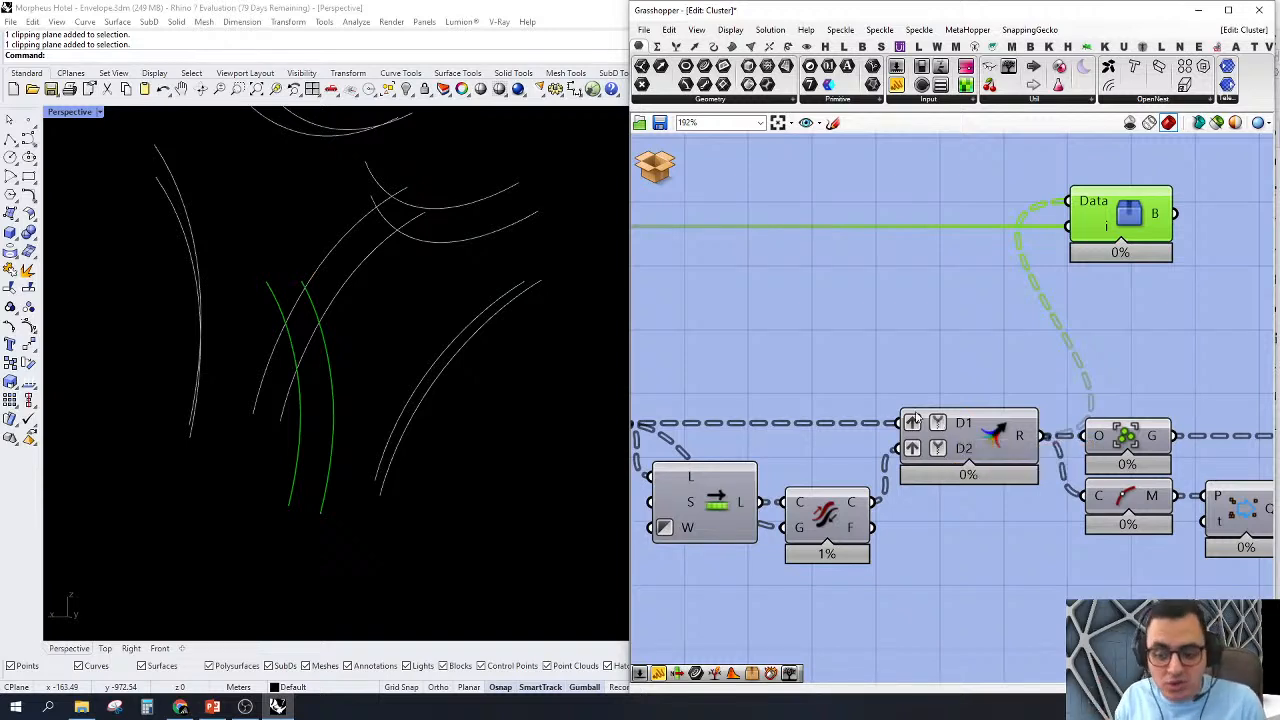
pyautogui.click(965, 345)
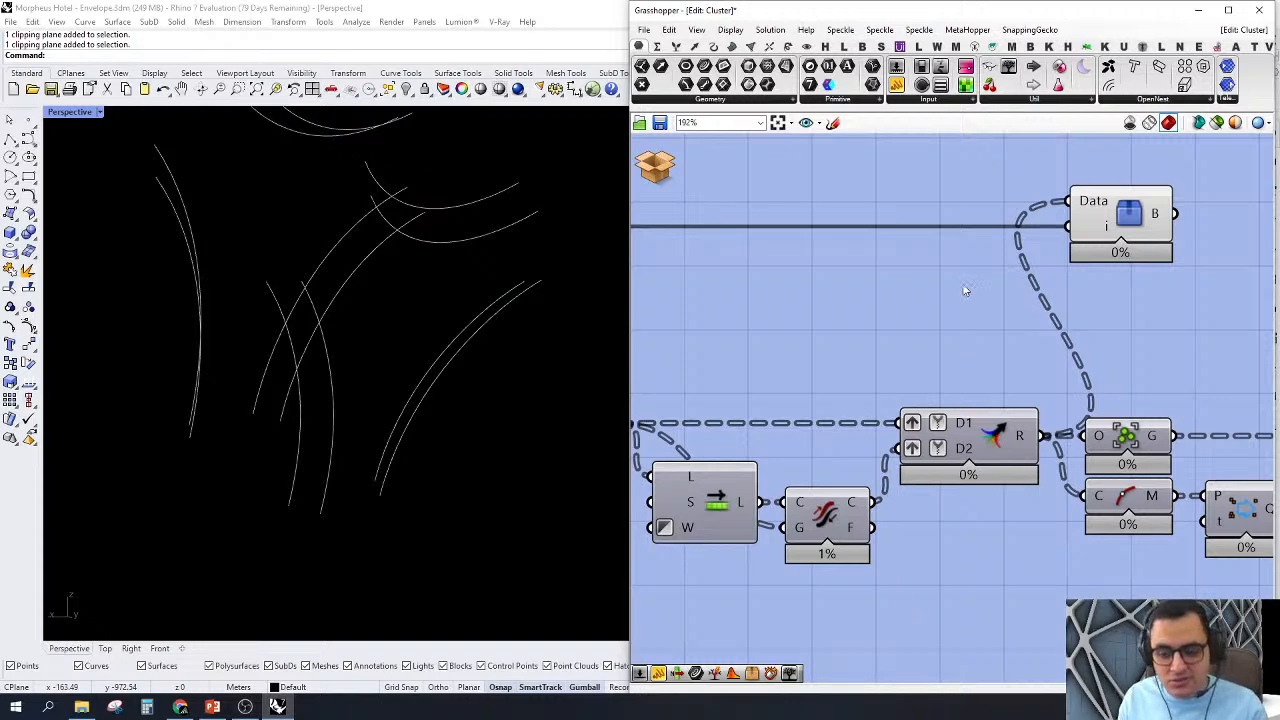
# Step: Trace the definition from the four-branch splitting group to the Group component after the two-input Merge
pyautogui.scroll(-6, 966, 289)
pyautogui.moveTo(866, 422); pyautogui.dragTo(1047, 429, button='right')
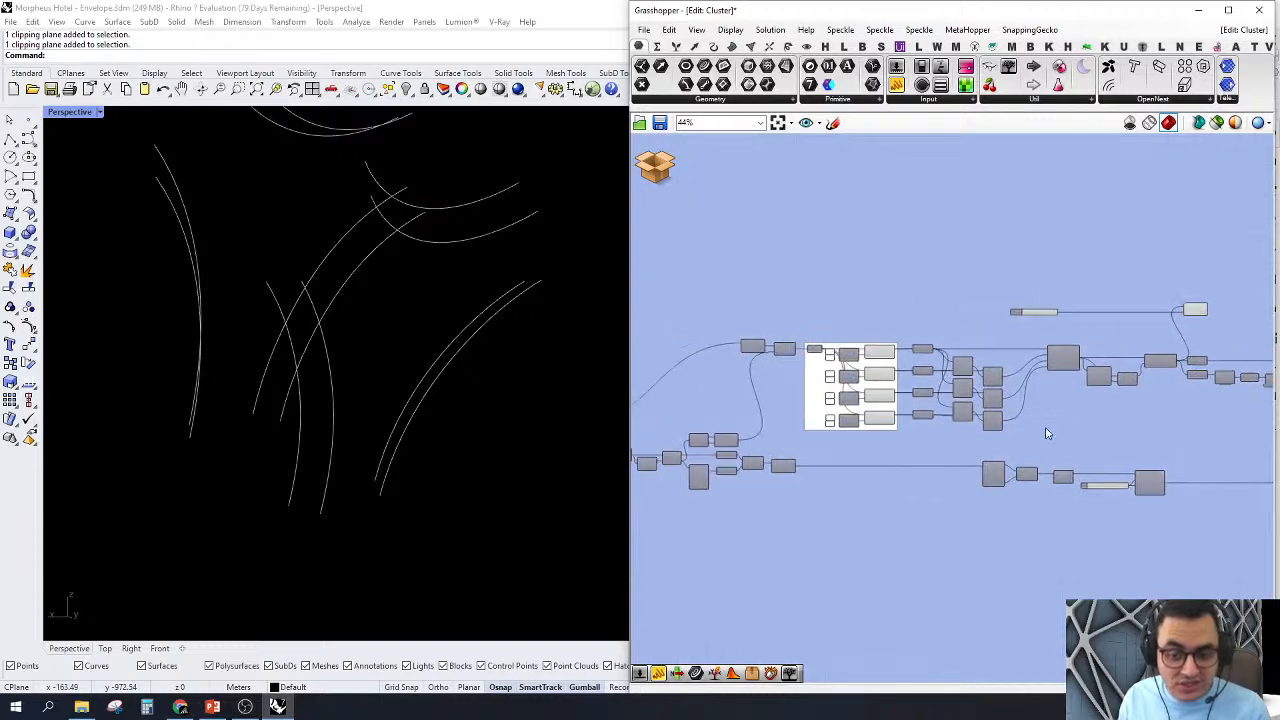
pyautogui.scroll(3, 926, 408)
pyautogui.scroll(-2, 926, 410)
pyautogui.scroll(3, 830, 405)
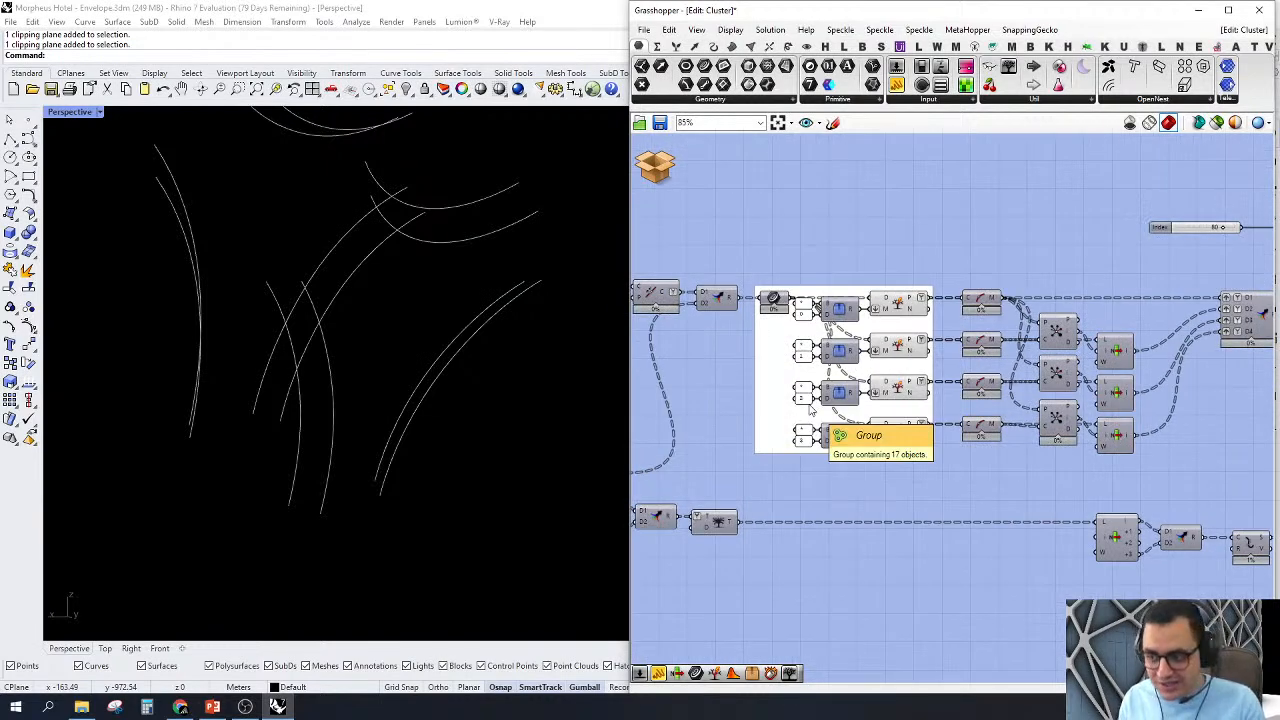
pyautogui.scroll(-4, 811, 409)
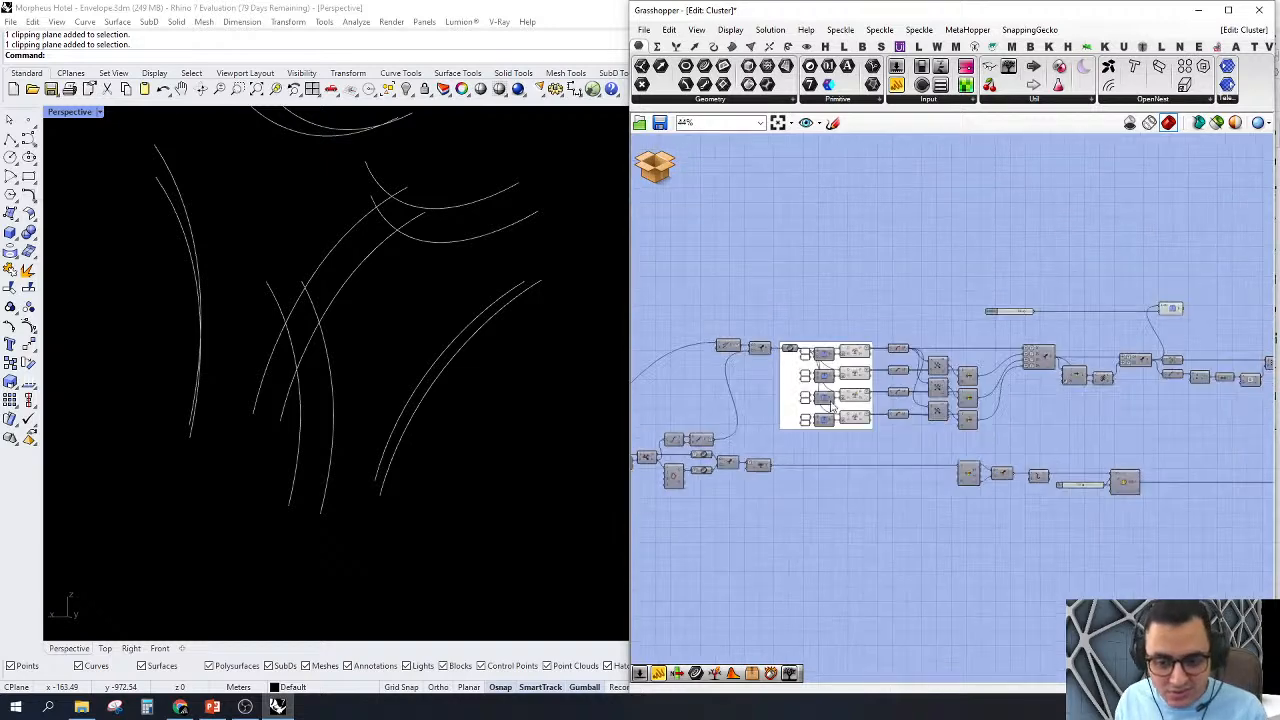
pyautogui.scroll(3, 1005, 400)
pyautogui.moveTo(1109, 420); pyautogui.dragTo(884, 434, button='right')
pyautogui.scroll(4, 893, 257)
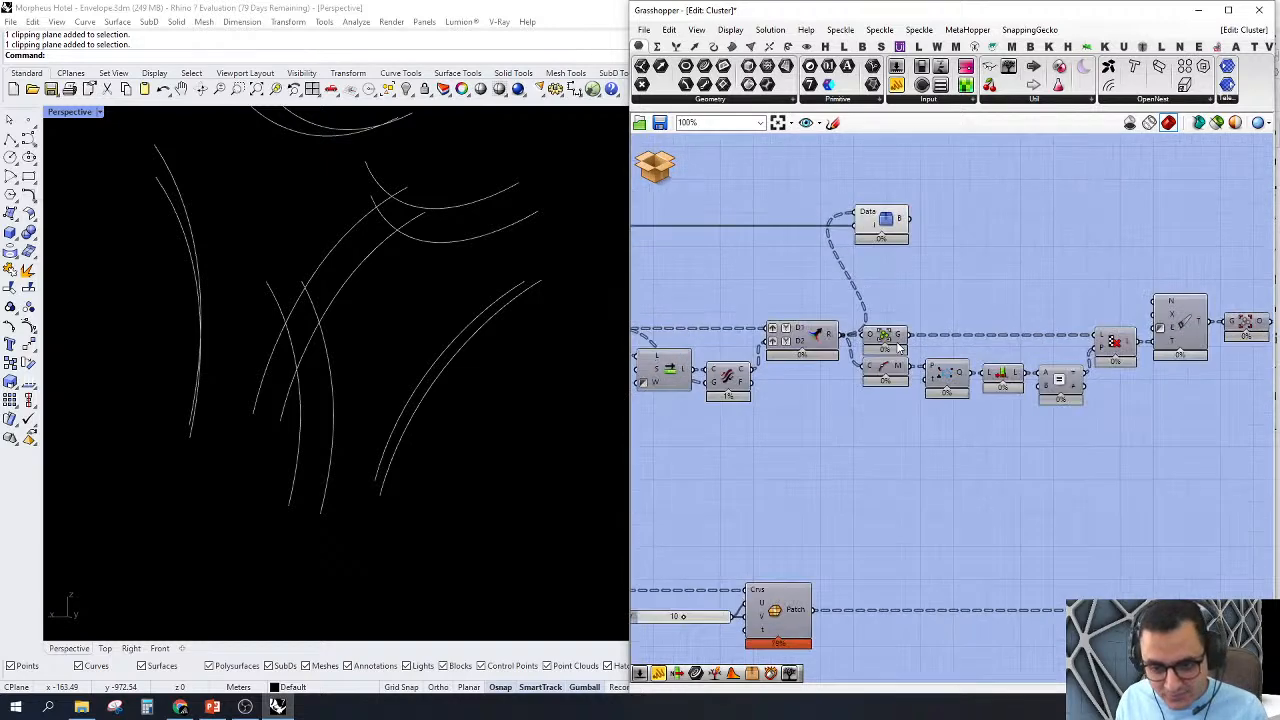
# Step: Select the Tree Branch Check component and examine its highlighted curve pair beside the neighbouring pairs
pyautogui.click(873, 253)
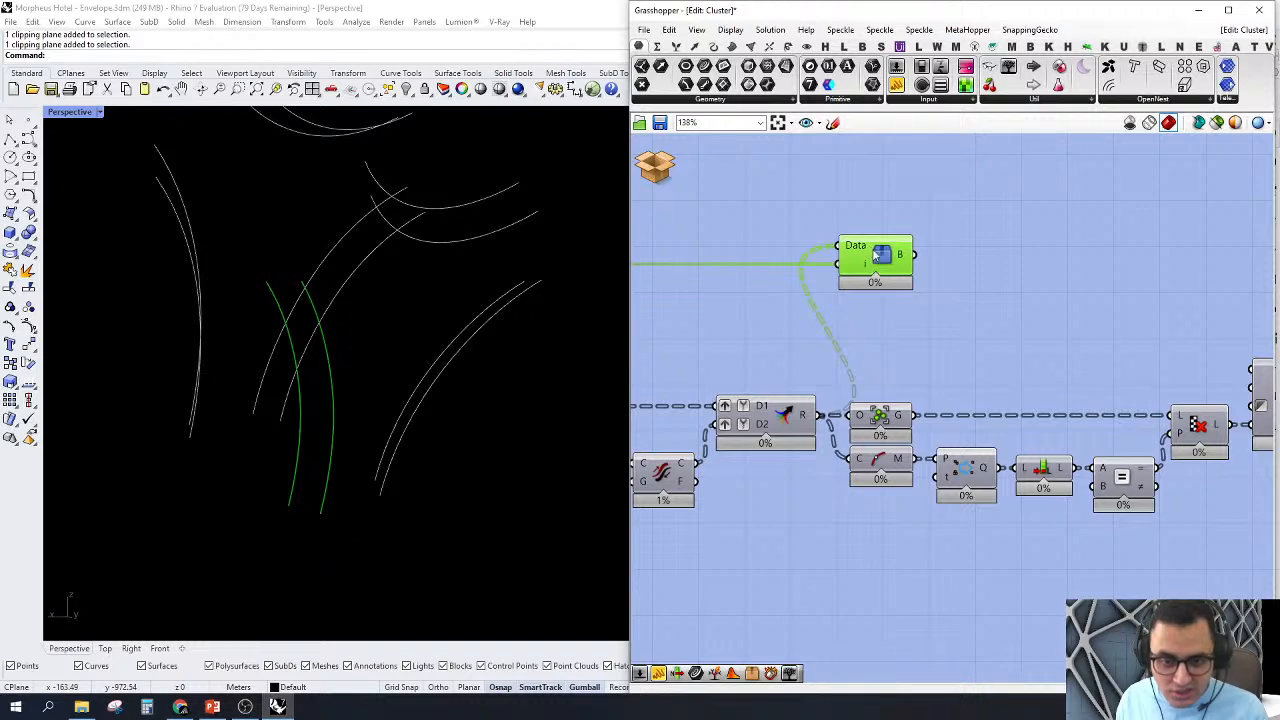
pyautogui.scroll(-3, 423, 335)
pyautogui.moveTo(423, 335); pyautogui.dragTo(462, 343, button='right')
pyautogui.moveTo(1025, 349); pyautogui.dragTo(989, 347, button='right')
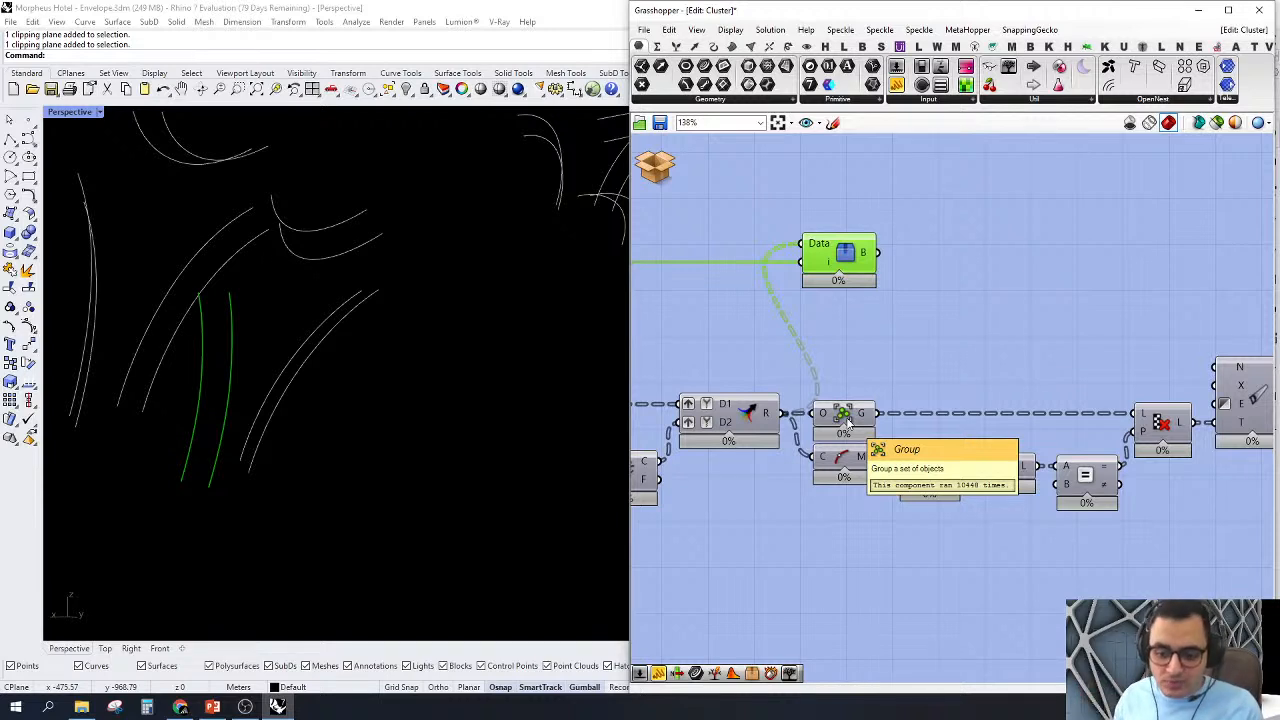
# Step: Show the previews of Curve Middle and the point component it feeds, and examine the curve midpoints
pyautogui.click(843, 460)
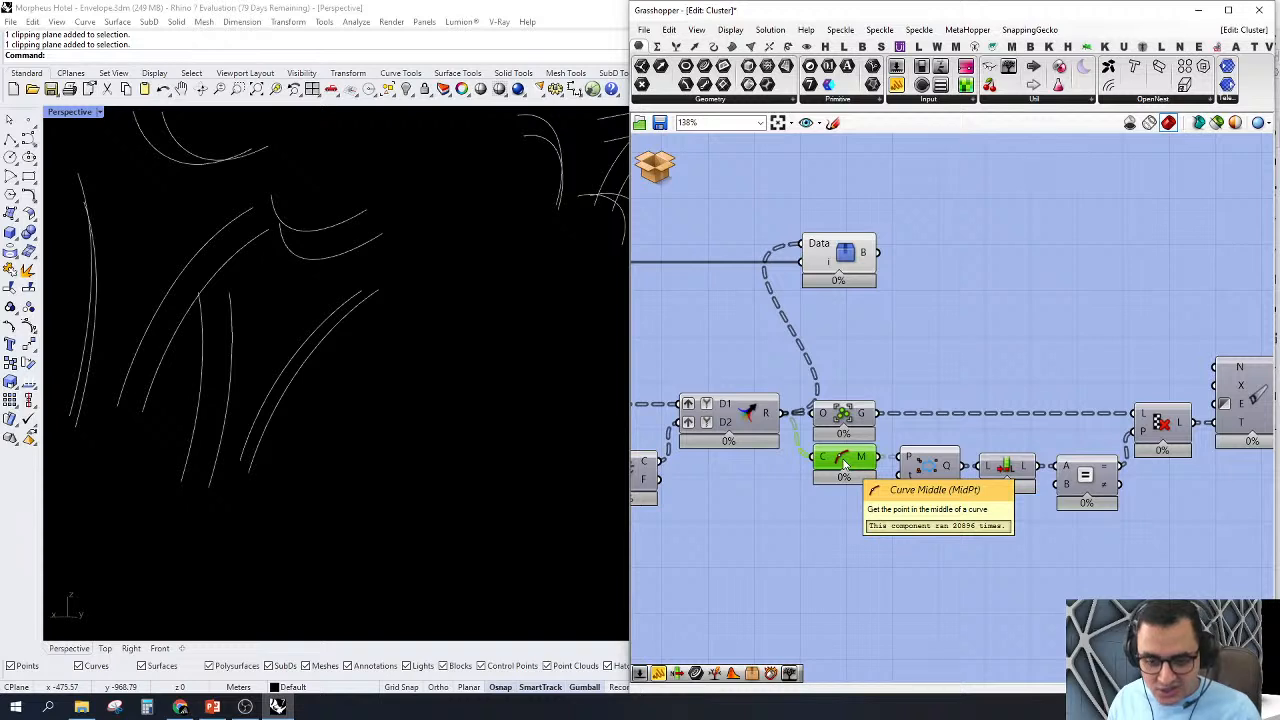
pyautogui.rightClick(843, 462)
pyautogui.click(886, 486)
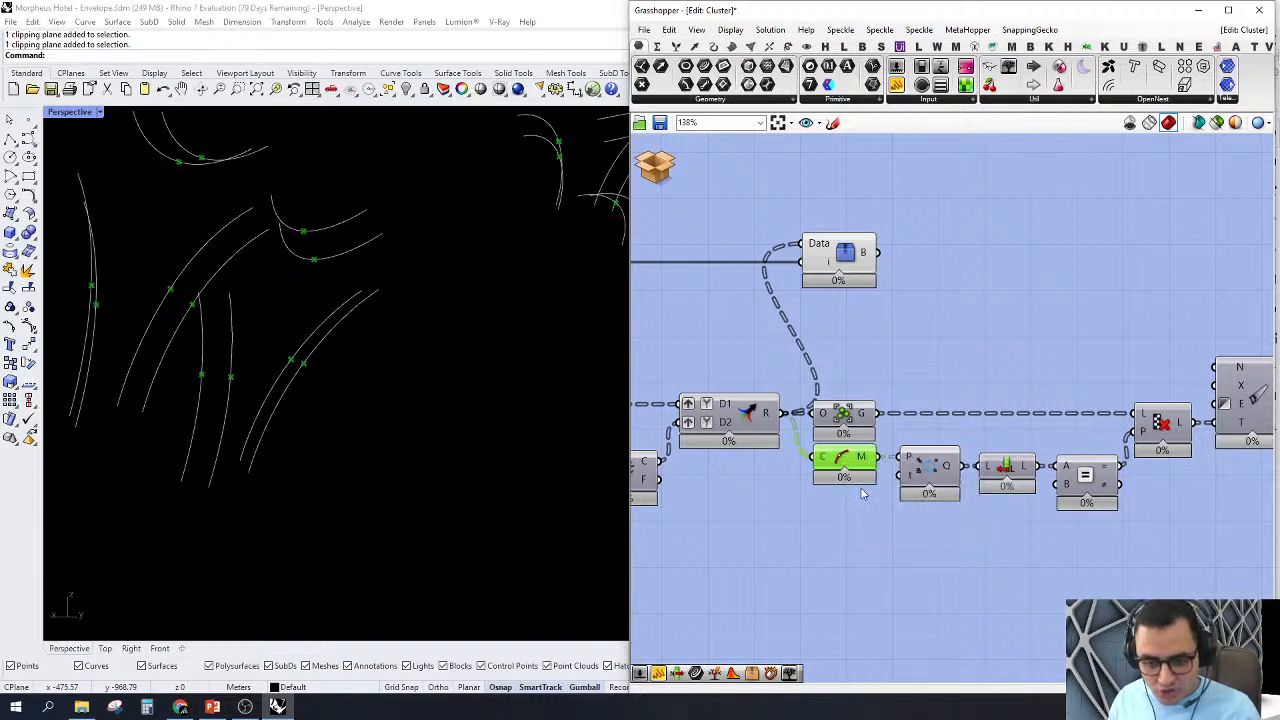
pyautogui.click(928, 472)
pyautogui.rightClick(928, 472)
pyautogui.click(971, 496)
# Step: Inspect the List Length and Equality components that process the filtered midpoints
pyautogui.click(1006, 470)
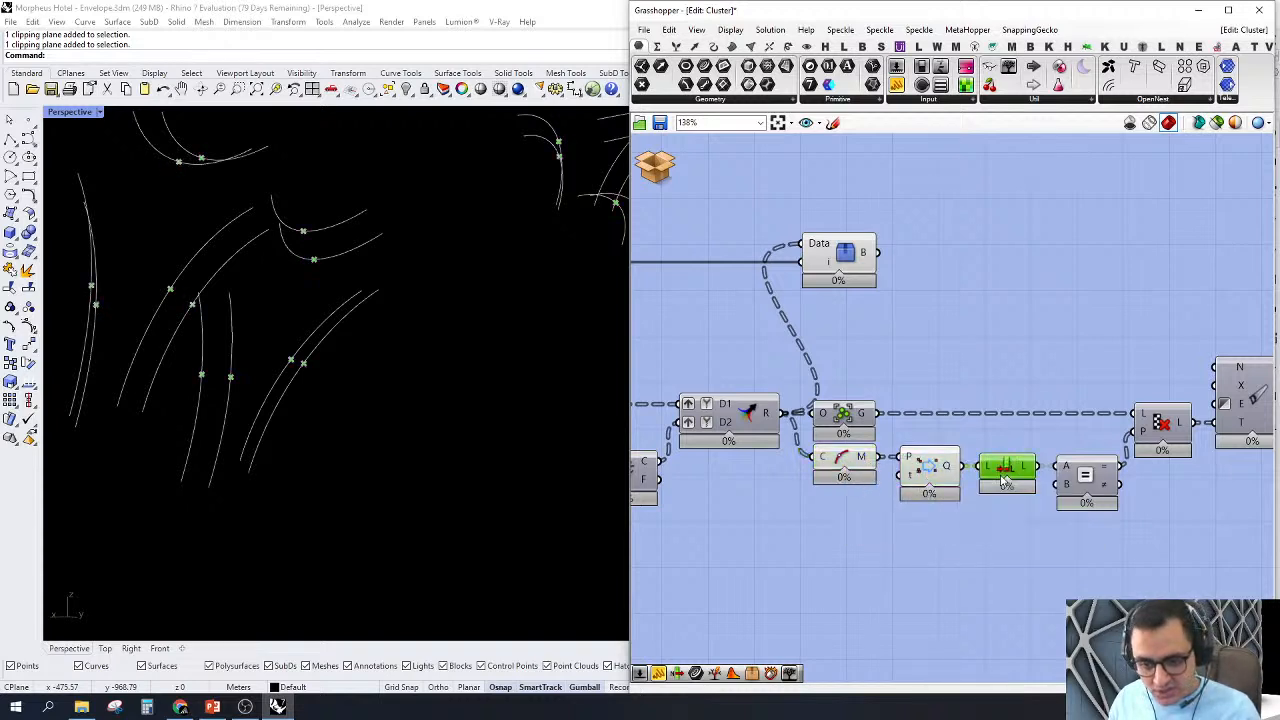
pyautogui.rightClick(1011, 473)
pyautogui.click(1050, 494)
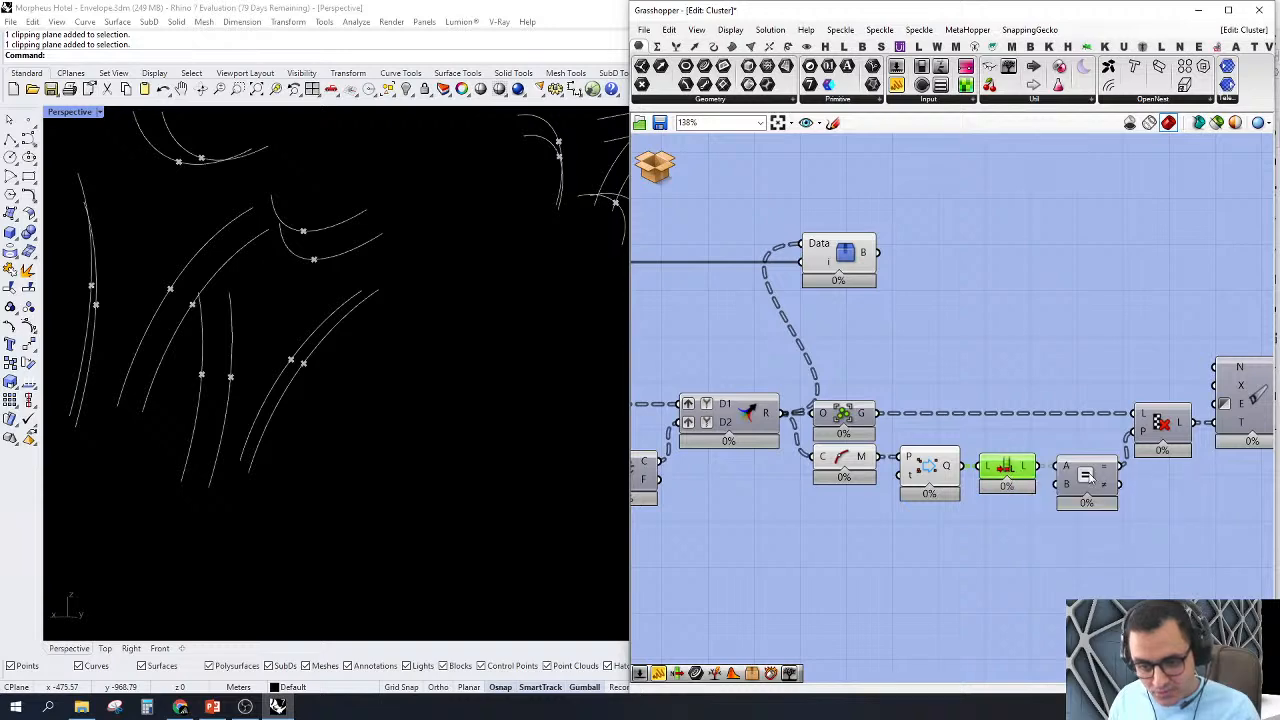
pyautogui.click(1088, 478)
pyautogui.rightClick(1089, 475)
pyautogui.click(1046, 336)
pyautogui.moveTo(1106, 423)
pyautogui.mouseDown(button='right')
pyautogui.moveTo(1040, 424)
pyautogui.moveTo(1093, 433)
pyautogui.mouseUp(button='right')
# Step: Select the Group component and List Length in turn and compare the grouped curves' path with the point-count path
pyautogui.click(836, 431)
pyautogui.scroll(-1, 1022, 404)
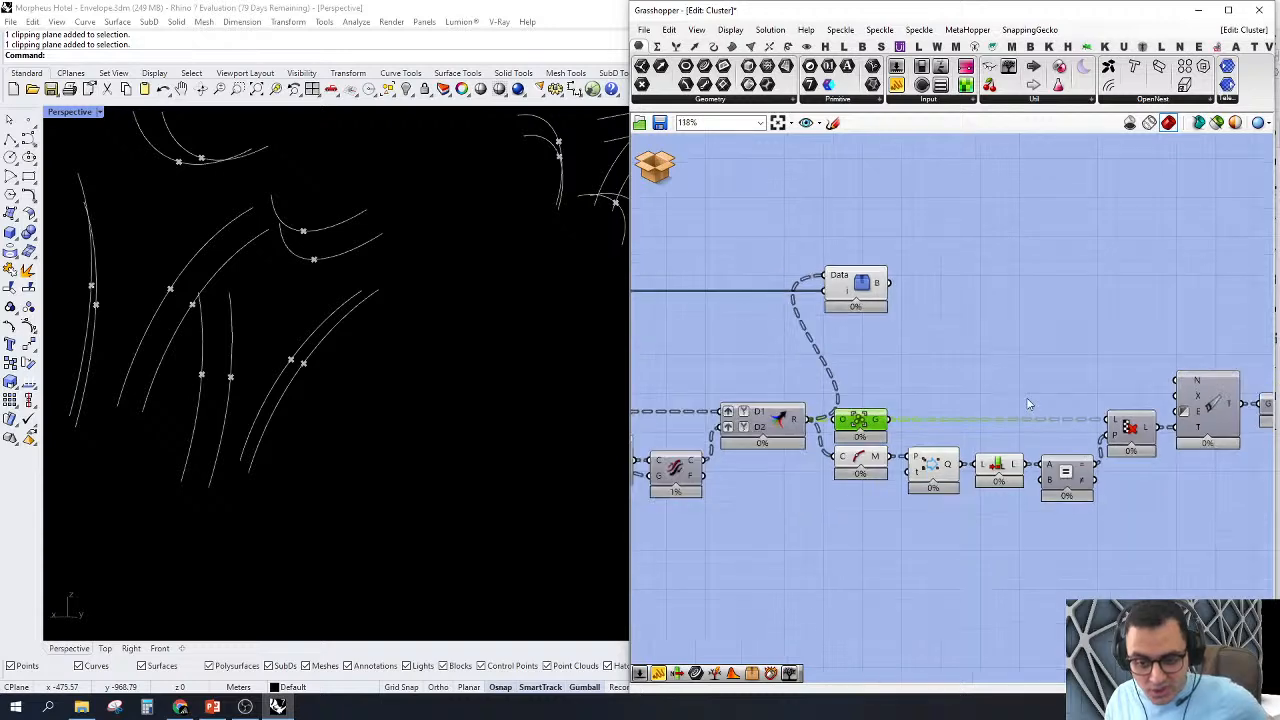
pyautogui.moveTo(948, 400); pyautogui.dragTo(986, 412, button='right')
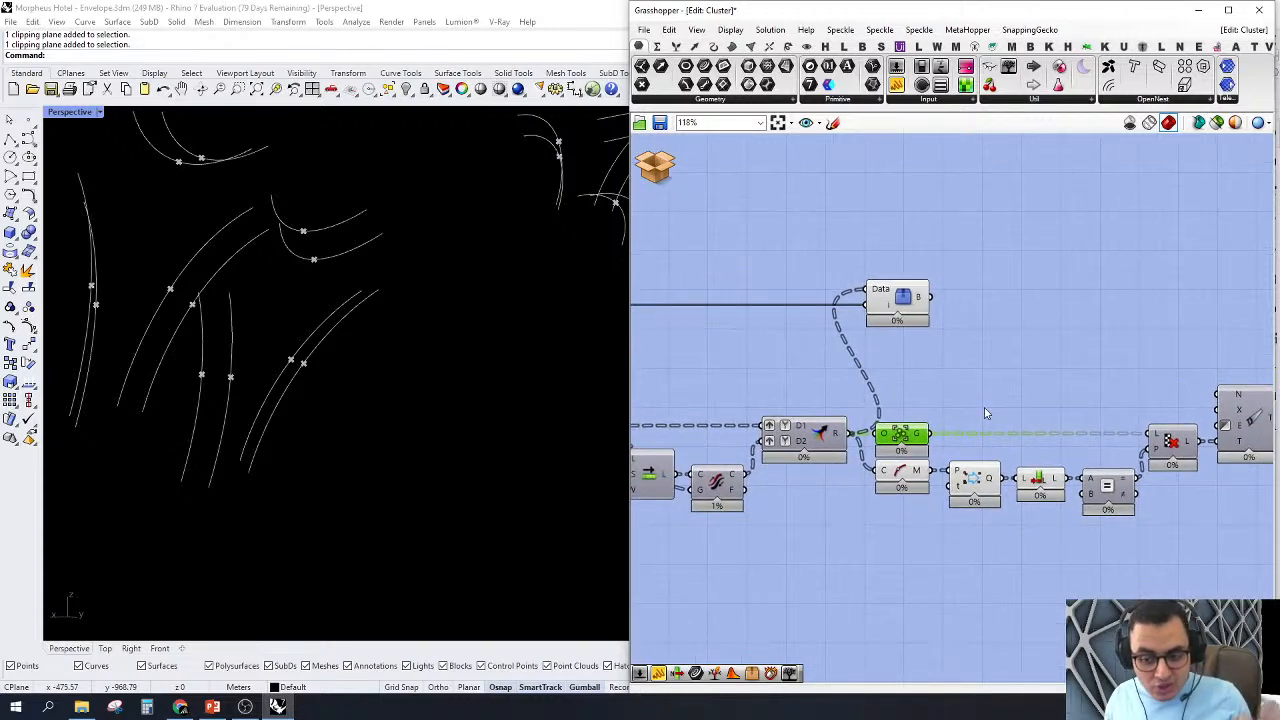
pyautogui.click(1045, 482)
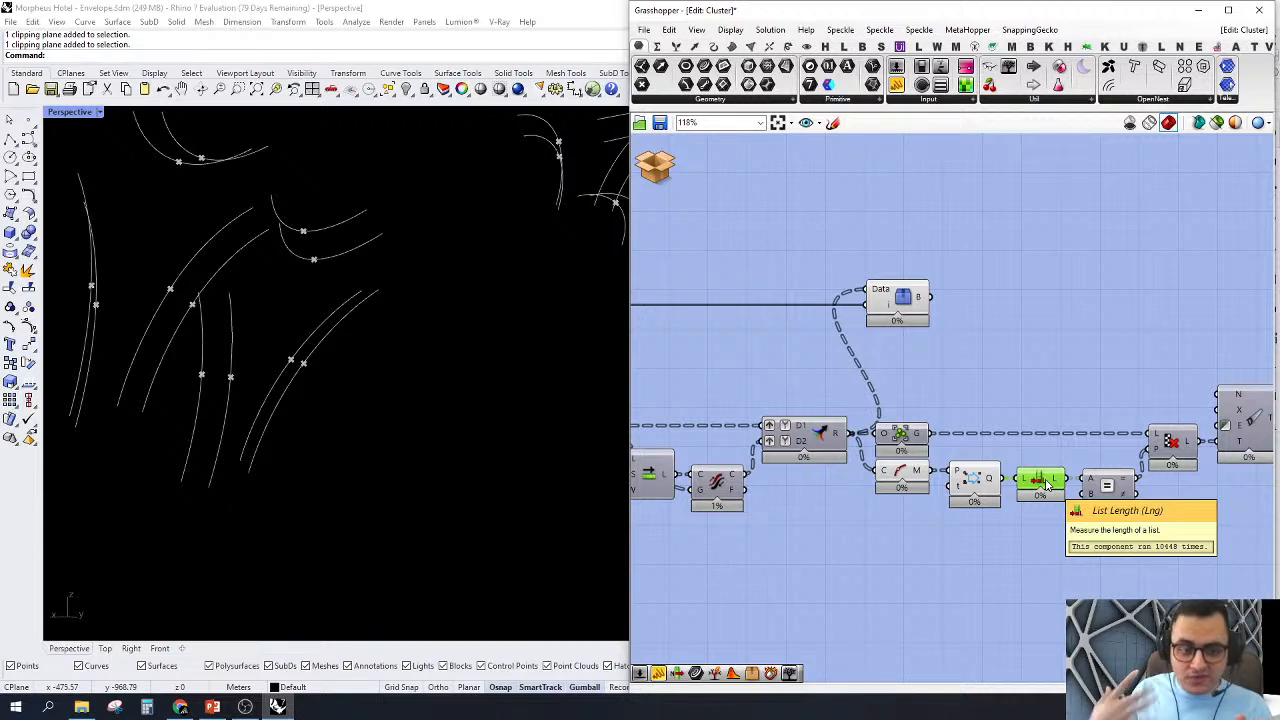
# Step: Examine the midpoints across the envelope nodes in Perspective and the List Length component that counts them
pyautogui.scroll(-10, 351, 449)
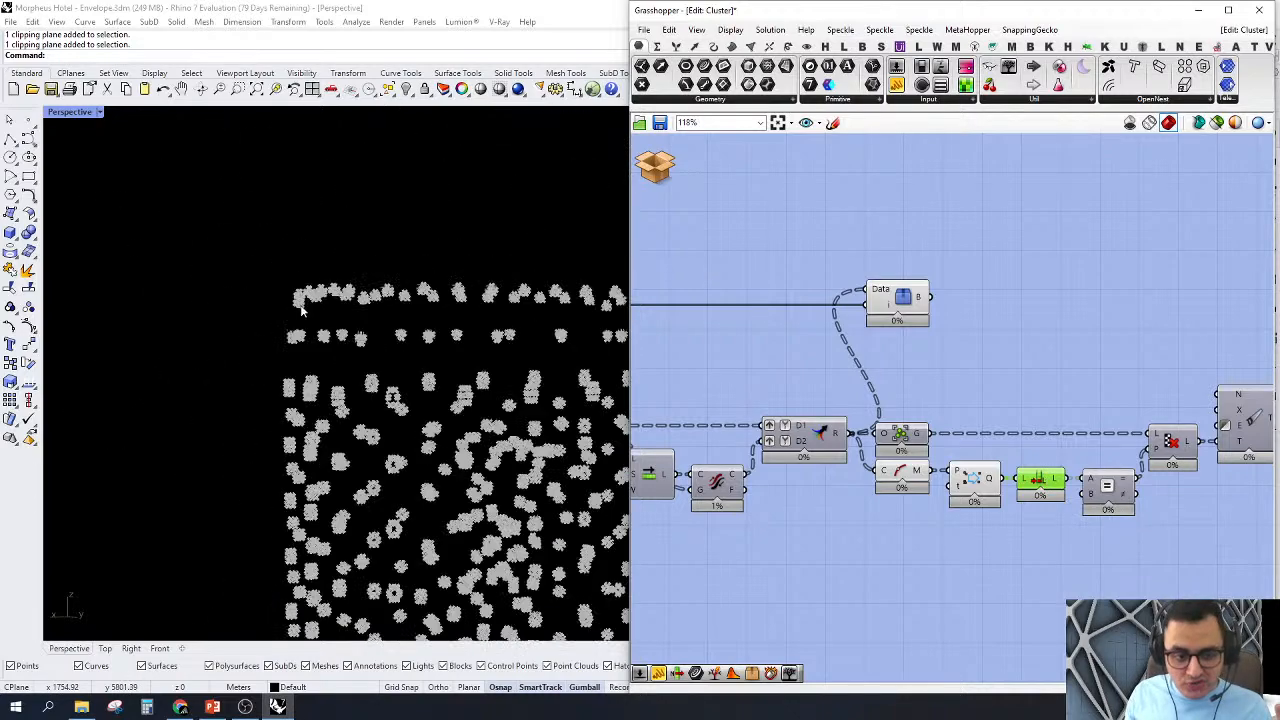
pyautogui.scroll(10, 320, 370)
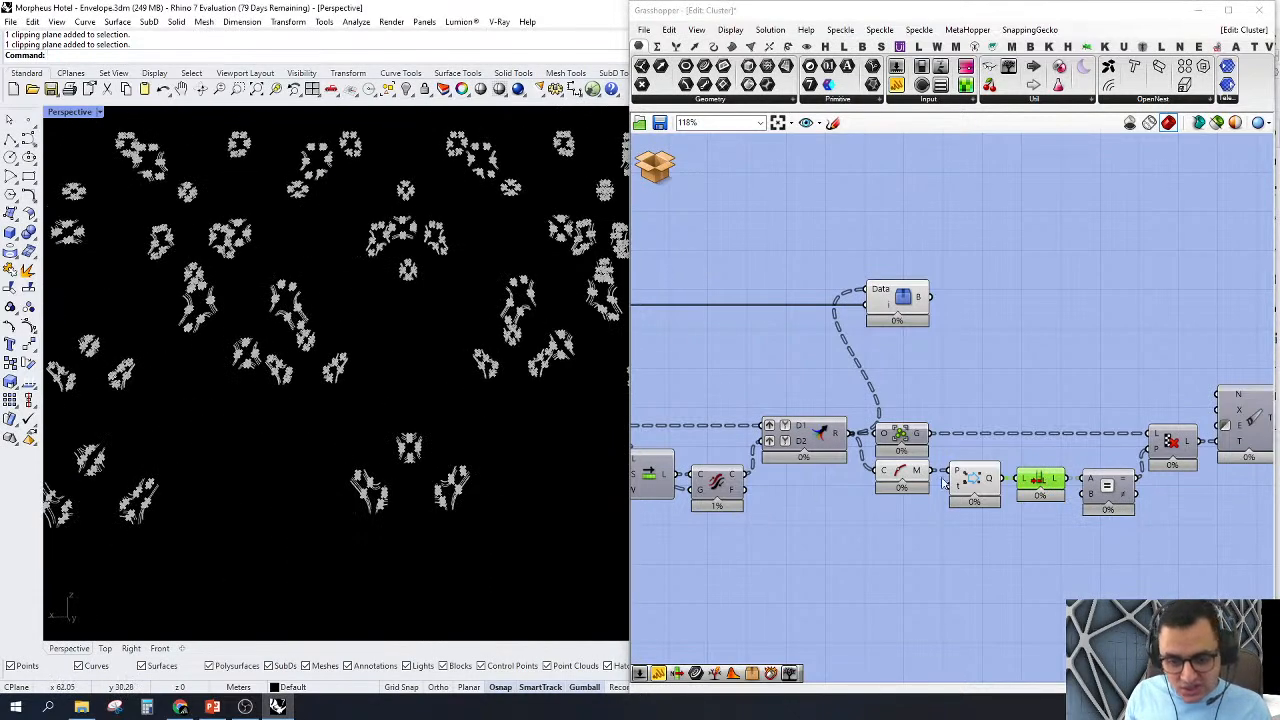
pyautogui.scroll(4, 946, 482)
pyautogui.scroll(-2, 1086, 446)
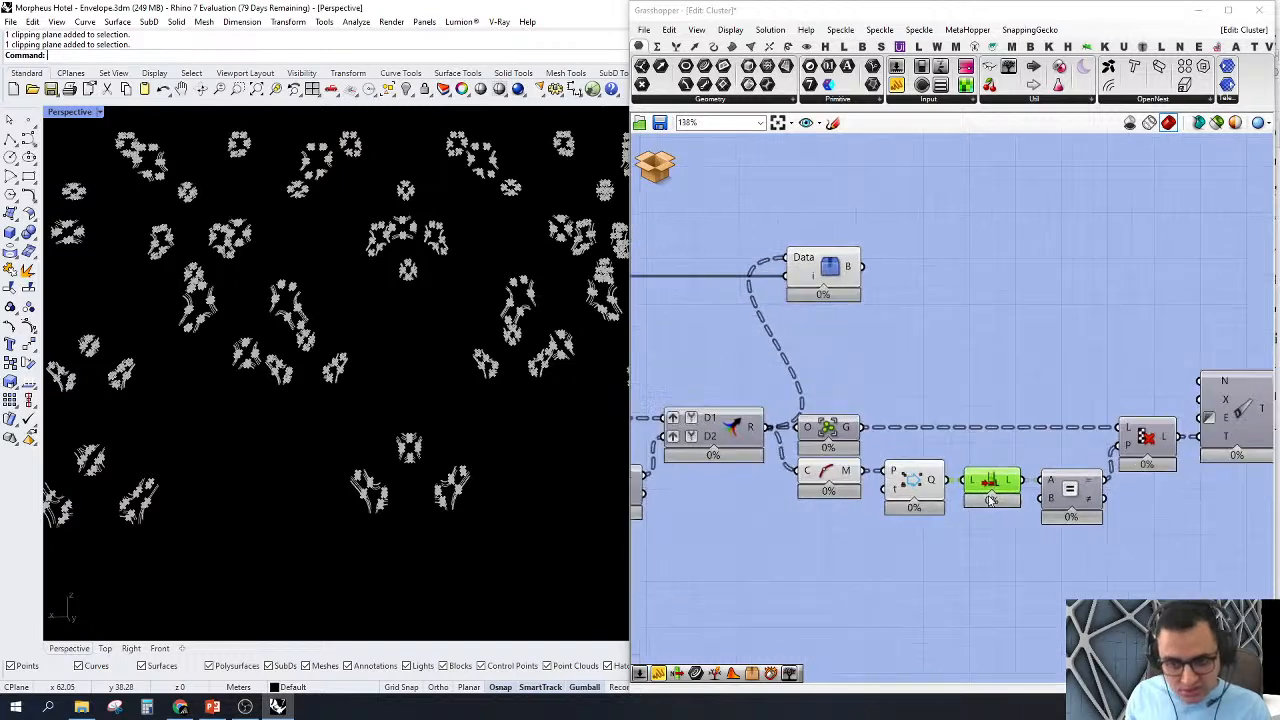
pyautogui.scroll(1, 1033, 481)
pyautogui.moveTo(1027, 439); pyautogui.dragTo(961, 449, button='right')
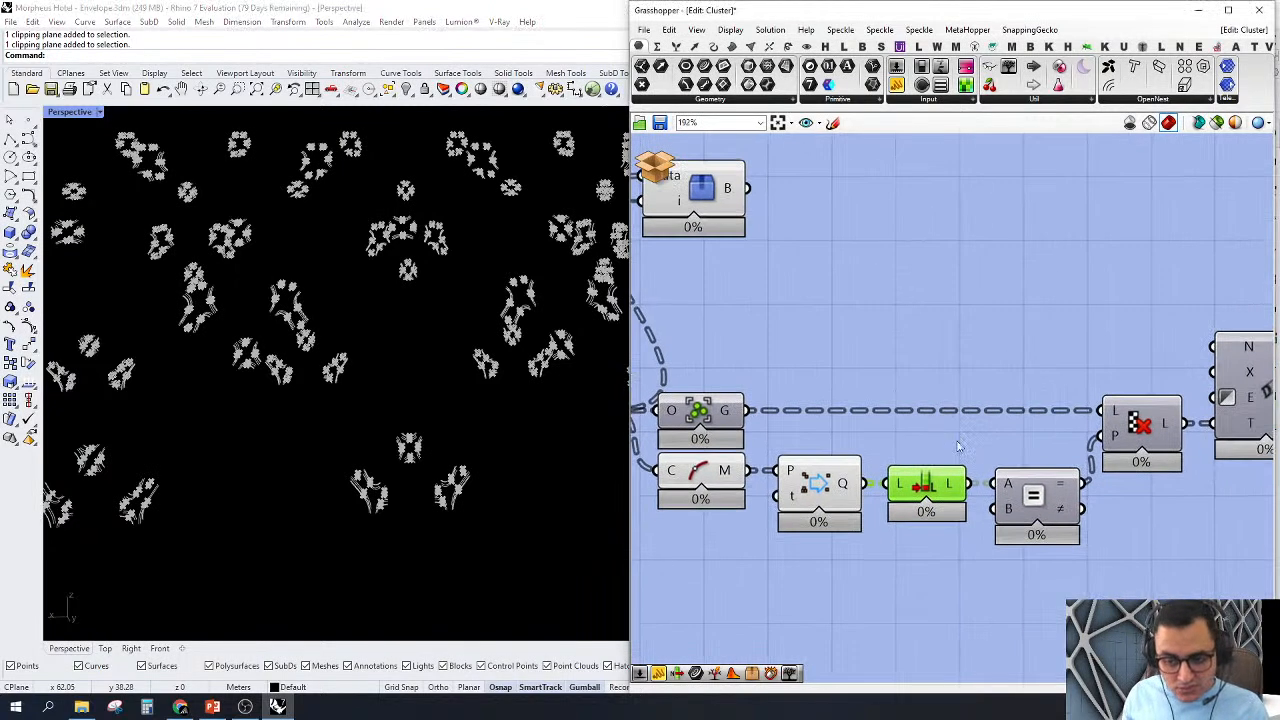
# Step: Select the Equality component and examine how its result drives the Cull Pattern on the grouped curves
pyautogui.click(1020, 497)
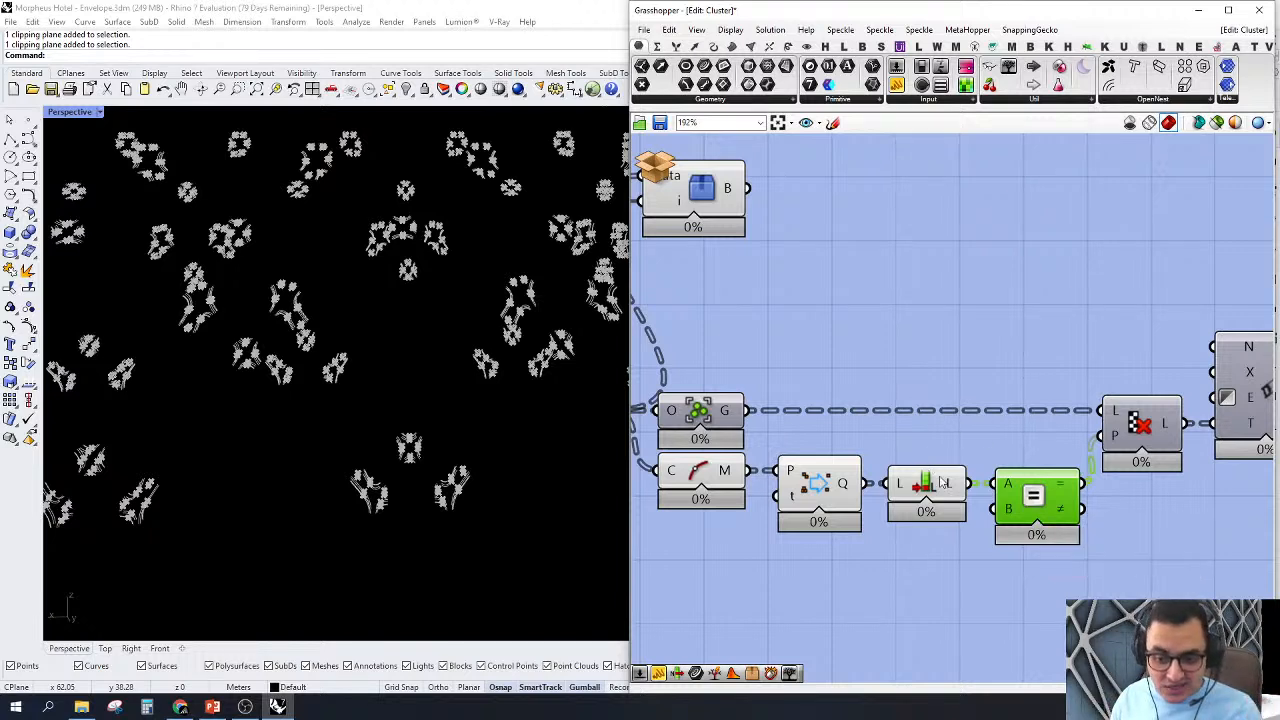
pyautogui.moveTo(952, 484)
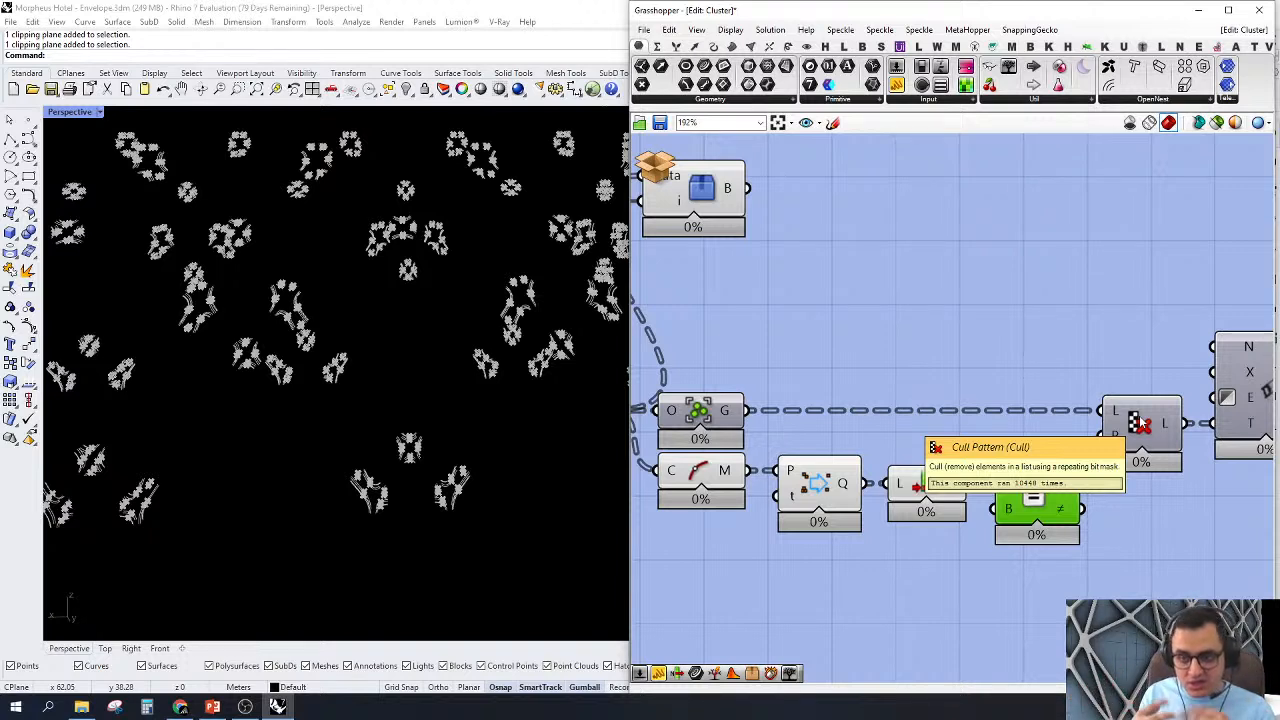
pyautogui.scroll(-3, 1138, 422)
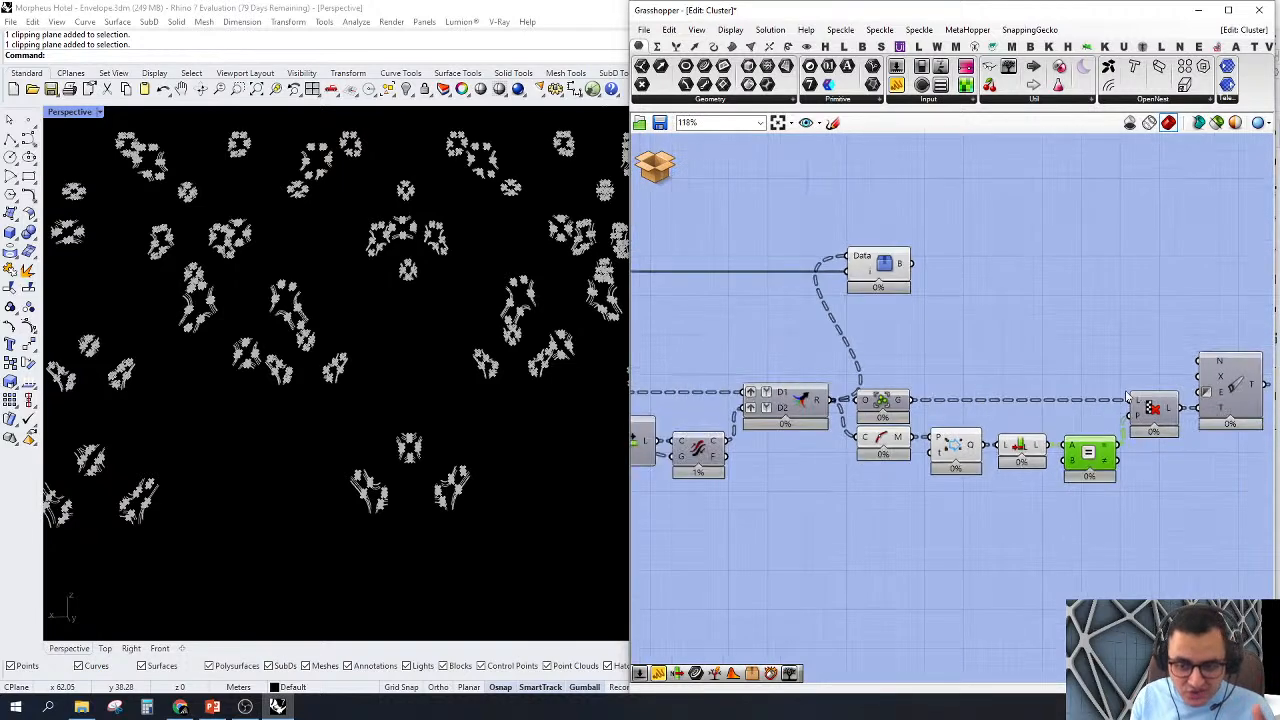
pyautogui.scroll(-2, 860, 432)
pyautogui.scroll(3, 1140, 386)
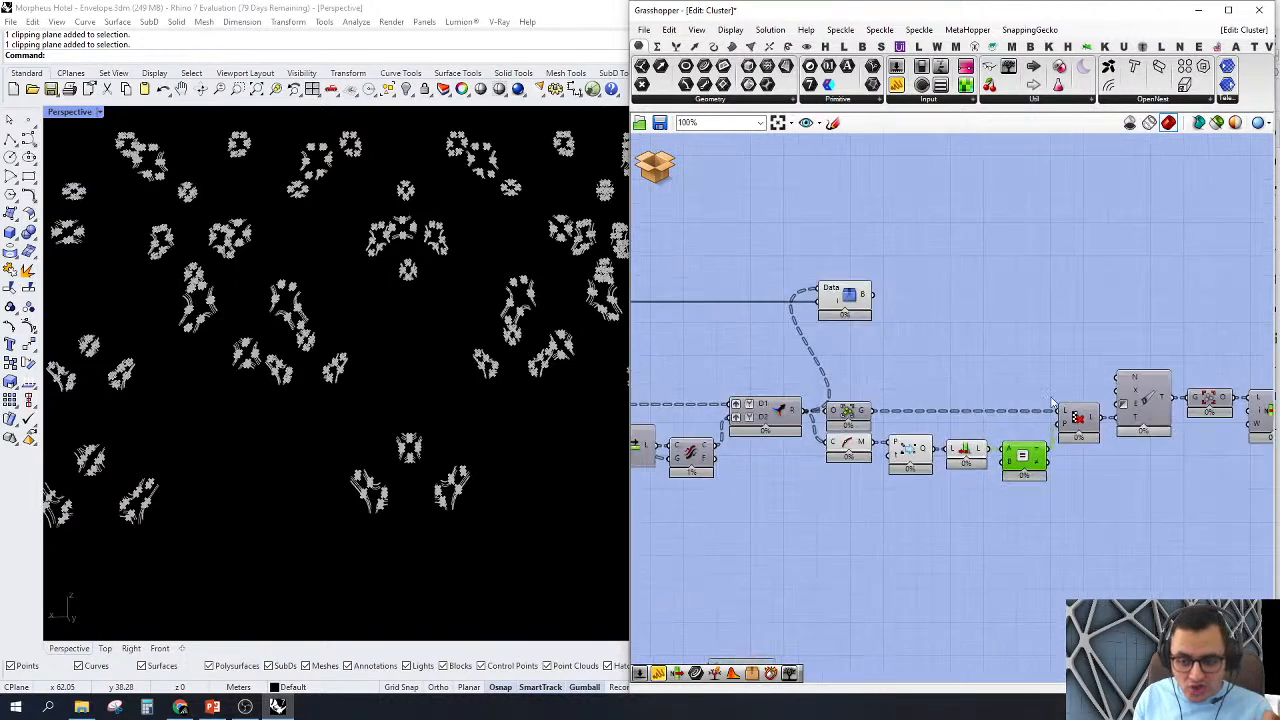
pyautogui.moveTo(1095, 374); pyautogui.dragTo(1011, 354, button='right')
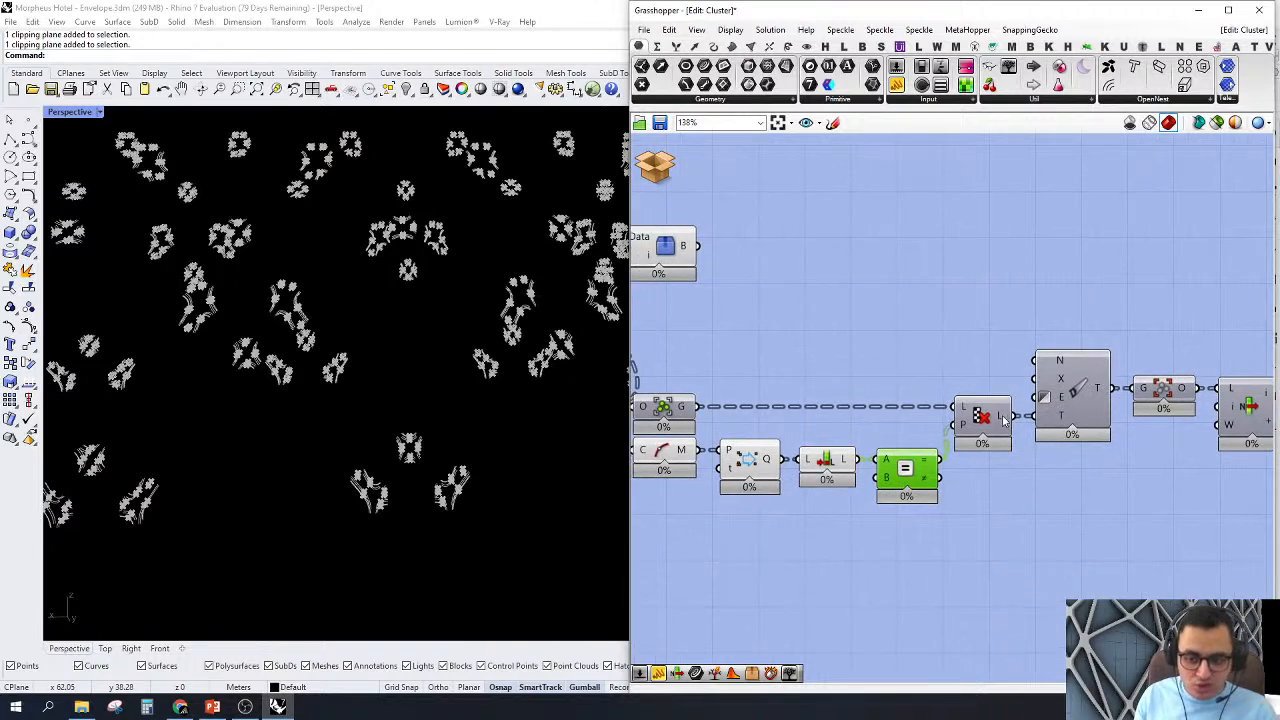
# Step: Follow the Cull Pattern output through Clean Tree, Ungroup and Relative Item to Ruled Surface
pyautogui.moveTo(1004, 420)
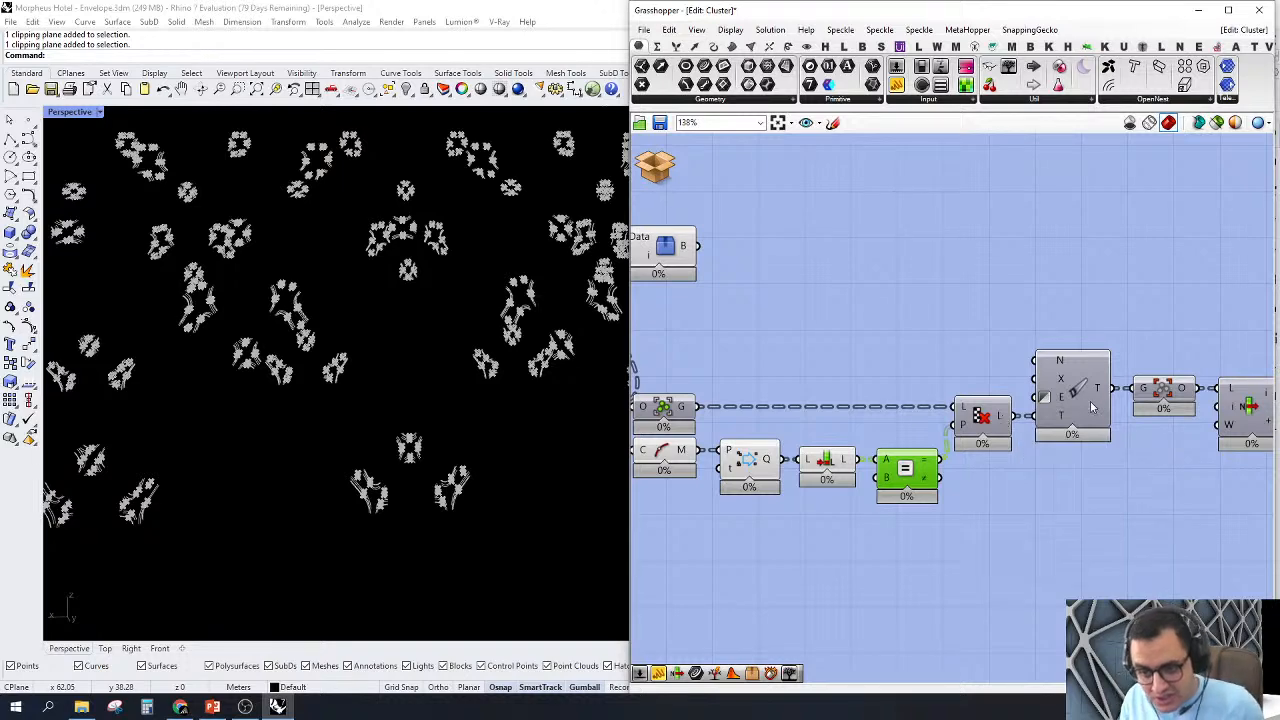
pyautogui.moveTo(1104, 396)
pyautogui.scroll(-2, 914, 326)
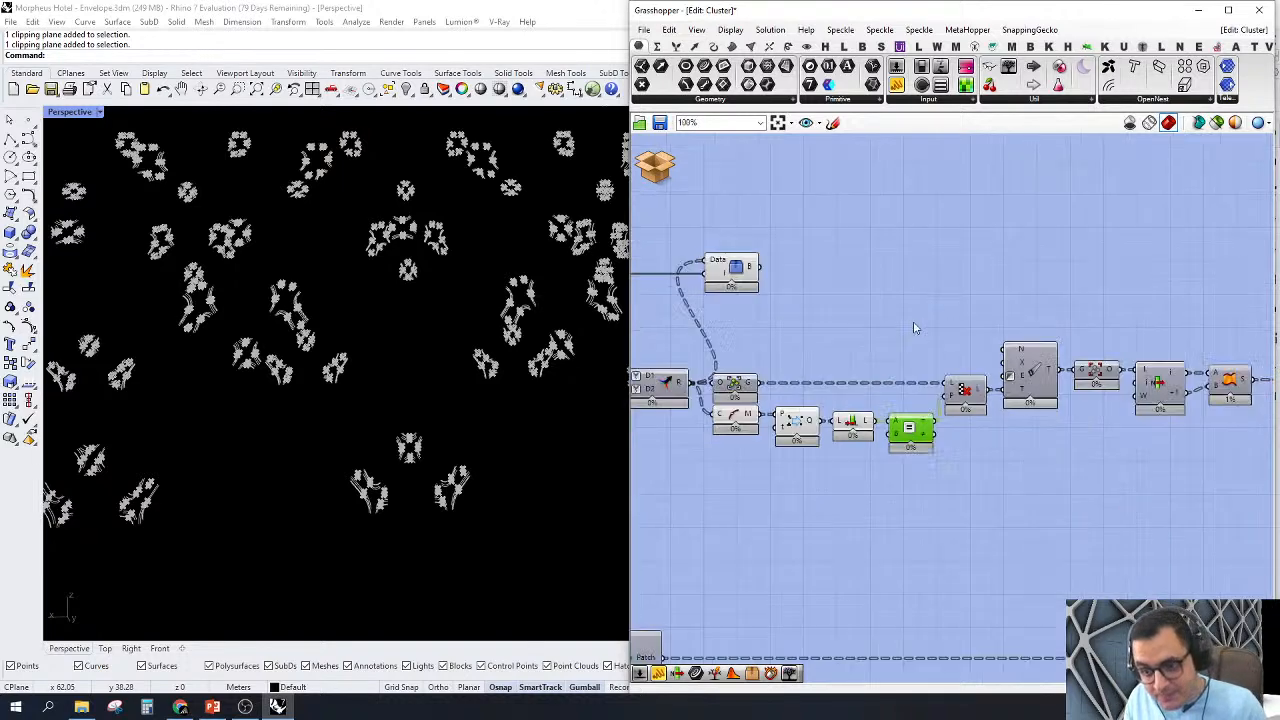
pyautogui.scroll(2, 1069, 326)
pyautogui.moveTo(1129, 326); pyautogui.dragTo(963, 349, button='right')
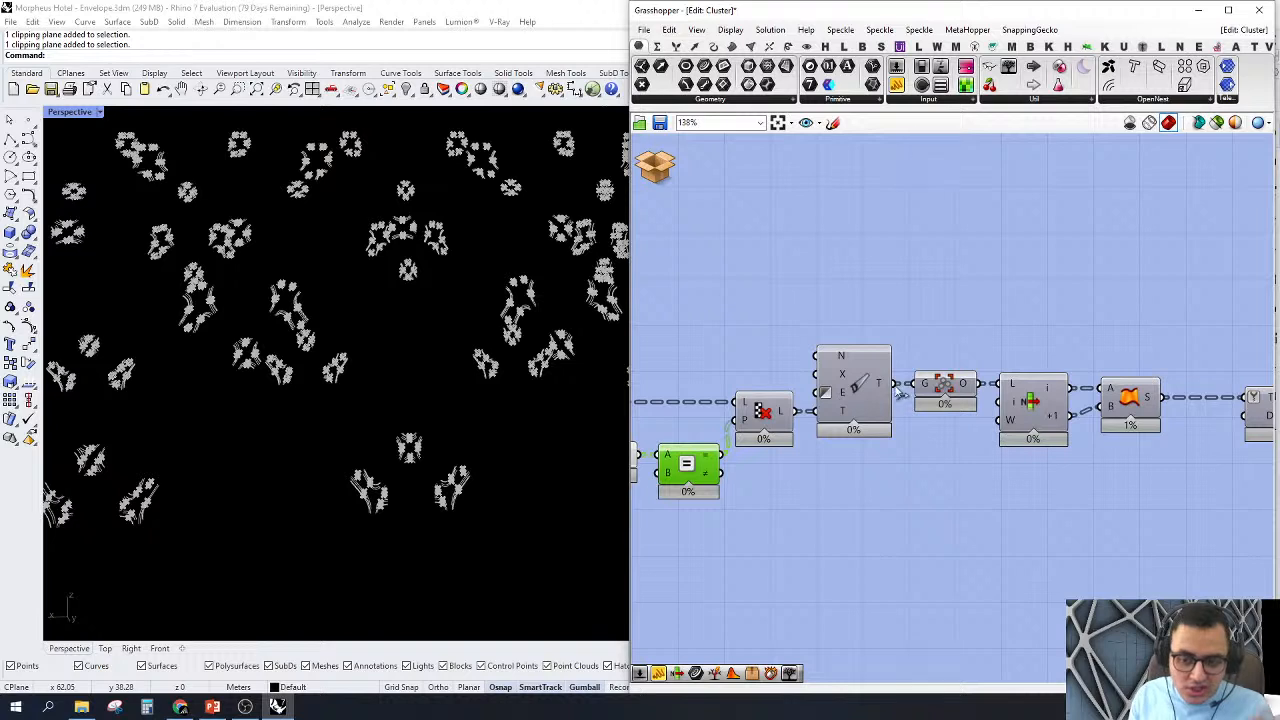
# Step: Select the Ruled Surface component and show its preview for the envelope nodes
pyautogui.click(1130, 403)
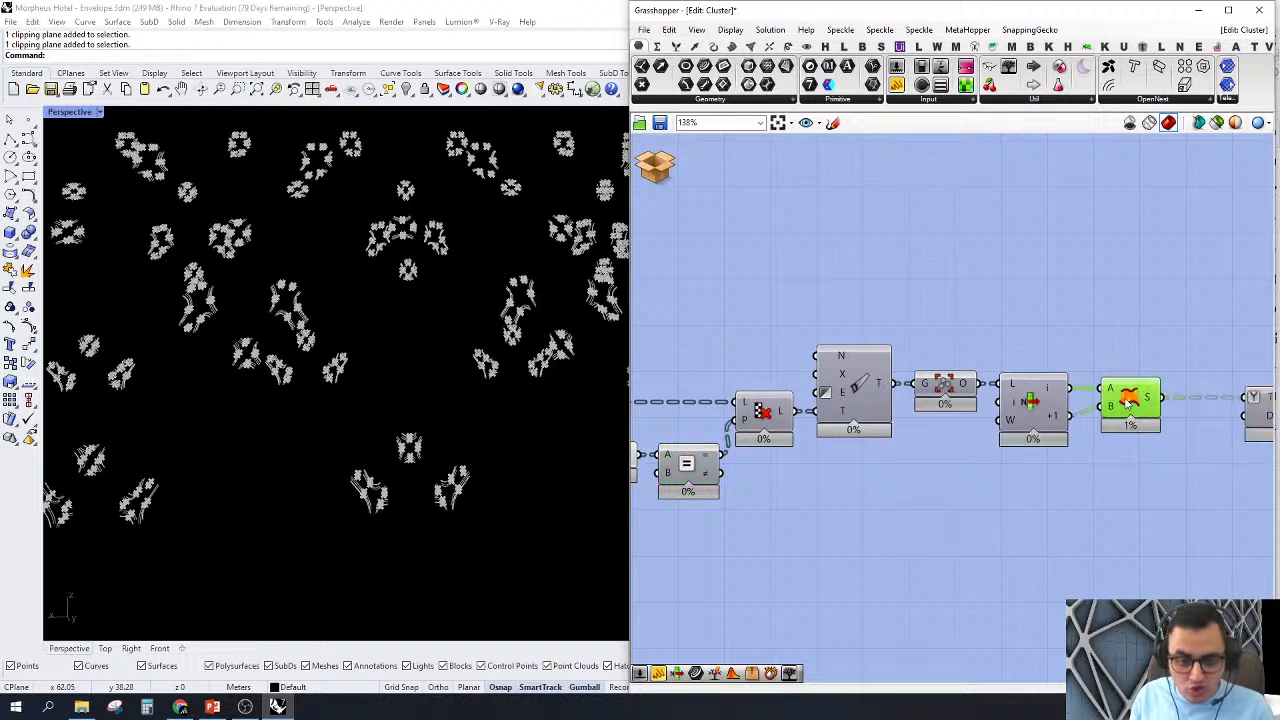
pyautogui.scroll(3, 1130, 403)
pyautogui.scroll(2, 440, 528)
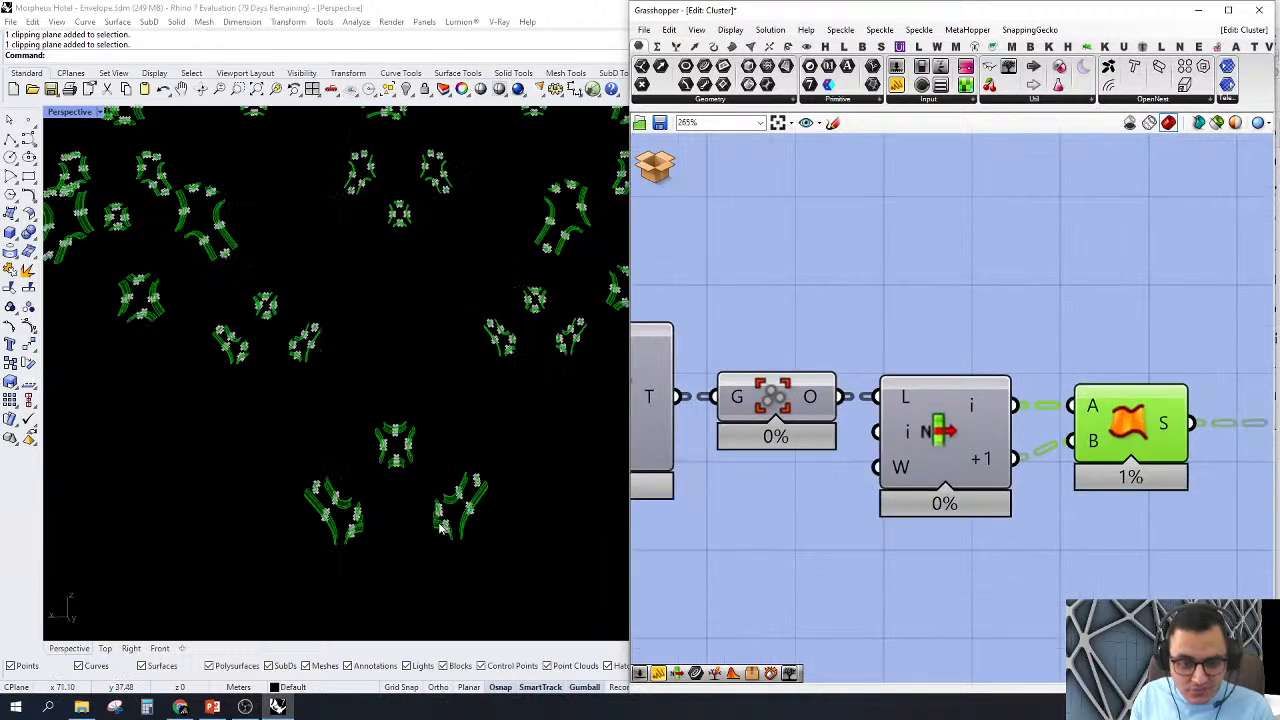
# Step: Examine the ruled surfaces of individual nodes closely in Perspective, both highlighted and deselected
pyautogui.scroll(6, 440, 528)
pyautogui.moveTo(491, 537); pyautogui.dragTo(422, 486, button='right')
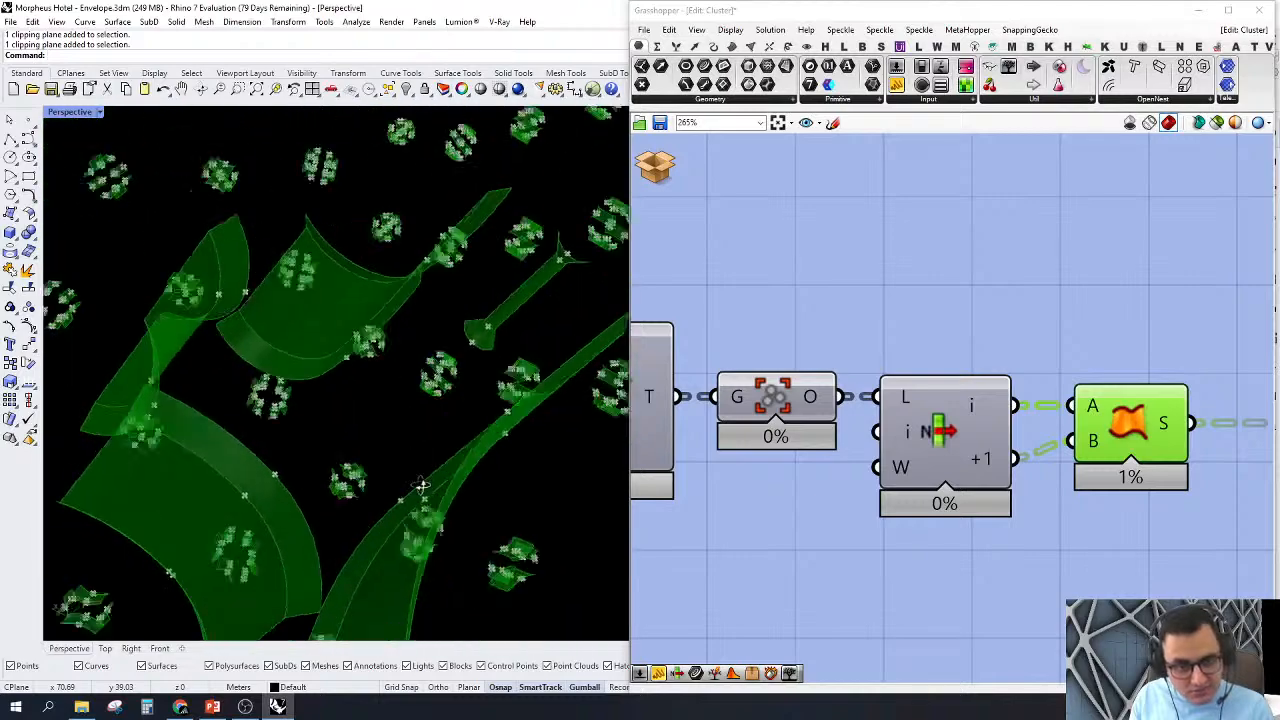
pyautogui.scroll(-8, 422, 486)
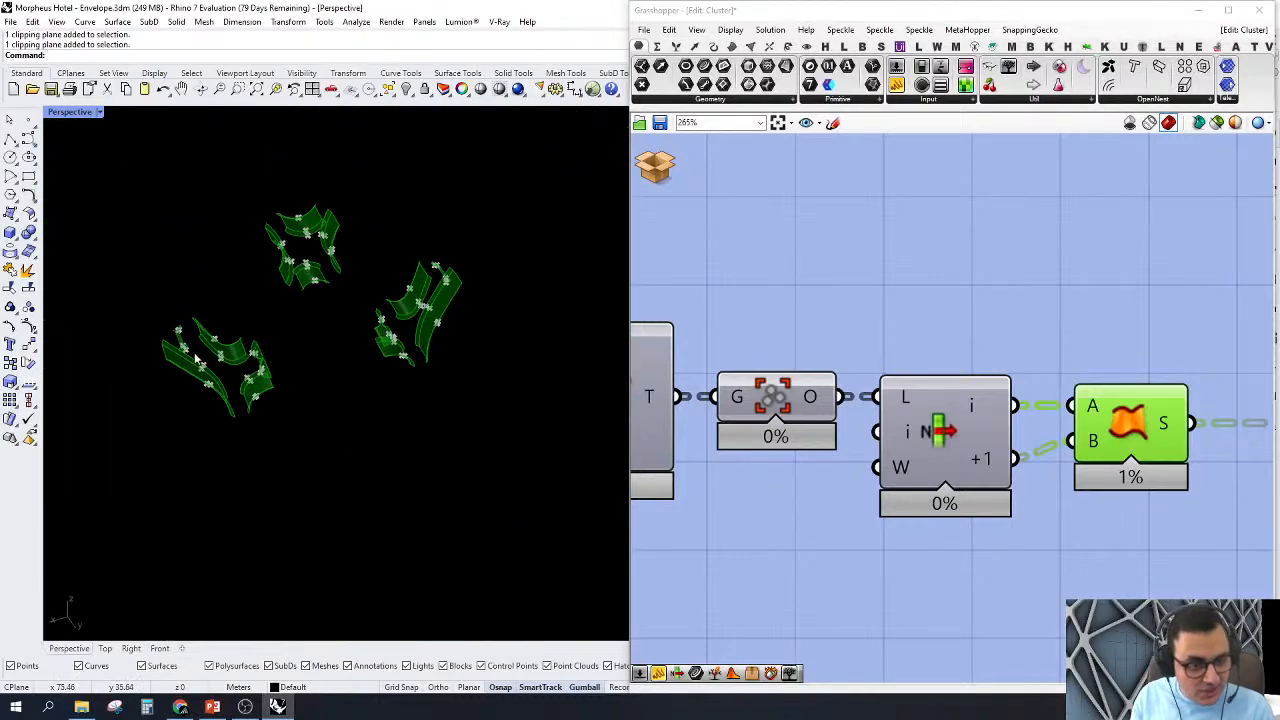
pyautogui.scroll(7, 195, 358)
pyautogui.click(742, 276)
pyautogui.moveTo(420, 492); pyautogui.dragTo(392, 499, button='right')
pyautogui.scroll(-6, 392, 499)
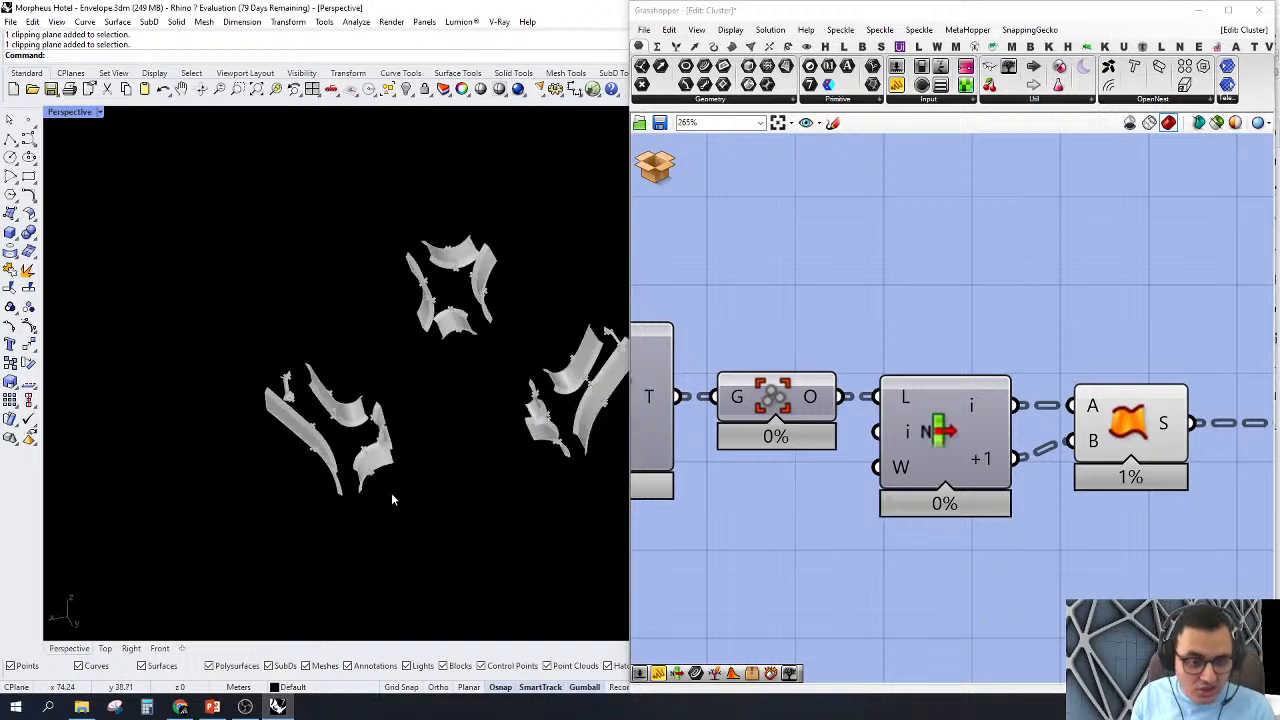
pyautogui.scroll(-3, 392, 499)
pyautogui.scroll(8, 549, 563)
pyautogui.scroll(-4, 930, 405)
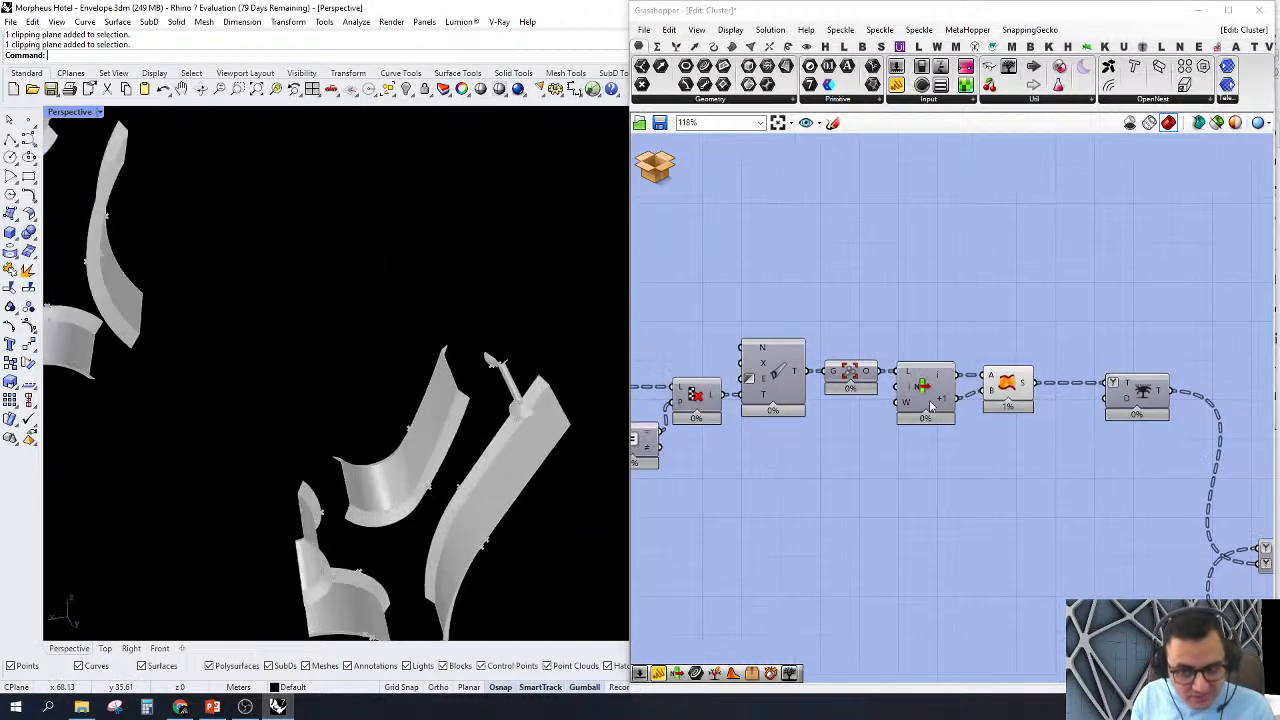
# Step: Hide the previews of the midpoints and ruled surfaces, leaving only the node curves displayed
pyautogui.scroll(-6, 930, 405)
pyautogui.moveTo(872, 446); pyautogui.dragTo(1143, 403, button='right')
pyautogui.scroll(2, 864, 370)
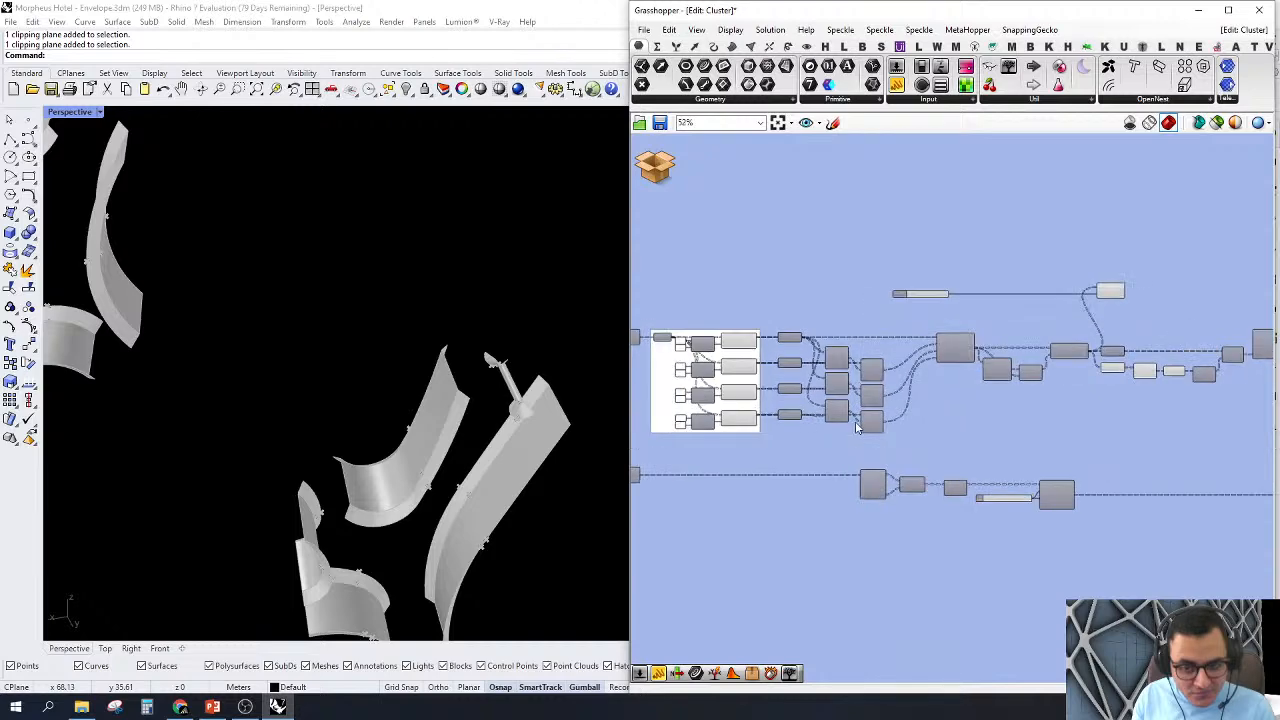
pyautogui.scroll(-2, 856, 428)
pyautogui.scroll(1, 856, 428)
pyautogui.moveTo(1240, 270); pyautogui.dragTo(841, 432)
pyautogui.rightClick(845, 294)
pyautogui.click(869, 318)
pyautogui.click(945, 310)
pyautogui.moveTo(1022, 346); pyautogui.dragTo(729, 280, button='right')
pyautogui.scroll(4, 960, 315)
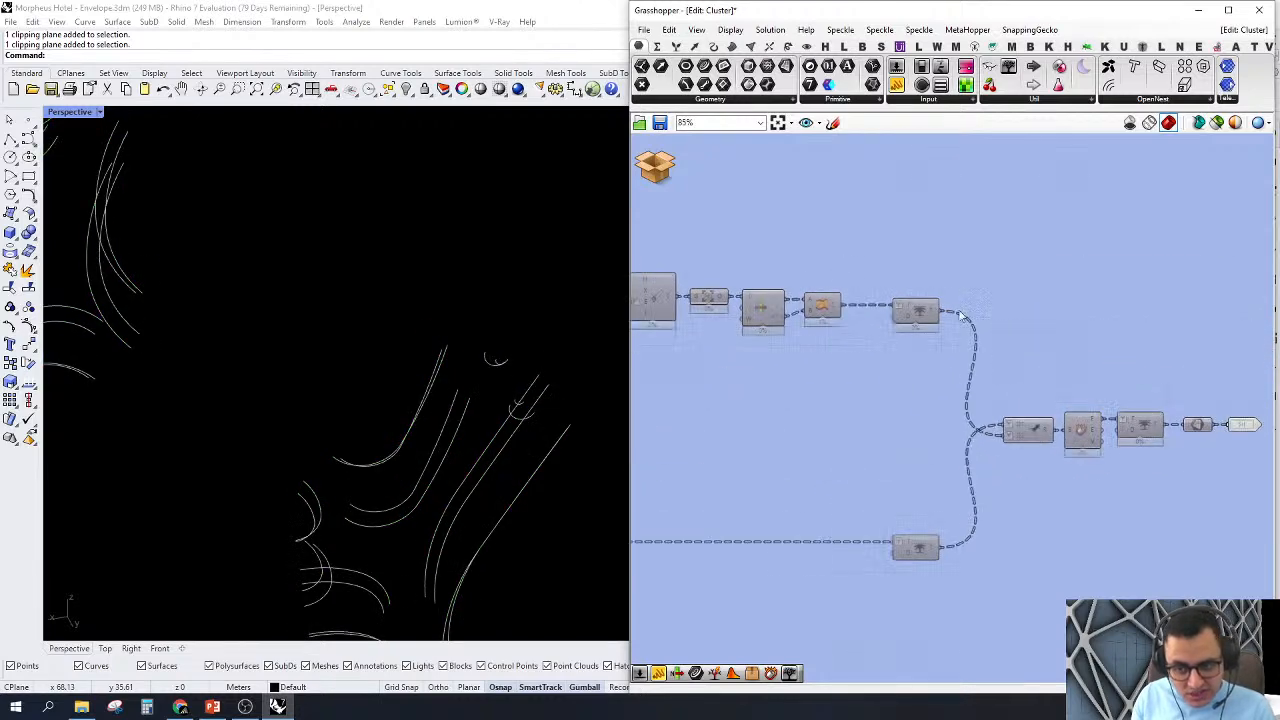
# Step: Turn on the preview of the Trim Tree component directly after Ruled Surface
pyautogui.scroll(3, 960, 316)
pyautogui.click(930, 330)
pyautogui.rightClick(905, 325)
pyautogui.click(925, 347)
pyautogui.click(934, 244)
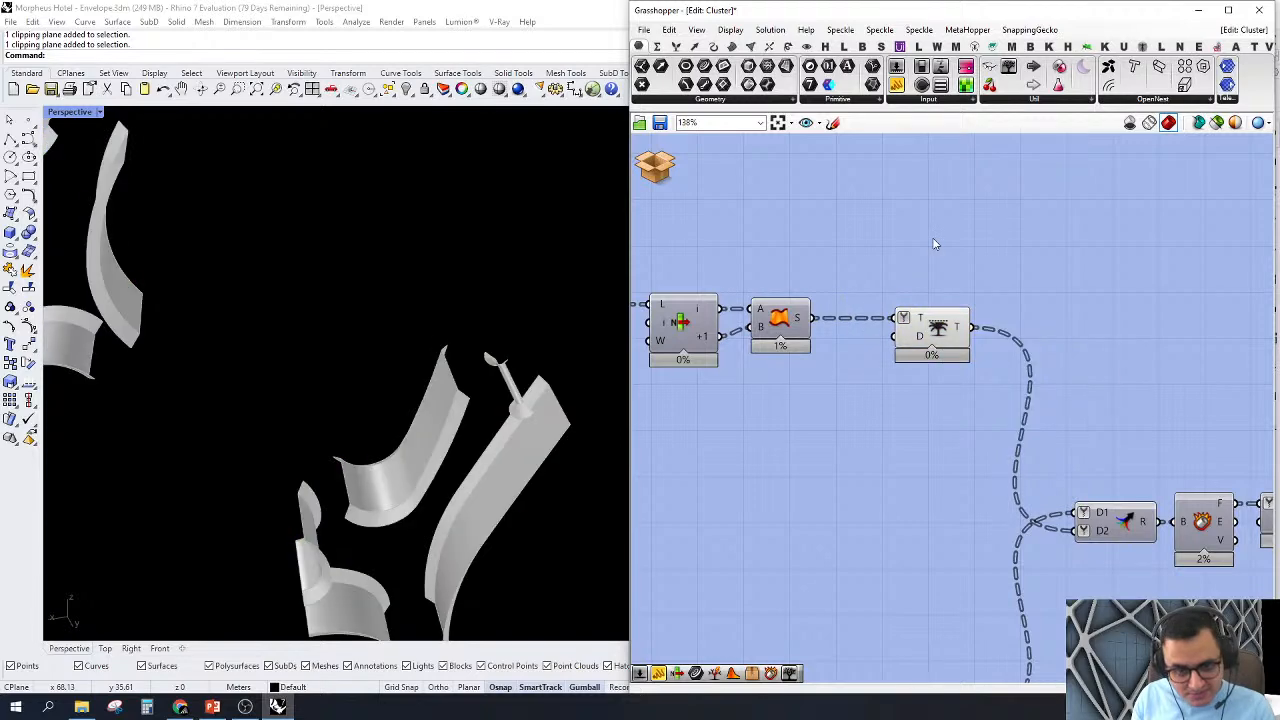
# Step: Enable the BiArc component's preview and inspect its curves against the ruled surfaces in Perspective
pyautogui.scroll(-5, 934, 244)
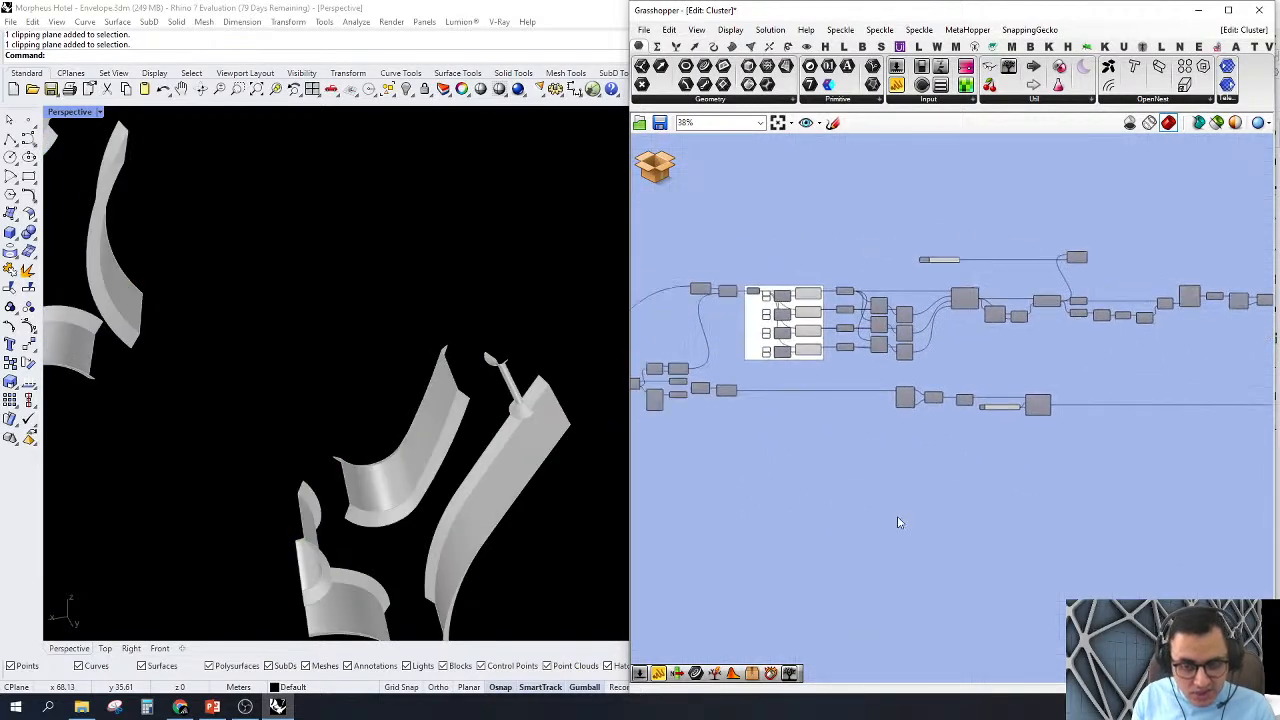
pyautogui.moveTo(806, 504); pyautogui.dragTo(886, 500, button='right')
pyautogui.scroll(2, 762, 446)
pyautogui.moveTo(749, 429); pyautogui.dragTo(911, 474, button='right')
pyautogui.scroll(3, 798, 368)
pyautogui.moveTo(798, 368); pyautogui.dragTo(969, 408, button='right')
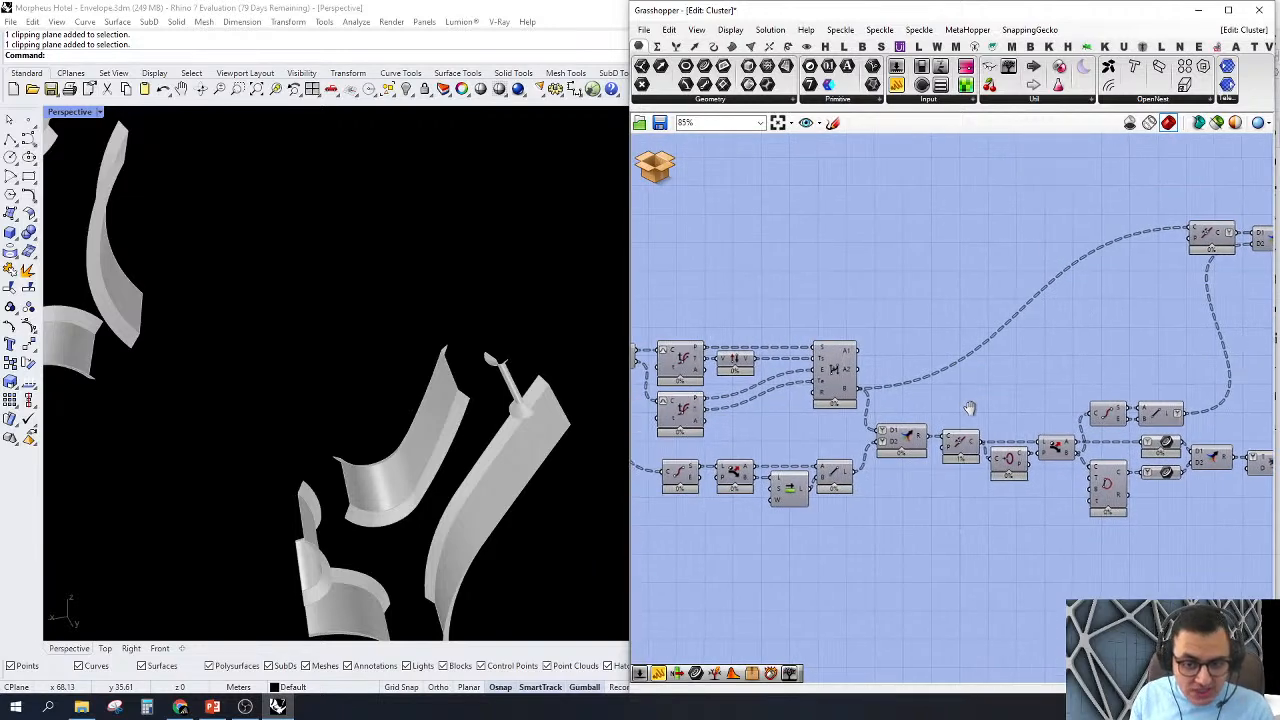
pyautogui.scroll(2, 869, 397)
pyautogui.click(824, 363)
pyautogui.rightClick(823, 363)
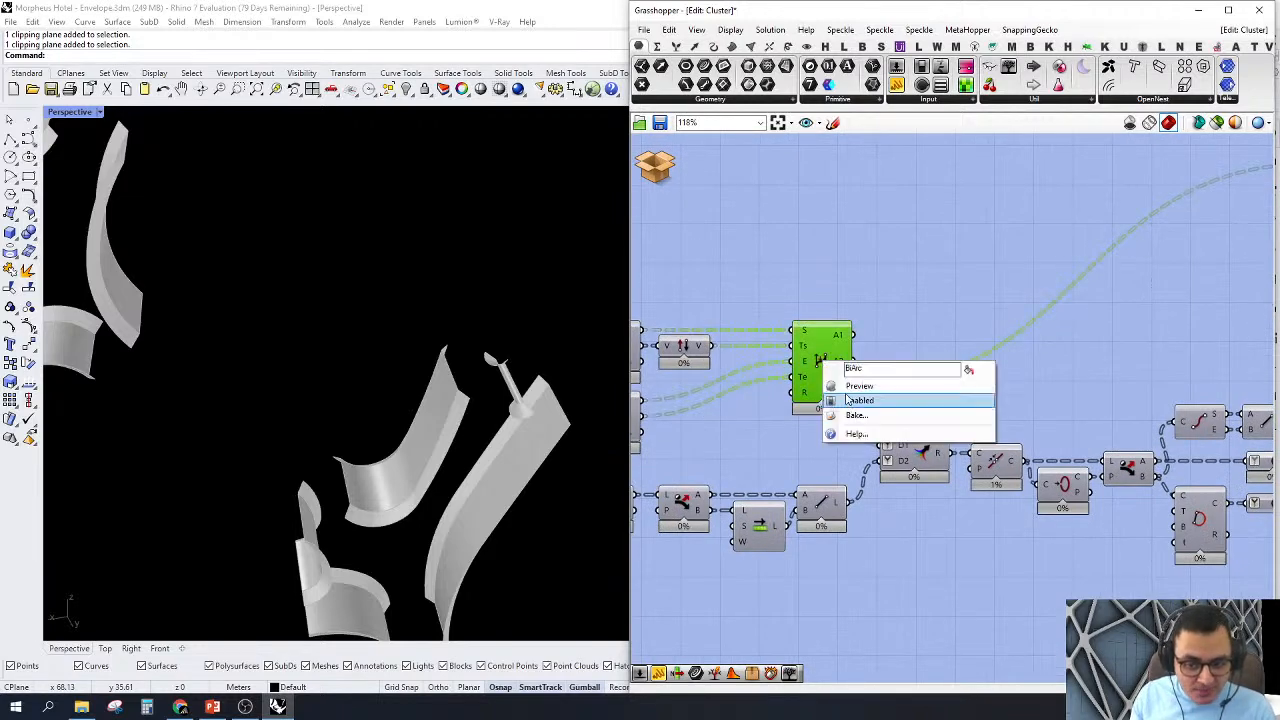
pyautogui.click(846, 386)
pyautogui.scroll(-4, 438, 345)
pyautogui.scroll(6, 427, 513)
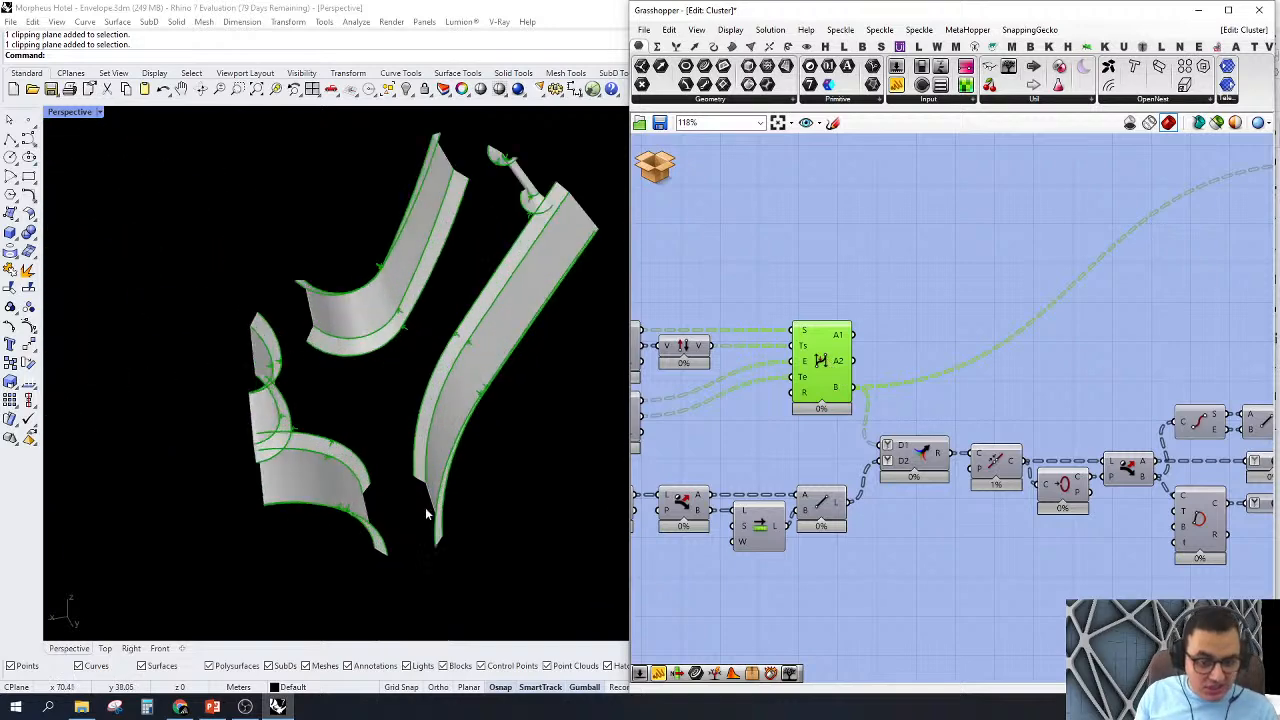
pyautogui.moveTo(427, 513); pyautogui.dragTo(349, 429, button='right')
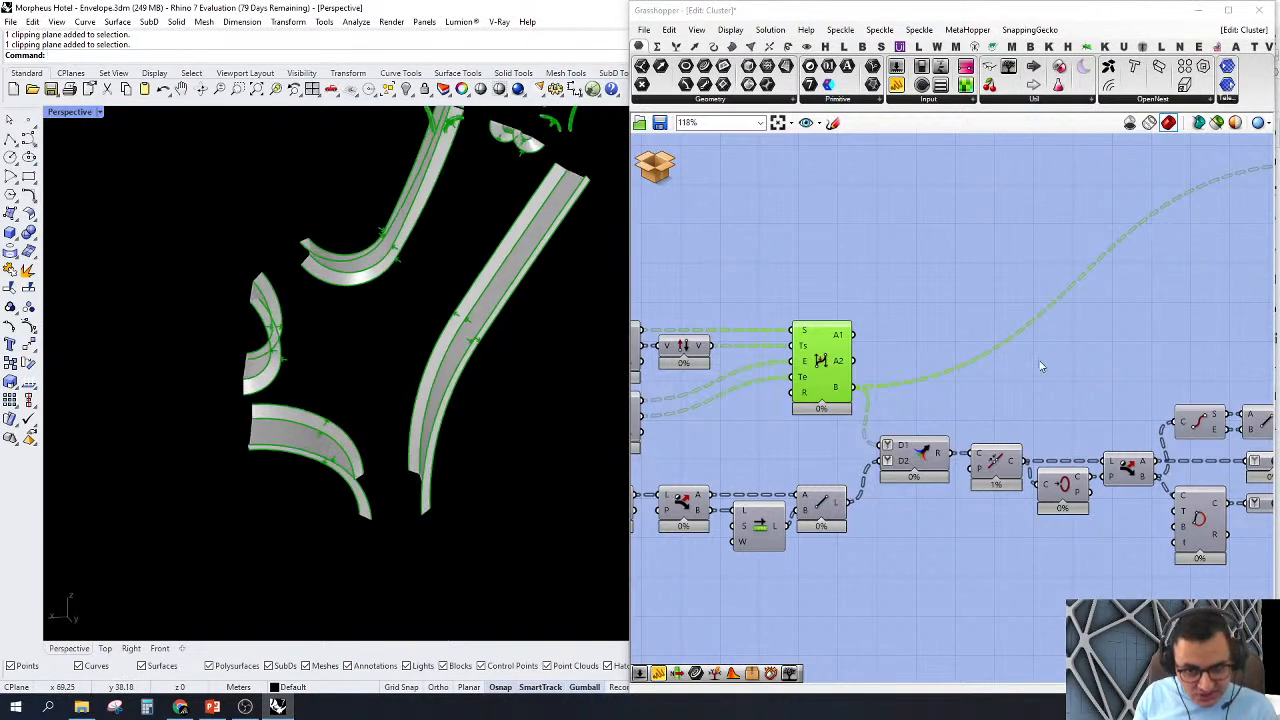
# Step: Hide the BiArc preview so that only the ruled surfaces remain displayed
pyautogui.scroll(-1, 1040, 364)
pyautogui.moveTo(1024, 390); pyautogui.dragTo(953, 422, button='right')
pyautogui.scroll(-1, 870, 440)
pyautogui.scroll(1, 907, 470)
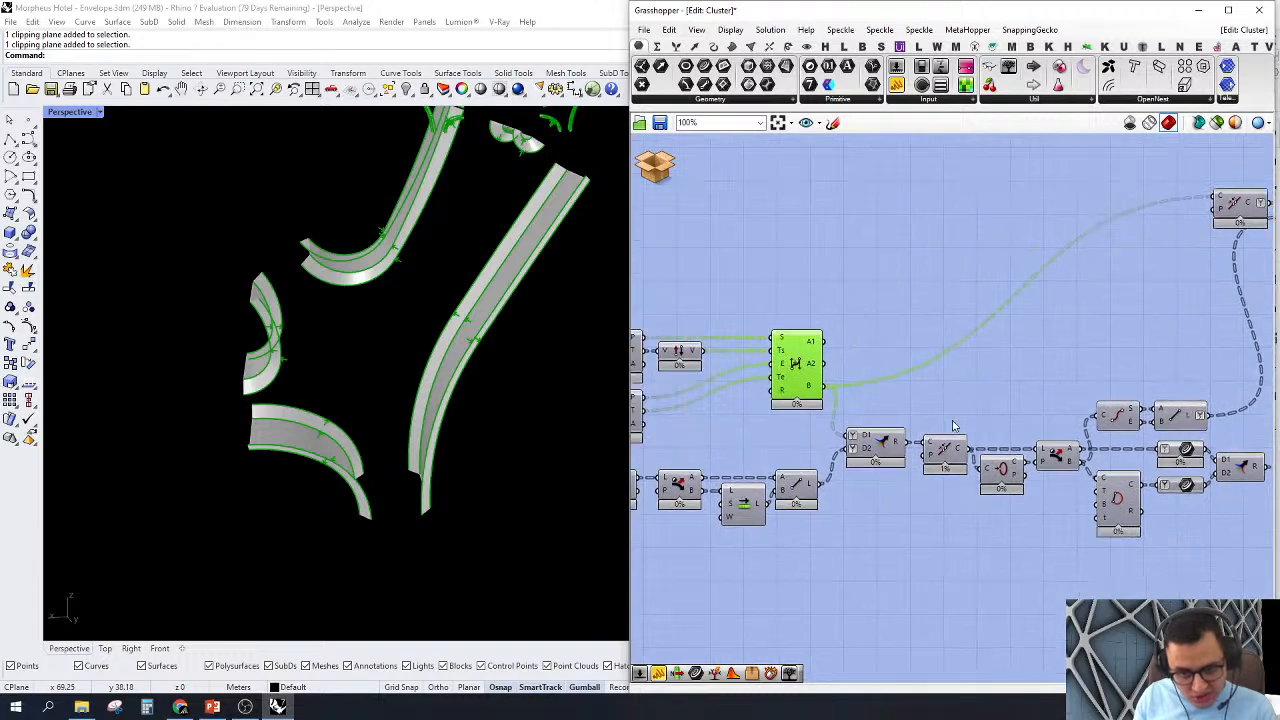
pyautogui.moveTo(860, 289); pyautogui.dragTo(792, 362)
pyautogui.middleClick(777, 272)
pyautogui.click(814, 297)
pyautogui.click(985, 370)
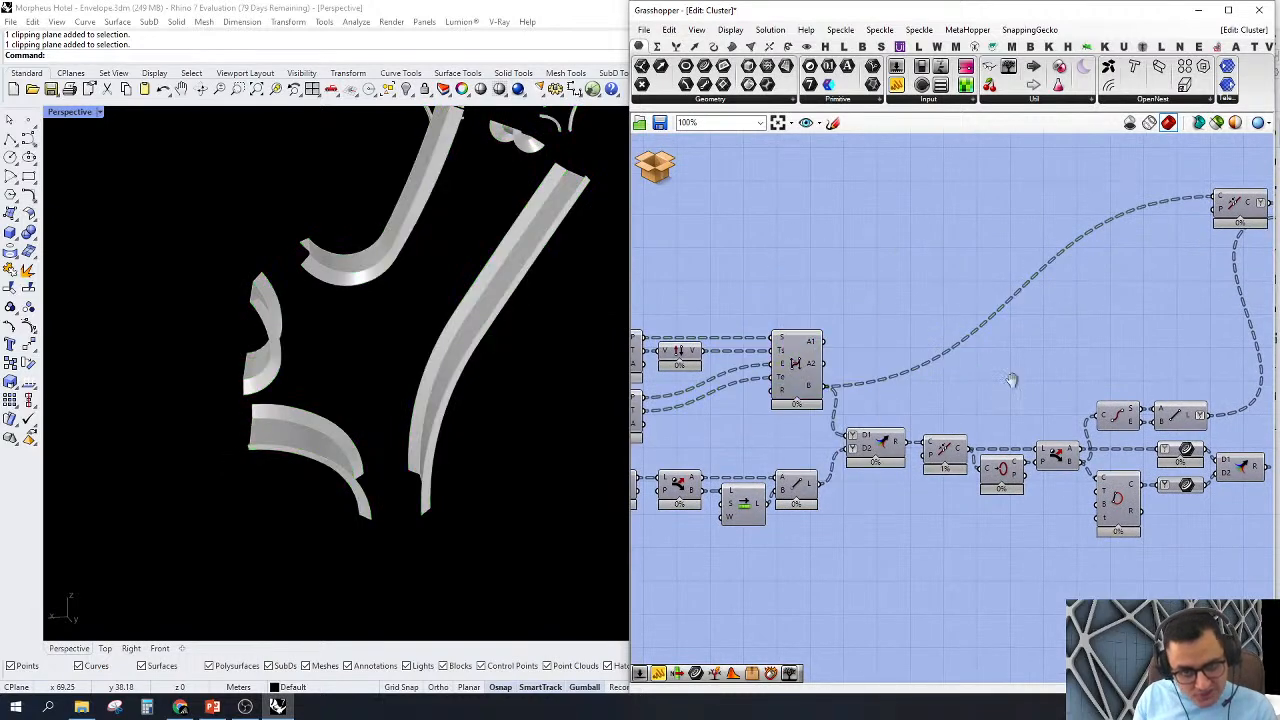
# Step: Enable the preview of the Trim Tree component following Close Curve and Merge, and inspect the node outlines in Perspective
pyautogui.moveTo(1012, 380); pyautogui.dragTo(954, 368, button='right')
pyautogui.scroll(1, 1202, 511)
pyautogui.moveTo(1206, 514); pyautogui.dragTo(1096, 488, button='right')
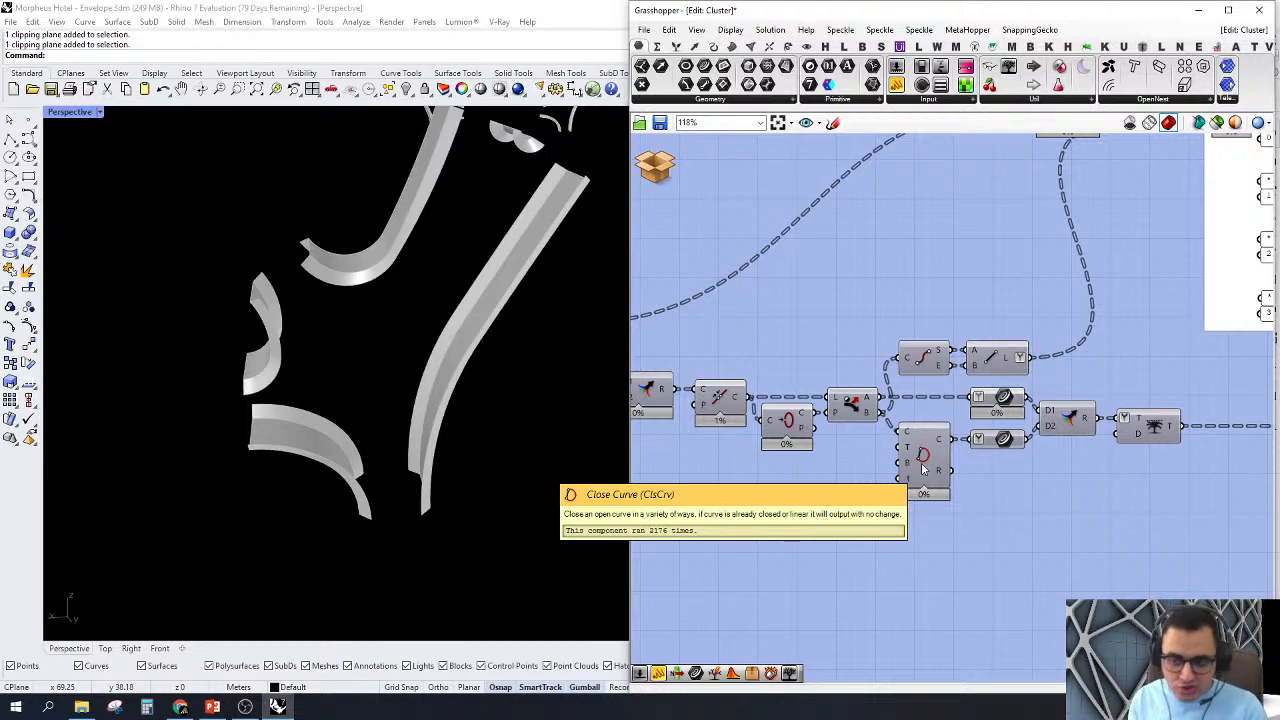
pyautogui.moveTo(1092, 492); pyautogui.dragTo(966, 502, button='right')
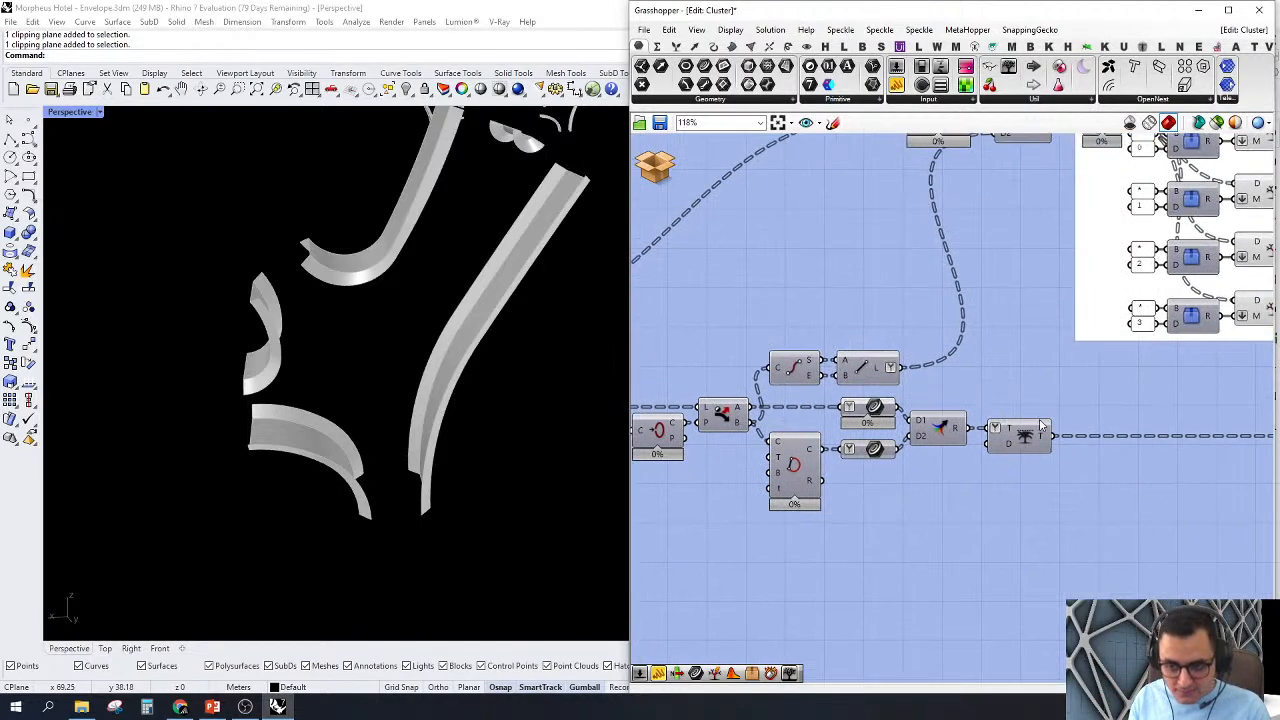
pyautogui.rightClick(1044, 440)
pyautogui.click(1024, 442)
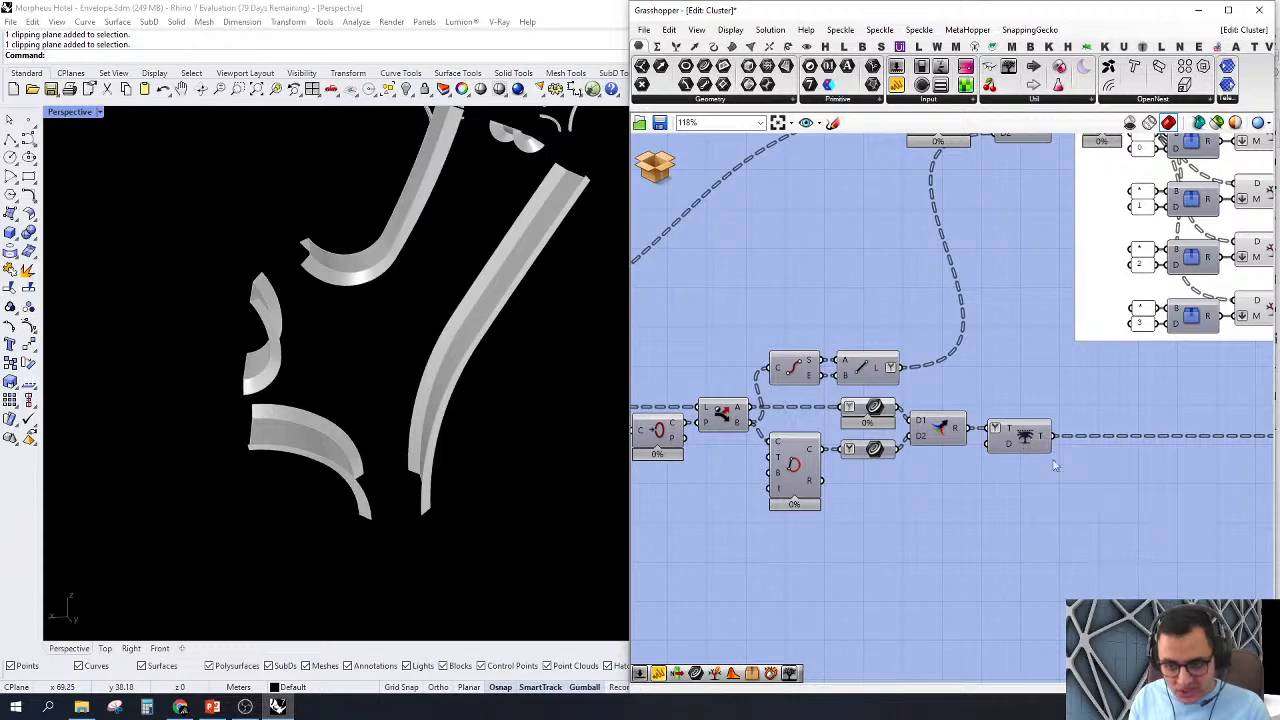
pyautogui.click(1024, 442)
pyautogui.scroll(-4, 345, 440)
pyautogui.moveTo(350, 470); pyautogui.dragTo(365, 446, button='right')
pyautogui.scroll(5, 494, 222)
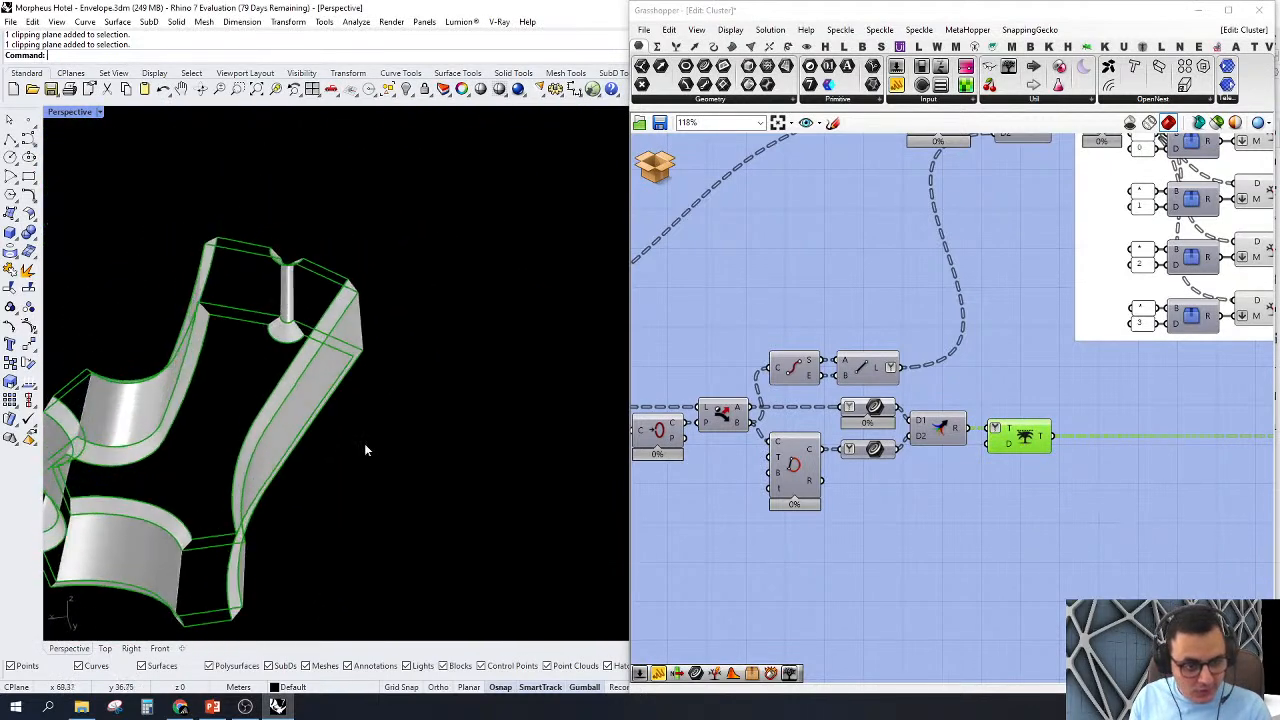
# Step: Show the preview of the Relative Item component with outputs i to +3 and orbit around its node curves
pyautogui.scroll(-5, 996, 488)
pyautogui.moveTo(1040, 526); pyautogui.dragTo(964, 476, button='right')
pyautogui.scroll(5, 831, 498)
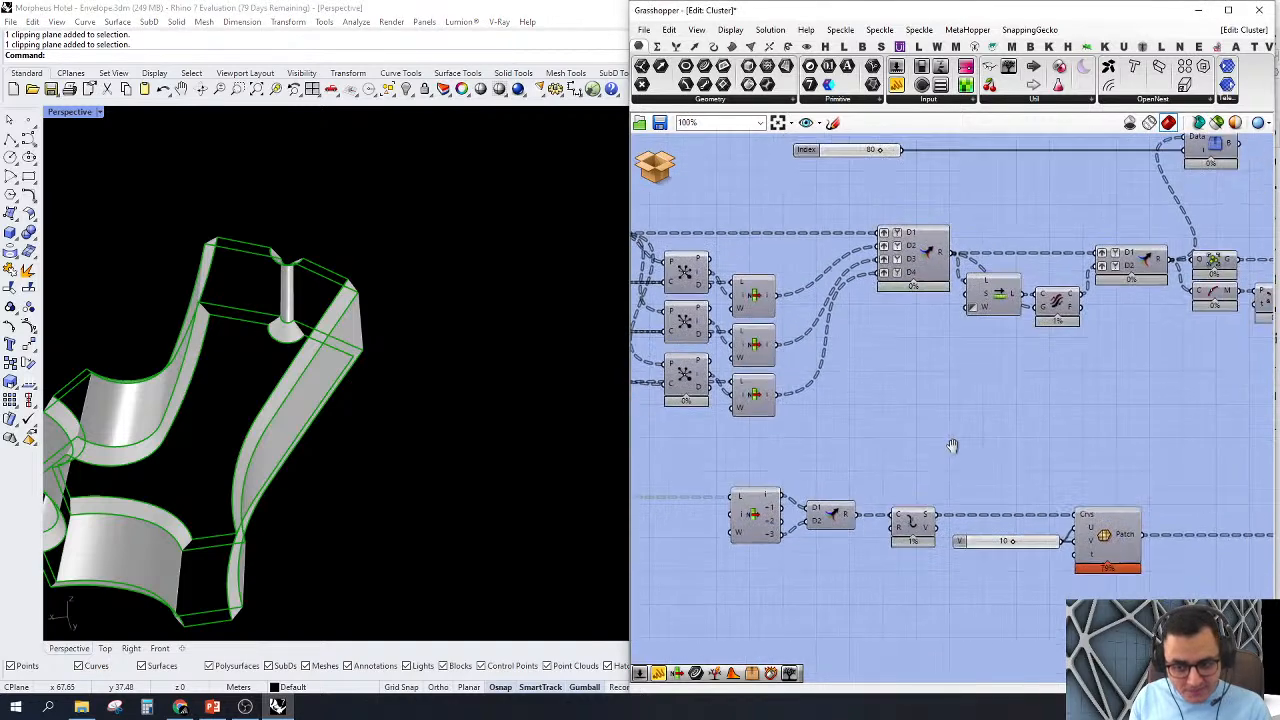
pyautogui.click(776, 445)
pyautogui.rightClick(775, 449)
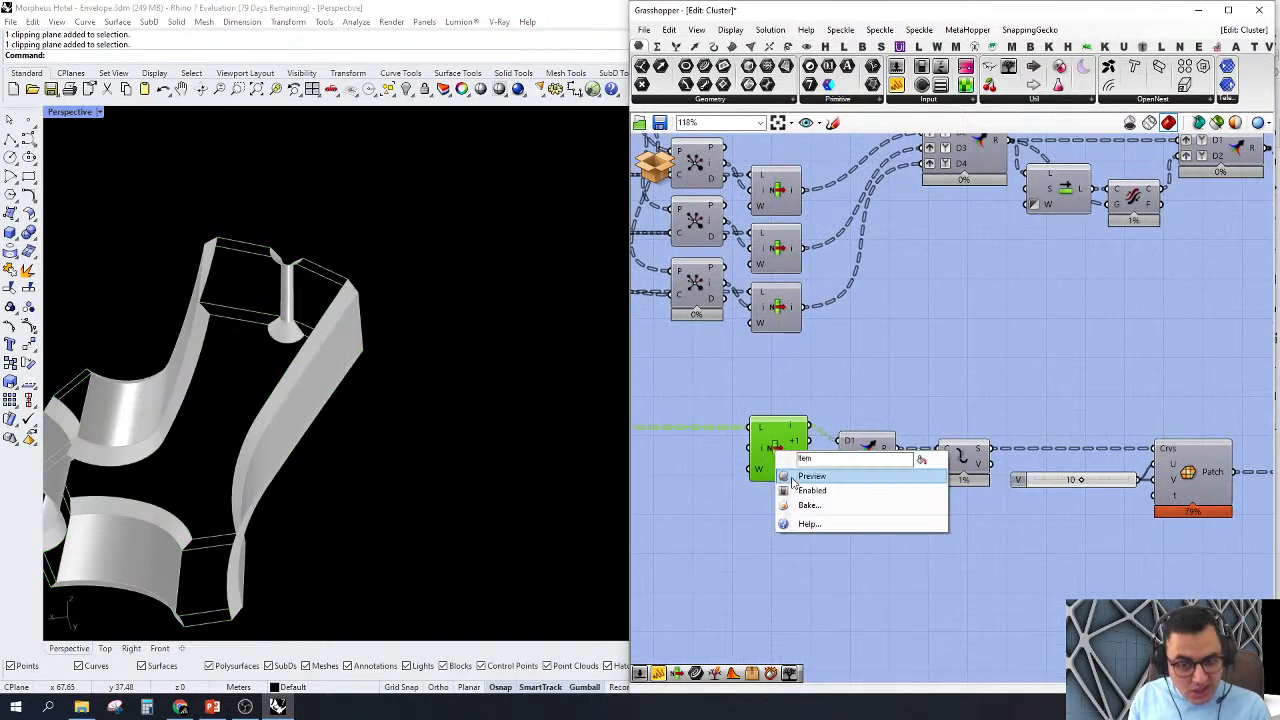
pyautogui.click(792, 478)
pyautogui.moveTo(780, 533); pyautogui.dragTo(850, 498, button='right')
pyautogui.moveTo(342, 565); pyautogui.dragTo(221, 484, button='right')
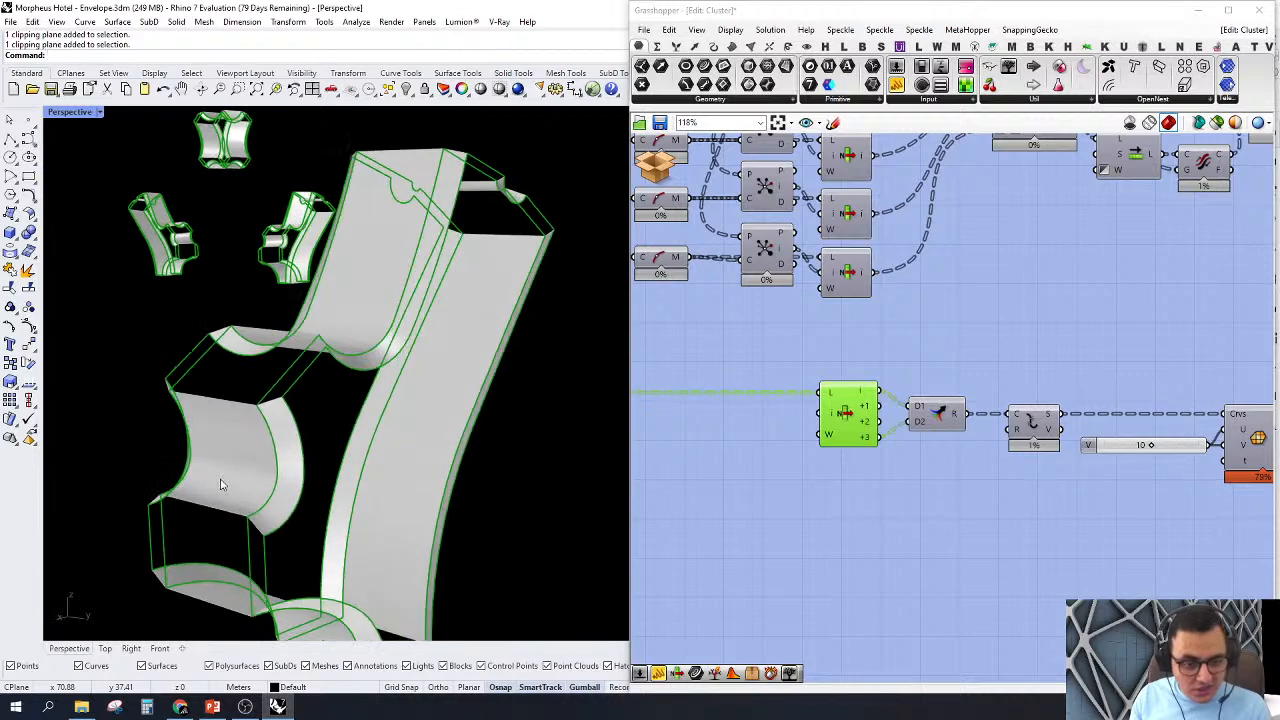
# Step: Add a Tree Branch Check cluster below the Relative Item and connect the Trim Tree output to its Data input
pyautogui.doubleClick(961, 330)
pyautogui.write('tr br')
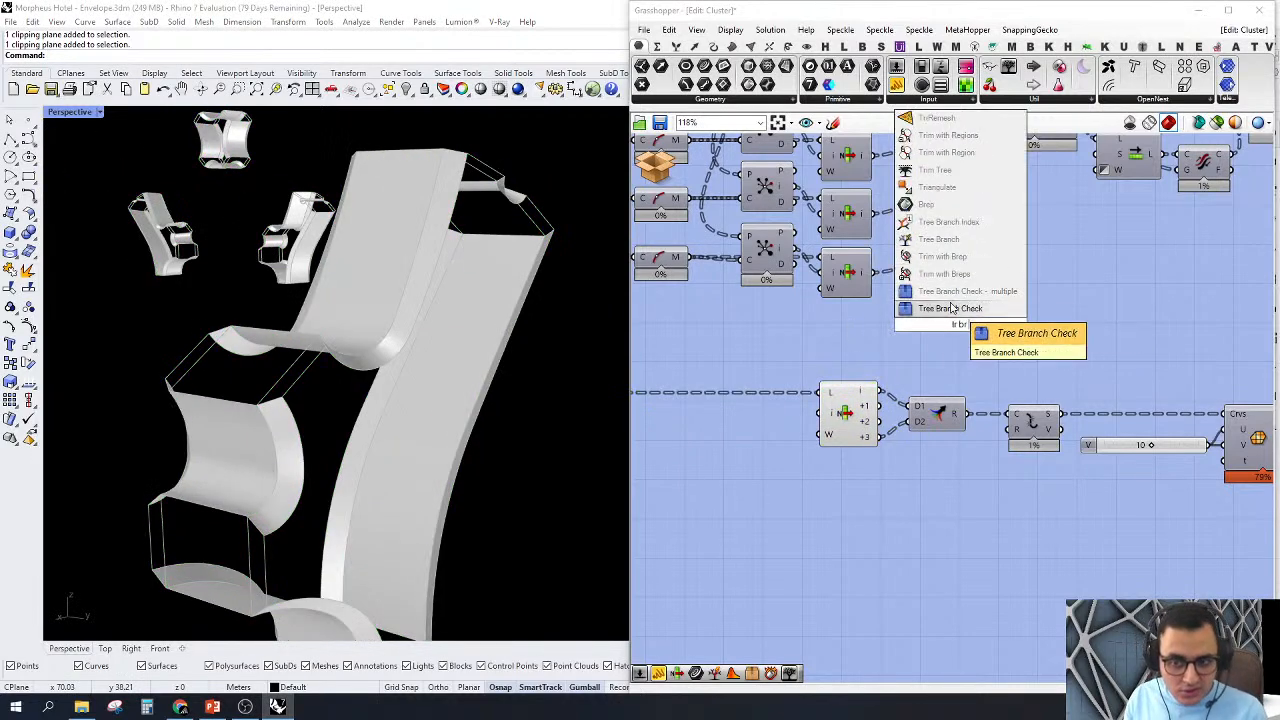
pyautogui.click(953, 307)
pyautogui.moveTo(929, 316); pyautogui.dragTo(830, 392)
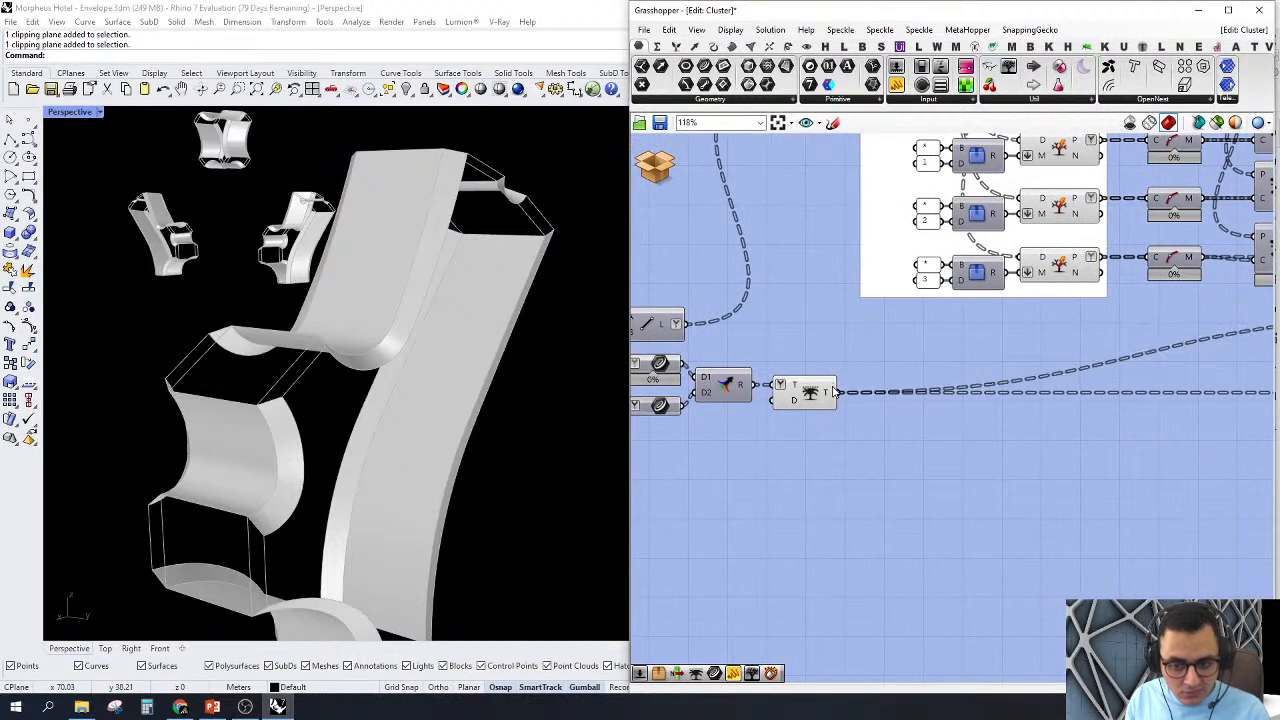
pyautogui.scroll(-5, 818, 393)
pyautogui.scroll(6, 1206, 367)
pyautogui.moveTo(991, 372); pyautogui.dragTo(865, 570)
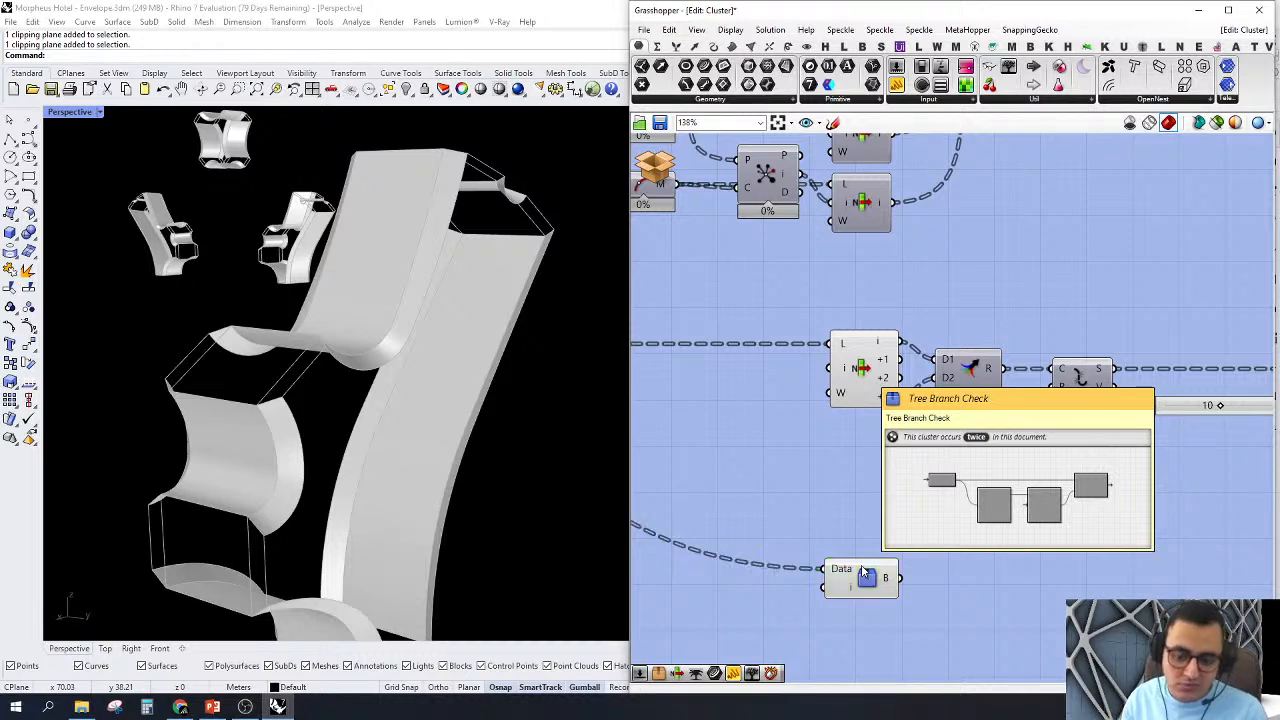
pyautogui.scroll(-4, 865, 572)
pyautogui.scroll(3, 941, 512)
pyautogui.click(928, 521)
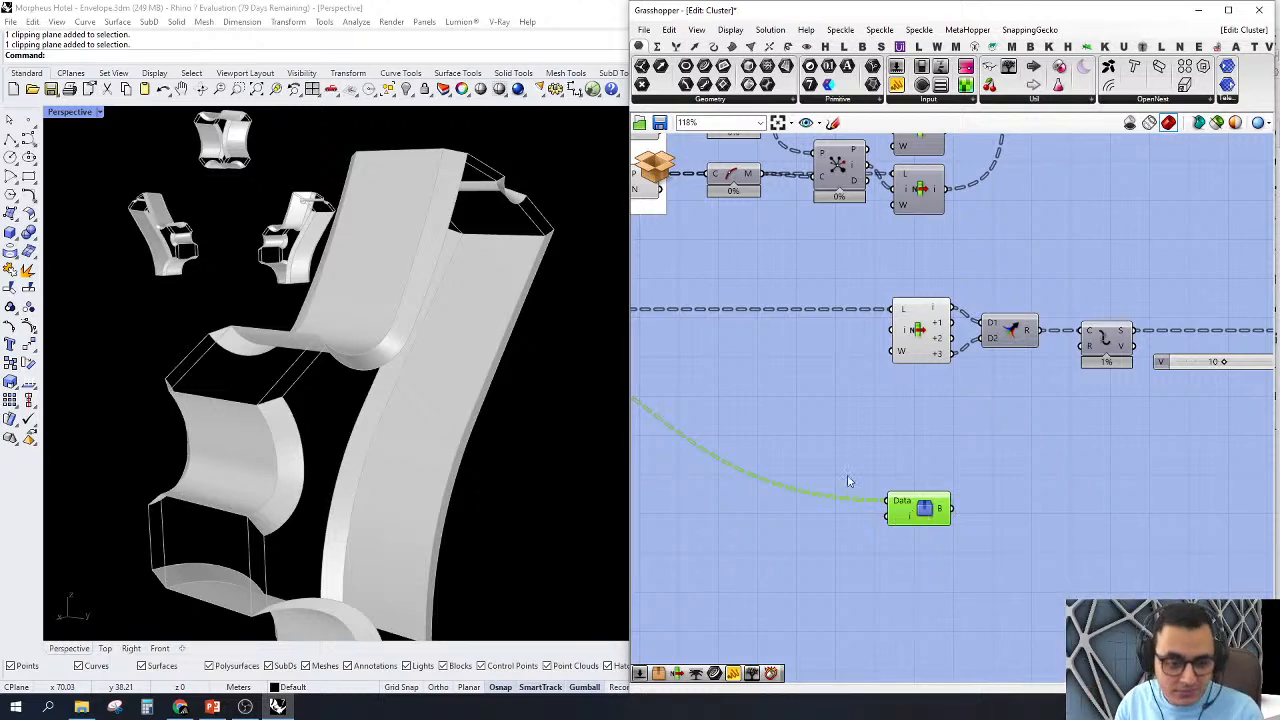
pyautogui.moveTo(847, 449); pyautogui.dragTo(911, 405, button='right')
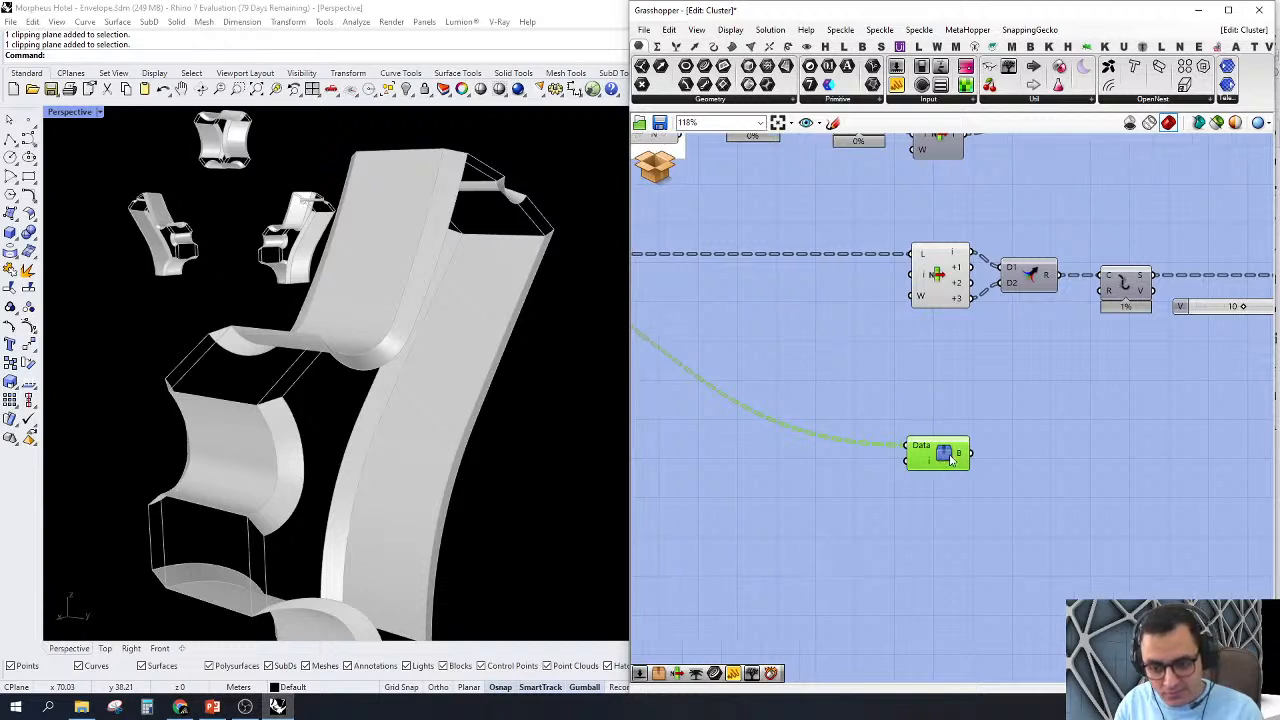
# Step: Create a number slider set to 90, connect it to the Tree Branch Check's index input and align it alongside
pyautogui.click(910, 511)
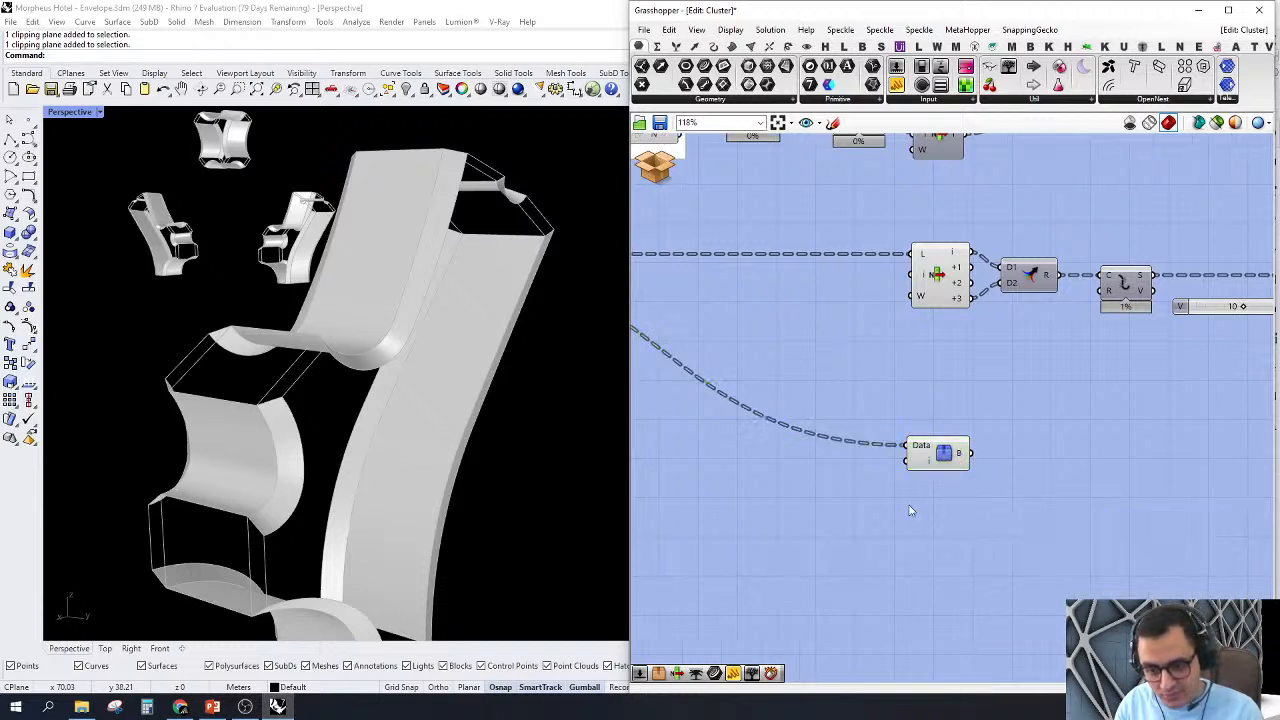
pyautogui.doubleClick(910, 510)
pyautogui.write('90')
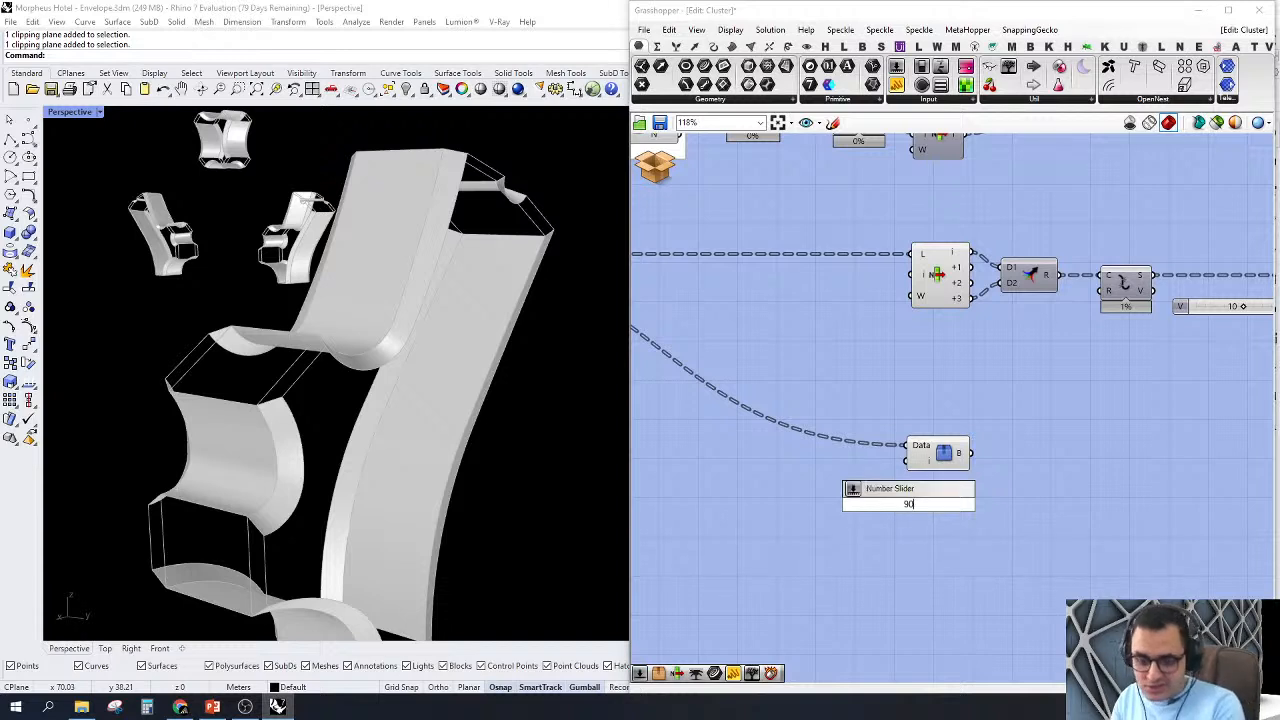
pyautogui.press('Return')
pyautogui.moveTo(907, 462); pyautogui.dragTo(976, 504)
pyautogui.moveTo(892, 511); pyautogui.dragTo(805, 470)
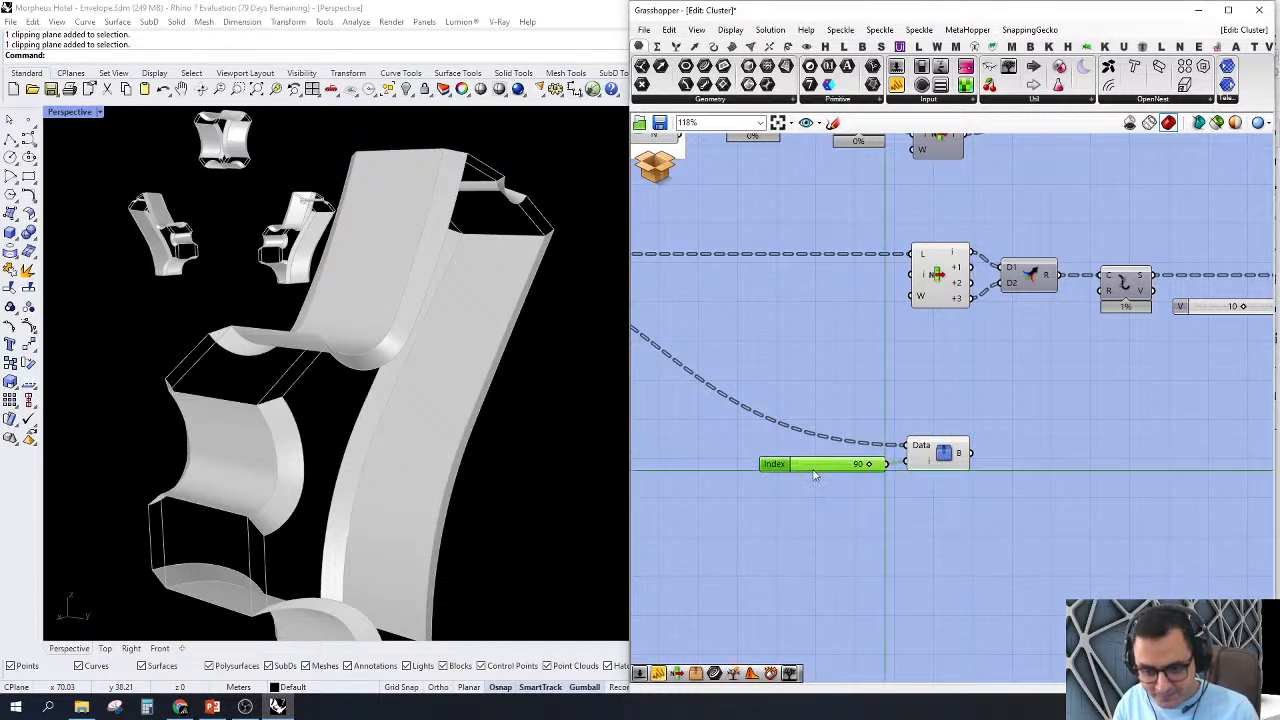
# Step: Zoom Perspective to the Tree Branch Check geometry and inspect the node closely
pyautogui.rightClick(941, 455)
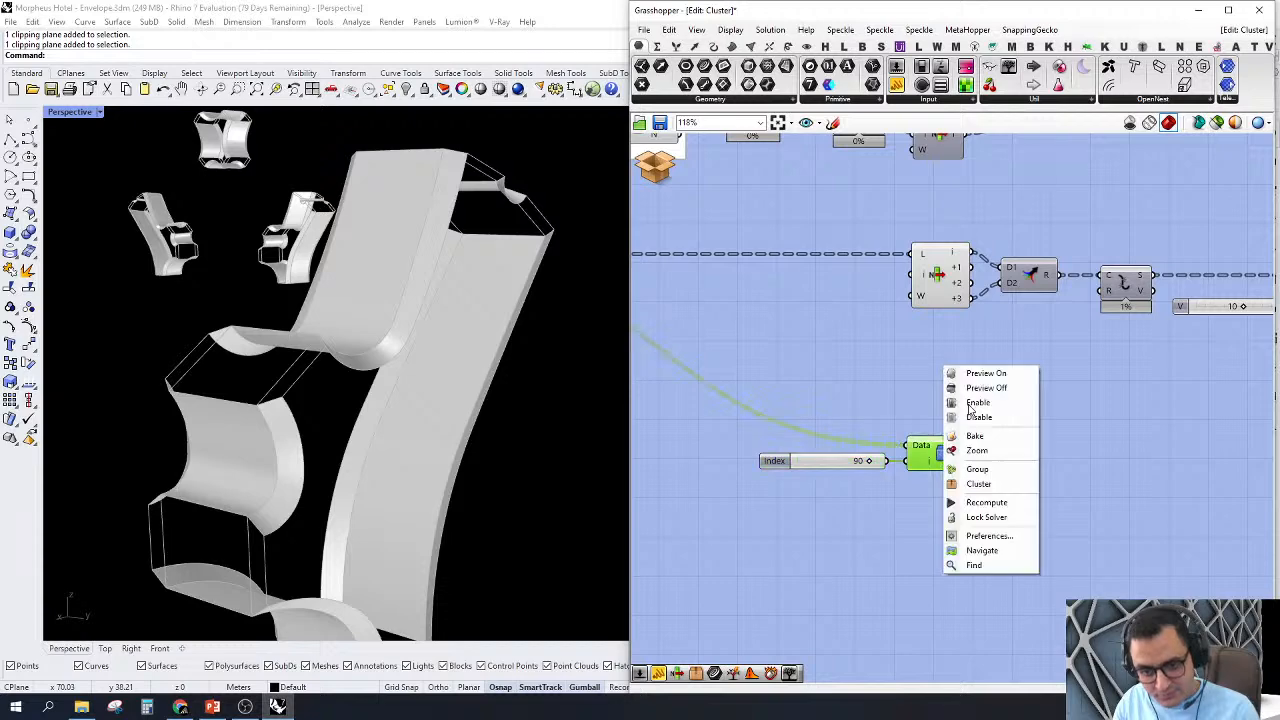
pyautogui.click(980, 455)
pyautogui.moveTo(424, 380); pyautogui.dragTo(467, 465, button='right')
pyautogui.scroll(5, 400, 465)
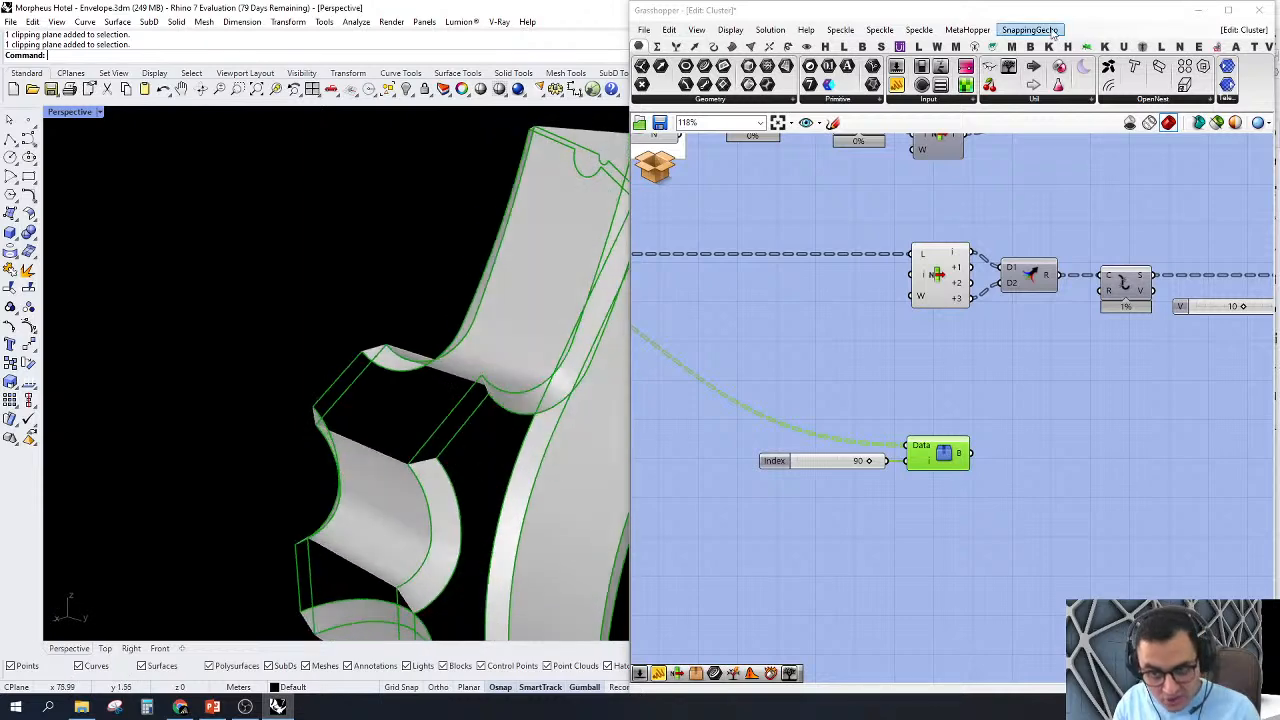
# Step: Add a Param Viewer beside Tree Branch Check and connect it to output B
pyautogui.moveTo(1227, 66); pyautogui.dragTo(964, 453)
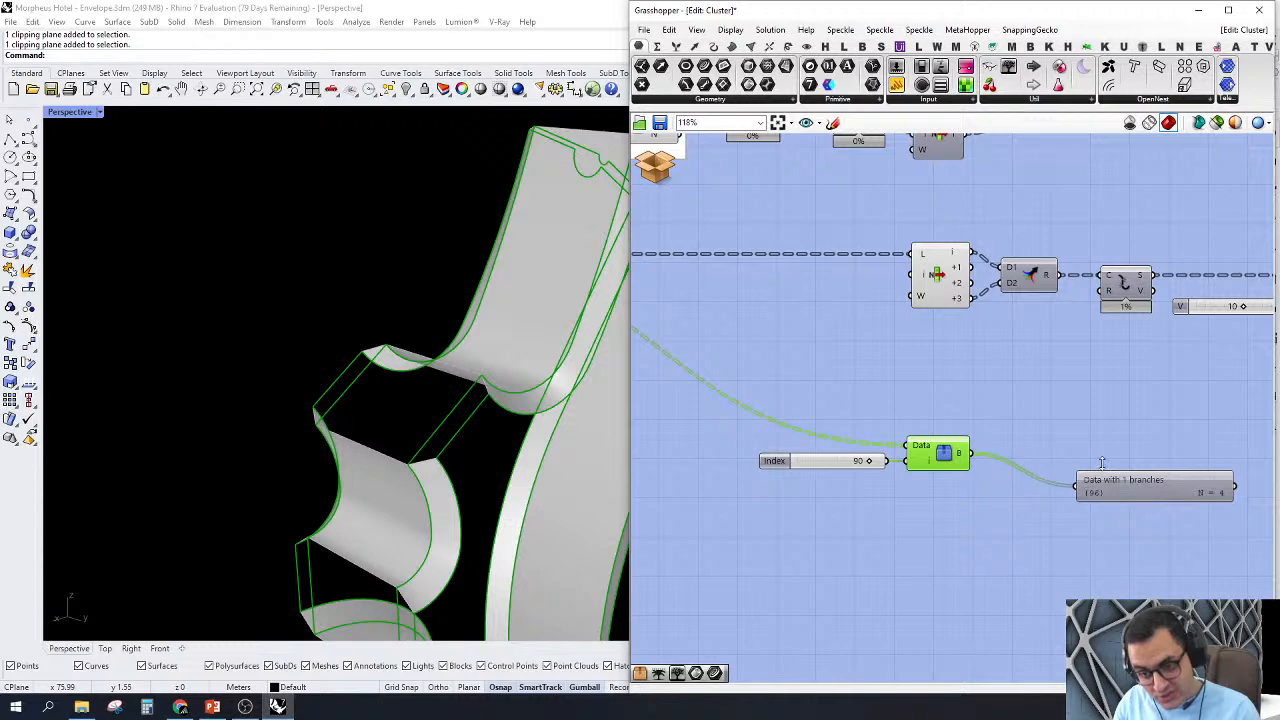
pyautogui.moveTo(1110, 499); pyautogui.dragTo(1052, 466)
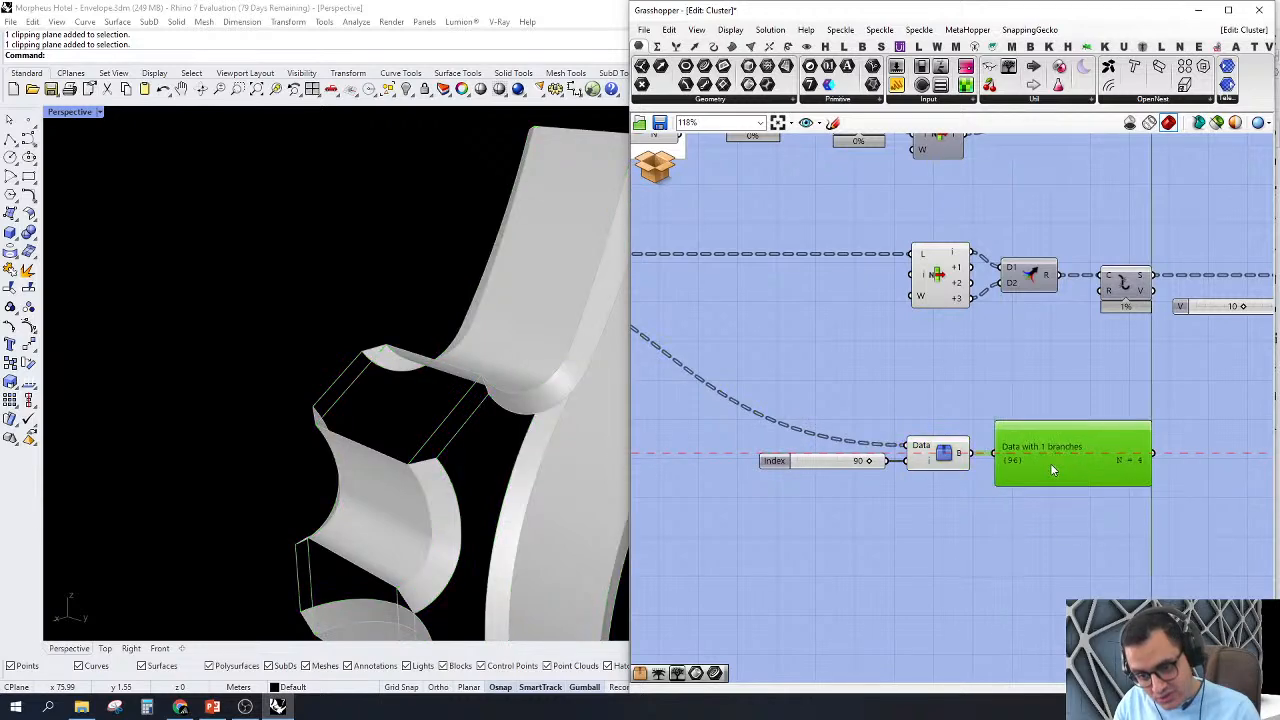
pyautogui.moveTo(1081, 533); pyautogui.dragTo(947, 466, button='right')
pyautogui.scroll(3, 836, 404)
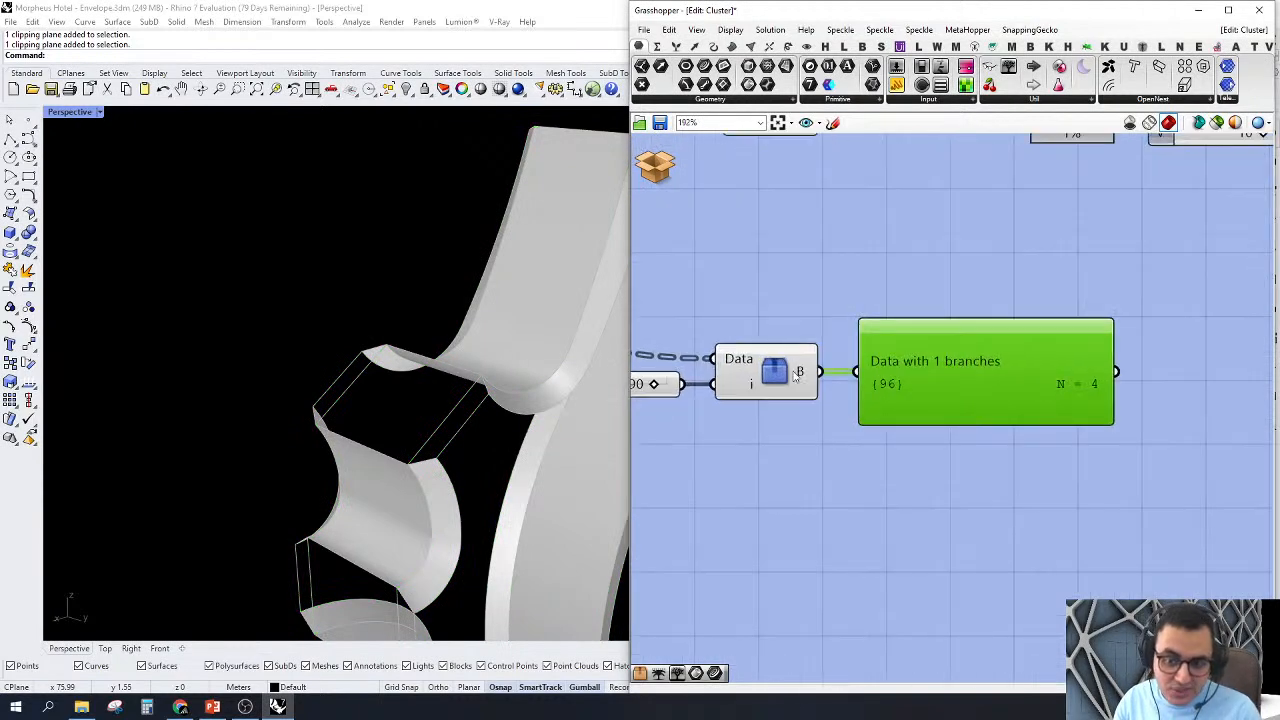
# Step: Examine the checked node in Perspective together with its branch path and item count in the Param Viewer
pyautogui.scroll(-5, 540, 440)
pyautogui.moveTo(520, 450); pyautogui.dragTo(440, 444, button='right')
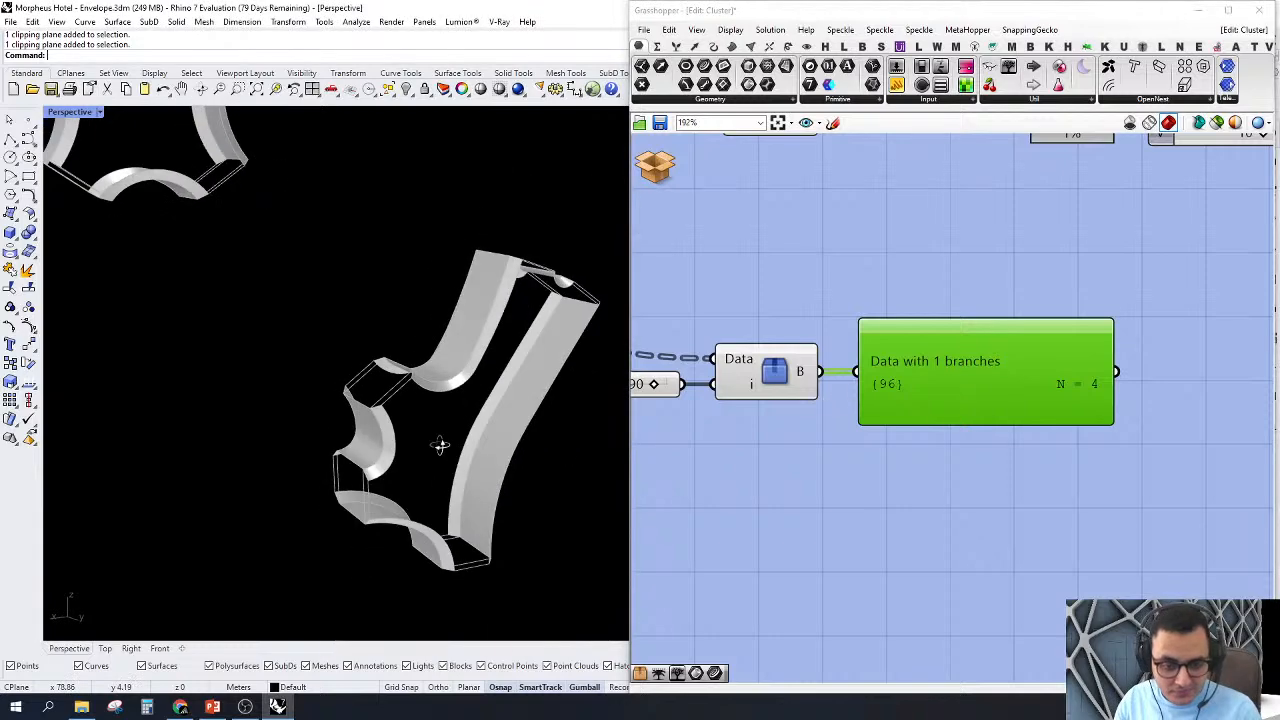
pyautogui.moveTo(809, 440); pyautogui.dragTo(841, 444, button='right')
pyautogui.moveTo(1045, 358); pyautogui.dragTo(1056, 358)
pyautogui.scroll(-3, 1045, 350)
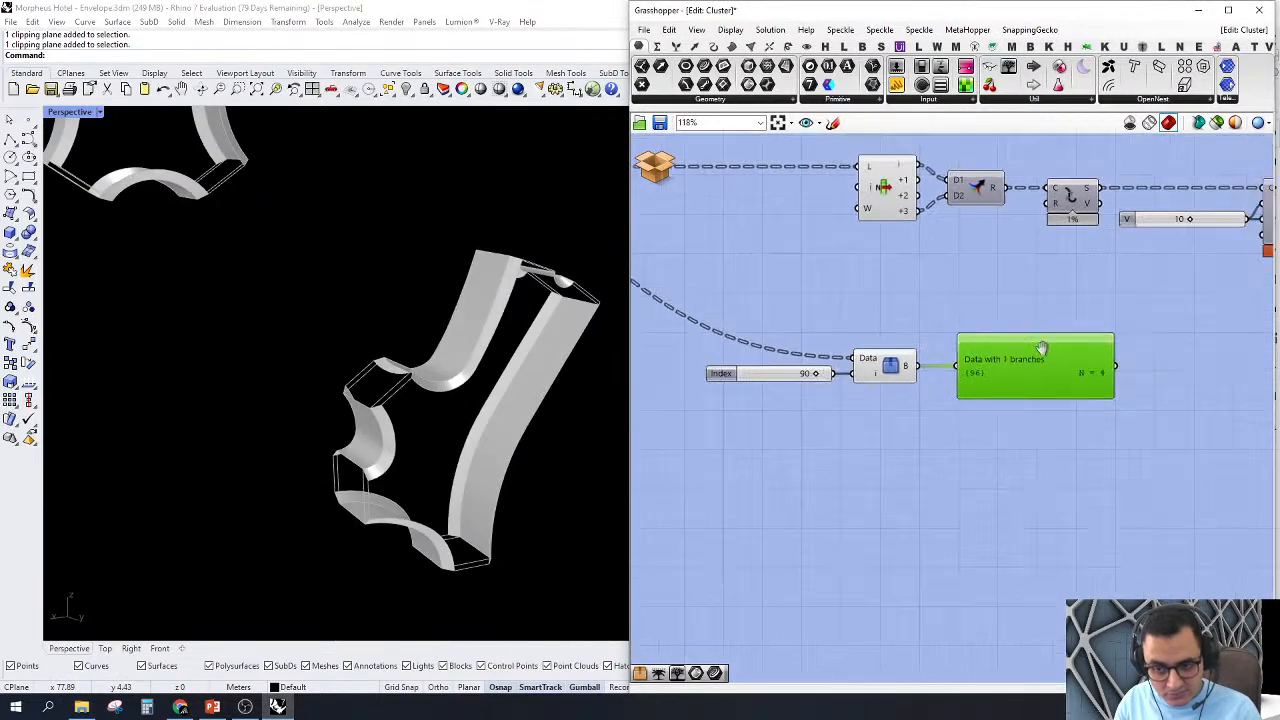
pyautogui.moveTo(909, 309); pyautogui.dragTo(952, 332, button='right')
pyautogui.moveTo(814, 336); pyautogui.dragTo(904, 356, button='right')
pyautogui.scroll(2, 1197, 437)
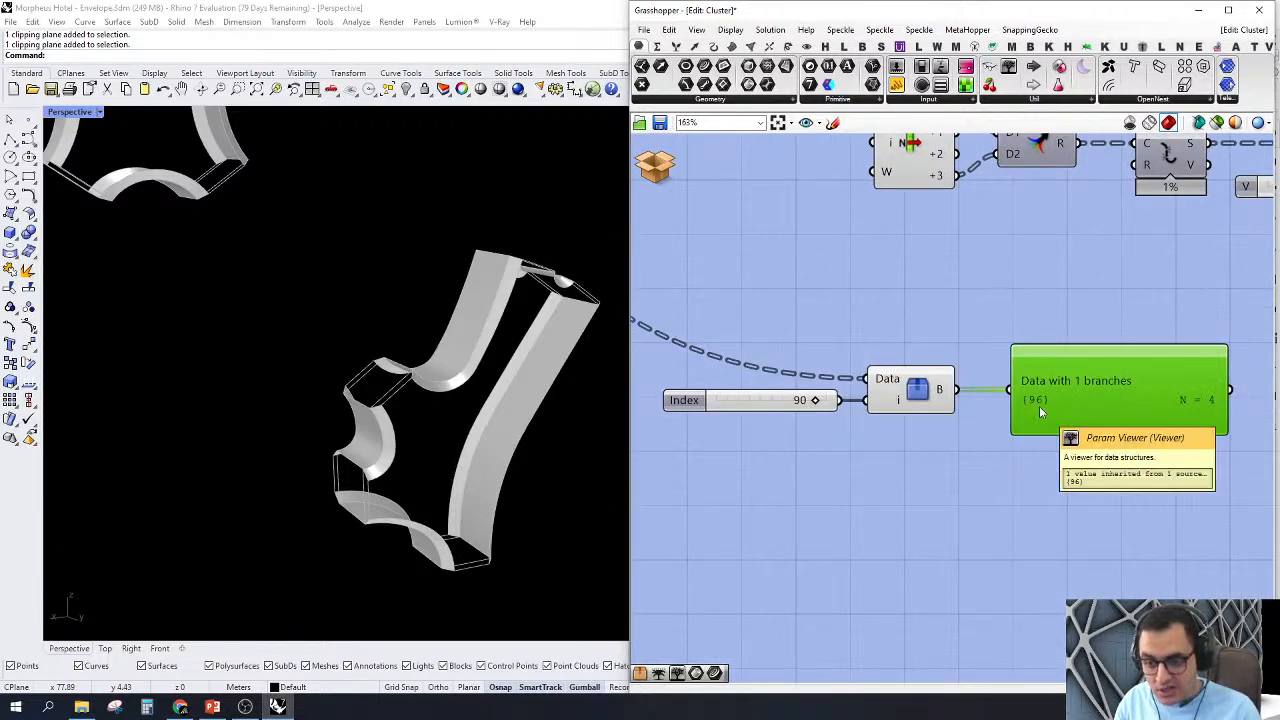
# Step: Trace the Tree Branch Check data back to the Trim Tree output and examine its tree structure within the cluster
pyautogui.scroll(-5, 1040, 408)
pyautogui.moveTo(738, 304); pyautogui.dragTo(806, 320, button='right')
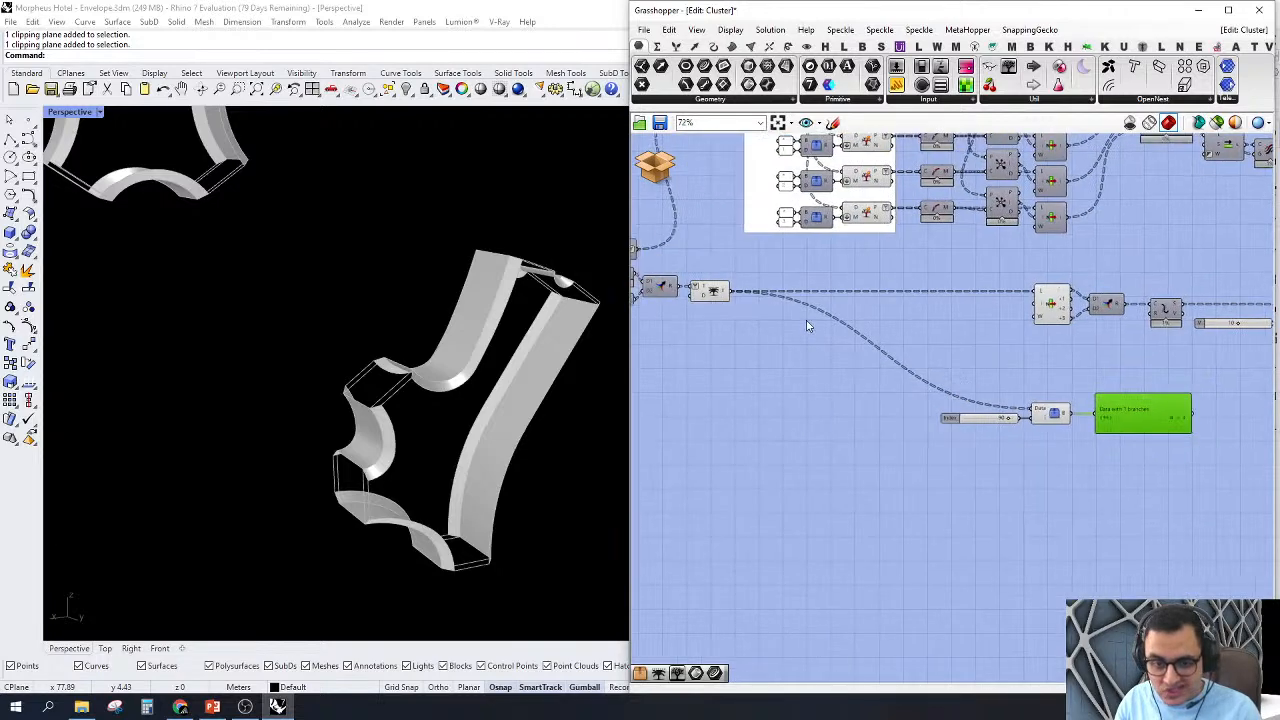
pyautogui.scroll(3, 804, 319)
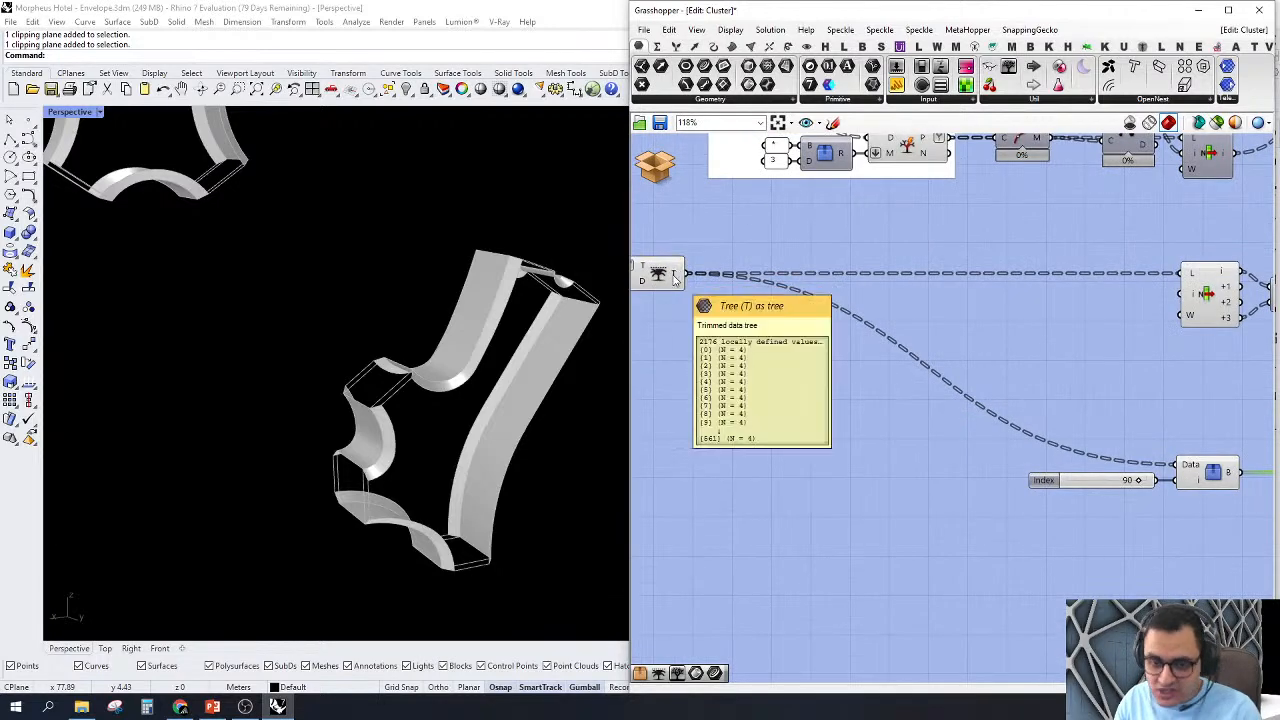
pyautogui.scroll(-5, 1131, 372)
pyautogui.moveTo(1131, 372); pyautogui.dragTo(950, 400, button='right')
pyautogui.scroll(6, 1030, 450)
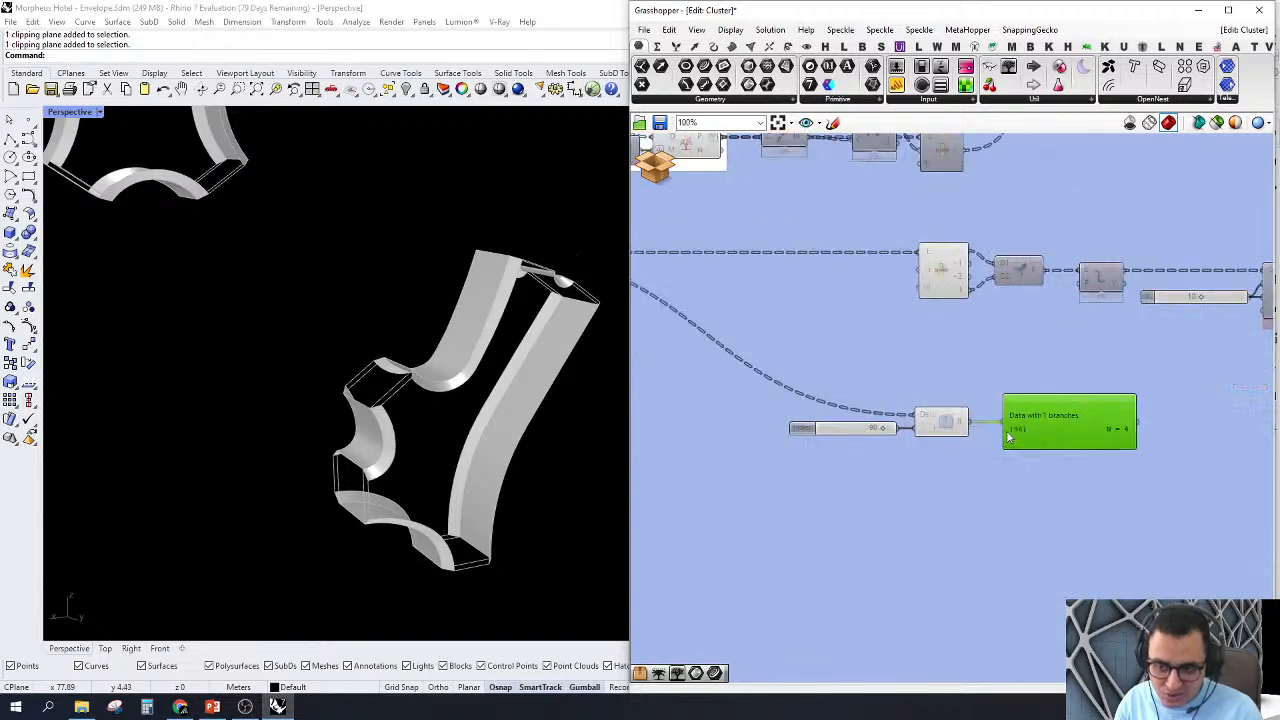
pyautogui.scroll(-5, 872, 440)
pyautogui.scroll(-4, 870, 438)
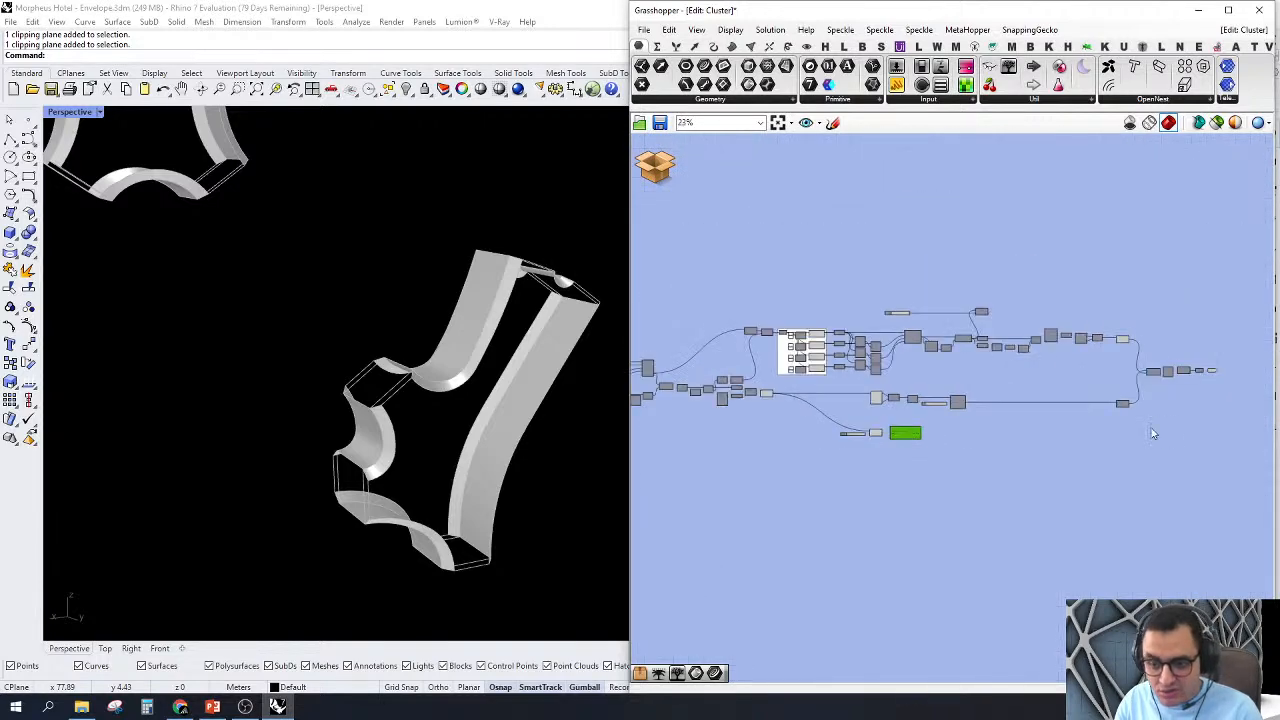
# Step: Locate the Index slider, Tree Branch Check and Param Viewer beneath the node curve branch and examine the highlighted node outline
pyautogui.scroll(3, 1155, 432)
pyautogui.scroll(-3, 1194, 392)
pyautogui.scroll(4, 1196, 360)
pyautogui.scroll(-2, 1203, 363)
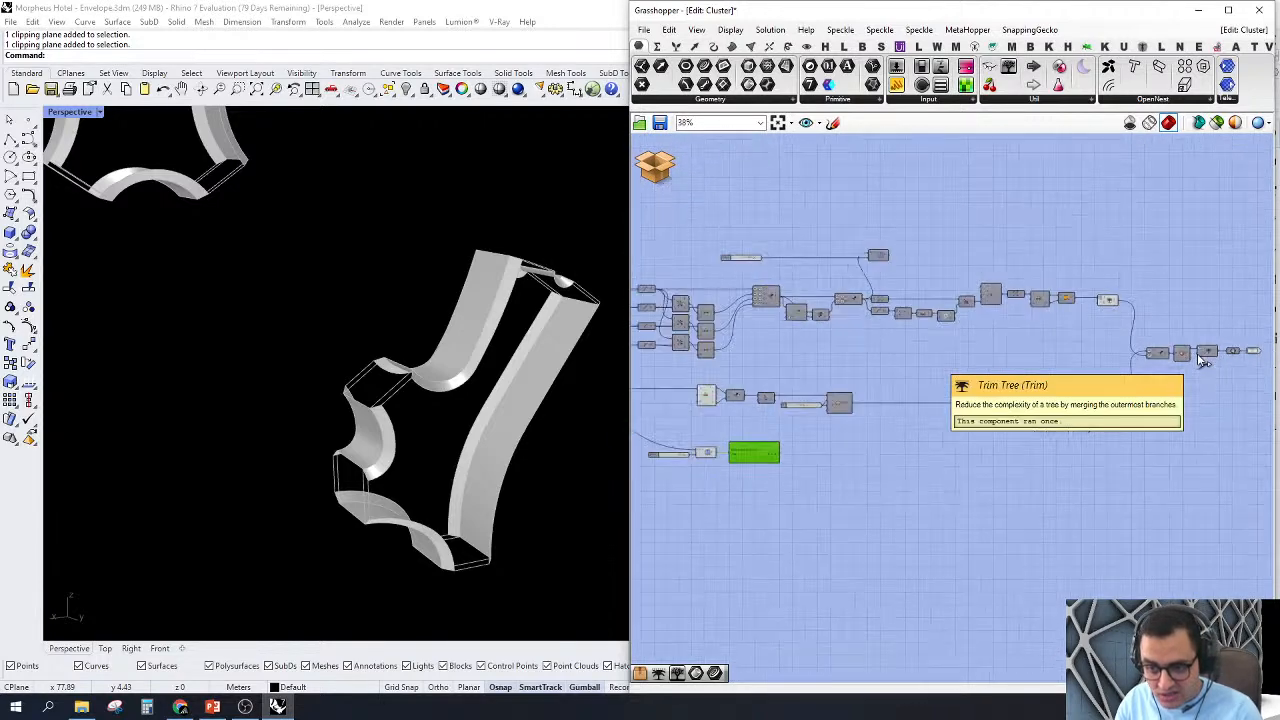
pyautogui.moveTo(920, 462); pyautogui.dragTo(1112, 452, button='right')
pyautogui.scroll(3, 960, 465)
pyautogui.scroll(3, 860, 479)
pyautogui.moveTo(863, 406); pyautogui.dragTo(883, 414, button='right')
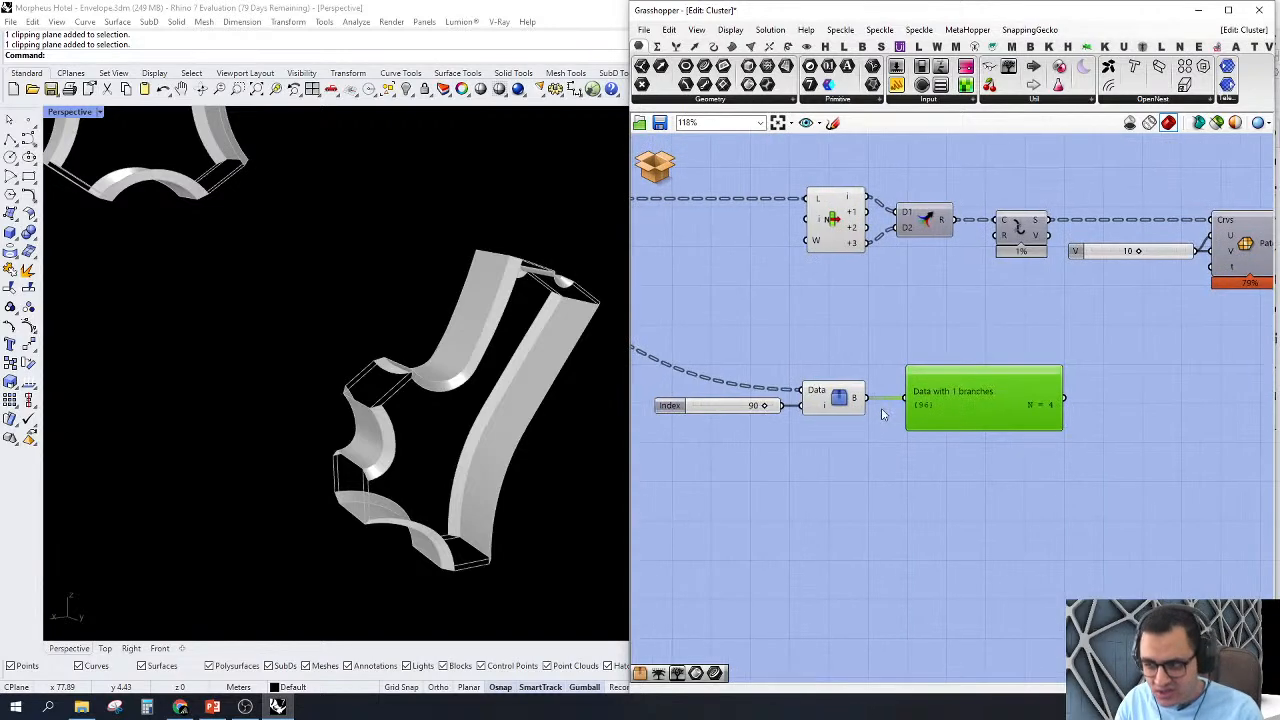
pyautogui.moveTo(928, 507); pyautogui.dragTo(990, 535, button='right')
pyautogui.moveTo(1070, 568); pyautogui.dragTo(716, 362)
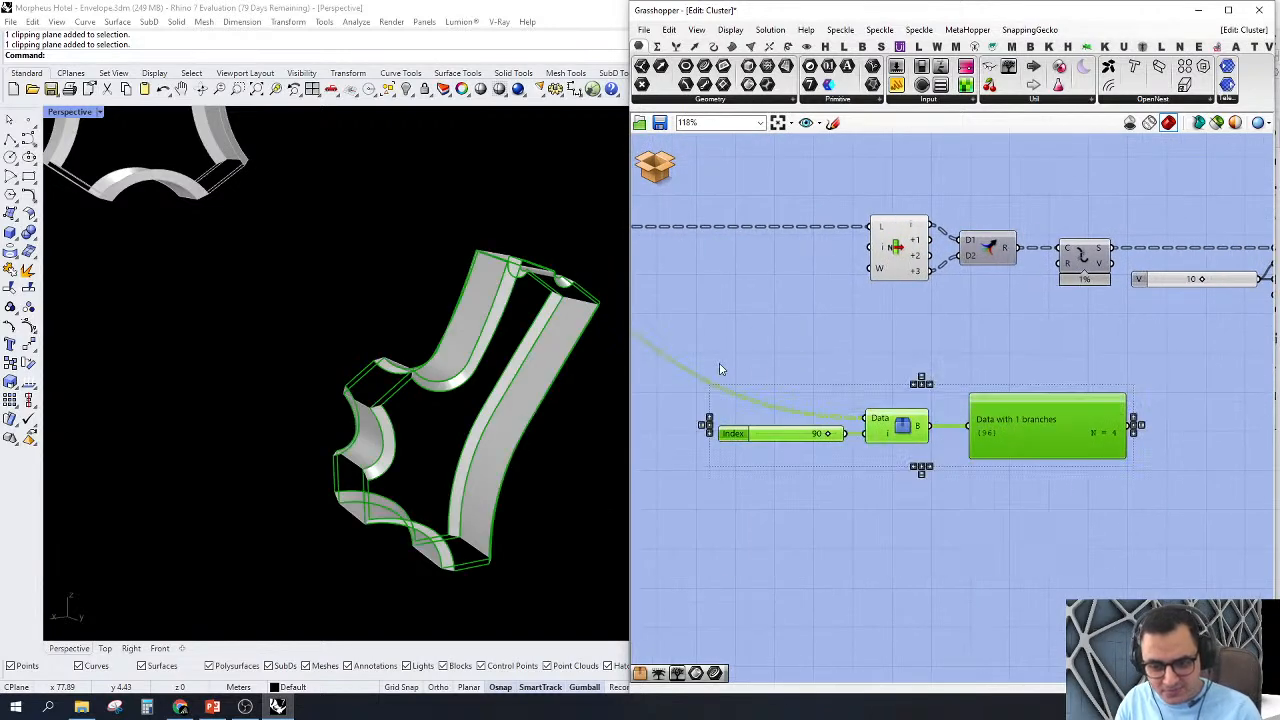
pyautogui.moveTo(720, 366); pyautogui.dragTo(754, 331, button='right')
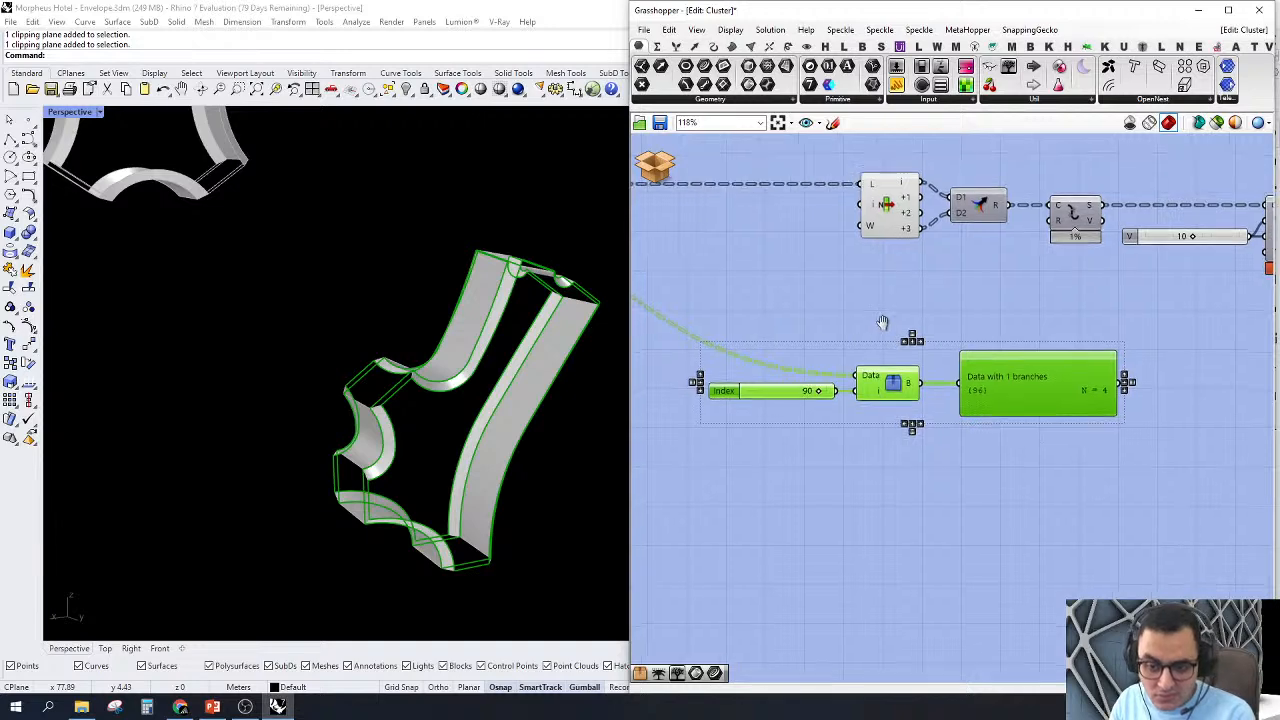
# Step: Examine the outlines from Tree Branch Check and from List Item outputs i to +3 that feed the patch branch
pyautogui.click(897, 375)
pyautogui.scroll(2, 934, 322)
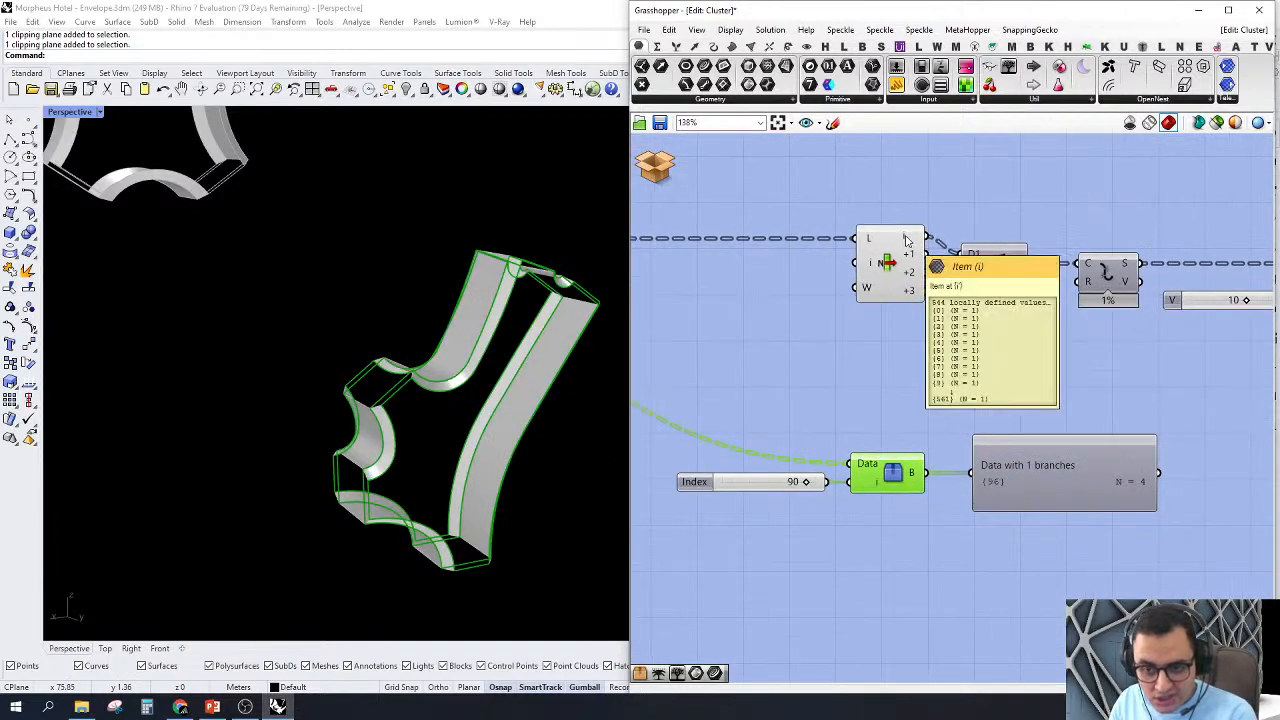
pyautogui.click(911, 276)
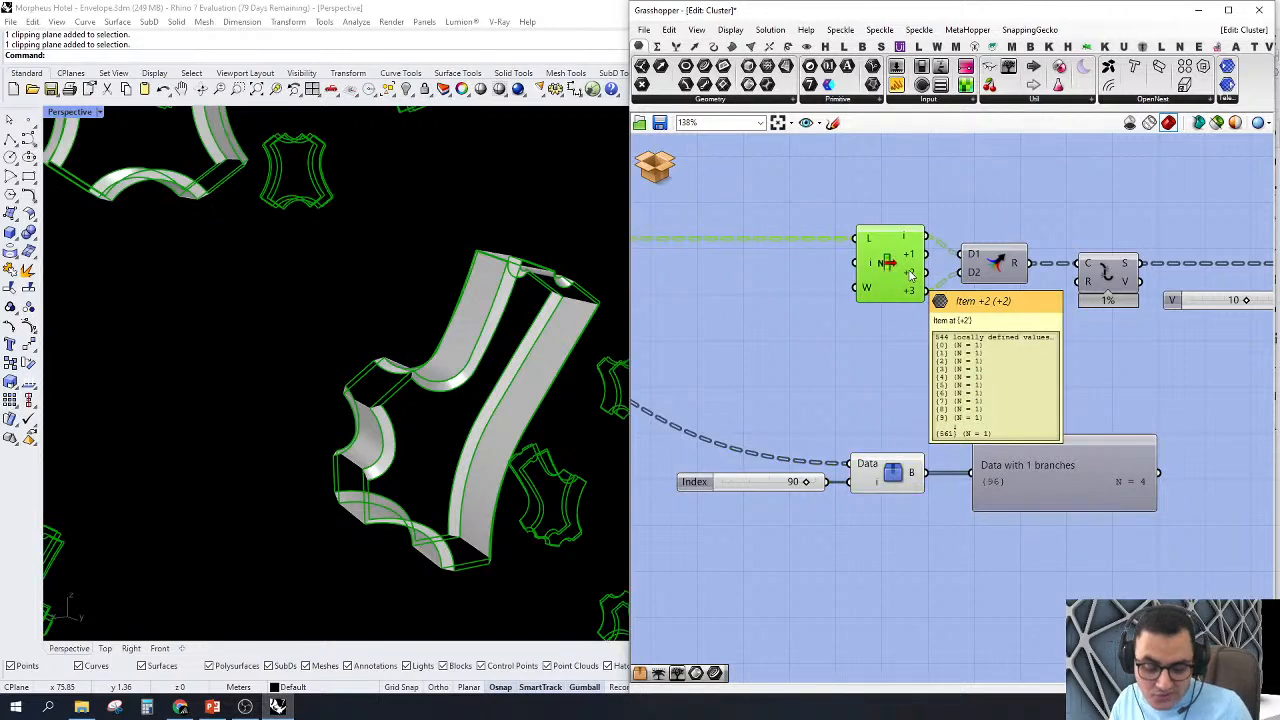
pyautogui.click(916, 345)
# Step: Add a List Item component fed by Tree Branch Check output B and delete the Param Viewer beside it
pyautogui.scroll(3, 1054, 486)
pyautogui.doubleClick(854, 358)
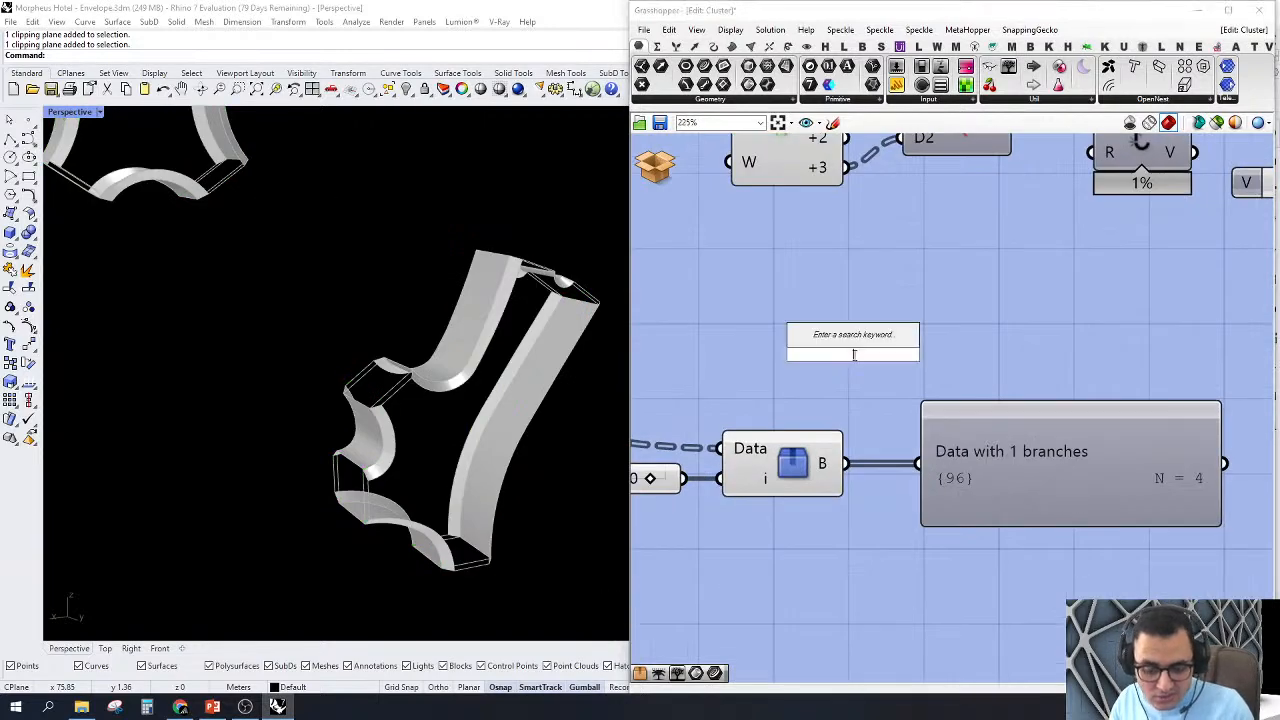
pyautogui.write('li it')
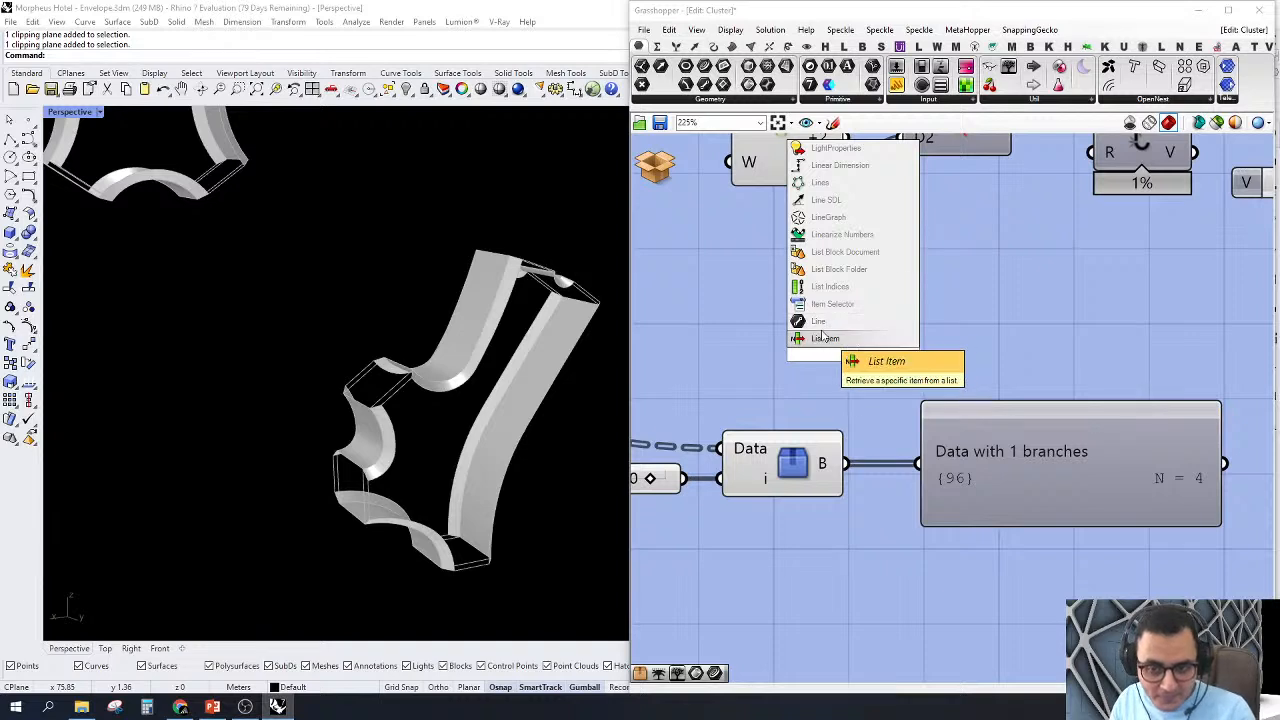
pyautogui.click(825, 339)
pyautogui.moveTo(804, 327); pyautogui.dragTo(826, 475)
pyautogui.moveTo(853, 370); pyautogui.dragTo(936, 491)
pyautogui.click(1050, 457)
pyautogui.press('Delete')
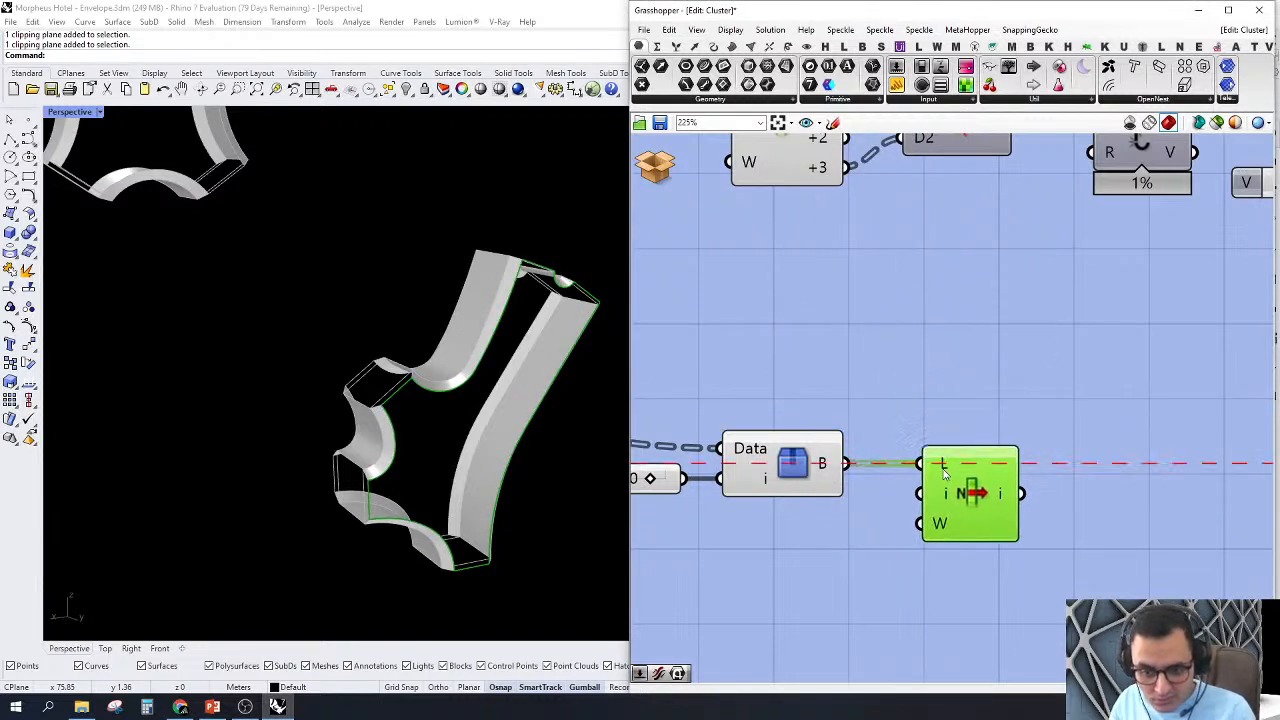
# Step: Insert a -1 output on the new List Item and compare its curves with the existing four-output List Item
pyautogui.scroll(6, 503, 446)
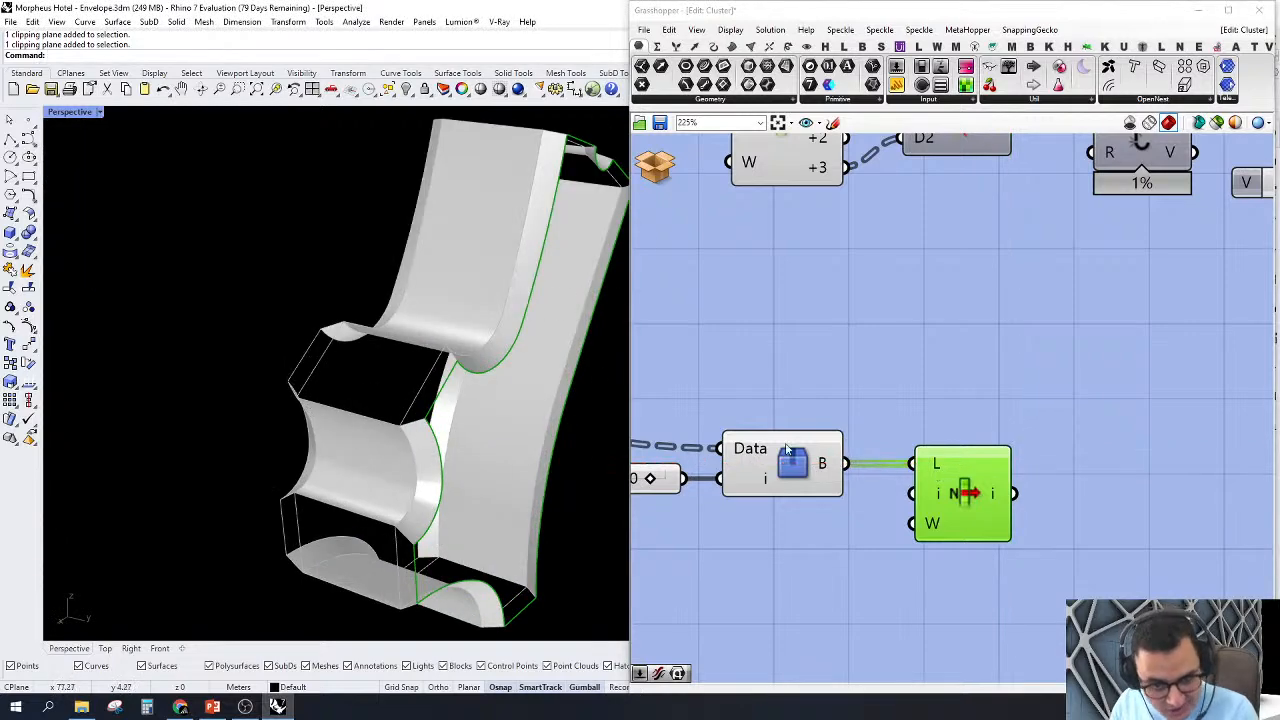
pyautogui.scroll(4, 1008, 530)
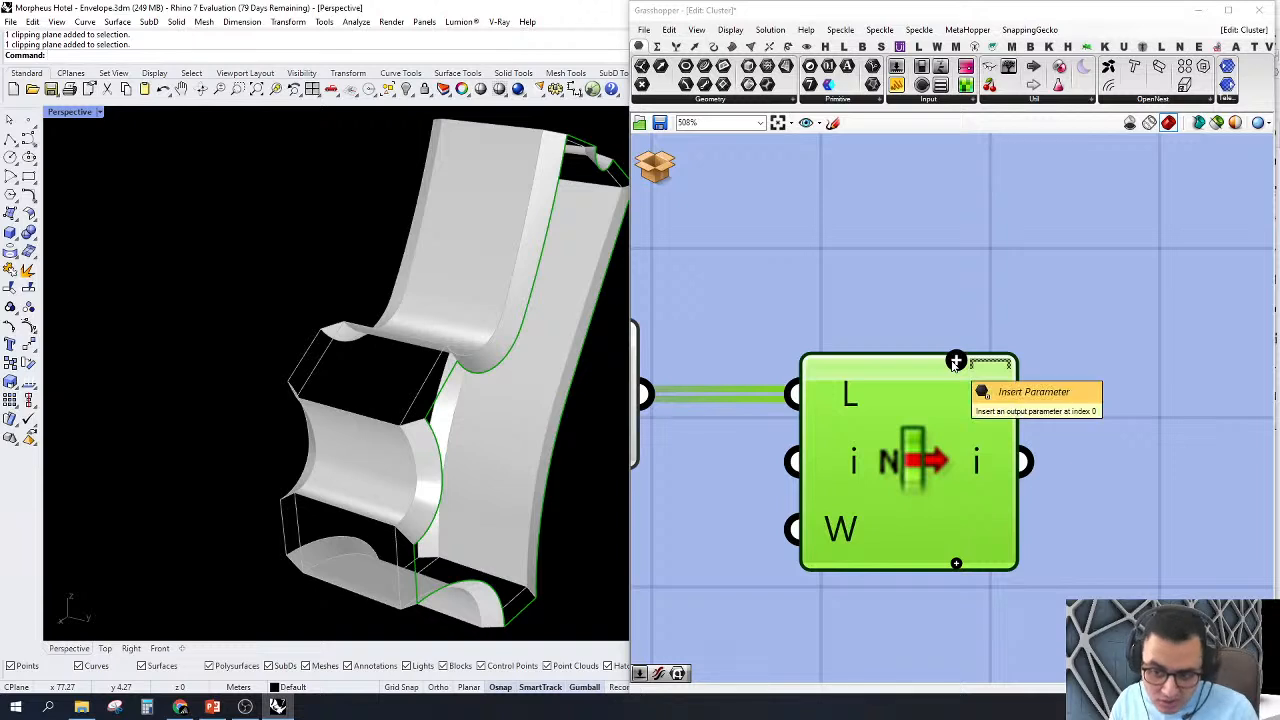
pyautogui.click(956, 361)
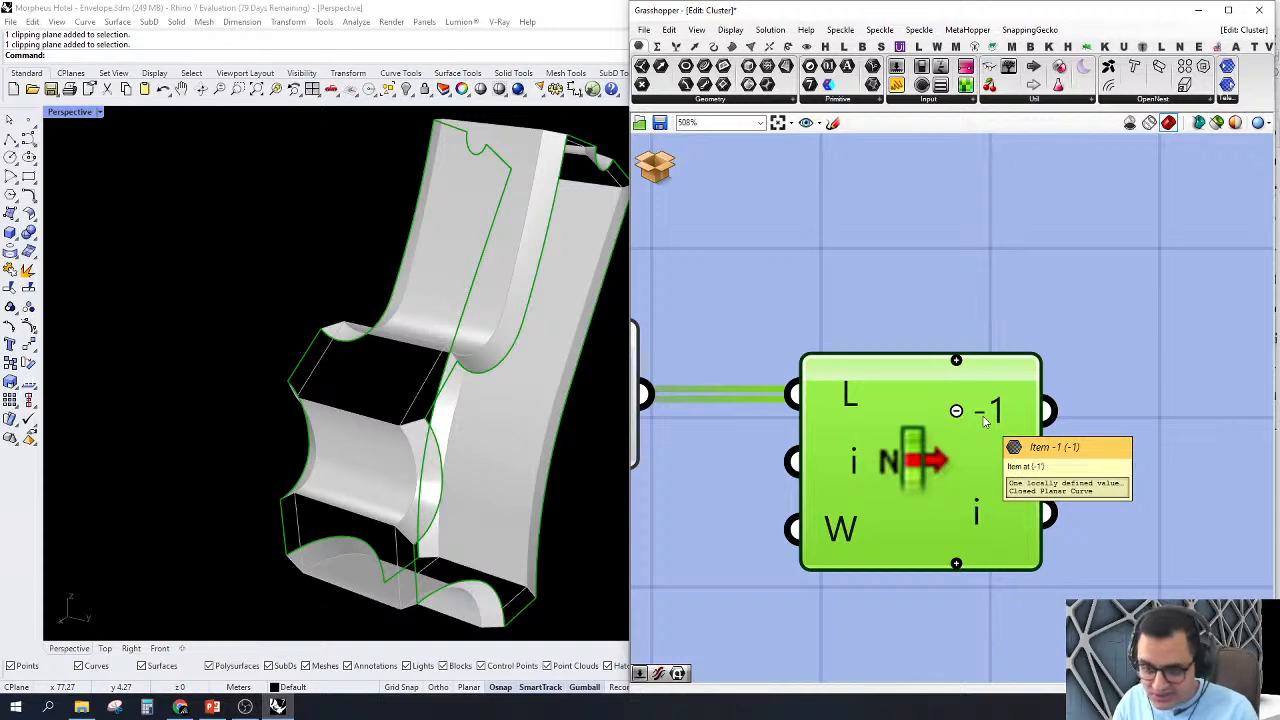
pyautogui.scroll(-10, 1011, 449)
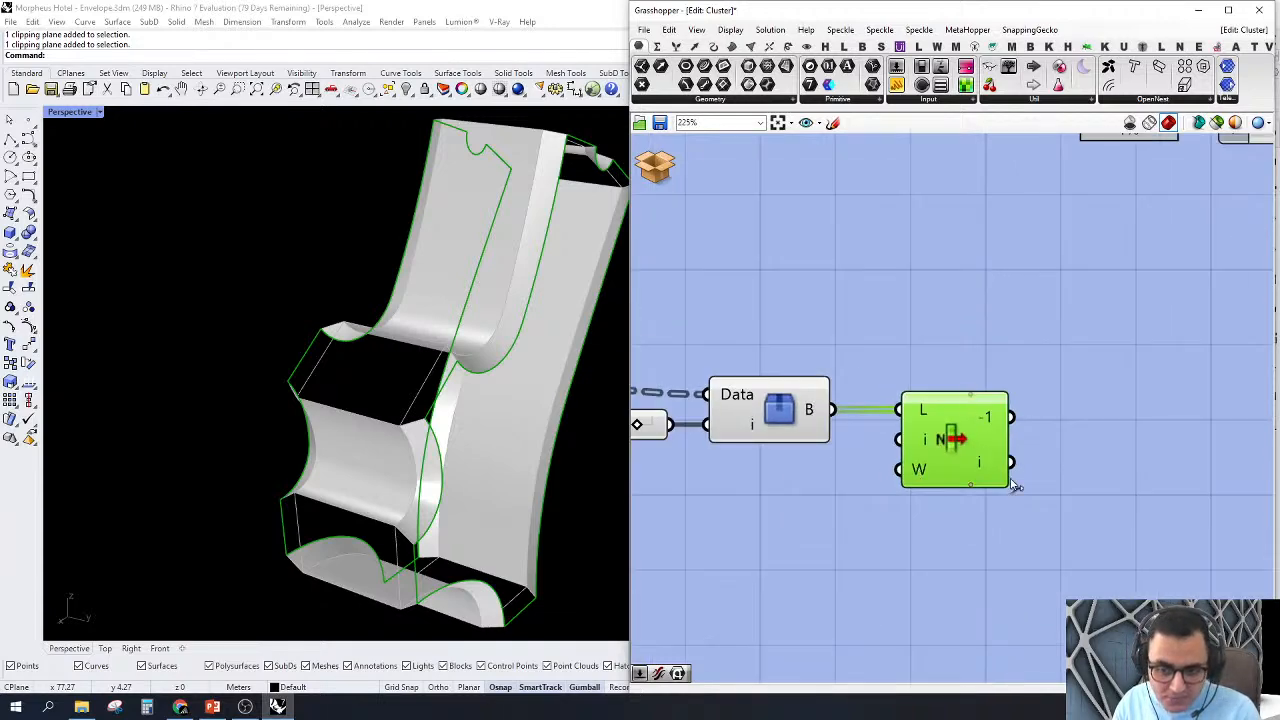
pyautogui.scroll(3, 869, 437)
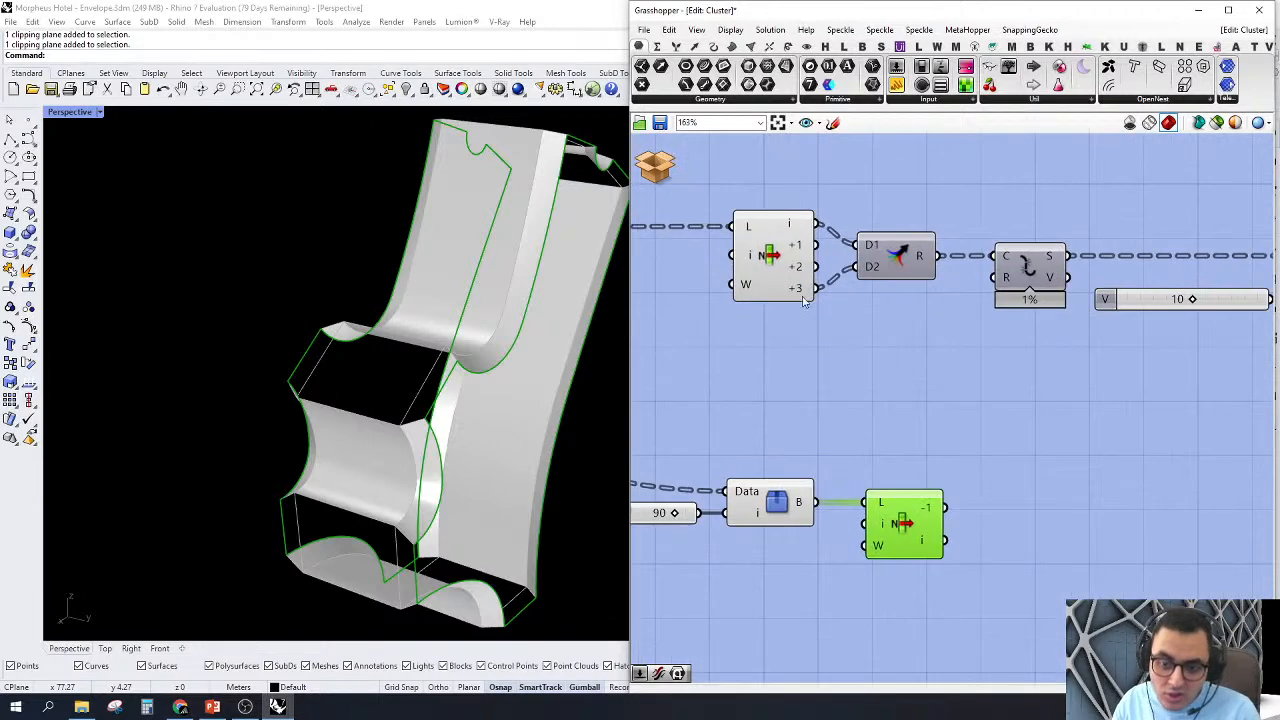
pyautogui.click(770, 260)
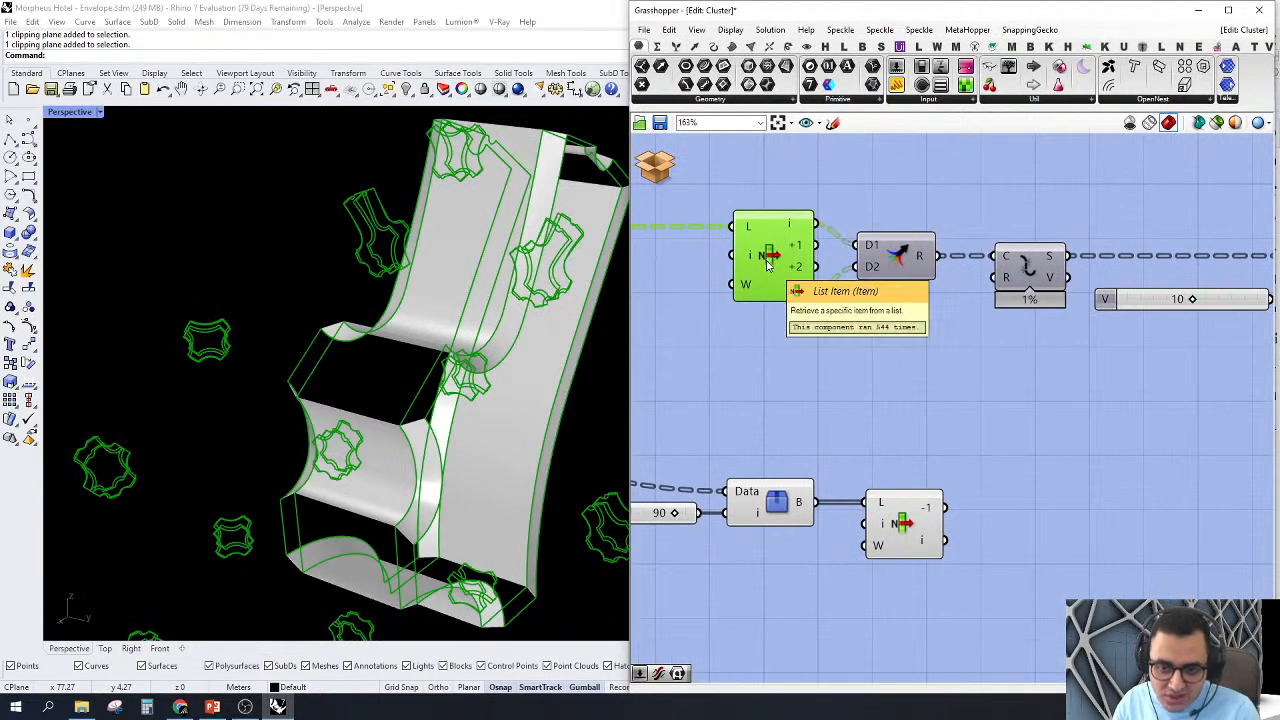
pyautogui.moveTo(978, 462); pyautogui.dragTo(1085, 397, button='right')
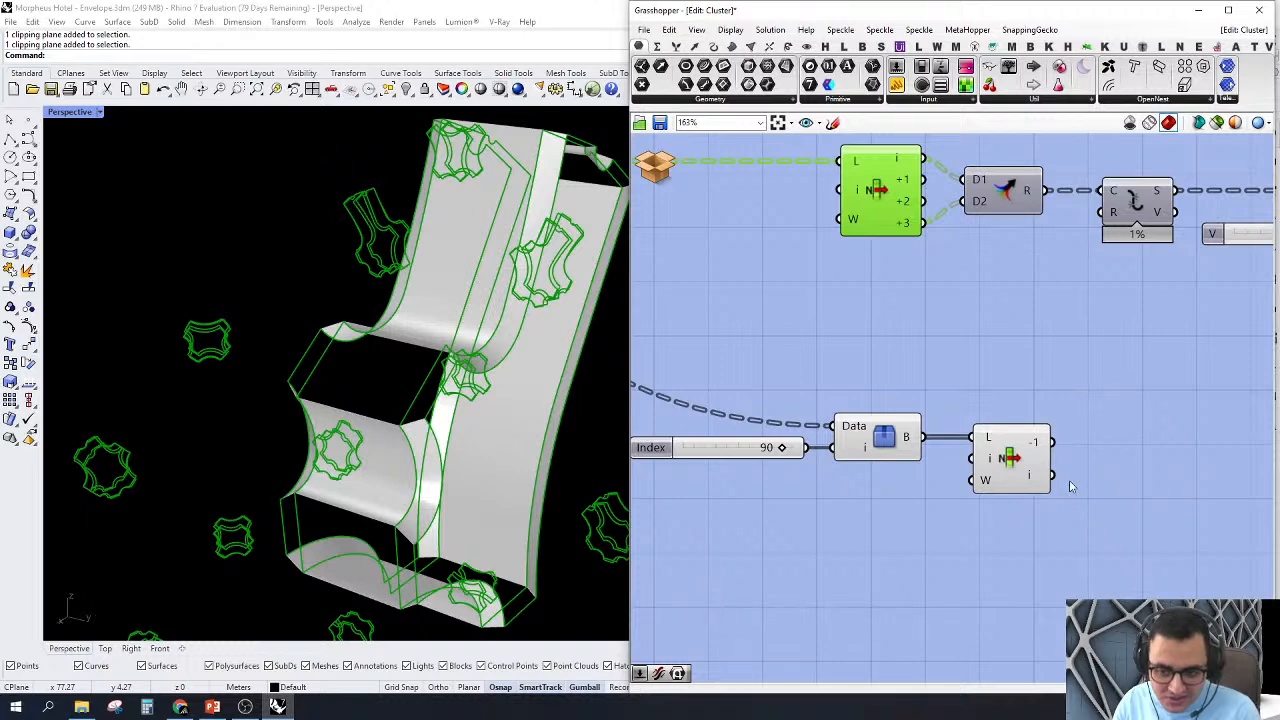
pyautogui.scroll(4, 1070, 486)
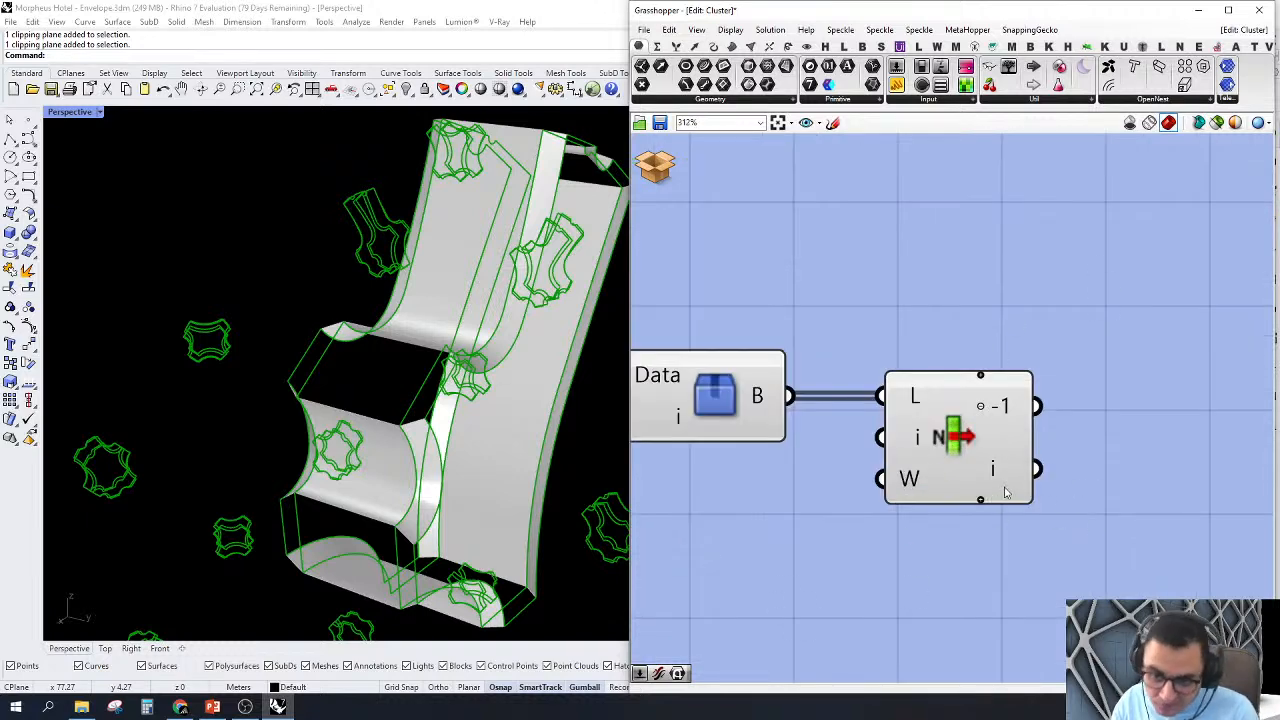
pyautogui.scroll(-4, 1006, 492)
# Step: Delete the Index slider, Tree Branch Check and its connected List Item from the cluster
pyautogui.moveTo(1096, 590); pyautogui.dragTo(666, 400)
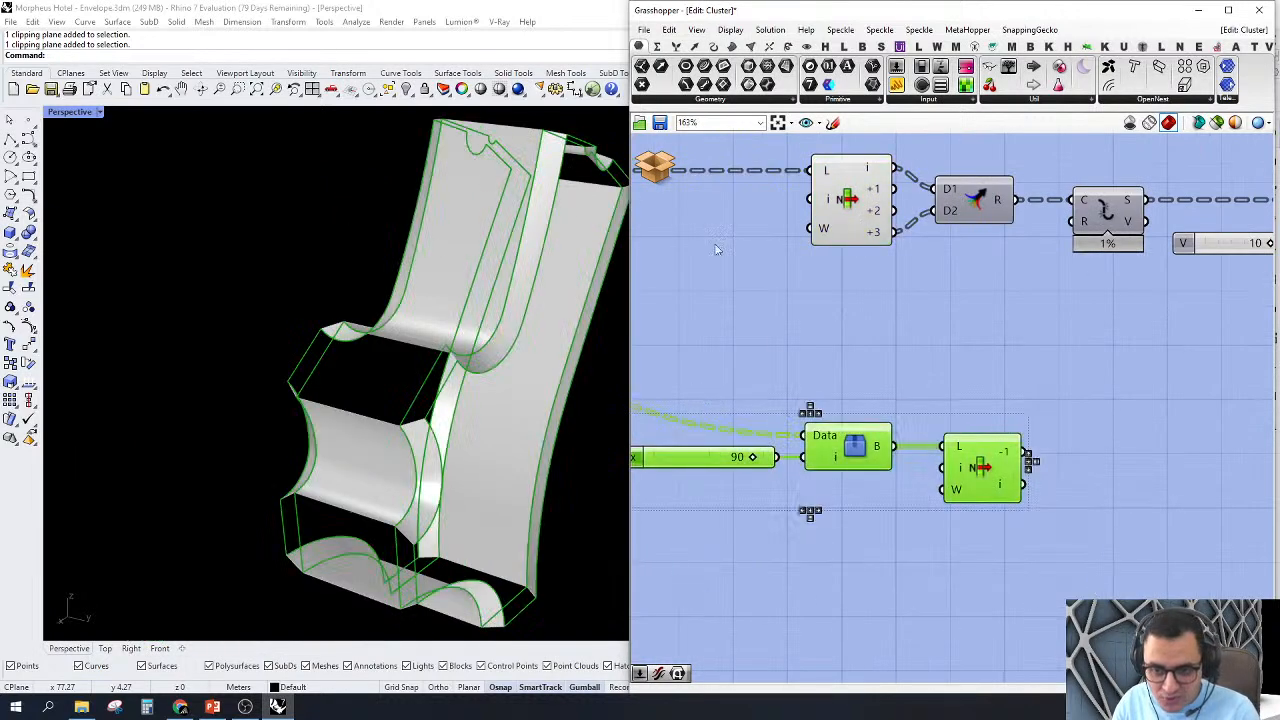
pyautogui.moveTo(1130, 407); pyautogui.dragTo(1033, 456, button='right')
pyautogui.scroll(-3, 869, 420)
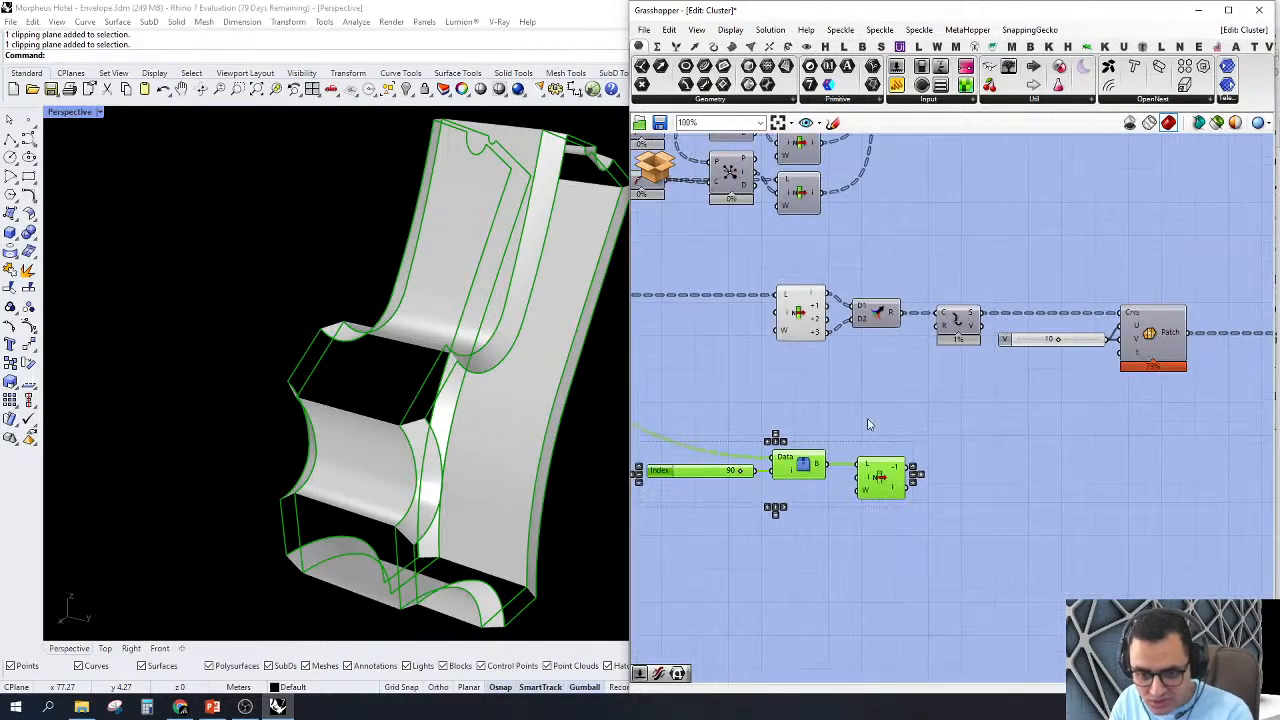
pyautogui.moveTo(878, 404); pyautogui.dragTo(829, 451, button='right')
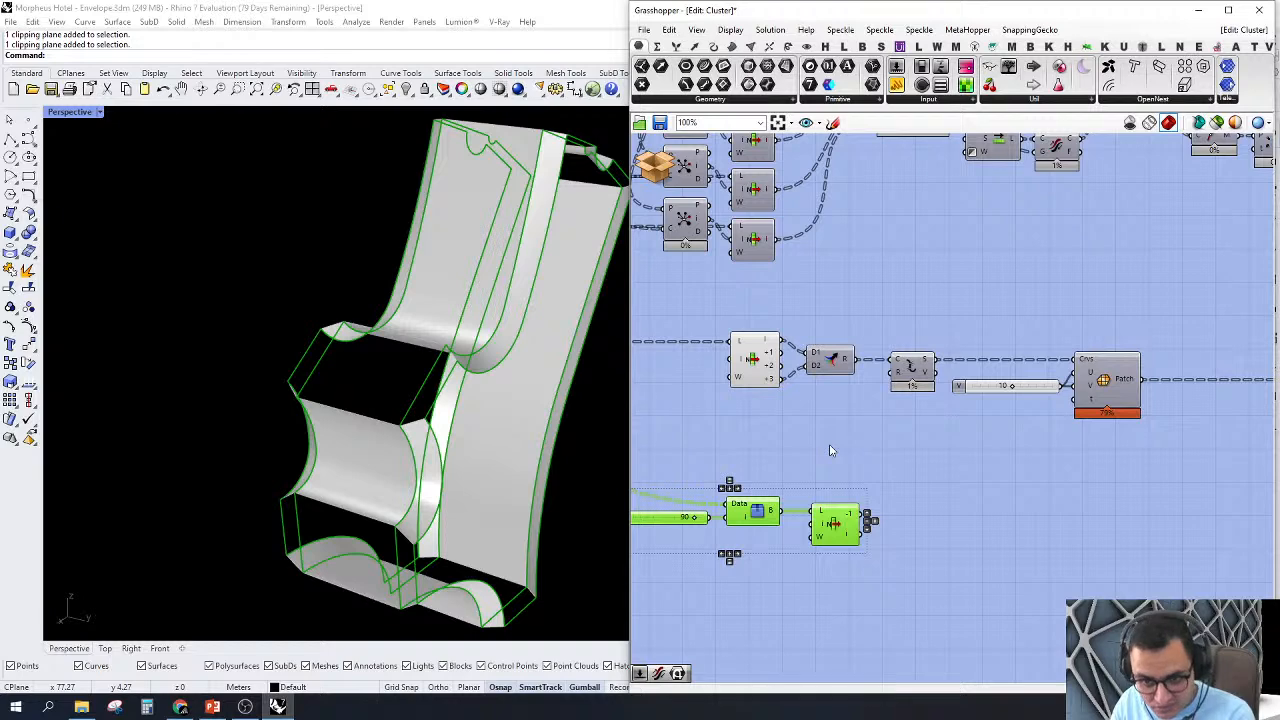
pyautogui.press('Delete')
# Step: Turn on the preview of the Explode component that feeds the Patch curves input
pyautogui.scroll(3, 905, 355)
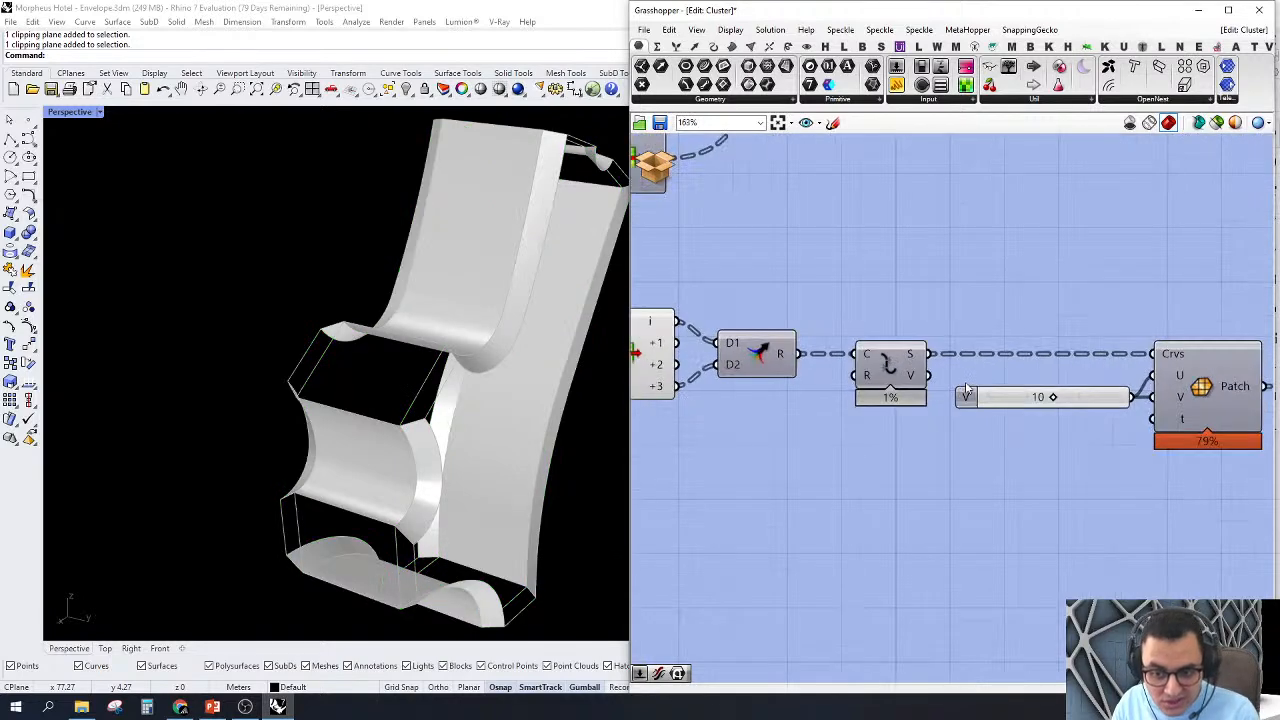
pyautogui.click(905, 348)
pyautogui.click(1153, 238)
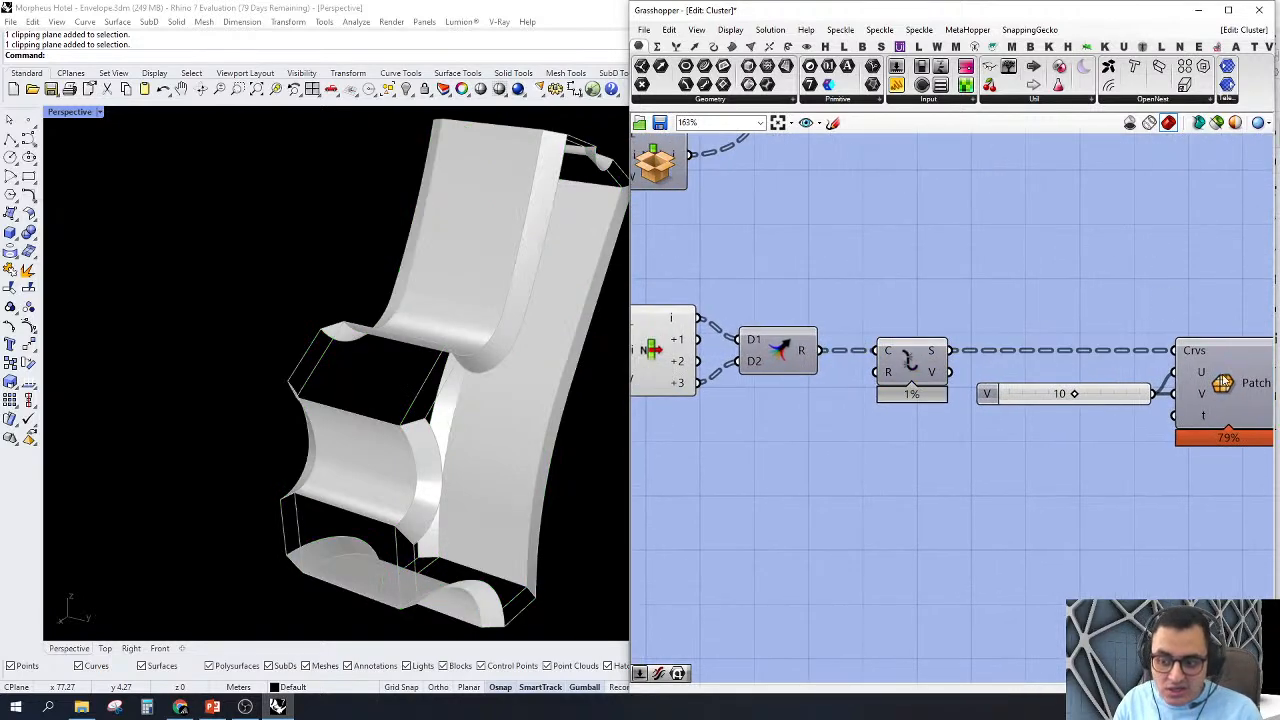
pyautogui.moveTo(1218, 357); pyautogui.dragTo(1148, 347, button='right')
pyautogui.rightClick(1158, 377)
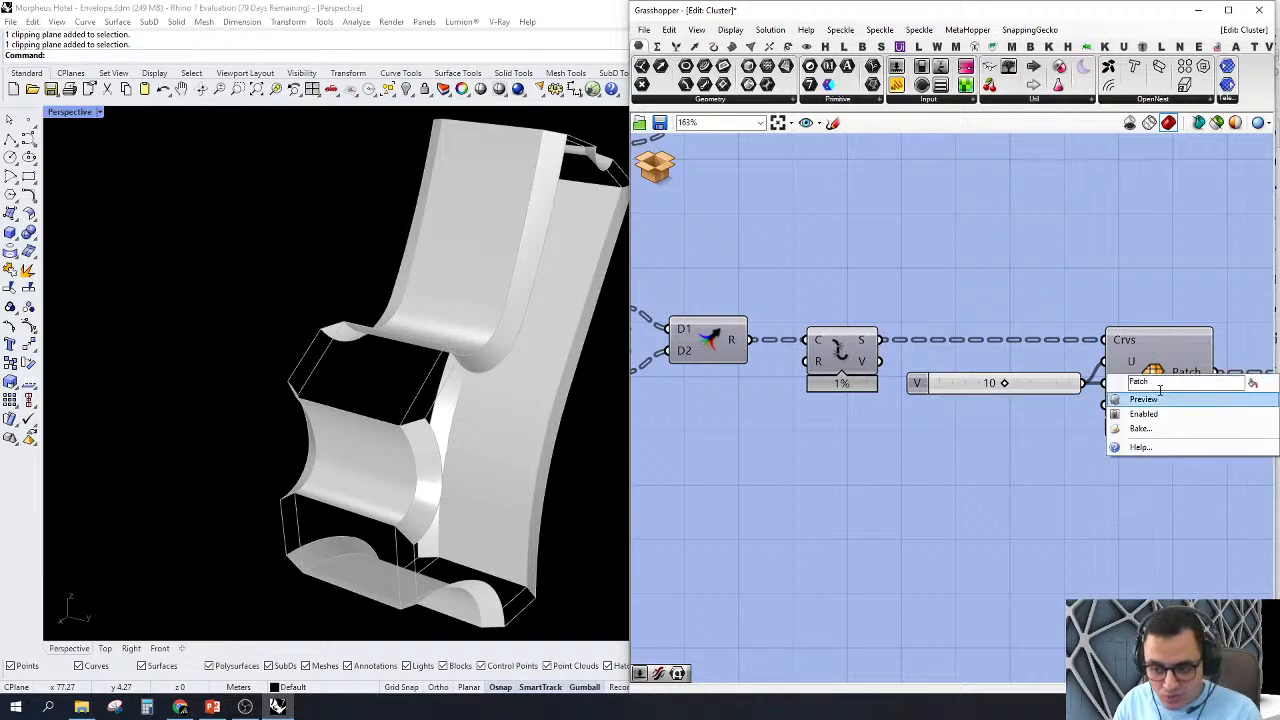
pyautogui.click(830, 428)
pyautogui.click(866, 350)
pyautogui.rightClick(840, 354)
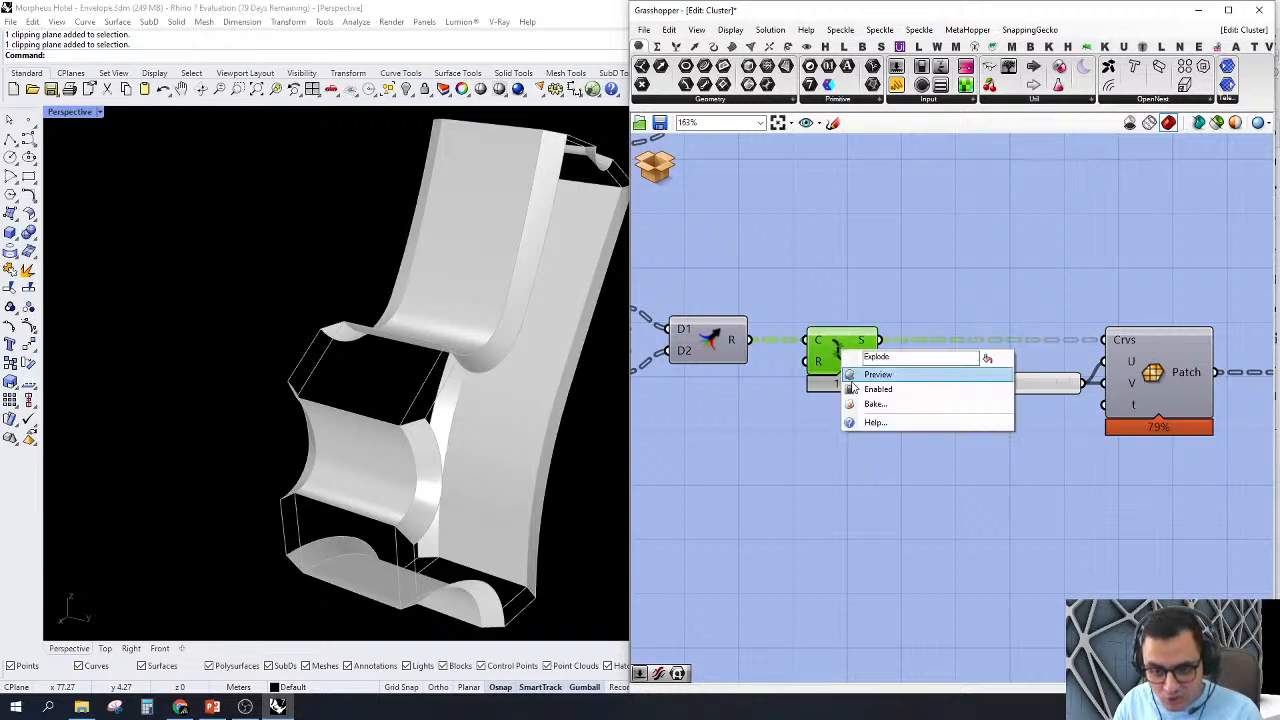
pyautogui.click(855, 378)
pyautogui.click(875, 465)
pyautogui.moveTo(875, 465)
pyautogui.mouseDown(button='right')
pyautogui.moveTo(886, 466)
pyautogui.moveTo(866, 476)
pyautogui.mouseUp(button='right')
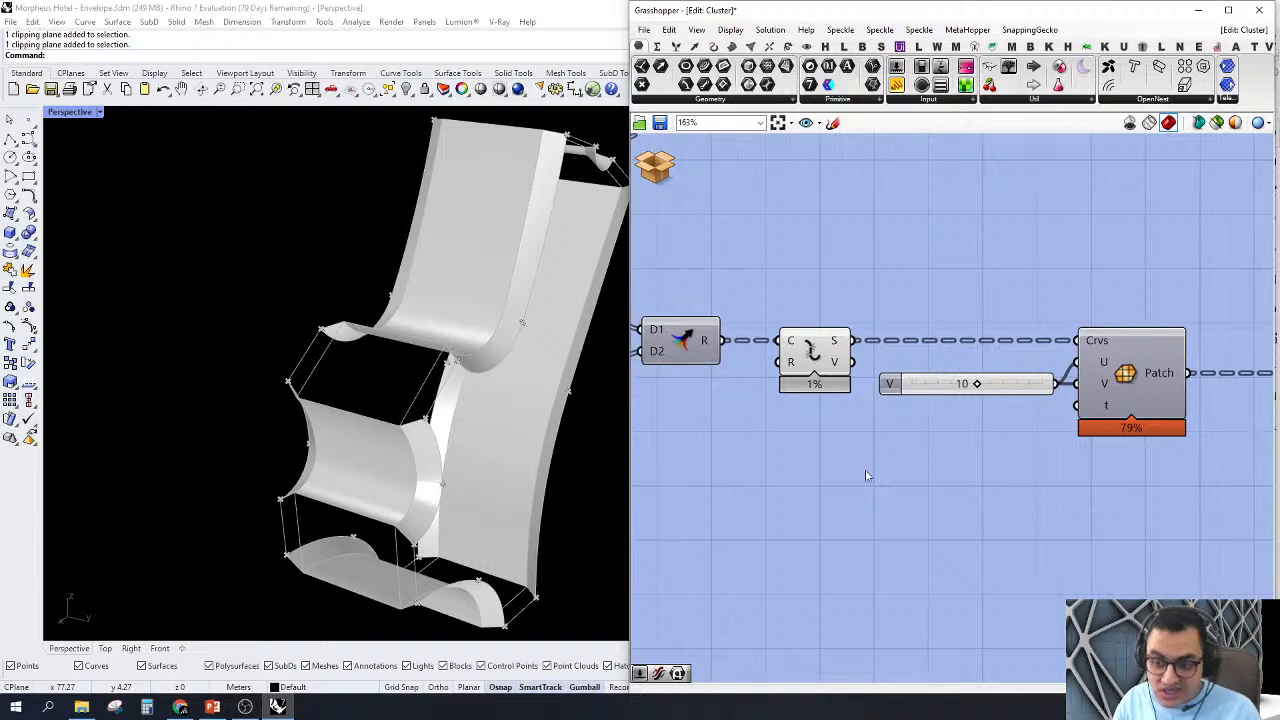
# Step: Inspect the tree structure of Explode output S through a temporary Param Viewer and remove the viewer
pyautogui.moveTo(1000, 236); pyautogui.dragTo(994, 238, button='right')
pyautogui.click(1010, 66)
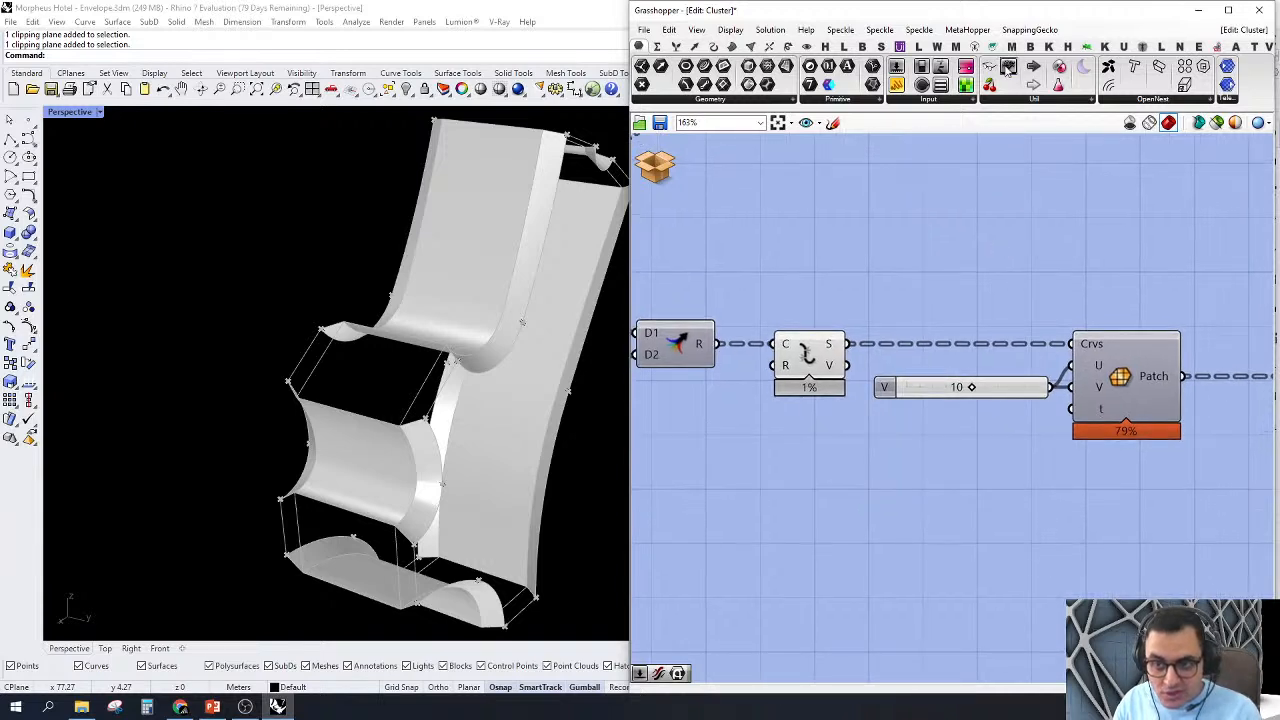
pyautogui.click(1034, 279)
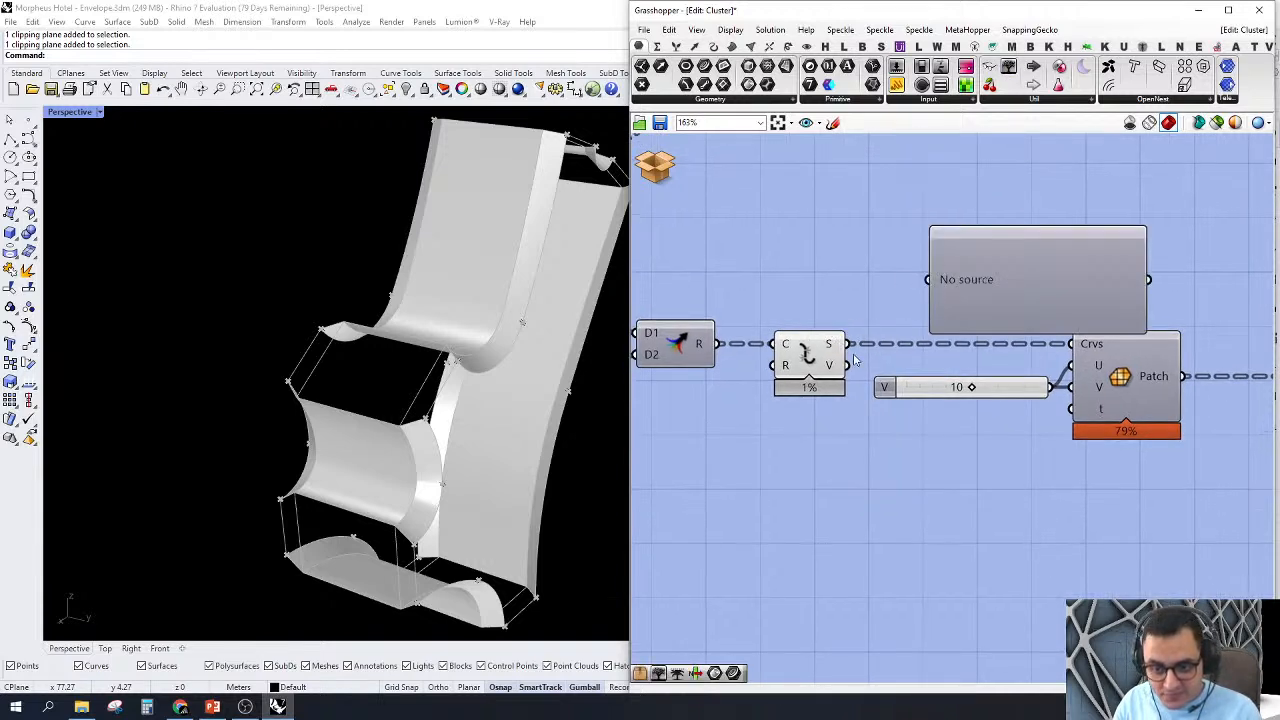
pyautogui.moveTo(849, 344); pyautogui.dragTo(928, 279)
pyautogui.scroll(4, 960, 265)
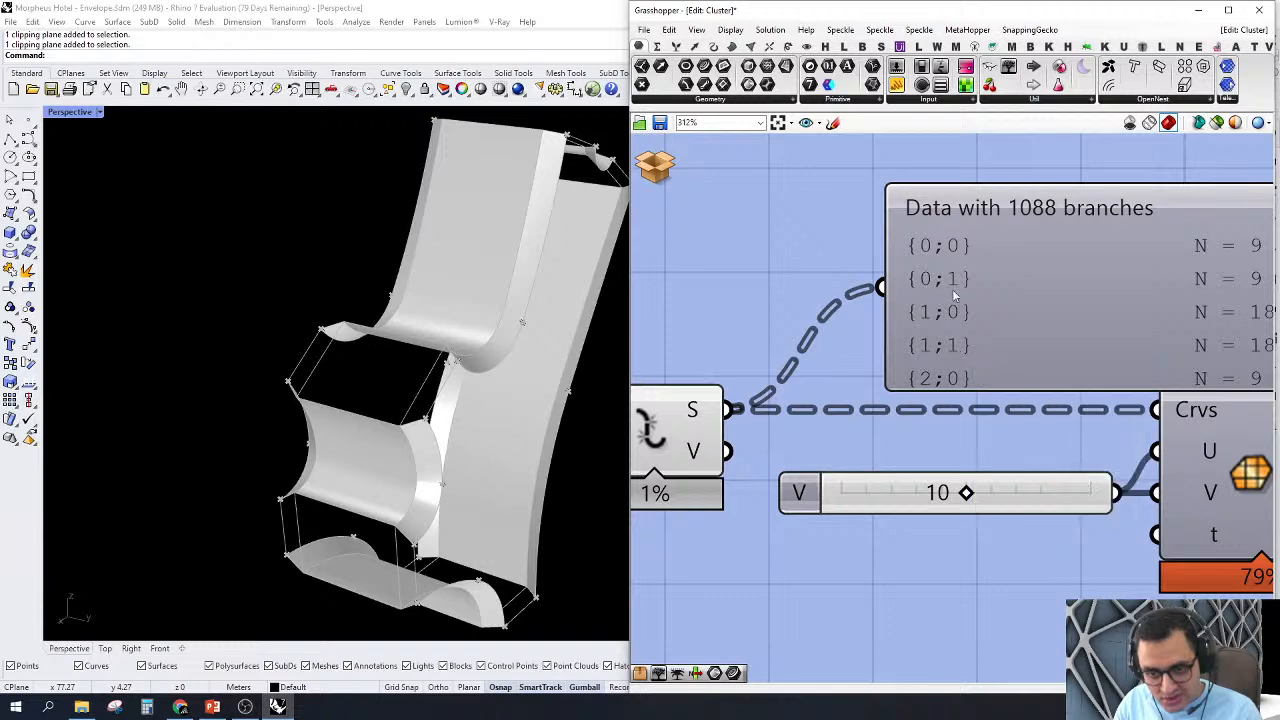
pyautogui.scroll(-3, 952, 348)
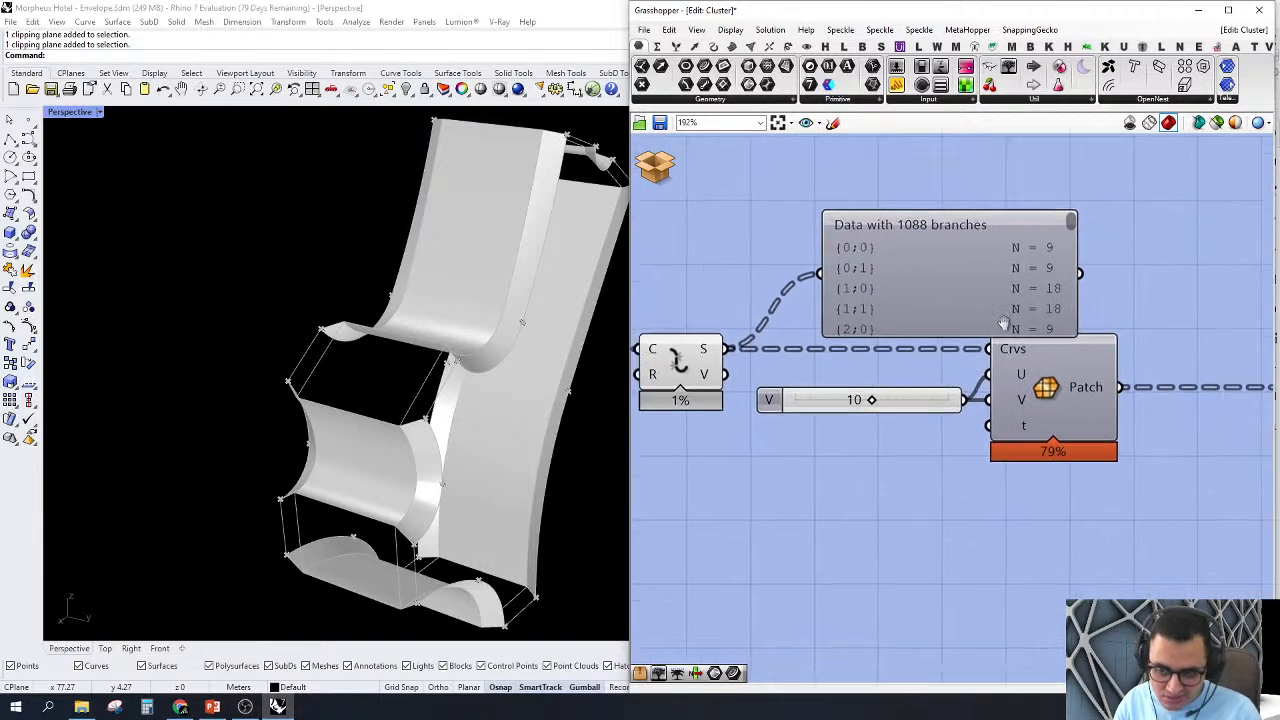
pyautogui.click(986, 224)
pyautogui.press('Delete')
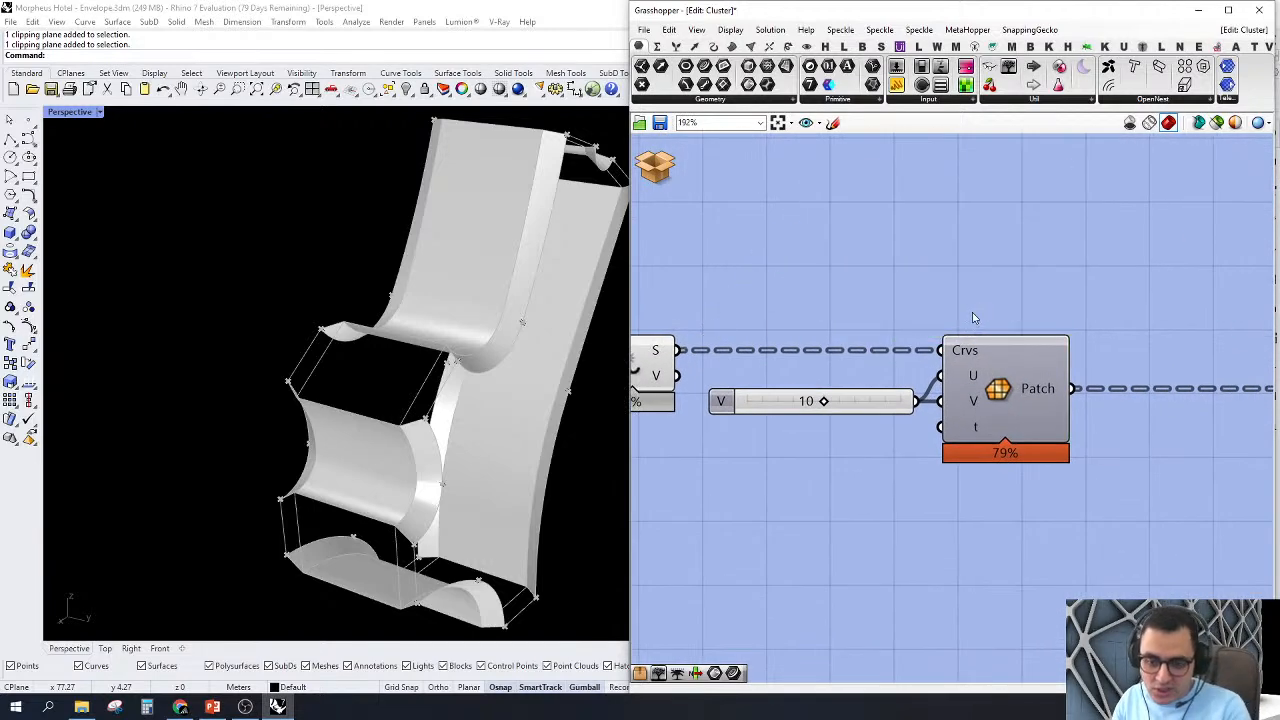
# Step: Turn on the preview of the Patch component to display the front and back node surfaces
pyautogui.click(994, 423)
pyautogui.rightClick(997, 389)
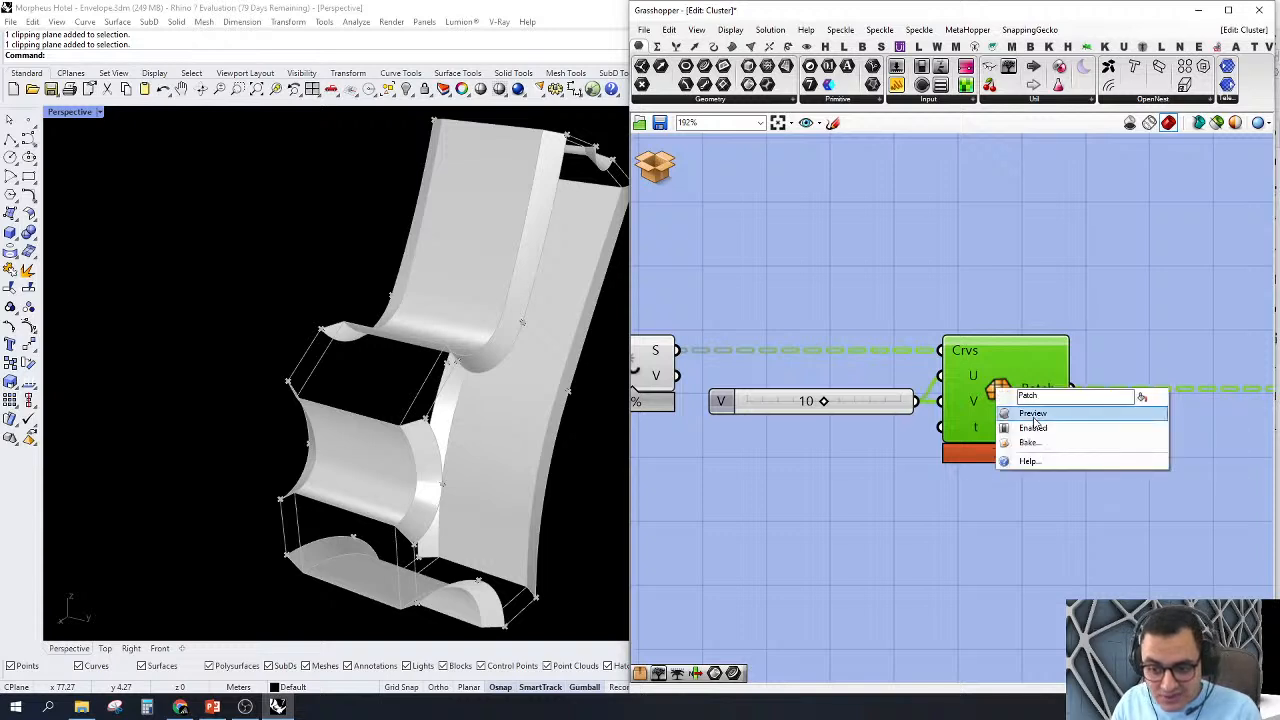
pyautogui.click(1033, 414)
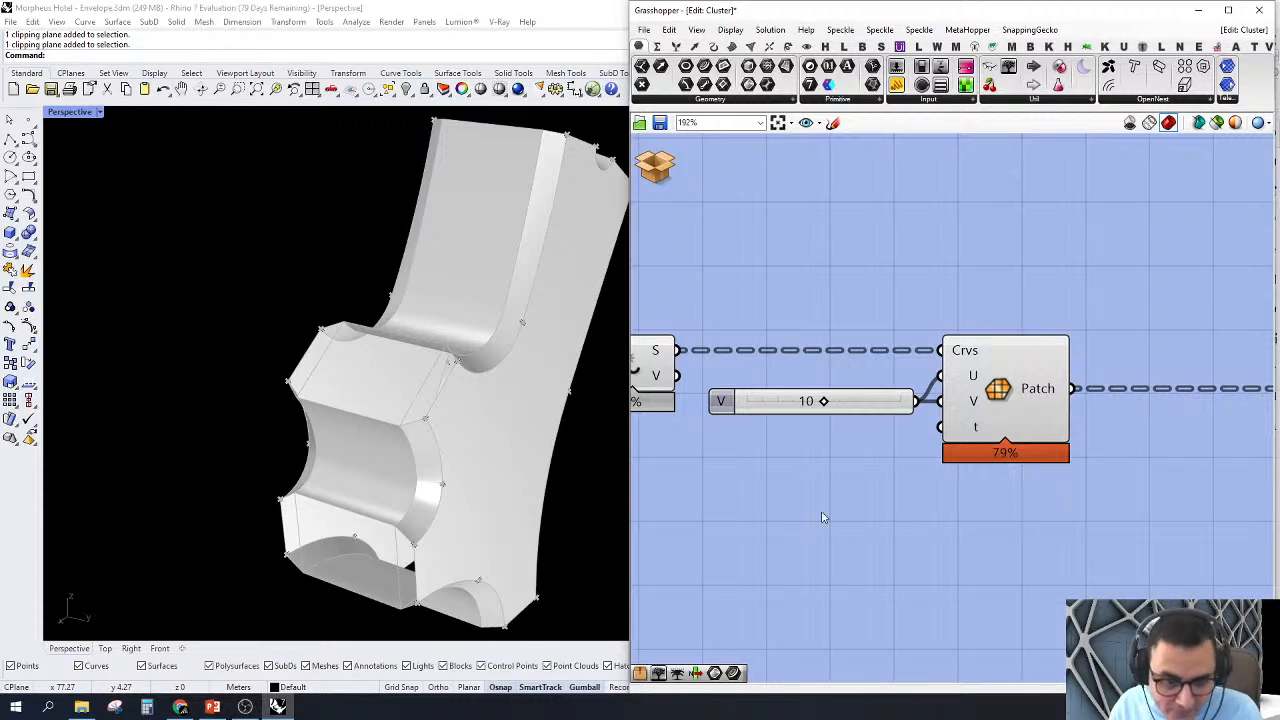
# Step: Examine the patched node faces in Perspective together with the exploded edge curves and the Patch component's inputs
pyautogui.moveTo(474, 489); pyautogui.dragTo(408, 471, button='right')
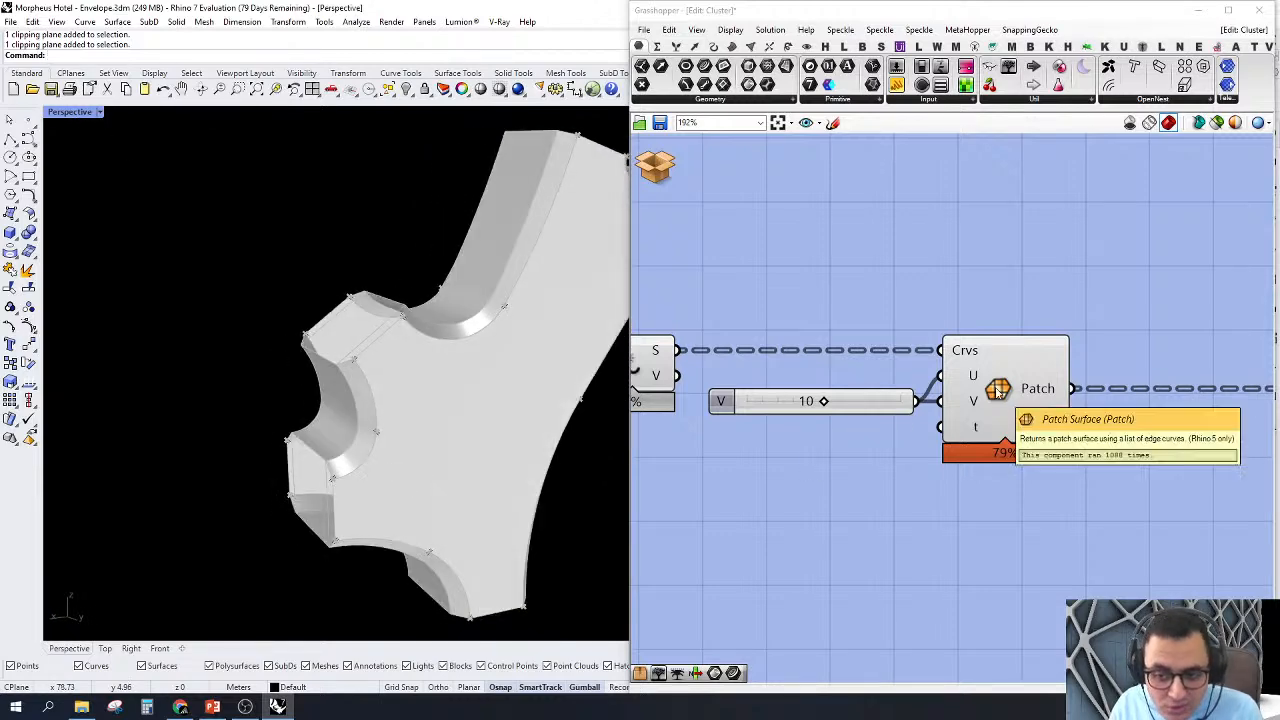
pyautogui.moveTo(811, 439); pyautogui.dragTo(920, 436, button='right')
pyautogui.click(744, 370)
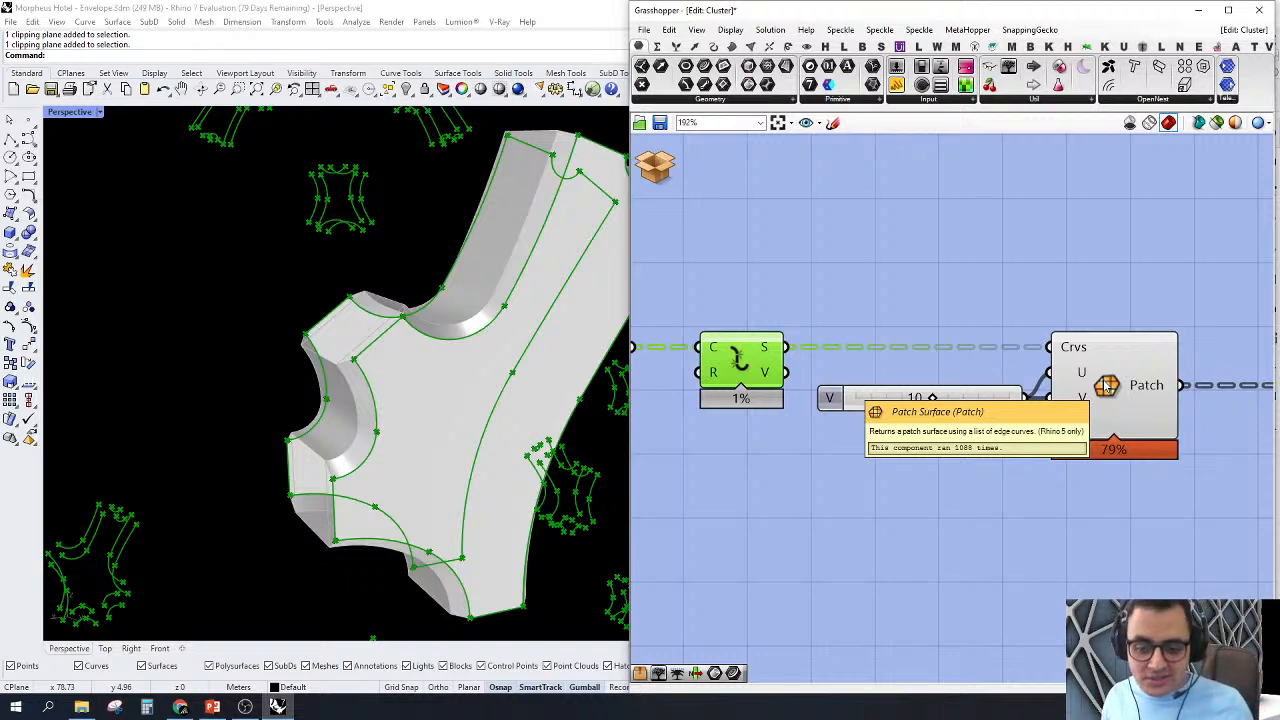
pyautogui.click(895, 497)
pyautogui.moveTo(397, 335); pyautogui.dragTo(424, 418, button='right')
pyautogui.scroll(2, 1021, 447)
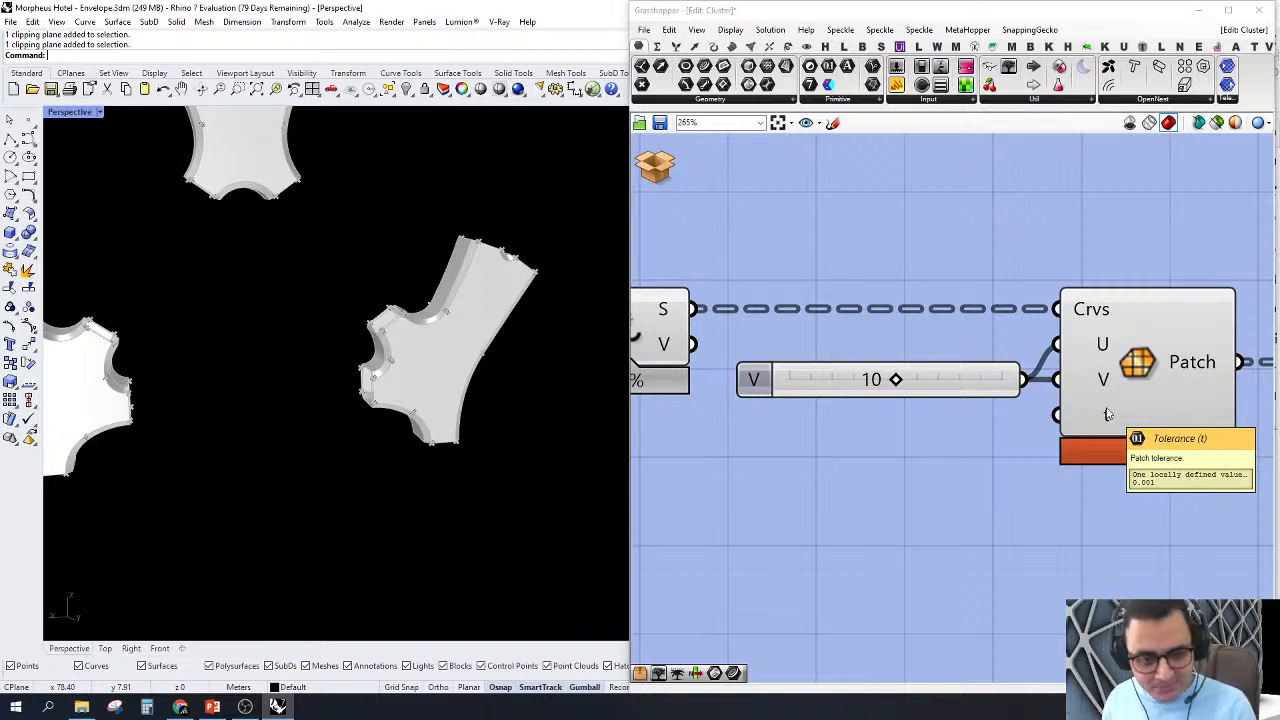
# Step: Turn off the preview of the List Item, Merge and Explode components that feed the Patch component
pyautogui.scroll(-5, 1107, 414)
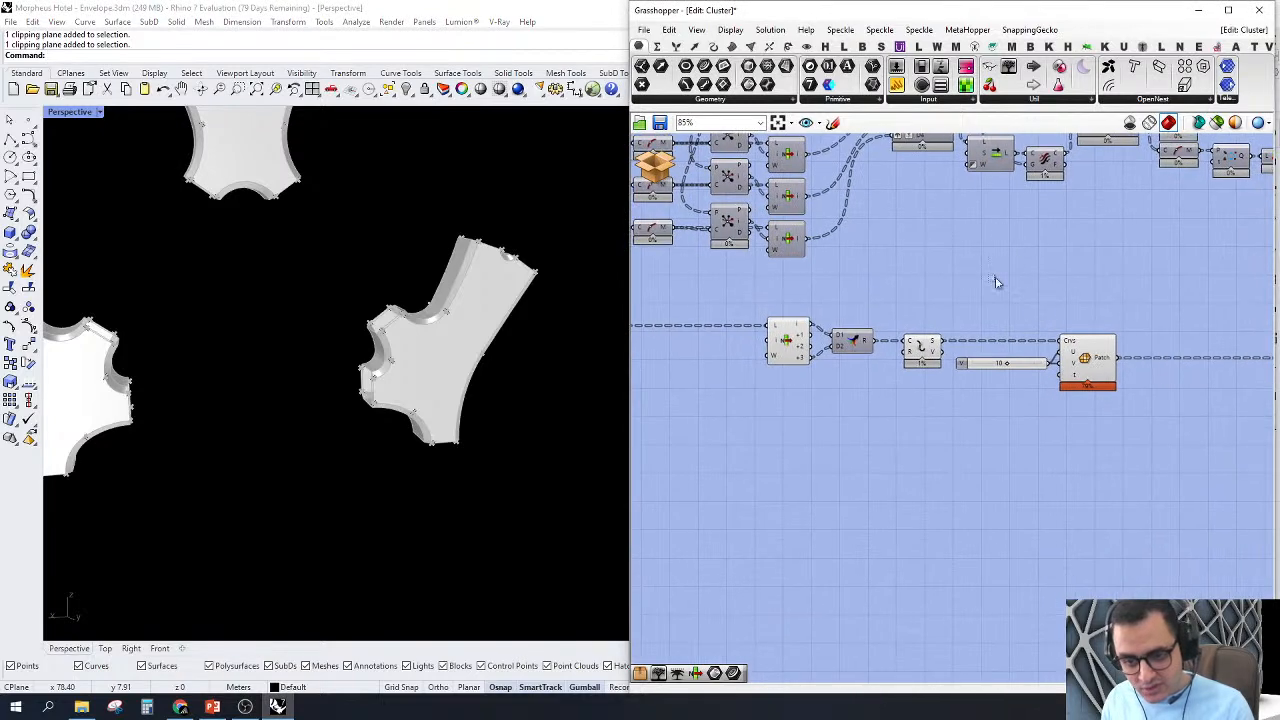
pyautogui.moveTo(995, 279); pyautogui.dragTo(686, 494)
pyautogui.rightClick(899, 262)
pyautogui.click(921, 286)
pyautogui.click(961, 283)
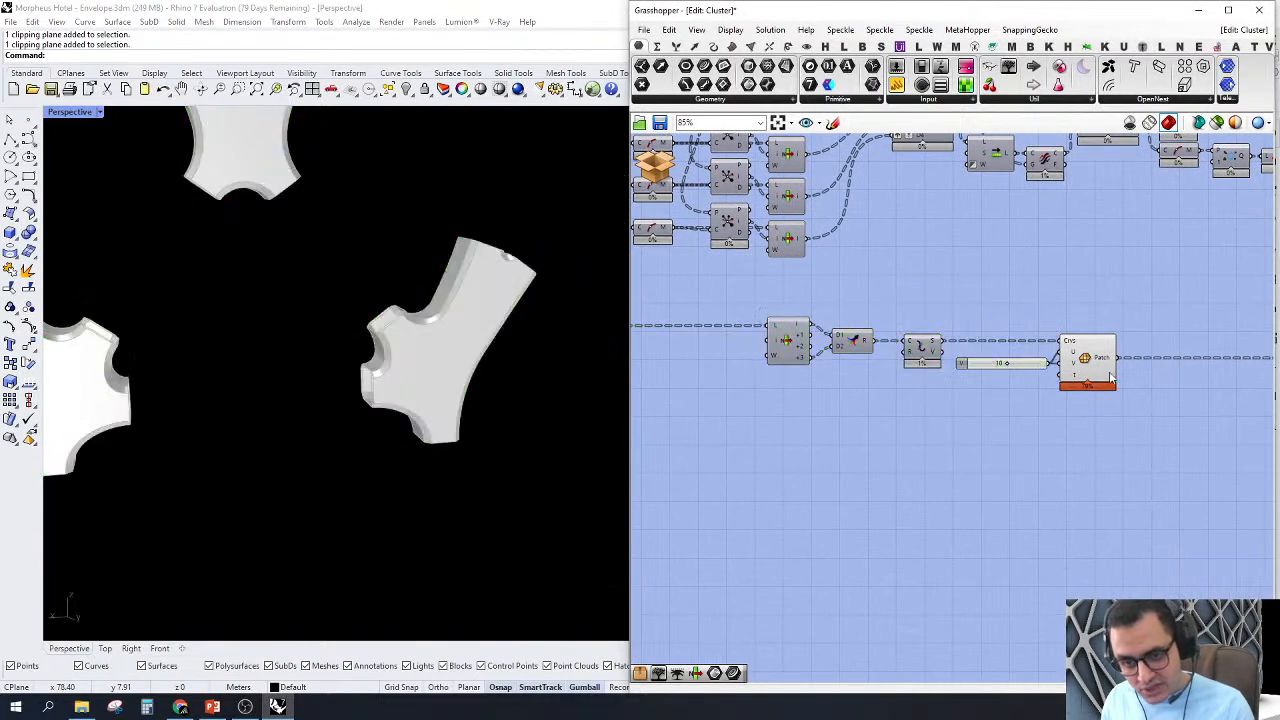
# Step: Highlight the Patch component's surfaces and survey them among the nodes across the envelope
pyautogui.click(1104, 375)
pyautogui.scroll(-10, 243, 457)
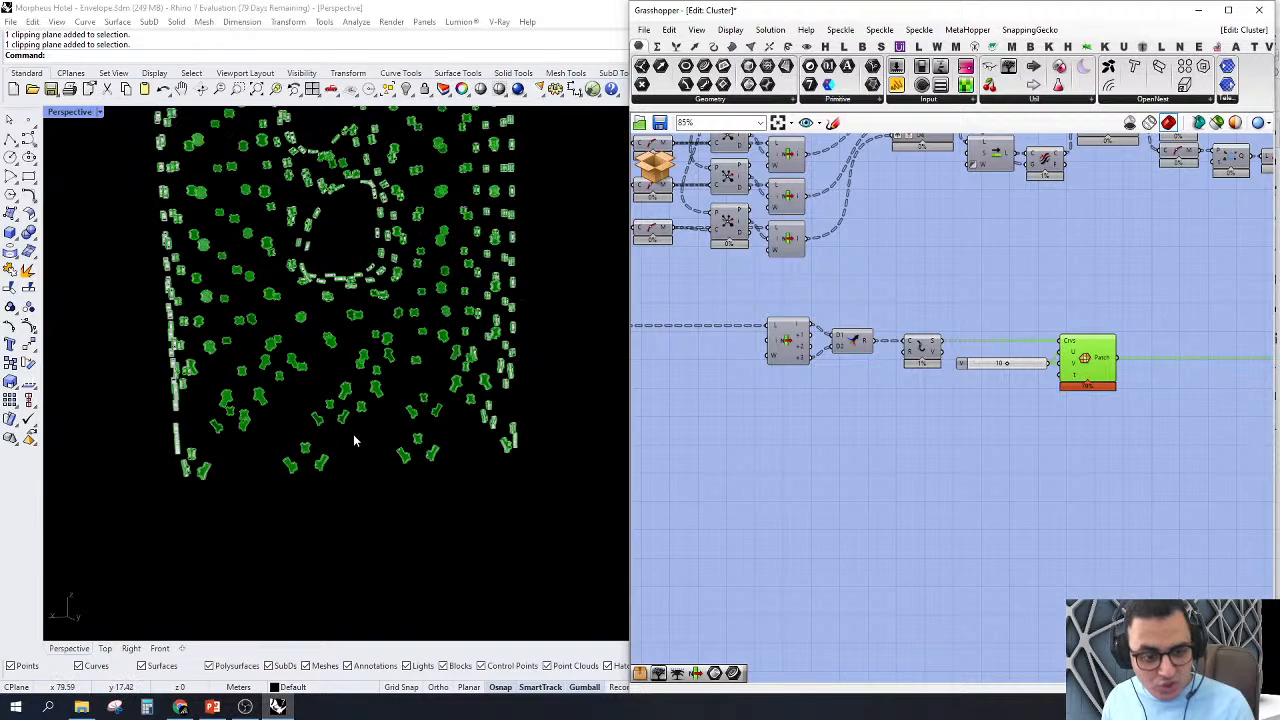
pyautogui.scroll(10, 353, 434)
pyautogui.scroll(-3, 443, 237)
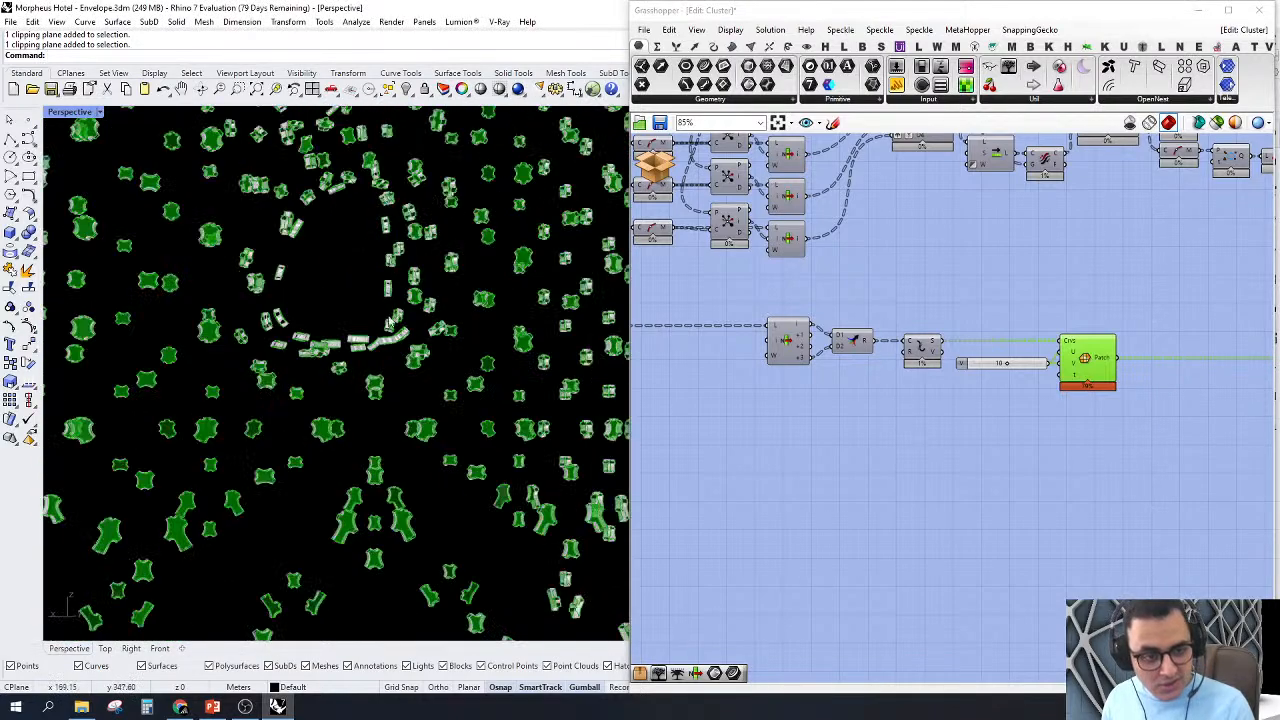
pyautogui.moveTo(388, 323); pyautogui.dragTo(355, 217, button='right')
pyautogui.scroll(-7, 370, 217)
pyautogui.scroll(10, 411, 166)
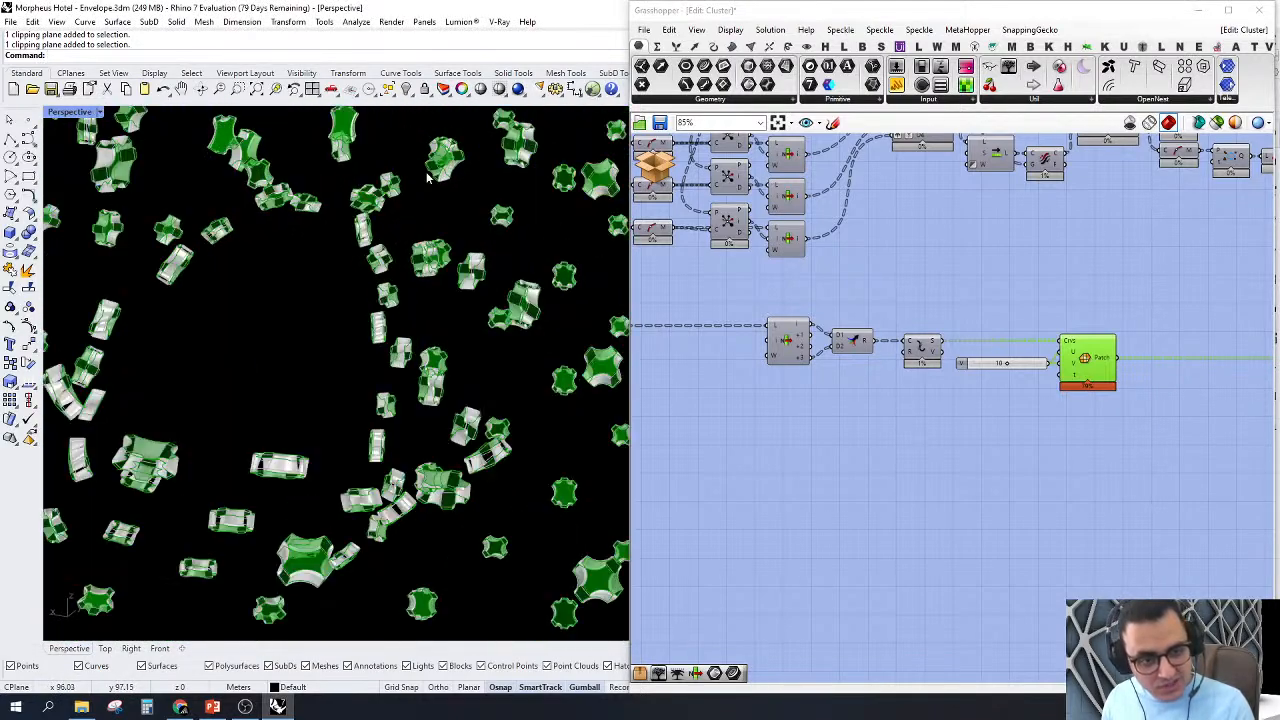
# Step: Clear the Patch highlight and examine the node shells around the envelope's voids, comparing the patched faces with the side surfaces
pyautogui.click(933, 478)
pyautogui.scroll(5, 406, 167)
pyautogui.moveTo(393, 231); pyautogui.dragTo(411, 258, button='right')
pyautogui.scroll(8, 416, 360)
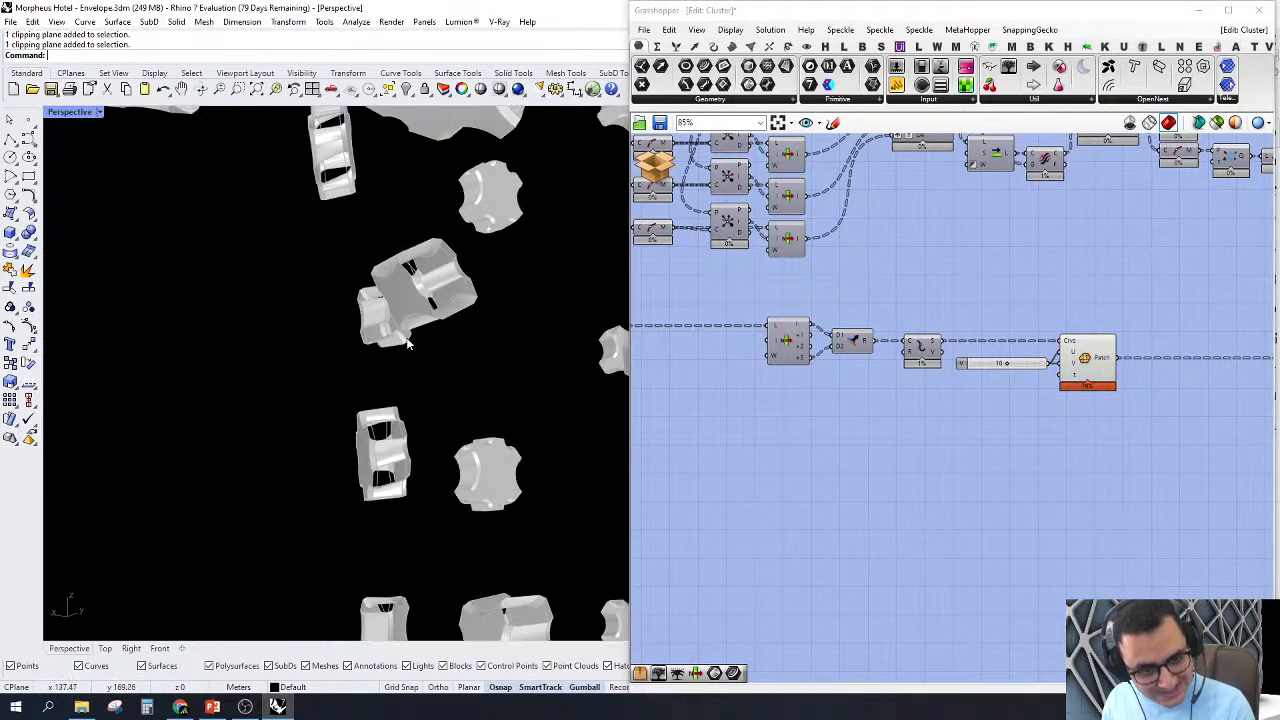
pyautogui.scroll(-5, 408, 340)
pyautogui.moveTo(453, 435); pyautogui.dragTo(414, 456, button='right')
pyautogui.scroll(-6, 414, 456)
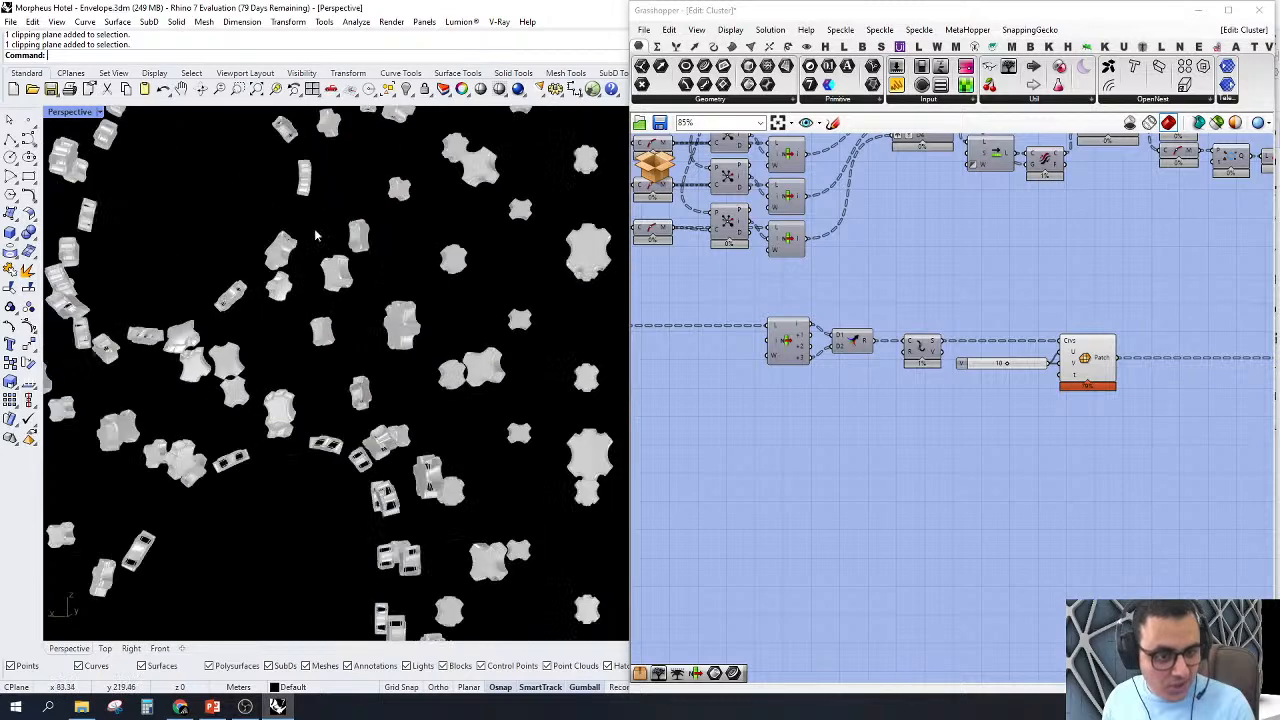
pyautogui.scroll(6, 314, 230)
pyautogui.scroll(-7, 348, 273)
pyautogui.scroll(8, 297, 191)
pyautogui.moveTo(448, 382); pyautogui.dragTo(514, 356, button='right')
pyautogui.scroll(2, 620, 363)
pyautogui.scroll(4, 500, 316)
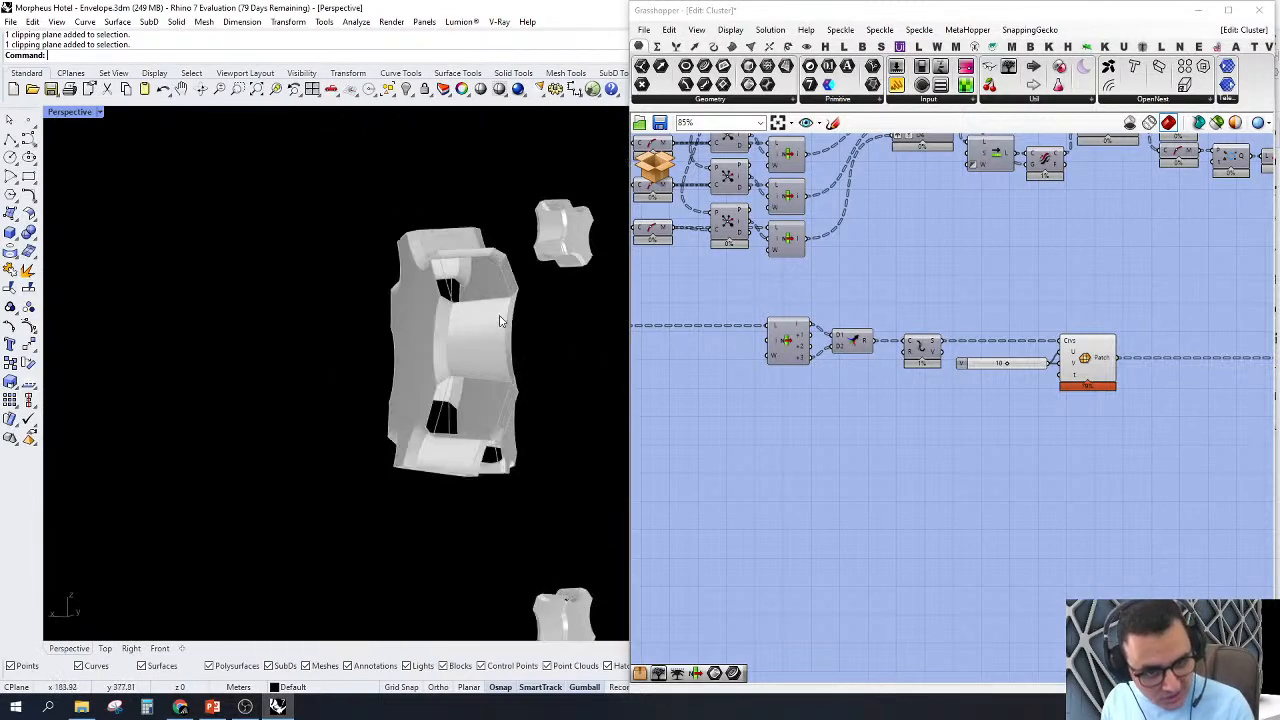
pyautogui.scroll(7, 418, 281)
pyautogui.scroll(-5, 398, 243)
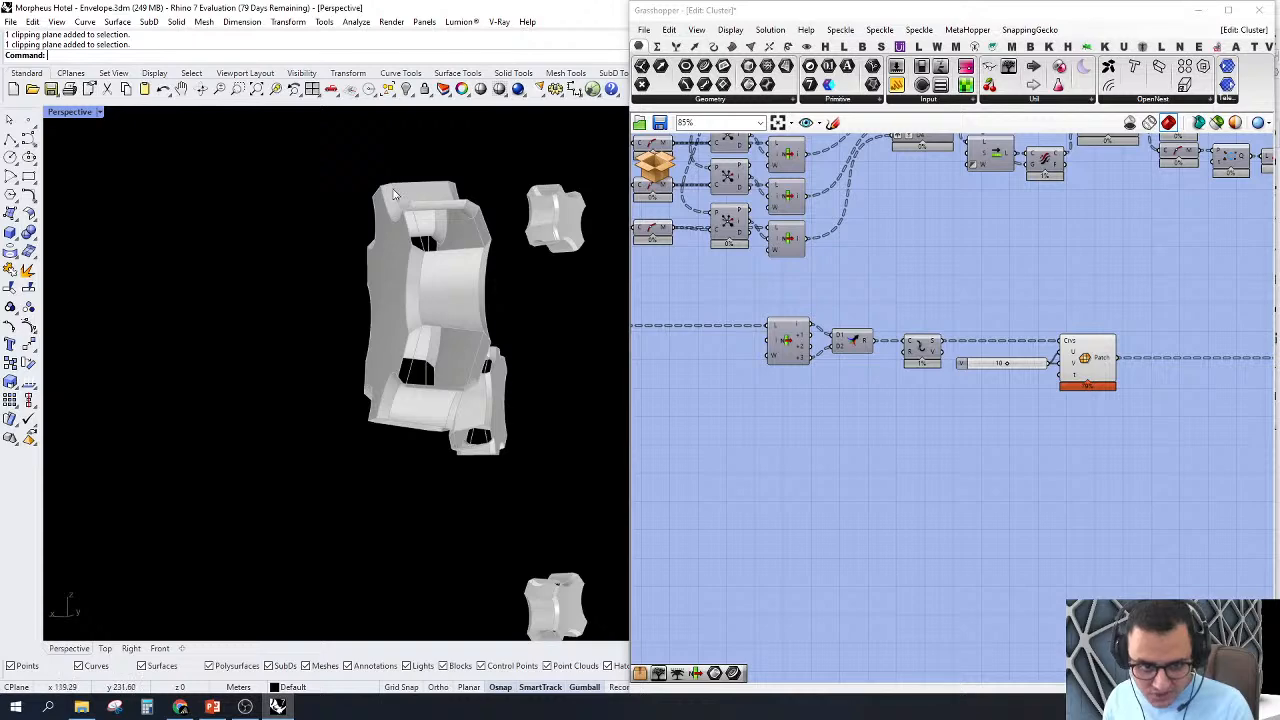
pyautogui.scroll(-2, 972, 441)
# Step: Turn off the preview of the Patch component and of the Ruled Surface and Trim Tree components downstream
pyautogui.moveTo(1138, 450); pyautogui.dragTo(668, 225)
pyautogui.rightClick(690, 210)
pyautogui.click(731, 231)
pyautogui.scroll(4, 1094, 365)
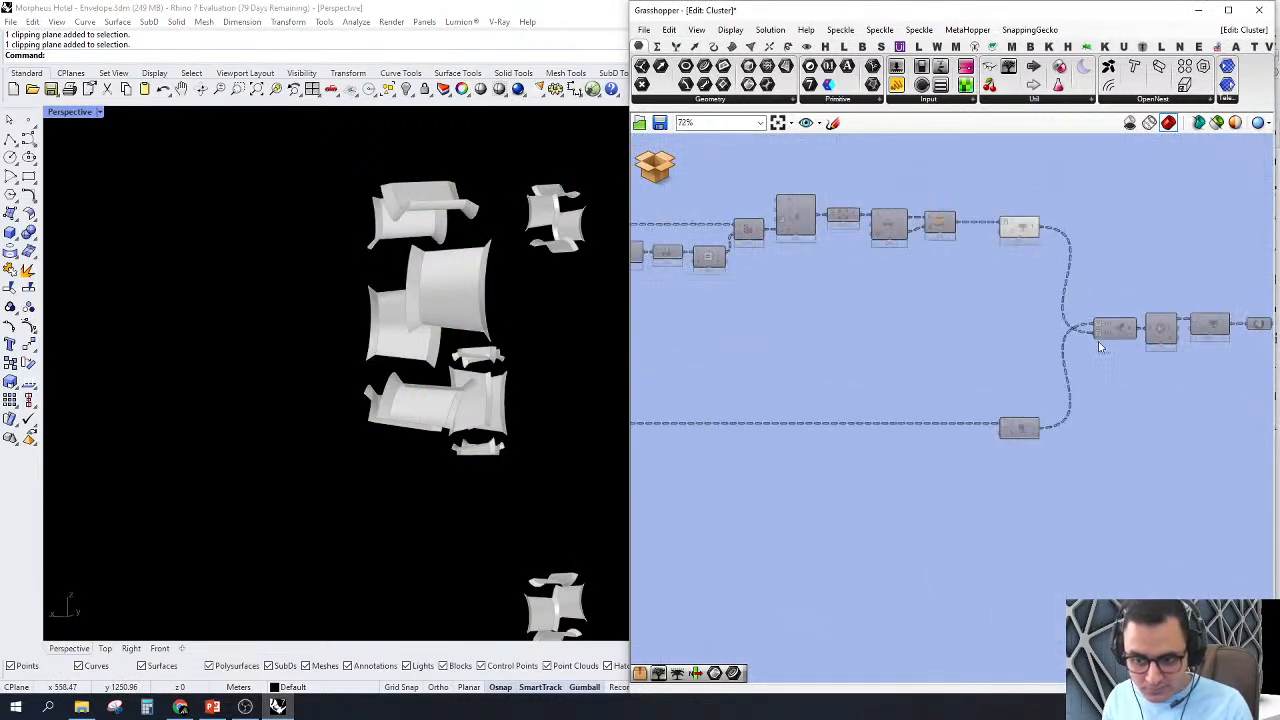
pyautogui.moveTo(1060, 160); pyautogui.dragTo(852, 430)
pyautogui.rightClick(888, 160)
pyautogui.click(894, 183)
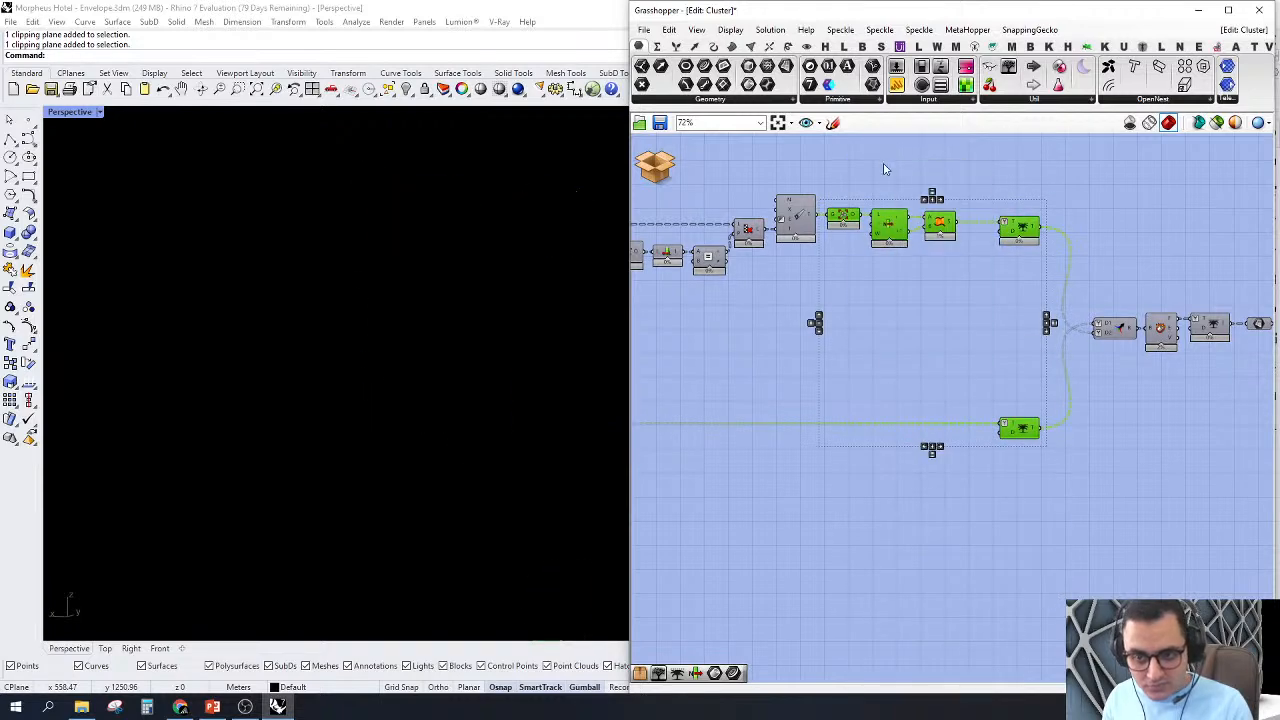
pyautogui.click(885, 166)
# Step: Add a Tree Branch Check component and feed its Data input from the output R of the final Merge
pyautogui.moveTo(964, 234); pyautogui.dragTo(885, 305, button='right')
pyautogui.scroll(3, 1010, 415)
pyautogui.click(1062, 393)
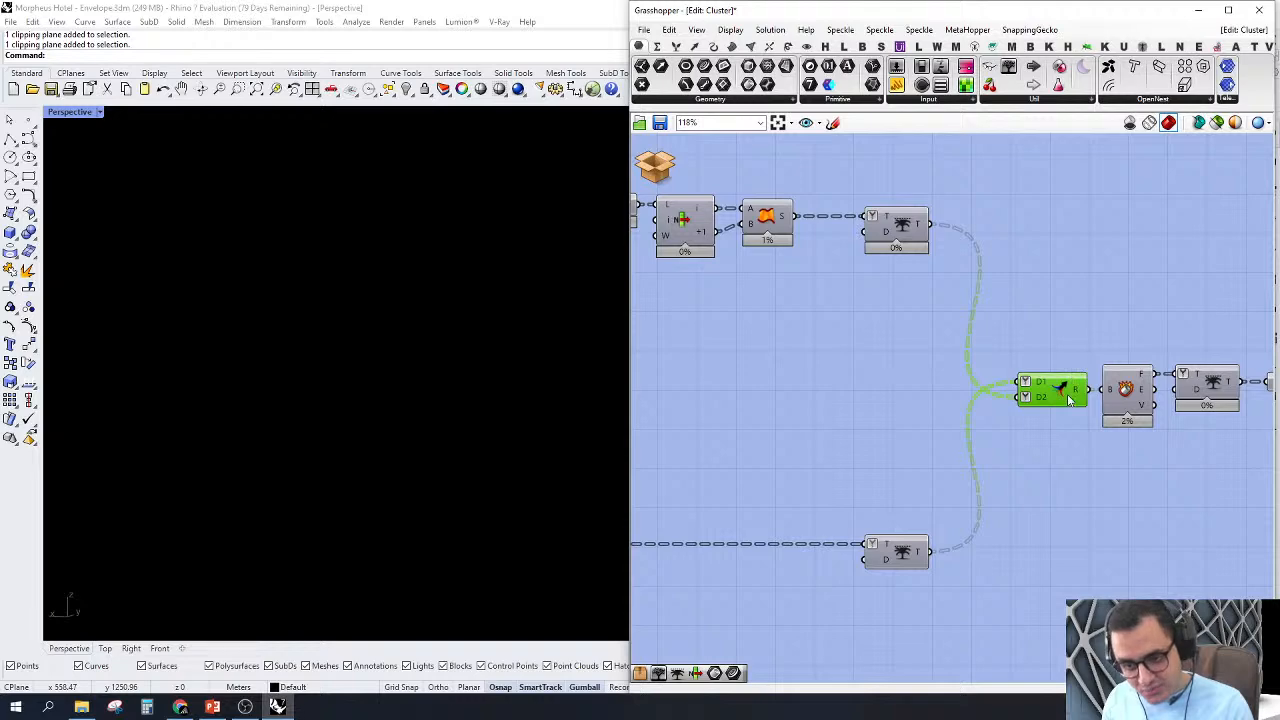
pyautogui.moveTo(1267, 243); pyautogui.dragTo(1091, 246, button='right')
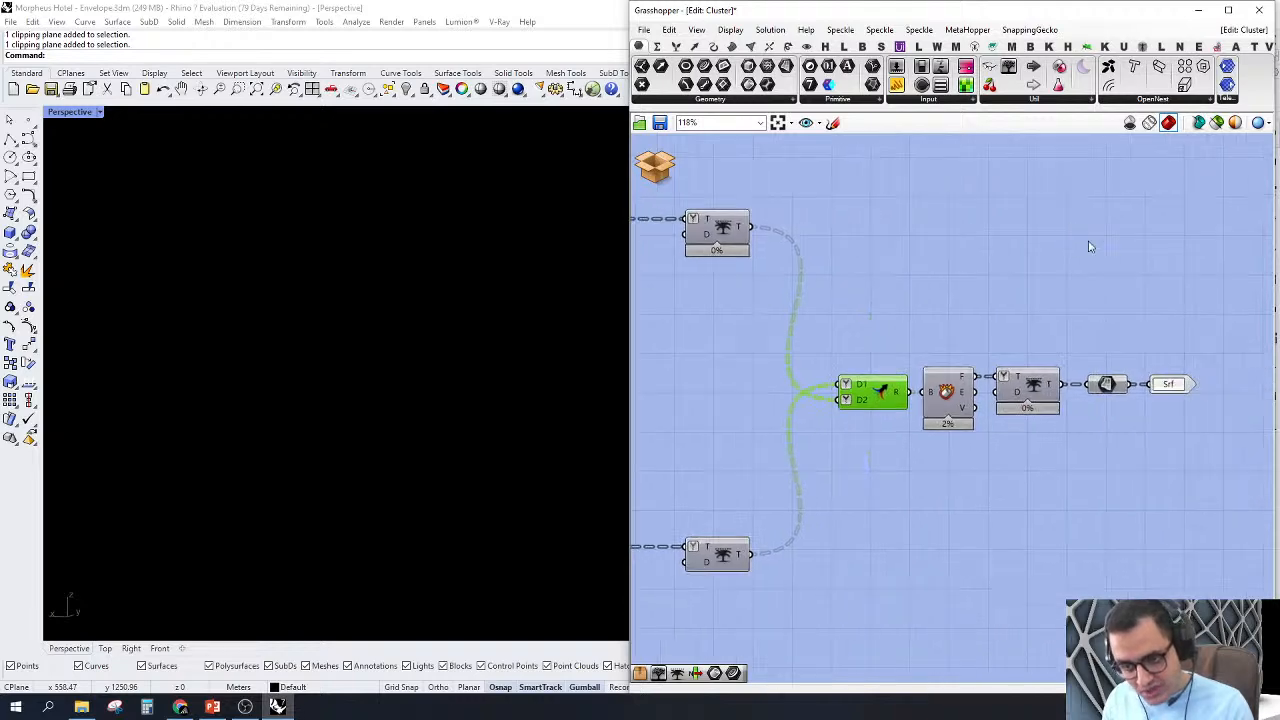
pyautogui.moveTo(959, 307); pyautogui.dragTo(1011, 317, button='right')
pyautogui.doubleClick(992, 294)
pyautogui.write('treb')
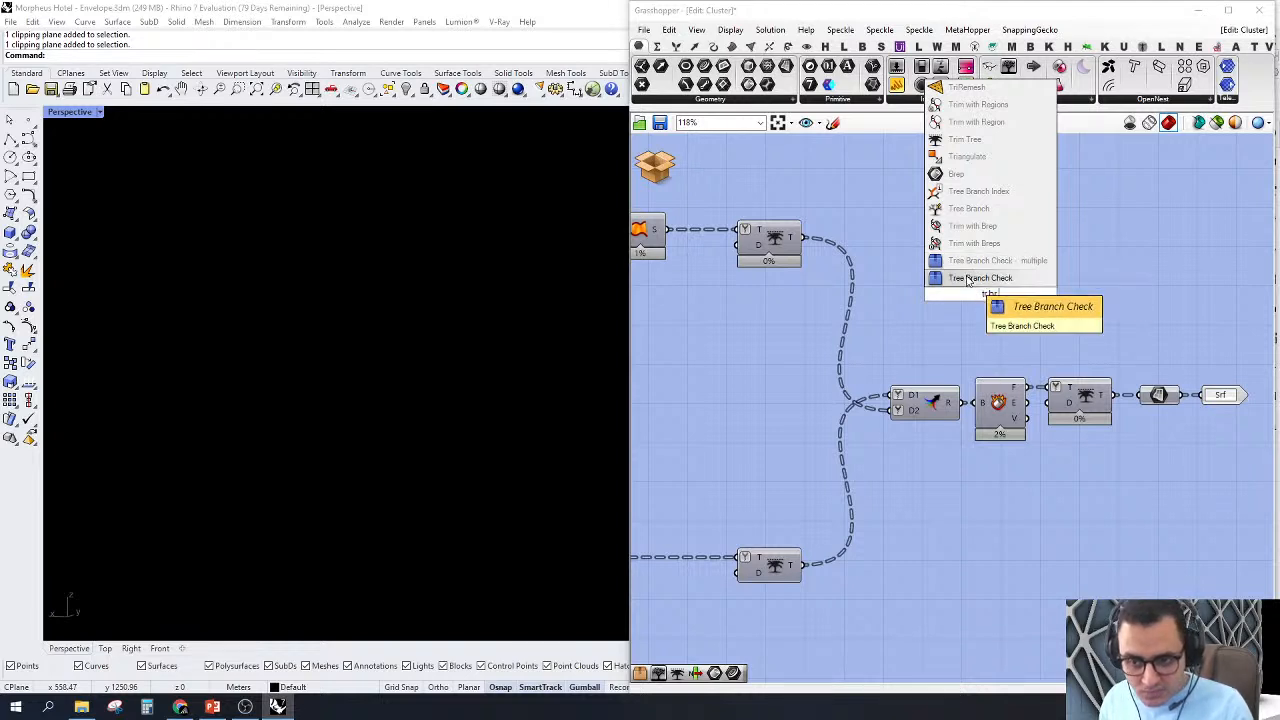
pyautogui.click(968, 278)
pyautogui.moveTo(957, 293); pyautogui.dragTo(982, 400)
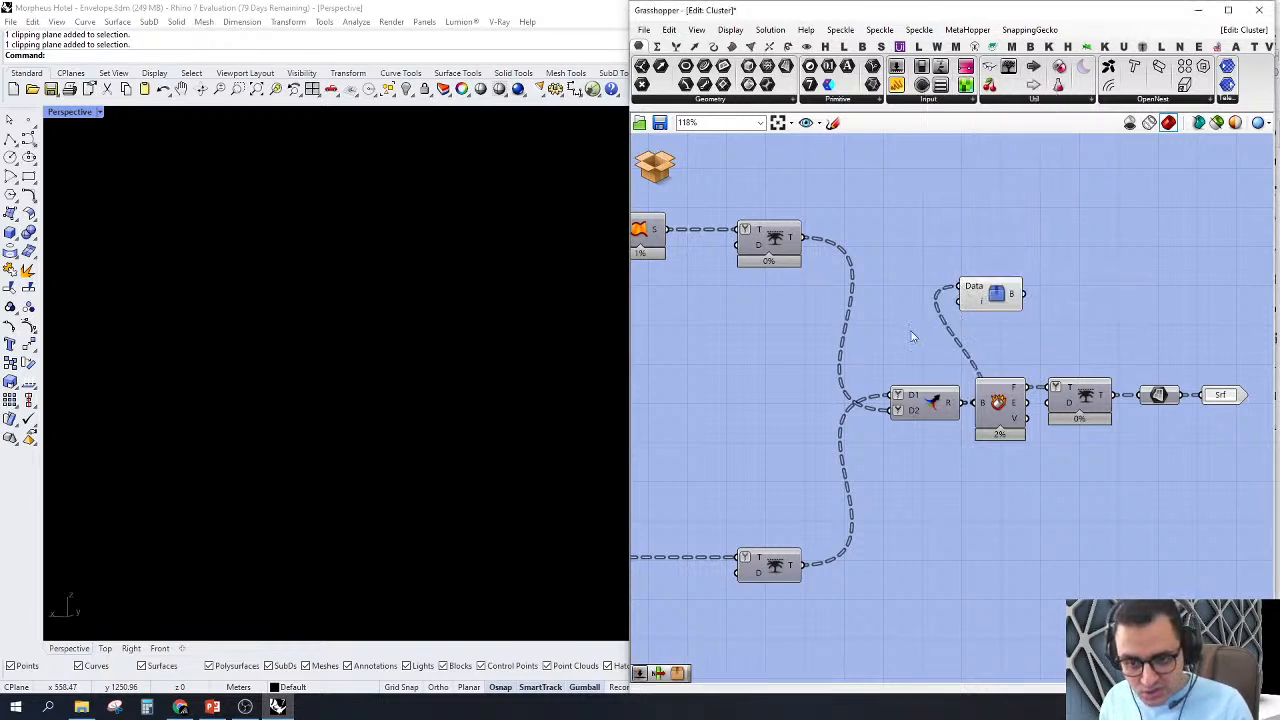
# Step: Create a number slider with the value 50 and connect it to the index input of Tree Branch Check
pyautogui.doubleClick(905, 330)
pyautogui.write('50')
pyautogui.press('Return')
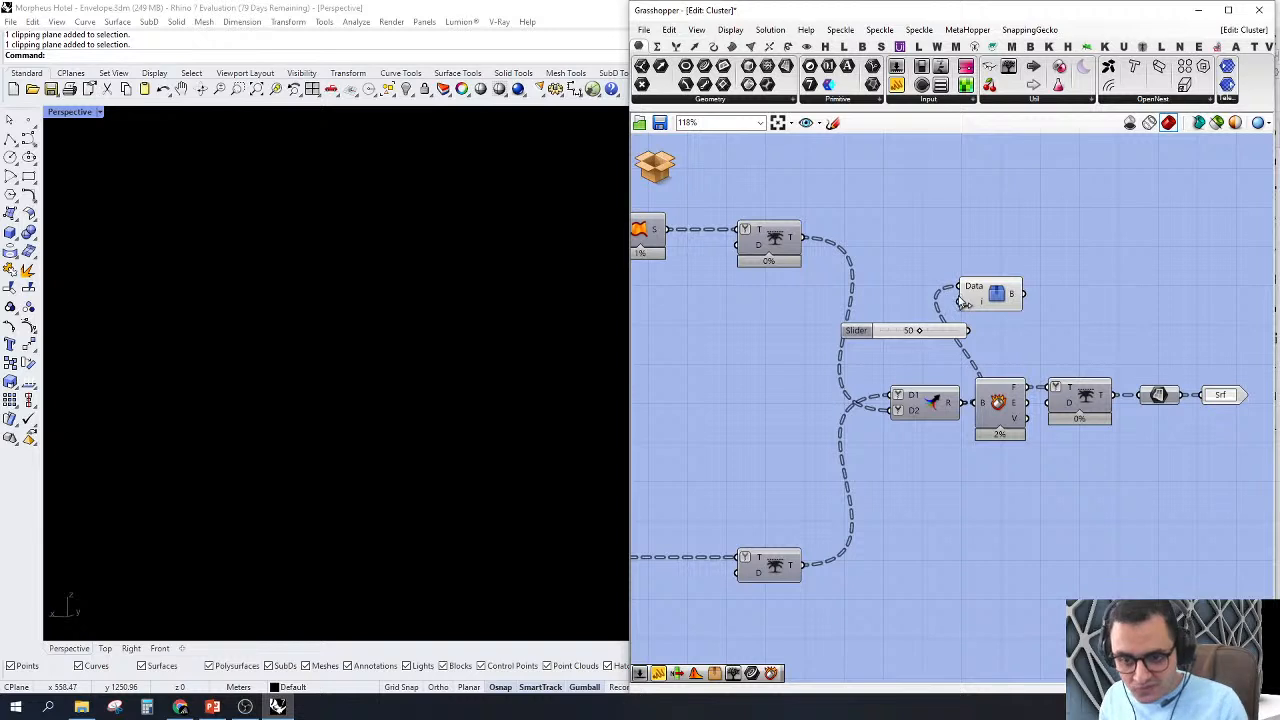
pyautogui.moveTo(968, 330); pyautogui.dragTo(957, 296)
# Step: Zoom the Perspective view to the Tree Branch Check geometry and examine the single node from several angles
pyautogui.rightClick(988, 228)
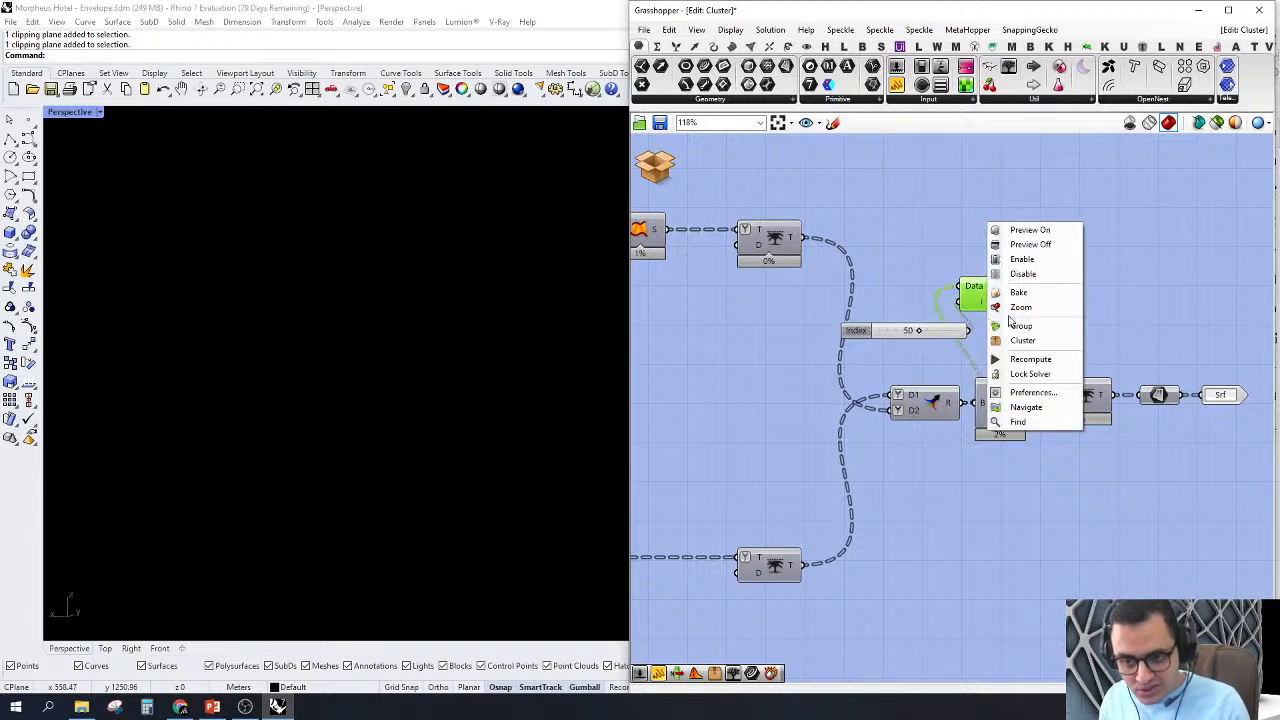
pyautogui.click(1010, 304)
pyautogui.moveTo(381, 313); pyautogui.dragTo(409, 440, button='right')
pyautogui.scroll(-5, 300, 388)
pyautogui.scroll(6, 300, 388)
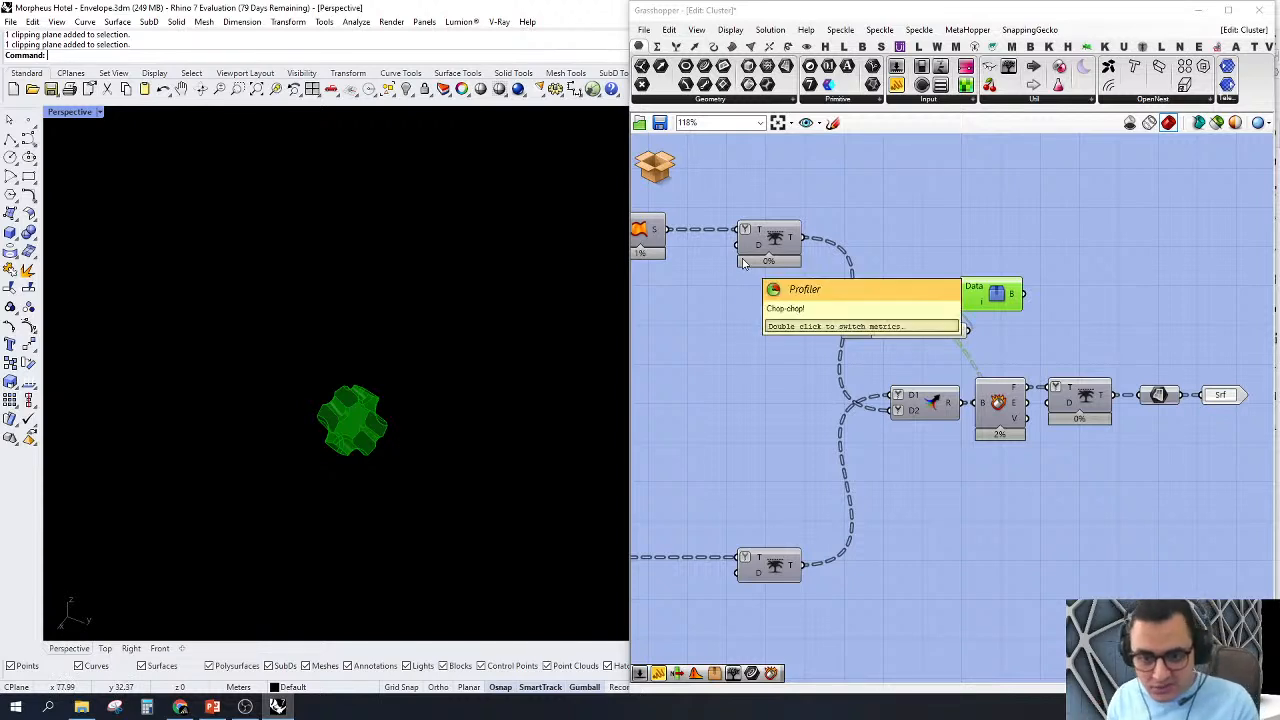
# Step: Delete the Tree Branch Check component together with its Index slider
pyautogui.moveTo(836, 450); pyautogui.dragTo(869, 455, button='right')
pyautogui.moveTo(1078, 233); pyautogui.dragTo(950, 350)
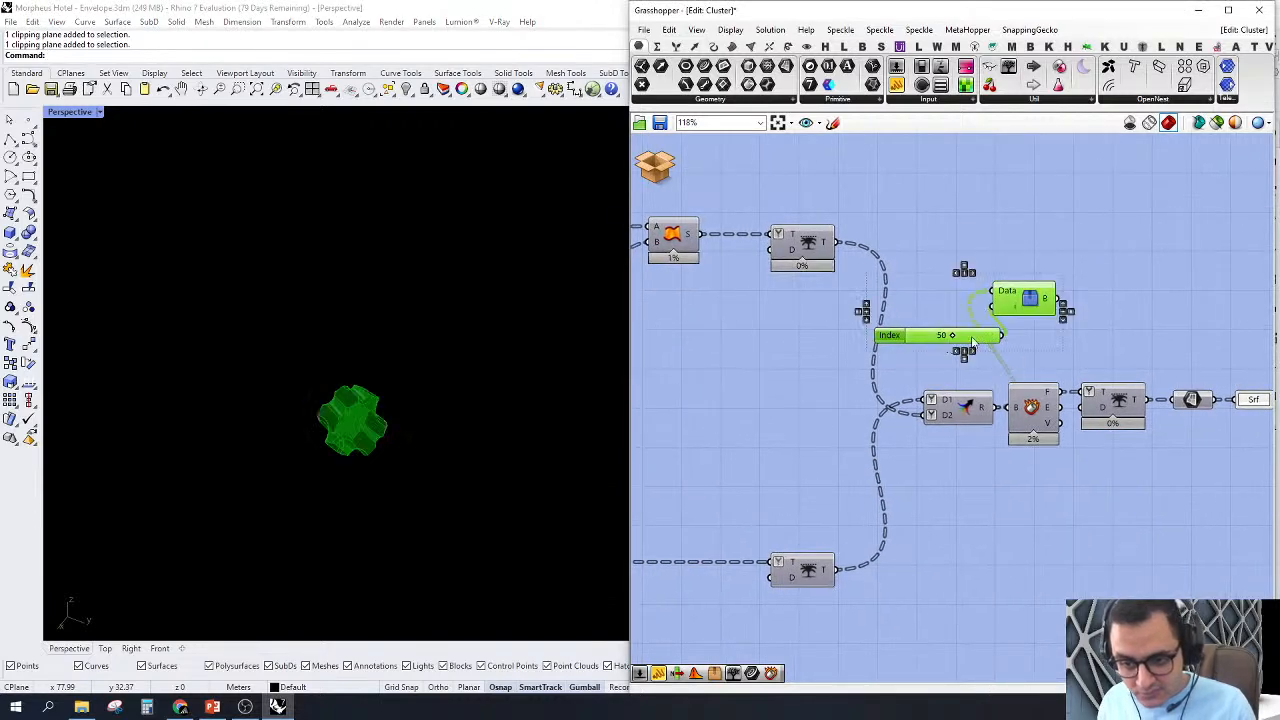
pyautogui.moveTo(988, 341); pyautogui.dragTo(965, 340, button='right')
pyautogui.press('Delete')
pyautogui.moveTo(1059, 352); pyautogui.dragTo(1003, 343, button='right')
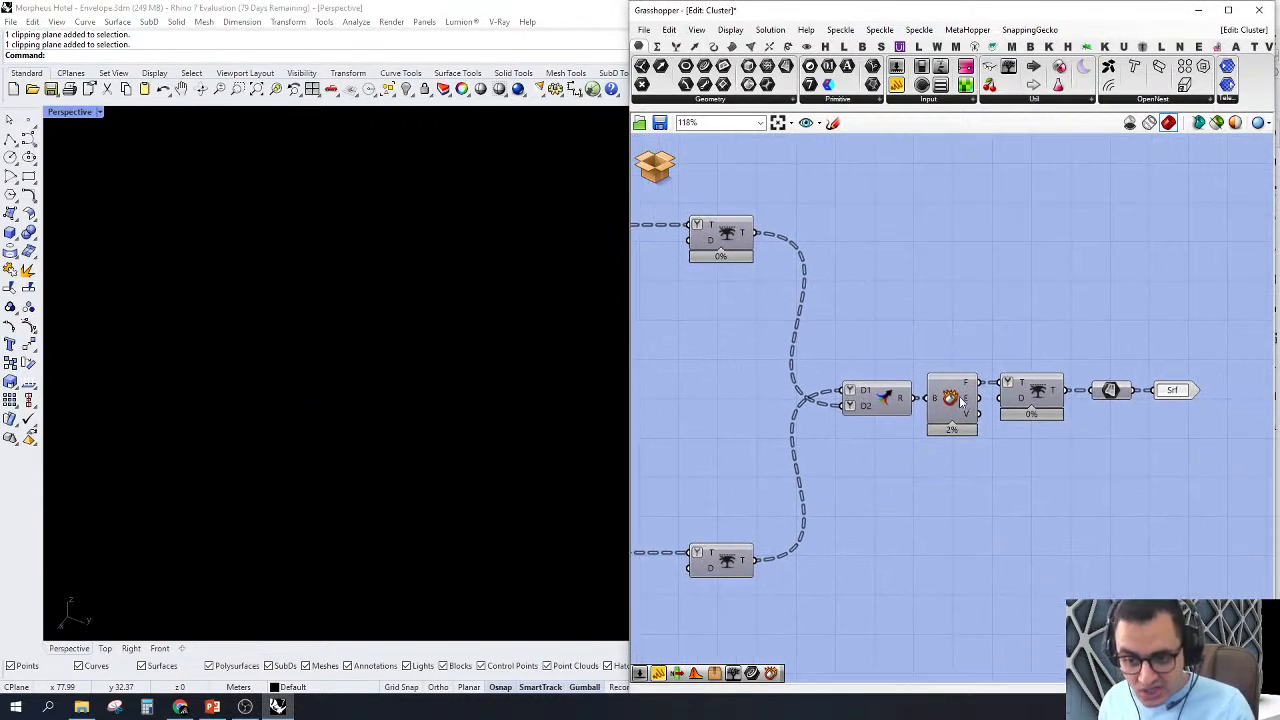
# Step: Inspect the data structure of the Deconstruct Brep faces, the final Surface parameter and the Merge input D1
pyautogui.moveTo(969, 385)
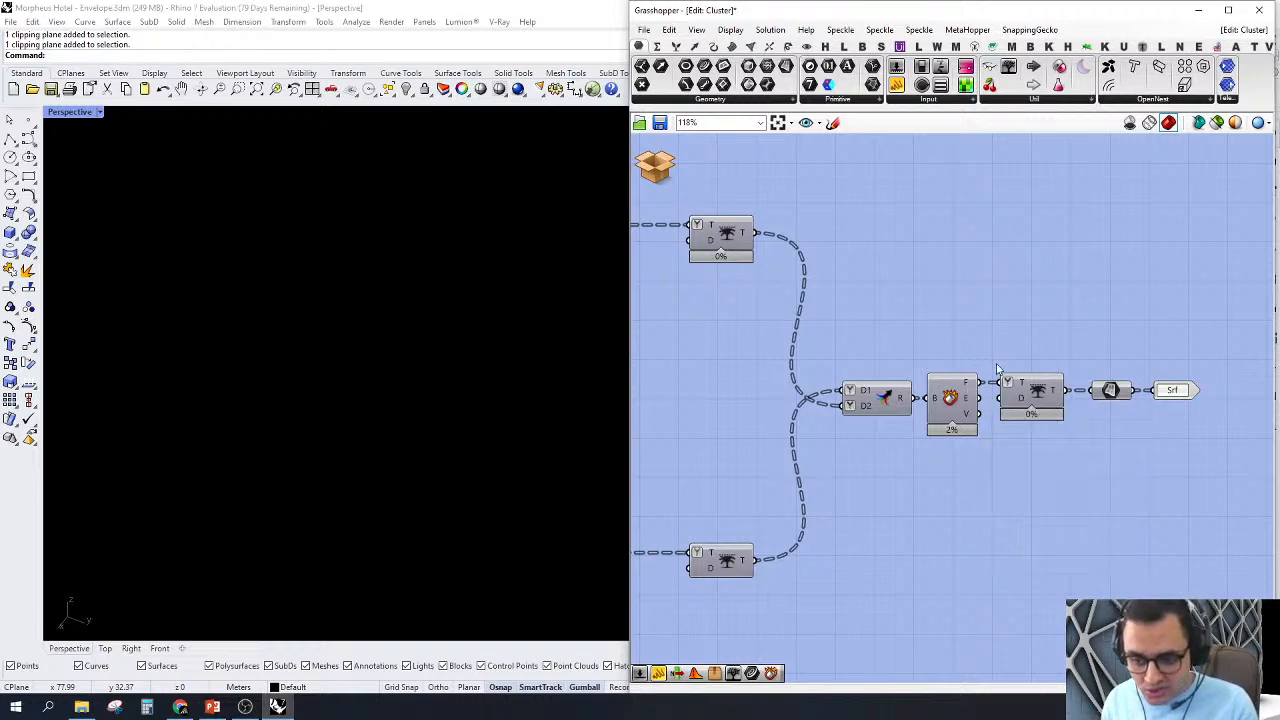
pyautogui.moveTo(1119, 394)
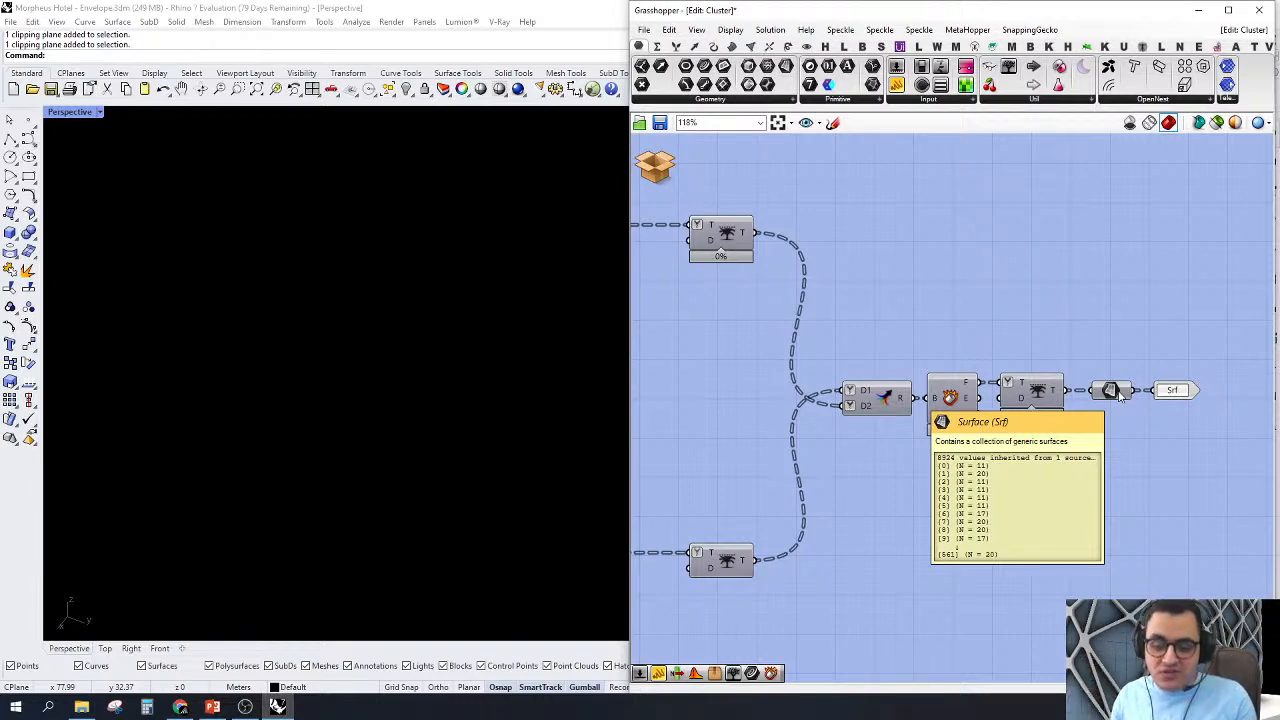
pyautogui.scroll(-3, 1120, 394)
pyautogui.scroll(2, 1038, 331)
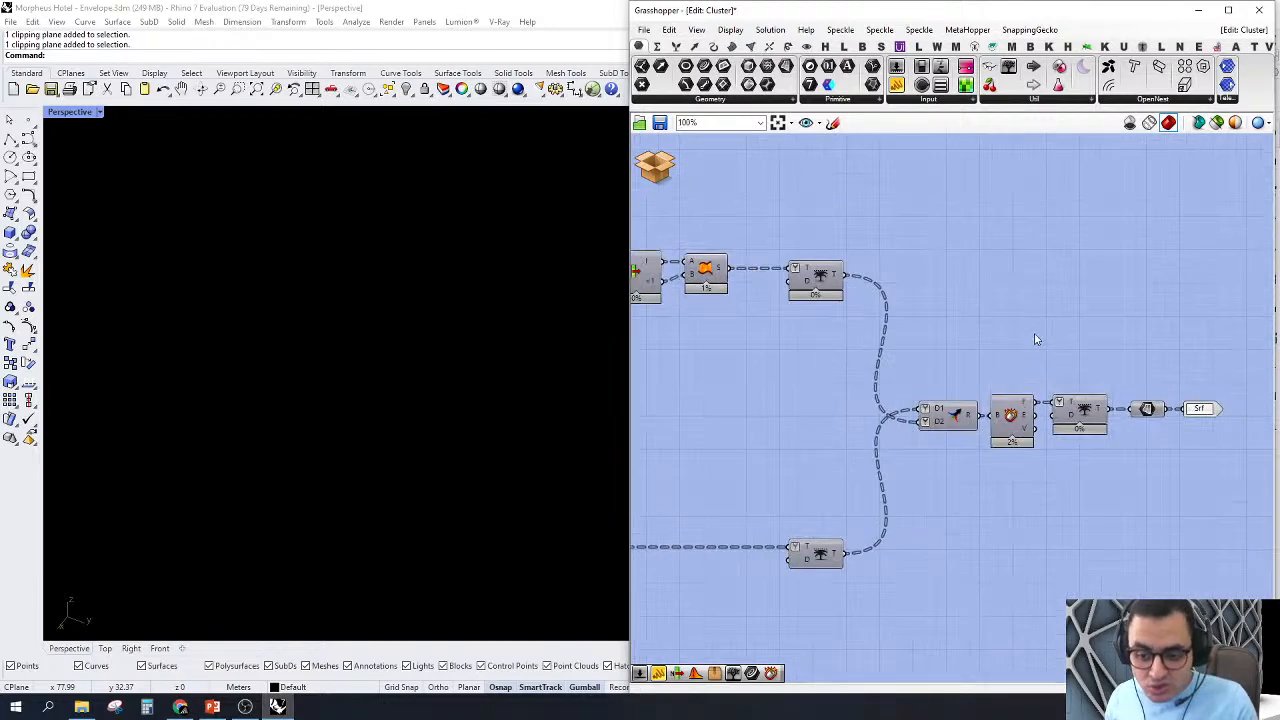
pyautogui.moveTo(970, 349); pyautogui.dragTo(1010, 349, button='right')
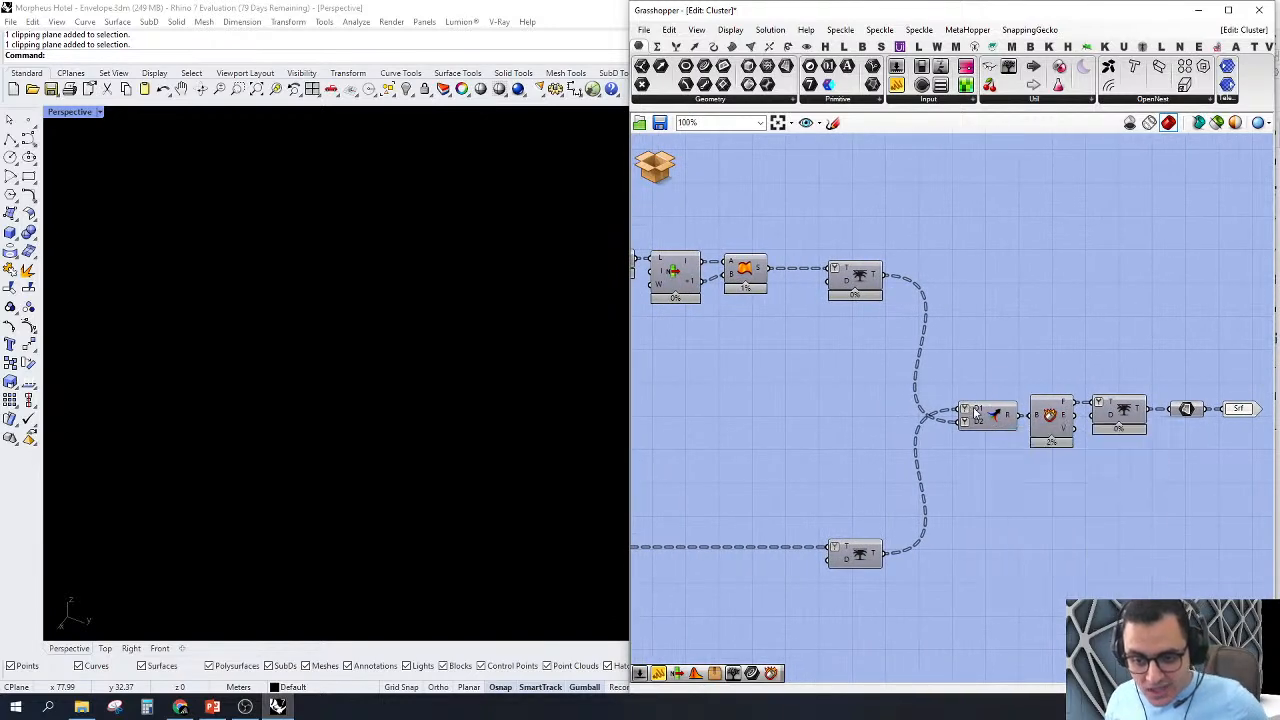
pyautogui.moveTo(975, 412)
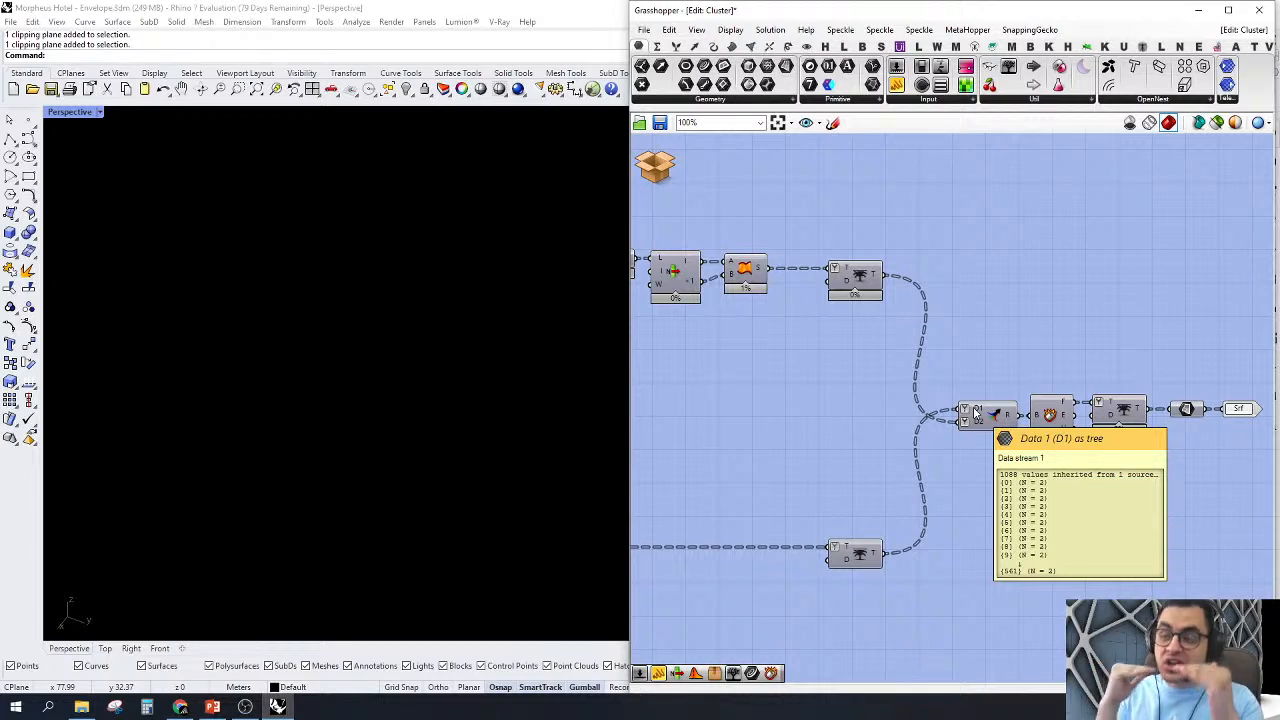
# Step: Turn on the preview of the Trim Tree component feeding Merge input D1 and examine its node faces
pyautogui.click(850, 555)
pyautogui.rightClick(853, 557)
pyautogui.click(878, 581)
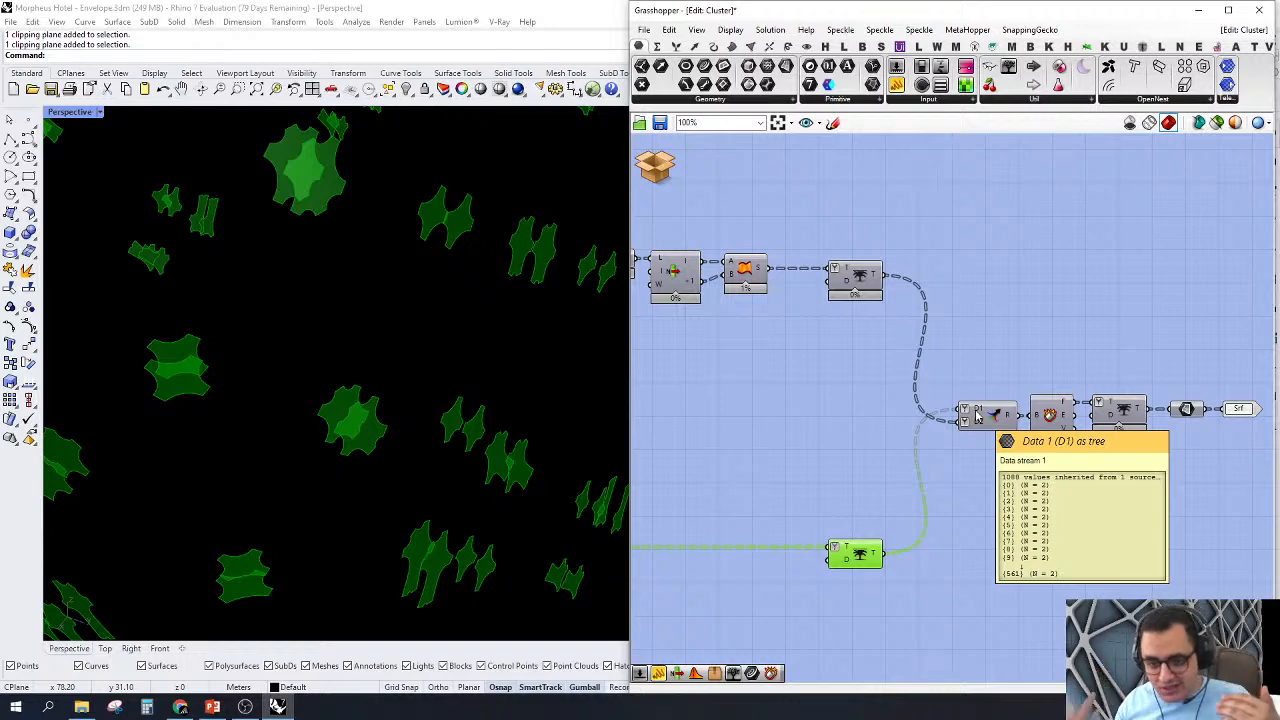
pyautogui.click(1006, 284)
# Step: Discard and close the cluster edit, declining to save the changes
pyautogui.click(653, 167)
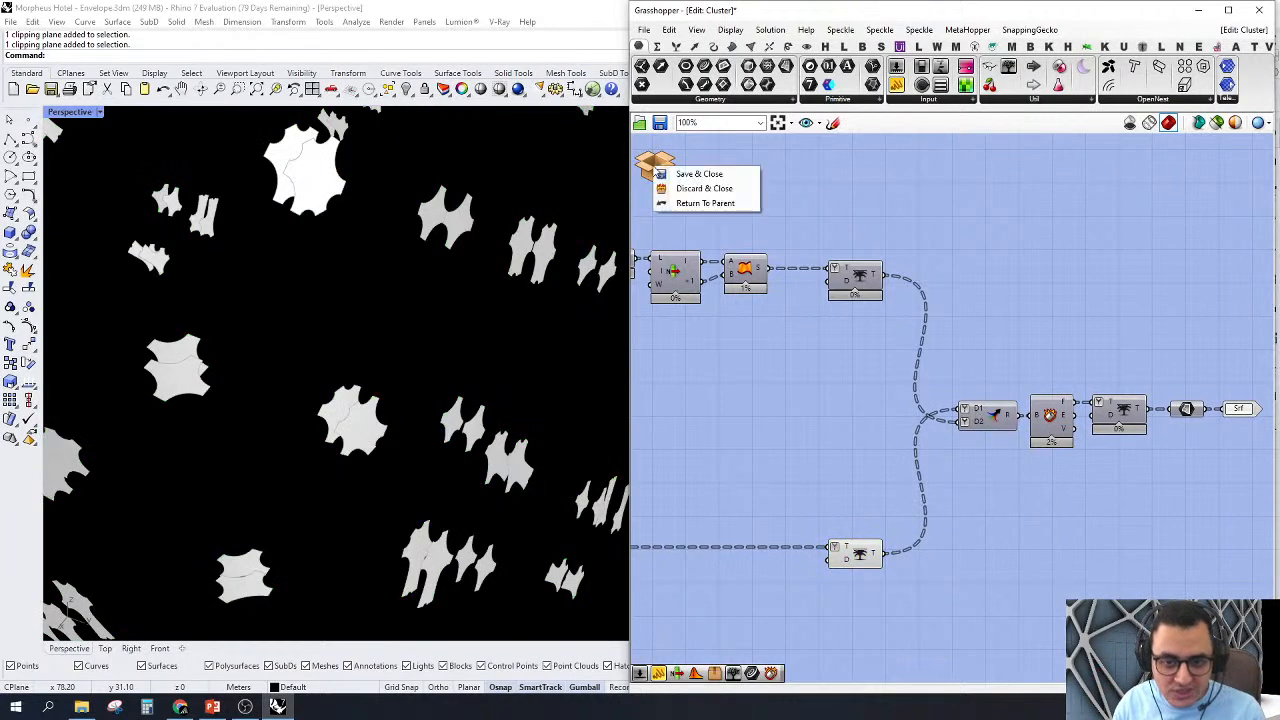
pyautogui.click(668, 190)
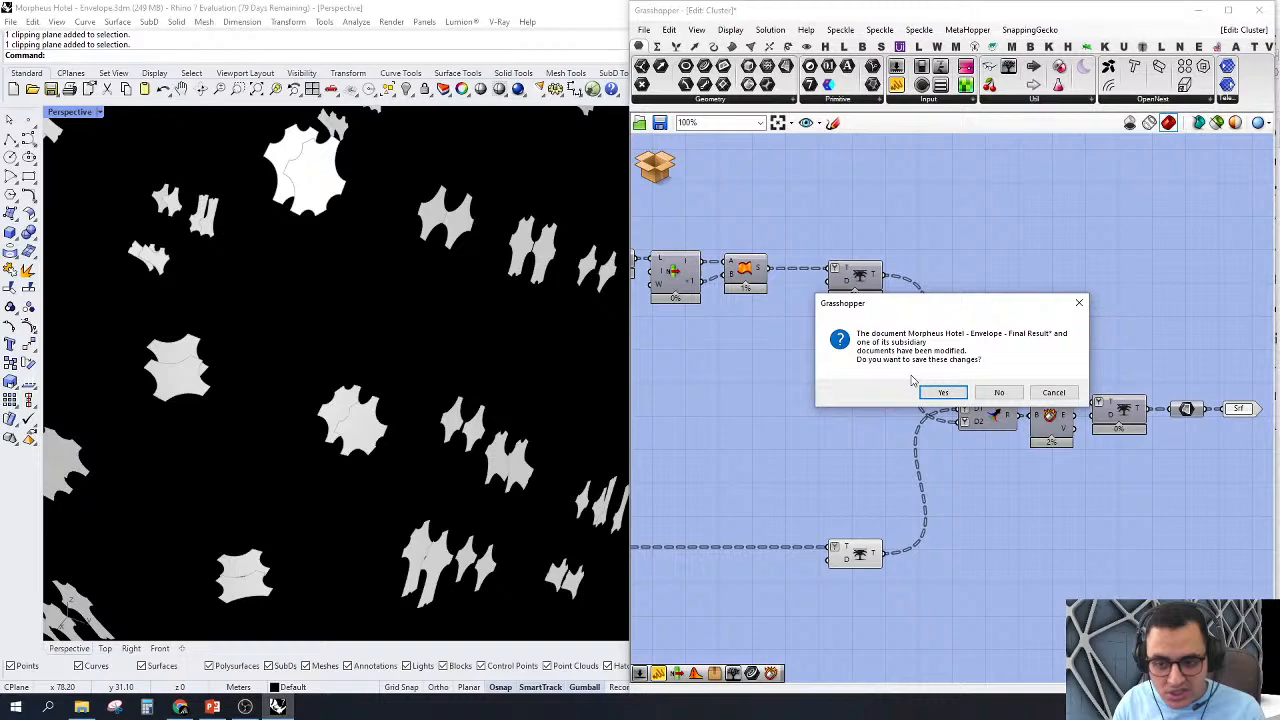
pyautogui.click(997, 393)
# Step: Turn on the preview of the Main Viz. Custom Preview that uses the white swatch material with Shine 10
pyautogui.scroll(-5, 935, 390)
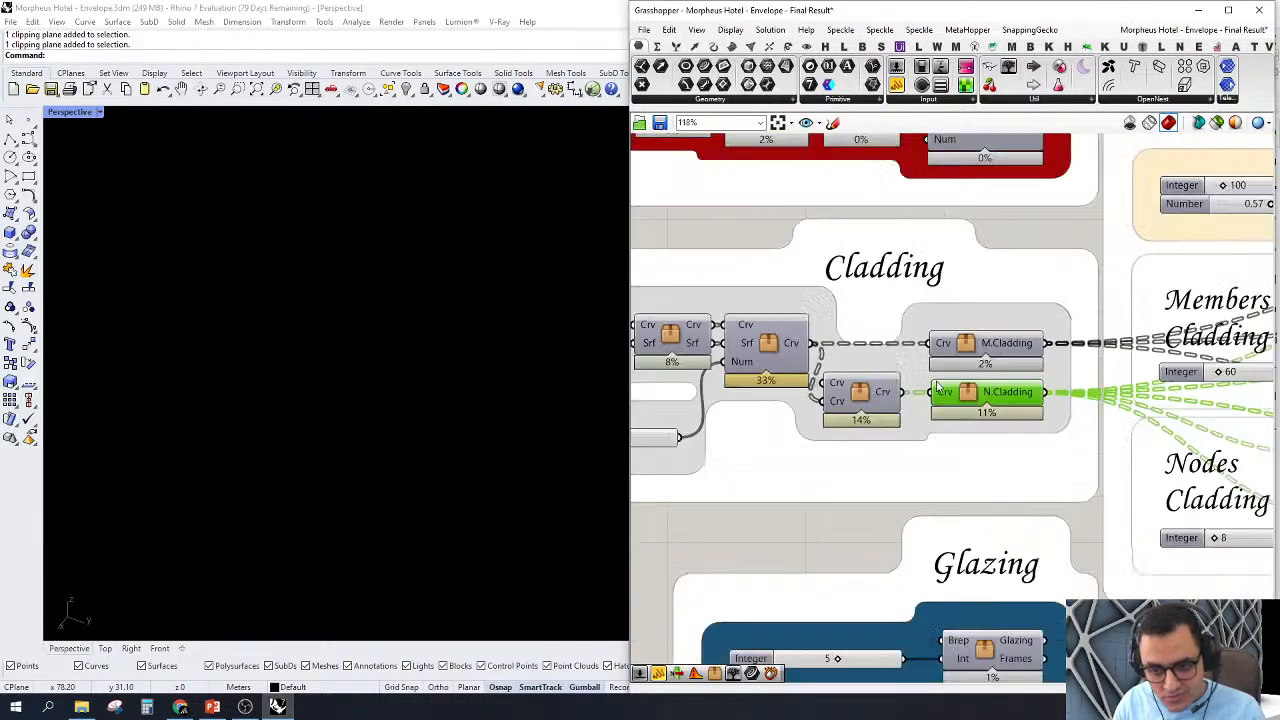
pyautogui.scroll(2, 1112, 384)
pyautogui.moveTo(1148, 366); pyautogui.dragTo(971, 366, button='right')
pyautogui.scroll(-4, 968, 380)
pyautogui.moveTo(1090, 392); pyautogui.dragTo(924, 406, button='right')
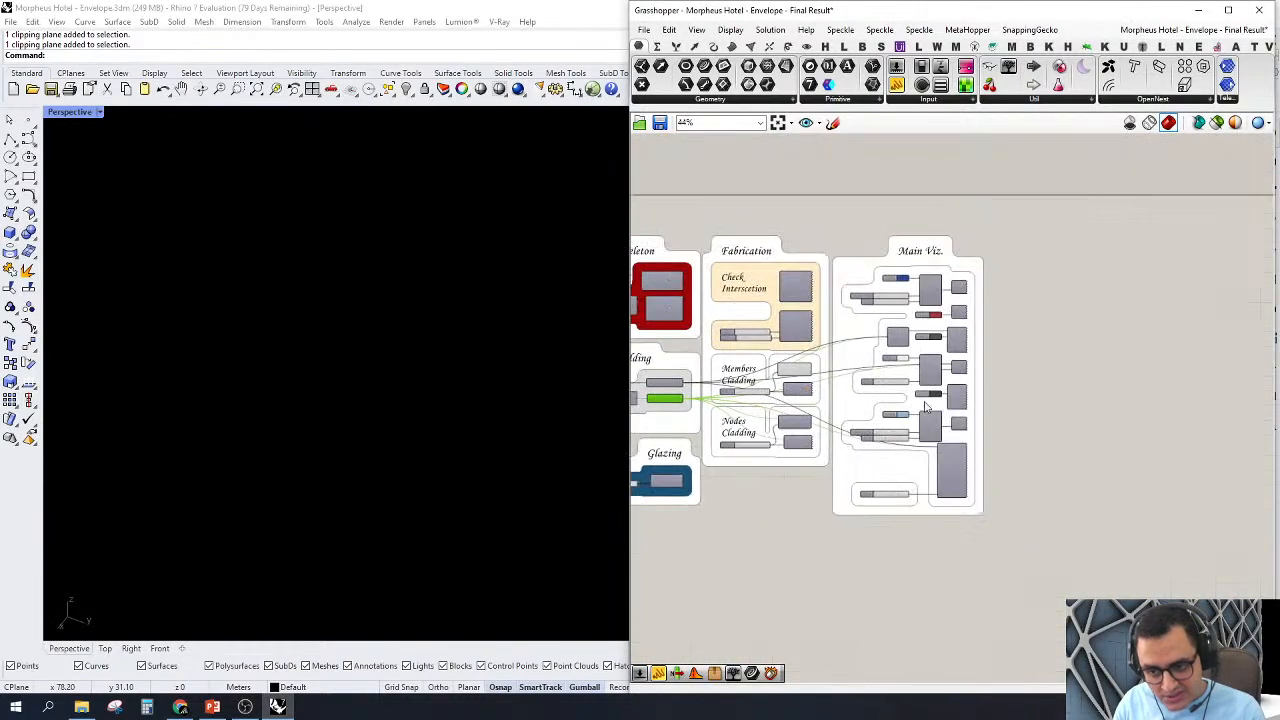
pyautogui.scroll(4, 964, 395)
pyautogui.scroll(2, 968, 343)
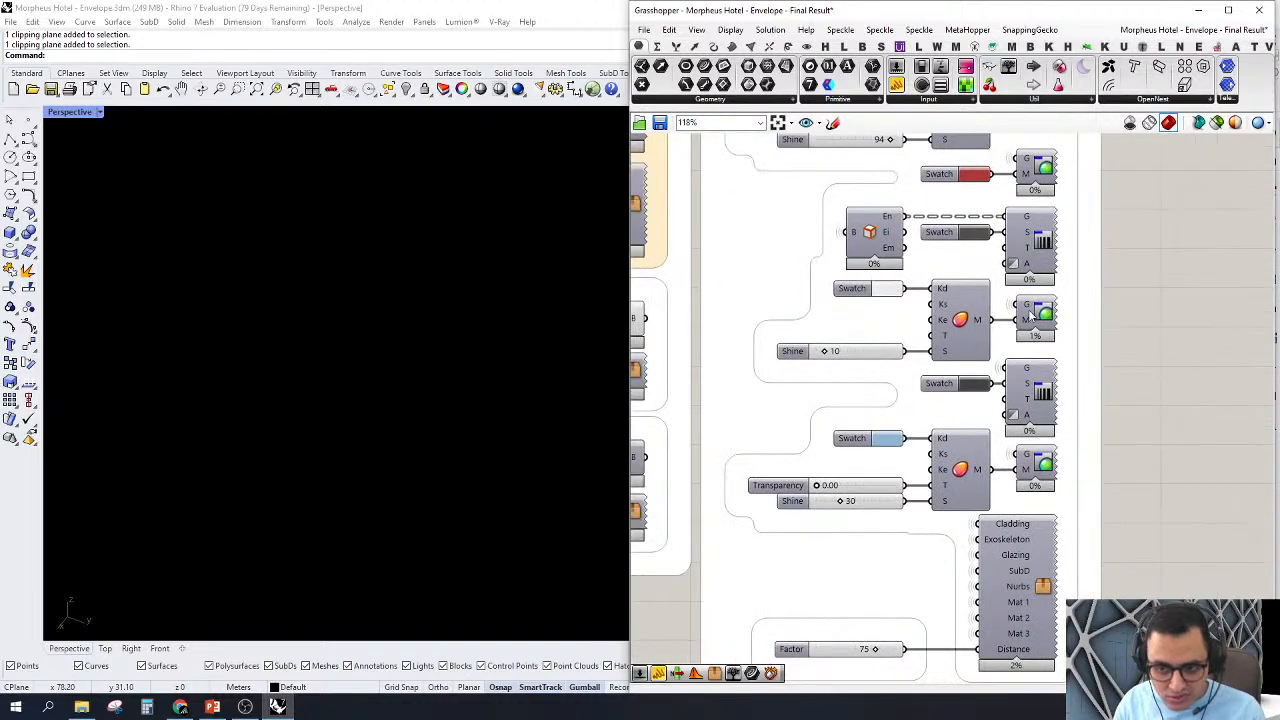
pyautogui.click(1035, 316)
pyautogui.rightClick(1035, 316)
pyautogui.click(1070, 338)
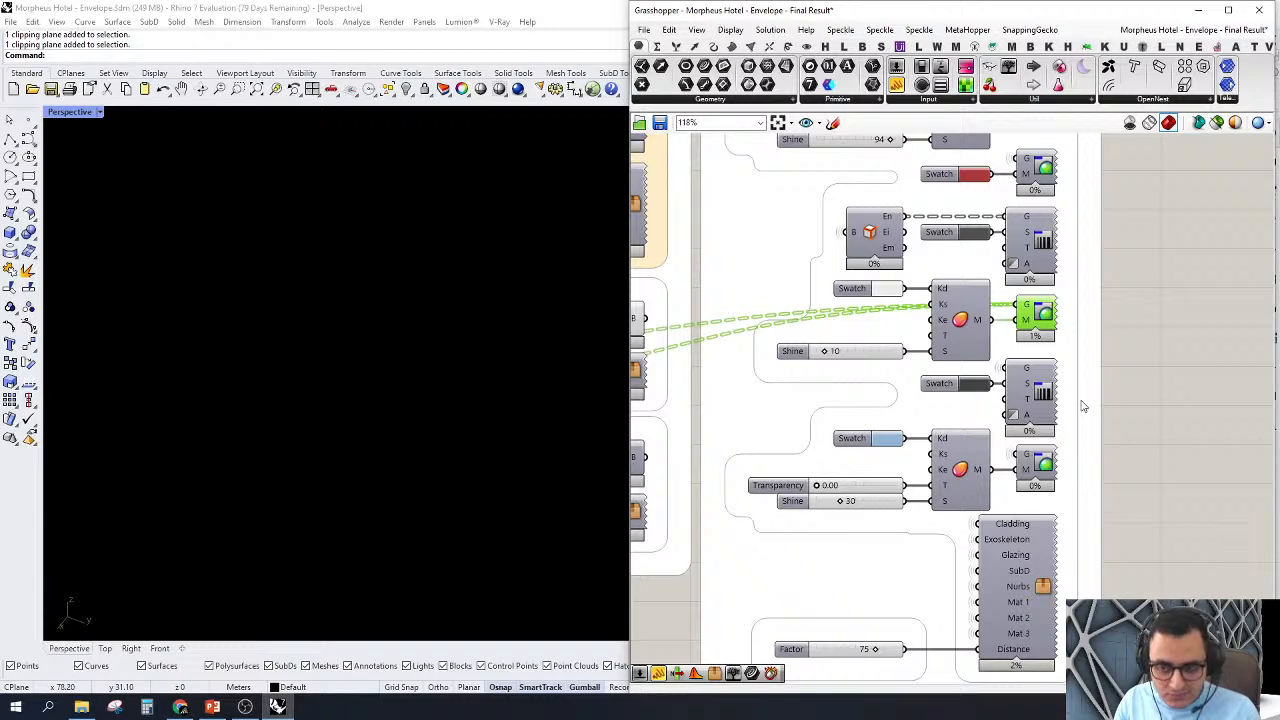
# Step: Examine the rendered cladding in Perspective, from the whole lattice down to a single node's junction with its members
pyautogui.scroll(-5, 408, 428)
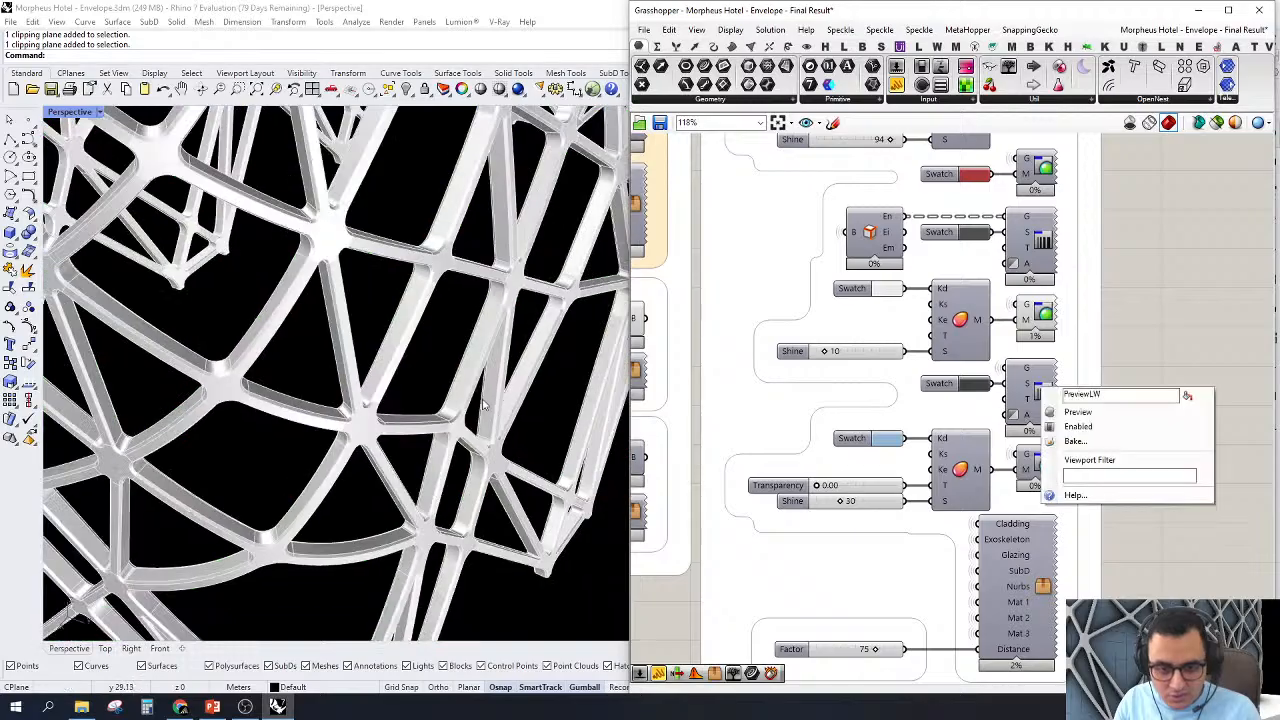
pyautogui.moveTo(506, 404); pyautogui.dragTo(490, 495, button='right')
pyautogui.scroll(-4, 448, 524)
pyautogui.scroll(10, 402, 490)
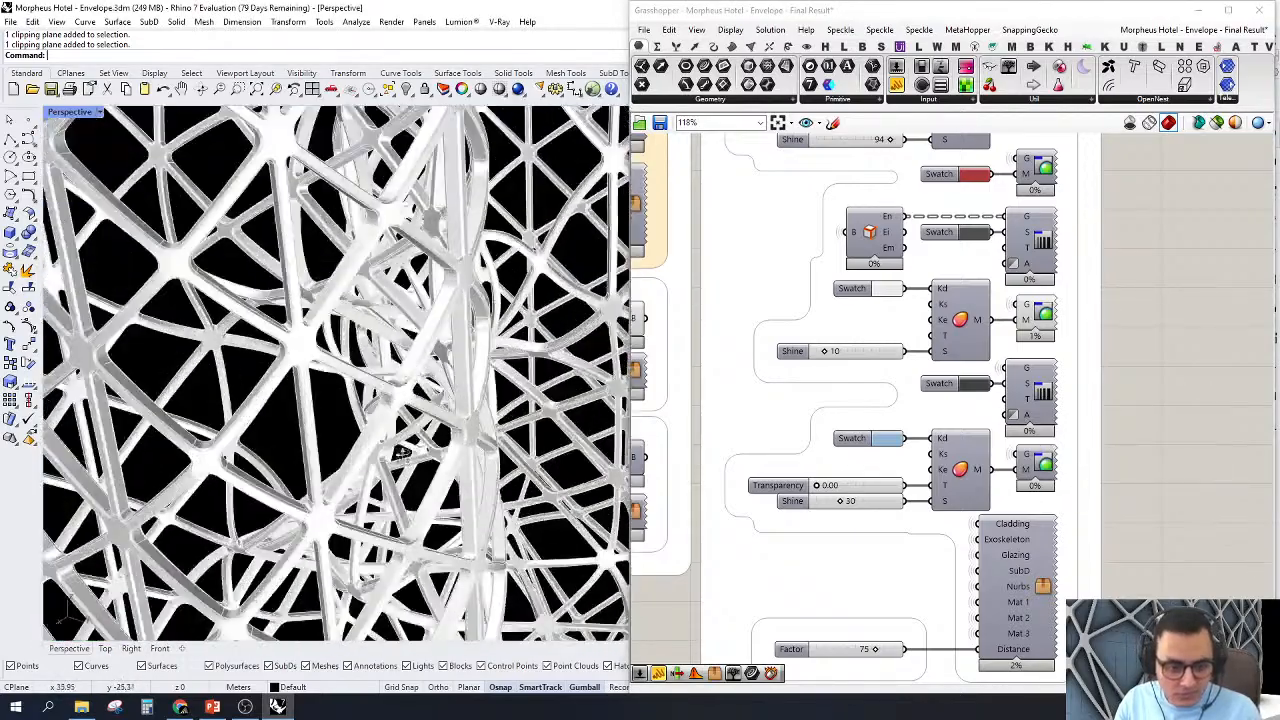
pyautogui.moveTo(368, 575); pyautogui.dragTo(318, 366, button='right')
pyautogui.scroll(5, 338, 376)
pyautogui.scroll(6, 317, 363)
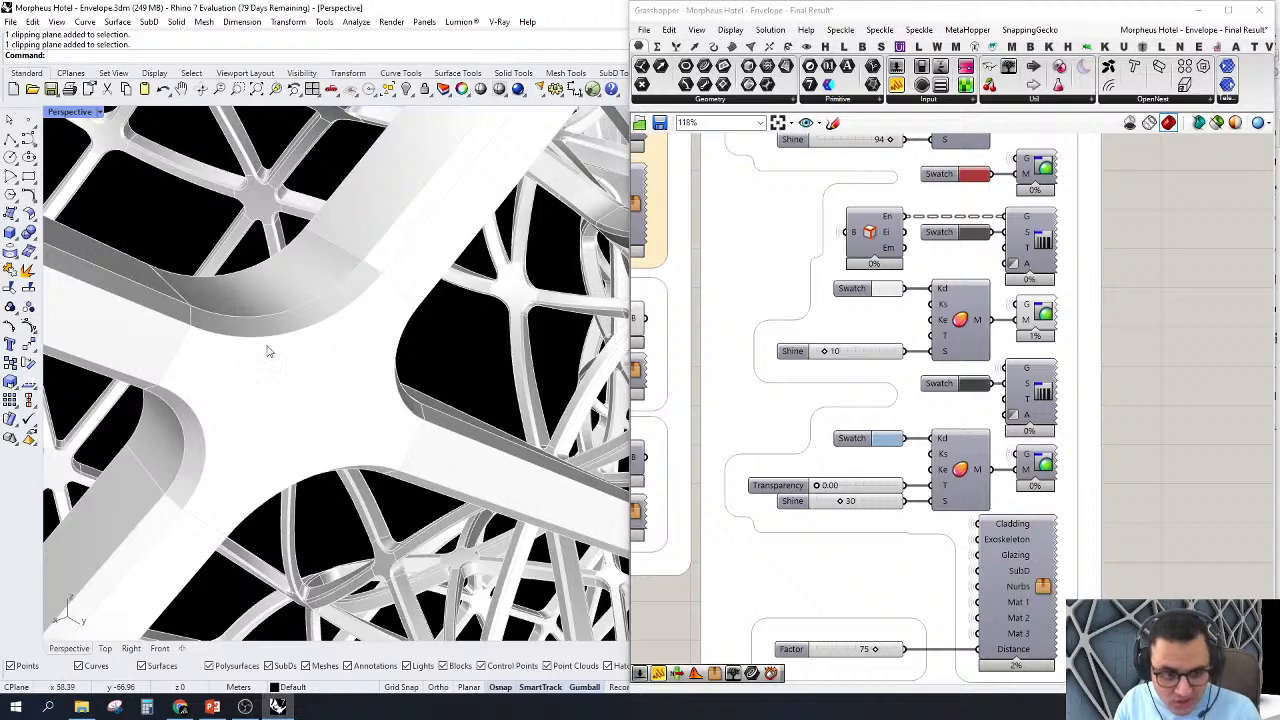
pyautogui.scroll(-7, 268, 351)
pyautogui.scroll(5, 186, 323)
pyautogui.moveTo(292, 297); pyautogui.dragTo(309, 321, button='right')
pyautogui.rightClick(1042, 393)
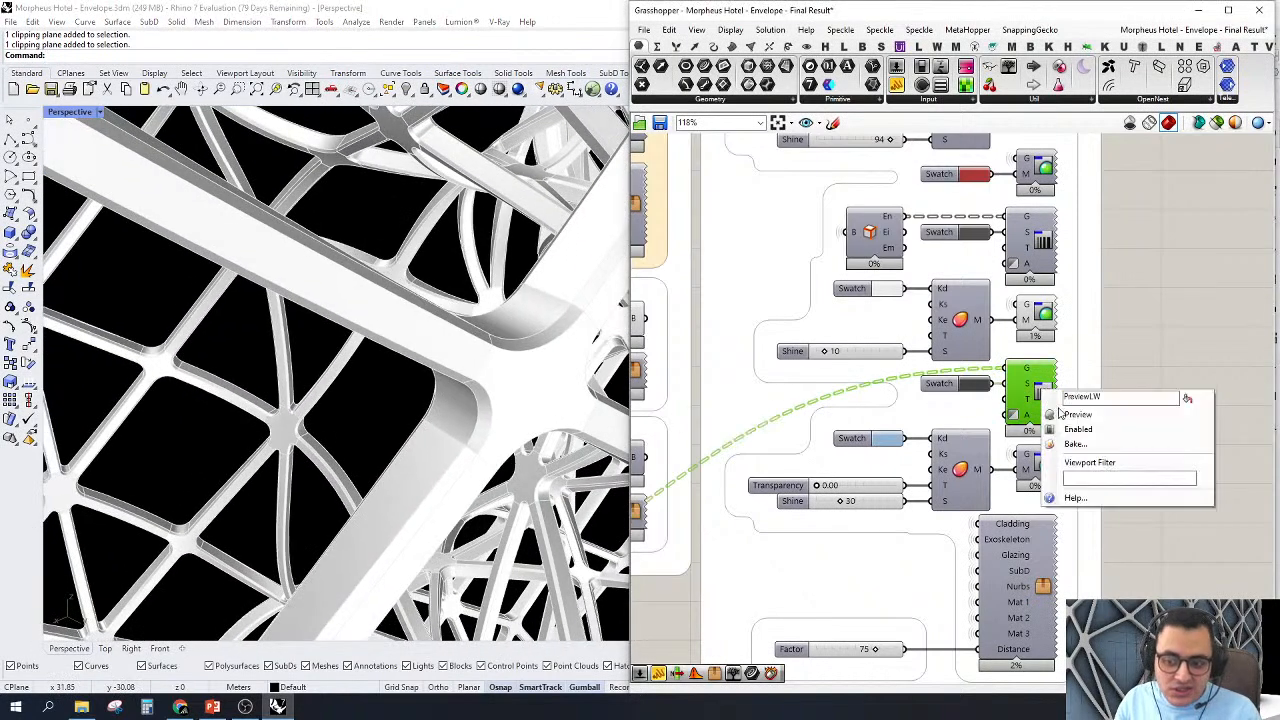
pyautogui.click(1075, 414)
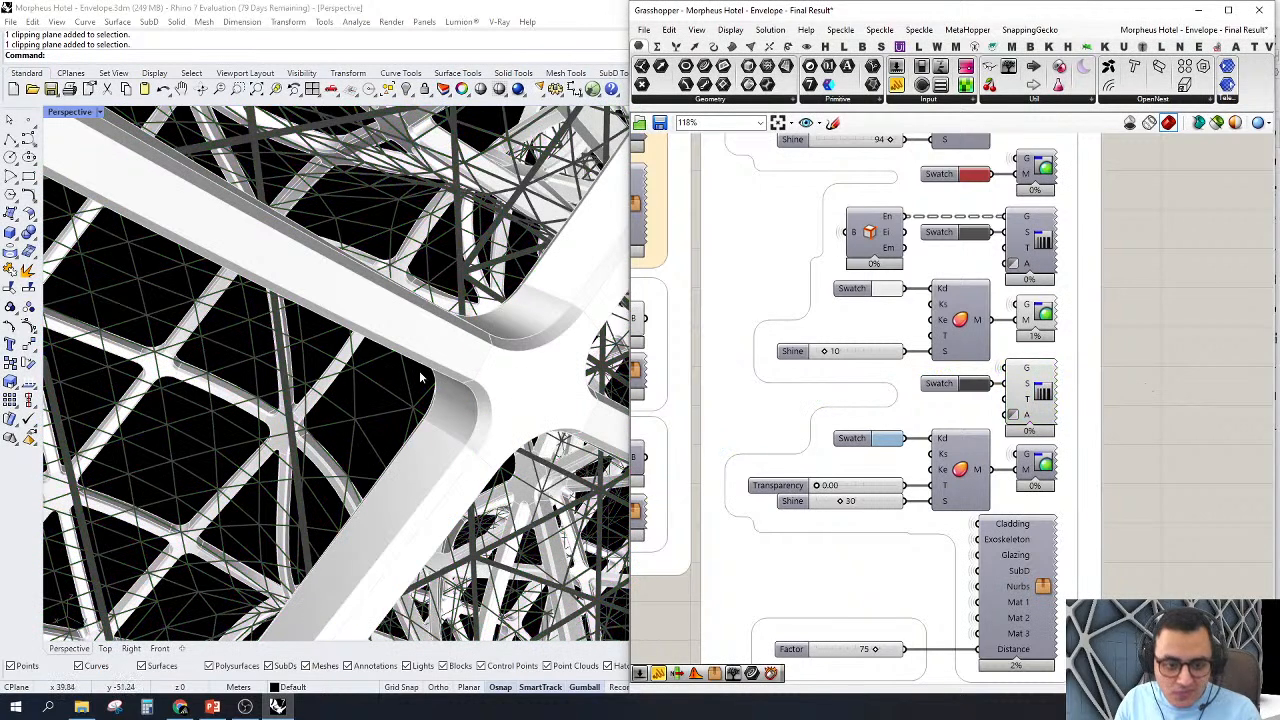
pyautogui.rightClick(1042, 393)
pyautogui.click(1075, 414)
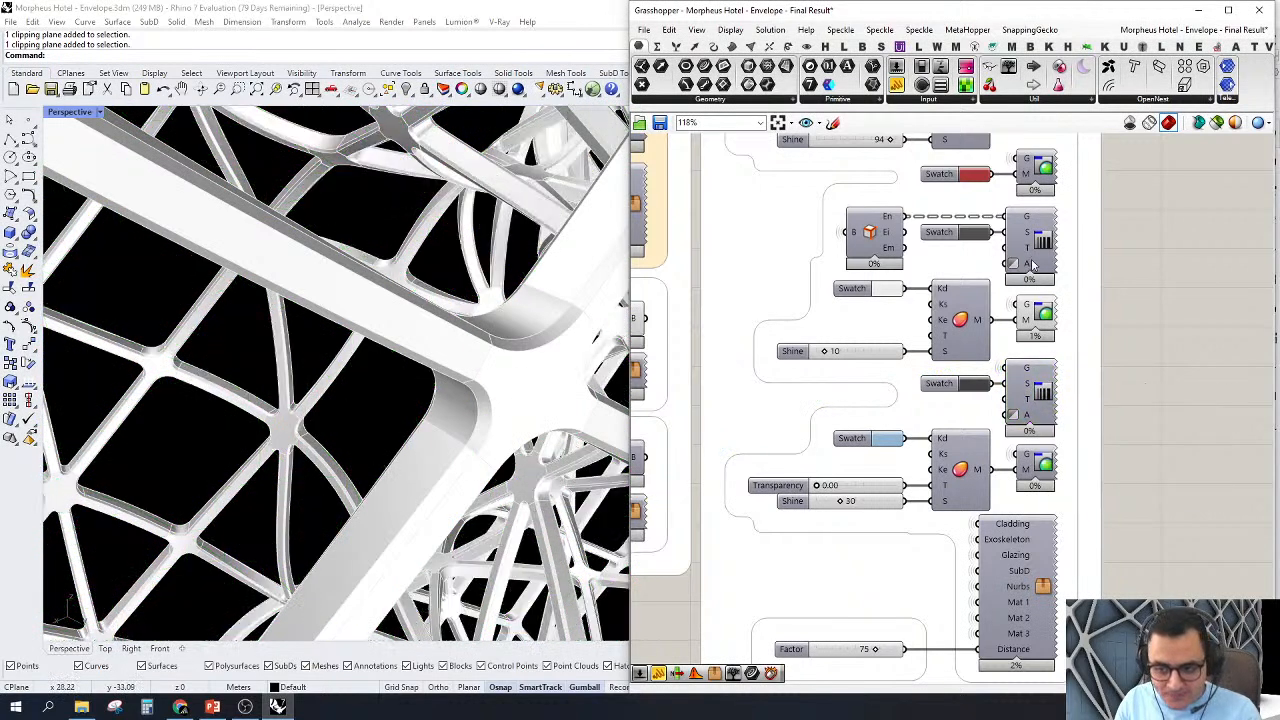
# Step: Turn on the preview of the line preview fed by the Brep Edges component and examine the seams between nodes and members
pyautogui.click(1042, 240)
pyautogui.rightClick(1042, 240)
pyautogui.click(1075, 261)
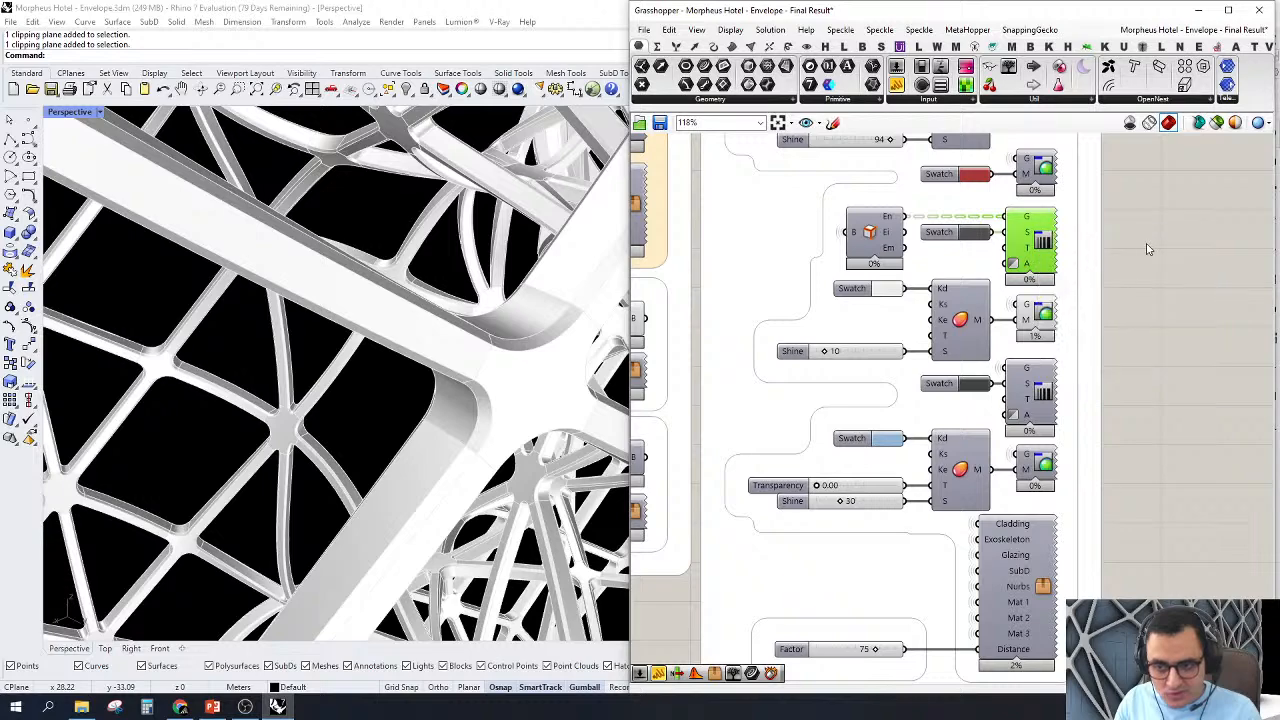
pyautogui.click(1180, 240)
pyautogui.moveTo(517, 406); pyautogui.dragTo(504, 408, button='right')
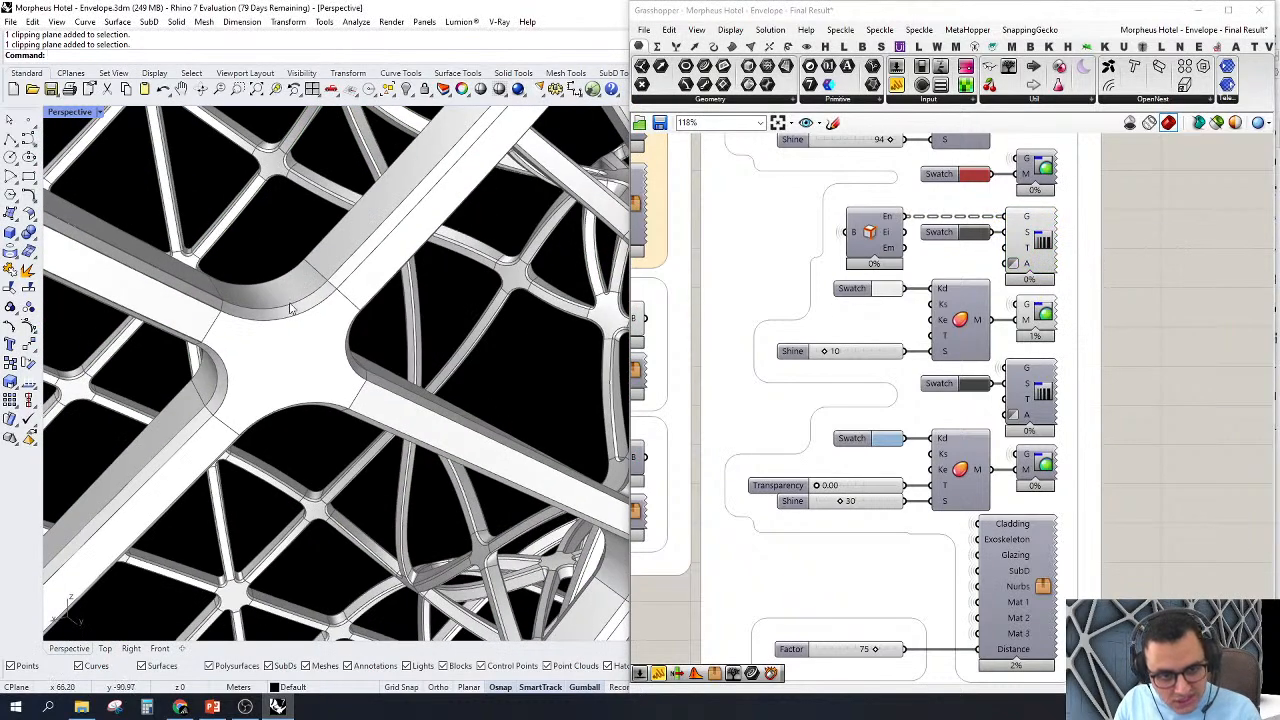
pyautogui.scroll(2, 326, 300)
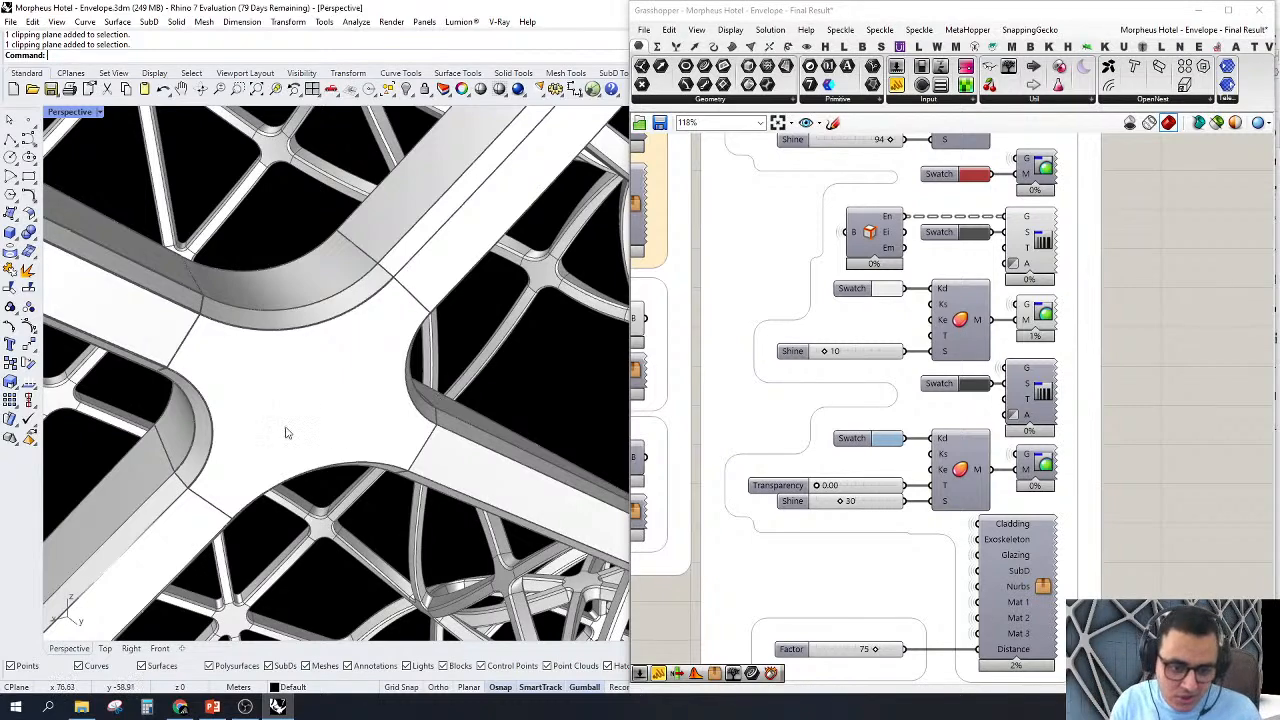
pyautogui.scroll(-5, 478, 328)
pyautogui.moveTo(411, 419); pyautogui.dragTo(411, 370, button='right')
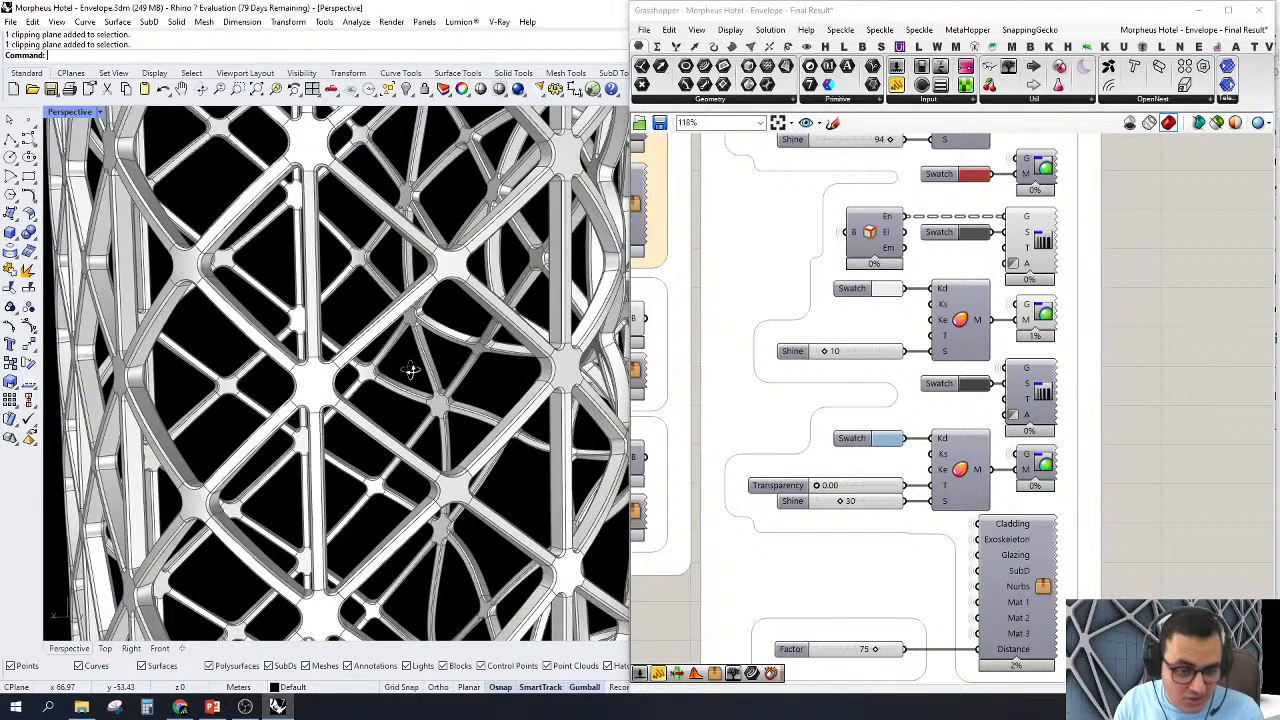
pyautogui.scroll(7, 549, 247)
pyautogui.scroll(-3, 946, 382)
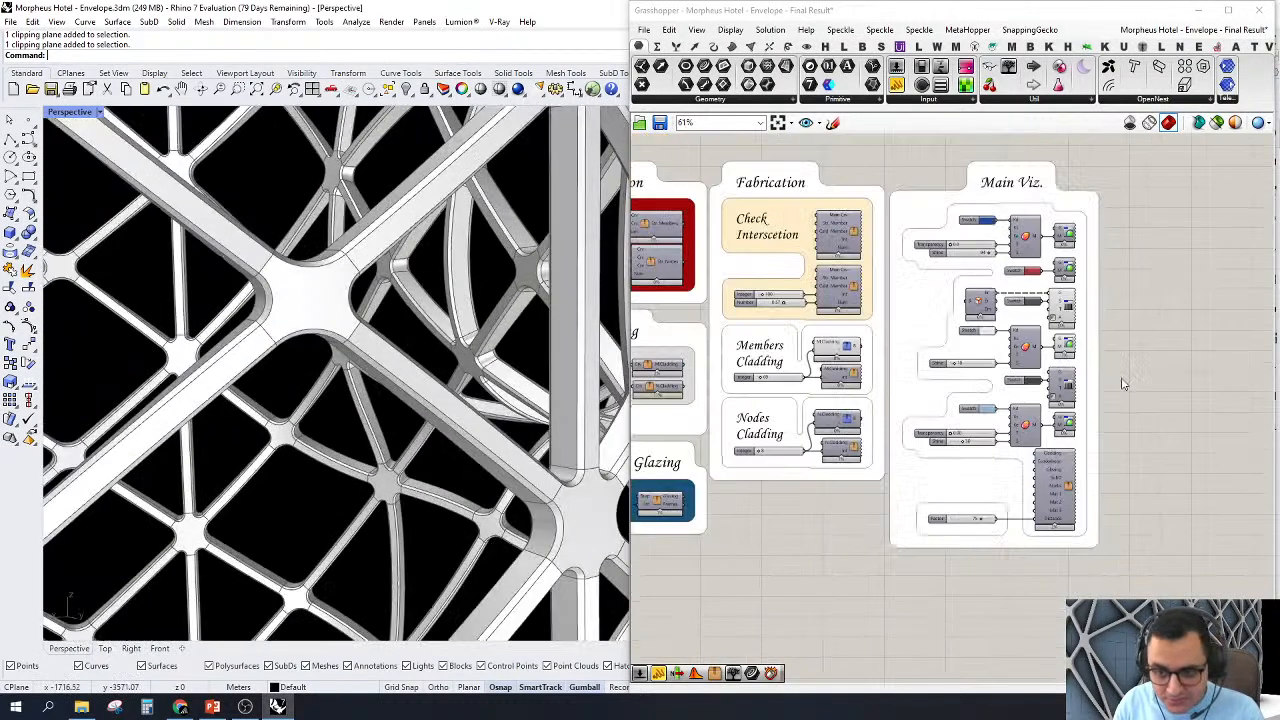
# Step: Review the Cladding group's clusters and their place among the ExoSkeleton, Glazing and Fabrication groups
pyautogui.moveTo(898, 395); pyautogui.dragTo(1018, 415, button='right')
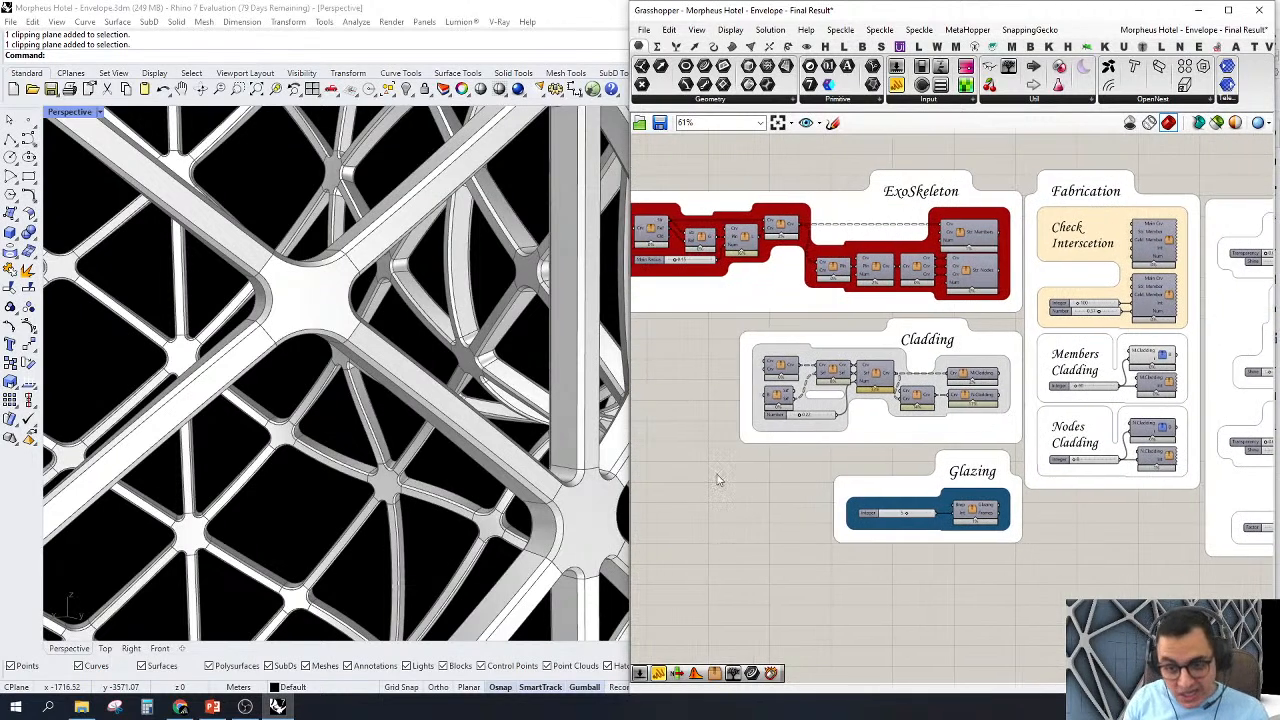
pyautogui.moveTo(716, 480); pyautogui.dragTo(1020, 318)
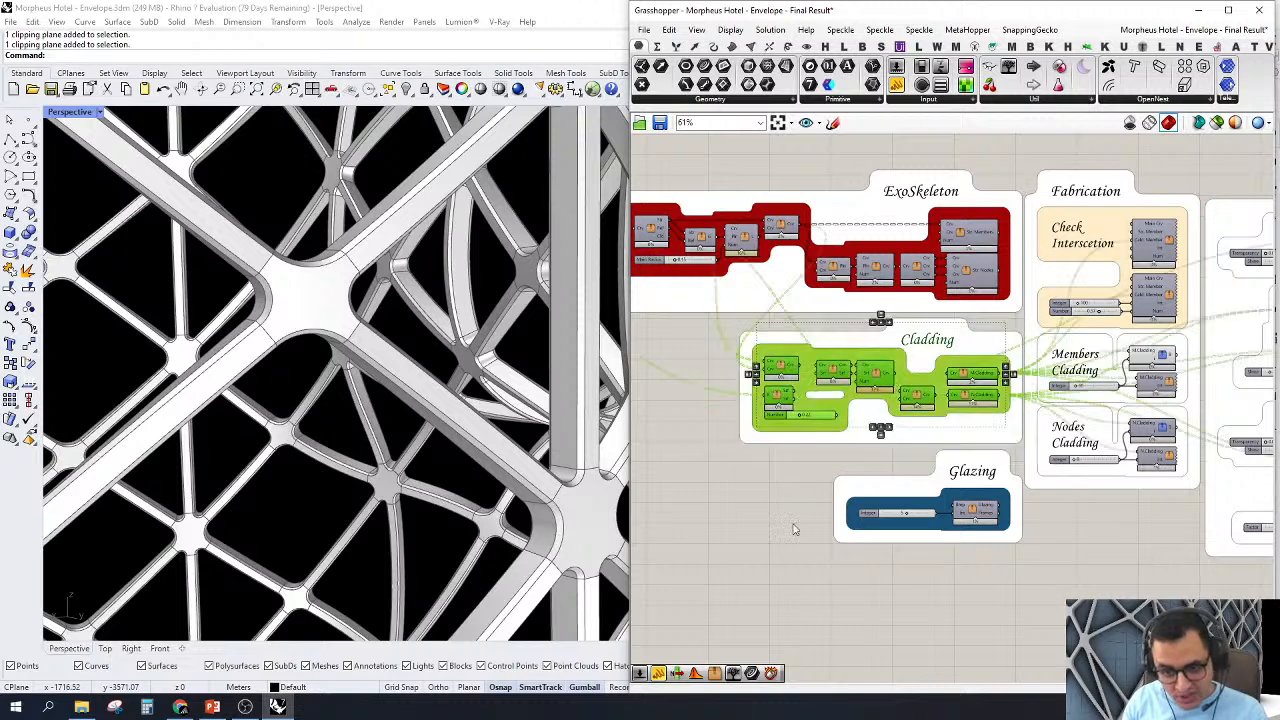
pyautogui.click(793, 529)
pyautogui.moveTo(944, 312); pyautogui.dragTo(1008, 341, button='right')
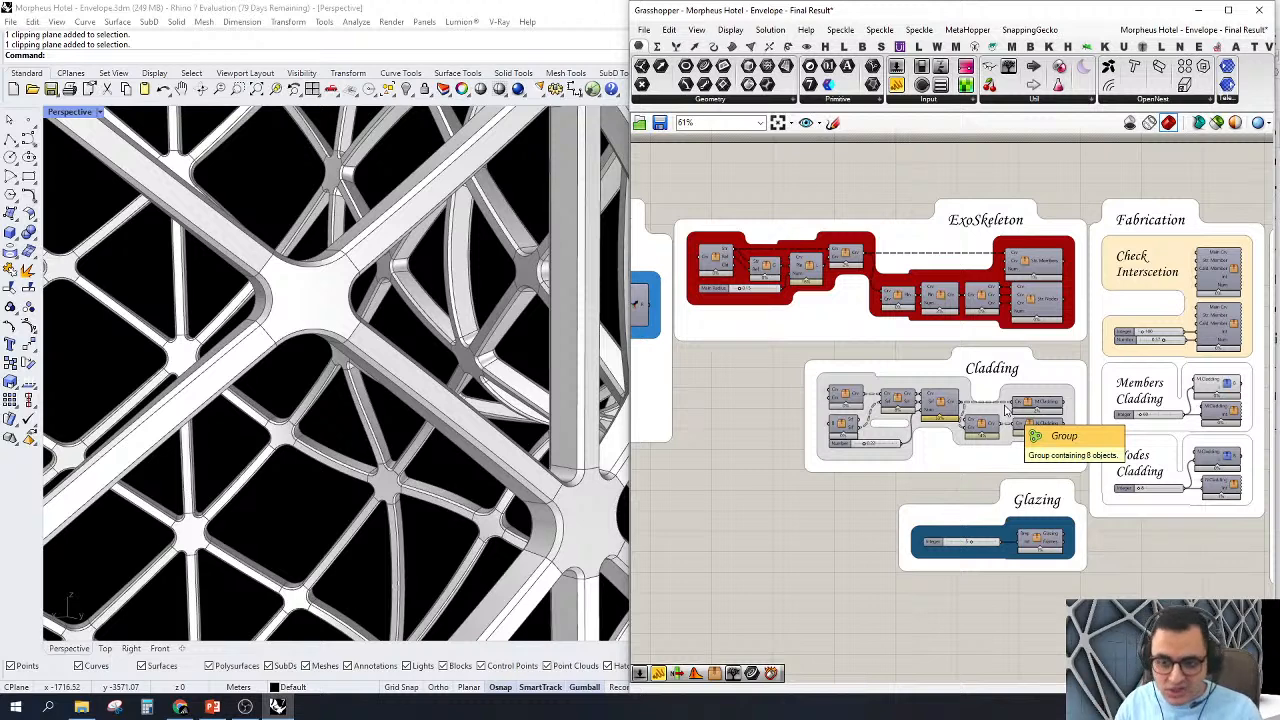
pyautogui.scroll(-4, 880, 371)
pyautogui.moveTo(1005, 348); pyautogui.dragTo(917, 334, button='right')
pyautogui.scroll(3, 1143, 345)
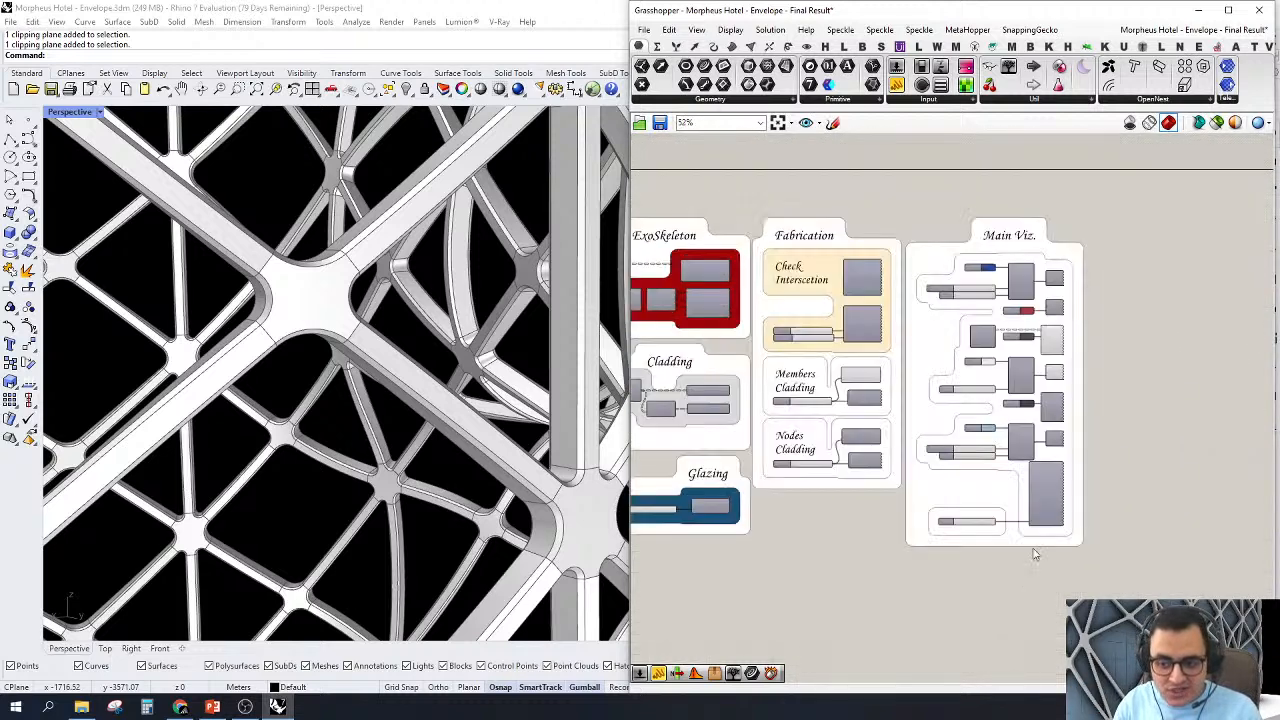
pyautogui.moveTo(950, 573); pyautogui.dragTo(1090, 192)
pyautogui.rightClick(1087, 191)
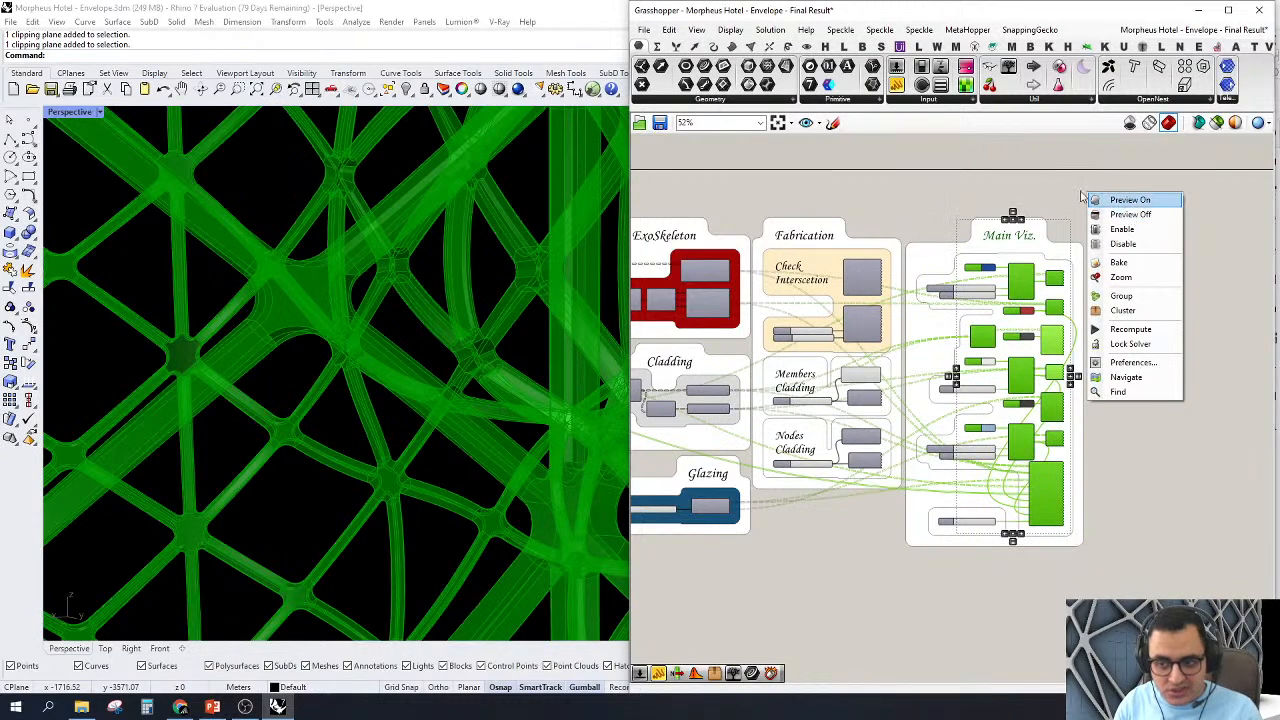
pyautogui.click(1097, 505)
pyautogui.scroll(4, 1071, 423)
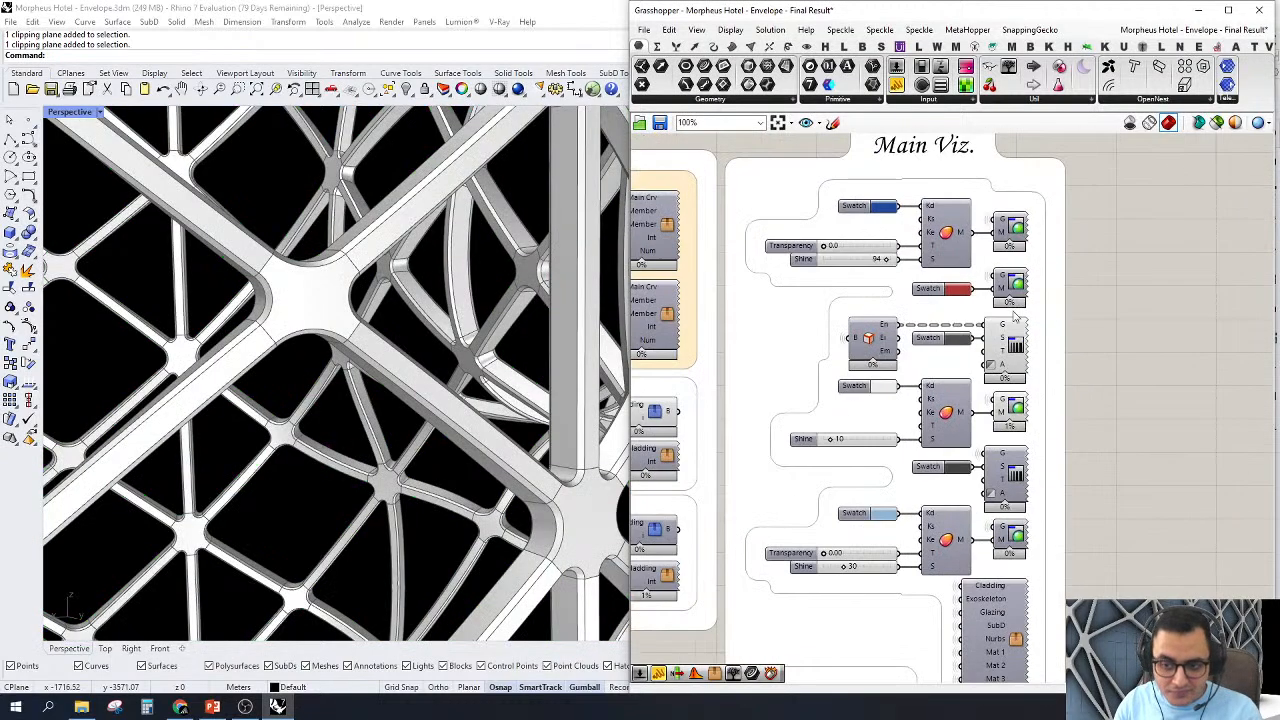
pyautogui.scroll(-4, 1016, 318)
pyautogui.scroll(3, 1012, 290)
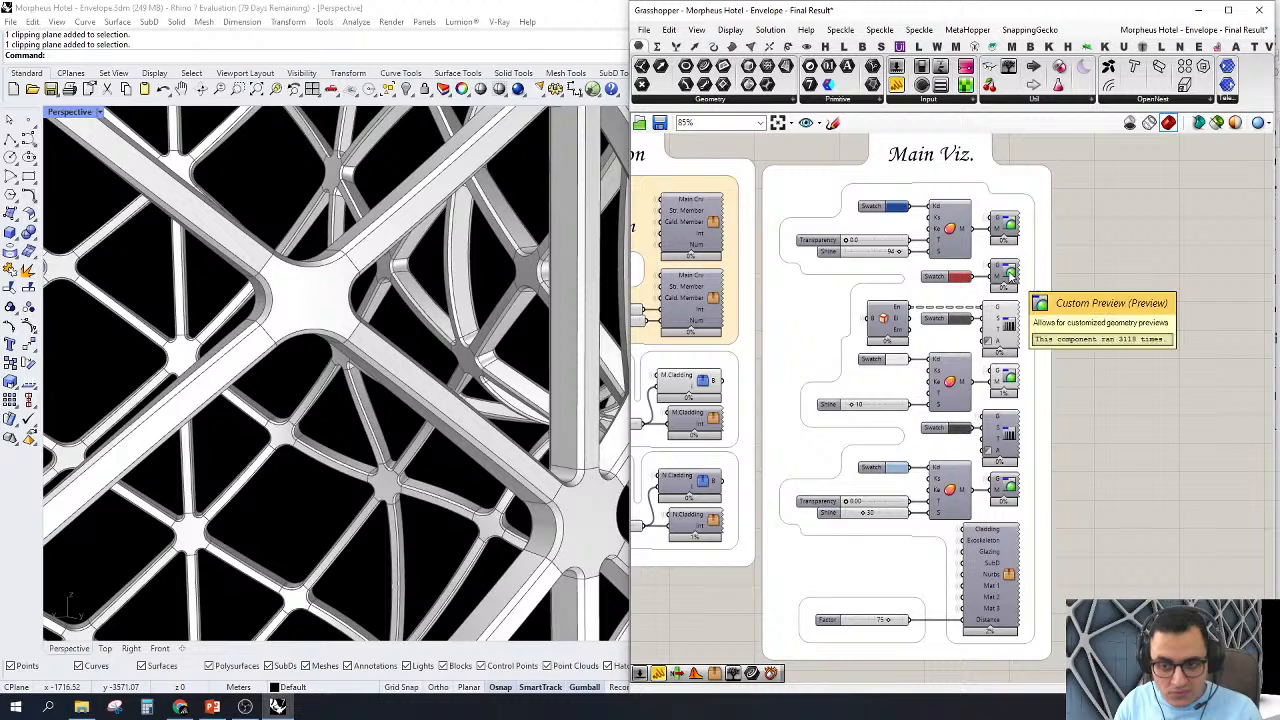
pyautogui.scroll(-3, 1010, 278)
pyautogui.scroll(5, 1025, 272)
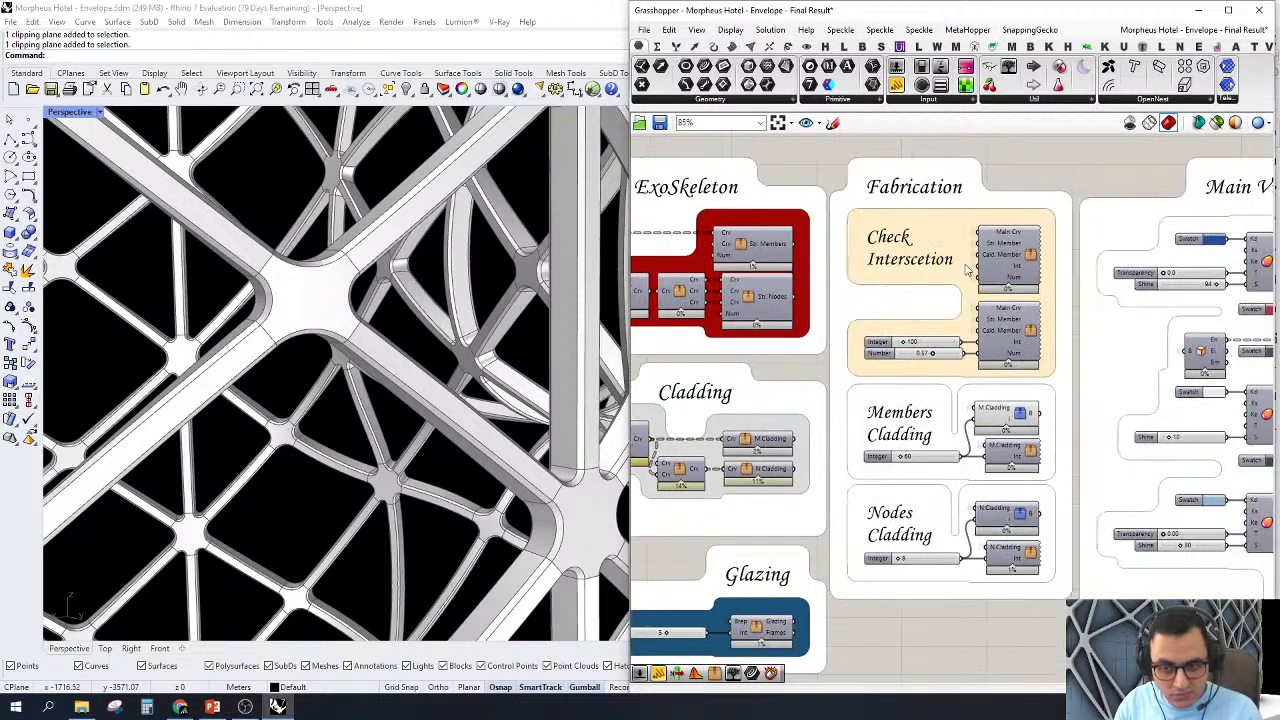
pyautogui.click(1026, 272)
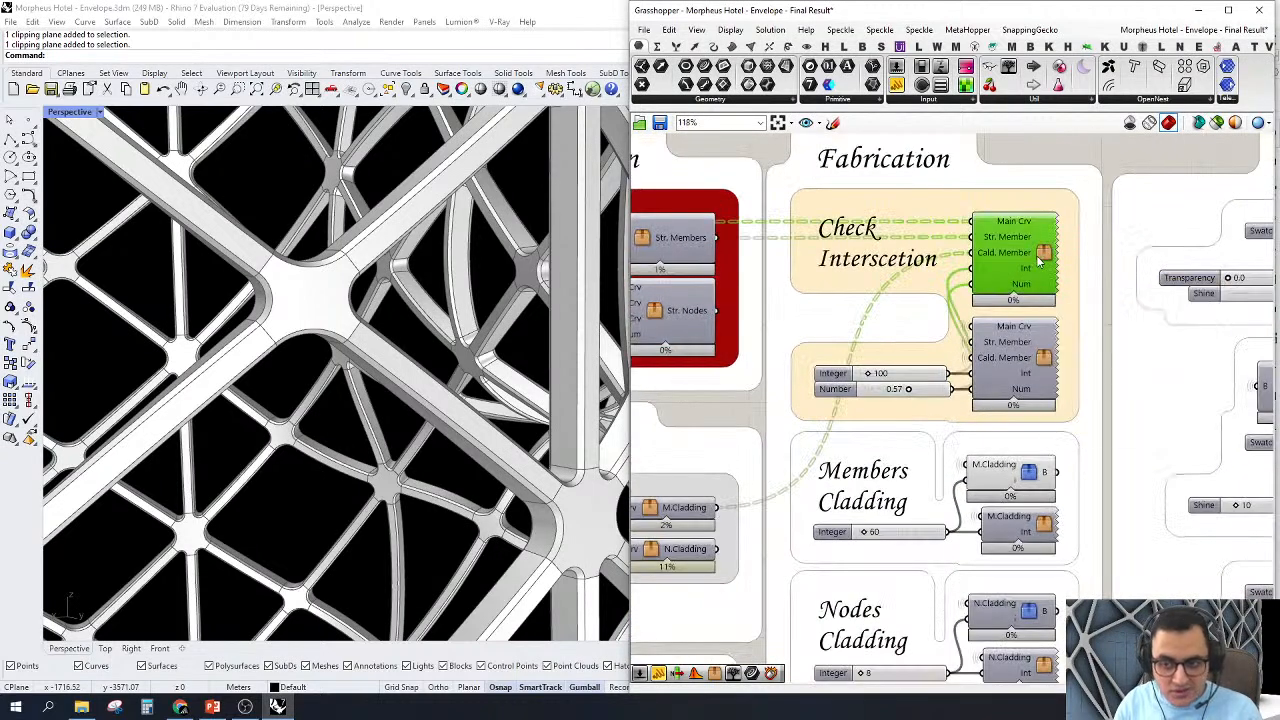
# Step: Turn off the preview of all components in the Main Viz. group
pyautogui.scroll(-4, 1043, 258)
pyautogui.moveTo(952, 226); pyautogui.dragTo(1224, 624)
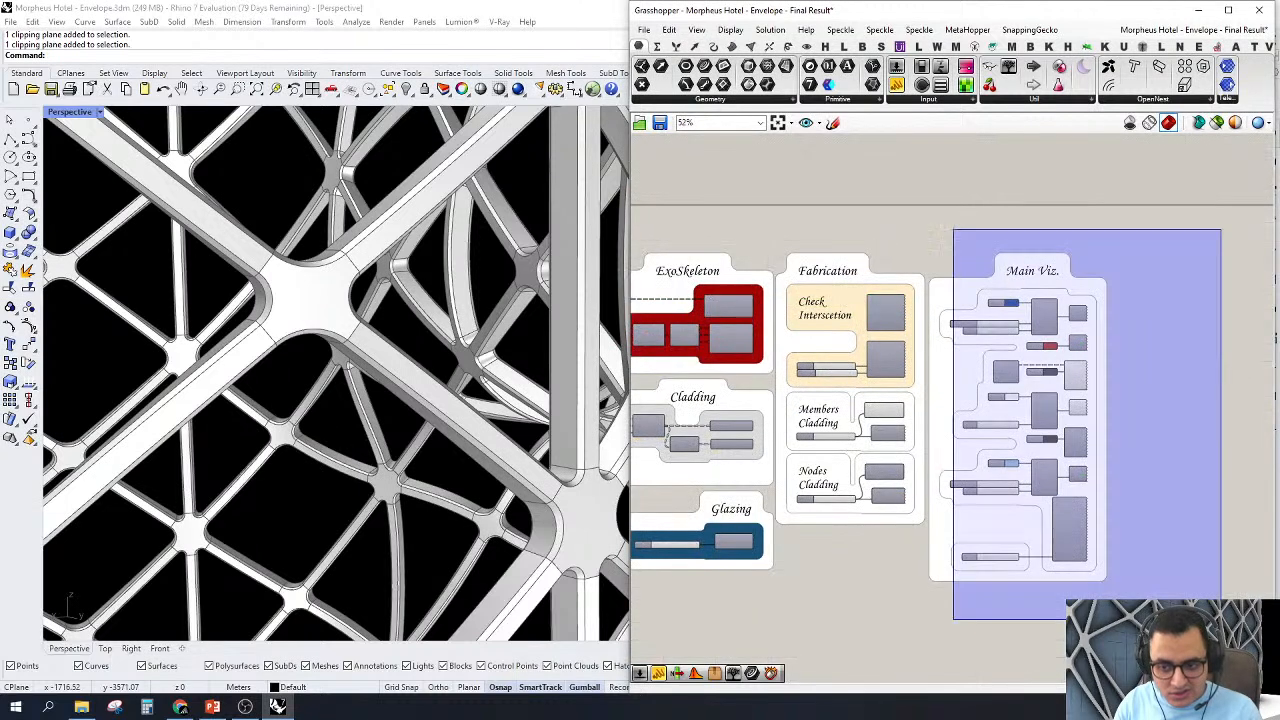
pyautogui.rightClick(1169, 348)
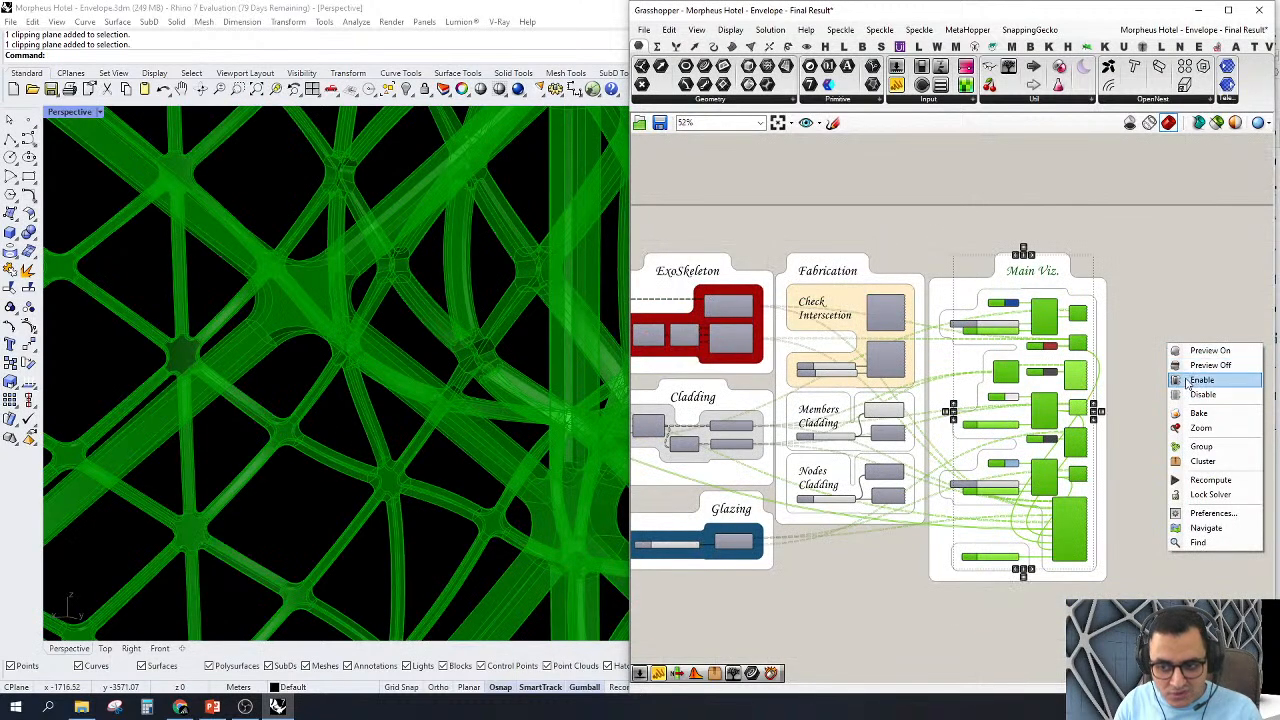
pyautogui.click(1182, 365)
# Step: Turn on the Main Viz. previews for the blue, red and white swatches and for the Brep Edges lines
pyautogui.scroll(-2, 1170, 330)
pyautogui.scroll(5, 1143, 441)
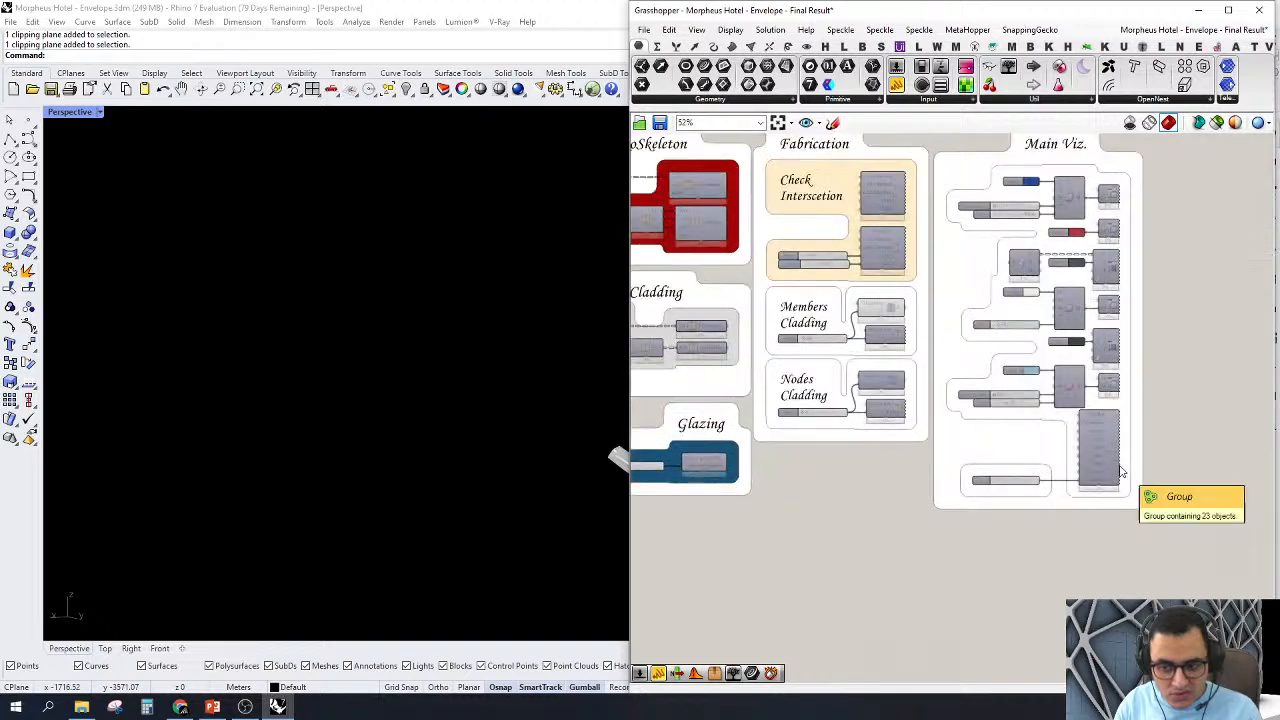
pyautogui.moveTo(1154, 209); pyautogui.dragTo(1029, 168, button='right')
pyautogui.scroll(-1, 1029, 168)
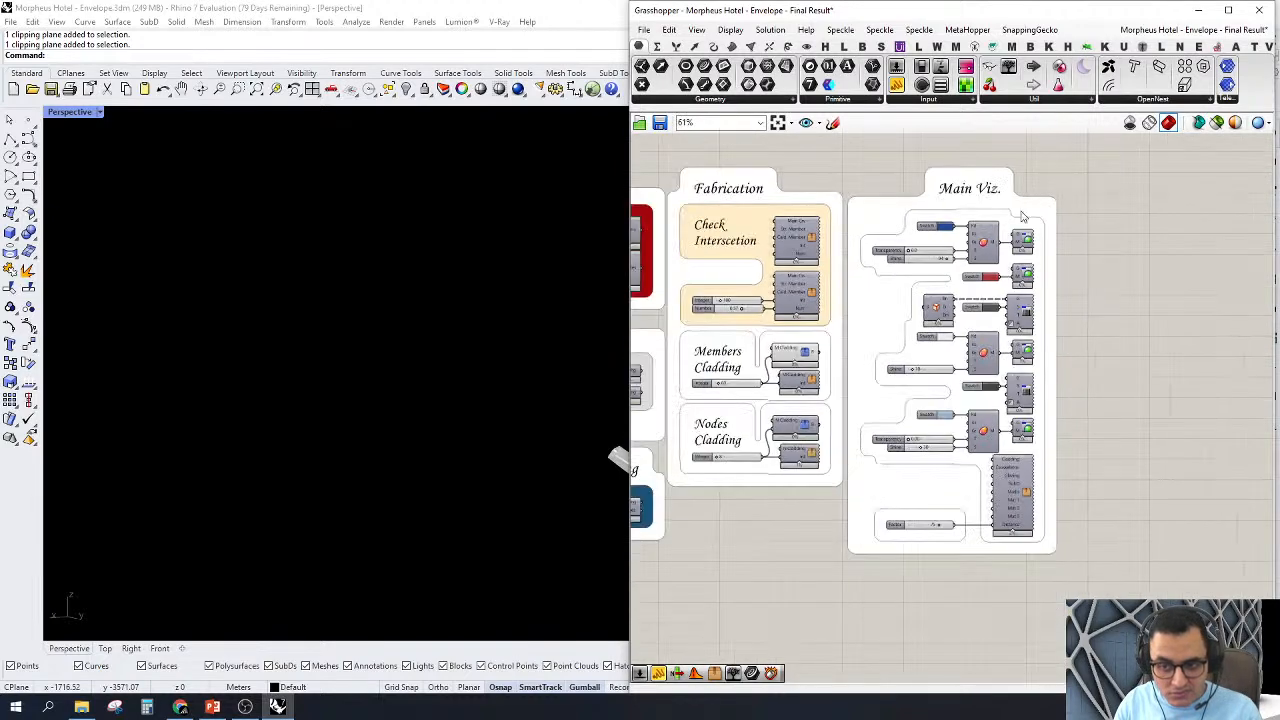
pyautogui.moveTo(986, 147); pyautogui.dragTo(1141, 404)
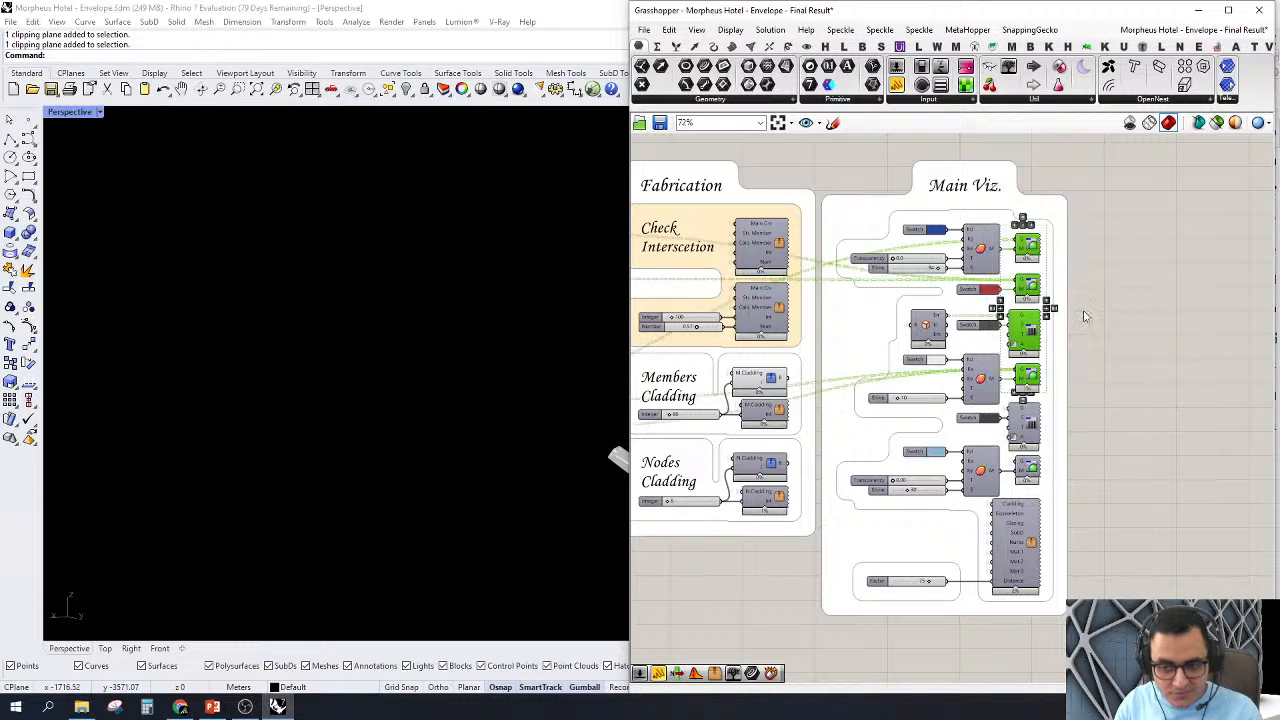
pyautogui.rightClick(1103, 265)
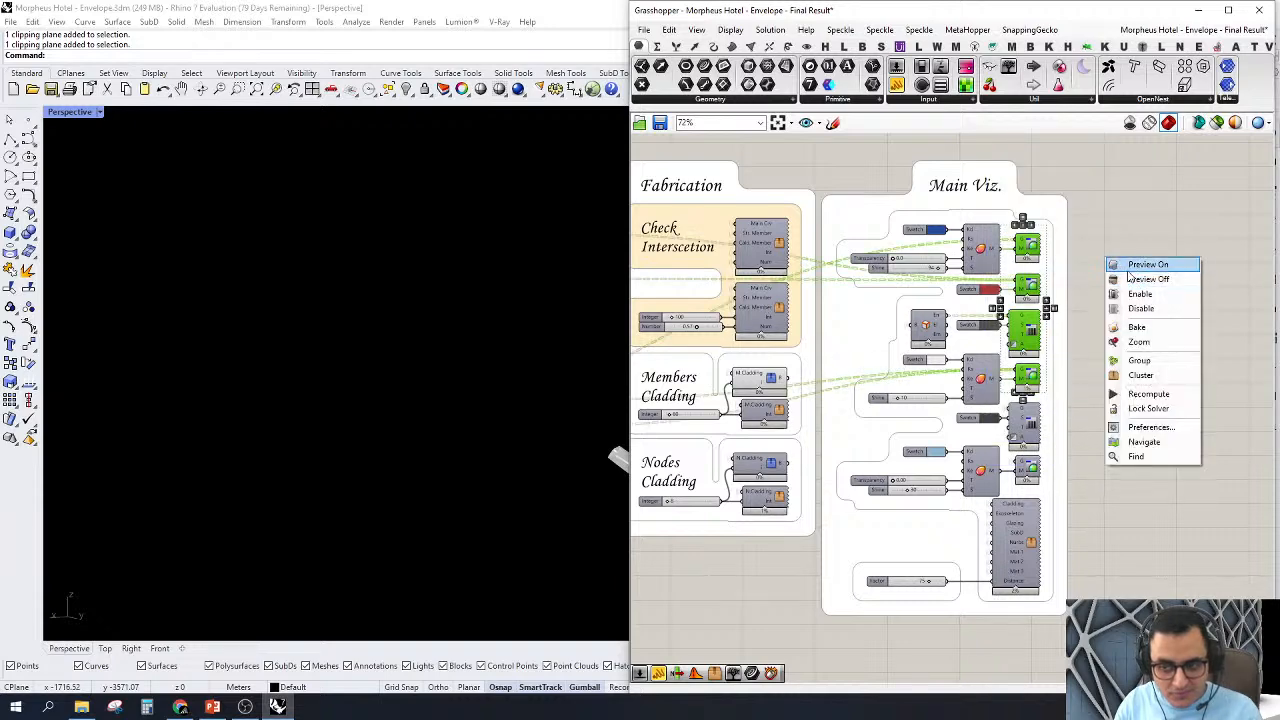
pyautogui.click(1122, 272)
pyautogui.click(1142, 265)
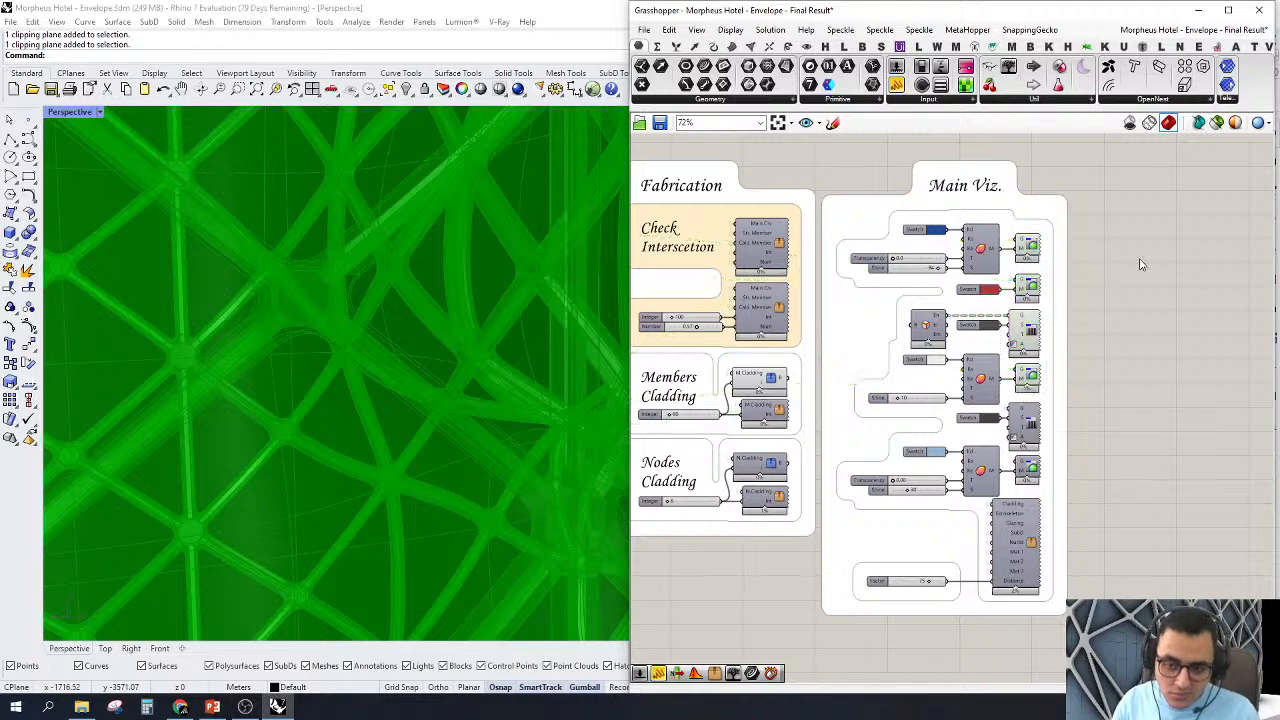
# Step: Examine the complete envelope in Perspective, from the whole tower and its roof edge down to the lattice around the openings
pyautogui.scroll(-10, 293, 452)
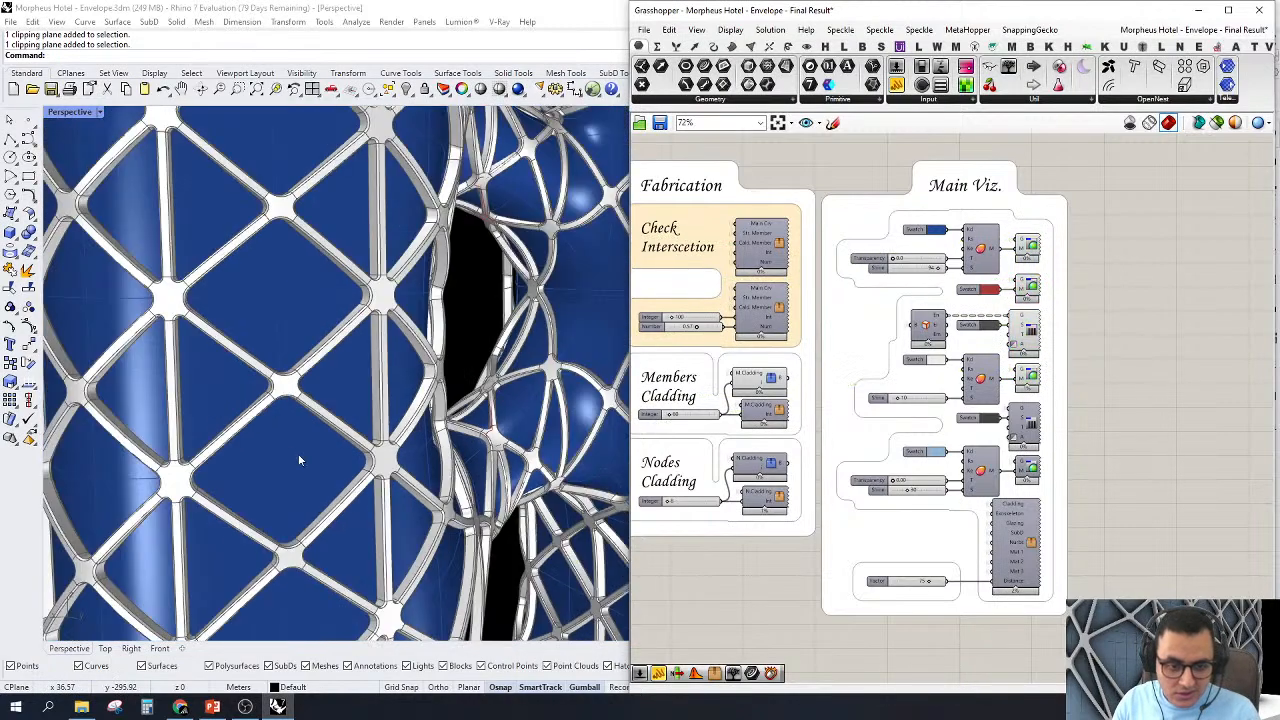
pyautogui.scroll(-6, 298, 453)
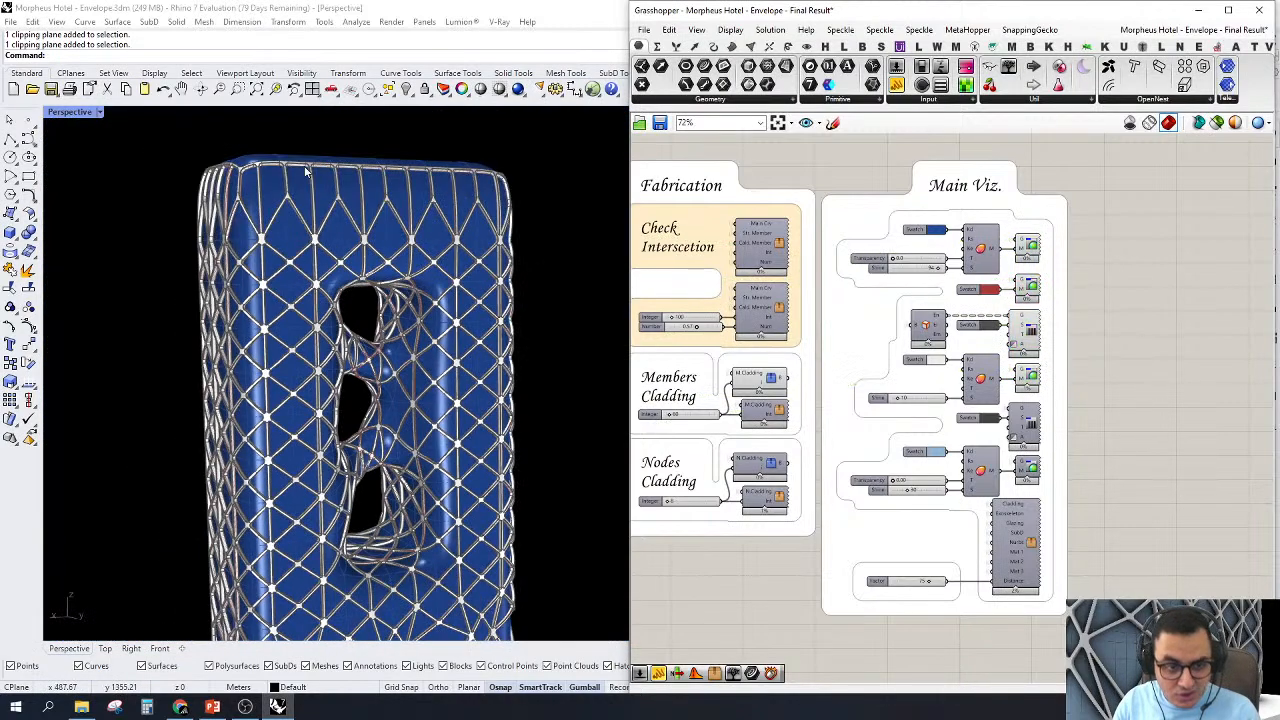
pyautogui.scroll(2, 330, 228)
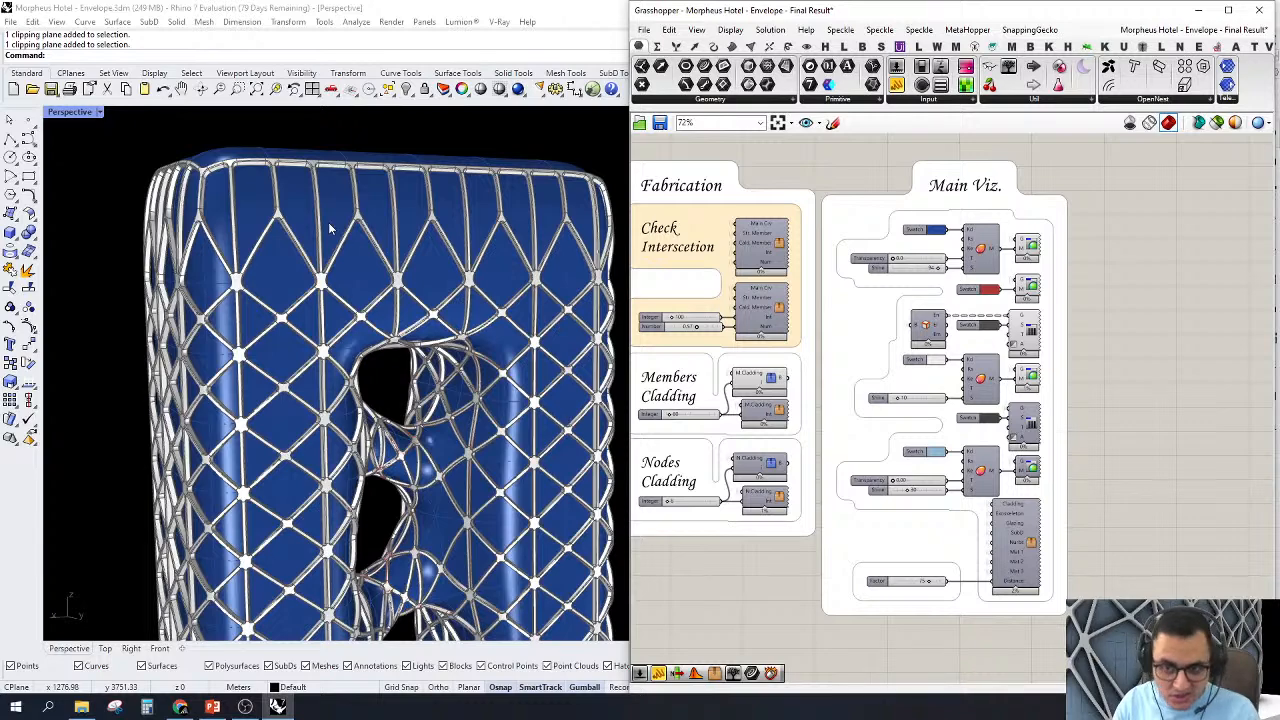
pyautogui.moveTo(330, 228); pyautogui.dragTo(357, 284, button='right')
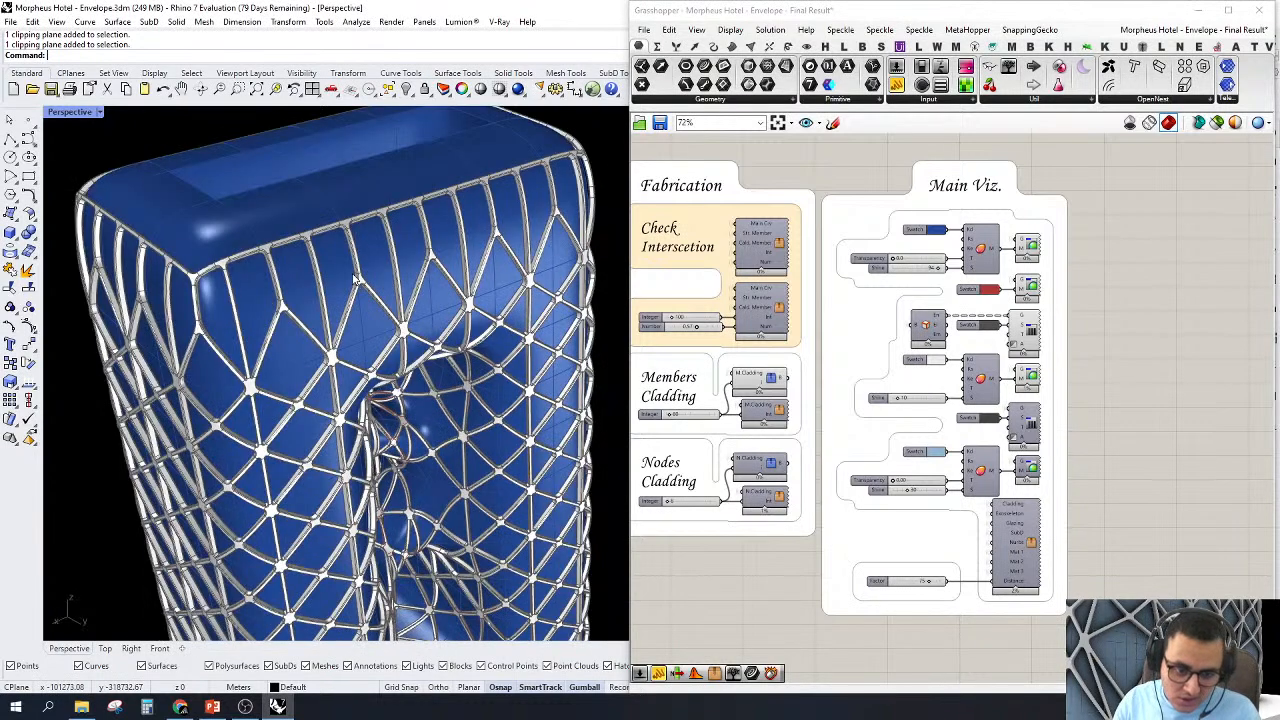
pyautogui.scroll(-8, 355, 280)
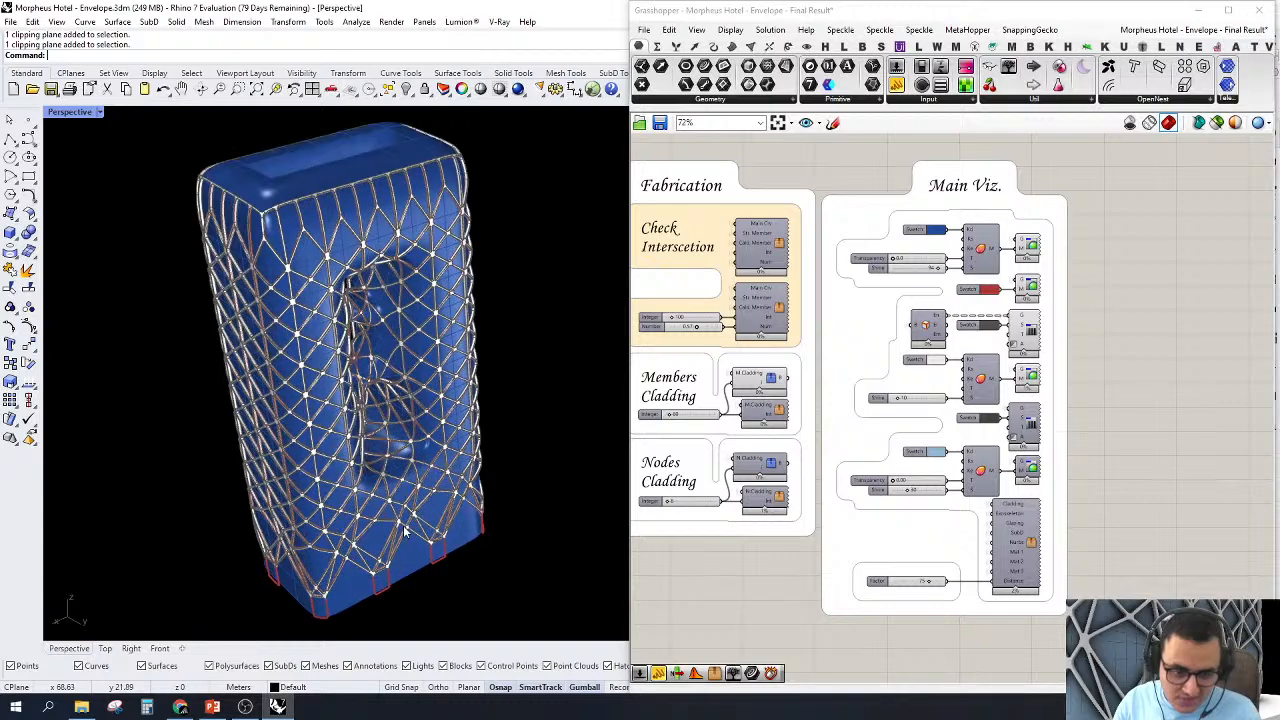
pyautogui.scroll(8, 405, 533)
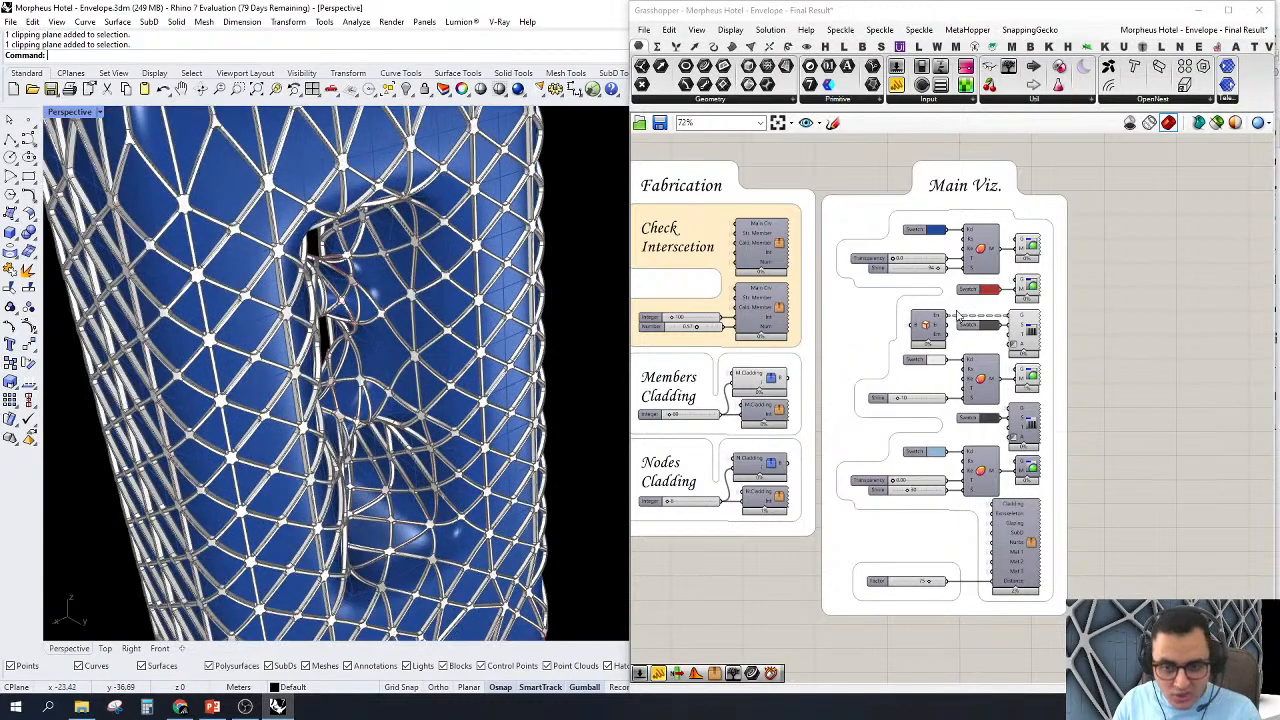
# Step: Turn on the preview of the upper Check Interscetion cluster in the Fabrication group
pyautogui.scroll(3, 956, 314)
pyautogui.rightClick(988, 268)
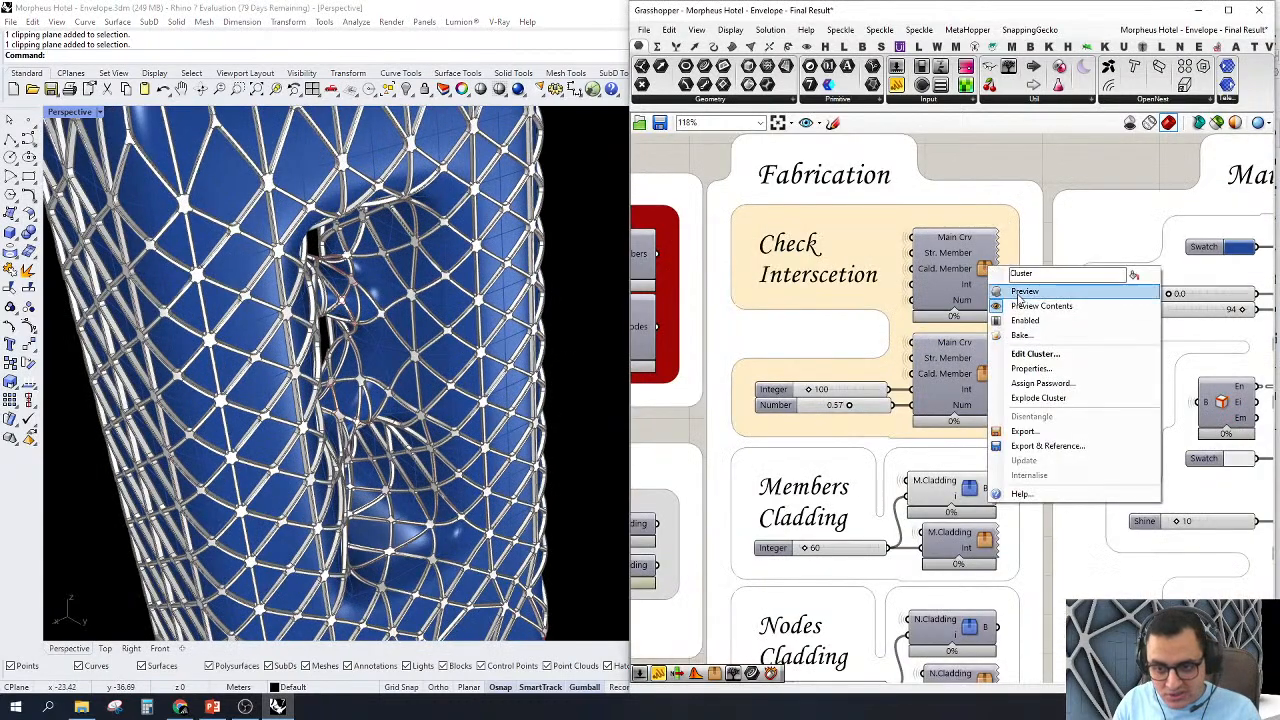
pyautogui.click(1018, 292)
pyautogui.moveTo(981, 205); pyautogui.dragTo(1029, 268, button='right')
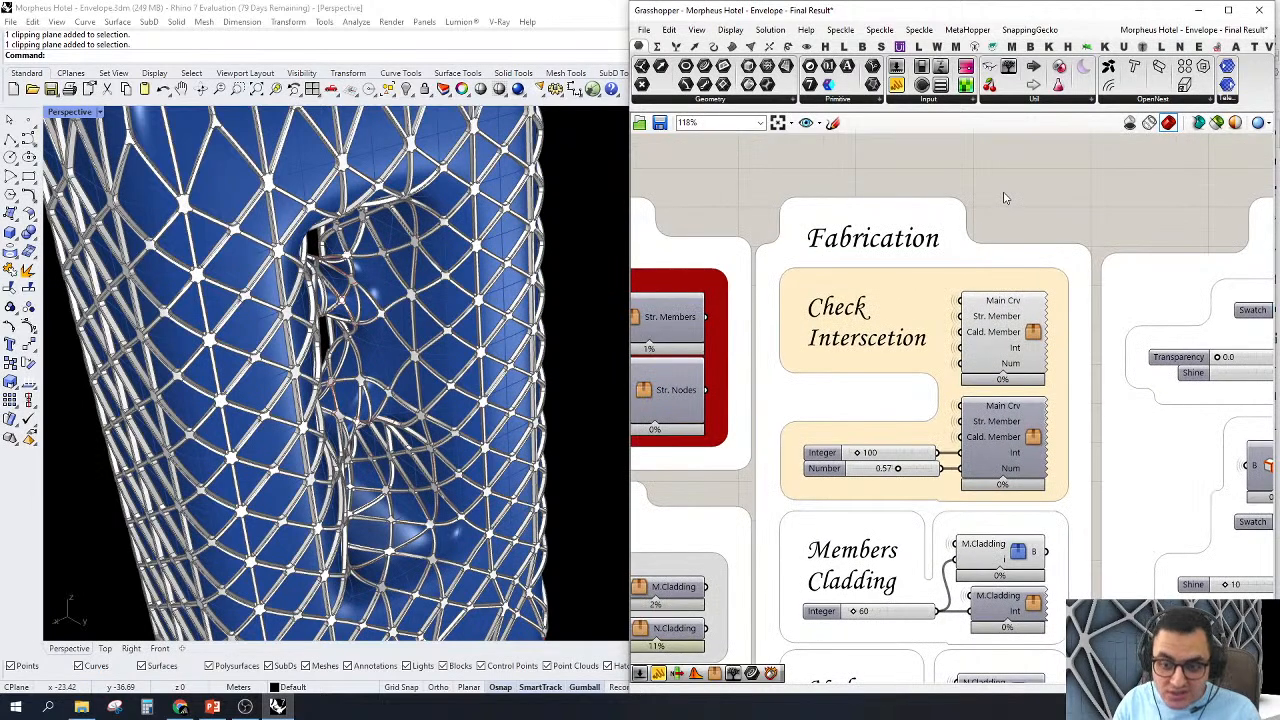
# Step: Zoom Perspective to the upper Check Interscetion cluster's geometry and examine the checked member with its cladding and structural section
pyautogui.click(1021, 335)
pyautogui.rightClick(1033, 157)
pyautogui.click(1072, 242)
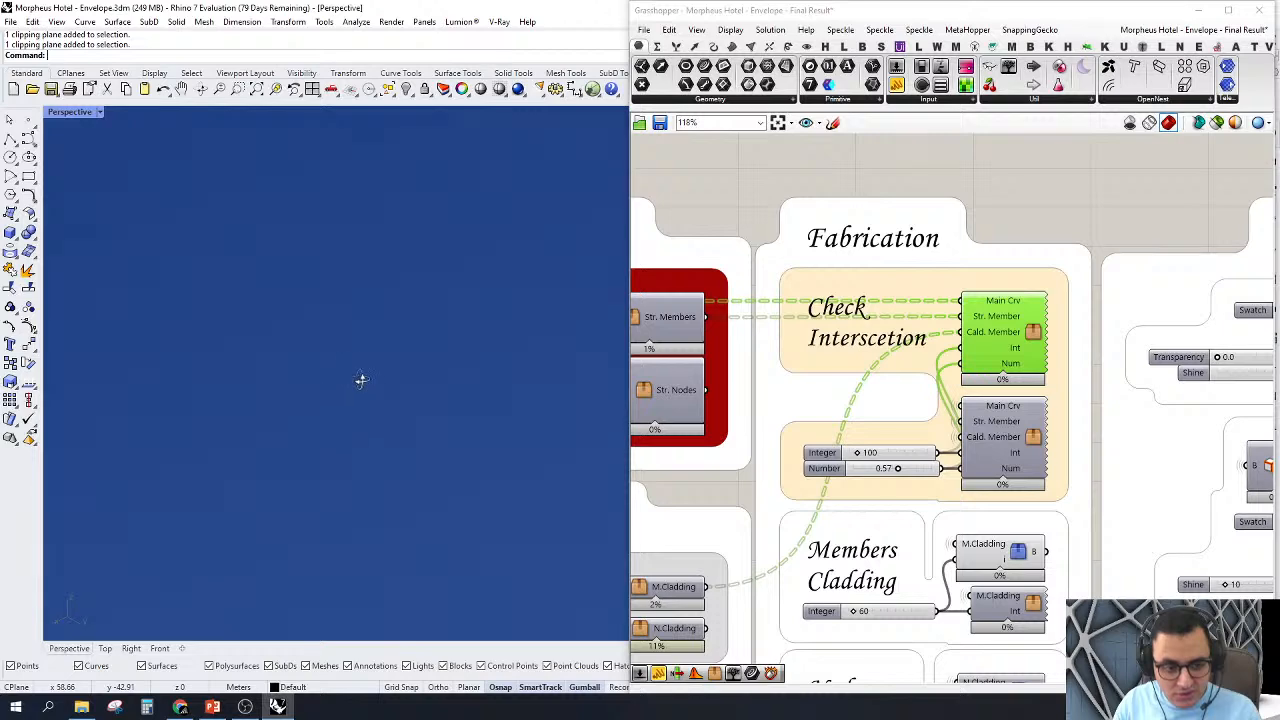
pyautogui.scroll(-5, 403, 337)
pyautogui.moveTo(403, 337); pyautogui.dragTo(518, 374, button='right')
pyautogui.moveTo(198, 418); pyautogui.dragTo(229, 400, button='right')
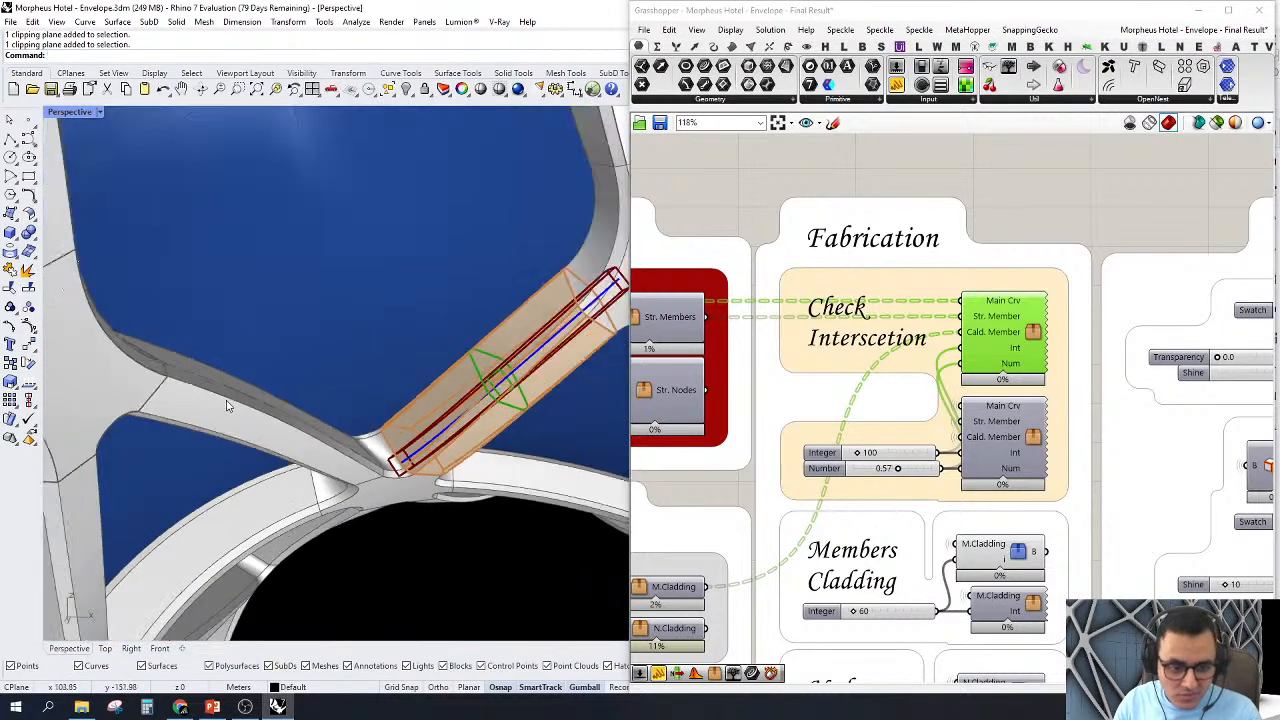
pyautogui.click(852, 179)
pyautogui.moveTo(908, 355); pyautogui.dragTo(964, 378, button='right')
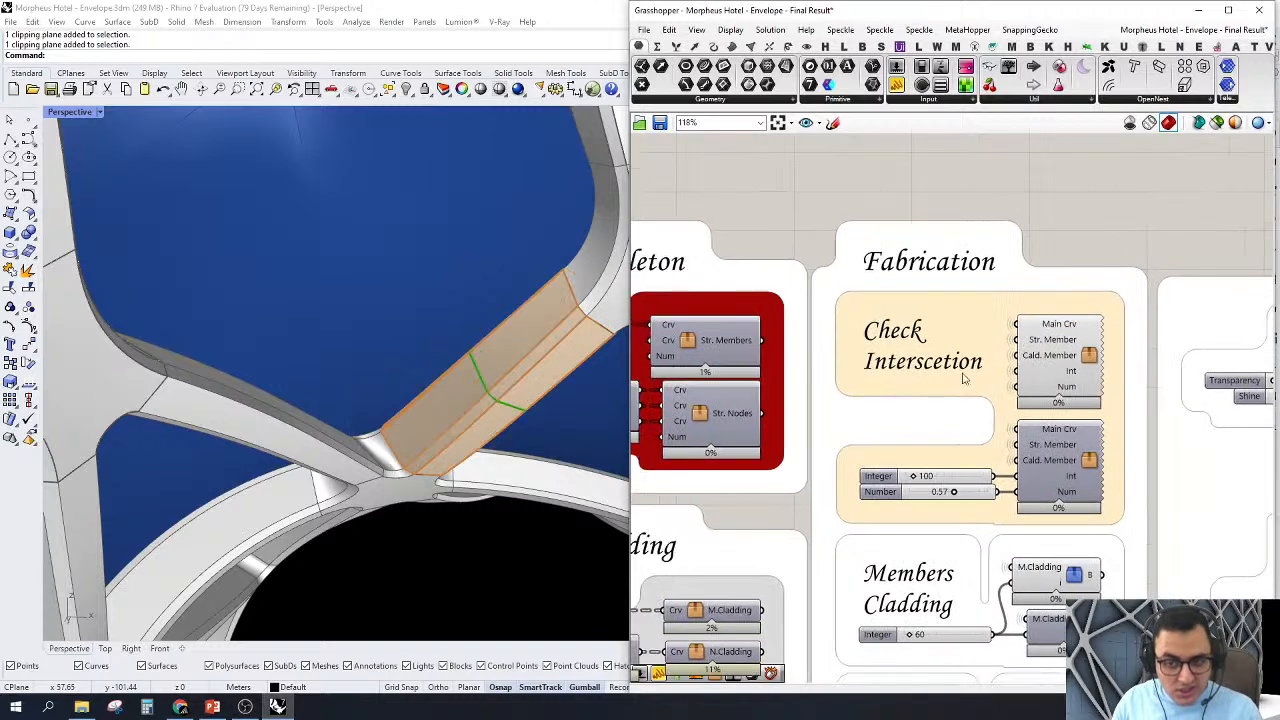
# Step: Open the upper Check Interscetion cluster for editing and bring its input components into view
pyautogui.click(1095, 362)
pyautogui.doubleClick(1095, 362)
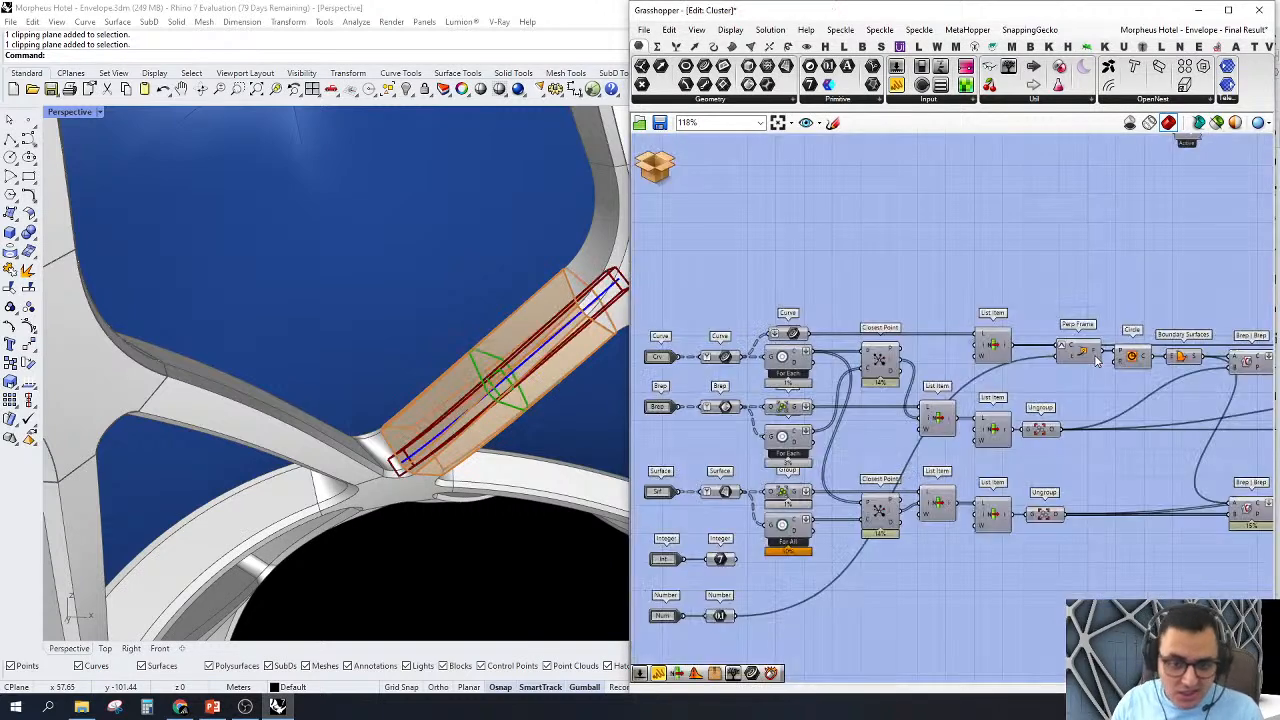
pyautogui.moveTo(929, 463); pyautogui.dragTo(1041, 442, button='right')
pyautogui.scroll(3, 892, 393)
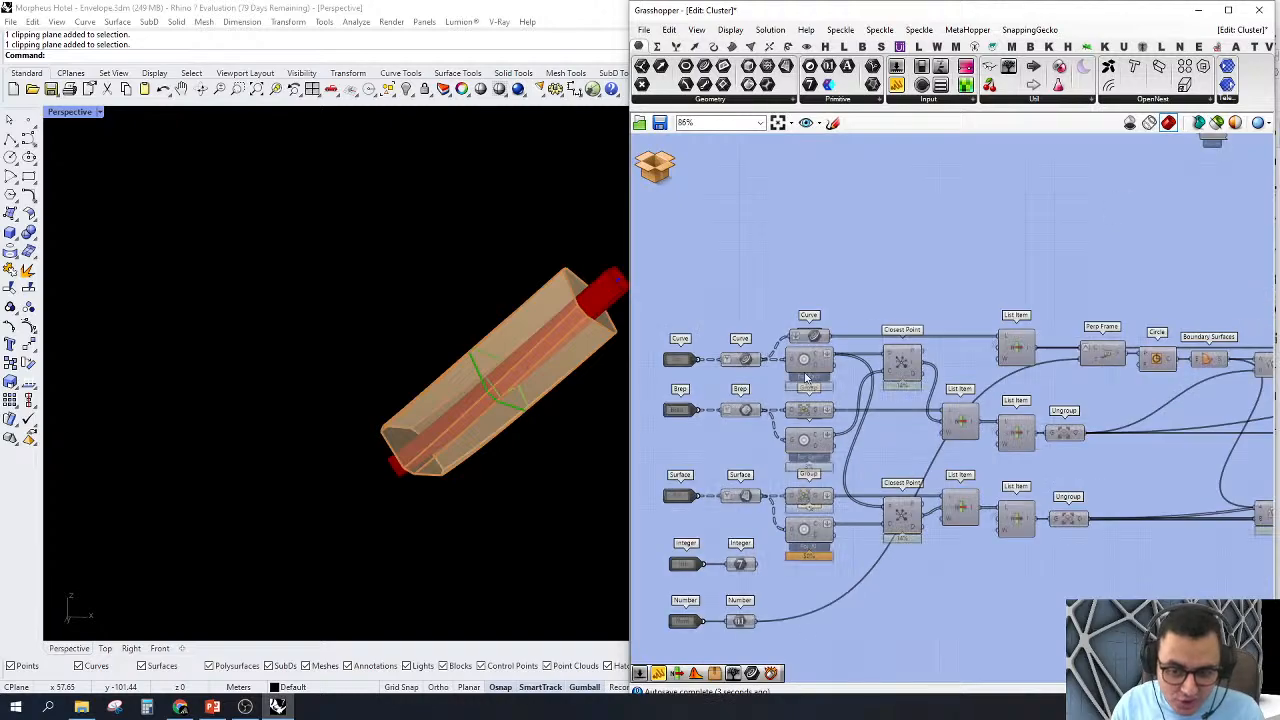
# Step: Preview the cluster's Curve input parameter to examine the member centrelines in Perspective, then hide it again
pyautogui.rightClick(739, 360)
pyautogui.click(757, 382)
pyautogui.click(745, 361)
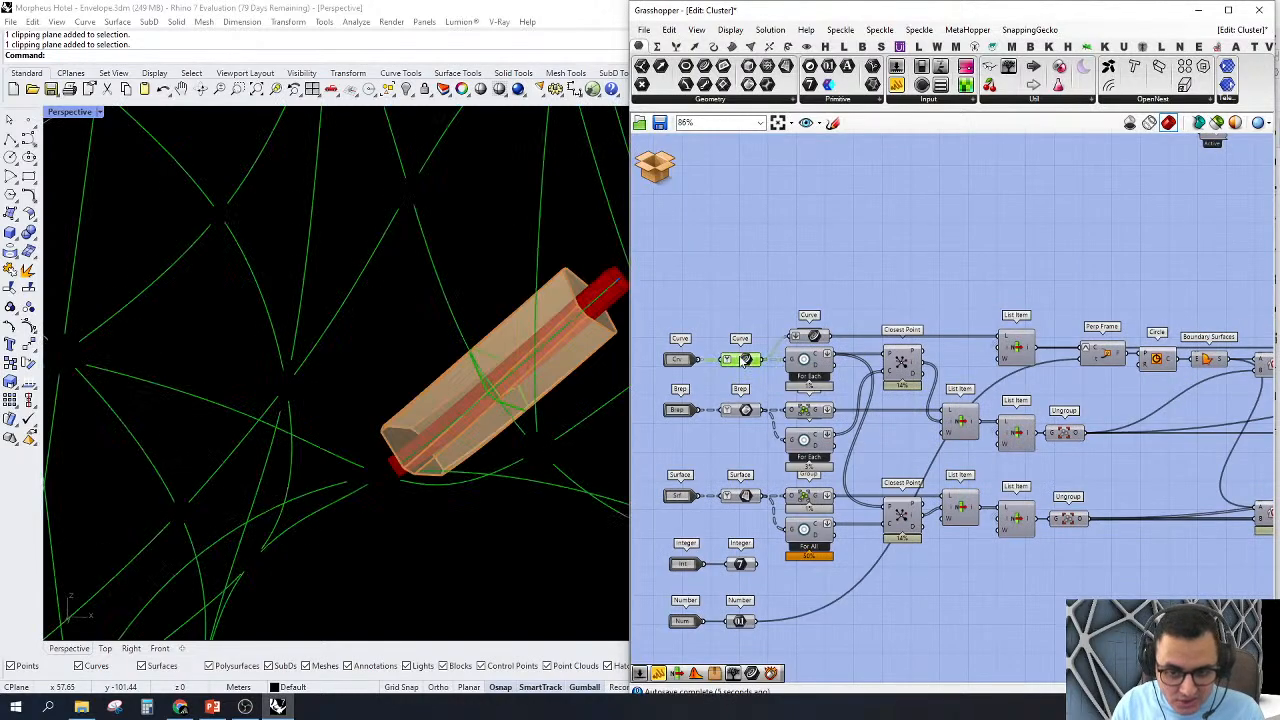
pyautogui.moveTo(420, 440); pyautogui.dragTo(274, 470, button='right')
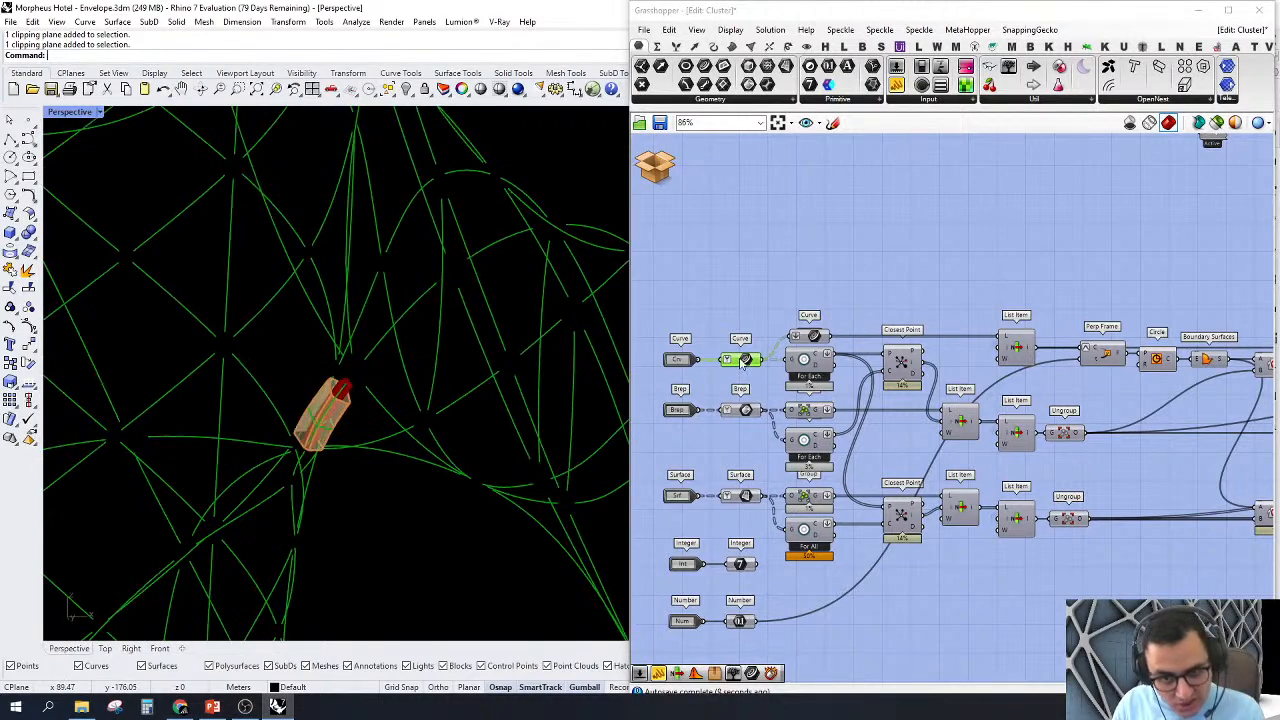
pyautogui.rightClick(743, 362)
pyautogui.click(770, 384)
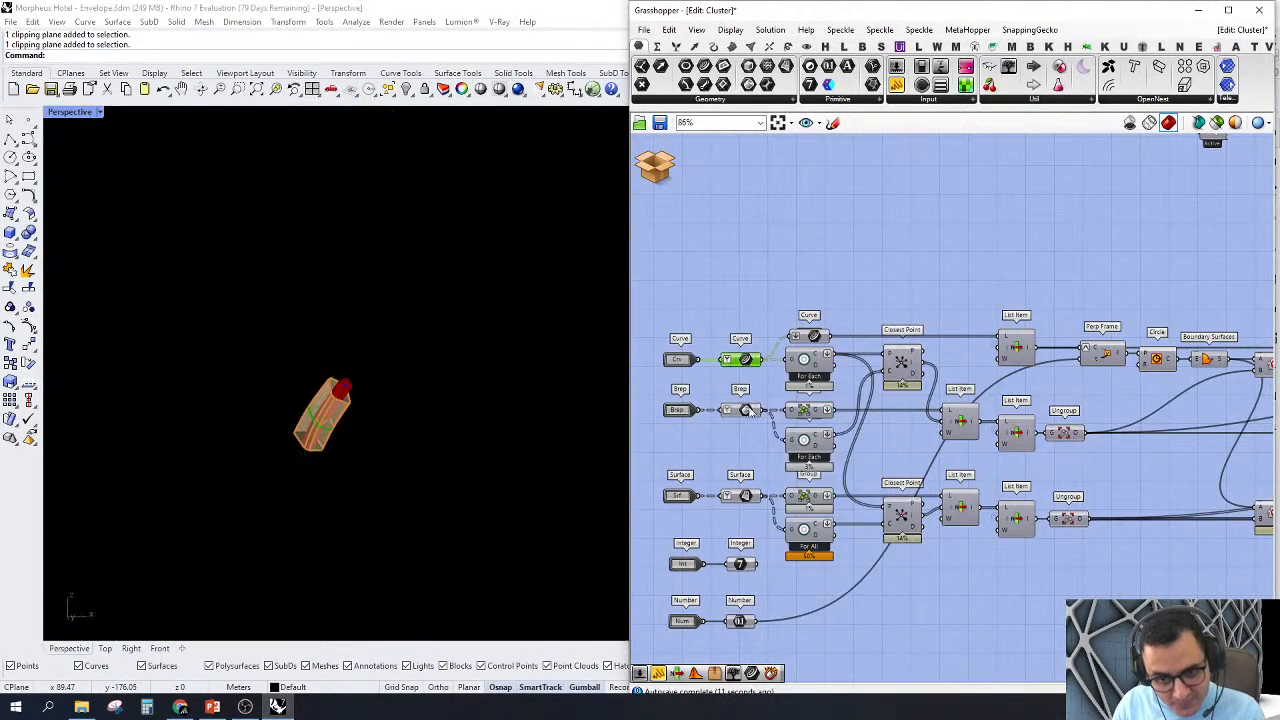
# Step: Turn on the previews of the cluster's Brep and Surface input parameters to show the structural members and their cladding
pyautogui.scroll(2, 750, 410)
pyautogui.rightClick(738, 410)
pyautogui.click(768, 431)
pyautogui.scroll(2, 318, 438)
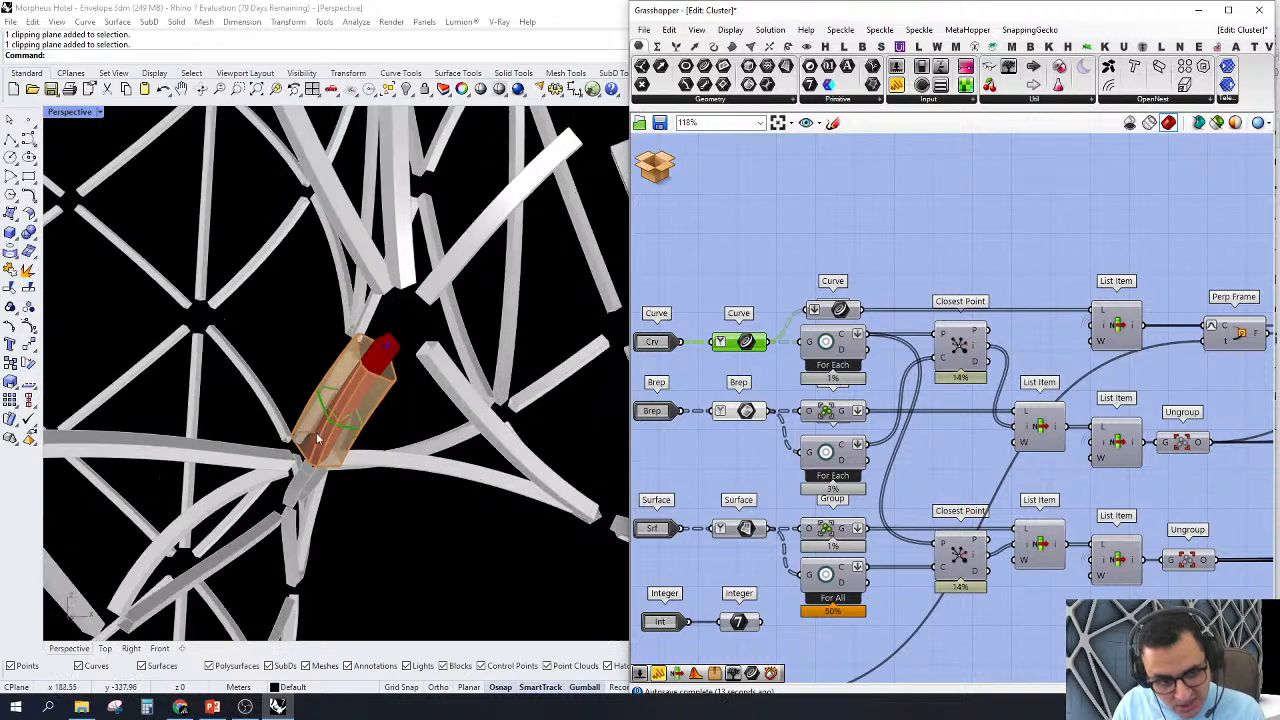
pyautogui.scroll(3, 318, 438)
pyautogui.moveTo(834, 495); pyautogui.dragTo(866, 352, button='right')
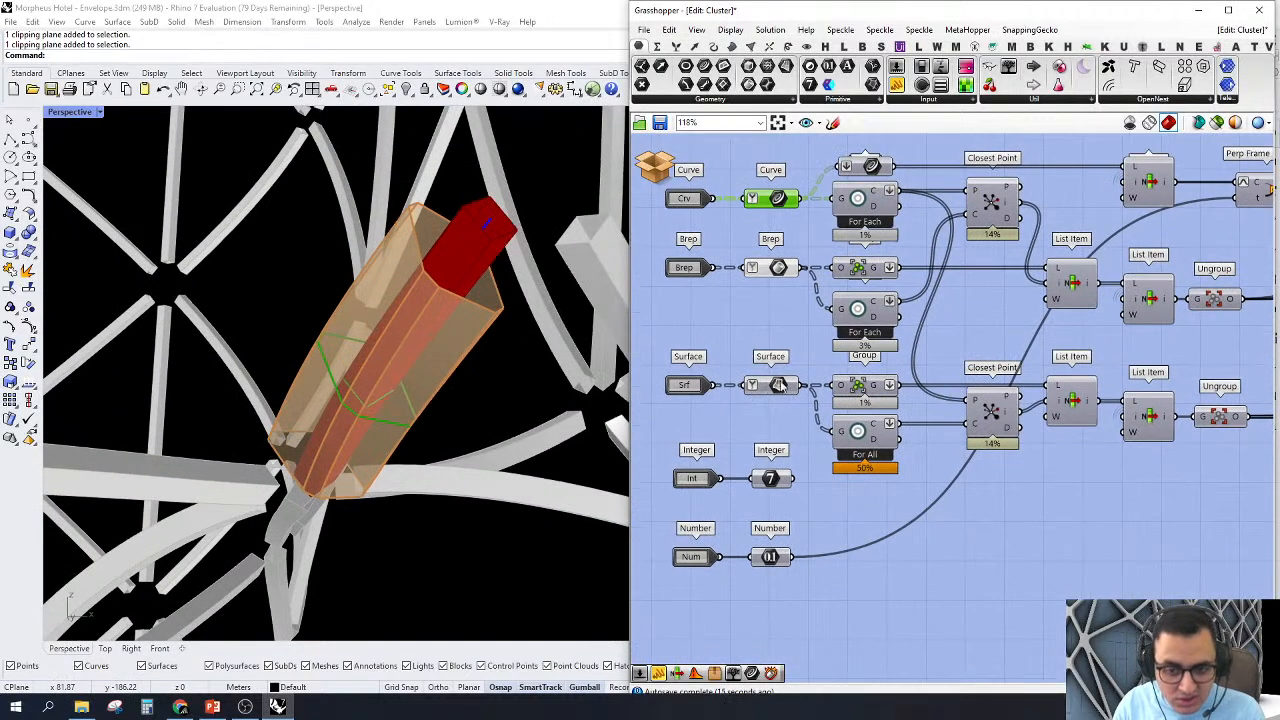
pyautogui.rightClick(781, 386)
pyautogui.click(808, 408)
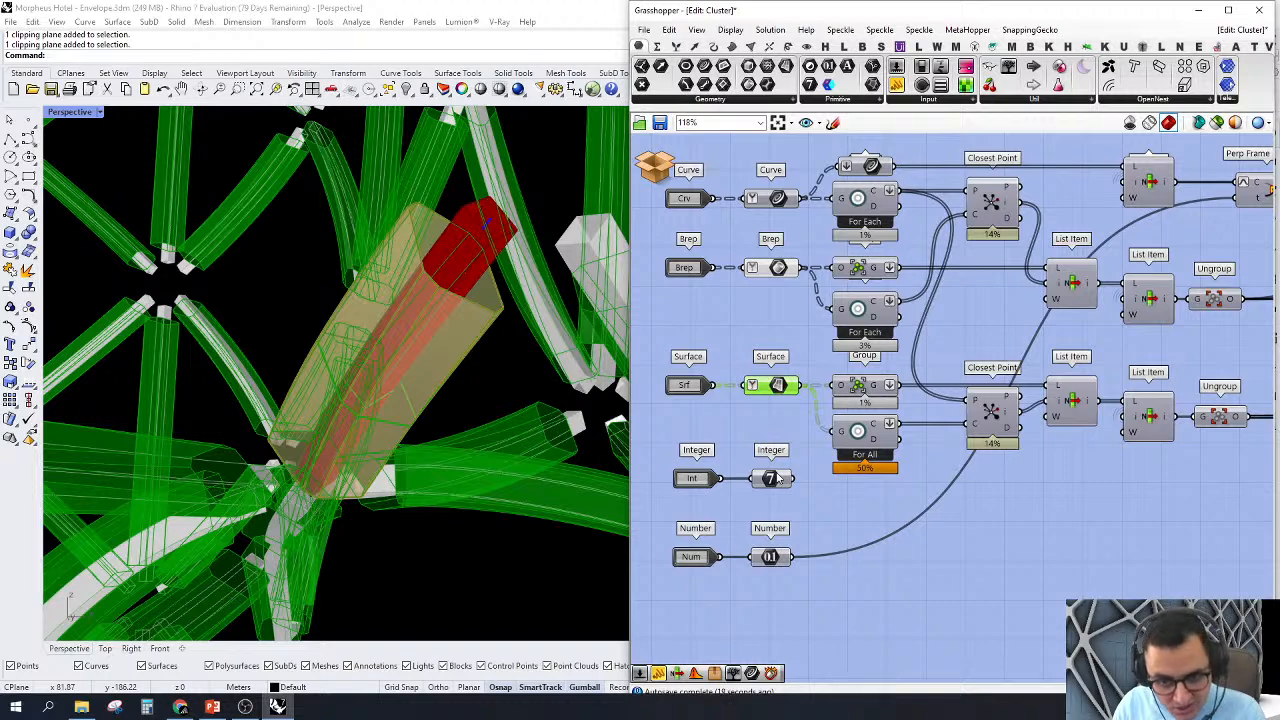
# Step: Inspect the cluster's Integer and Number input parameters, tracing the connections from each and reading the Number's value
pyautogui.scroll(-2, 716, 503)
pyautogui.moveTo(762, 583); pyautogui.dragTo(736, 470)
pyautogui.scroll(3, 758, 553)
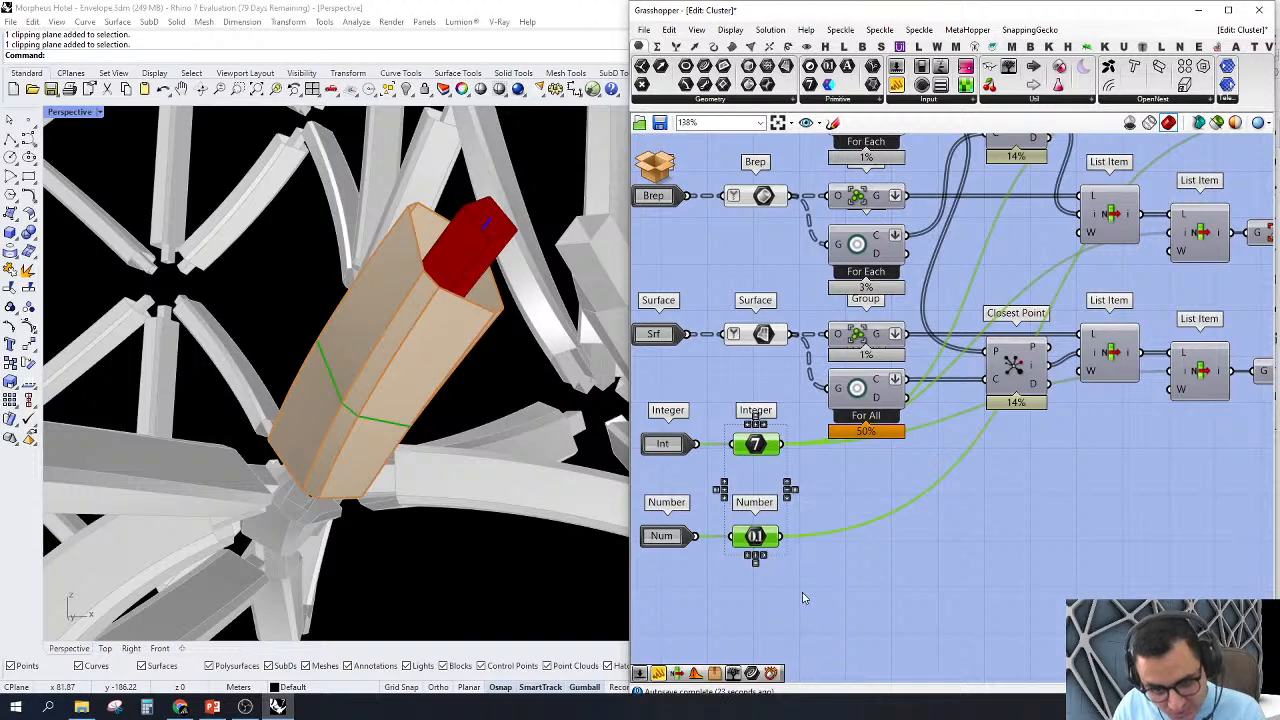
pyautogui.click(803, 592)
pyautogui.moveTo(803, 589); pyautogui.dragTo(744, 414)
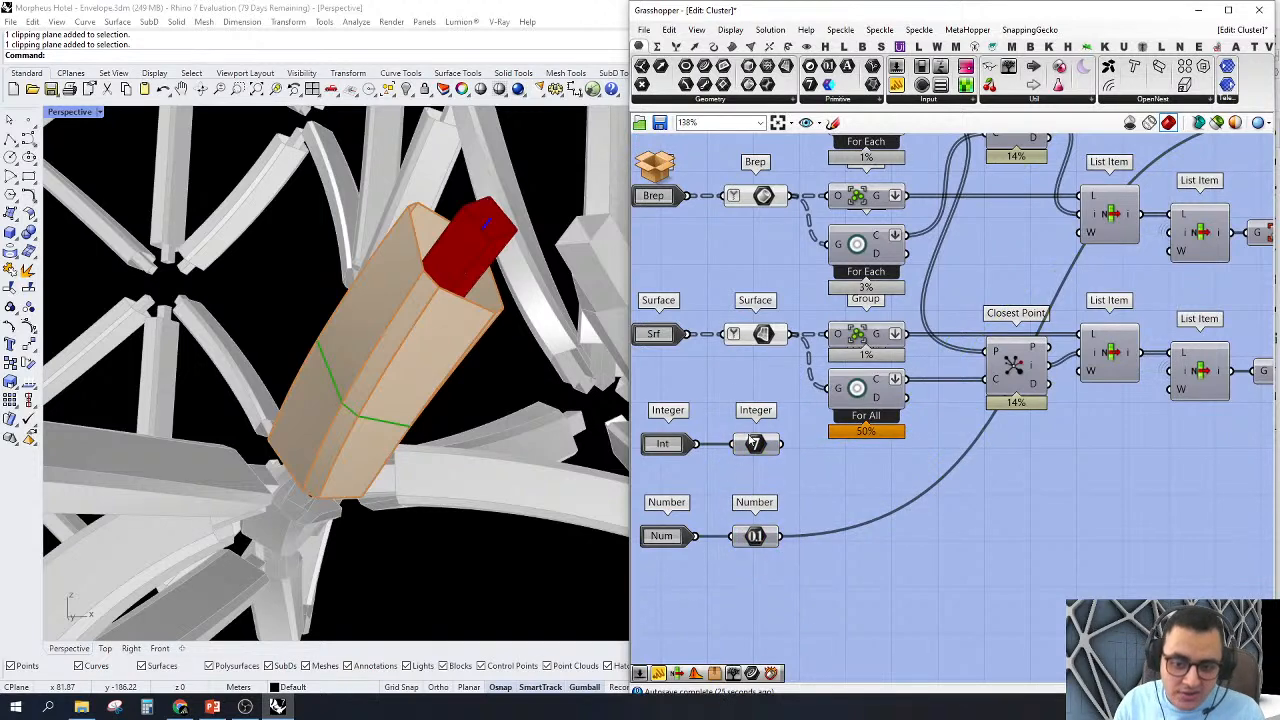
pyautogui.click(754, 443)
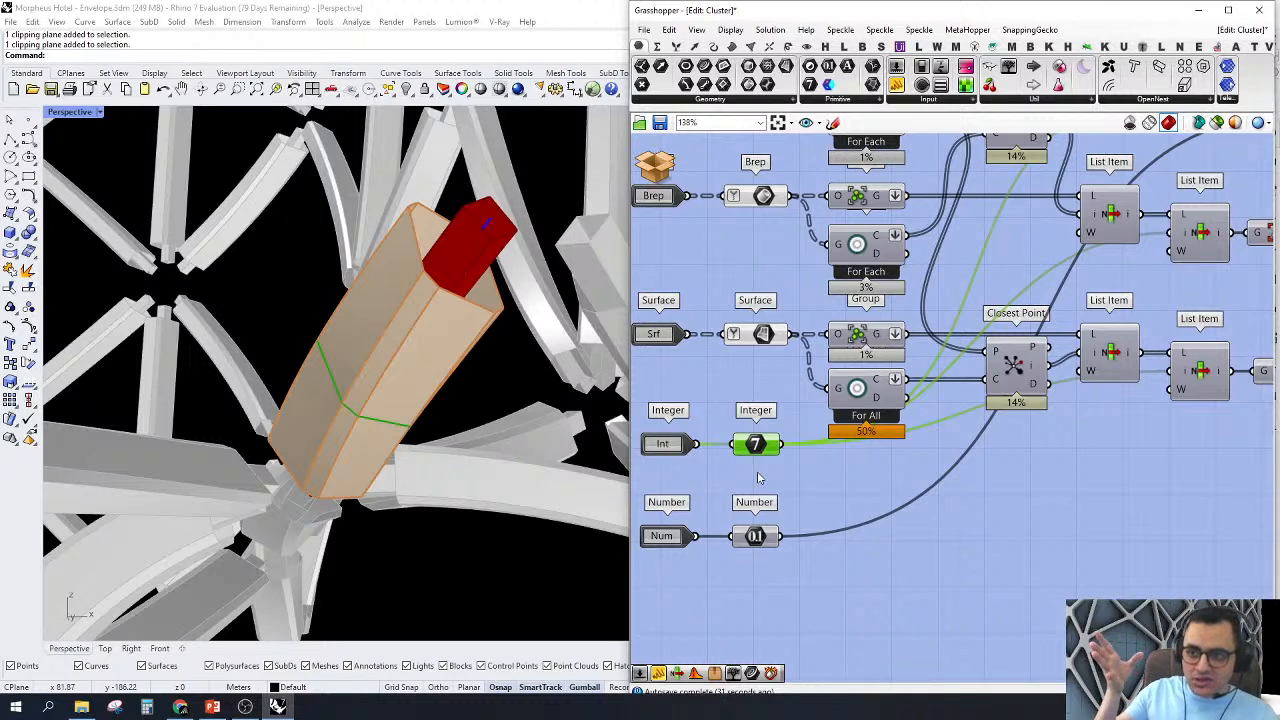
pyautogui.click(758, 539)
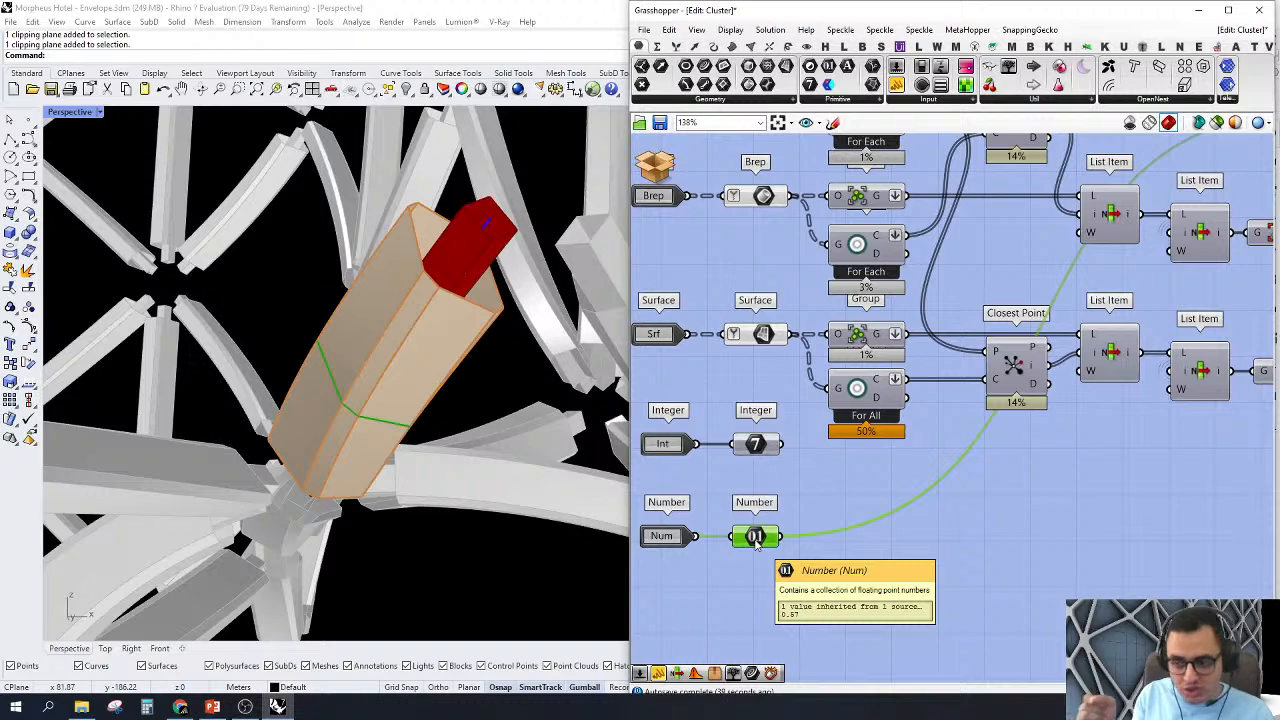
# Step: Turn off the previews of all the coloured display components at the output end of the cluster
pyautogui.scroll(-5, 755, 538)
pyautogui.scroll(4, 771, 300)
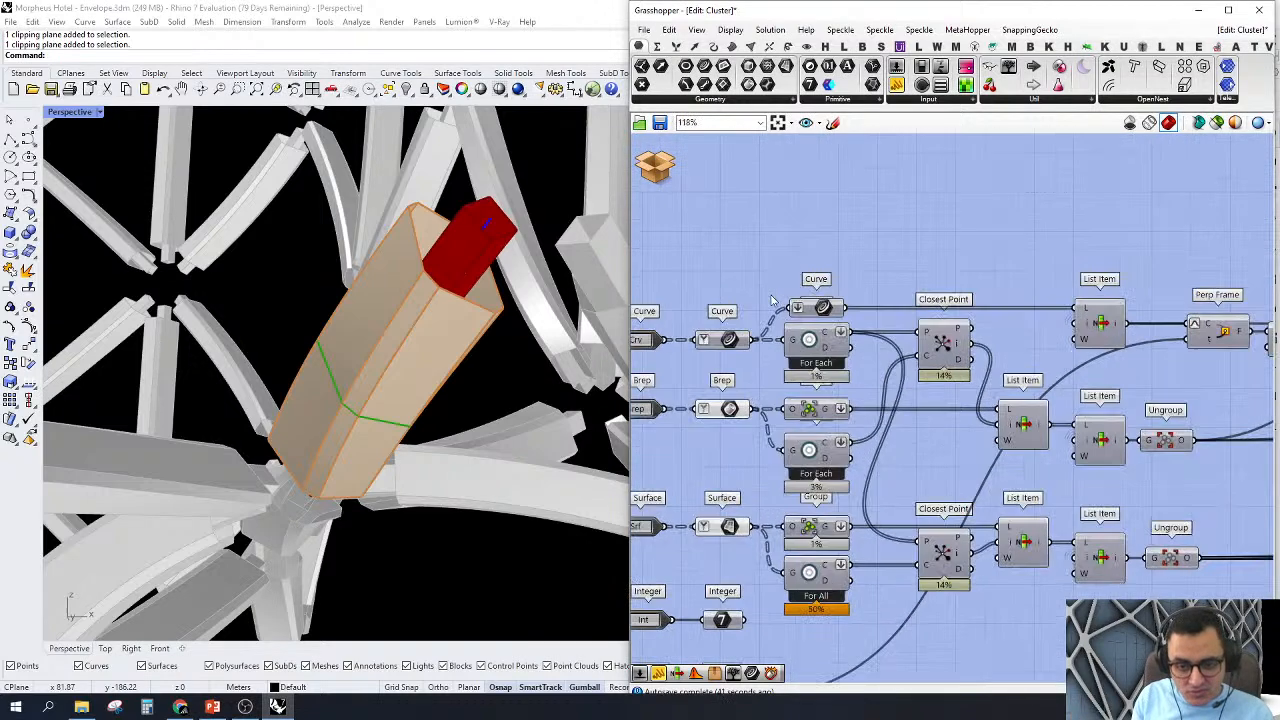
pyautogui.scroll(-6, 1035, 316)
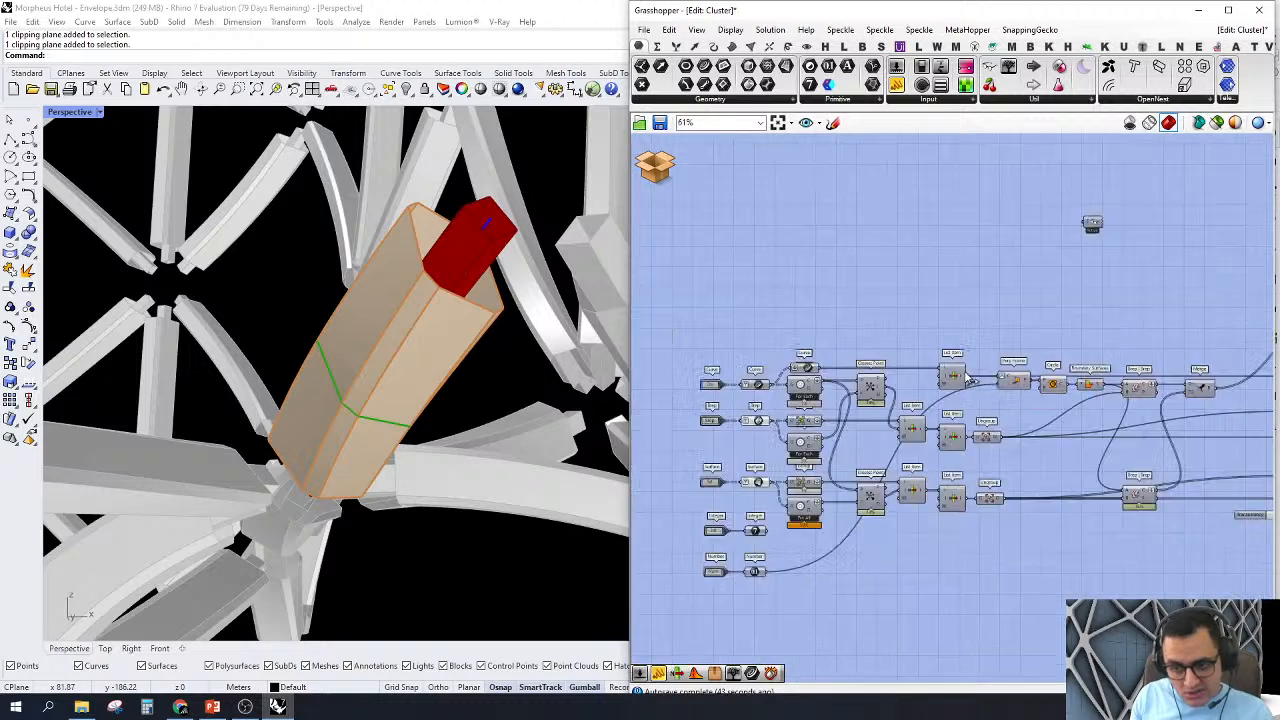
pyautogui.scroll(3, 970, 550)
pyautogui.moveTo(970, 550); pyautogui.dragTo(1252, 217)
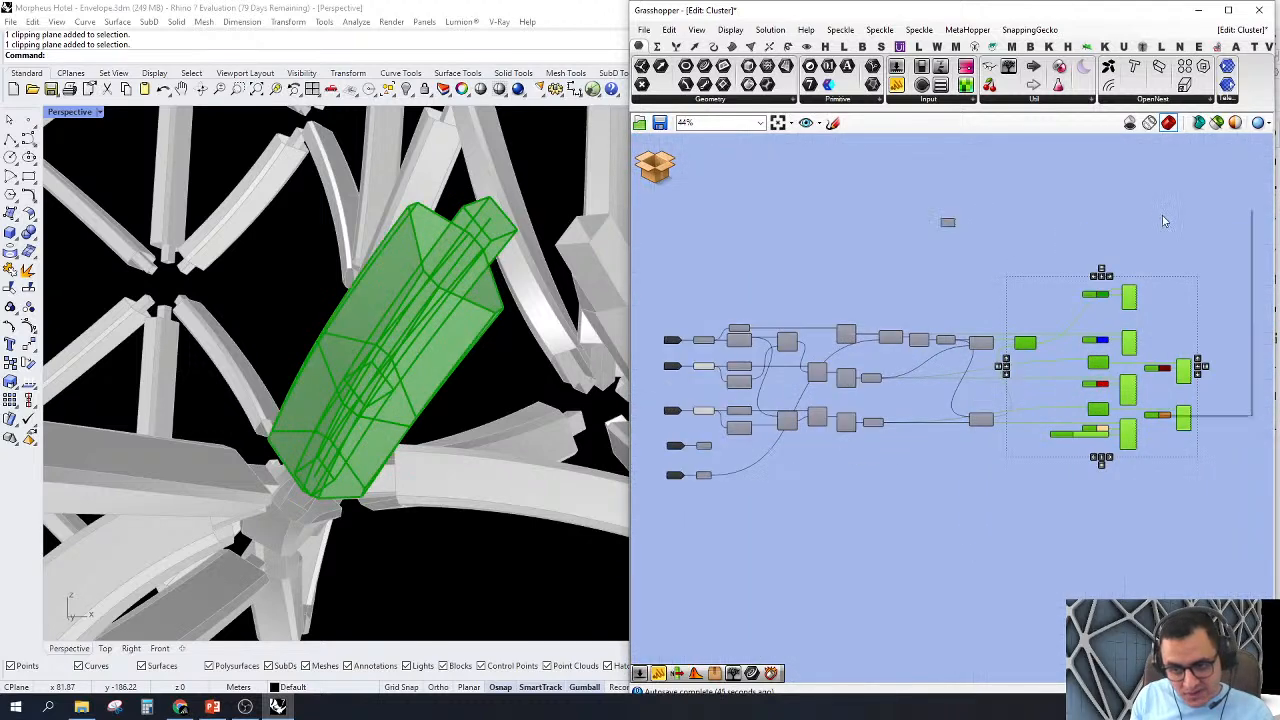
pyautogui.rightClick(1160, 213)
pyautogui.click(1171, 232)
pyautogui.click(1111, 197)
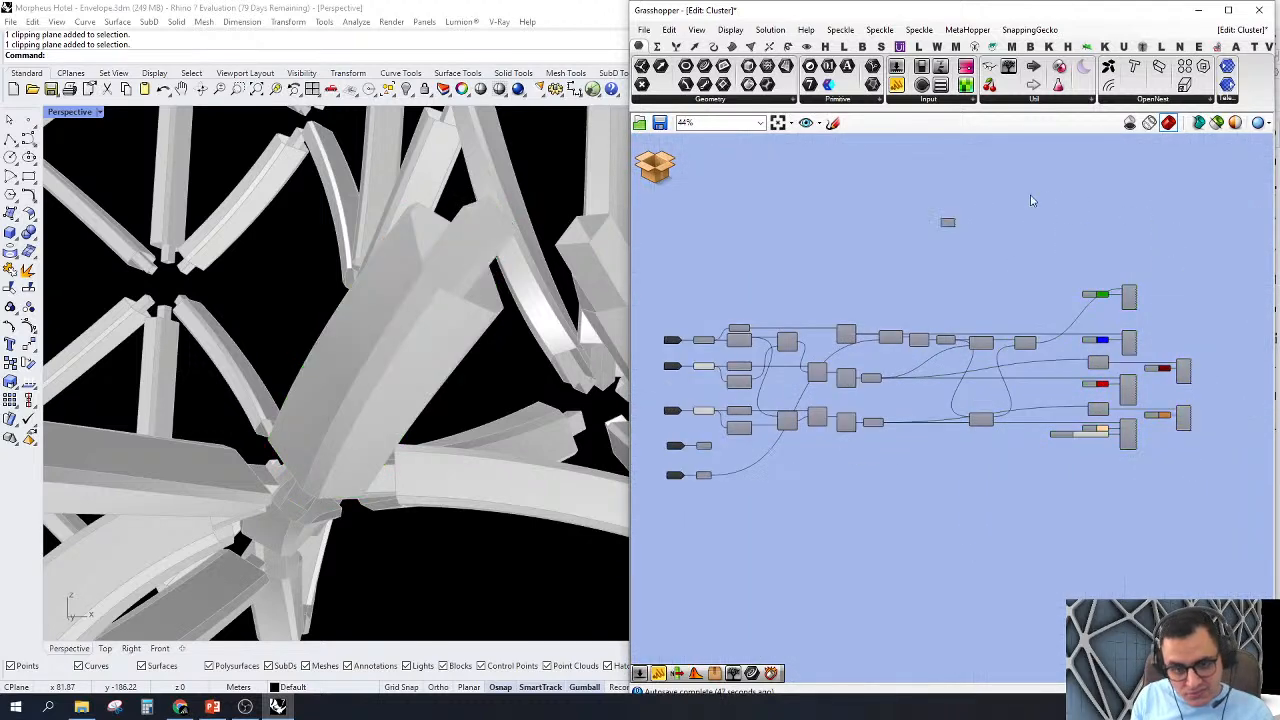
# Step: Turn off the previews of the cluster's input parameters so that Perspective shows no geometry
pyautogui.scroll(-2, 777, 392)
pyautogui.scroll(2, 777, 392)
pyautogui.scroll(1, 777, 392)
pyautogui.moveTo(692, 218); pyautogui.dragTo(884, 534)
pyautogui.rightClick(800, 222)
pyautogui.click(878, 247)
pyautogui.click(863, 205)
pyautogui.scroll(4, 744, 358)
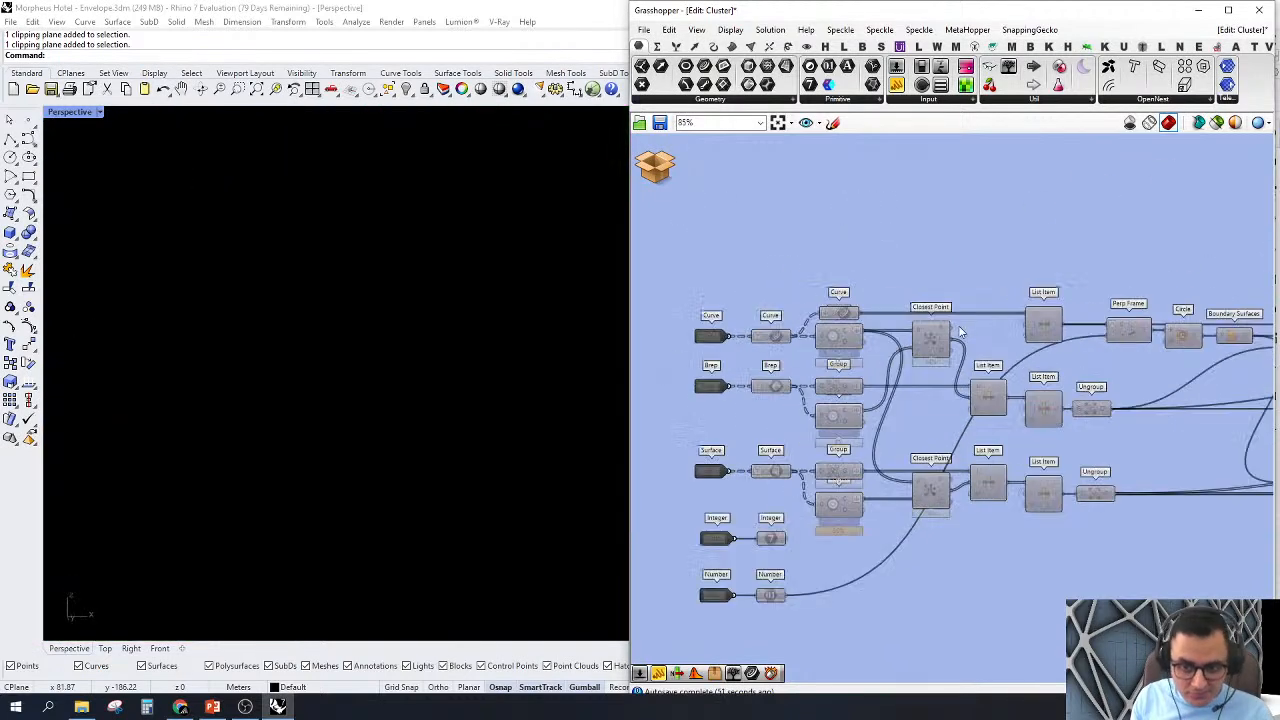
# Step: Turn on the preview of the List Item feeding Perp Frame to show the selected member's curve
pyautogui.rightClick(710, 374)
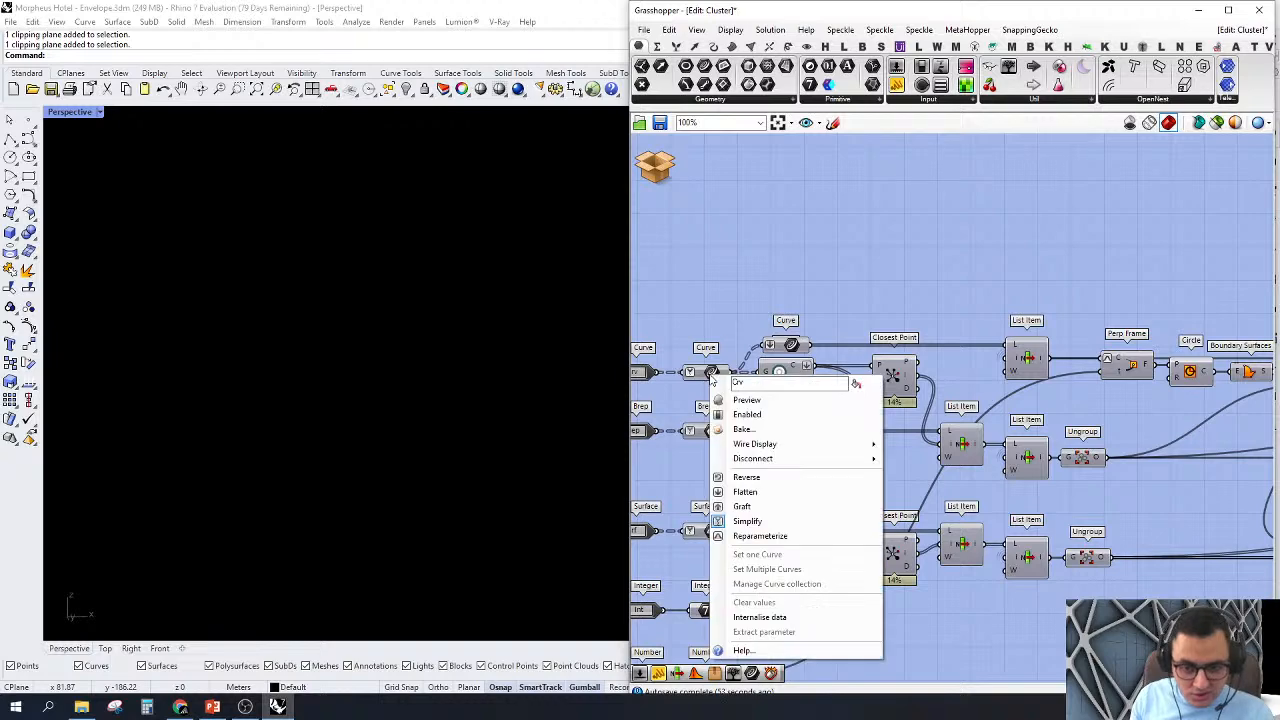
pyautogui.moveTo(944, 361); pyautogui.dragTo(881, 366, button='right')
pyautogui.scroll(2, 881, 370)
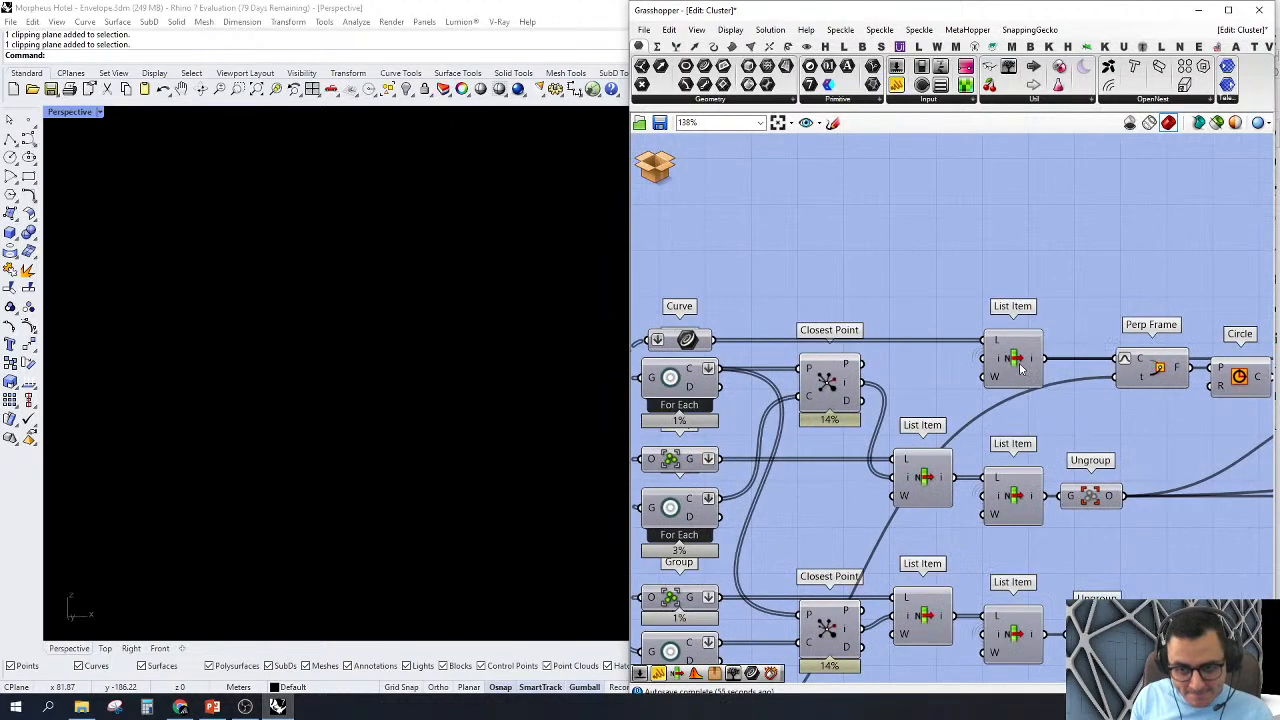
pyautogui.click(1022, 362)
pyautogui.rightClick(1012, 362)
pyautogui.click(1035, 381)
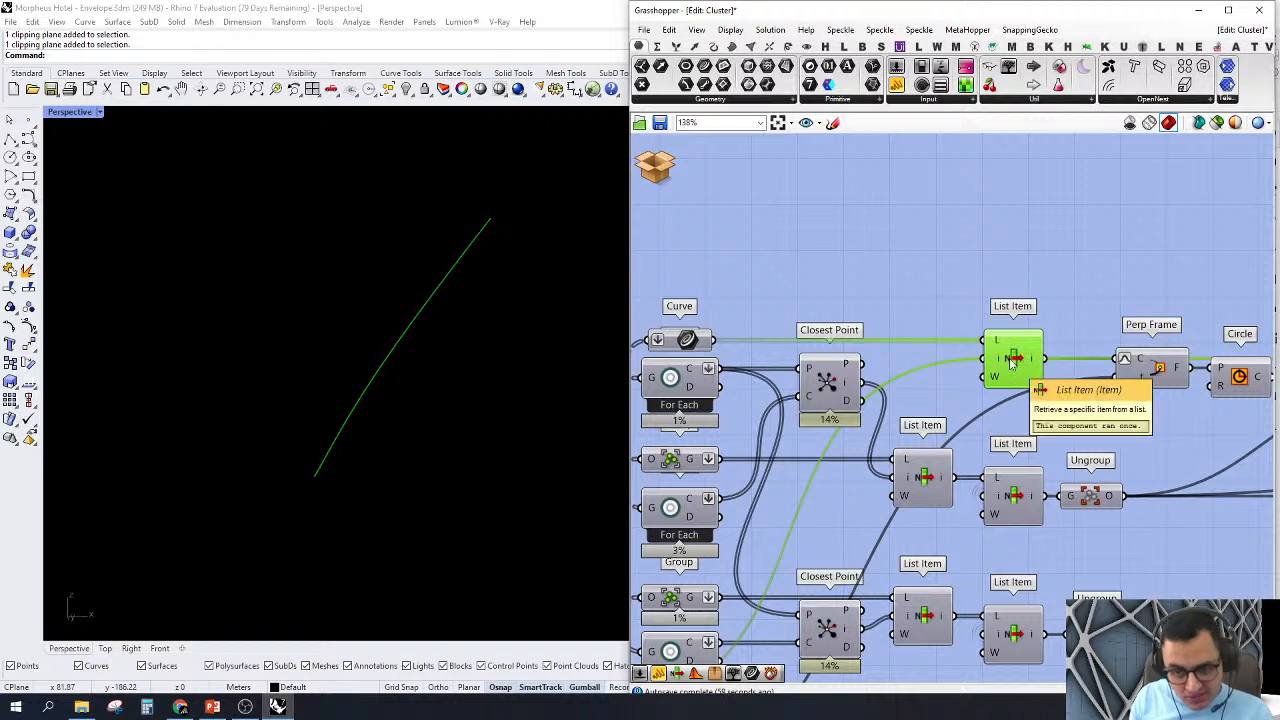
# Step: Preview the second List Item of the Brep branch and examine the selected structural member from several angles
pyautogui.rightClick(1011, 501)
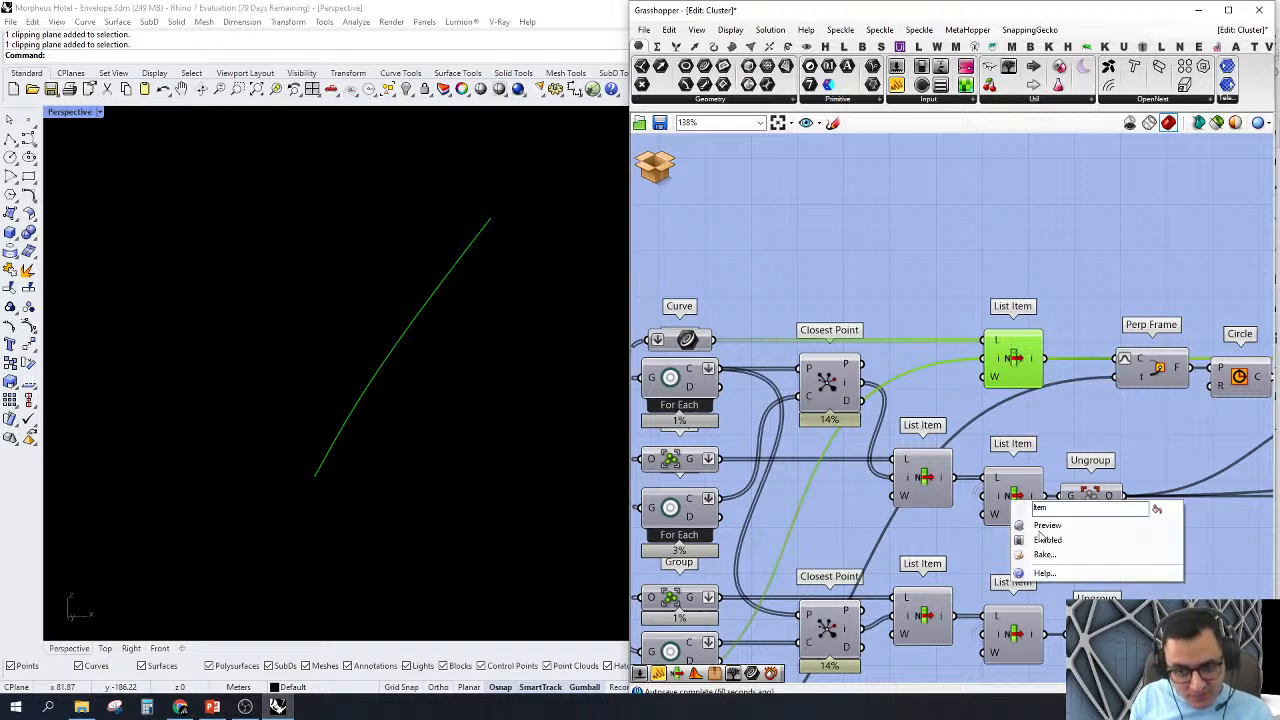
pyautogui.click(1040, 530)
pyautogui.moveTo(477, 277); pyautogui.dragTo(461, 296, button='right')
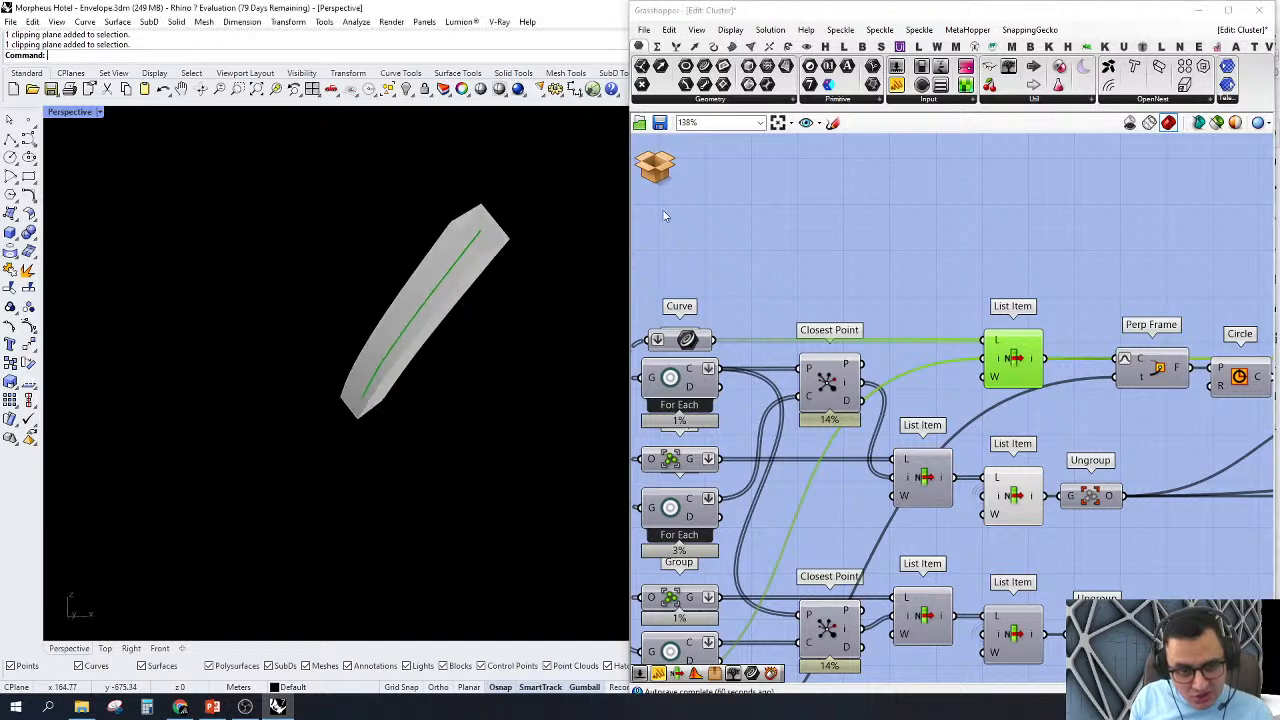
pyautogui.click(666, 217)
pyautogui.scroll(4, 483, 241)
pyautogui.moveTo(483, 241); pyautogui.dragTo(470, 350, button='right')
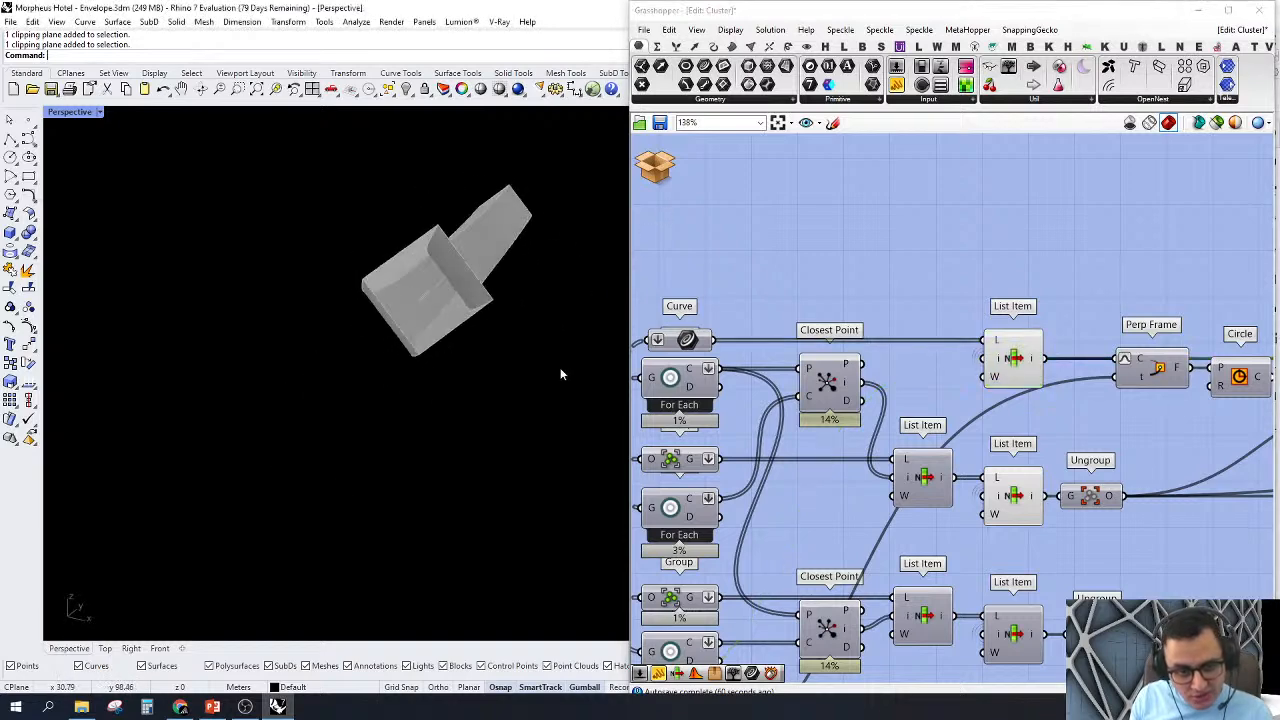
# Step: Preview the second List Item of the Surface branch and orbit around the cladding enclosing the structural member
pyautogui.scroll(-3, 960, 315)
pyautogui.moveTo(978, 524); pyautogui.dragTo(951, 455, button='right')
pyautogui.scroll(2, 951, 455)
pyautogui.rightClick(970, 467)
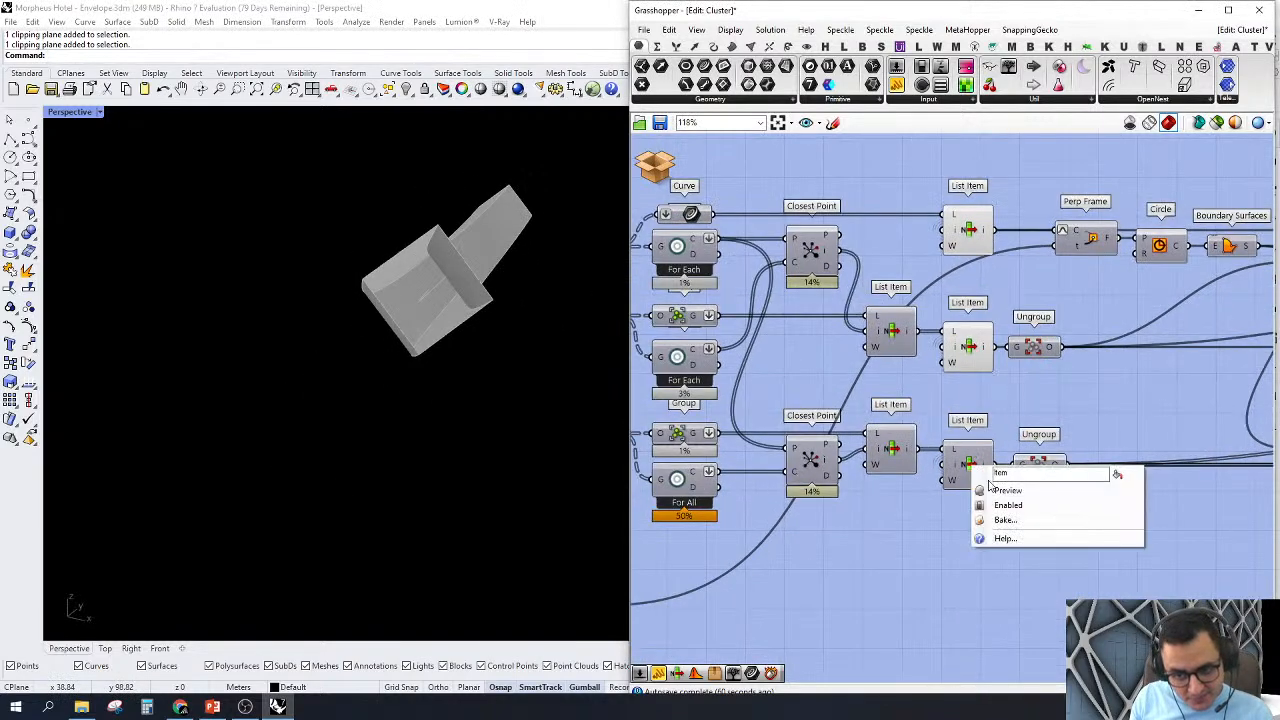
pyautogui.click(995, 491)
pyautogui.moveTo(993, 542); pyautogui.dragTo(1054, 541, button='right')
pyautogui.moveTo(500, 455); pyautogui.dragTo(457, 419, button='right')
# Step: Turn on the preview of the For All component fed by the Surface input and examine its cladding centre points
pyautogui.scroll(-3, 1124, 438)
pyautogui.moveTo(993, 433); pyautogui.dragTo(999, 480, button='right')
pyautogui.scroll(1, 999, 480)
pyautogui.scroll(1, 930, 500)
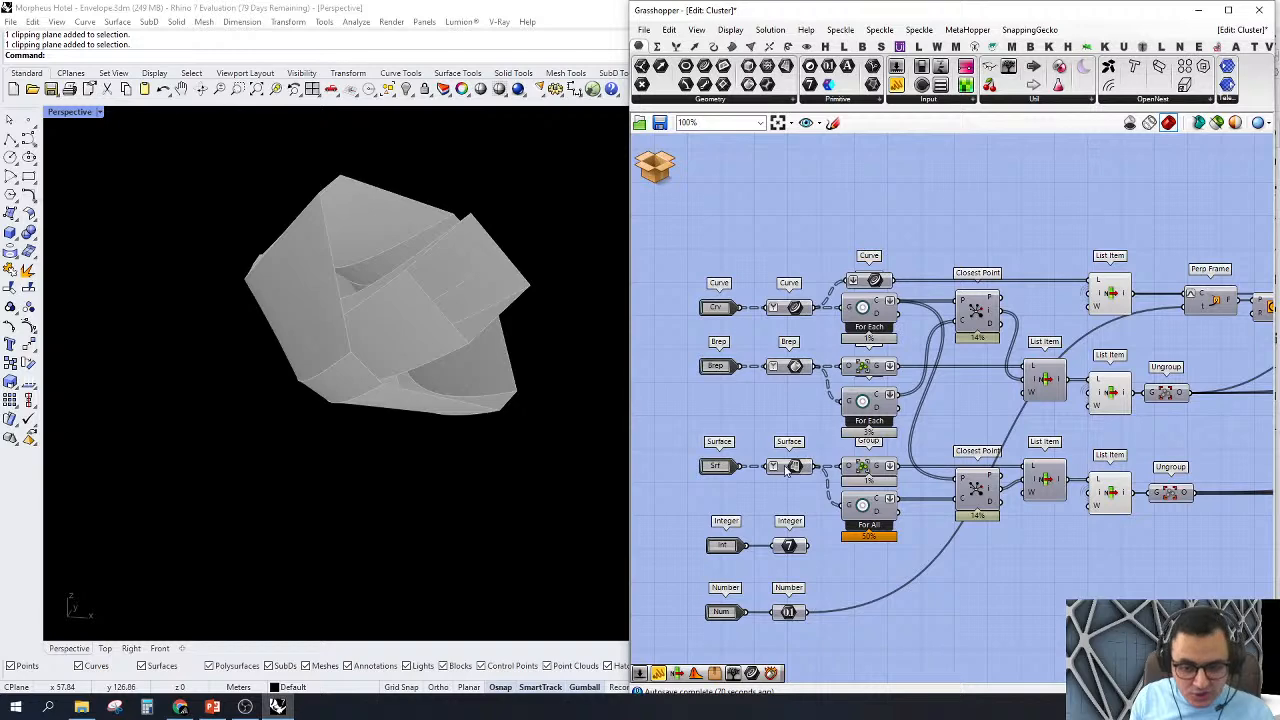
pyautogui.click(787, 467)
pyautogui.scroll(1, 888, 468)
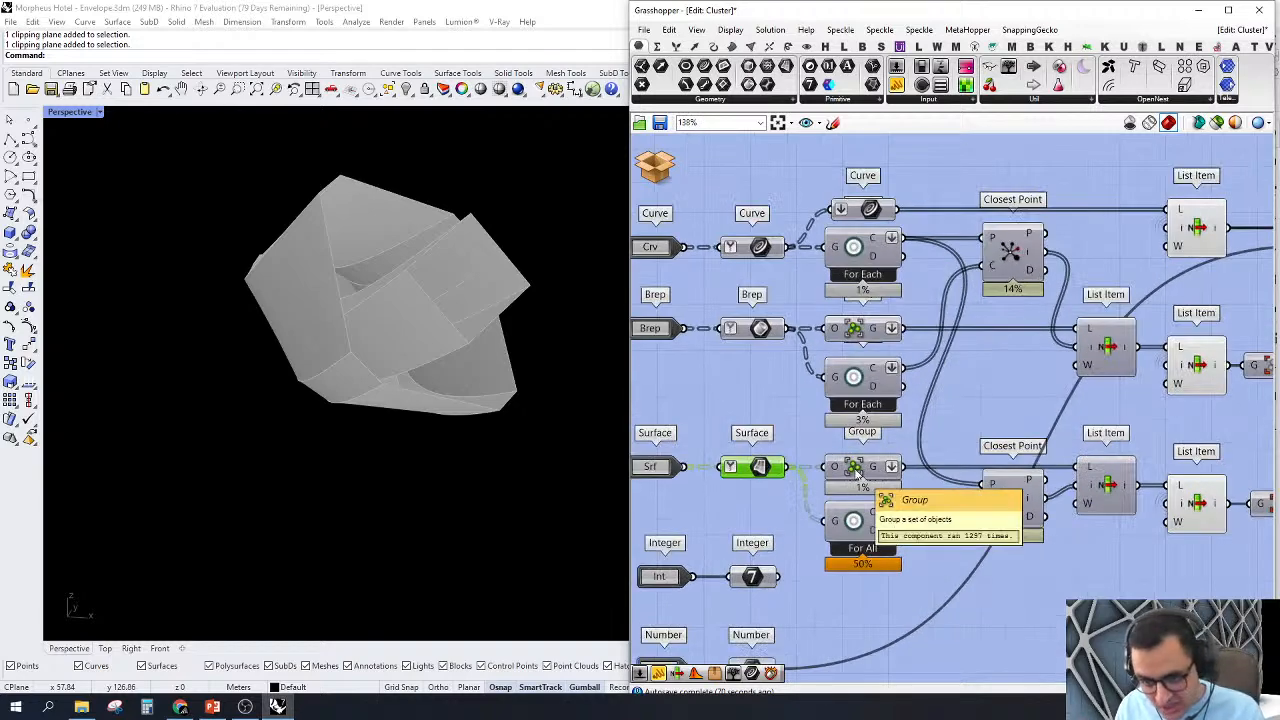
pyautogui.click(857, 533)
pyautogui.rightClick(857, 531)
pyautogui.click(886, 549)
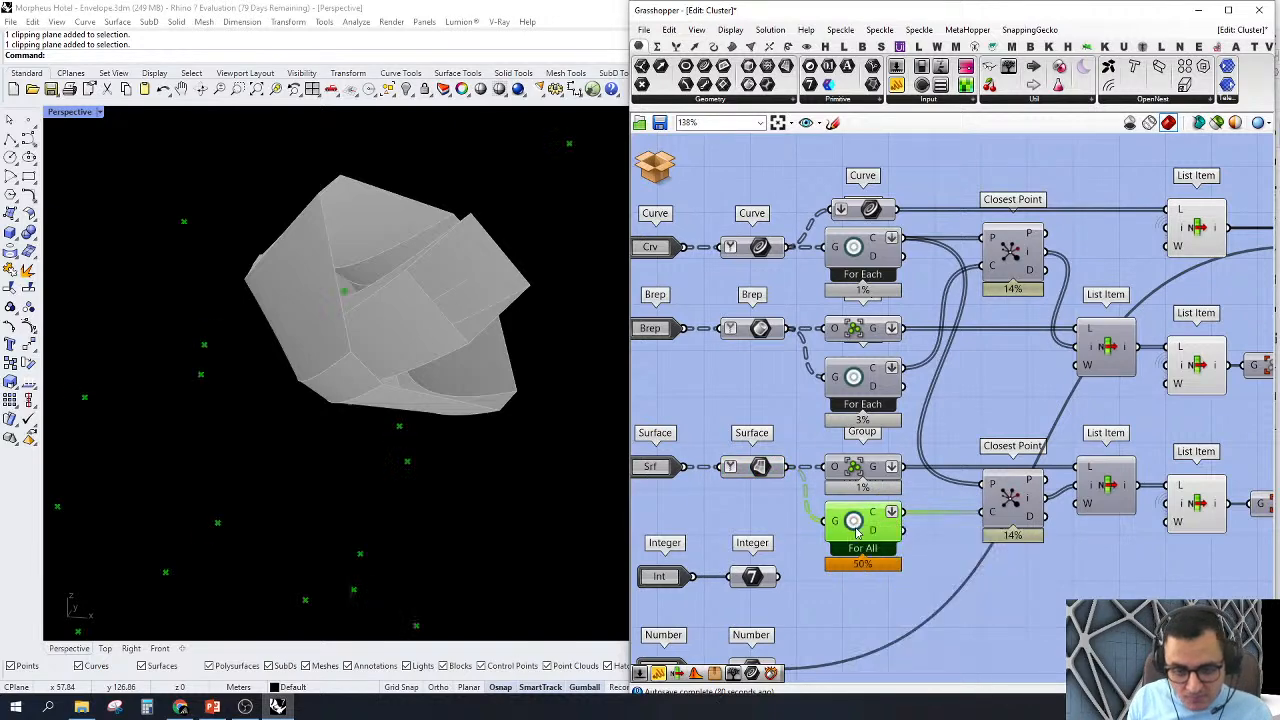
pyautogui.moveTo(540, 443); pyautogui.dragTo(400, 494, button='right')
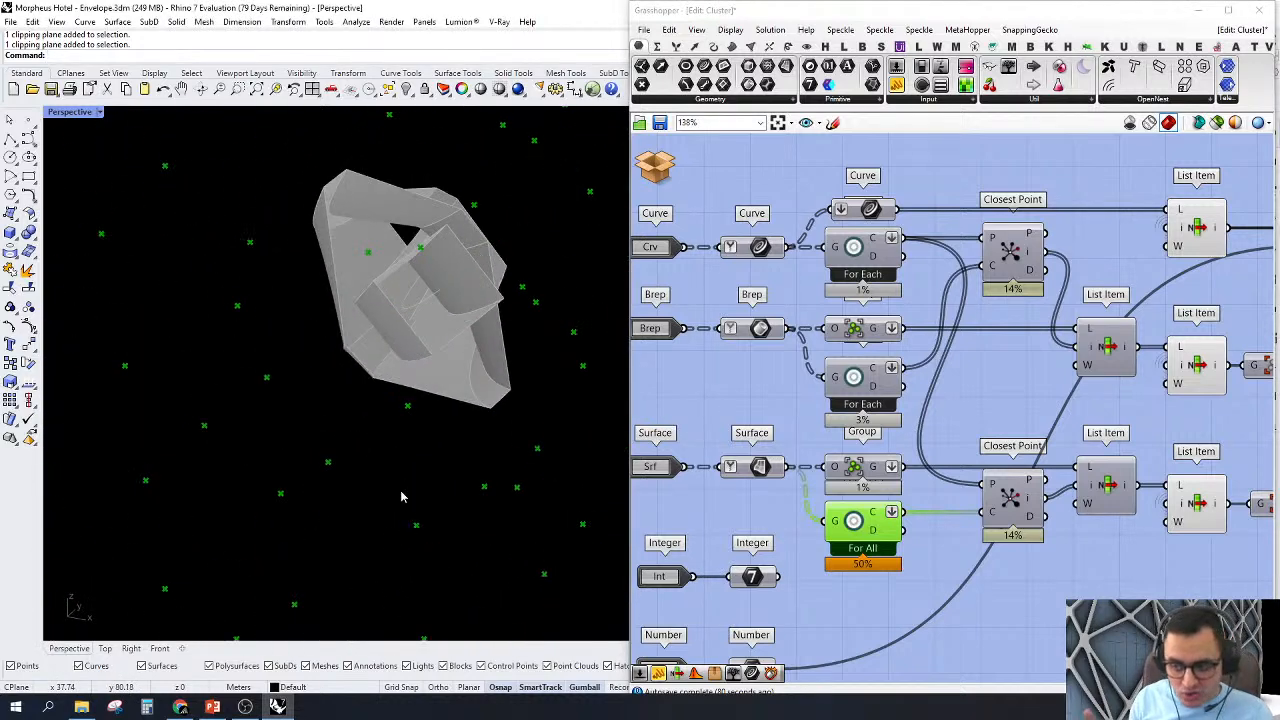
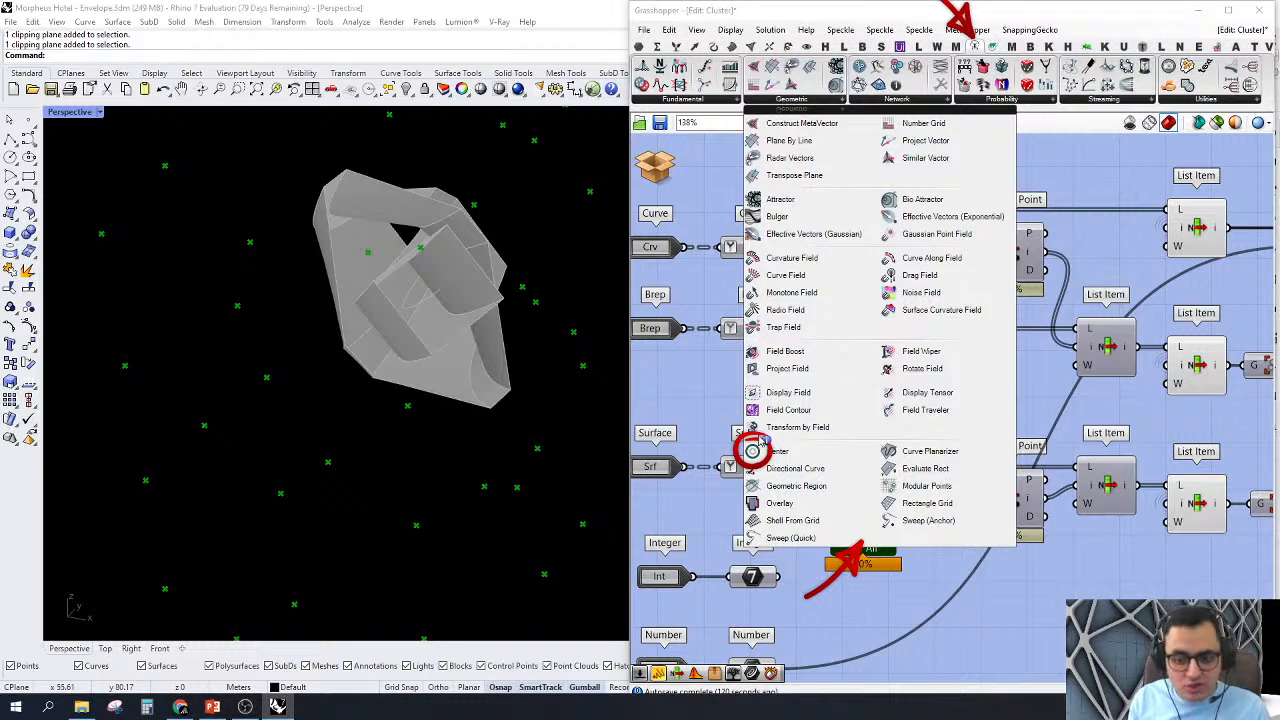
# Step: Look up the Center component and turn off the previews of the Curve, Group and Center components after the cluster inputs
pyautogui.write('cen')
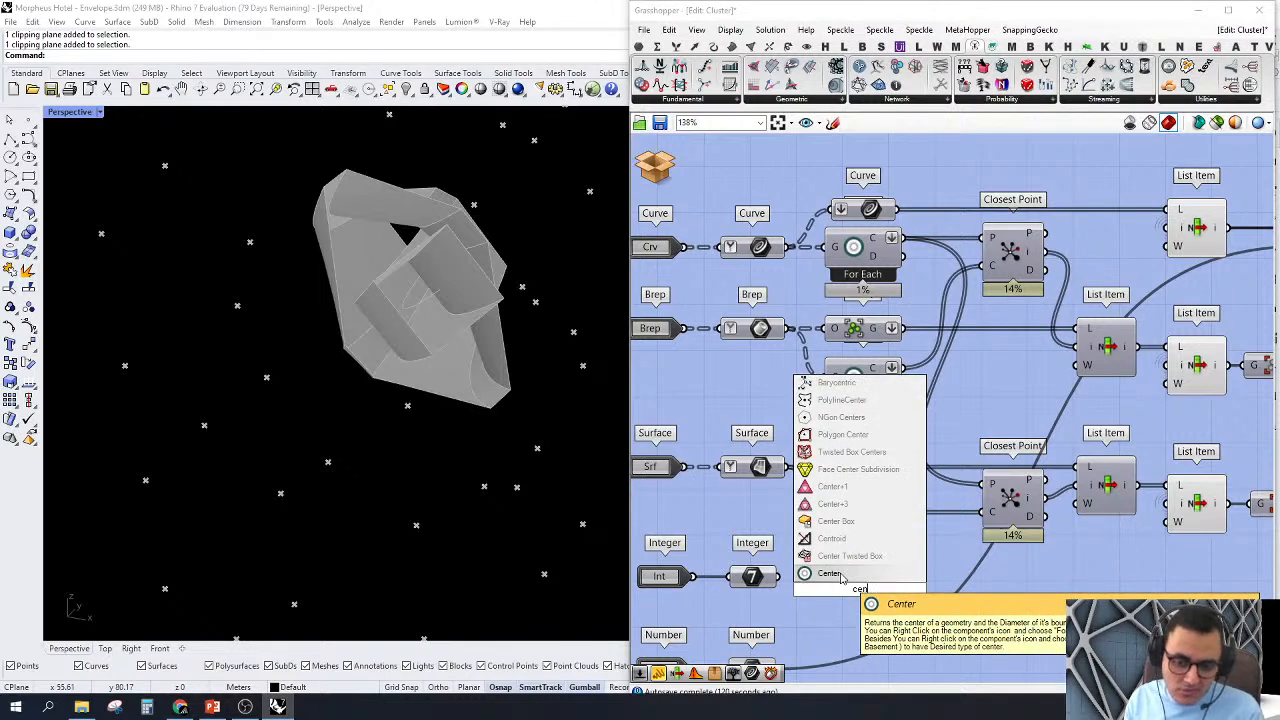
pyautogui.click(836, 574)
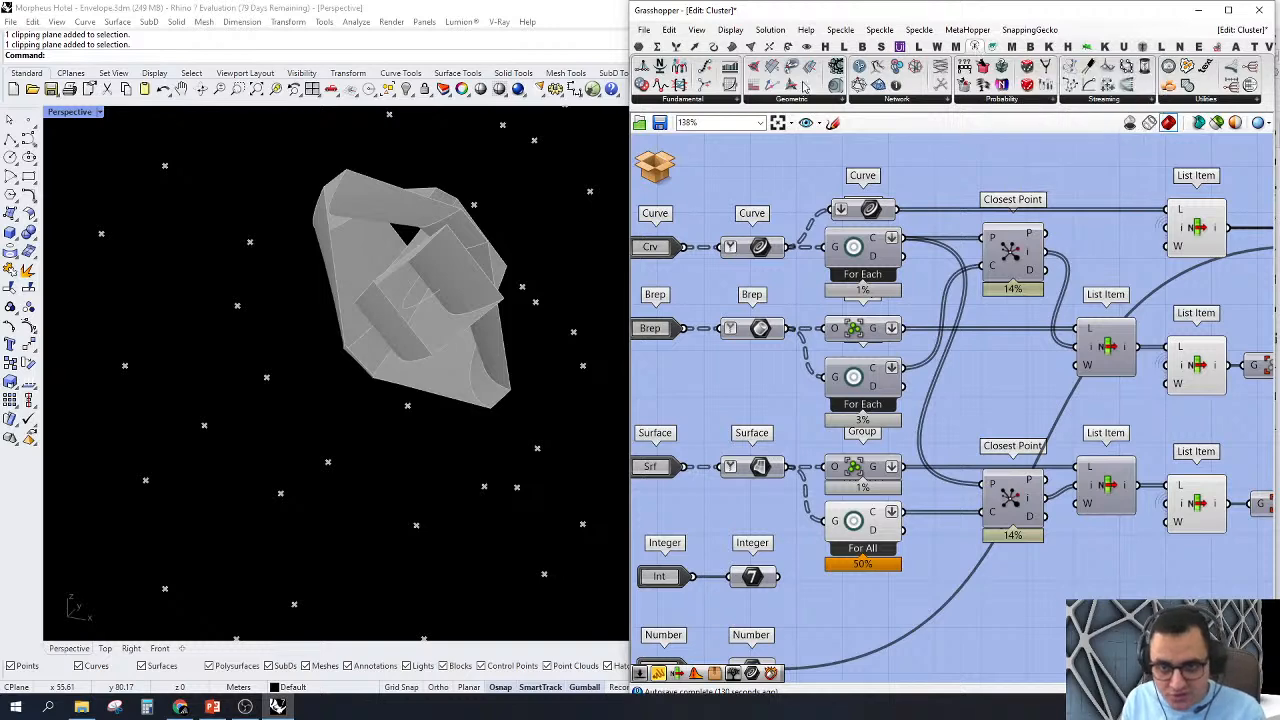
pyautogui.moveTo(882, 605); pyautogui.dragTo(803, 173)
pyautogui.rightClick(803, 173)
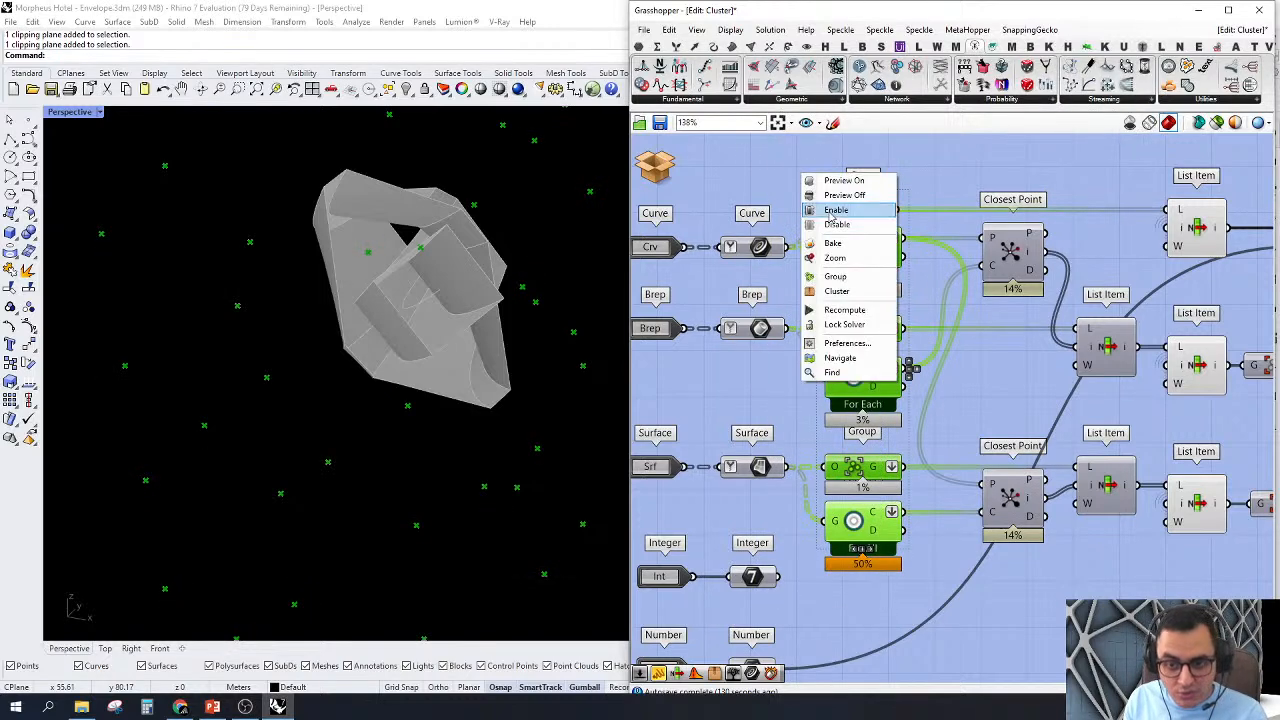
pyautogui.click(842, 195)
# Step: Highlight the two Closest Point components, plus the three List Items that pick the curve, member and cladding
pyautogui.scroll(-4, 890, 508)
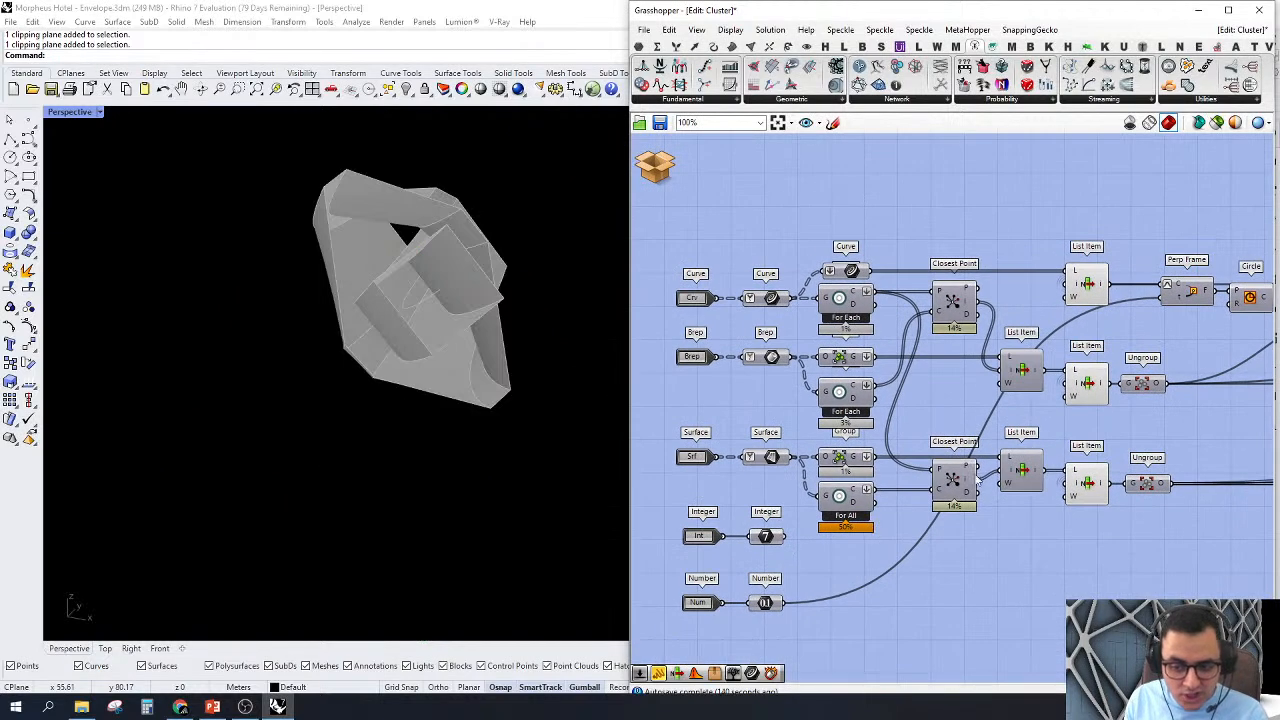
pyautogui.scroll(1, 978, 482)
pyautogui.moveTo(892, 547); pyautogui.dragTo(997, 215)
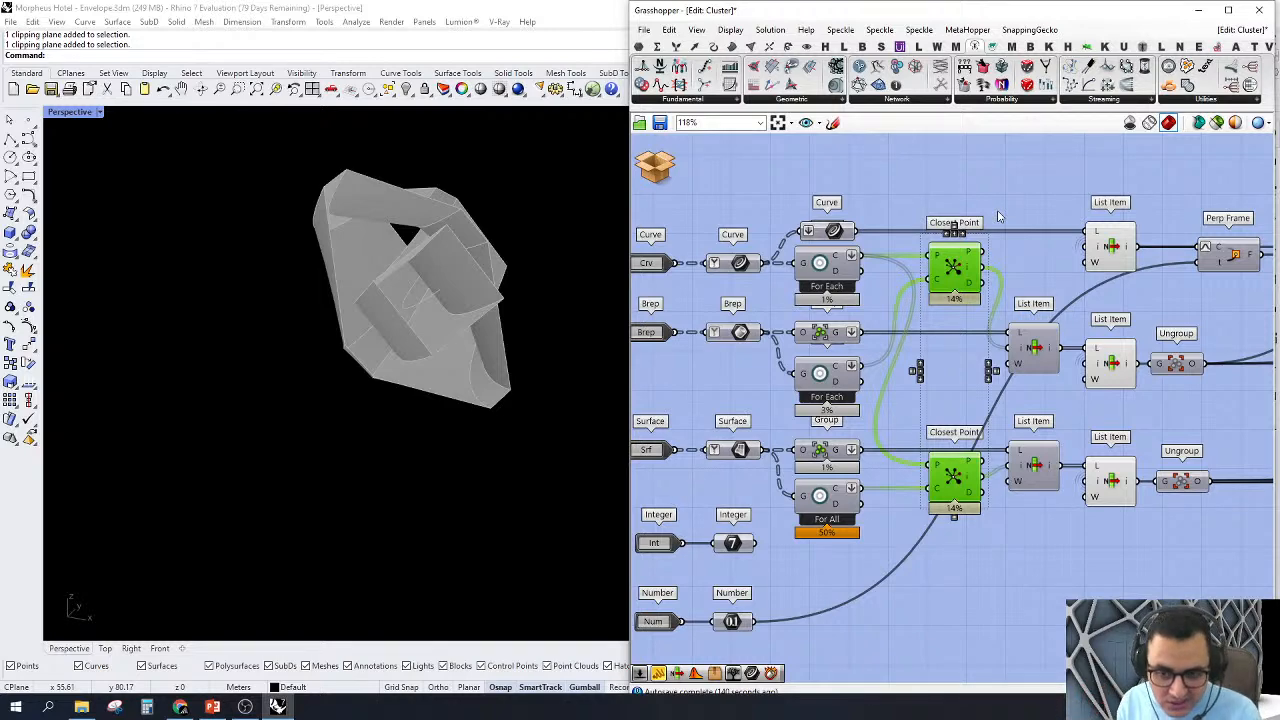
pyautogui.click(997, 215)
pyautogui.scroll(-2, 912, 210)
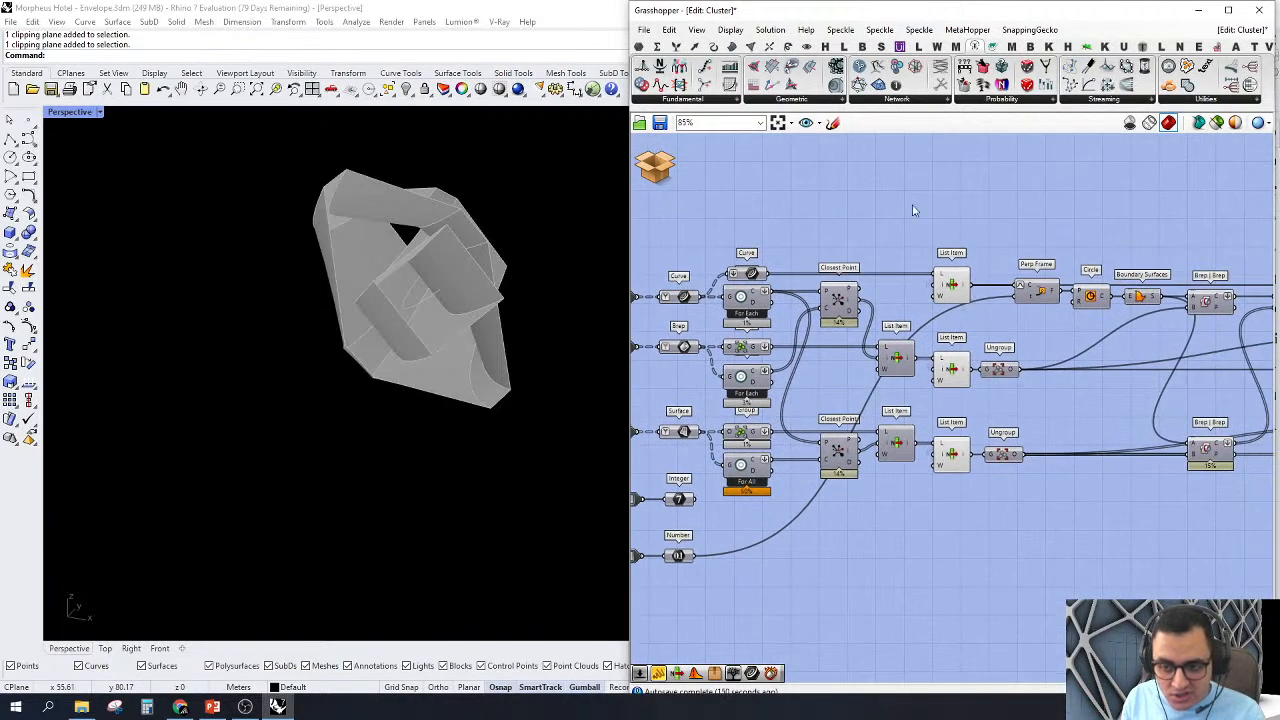
pyautogui.moveTo(912, 210); pyautogui.dragTo(993, 590)
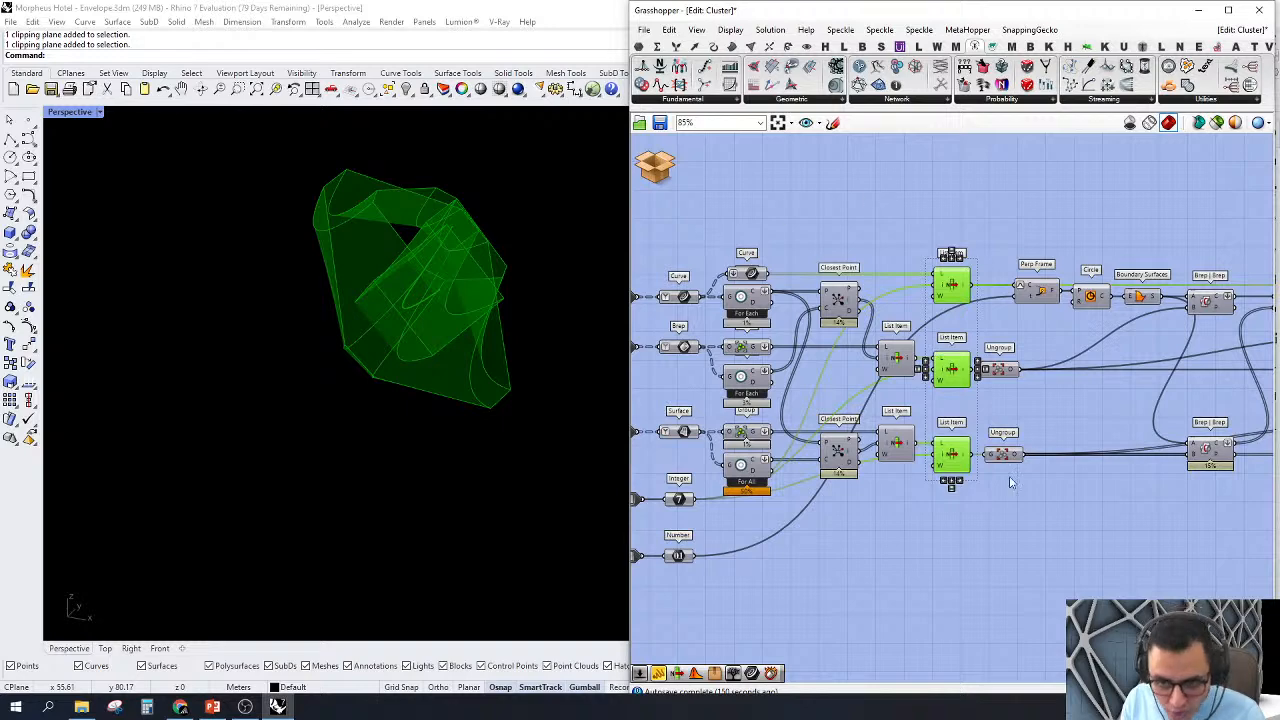
pyautogui.moveTo(1079, 420); pyautogui.dragTo(1011, 443, button='right')
pyautogui.click(999, 376)
# Step: Preview the Perp Frame component and examine its plane across the member and cladding from several angles
pyautogui.scroll(2, 988, 340)
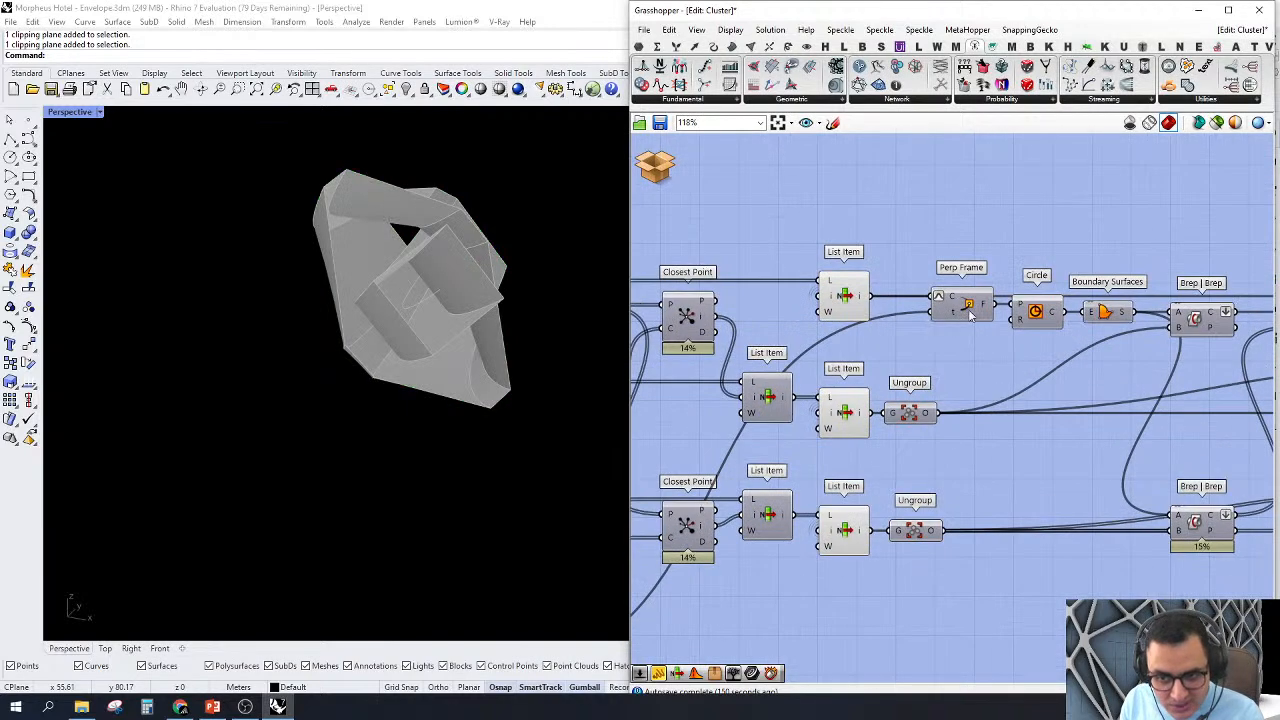
pyautogui.click(972, 310)
pyautogui.rightClick(972, 312)
pyautogui.press('Escape')
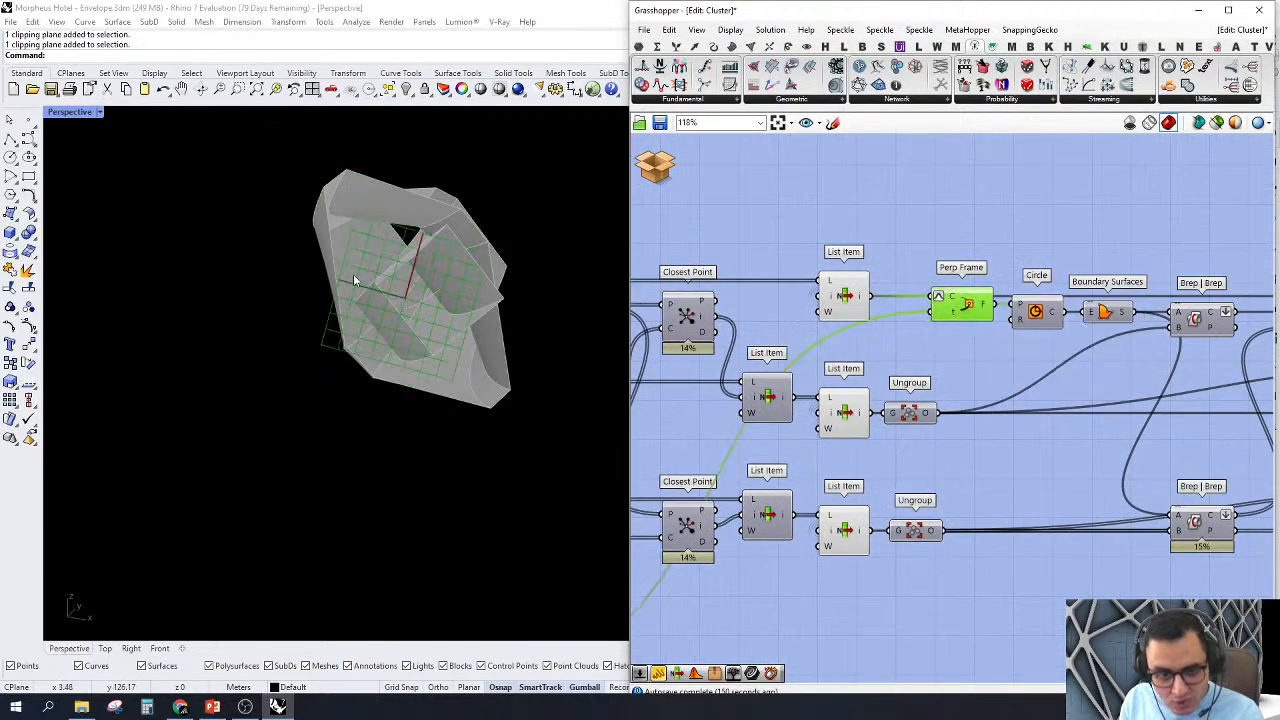
pyautogui.moveTo(353, 276); pyautogui.dragTo(477, 394, button='right')
pyautogui.scroll(-5, 413, 320)
pyautogui.moveTo(411, 325); pyautogui.dragTo(407, 352, button='right')
pyautogui.scroll(-3, 407, 350)
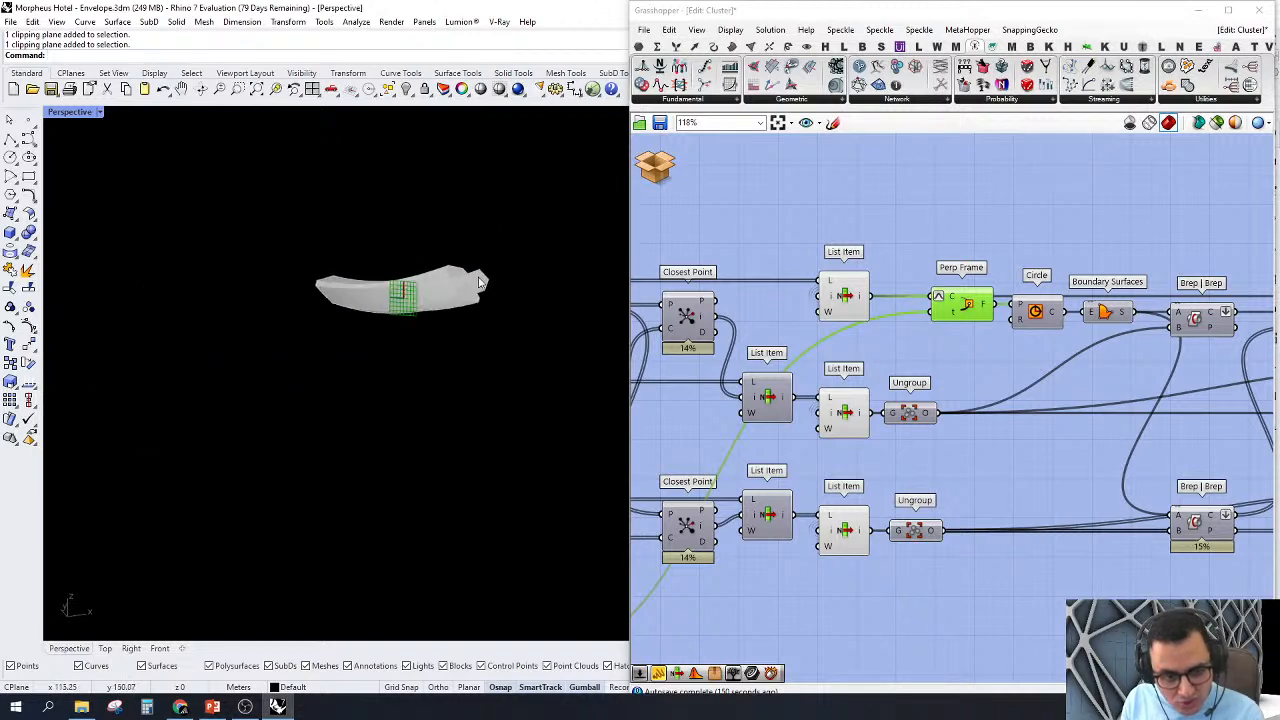
pyautogui.scroll(4, 237, 297)
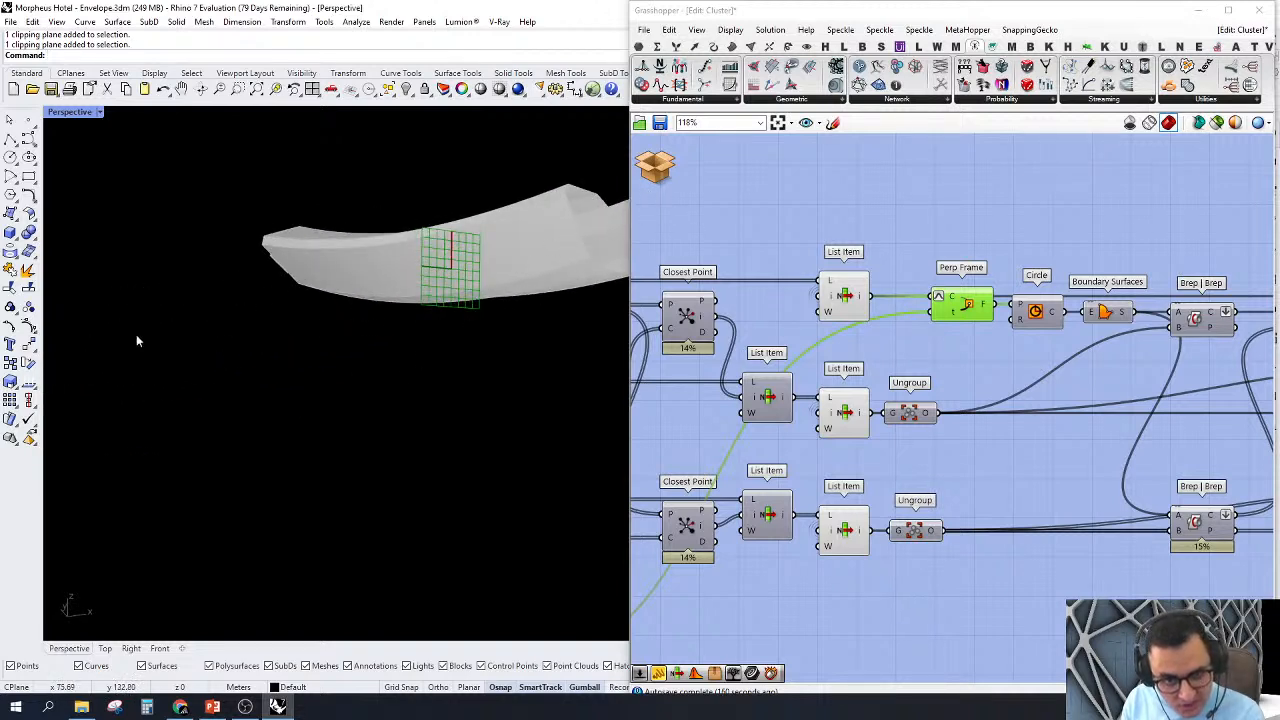
pyautogui.scroll(-3, 386, 363)
pyautogui.scroll(2, 417, 285)
pyautogui.moveTo(417, 285); pyautogui.dragTo(394, 320, button='right')
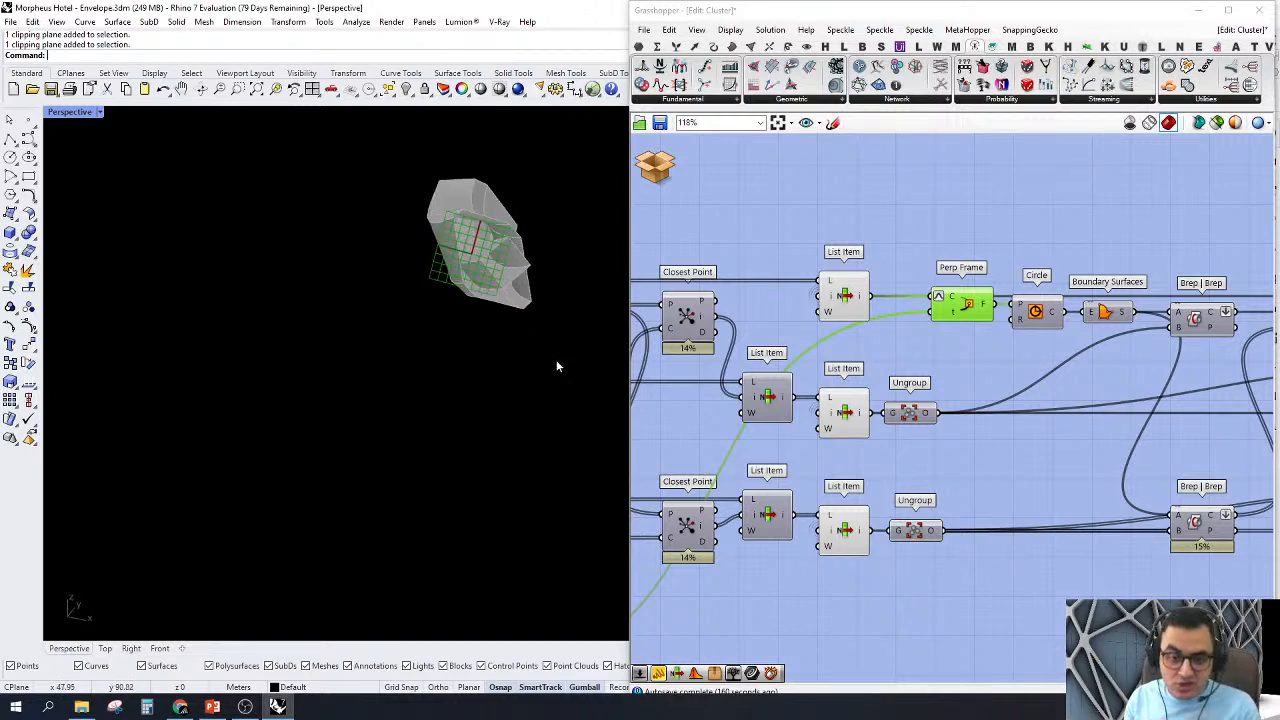
# Step: Turn off the previews of the Perp Frame and Circle components and highlight the Circle component
pyautogui.moveTo(1063, 228); pyautogui.dragTo(980, 315)
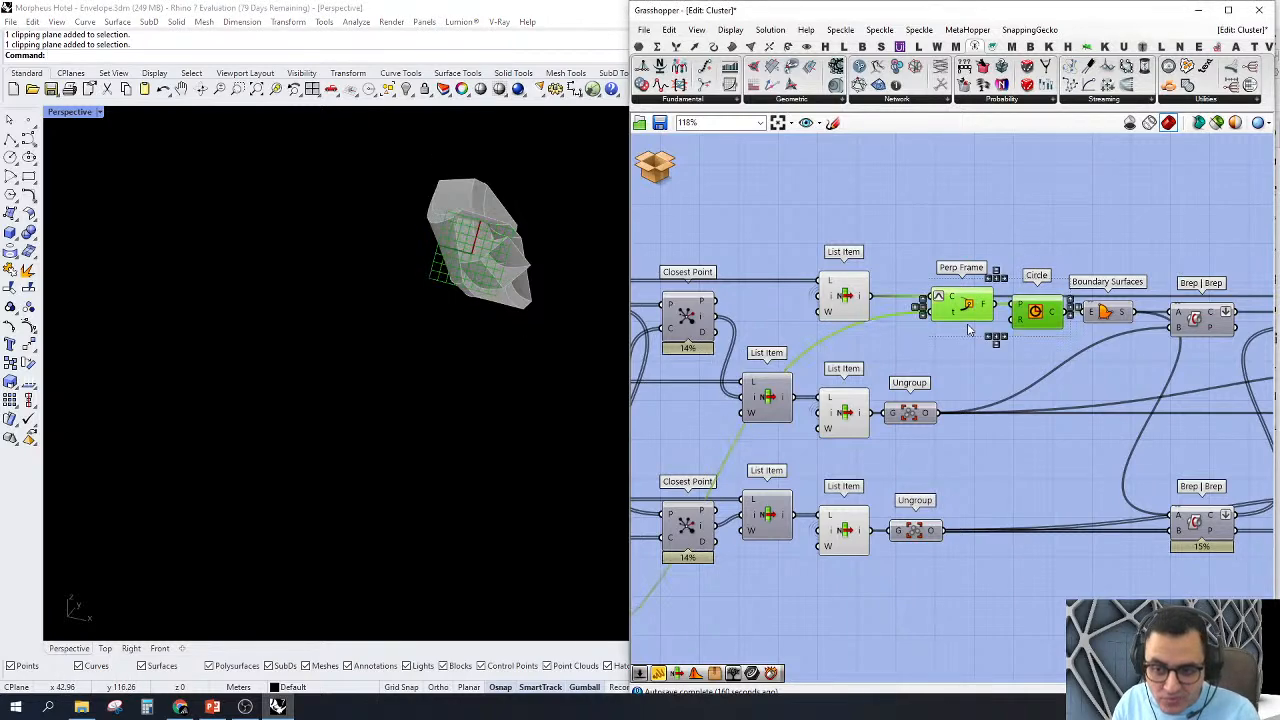
pyautogui.rightClick(971, 204)
pyautogui.click(988, 224)
pyautogui.click(980, 212)
pyautogui.moveTo(1046, 314); pyautogui.dragTo(982, 314, button='right')
pyautogui.rightClick(968, 315)
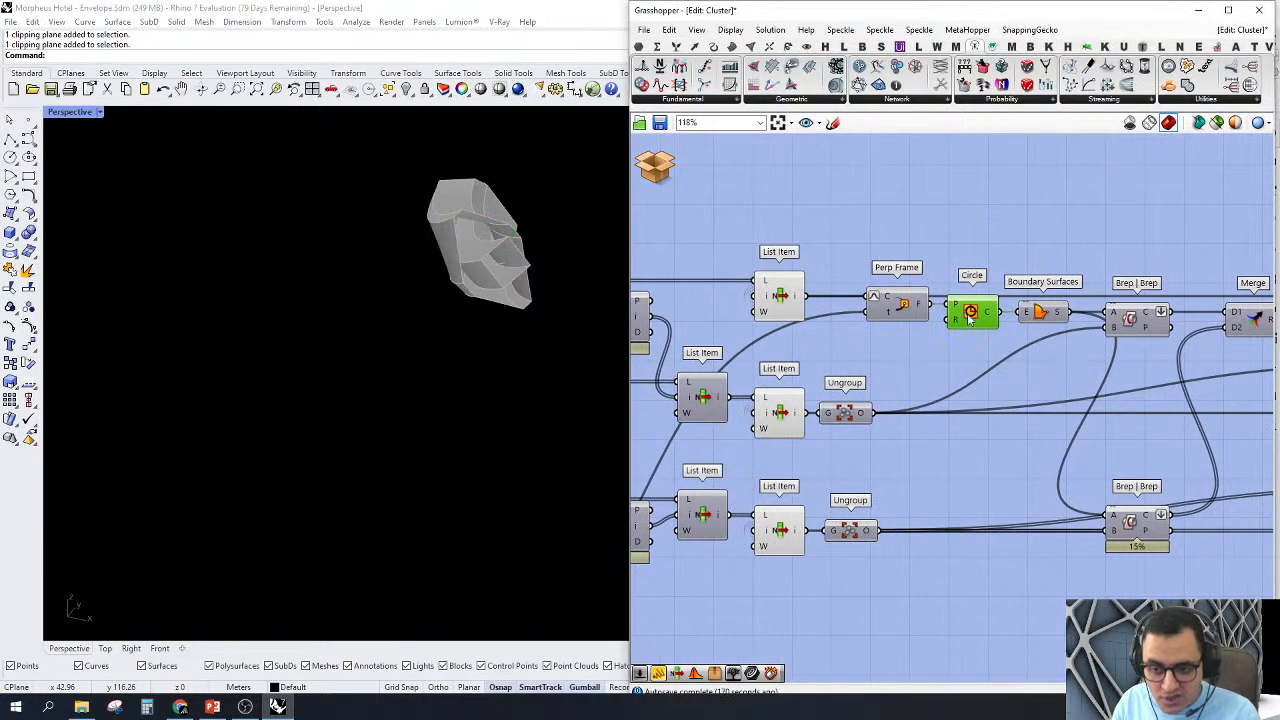
pyautogui.click(1017, 247)
# Step: Turn on the Boundary Surfaces preview and orbit around the disc cutting through the member and cladding
pyautogui.rightClick(1039, 313)
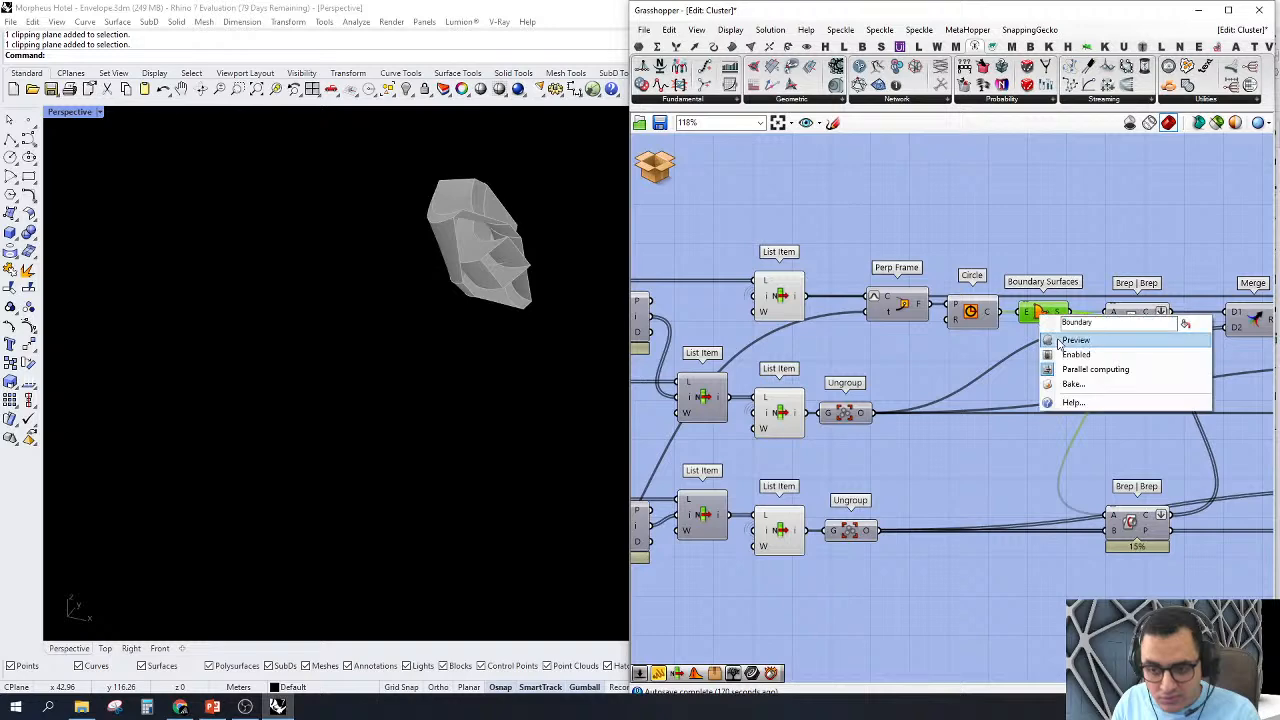
pyautogui.click(1062, 342)
pyautogui.scroll(-2, 1062, 346)
pyautogui.moveTo(378, 408); pyautogui.dragTo(574, 424, button='right')
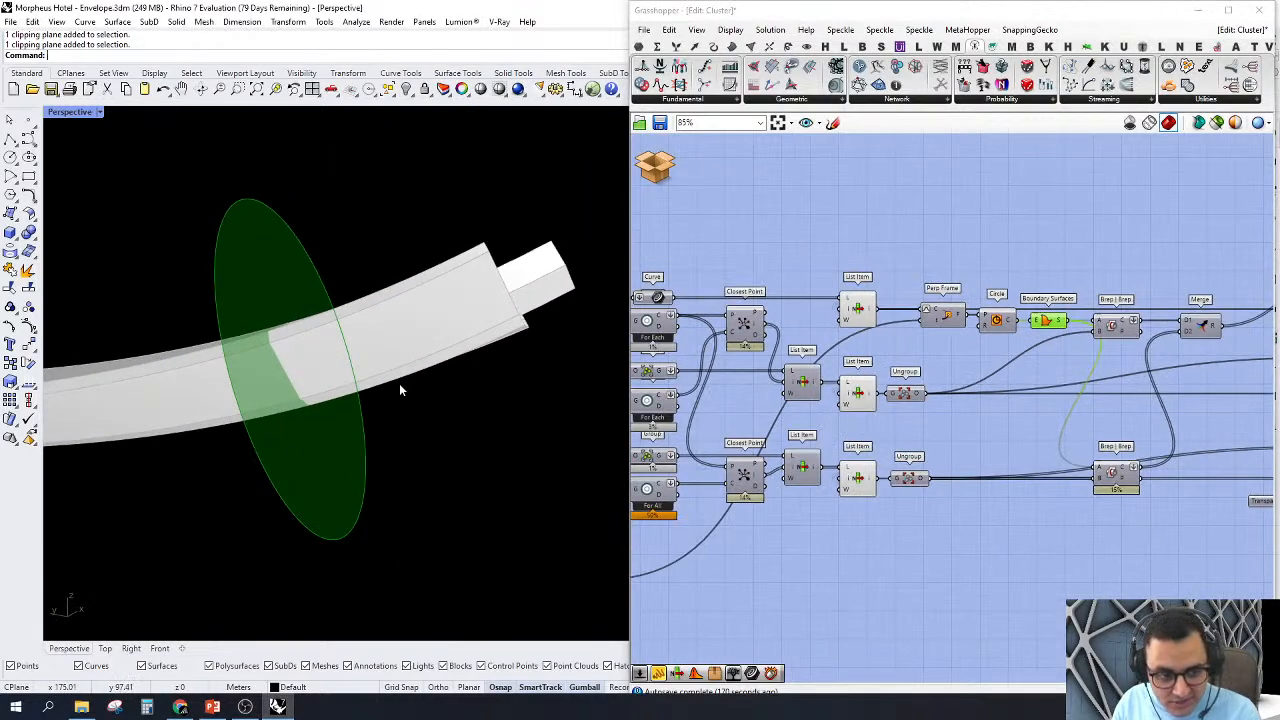
pyautogui.moveTo(400, 386); pyautogui.dragTo(369, 430, button='right')
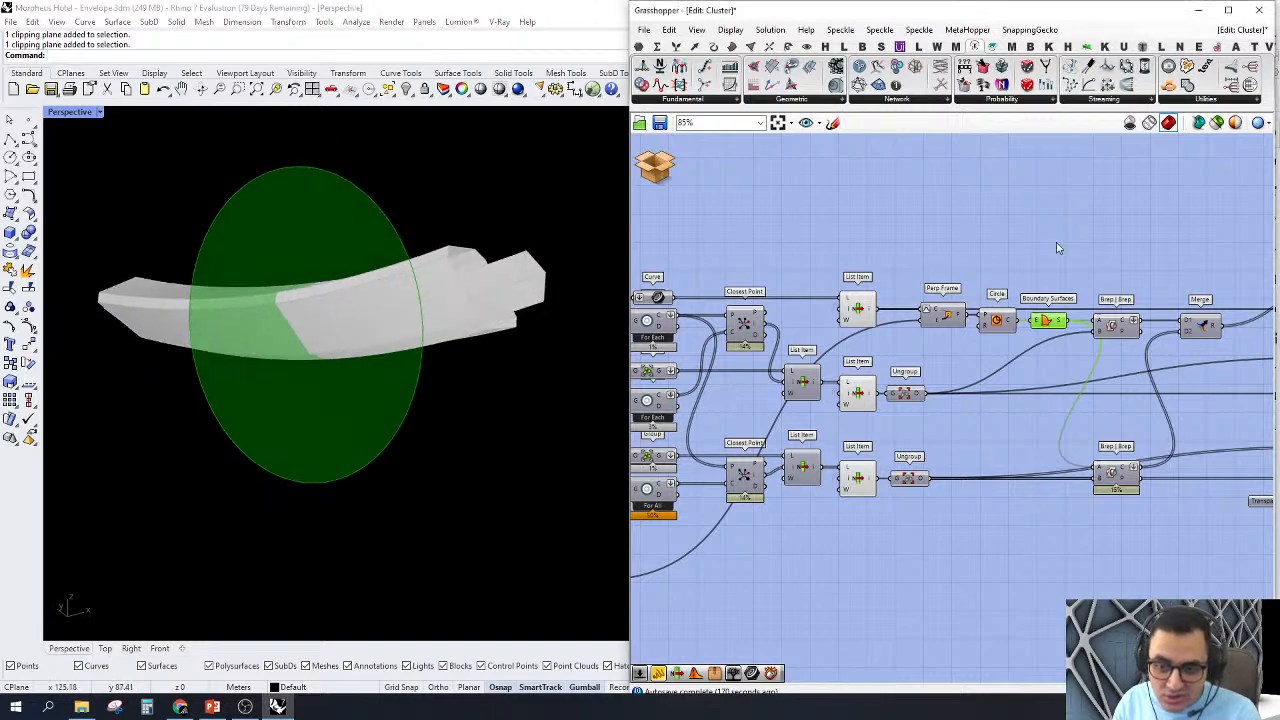
# Step: Turn on the previews of both Brep | Brep components and highlight each to show the member and cladding section outlines
pyautogui.moveTo(1056, 242); pyautogui.dragTo(945, 260, button='right')
pyautogui.moveTo(1047, 354); pyautogui.dragTo(1067, 332, button='right')
pyautogui.rightClick(1017, 324)
pyautogui.click(1036, 346)
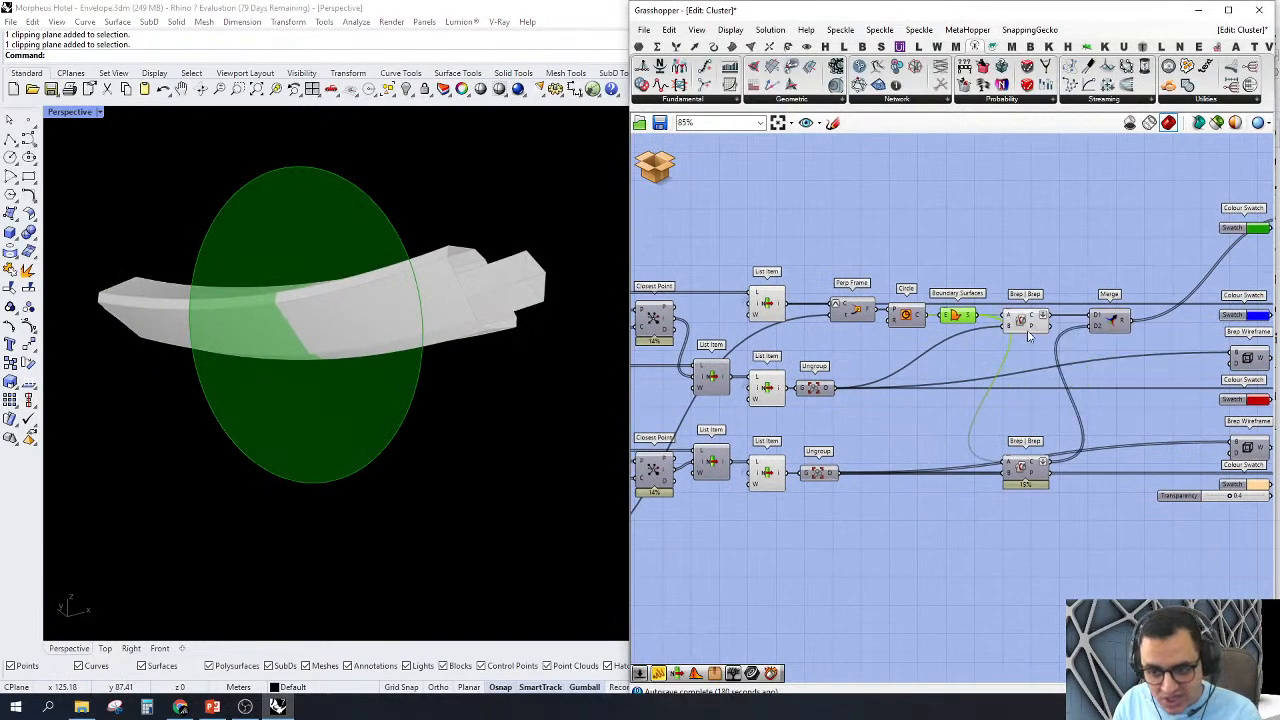
pyautogui.click(1019, 317)
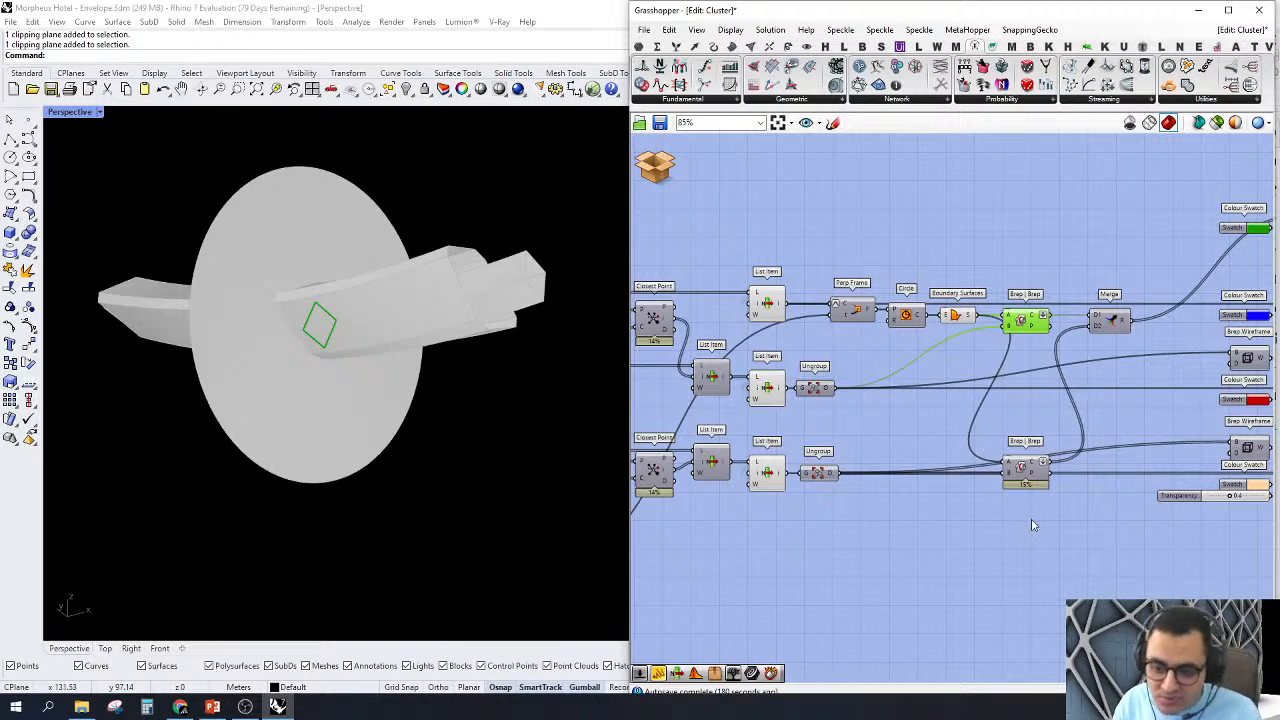
pyautogui.rightClick(1020, 491)
pyautogui.click(1040, 494)
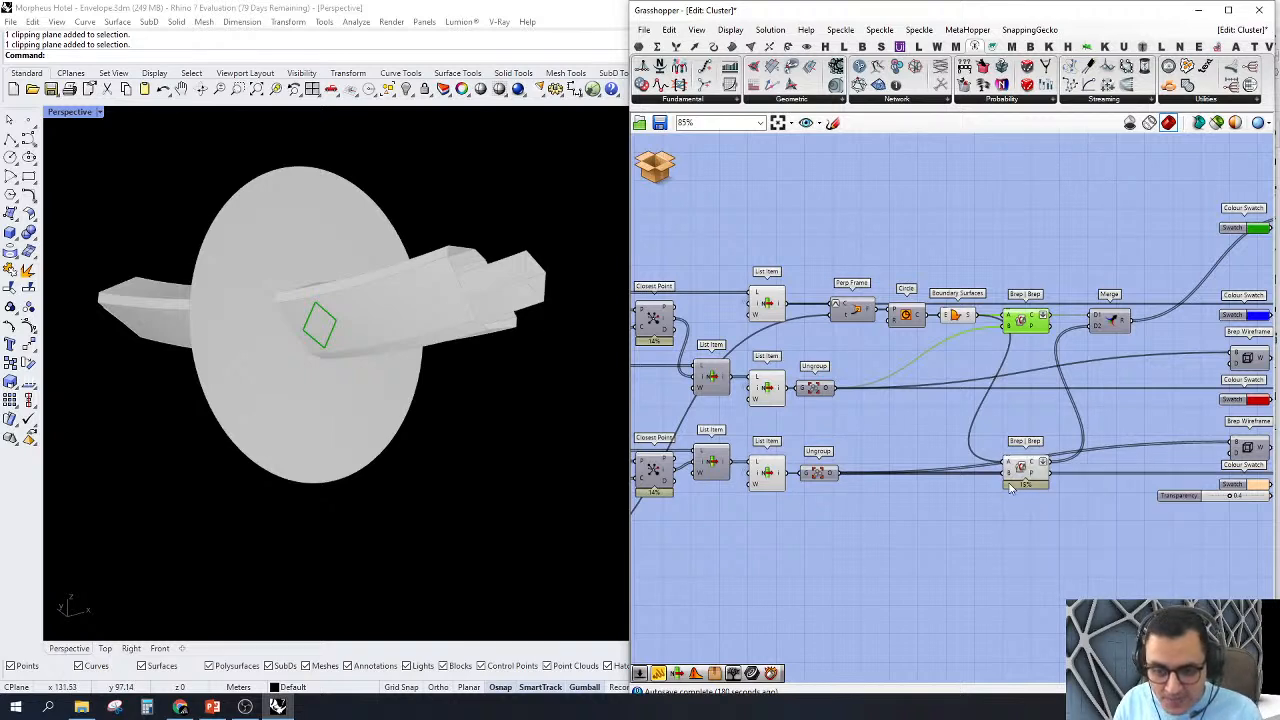
pyautogui.click(1020, 474)
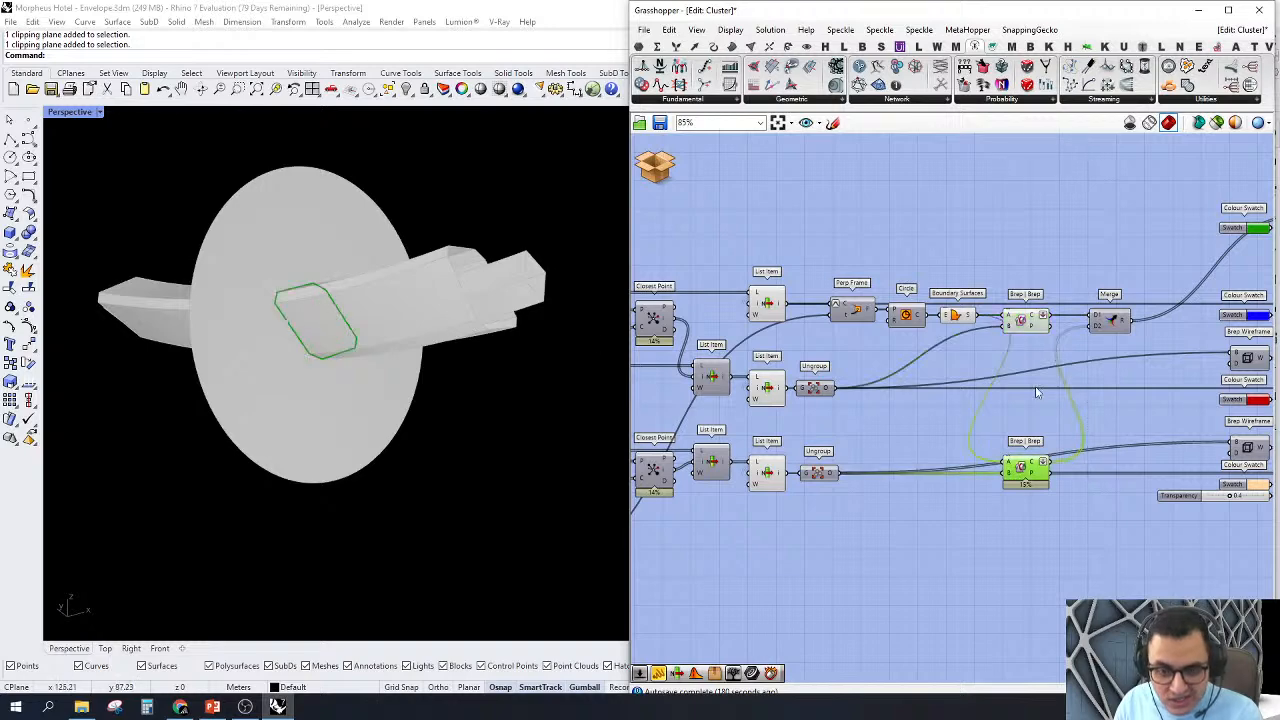
# Step: Turn off the previews of all components from the List Items through the Brep | Brep intersections
pyautogui.moveTo(1043, 249); pyautogui.dragTo(727, 484)
pyautogui.rightClick(810, 199)
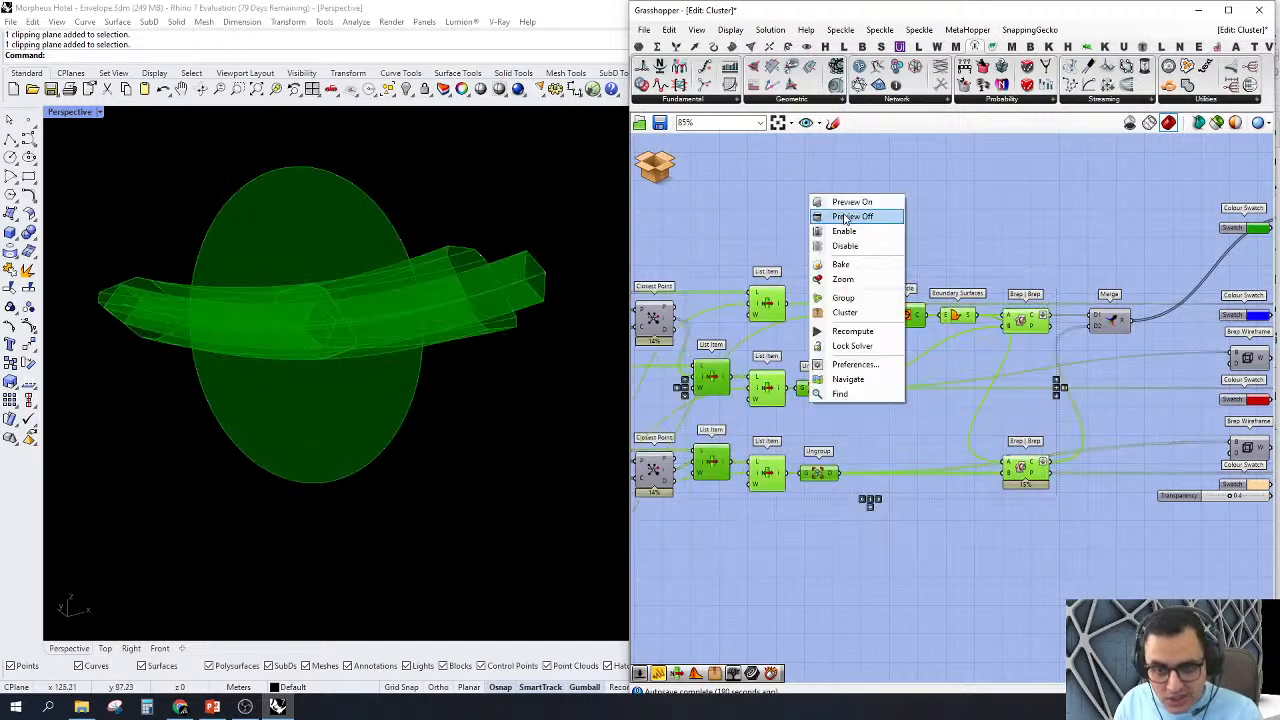
pyautogui.click(846, 219)
# Step: Turn on the previews of the Custom Preview Lineweights and Custom Preview Materials components and their Brep Wireframes
pyautogui.scroll(-3, 1047, 274)
pyautogui.scroll(2, 1047, 274)
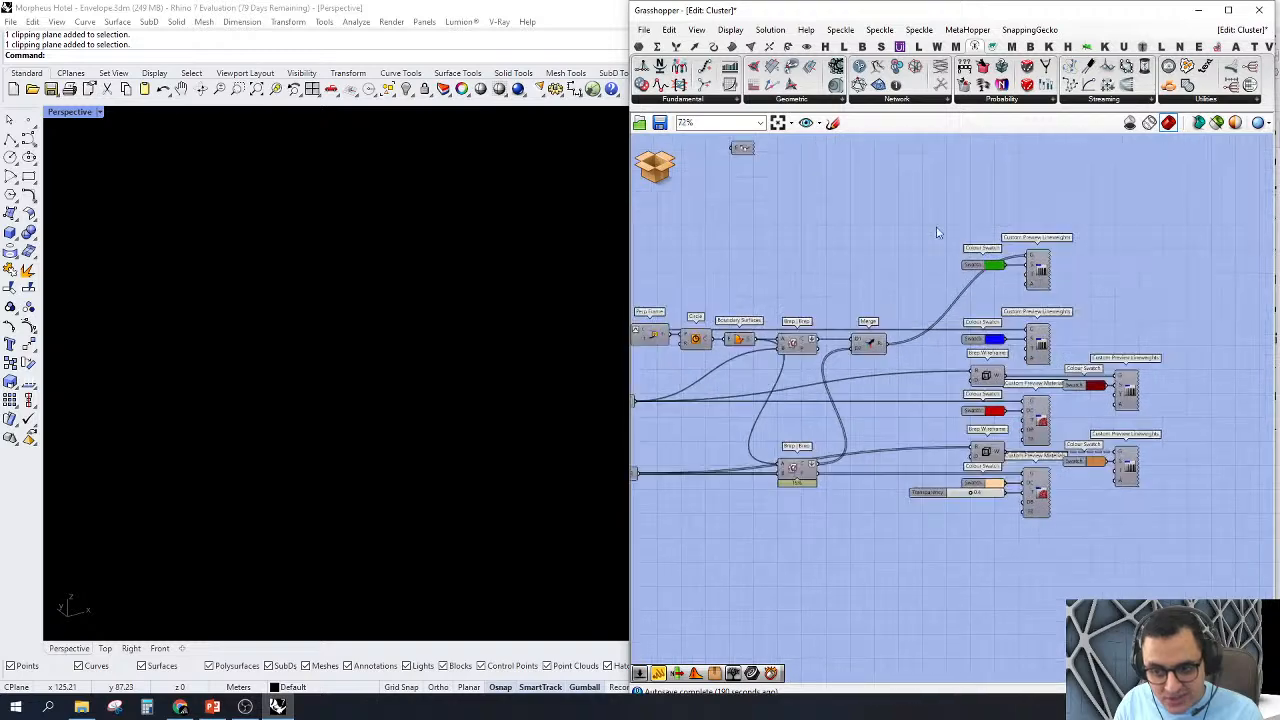
pyautogui.moveTo(908, 190); pyautogui.dragTo(1252, 662)
pyautogui.rightClick(1114, 279)
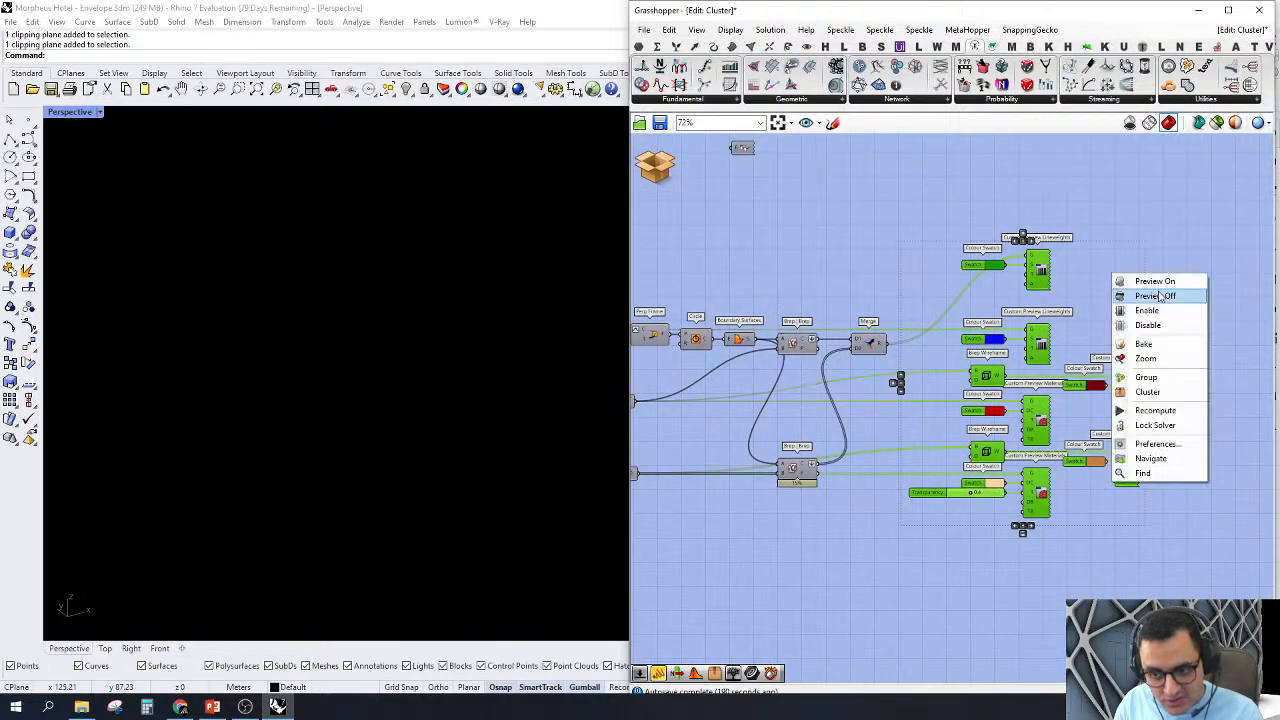
pyautogui.click(1157, 296)
pyautogui.rightClick(1137, 246)
pyautogui.click(1180, 262)
pyautogui.click(1182, 201)
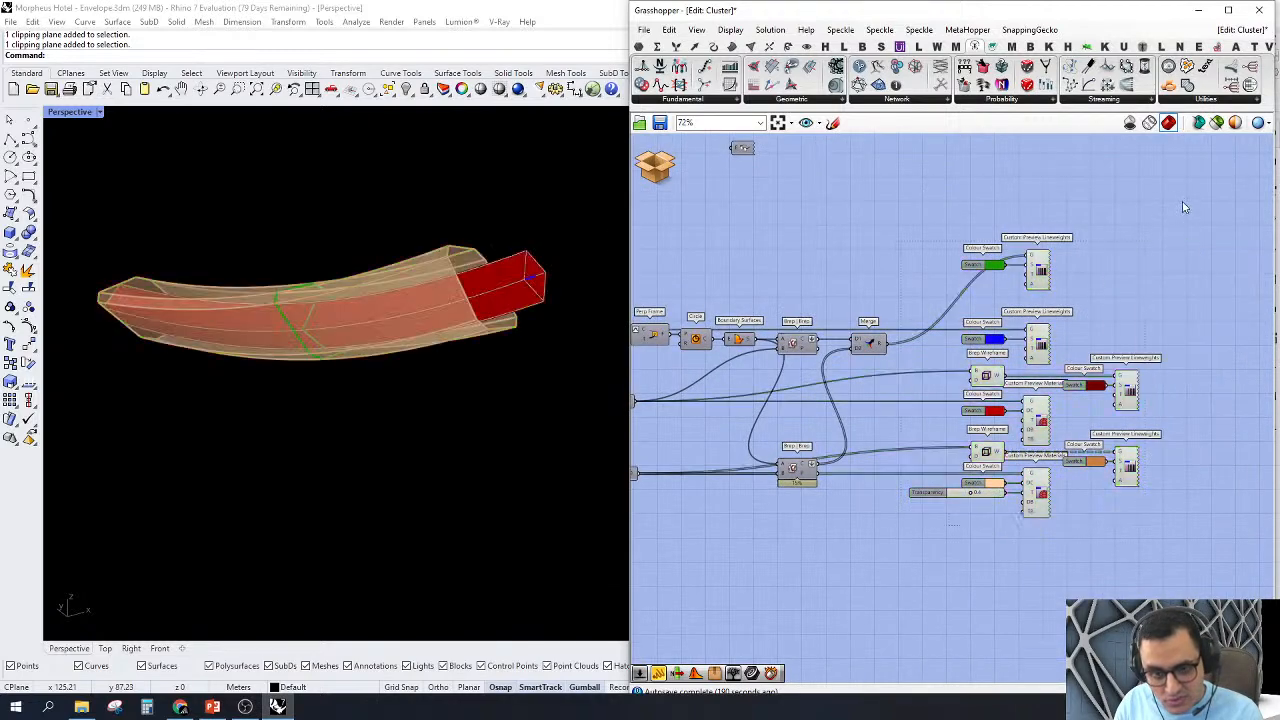
# Step: Orbit around the coloured preview of the member, its cladding and the section outlines
pyautogui.scroll(4, 556, 418)
pyautogui.moveTo(556, 418); pyautogui.dragTo(379, 362, button='right')
pyautogui.scroll(6, 360, 397)
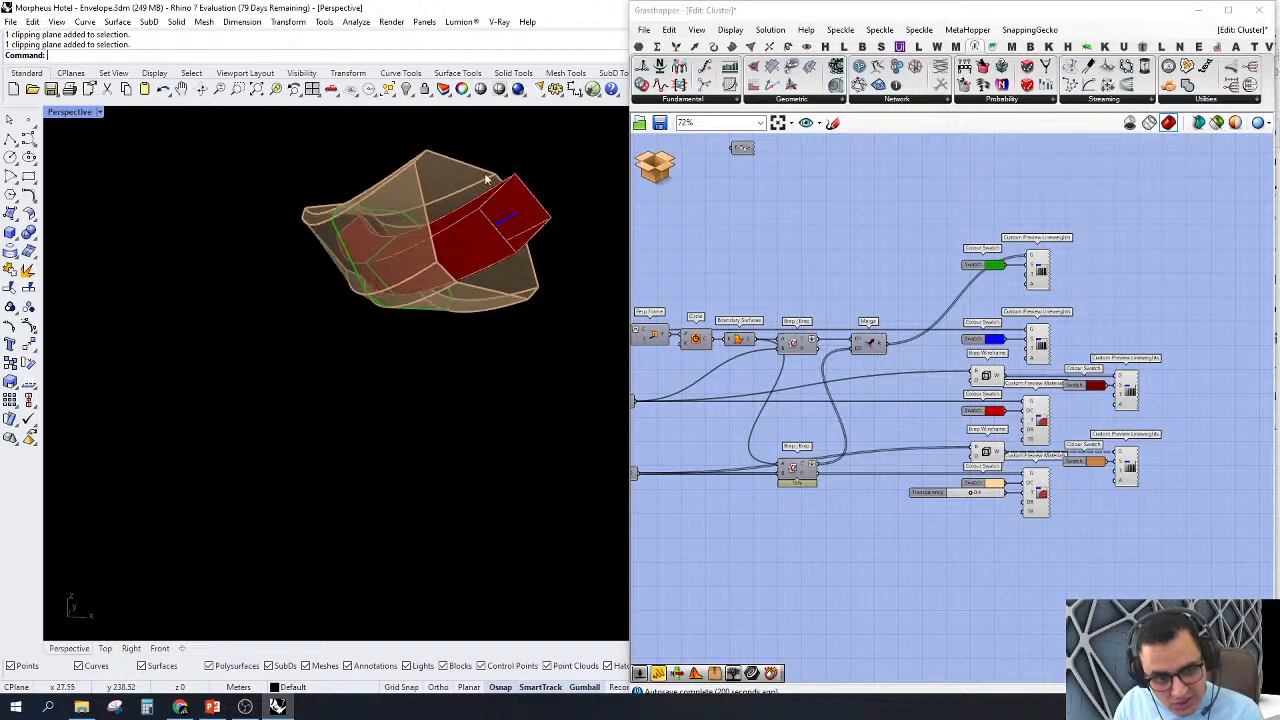
pyautogui.scroll(1, 1065, 235)
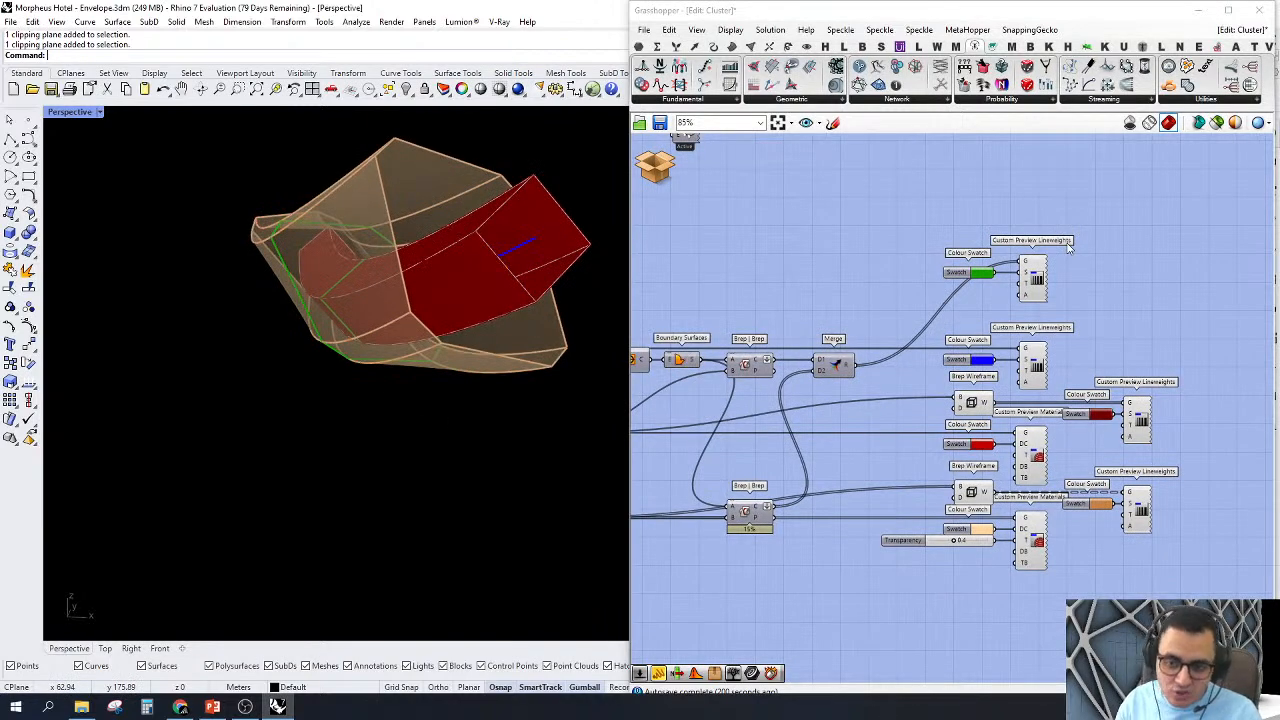
# Step: Highlight the blue Custom Preview Lineweights and the red Custom Preview Materials to show the member's curve and body
pyautogui.click(1041, 386)
pyautogui.scroll(3, 1041, 386)
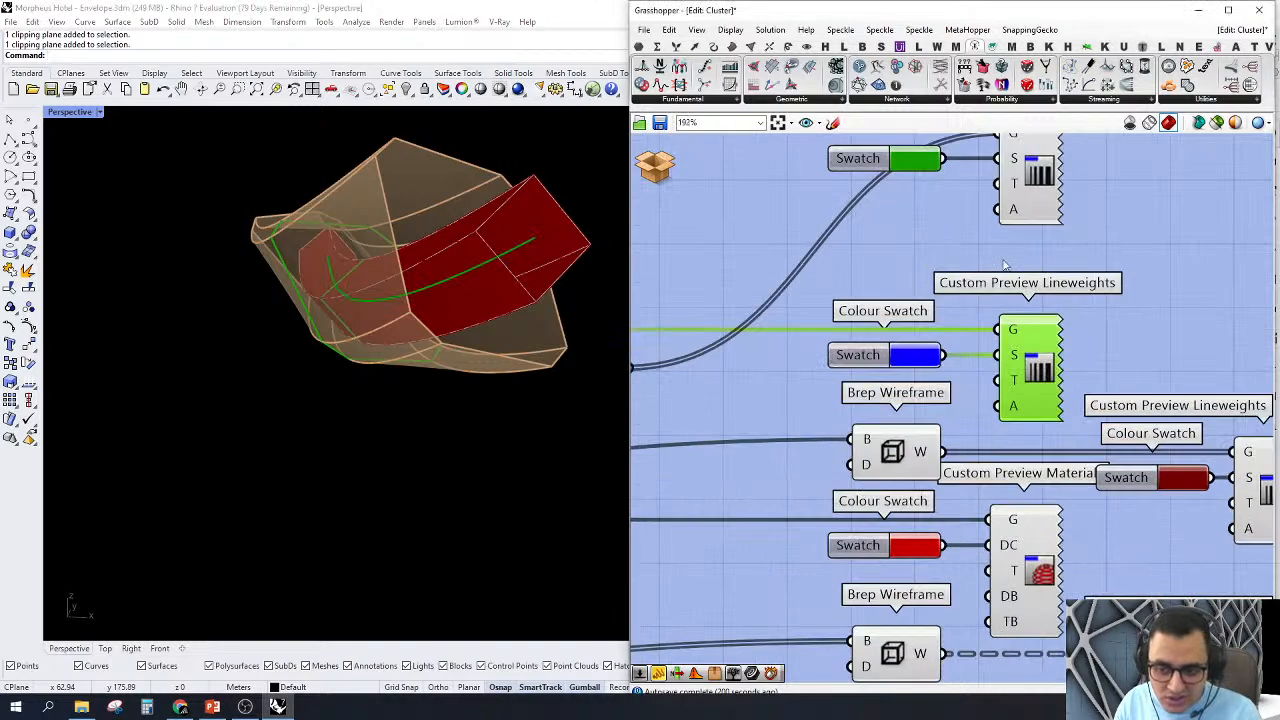
pyautogui.scroll(1, 967, 298)
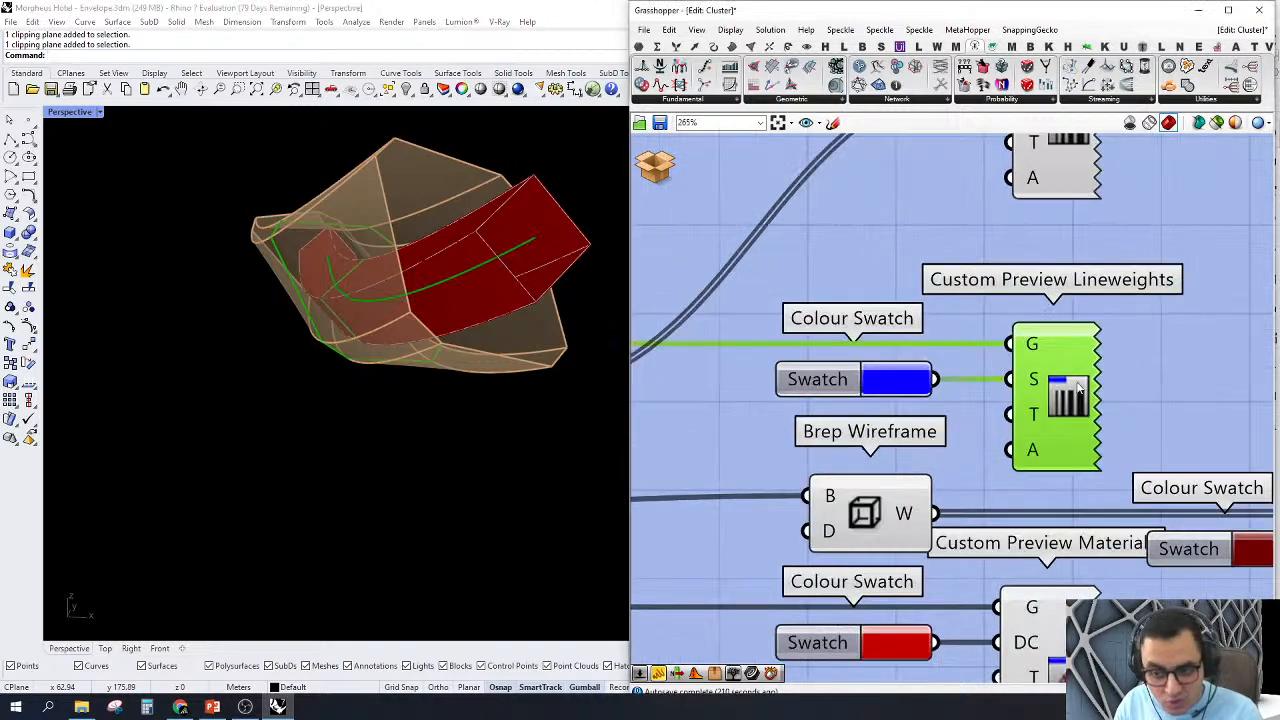
pyautogui.scroll(-2, 1080, 388)
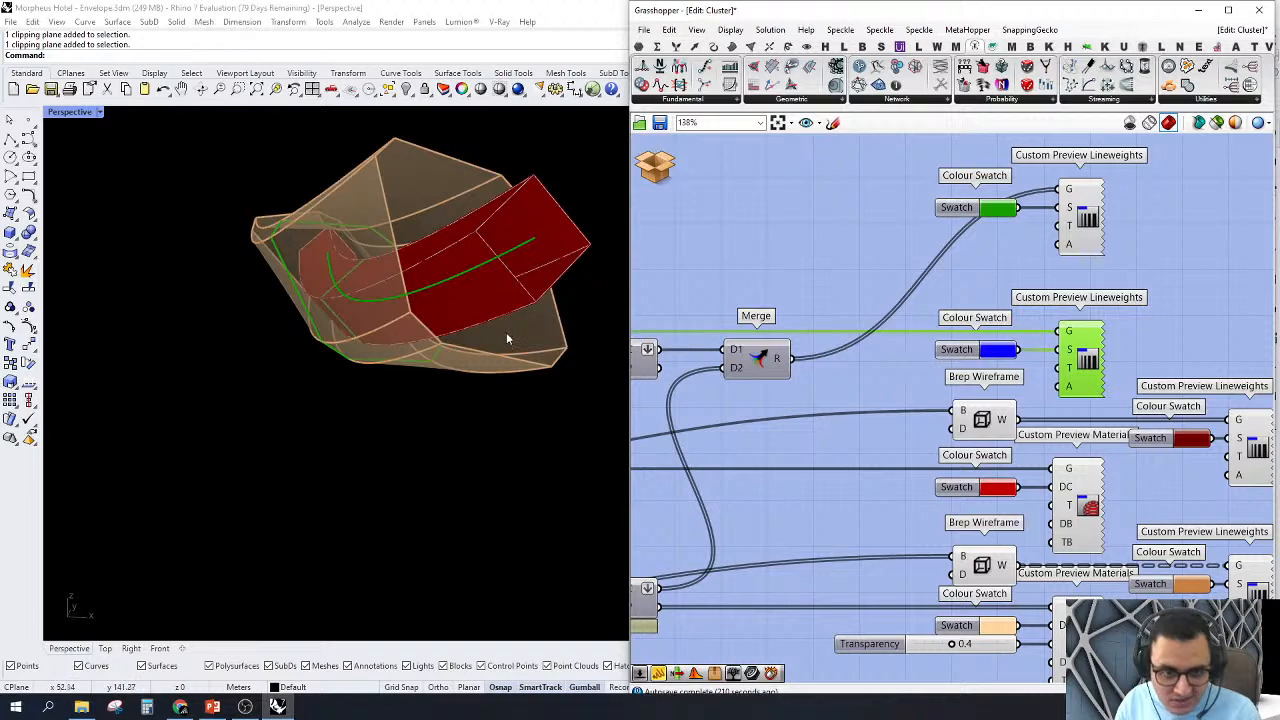
pyautogui.click(855, 278)
pyautogui.moveTo(1014, 348); pyautogui.dragTo(968, 314, button='right')
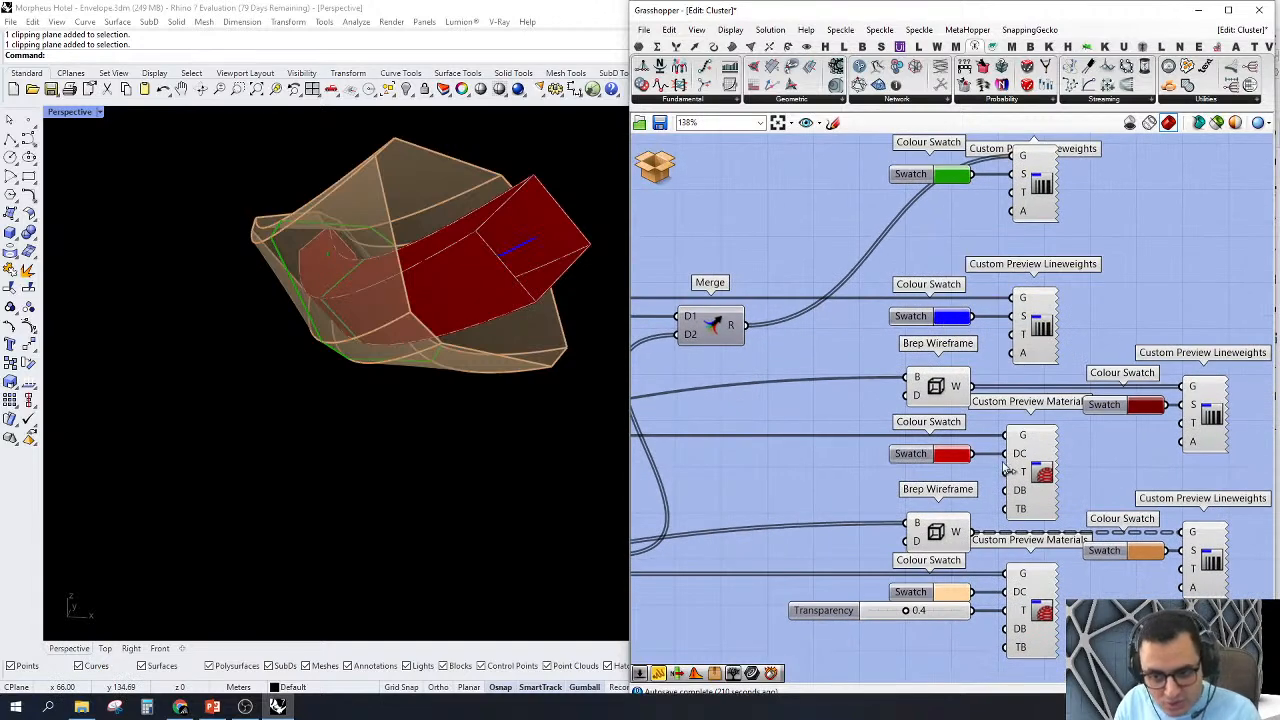
pyautogui.click(1043, 474)
pyautogui.click(839, 353)
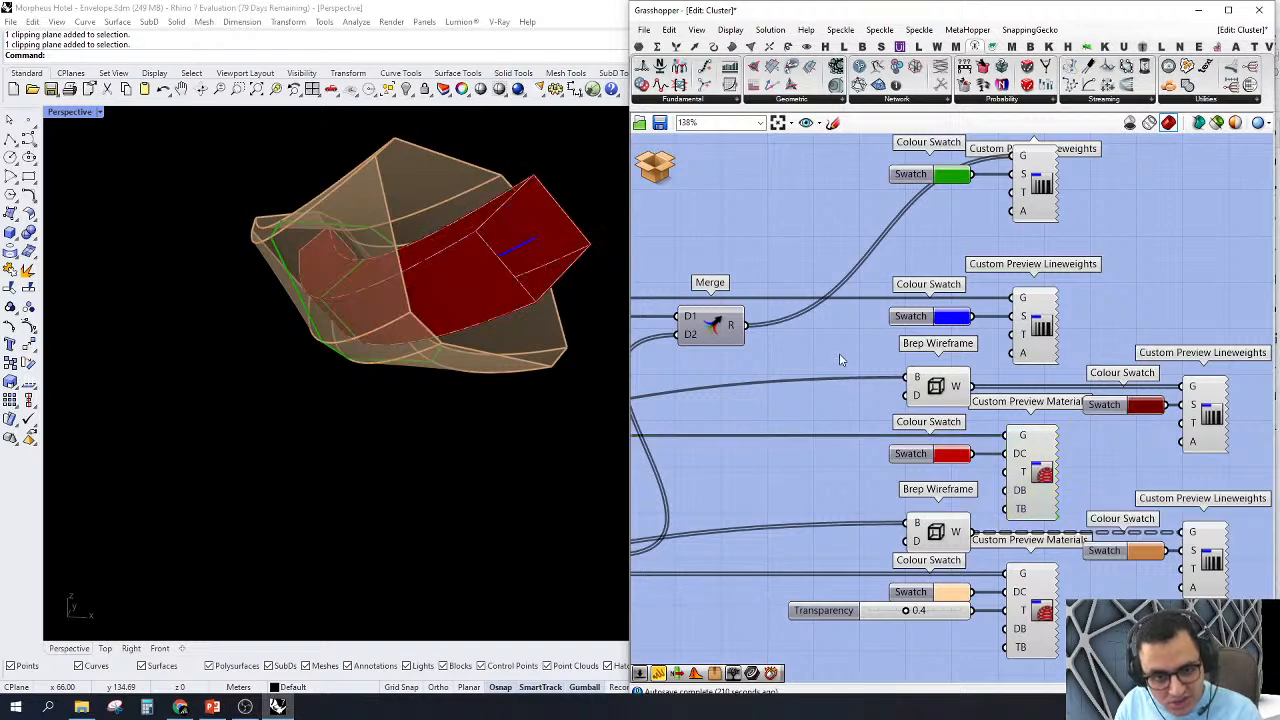
# Step: Highlight the cladding's Custom Preview Materials with transparency and the orange Custom Preview Lineweights for its wireframe
pyautogui.moveTo(976, 421); pyautogui.dragTo(933, 381, button='right')
pyautogui.moveTo(1045, 572); pyautogui.dragTo(1060, 502, button='right')
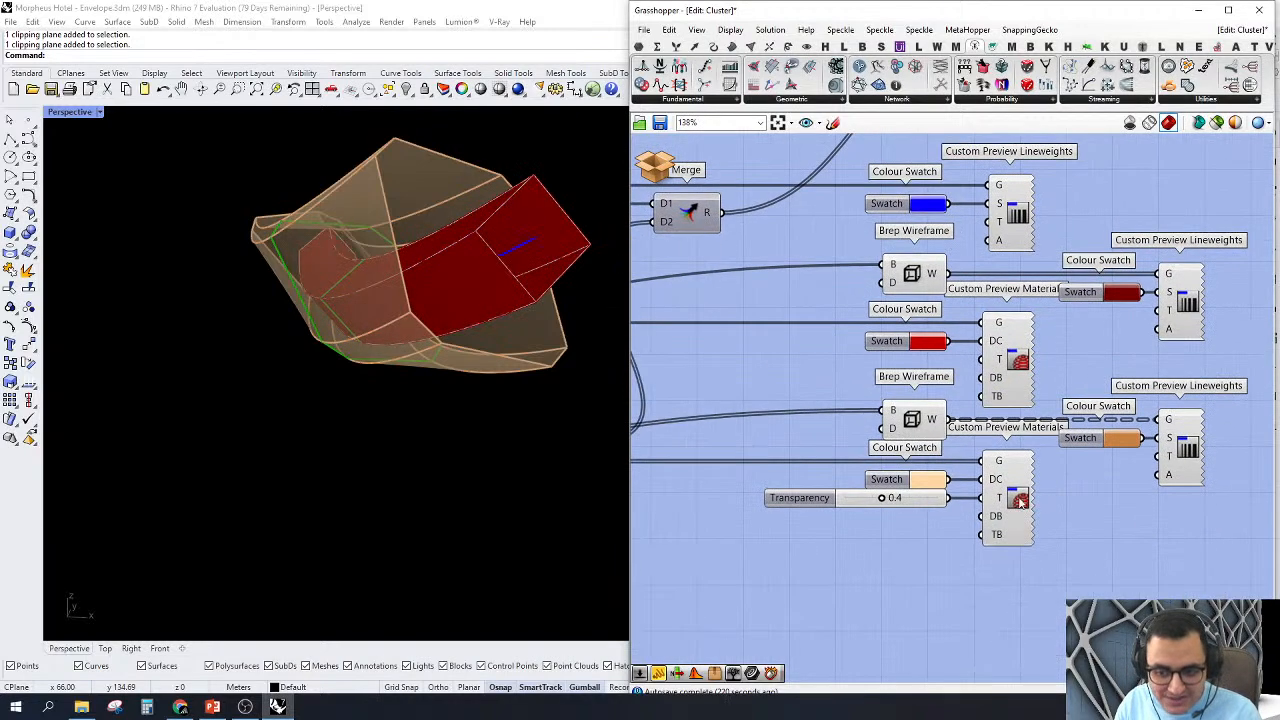
pyautogui.click(1020, 503)
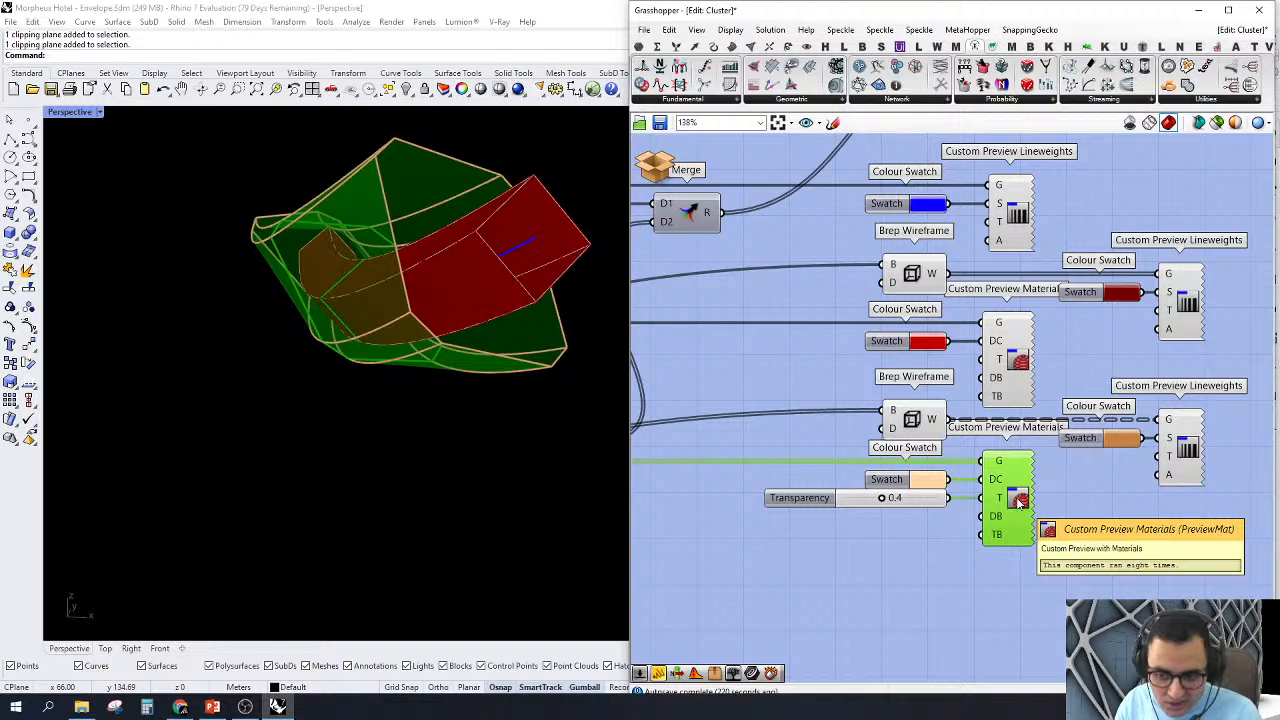
pyautogui.click(1083, 511)
pyautogui.scroll(-1, 1055, 495)
pyautogui.click(1180, 468)
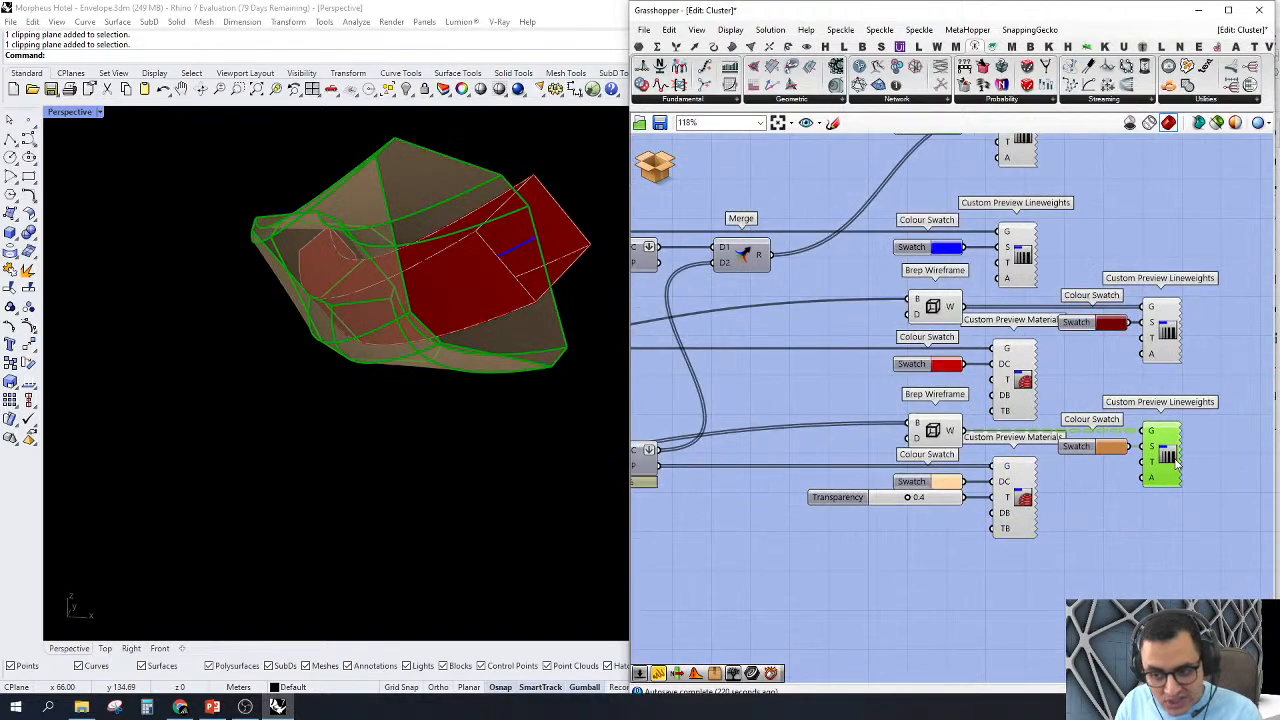
# Step: Turn off the preview of the cladding's orange Custom Preview Lineweights after orbiting around the member
pyautogui.click(1080, 586)
pyautogui.moveTo(243, 575); pyautogui.dragTo(272, 520, button='right')
pyautogui.scroll(-6, 340, 446)
pyautogui.scroll(4, 300, 480)
pyautogui.moveTo(324, 449); pyautogui.dragTo(367, 406, button='right')
pyautogui.moveTo(1213, 516); pyautogui.dragTo(1093, 386)
pyautogui.rightClick(1070, 362)
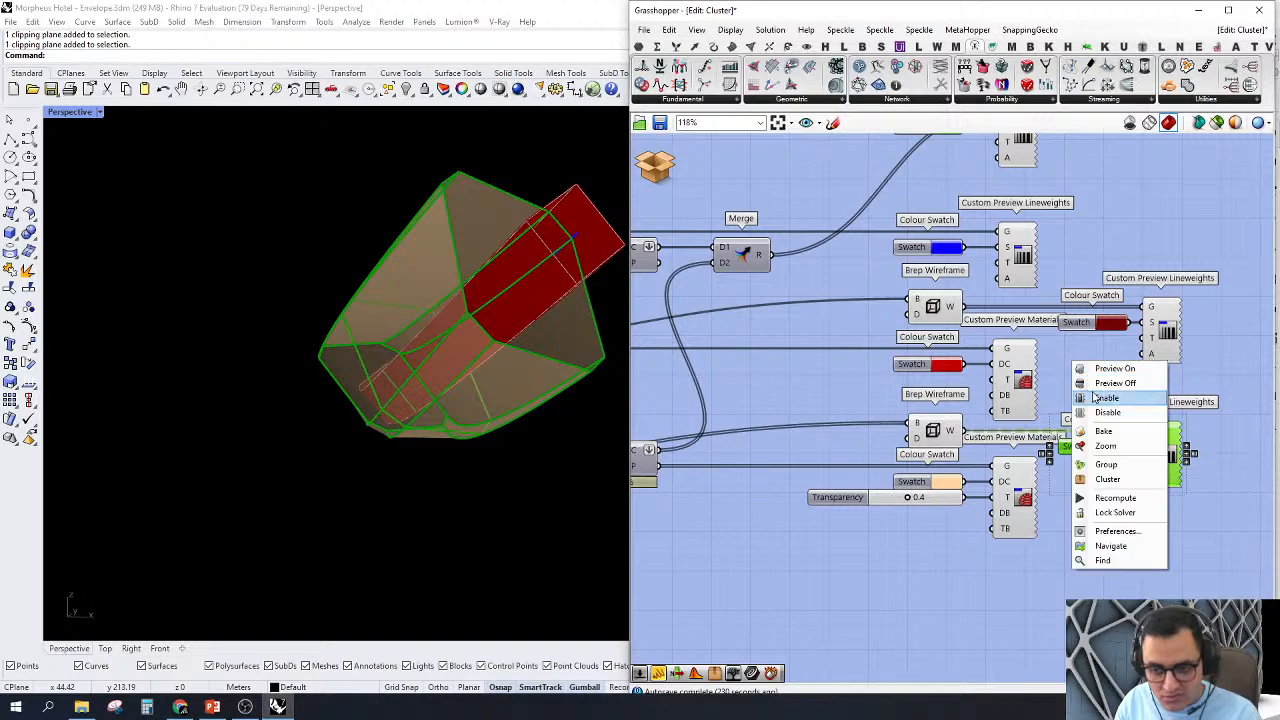
pyautogui.click(1082, 378)
# Step: Orbit around the member and its cladding to examine them without the orange wireframe lineweights
pyautogui.moveTo(400, 451); pyautogui.dragTo(425, 467, button='right')
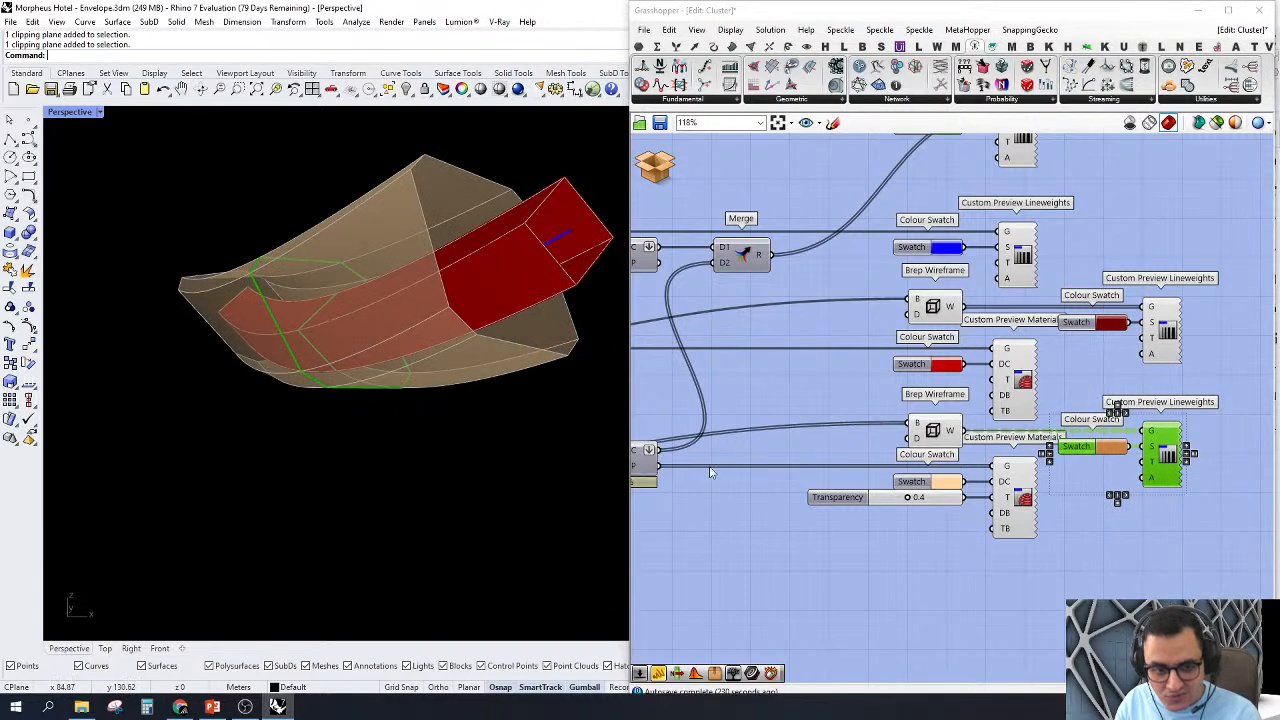
pyautogui.scroll(-4, 1228, 377)
pyautogui.scroll(2, 1185, 441)
pyautogui.moveTo(549, 365); pyautogui.dragTo(350, 488, button='right')
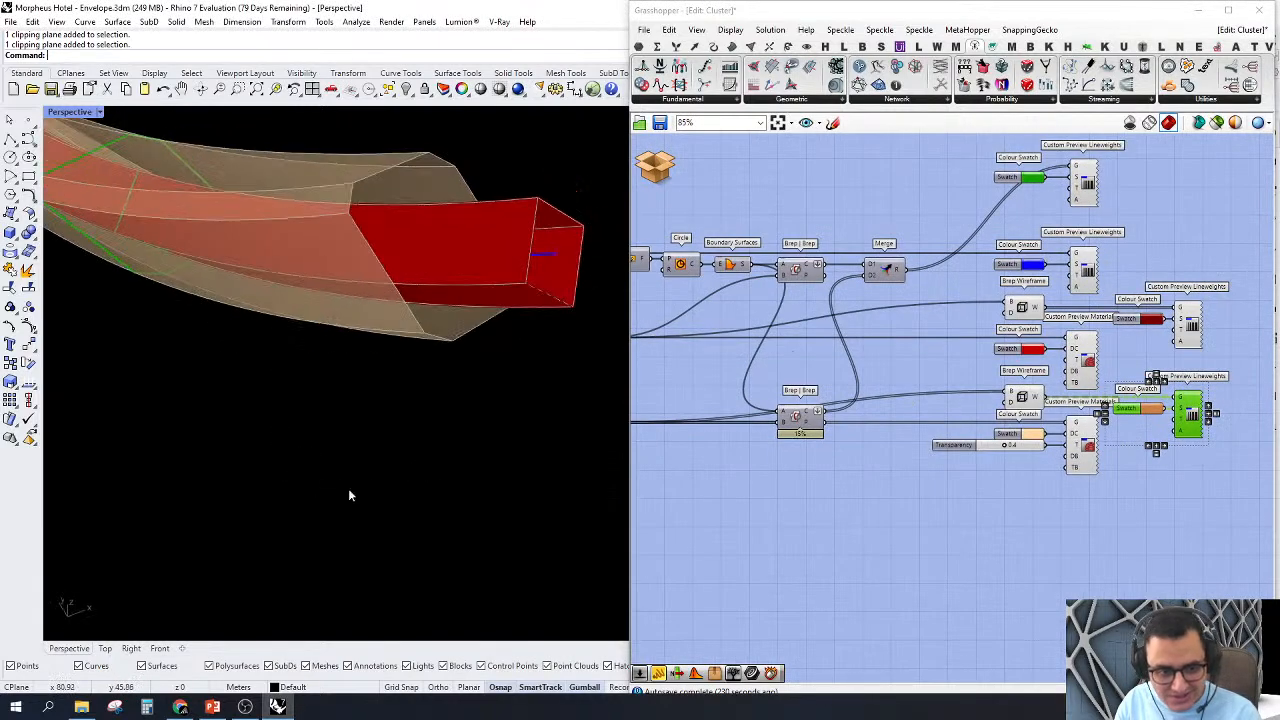
pyautogui.scroll(-5, 350, 488)
pyautogui.scroll(3, 429, 386)
pyautogui.moveTo(429, 386); pyautogui.dragTo(424, 372, button='right')
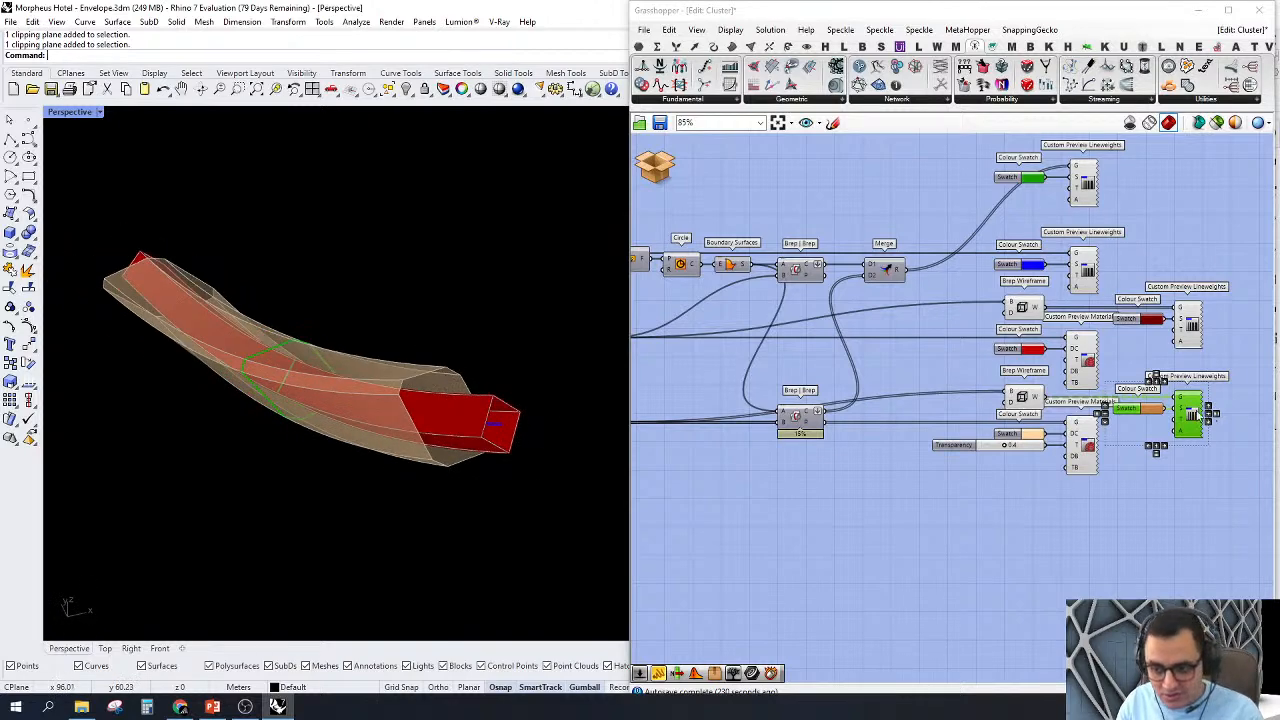
# Step: Turn the preview of the cladding's orange Custom Preview Lineweights back on
pyautogui.scroll(2, 1017, 425)
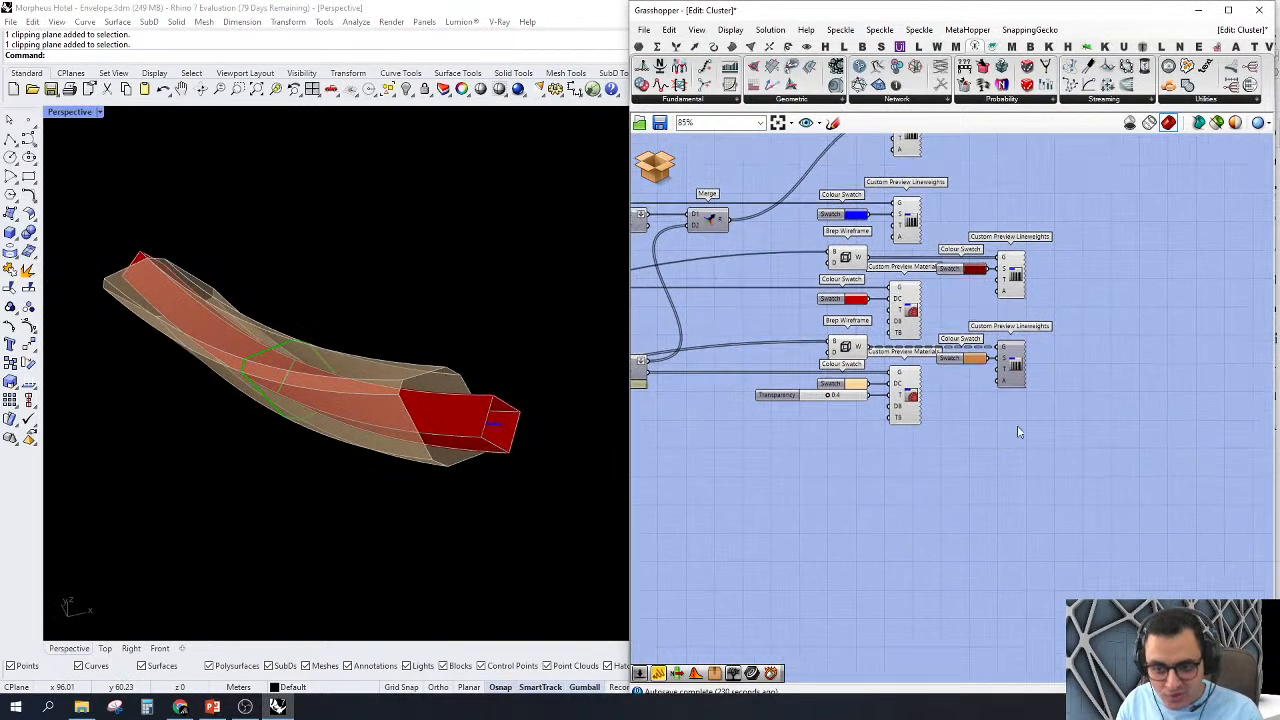
pyautogui.rightClick(1023, 310)
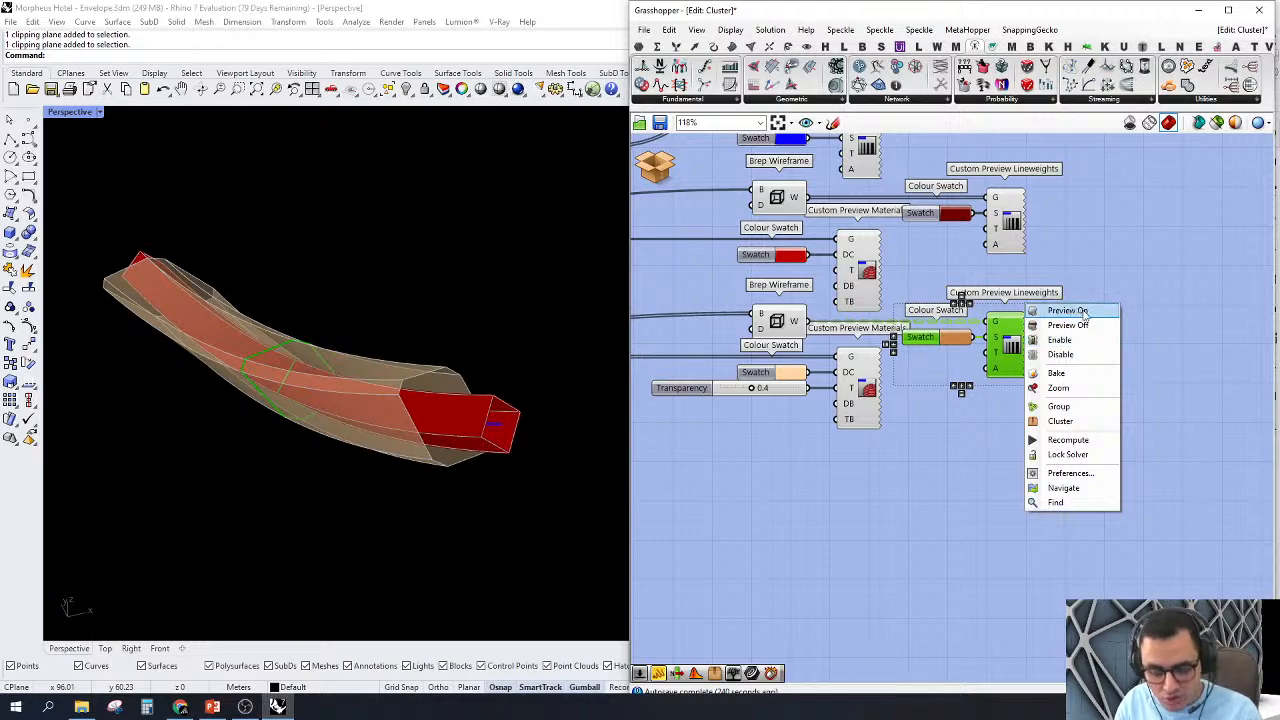
pyautogui.click(1066, 311)
# Step: Turn off the previews of the Brep Wireframe components that feed the Custom Preview Lineweights
pyautogui.scroll(-5, 963, 318)
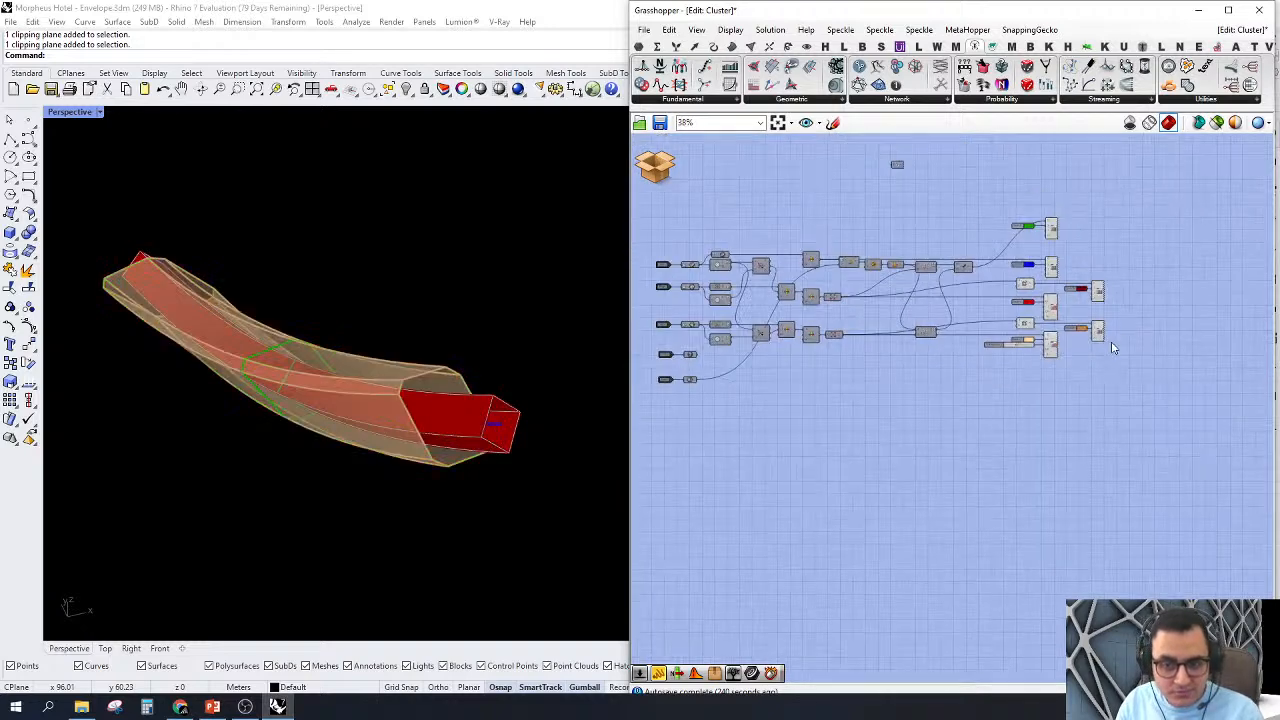
pyautogui.moveTo(963, 318); pyautogui.dragTo(975, 366, button='right')
pyautogui.scroll(3, 1120, 420)
pyautogui.moveTo(1078, 539); pyautogui.dragTo(1004, 290)
pyautogui.middleClick(946, 204)
pyautogui.click(978, 253)
pyautogui.moveTo(1021, 261); pyautogui.dragTo(957, 249, button='right')
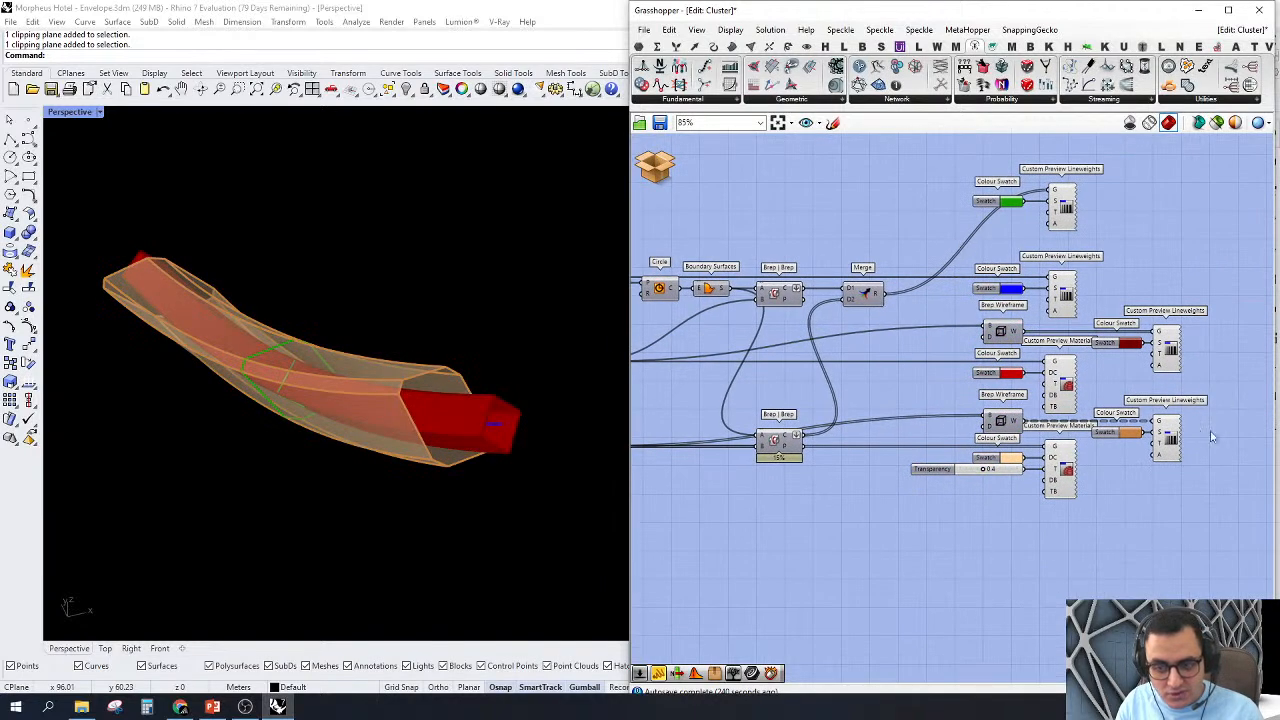
# Step: Hide the orange Custom Preview Lineweights again and orbit to compare the cladding without any wireframe
pyautogui.click(1166, 448)
pyautogui.rightClick(1168, 441)
pyautogui.click(1183, 467)
pyautogui.click(1233, 408)
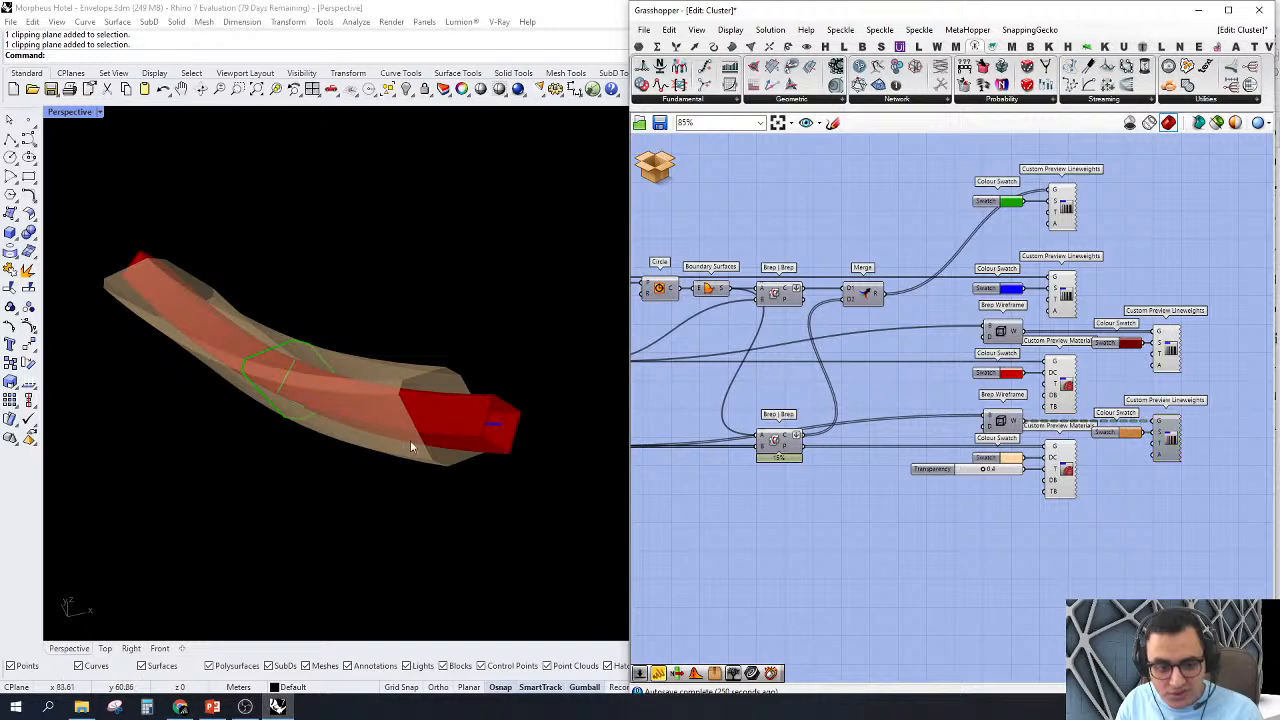
pyautogui.moveTo(410, 447); pyautogui.dragTo(399, 358, button='right')
pyautogui.scroll(3, 1157, 468)
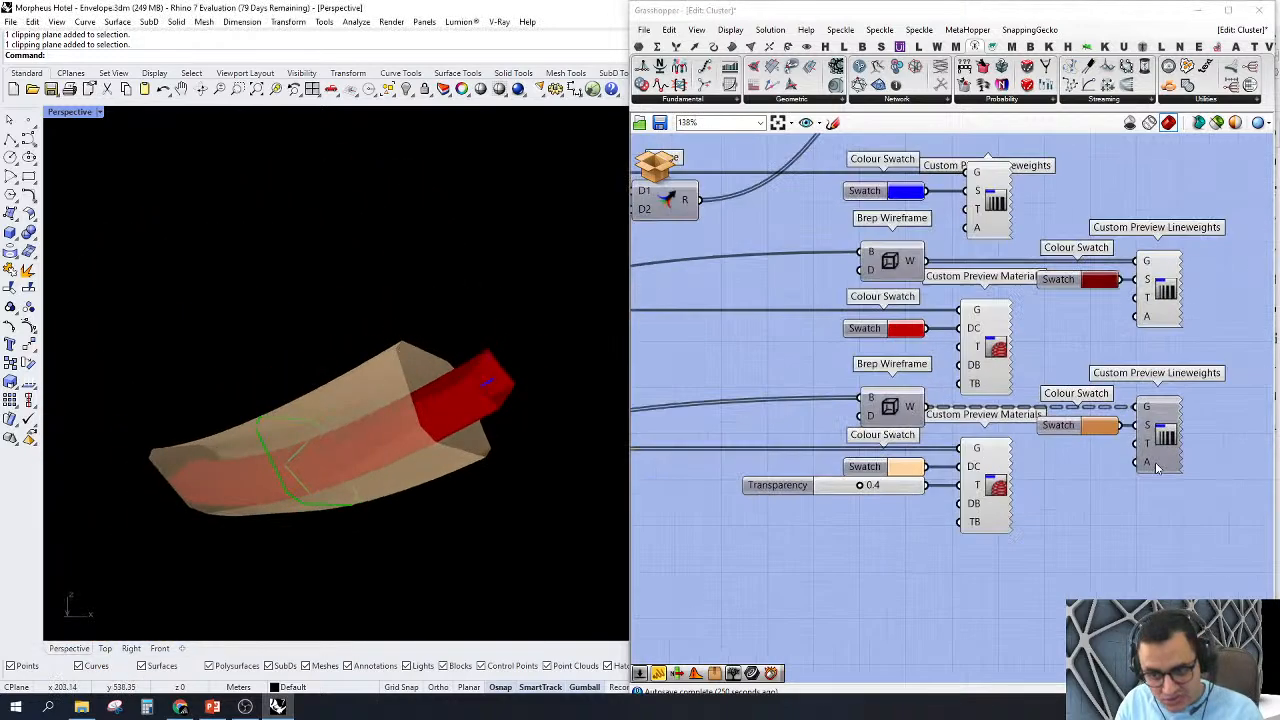
# Step: Restore the preview of the orange Custom Preview Lineweights on the cladding's wireframe
pyautogui.scroll(1, 1157, 468)
pyautogui.rightClick(1170, 431)
pyautogui.click(1194, 457)
pyautogui.scroll(-3, 1196, 413)
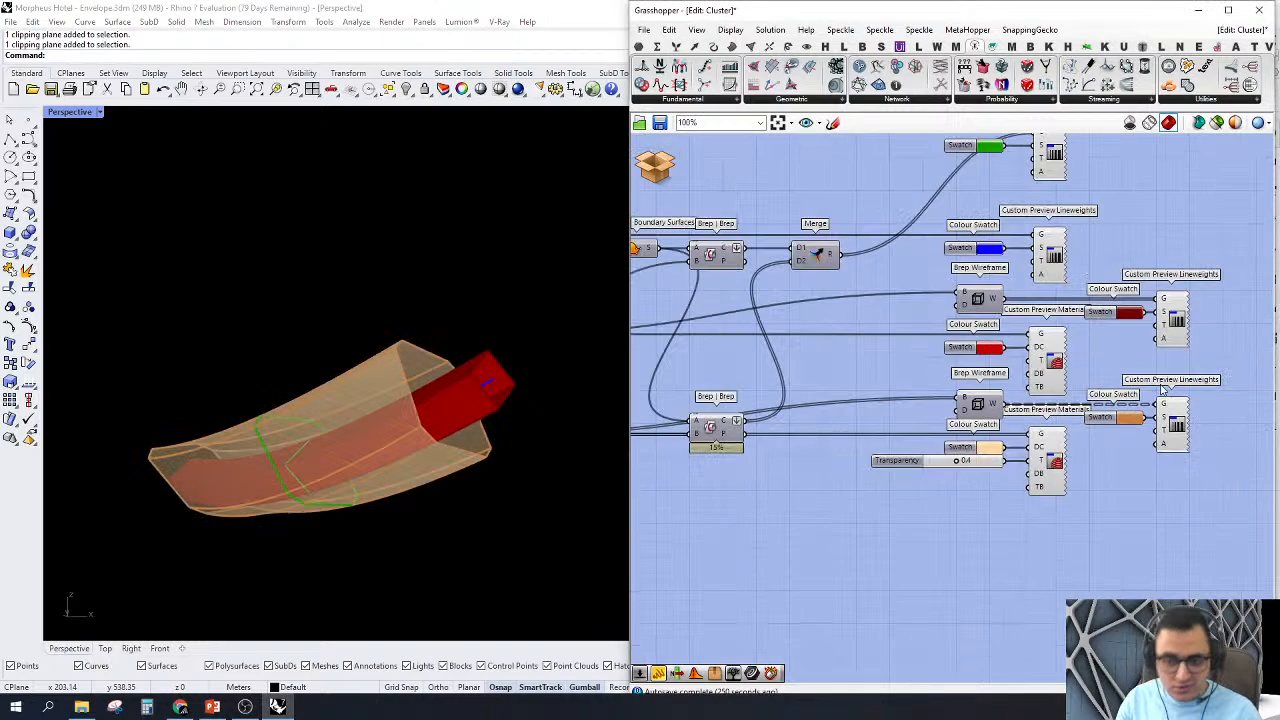
pyautogui.scroll(-5, 1163, 390)
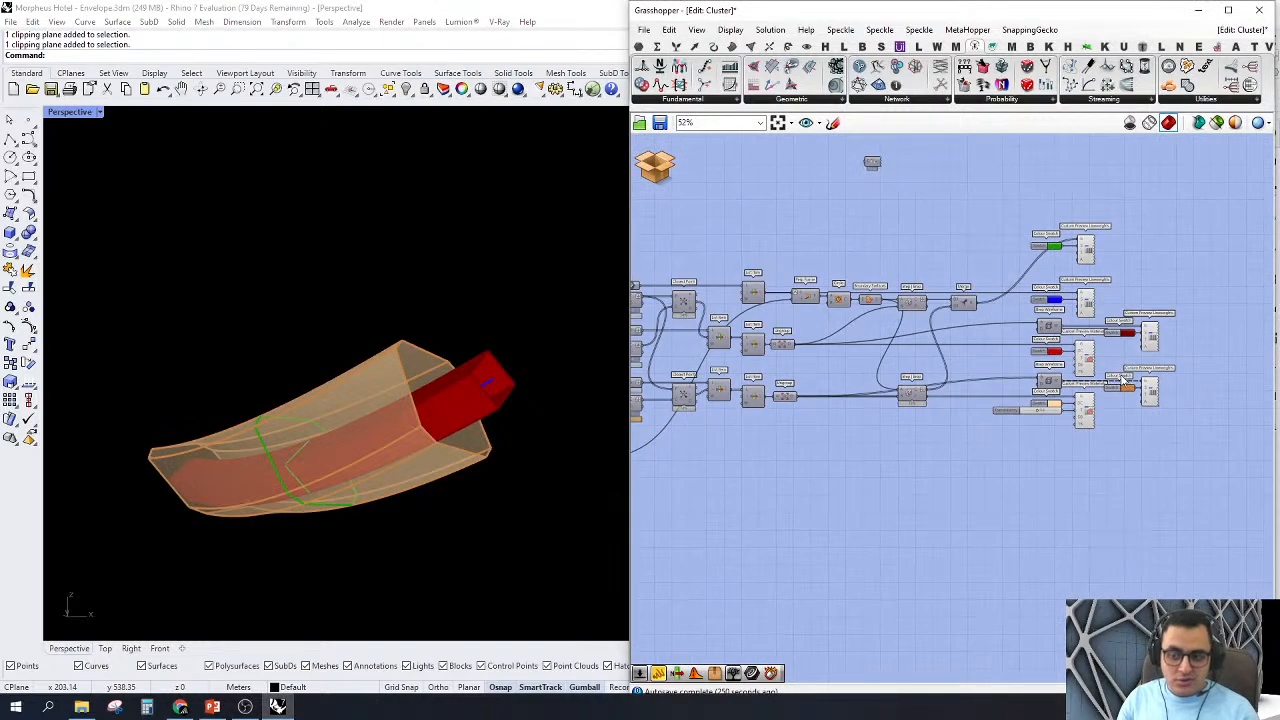
# Step: Discard the changes made in the cluster and return to the parent Morpheus Hotel definition
pyautogui.click(656, 168)
pyautogui.click(700, 186)
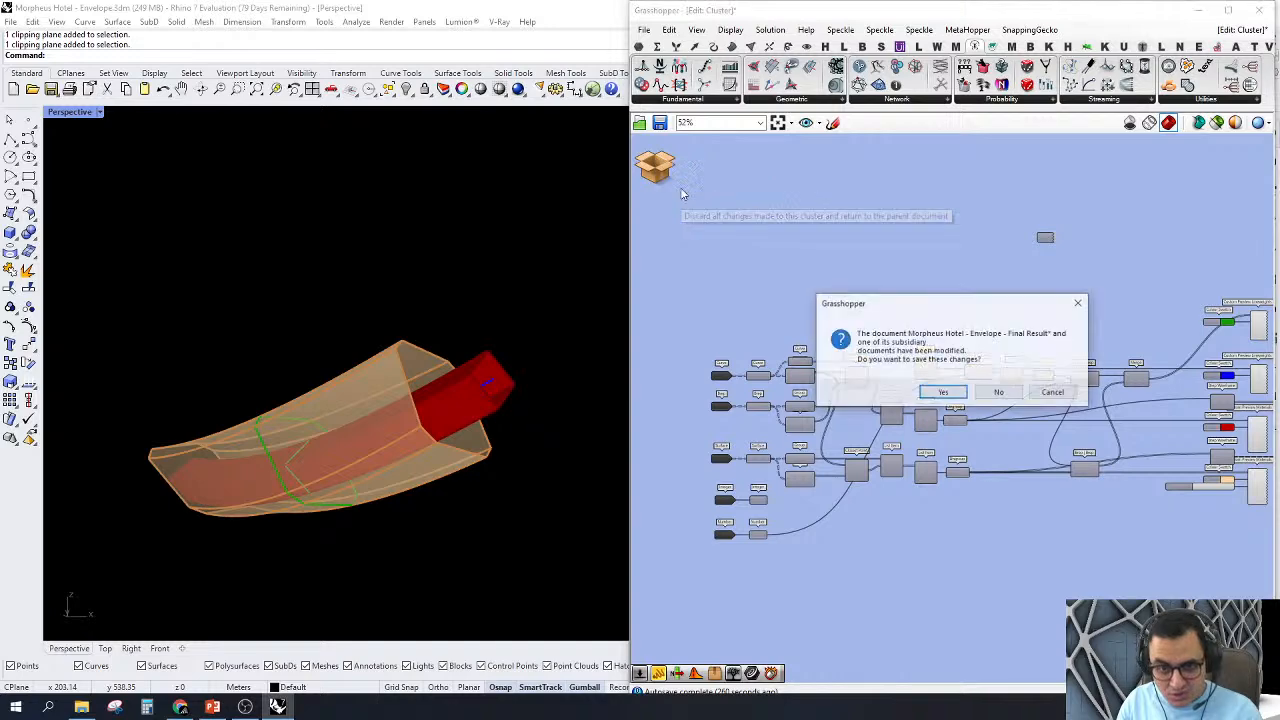
pyautogui.click(1003, 396)
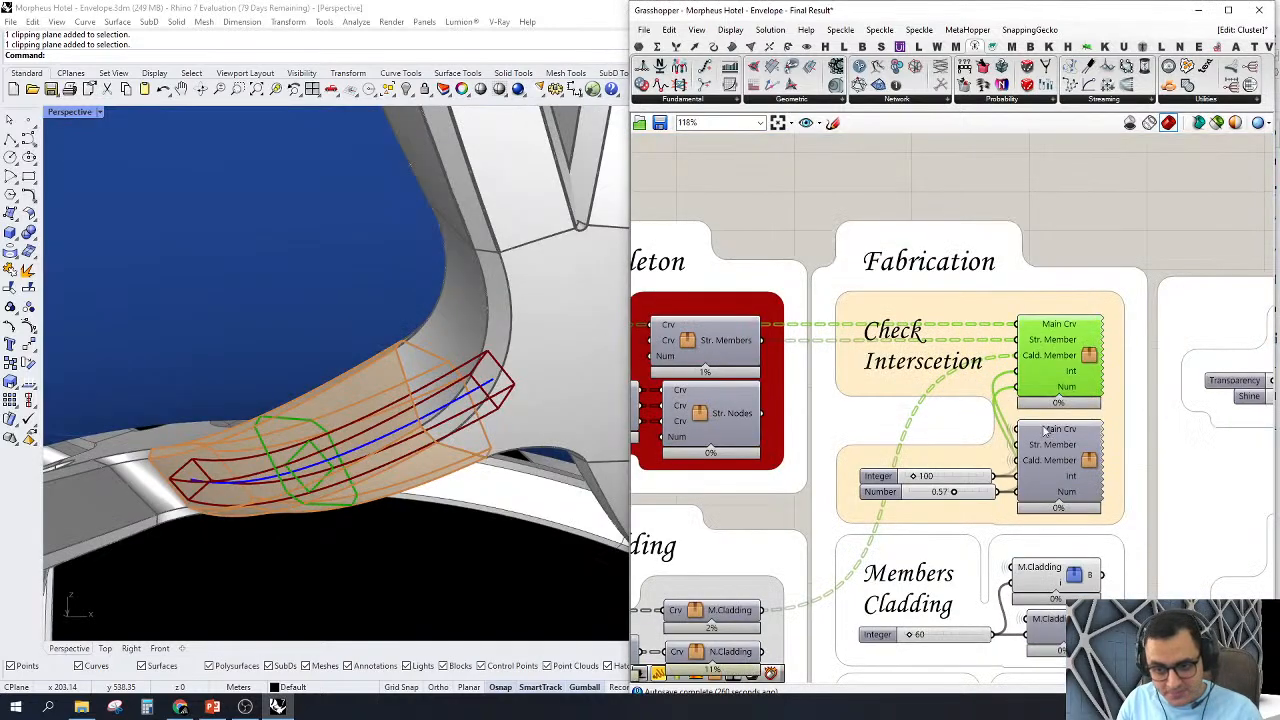
# Step: Open the second Check Interscetion cluster, the one wired to the Integer and Number sliders, for editing
pyautogui.scroll(5, 1076, 377)
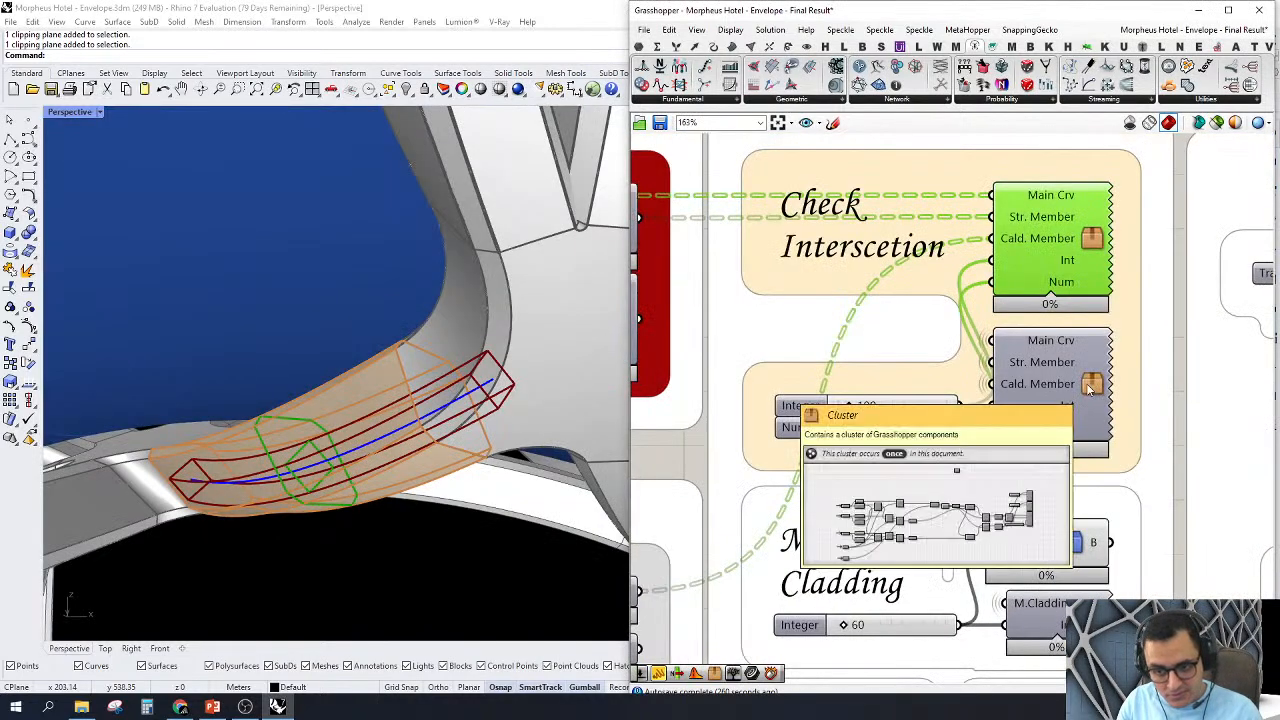
pyautogui.click(1090, 389)
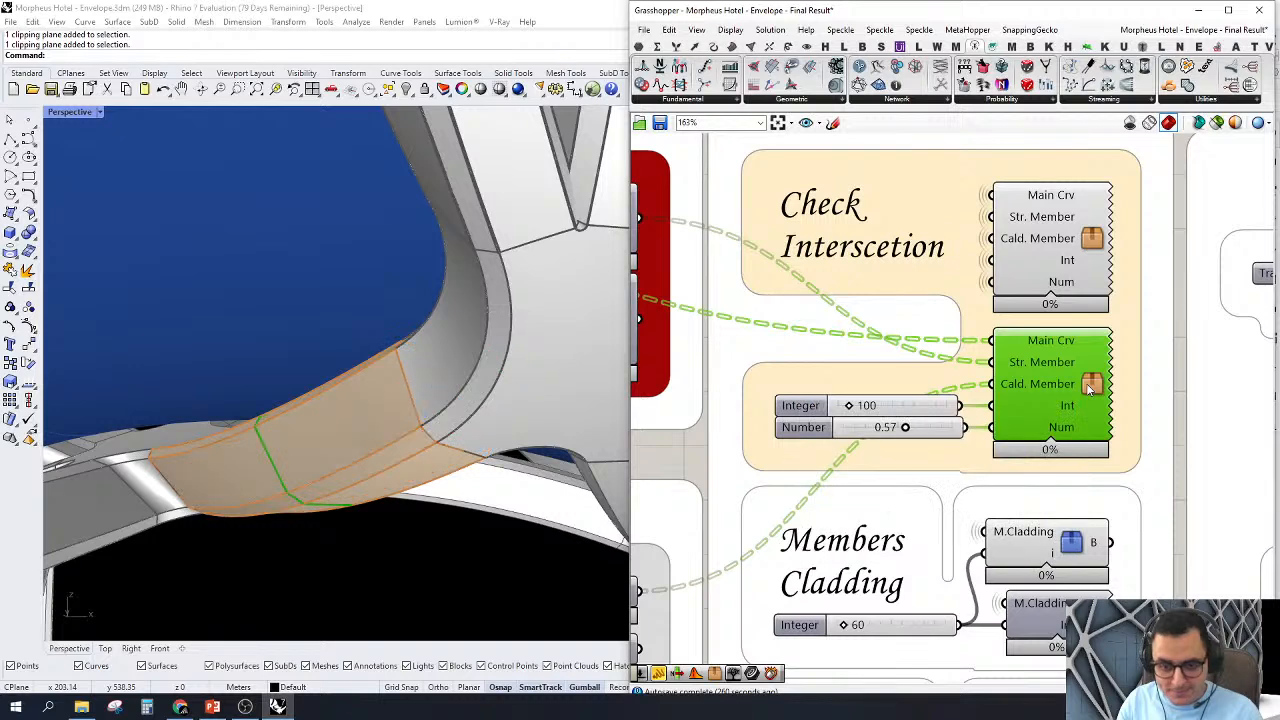
pyautogui.doubleClick(1090, 389)
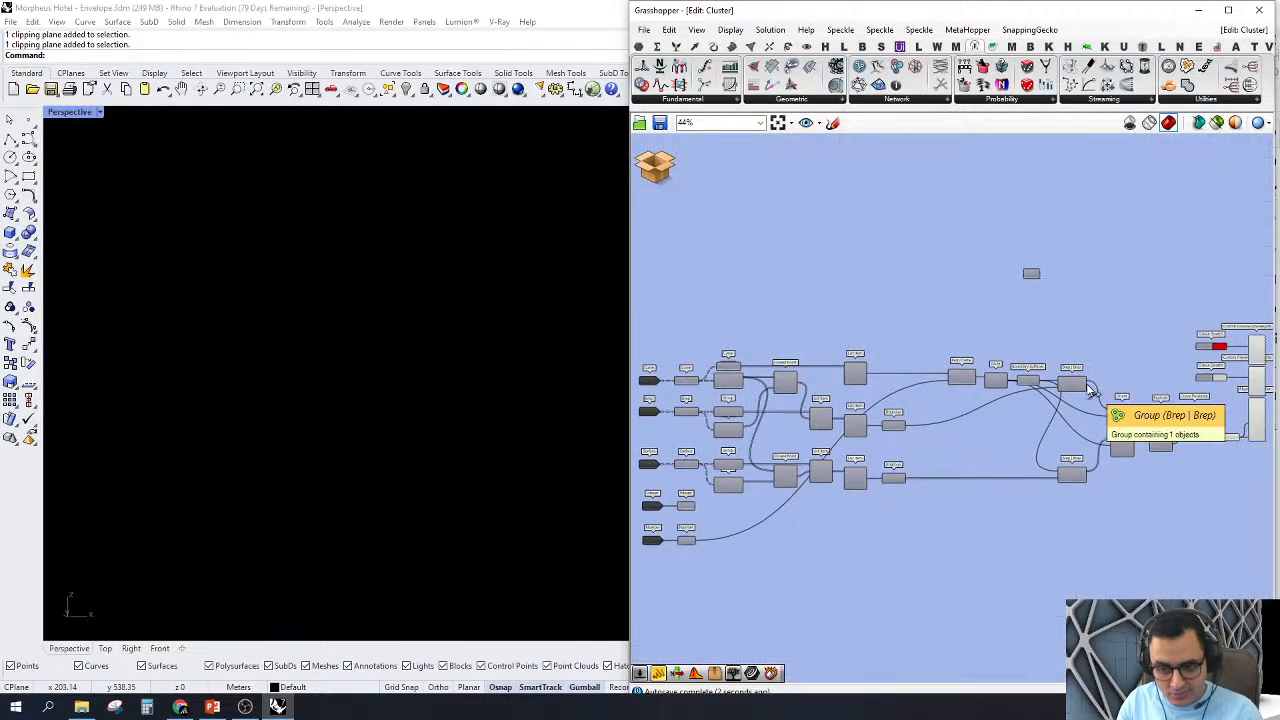
pyautogui.scroll(-3, 1024, 348)
pyautogui.scroll(5, 1017, 306)
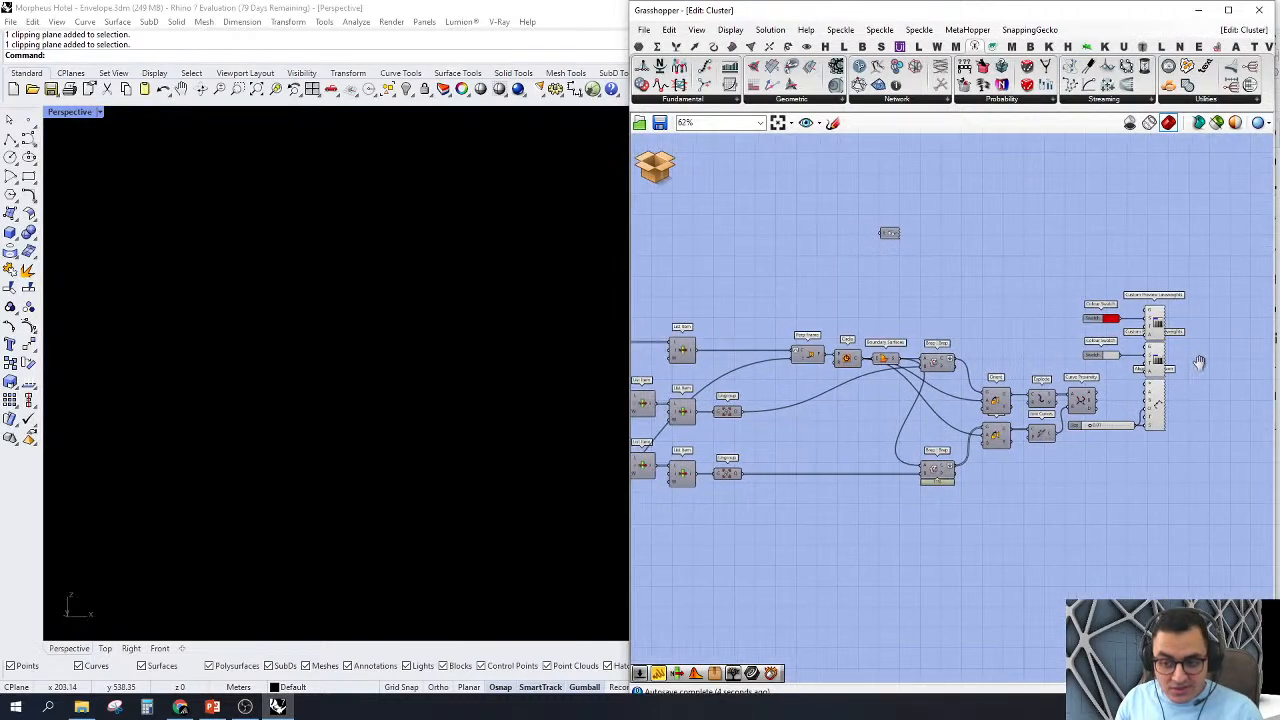
# Step: Turn on the previews of both Custom Preview Lineweights and the Aligned Dimension, and orbit to see the section outlines face-on
pyautogui.moveTo(1216, 265); pyautogui.dragTo(1176, 485)
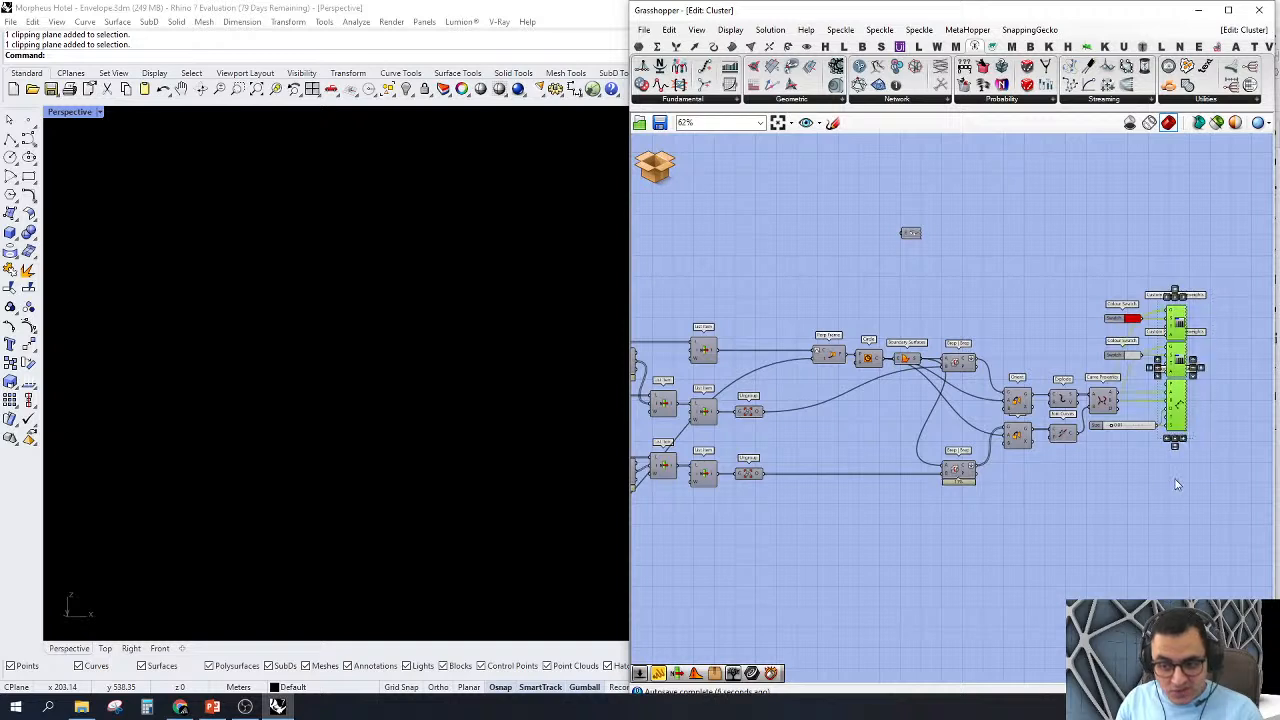
pyautogui.rightClick(1060, 235)
pyautogui.click(1075, 317)
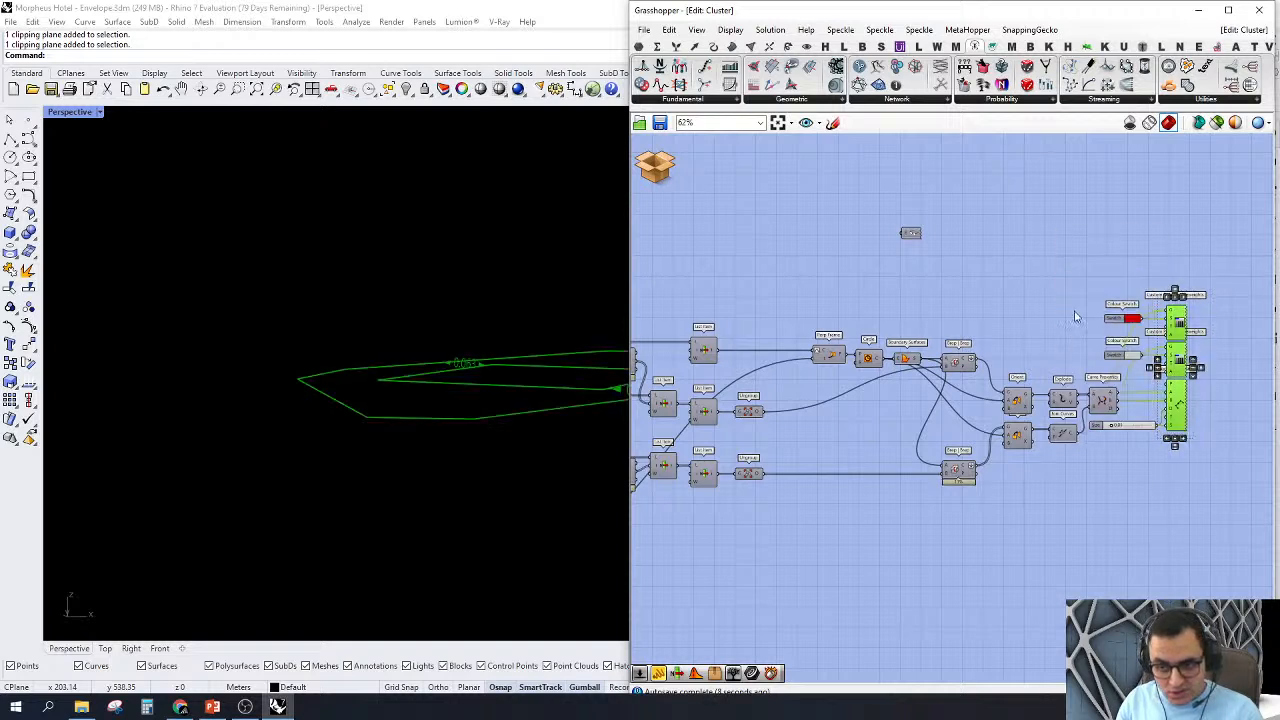
pyautogui.moveTo(432, 340); pyautogui.dragTo(483, 508, button='right')
pyautogui.scroll(-5, 226, 336)
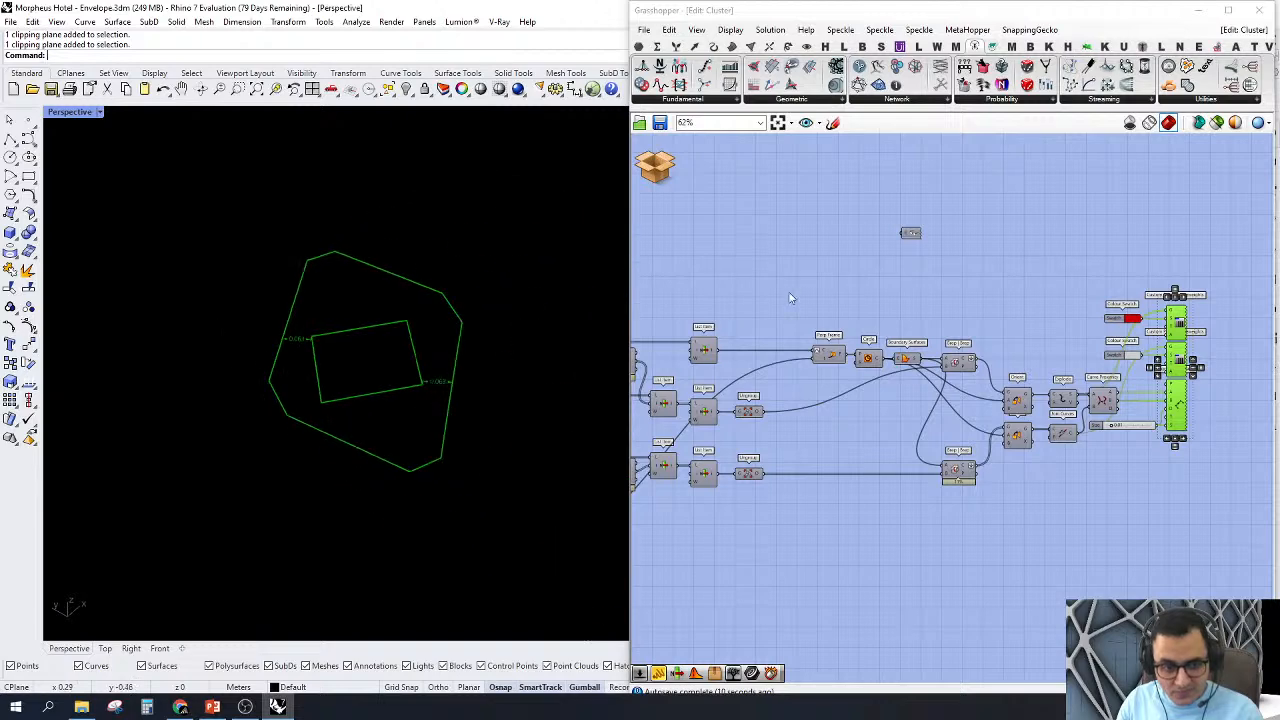
# Step: Highlight the cluster's first part, from the input parameters through Closest Point and List Item to Perp Frame, Circle and Boundary Surfaces
pyautogui.click(775, 287)
pyautogui.rightClick(727, 286)
pyautogui.moveTo(783, 264); pyautogui.dragTo(1090, 243, button='right')
pyautogui.moveTo(923, 387); pyautogui.dragTo(884, 366, button='right')
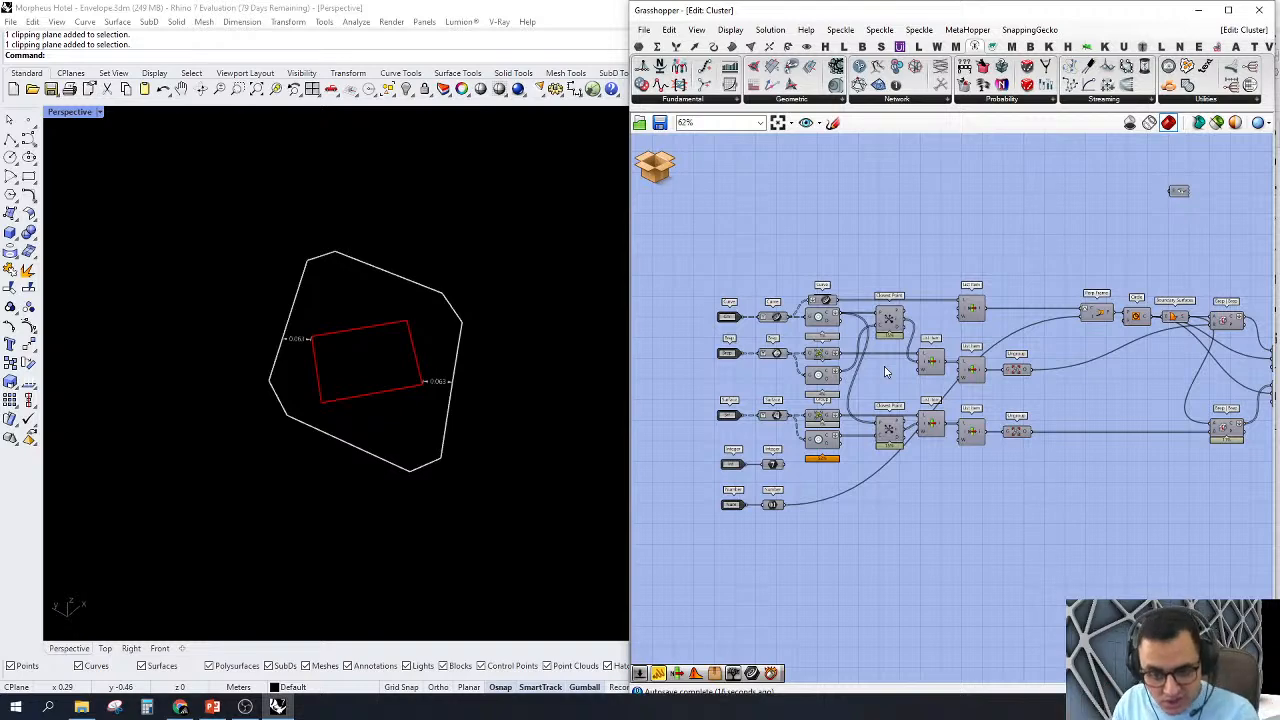
pyautogui.scroll(-1, 835, 295)
pyautogui.moveTo(1073, 280); pyautogui.dragTo(979, 308, button='right')
pyautogui.scroll(1, 987, 358)
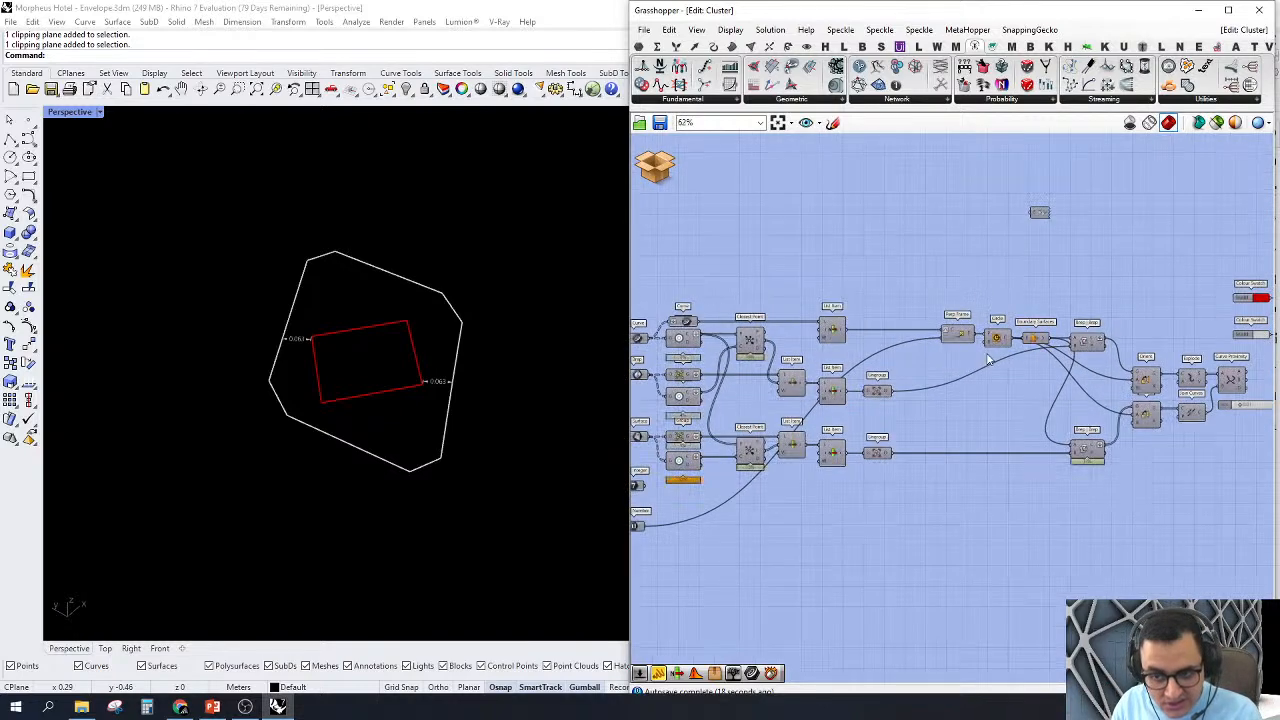
pyautogui.moveTo(1008, 363); pyautogui.dragTo(1099, 347, button='right')
pyautogui.moveTo(1122, 546); pyautogui.dragTo(707, 242)
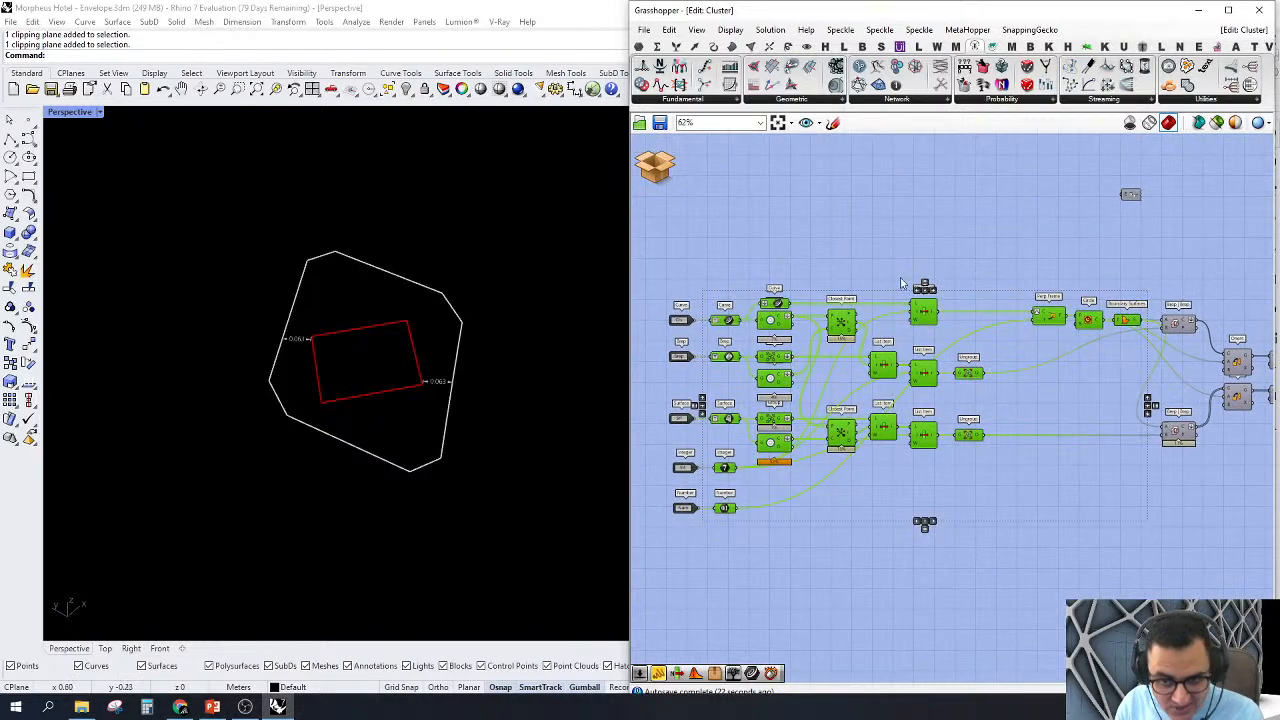
pyautogui.scroll(2, 799, 430)
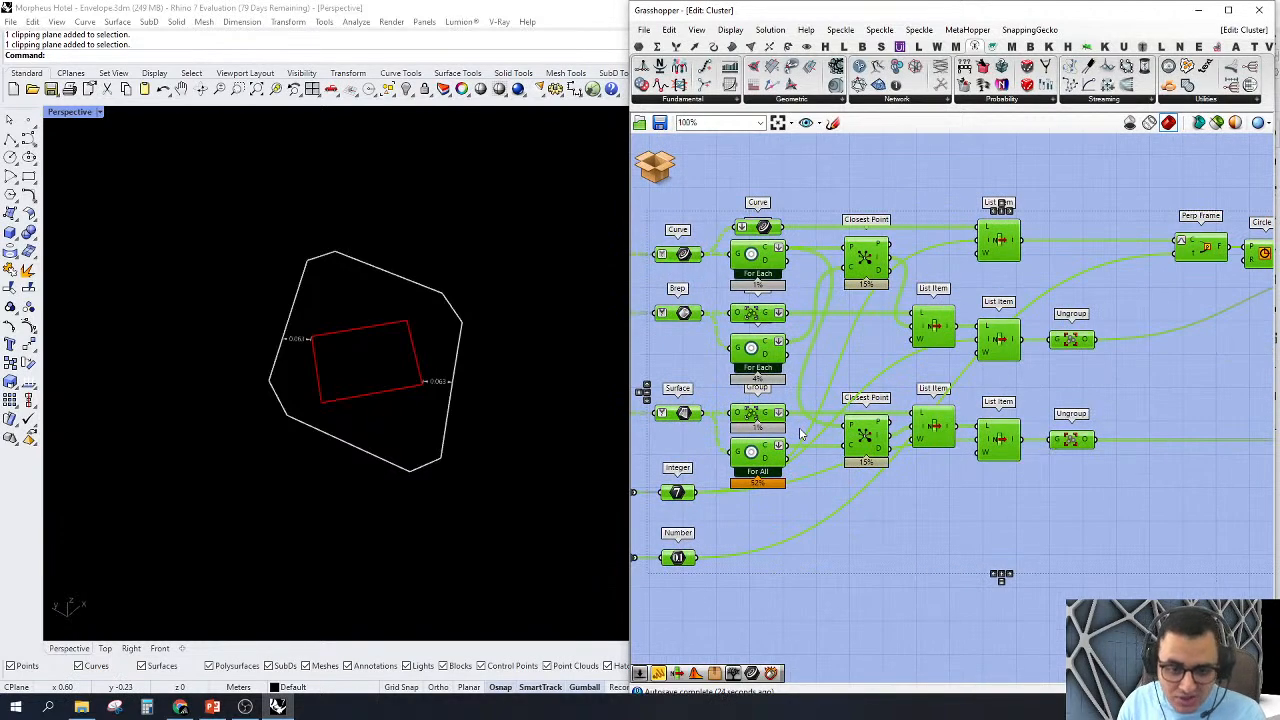
pyautogui.scroll(-4, 890, 375)
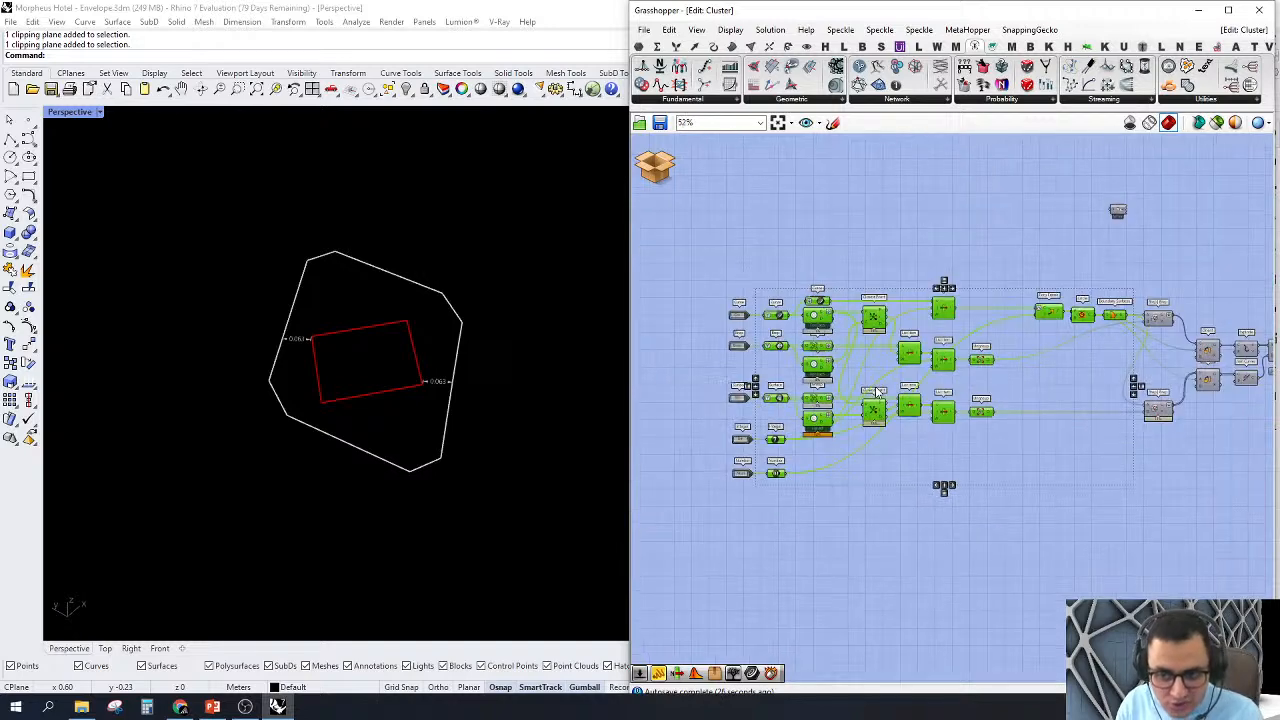
pyautogui.scroll(3, 1189, 280)
# Step: Highlight the two Orient components that receive the section curves from the Brep | Brep intersections
pyautogui.moveTo(1165, 279); pyautogui.dragTo(919, 268, button='right')
pyautogui.scroll(1, 1054, 339)
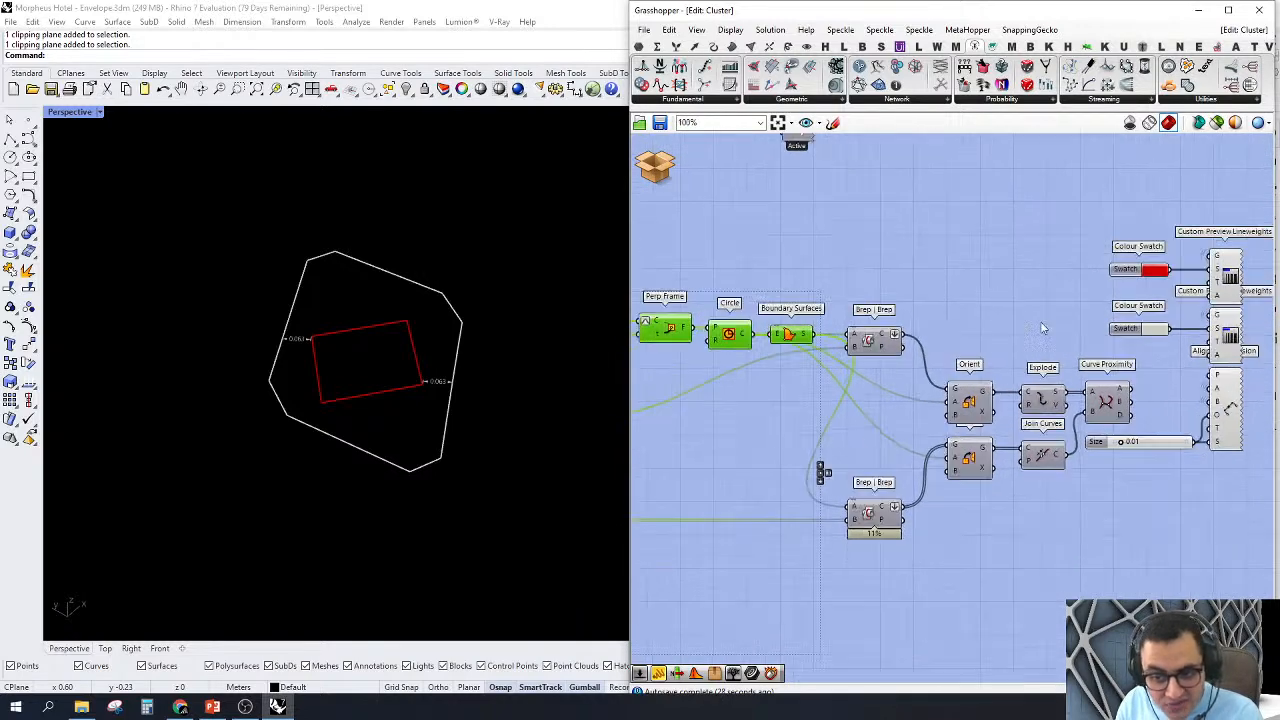
pyautogui.click(990, 308)
pyautogui.moveTo(986, 330); pyautogui.dragTo(926, 544)
pyautogui.scroll(1, 962, 364)
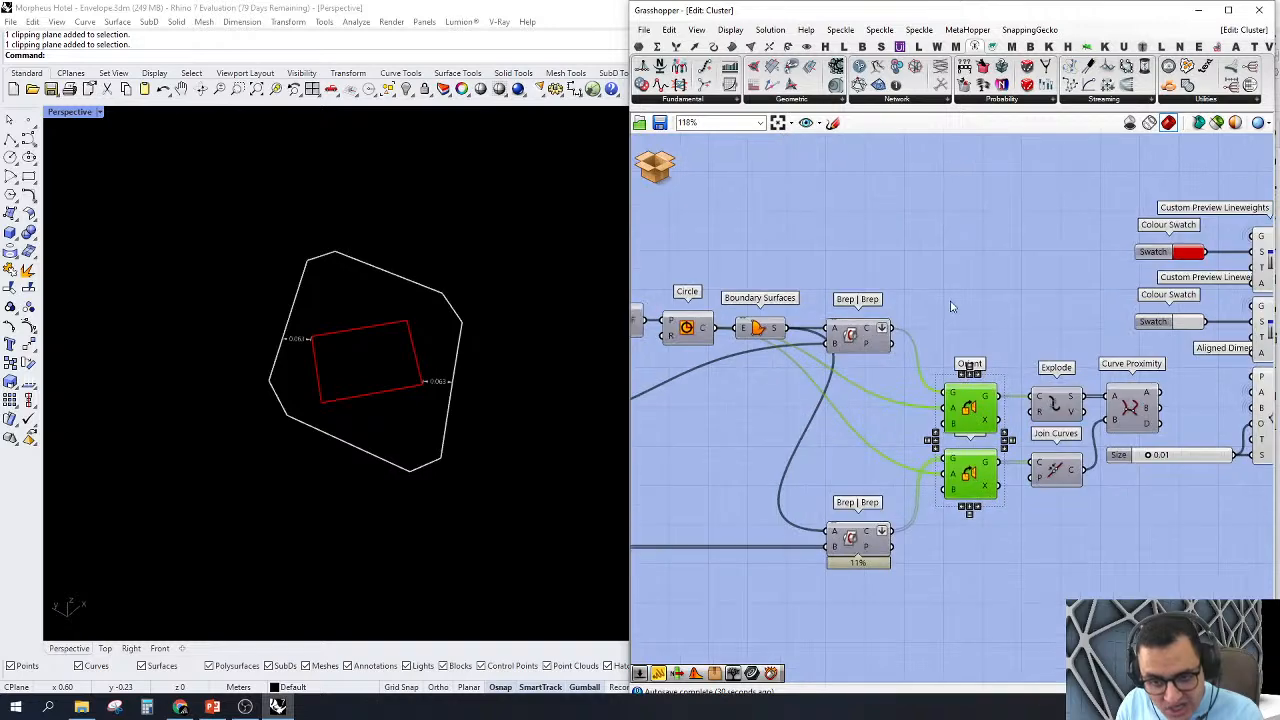
pyautogui.click(951, 307)
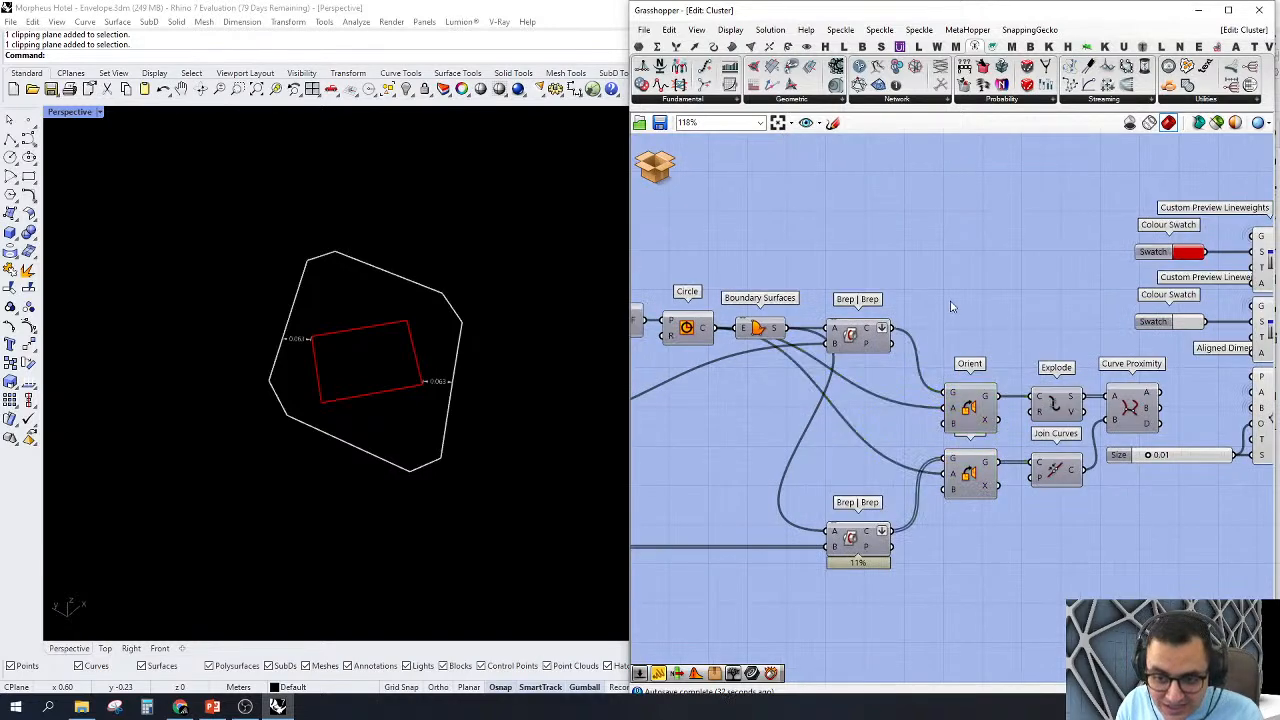
# Step: Inspect Orient's source plane input, turn on the Circle component's preview and select the Perp Frame component
pyautogui.moveTo(951, 411)
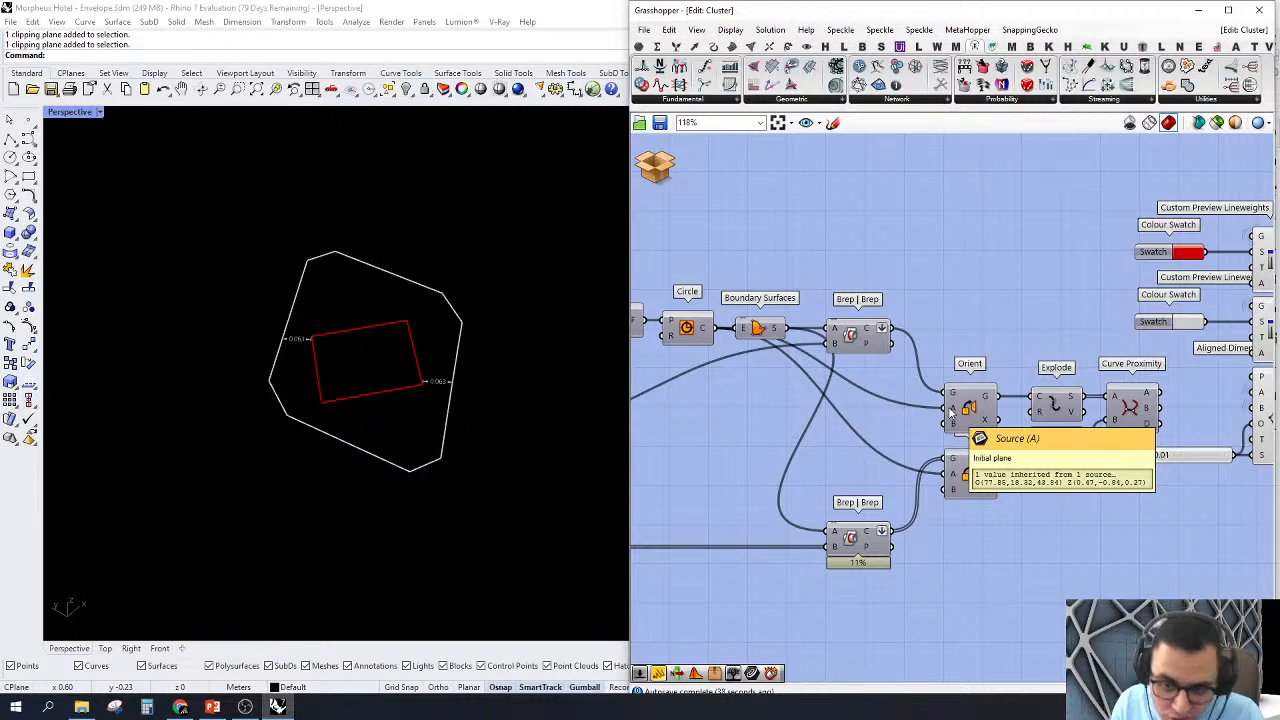
pyautogui.rightClick(690, 337)
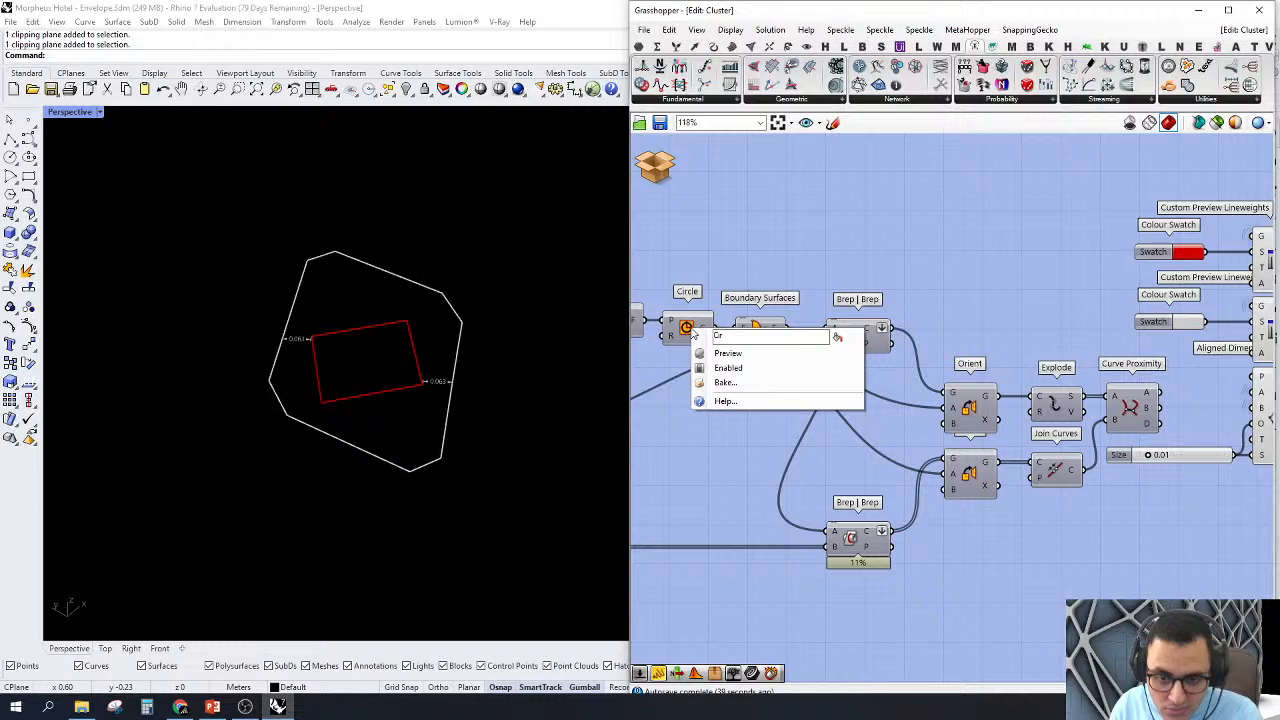
pyautogui.click(730, 350)
pyautogui.click(748, 316)
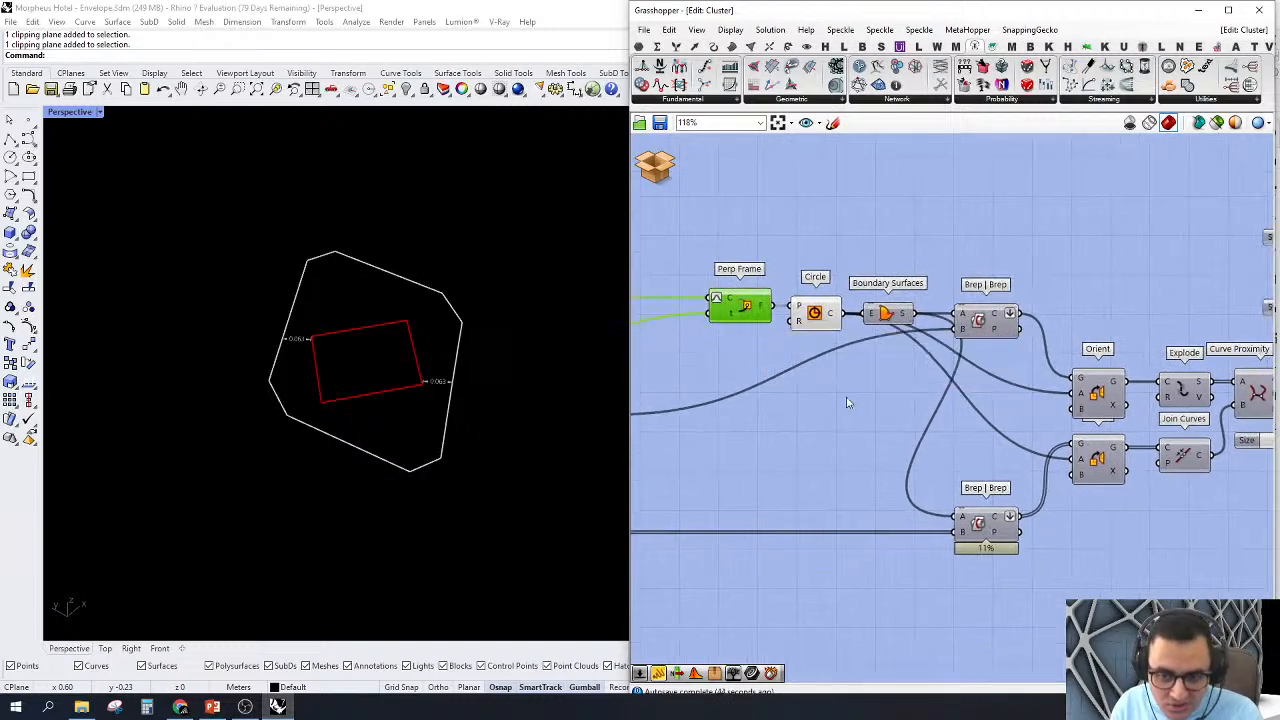
# Step: Highlight the section components from Circle and Boundary Surfaces through both Brep | Brep intersections to the Orient components
pyautogui.moveTo(847, 402); pyautogui.dragTo(772, 395, button='right')
pyautogui.moveTo(899, 445); pyautogui.dragTo(849, 438, button='right')
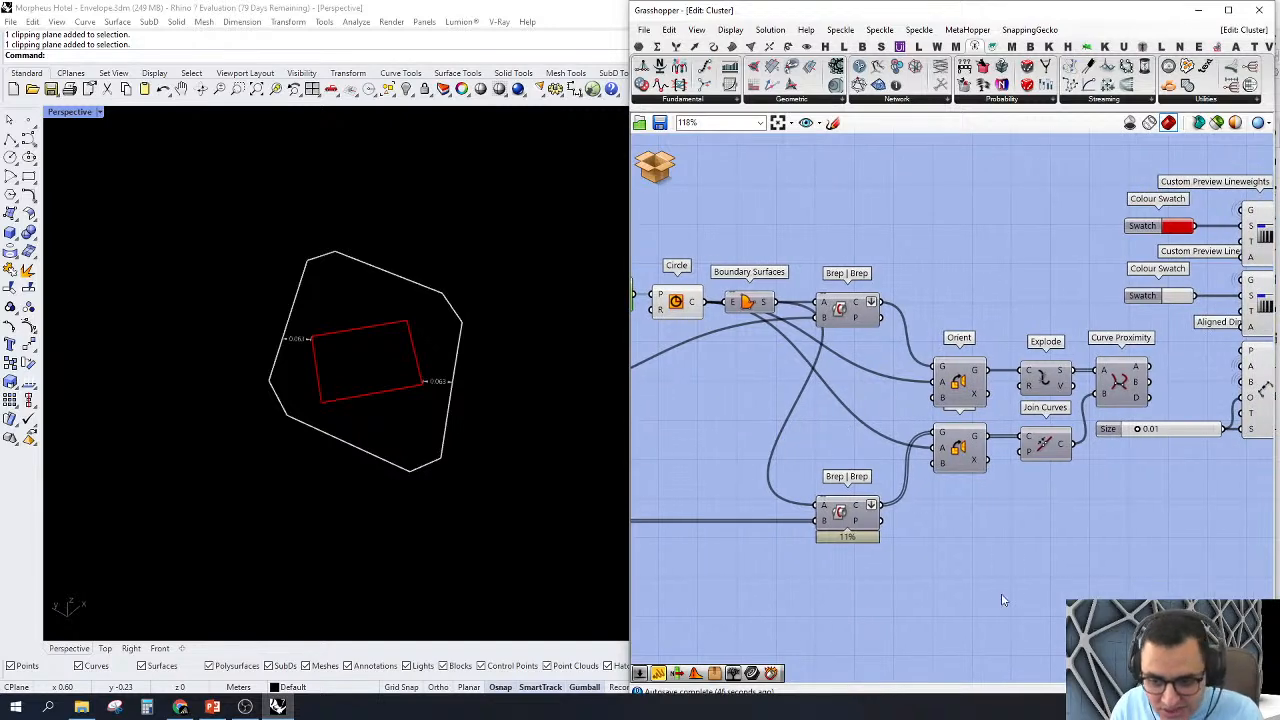
pyautogui.moveTo(1003, 600); pyautogui.dragTo(934, 328)
pyautogui.click(976, 306)
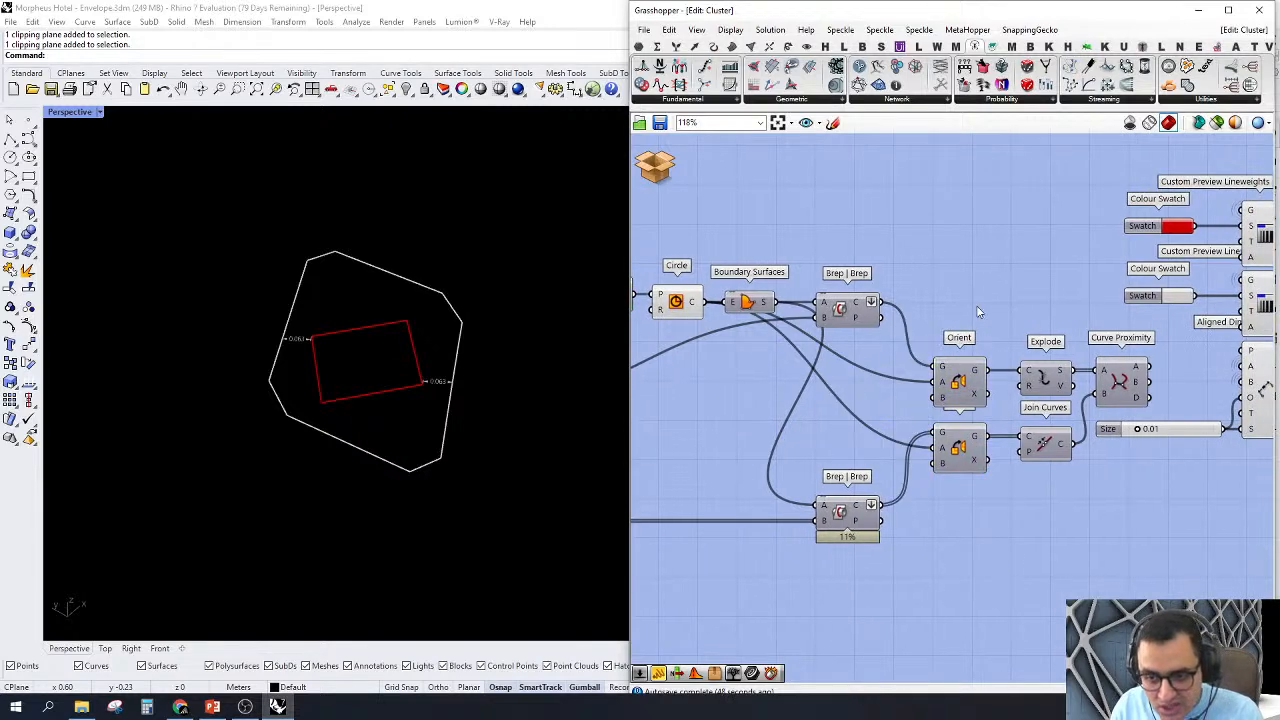
pyautogui.moveTo(618, 603); pyautogui.dragTo(630, 598)
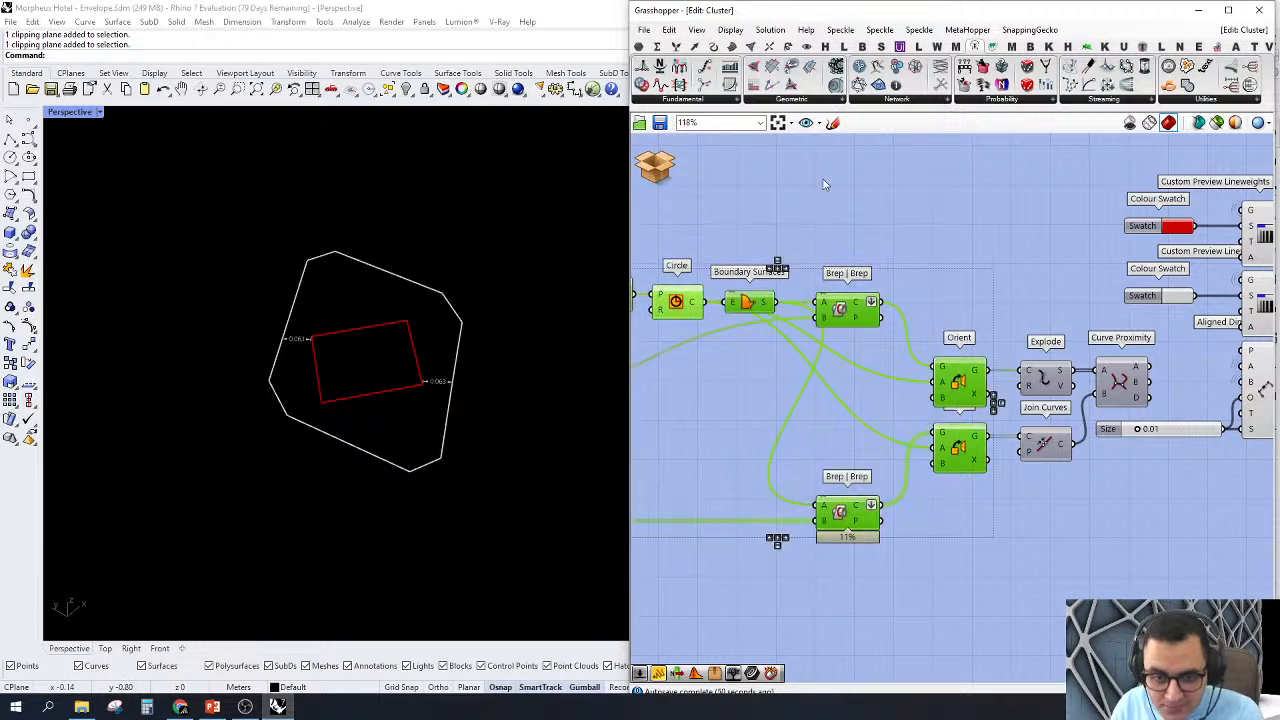
# Step: Turn on the previews of the Explode and Join Curves components to compare the inner rectangle with the outer outline
pyautogui.rightClick(825, 182)
pyautogui.click(1020, 322)
pyautogui.scroll(3, 1012, 322)
pyautogui.moveTo(1034, 290); pyautogui.dragTo(1000, 394)
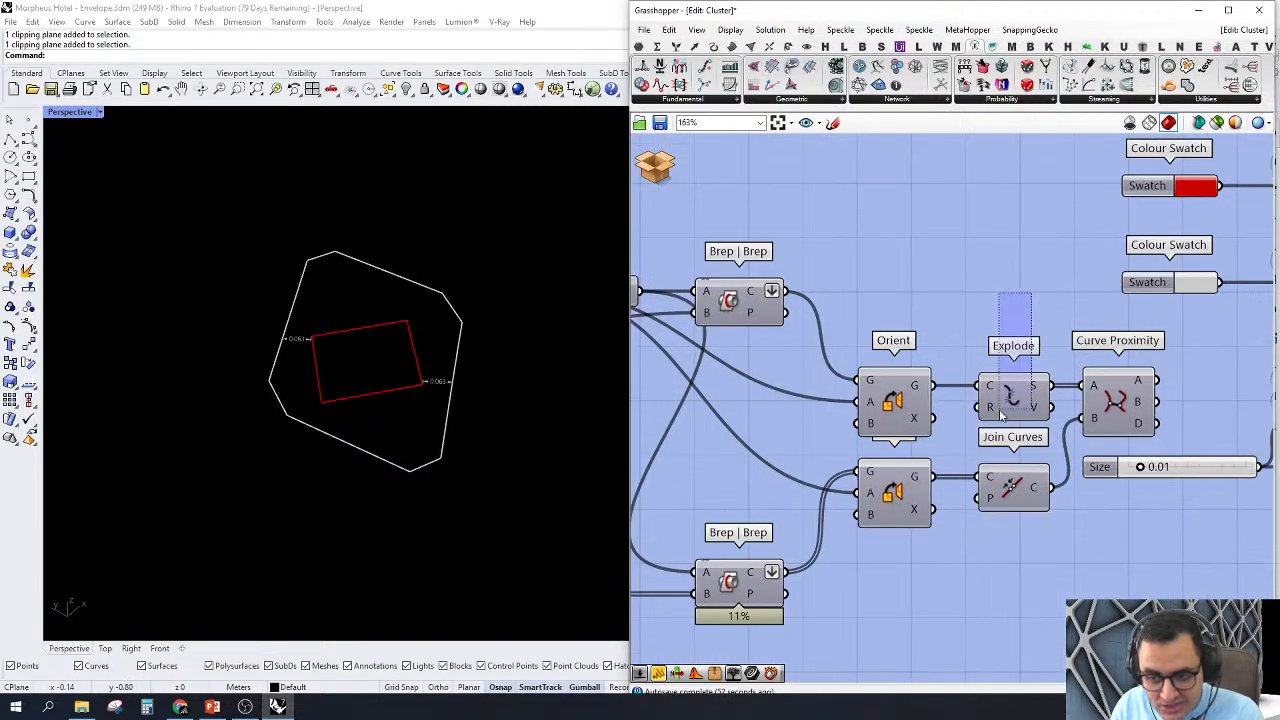
pyautogui.rightClick(955, 296)
pyautogui.click(994, 300)
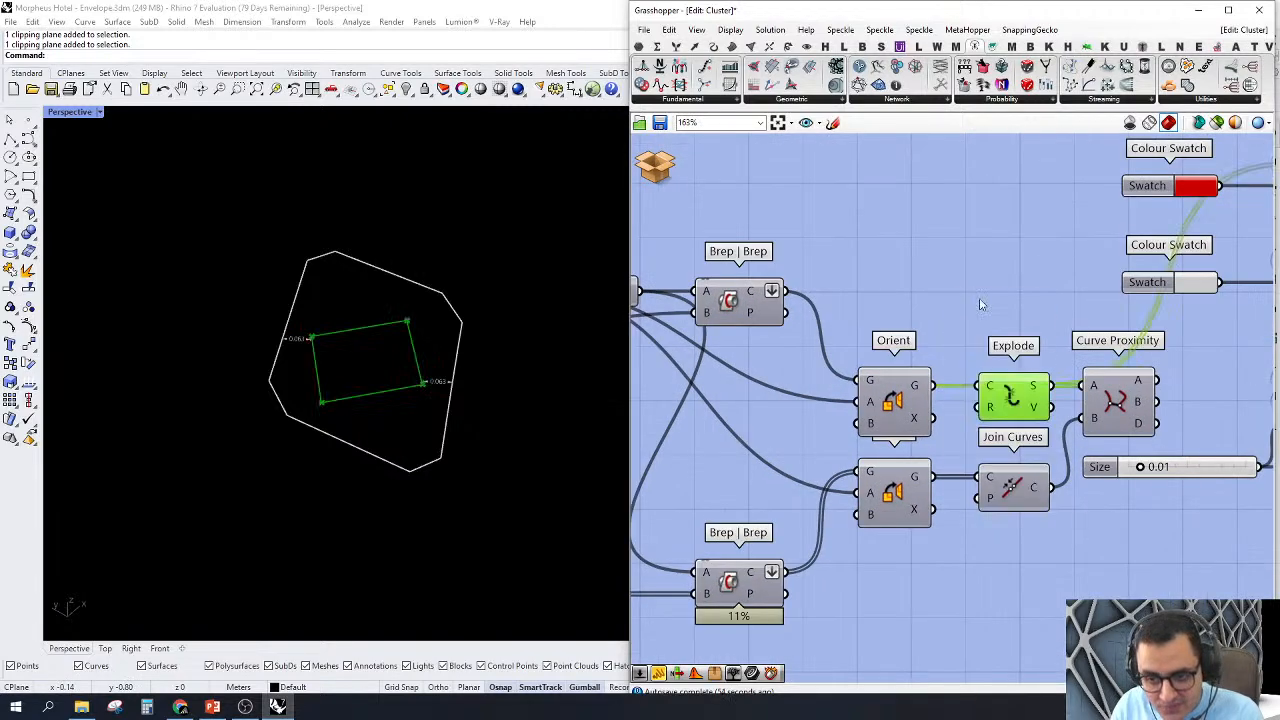
pyautogui.rightClick(1012, 487)
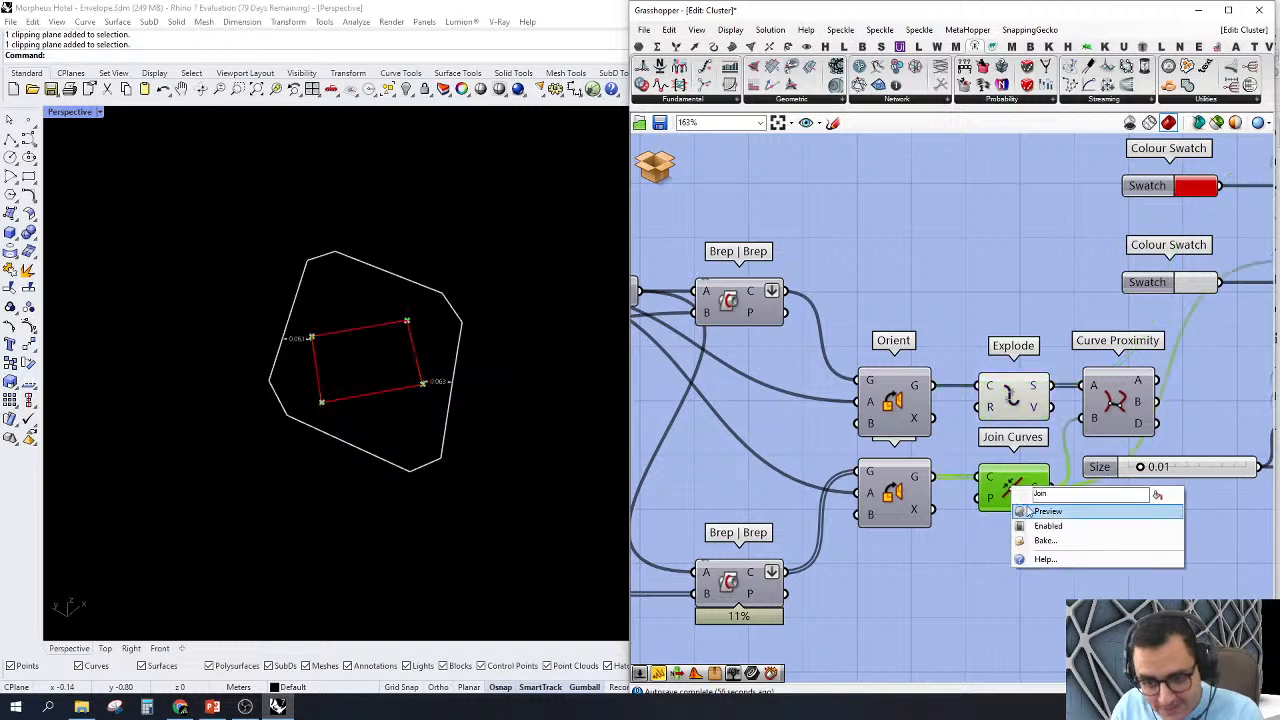
pyautogui.click(1030, 509)
pyautogui.scroll(8, 408, 367)
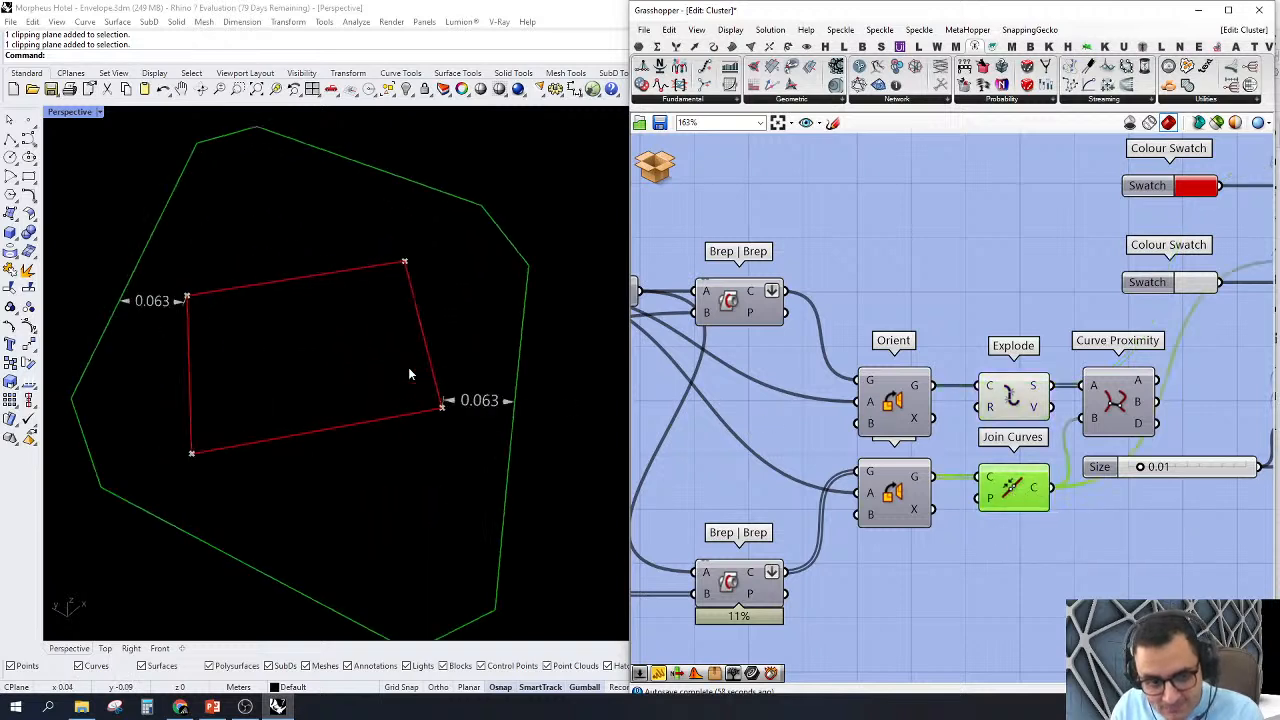
pyautogui.scroll(-3, 408, 367)
pyautogui.moveTo(408, 367); pyautogui.dragTo(449, 481, button='right')
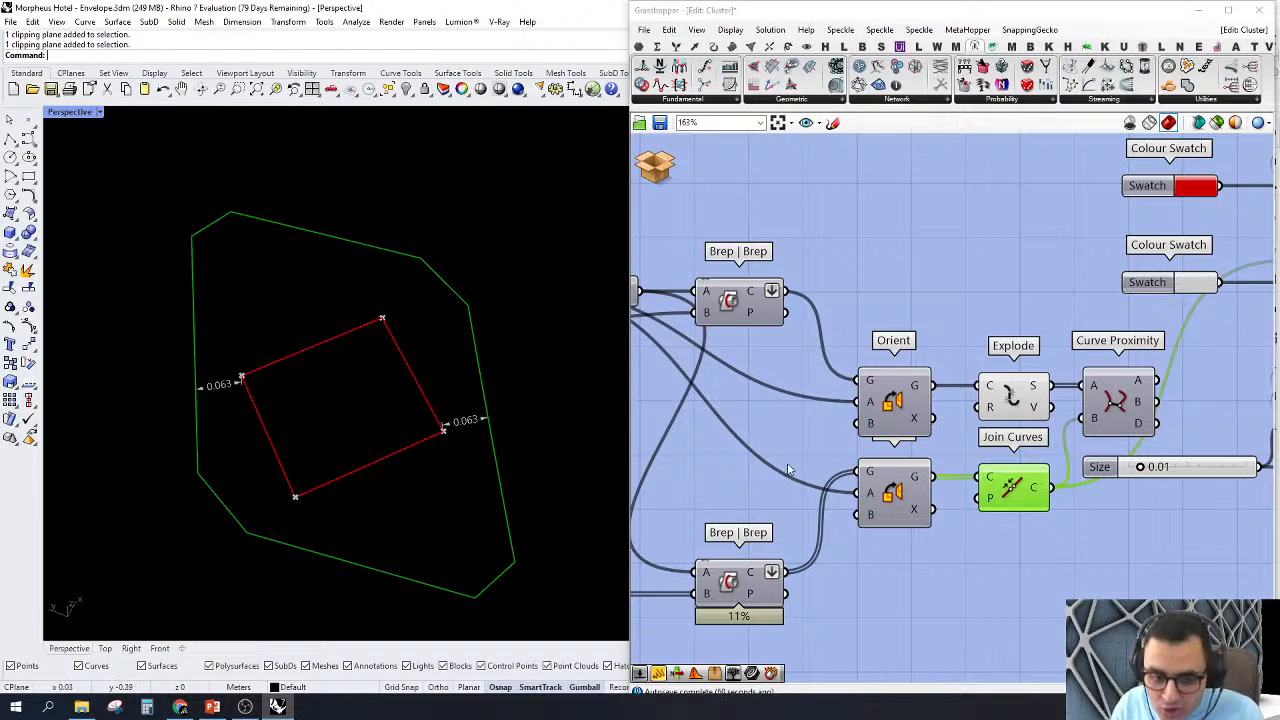
# Step: Disable and re-enable the Curve Proximity component, turn on its preview and inspect its Distance output
pyautogui.moveTo(1118, 400); pyautogui.dragTo(1001, 398, button='right')
pyautogui.scroll(1, 1001, 399)
pyautogui.click(1001, 400)
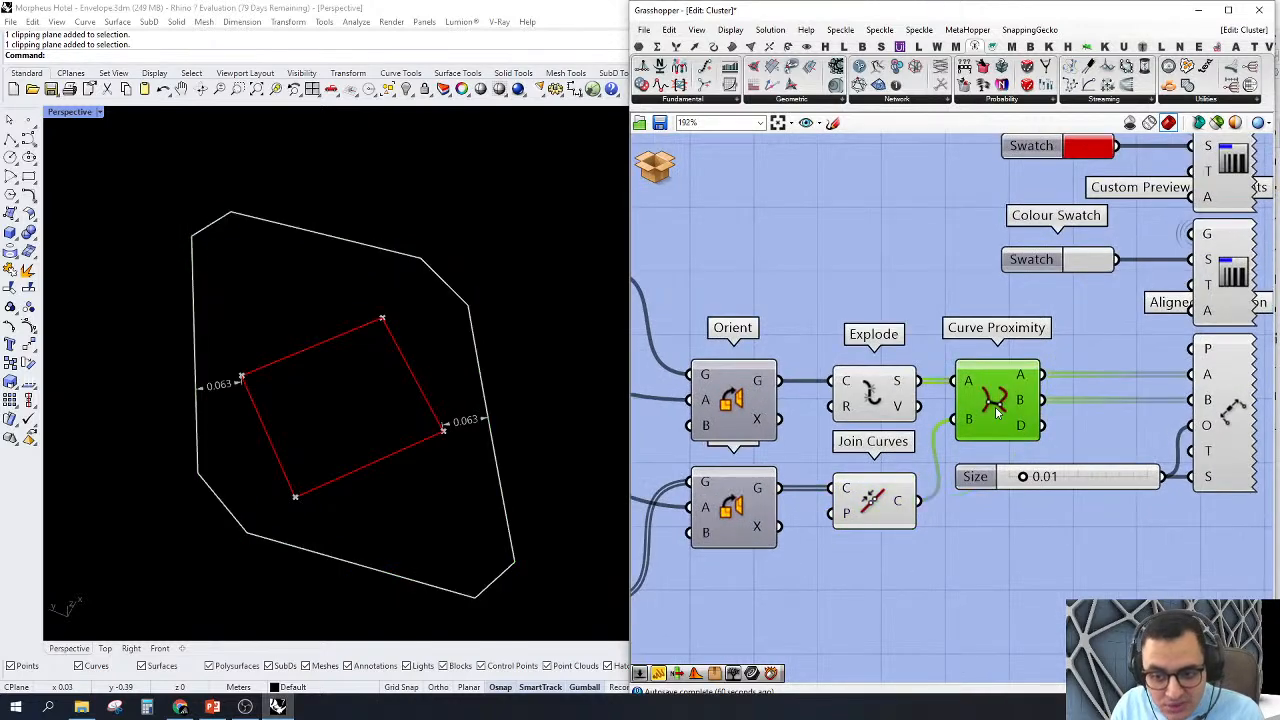
pyautogui.rightClick(997, 410)
pyautogui.click(1040, 441)
pyautogui.rightClick(1005, 413)
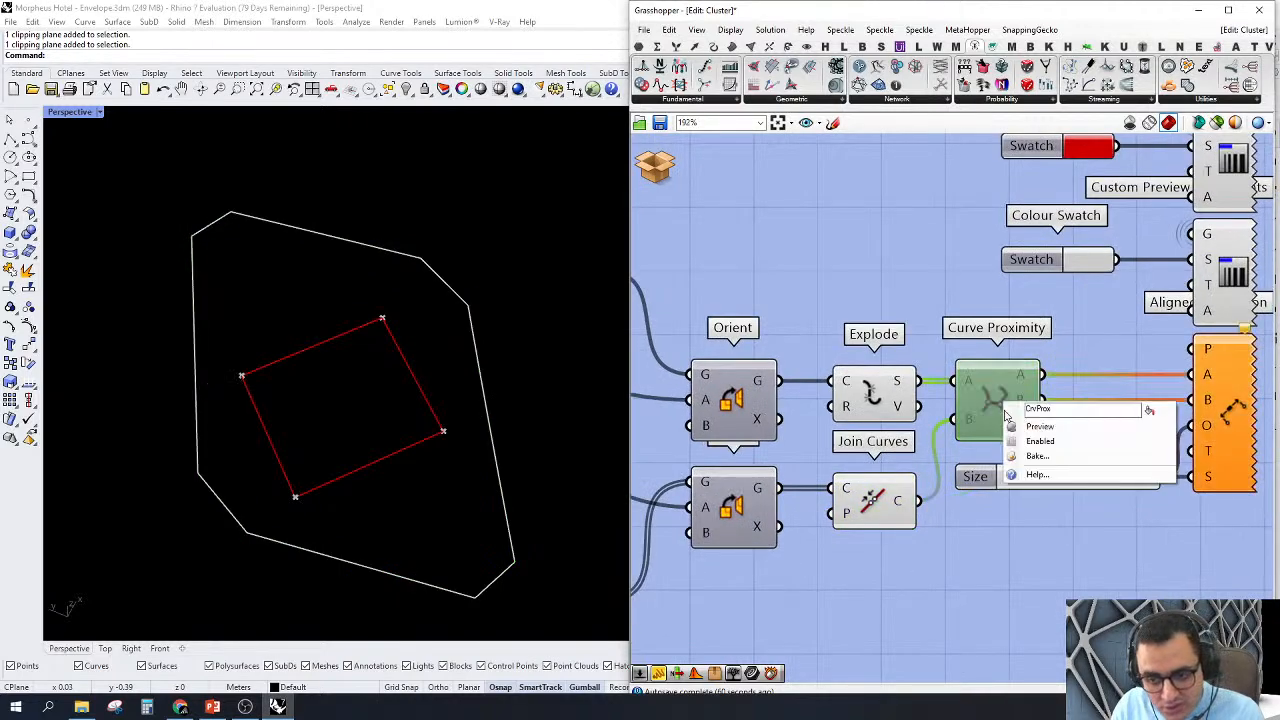
pyautogui.click(1038, 441)
pyautogui.rightClick(998, 412)
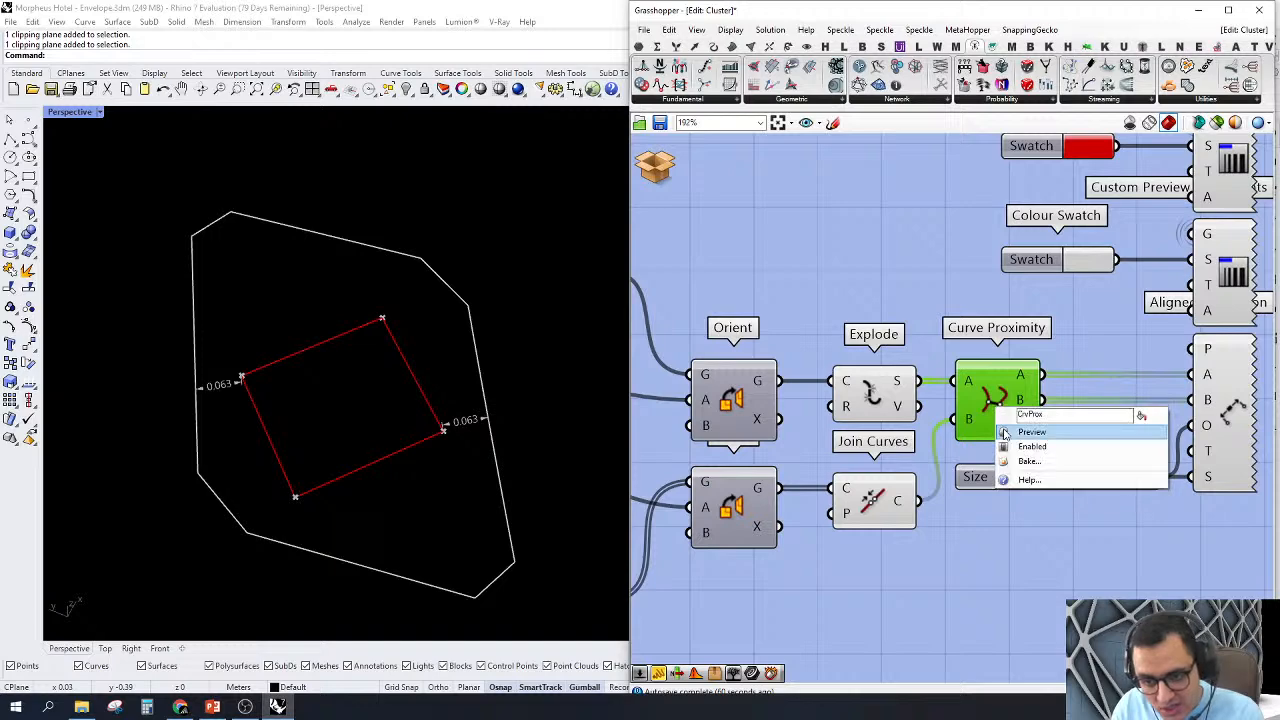
pyautogui.click(1008, 432)
pyautogui.moveTo(1022, 432)
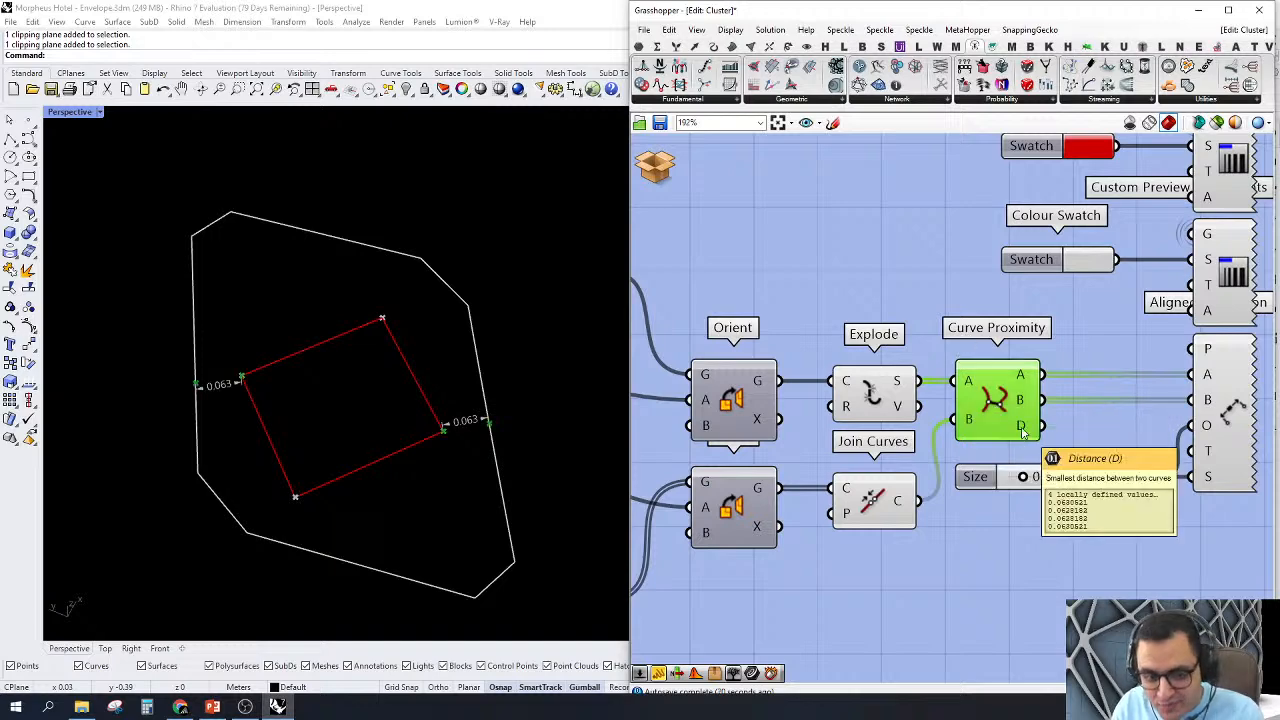
# Step: Examine the closest-point pairs and their dimensions between the red inner section and the white outer outline
pyautogui.scroll(-5, 1050, 410)
pyautogui.scroll(2, 1073, 413)
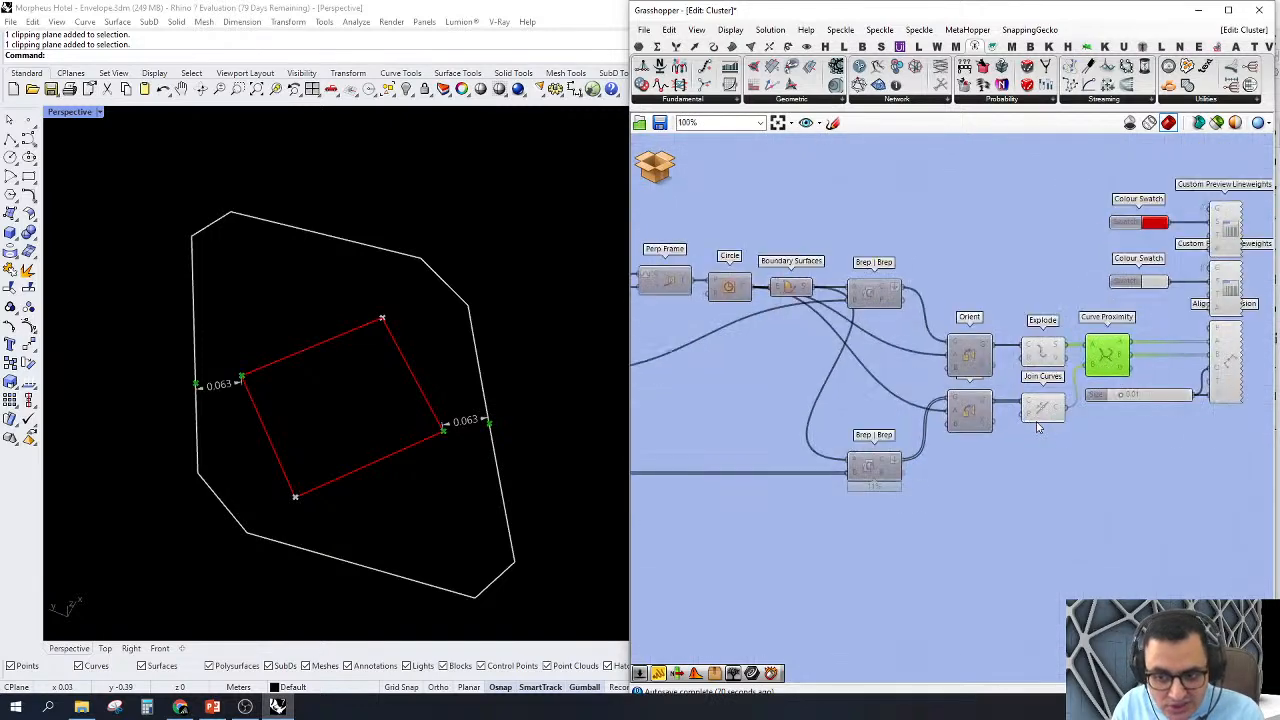
pyautogui.scroll(8, 506, 445)
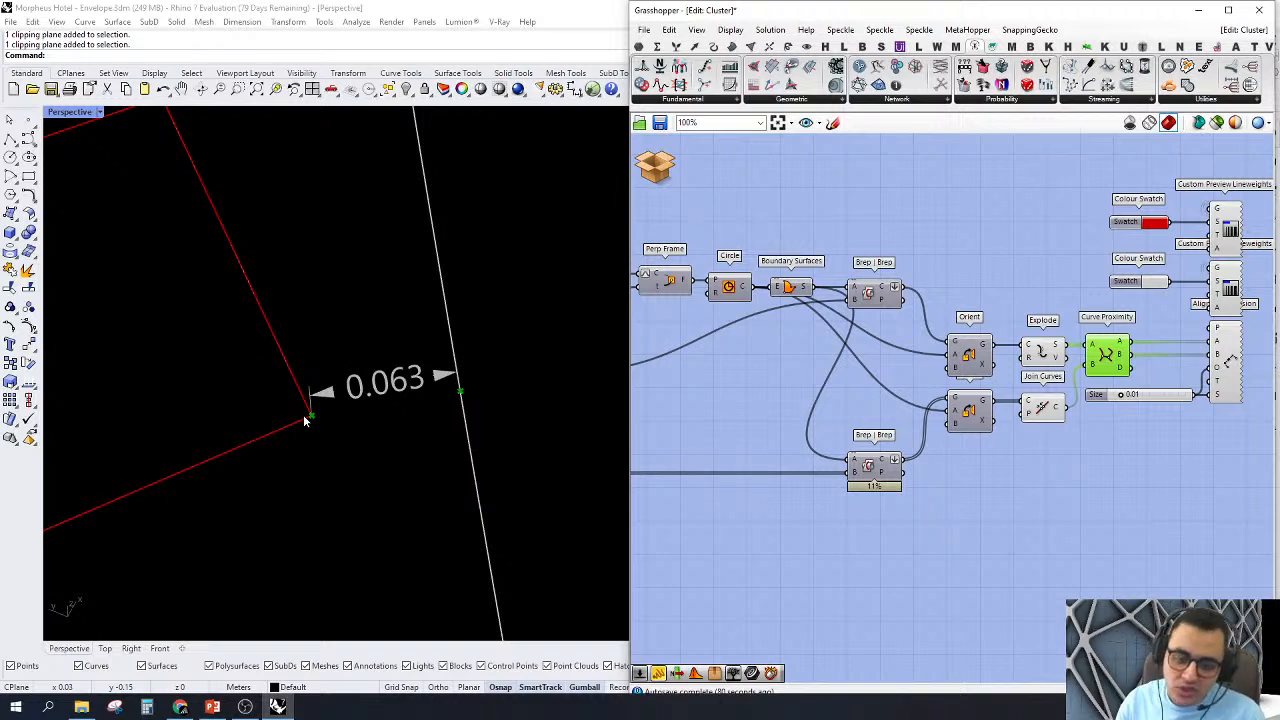
pyautogui.scroll(-8, 473, 364)
pyautogui.scroll(2, 420, 384)
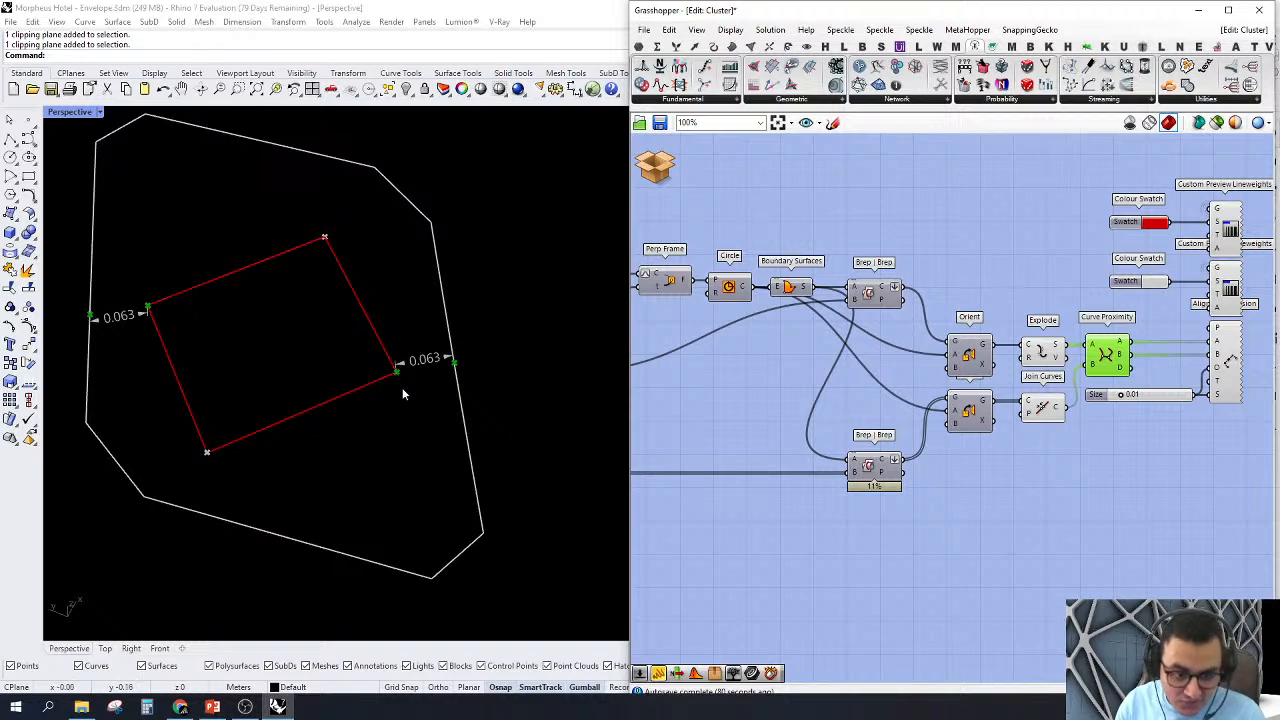
pyautogui.scroll(6, 412, 367)
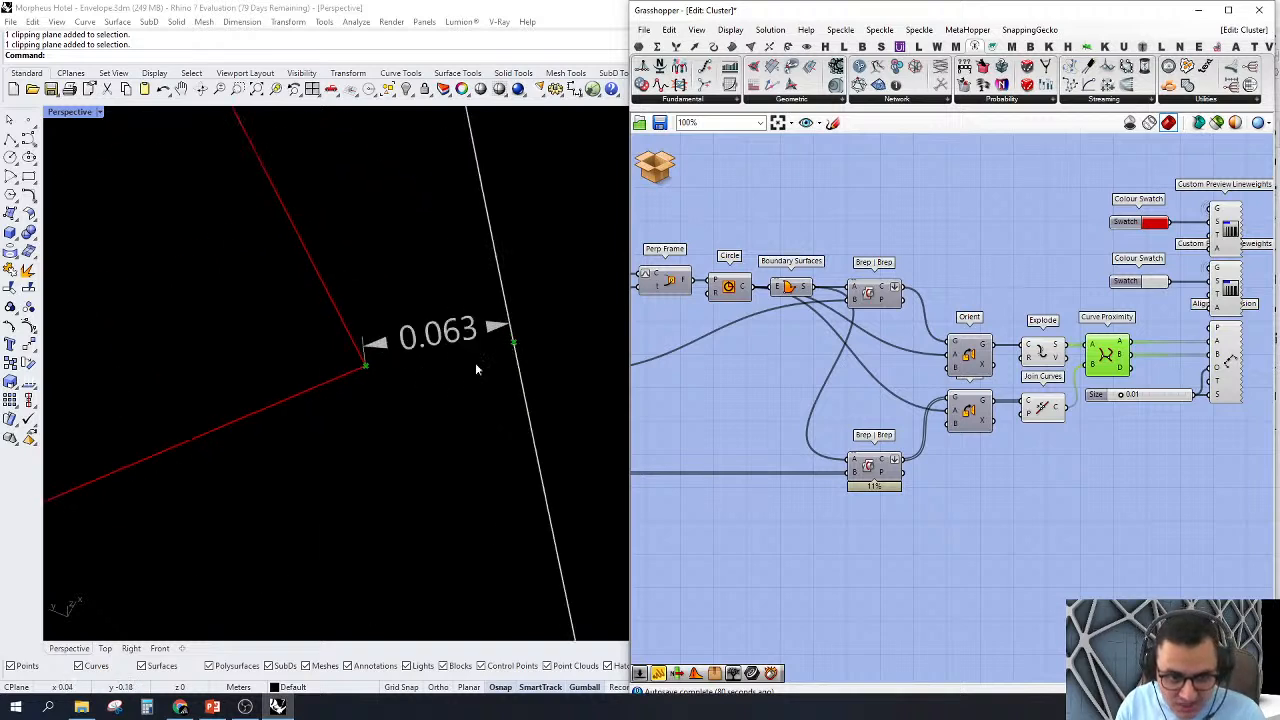
pyautogui.scroll(-6, 506, 383)
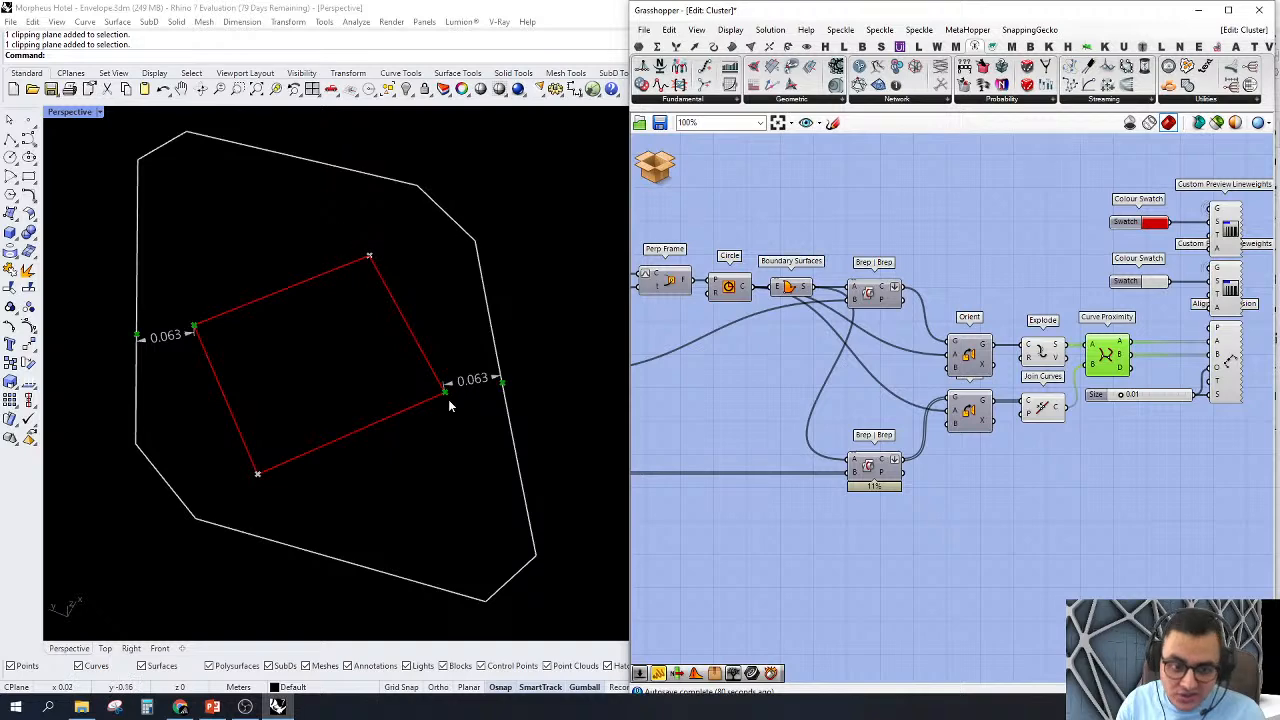
pyautogui.scroll(2, 466, 393)
pyautogui.scroll(-4, 517, 382)
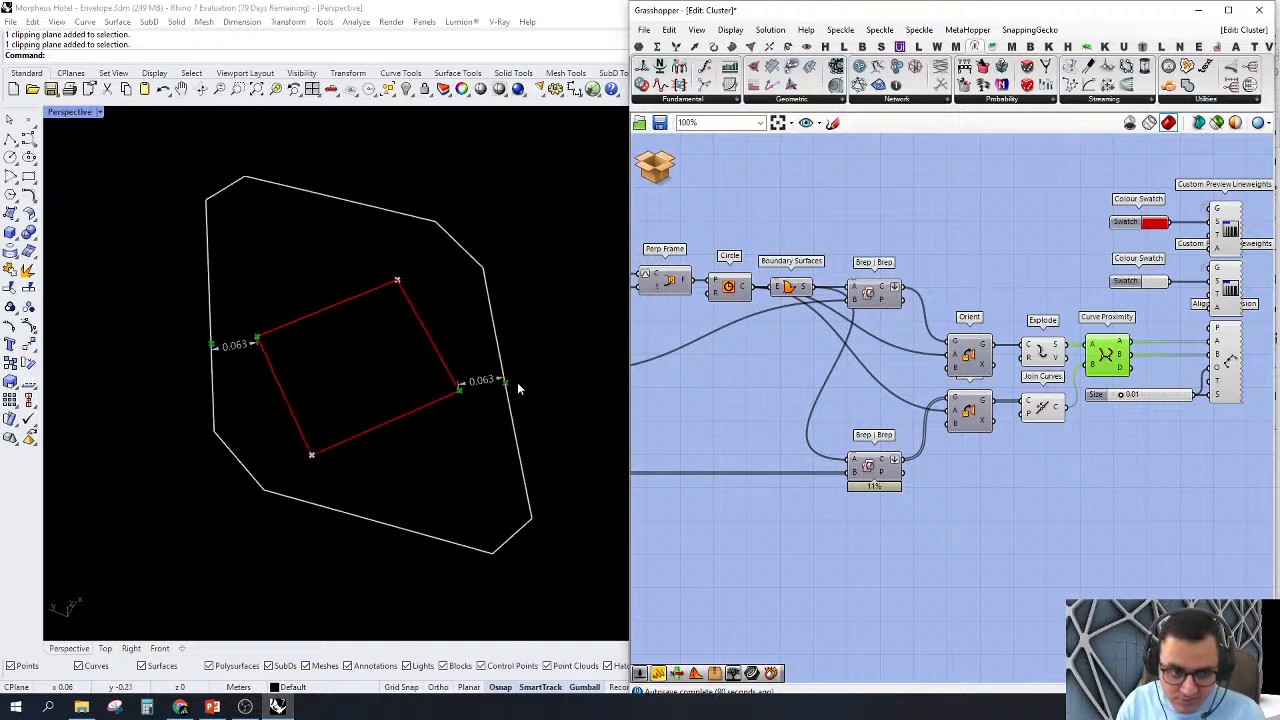
# Step: Discard the edits and close the cluster, then highlight the second Check Interscetion cluster's inputs in the main definition
pyautogui.scroll(-2, 800, 355)
pyautogui.moveTo(834, 357); pyautogui.dragTo(883, 365, button='right')
pyautogui.click(647, 179)
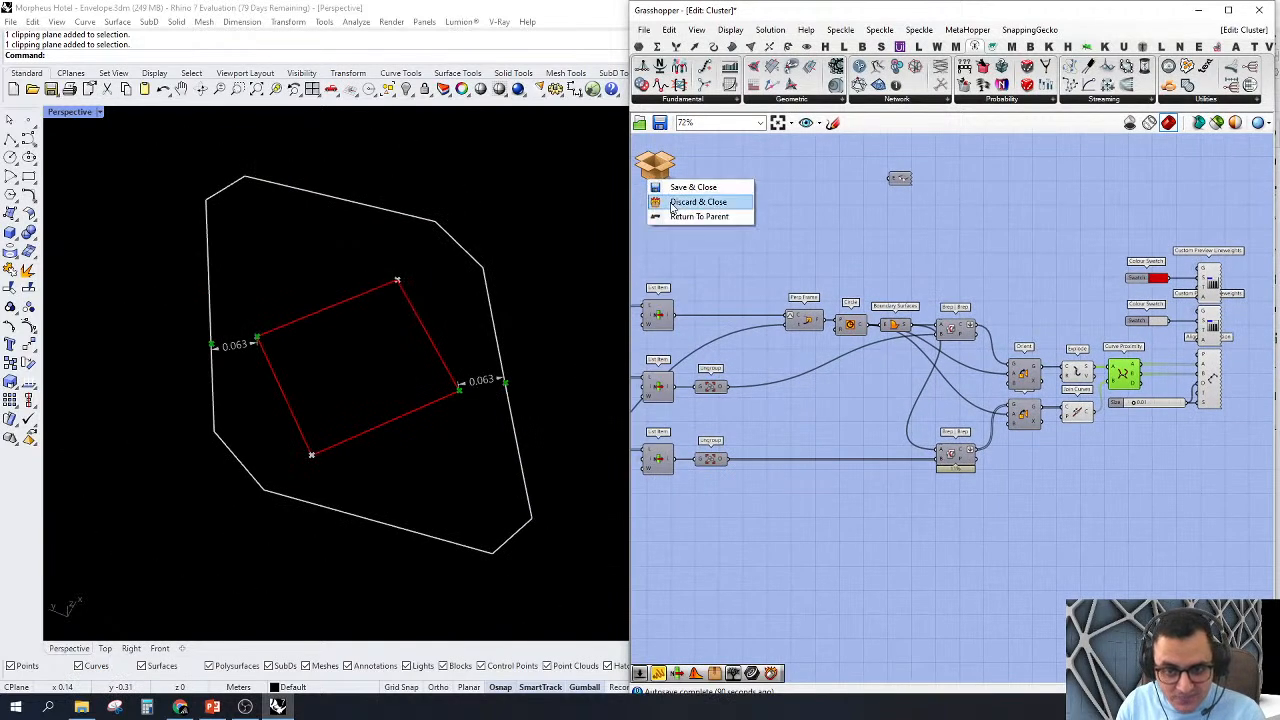
pyautogui.click(670, 204)
pyautogui.click(999, 392)
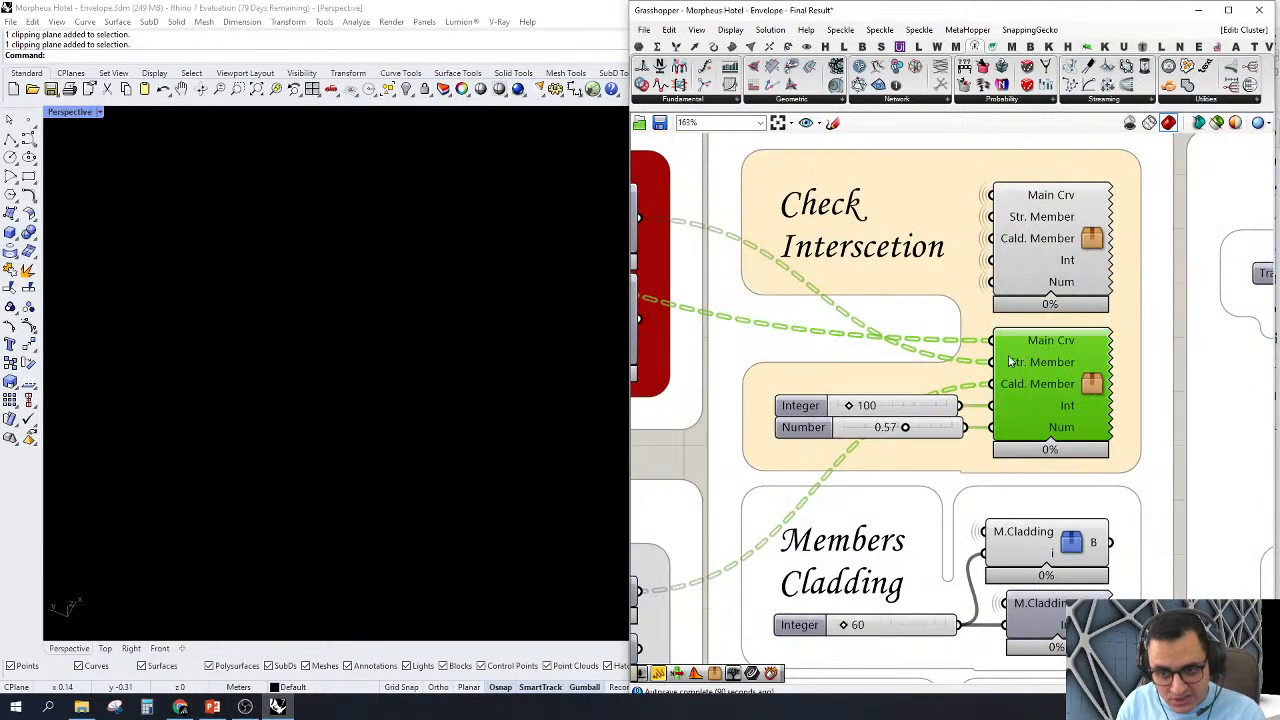
pyautogui.scroll(3, 899, 410)
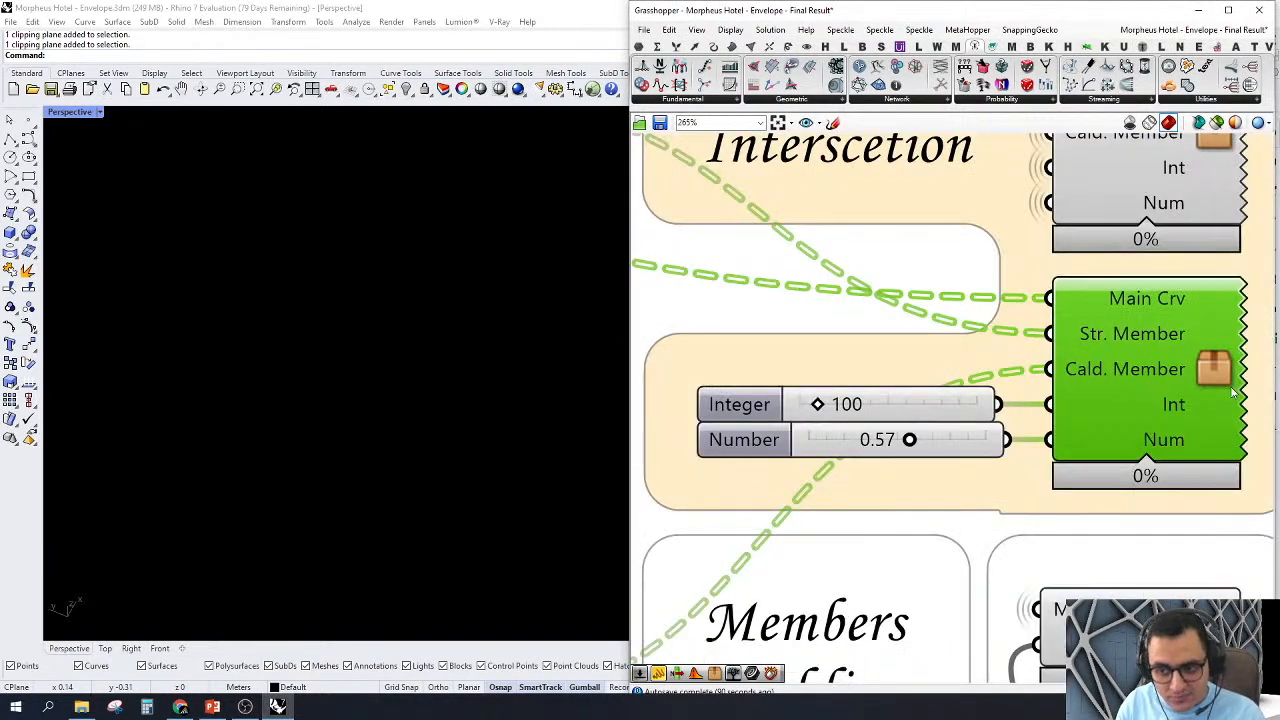
pyautogui.click(886, 330)
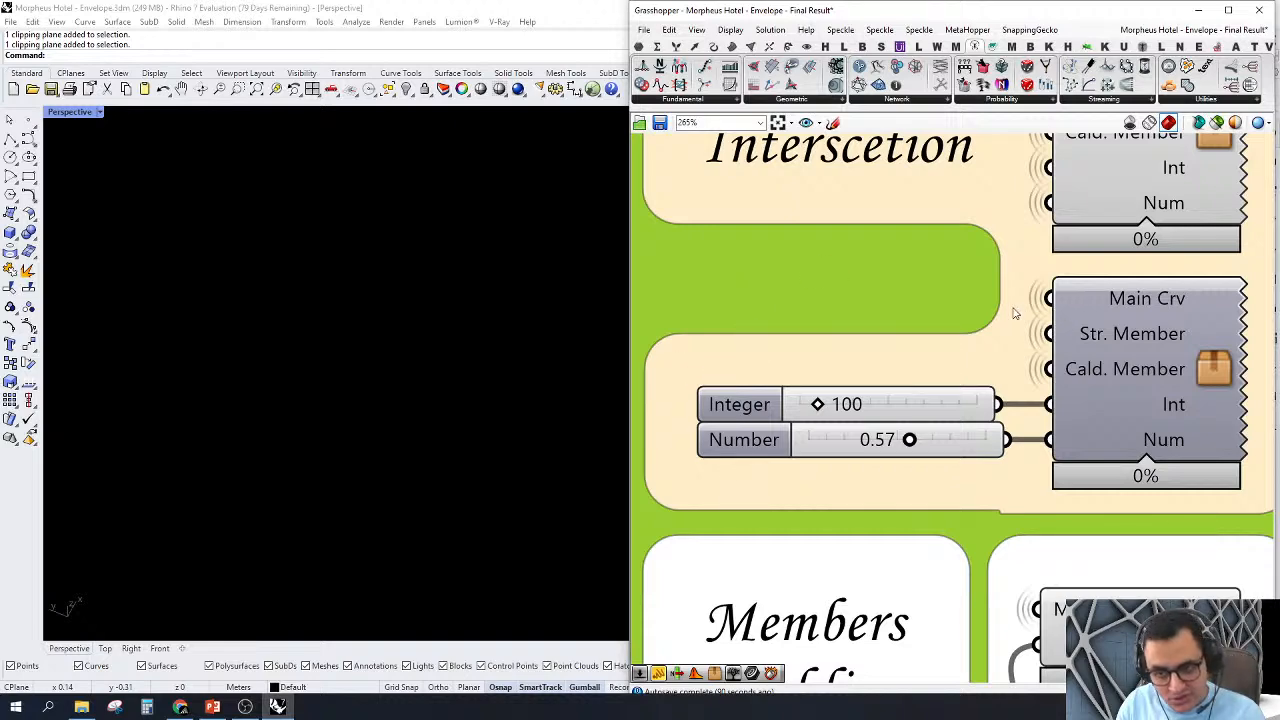
# Step: Turn off the preview of the first Check Interscetion cluster in the Fabrication group
pyautogui.scroll(-10, 988, 340)
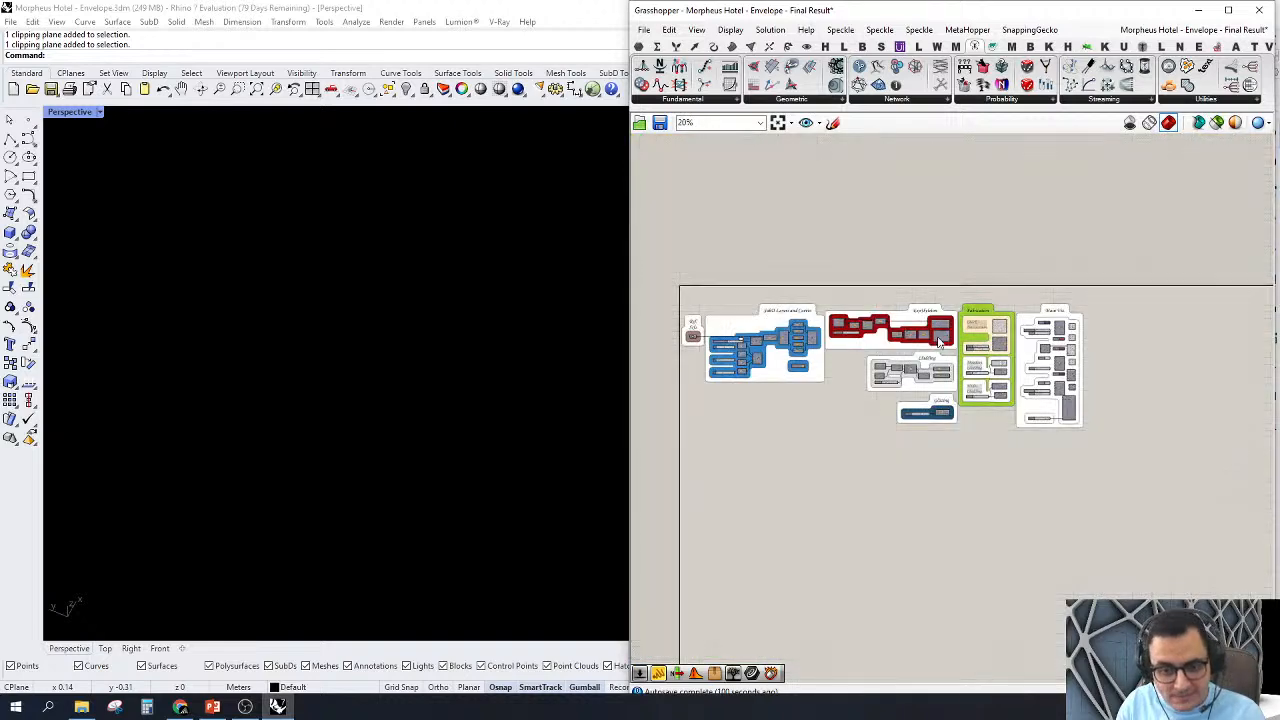
pyautogui.scroll(7, 983, 331)
pyautogui.moveTo(1141, 281); pyautogui.dragTo(1031, 267, button='right')
pyautogui.scroll(2, 1010, 246)
pyautogui.click(977, 157)
pyautogui.scroll(-3, 876, 262)
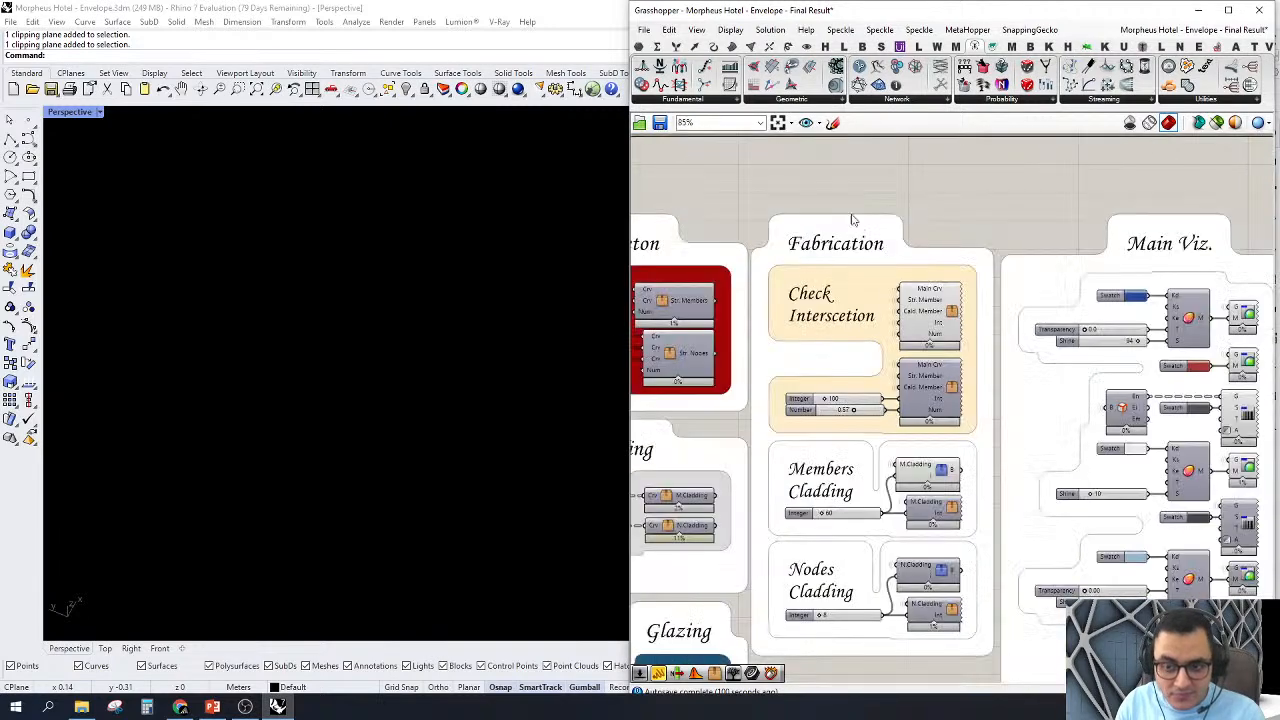
pyautogui.moveTo(815, 170); pyautogui.dragTo(971, 385)
pyautogui.rightClick(912, 196)
pyautogui.click(933, 219)
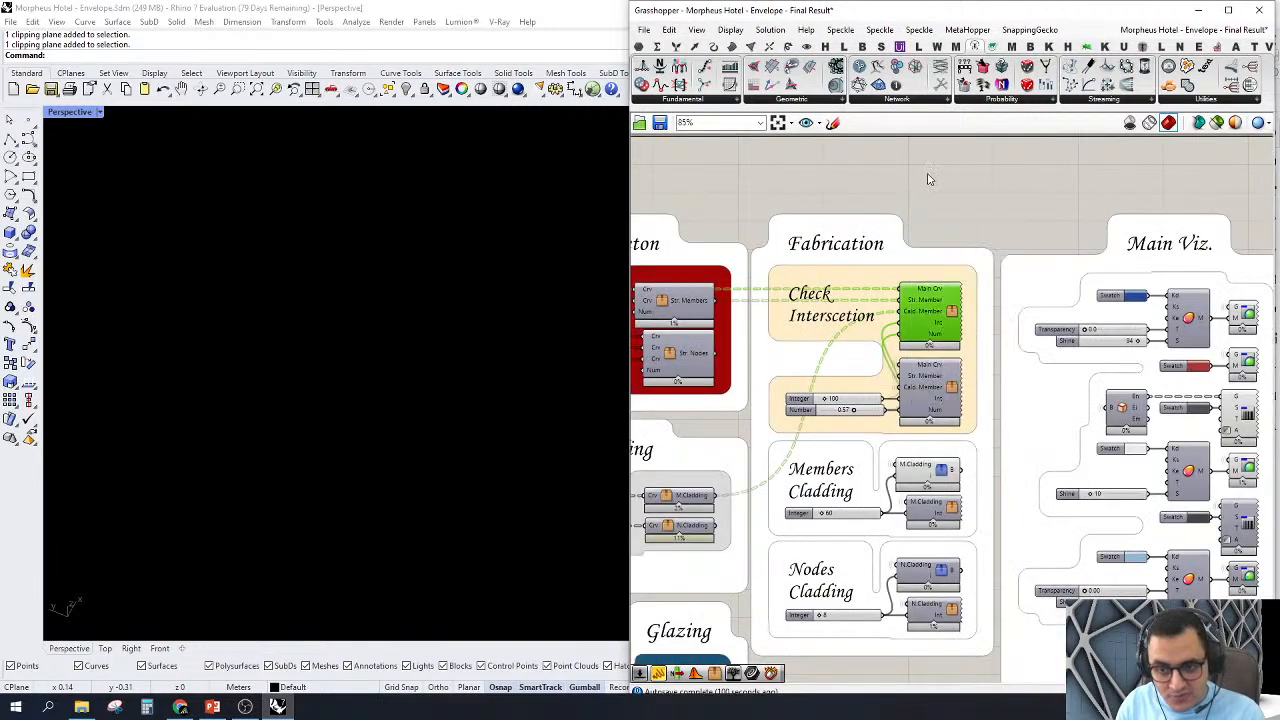
pyautogui.click(928, 174)
# Step: Turn on the preview of the second Check Interscetion cluster and select it
pyautogui.scroll(4, 944, 391)
pyautogui.scroll(2, 948, 391)
pyautogui.rightClick(961, 372)
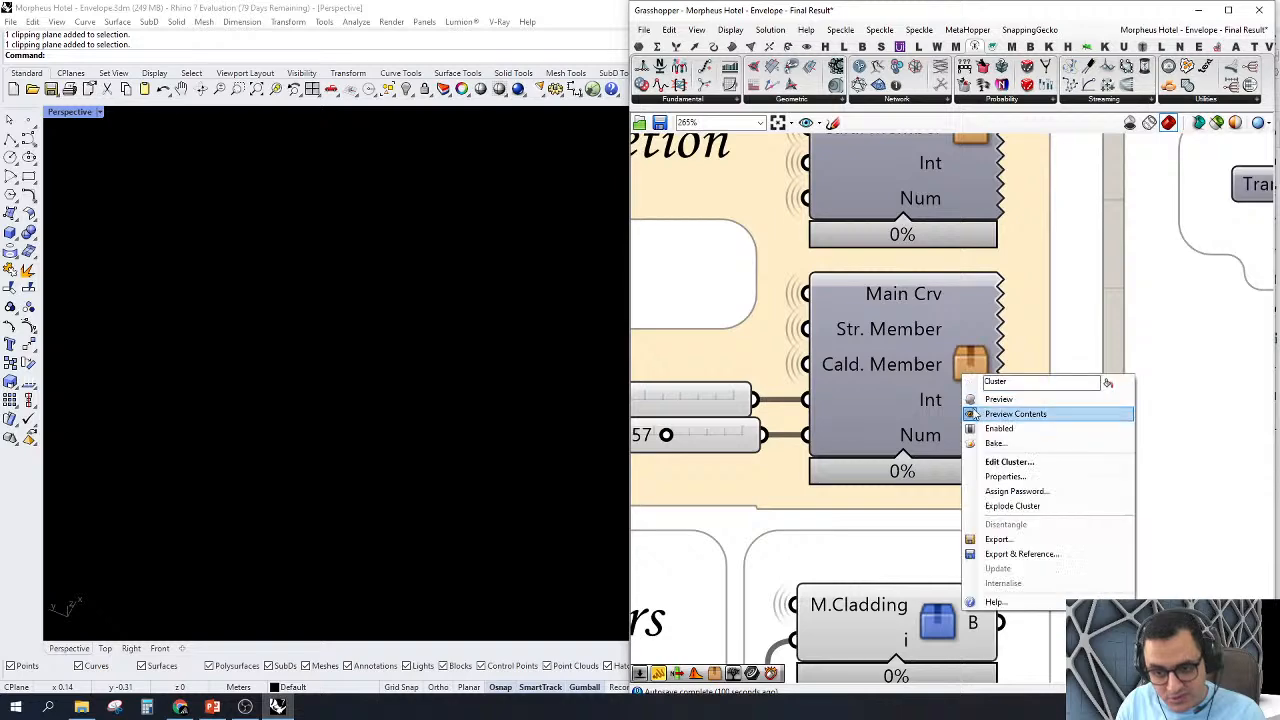
pyautogui.click(974, 400)
pyautogui.scroll(-4, 952, 392)
pyautogui.click(953, 396)
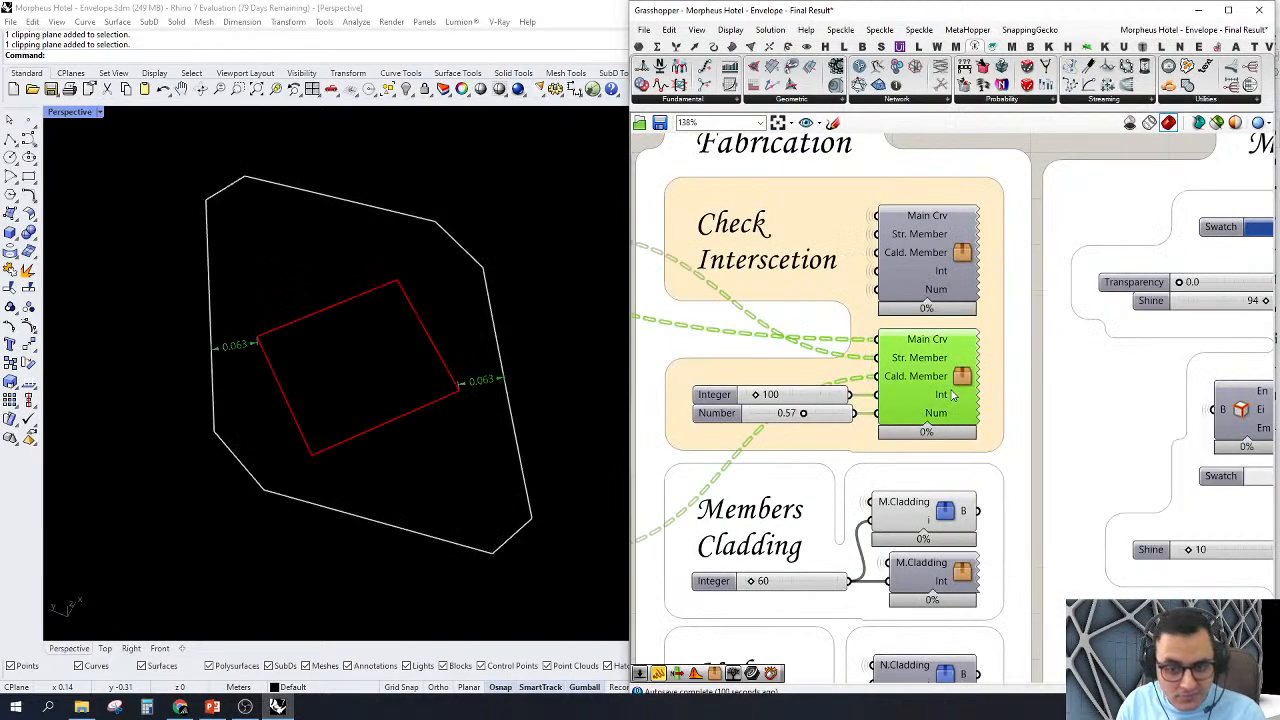
# Step: Set the Number slider feeding the second Check Interscetion cluster to 0.36
pyautogui.scroll(-3, 977, 396)
pyautogui.rightClick(966, 186)
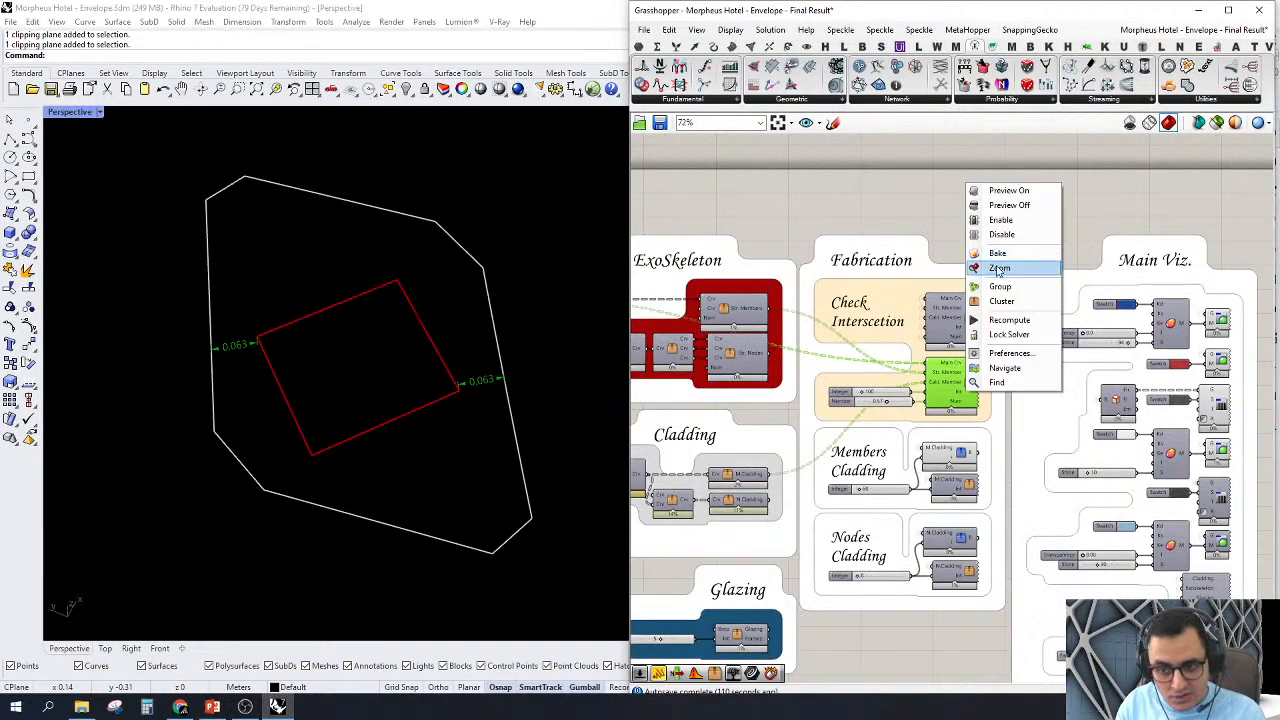
pyautogui.click(999, 268)
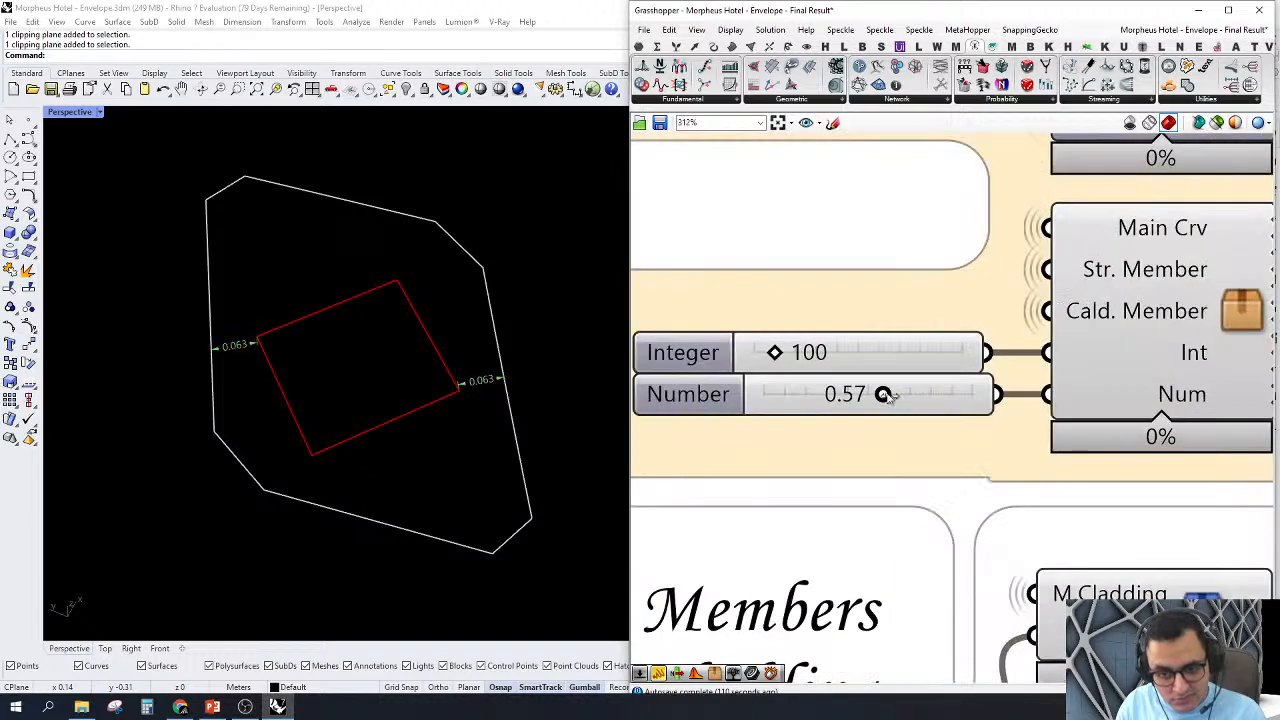
pyautogui.moveTo(881, 396); pyautogui.dragTo(839, 396)
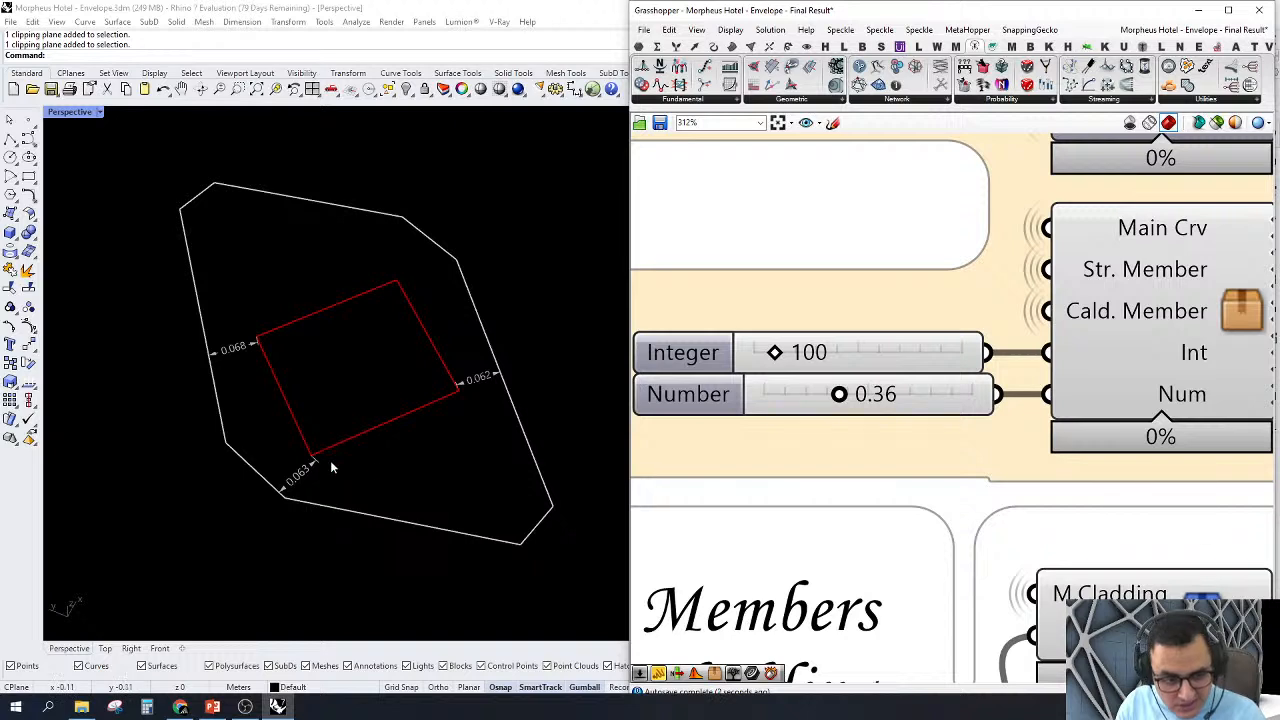
# Step: Examine the dimensions between the inner rectangle's corners and the outer outline for the new section position
pyautogui.scroll(2, 300, 472)
pyautogui.scroll(1, 300, 472)
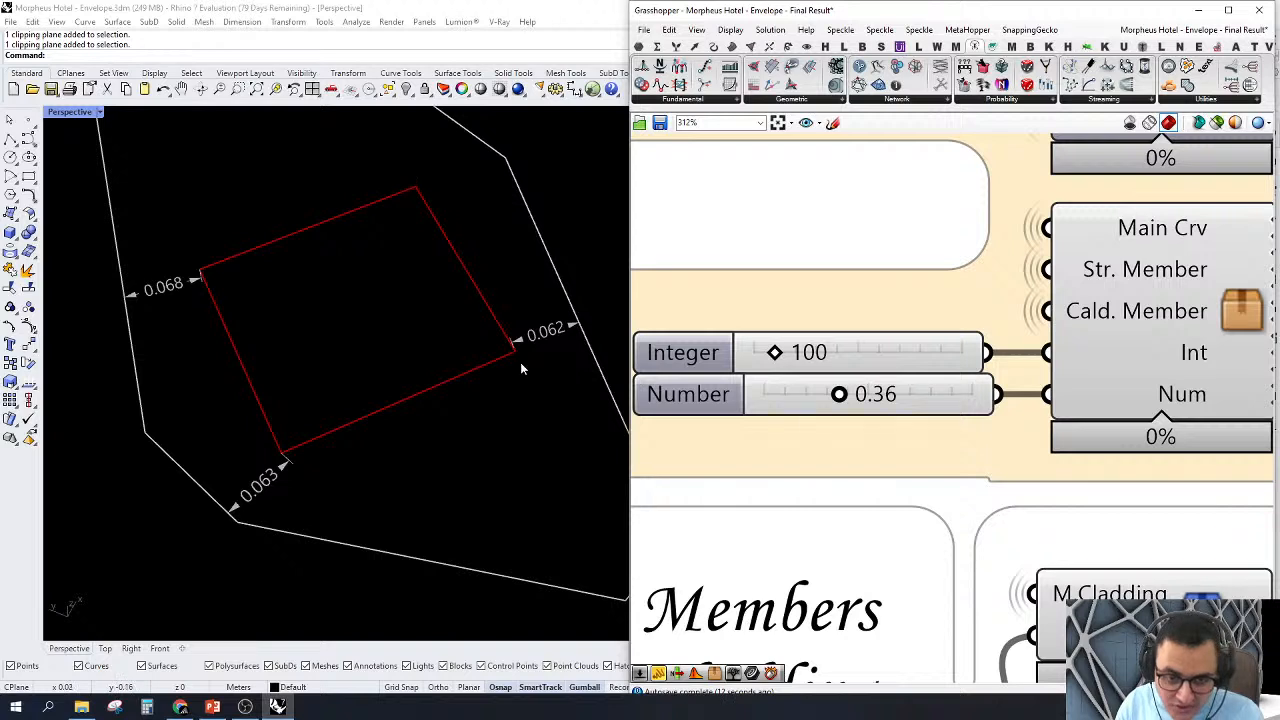
pyautogui.scroll(-5, 449, 414)
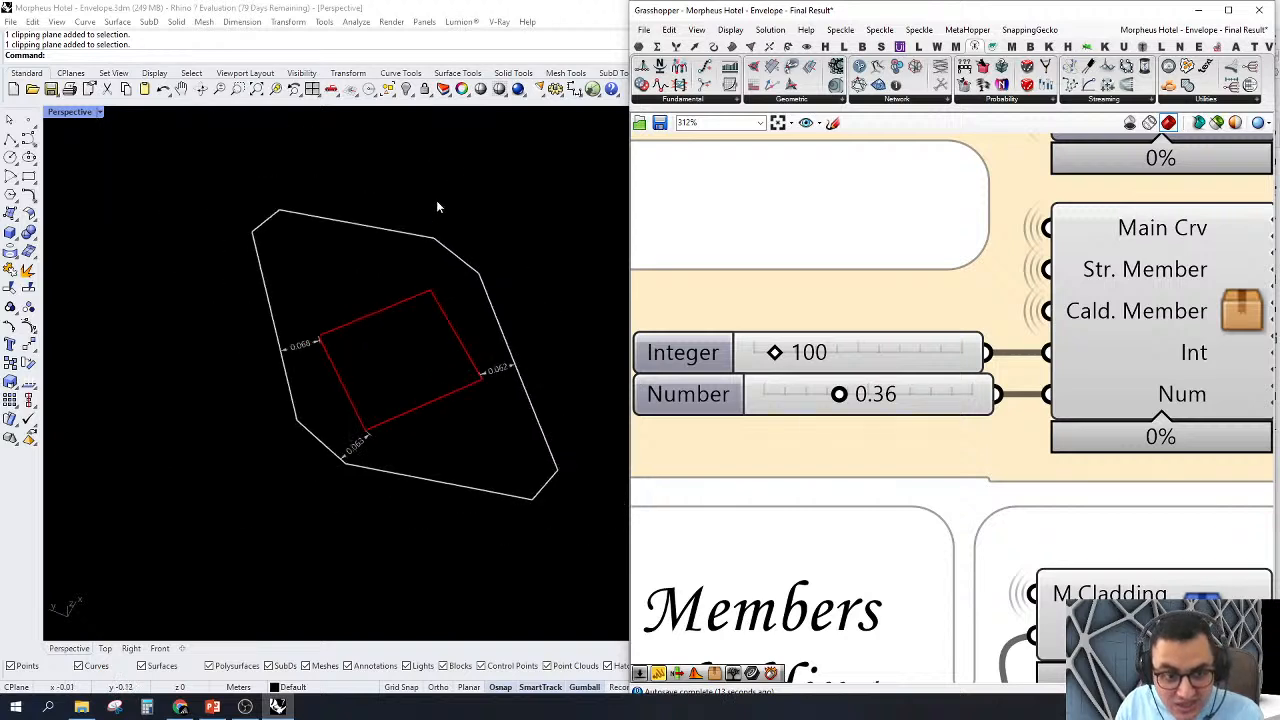
pyautogui.scroll(2, 390, 326)
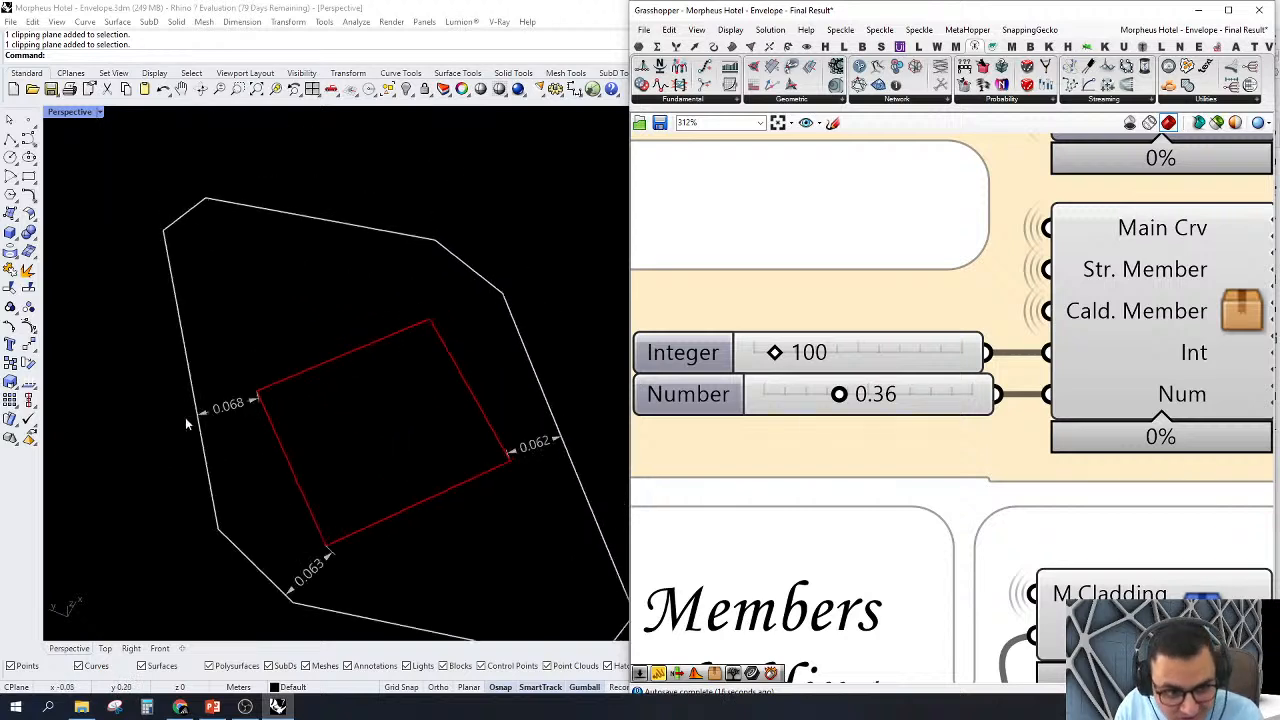
pyautogui.moveTo(271, 439); pyautogui.dragTo(210, 350)
pyautogui.scroll(3, 229, 422)
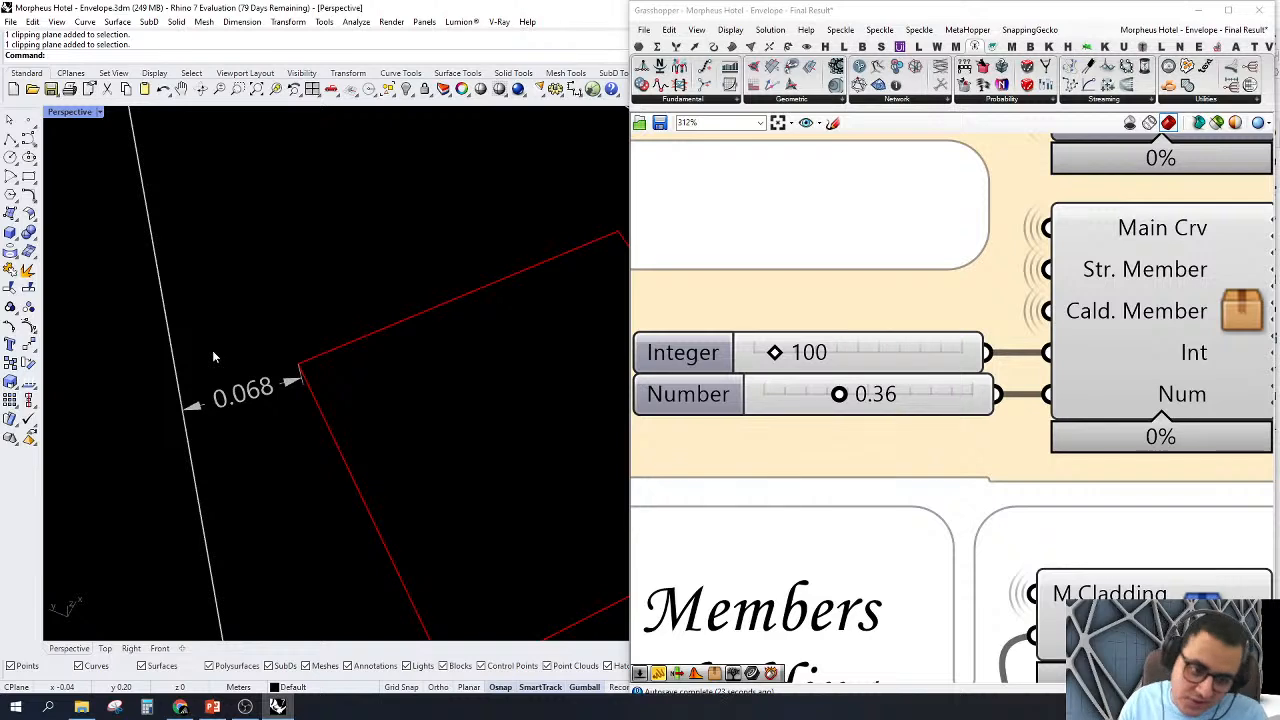
pyautogui.scroll(-5, 210, 360)
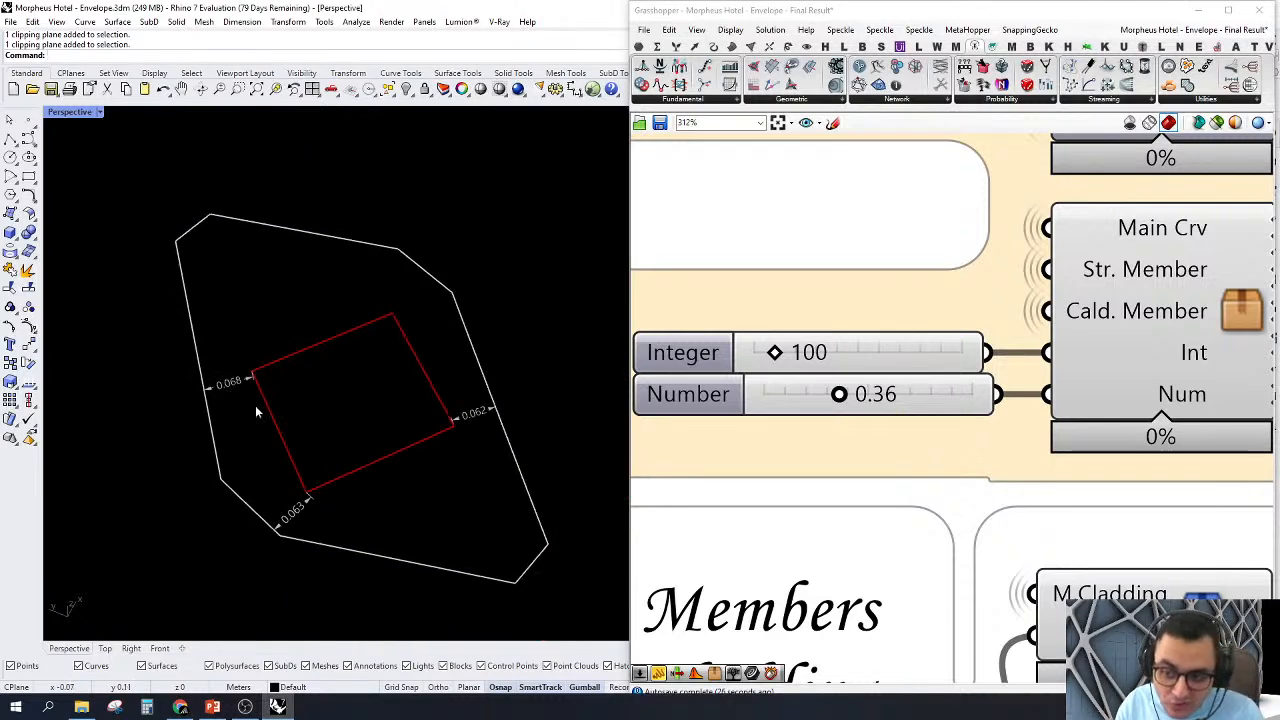
# Step: Open the second Check Interscetion cluster for editing
pyautogui.scroll(-3, 1215, 330)
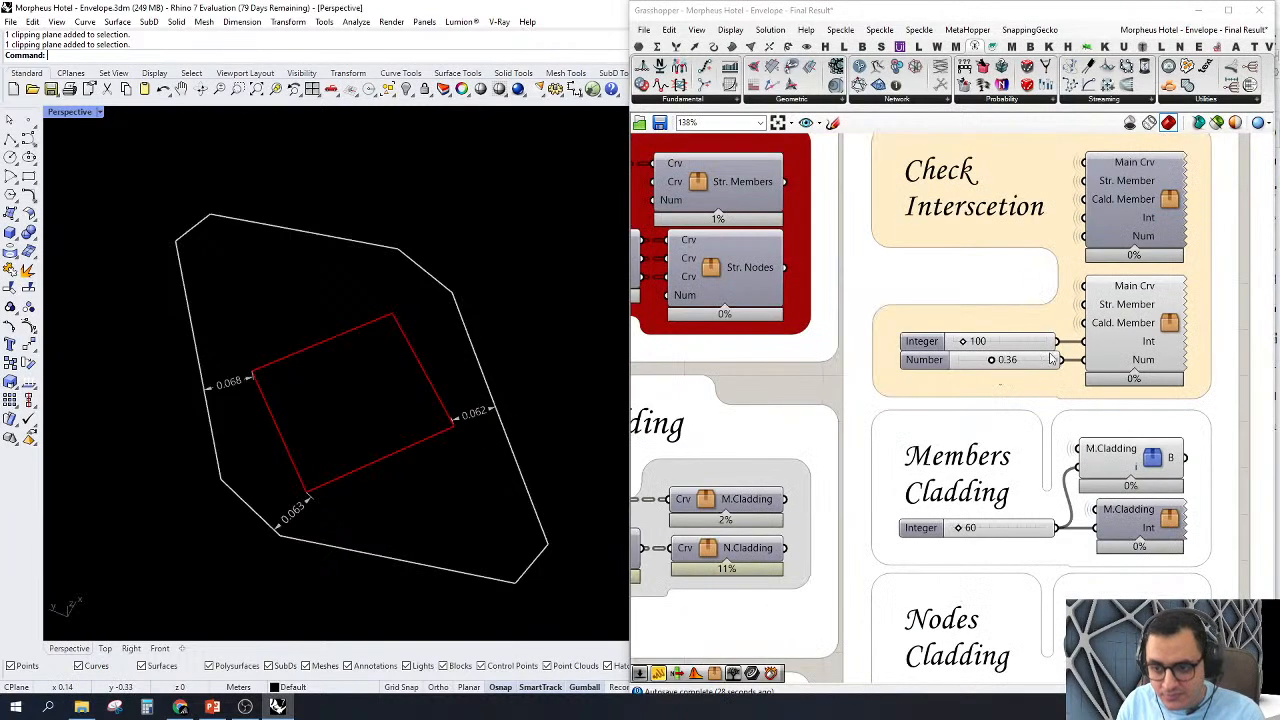
pyautogui.scroll(2, 1171, 320)
pyautogui.click(1170, 328)
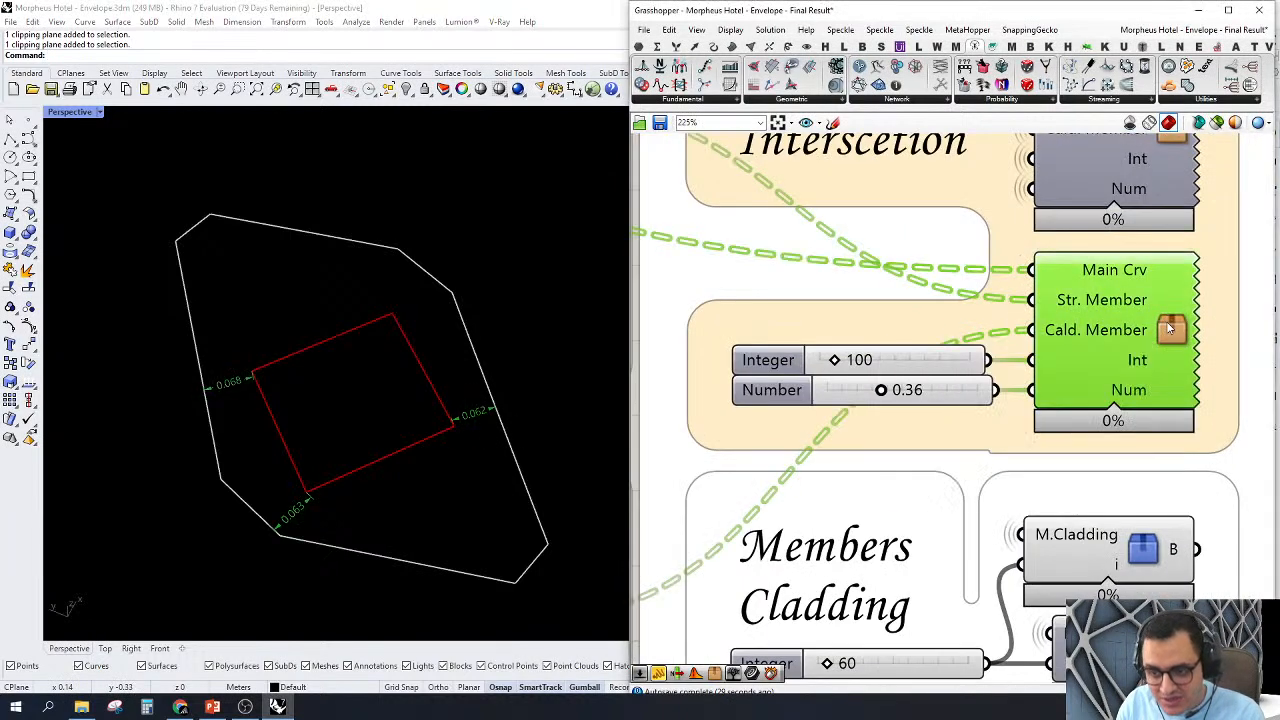
pyautogui.doubleClick(1147, 329)
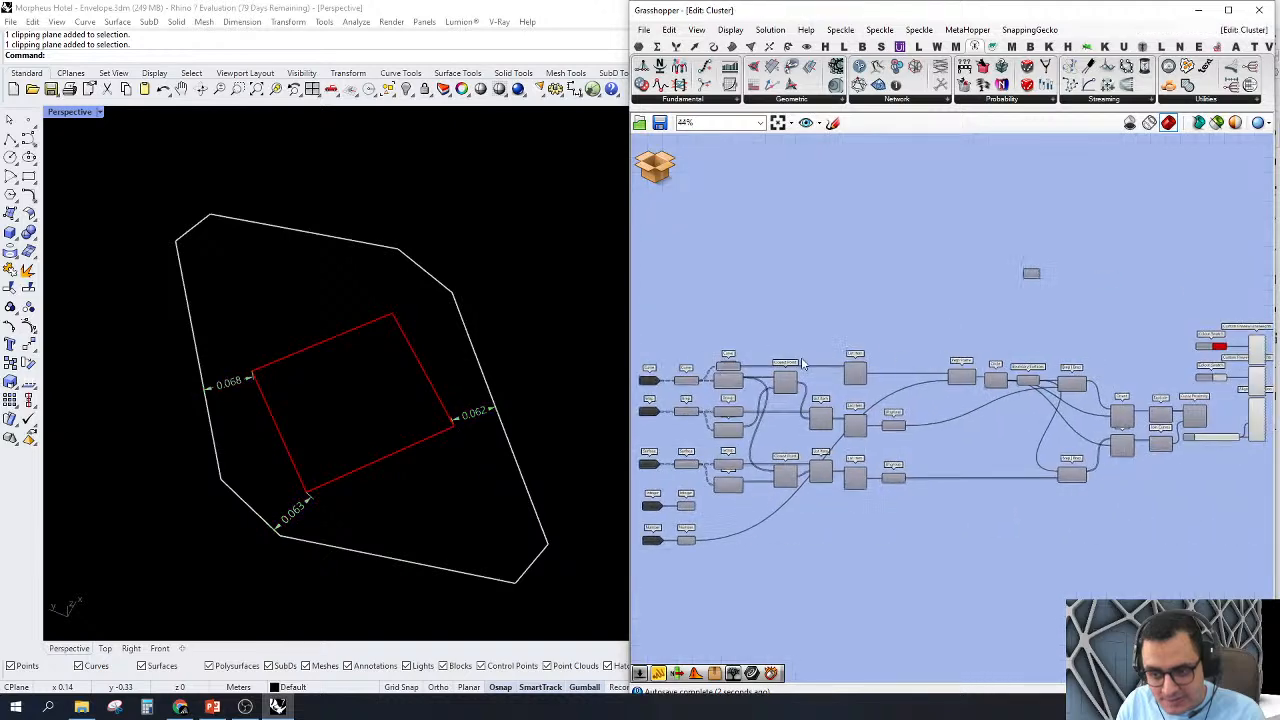
# Step: Examine how the Curve Proximity points and the Size slider feed the Aligned Dimension component beside the two Custom Preview Lineweights components
pyautogui.scroll(2, 1146, 405)
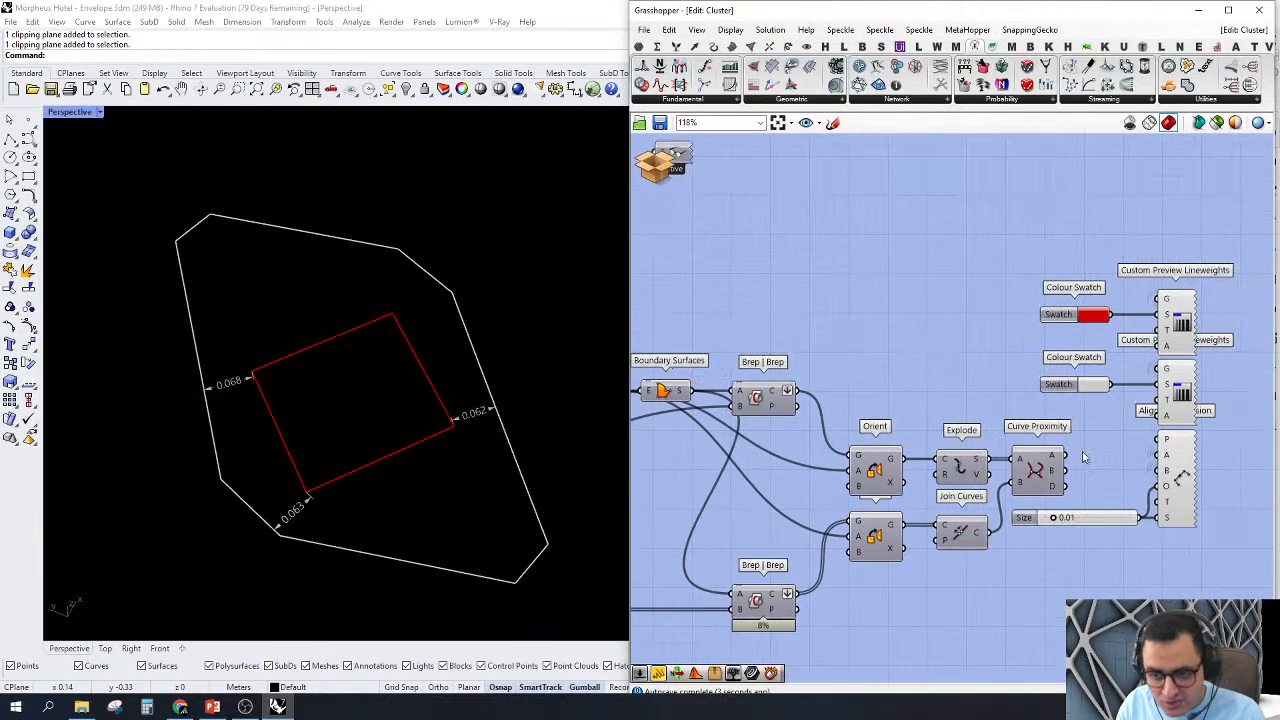
pyautogui.moveTo(1219, 257); pyautogui.dragTo(1160, 410)
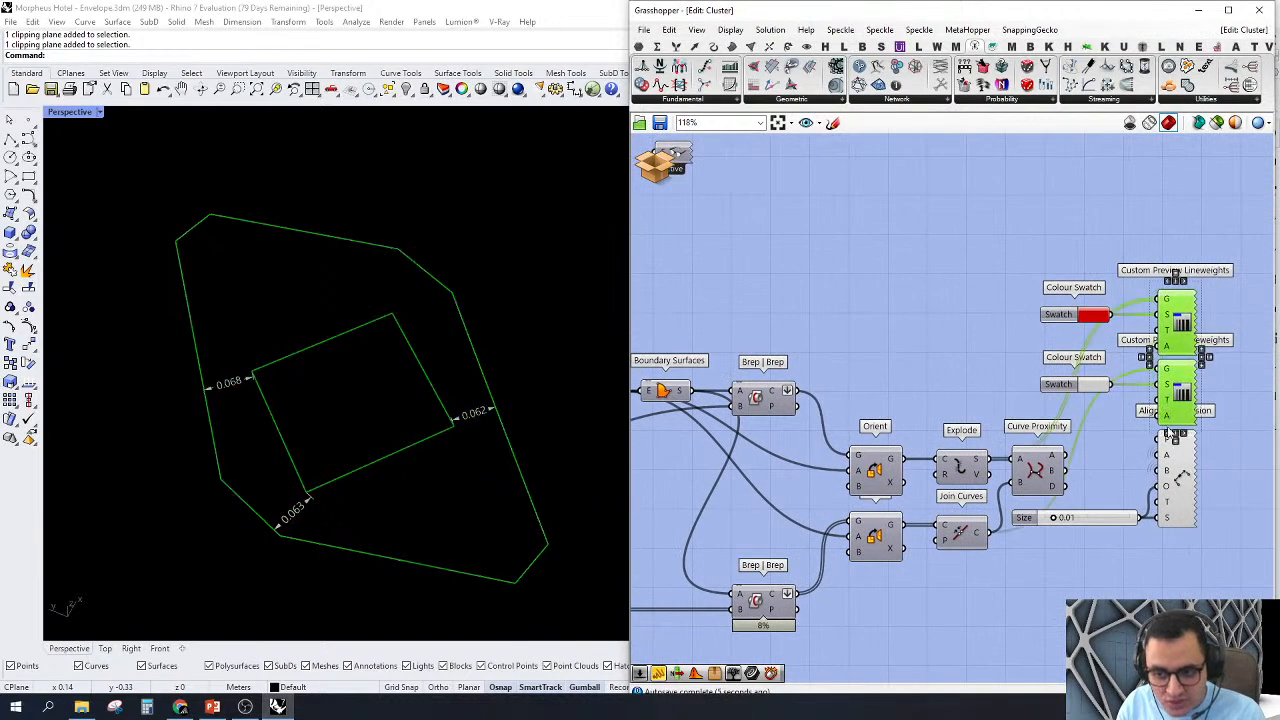
pyautogui.click(1186, 490)
pyautogui.scroll(3, 1172, 460)
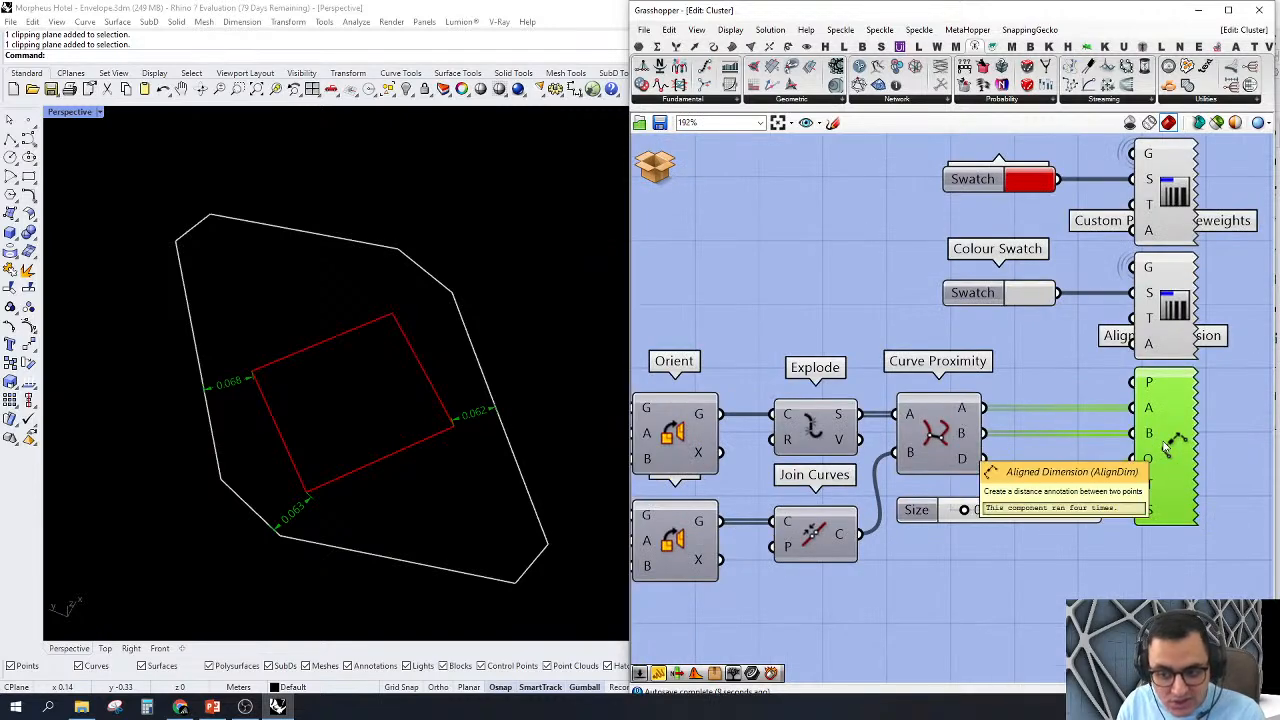
pyautogui.moveTo(966, 440)
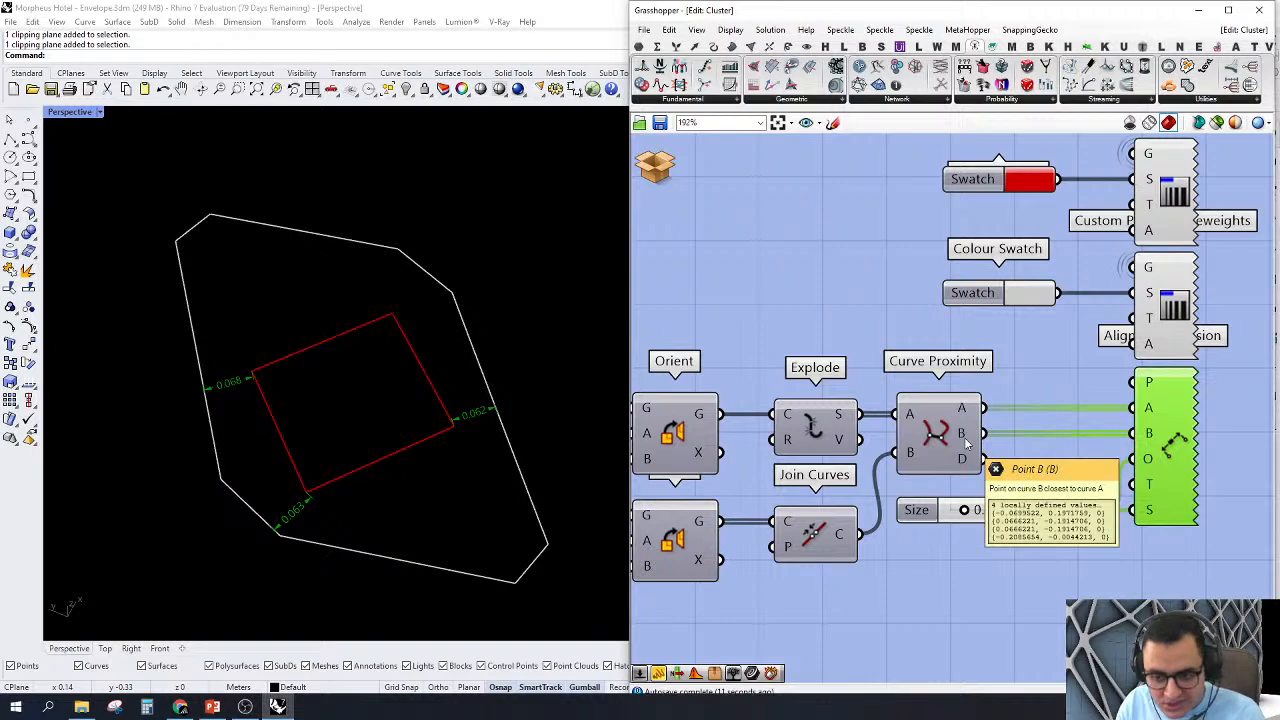
pyautogui.moveTo(1149, 435)
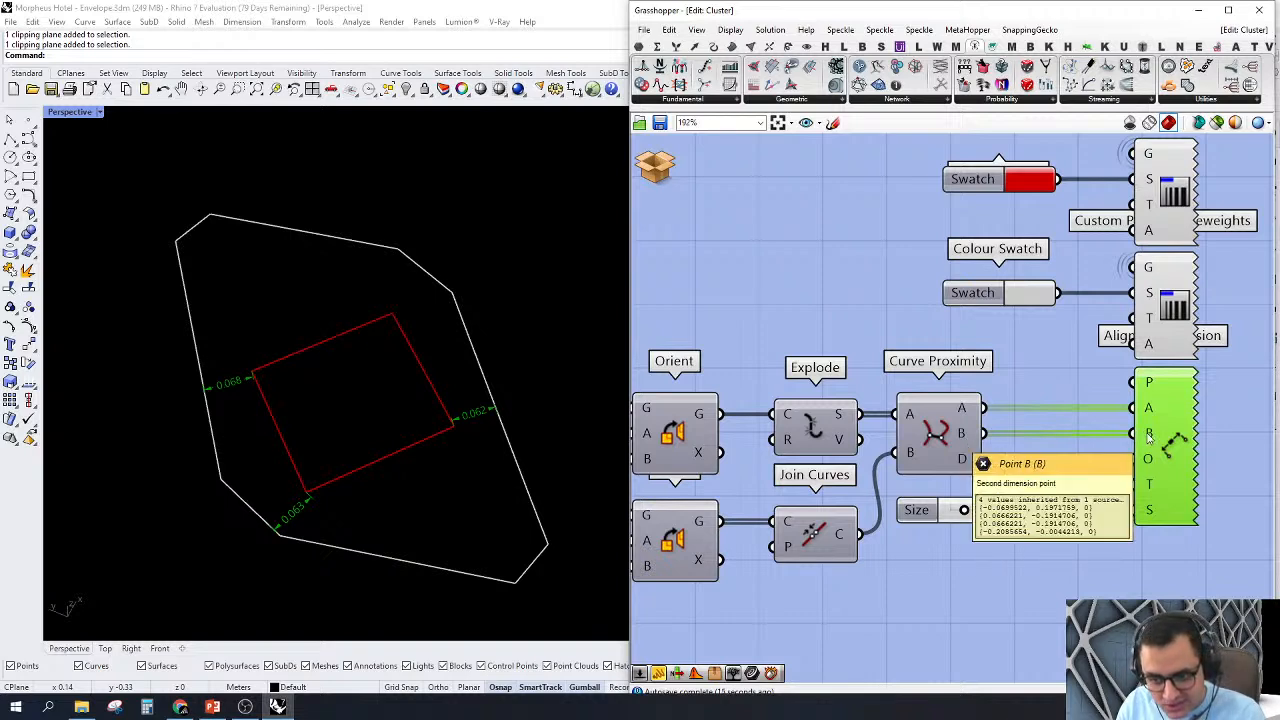
pyautogui.moveTo(1149, 460)
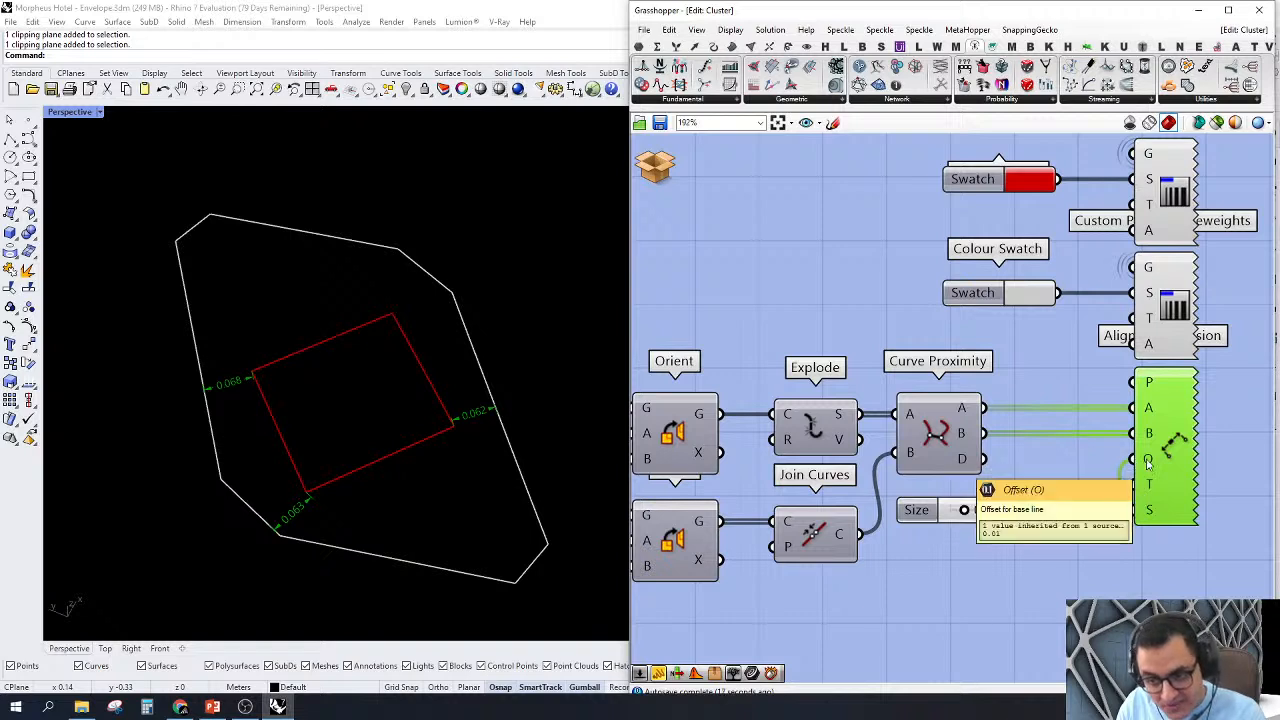
pyautogui.moveTo(1151, 513)
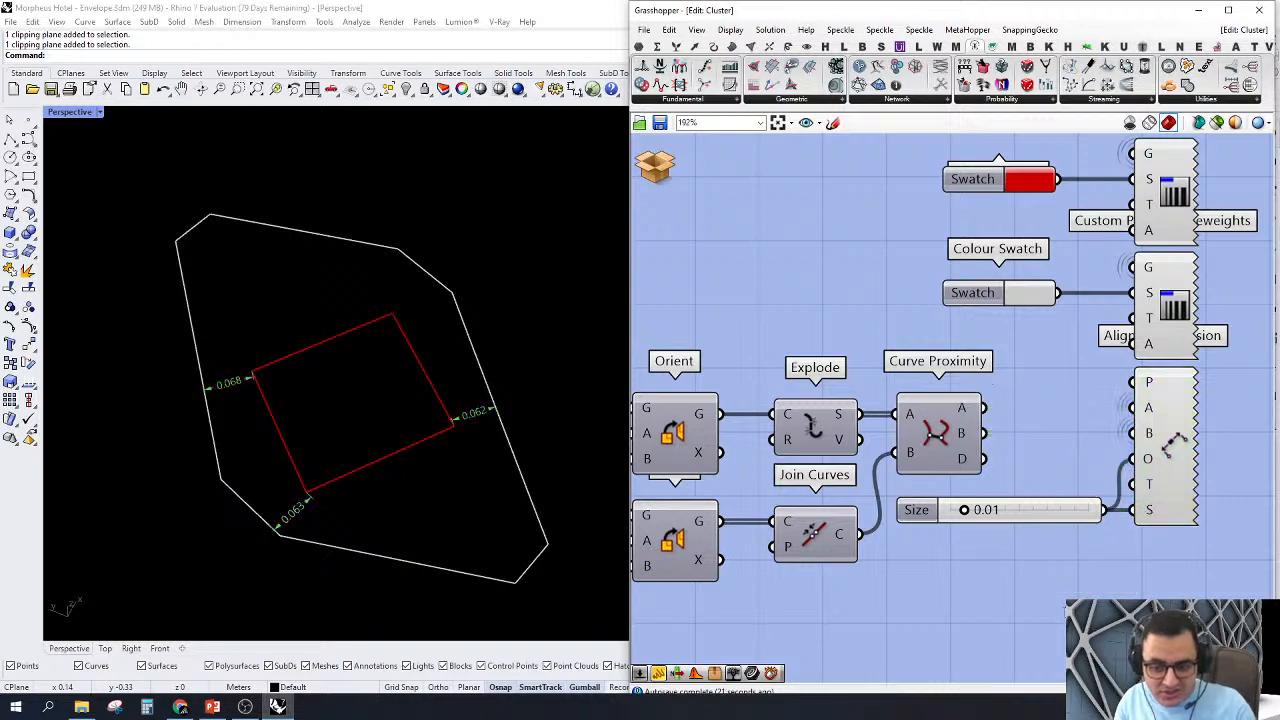
# Step: Discard and close the cluster edit, return to the main definition and clear the selection
pyautogui.scroll(-4, 1151, 513)
pyautogui.click(655, 167)
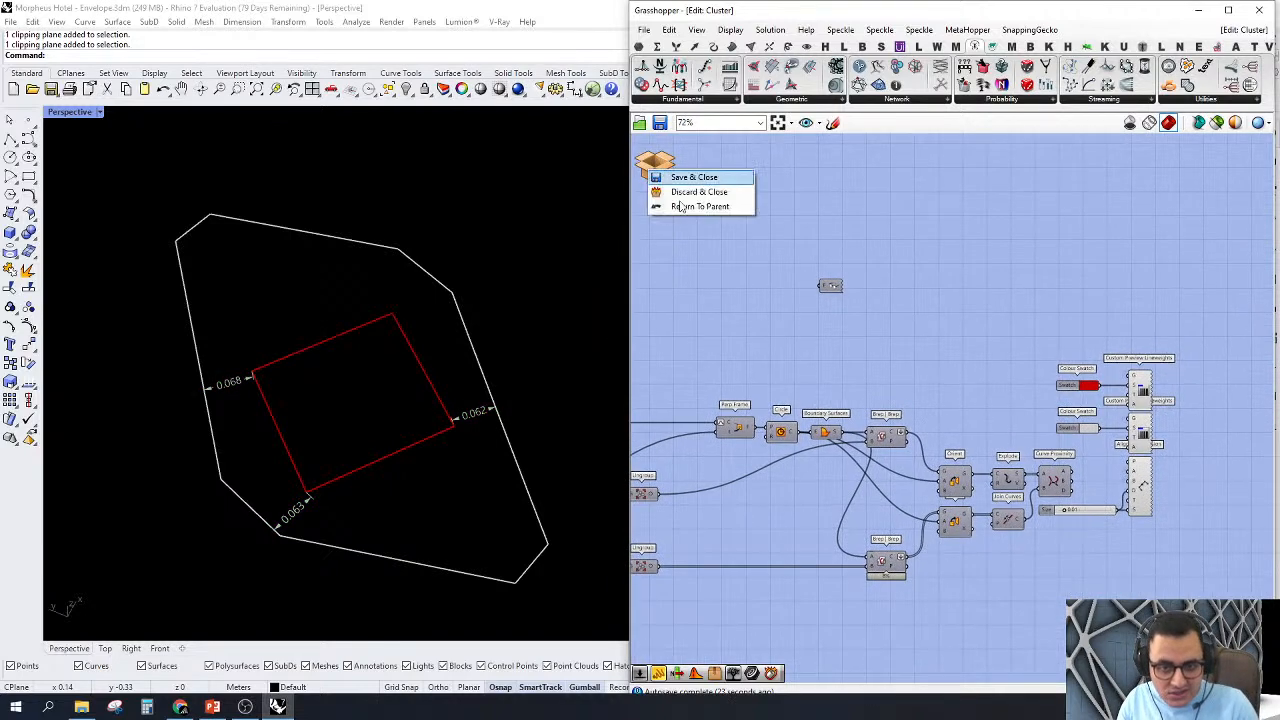
pyautogui.click(686, 189)
pyautogui.click(993, 390)
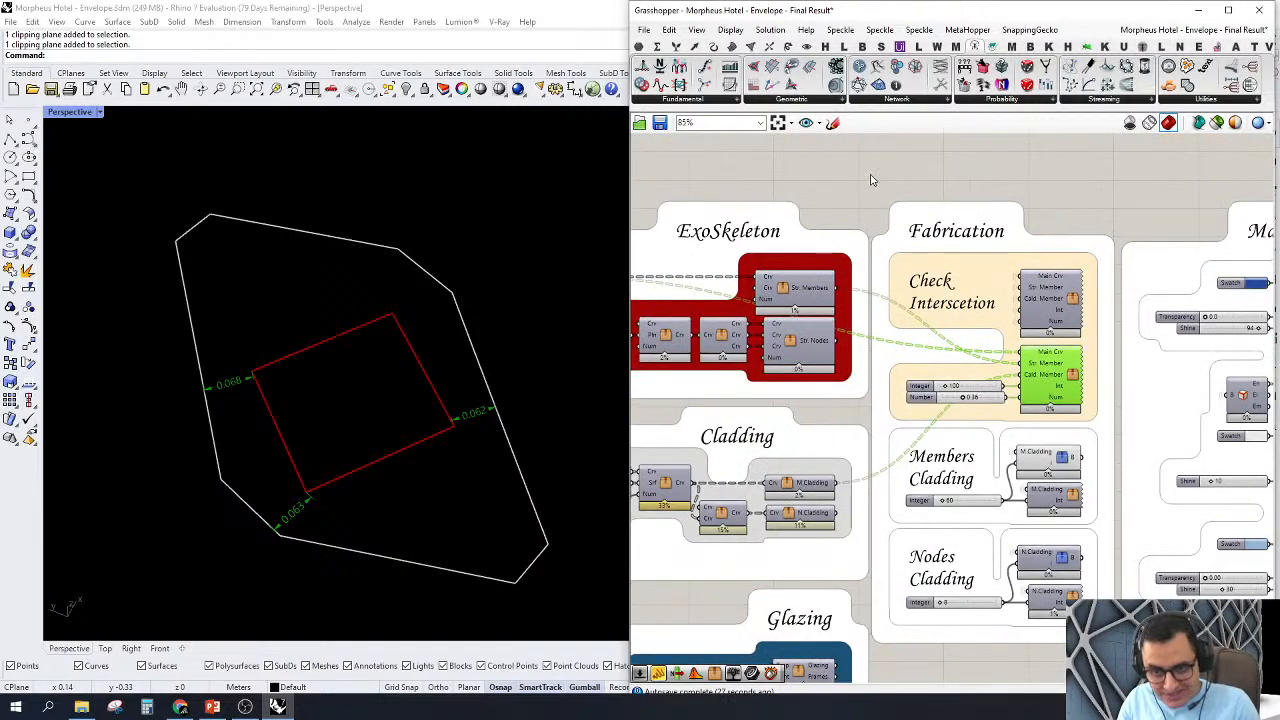
pyautogui.click(1126, 424)
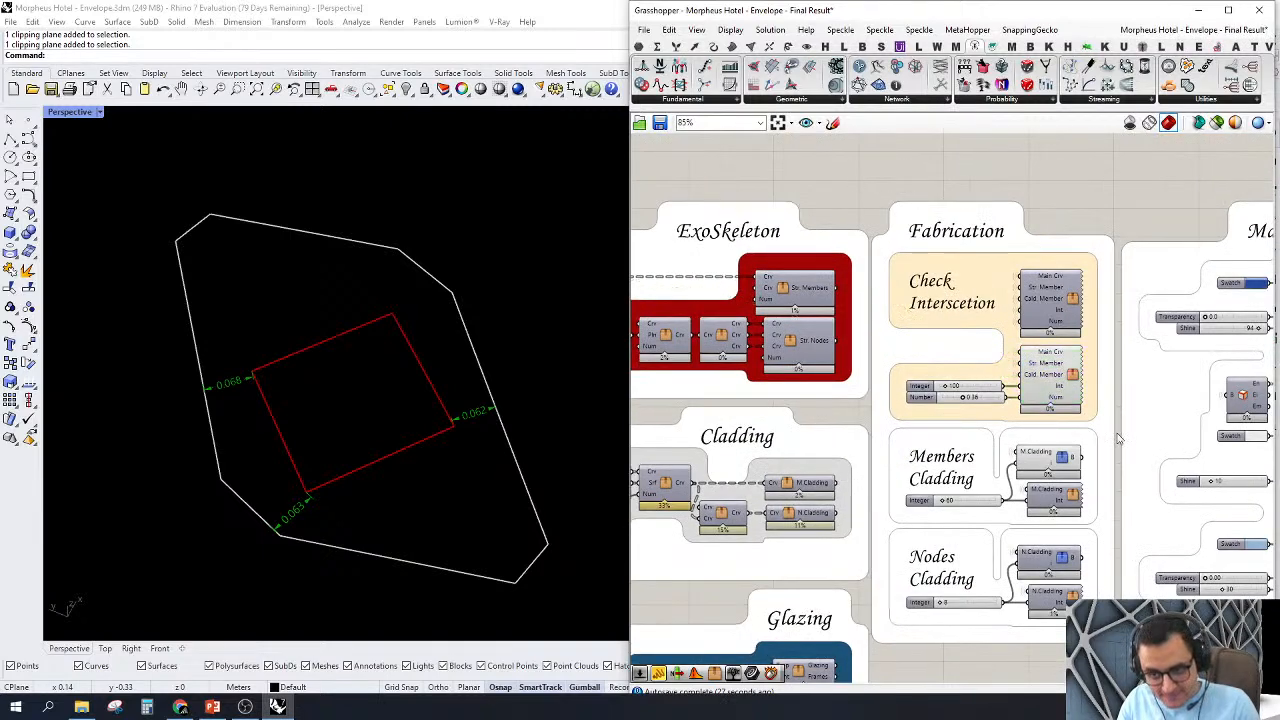
# Step: Turn off the preview of all the components in the Check Interscetion group
pyautogui.click(990, 345)
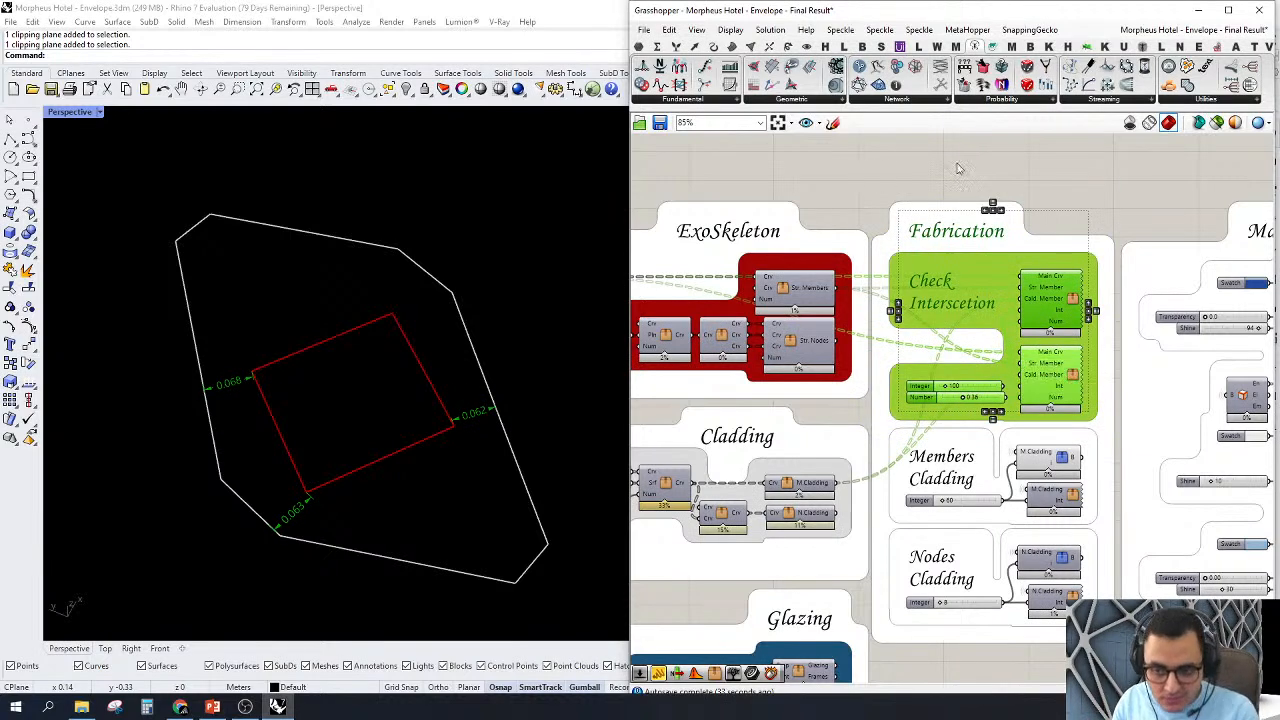
pyautogui.middleClick(957, 167)
pyautogui.click(972, 187)
pyautogui.click(960, 149)
# Step: Examine the Tree Branch Check cluster in the Members Cladding group and the M.Cladding output that feeds it
pyautogui.moveTo(1034, 492); pyautogui.dragTo(987, 443, button='right')
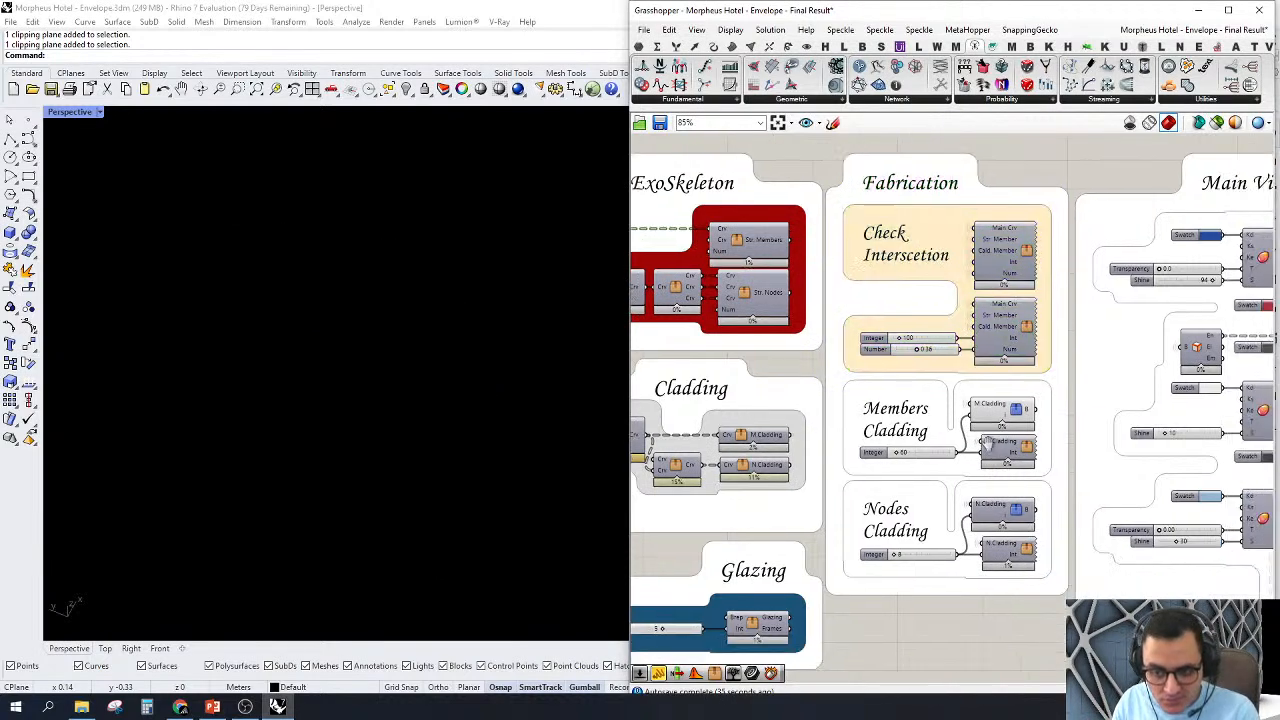
pyautogui.scroll(3, 986, 441)
pyautogui.click(983, 321)
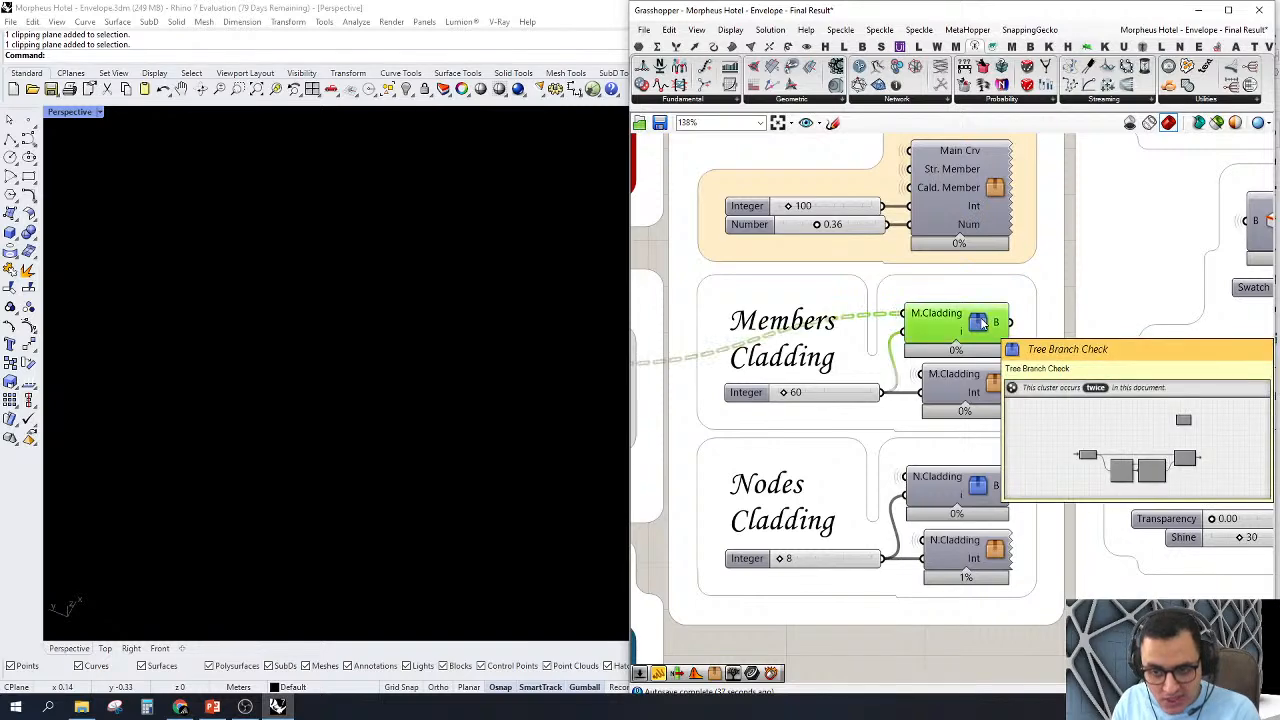
pyautogui.scroll(-4, 970, 420)
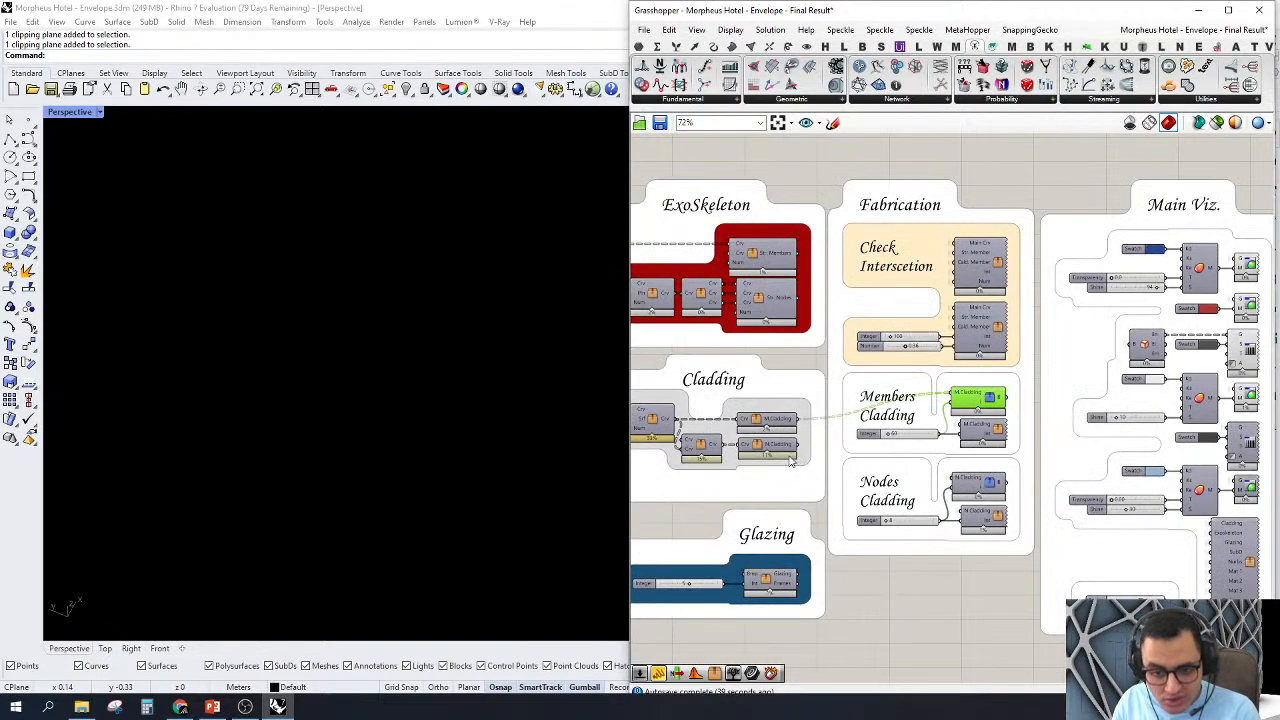
pyautogui.scroll(2, 745, 410)
pyautogui.scroll(2, 955, 435)
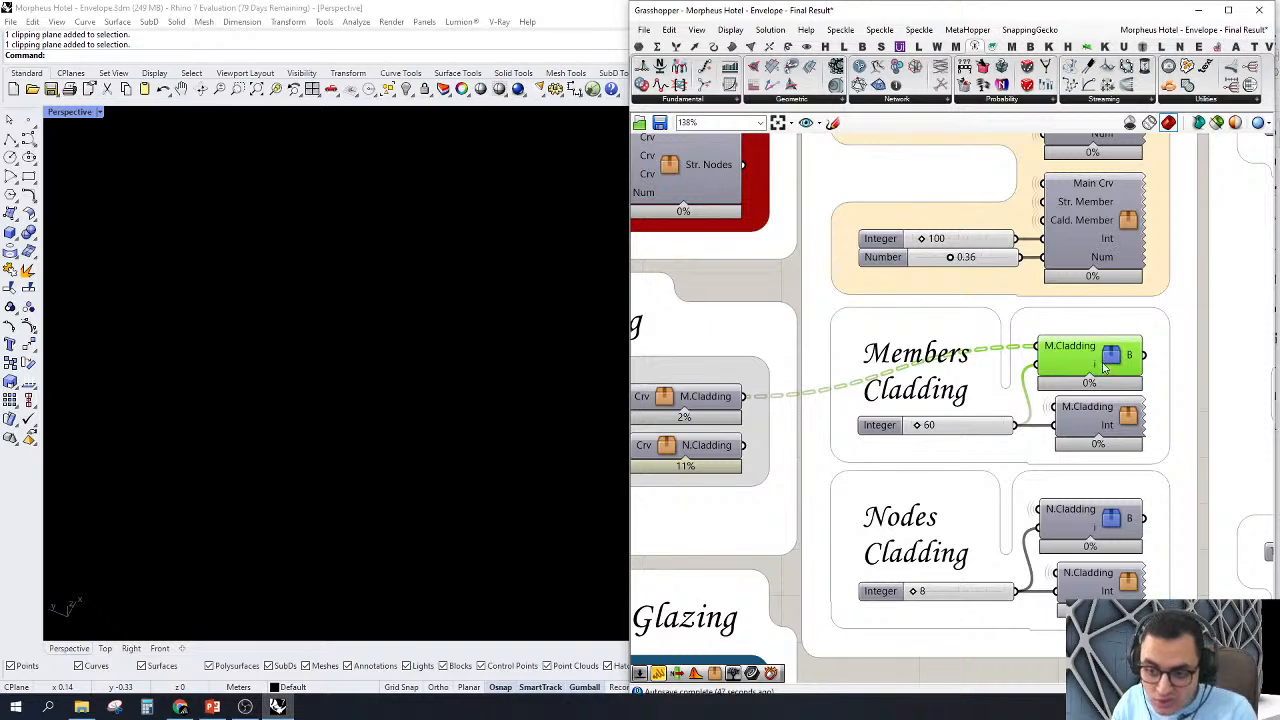
pyautogui.scroll(-5, 1105, 368)
pyautogui.rightClick(1101, 196)
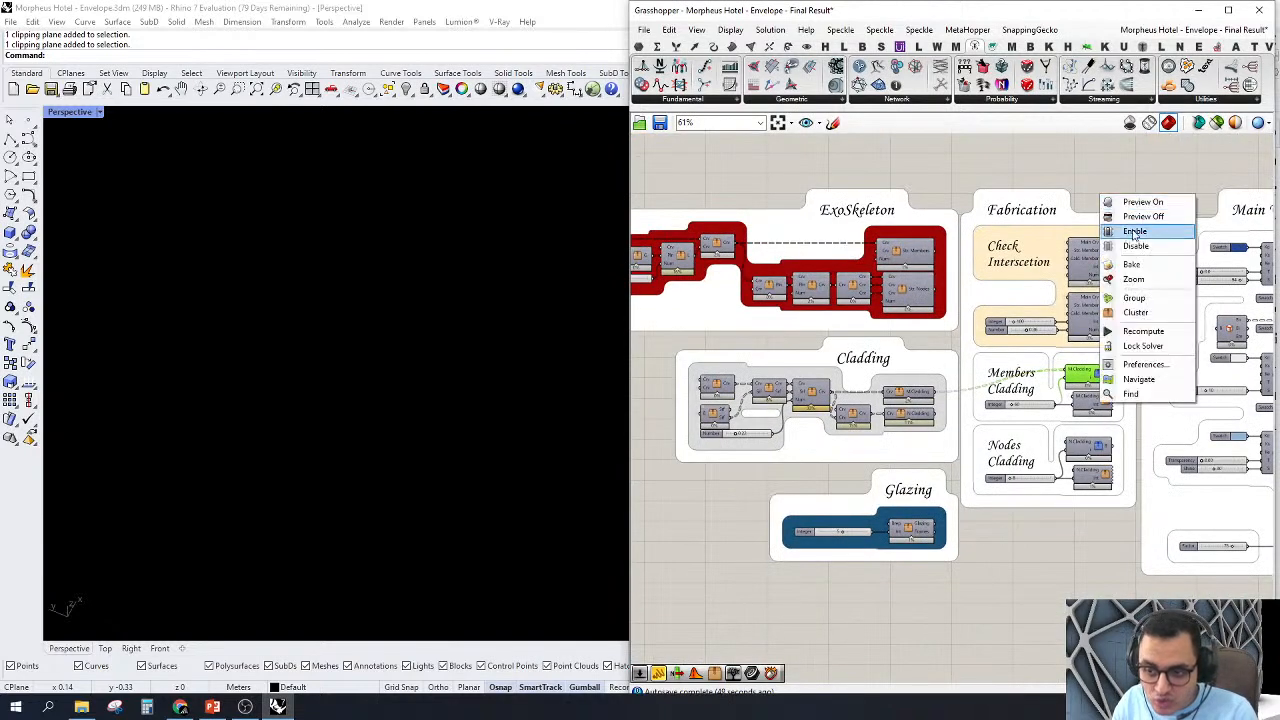
pyautogui.click(1098, 168)
# Step: Zoom the viewport to the member picked by the Members Cladding Tree Branch Check cluster and inspect it within the exoskeleton
pyautogui.scroll(3, 1075, 378)
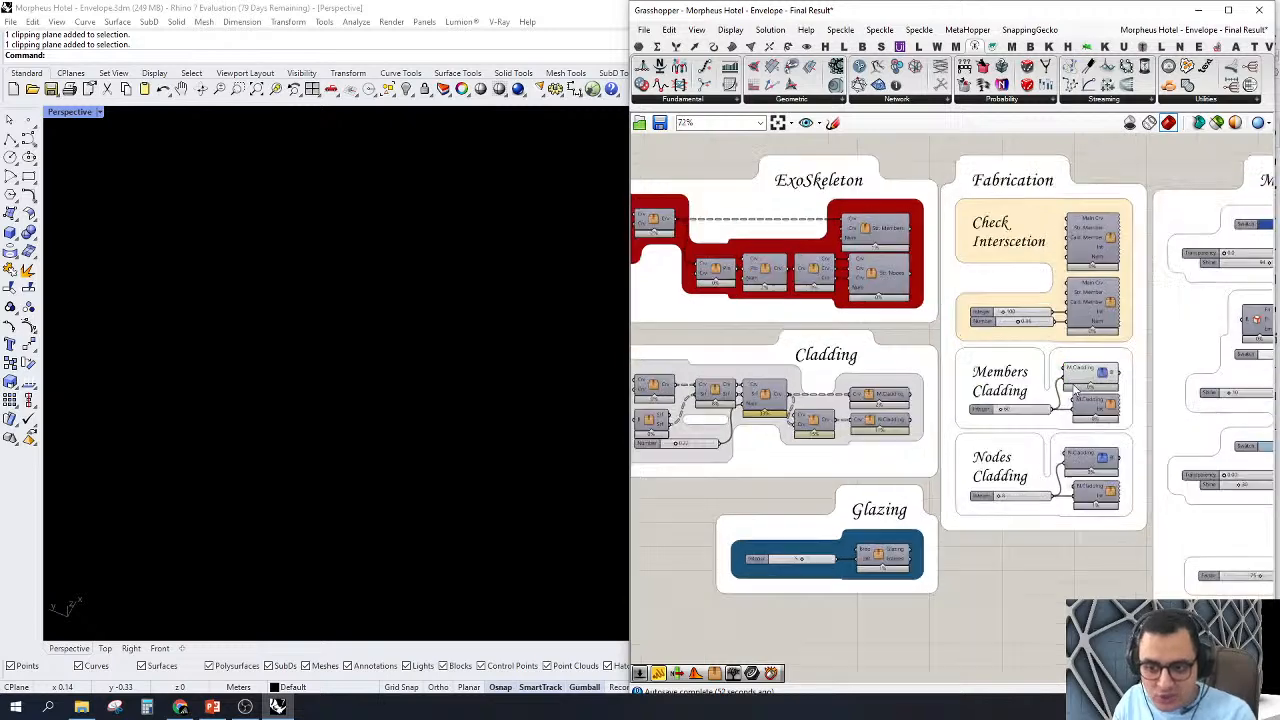
pyautogui.click(1117, 362)
pyautogui.scroll(-4, 962, 420)
pyautogui.rightClick(994, 231)
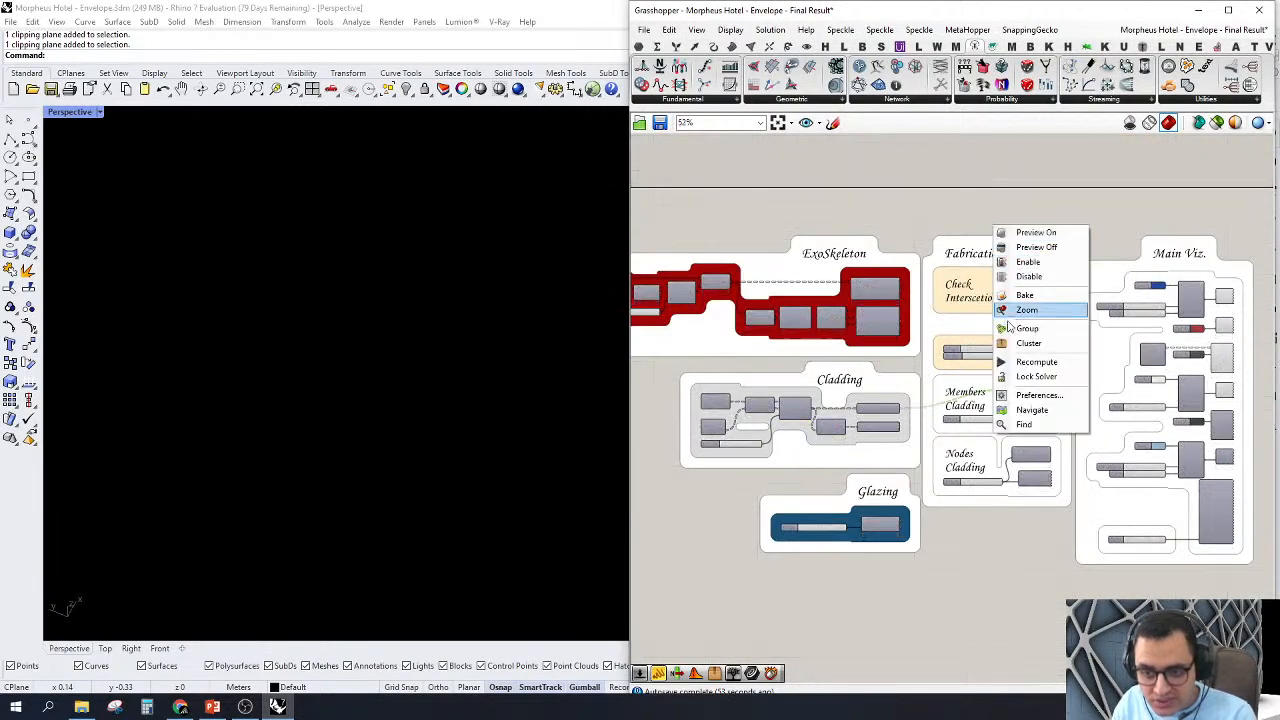
pyautogui.click(1010, 309)
pyautogui.scroll(-3, 253, 425)
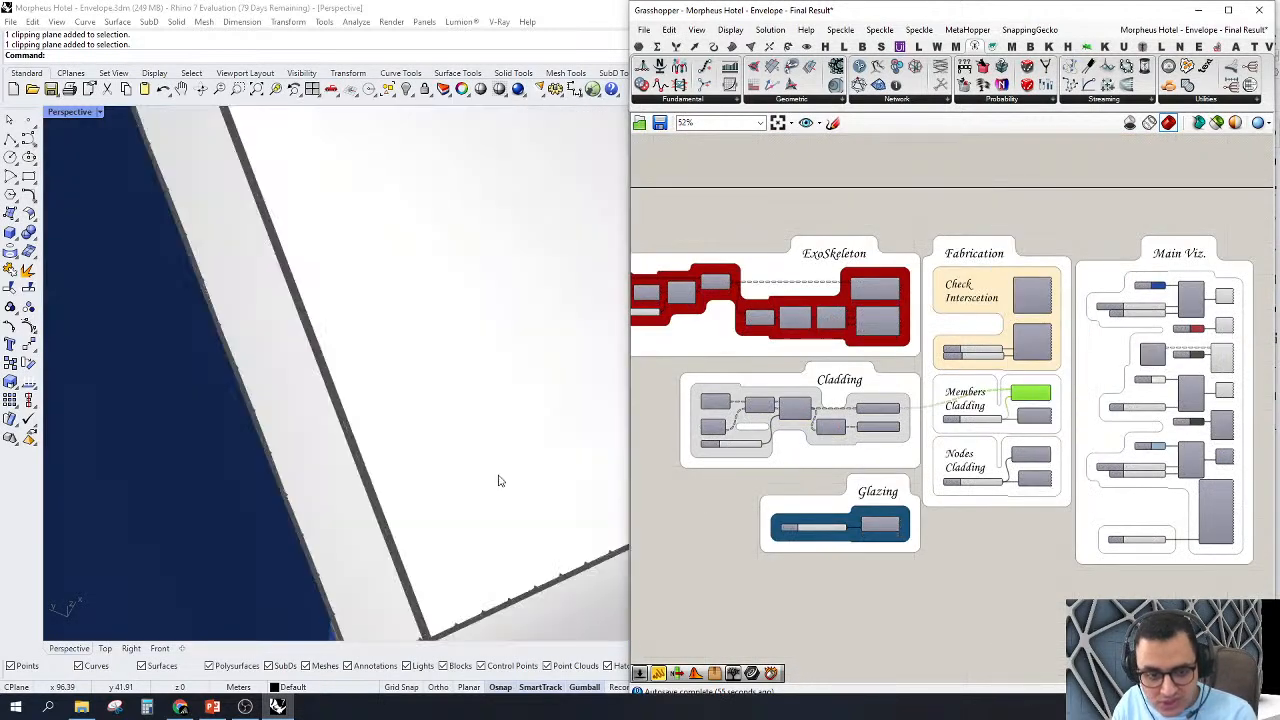
pyautogui.moveTo(459, 464); pyautogui.dragTo(425, 358, button='right')
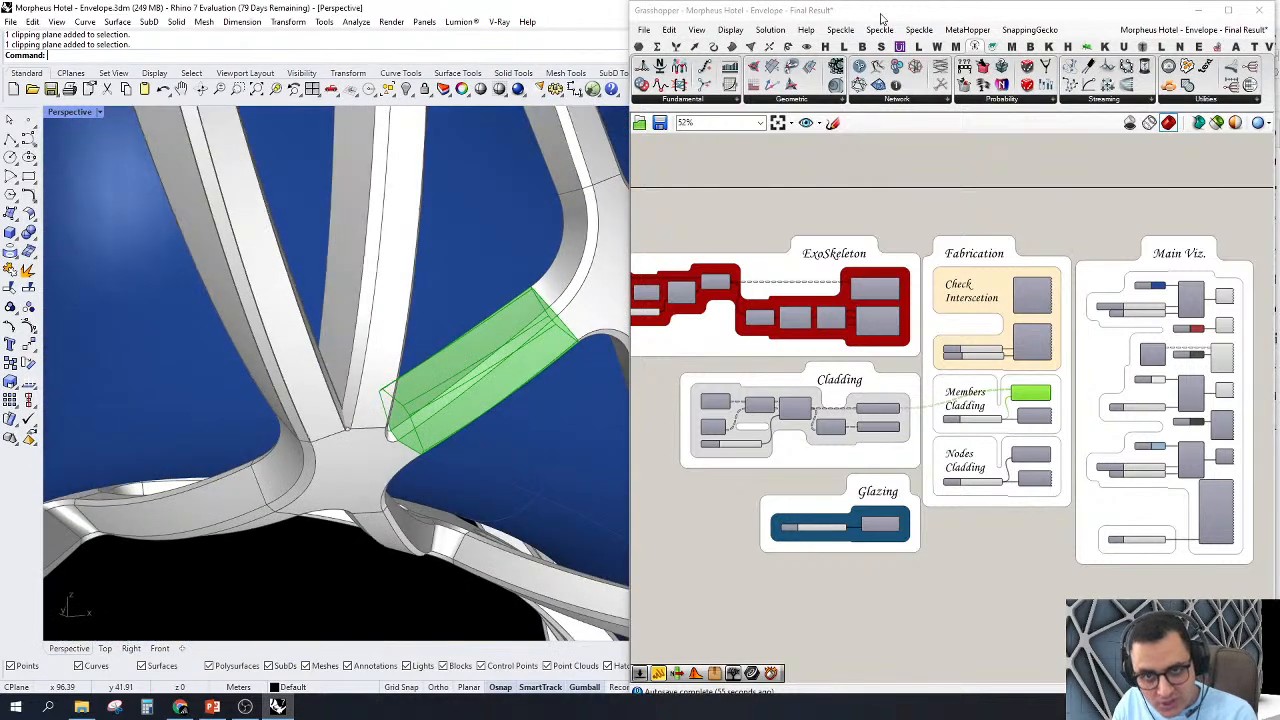
pyautogui.scroll(-3, 930, 205)
pyautogui.scroll(4, 1007, 290)
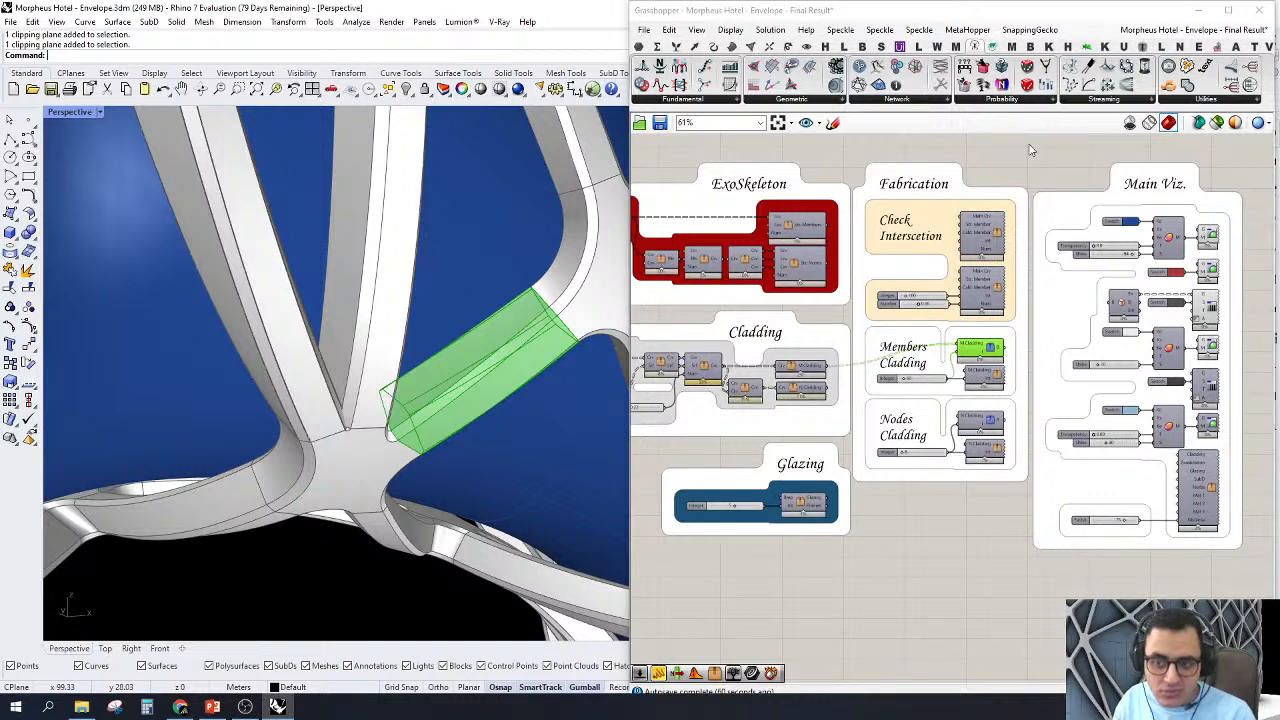
pyautogui.click(1030, 146)
pyautogui.moveTo(577, 362); pyautogui.dragTo(728, 390, button='right')
pyautogui.click(992, 348)
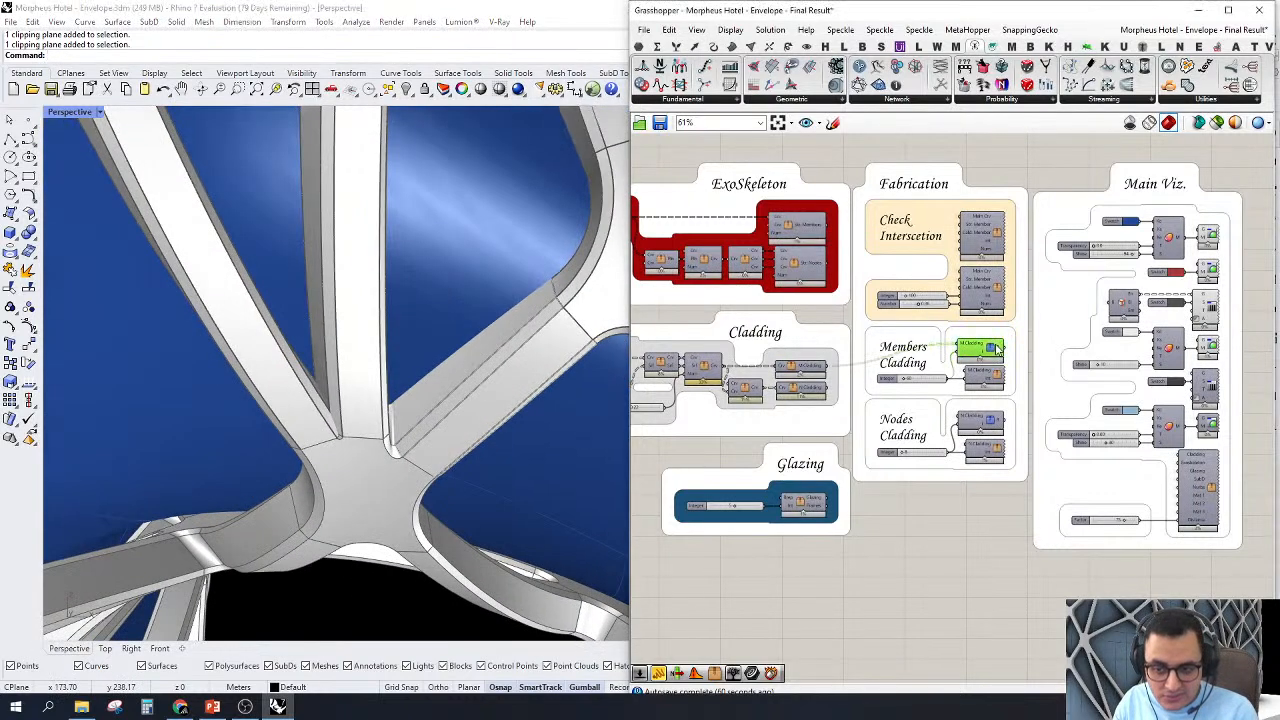
# Step: Turn on the preview of the lower M.Cladding cluster in Members Cladding and zoom the viewport to its geometry
pyautogui.scroll(3, 992, 430)
pyautogui.click(1005, 330)
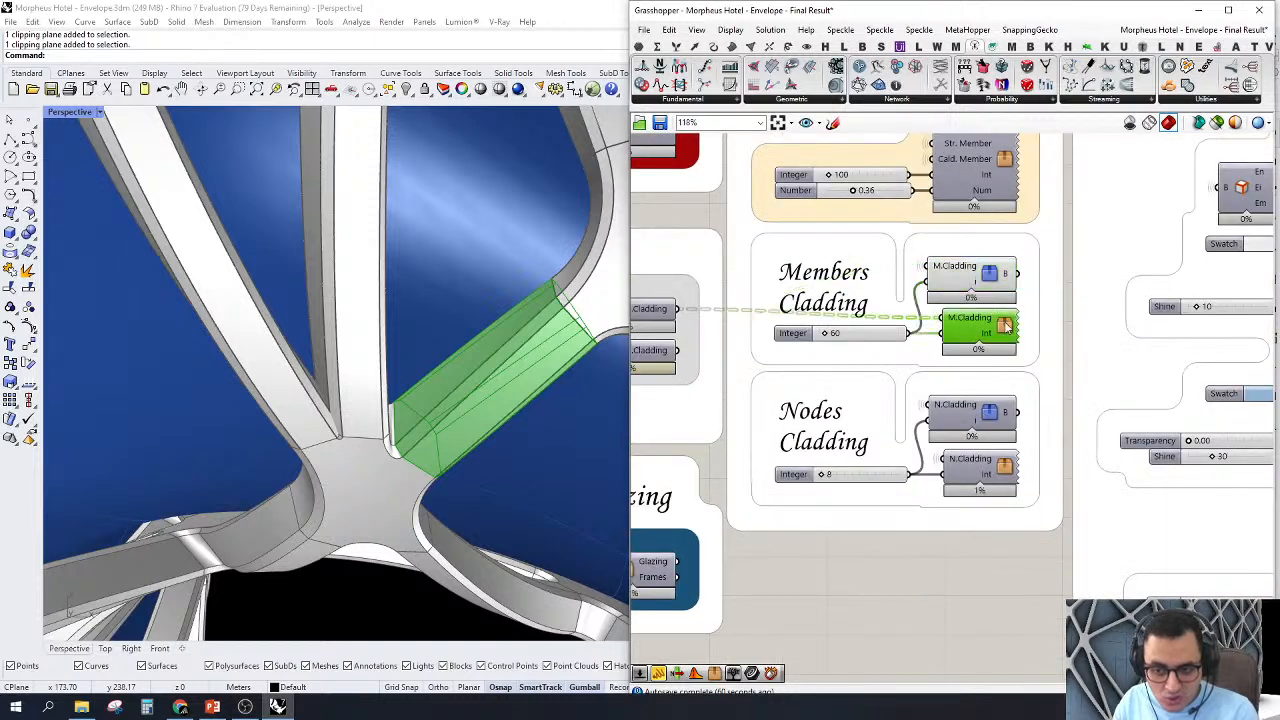
pyautogui.rightClick(1007, 325)
pyautogui.click(1030, 347)
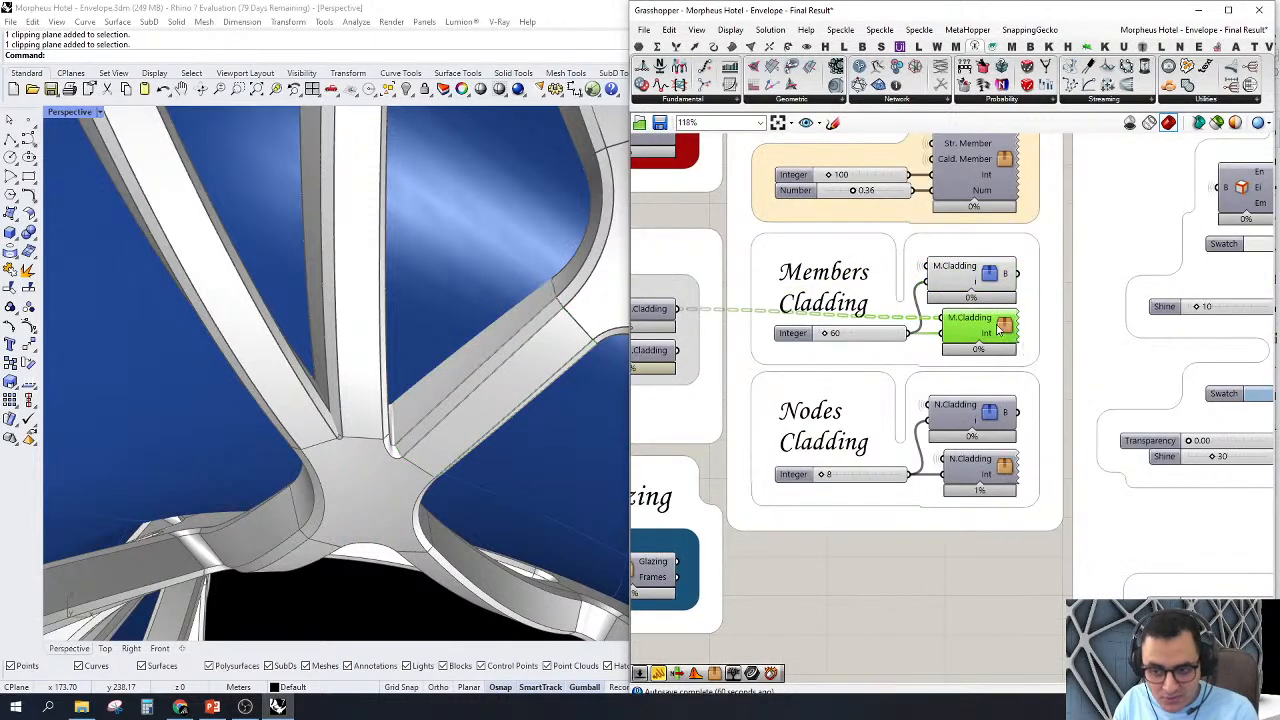
pyautogui.rightClick(970, 594)
pyautogui.click(1012, 576)
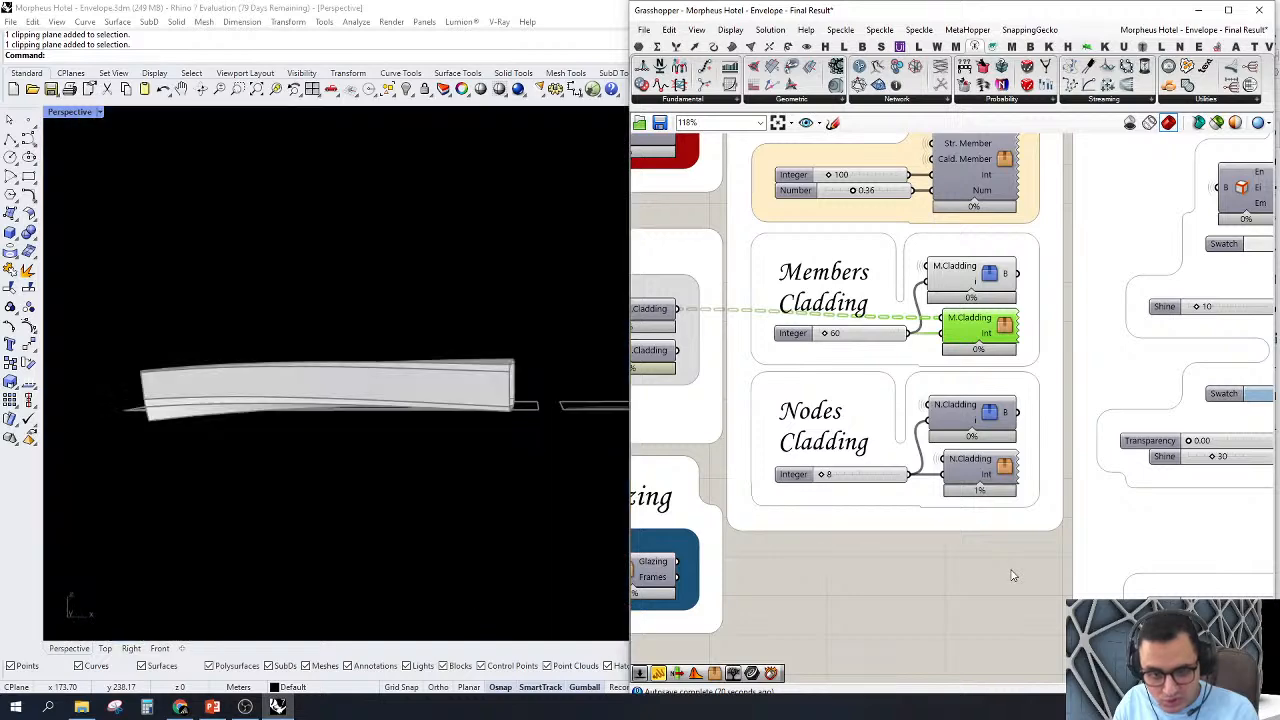
# Step: Examine the flattened cladding strips inside their sheet outlines and the curved grey and red members next to them
pyautogui.moveTo(372, 301); pyautogui.dragTo(418, 432, button='right')
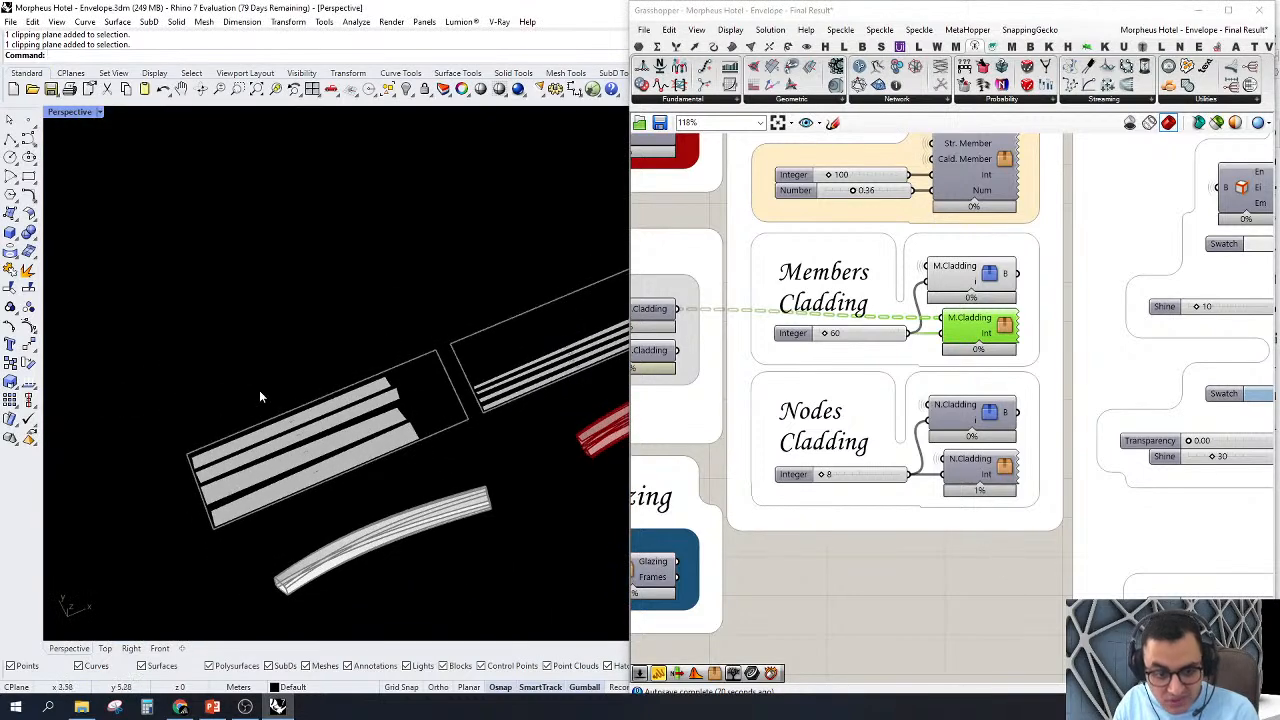
pyautogui.scroll(-4, 238, 441)
pyautogui.scroll(5, 307, 464)
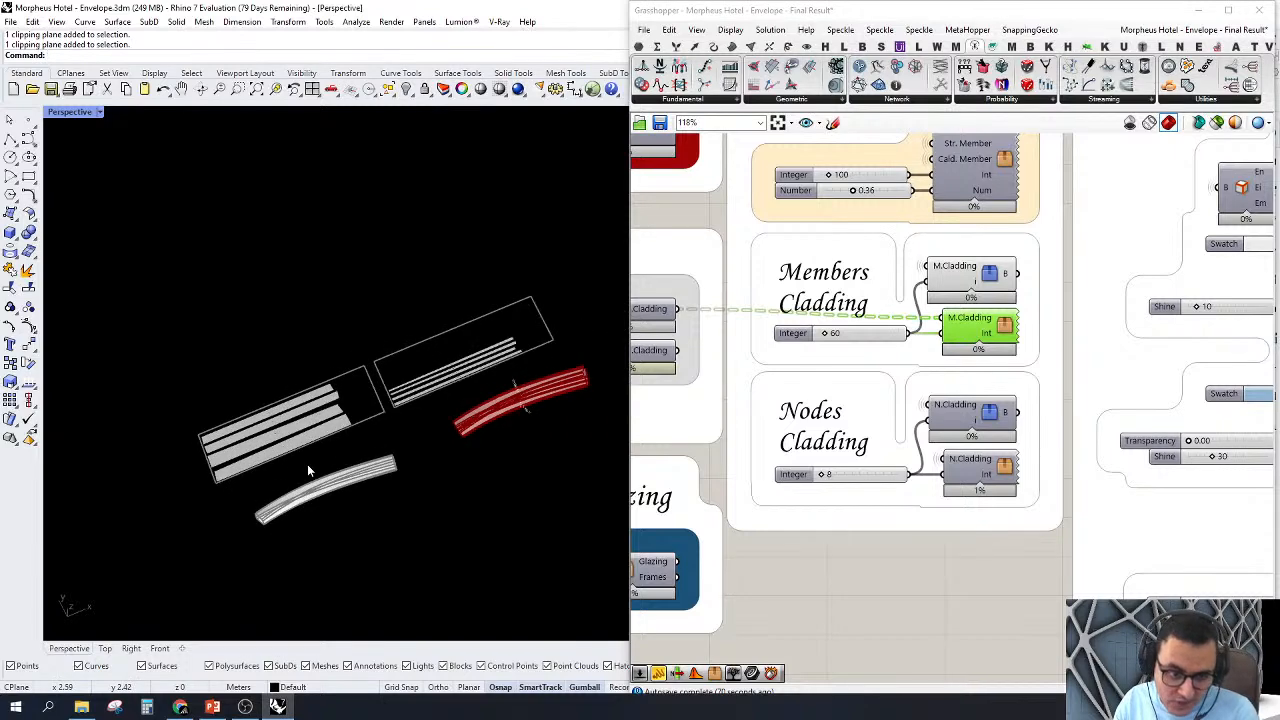
pyautogui.moveTo(304, 541); pyautogui.dragTo(350, 564, button='right')
pyautogui.click(902, 597)
pyautogui.scroll(-6, 352, 404)
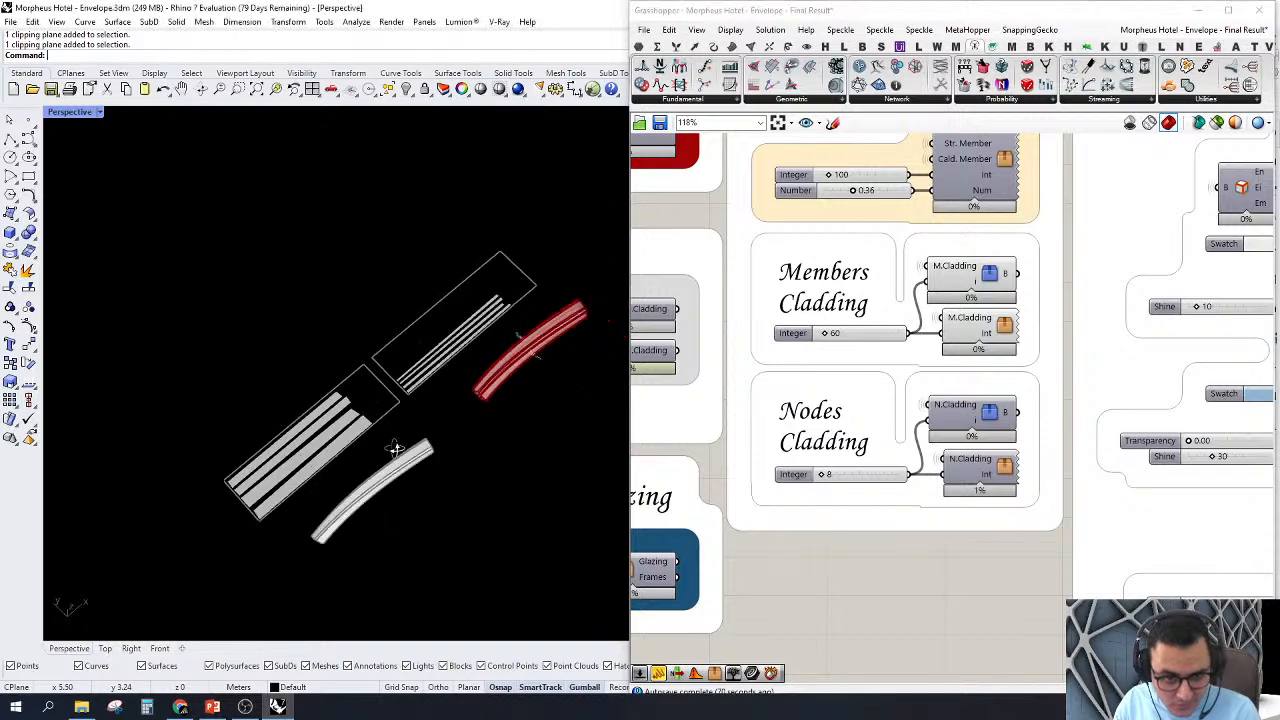
# Step: Set the Integer slider of the Members Cladding group to 65
pyautogui.scroll(4, 795, 352)
pyautogui.doubleClick(897, 320)
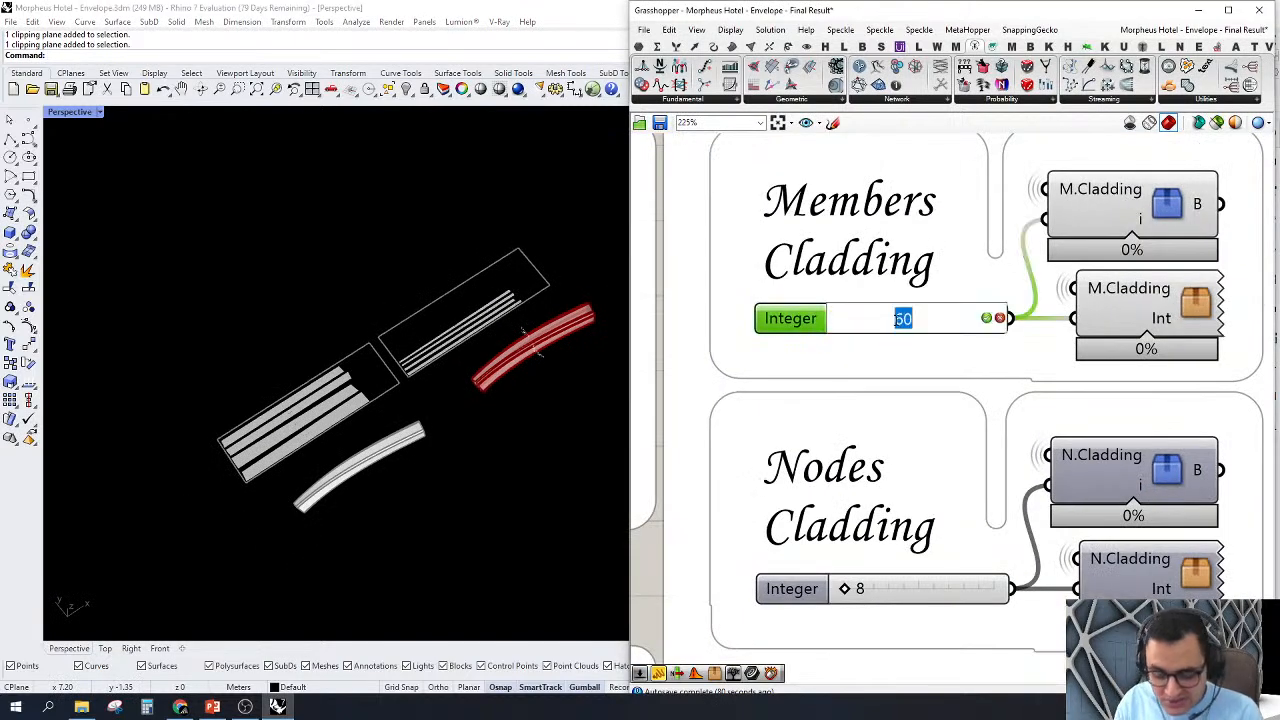
pyautogui.write('65')
pyautogui.press('Return')
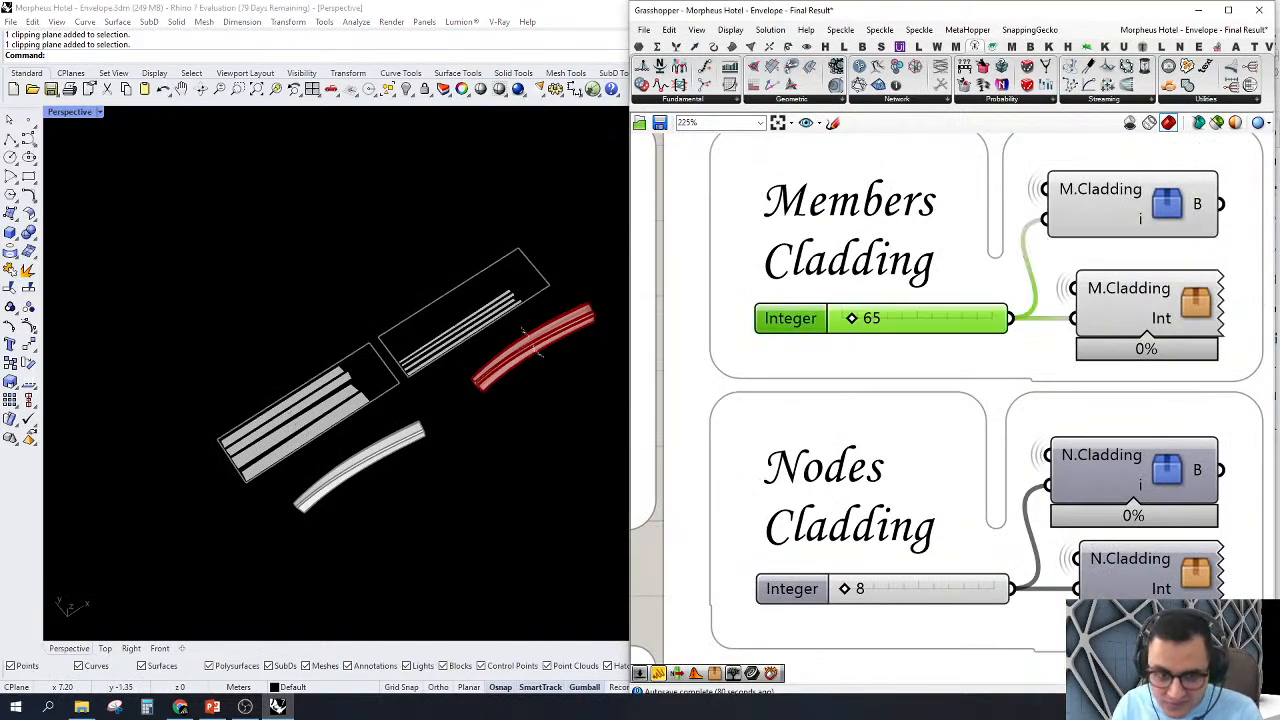
# Step: Set the Members Cladding Integer slider to 73 and inspect the hollow member and its flattened strips up close
pyautogui.doubleClick(897, 320)
pyautogui.write('73')
pyautogui.press('Return')
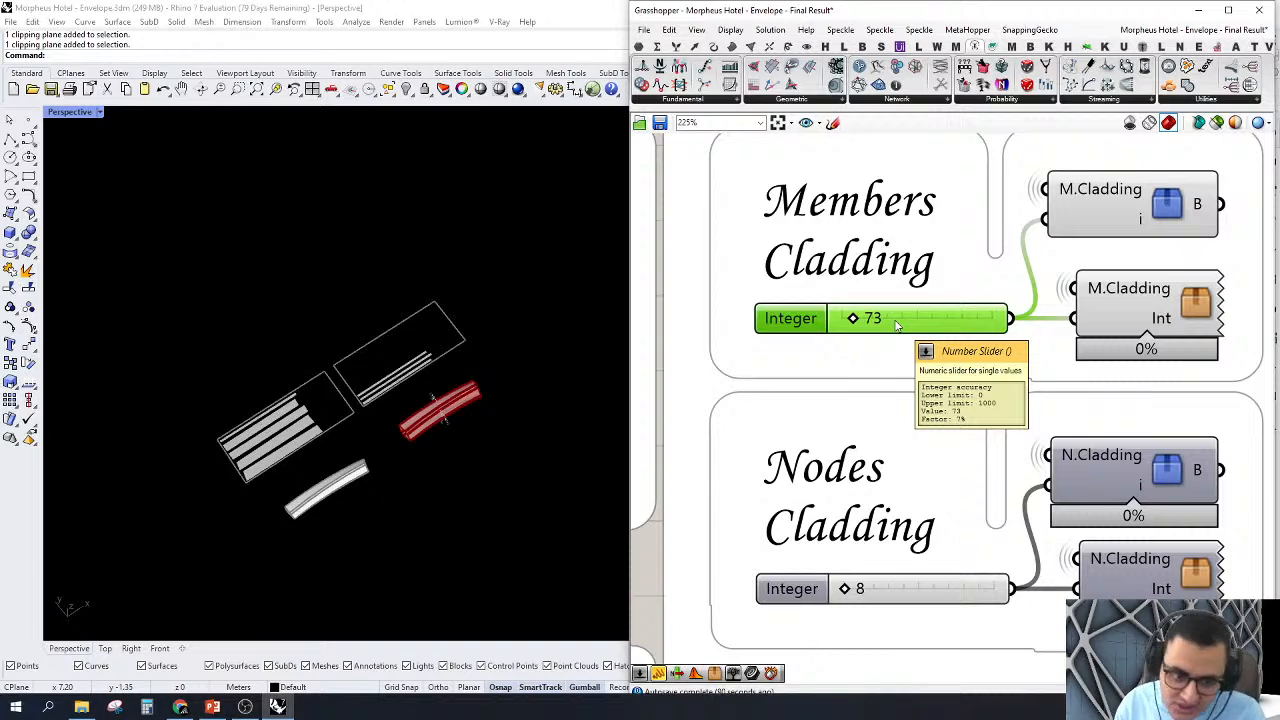
pyautogui.scroll(4, 368, 484)
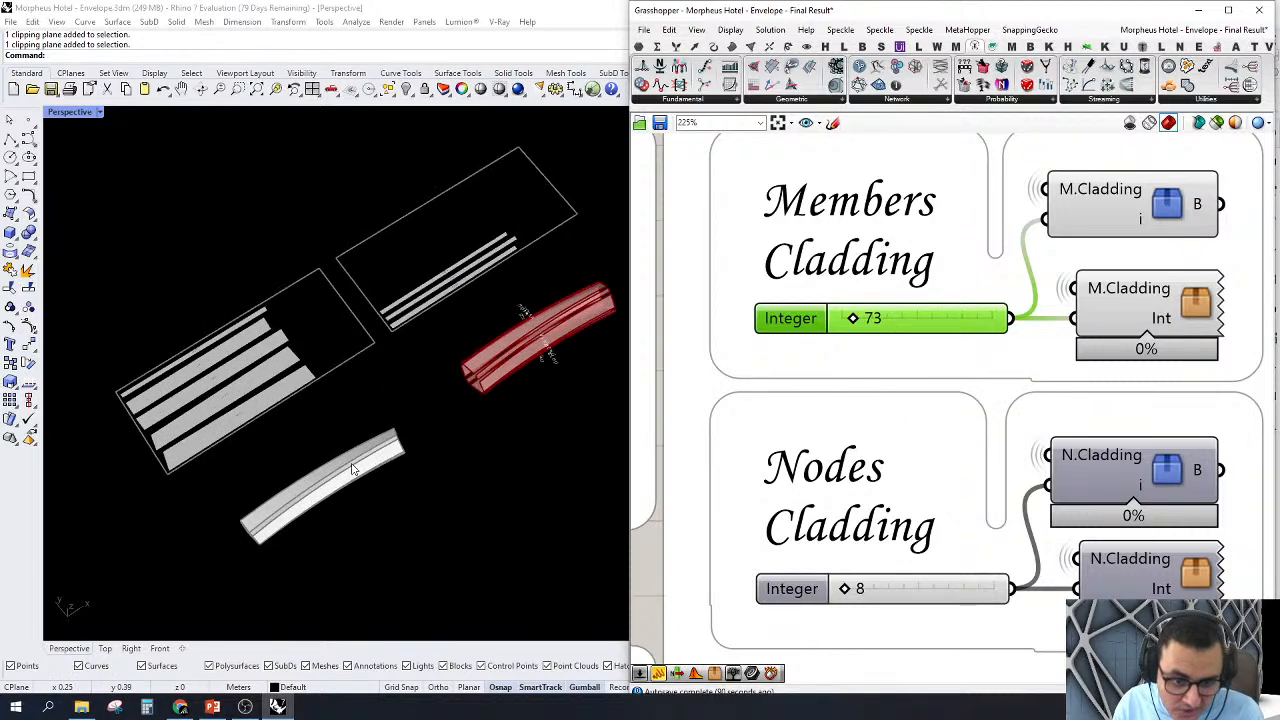
pyautogui.scroll(3, 352, 470)
pyautogui.moveTo(300, 525); pyautogui.dragTo(310, 470, button='right')
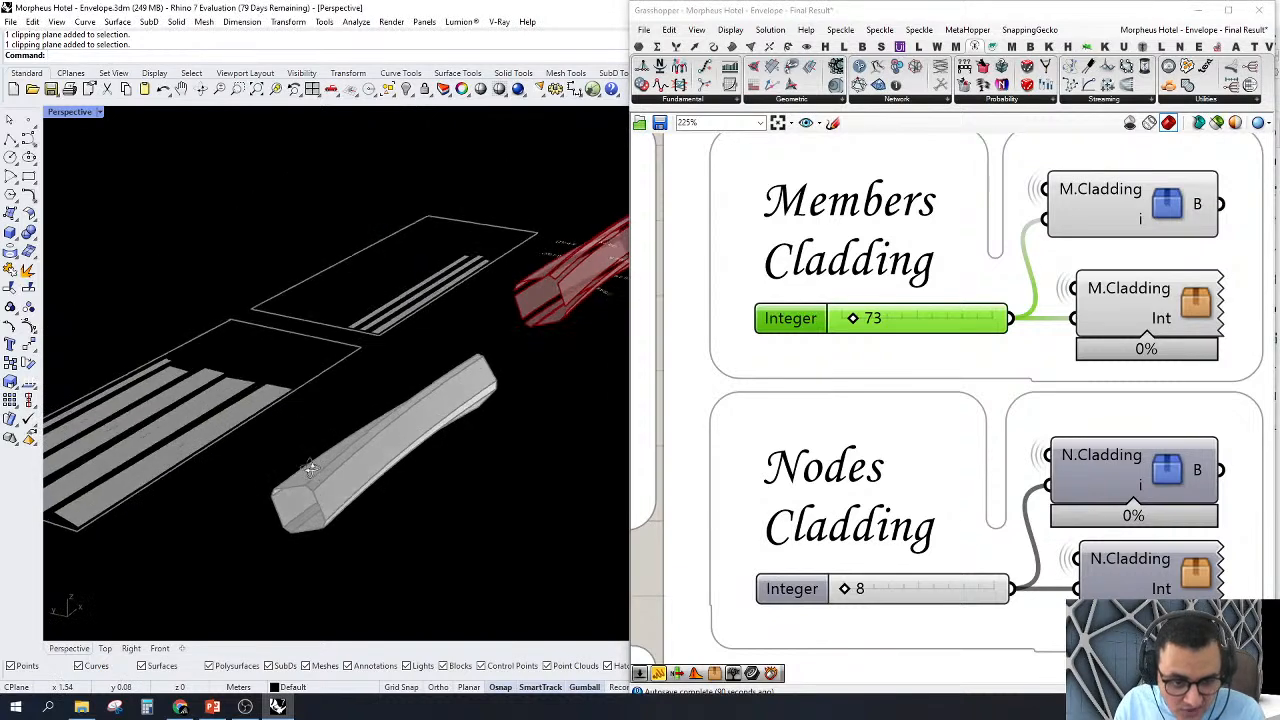
pyautogui.scroll(2, 334, 523)
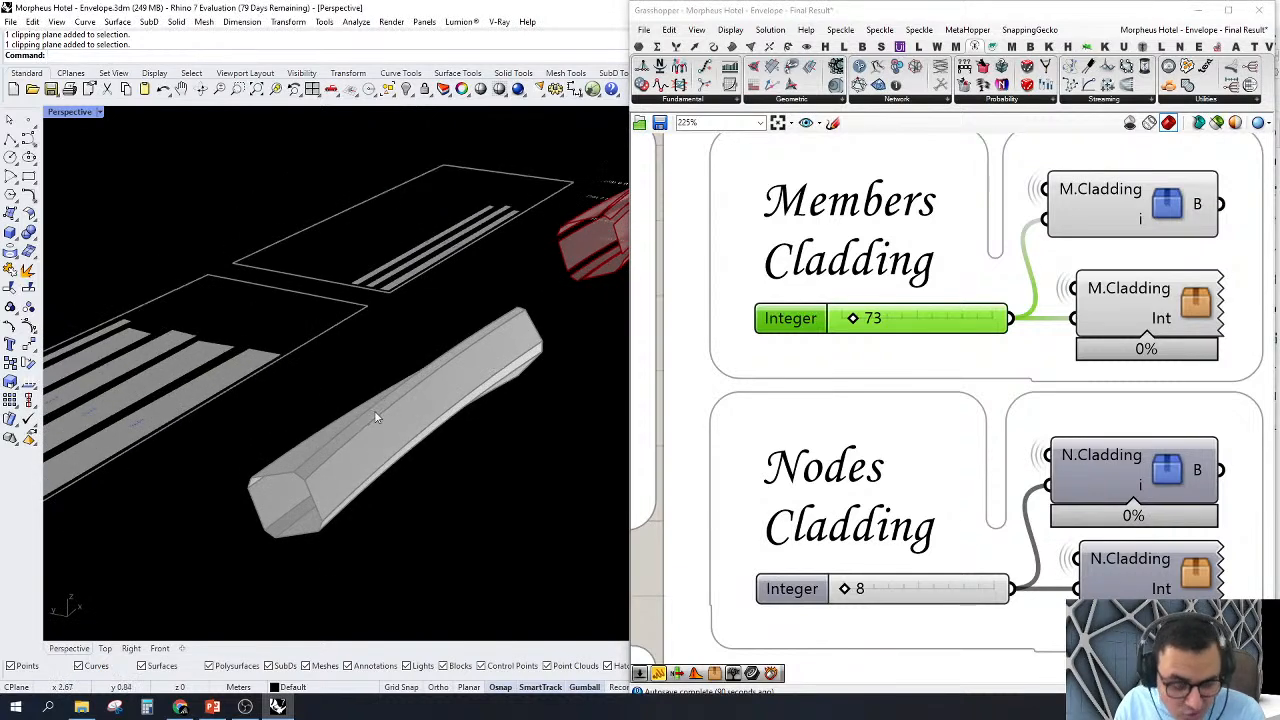
pyautogui.scroll(-2, 376, 411)
pyautogui.scroll(2, 323, 365)
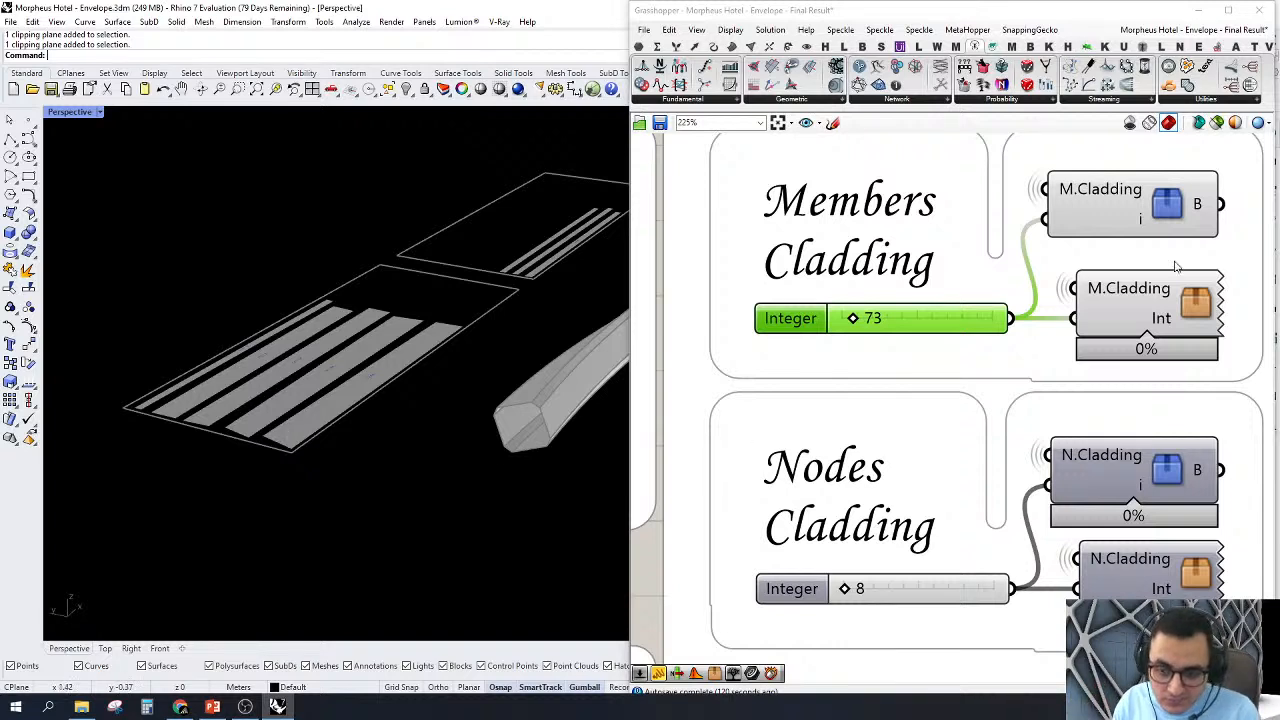
# Step: Open the lower M.Cladding cluster and turn off the previews of its Surface, Integer and Tree Branch Check components
pyautogui.doubleClick(1190, 314)
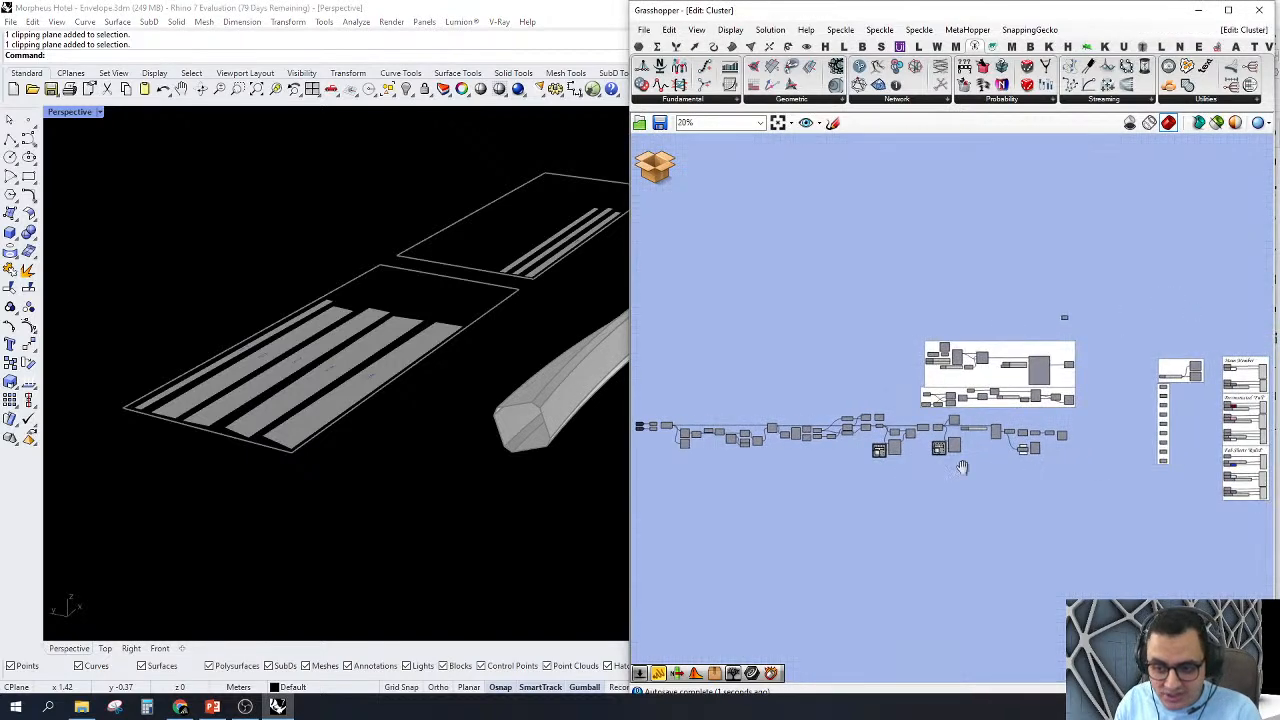
pyautogui.click(899, 311)
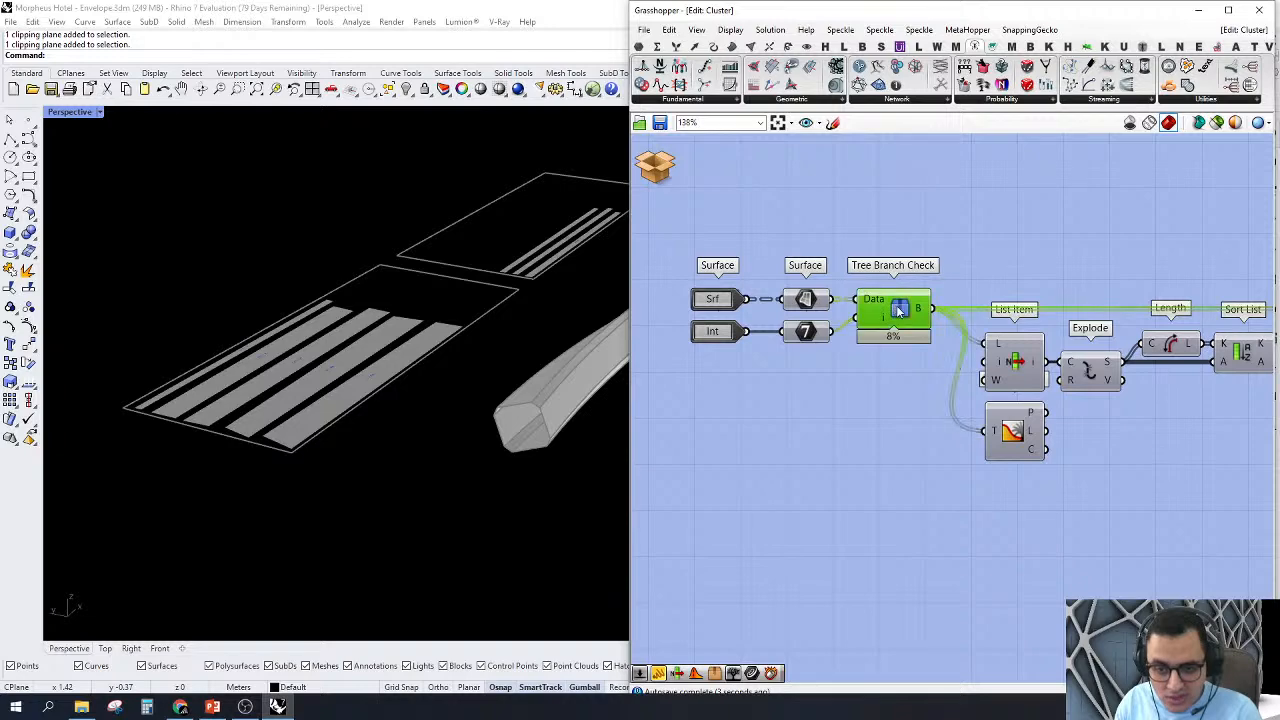
pyautogui.rightClick(897, 308)
pyautogui.click(930, 336)
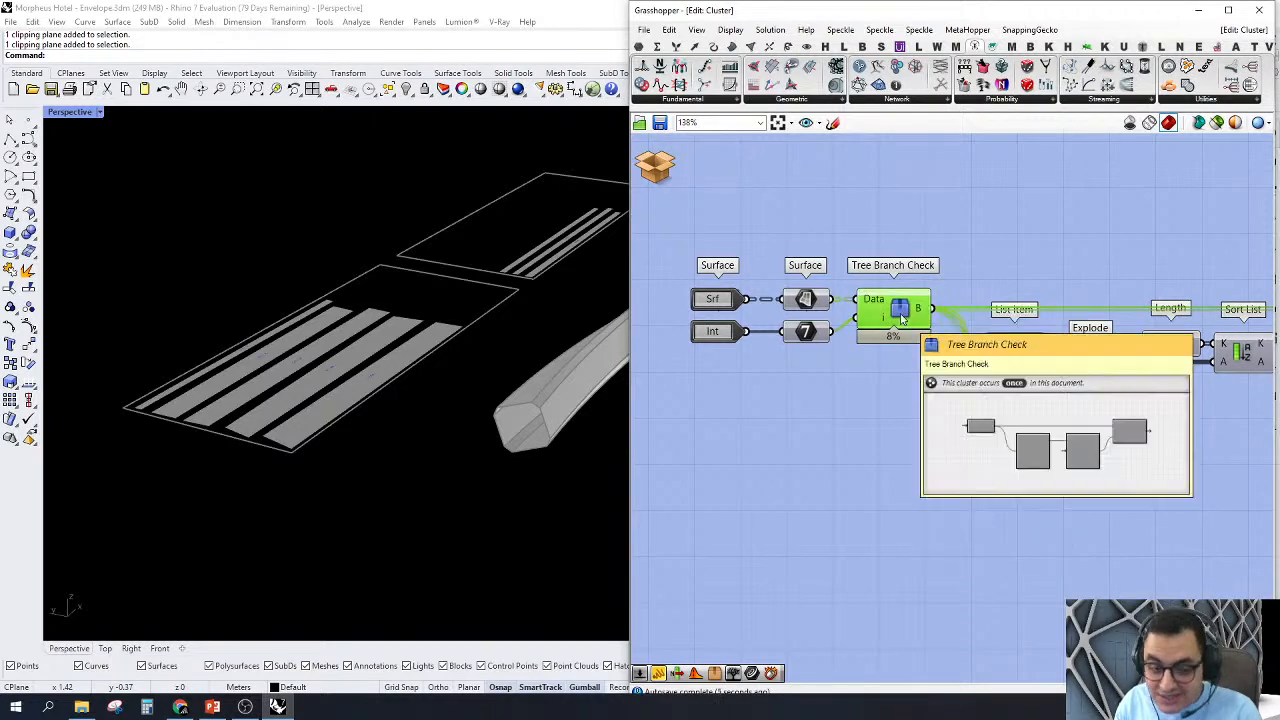
pyautogui.scroll(-3, 815, 270)
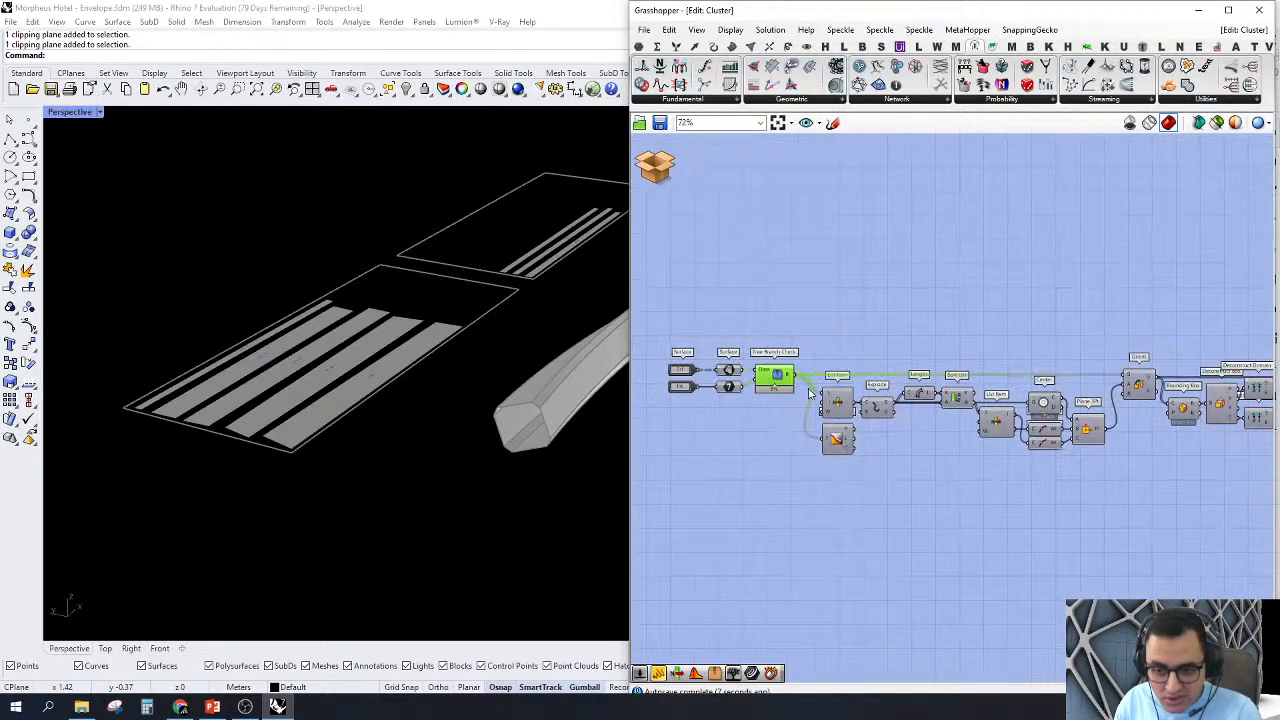
pyautogui.moveTo(817, 270); pyautogui.dragTo(715, 398)
pyautogui.rightClick(738, 295)
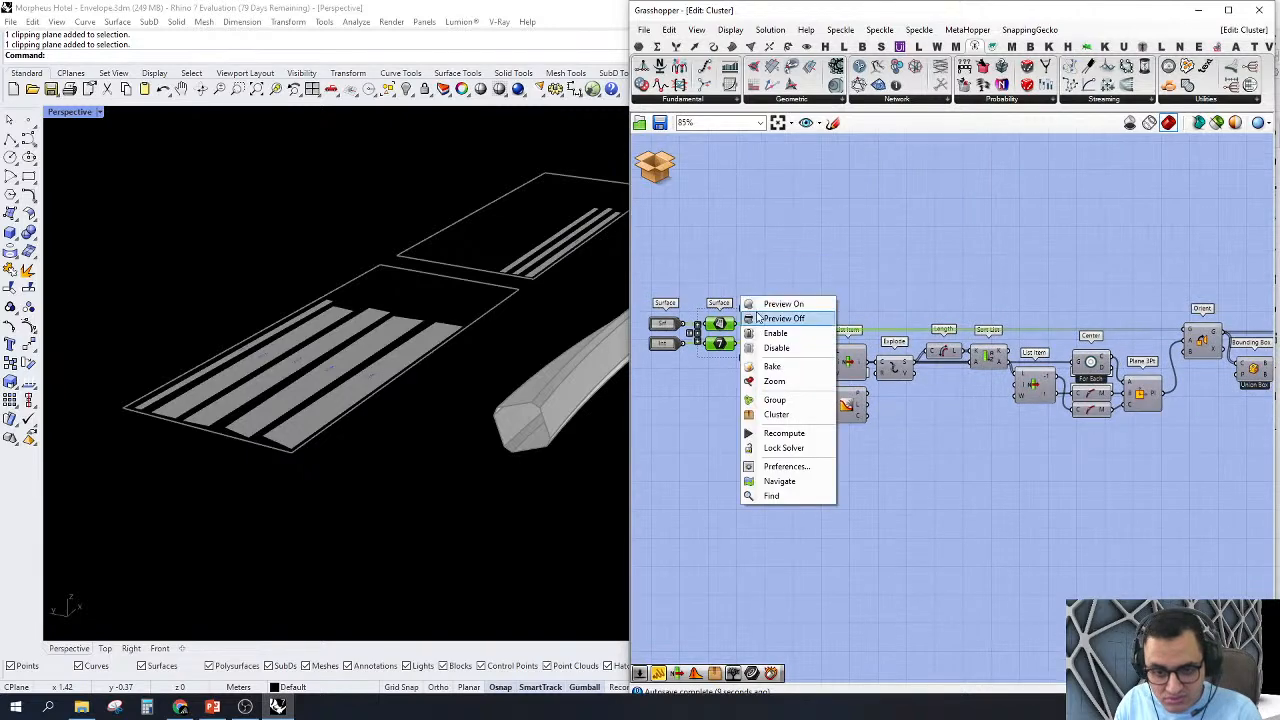
pyautogui.click(772, 318)
pyautogui.click(892, 308)
# Step: Turn on the preview of the Orient component and inspect the reoriented member near the flattened strips
pyautogui.moveTo(934, 302); pyautogui.dragTo(876, 310, button='right')
pyautogui.scroll(1, 1097, 342)
pyautogui.click(1153, 350)
pyautogui.rightClick(1145, 357)
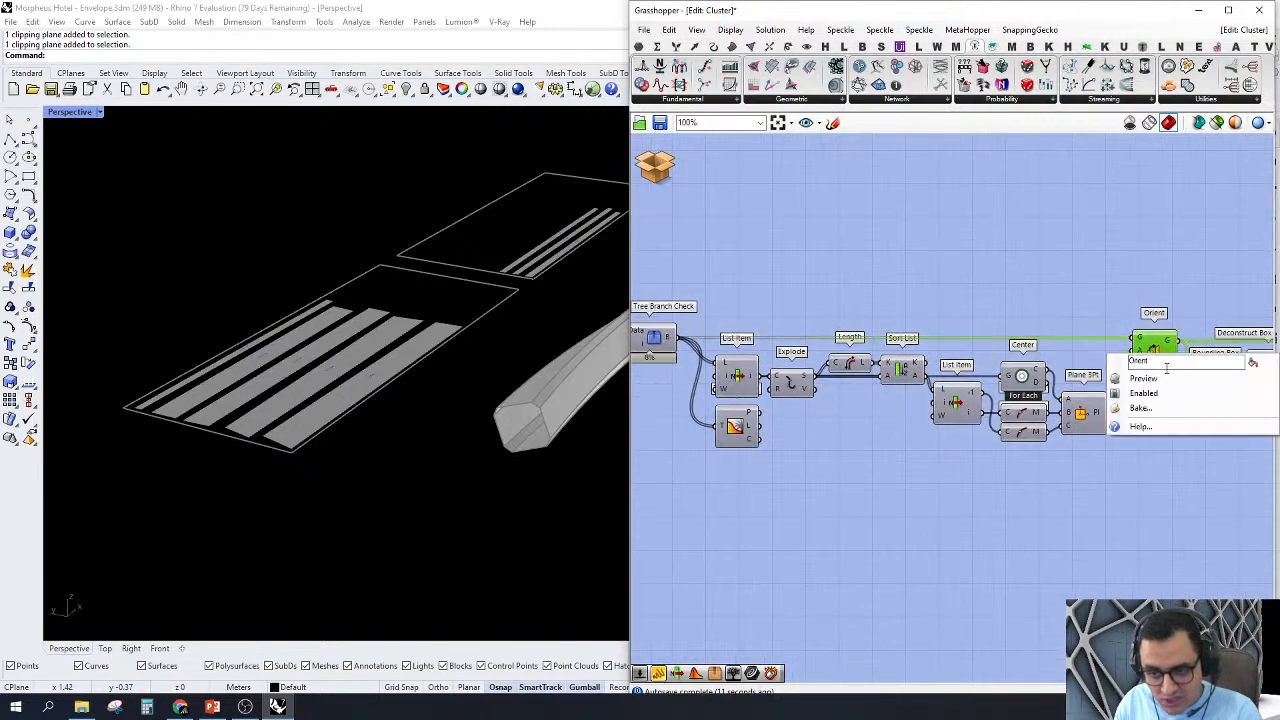
pyautogui.click(1168, 385)
pyautogui.scroll(-6, 371, 357)
pyautogui.moveTo(373, 360); pyautogui.dragTo(389, 491, button='right')
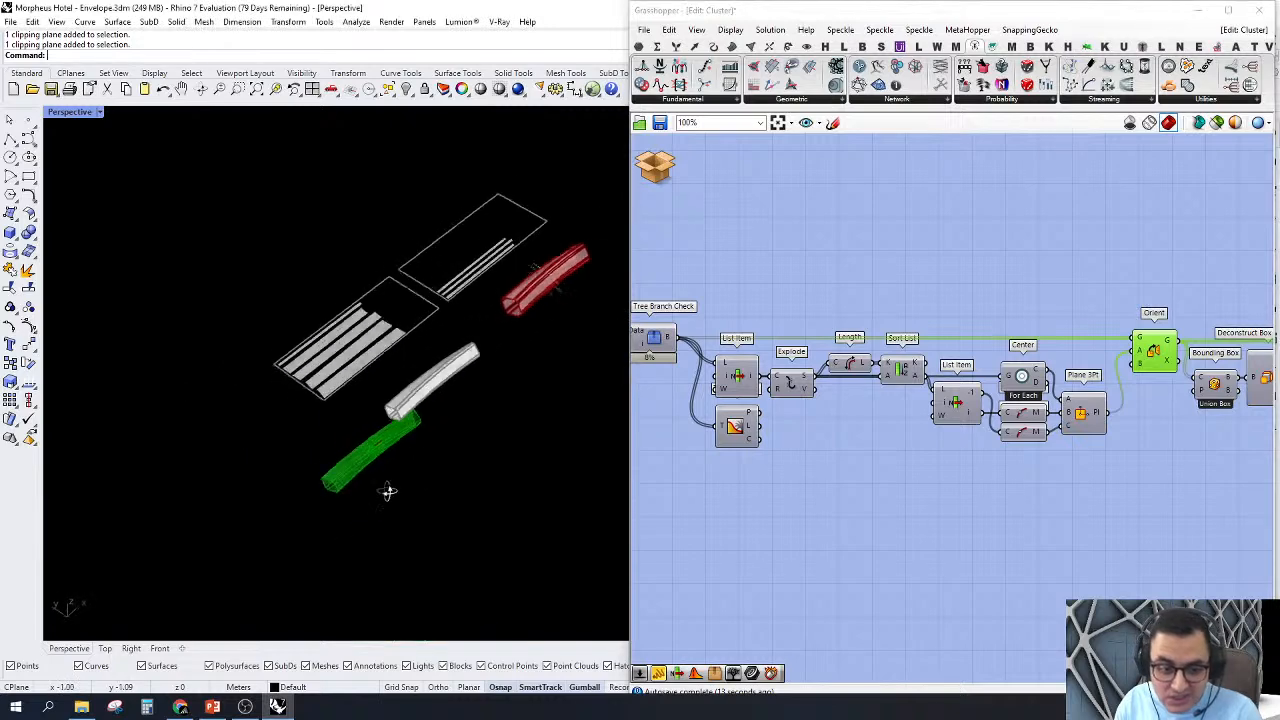
pyautogui.scroll(4, 325, 449)
pyautogui.moveTo(311, 446); pyautogui.dragTo(376, 379, button='right')
pyautogui.scroll(5, 430, 361)
# Step: Turn on the preview of the Tree Branch Check component to show the selected member in its original location
pyautogui.moveTo(1043, 305); pyautogui.dragTo(1092, 310, button='right')
pyautogui.scroll(-10, 129, 430)
pyautogui.scroll(-5, 200, 436)
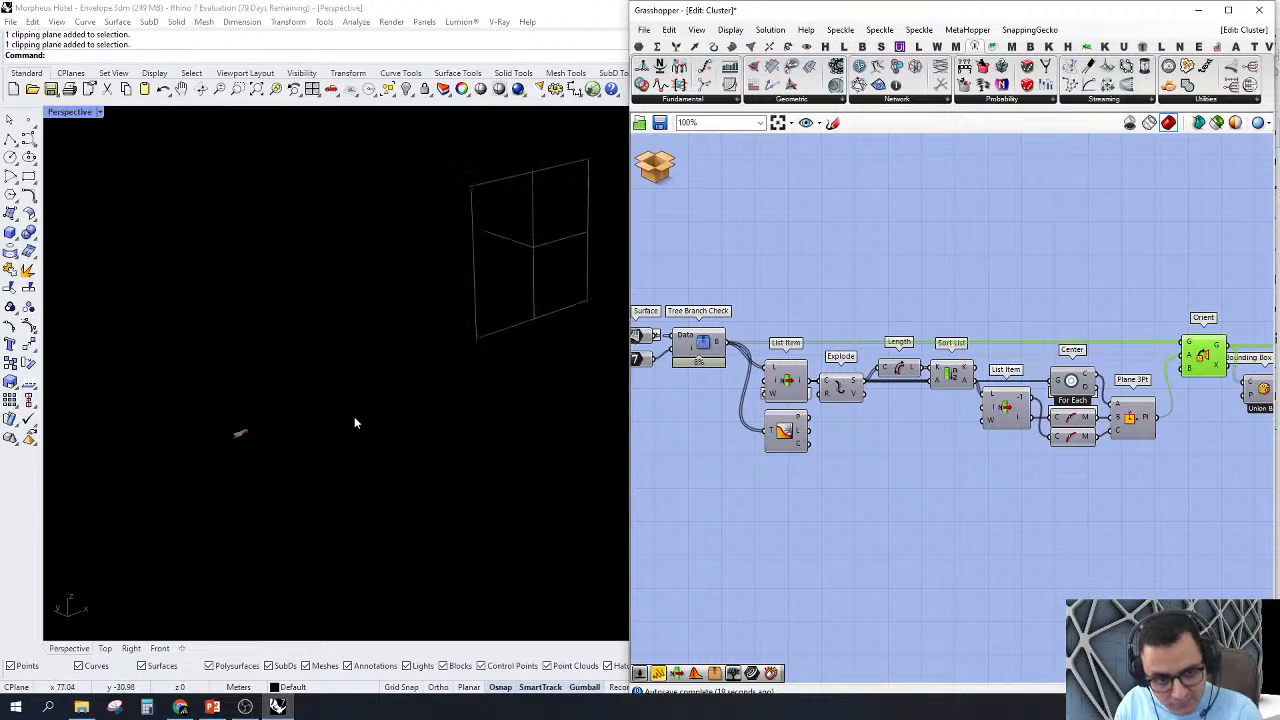
pyautogui.moveTo(354, 416); pyautogui.dragTo(462, 382, button='right')
pyautogui.scroll(5, 700, 400)
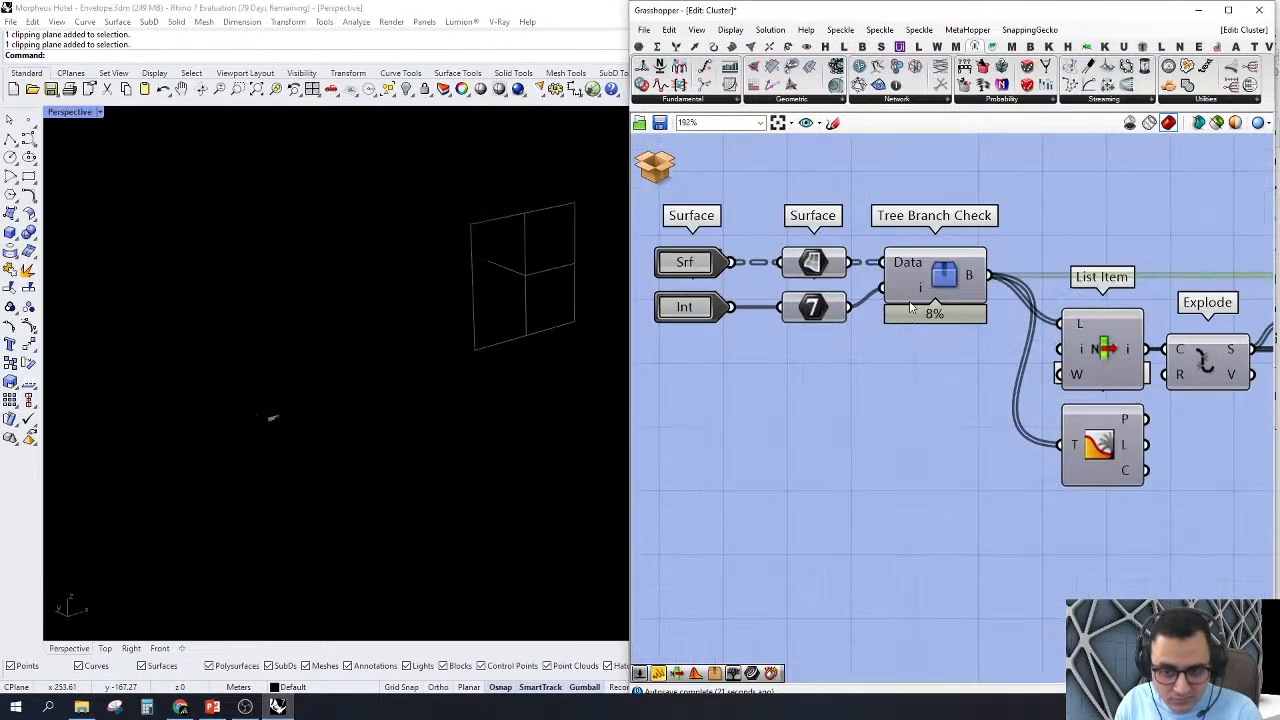
pyautogui.rightClick(930, 280)
pyautogui.click(963, 303)
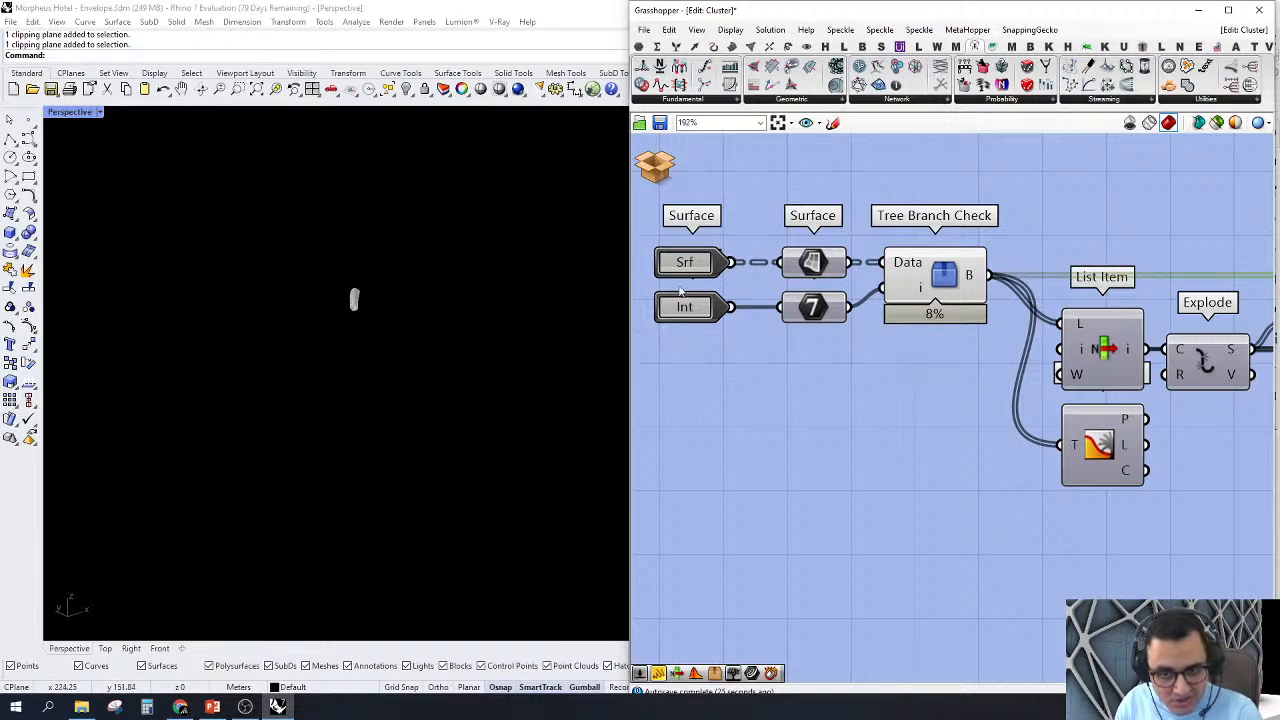
# Step: Preview all members held in the Surface parameter and hide them again
pyautogui.click(811, 261)
pyautogui.rightClick(811, 261)
pyautogui.click(835, 286)
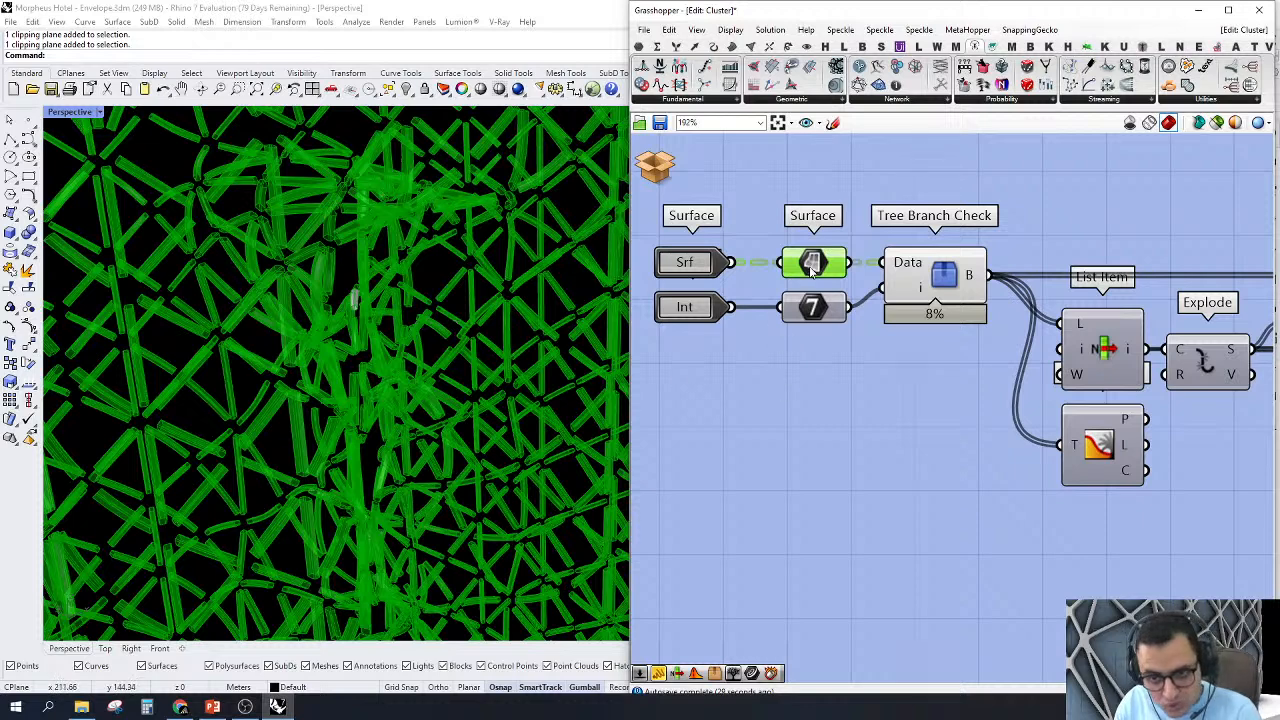
pyautogui.rightClick(811, 264)
pyautogui.click(835, 286)
# Step: Trace the component chain from Tree Branch Check to Orient
pyautogui.scroll(-3, 912, 290)
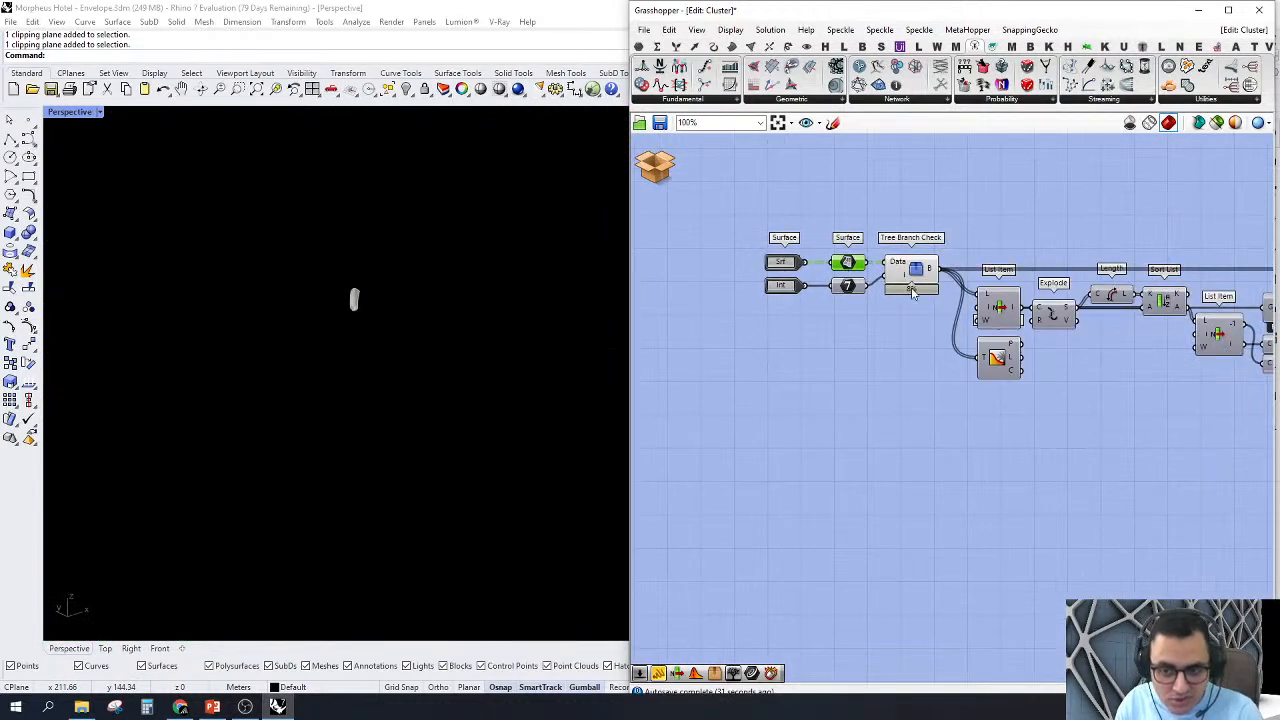
pyautogui.click(918, 281)
pyautogui.click(1038, 230)
pyautogui.moveTo(1083, 253); pyautogui.dragTo(745, 260, button='right')
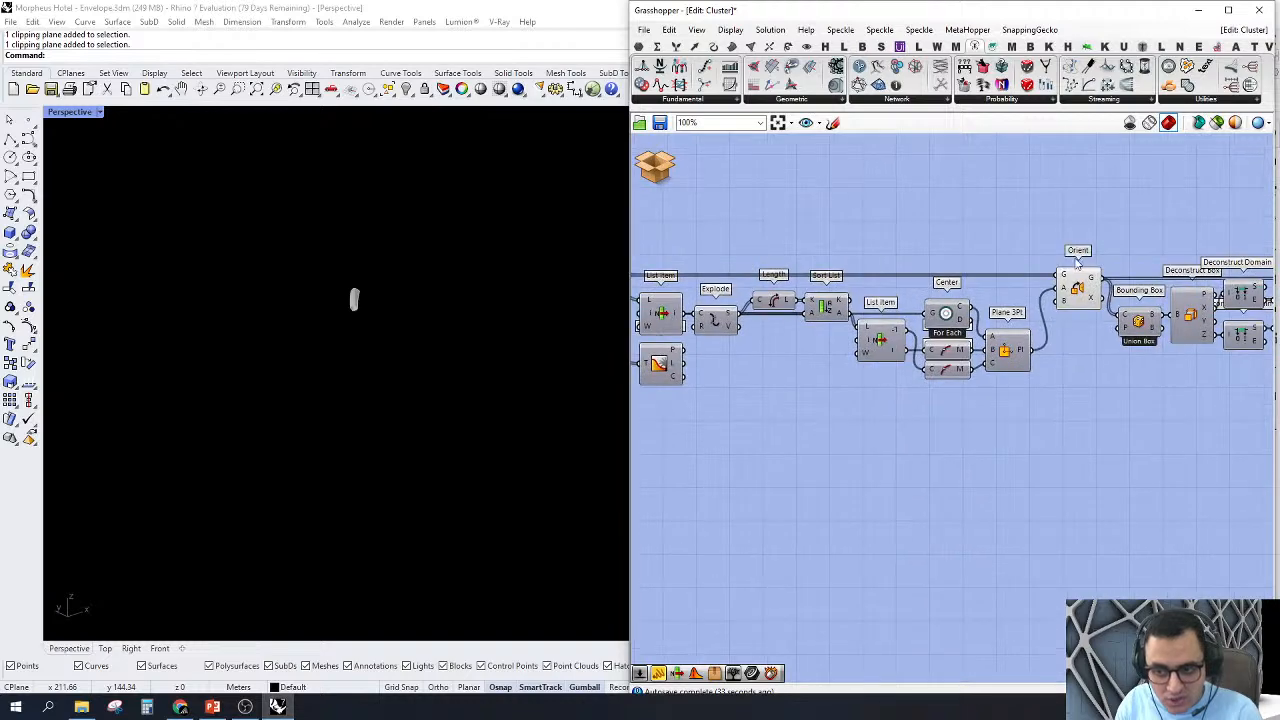
pyautogui.click(1075, 284)
pyautogui.moveTo(1058, 309); pyautogui.dragTo(1156, 322, button='right')
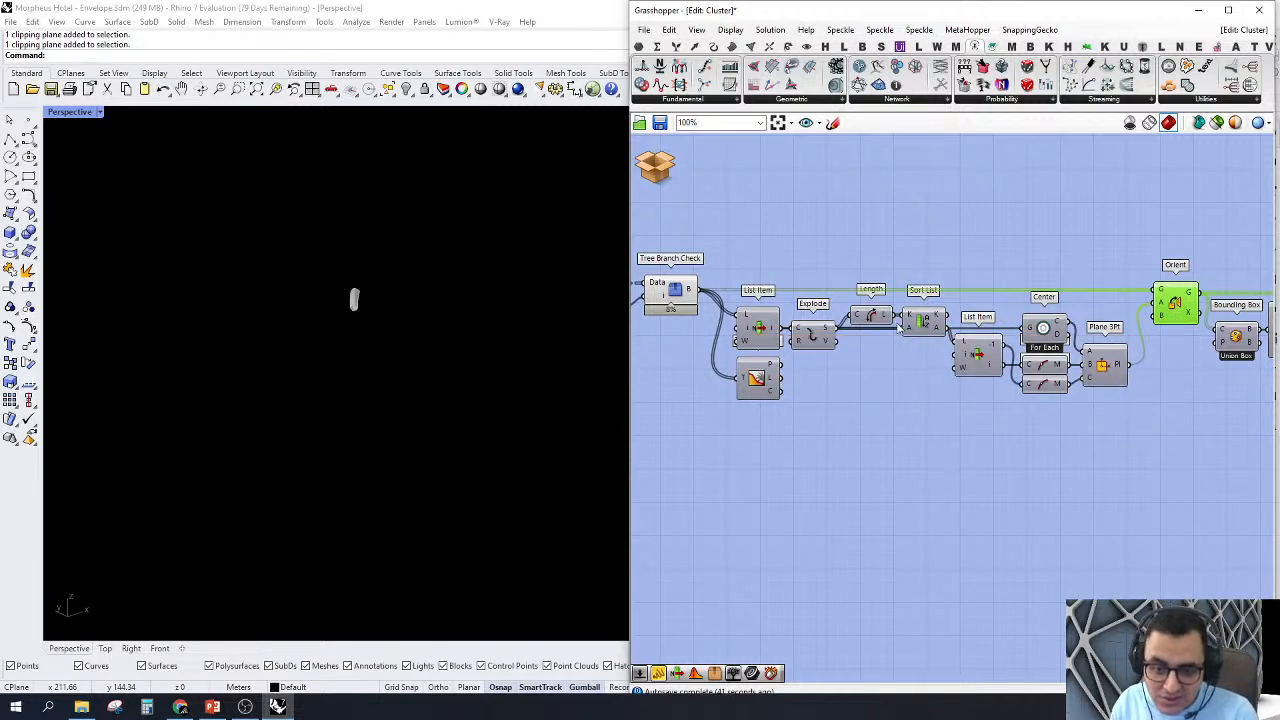
# Step: Turn on the preview of the List Item component that follows Tree Branch Check and select it
pyautogui.click(761, 325)
pyautogui.rightClick(761, 325)
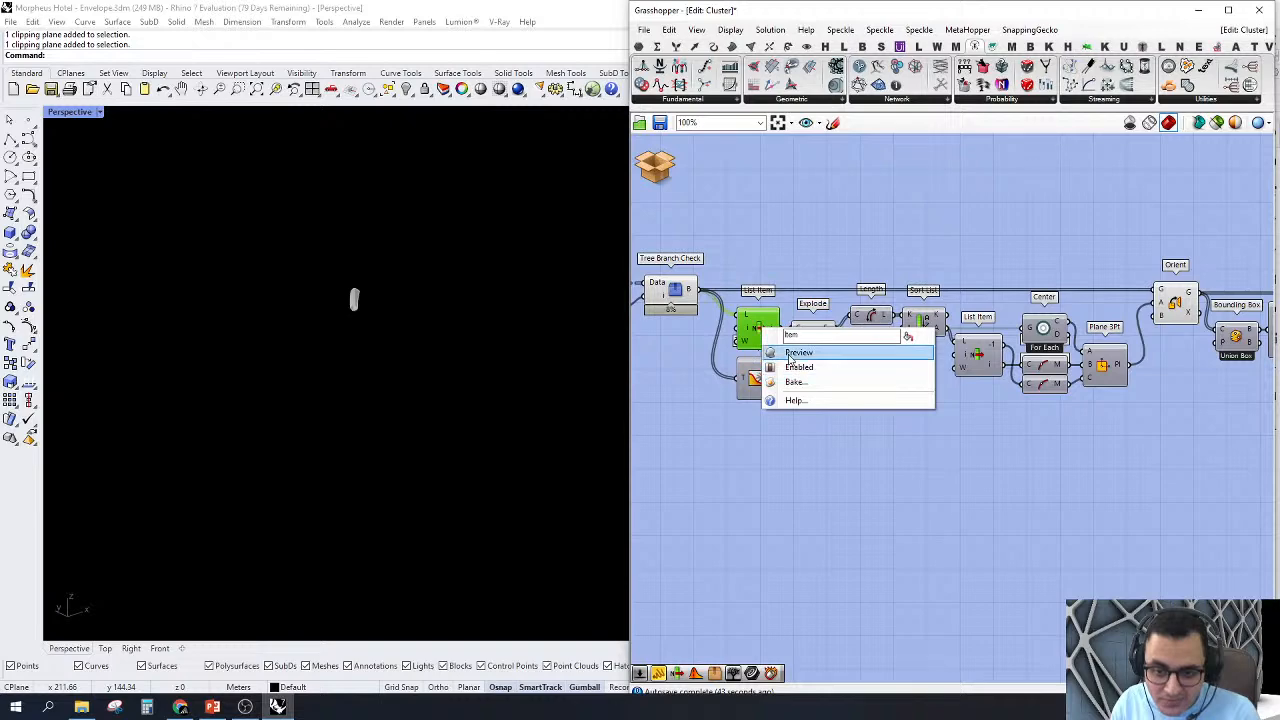
pyautogui.click(783, 352)
pyautogui.click(811, 249)
pyautogui.moveTo(811, 249); pyautogui.dragTo(868, 272, button='right')
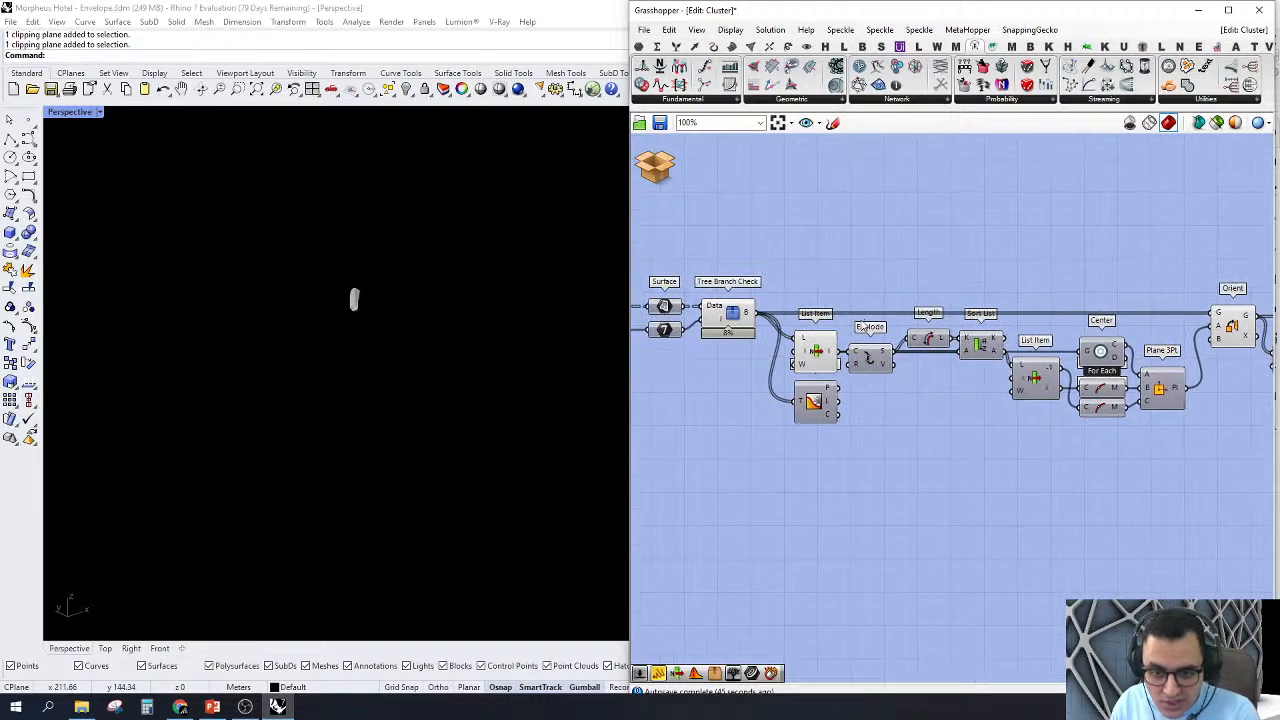
pyautogui.moveTo(831, 268)
pyautogui.mouseDown()
pyautogui.moveTo(777, 421)
pyautogui.moveTo(795, 419)
pyautogui.moveTo(798, 357)
pyautogui.mouseUp()
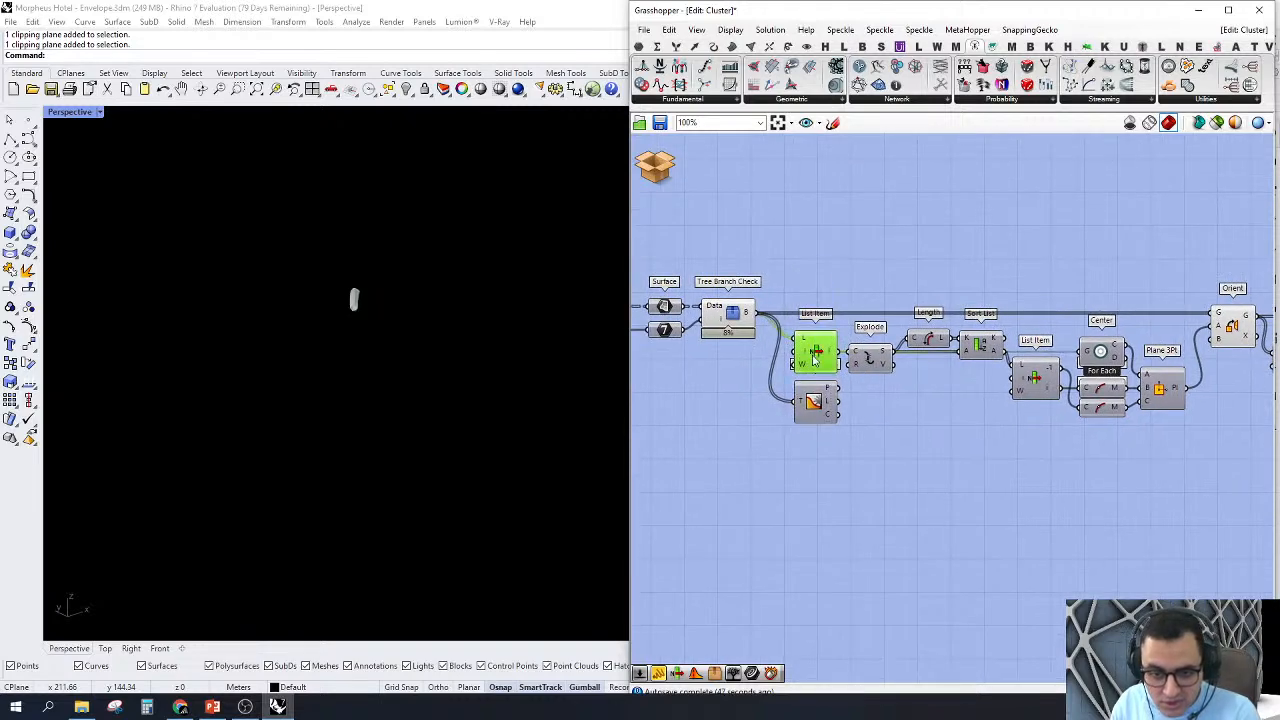
pyautogui.scroll(3, 814, 355)
pyautogui.scroll(-3, 816, 353)
pyautogui.scroll(1, 816, 353)
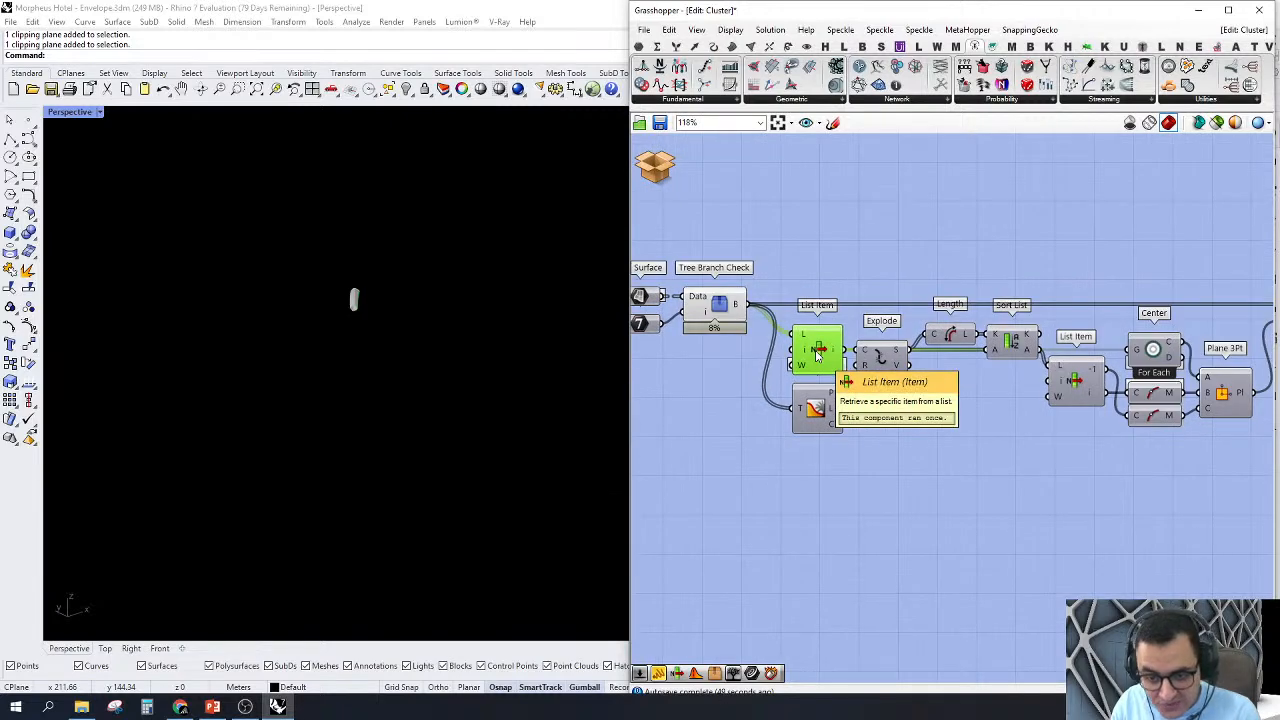
# Step: Turn on the preview of the Explode component and zoom the viewport to its edge curves
pyautogui.rightClick(879, 356)
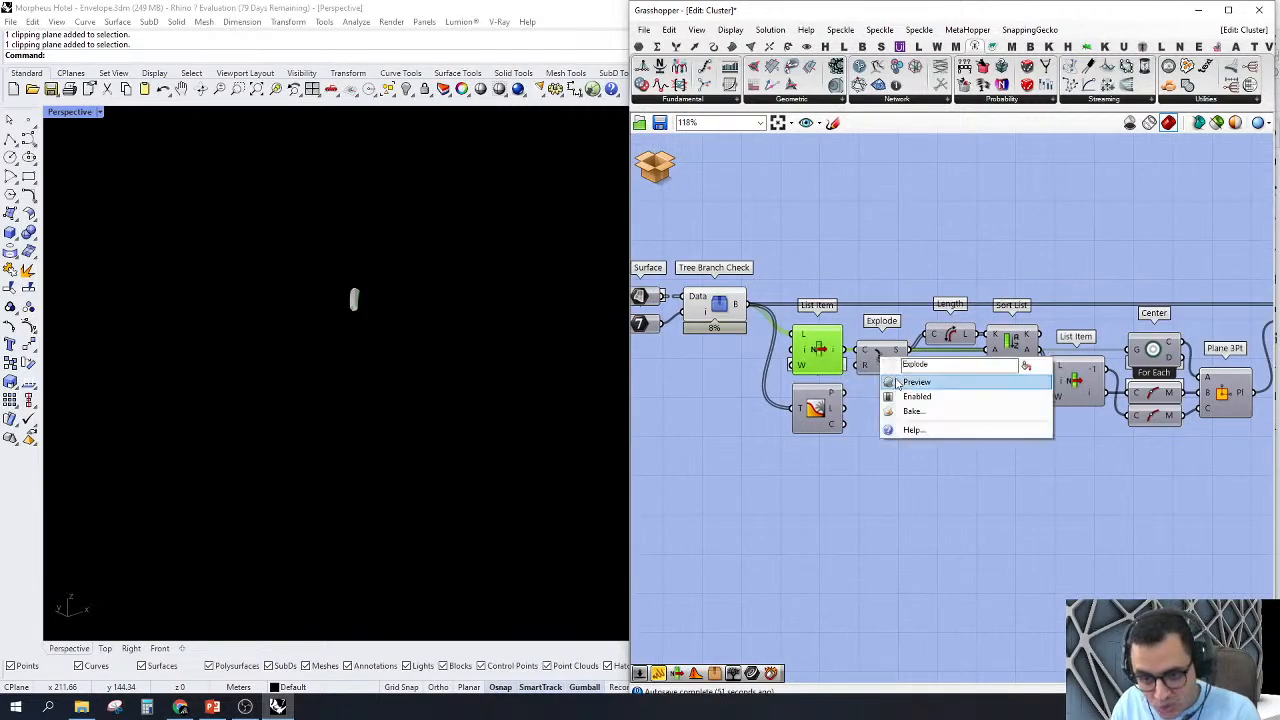
pyautogui.click(893, 379)
pyautogui.click(881, 356)
pyautogui.scroll(5, 378, 286)
pyautogui.moveTo(324, 329); pyautogui.dragTo(386, 295, button='right')
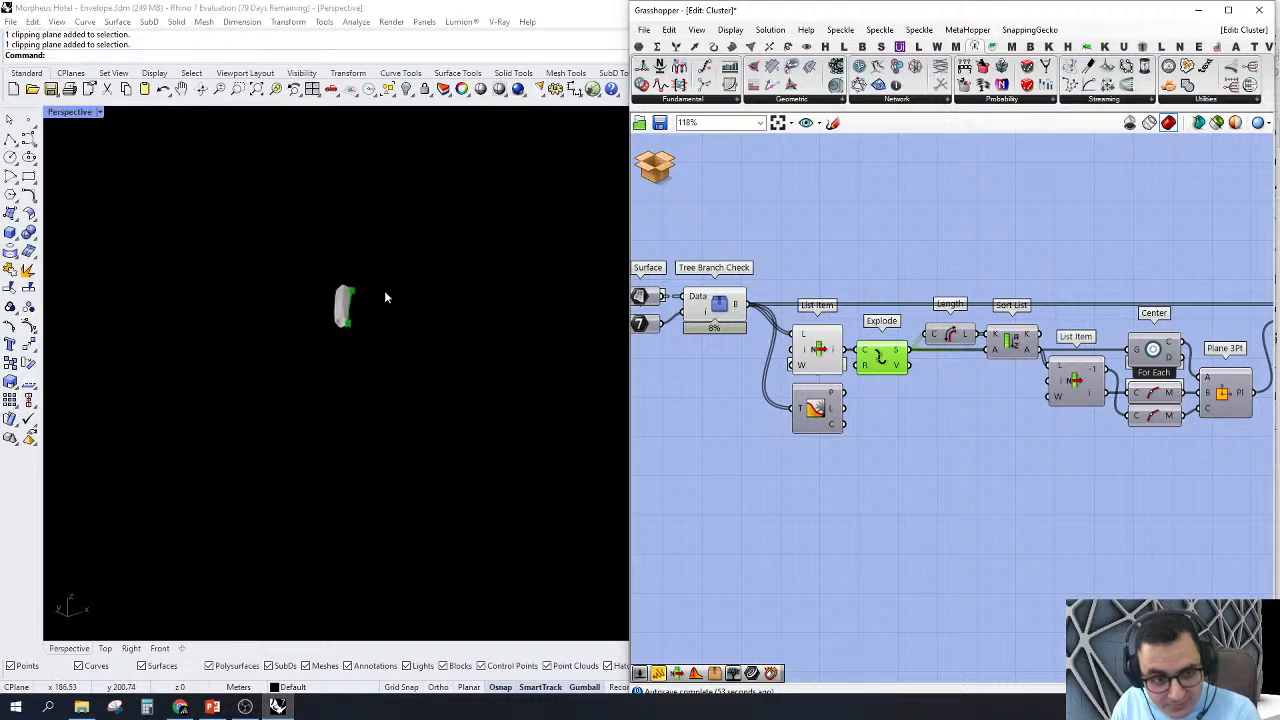
pyautogui.rightClick(876, 250)
pyautogui.click(909, 334)
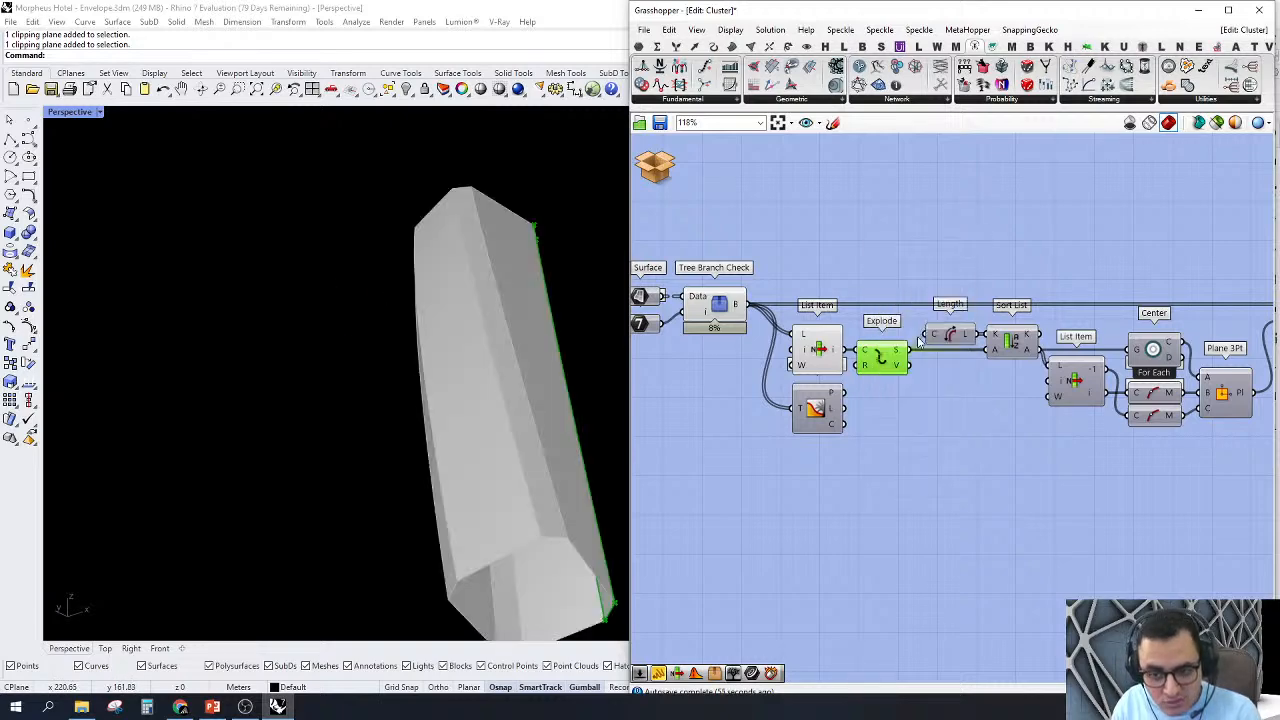
# Step: Examine the exploded edges of the narrow strip along the curved member from the side
pyautogui.moveTo(449, 457); pyautogui.dragTo(199, 423, button='right')
pyautogui.scroll(-5, 199, 423)
pyautogui.scroll(4, 353, 411)
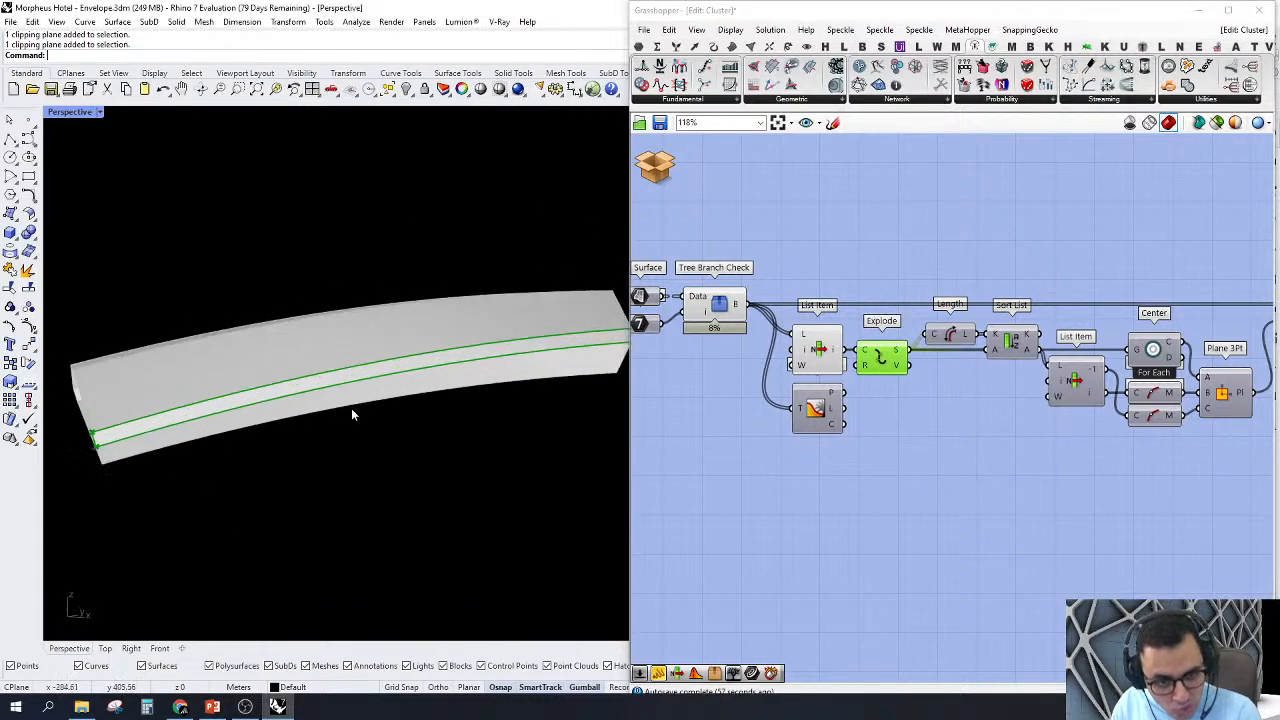
pyautogui.moveTo(353, 411); pyautogui.dragTo(368, 411, button='right')
pyautogui.scroll(-4, 449, 328)
pyautogui.scroll(2, 452, 331)
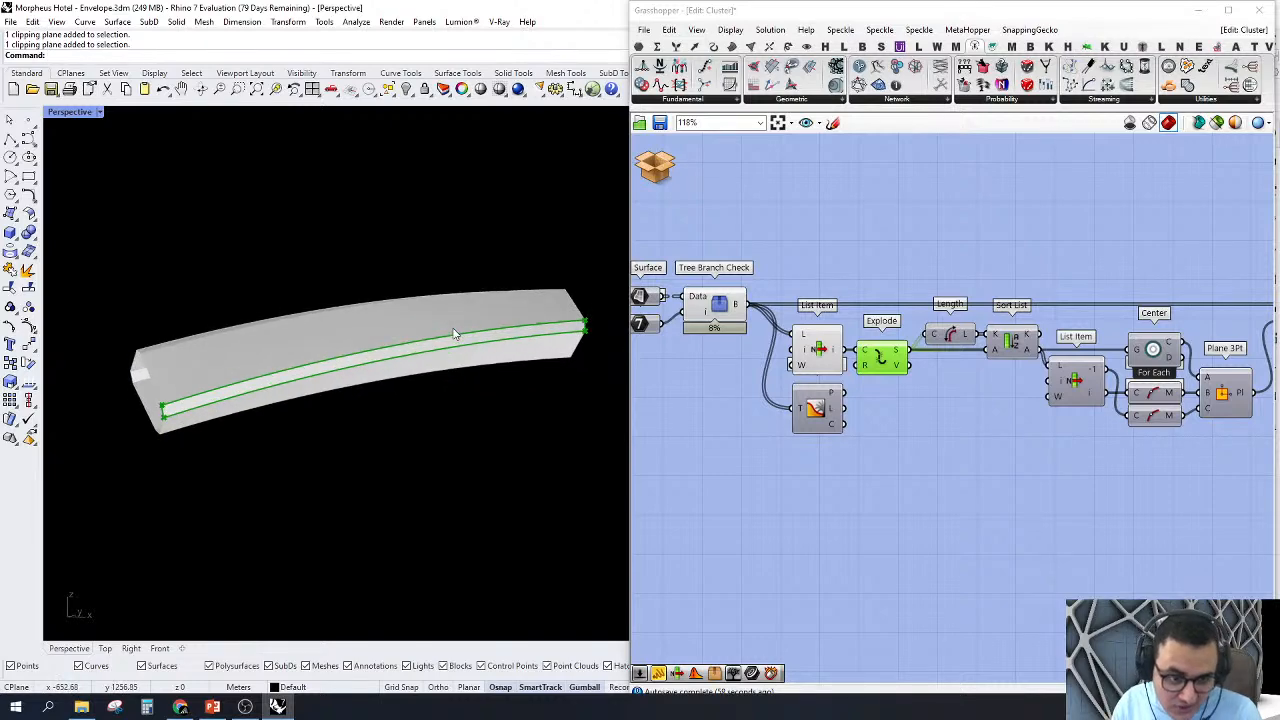
# Step: Check the sorted curves output by Sort List and the components leading to Plane 3Pt
pyautogui.moveTo(945, 368); pyautogui.dragTo(883, 379, button='right')
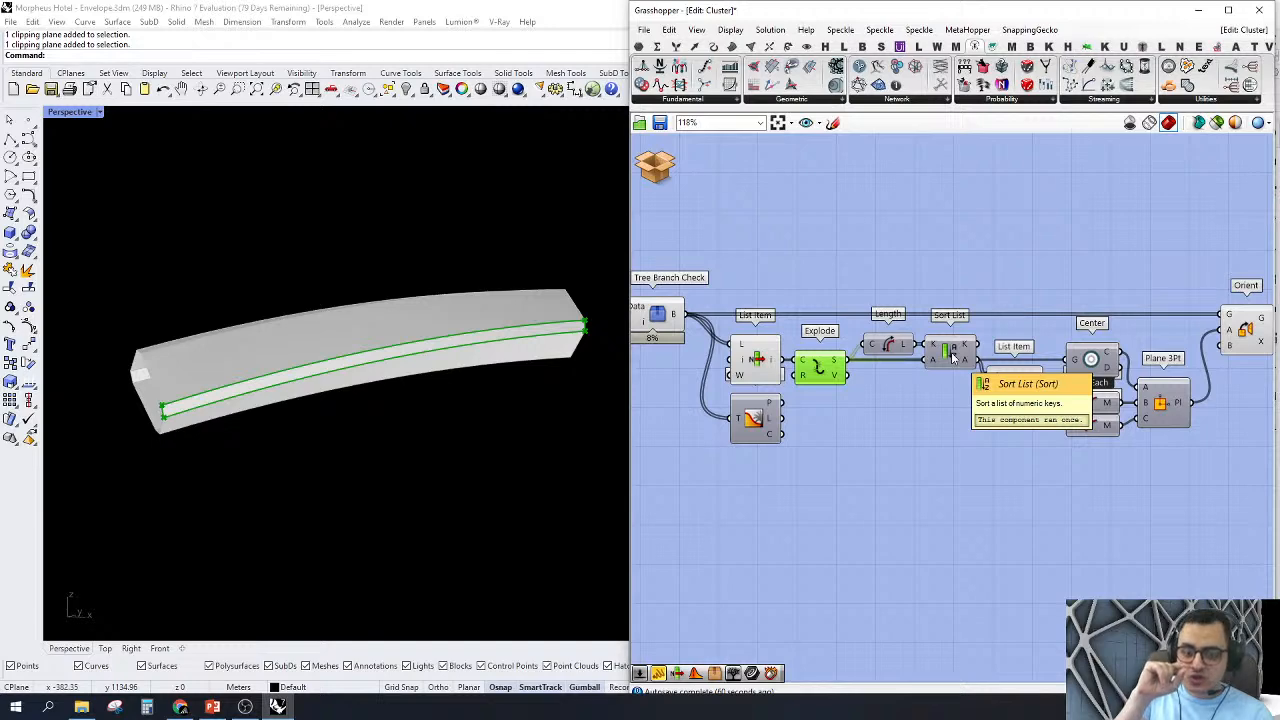
pyautogui.moveTo(923, 427); pyautogui.dragTo(897, 435, button='right')
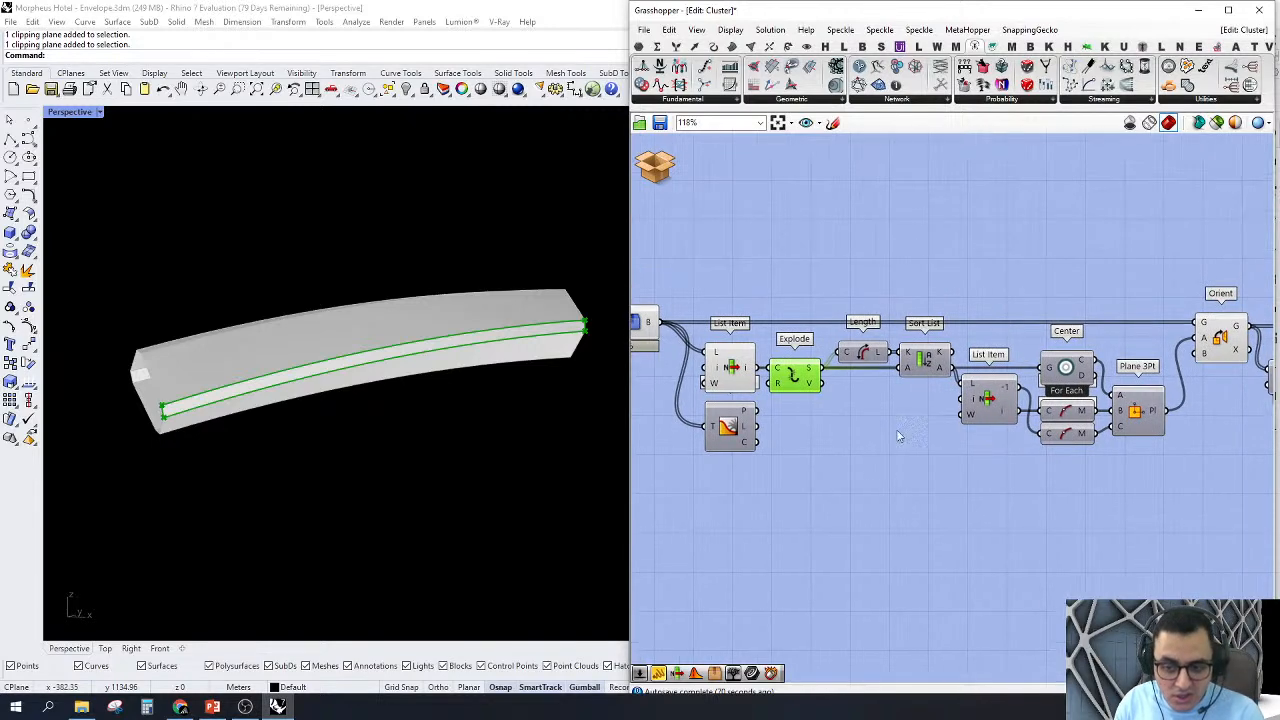
pyautogui.moveTo(945, 372)
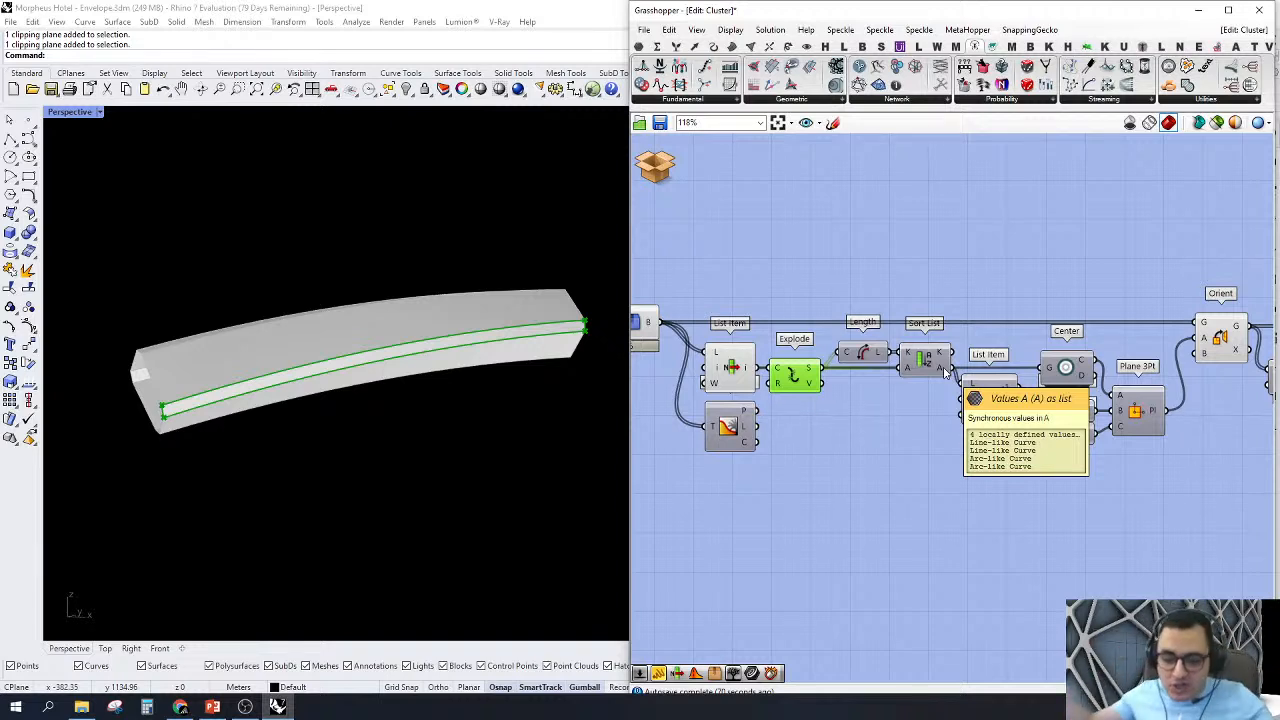
pyautogui.click(1022, 468)
pyautogui.moveTo(1079, 433); pyautogui.dragTo(968, 442, button='right')
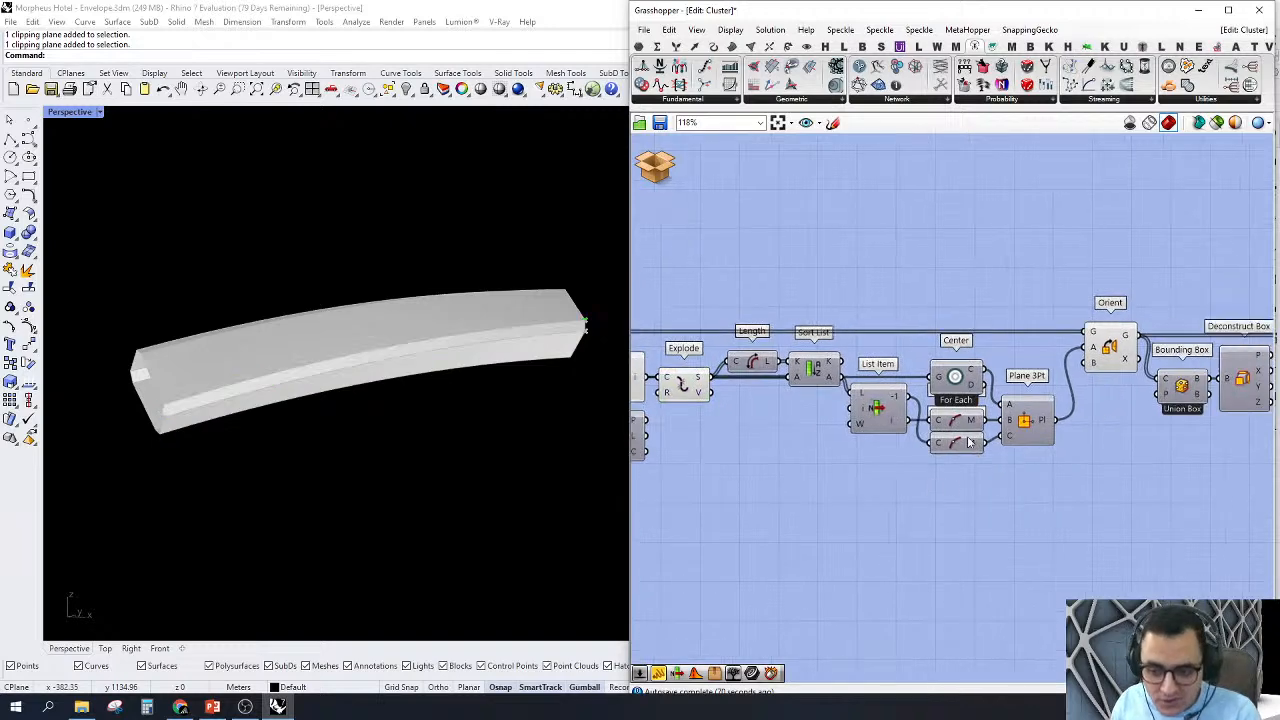
# Step: Turn on the preview of the Plane 3Pt component
pyautogui.click(1034, 418)
pyautogui.scroll(3, 1023, 425)
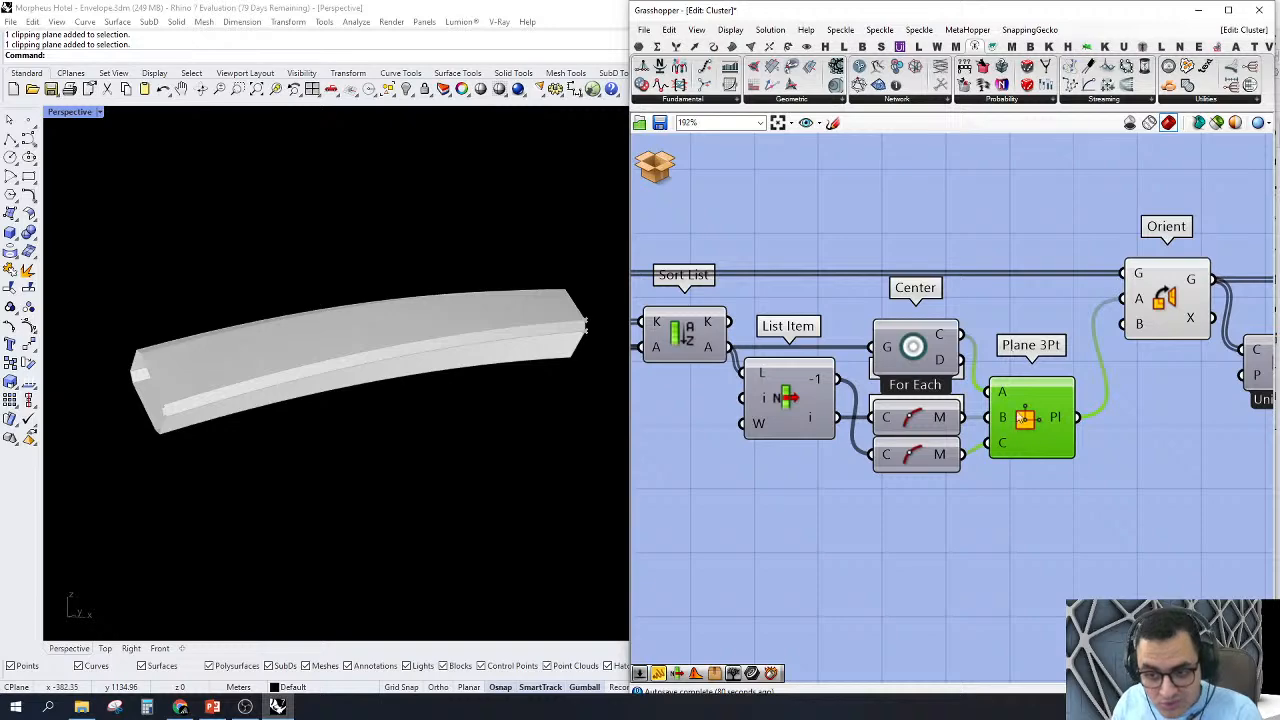
pyautogui.rightClick(1024, 418)
pyautogui.click(1068, 450)
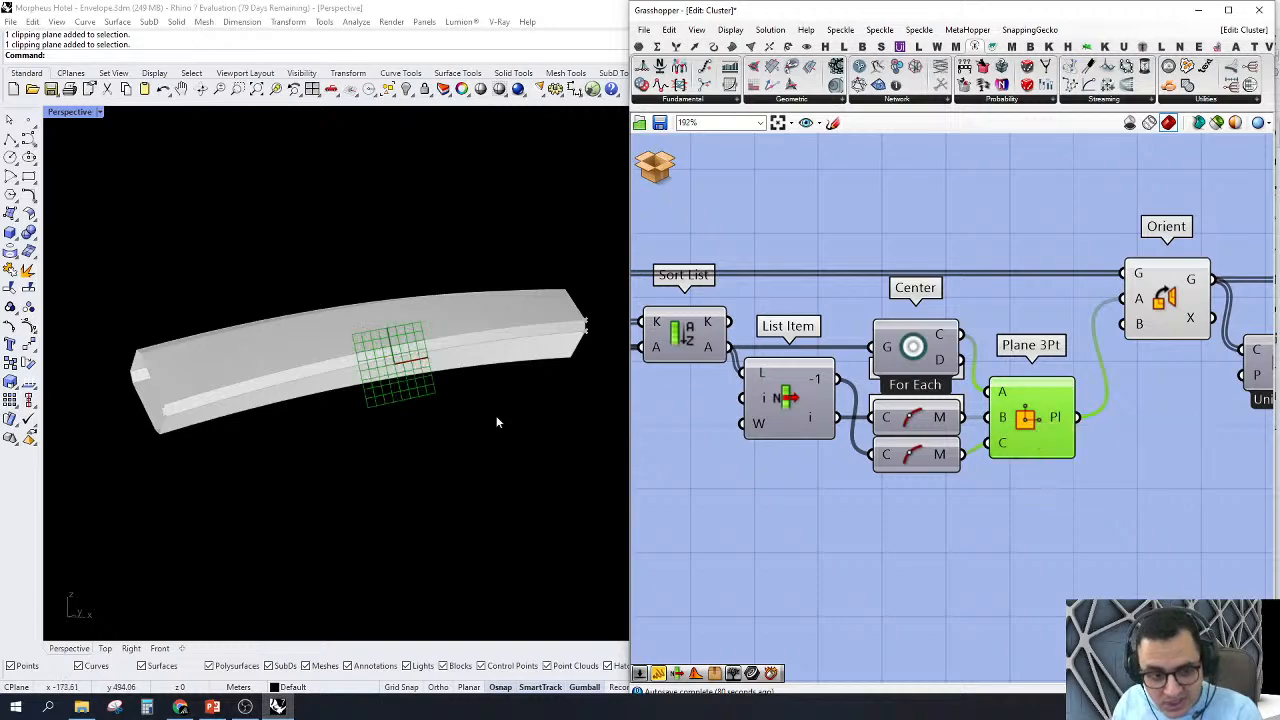
# Step: Inspect the three-point plane's position and orientation on the curved member from several angles
pyautogui.scroll(10, 351, 380)
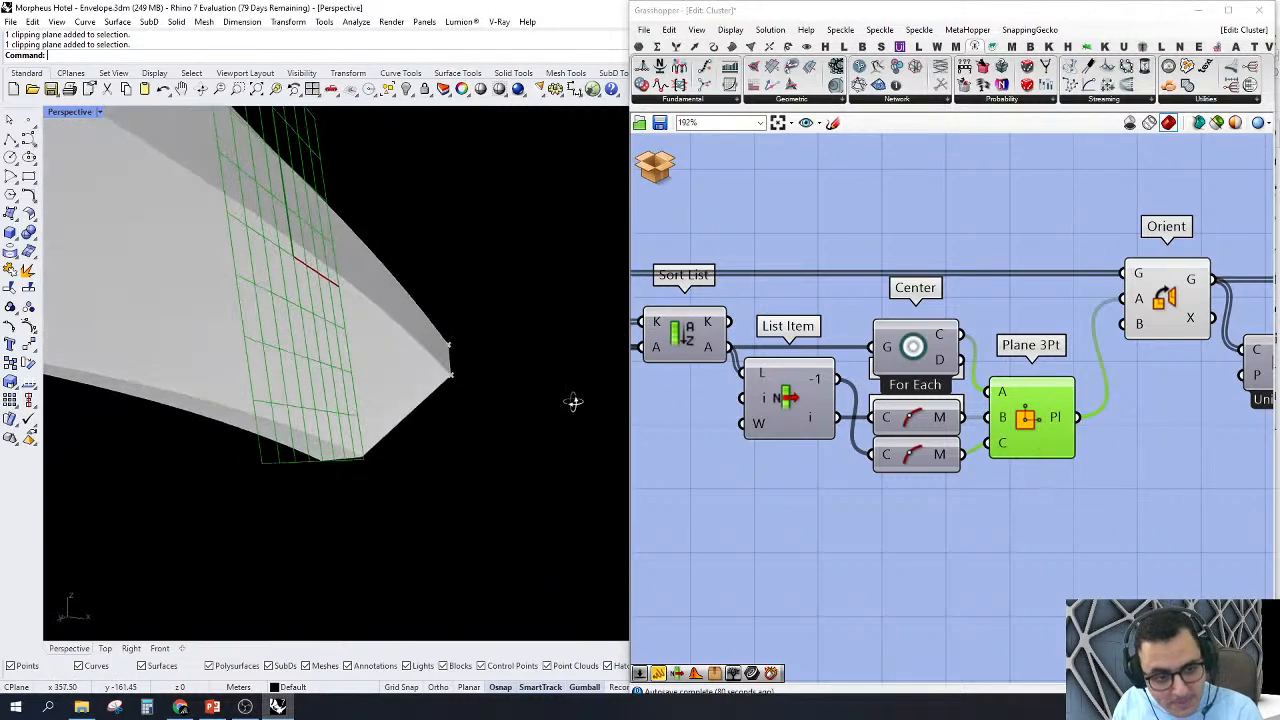
pyautogui.moveTo(573, 401); pyautogui.dragTo(587, 433, button='right')
pyautogui.scroll(-5, 494, 381)
pyautogui.moveTo(480, 380); pyautogui.dragTo(411, 357, button='right')
pyautogui.scroll(-4, 411, 357)
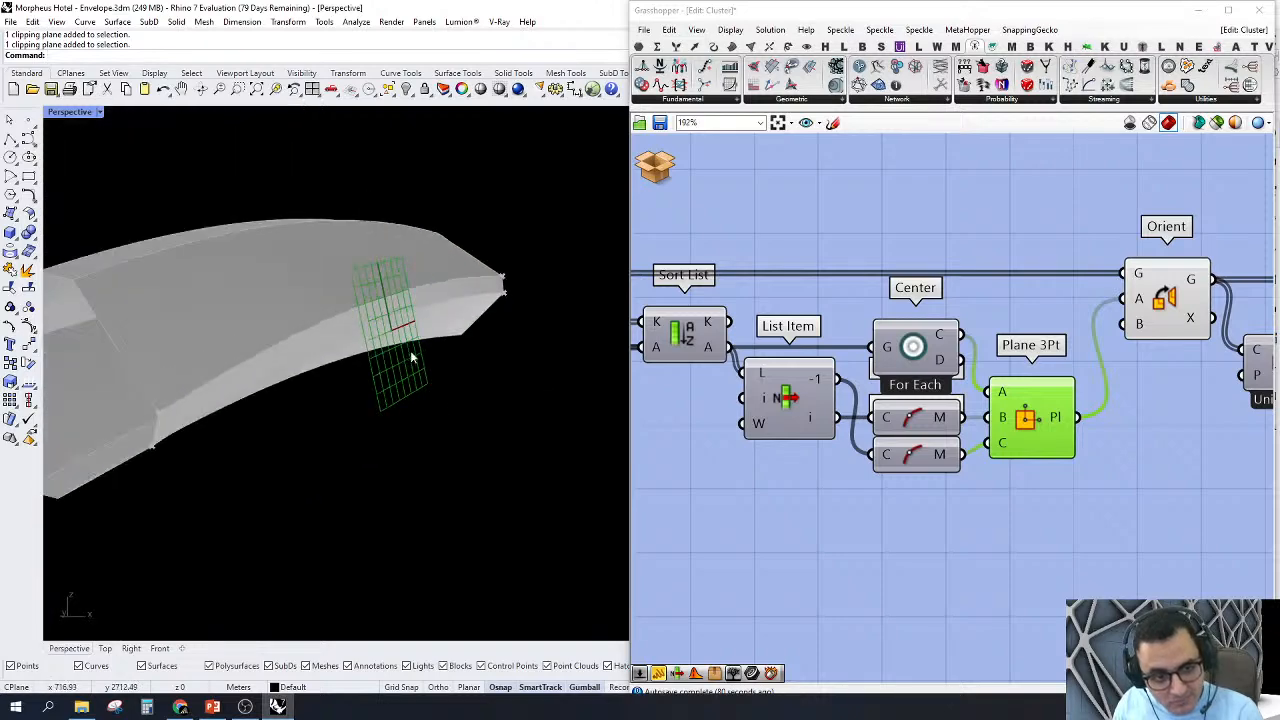
pyautogui.scroll(-3, 410, 355)
pyautogui.scroll(-3, 818, 371)
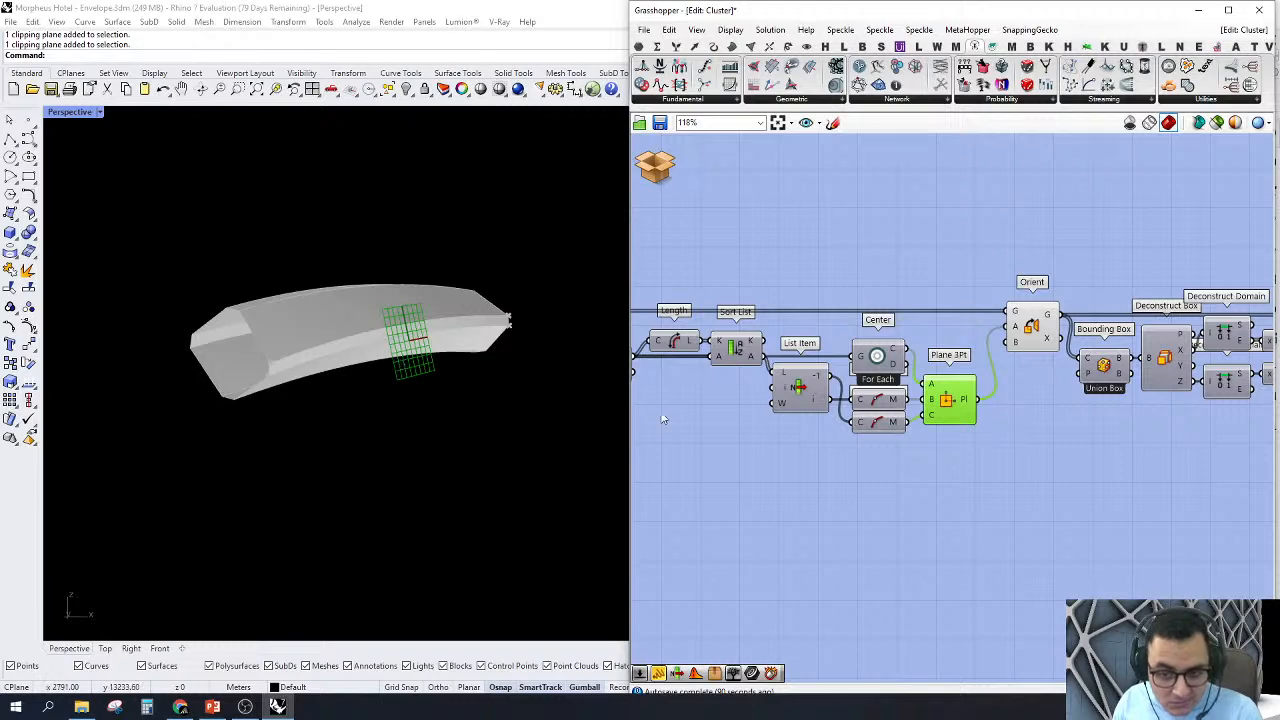
# Step: Turn on the preview of the curve midpoint component feeding input B of Plane 3Pt and inspect it on the member
pyautogui.scroll(4, 745, 420)
pyautogui.rightClick(1003, 373)
pyautogui.rightClick(994, 378)
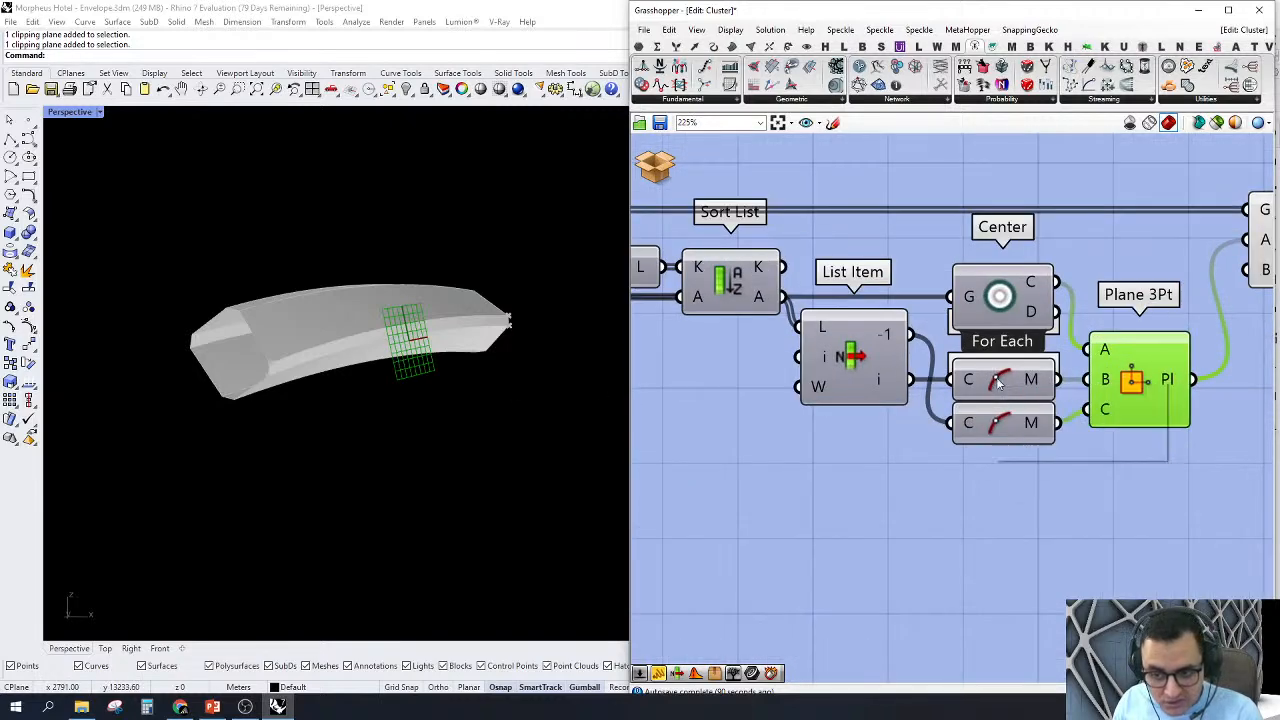
pyautogui.click(1018, 405)
pyautogui.click(1009, 390)
pyautogui.scroll(5, 443, 280)
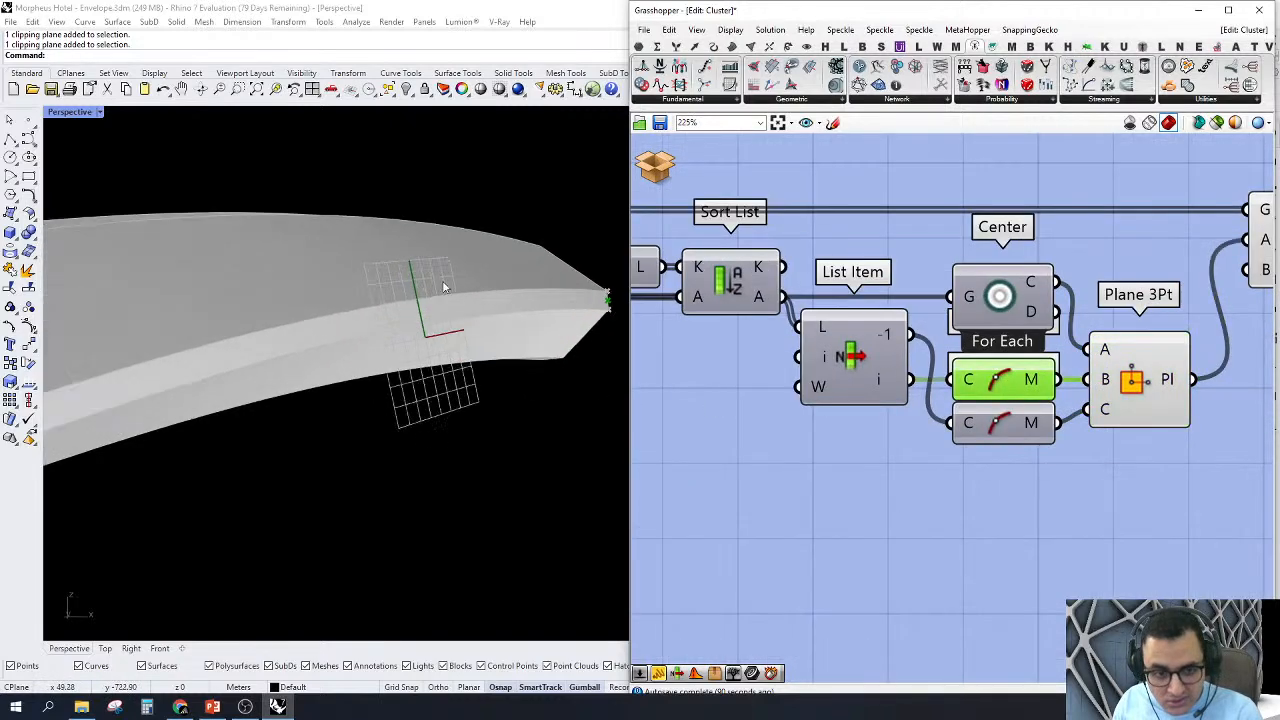
pyautogui.scroll(-4, 534, 386)
pyautogui.scroll(3, 417, 343)
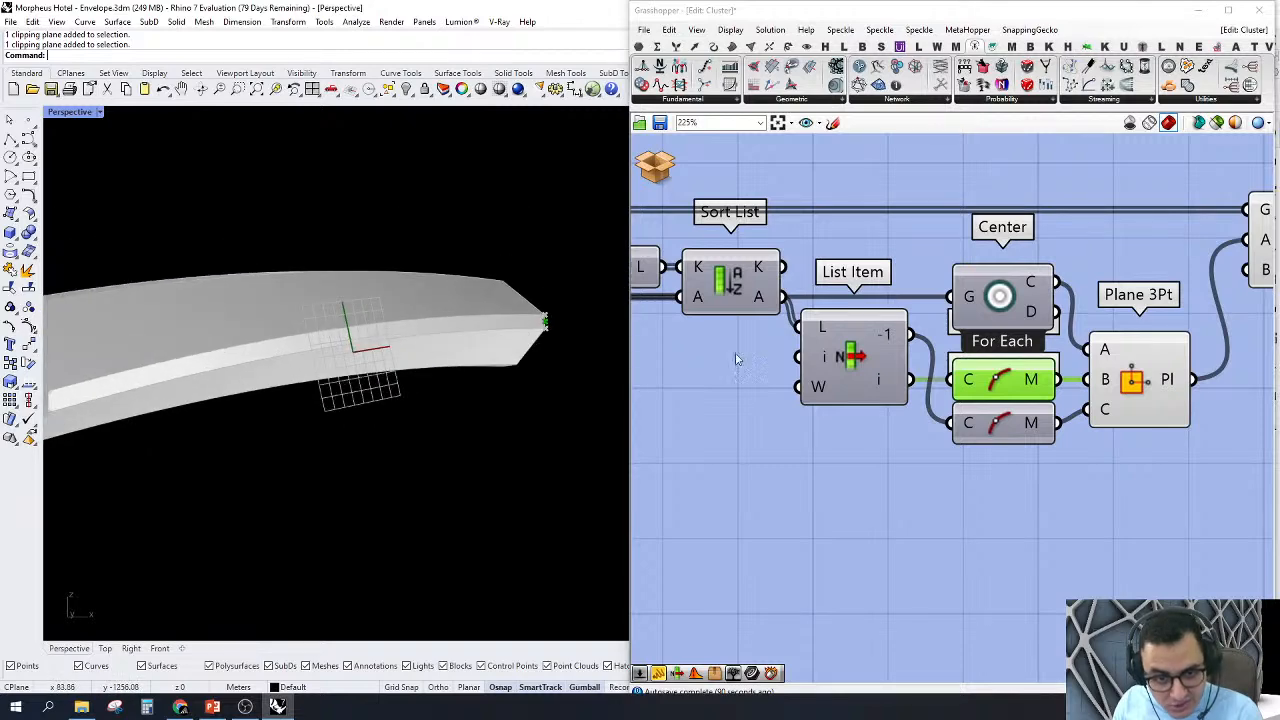
# Step: Turn on the previews of the curve midpoint feeding input C of Plane 3Pt and of the Center component
pyautogui.rightClick(1000, 422)
pyautogui.click(1003, 428)
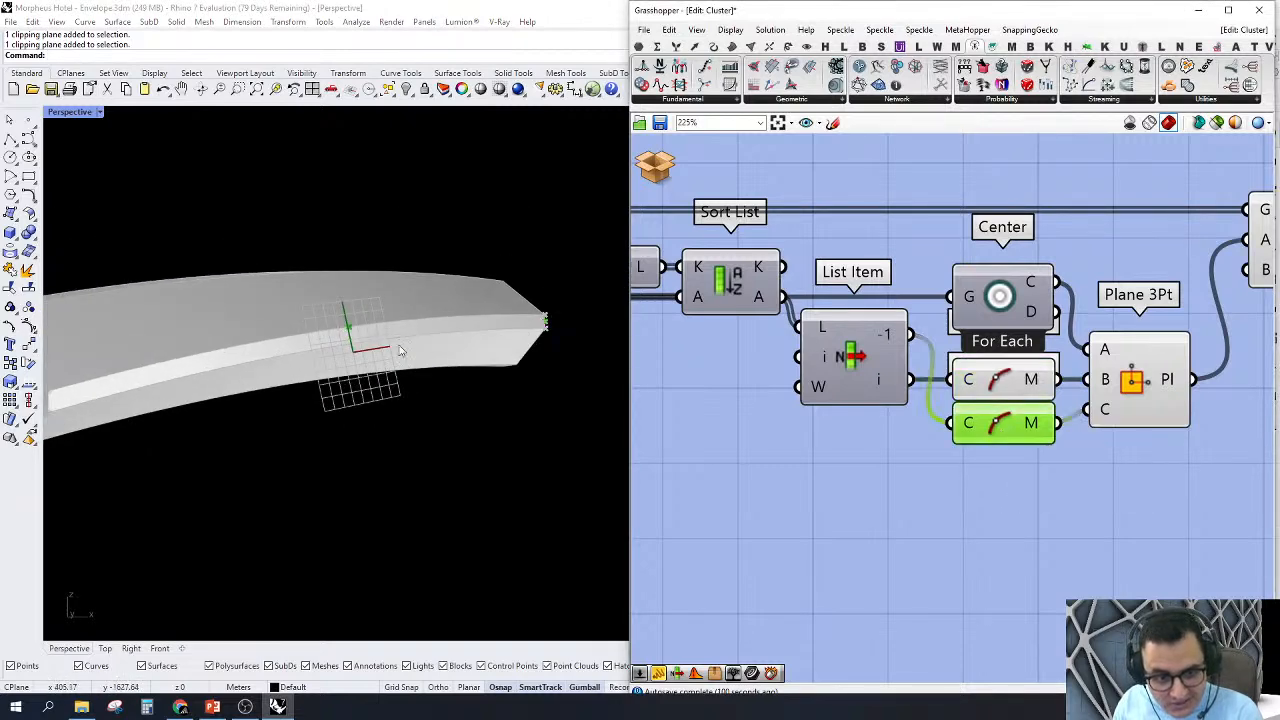
pyautogui.scroll(-2, 990, 360)
pyautogui.scroll(2, 996, 340)
pyautogui.rightClick(996, 340)
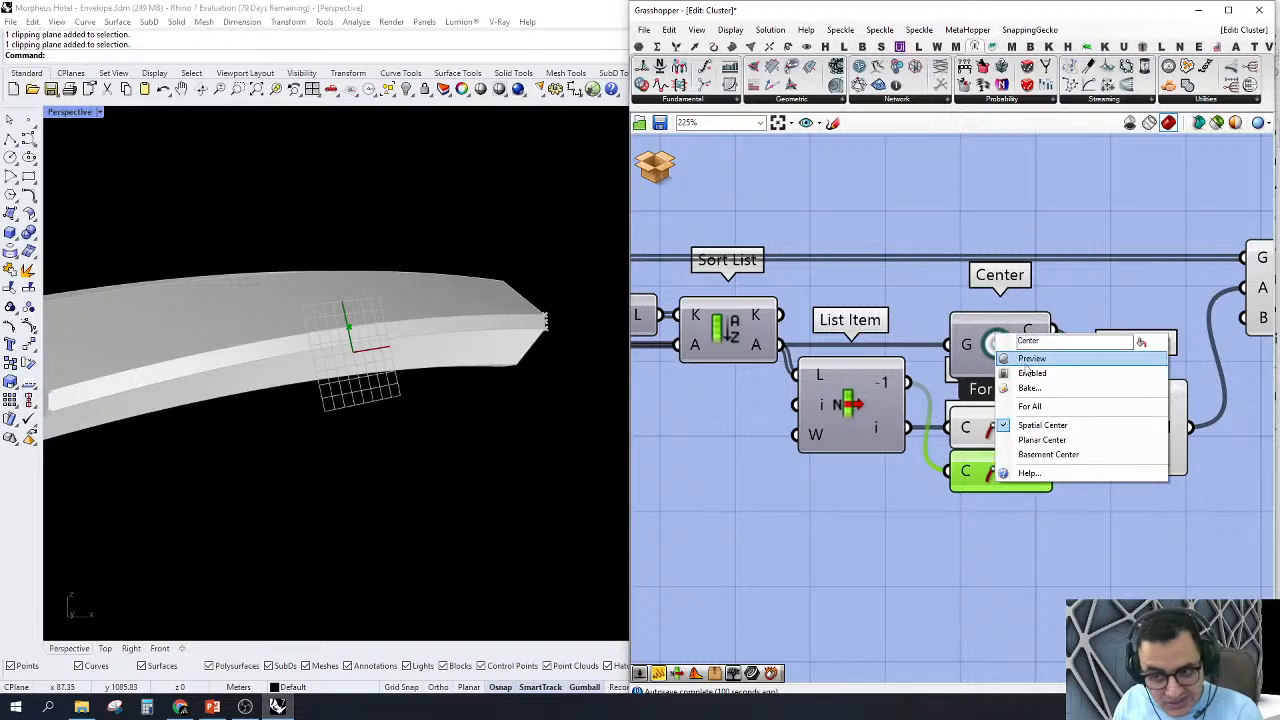
pyautogui.click(1016, 357)
pyautogui.click(999, 354)
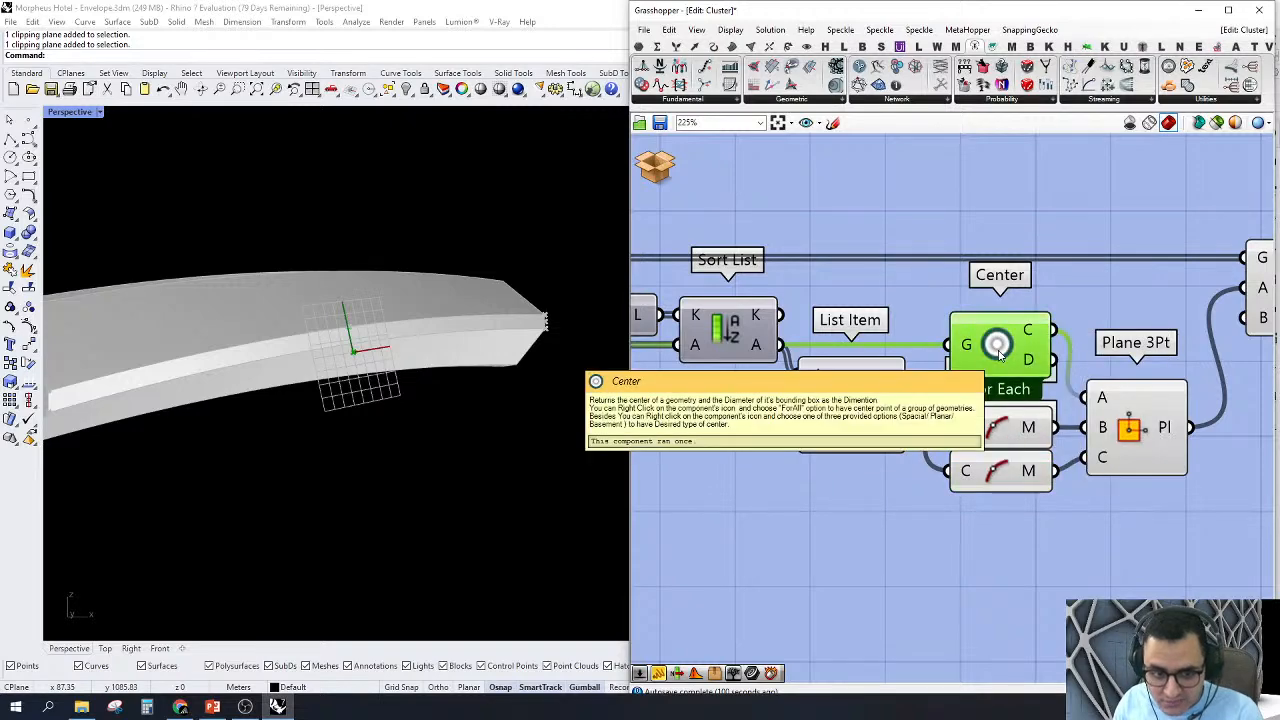
# Step: Highlight the strip picked by the List Item ahead of Explode on the curved member
pyautogui.scroll(-2, 985, 390)
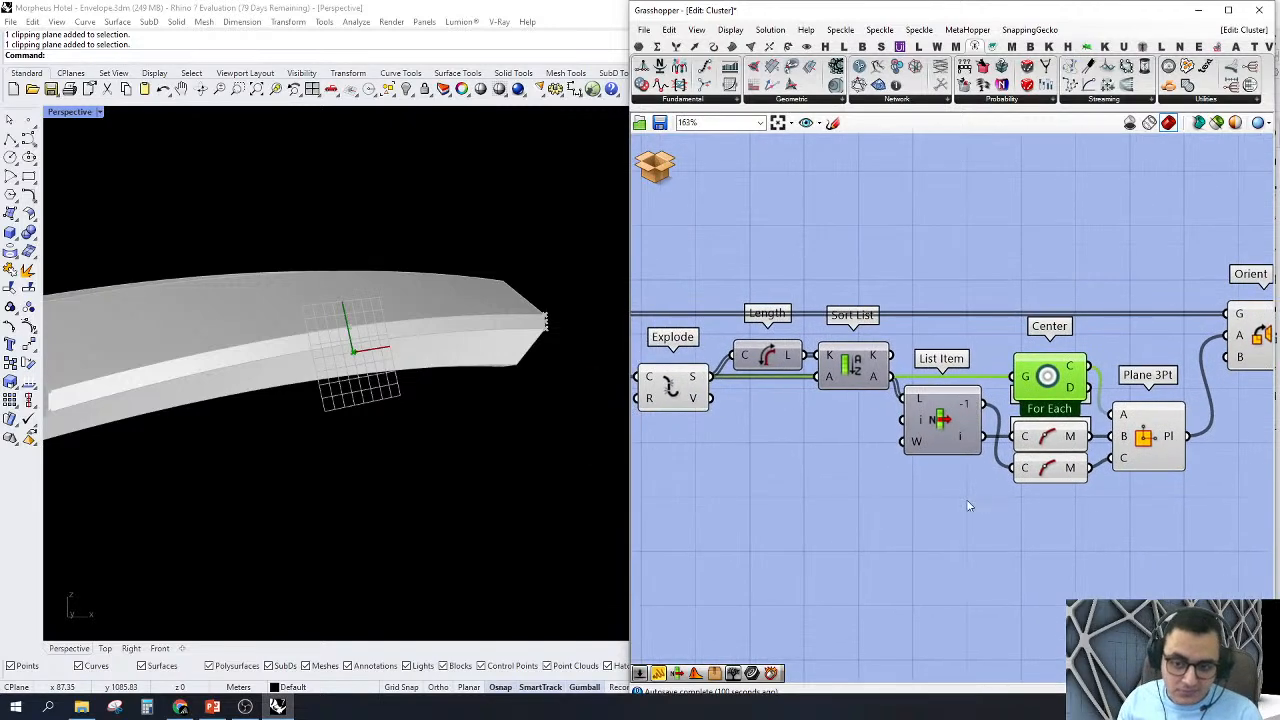
pyautogui.scroll(-2, 1075, 380)
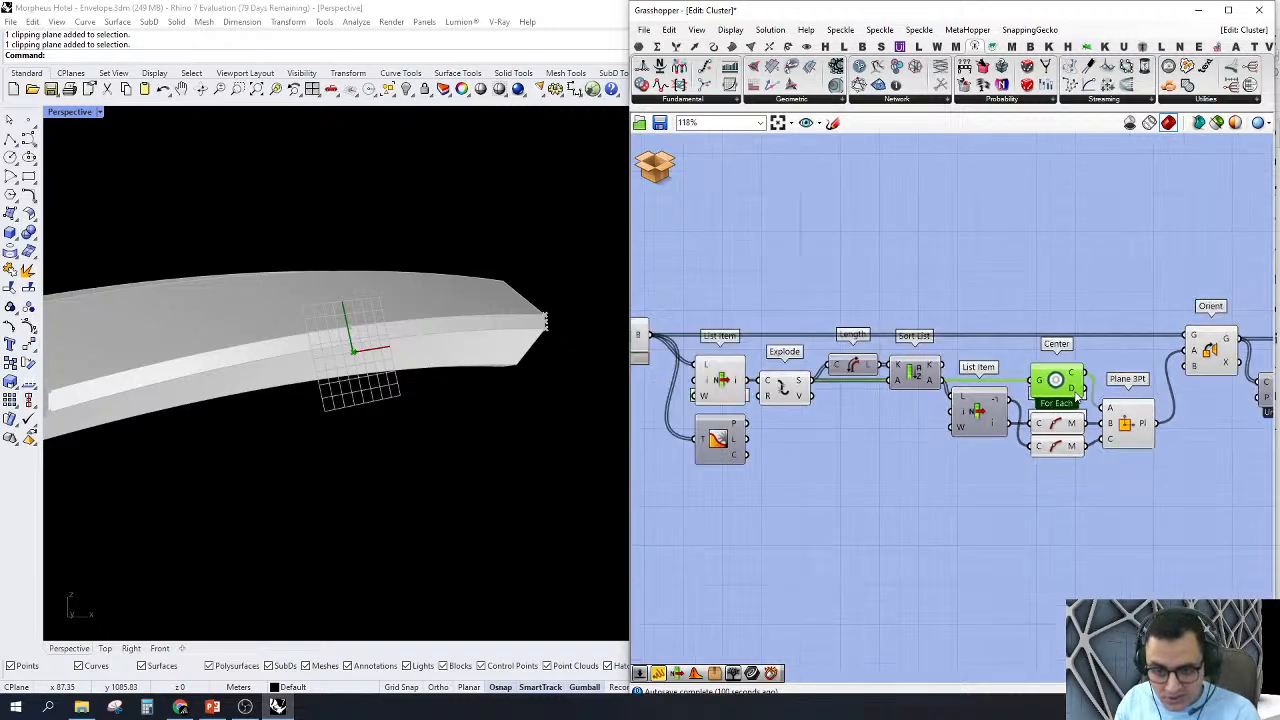
pyautogui.click(765, 392)
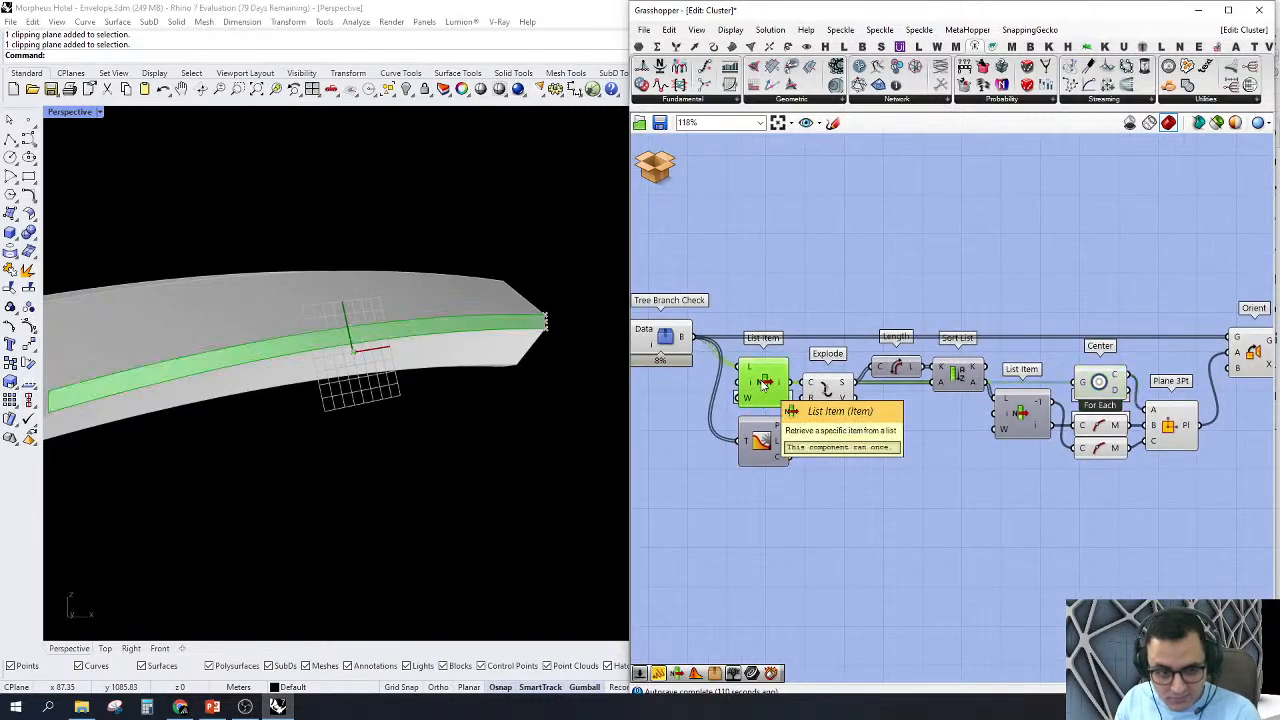
# Step: Turn off the previews of the Center, both curve midpoints and Plane 3Pt components
pyautogui.scroll(2, 1185, 375)
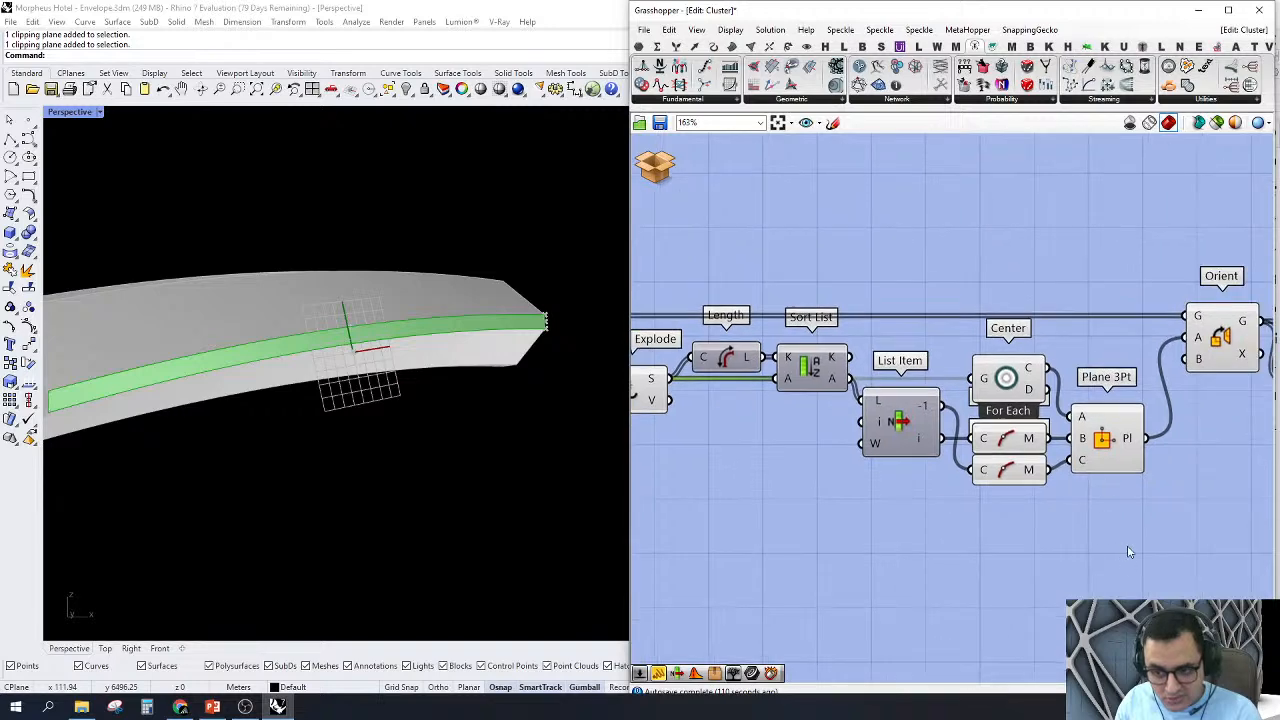
pyautogui.moveTo(1131, 553); pyautogui.dragTo(960, 316)
pyautogui.rightClick(977, 255)
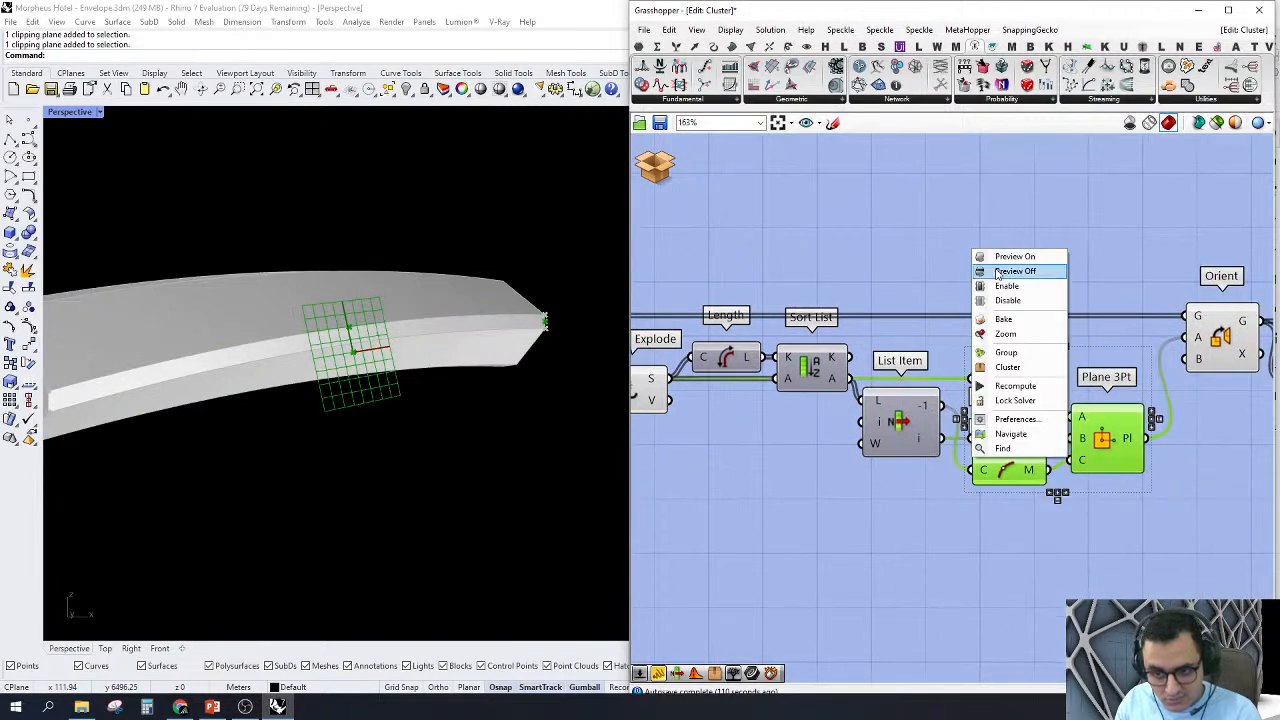
pyautogui.click(1012, 271)
# Step: Turn on the preview of the Orient component that receives the three-point plane
pyautogui.click(1221, 341)
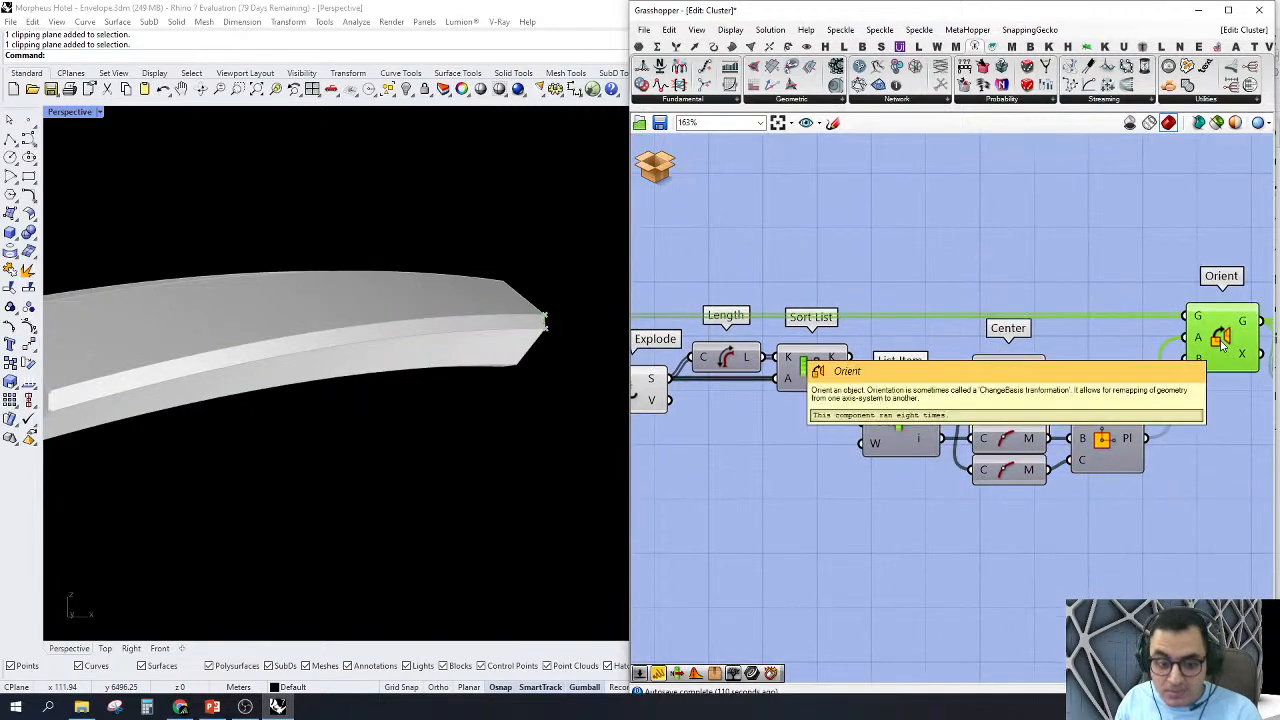
pyautogui.click(1160, 268)
pyautogui.scroll(-5, 352, 375)
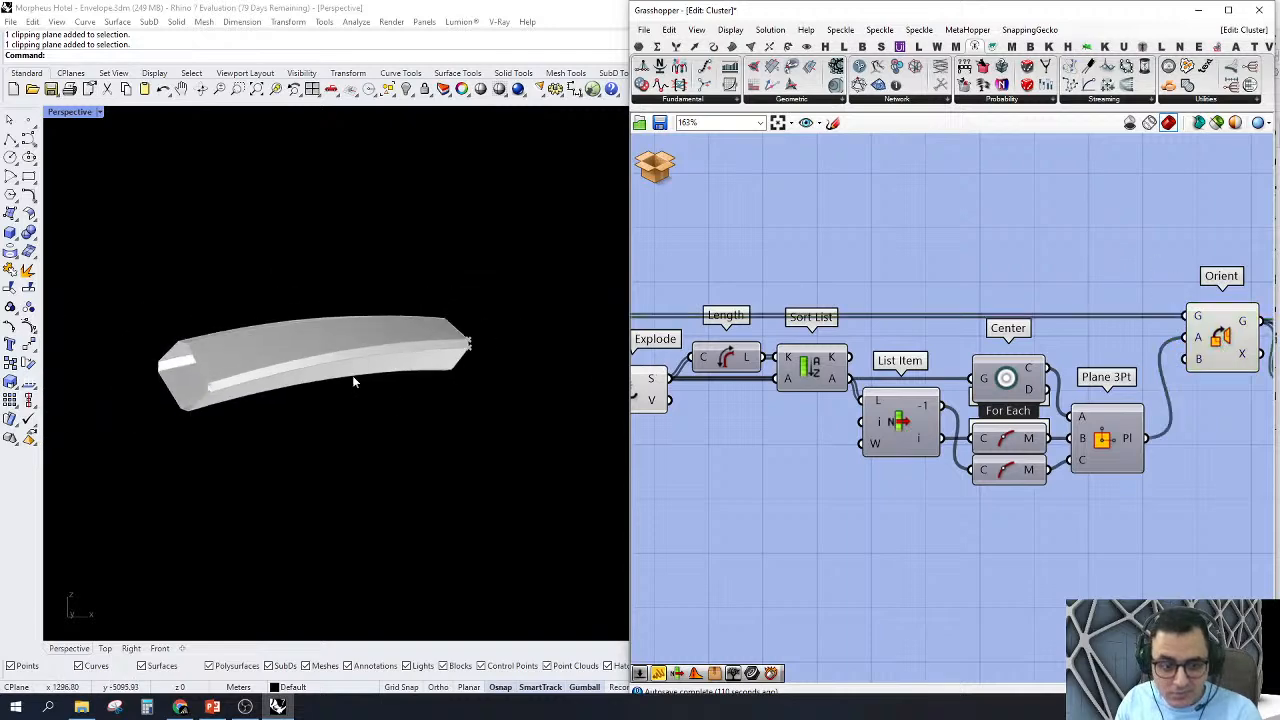
pyautogui.moveTo(352, 375); pyautogui.dragTo(400, 386, button='right')
pyautogui.moveTo(1184, 268); pyautogui.dragTo(965, 284, button='right')
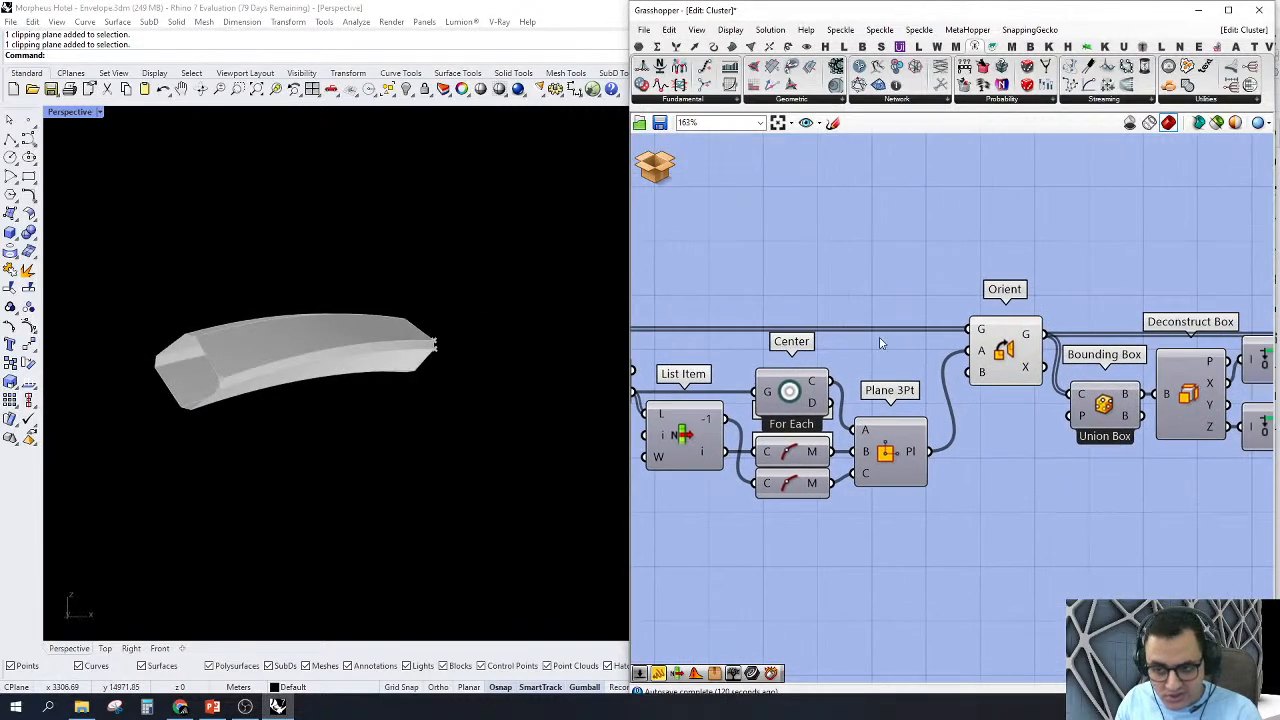
pyautogui.click(1018, 350)
pyautogui.moveTo(500, 314); pyautogui.dragTo(410, 335, button='right')
pyautogui.rightClick(1003, 350)
pyautogui.click(1029, 371)
pyautogui.rightClick(1010, 360)
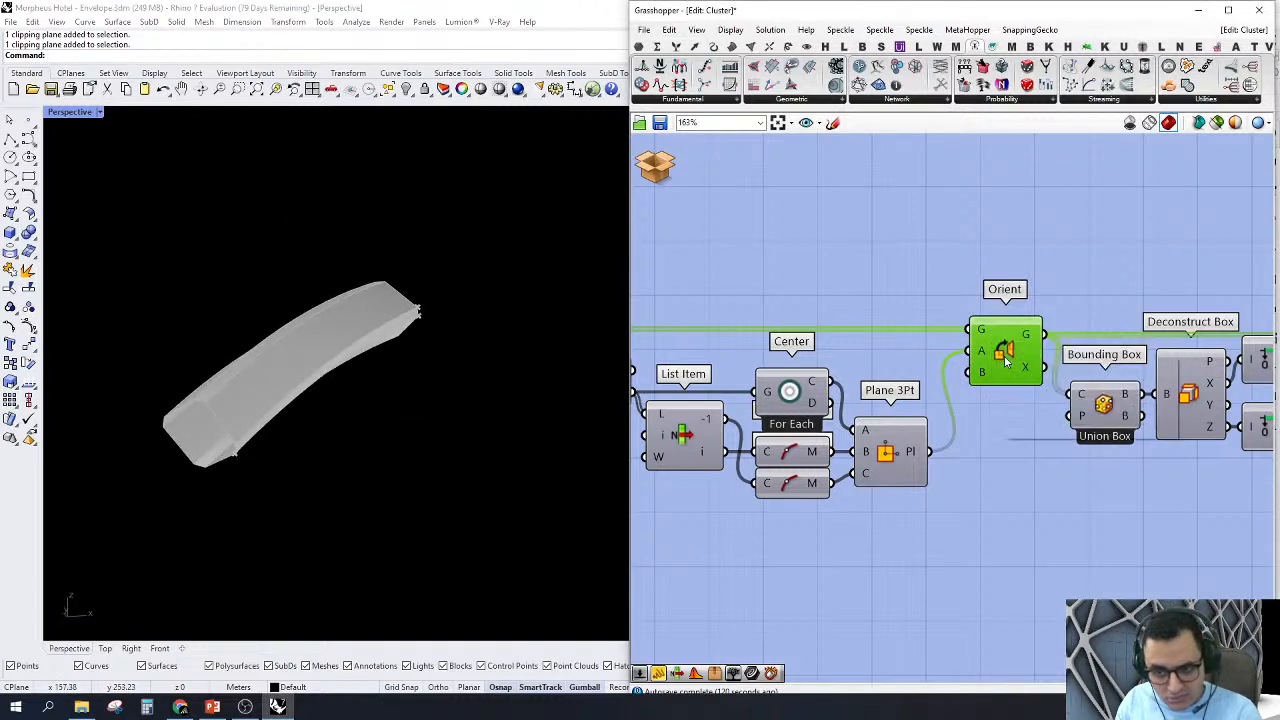
pyautogui.click(1031, 383)
# Step: Zoom the viewport to the Orient output and inspect the reoriented member from several angles
pyautogui.moveTo(404, 336); pyautogui.dragTo(357, 347, button='right')
pyautogui.rightClick(982, 285)
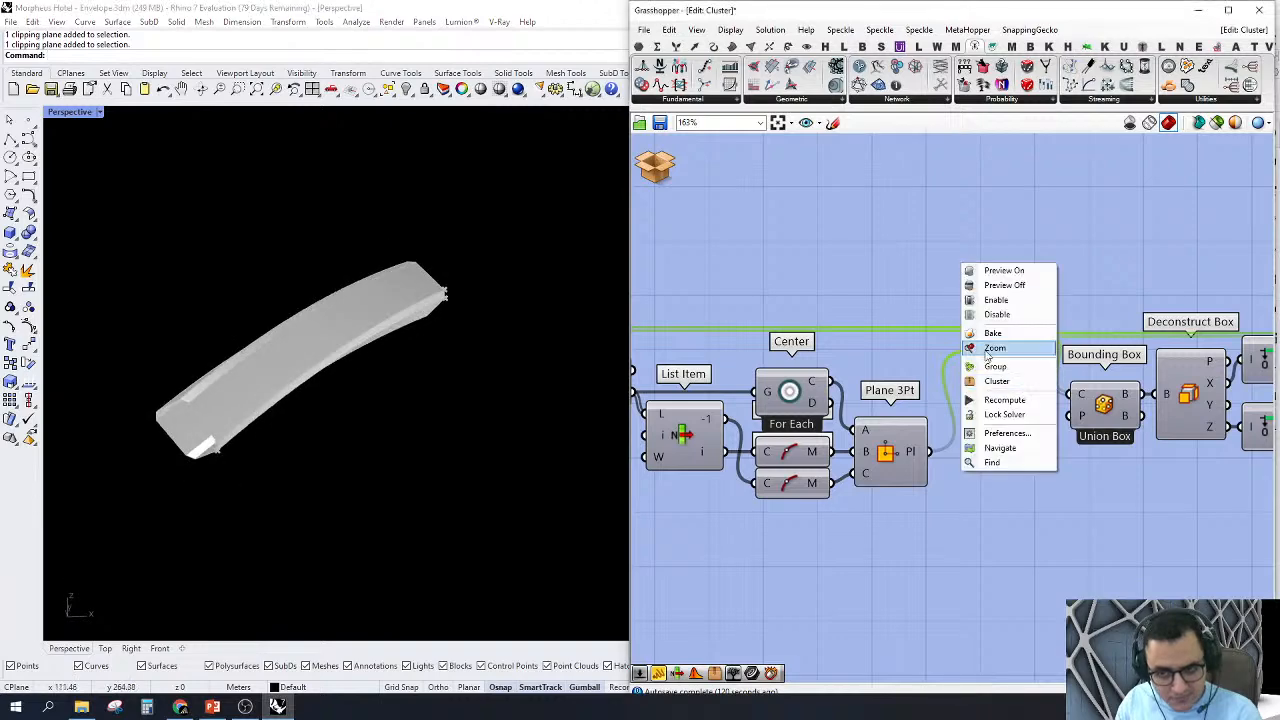
pyautogui.click(1000, 351)
pyautogui.moveTo(258, 364); pyautogui.dragTo(340, 405, button='right')
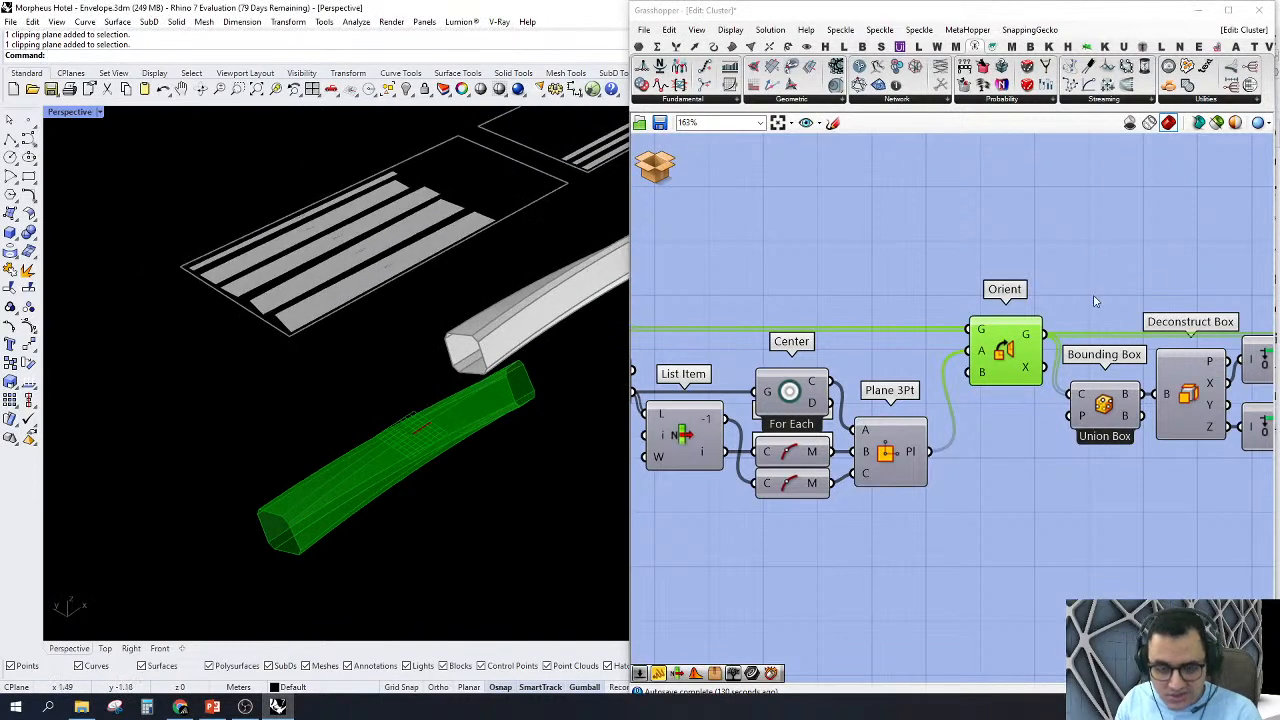
pyautogui.rightClick(882, 456)
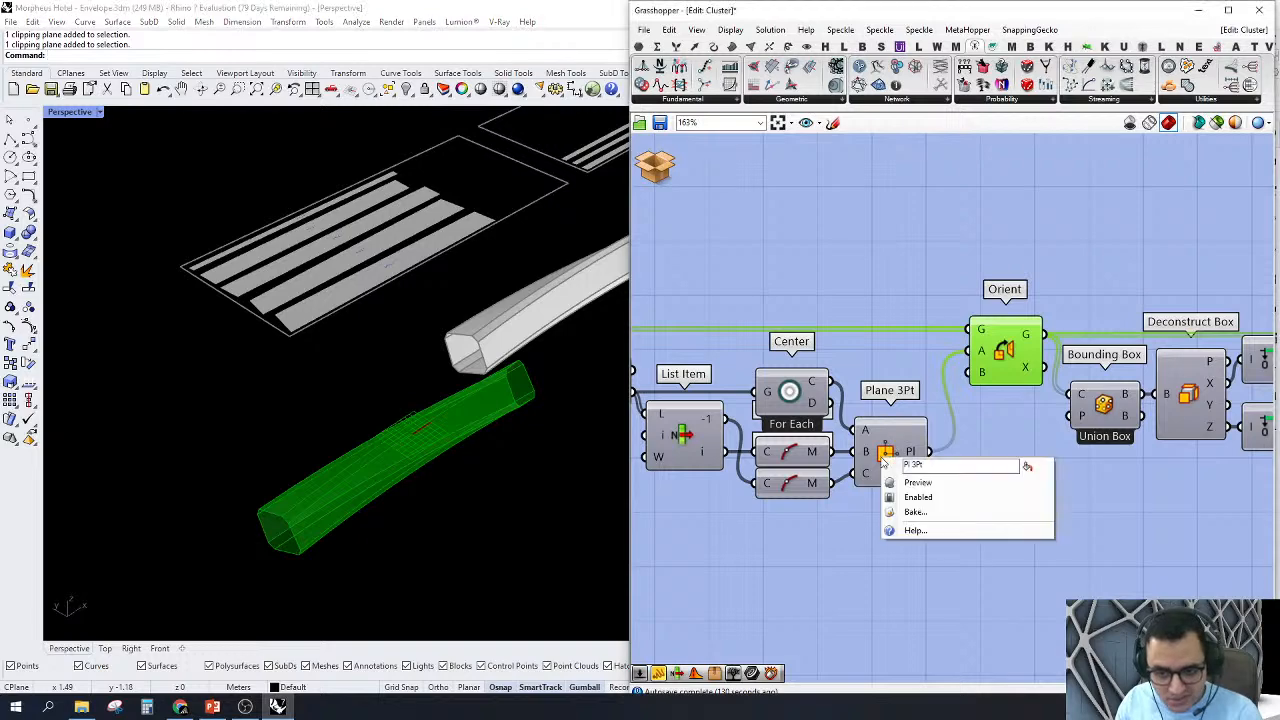
pyautogui.click(914, 232)
pyautogui.moveTo(891, 337); pyautogui.dragTo(894, 320, button='right')
pyautogui.moveTo(352, 488); pyautogui.dragTo(225, 590, button='right')
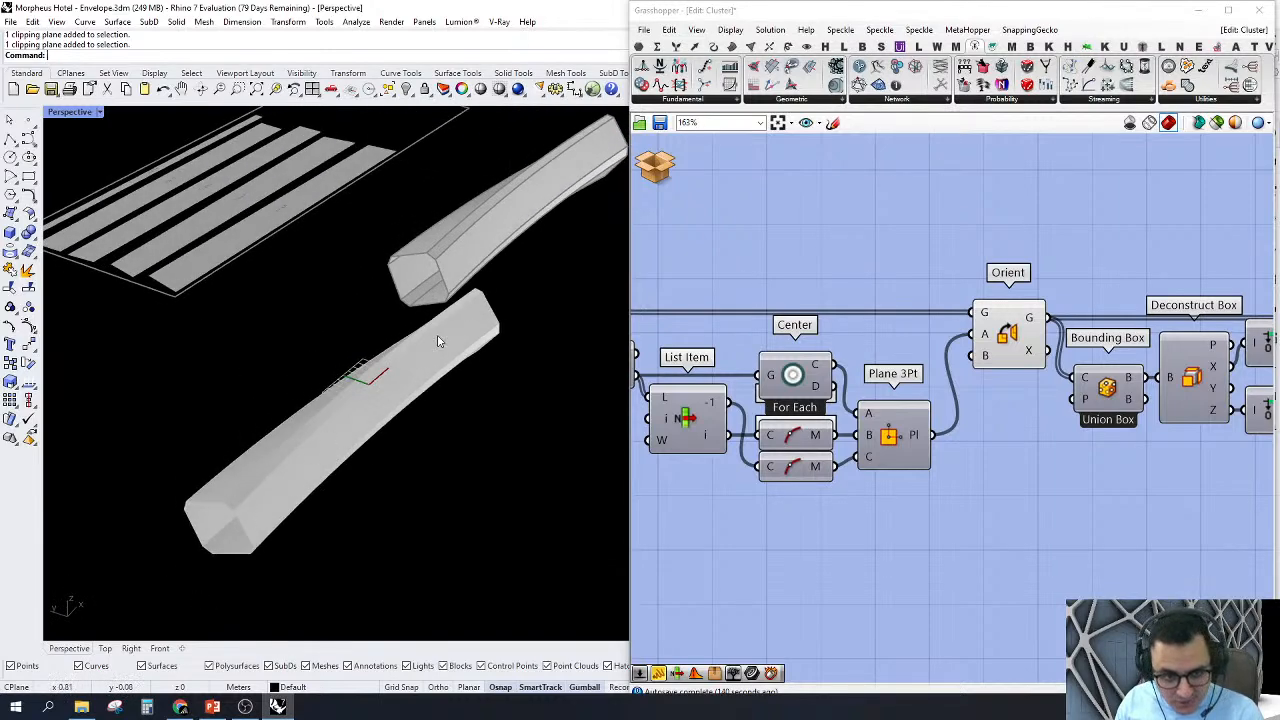
# Step: Turn off the Orient preview and turn on the preview of the Bounding Box component
pyautogui.moveTo(988, 309); pyautogui.dragTo(860, 328, button='right')
pyautogui.rightClick(881, 349)
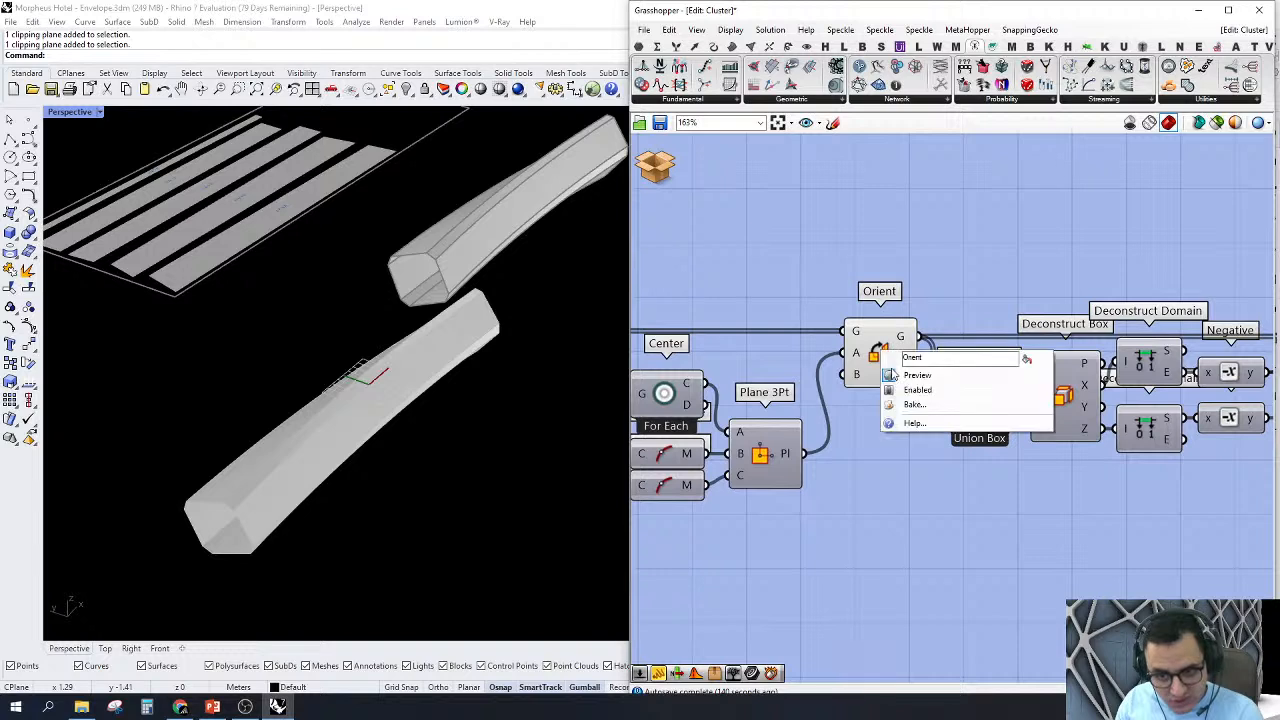
pyautogui.click(954, 374)
pyautogui.rightClick(978, 407)
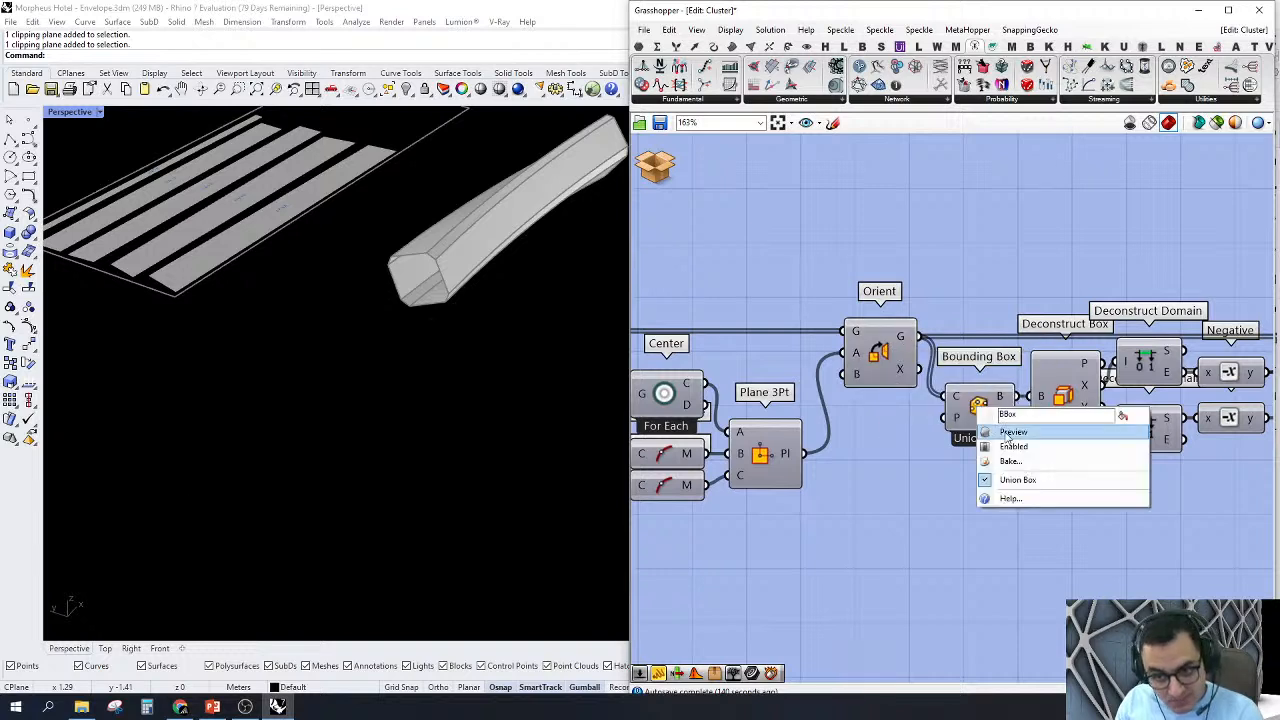
pyautogui.click(995, 431)
pyautogui.click(982, 410)
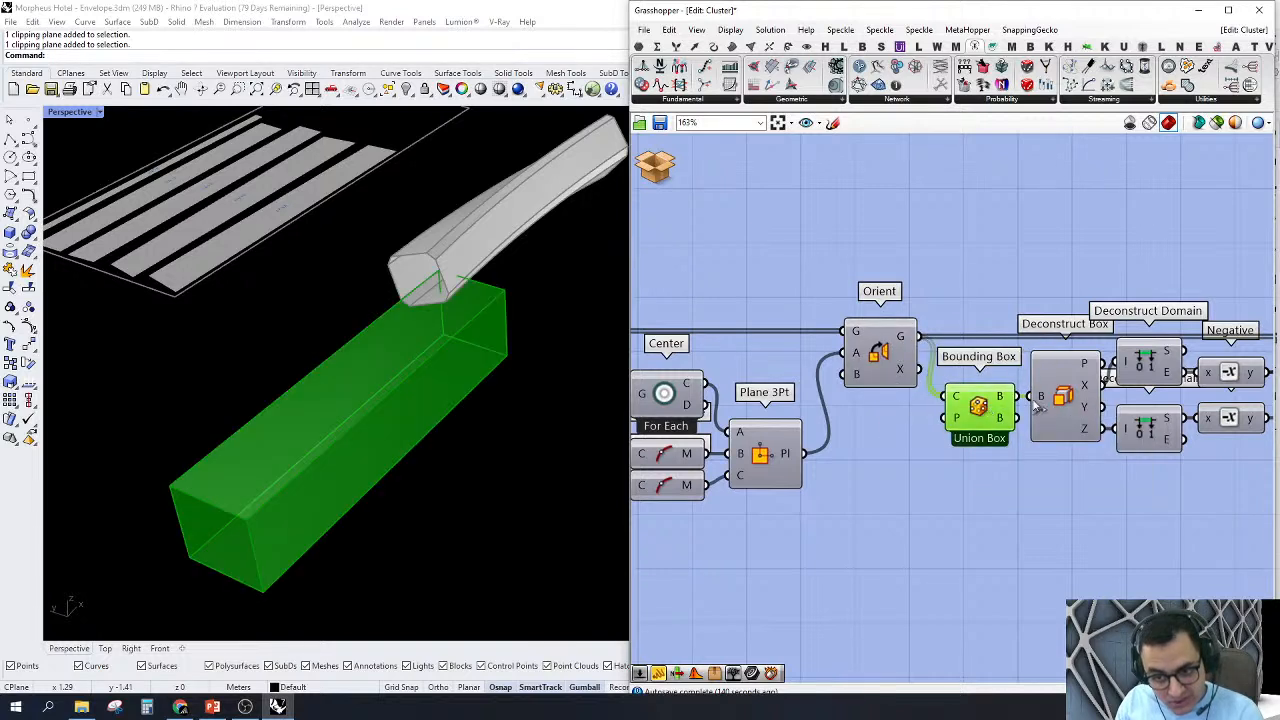
# Step: Turn the Orient preview back on to show the member inside its bounding box
pyautogui.rightClick(885, 350)
pyautogui.click(948, 372)
pyautogui.moveTo(1026, 404); pyautogui.dragTo(952, 393, button='right')
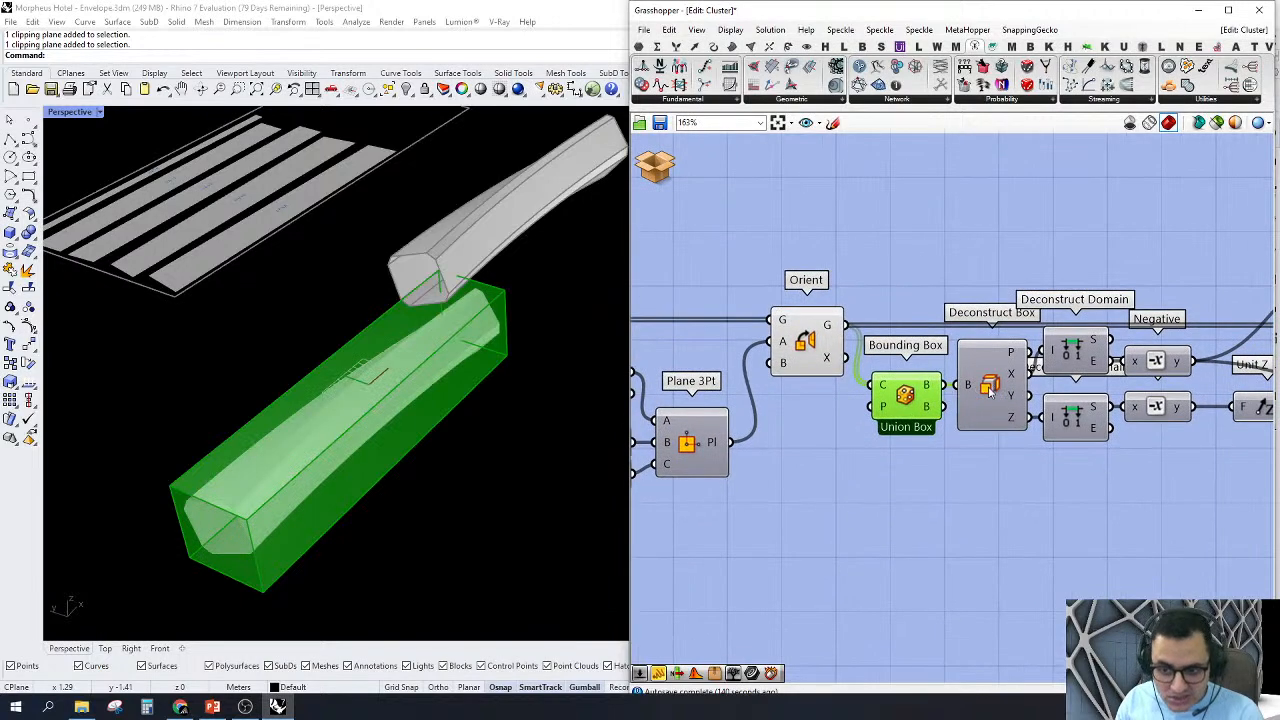
pyautogui.click(995, 390)
pyautogui.rightClick(988, 388)
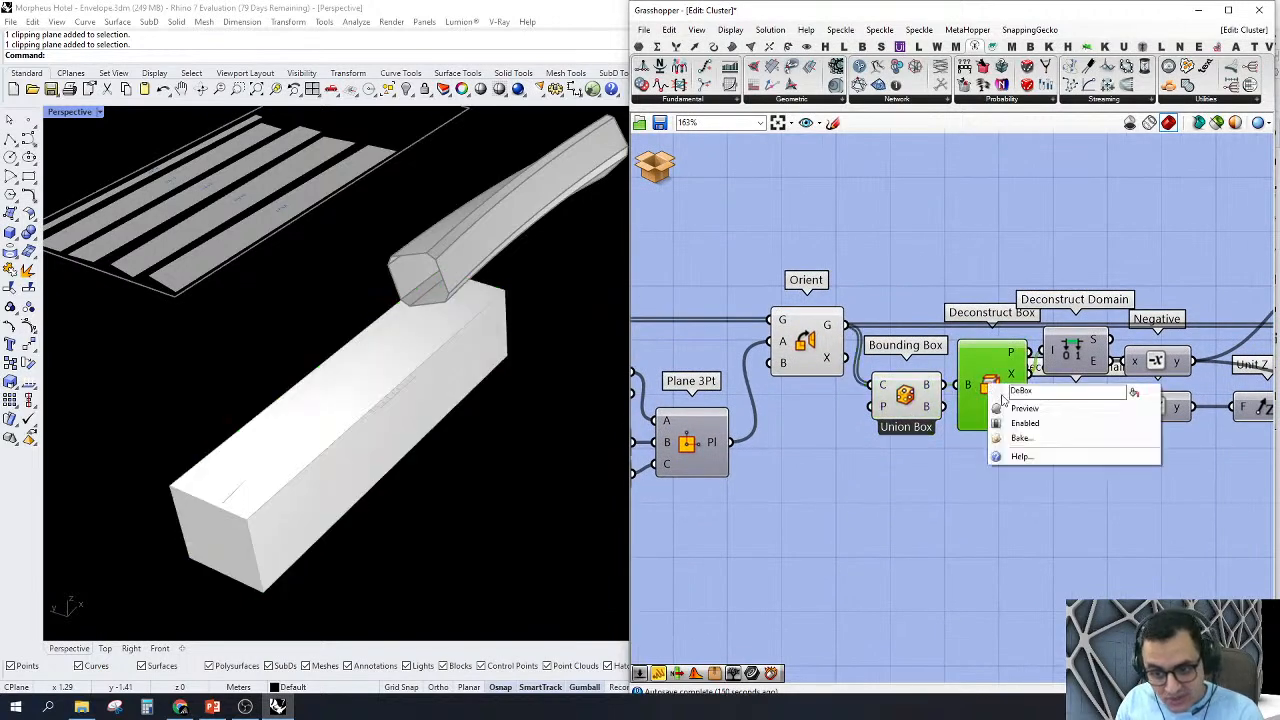
pyautogui.click(1020, 422)
pyautogui.rightClick(993, 386)
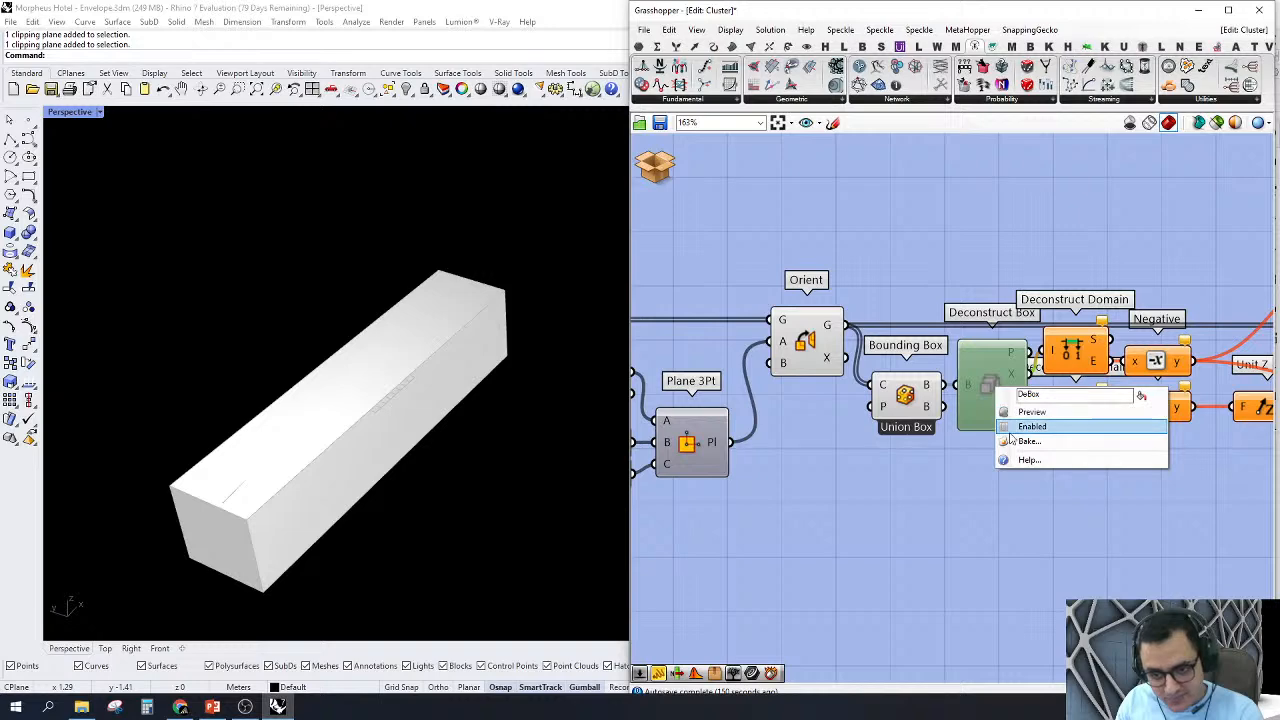
pyautogui.click(1024, 426)
# Step: Turn on the preview of the Deconstruct Box component to show the box's plane
pyautogui.rightClick(993, 388)
pyautogui.click(1010, 411)
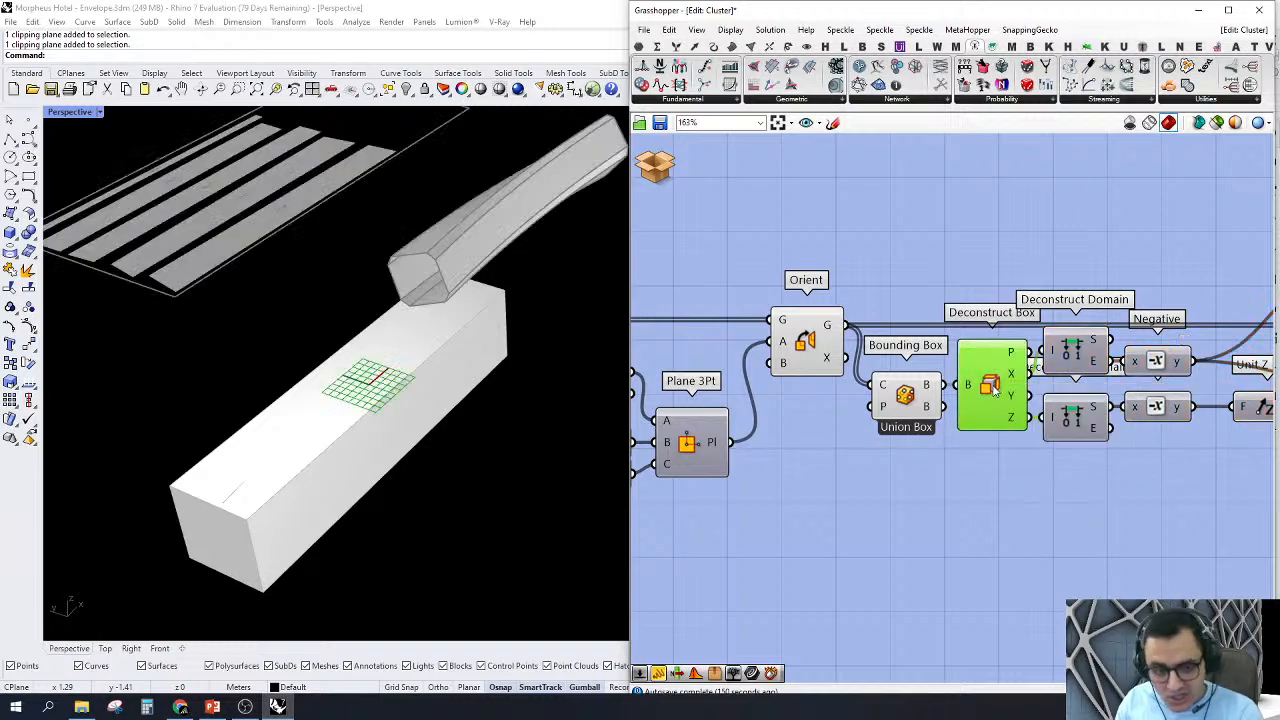
pyautogui.moveTo(283, 489); pyautogui.dragTo(343, 417, button='right')
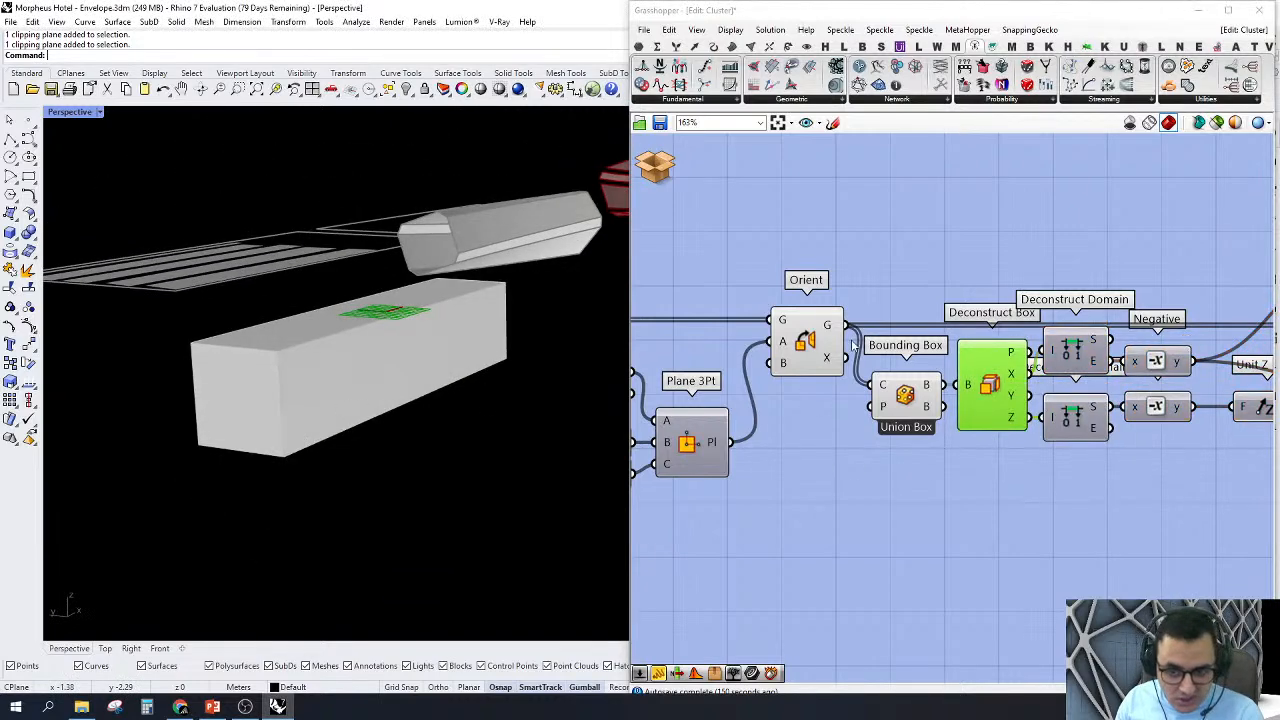
# Step: Examine how the oriented member and the box plane sit relative to the bounding box, highlighting the Orient, Bounding Box and Deconstruct Box outputs
pyautogui.click(800, 343)
pyautogui.scroll(-1, 784, 382)
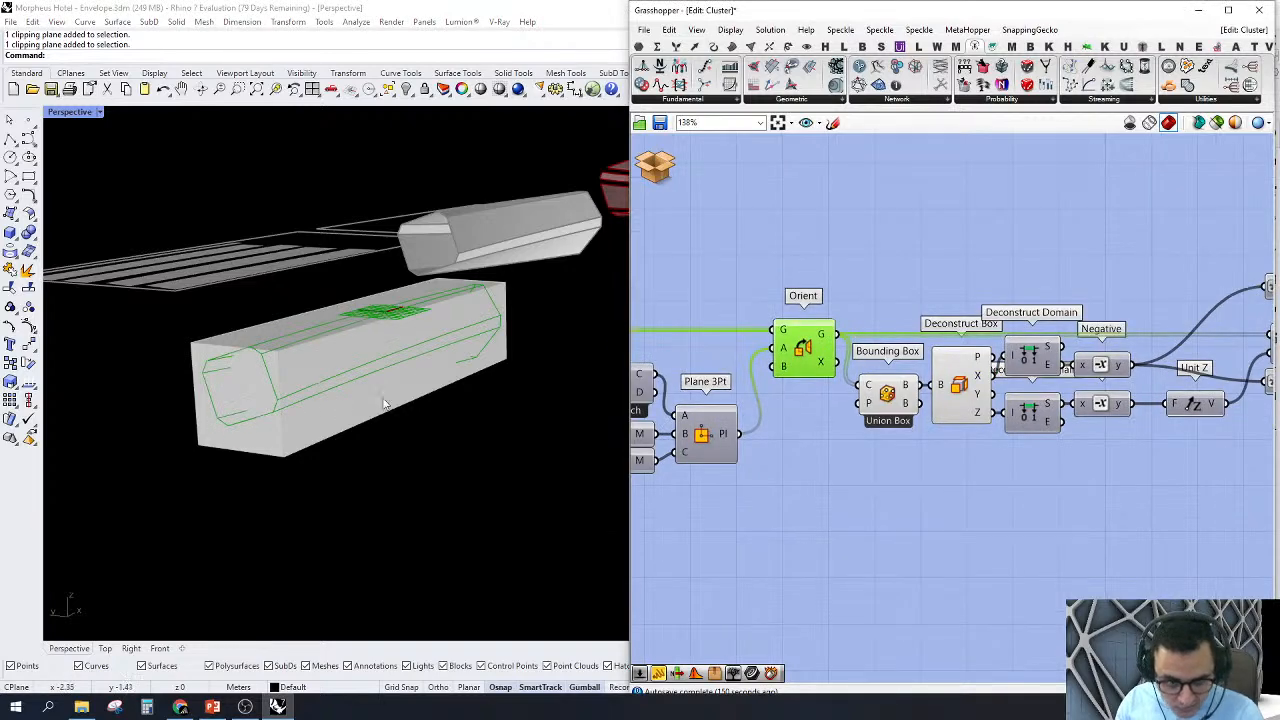
pyautogui.moveTo(323, 380); pyautogui.dragTo(290, 358, button='right')
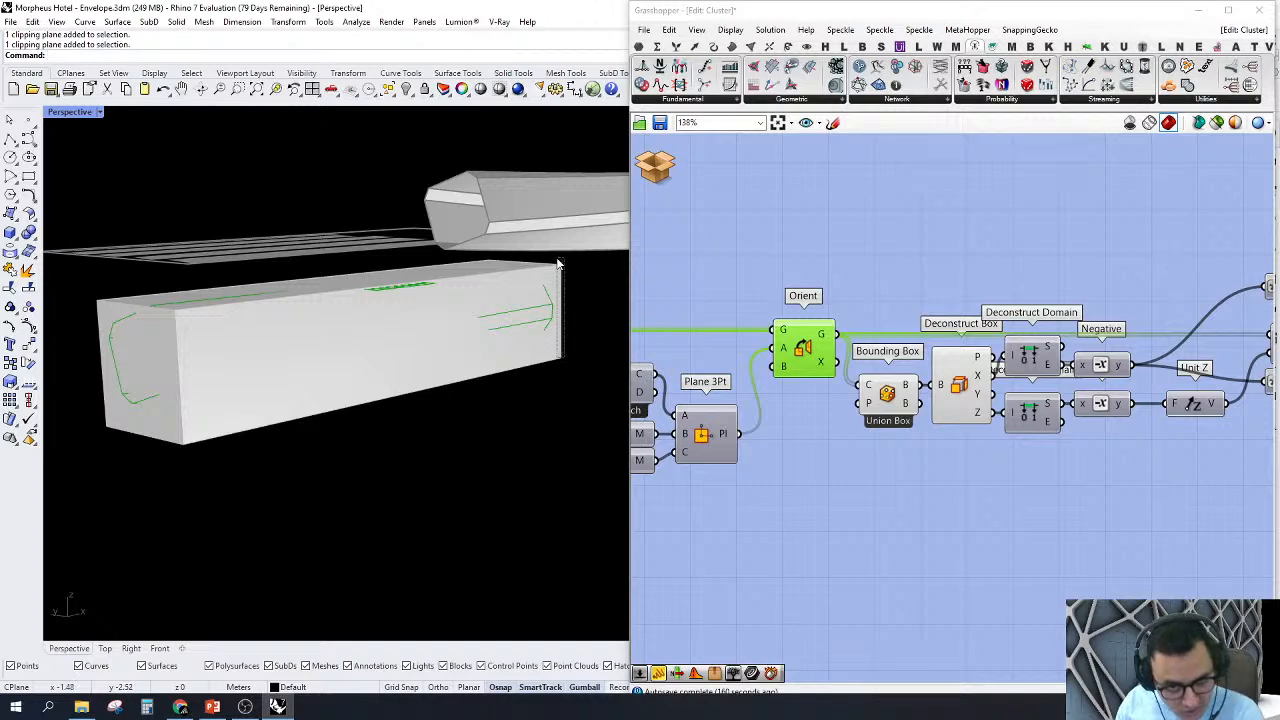
pyautogui.moveTo(942, 398); pyautogui.dragTo(862, 435, button='right')
pyautogui.scroll(-1, 861, 434)
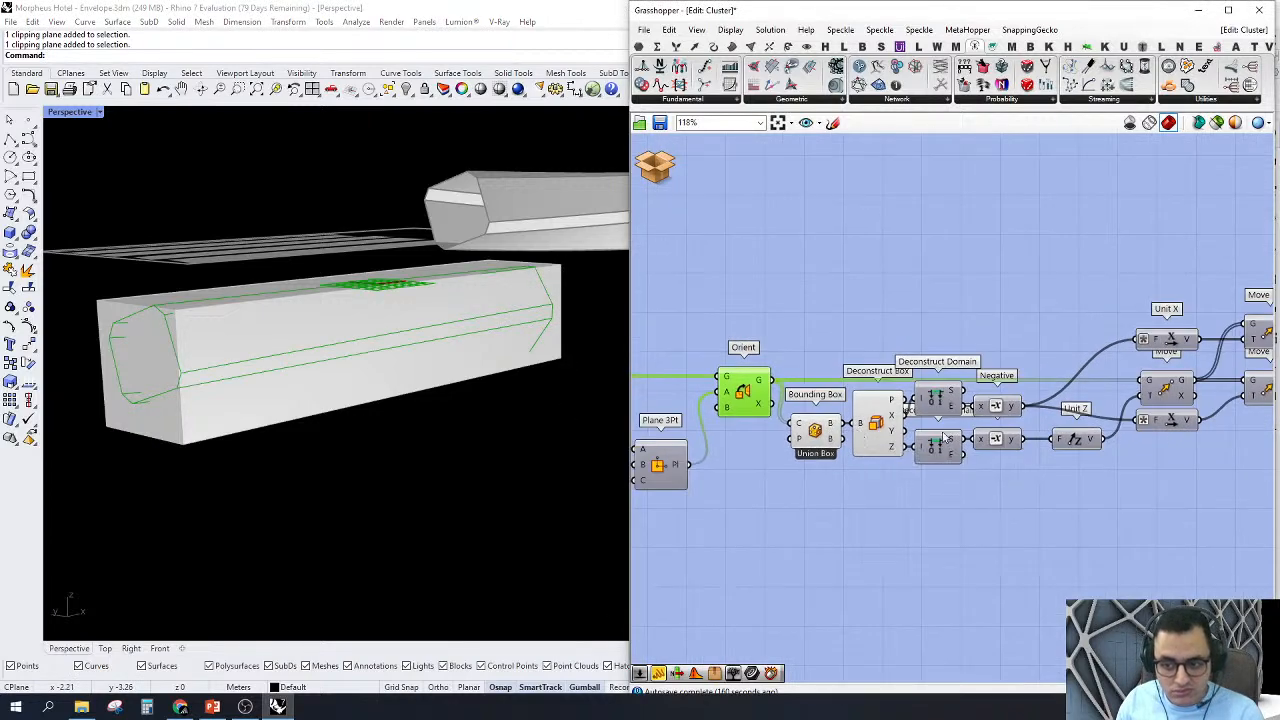
pyautogui.moveTo(947, 438); pyautogui.dragTo(897, 440, button='right')
pyautogui.moveTo(822, 333); pyautogui.dragTo(755, 470)
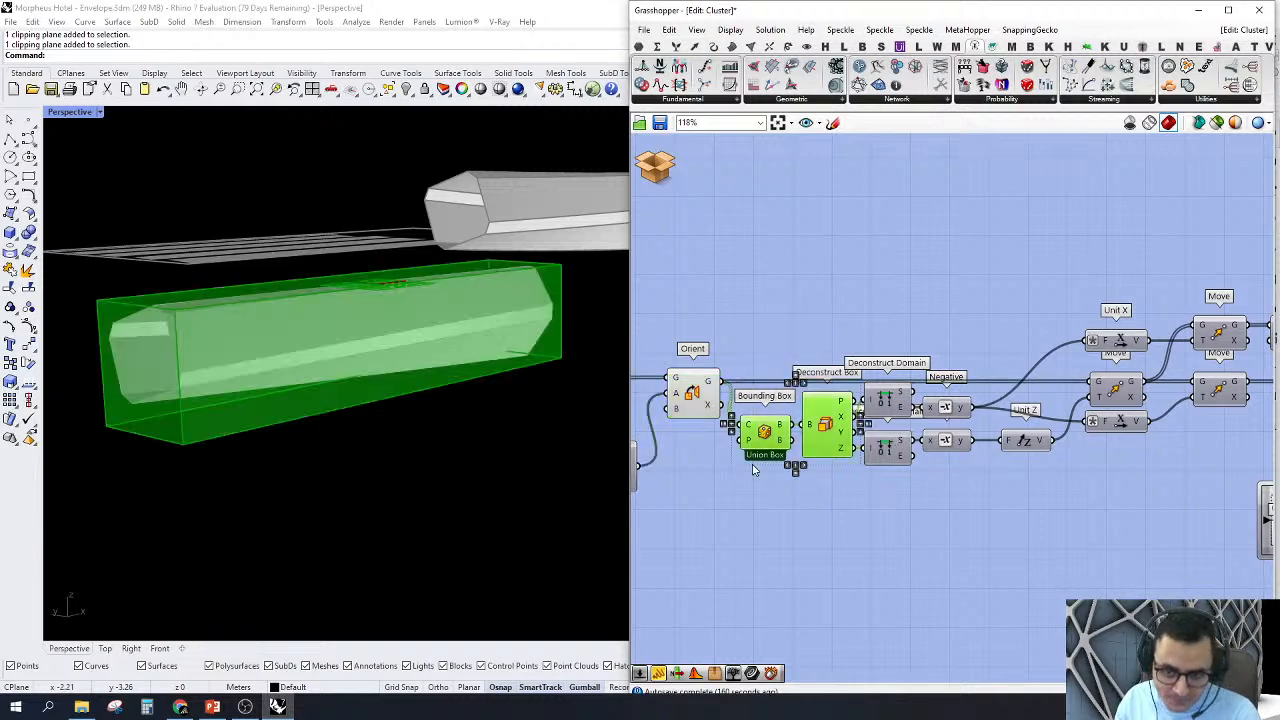
pyautogui.click(815, 300)
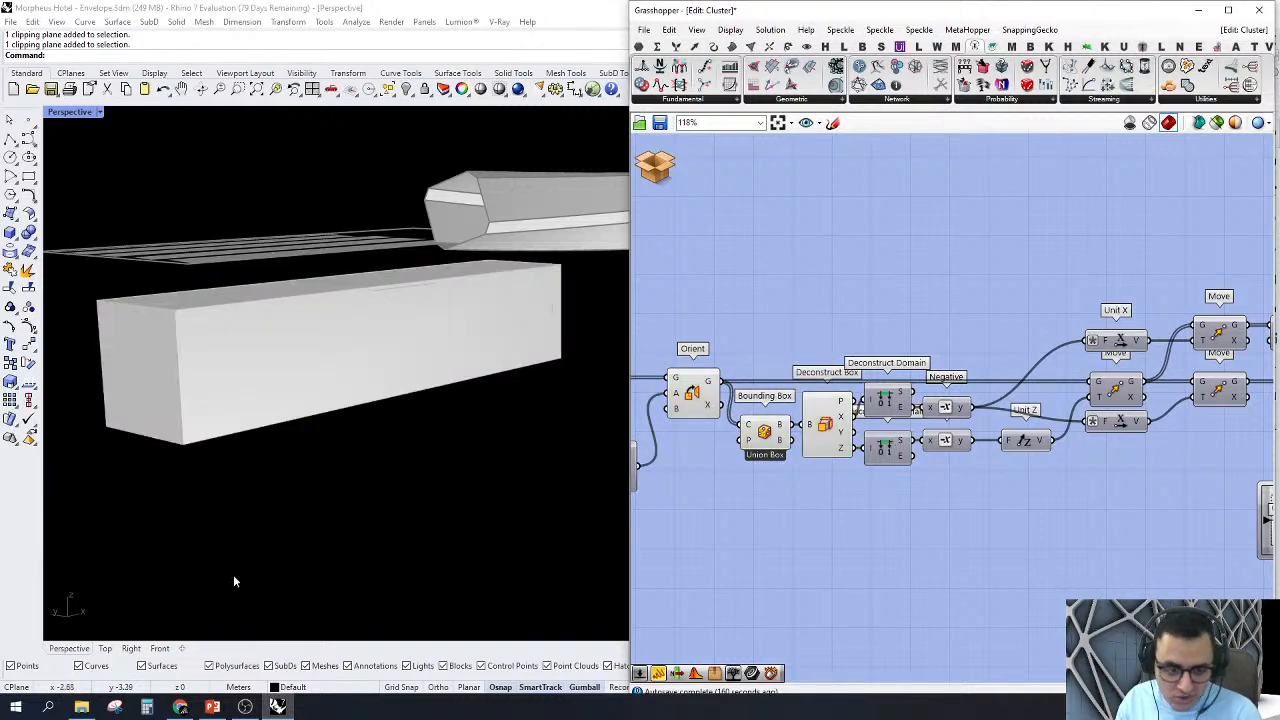
# Step: Switch to the Front view, zoom to the Deconstruct Box output and compare the bounding box's height with the neighbouring members
pyautogui.click(159, 649)
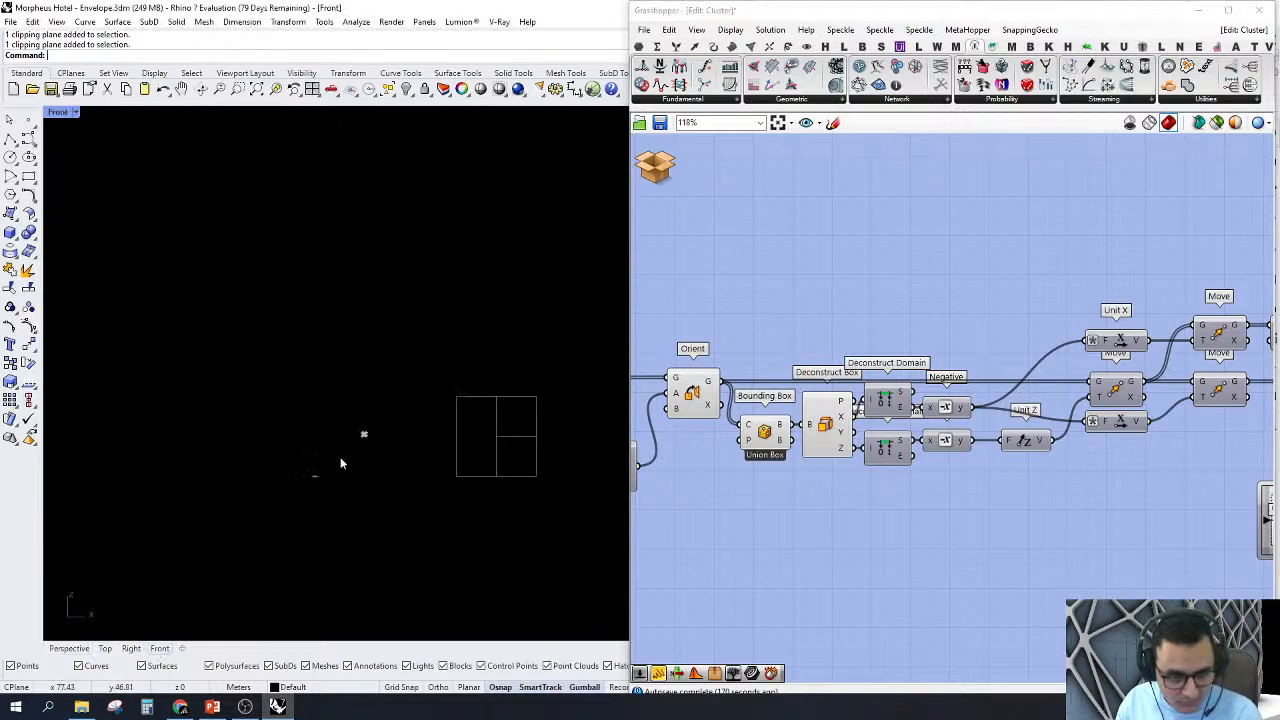
pyautogui.rightClick(838, 420)
pyautogui.click(855, 370)
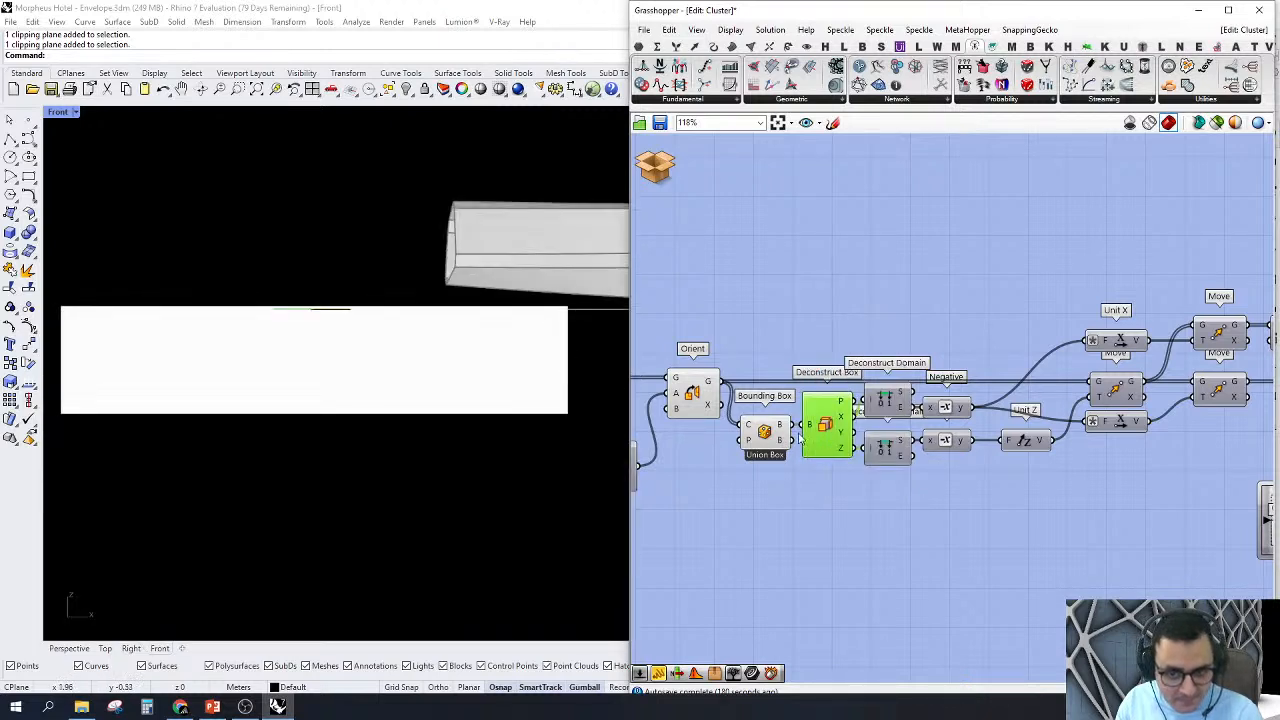
pyautogui.click(762, 437)
pyautogui.scroll(-2, 450, 416)
pyautogui.moveTo(455, 419); pyautogui.dragTo(472, 421, button='right')
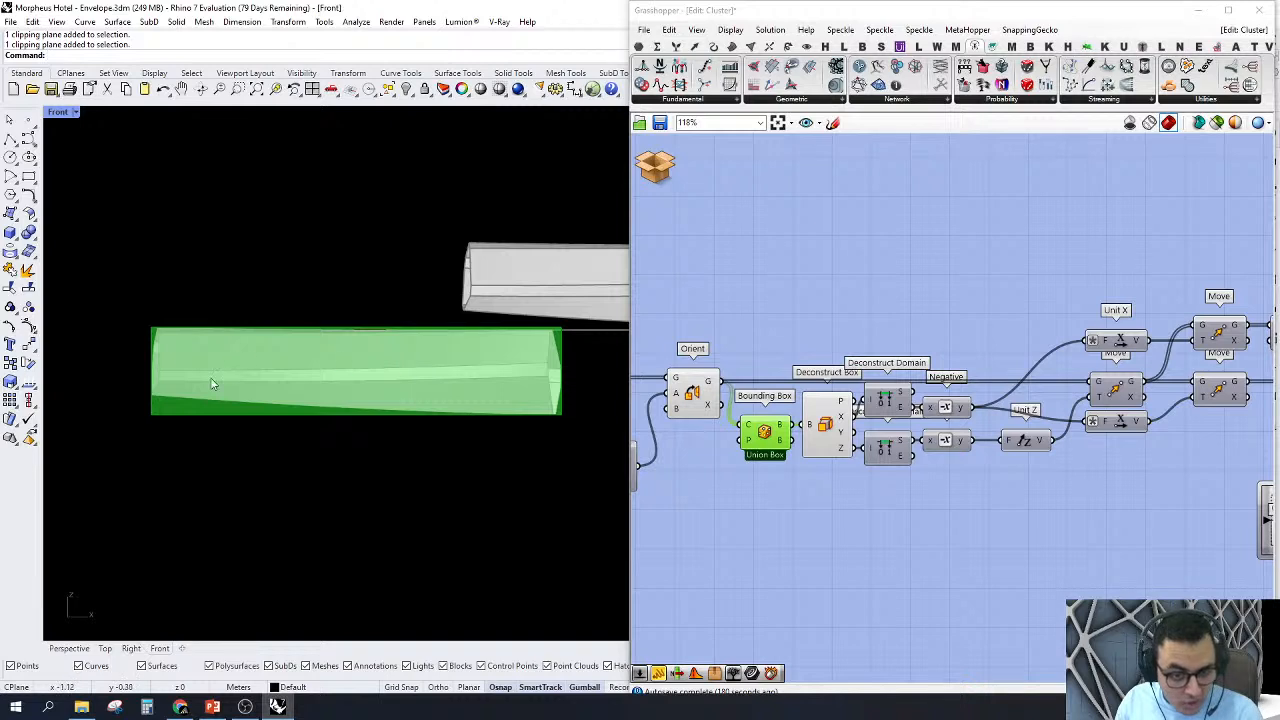
pyautogui.scroll(-2, 116, 410)
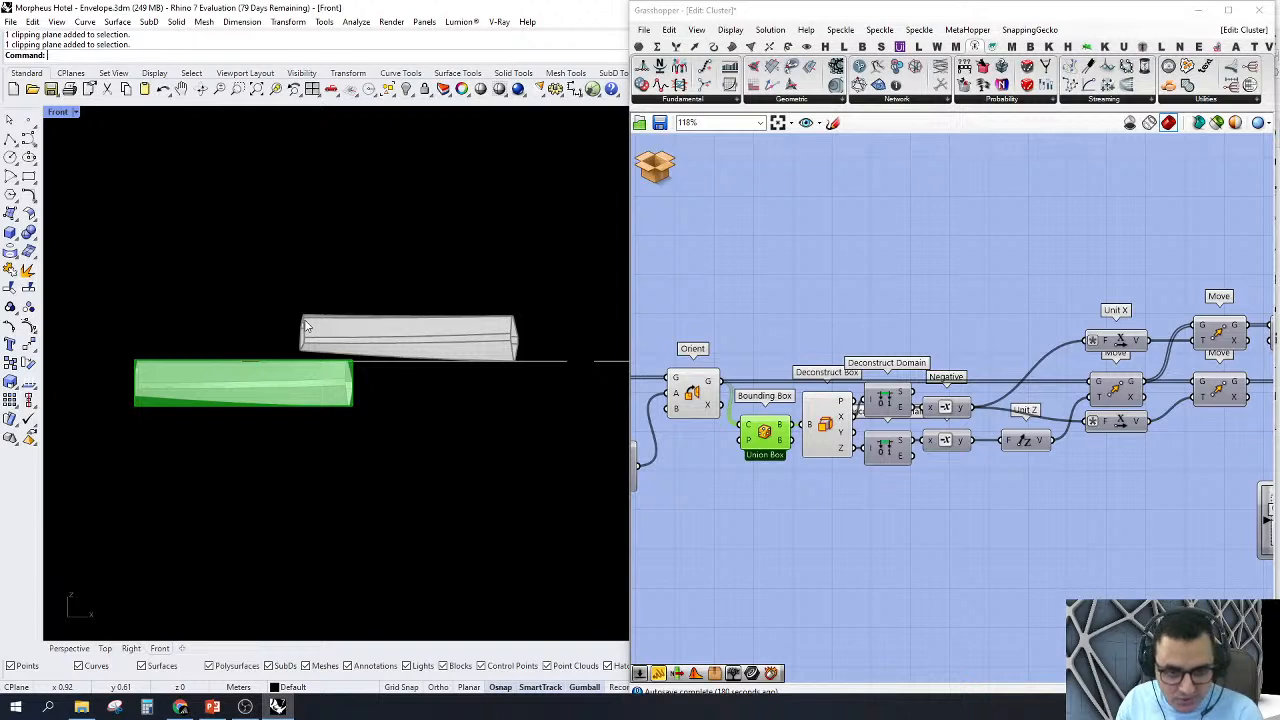
pyautogui.scroll(-3, 305, 326)
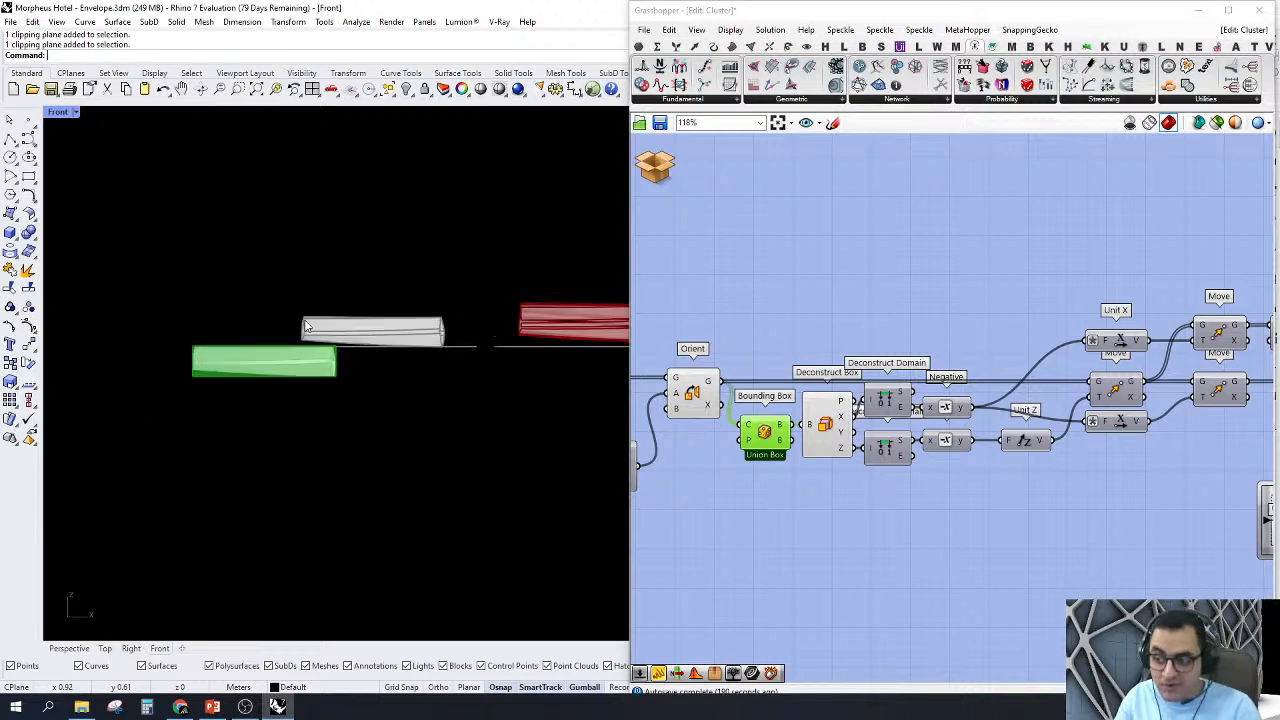
# Step: Turn off the previews of the Orient, Bounding Box and Deconstruct Box components
pyautogui.moveTo(917, 271); pyautogui.dragTo(660, 644)
pyautogui.rightClick(690, 309)
pyautogui.click(706, 332)
pyautogui.click(712, 289)
# Step: Turn on the preview of the Move component driven by Unit Z to show the vertically shifted member
pyautogui.moveTo(1108, 370); pyautogui.dragTo(973, 368, button='right')
pyautogui.scroll(1, 976, 370)
pyautogui.click(990, 391)
pyautogui.rightClick(990, 391)
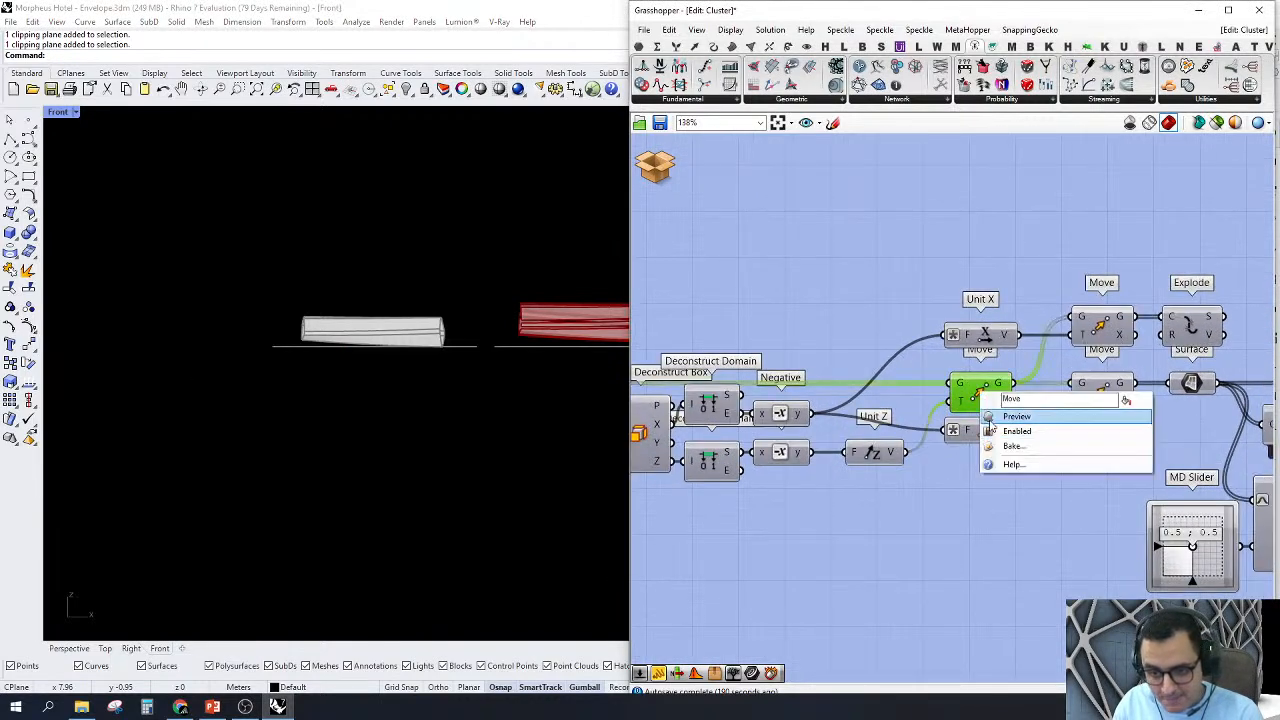
pyautogui.click(985, 410)
pyautogui.scroll(2, 420, 425)
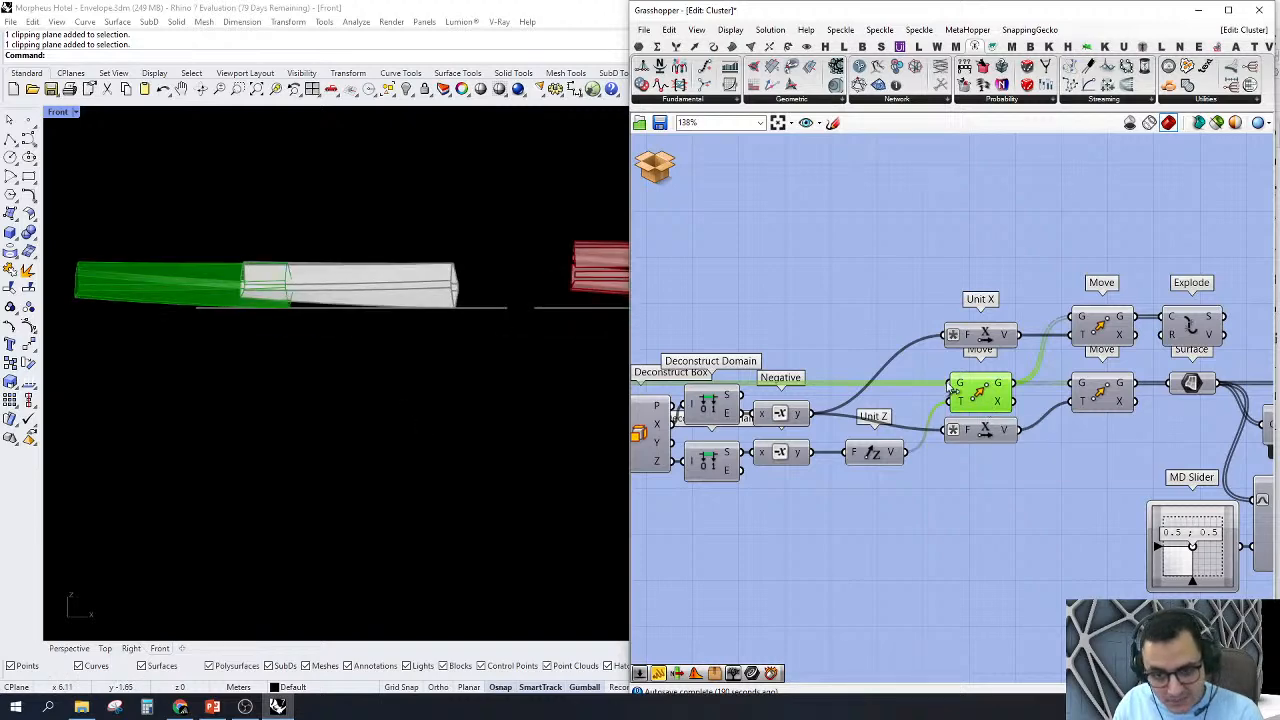
# Step: Turn on the previews of the two Move components driven by the Unit X vectors
pyautogui.moveTo(1105, 276); pyautogui.dragTo(998, 287, button='right')
pyautogui.moveTo(1006, 250); pyautogui.dragTo(952, 538)
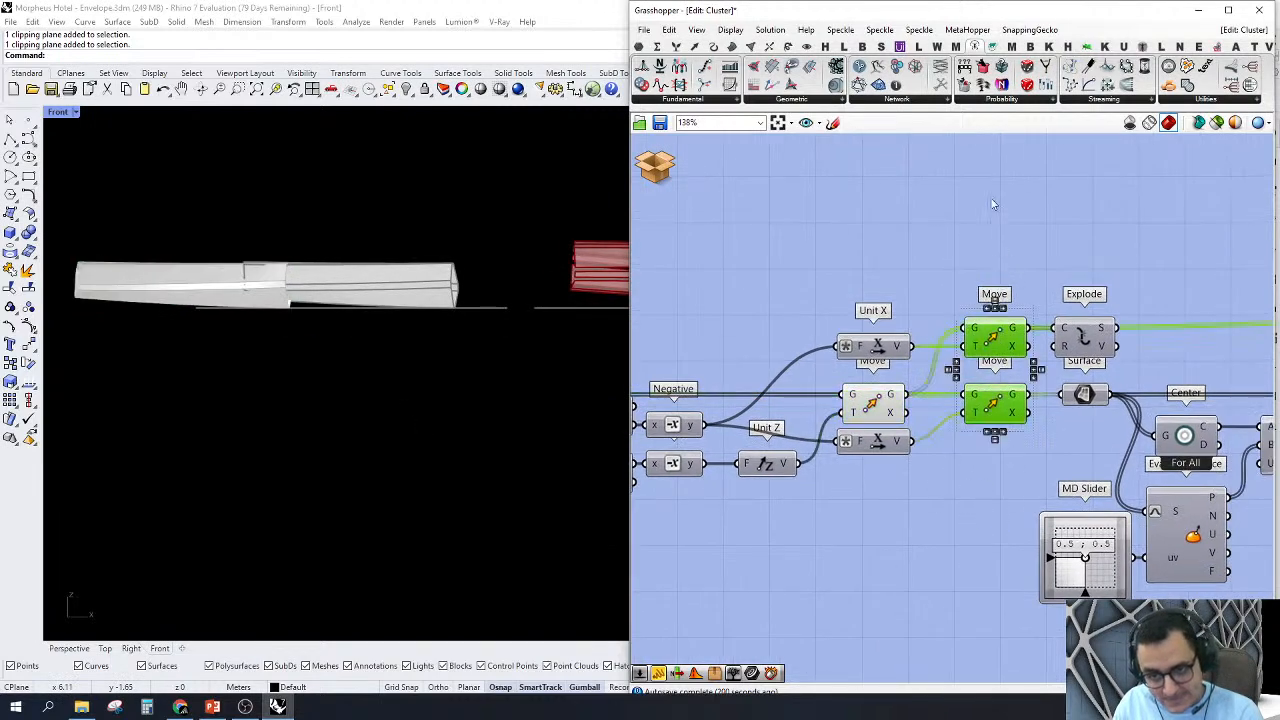
pyautogui.rightClick(994, 201)
pyautogui.click(1018, 210)
pyautogui.scroll(-3, 434, 329)
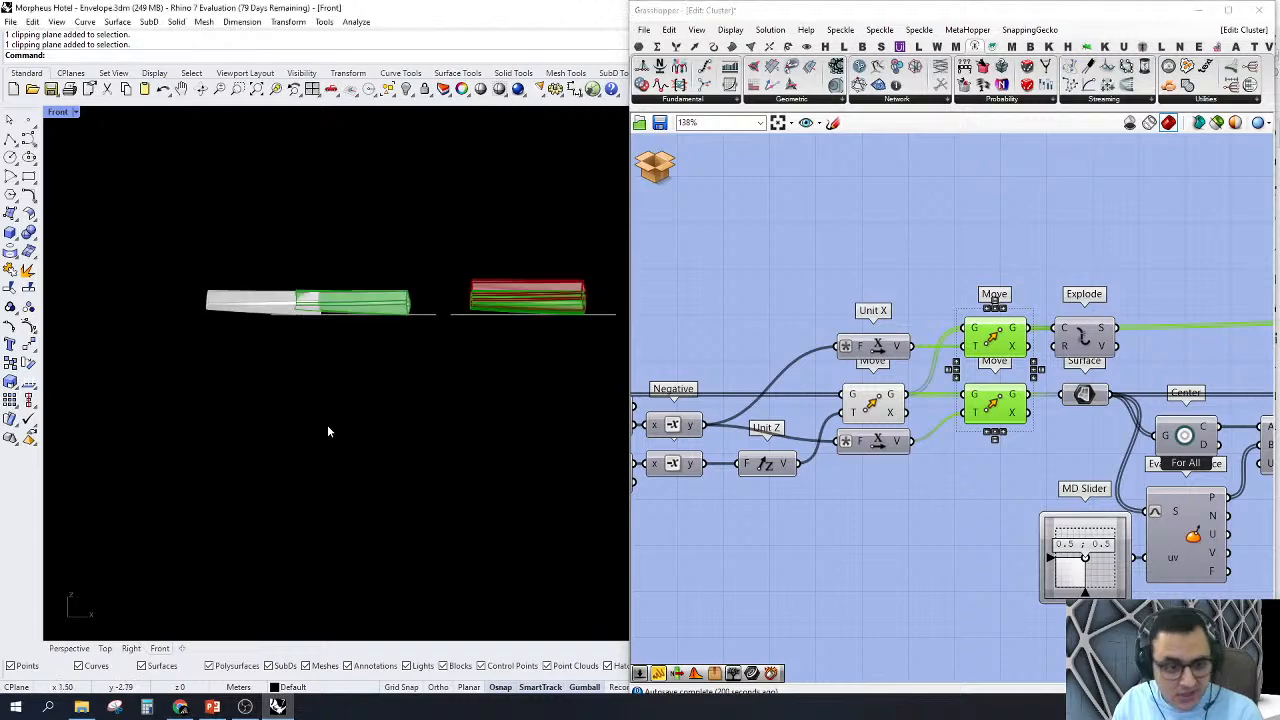
# Step: Switch to the Perspective view and examine where the moved members sit relative to each other and to the flattened strips
pyautogui.click(77, 652)
pyautogui.moveTo(366, 492); pyautogui.dragTo(535, 415, button='right')
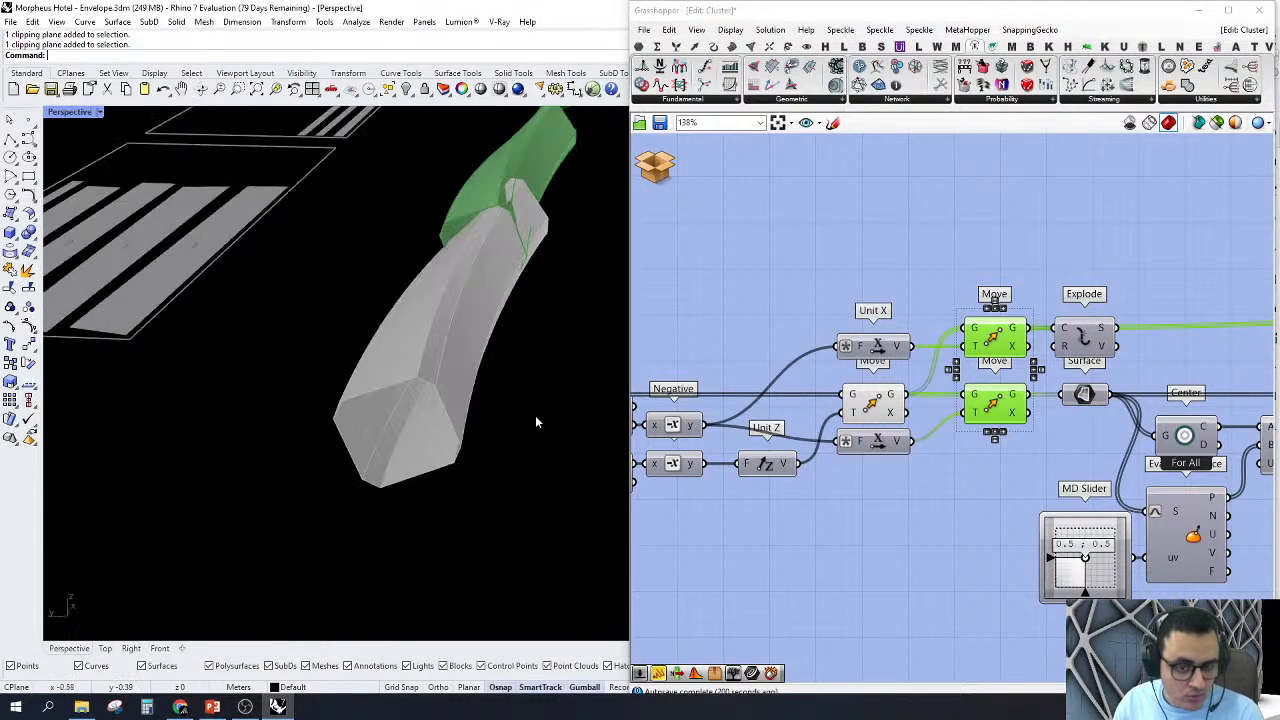
pyautogui.scroll(-4, 358, 380)
pyautogui.scroll(-3, 272, 440)
pyautogui.moveTo(358, 380); pyautogui.dragTo(274, 440, button='right')
pyautogui.scroll(5, 390, 325)
pyautogui.scroll(-4, 395, 395)
pyautogui.scroll(4, 424, 372)
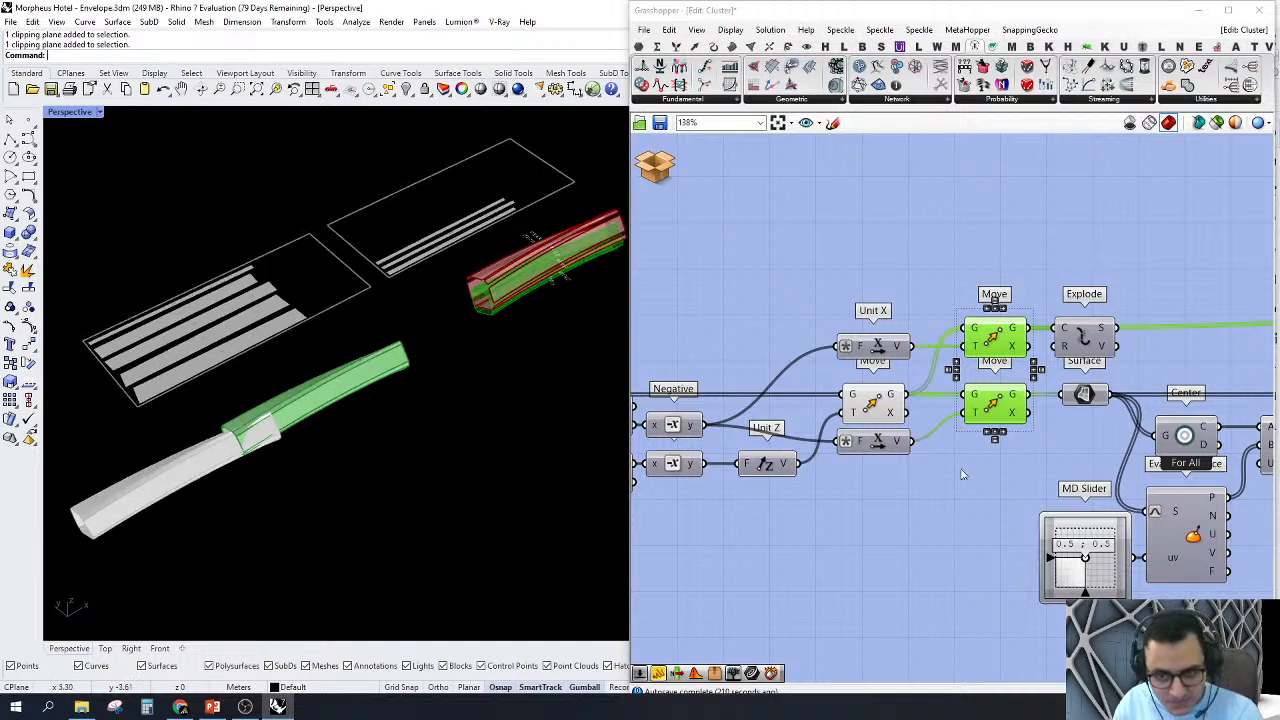
# Step: Turn off the preview of the Move component driven by Unit Z
pyautogui.moveTo(962, 510); pyautogui.dragTo(732, 196)
pyautogui.rightClick(806, 250)
pyautogui.click(832, 270)
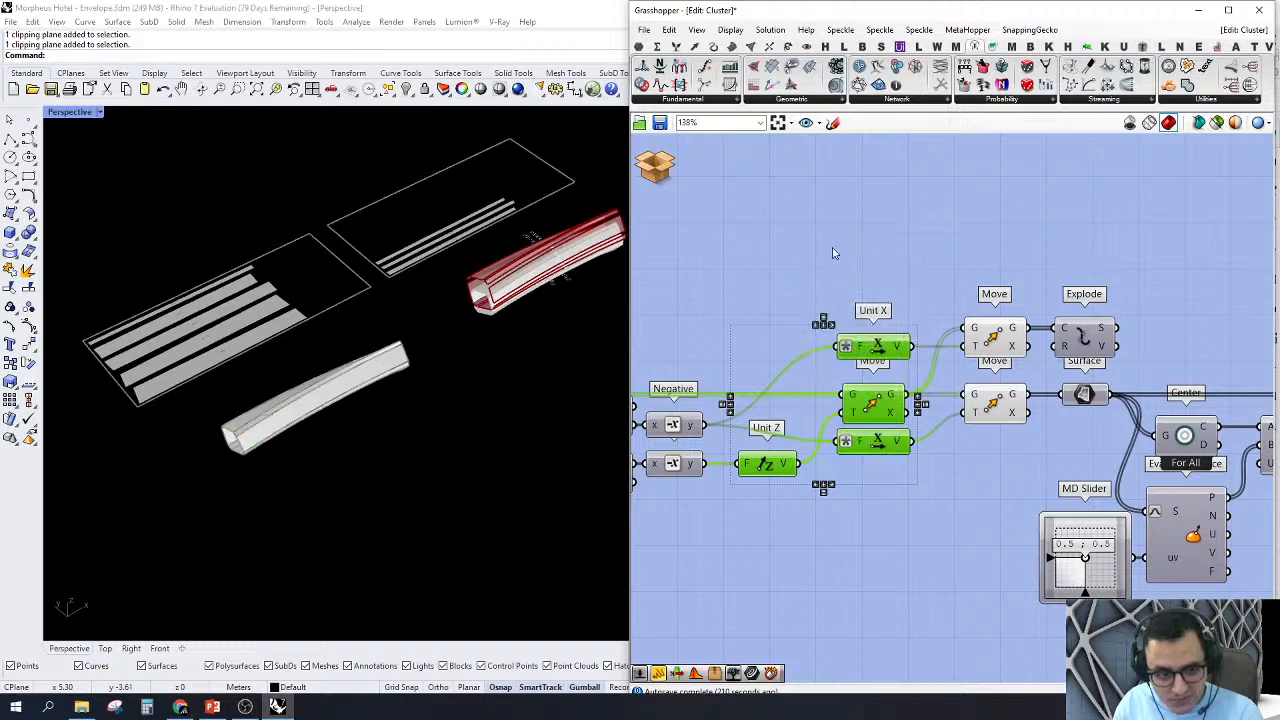
# Step: Highlight the outputs of the two Unit X Move components in turn and compare their members in the Perspective view
pyautogui.click(900, 262)
pyautogui.moveTo(930, 280); pyautogui.dragTo(886, 280, button='right')
pyautogui.click(944, 347)
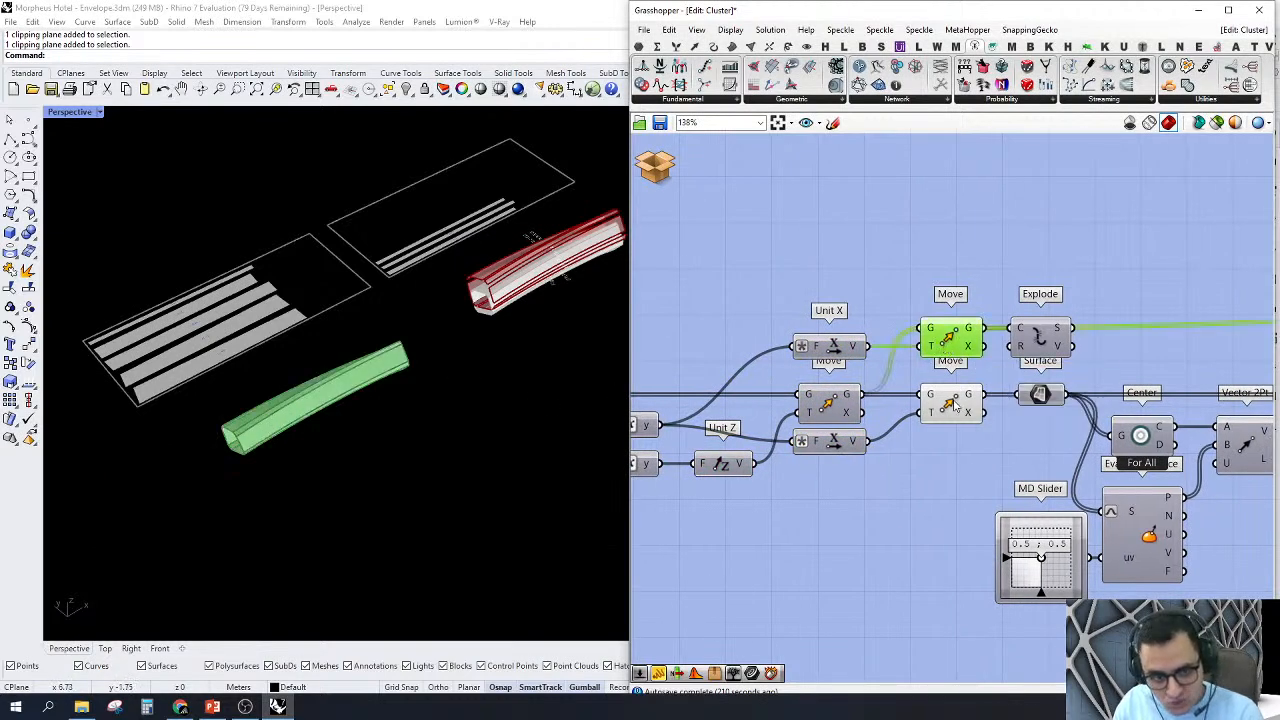
pyautogui.scroll(1, 656, 273)
pyautogui.scroll(5, 535, 280)
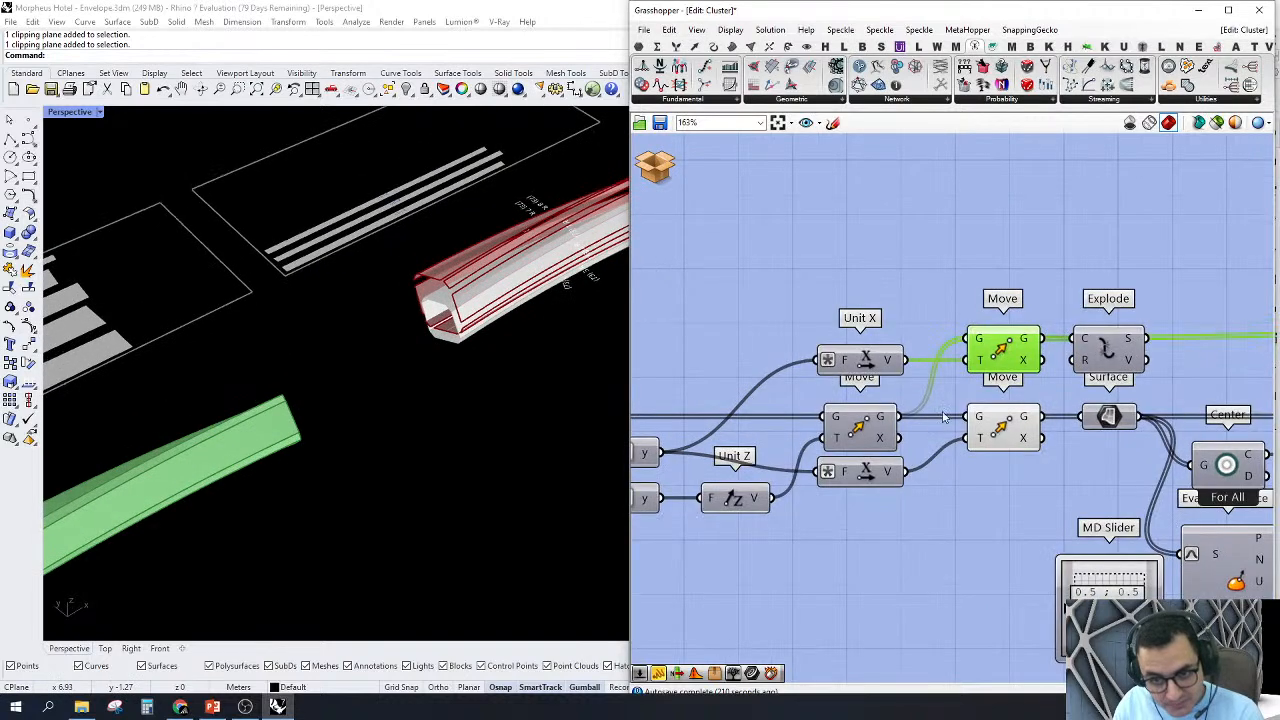
pyautogui.click(1005, 436)
pyautogui.scroll(-5, 400, 326)
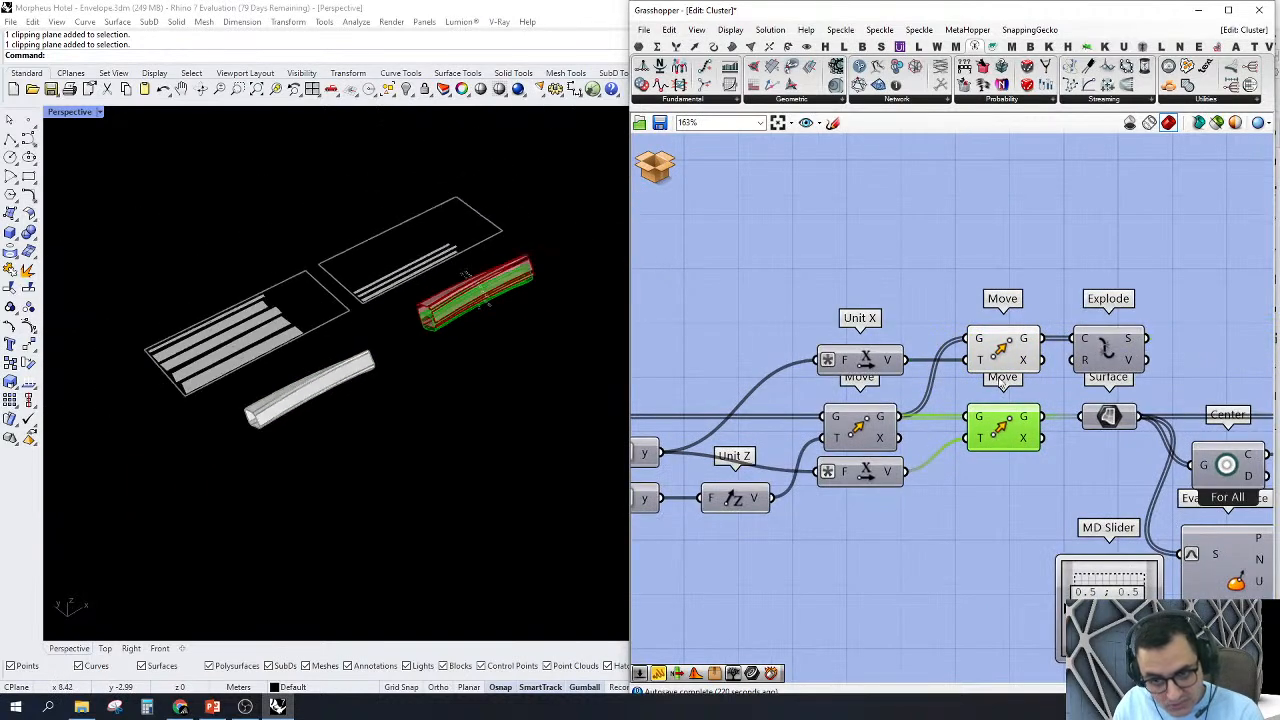
# Step: Turn off the previews of the two Move components driven by the Unit X vectors
pyautogui.moveTo(1035, 485); pyautogui.dragTo(781, 186)
pyautogui.rightClick(781, 187)
pyautogui.click(804, 210)
pyautogui.click(804, 212)
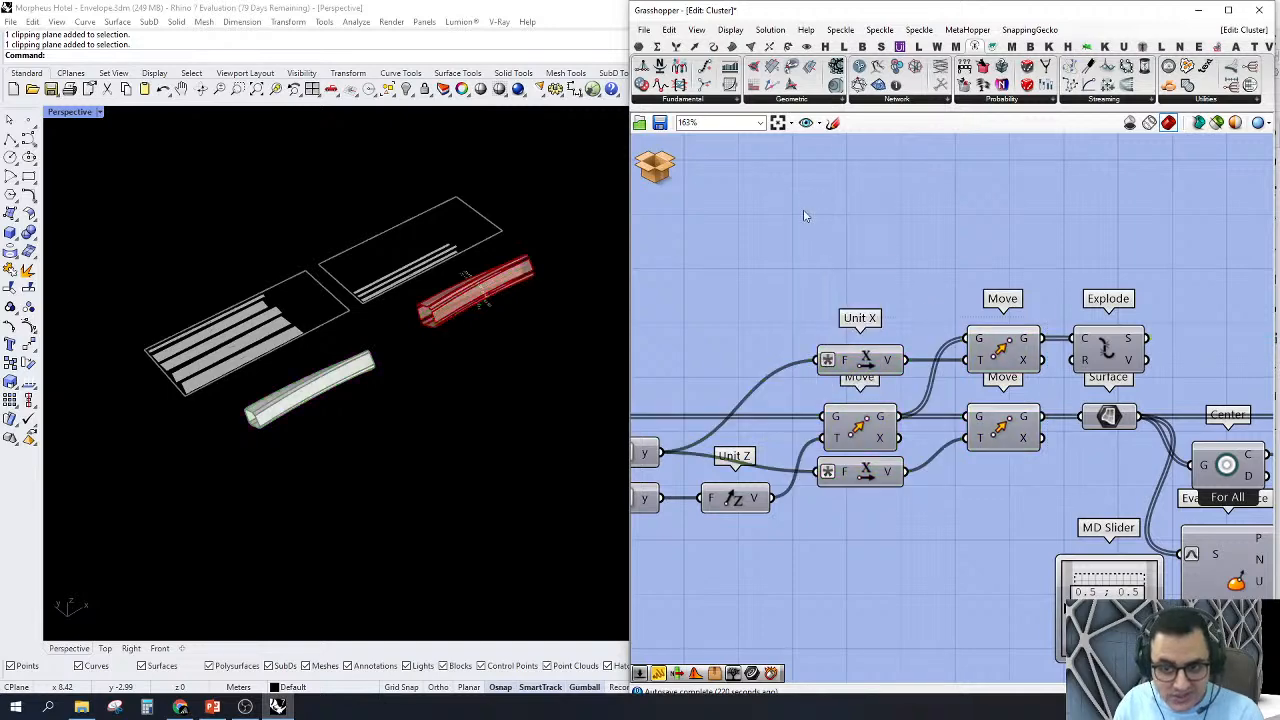
# Step: Select the Explode component after the upper Move to trace where its segments output leads
pyautogui.scroll(-3, 960, 297)
pyautogui.moveTo(1050, 310); pyautogui.dragTo(850, 313, button='right')
pyautogui.scroll(3, 850, 316)
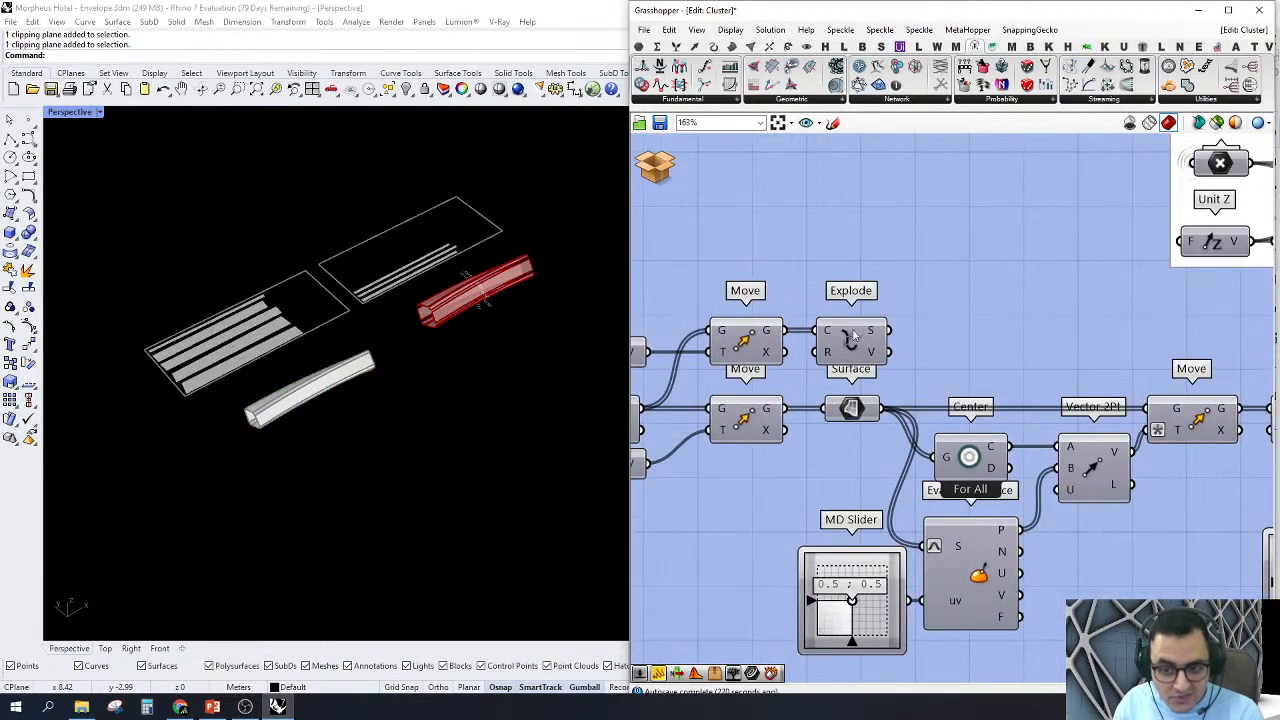
pyautogui.click(853, 337)
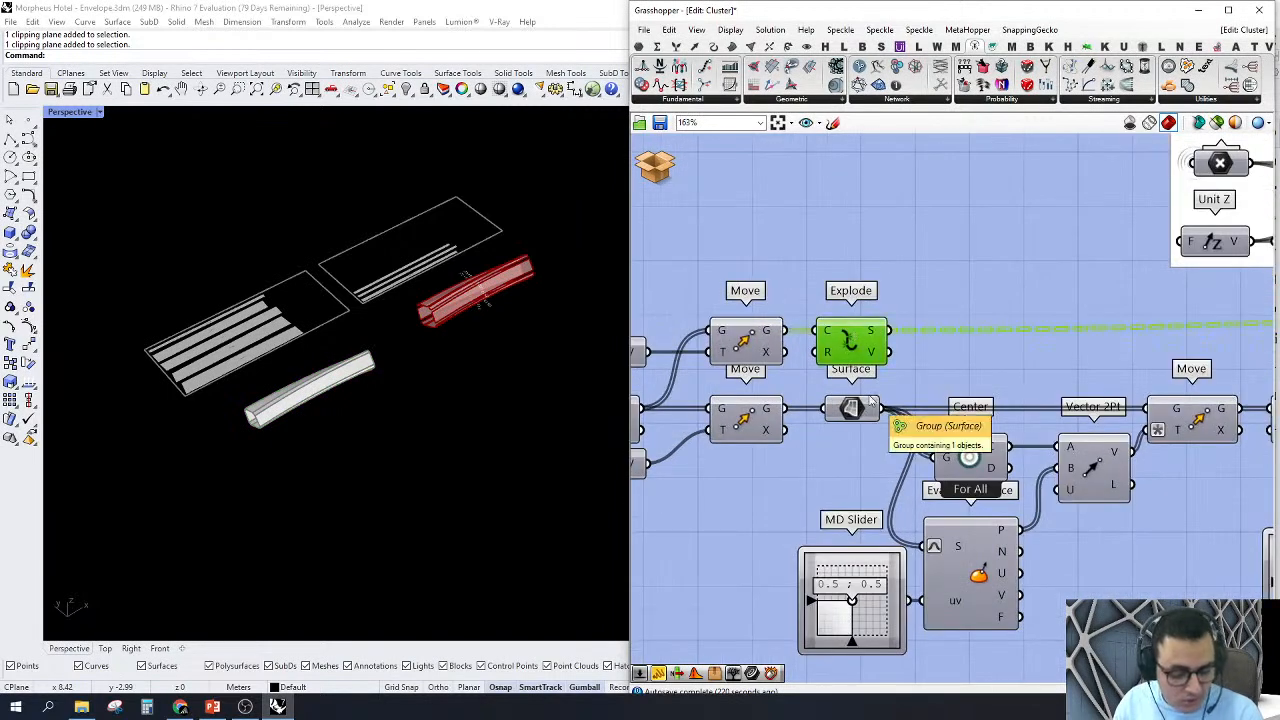
pyautogui.scroll(-2, 855, 405)
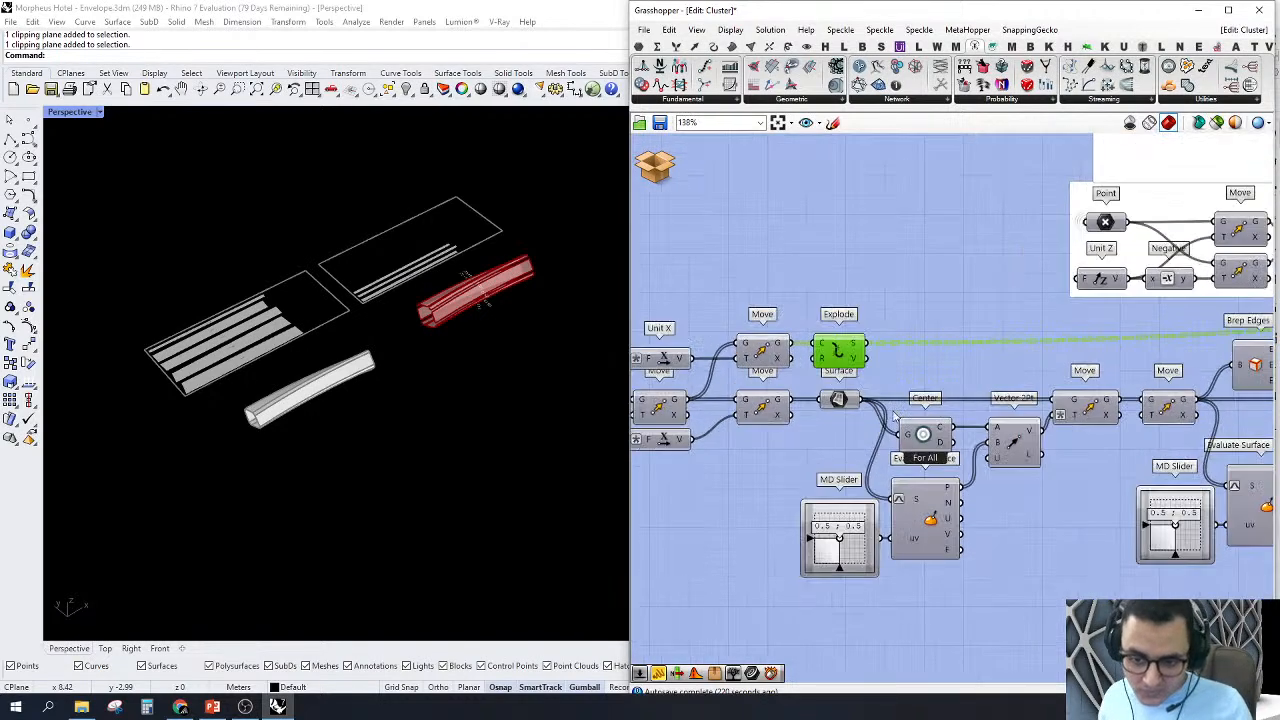
# Step: Turn on the preview of the Surface component after the lower Move and highlight its surfaces in the Perspective view
pyautogui.rightClick(850, 410)
pyautogui.press('Escape')
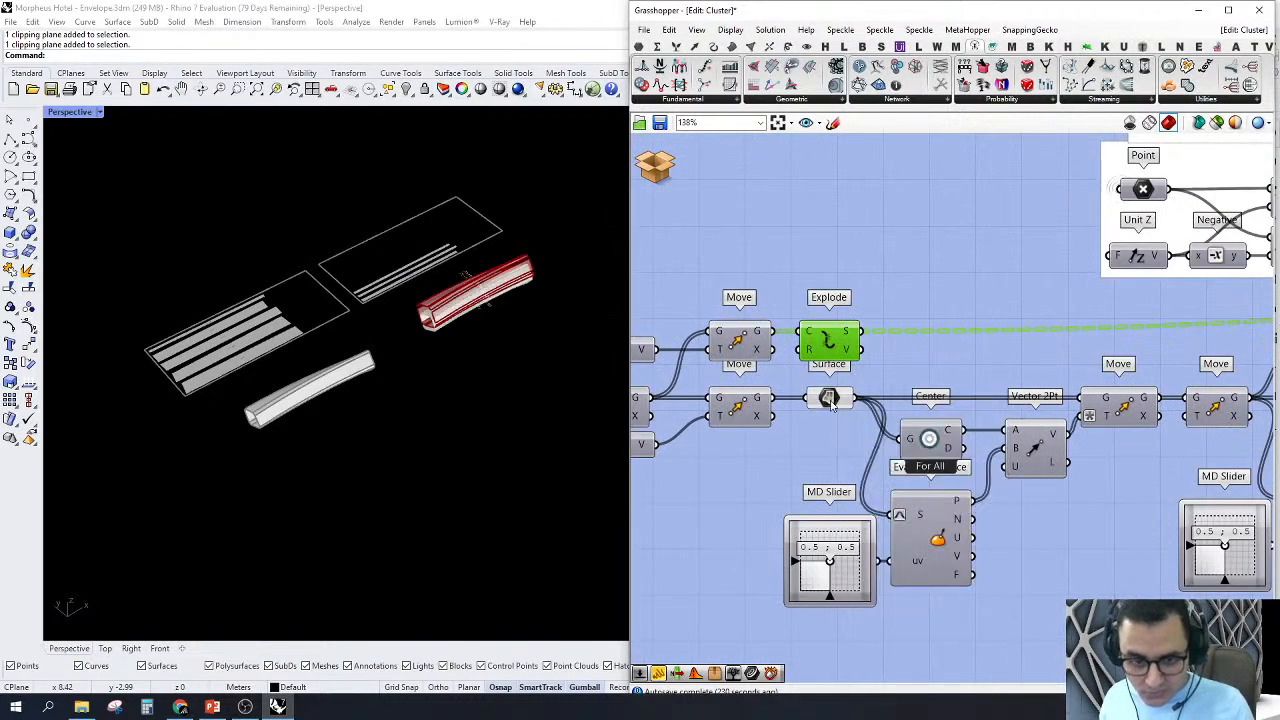
pyautogui.click(831, 402)
pyautogui.scroll(3, 613, 349)
pyautogui.moveTo(985, 410); pyautogui.dragTo(895, 416, button='right')
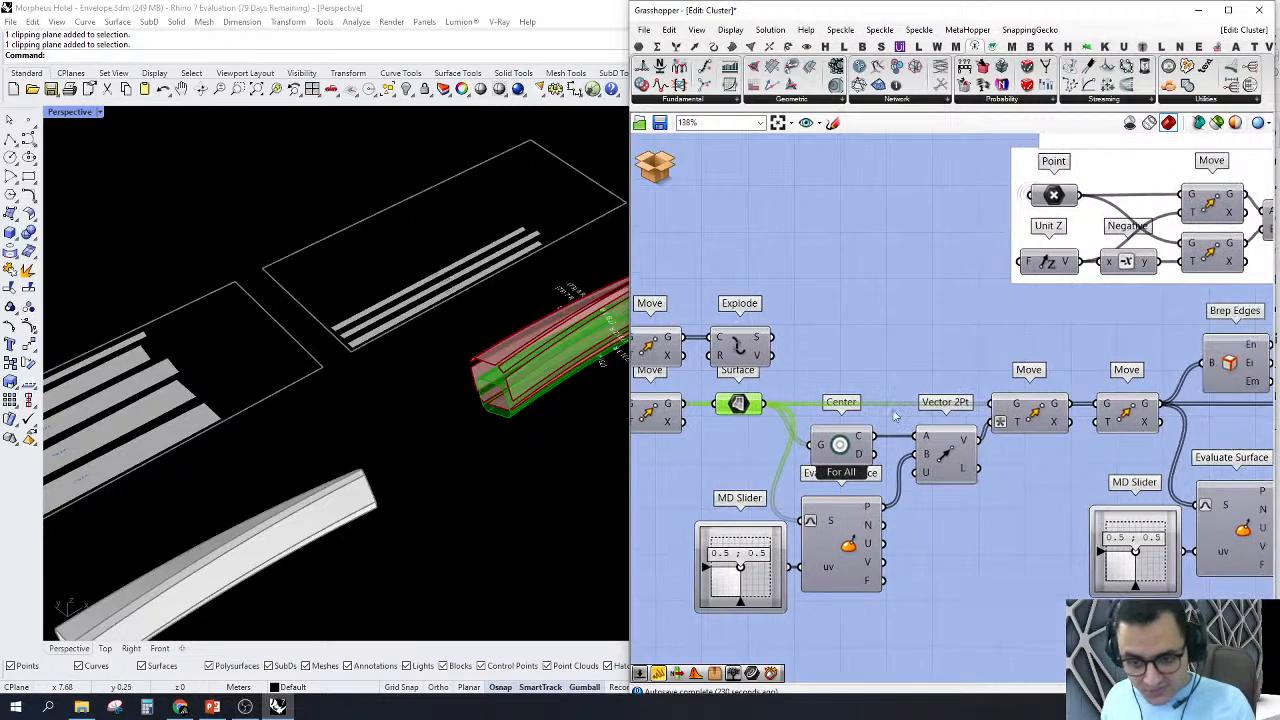
pyautogui.scroll(-2, 895, 416)
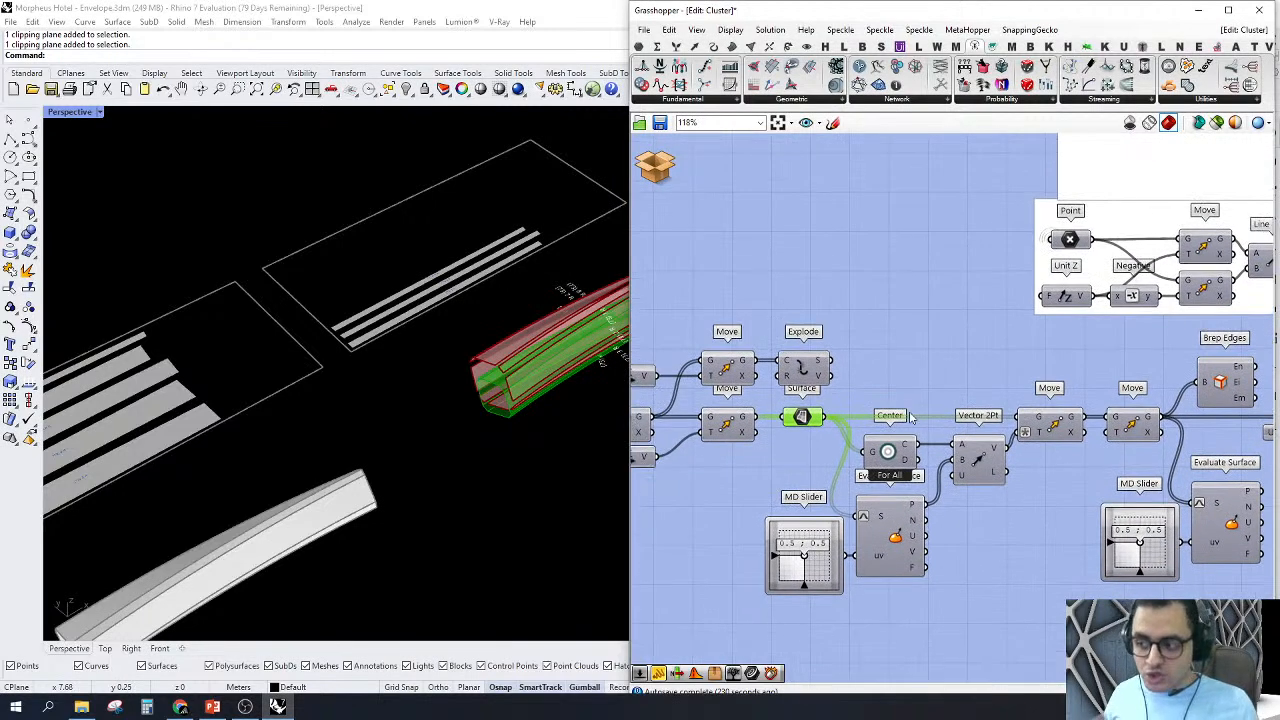
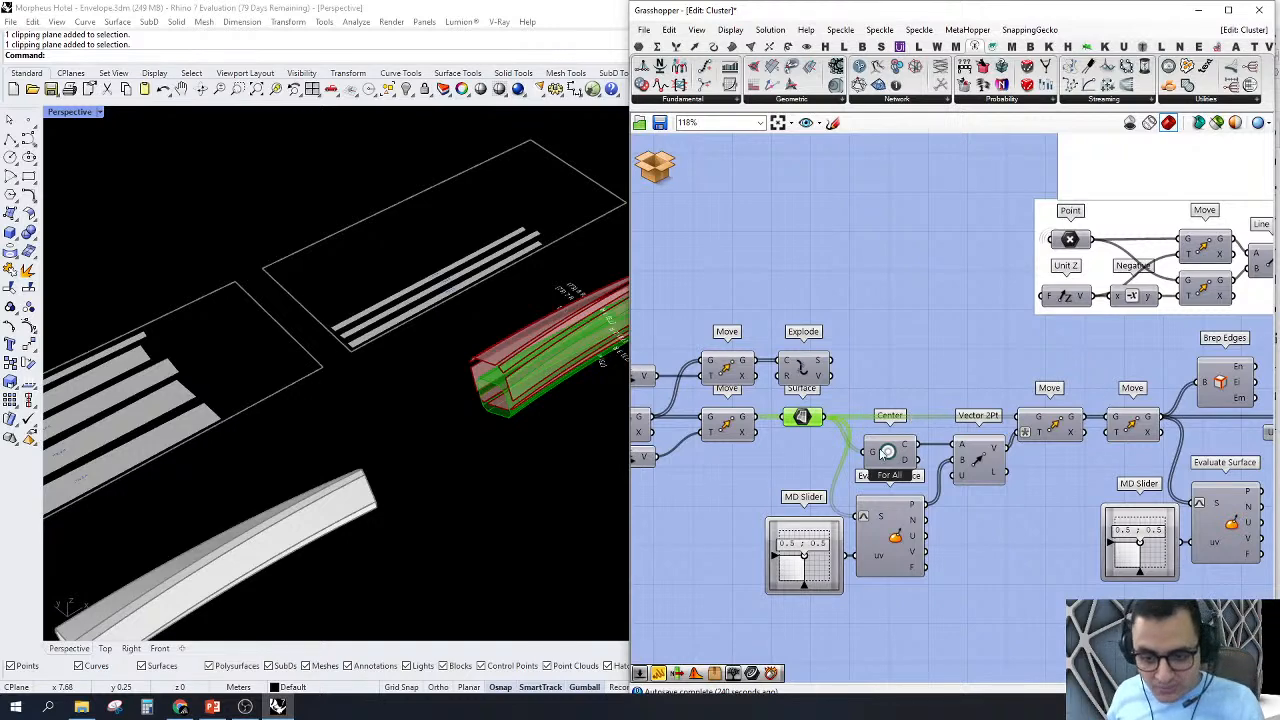
# Step: Select the Center component and examine the centre point it gives inside the member in the Perspective view
pyautogui.rightClick(886, 453)
pyautogui.press('Escape')
pyautogui.scroll(4, 884, 454)
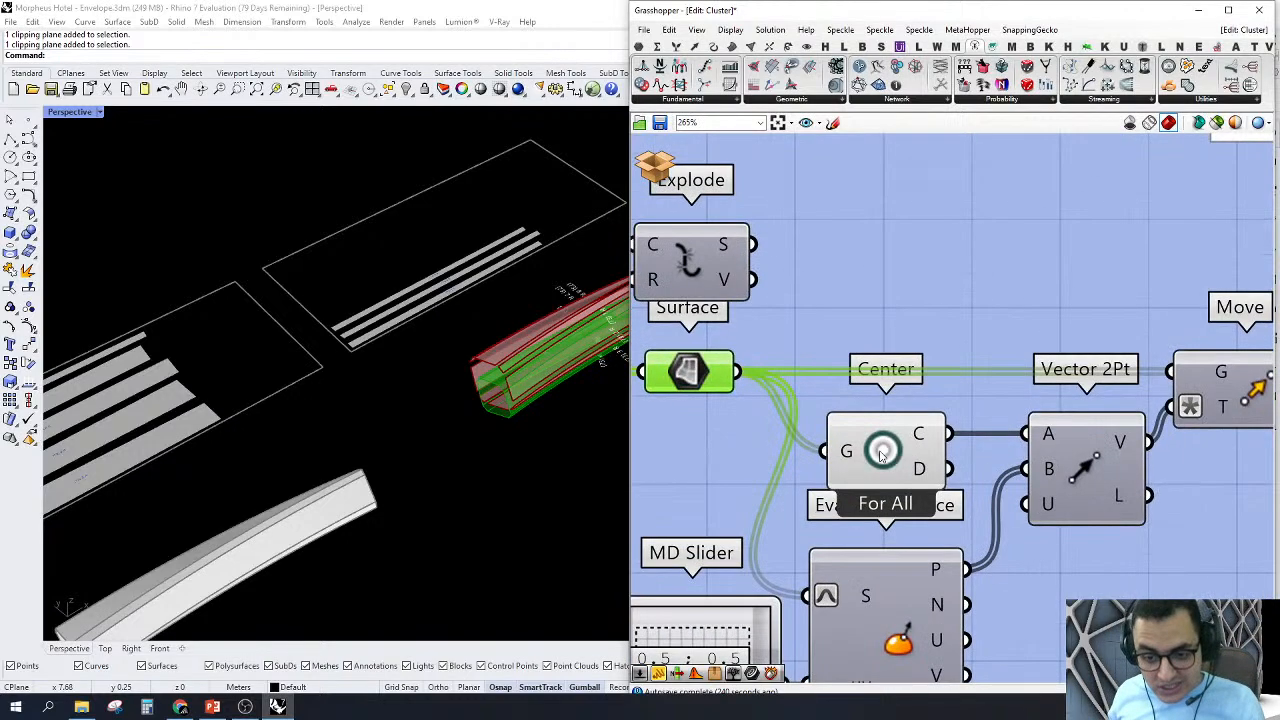
pyautogui.click(881, 455)
pyautogui.moveTo(439, 429); pyautogui.dragTo(540, 395, button='right')
pyautogui.scroll(3, 512, 364)
pyautogui.moveTo(411, 448); pyautogui.dragTo(425, 370, button='right')
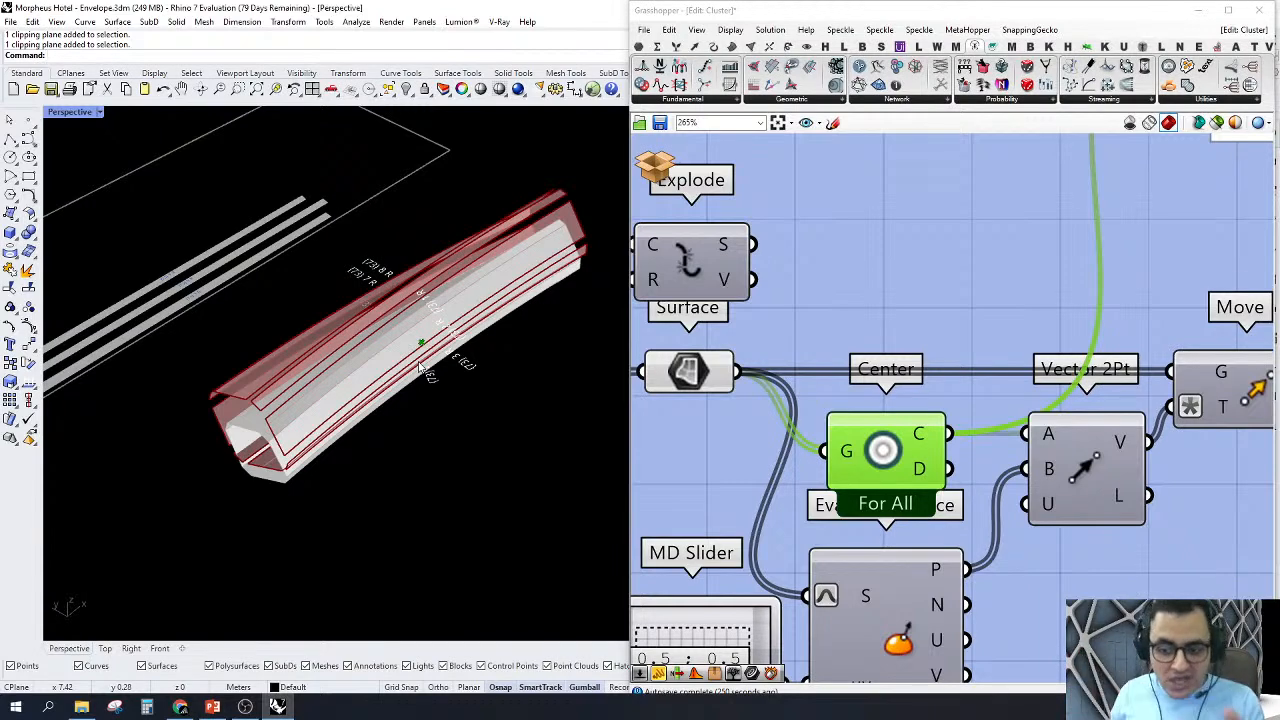
# Step: Turn on the preview of the Evaluate Surface component at 0.5 ; 0.5 to view its frames on the member's surfaces
pyautogui.scroll(-4, 870, 480)
pyautogui.scroll(3, 870, 480)
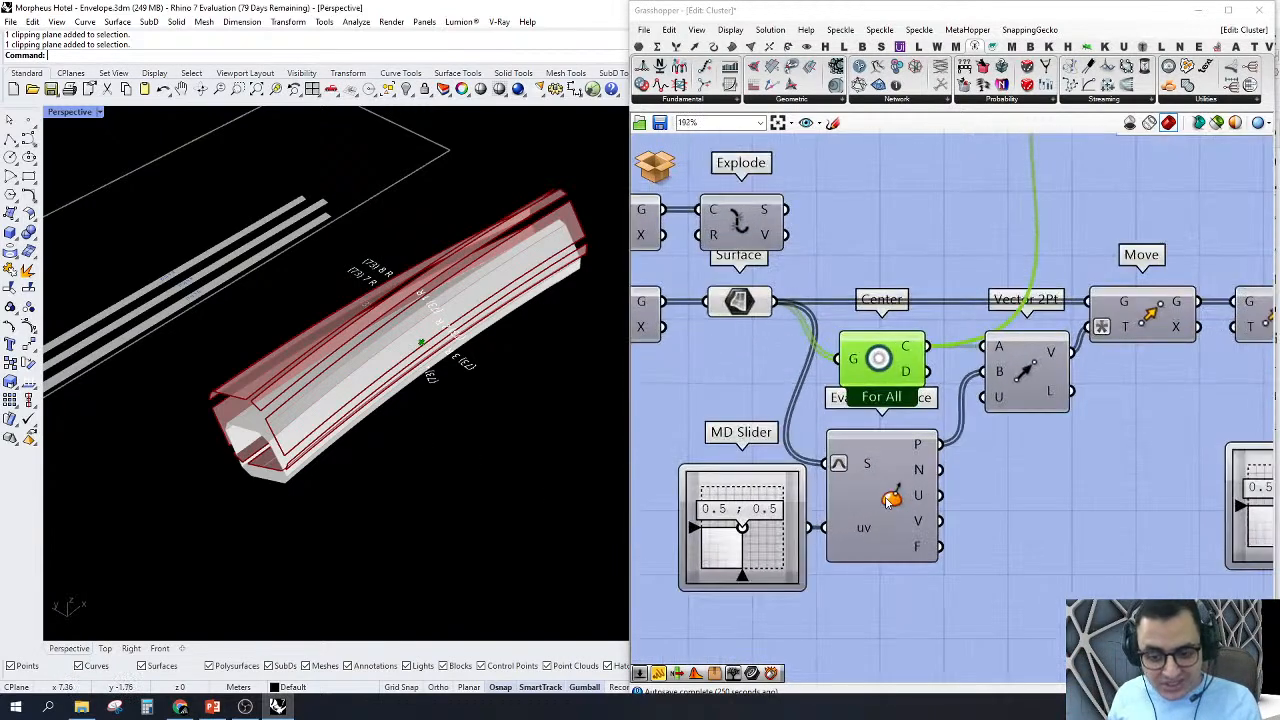
pyautogui.rightClick(889, 500)
pyautogui.click(920, 523)
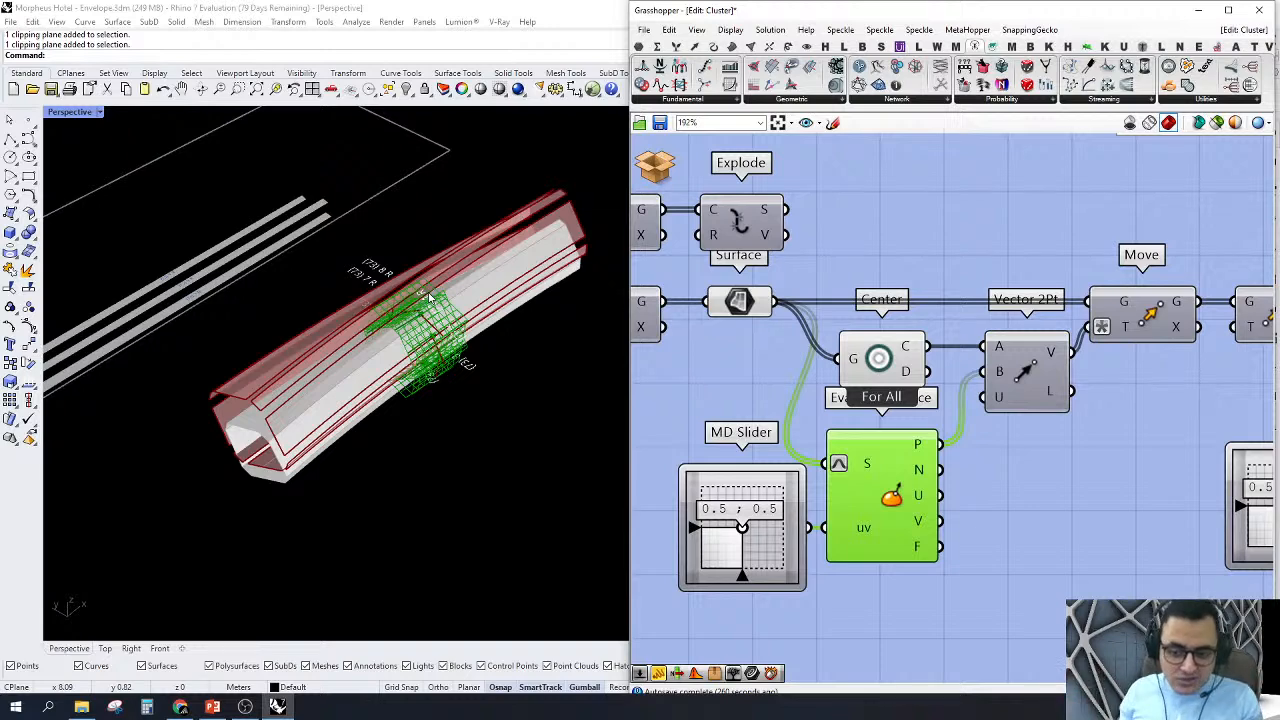
# Step: Turn off the previews of Evaluate Surface, Explode, Surface and Center
pyautogui.moveTo(955, 607); pyautogui.dragTo(682, 460)
pyautogui.rightClick(658, 416)
pyautogui.click(714, 436)
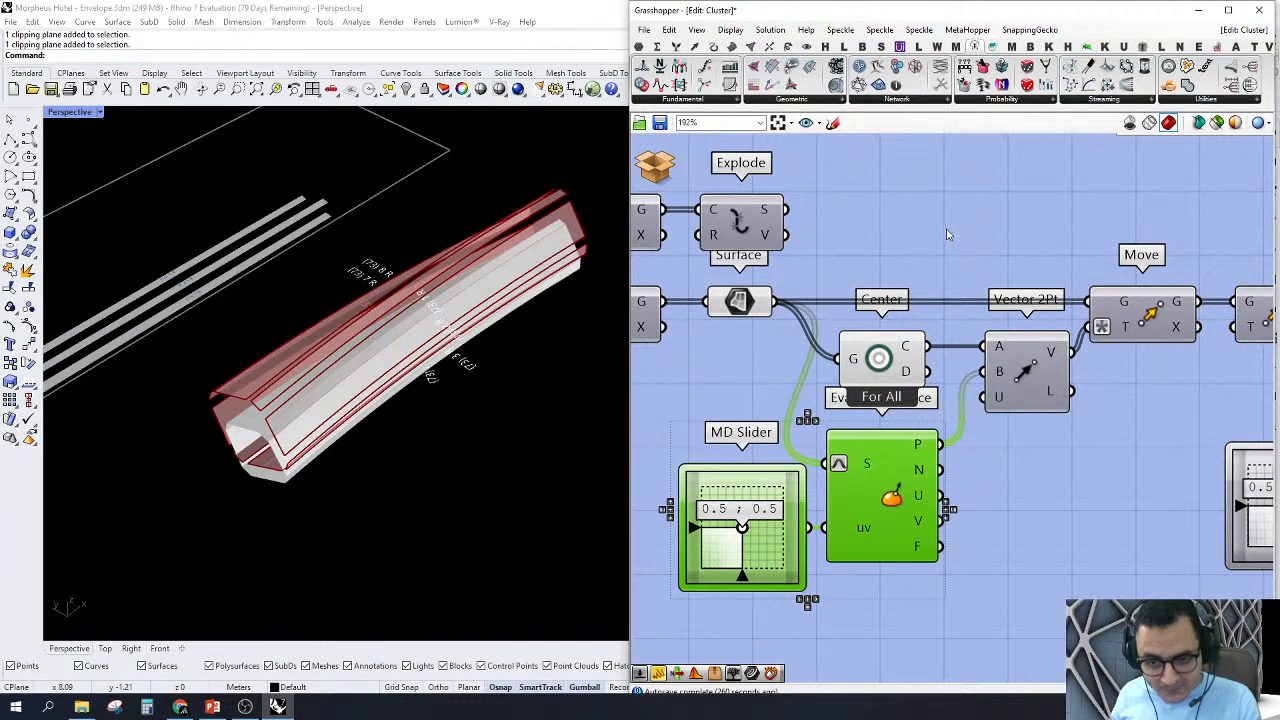
pyautogui.moveTo(945, 229); pyautogui.dragTo(728, 545)
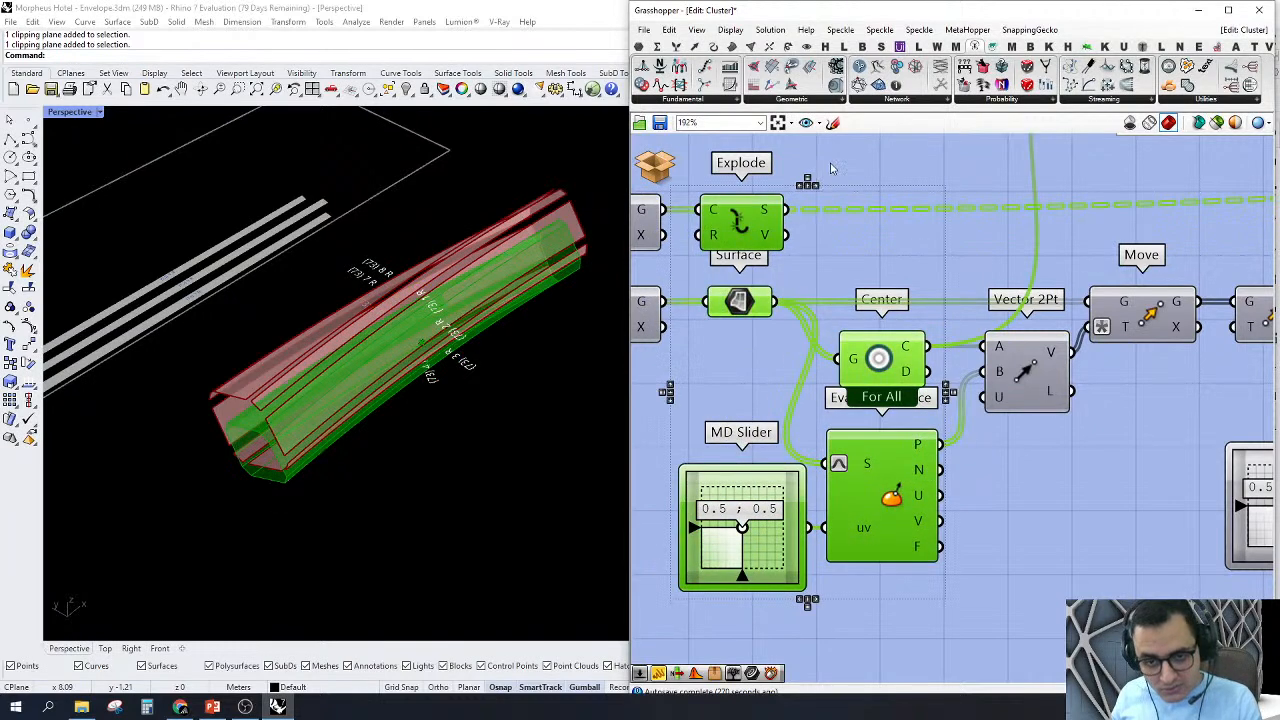
pyautogui.rightClick(830, 165)
pyautogui.click(885, 183)
pyautogui.scroll(-4, 1047, 430)
pyautogui.scroll(4, 1047, 430)
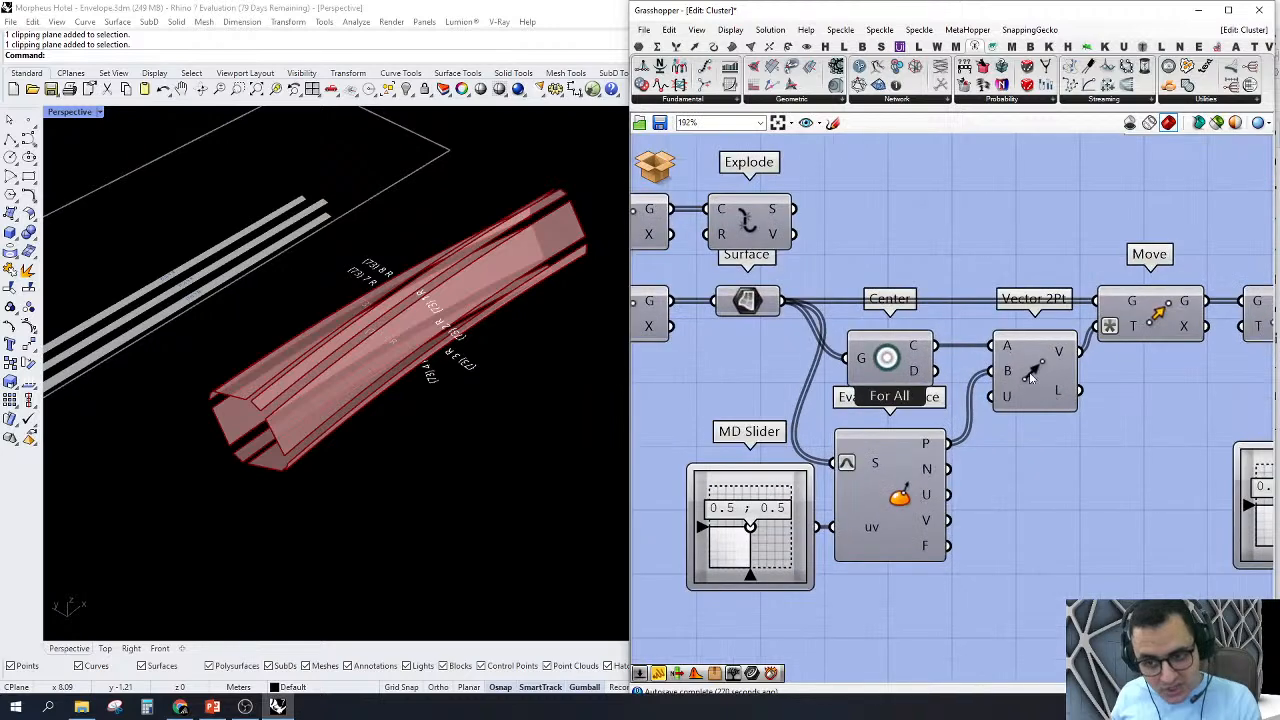
# Step: Turn on the preview of the Vector 2Pt component and check the member from a closer angle
pyautogui.rightClick(1050, 366)
pyautogui.click(1095, 397)
pyautogui.moveTo(456, 408); pyautogui.dragTo(250, 468, button='right')
pyautogui.scroll(2, 250, 468)
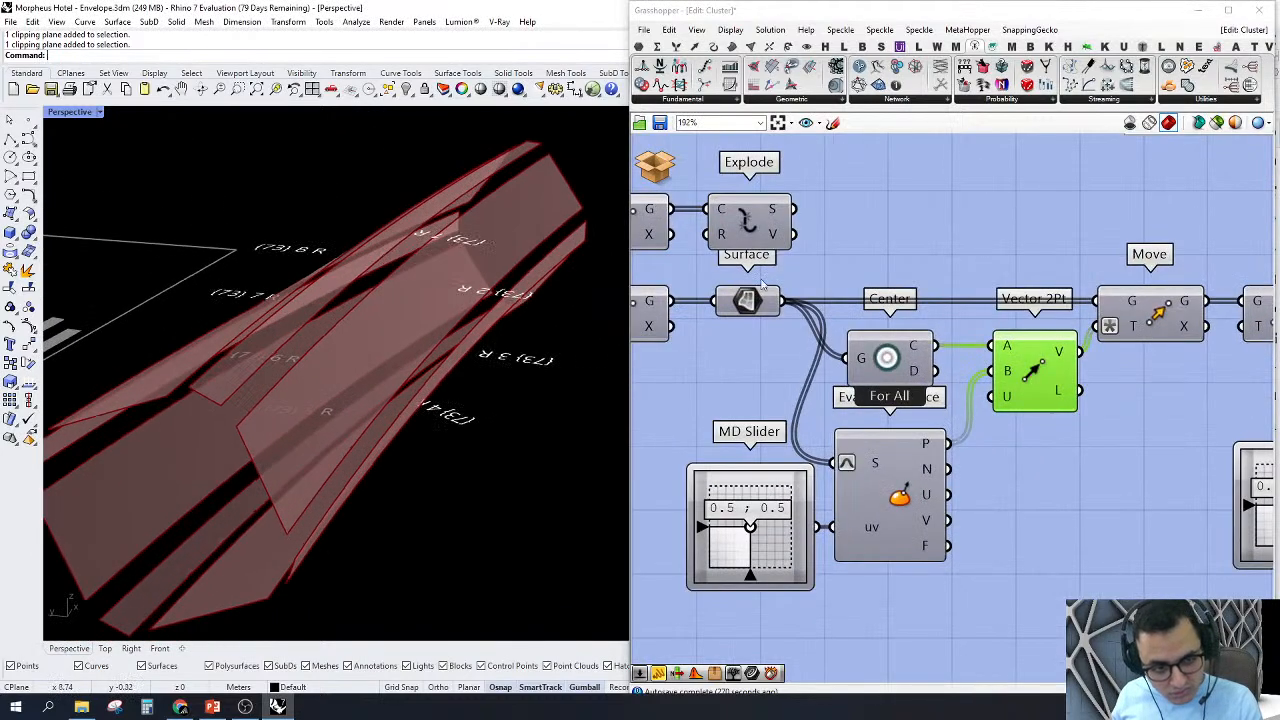
pyautogui.rightClick(937, 236)
pyautogui.click(966, 326)
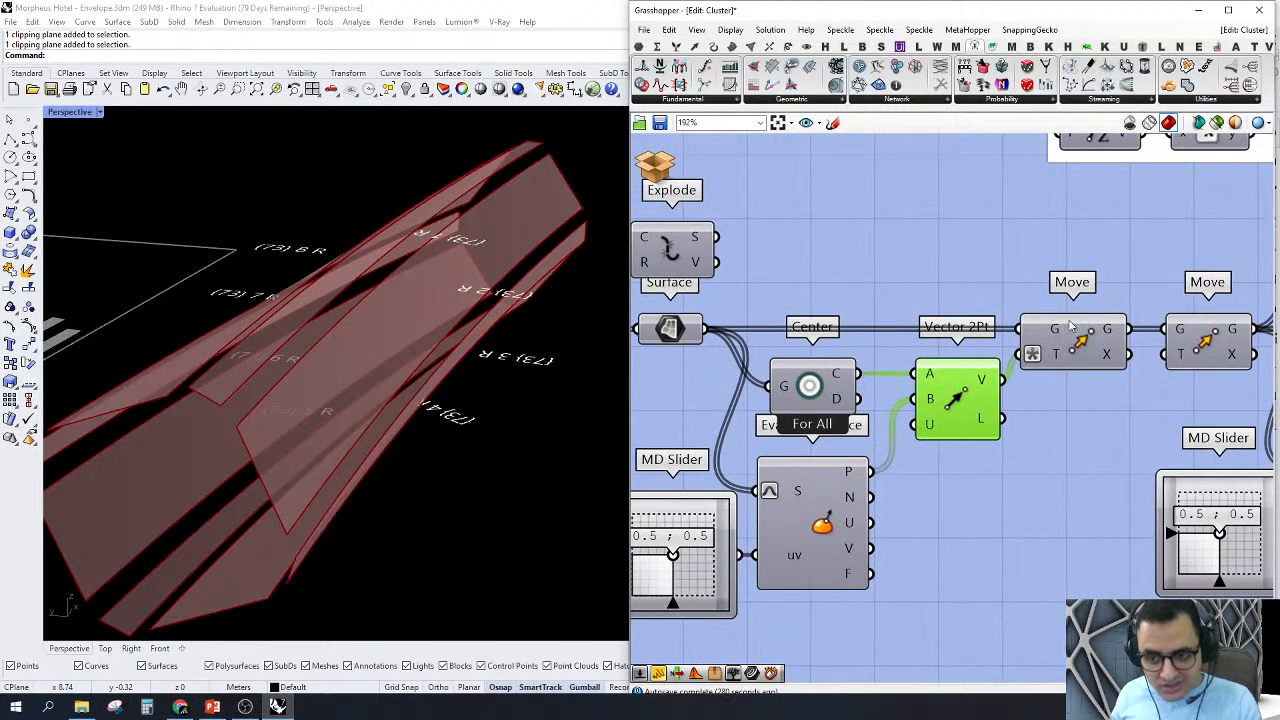
# Step: Turn on the preview of the Move component driven by Vector 2Pt to view the shifted surfaces
pyautogui.rightClick(1088, 340)
pyautogui.click(1110, 370)
pyautogui.click(975, 232)
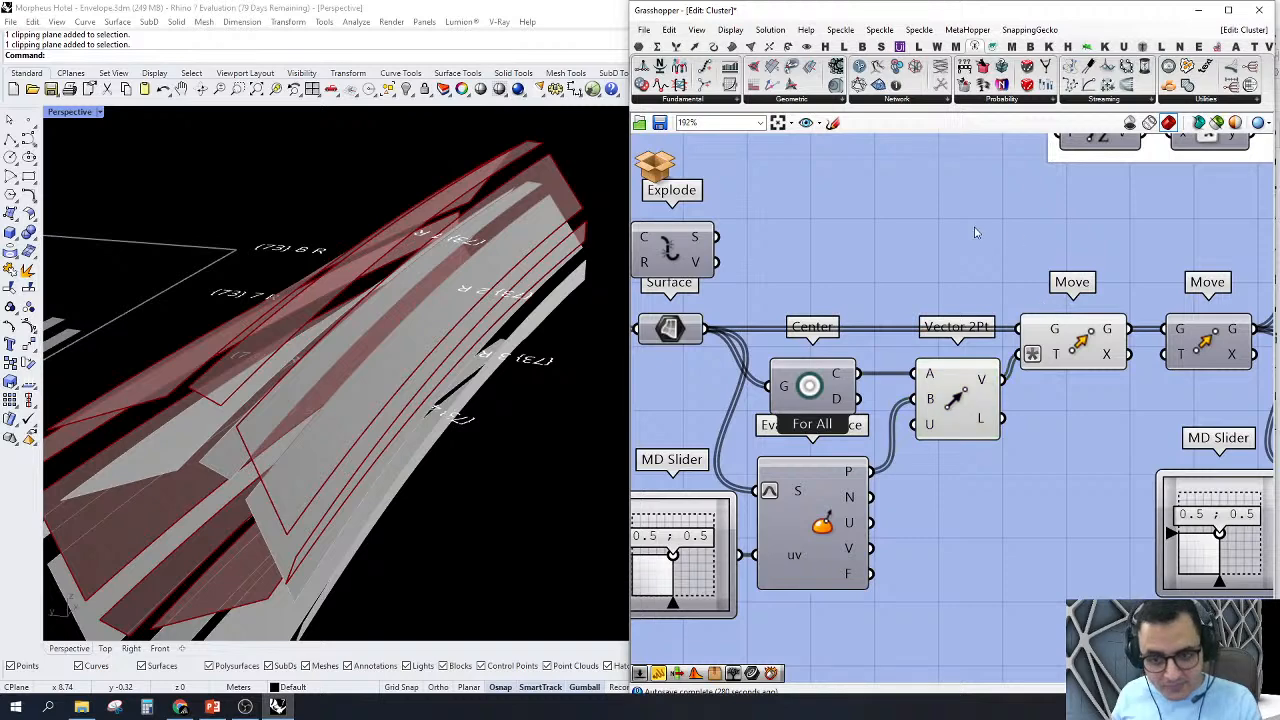
# Step: Turn off the previews of Vector 2Pt and the Move component it drives
pyautogui.moveTo(953, 324); pyautogui.dragTo(1003, 368, button='right')
pyautogui.click(1005, 445)
pyautogui.rightClick(906, 258)
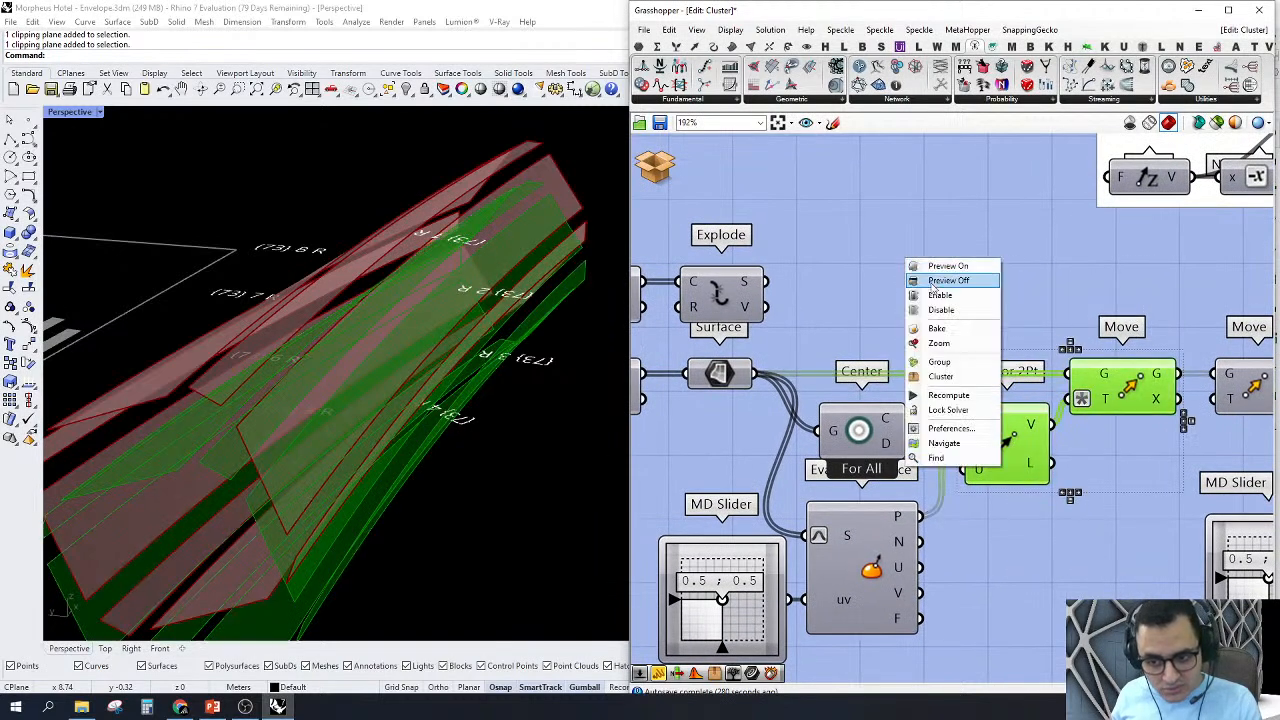
pyautogui.click(934, 285)
pyautogui.doubleClick(954, 265)
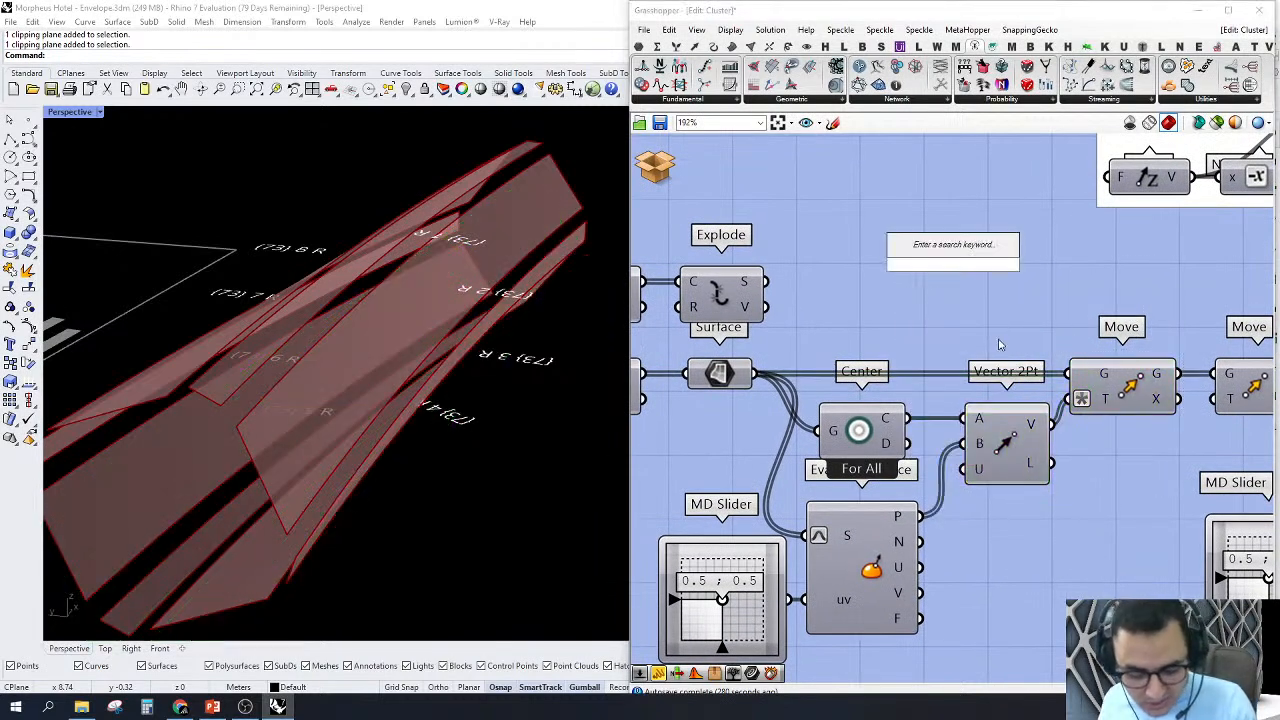
pyautogui.write('li')
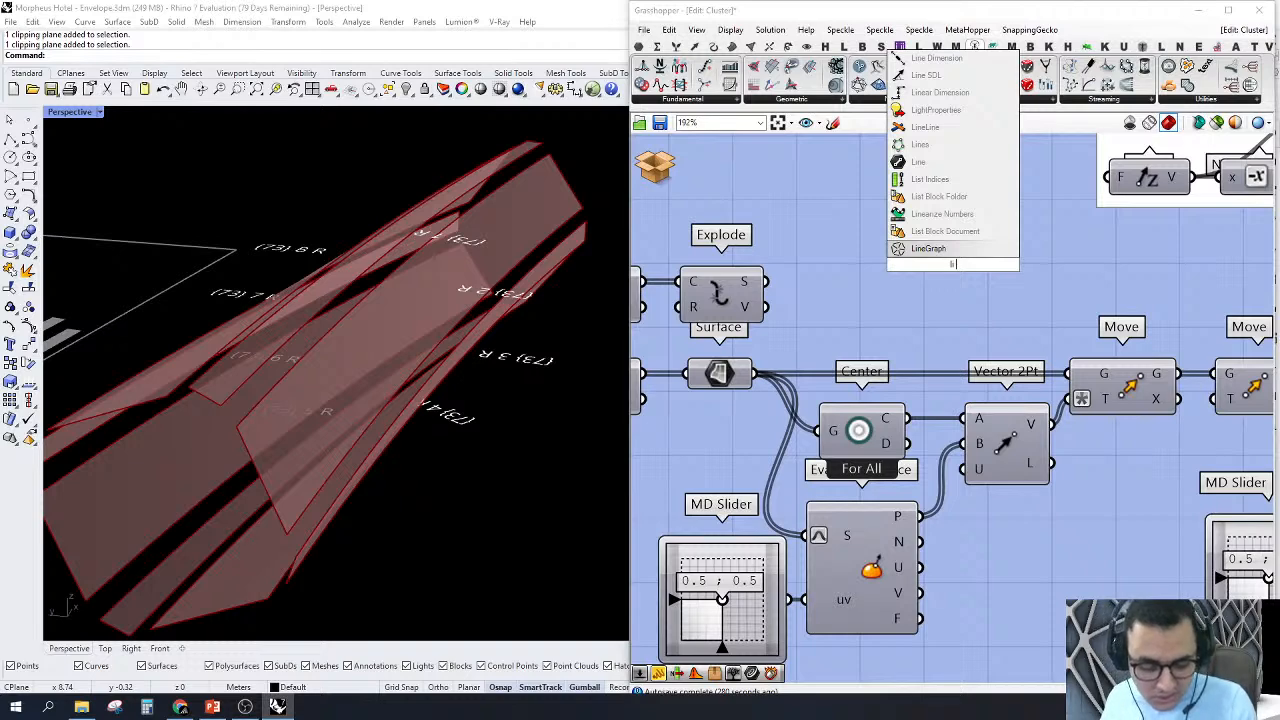
pyautogui.press('BackSpace')
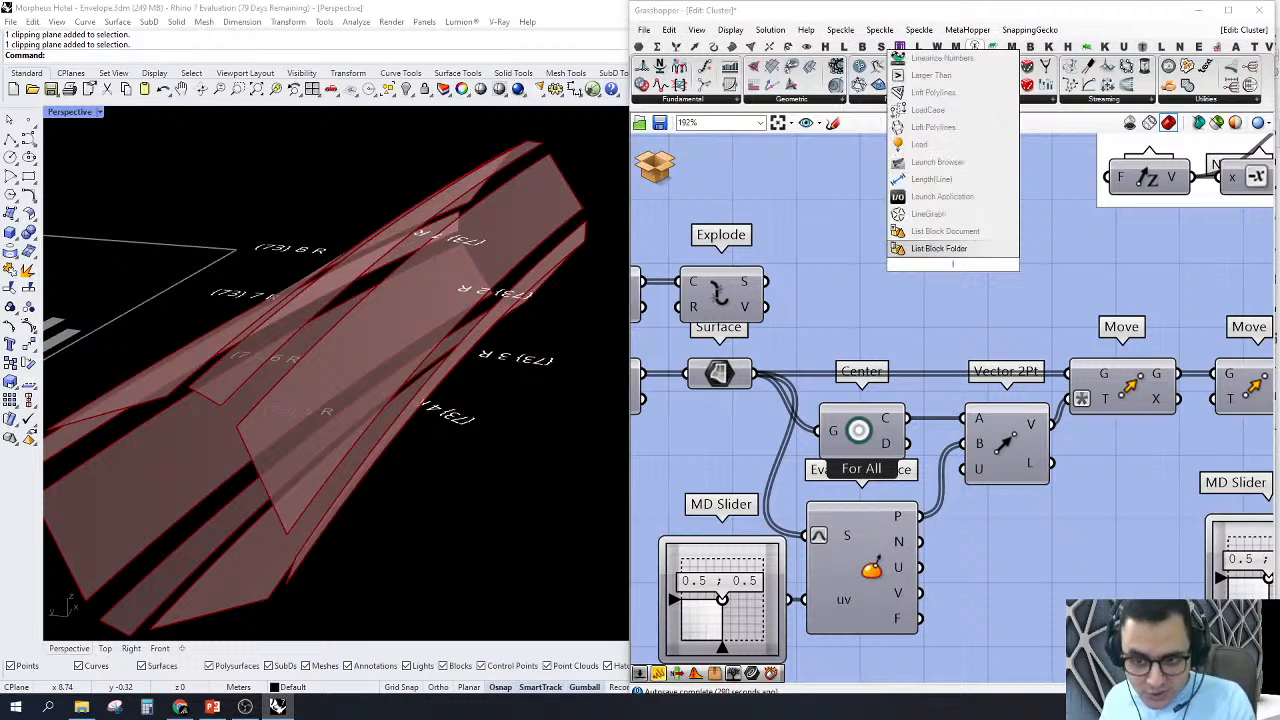
pyautogui.write('n')
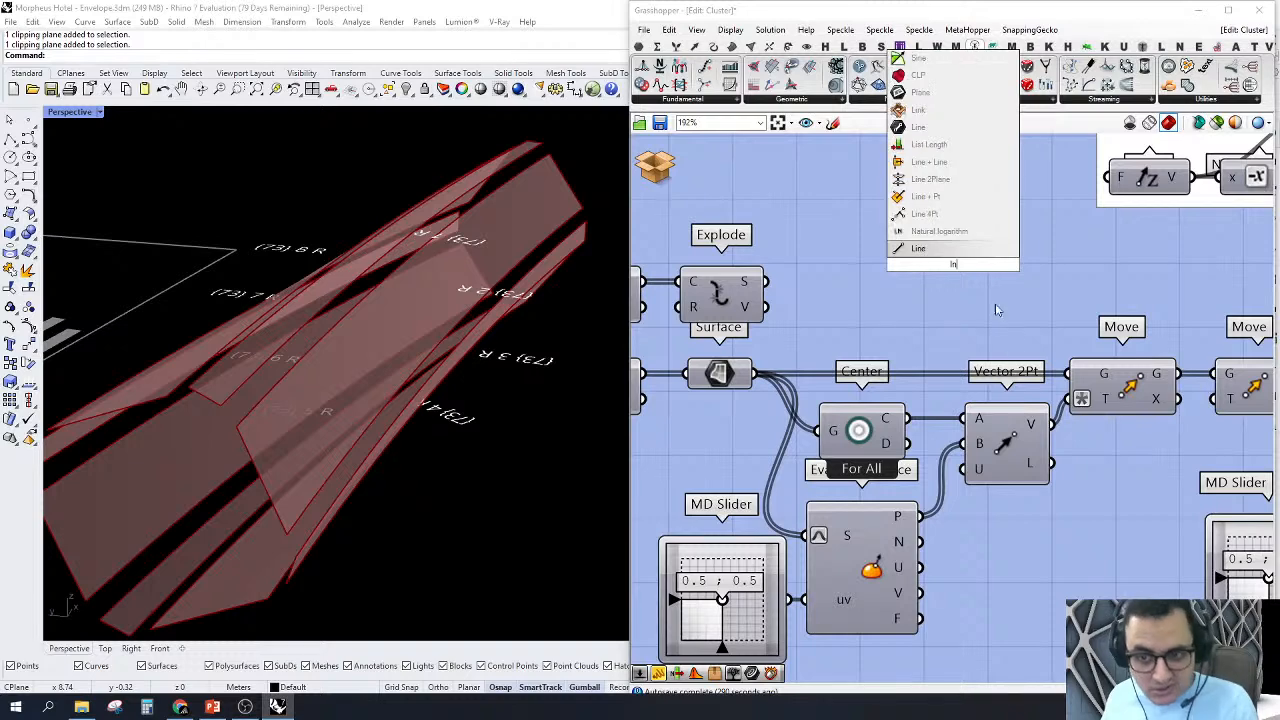
pyautogui.press('Escape')
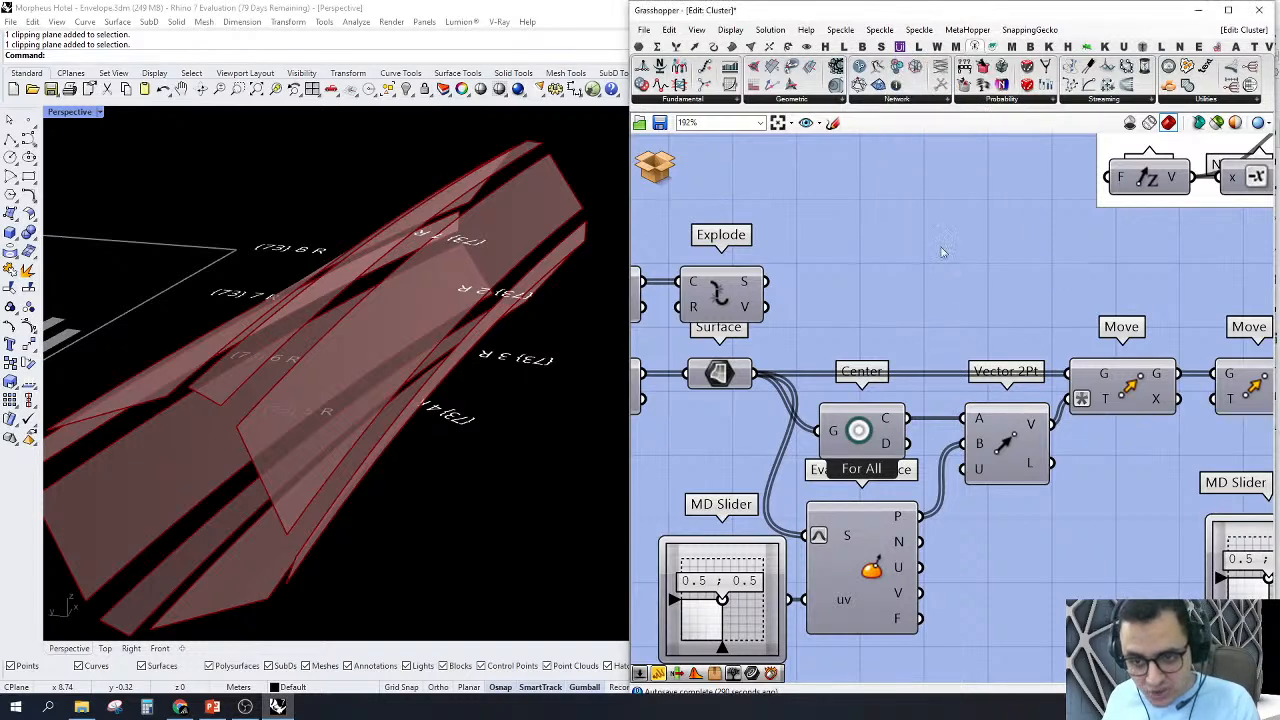
# Step: Add a two-point Line component from the Center point to the Evaluate Surface points to visualise the move directions
pyautogui.doubleClick(953, 281)
pyautogui.write('lin')
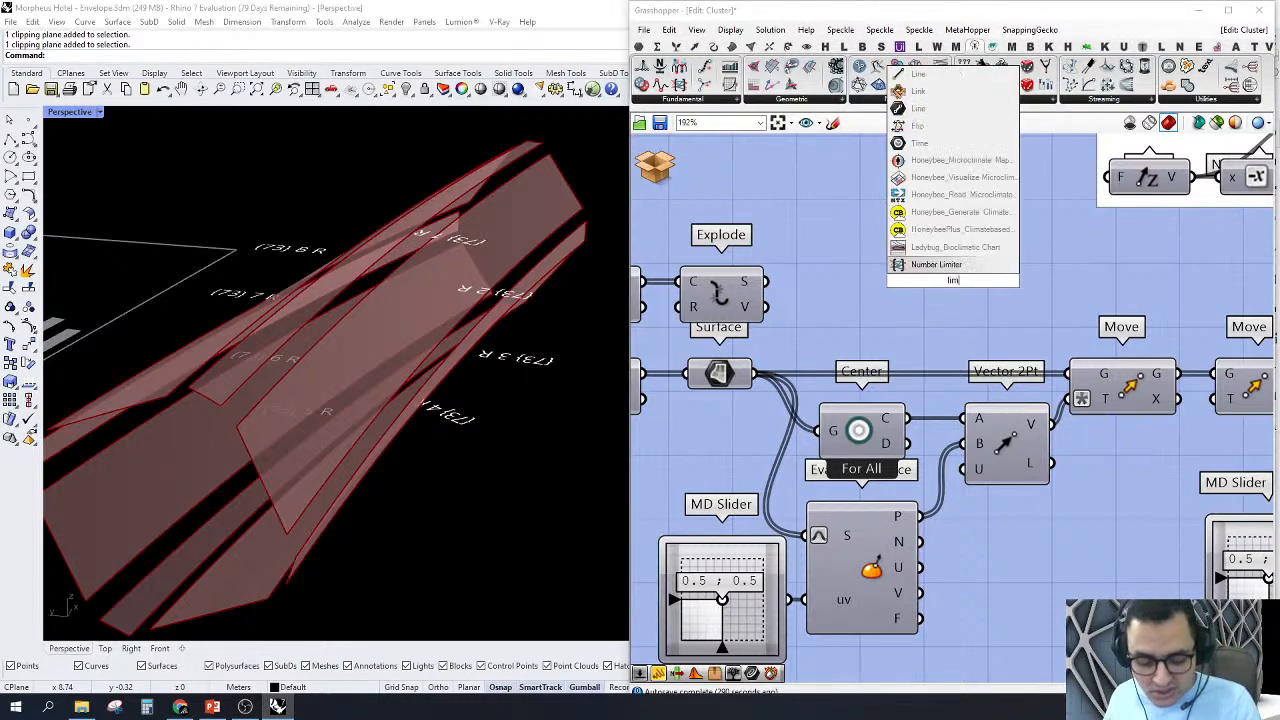
pyautogui.write('e')
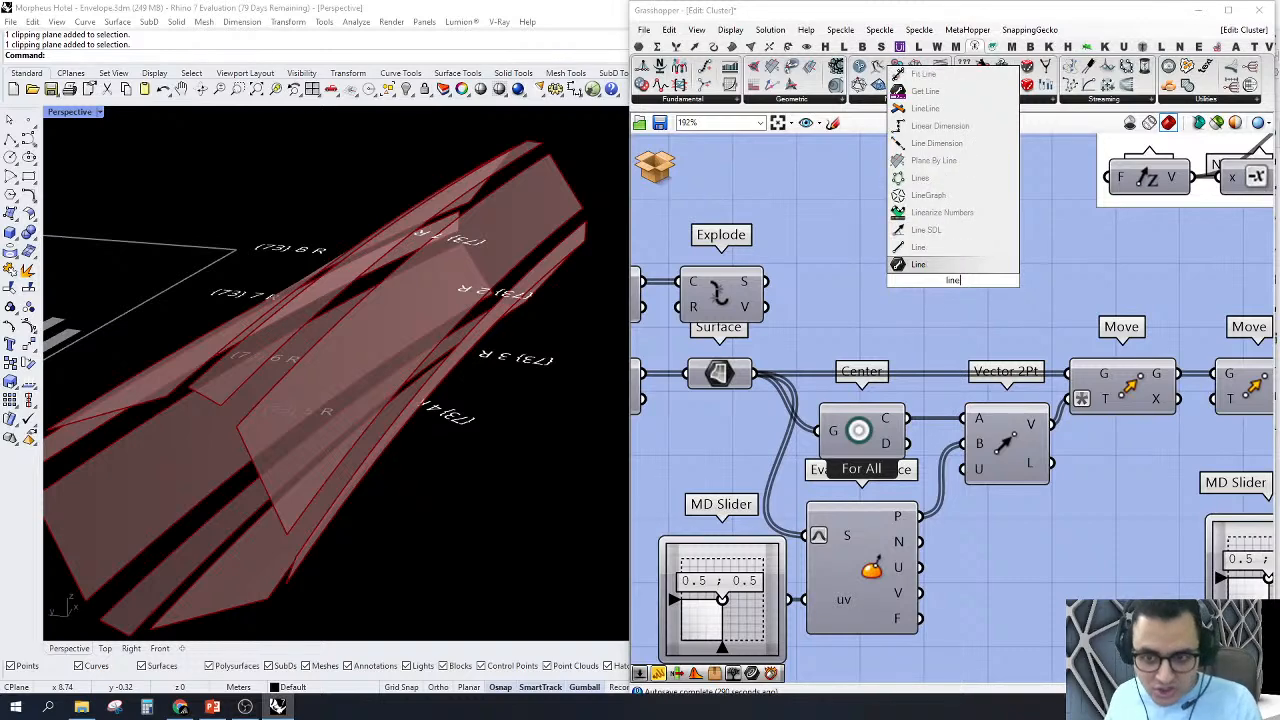
pyautogui.click(951, 256)
pyautogui.moveTo(912, 268); pyautogui.dragTo(903, 418)
pyautogui.moveTo(921, 516); pyautogui.dragTo(985, 287)
pyautogui.moveTo(429, 357); pyautogui.dragTo(260, 332, button='right')
pyautogui.moveTo(955, 332); pyautogui.dragTo(893, 328, button='right')
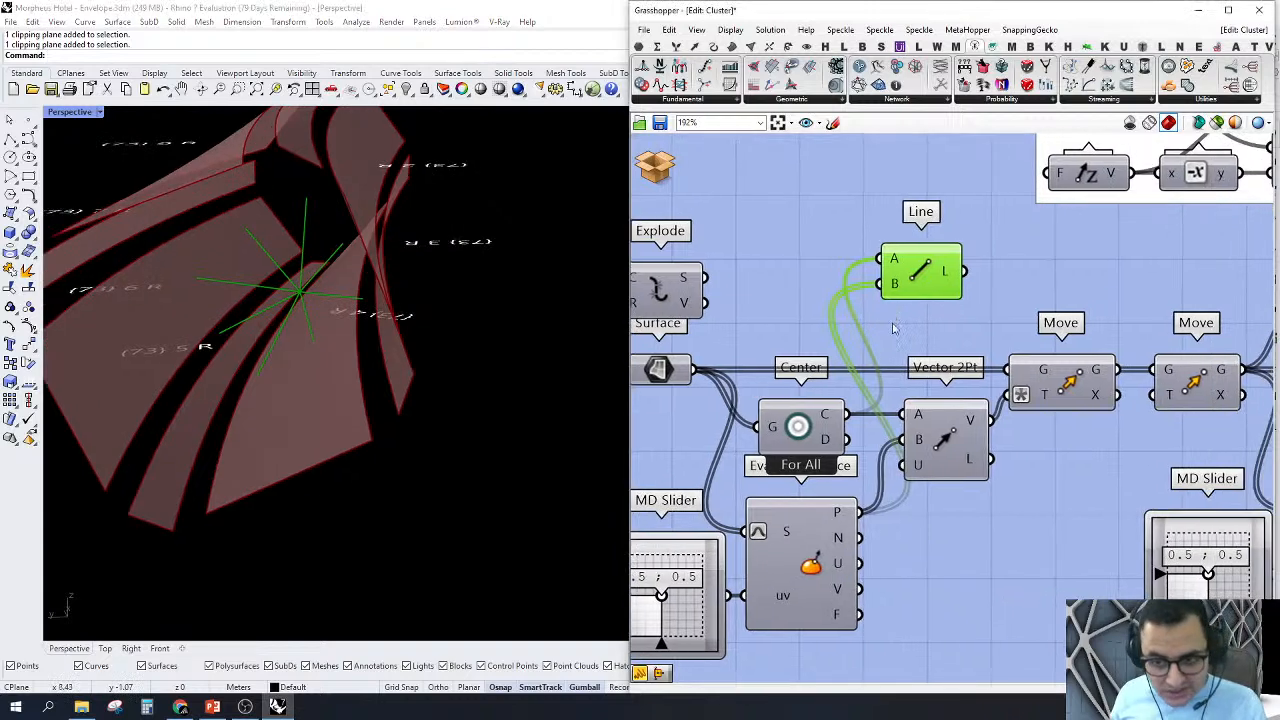
# Step: Turn on the previews of the Move component fed by Vector 2Pt and of the Move component following it
pyautogui.moveTo(940, 443); pyautogui.dragTo(908, 449, button='right')
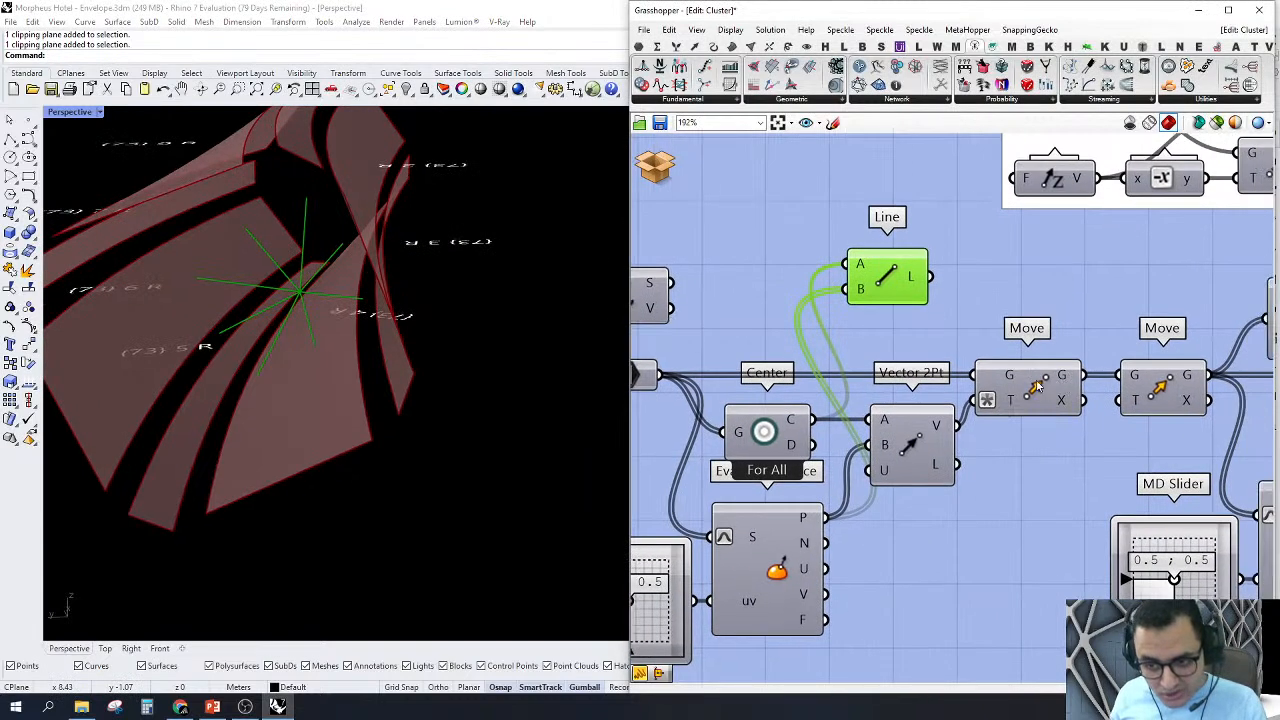
pyautogui.click(1039, 387)
pyautogui.rightClick(1039, 387)
pyautogui.click(1053, 410)
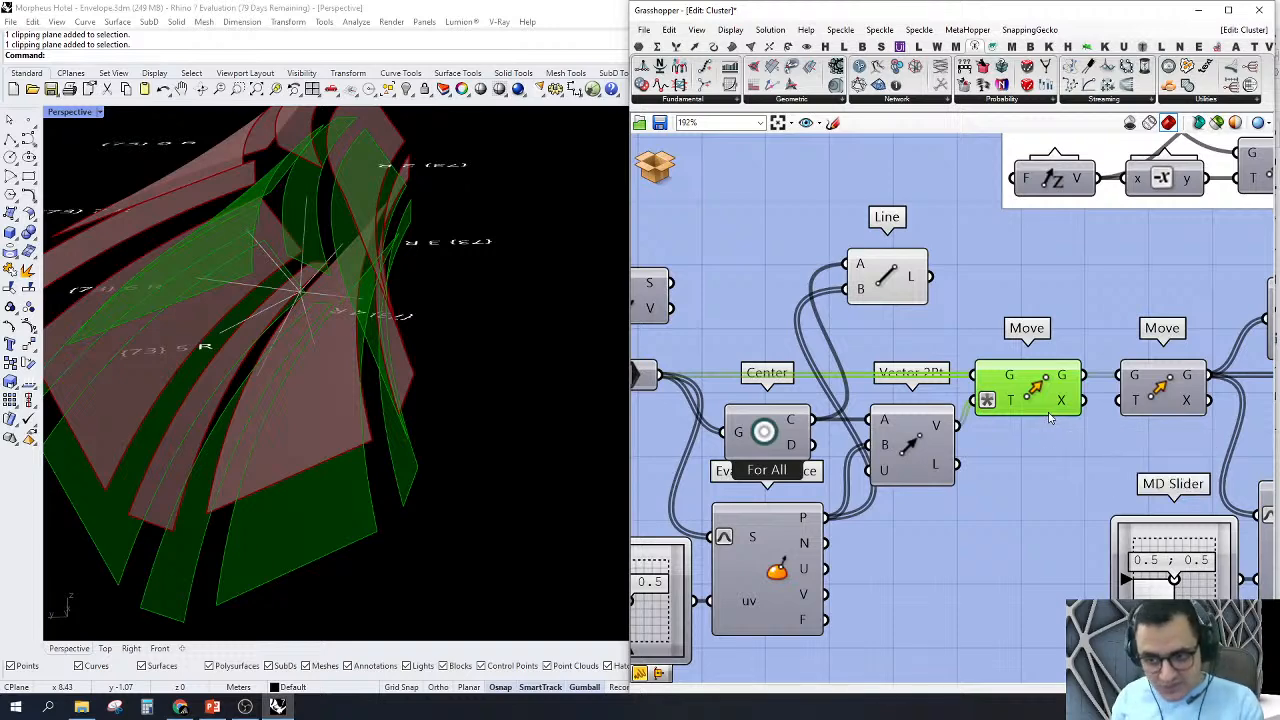
pyautogui.click(1050, 418)
pyautogui.rightClick(1152, 395)
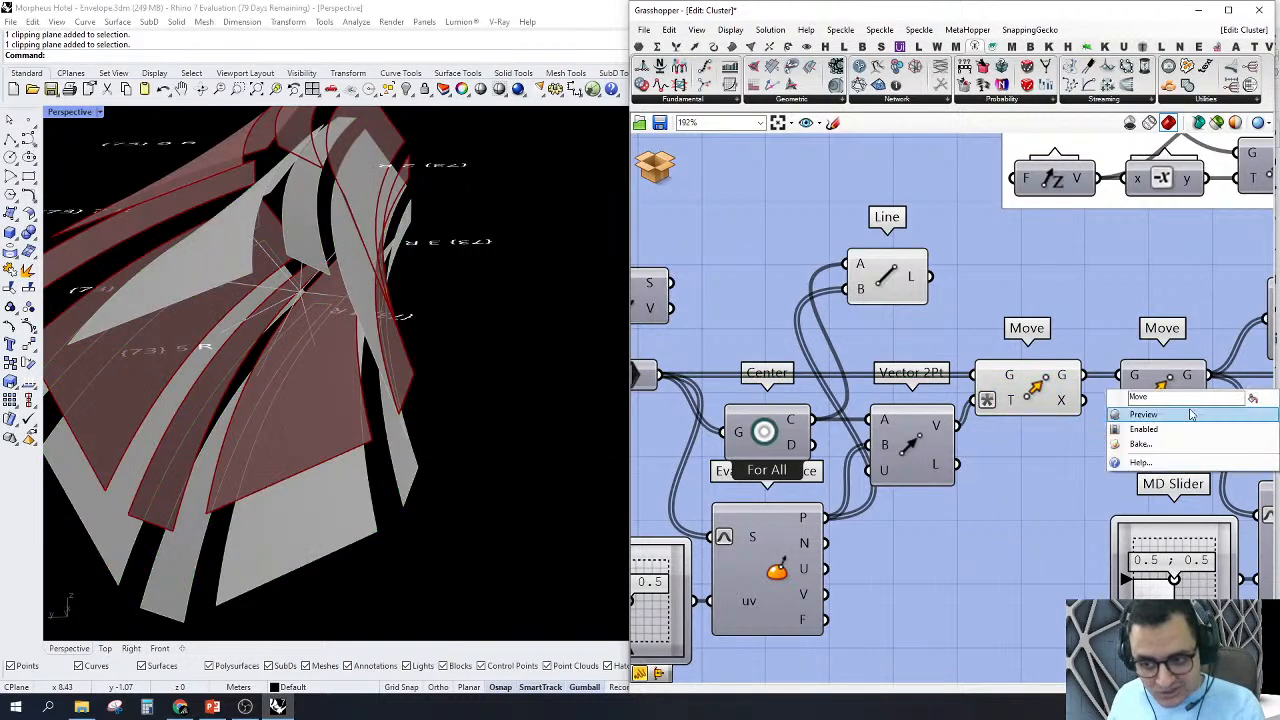
pyautogui.click(1136, 437)
pyautogui.scroll(-2, 1030, 413)
# Step: Turn off the previews of the components around Vector 2Pt, including its Move, and delete the Line component
pyautogui.moveTo(1021, 307); pyautogui.dragTo(849, 469)
pyautogui.rightClick(826, 282)
pyautogui.click(845, 306)
pyautogui.click(934, 322)
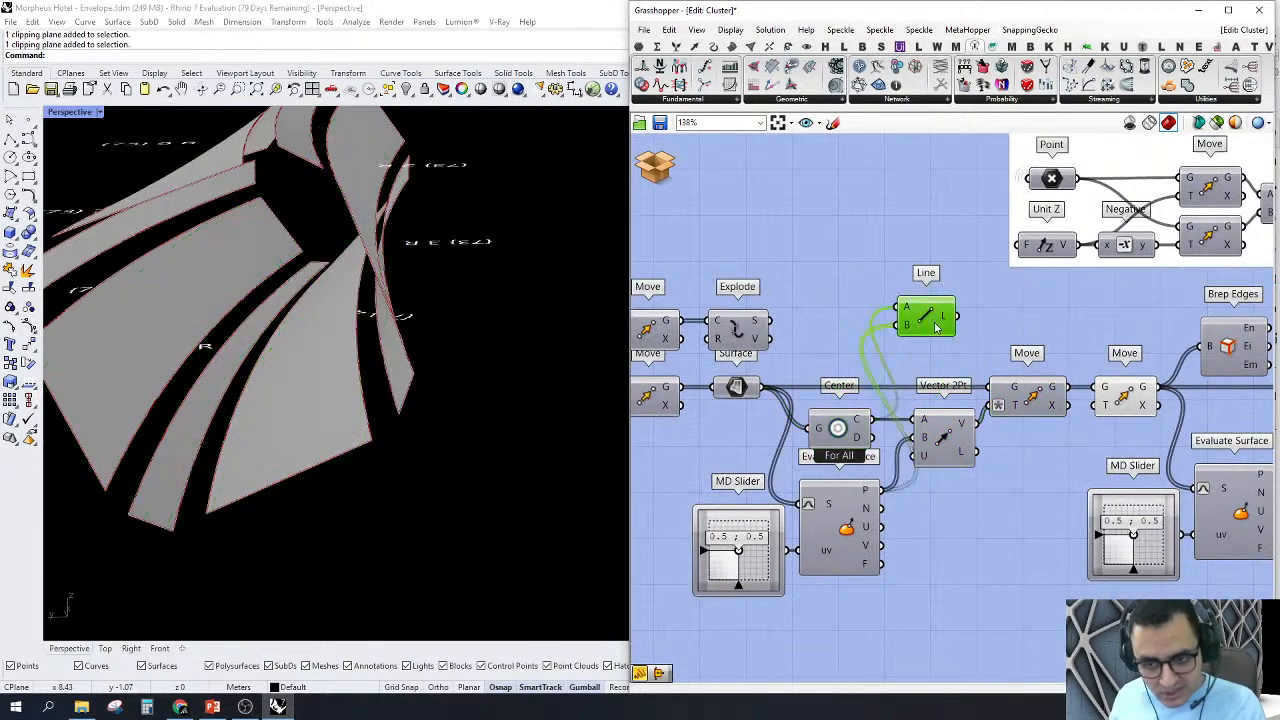
pyautogui.press('Delete')
# Step: Select the Brep Edges component after the last Move and trace where its edge output leads
pyautogui.moveTo(998, 486); pyautogui.dragTo(836, 445, button='right')
pyautogui.scroll(-2, 897, 405)
pyautogui.moveTo(1165, 350); pyautogui.dragTo(1070, 346, button='right')
pyautogui.scroll(2, 908, 337)
pyautogui.click(936, 335)
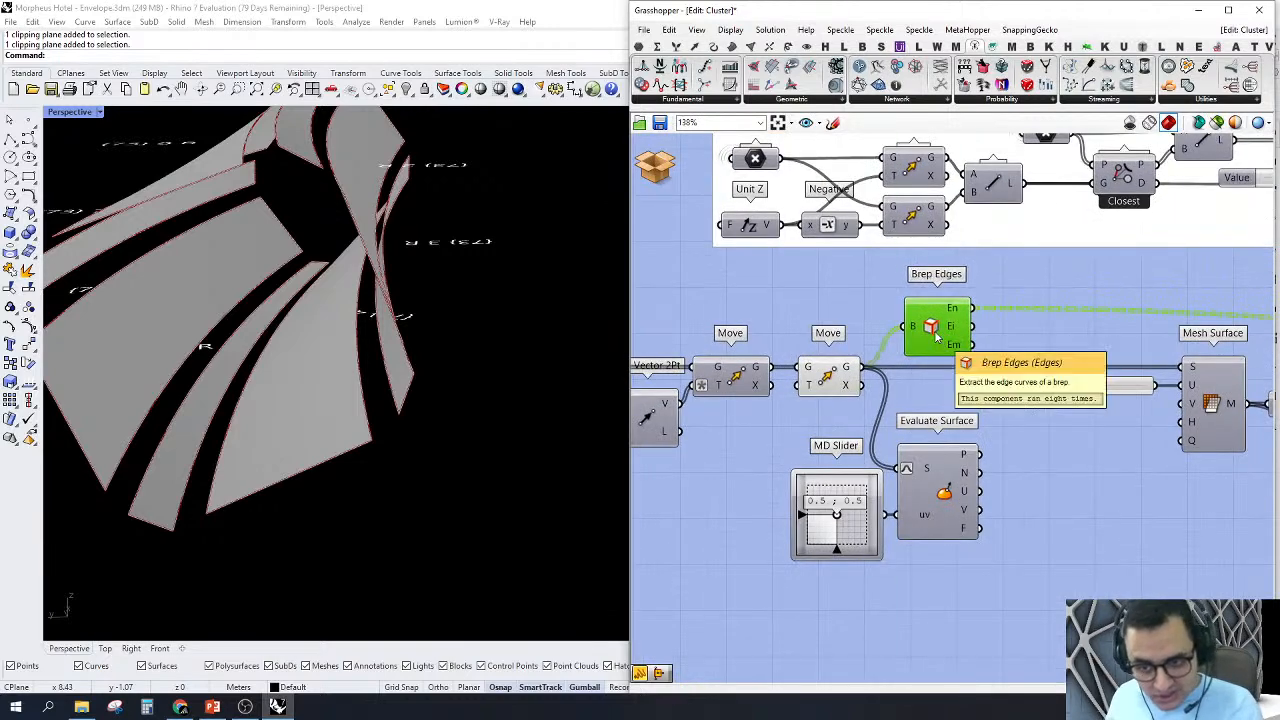
pyautogui.scroll(-4, 936, 335)
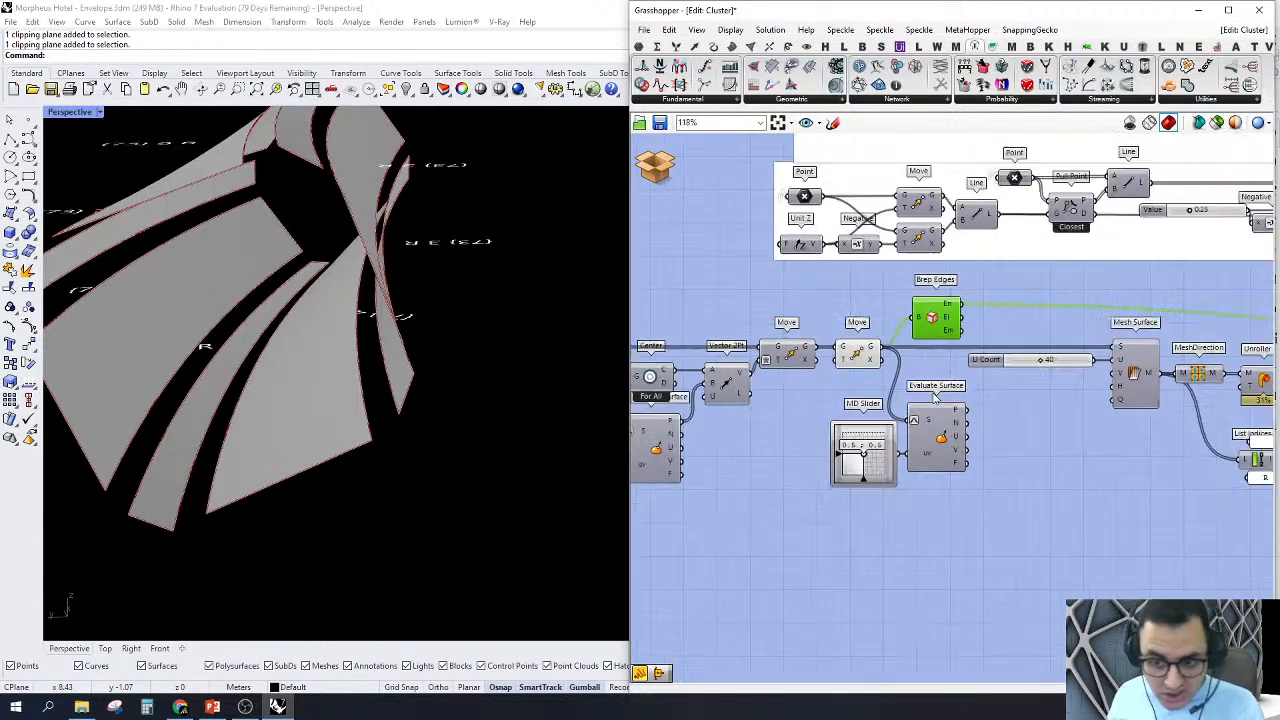
pyautogui.moveTo(1020, 378); pyautogui.dragTo(866, 393, button='right')
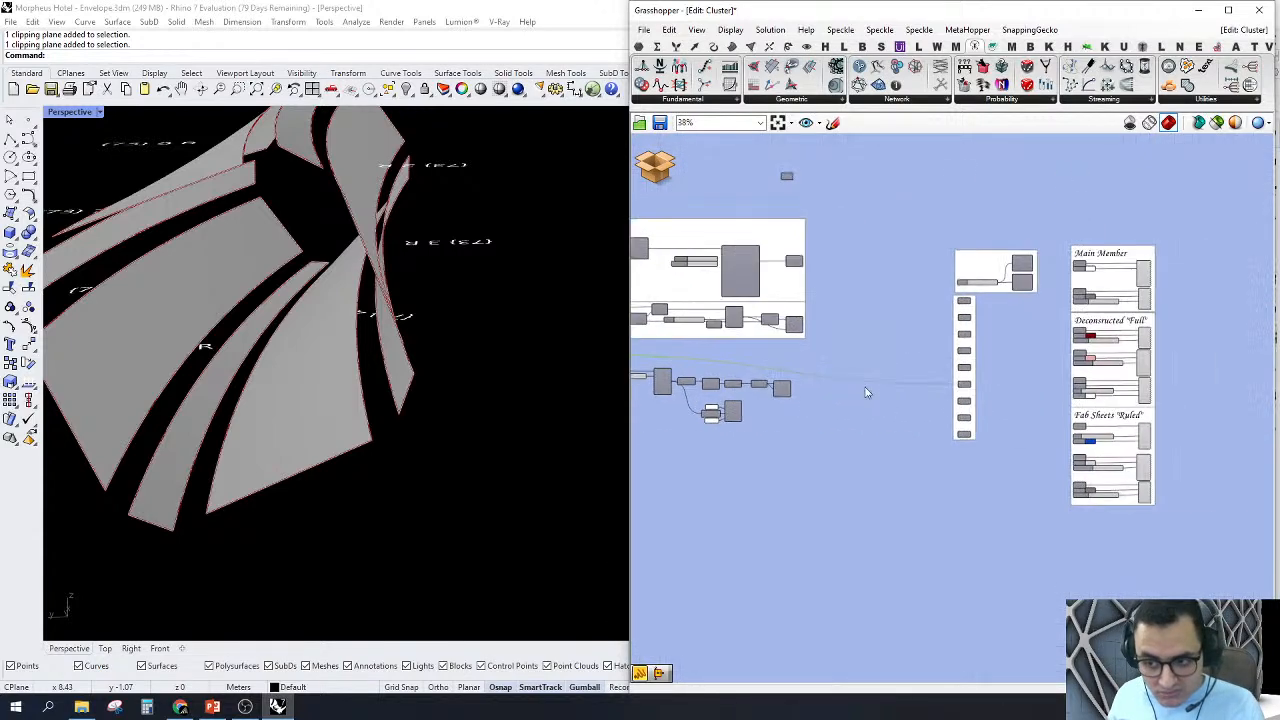
# Step: Highlight the Main Member, Deconstructed "Full" and Fab Sheets "Ruled" groups and their custom preview components to examine the display setup
pyautogui.moveTo(1030, 534); pyautogui.dragTo(1276, 162)
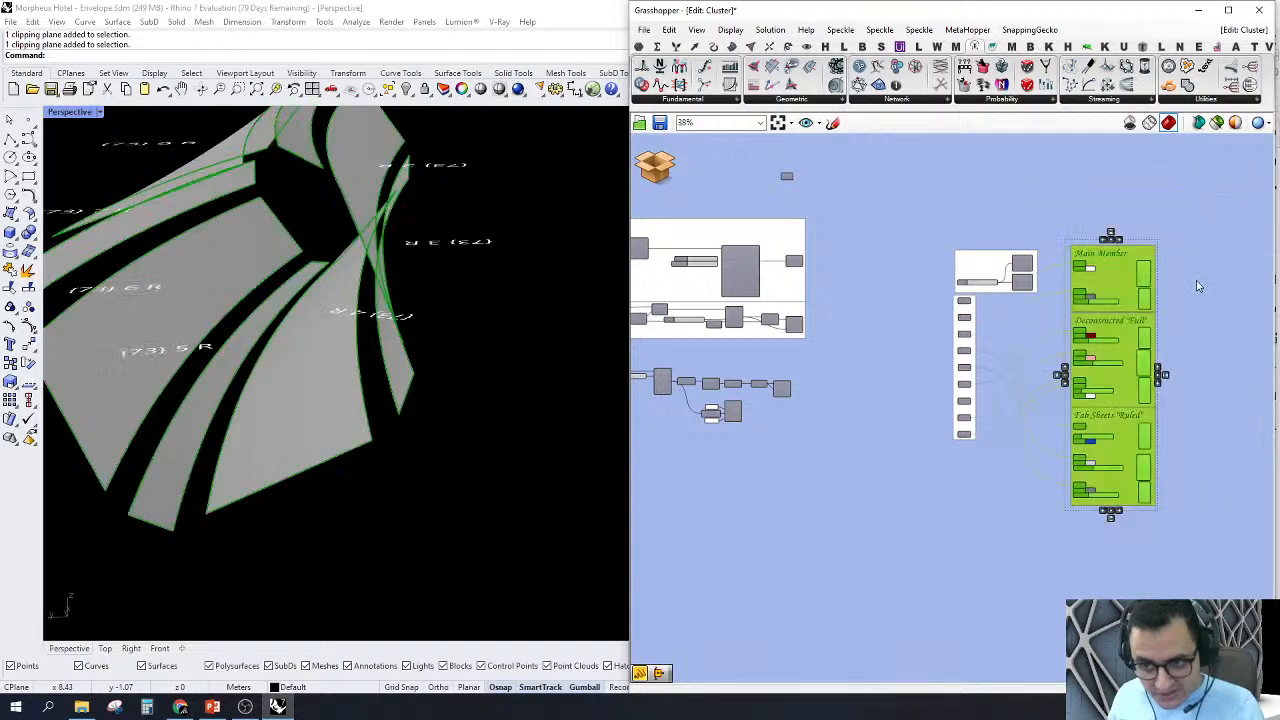
pyautogui.scroll(5, 1095, 280)
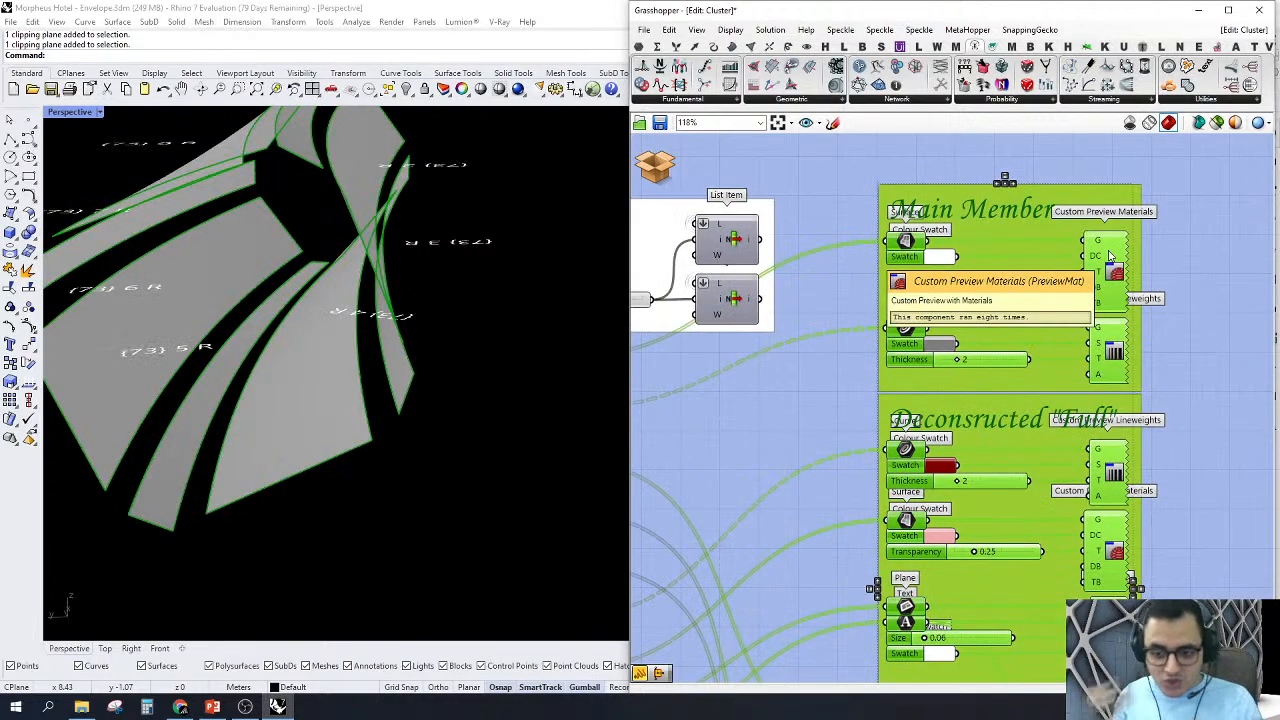
pyautogui.click(991, 173)
pyautogui.scroll(-2, 1004, 241)
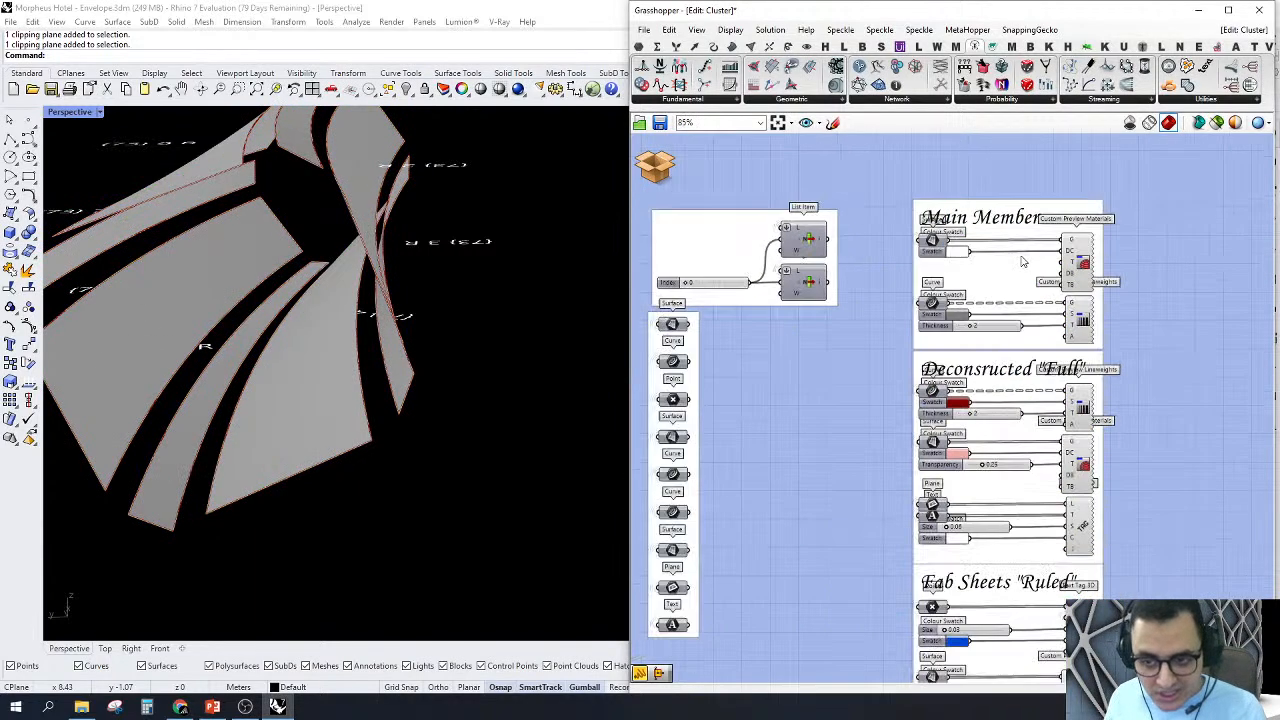
pyautogui.scroll(-2, 985, 298)
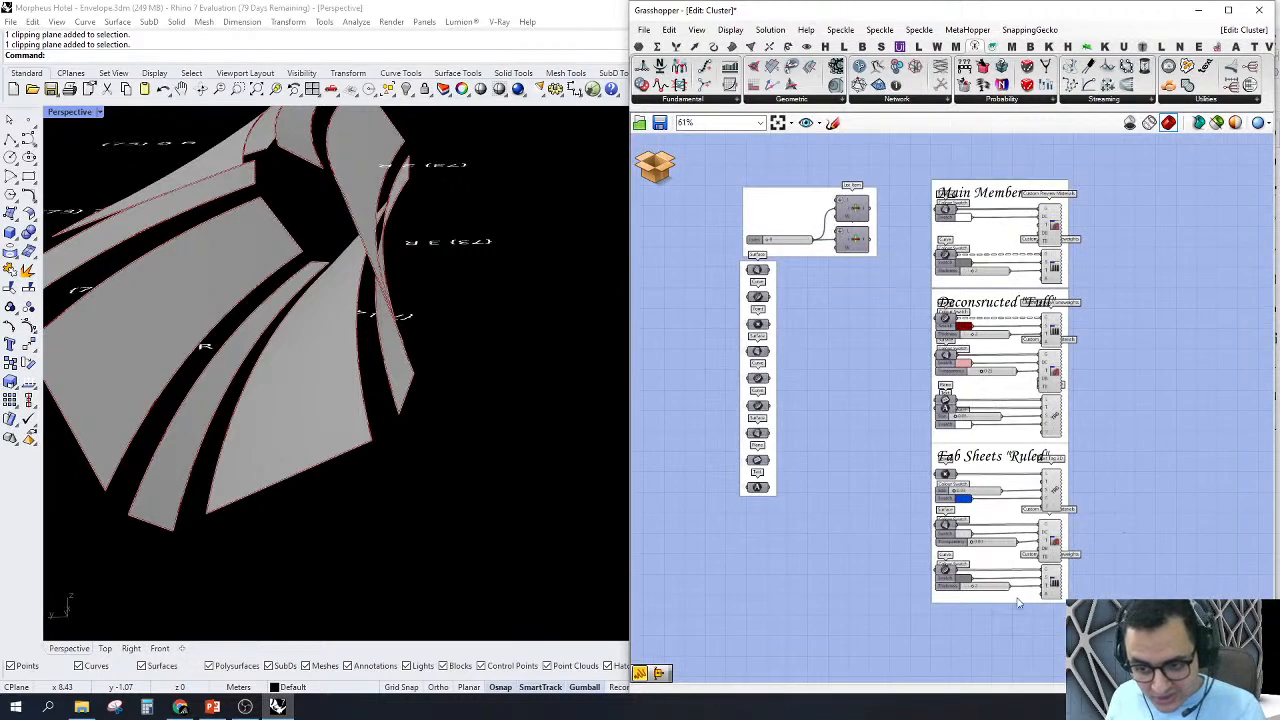
pyautogui.moveTo(1075, 341); pyautogui.dragTo(1087, 145)
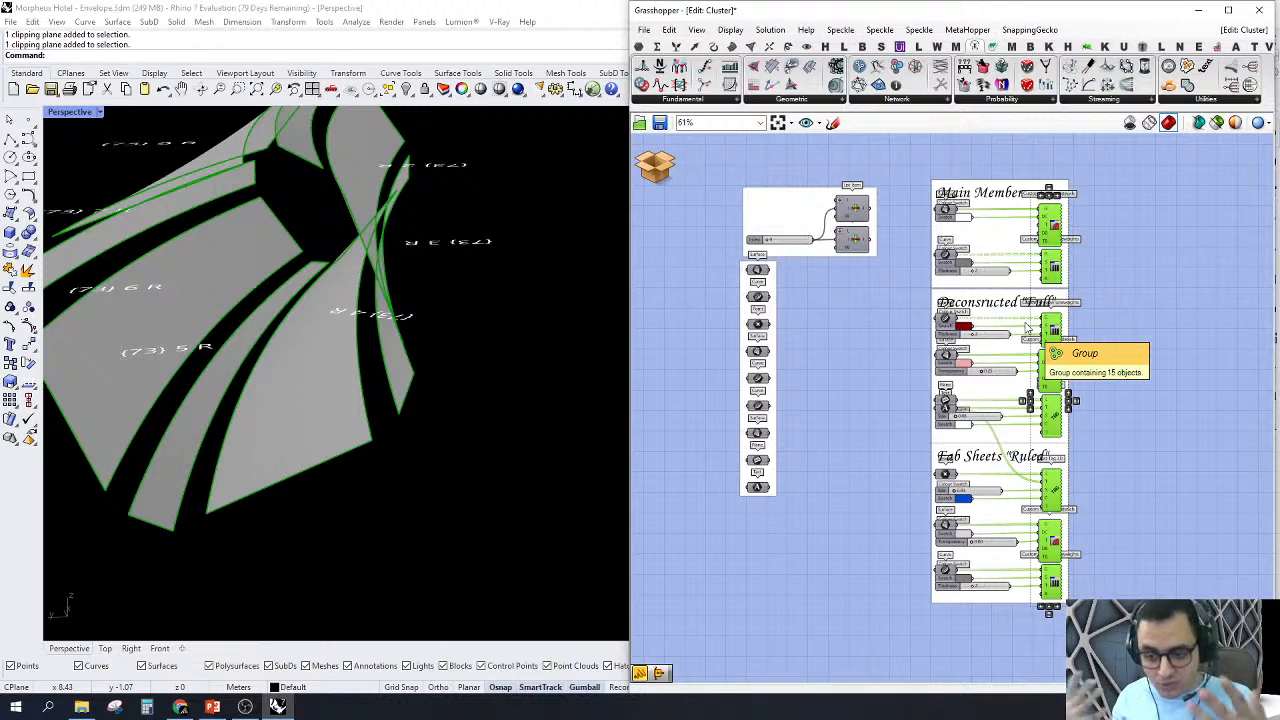
pyautogui.click(1151, 346)
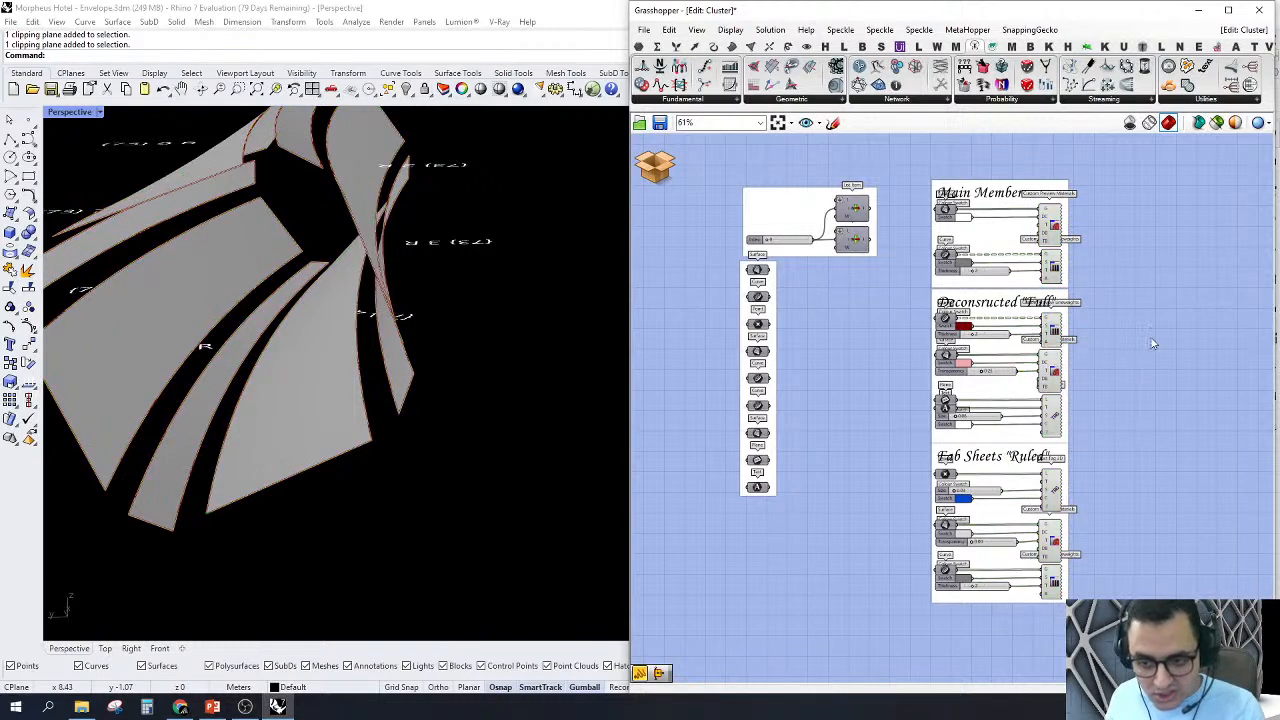
# Step: Select the Move component feeding Brep Edges and examine its separated surfaces in the Perspective view
pyautogui.scroll(-3, 1151, 346)
pyautogui.scroll(2, 981, 428)
pyautogui.scroll(6, 880, 480)
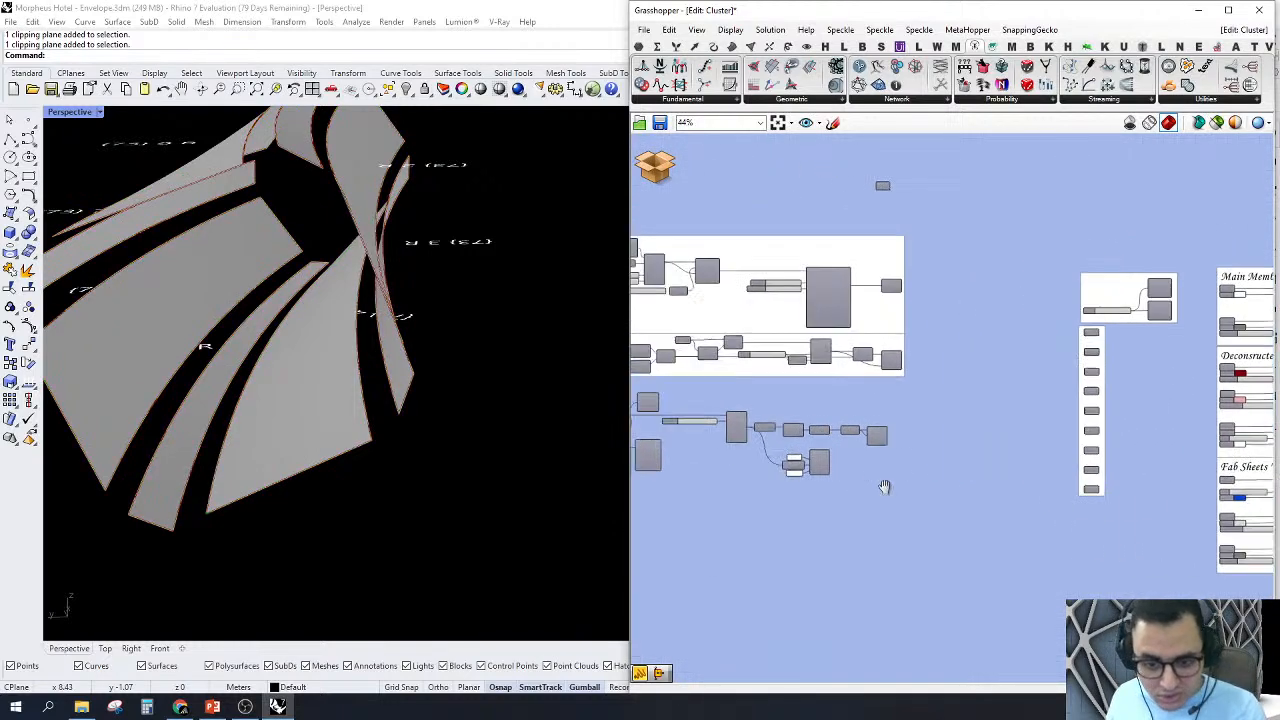
pyautogui.click(868, 456)
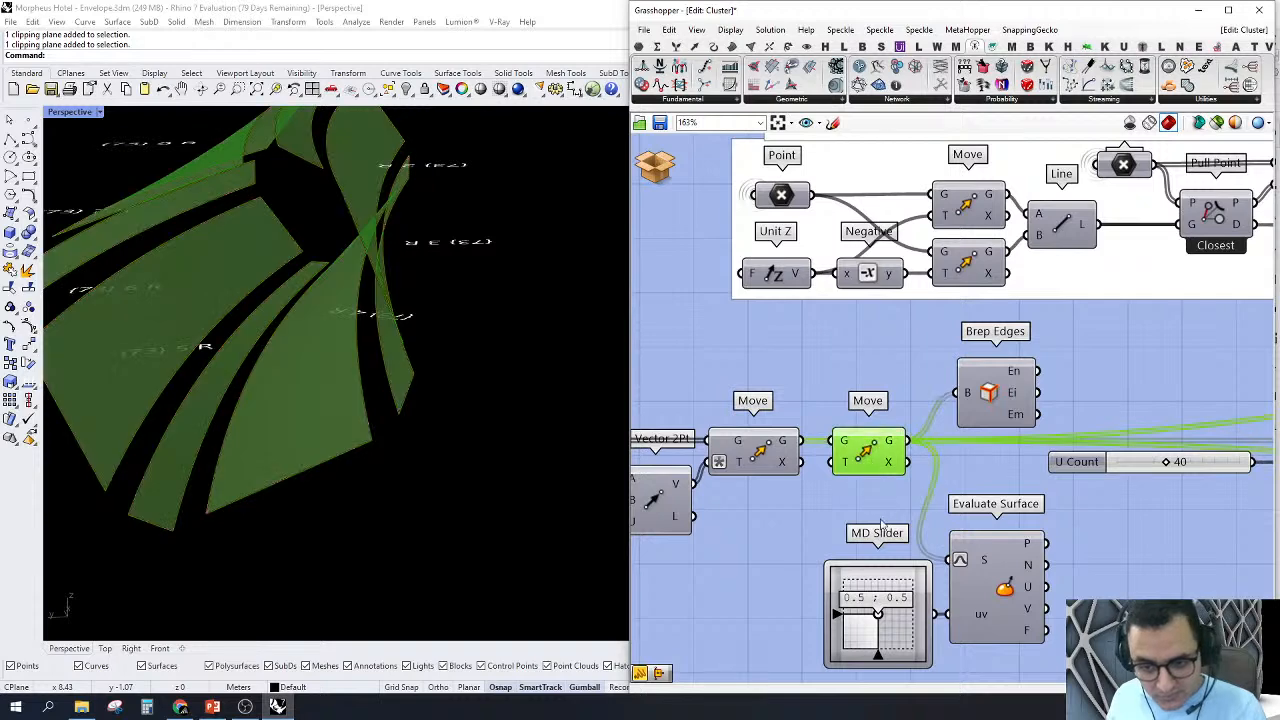
pyautogui.moveTo(868, 456); pyautogui.dragTo(774, 425, button='right')
pyautogui.moveTo(410, 320); pyautogui.dragTo(382, 413, button='right')
pyautogui.scroll(1, 382, 425)
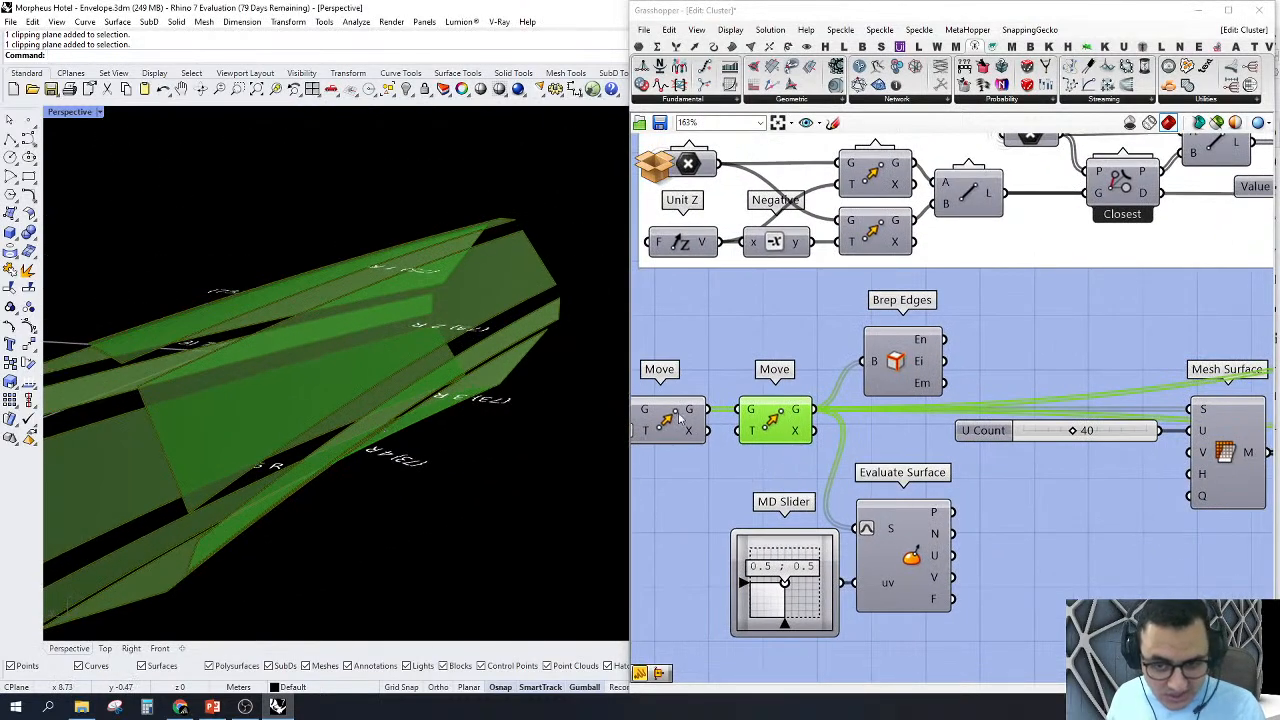
# Step: Turn on the Mesh Surface component's preview and examine the meshed cladding surfaces in the Perspective view
pyautogui.scroll(-4, 905, 395)
pyautogui.scroll(4, 909, 434)
pyautogui.moveTo(958, 424); pyautogui.dragTo(912, 424, button='right')
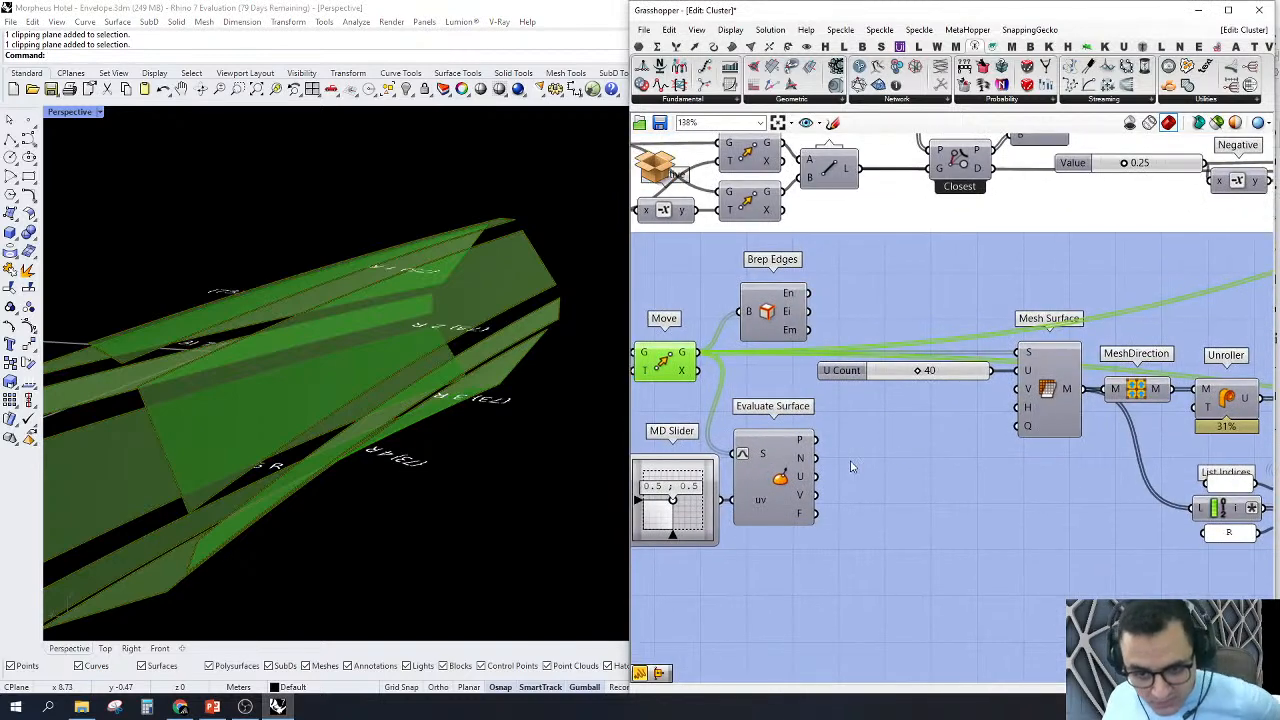
pyautogui.click(1056, 398)
pyautogui.rightClick(1058, 400)
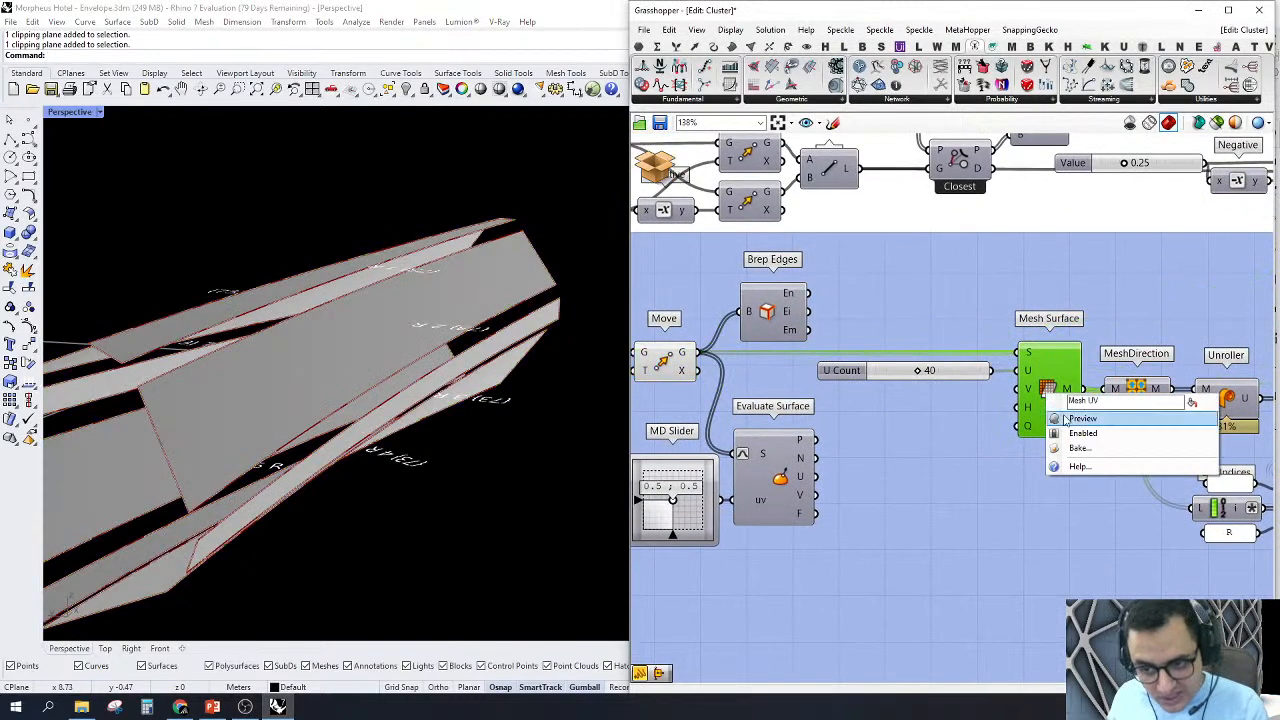
pyautogui.click(1064, 418)
pyautogui.scroll(-2, 391, 358)
pyautogui.moveTo(391, 360); pyautogui.dragTo(408, 480, button='right')
pyautogui.scroll(-6, 408, 481)
pyautogui.scroll(1, 350, 304)
pyautogui.scroll(3, 350, 304)
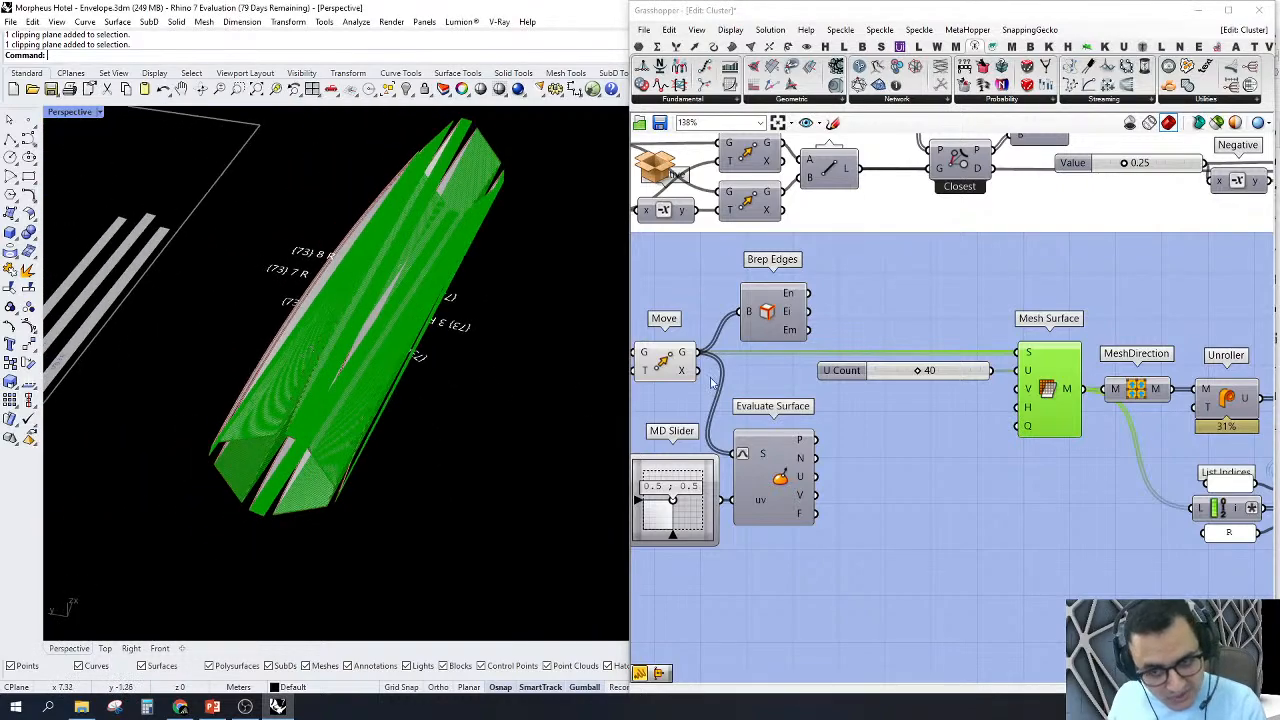
# Step: Select the Mesh Surface and MeshDirection components, turn off their preview, and show the Unroller chain that follows
pyautogui.scroll(-4, 1000, 360)
pyautogui.scroll(3, 1025, 355)
pyautogui.moveTo(943, 303); pyautogui.dragTo(776, 421)
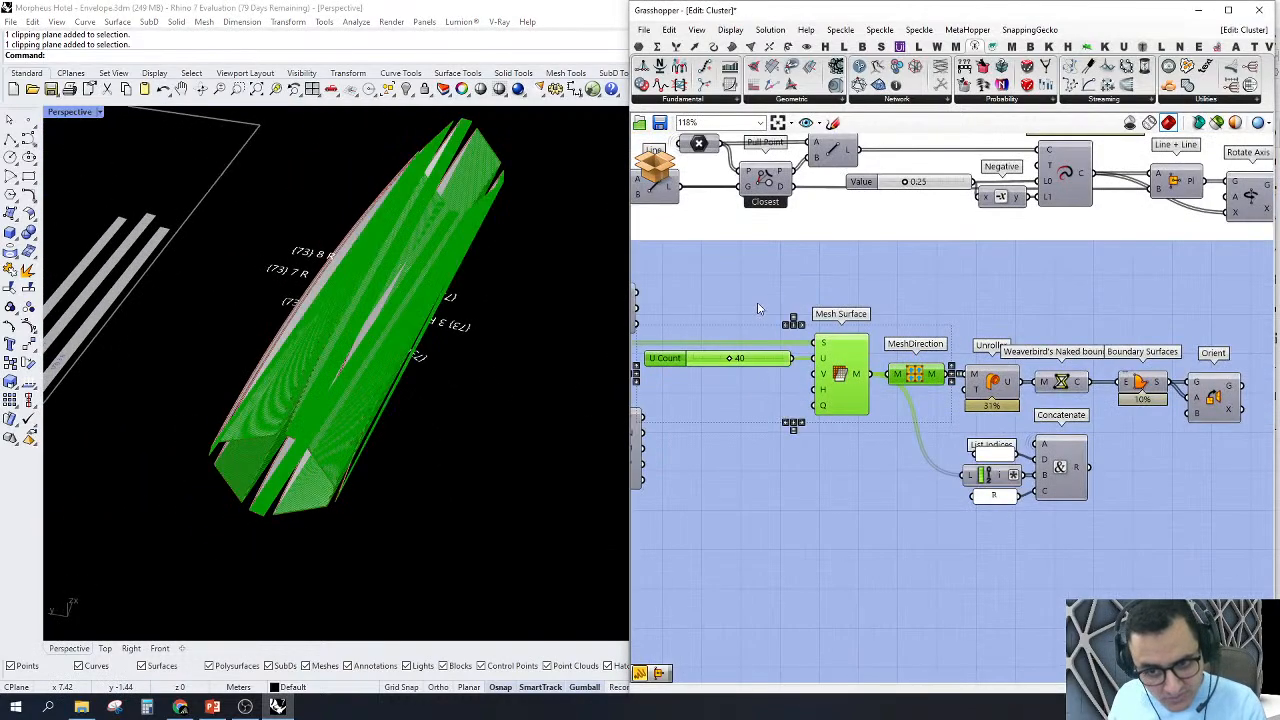
pyautogui.middleClick(758, 304)
pyautogui.click(779, 327)
pyautogui.click(778, 332)
pyautogui.moveTo(777, 328); pyautogui.dragTo(835, 338, button='right')
pyautogui.moveTo(1057, 415); pyautogui.dragTo(1002, 416, button='right')
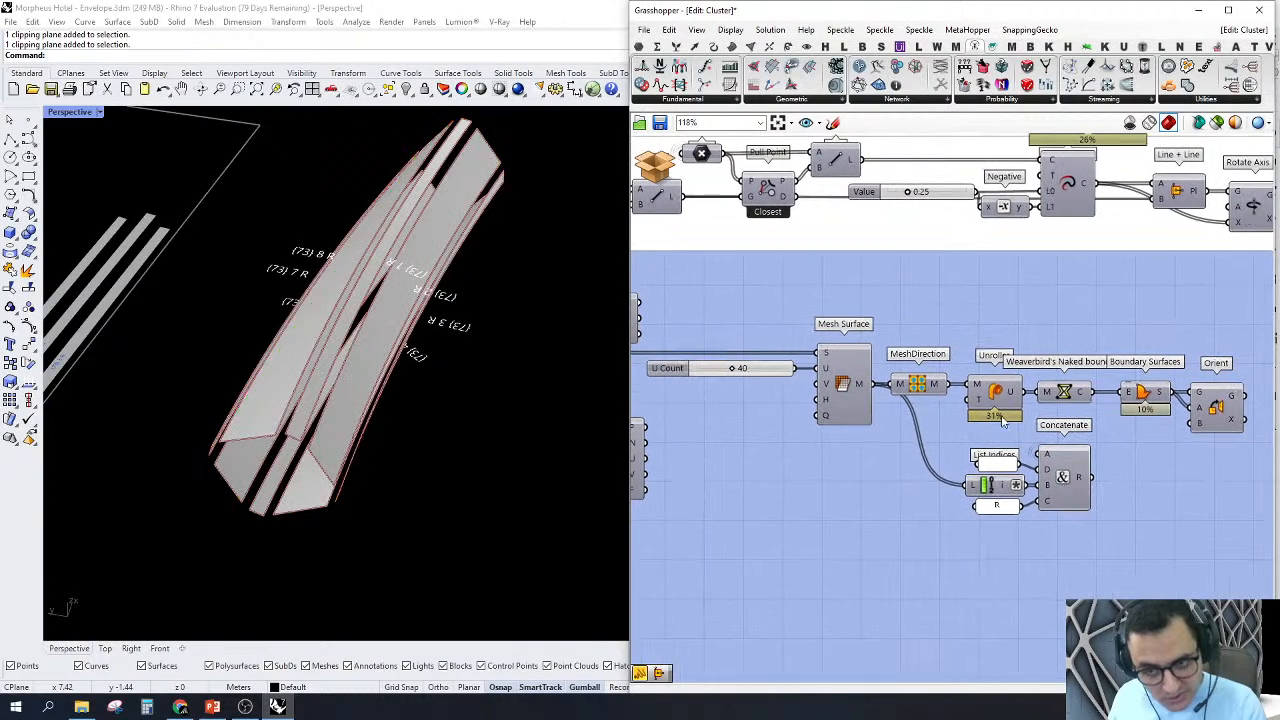
# Step: Close the M.Cladding cluster and discard its changes
pyautogui.click(657, 166)
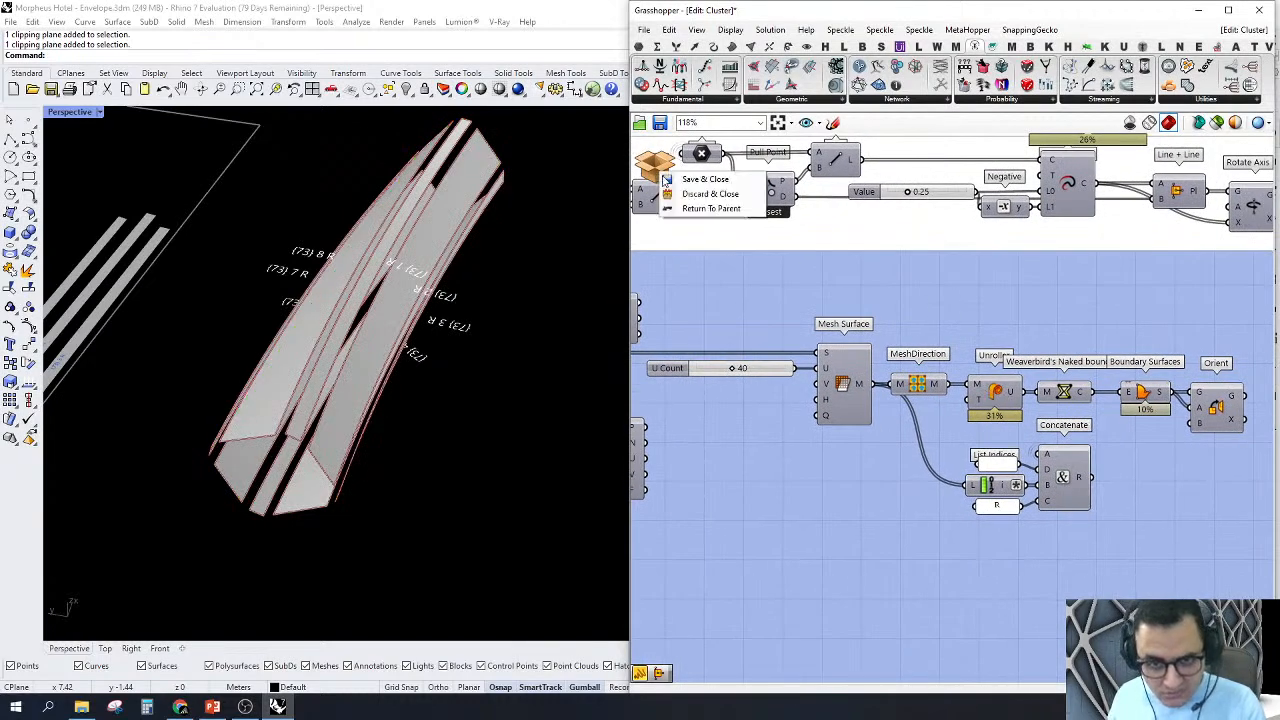
pyautogui.click(688, 193)
pyautogui.click(986, 394)
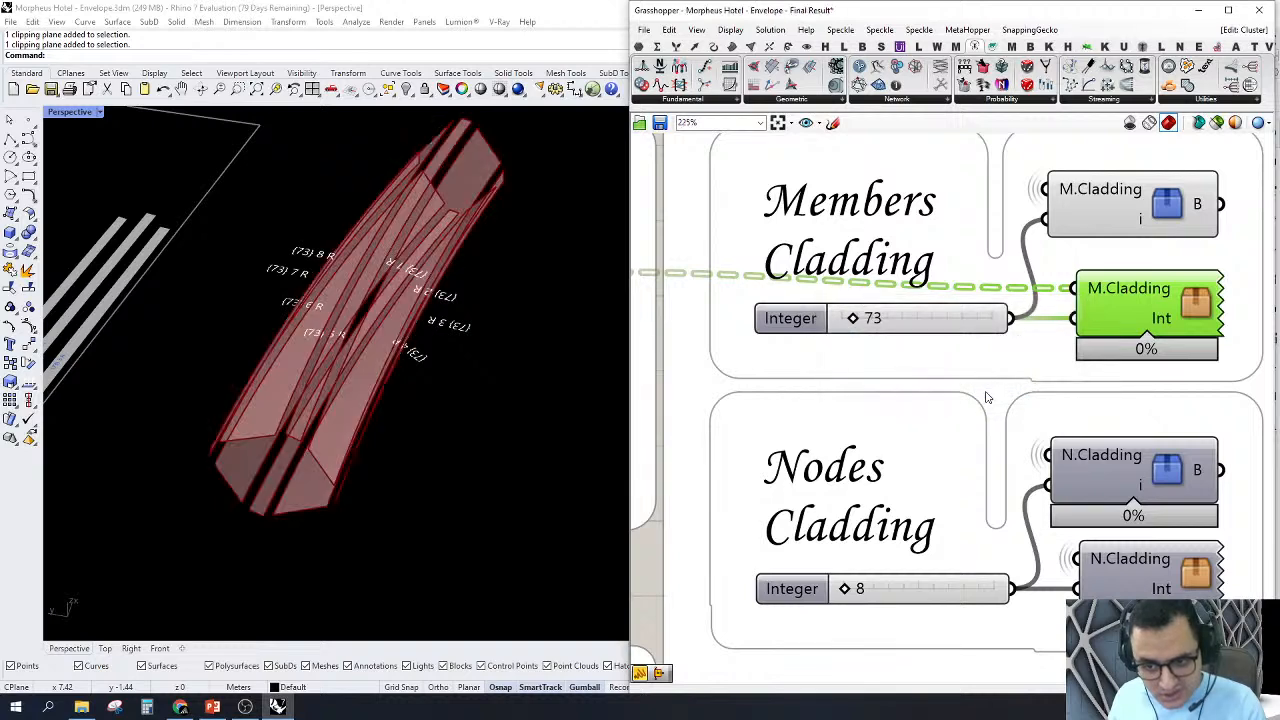
# Step: Set the Members Cladding integer to 75
pyautogui.scroll(-1, 1100, 320)
pyautogui.click(927, 330)
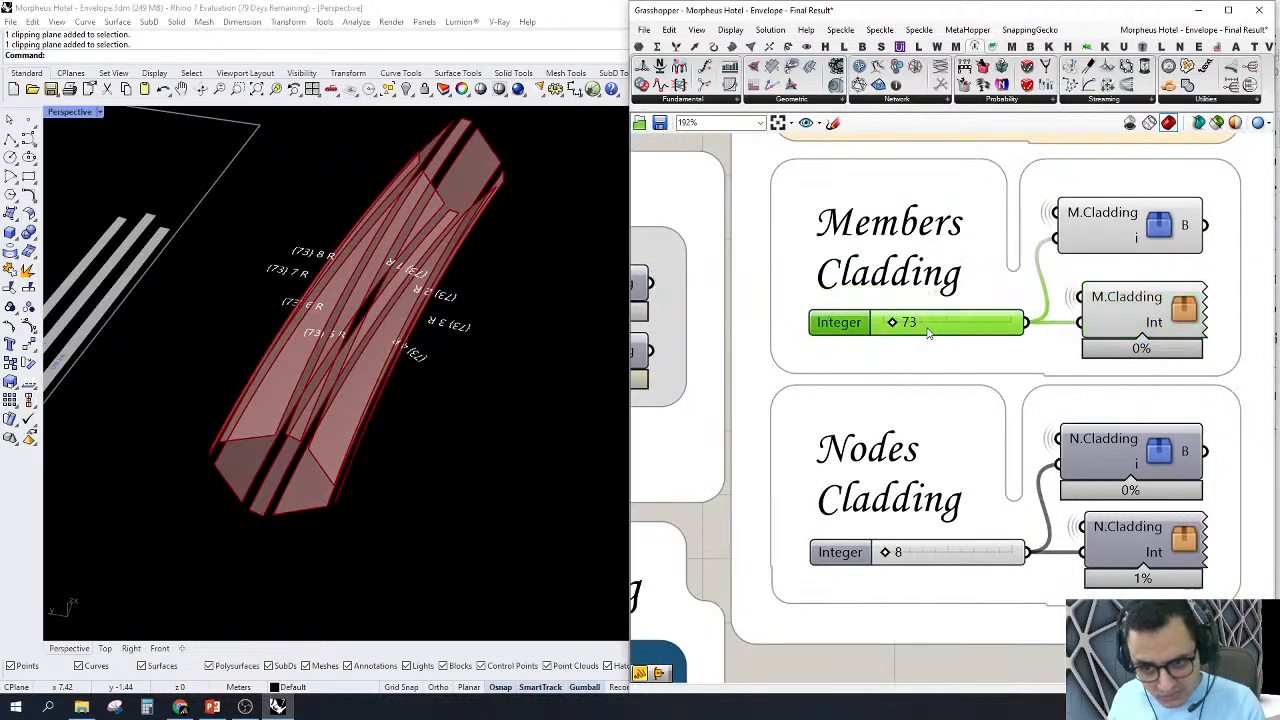
pyautogui.doubleClick(928, 333)
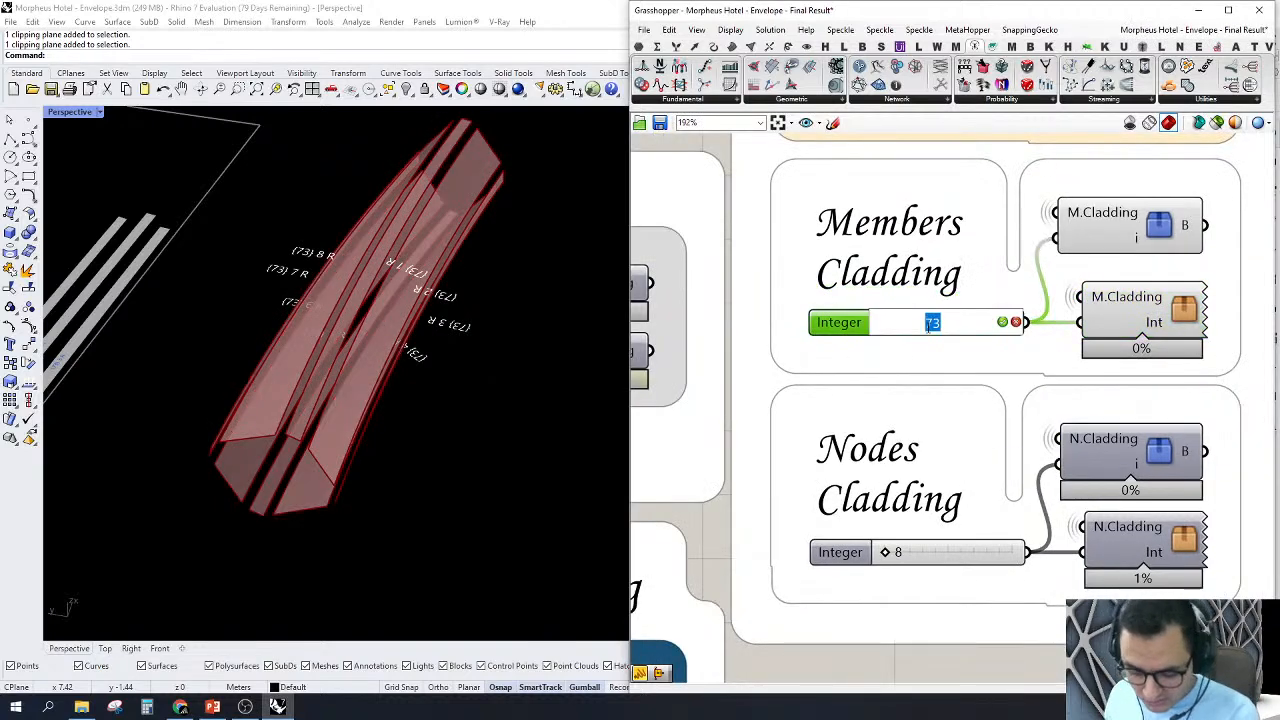
pyautogui.write('7')
pyautogui.press('Return')
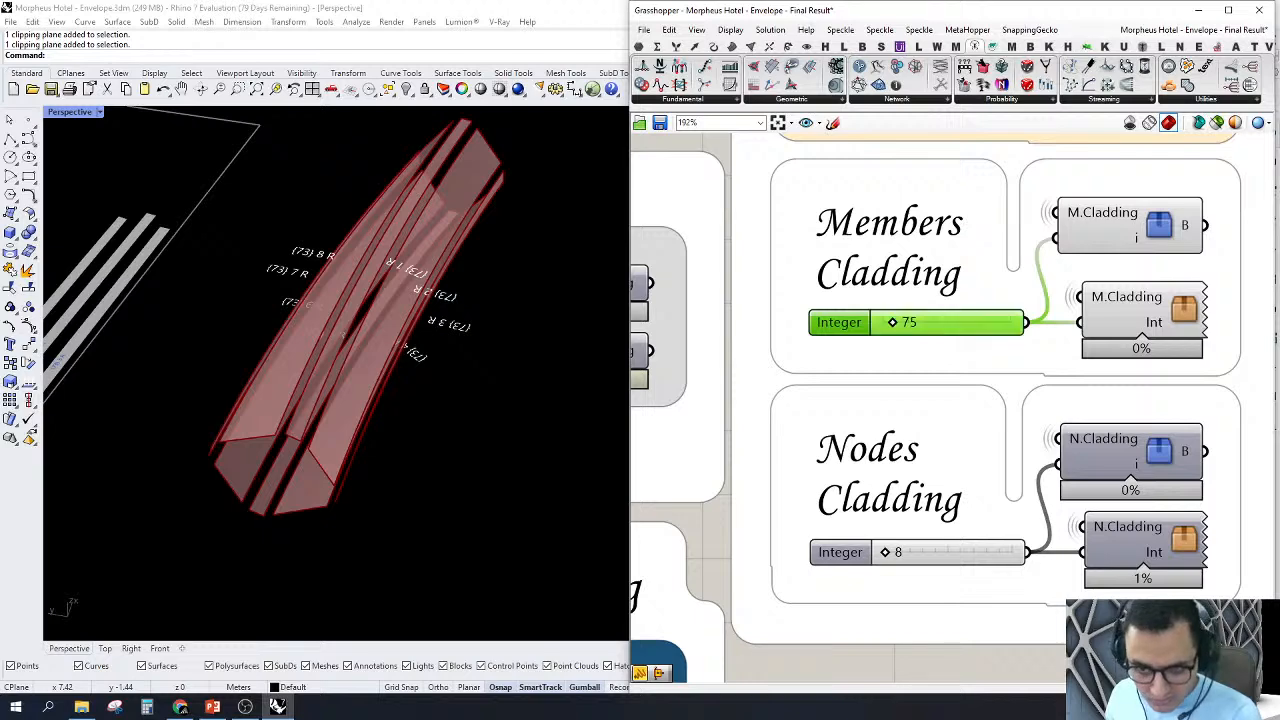
# Step: Open the orange M.Cladding cluster and preview the Mesh Surface output for the chosen member
pyautogui.doubleClick(1178, 314)
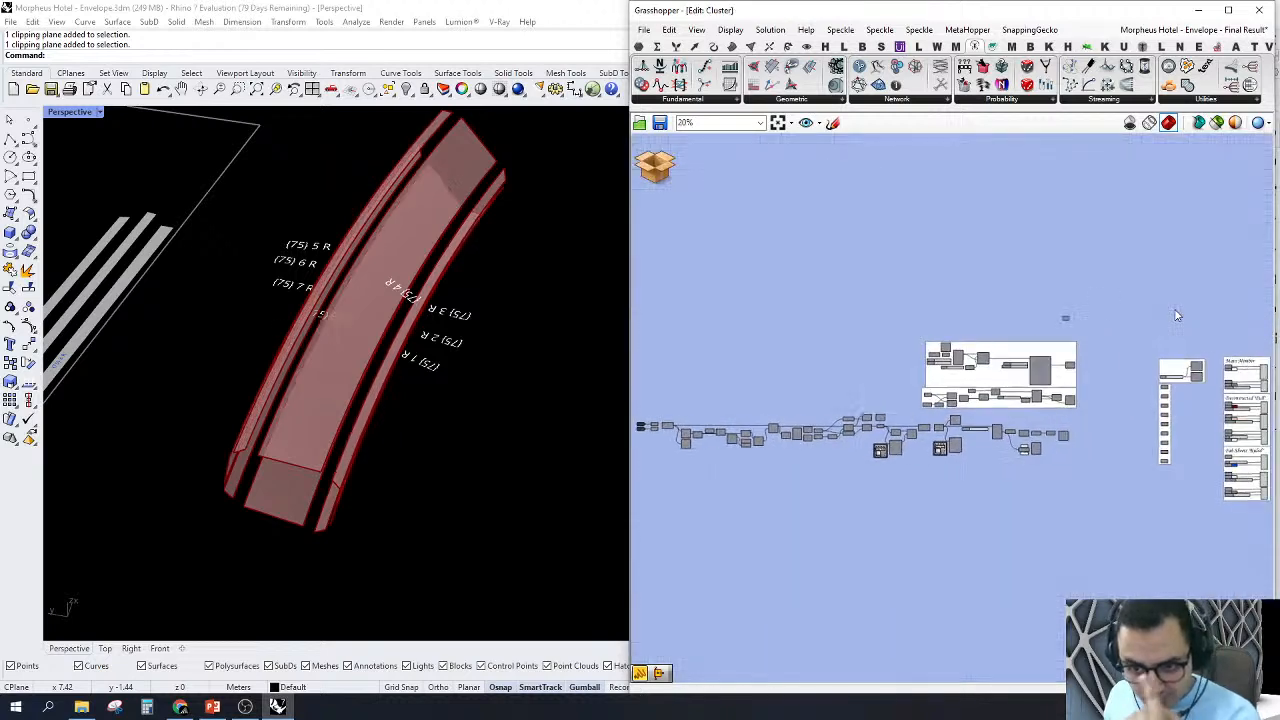
pyautogui.scroll(5, 982, 453)
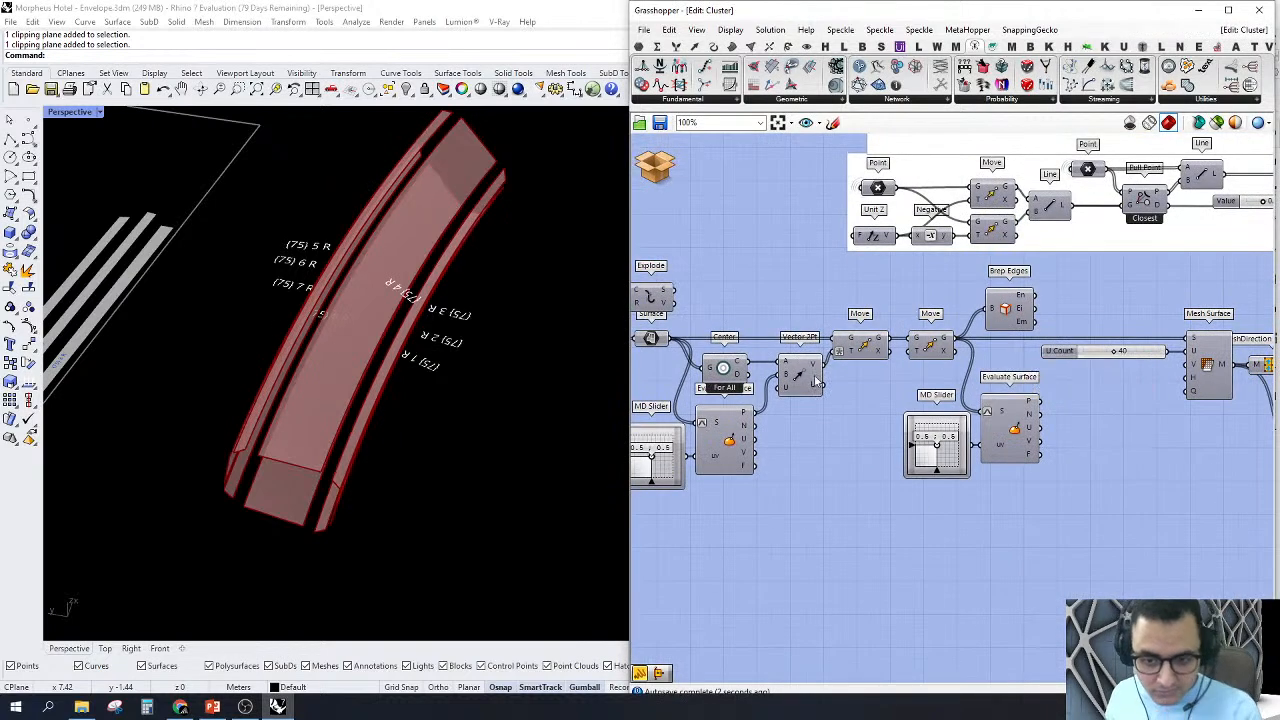
pyautogui.moveTo(982, 410); pyautogui.dragTo(817, 366, button='right')
pyautogui.moveTo(1026, 345); pyautogui.dragTo(798, 365, button='right')
pyautogui.scroll(2, 1045, 370)
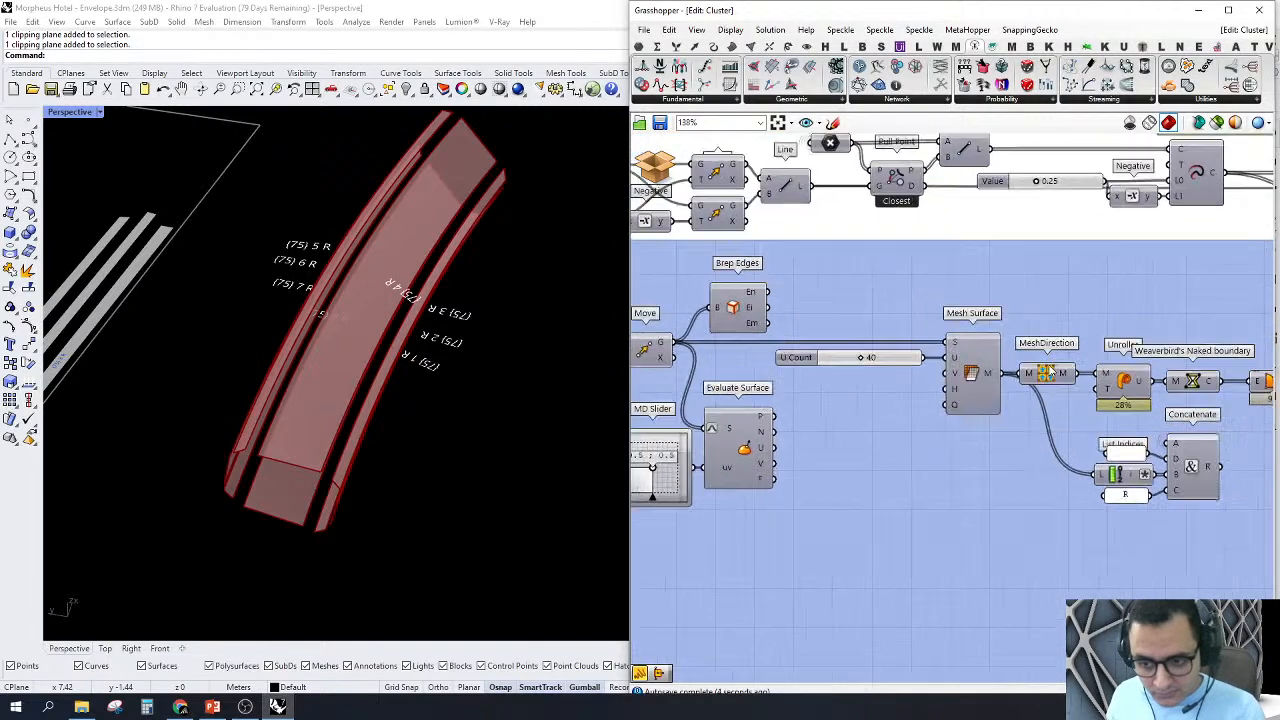
pyautogui.rightClick(958, 382)
pyautogui.click(977, 408)
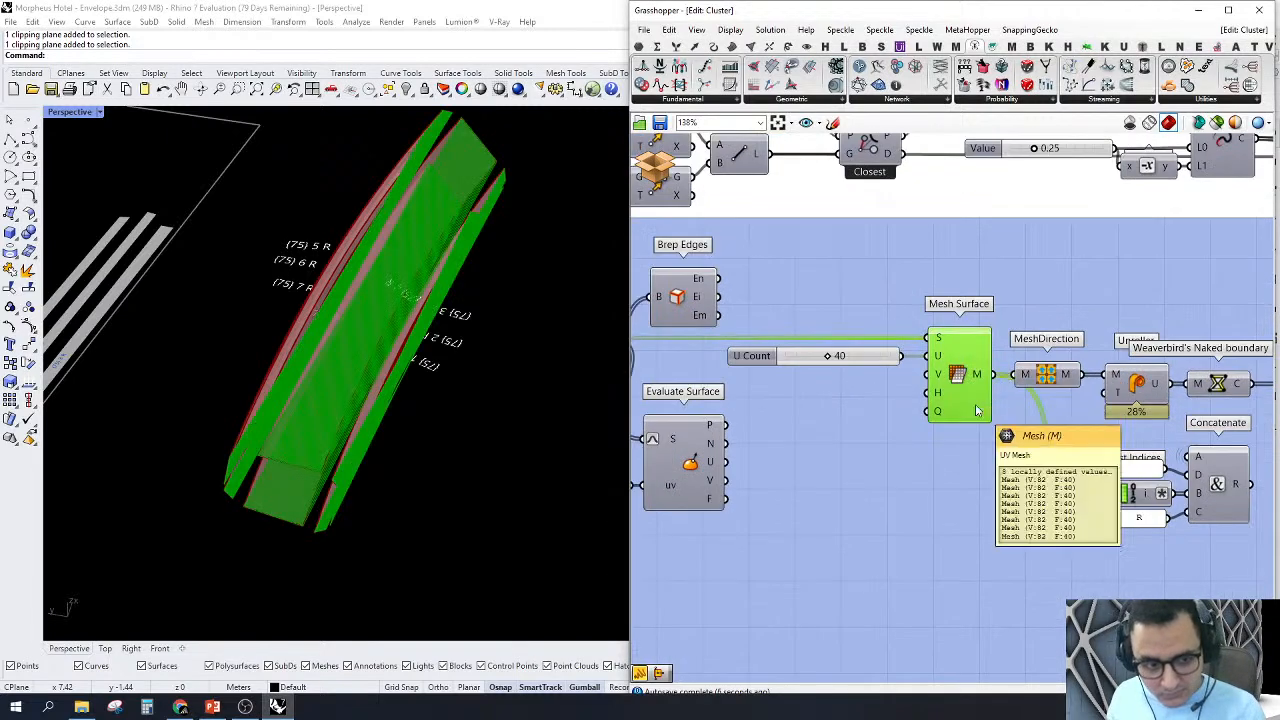
pyautogui.scroll(-3, 977, 410)
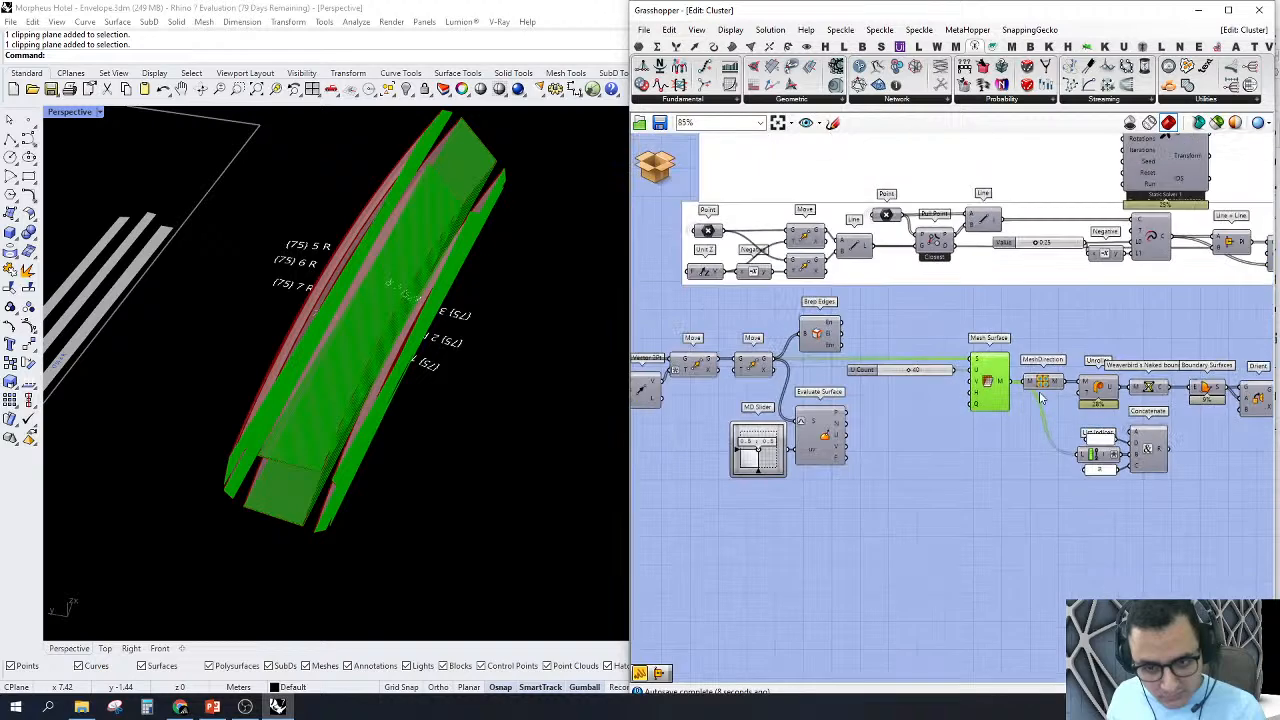
pyautogui.scroll(2, 1040, 385)
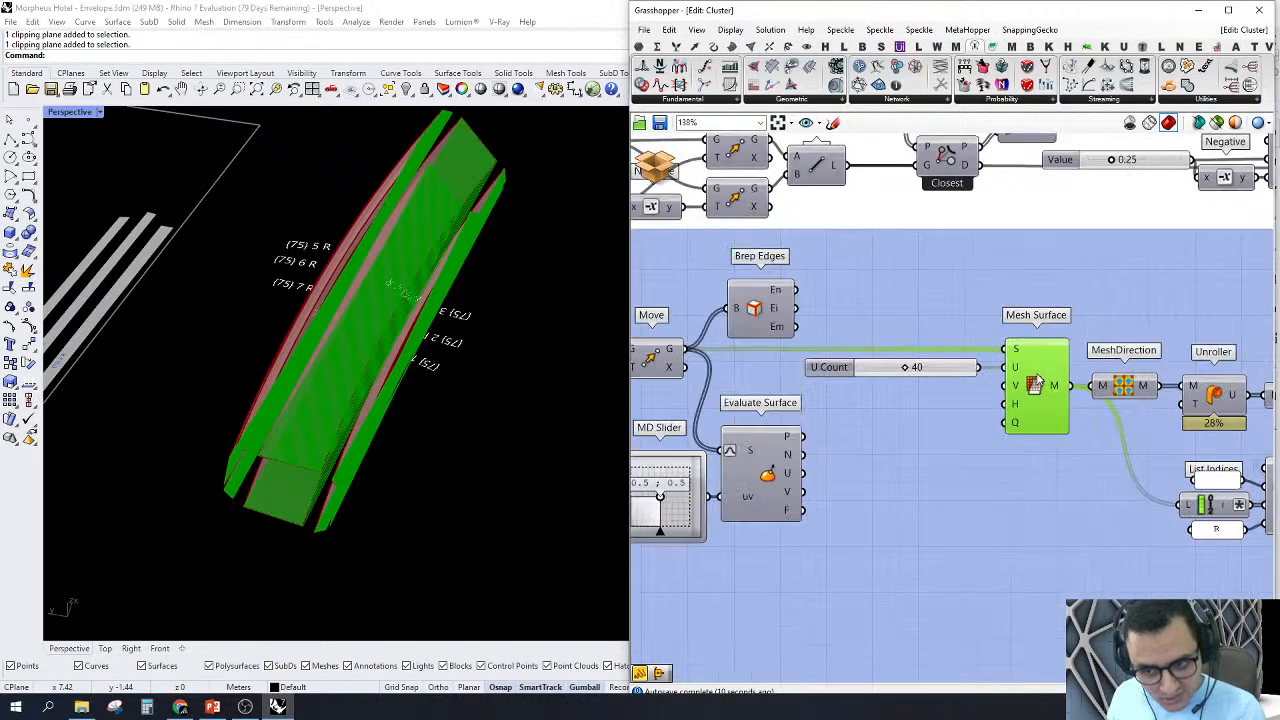
# Step: Rewire the 40-count slider from the U to the V input of Mesh Surface and examine the resulting mesh
pyautogui.moveTo(1006, 386); pyautogui.dragTo(979, 367)
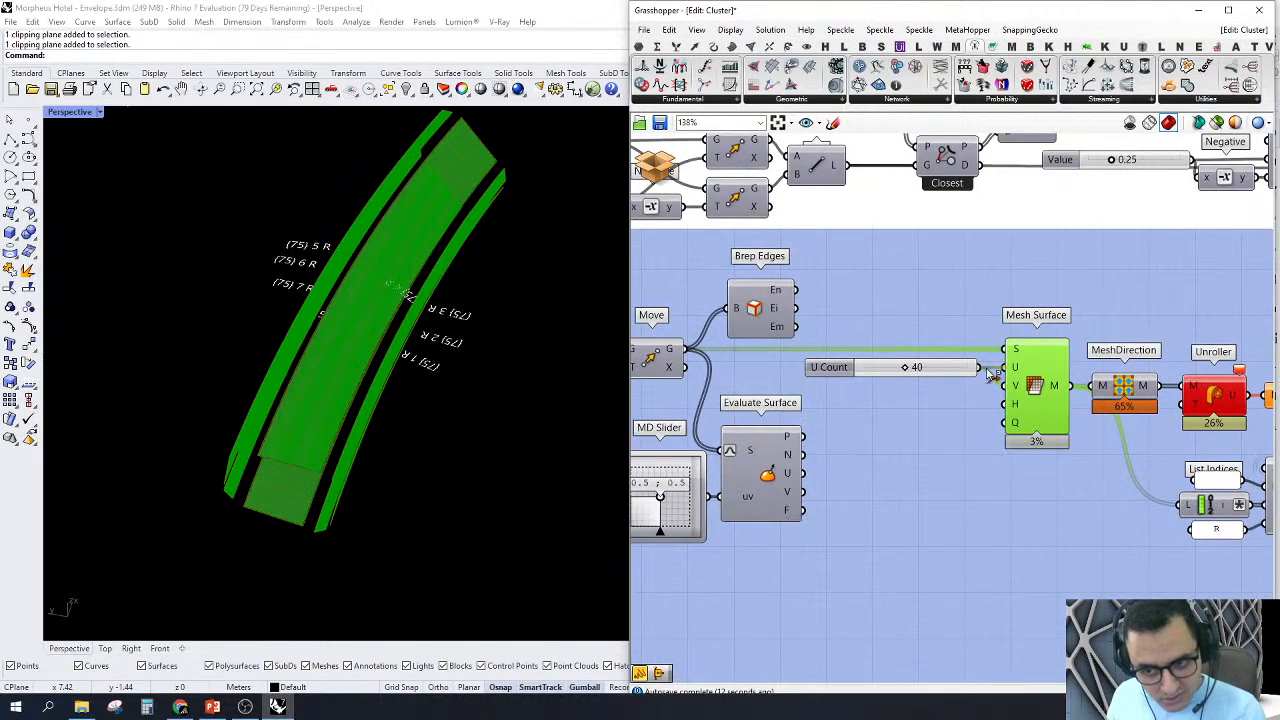
pyautogui.click(981, 400)
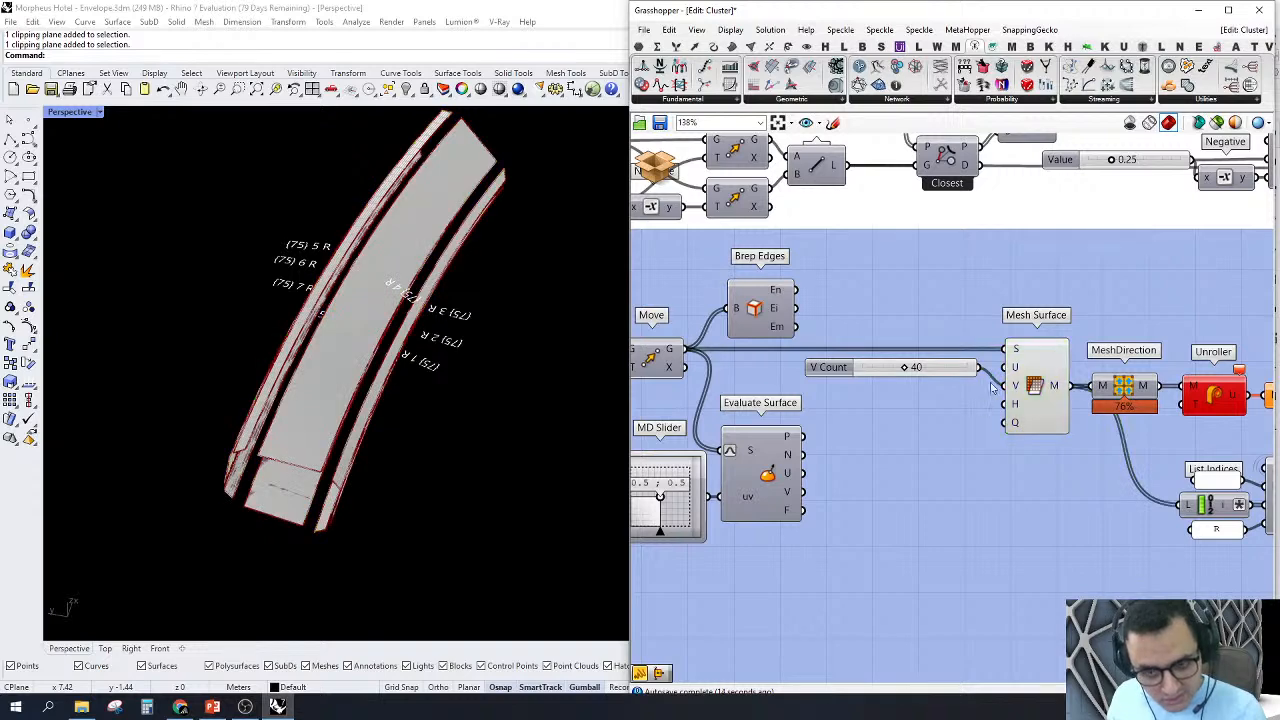
pyautogui.click(1042, 371)
pyautogui.scroll(-5, 992, 367)
pyautogui.scroll(5, 992, 370)
pyautogui.click(968, 295)
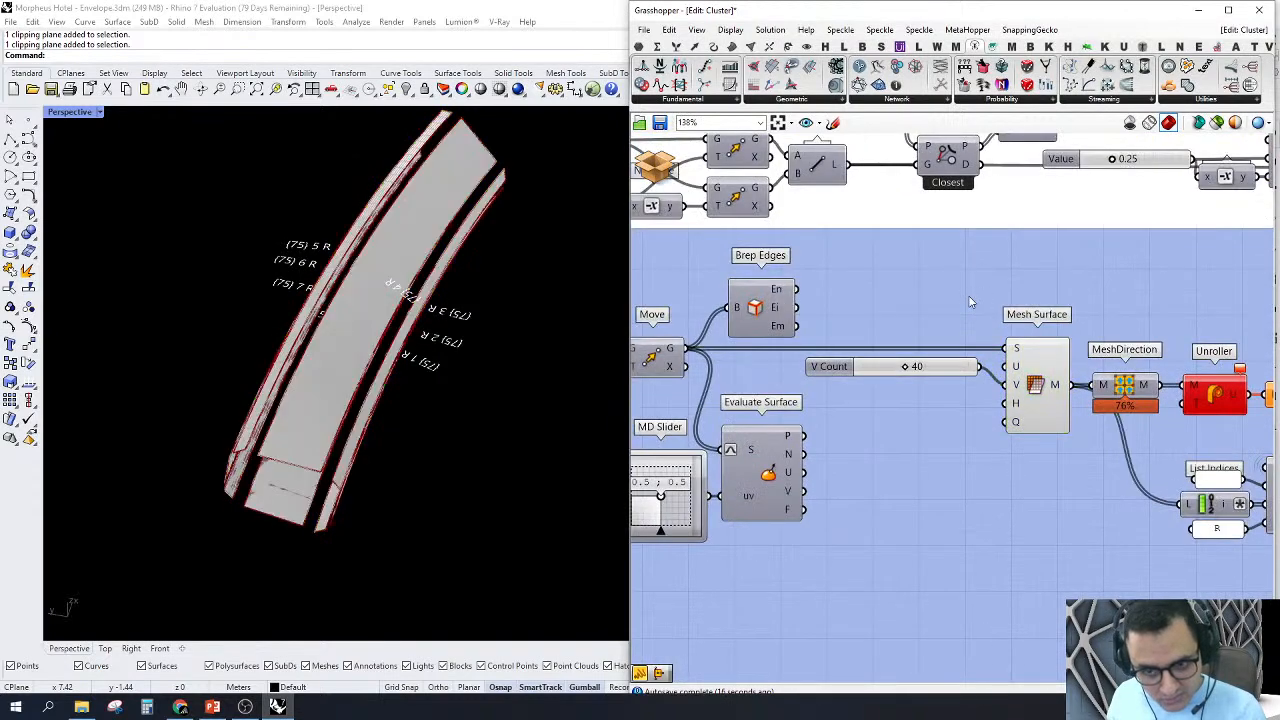
pyautogui.scroll(3, 265, 572)
pyautogui.moveTo(265, 570); pyautogui.dragTo(234, 469, button='right')
pyautogui.scroll(-6, 277, 430)
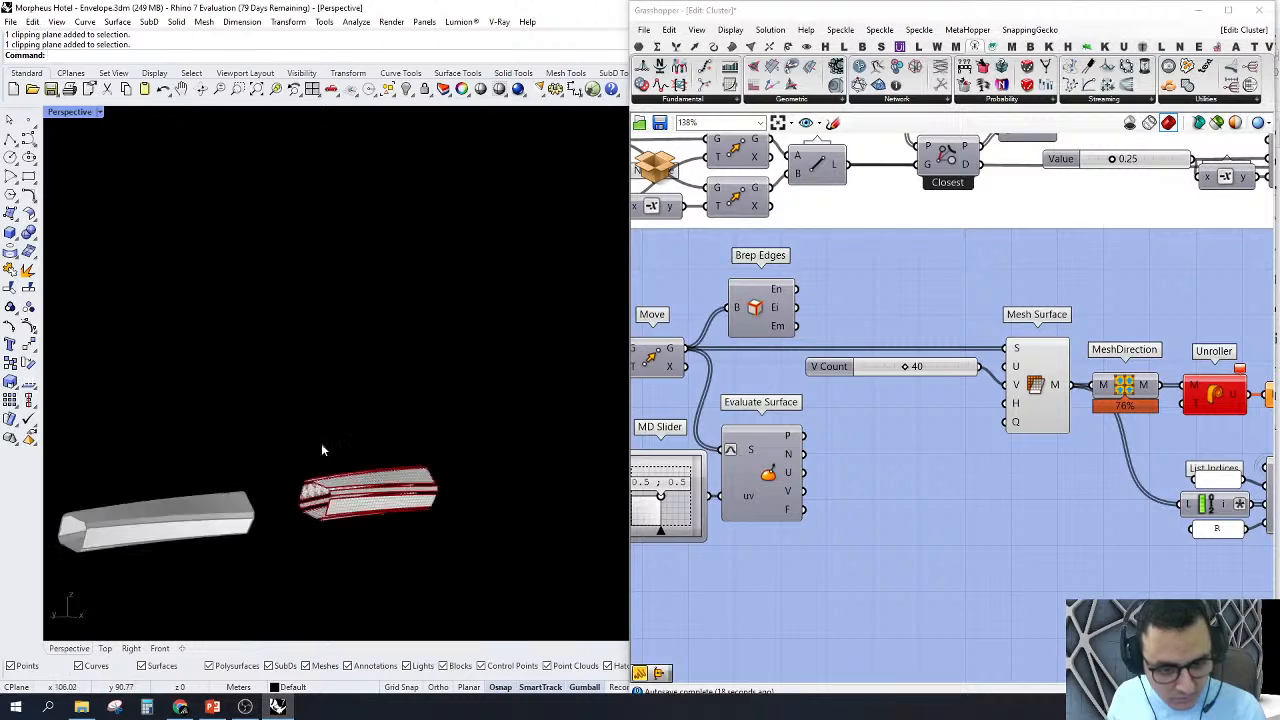
pyautogui.scroll(8, 300, 490)
pyautogui.scroll(3, 291, 498)
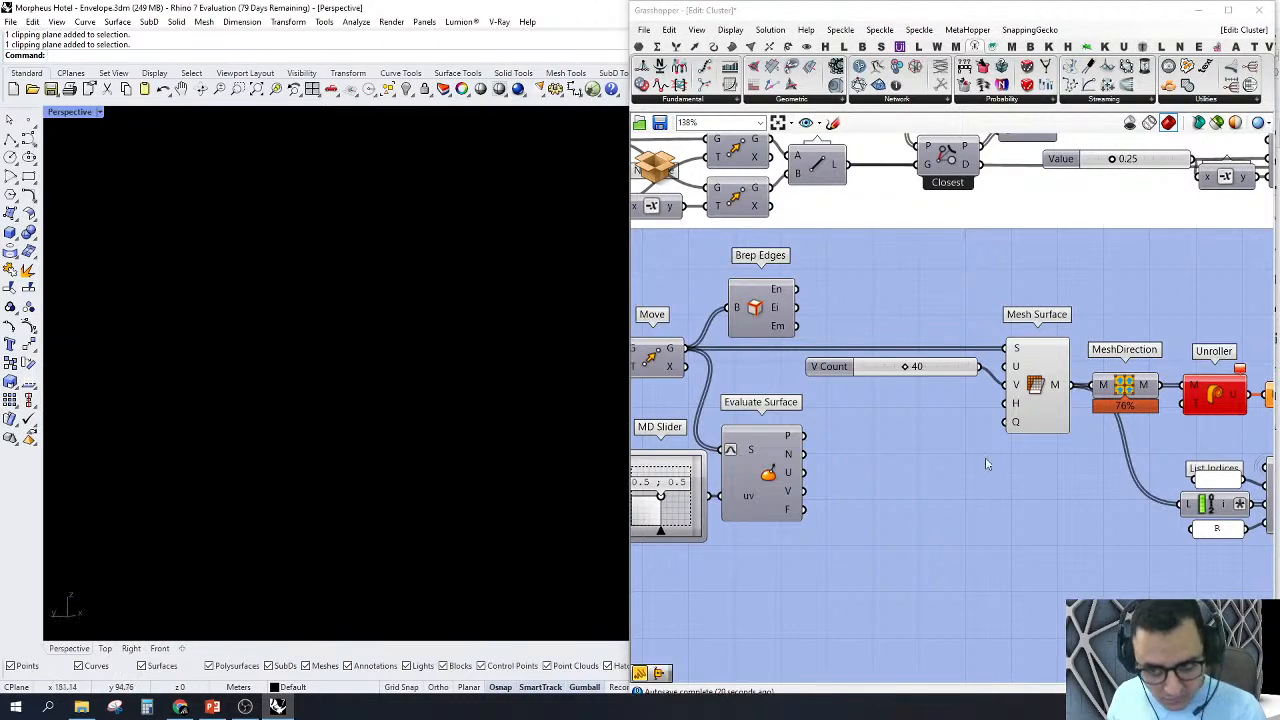
# Step: Undo the Mesh Surface wiring changes so the 40-count slider feeds only the U input
pyautogui.scroll(3, 951, 391)
pyautogui.moveTo(952, 350); pyautogui.dragTo(962, 386)
pyautogui.click(975, 454)
pyautogui.hotkey('ctrl', 'z')
pyautogui.hotkey('ctrl', 'z')
pyautogui.hotkey('ctrl', 'z')
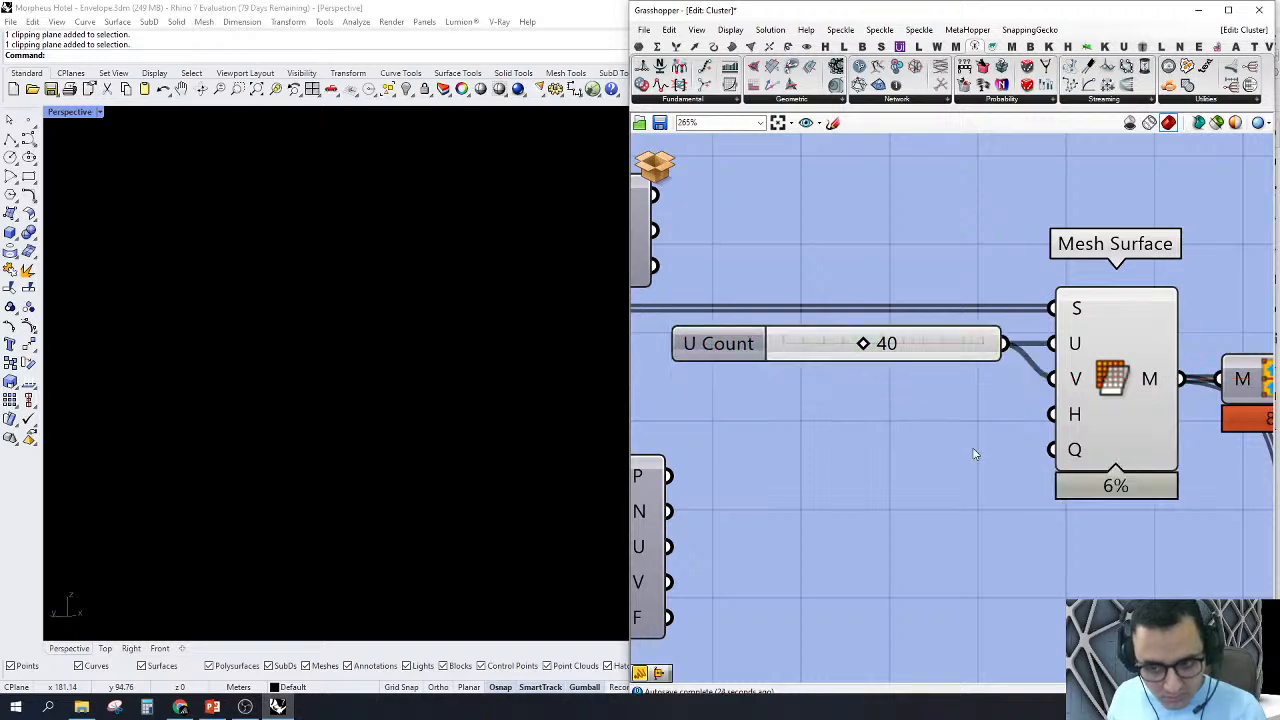
pyautogui.scroll(-6, 975, 454)
# Step: Zoom the Perspective view to the Mesh Surface output and examine how the meshes divide along the member
pyautogui.click(1012, 437)
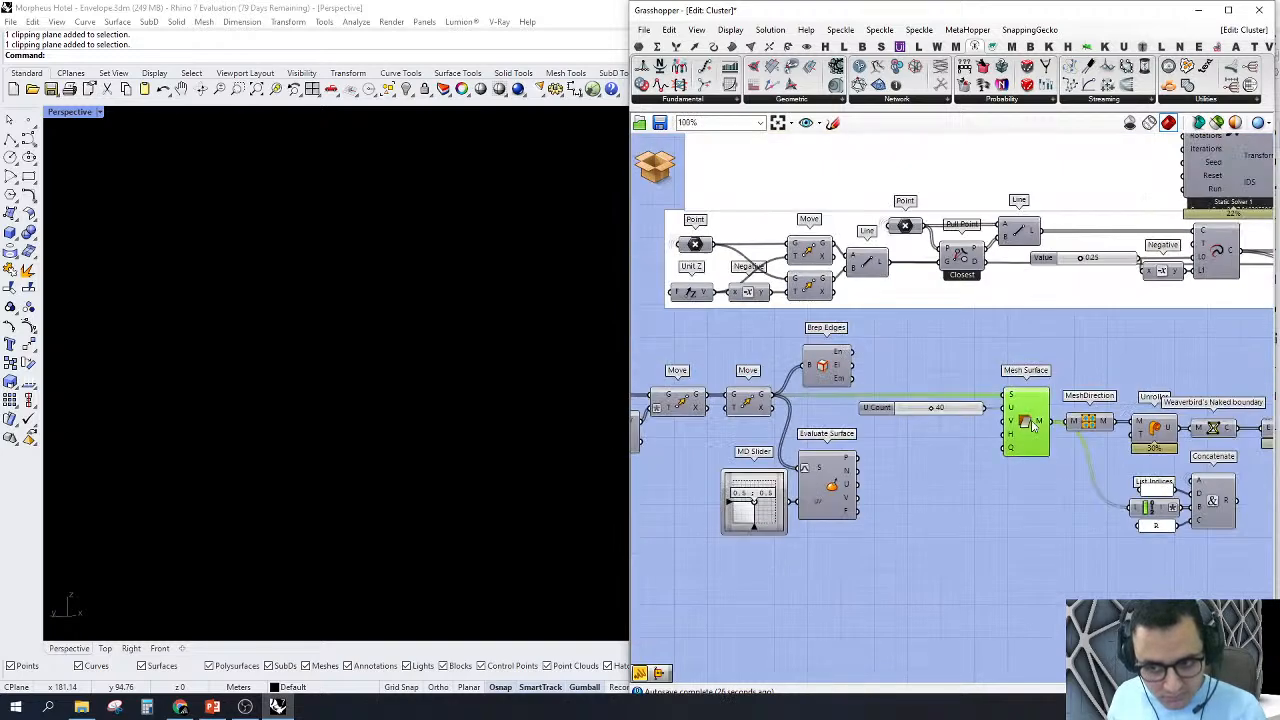
pyautogui.click(492, 354)
pyautogui.scroll(8, 480, 430)
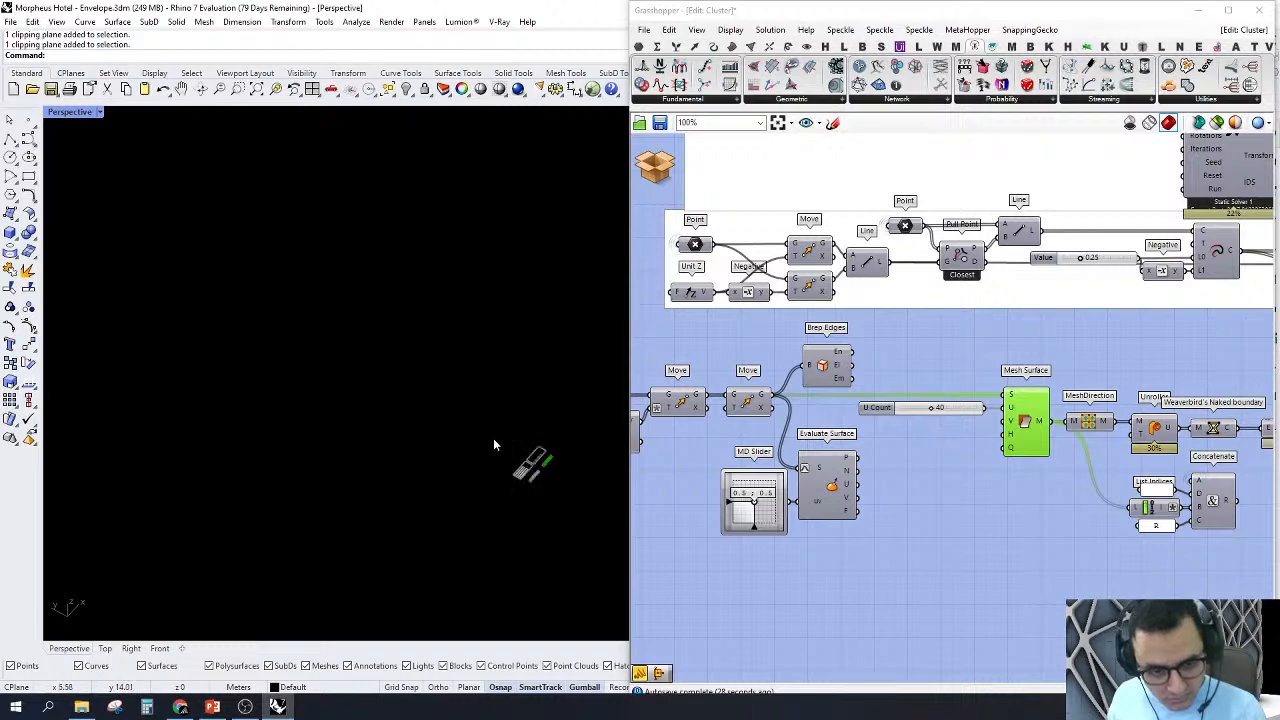
pyautogui.scroll(10, 586, 474)
pyautogui.rightClick(919, 345)
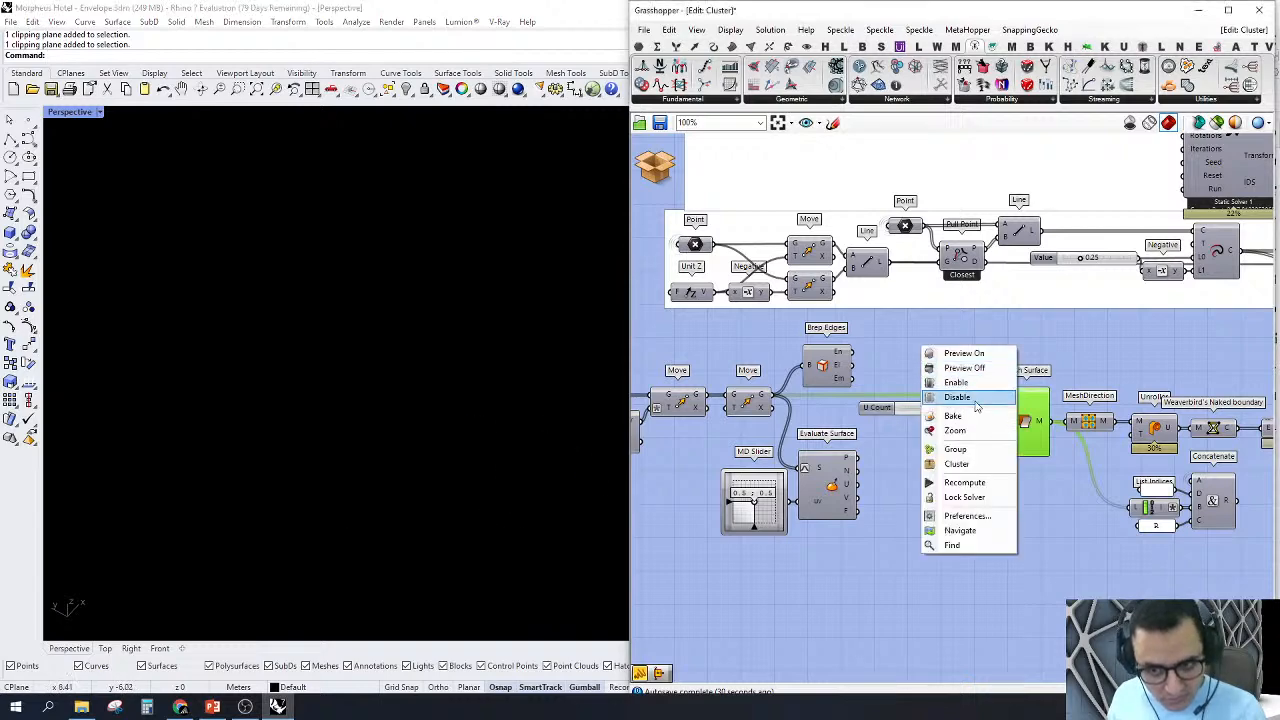
pyautogui.click(972, 432)
pyautogui.scroll(10, 497, 515)
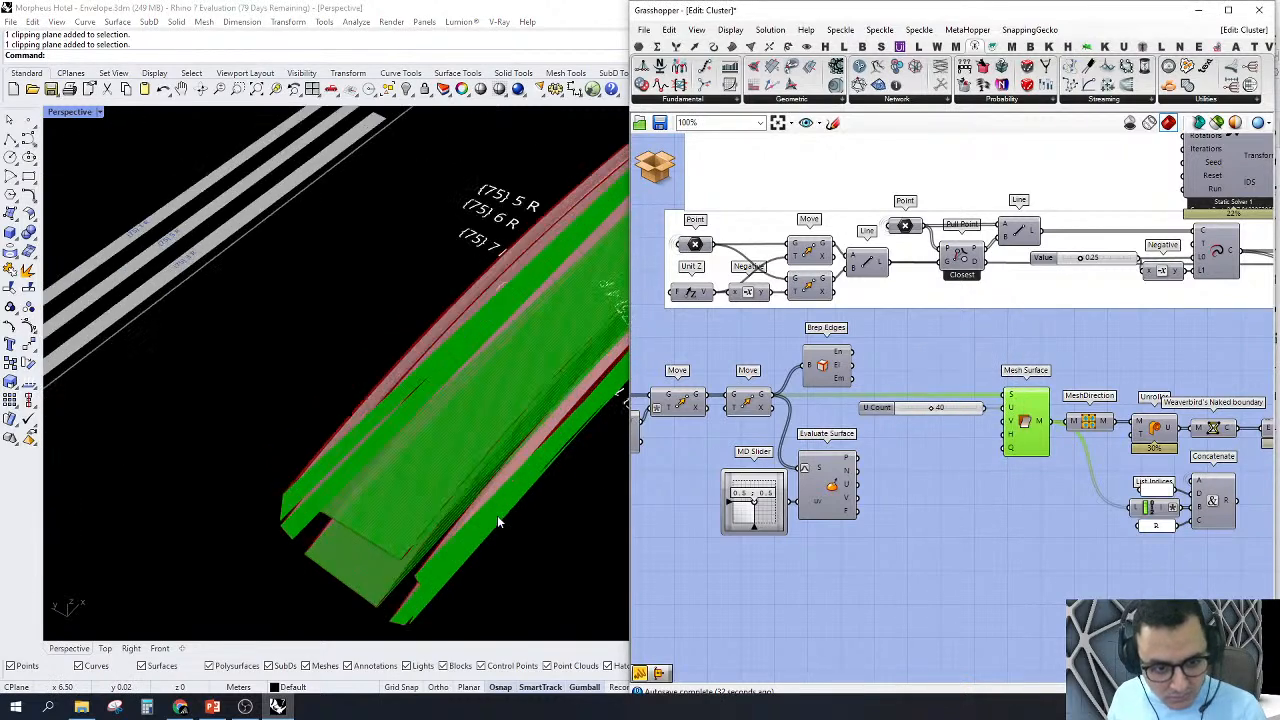
pyautogui.scroll(-7, 374, 379)
pyautogui.moveTo(374, 379); pyautogui.dragTo(430, 435, button='right')
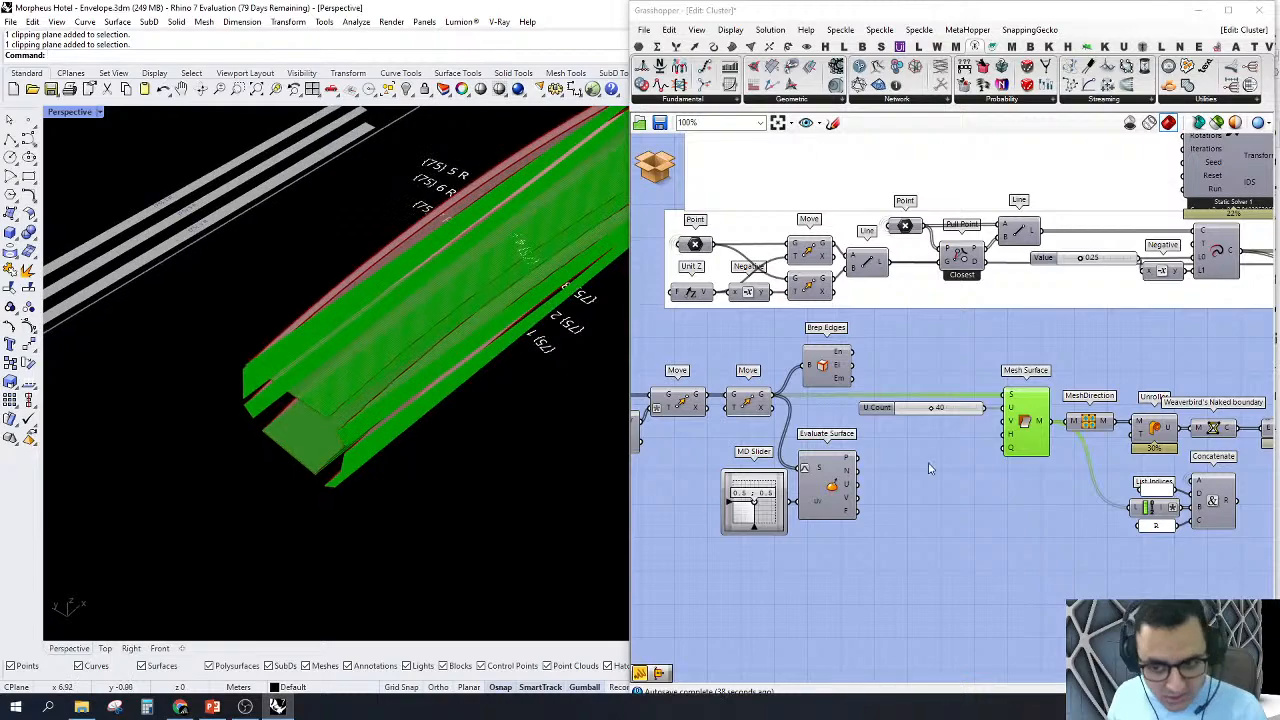
# Step: Review the components after Mesh Surface, and close the M.Cladding cluster without saving its changes
pyautogui.moveTo(1080, 512); pyautogui.dragTo(970, 537, button='right')
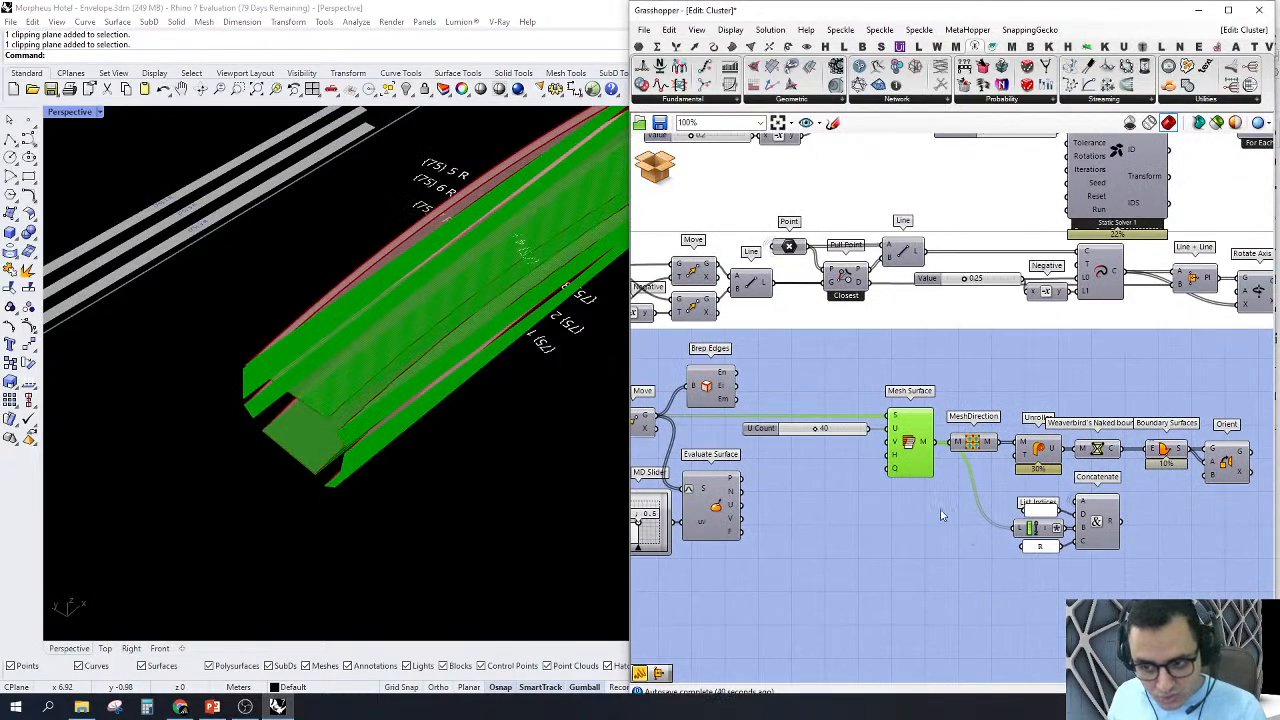
pyautogui.scroll(-3, 935, 505)
pyautogui.scroll(3, 918, 490)
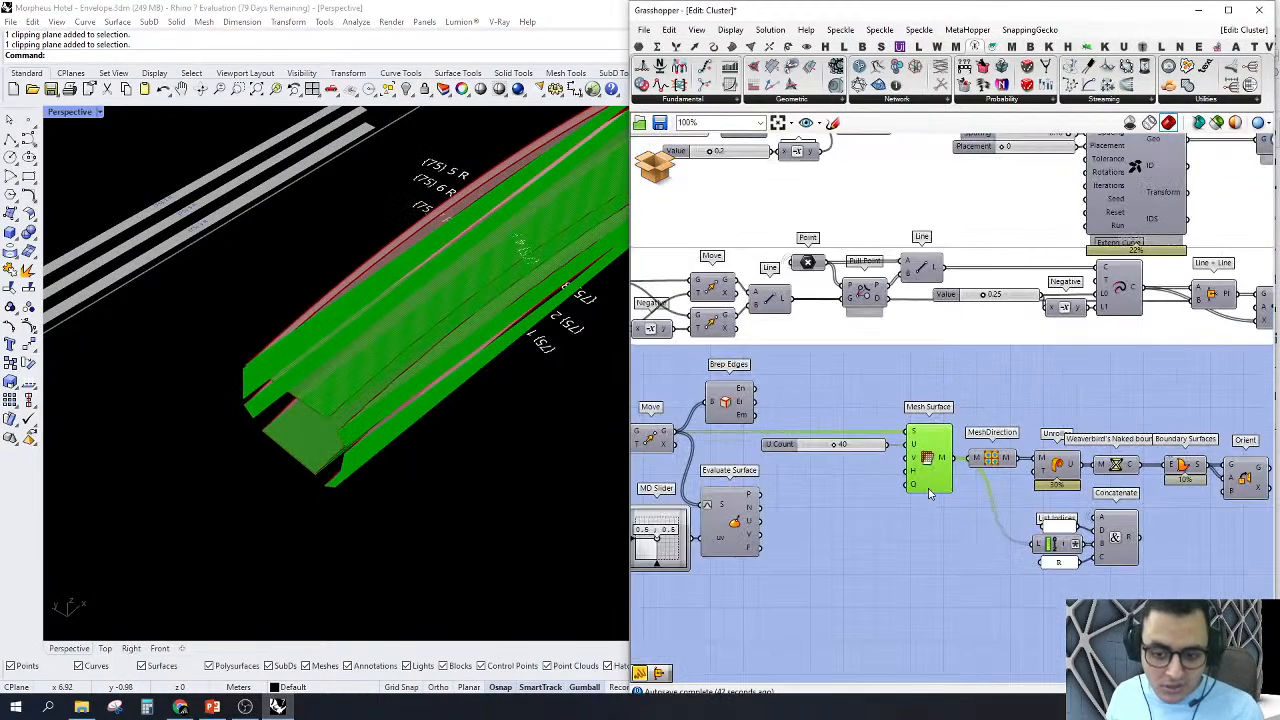
pyautogui.moveTo(699, 392); pyautogui.dragTo(768, 394, button='right')
pyautogui.click(663, 185)
pyautogui.click(700, 200)
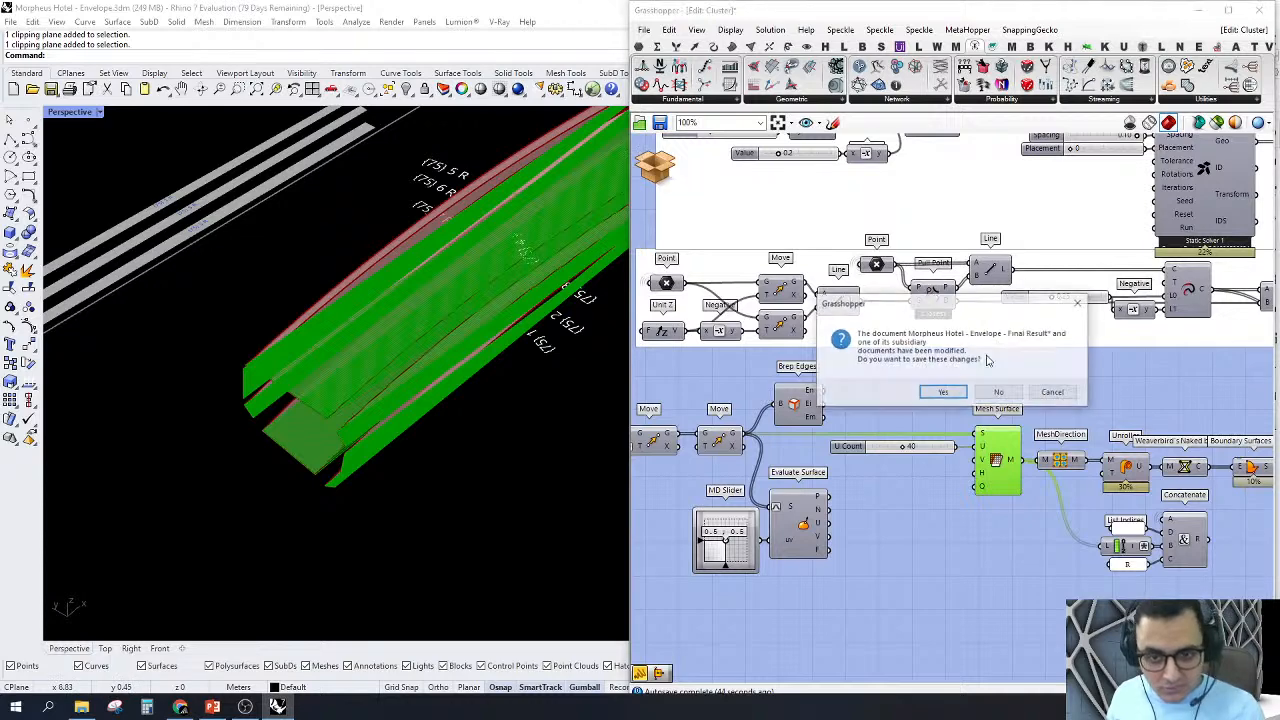
pyautogui.click(999, 396)
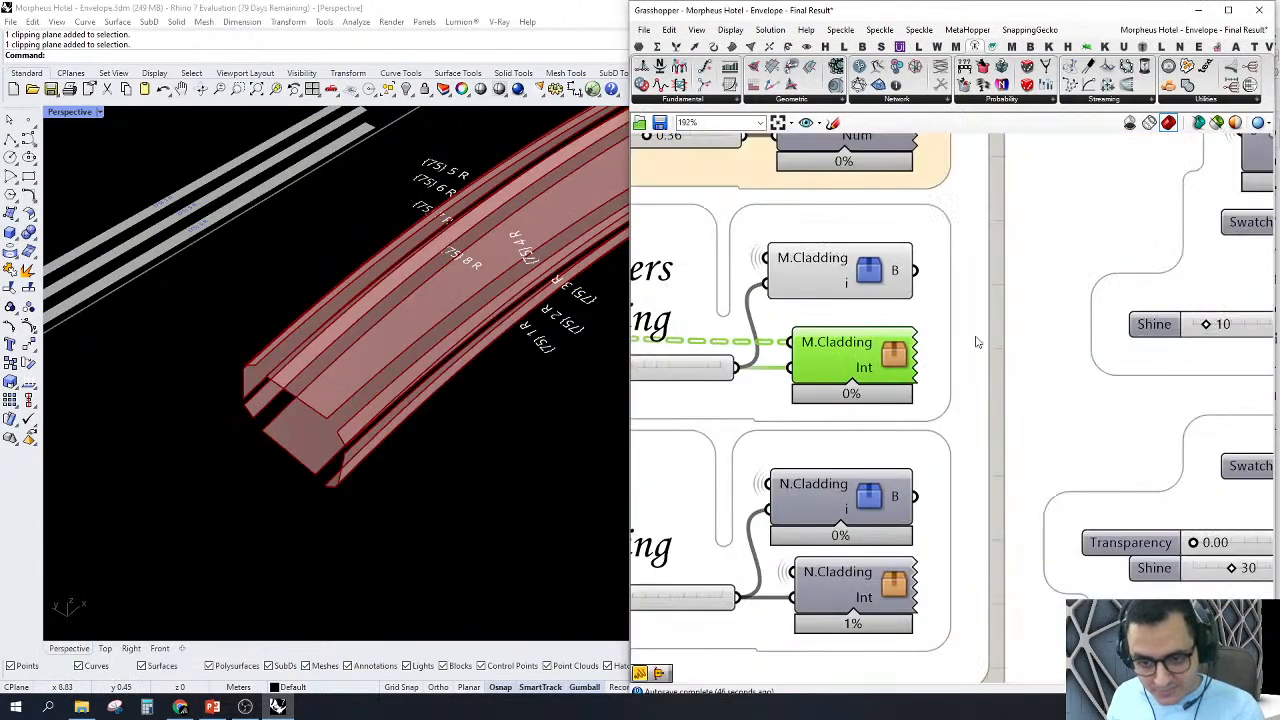
# Step: Set the Members Cladding integer to 50 and view the new member with its flattened sheets in Perspective
pyautogui.scroll(3, 820, 345)
pyautogui.click(798, 350)
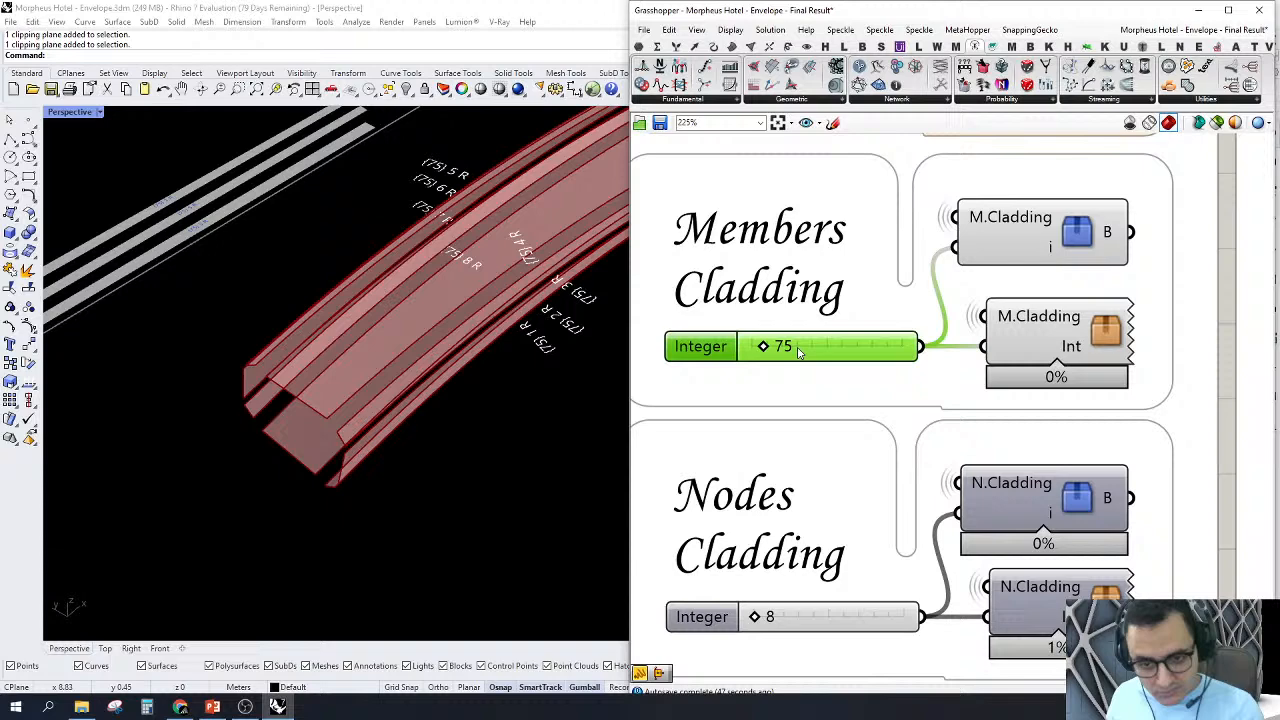
pyautogui.doubleClick(870, 358)
pyautogui.write('50')
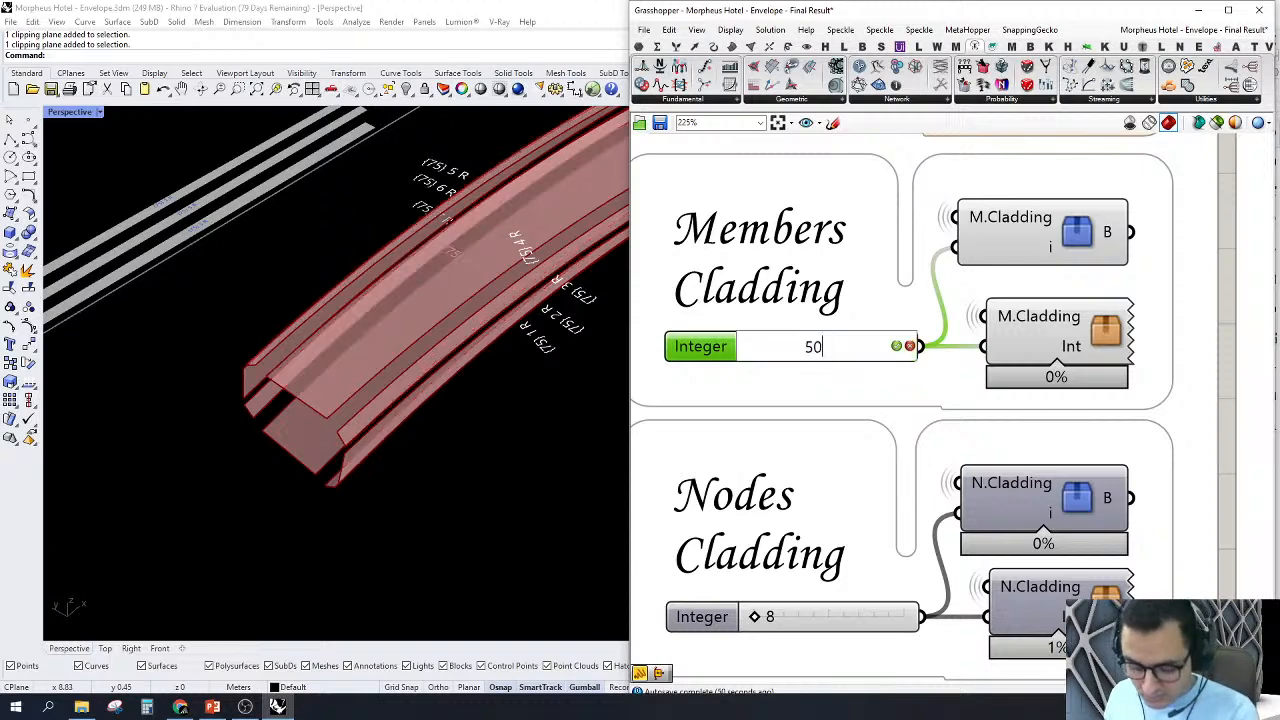
pyautogui.press('Return')
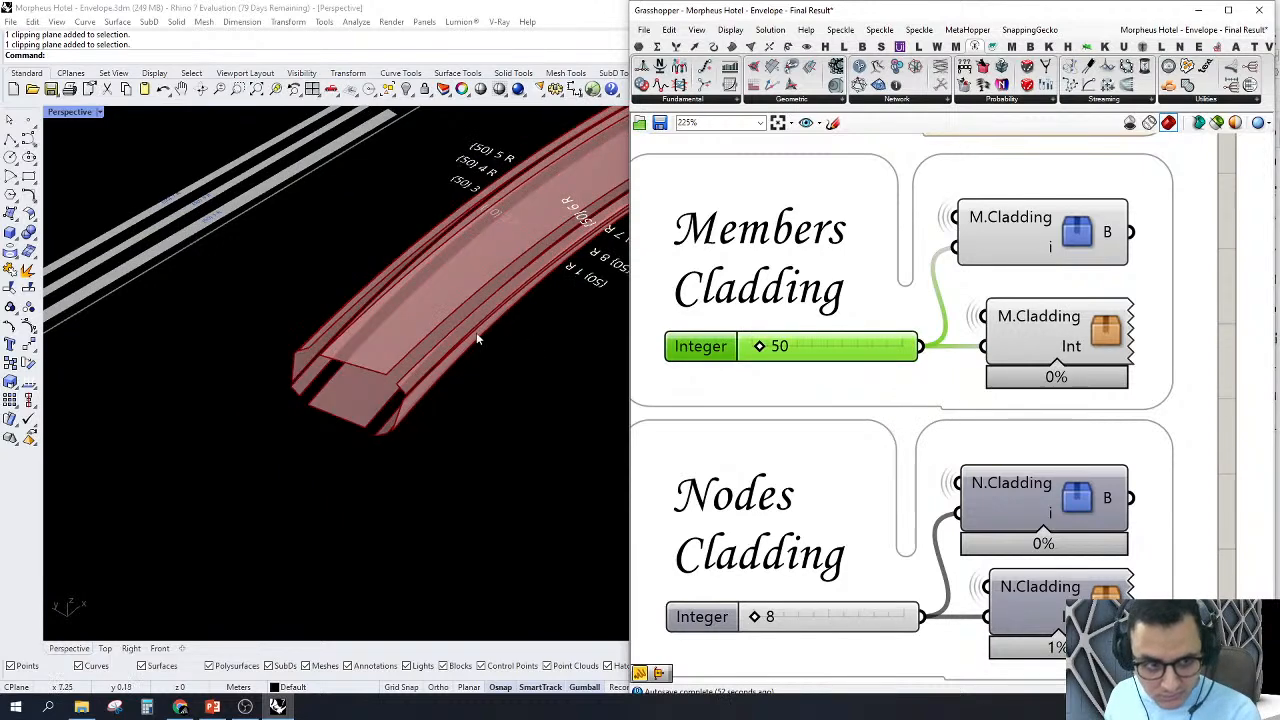
pyautogui.scroll(-10, 398, 330)
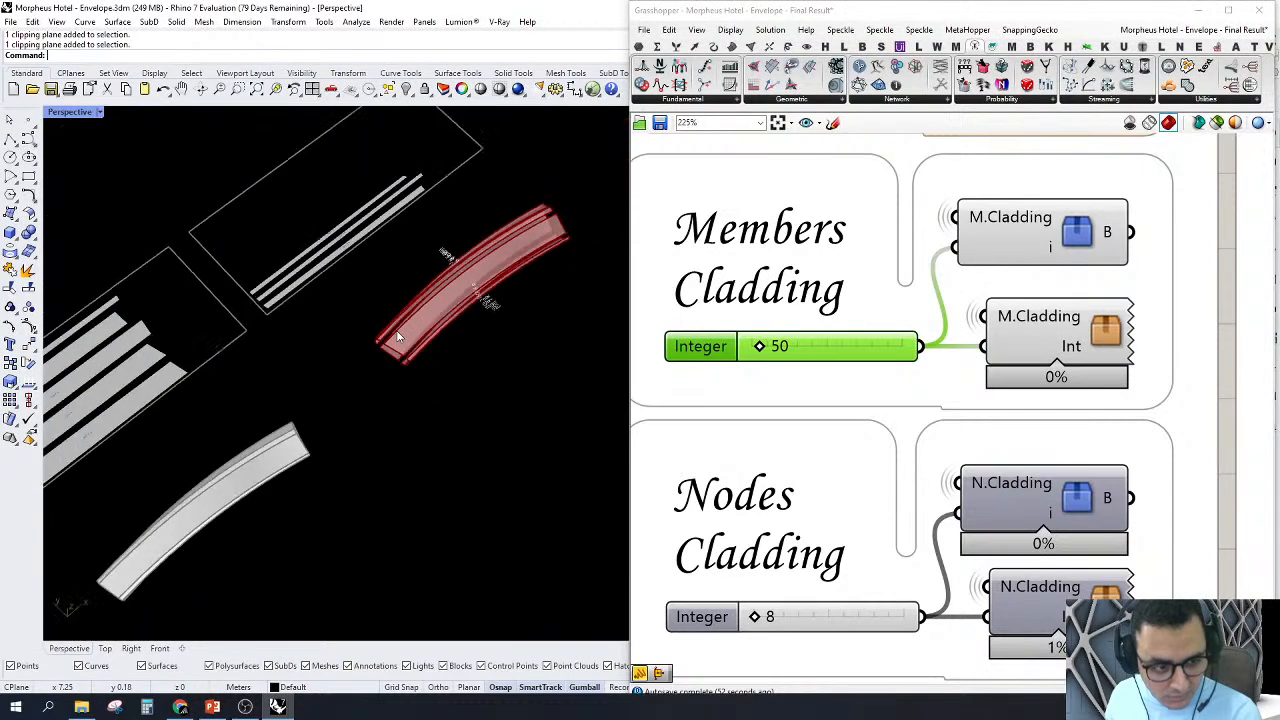
# Step: Set the Members Cladding integer to 0 to preview another member with its flattened sheets
pyautogui.scroll(-4, 398, 335)
pyautogui.scroll(2, 371, 357)
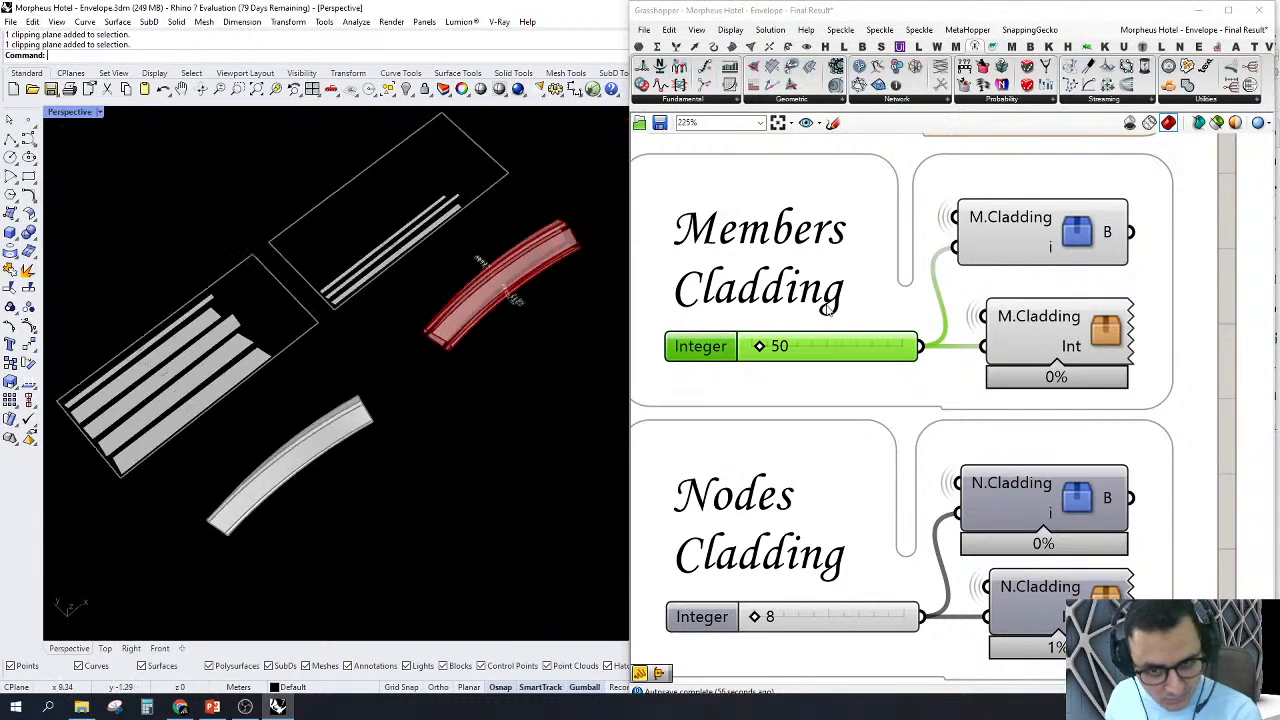
pyautogui.doubleClick(836, 343)
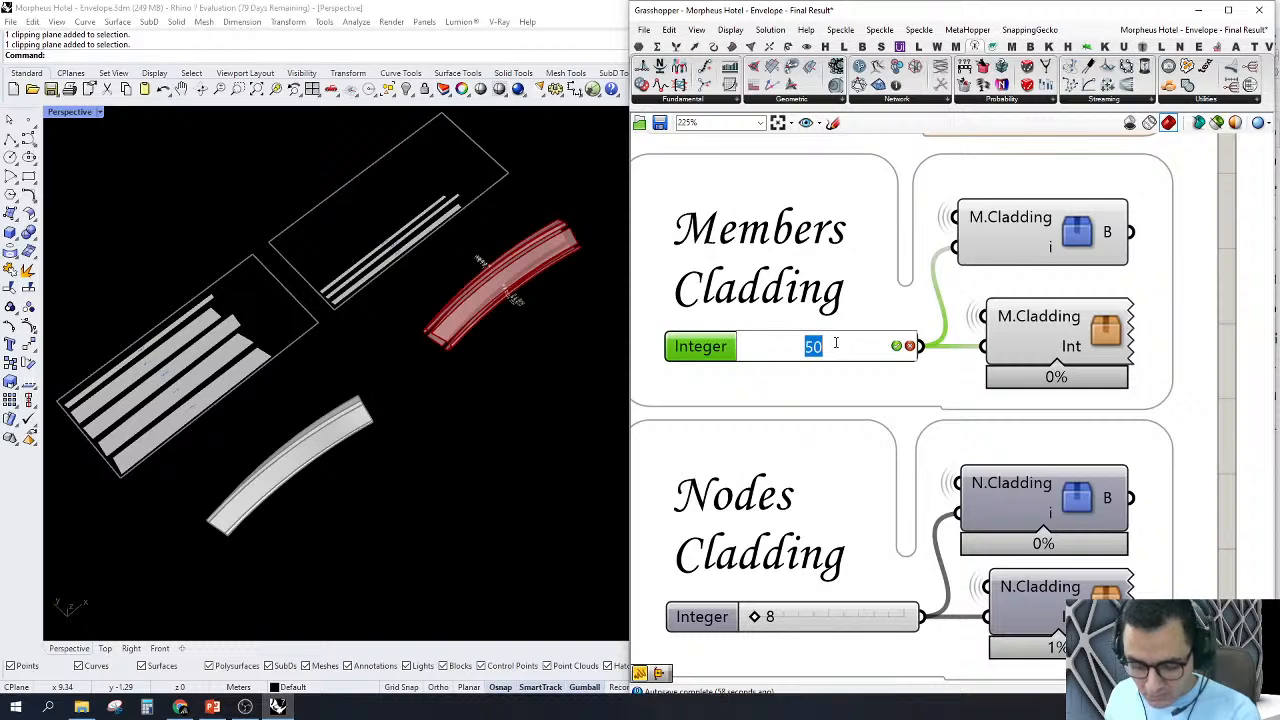
pyautogui.write('0')
pyautogui.press('Return')
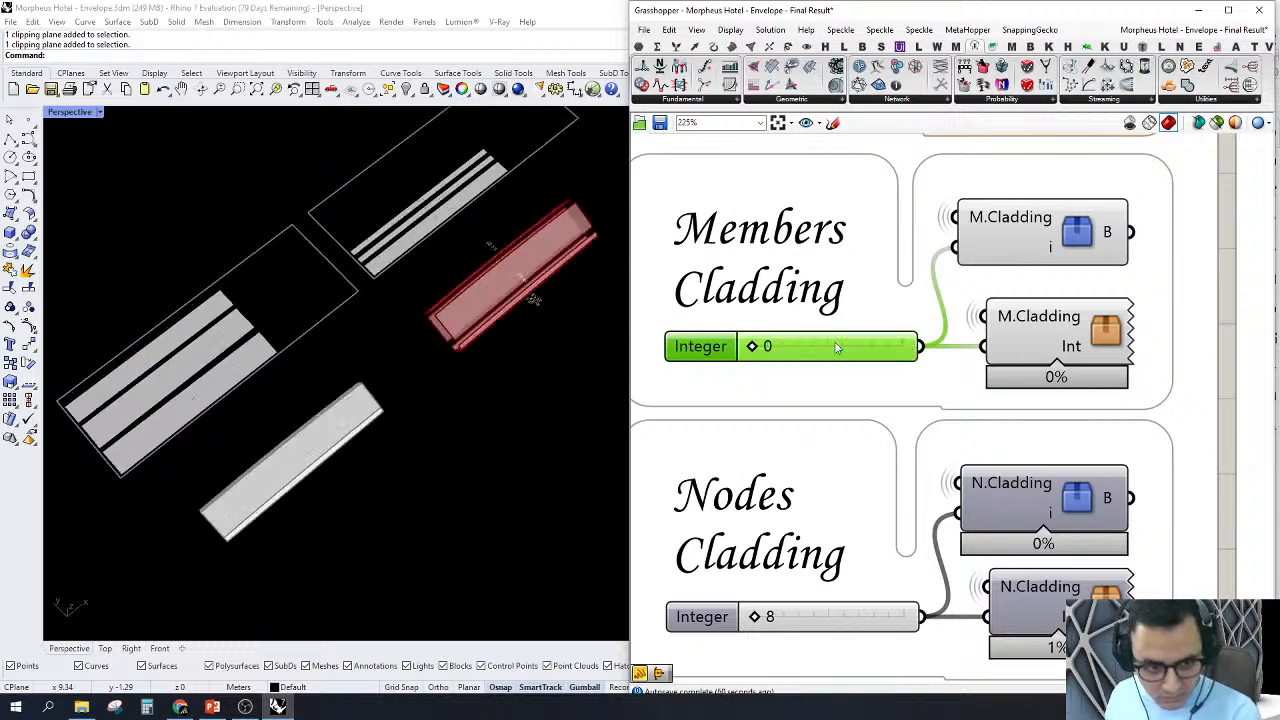
# Step: Set the Members Cladding integer to 43
pyautogui.doubleClick(836, 343)
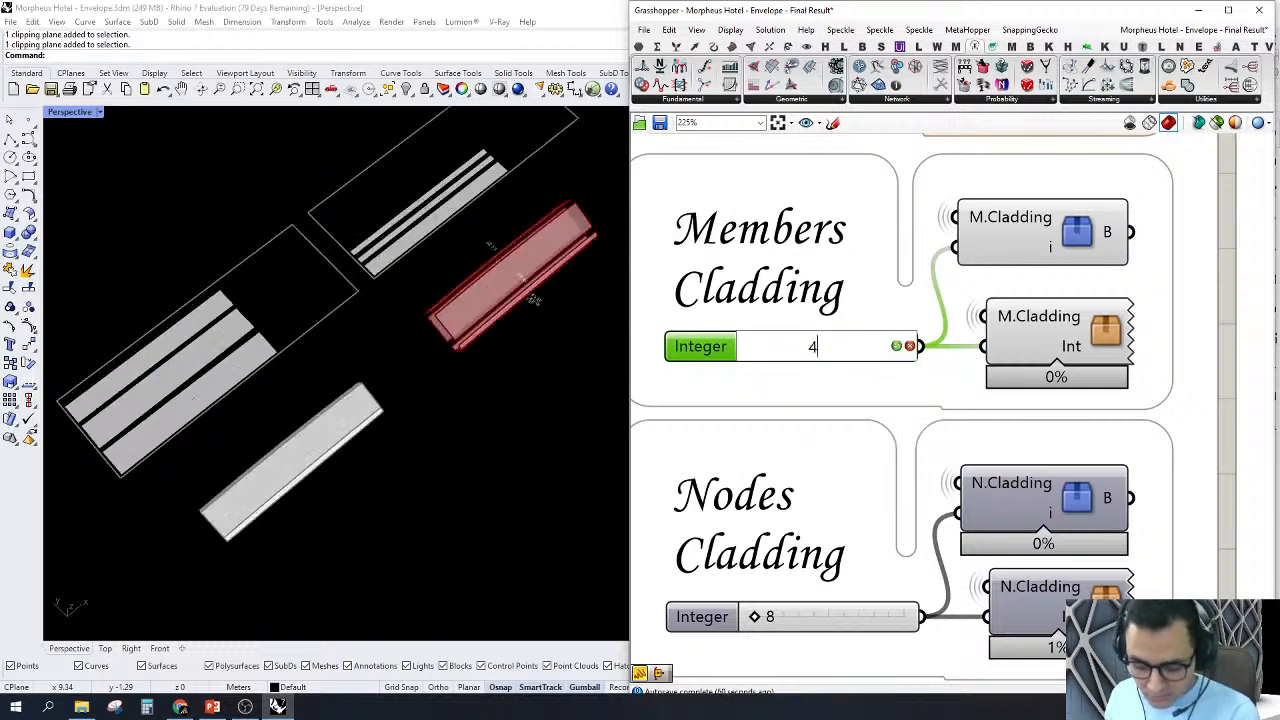
pyautogui.write('43')
pyautogui.press('Return')
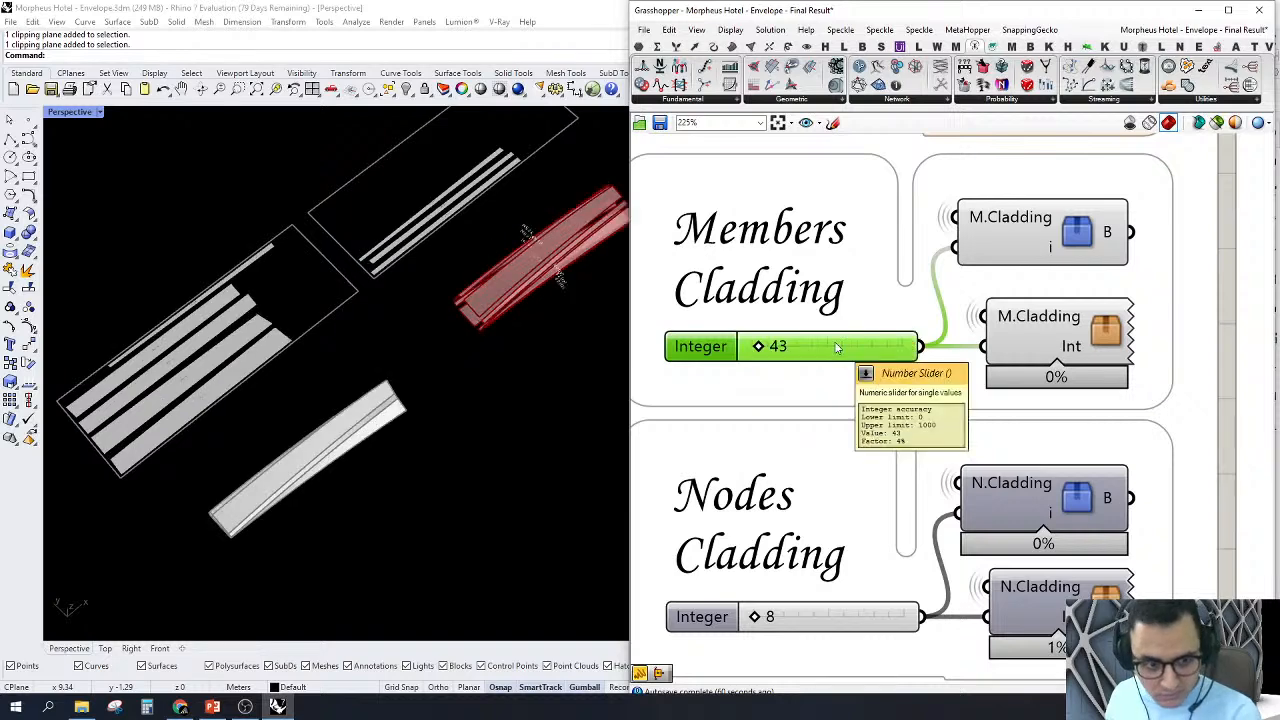
# Step: Open the lower M.Cladding cluster for editing and turn on the Mesh Surface preview
pyautogui.doubleClick(1088, 344)
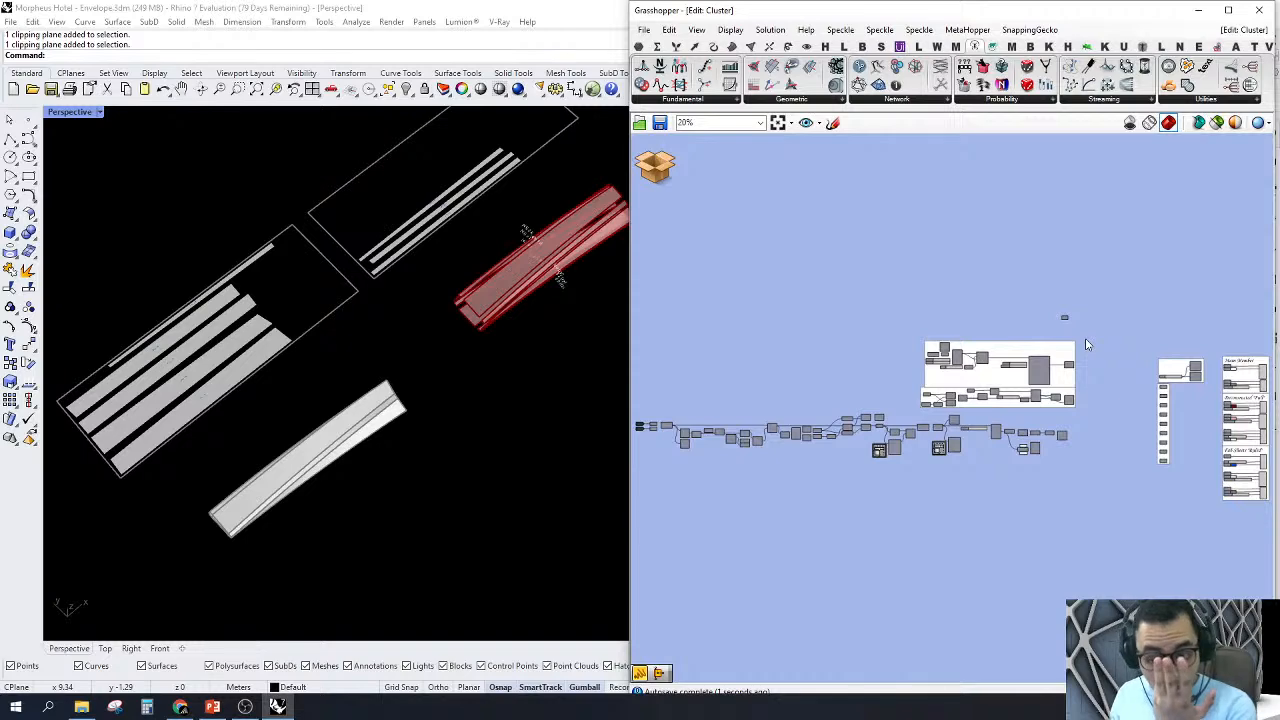
pyautogui.scroll(5, 1088, 344)
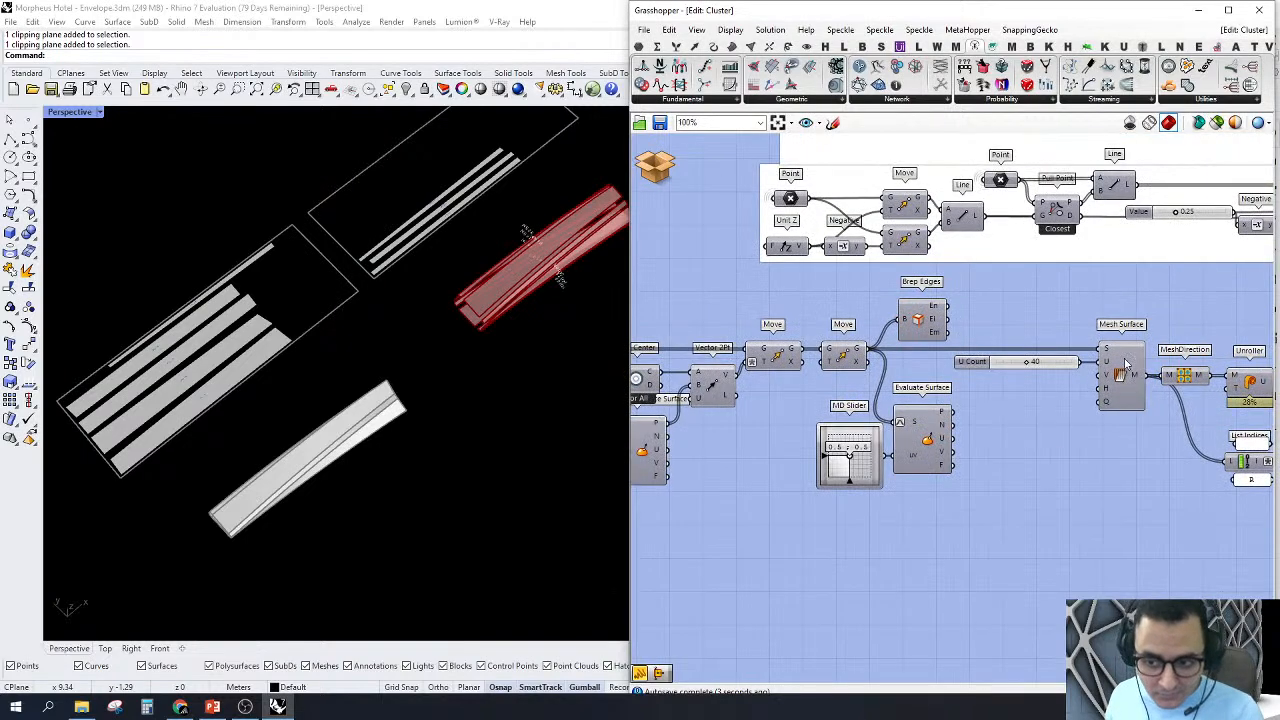
pyautogui.rightClick(1122, 378)
pyautogui.click(1143, 400)
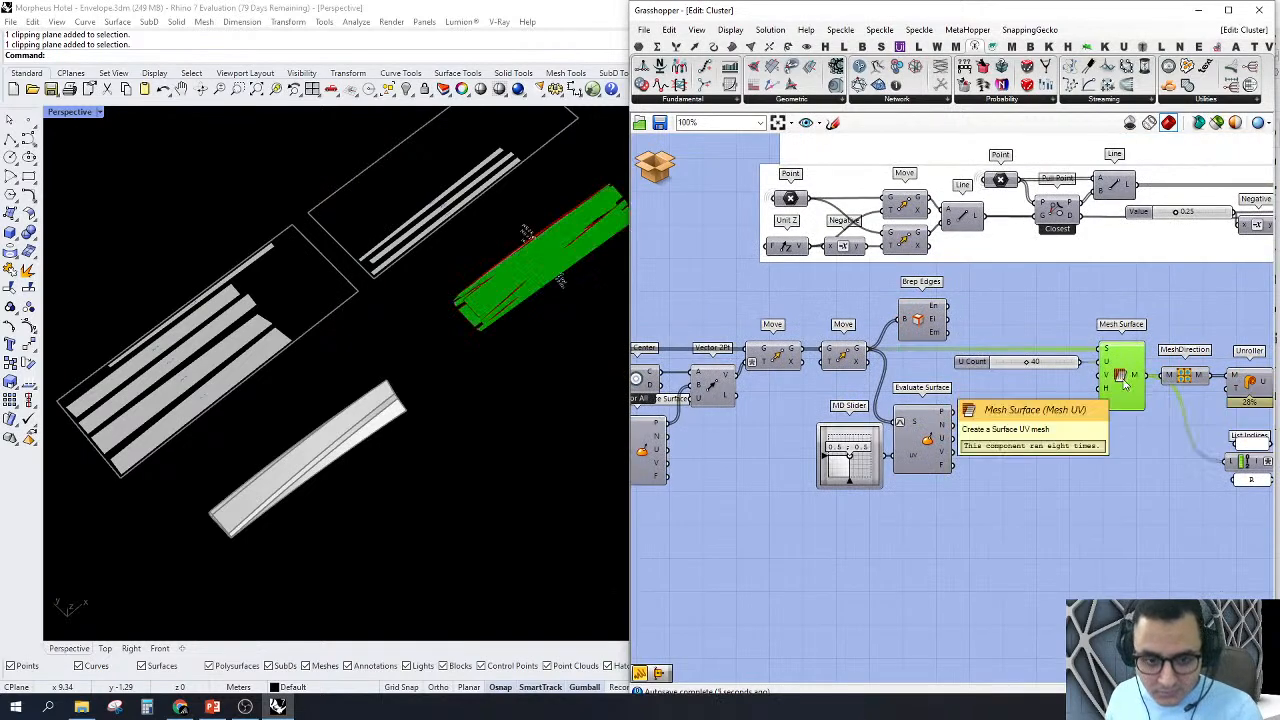
# Step: Examine the Mesh Surface output on the member in Perspective from close up and from above
pyautogui.scroll(5, 580, 236)
pyautogui.scroll(4, 580, 243)
pyautogui.moveTo(503, 328); pyautogui.dragTo(529, 218, button='right')
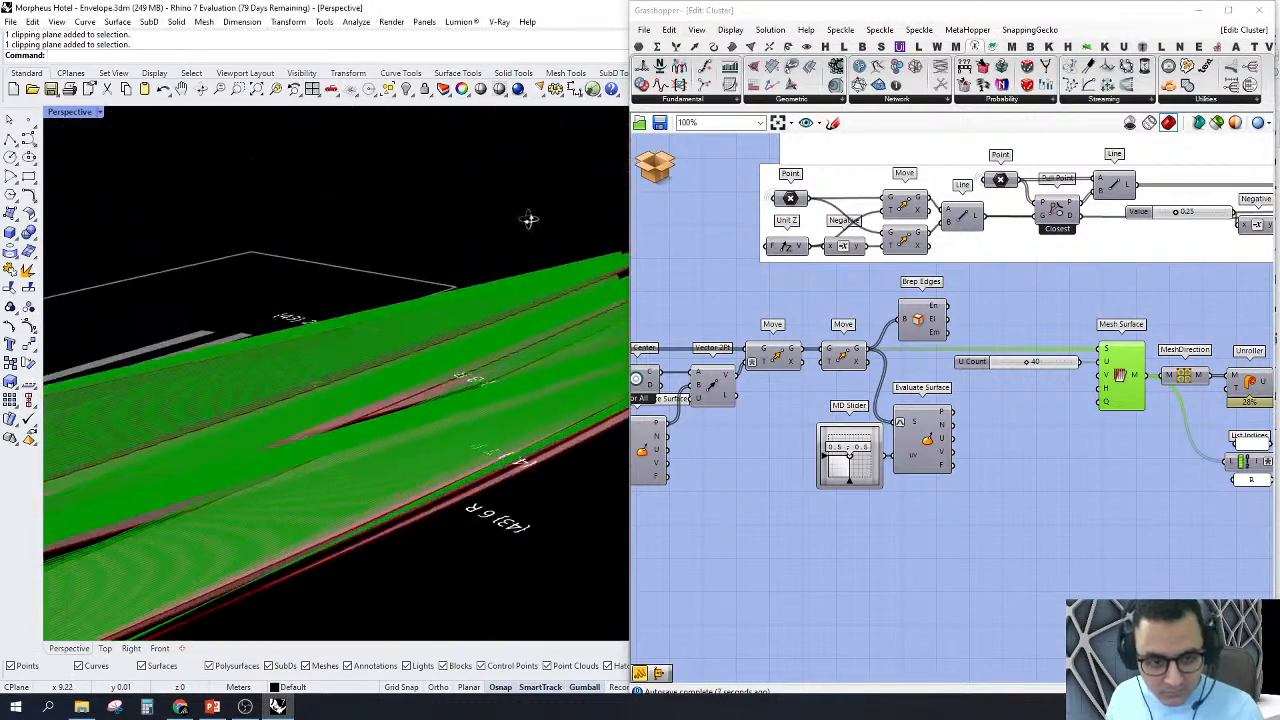
pyautogui.scroll(-8, 453, 311)
pyautogui.moveTo(452, 306); pyautogui.dragTo(473, 383, button='right')
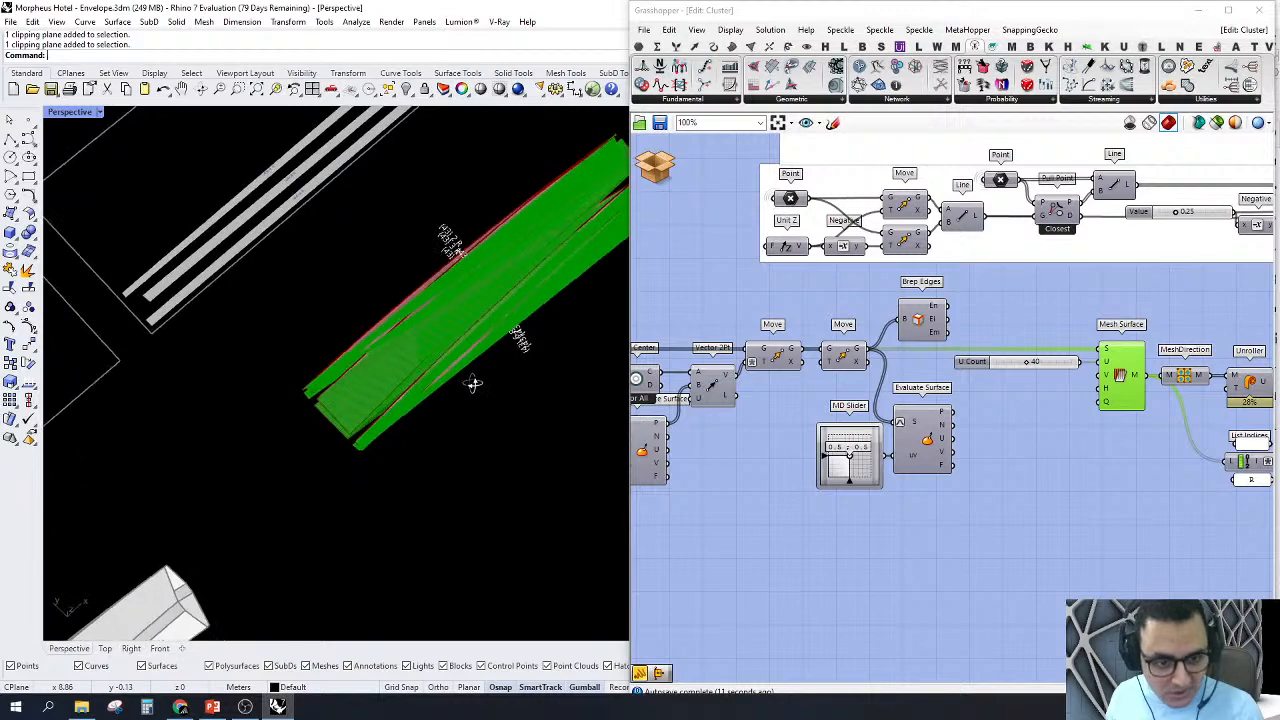
pyautogui.scroll(-6, 473, 383)
pyautogui.scroll(3, 409, 485)
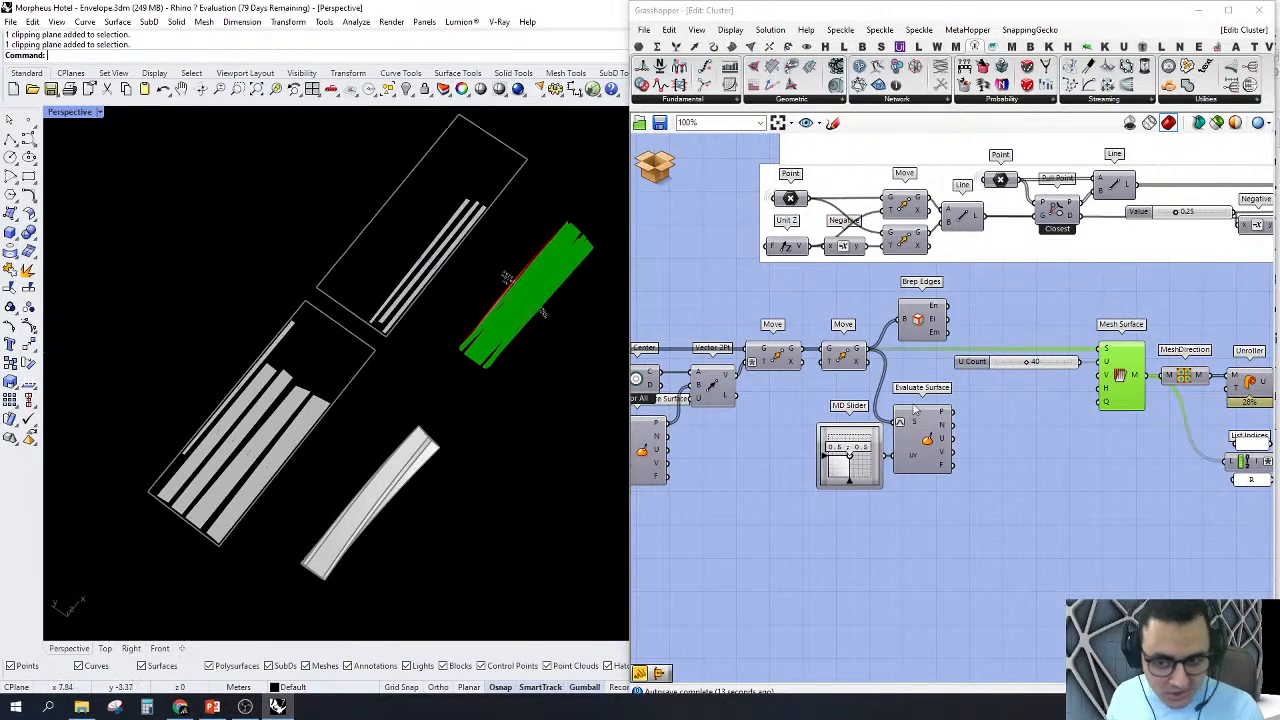
# Step: Turn off the preview of the Mesh Surface component
pyautogui.moveTo(914, 409); pyautogui.dragTo(769, 416, button='right')
pyautogui.moveTo(998, 486); pyautogui.dragTo(875, 322)
pyautogui.middleClick(883, 317)
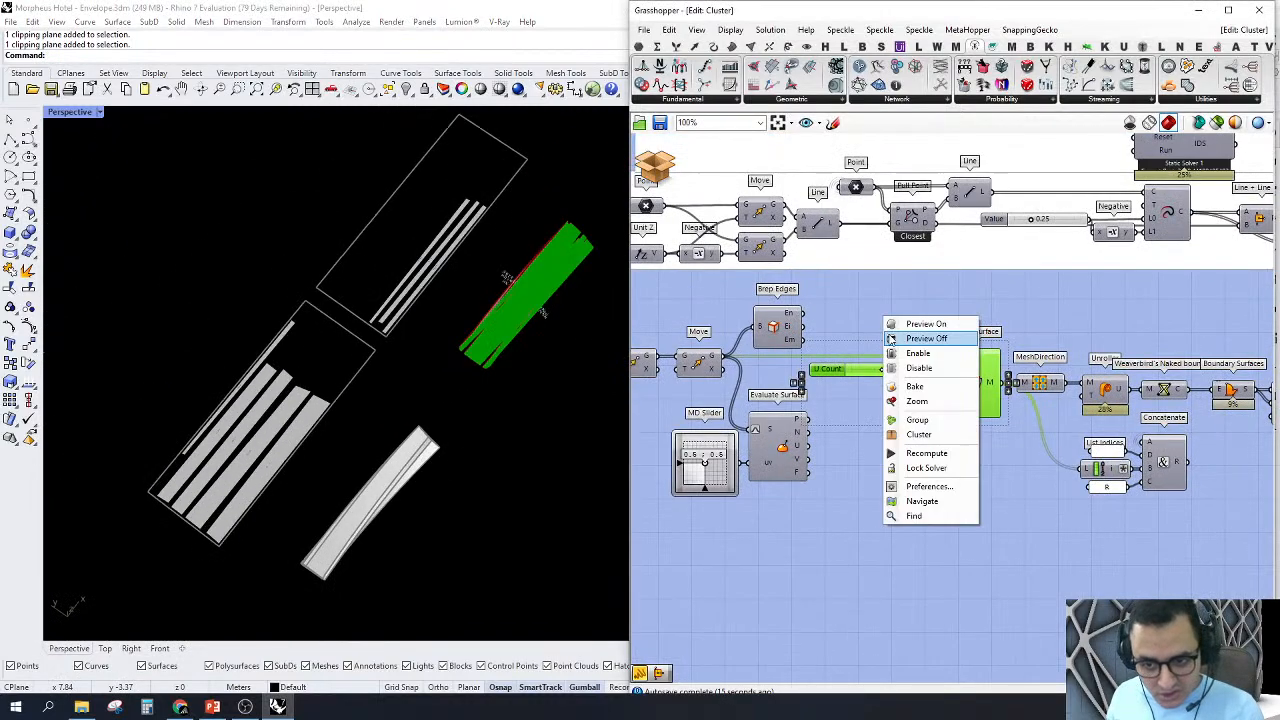
pyautogui.click(920, 339)
# Step: Rewire the 40-count slider from the U input to the V input of Mesh Surface
pyautogui.scroll(3, 940, 385)
pyautogui.moveTo(901, 389); pyautogui.dragTo(865, 362)
pyautogui.click(971, 392)
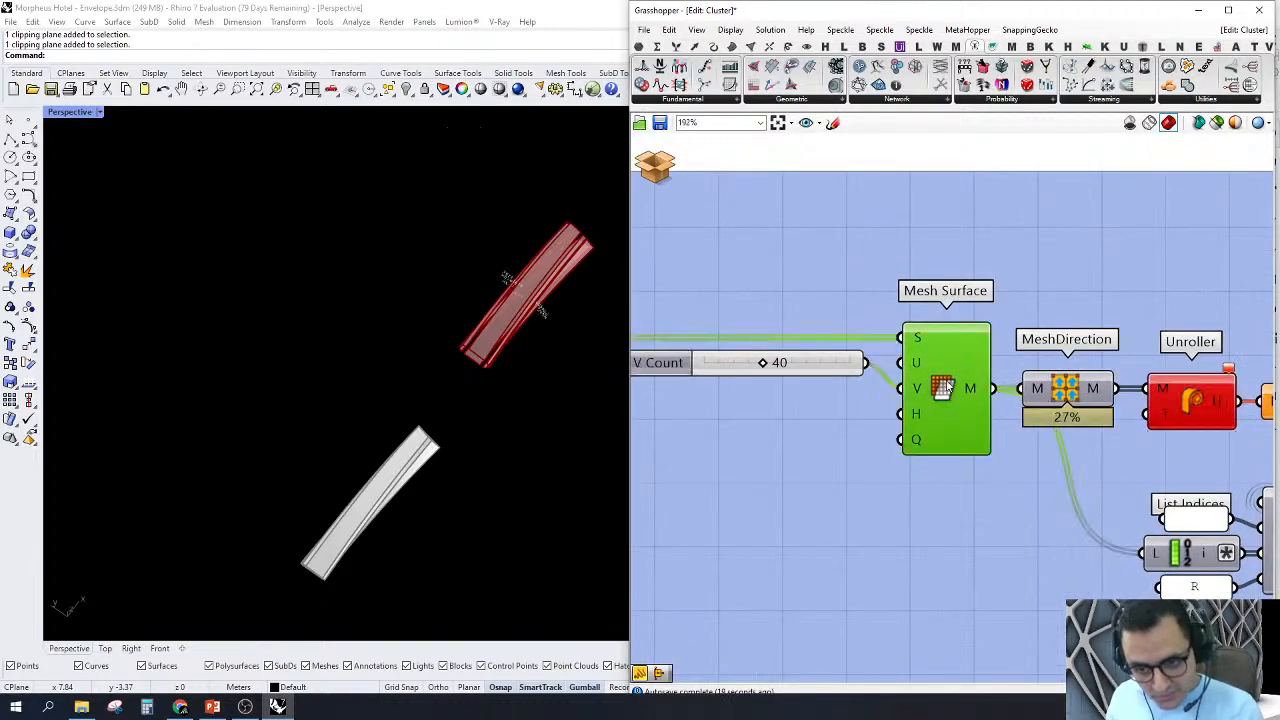
pyautogui.click(1040, 387)
pyautogui.scroll(-3, 1070, 393)
pyautogui.scroll(3, 1000, 390)
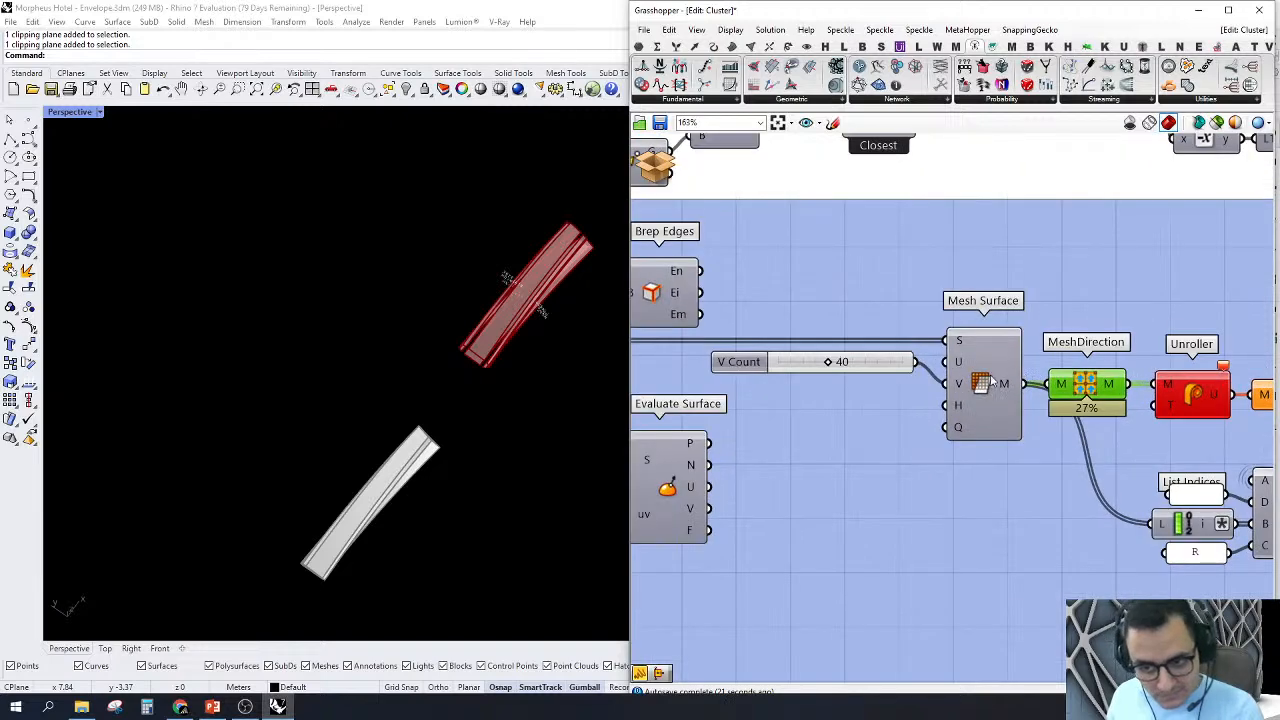
# Step: Turn the Mesh Surface preview back on and inspect the mesh grid at the member's end in Perspective
pyautogui.rightClick(990, 378)
pyautogui.click(995, 395)
pyautogui.click(993, 395)
pyautogui.scroll(5, 544, 360)
pyautogui.moveTo(544, 360); pyautogui.dragTo(492, 323, button='right')
pyautogui.scroll(2, 1069, 351)
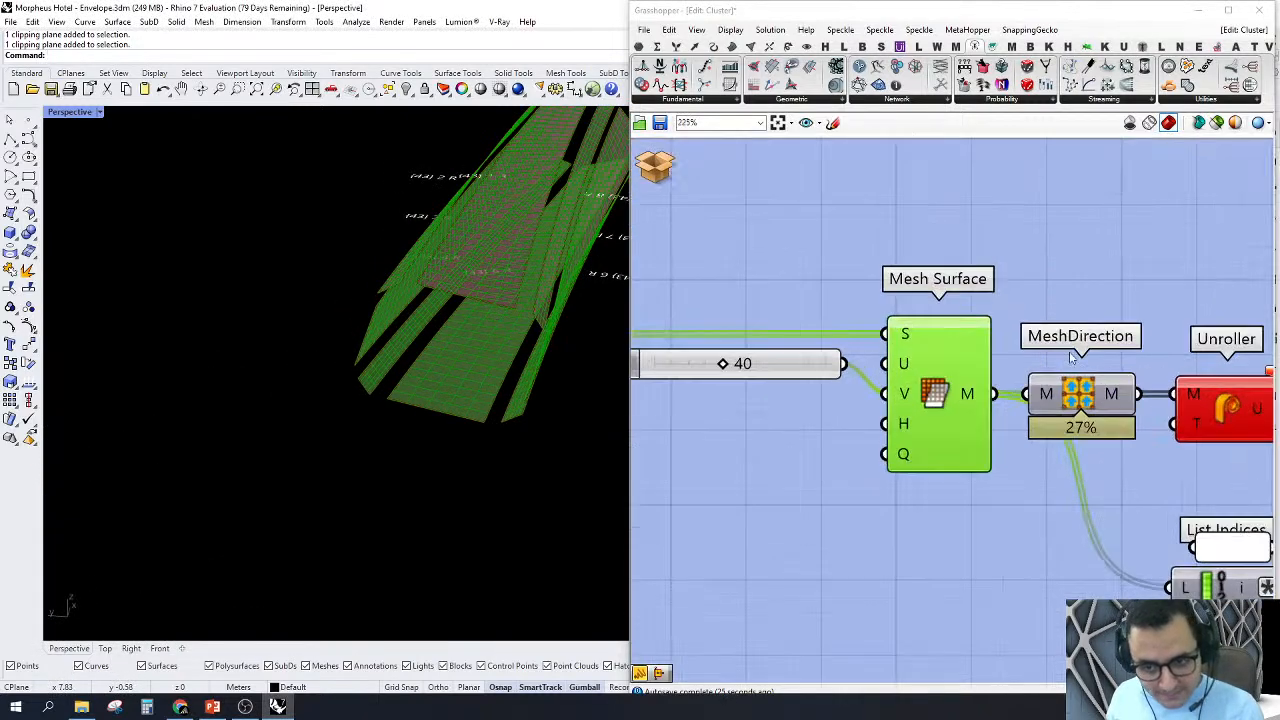
# Step: Set the Mesh Surface U input to the integer 1
pyautogui.rightClick(903, 368)
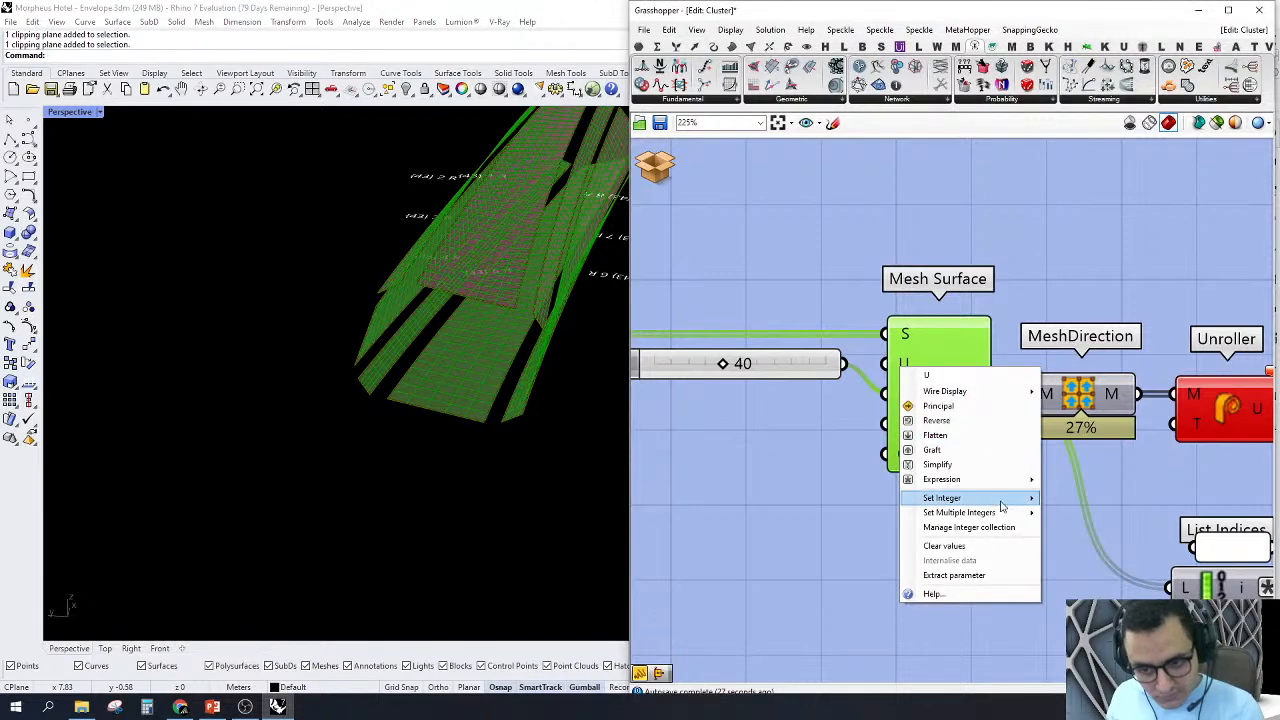
pyautogui.moveTo(1030, 500)
pyautogui.click(1078, 498)
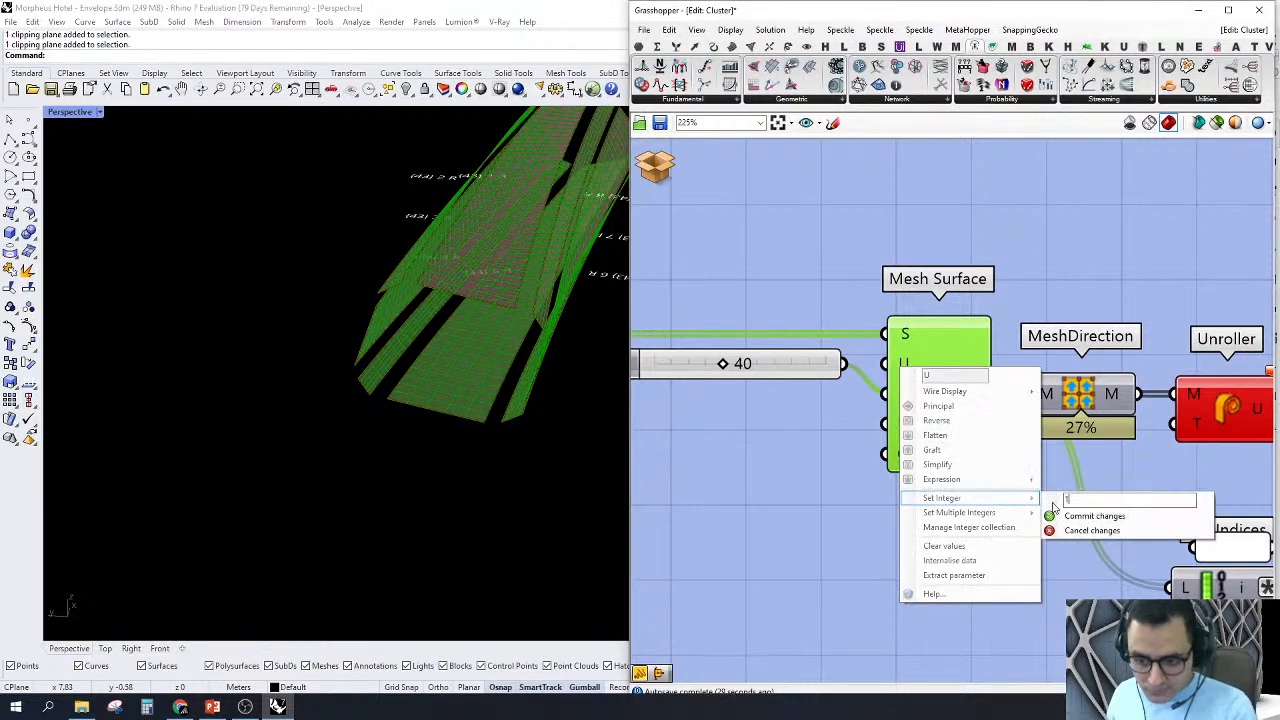
pyautogui.click(1058, 515)
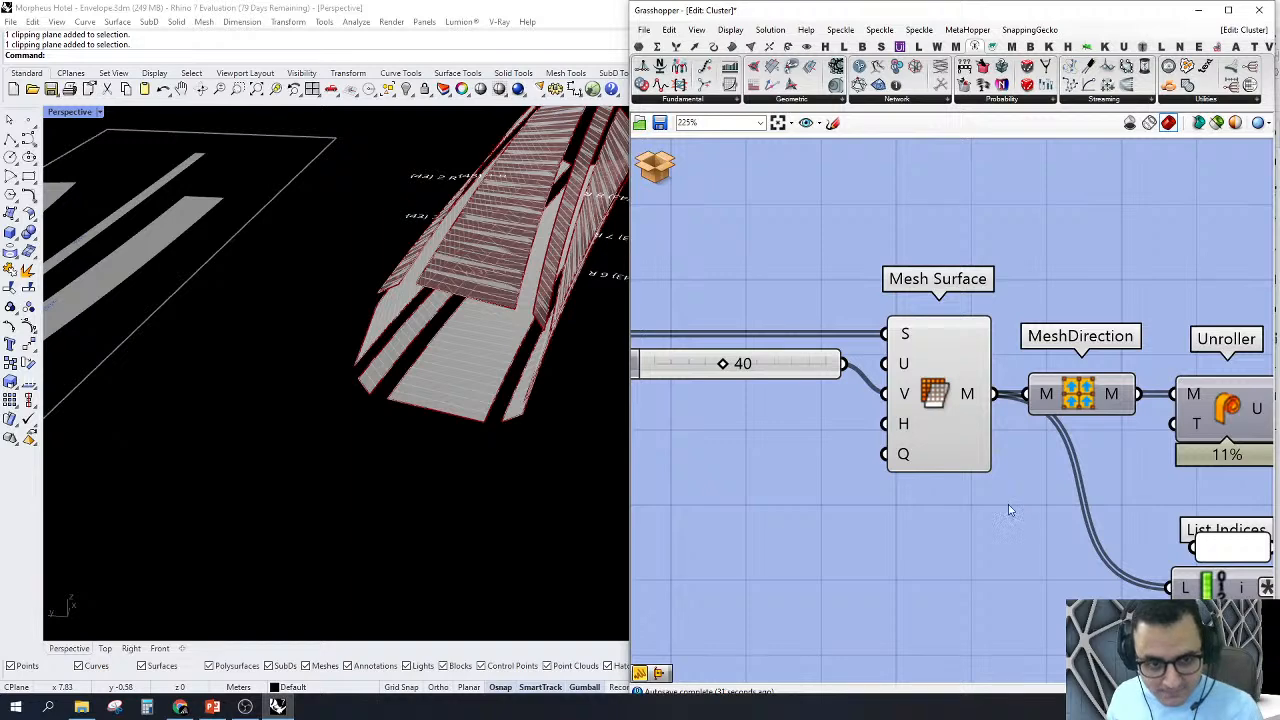
# Step: Align the V Count slider with the V input of Mesh Surface
pyautogui.scroll(-3, 1008, 504)
pyautogui.click(883, 383)
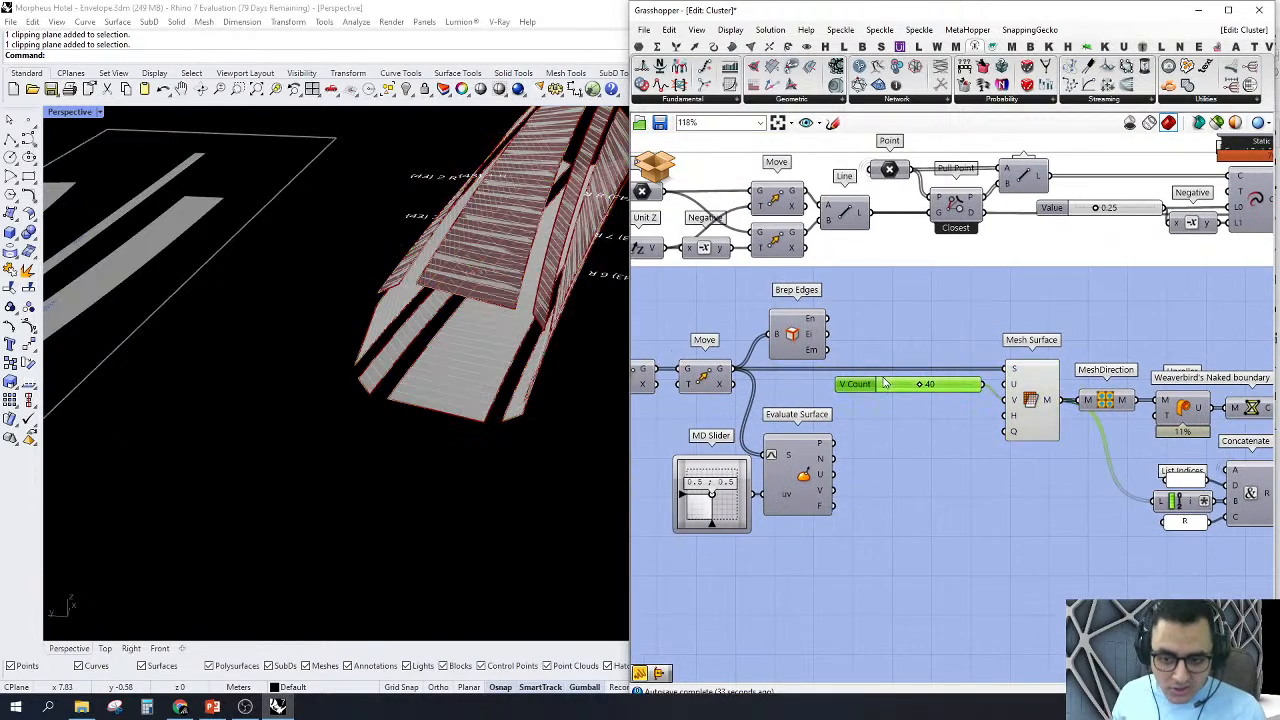
pyautogui.moveTo(883, 383); pyautogui.dragTo(893, 399)
pyautogui.click(948, 511)
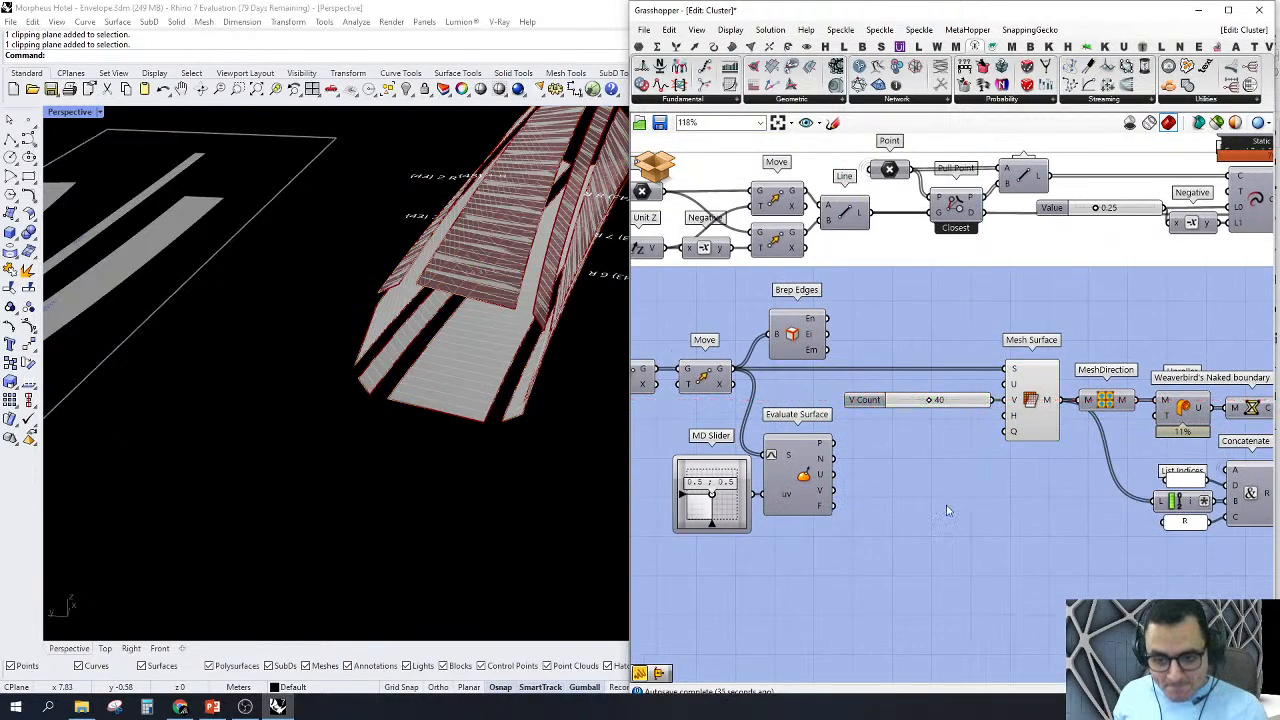
pyautogui.moveTo(842, 474); pyautogui.dragTo(869, 474, button='right')
# Step: Turn off the preview of the Main Member, Deconstructed and Fab Sheets display groups, leaving the meshes alone in Perspective
pyautogui.scroll(-5, 477, 375)
pyautogui.moveTo(477, 375); pyautogui.dragTo(434, 398, button='right')
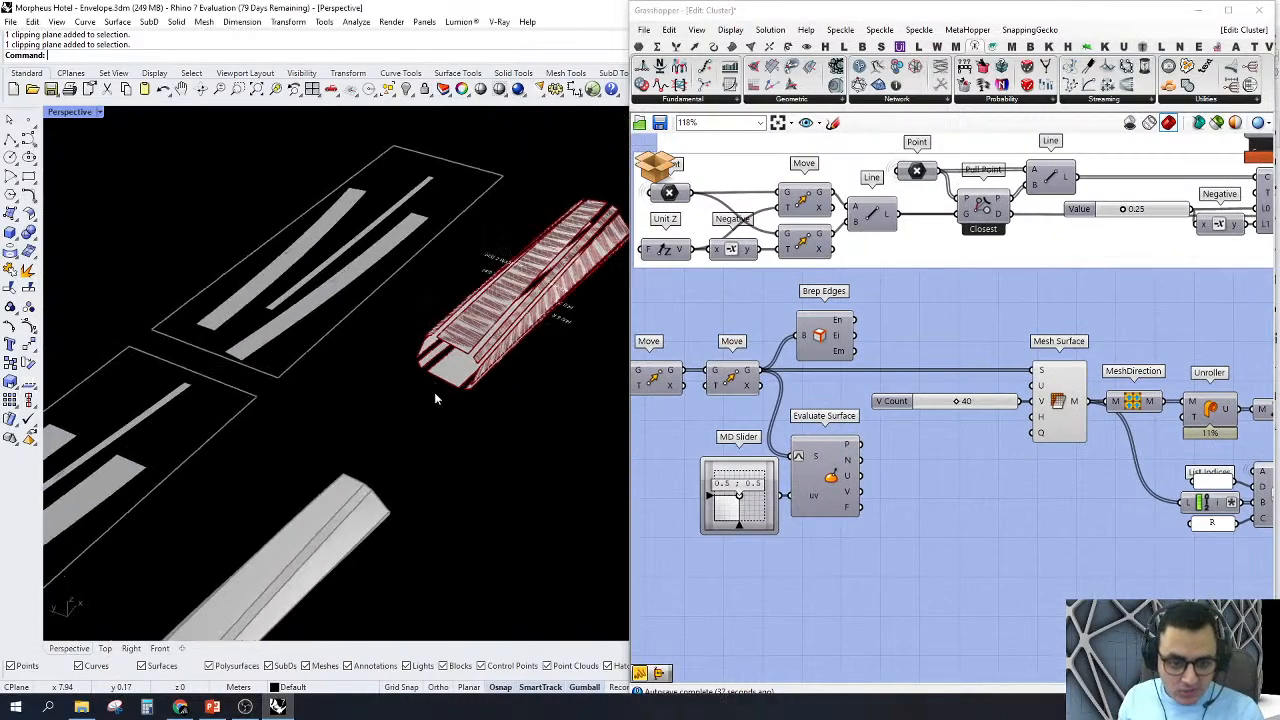
pyautogui.scroll(-6, 890, 364)
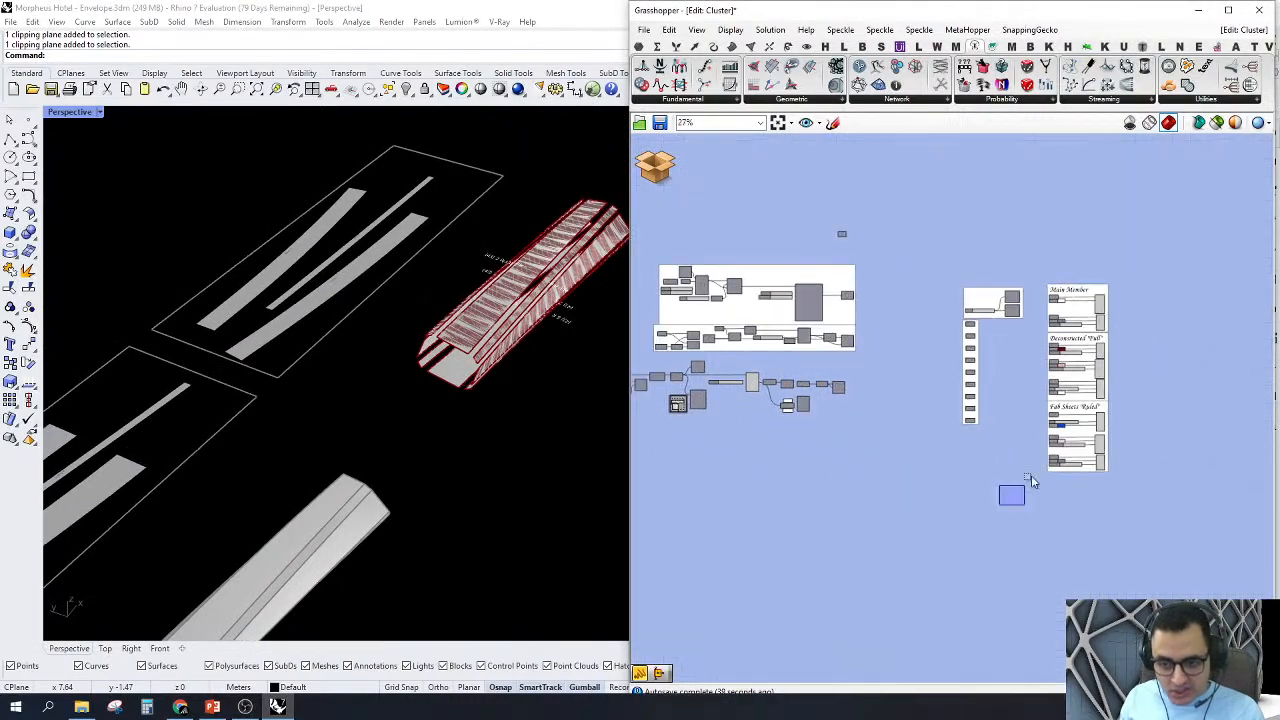
pyautogui.moveTo(1031, 477); pyautogui.dragTo(1141, 219)
pyautogui.rightClick(1061, 205)
pyautogui.click(1077, 230)
pyautogui.click(912, 249)
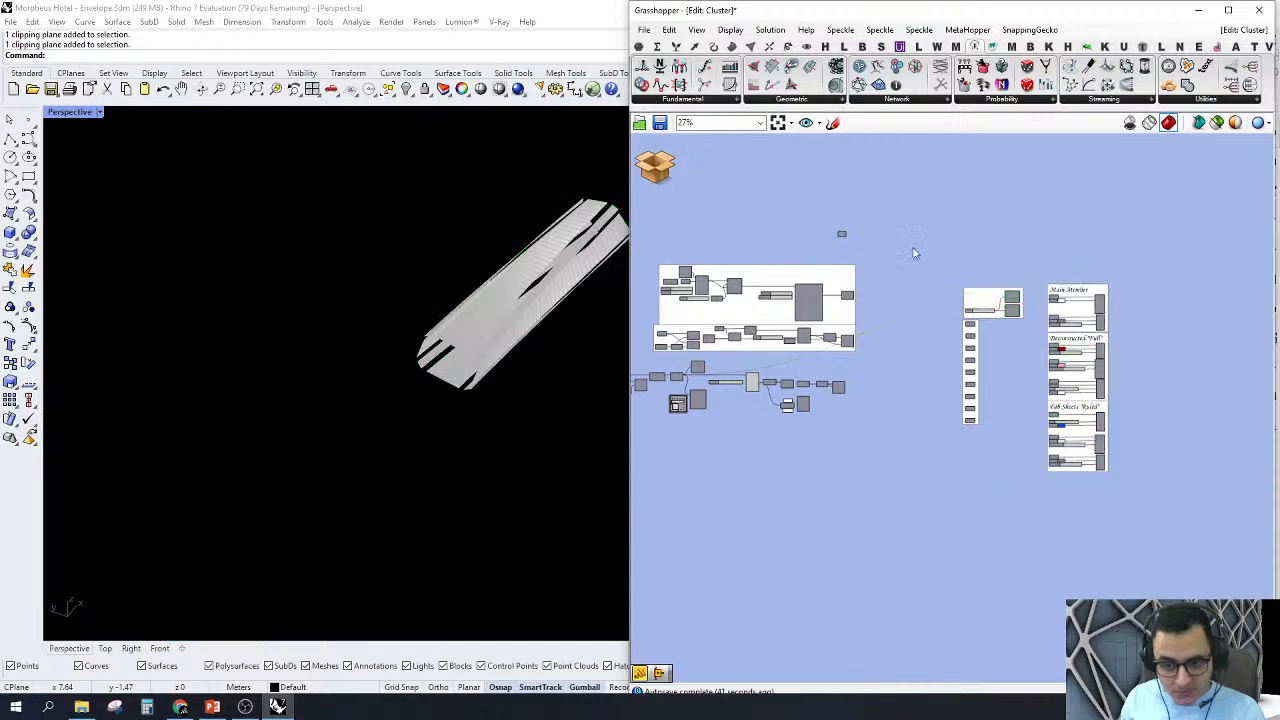
# Step: View the mesh strips from the side and raise V Count first to 50 and finally to 75
pyautogui.scroll(8, 760, 360)
pyautogui.scroll(2, 525, 314)
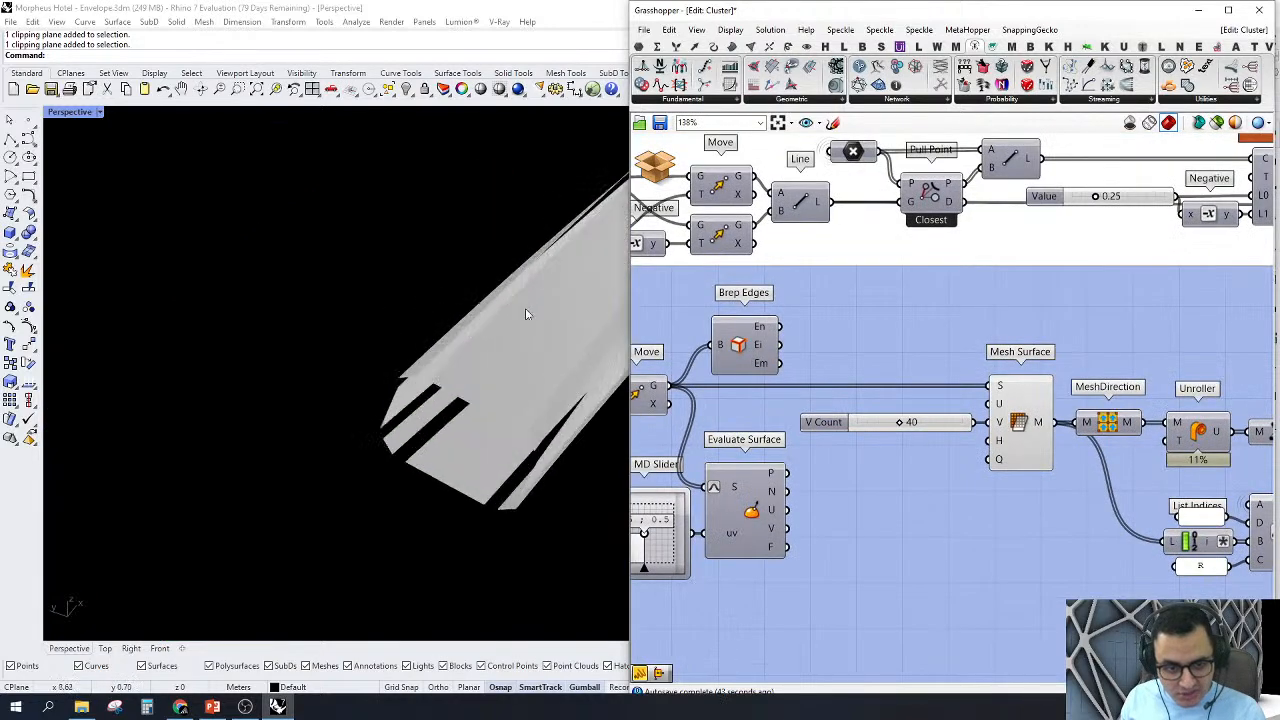
pyautogui.moveTo(525, 314); pyautogui.dragTo(299, 372, button='right')
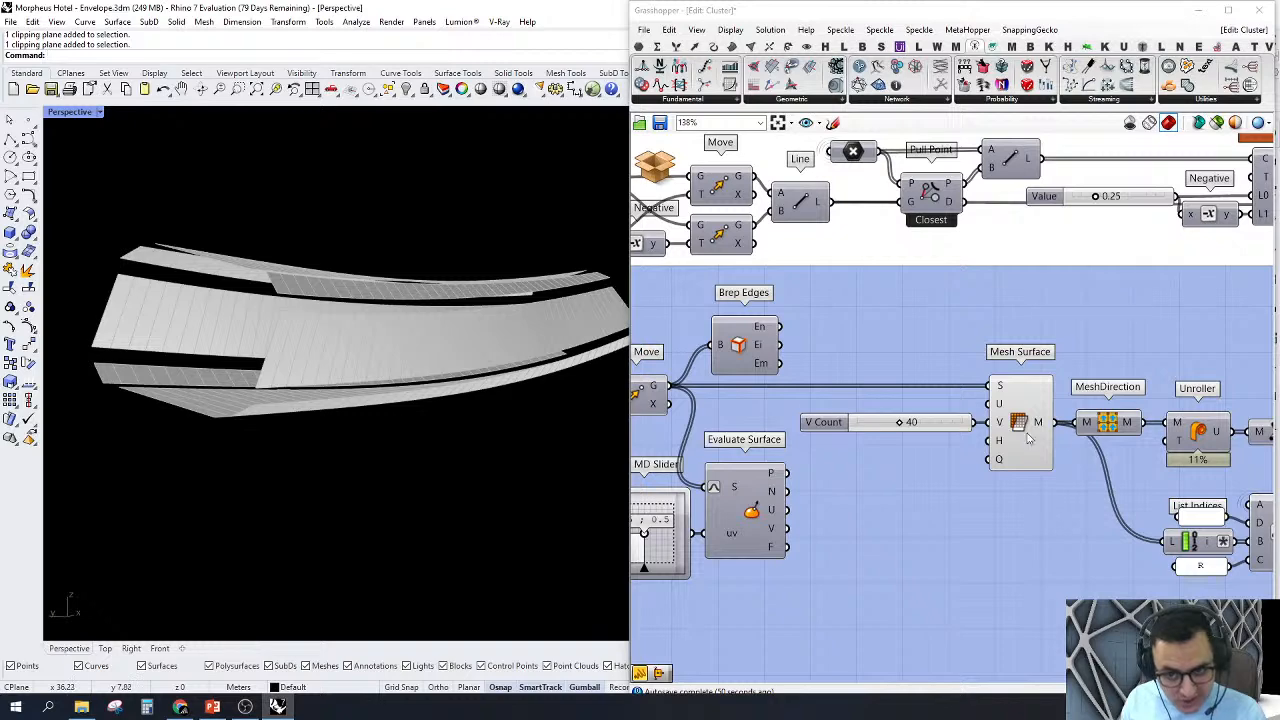
pyautogui.scroll(3, 935, 420)
pyautogui.doubleClick(927, 426)
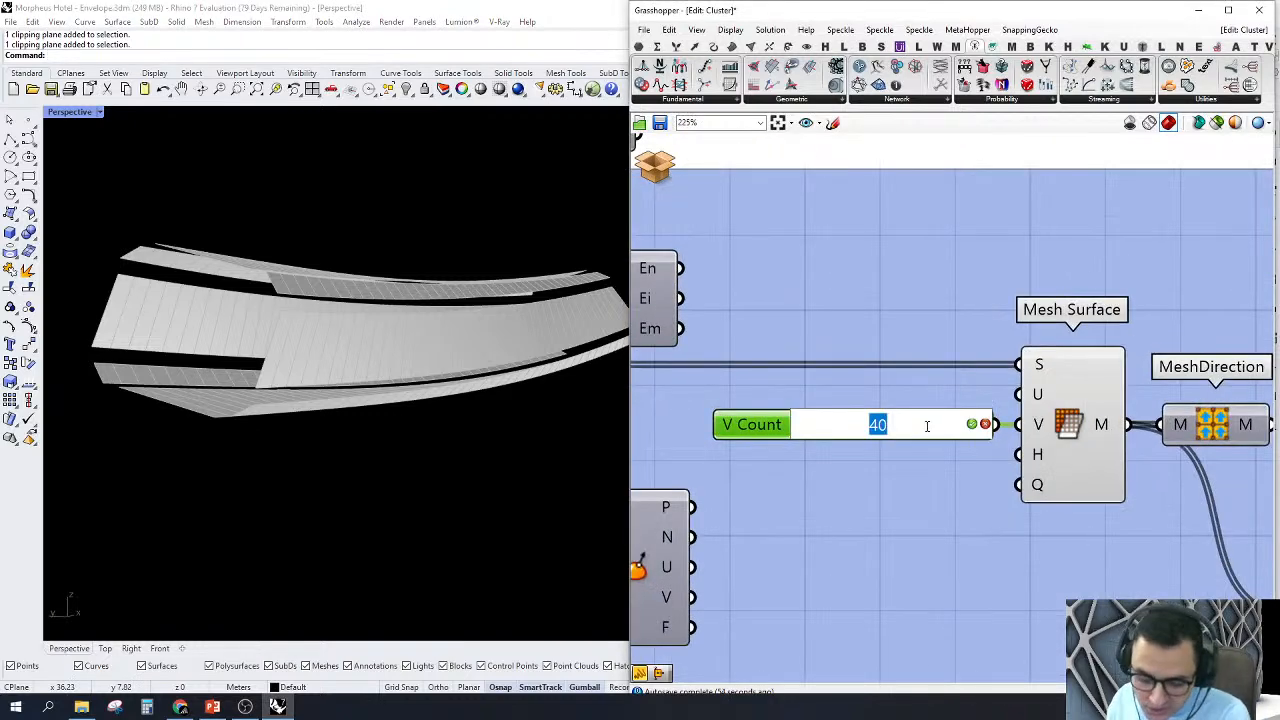
pyautogui.write('50')
pyautogui.press('Return')
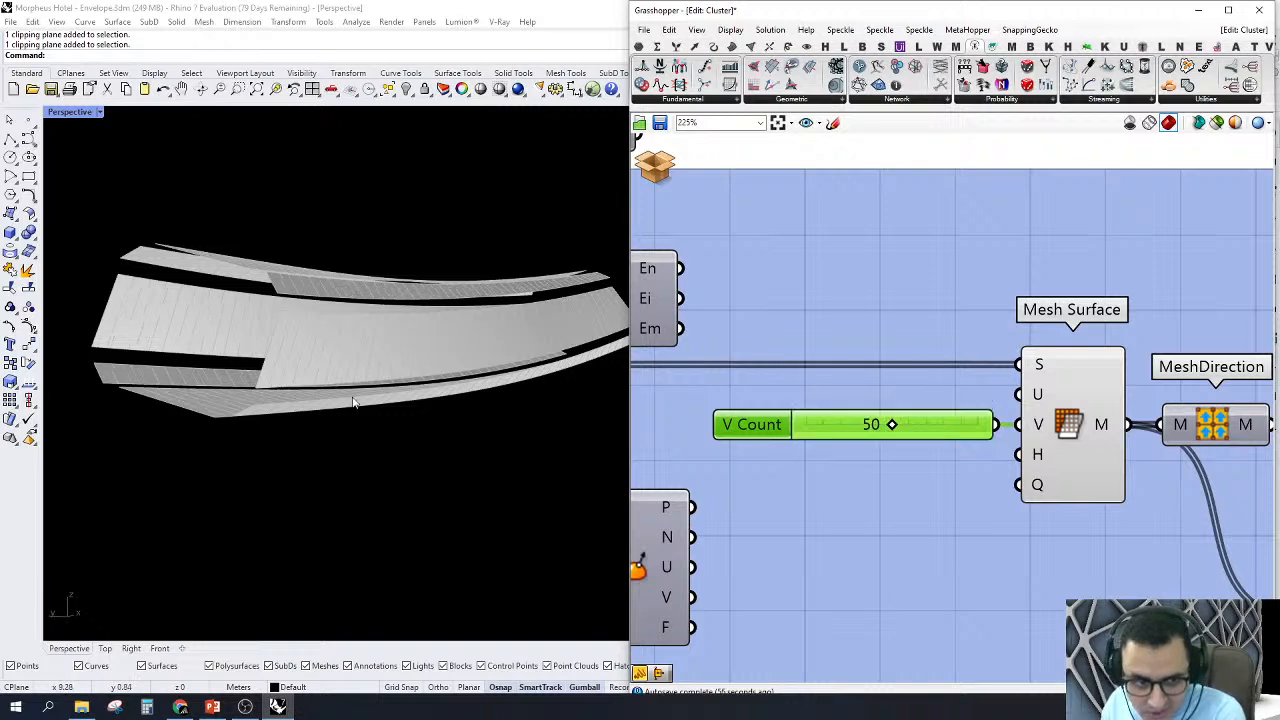
pyautogui.moveTo(352, 402); pyautogui.dragTo(446, 368, button='right')
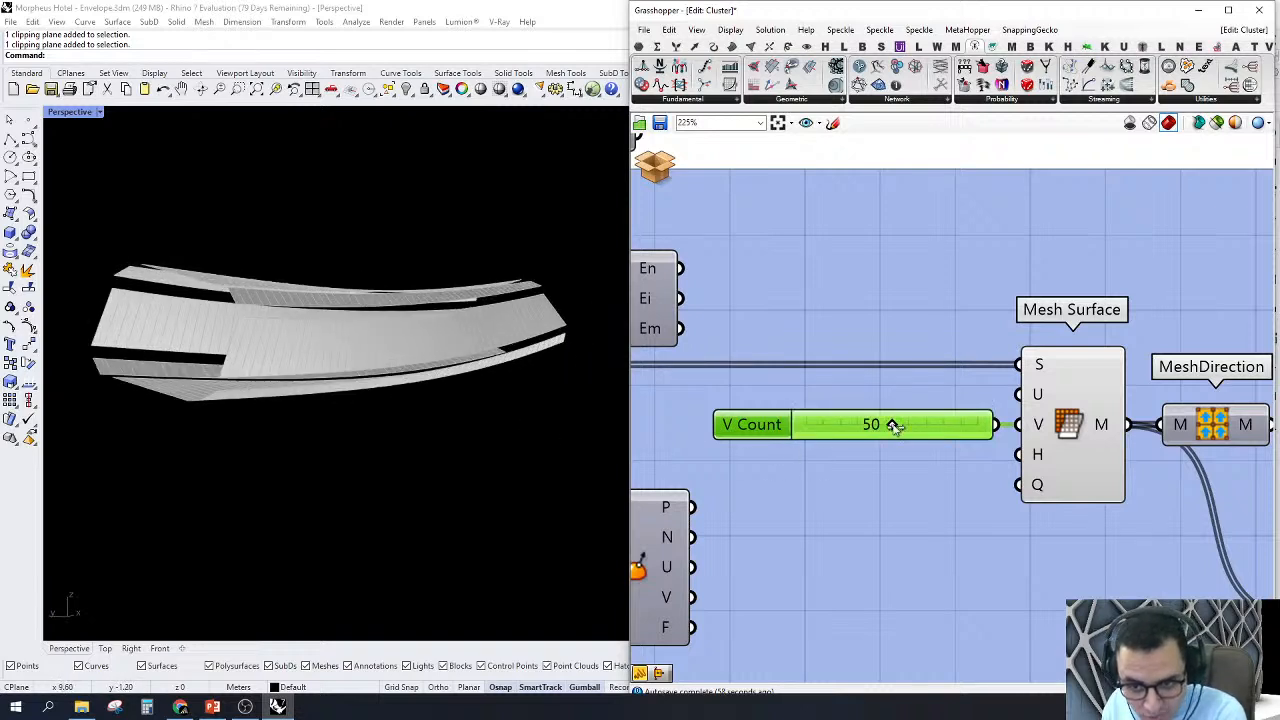
pyautogui.moveTo(893, 426); pyautogui.dragTo(937, 426)
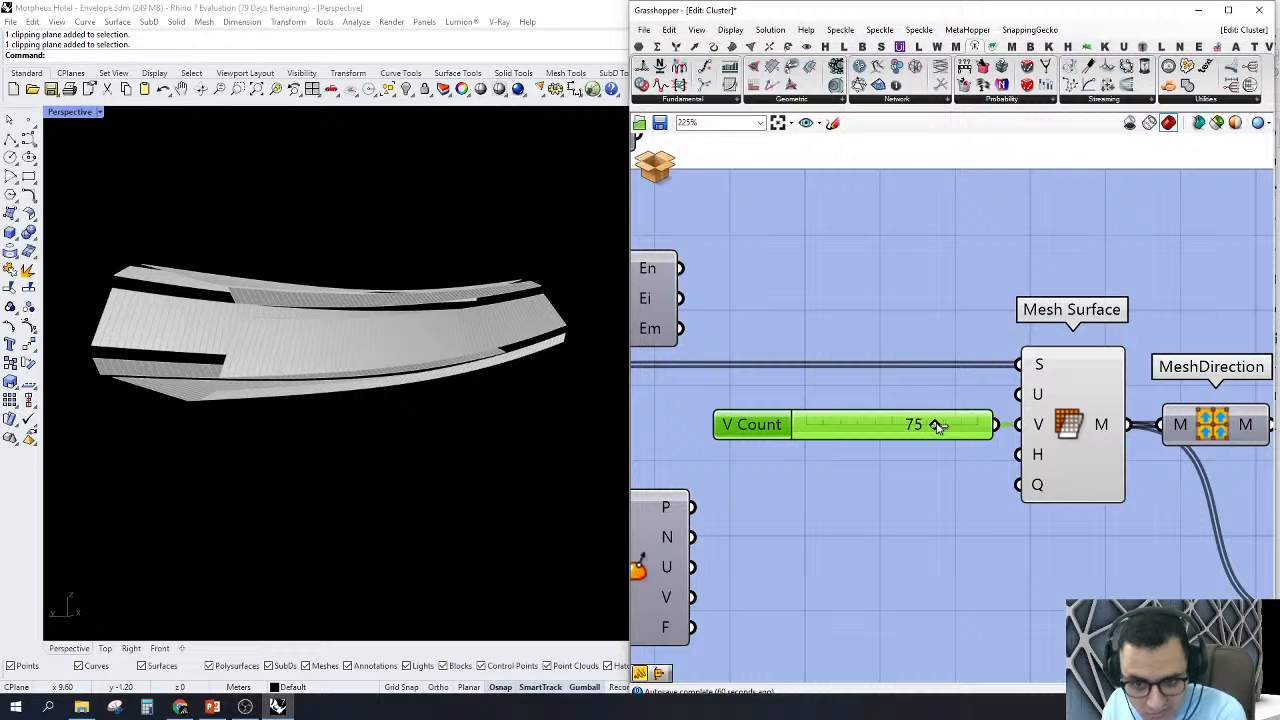
# Step: Turn on the preview of the Unroller component after MeshDirection
pyautogui.scroll(-5, 937, 426)
pyautogui.moveTo(1069, 426); pyautogui.dragTo(943, 392, button='right')
pyautogui.scroll(3, 943, 391)
pyautogui.click(927, 409)
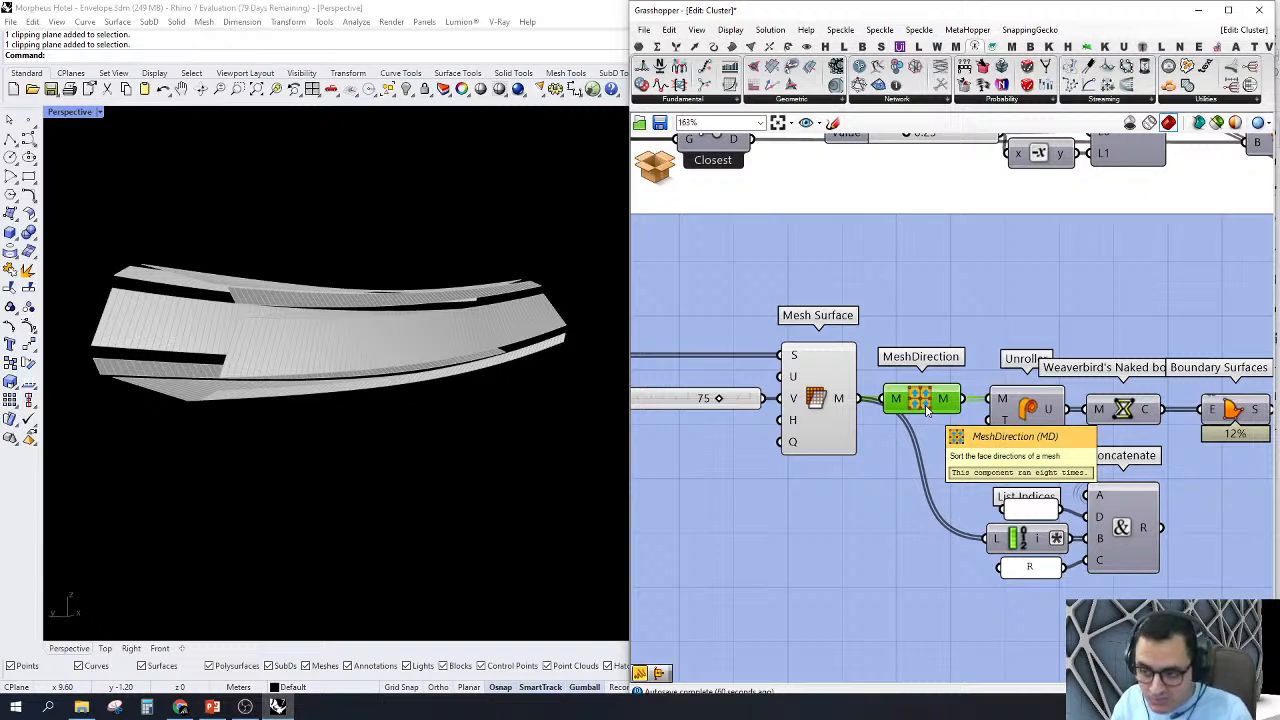
pyautogui.rightClick(1022, 405)
pyautogui.click(1050, 434)
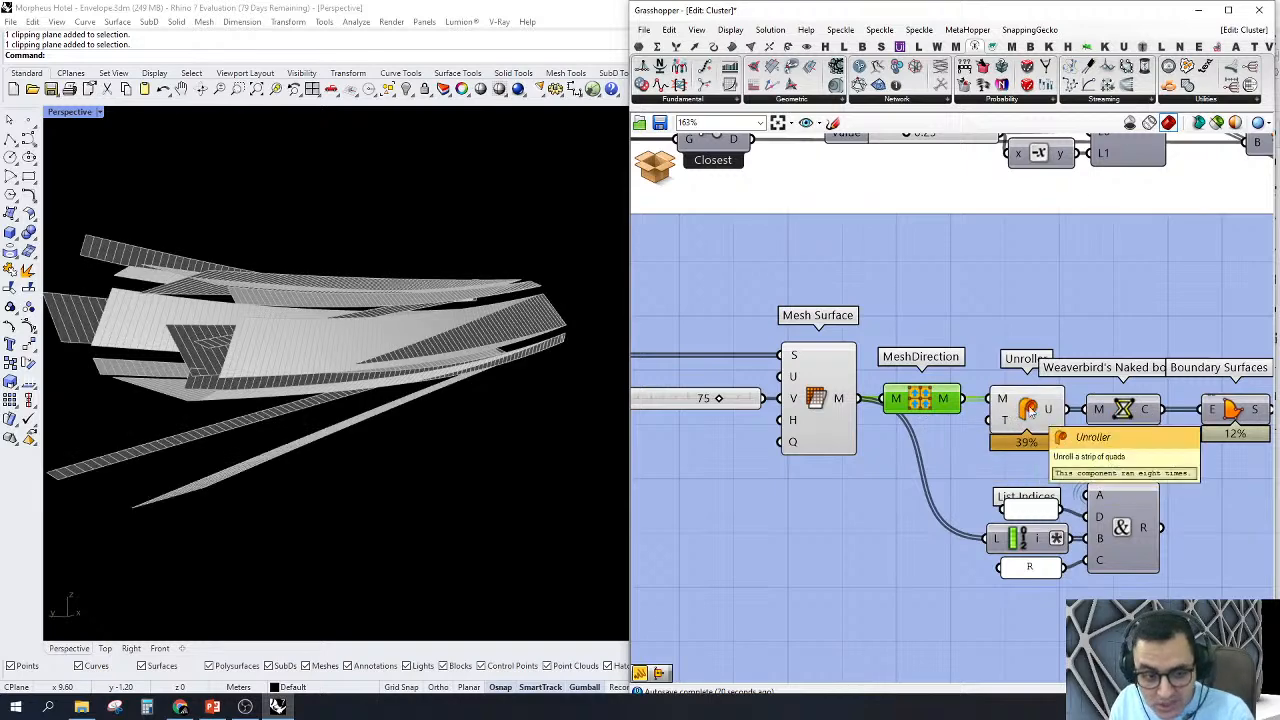
# Step: Examine the unrolled strips against the member's meshes from several angles in Perspective
pyautogui.scroll(-6, 345, 415)
pyautogui.moveTo(335, 425); pyautogui.dragTo(330, 376, button='right')
pyautogui.scroll(-10, 440, 390)
pyautogui.scroll(7, 530, 228)
pyautogui.scroll(6, 390, 472)
pyautogui.moveTo(326, 459); pyautogui.dragTo(370, 447, button='right')
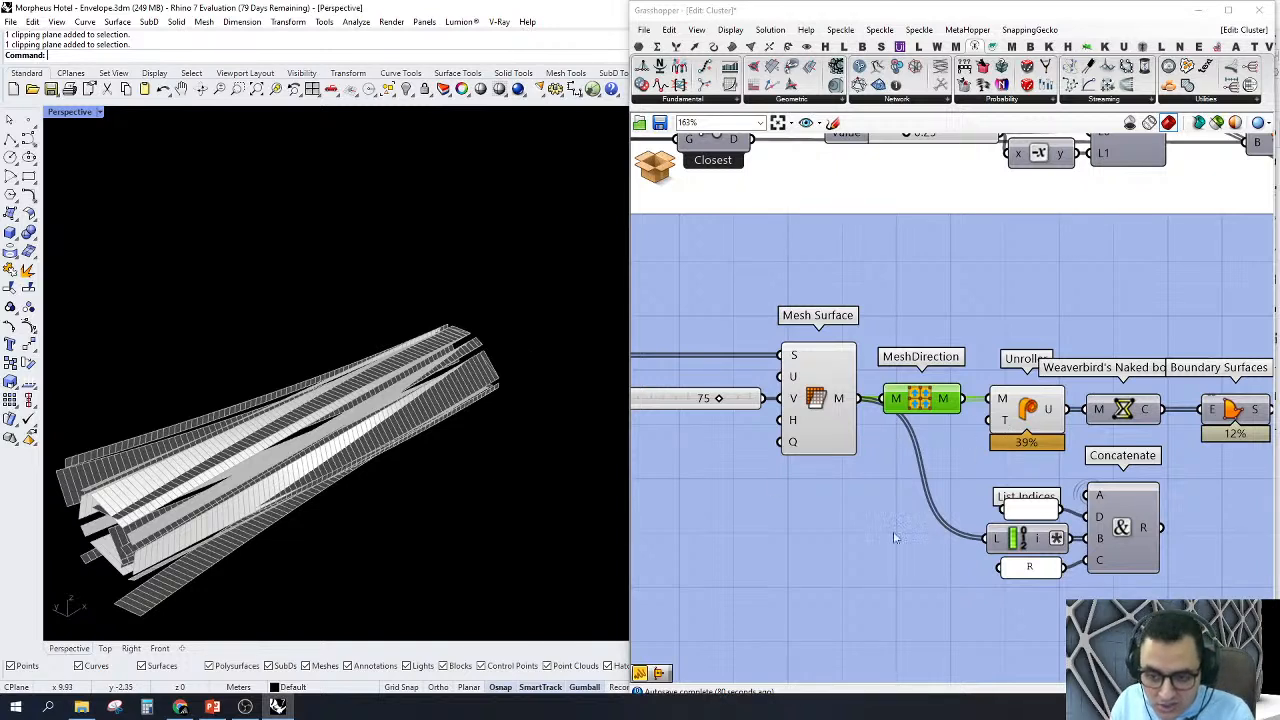
# Step: Add a number slider at 0.25 and connect it to the T input of Unroller
pyautogui.doubleClick(840, 559)
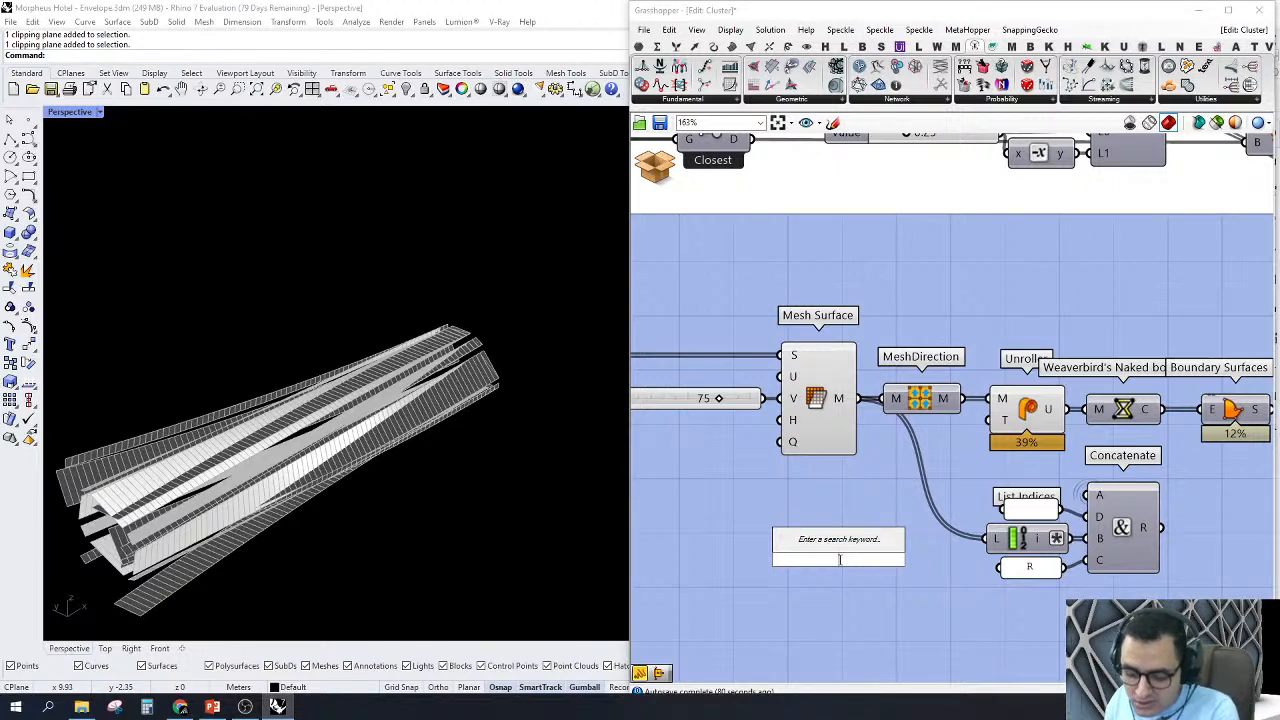
pyautogui.write('slider')
pyautogui.press('Return')
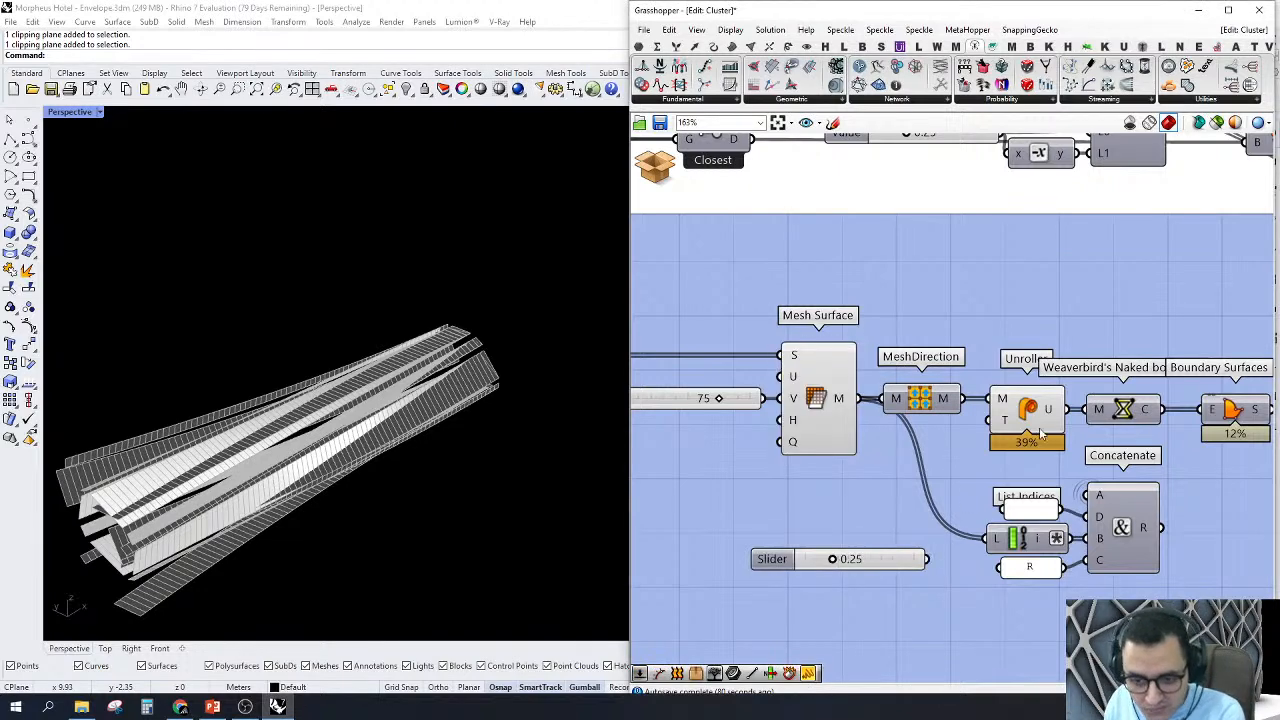
pyautogui.moveTo(993, 425); pyautogui.dragTo(926, 559)
pyautogui.scroll(3, 867, 575)
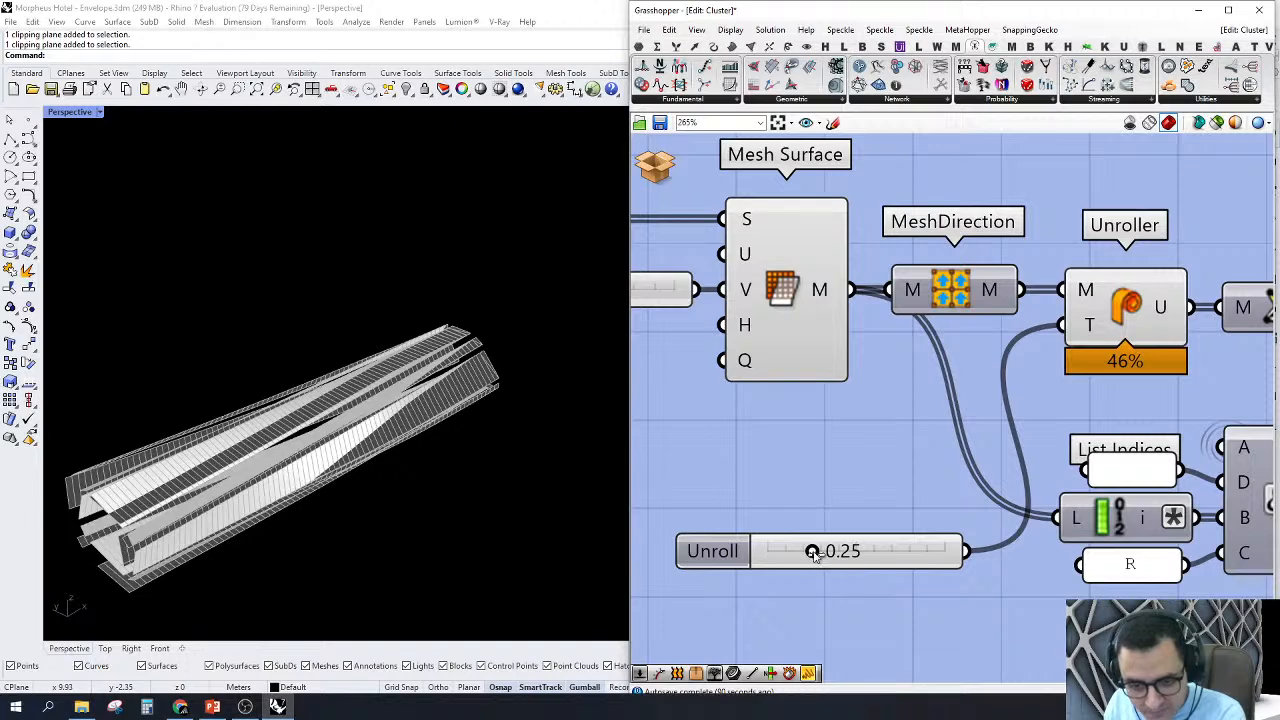
# Step: Raise the Unroll slider to 1.00, then delete the slider from the T input of Unroller
pyautogui.moveTo(814, 556); pyautogui.dragTo(995, 551)
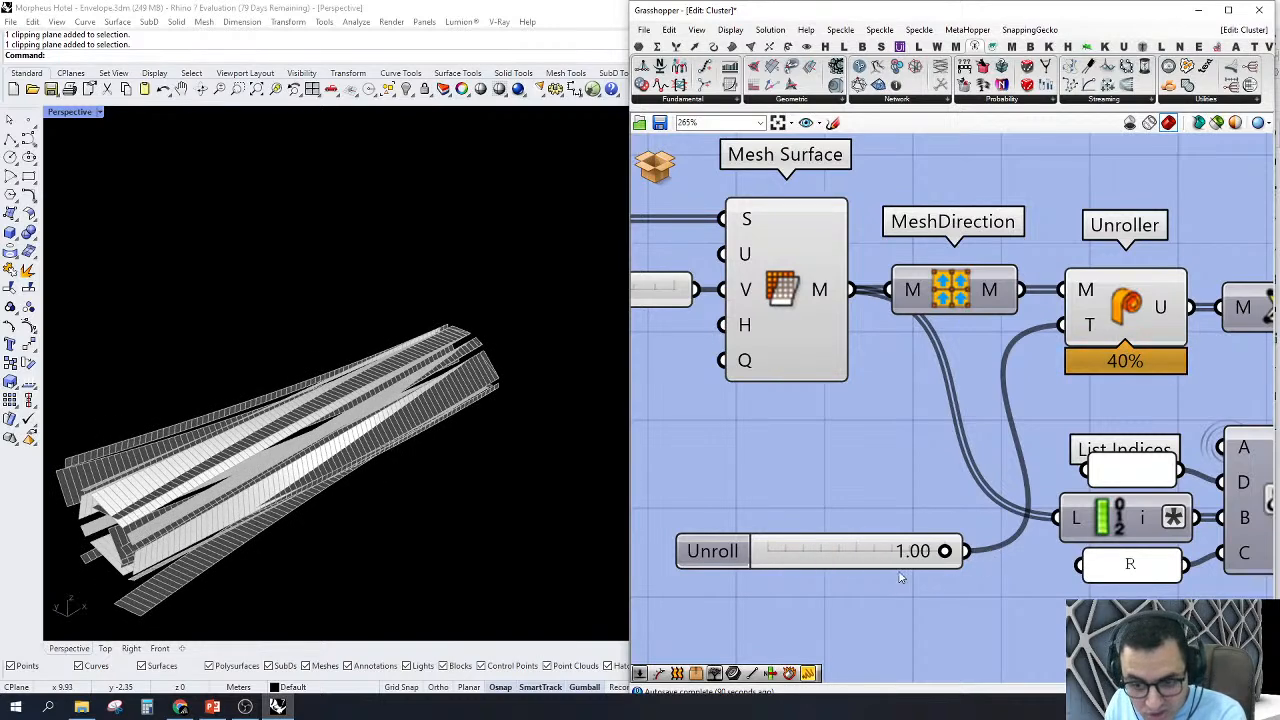
pyautogui.scroll(-3, 900, 577)
pyautogui.moveTo(936, 630); pyautogui.dragTo(780, 523)
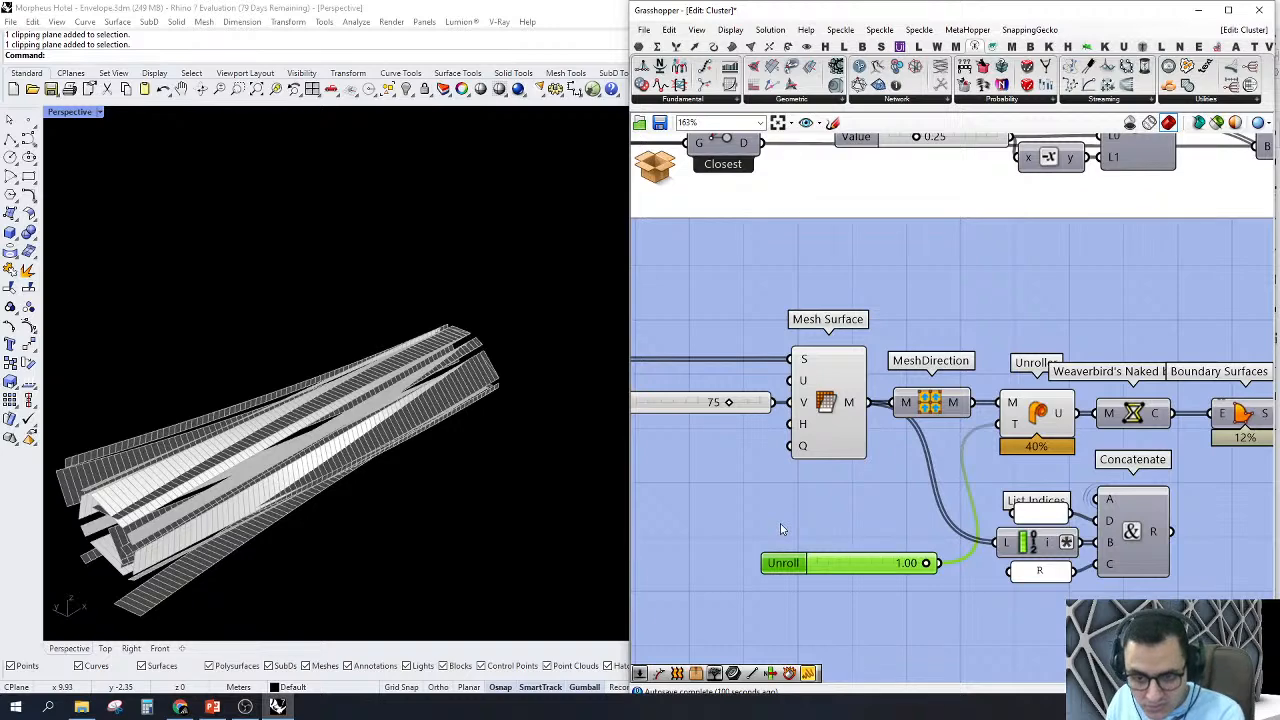
pyautogui.press('Delete')
# Step: Turn off the previews of Mesh Surface, MeshDirection and Unroller
pyautogui.moveTo(780, 523); pyautogui.dragTo(833, 495, button='right')
pyautogui.moveTo(995, 255); pyautogui.dragTo(749, 441)
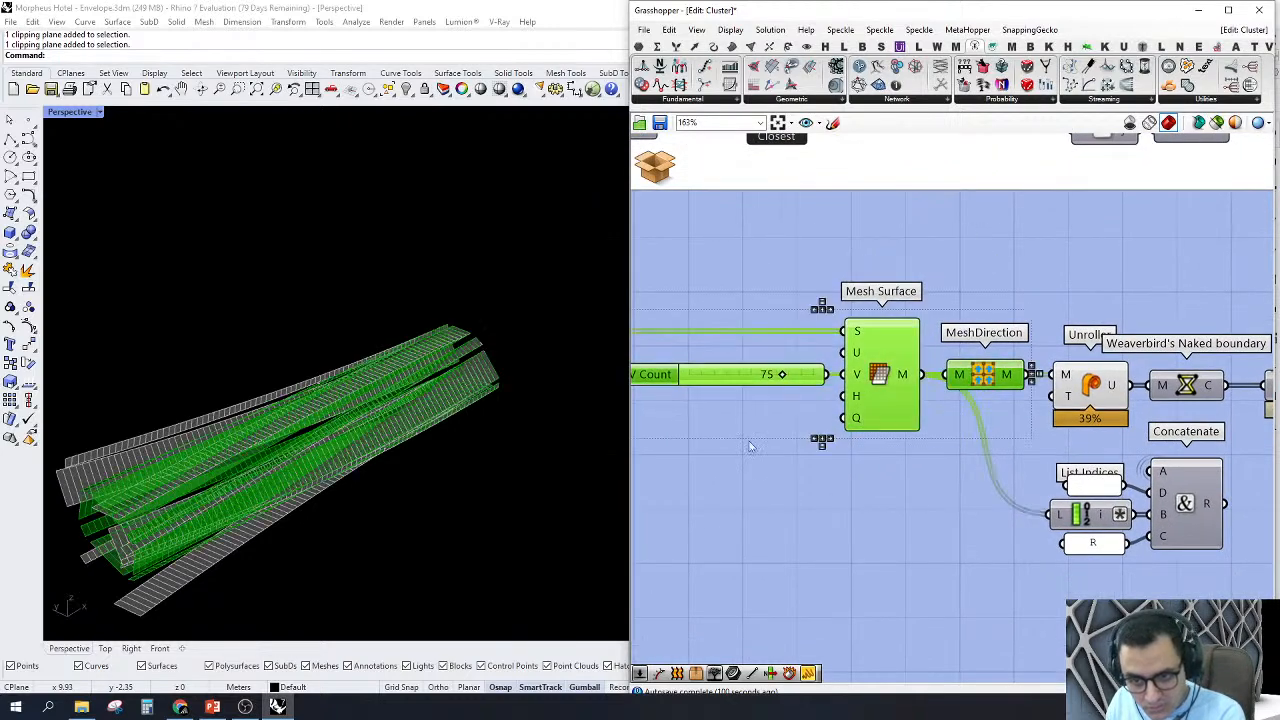
pyautogui.middleClick(757, 257)
pyautogui.click(770, 279)
pyautogui.click(757, 243)
pyautogui.moveTo(1077, 355); pyautogui.dragTo(901, 387, button='right')
pyautogui.moveTo(897, 312); pyautogui.dragTo(809, 489)
pyautogui.middleClick(858, 352)
pyautogui.click(889, 377)
pyautogui.click(856, 288)
# Step: Preview the outline curves from Weaverbird's Naked Boundary after Unroller, then hide them again
pyautogui.scroll(-3, 1013, 320)
pyautogui.moveTo(1043, 405); pyautogui.dragTo(992, 440, button='right')
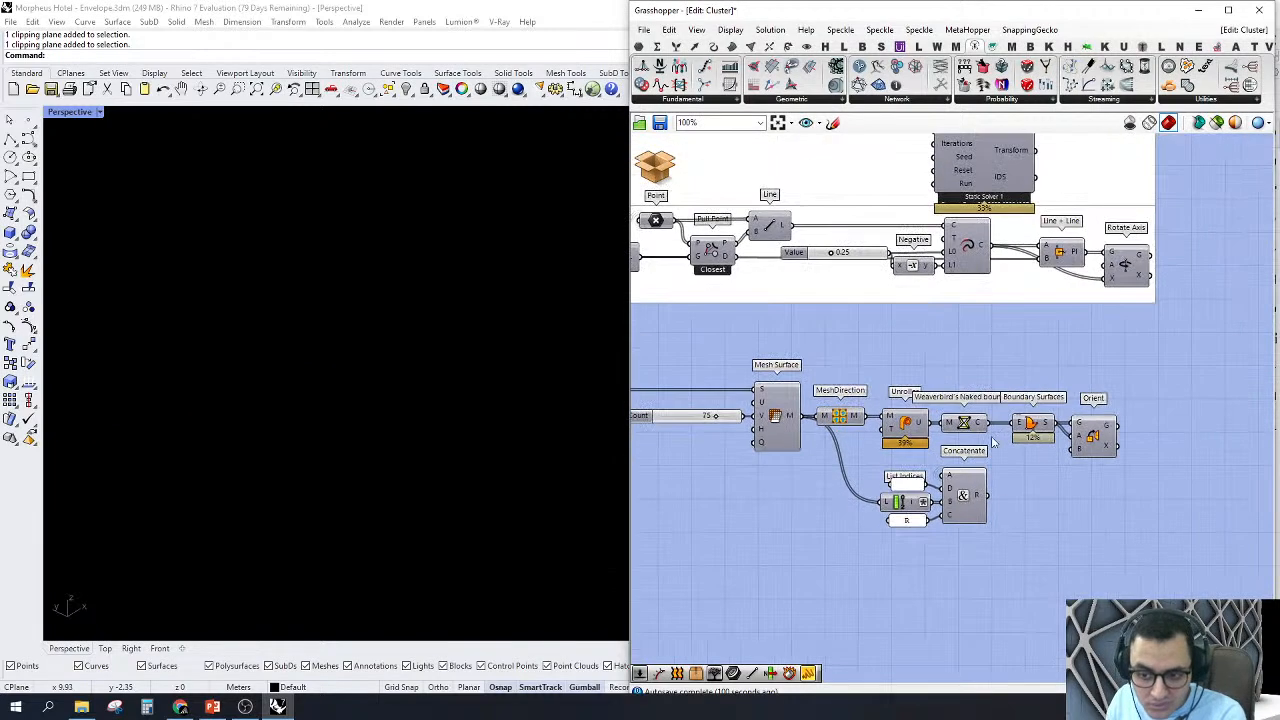
pyautogui.scroll(3, 993, 441)
pyautogui.click(950, 416)
pyautogui.rightClick(952, 419)
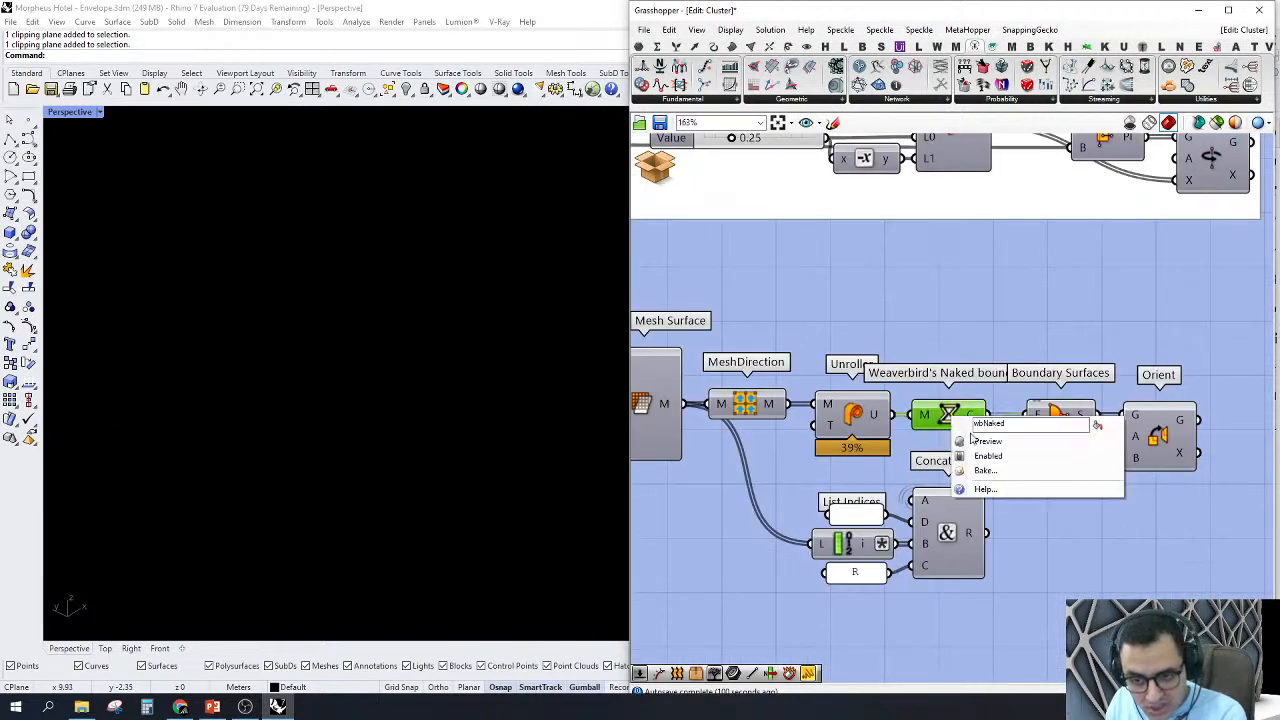
pyautogui.click(975, 441)
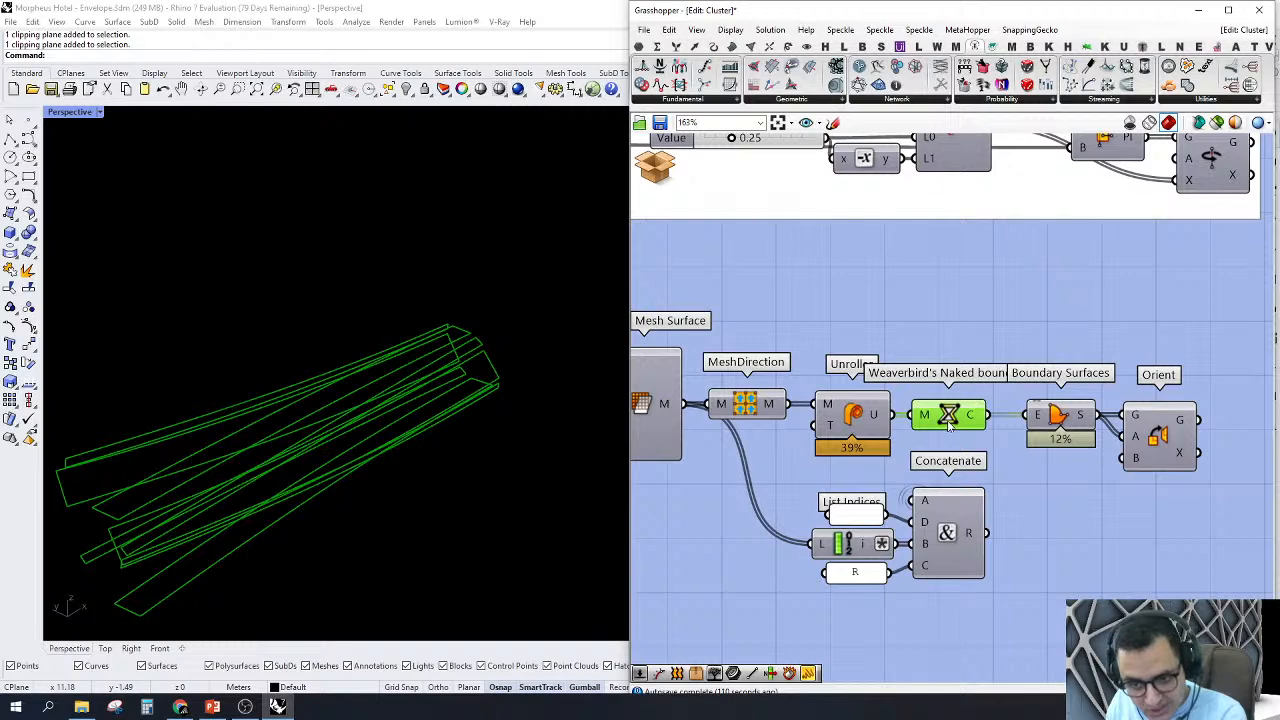
pyautogui.rightClick(950, 420)
pyautogui.click(978, 442)
# Step: Turn on the previews of Boundary Surfaces and Orient and view the oriented flat strips in Perspective
pyautogui.rightClick(1058, 417)
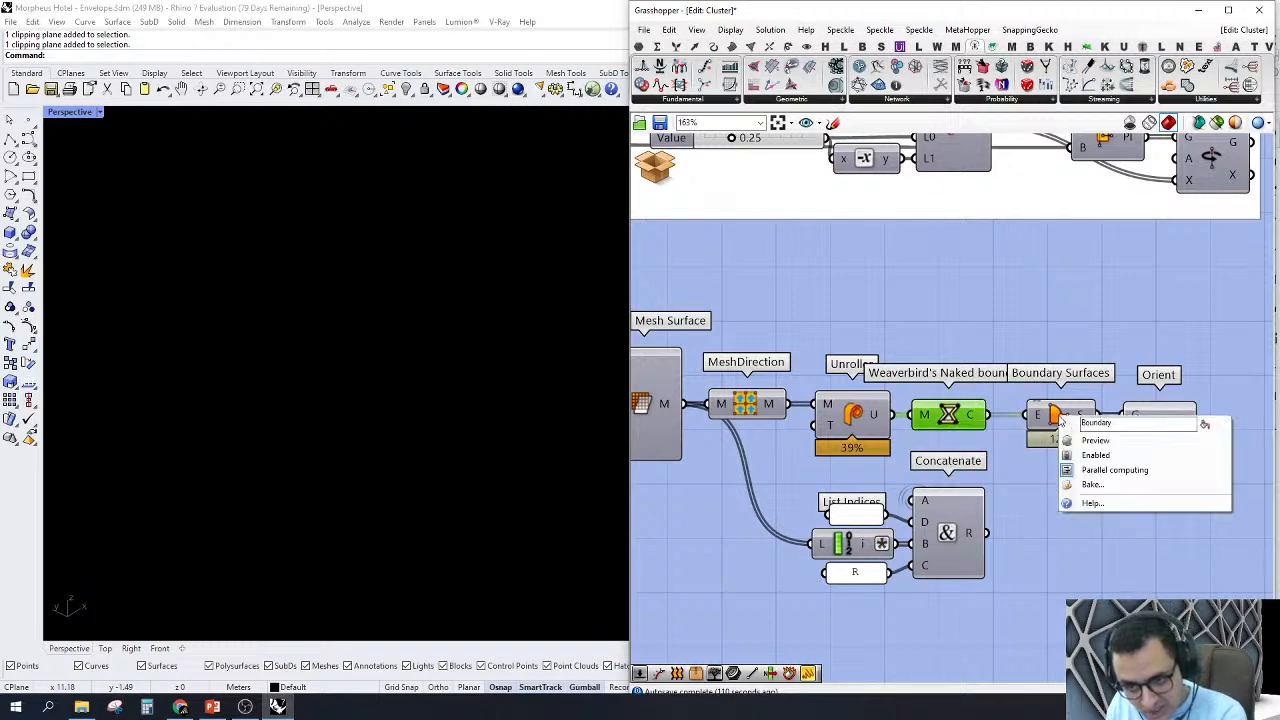
pyautogui.click(1068, 441)
pyautogui.click(1157, 436)
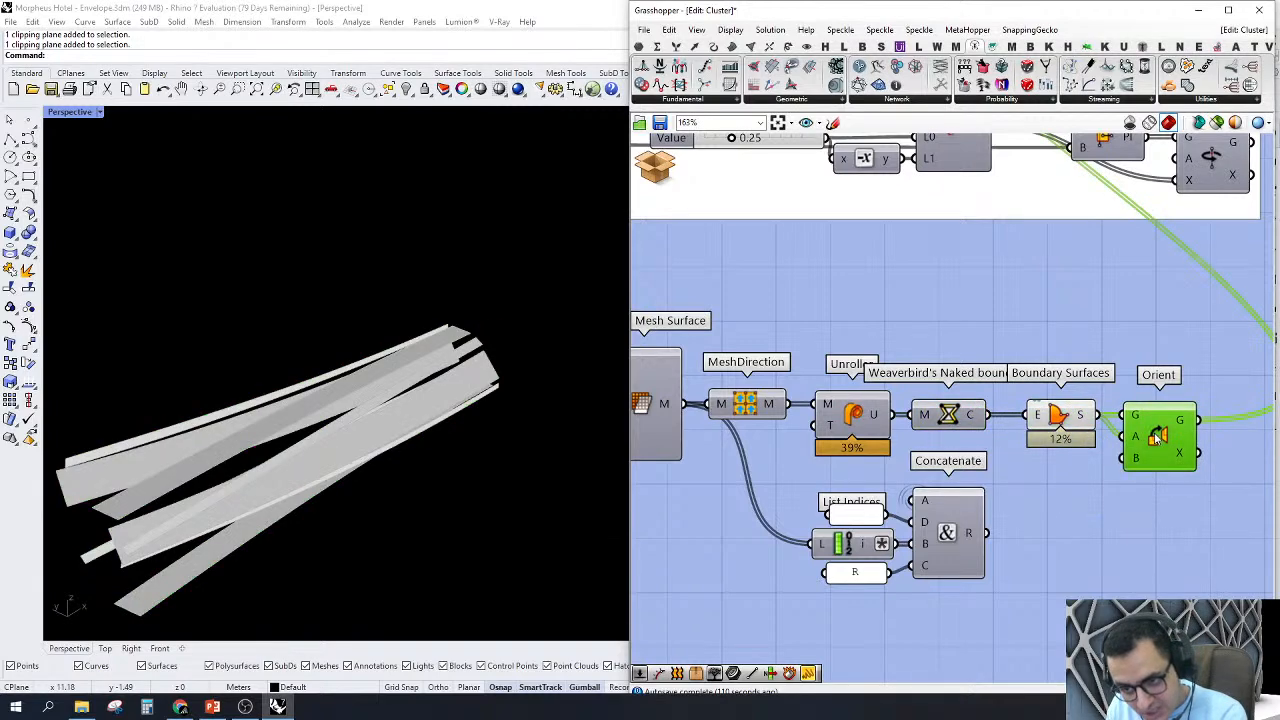
pyautogui.rightClick(1157, 436)
pyautogui.click(1173, 459)
pyautogui.scroll(-5, 1120, 440)
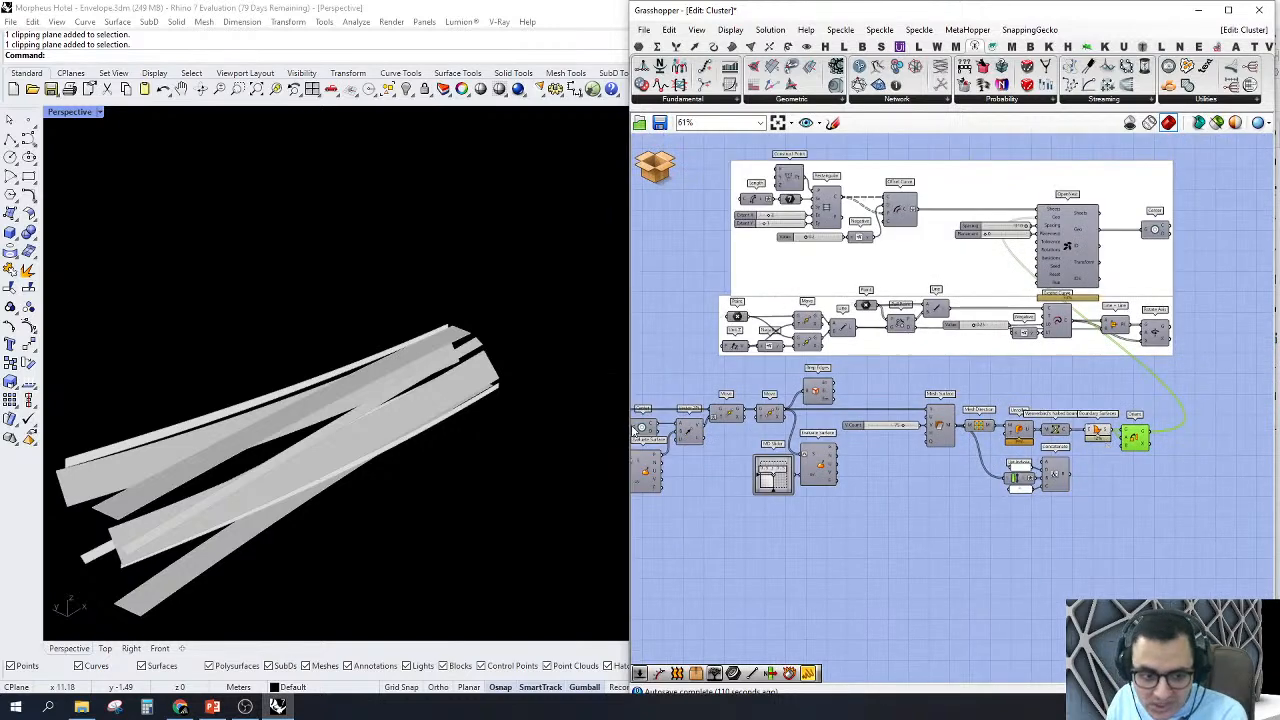
pyautogui.moveTo(560, 360); pyautogui.dragTo(268, 561, button='right')
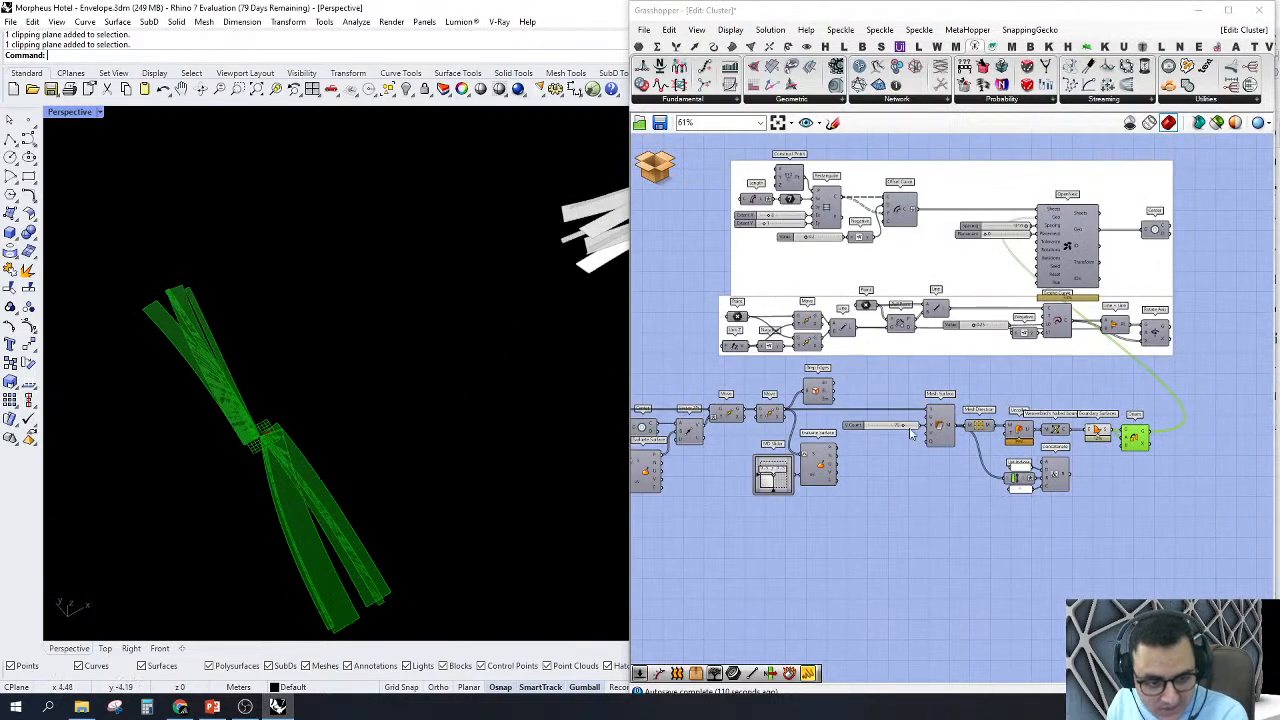
# Step: Turn off the previews of Boundary Surfaces and Orient
pyautogui.scroll(2, 1162, 445)
pyautogui.rightClick(1049, 336)
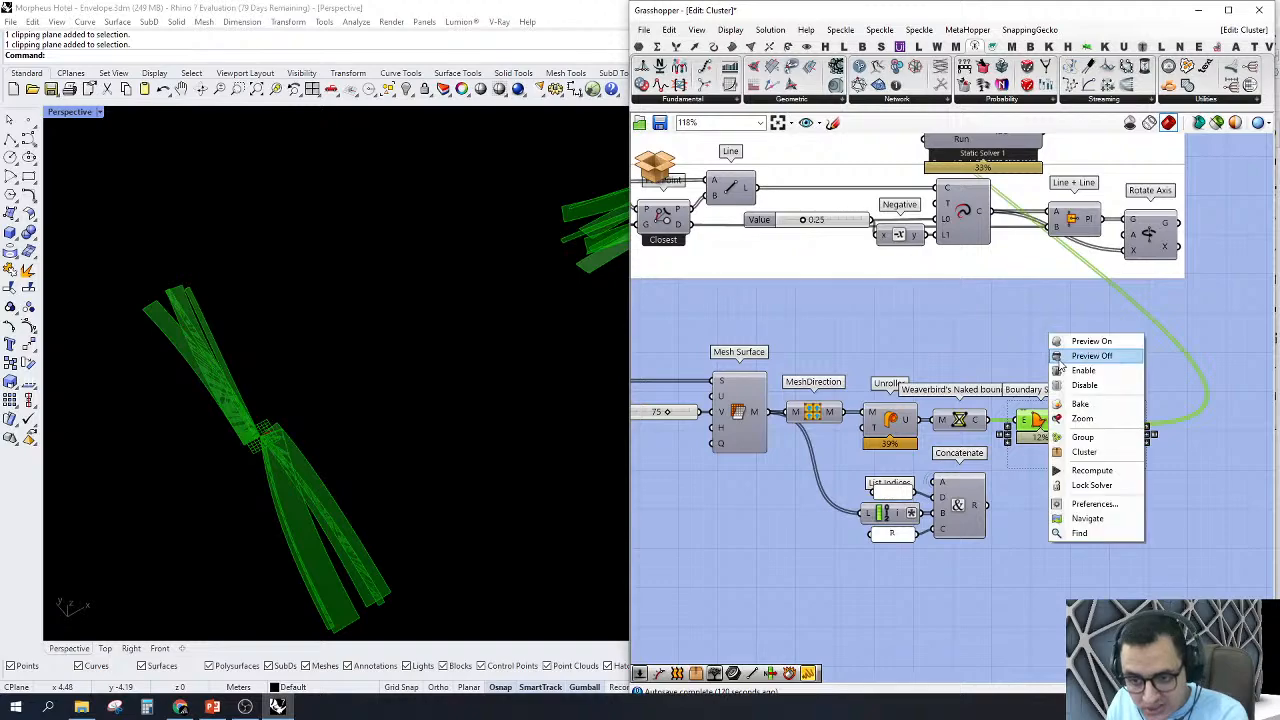
pyautogui.click(1075, 357)
# Step: Turn on the preview of the sheet-defining components that feed OpenNest, from Construct Point and Length to Rectangular
pyautogui.scroll(-4, 1031, 328)
pyautogui.moveTo(1031, 328); pyautogui.dragTo(1084, 413, button='right')
pyautogui.scroll(3, 1093, 288)
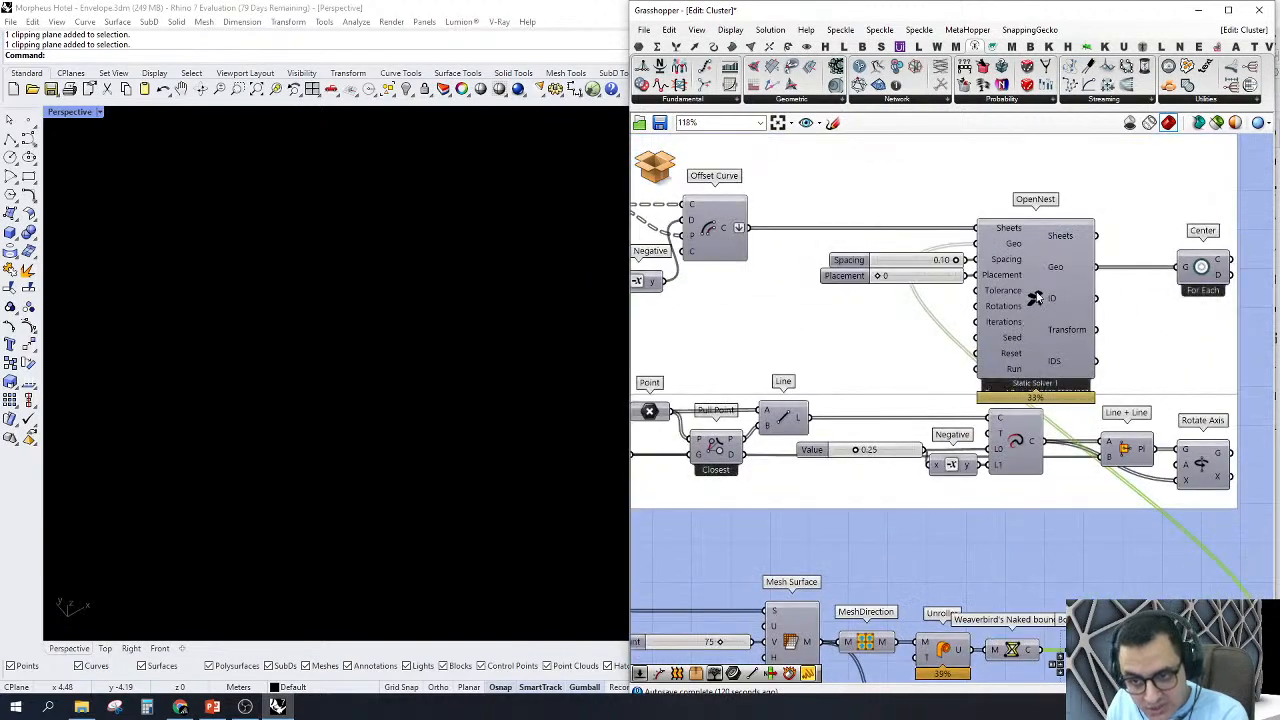
pyautogui.scroll(-2, 1038, 334)
pyautogui.scroll(-1, 1038, 334)
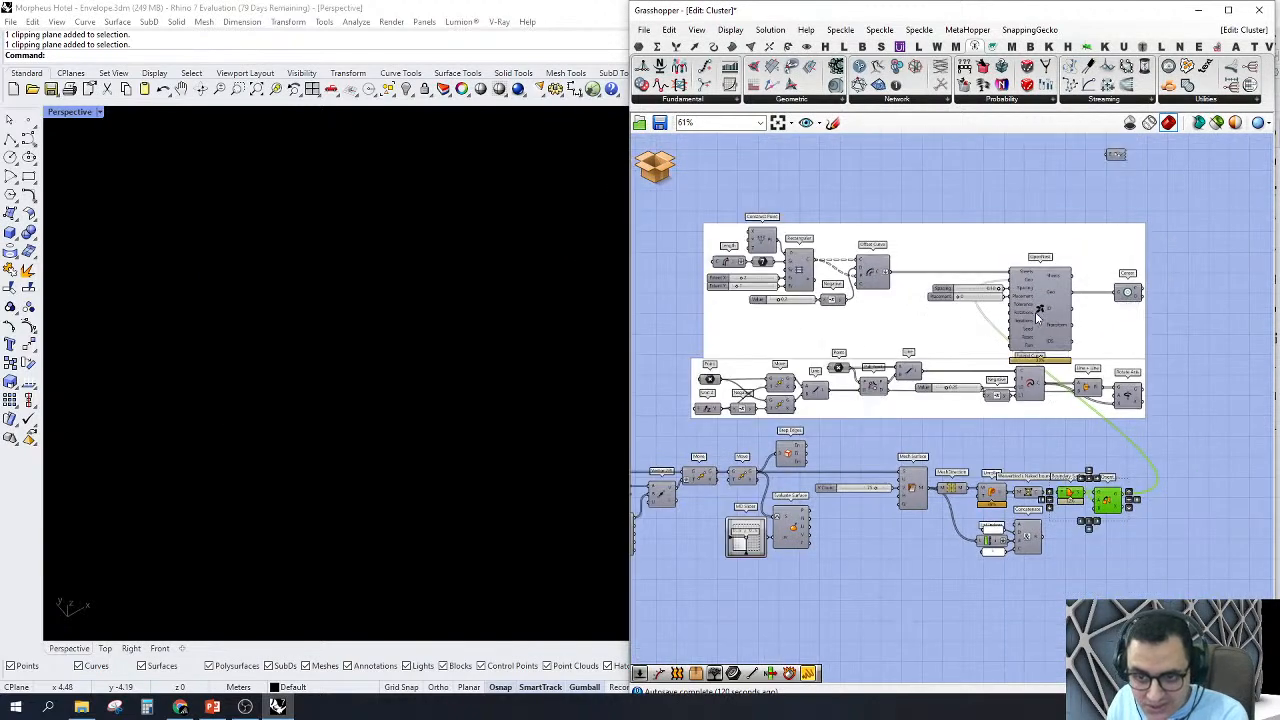
pyautogui.scroll(1, 1042, 315)
pyautogui.scroll(-2, 1040, 307)
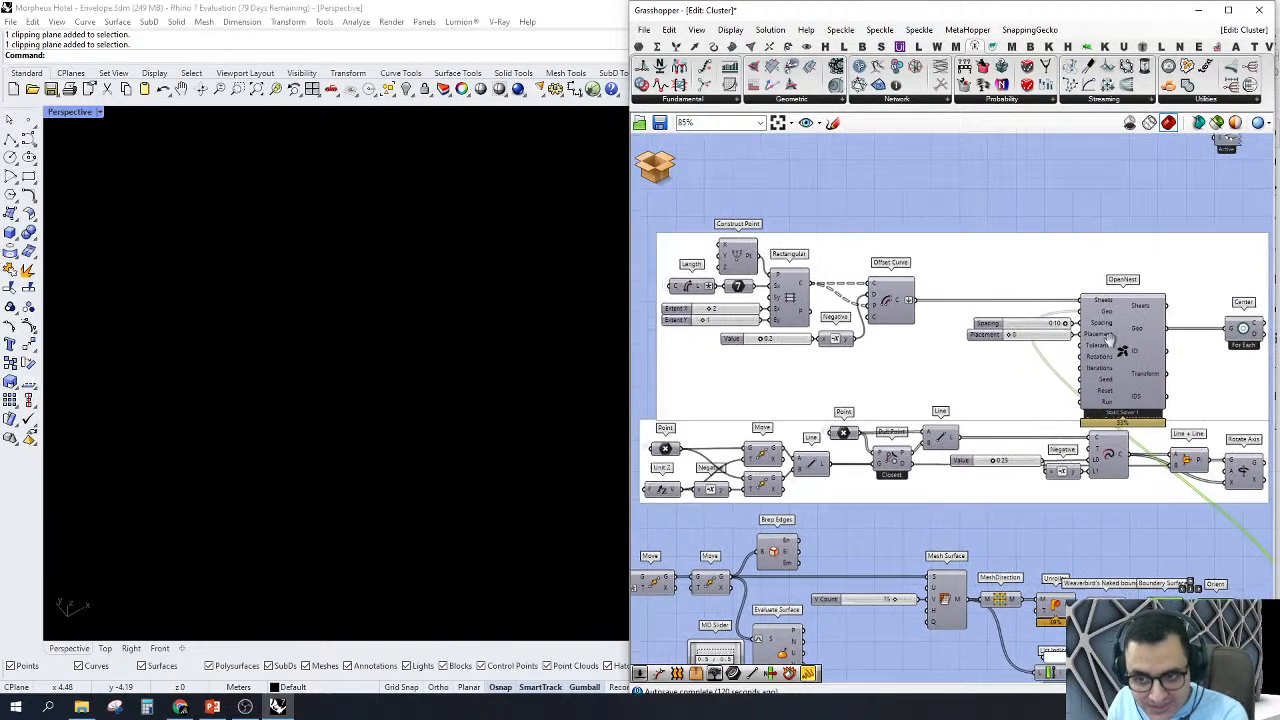
pyautogui.scroll(1, 1058, 332)
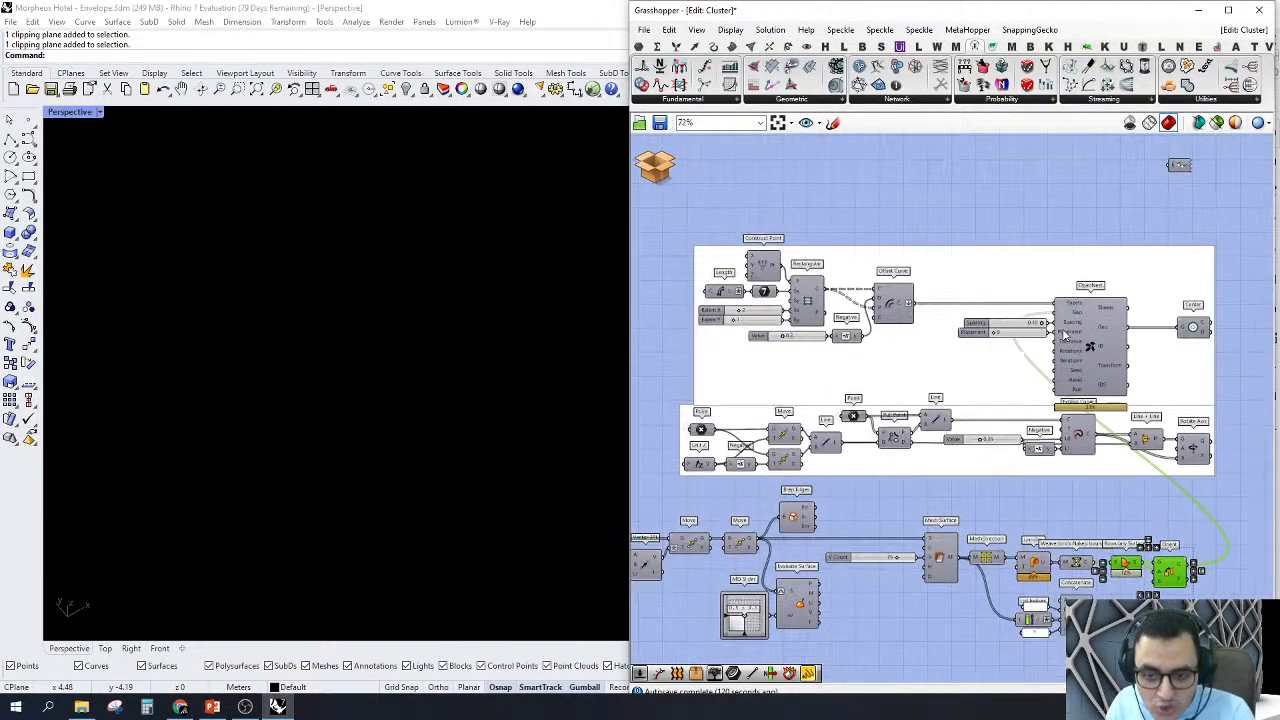
pyautogui.moveTo(667, 219); pyautogui.dragTo(865, 385)
pyautogui.rightClick(875, 187)
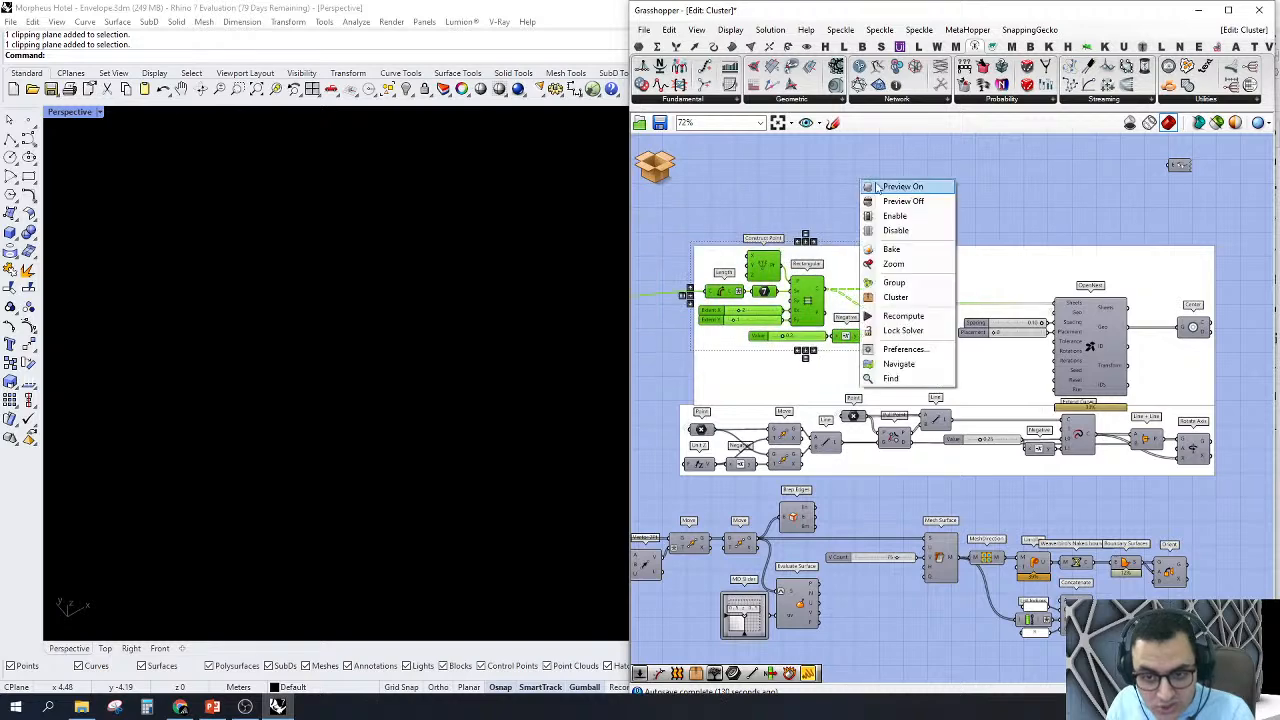
pyautogui.click(903, 188)
# Step: Examine the two sheet rectangles in Perspective along with the Construct Point, Length and Sy inputs of the Rectangular grid
pyautogui.scroll(3, 900, 322)
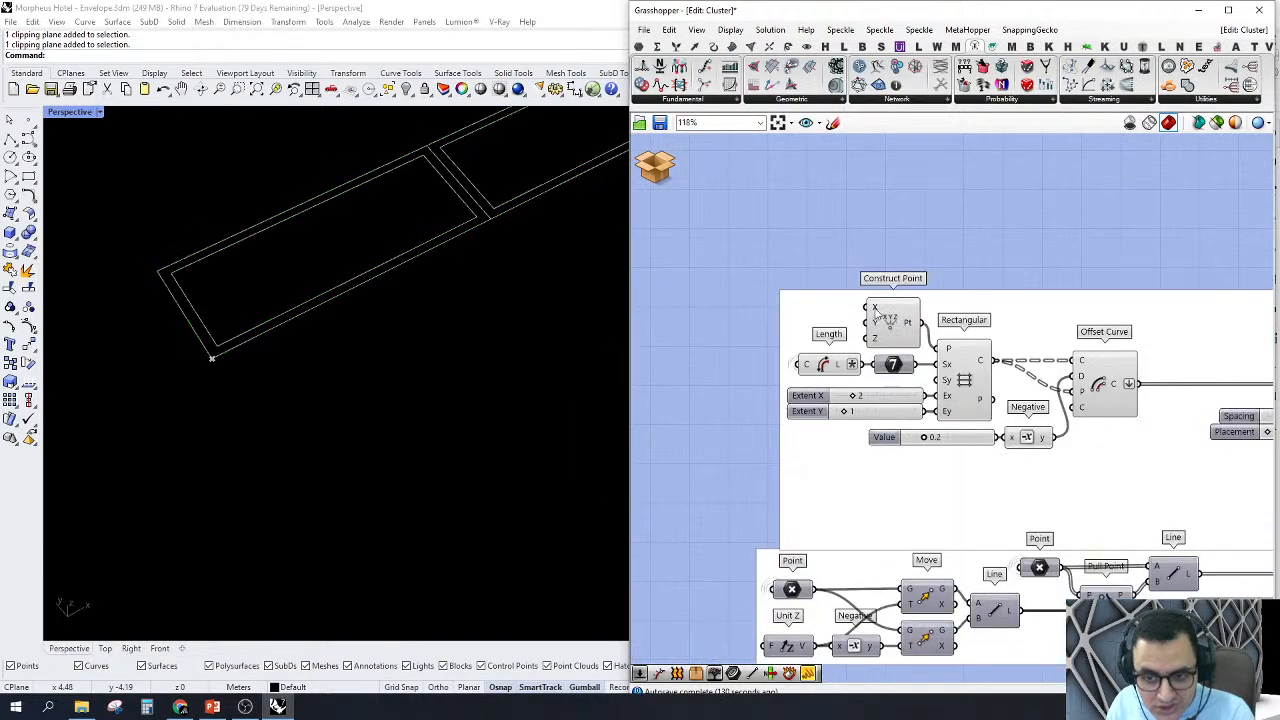
pyautogui.scroll(-6, 282, 378)
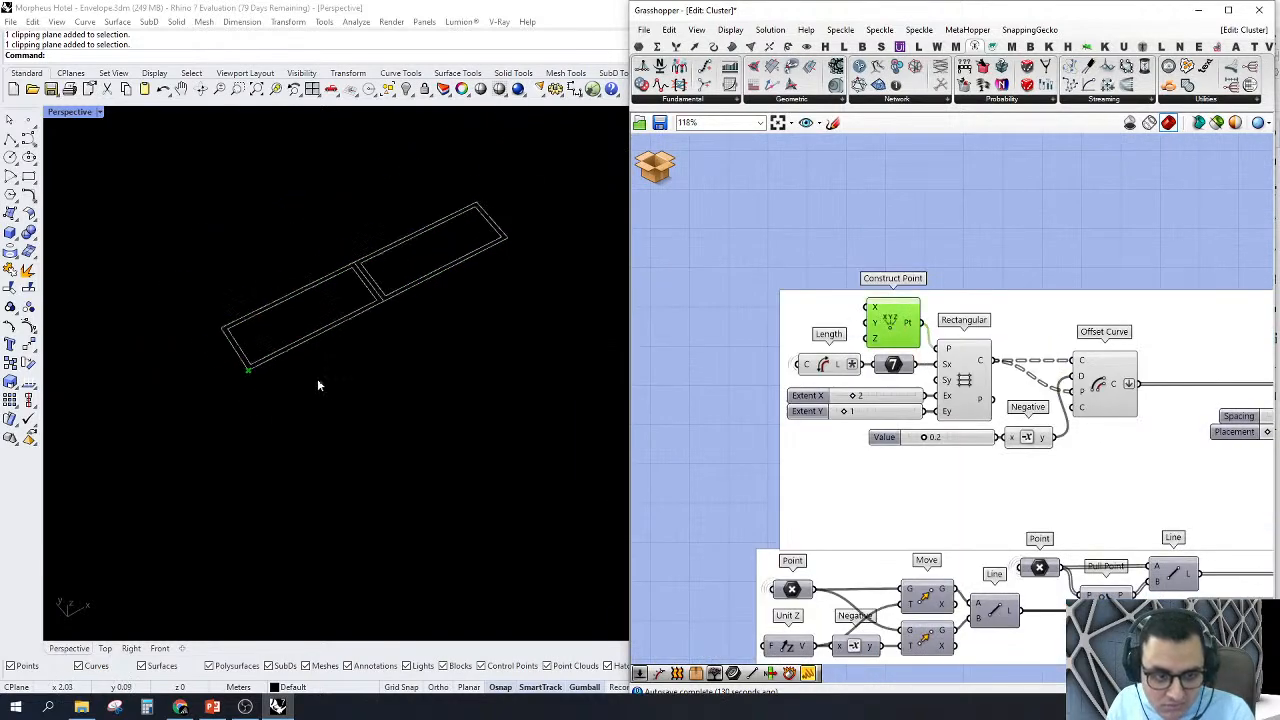
pyautogui.moveTo(317, 383); pyautogui.dragTo(475, 206, button='right')
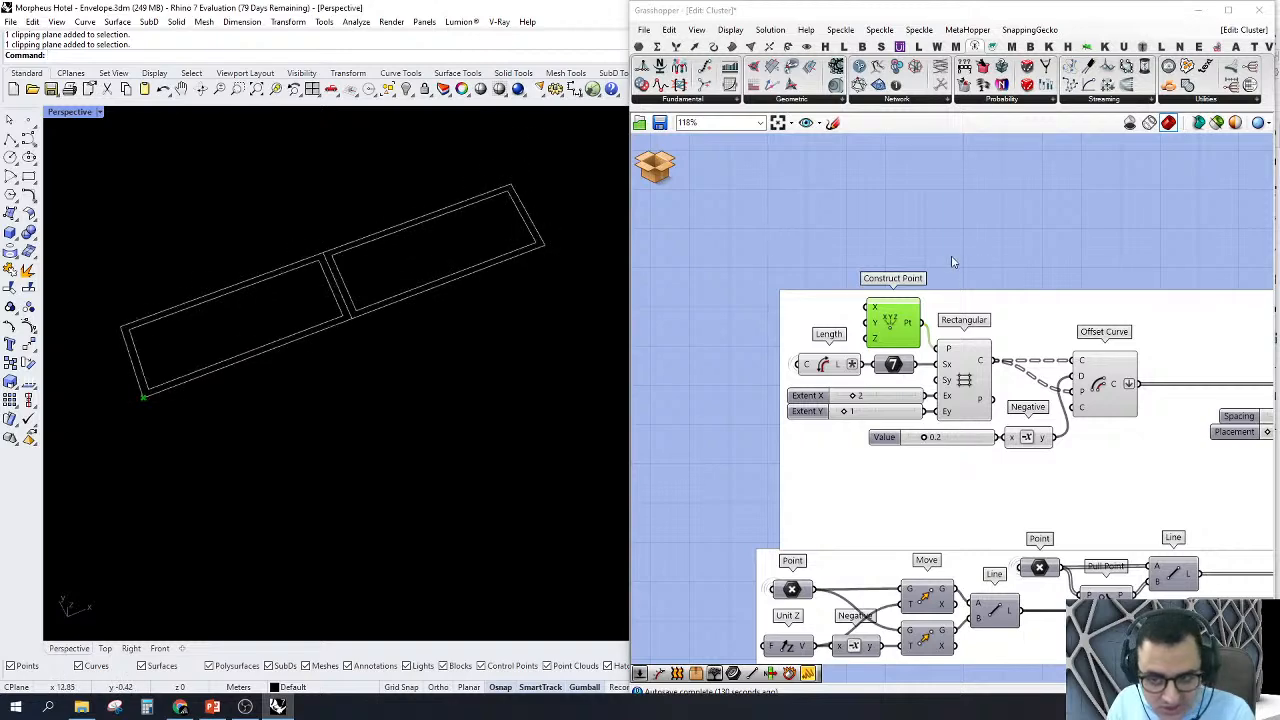
pyautogui.moveTo(945, 250); pyautogui.dragTo(932, 237, button='right')
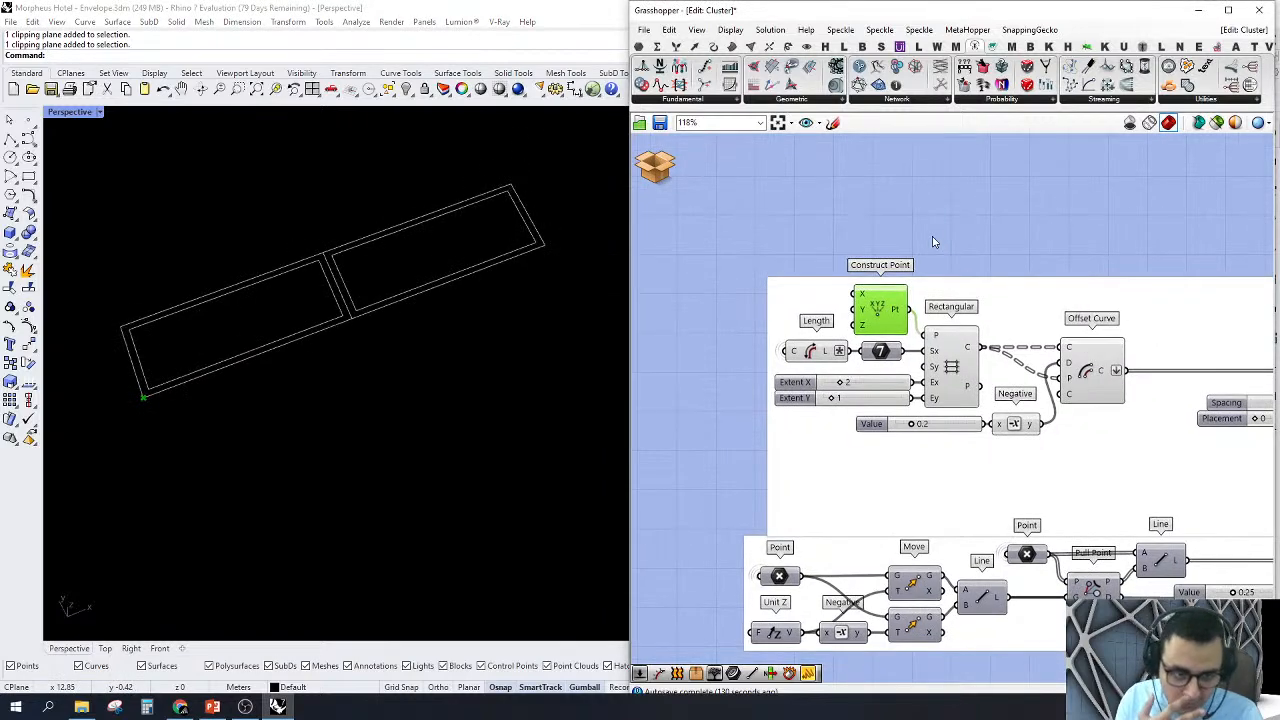
pyautogui.scroll(4, 879, 314)
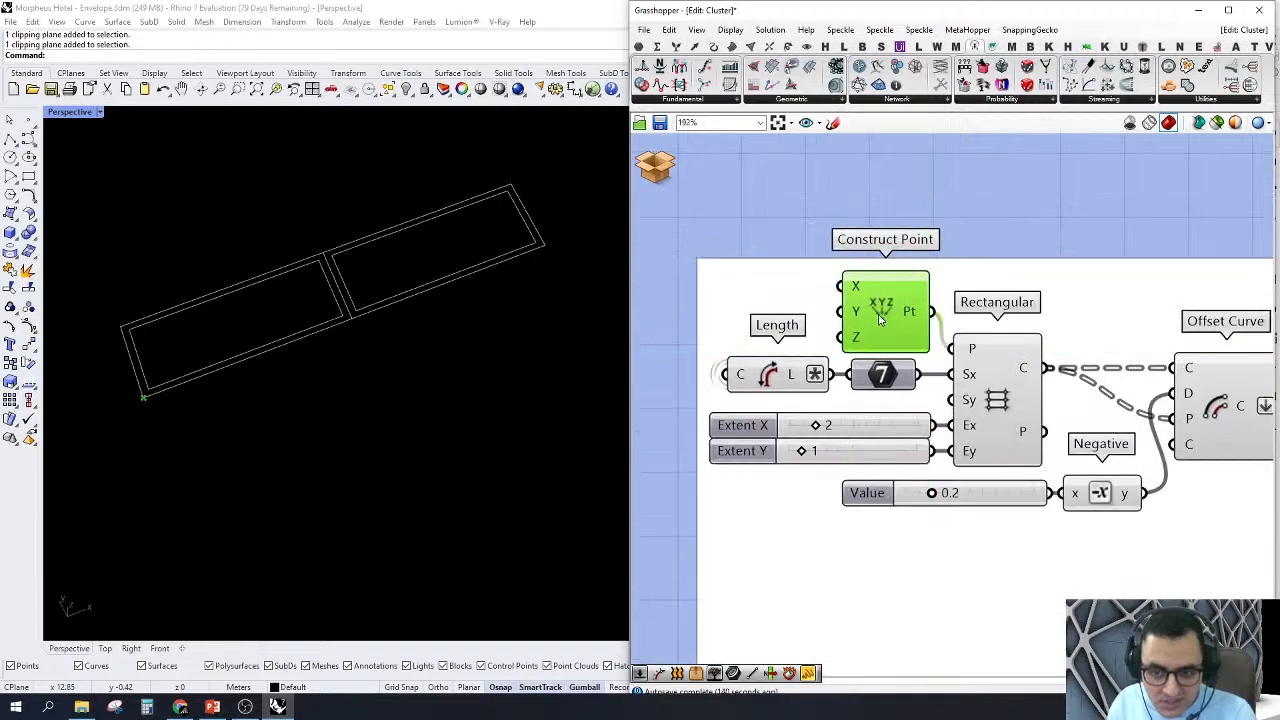
pyautogui.moveTo(885, 308); pyautogui.dragTo(881, 303)
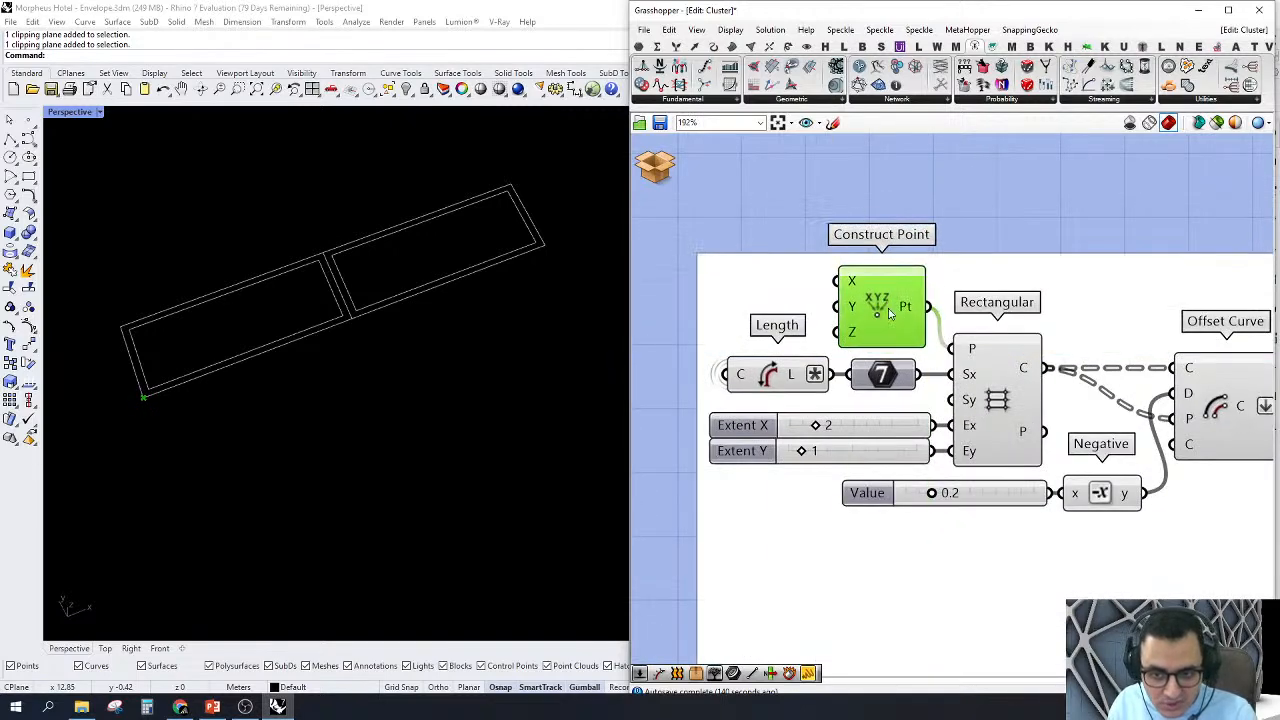
pyautogui.click(776, 376)
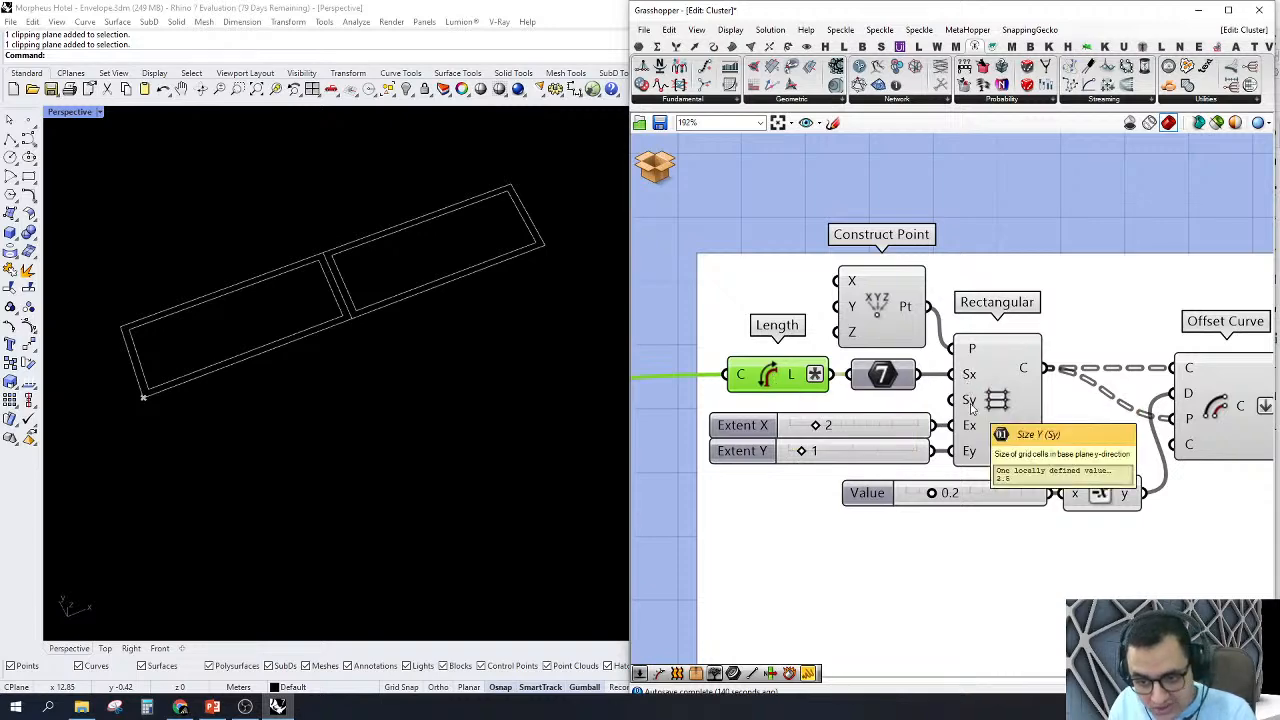
pyautogui.scroll(2, 757, 384)
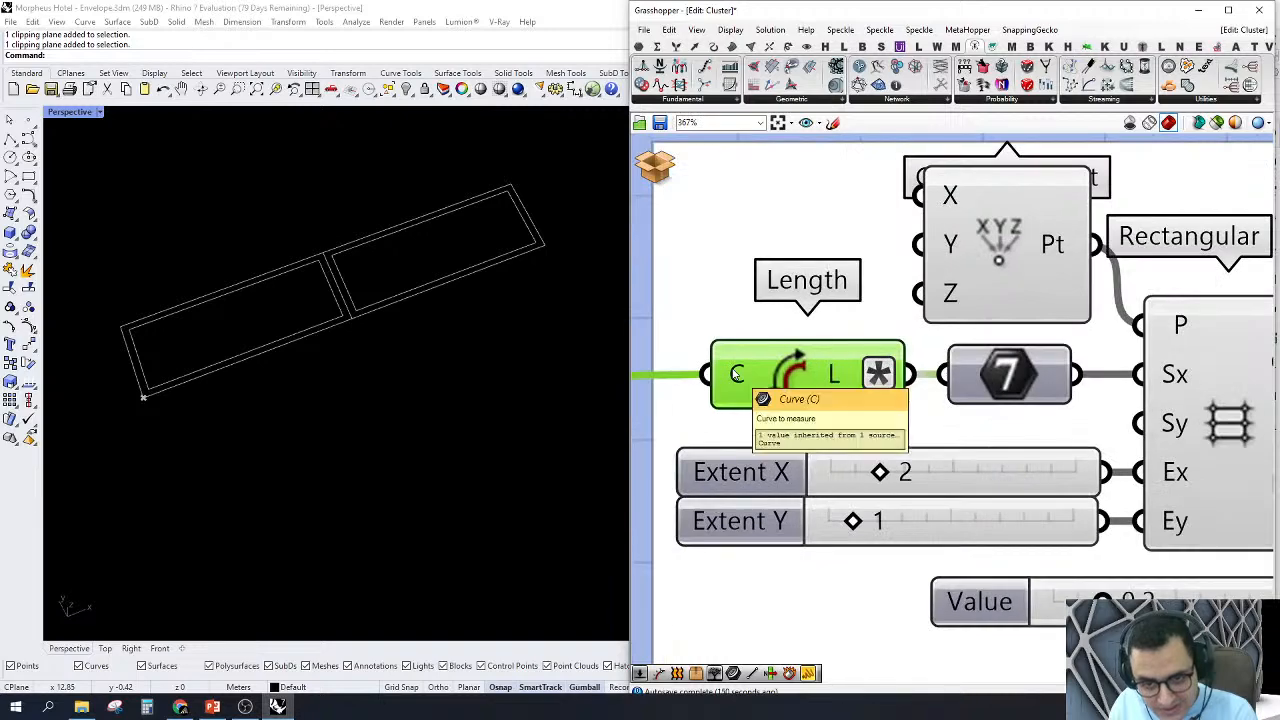
# Step: Trace the curve measured by Length back to the List Item component after Sort List and turn on its preview
pyautogui.scroll(-4, 765, 378)
pyautogui.scroll(-7, 845, 362)
pyautogui.moveTo(875, 364); pyautogui.dragTo(1008, 326, button='right')
pyautogui.moveTo(810, 382); pyautogui.dragTo(998, 359, button='right')
pyautogui.scroll(5, 998, 360)
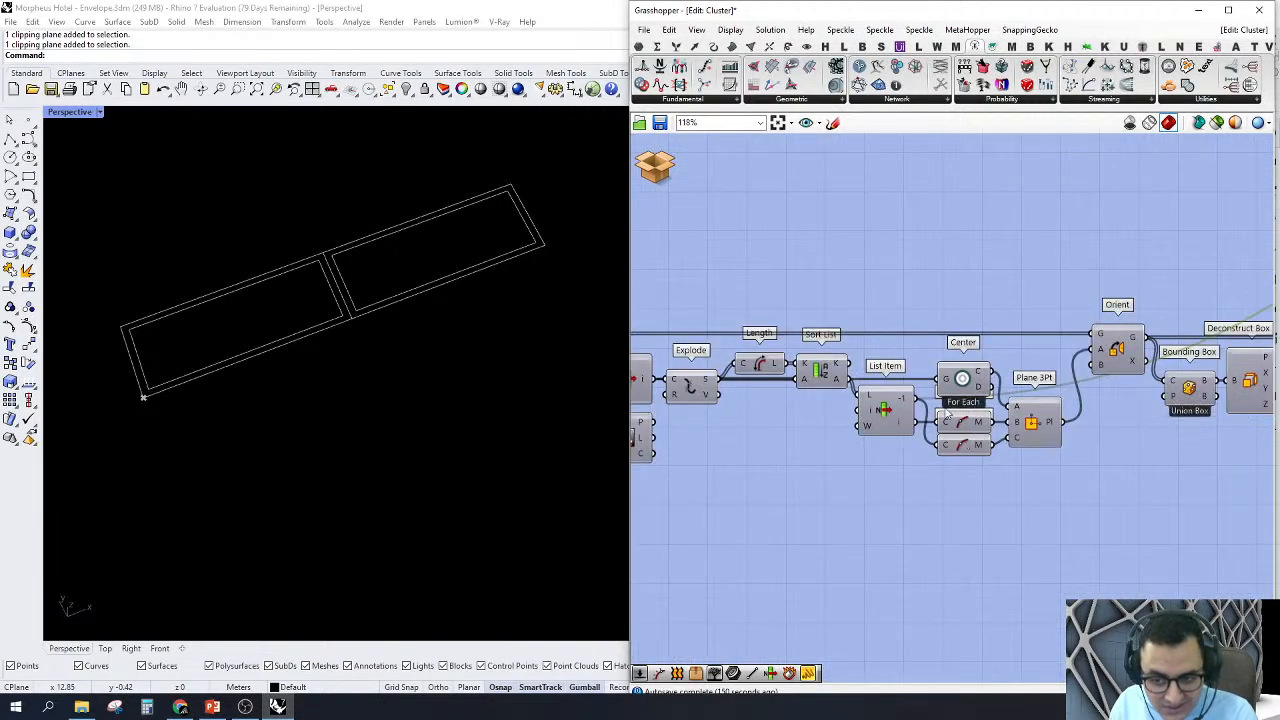
pyautogui.rightClick(884, 410)
pyautogui.click(925, 429)
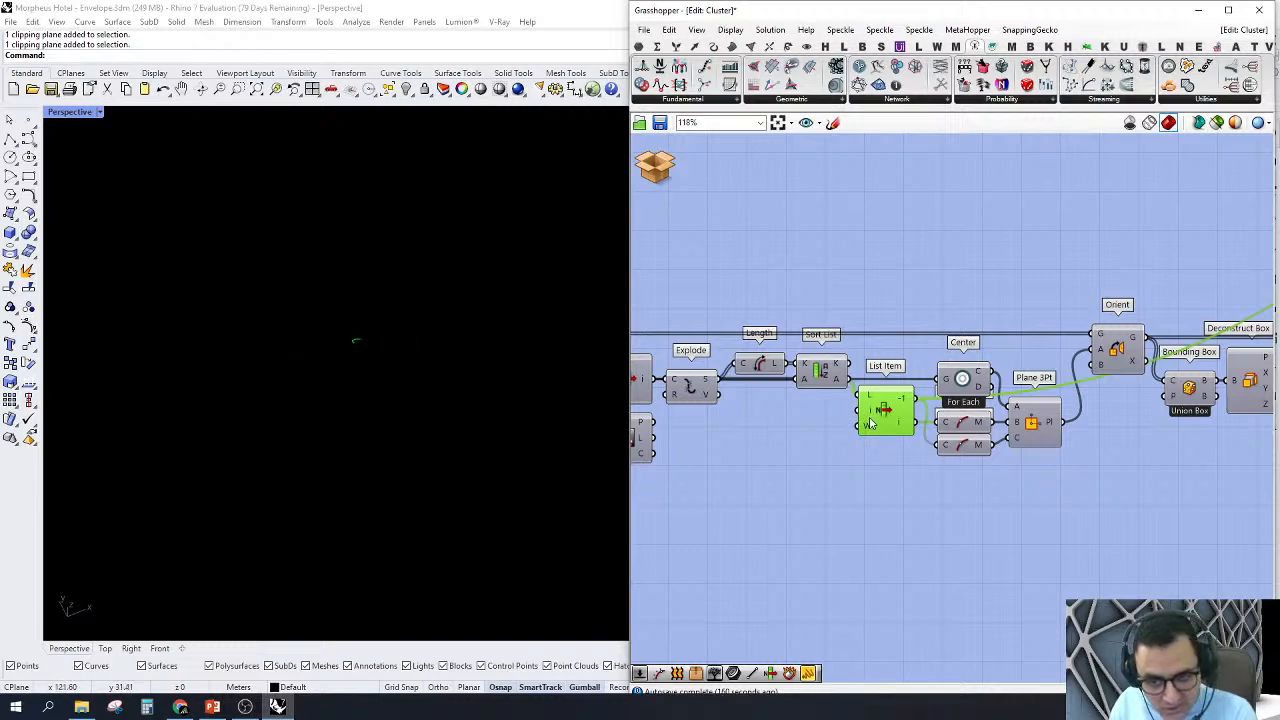
# Step: View the longest edge picked by List Item, then turn off that component's preview
pyautogui.scroll(-1, 870, 423)
pyautogui.scroll(2, 870, 423)
pyautogui.scroll(-4, 813, 443)
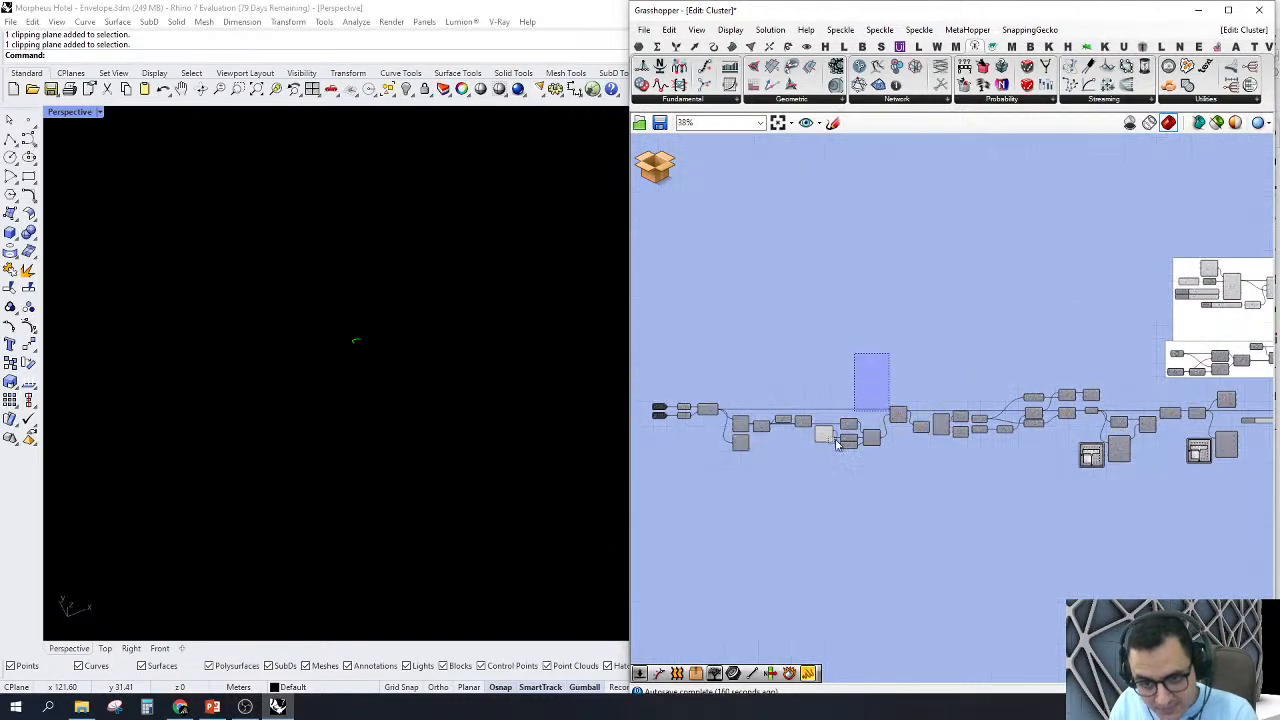
pyautogui.moveTo(836, 441); pyautogui.dragTo(822, 456)
pyautogui.rightClick(781, 322)
pyautogui.click(804, 346)
# Step: Return to the Rectangular grid component and zoom the Perspective viewport to its sheet outlines
pyautogui.moveTo(940, 316); pyautogui.dragTo(724, 318, button='right')
pyautogui.scroll(3, 941, 324)
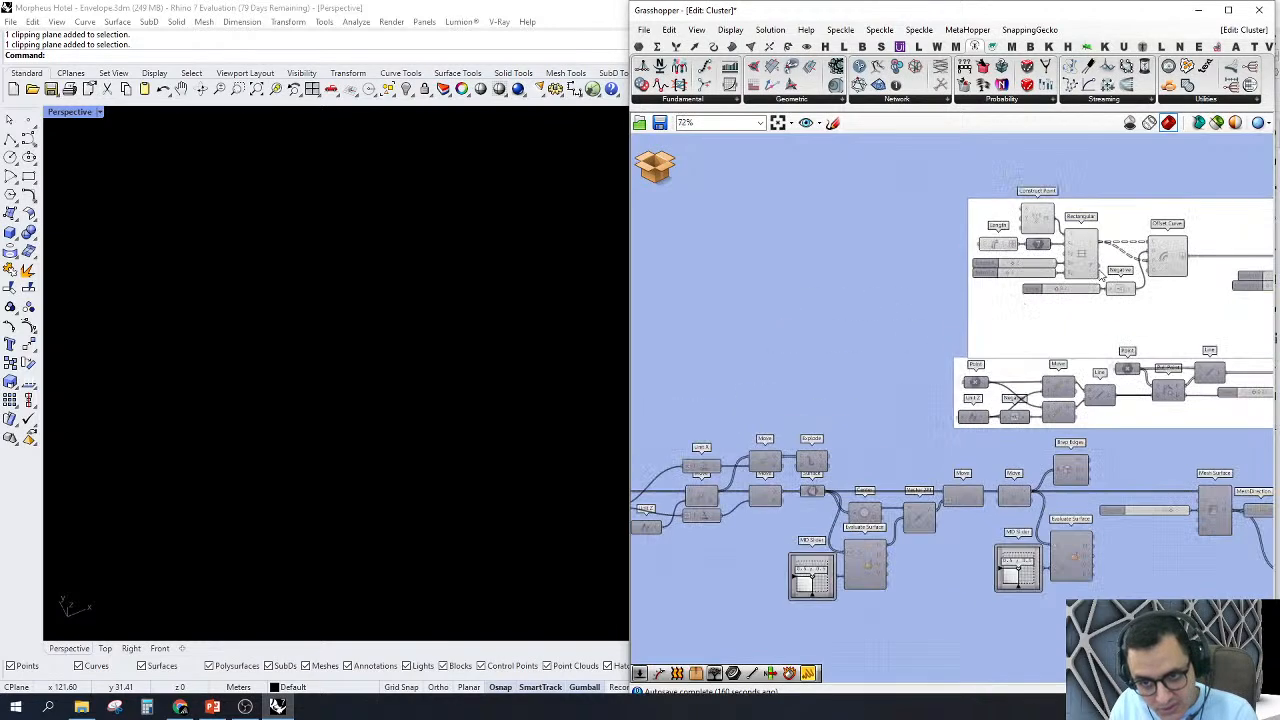
pyautogui.scroll(2, 1102, 277)
pyautogui.middleClick(743, 316)
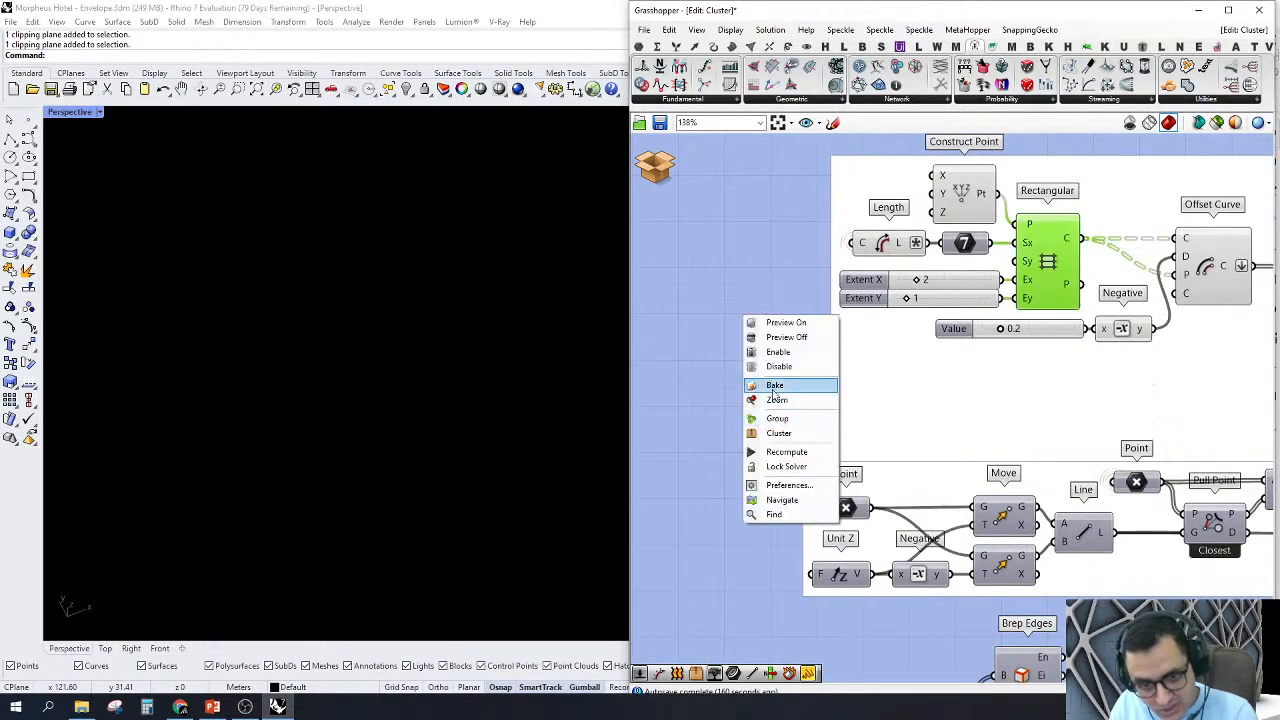
pyautogui.click(769, 401)
pyautogui.click(768, 399)
pyautogui.scroll(-4, 562, 384)
pyautogui.moveTo(520, 394); pyautogui.dragTo(465, 385, button='right')
pyautogui.scroll(-2, 331, 505)
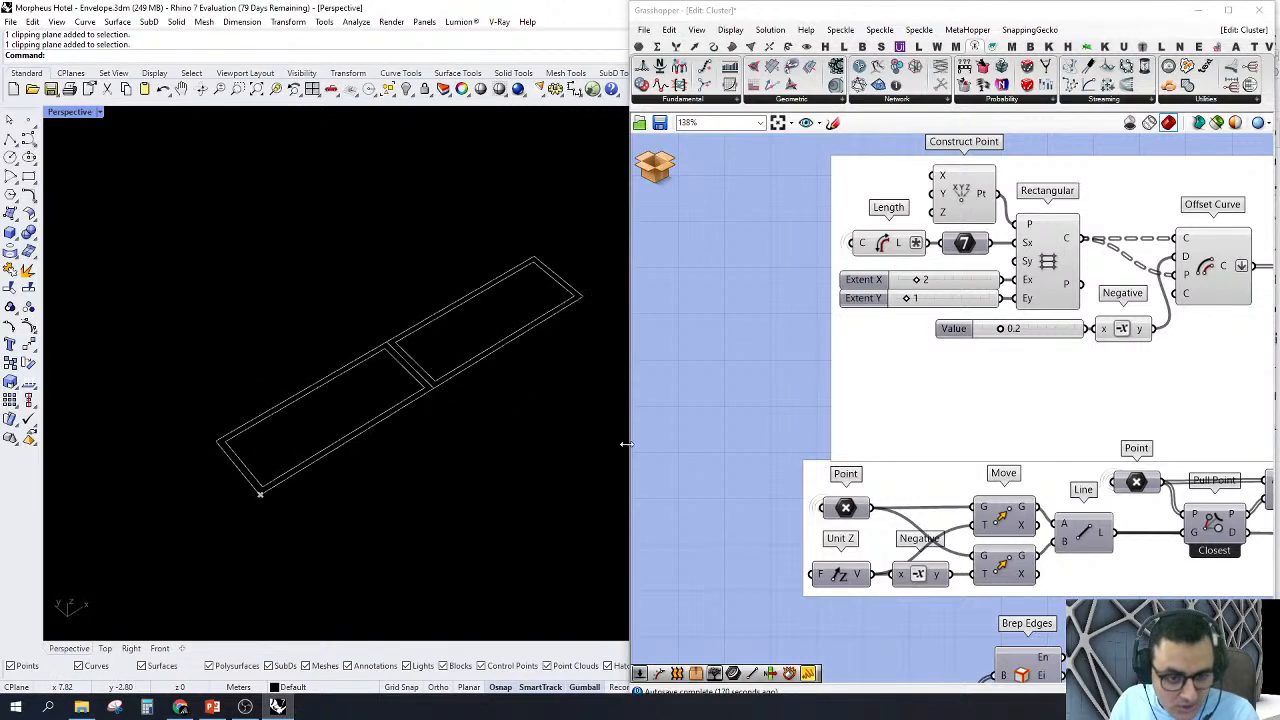
# Step: Highlight the Rectangular grid and then Offset Curve to compare the sheet outlines with their inward offsets
pyautogui.moveTo(1098, 231); pyautogui.dragTo(940, 338, button='right')
pyautogui.scroll(1, 940, 338)
pyautogui.click(878, 366)
pyautogui.scroll(-2, 457, 312)
pyautogui.scroll(1, 457, 316)
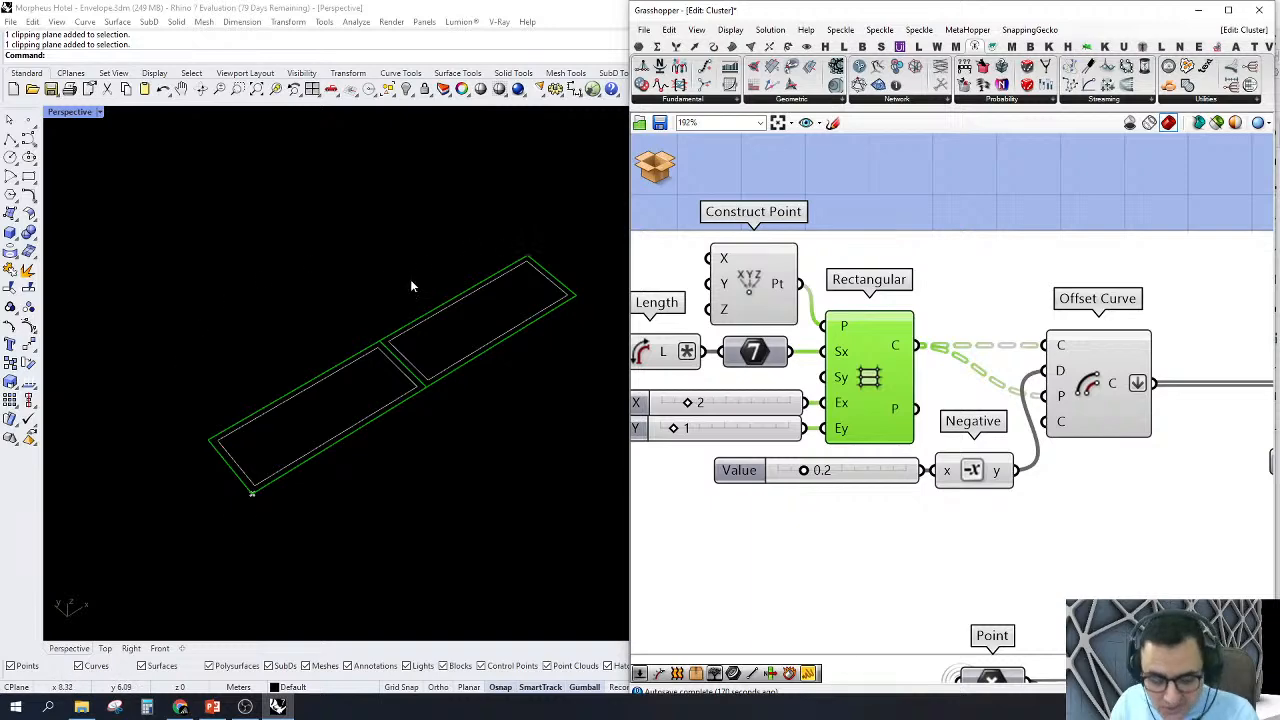
pyautogui.scroll(-3, 850, 310)
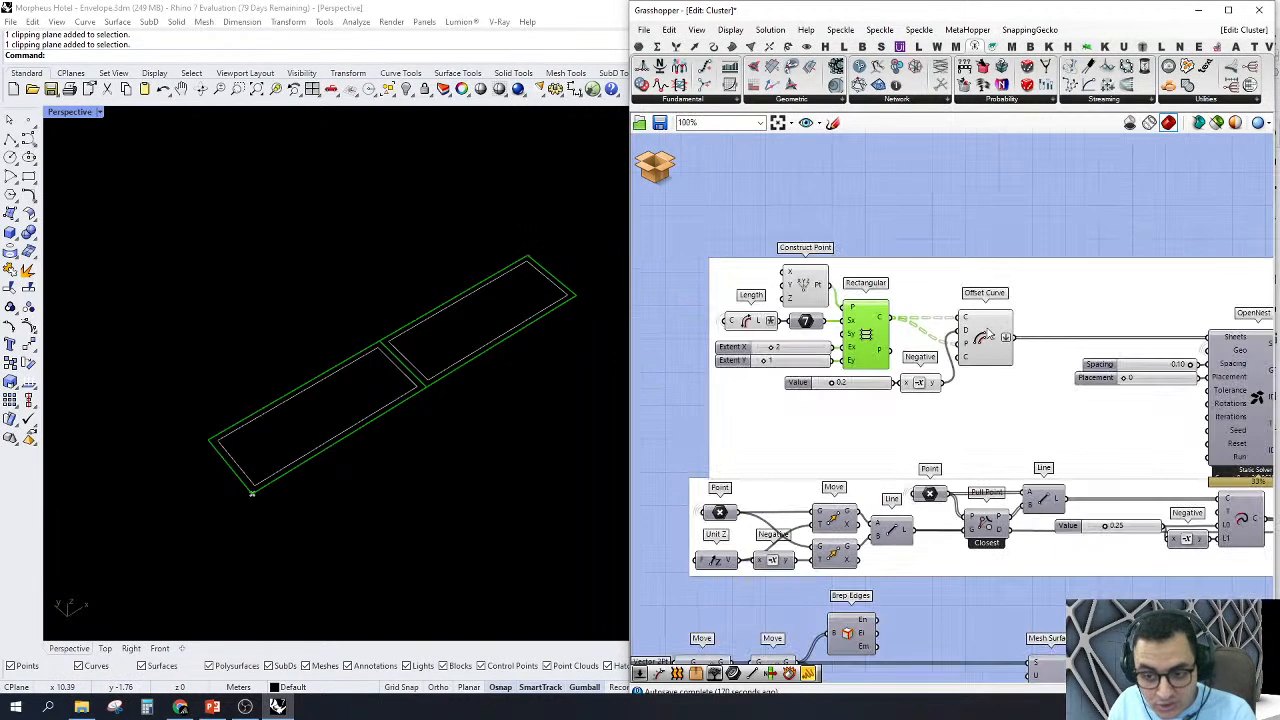
pyautogui.scroll(3, 935, 340)
pyautogui.click(938, 308)
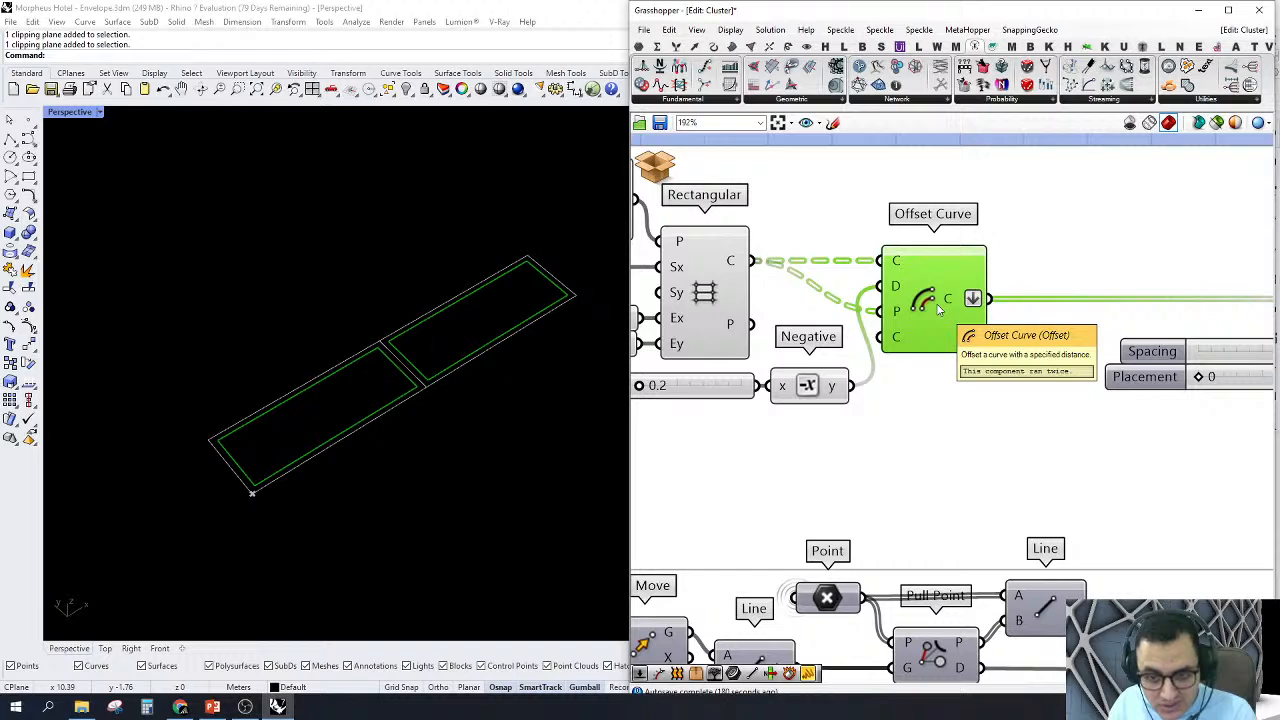
# Step: Turn off the previews of all the sheet components from Construct Point through Offset Curve
pyautogui.scroll(-5, 938, 308)
pyautogui.click(1012, 378)
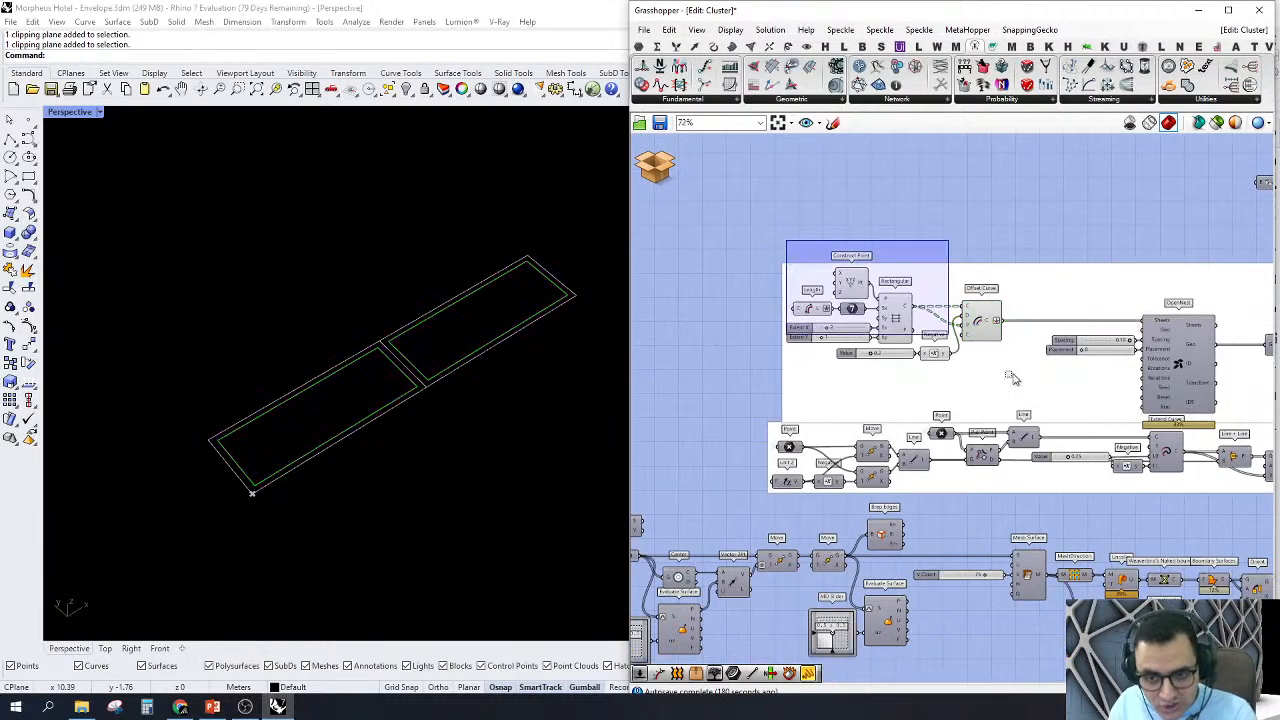
pyautogui.moveTo(1012, 378); pyautogui.dragTo(1038, 388)
pyautogui.rightClick(950, 202)
pyautogui.click(986, 224)
pyautogui.click(958, 195)
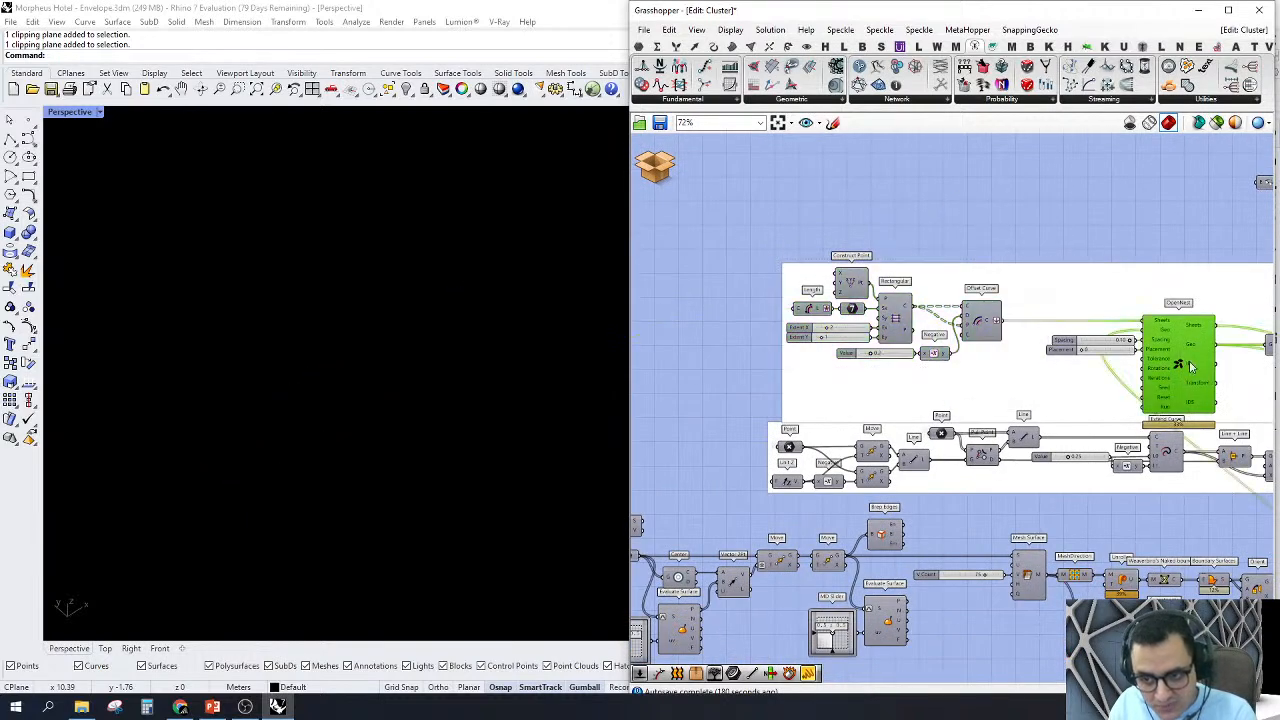
# Step: Turn on the OpenNest component's preview and inspect the nested strips on their sheets in the Perspective viewport
pyautogui.rightClick(1190, 367)
pyautogui.click(1190, 385)
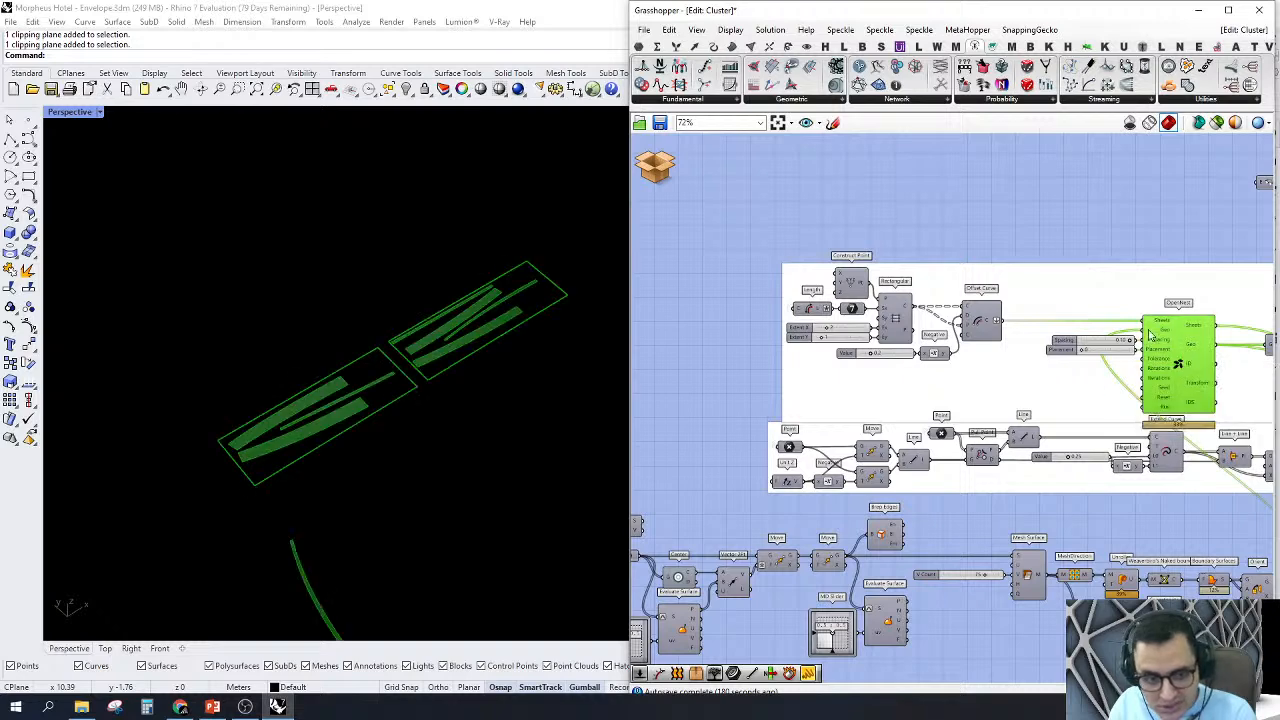
pyautogui.scroll(6, 438, 387)
pyautogui.scroll(-4, 438, 387)
pyautogui.moveTo(298, 395); pyautogui.dragTo(286, 462, button='right')
pyautogui.scroll(2, 286, 462)
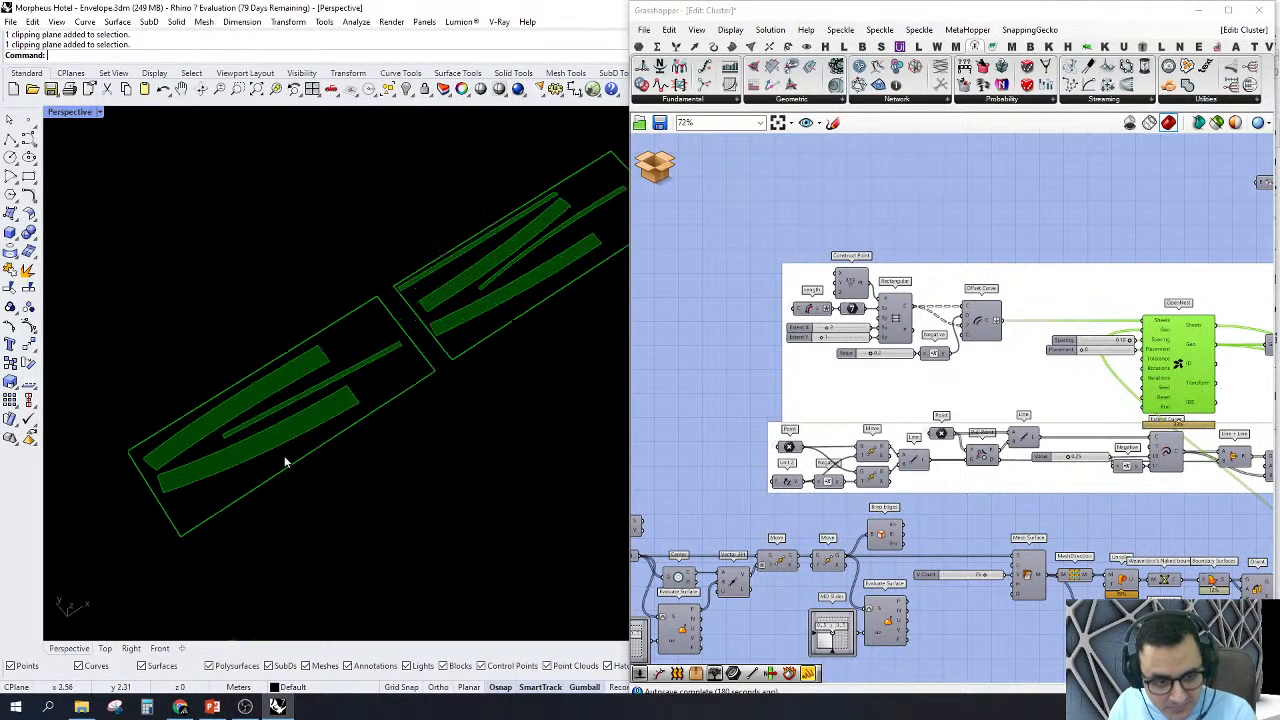
pyautogui.scroll(4, 320, 434)
pyautogui.scroll(-1, 381, 413)
pyautogui.moveTo(1170, 320); pyautogui.dragTo(1102, 284, button='right')
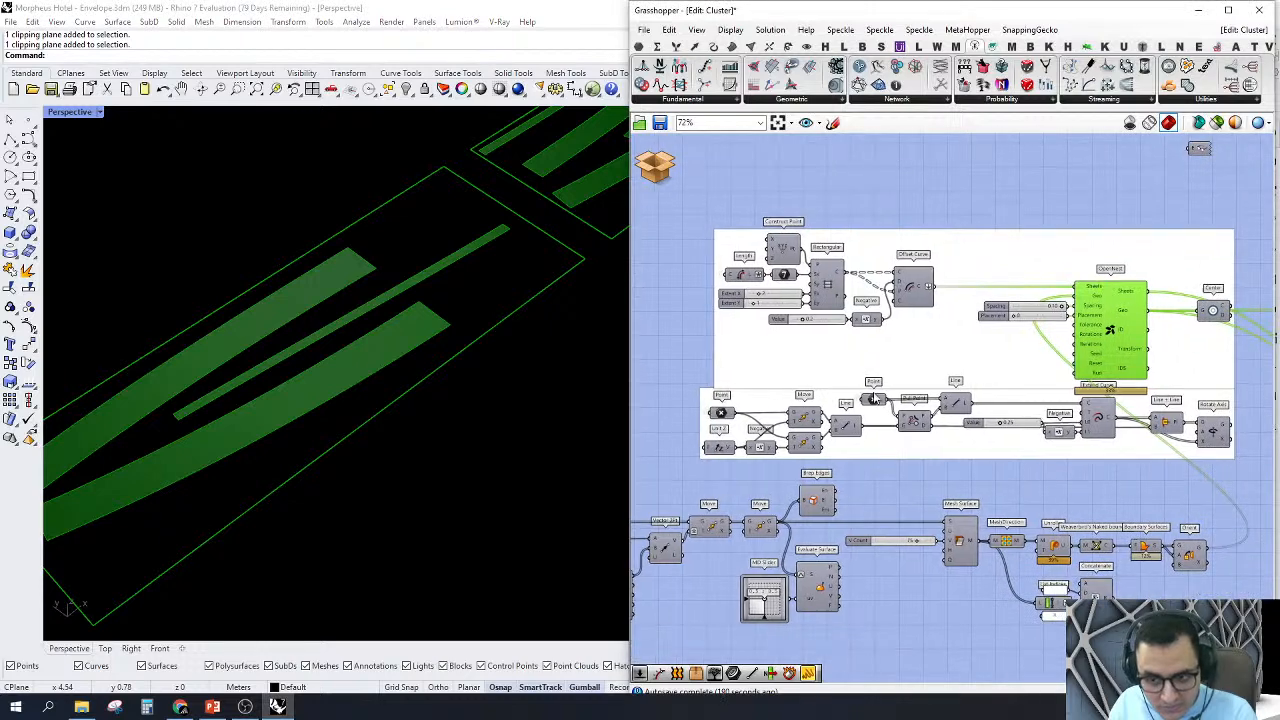
# Step: Preview the components from Point to the second Line and zoom the Perspective viewport to their points and lines
pyautogui.moveTo(700, 481); pyautogui.dragTo(684, 457, button='right')
pyautogui.moveTo(652, 464); pyautogui.dragTo(1020, 355)
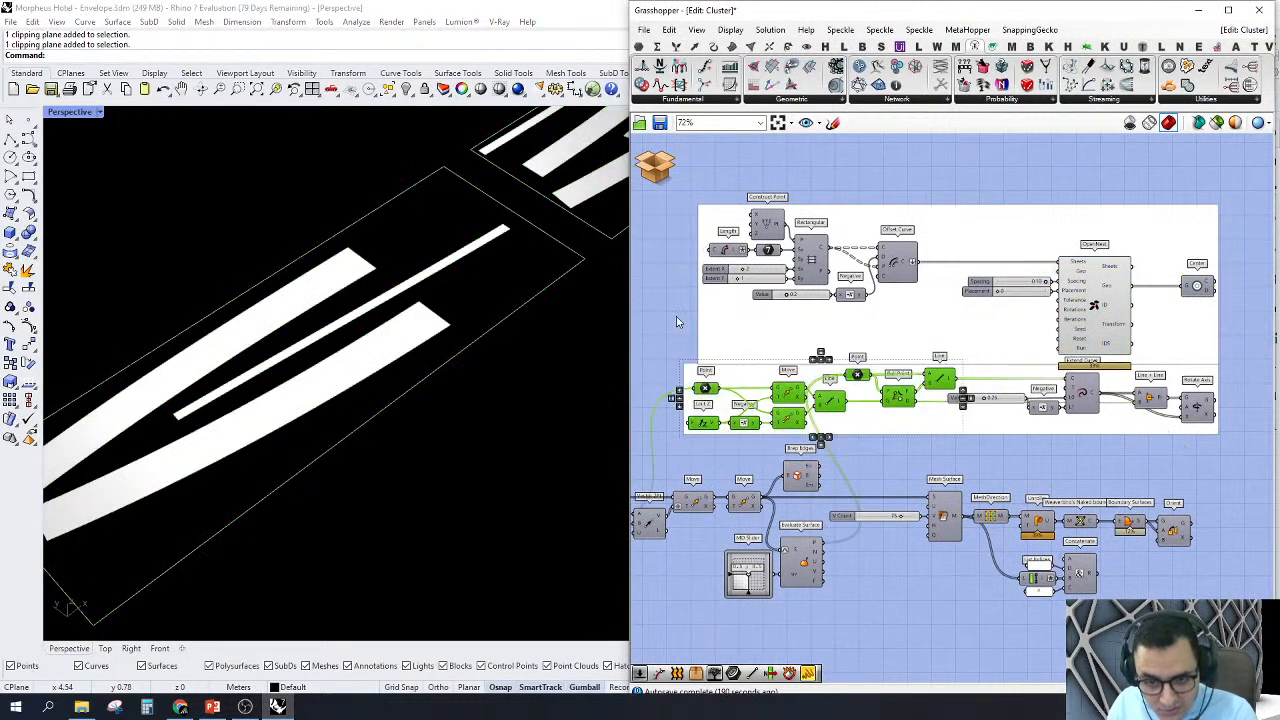
pyautogui.rightClick(677, 318)
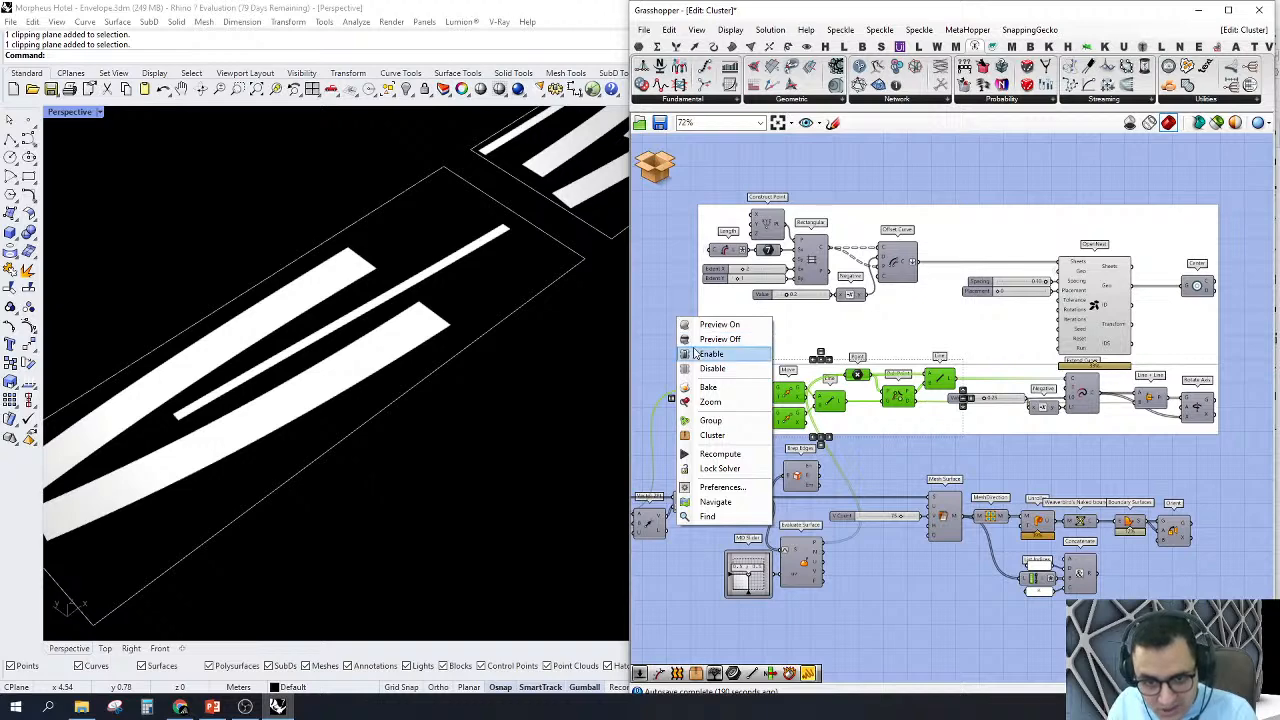
pyautogui.click(664, 311)
pyautogui.scroll(-8, 333, 384)
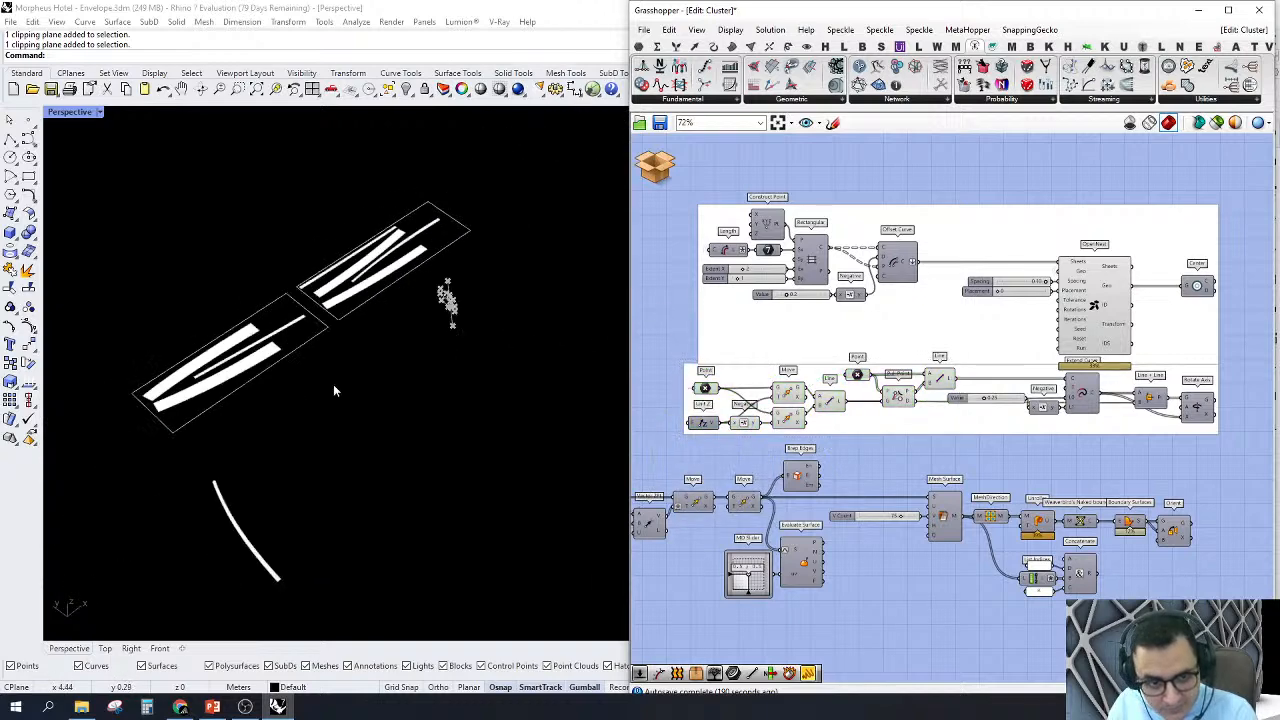
pyautogui.moveTo(333, 384); pyautogui.dragTo(413, 334, button='right')
pyautogui.scroll(14, 438, 332)
pyautogui.moveTo(508, 313); pyautogui.dragTo(323, 399, button='right')
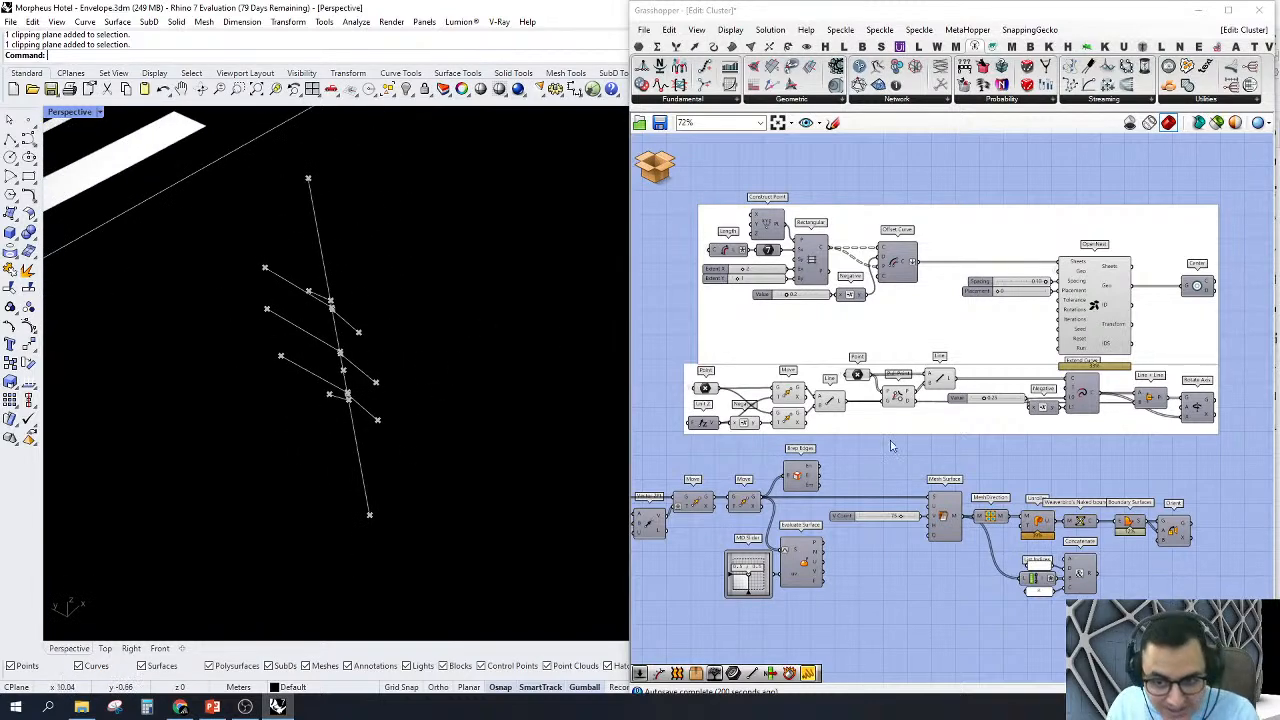
# Step: Turn on the preview of the second Move component before Mesh Surface and view its strips alongside the construction lines
pyautogui.moveTo(1213, 528); pyautogui.dragTo(1095, 420, button='right')
pyautogui.scroll(1, 1095, 420)
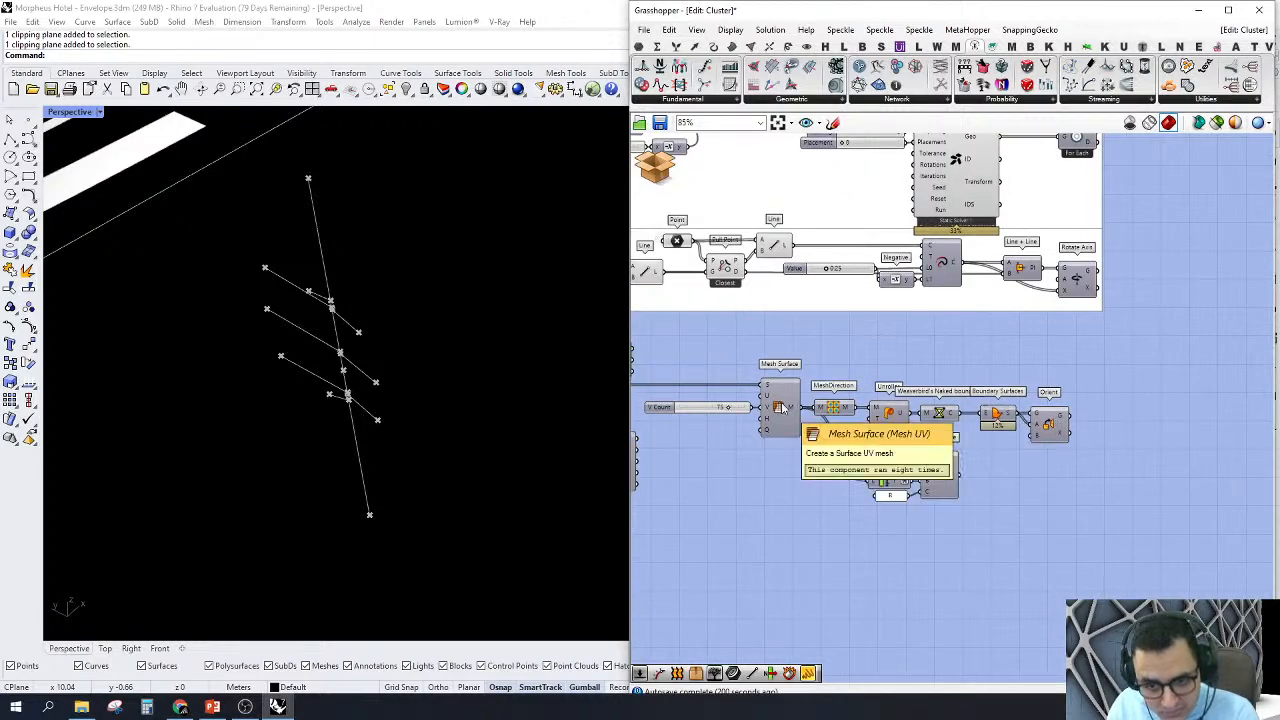
pyautogui.moveTo(780, 408); pyautogui.dragTo(1002, 388, button='right')
pyautogui.rightClick(748, 379)
pyautogui.click(769, 407)
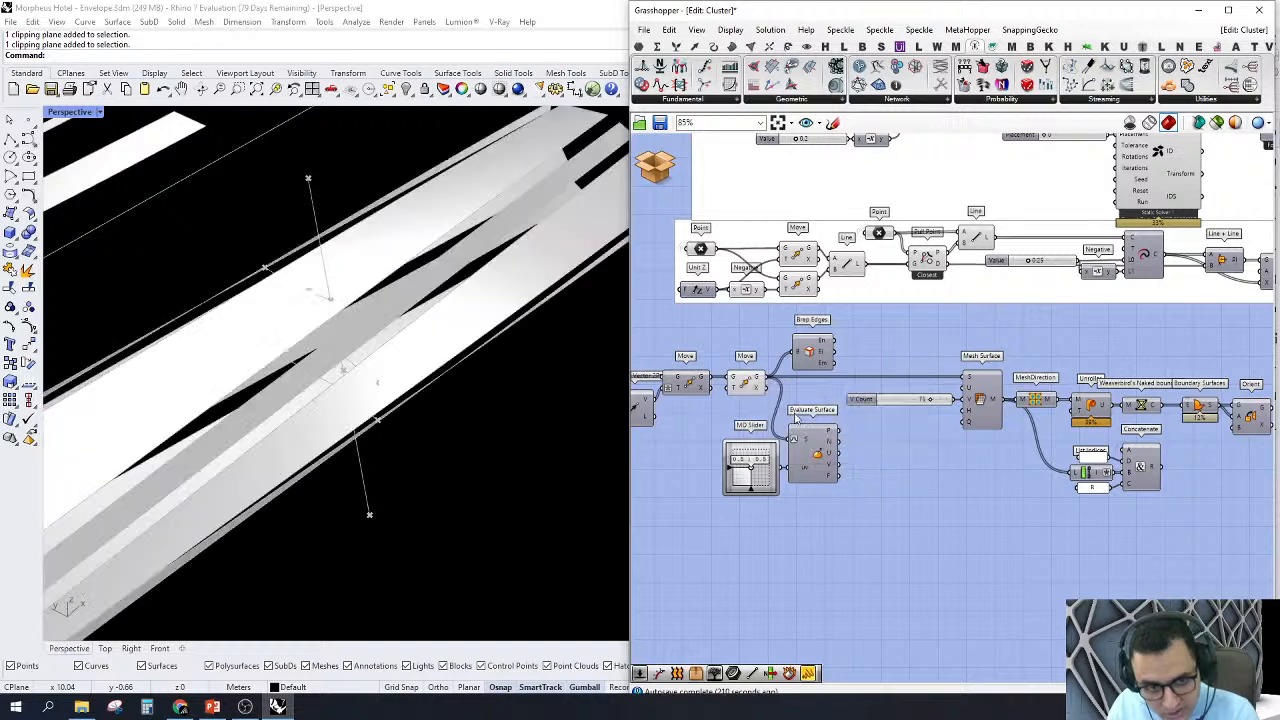
pyautogui.moveTo(600, 380); pyautogui.dragTo(398, 370, button='right')
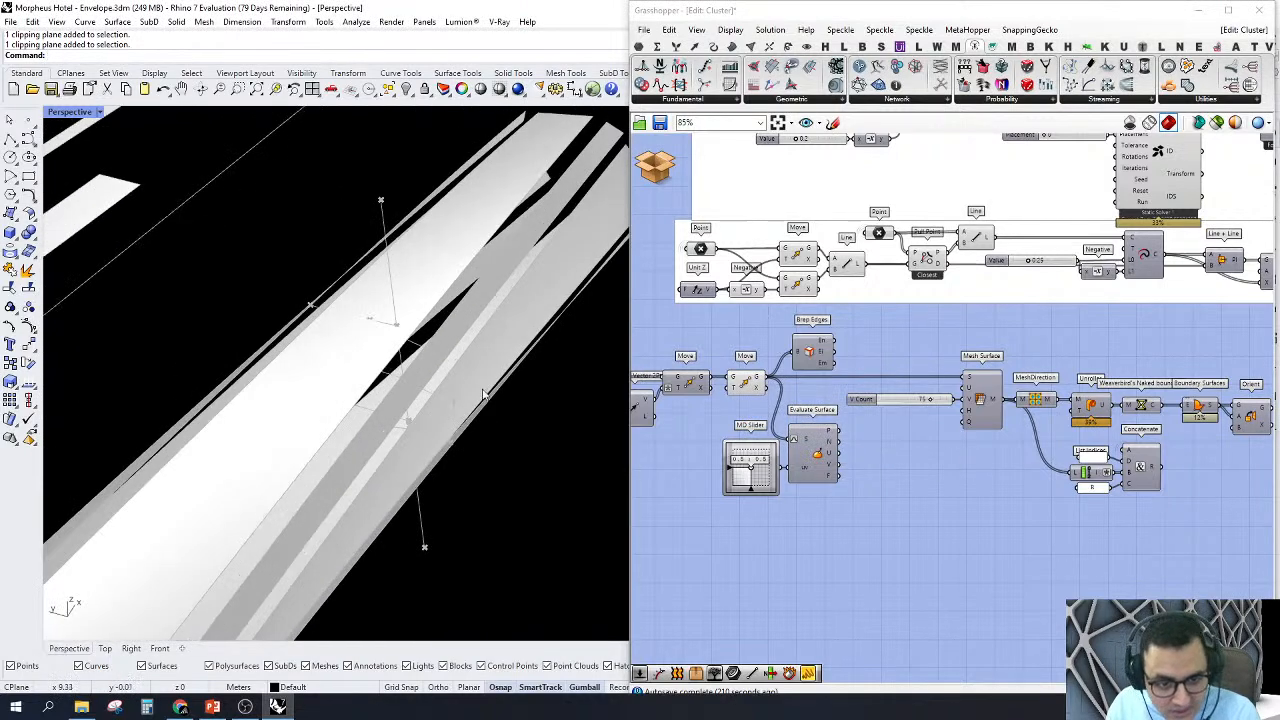
pyautogui.moveTo(969, 379); pyautogui.dragTo(920, 386, button='right')
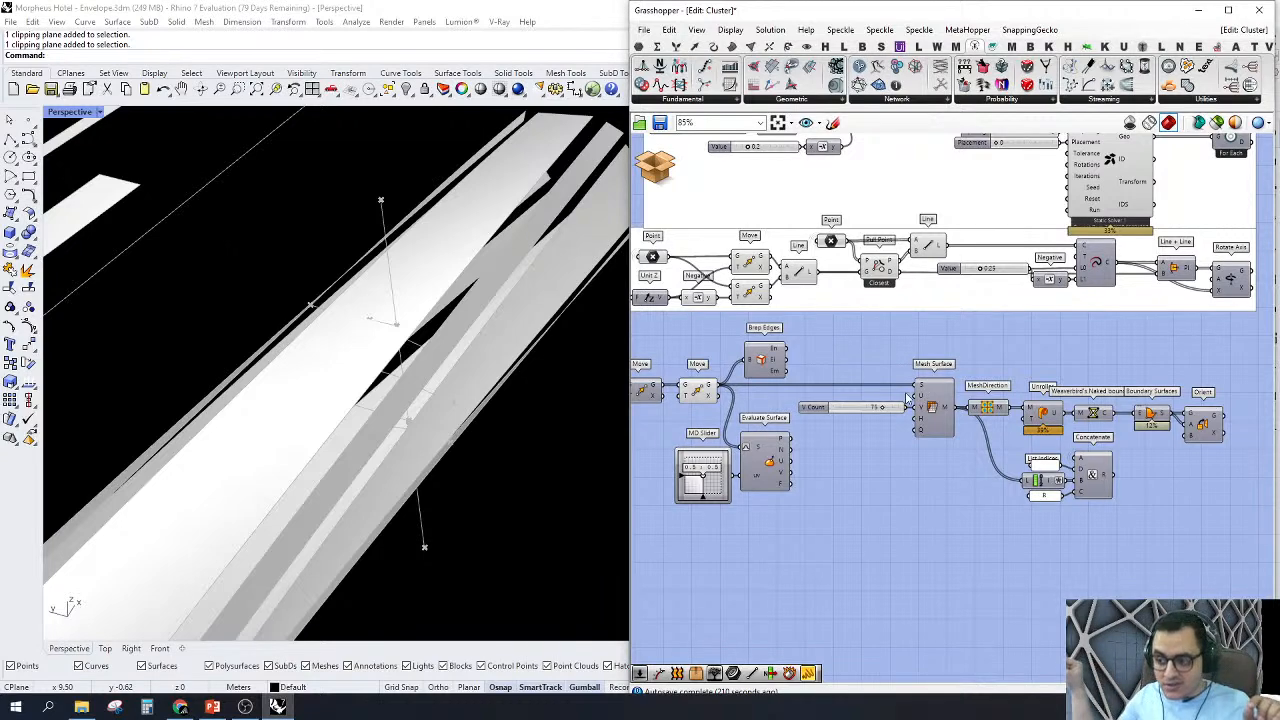
pyautogui.scroll(-2, 910, 397)
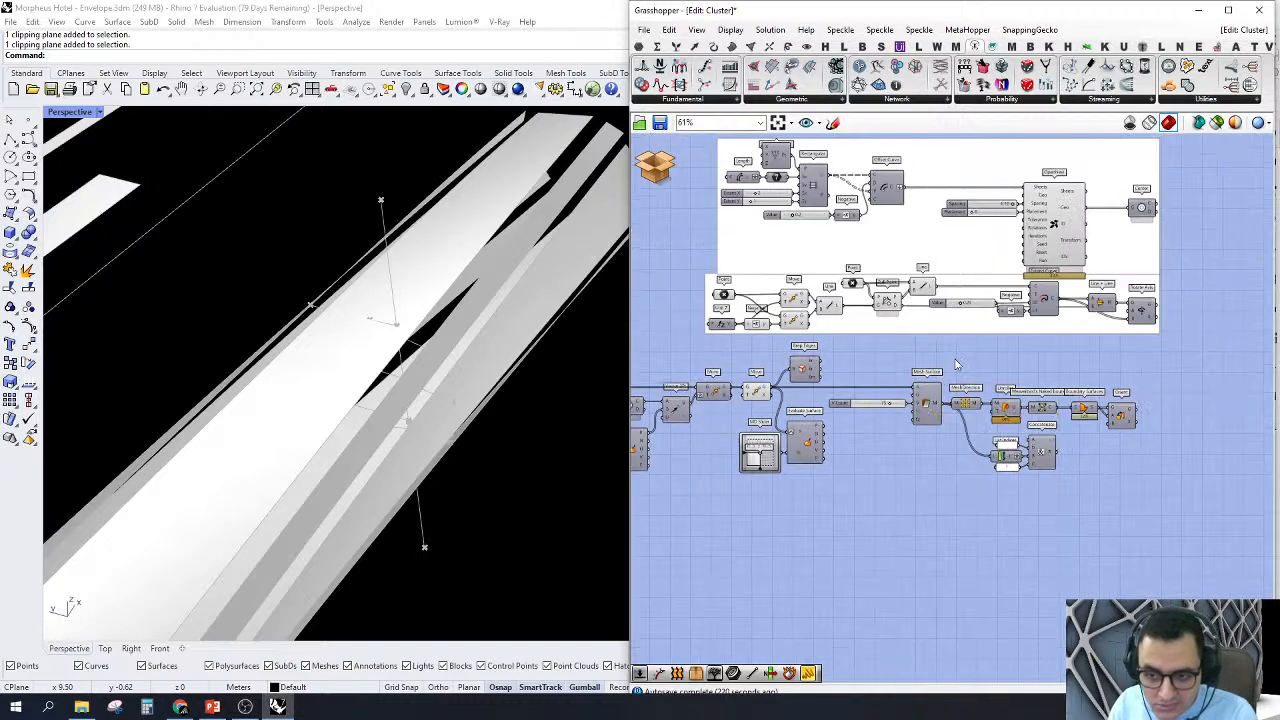
# Step: Highlight the plane-construction components, then trace their source Point back to the Center component
pyautogui.moveTo(675, 364); pyautogui.dragTo(1243, 250)
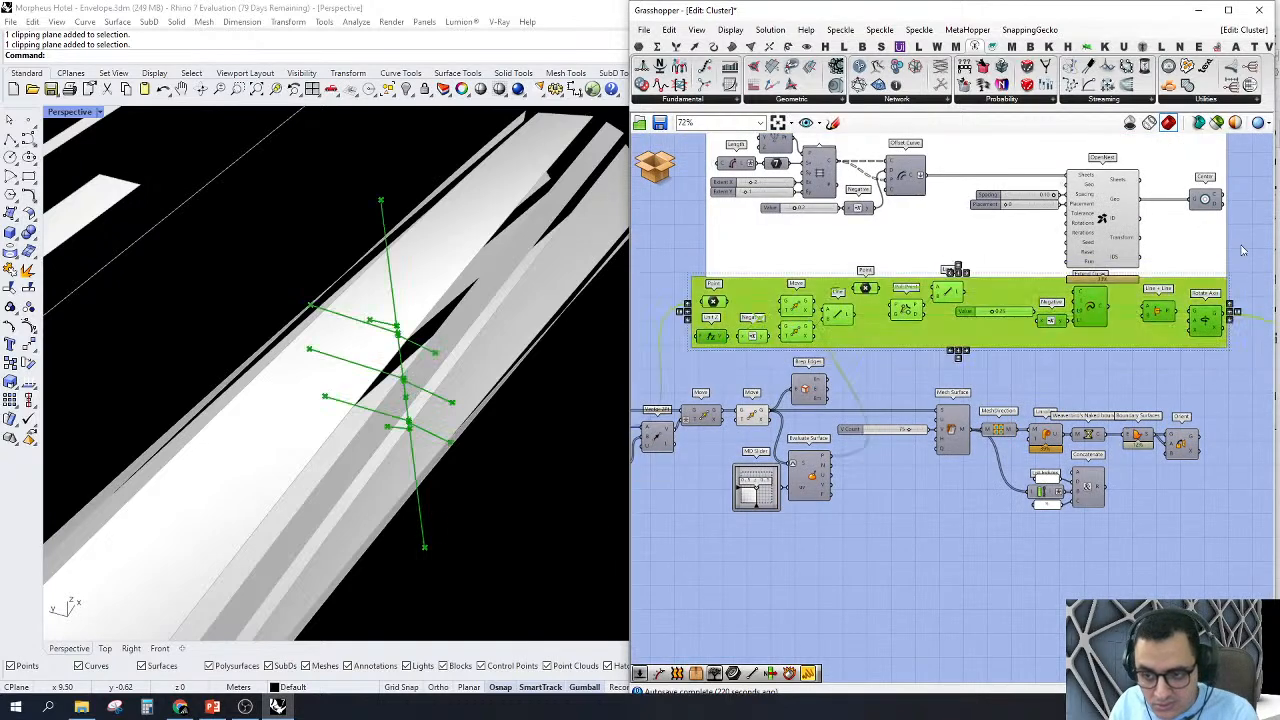
pyautogui.click(702, 386)
pyautogui.scroll(3, 755, 283)
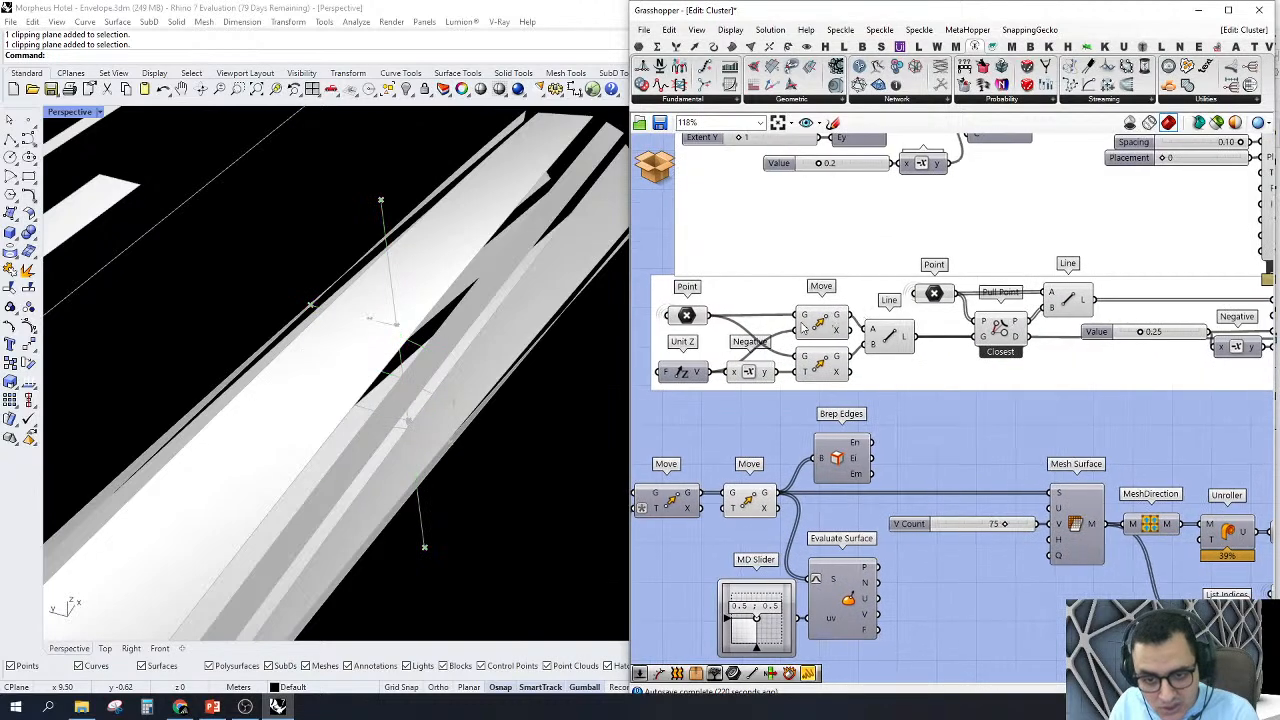
pyautogui.click(818, 323)
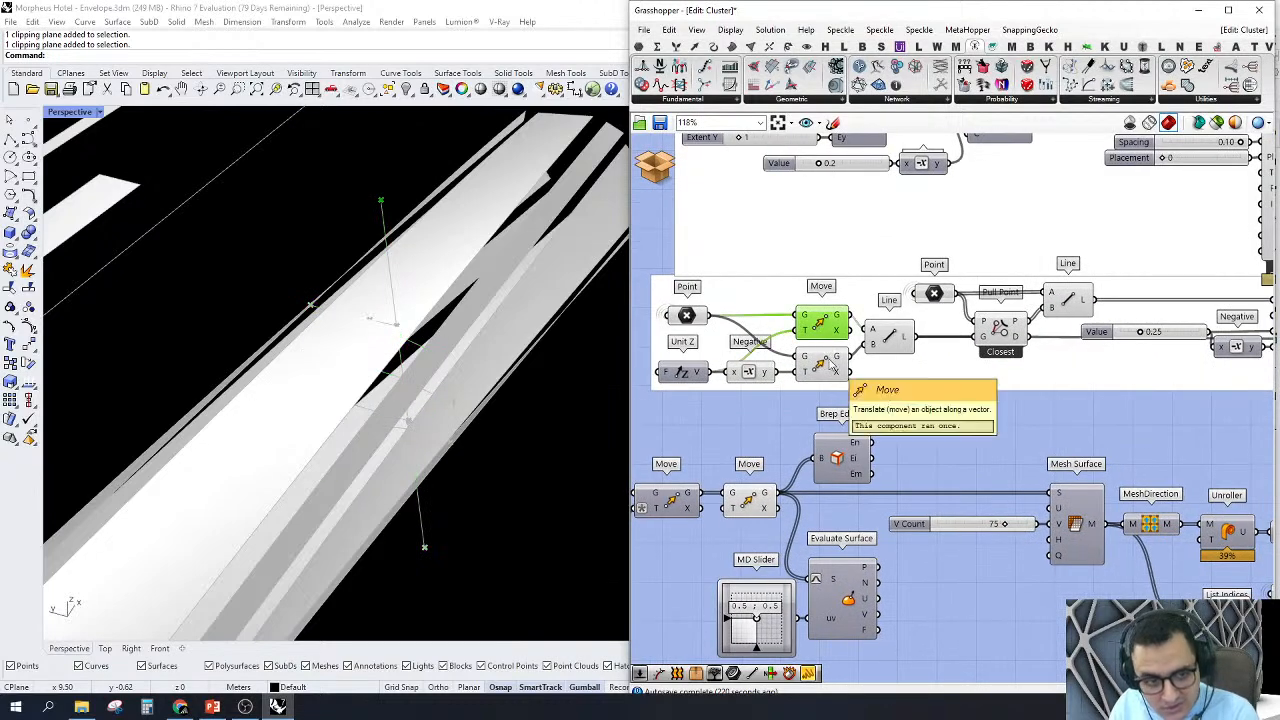
pyautogui.moveTo(728, 350); pyautogui.dragTo(826, 375, button='right')
pyautogui.scroll(1, 800, 362)
pyautogui.click(783, 337)
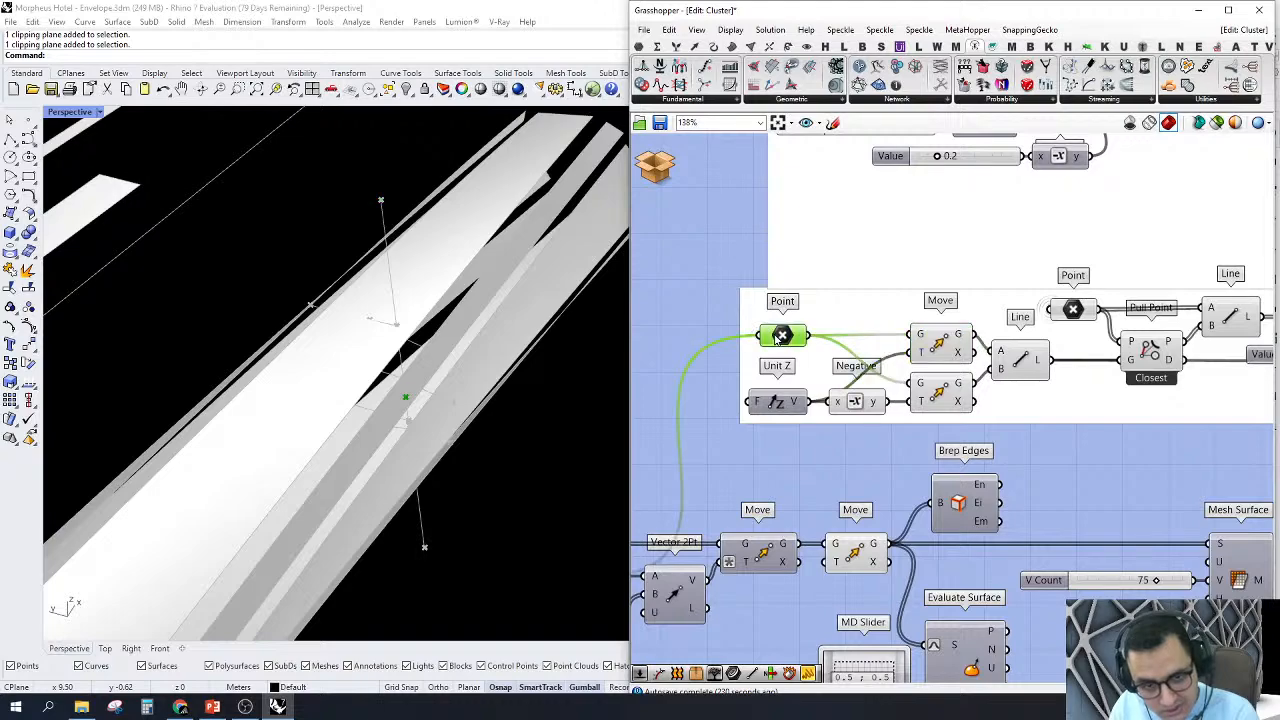
pyautogui.scroll(-4, 816, 445)
pyautogui.moveTo(816, 445); pyautogui.dragTo(996, 387, button='right')
pyautogui.scroll(3, 865, 534)
pyautogui.scroll(2, 1070, 300)
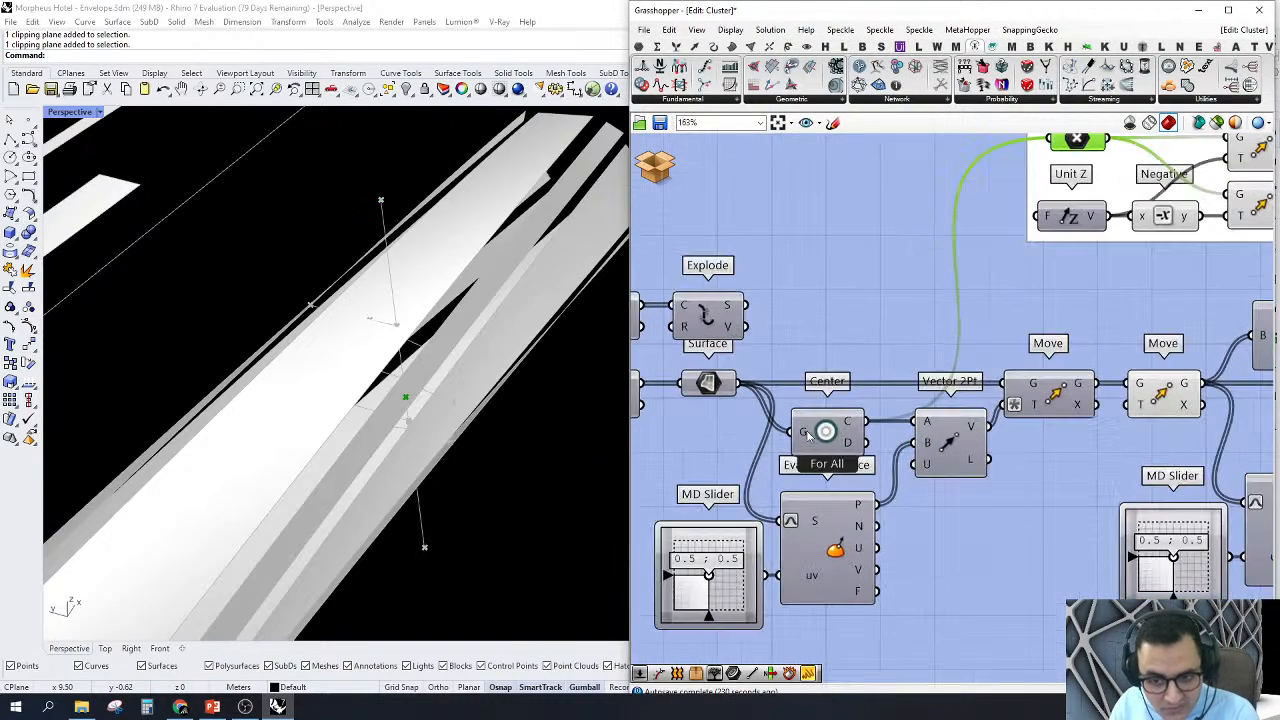
# Step: Highlight the two Move components, the vertical Line, Pull Point and the second Line to follow the projection onto the axis
pyautogui.scroll(-2, 825, 434)
pyautogui.moveTo(1097, 268); pyautogui.dragTo(989, 313, button='right')
pyautogui.scroll(2, 989, 313)
pyautogui.click(989, 315)
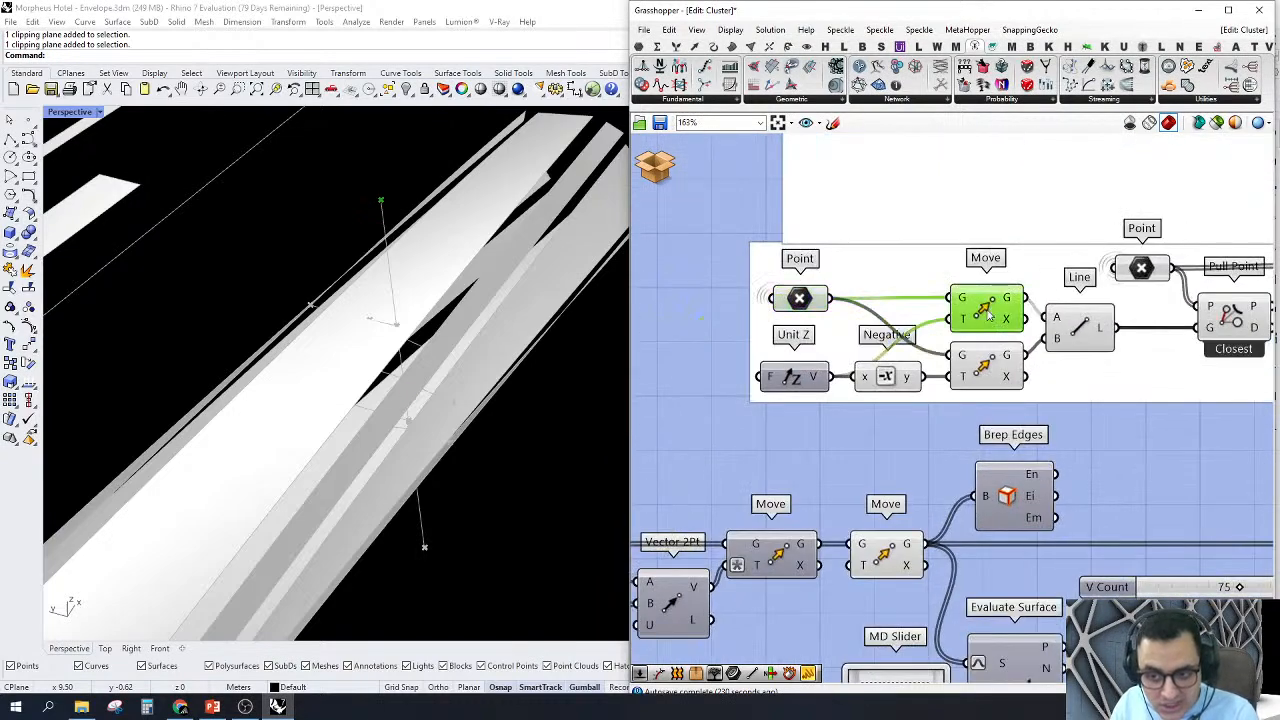
pyautogui.keyDown('shift'); pyautogui.click(985, 384); pyautogui.keyUp('shift')
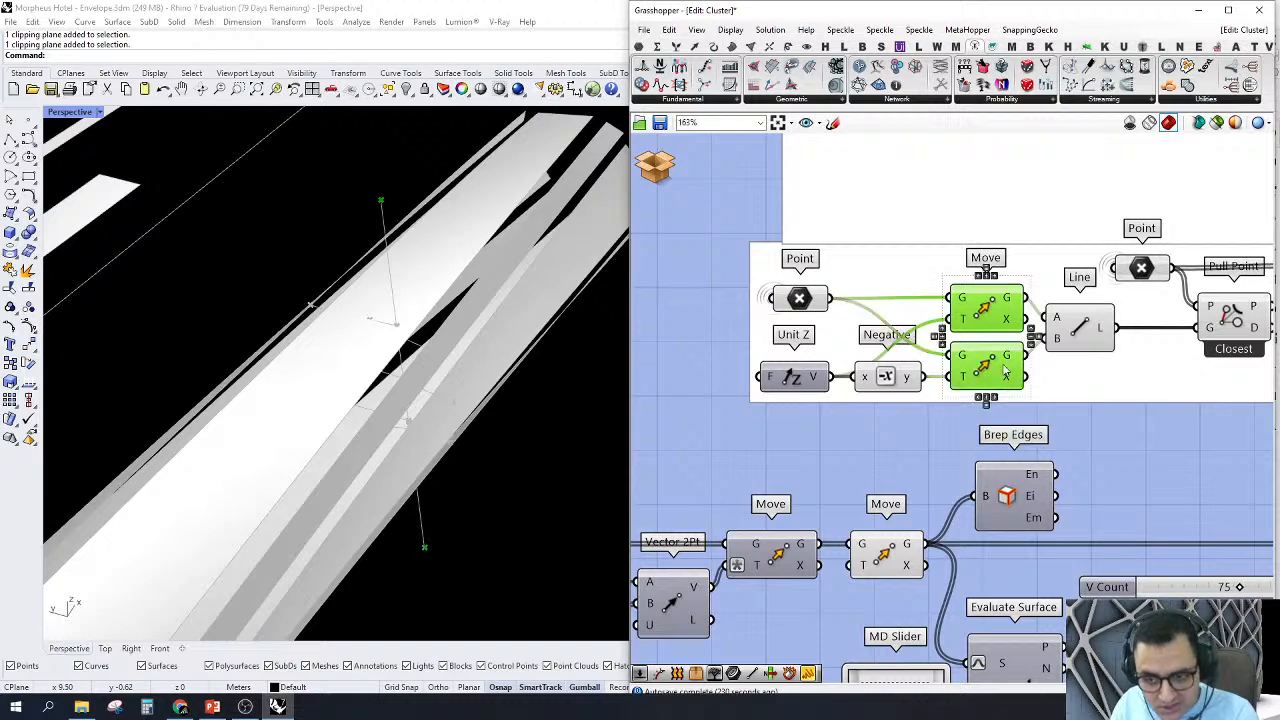
pyautogui.click(1065, 340)
pyautogui.moveTo(1133, 335); pyautogui.dragTo(930, 379, button='right')
pyautogui.click(1030, 362)
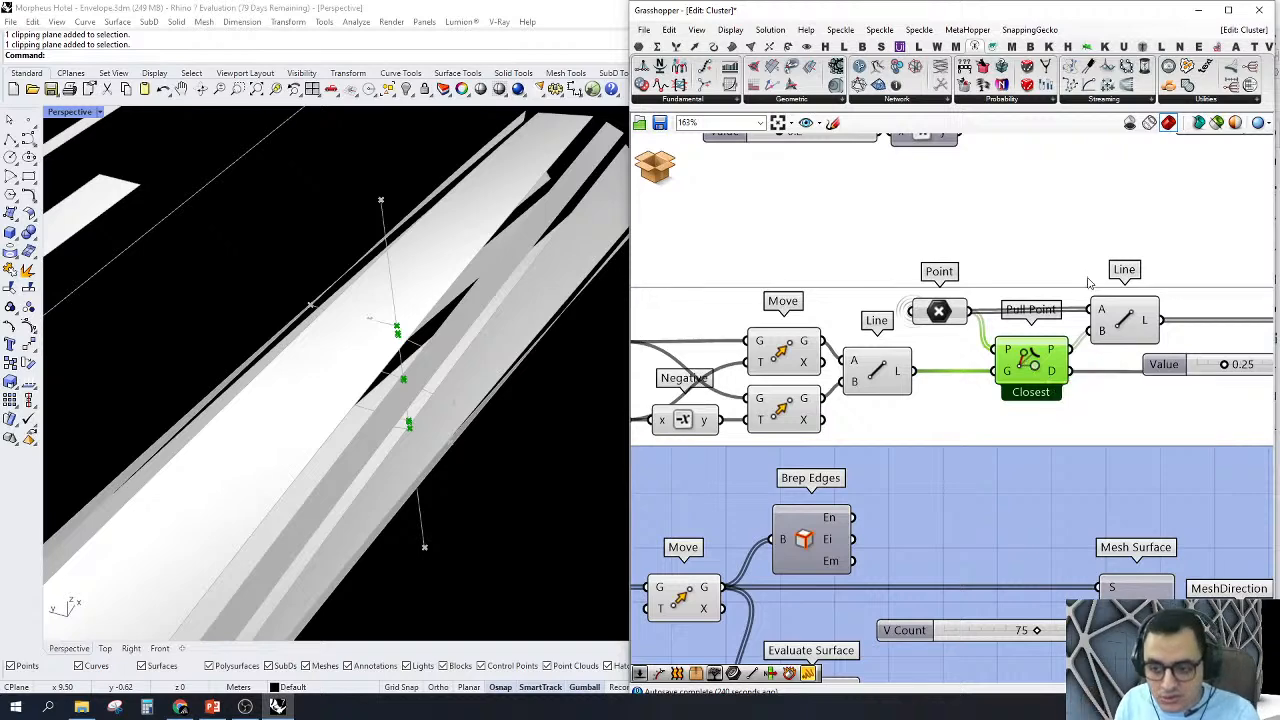
pyautogui.click(1133, 320)
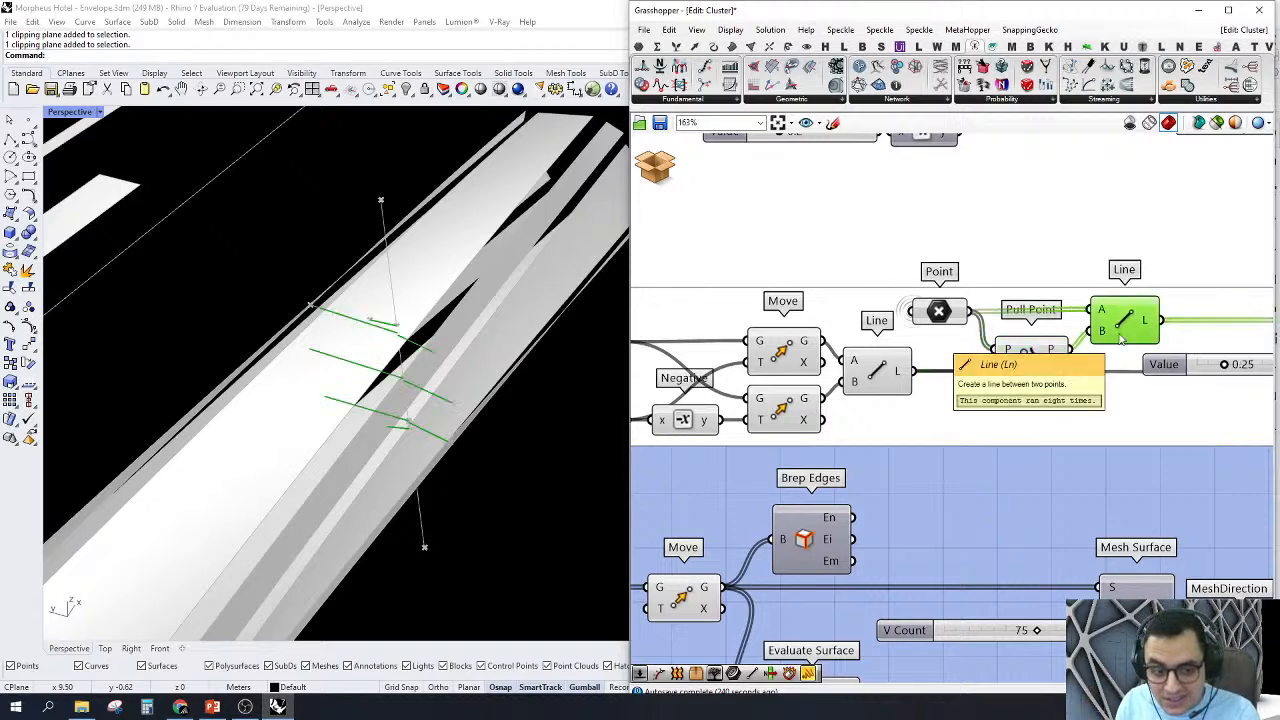
# Step: Preview the extended lines from the Extend Curve component, then turn that preview off
pyautogui.scroll(-3, 1130, 340)
pyautogui.scroll(1, 1133, 352)
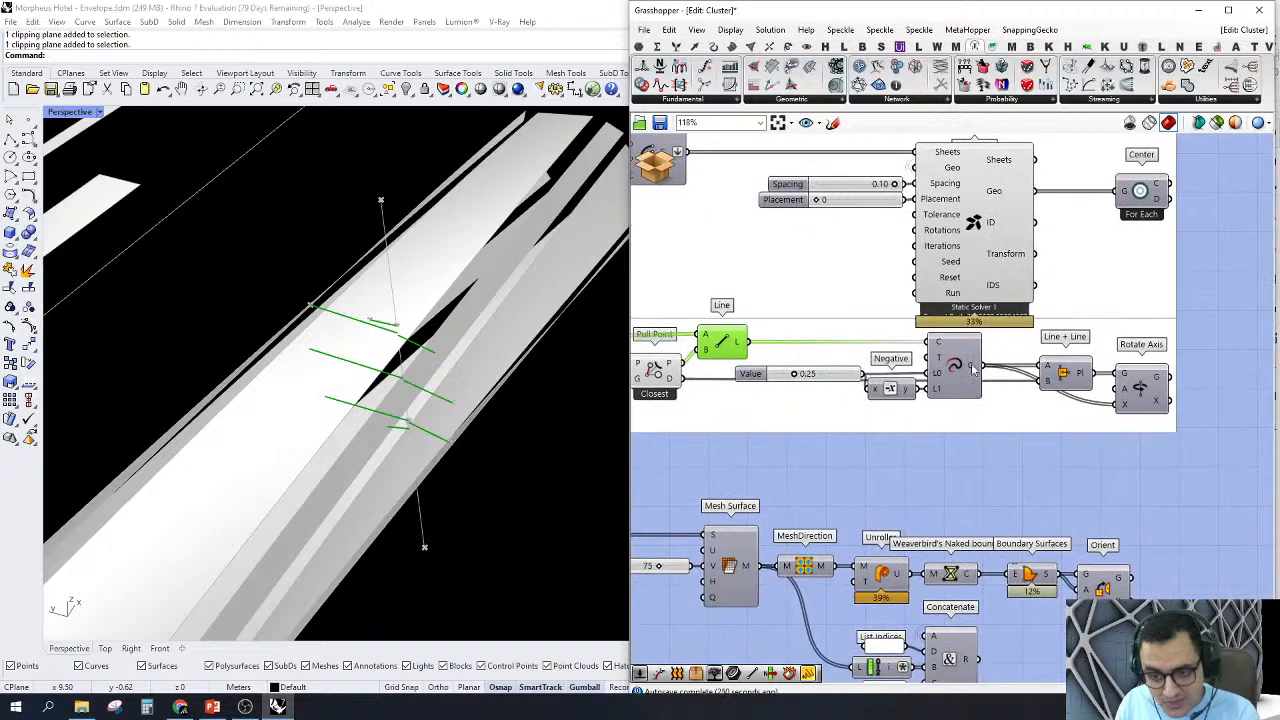
pyautogui.click(978, 372)
pyautogui.rightClick(978, 372)
pyautogui.click(986, 391)
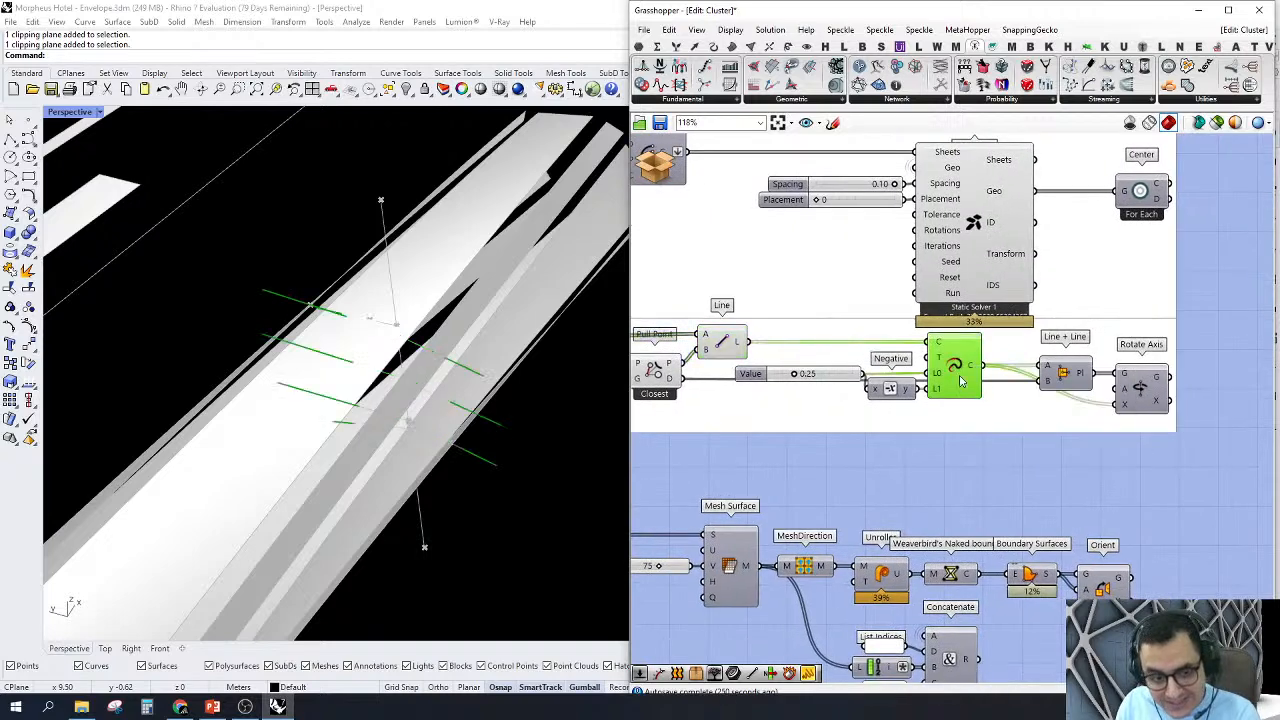
pyautogui.rightClick(960, 380)
pyautogui.click(990, 390)
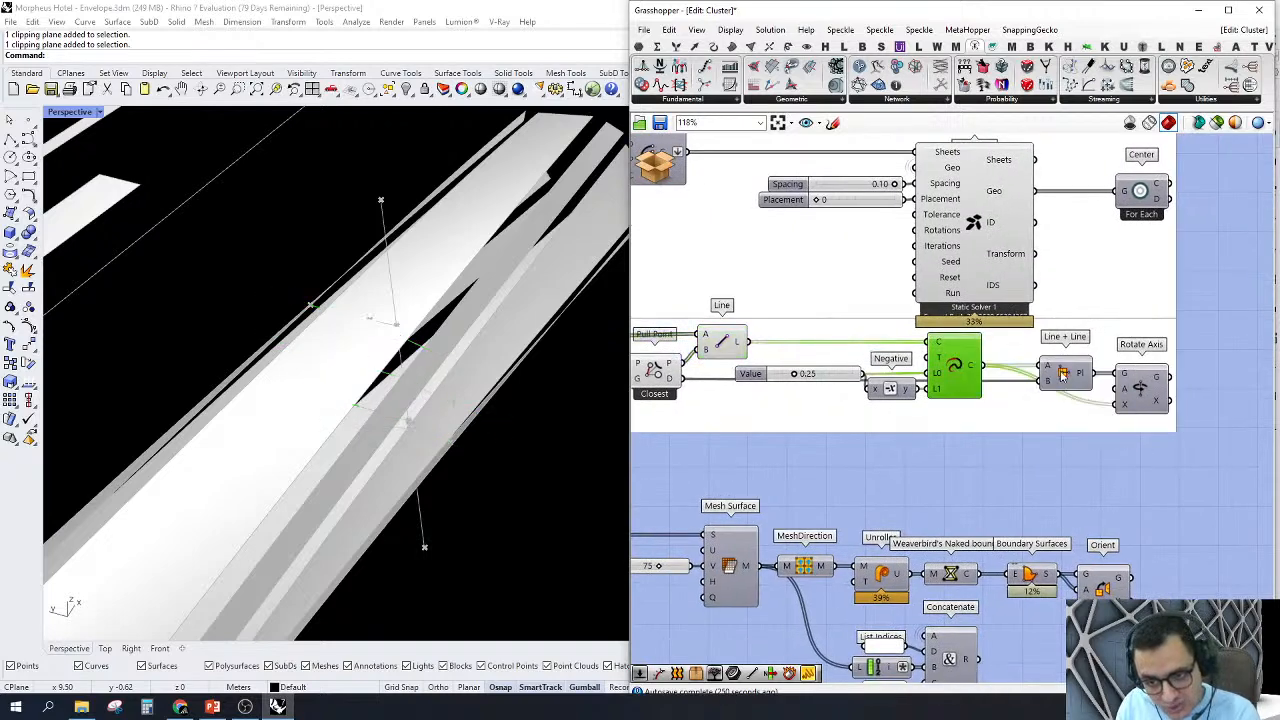
# Step: Preview the Line + Line planes and compare them with the Extend Curve and pulled Line results
pyautogui.click(1063, 374)
pyautogui.rightClick(1064, 372)
pyautogui.click(1087, 397)
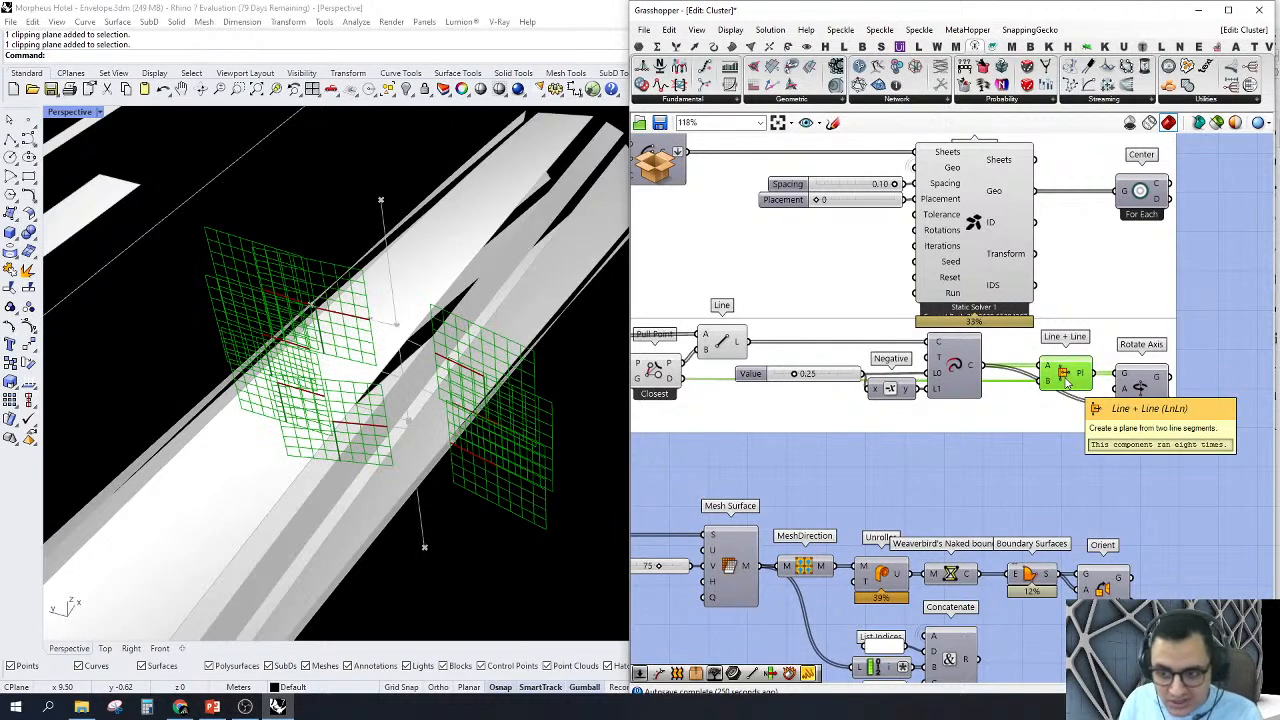
pyautogui.rightClick(953, 368)
pyautogui.click(953, 368)
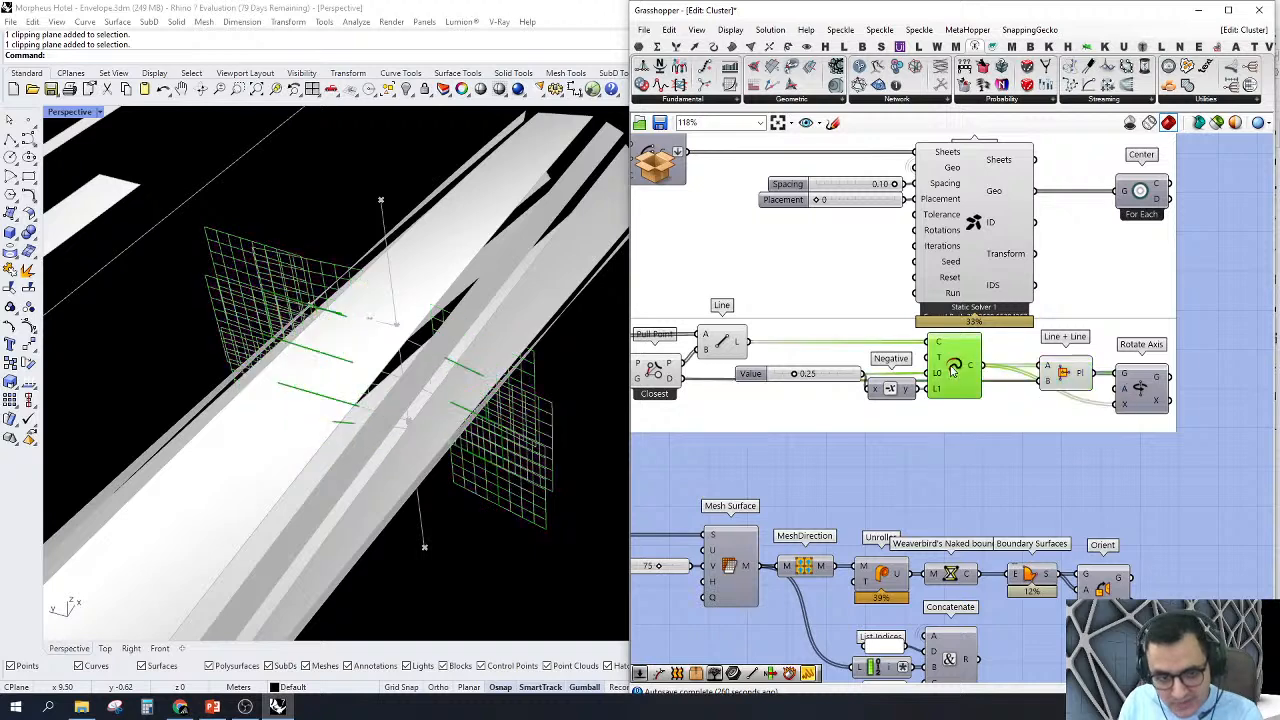
pyautogui.click(724, 342)
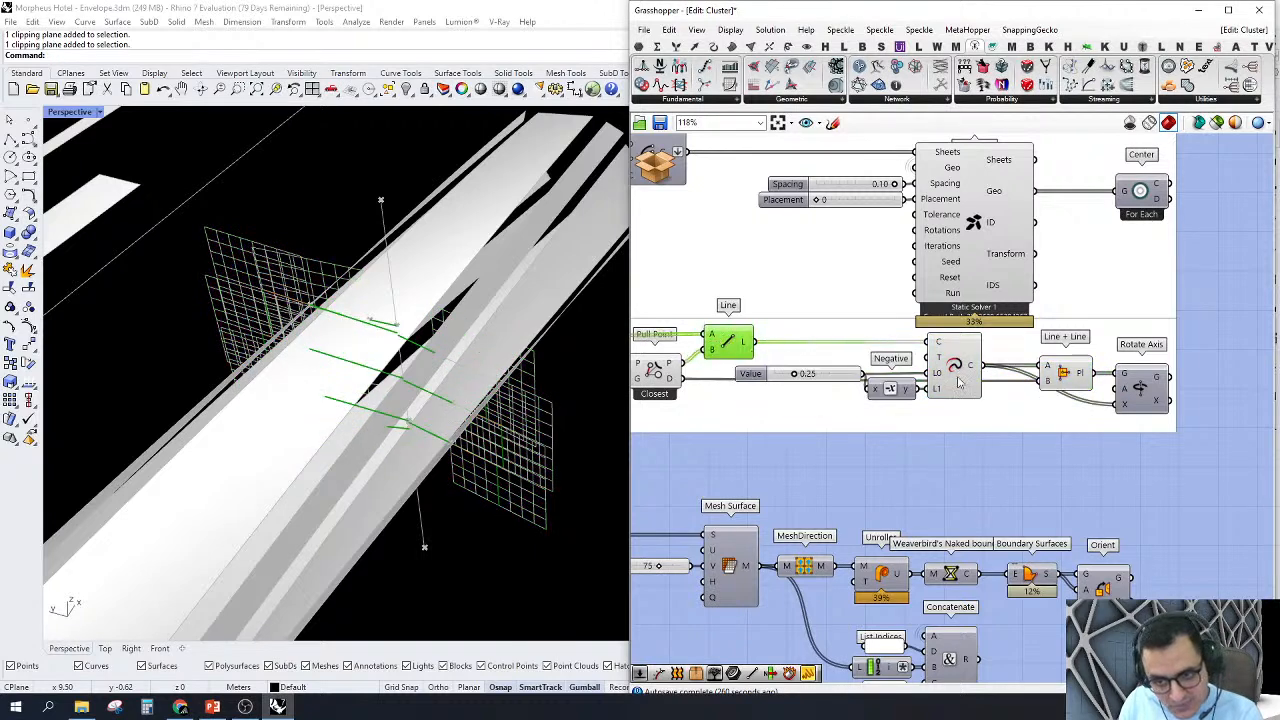
# Step: Highlight the Line + Line planes and the vertical Line that feeds their second input
pyautogui.moveTo(958, 380); pyautogui.dragTo(1052, 393, button='right')
pyautogui.click(1136, 387)
pyautogui.scroll(-4, 1090, 392)
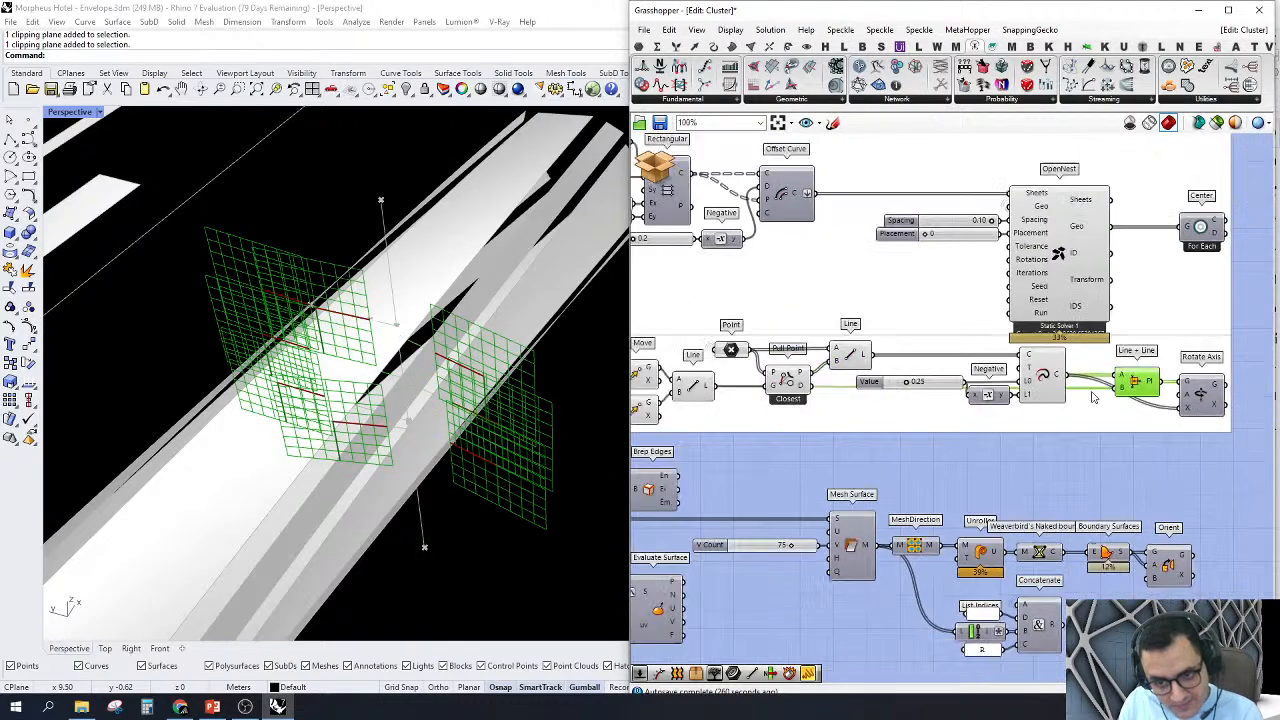
pyautogui.scroll(4, 885, 385)
pyautogui.click(857, 379)
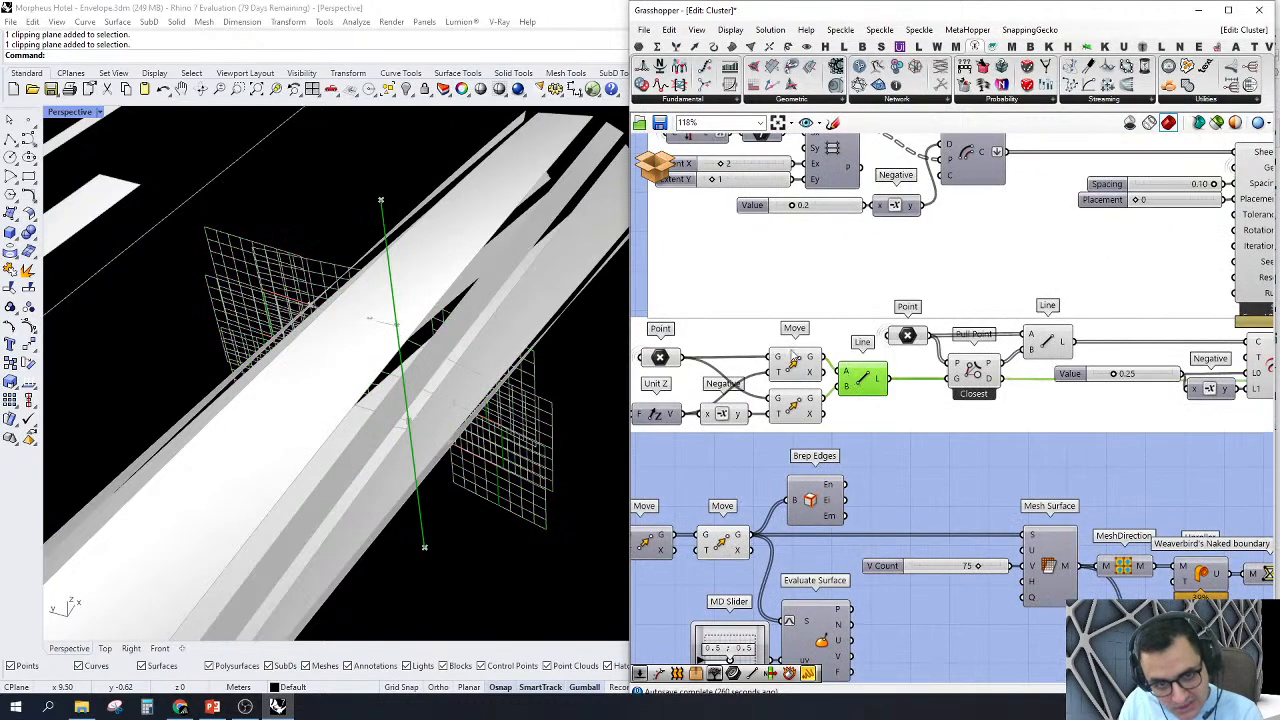
# Step: Turn off the previews of the plane-construction components from Point through Extend Curve
pyautogui.scroll(-3, 967, 352)
pyautogui.moveTo(720, 414); pyautogui.dragTo(1205, 316)
pyautogui.rightClick(1187, 428)
pyautogui.click(1208, 450)
pyautogui.moveTo(1245, 400); pyautogui.dragTo(1174, 379, button='right')
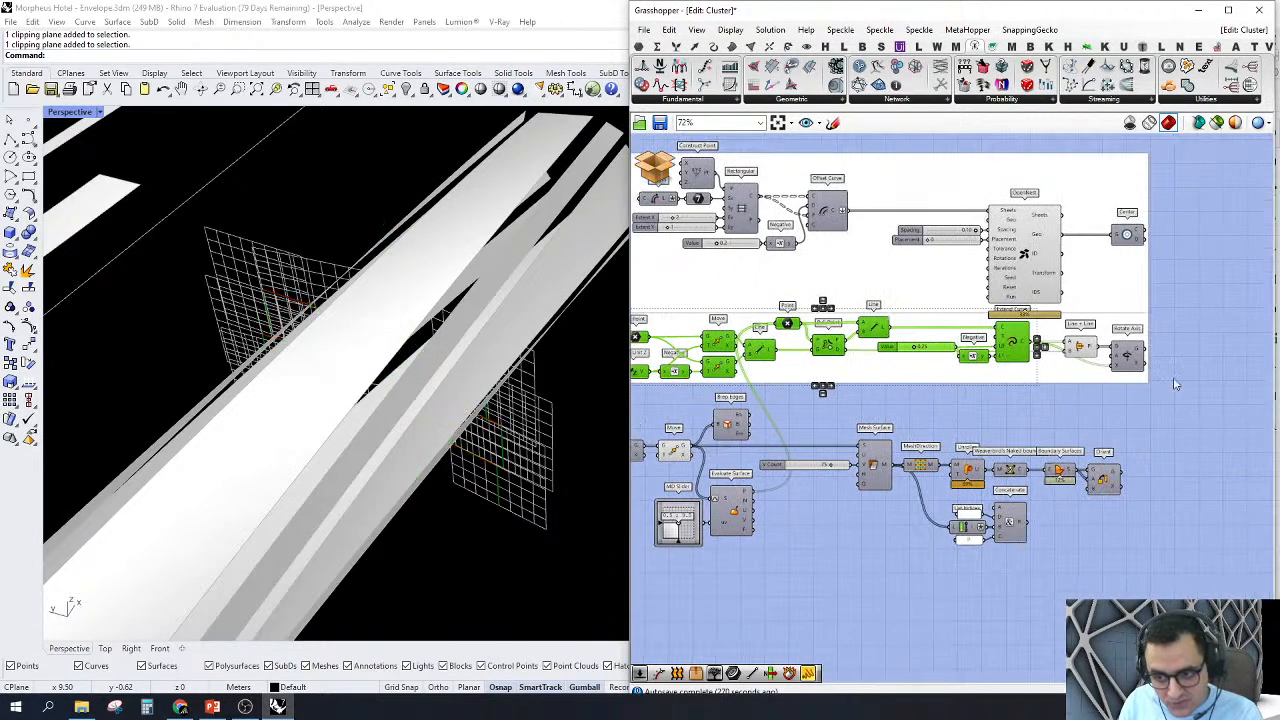
# Step: Turn on the Rotate Axis component's preview to show the rotated planes
pyautogui.scroll(3, 1240, 350)
pyautogui.click(1018, 362)
pyautogui.rightClick(1012, 360)
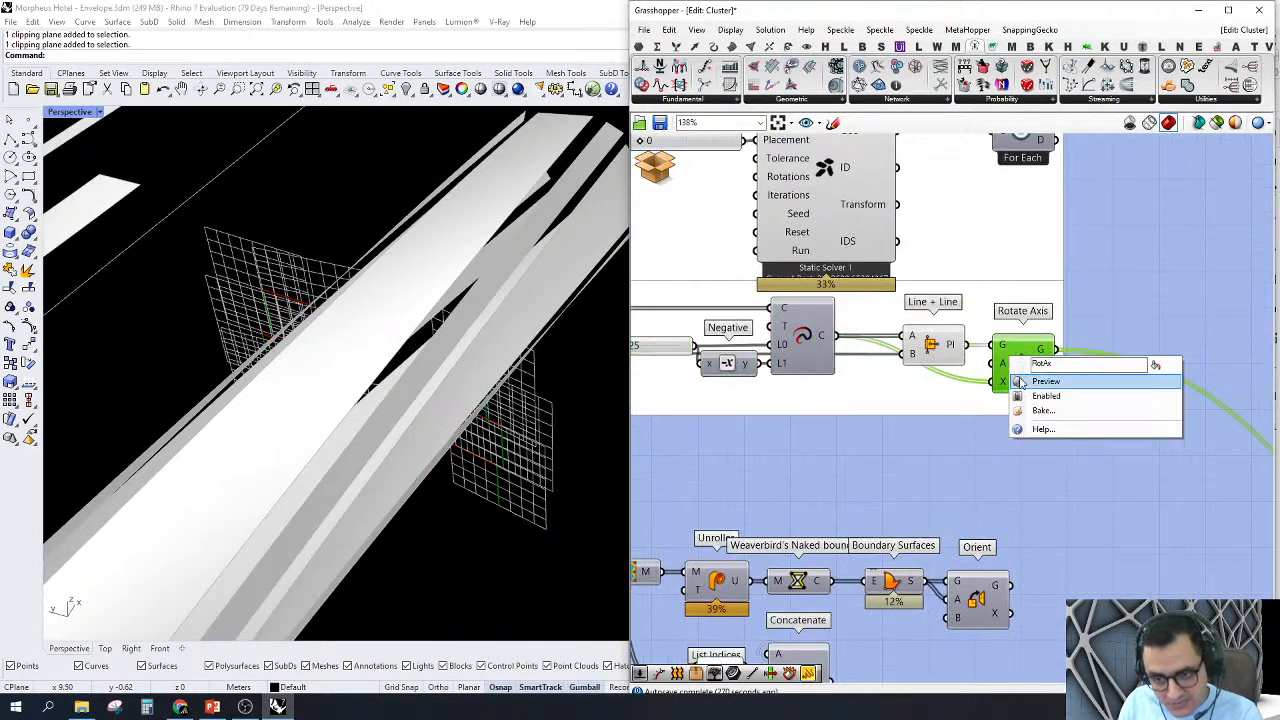
pyautogui.click(1040, 381)
pyautogui.click(978, 413)
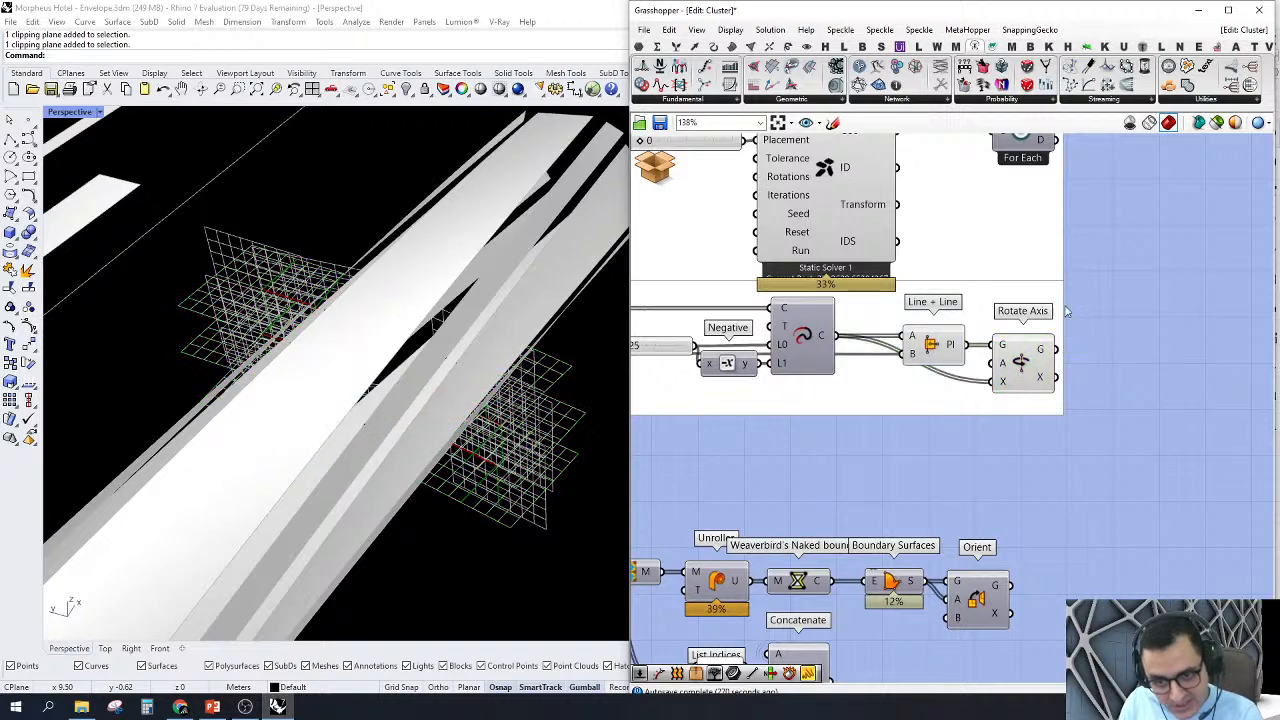
# Step: Turn off the Line + Line component's preview so only the rotated planes are displayed
pyautogui.moveTo(883, 445); pyautogui.dragTo(1012, 283)
pyautogui.rightClick(1128, 287)
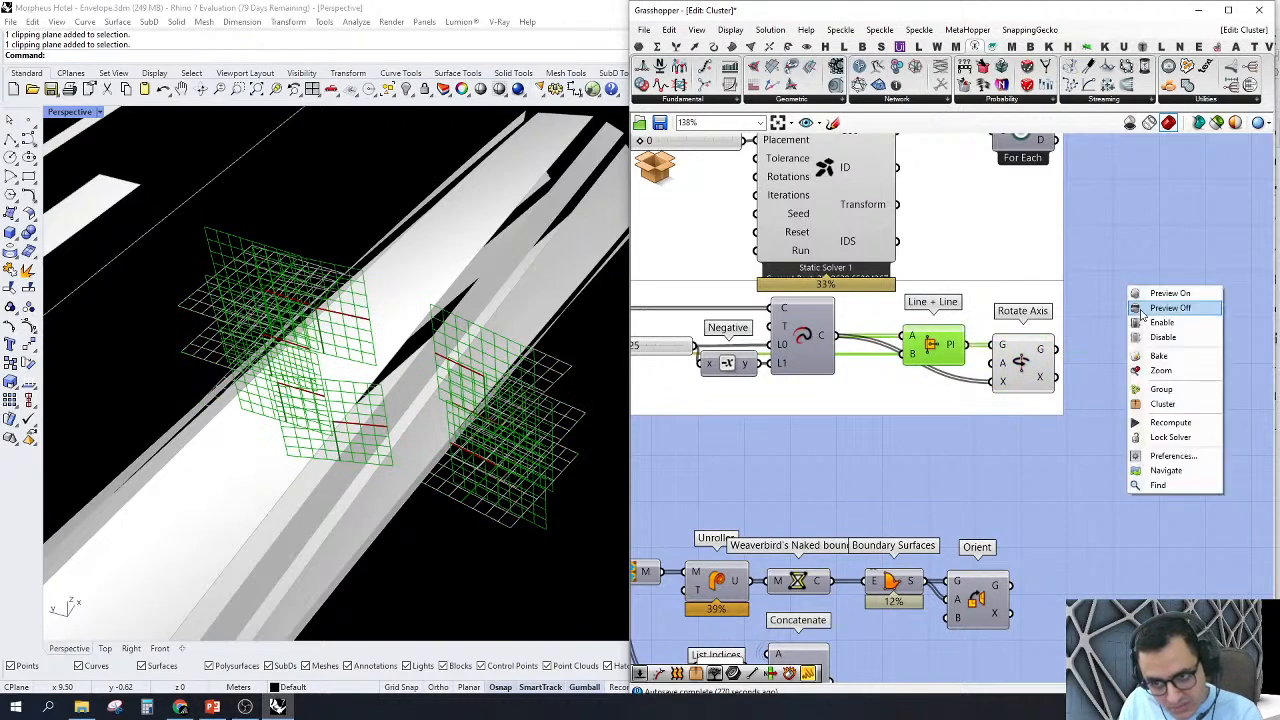
pyautogui.click(1140, 290)
# Step: Turn off the previews of the OpenNest, Center and plane-construction components through Rotate Axis
pyautogui.scroll(-5, 376, 373)
pyautogui.moveTo(431, 477); pyautogui.dragTo(382, 468, button='right')
pyautogui.moveTo(433, 407); pyautogui.dragTo(400, 436, button='right')
pyautogui.scroll(-5, 914, 418)
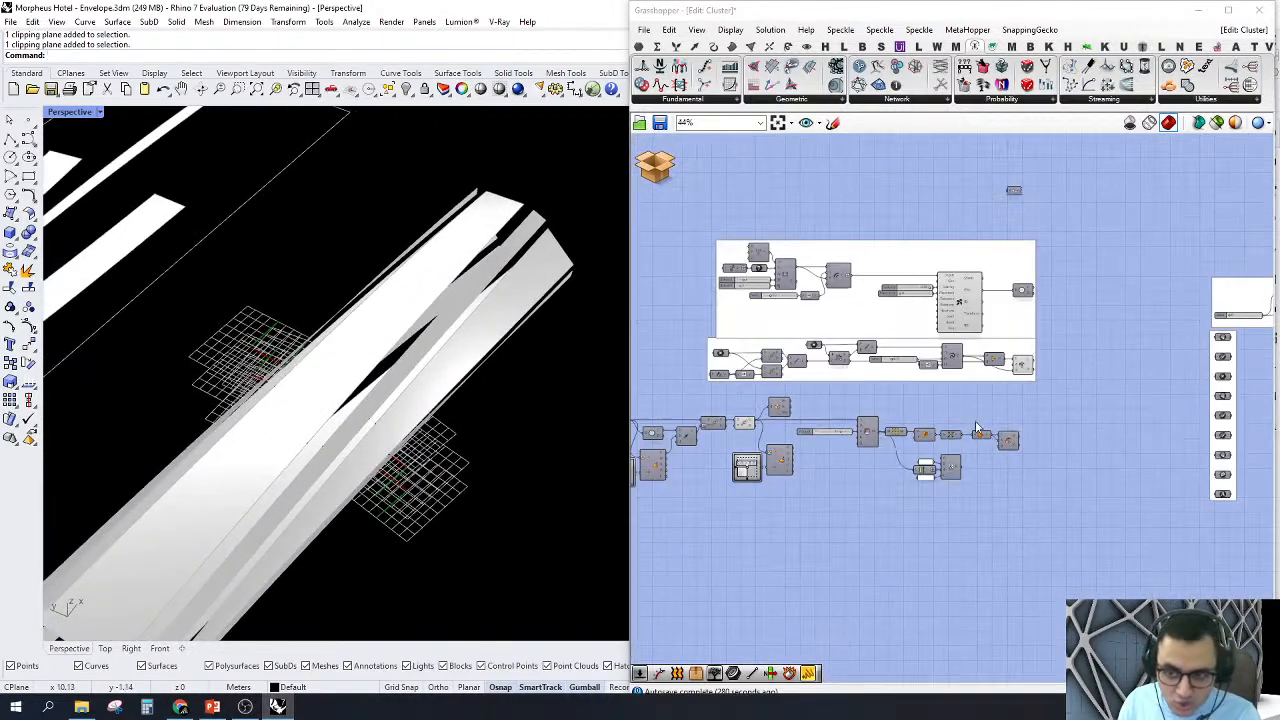
pyautogui.moveTo(811, 423); pyautogui.dragTo(1012, 222)
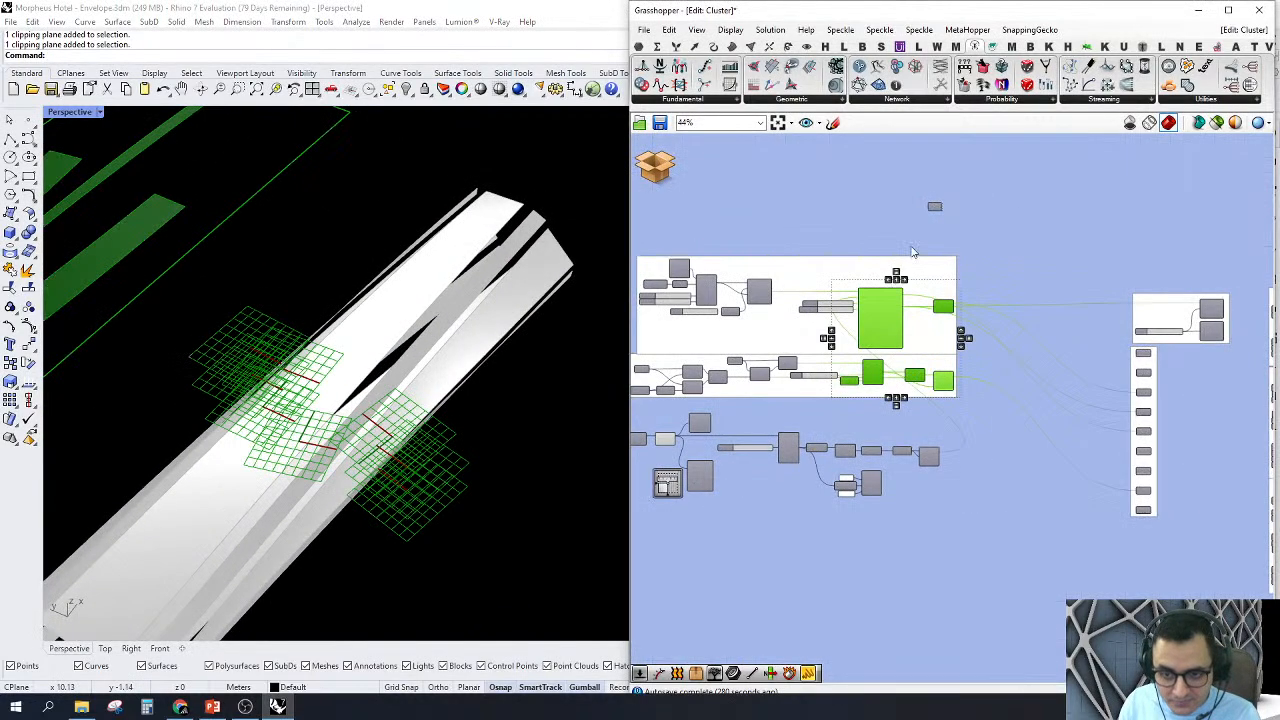
pyautogui.rightClick(912, 250)
pyautogui.click(981, 268)
pyautogui.click(1020, 210)
pyautogui.moveTo(1062, 291); pyautogui.dragTo(1112, 302, button='right')
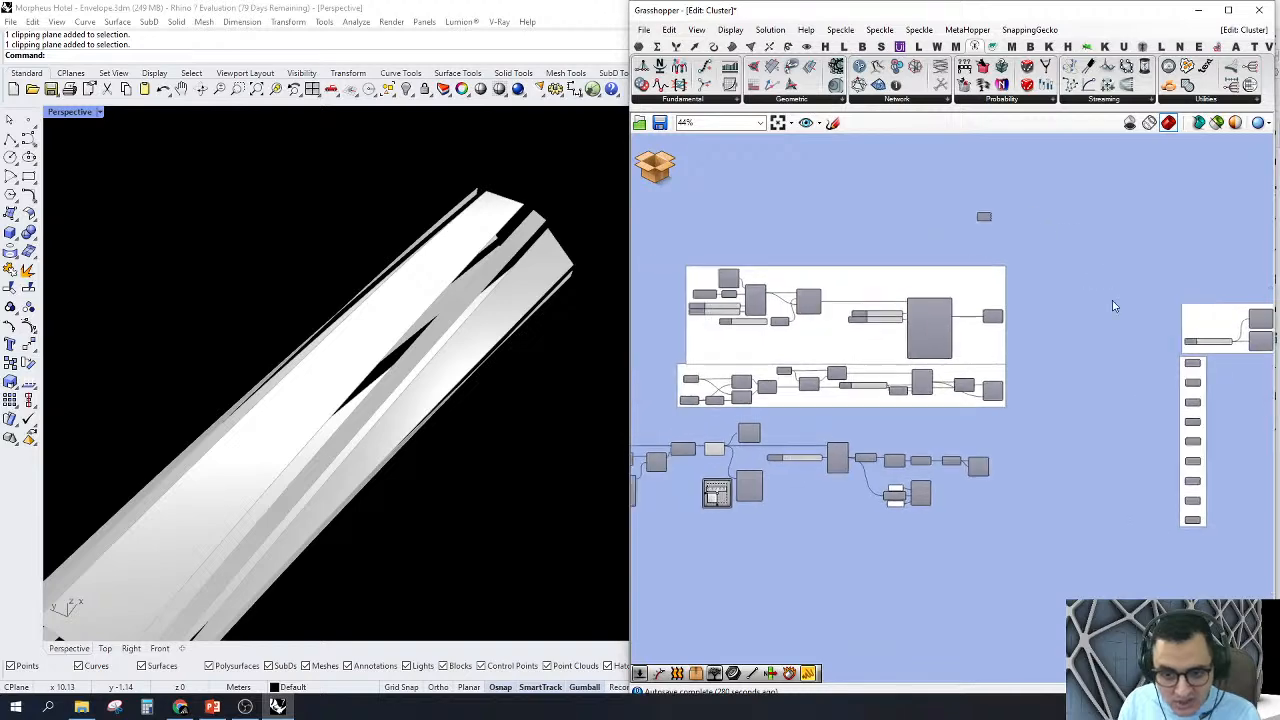
# Step: Turn off the previews of the nesting and plane groups together with the unrolling components below them
pyautogui.scroll(-3, 985, 373)
pyautogui.moveTo(724, 545); pyautogui.dragTo(998, 163)
pyautogui.rightClick(920, 214)
pyautogui.click(945, 234)
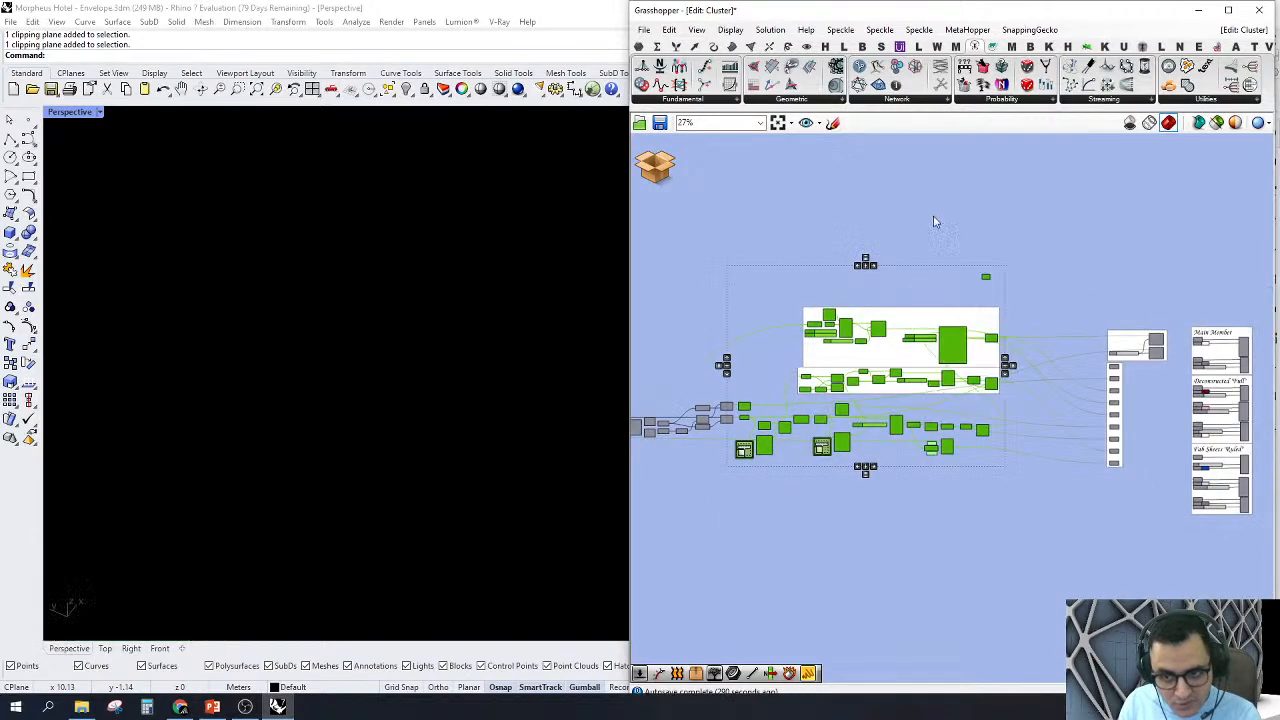
pyautogui.click(931, 222)
# Step: Turn on the previews of the two List Item components driven by the Index slider
pyautogui.scroll(7, 1188, 287)
pyautogui.click(1173, 274)
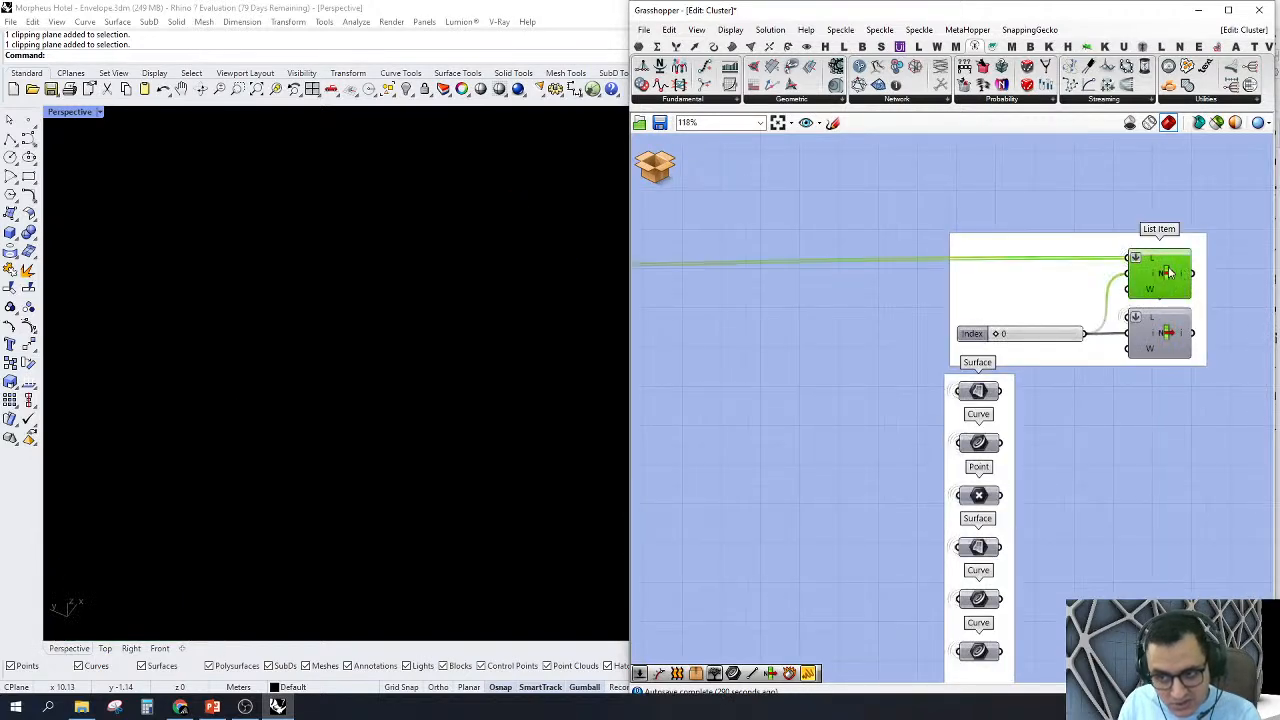
pyautogui.rightClick(1173, 276)
pyautogui.click(1162, 291)
pyautogui.rightClick(1165, 330)
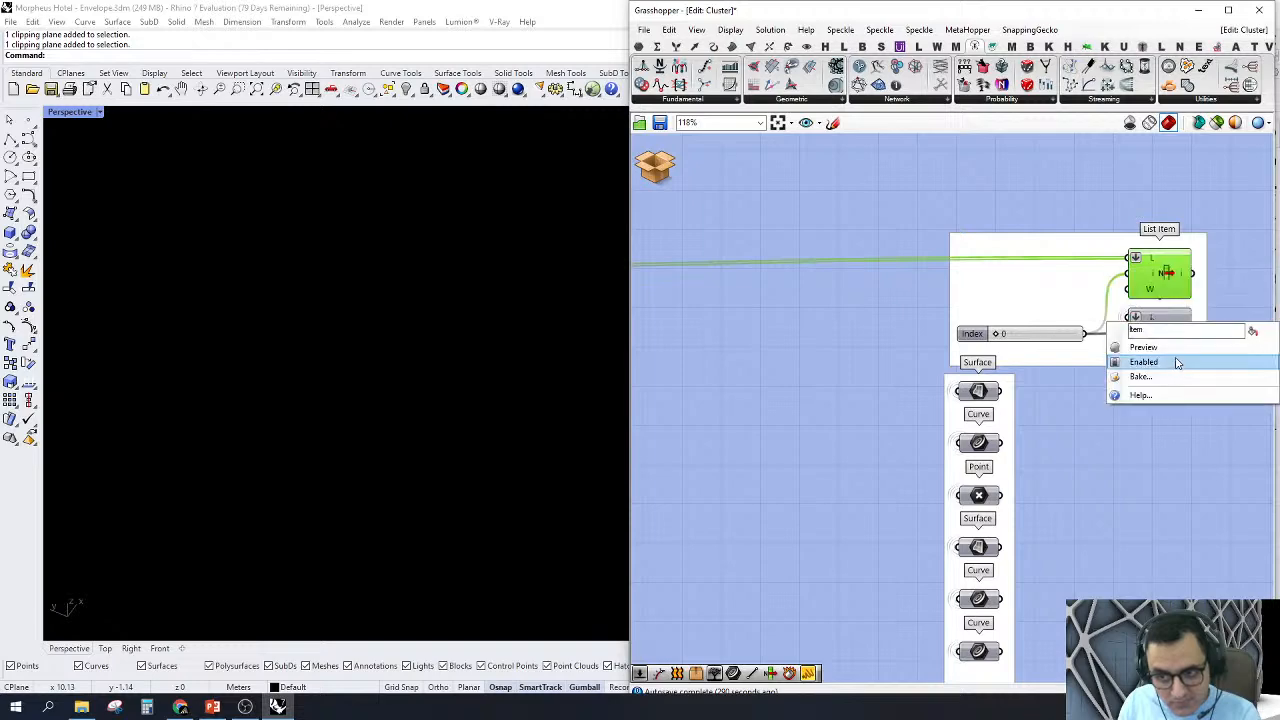
pyautogui.click(1155, 346)
# Step: Zoom the Rhino viewport to the geometry of both List Item components
pyautogui.scroll(-3, 1083, 362)
pyautogui.moveTo(1115, 444); pyautogui.dragTo(1178, 285)
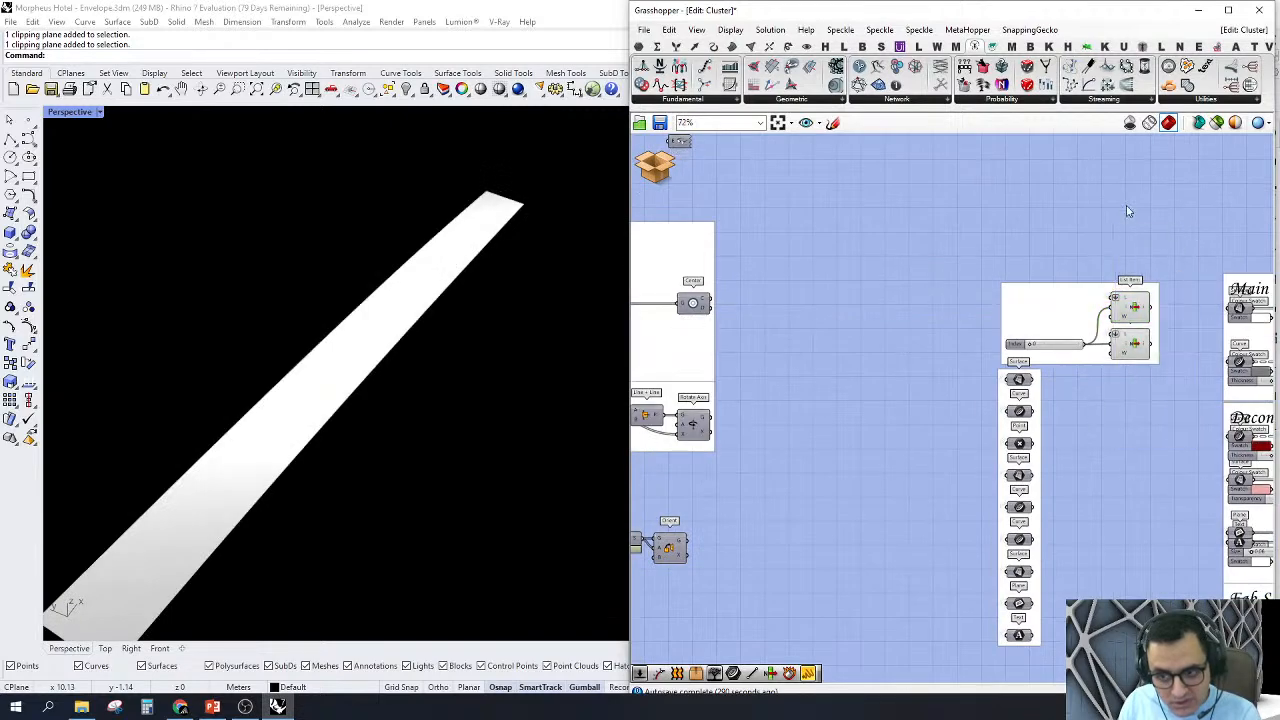
pyautogui.moveTo(1068, 234); pyautogui.dragTo(1166, 470)
pyautogui.rightClick(1054, 183)
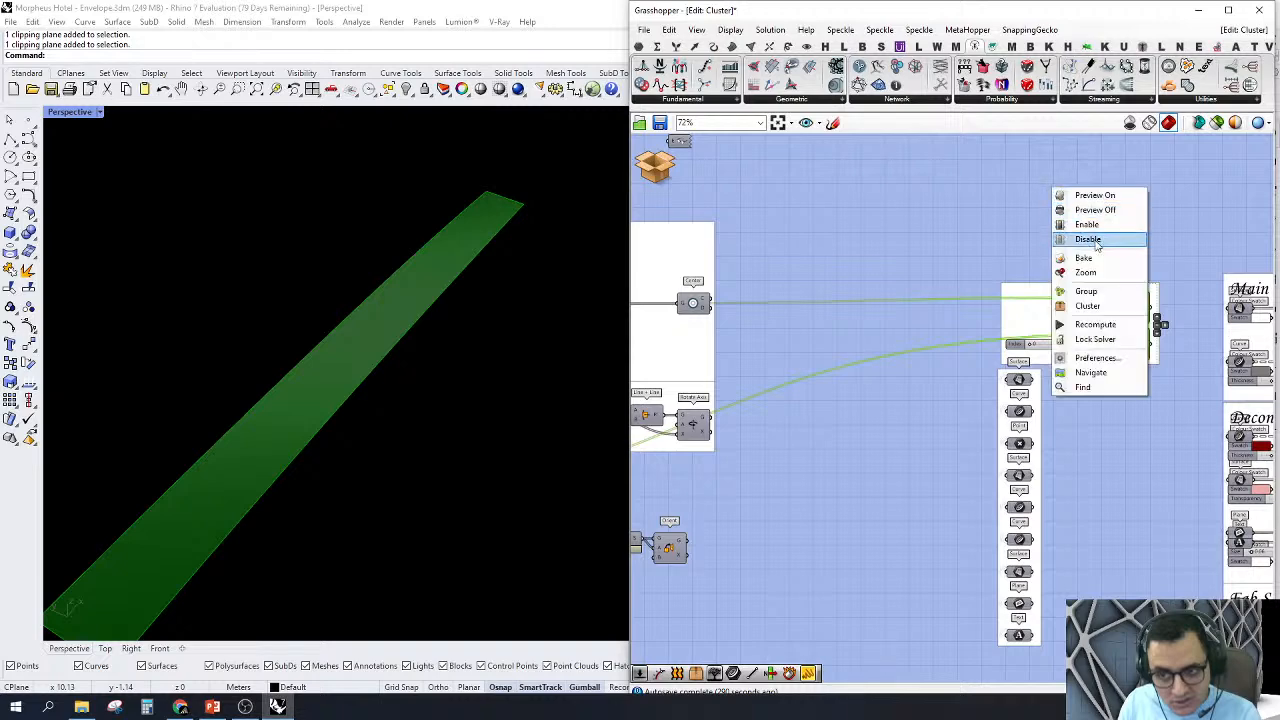
pyautogui.click(1100, 273)
pyautogui.scroll(-3, 1093, 300)
pyautogui.moveTo(1093, 300); pyautogui.dragTo(927, 300, button='right')
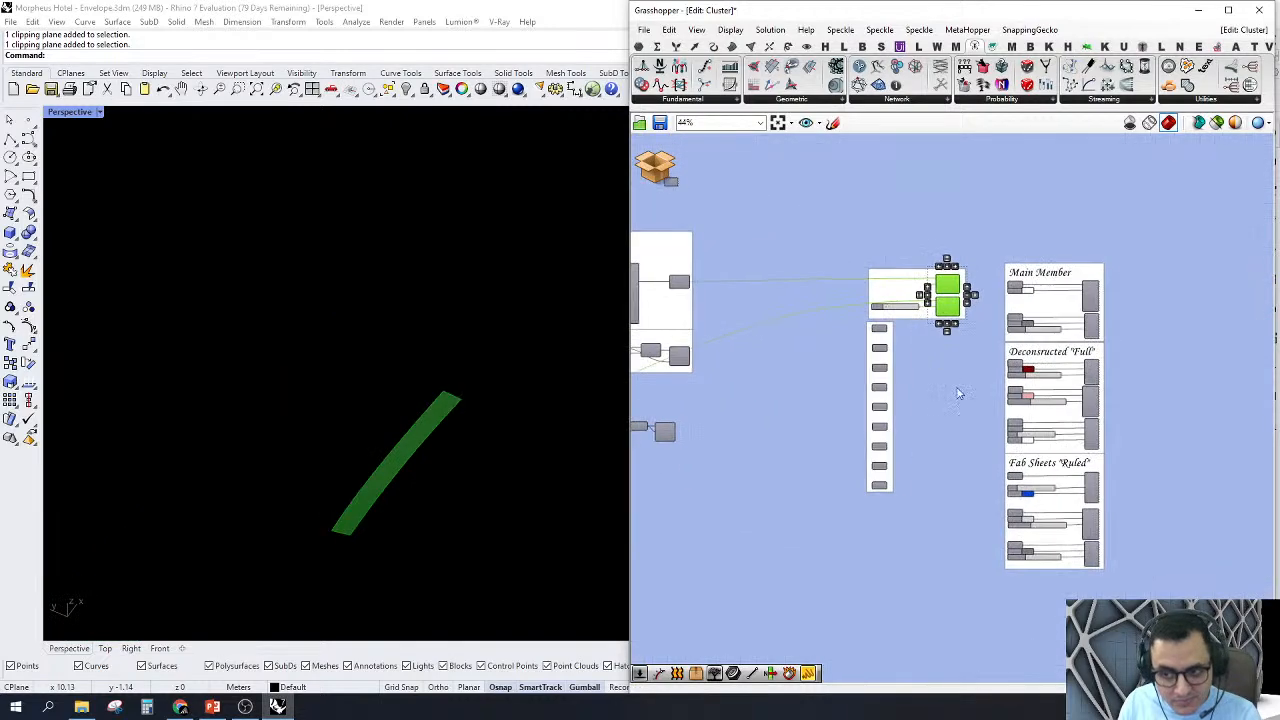
# Step: Turn on the previews of the display components in the Main Member, Deconstructed "Full" and Fab Sheets "Ruled" groups
pyautogui.scroll(-2, 972, 428)
pyautogui.moveTo(1025, 580); pyautogui.dragTo(1118, 294)
pyautogui.rightClick(1053, 237)
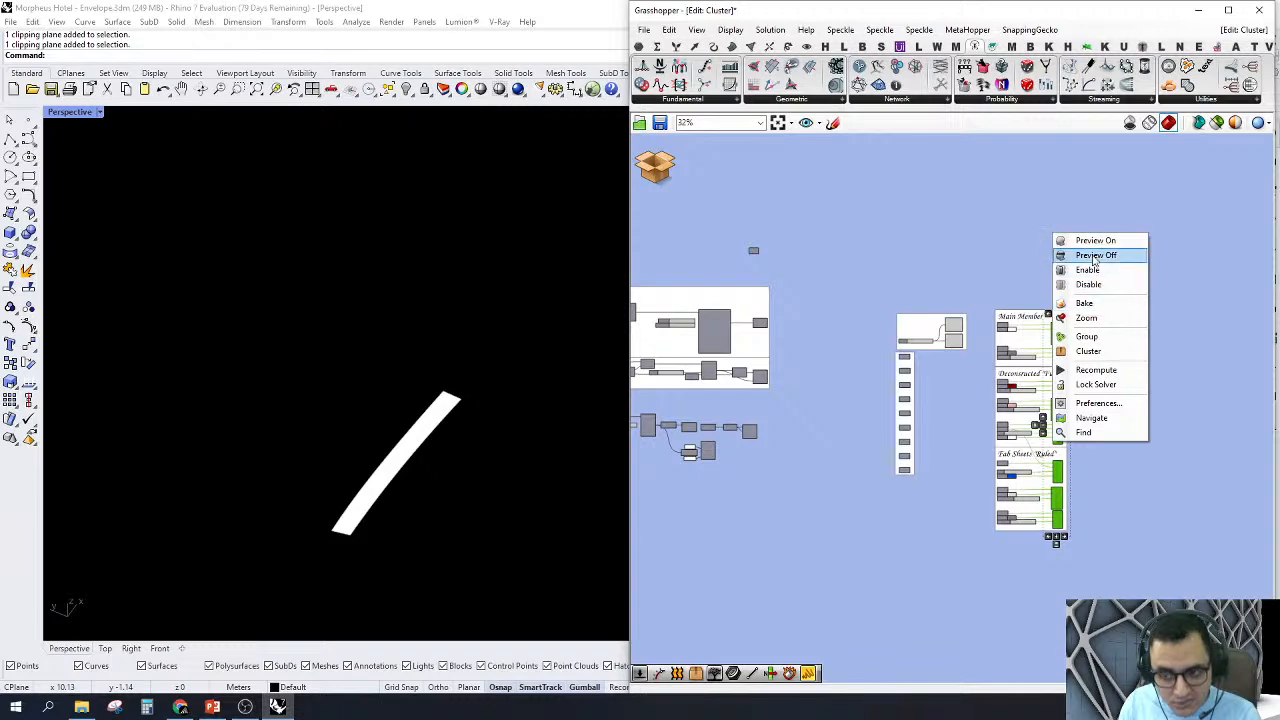
pyautogui.click(1095, 240)
pyautogui.click(1078, 210)
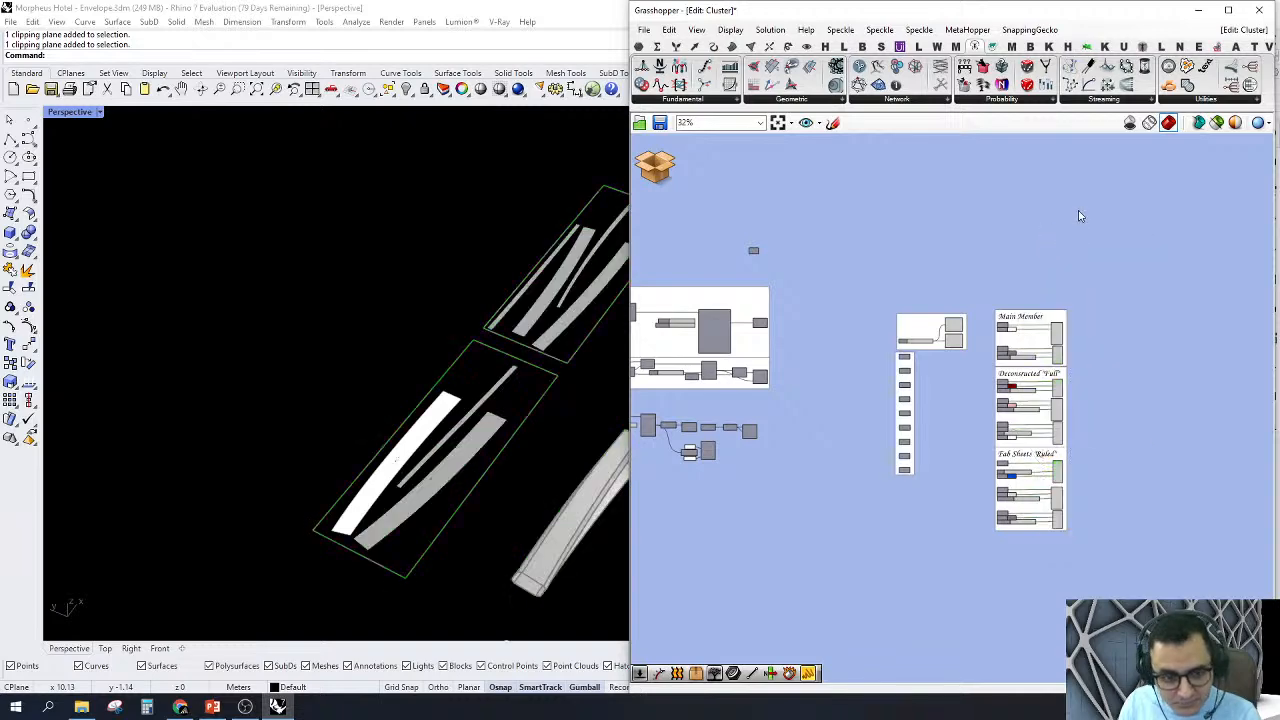
# Step: Highlight both List Item components and compare their strip on the nested sheet with its counterpart on the deconstructed member
pyautogui.scroll(5, 1061, 260)
pyautogui.moveTo(929, 338); pyautogui.dragTo(1036, 184)
pyautogui.scroll(-6, 345, 425)
pyautogui.scroll(4, 503, 414)
pyautogui.moveTo(503, 414); pyautogui.dragTo(470, 387, button='right')
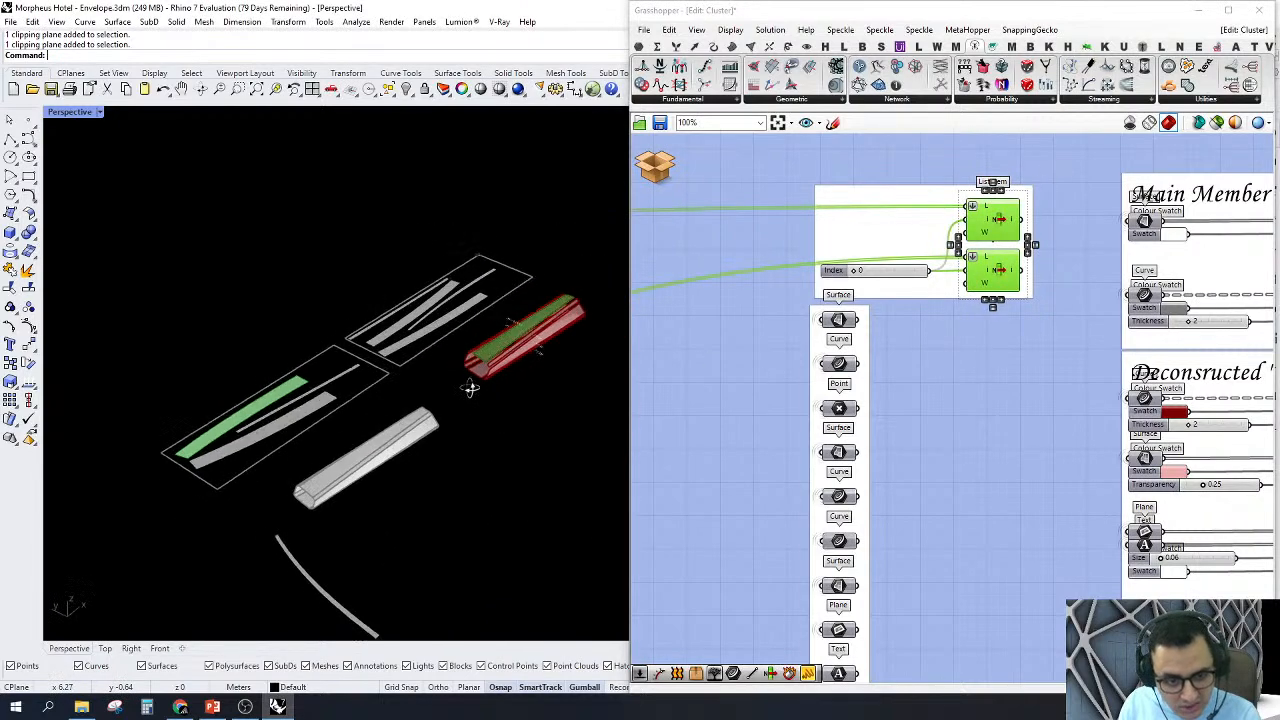
pyautogui.scroll(4, 551, 357)
pyautogui.scroll(3, 507, 320)
pyautogui.scroll(-3, 507, 310)
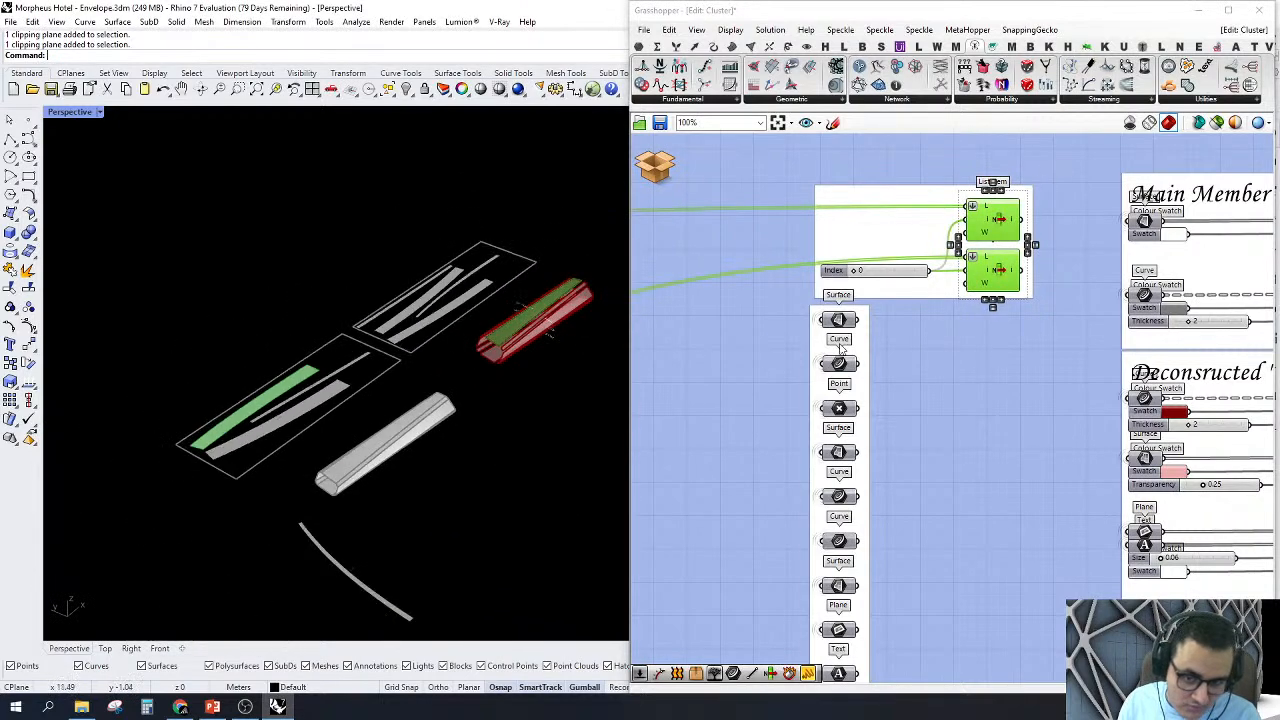
# Step: Turn off the previews of the cluster's whole upstream chain, leaving only the List Item and display-group previews
pyautogui.scroll(-5, 965, 419)
pyautogui.scroll(-2, 1000, 415)
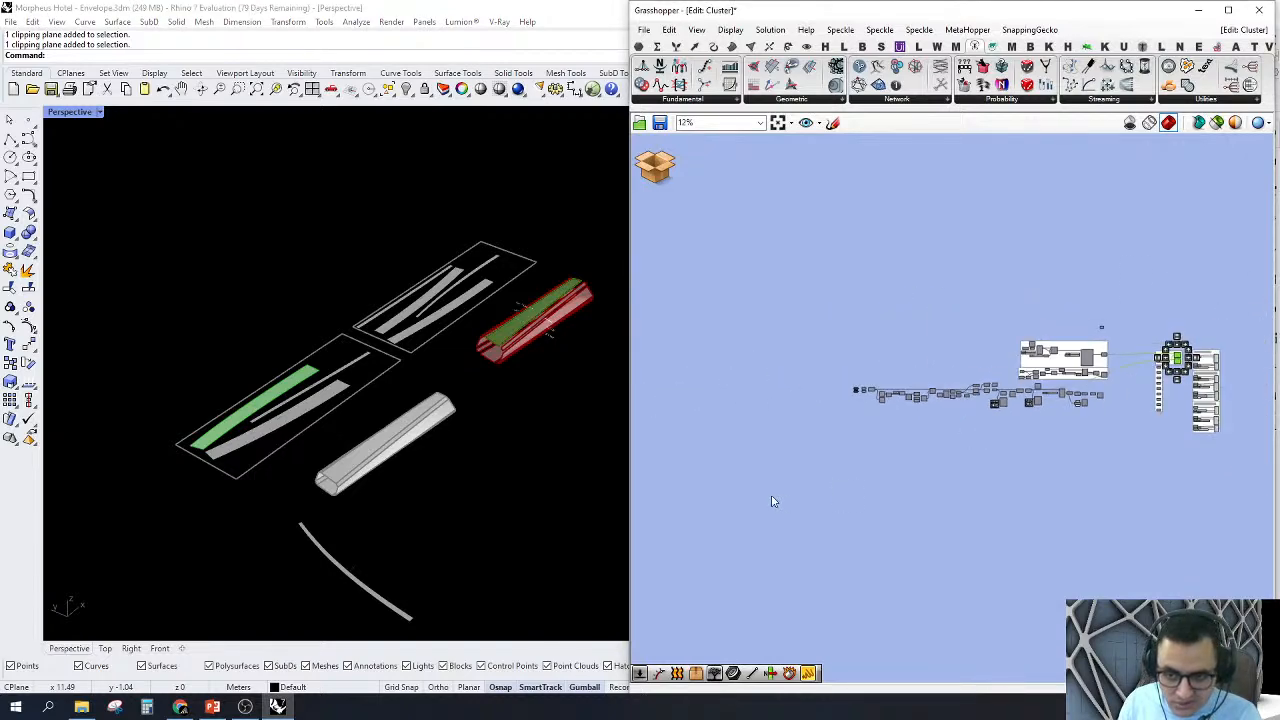
pyautogui.moveTo(771, 506); pyautogui.dragTo(1137, 277)
pyautogui.rightClick(967, 267)
pyautogui.click(997, 286)
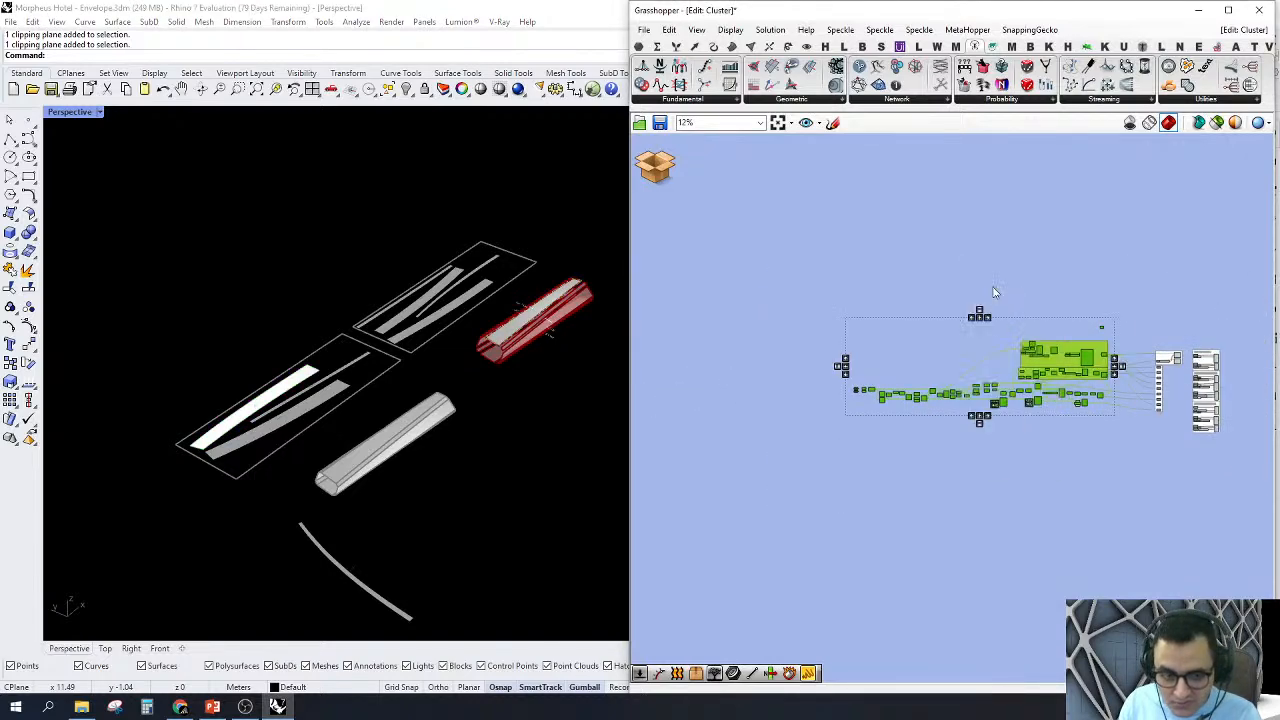
pyautogui.click(1048, 317)
# Step: Highlight both List Item components again and examine the selected strip and its text label on the deconstructed member
pyautogui.scroll(2, 1175, 383)
pyautogui.moveTo(1085, 349); pyautogui.dragTo(983, 331, button='right')
pyautogui.scroll(8, 1034, 346)
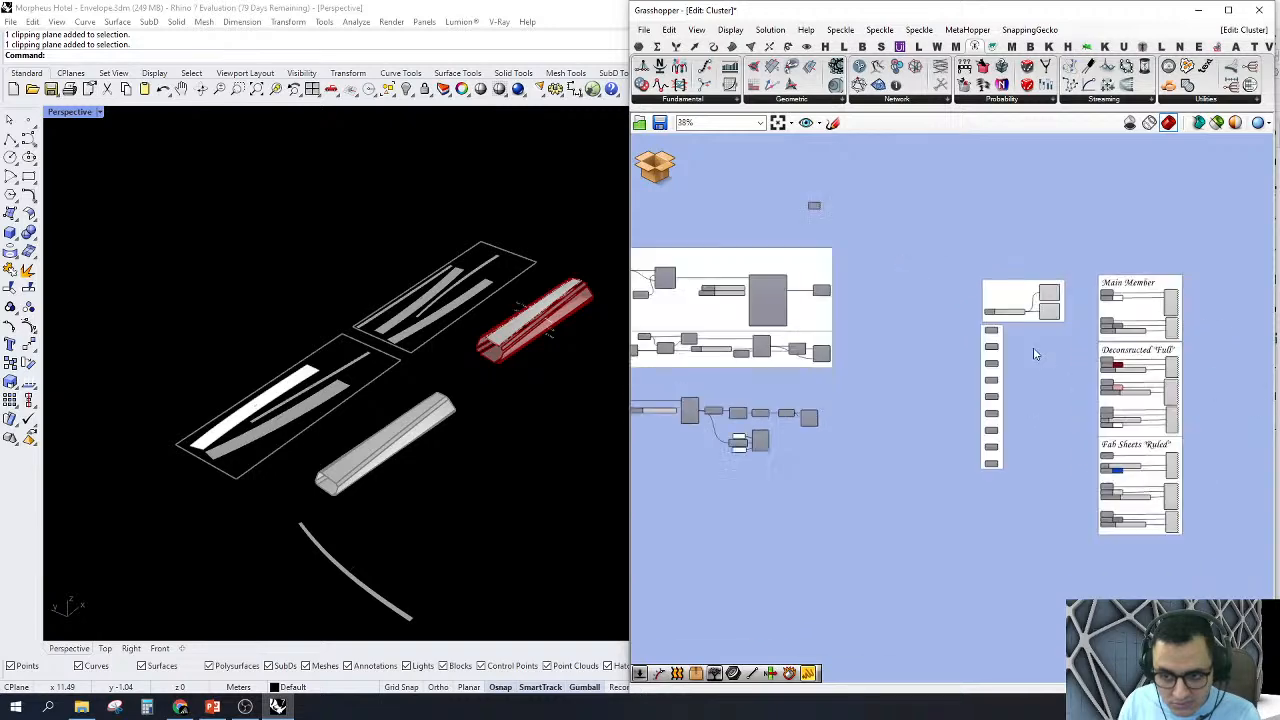
pyautogui.click(1071, 306)
pyautogui.keyDown('shift'); pyautogui.click(1083, 391); pyautogui.keyUp('shift')
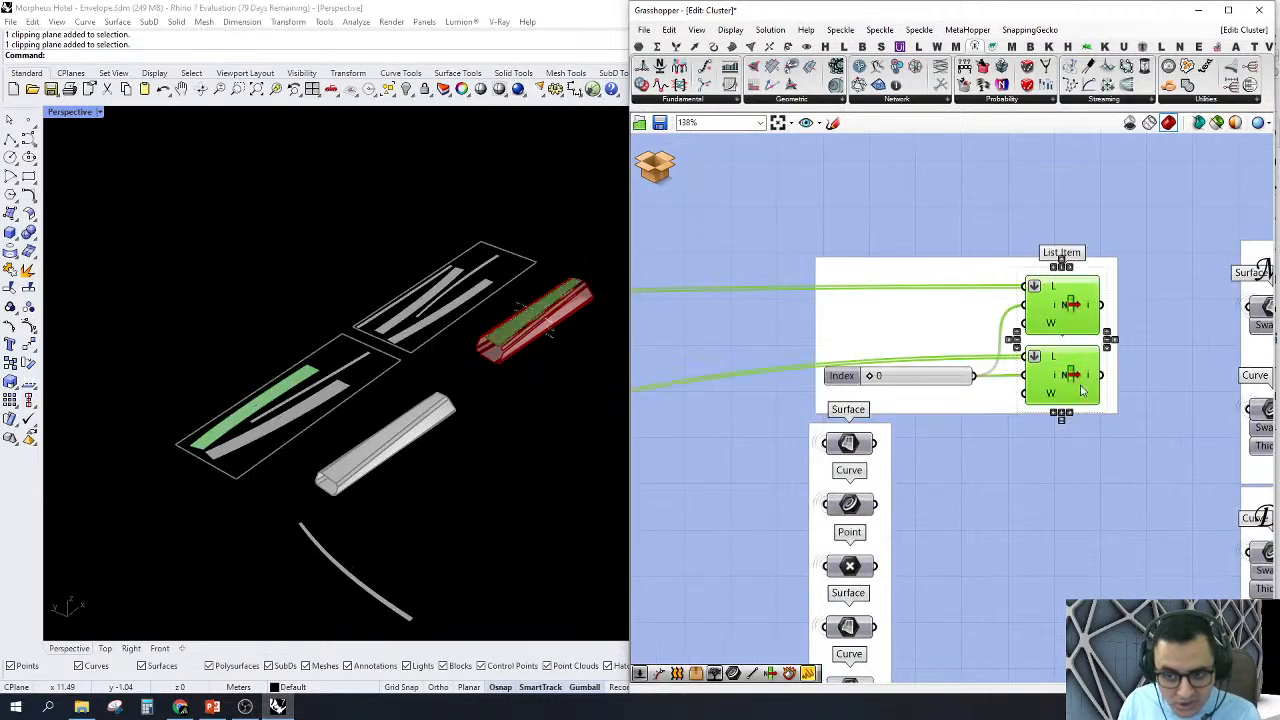
pyautogui.scroll(10, 540, 346)
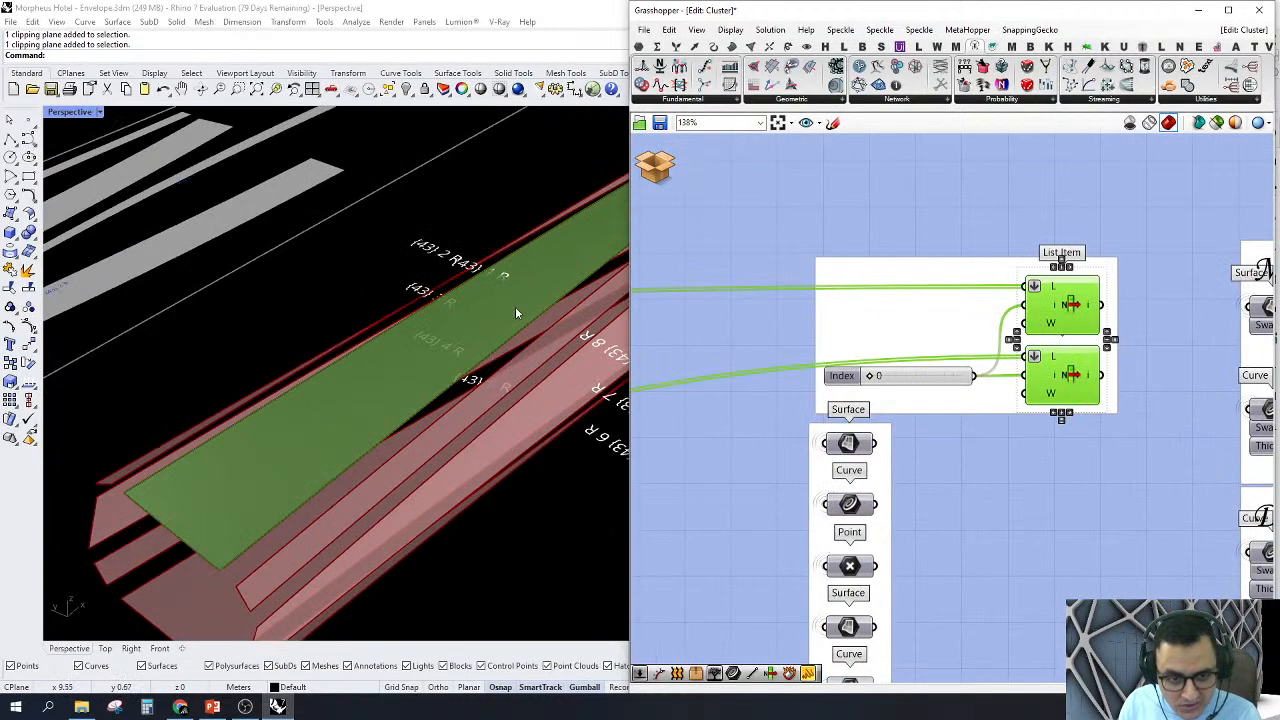
pyautogui.scroll(-6, 500, 280)
pyautogui.scroll(8, 500, 283)
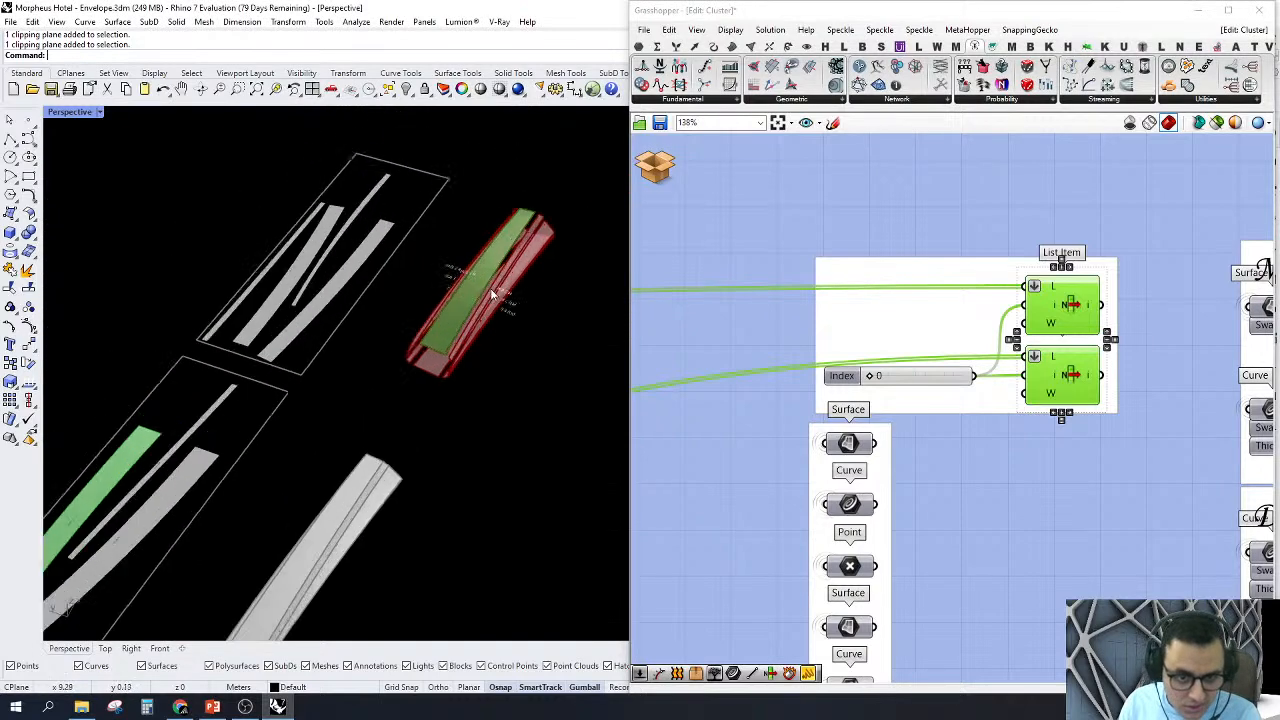
pyautogui.scroll(2, 487, 250)
pyautogui.moveTo(460, 312); pyautogui.dragTo(533, 233, button='right')
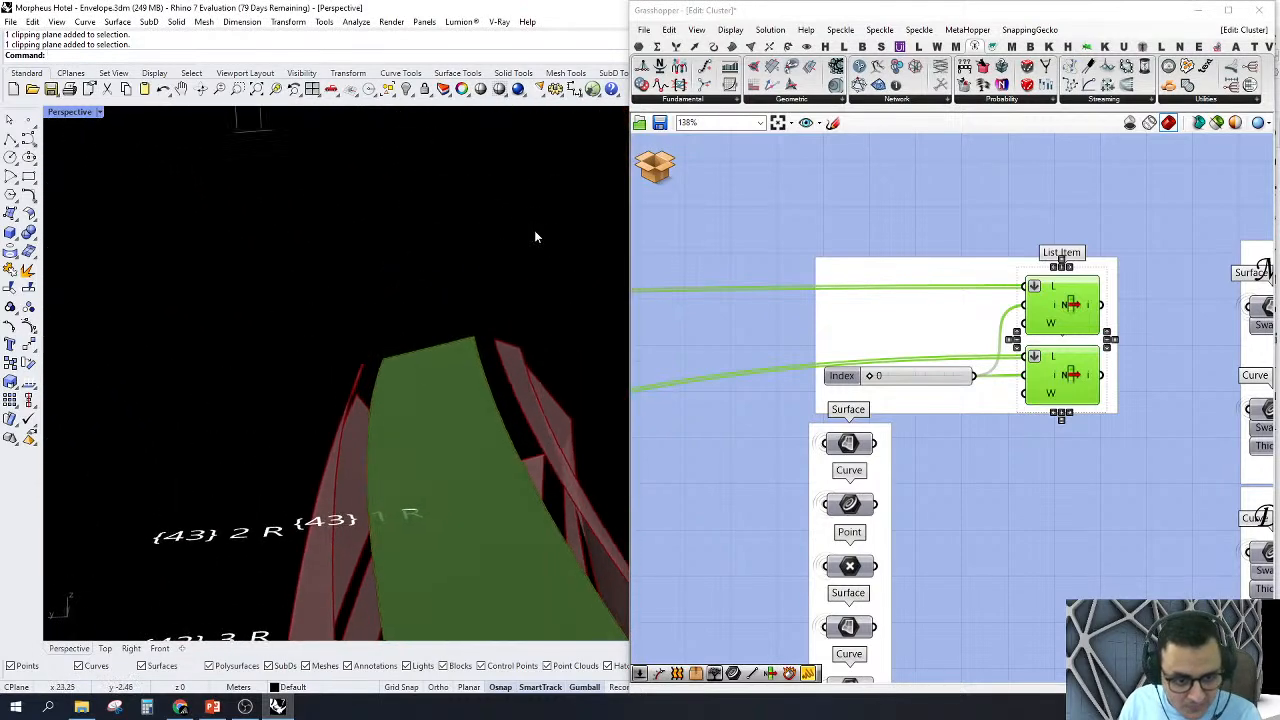
pyautogui.scroll(2, 206, 598)
pyautogui.moveTo(246, 518)
pyautogui.mouseDown(button='right')
pyautogui.moveTo(309, 549)
pyautogui.moveTo(232, 522)
pyautogui.mouseUp(button='right')
pyautogui.scroll(2, 231, 521)
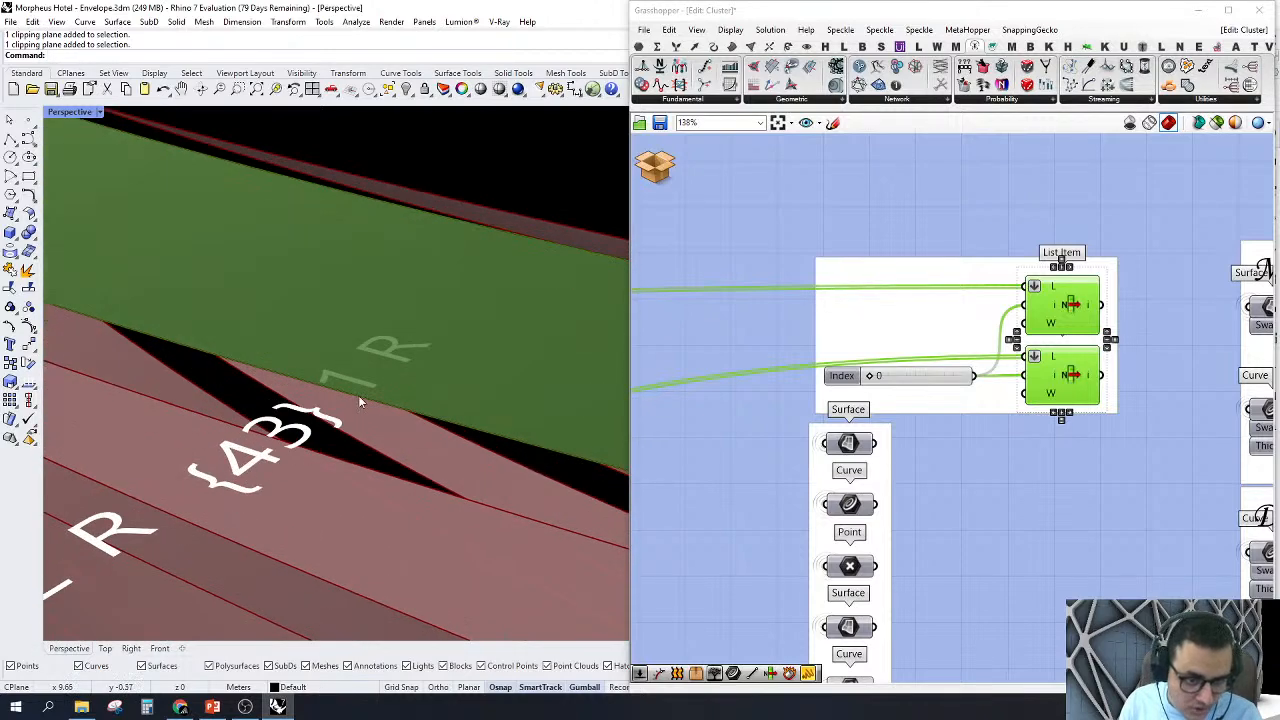
# Step: Examine the label of the matching unrolled strip on the nested fab sheet
pyautogui.scroll(-12, 380, 352)
pyautogui.moveTo(386, 352); pyautogui.dragTo(240, 449, button='right')
pyautogui.scroll(7, 573, 269)
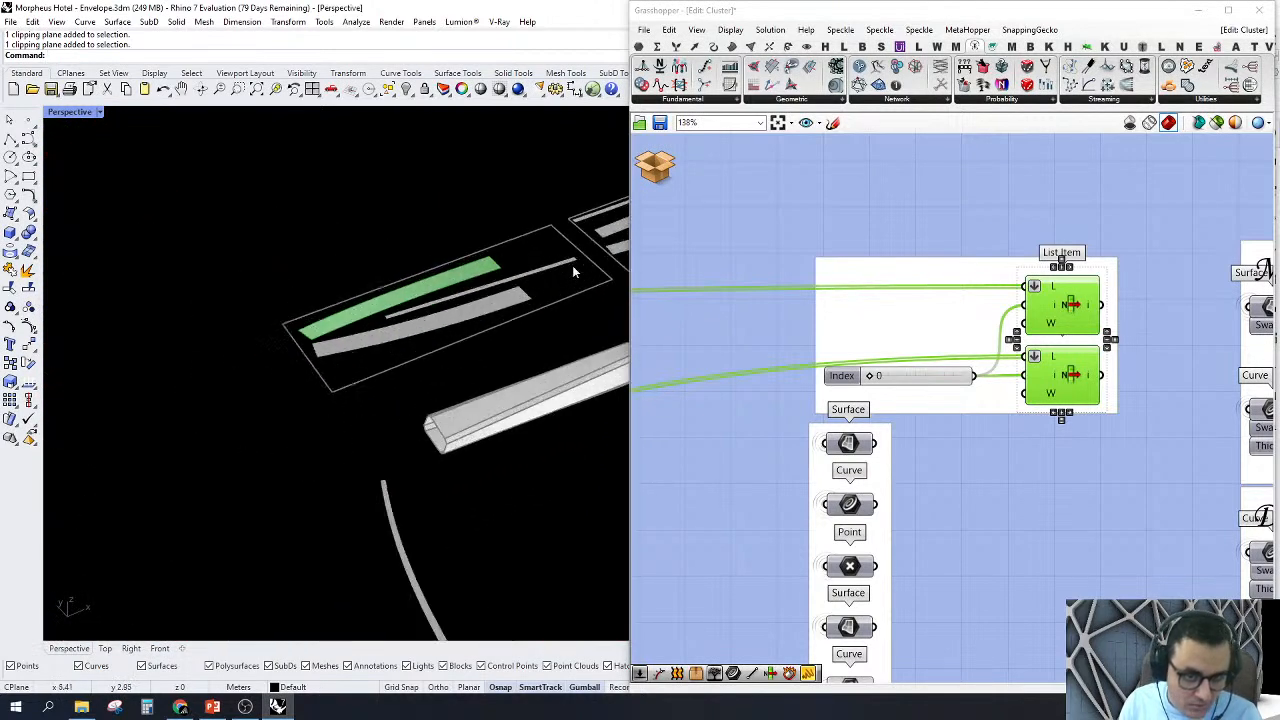
pyautogui.scroll(10, 457, 290)
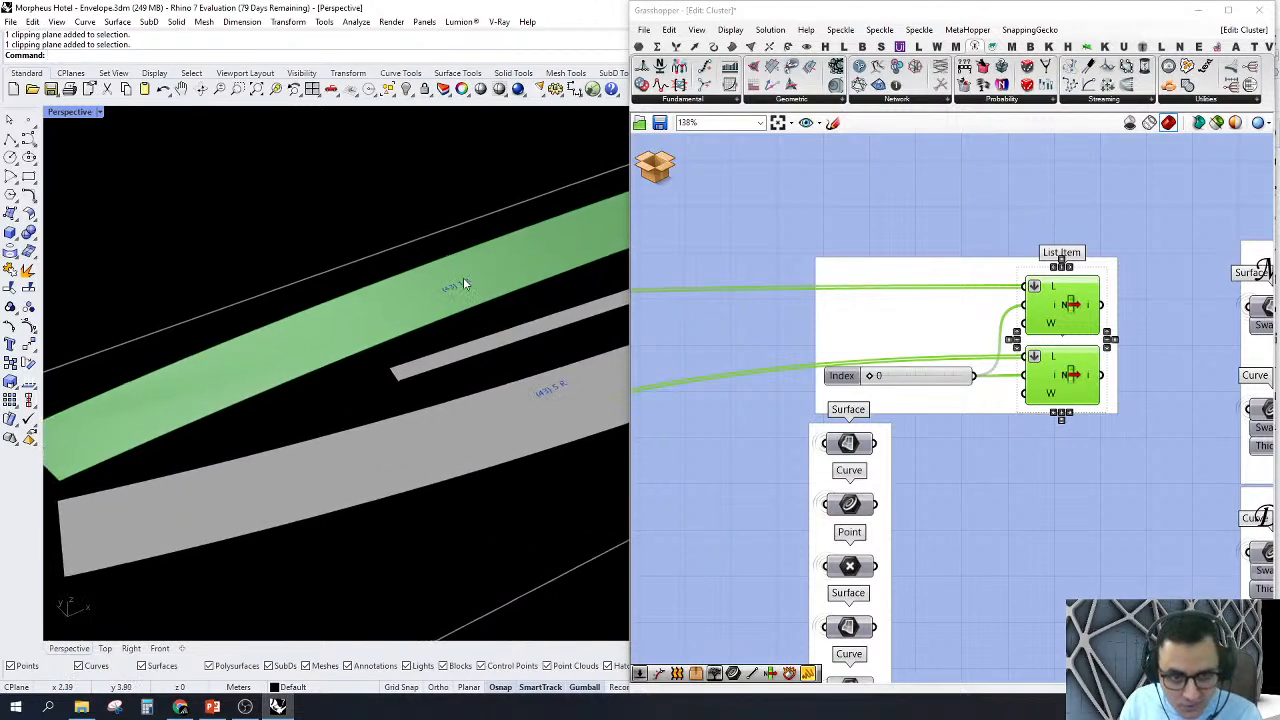
# Step: Set the Index slider to 2 and zoom the Rhino viewport to the newly selected strips
pyautogui.scroll(-5, 877, 331)
pyautogui.scroll(7, 926, 354)
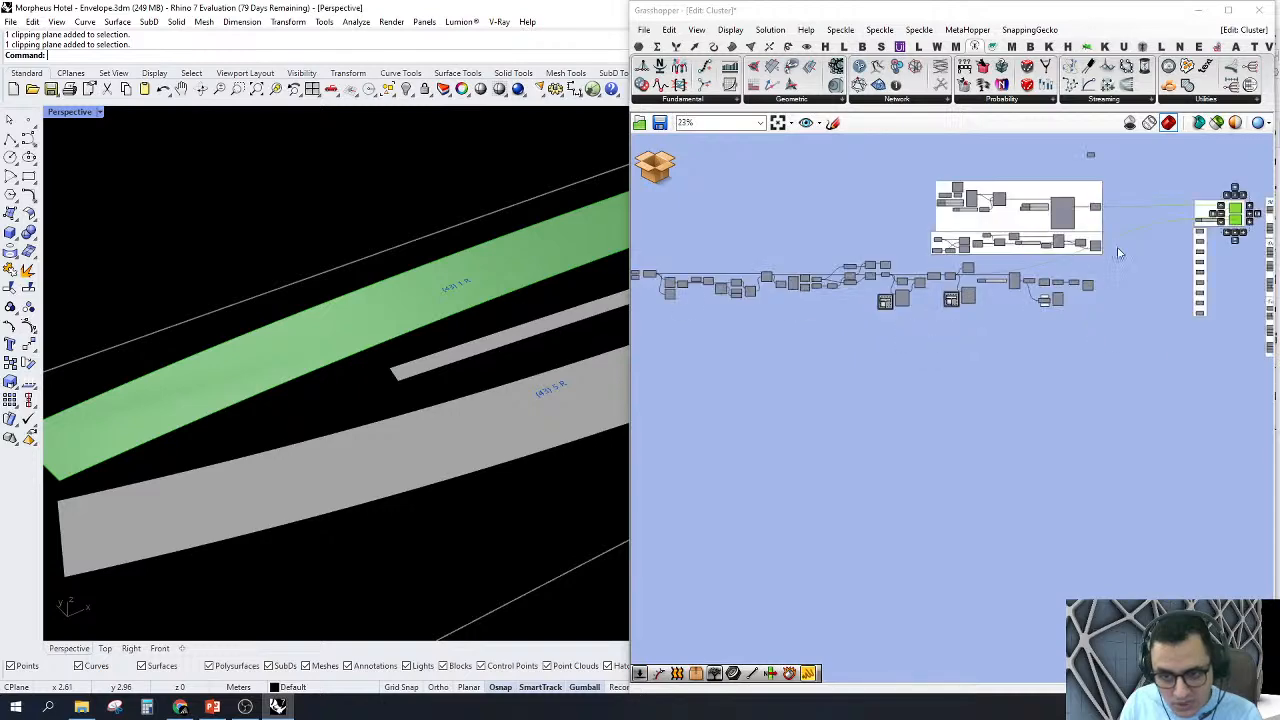
pyautogui.scroll(3, 1093, 309)
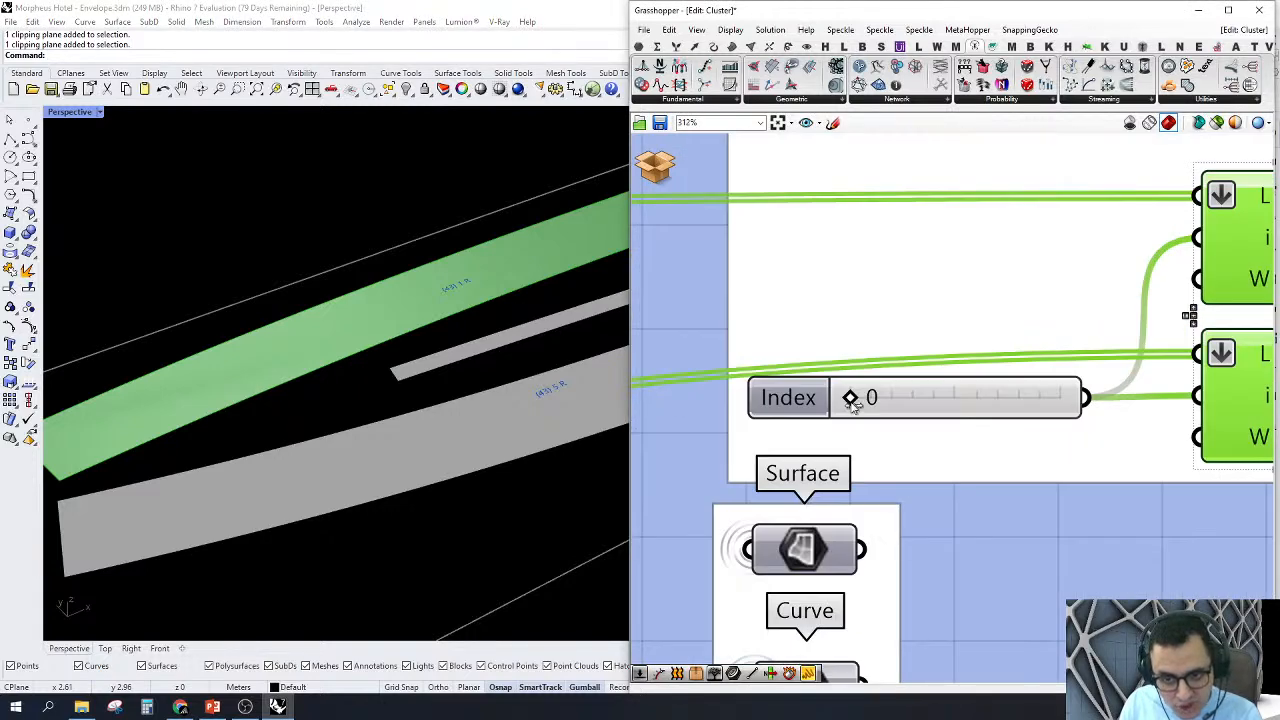
pyautogui.moveTo(851, 399); pyautogui.dragTo(866, 400)
pyautogui.scroll(-2, 870, 403)
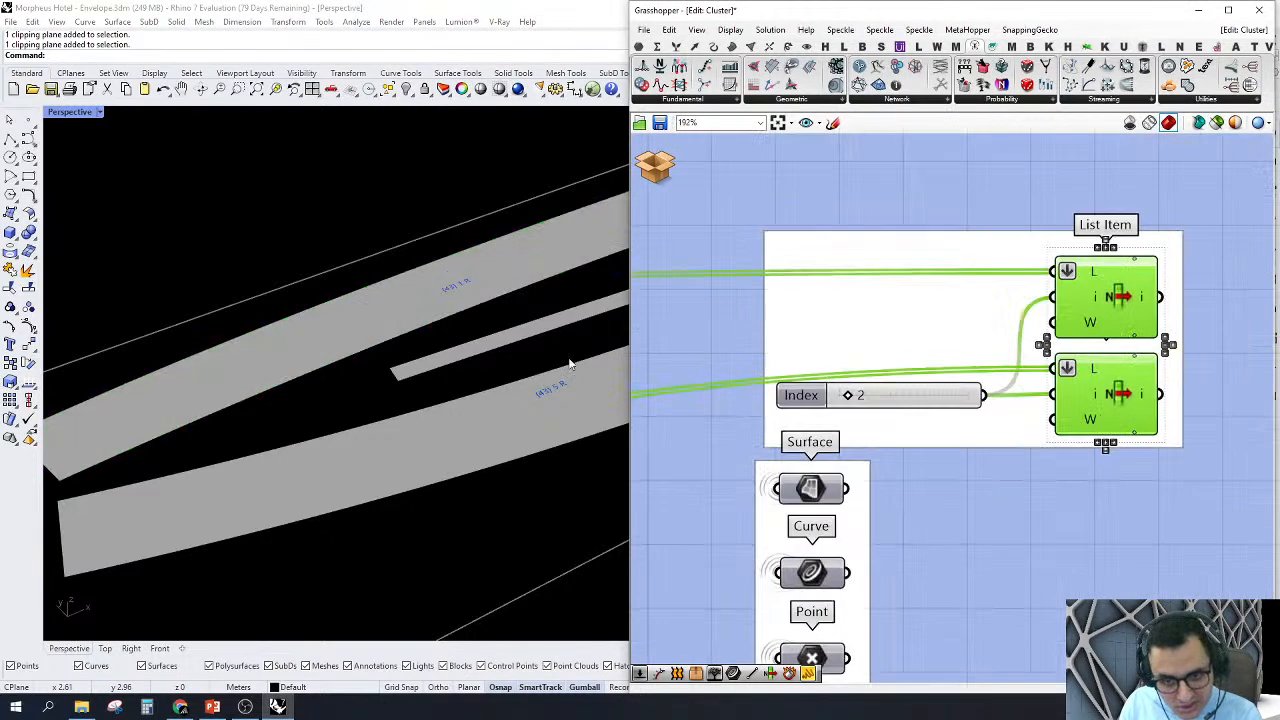
pyautogui.rightClick(990, 175)
pyautogui.click(1018, 253)
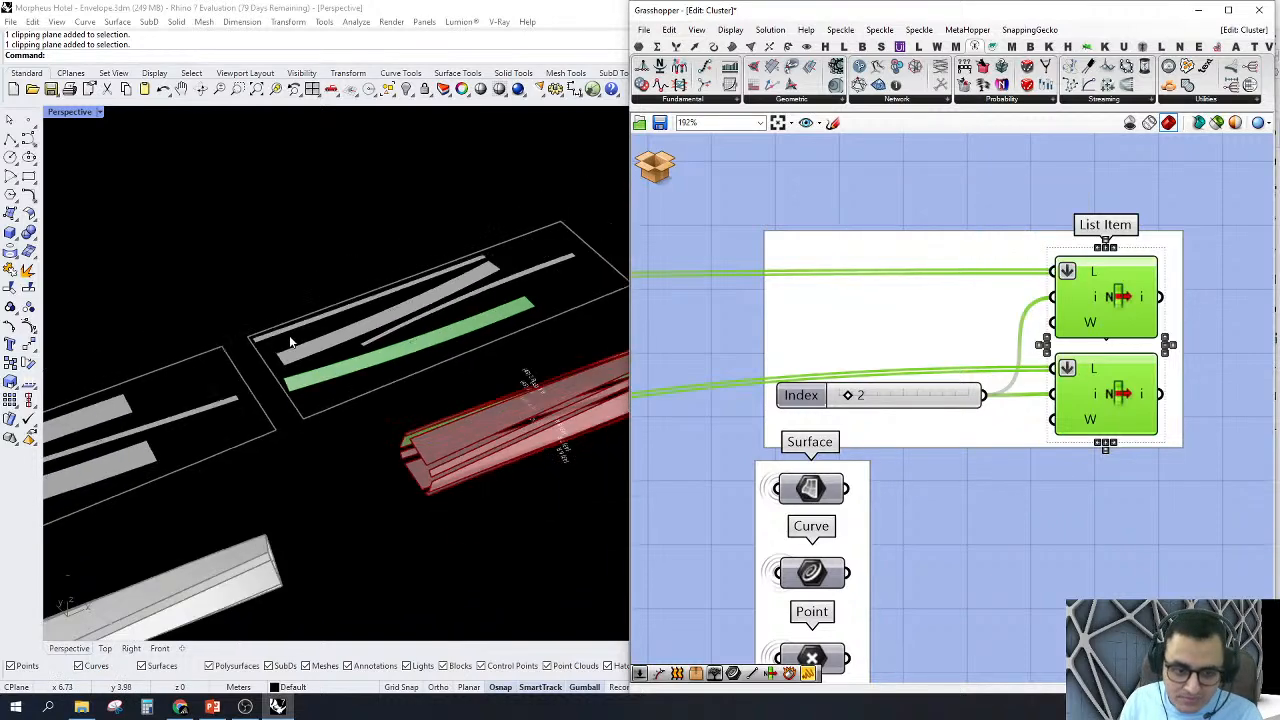
# Step: Compare the labels of the highlighted strip on the deconstructed member and on the second nested sheet
pyautogui.moveTo(404, 432); pyautogui.dragTo(630, 480, button='right')
pyautogui.scroll(7, 576, 415)
pyautogui.scroll(-4, 371, 376)
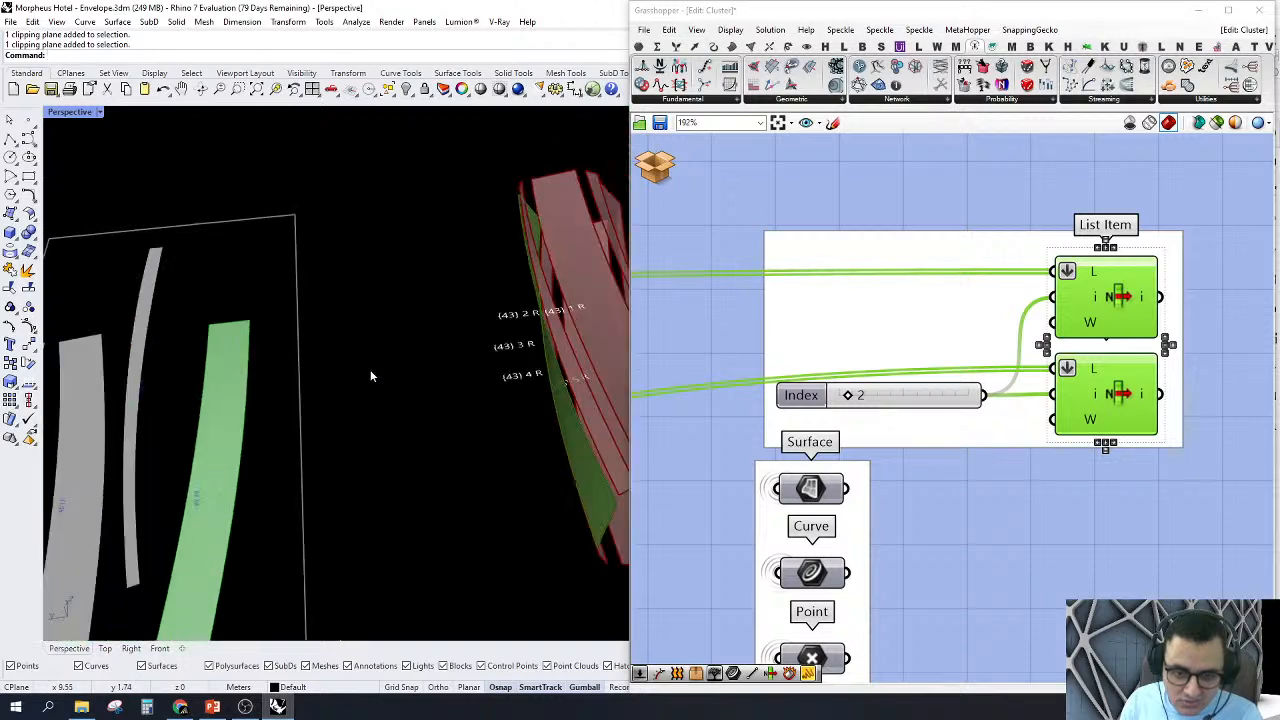
pyautogui.moveTo(371, 376); pyautogui.dragTo(567, 444, button='right')
pyautogui.scroll(5, 481, 356)
pyautogui.scroll(-6, 480, 349)
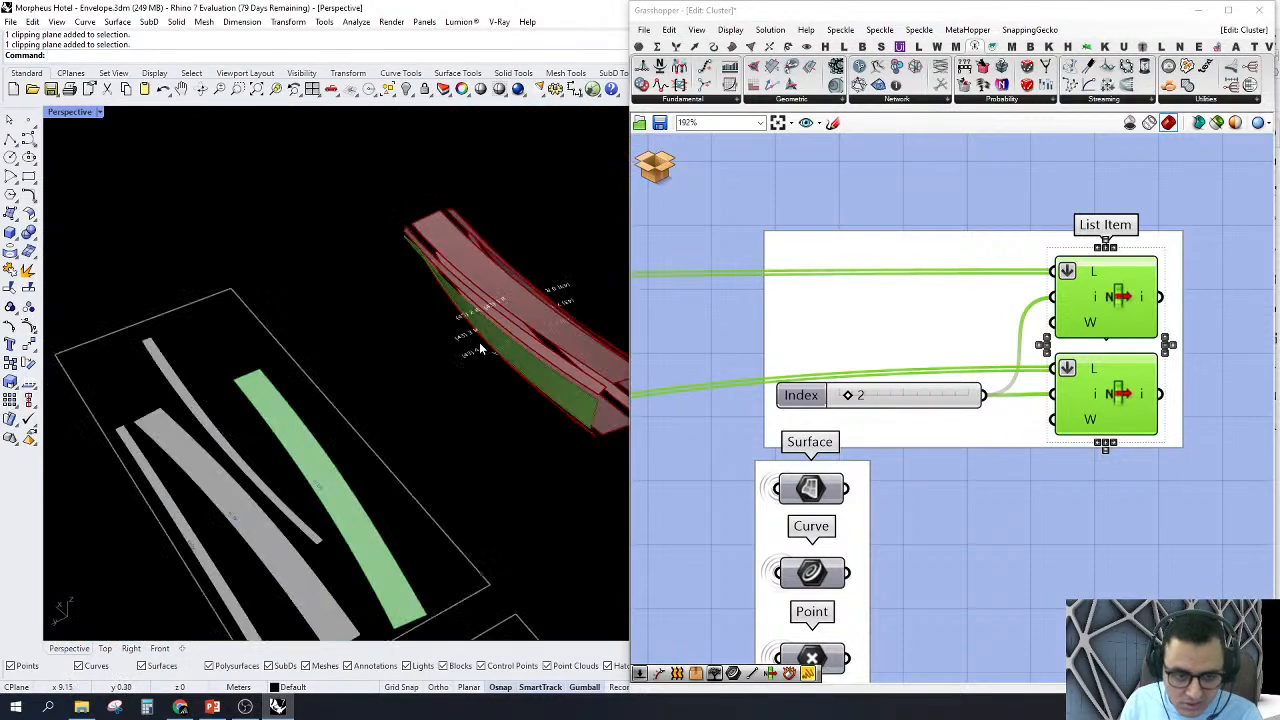
pyautogui.moveTo(481, 349); pyautogui.dragTo(314, 474, button='right')
pyautogui.scroll(12, 400, 225)
pyautogui.scroll(-4, 375, 303)
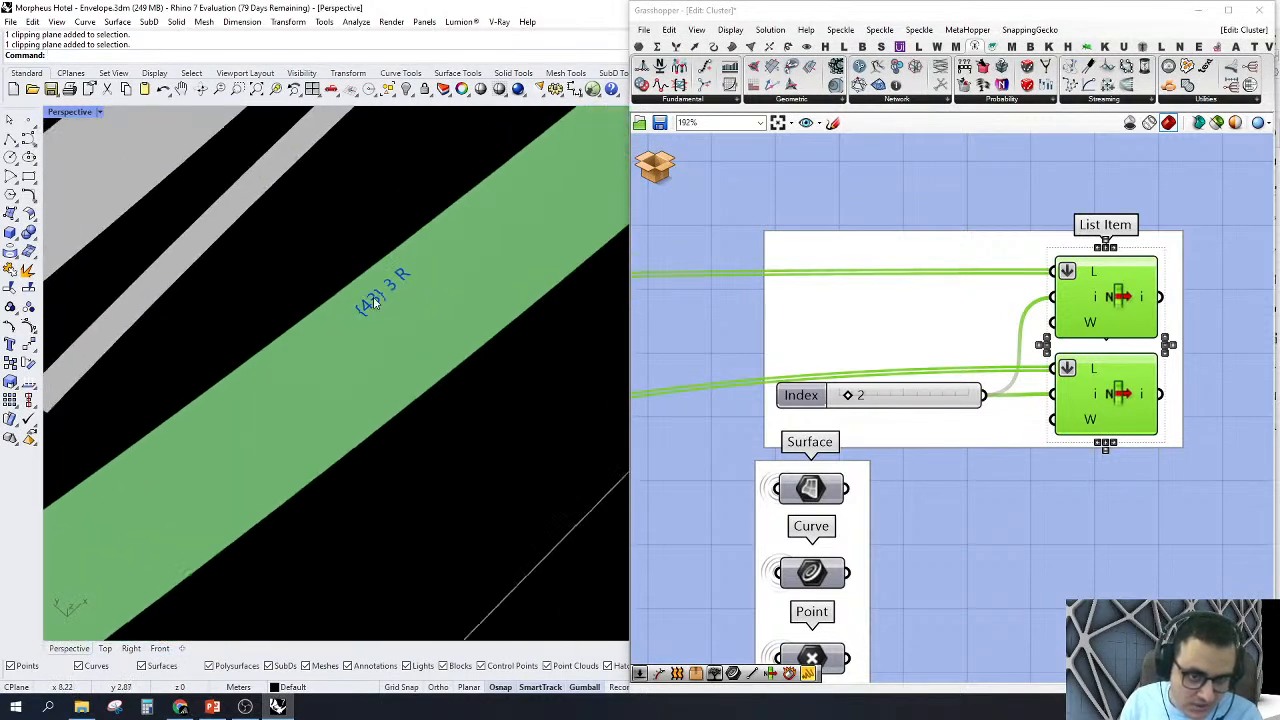
pyautogui.scroll(-8, 372, 303)
pyautogui.scroll(-6, 945, 308)
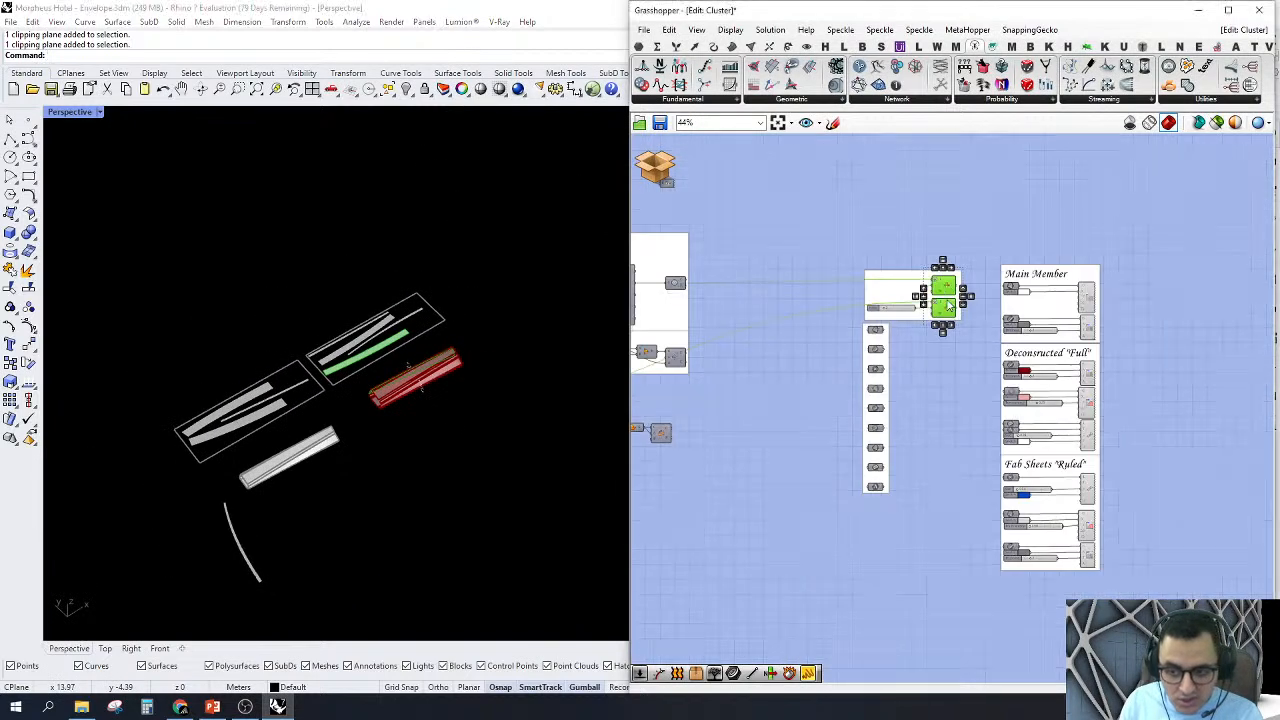
# Step: Review the cluster's component flow from the unrolling and nesting groups to the List Item and display groups
pyautogui.moveTo(948, 306); pyautogui.dragTo(1042, 295, button='right')
pyautogui.scroll(-2, 1042, 295)
pyautogui.moveTo(952, 363); pyautogui.dragTo(978, 374, button='right')
pyautogui.scroll(2, 1040, 433)
pyautogui.moveTo(1040, 433); pyautogui.dragTo(1180, 460, button='right')
pyautogui.moveTo(1033, 363); pyautogui.dragTo(1119, 368, button='right')
pyautogui.moveTo(780, 401); pyautogui.dragTo(869, 461, button='right')
pyautogui.scroll(2, 1086, 367)
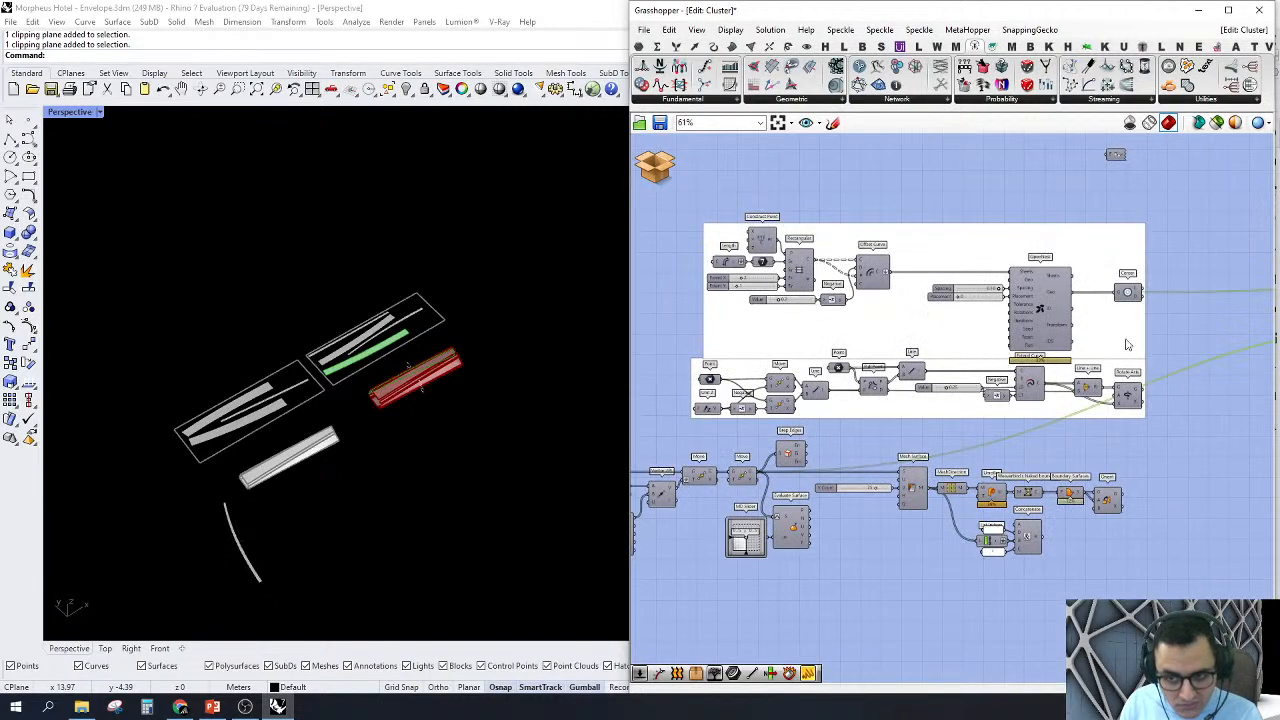
pyautogui.scroll(1, 1176, 301)
pyautogui.moveTo(1177, 300); pyautogui.dragTo(915, 293, button='right')
pyautogui.scroll(-3, 915, 293)
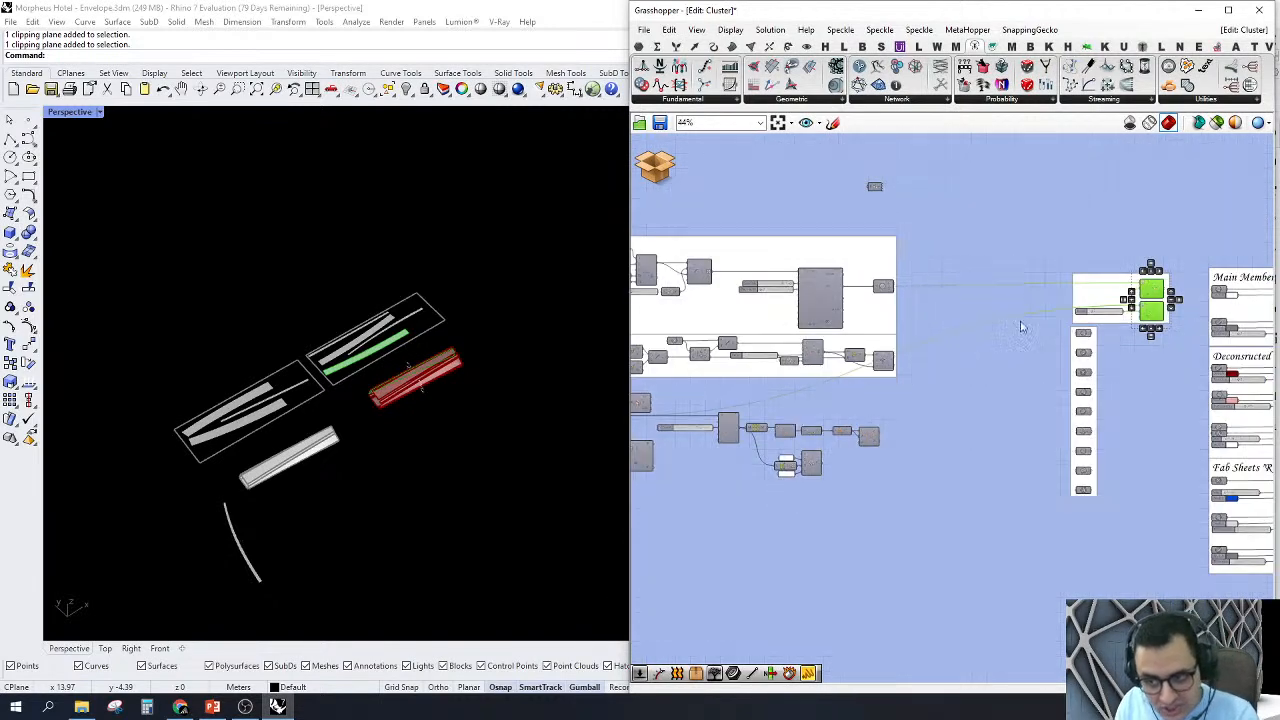
pyautogui.moveTo(1021, 327); pyautogui.dragTo(857, 291, button='right')
pyautogui.scroll(3, 1094, 339)
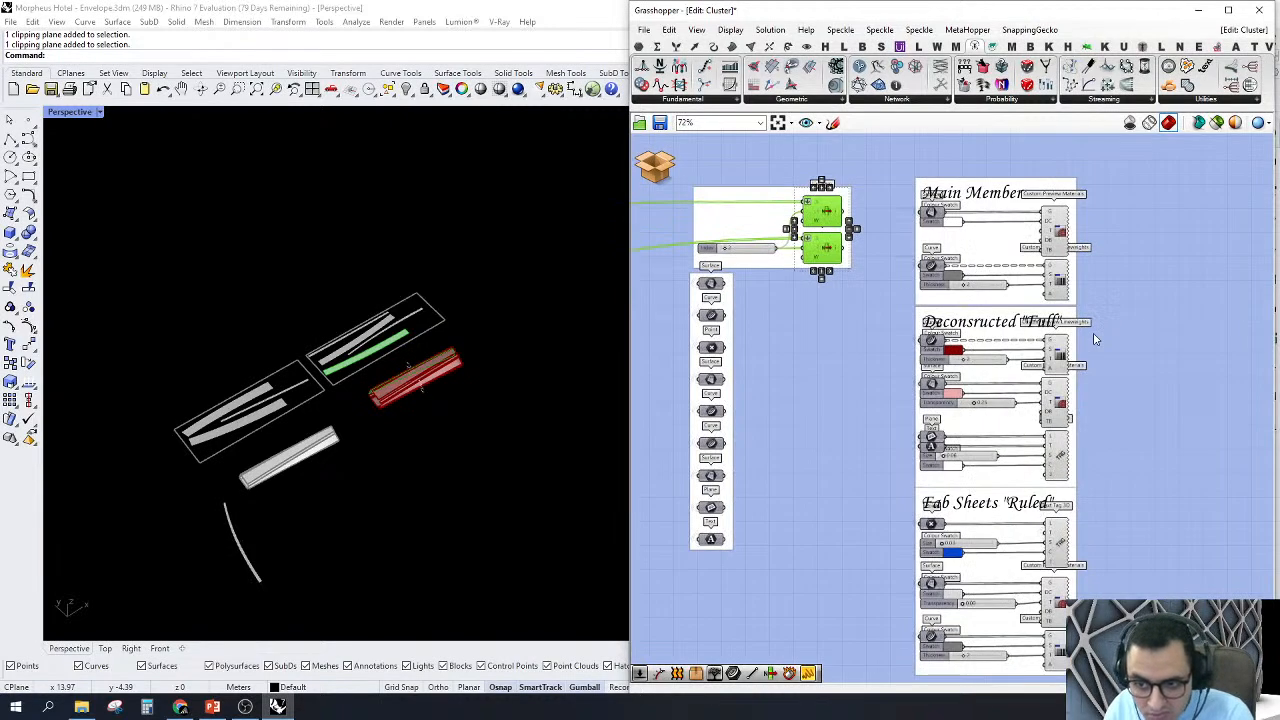
pyautogui.scroll(-12, 1094, 339)
pyautogui.scroll(4, 873, 364)
pyautogui.scroll(4, 1010, 349)
pyautogui.moveTo(821, 389); pyautogui.dragTo(897, 418, button='right')
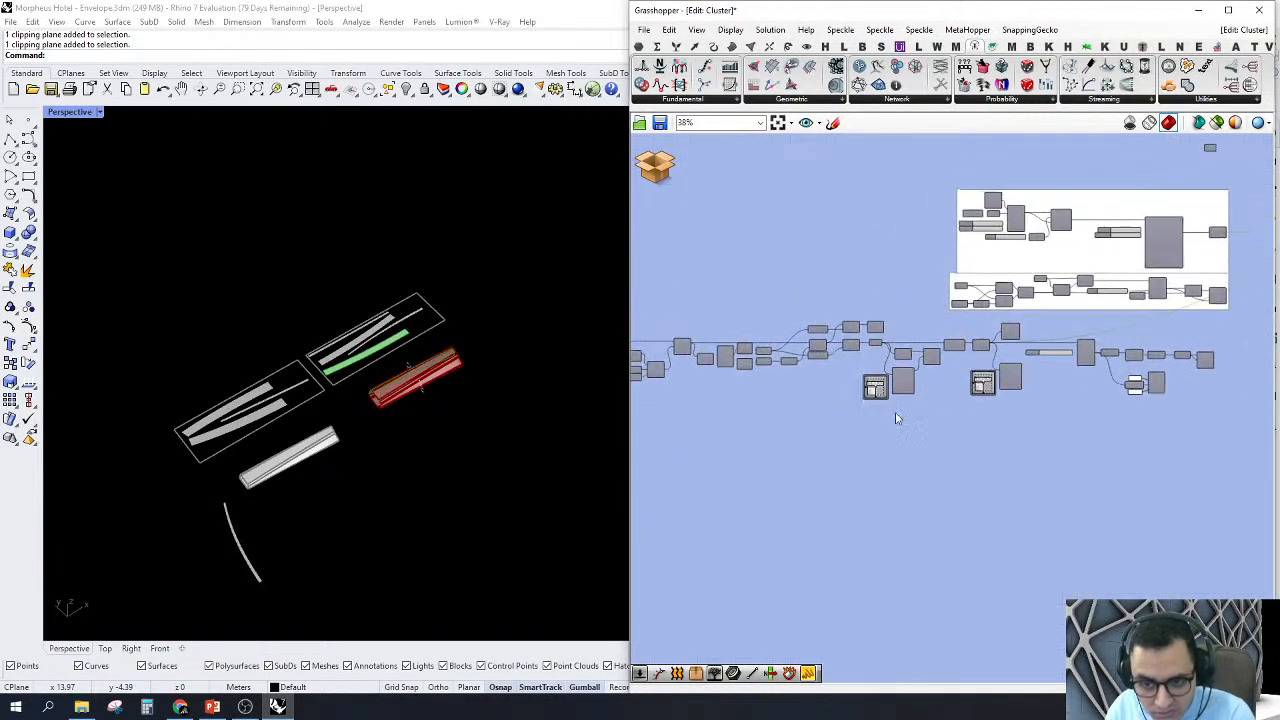
# Step: Follow the component flow from the surface and unrolling components through the nesting outputs to the List Item and display groups
pyautogui.scroll(5, 897, 418)
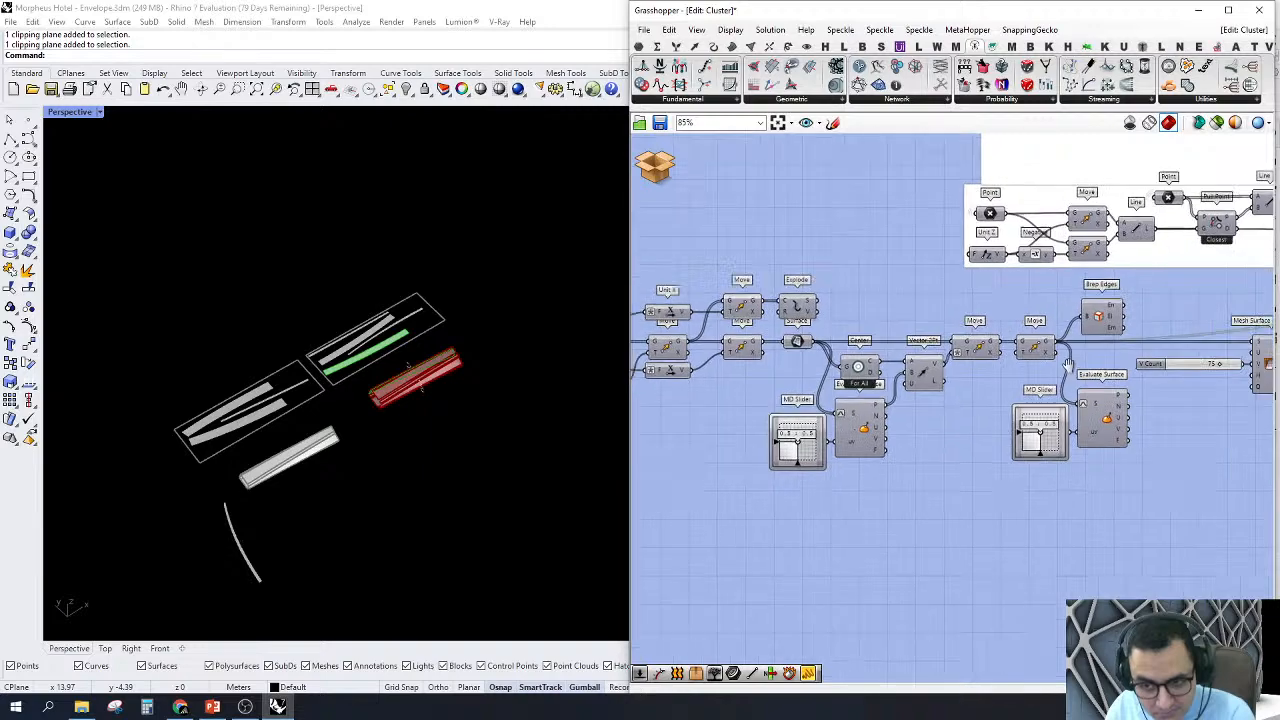
pyautogui.moveTo(1068, 365); pyautogui.dragTo(738, 389, button='right')
pyautogui.scroll(-1, 1060, 405)
pyautogui.moveTo(1090, 400); pyautogui.dragTo(820, 448, button='right')
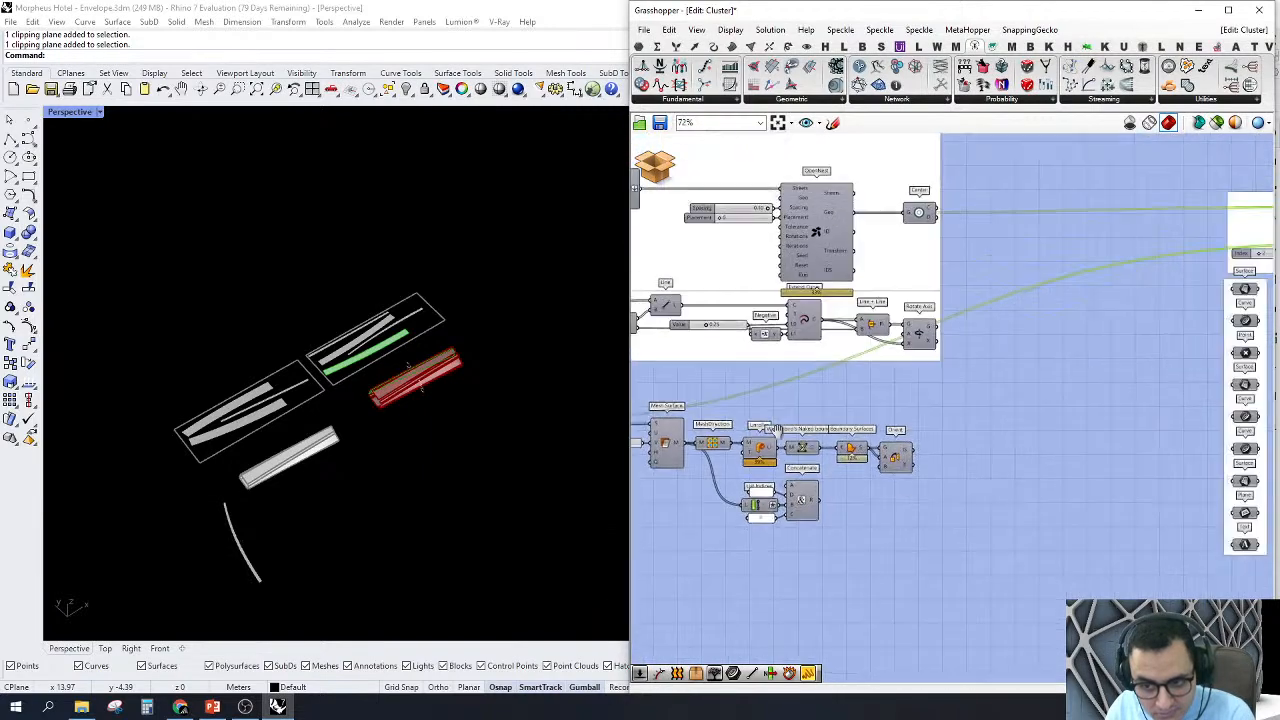
pyautogui.moveTo(1177, 330); pyautogui.dragTo(782, 384, button='right')
pyautogui.scroll(1, 860, 341)
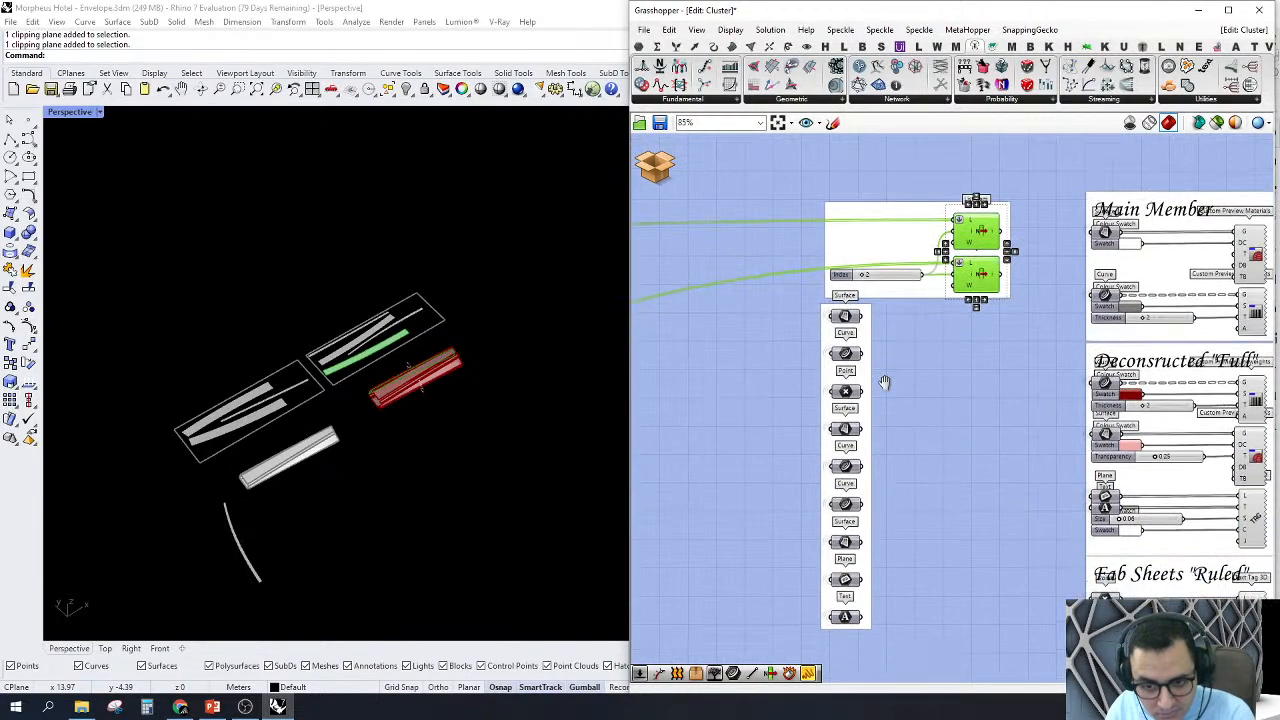
pyautogui.scroll(-3, 966, 349)
pyautogui.moveTo(1014, 371); pyautogui.dragTo(981, 421, button='right')
pyautogui.scroll(3, 1131, 318)
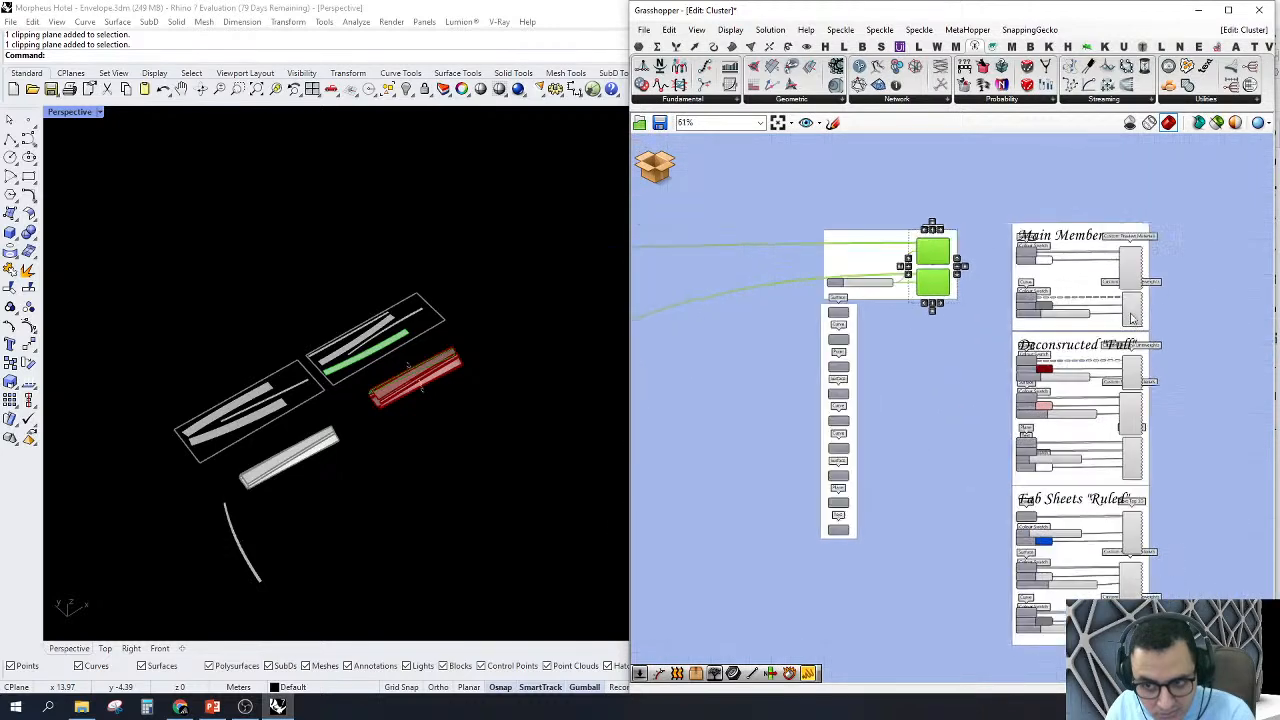
# Step: Inspect the preview and text tag components in the Main Member and Deconstructed "Full" groups by selecting each one
pyautogui.click(1134, 257)
pyautogui.click(1132, 309)
pyautogui.click(1136, 398)
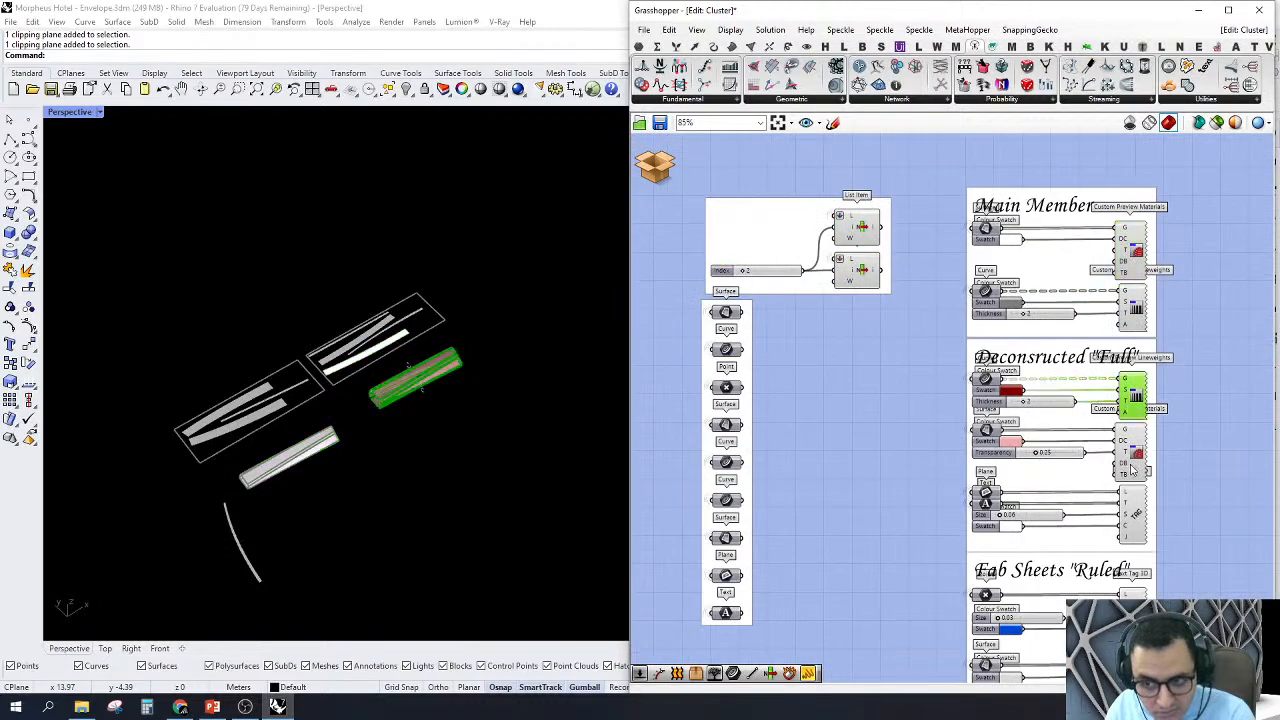
pyautogui.click(1136, 455)
pyautogui.click(1135, 514)
pyautogui.scroll(-2, 1137, 515)
pyautogui.moveTo(1137, 515); pyautogui.dragTo(1095, 392, button='right')
pyautogui.moveTo(1003, 474); pyautogui.dragTo(1062, 479, button='right')
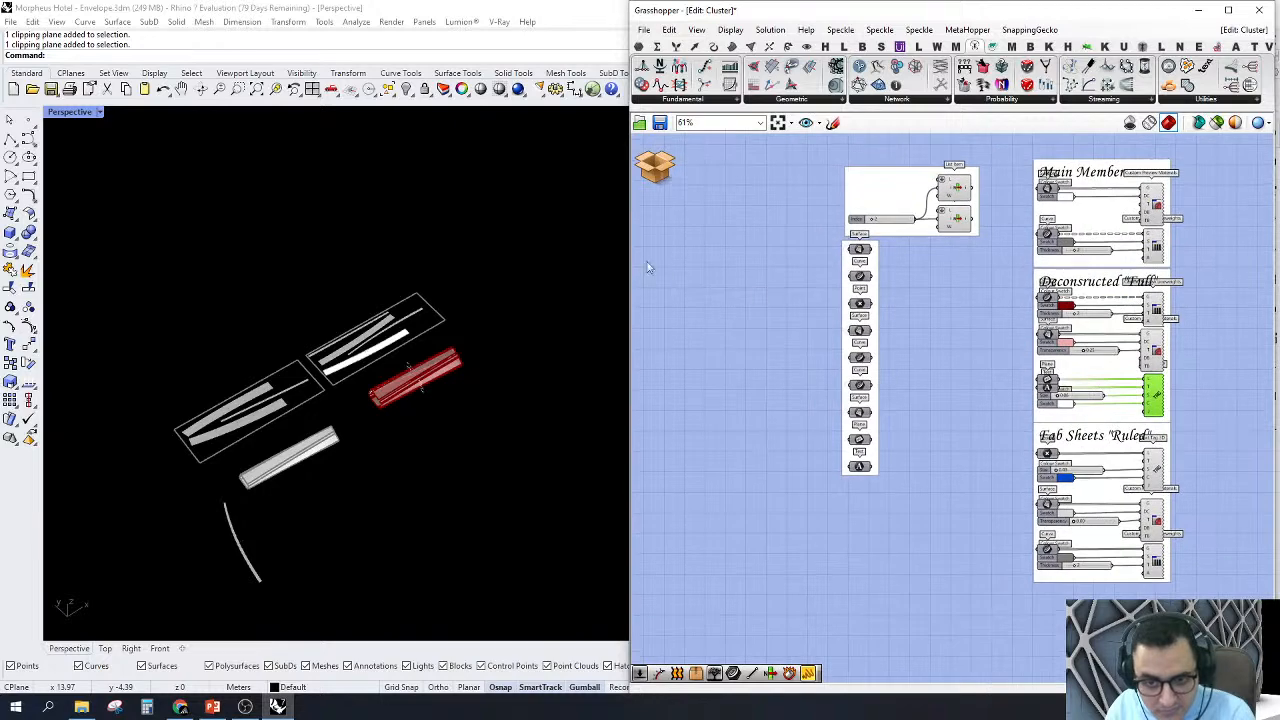
# Step: Examine the Mesh Surface, Unroller and Orient chain together with the List Indices and Concatenate components below it
pyautogui.click(662, 168)
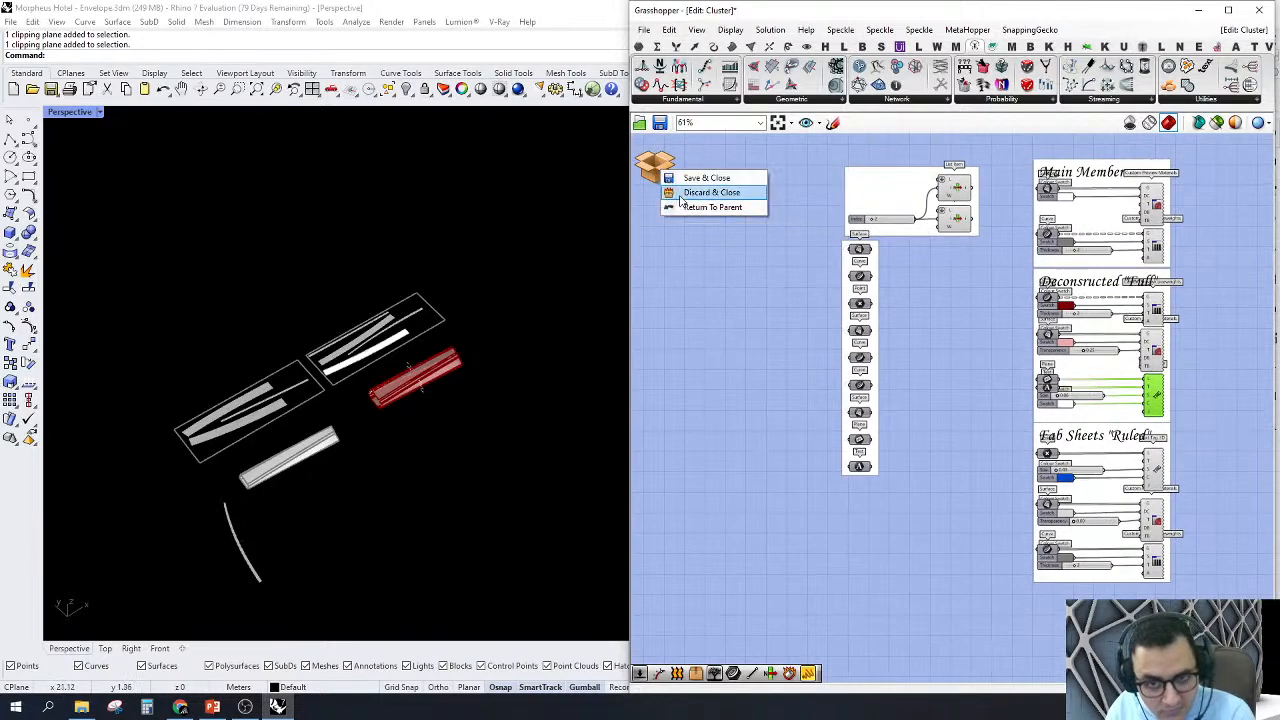
pyautogui.moveTo(787, 374); pyautogui.dragTo(910, 386, button='right')
pyautogui.scroll(-5, 910, 386)
pyautogui.scroll(6, 802, 381)
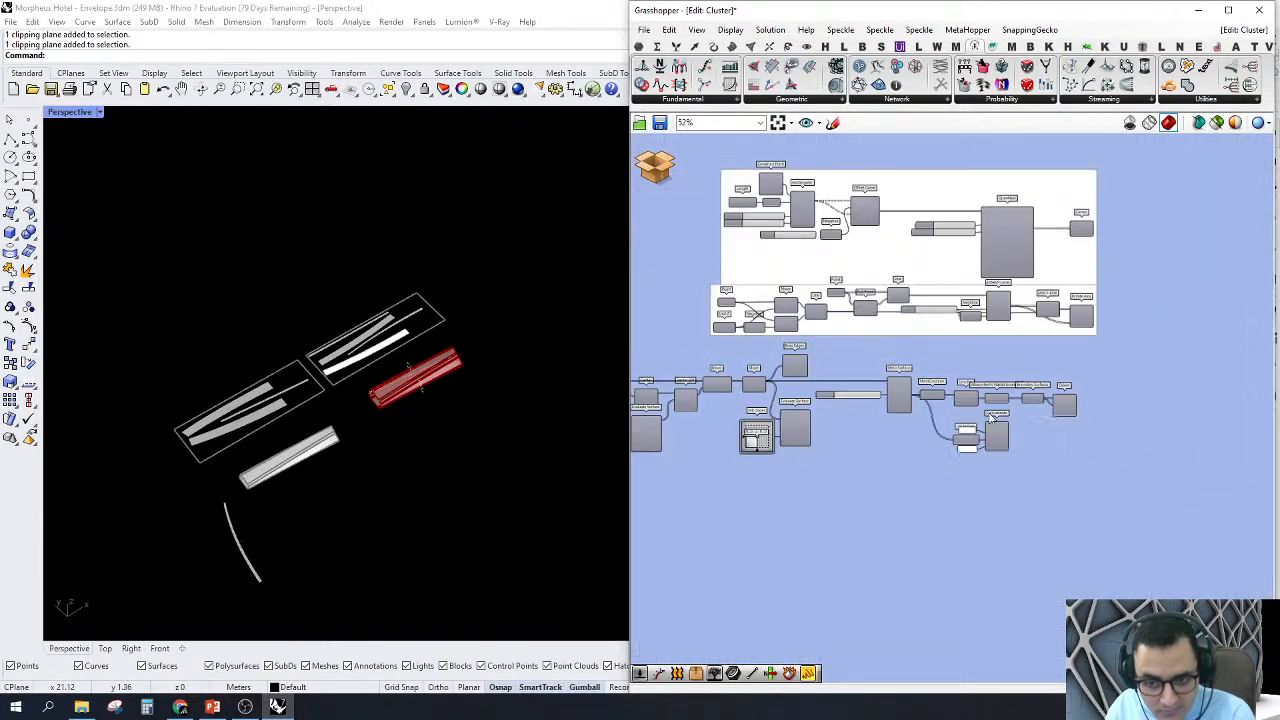
pyautogui.moveTo(967, 493)
pyautogui.mouseDown(button='right')
pyautogui.moveTo(1017, 506)
pyautogui.moveTo(965, 485)
pyautogui.mouseUp(button='right')
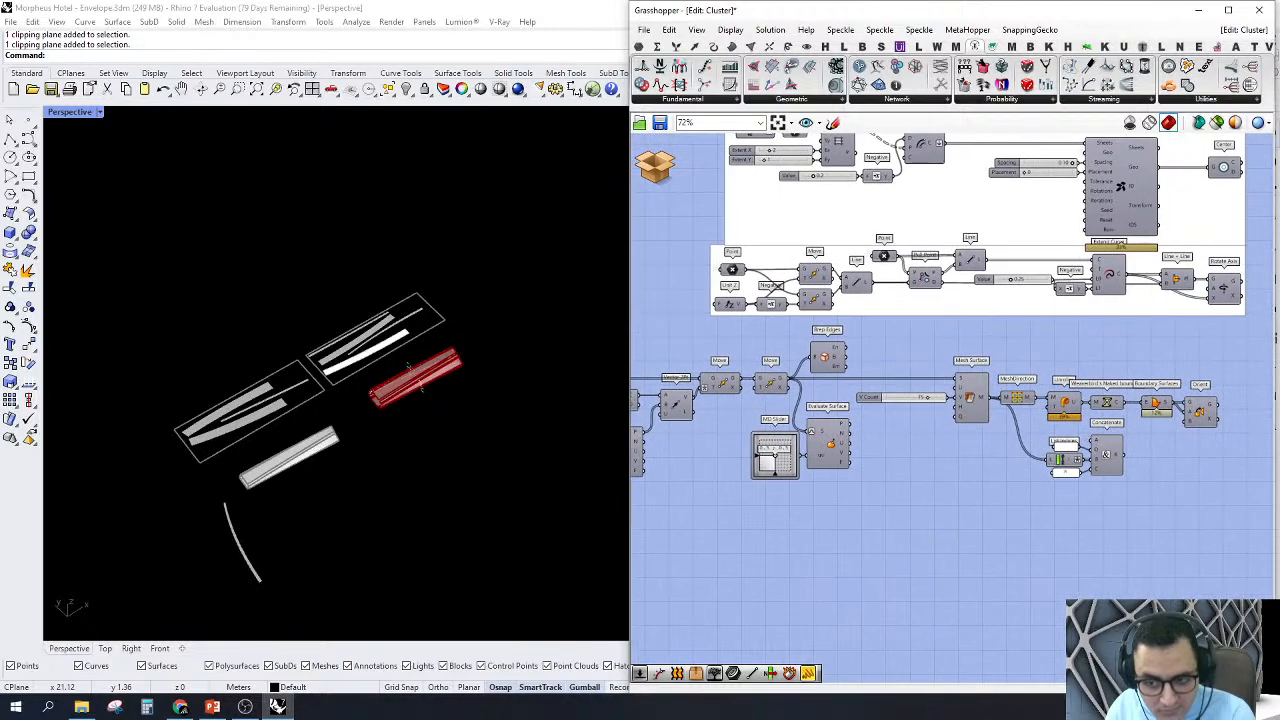
pyautogui.moveTo(1097, 490); pyautogui.dragTo(938, 540, button='right')
pyautogui.scroll(5, 926, 438)
pyautogui.moveTo(965, 551); pyautogui.dragTo(985, 566)
pyautogui.moveTo(936, 522); pyautogui.dragTo(743, 379)
pyautogui.click(1045, 489)
pyautogui.moveTo(904, 323); pyautogui.dragTo(937, 343, button='right')
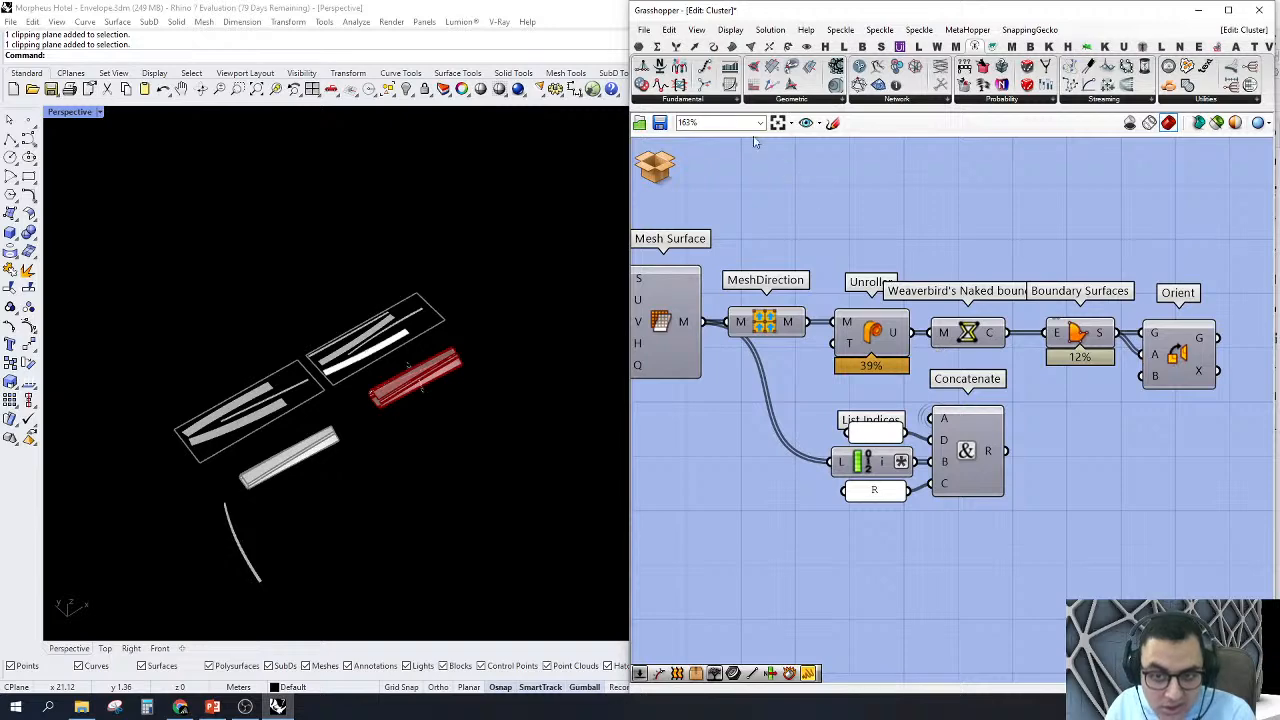
# Step: Select the Concatenate component to reveal the hidden wire feeding its A input
pyautogui.click(654, 164)
pyautogui.moveTo(921, 222); pyautogui.dragTo(916, 229, button='right')
pyautogui.moveTo(940, 424); pyautogui.dragTo(1000, 399, button='right')
pyautogui.click(1035, 457)
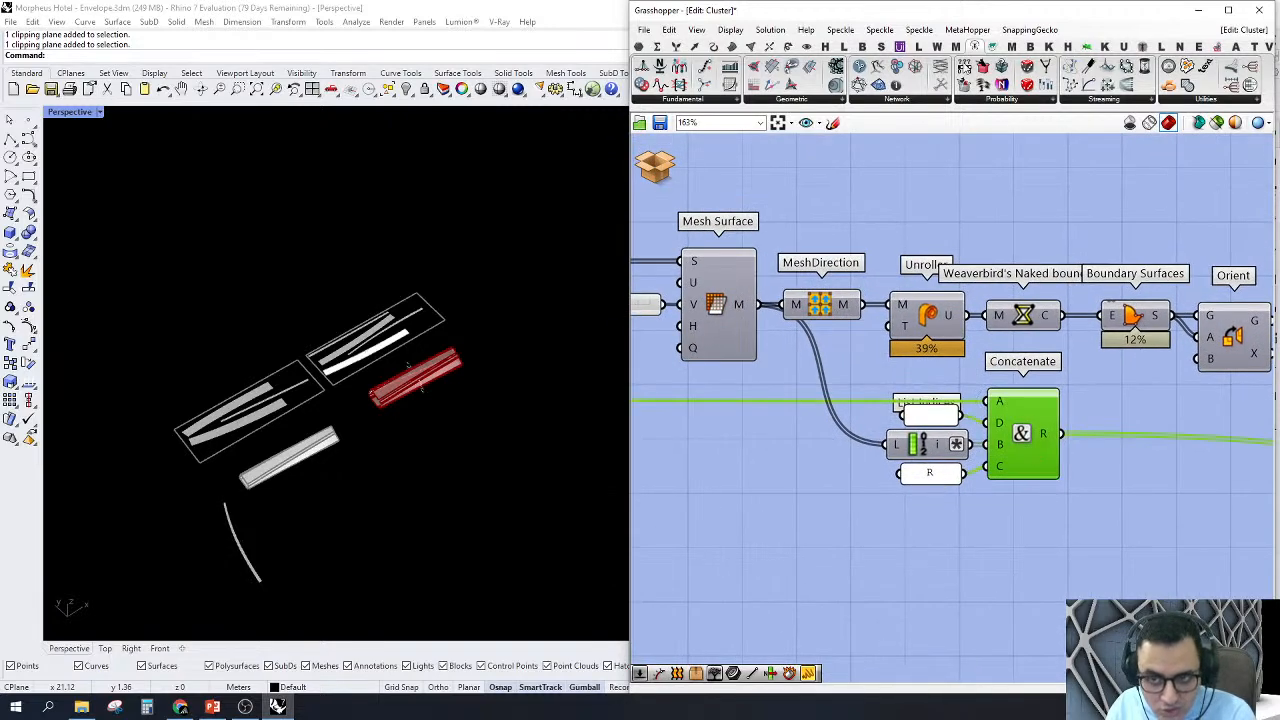
# Step: Add a Panel below the Concatenate component and connect the upstream source of the member number to it
pyautogui.click(639, 48)
pyautogui.moveTo(896, 84); pyautogui.dragTo(1062, 531)
pyautogui.scroll(-1, 1080, 464)
pyautogui.moveTo(1028, 396); pyautogui.dragTo(1088, 377, button='right')
pyautogui.scroll(-7, 1000, 335)
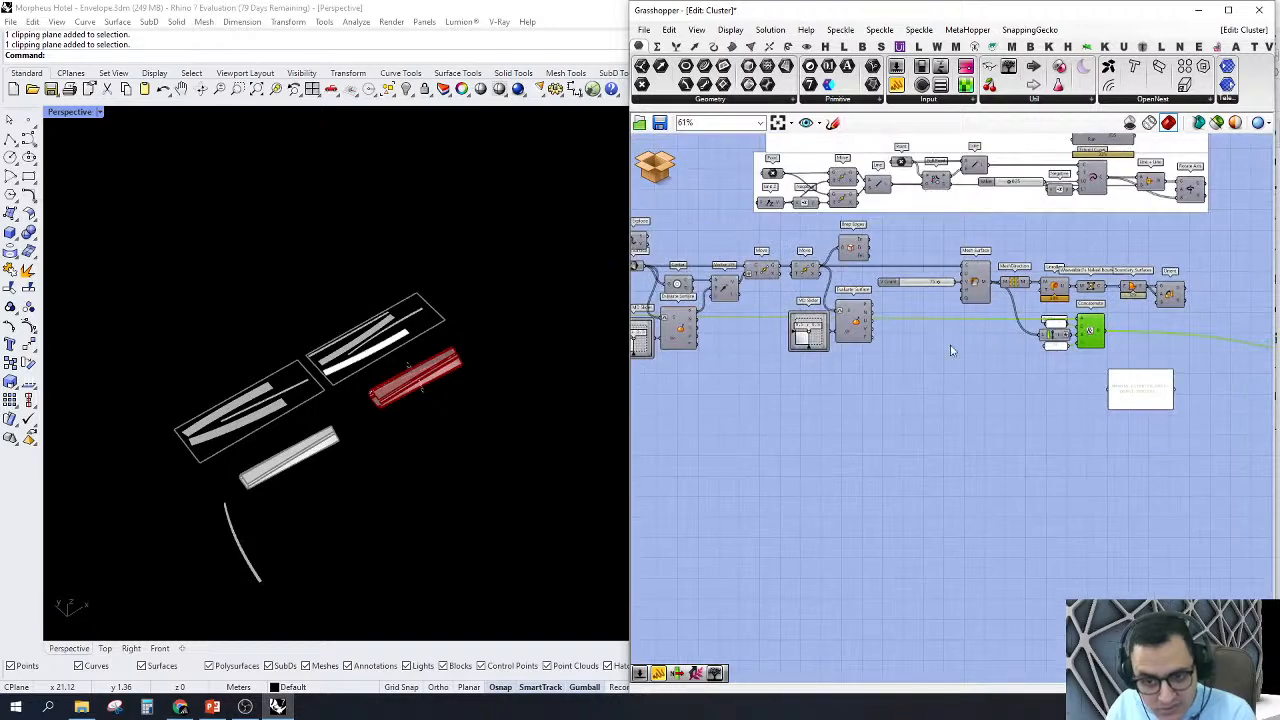
pyautogui.scroll(3, 773, 334)
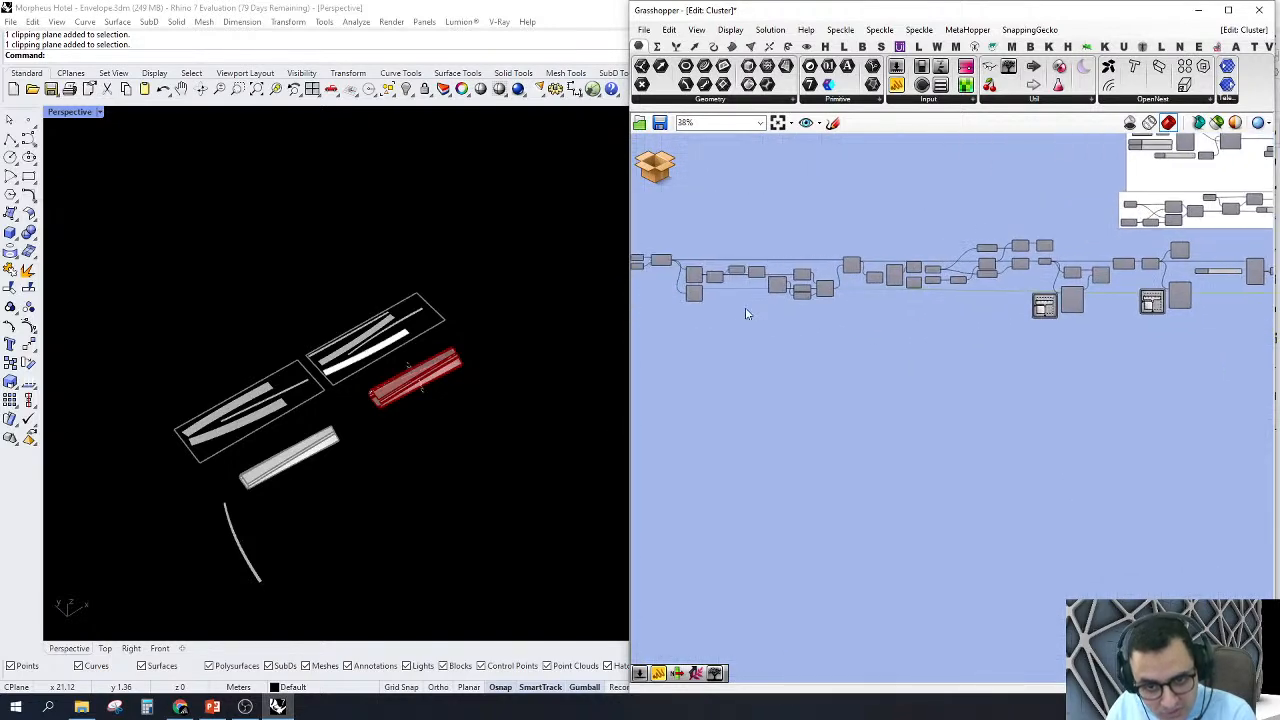
pyautogui.moveTo(697, 281); pyautogui.dragTo(897, 429)
pyautogui.scroll(5, 938, 378)
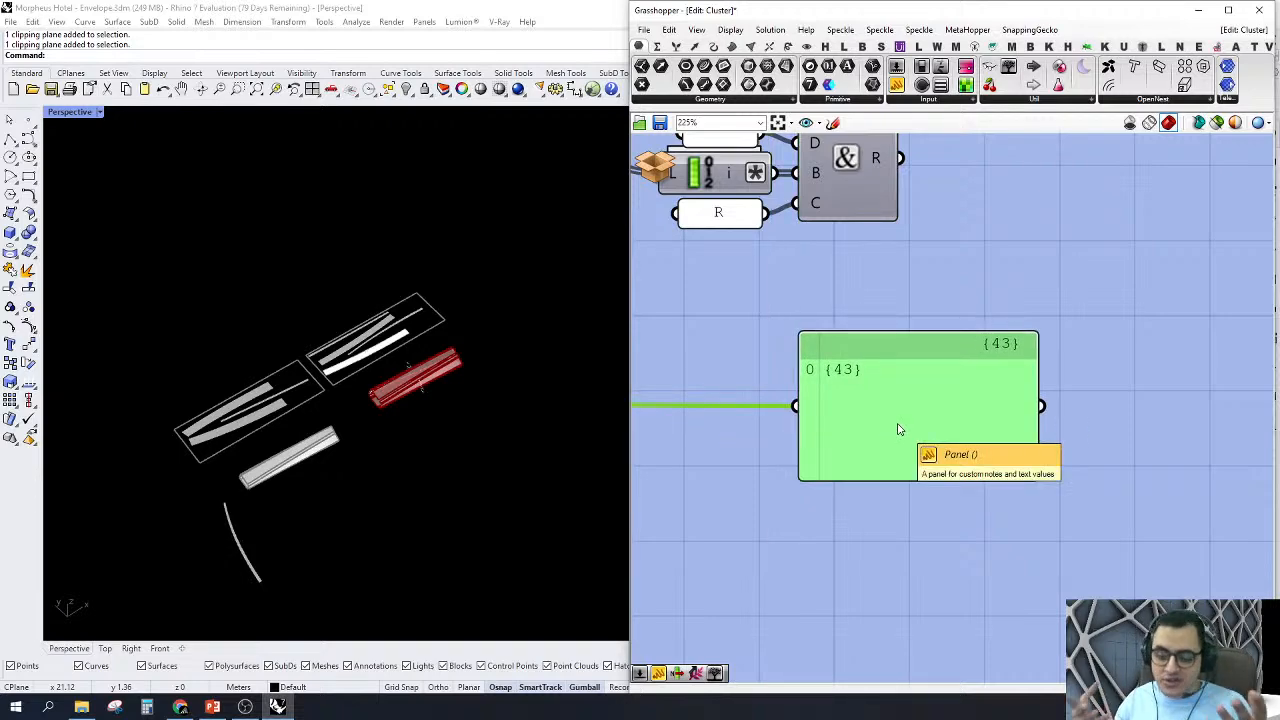
# Step: Compare the panel's member number with the List Indices and "R" text inputs of the Concatenate component
pyautogui.click(894, 300)
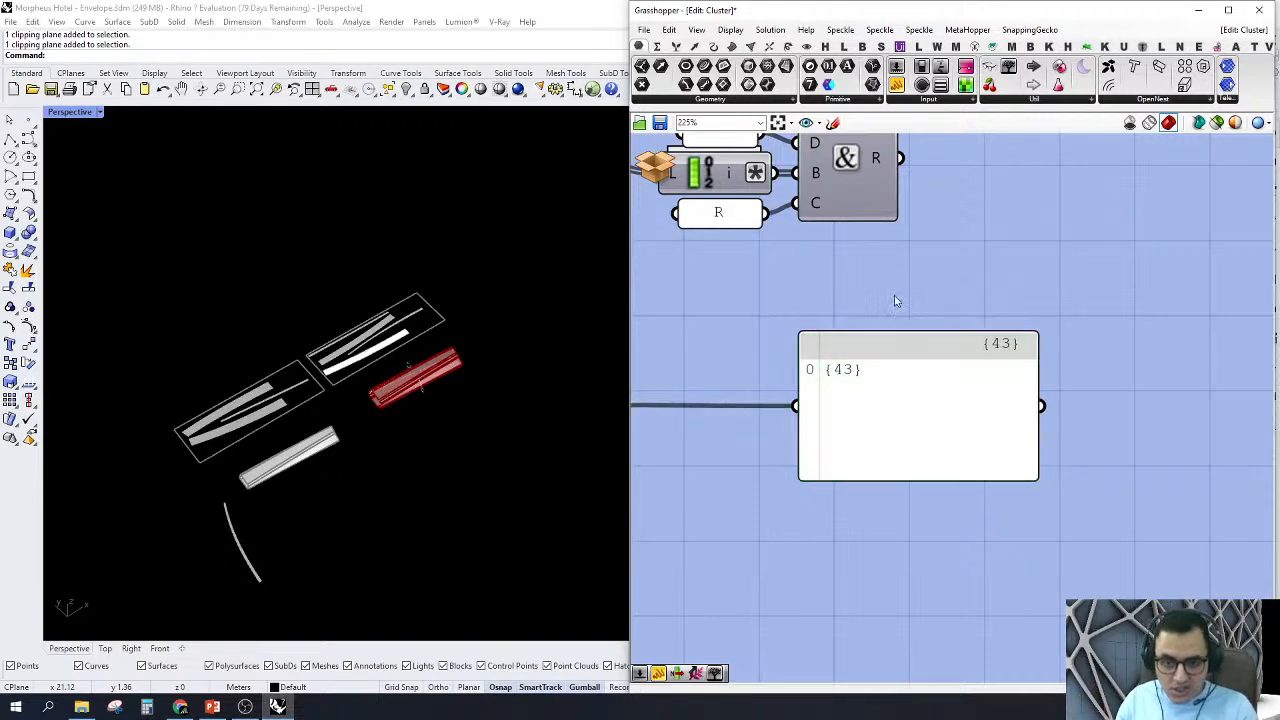
pyautogui.moveTo(894, 300); pyautogui.dragTo(1048, 418, button='right')
pyautogui.moveTo(1063, 503); pyautogui.dragTo(882, 485)
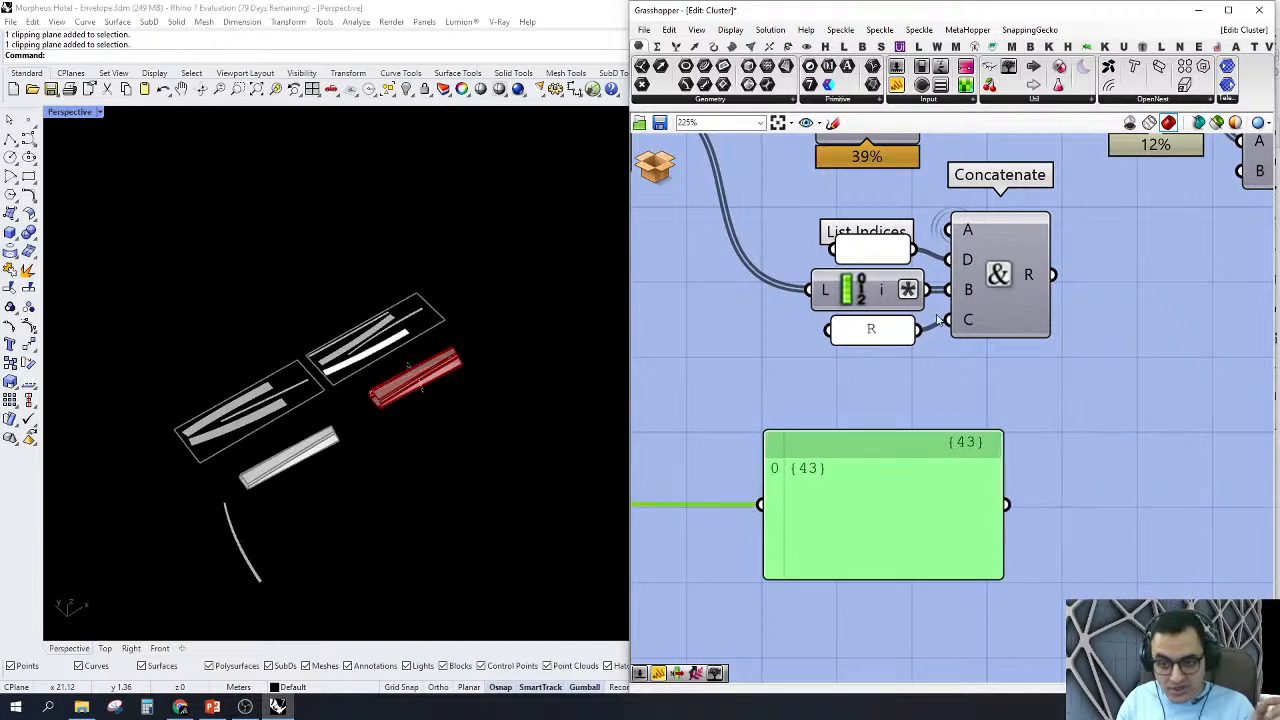
pyautogui.scroll(2, 795, 515)
pyautogui.scroll(-1, 950, 330)
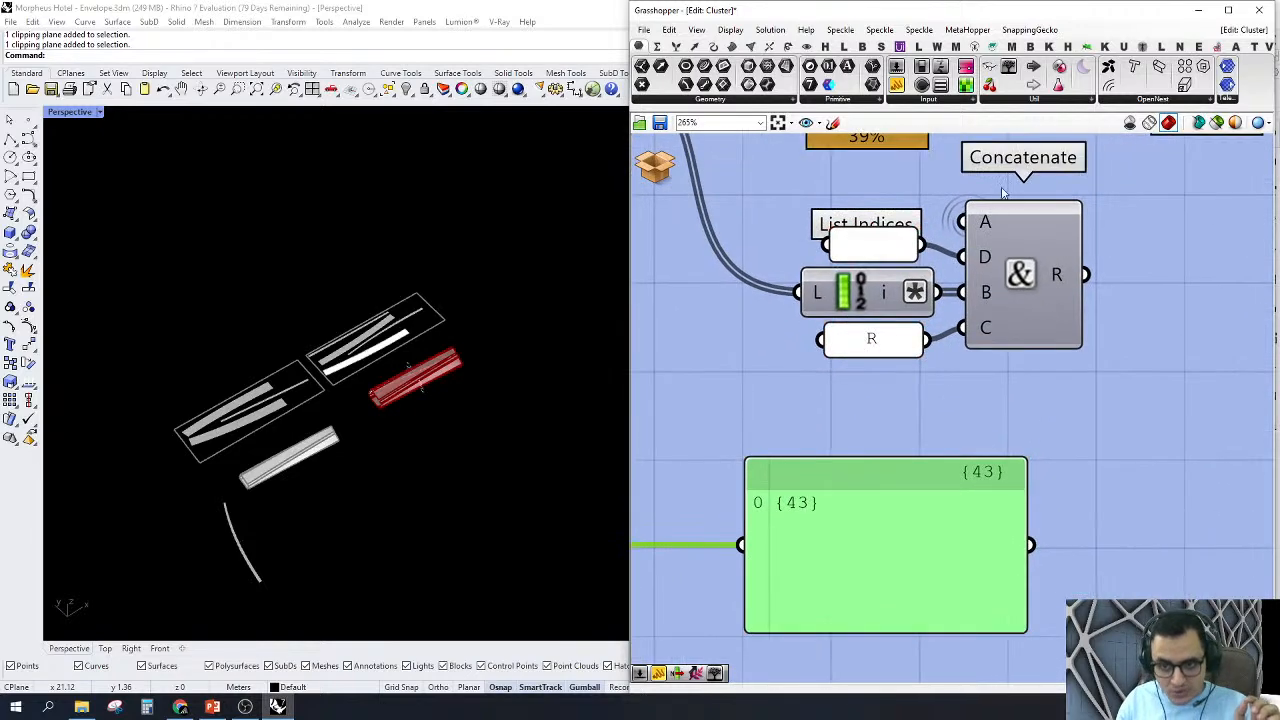
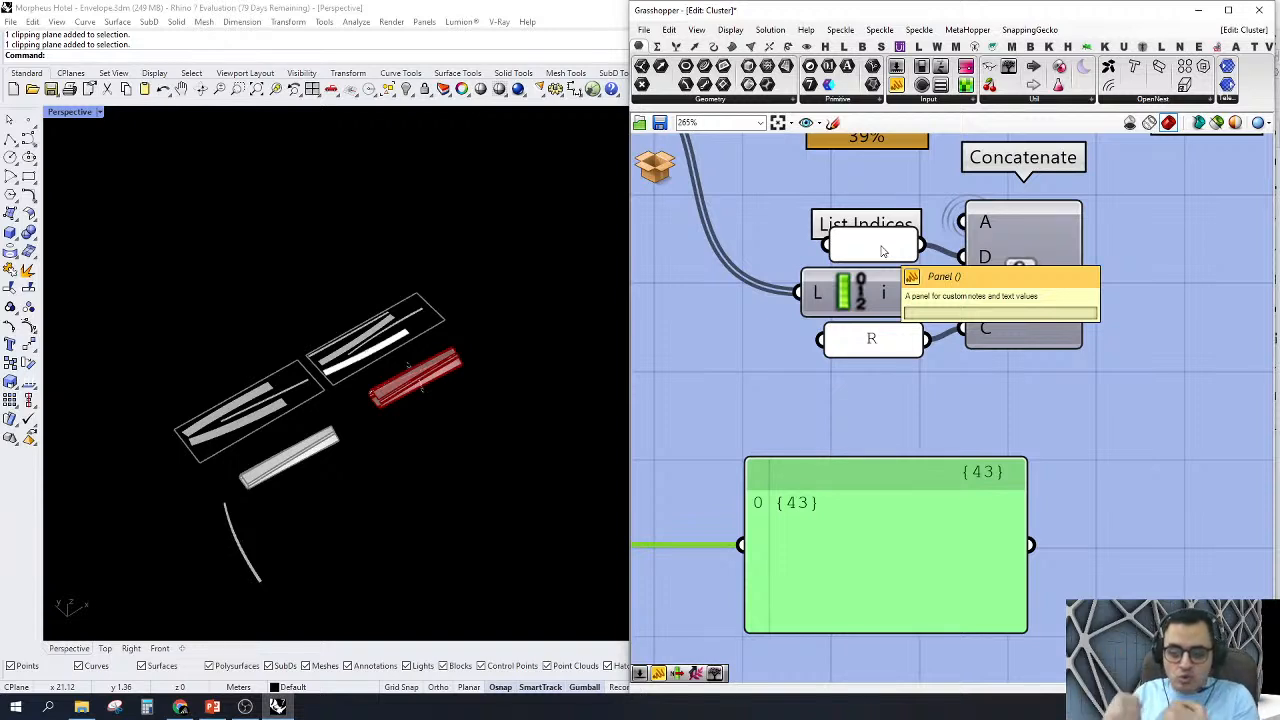
# Step: Connect the List Indices output to the viewing panel and scroll through its values
pyautogui.click(986, 358)
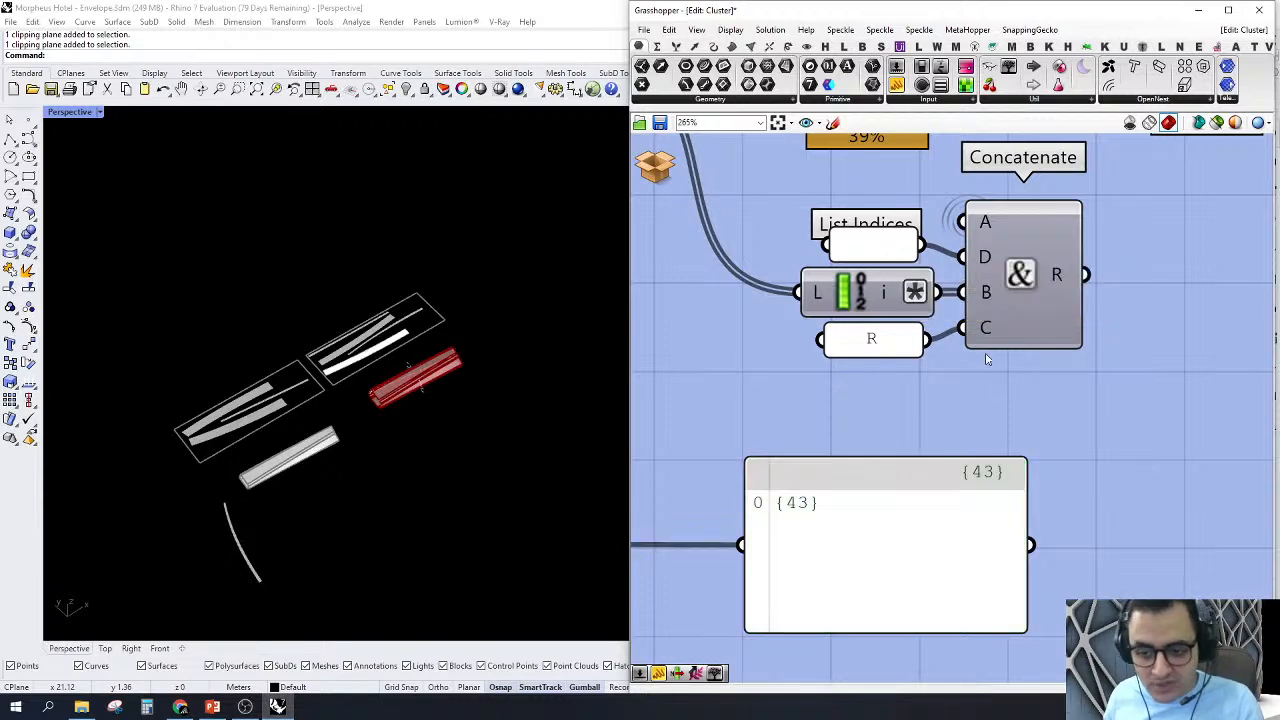
pyautogui.moveTo(940, 290); pyautogui.dragTo(740, 545)
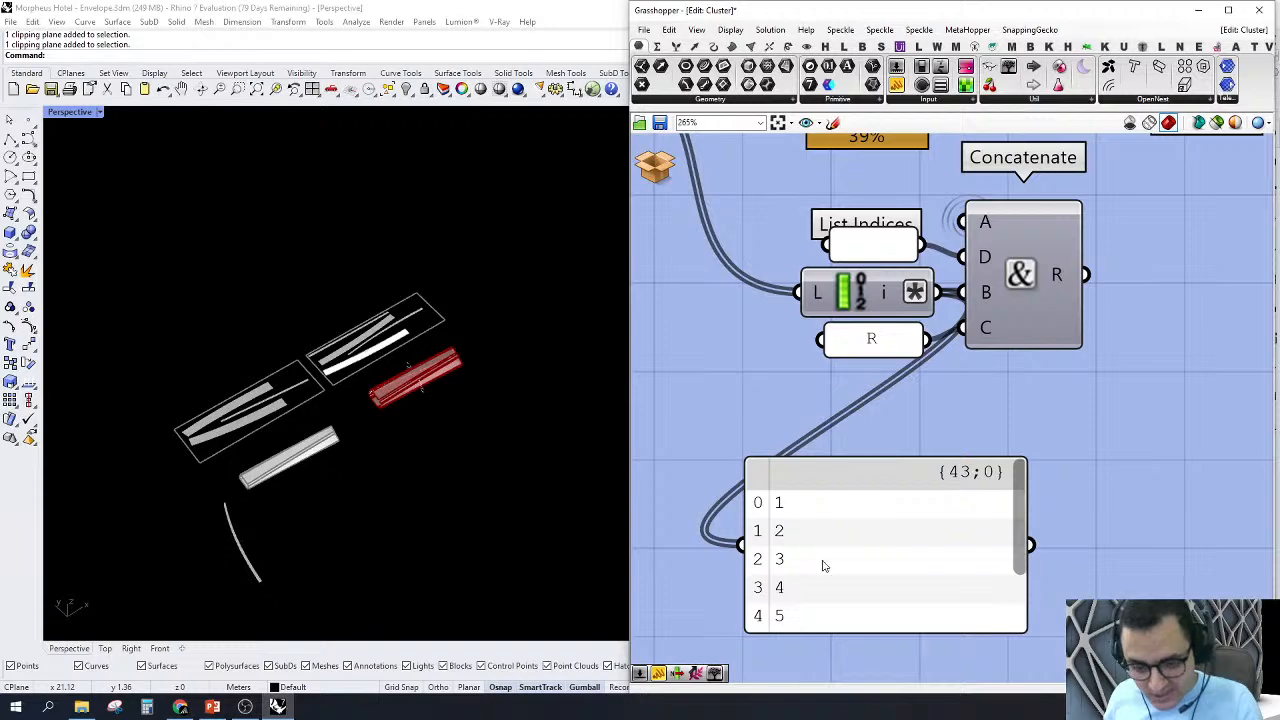
pyautogui.moveTo(1016, 498); pyautogui.dragTo(1027, 630)
pyautogui.scroll(13, 420, 388)
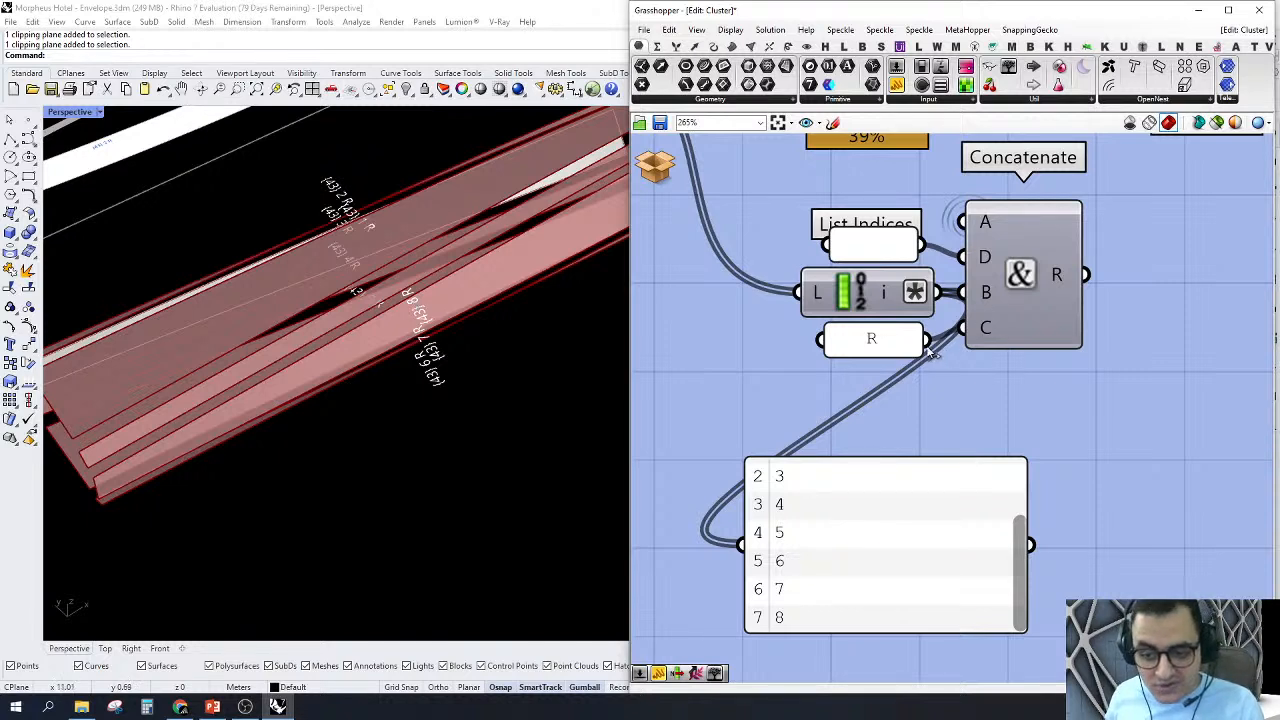
# Step: Feed the "R" text panel into the viewing panel to read it, moving the viewing panel below Concatenate
pyautogui.moveTo(930, 343); pyautogui.dragTo(753, 561)
pyautogui.moveTo(932, 578); pyautogui.dragTo(986, 549)
pyautogui.scroll(-5, 429, 457)
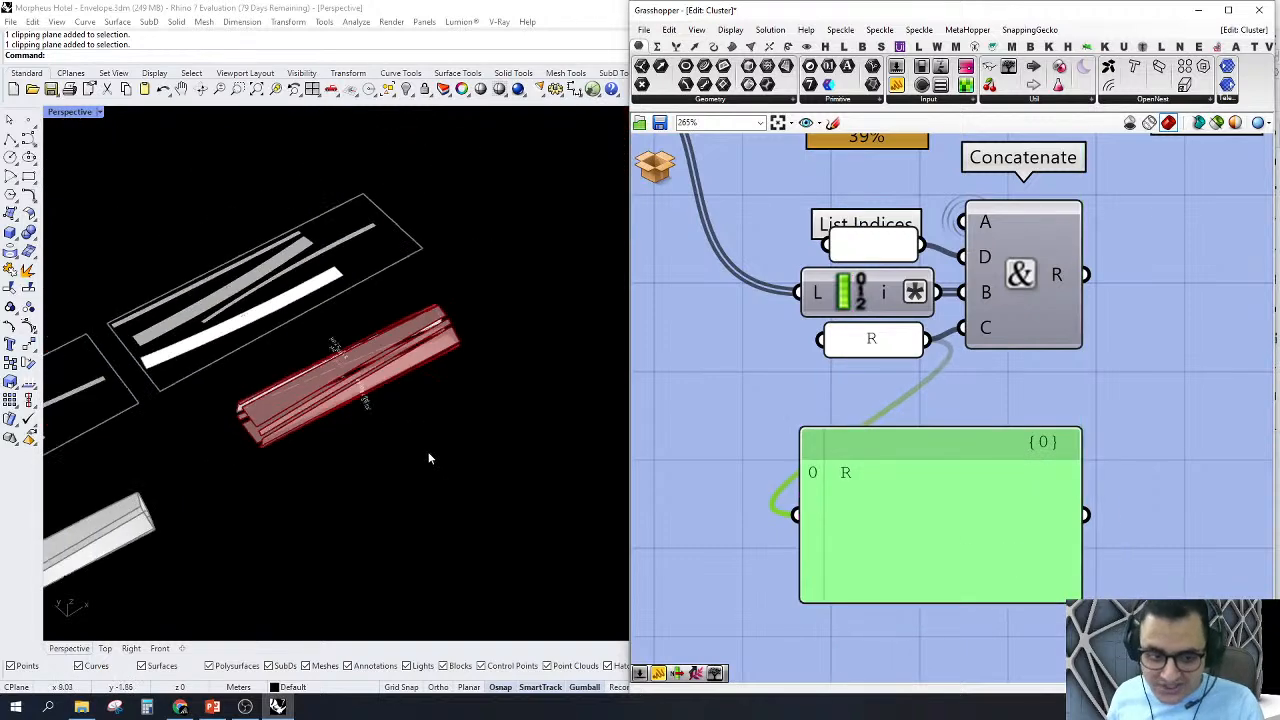
pyautogui.scroll(-2, 489, 397)
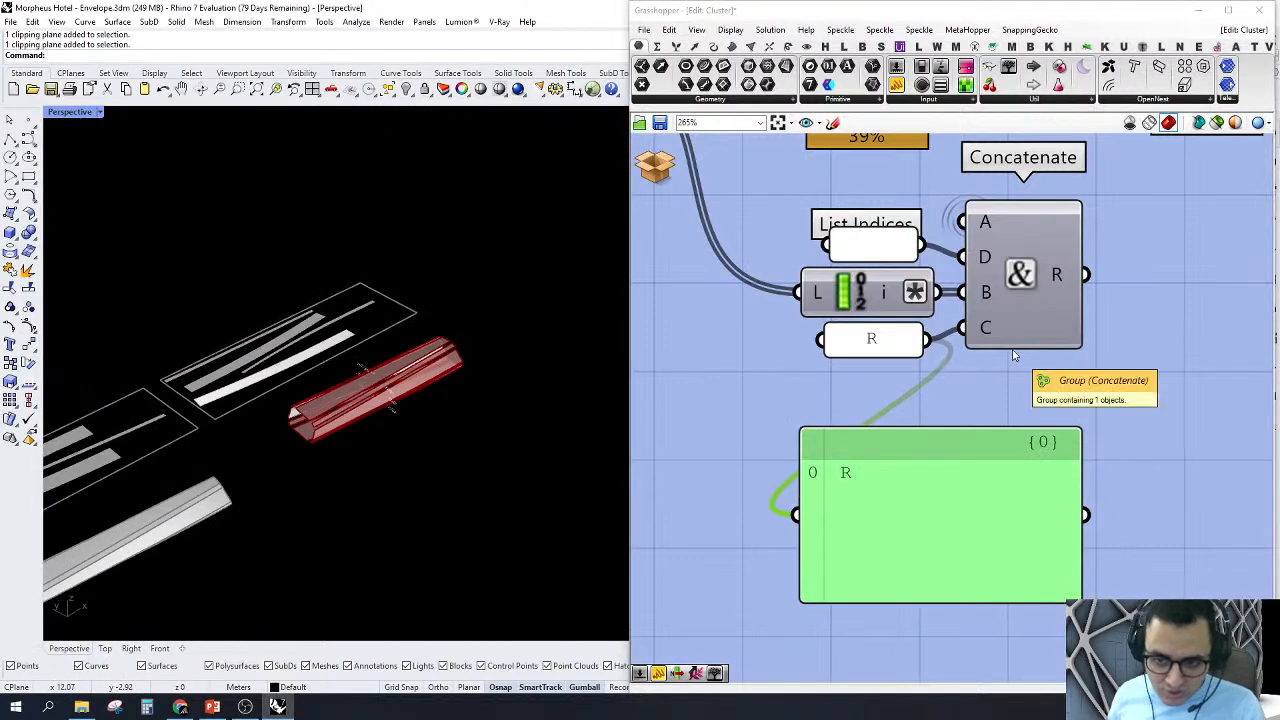
pyautogui.scroll(-4, 1013, 470)
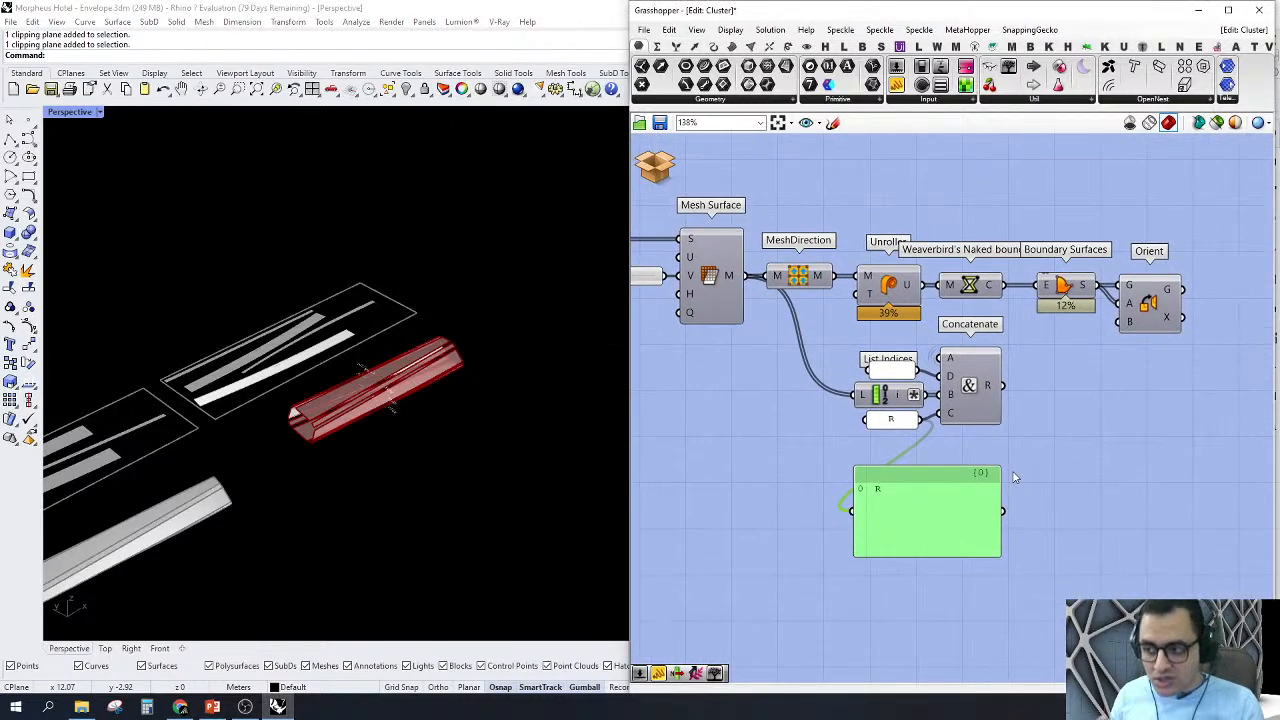
# Step: Replace the viewing panel with a new one connected to Concatenate's R output and scroll through the combined labels
pyautogui.moveTo(1051, 443); pyautogui.dragTo(798, 568)
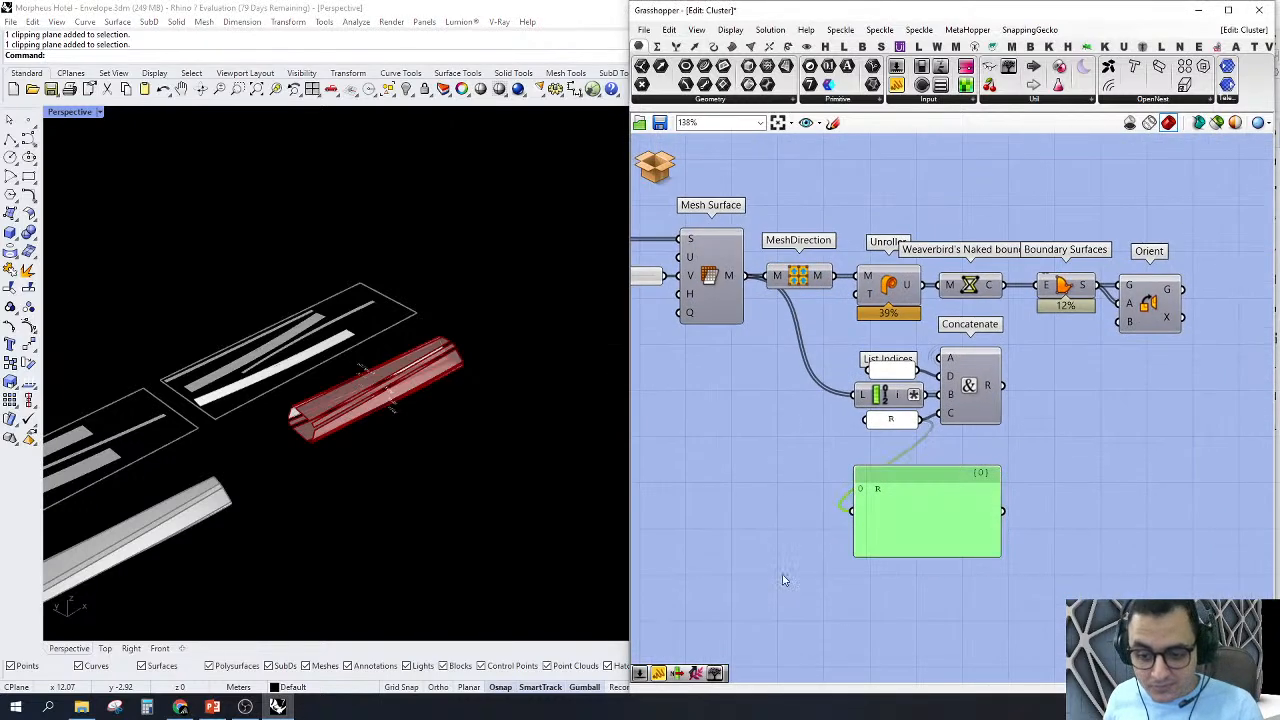
pyautogui.press('Delete')
pyautogui.moveTo(1080, 482); pyautogui.dragTo(812, 330)
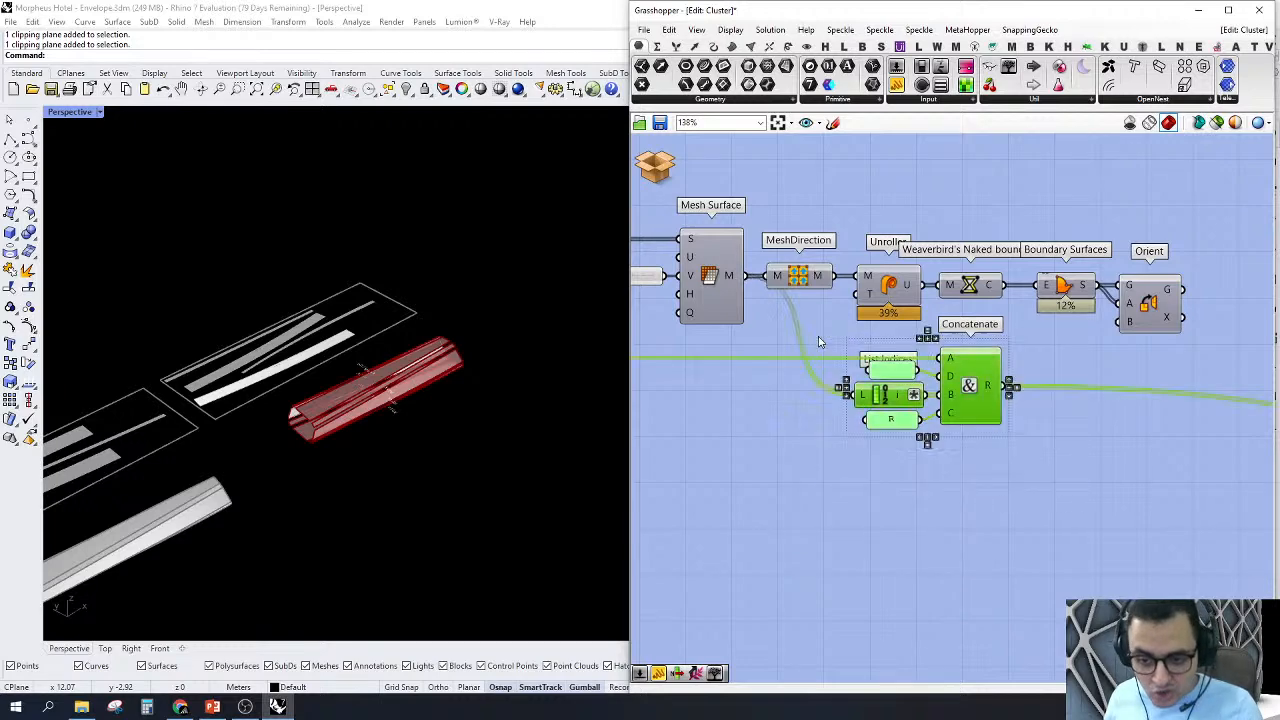
pyautogui.scroll(3, 997, 386)
pyautogui.moveTo(897, 88); pyautogui.dragTo(1040, 490)
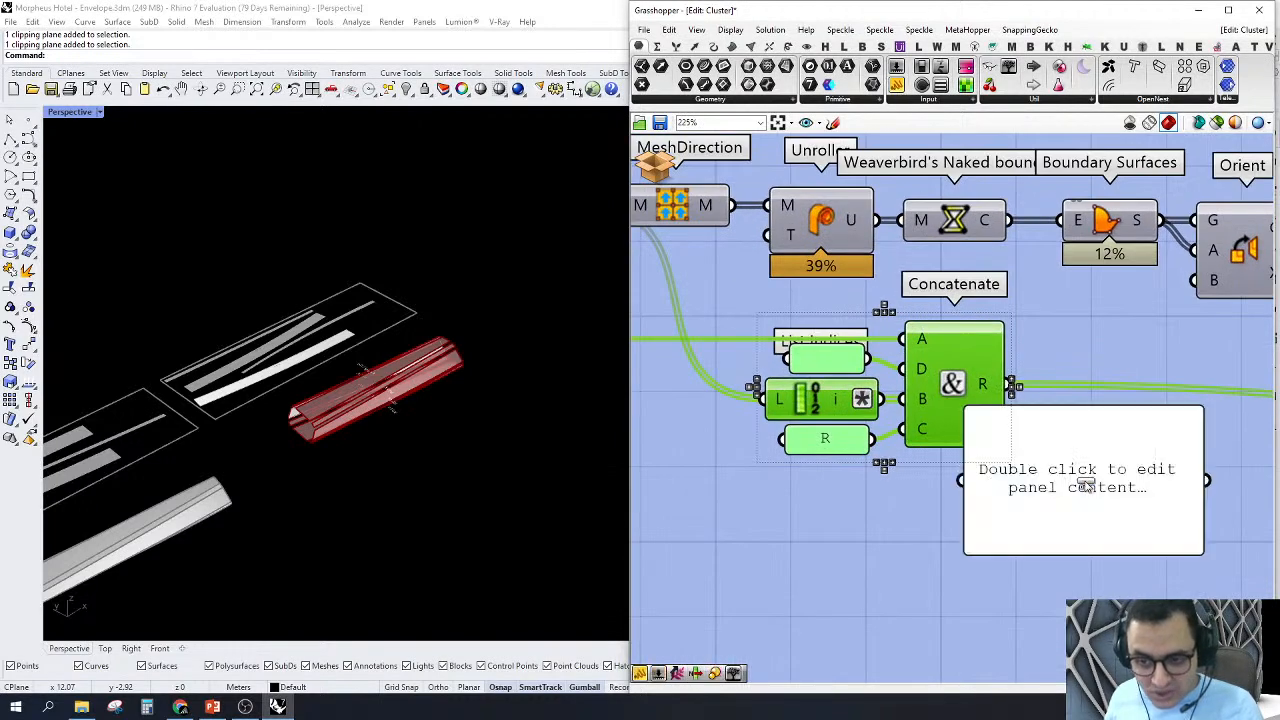
pyautogui.moveTo(965, 480); pyautogui.dragTo(1014, 385)
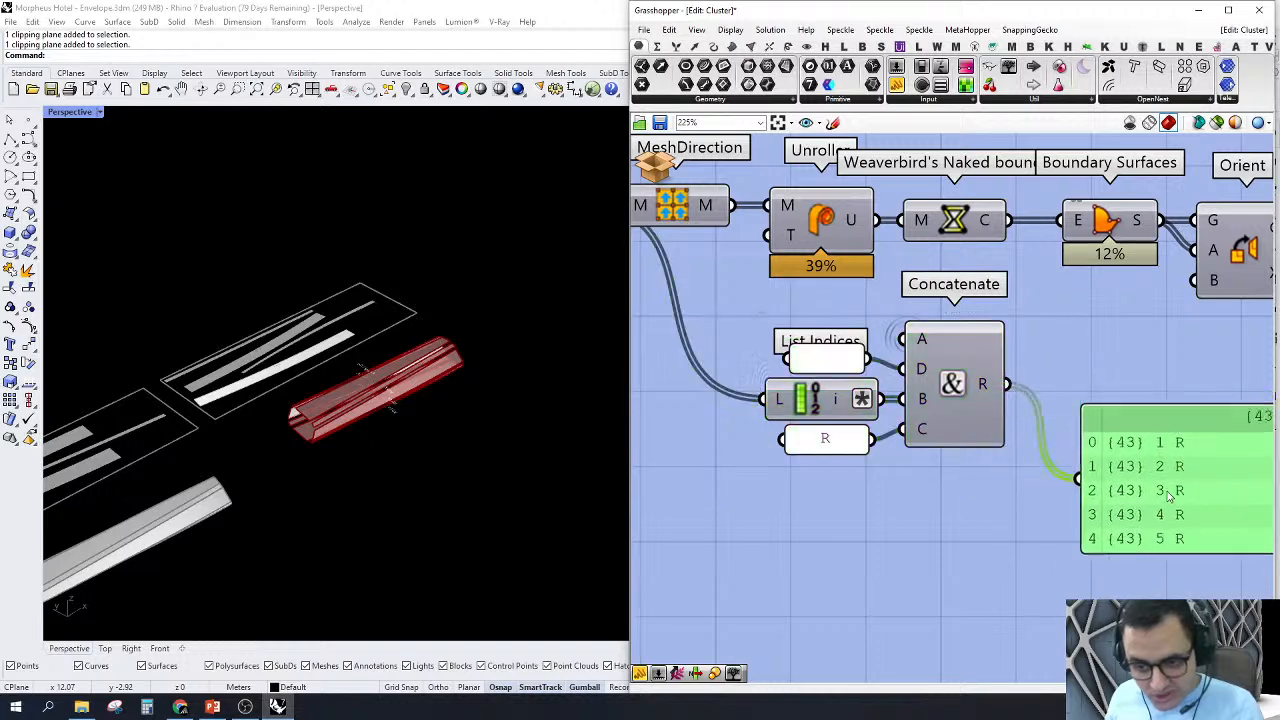
pyautogui.scroll(-4, 1095, 486)
pyautogui.scroll(3, 1095, 486)
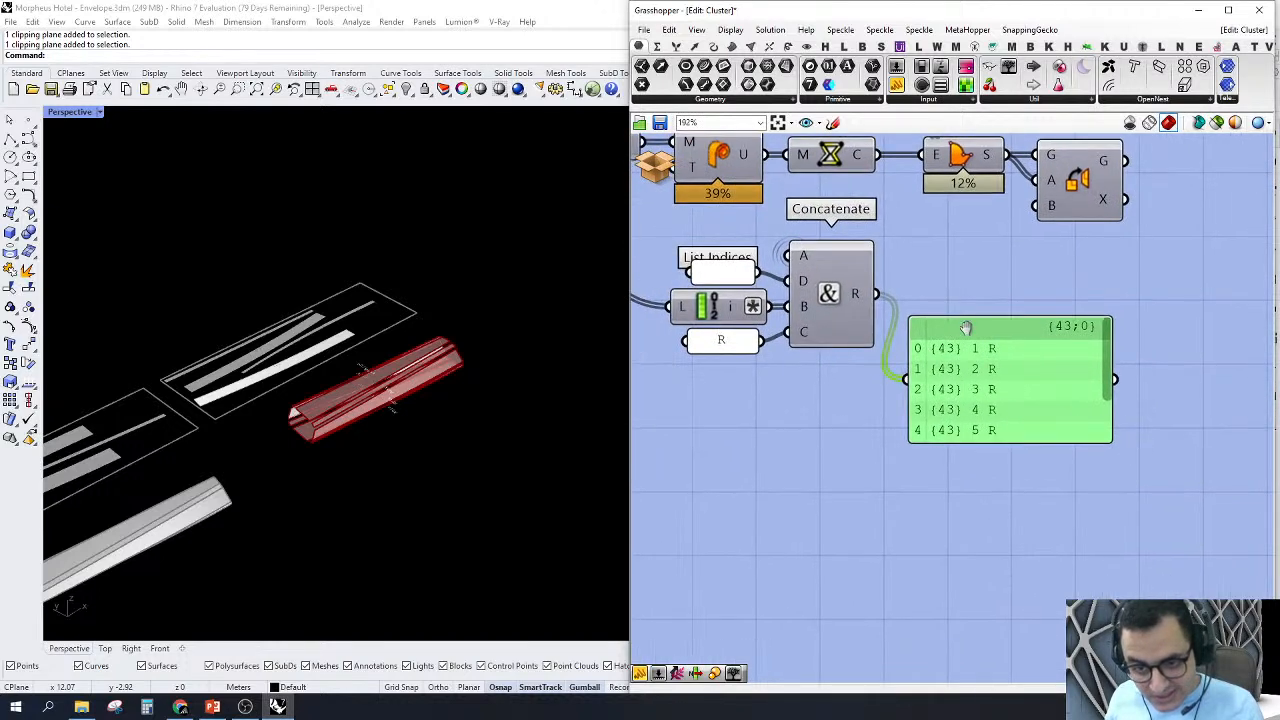
pyautogui.moveTo(966, 328); pyautogui.dragTo(1084, 345, button='right')
pyautogui.moveTo(1229, 360); pyautogui.dragTo(1232, 405)
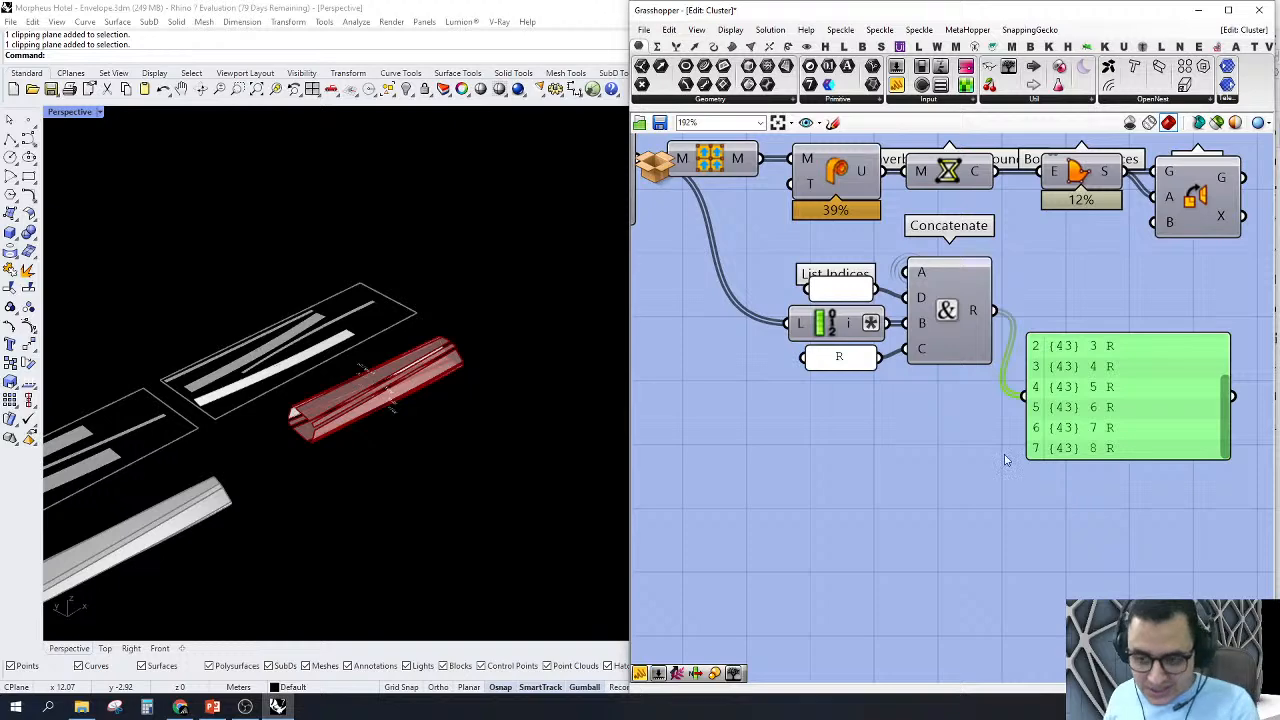
pyautogui.scroll(-4, 1070, 489)
pyautogui.scroll(3, 980, 450)
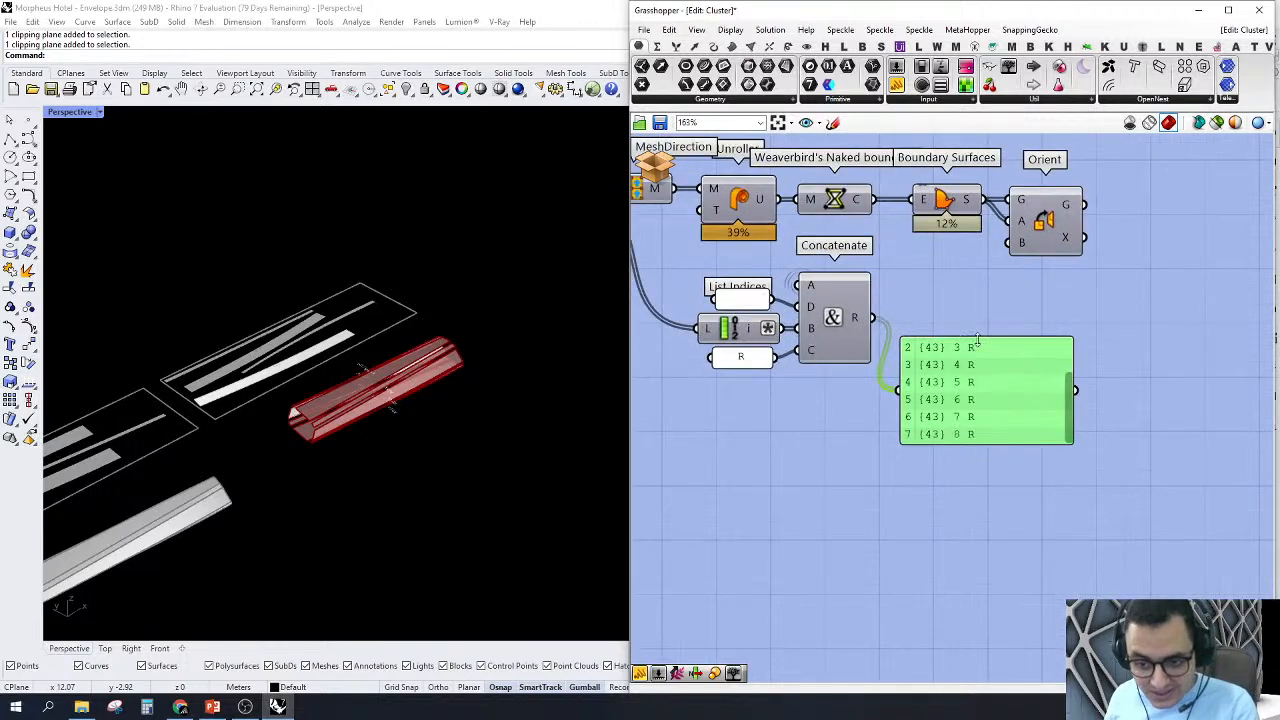
# Step: Delete the viewing panel and leave the cluster without saving its changes
pyautogui.press('Delete')
pyautogui.scroll(-2, 1010, 300)
pyautogui.click(655, 165)
pyautogui.click(700, 197)
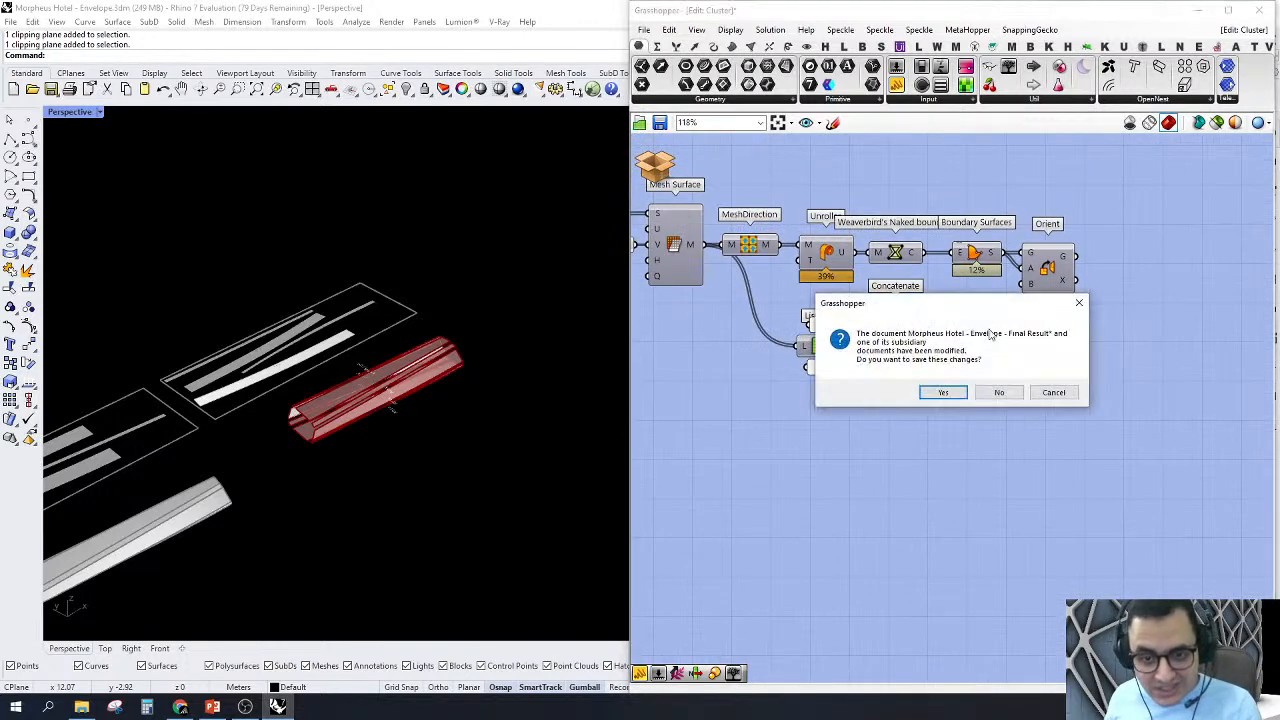
pyautogui.click(999, 393)
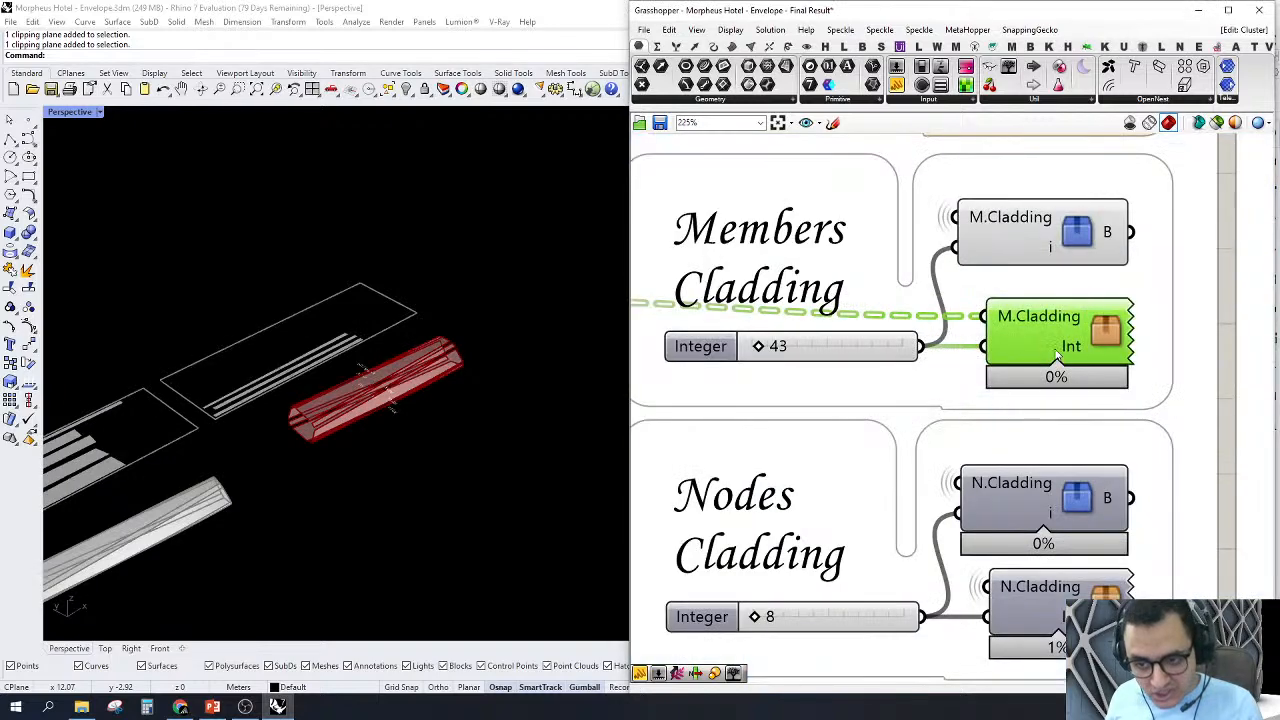
# Step: Set the Members Cladding integer slider to 78
pyautogui.scroll(-2, 918, 370)
pyautogui.scroll(2, 918, 370)
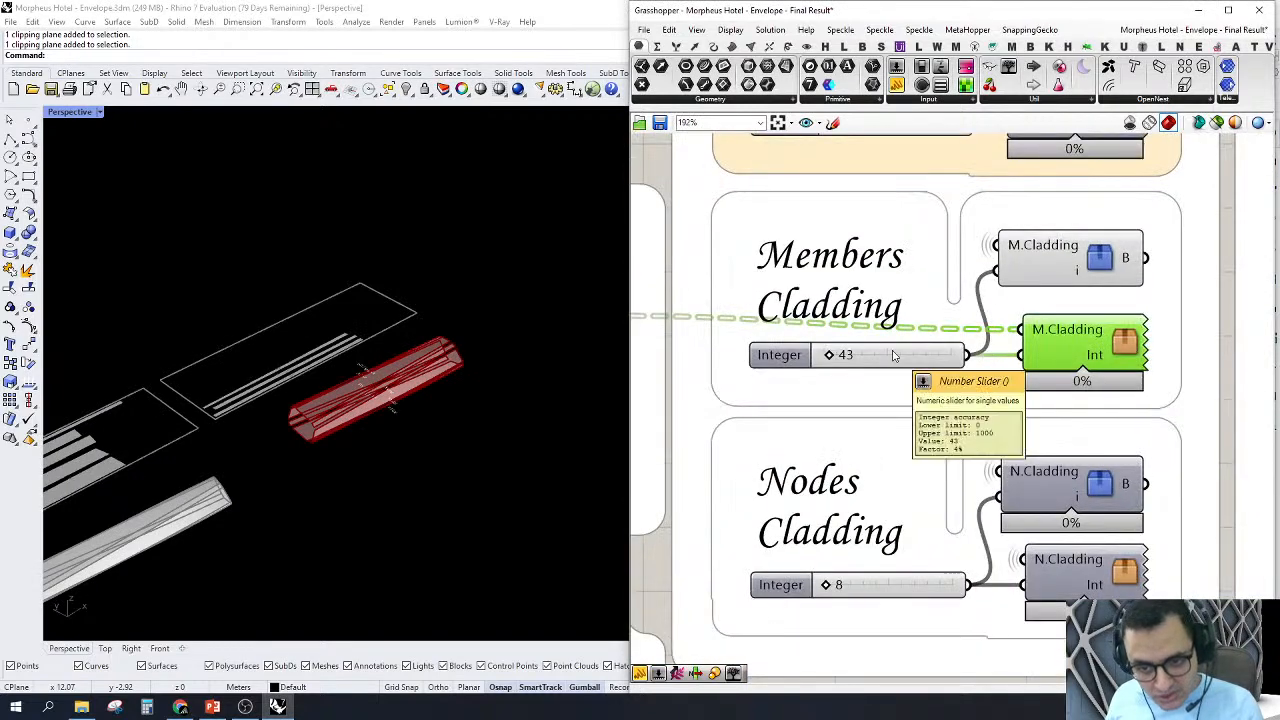
pyautogui.click(893, 355)
pyautogui.doubleClick(903, 356)
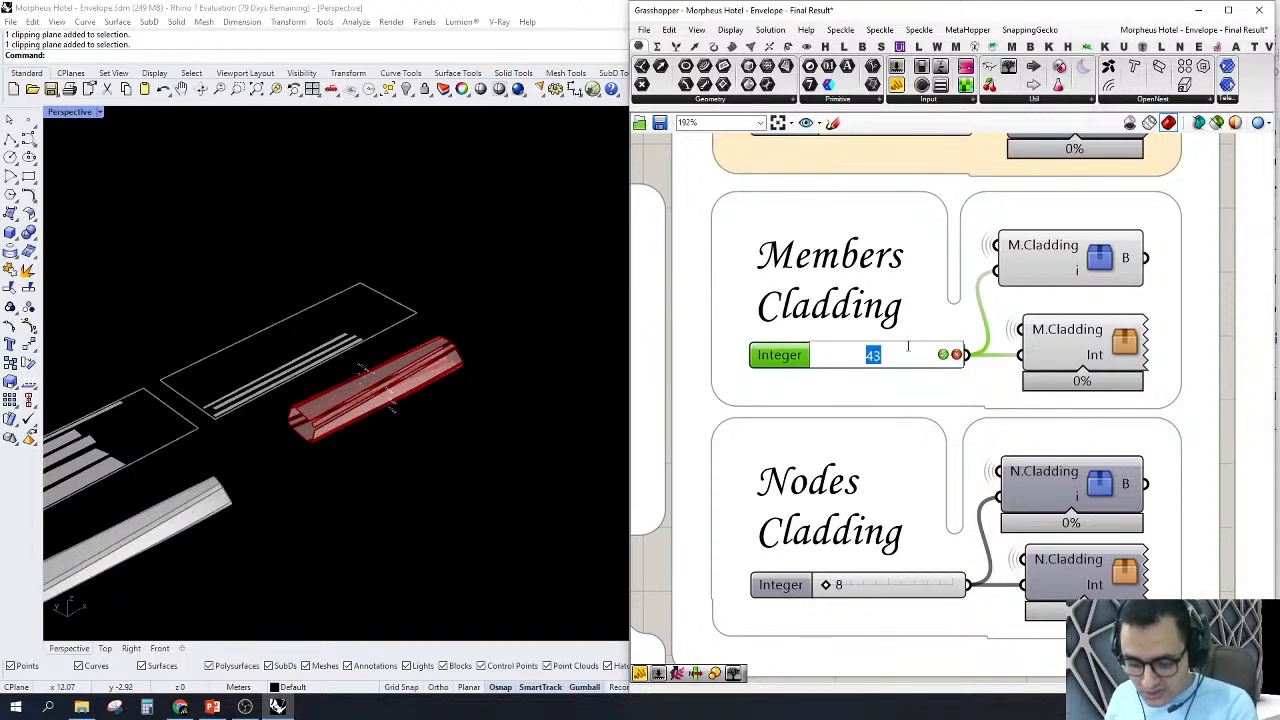
pyautogui.press('Return')
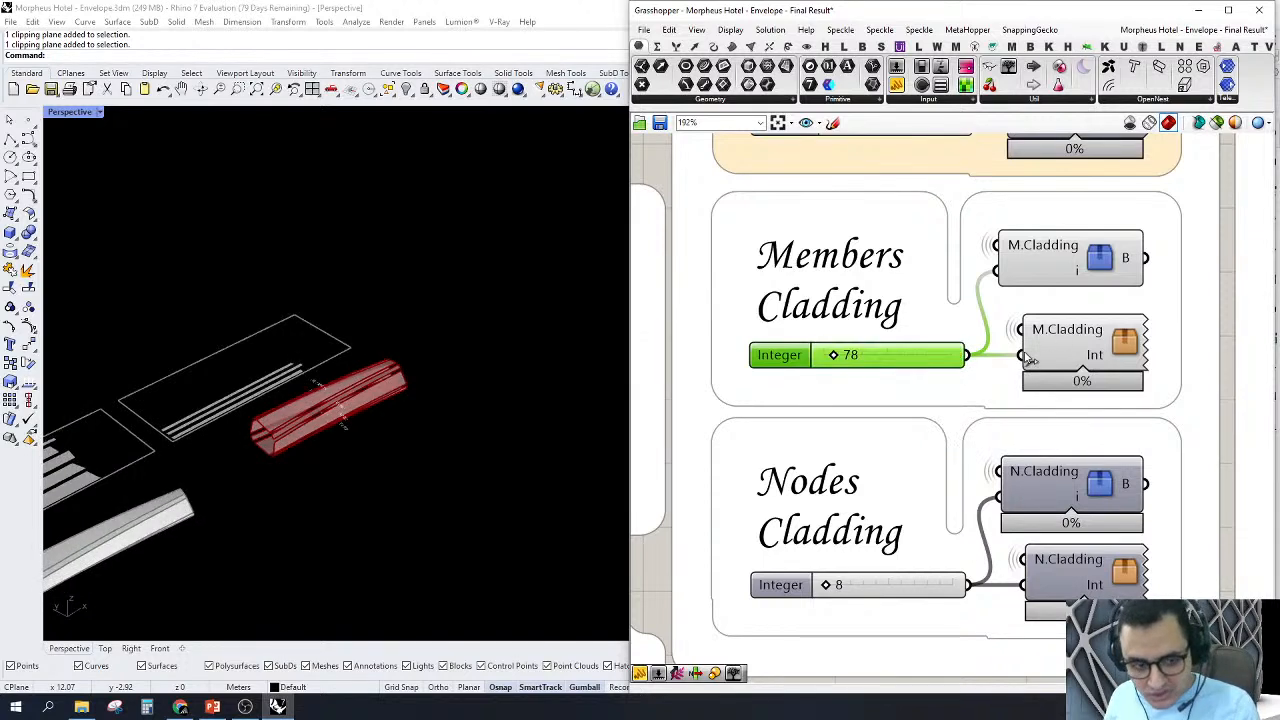
# Step: Examine the text labels beside the red cladding member's strips in the Perspective view
pyautogui.scroll(-3, 410, 362)
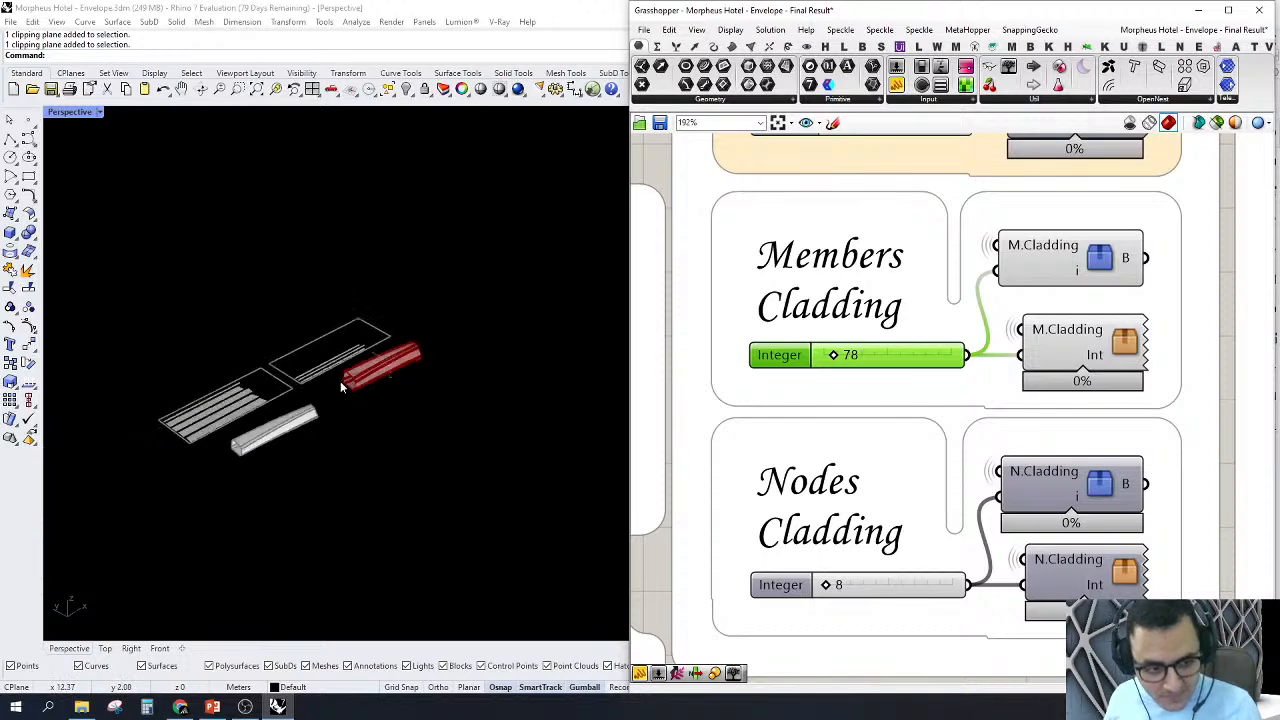
pyautogui.scroll(5, 340, 381)
pyautogui.moveTo(399, 359); pyautogui.dragTo(453, 414, button='right')
pyautogui.scroll(10, 453, 414)
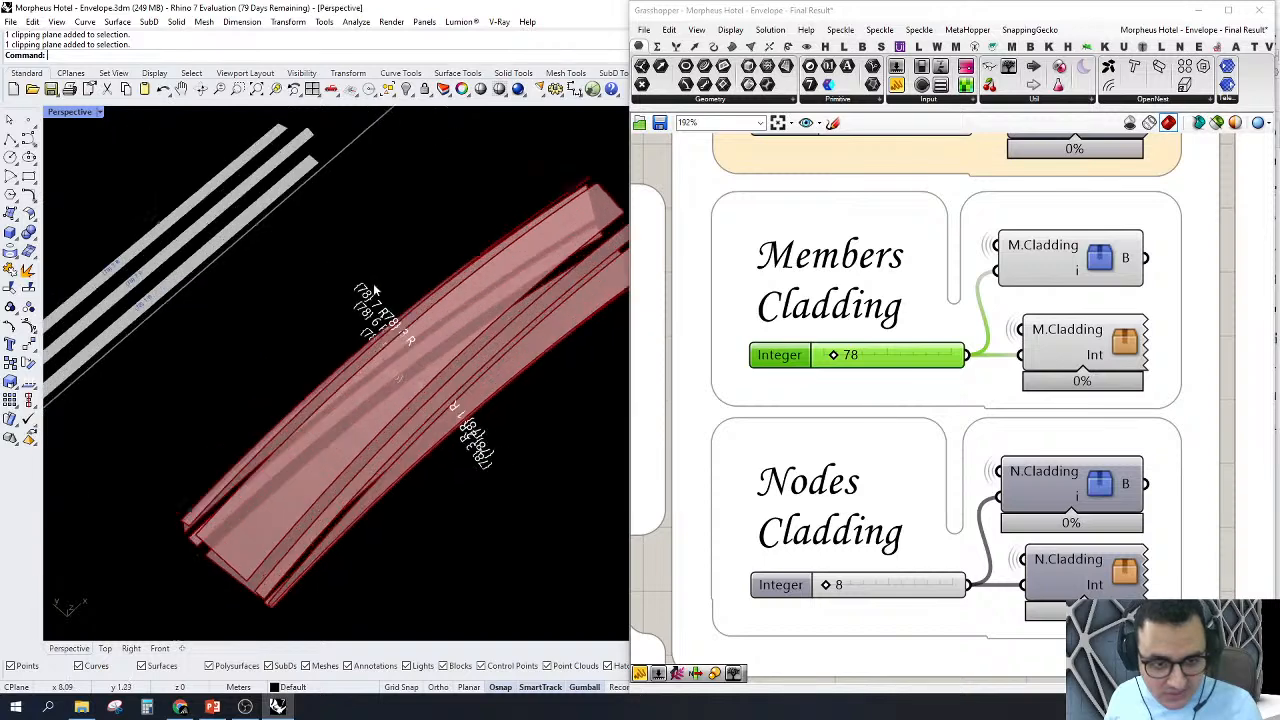
pyautogui.moveTo(460, 322); pyautogui.dragTo(501, 300, button='right')
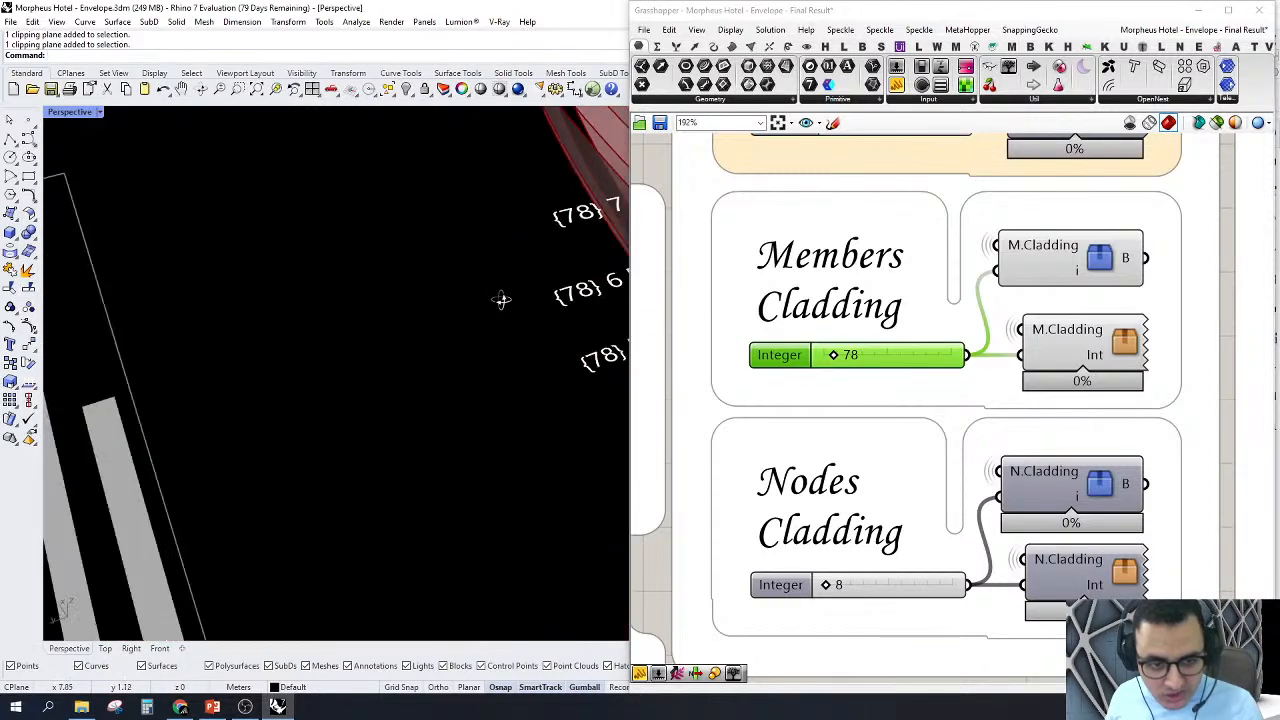
pyautogui.scroll(-4, 402, 358)
pyautogui.scroll(5, 604, 348)
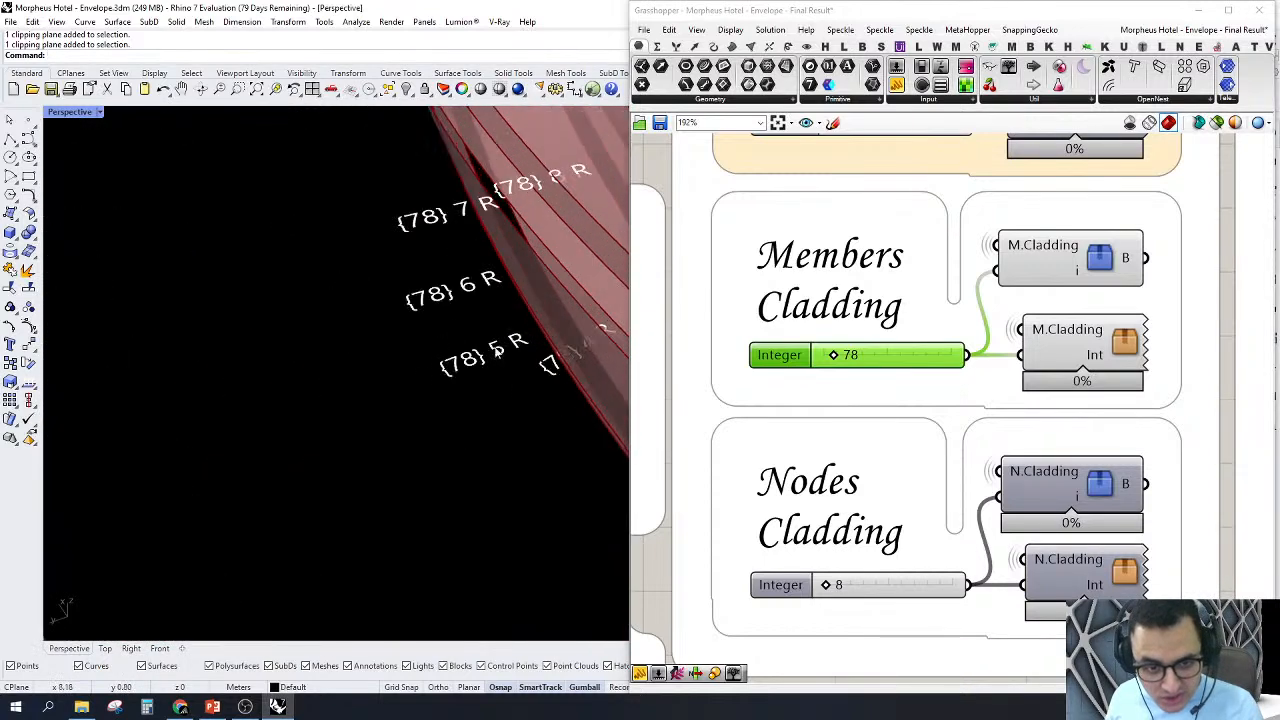
pyautogui.scroll(5, 485, 352)
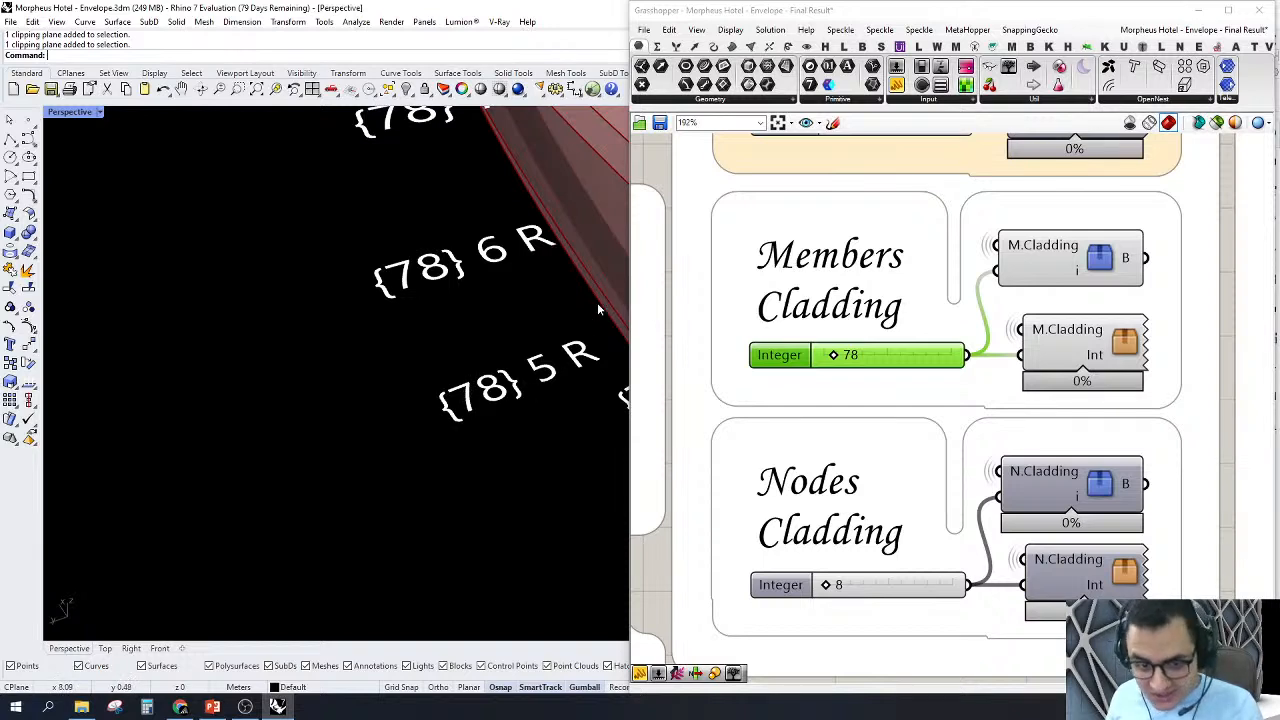
pyautogui.scroll(-3, 375, 380)
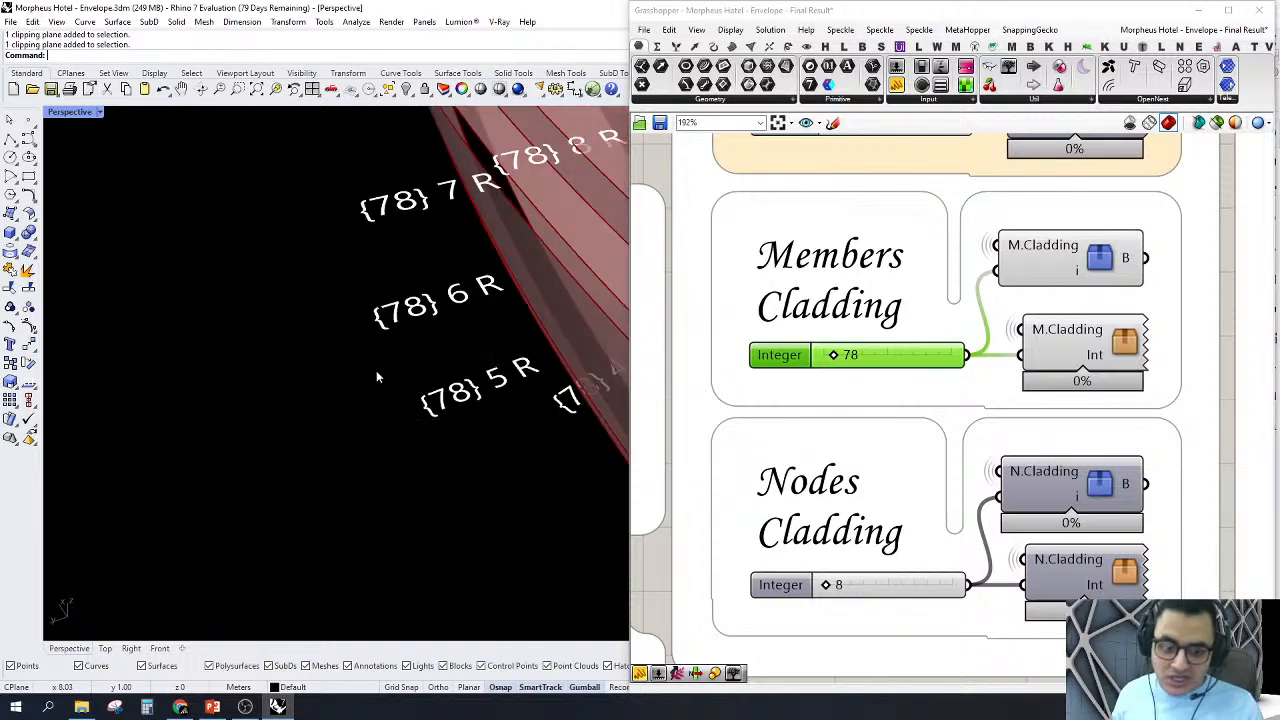
pyautogui.scroll(-7, 447, 345)
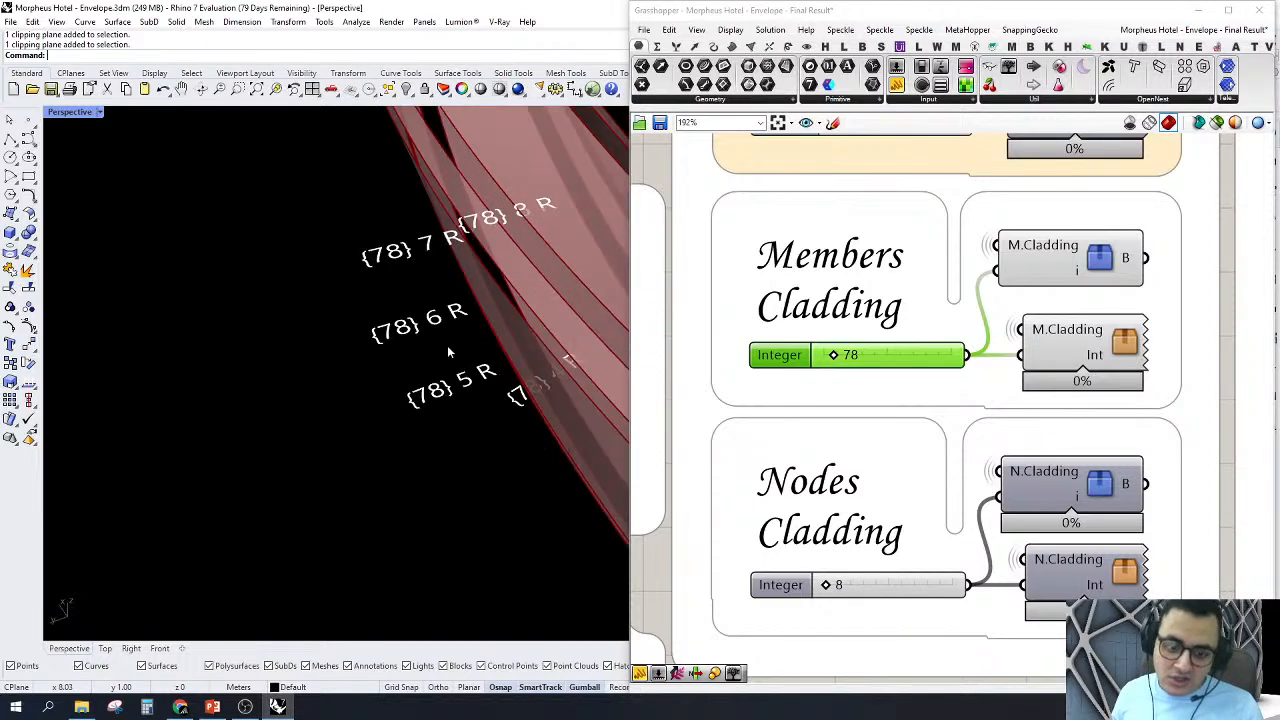
# Step: Open the lower M.Cladding cluster and move the 40 count slider's wire from Mesh Surface's U input to V
pyautogui.click(1122, 352)
pyautogui.doubleClick(1125, 347)
pyautogui.scroll(5, 791, 460)
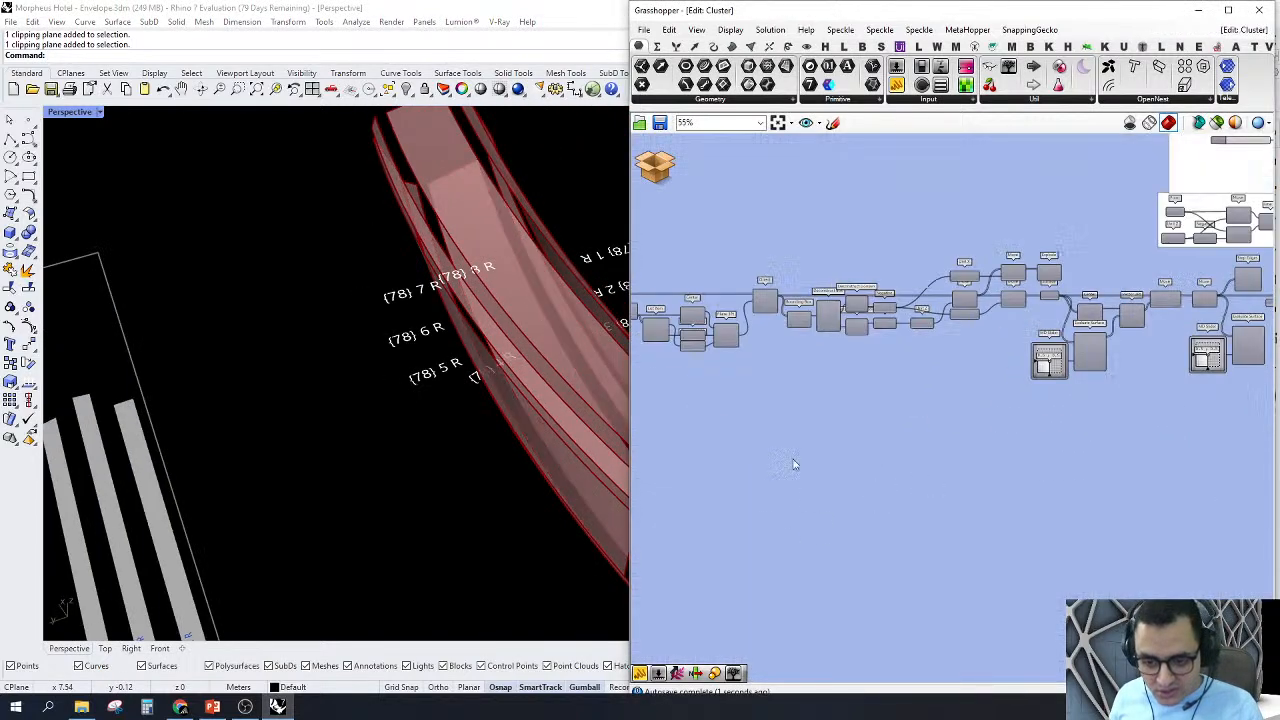
pyautogui.scroll(7, 1081, 421)
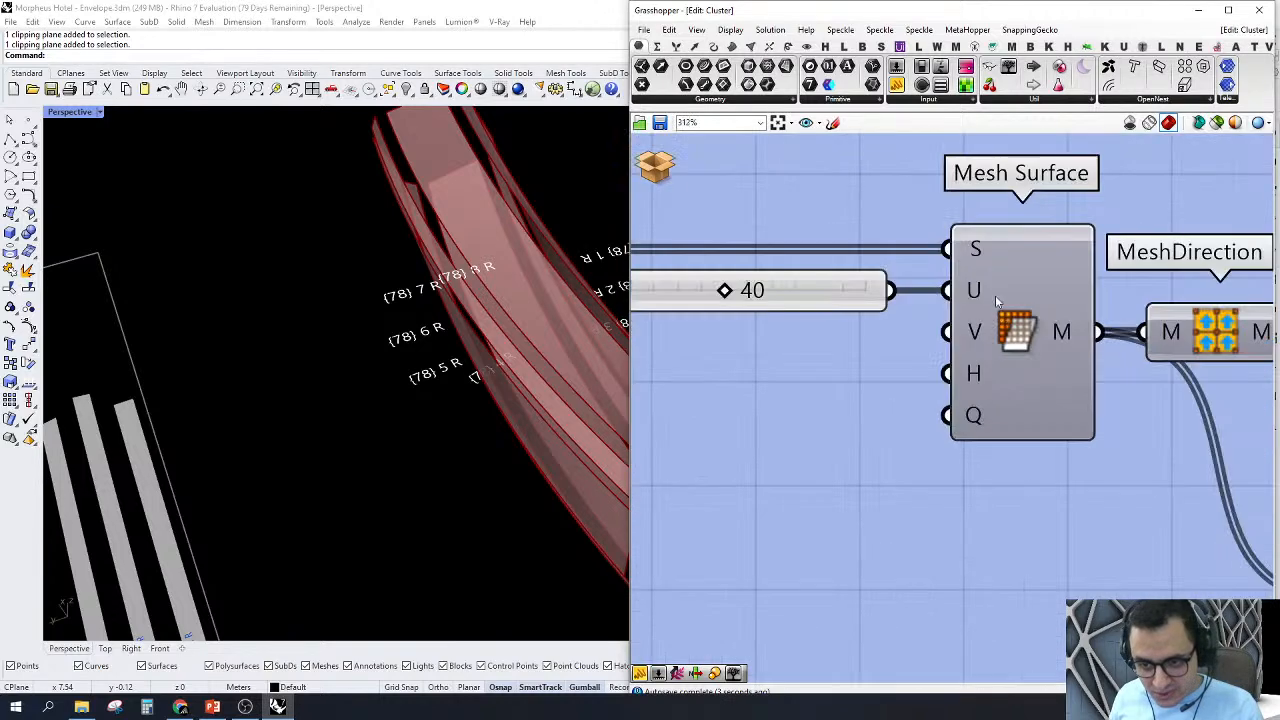
pyautogui.moveTo(948, 332); pyautogui.dragTo(957, 294)
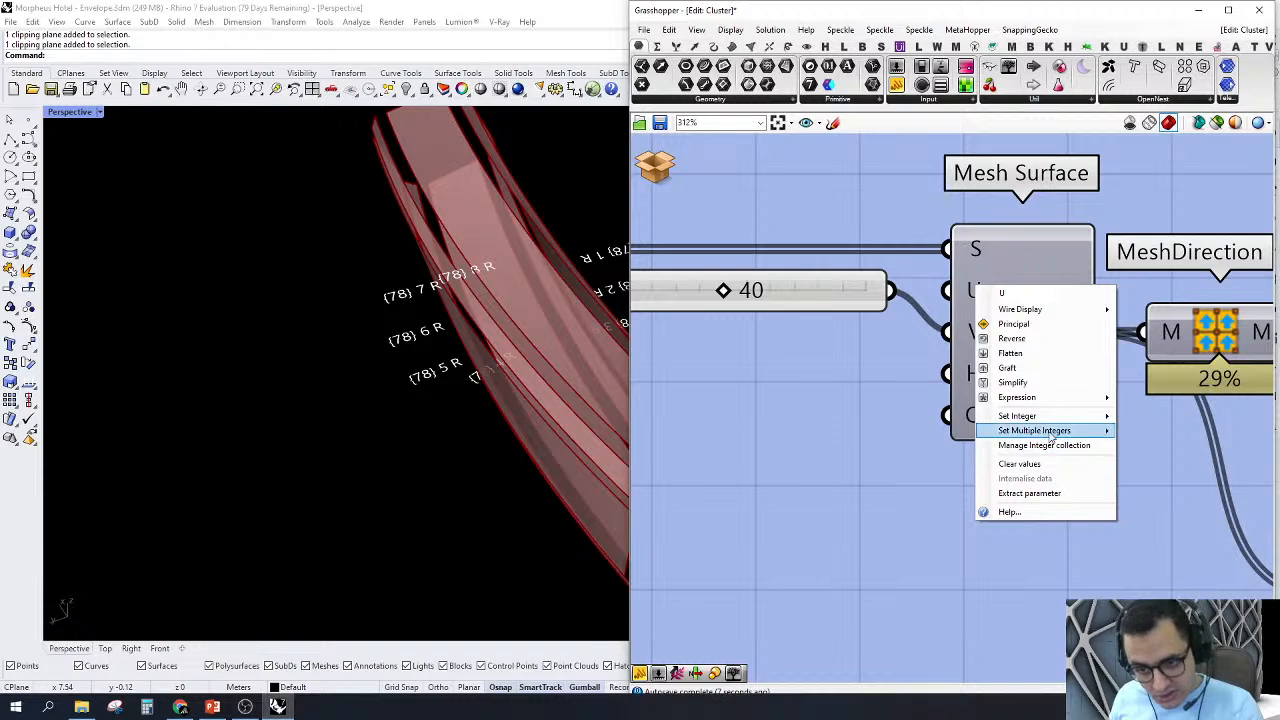
# Step: Commit a fixed integer for Mesh Surface's U input, align the count slider with V, and check the unrolled strips
pyautogui.moveTo(1048, 417)
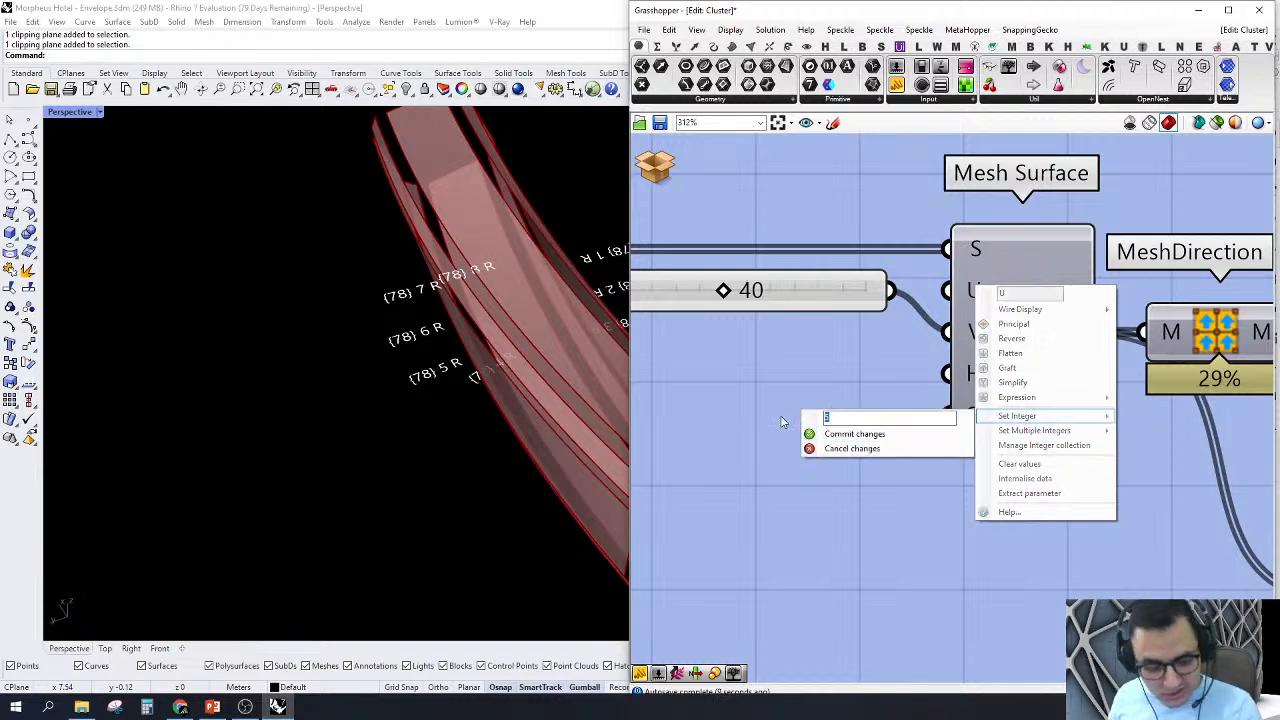
pyautogui.click(845, 434)
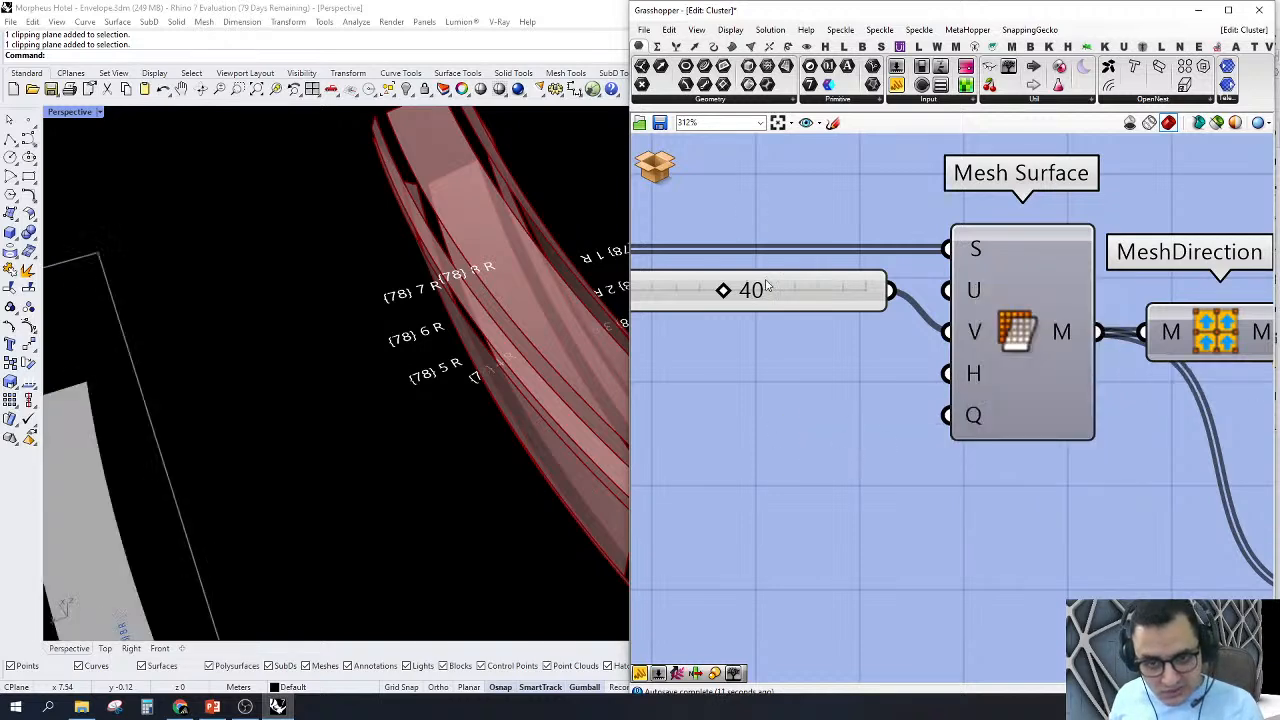
pyautogui.moveTo(767, 287); pyautogui.dragTo(784, 330)
pyautogui.click(903, 429)
pyautogui.scroll(-5, 386, 408)
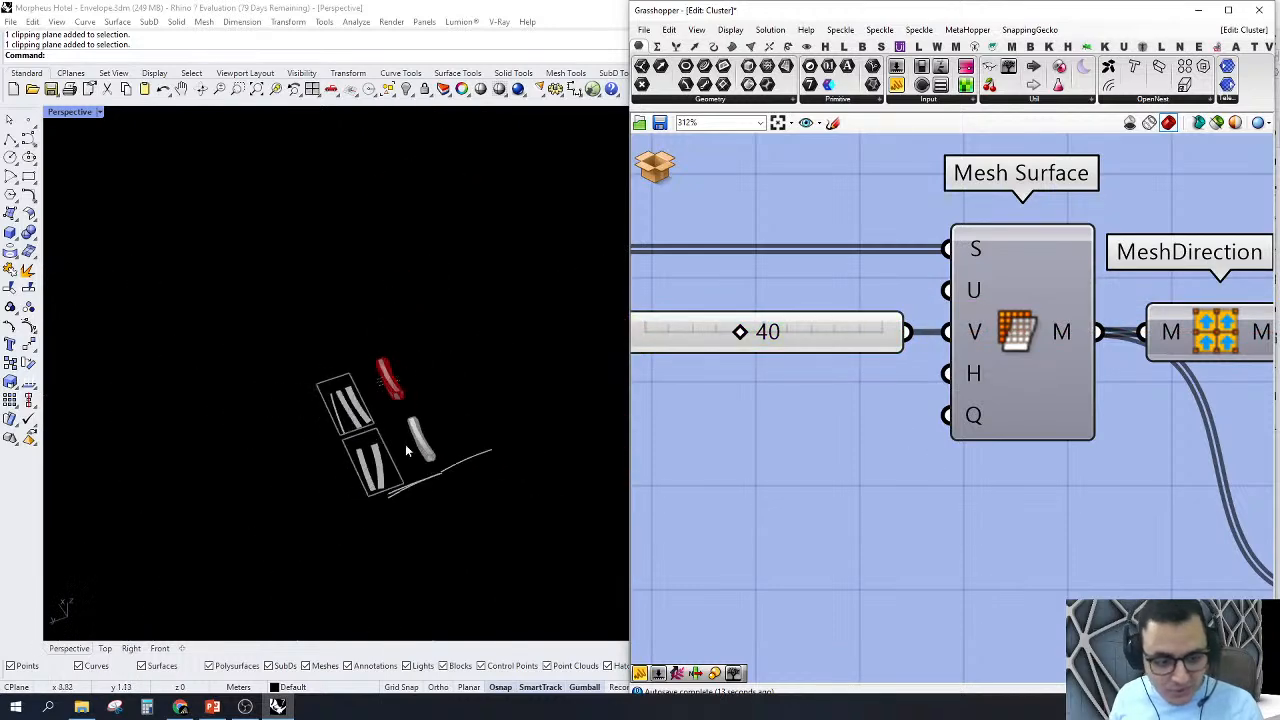
pyautogui.scroll(5, 405, 450)
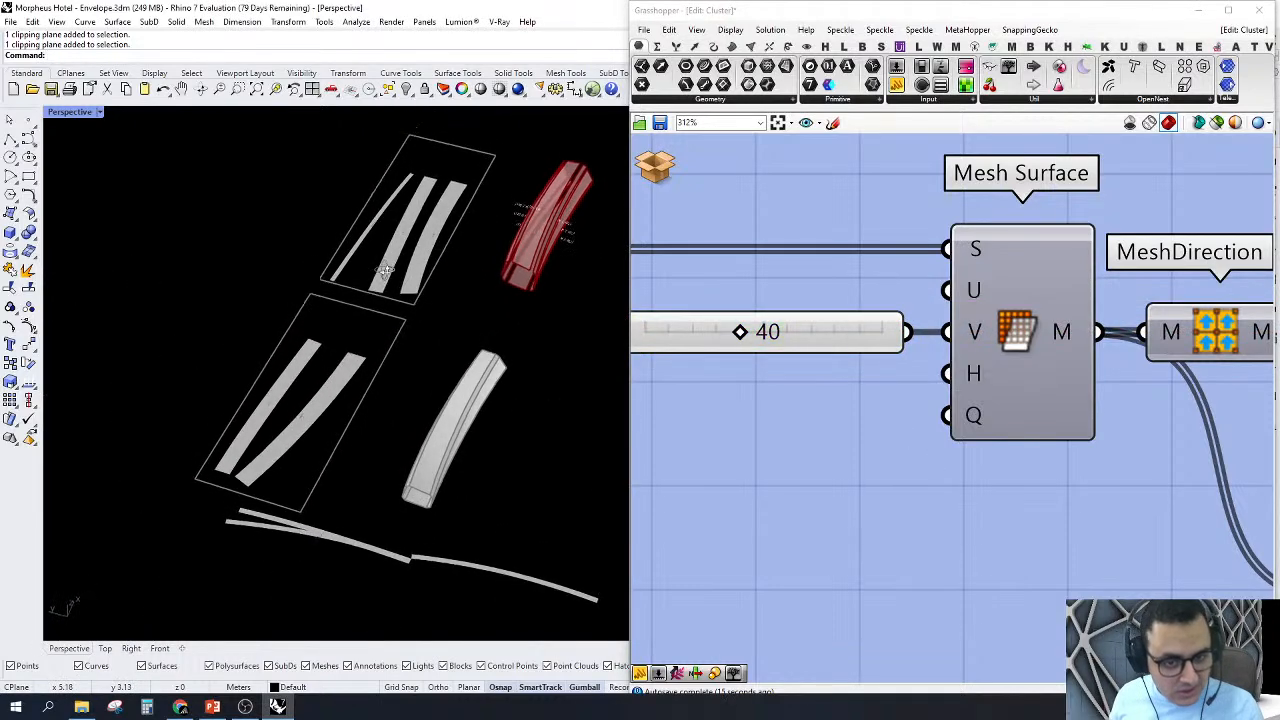
pyautogui.moveTo(385, 271); pyautogui.dragTo(385, 269, button='right')
pyautogui.scroll(-4, 1084, 362)
pyautogui.scroll(3, 998, 372)
pyautogui.moveTo(984, 360); pyautogui.dragTo(890, 413, button='right')
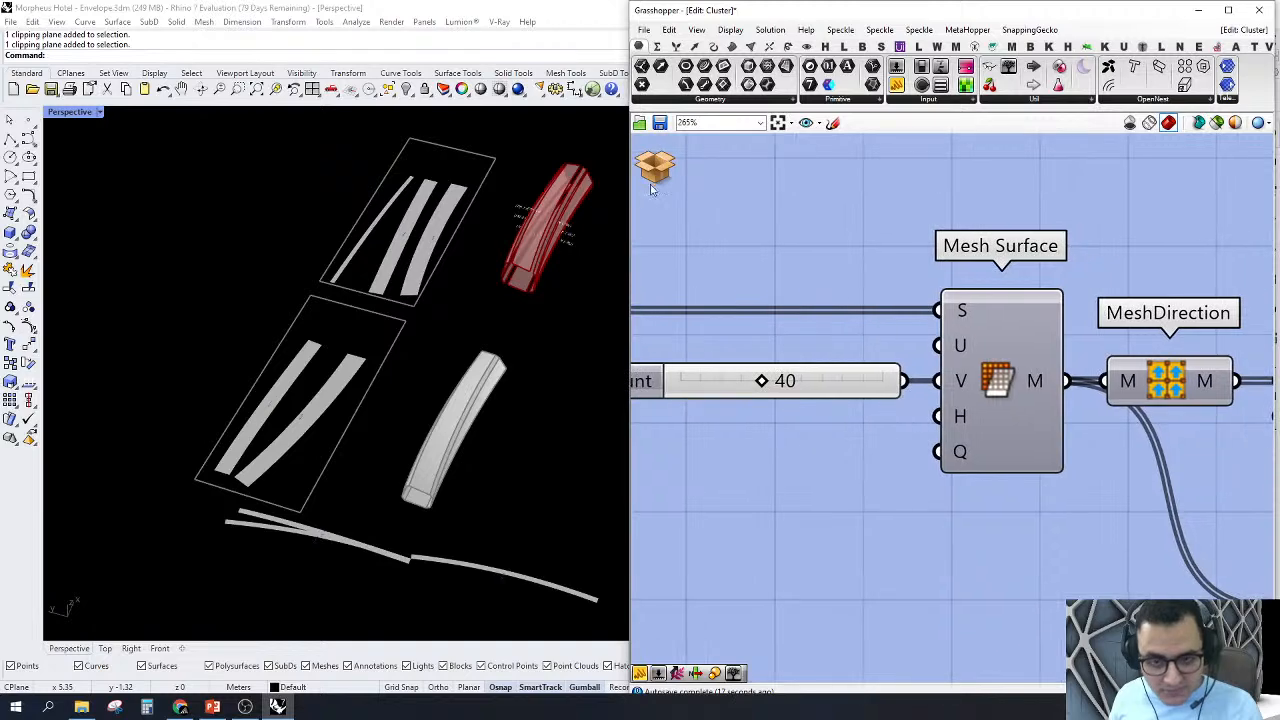
pyautogui.click(655, 170)
pyautogui.click(690, 193)
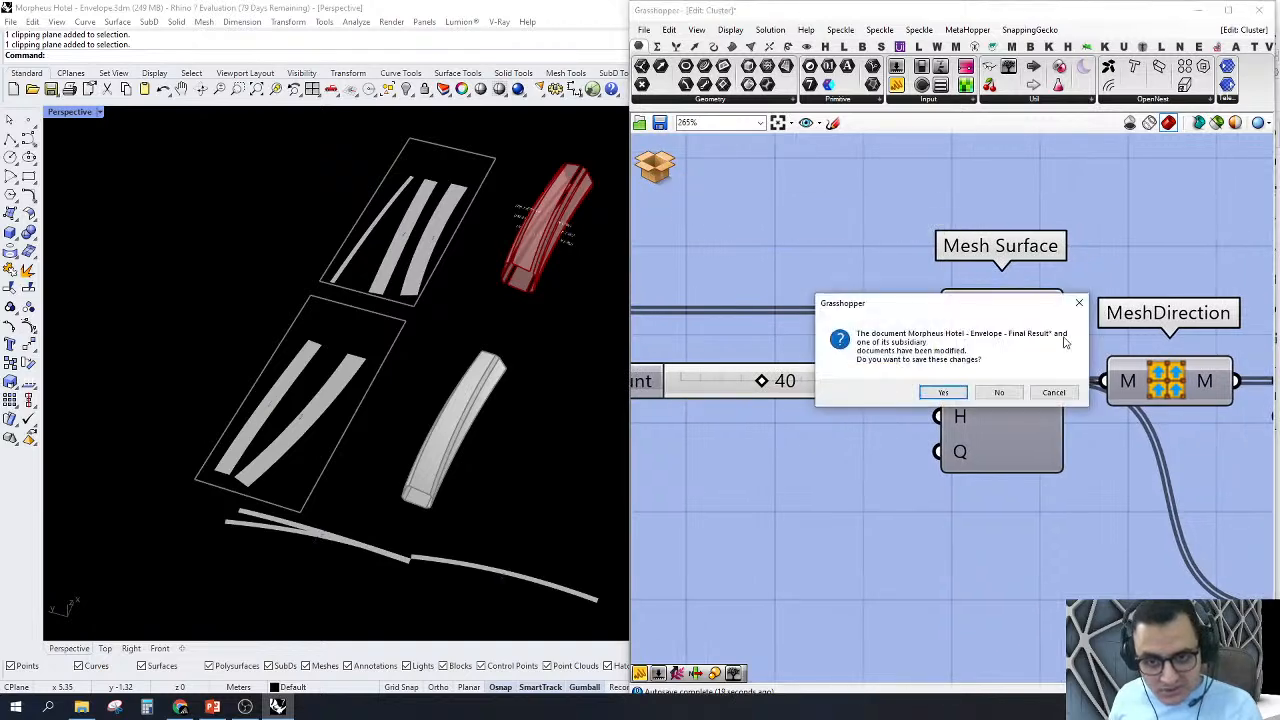
pyautogui.click(1054, 392)
# Step: Set the Size Y input of the Rectangular grid component to 4 and commit the change
pyautogui.scroll(-4, 1068, 323)
pyautogui.moveTo(1068, 323); pyautogui.dragTo(1091, 427, button='right')
pyautogui.moveTo(742, 174); pyautogui.dragTo(846, 287, button='right')
pyautogui.scroll(3, 979, 200)
pyautogui.moveTo(982, 213); pyautogui.dragTo(873, 342, button='right')
pyautogui.scroll(2, 870, 339)
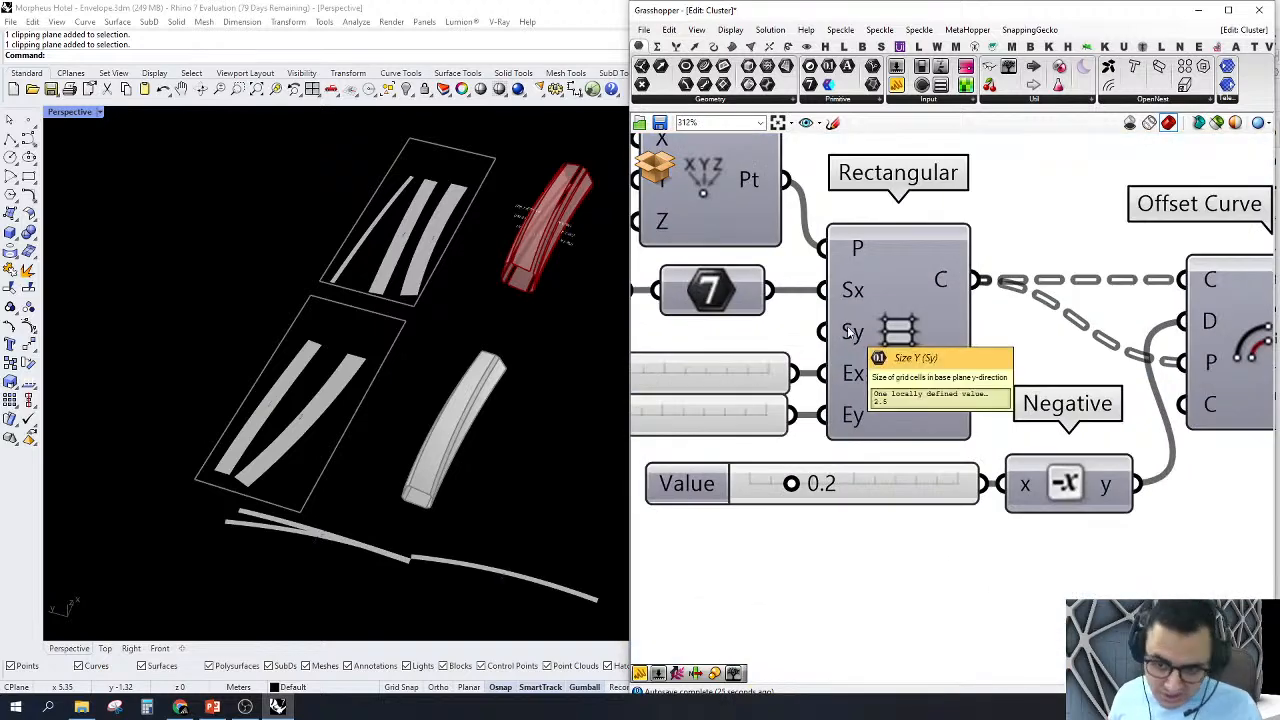
pyautogui.rightClick(848, 333)
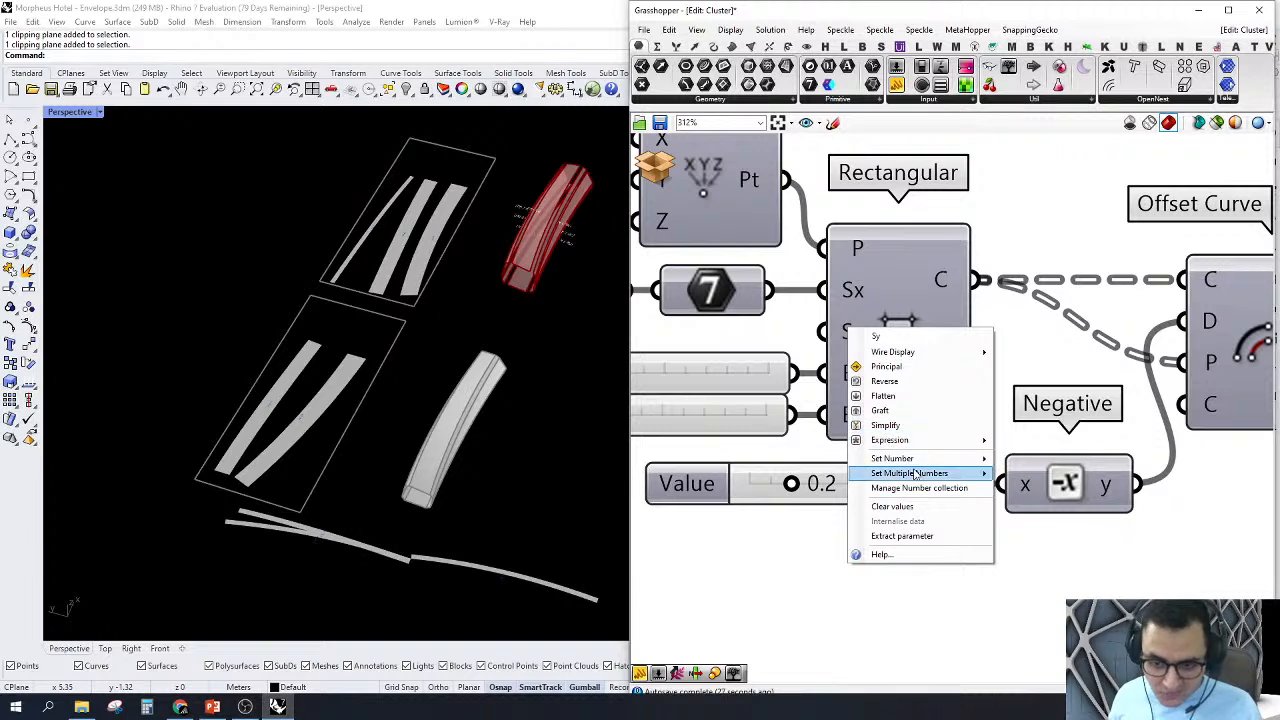
pyautogui.moveTo(914, 473)
pyautogui.moveTo(1053, 465); pyautogui.dragTo(982, 469)
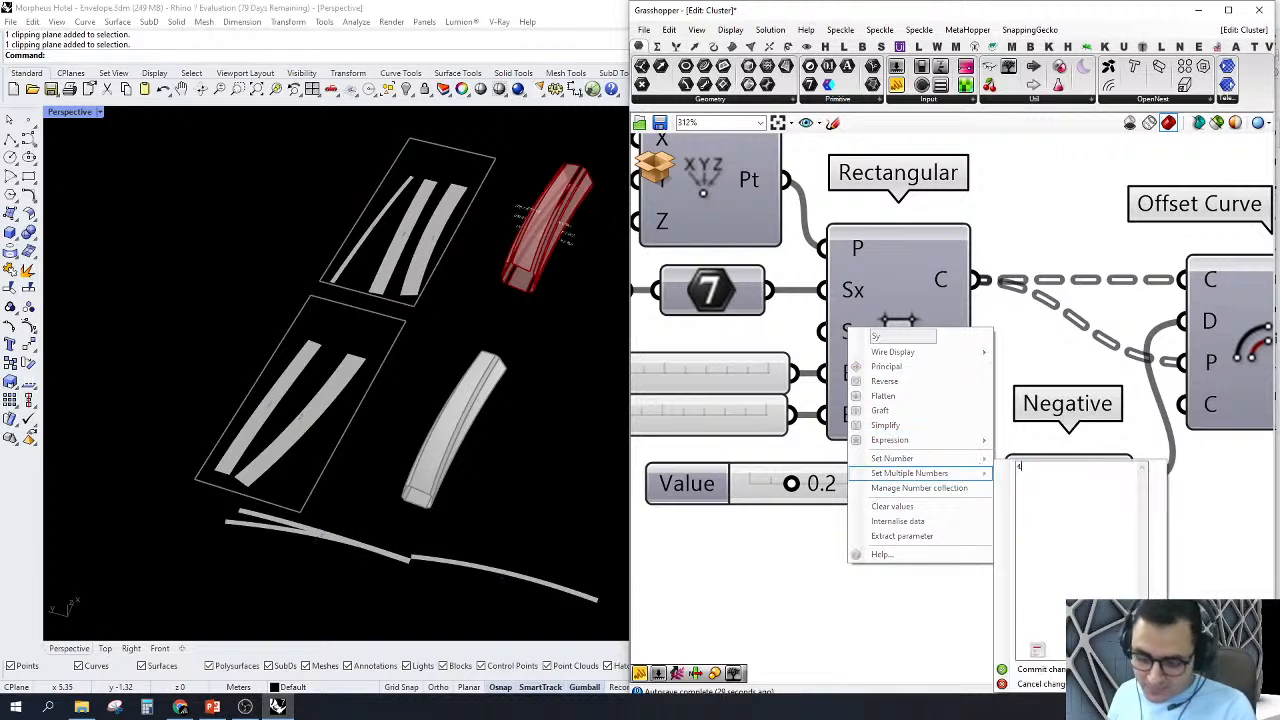
pyautogui.click(1021, 672)
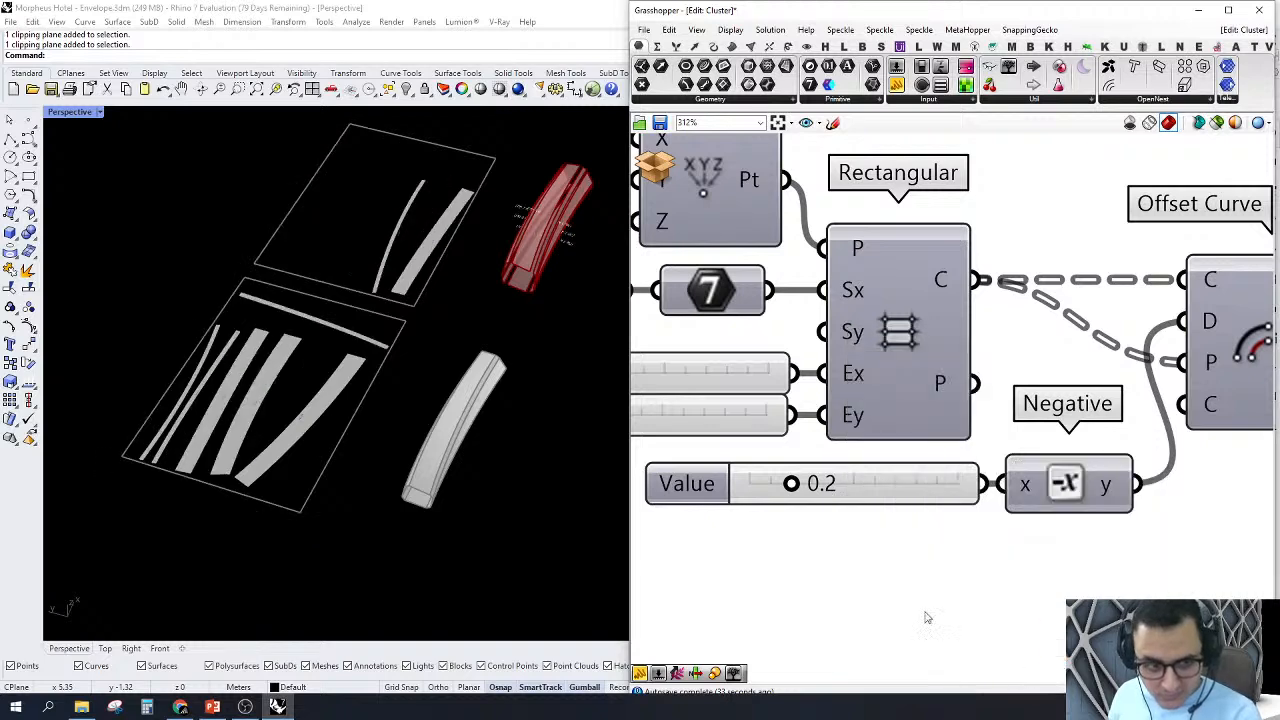
# Step: Check the re-nested strips in the resized sheets and exit the M.Cladding cluster to the main definition
pyautogui.scroll(3, 151, 385)
pyautogui.scroll(-5, 312, 370)
pyautogui.scroll(4, 493, 301)
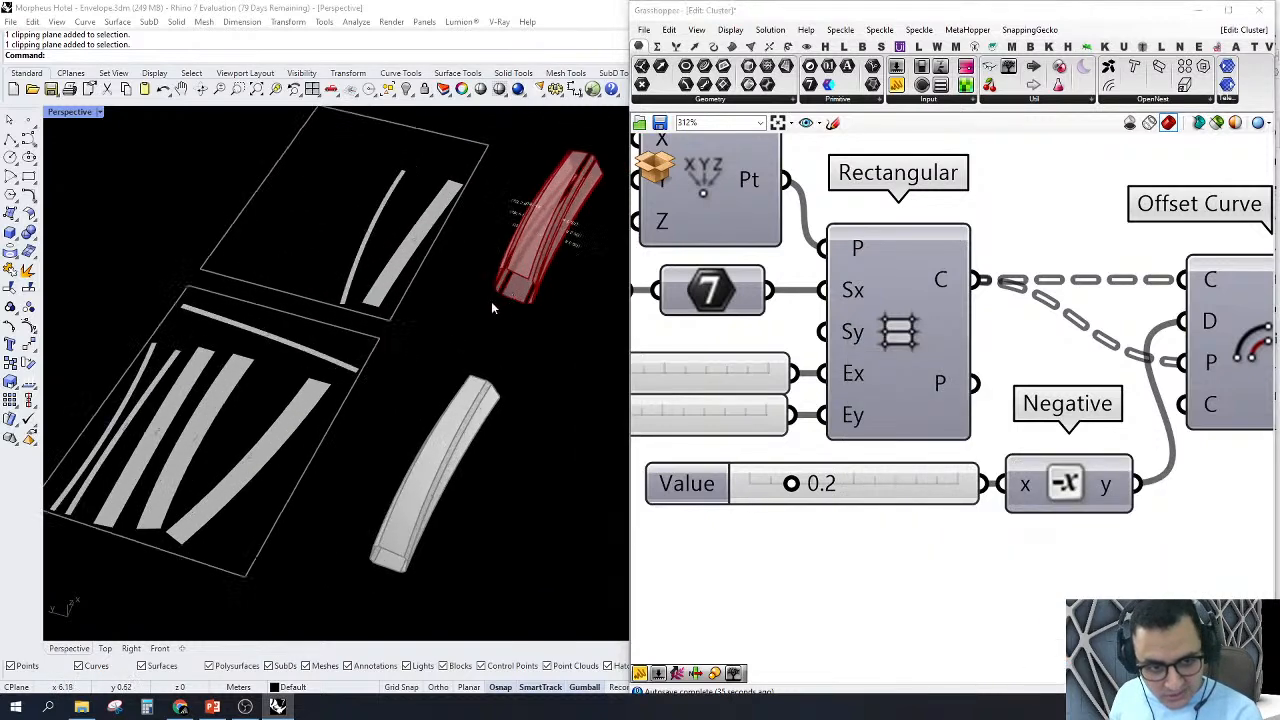
pyautogui.moveTo(491, 301); pyautogui.dragTo(439, 291, button='right')
pyautogui.scroll(-3, 961, 413)
pyautogui.scroll(-4, 908, 382)
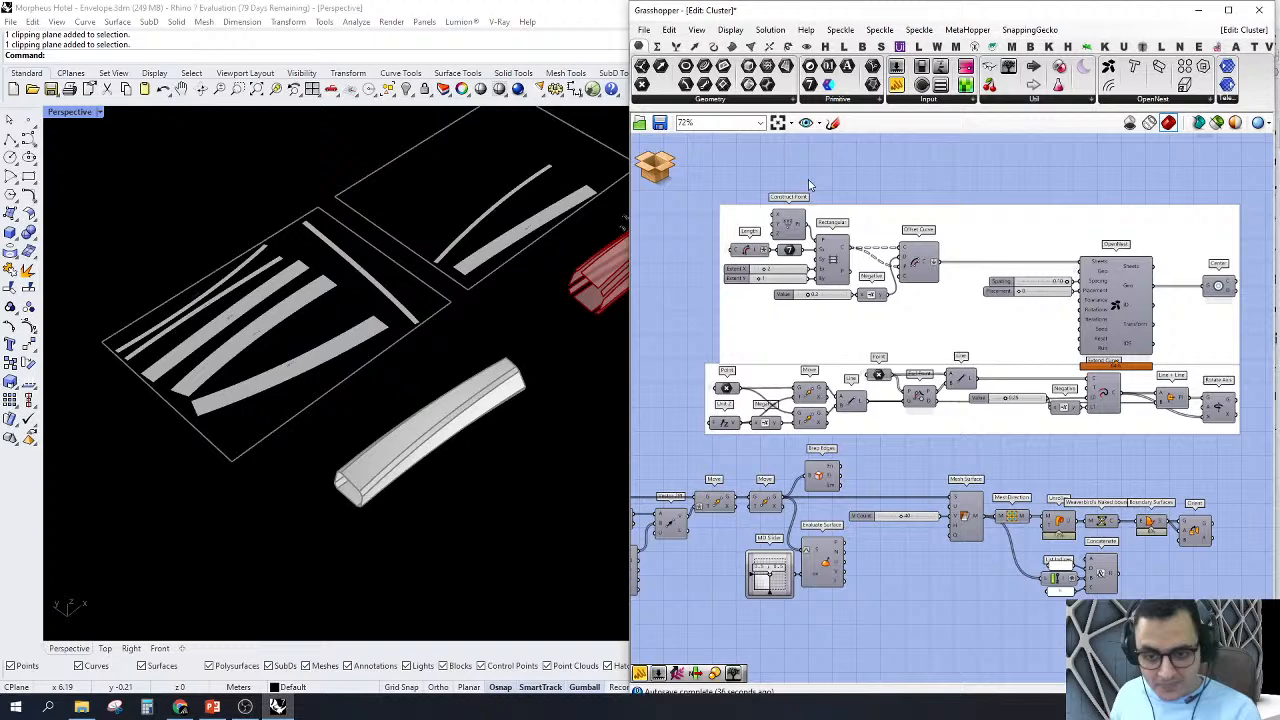
pyautogui.click(655, 166)
pyautogui.click(703, 185)
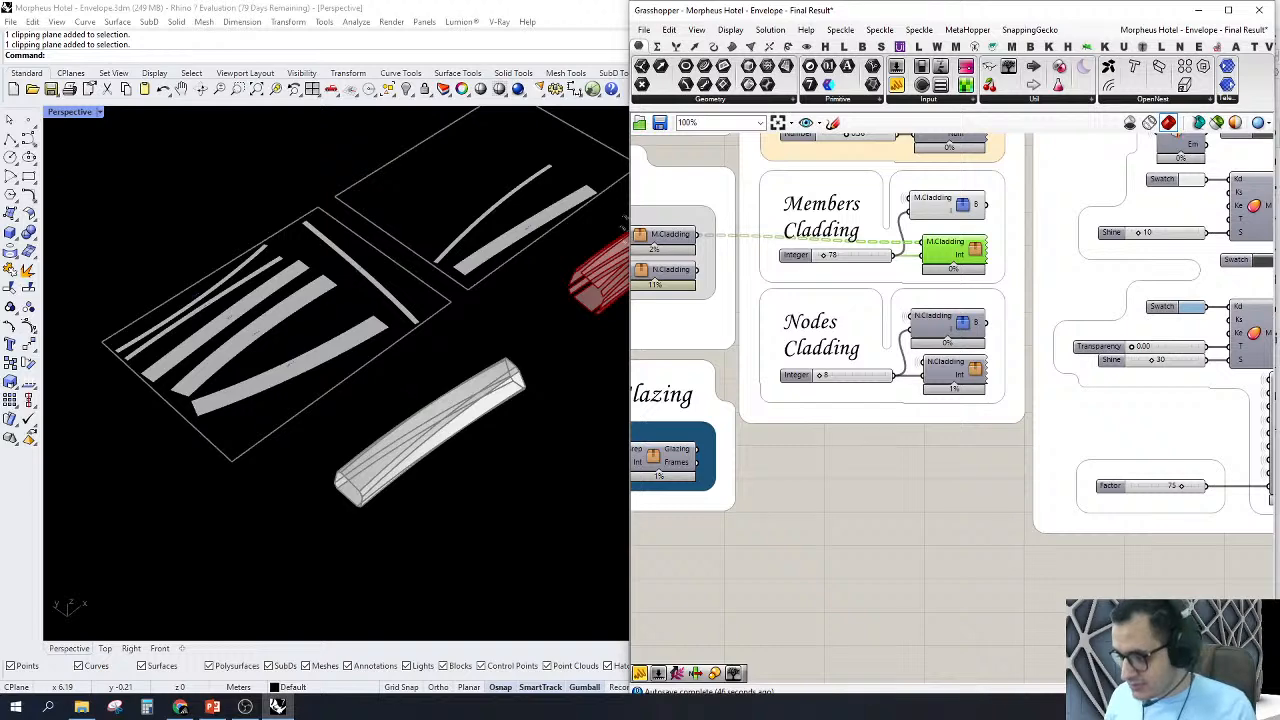
# Step: Turn off the preview of the whole Members Cladding group
pyautogui.scroll(1, 1036, 369)
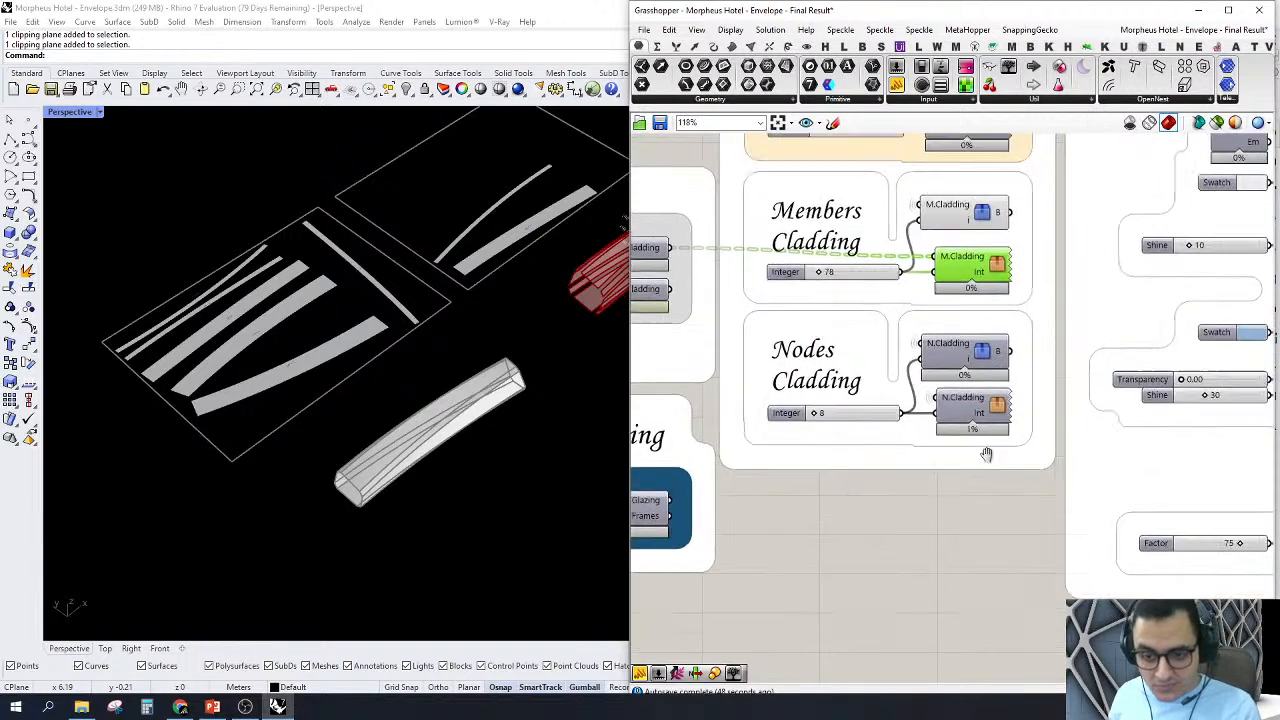
pyautogui.moveTo(898, 505); pyautogui.dragTo(1043, 540, button='right')
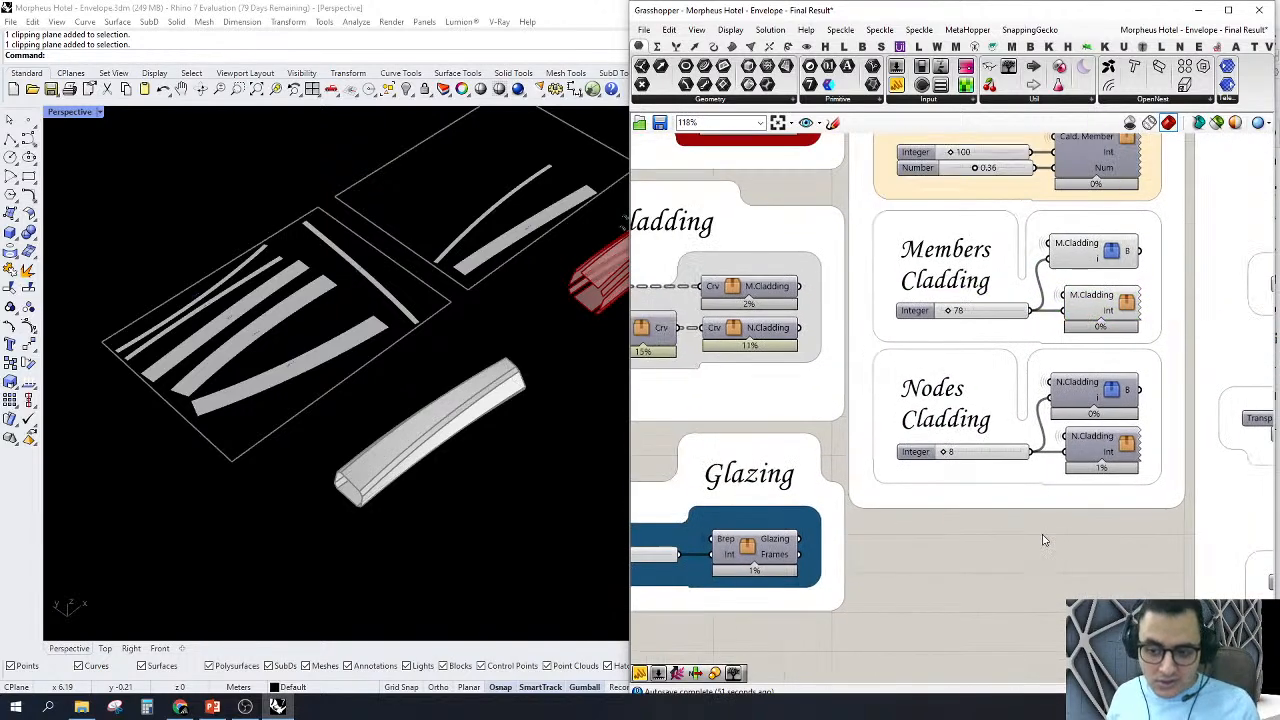
pyautogui.scroll(1, 993, 487)
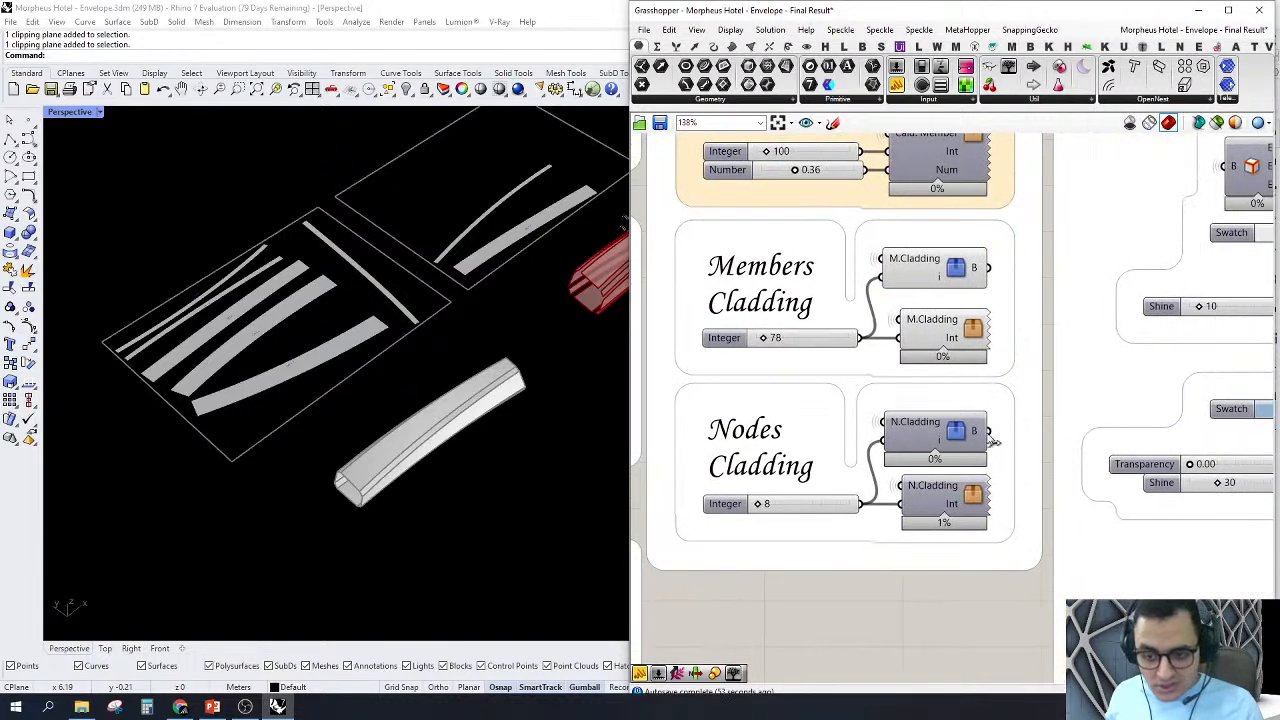
pyautogui.click(957, 435)
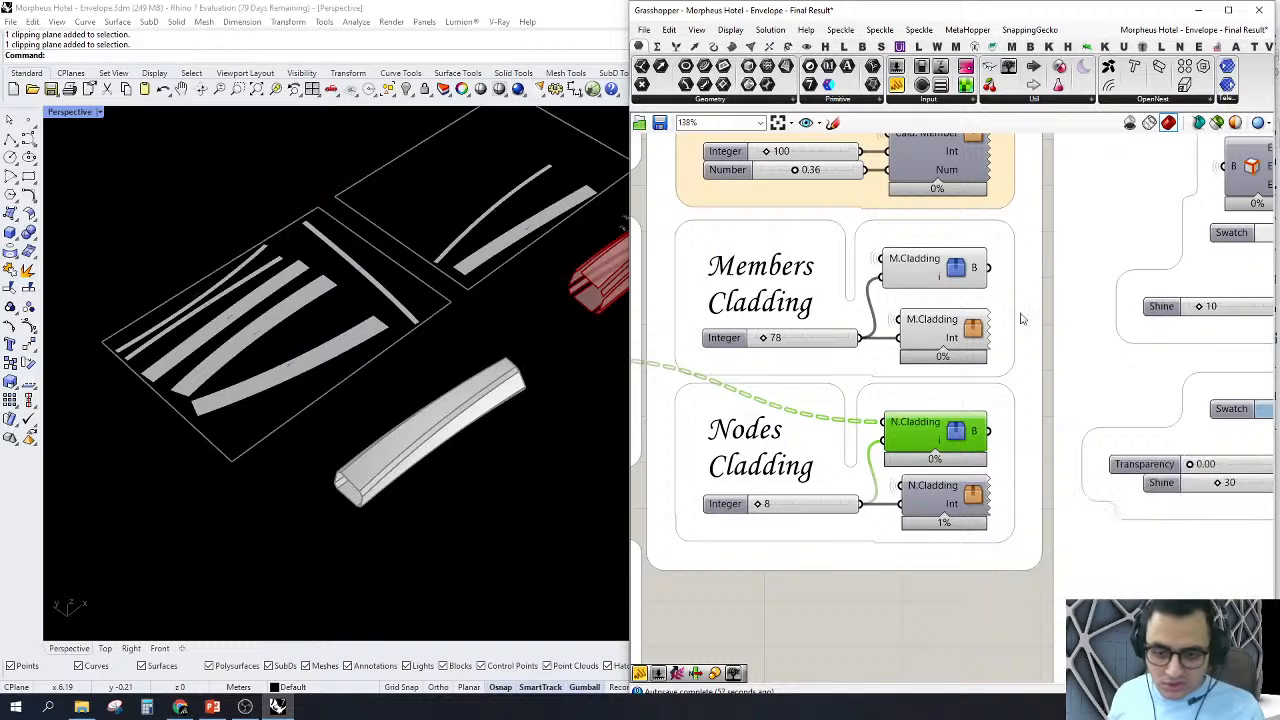
pyautogui.scroll(-5, 355, 456)
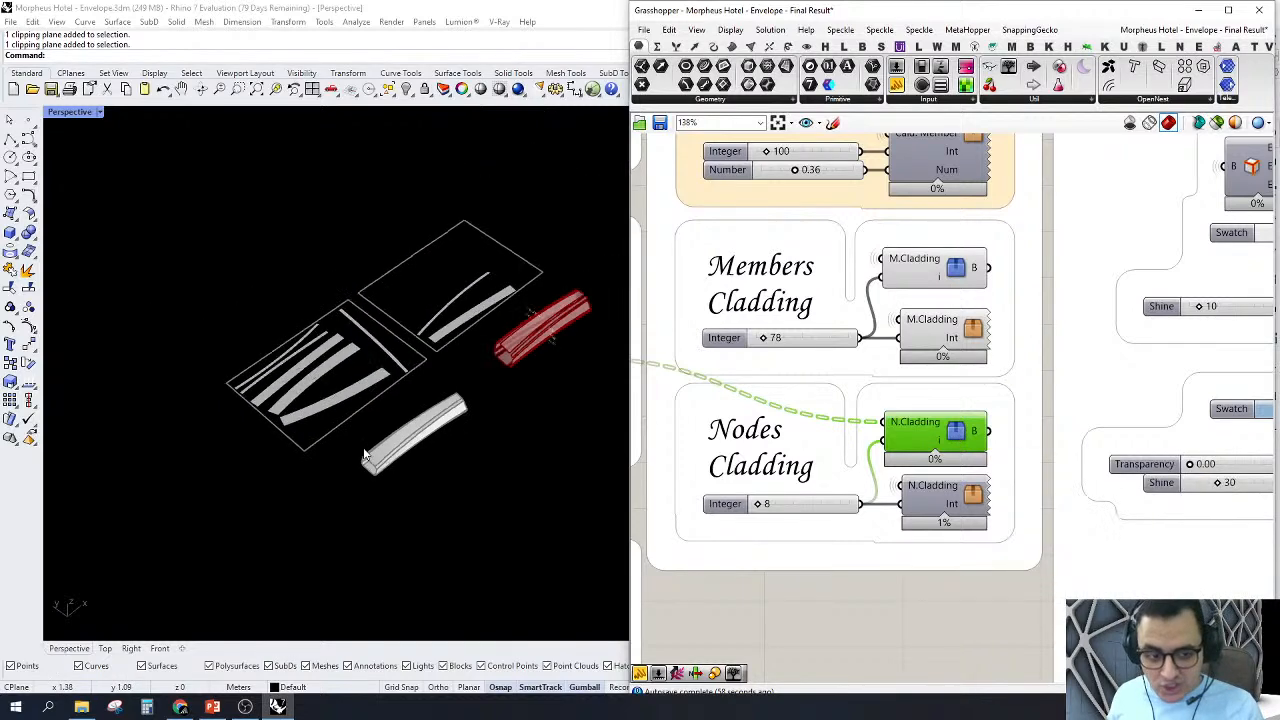
pyautogui.moveTo(868, 355); pyautogui.dragTo(918, 470, button='right')
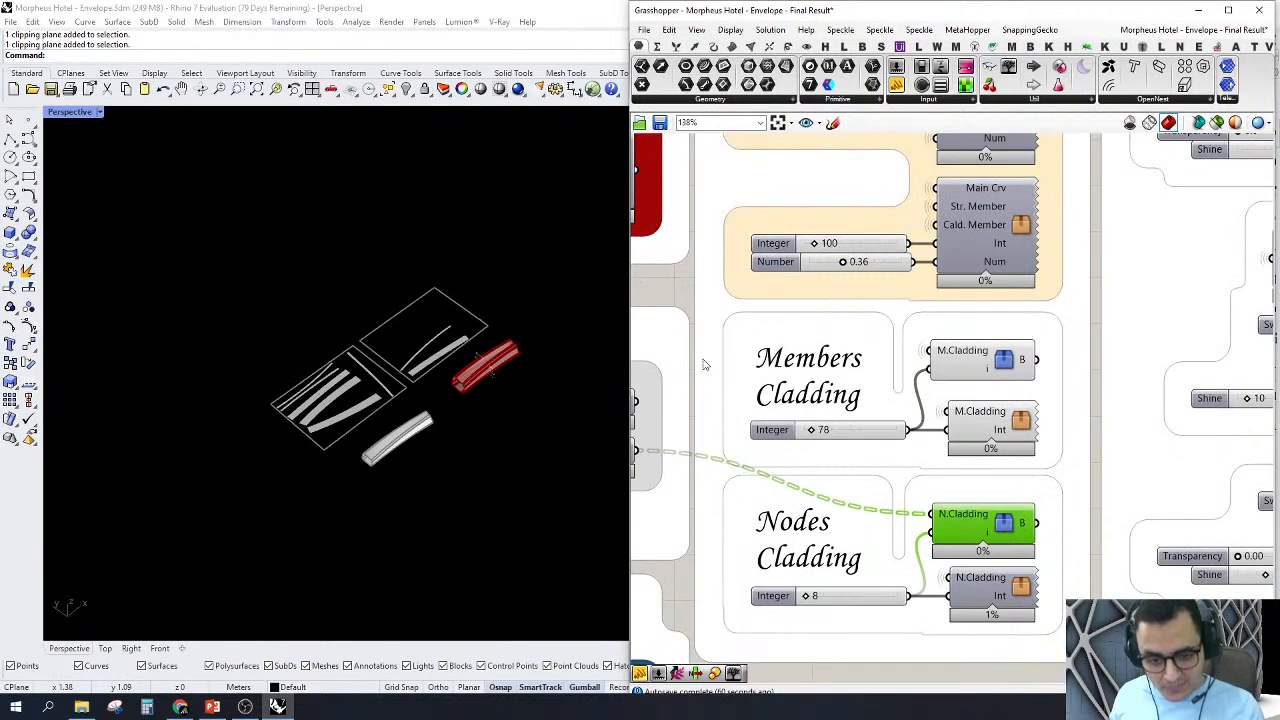
pyautogui.moveTo(673, 292); pyautogui.dragTo(1096, 476)
pyautogui.rightClick(1098, 443)
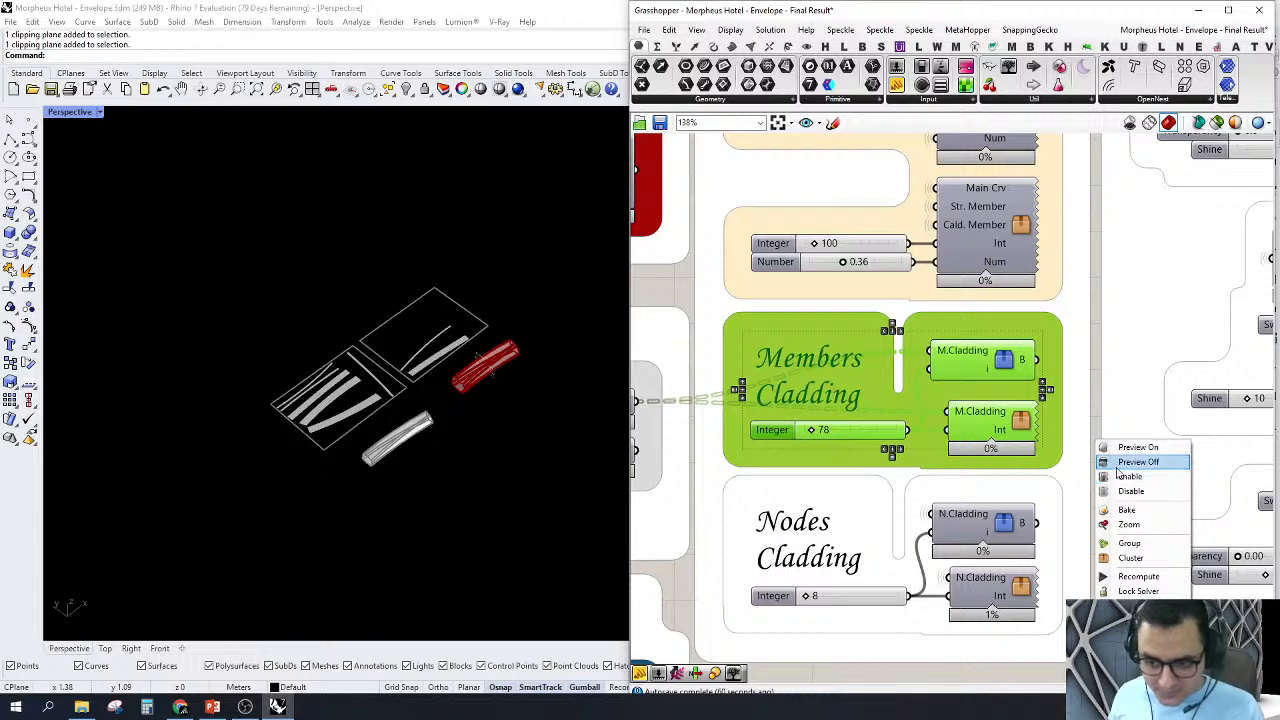
pyautogui.click(1118, 466)
pyautogui.click(1097, 474)
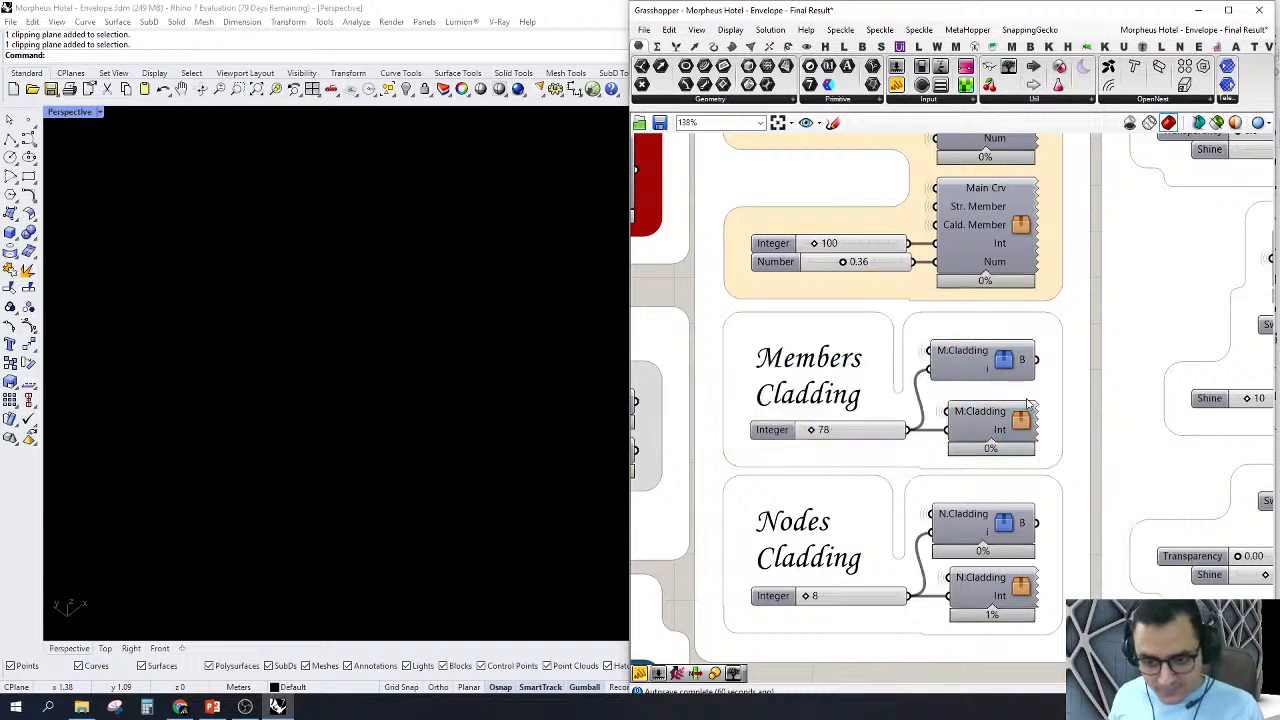
# Step: Turn on the preview of the upper N.Cladding cluster, zoom the Perspective view to it, and inspect the node joining the members
pyautogui.scroll(1, 1035, 487)
pyautogui.click(984, 444)
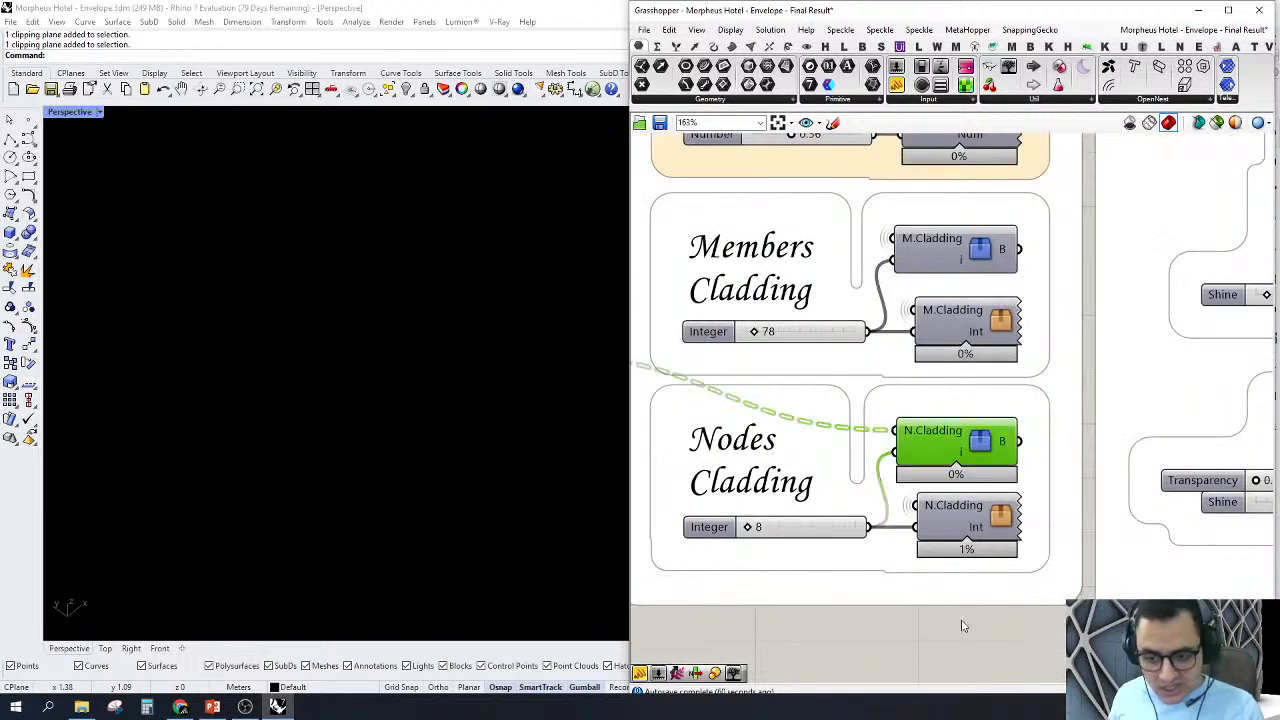
pyautogui.rightClick(962, 626)
pyautogui.click(1005, 491)
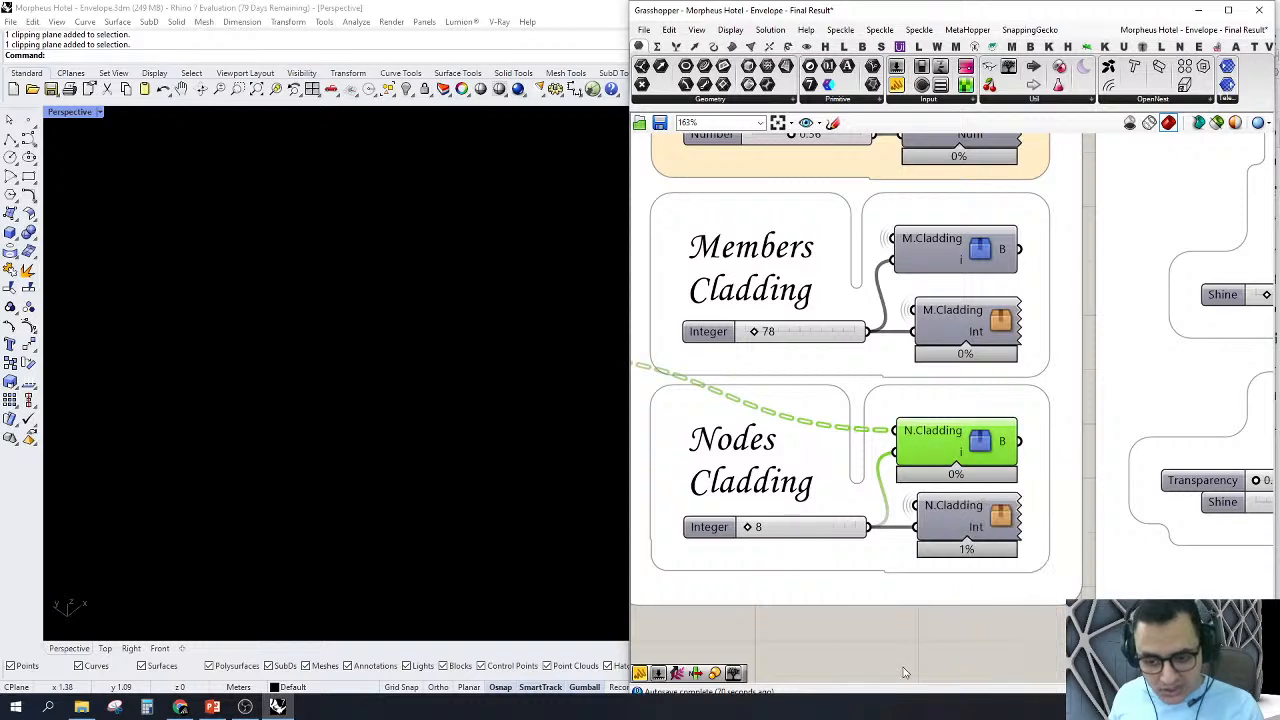
pyautogui.rightClick(928, 625)
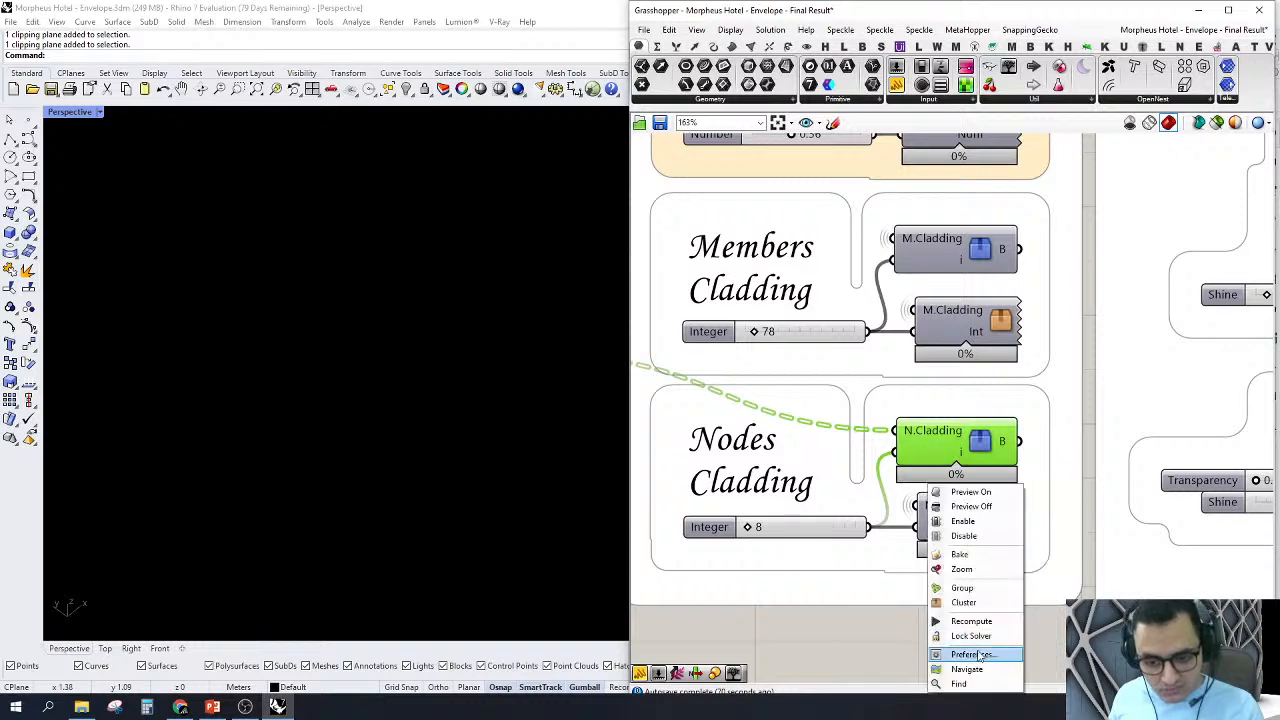
pyautogui.click(955, 580)
pyautogui.scroll(-4, 353, 385)
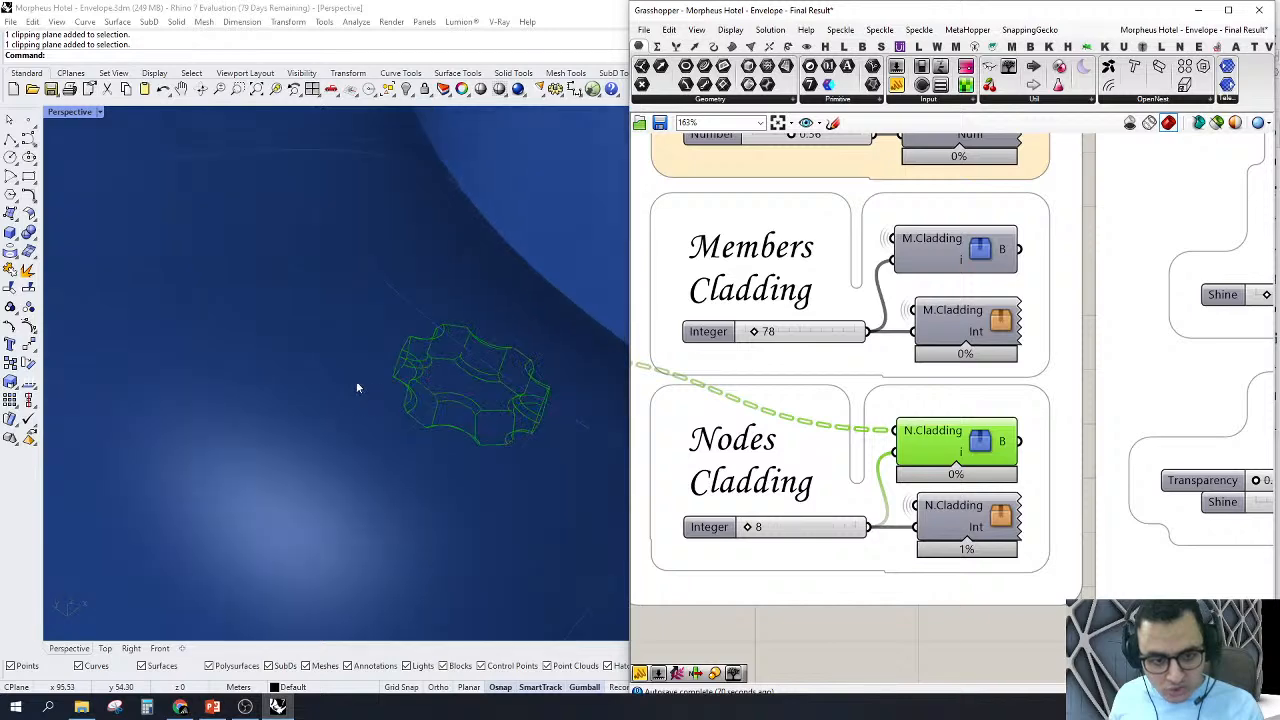
pyautogui.moveTo(450, 395); pyautogui.dragTo(289, 169, button='right')
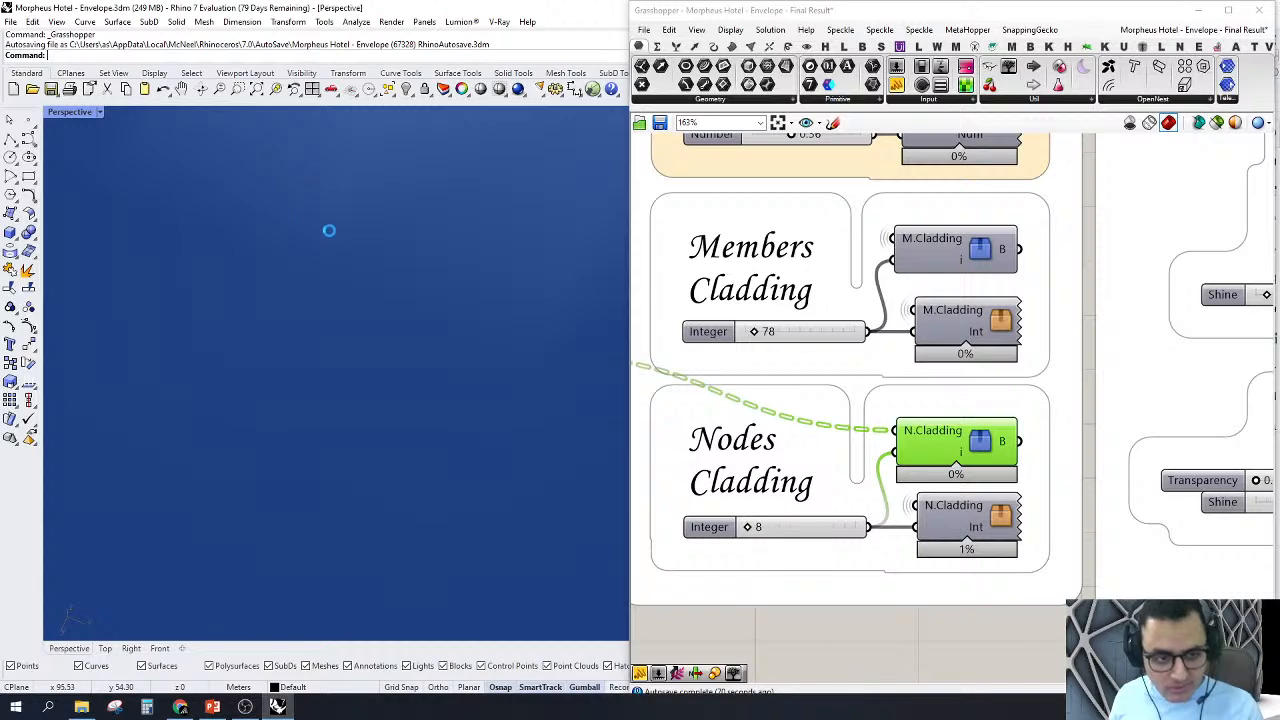
pyautogui.scroll(3, 424, 428)
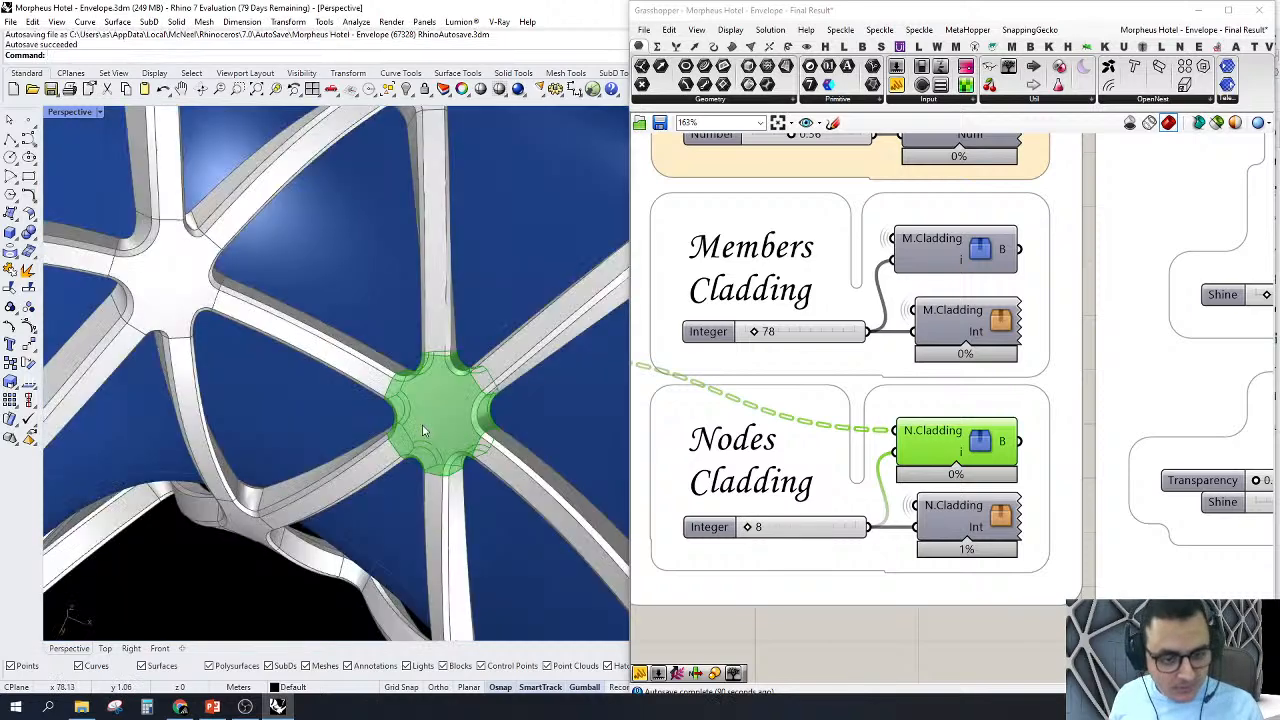
pyautogui.moveTo(457, 503); pyautogui.dragTo(503, 444, button='right')
pyautogui.scroll(2, 504, 445)
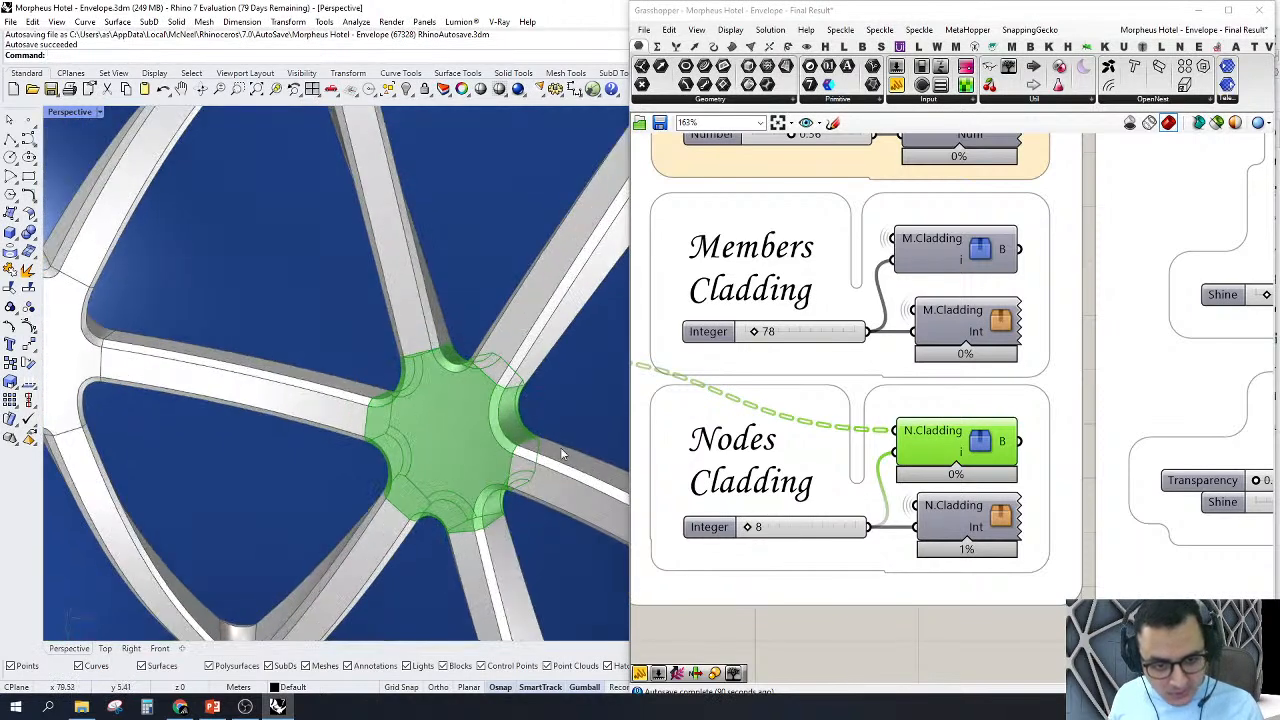
# Step: Open the lower N.Cladding cluster in the Nodes Cladding group
pyautogui.scroll(-5, 1056, 390)
pyautogui.scroll(4, 1047, 515)
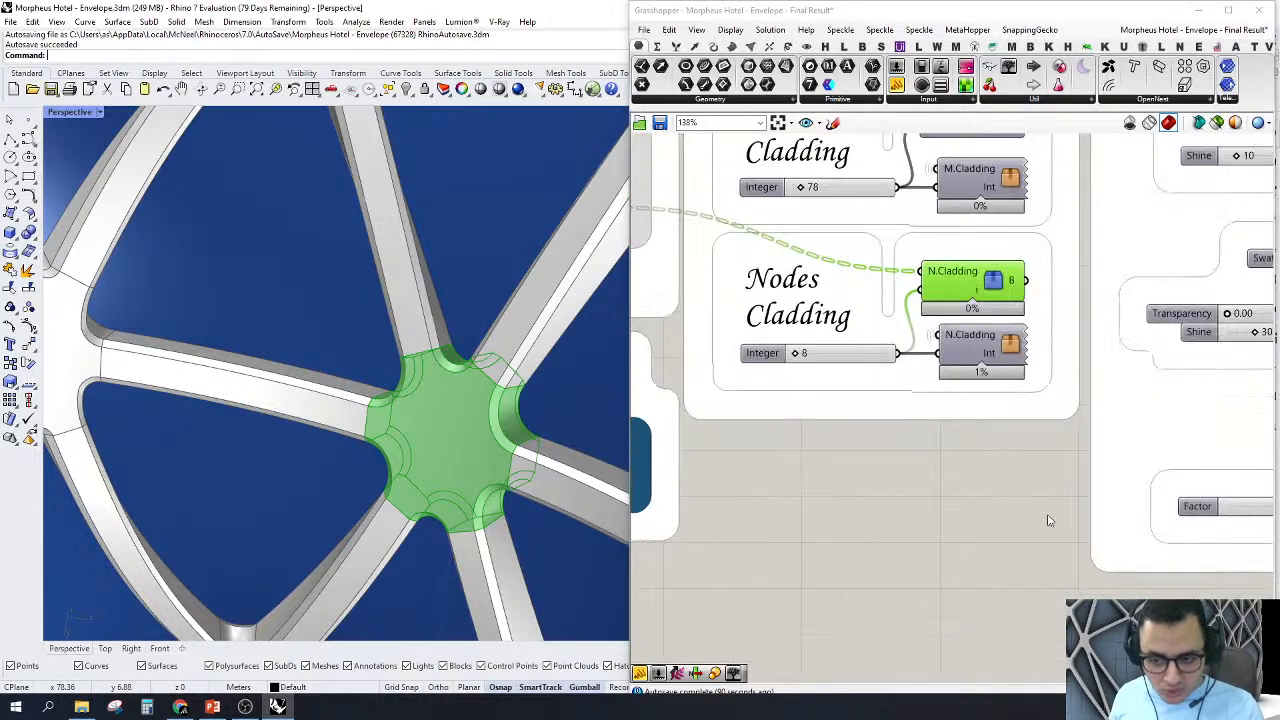
pyautogui.click(1008, 345)
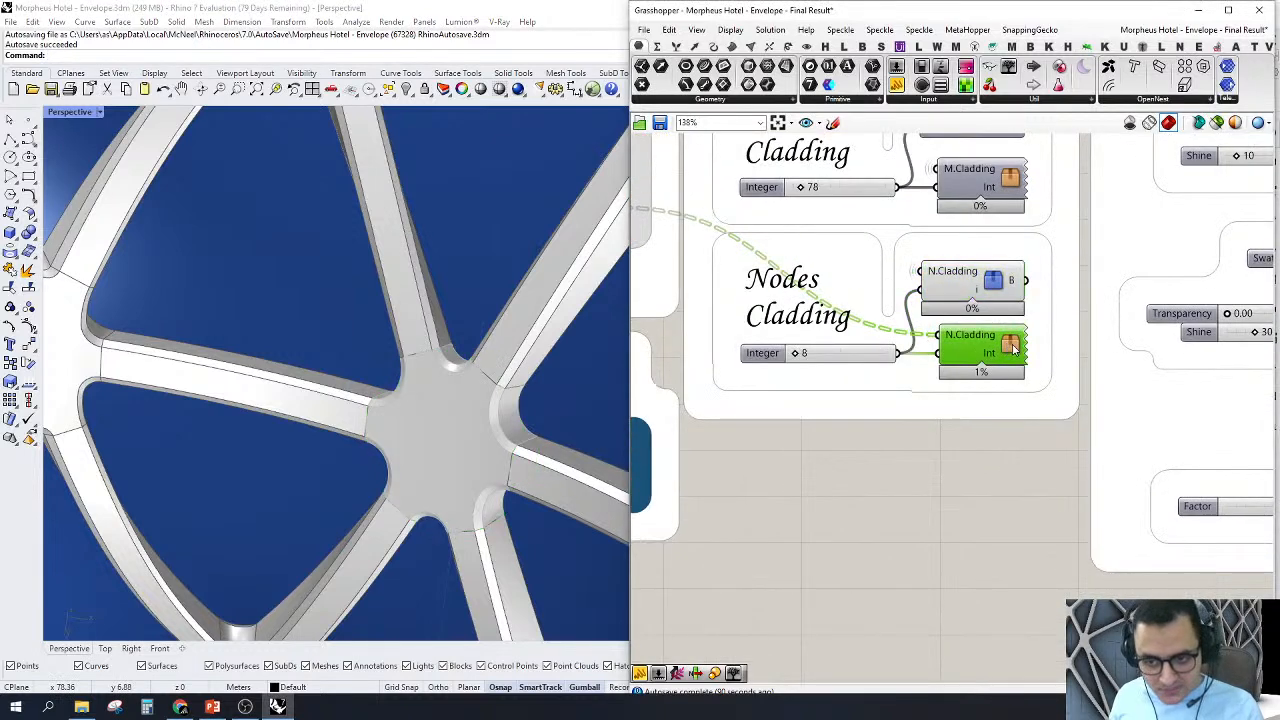
pyautogui.doubleClick(992, 348)
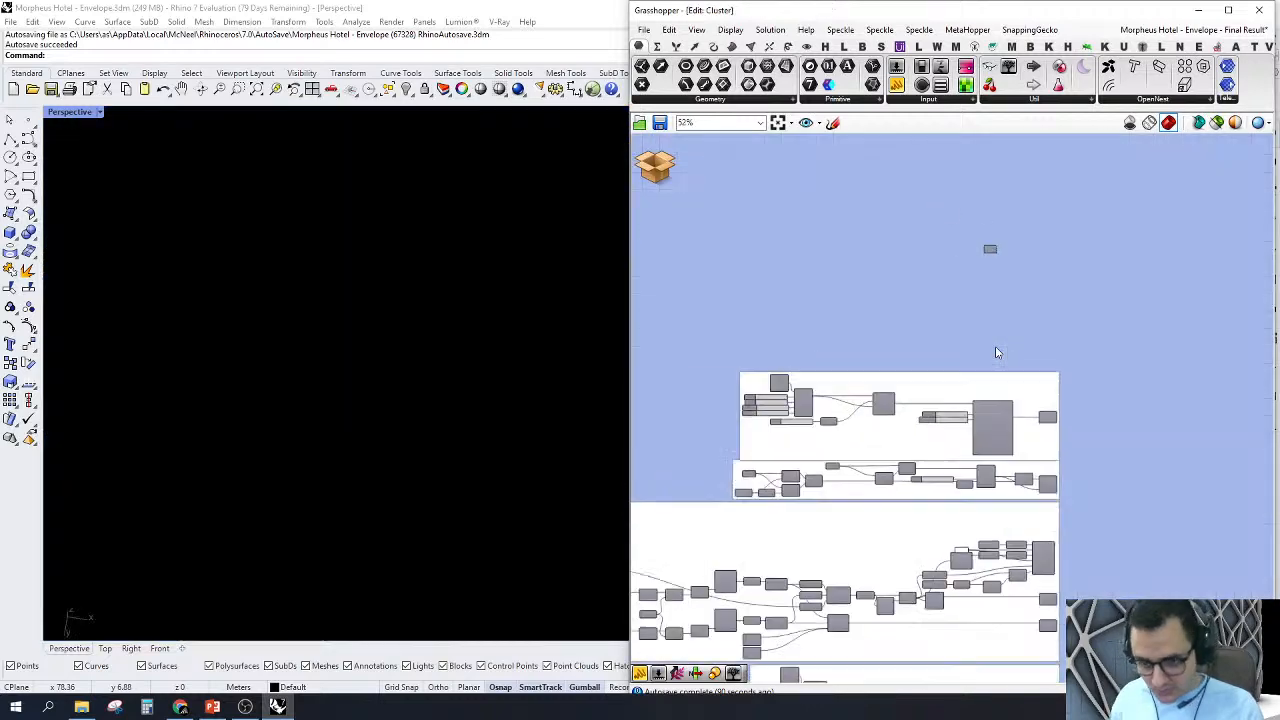
pyautogui.scroll(4, 1197, 355)
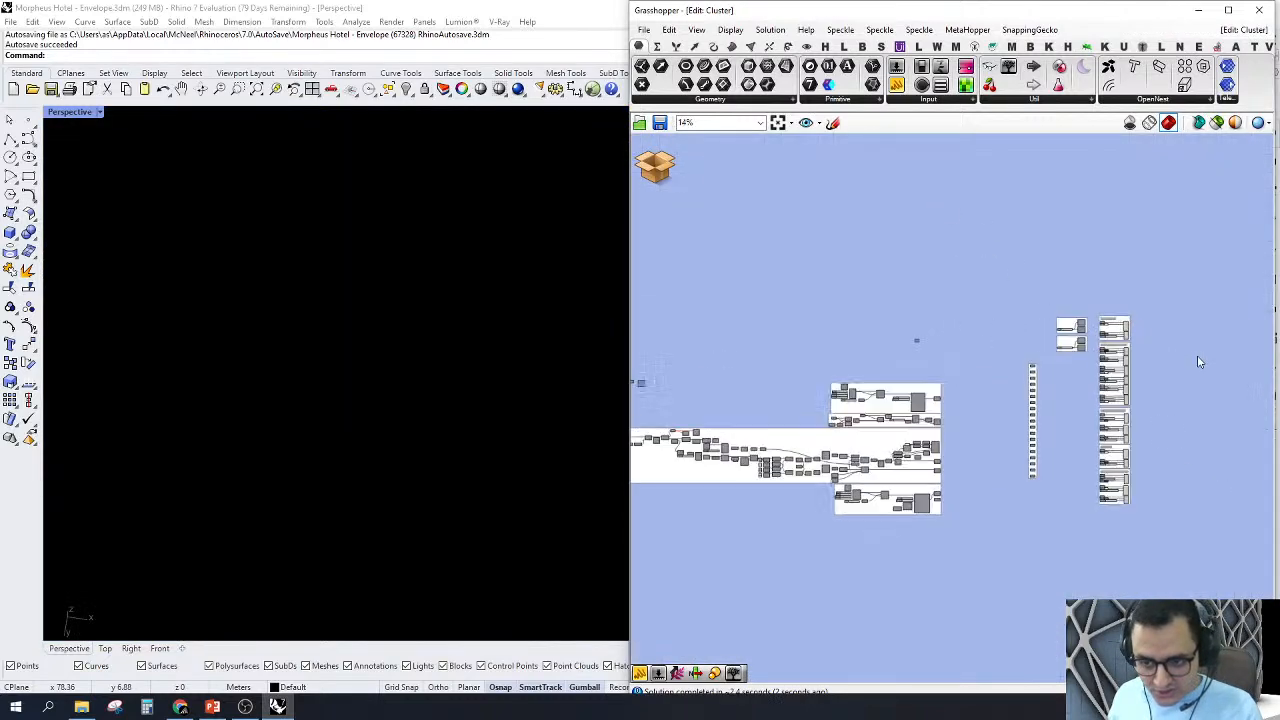
# Step: Zoom the Perspective view to the cluster's column of output groups and examine the nested sheets and node models
pyautogui.moveTo(1090, 560); pyautogui.dragTo(1159, 229)
pyautogui.rightClick(1159, 229)
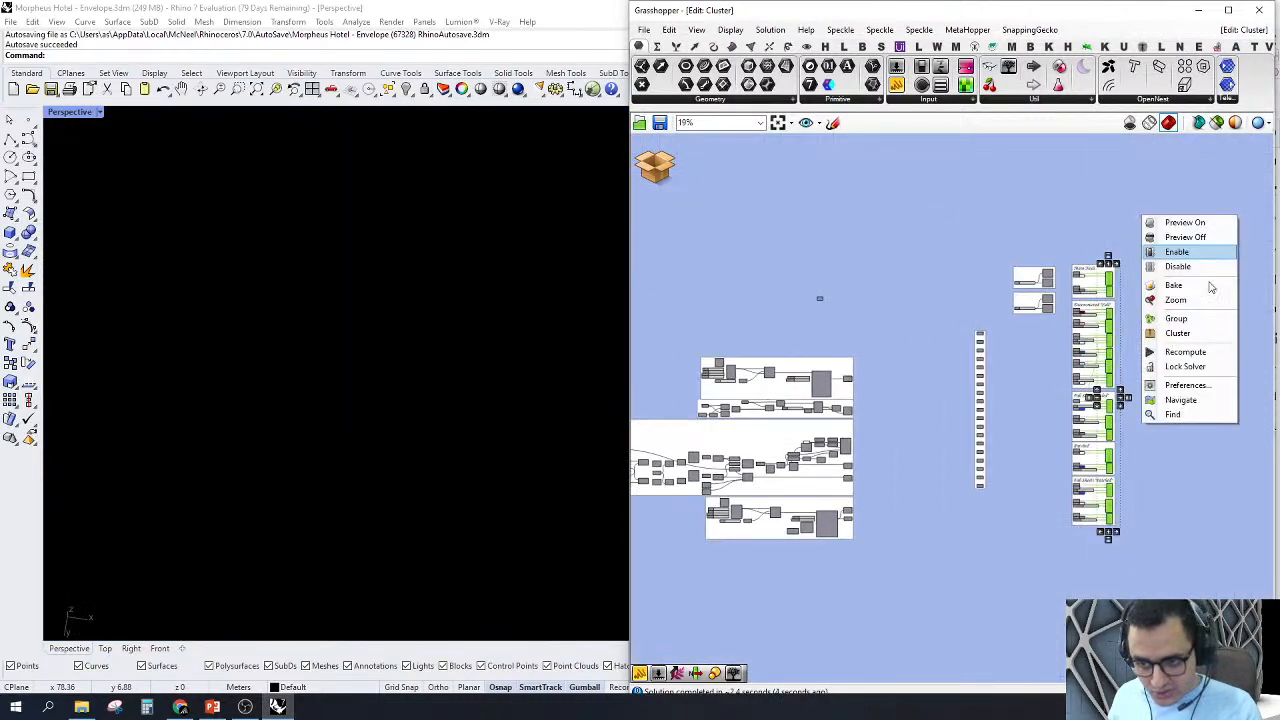
pyautogui.click(1185, 298)
pyautogui.moveTo(395, 341); pyautogui.dragTo(457, 391, button='right')
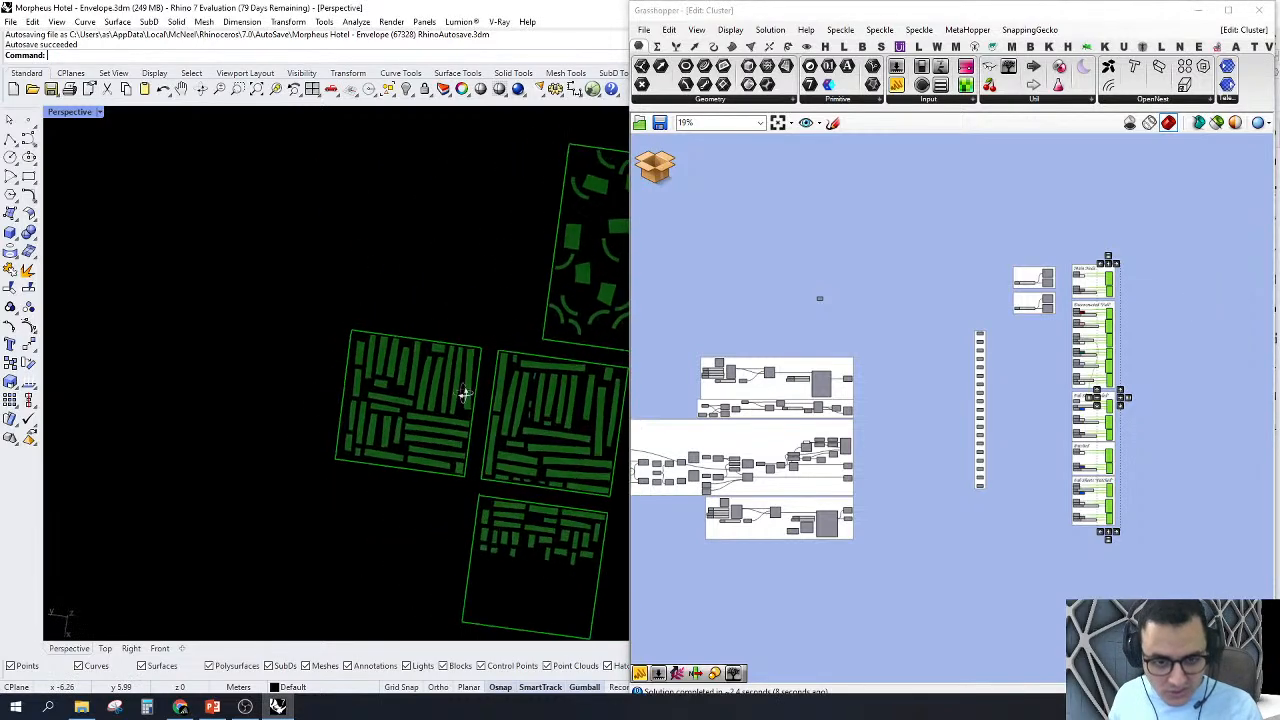
pyautogui.moveTo(429, 302); pyautogui.dragTo(66, 628, button='right')
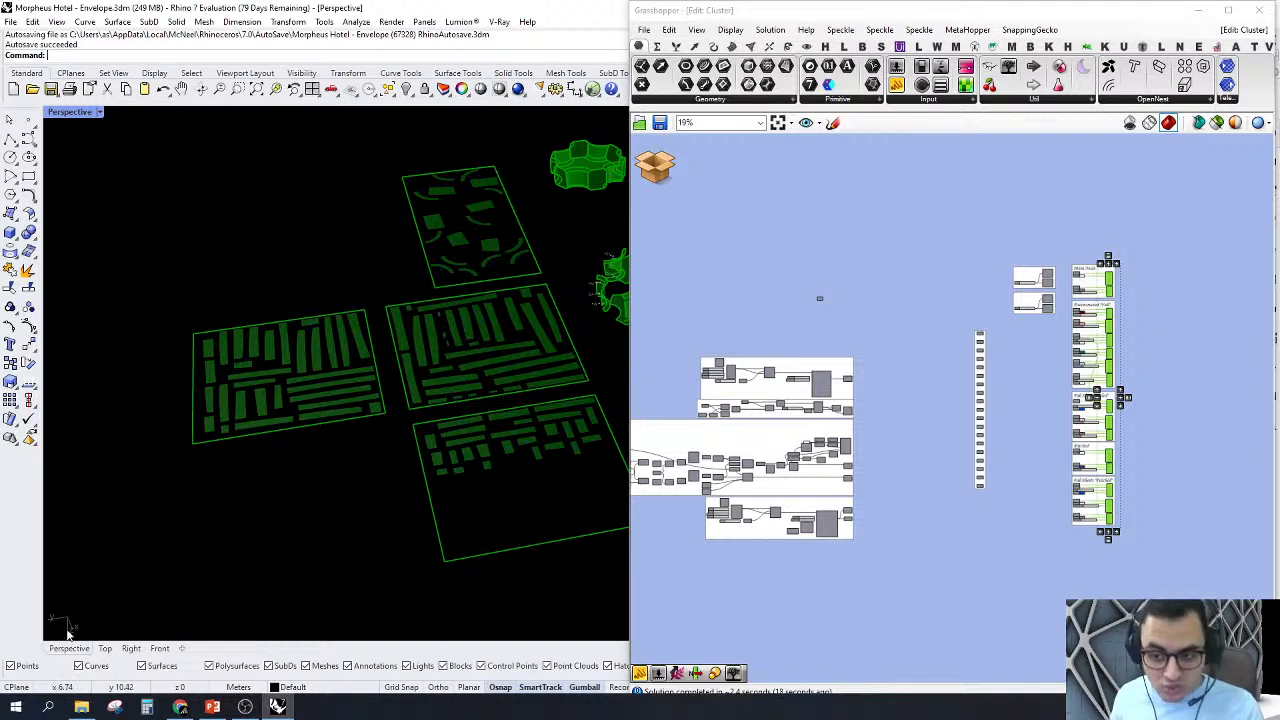
pyautogui.moveTo(260, 460); pyautogui.dragTo(487, 412, button='right')
# Step: Survey the N.Cladding cluster's definition back to its Surface inputs and the Tree Branch Check component
pyautogui.moveTo(976, 418); pyautogui.dragTo(1040, 423, button='right')
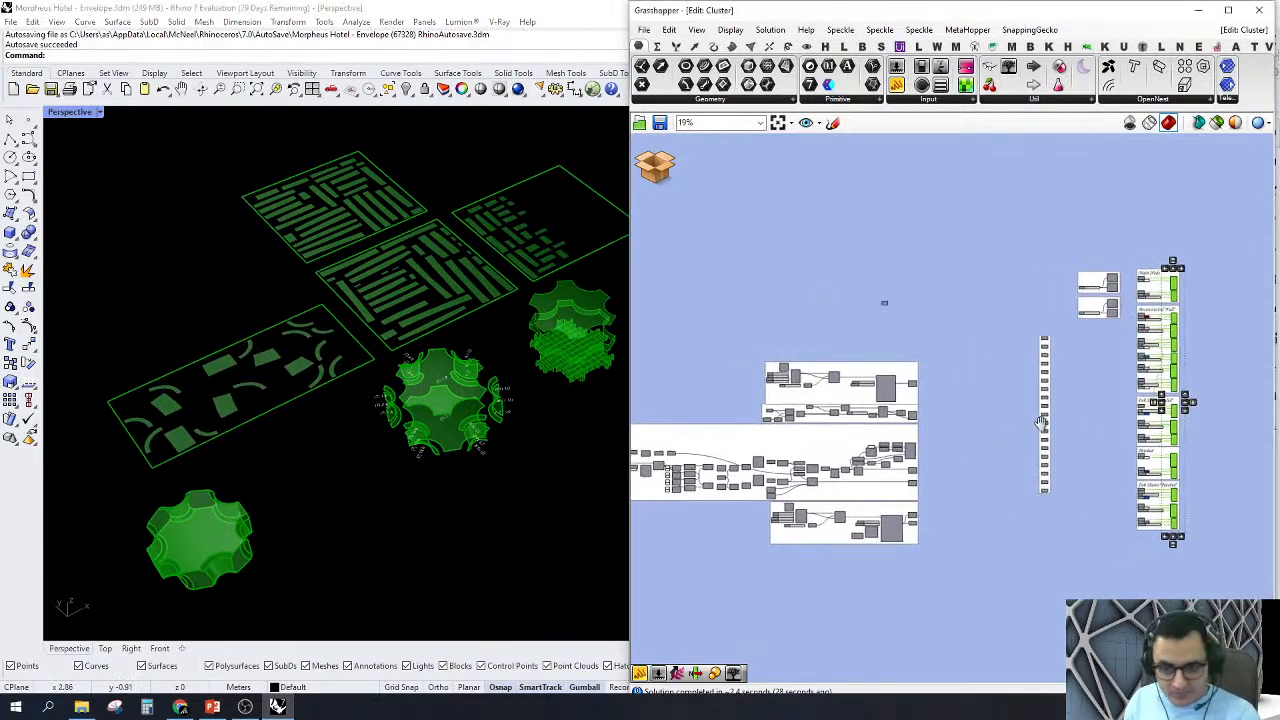
pyautogui.moveTo(823, 540); pyautogui.dragTo(1109, 489, button='right')
pyautogui.scroll(1, 919, 420)
pyautogui.moveTo(797, 423); pyautogui.dragTo(972, 447, button='right')
pyautogui.moveTo(747, 444); pyautogui.dragTo(1020, 504, button='right')
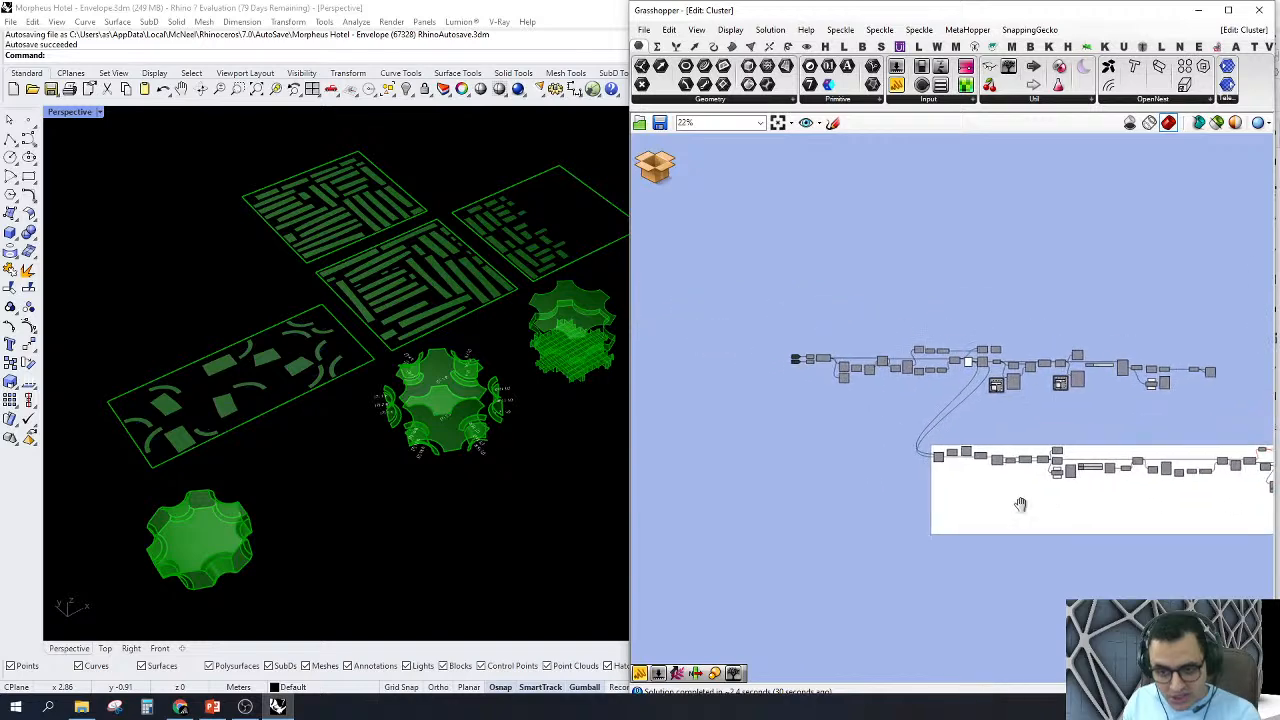
pyautogui.scroll(-4, 776, 421)
pyautogui.scroll(-1, 776, 422)
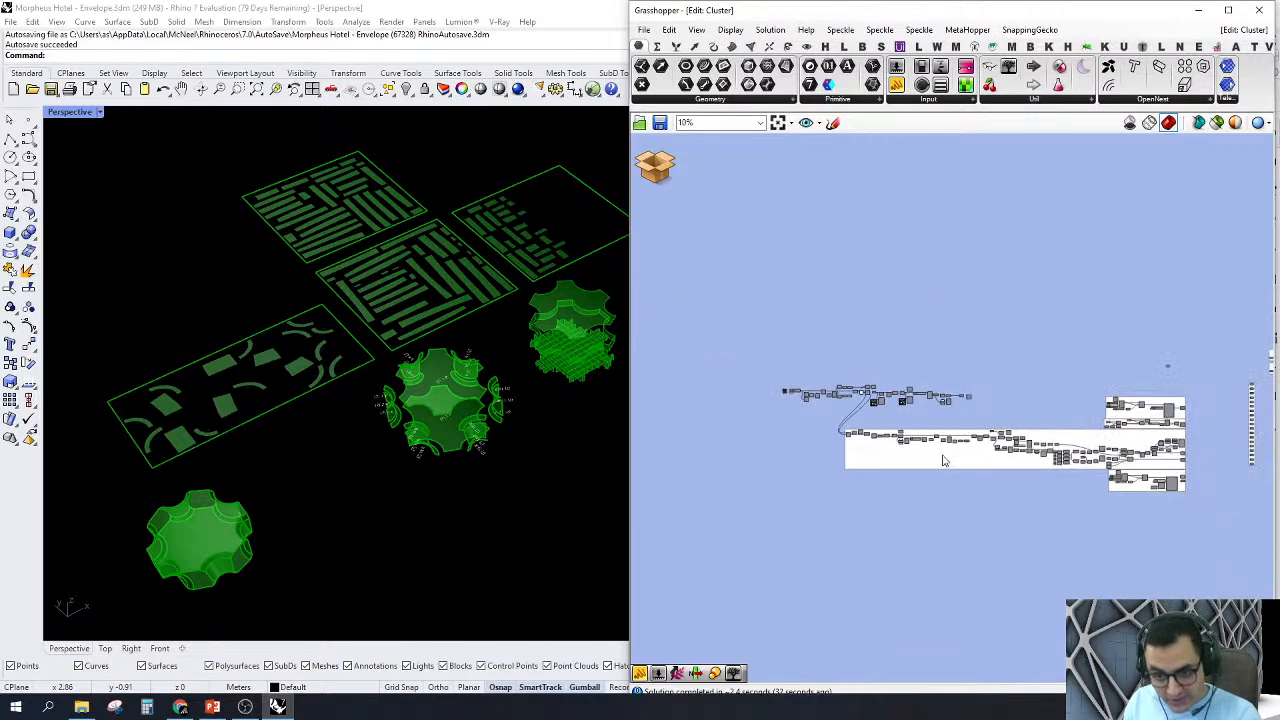
pyautogui.moveTo(1023, 452); pyautogui.dragTo(954, 442, button='right')
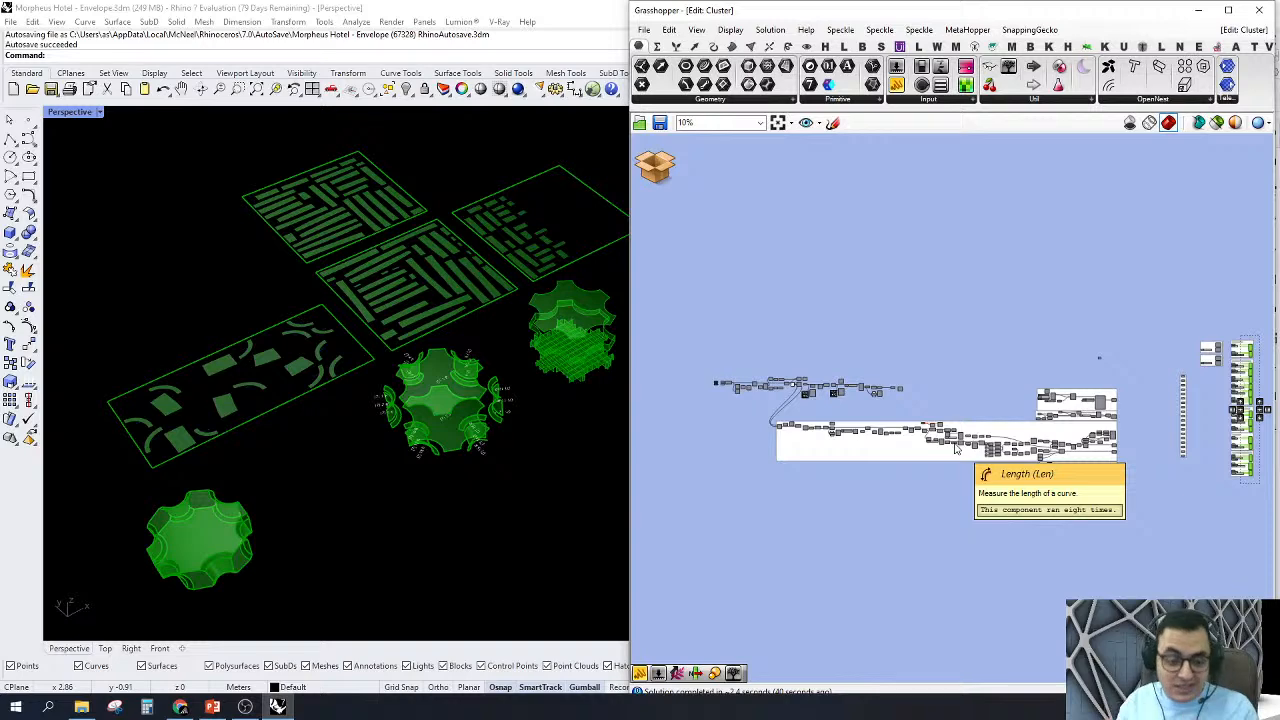
pyautogui.click(960, 450)
pyautogui.scroll(5, 755, 400)
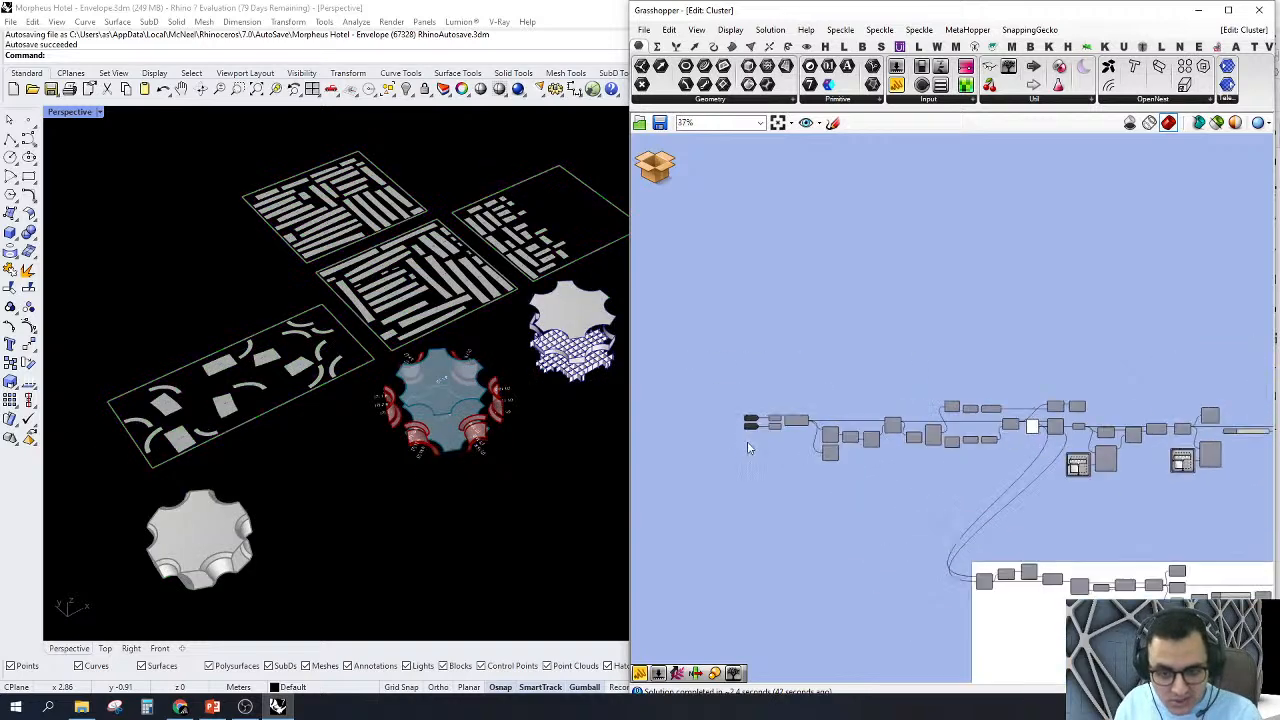
pyautogui.scroll(5, 747, 448)
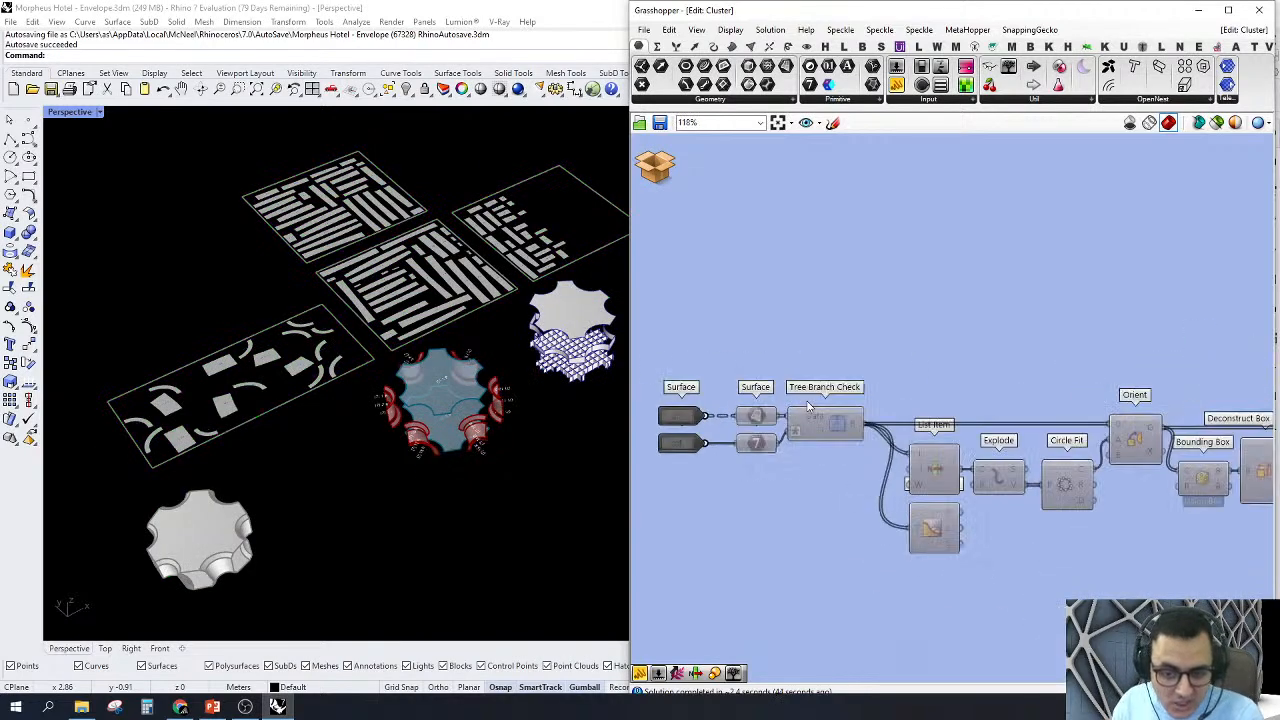
# Step: Preview the Tree Branch Check component's geometry in the Perspective view, and hide it again together with its Surface and Integer inputs
pyautogui.rightClick(858, 432)
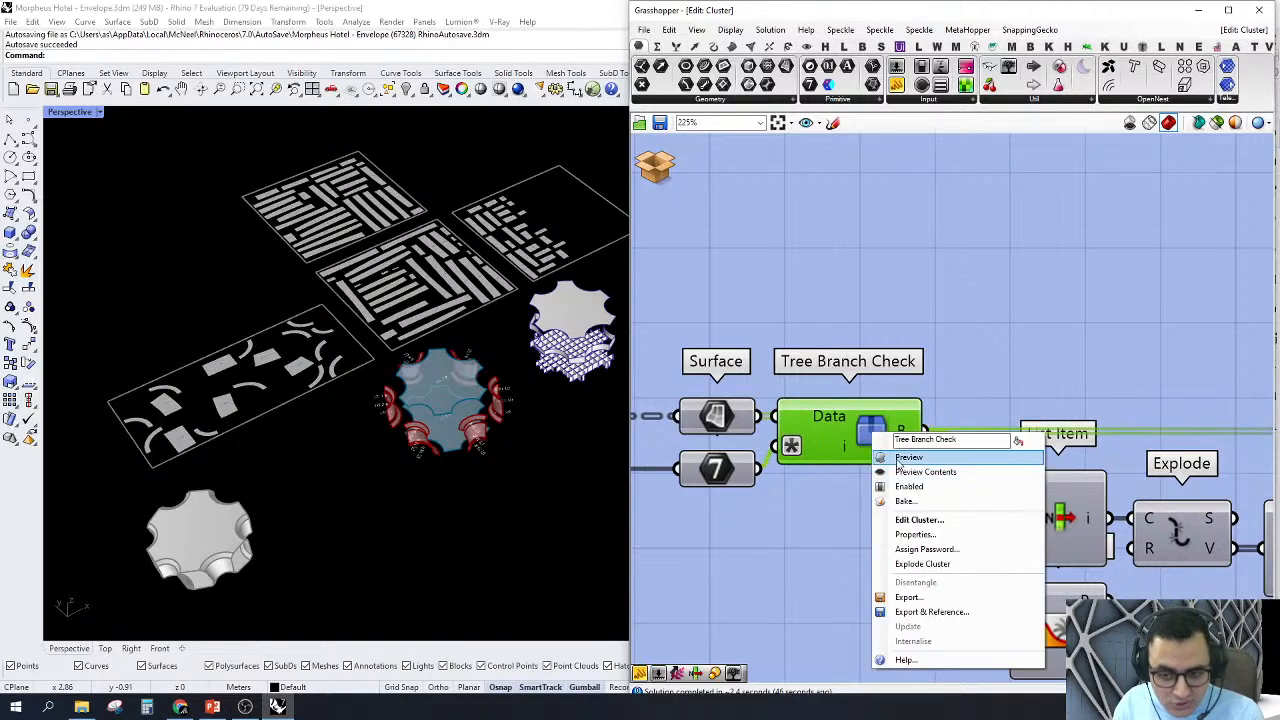
pyautogui.click(912, 455)
pyautogui.scroll(8, 400, 306)
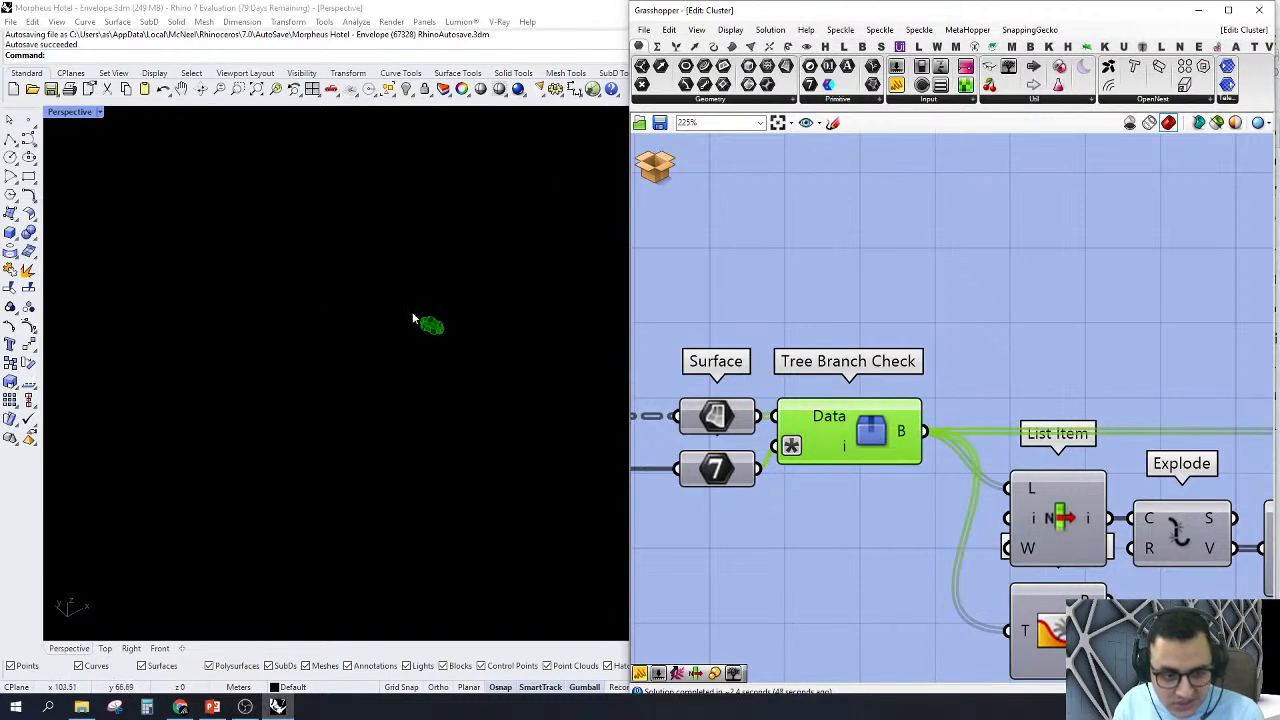
pyautogui.moveTo(934, 294); pyautogui.dragTo(751, 558)
pyautogui.rightClick(750, 292)
pyautogui.click(762, 316)
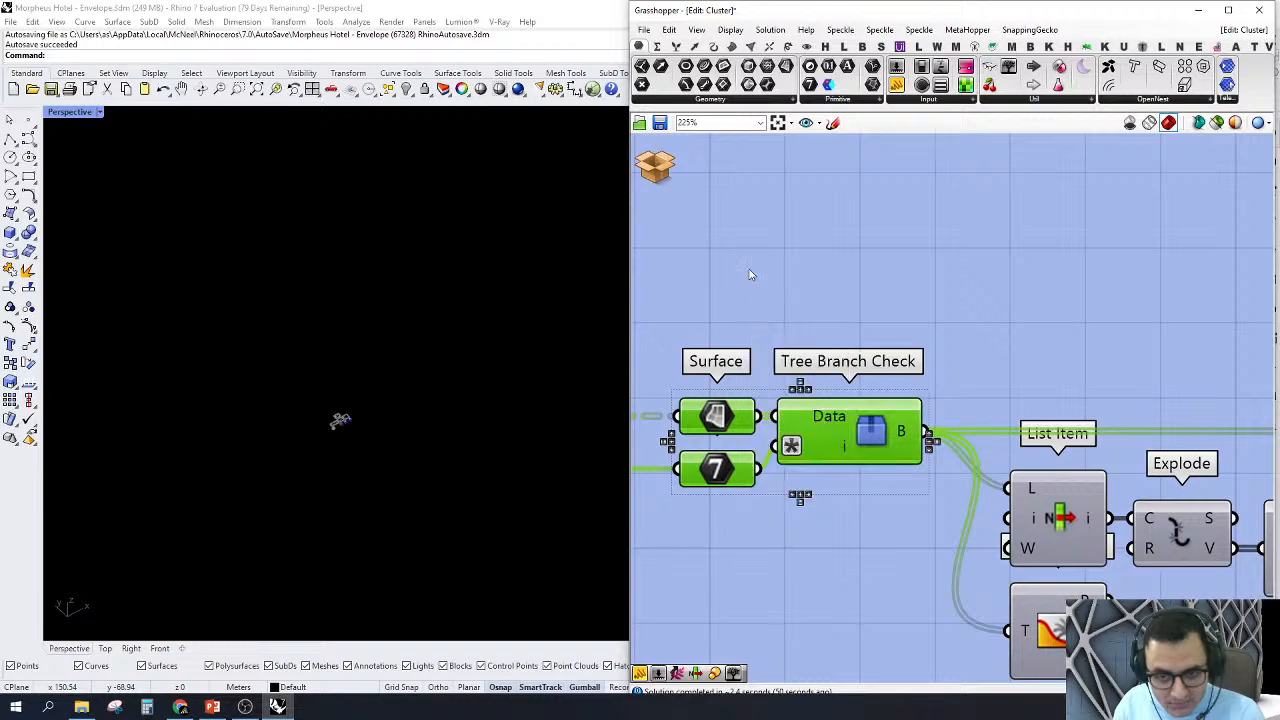
pyautogui.click(751, 274)
pyautogui.scroll(6, 340, 428)
pyautogui.scroll(12, 339, 428)
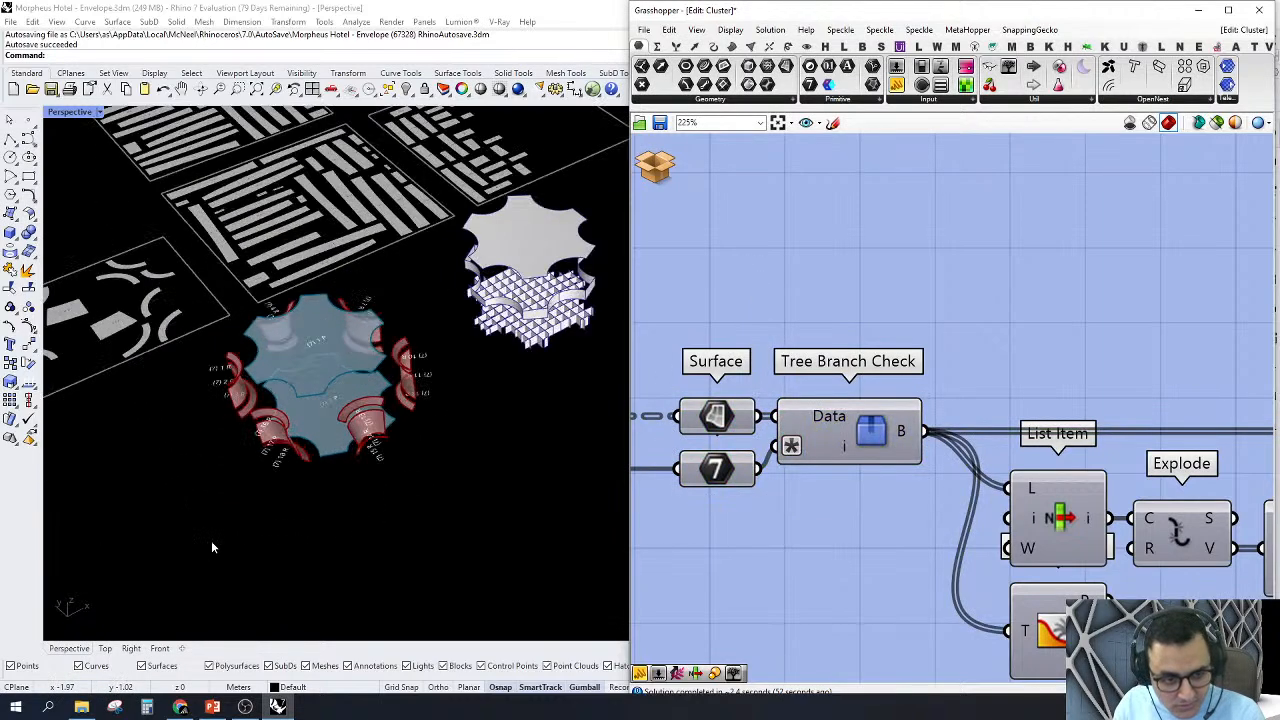
# Step: Preview the Orient component's node geometry, and hide the previews of the components from List Item through Orient
pyautogui.moveTo(1097, 342); pyautogui.dragTo(1003, 229, button='right')
pyautogui.scroll(-4, 1003, 229)
pyautogui.click(1030, 377)
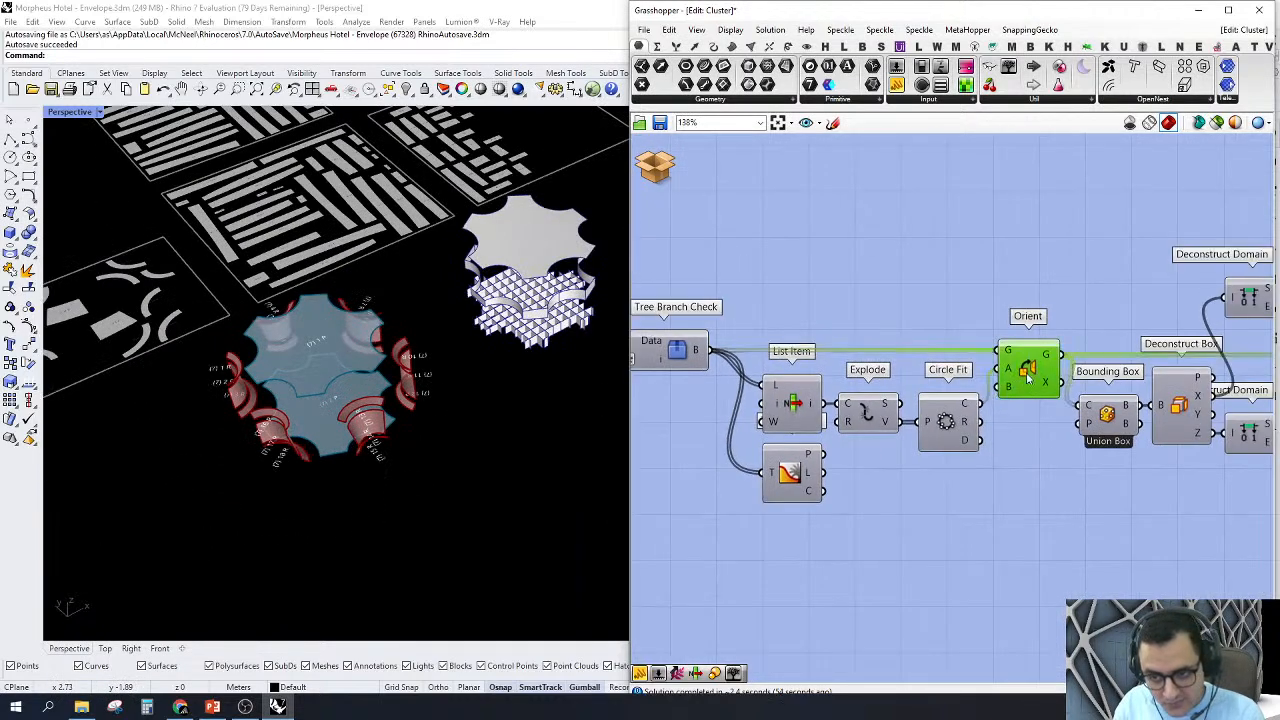
pyautogui.rightClick(1030, 377)
pyautogui.click(1062, 398)
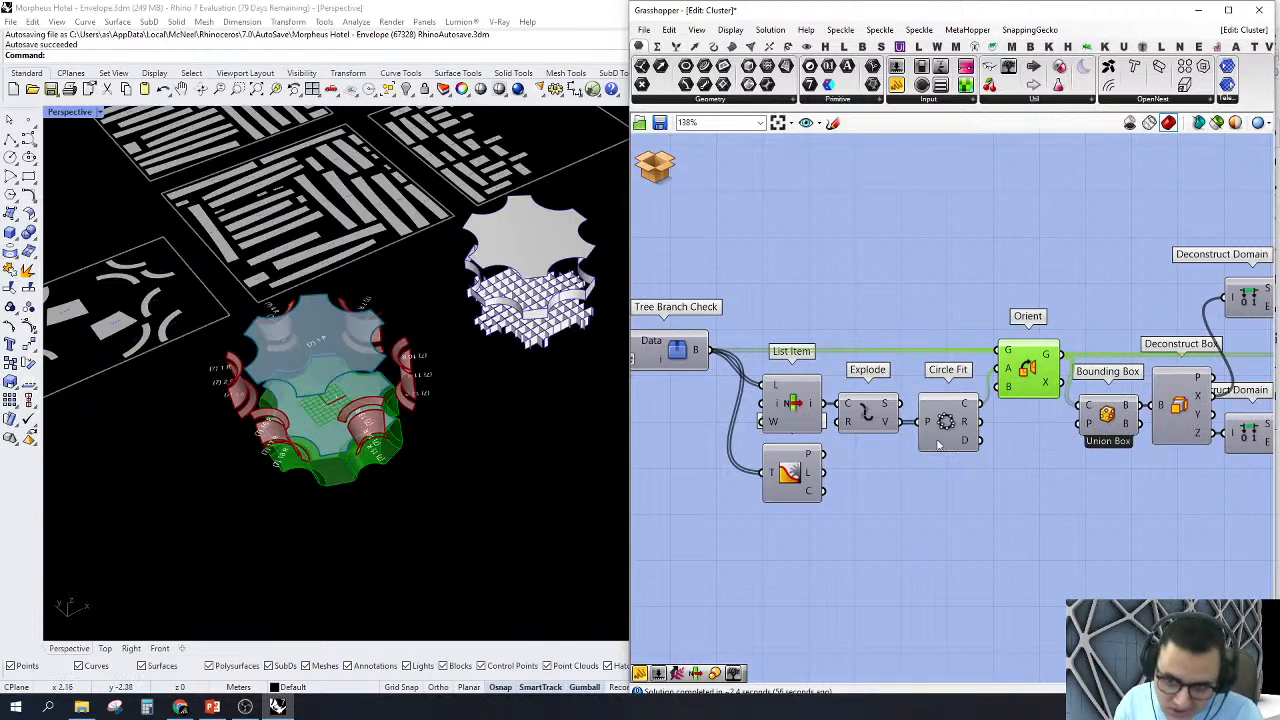
pyautogui.scroll(-3, 938, 445)
pyautogui.moveTo(960, 354); pyautogui.dragTo(780, 517)
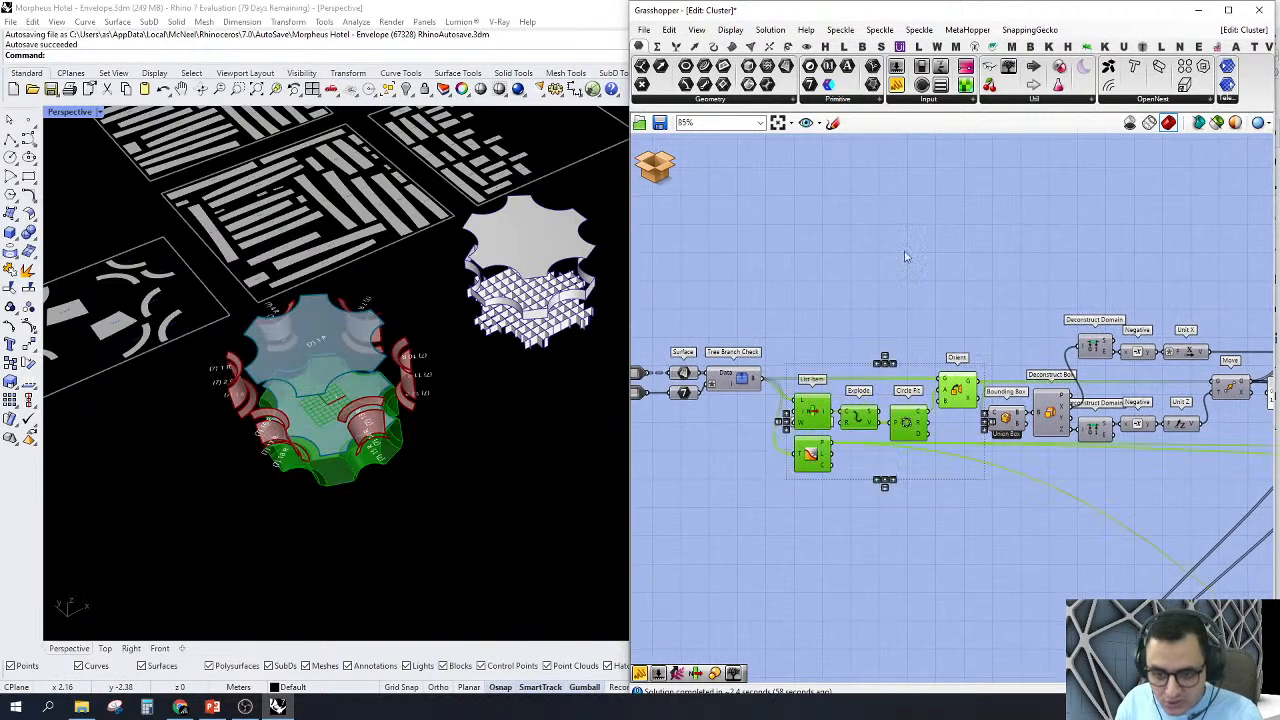
pyautogui.middleClick(906, 253)
pyautogui.click(928, 275)
# Step: Turn on the preview of the Cull Index component after the first Move and examine its surfaces from several angles
pyautogui.click(1184, 376)
pyautogui.moveTo(1187, 377); pyautogui.dragTo(1015, 372, button='right')
pyautogui.scroll(2, 1015, 372)
pyautogui.scroll(-2, 922, 350)
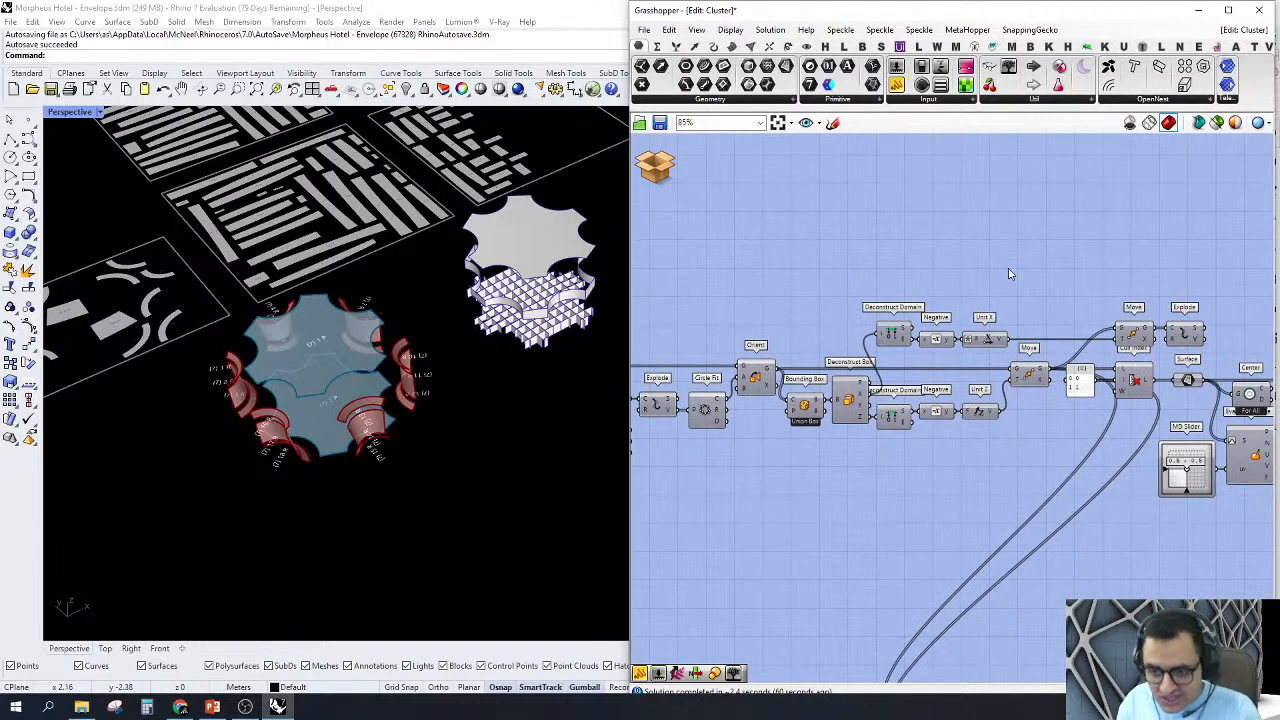
pyautogui.scroll(3, 1161, 389)
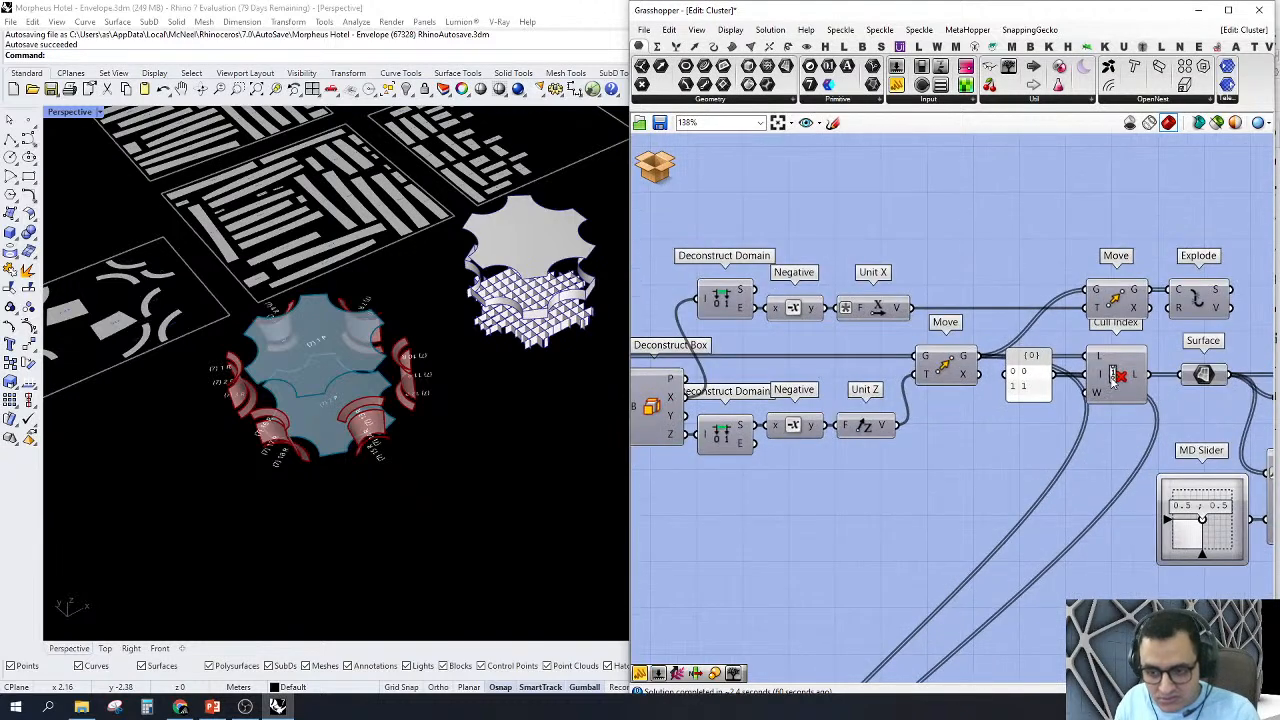
pyautogui.rightClick(1108, 377)
pyautogui.click(1126, 404)
pyautogui.click(1113, 378)
pyautogui.moveTo(800, 481); pyautogui.dragTo(732, 458, button='right')
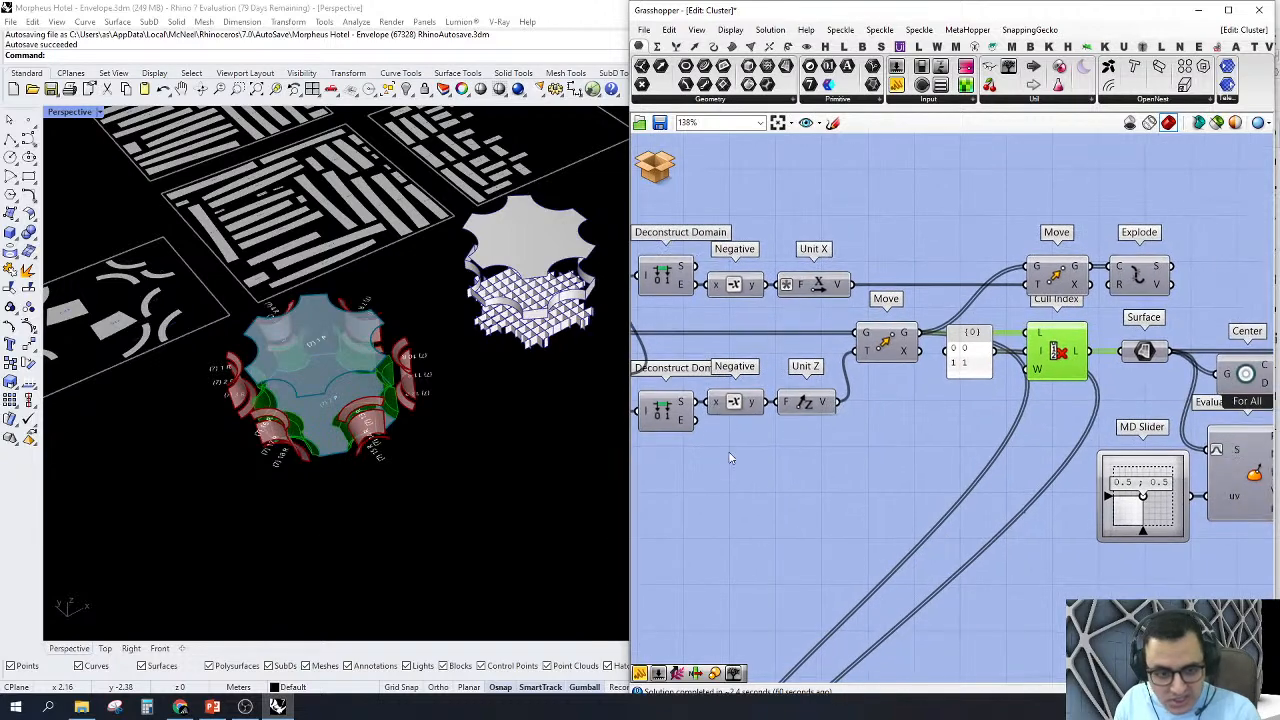
pyautogui.moveTo(330, 460); pyautogui.dragTo(339, 493, button='right')
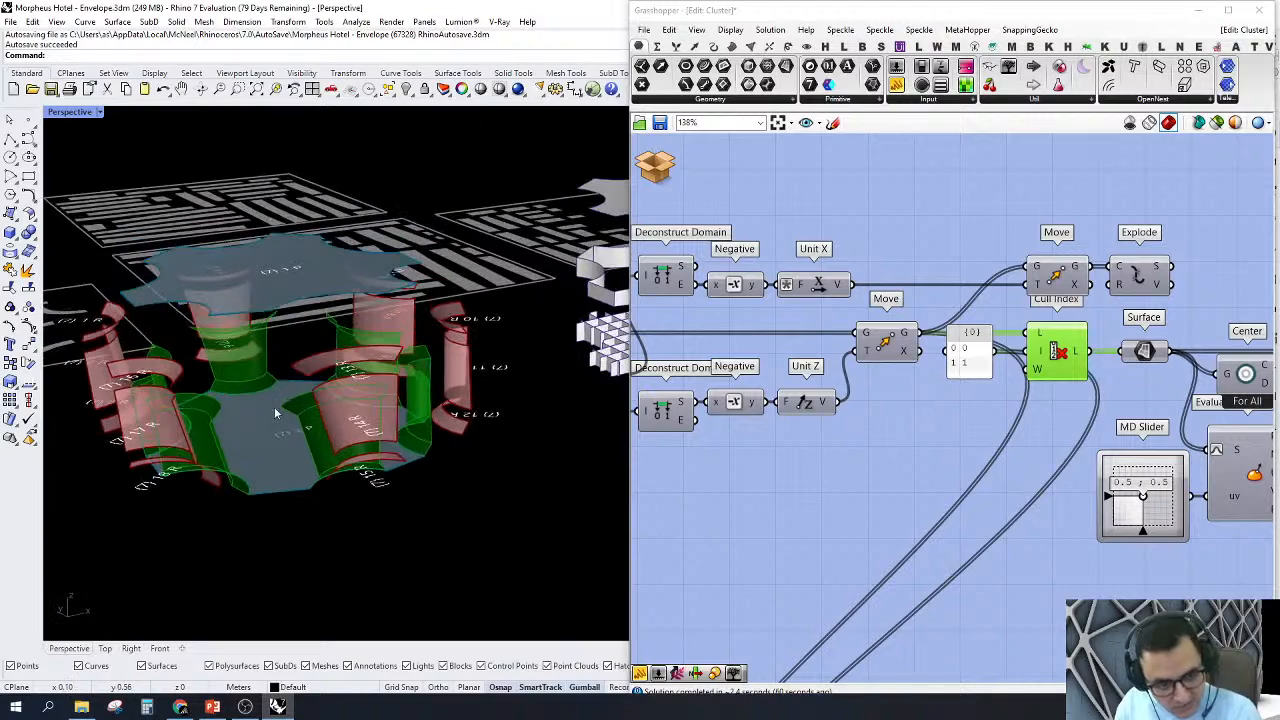
pyautogui.scroll(5, 277, 412)
pyautogui.moveTo(277, 412); pyautogui.dragTo(345, 507, button='right')
pyautogui.scroll(-5, 445, 375)
# Step: Turn off the previews of the output components at the far end of the cluster's definition
pyautogui.moveTo(891, 395); pyautogui.dragTo(952, 433, button='right')
pyautogui.scroll(-10, 952, 433)
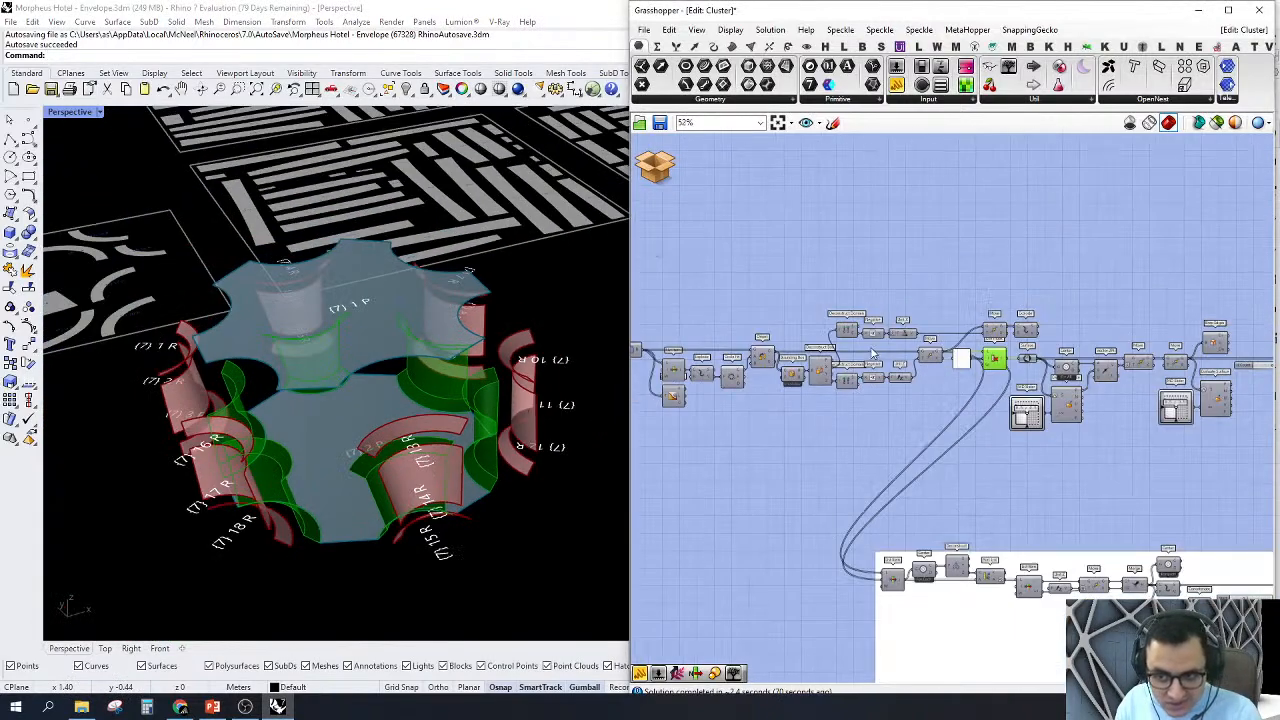
pyautogui.moveTo(1027, 515); pyautogui.dragTo(1158, 251)
pyautogui.rightClick(1064, 248)
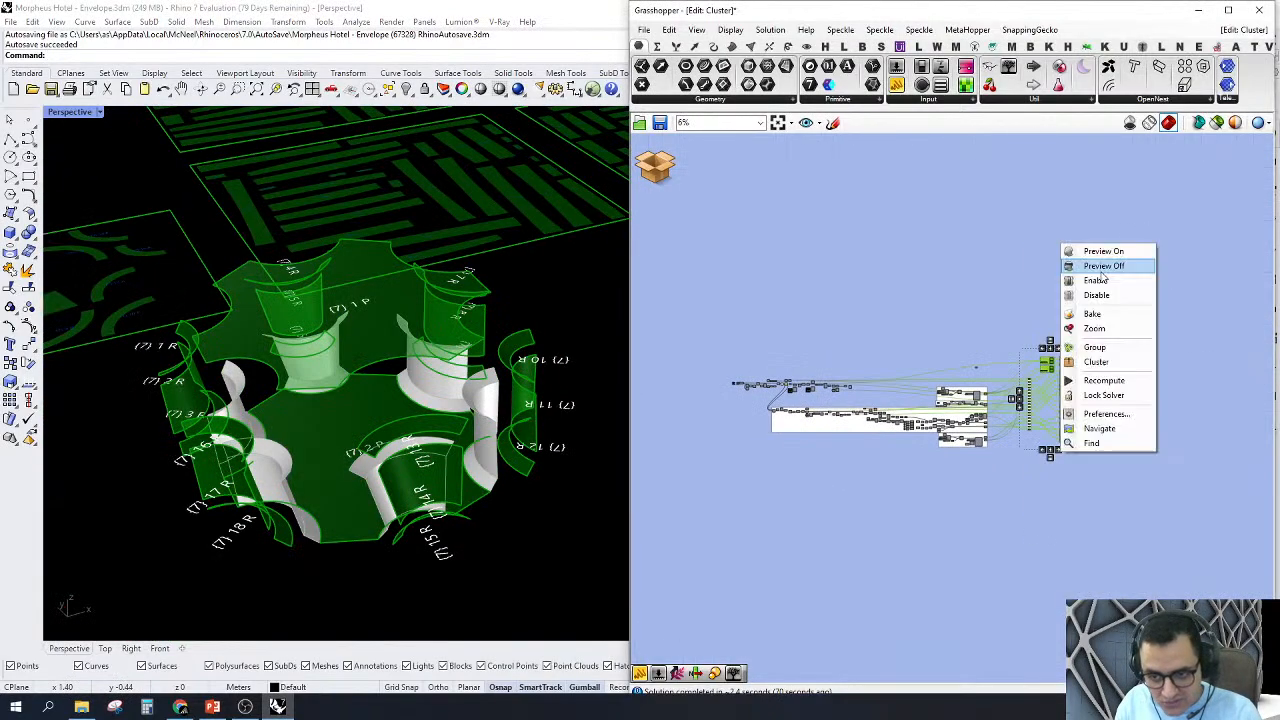
pyautogui.click(1103, 266)
# Step: Return to the Cull Index component and select it to highlight its surfaces in the Perspective view
pyautogui.scroll(3, 371, 519)
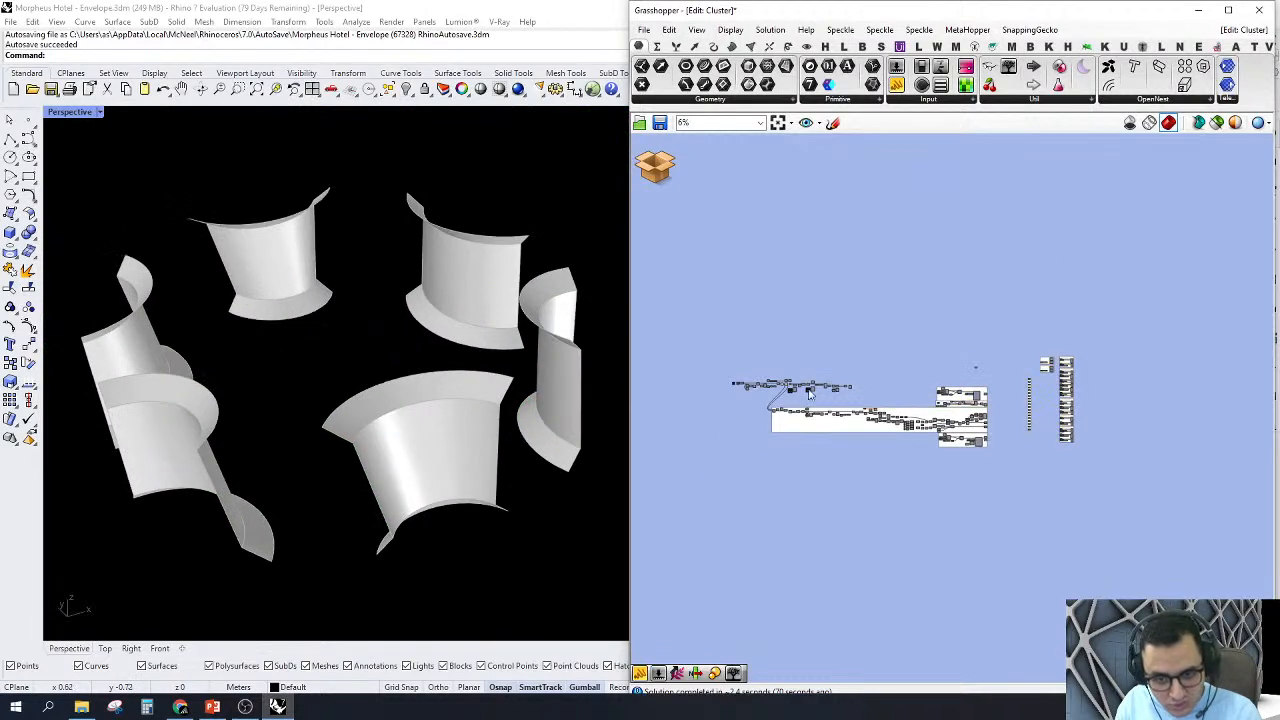
pyautogui.scroll(10, 810, 393)
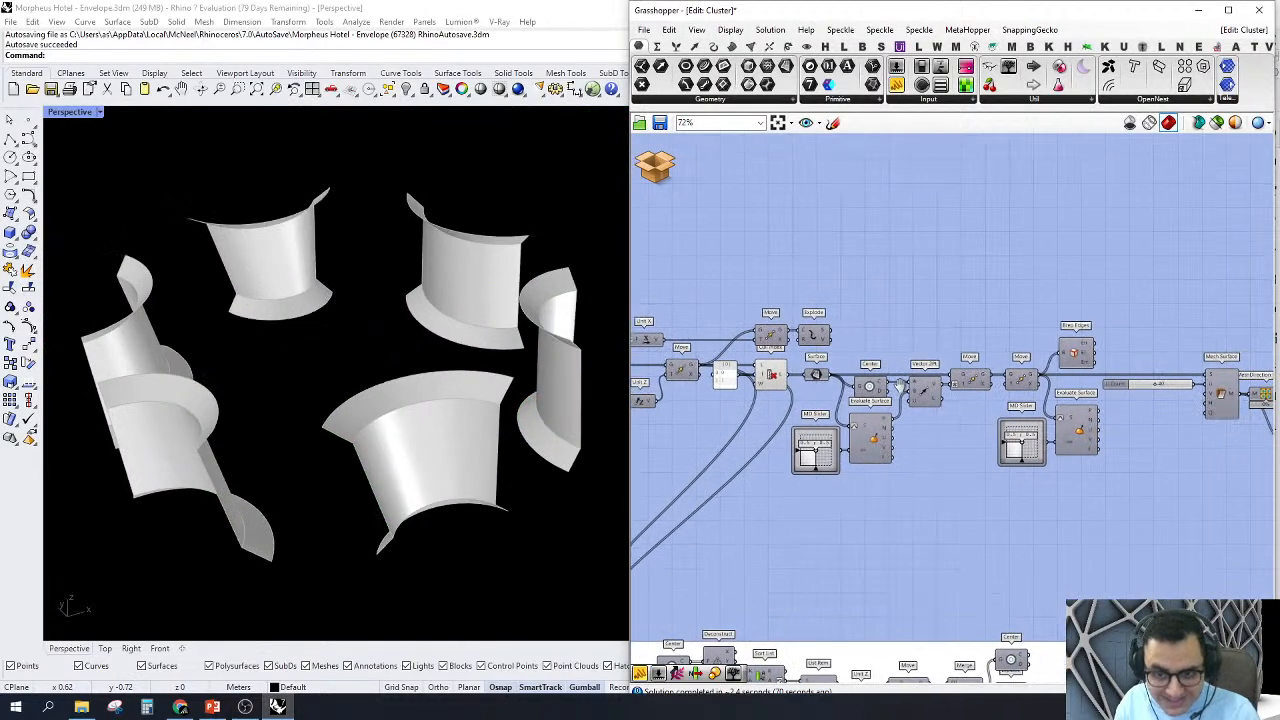
pyautogui.scroll(3, 770, 378)
pyautogui.click(773, 380)
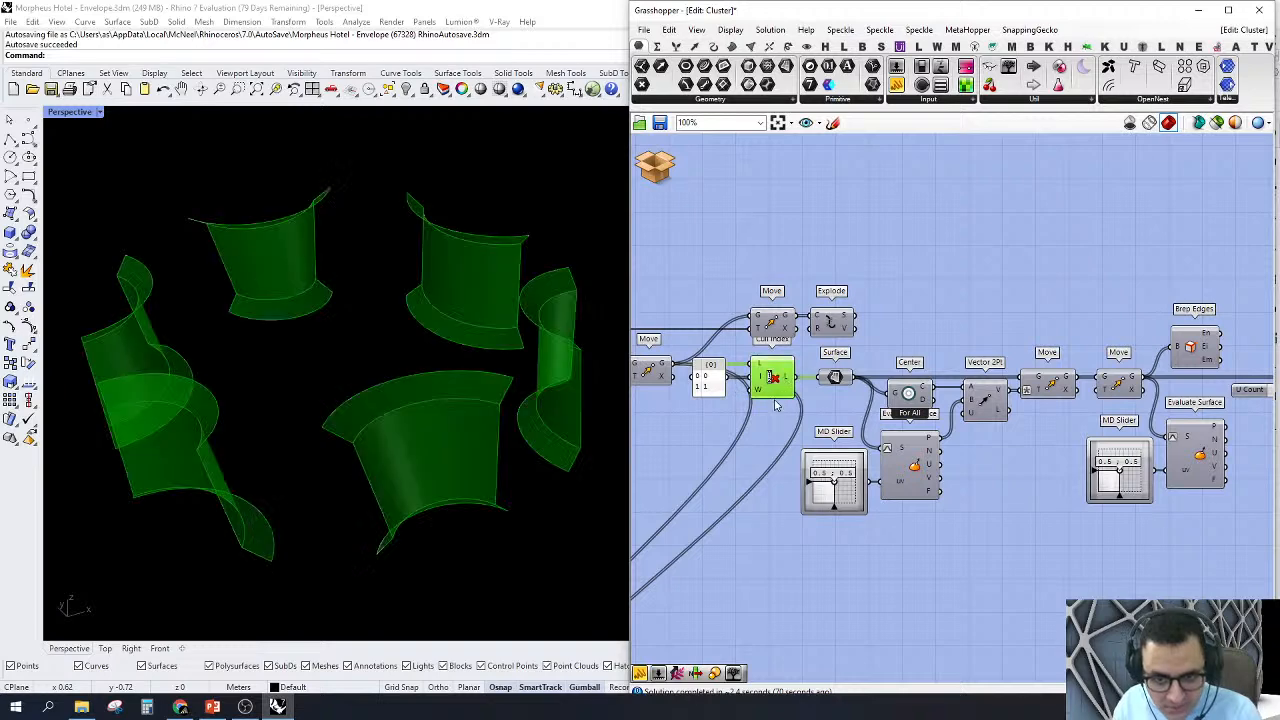
pyautogui.moveTo(775, 403); pyautogui.dragTo(1045, 411, button='right')
pyautogui.scroll(3, 1052, 406)
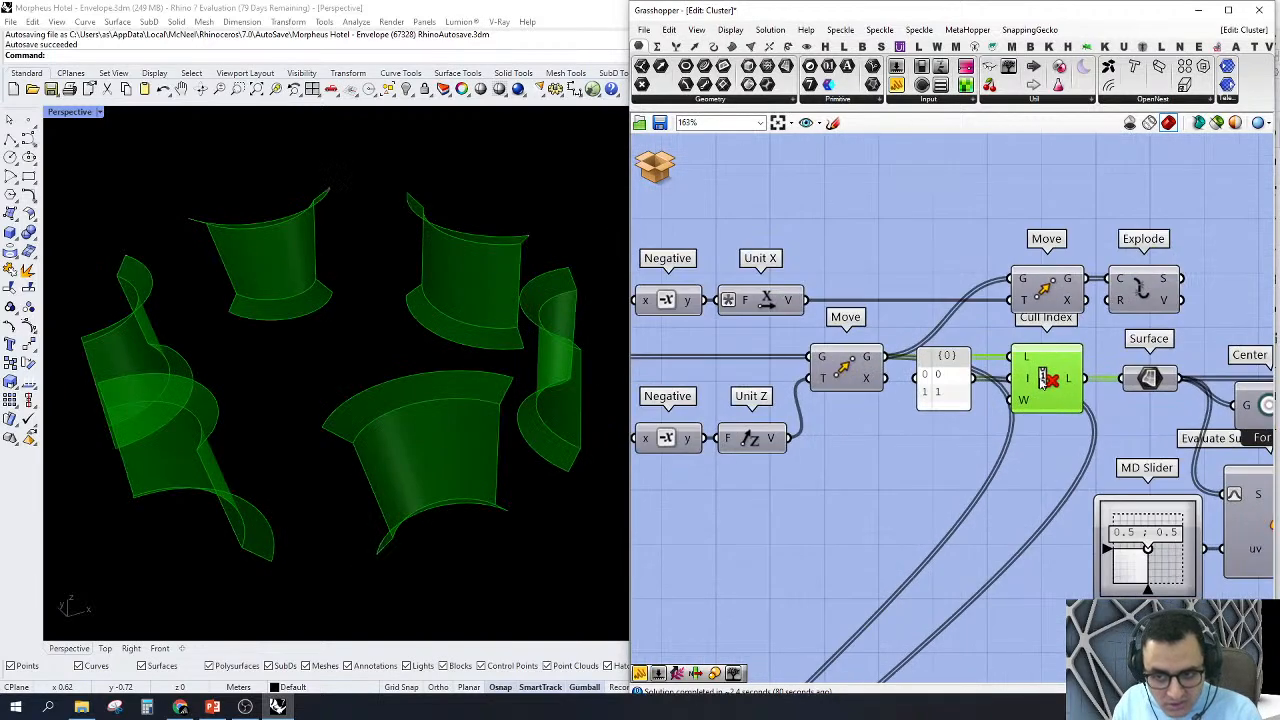
# Step: Turn on the preview of the Move component driven by Unit X and examine the moved node from several angles
pyautogui.scroll(-2, 1041, 383)
pyautogui.moveTo(1065, 335); pyautogui.dragTo(957, 337, button='right')
pyautogui.click(934, 318)
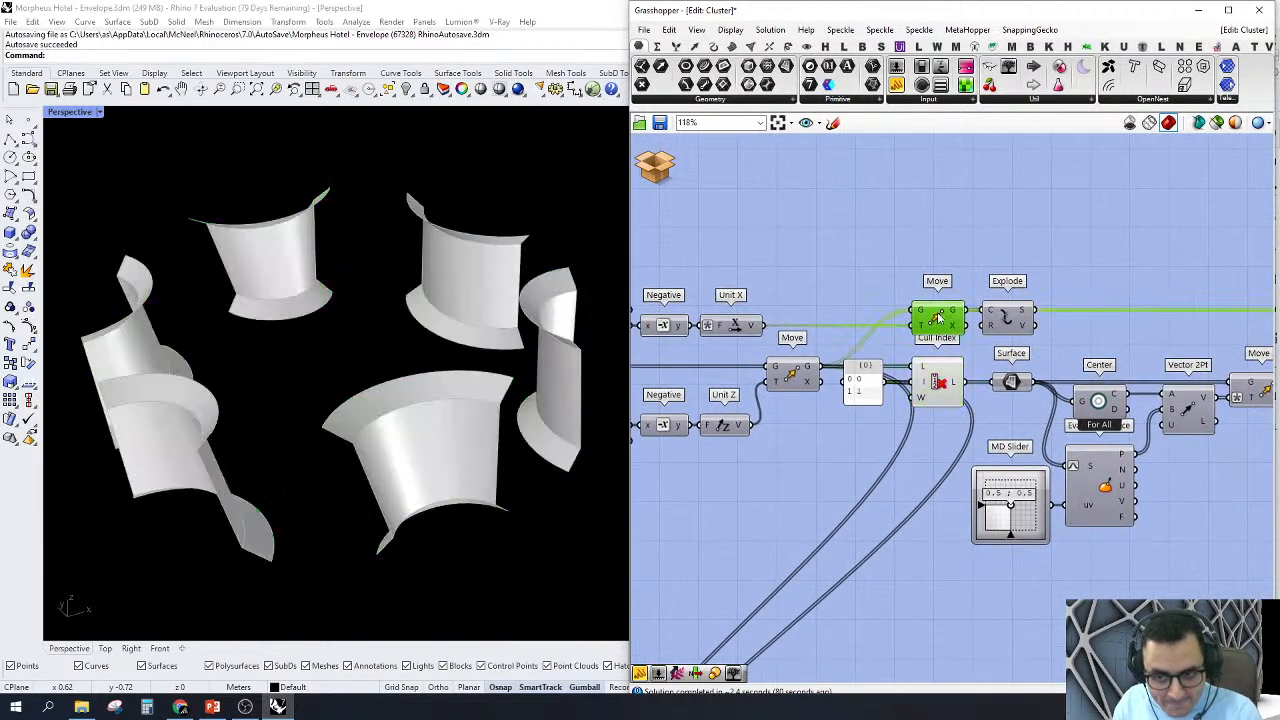
pyautogui.rightClick(934, 318)
pyautogui.press('Escape')
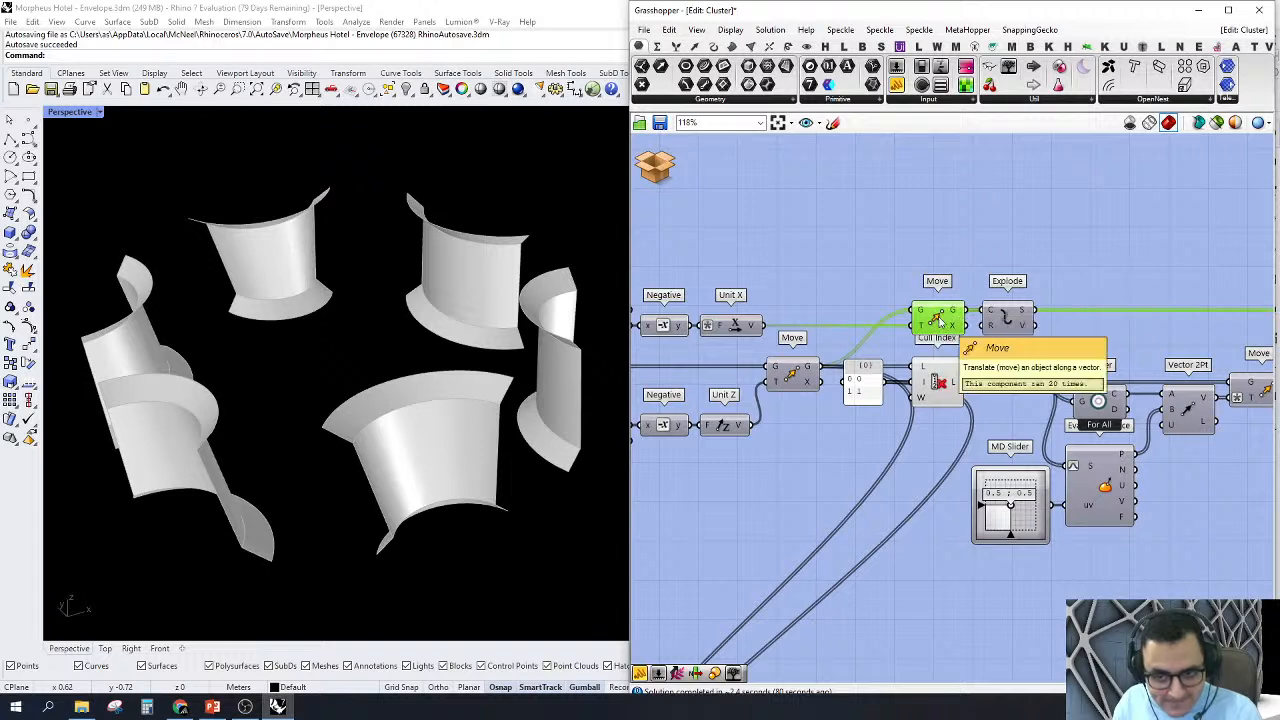
pyautogui.scroll(-5, 402, 442)
pyautogui.scroll(-4, 514, 376)
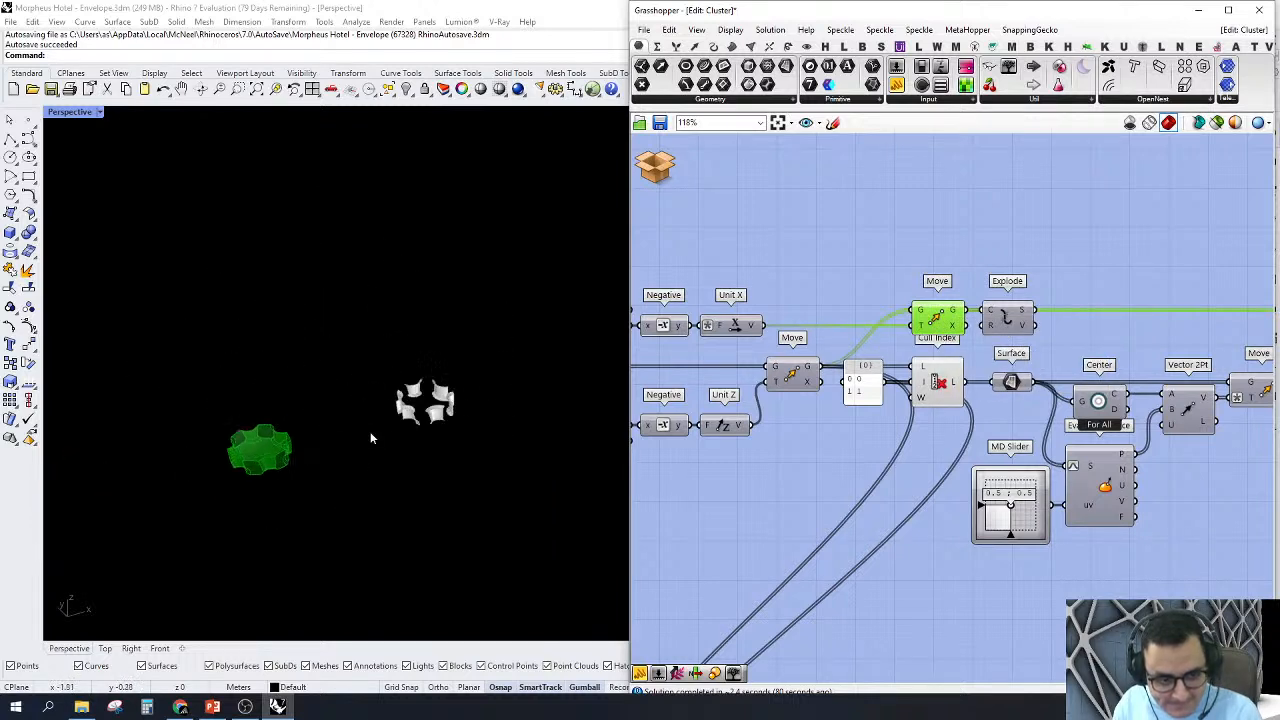
pyautogui.moveTo(371, 437); pyautogui.dragTo(337, 480, button='right')
pyautogui.scroll(8, 288, 462)
pyautogui.moveTo(216, 490); pyautogui.dragTo(207, 496, button='right')
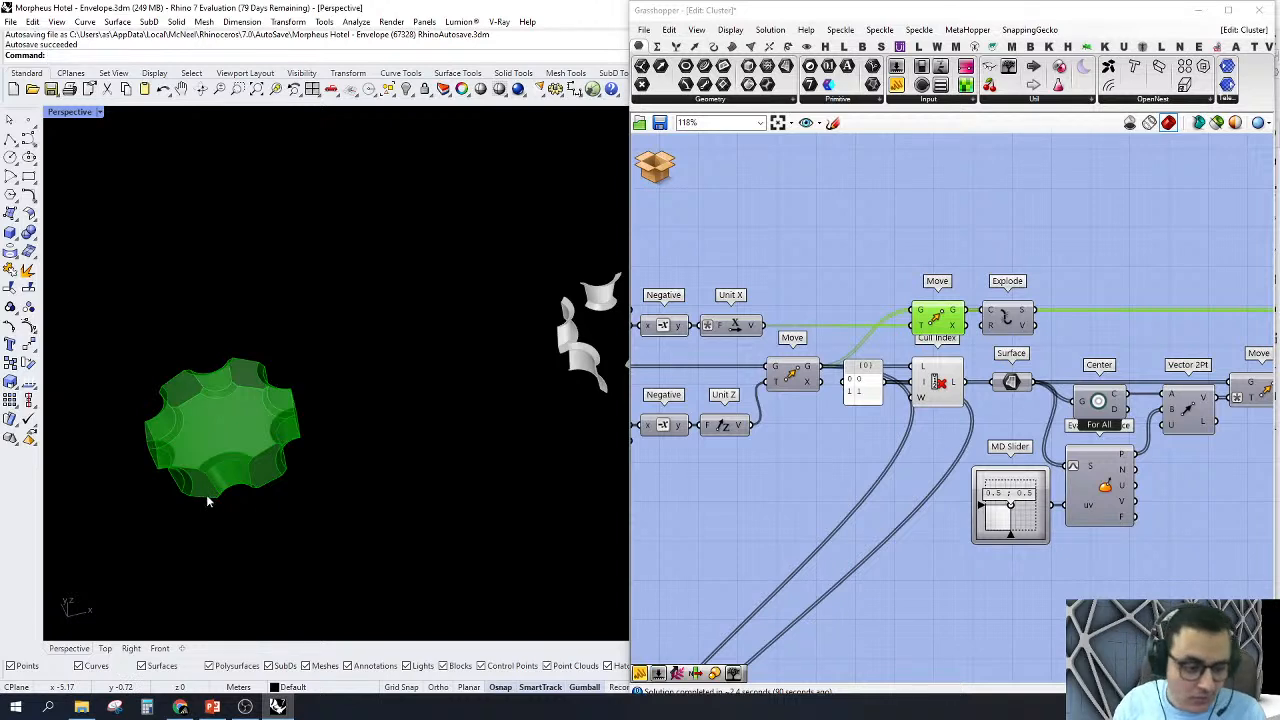
pyautogui.moveTo(194, 488); pyautogui.dragTo(208, 457, button='right')
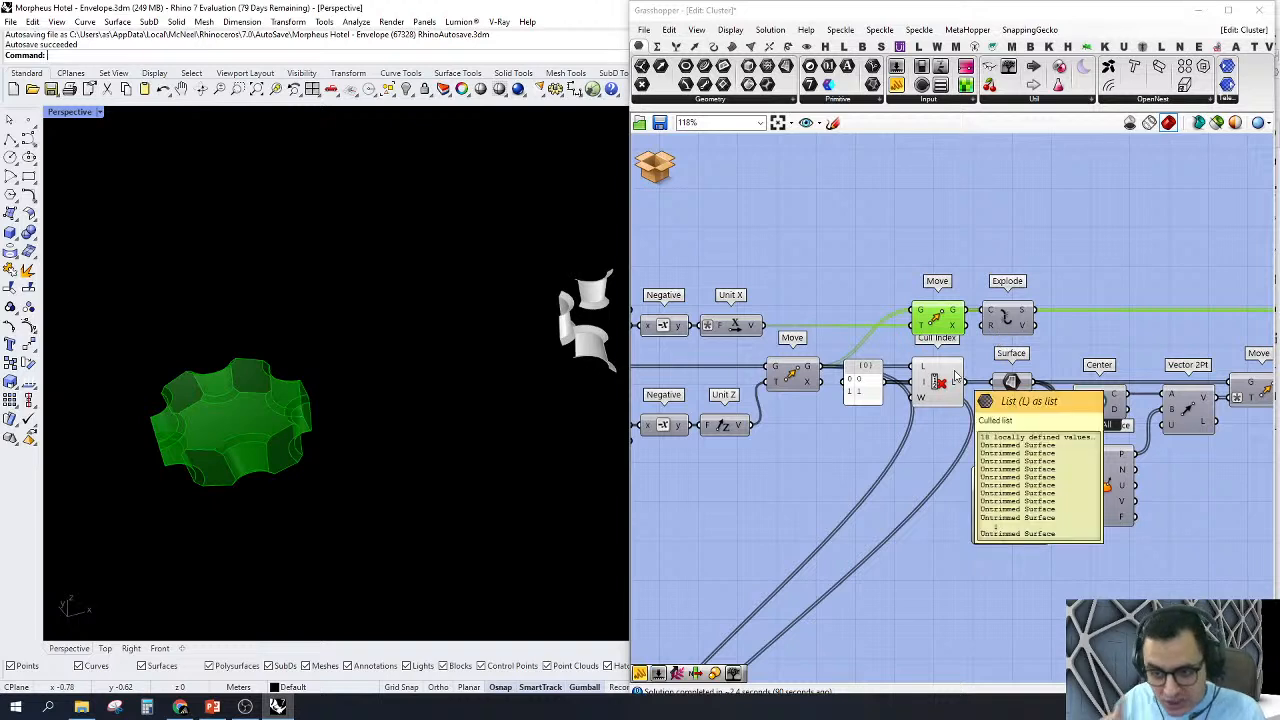
# Step: Select the Cull Index component again and inspect its highlighted side surfaces up close
pyautogui.click(969, 368)
pyautogui.click(937, 382)
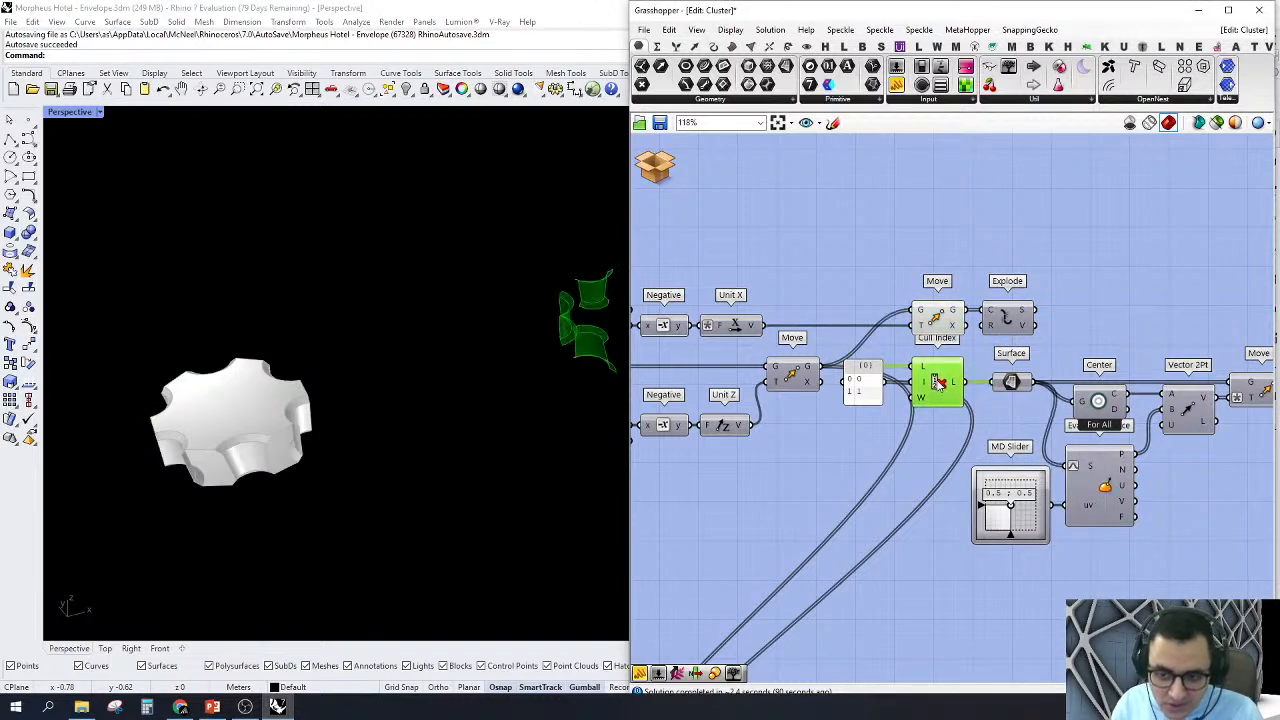
pyautogui.scroll(-6, 370, 379)
pyautogui.scroll(6, 500, 362)
pyautogui.scroll(9, 405, 352)
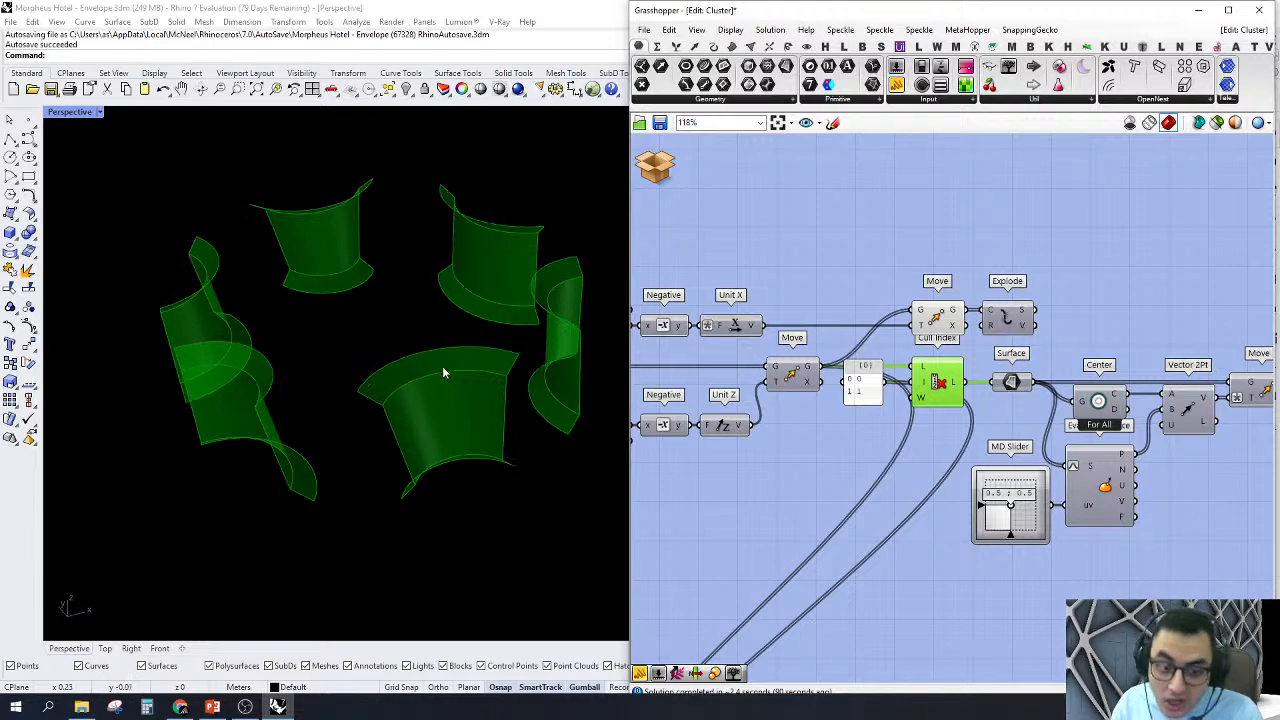
pyautogui.moveTo(442, 367); pyautogui.dragTo(489, 391, button='right')
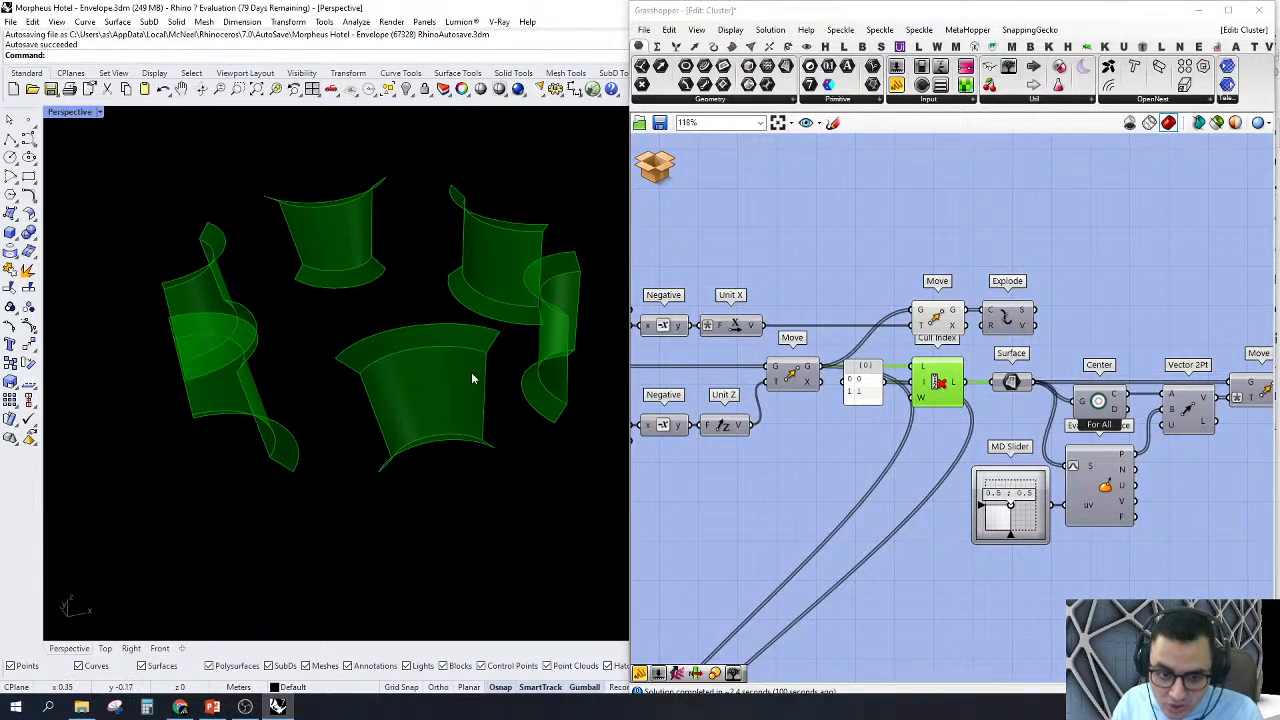
# Step: Turn off the previews of the Cull Index component and the Unit X Move component
pyautogui.moveTo(992, 410); pyautogui.dragTo(902, 428, button='right')
pyautogui.moveTo(858, 292); pyautogui.dragTo(760, 514)
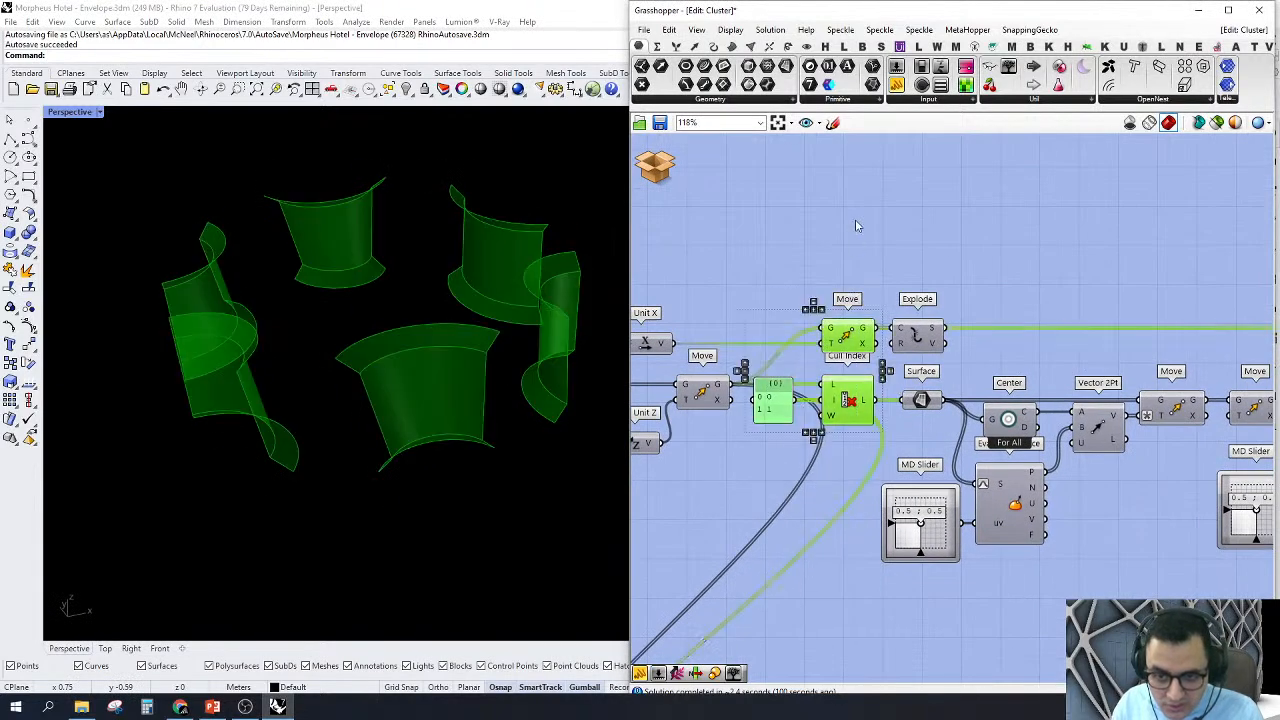
pyautogui.middleClick(856, 222)
pyautogui.click(878, 240)
# Step: Turn on the preview of the Move component fed by Vector 2Pt and inspect the offset side pieces
pyautogui.click(922, 276)
pyautogui.moveTo(998, 378); pyautogui.dragTo(964, 376, button='right')
pyautogui.click(1046, 424)
pyautogui.click(1063, 447)
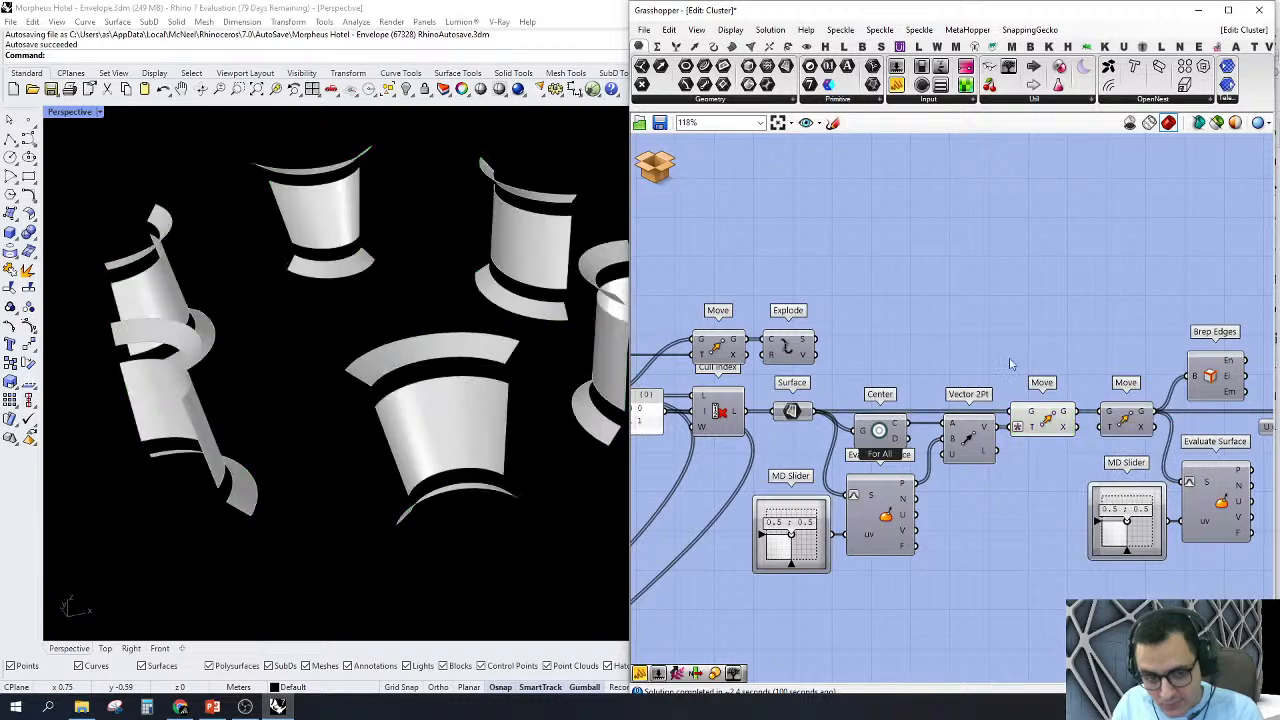
pyautogui.moveTo(1009, 357); pyautogui.dragTo(1033, 358, button='right')
pyautogui.scroll(-5, 284, 446)
pyautogui.moveTo(294, 466)
pyautogui.mouseDown(button='right')
pyautogui.moveTo(402, 367)
pyautogui.moveTo(309, 456)
pyautogui.mouseUp(button='right')
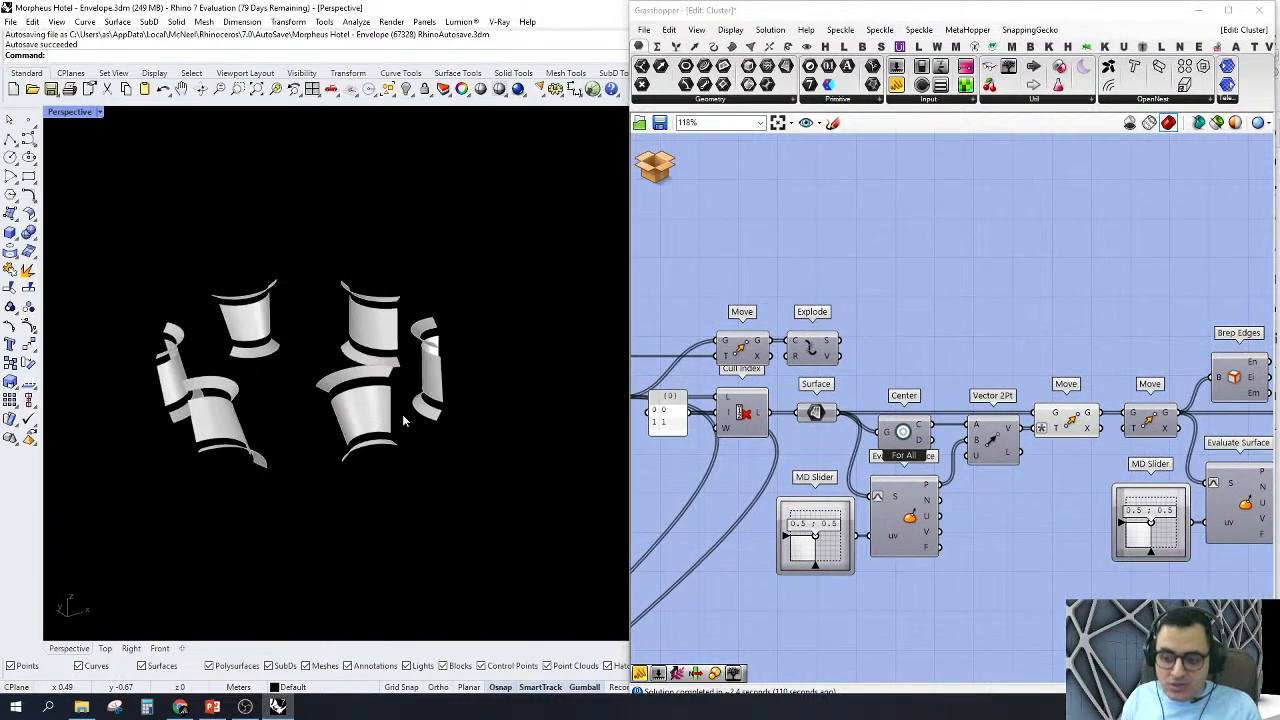
pyautogui.scroll(-4, 798, 374)
# Step: Turn on the preview of the second Move component before Mesh Surface and compare its pieces with the first Move's
pyautogui.moveTo(970, 442); pyautogui.dragTo(913, 438, button='right')
pyautogui.scroll(2, 913, 438)
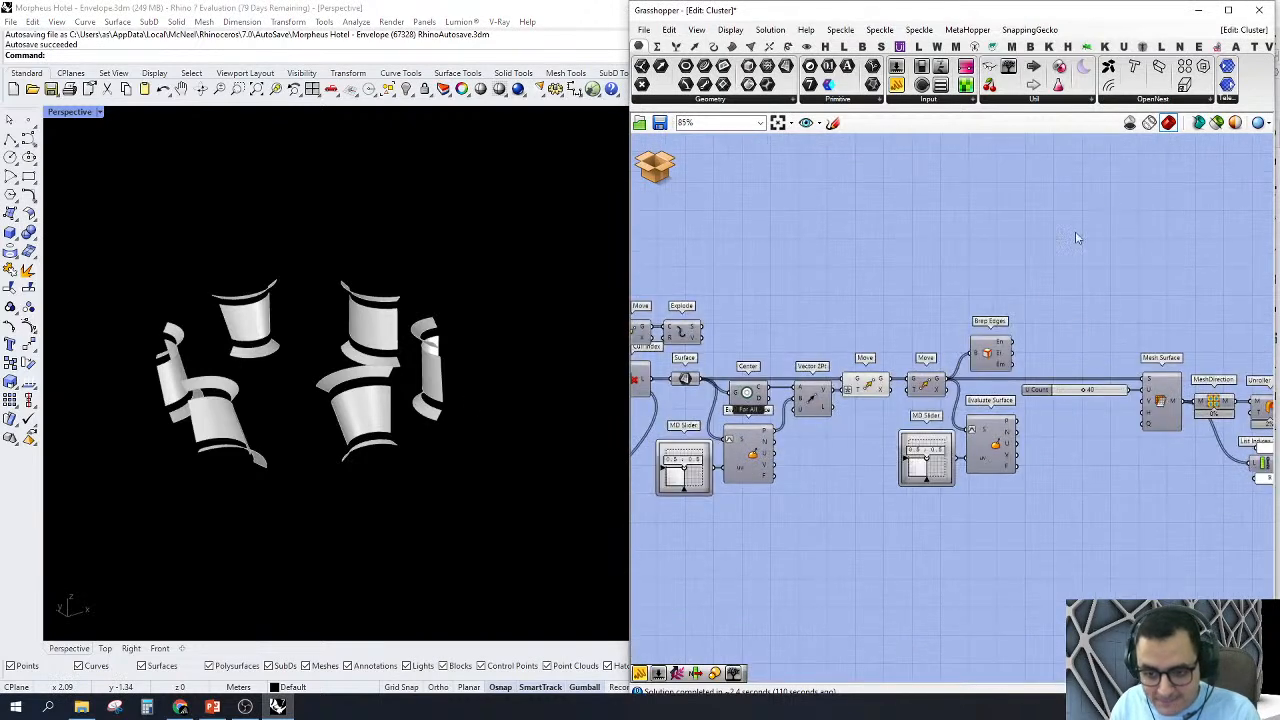
pyautogui.scroll(1, 990, 477)
pyautogui.click(903, 352)
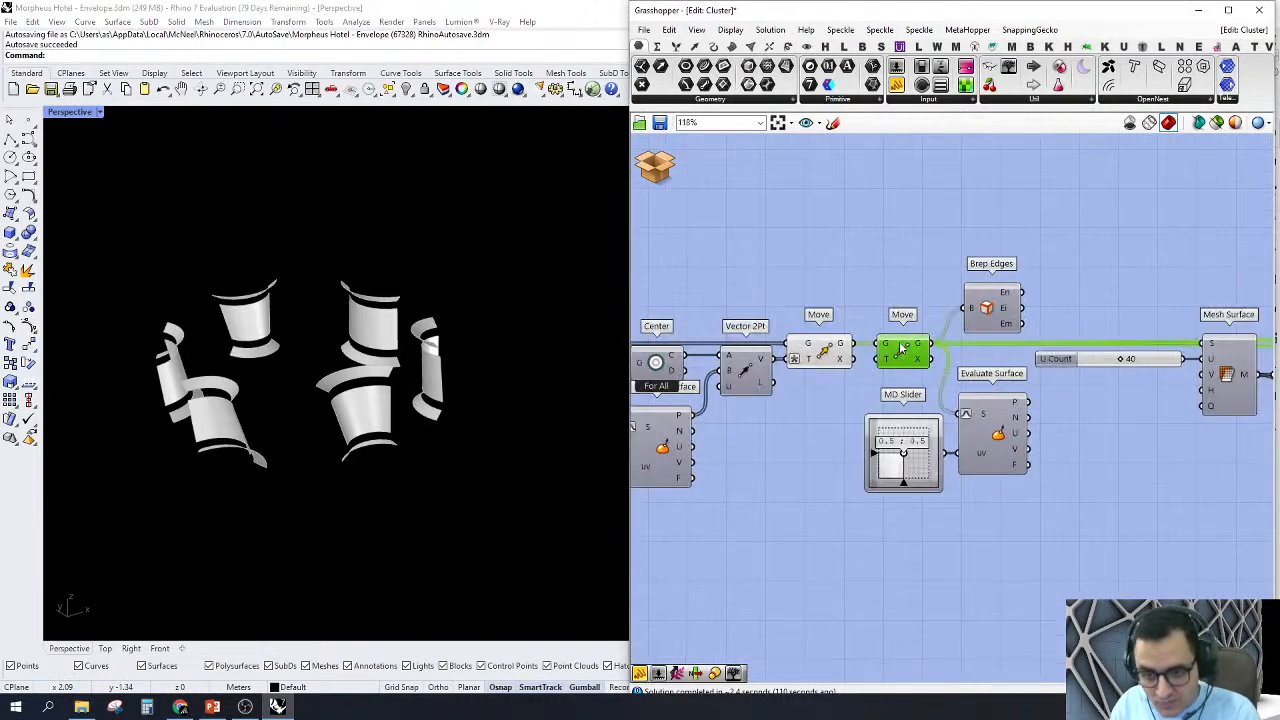
pyautogui.rightClick(900, 345)
pyautogui.click(912, 368)
pyautogui.moveTo(420, 360); pyautogui.dragTo(300, 405, button='right')
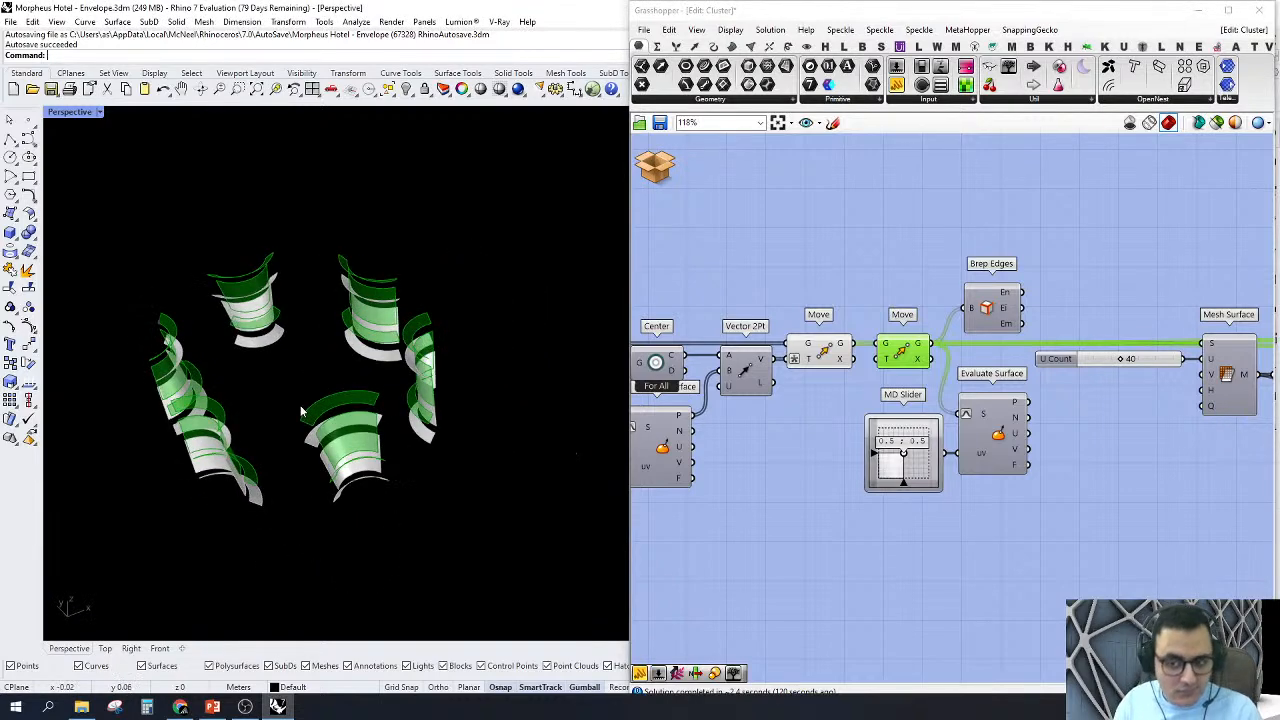
pyautogui.scroll(2, 300, 409)
# Step: Turn off the previews of both Move components between Vector 2Pt and Mesh Surface
pyautogui.moveTo(885, 390); pyautogui.dragTo(914, 402, button='right')
pyautogui.moveTo(914, 322); pyautogui.dragTo(812, 497)
pyautogui.rightClick(850, 272)
pyautogui.click(858, 298)
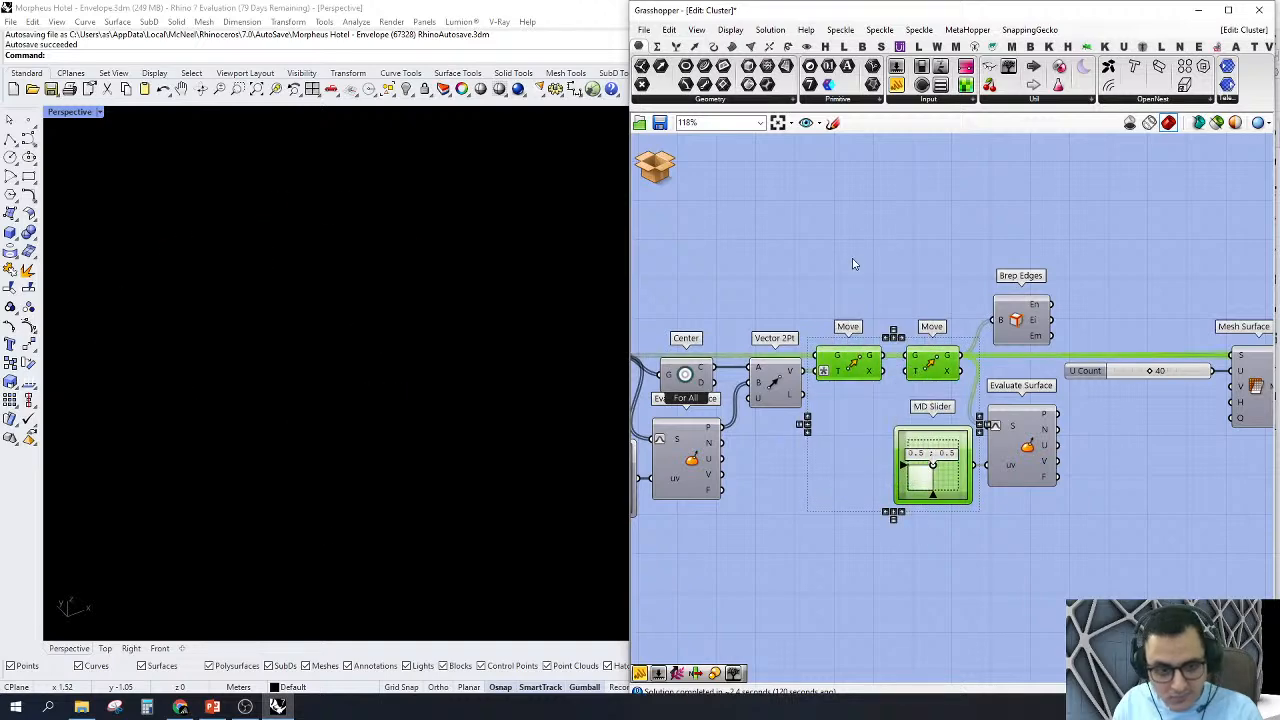
# Step: Turn on the preview of the Mesh Surface component and examine the meshed side pieces up close
pyautogui.click(962, 295)
pyautogui.moveTo(964, 293); pyautogui.dragTo(789, 281, button='right')
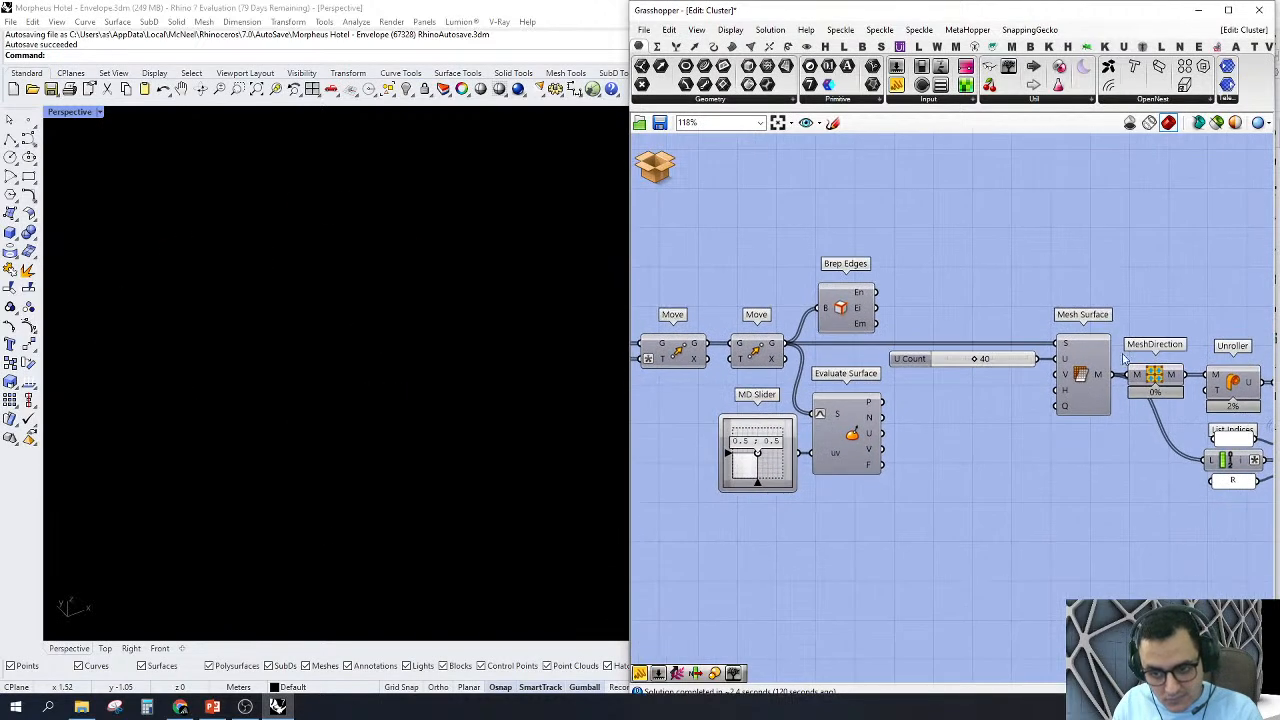
pyautogui.rightClick(1062, 372)
pyautogui.click(1095, 408)
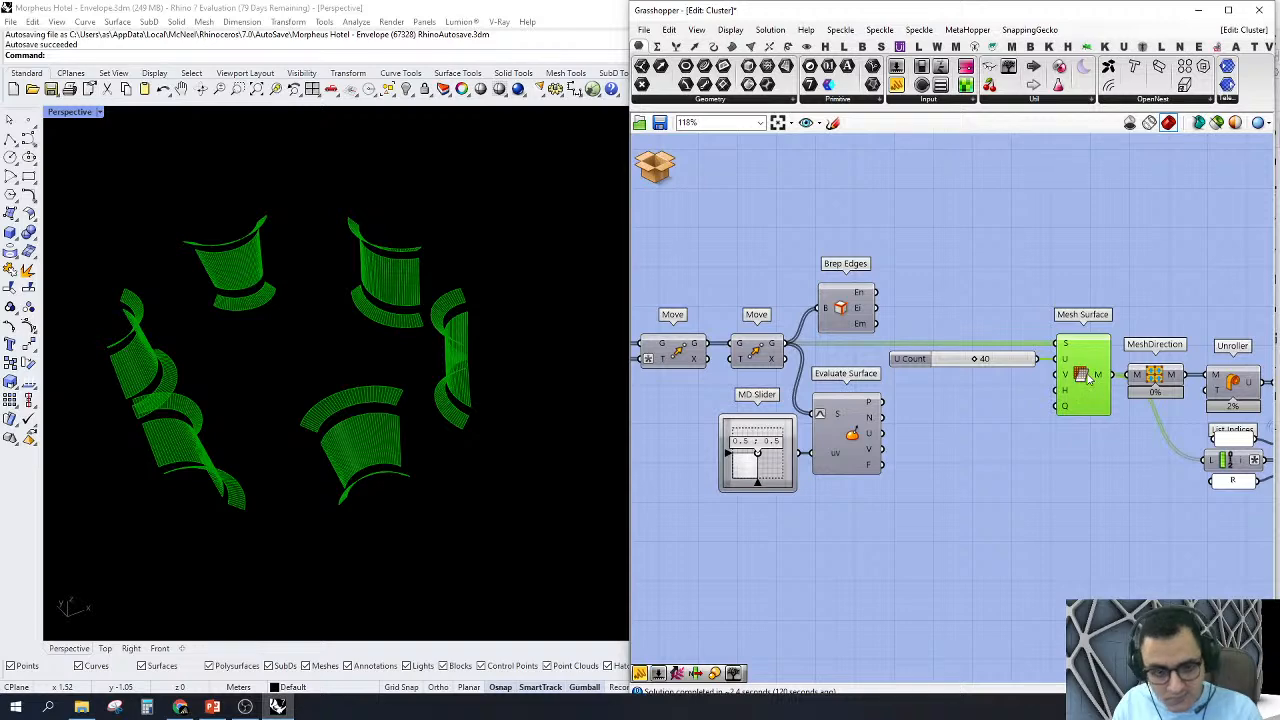
pyautogui.moveTo(418, 412); pyautogui.dragTo(221, 458, button='right')
pyautogui.scroll(3, 338, 399)
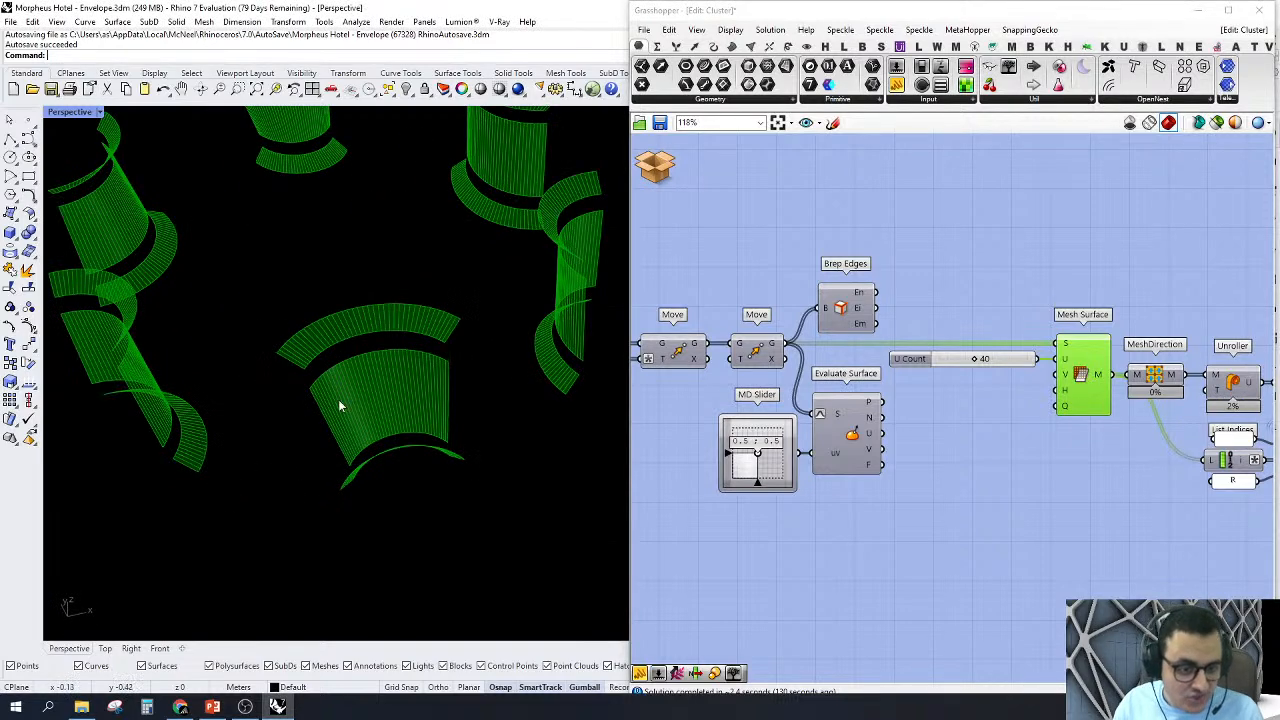
# Step: Inspect the meshed side pieces from near and far and read the data of the Mesh Surface output
pyautogui.scroll(2, 380, 360)
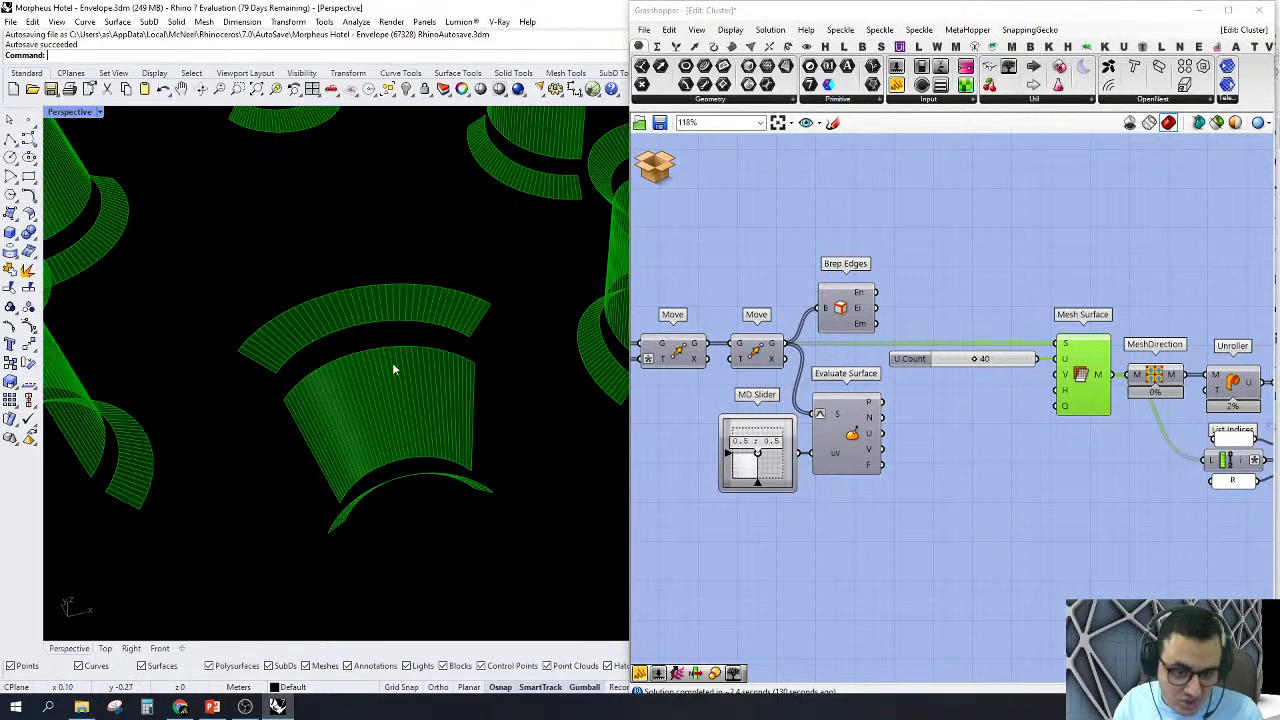
pyautogui.scroll(-3, 414, 380)
pyautogui.moveTo(380, 414)
pyautogui.mouseDown(button='right')
pyautogui.moveTo(494, 449)
pyautogui.moveTo(385, 408)
pyautogui.mouseUp(button='right')
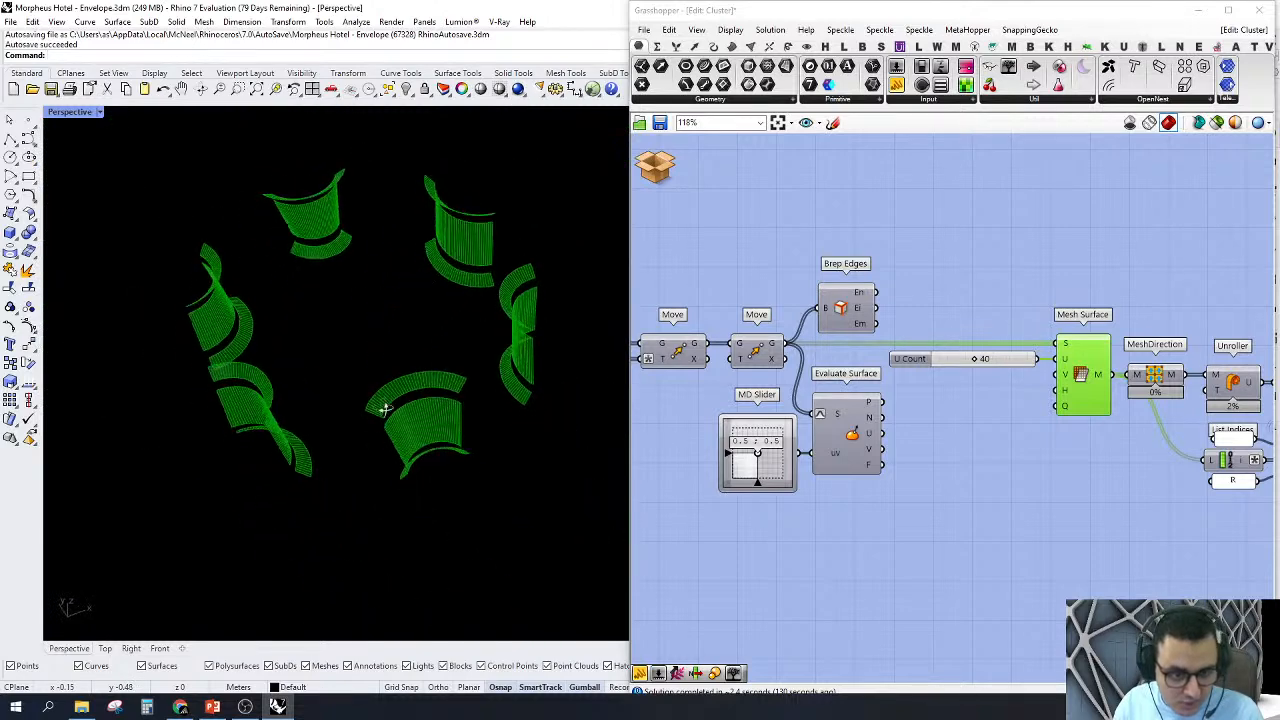
pyautogui.scroll(8, 385, 408)
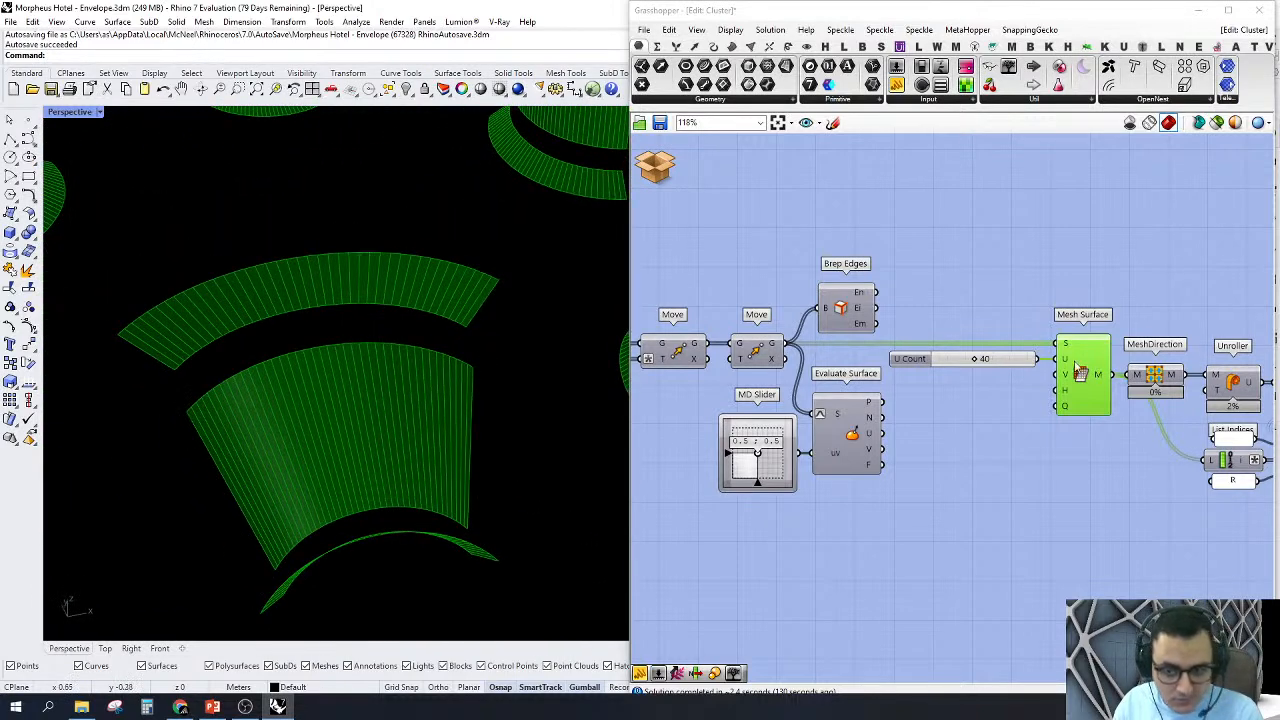
pyautogui.scroll(-3, 1080, 372)
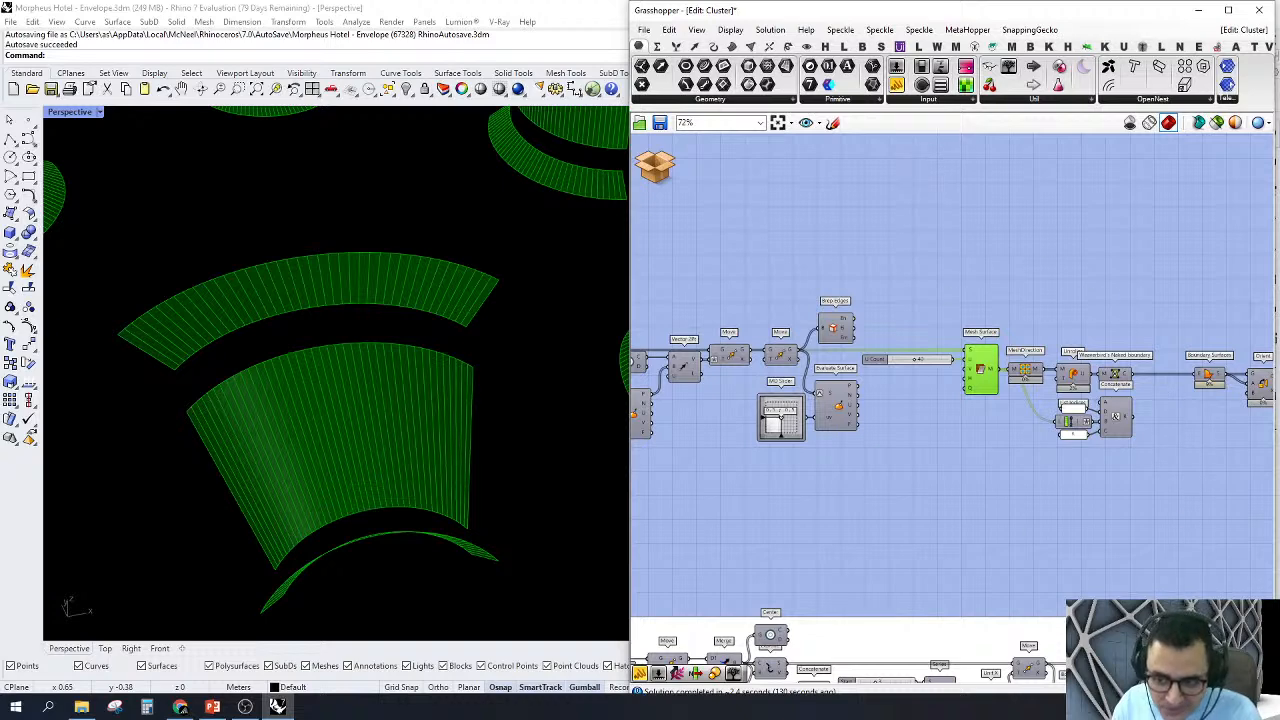
pyautogui.moveTo(994, 350)
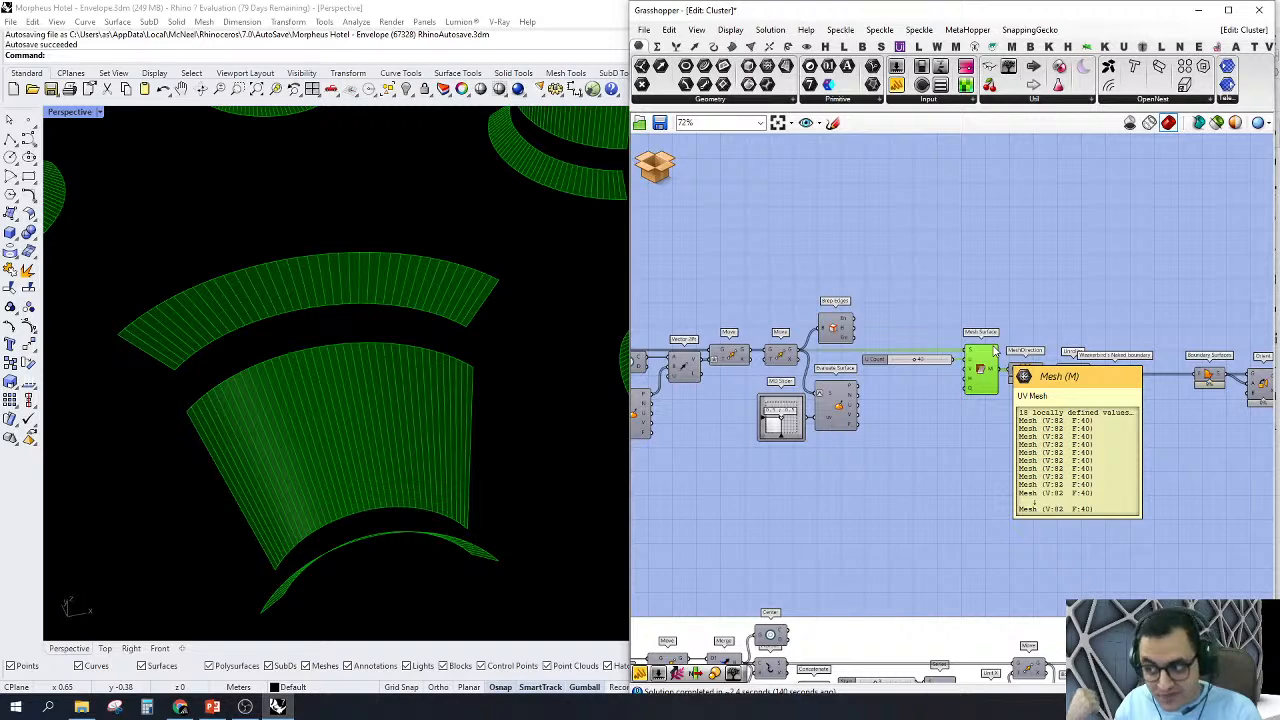
pyautogui.scroll(-2, 938, 325)
pyautogui.scroll(2, 960, 360)
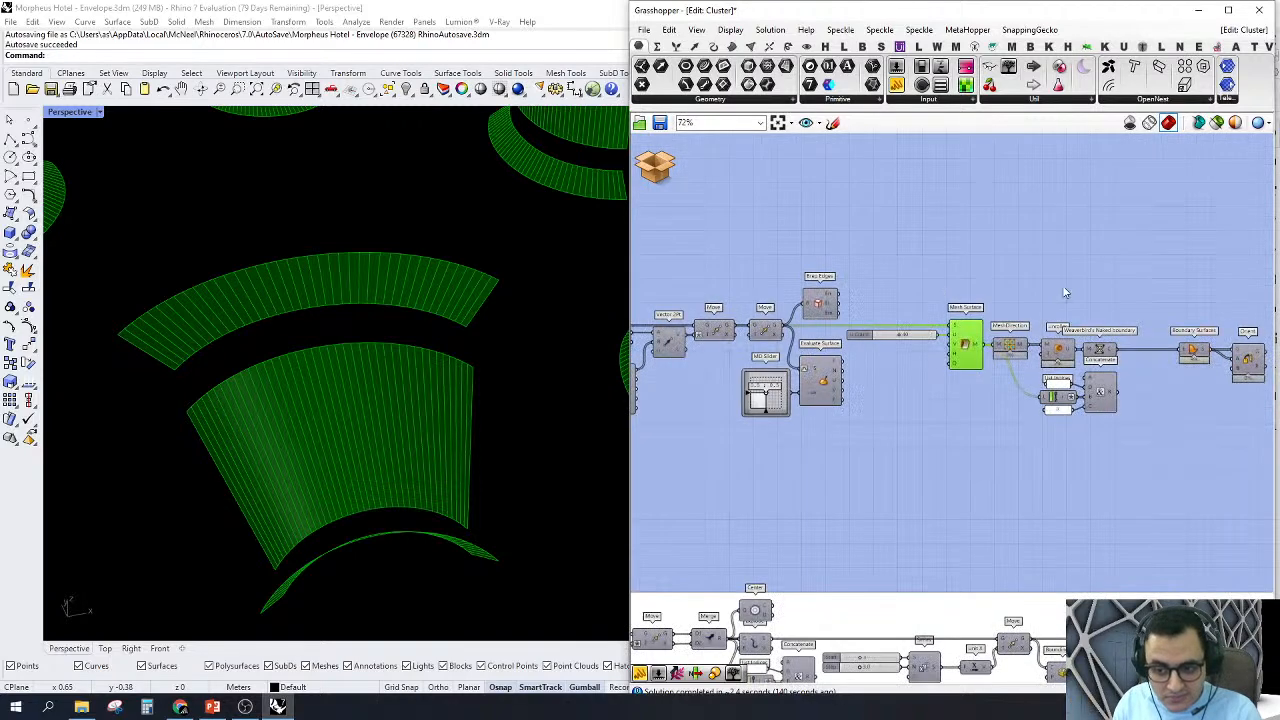
# Step: Turn off the previews of the Mesh Surface, MeshDirection and Unroller components together
pyautogui.moveTo(1068, 290); pyautogui.dragTo(930, 394)
pyautogui.rightClick(921, 364)
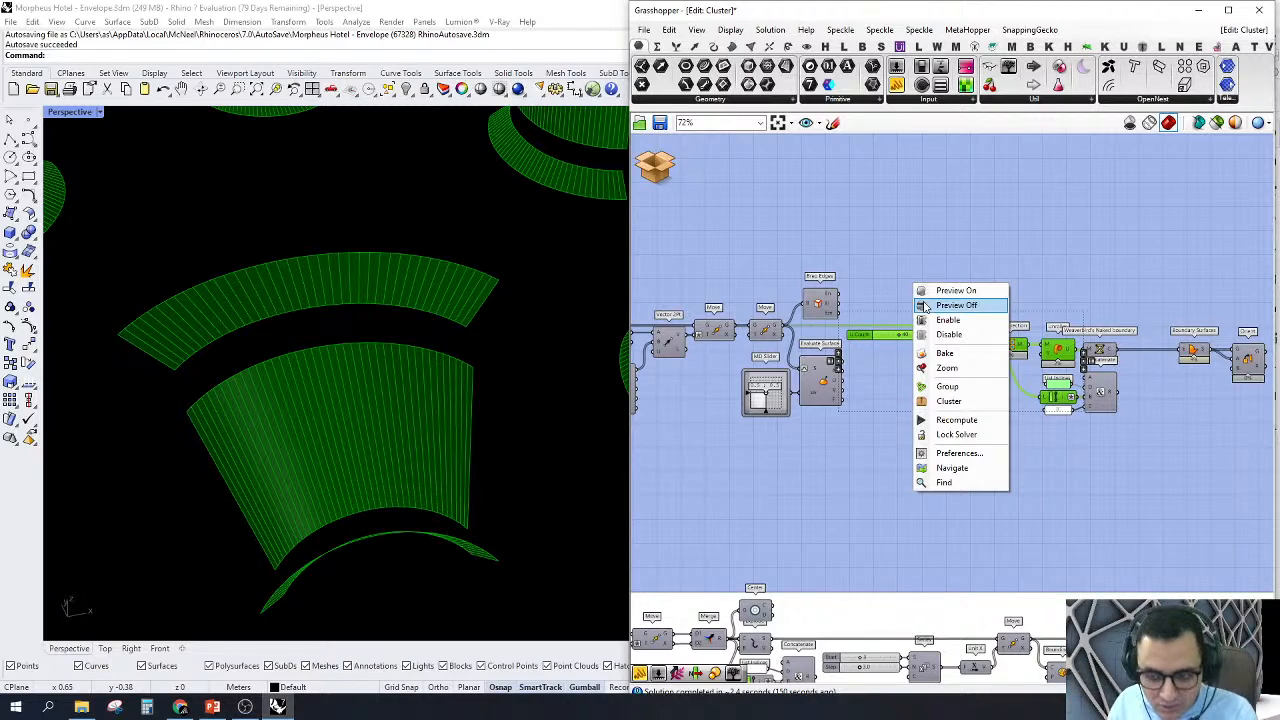
pyautogui.click(926, 305)
pyautogui.click(1253, 387)
# Step: Turn on the preview of the Orient component after Boundary Surfaces and view the flattened pieces
pyautogui.scroll(3, 1212, 380)
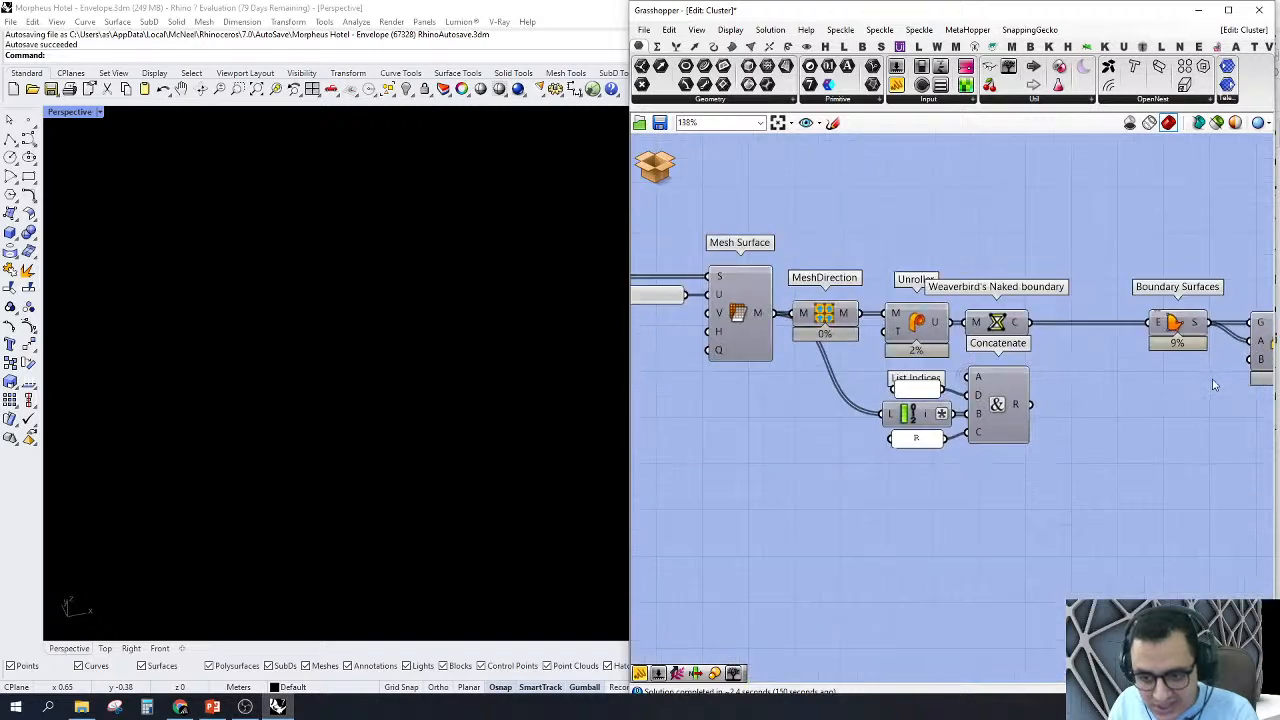
pyautogui.moveTo(1084, 525); pyautogui.dragTo(855, 365)
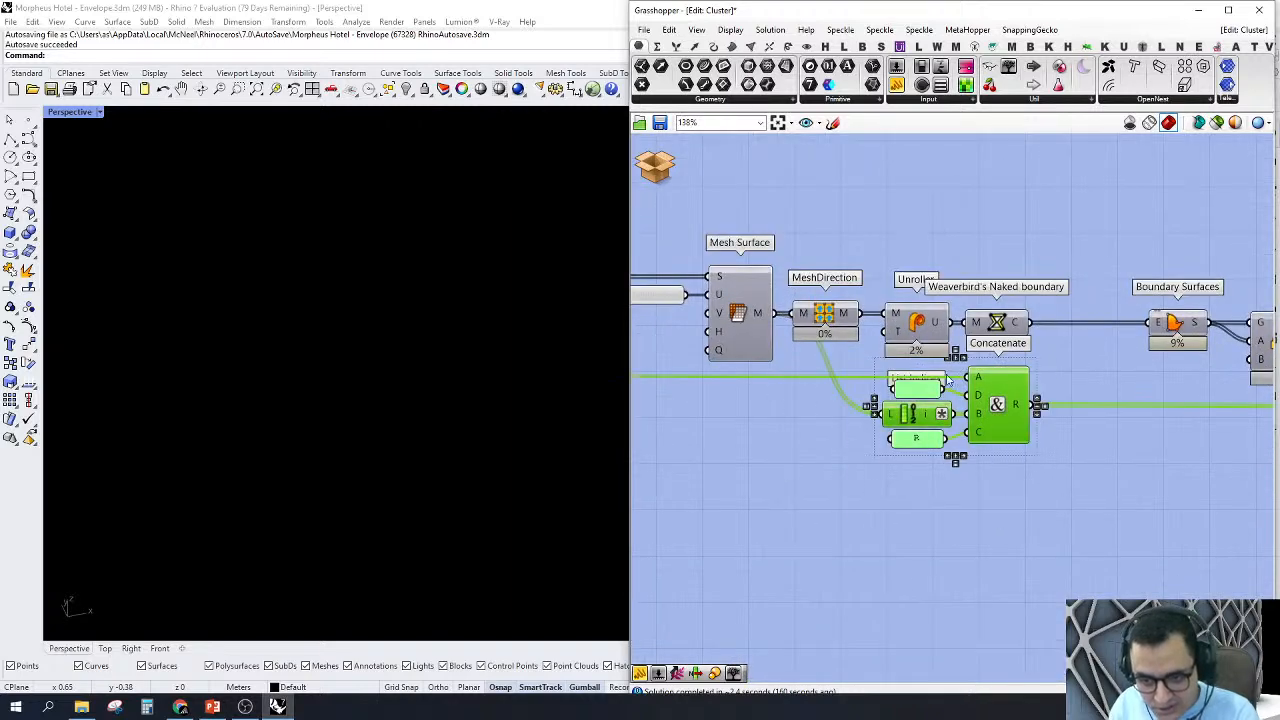
pyautogui.scroll(-3, 975, 383)
pyautogui.moveTo(1130, 366); pyautogui.dragTo(1060, 346, button='right')
pyautogui.scroll(4, 1060, 346)
pyautogui.click(1063, 342)
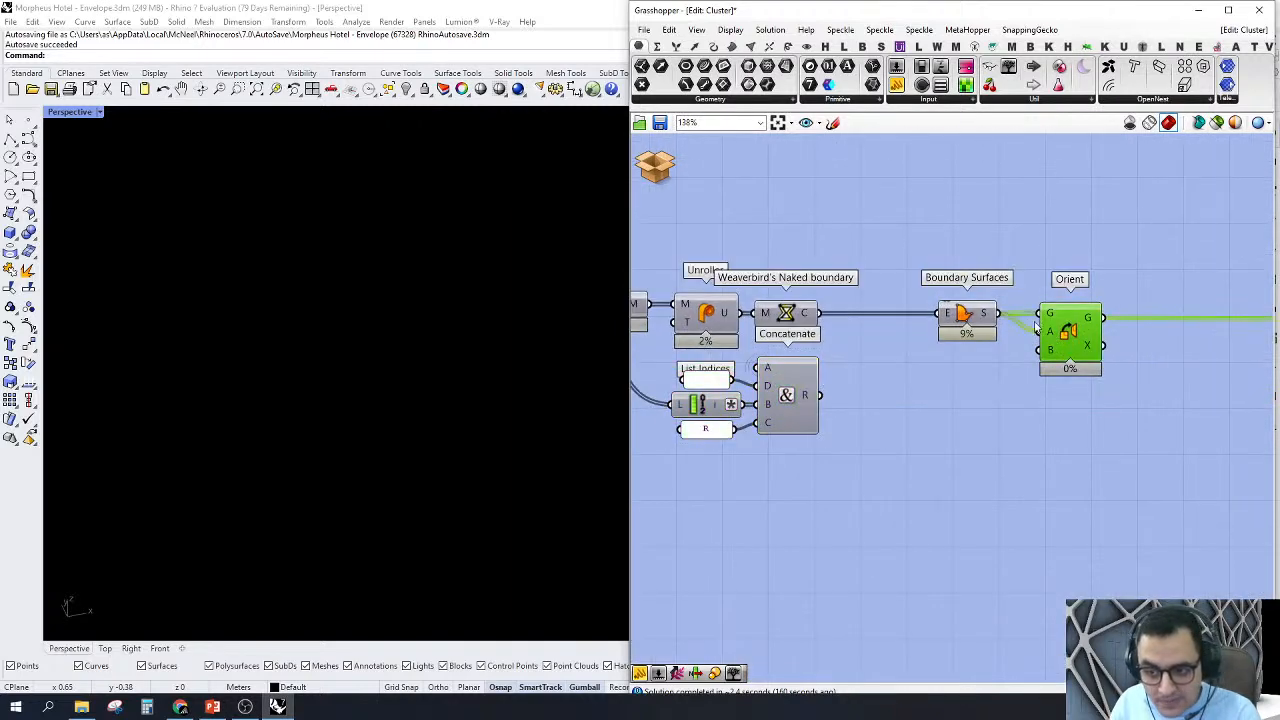
pyautogui.rightClick(1045, 325)
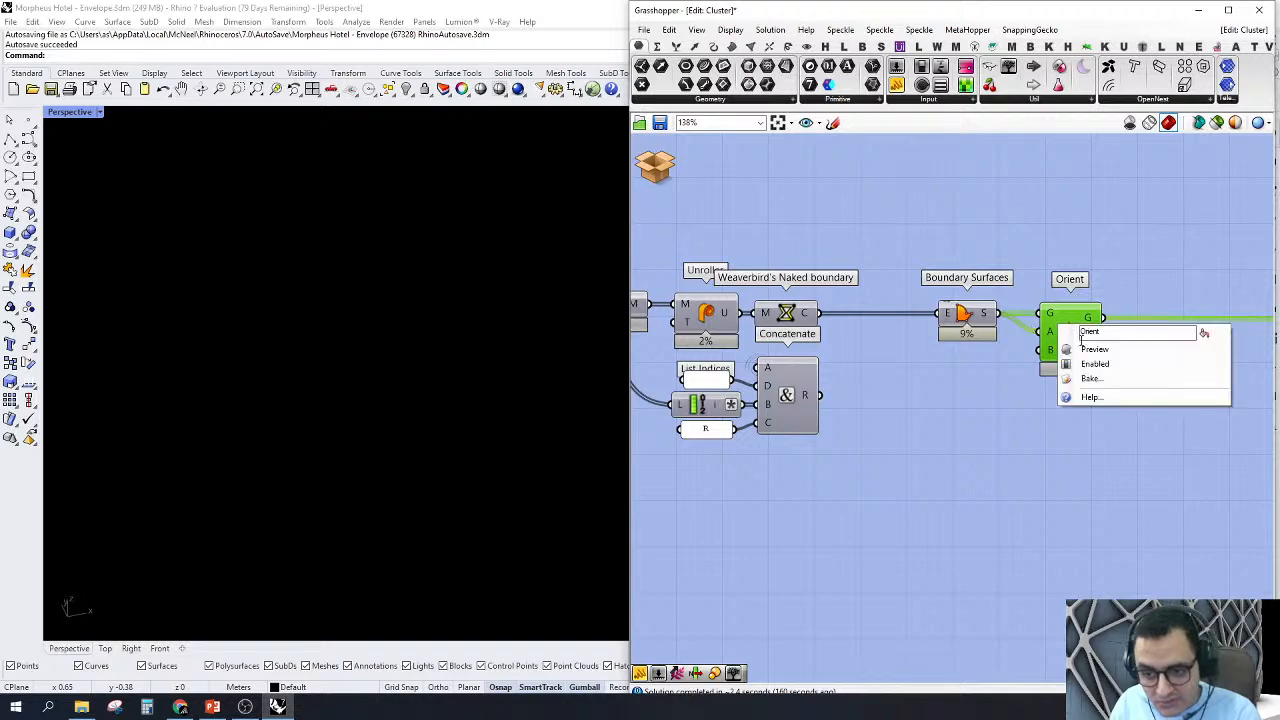
pyautogui.click(1085, 346)
pyautogui.moveTo(561, 330); pyautogui.dragTo(400, 200, button='right')
pyautogui.scroll(-4, 1056, 346)
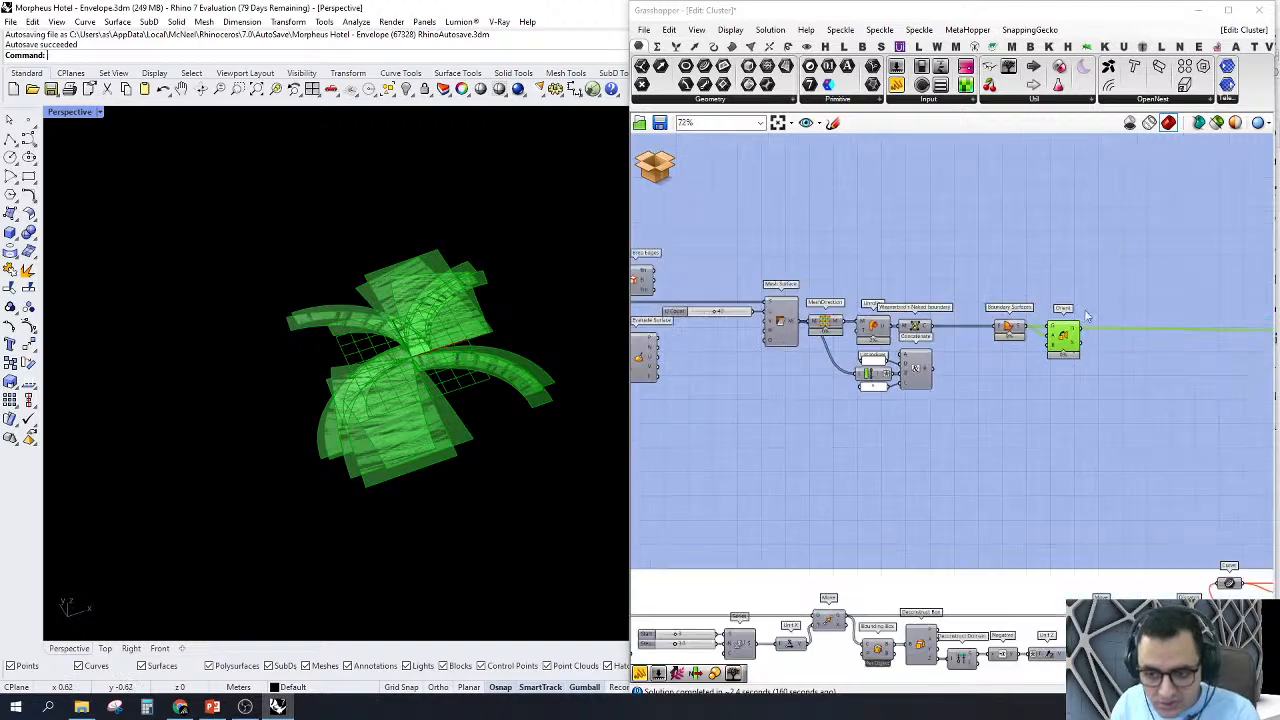
# Step: Turn off the previews of the Orient component and the unrolling components feeding it
pyautogui.moveTo(1118, 258); pyautogui.dragTo(836, 428)
pyautogui.rightClick(936, 204)
pyautogui.click(972, 228)
pyautogui.click(908, 194)
pyautogui.scroll(-4, 908, 341)
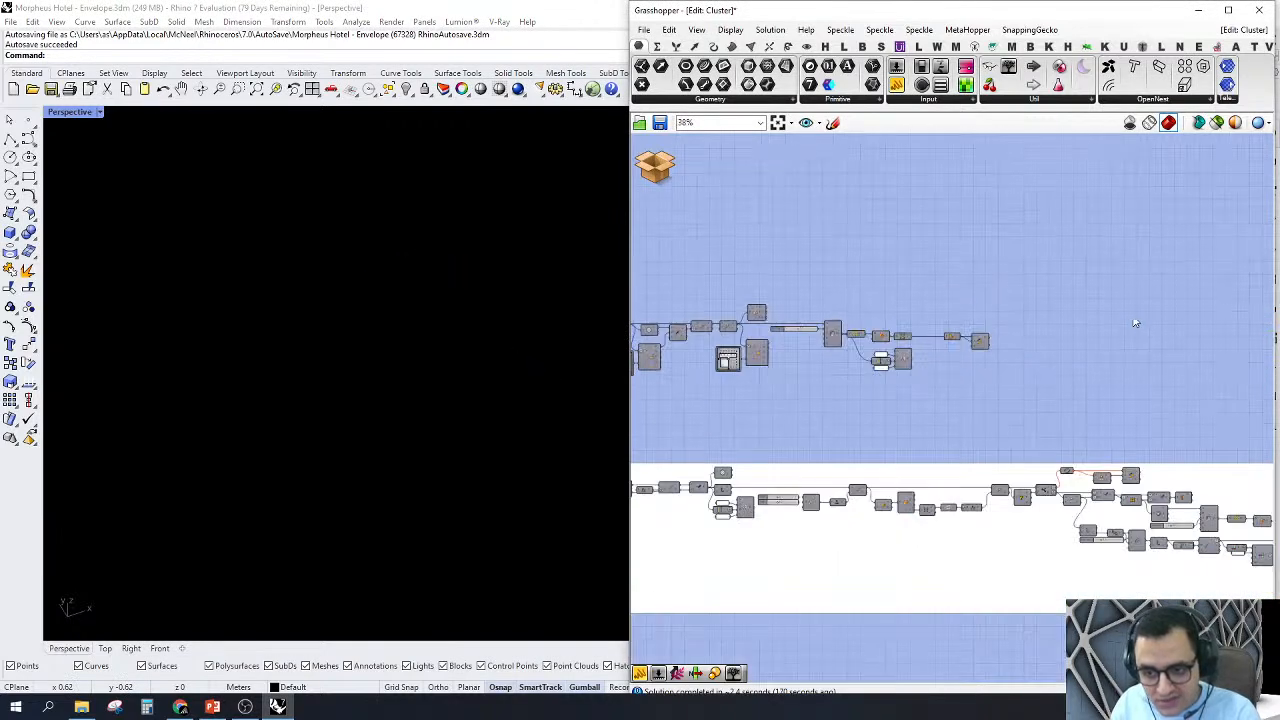
# Step: Turn on the preview of the Center component after OpenNest and view its points
pyautogui.scroll(-5, 1130, 324)
pyautogui.moveTo(1124, 325); pyautogui.dragTo(890, 357, button='right')
pyautogui.scroll(5, 1154, 394)
pyautogui.scroll(3, 1154, 394)
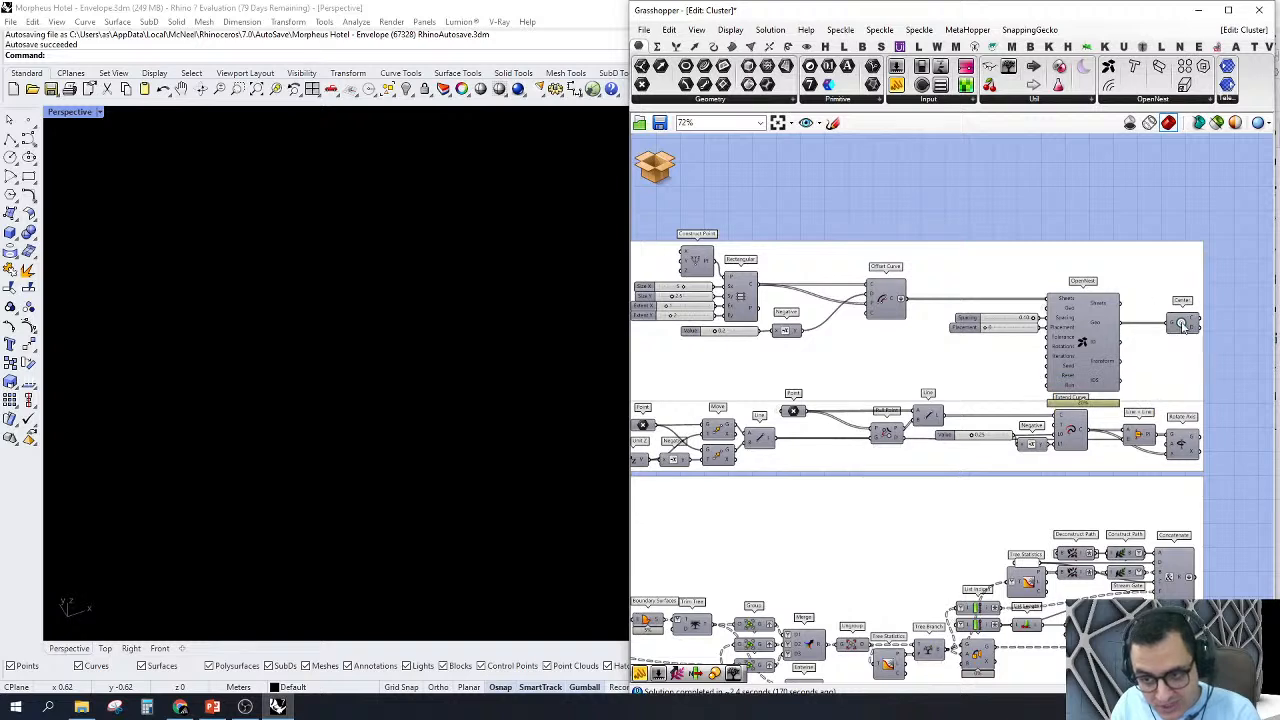
pyautogui.rightClick(1182, 325)
pyautogui.click(1193, 345)
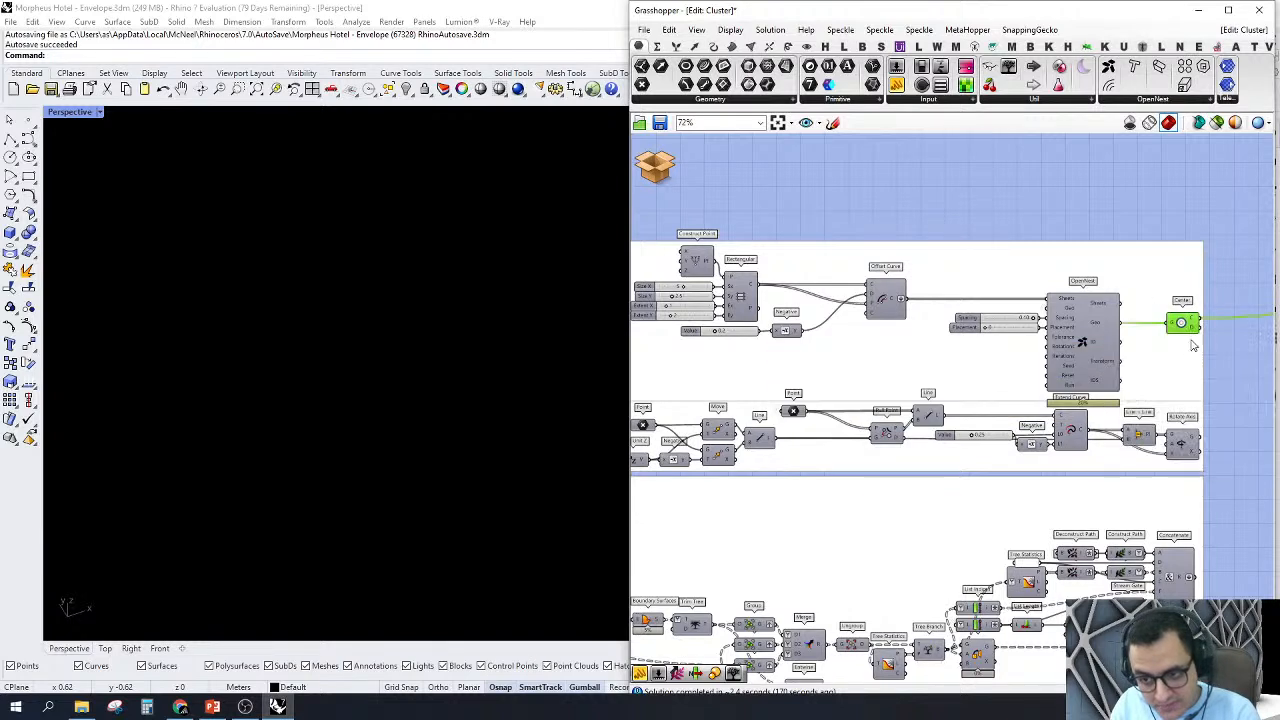
pyautogui.rightClick(1184, 336)
pyautogui.click(1166, 212)
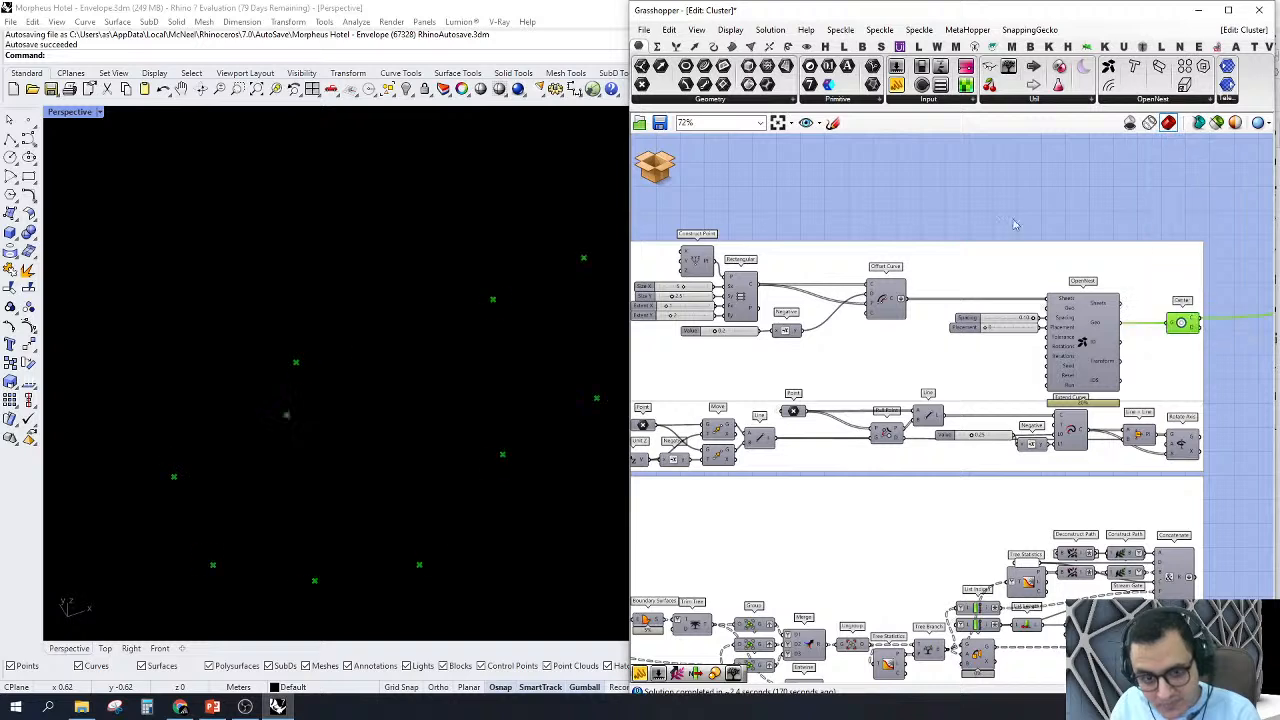
pyautogui.scroll(-2, 378, 332)
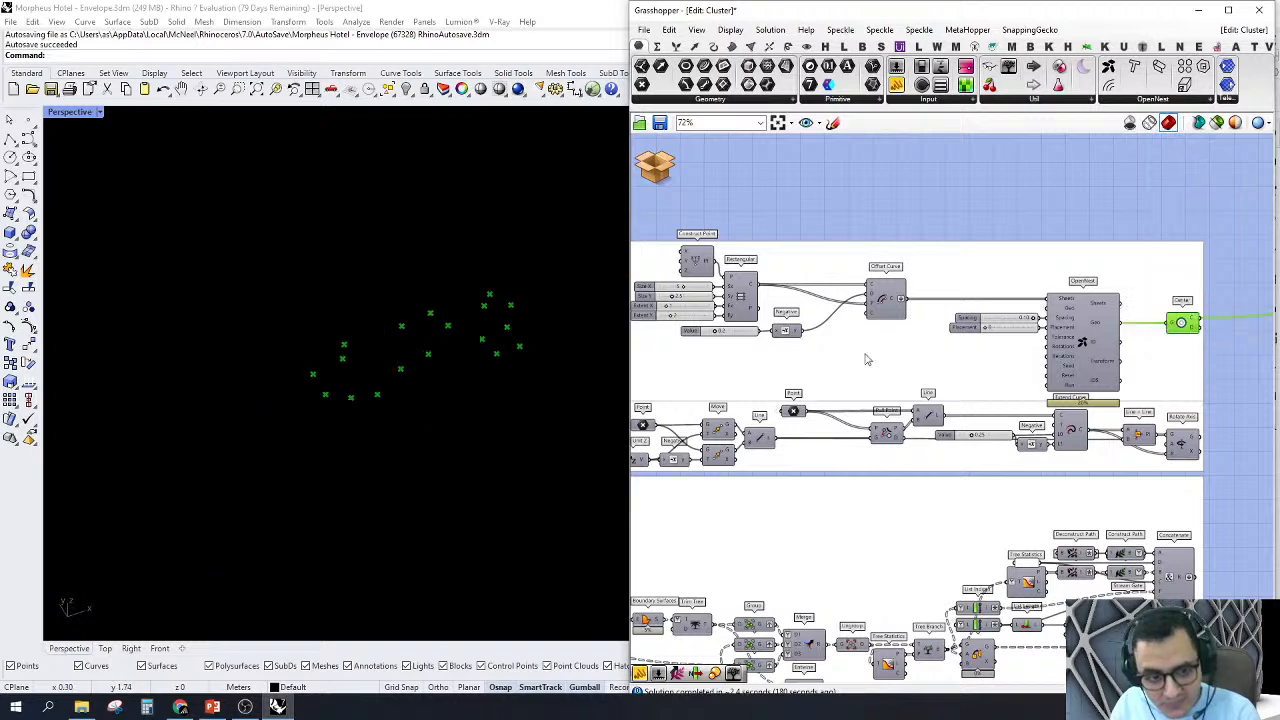
# Step: Turn off the Center preview and turn on the OpenNest preview to view the nested pieces on the sheet
pyautogui.rightClick(1184, 326)
pyautogui.click(1193, 345)
pyautogui.rightClick(1083, 314)
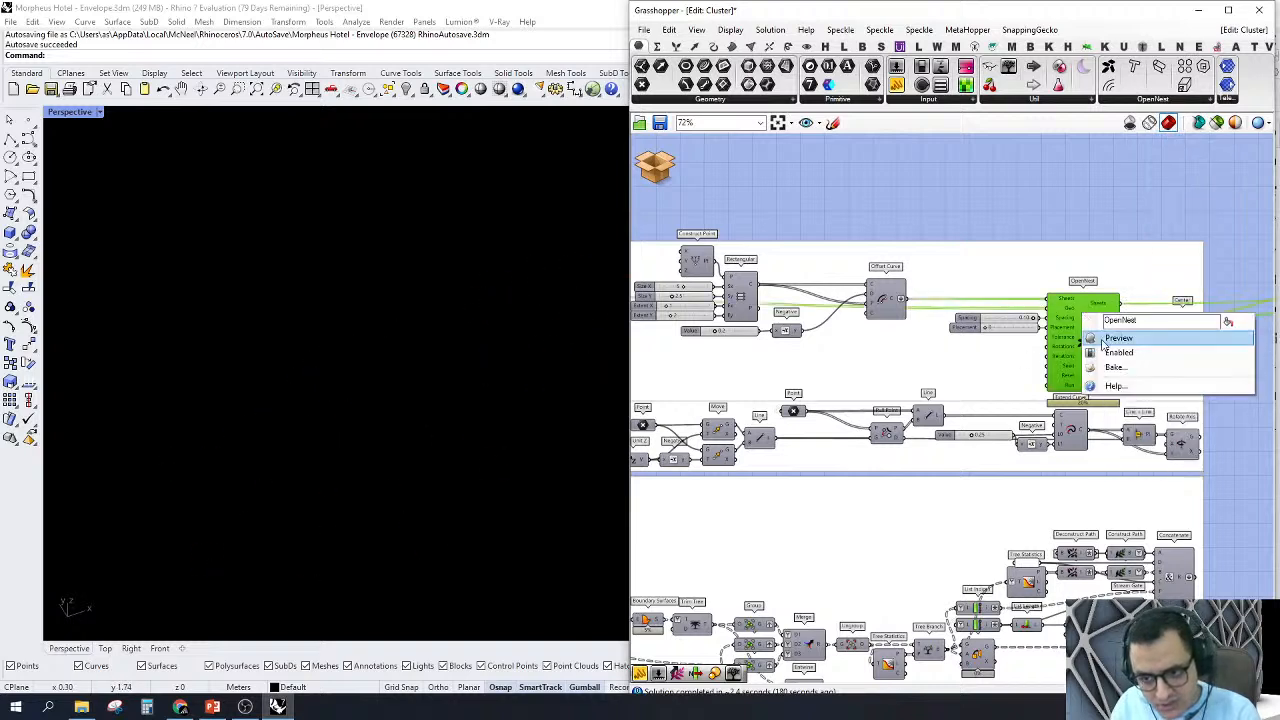
pyautogui.click(1112, 339)
pyautogui.scroll(5, 486, 336)
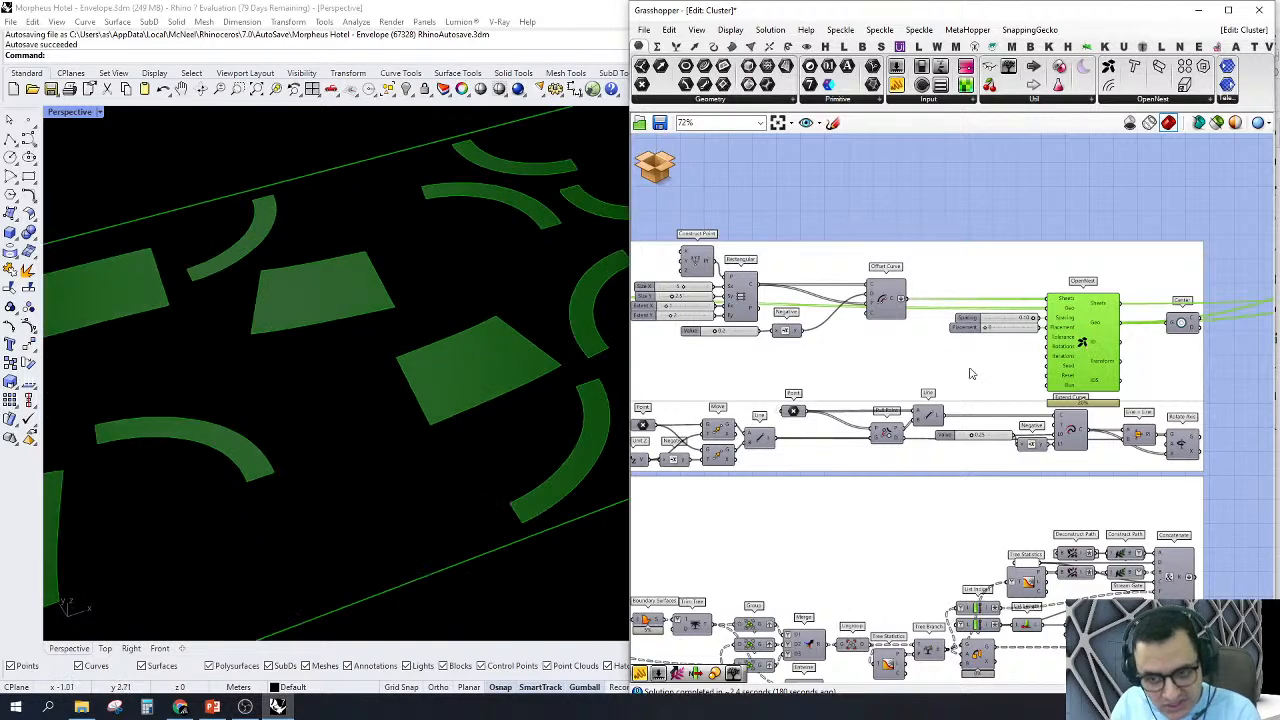
pyautogui.scroll(-2, 1022, 348)
pyautogui.scroll(2, 1127, 396)
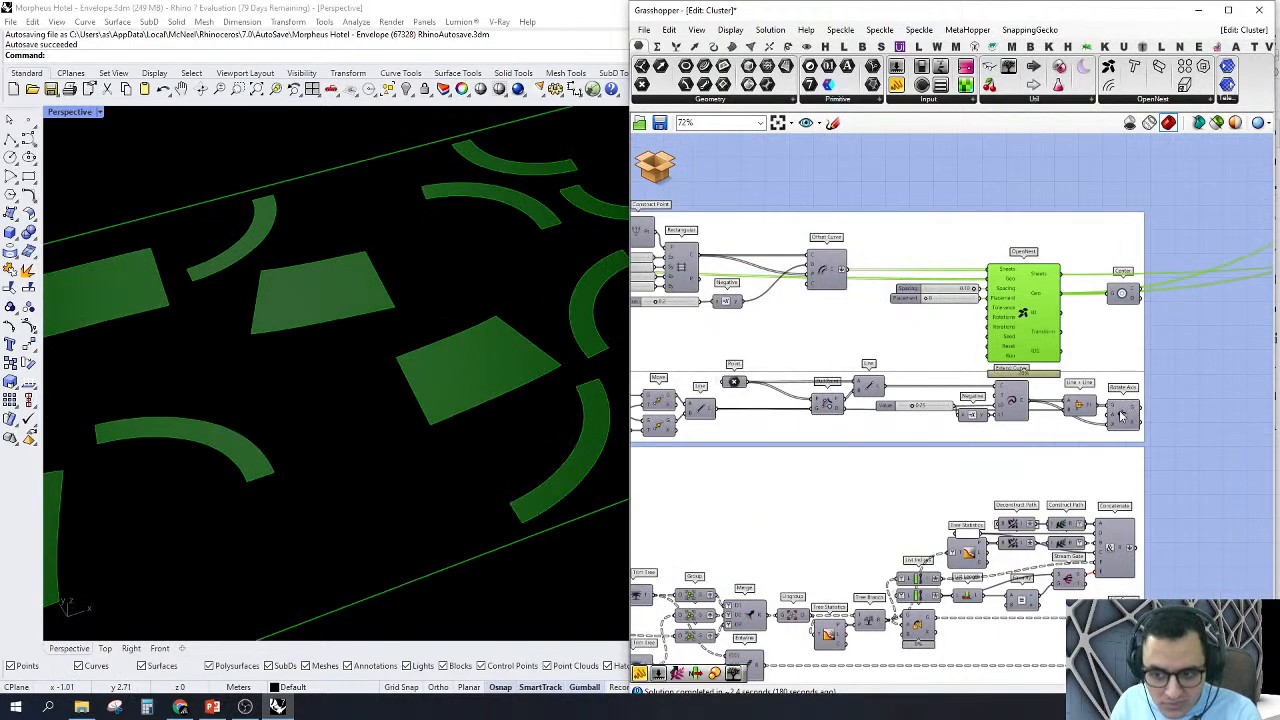
# Step: Go back to the Cull Index component and trace its input wires to the first List Item of the lower group
pyautogui.click(1120, 415)
pyautogui.scroll(-4, 1146, 377)
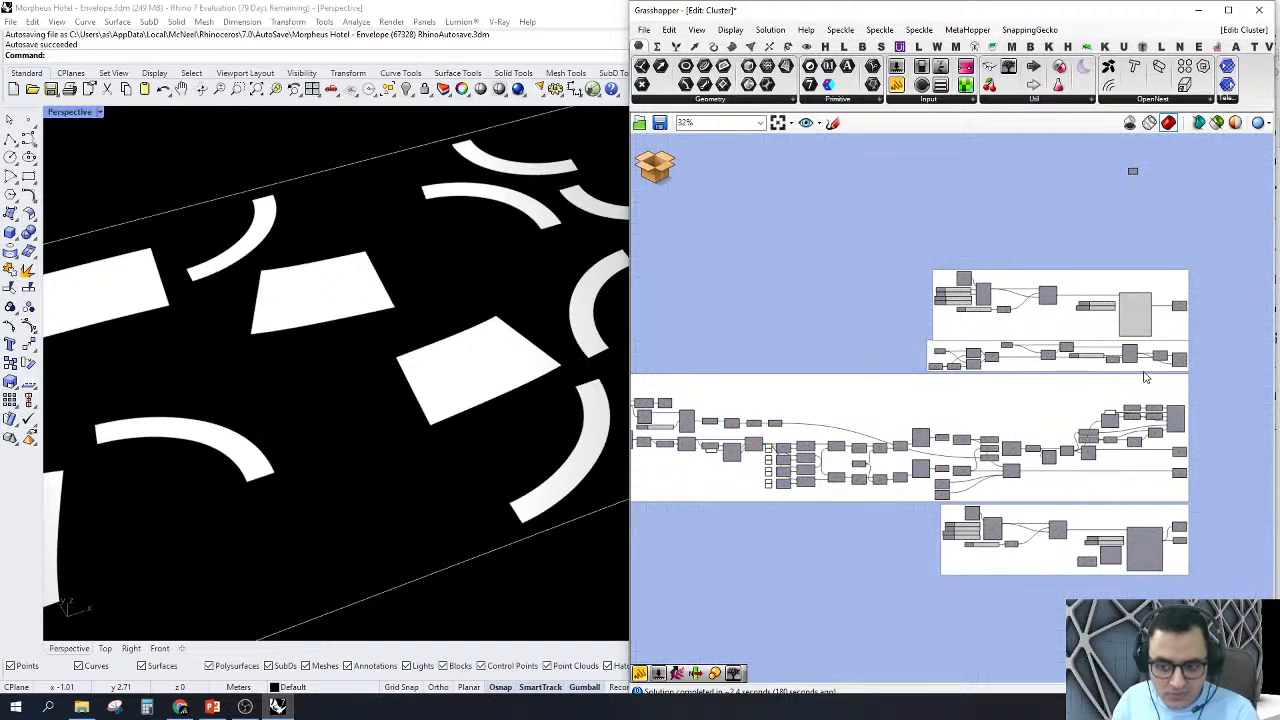
pyautogui.moveTo(1144, 373); pyautogui.dragTo(1168, 395, button='right')
pyautogui.scroll(-2, 1166, 391)
pyautogui.moveTo(872, 488); pyautogui.dragTo(1067, 499, button='right')
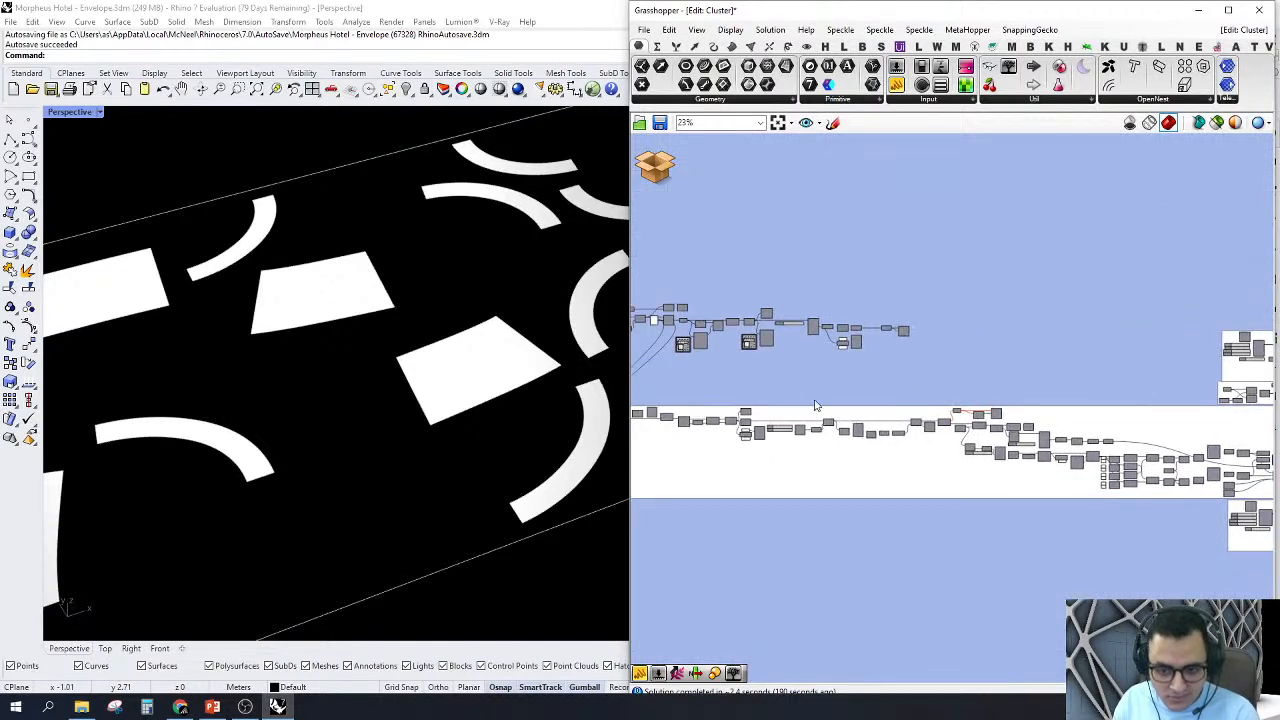
pyautogui.scroll(6, 900, 330)
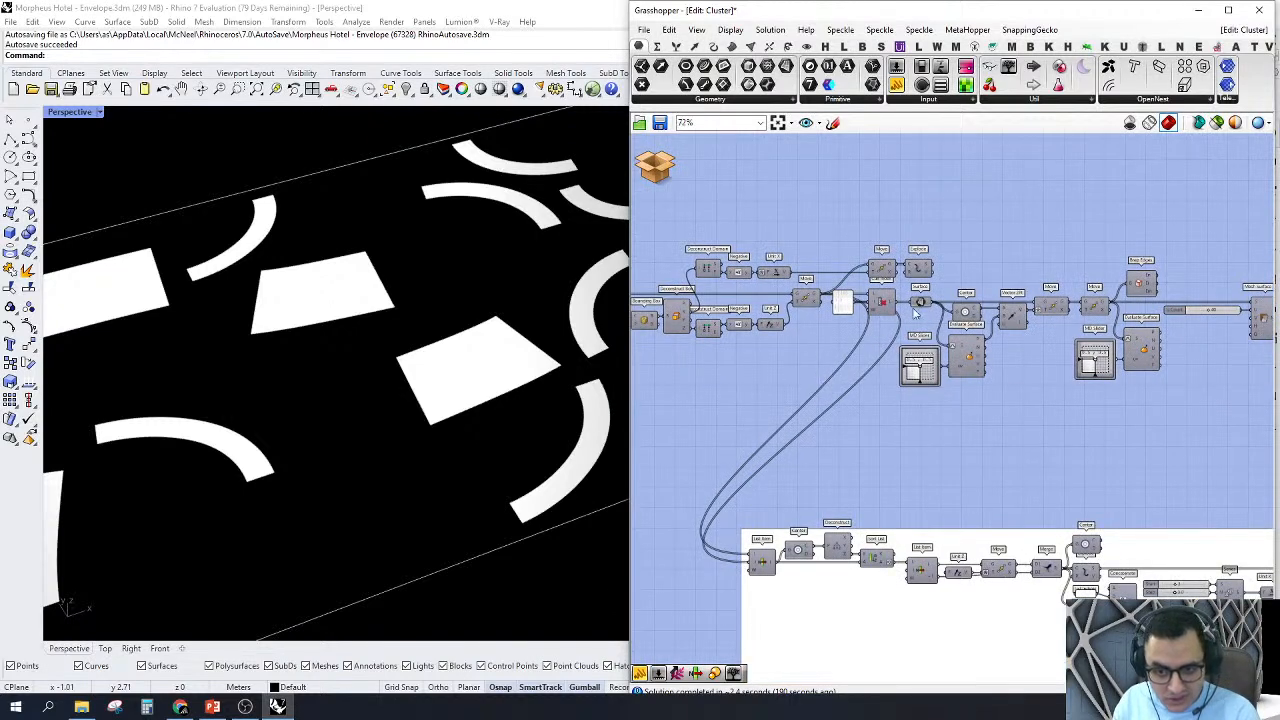
pyautogui.scroll(-1, 860, 325)
pyautogui.moveTo(748, 500)
pyautogui.mouseDown(button='right')
pyautogui.moveTo(766, 506)
pyautogui.moveTo(785, 478)
pyautogui.moveTo(757, 481)
pyautogui.mouseUp(button='right')
pyautogui.scroll(3, 855, 296)
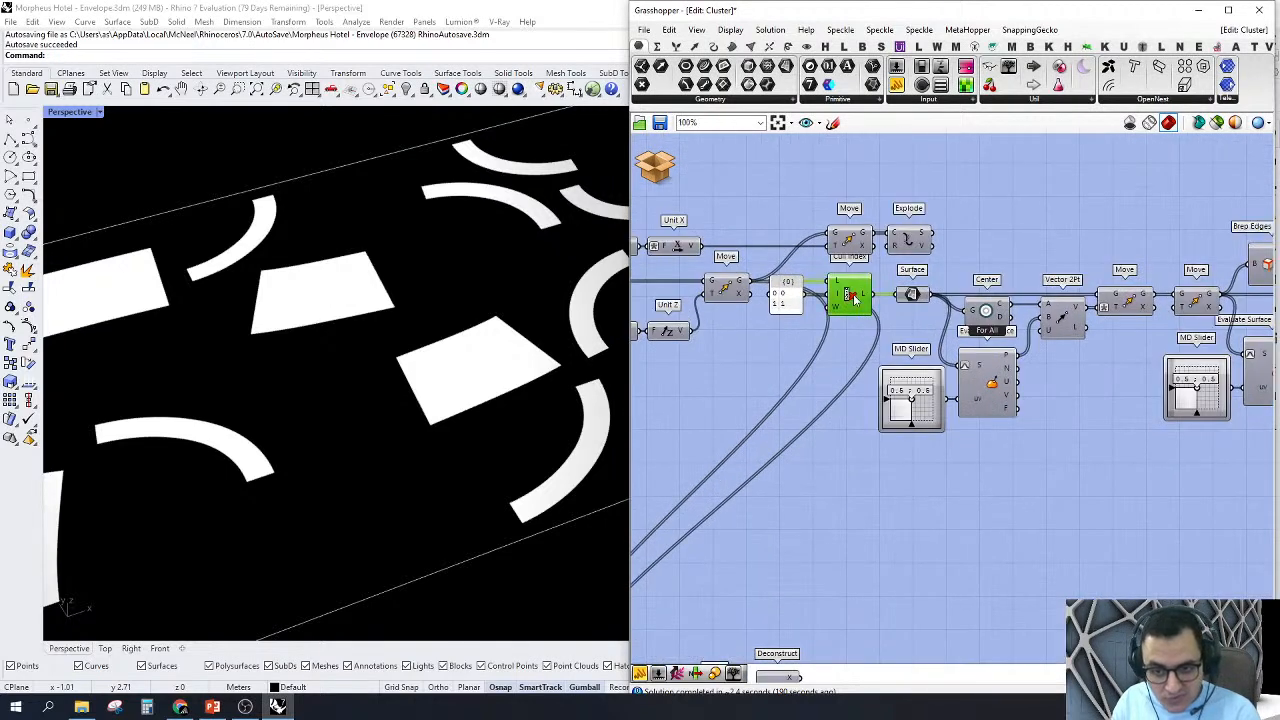
pyautogui.scroll(2, 855, 296)
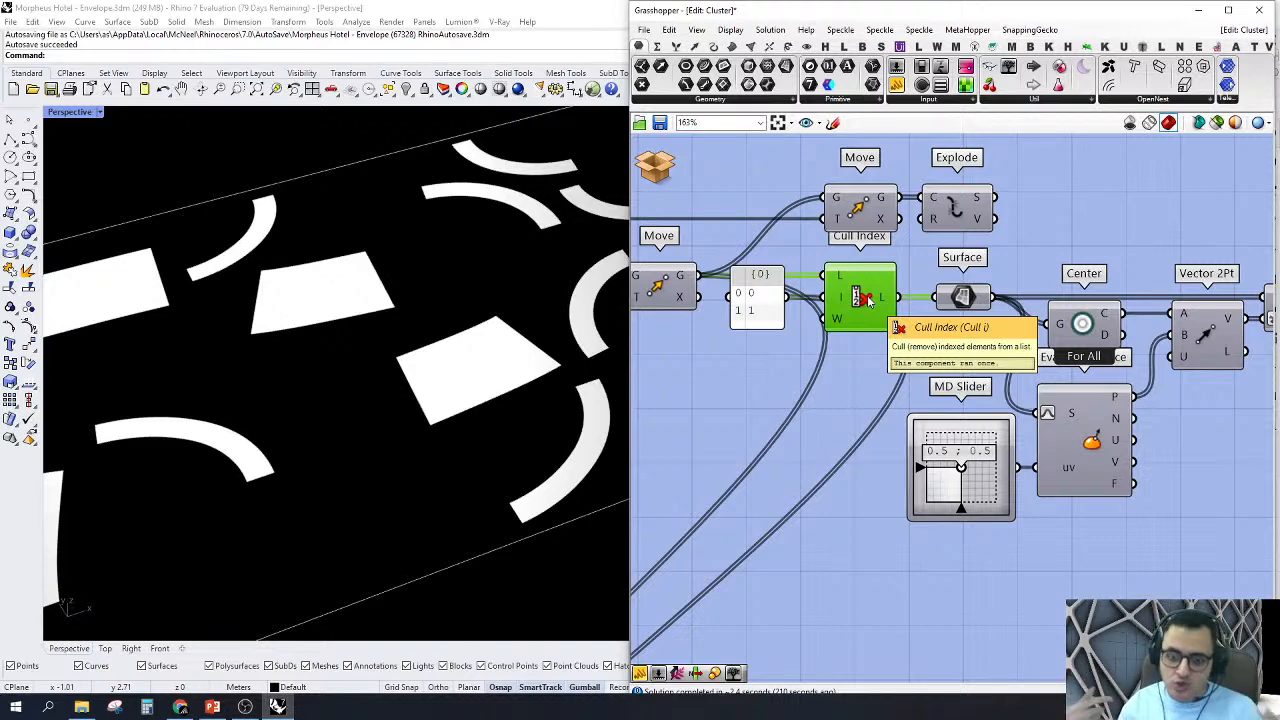
pyautogui.scroll(-7, 883, 264)
pyautogui.scroll(6, 780, 460)
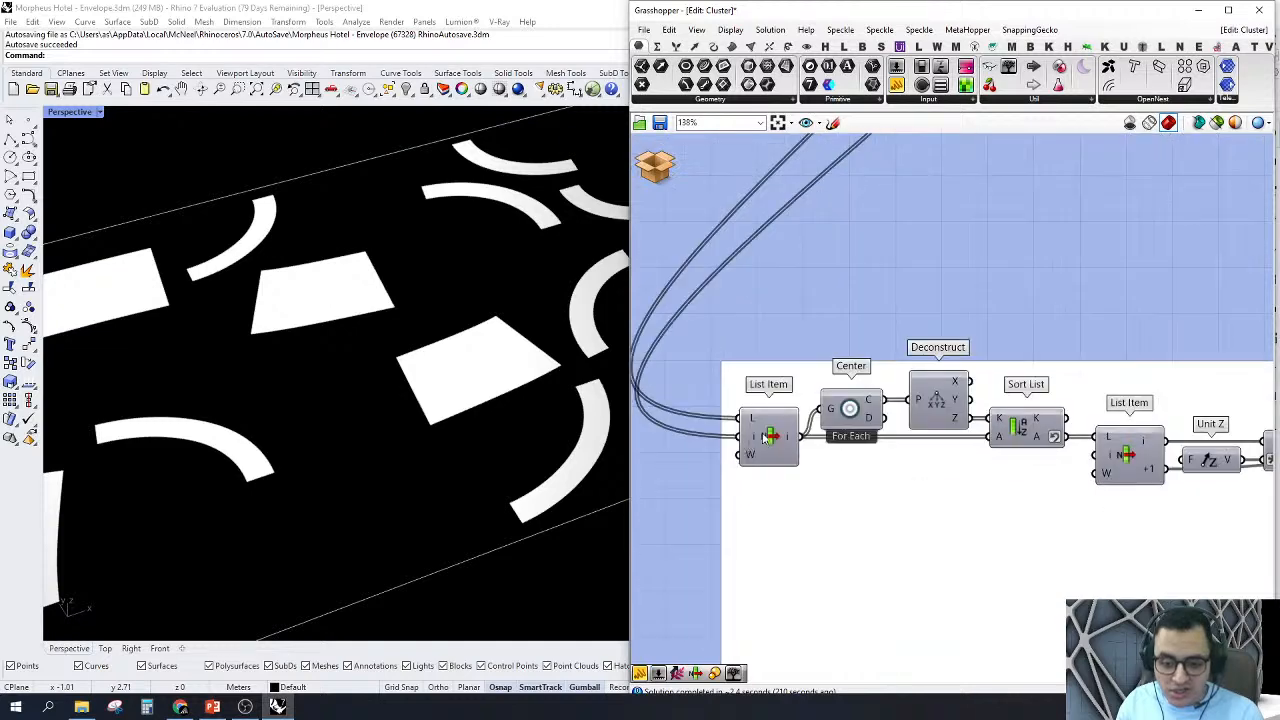
# Step: Turn on the preview of the first List Item in the lower group and examine its node face surfaces
pyautogui.click(768, 437)
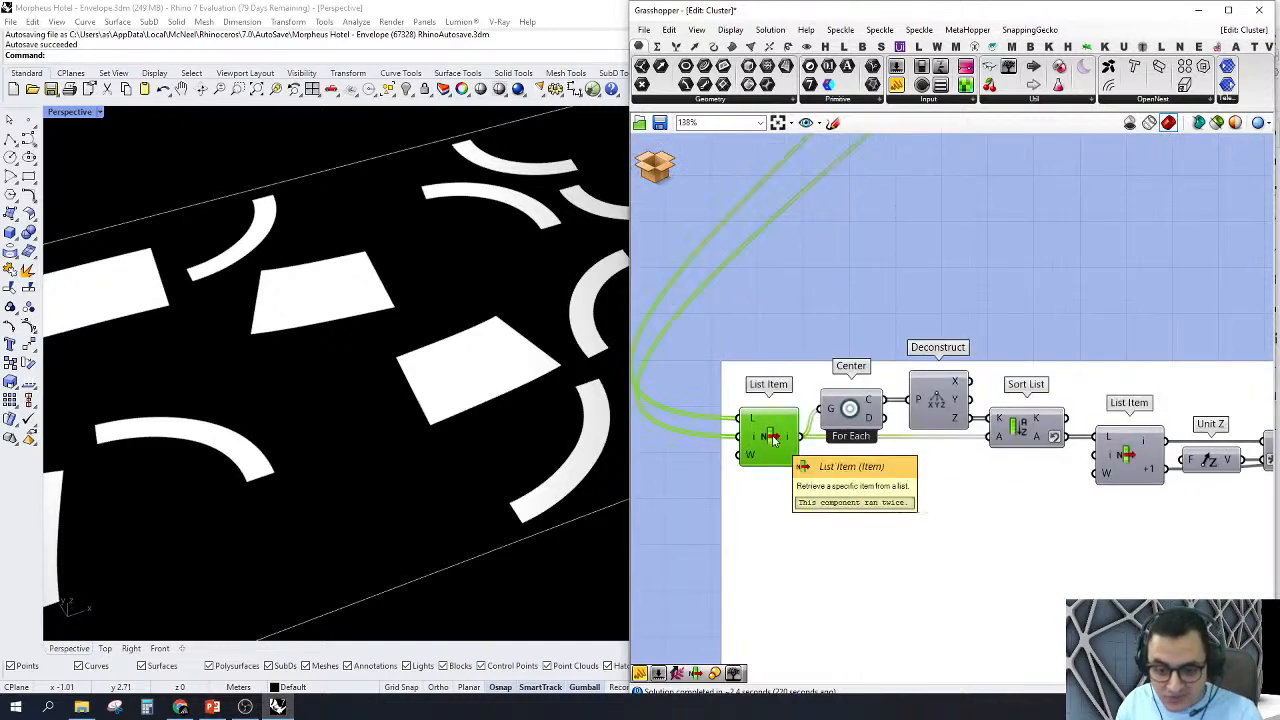
pyautogui.rightClick(771, 440)
pyautogui.click(808, 476)
pyautogui.scroll(-5, 440, 430)
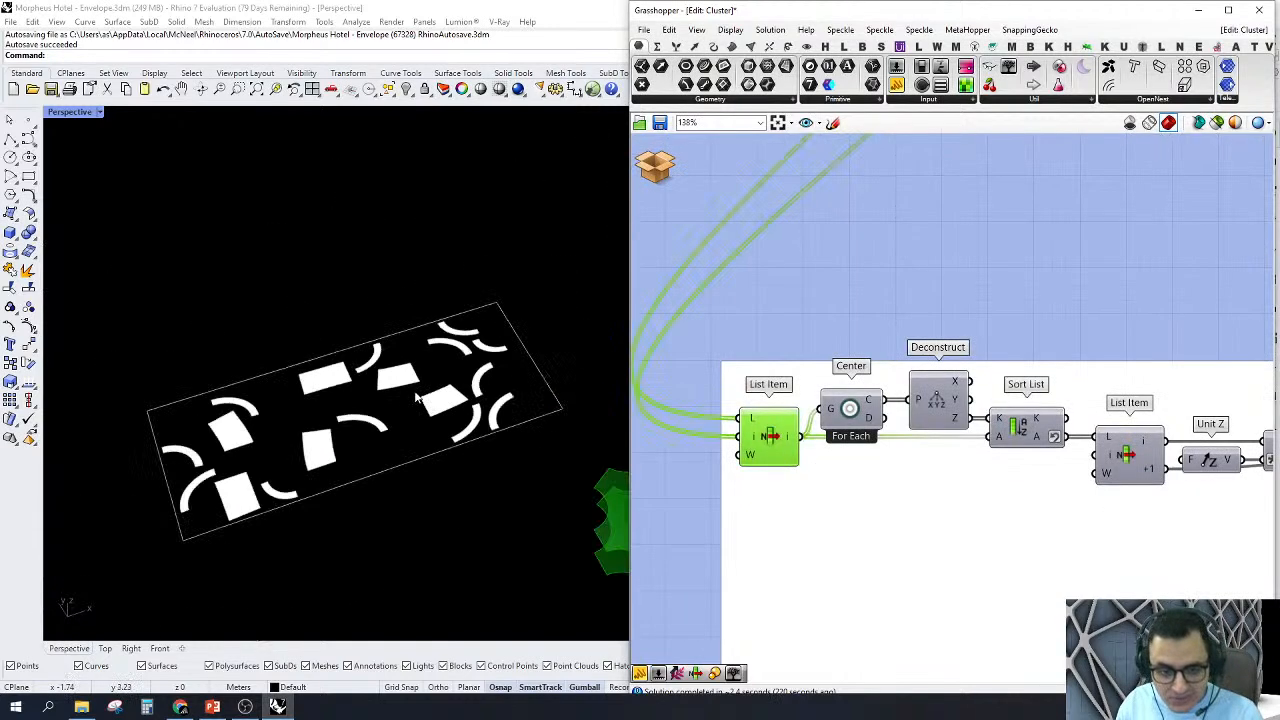
pyautogui.scroll(4, 523, 371)
pyautogui.scroll(-4, 835, 435)
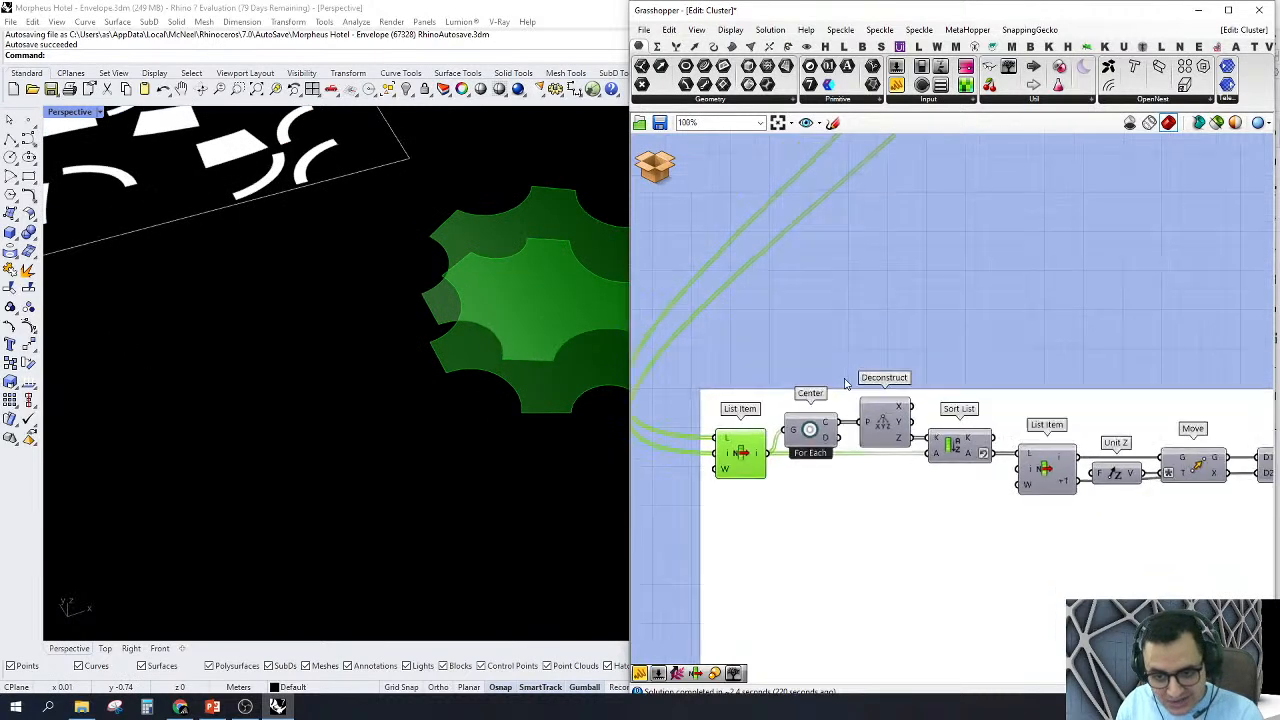
# Step: Turn off the preview of the first List Item in the lower group
pyautogui.scroll(4, 835, 435)
pyautogui.rightClick(714, 412)
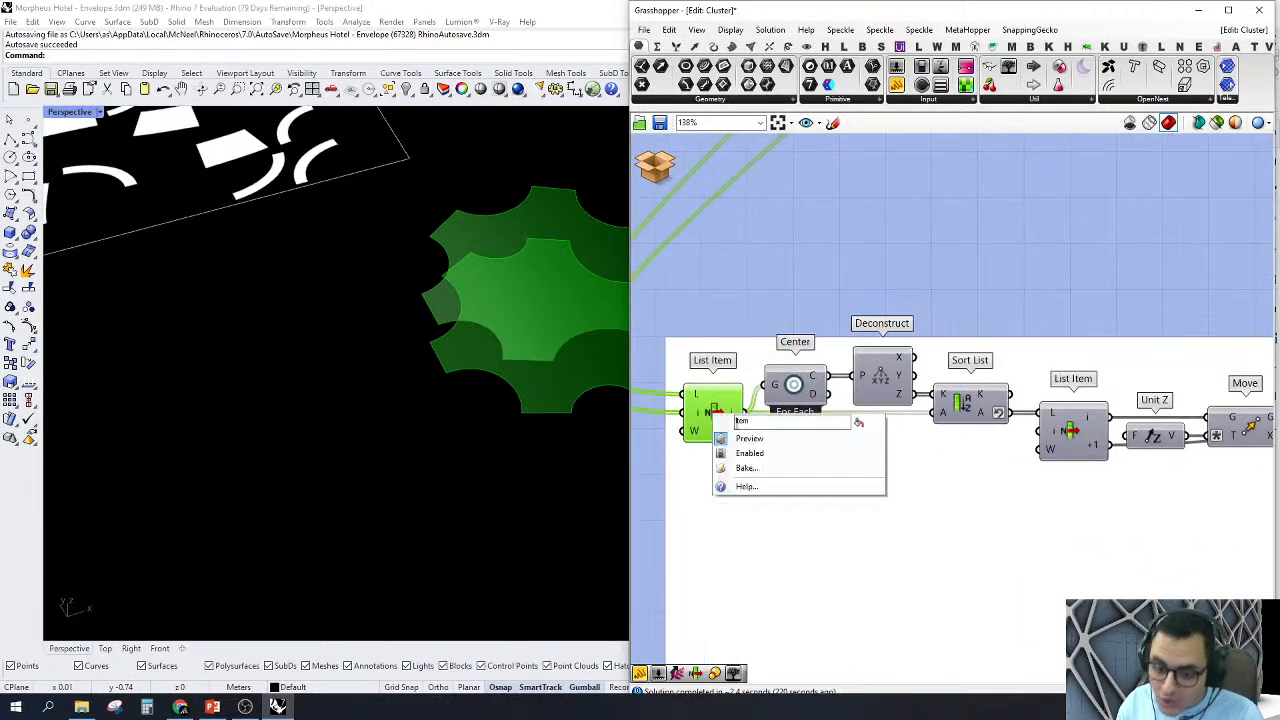
pyautogui.click(749, 440)
pyautogui.scroll(-5, 800, 445)
pyautogui.scroll(4, 860, 400)
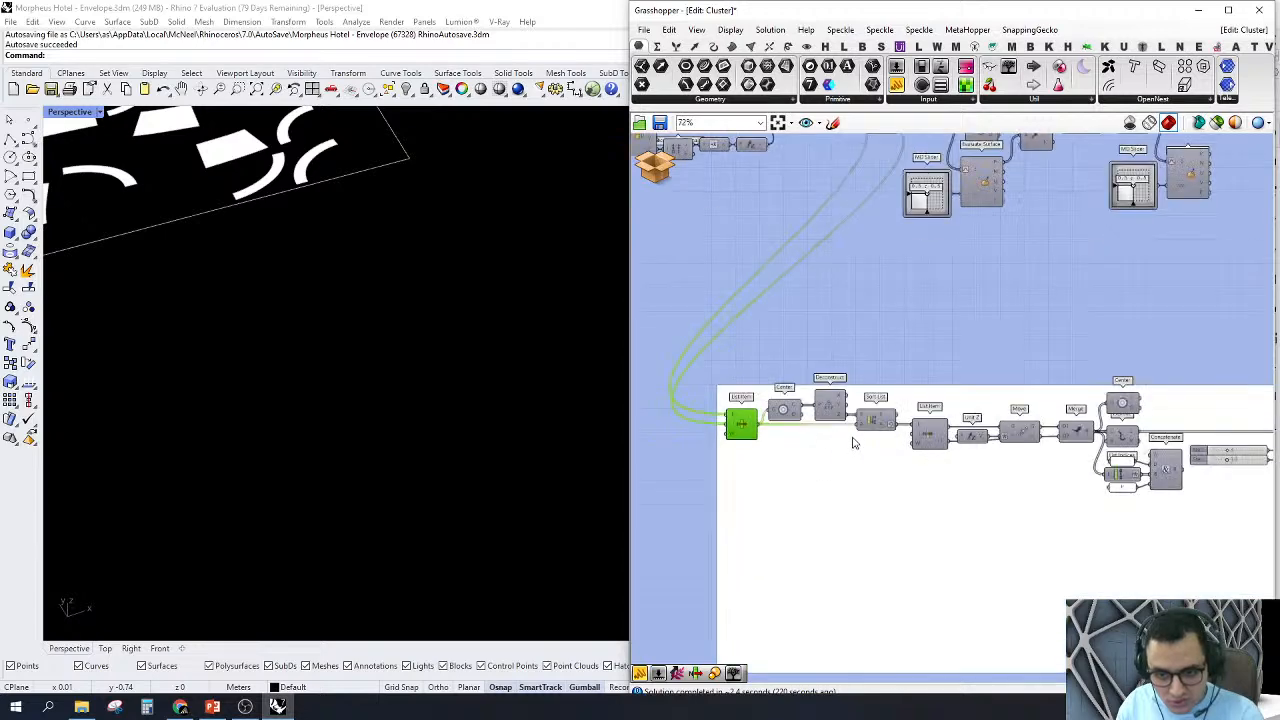
# Step: Turn on the preview of the Sort List component fed by Deconstruct and view the sorted surfaces
pyautogui.click(879, 417)
pyautogui.rightClick(880, 418)
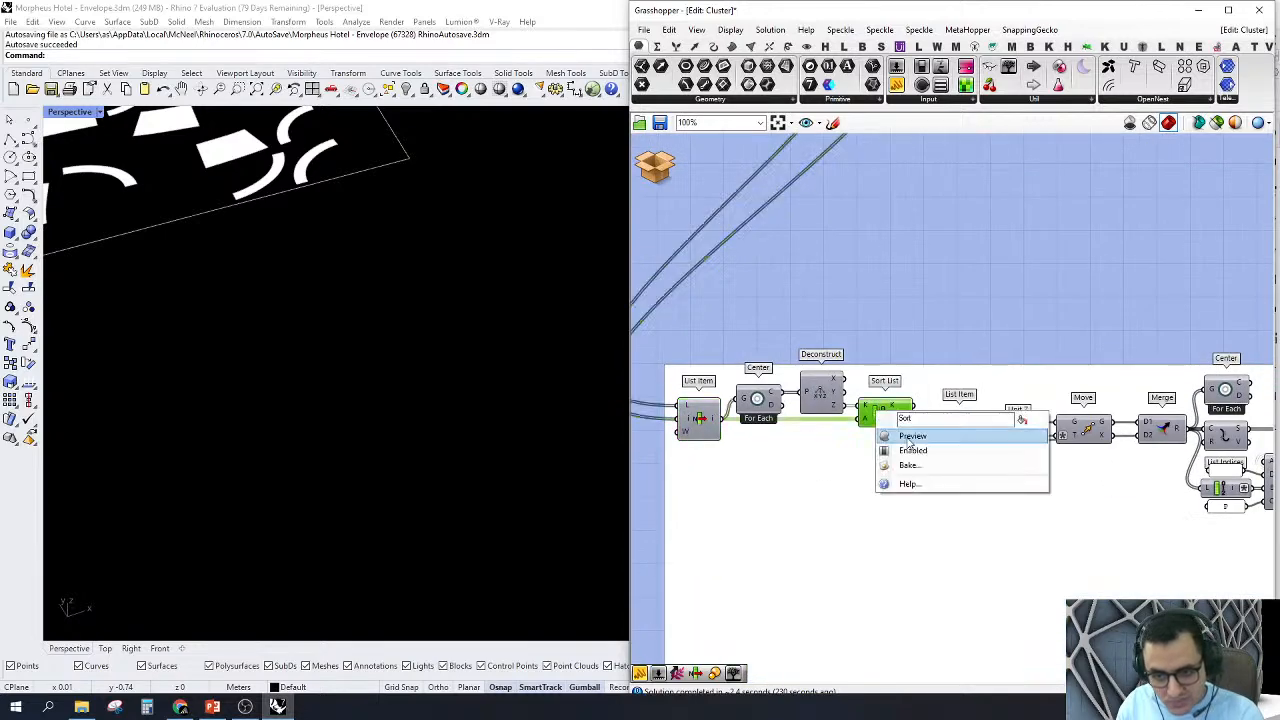
pyautogui.click(912, 433)
pyautogui.scroll(-2, 884, 419)
pyautogui.scroll(3, 884, 419)
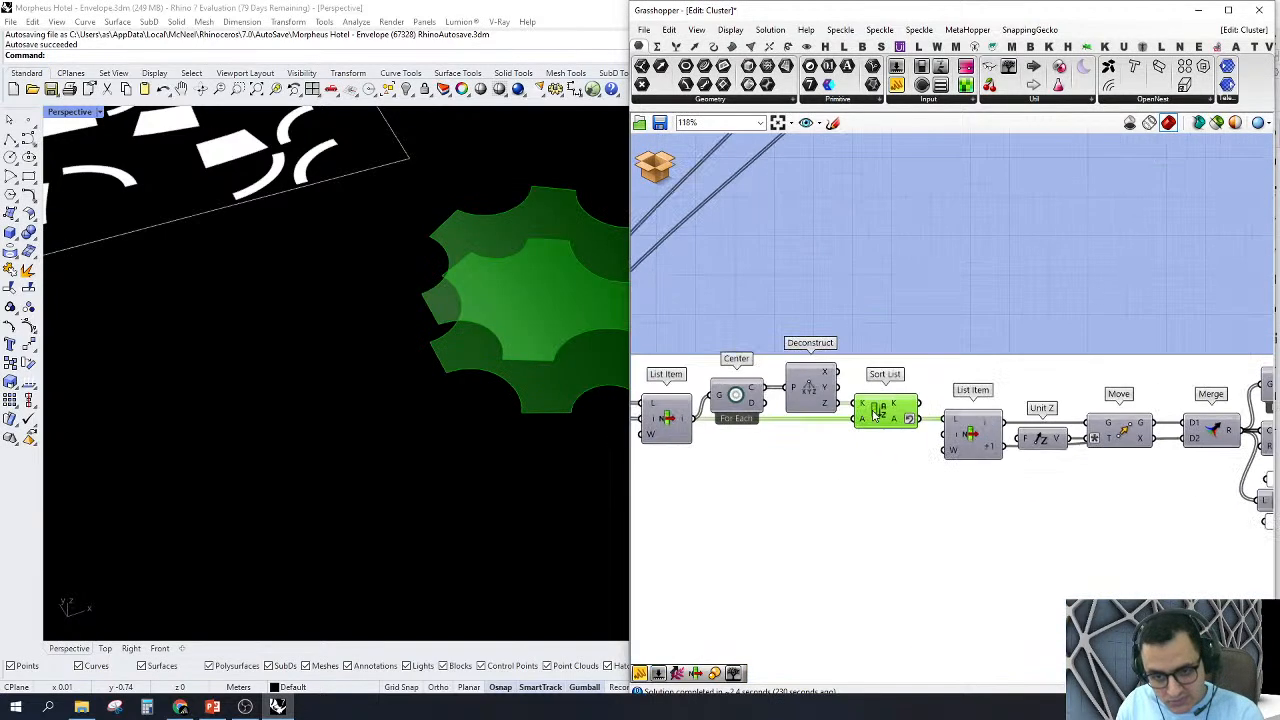
# Step: Turn off the Sort List preview and move on to the List Item that follows it
pyautogui.rightClick(879, 412)
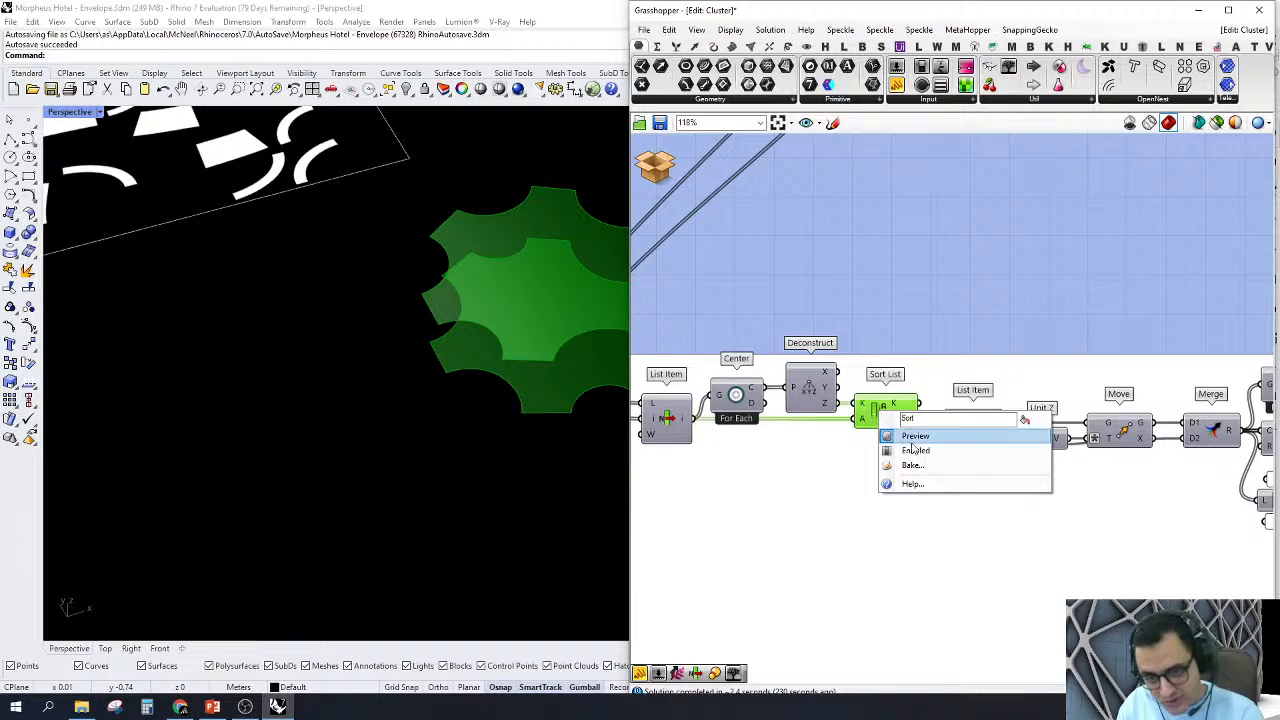
pyautogui.click(912, 436)
pyautogui.scroll(3, 840, 420)
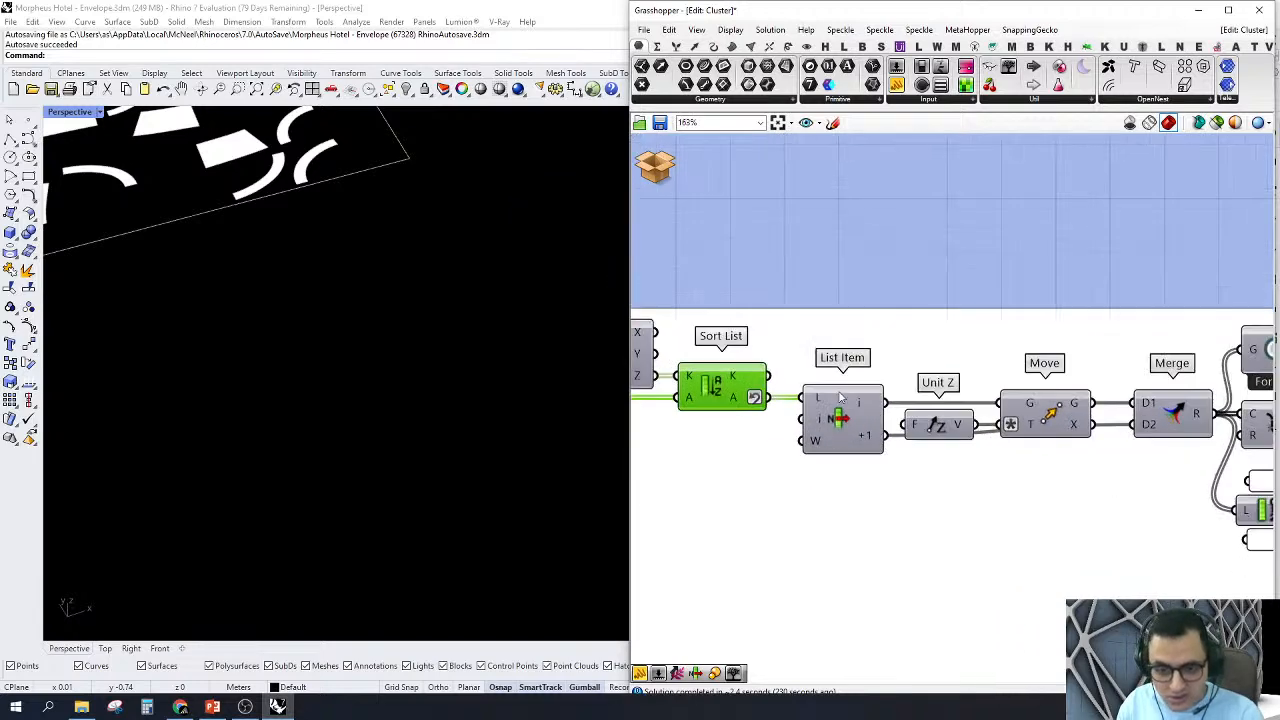
# Step: Inspect the List Item after Sort List and the Move component that shifts one of its outputs along Unit Z
pyautogui.rightClick(836, 418)
pyautogui.click(837, 420)
pyautogui.click(1046, 409)
pyautogui.moveTo(1131, 422); pyautogui.dragTo(869, 413, button='right')
pyautogui.scroll(-1, 921, 409)
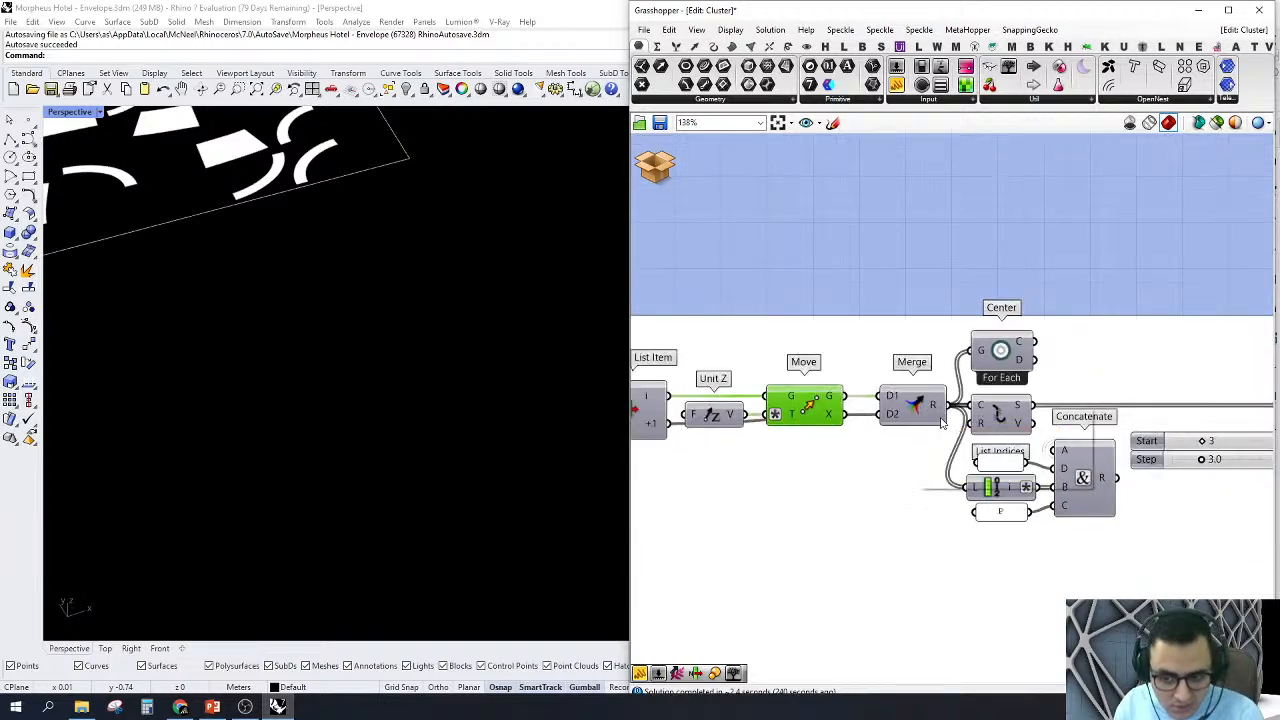
# Step: Turn on the preview of the Merge component fed by Move and examine the two node face surfaces from the side
pyautogui.rightClick(940, 422)
pyautogui.click(960, 430)
pyautogui.scroll(-3, 456, 398)
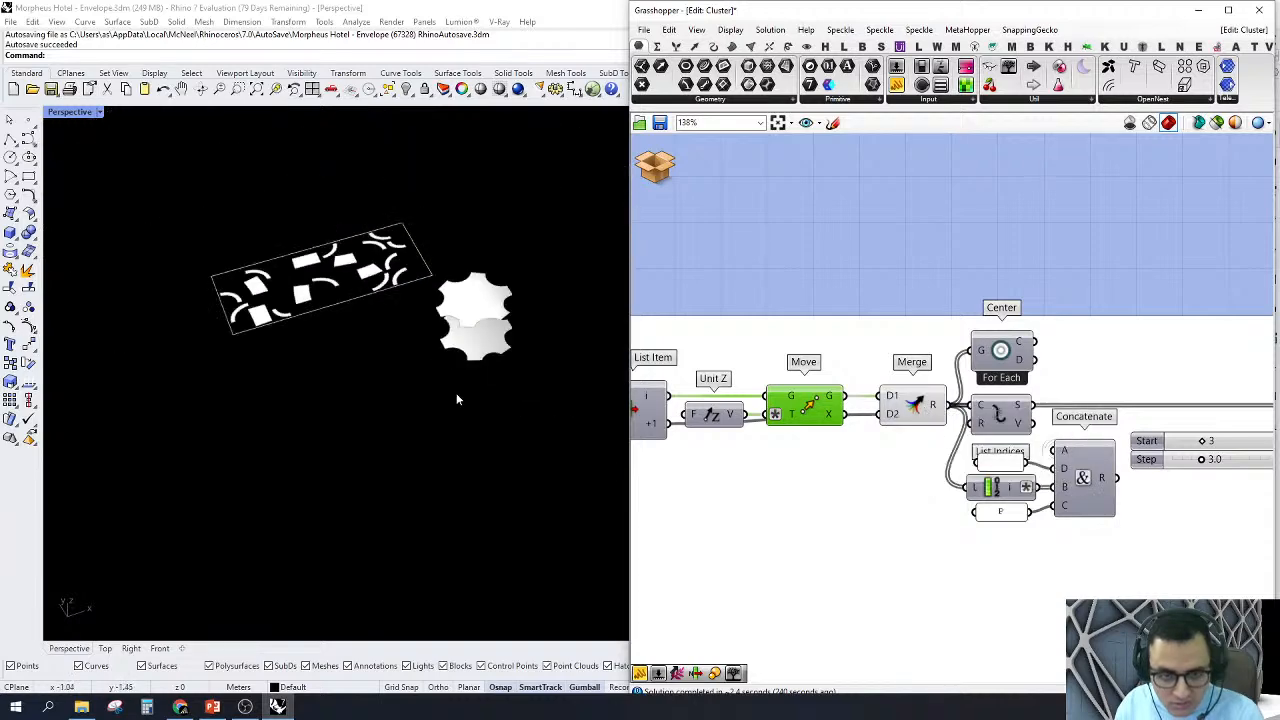
pyautogui.moveTo(456, 398); pyautogui.dragTo(490, 255, button='right')
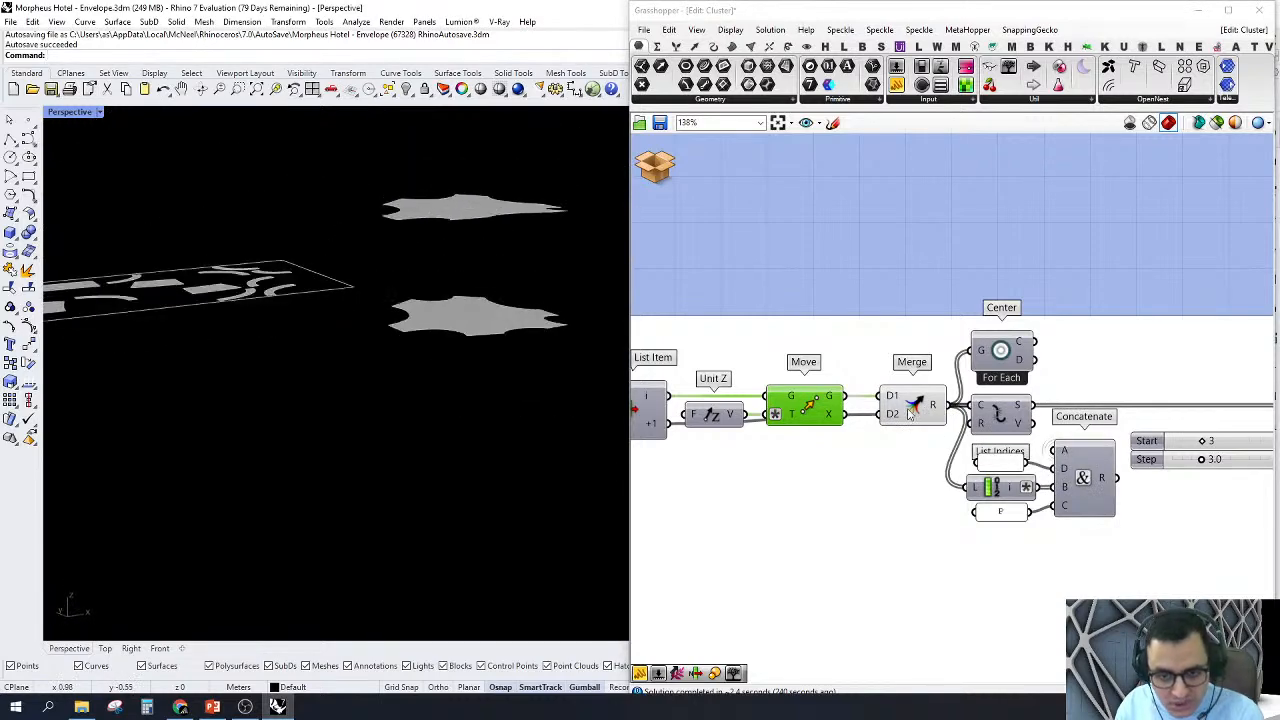
# Step: Turn off the Merge preview and inspect the Concatenate component that builds the piece labels
pyautogui.rightClick(916, 412)
pyautogui.click(948, 431)
pyautogui.scroll(-4, 1000, 388)
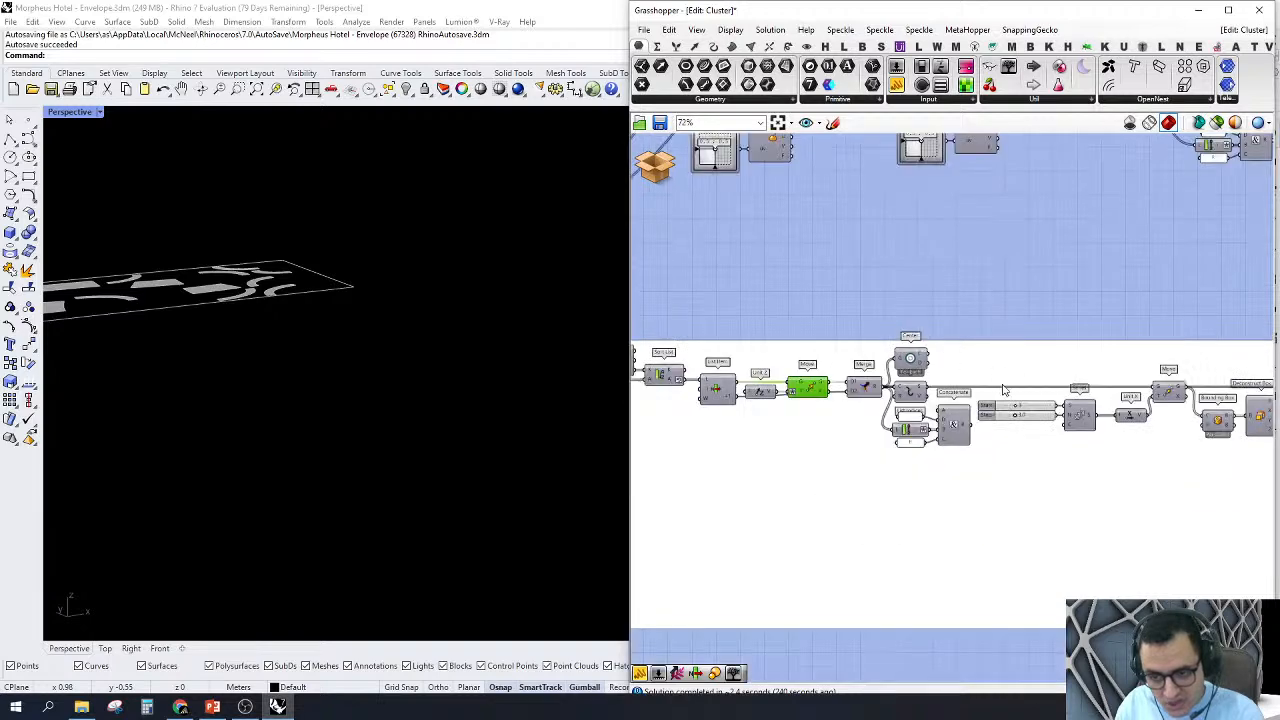
pyautogui.scroll(2, 1005, 390)
pyautogui.click(867, 448)
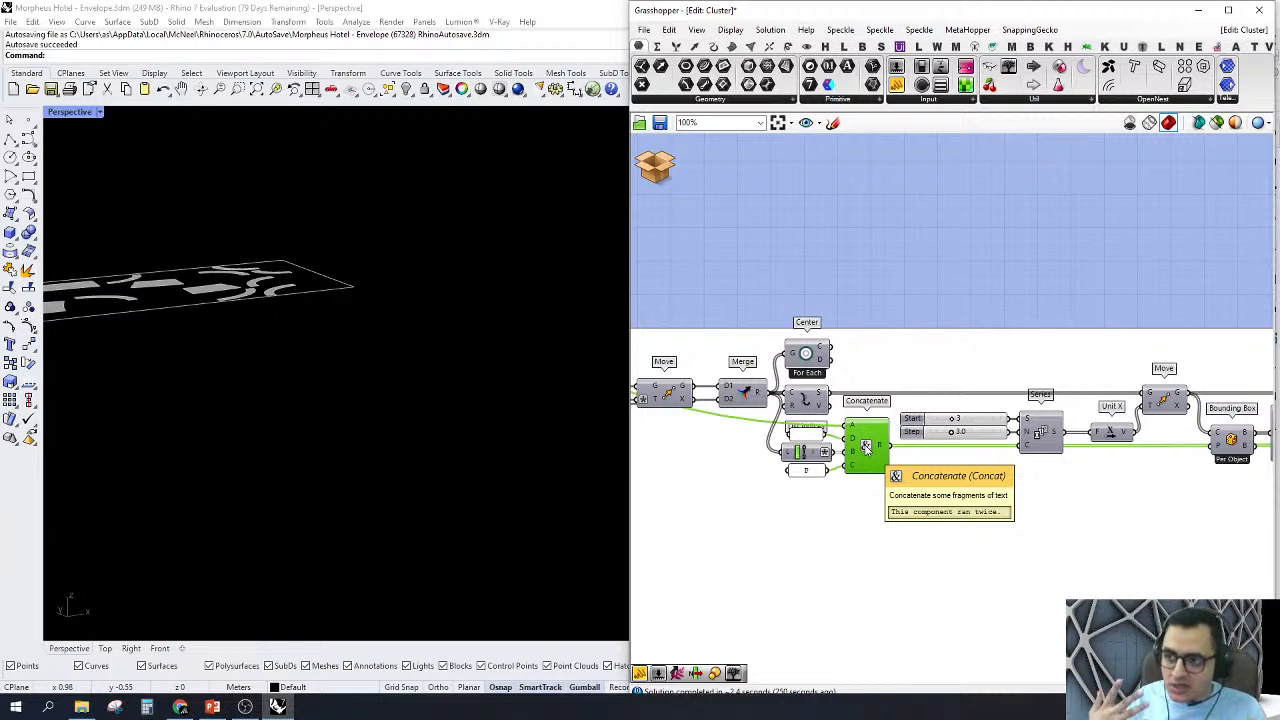
pyautogui.scroll(2, 745, 400)
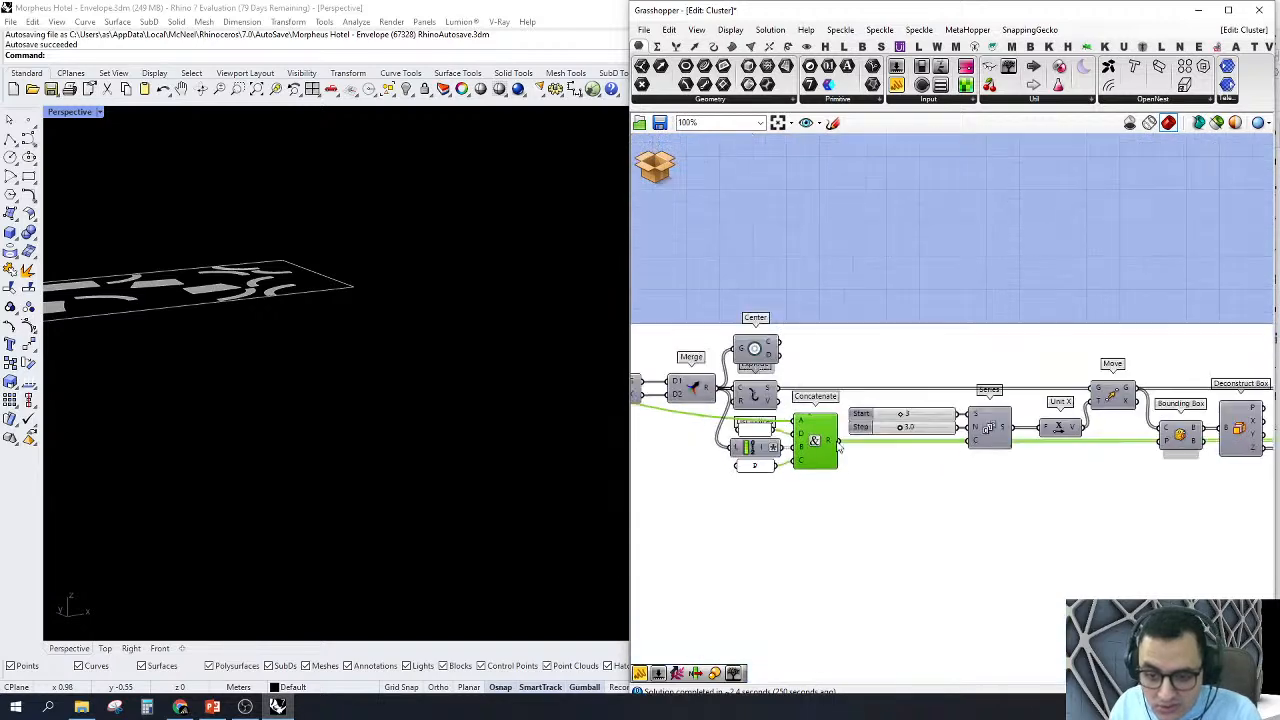
# Step: Turn on the preview of the Explode component fed by Merge and examine the exploded face outlines and vertices
pyautogui.rightClick(741, 392)
pyautogui.click(756, 417)
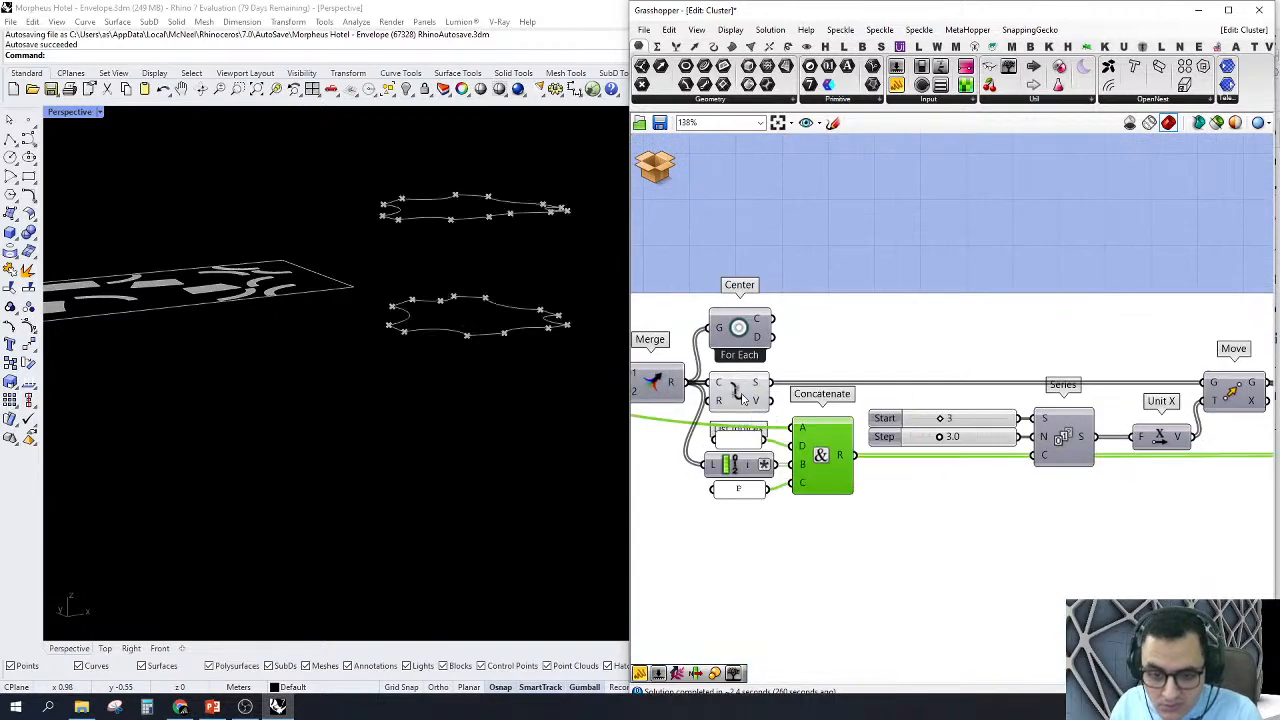
pyautogui.click(741, 394)
pyautogui.moveTo(514, 258); pyautogui.dragTo(497, 218, button='right')
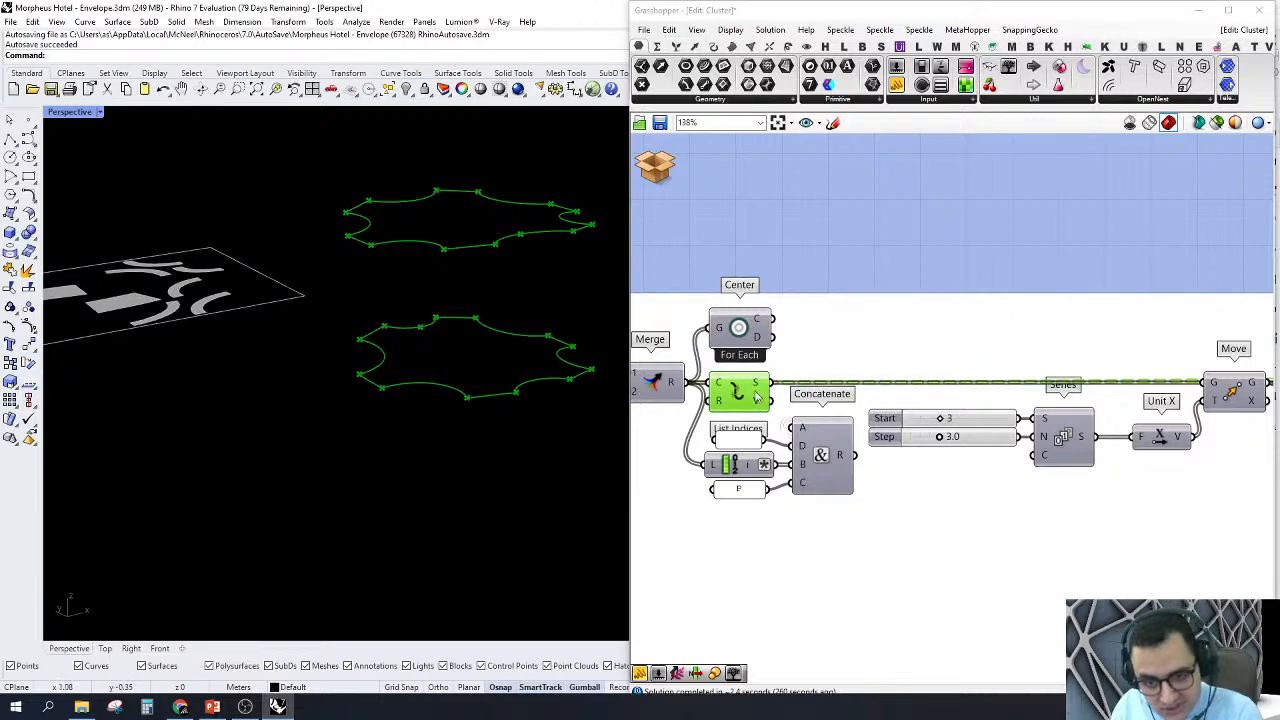
# Step: Turn on the preview of the Move component driven by Series and Unit X, and review the series inputs behind it
pyautogui.scroll(-2, 750, 389)
pyautogui.scroll(2, 1066, 386)
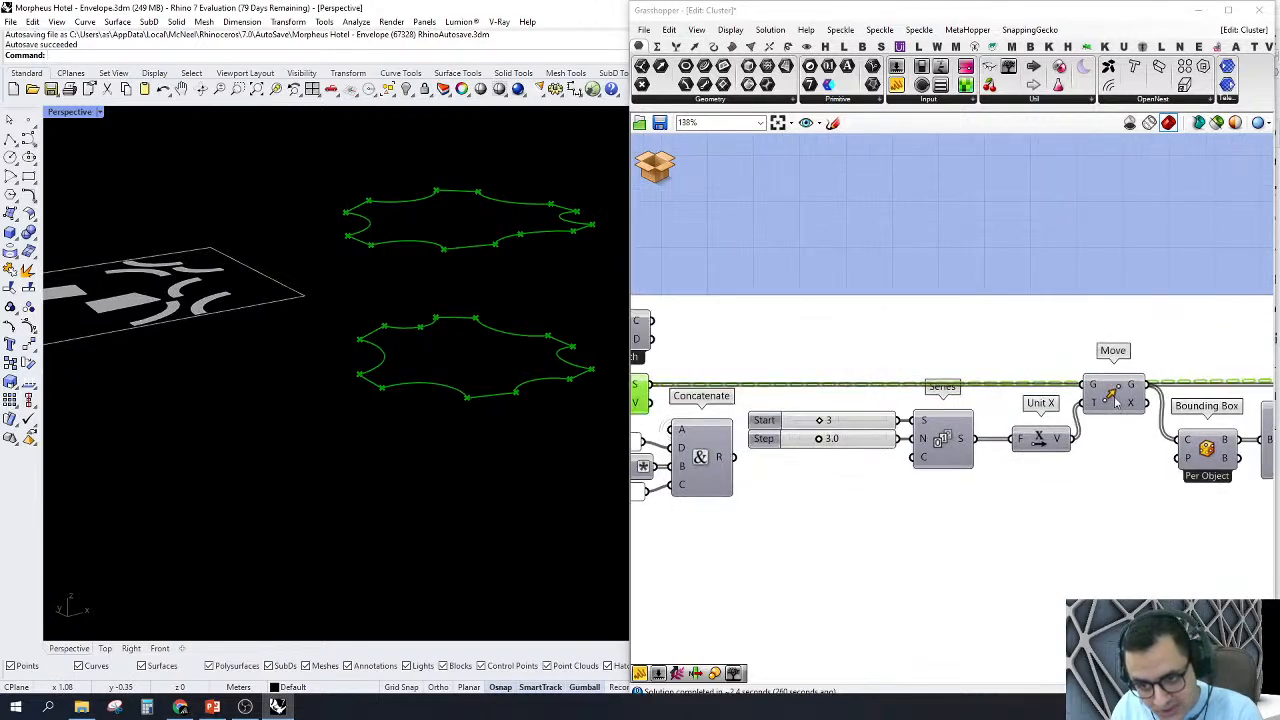
pyautogui.rightClick(1117, 400)
pyautogui.click(1110, 408)
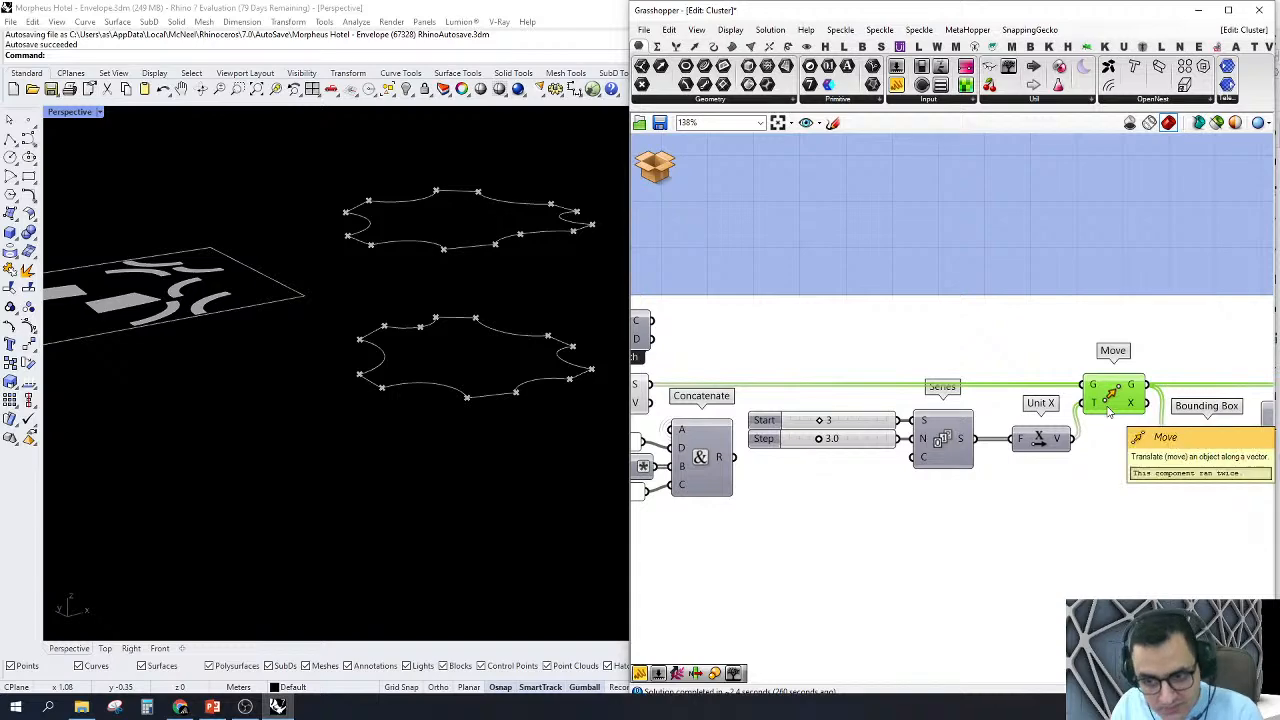
pyautogui.scroll(-2, 1108, 412)
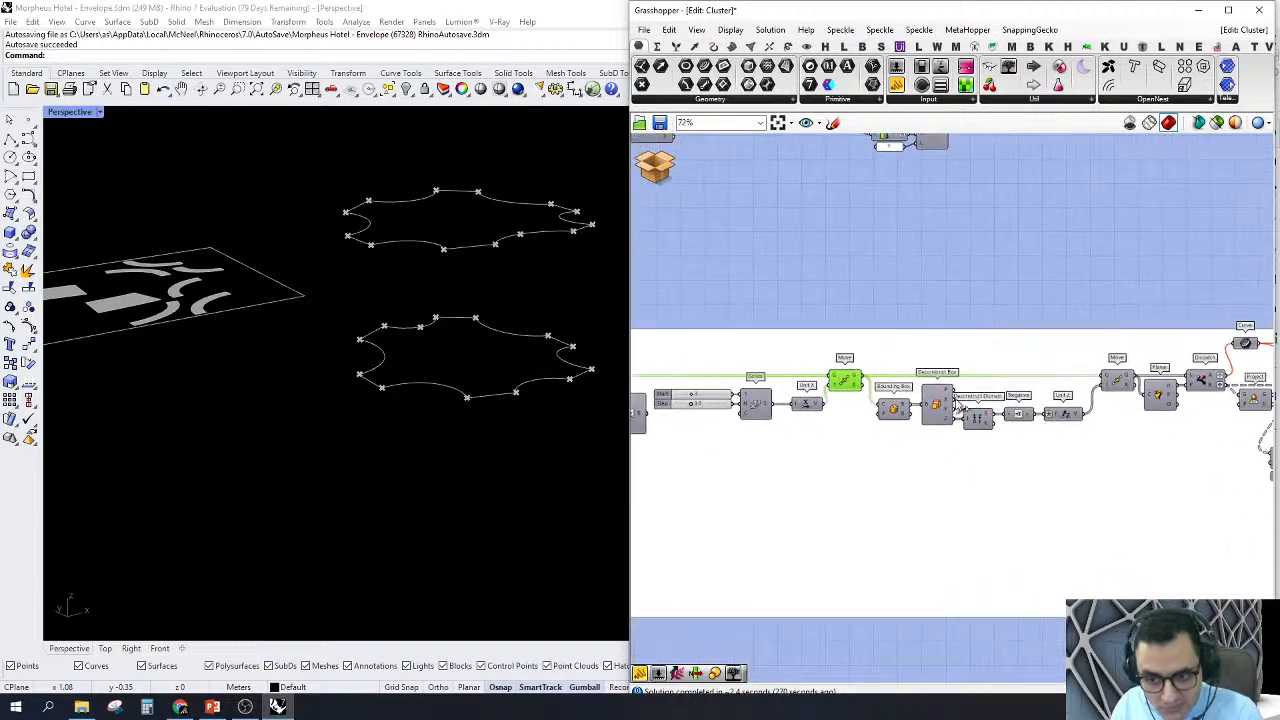
pyautogui.scroll(2, 903, 410)
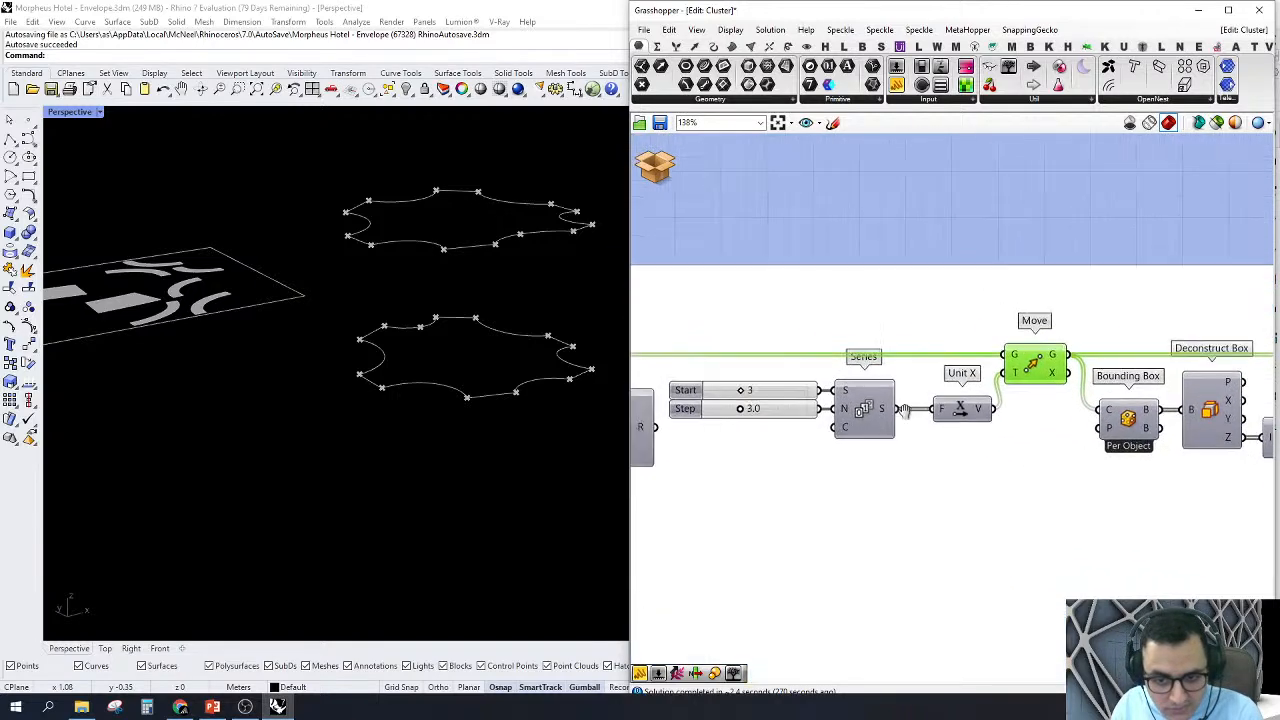
pyautogui.moveTo(962, 396); pyautogui.dragTo(999, 413, button='right')
pyautogui.scroll(-2, 482, 380)
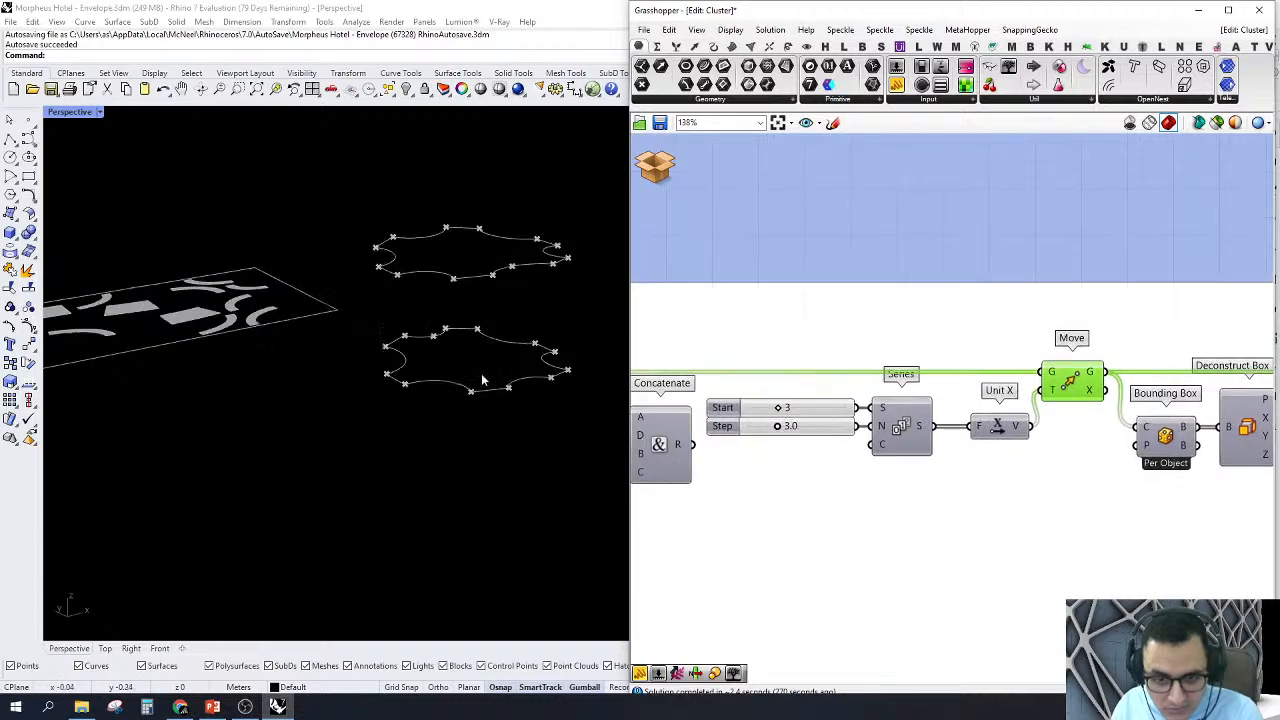
pyautogui.moveTo(482, 380); pyautogui.dragTo(494, 323, button='right')
# Step: Turn on the preview of the second Move component, driven by the negative Unit Z vector after Deconstruct Box
pyautogui.moveTo(1189, 406); pyautogui.dragTo(794, 394, button='right')
pyautogui.rightClick(1182, 372)
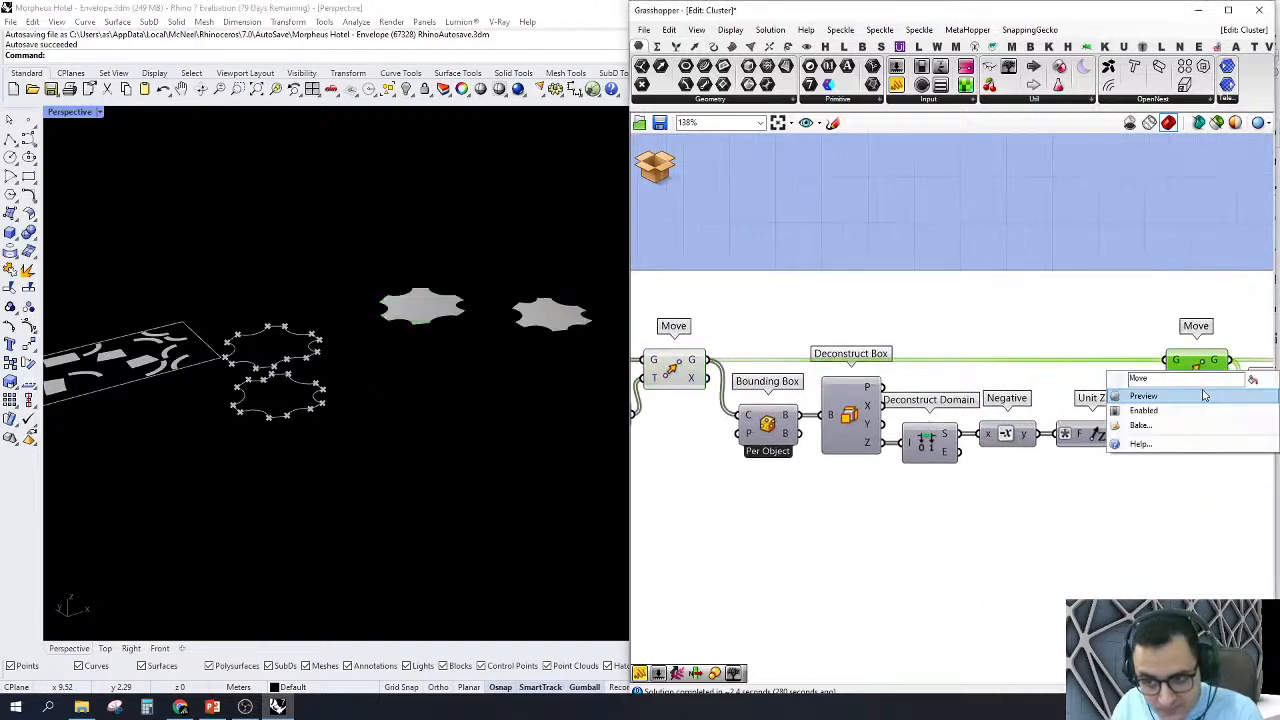
pyautogui.click(1204, 396)
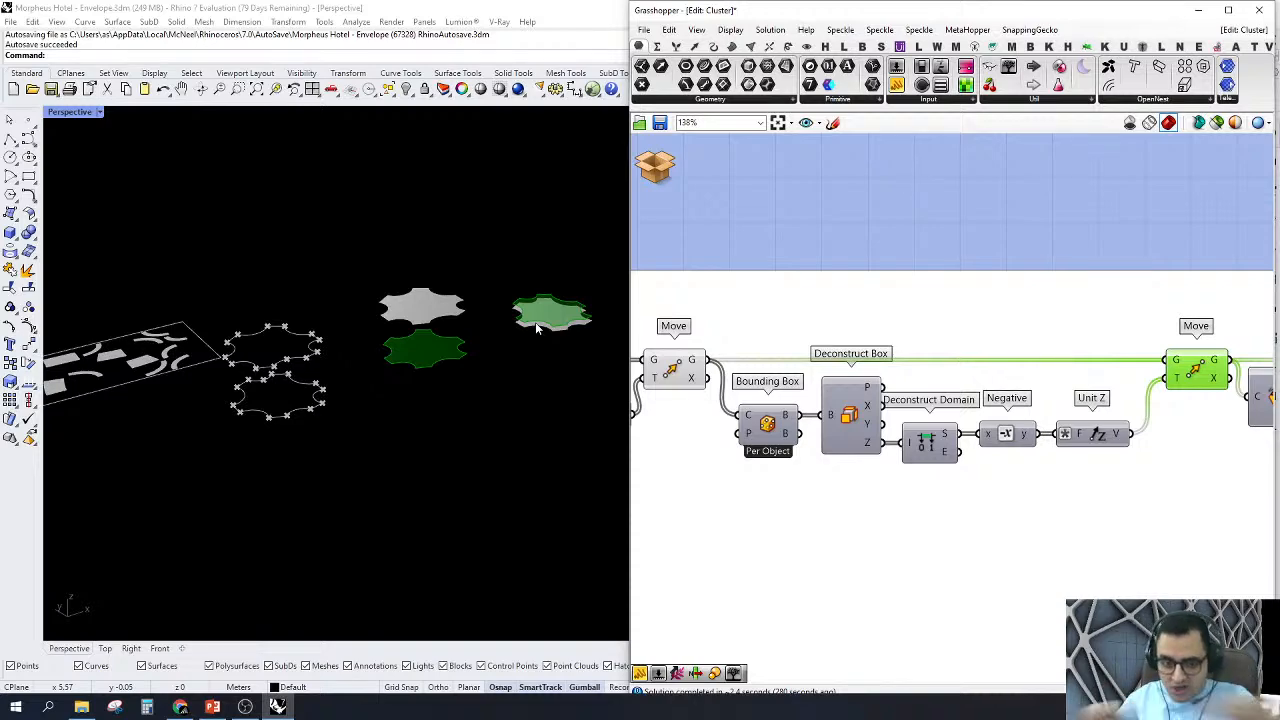
# Step: Turn off the previews of all the components up to Deconstruct Box, including Explode and the first Move
pyautogui.scroll(-4, 920, 357)
pyautogui.moveTo(1003, 305); pyautogui.dragTo(633, 517)
pyautogui.rightClick(803, 285)
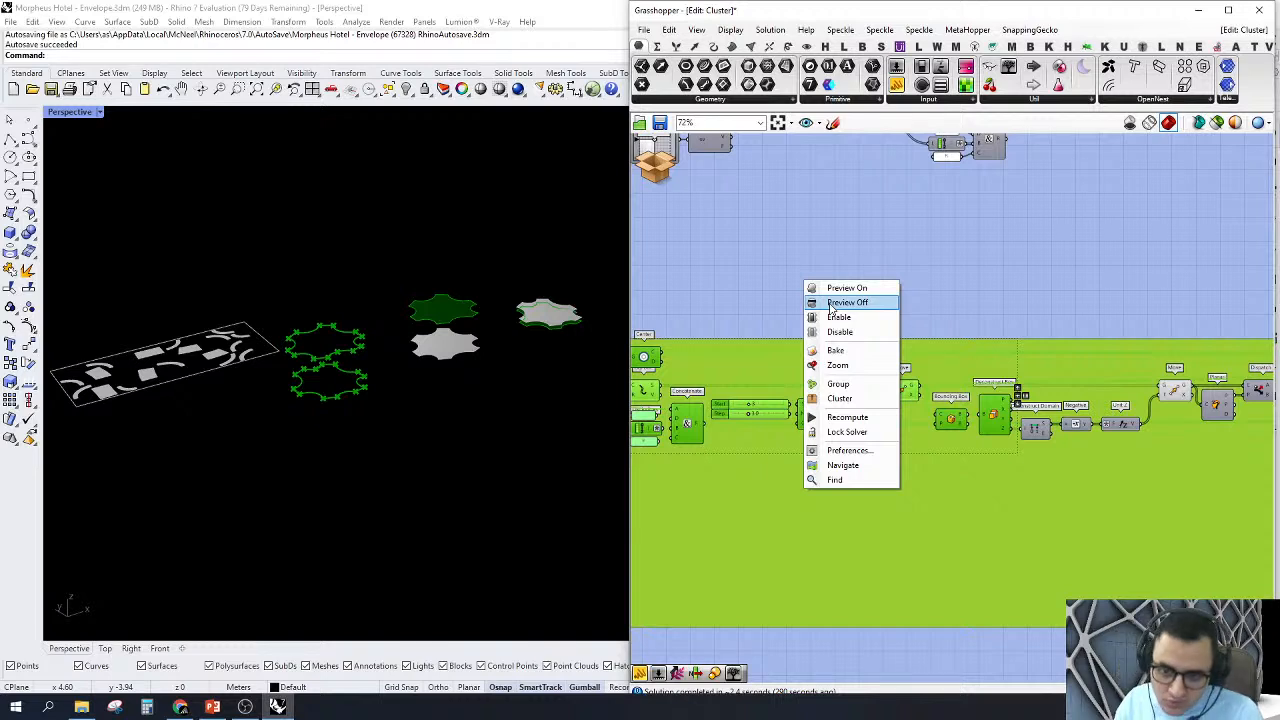
pyautogui.click(831, 304)
pyautogui.click(912, 285)
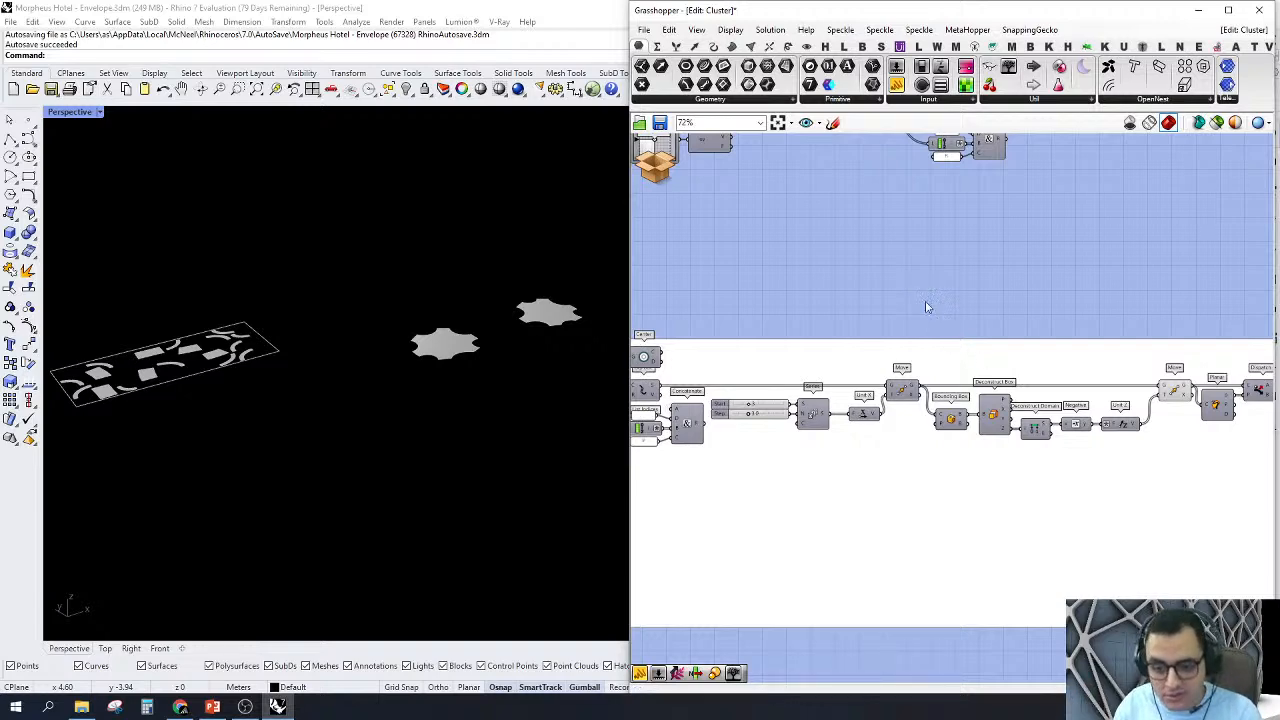
# Step: Examine how the moved faces pass through the Planar test into the Dispatch component
pyautogui.scroll(-4, 922, 312)
pyautogui.scroll(3, 1100, 365)
pyautogui.moveTo(1100, 365); pyautogui.dragTo(928, 366, button='right')
pyautogui.scroll(3, 928, 366)
pyautogui.scroll(3, 928, 366)
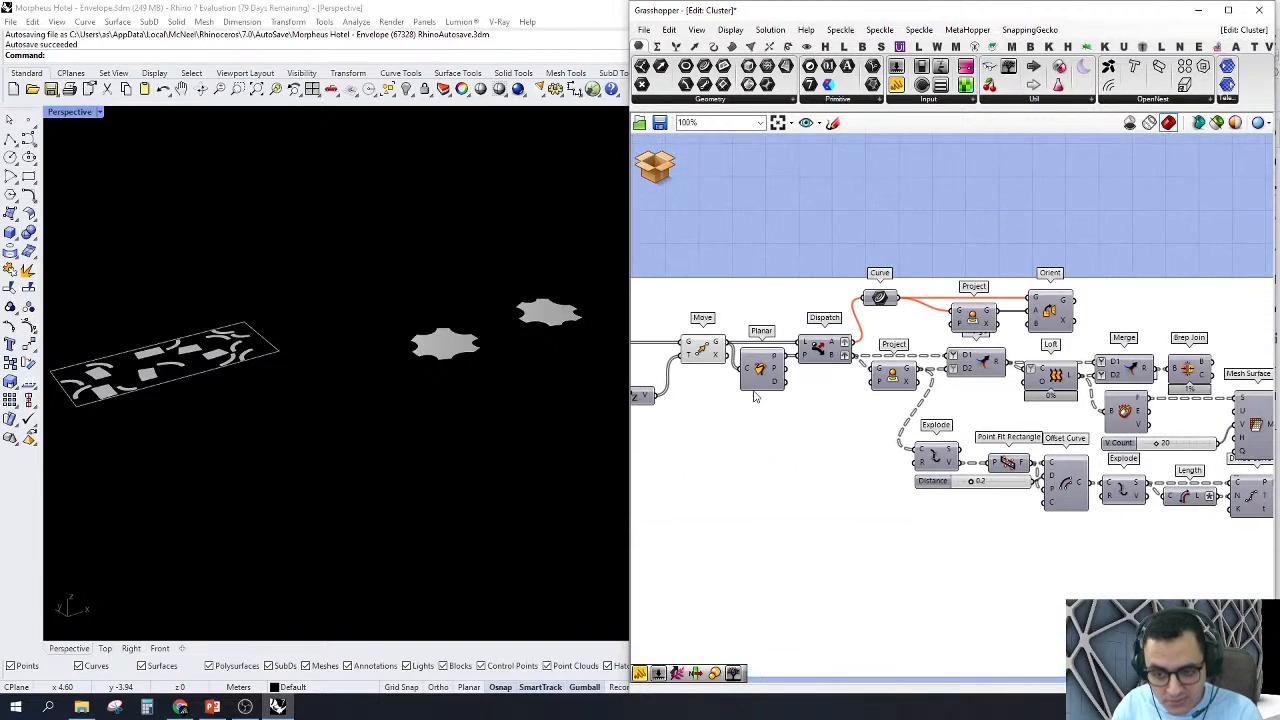
pyautogui.click(883, 372)
pyautogui.click(700, 387)
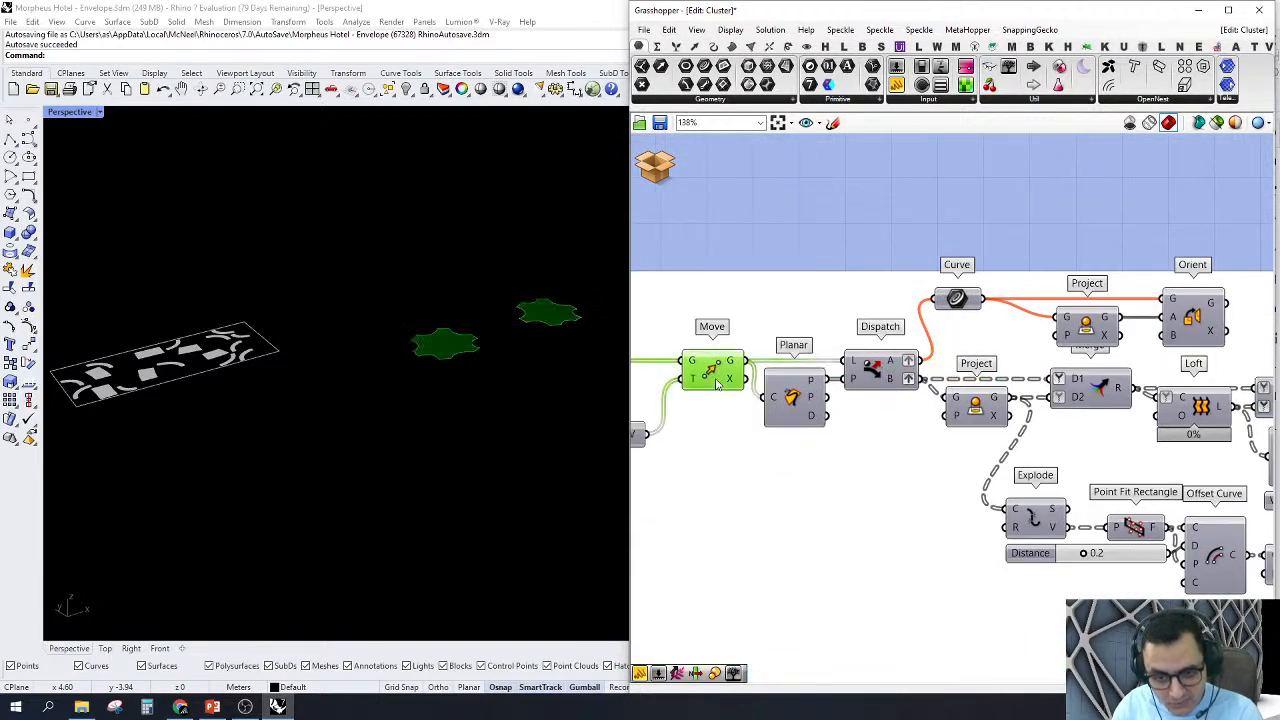
pyautogui.moveTo(752, 386); pyautogui.dragTo(787, 418, button='right')
pyautogui.moveTo(843, 428); pyautogui.dragTo(891, 438, button='right')
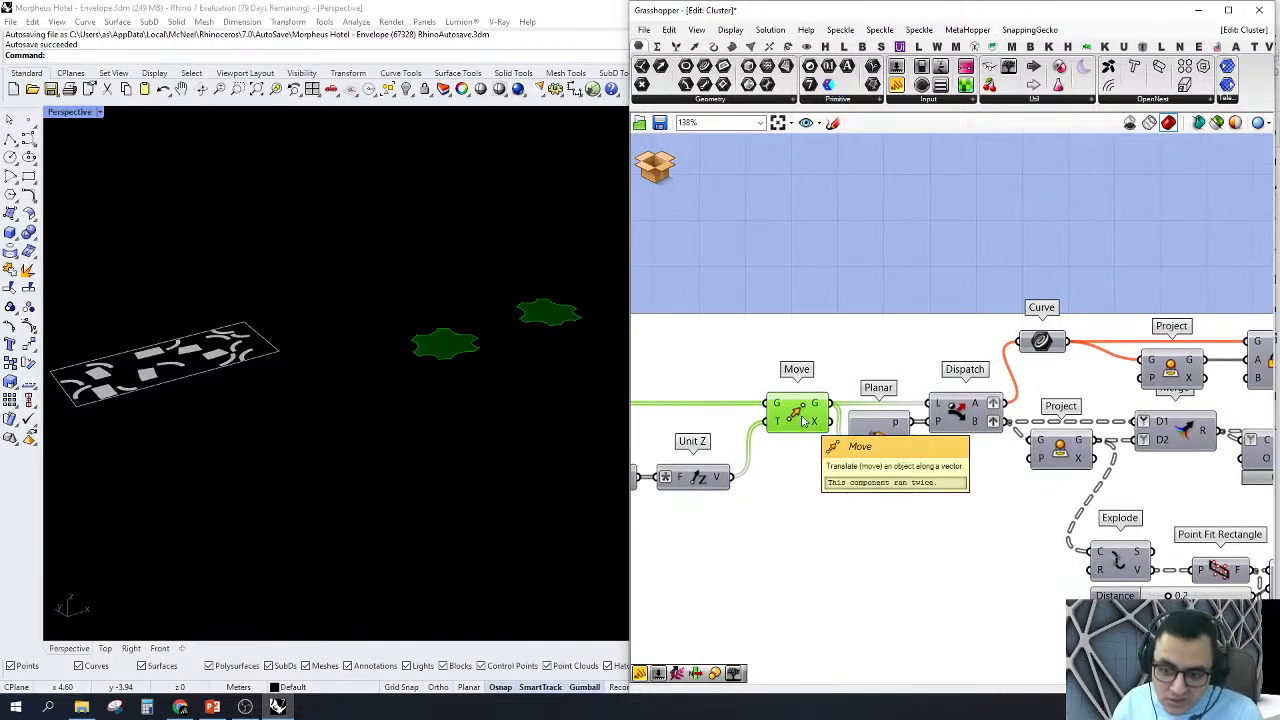
pyautogui.moveTo(958, 398); pyautogui.dragTo(903, 397, button='right')
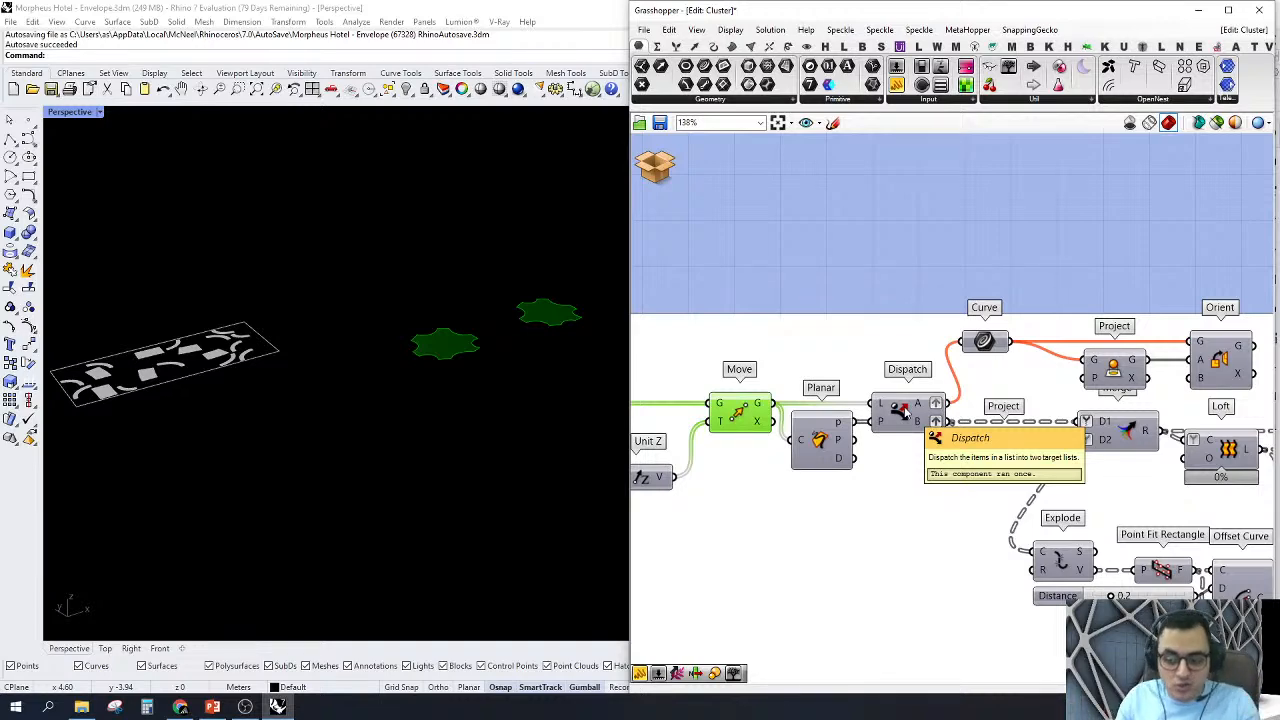
# Step: Inspect the upper Dispatch branch made of the Curve, Project and Orient components
pyautogui.scroll(-2, 906, 412)
pyautogui.moveTo(1031, 326); pyautogui.dragTo(995, 299, button='right')
pyautogui.scroll(1, 995, 299)
pyautogui.moveTo(838, 238); pyautogui.dragTo(1205, 392)
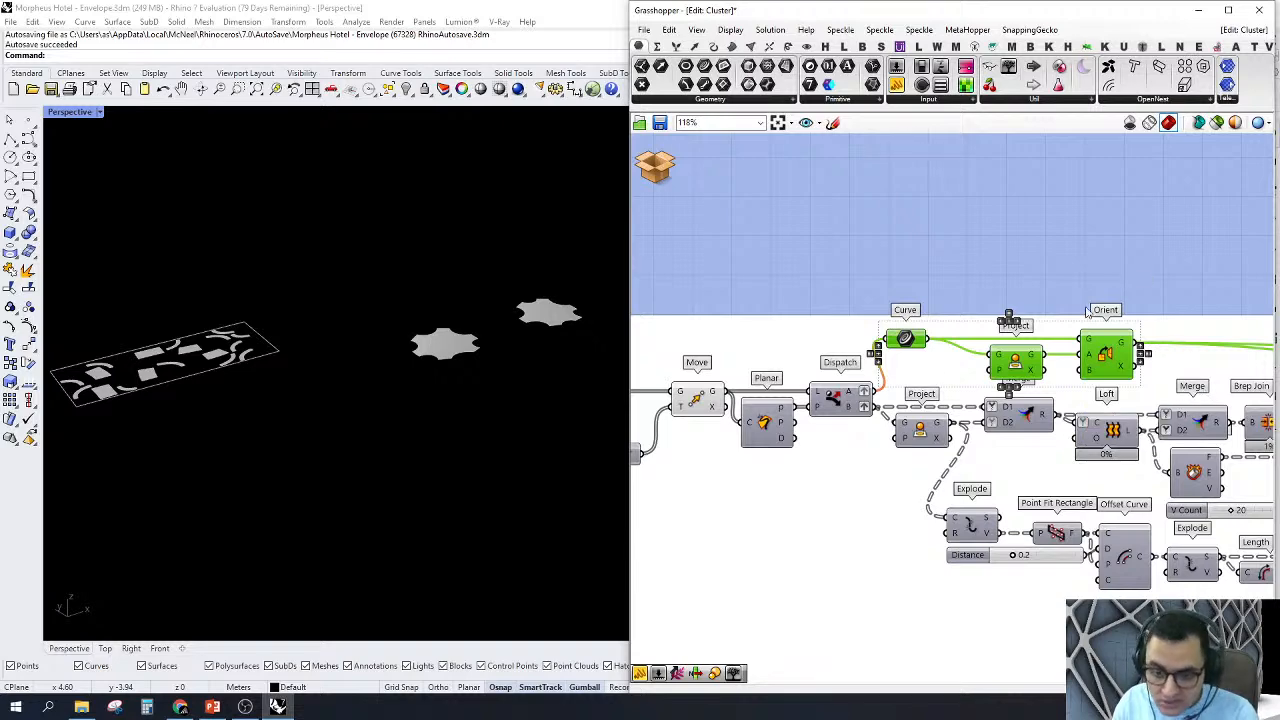
pyautogui.scroll(-2, 843, 405)
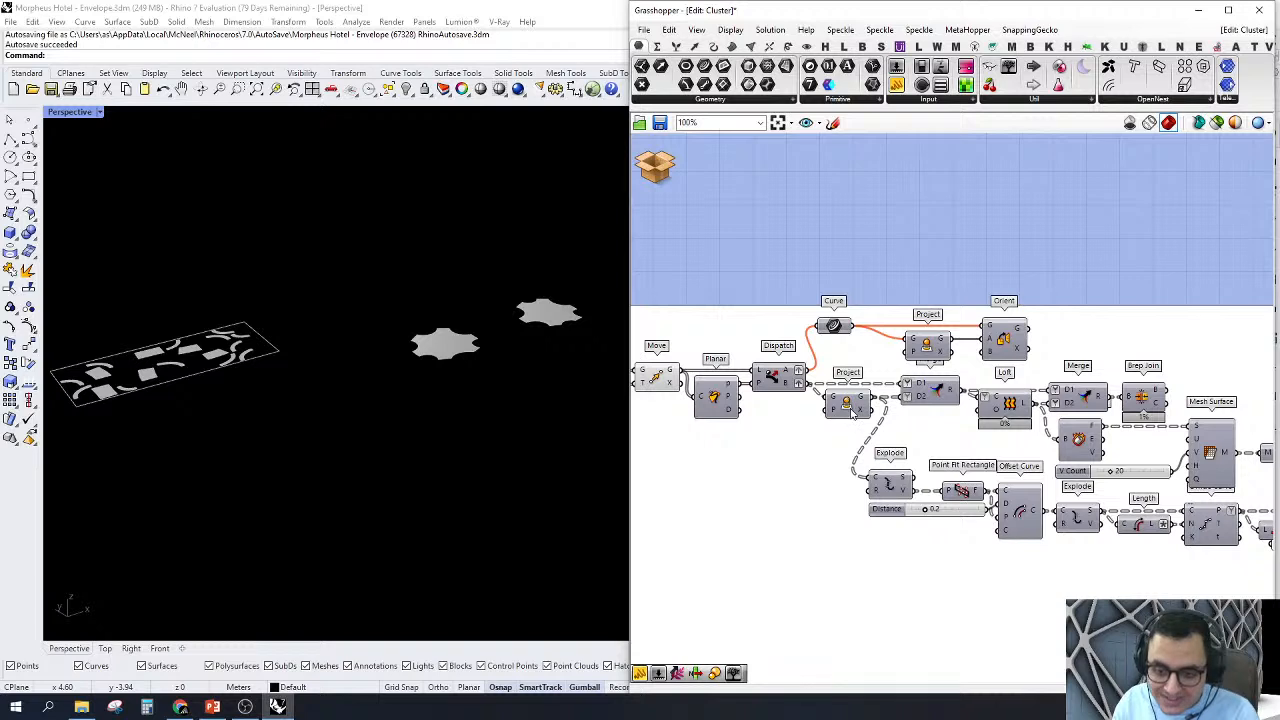
# Step: Turn on the preview of the Project component on the lower Dispatch branch and examine the projected faces
pyautogui.click(845, 406)
pyautogui.rightClick(856, 404)
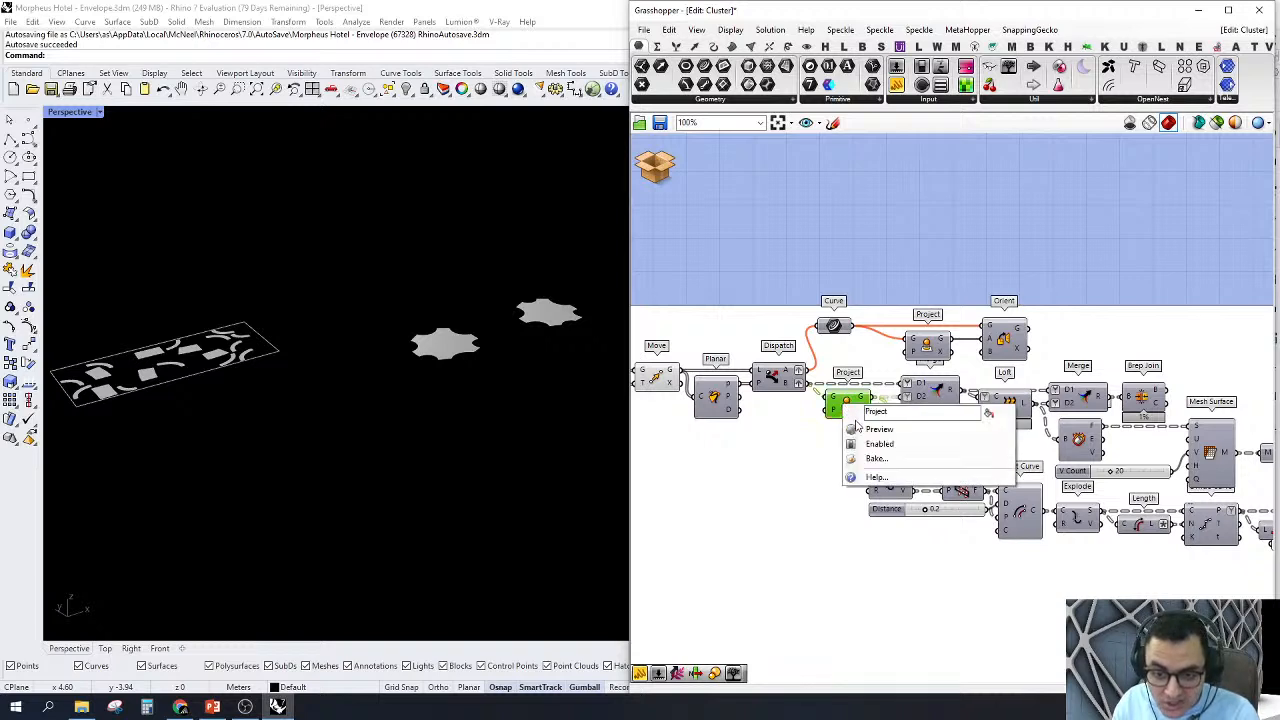
pyautogui.click(858, 428)
pyautogui.scroll(4, 529, 346)
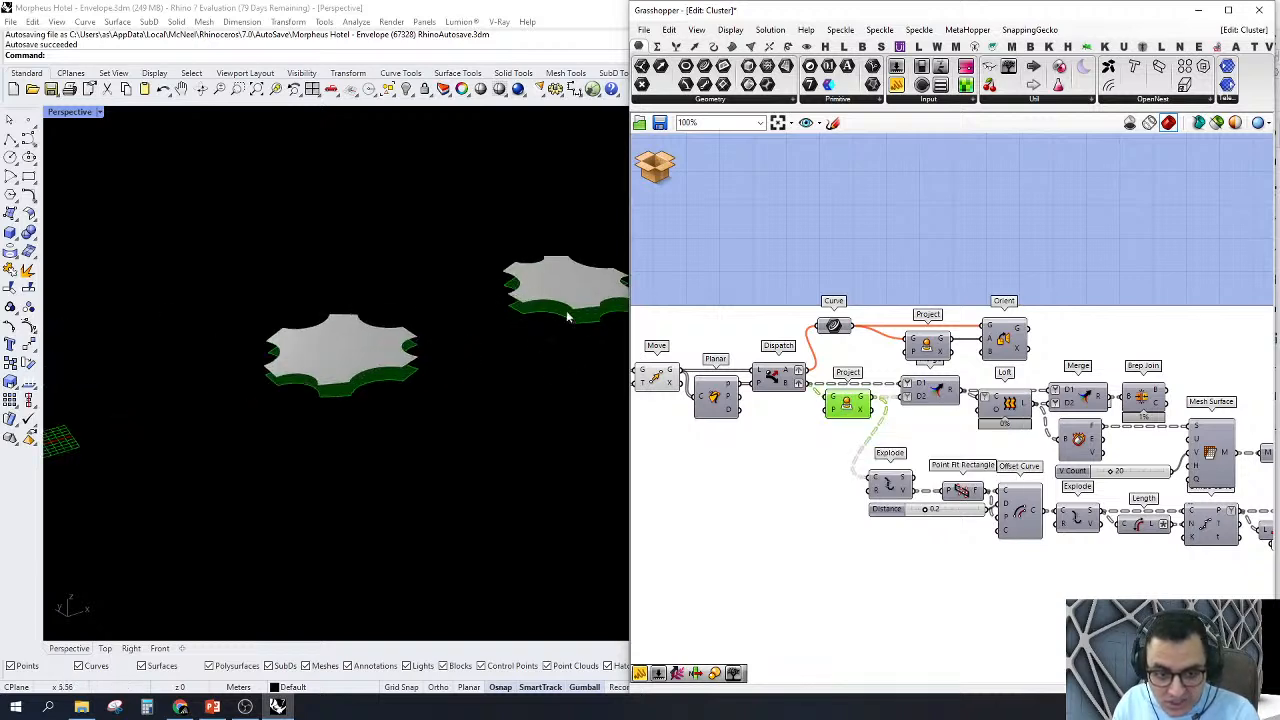
# Step: Turn on the previews of the Merge after Project and the Loft component it feeds
pyautogui.click(931, 393)
pyautogui.rightClick(938, 400)
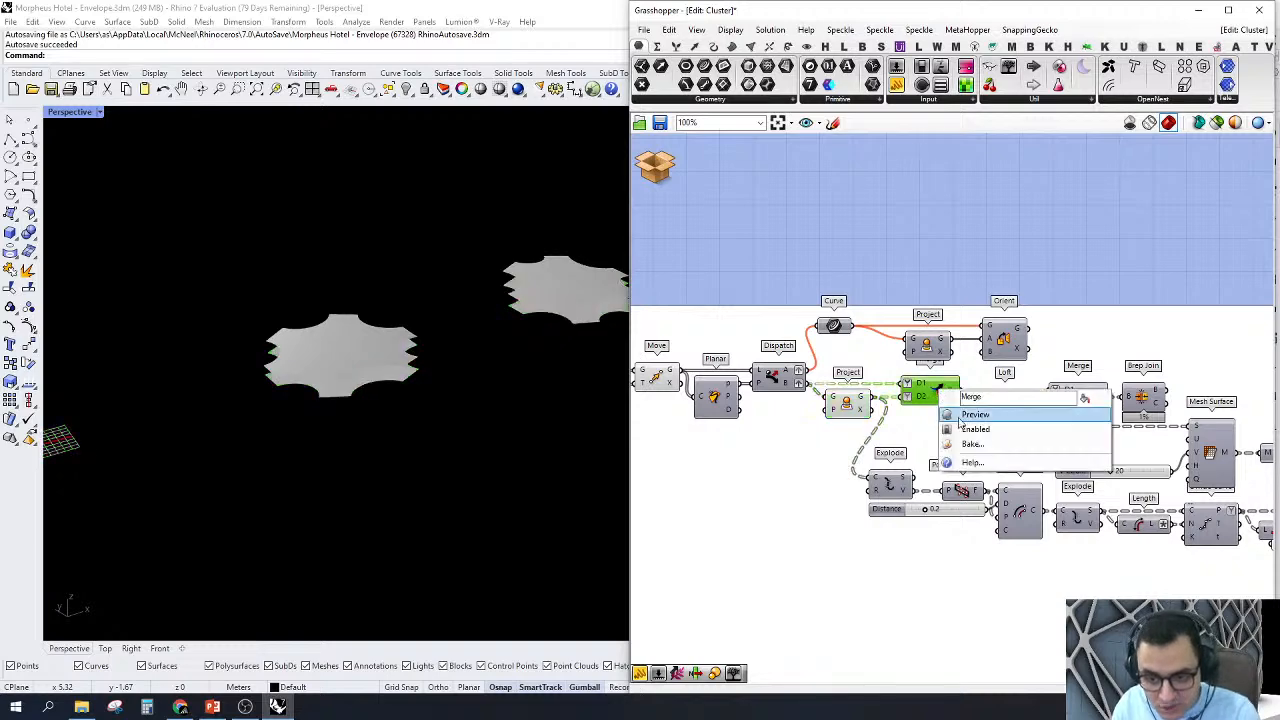
pyautogui.click(958, 422)
pyautogui.scroll(2, 958, 422)
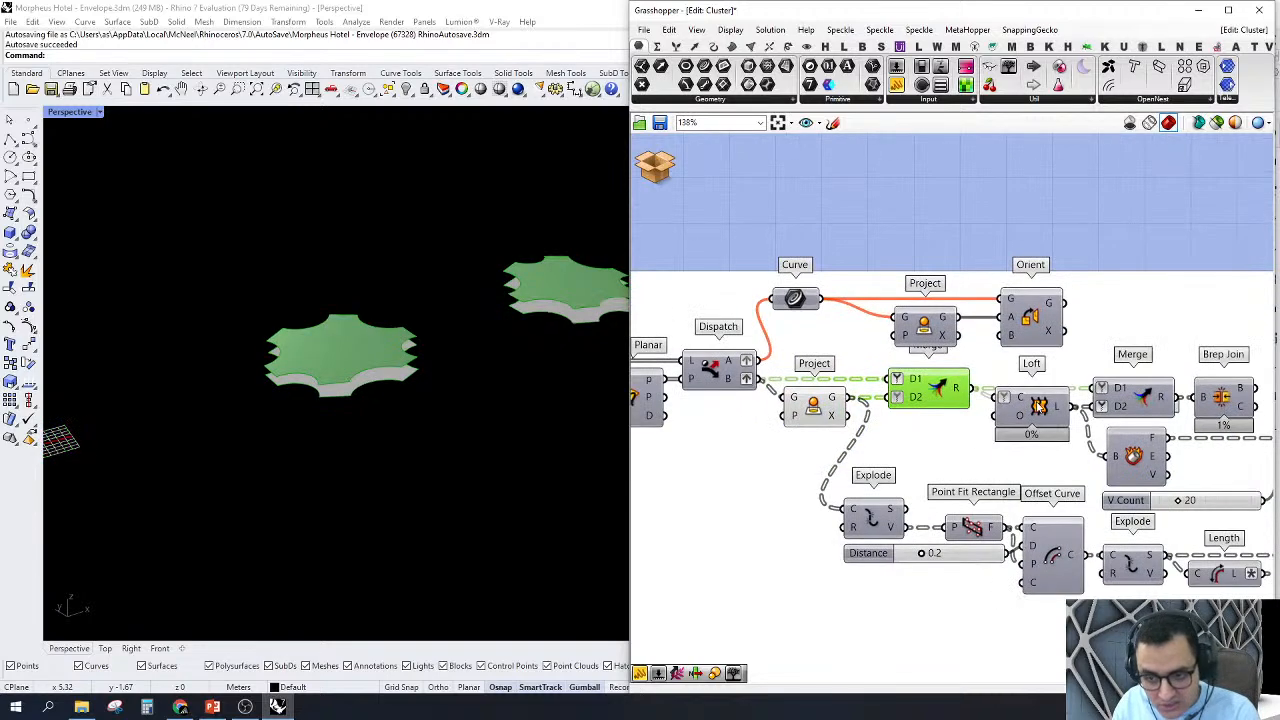
pyautogui.click(1040, 405)
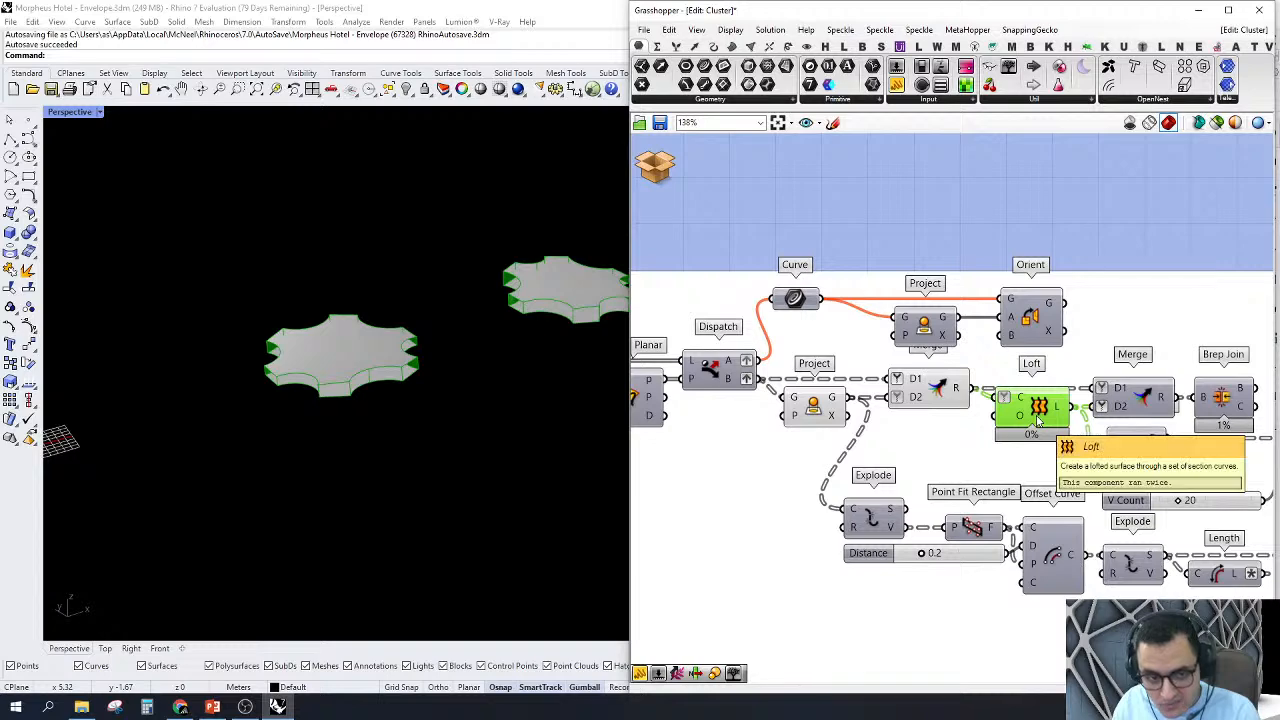
# Step: Turn off the previews of the Project, Merge and Move components that precede the Loft
pyautogui.scroll(-3, 1040, 420)
pyautogui.moveTo(769, 255); pyautogui.dragTo(1000, 458)
pyautogui.rightClick(854, 247)
pyautogui.click(893, 268)
pyautogui.click(816, 238)
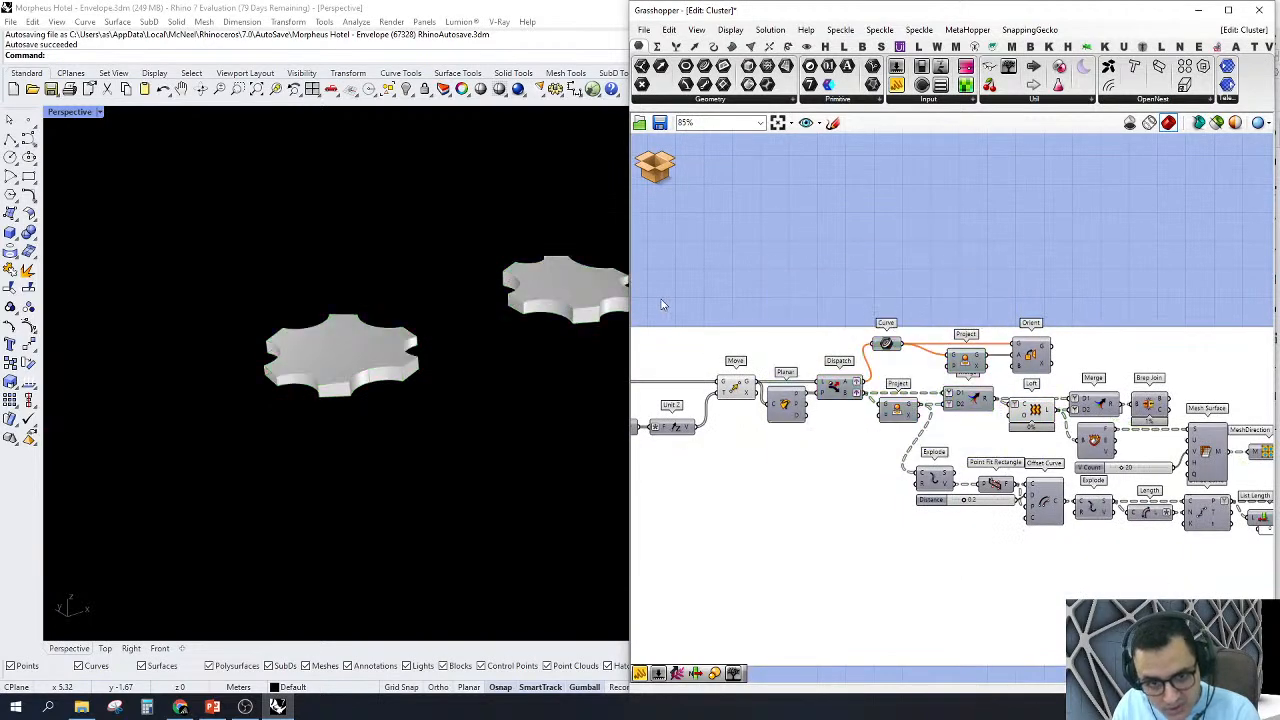
pyautogui.moveTo(661, 305); pyautogui.dragTo(860, 490)
pyautogui.rightClick(763, 240)
pyautogui.click(785, 257)
pyautogui.click(960, 293)
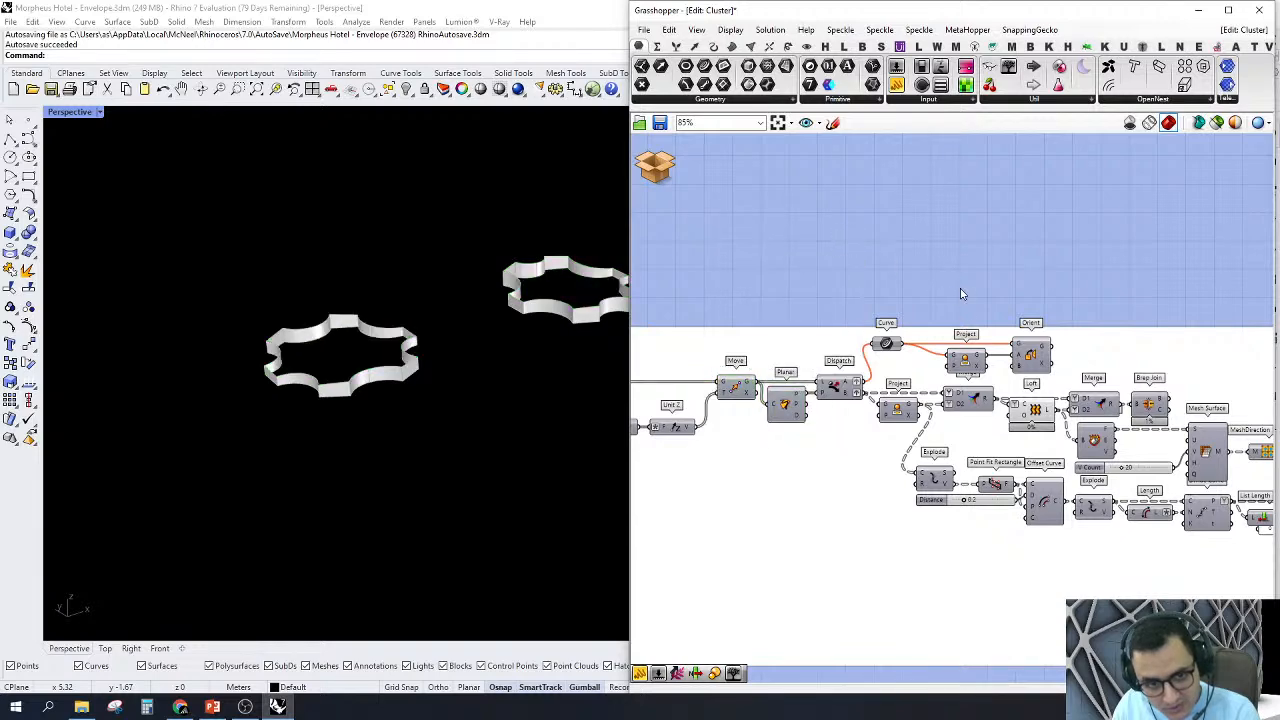
# Step: Select the Loft component and examine its lofted side surfaces and the components it feeds
pyautogui.moveTo(961, 293); pyautogui.dragTo(893, 279, button='right')
pyautogui.scroll(2, 977, 476)
pyautogui.click(965, 364)
pyautogui.moveTo(966, 441); pyautogui.dragTo(846, 445, button='right')
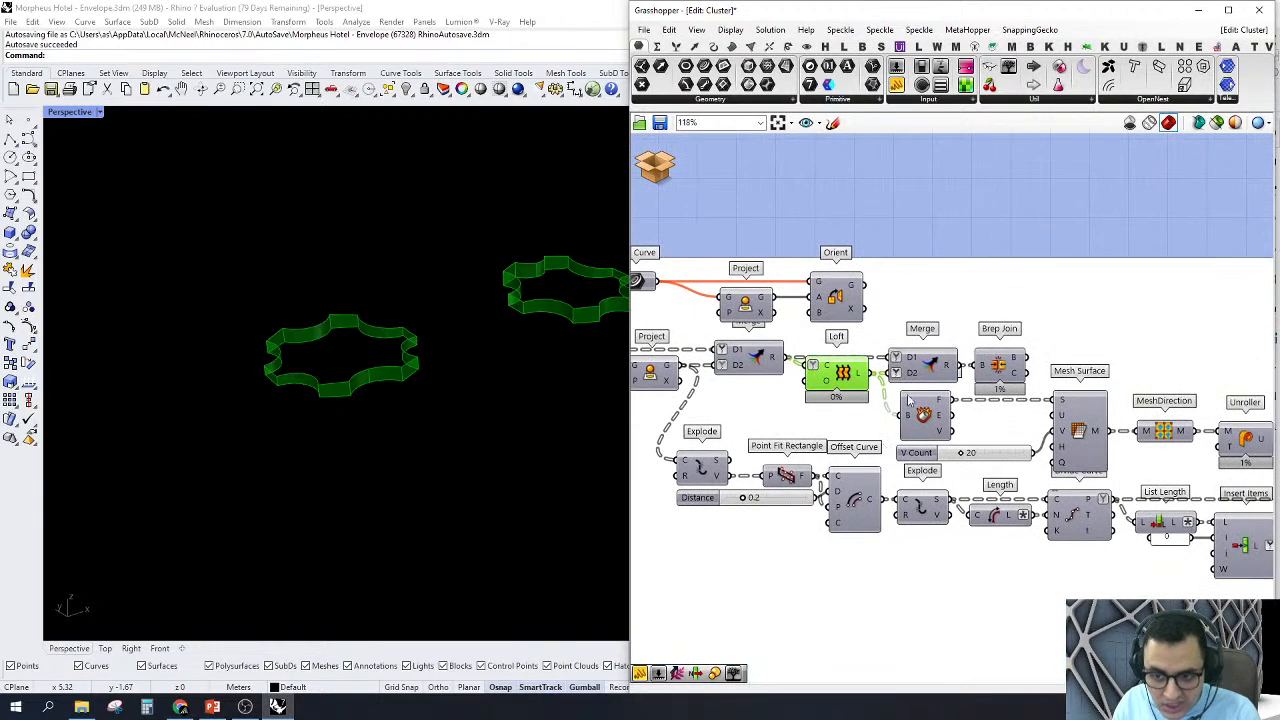
pyautogui.moveTo(919, 388); pyautogui.dragTo(1034, 401, button='right')
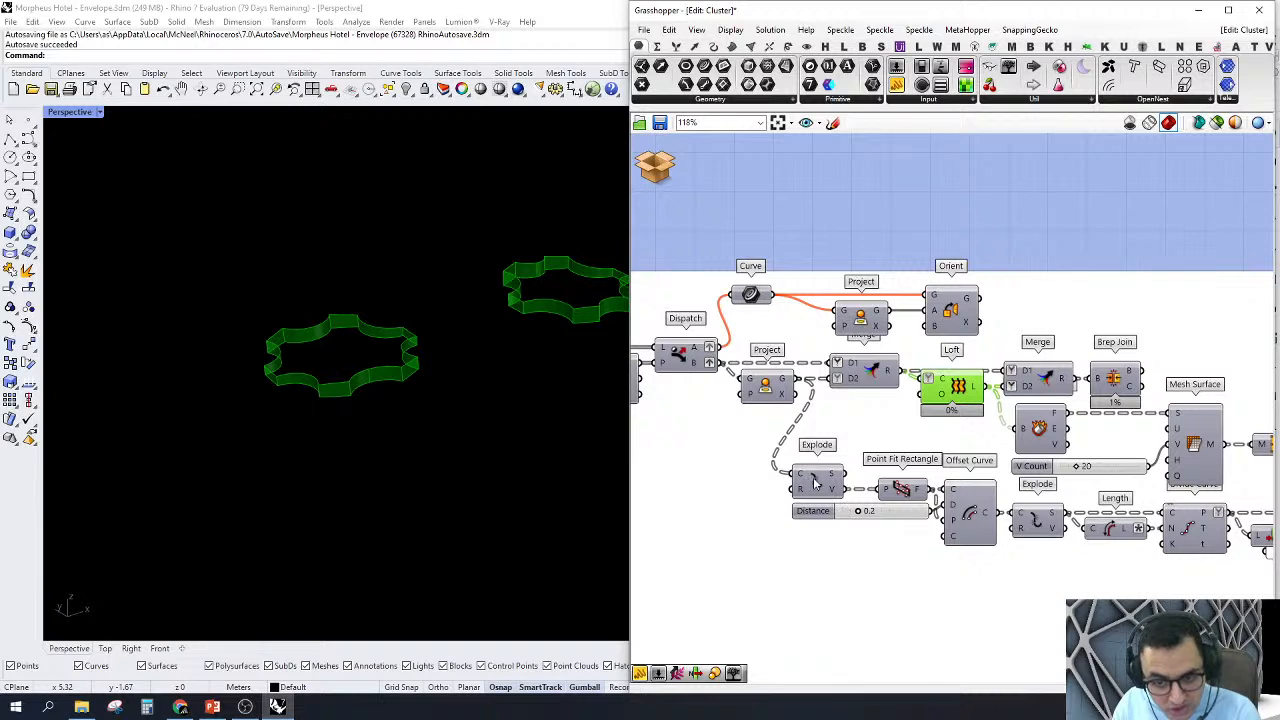
# Step: Turn on the previews of the lower Explode and Point Fit Rectangle components and view the rectangles around the nodes
pyautogui.rightClick(814, 479)
pyautogui.click(840, 503)
pyautogui.click(906, 497)
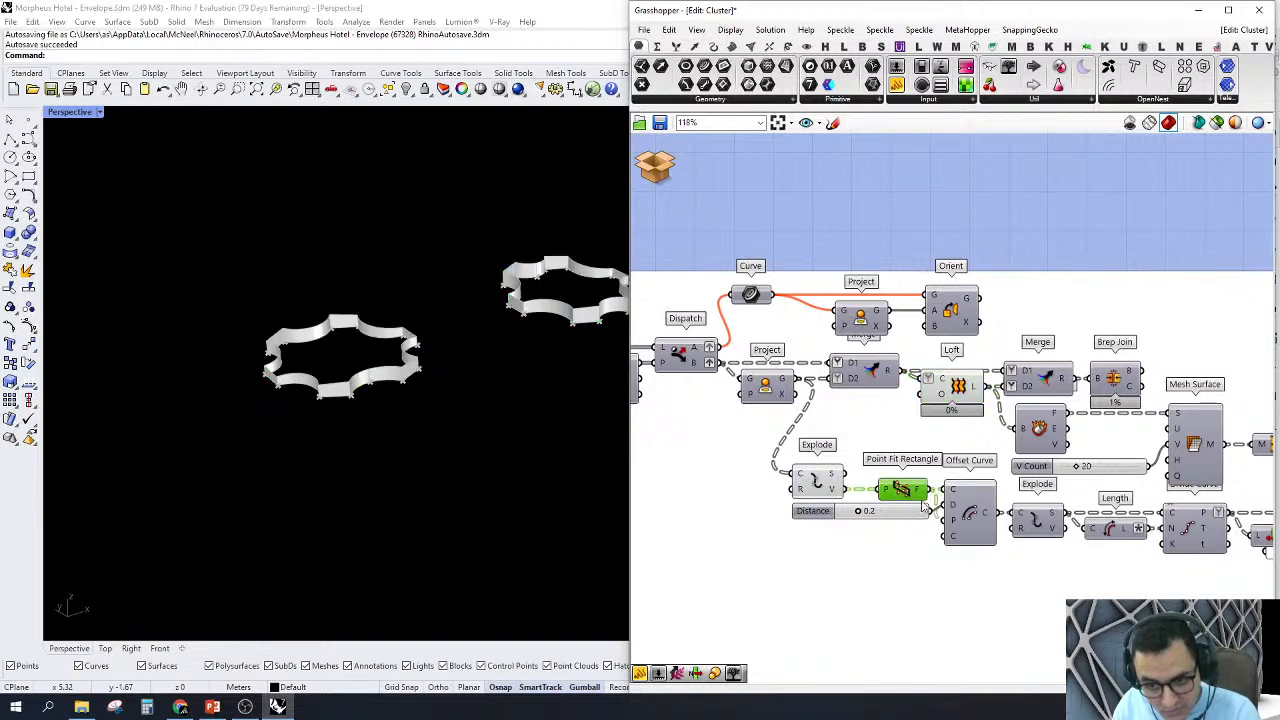
pyautogui.rightClick(900, 488)
pyautogui.click(922, 513)
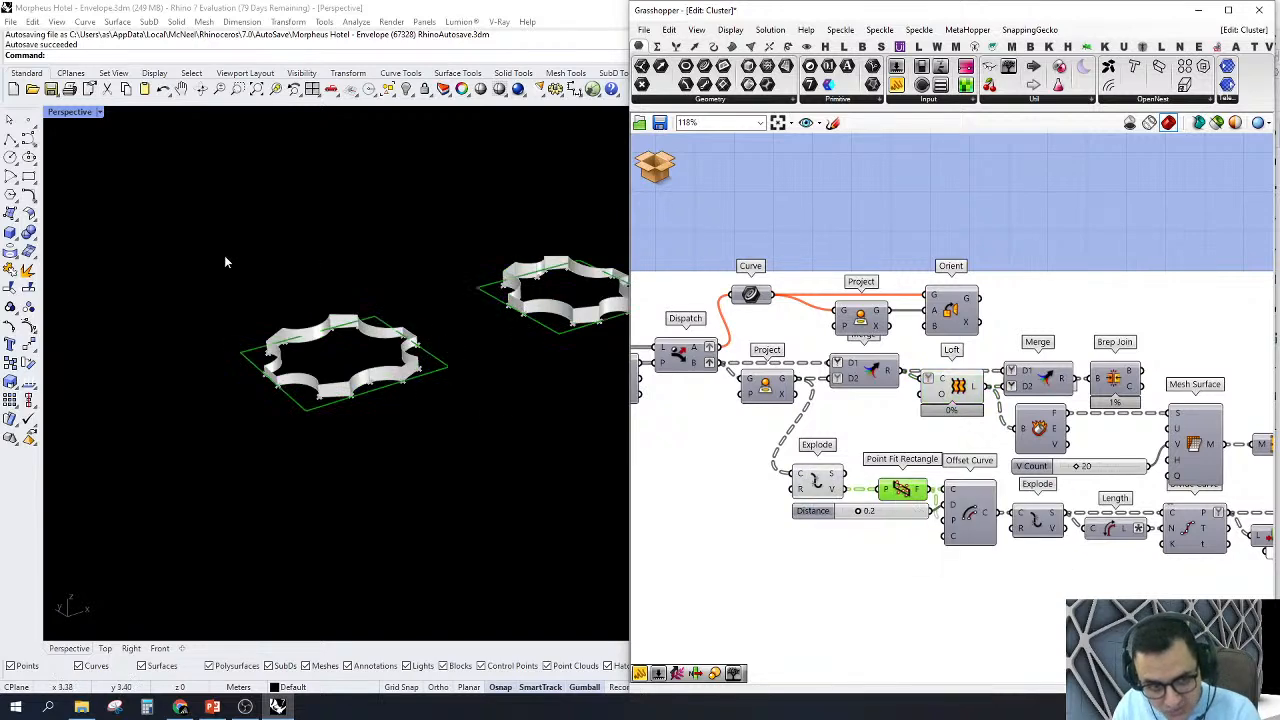
pyautogui.moveTo(471, 338); pyautogui.dragTo(474, 392, button='right')
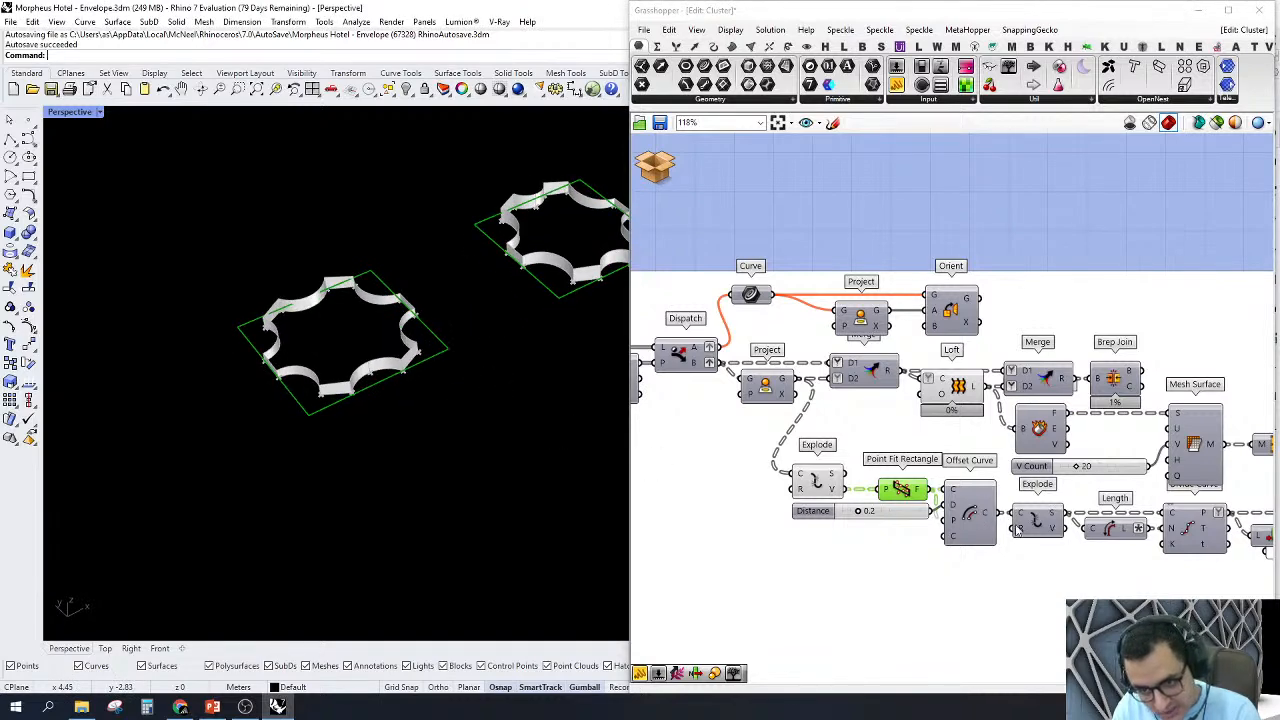
# Step: Turn on the preview of the Divide Curve component that follows Length to show the points along the offset rectangles
pyautogui.moveTo(1132, 526); pyautogui.dragTo(953, 505, button='right')
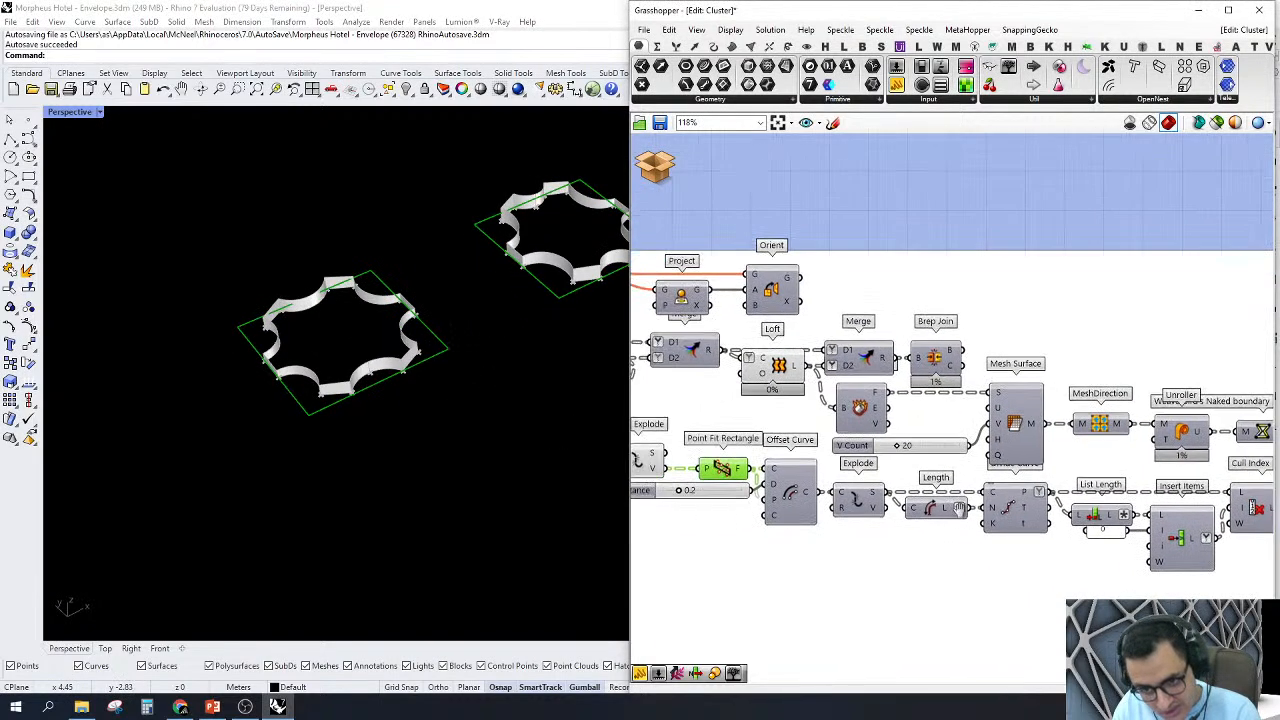
pyautogui.rightClick(1017, 513)
pyautogui.click(1033, 538)
pyautogui.moveTo(1142, 562); pyautogui.dragTo(1040, 515, button='right')
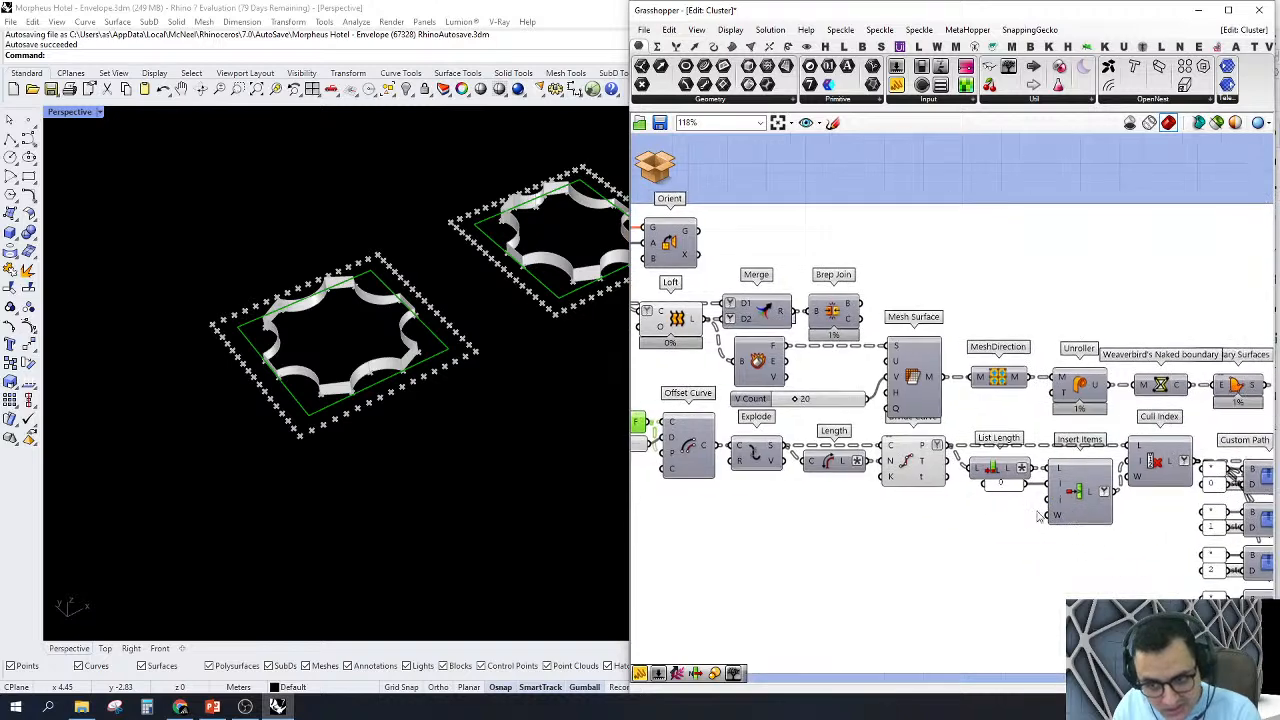
# Step: Toggle the preview of the Cull Index component after Insert Items to check its points along the rectangle sides
pyautogui.rightClick(1148, 463)
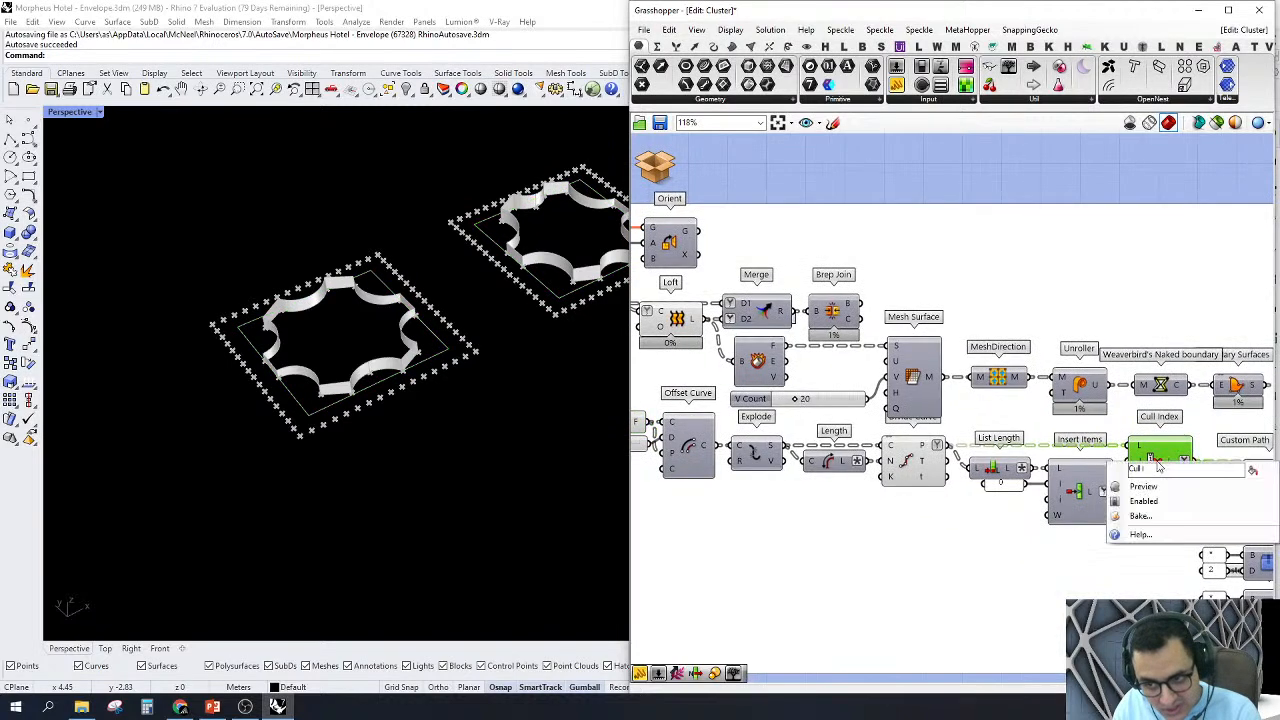
pyautogui.click(1165, 487)
pyautogui.rightClick(1157, 462)
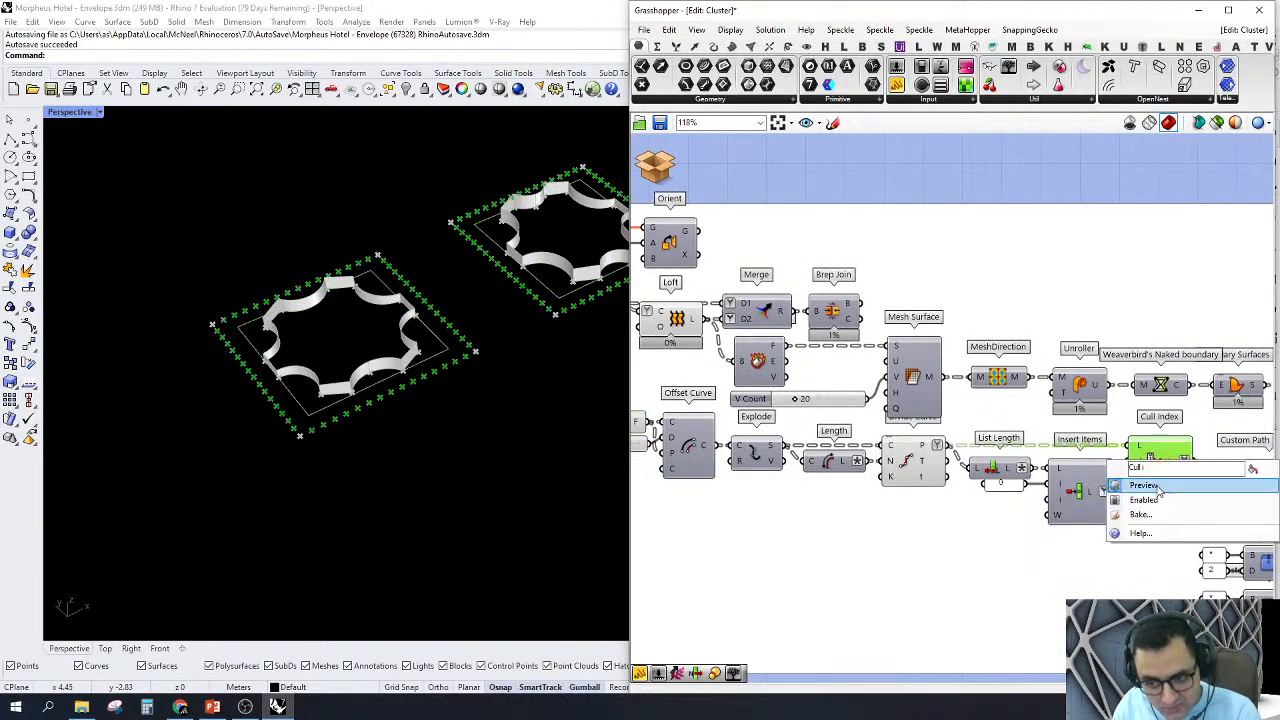
pyautogui.click(1158, 489)
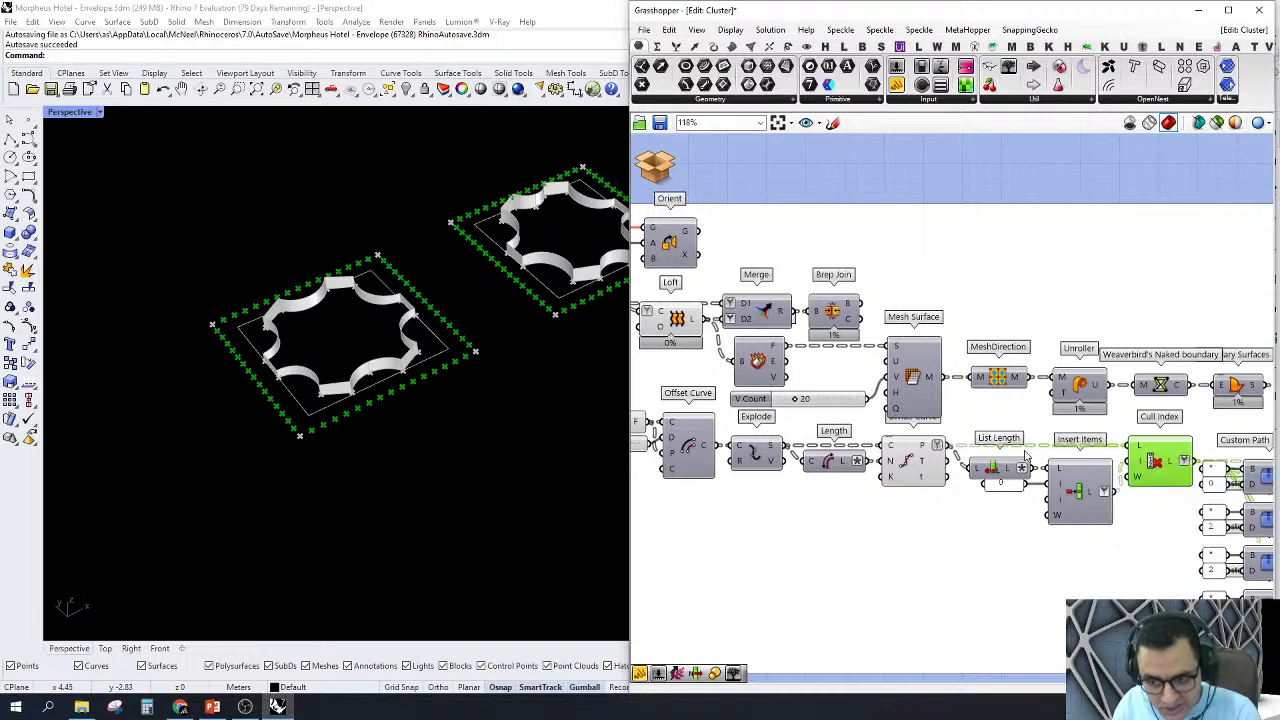
# Step: Turn on the preview of the upper Line component and inspect the parallel lines spanning the rectangles
pyautogui.scroll(-3, 1025, 451)
pyautogui.moveTo(1138, 469); pyautogui.dragTo(863, 403, button='right')
pyautogui.scroll(3, 1048, 447)
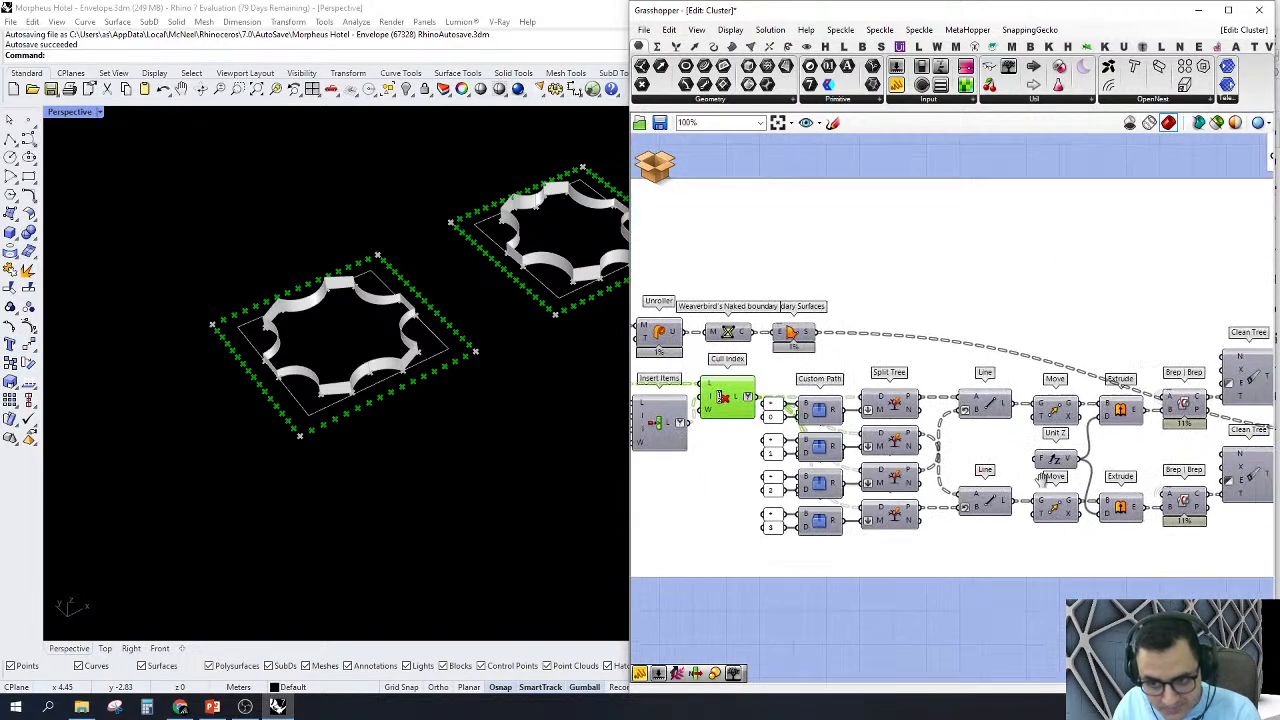
pyautogui.click(980, 405)
pyautogui.rightClick(983, 406)
pyautogui.click(995, 431)
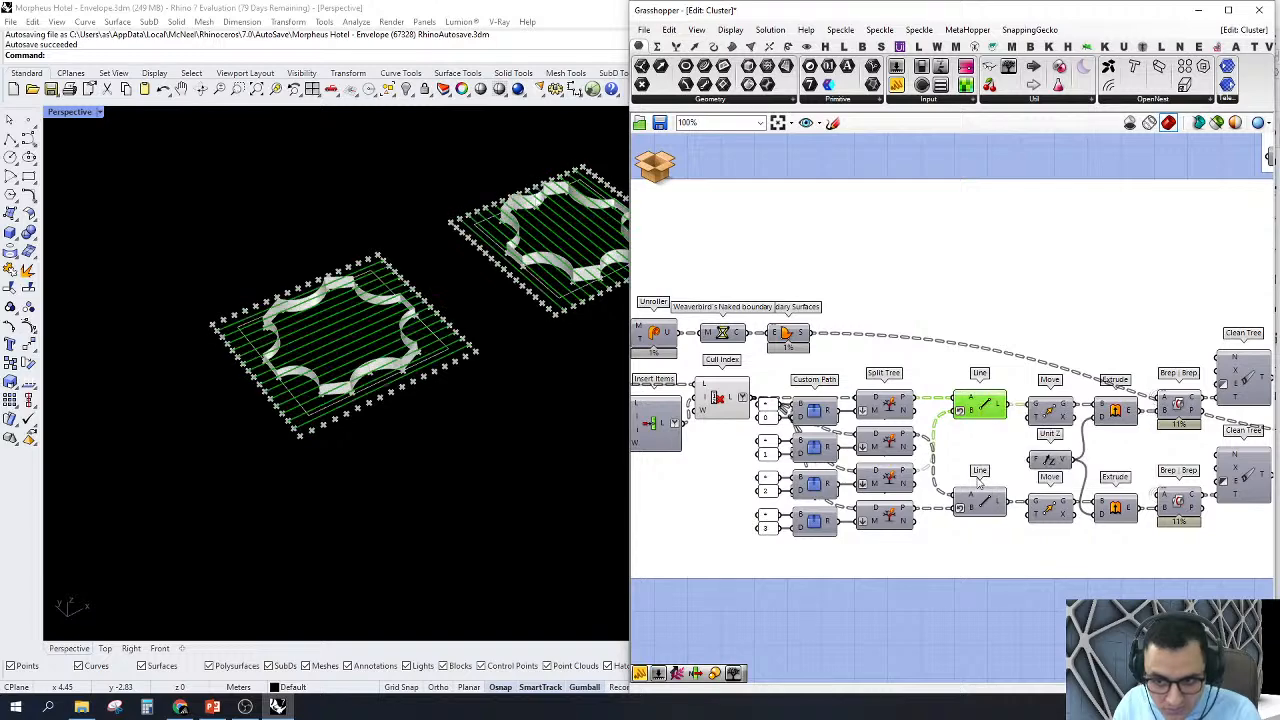
pyautogui.scroll(5, 309, 341)
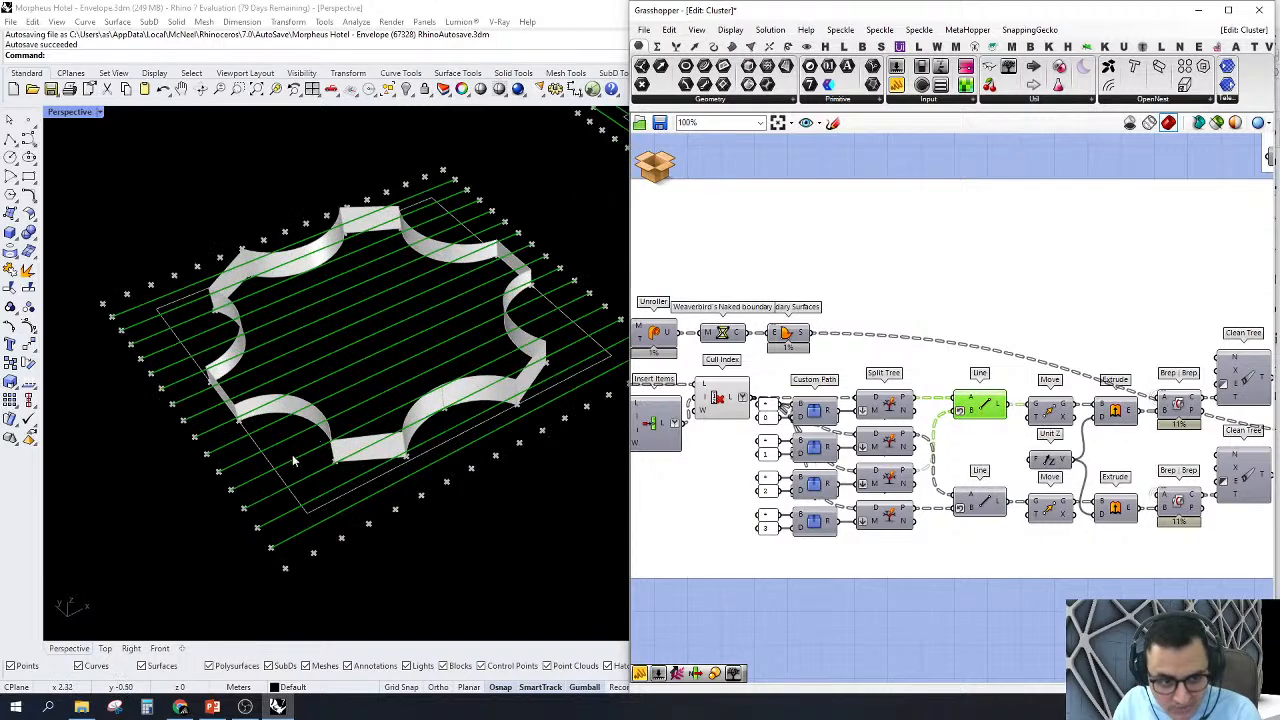
pyautogui.moveTo(349, 516); pyautogui.dragTo(378, 520, button='right')
pyautogui.scroll(-5, 440, 471)
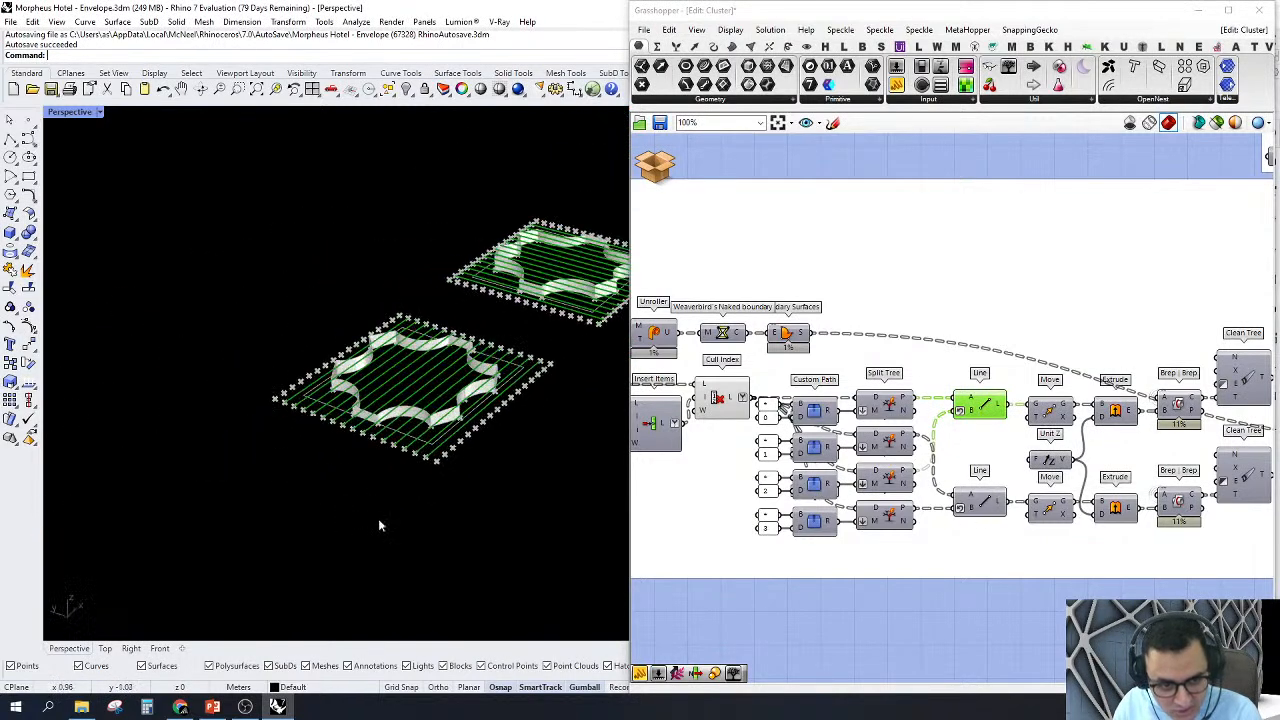
# Step: Turn on the preview of the lower Line component to show the crossing set of lines
pyautogui.scroll(5, 450, 405)
pyautogui.scroll(2, 954, 510)
pyautogui.rightClick(997, 510)
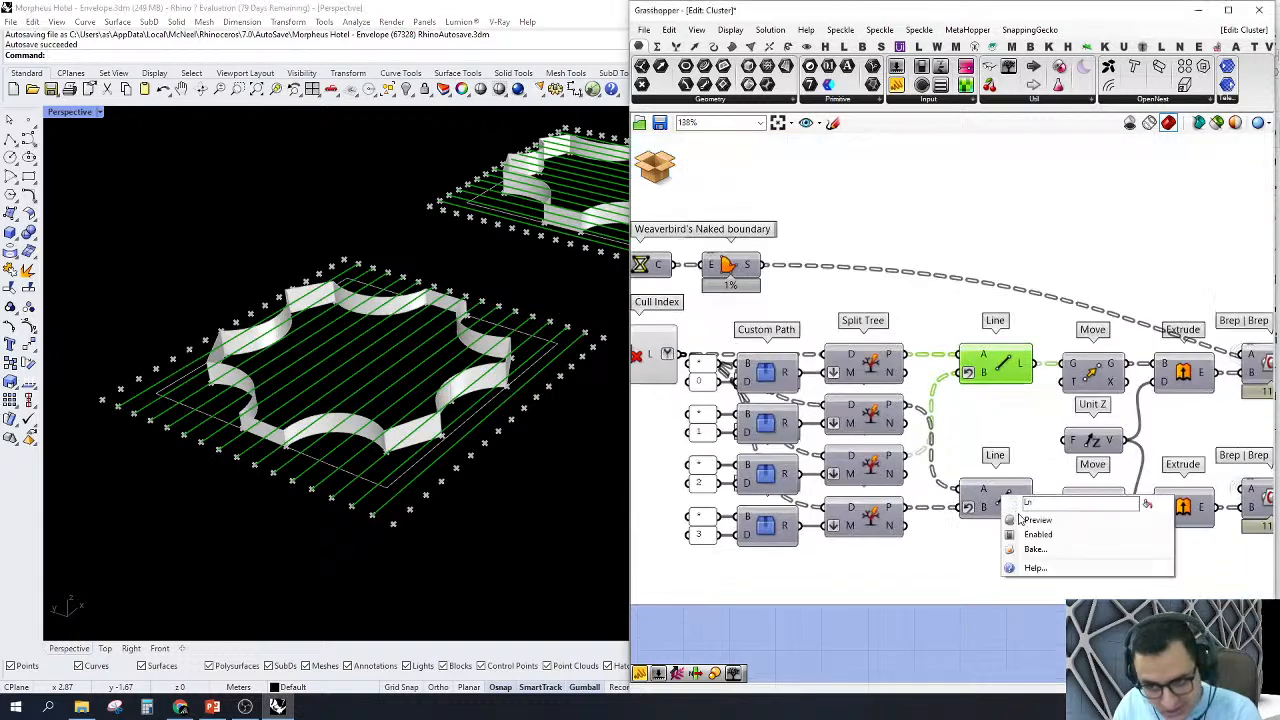
pyautogui.click(1030, 520)
pyautogui.scroll(-5, 454, 438)
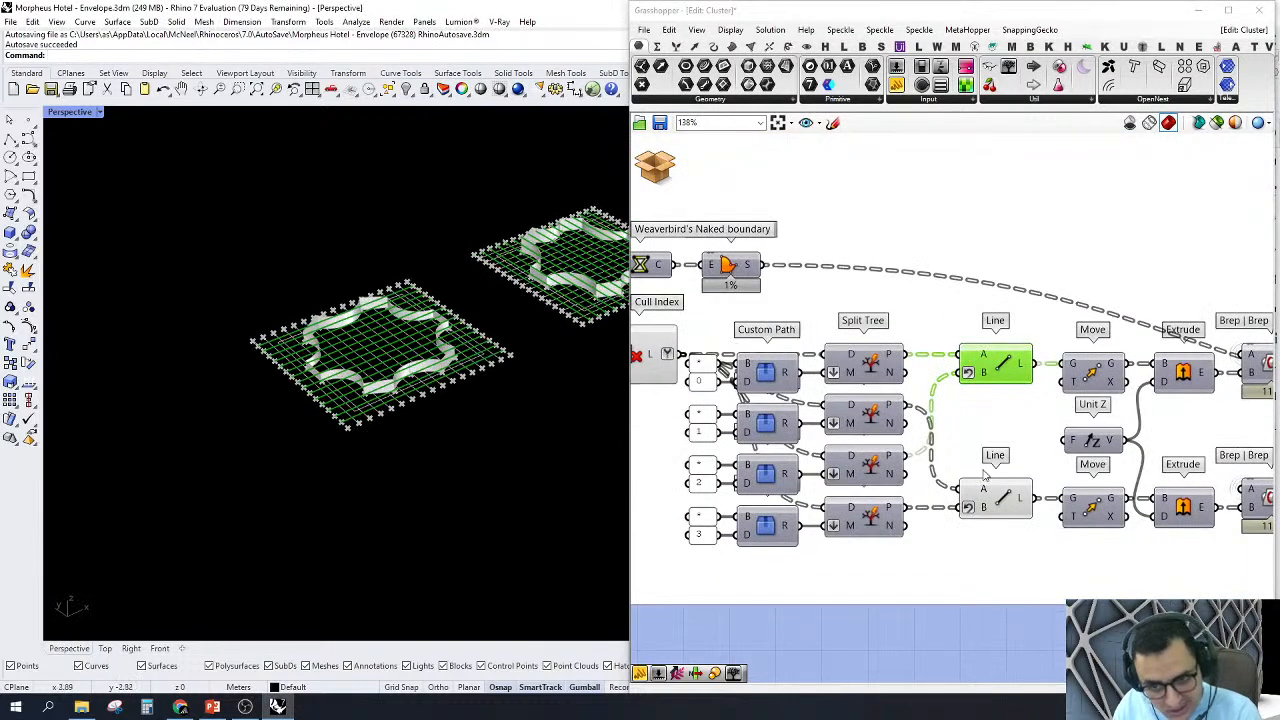
# Step: Turn on the previews of the two Move components, the Unit Z and the two Extrude components together
pyautogui.scroll(-2, 985, 475)
pyautogui.moveTo(963, 595); pyautogui.dragTo(1118, 341)
pyautogui.rightClick(975, 599)
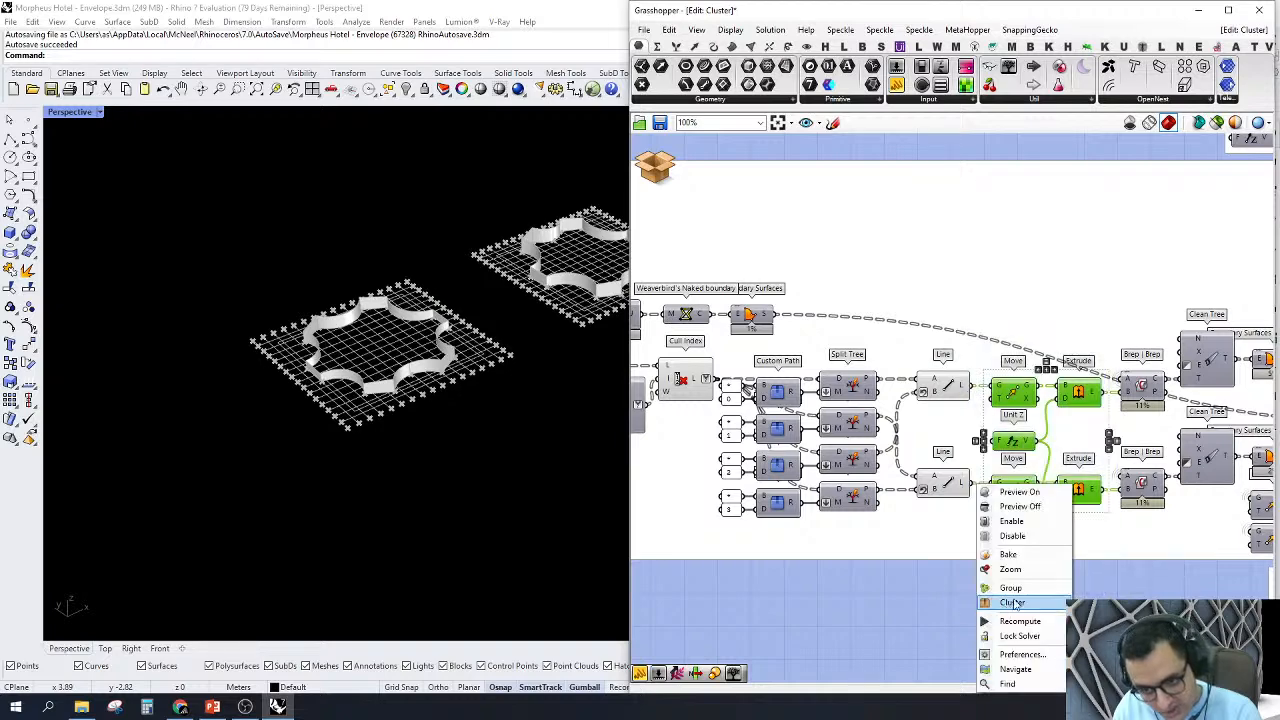
pyautogui.click(1021, 493)
# Step: Turn off the previews of the components from List Length and MeshDirection through the Line and Move components
pyautogui.scroll(-4, 1018, 508)
pyautogui.scroll(2, 890, 568)
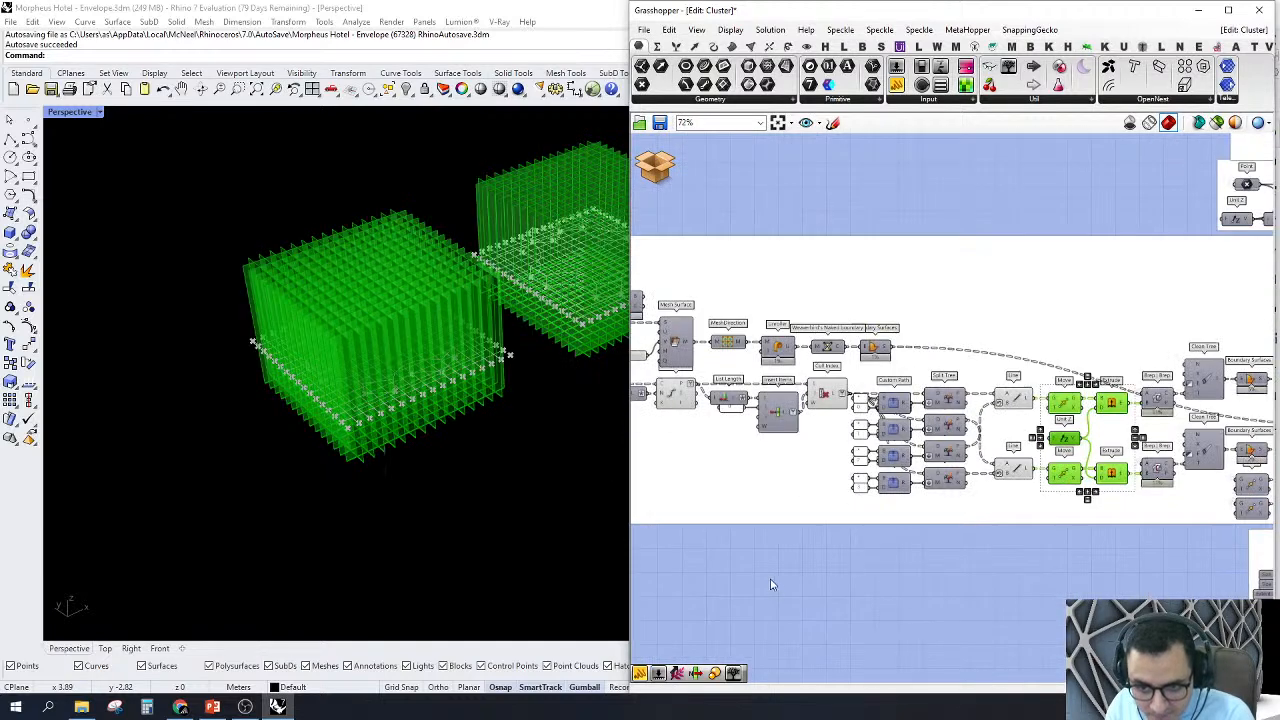
pyautogui.moveTo(701, 573); pyautogui.dragTo(1103, 286)
pyautogui.rightClick(995, 199)
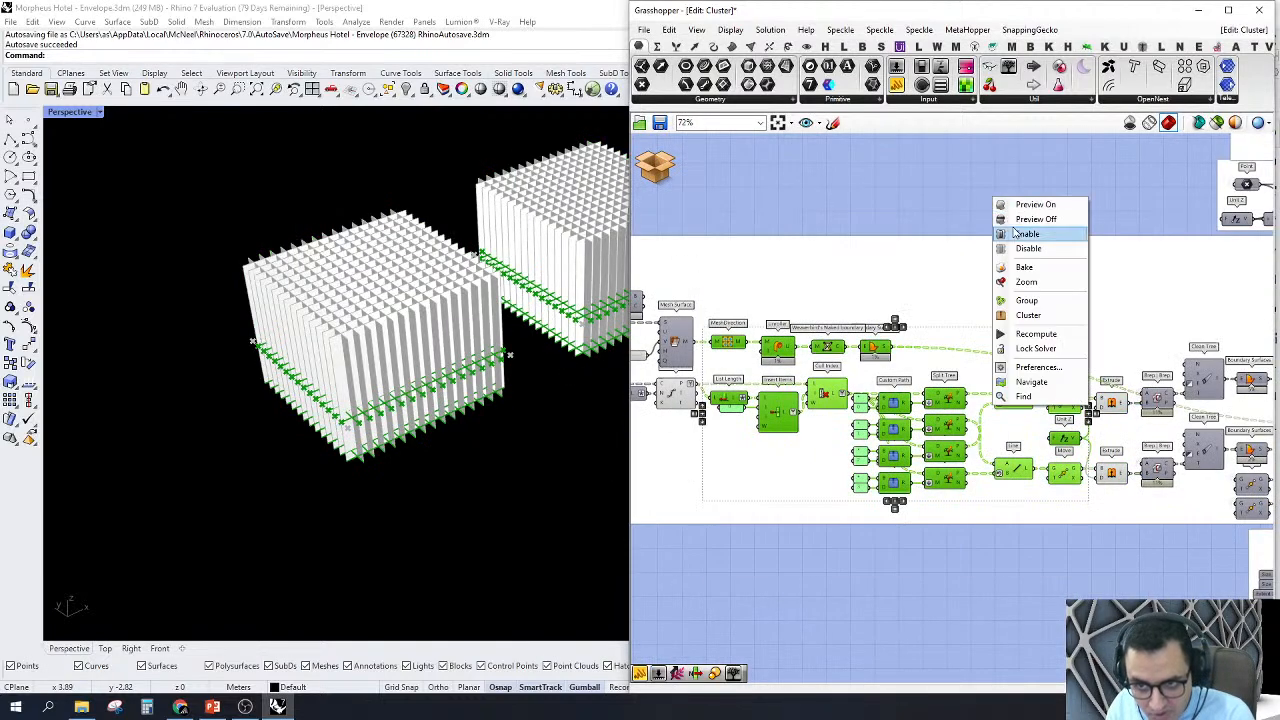
pyautogui.click(1016, 219)
# Step: Turn off the previews of the components from Orient and Loft through Mesh Surface, Divide Curve and Cull Index
pyautogui.moveTo(715, 241); pyautogui.dragTo(938, 241, button='right')
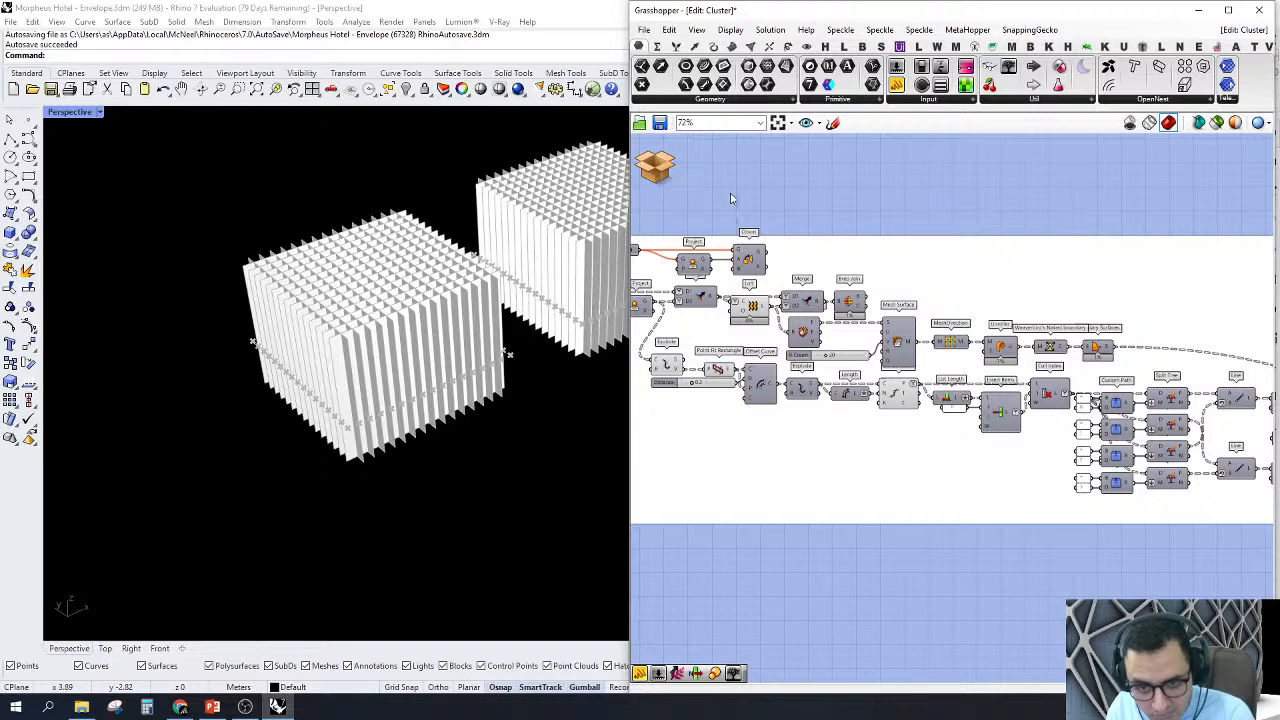
pyautogui.moveTo(701, 192); pyautogui.dragTo(1055, 425)
pyautogui.rightClick(886, 189)
pyautogui.click(926, 208)
pyautogui.click(832, 183)
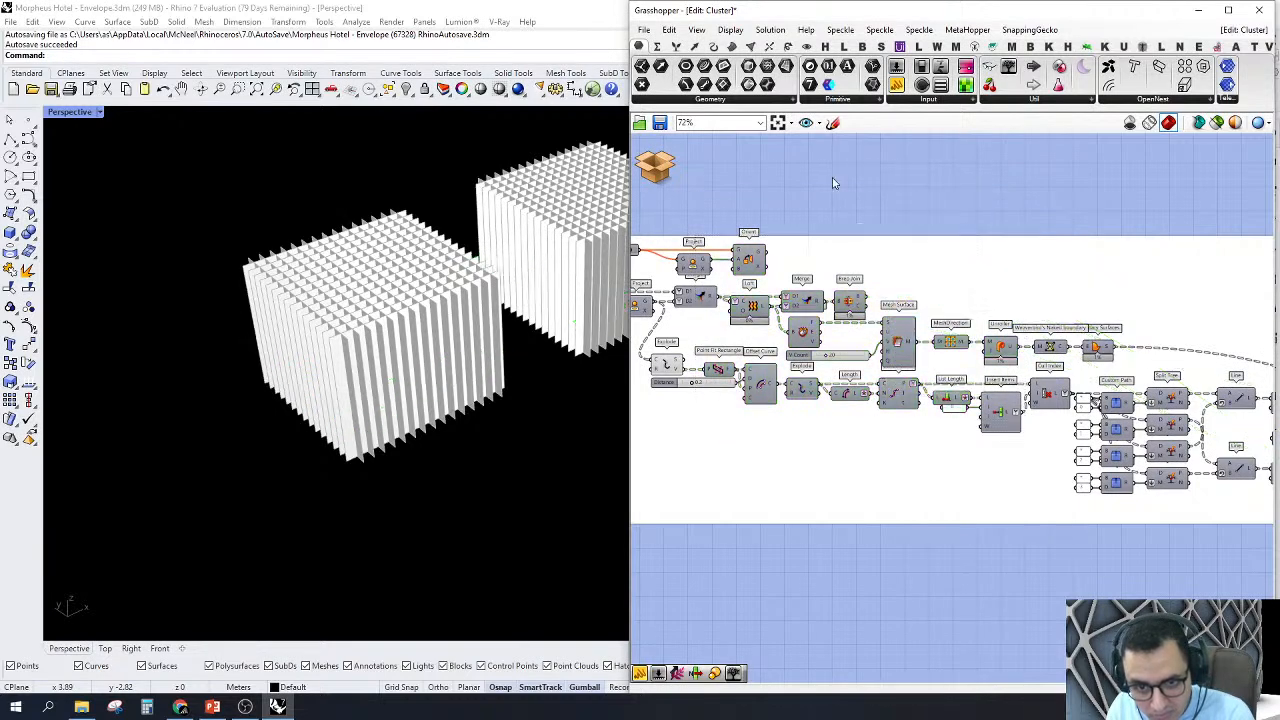
# Step: Turn off the previews of the remaining upstream components around the Dispatch, Project, Loft and Point Fit Rectangle
pyautogui.scroll(-3, 780, 200)
pyautogui.moveTo(714, 241); pyautogui.dragTo(888, 335)
pyautogui.rightClick(786, 170)
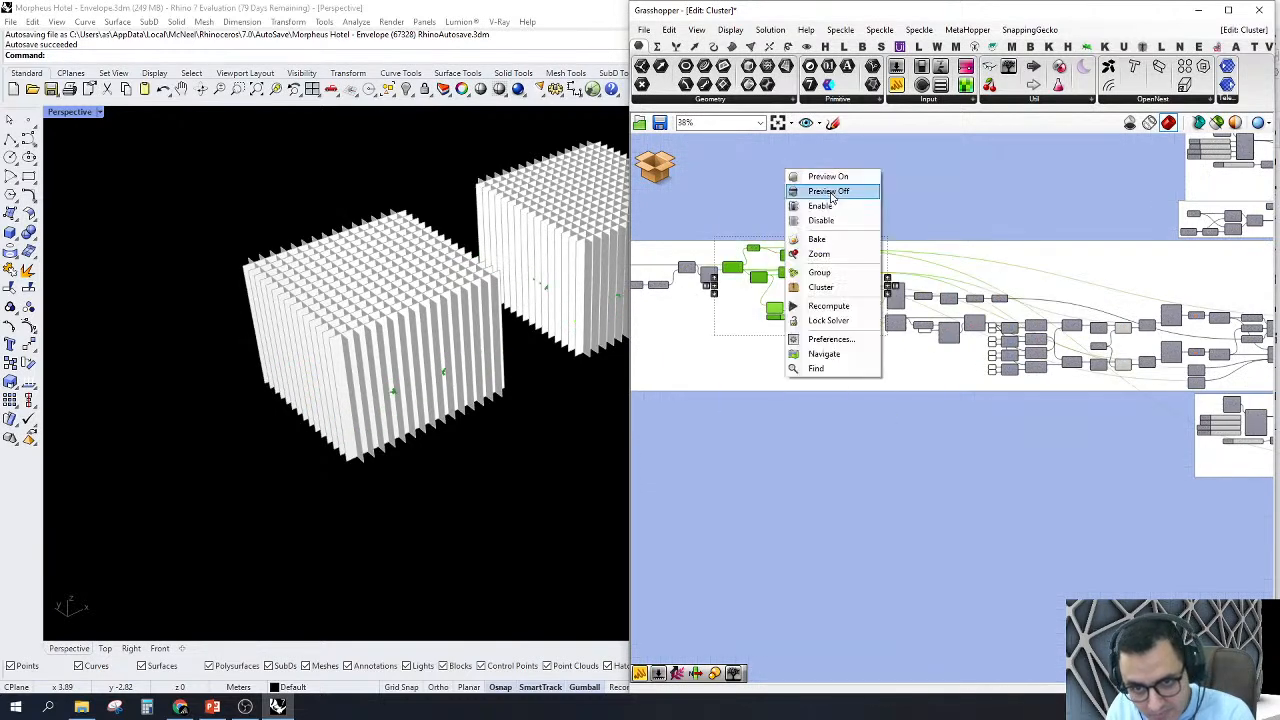
pyautogui.click(831, 191)
pyautogui.click(831, 188)
# Step: Turn on the preview of the lower Brep | Brep intersection component
pyautogui.scroll(5, 921, 400)
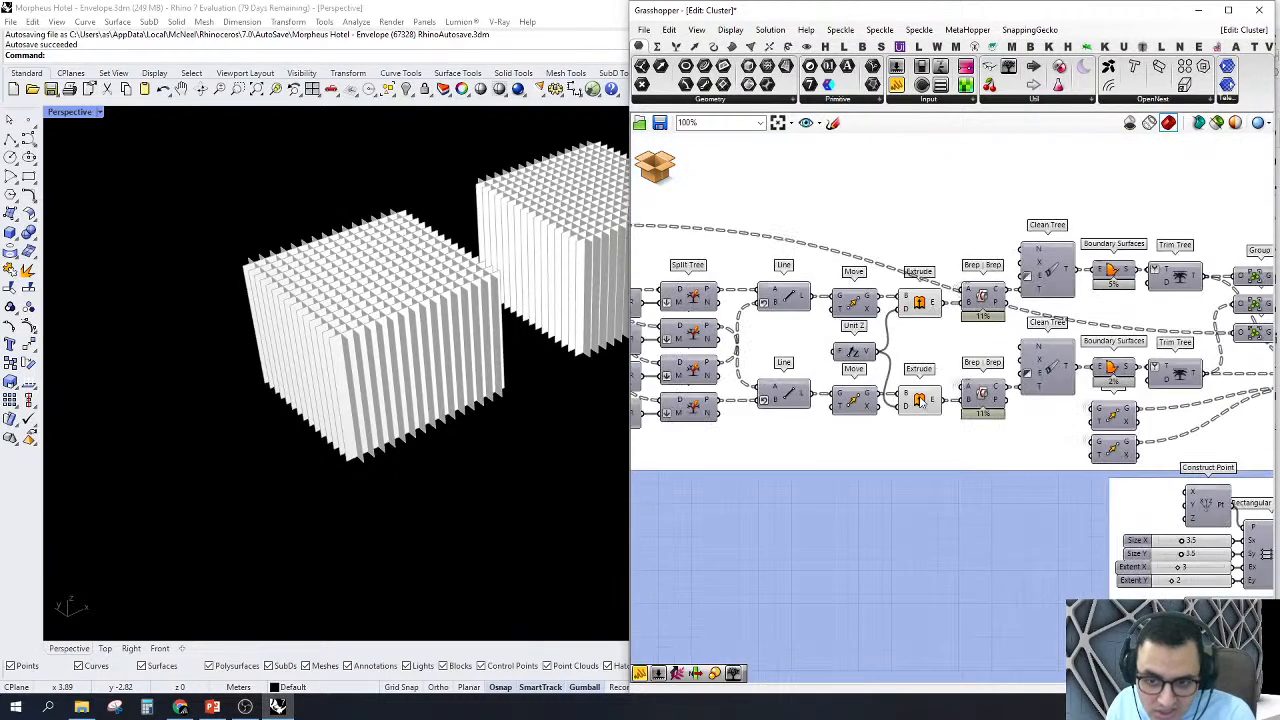
pyautogui.click(981, 395)
pyautogui.rightClick(988, 392)
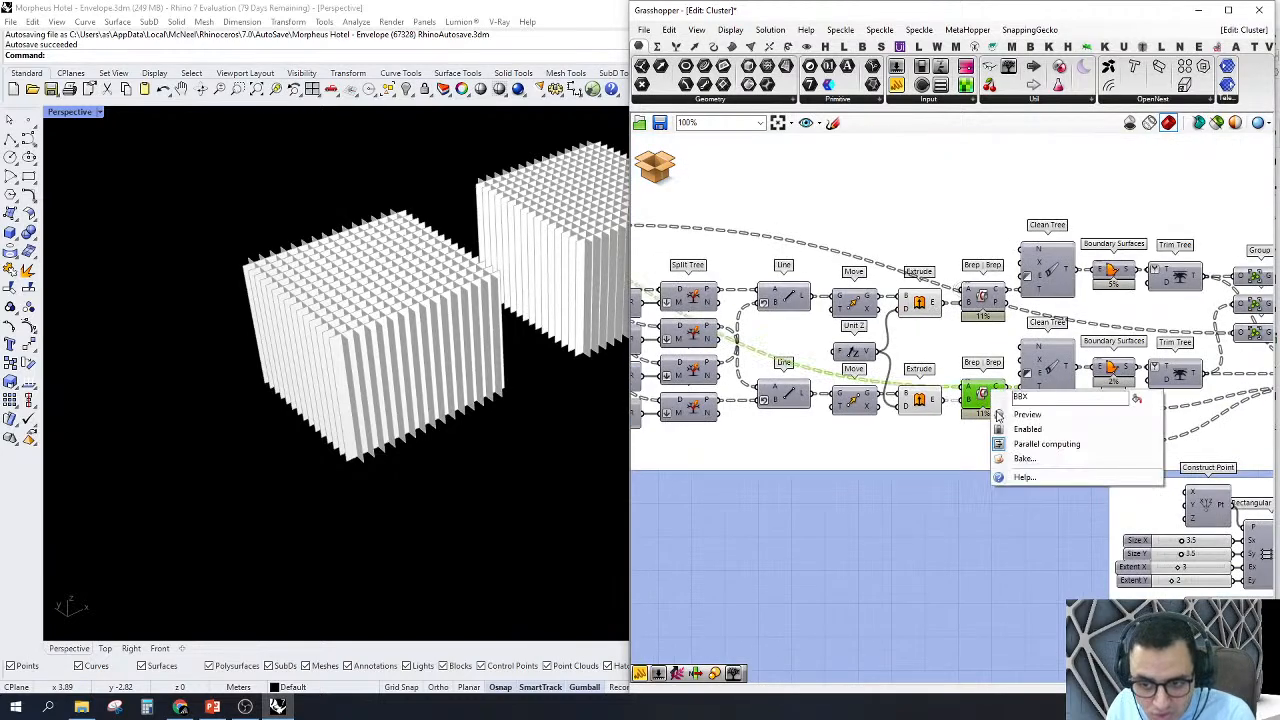
pyautogui.click(1005, 411)
pyautogui.scroll(1, 986, 410)
pyautogui.scroll(-5, 985, 410)
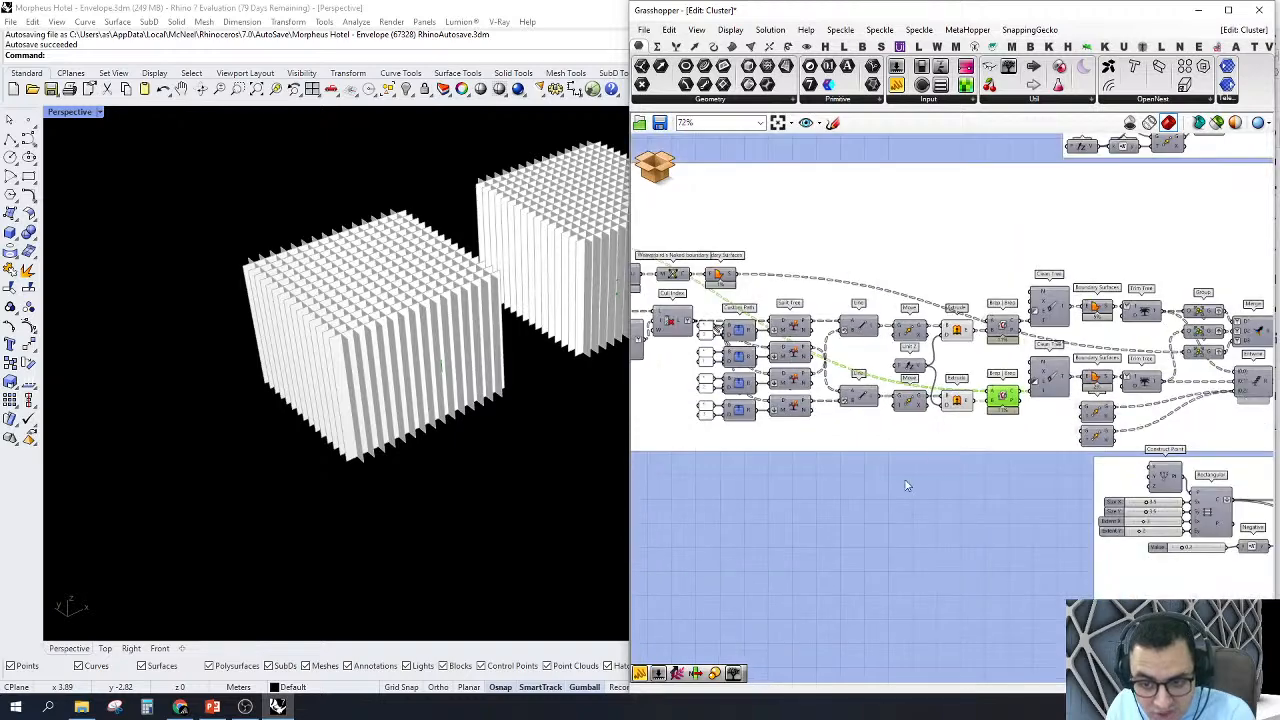
# Step: Select both Extrude components and examine the intersection curves inside the extruded planes
pyautogui.scroll(5, 1000, 402)
pyautogui.moveTo(890, 520); pyautogui.dragTo(1000, 275)
pyautogui.scroll(3, 1003, 400)
pyautogui.scroll(1, 1003, 400)
pyautogui.scroll(6, 363, 406)
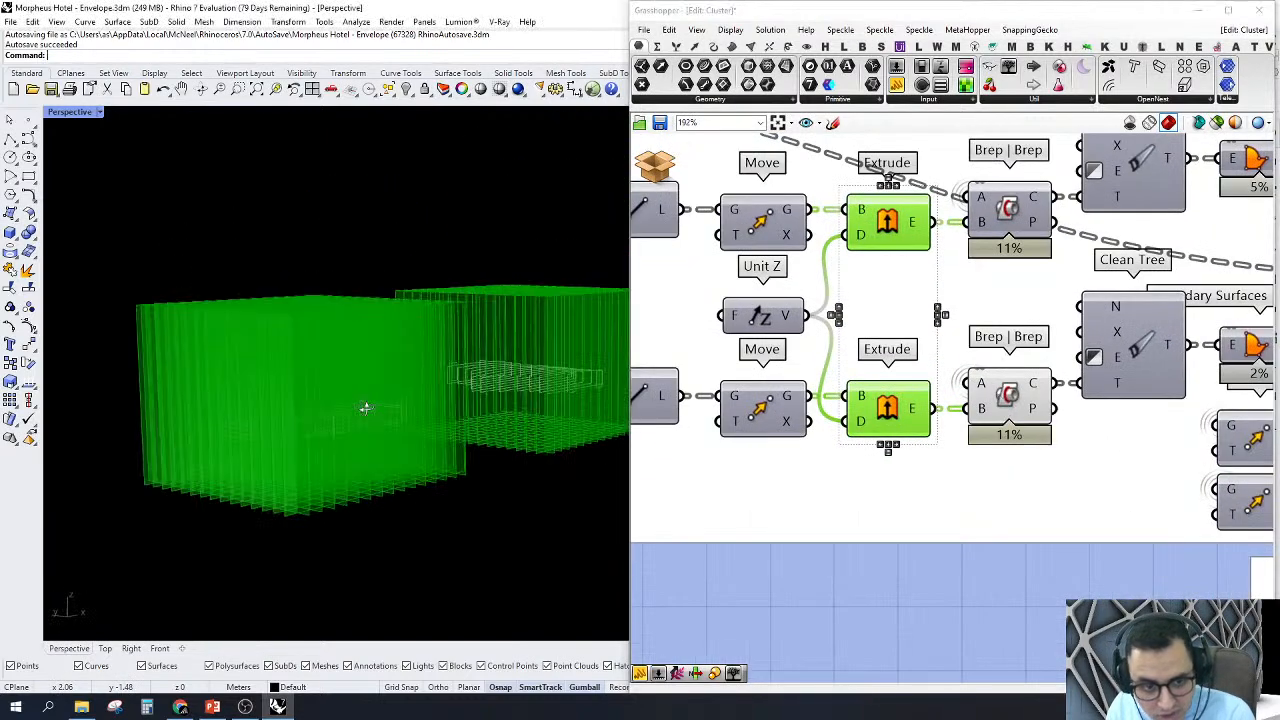
pyautogui.scroll(2, 533, 326)
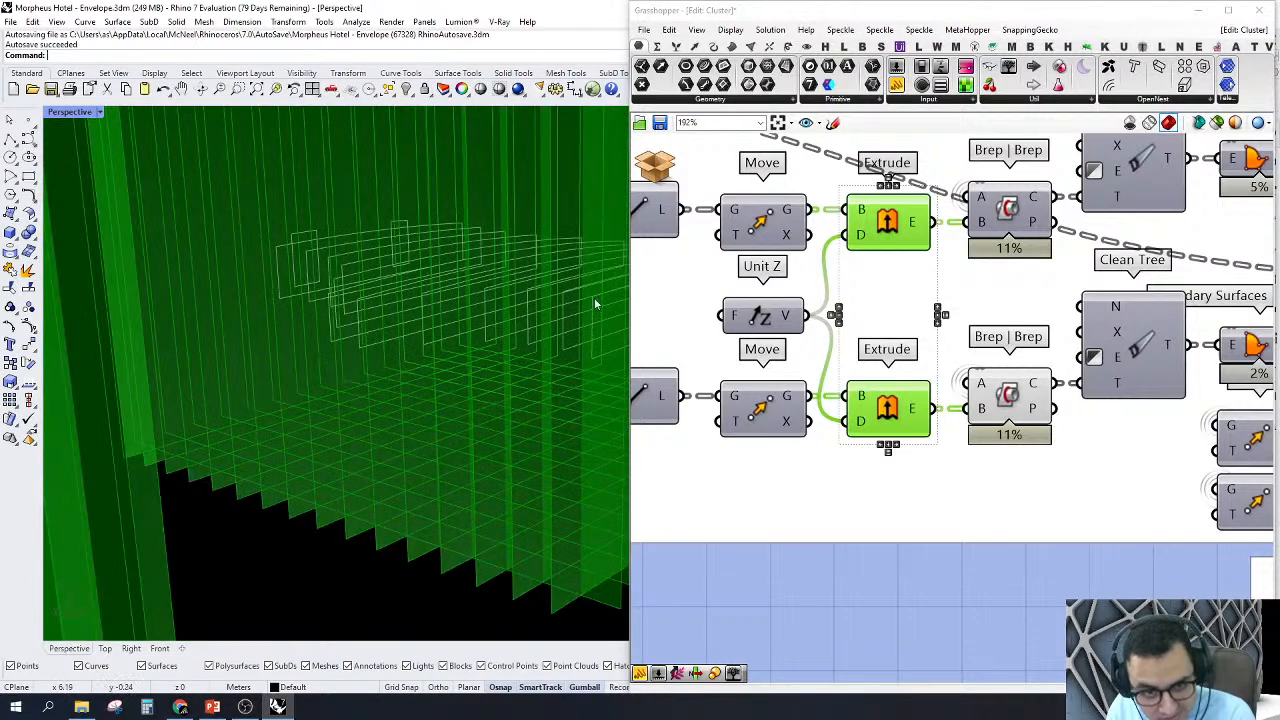
# Step: Turn on the preview of the upper Brep | Brep component and inspect both sets of intersection curves
pyautogui.rightClick(1007, 210)
pyautogui.click(1040, 233)
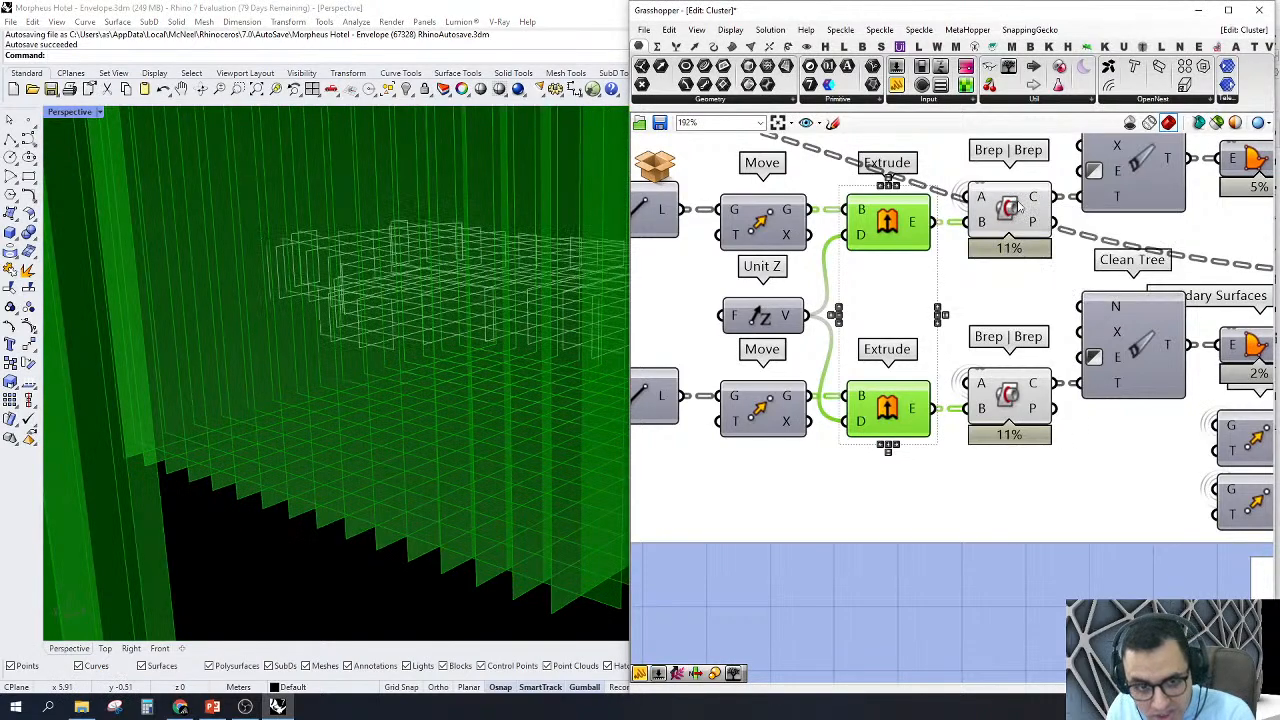
pyautogui.scroll(-5, 314, 309)
pyautogui.moveTo(437, 319); pyautogui.dragTo(409, 291, button='right')
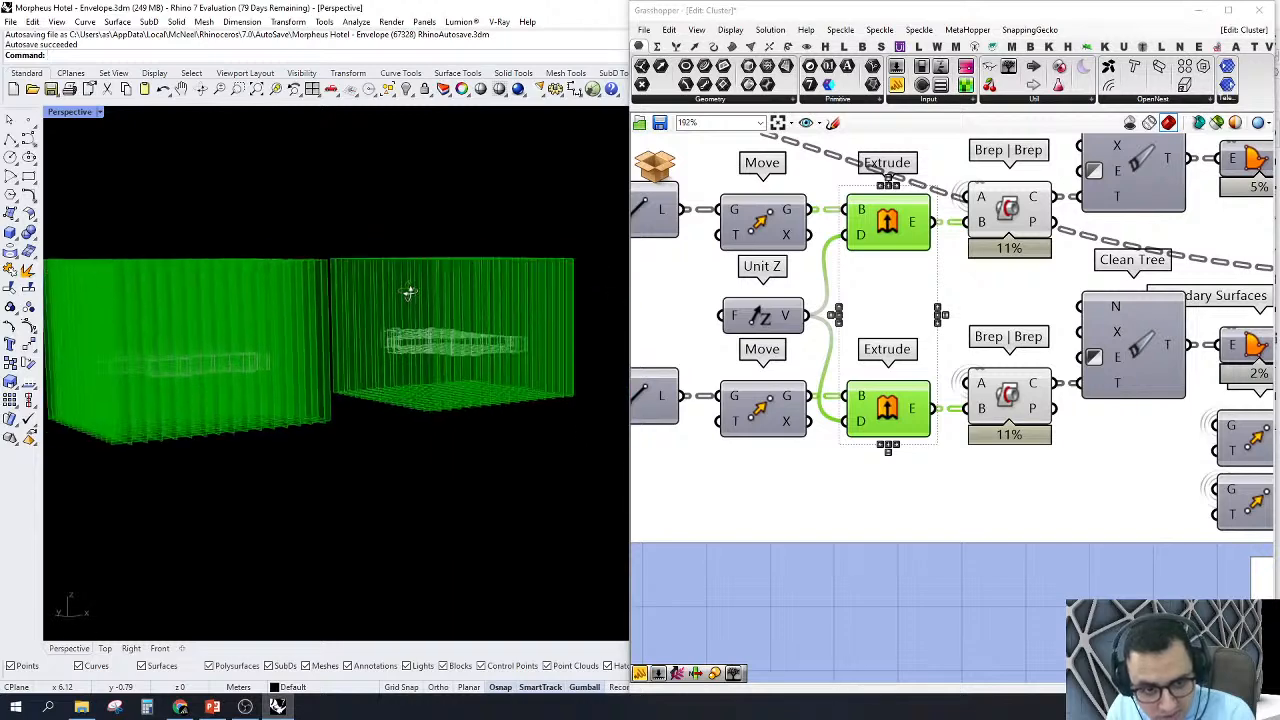
pyautogui.scroll(7, 509, 317)
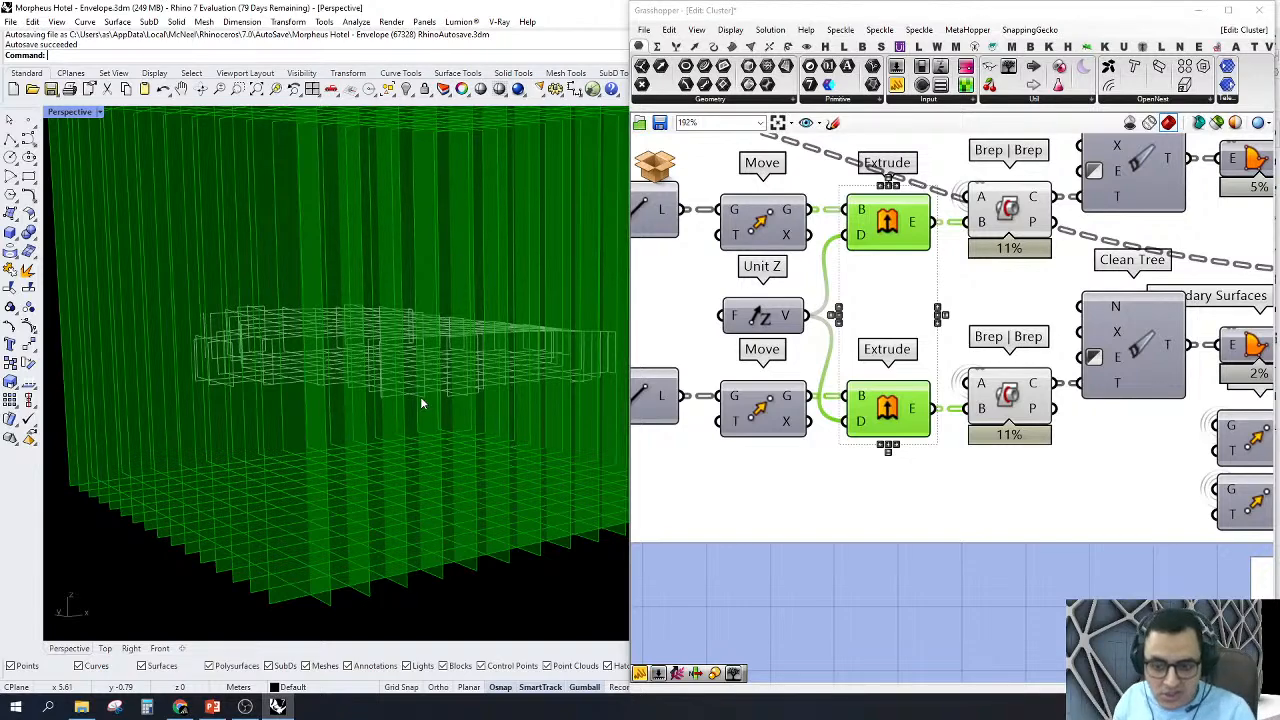
# Step: Turn off the previews of the two Extrude and two Brep | Brep components
pyautogui.scroll(-6, 740, 385)
pyautogui.moveTo(727, 462); pyautogui.dragTo(937, 216)
pyautogui.rightClick(789, 166)
pyautogui.click(834, 189)
# Step: Turn on the preview of the upper Boundary Surfaces component and inspect its parallel ribs from several angles
pyautogui.scroll(4, 905, 299)
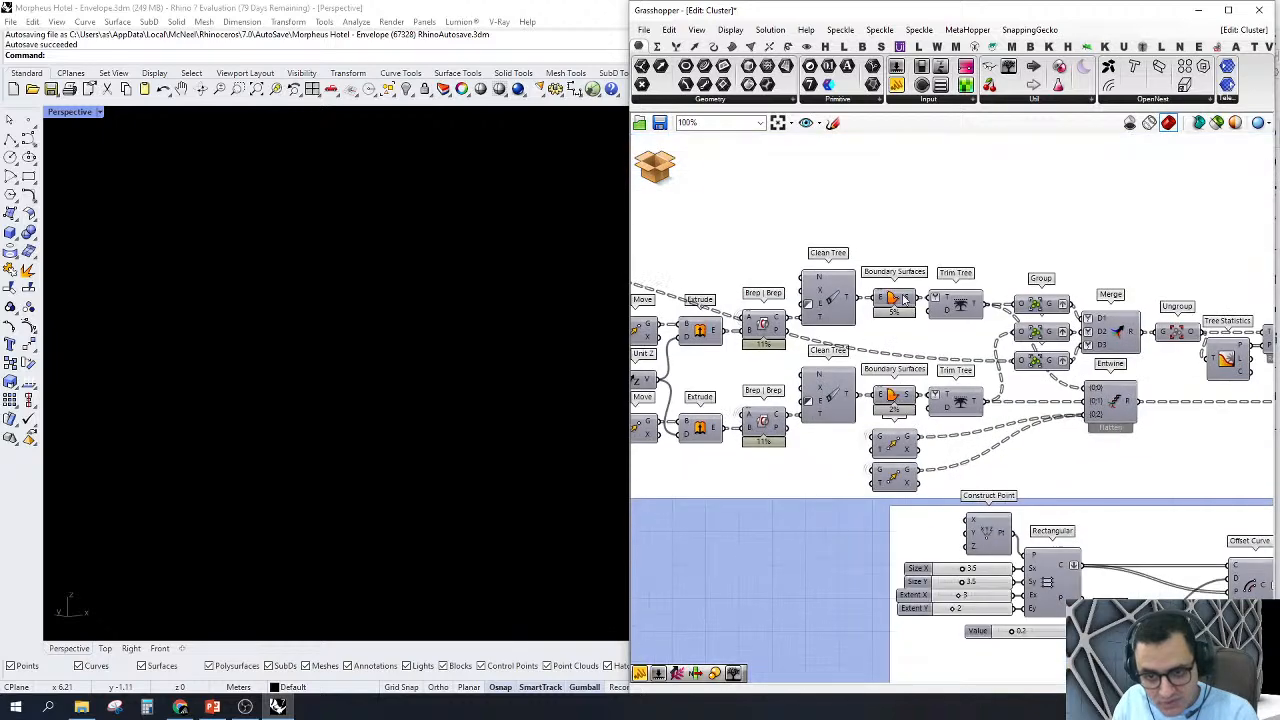
pyautogui.click(905, 299)
pyautogui.rightClick(897, 297)
pyautogui.click(925, 322)
pyautogui.click(318, 452)
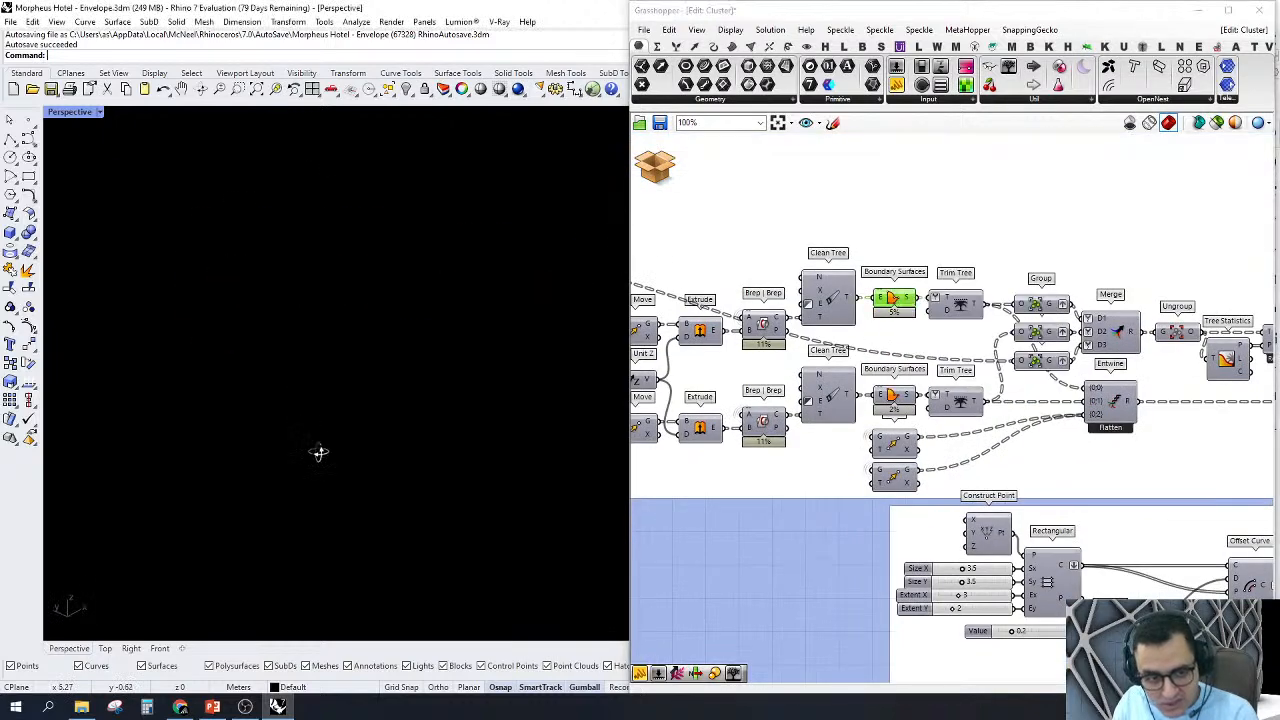
pyautogui.moveTo(318, 452); pyautogui.dragTo(613, 350, button='right')
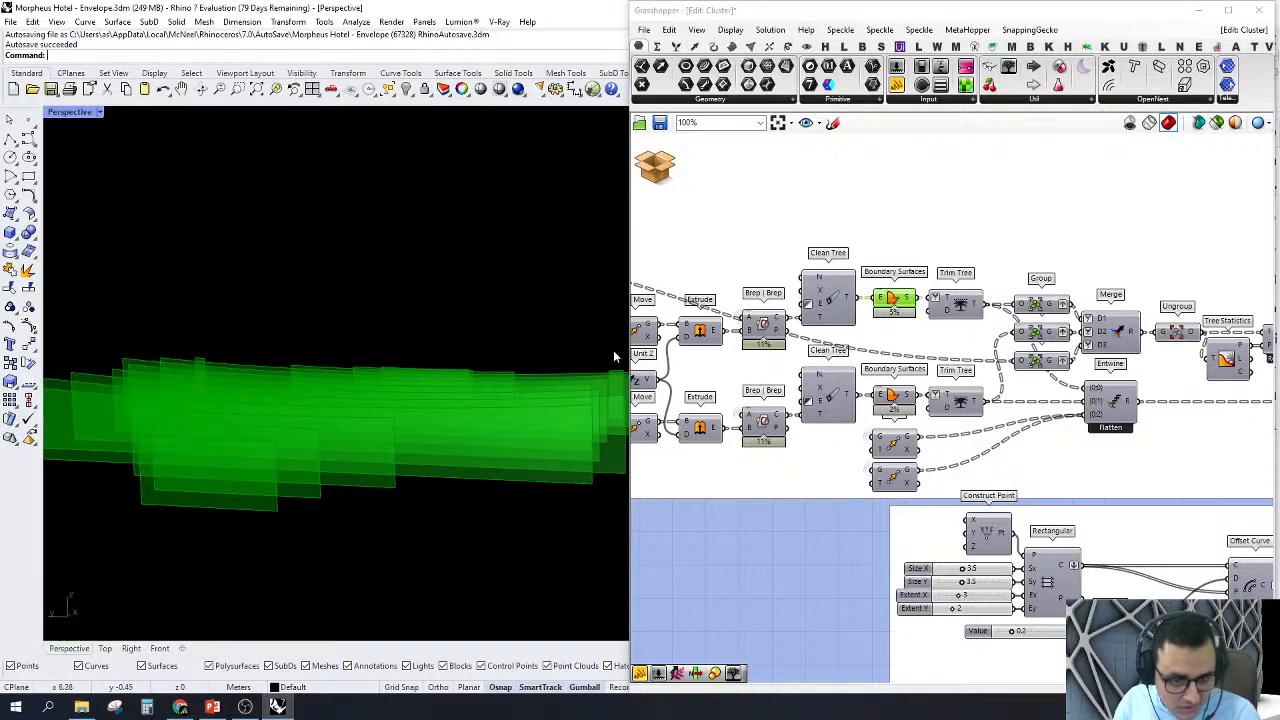
pyautogui.moveTo(409, 463); pyautogui.dragTo(452, 414, button='right')
# Step: Turn on the preview of the lower Boundary Surfaces component to show the crossing ribs
pyautogui.scroll(2, 937, 378)
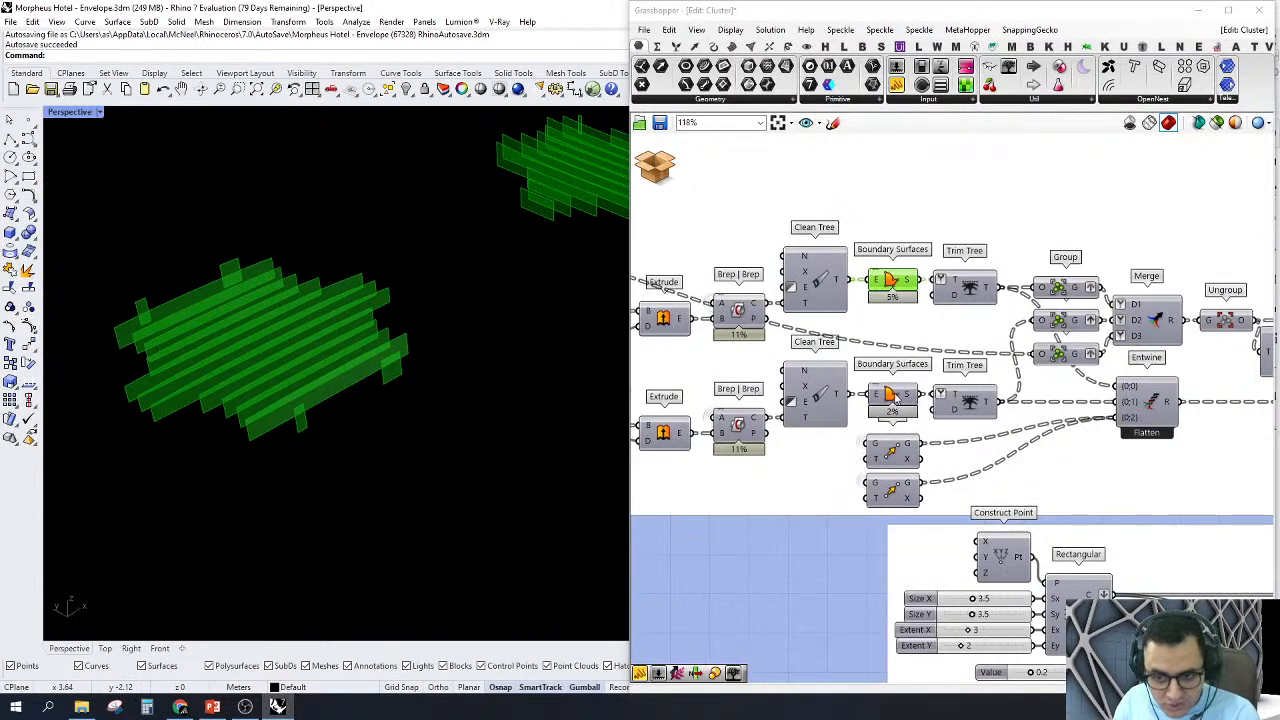
pyautogui.rightClick(893, 396)
pyautogui.click(915, 416)
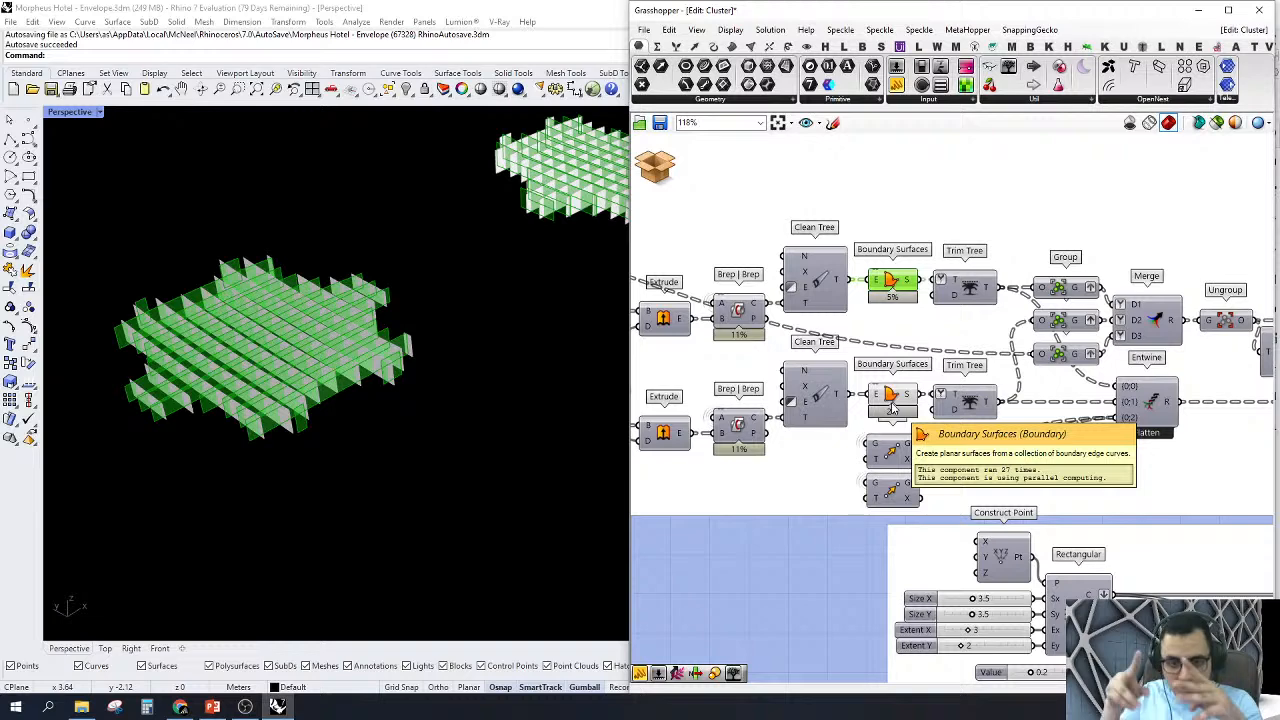
# Step: Turn off the previews of both Boundary Surfaces components and the two Move components below them
pyautogui.moveTo(818, 530); pyautogui.dragTo(972, 236)
pyautogui.rightClick(783, 550)
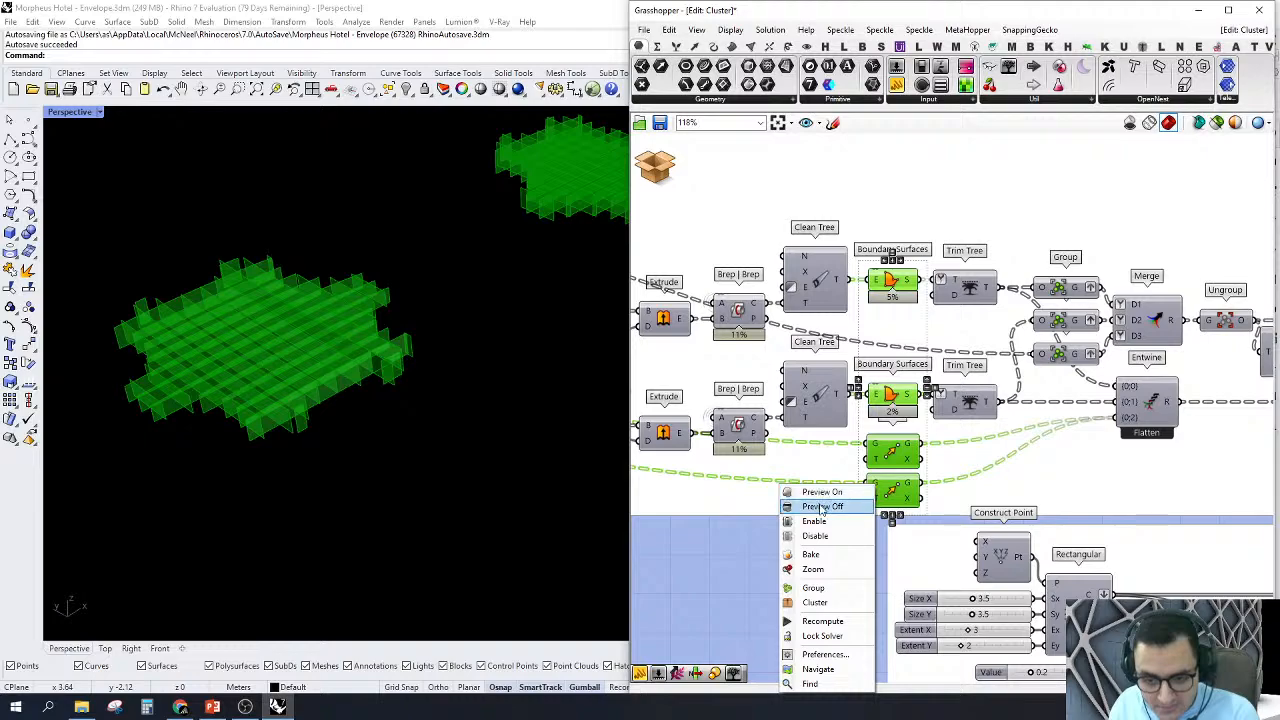
pyautogui.click(818, 507)
# Step: Select the Entwine component and examine how the Trim Tree, Group and Merge components connect around it
pyautogui.scroll(-1, 983, 456)
pyautogui.scroll(3, 983, 456)
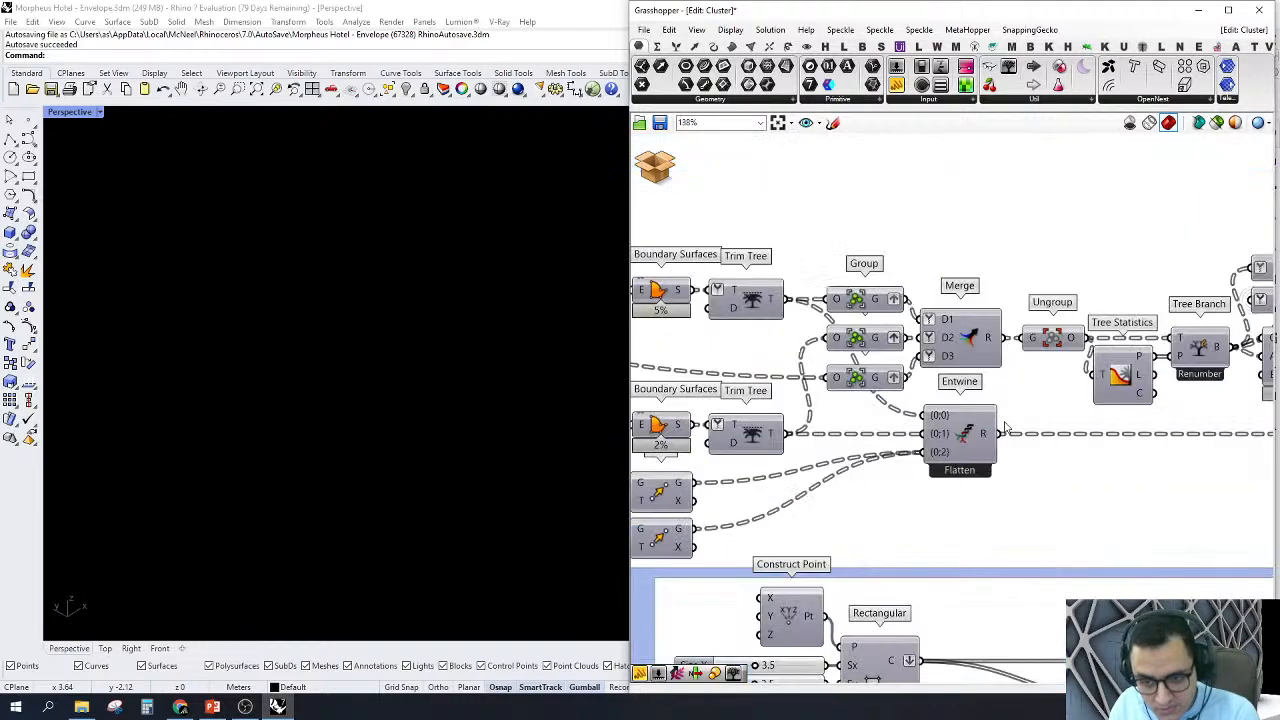
pyautogui.click(975, 449)
pyautogui.moveTo(1106, 397); pyautogui.dragTo(1157, 434, button='right')
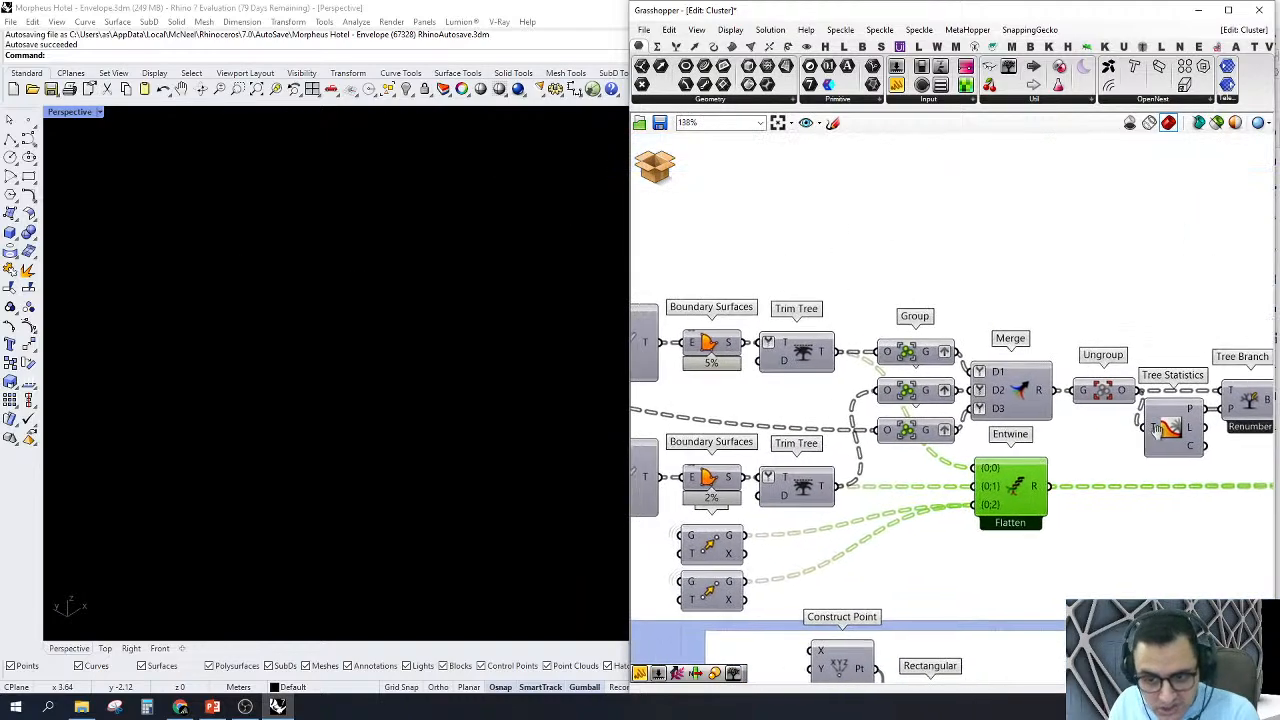
pyautogui.moveTo(933, 396); pyautogui.dragTo(1020, 412, button='right')
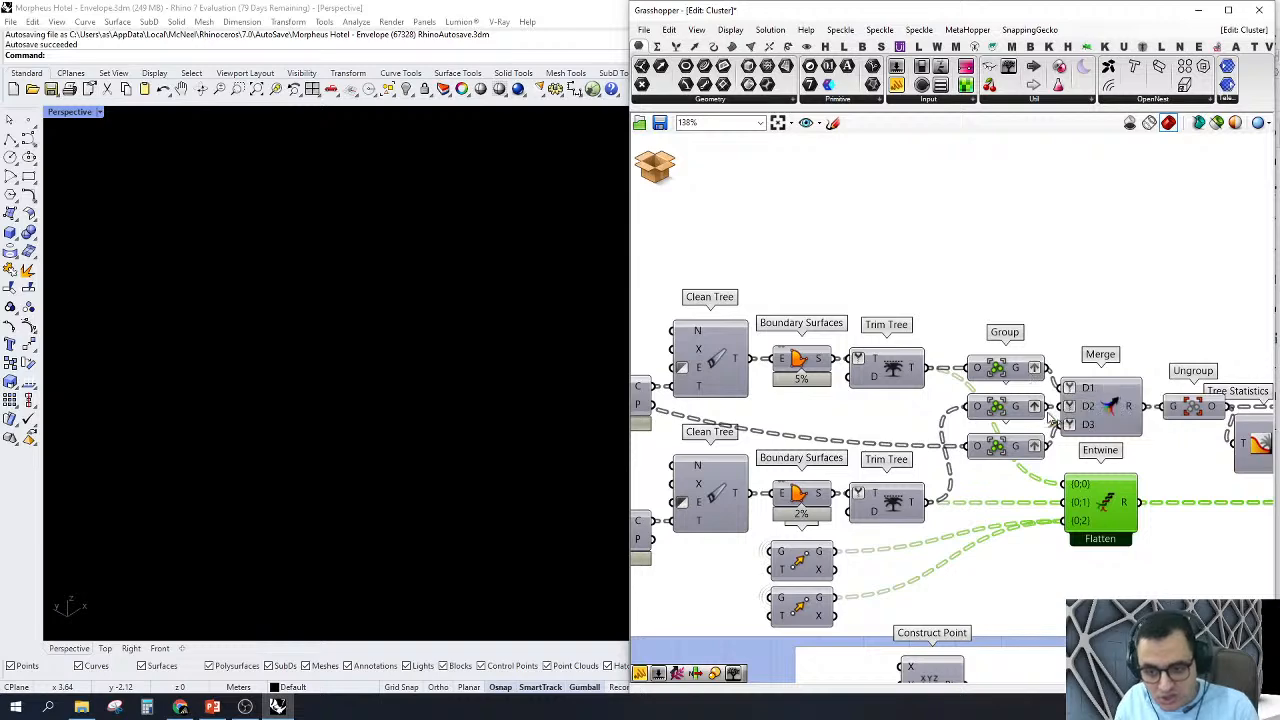
# Step: Turn on the preview of the Merge component and inspect the combined rib grid from an angle
pyautogui.moveTo(1117, 405); pyautogui.dragTo(979, 391, button='right')
pyautogui.rightClick(975, 393)
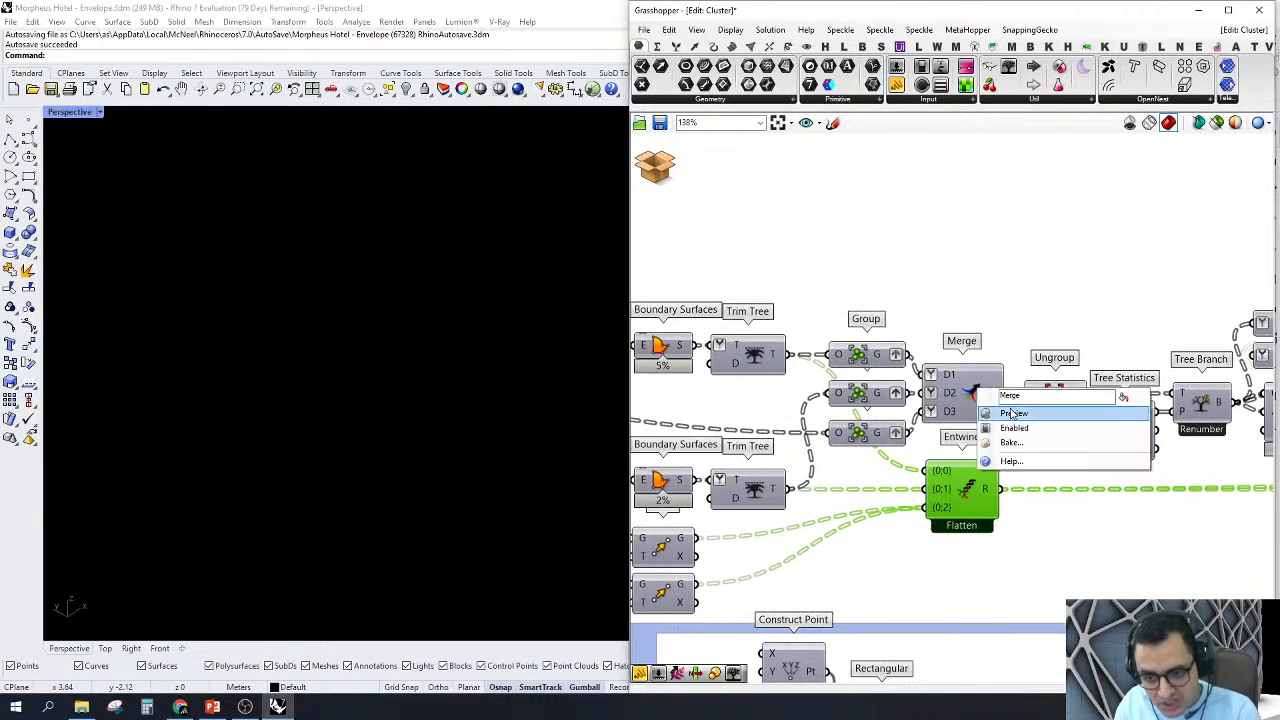
pyautogui.click(995, 410)
pyautogui.moveTo(415, 359); pyautogui.dragTo(385, 403, button='right')
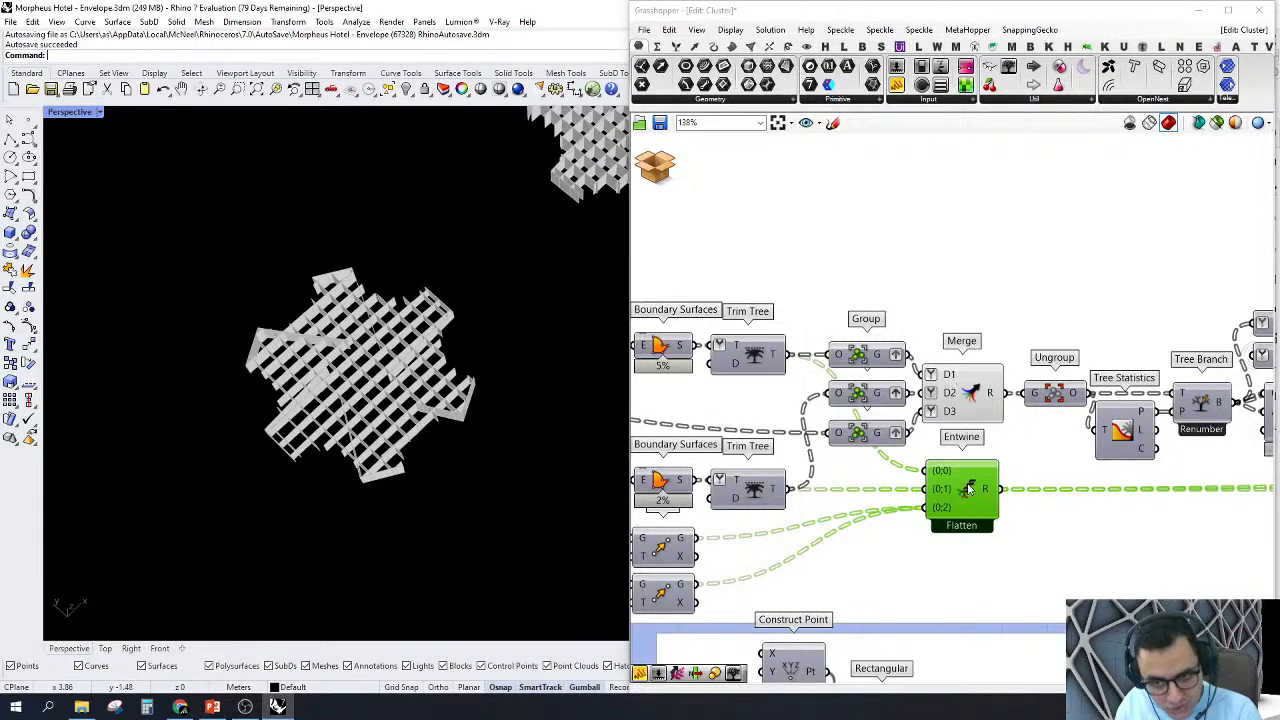
# Step: Turn on the preview of the Entwine component and view its stacked pieces together with the ribs from the side
pyautogui.rightClick(968, 497)
pyautogui.click(982, 508)
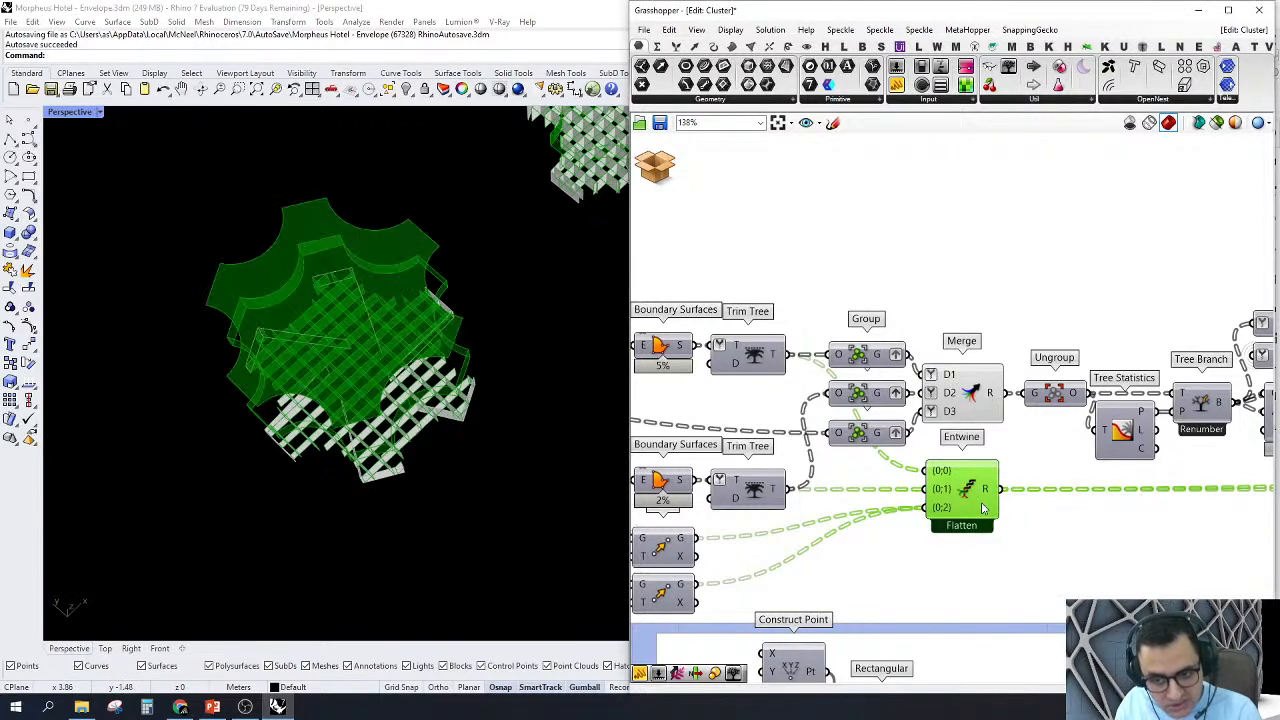
pyautogui.moveTo(320, 350); pyautogui.dragTo(316, 465, button='right')
pyautogui.scroll(-4, 968, 420)
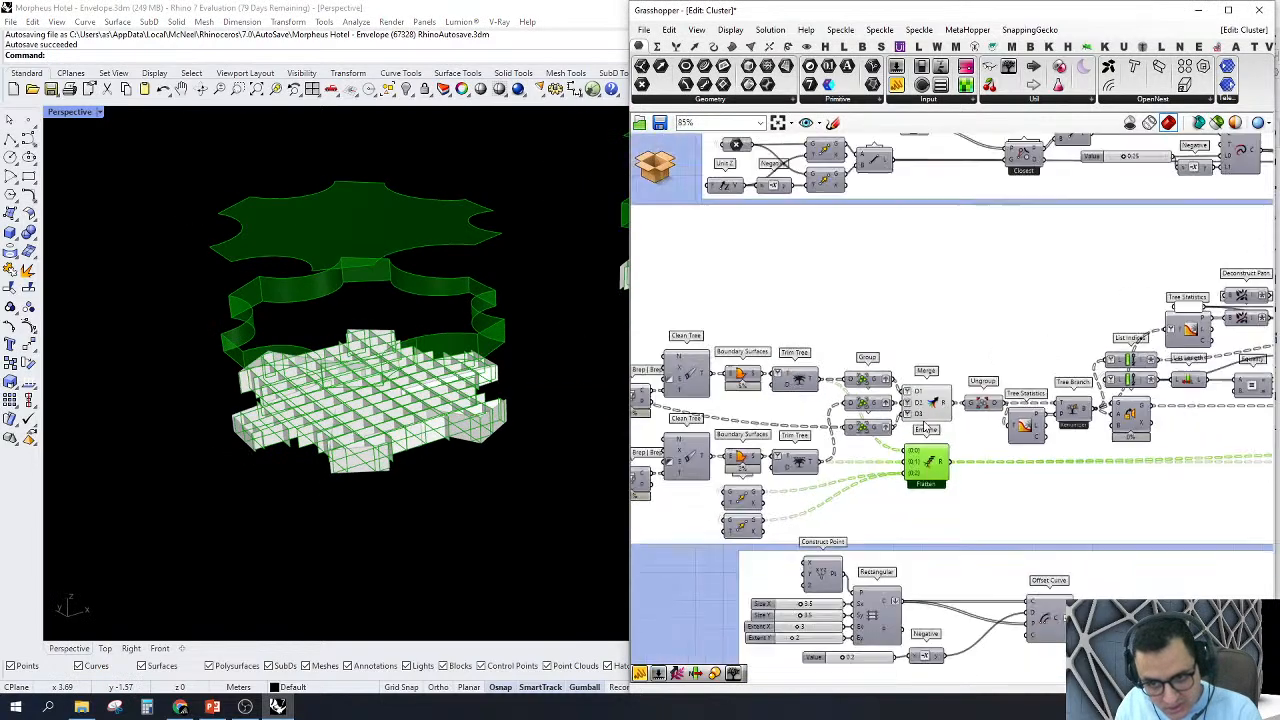
# Step: Turn off the previews of the Merge and Entwine components
pyautogui.scroll(2, 770, 436)
pyautogui.rightClick(843, 386)
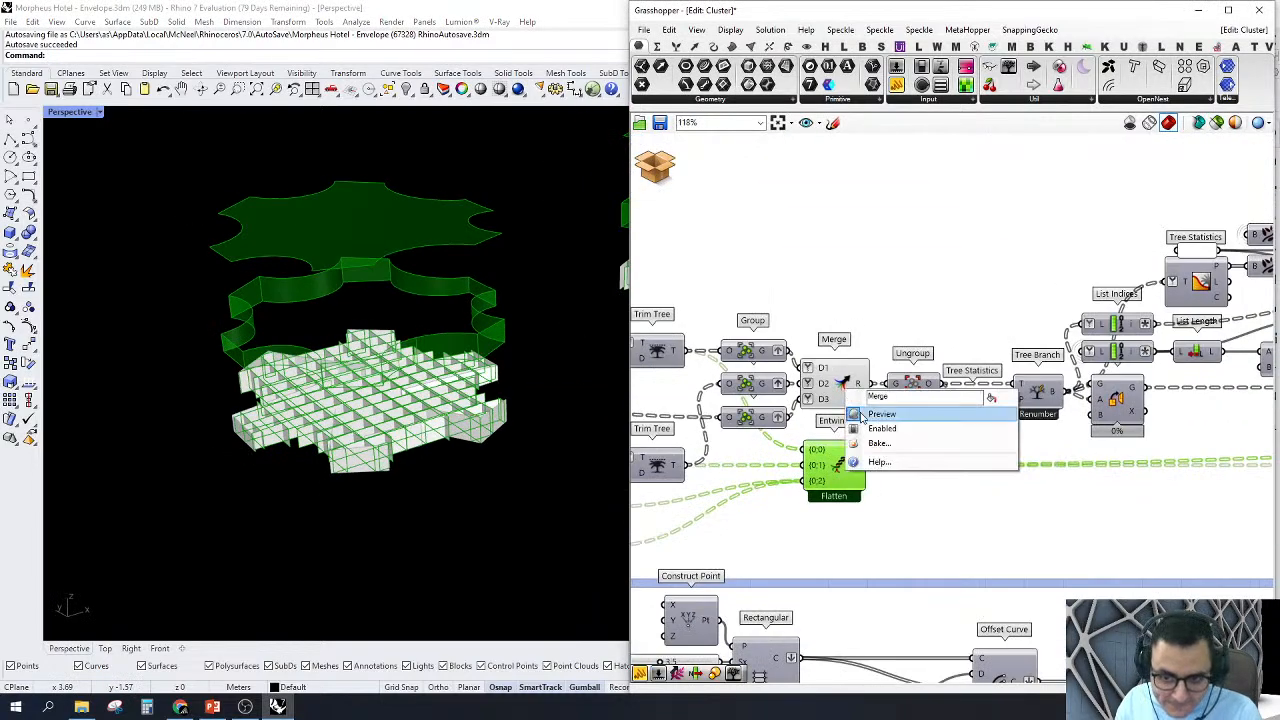
pyautogui.click(868, 414)
pyautogui.rightClick(846, 457)
pyautogui.click(857, 487)
# Step: Place a Panel beside the Concatenate component and connect it to the R output
pyautogui.scroll(-3, 980, 440)
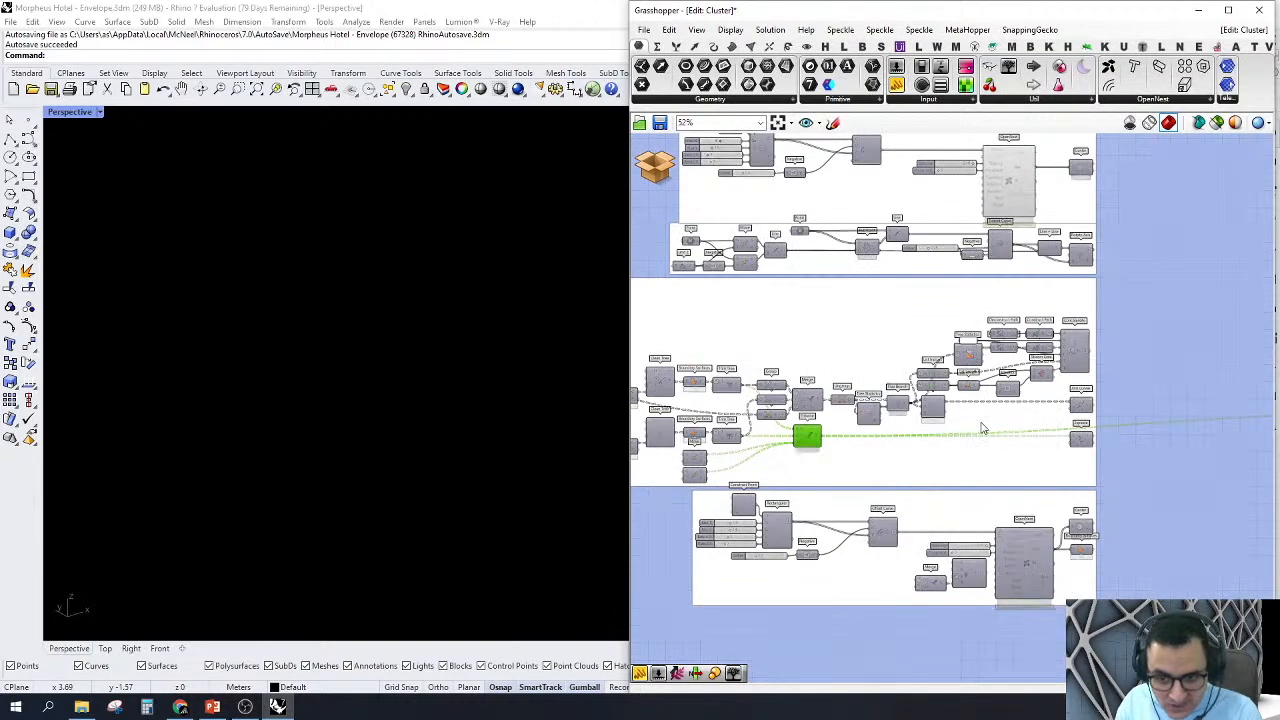
pyautogui.scroll(3, 1085, 437)
pyautogui.moveTo(900, 440); pyautogui.dragTo(951, 490, button='right')
pyautogui.scroll(1, 884, 410)
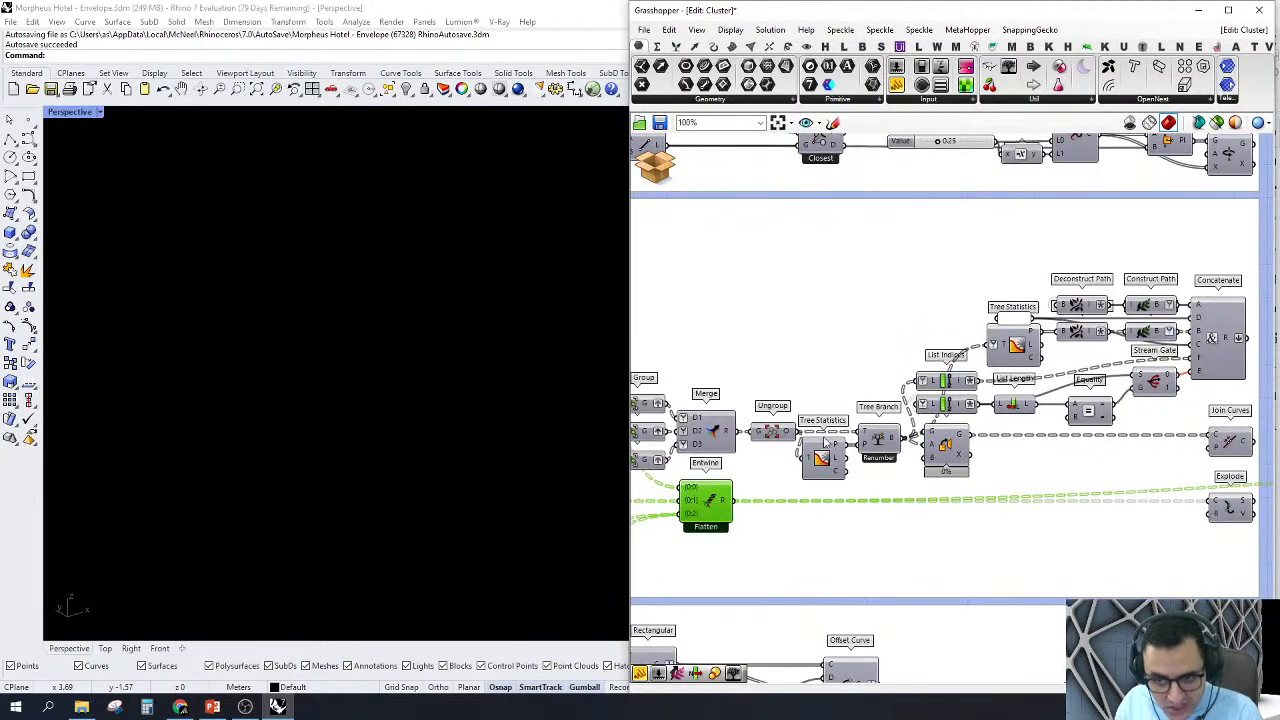
pyautogui.scroll(-1, 820, 437)
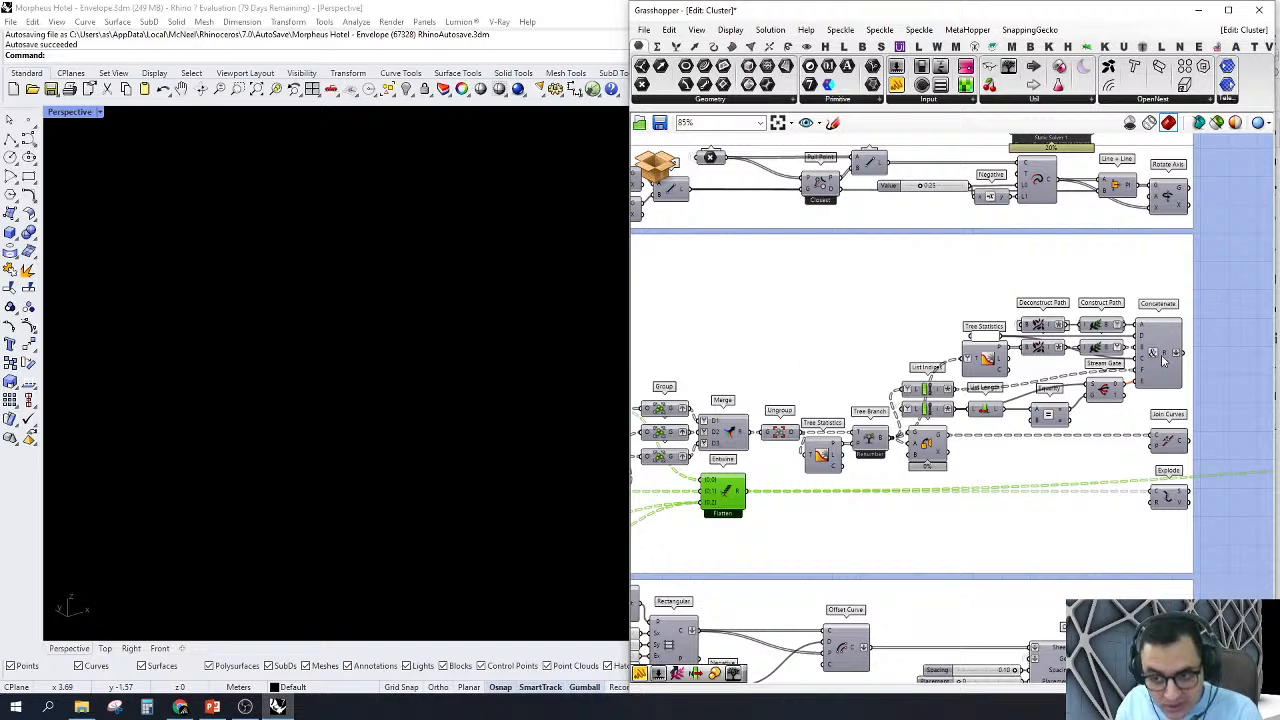
pyautogui.moveTo(1163, 362); pyautogui.dragTo(951, 347, button='right')
pyautogui.scroll(2, 1049, 183)
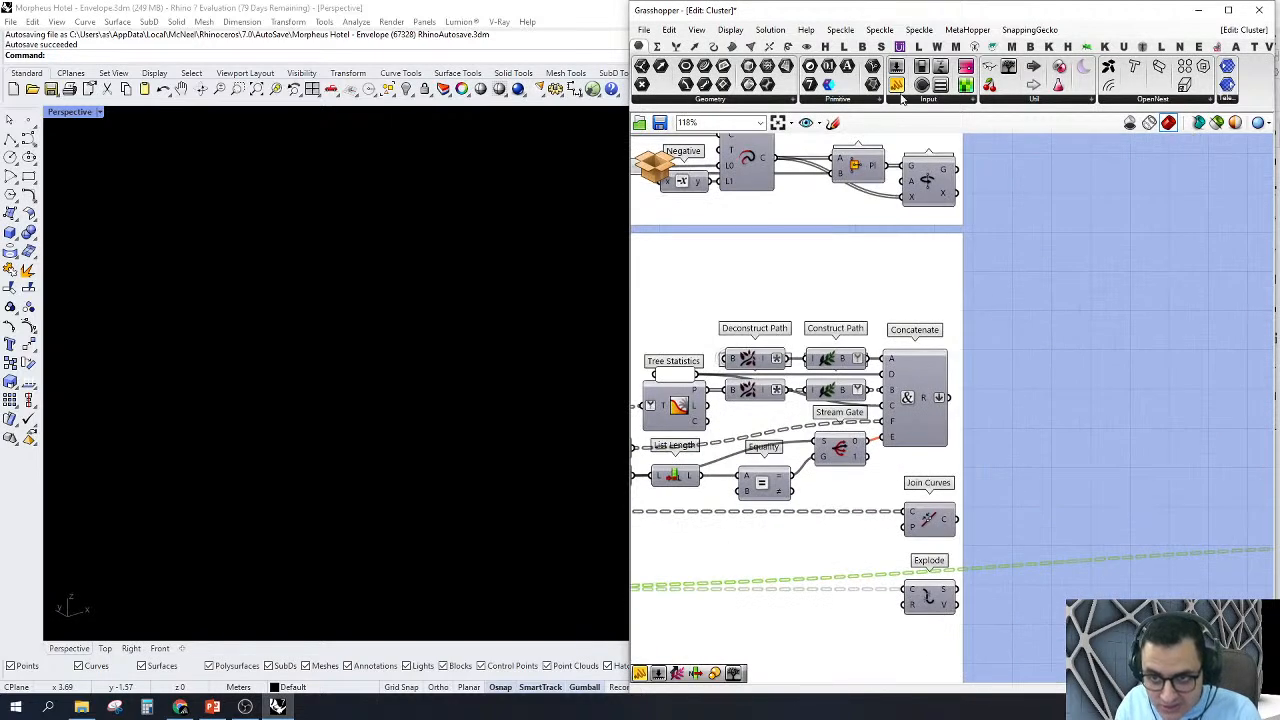
pyautogui.moveTo(900, 91); pyautogui.dragTo(940, 397)
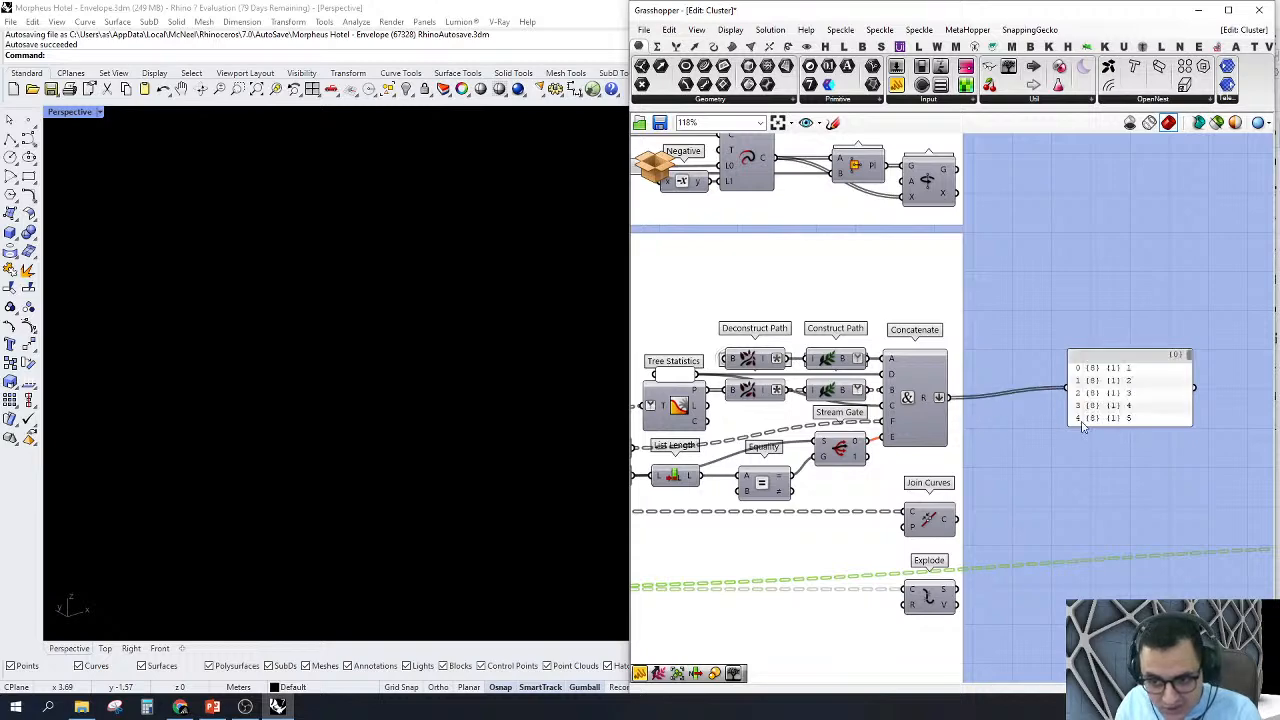
# Step: Read through the Concatenate panel's list of rib labels from the first entry to the last
pyautogui.scroll(3, 1115, 422)
pyautogui.moveTo(1119, 409); pyautogui.dragTo(1079, 422)
pyautogui.scroll(2, 1010, 370)
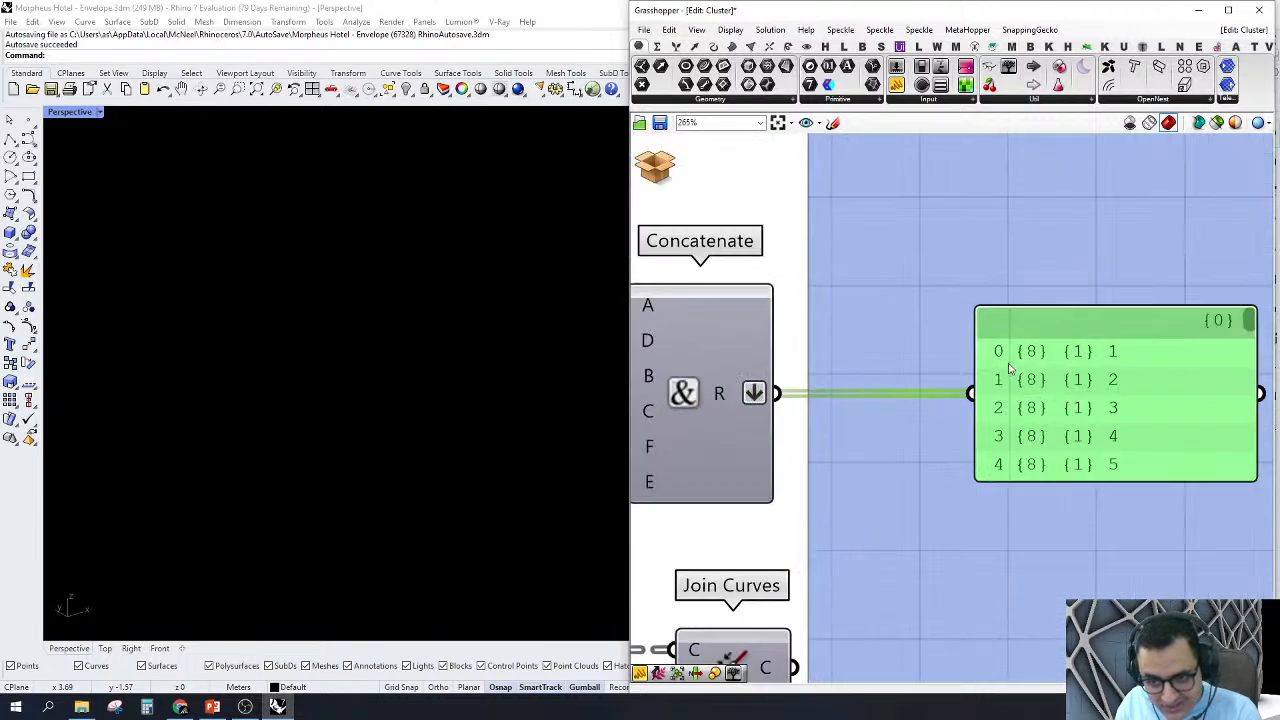
pyautogui.moveTo(1248, 322)
pyautogui.mouseDown()
pyautogui.moveTo(1249, 468)
pyautogui.moveTo(1248, 313)
pyautogui.mouseUp()
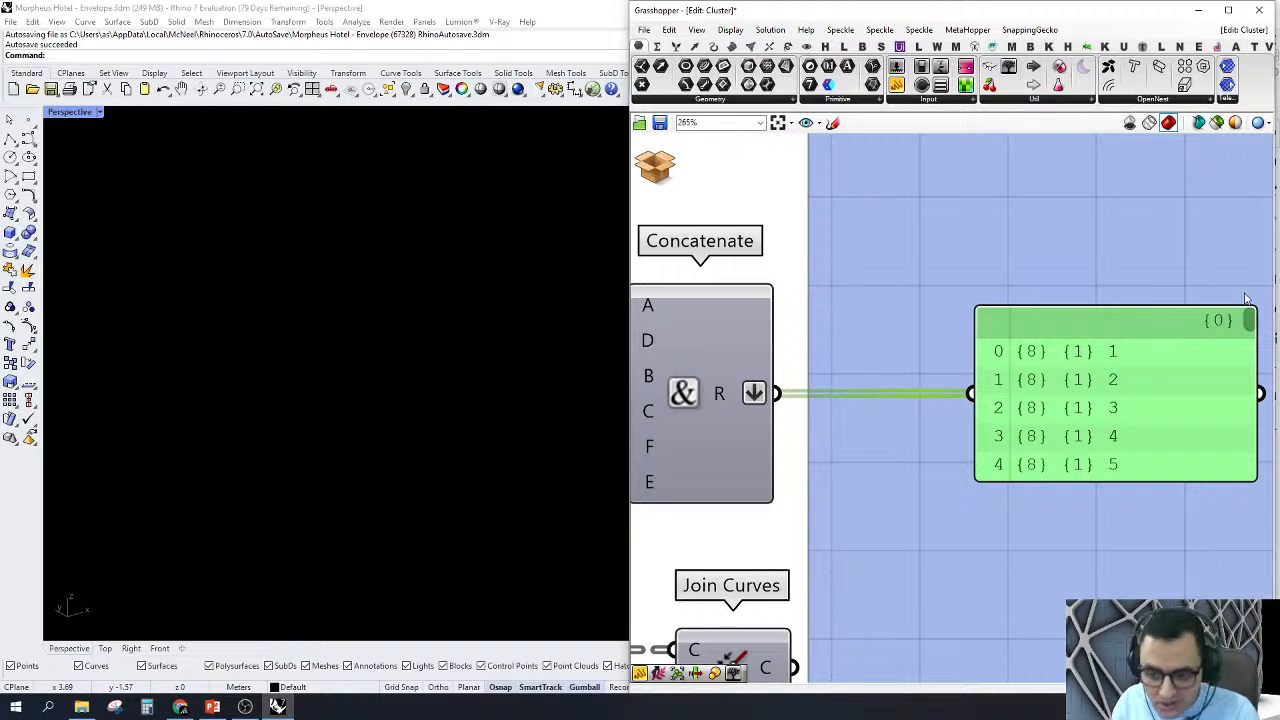
pyautogui.moveTo(1248, 323); pyautogui.dragTo(1267, 480)
# Step: Examine how the Deconstruct Path, Construct Path, Equality and Stream Gate components feed the Concatenate component and its label panel
pyautogui.scroll(-5, 1118, 337)
pyautogui.scroll(2, 920, 330)
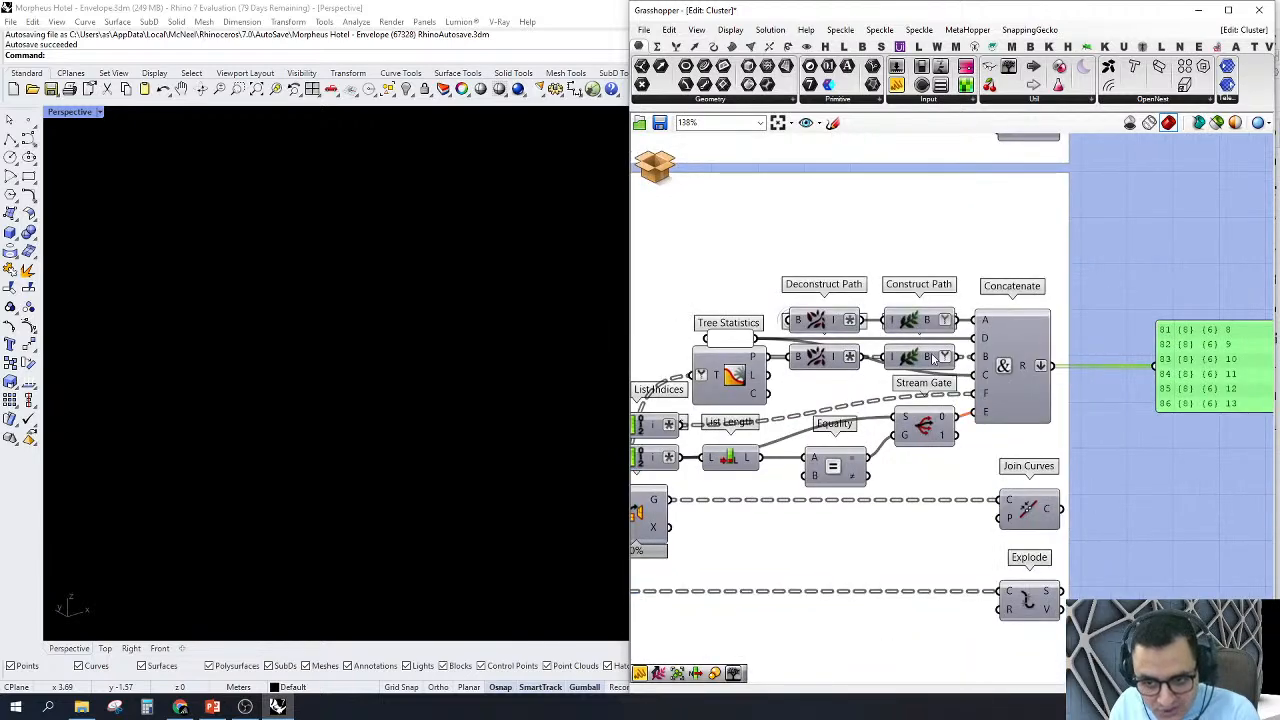
pyautogui.moveTo(927, 361)
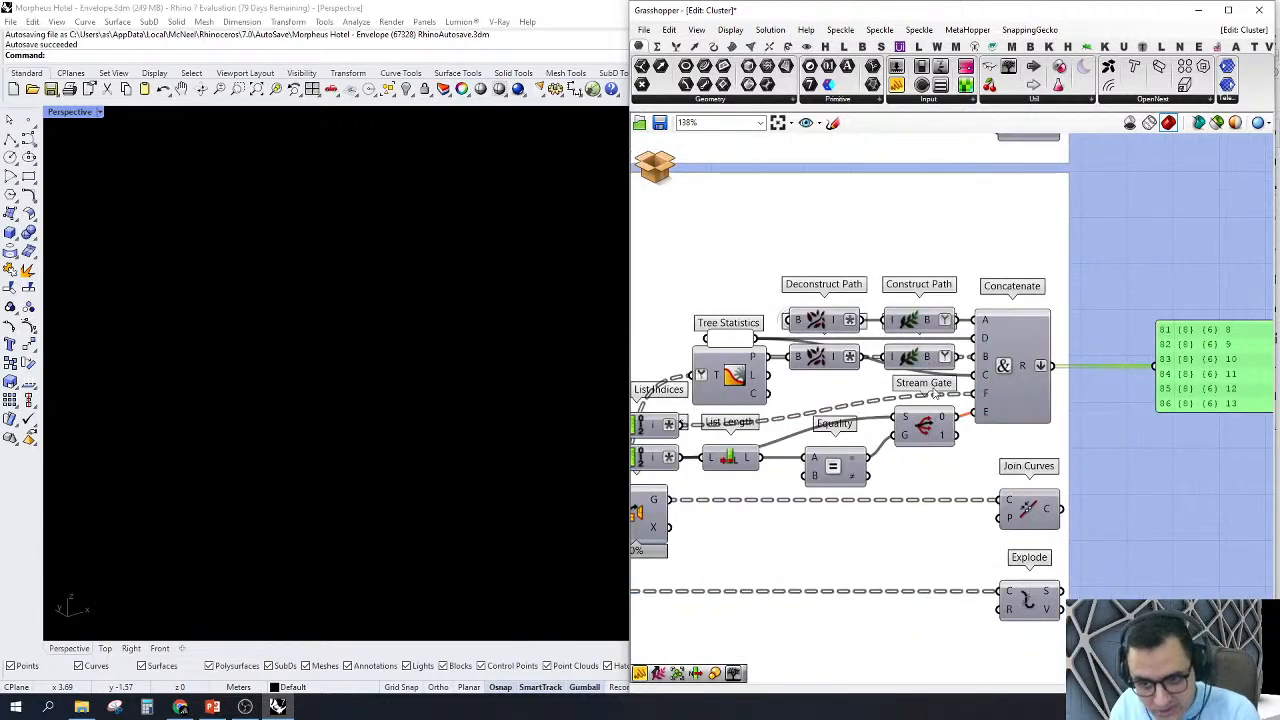
pyautogui.moveTo(983, 383)
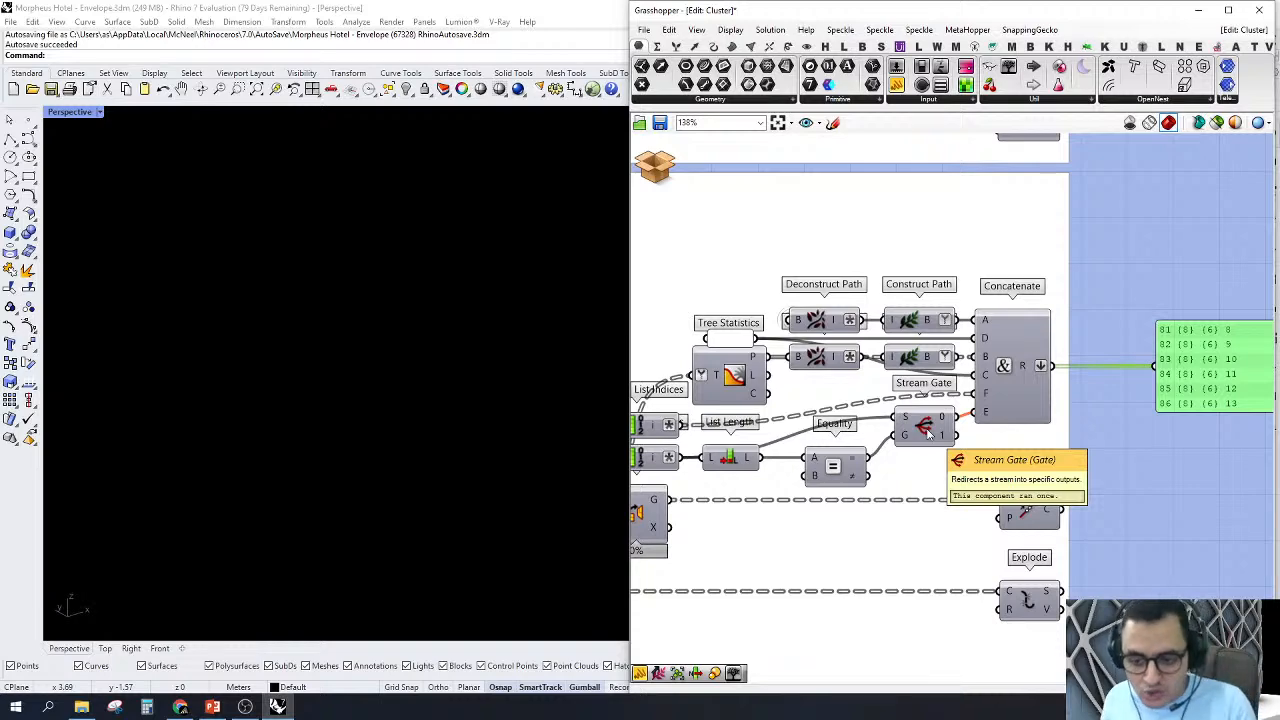
pyautogui.scroll(-3, 927, 430)
pyautogui.scroll(3, 952, 414)
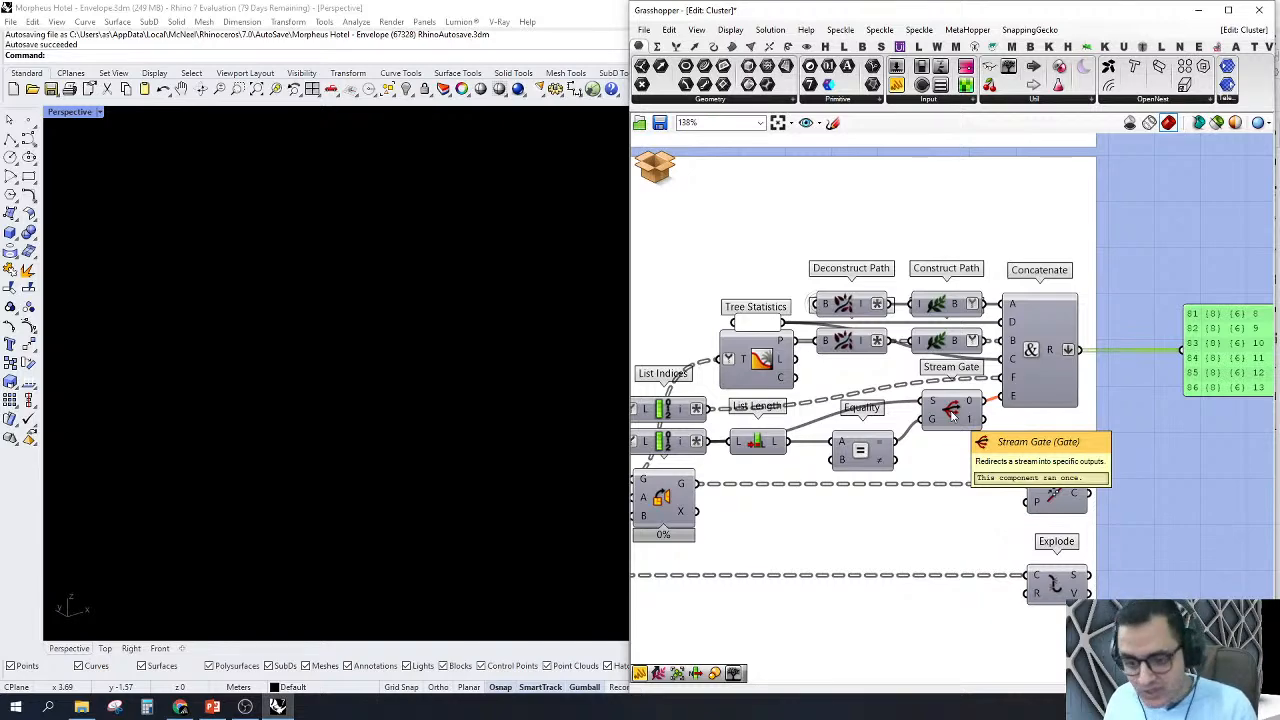
pyautogui.scroll(-4, 1010, 408)
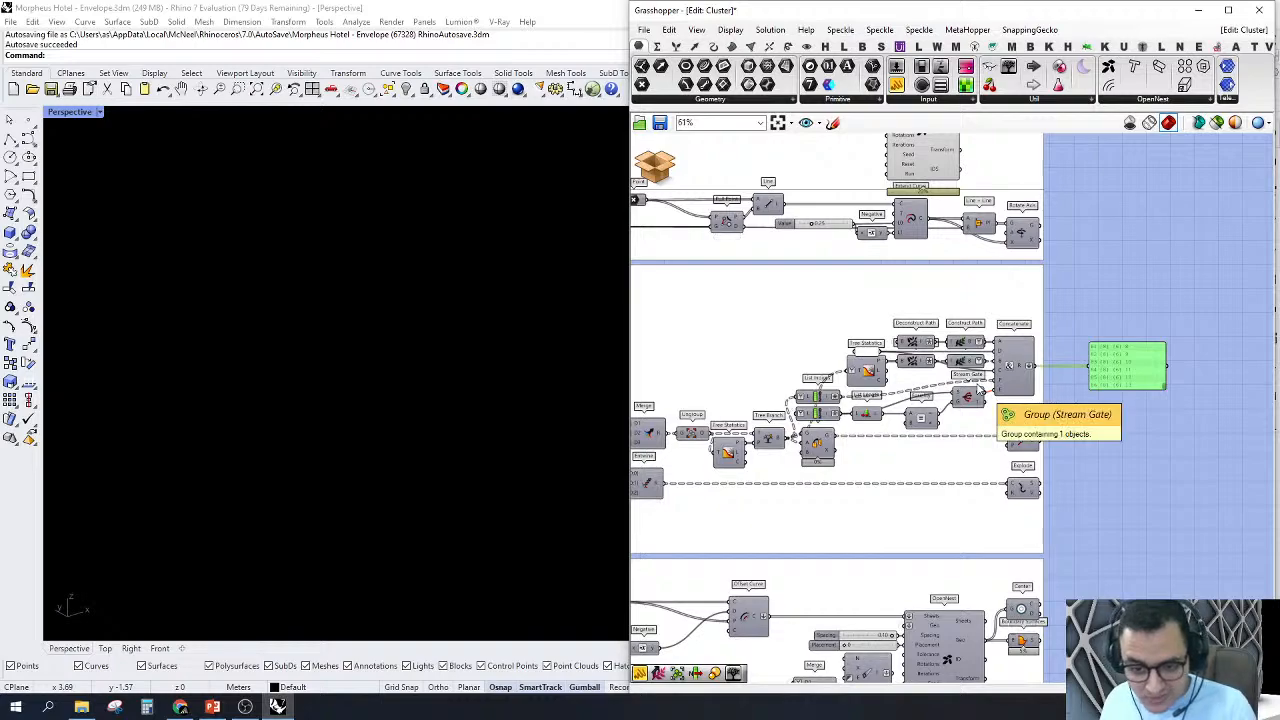
pyautogui.scroll(3, 1022, 405)
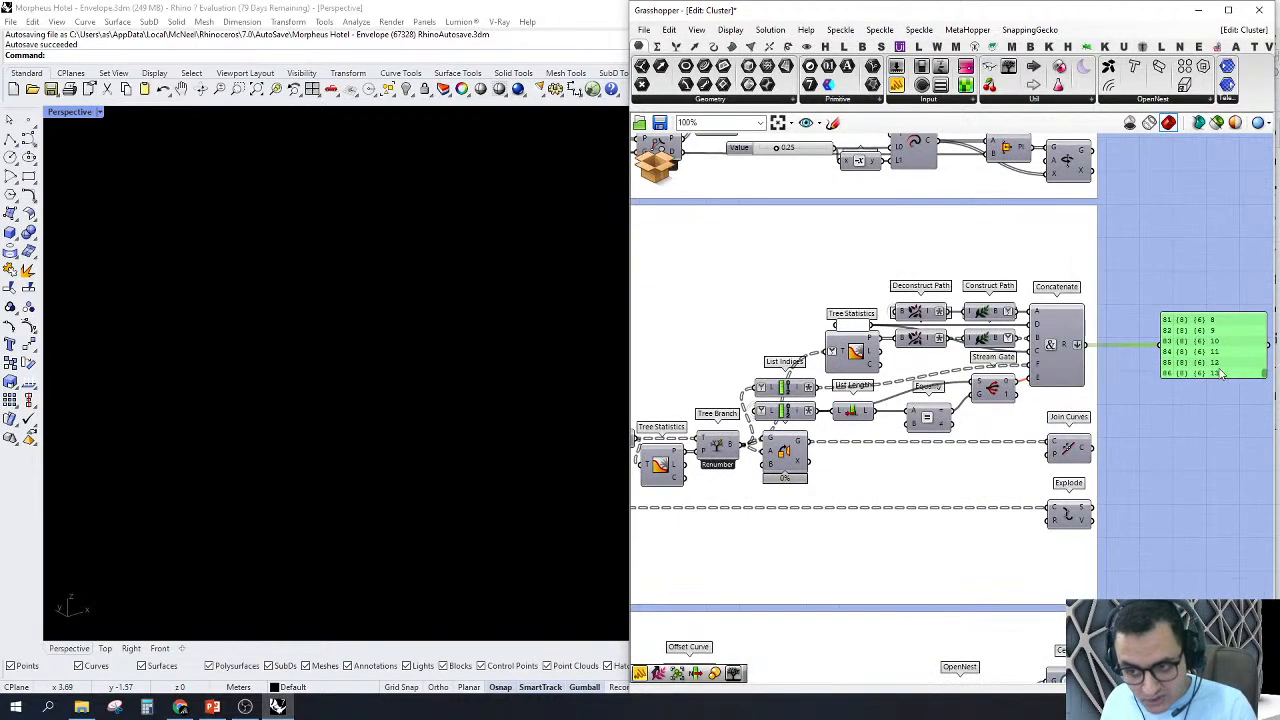
pyautogui.scroll(3, 1113, 345)
pyautogui.scroll(-4, 1191, 343)
# Step: Turn on the preview of the Join Curves component and inspect the flat rib outlines
pyautogui.moveTo(907, 416); pyautogui.dragTo(1060, 398, button='right')
pyautogui.scroll(3, 904, 410)
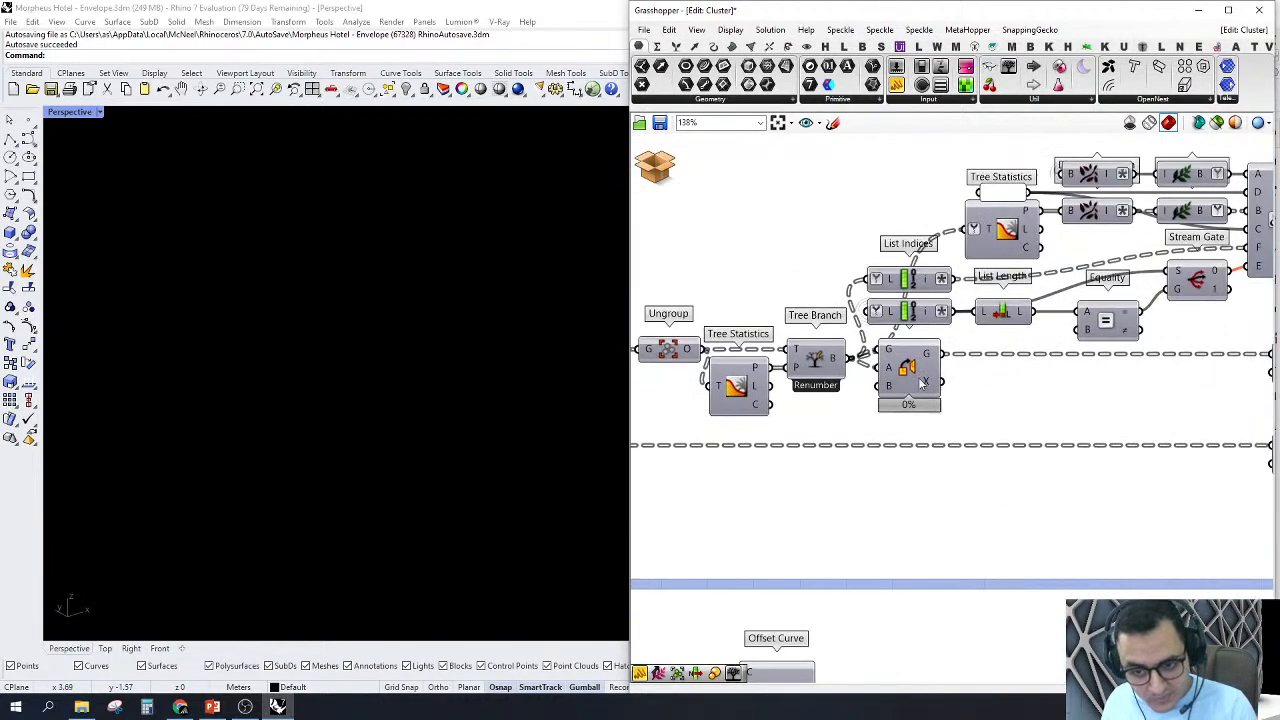
pyautogui.click(917, 377)
pyautogui.scroll(-4, 911, 375)
pyautogui.scroll(2, 1105, 350)
pyautogui.click(1104, 366)
pyautogui.rightClick(1110, 368)
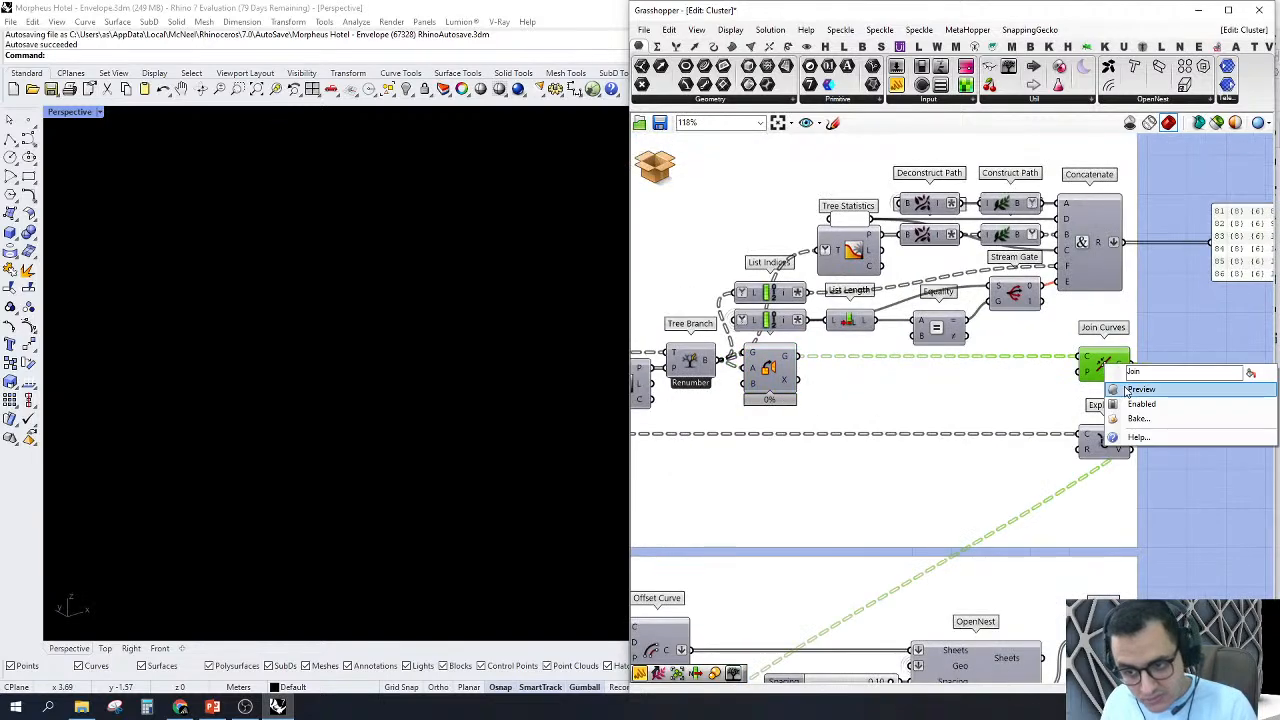
pyautogui.click(1140, 386)
pyautogui.scroll(3, 322, 340)
pyautogui.moveTo(322, 340); pyautogui.dragTo(240, 435, button='right')
pyautogui.scroll(3, 240, 435)
pyautogui.scroll(-2, 1175, 330)
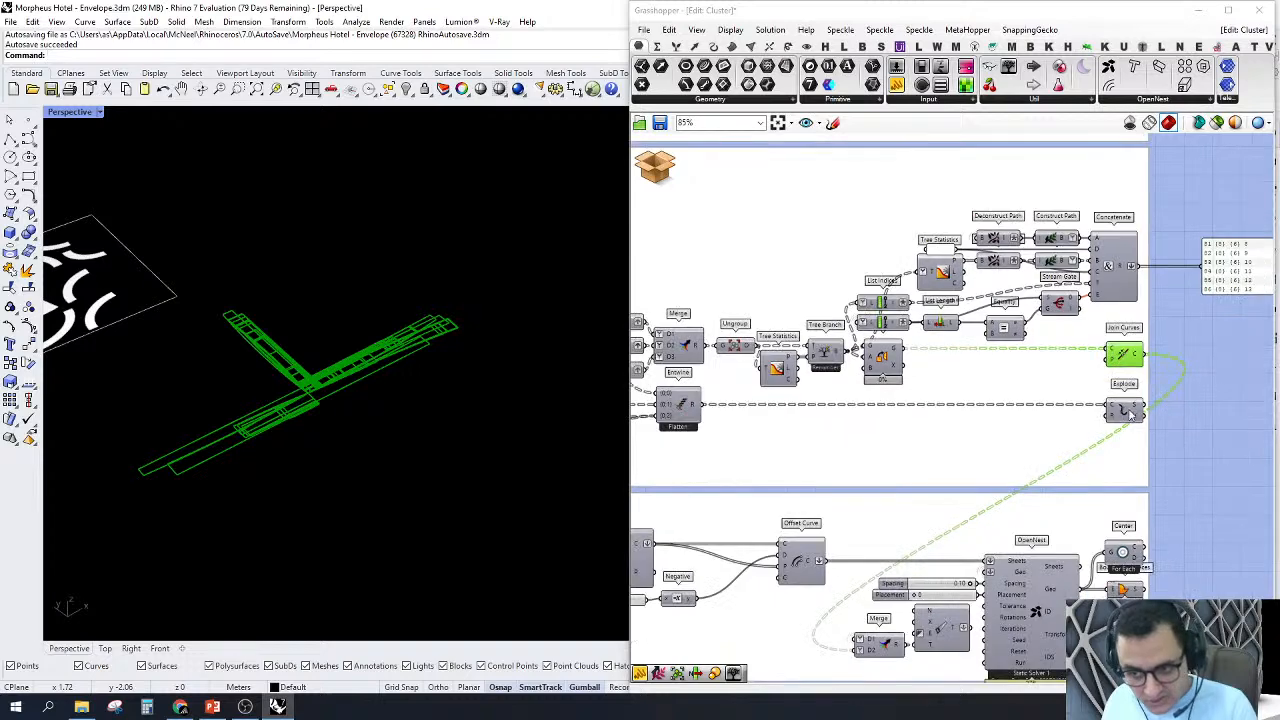
# Step: Turn on the preview of the Explode component and inspect the node's exploded edge segments
pyautogui.rightClick(1112, 412)
pyautogui.click(1142, 435)
pyautogui.click(1124, 413)
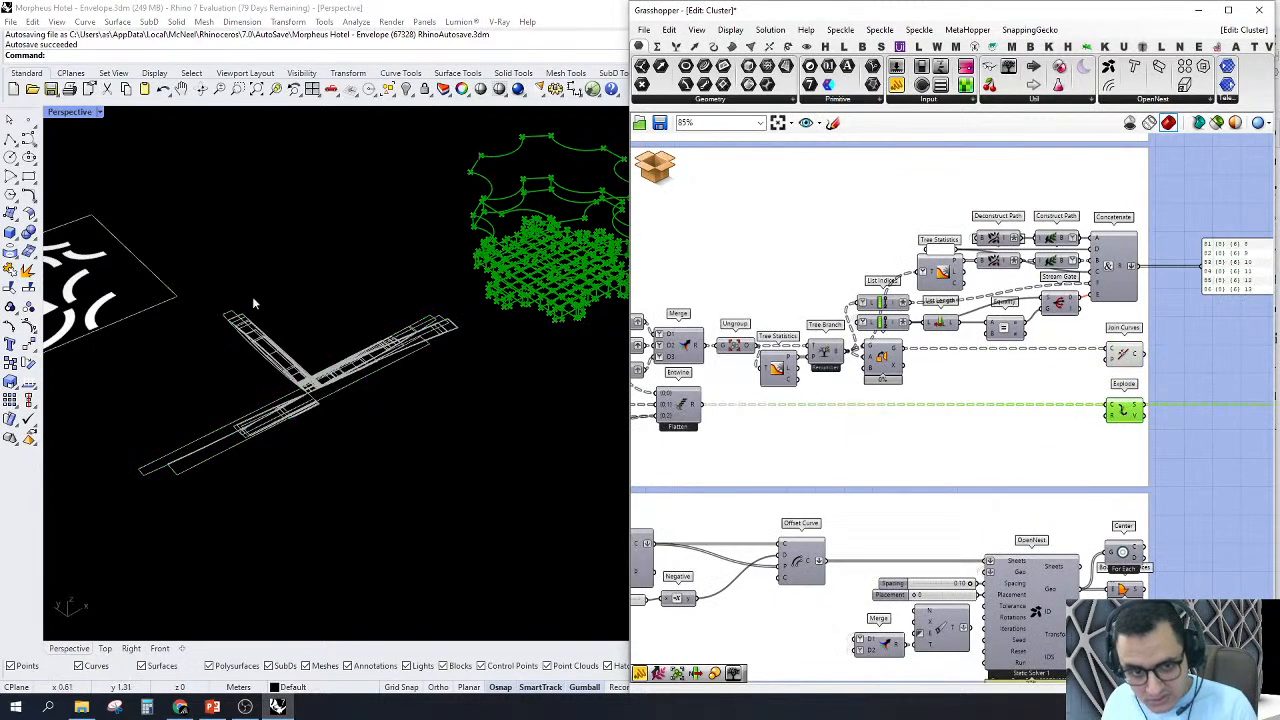
pyautogui.scroll(-3, 252, 296)
pyautogui.scroll(3, 373, 272)
pyautogui.moveTo(372, 277); pyautogui.dragTo(392, 256, button='right')
# Step: Turn off the preview of the Explode component
pyautogui.moveTo(1148, 376); pyautogui.dragTo(1020, 376, button='right')
pyautogui.scroll(2, 1020, 376)
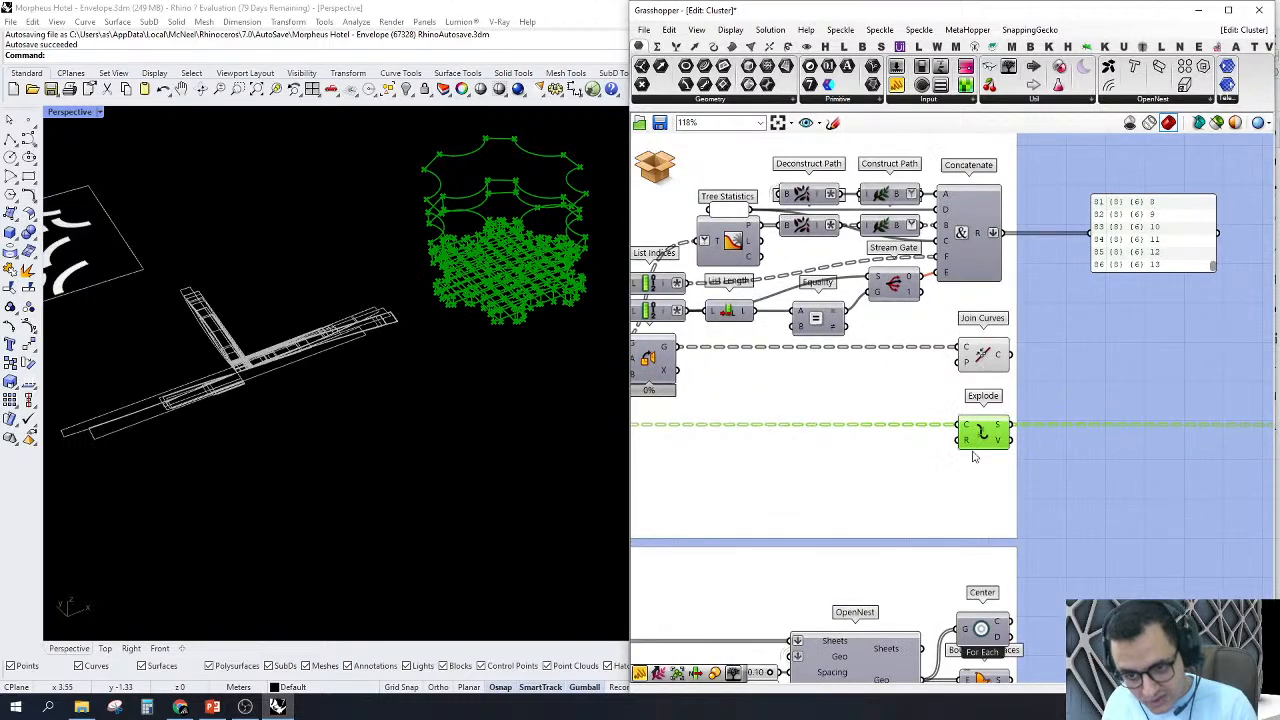
pyautogui.rightClick(1124, 338)
pyautogui.click(1165, 357)
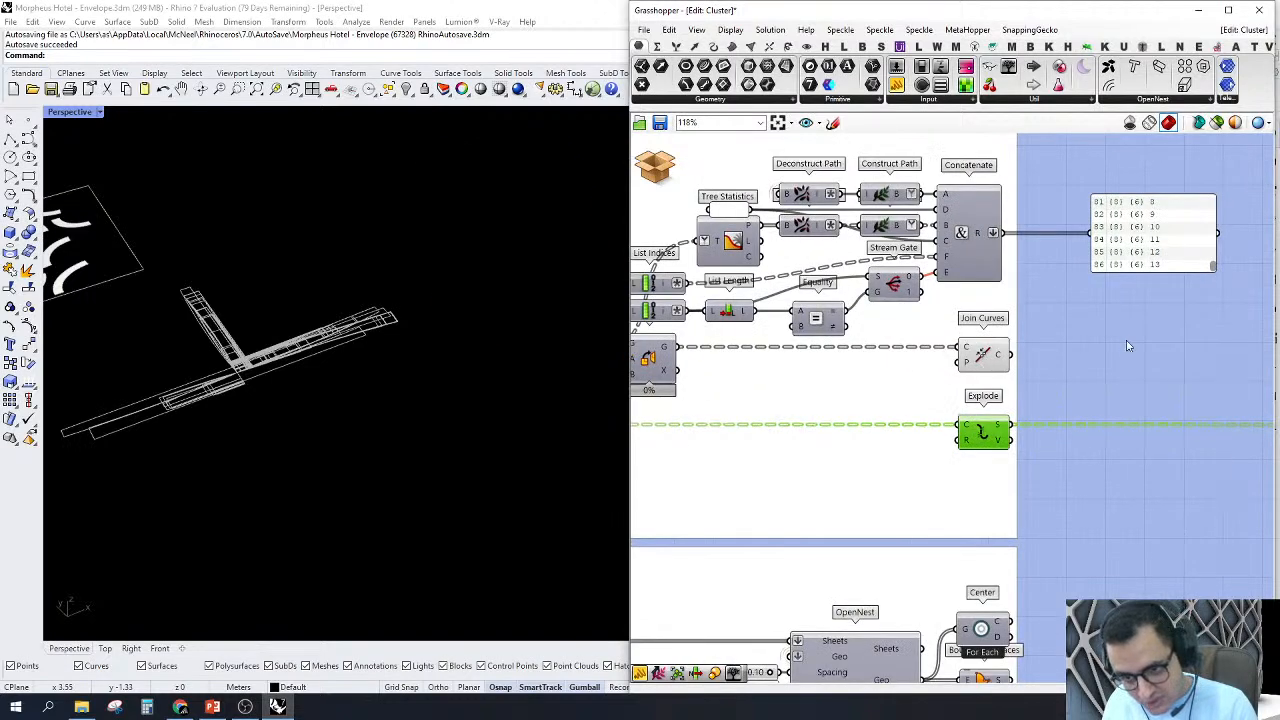
# Step: Turn on the preview of the lower OpenNest component and inspect the rib outlines nested on the sheets
pyautogui.scroll(-4, 1092, 346)
pyautogui.scroll(-2, 1091, 345)
pyautogui.scroll(7, 1030, 443)
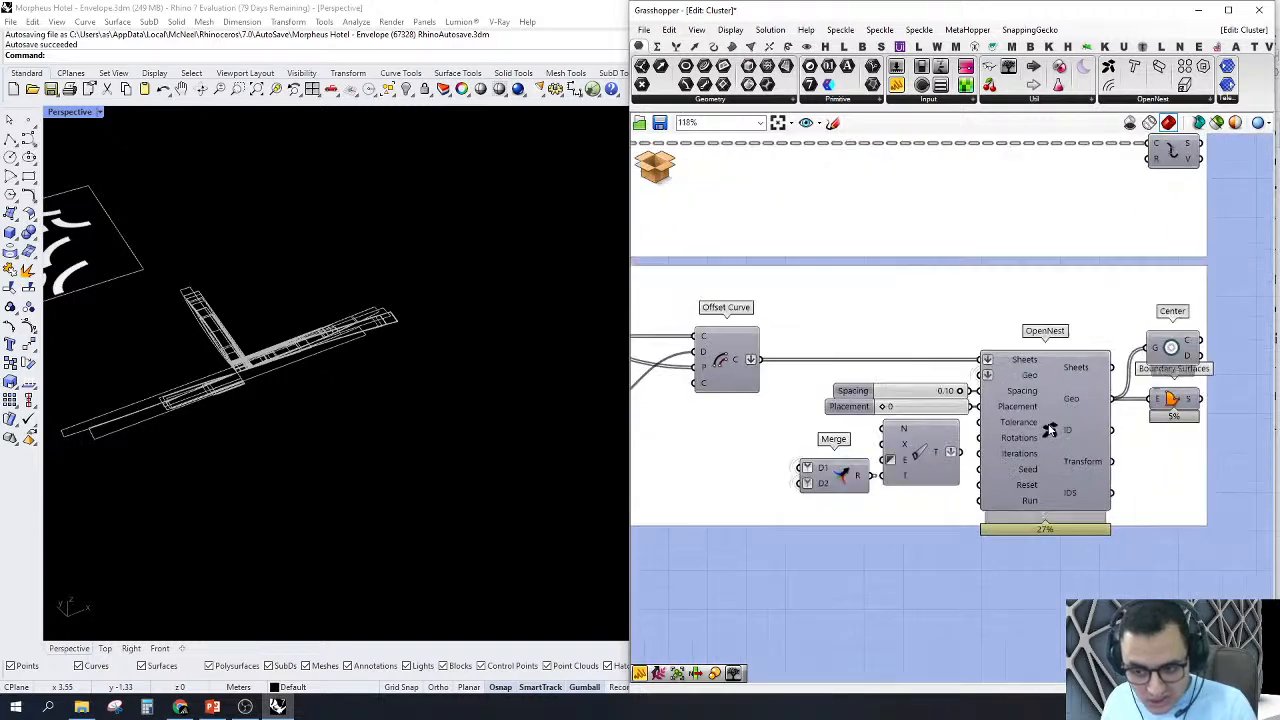
pyautogui.rightClick(1048, 425)
pyautogui.click(1084, 450)
pyautogui.scroll(-4, 379, 418)
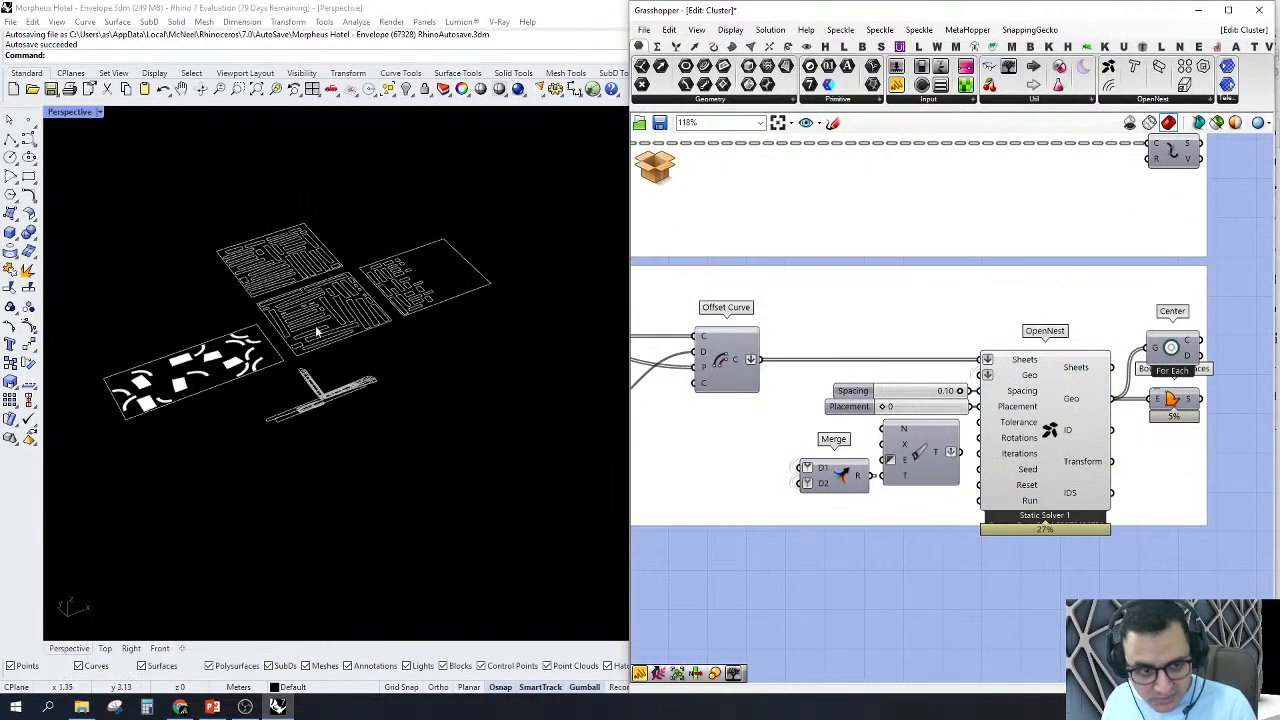
pyautogui.scroll(2, 321, 370)
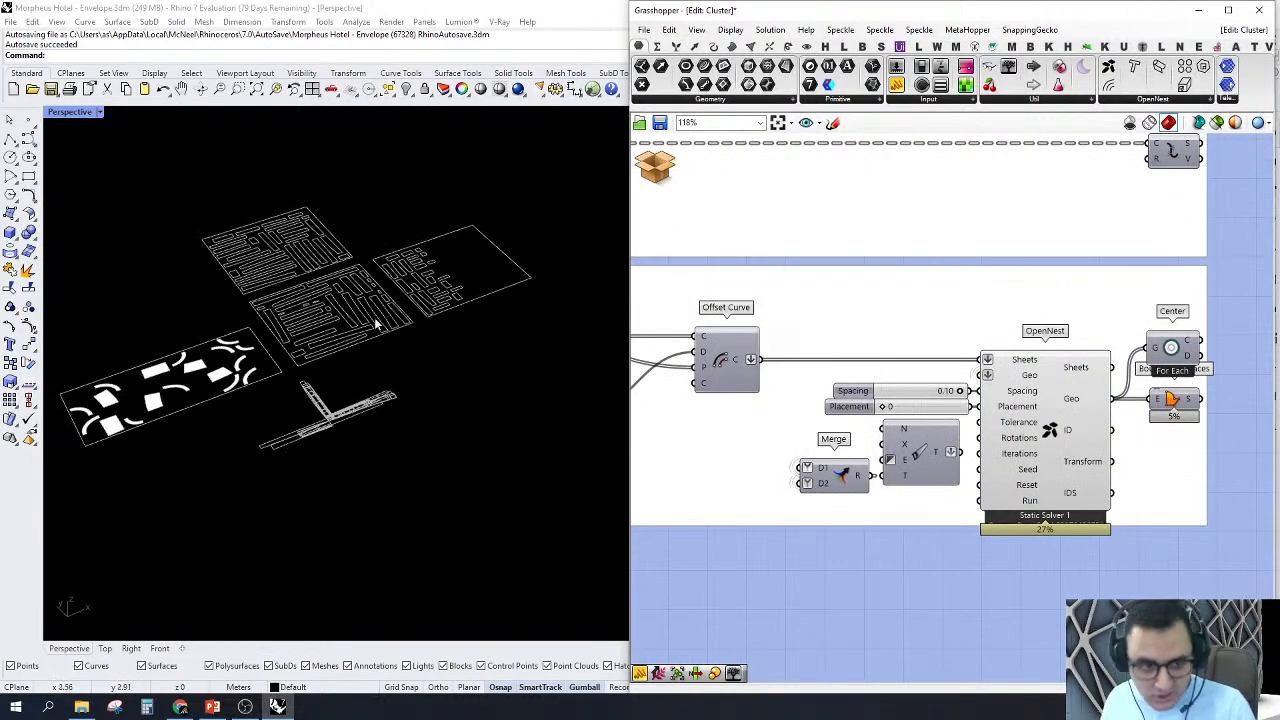
pyautogui.scroll(3, 362, 212)
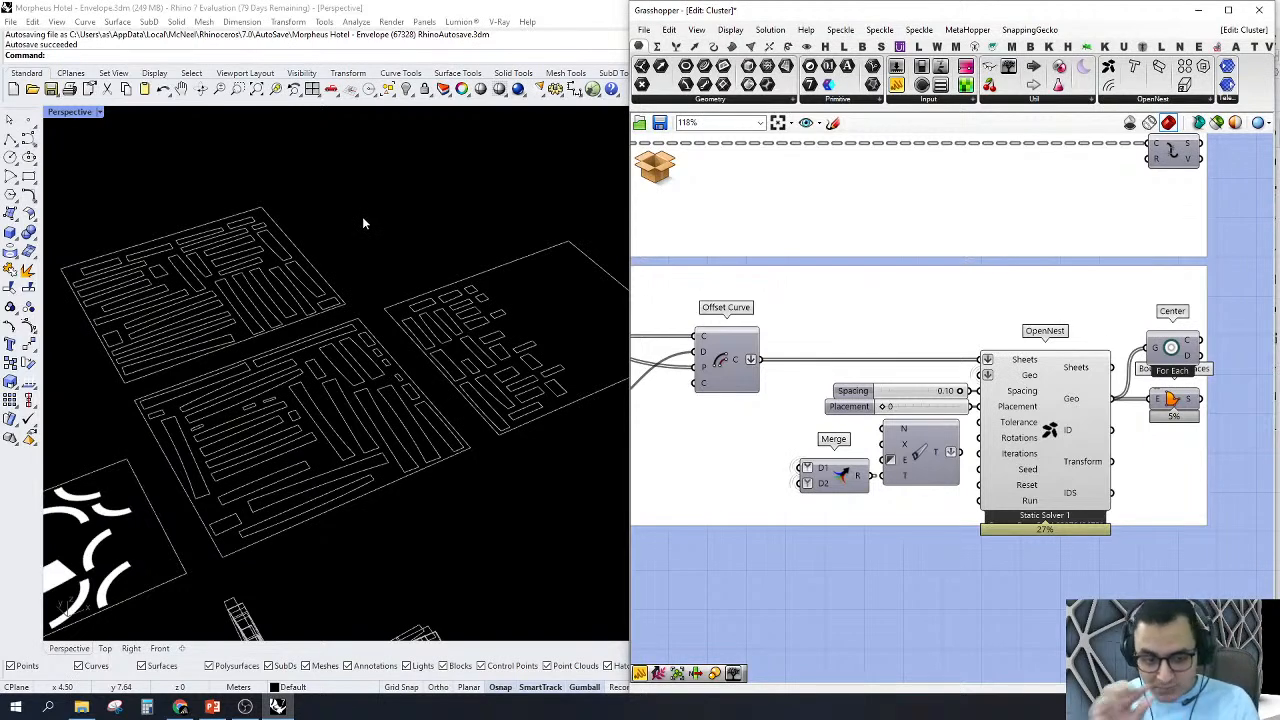
# Step: Select the components across the unrolling and nesting groups and turn off their previews
pyautogui.scroll(-8, 960, 430)
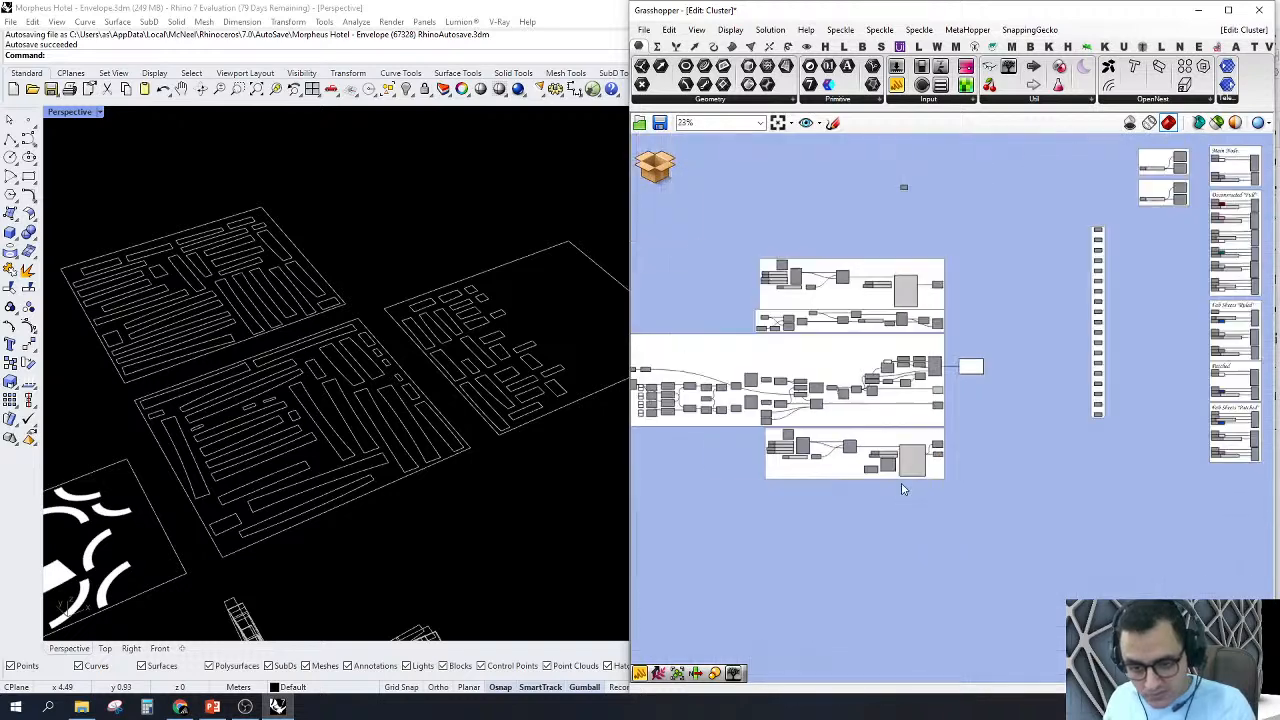
pyautogui.moveTo(872, 527); pyautogui.dragTo(1003, 203)
pyautogui.middleClick(958, 204)
pyautogui.click(982, 227)
pyautogui.click(957, 208)
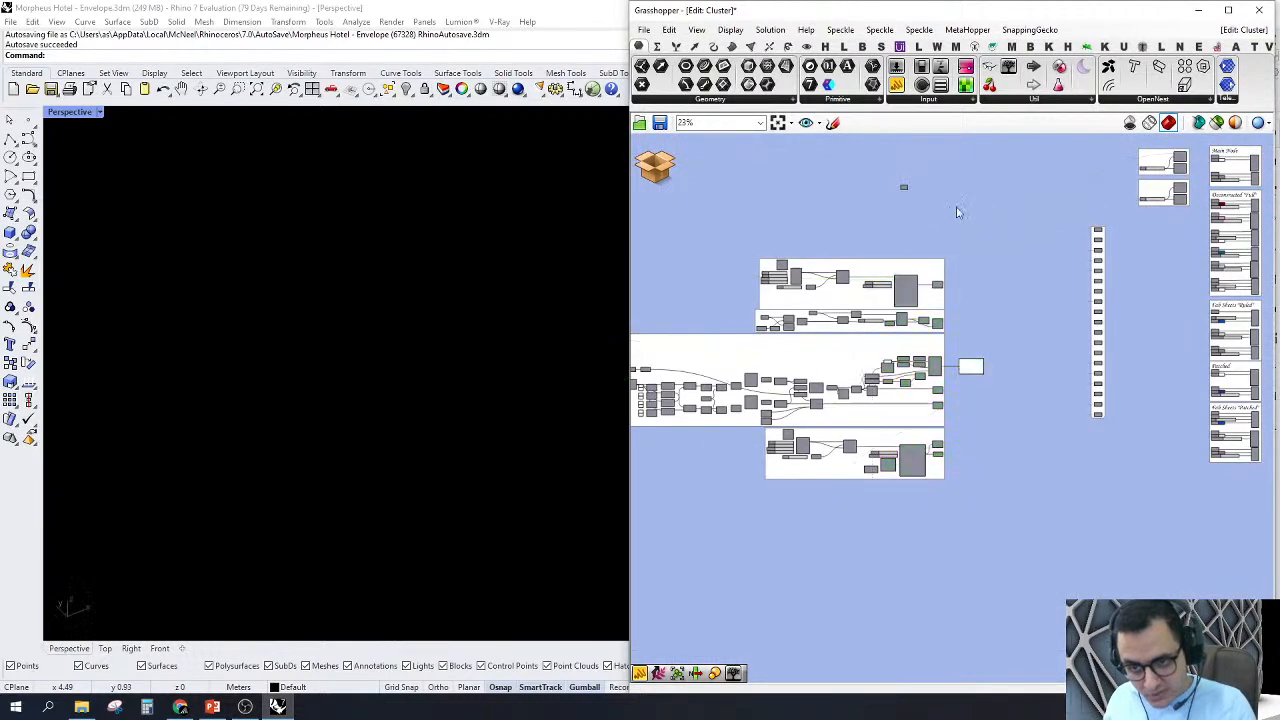
# Step: Select the vertical column of relay components and examine its wires to the Main Node, Deconstructed, Fab Sheets and Patched groups
pyautogui.moveTo(1176, 226); pyautogui.dragTo(1064, 278, button='right')
pyautogui.scroll(2, 966, 367)
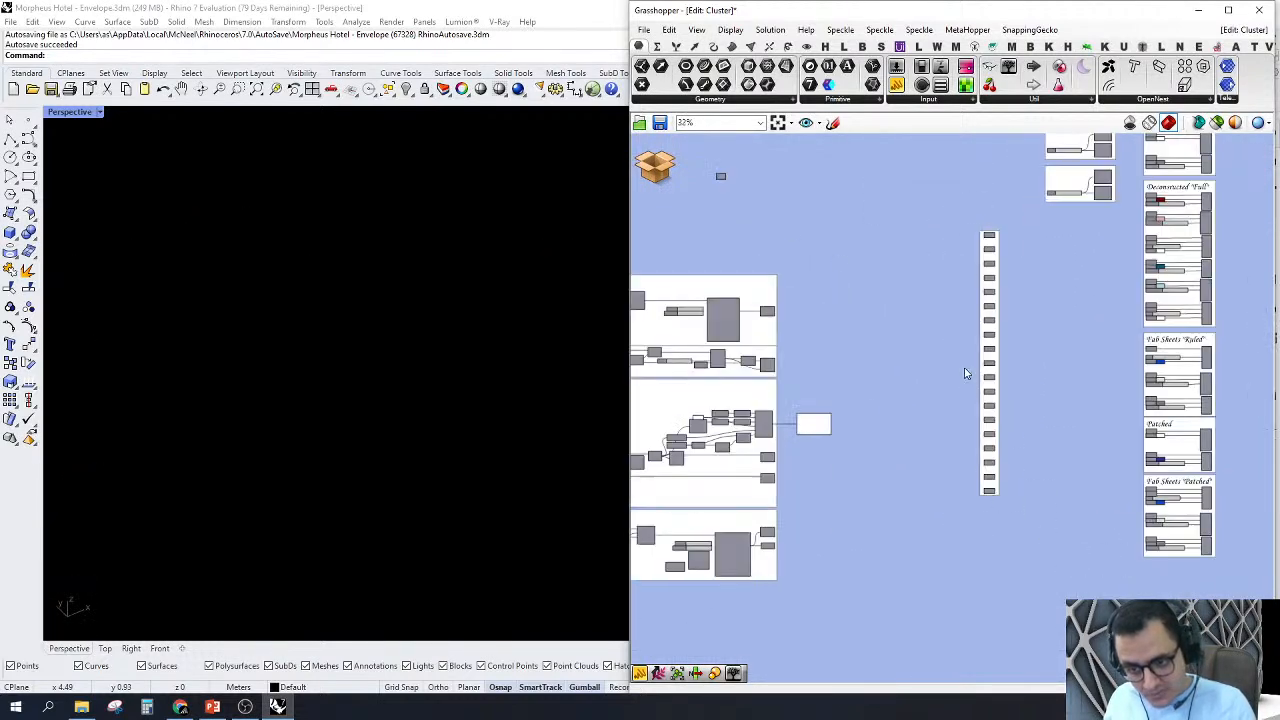
pyautogui.moveTo(946, 542); pyautogui.dragTo(1036, 195)
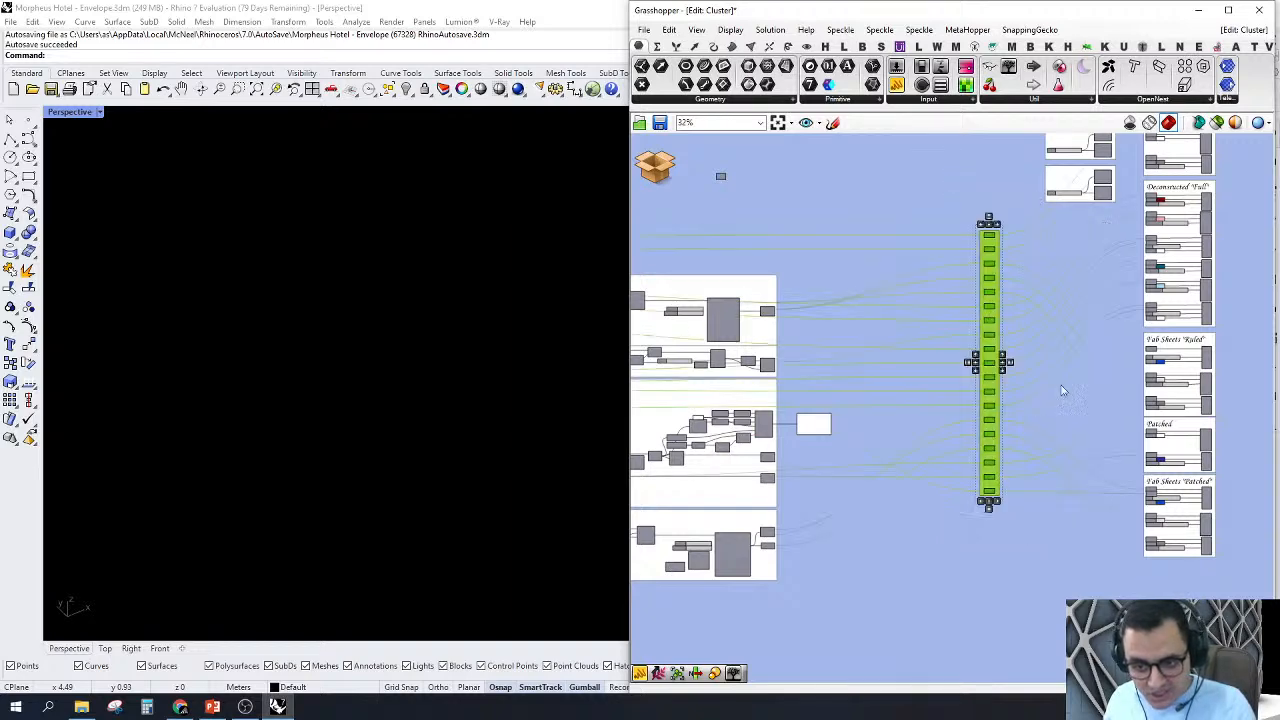
pyautogui.moveTo(1048, 456); pyautogui.dragTo(1025, 484, button='right')
pyautogui.scroll(-2, 1160, 447)
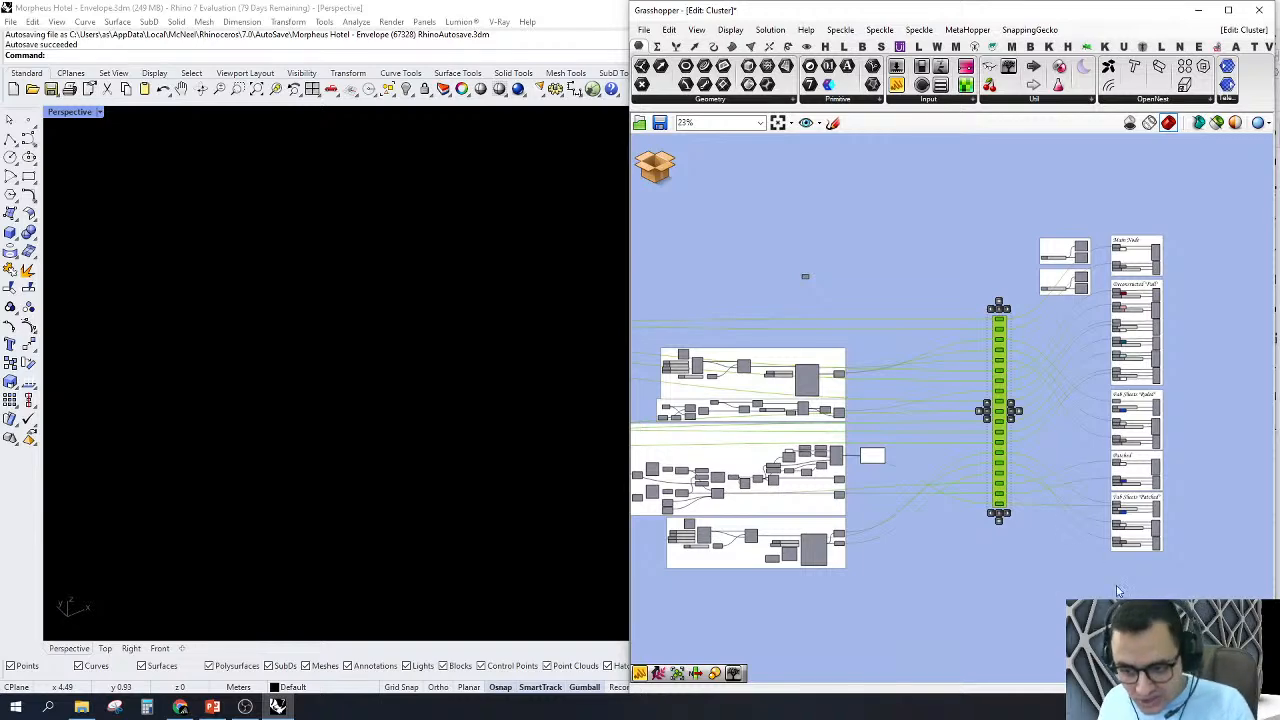
# Step: Turn on the previews of all output components in the Main Node through Fab Sheets "Patched" groups and view the complete layout
pyautogui.moveTo(1132, 544); pyautogui.dragTo(1208, 196)
pyautogui.rightClick(1186, 175)
pyautogui.click(1208, 189)
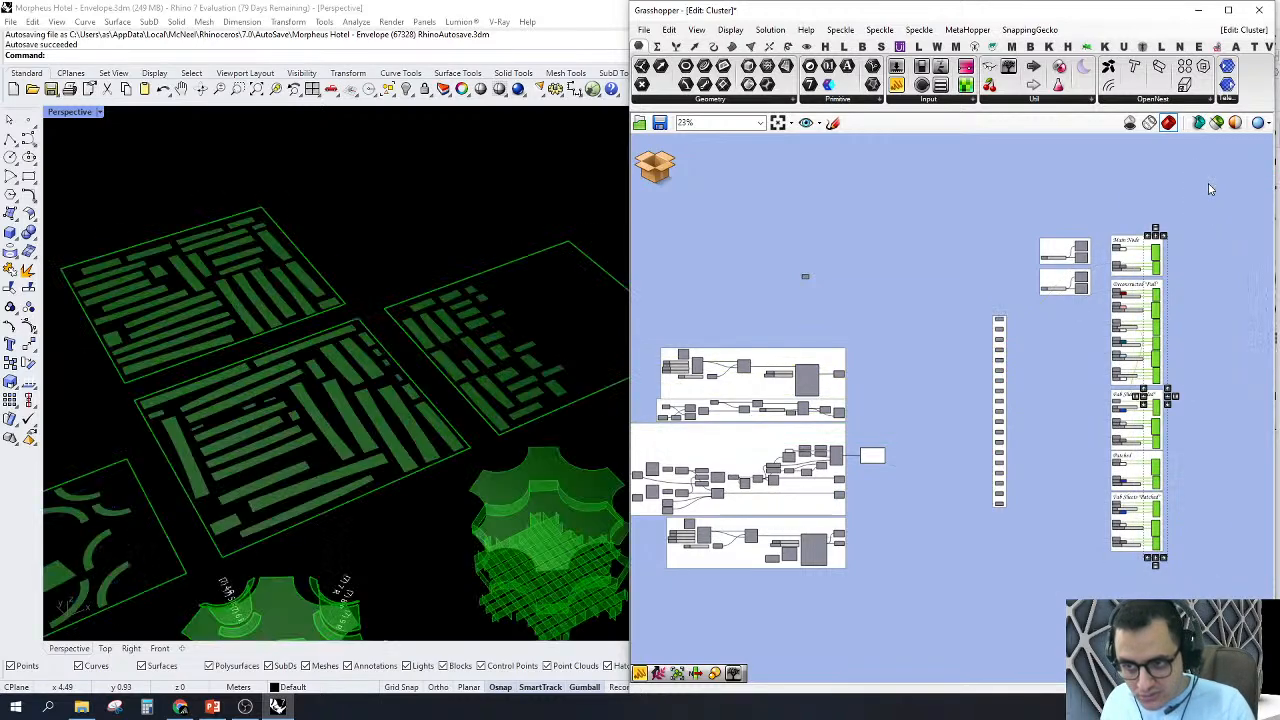
pyautogui.click(1206, 158)
pyautogui.scroll(-4, 458, 328)
pyautogui.moveTo(458, 361); pyautogui.dragTo(516, 433, button='right')
pyautogui.scroll(-4, 516, 433)
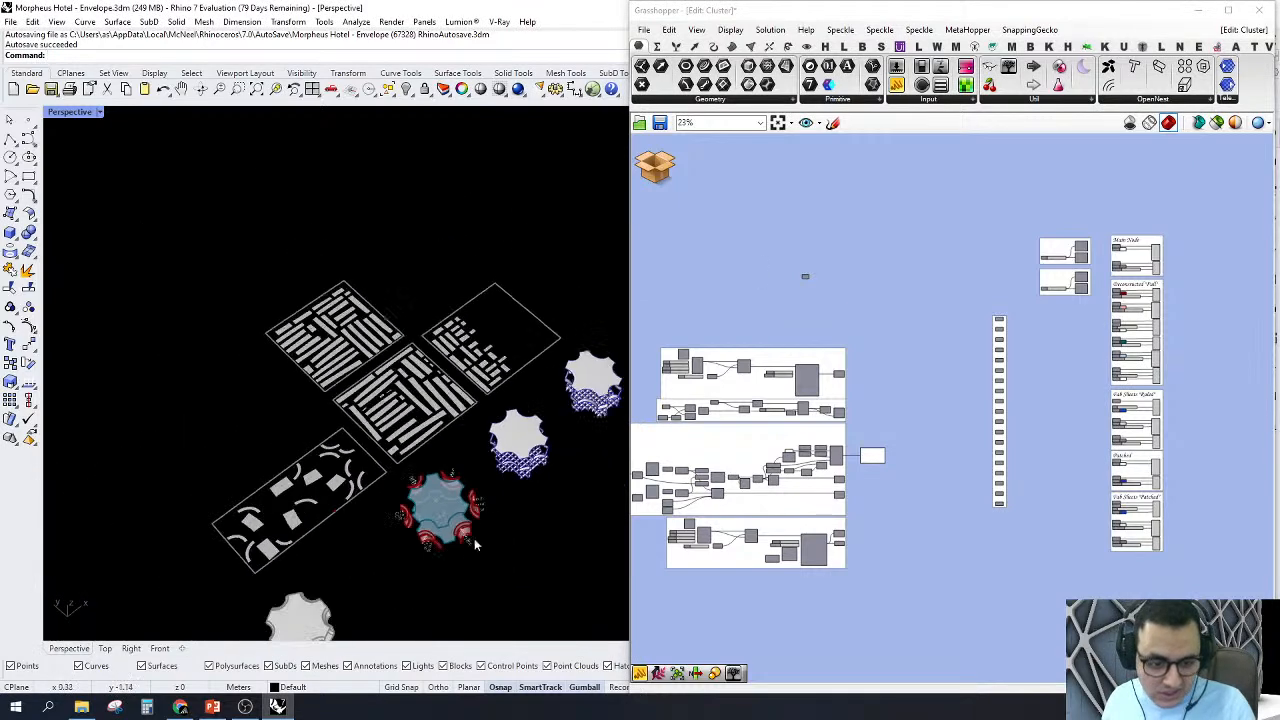
# Step: Examine the blue panel surfaces and their part labels on the deconstructed node, comparing them with the adjacent waffle node
pyautogui.scroll(9, 455, 528)
pyautogui.moveTo(366, 466); pyautogui.dragTo(485, 416, button='right')
pyautogui.scroll(4, 450, 396)
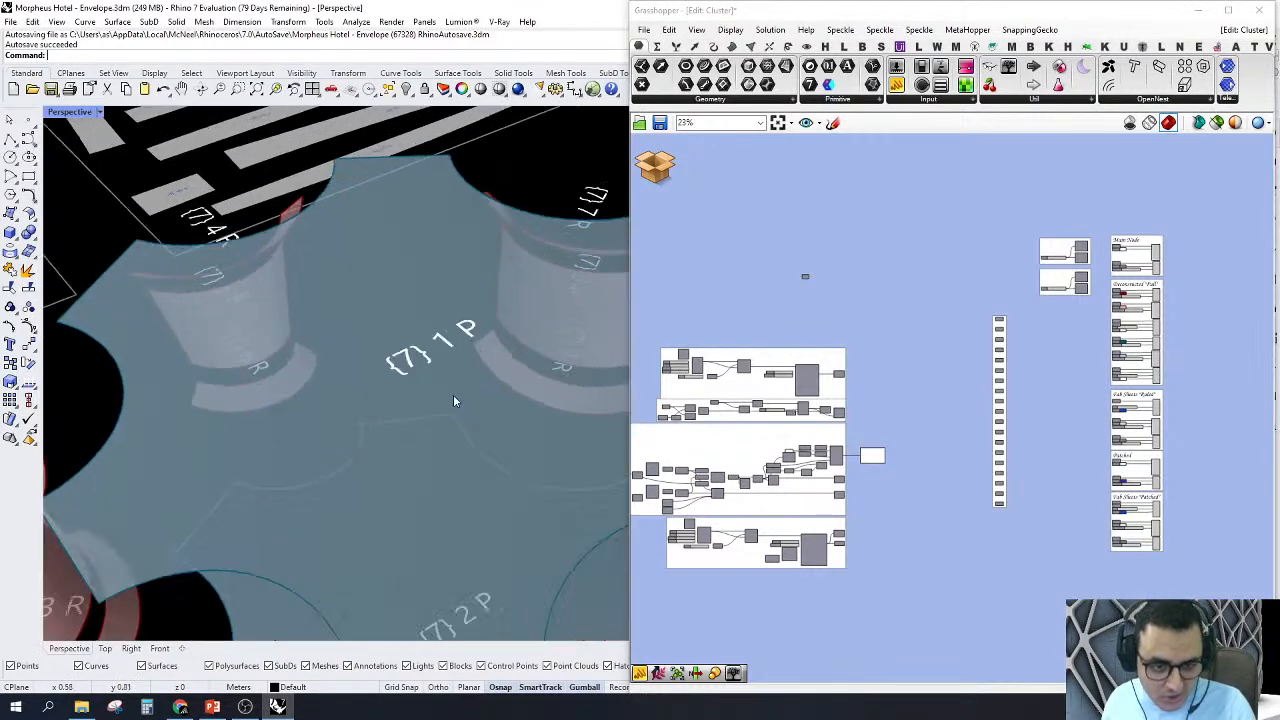
pyautogui.scroll(2, 453, 401)
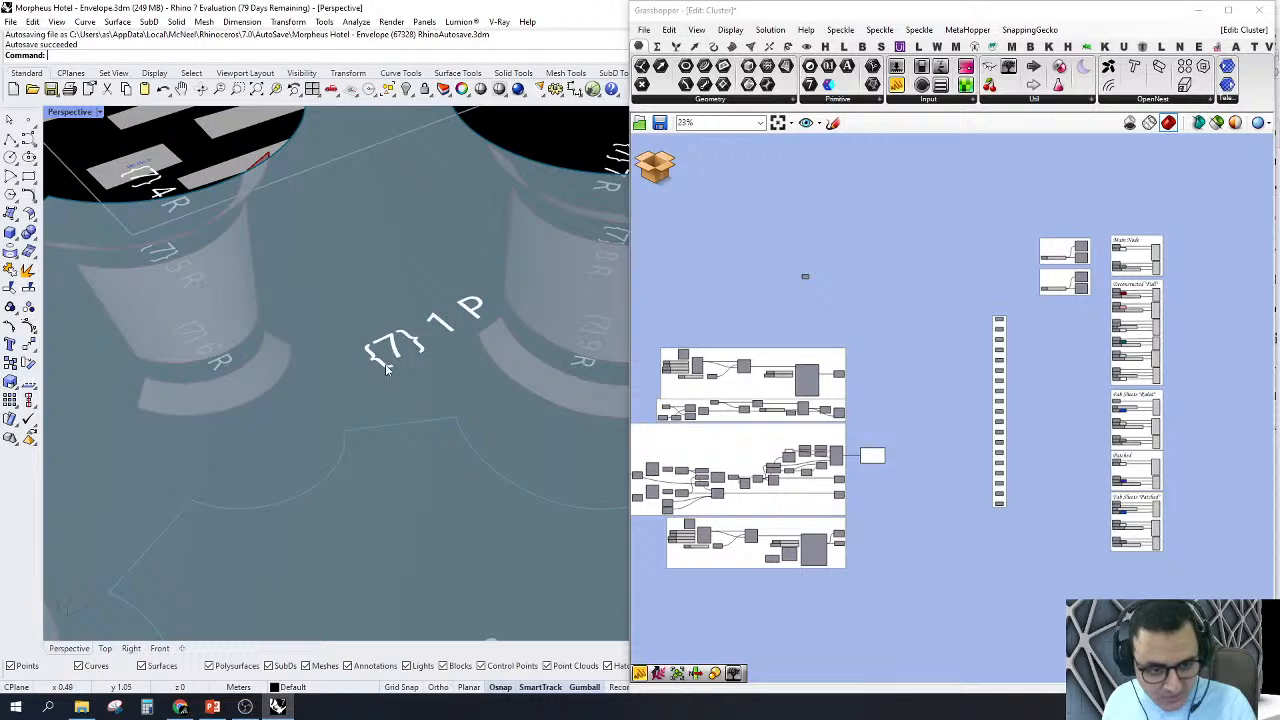
pyautogui.scroll(-8, 470, 335)
pyautogui.moveTo(361, 342); pyautogui.dragTo(361, 447, button='right')
pyautogui.scroll(6, 462, 395)
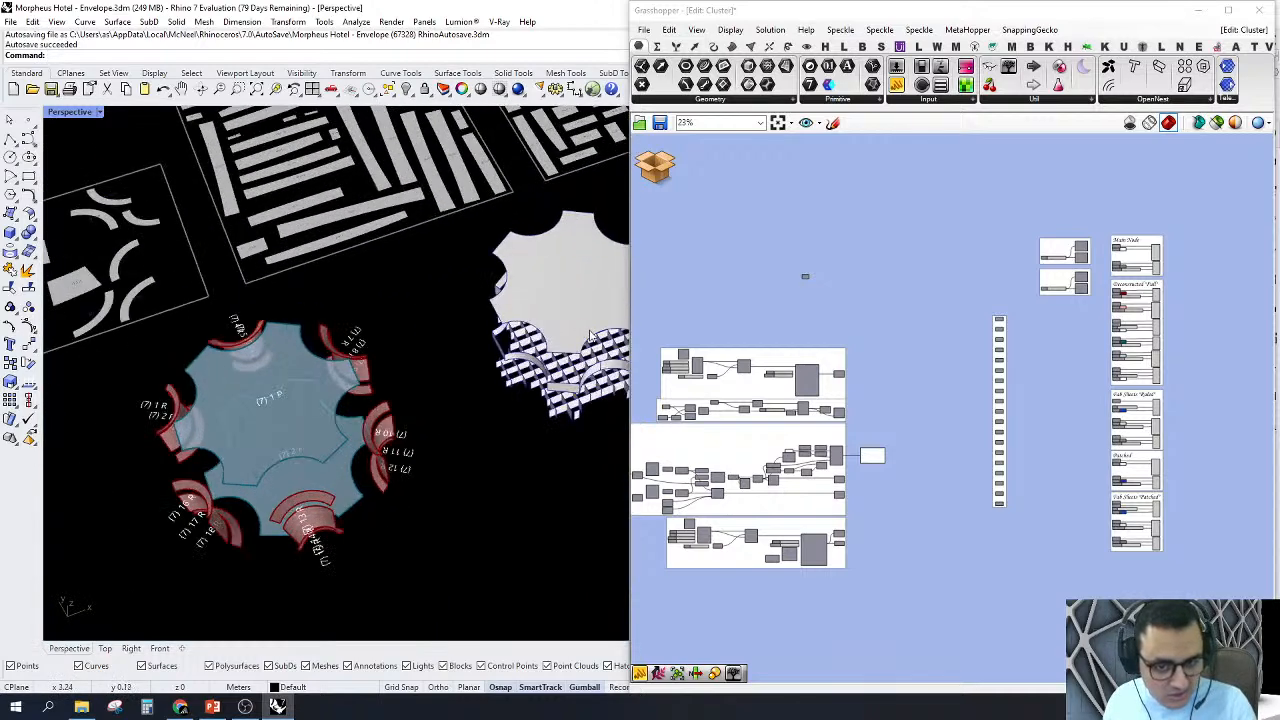
pyautogui.moveTo(478, 340); pyautogui.dragTo(491, 294, button='right')
pyautogui.scroll(-9, 506, 280)
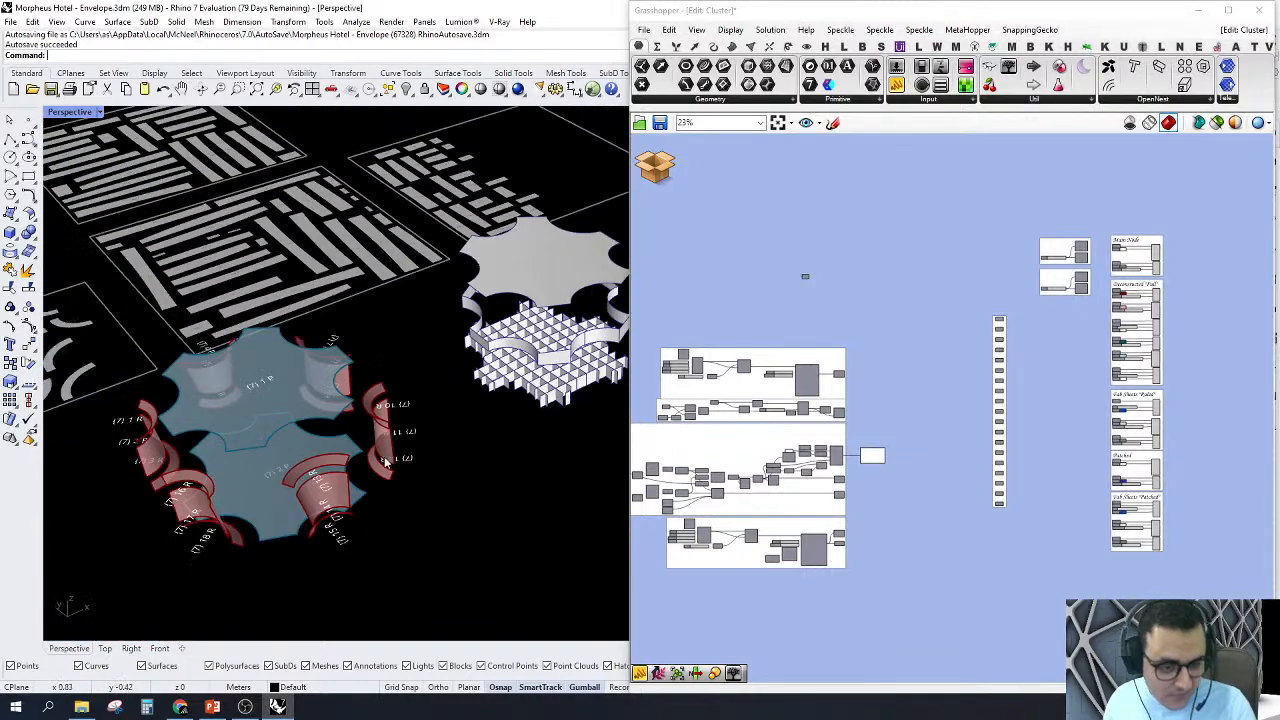
# Step: Inspect the red ruled pieces on the deconstructed node and their {7} 10 R, {7} 11 R and {7} 12 R labels
pyautogui.moveTo(362, 440); pyautogui.dragTo(330, 472, button='right')
pyautogui.scroll(5, 330, 470)
pyautogui.scroll(7, 450, 470)
pyautogui.moveTo(451, 517); pyautogui.dragTo(460, 560, button='right')
pyautogui.scroll(3, 457, 294)
pyautogui.moveTo(455, 295); pyautogui.dragTo(357, 397, button='right')
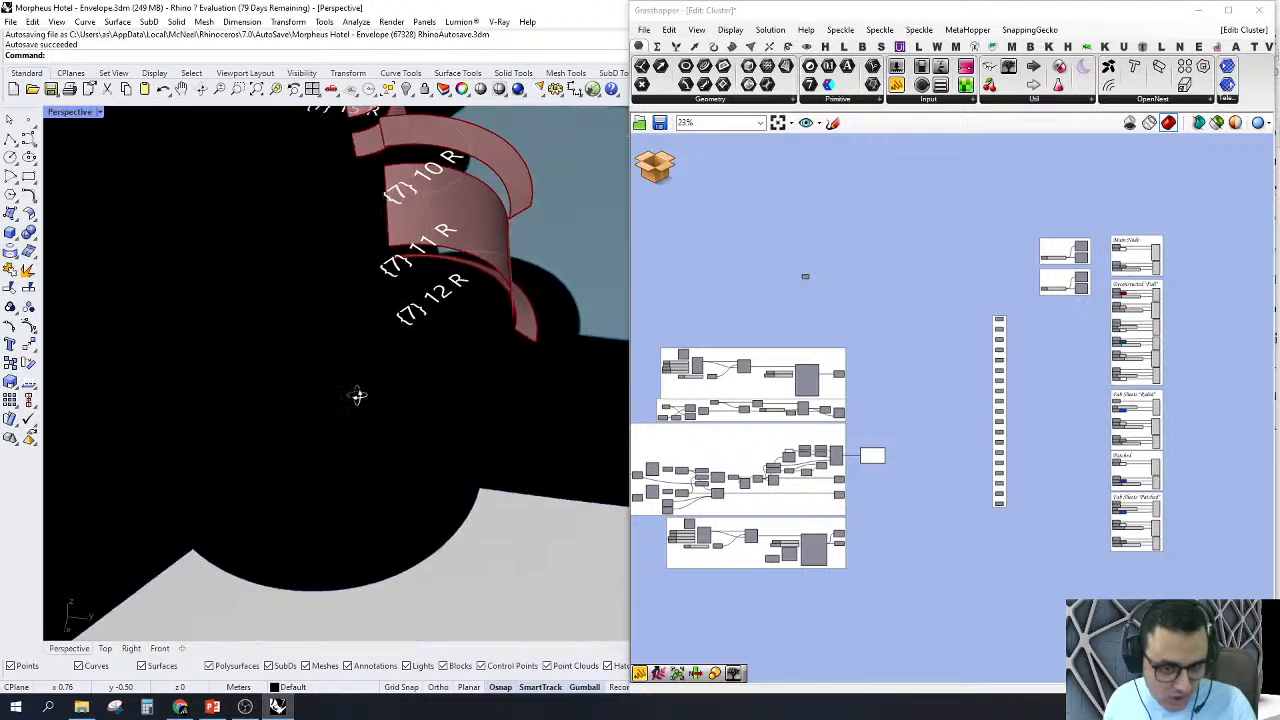
pyautogui.scroll(4, 418, 322)
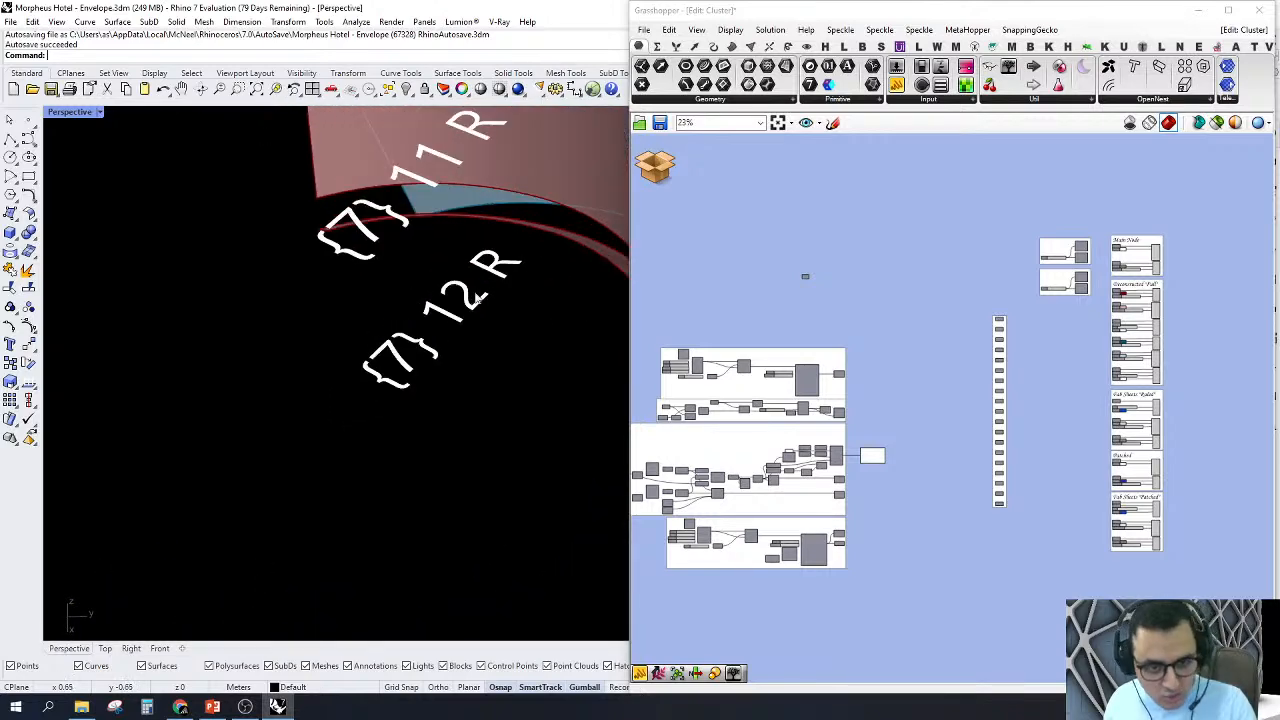
# Step: Inspect the labels on the flat ruled pieces nested in the fabrication sheet
pyautogui.scroll(-14, 454, 468)
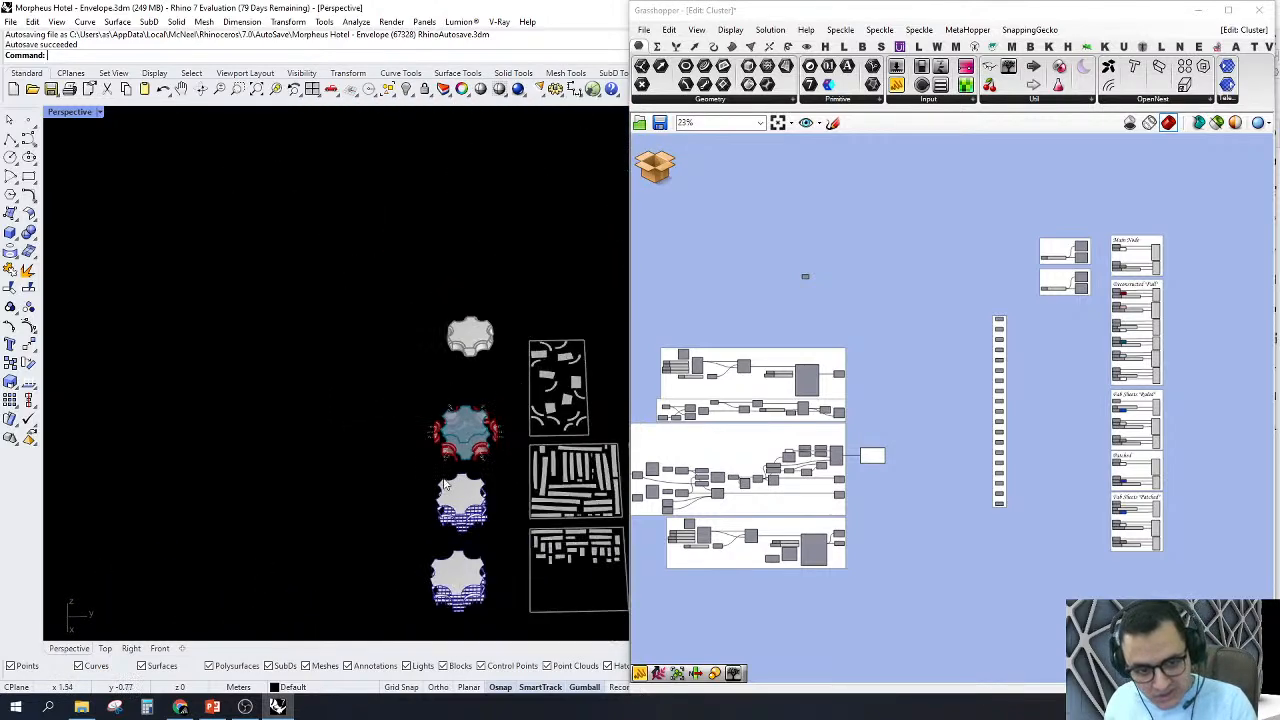
pyautogui.scroll(4, 608, 356)
pyautogui.scroll(5, 508, 408)
pyautogui.scroll(4, 386, 447)
pyautogui.moveTo(387, 448); pyautogui.dragTo(545, 474, button='right')
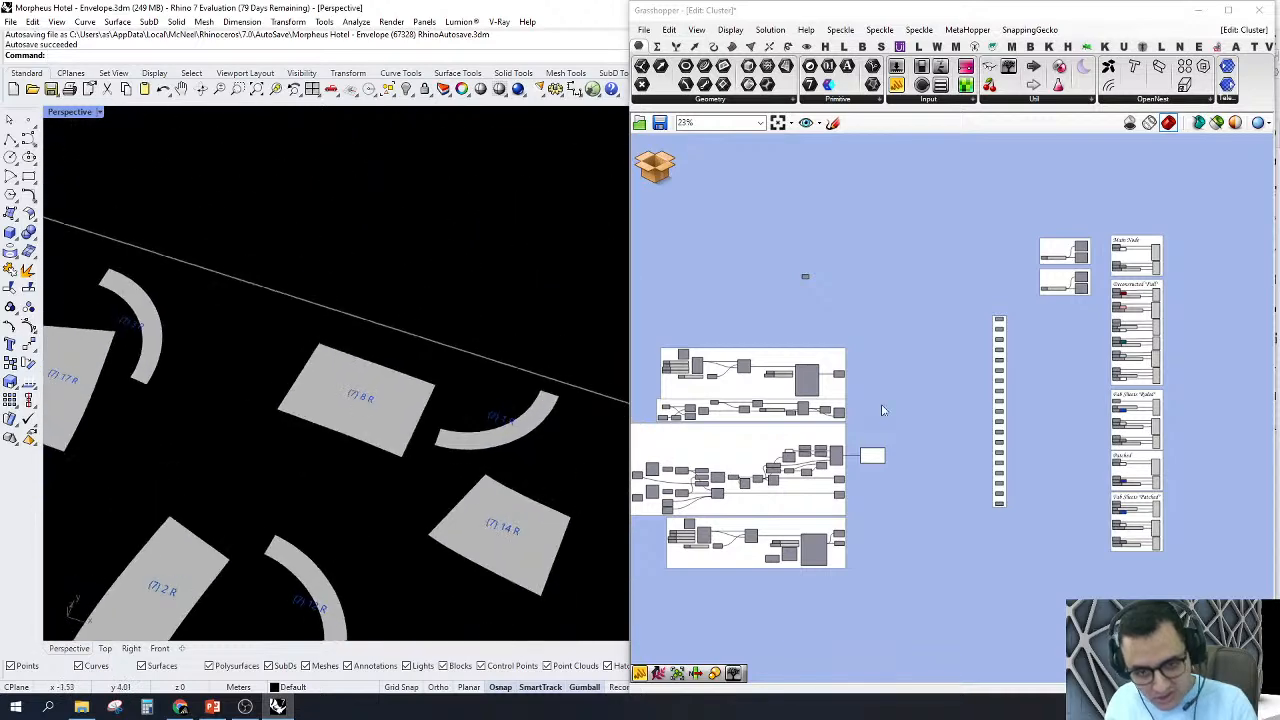
# Step: Turn on the preview of the upper pair of List Item components and zoom to the highlighted ruled piece on its sheet
pyautogui.scroll(5, 1075, 274)
pyautogui.scroll(3, 1085, 283)
pyautogui.moveTo(1040, 150); pyautogui.dragTo(1200, 336)
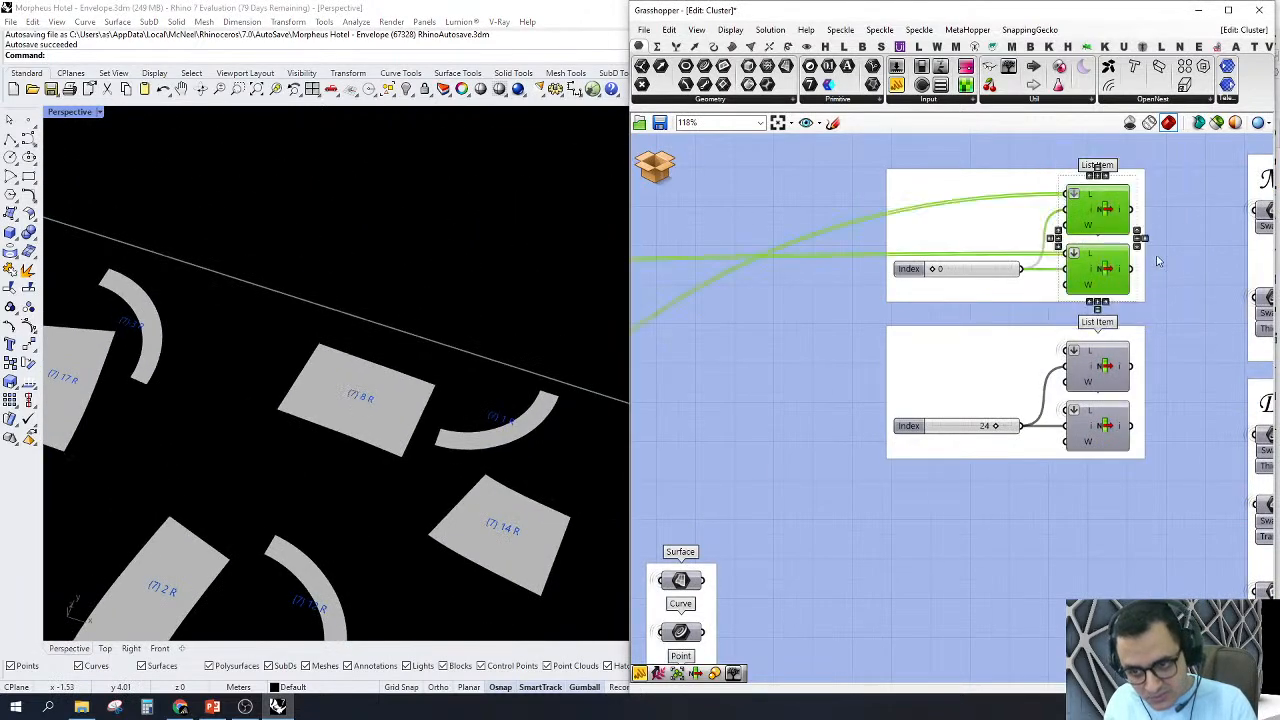
pyautogui.rightClick(1158, 238)
pyautogui.click(1197, 243)
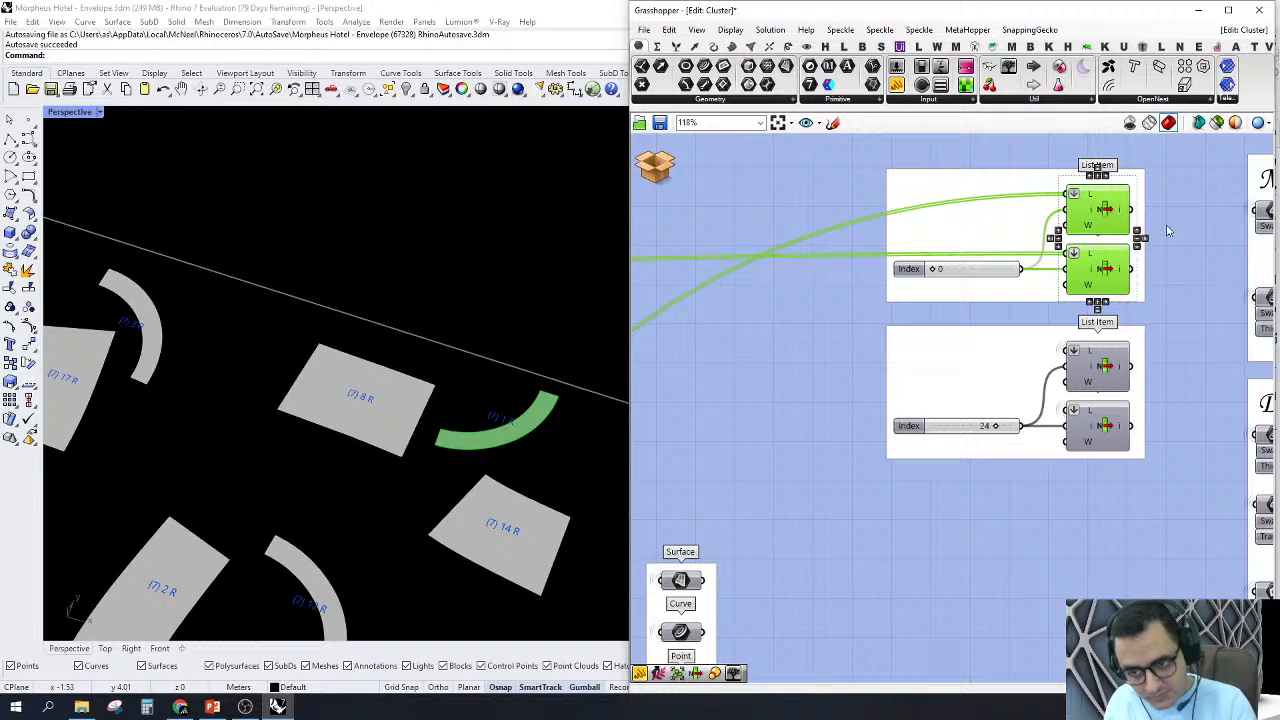
pyautogui.rightClick(1168, 228)
pyautogui.click(1200, 310)
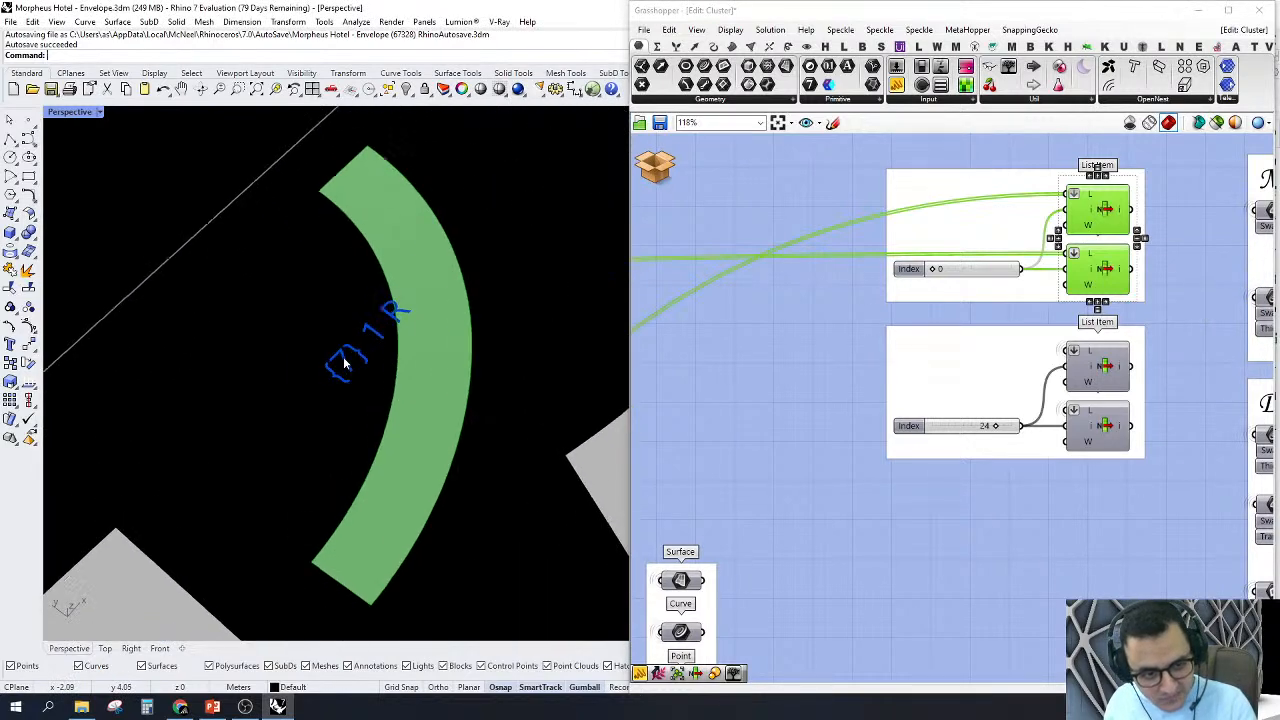
pyautogui.scroll(-10, 385, 313)
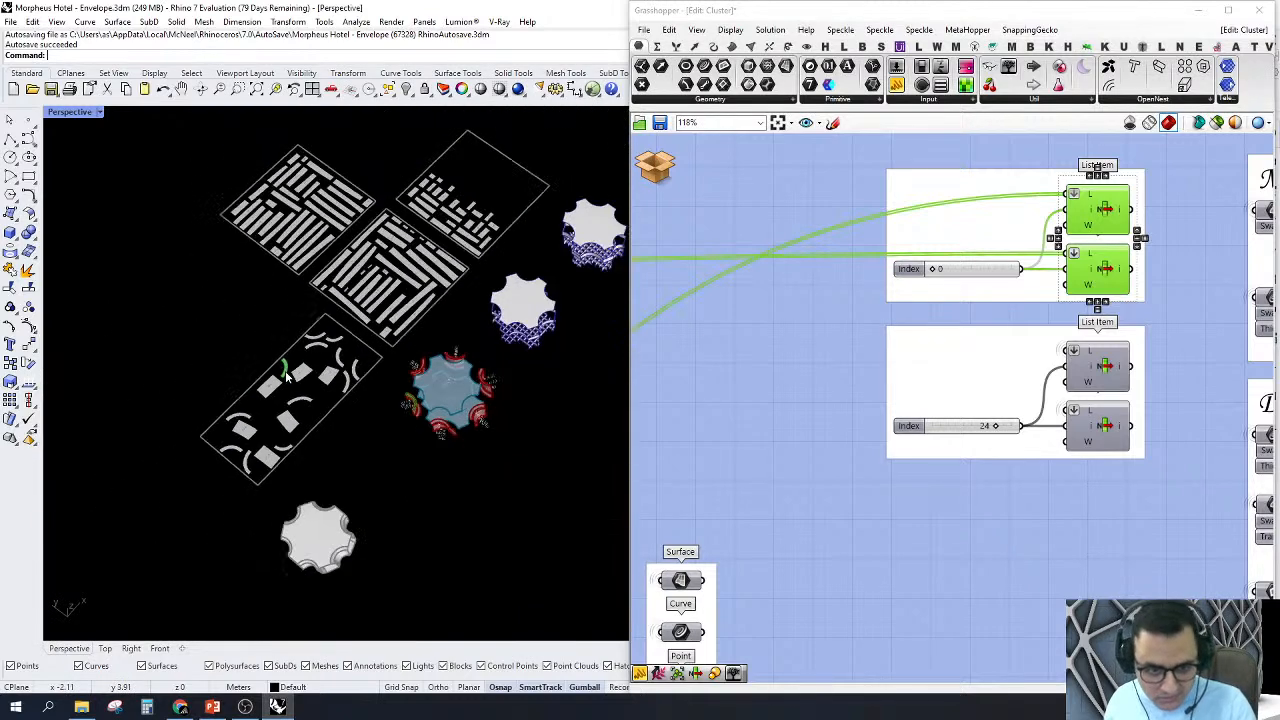
# Step: Turn on the preview of the lower pair of List Item components to highlight the rib at index 24
pyautogui.moveTo(485, 444); pyautogui.dragTo(496, 440, button='right')
pyautogui.scroll(-5, 1036, 325)
pyautogui.scroll(3, 1030, 398)
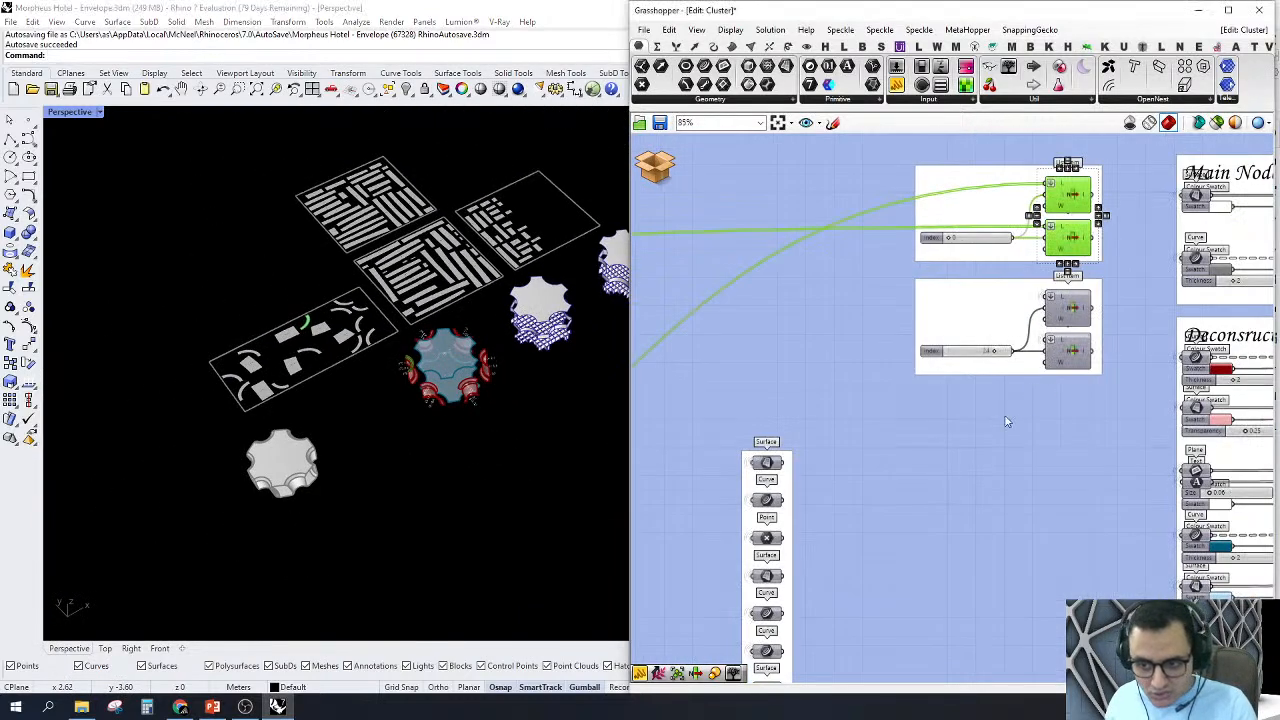
pyautogui.moveTo(1006, 416); pyautogui.dragTo(1119, 281)
pyautogui.rightClick(1117, 289)
pyautogui.click(1135, 298)
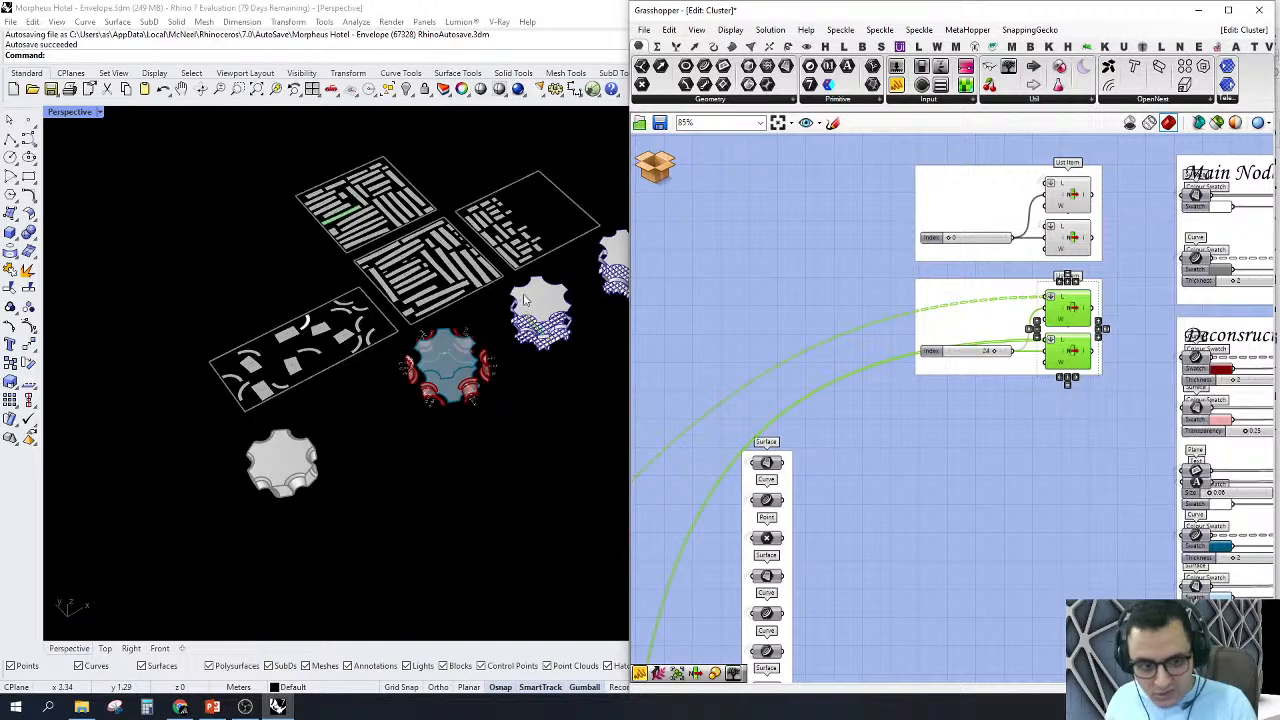
# Step: Compare the highlighted rib's position in the waffle structure with its labelled flat piece on the nested sheet
pyautogui.scroll(7, 540, 305)
pyautogui.scroll(4, 545, 362)
pyautogui.scroll(-2, 545, 400)
pyautogui.scroll(2, 545, 414)
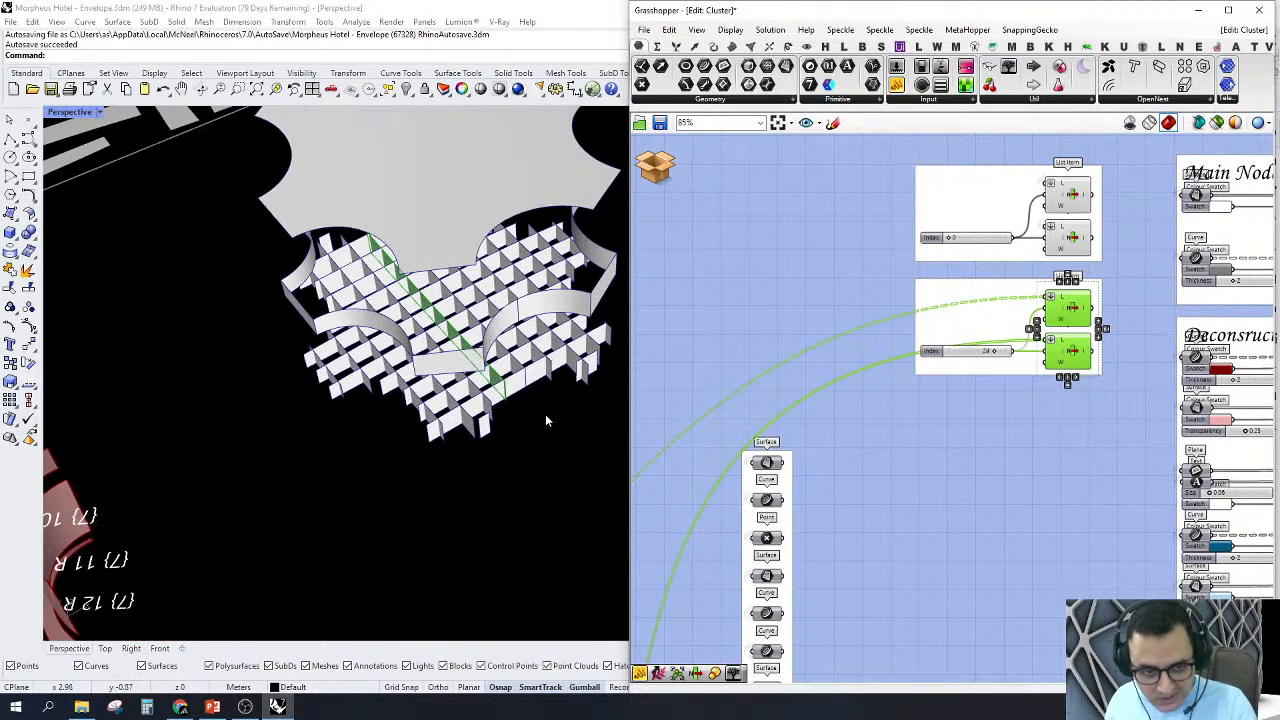
pyautogui.scroll(-6, 455, 430)
pyautogui.scroll(4, 200, 330)
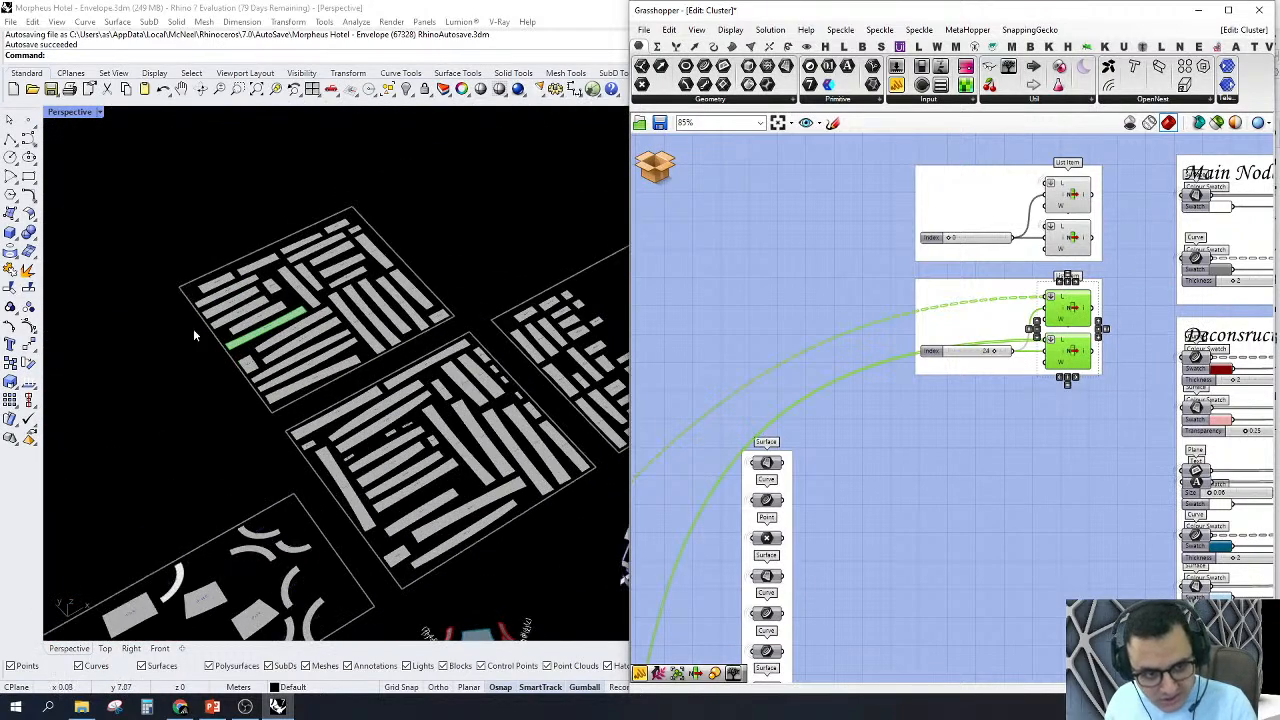
pyautogui.scroll(3, 320, 365)
pyautogui.scroll(2, 330, 345)
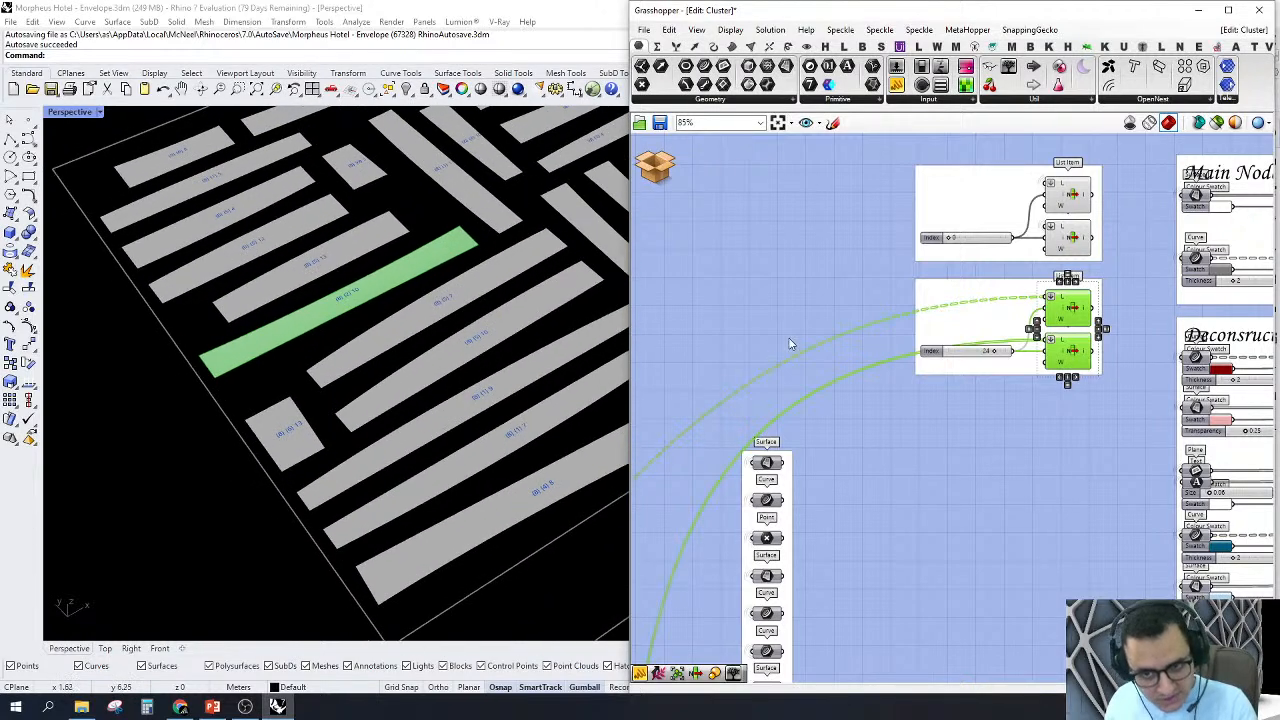
# Step: Examine the highlighted rib up close in the waffle grid beneath the patched node surface
pyautogui.scroll(-3, 791, 343)
pyautogui.scroll(-6, 497, 353)
pyautogui.scroll(5, 556, 527)
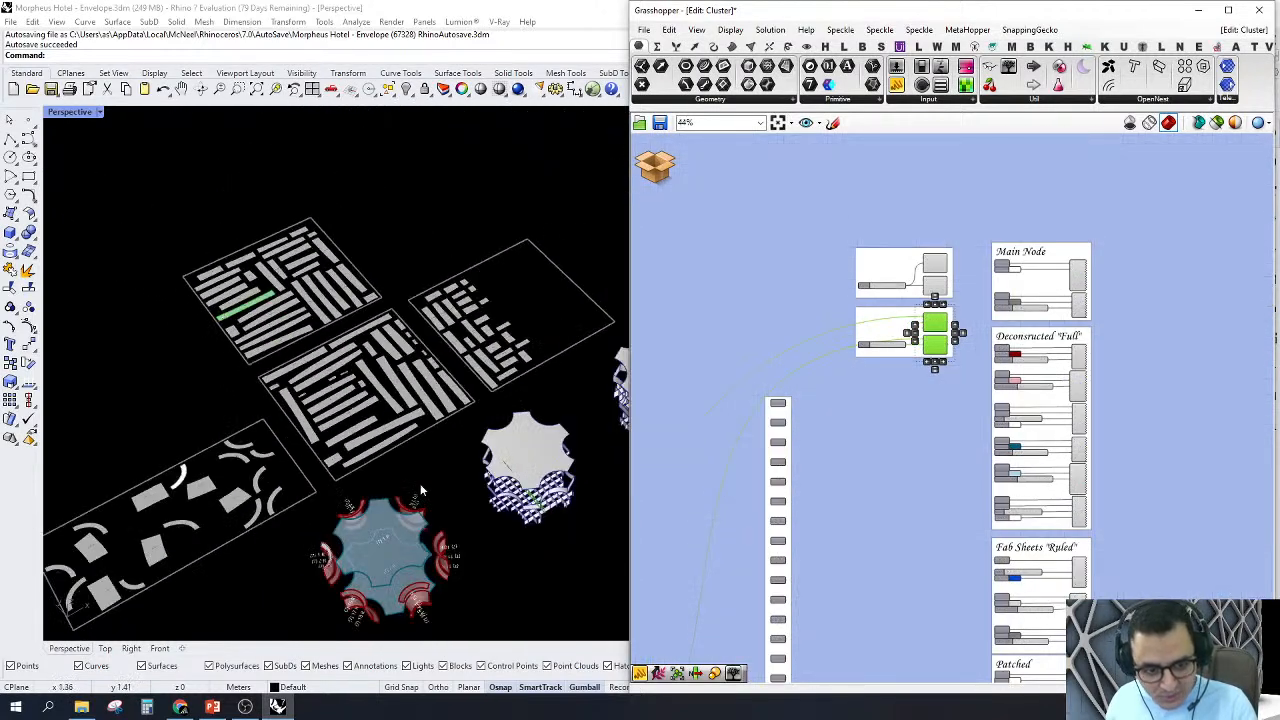
pyautogui.scroll(4, 470, 510)
pyautogui.scroll(-5, 385, 455)
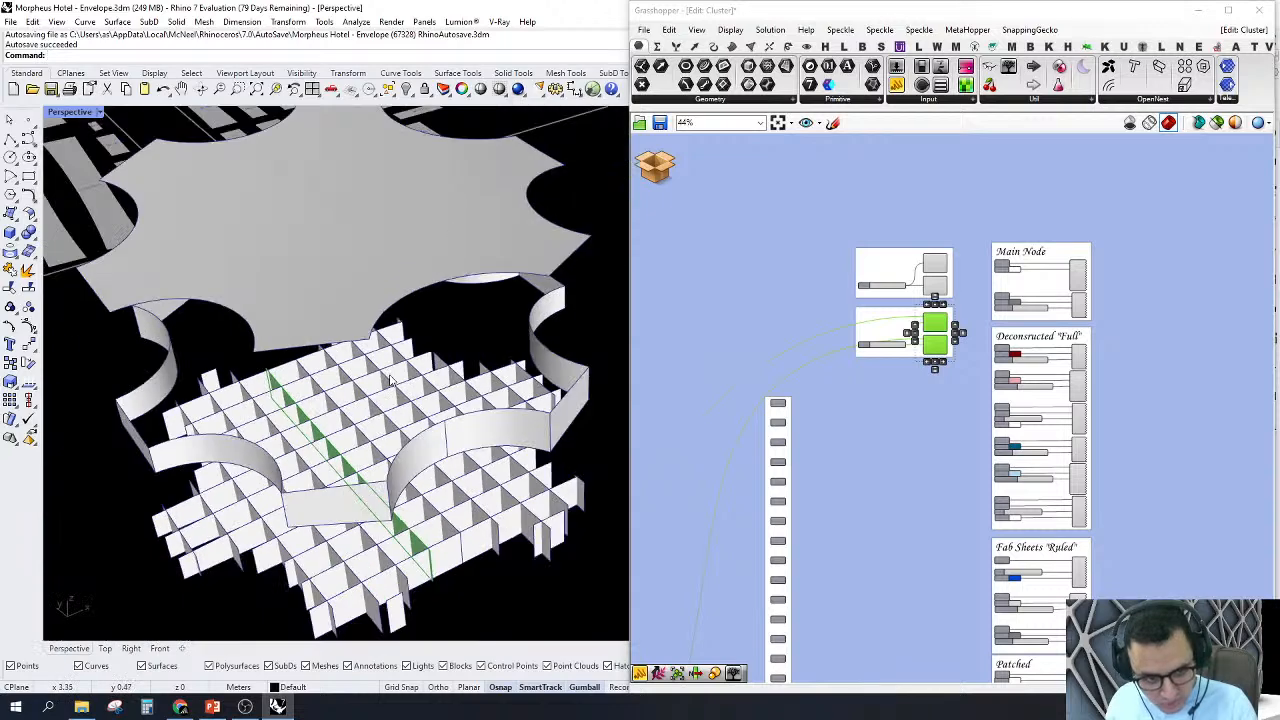
pyautogui.scroll(3, 397, 419)
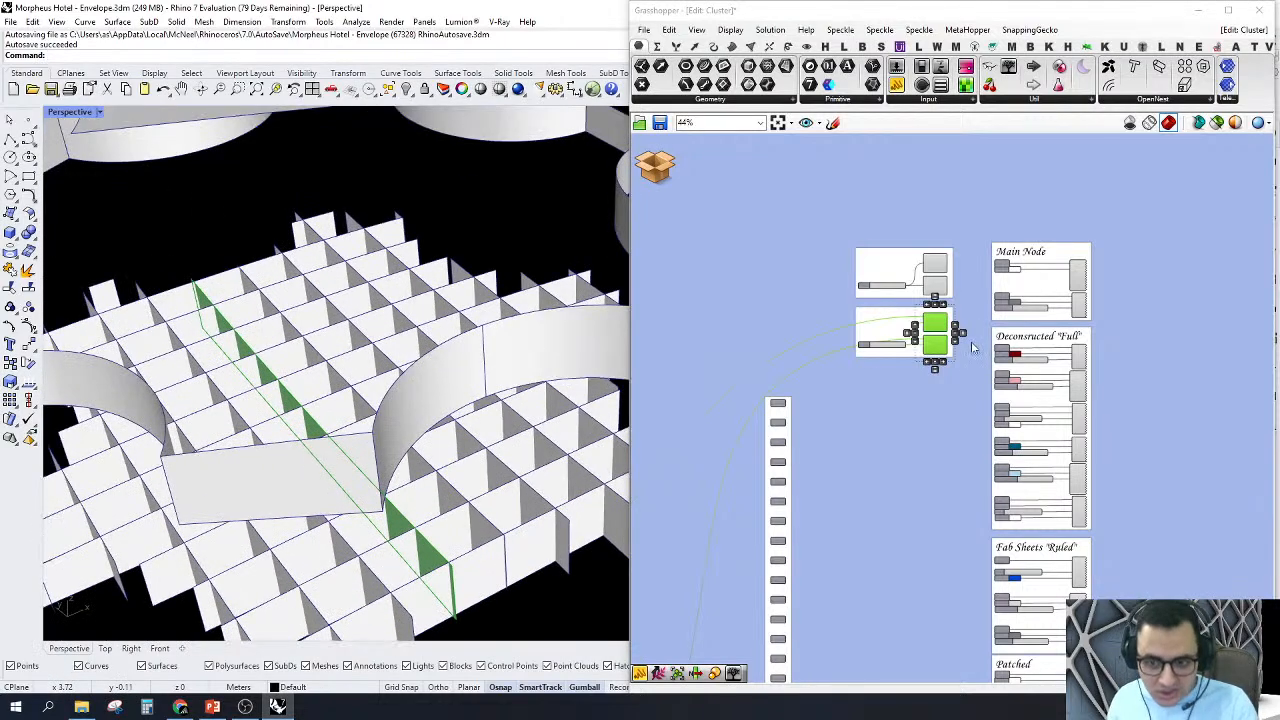
# Step: Close the nodes cladding cluster and discard its changes to return to the main definition
pyautogui.scroll(-2, 1005, 308)
pyautogui.scroll(-4, 475, 400)
pyautogui.scroll(-2, 441, 385)
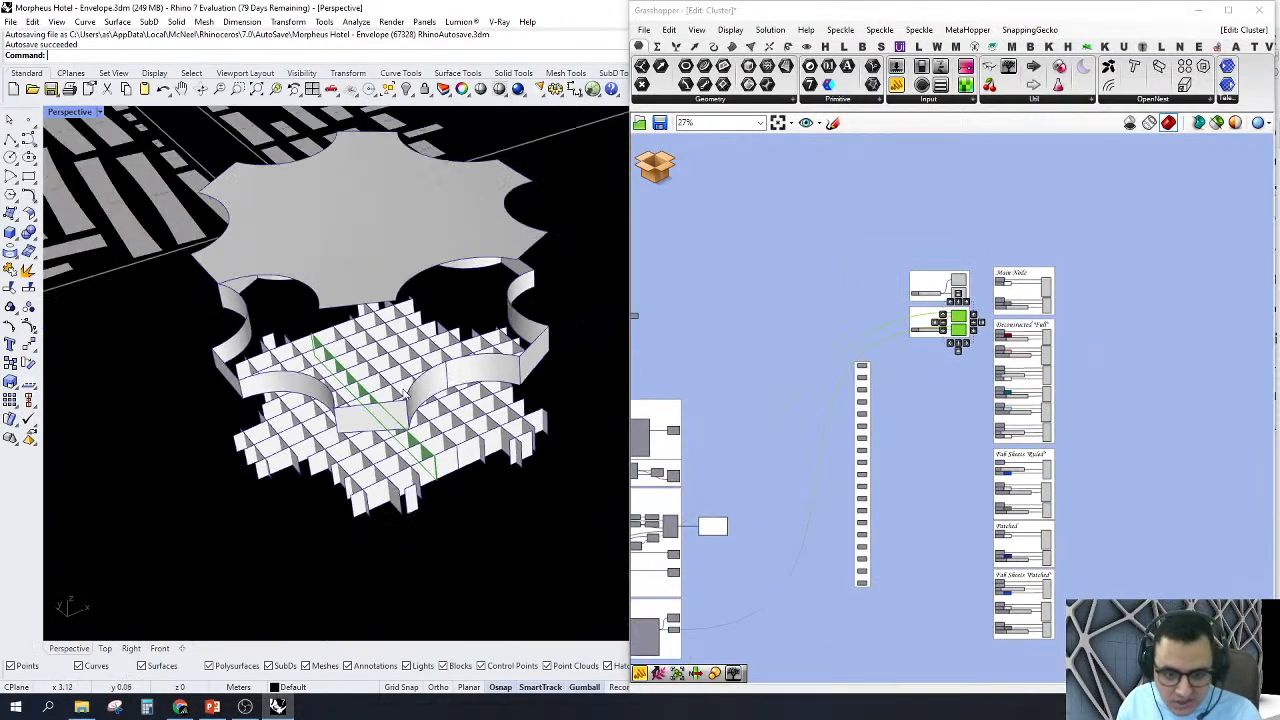
pyautogui.moveTo(955, 386); pyautogui.dragTo(1173, 326, button='right')
pyautogui.scroll(-1, 1124, 343)
pyautogui.click(670, 172)
pyautogui.click(670, 198)
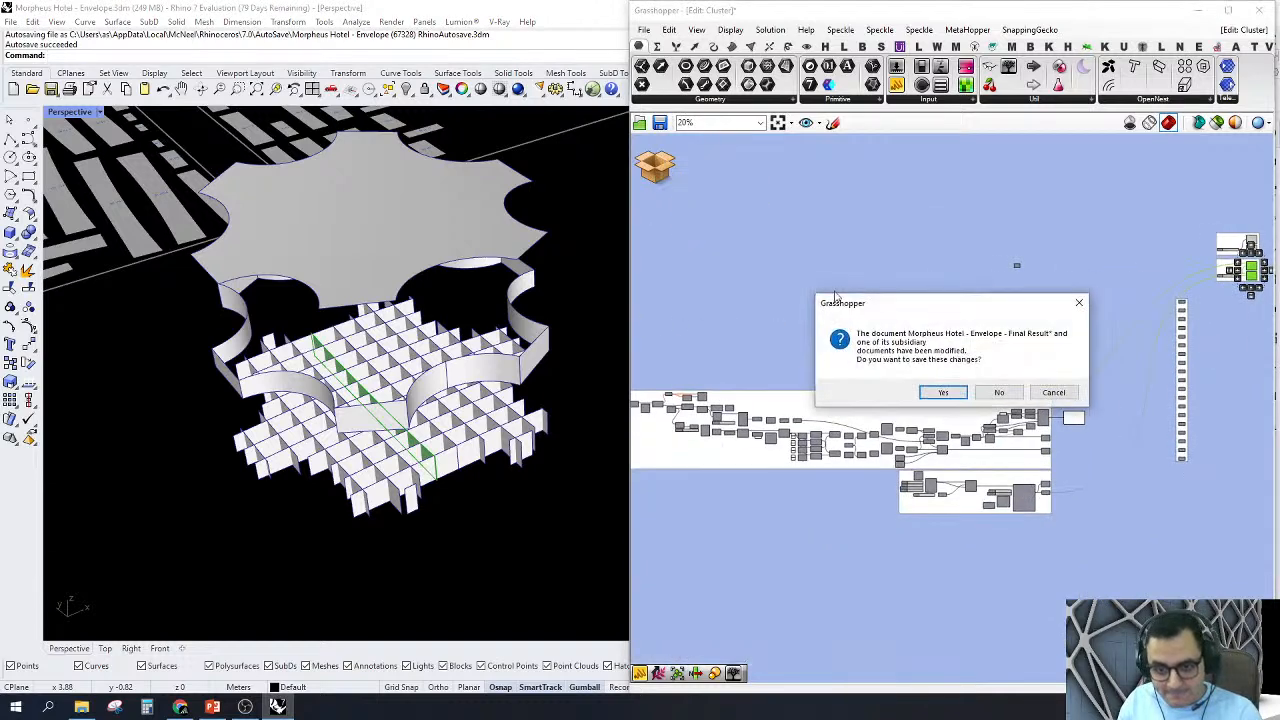
pyautogui.click(999, 392)
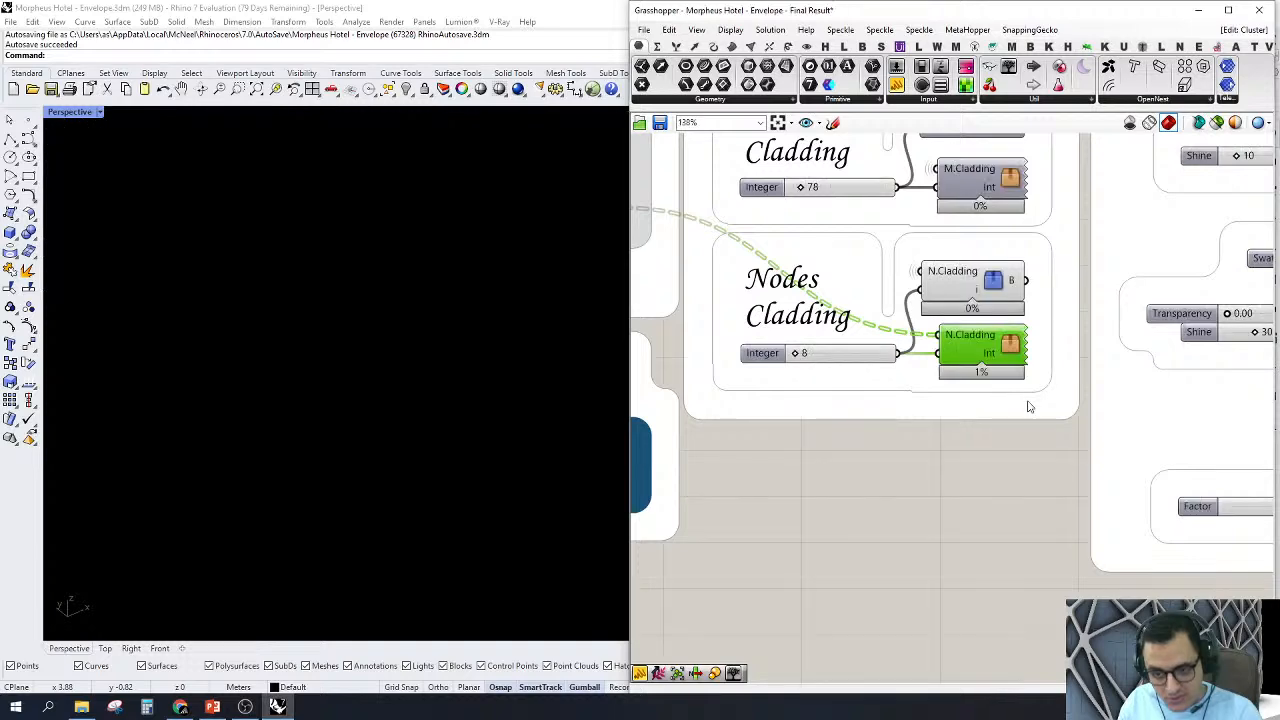
# Step: Review the Fabrication section, selecting all its components to show their connections and clearing the selection
pyautogui.scroll(-4, 1035, 420)
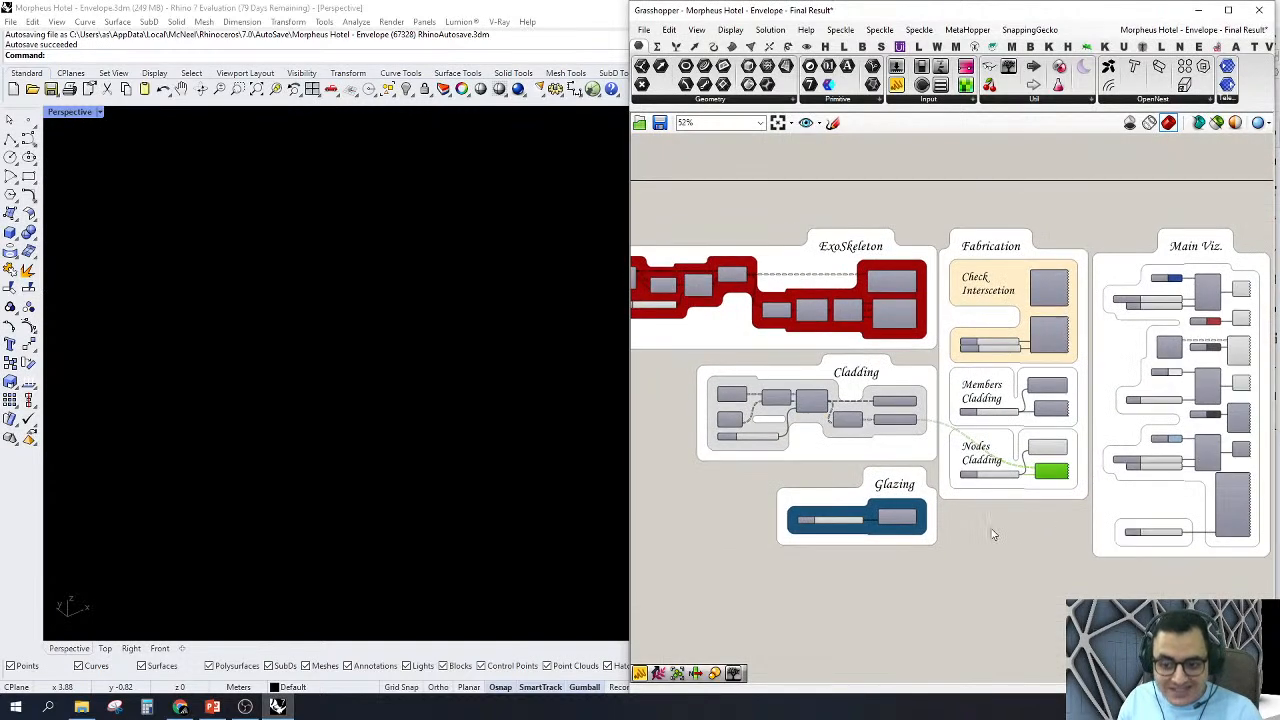
pyautogui.click(913, 579)
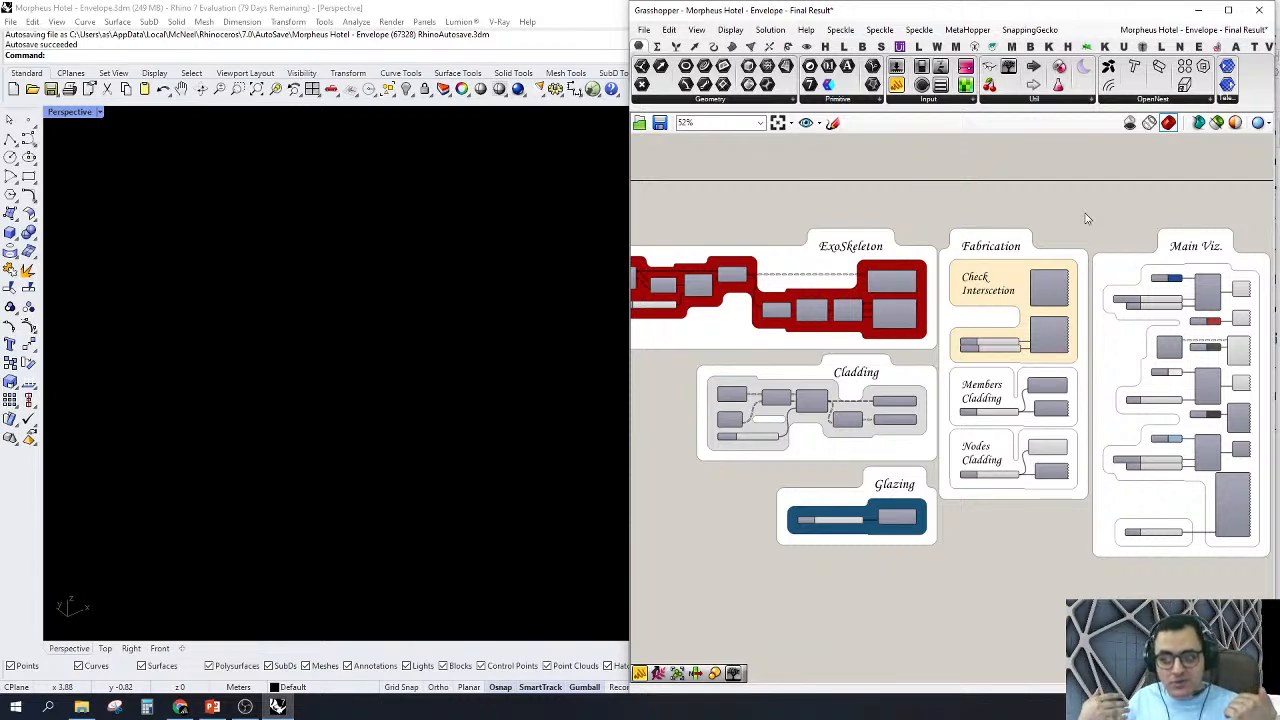
pyautogui.moveTo(1088, 218); pyautogui.dragTo(912, 582)
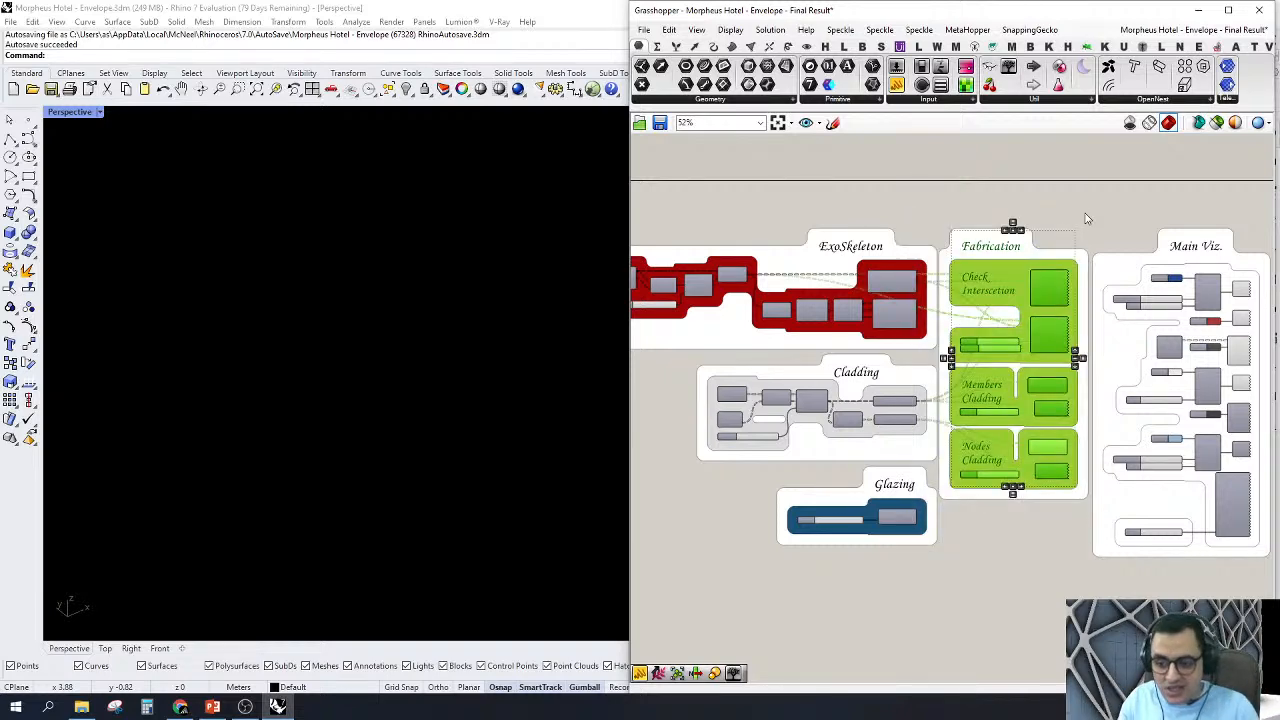
pyautogui.click(1100, 213)
# Step: Open the Main Viz. cluster with the Cladding, Exoskeleton, Glazing, SubD, Nurbs, material and Distance inputs for editing
pyautogui.scroll(5, 1103, 500)
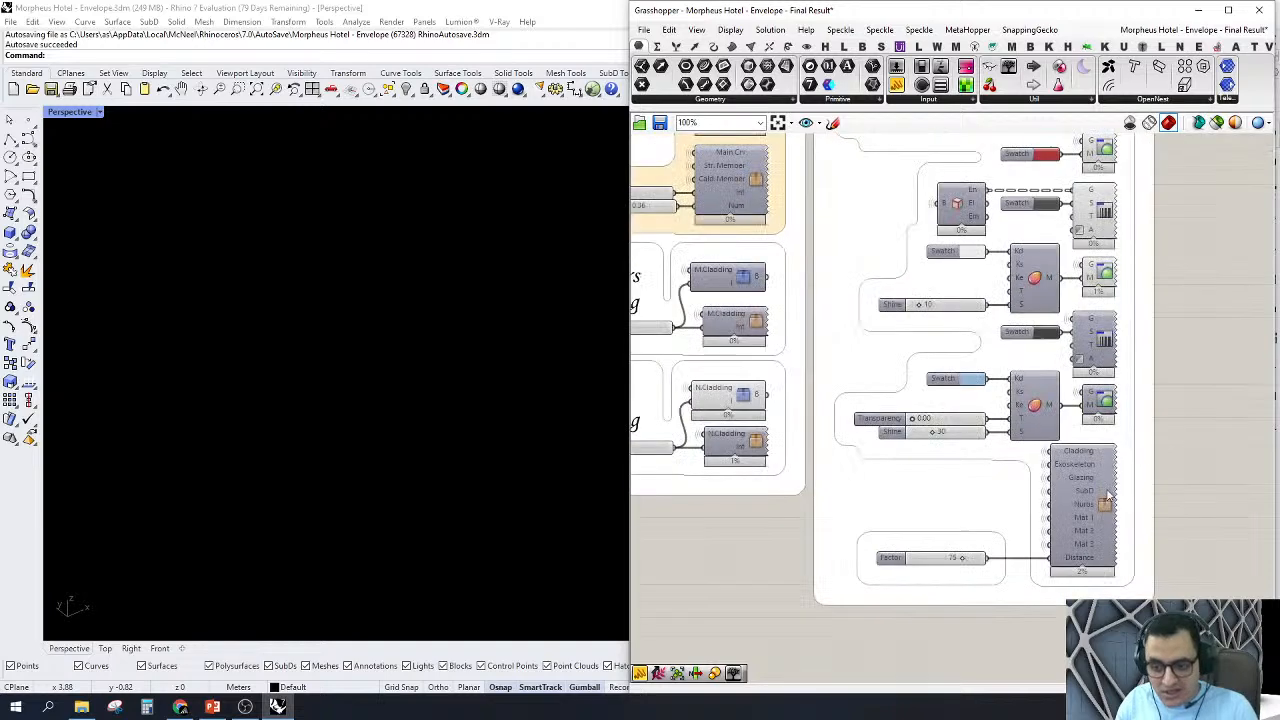
pyautogui.scroll(-5, 1106, 512)
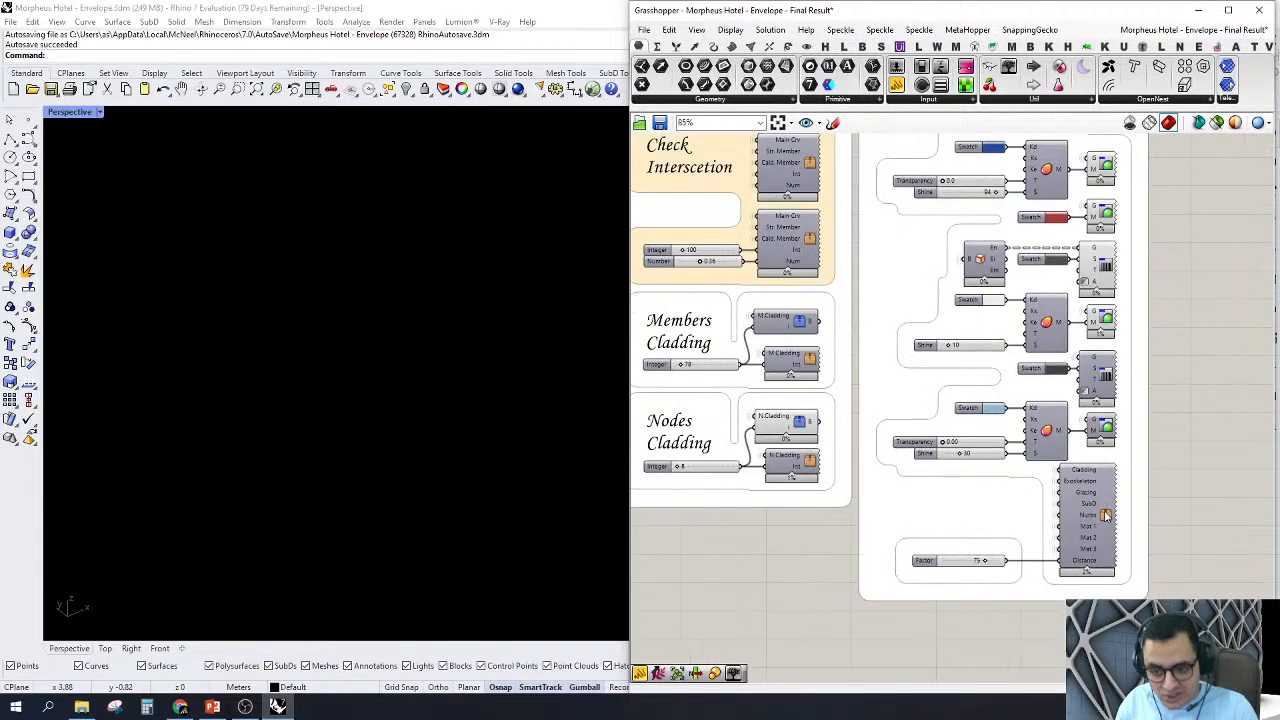
pyautogui.scroll(1, 1036, 479)
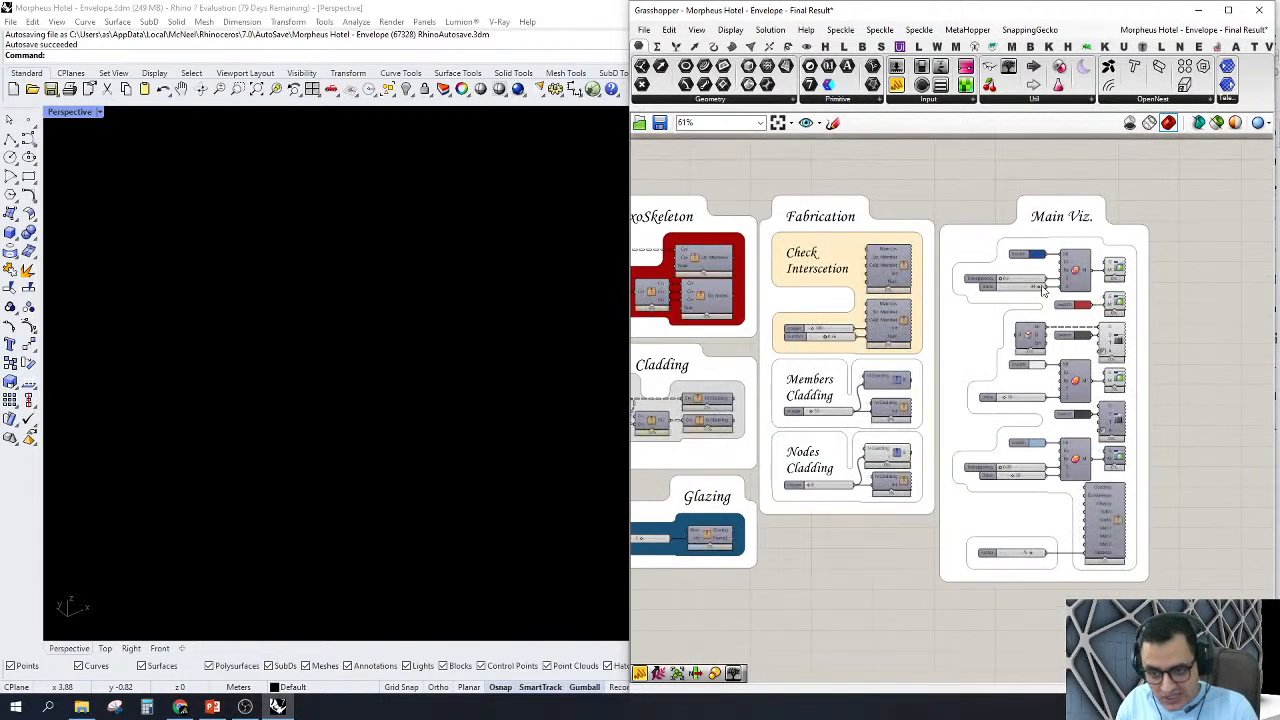
pyautogui.scroll(2, 1127, 533)
pyautogui.click(1115, 520)
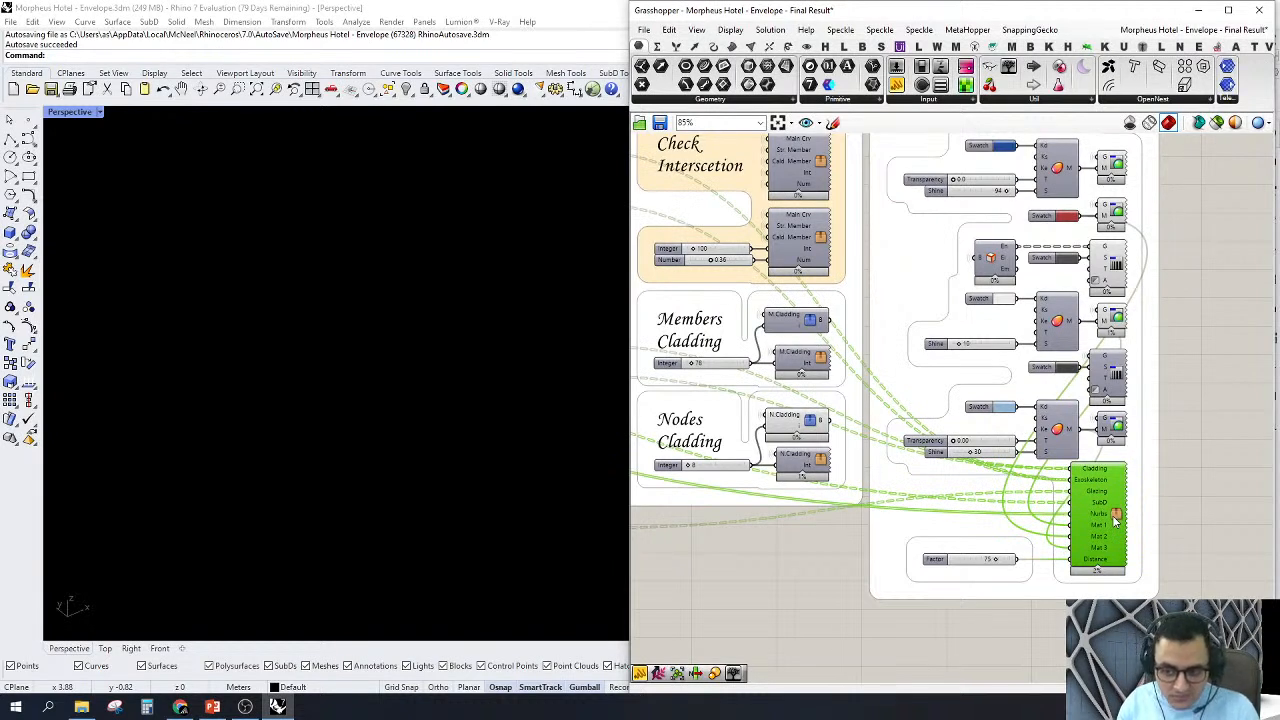
pyautogui.doubleClick(1116, 520)
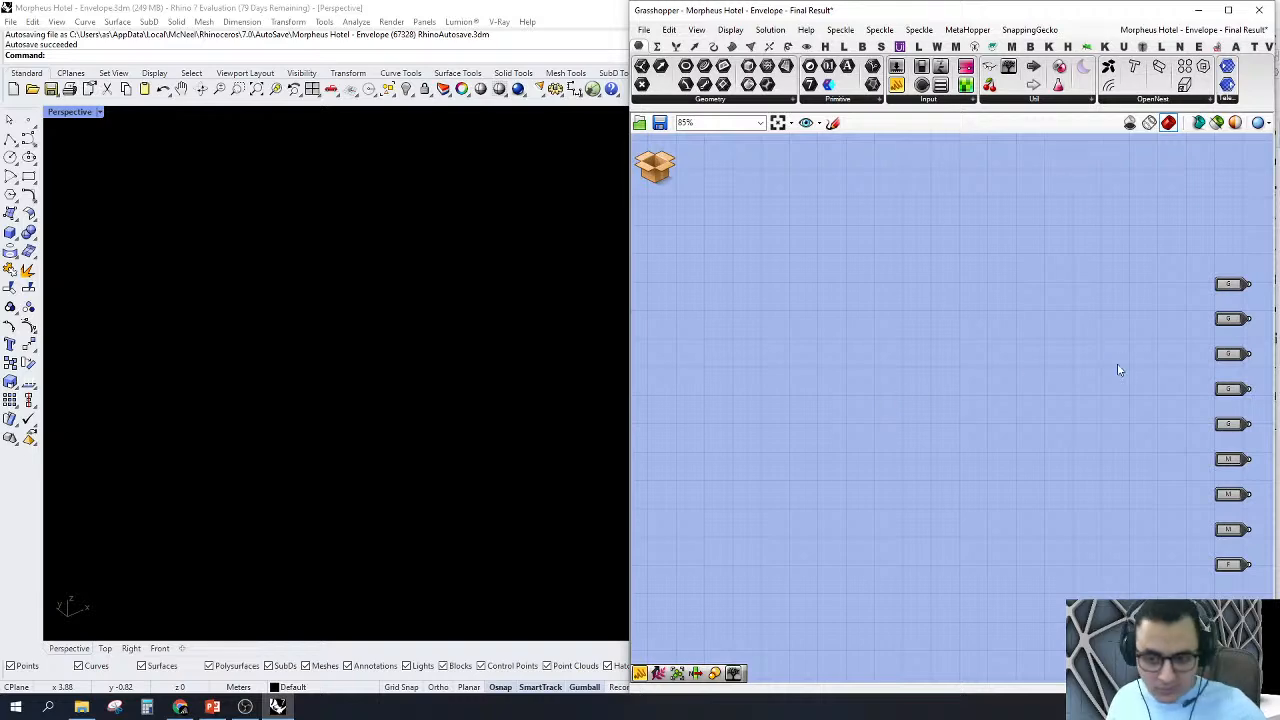
# Step: Examine the Main Viz. cluster's contents, selecting its five preview components to show their material and geometry connections
pyautogui.scroll(-10, 909, 400)
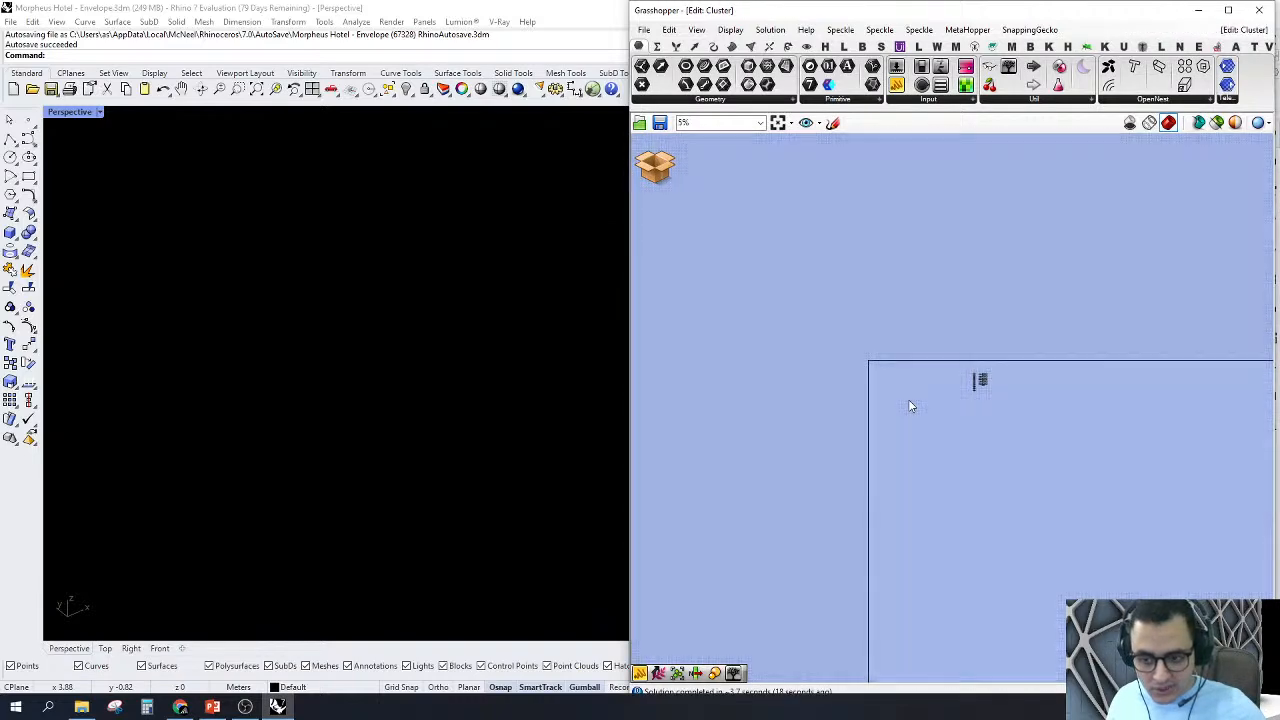
pyautogui.scroll(4, 948, 391)
pyautogui.scroll(3, 950, 395)
pyautogui.moveTo(838, 460); pyautogui.dragTo(886, 482, button='right')
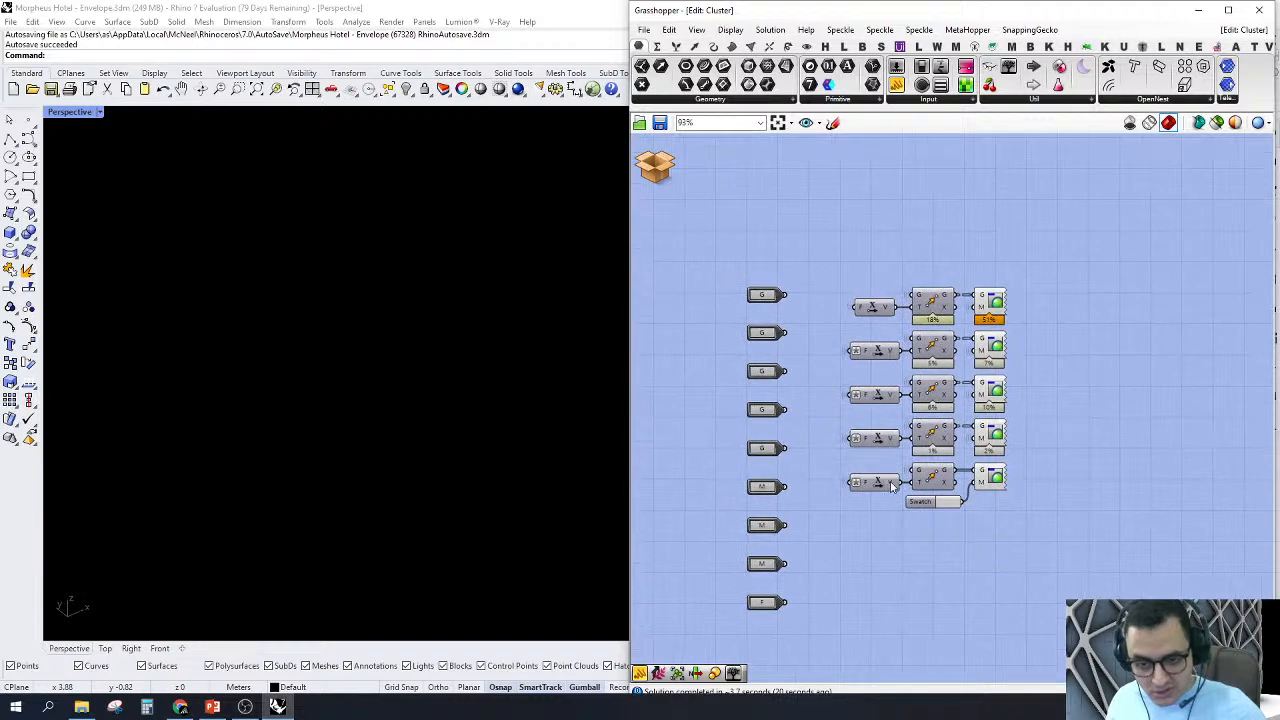
pyautogui.moveTo(1046, 249); pyautogui.dragTo(980, 562)
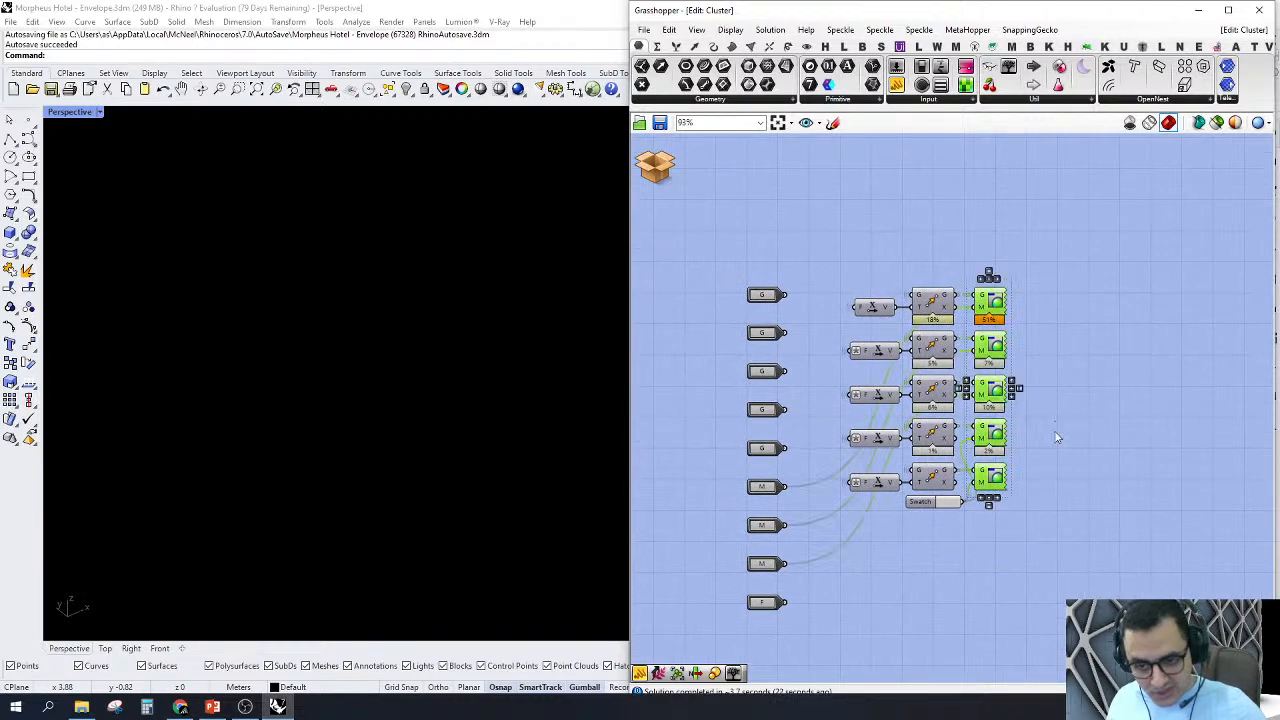
pyautogui.moveTo(1058, 437); pyautogui.dragTo(1155, 428, button='right')
pyautogui.scroll(1, 1120, 320)
# Step: Discard and close the Main Viz. cluster without saving, and look over the Glazing, Cladding and Fabrication groups in the main definition
pyautogui.click(655, 166)
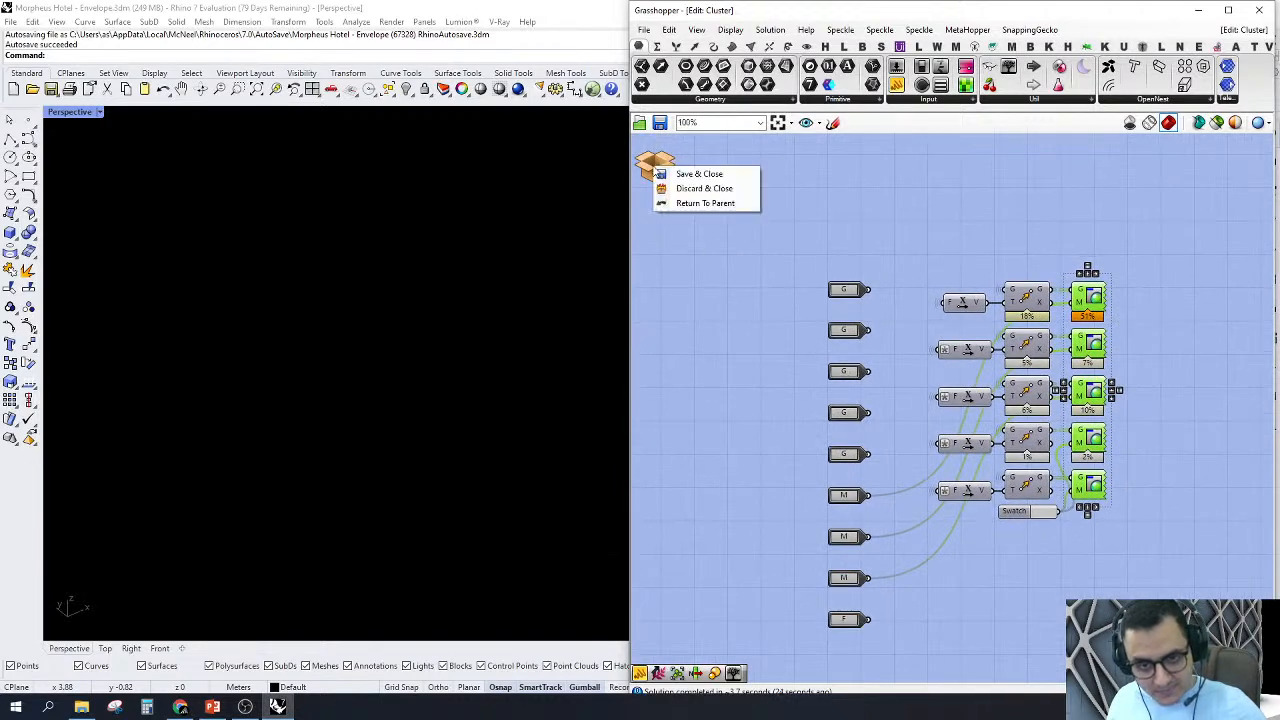
pyautogui.click(690, 186)
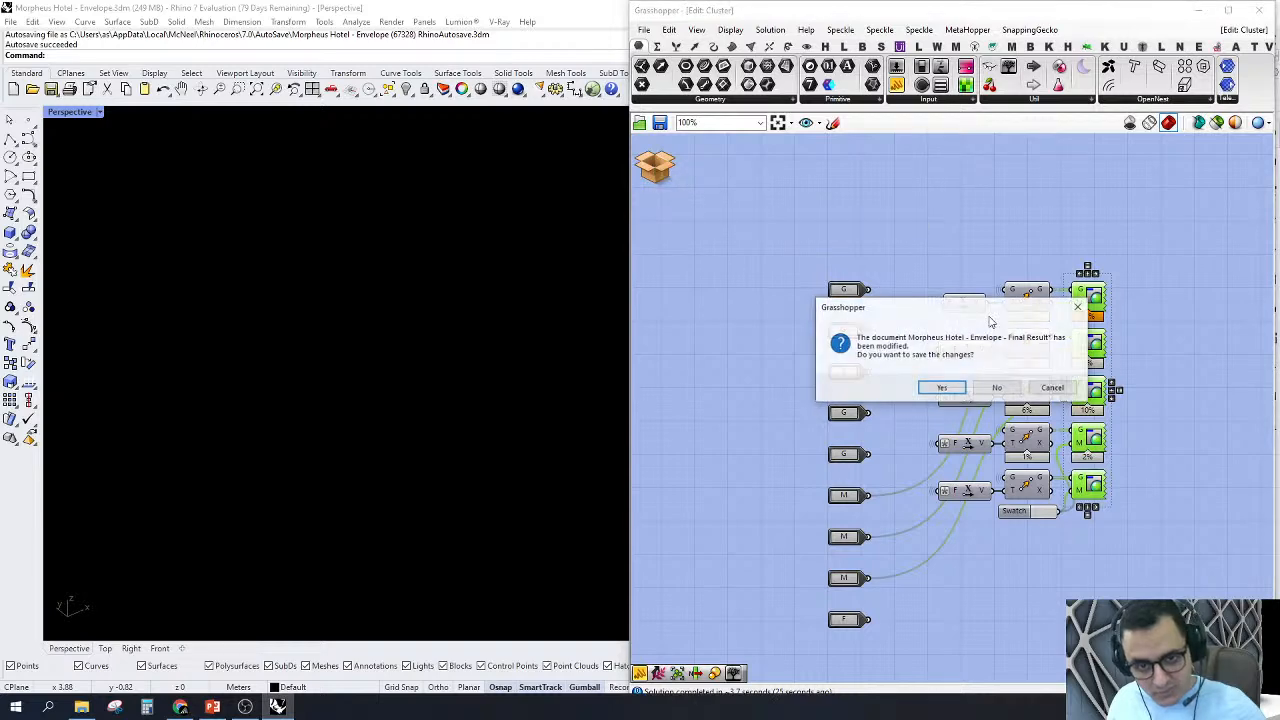
pyautogui.click(996, 388)
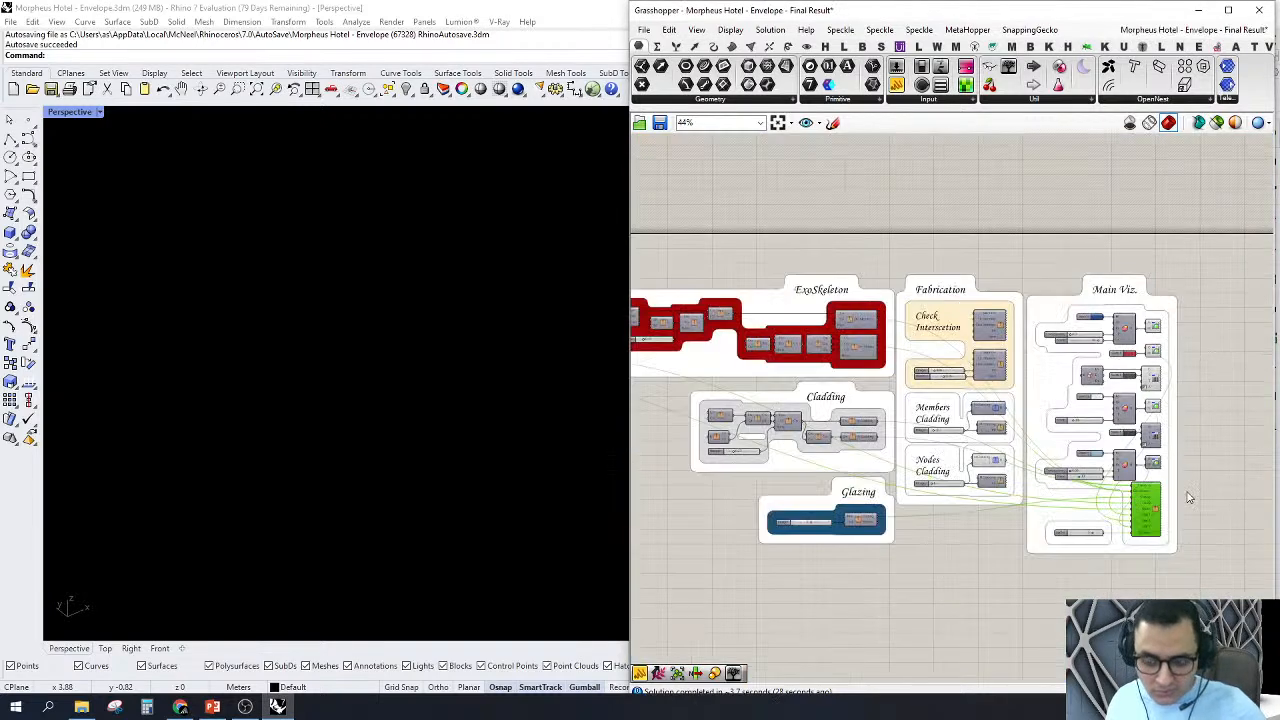
pyautogui.scroll(4, 930, 540)
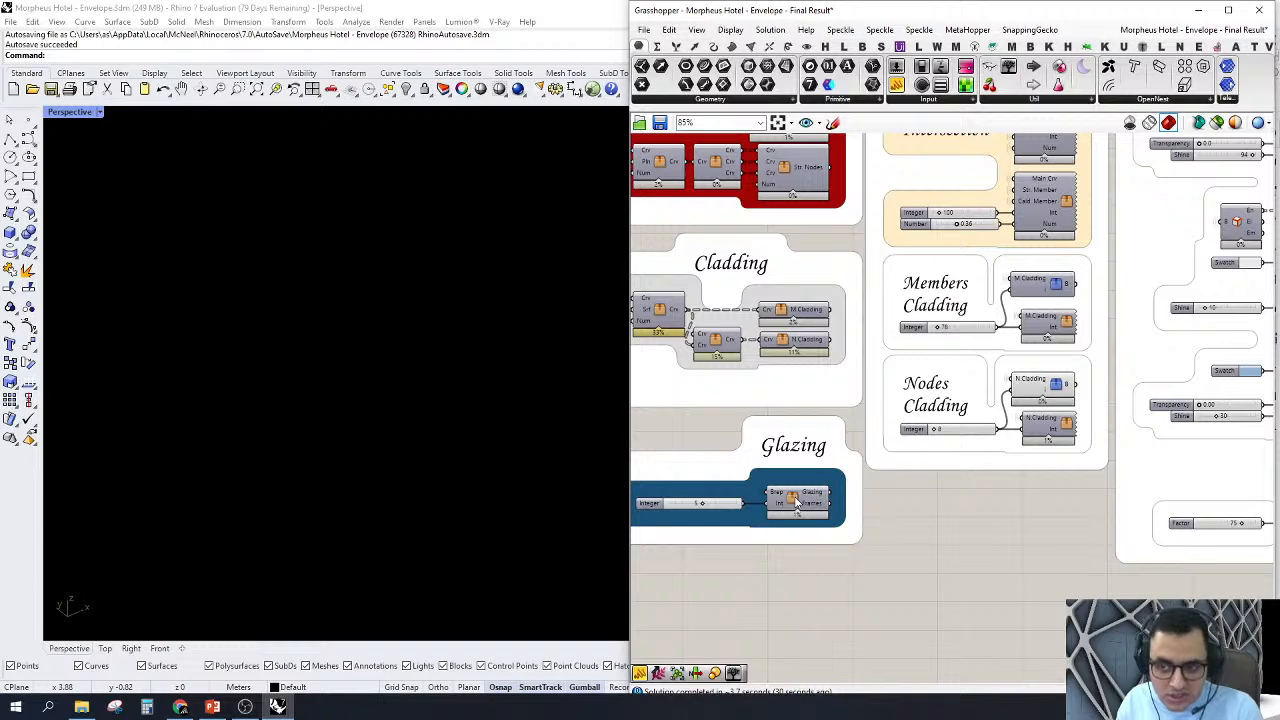
pyautogui.scroll(-3, 797, 503)
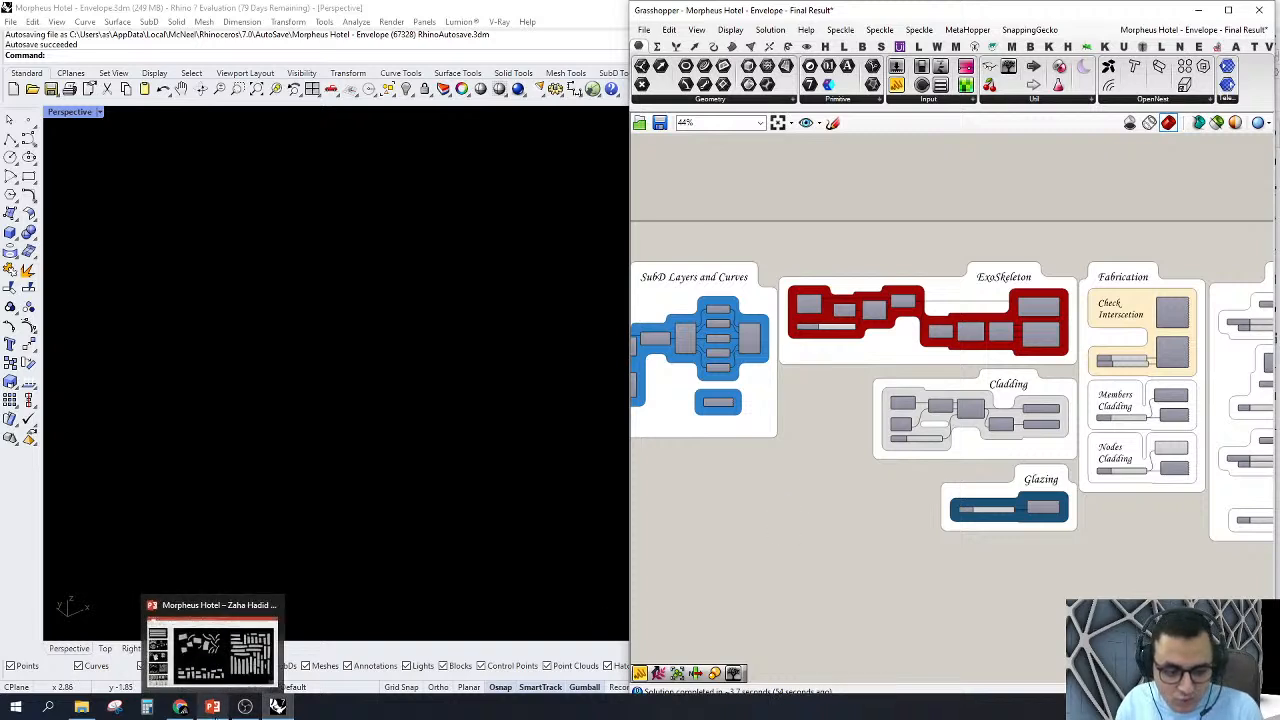
# Step: Switch to the Morpheus Hotel presentation in PowerPoint and open slide 22 with the tower model images
pyautogui.click(205, 655)
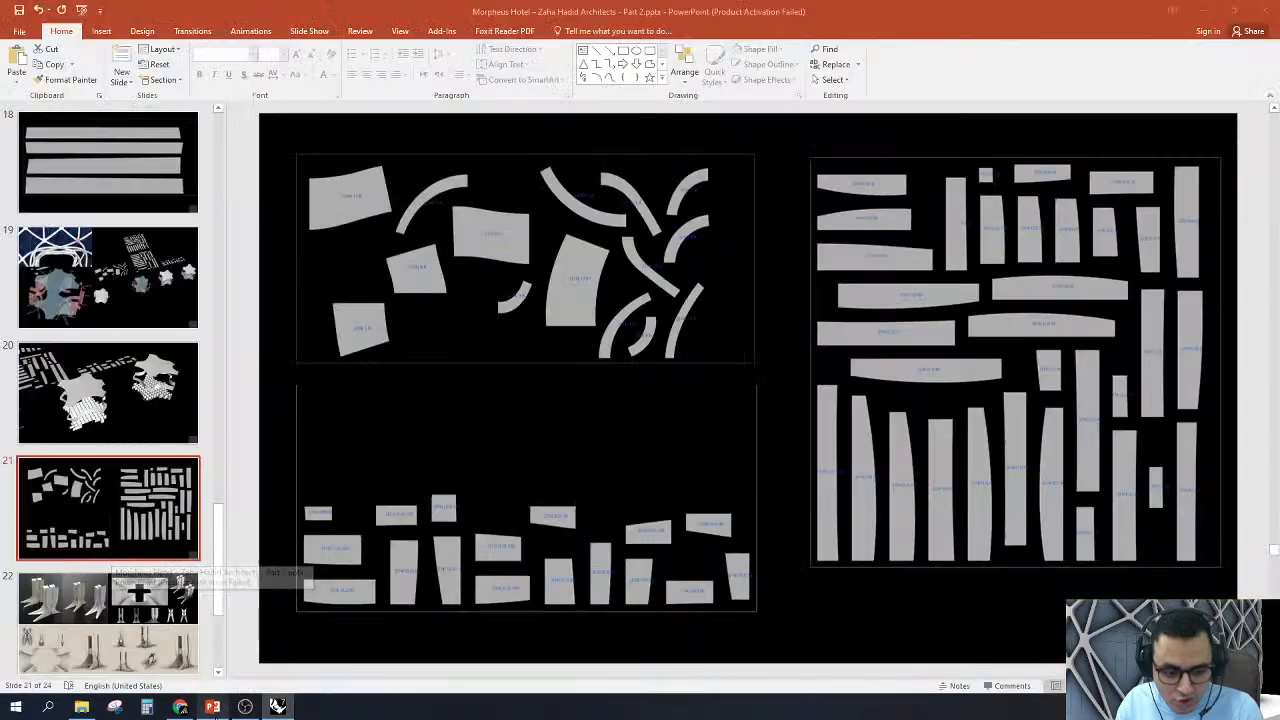
pyautogui.click(155, 600)
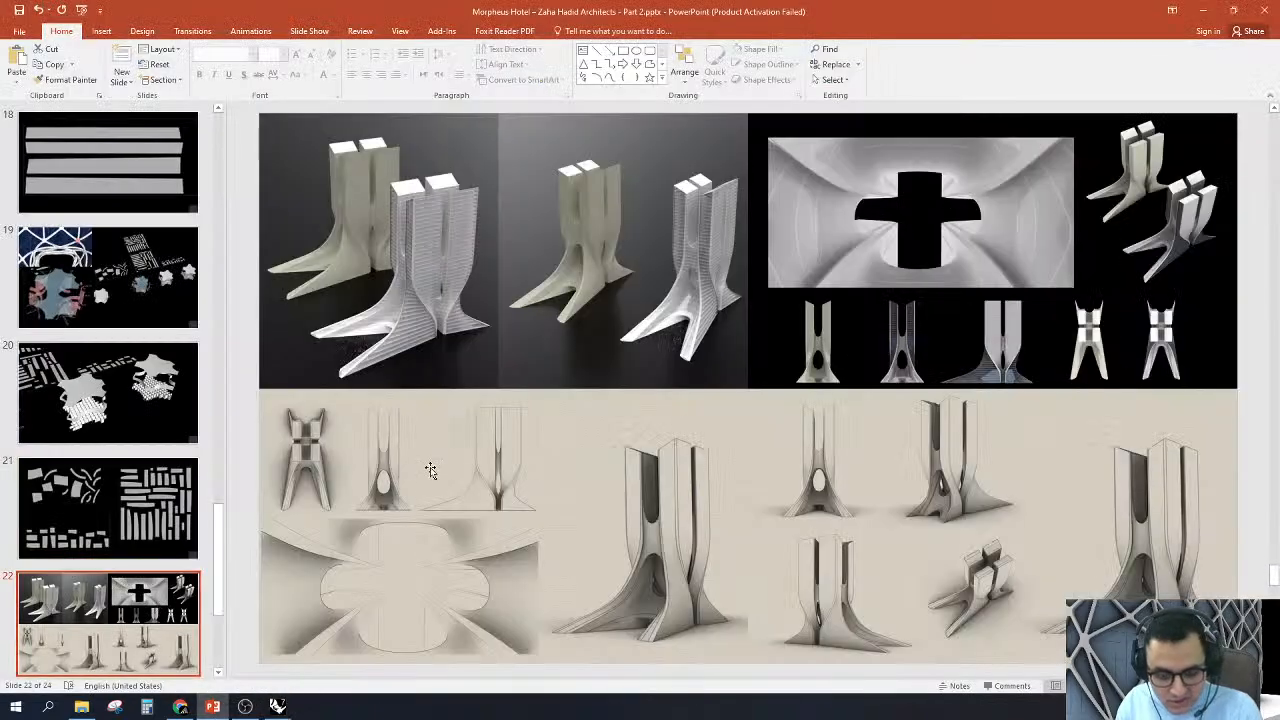
pyautogui.press('F5')
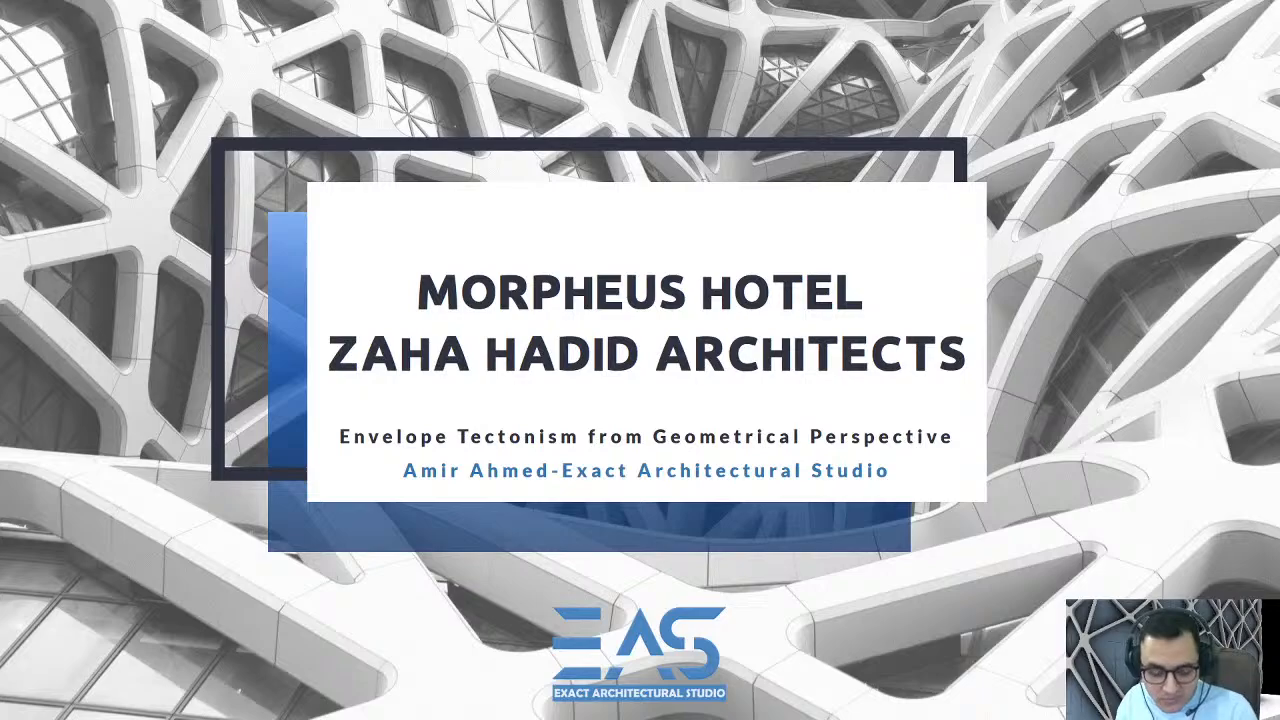
pyautogui.press('Escape')
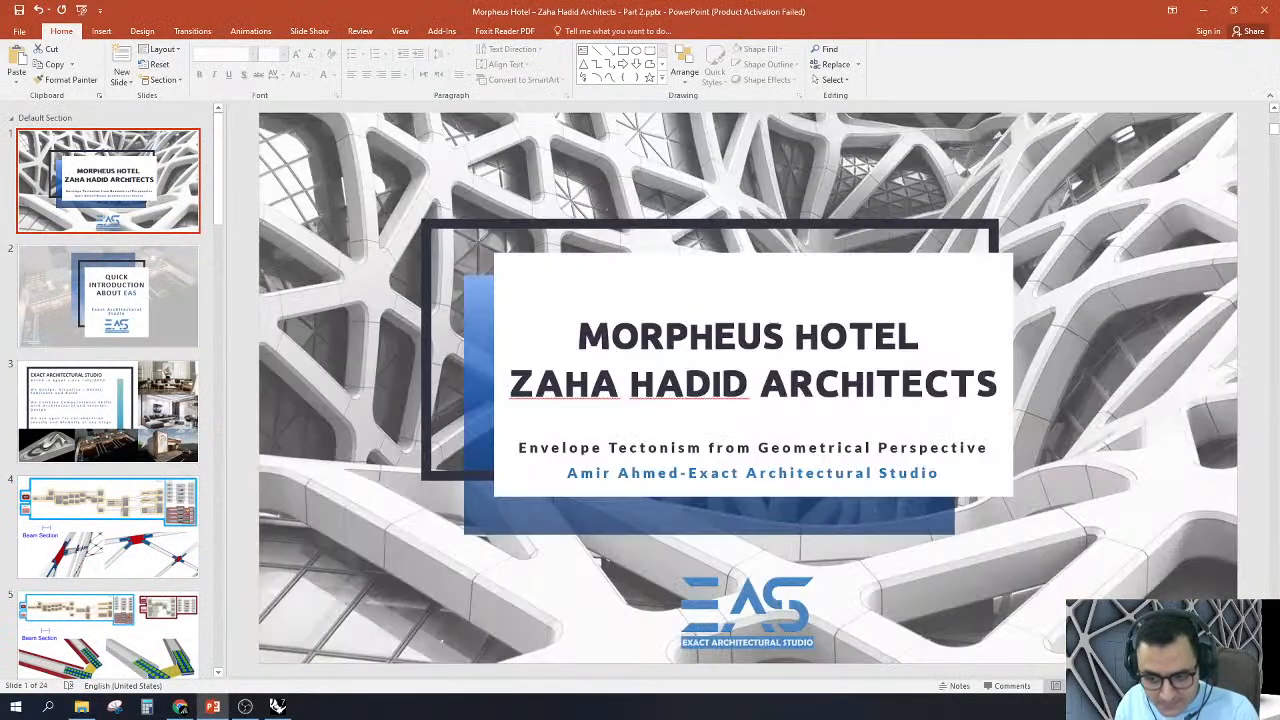
pyautogui.press('F5')
pyautogui.press('Escape')
# Step: Go to slide 22 with the tower model images and start the slide show from that slide
pyautogui.scroll(-10, 115, 540)
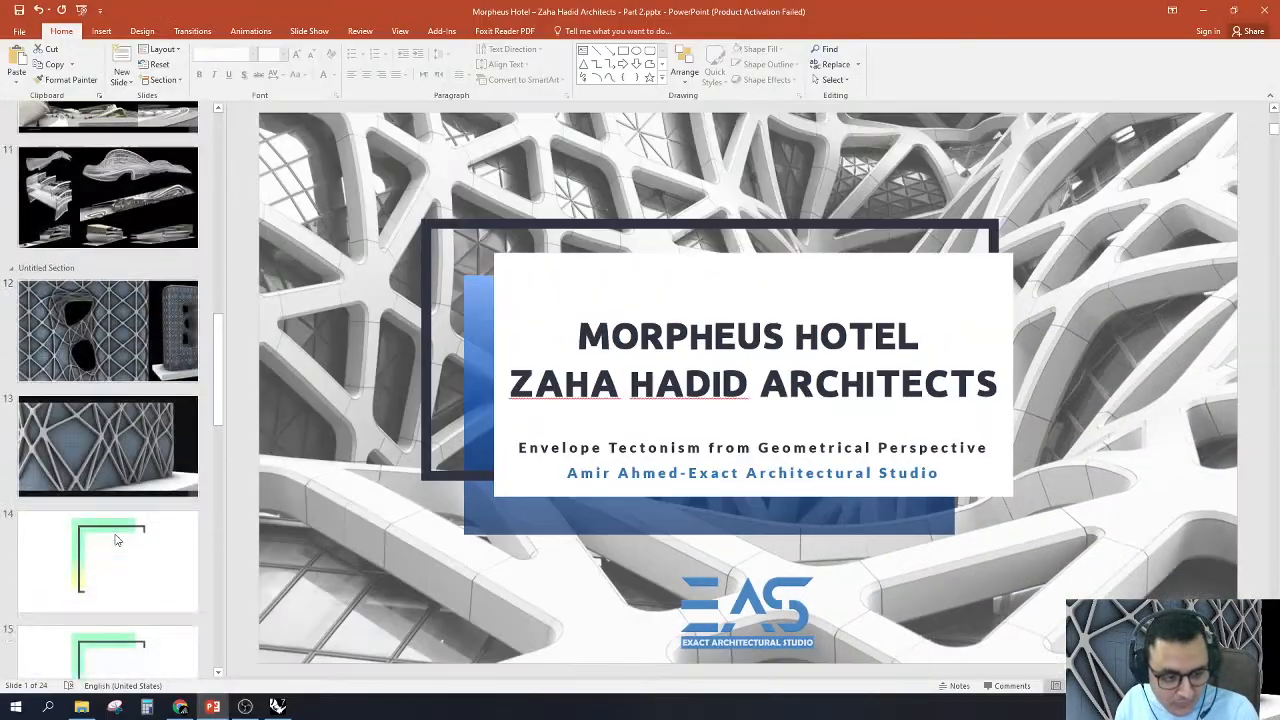
pyautogui.scroll(-10, 115, 540)
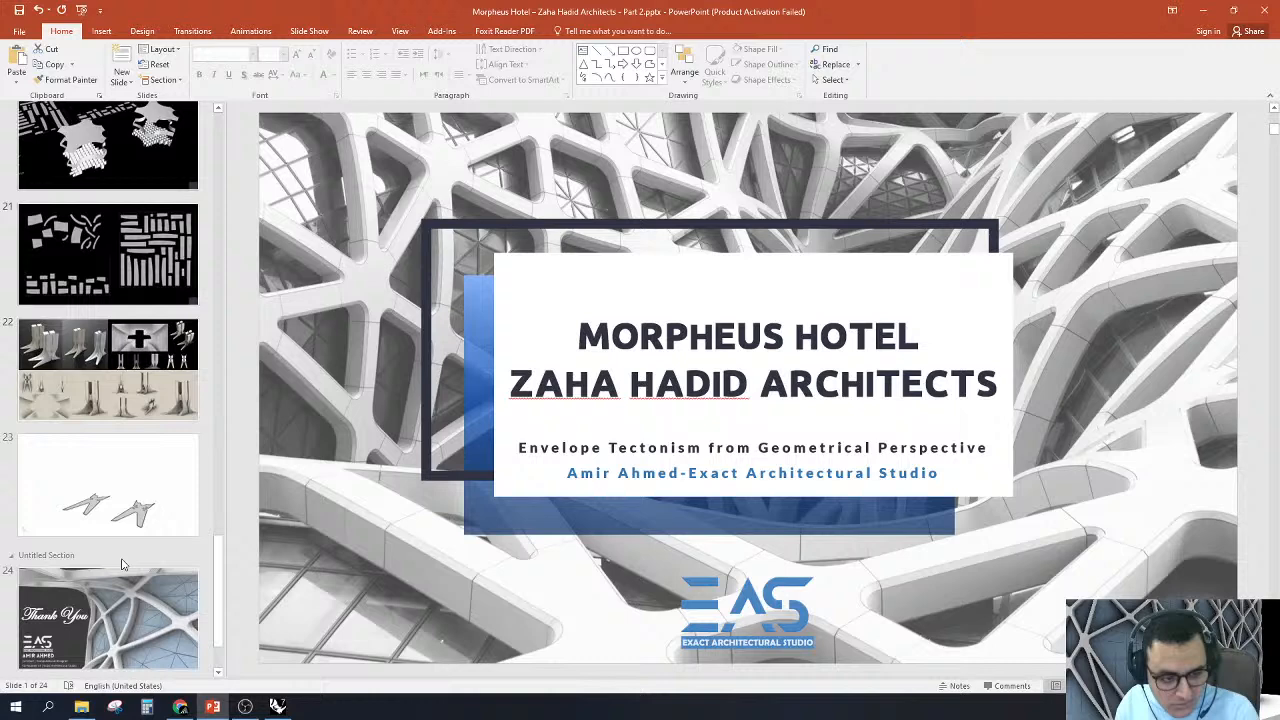
pyautogui.click(117, 376)
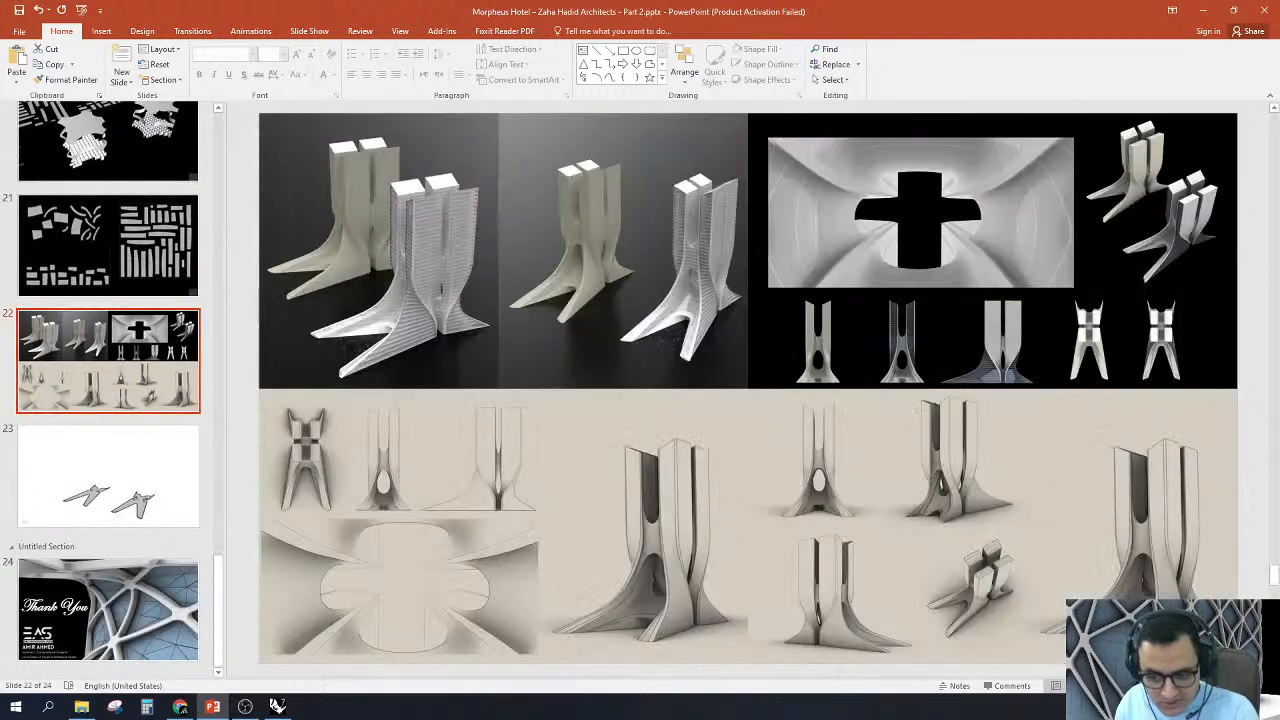
pyautogui.hotkey('shift', 'F5')
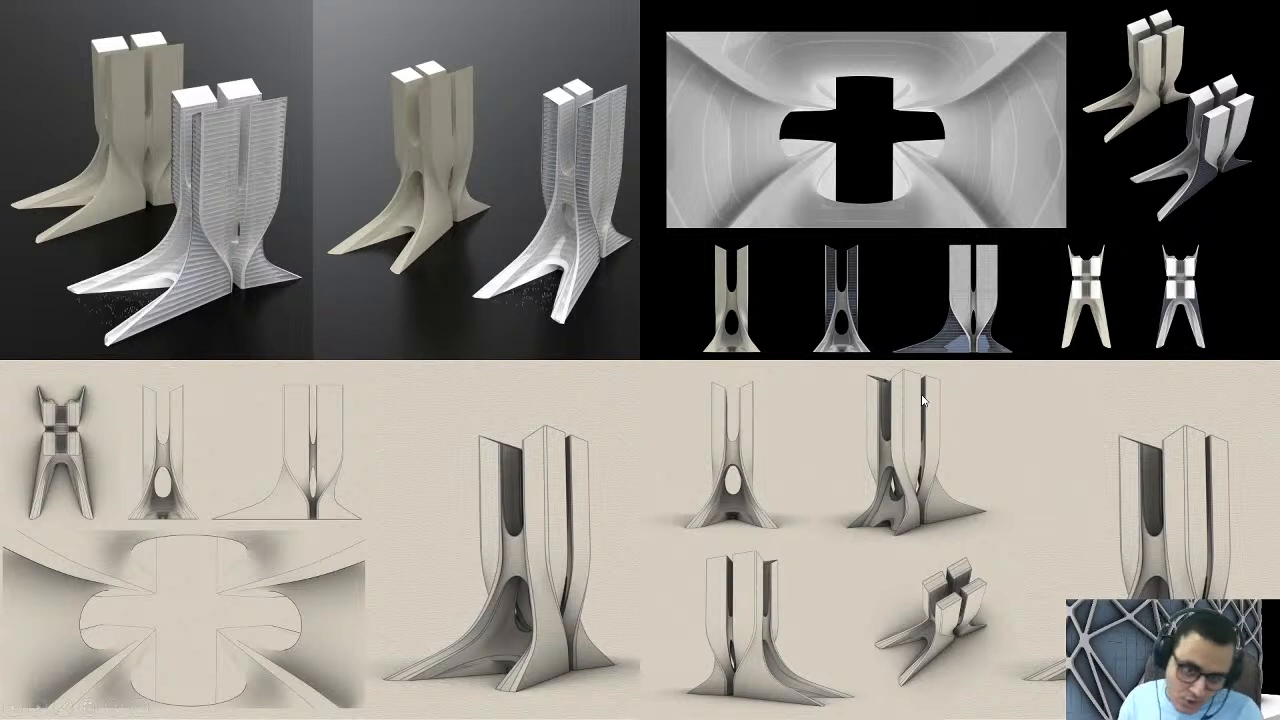